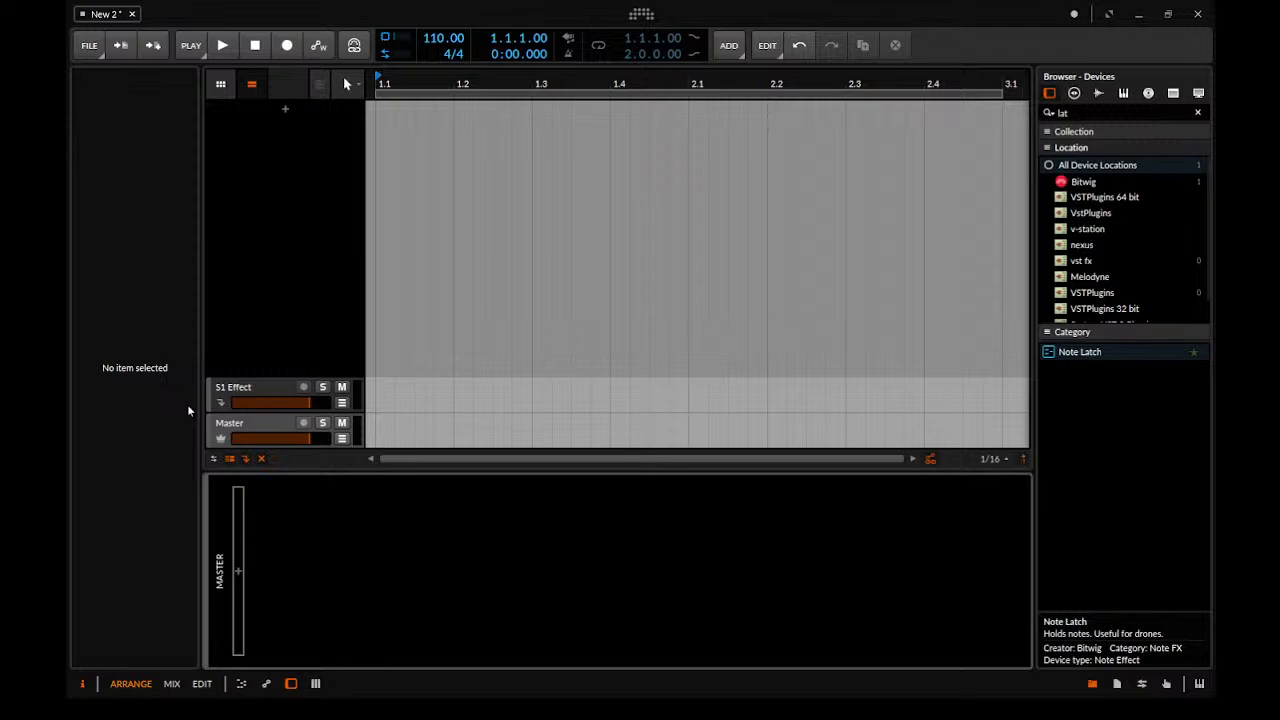
Create an instrument track and load Polysynth onto it by searching the device browser for "poly"
double_click(301, 187)
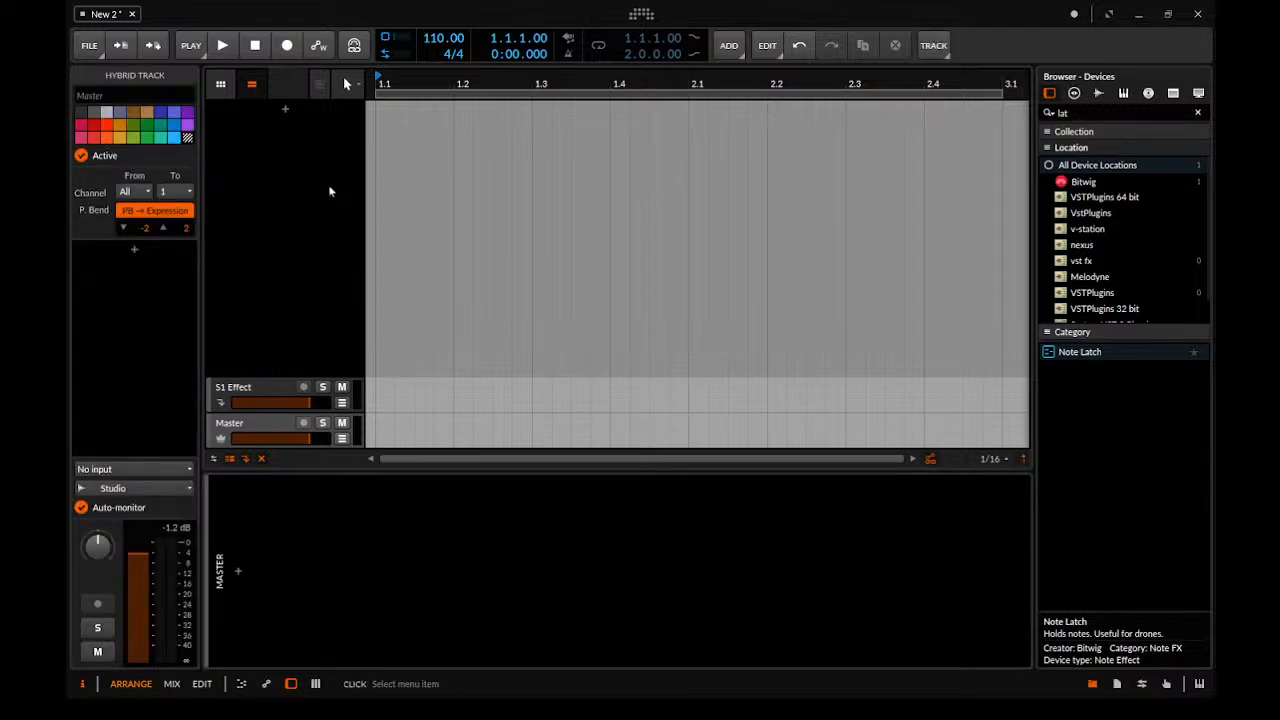
left_click(328, 184)
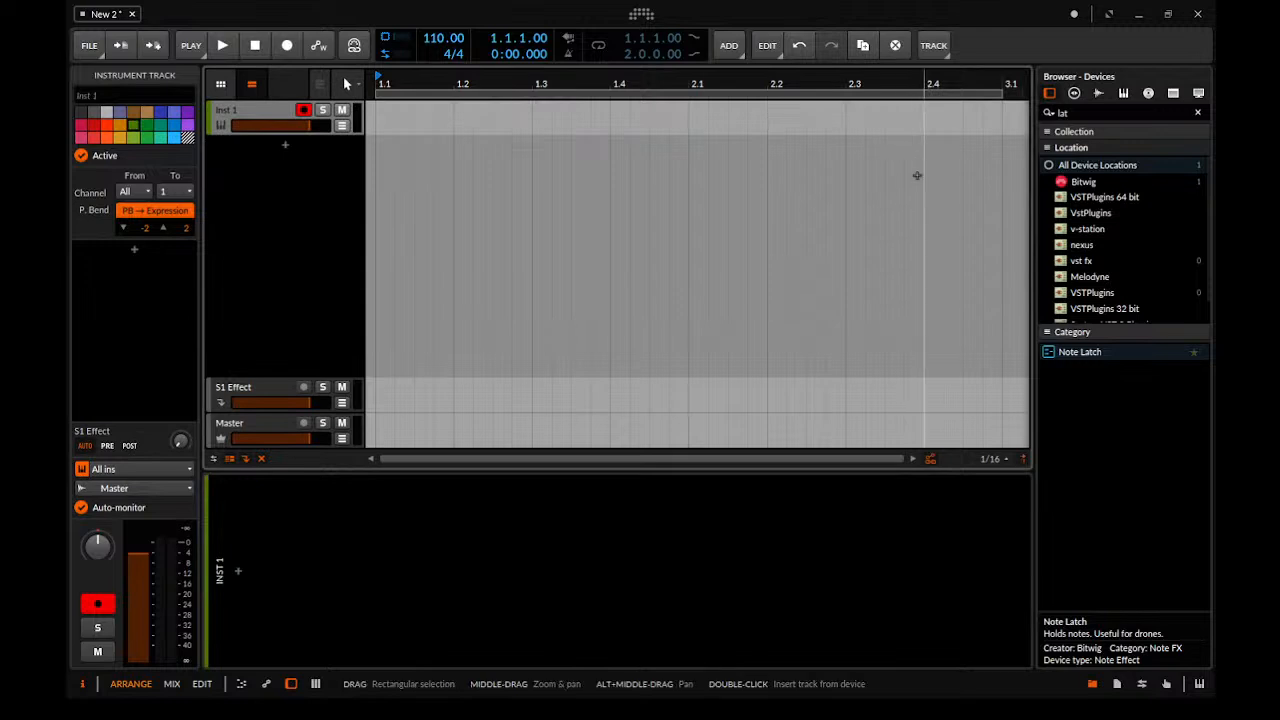
left_click_drag(1085, 114, 954, 114)
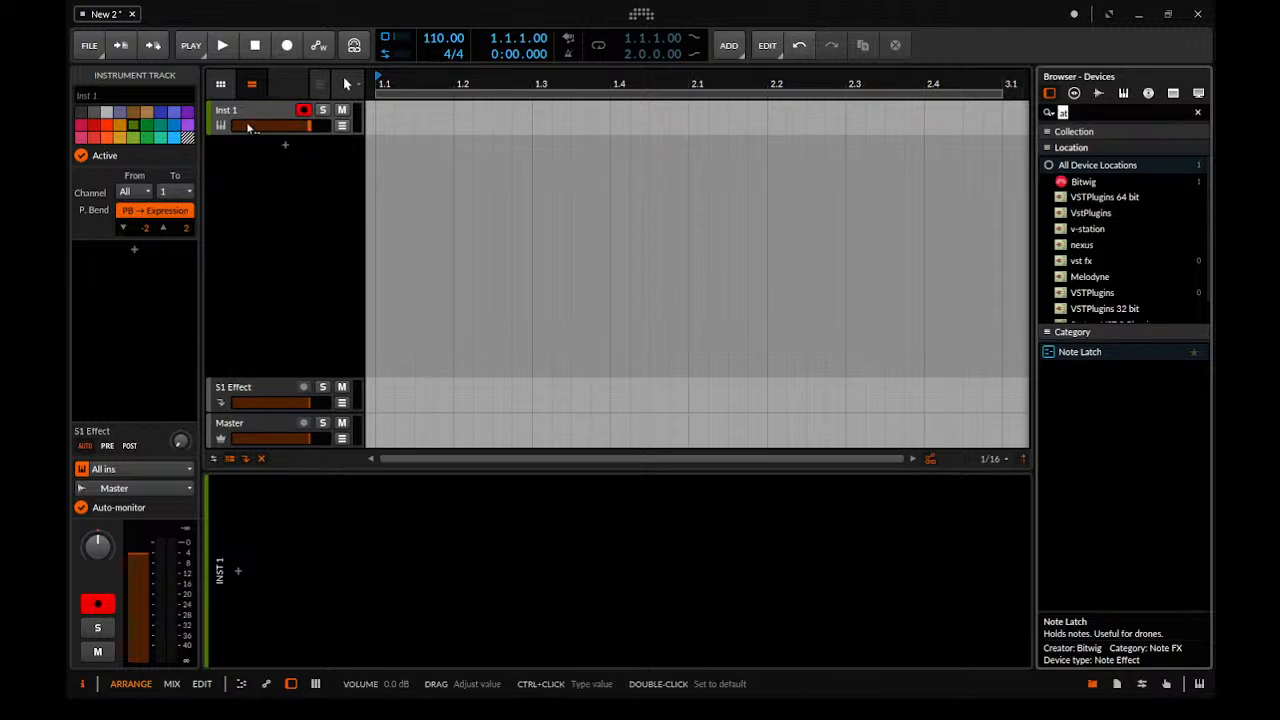
key("BackSpace")
key("BackSpace")
type("poly")
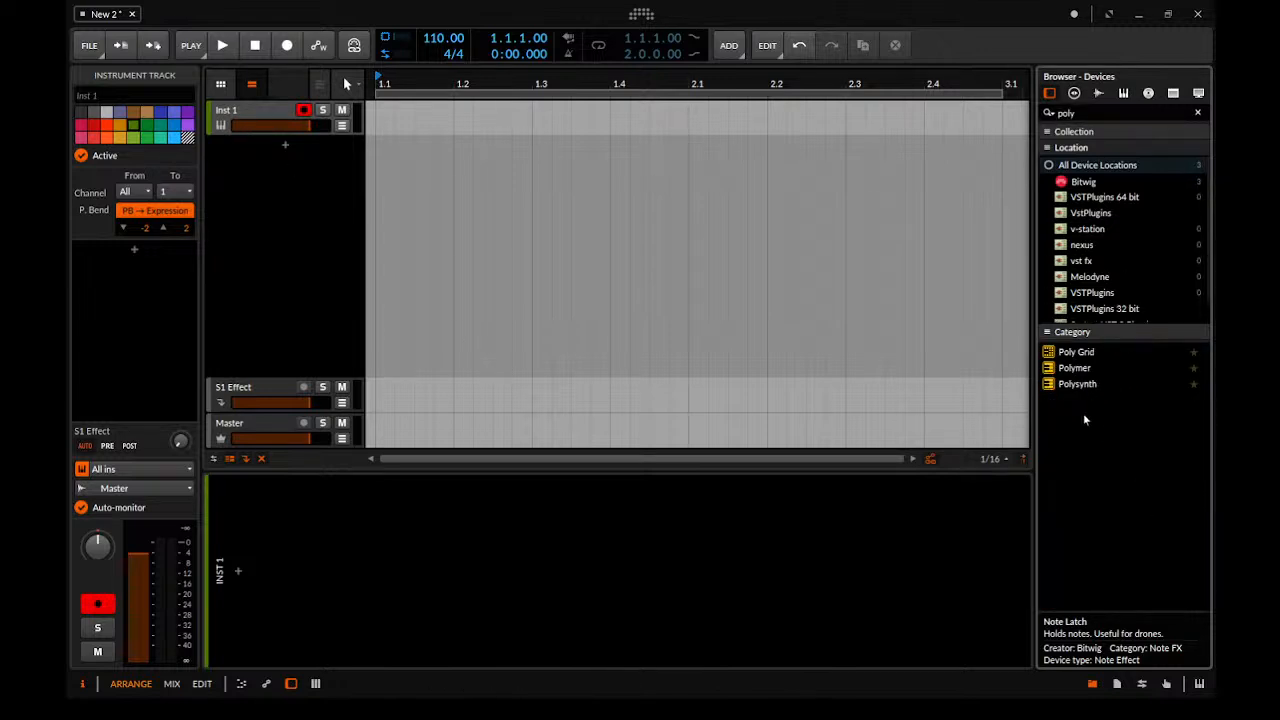
left_click_drag(1080, 390, 680, 570)
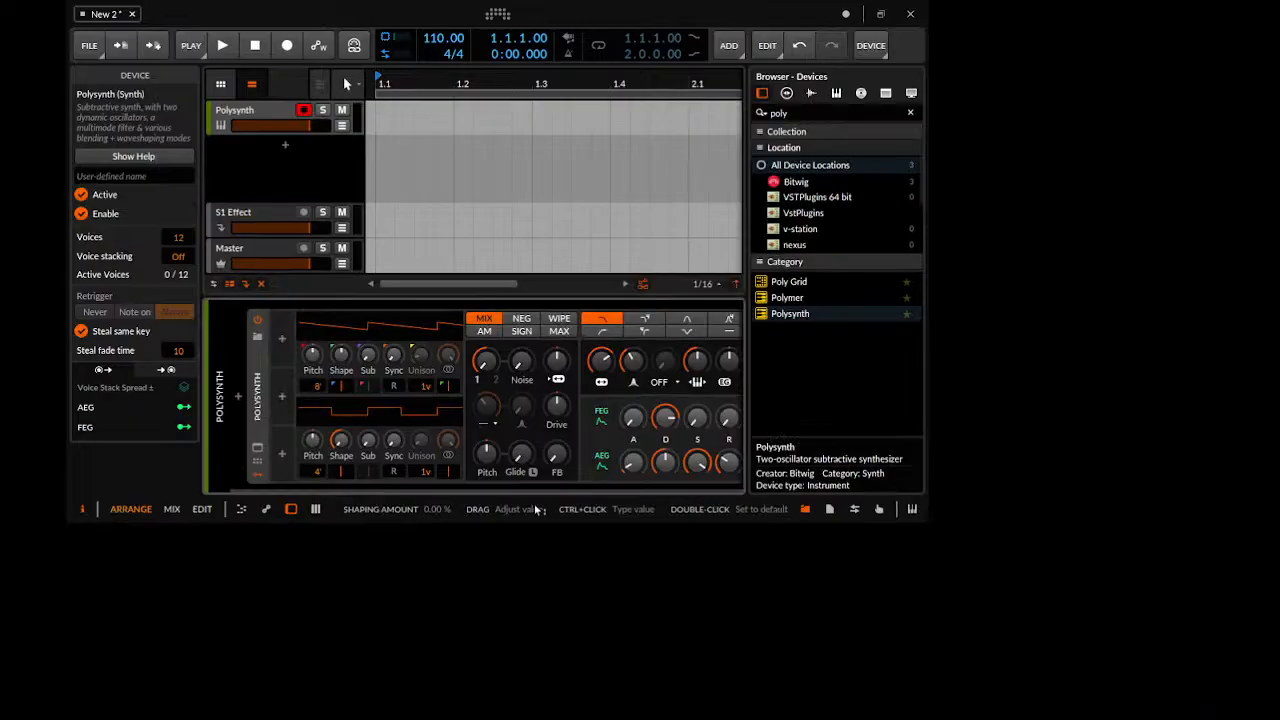
Expand the window to full size and hide the inspector
key("F11")
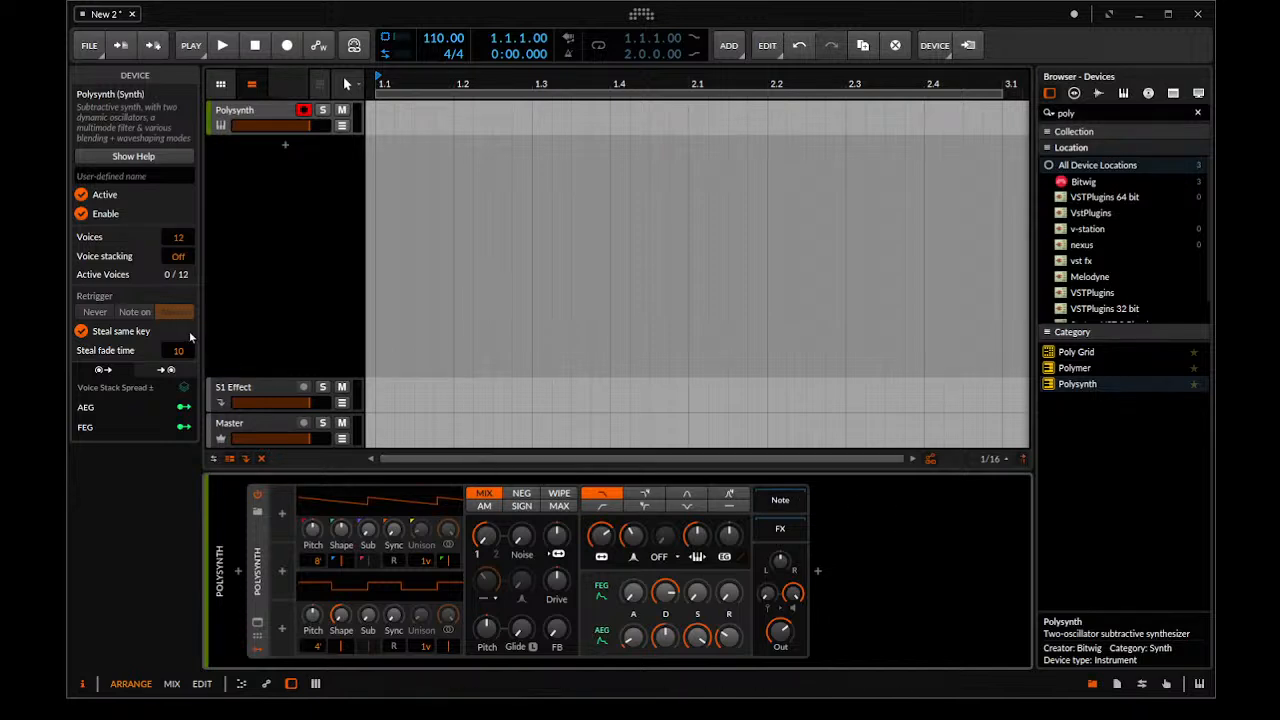
left_click_drag(205, 141, 66, 143)
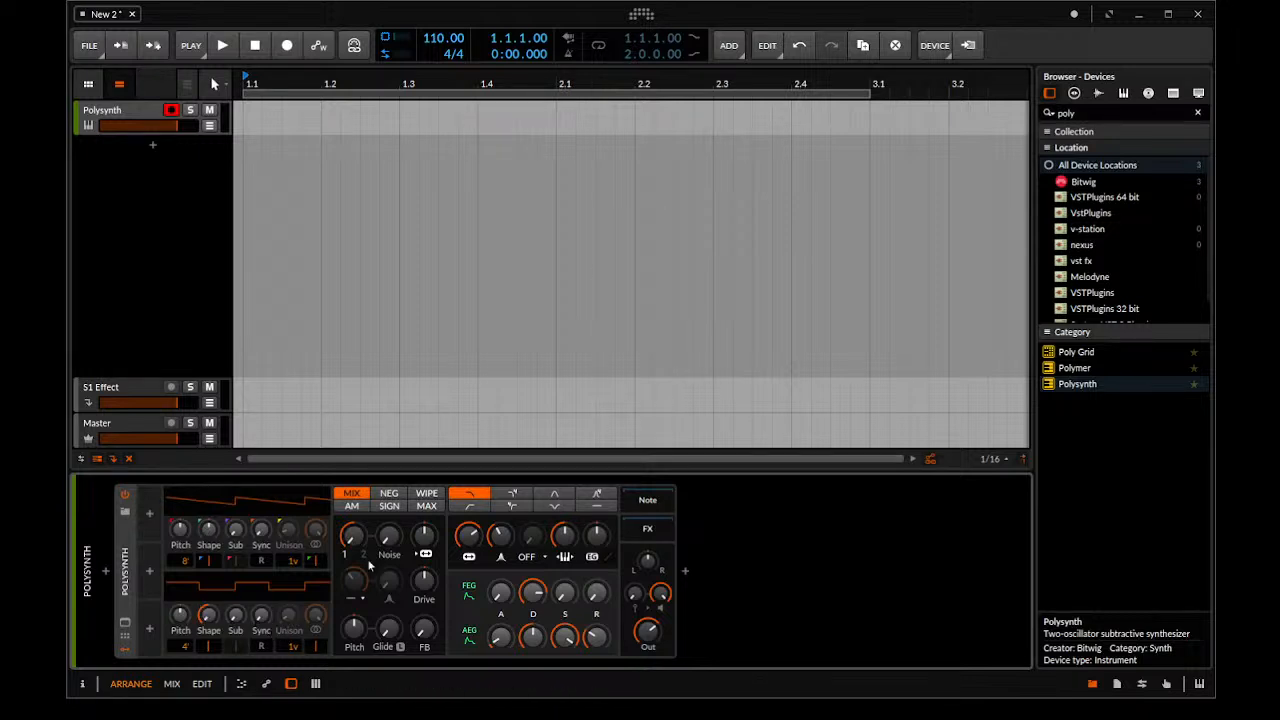
Set Polysynth's filter resonance to 60% and try oscillator 1 unison with 4 voices and 22 cents spread
mouse_move(355, 540)
left_mouse_down()
mouse_move(355, 440)
mouse_move(355, 540)
left_mouse_up()
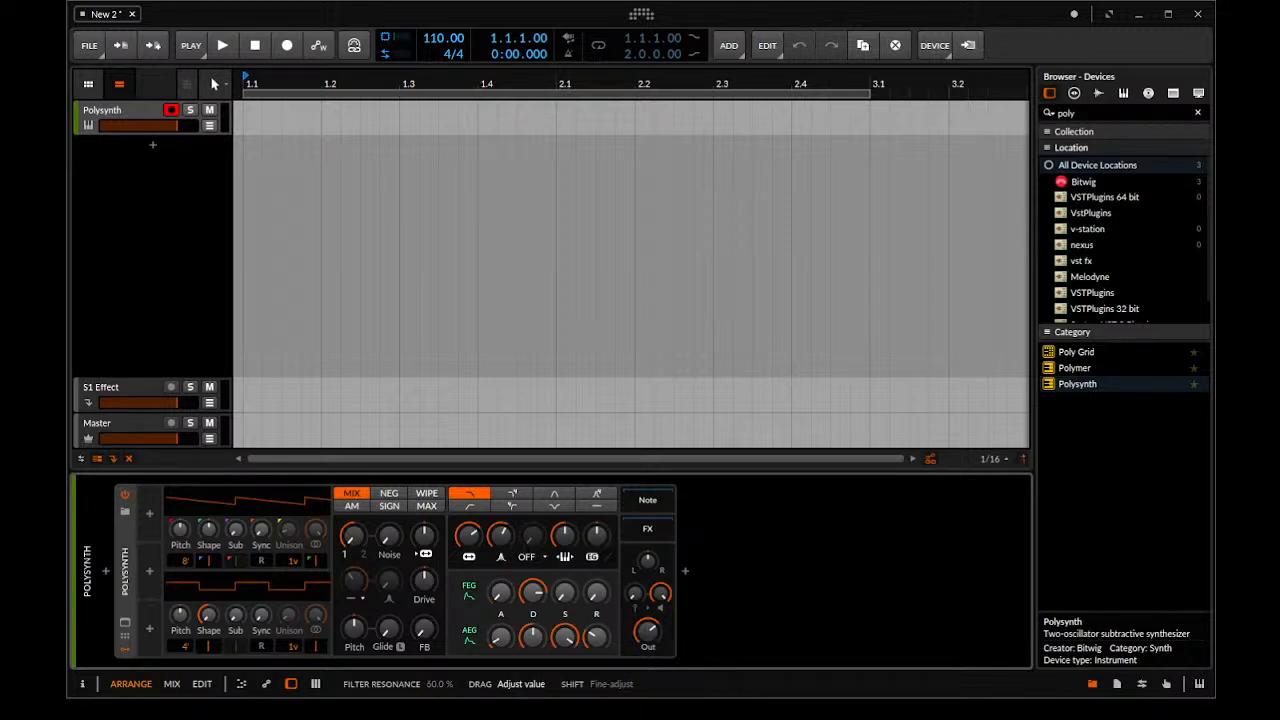
left_click_drag(499, 536, 497, 540)
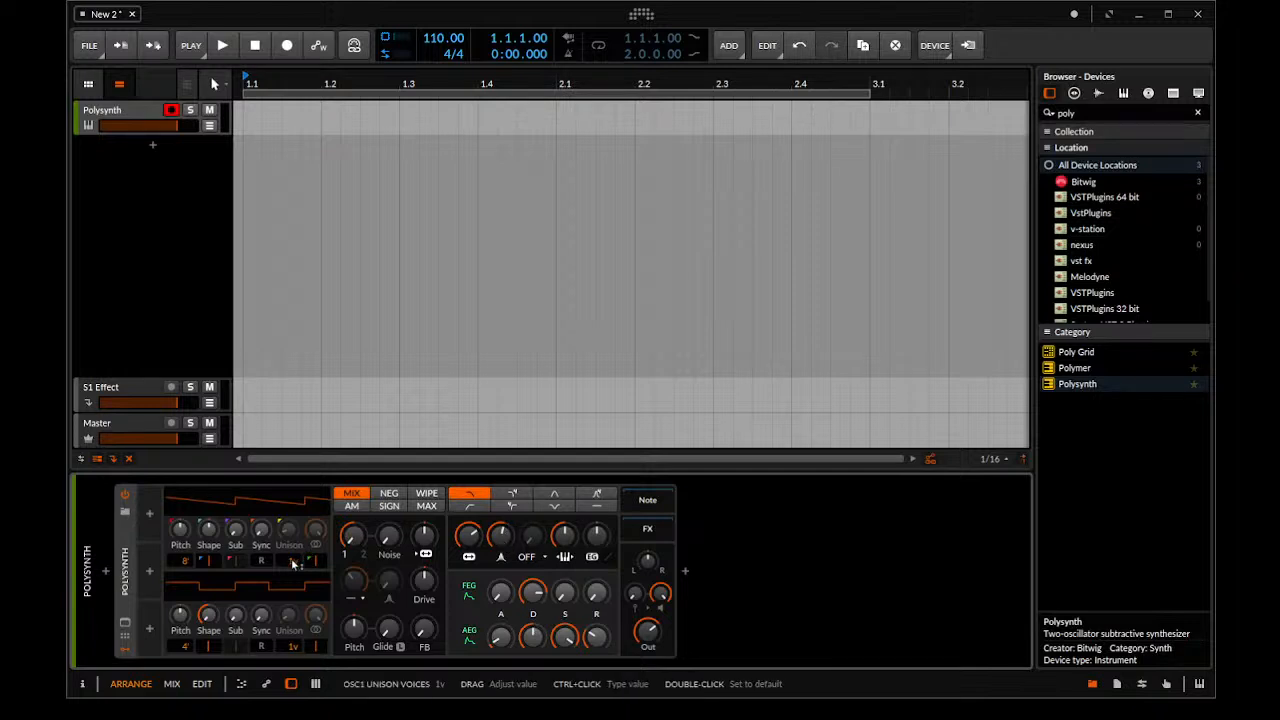
left_click_drag(290, 559, 287, 524)
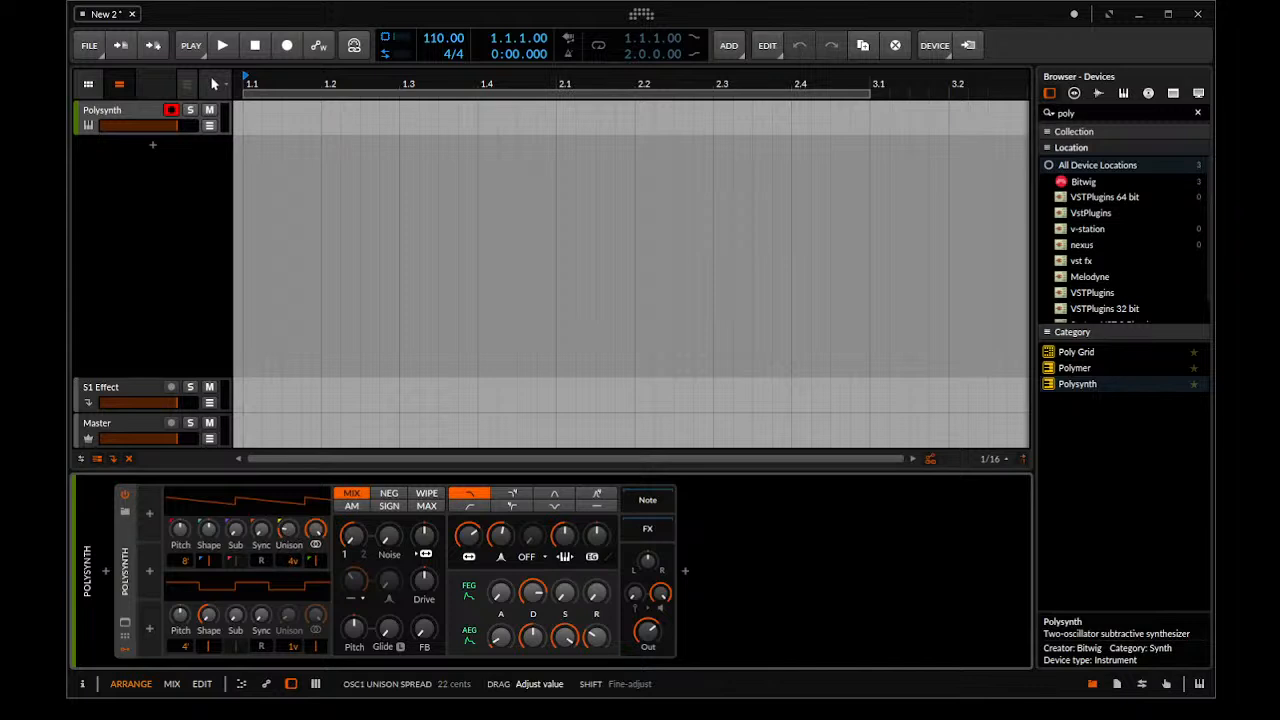
left_click_drag(287, 524, 293, 578)
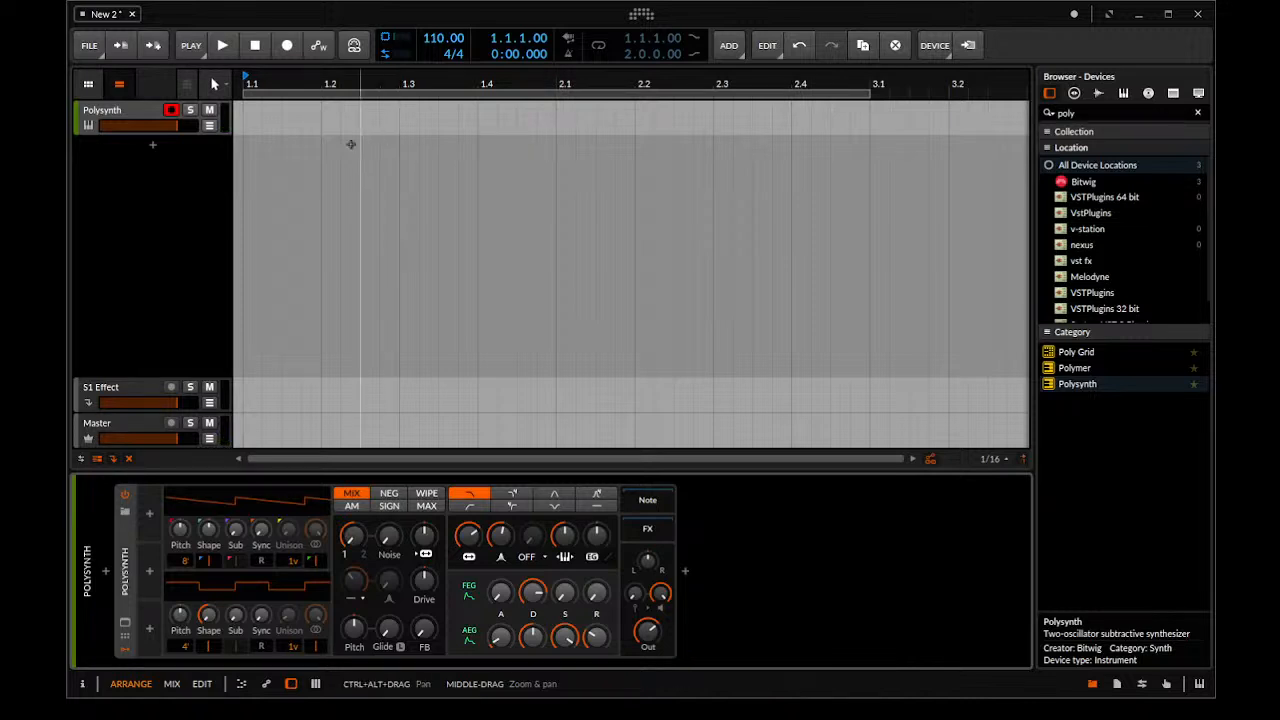
Make the Polysynth track taller and insert a one-beat clip at 1.1
left_click_drag(118, 134, 130, 231)
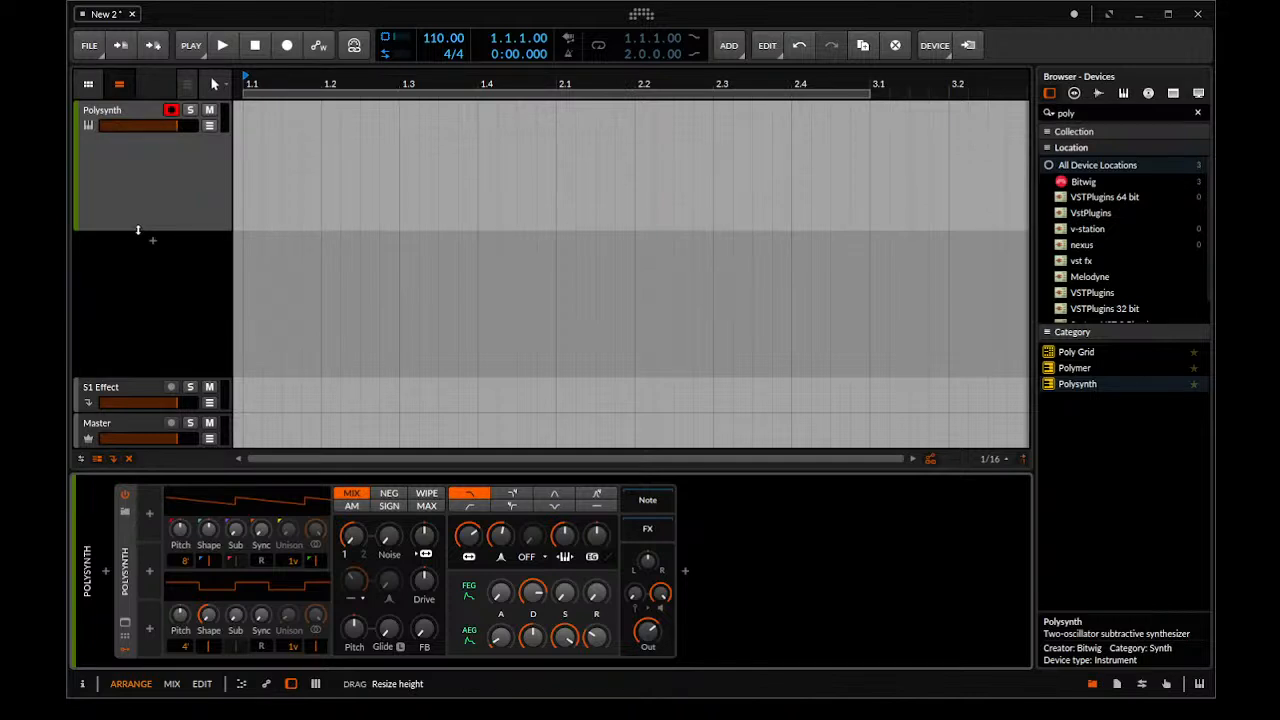
left_click_drag(138, 230, 119, 193)
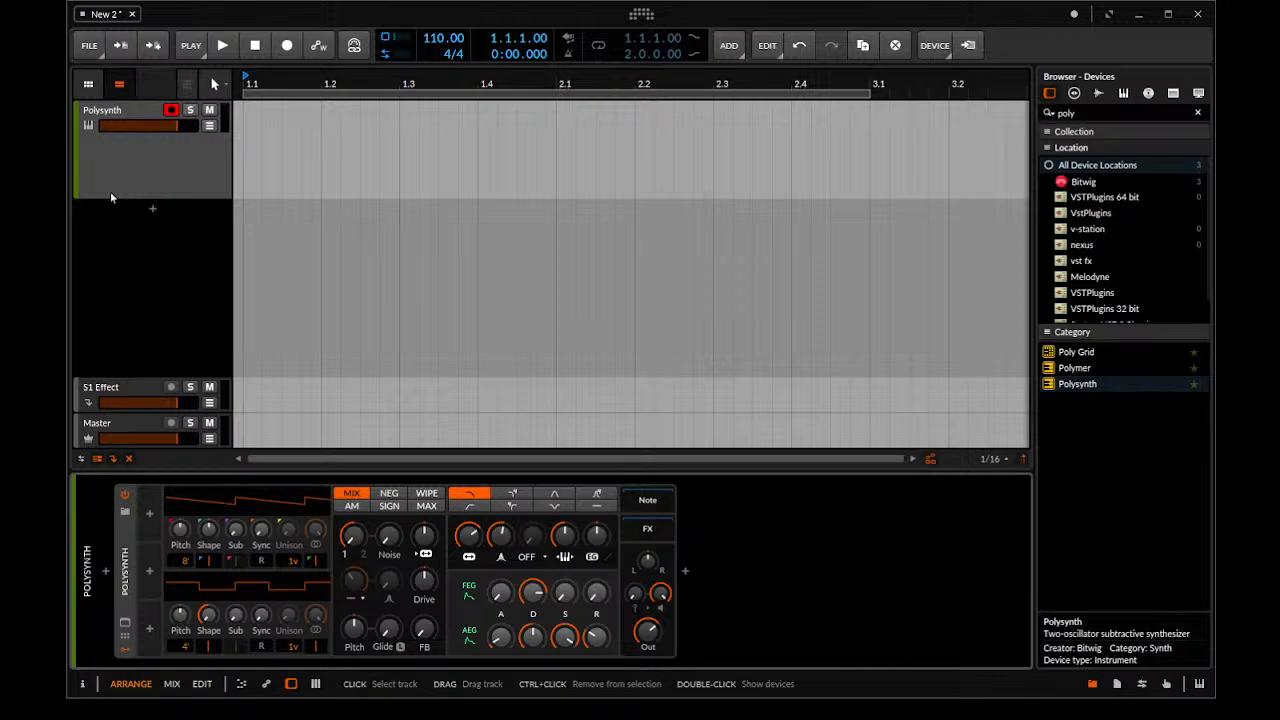
double_click(246, 150)
left_click_drag(548, 110, 871, 166)
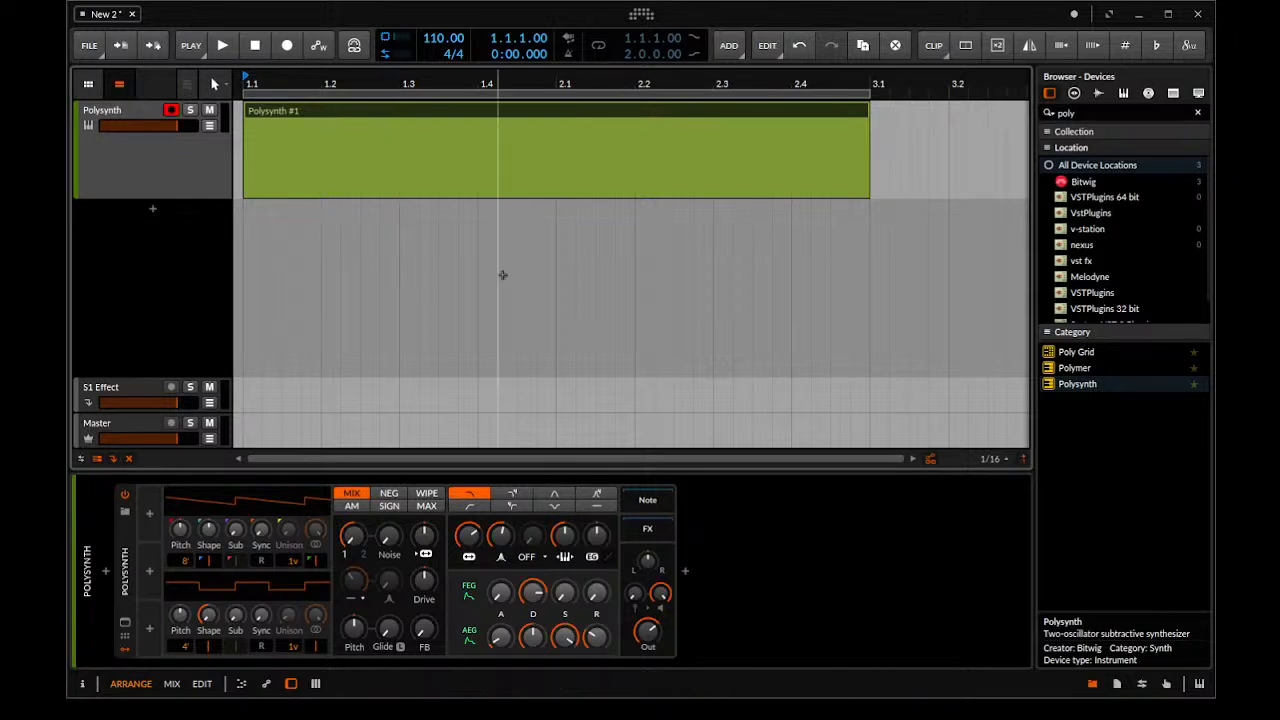
left_click_drag(868, 109, 318, 110)
Open the clip in an enlarged note editor and draw a 1/64 note on C1 at its start
double_click(296, 110)
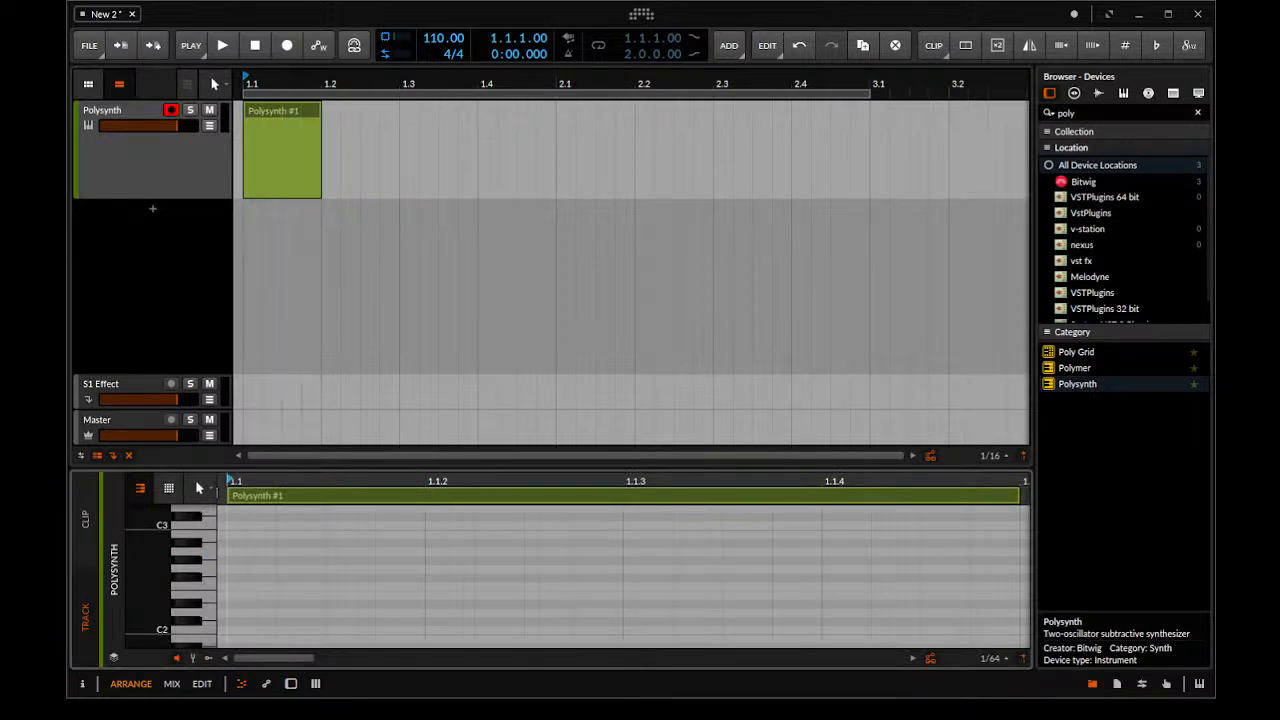
left_click_drag(210, 469, 210, 284)
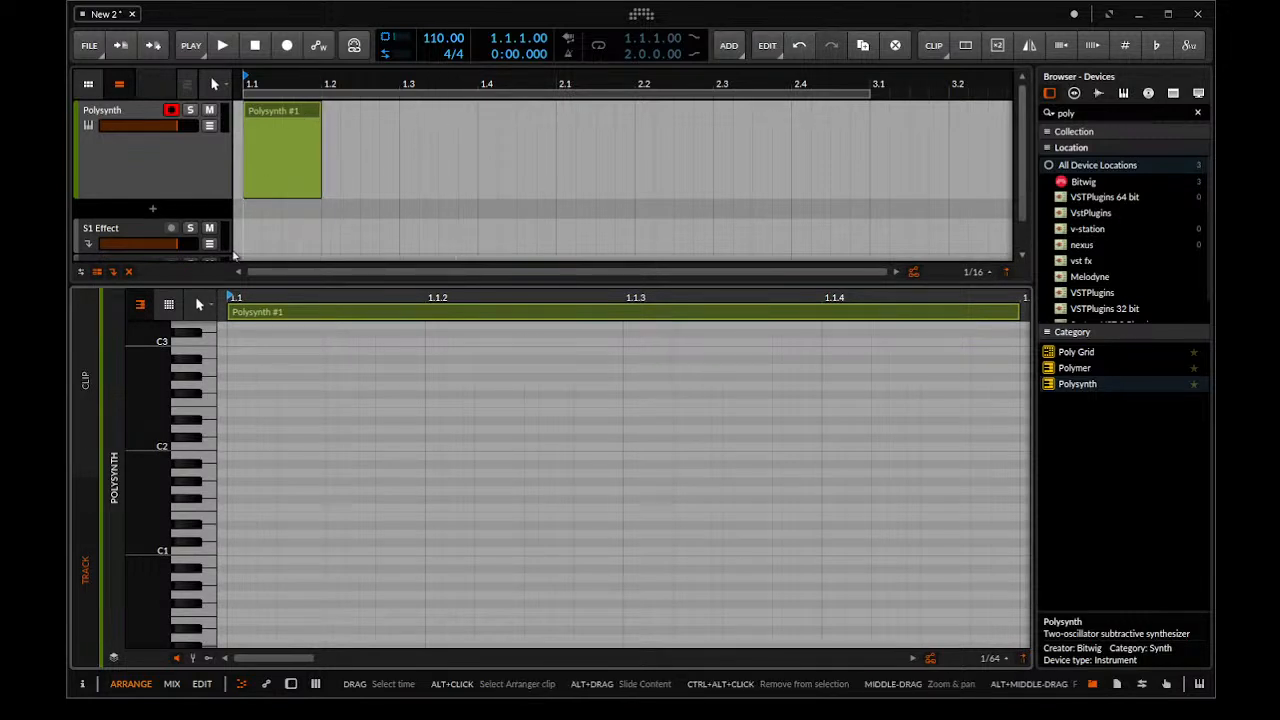
double_click(233, 550)
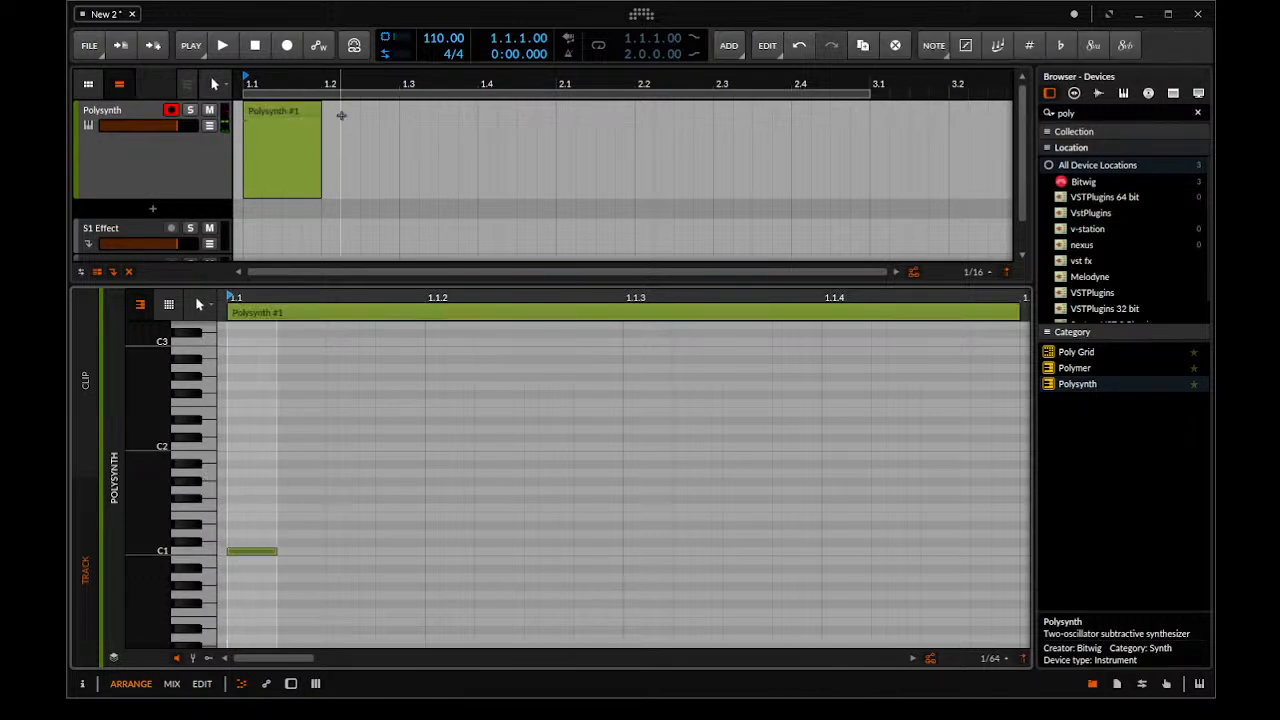
Extend the Polysynth clip as a repeating one-beat loop up to 3.1 and enable arranger looping
scroll(373, 114, "down", 1)
left_click(268, 110)
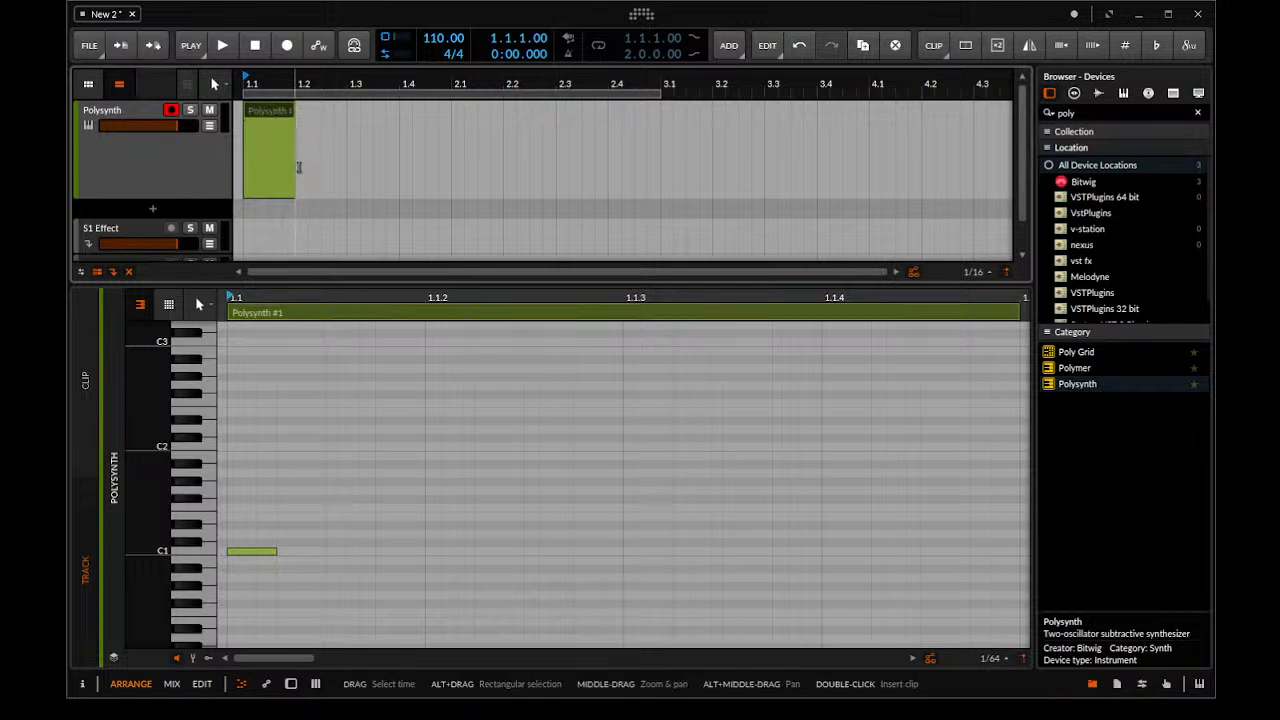
left_click_drag(291, 190, 662, 188)
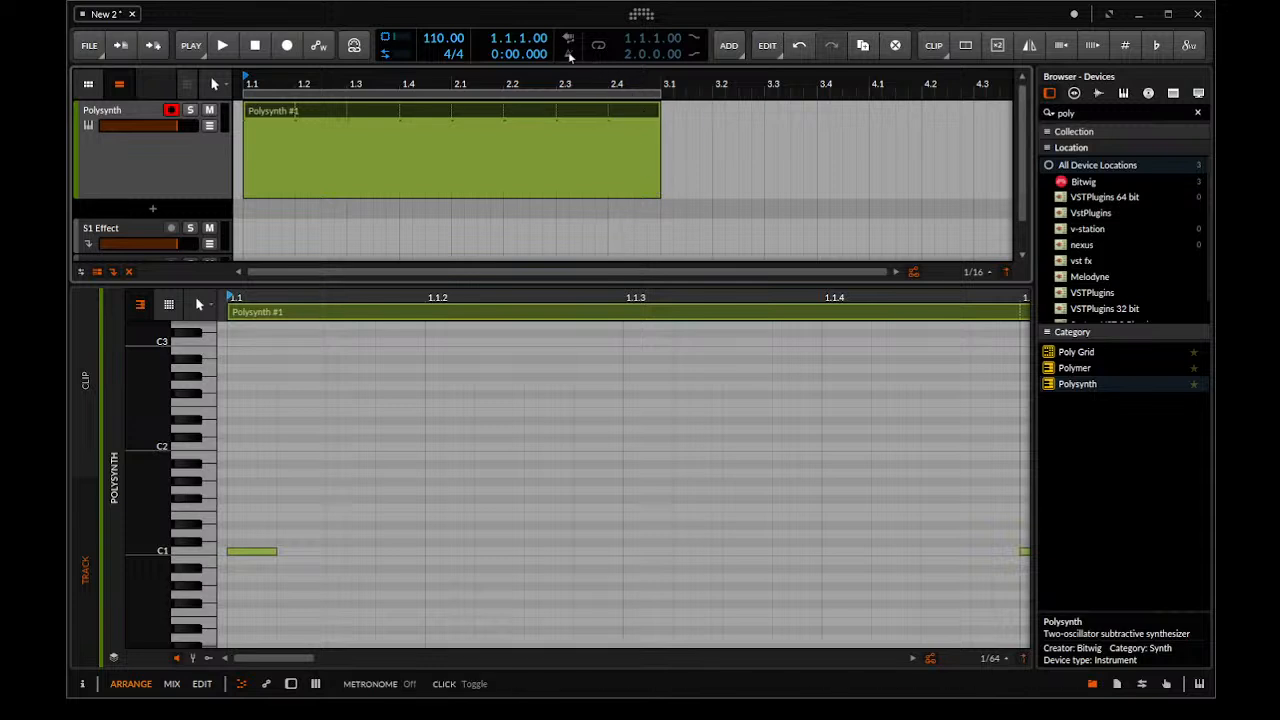
left_click(598, 45)
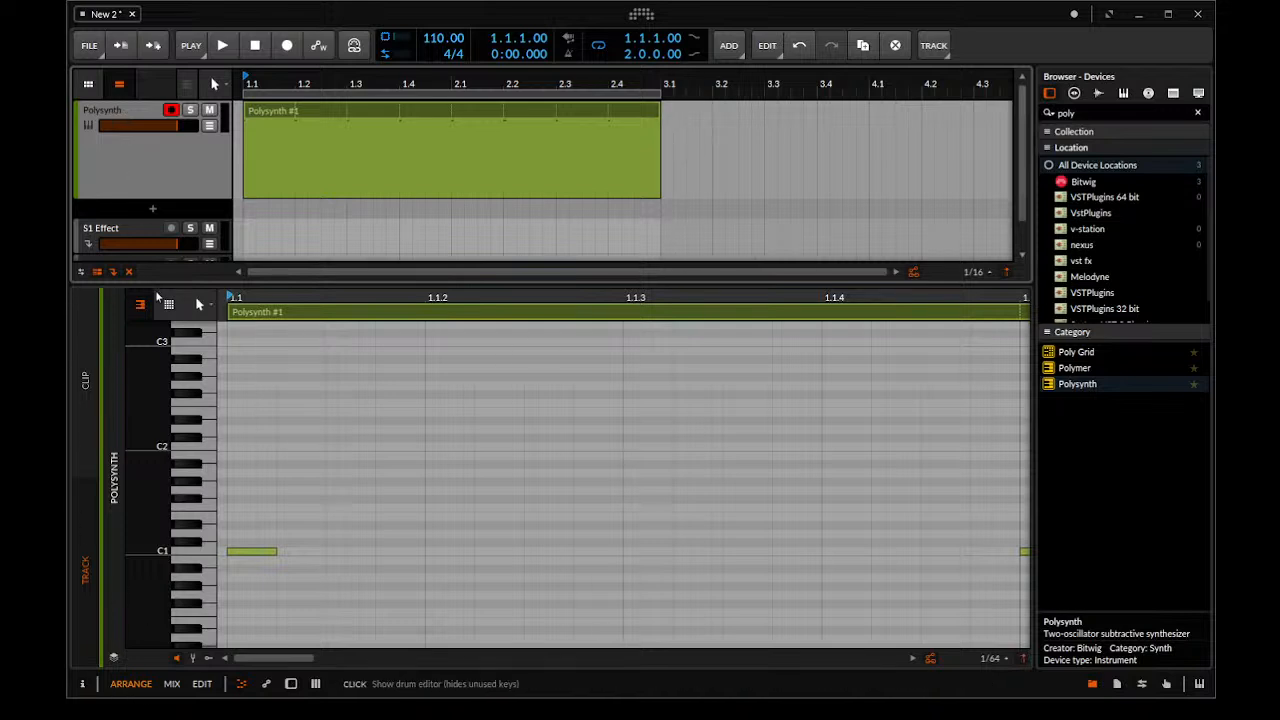
Replace the note editor with the Polysynth device view and start looped playback
left_click_drag(153, 281, 174, 671)
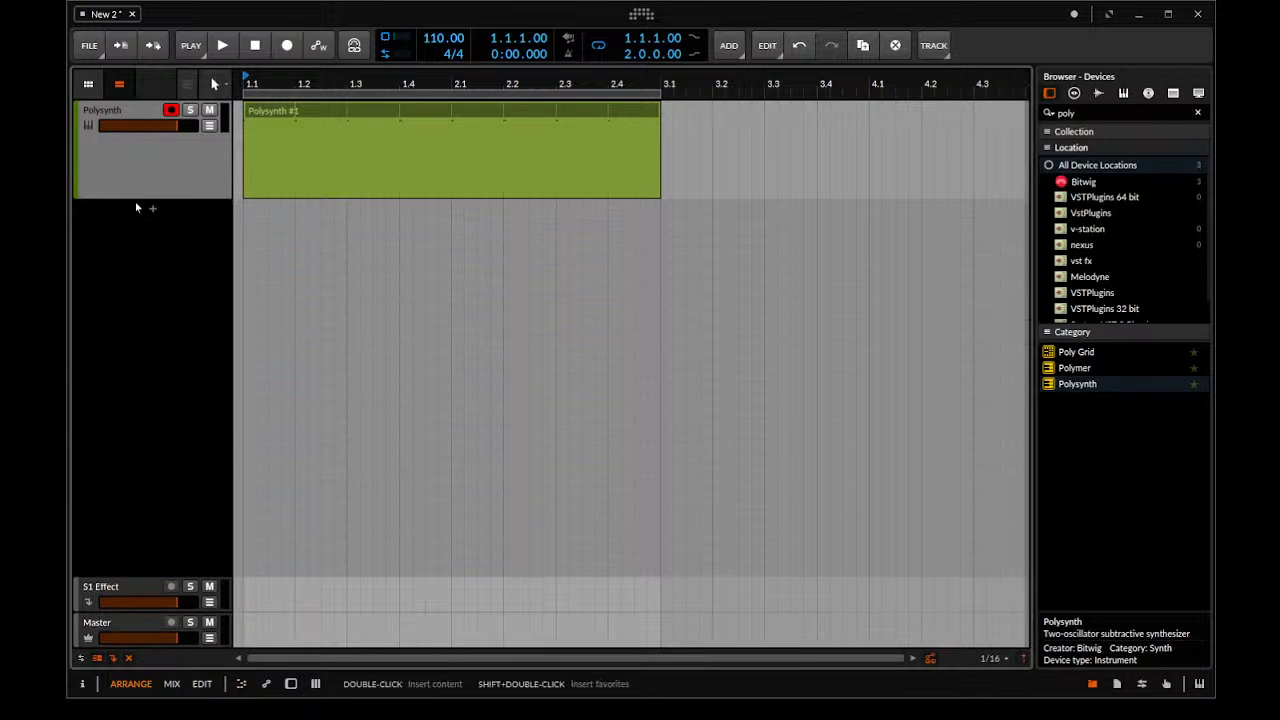
double_click(141, 194)
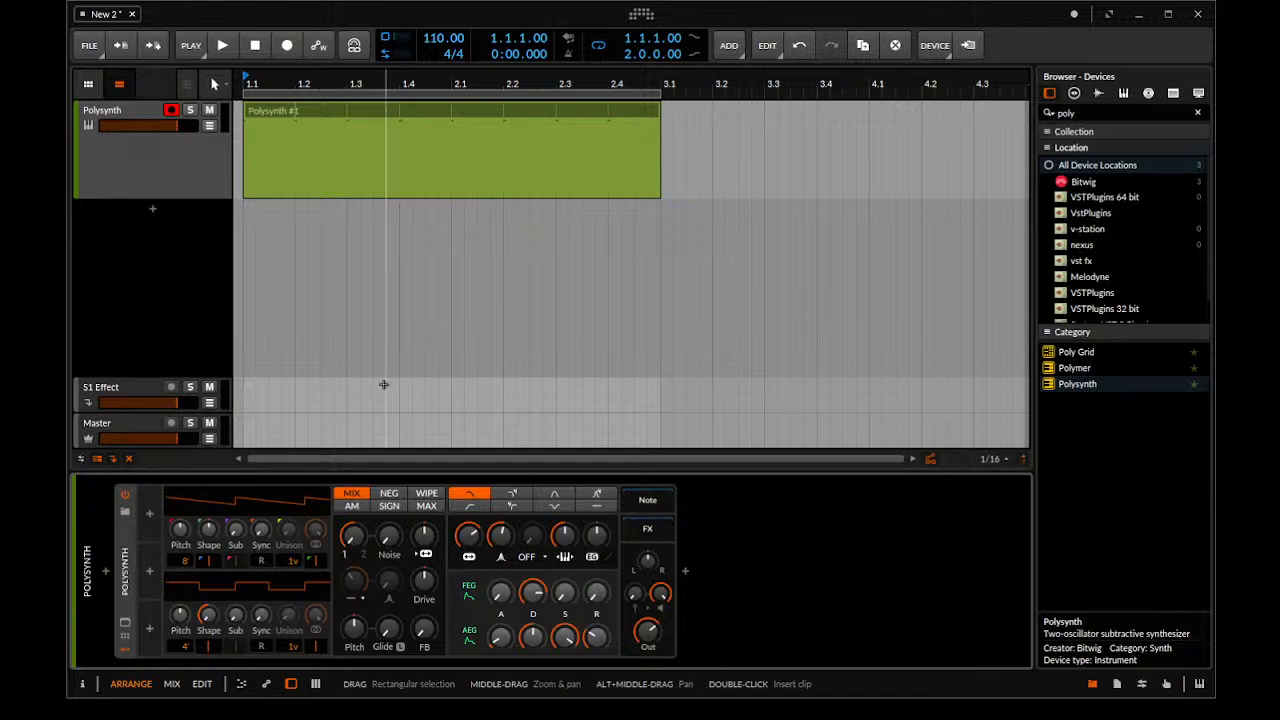
key("space")
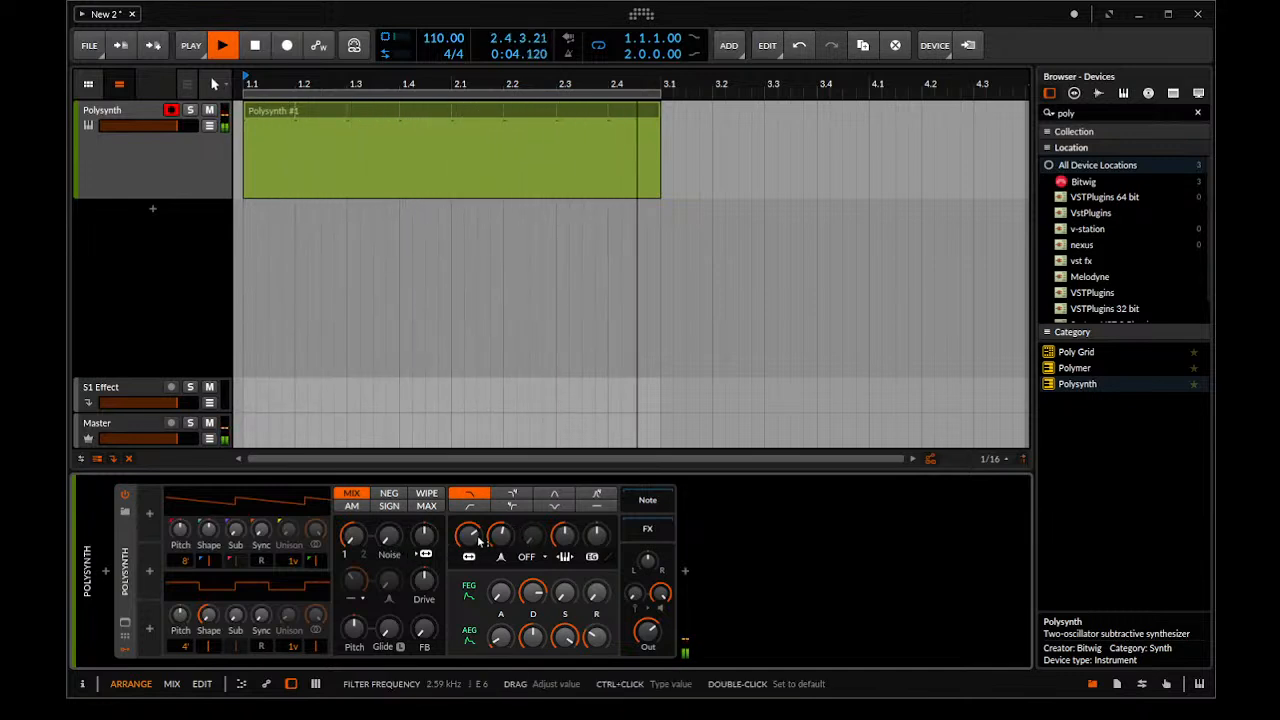
Lower the filter frequency, raise its envelope amount, shorten the filter envelope decay to 27%, and set the resonance to 84.5%
left_click_drag(469, 536, 469, 600)
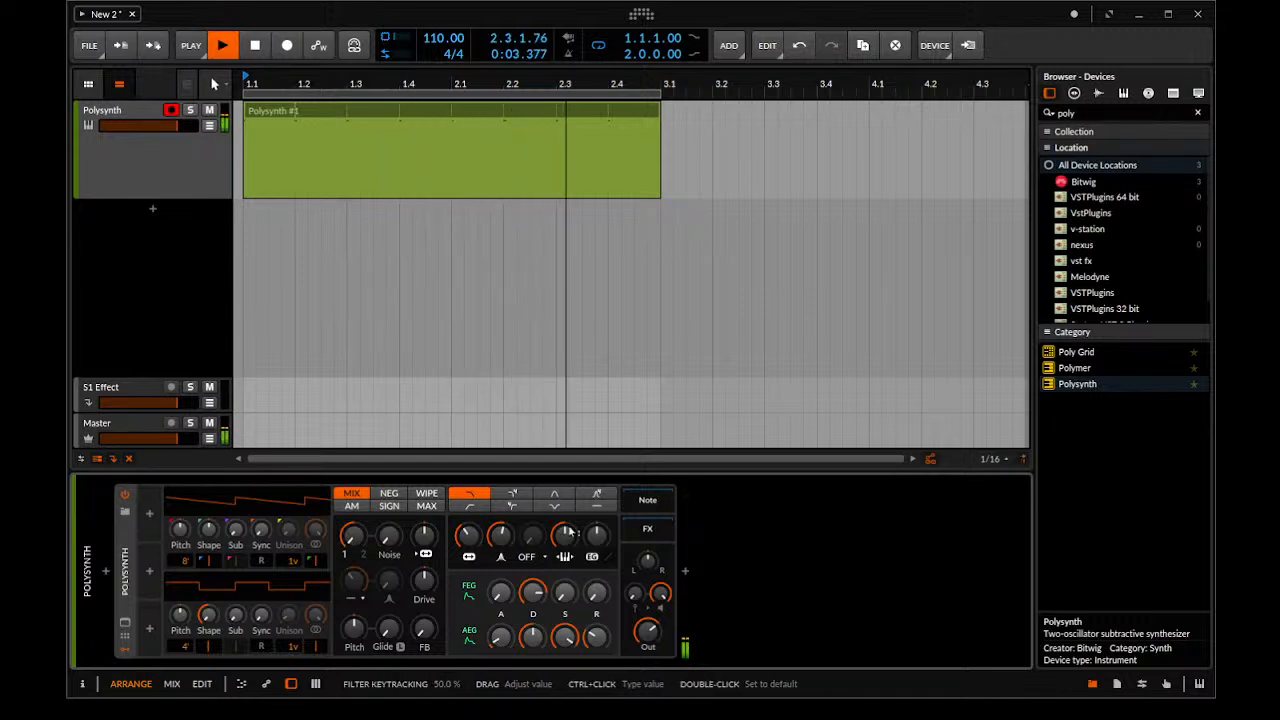
left_click_drag(598, 537, 598, 493)
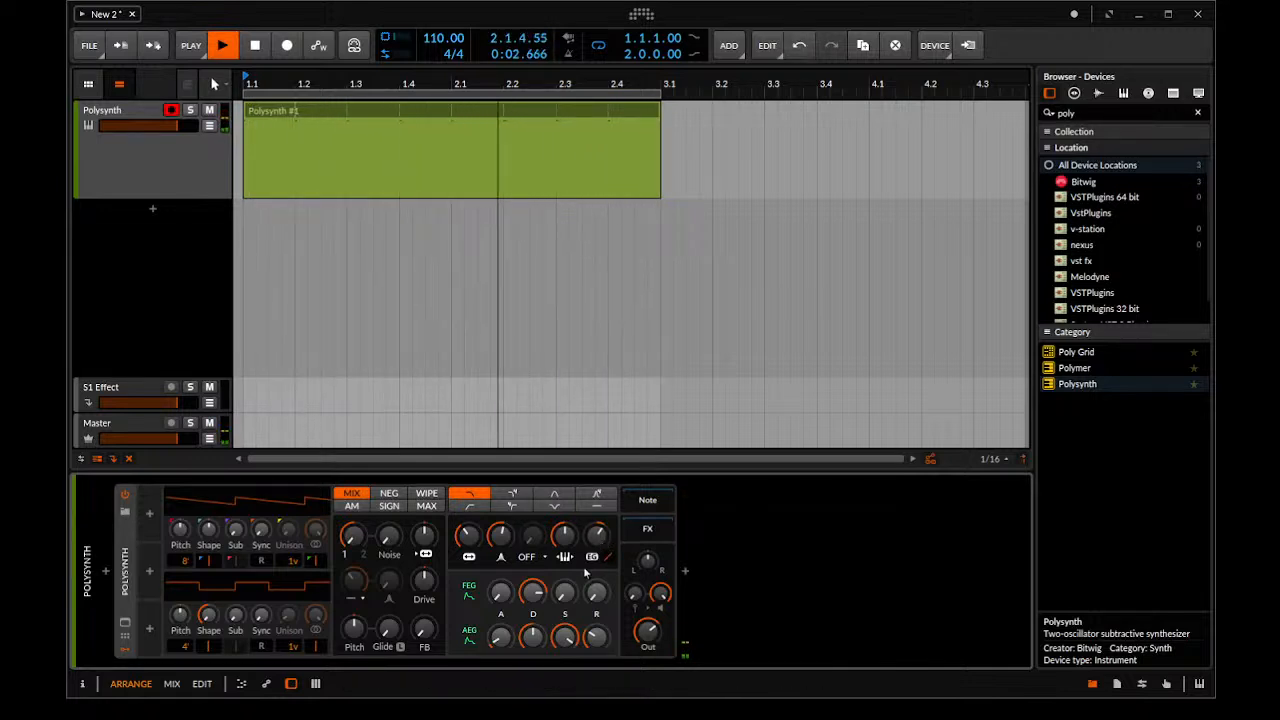
left_click_drag(532, 598, 532, 641)
left_click_drag(501, 536, 501, 507)
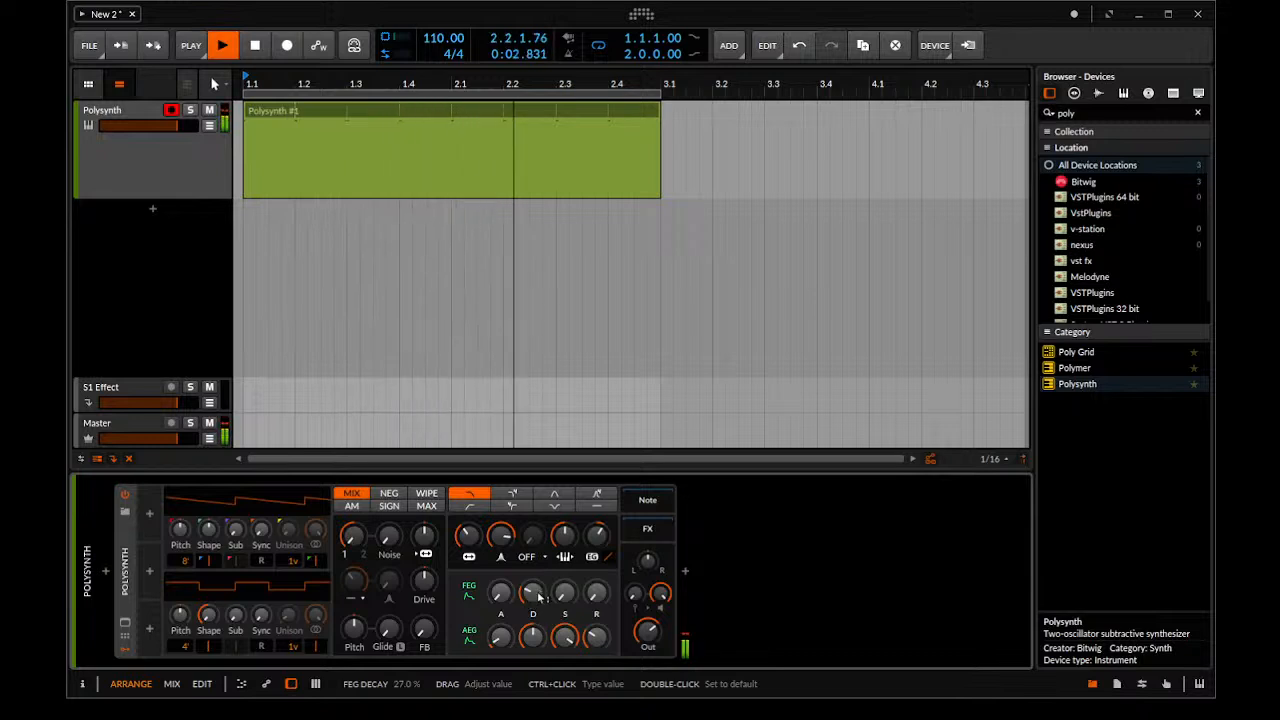
Shape the amplitude envelope by adjusting its decay, setting sustain to 47.5% and release to about 38%
left_click_drag(532, 641, 532, 675)
mouse_move(565, 640)
left_mouse_down()
mouse_move(568, 651)
mouse_move(568, 639)
left_mouse_up()
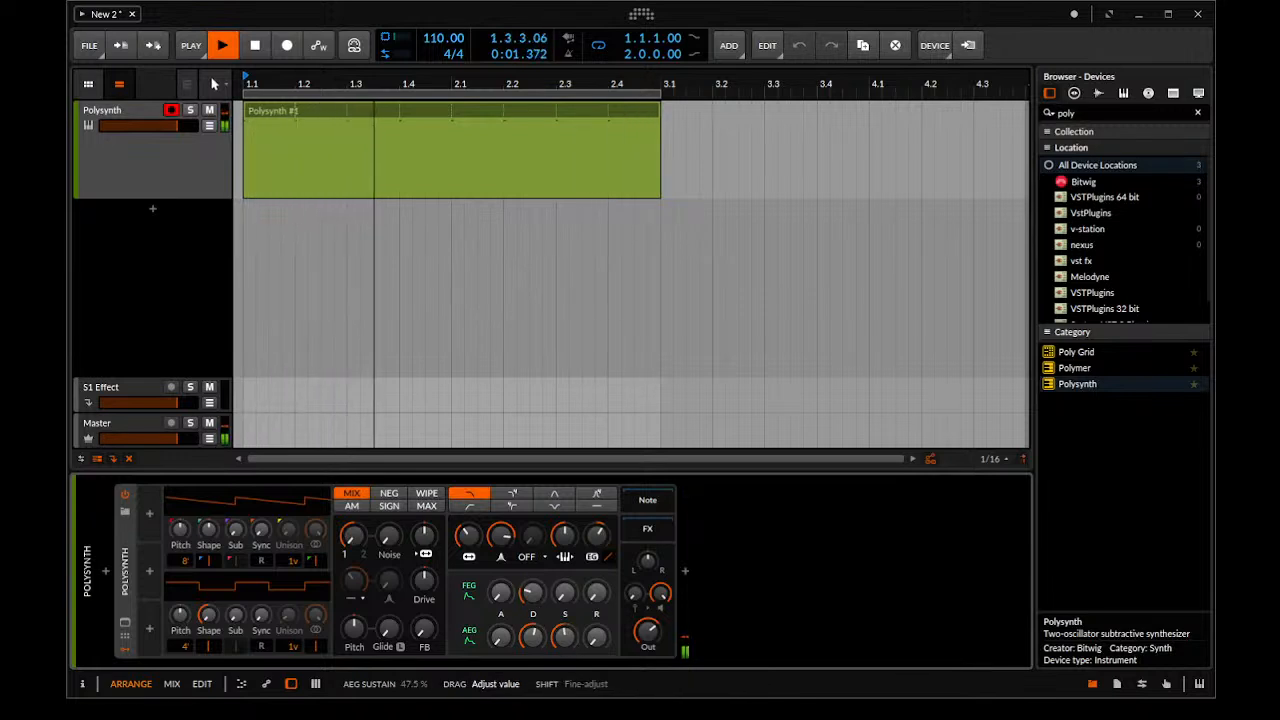
left_click_drag(597, 637, 597, 661)
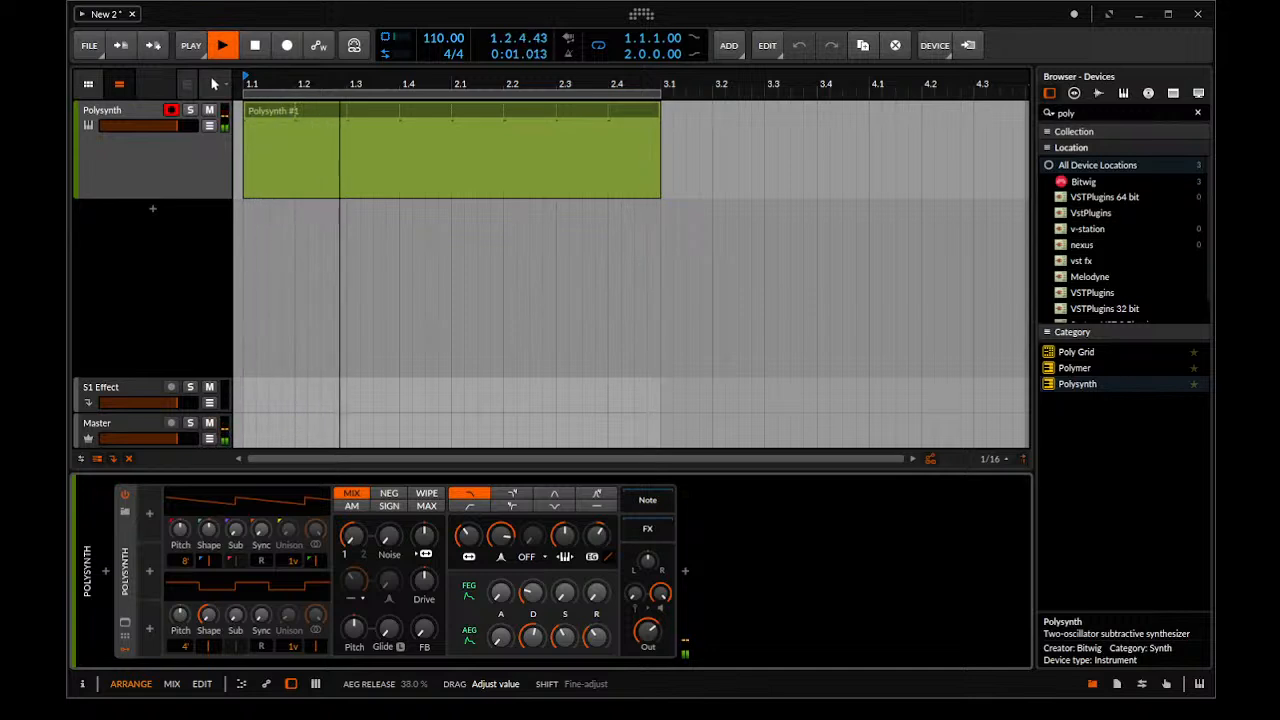
left_click_drag(597, 661, 597, 664)
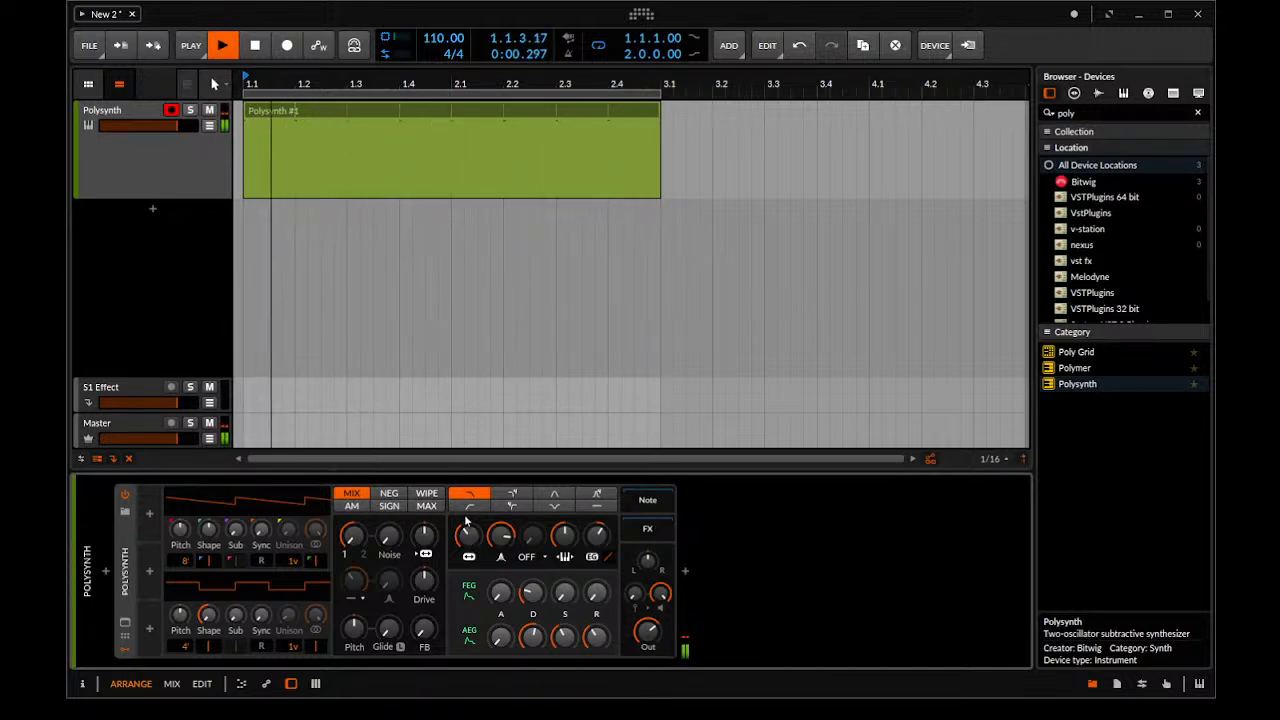
Lower the filter frequency to about 76 Hz and fine-tune the filter envelope amount
left_click_drag(467, 534, 467, 559)
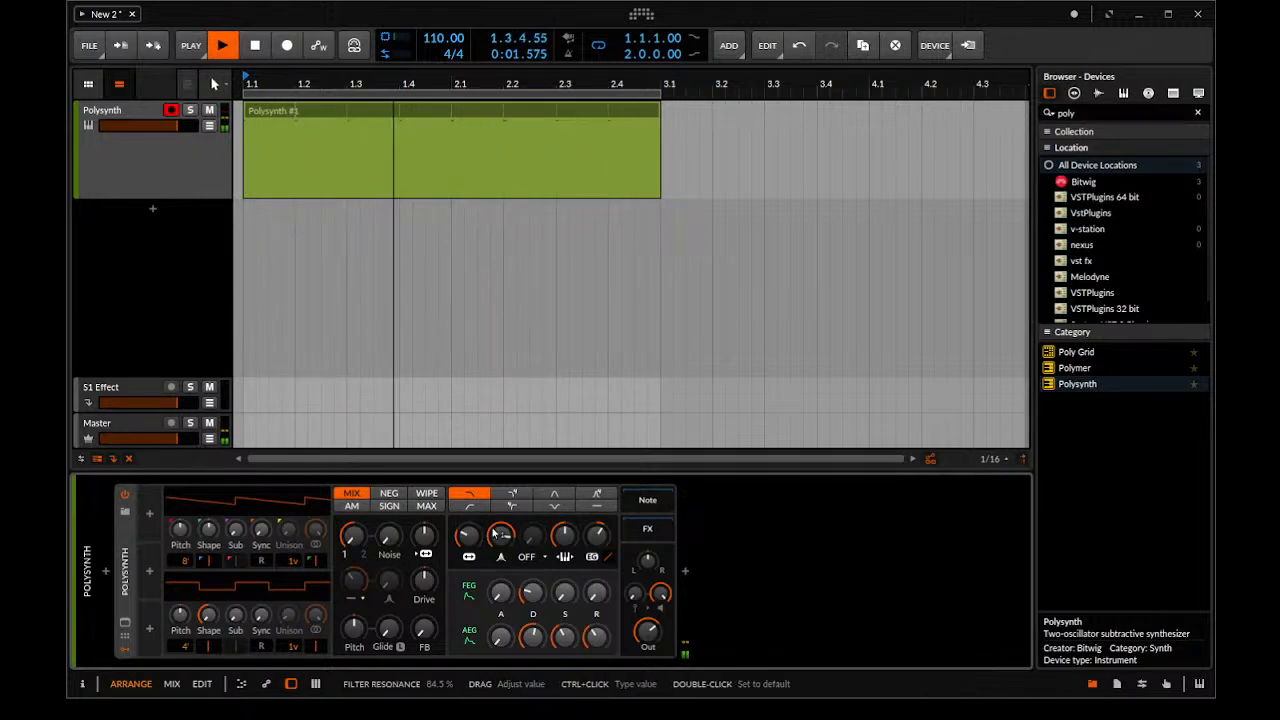
left_click_drag(597, 537, 597, 536)
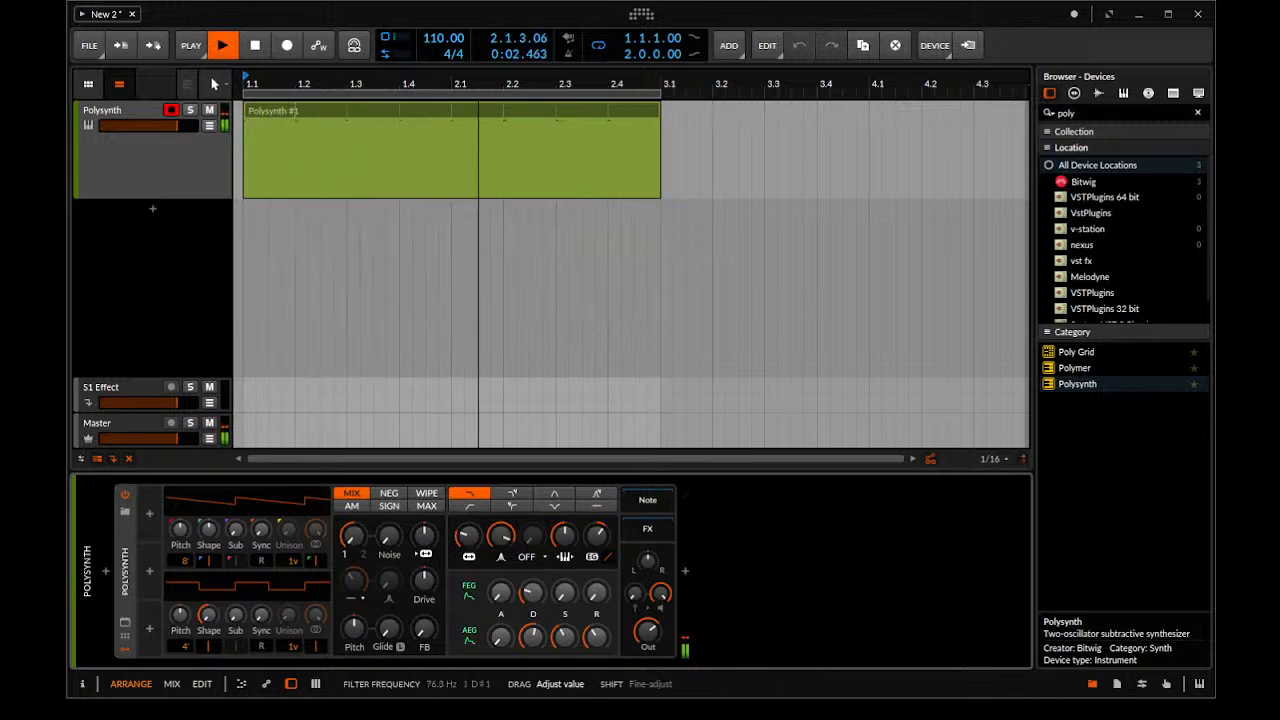
left_click_drag(466, 543, 466, 540)
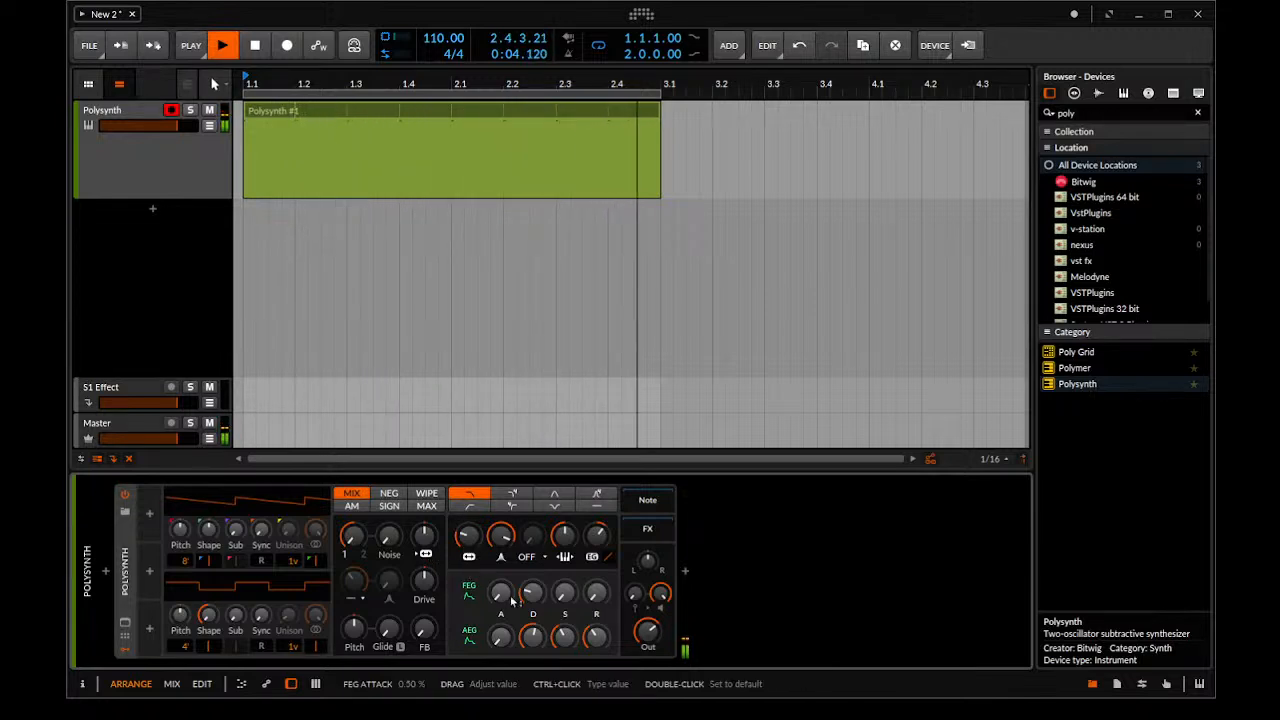
Audition longer filter envelope decays of 39% and 38.5%, and set the decay to 23.5%
left_click_drag(531, 599, 531, 596)
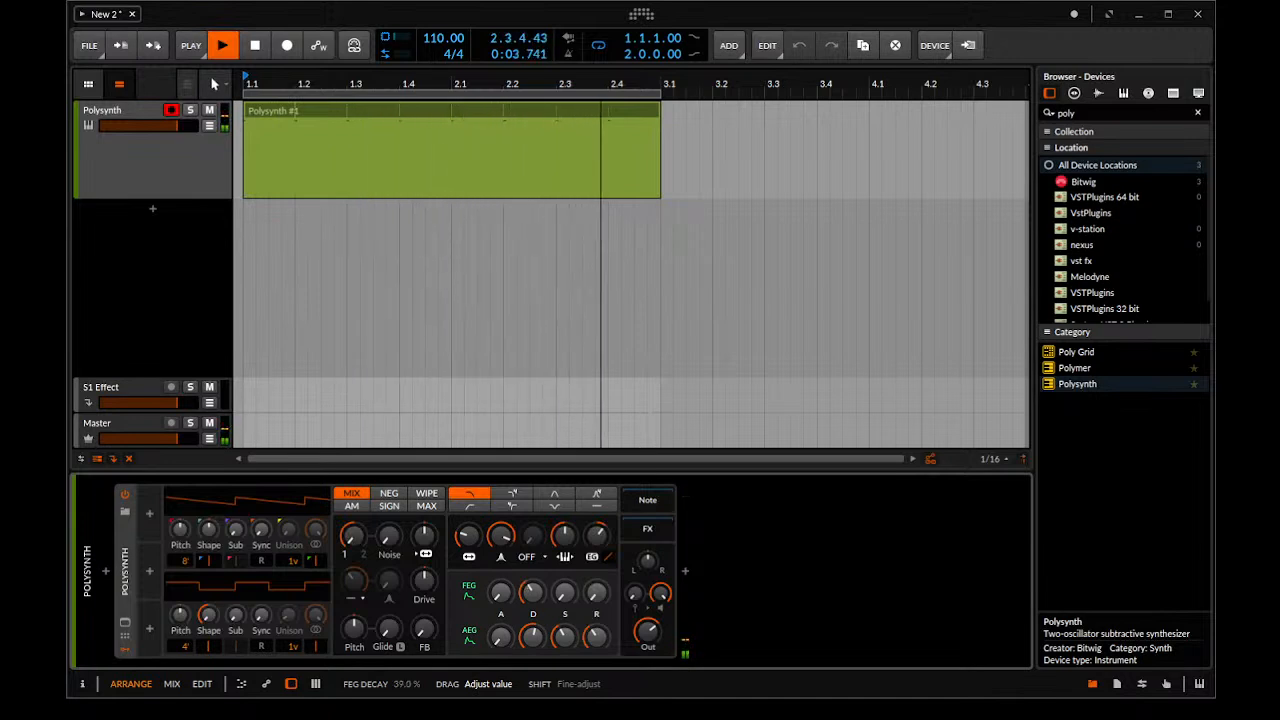
left_click_drag(531, 596, 533, 603)
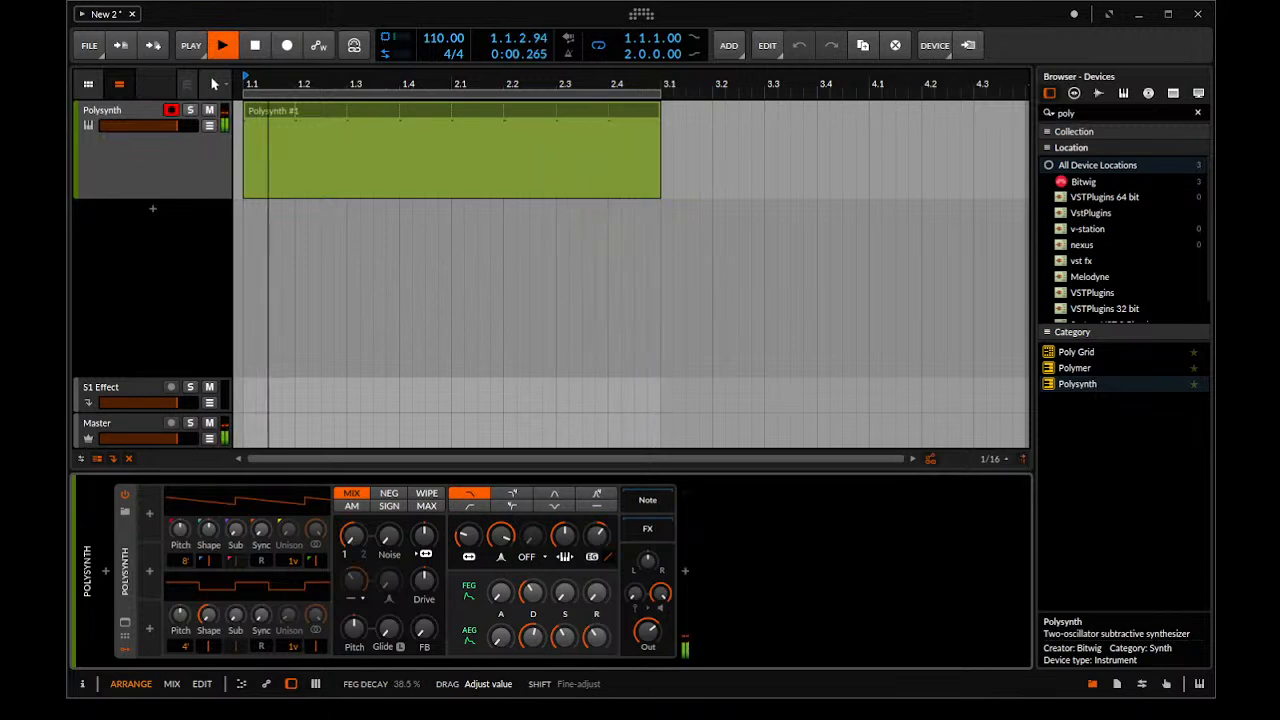
left_click_drag(533, 592, 533, 600)
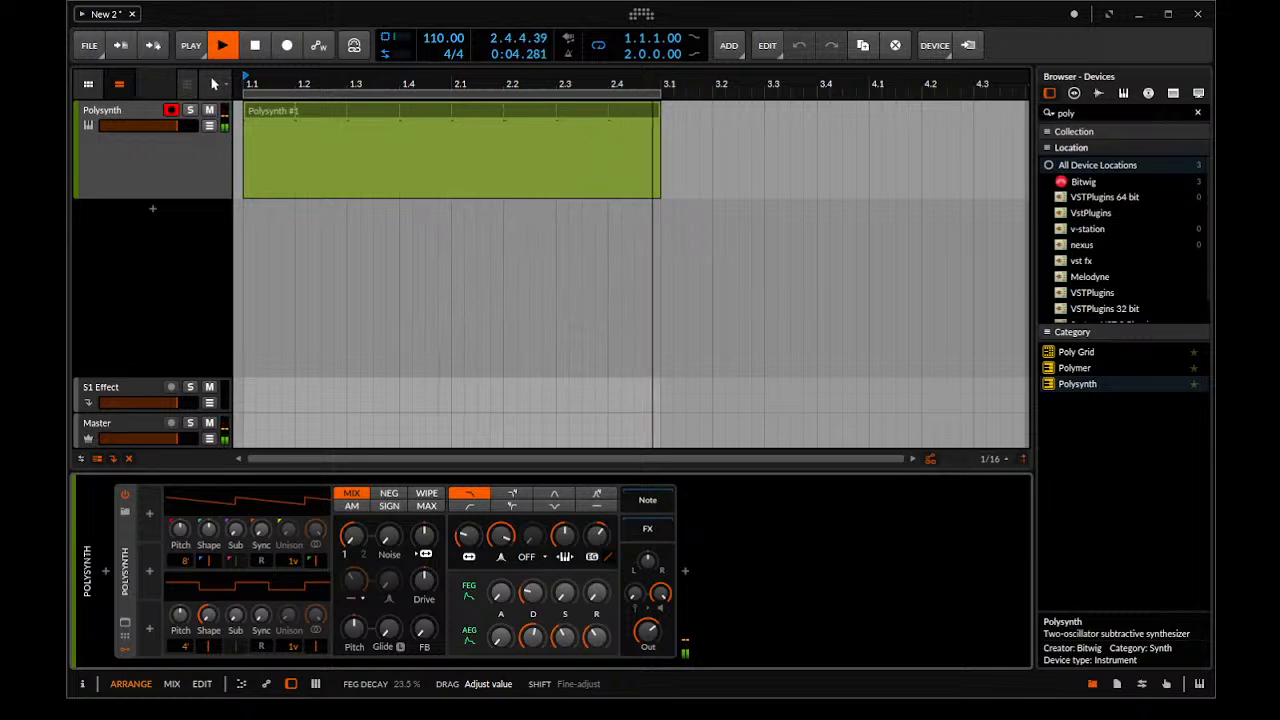
Fine-tune the filter envelope decay and filter frequency, and set the amplitude envelope release to about 36%
left_click_drag(533, 592, 533, 566)
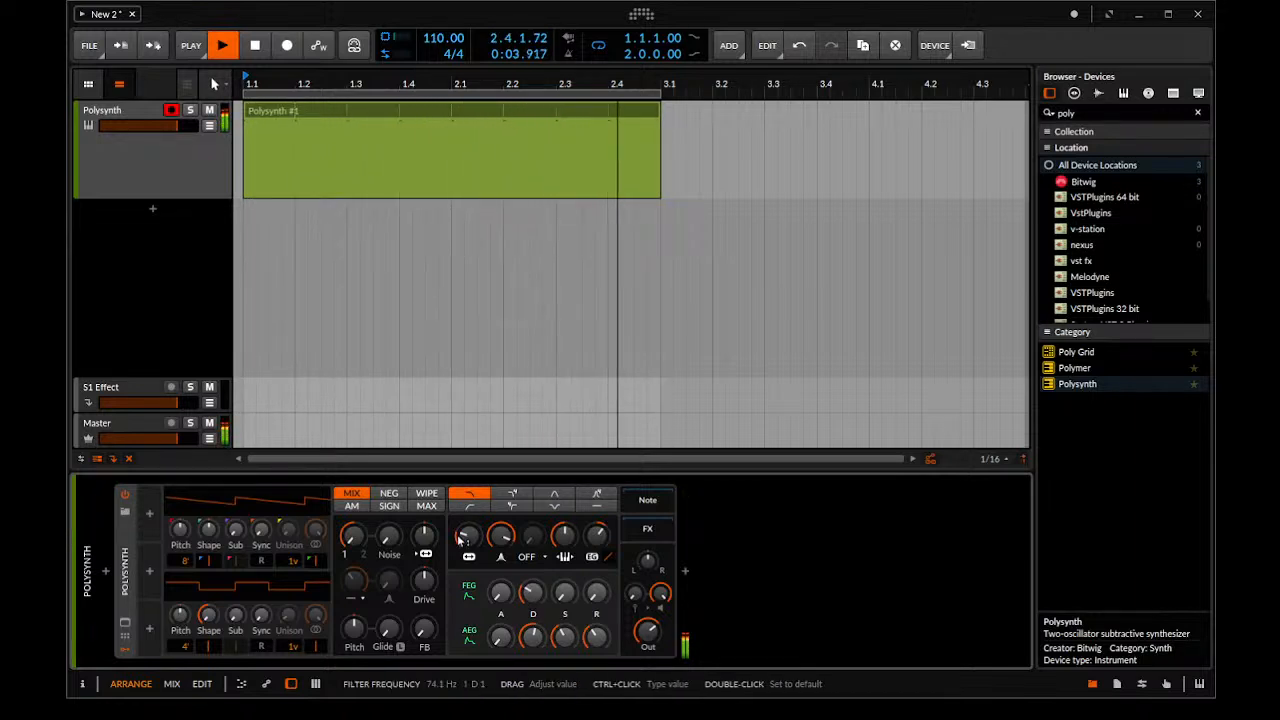
left_click_drag(462, 540, 462, 540)
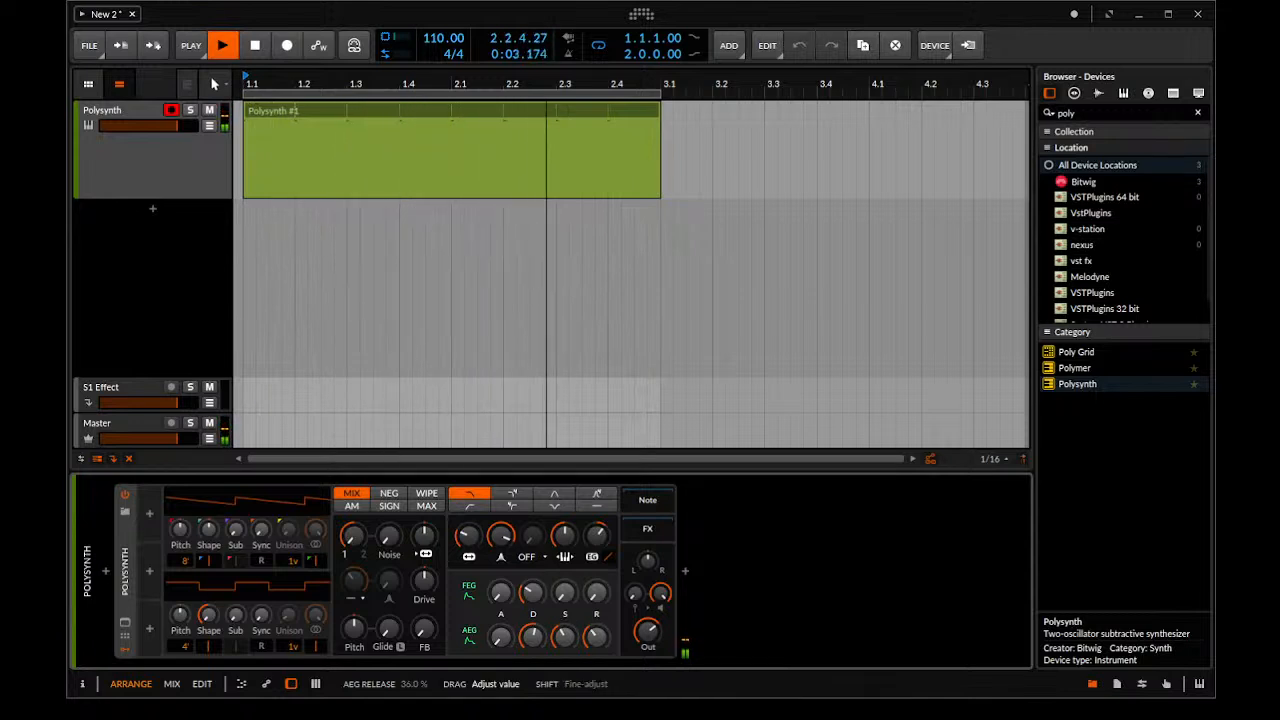
left_click_drag(596, 637, 596, 645)
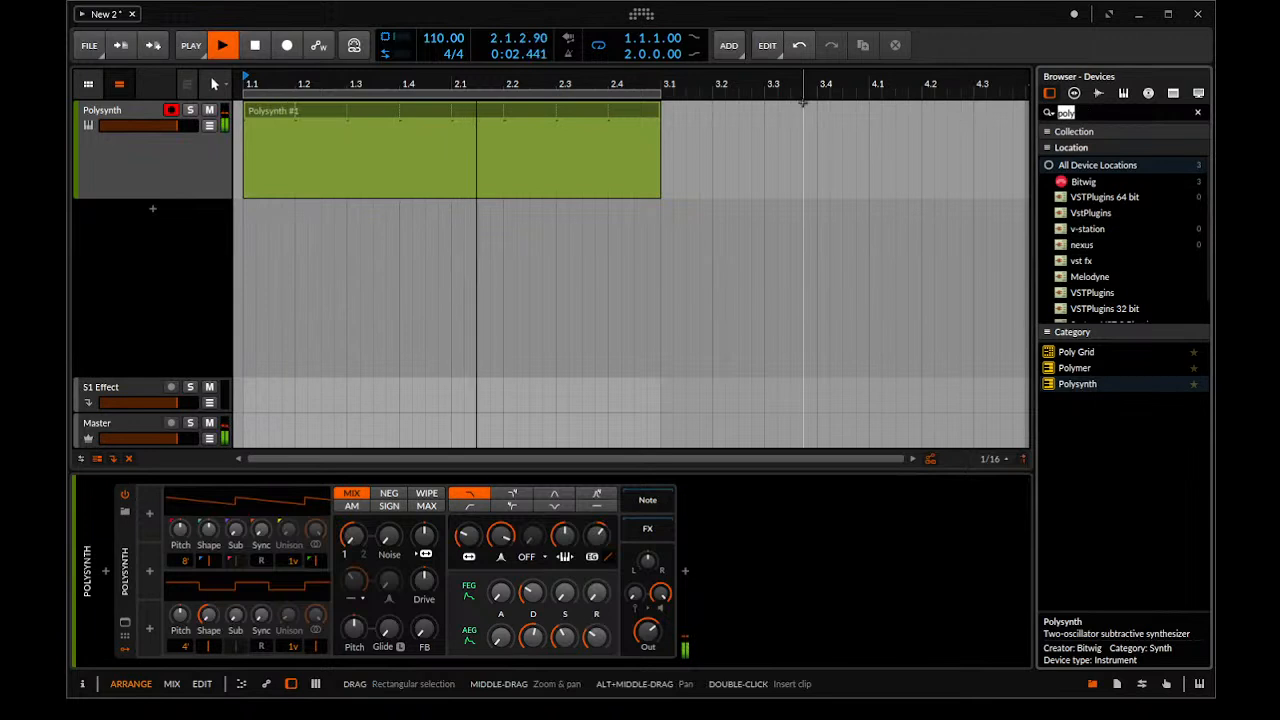
Search the devices for "eq" and add an EQ-5 after Polysynth in the device chain
key("BackSpace")
key("BackSpace")
key("BackSpace")
key("BackSpace")
type("eq")
left_click_drag(1104, 388, 757, 610)
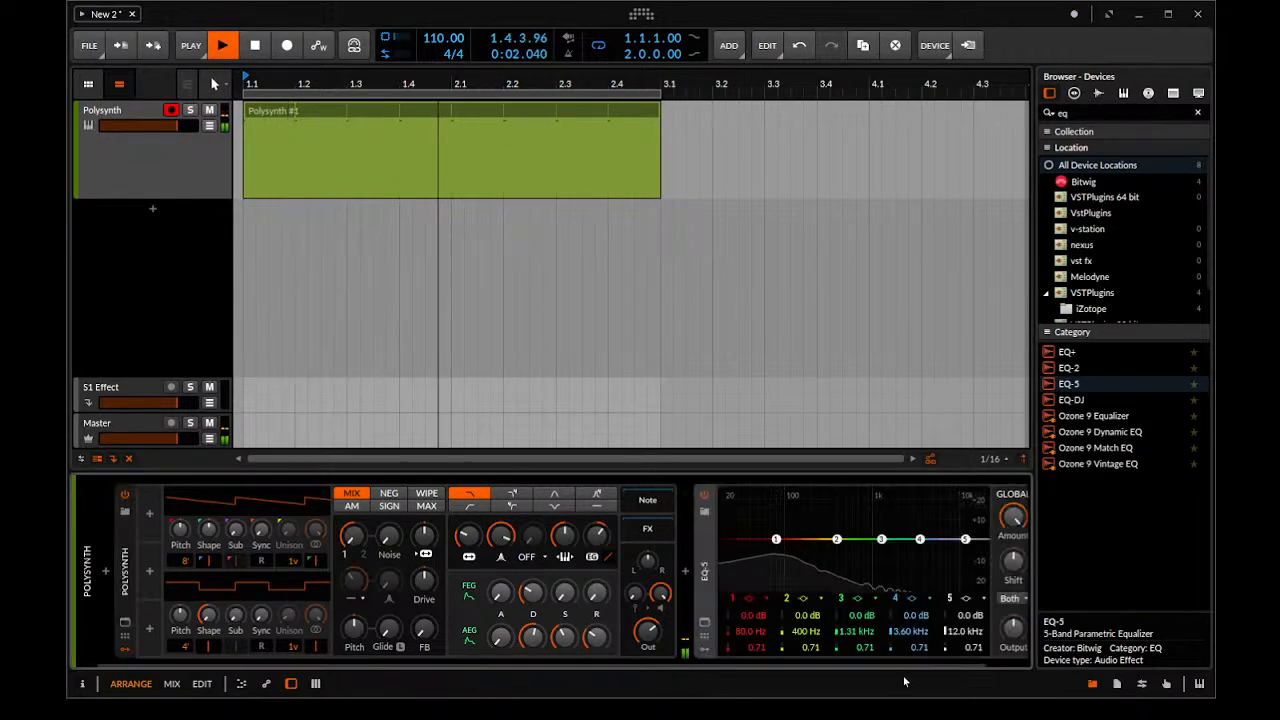
left_click_drag(908, 665, 1037, 634)
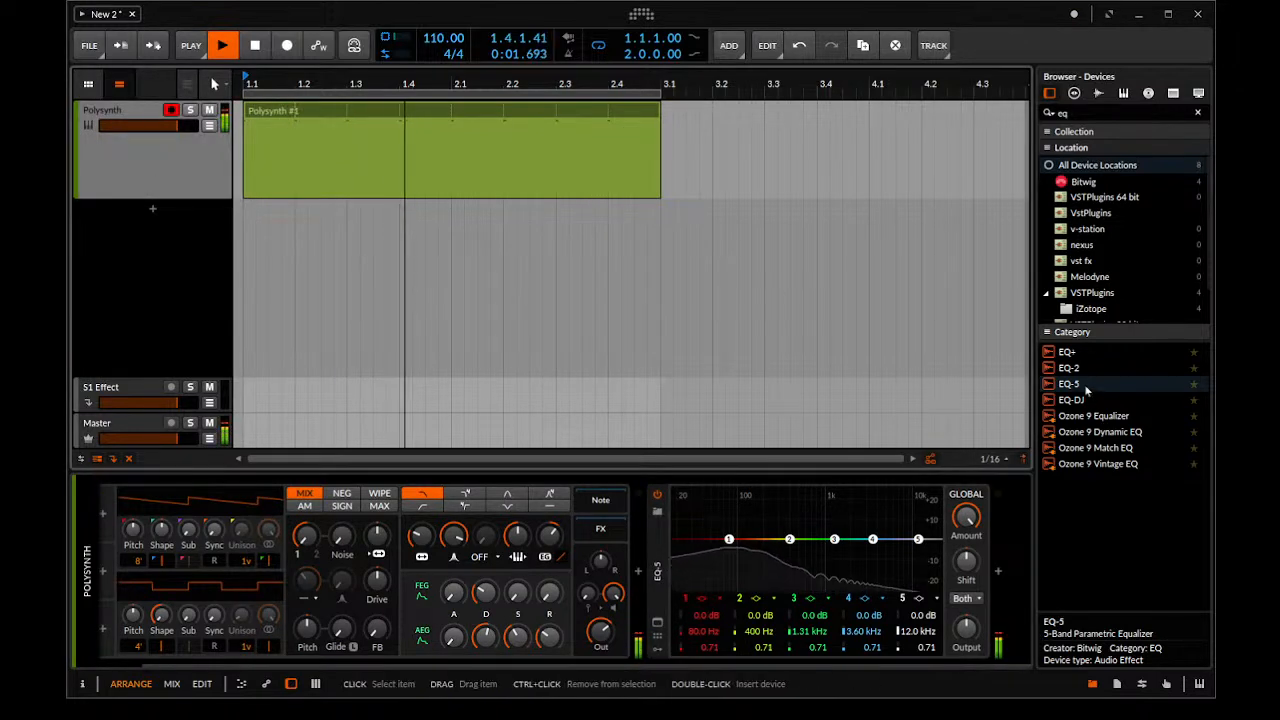
left_click_drag(1086, 386, 1035, 466)
Find the Peak Limiter by searching "lim", add it after the EQ-5, and lower its ceiling to about -1.7 dB
left_click_drag(1074, 114, 697, 77)
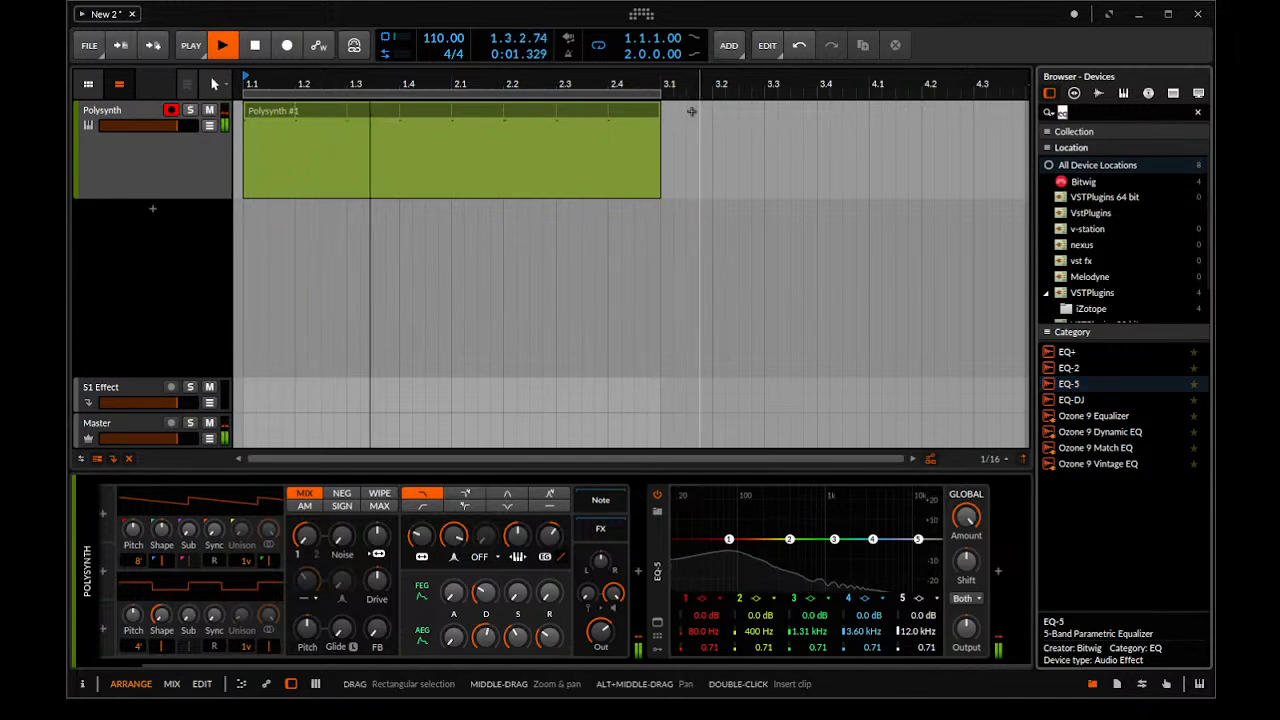
type("lim")
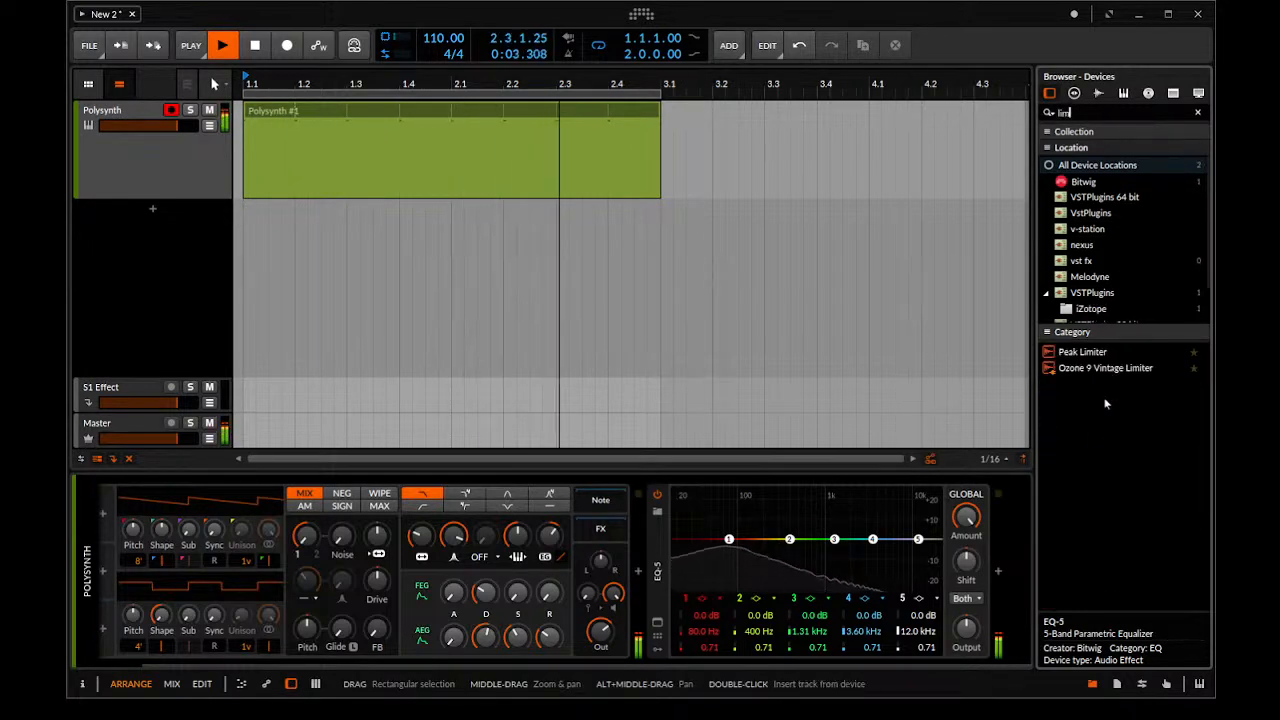
double_click(1083, 352)
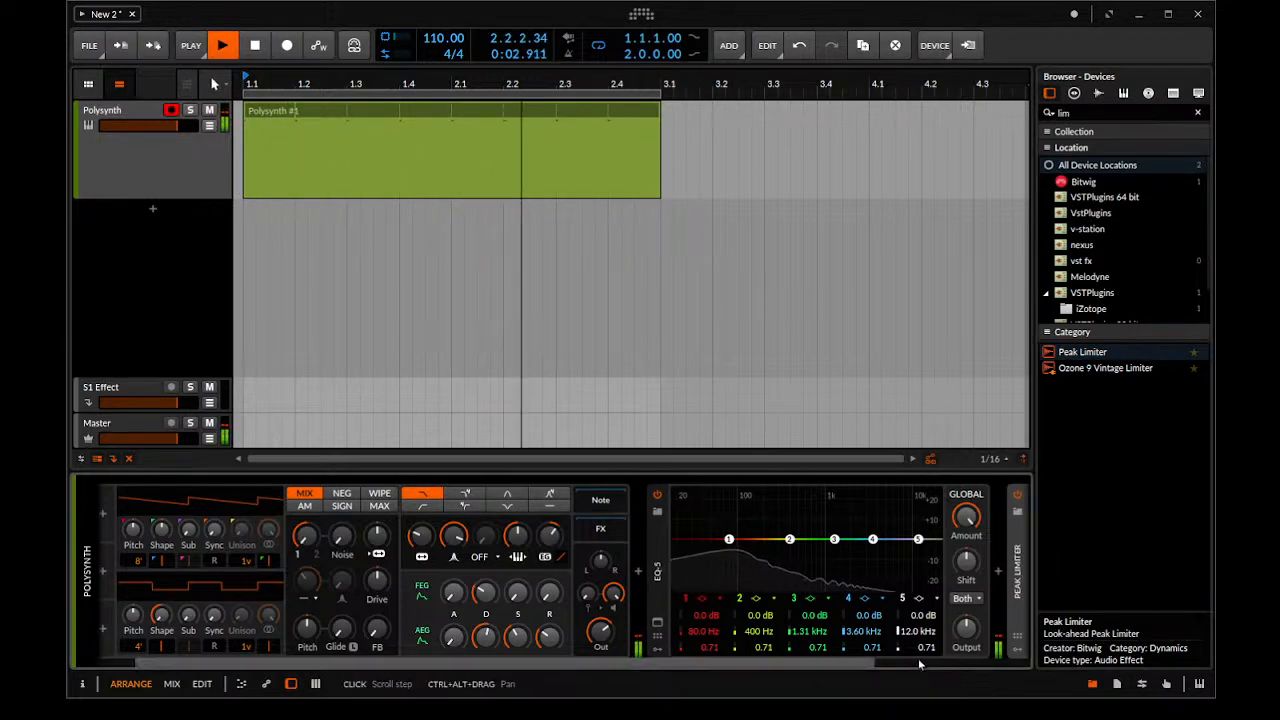
left_click(921, 665)
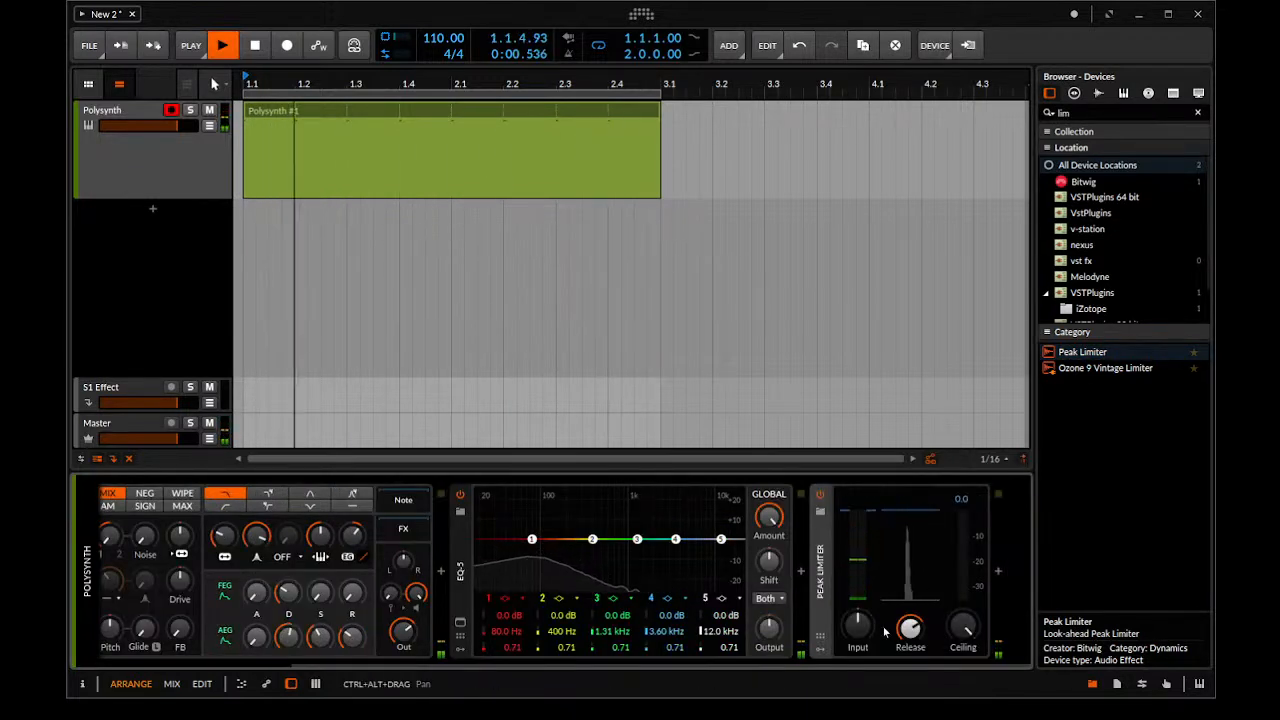
left_click_drag(963, 632, 963, 645)
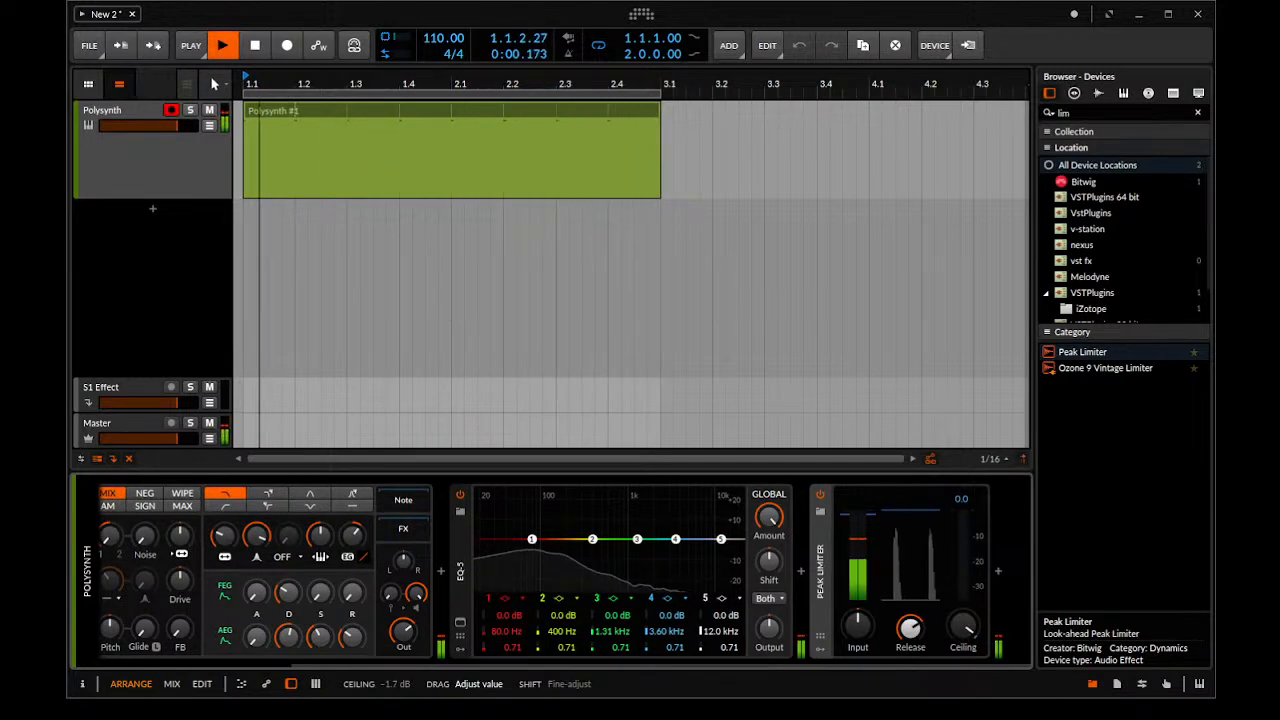
left_click_drag(963, 632, 963, 630)
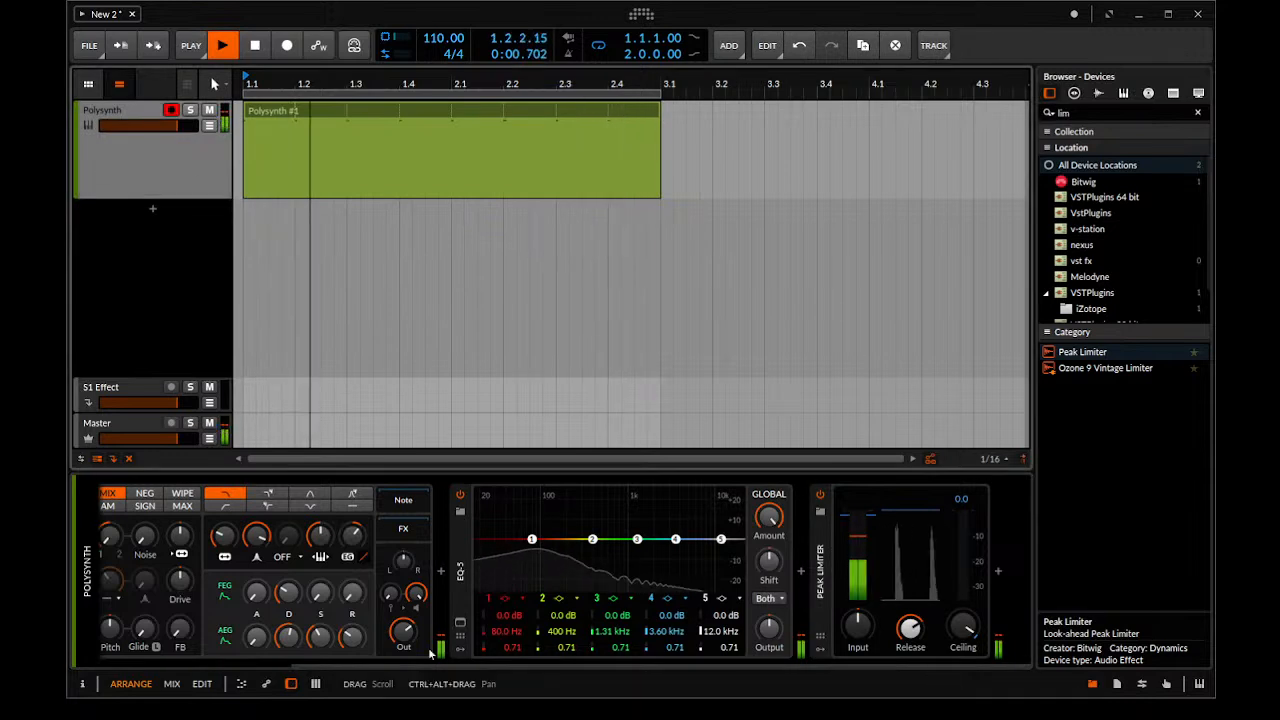
Show the track inspector and change the meter mode to K-20 in the user interface settings
left_click(82, 684)
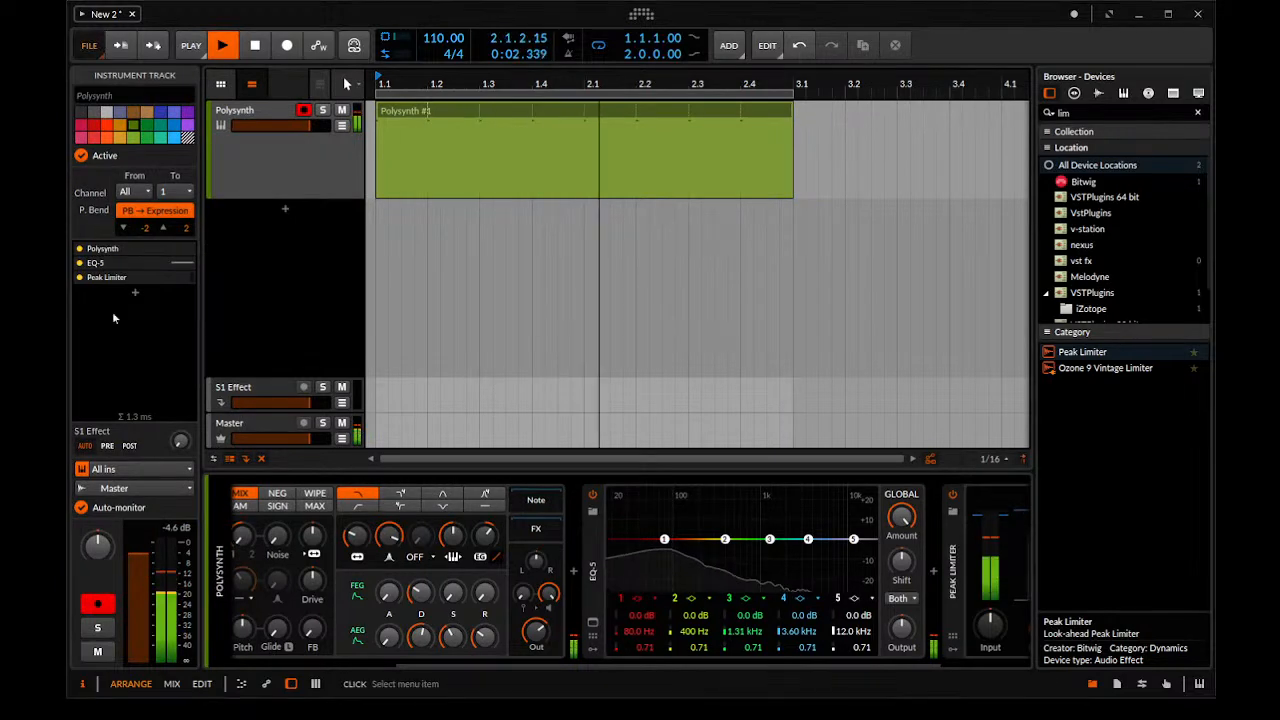
key("ctrl+comma")
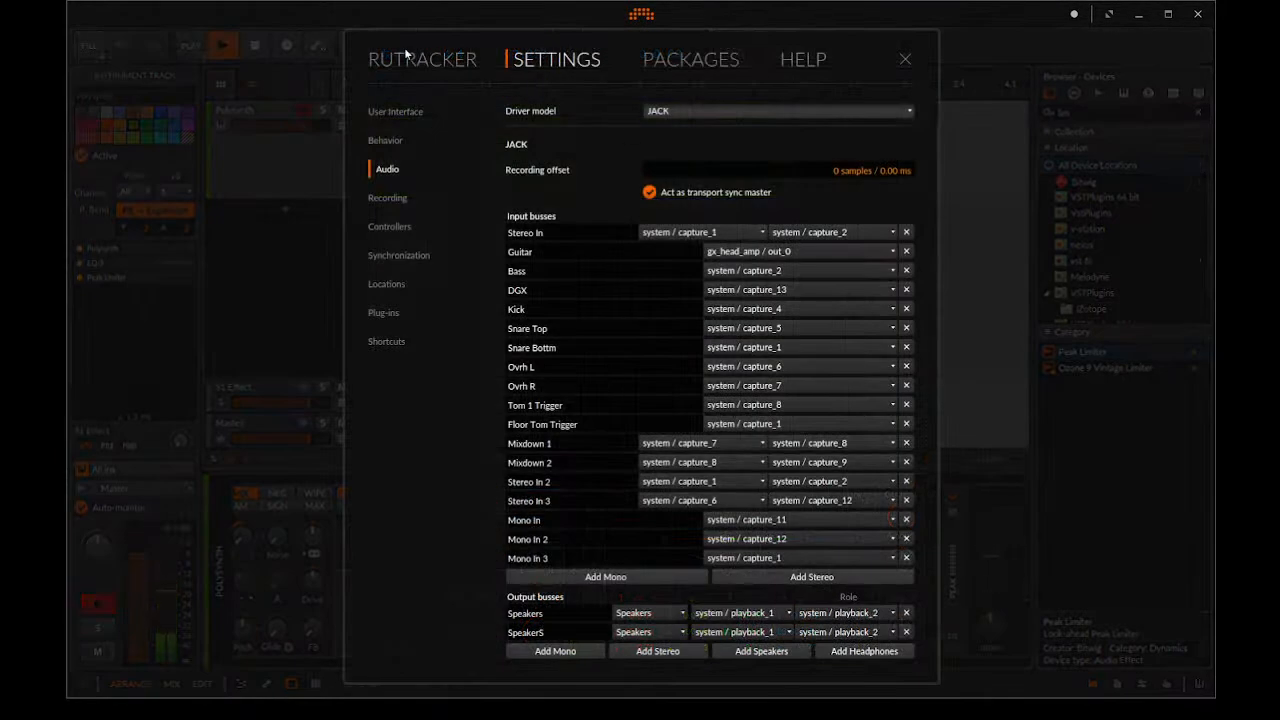
left_click(406, 55)
left_click(679, 58)
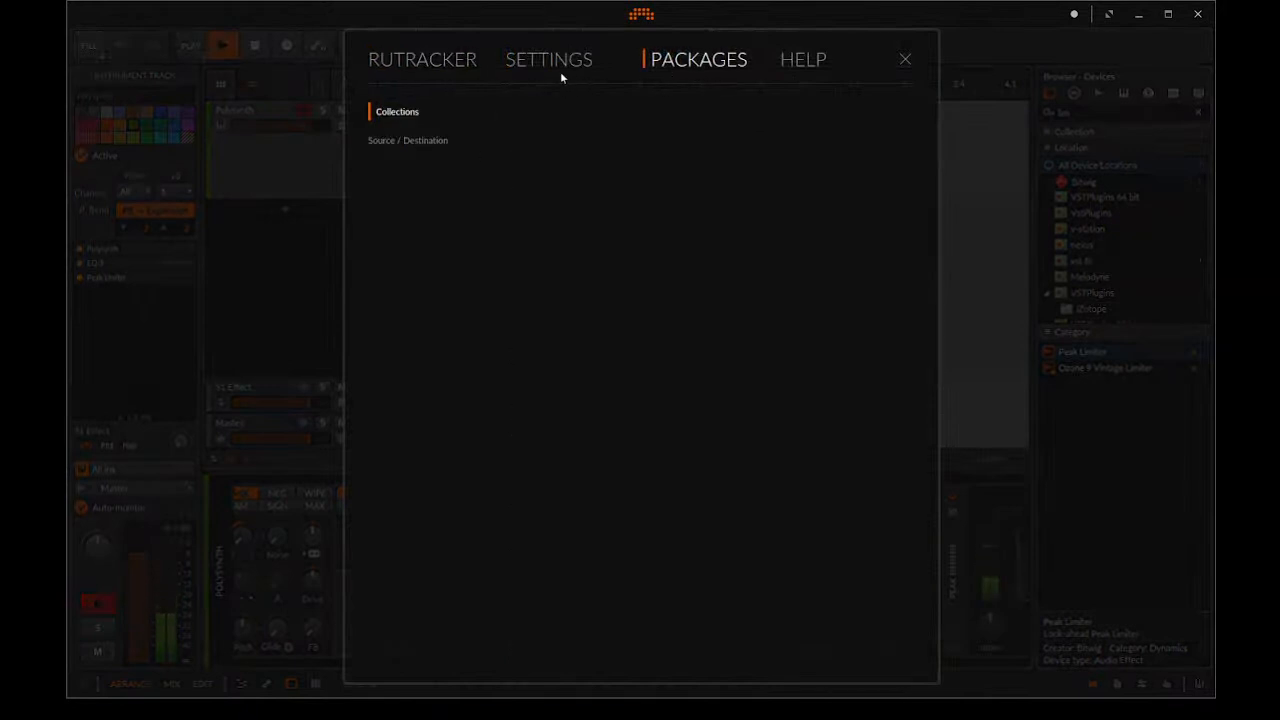
left_click(558, 62)
left_click(393, 114)
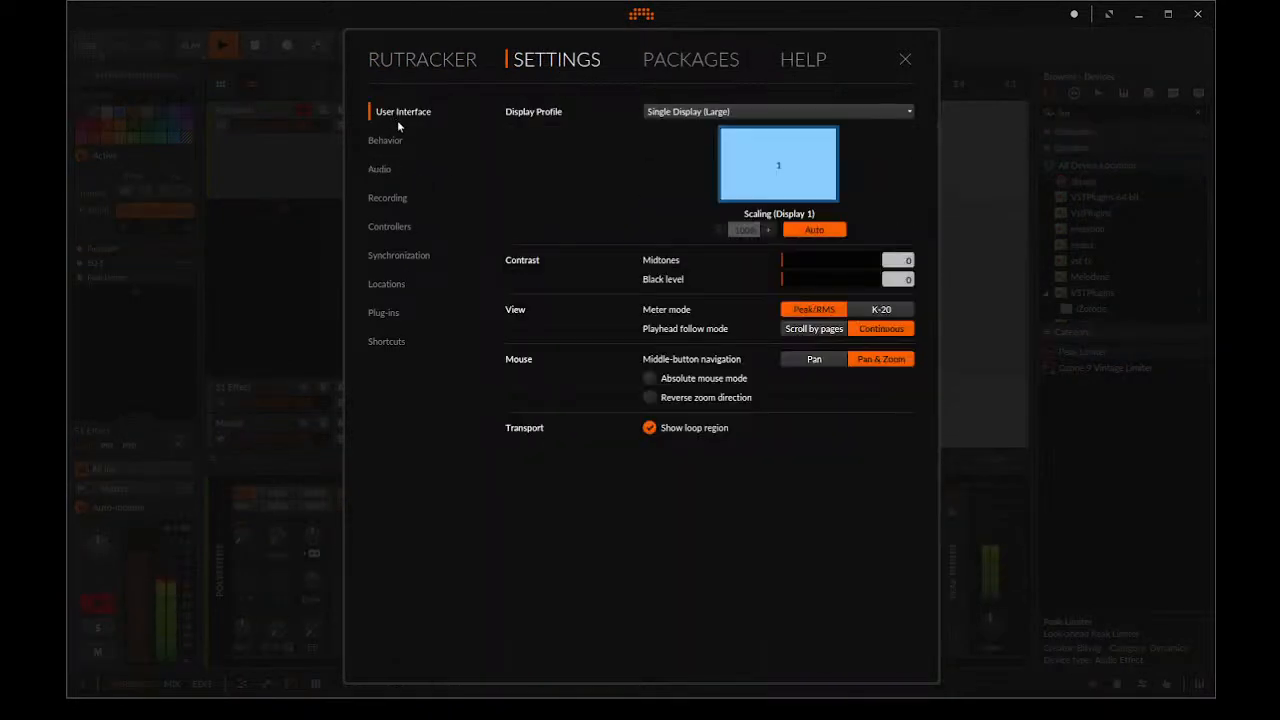
left_click(873, 311)
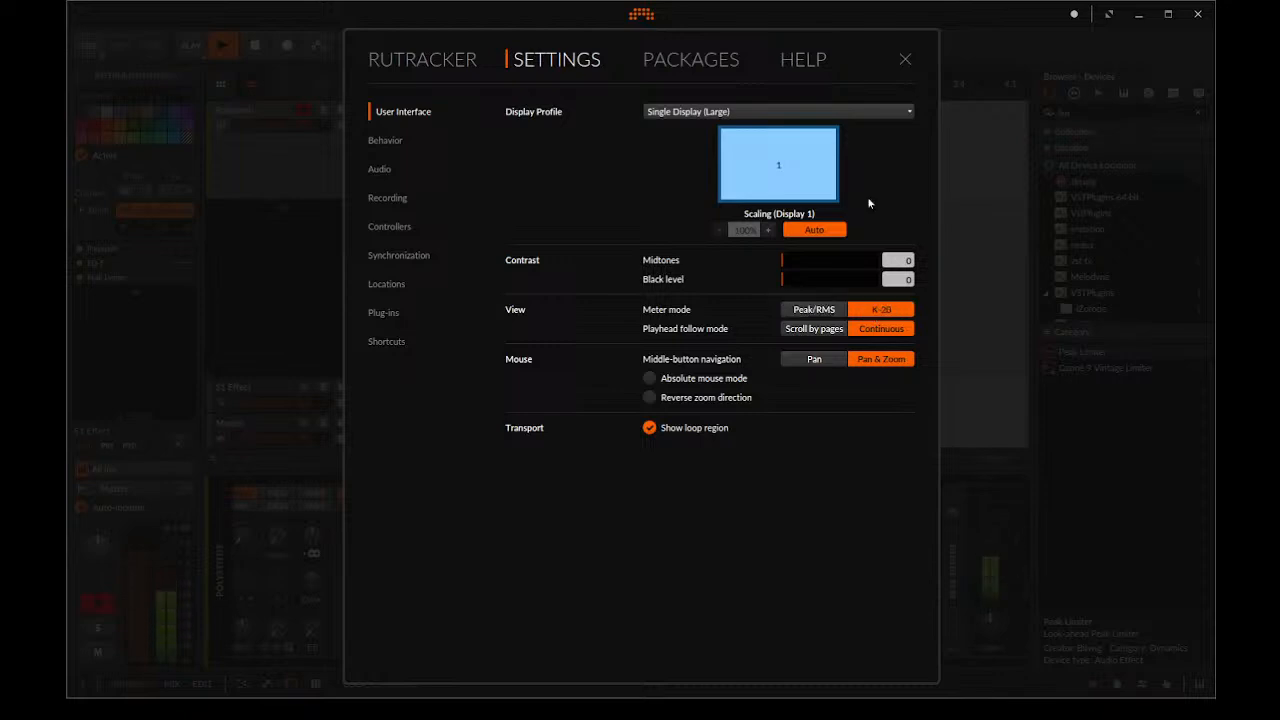
left_click(906, 60)
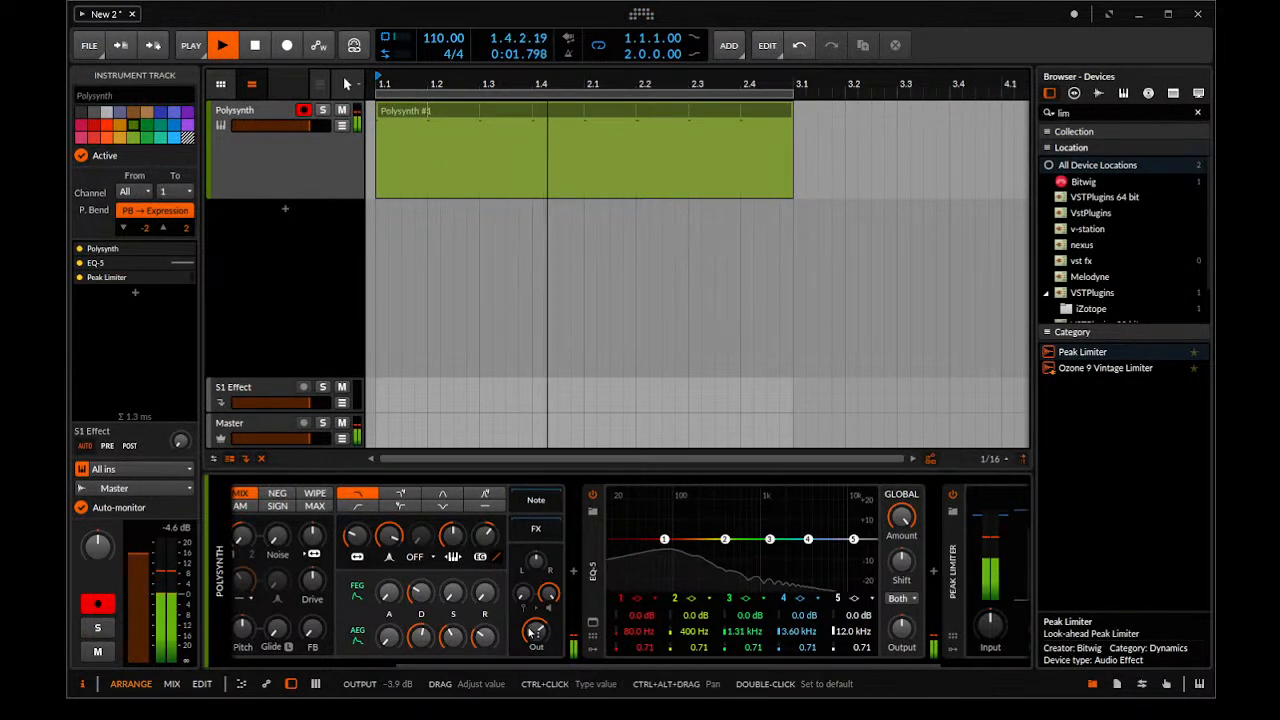
Narrow EQ-5 band 4 to a Q of 19.12, sweep it as a strong boost, and cut 641 Hz by 8.2 dB
mouse_move(533, 635)
left_mouse_down()
mouse_move(533, 660)
mouse_move(533, 634)
left_mouse_up()
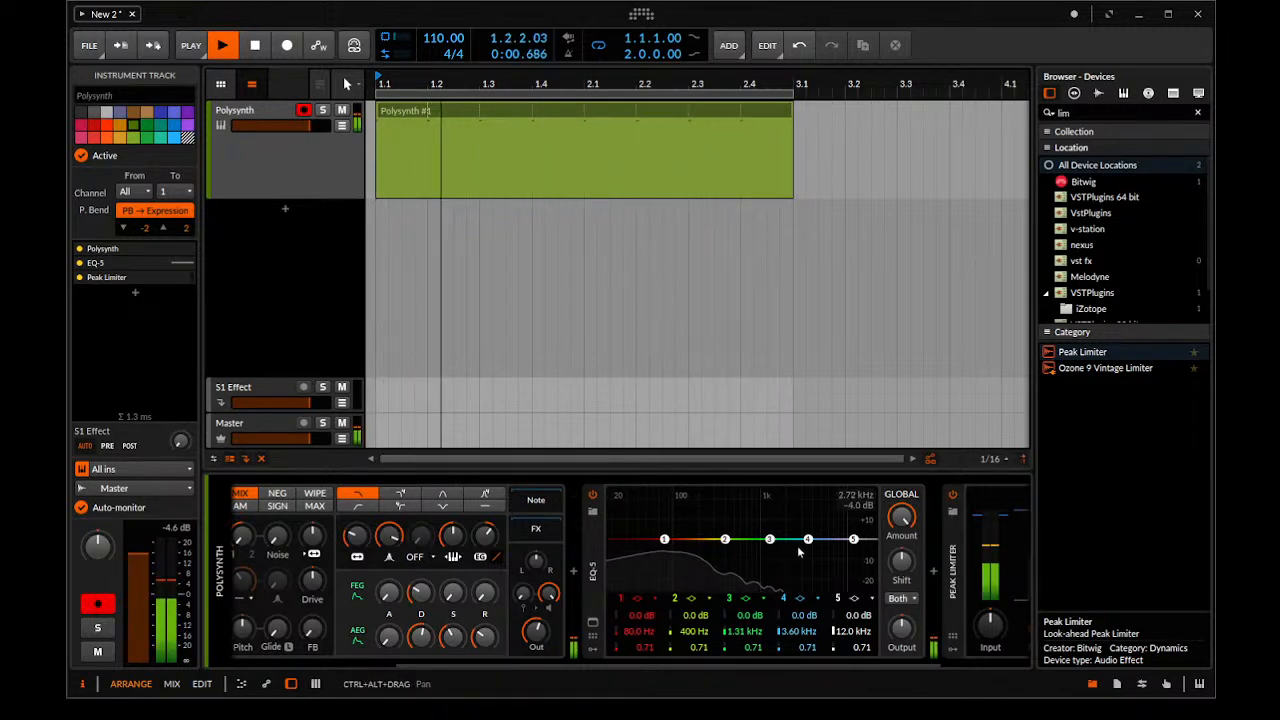
left_click_drag(808, 540, 776, 530)
left_click_drag(806, 647, 806, 515)
left_click_drag(810, 617, 810, 581)
left_click_drag(797, 635, 797, 613)
left_click_drag(801, 631, 801, 666)
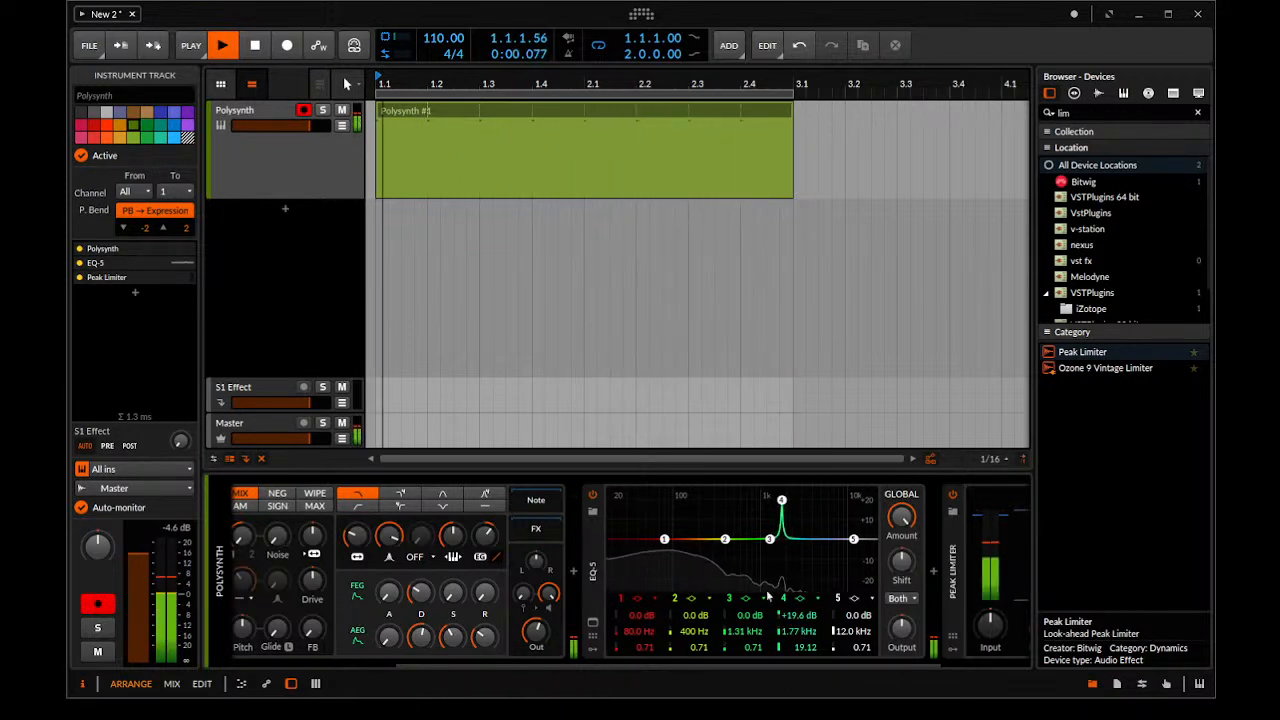
left_click_drag(782, 499, 767, 499)
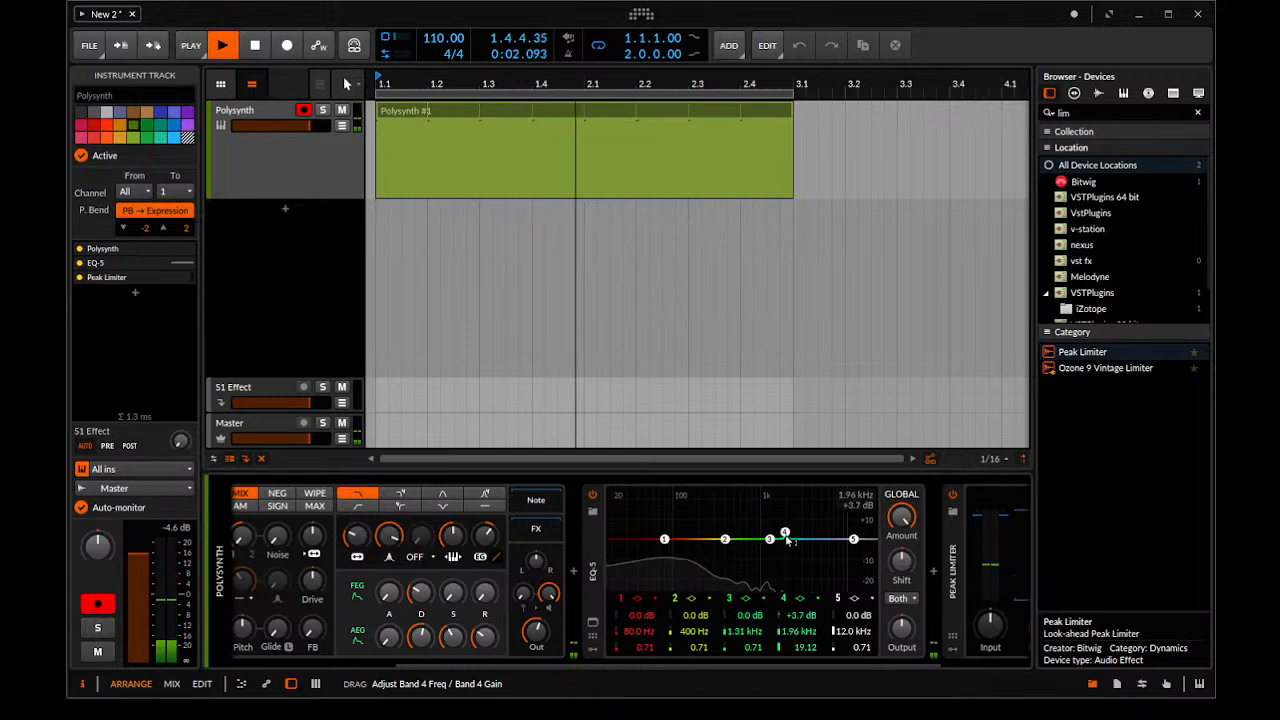
left_click_drag(755, 572, 737, 568)
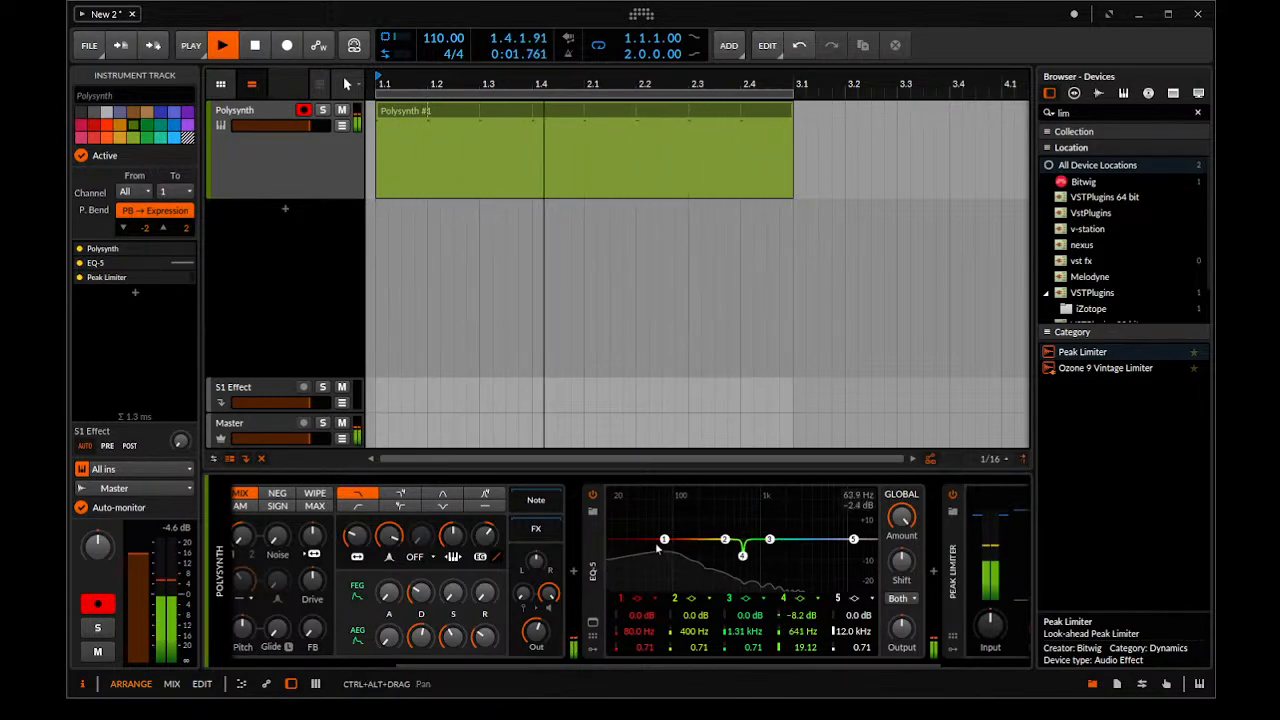
Boost EQ-5 band 1 by 2.9 dB at 61.4 Hz and cut band 2 by 10.1 dB at 277 Hz
left_click_drag(664, 540, 657, 537)
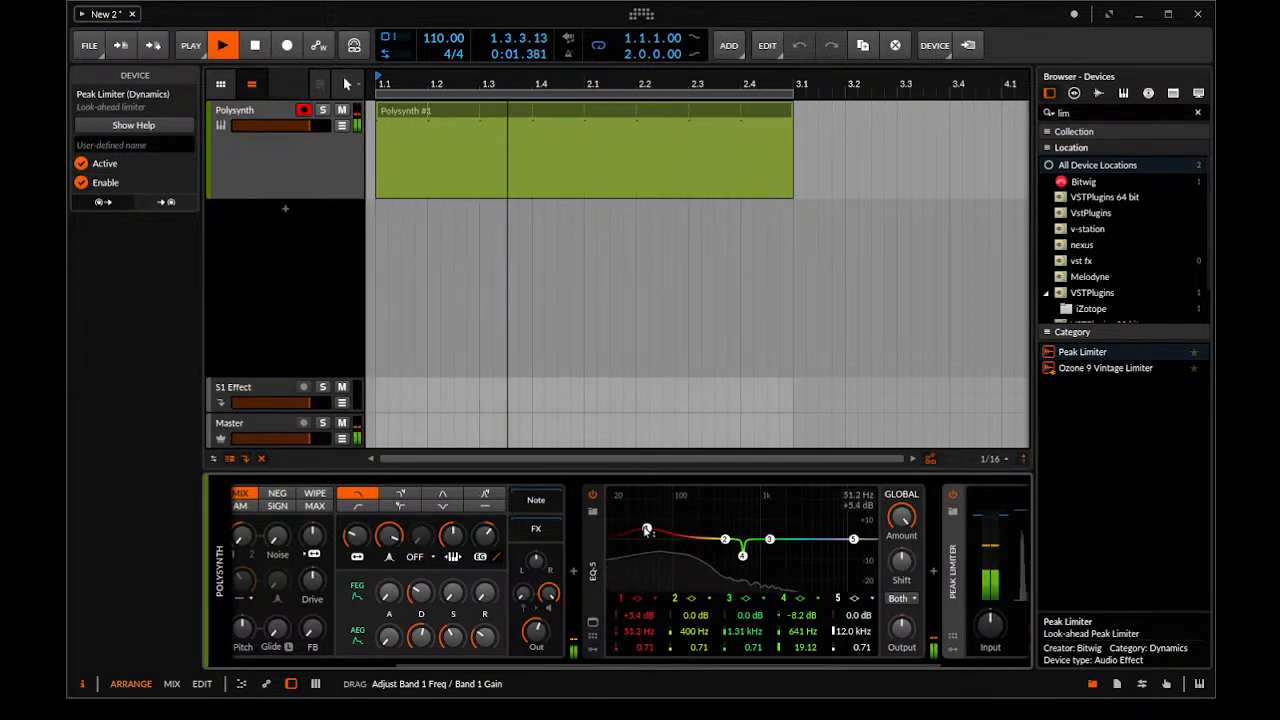
left_click_drag(727, 541, 711, 560)
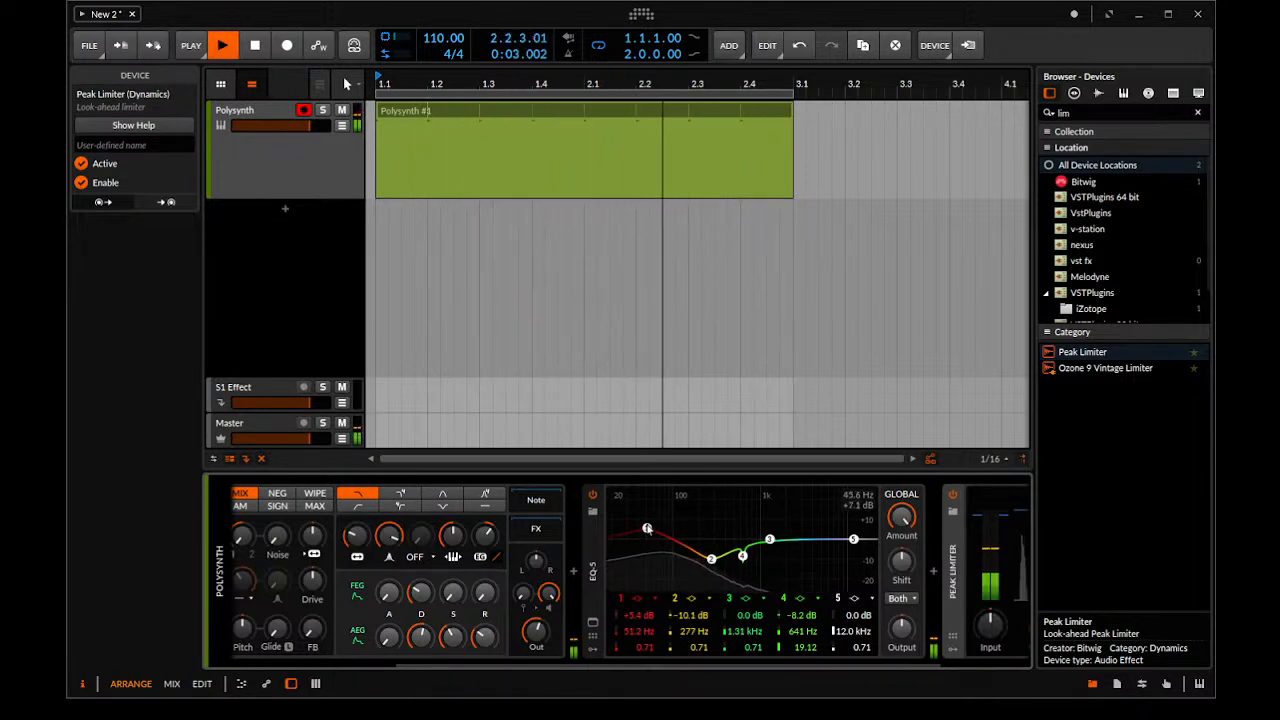
left_click_drag(650, 530, 651, 530)
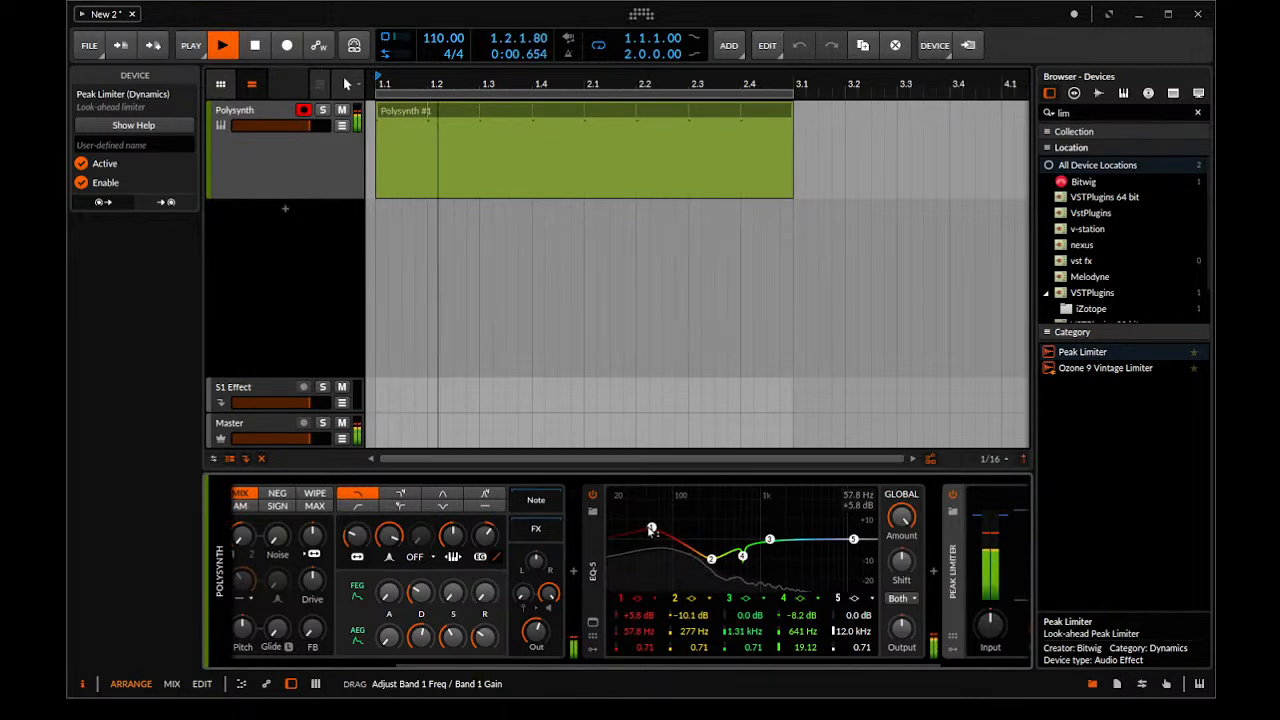
left_click_drag(663, 535, 653, 534)
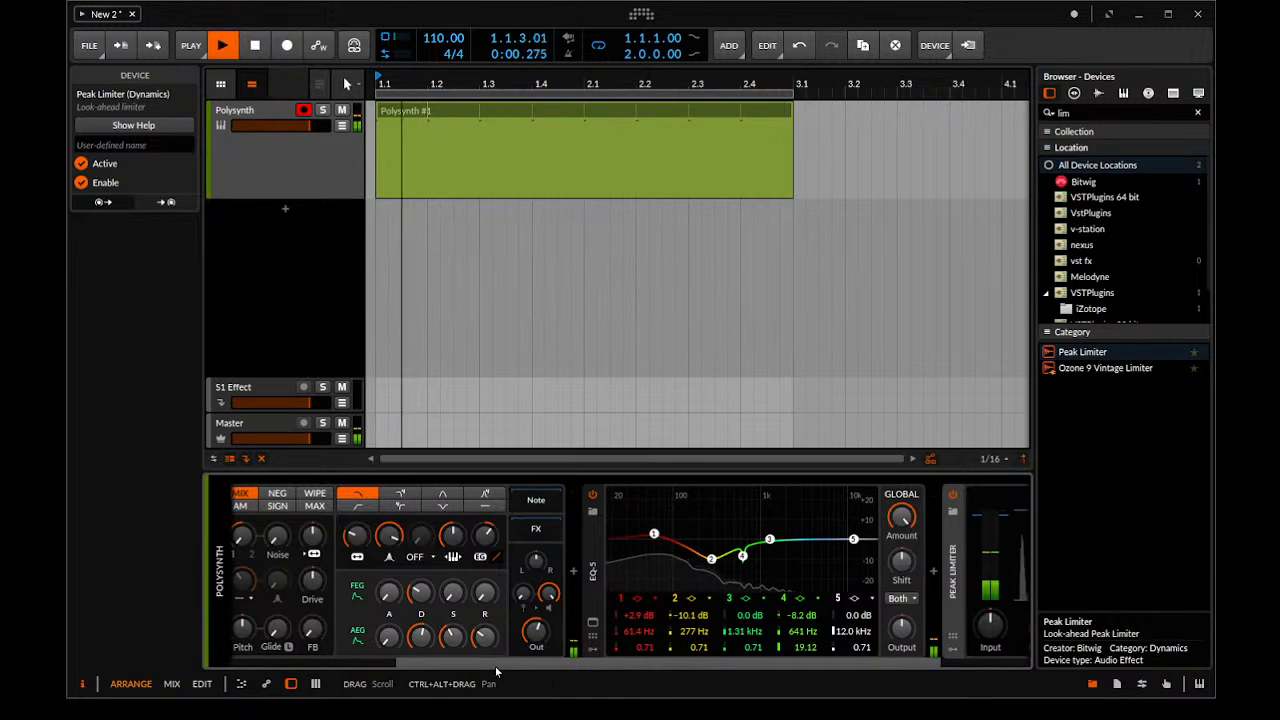
Duplicate the Polysynth track with its clip and devices, and turn down the copy's Polysynth output
left_click(771, 661)
left_click_drag(771, 667, 967, 658)
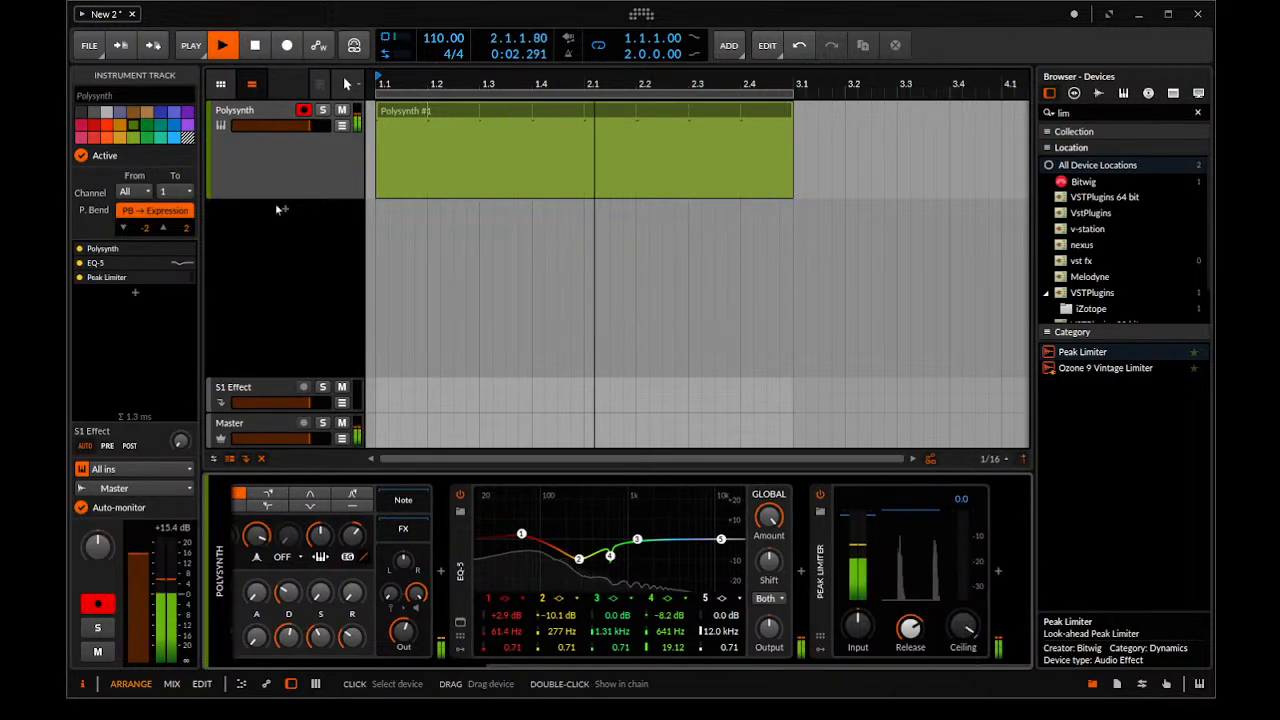
left_click(338, 190)
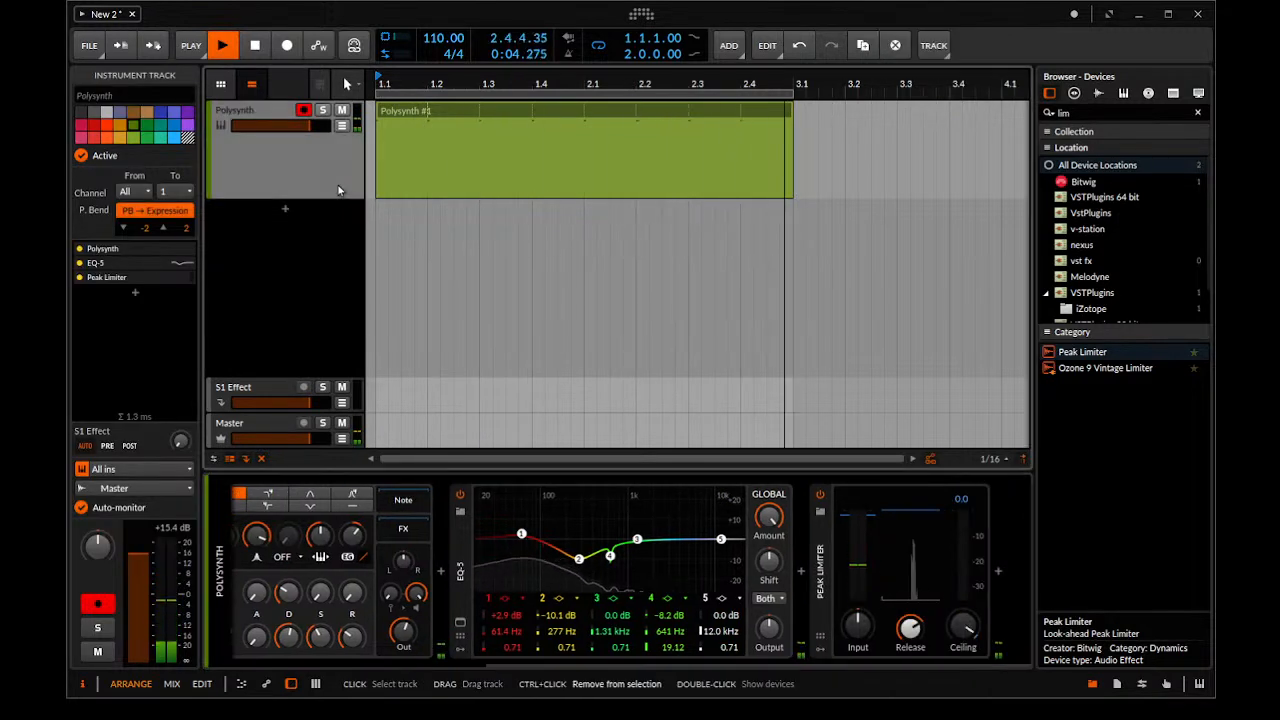
key("ctrl+d")
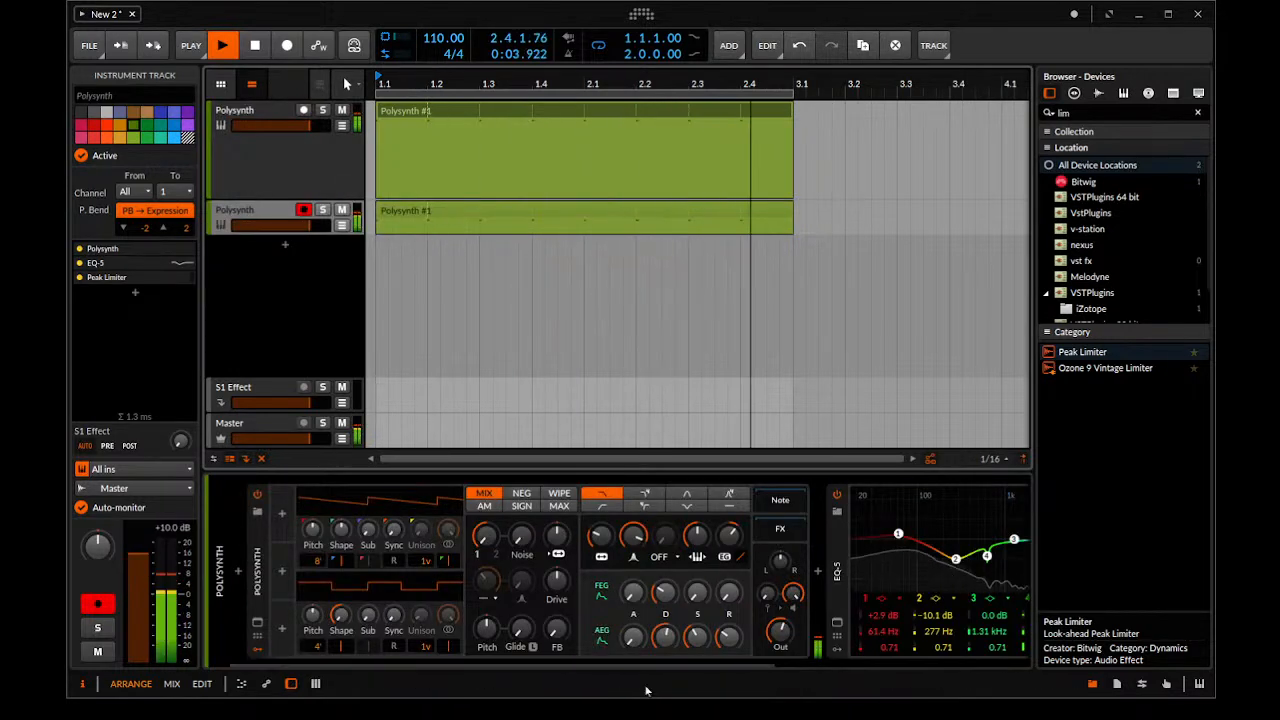
left_click_drag(780, 631, 780, 645)
Change band 1 of the duplicate's EQ-5 to a low-cut filter at about 1.79 kHz
left_click(875, 600)
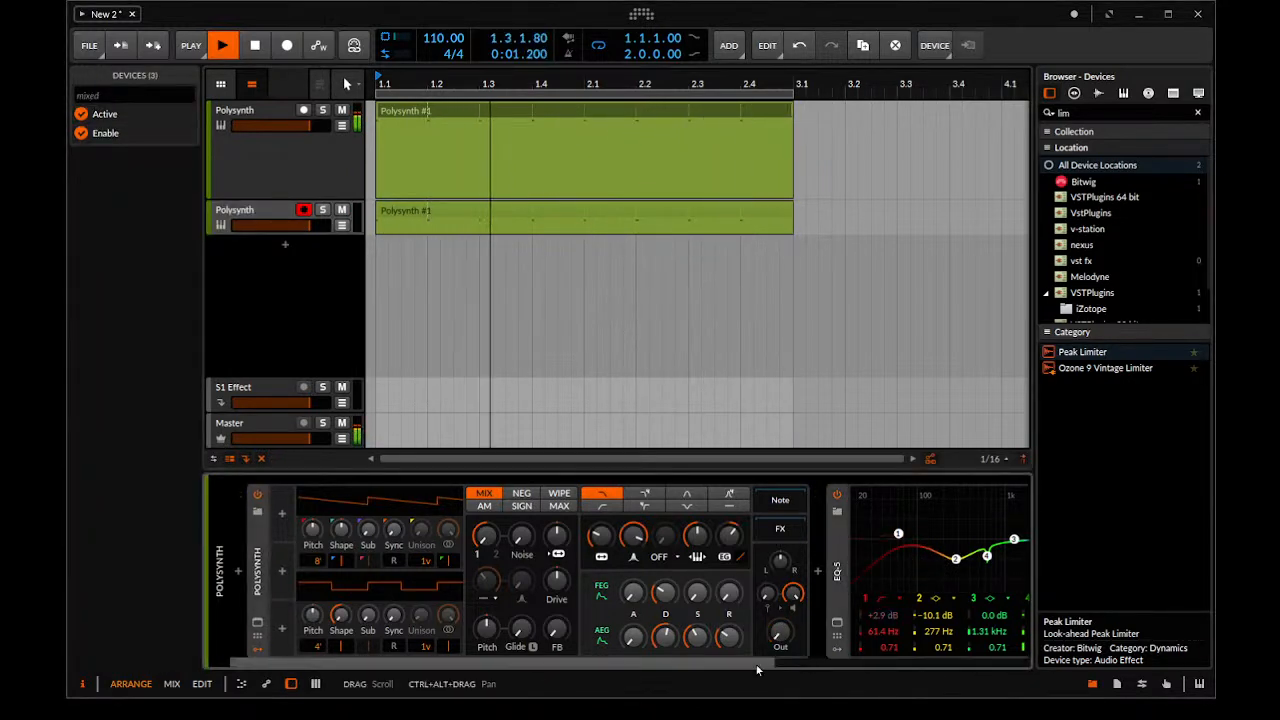
left_click_drag(757, 666, 978, 666)
left_click_drag(573, 535, 700, 535)
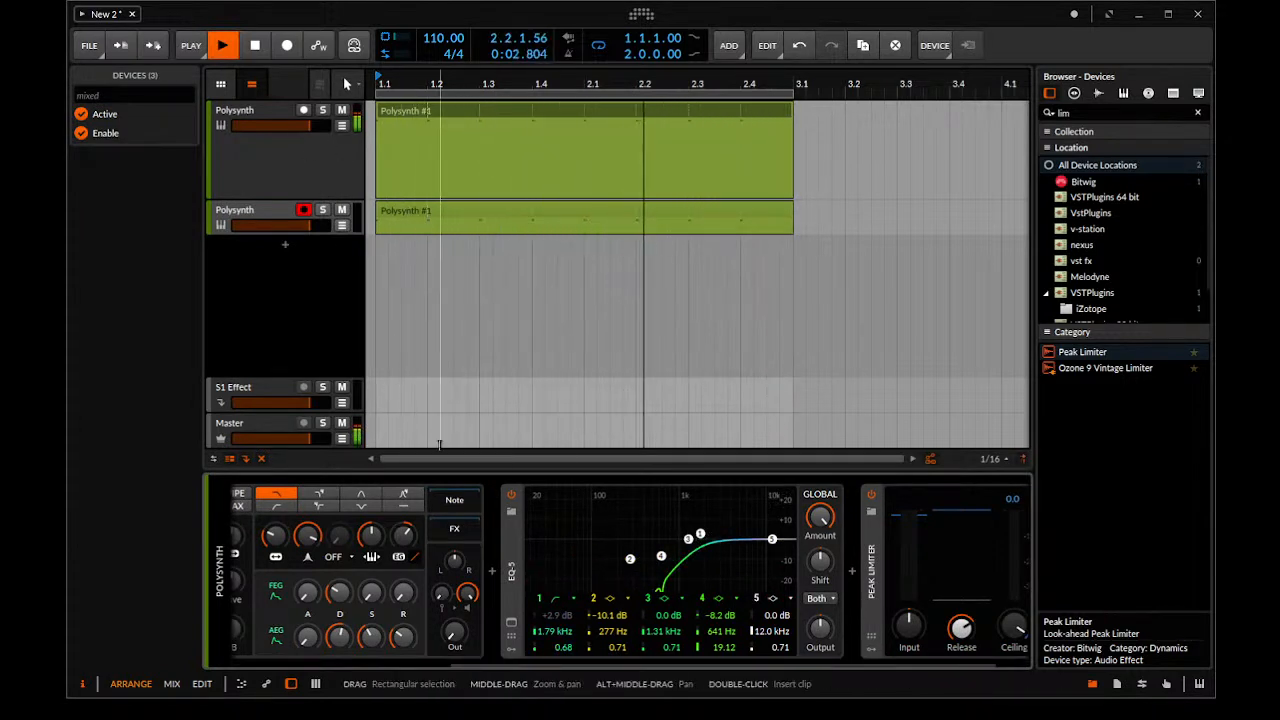
left_click(645, 673)
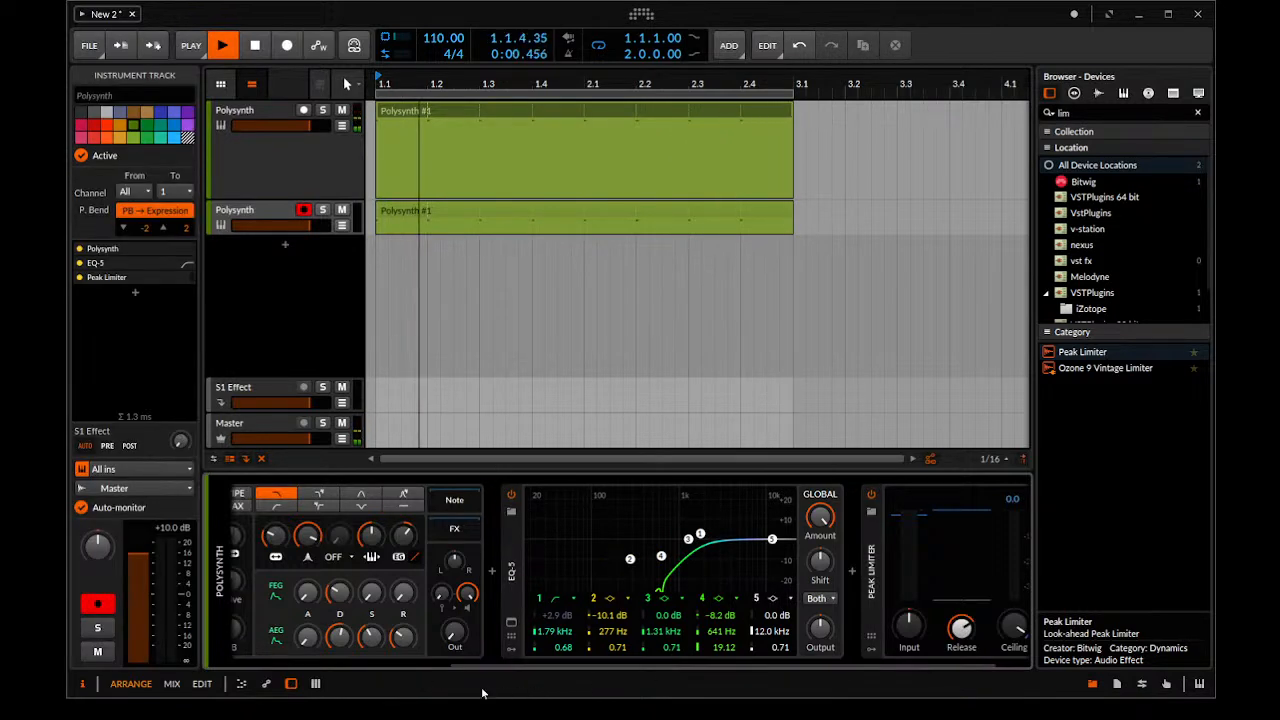
Raise the noise level, filter frequency and output of the duplicated Polysynth, and shorten its filter envelope decay to 18.5%
left_click_drag(503, 666, 480, 669)
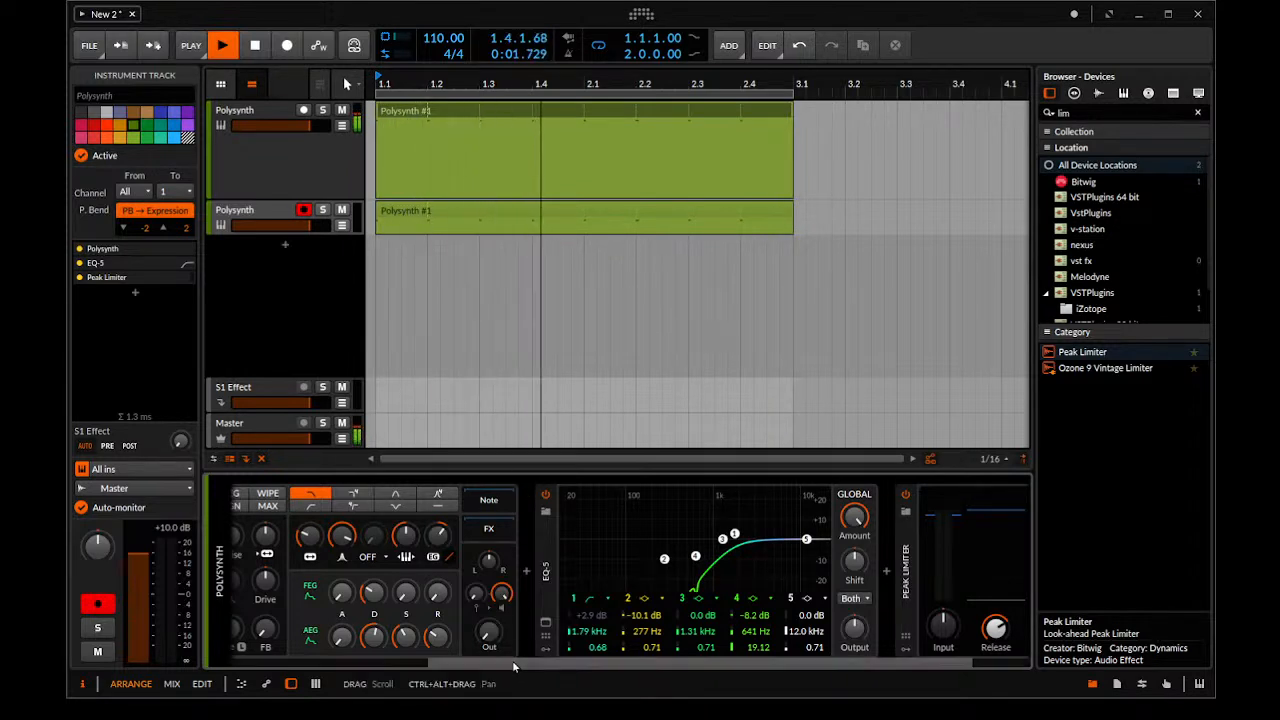
left_click_drag(512, 664, 370, 662)
left_click_drag(438, 540, 438, 505)
left_click_drag(437, 583, 437, 580)
left_click_drag(517, 536, 517, 504)
left_click_drag(660, 538, 660, 551)
left_click_drag(698, 632, 698, 595)
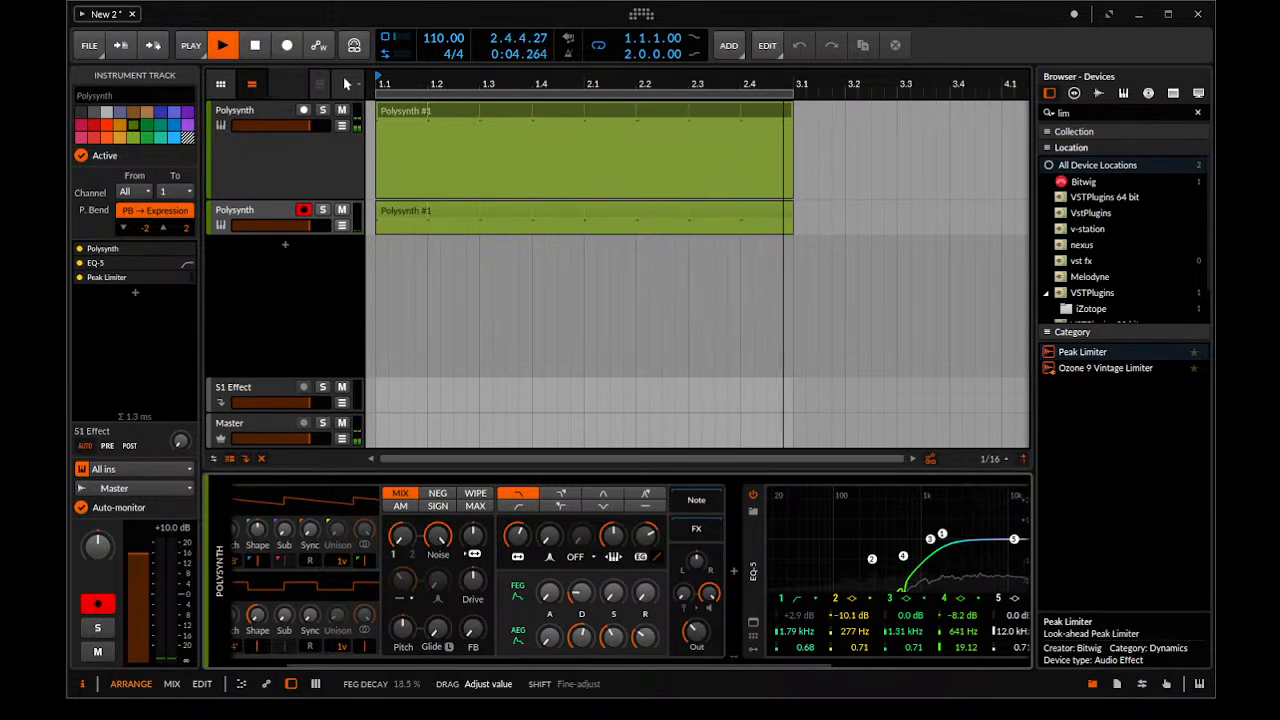
Adjust the duplicate's amplitude envelope decay and move its EQ-5 low-cut to 1.99 kHz with a Q of 1.21
left_click_drag(579, 638, 583, 610)
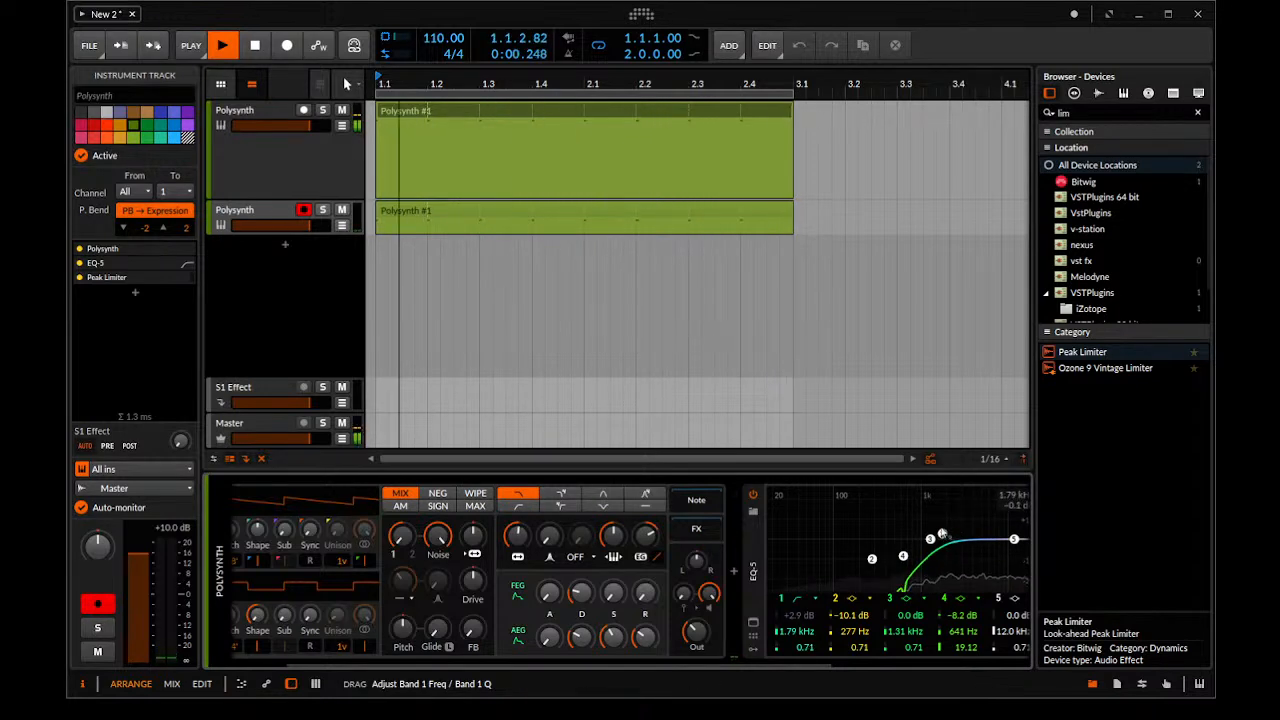
left_click_drag(943, 510, 946, 531)
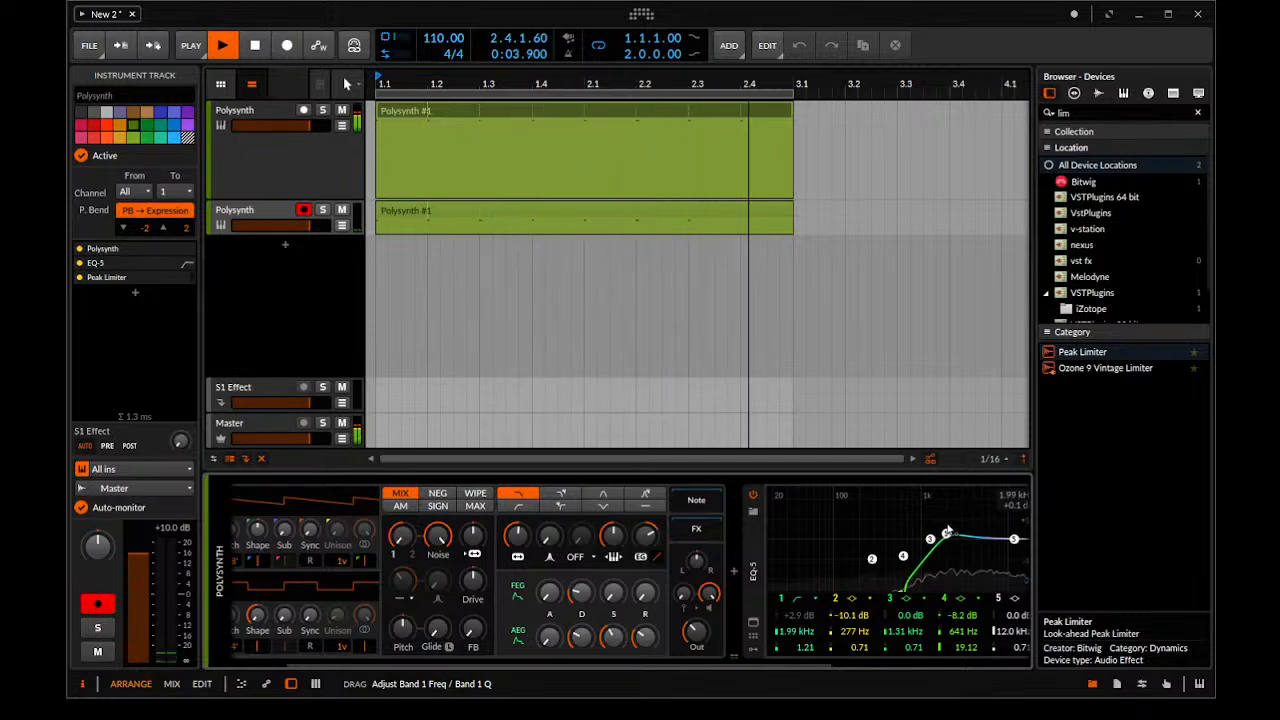
Adjust the duplicated Polysynth's pre-filter drive and amplitude envelope sustain and release, and set its filter envelope decay to 17.0%
key("space")
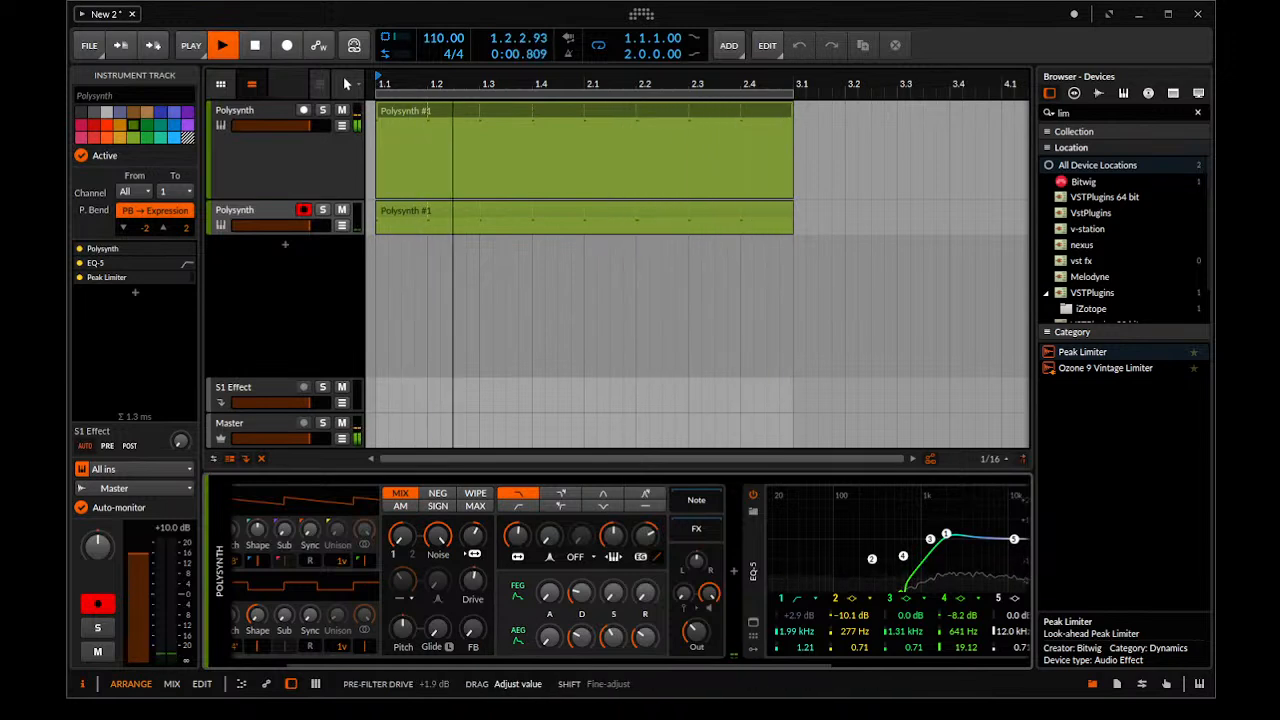
left_click_drag(473, 580, 473, 592)
left_click(581, 638)
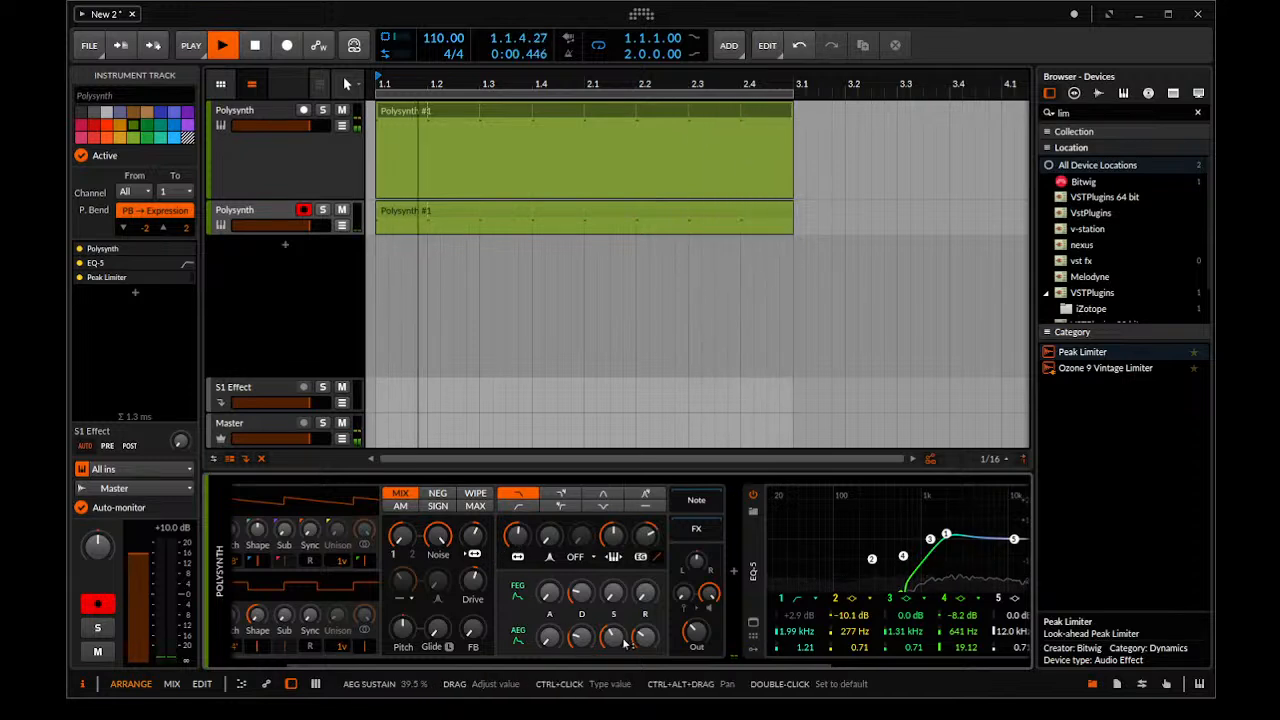
left_click_drag(646, 643, 646, 644)
left_click_drag(613, 639, 613, 644)
left_click_drag(582, 593, 582, 602)
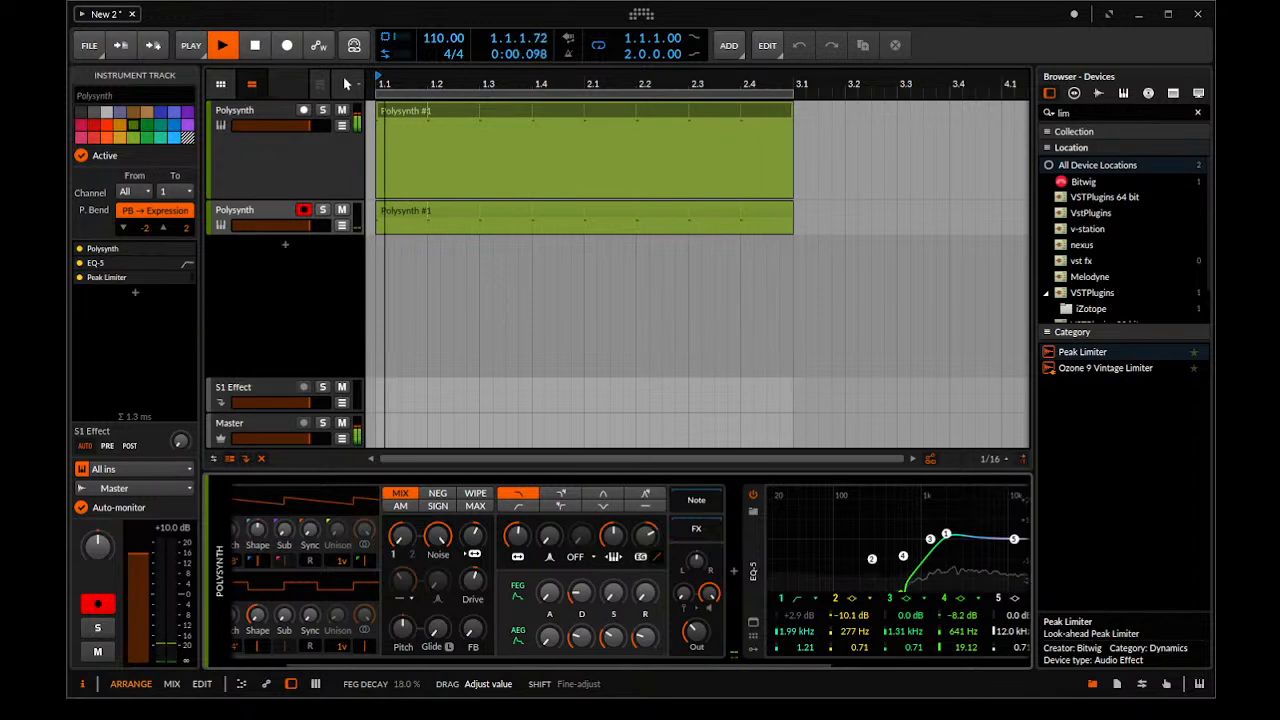
left_click_drag(582, 602, 581, 596)
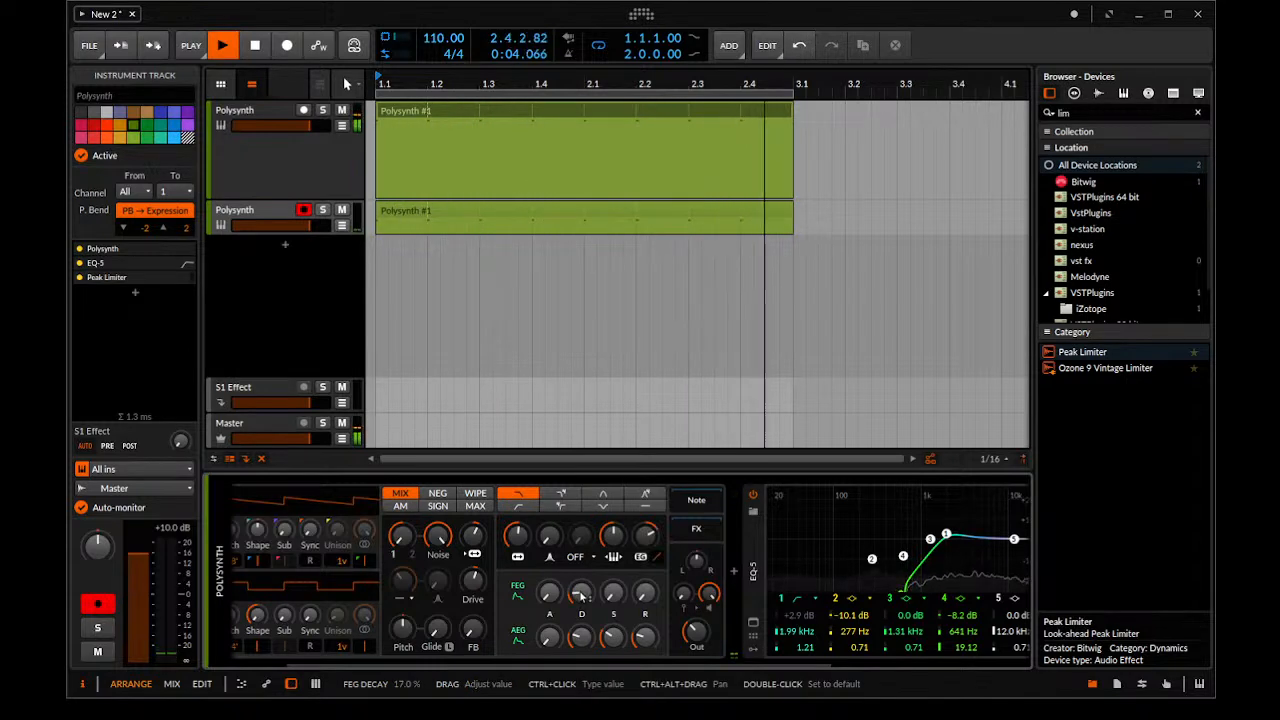
Disarm the duplicate, group the two Polysynth tracks into one group track, and fold the group
left_click(303, 209)
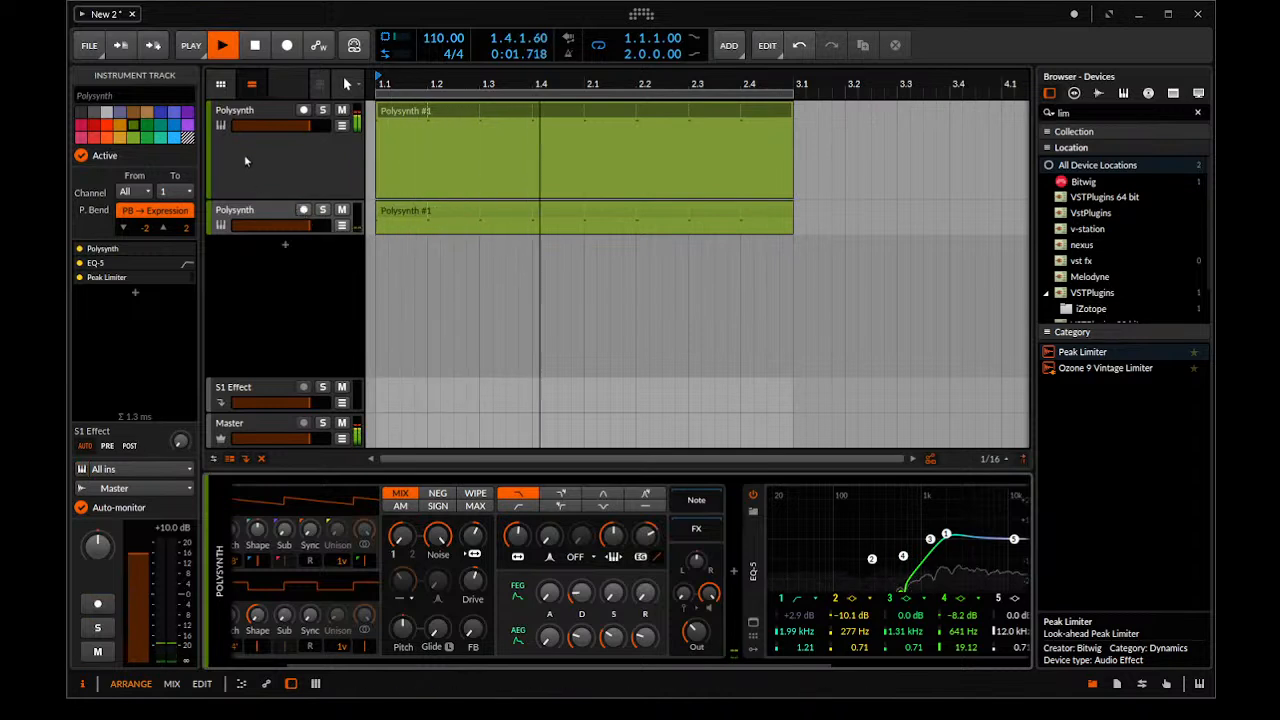
left_click(249, 214, "shift")
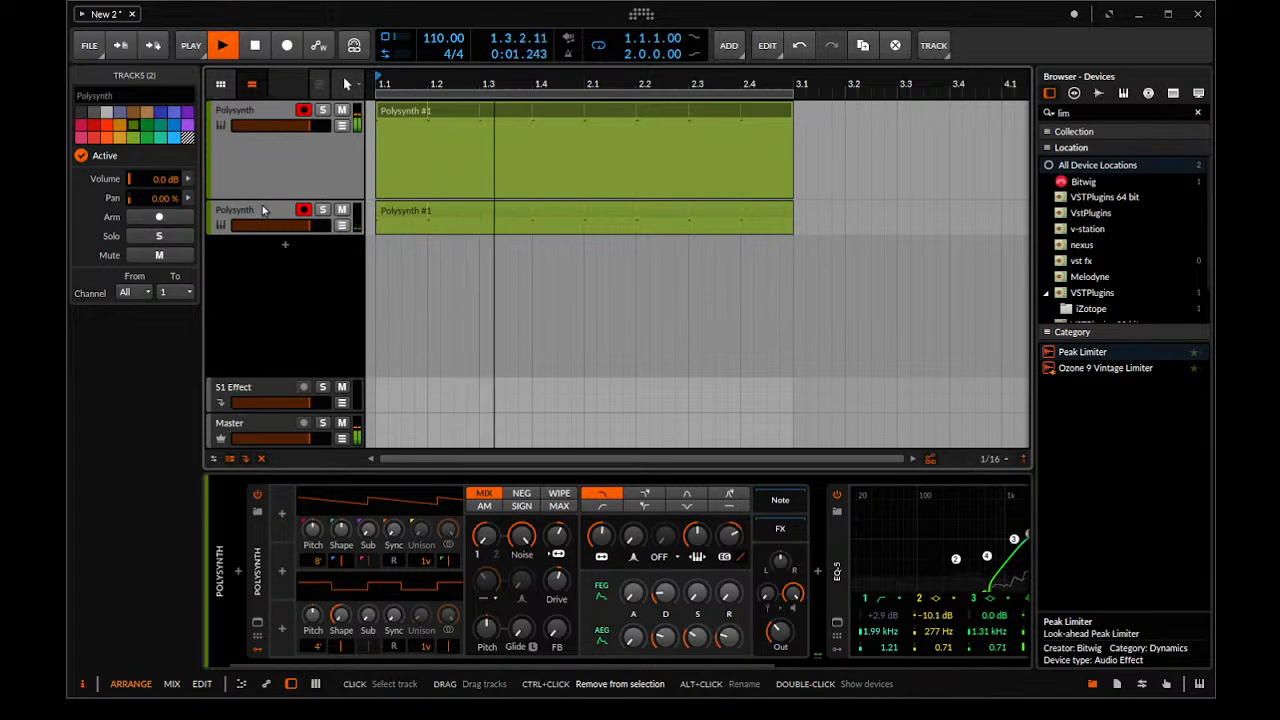
key("ctrl+g")
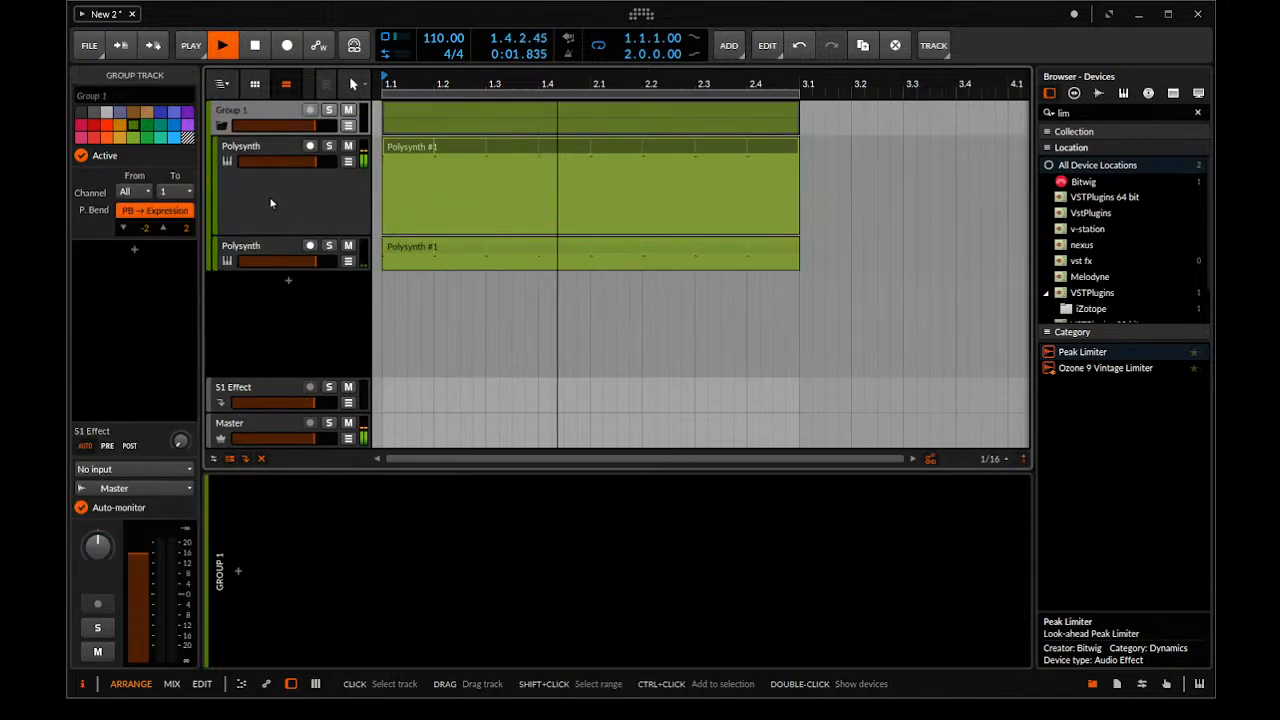
left_click(220, 127)
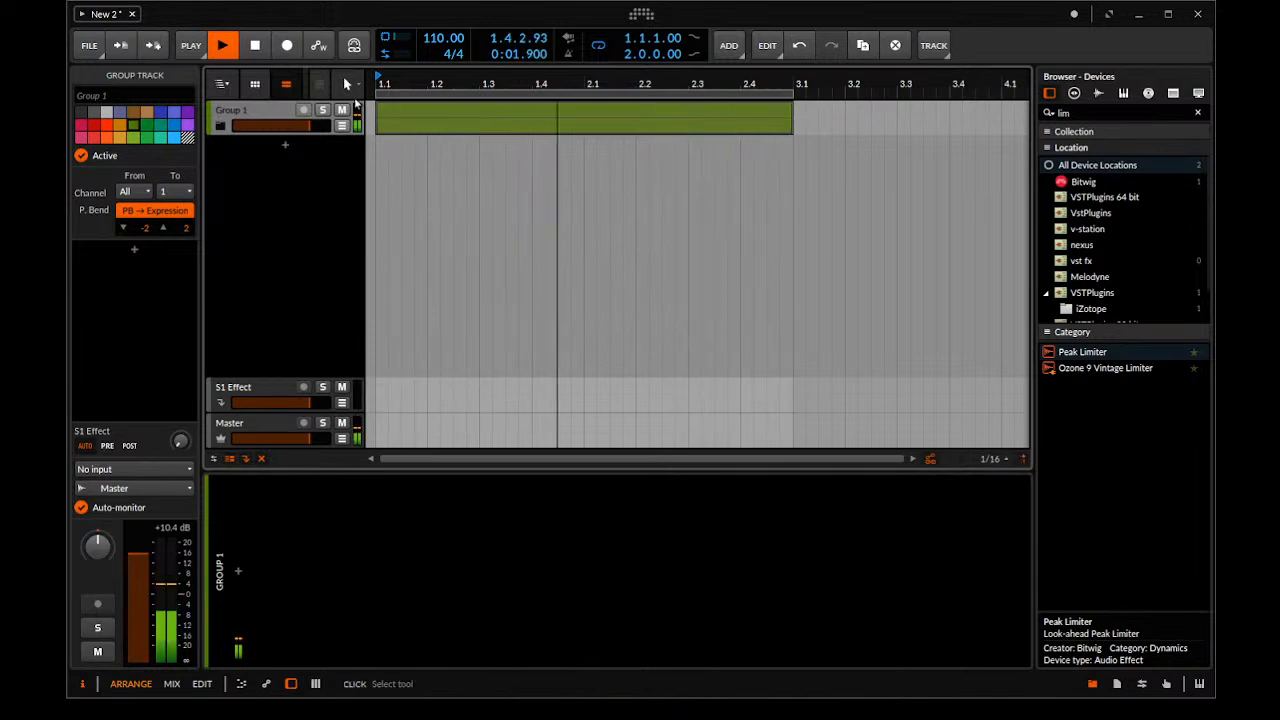
Add a new Polysynth instrument track below the group and raise its noise level to maximum
left_click(417, 109)
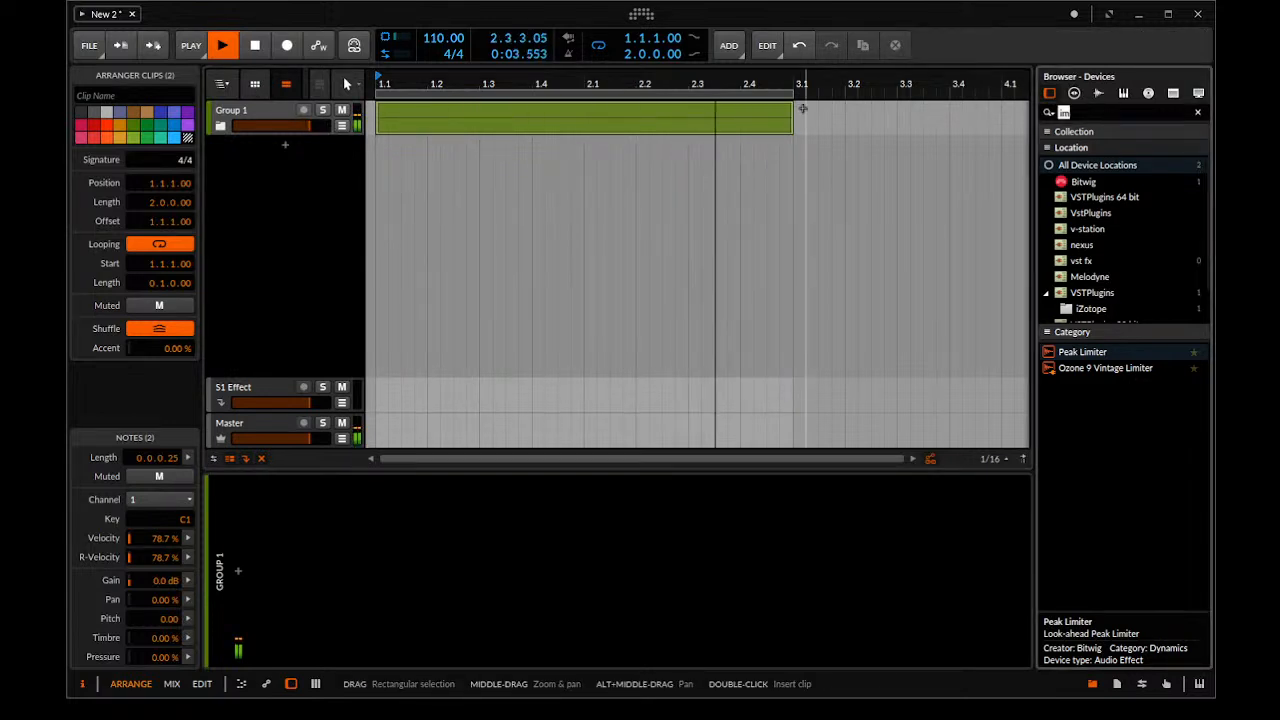
type("po")
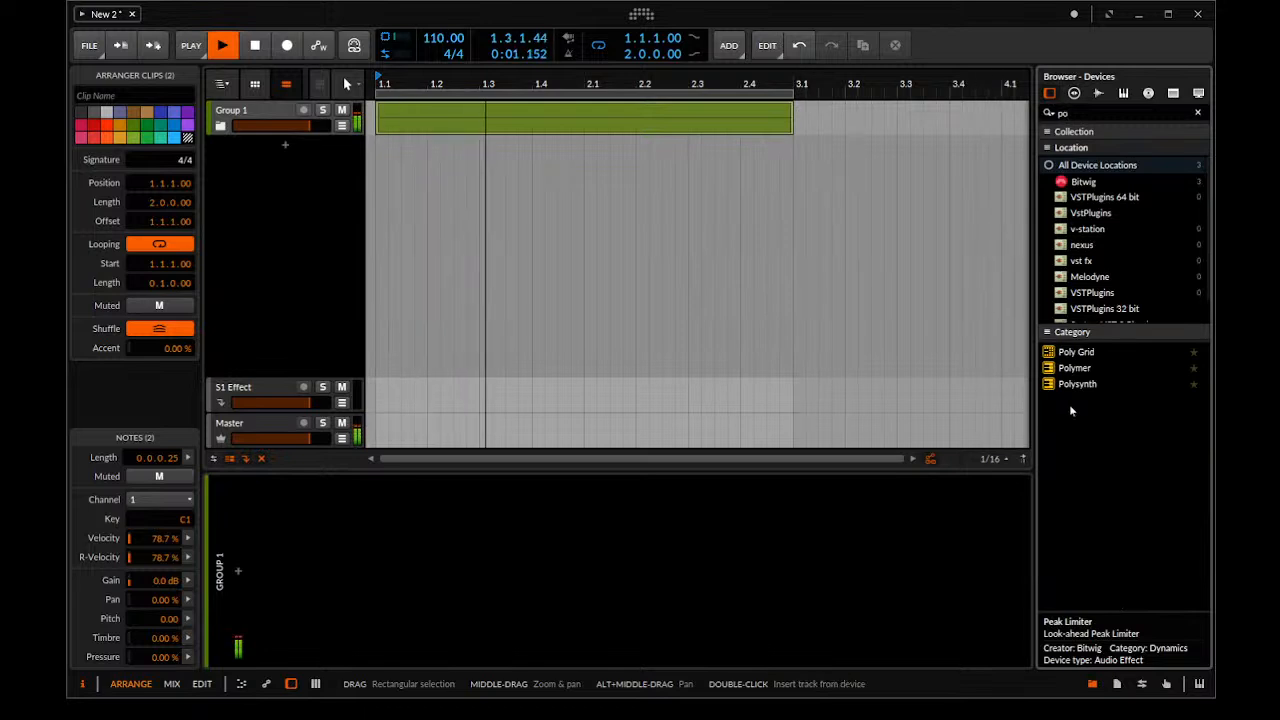
left_click_drag(1090, 384, 290, 221)
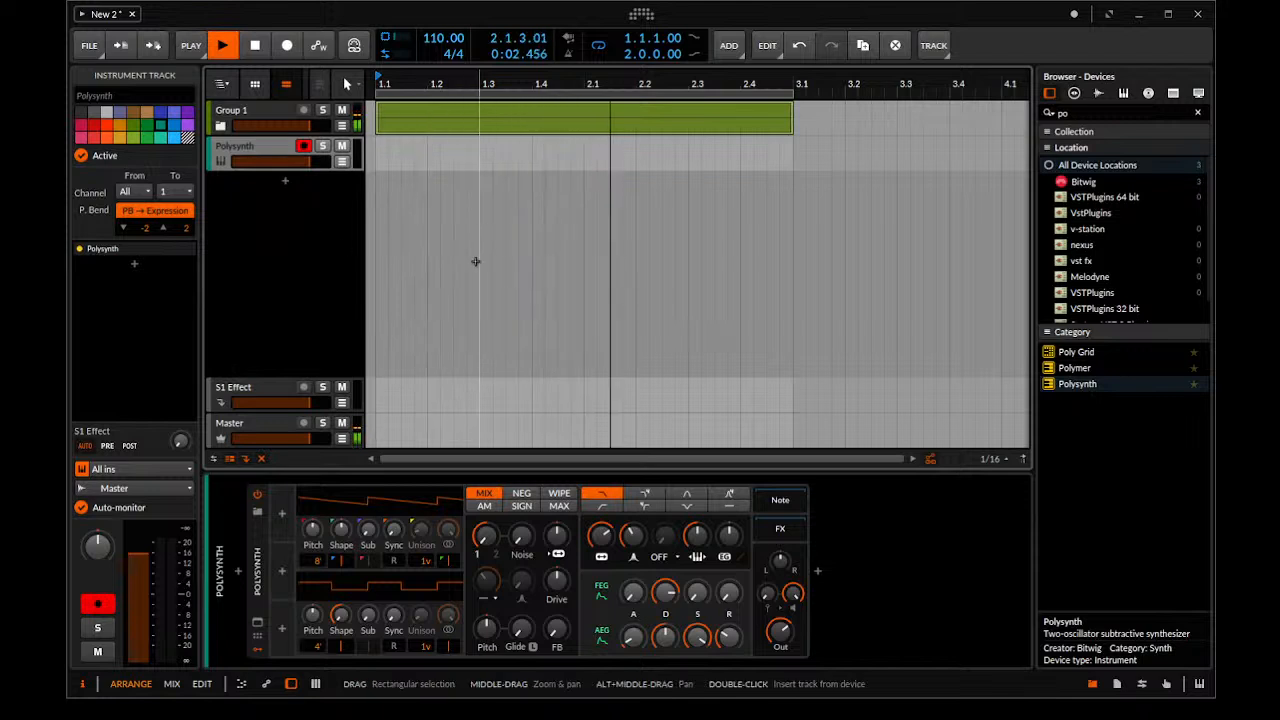
left_click_drag(522, 537, 522, 440)
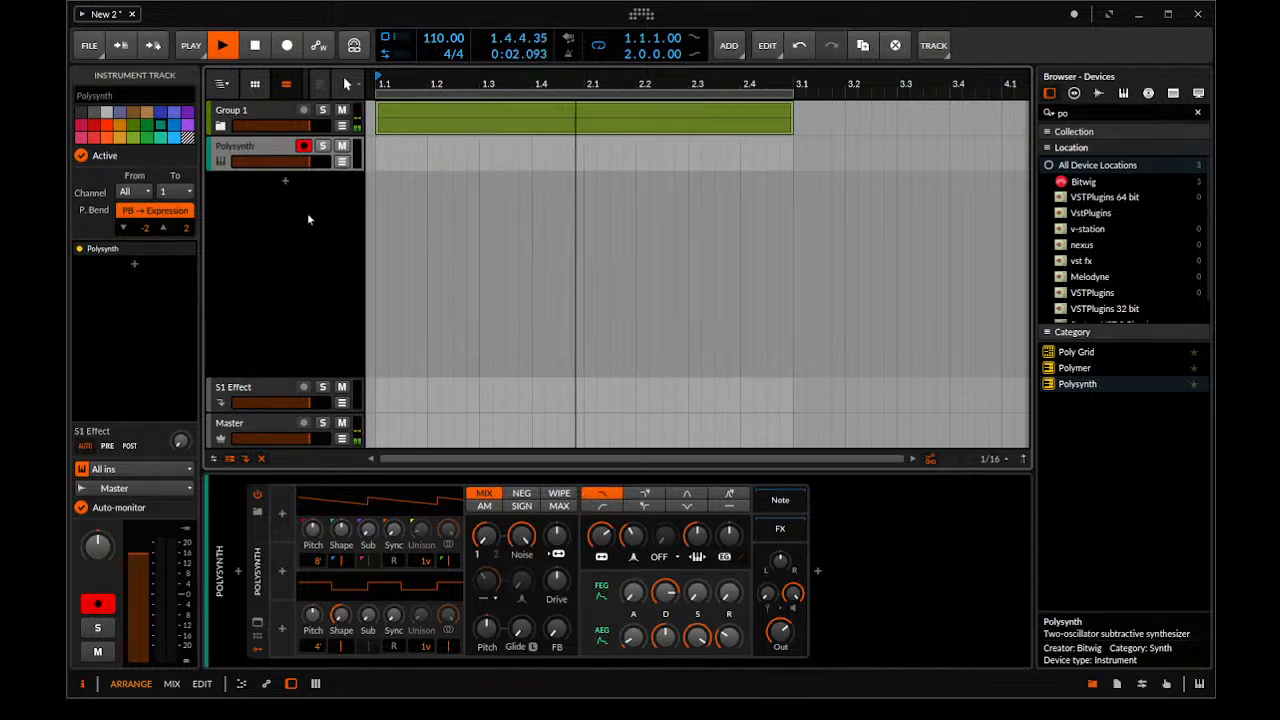
Add an EQ-5 after the new Polysynth and make band 1 a low-cut filter at 1.24 kHz
left_click(1091, 112)
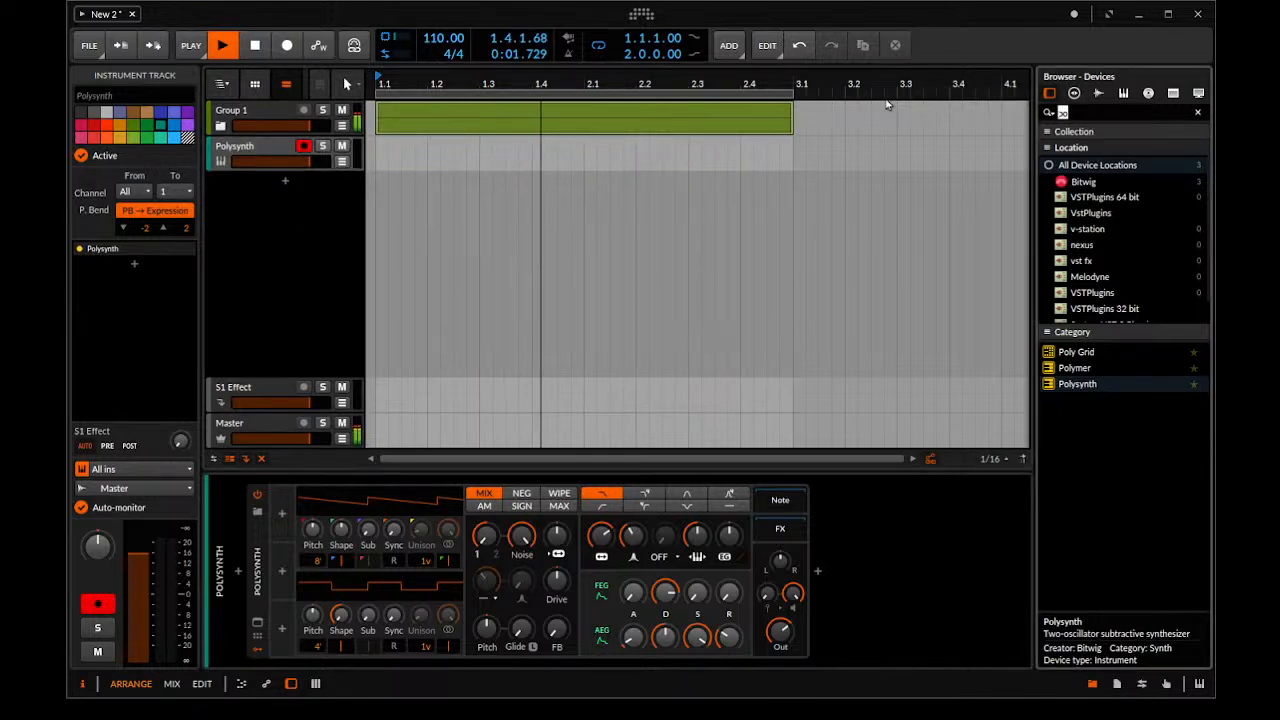
type("eq")
left_click_drag(1074, 387, 855, 624)
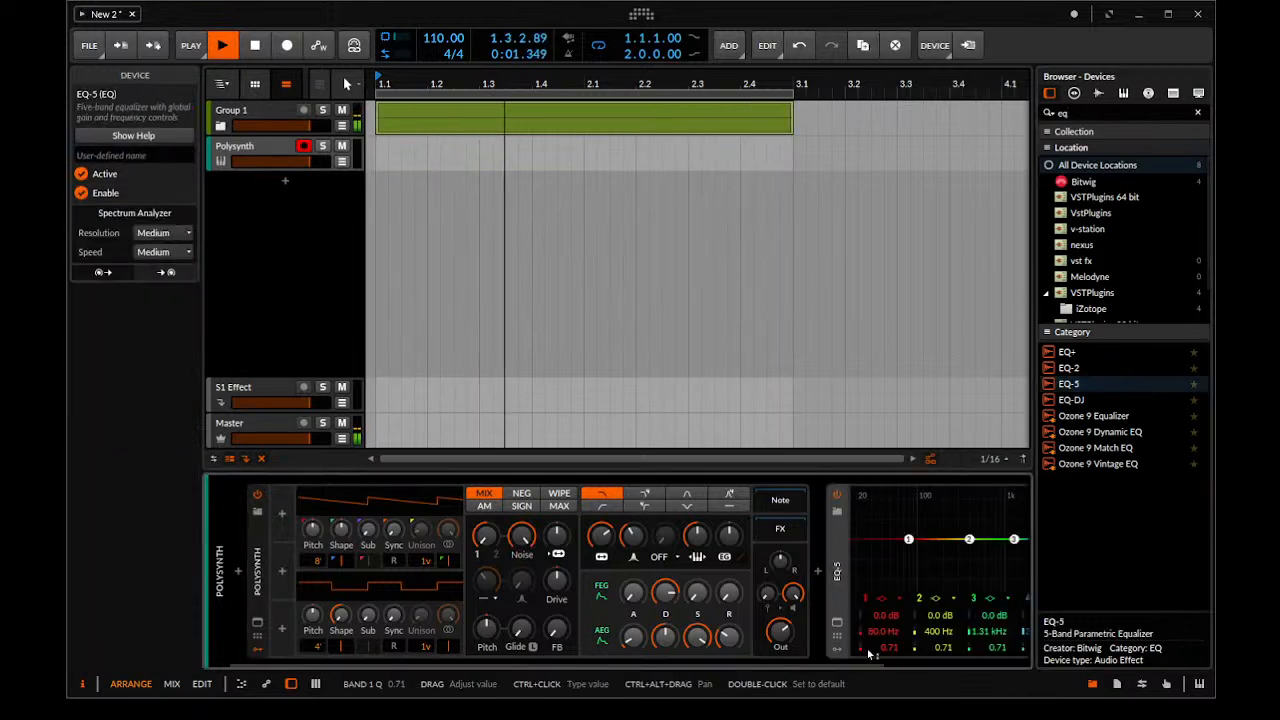
left_click(908, 632)
left_click_drag(908, 539, 1012, 539)
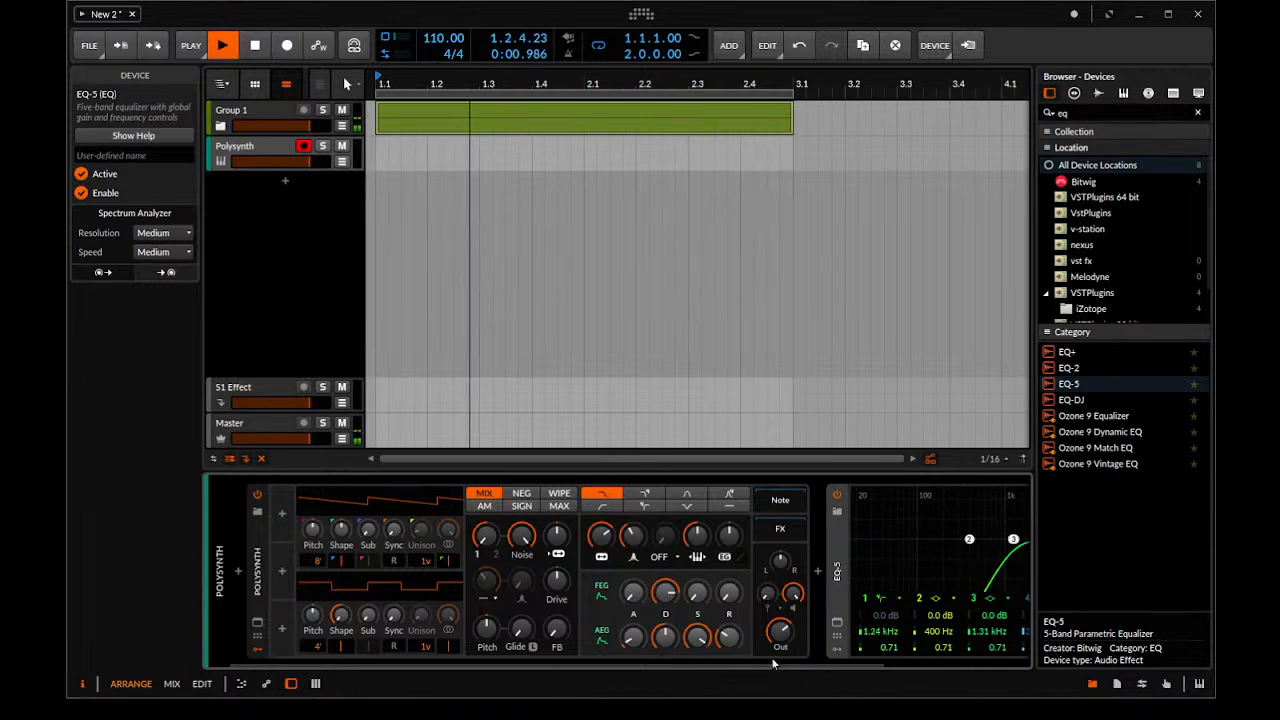
left_click_drag(766, 667, 922, 666)
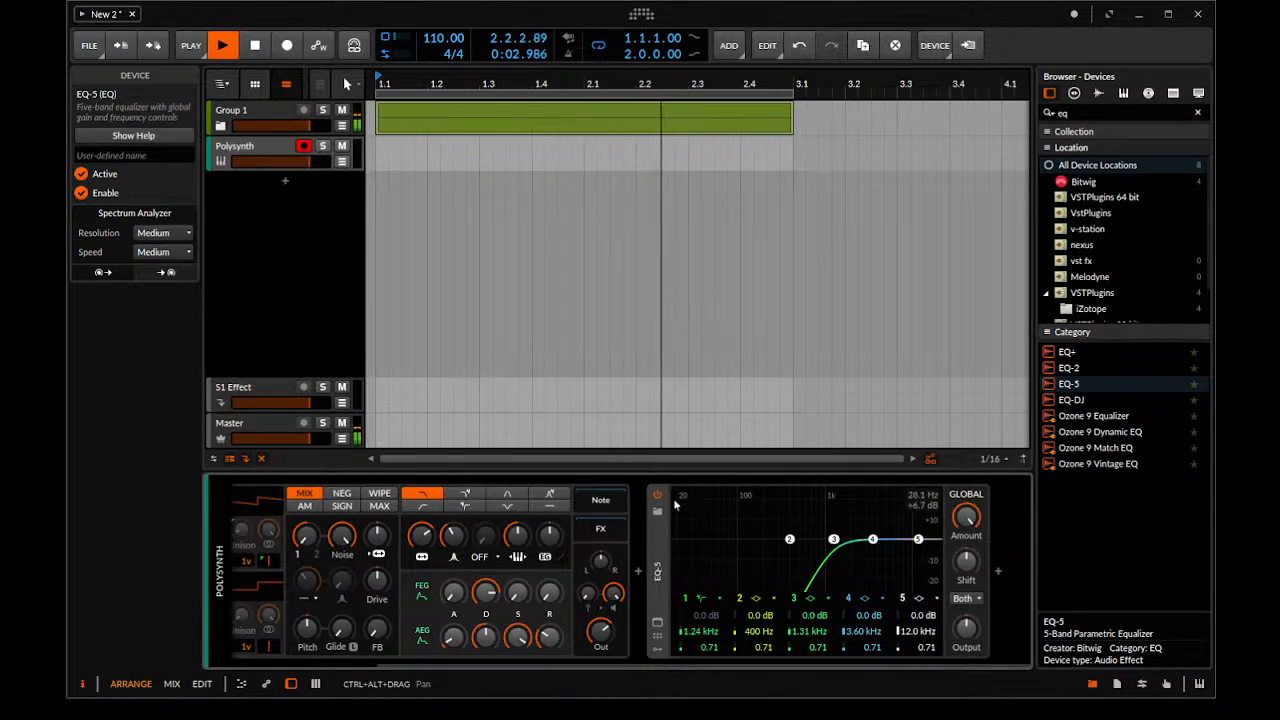
Create a one-bar clip at 1.1 on the new Polysynth track and draw a sixteenth D#1 note at its start
double_click(417, 146)
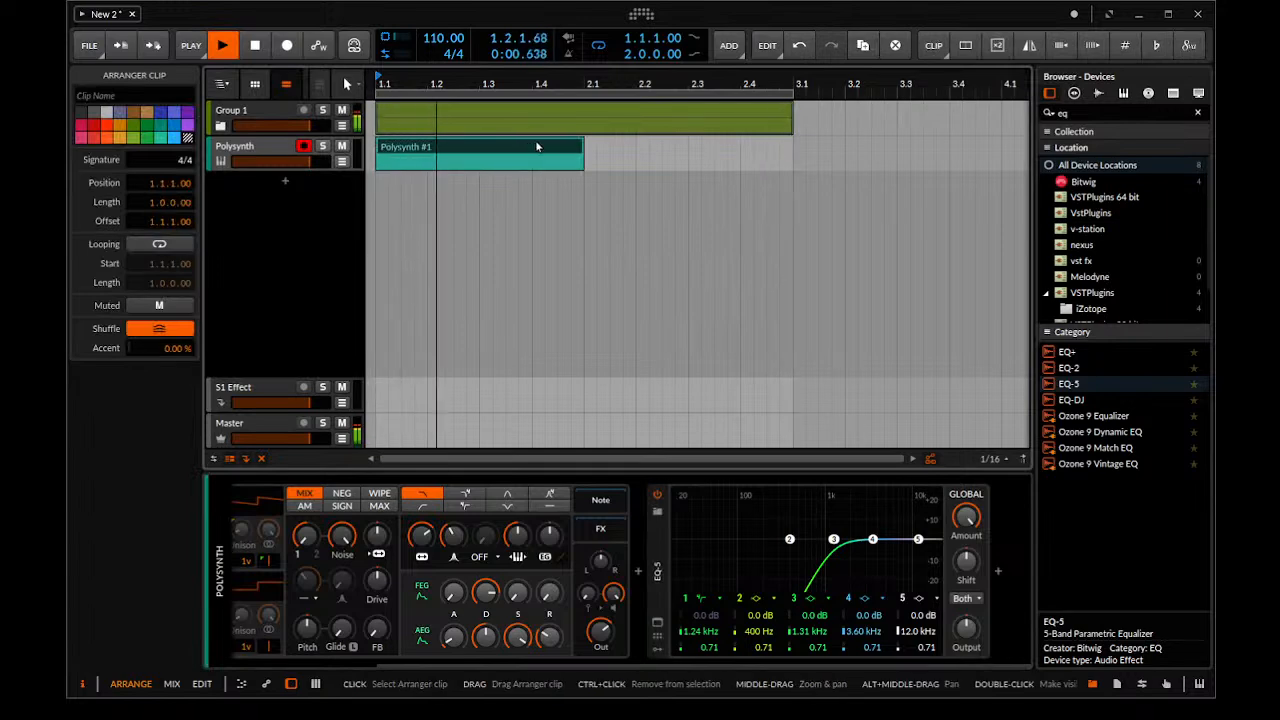
double_click(562, 151)
key("space")
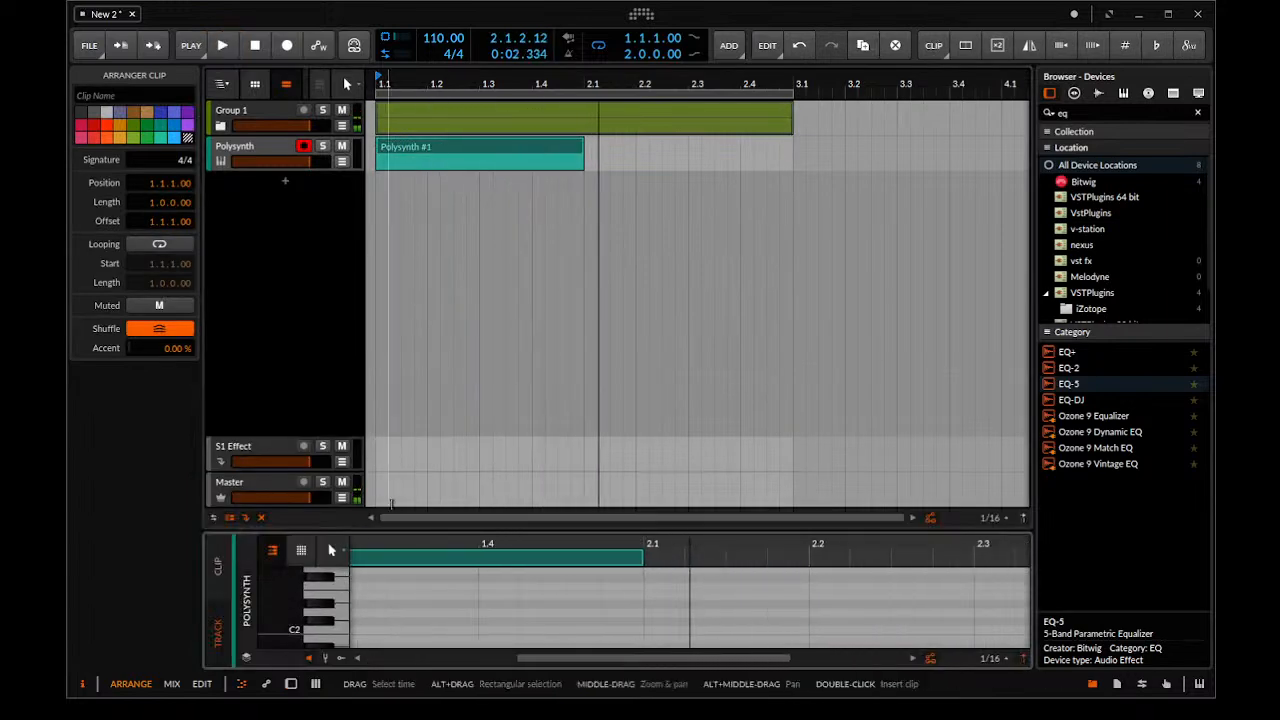
left_click_drag(392, 529, 392, 322)
left_click_drag(420, 443, 353, 456)
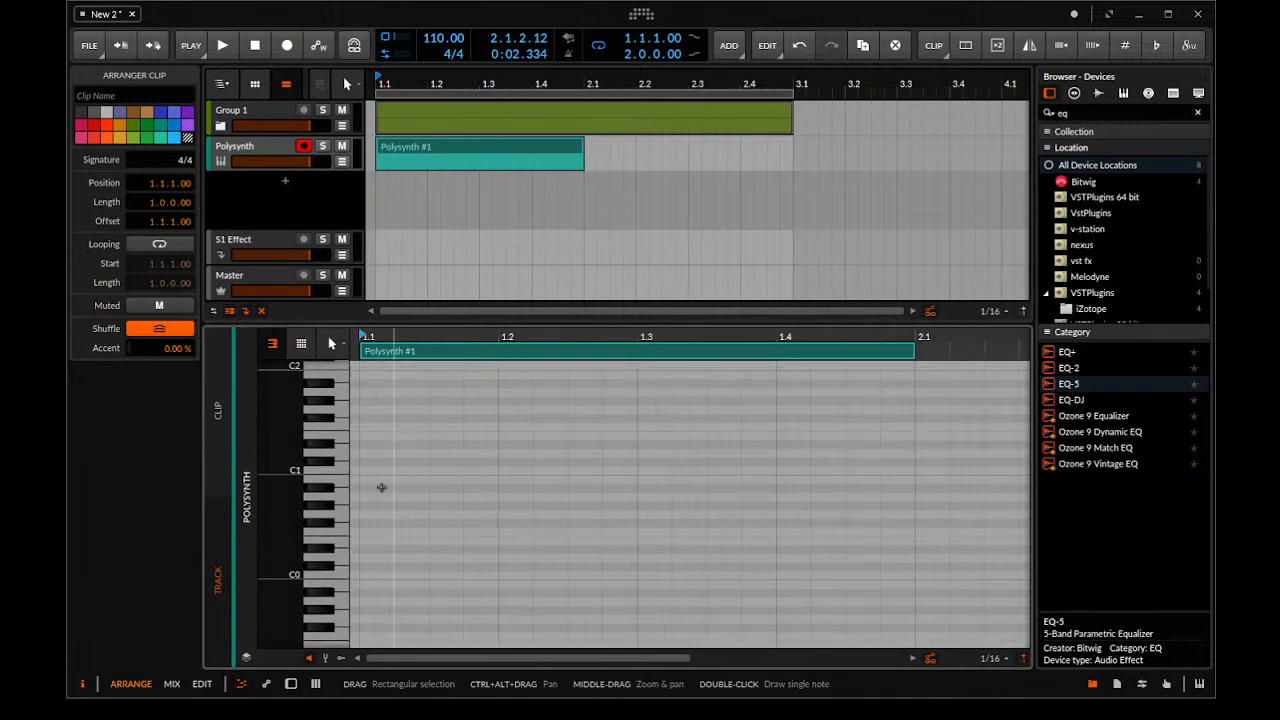
double_click(372, 441)
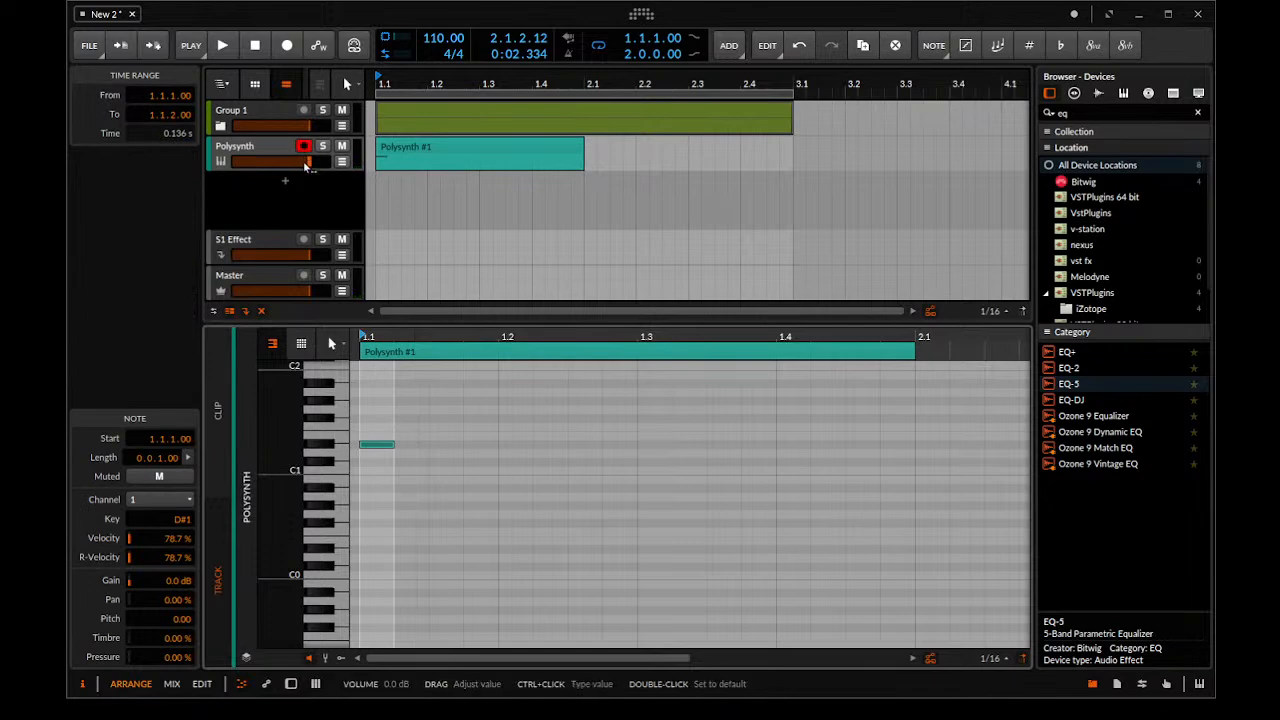
Turn down the new track's volume, shorten its Polysynth envelopes, and audition the note from the start
left_click(276, 150)
key("d")
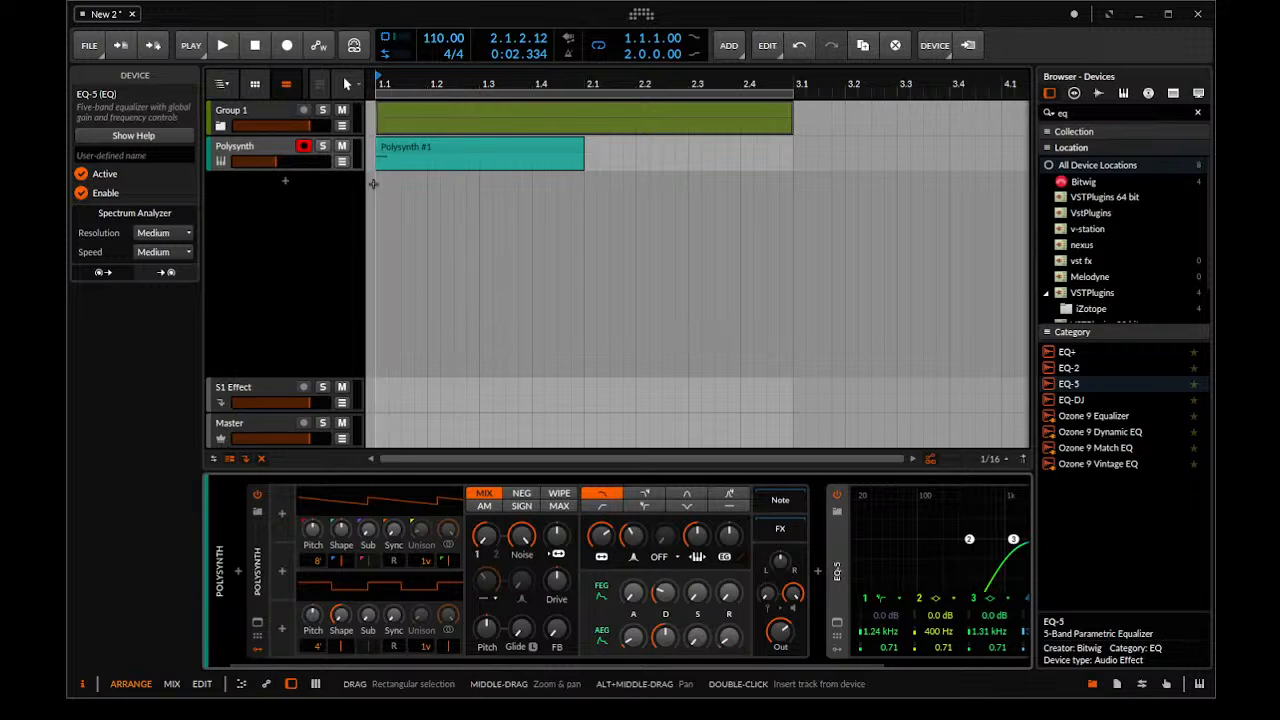
left_click(371, 184)
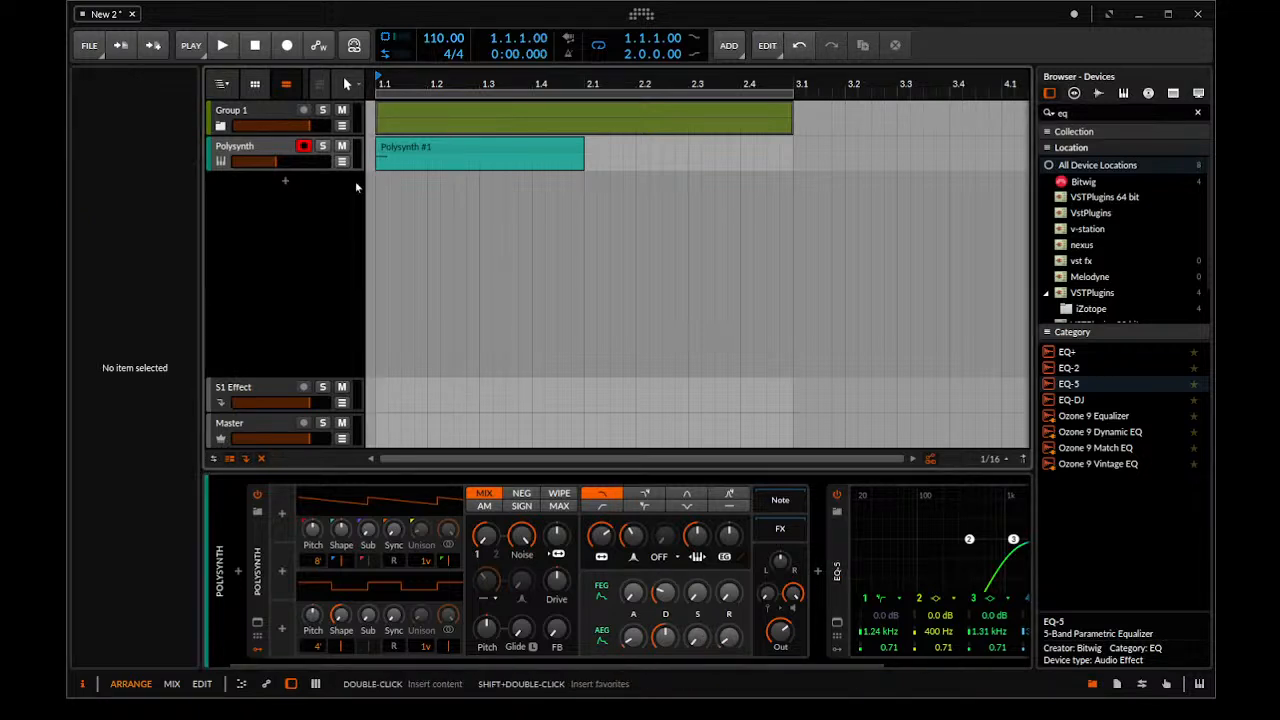
key("space")
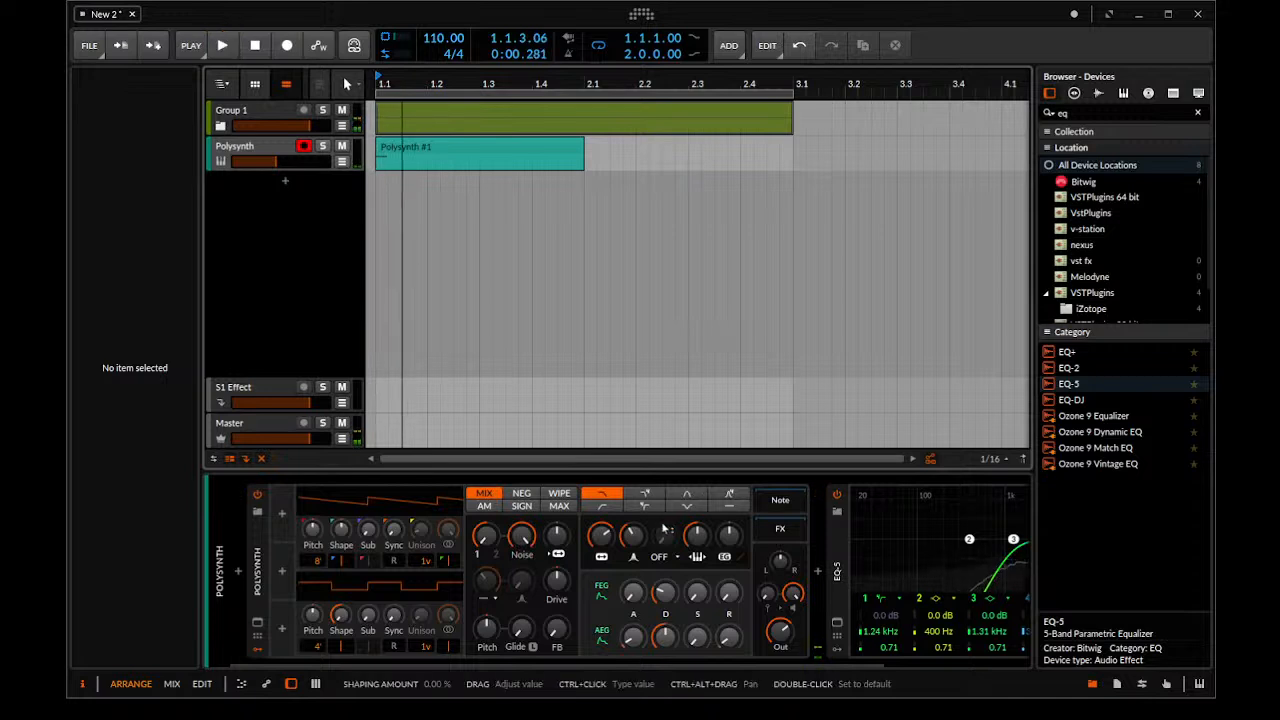
key("space")
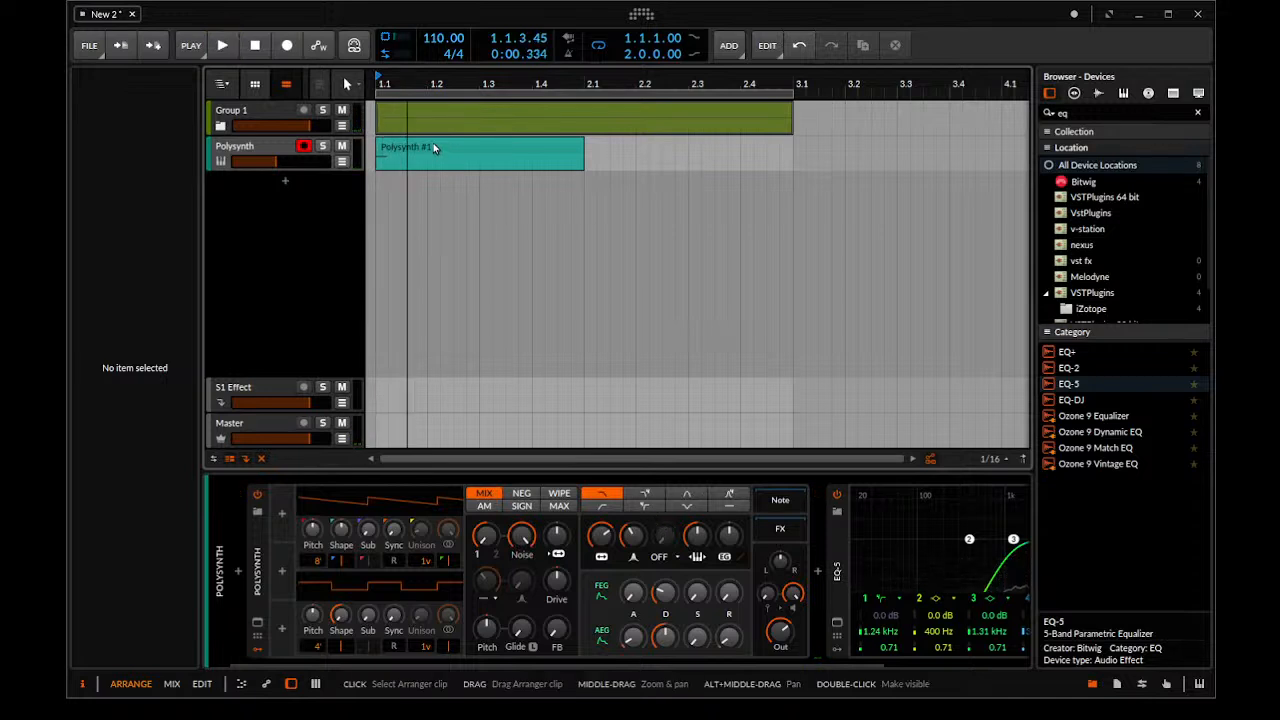
key("space")
key("space")
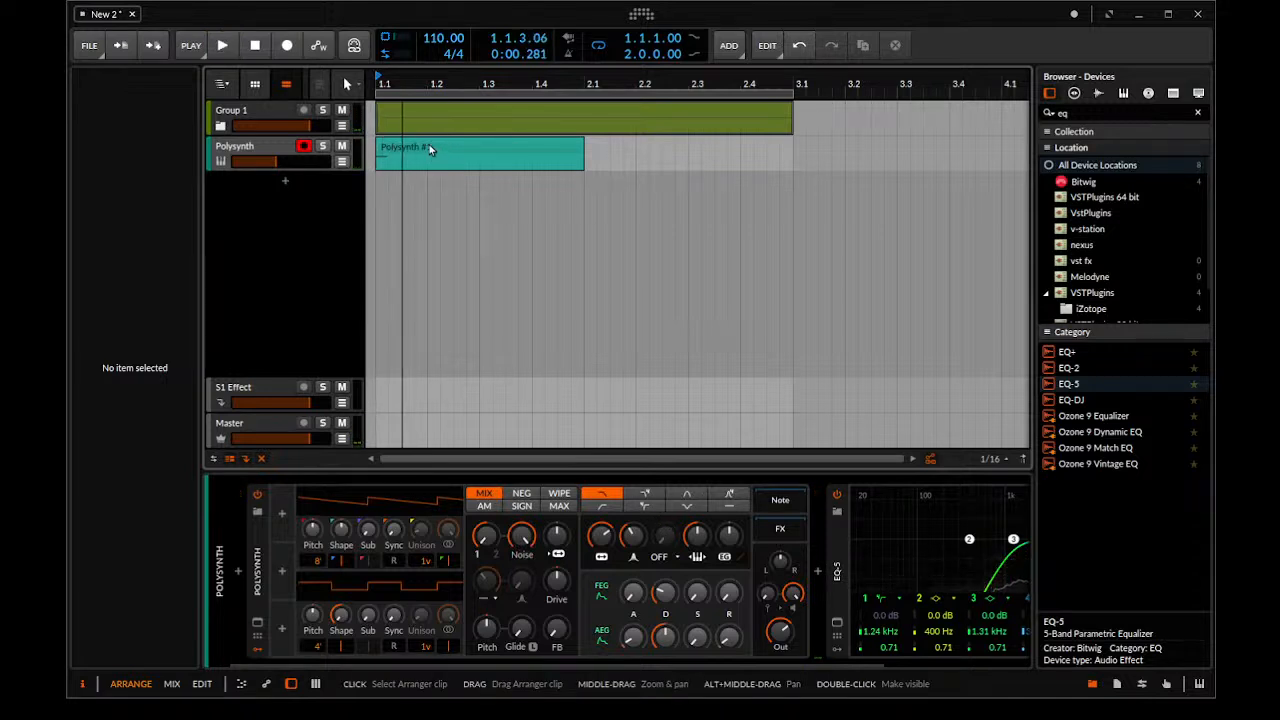
Place the new clip at beat 1.2 with copies at 1.4, 2.2 and 2.4, and consolidate the range 1.1 to 3.1 into one clip
left_click(430, 148)
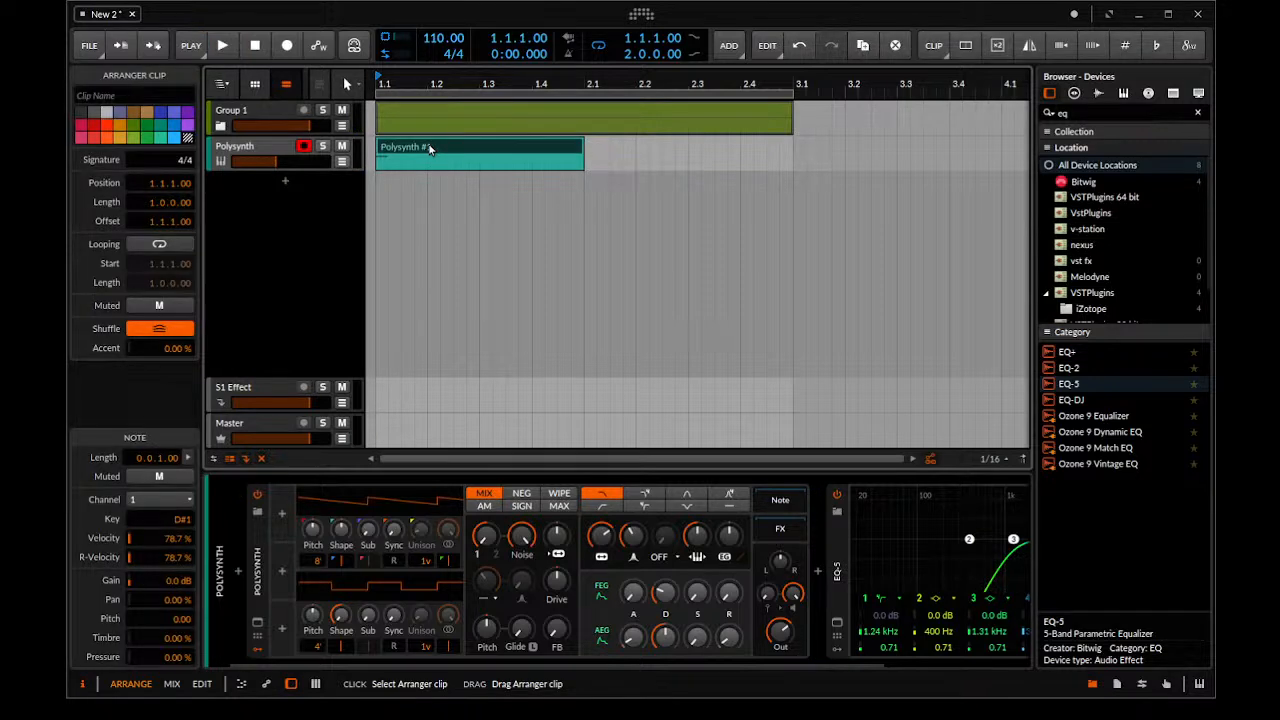
left_click_drag(430, 148, 482, 148)
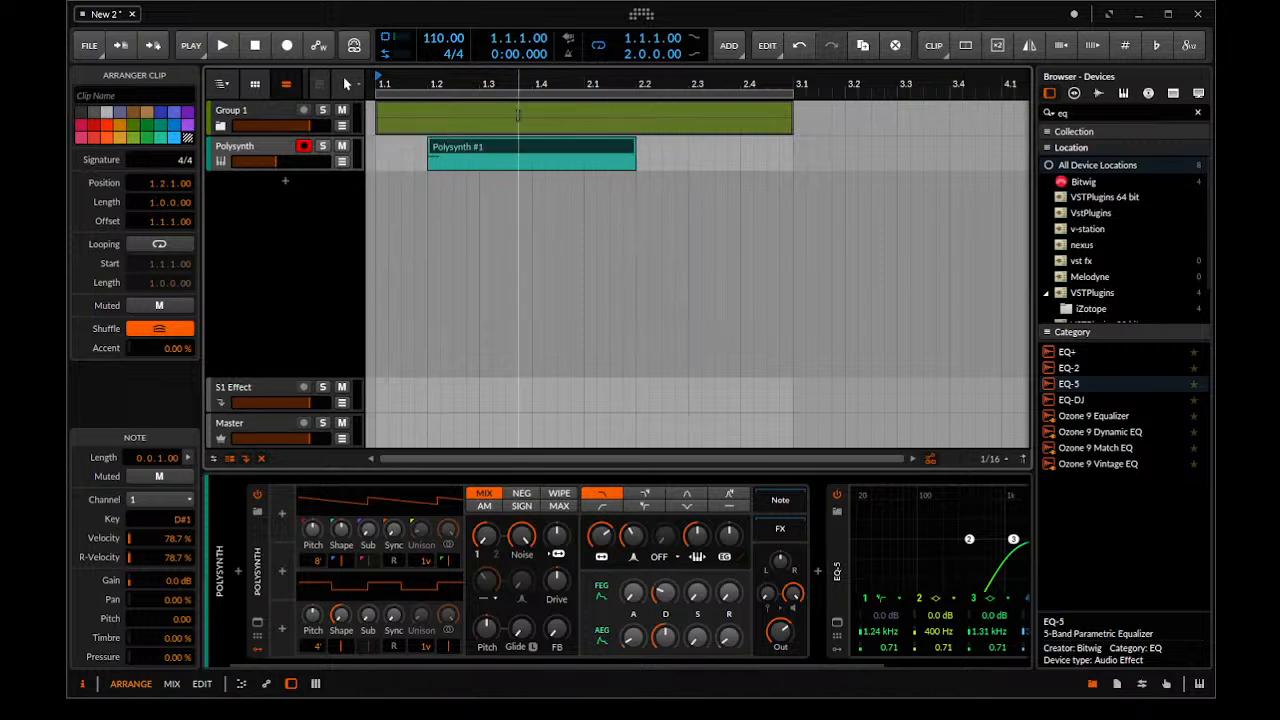
left_click_drag(457, 147, 283, 177)
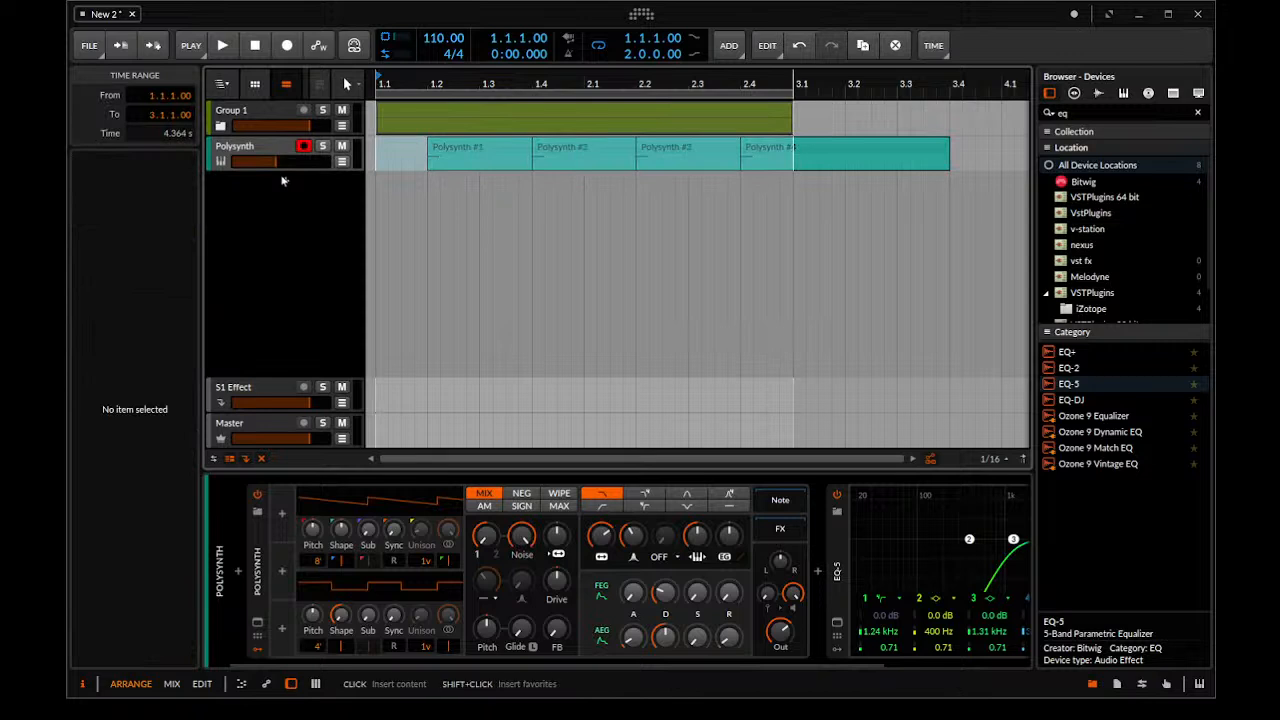
key("ctrl+j")
Rename the group track as Kick
left_click(240, 112)
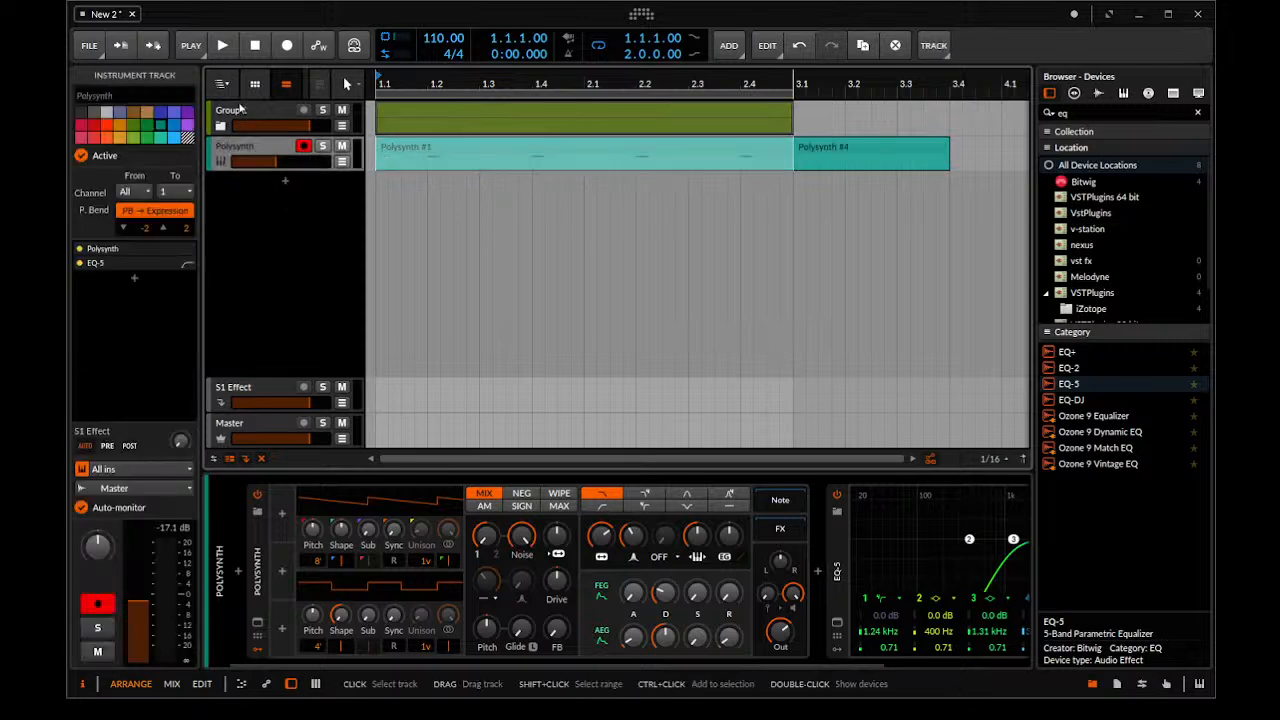
double_click(240, 112)
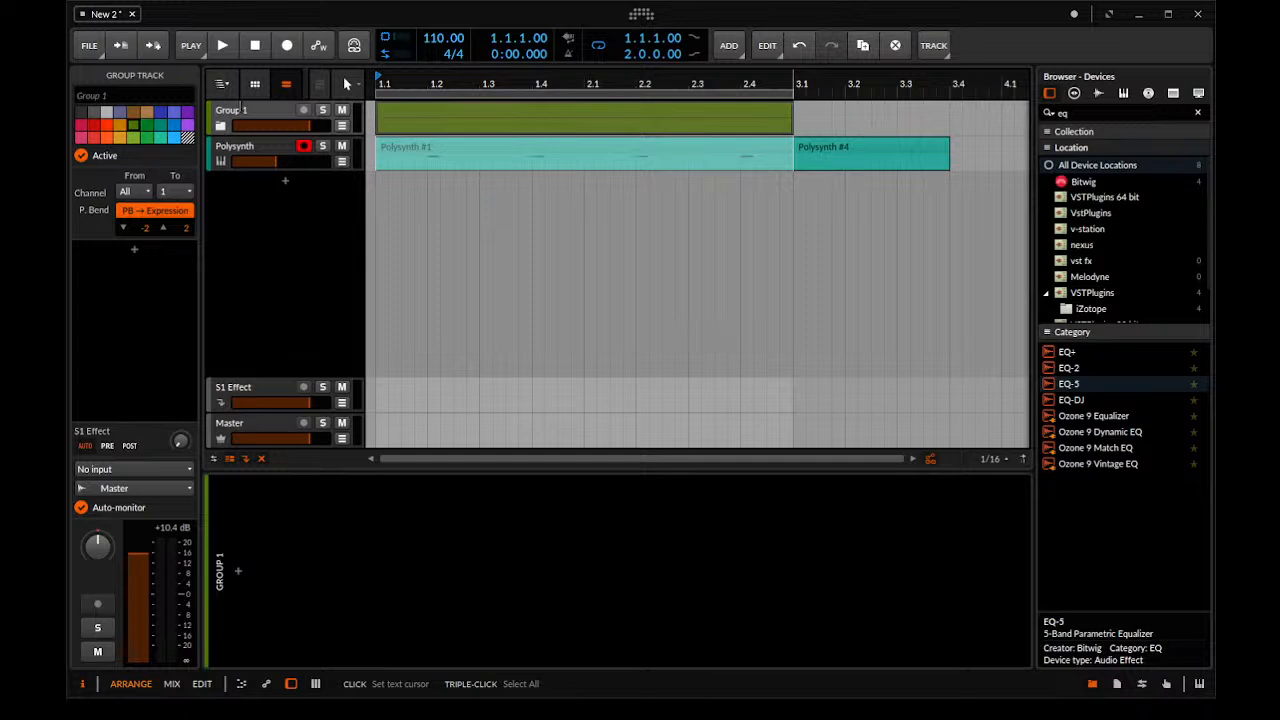
type("Kick")
key("Return")
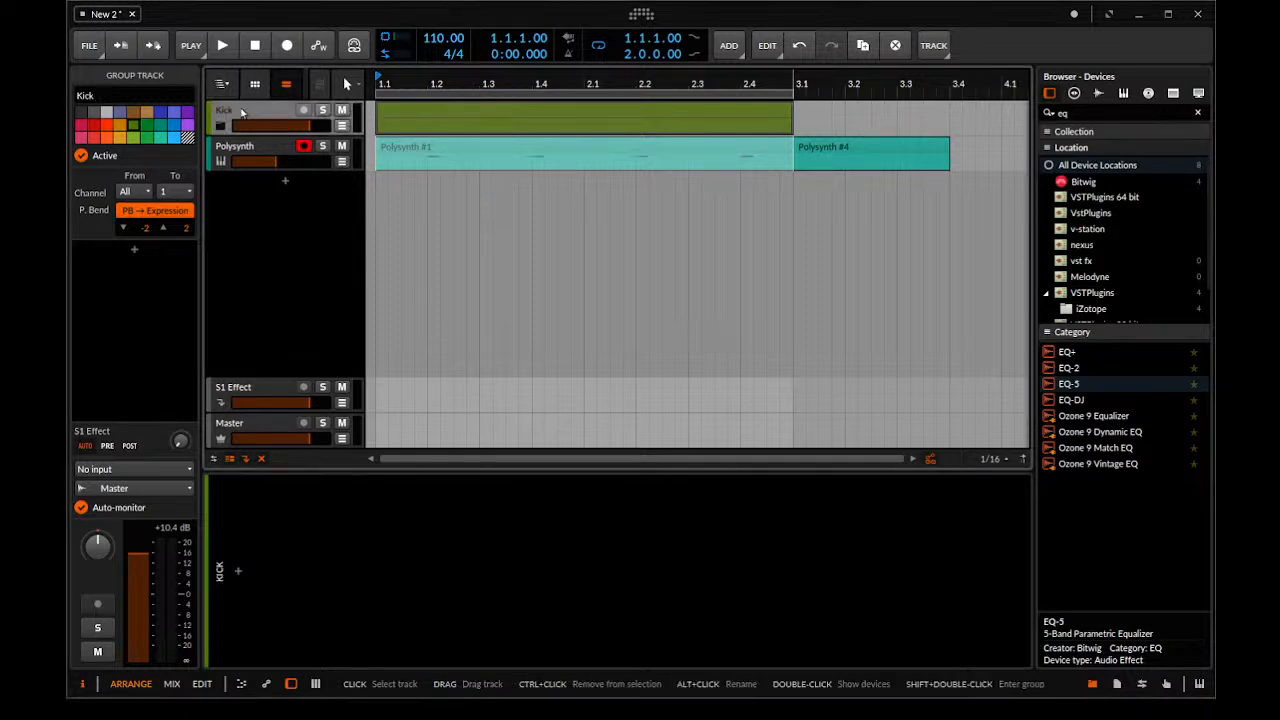
Rename the new Polysynth track as Clap and shorten its amplitude envelope decay
left_click(285, 150)
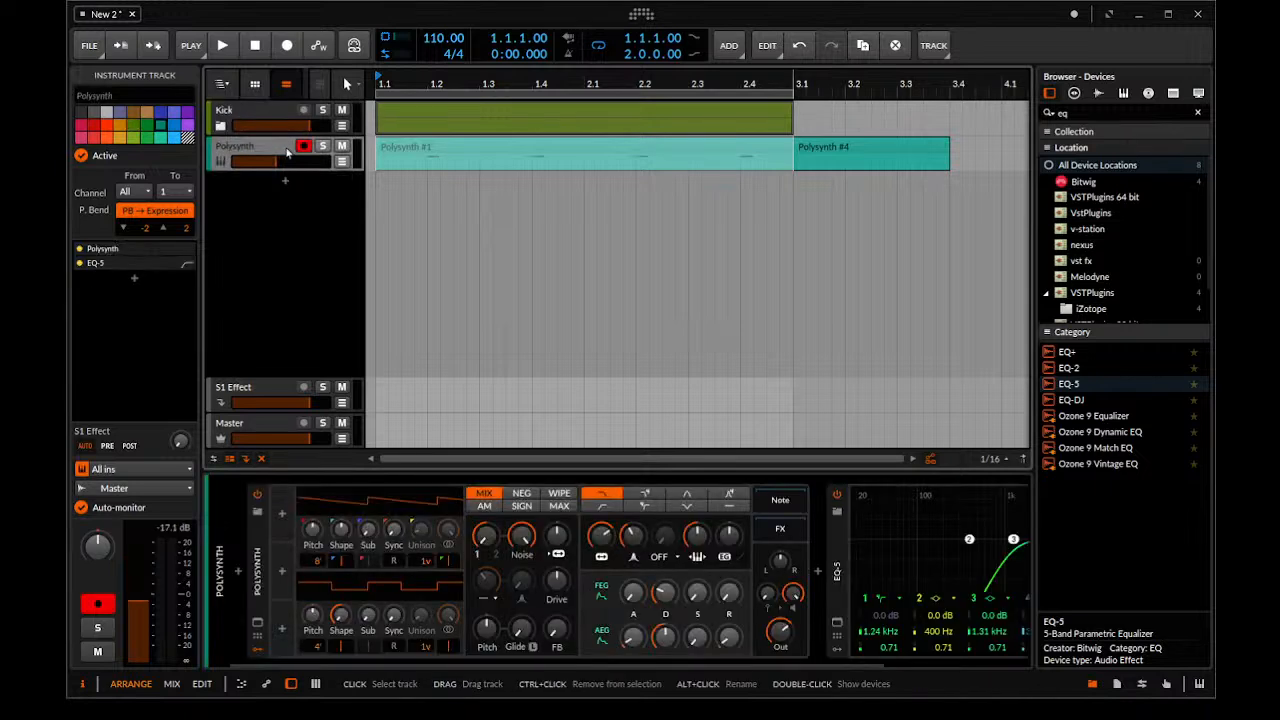
key("ctrl+r")
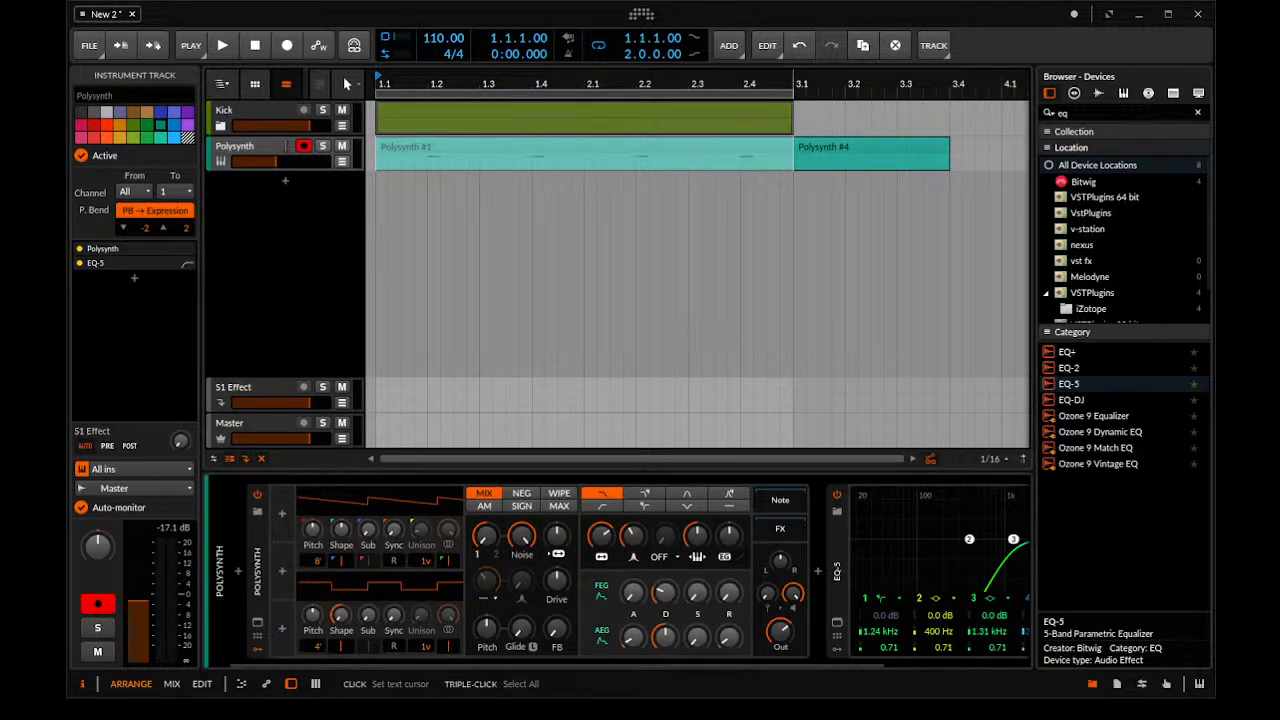
type("Clap")
key("Return")
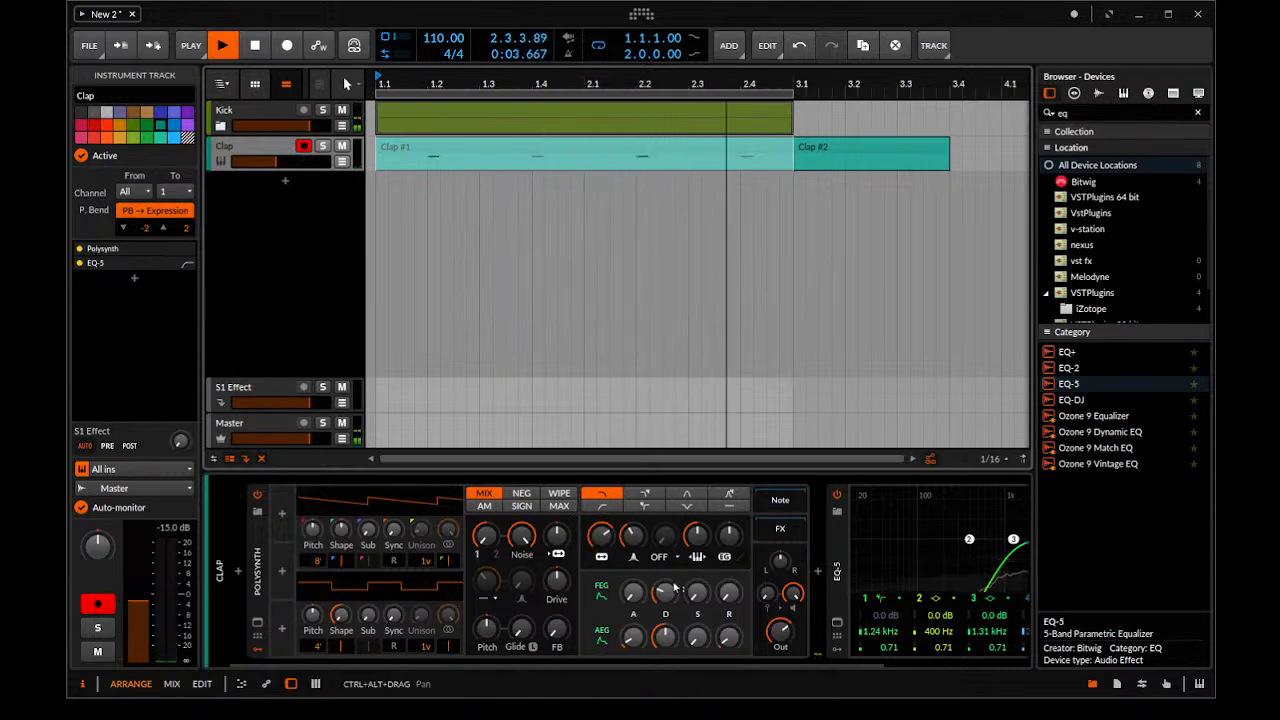
mouse_move(668, 639)
left_mouse_down()
mouse_move(668, 650)
mouse_move(668, 622)
mouse_move(668, 654)
left_mouse_up()
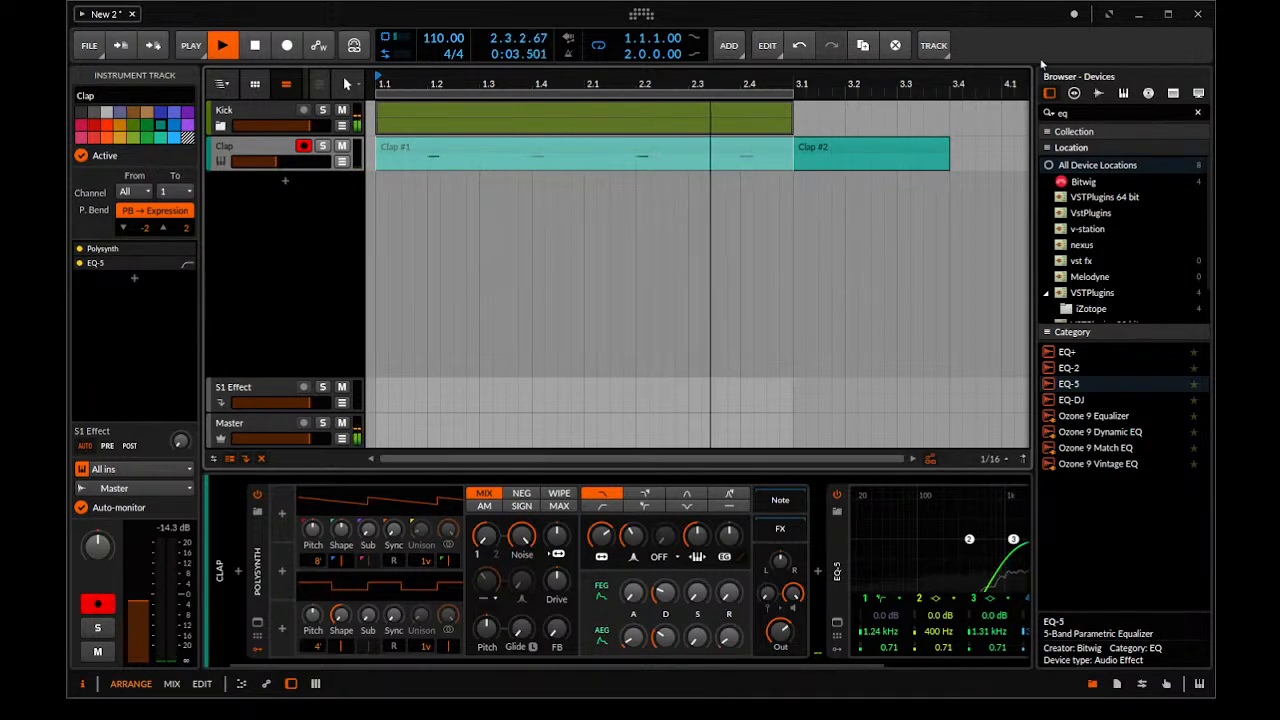
Find Polysynth in the device browser and add it as a new track below Clap
left_click(1089, 112)
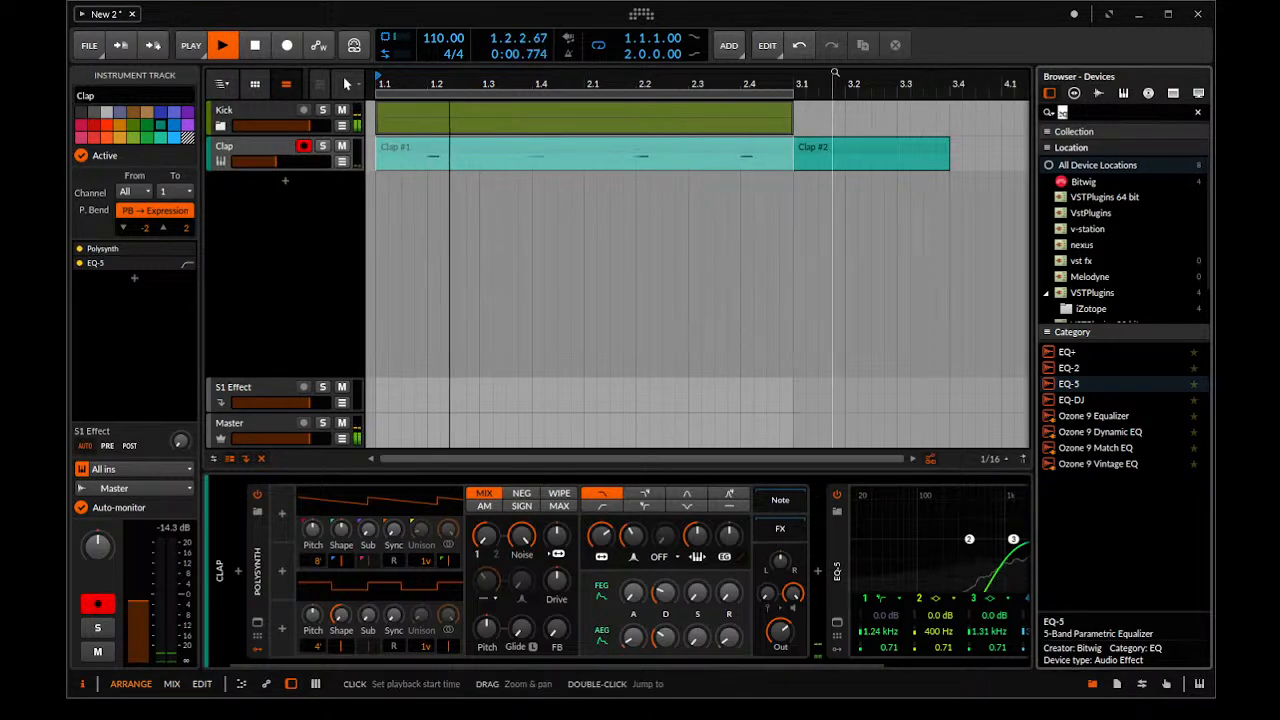
type("polysynth")
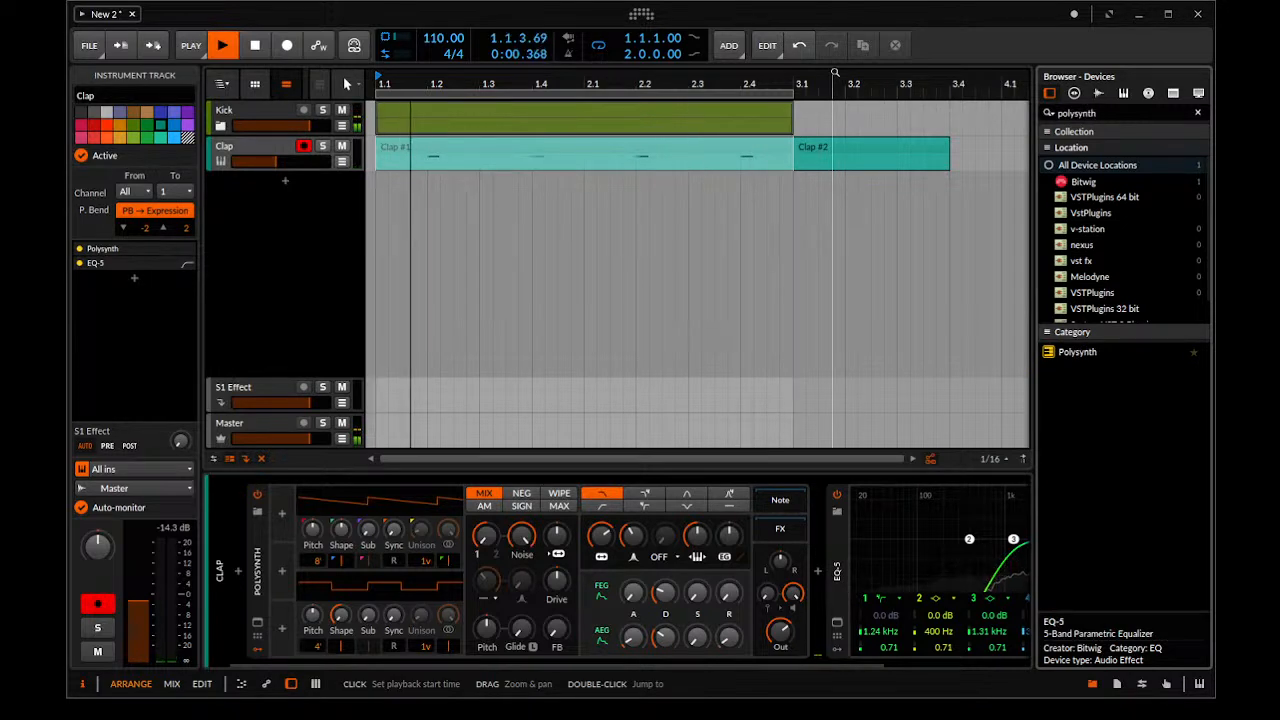
left_click_drag(1077, 352, 700, 230)
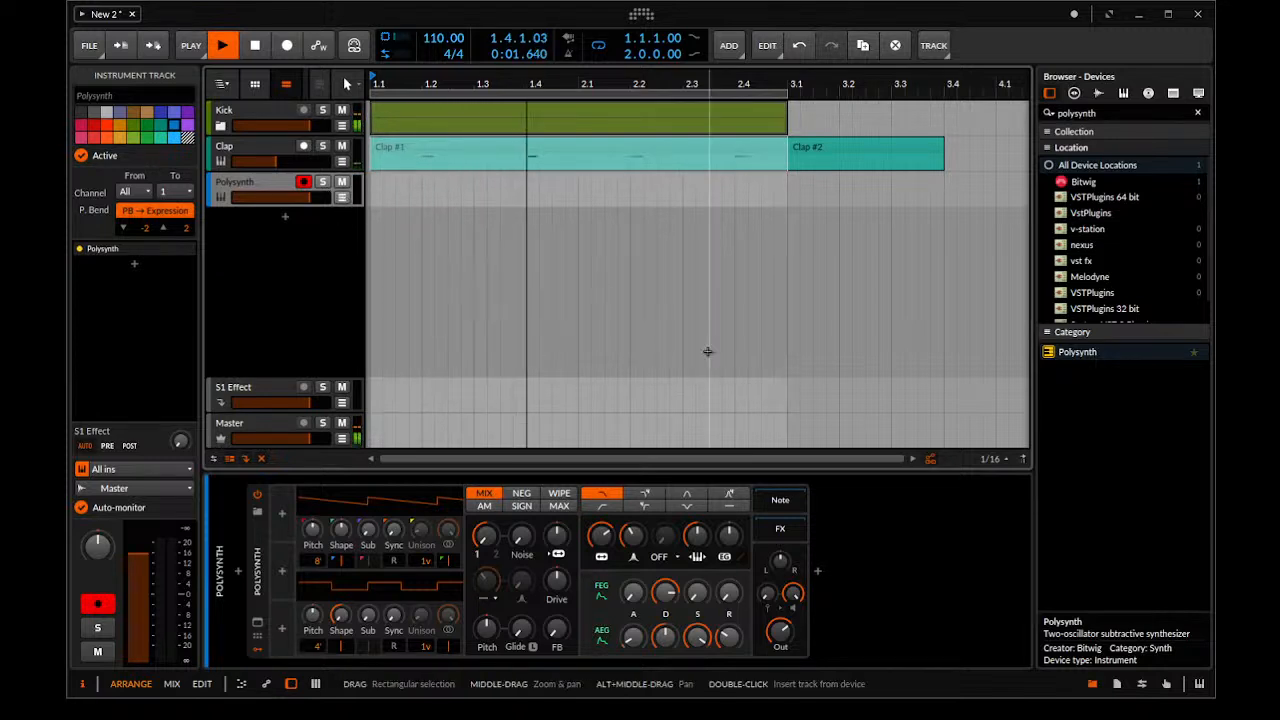
Create a clip at 1.1 on the Polysynth track, loop it out to 3.1, and place a sixteenth C1 note at its start
double_click(391, 188)
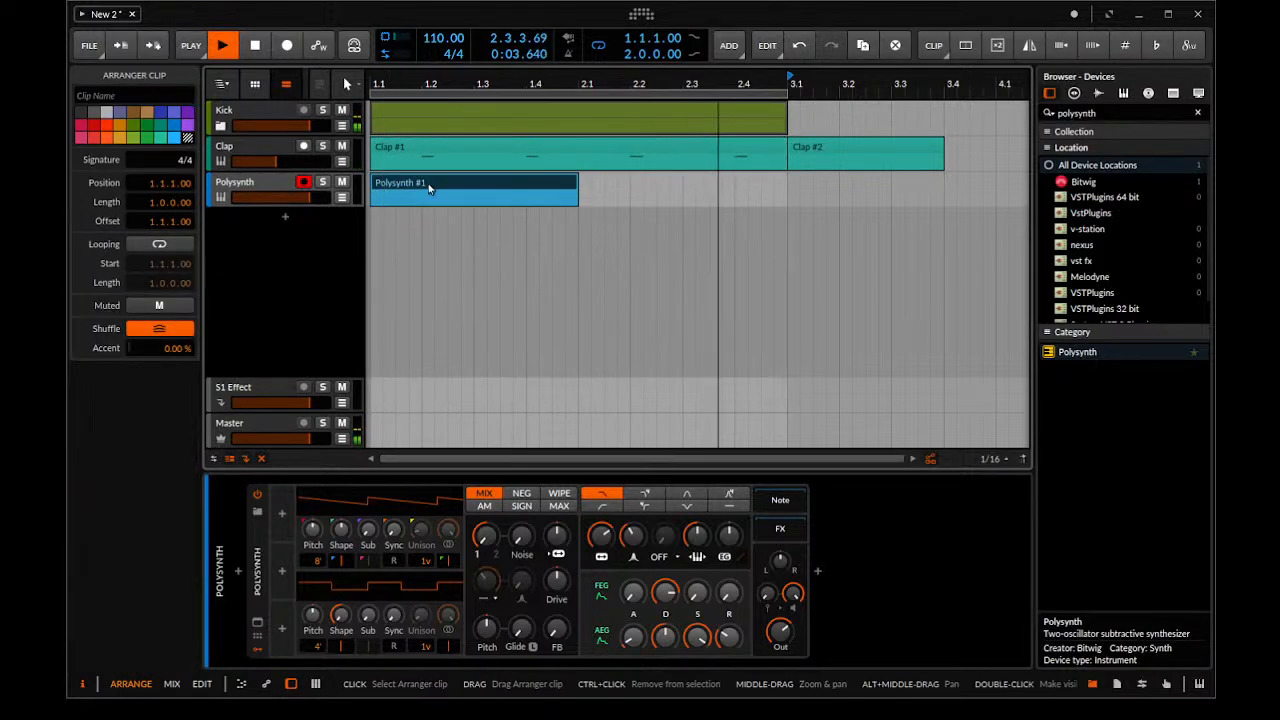
double_click(391, 188)
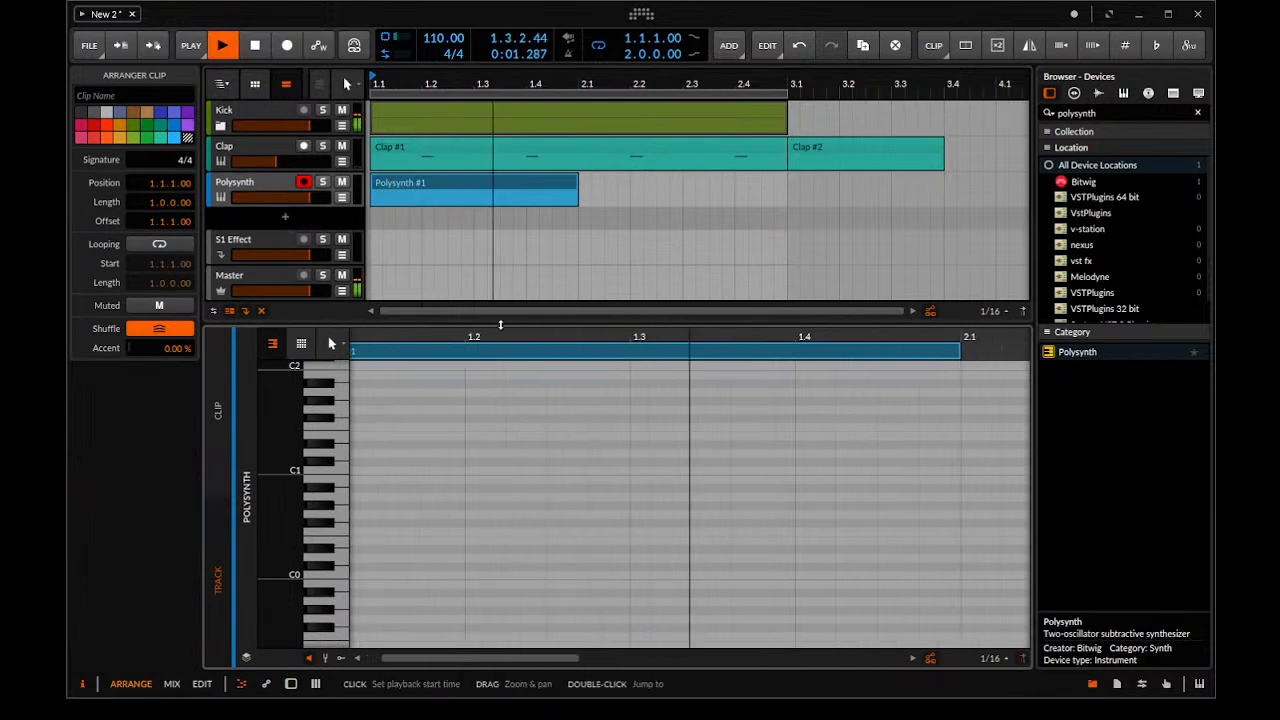
left_click_drag(504, 322, 497, 206)
scroll(563, 366, "down", 5)
scroll(445, 369, "up", 2)
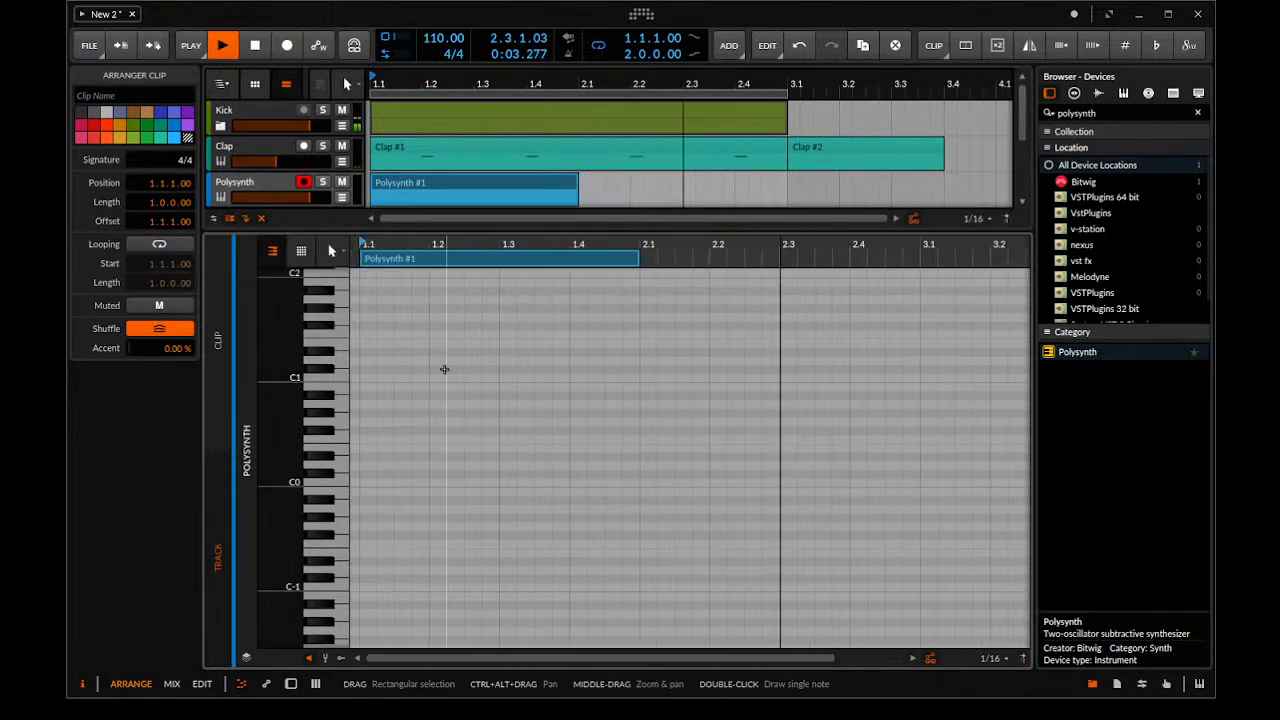
key("space")
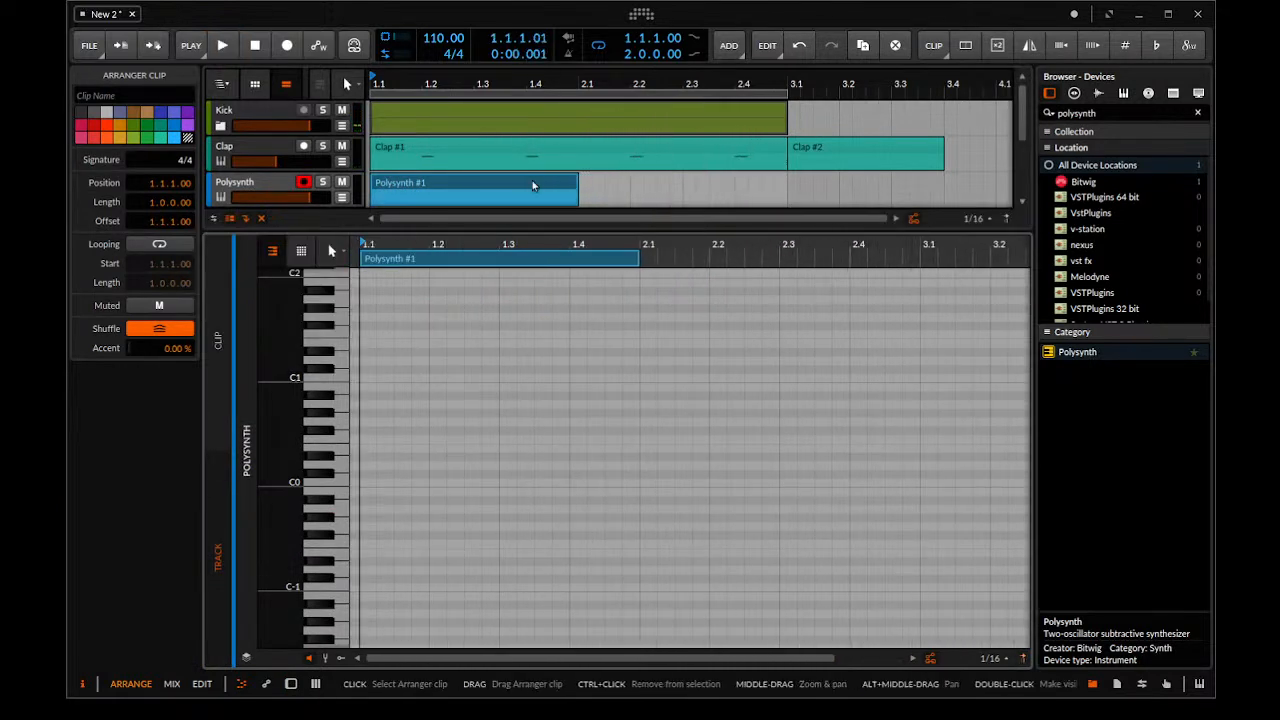
left_click(527, 180)
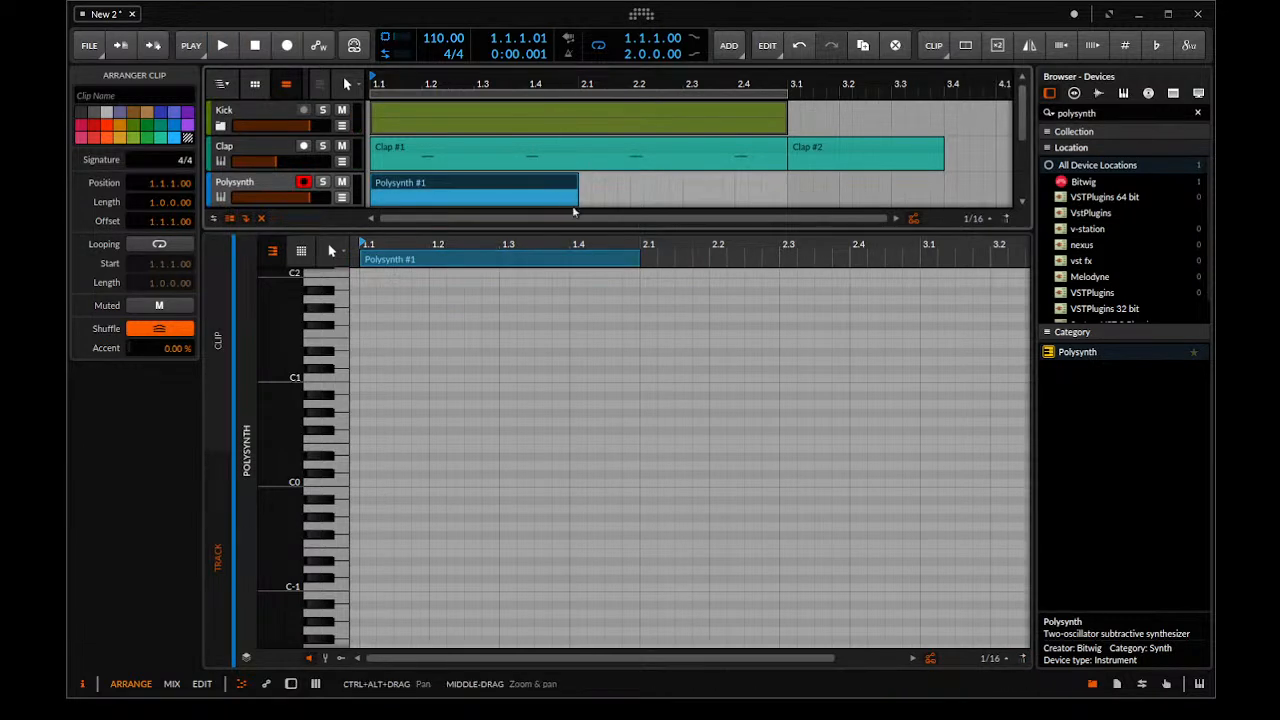
left_click_drag(576, 212, 786, 224)
scroll(643, 186, "up", 3)
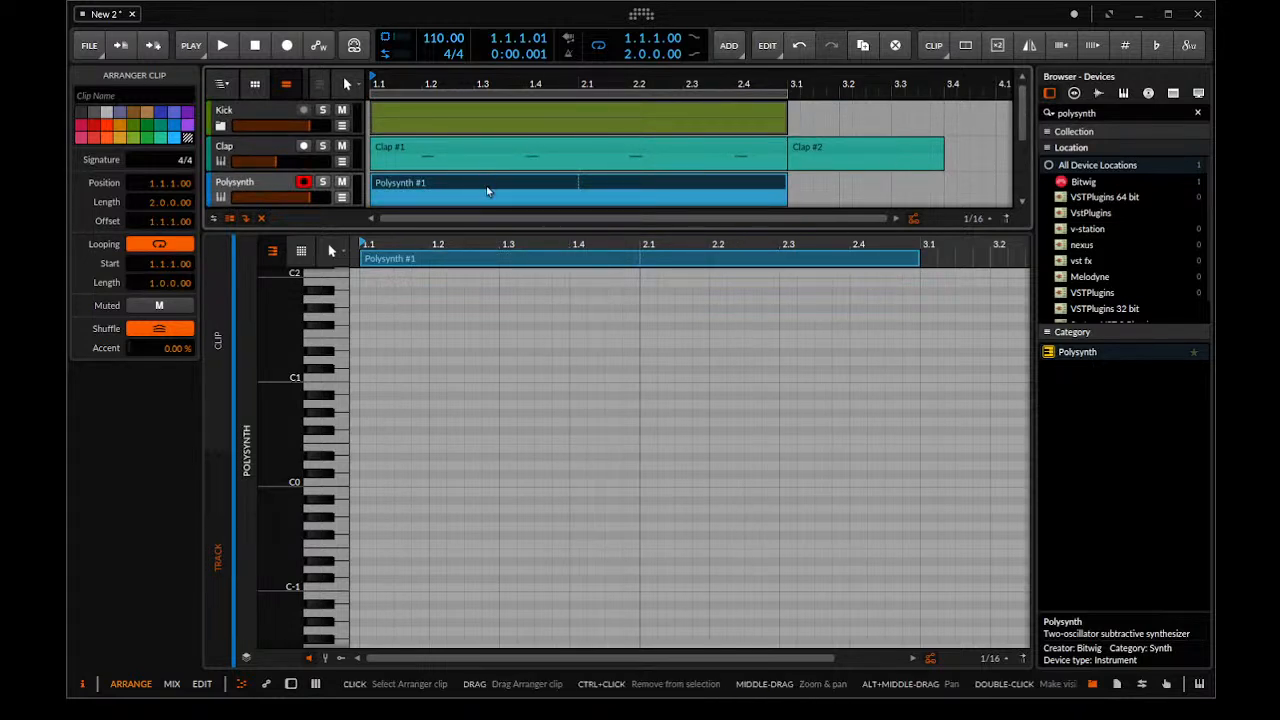
double_click(371, 379)
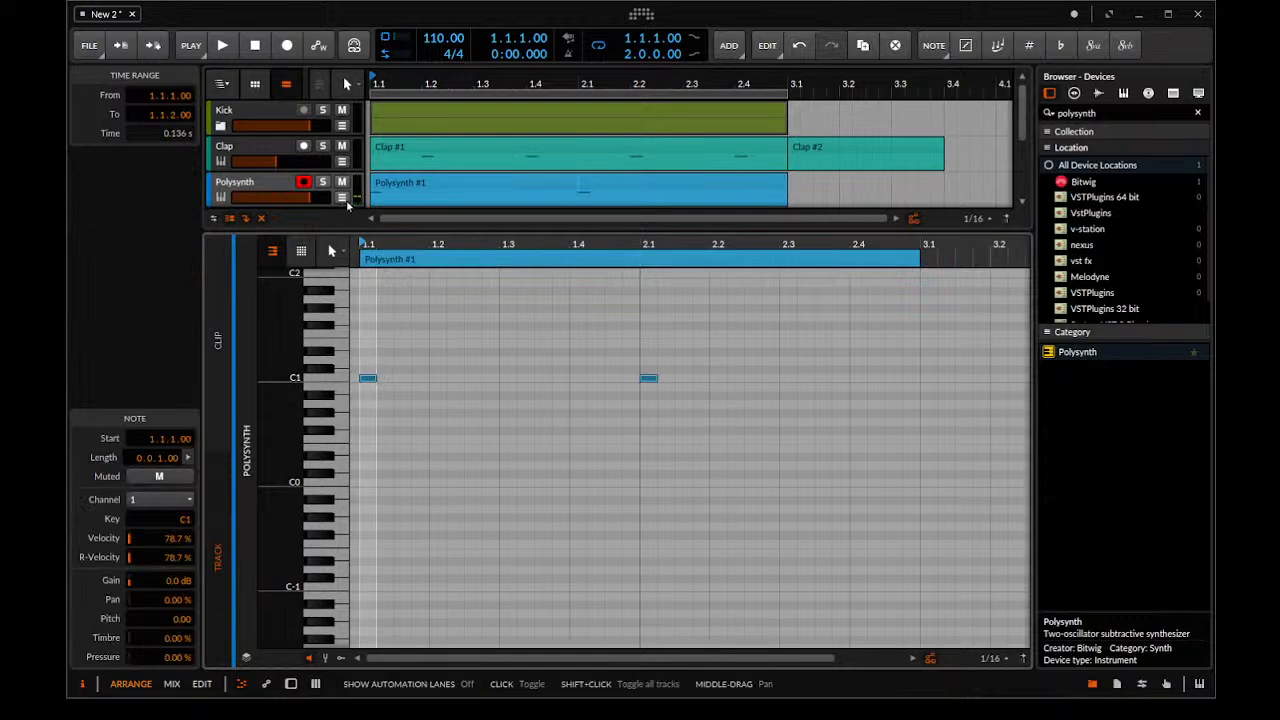
Raise the new Polysynth's noise mix to 100%, increase its filter envelope amount, and lower the filter cutoff
left_click(271, 178)
double_click(271, 178)
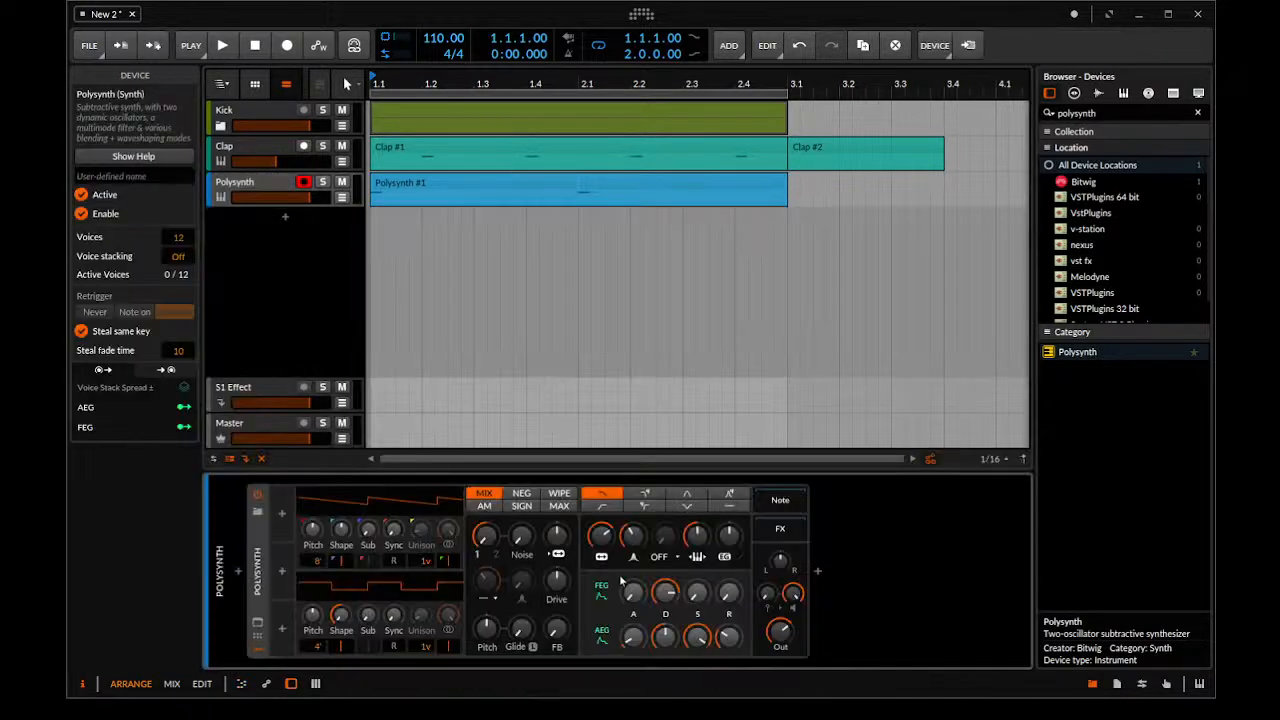
left_click_drag(521, 537, 521, 480)
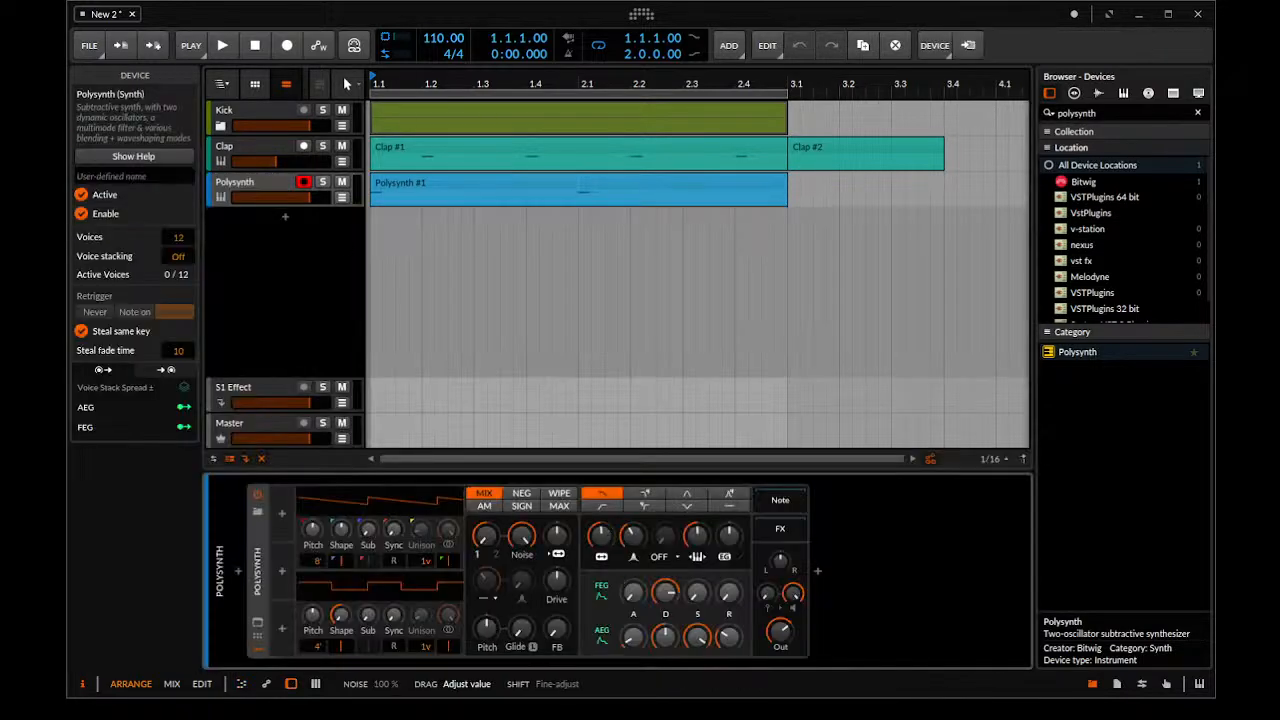
left_click_drag(729, 537, 729, 505)
mouse_move(601, 537)
left_mouse_down()
mouse_move(601, 569)
mouse_move(600, 537)
left_mouse_up()
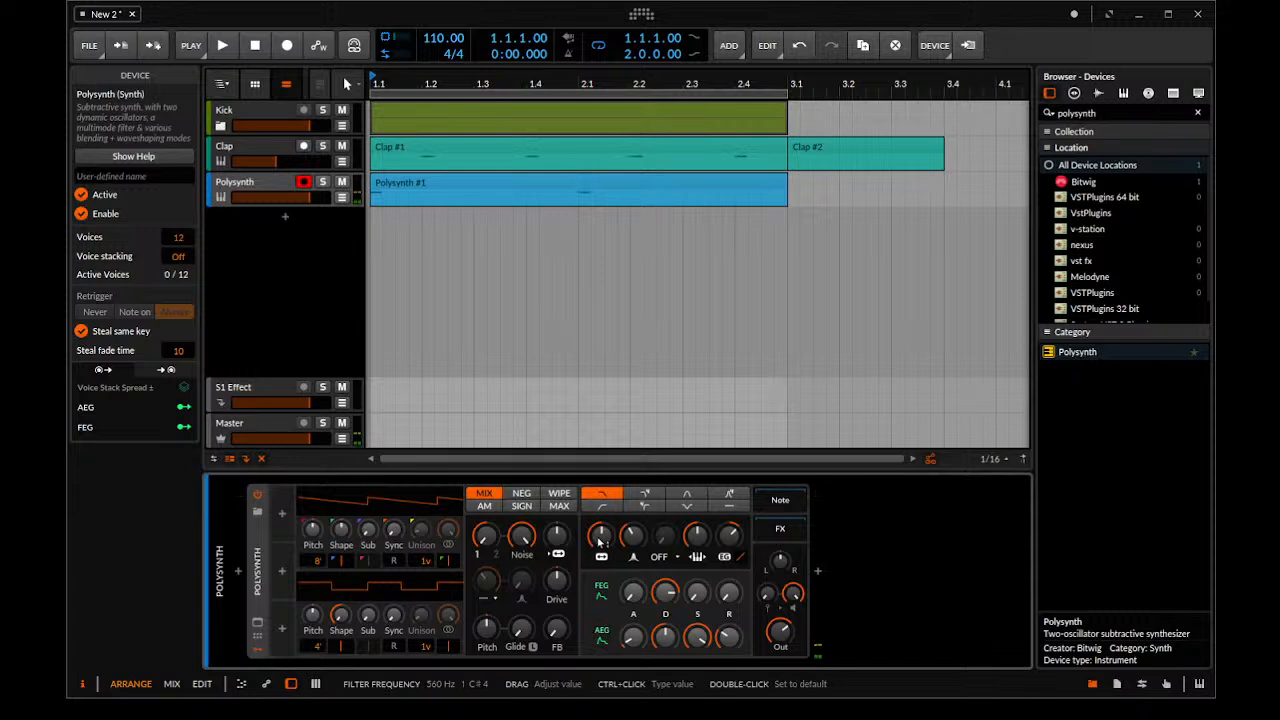
Set the amplitude envelope sustain to 0% with a shorter release, reduce the output, and give the filter envelope more amount and a shorter decay
left_click_drag(697, 637, 697, 694)
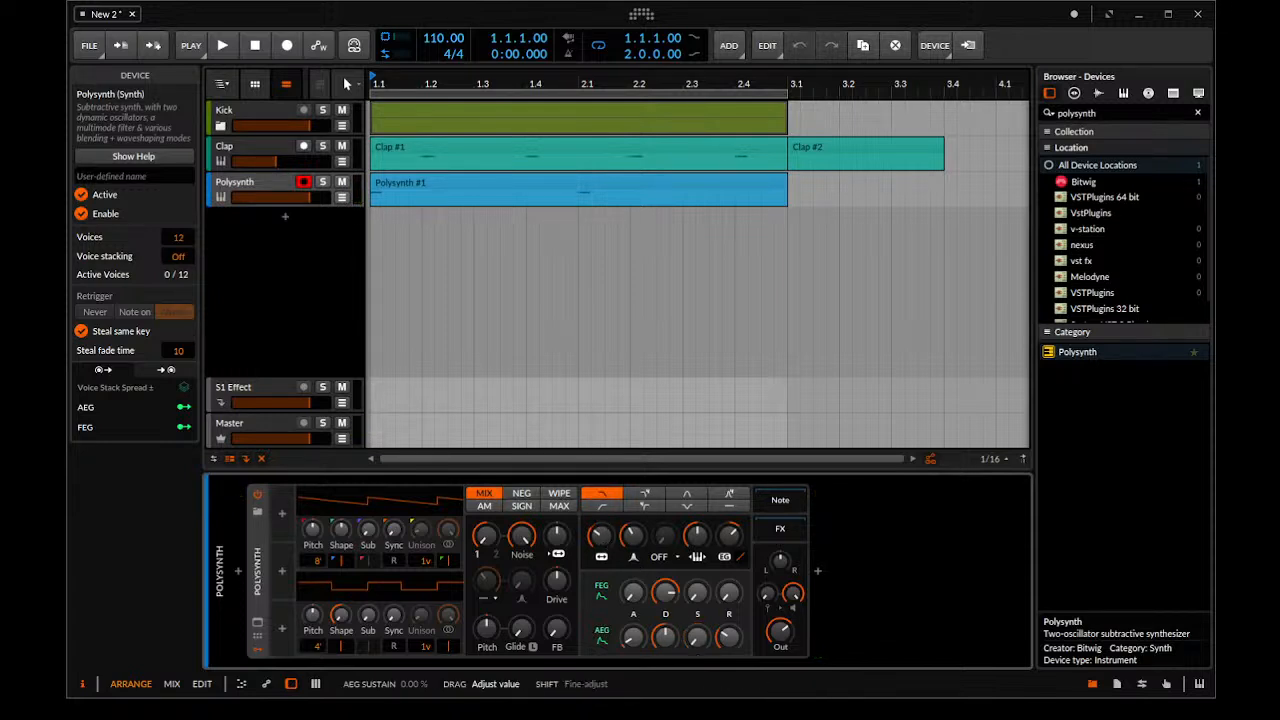
left_click_drag(729, 637, 770, 625)
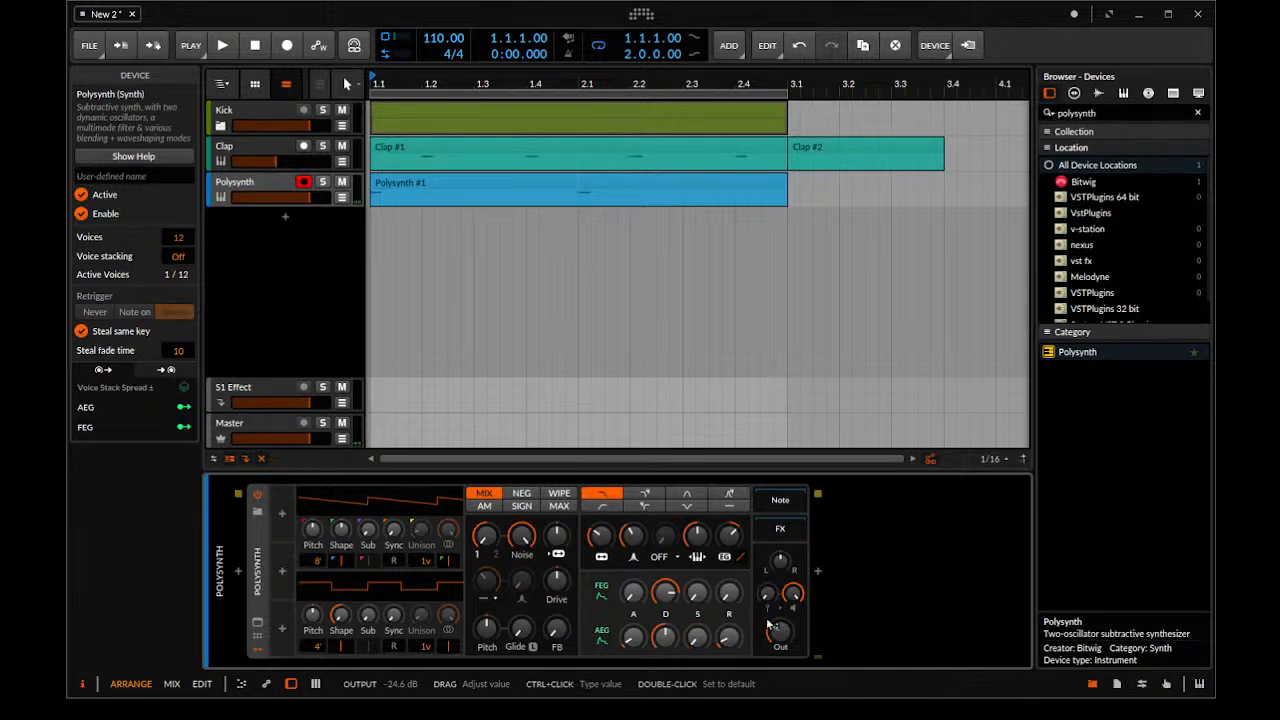
left_click_drag(607, 541, 607, 537)
left_click_drag(730, 538, 730, 522)
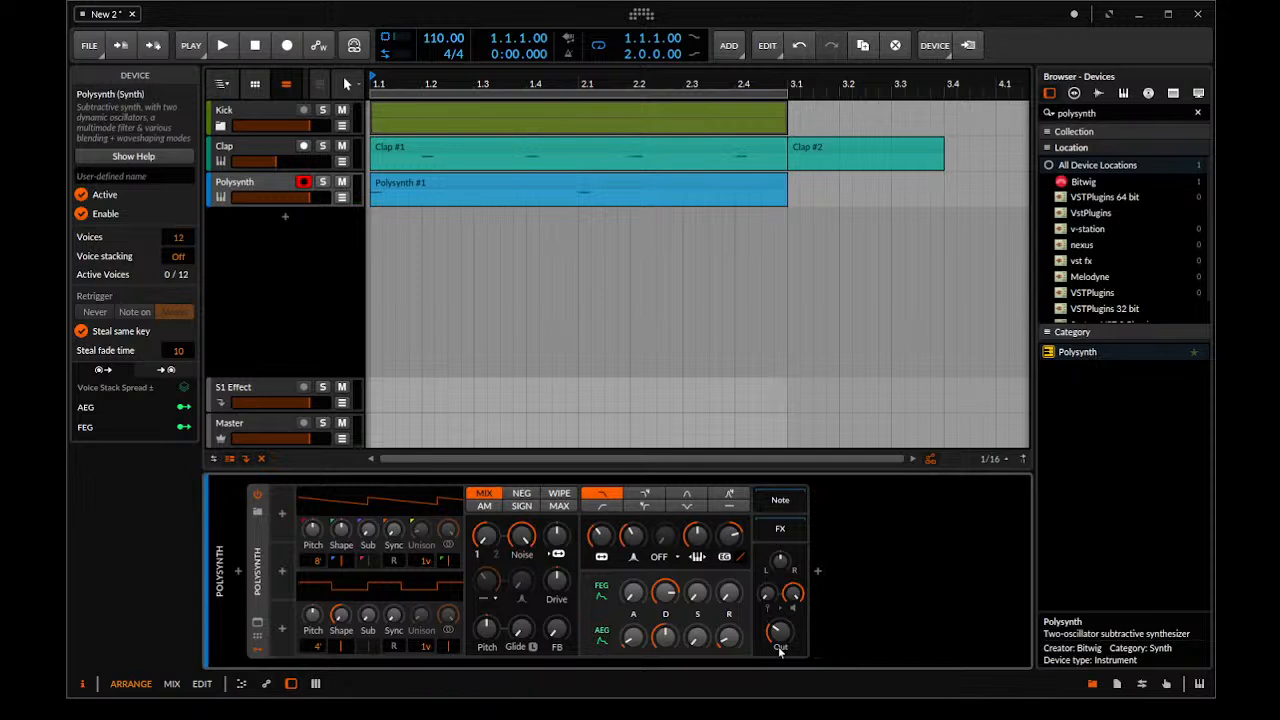
left_click_drag(671, 602, 671, 664)
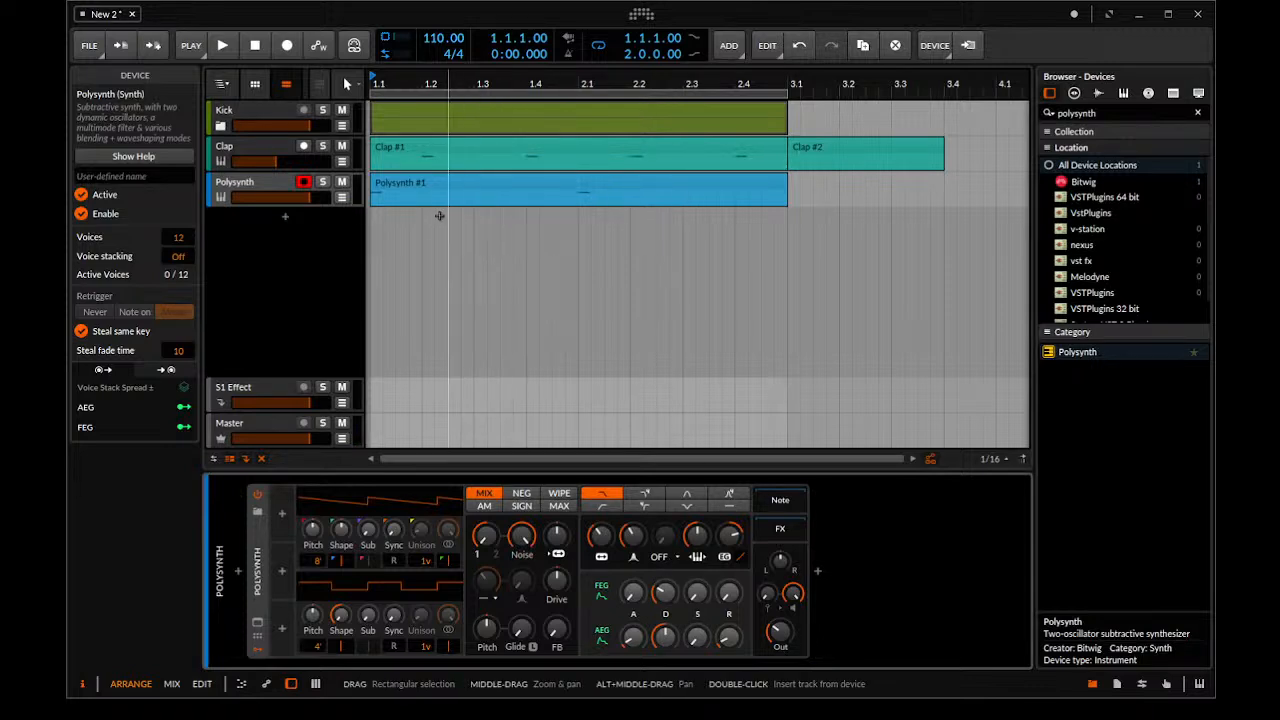
Add three more sixteenth C1 notes directly after the first one in the Polysynth clip
double_click(415, 192)
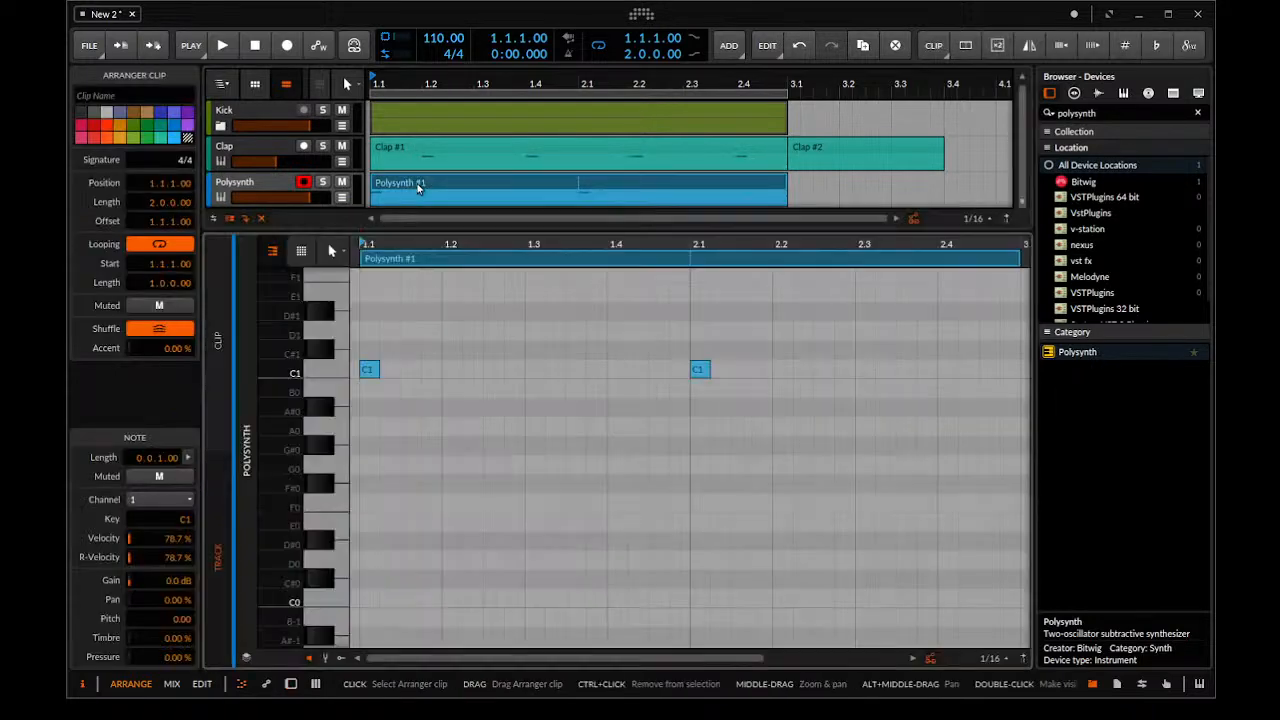
double_click(390, 369)
double_click(409, 369)
double_click(427, 369)
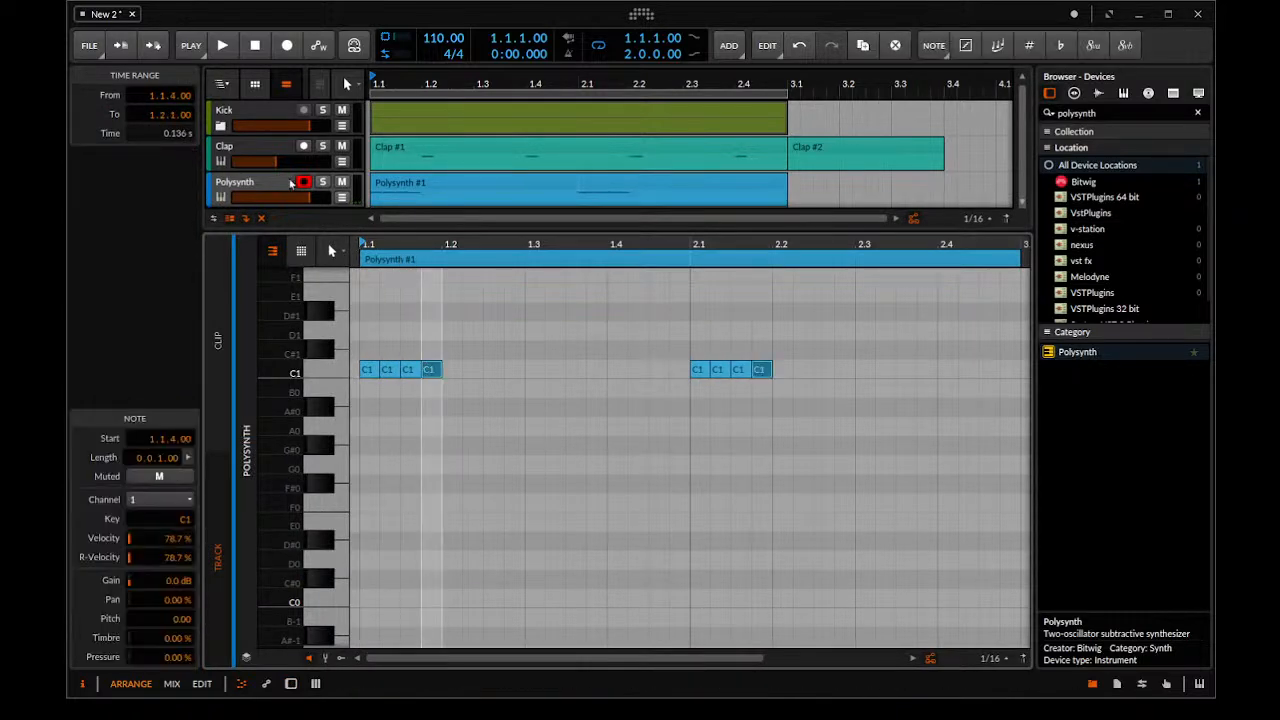
Delete the clip from the Polysynth track
double_click(283, 180)
left_click(416, 190)
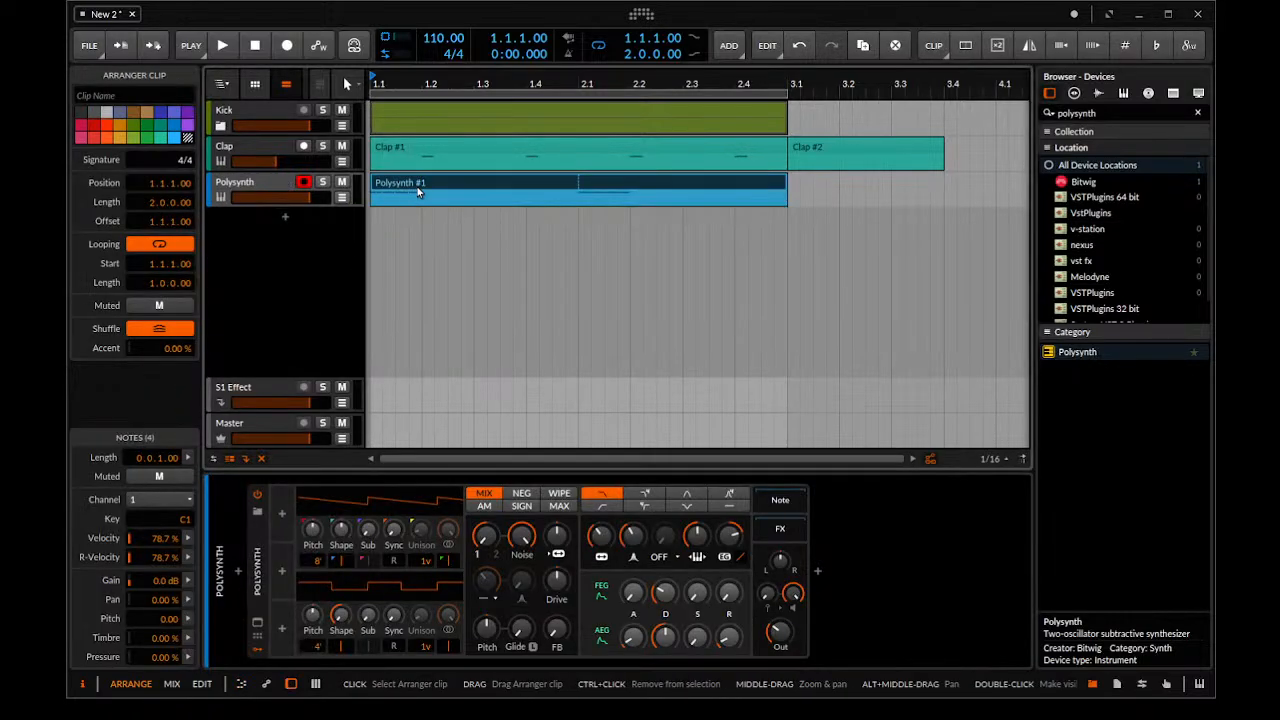
key("Delete")
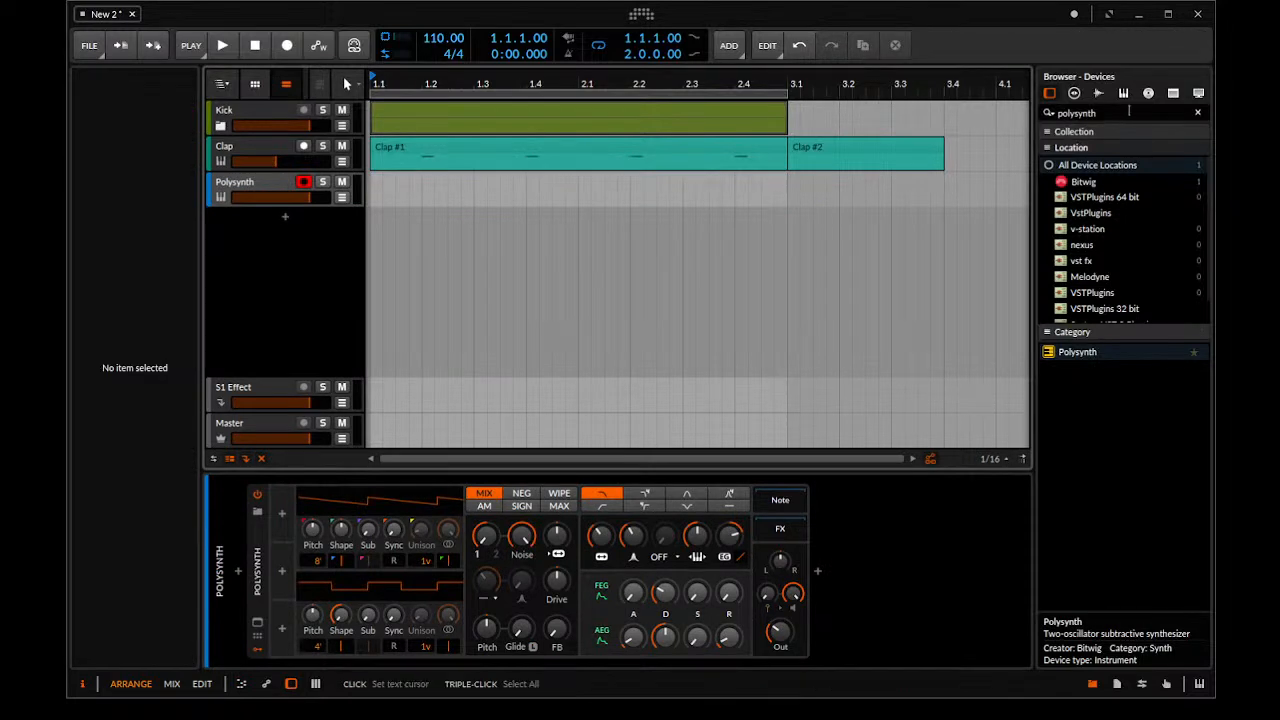
Find the Arpeggiator and insert it before Polysynth in the track's device chain
double_click(1128, 112)
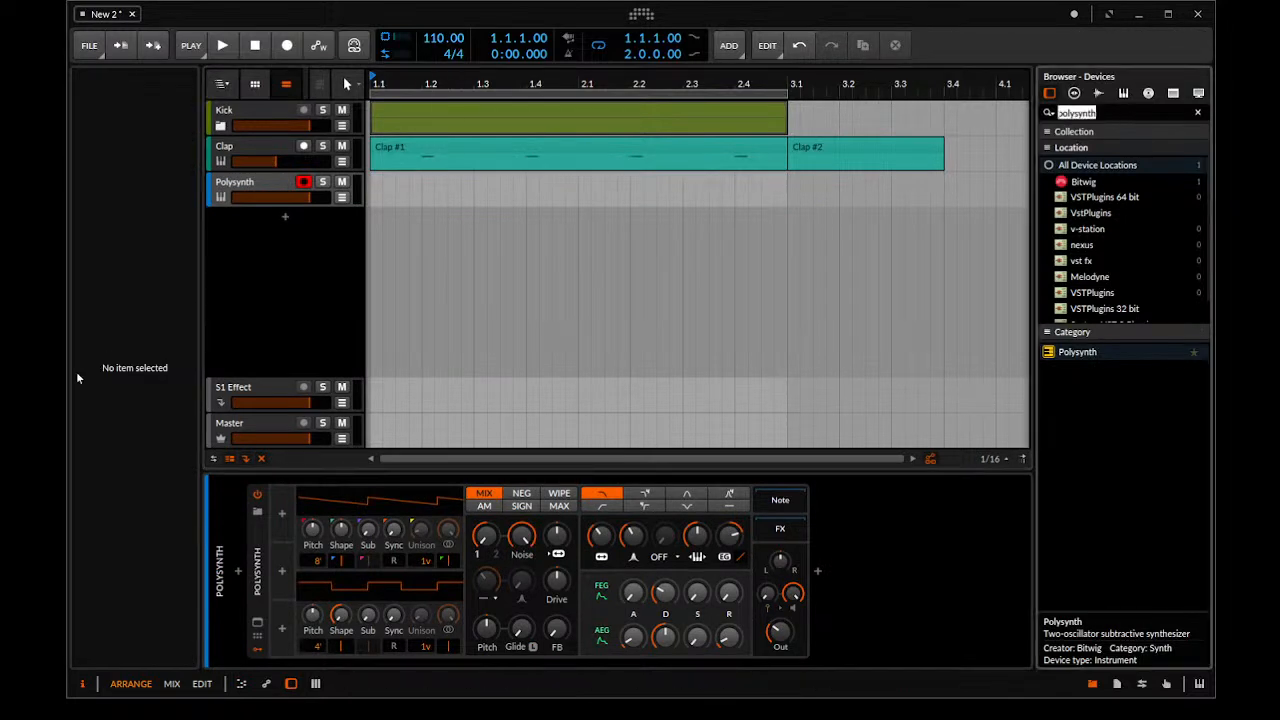
type("arp")
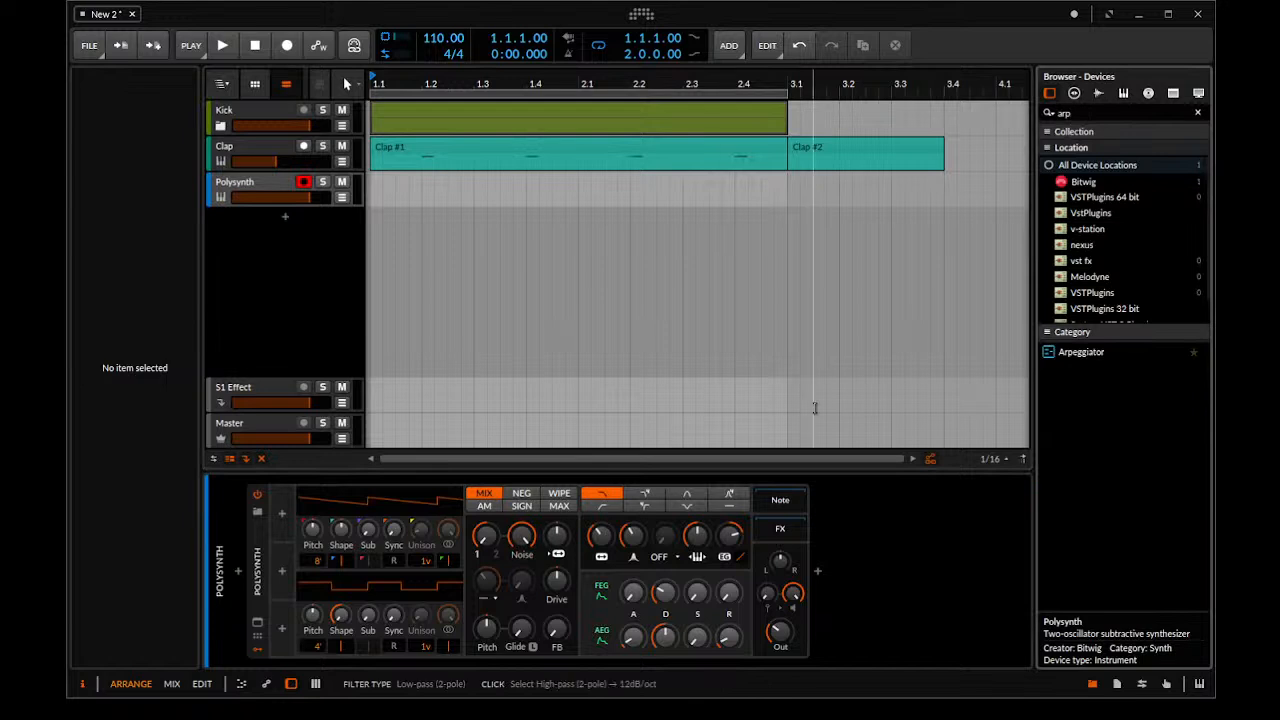
left_click_drag(1082, 352, 236, 543)
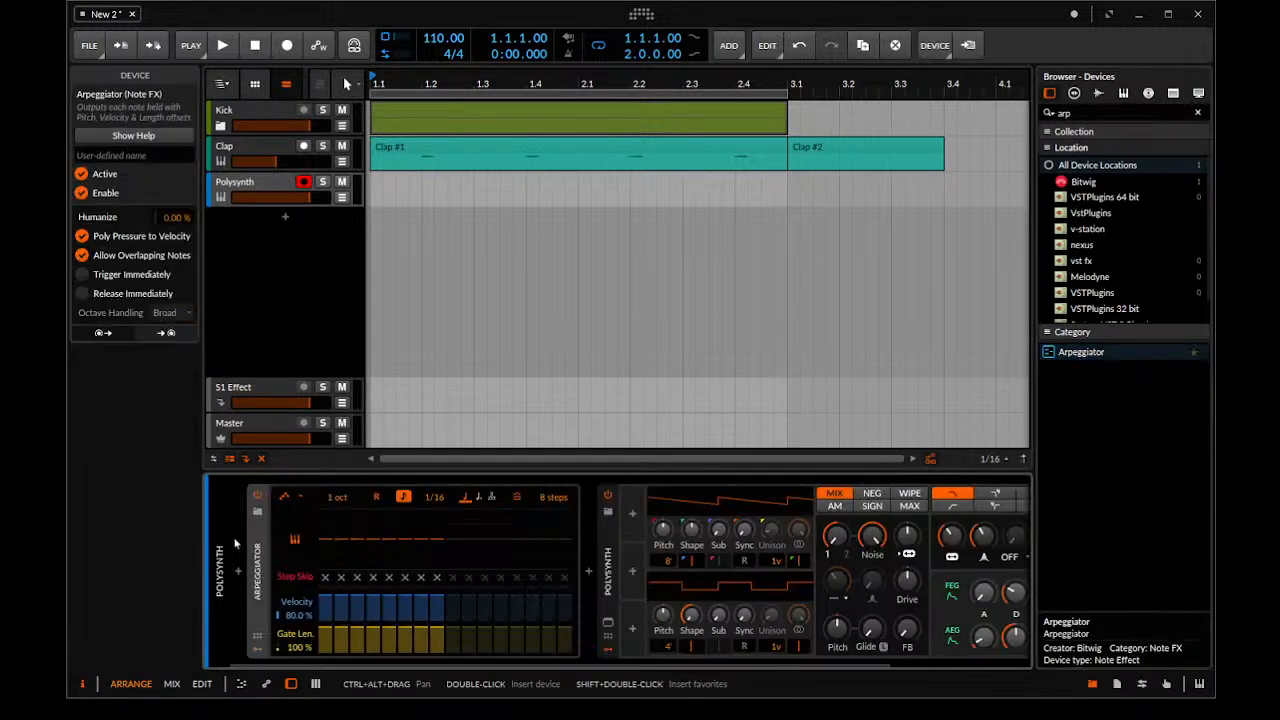
Create a Polysynth clip from 1.1 to 3.1 holding one F1 note for its full length, and play it through the Arpeggiator
double_click(374, 172)
left_click_drag(580, 197, 782, 204)
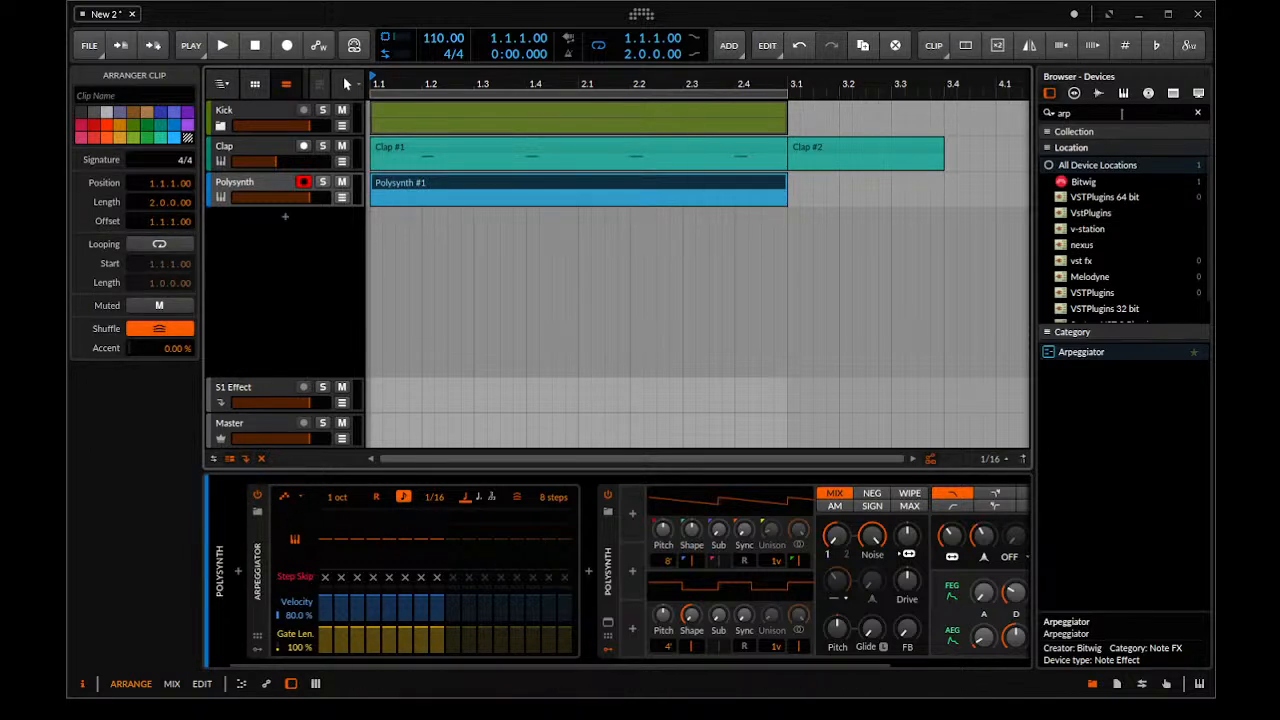
double_click(416, 183)
left_click_drag(362, 404, 1020, 404)
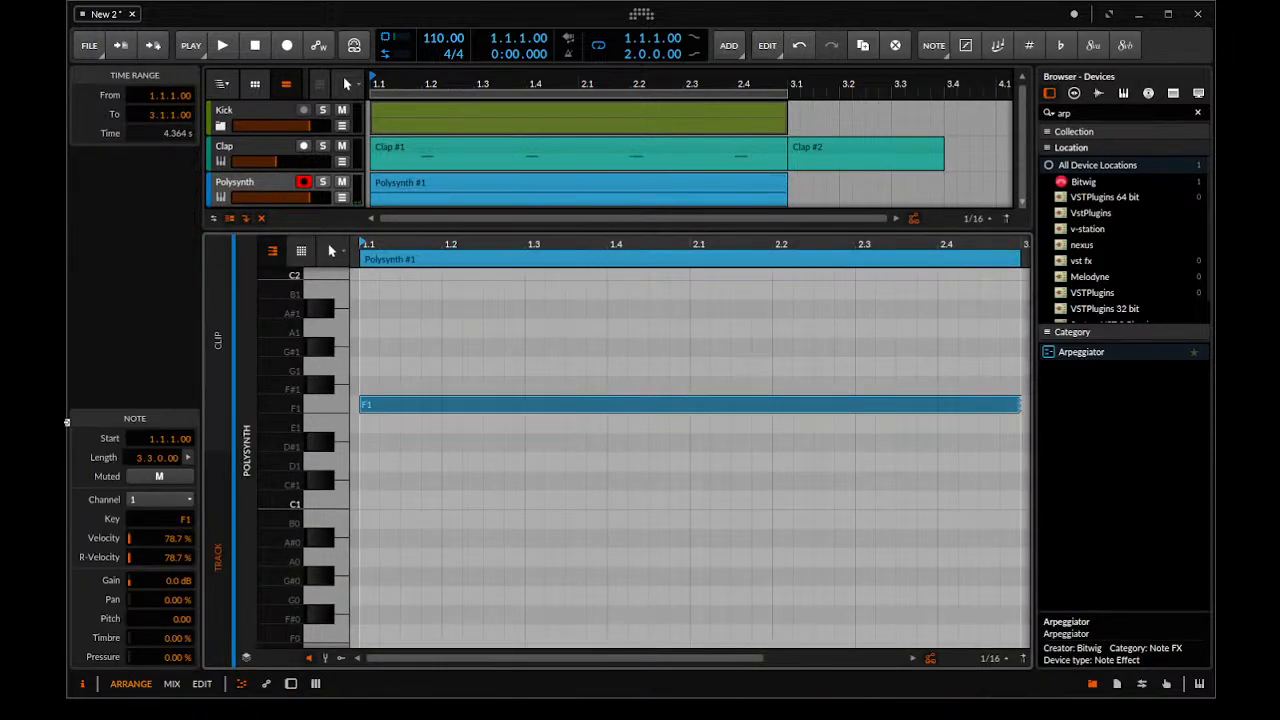
left_click_drag(400, 230, 379, 421)
double_click(250, 180)
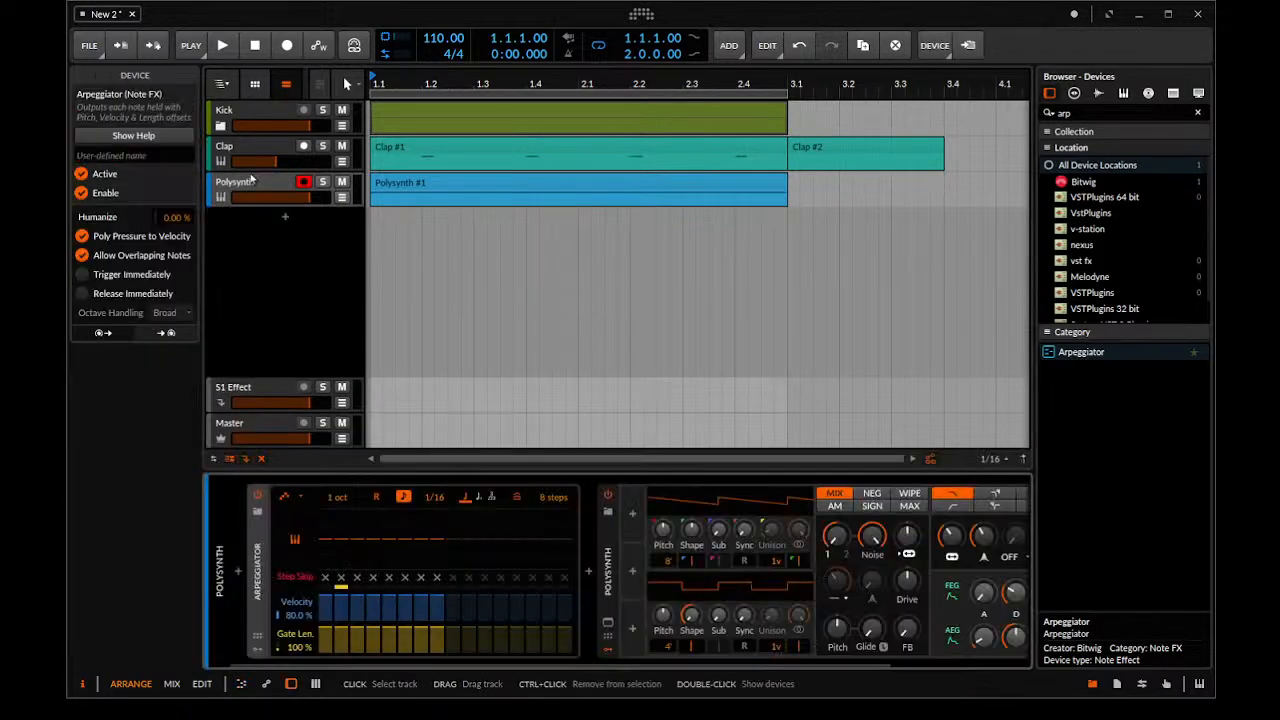
key("space")
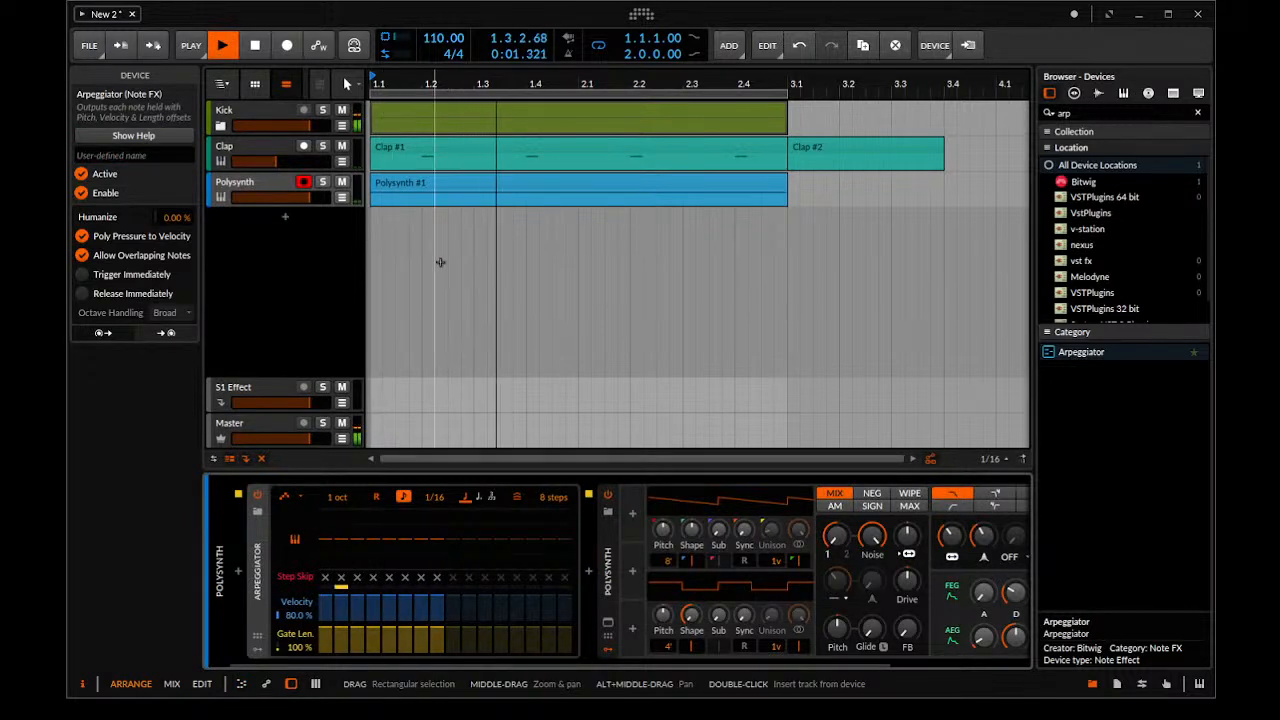
Add a Random modulator to Polysynth and show its settings
left_click(758, 664)
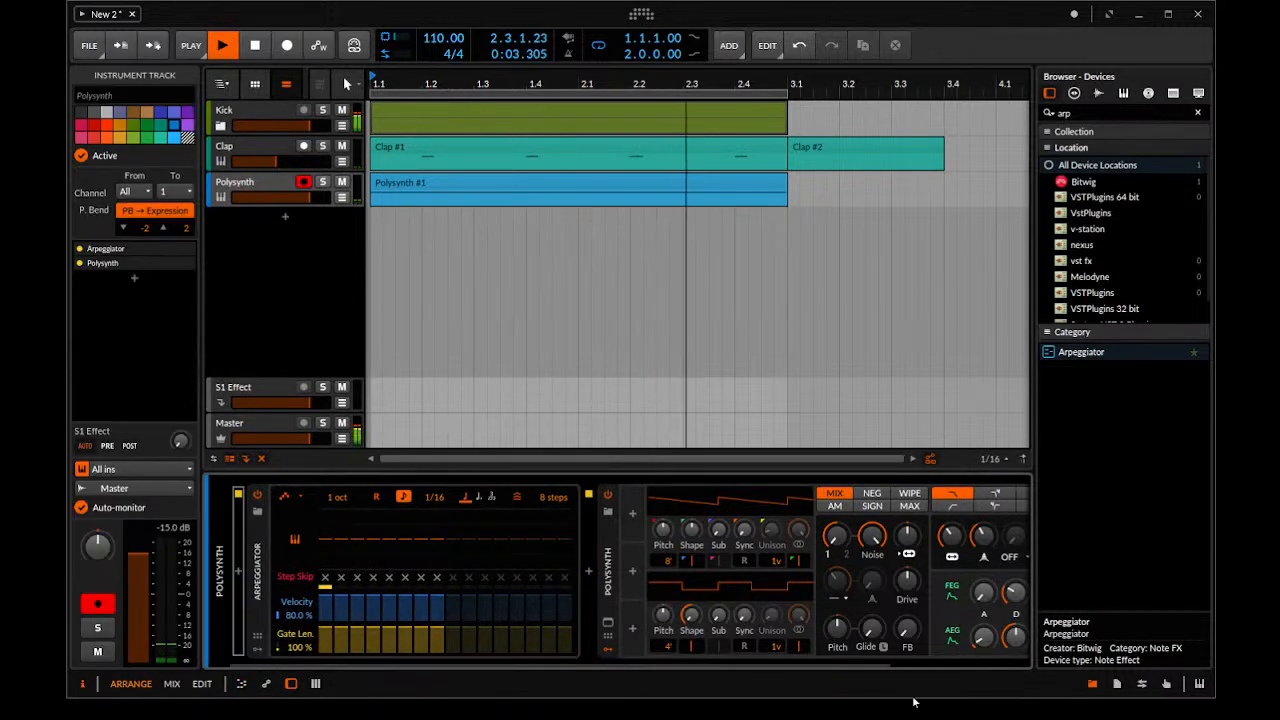
left_click_drag(736, 660, 819, 662)
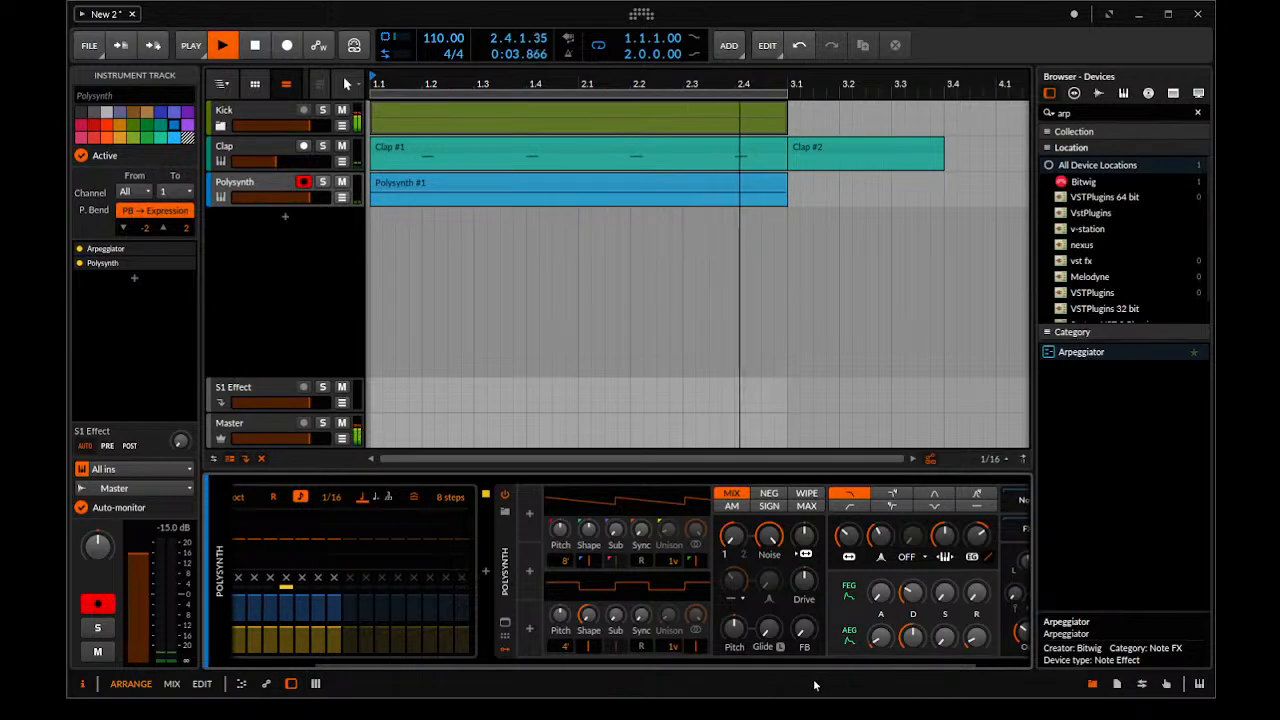
left_click_drag(922, 667, 1036, 663)
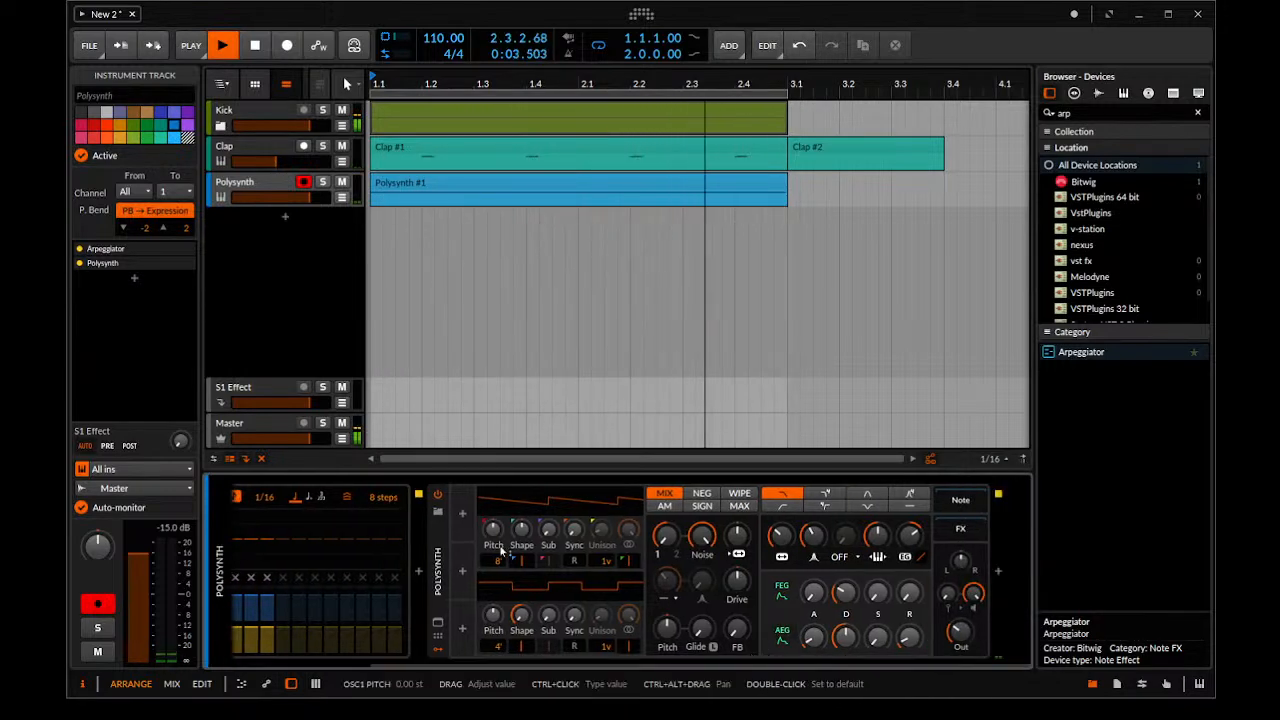
left_click(464, 515)
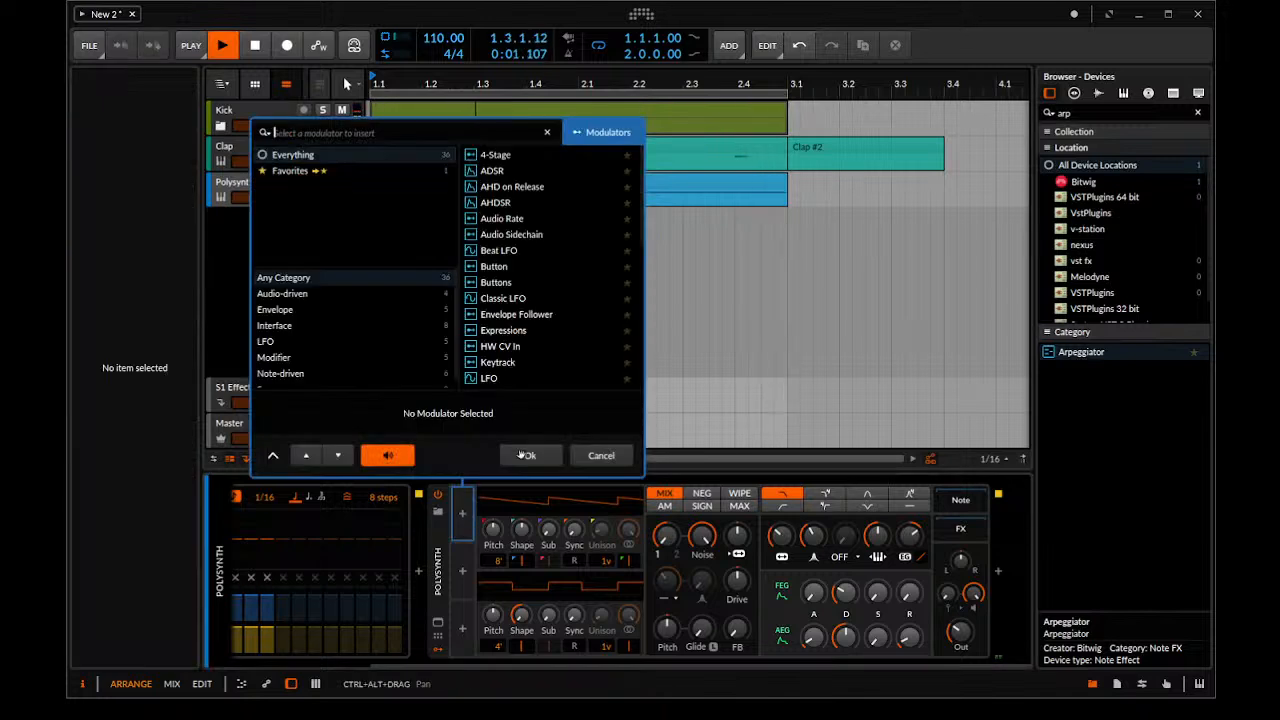
scroll(634, 382, "down", 5)
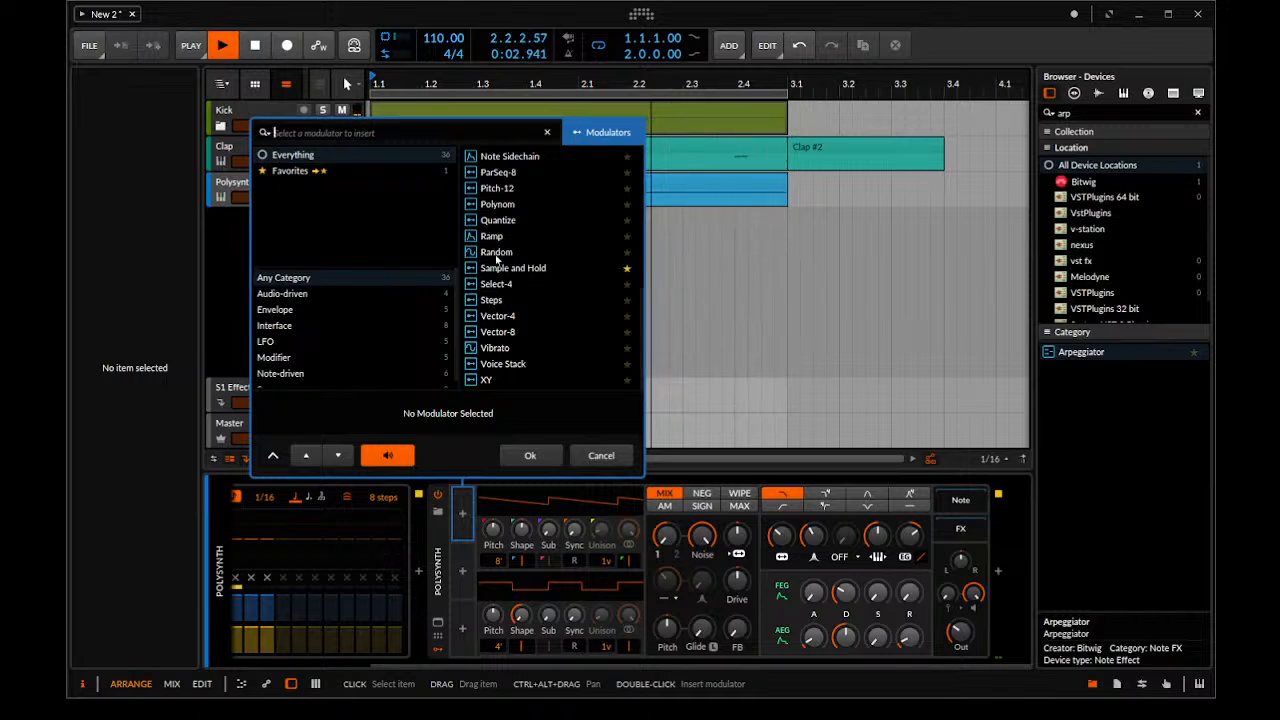
double_click(496, 252)
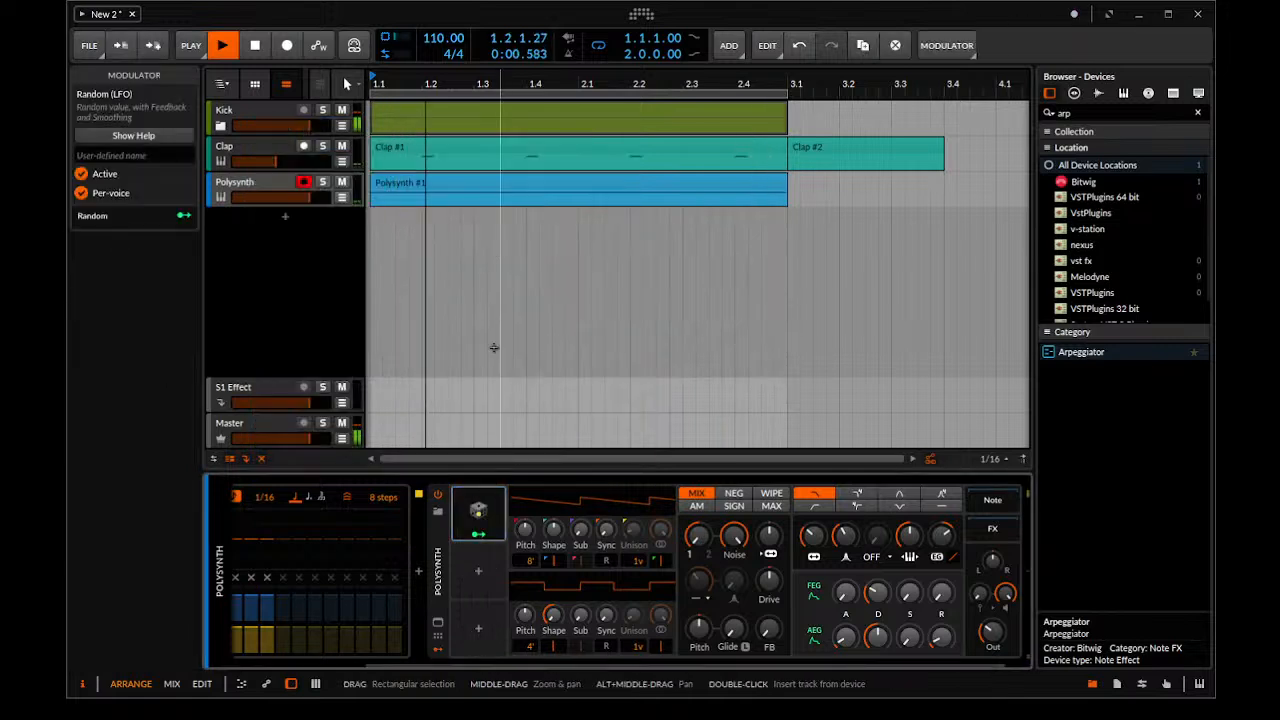
left_click(500, 512)
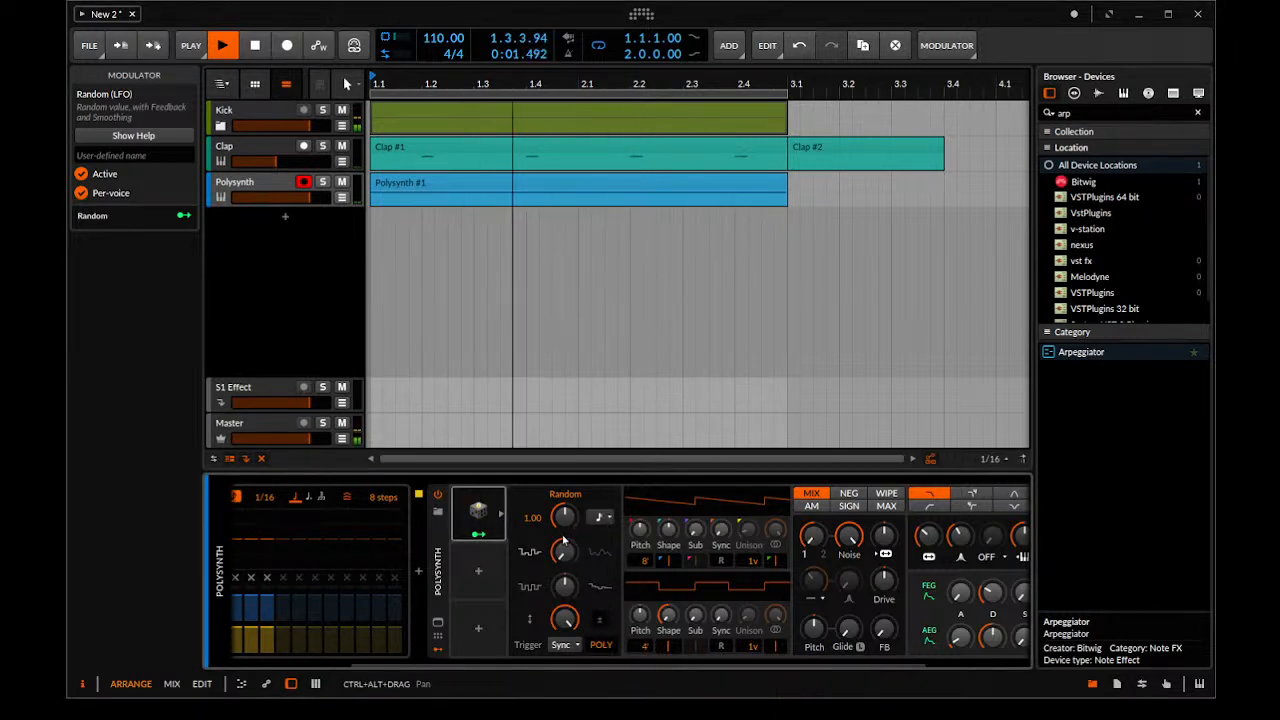
Lower Polysynth's AEG decay and assign Random to modulate filter frequency by +27.00, FEG decay by +0.150 and AEG decay by +0.135
left_click_drag(570, 665, 762, 676)
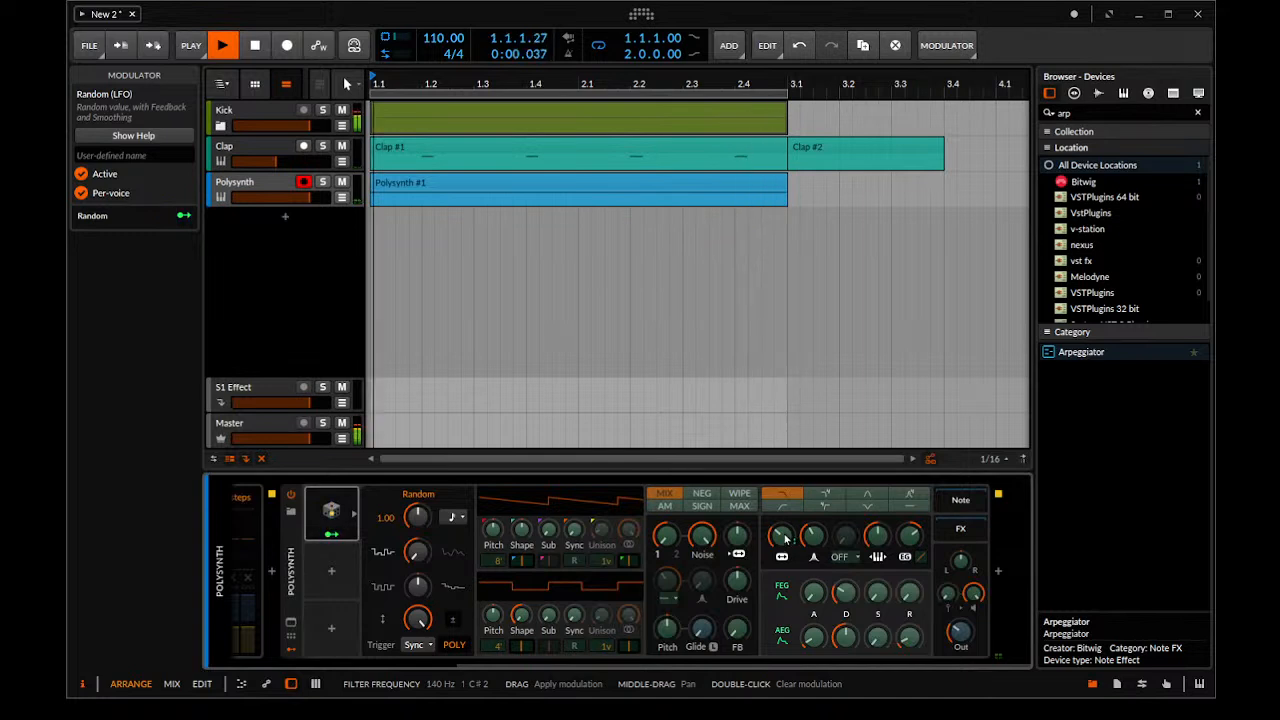
left_click_drag(785, 538, 785, 521)
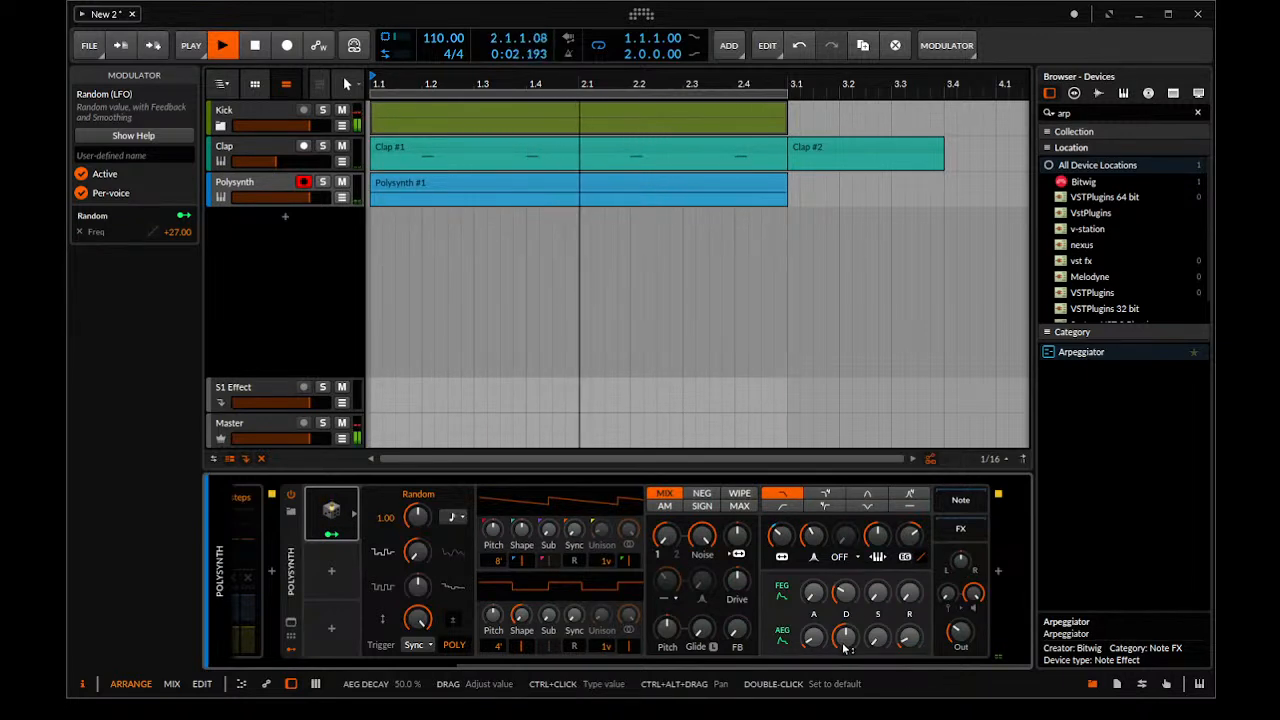
left_click_drag(843, 646, 843, 656)
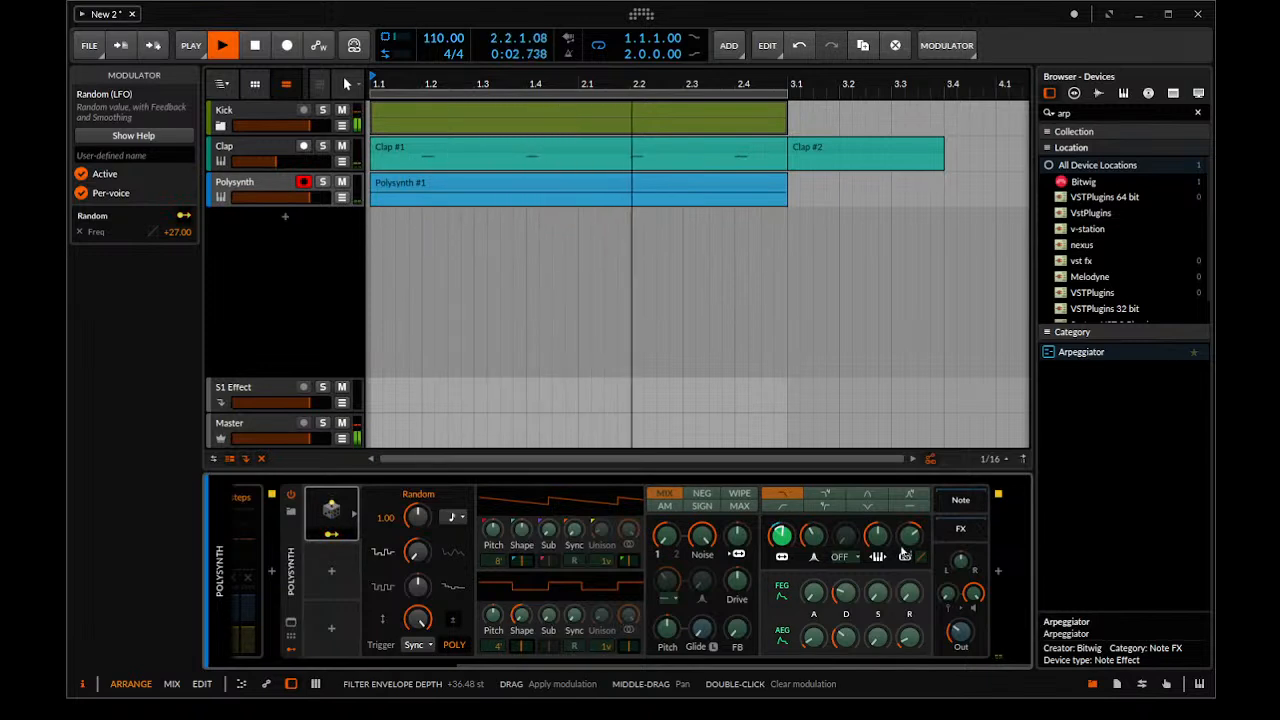
mouse_move(845, 593)
left_mouse_down()
mouse_move(845, 581)
mouse_move(845, 616)
mouse_move(845, 591)
left_mouse_up()
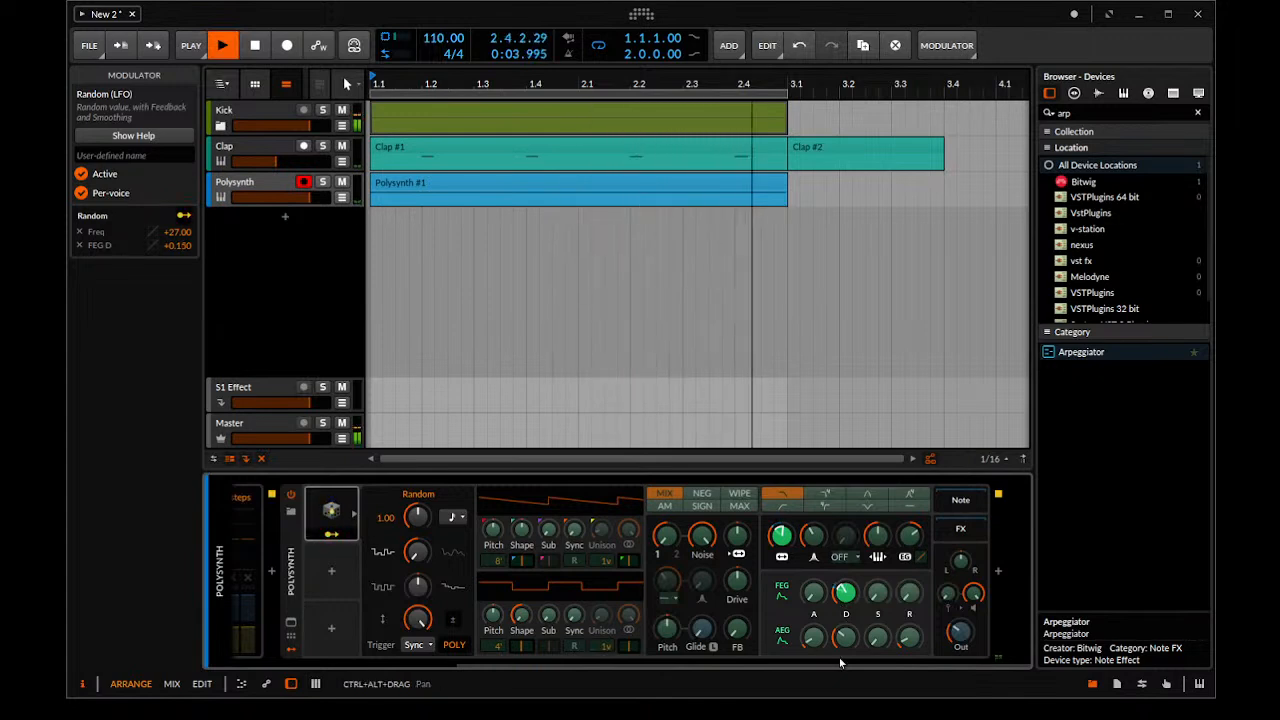
left_click_drag(847, 645, 847, 638)
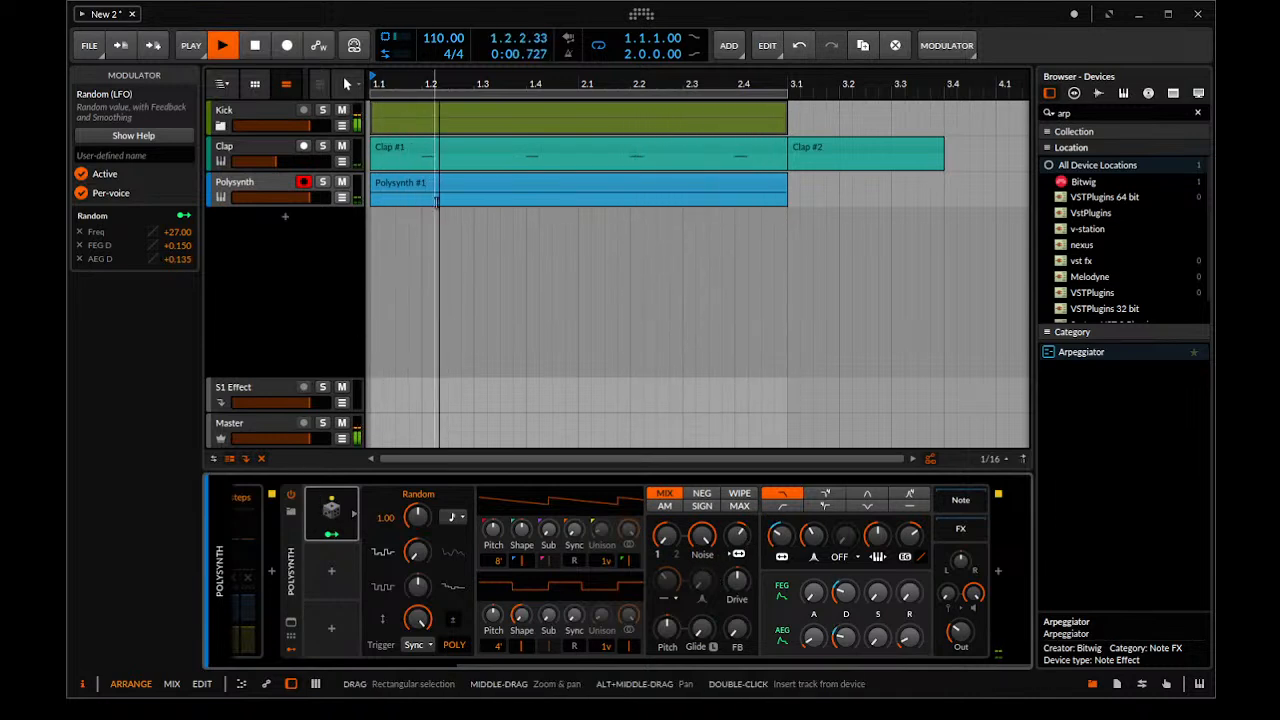
Raise the Clap track's volume slightly while the loop plays
scroll(505, 212, "down", 3)
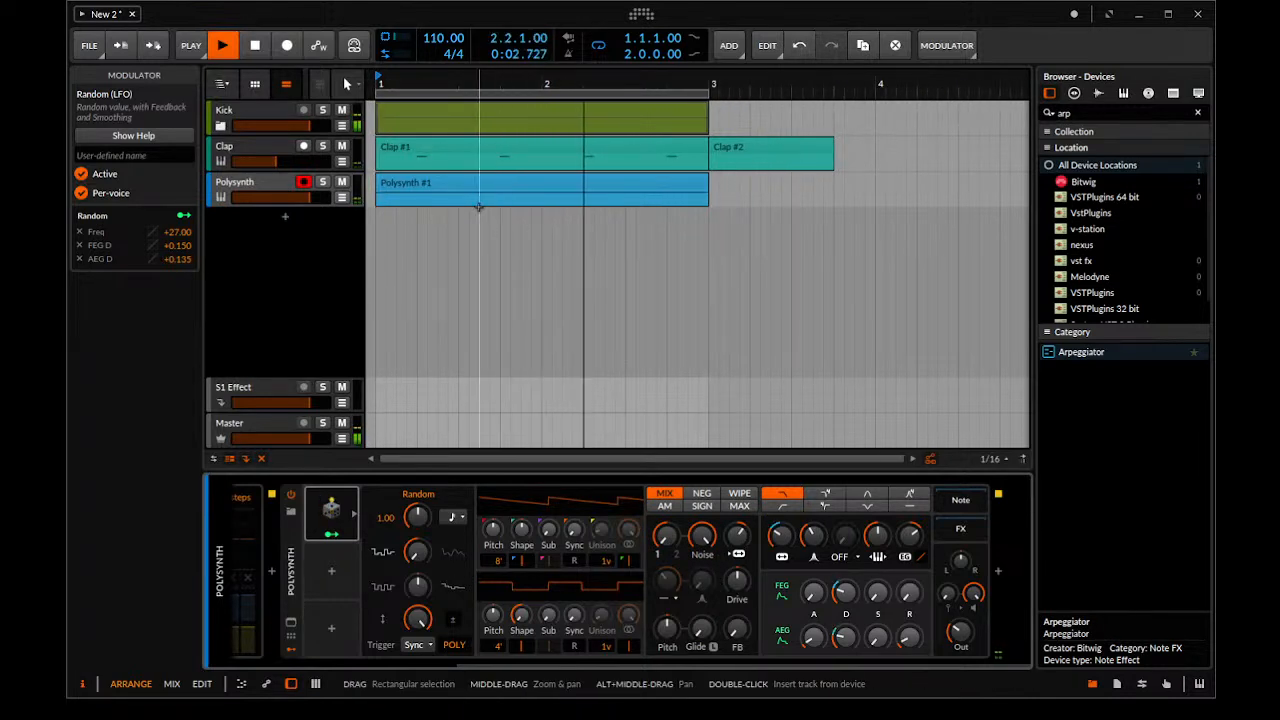
scroll(466, 214, "down", 3)
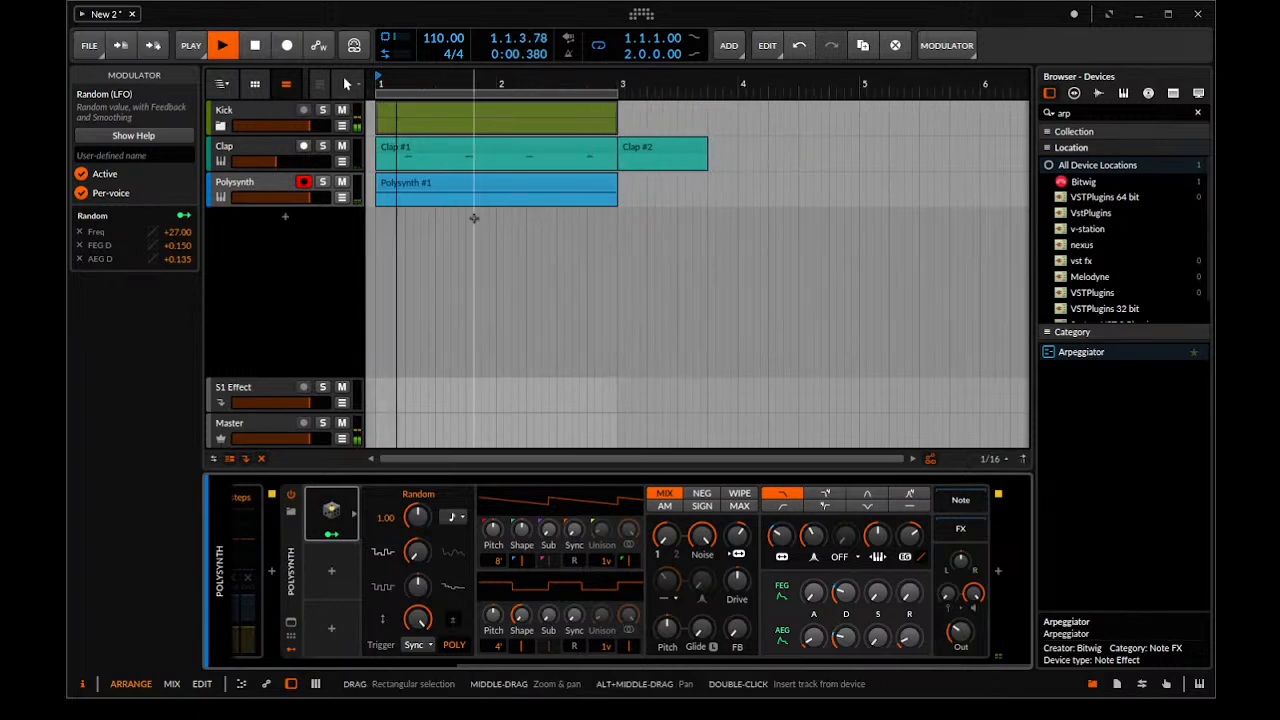
left_click_drag(274, 163, 283, 162)
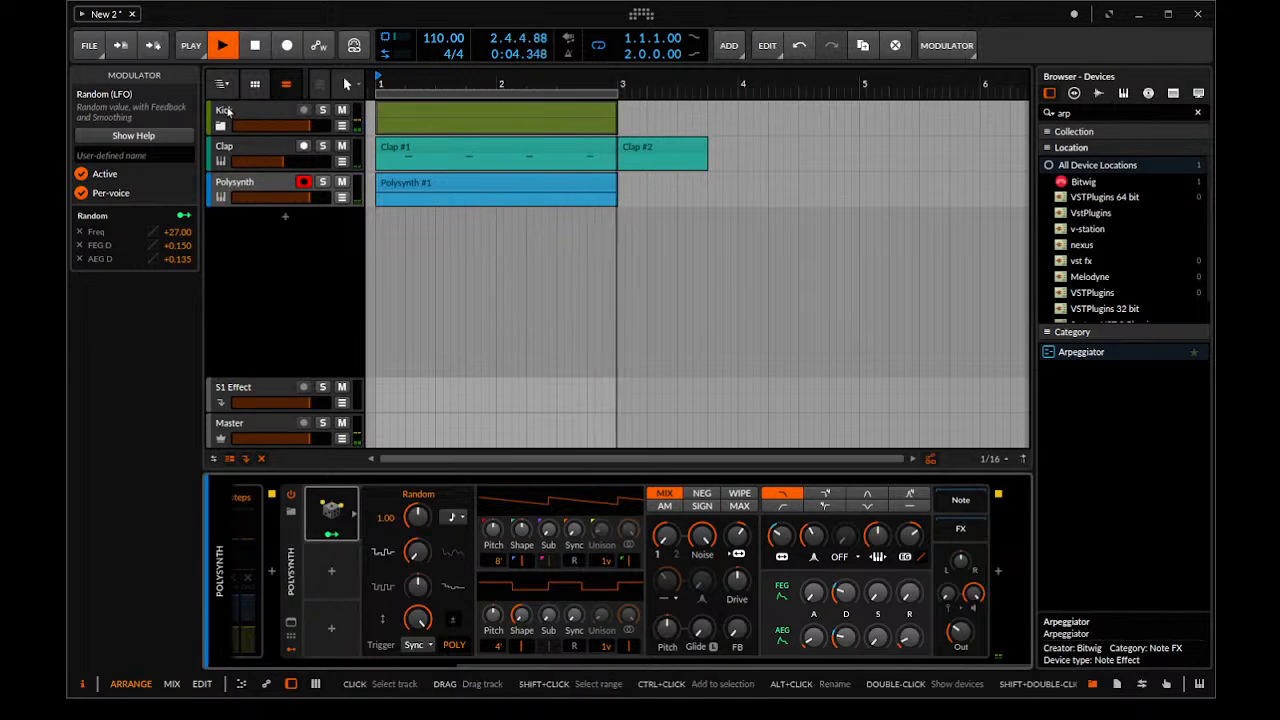
Unfold the Kick group, review the devices on its two layers and on the Clap and Polysynth tracks, and fold the group again
left_click(221, 126)
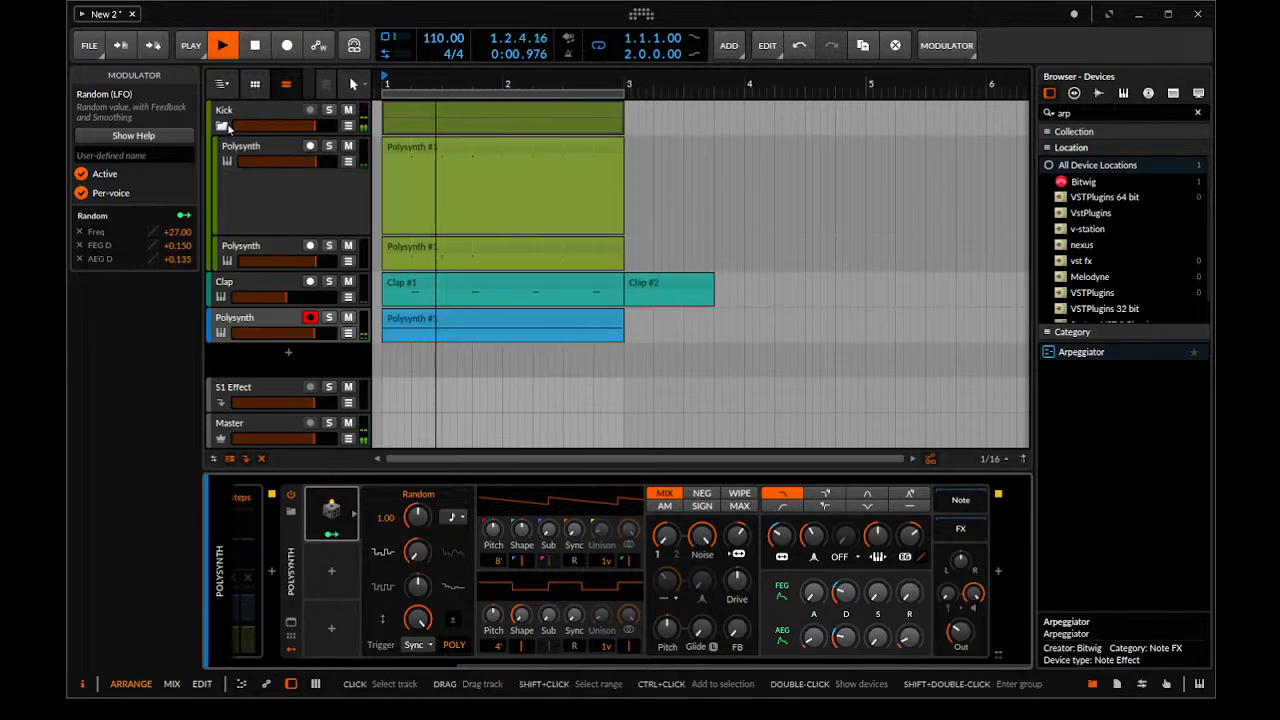
left_click(225, 286)
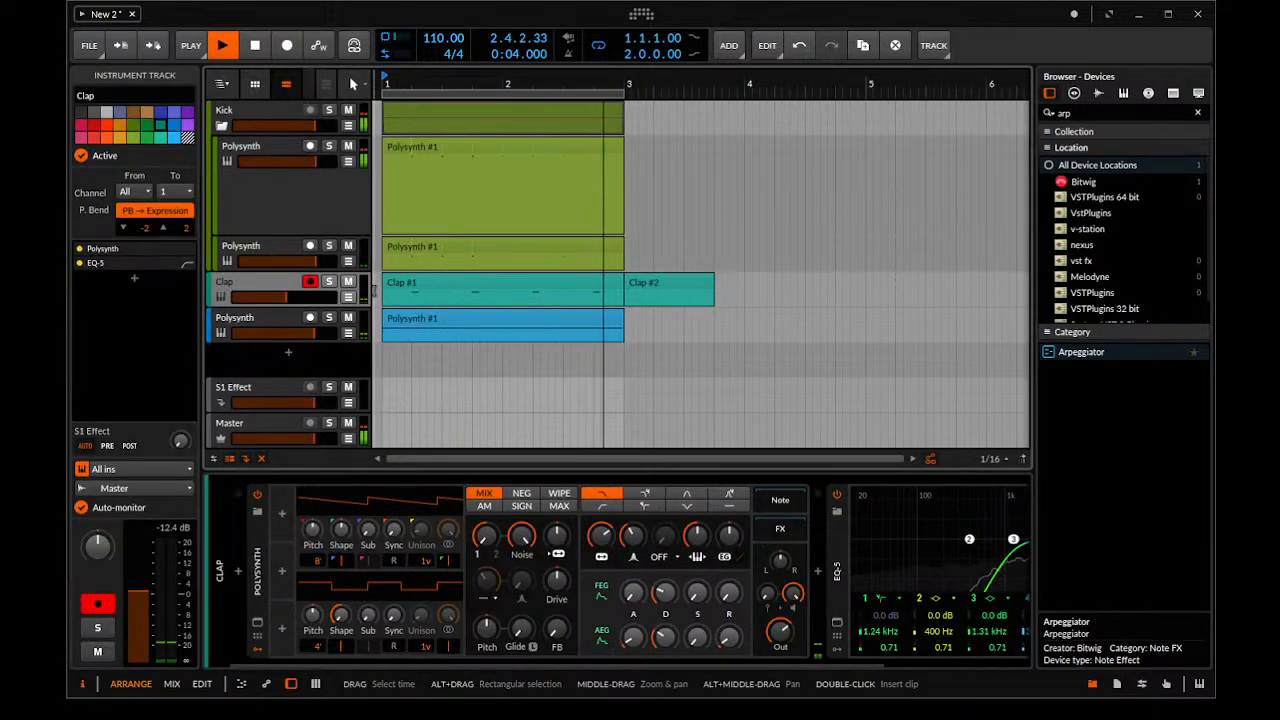
left_click(270, 327)
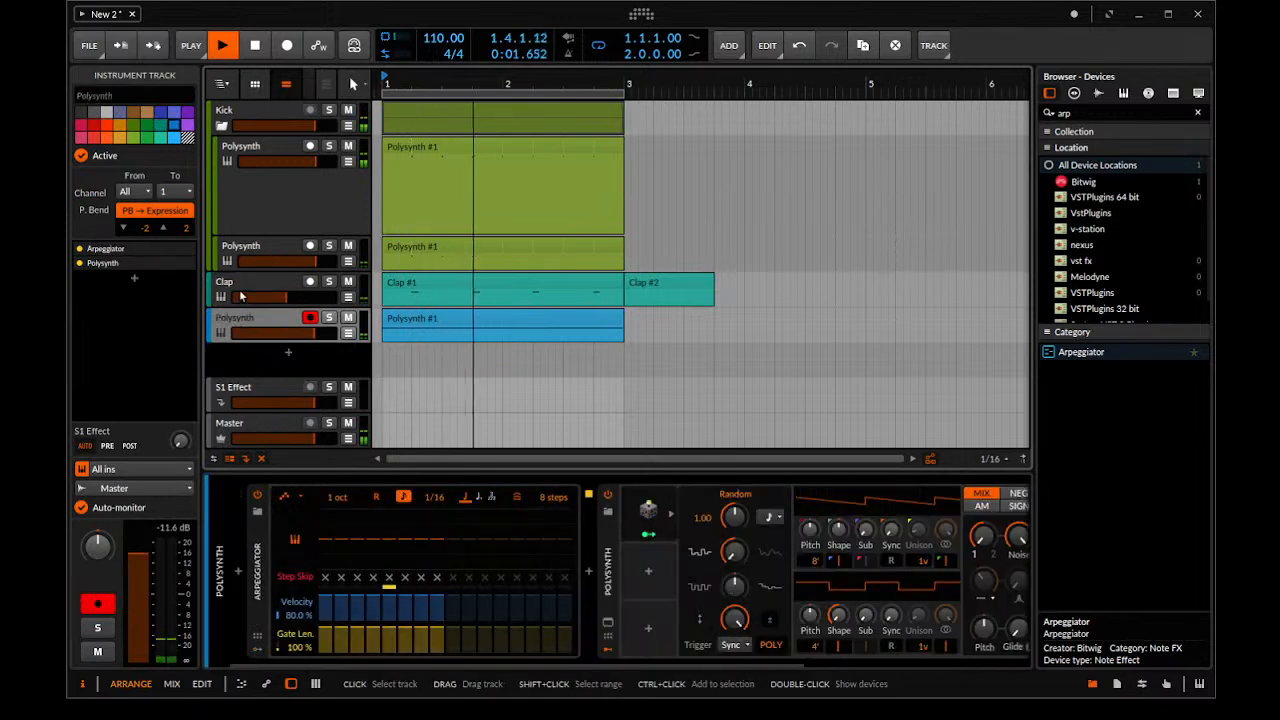
left_click(241, 296)
left_click(254, 262)
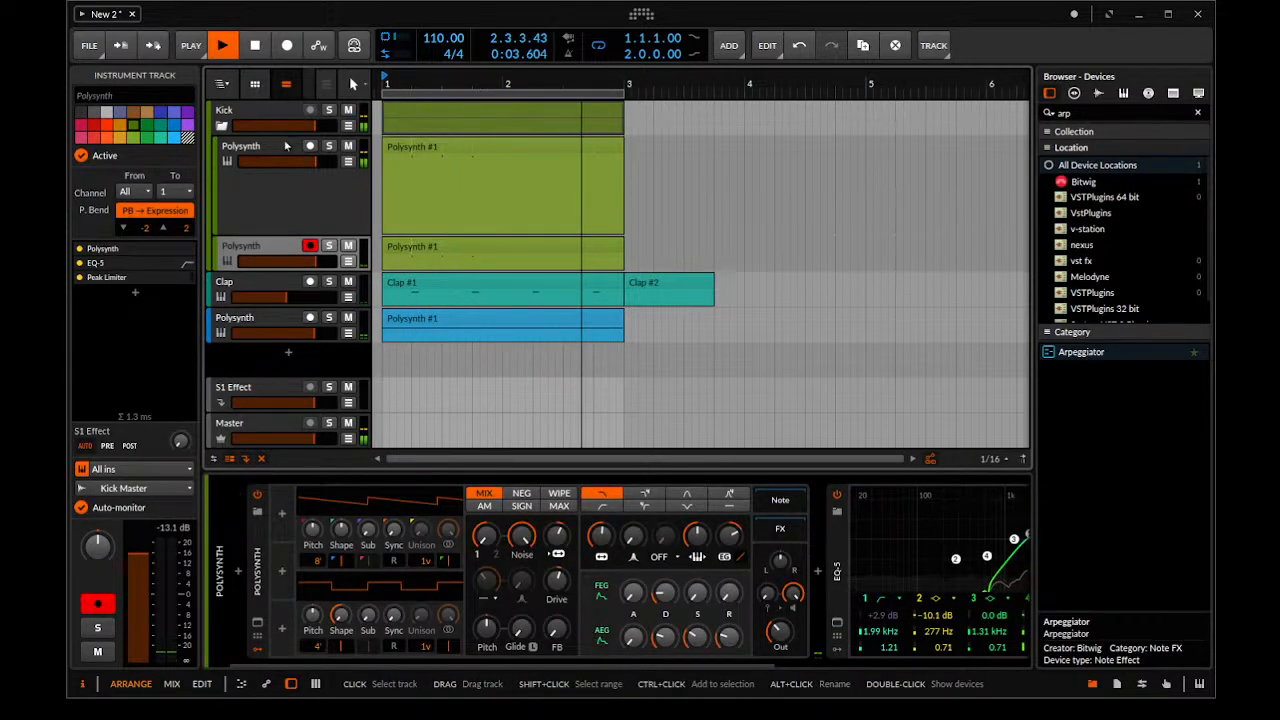
left_click(243, 249)
left_click(243, 287)
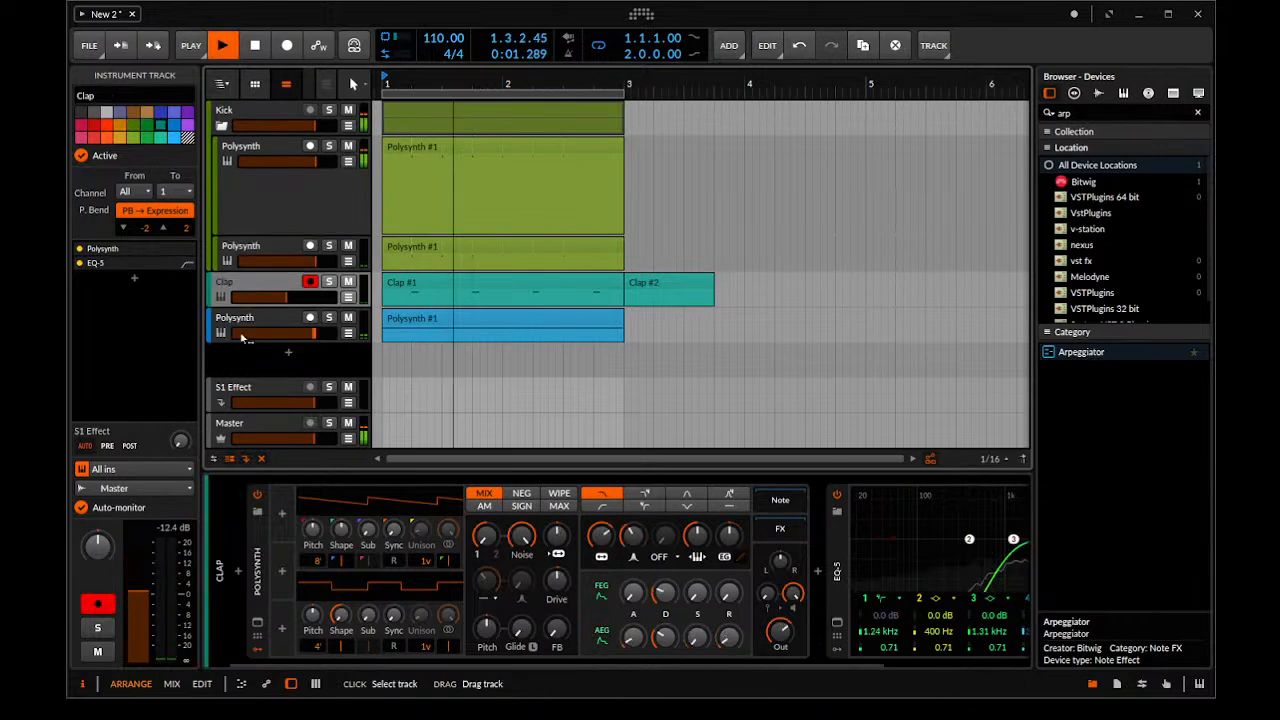
left_click(241, 322)
left_click(243, 249)
left_click(241, 152)
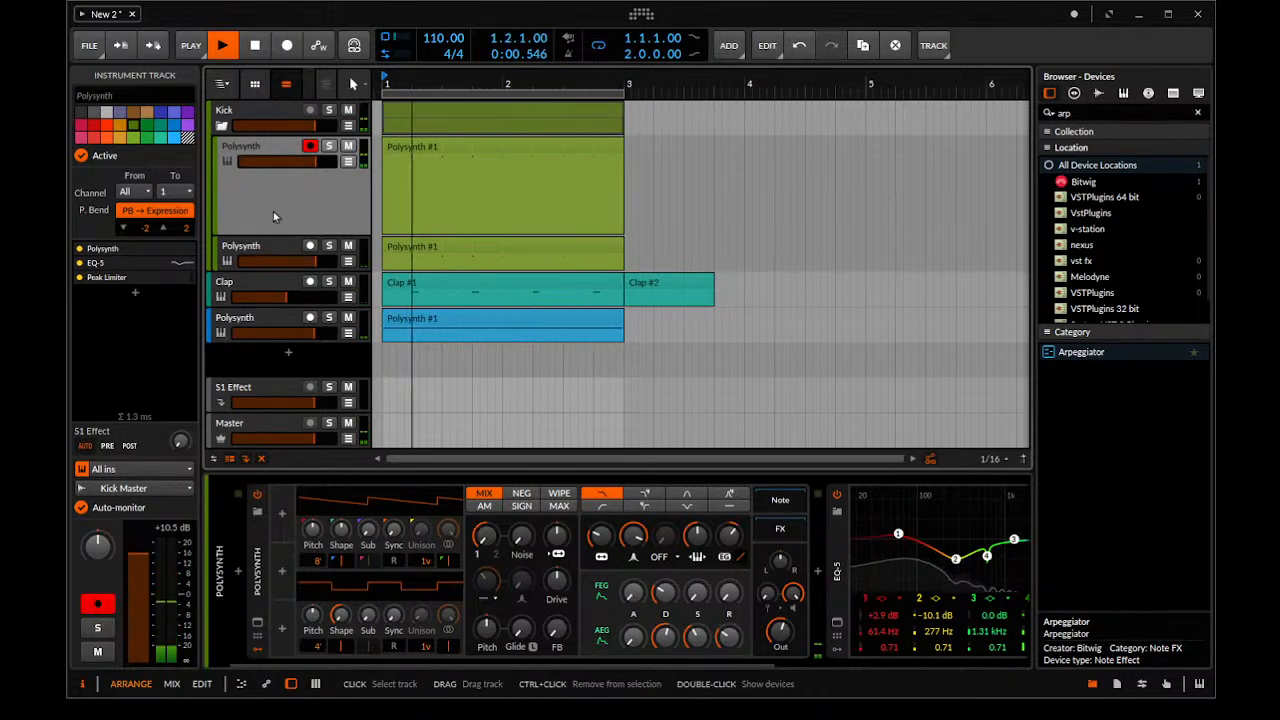
left_click(221, 125)
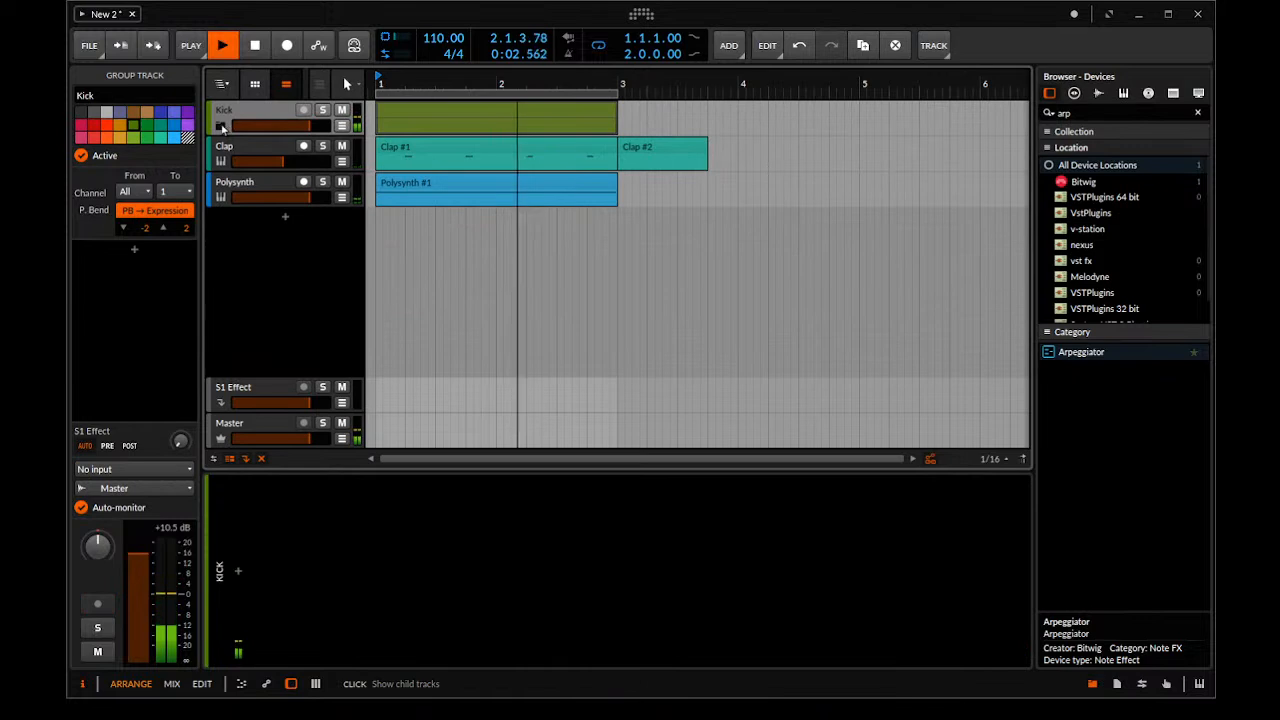
left_click(221, 125)
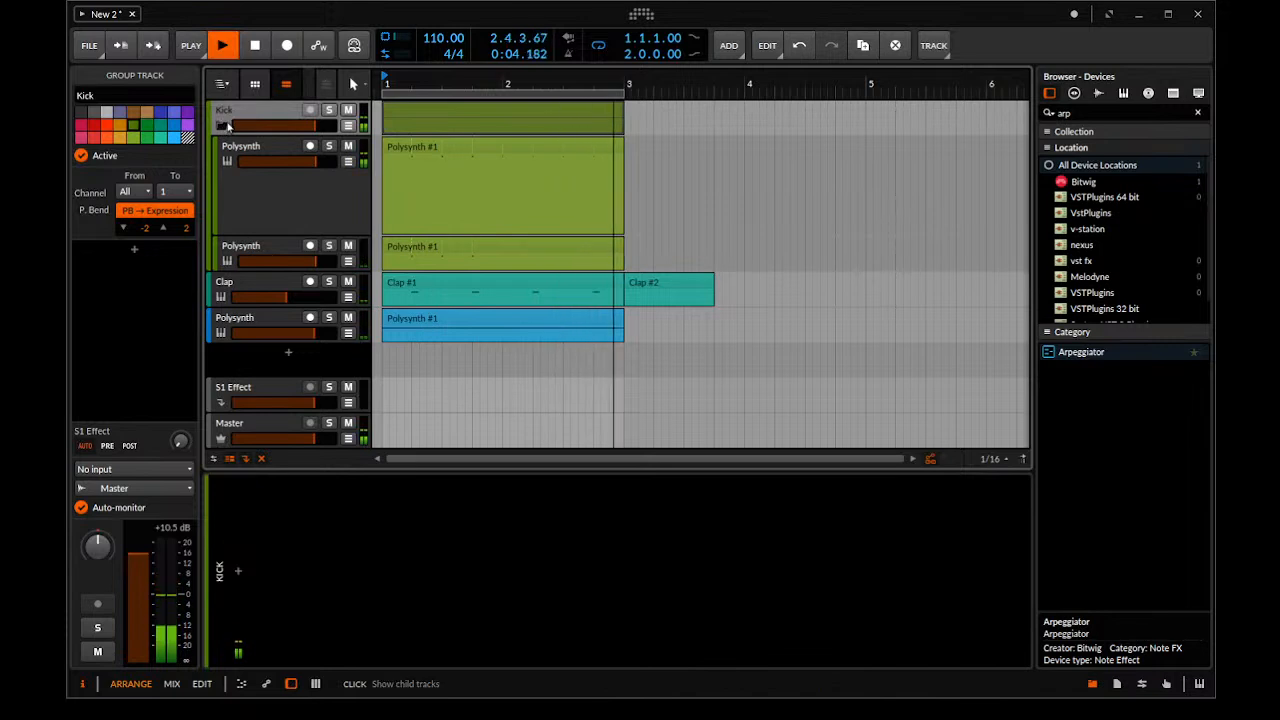
left_click(222, 125)
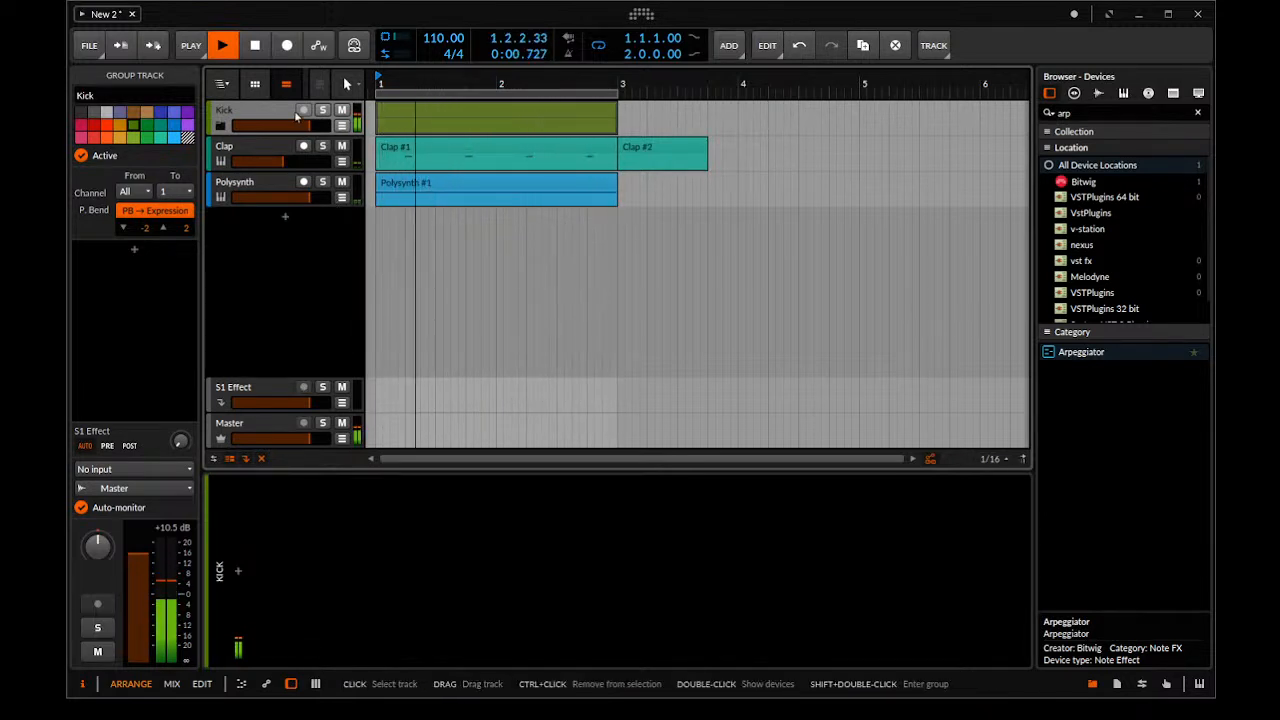
Adjust the global shuffle amount in the playback settings while listening to the loop
left_click(265, 61)
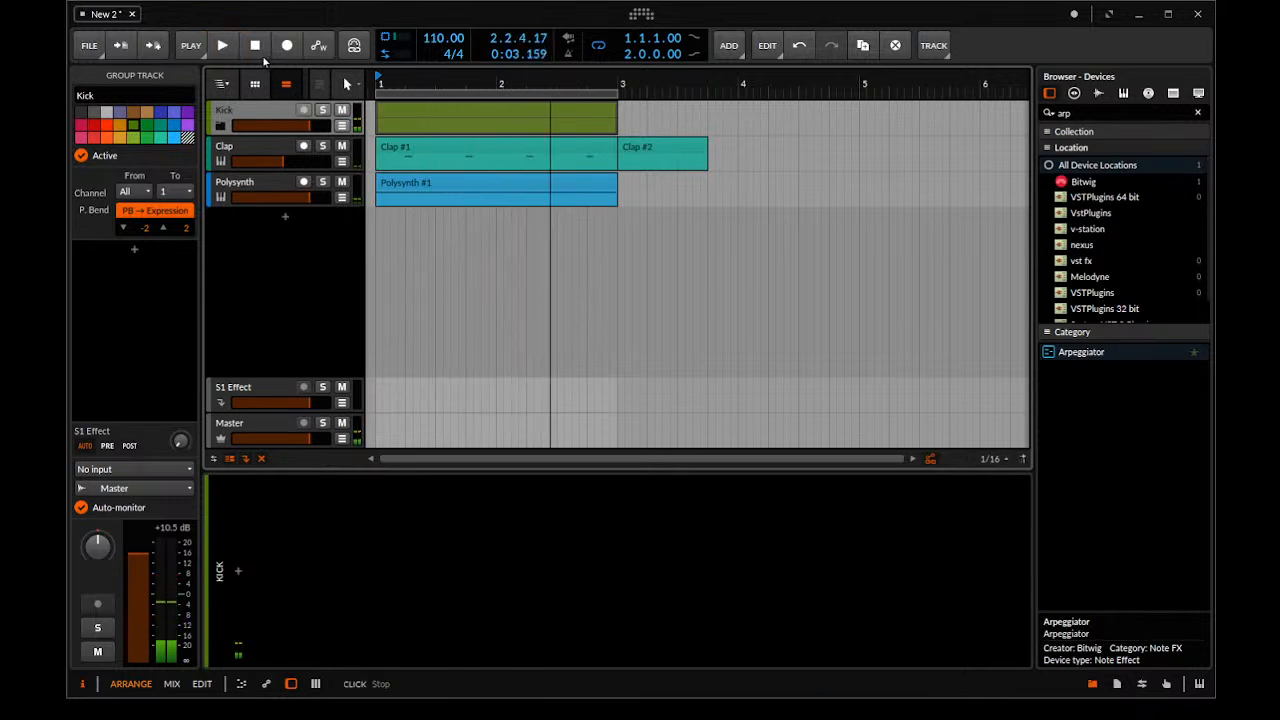
left_click(186, 45)
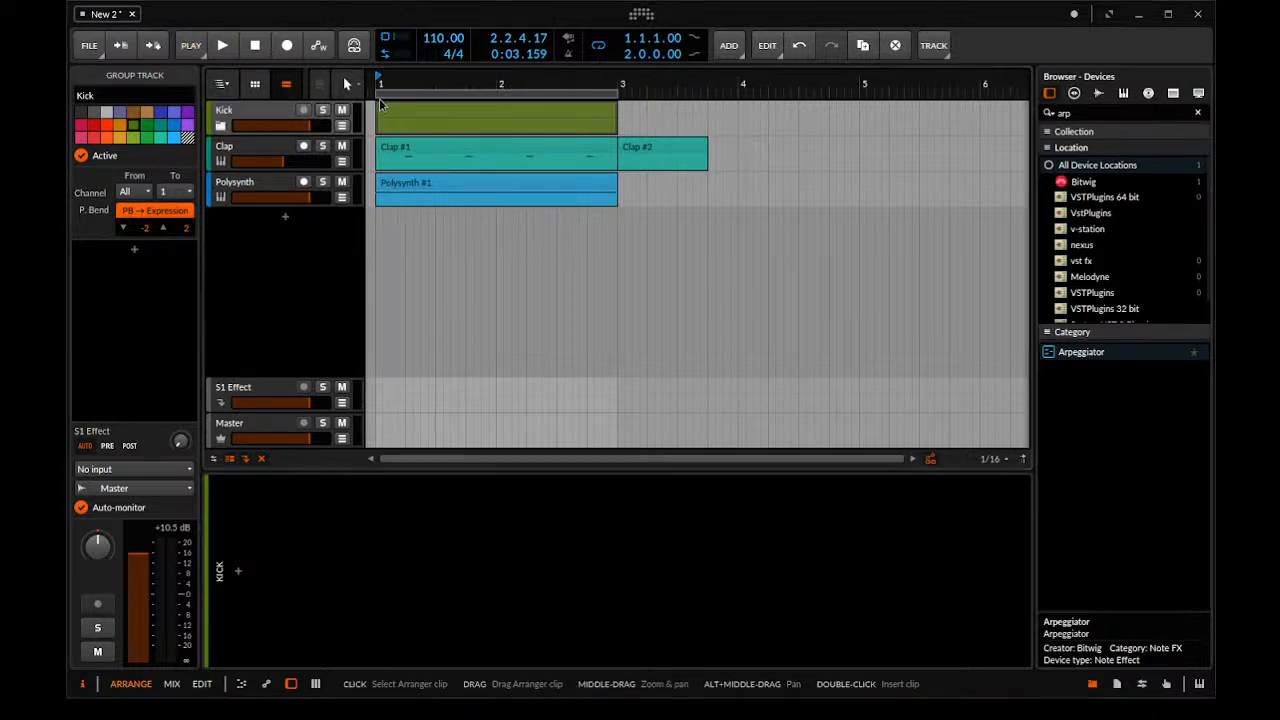
key("space")
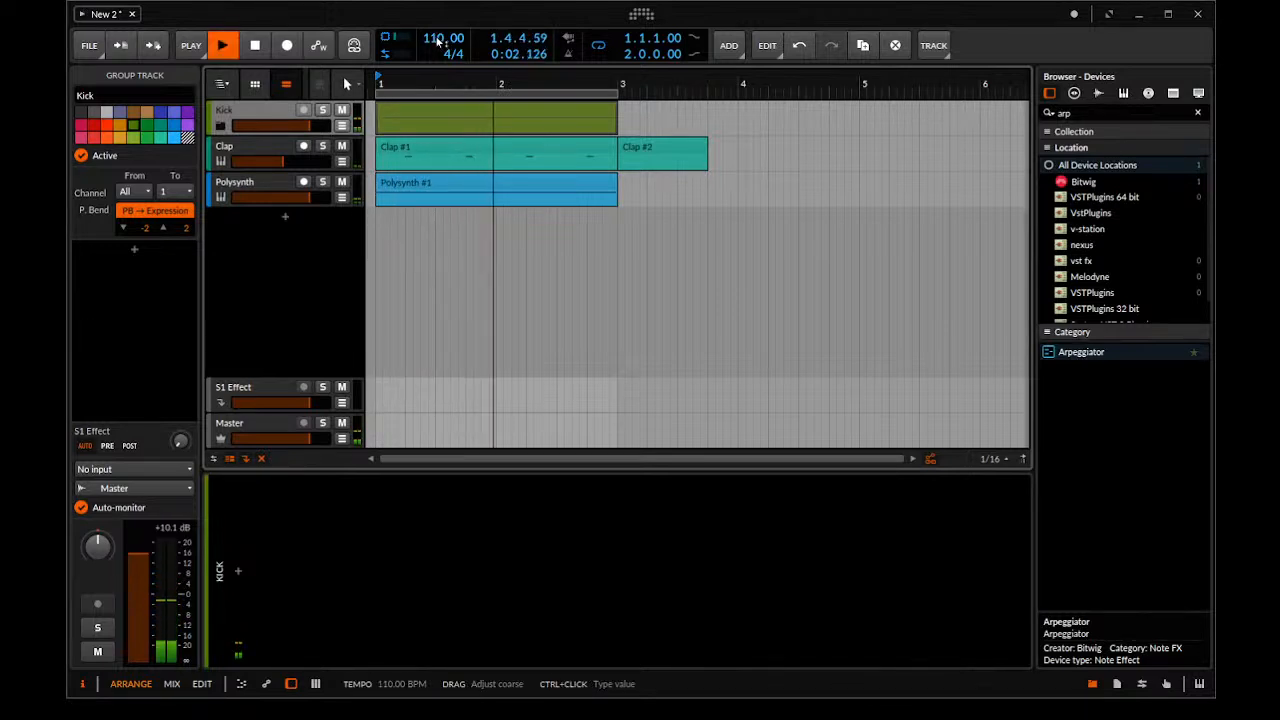
key("space")
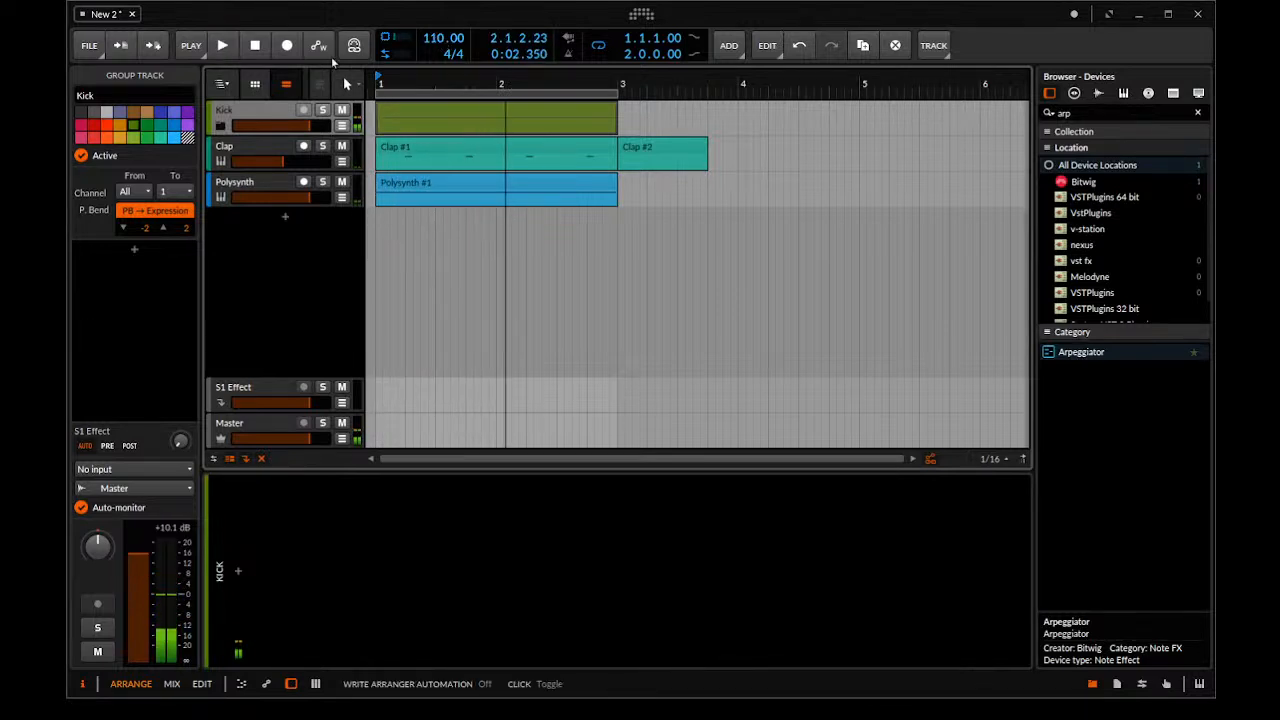
left_click(215, 42)
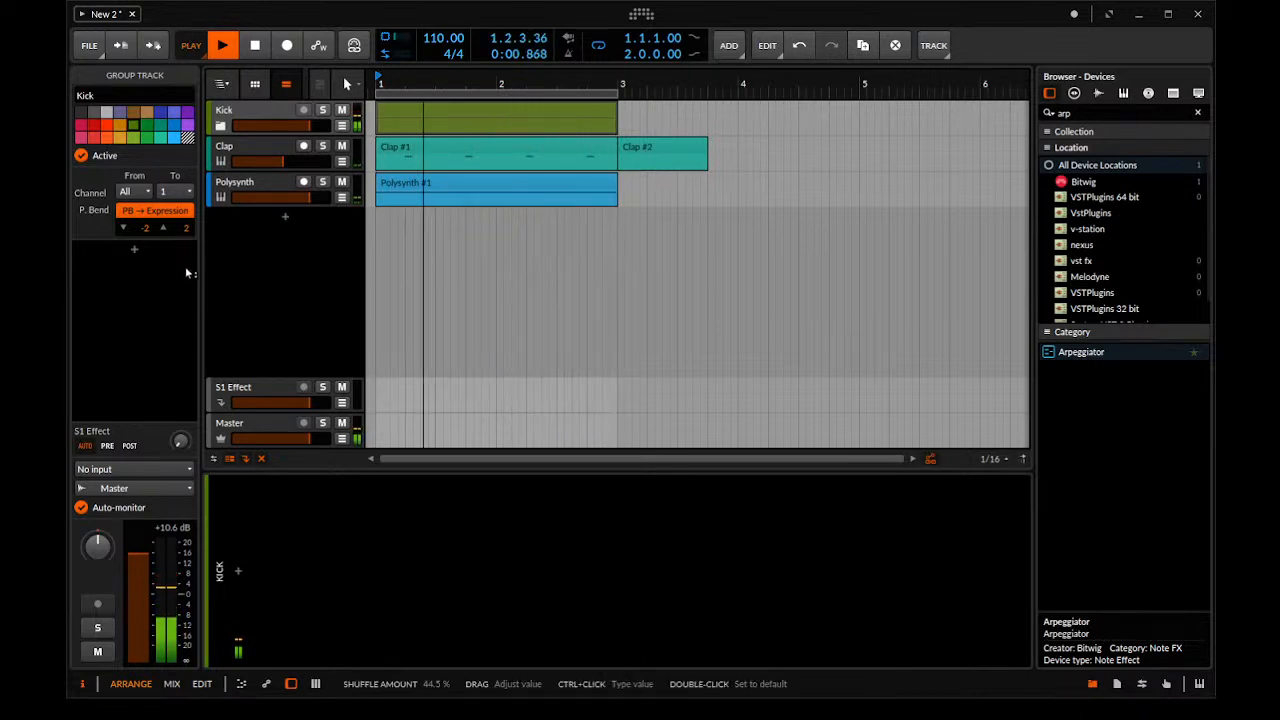
left_click_drag(189, 273, 189, 272)
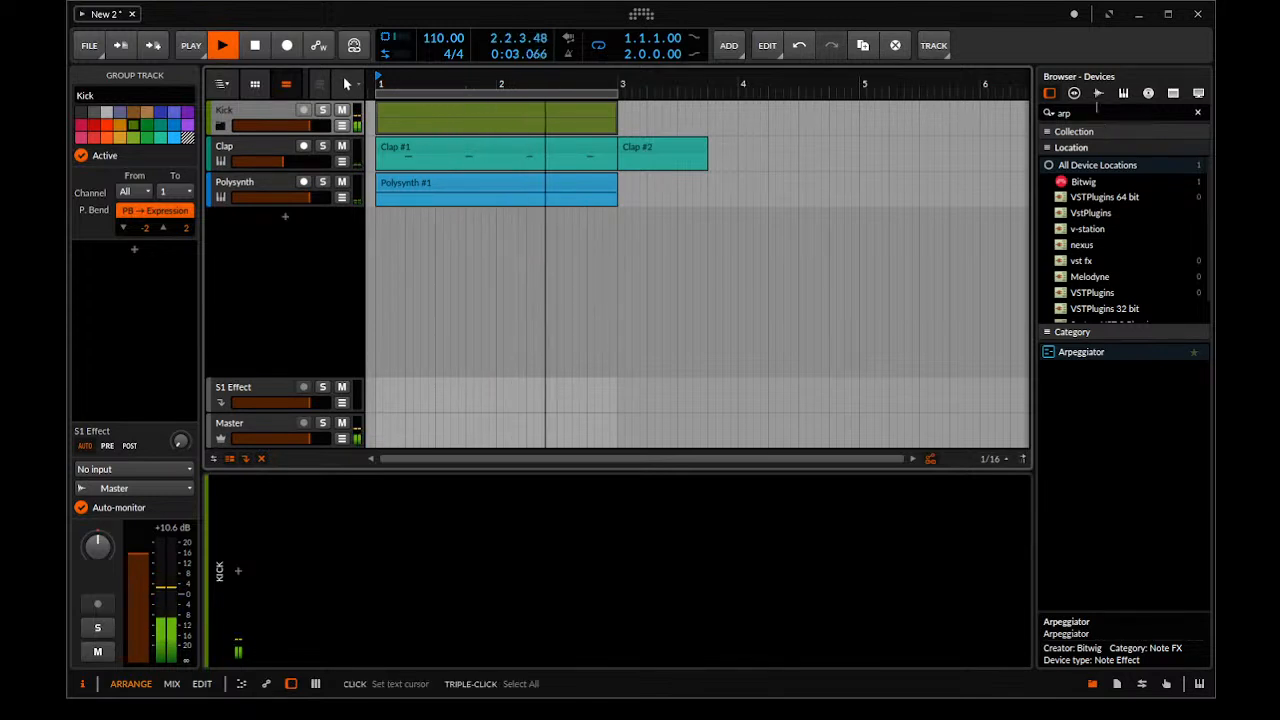
Search the devices for "pol", add a Polysynth on a new track below the others, and lower its output to -17.6 dB
left_click(1095, 113)
type("pol")
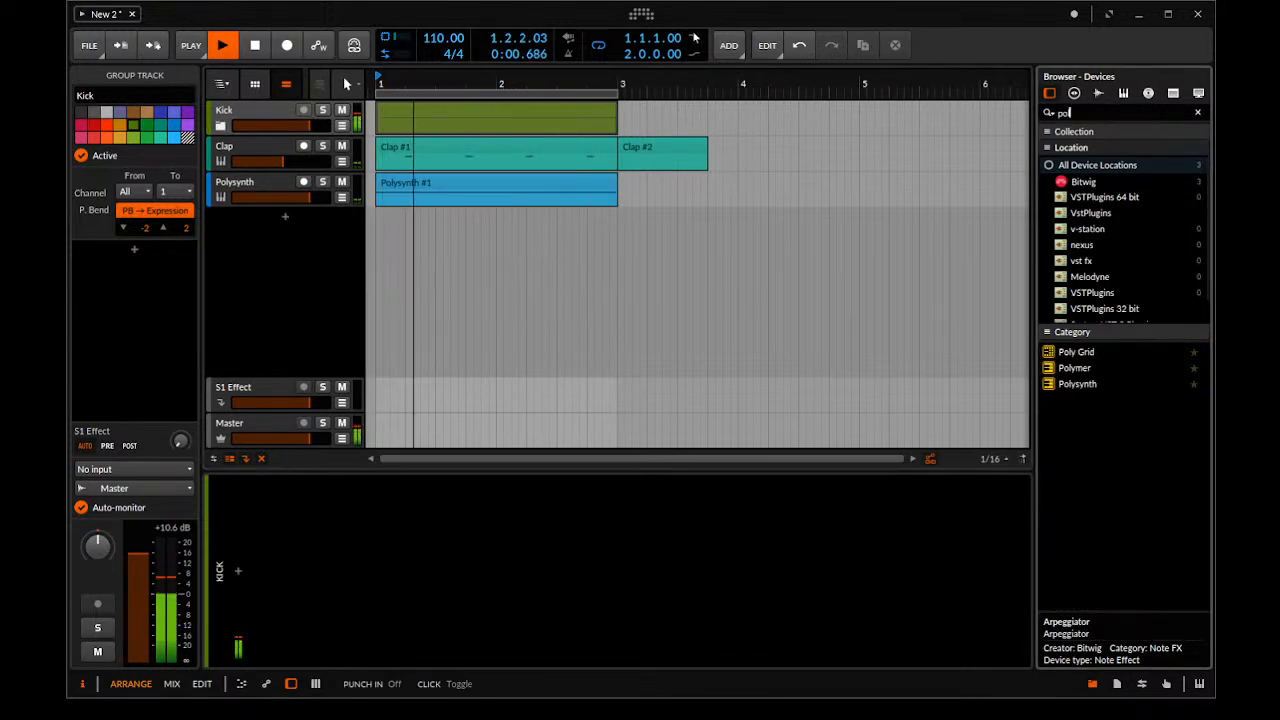
left_click_drag(1077, 384, 262, 246)
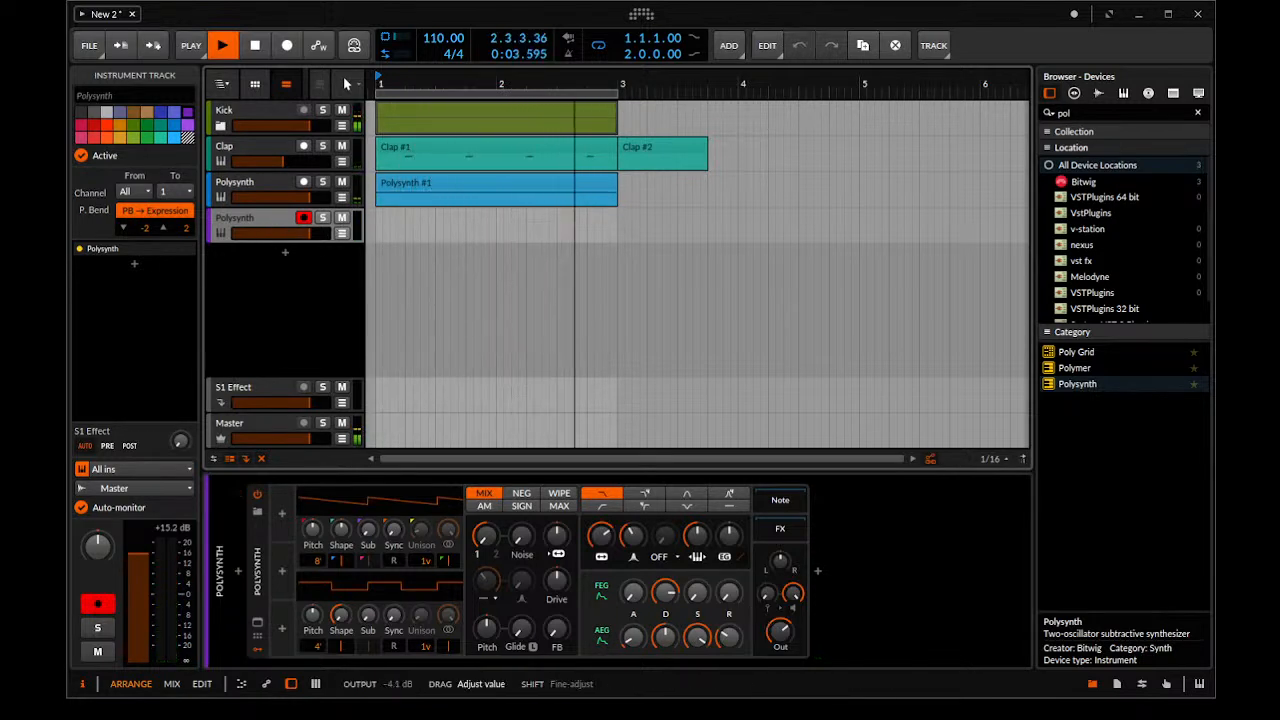
left_click_drag(772, 629, 772, 629)
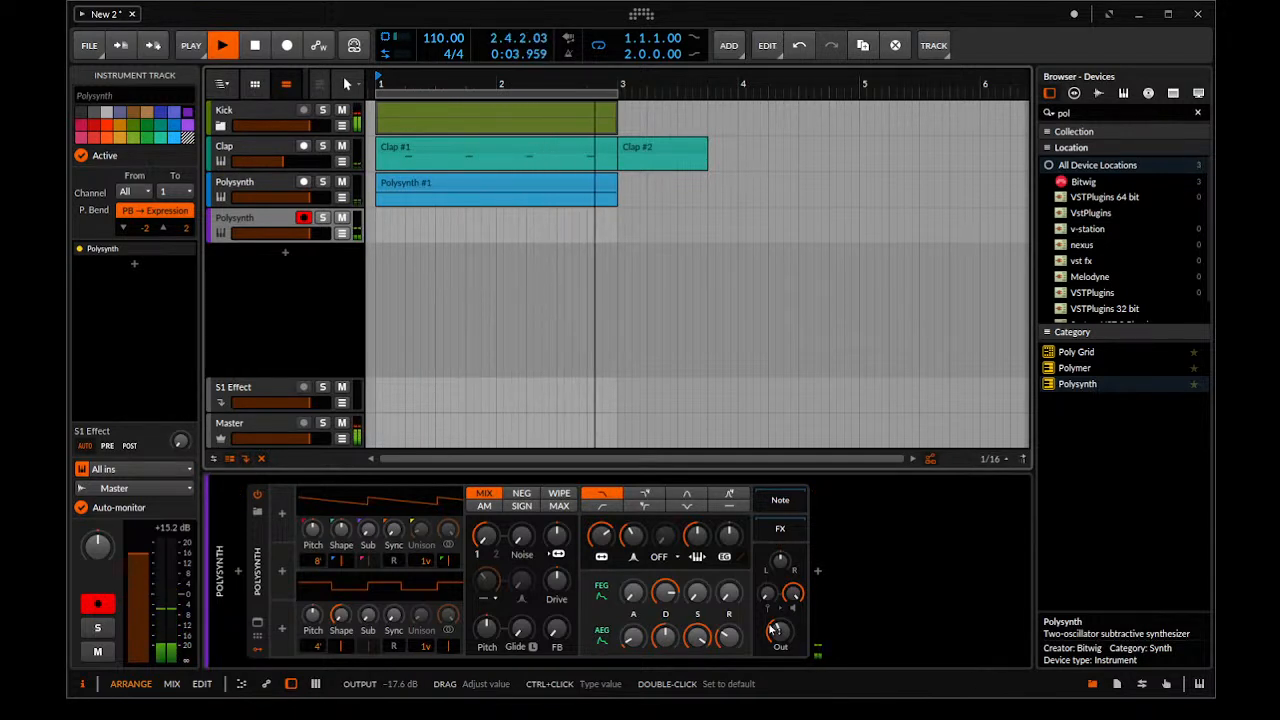
Record a chord clip on the new Polysynth track from bar 1 to bar 3 over the drum loop
key("space")
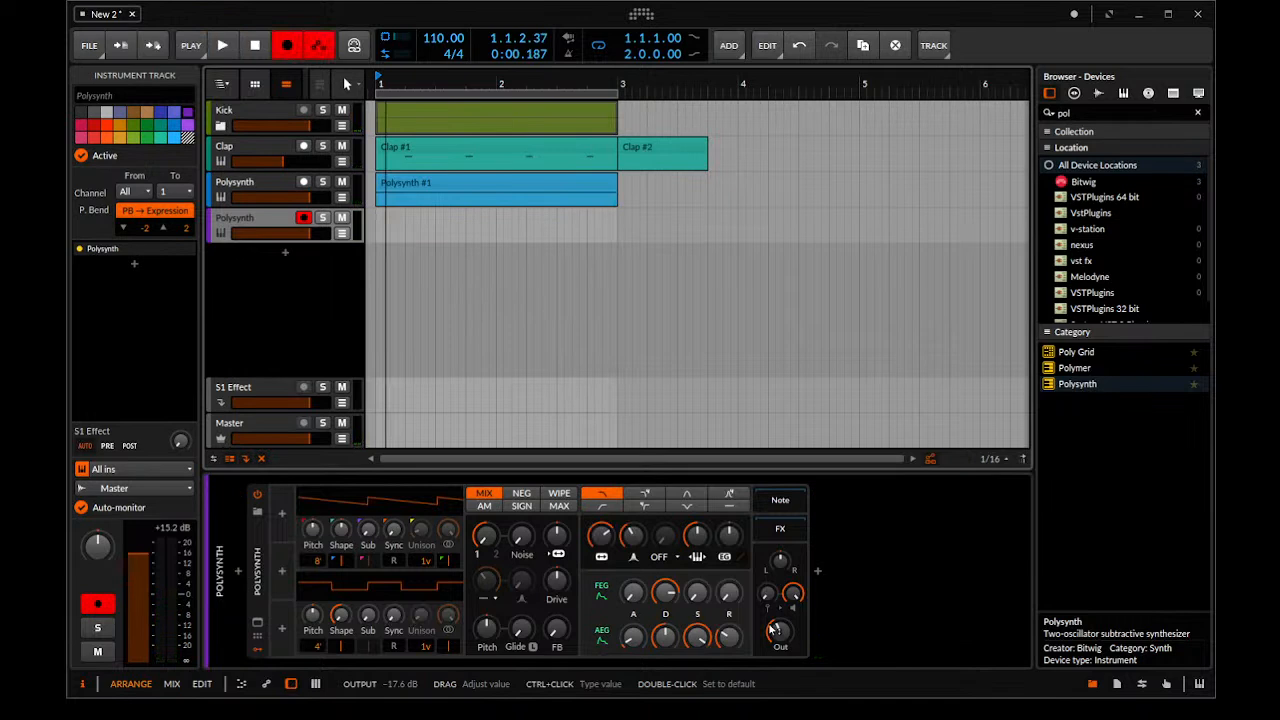
key("space")
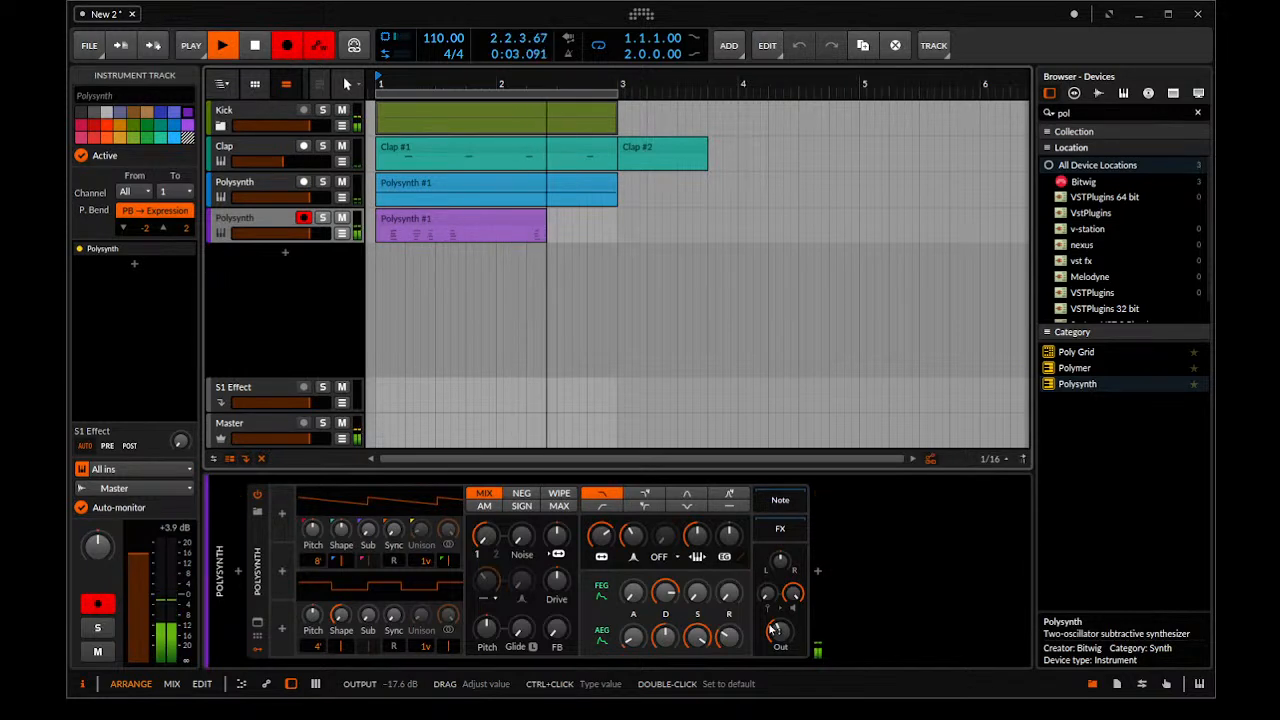
key("space")
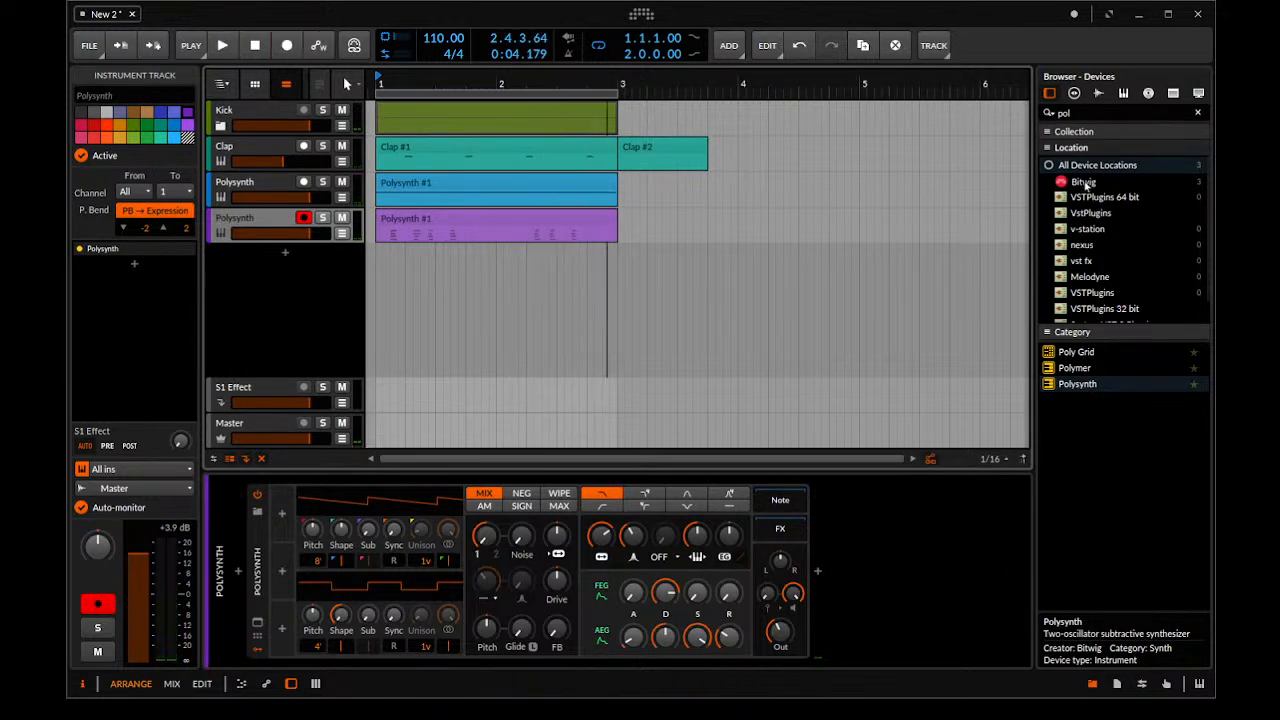
Play back the recorded chord clip and quantize its notes to a straight 1/16 grid with 100 % start and end amounts
left_click(510, 226)
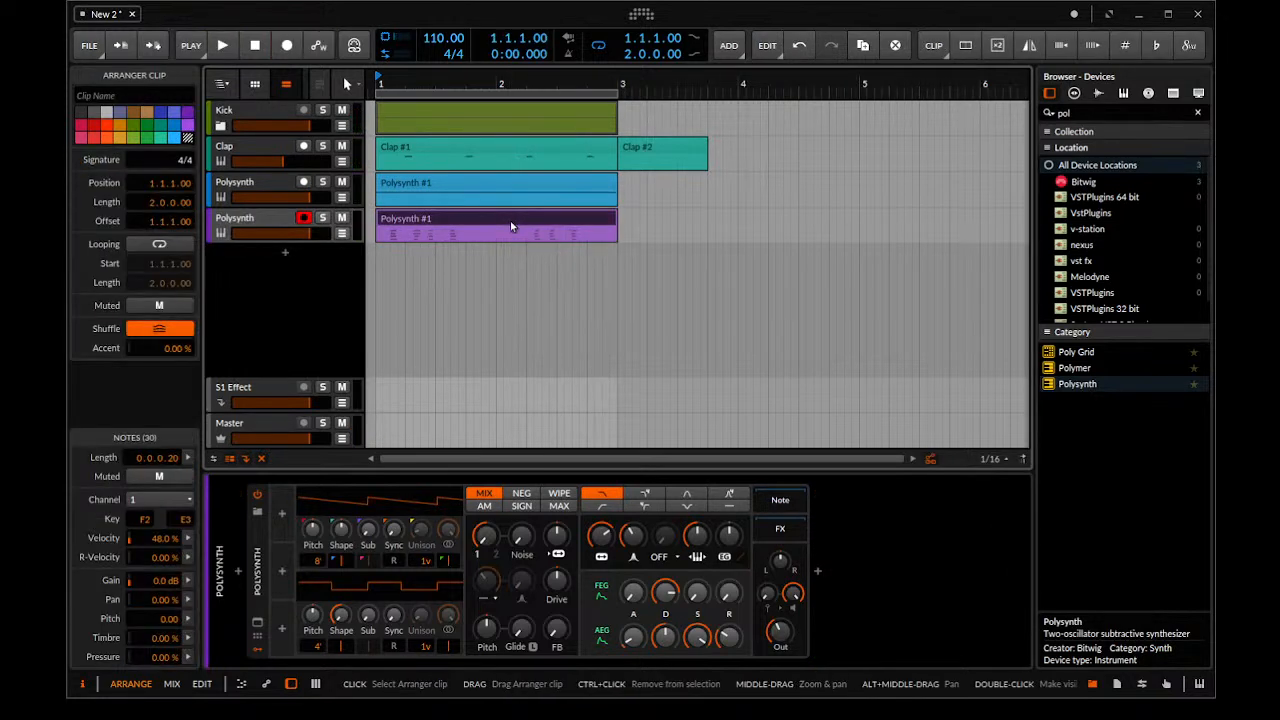
key("space")
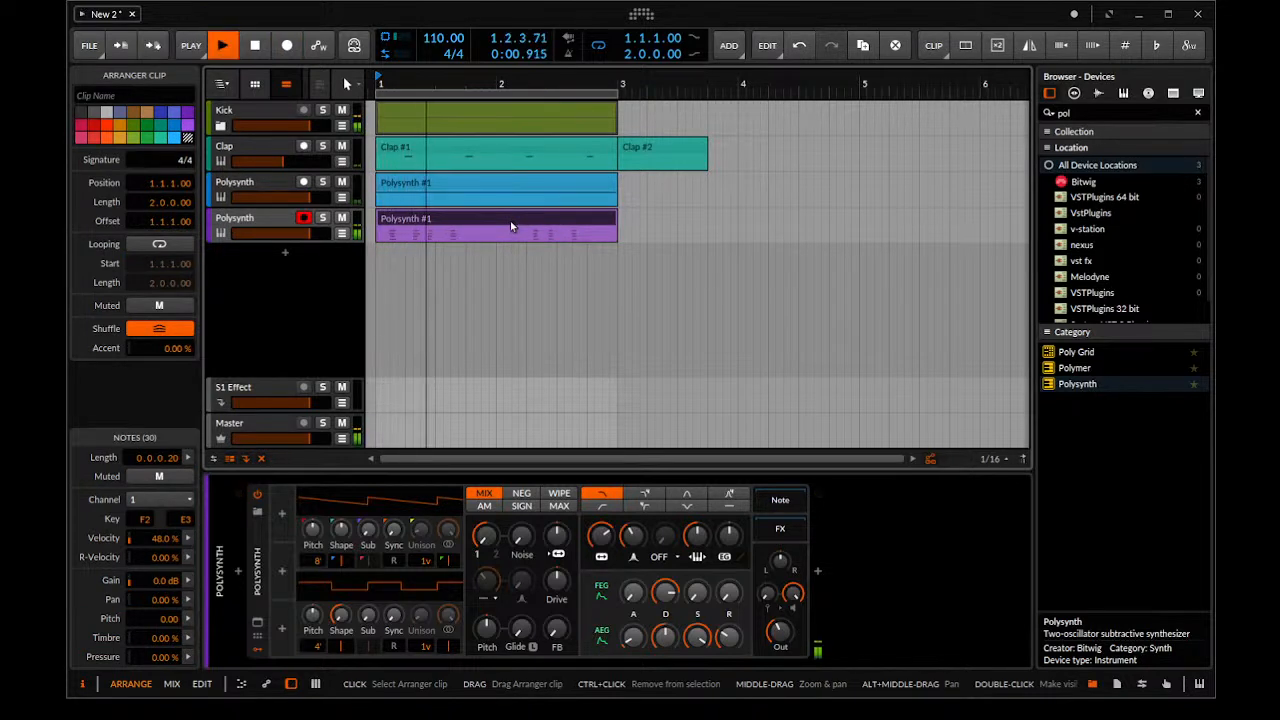
key("space")
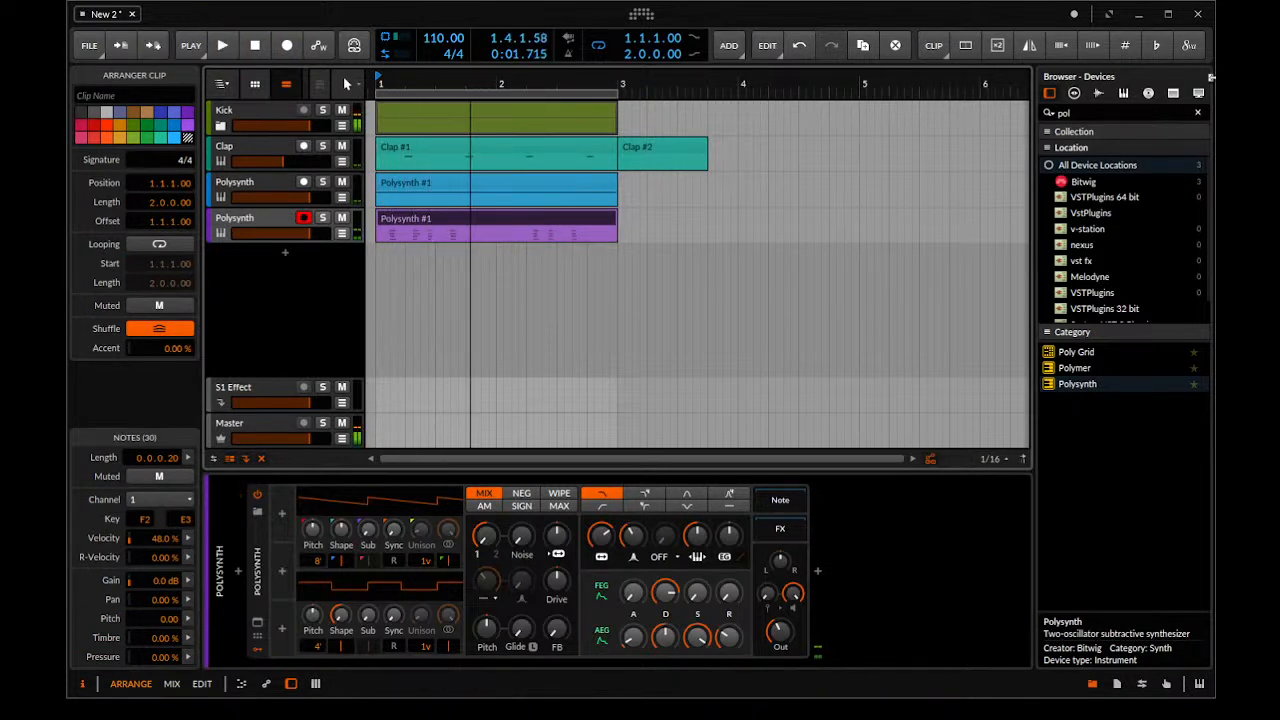
left_click(934, 50)
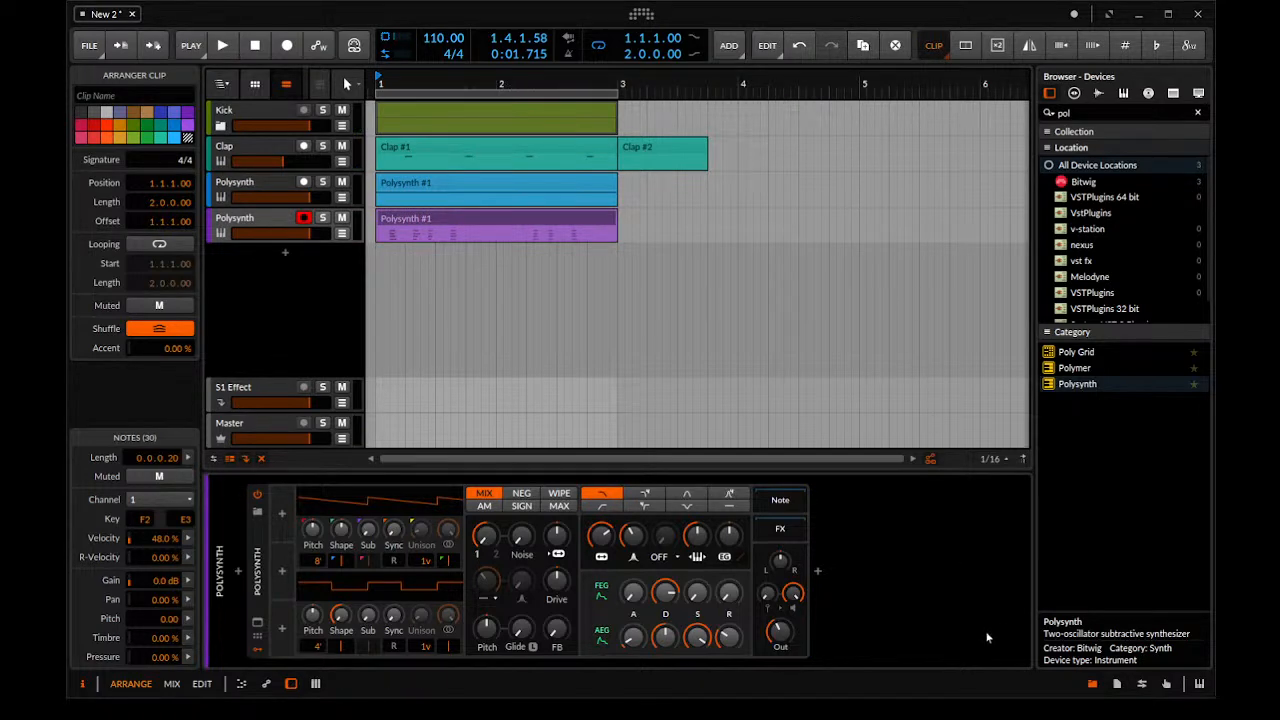
key("q")
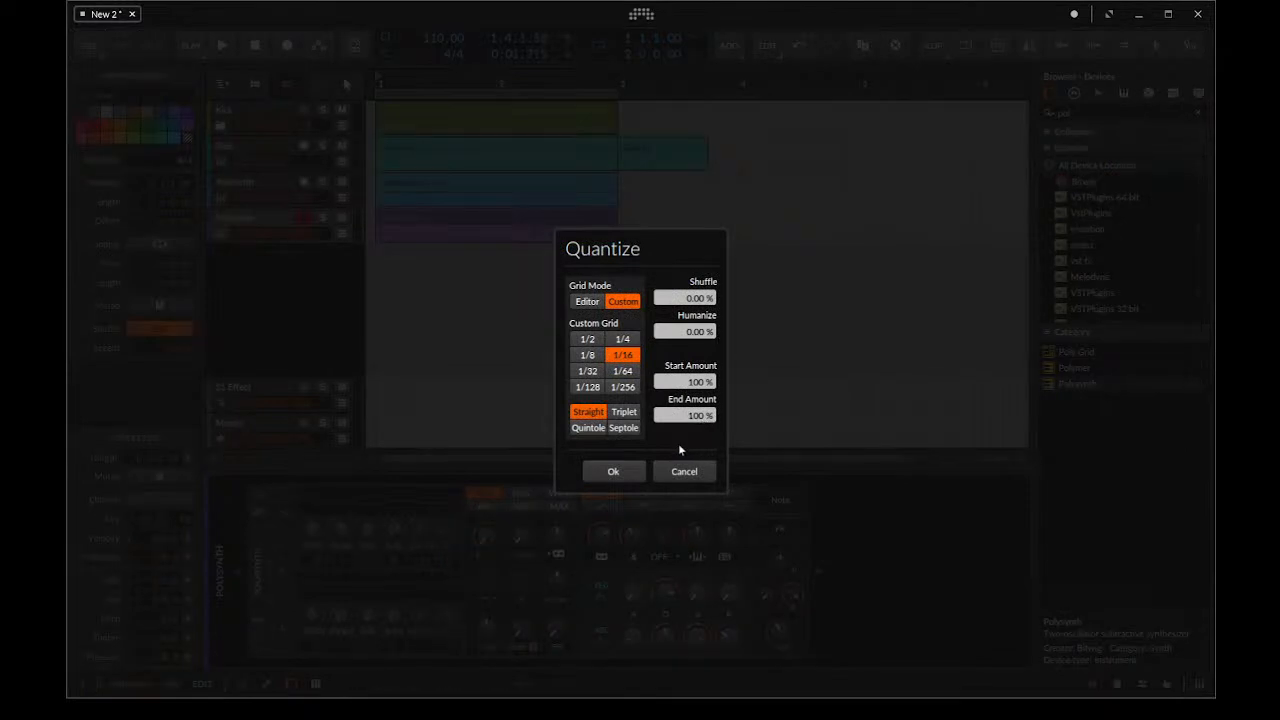
left_click(605, 470)
mouse_move(504, 275)
left_mouse_down()
mouse_move(800, 300)
mouse_move(495, 283)
left_mouse_up()
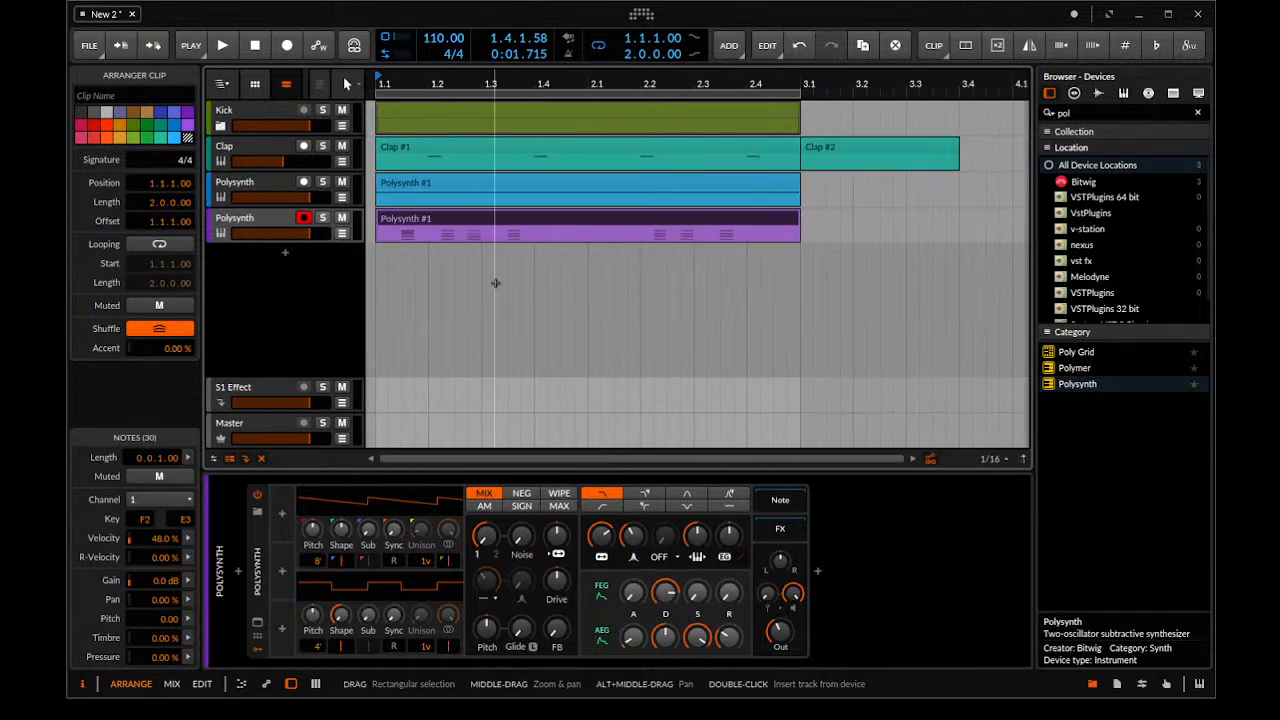
Set the chord Polysynth's filter envelope depth to about +27 st and its filter frequency to 216 Hz, and audition it
left_click(736, 558)
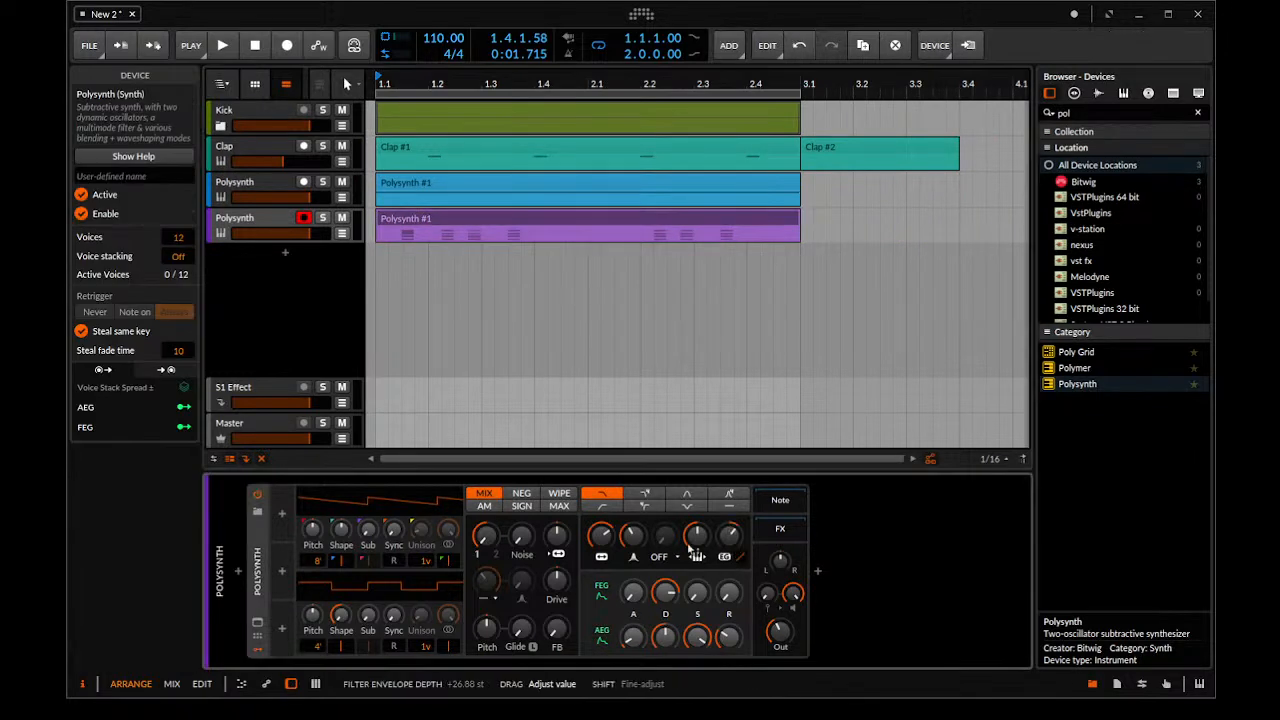
left_click_drag(602, 538, 602, 560)
key("space")
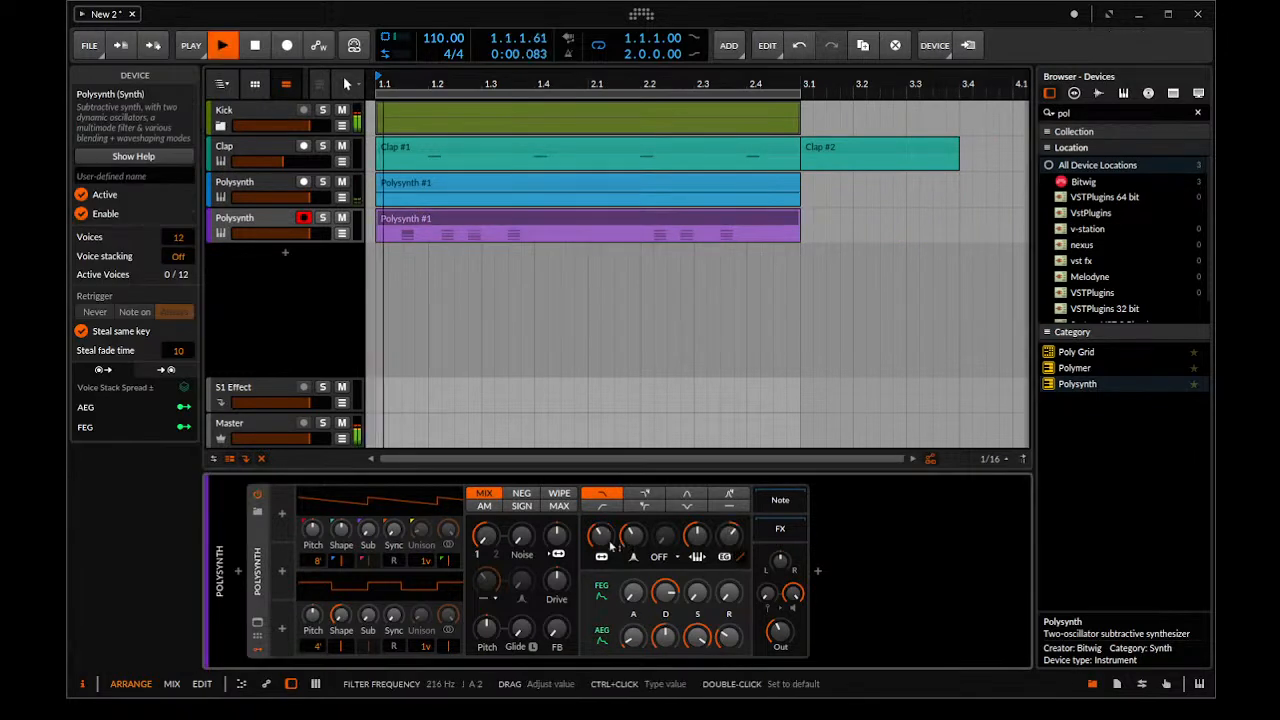
key("space")
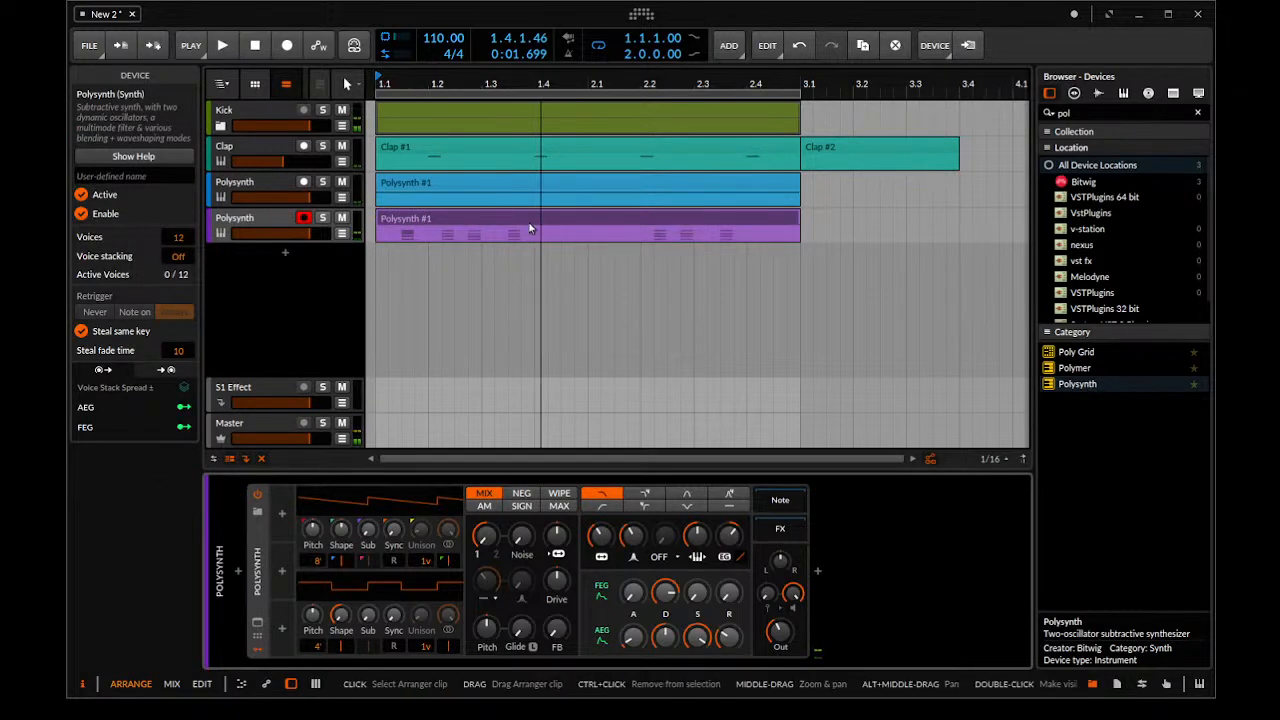
Open the recorded chord clip and delete the extra D3 in the first chord and the extra G#2 in the third chord
double_click(530, 228)
left_click_drag(482, 402, 472, 229)
scroll(513, 332, "down", 8)
scroll(511, 346, "up", 8)
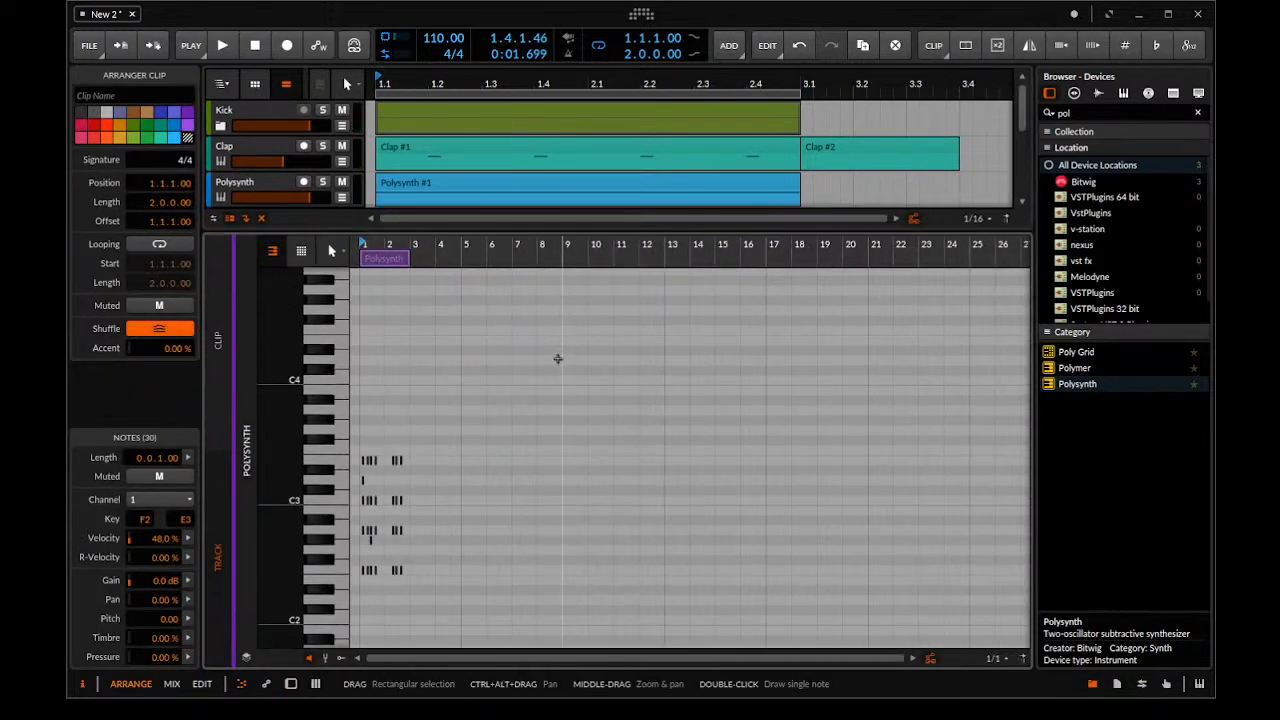
scroll(700, 470, "up", 8)
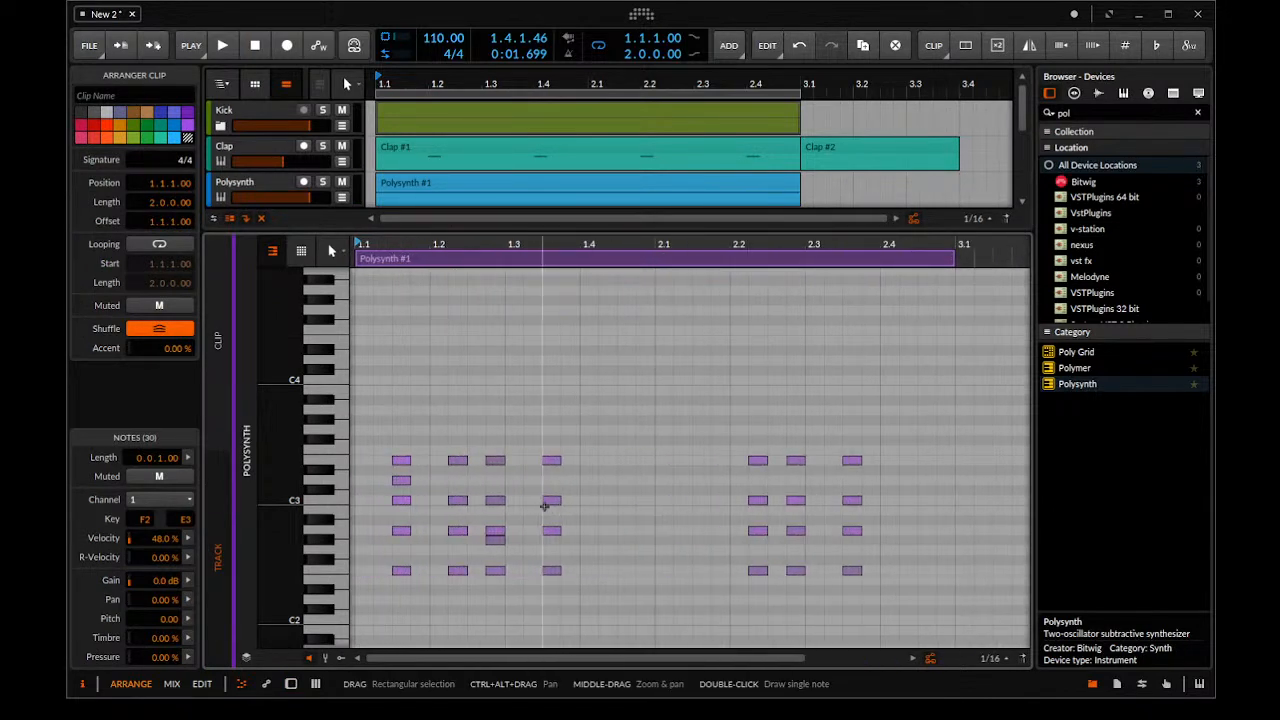
left_click(488, 491)
left_click_drag(460, 478, 355, 489)
key("Delete")
left_click_drag(523, 544, 430, 541)
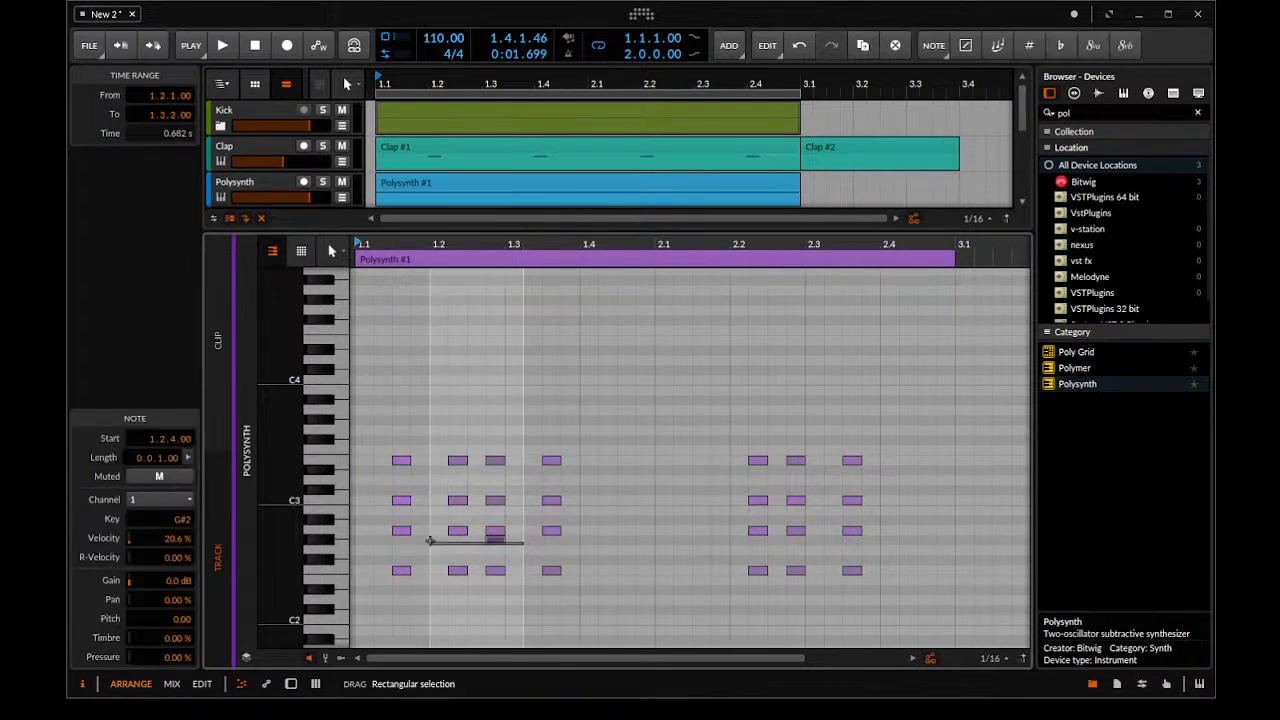
key("Delete")
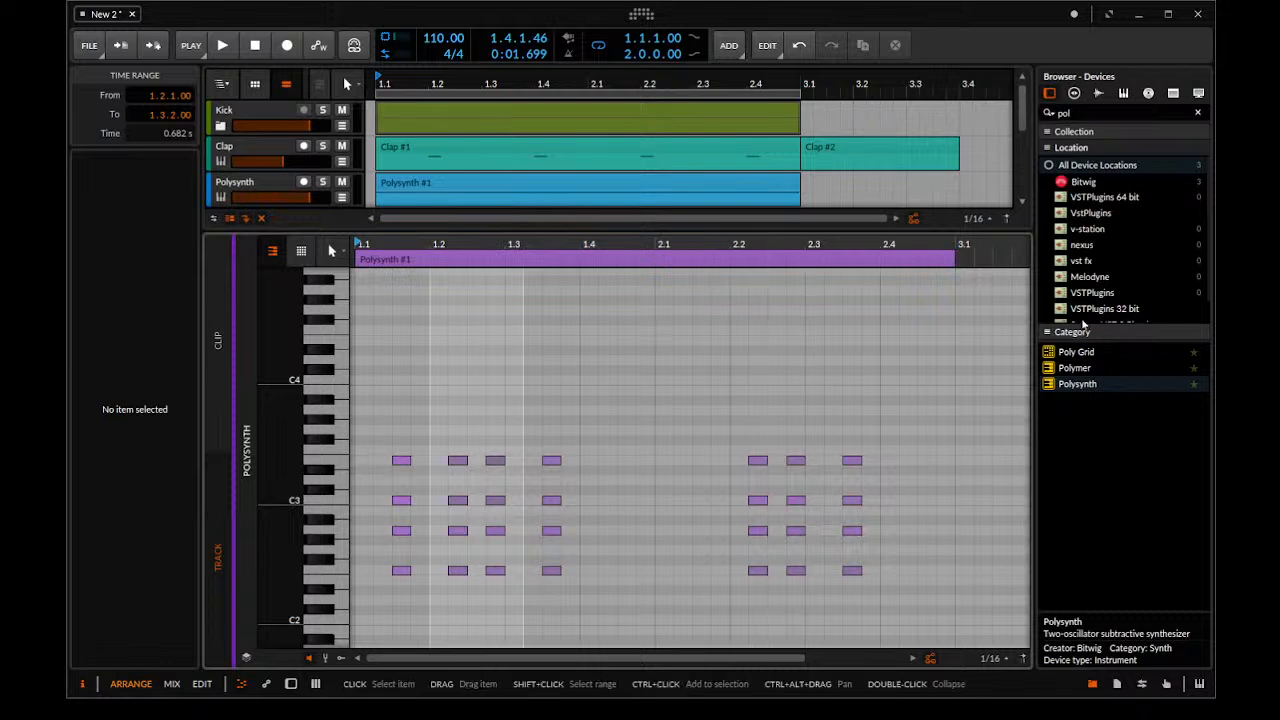
key("space")
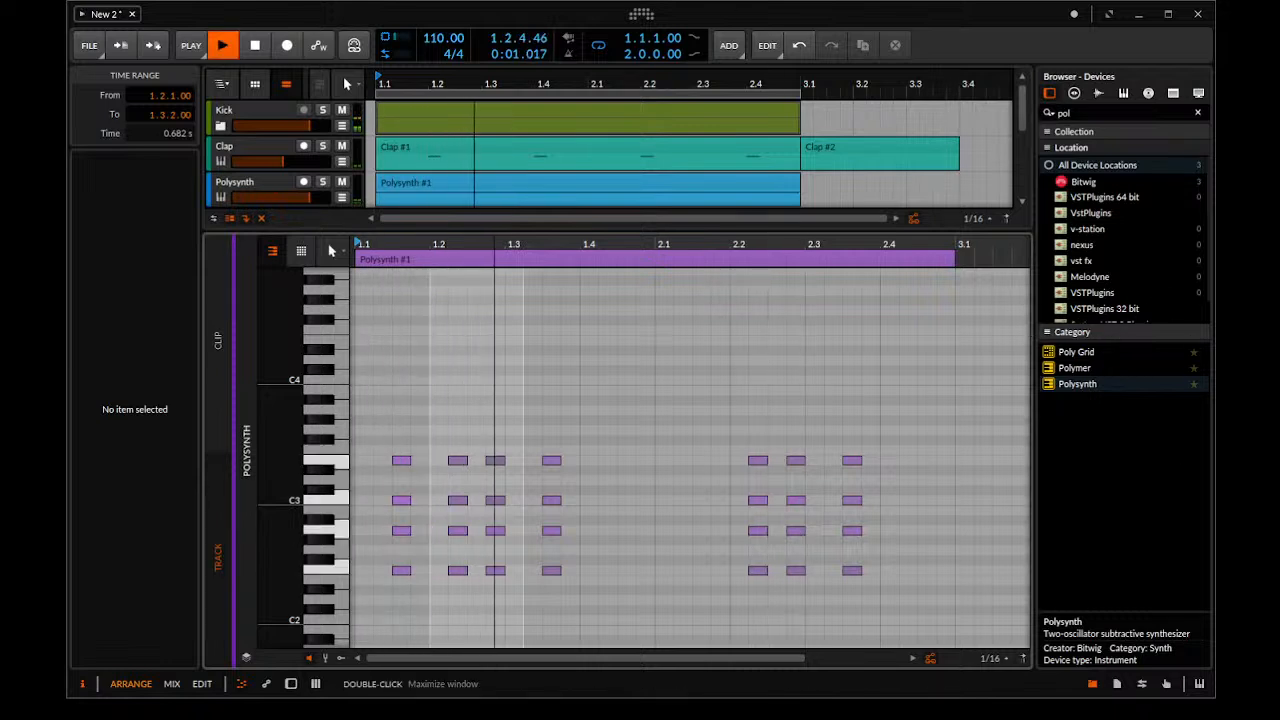
Set the chord Polysynth's filter envelope decay to 51 %, and lower the amp envelope's sustain to its minimum and shorten its decay
scroll(250, 164, "down", 3)
scroll(251, 161, "up", 1)
double_click(251, 153)
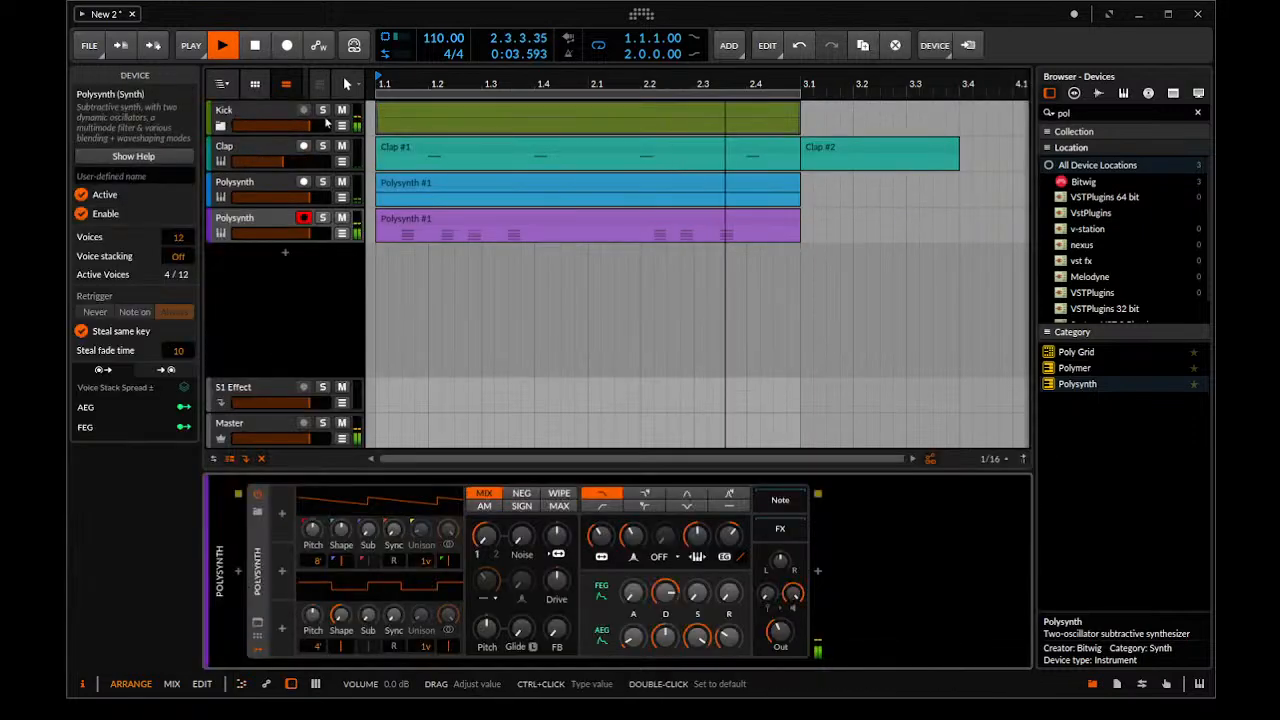
key("space")
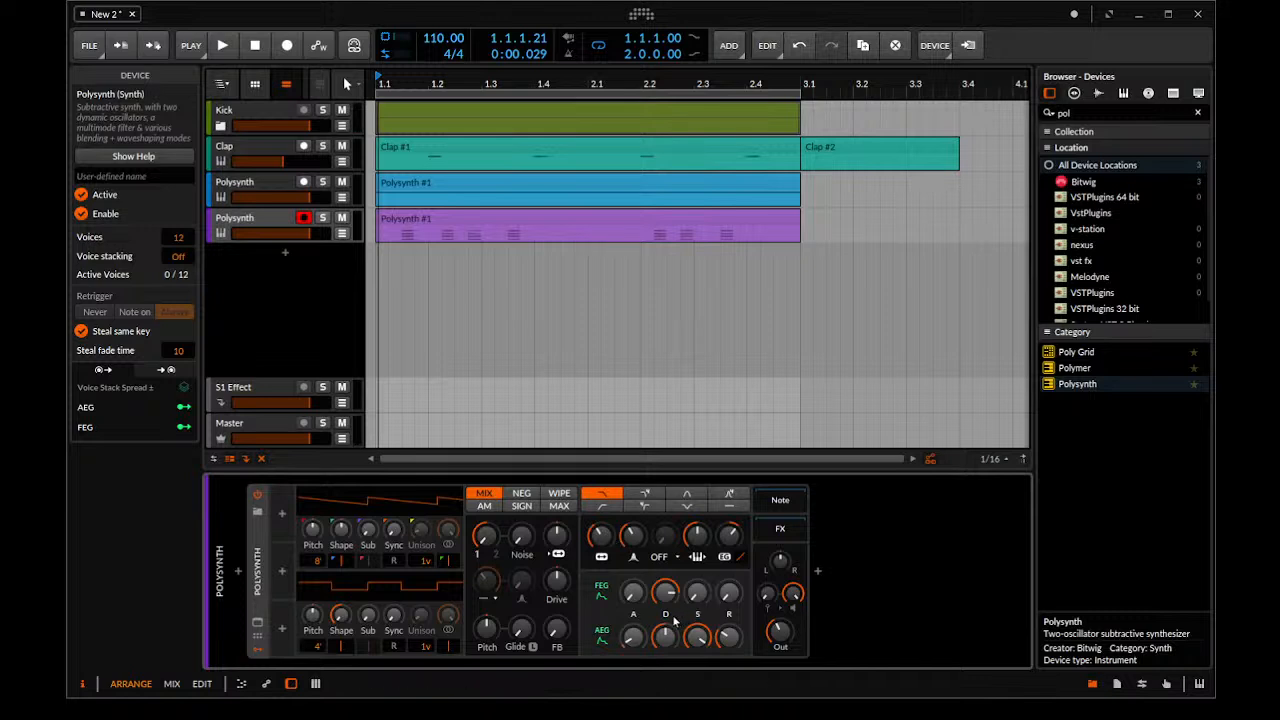
left_click_drag(664, 607, 664, 612)
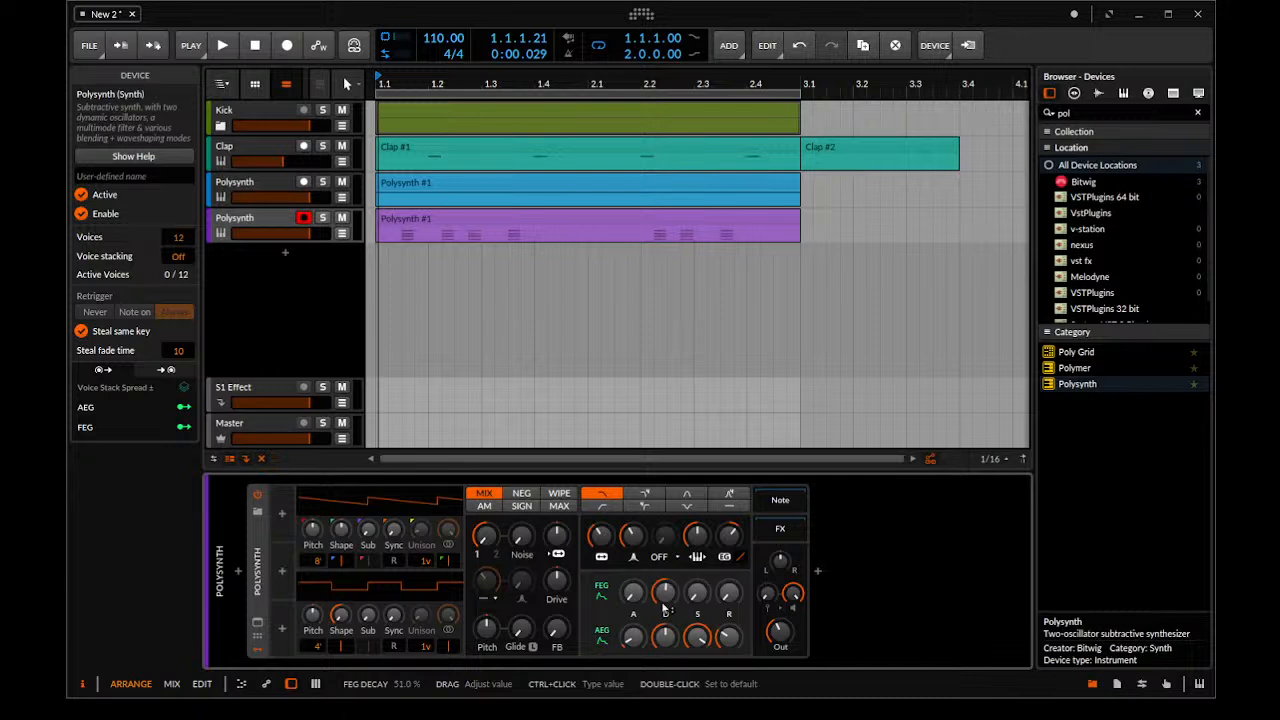
key("space")
key("space")
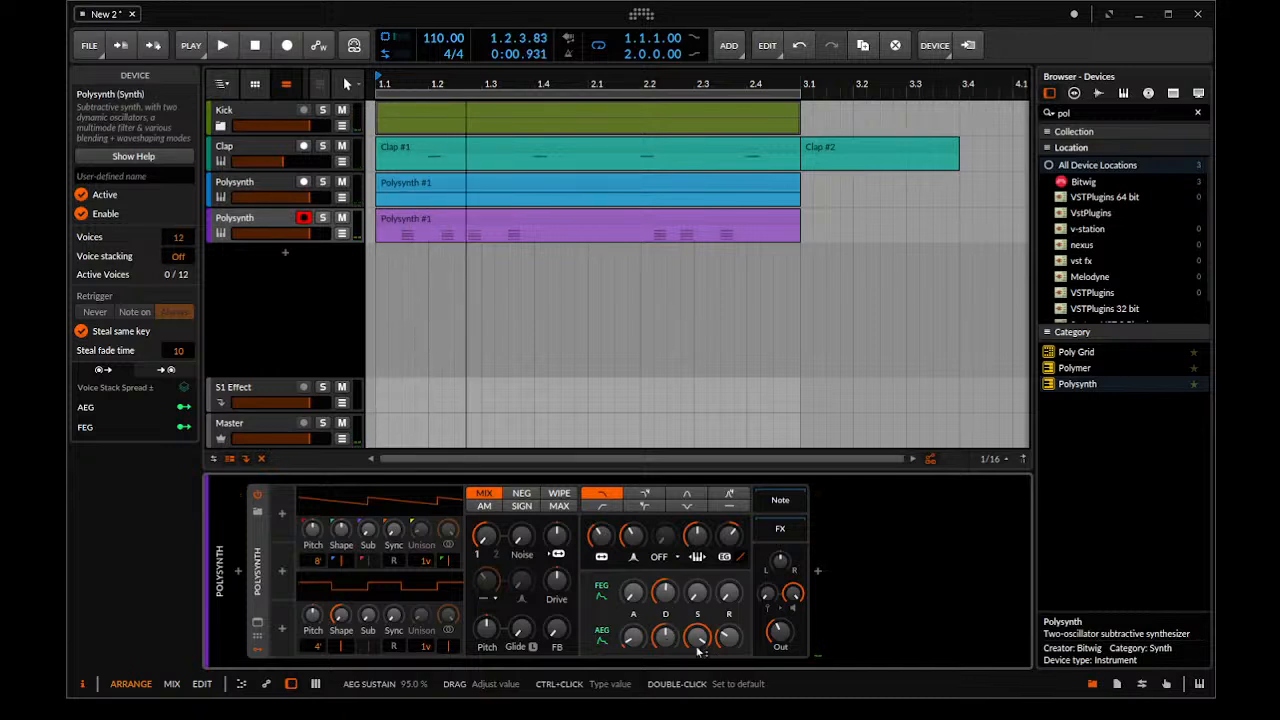
key("space")
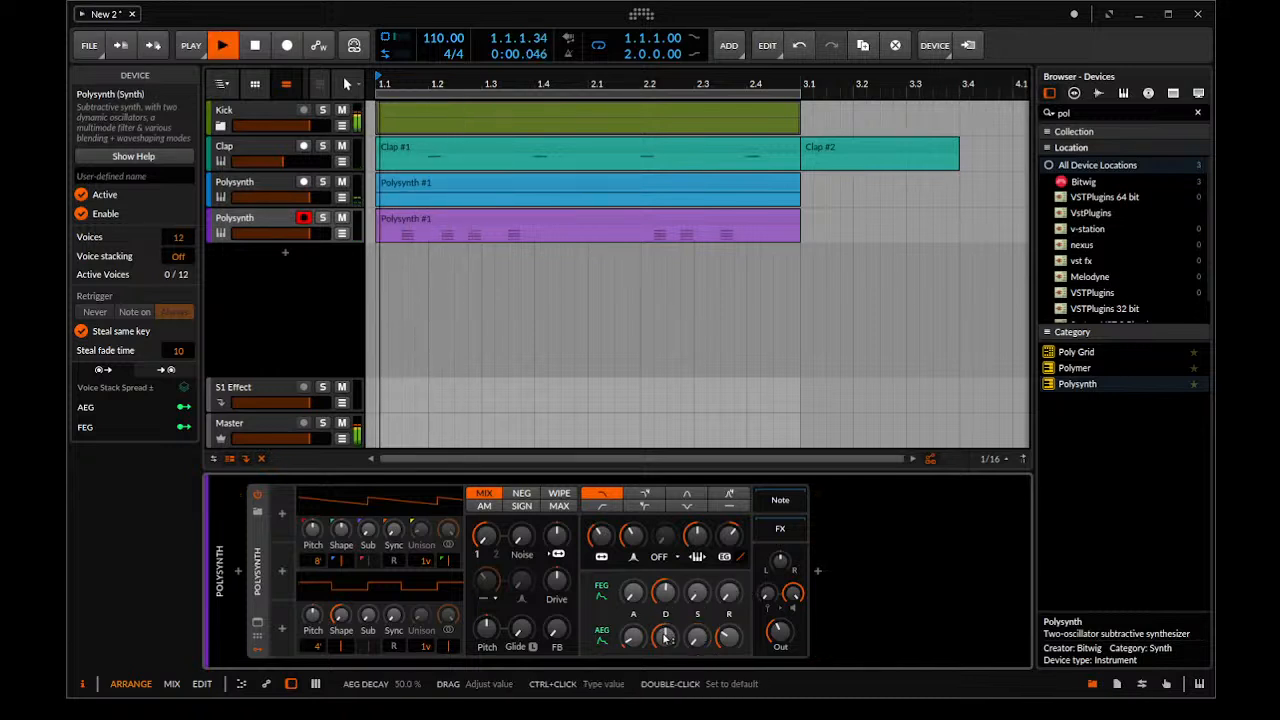
left_click_drag(664, 650, 664, 659)
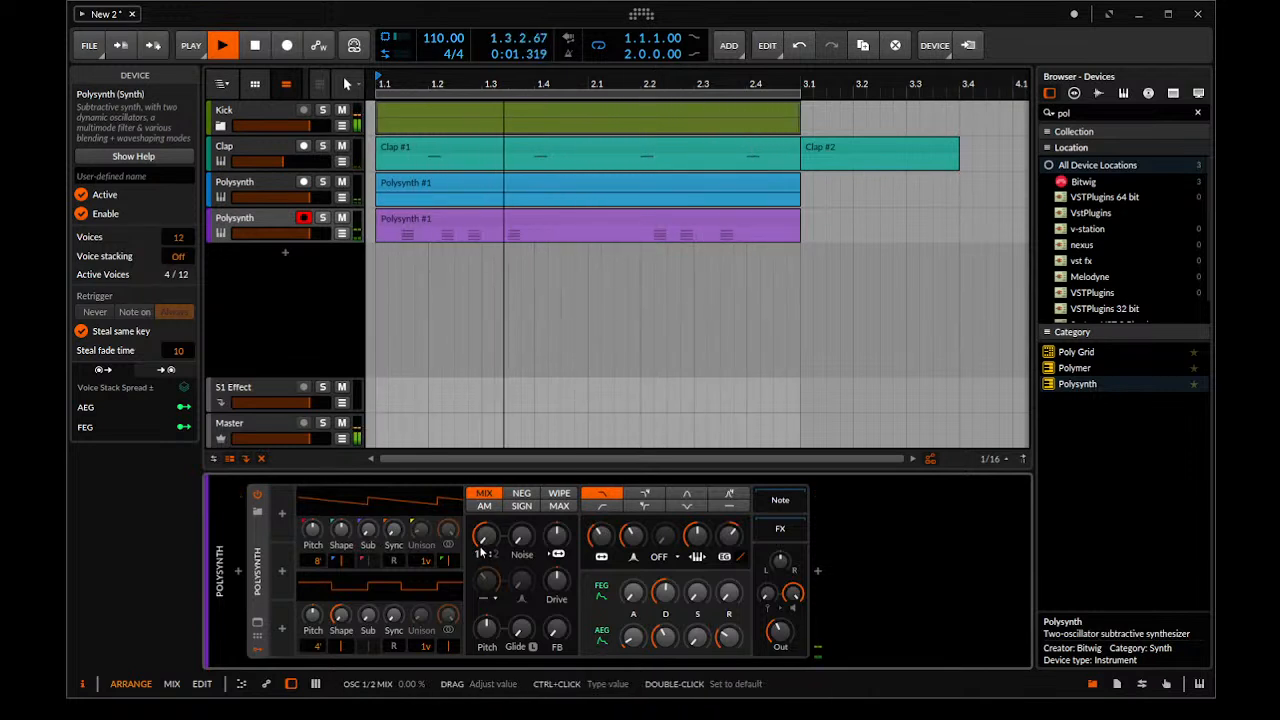
Try other oscillator mix and Osc 1 shape settings on the chord Polysynth, taking the shape up to 100 %, during playback
left_click_drag(481, 552, 481, 544)
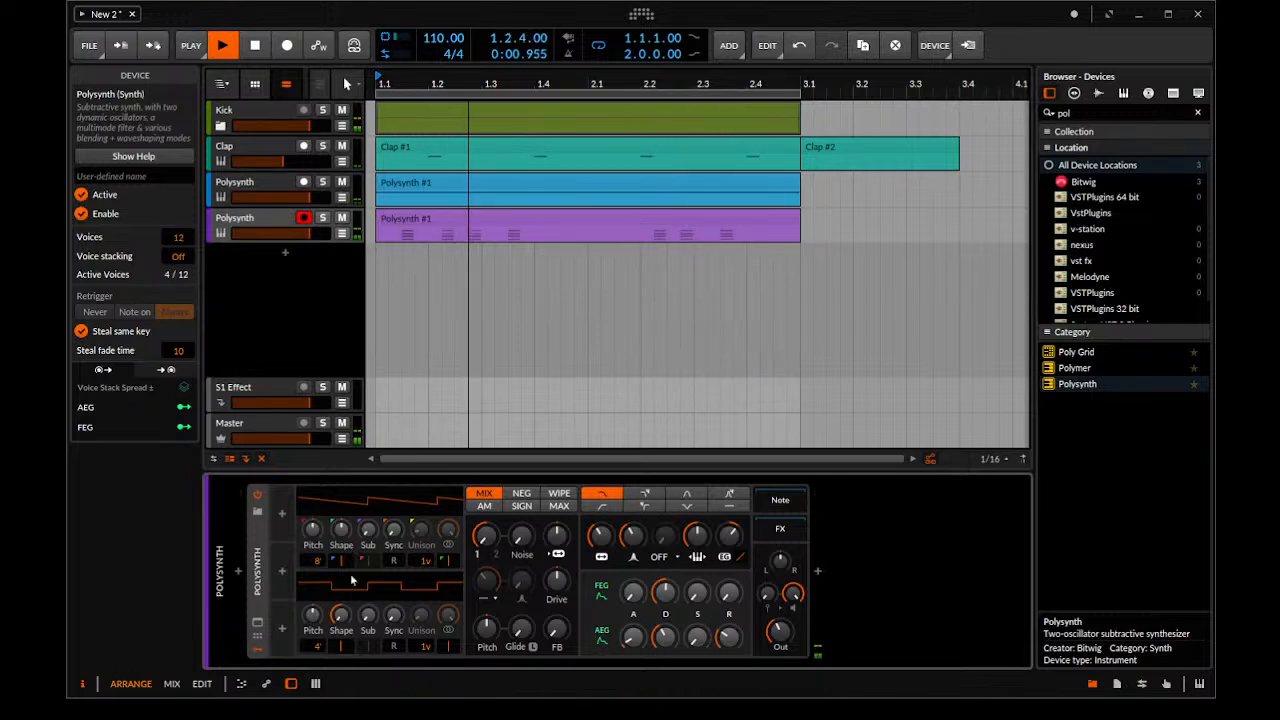
left_click_drag(343, 532, 343, 575)
left_click_drag(342, 531, 342, 431)
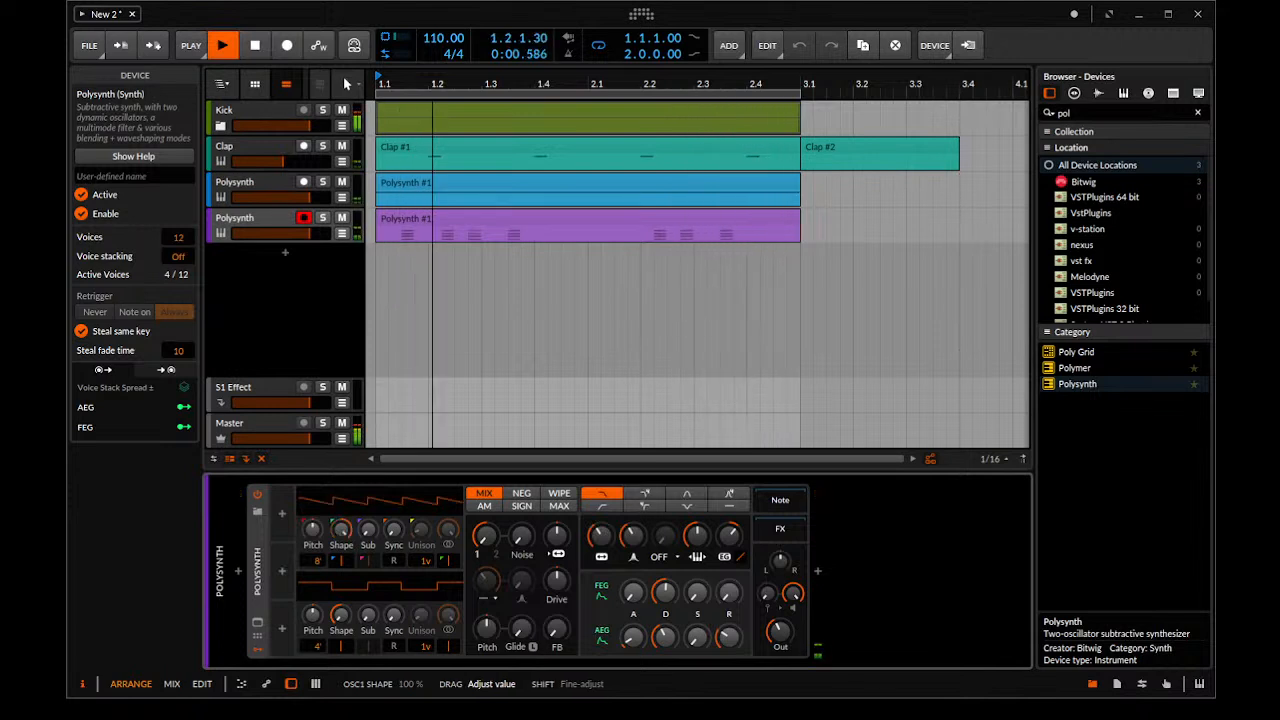
left_click_drag(342, 531, 342, 583)
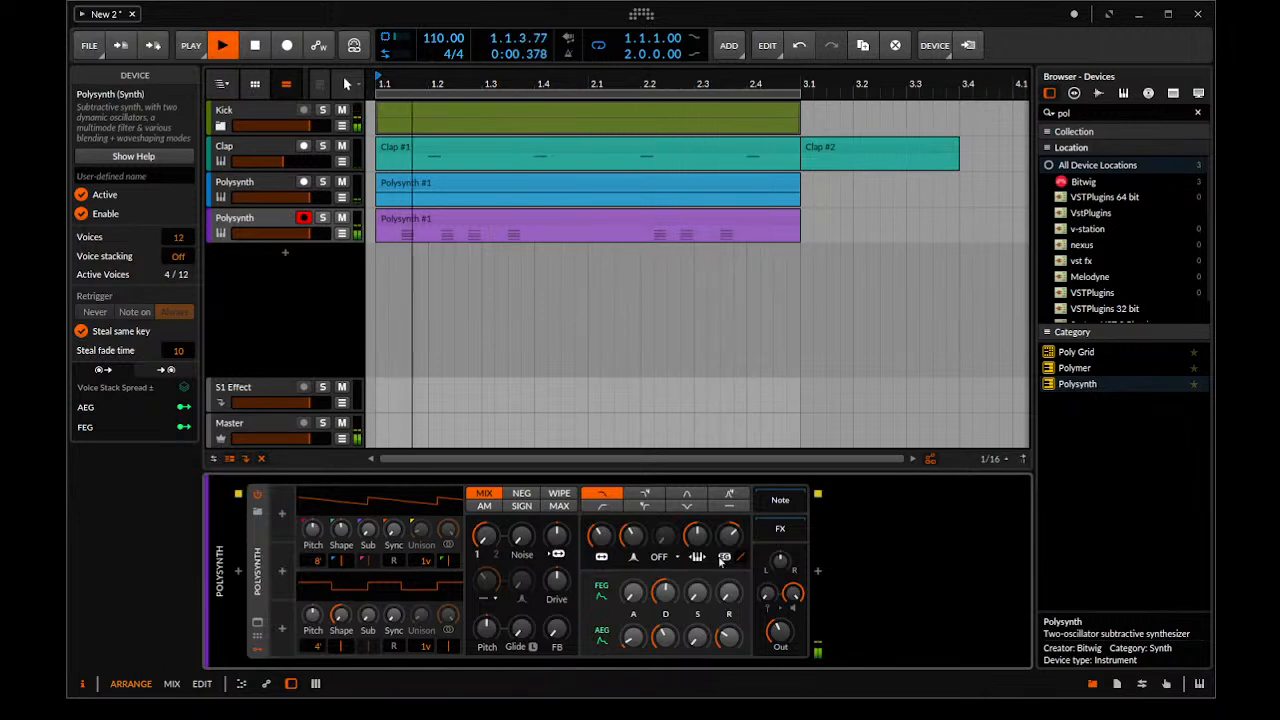
Fine-tune the chord Polysynth's filter envelope decay to 43 % while the loop plays
left_click_drag(665, 592, 666, 610)
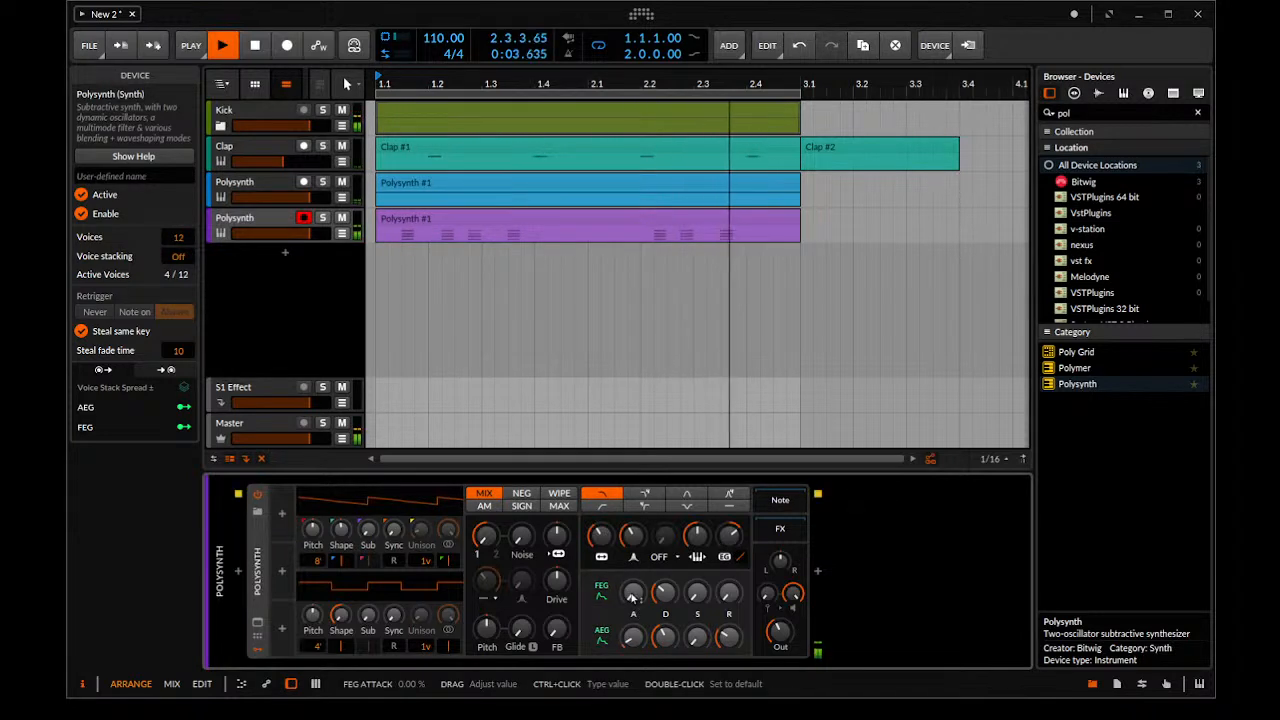
left_click_drag(666, 599, 666, 585)
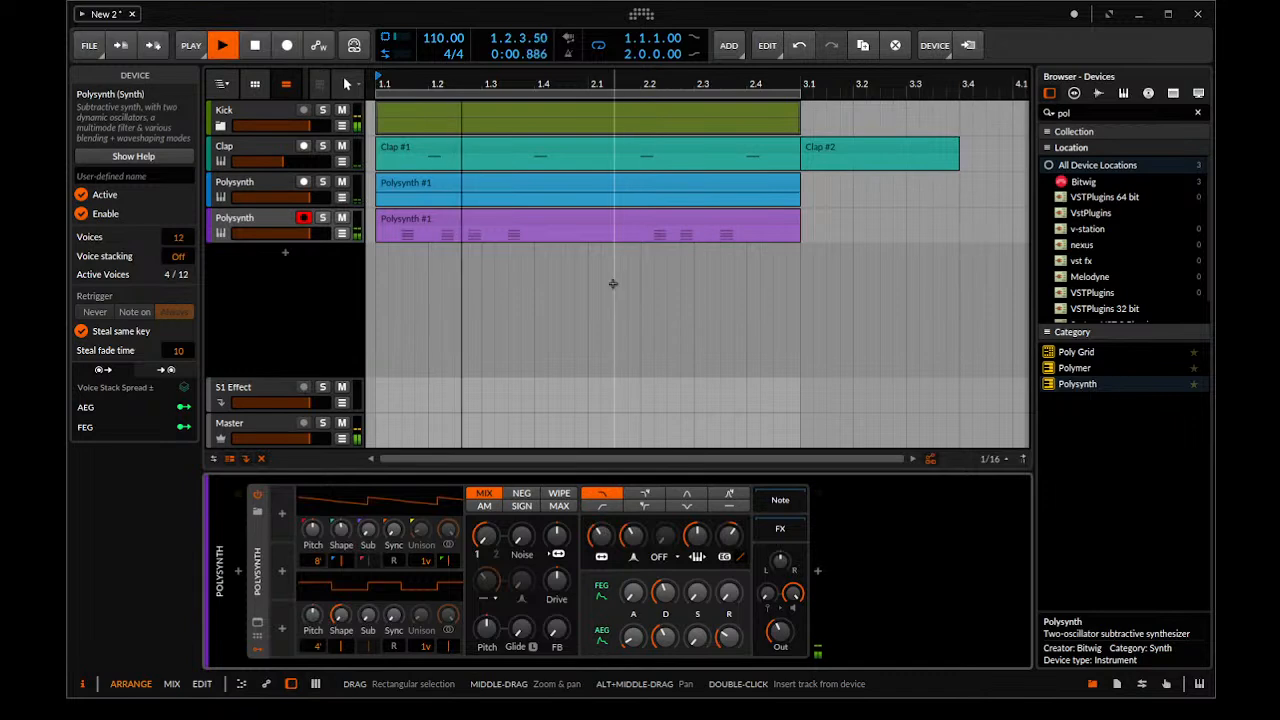
Delete the leftover Clap #2 clip that starts at bar 3
scroll(611, 283, "down", 4)
left_click(566, 149)
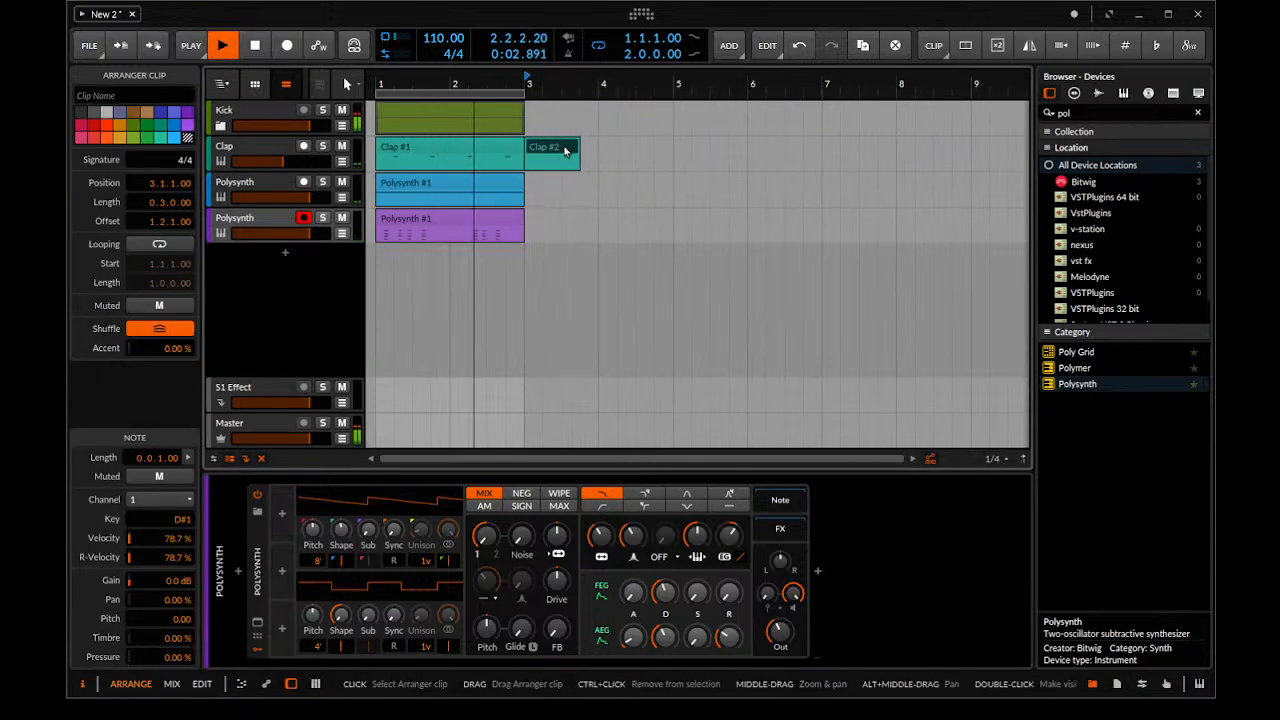
key("Delete")
Duplicate all the clips to bars 3–5 and extend the loop region to four bars
key("ctrl+a")
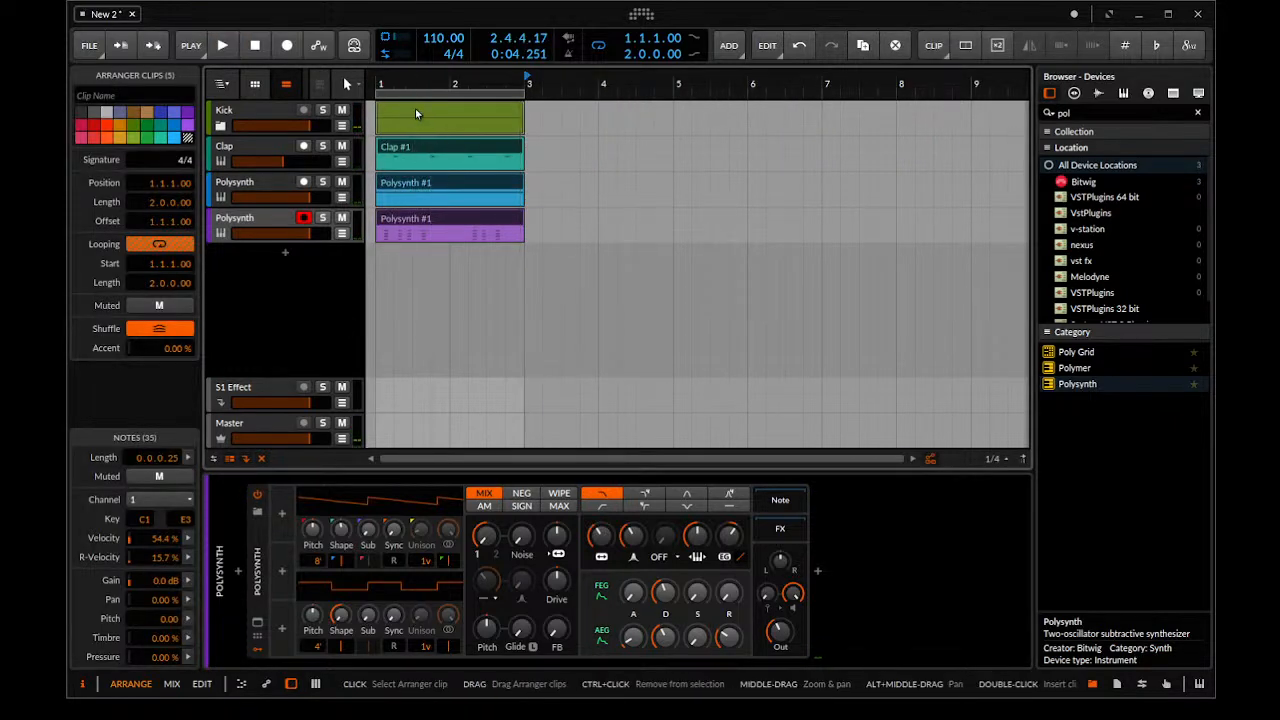
key("ctrl+d")
left_click_drag(565, 119, 674, 112)
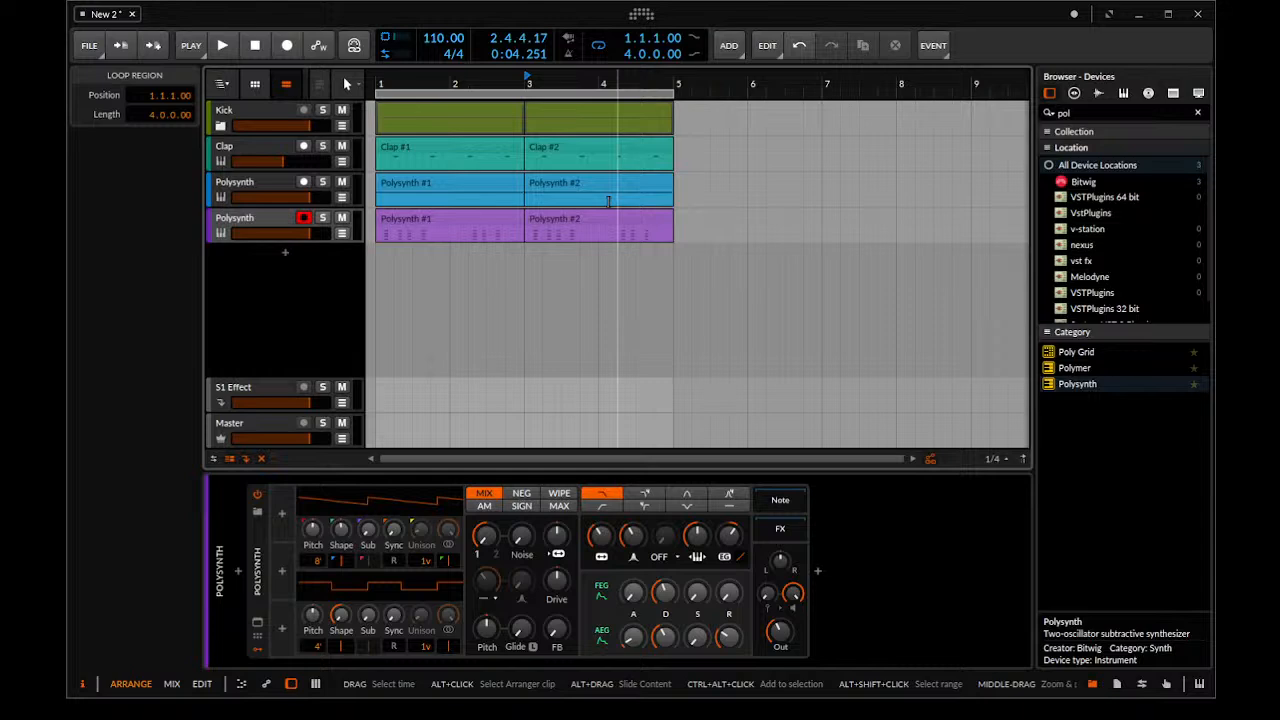
Open the duplicated chord clip, transpose the four notes of its last chord up an octave, and close the note editor
double_click(550, 225)
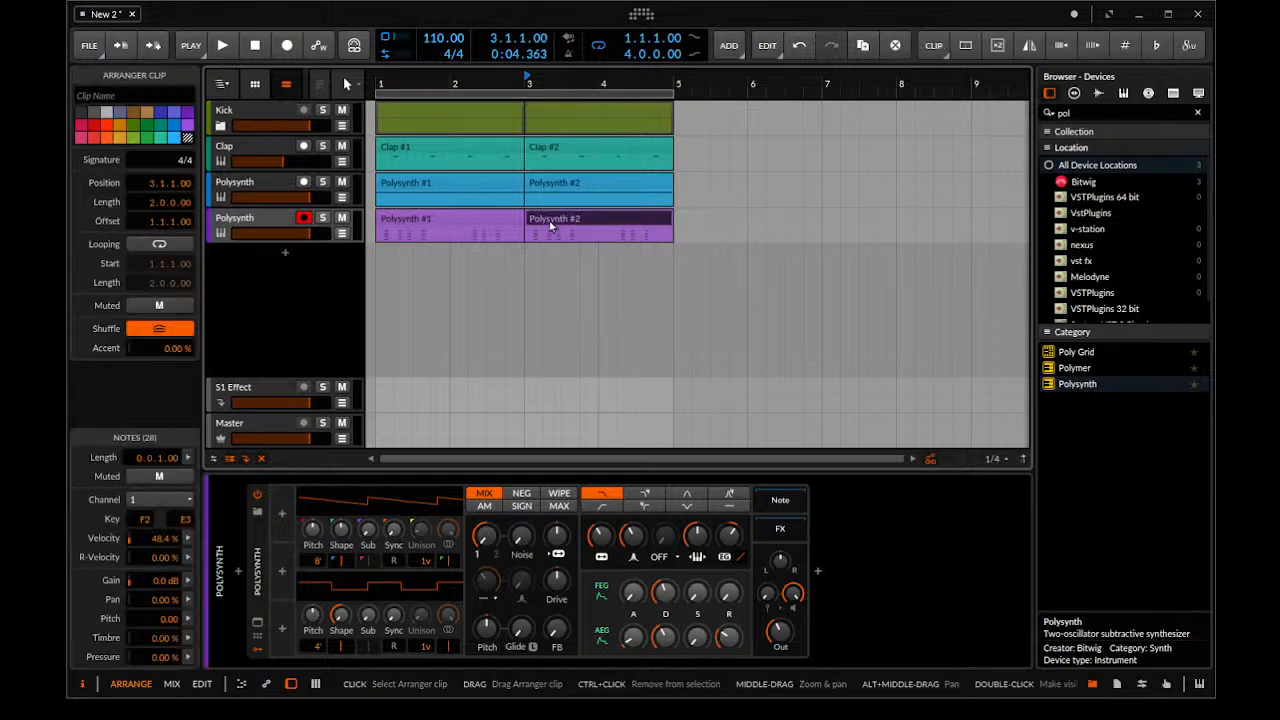
scroll(565, 320, "down", 3, "ctrl")
scroll(684, 391, "up", 1)
left_click_drag(738, 356, 704, 684)
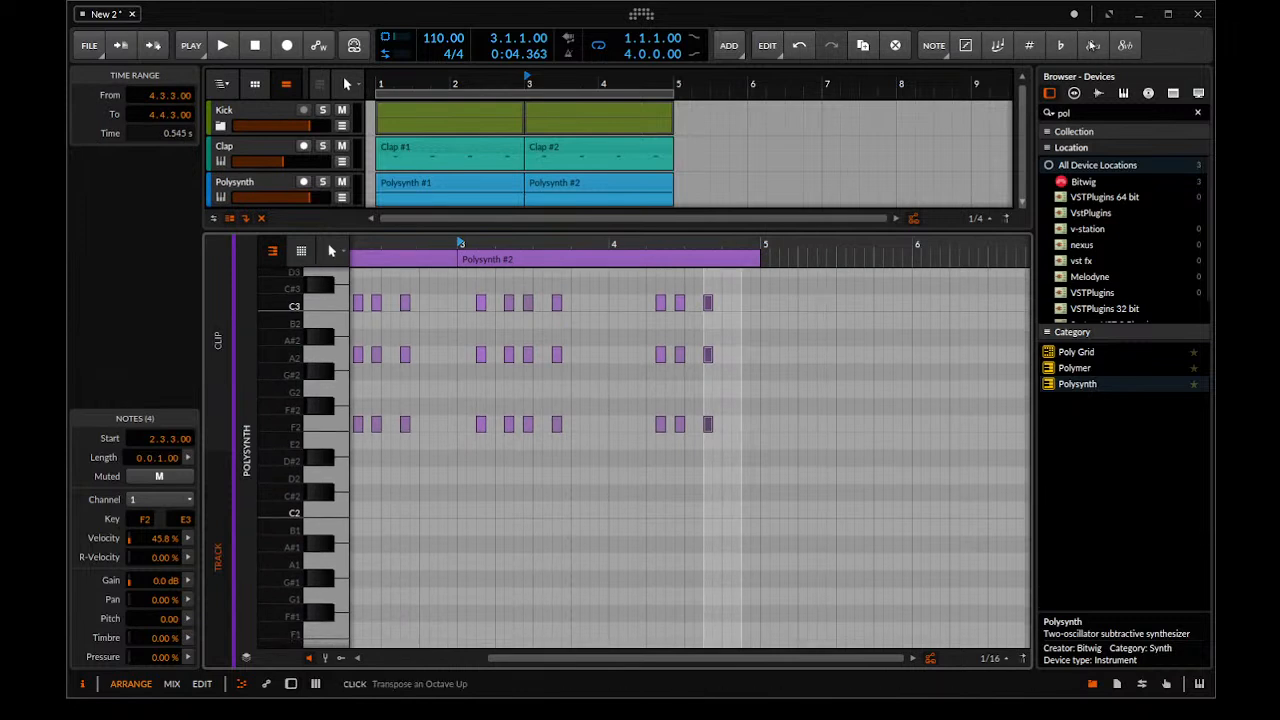
scroll(857, 330, "up", 5)
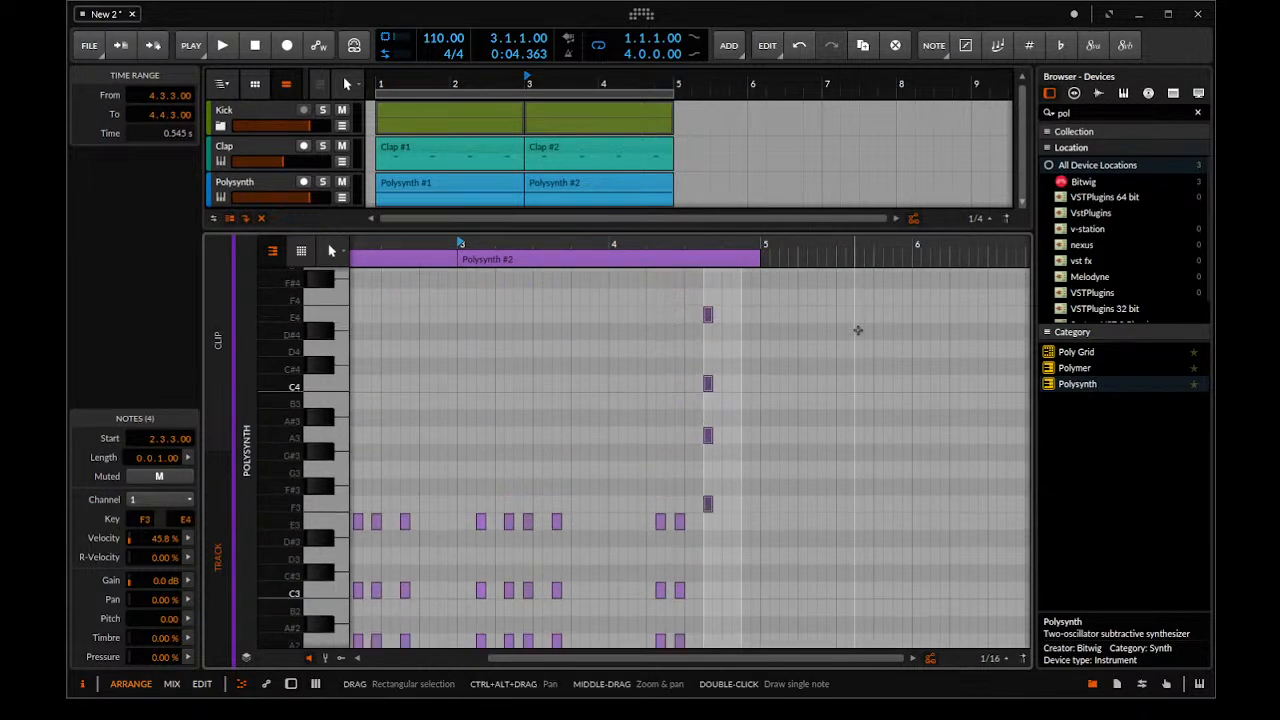
left_click_drag(686, 226, 566, 514)
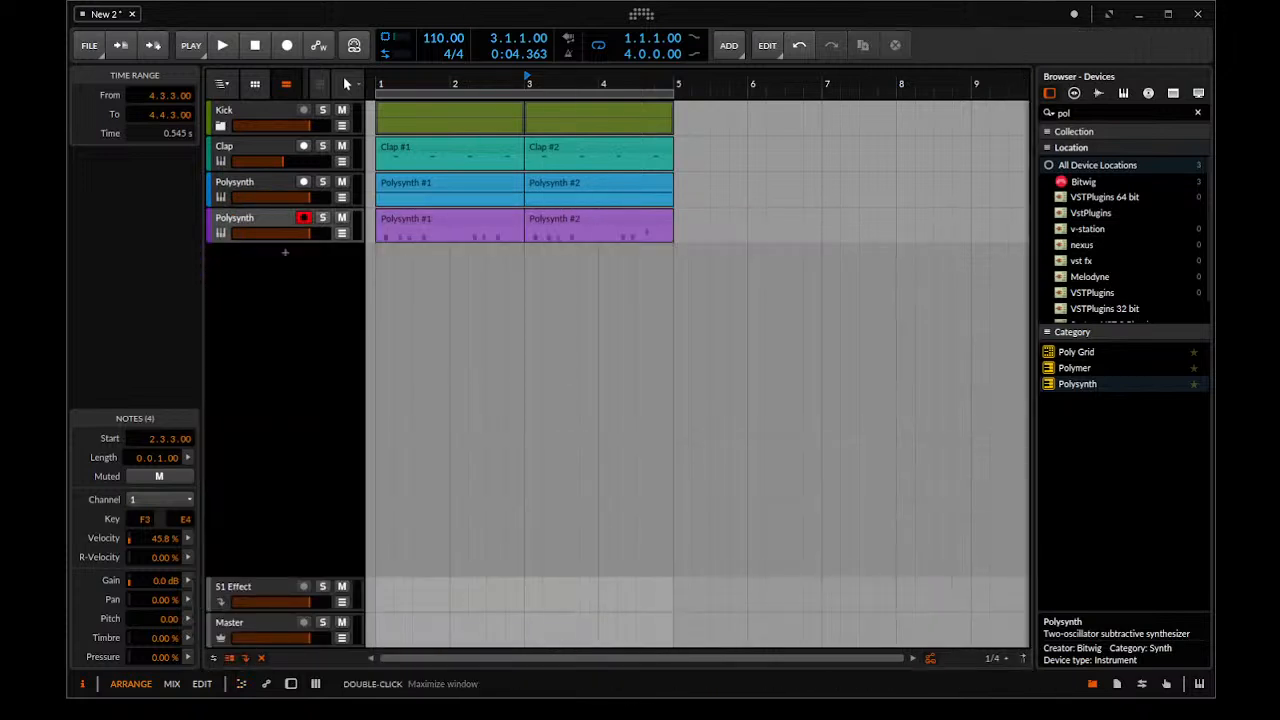
Play back the four-bar arrangement from bar 1 to hear the transposed chord
left_click_drag(374, 84, 372, 84)
key("space")
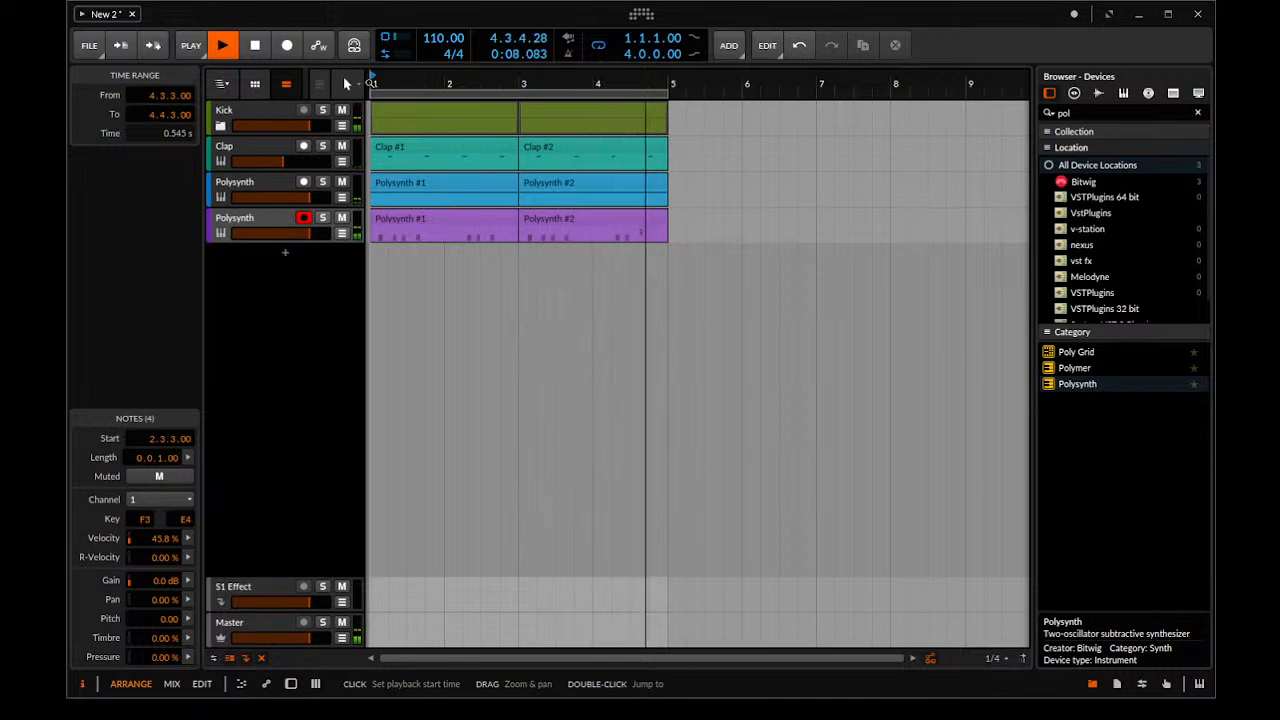
key("space")
Split the second chord clip around its last chords, move the raised chord about one beat later, and copy a lower chord slice to 4.3.3
scroll(742, 290, "up", 5)
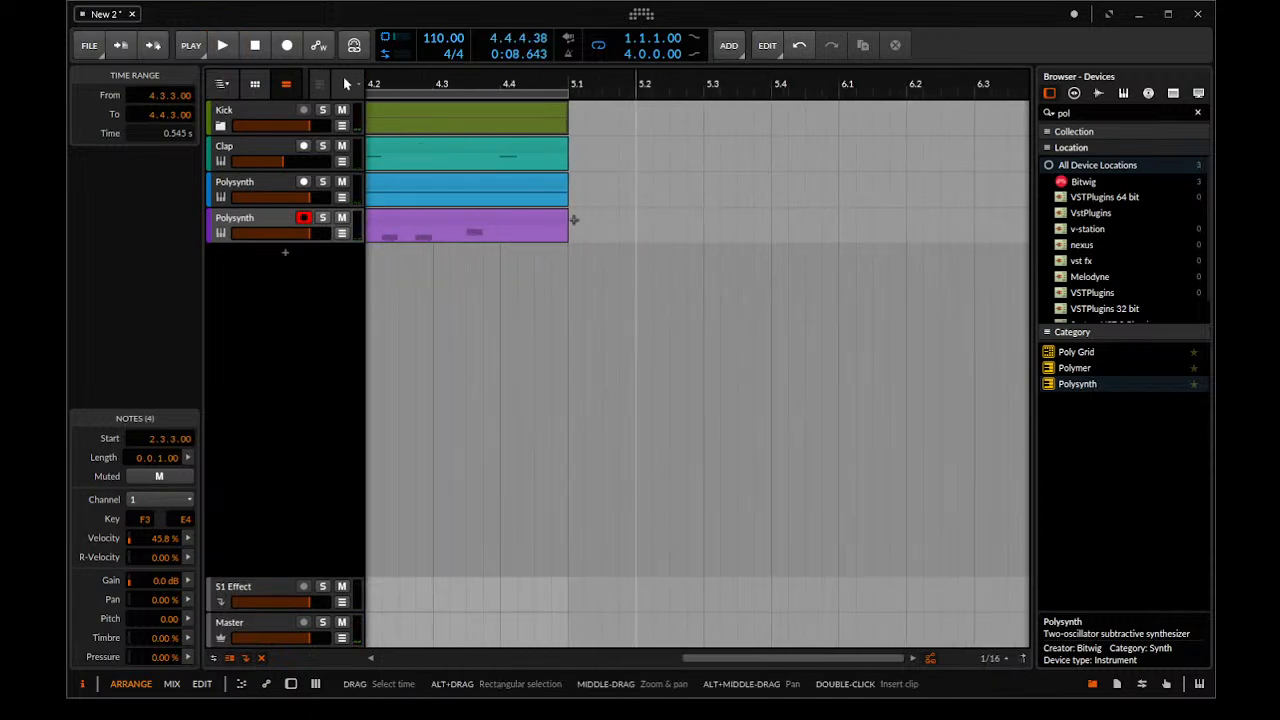
left_click(467, 255)
left_click(495, 235)
key("ctrl+e")
left_click(491, 218)
left_click_drag(484, 216, 557, 232)
mouse_move(436, 232)
left_mouse_down()
mouse_move(414, 232)
mouse_move(478, 238)
mouse_move(578, 210)
mouse_move(603, 186)
left_mouse_up()
key("ctrl+e")
Play back the edited ending from bar 3 and consolidate the chord track's clip pieces into one four-bar clip
double_click(485, 81)
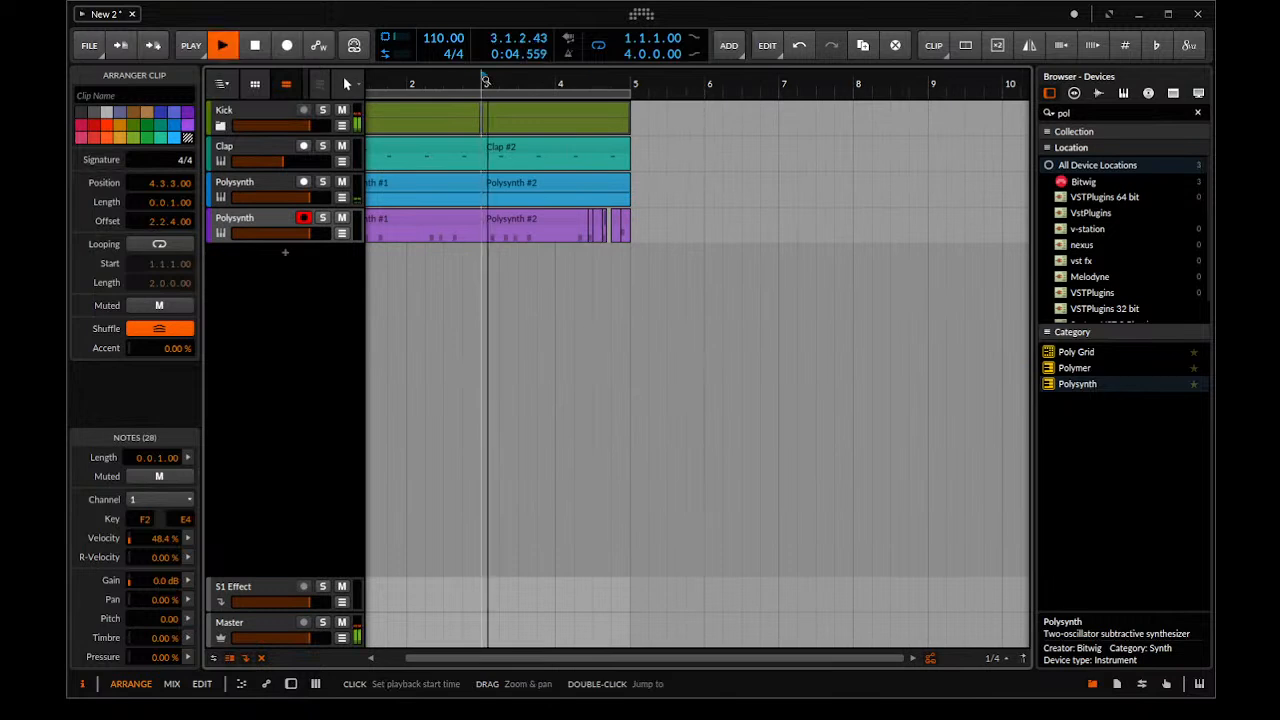
left_click_drag(565, 128, 602, 150)
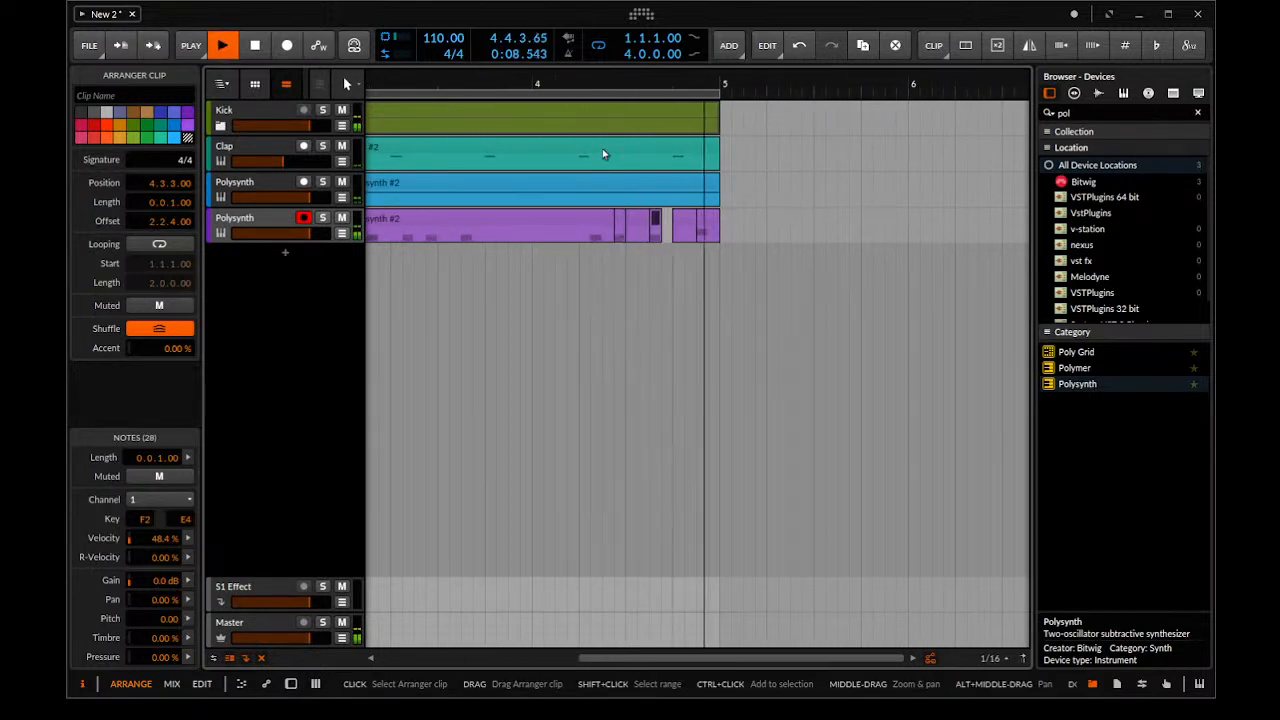
left_click_drag(719, 188, 729, 160)
key("space")
left_click(754, 217)
key("ctrl+a")
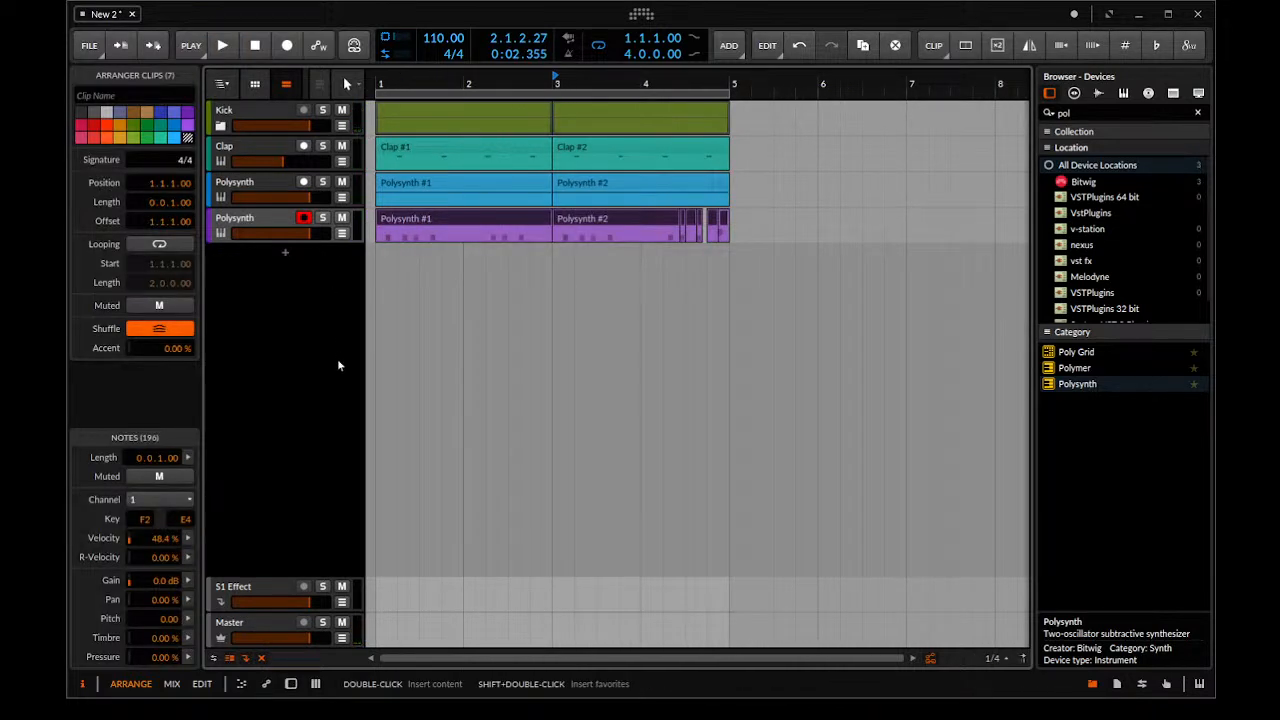
Show the chord track's Polysynth and raise its oscillator mix toward Osc 2 while the loop plays
double_click(218, 218)
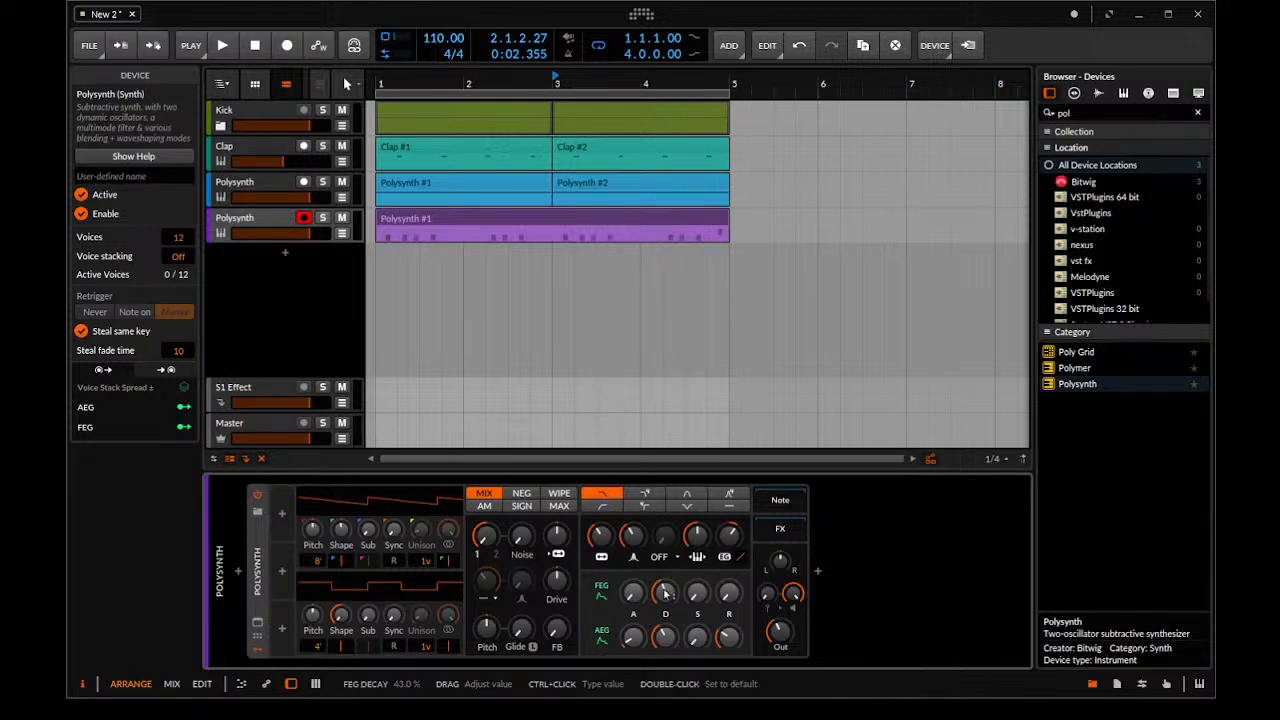
key("space")
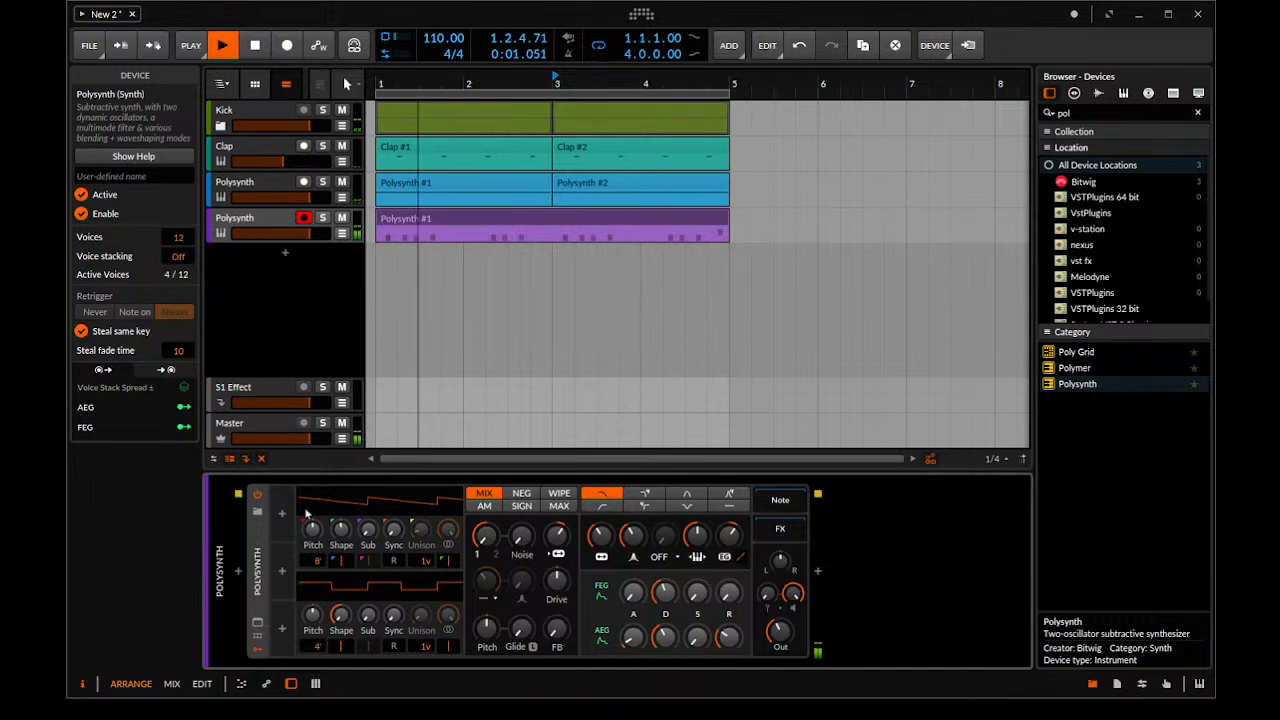
left_click_drag(485, 540, 485, 506)
Set Osc 2 of the chord Polysynth to the 8' octave and raise its shape into a sawtooth wave
left_click_drag(317, 648, 317, 647)
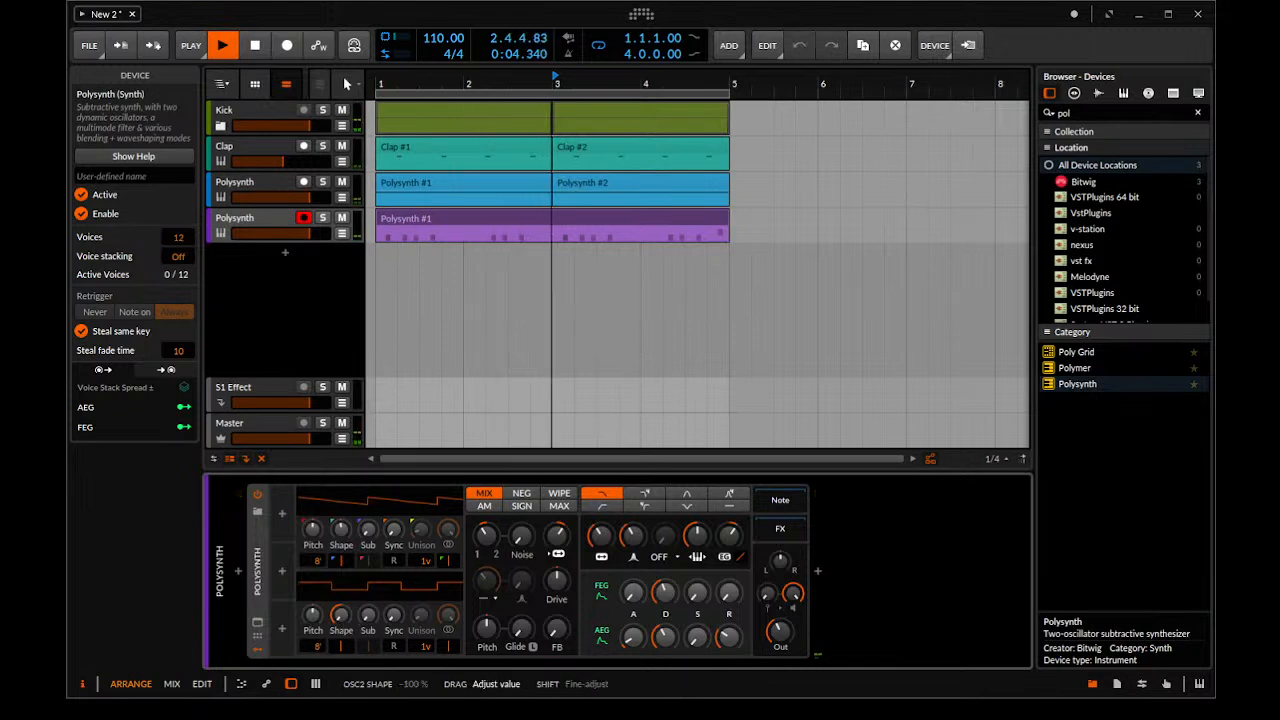
left_click_drag(341, 616, 341, 615)
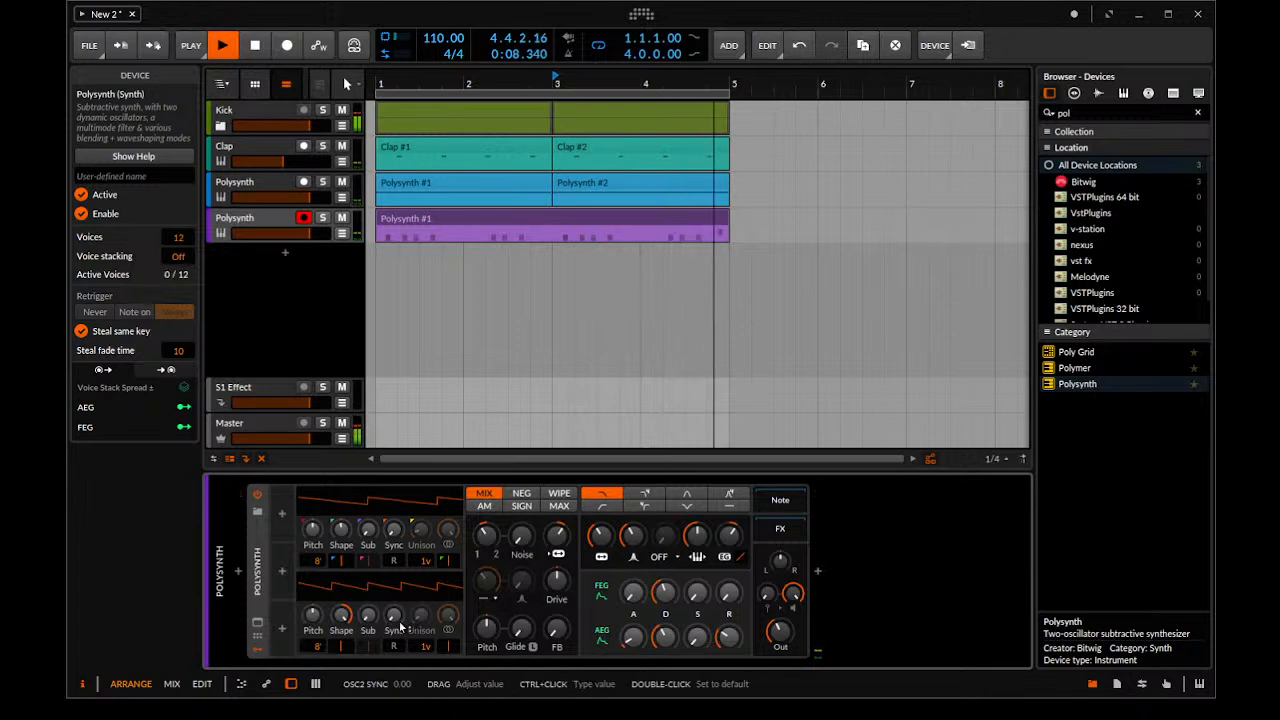
Raise the hard sync of Osc 2 strongly on the chord Polysynth and bring the oscillator mix to about 49.5%
mouse_move(401, 627)
left_mouse_down()
mouse_move(401, 600)
mouse_move(401, 612)
left_mouse_up()
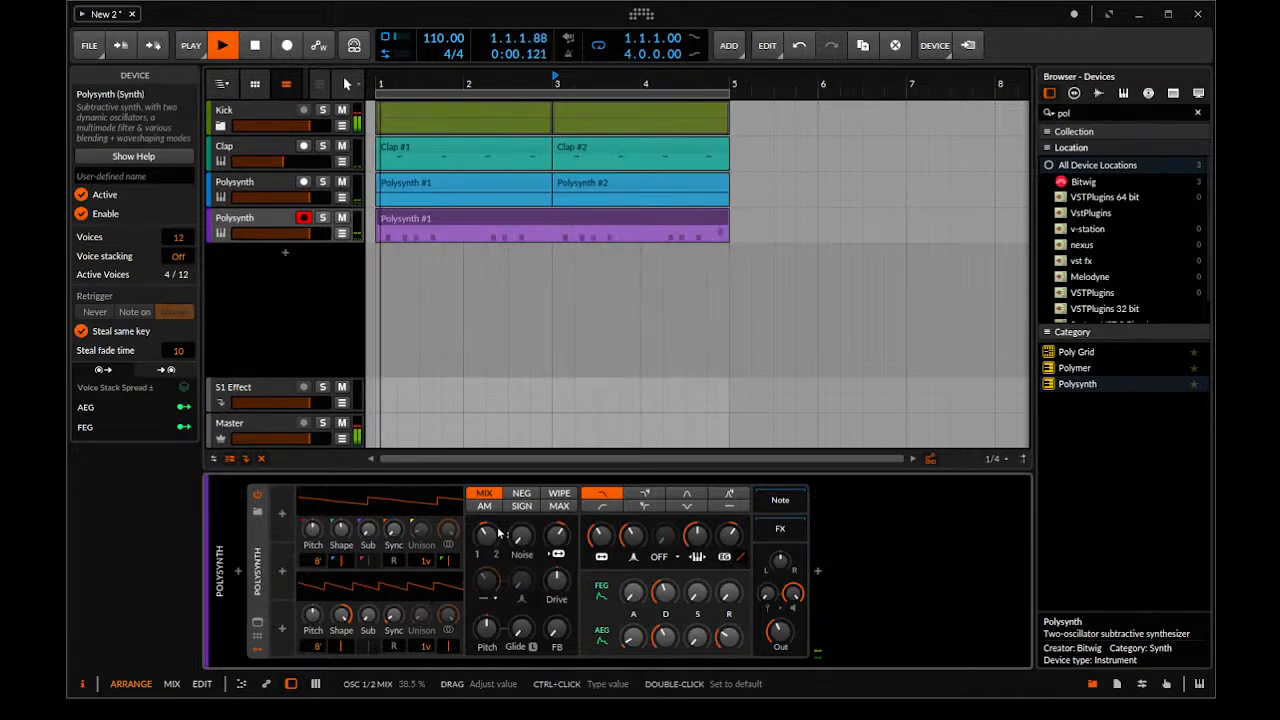
left_click_drag(500, 534, 500, 512)
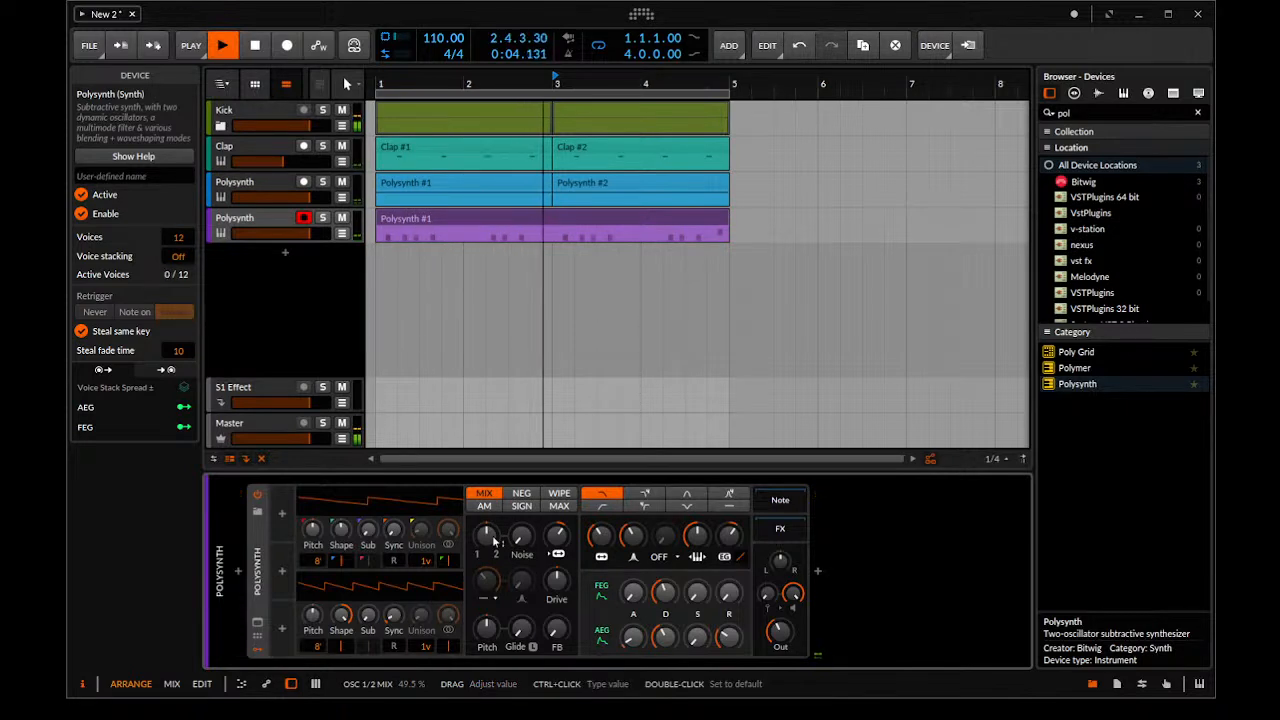
left_click_drag(394, 614, 394, 524)
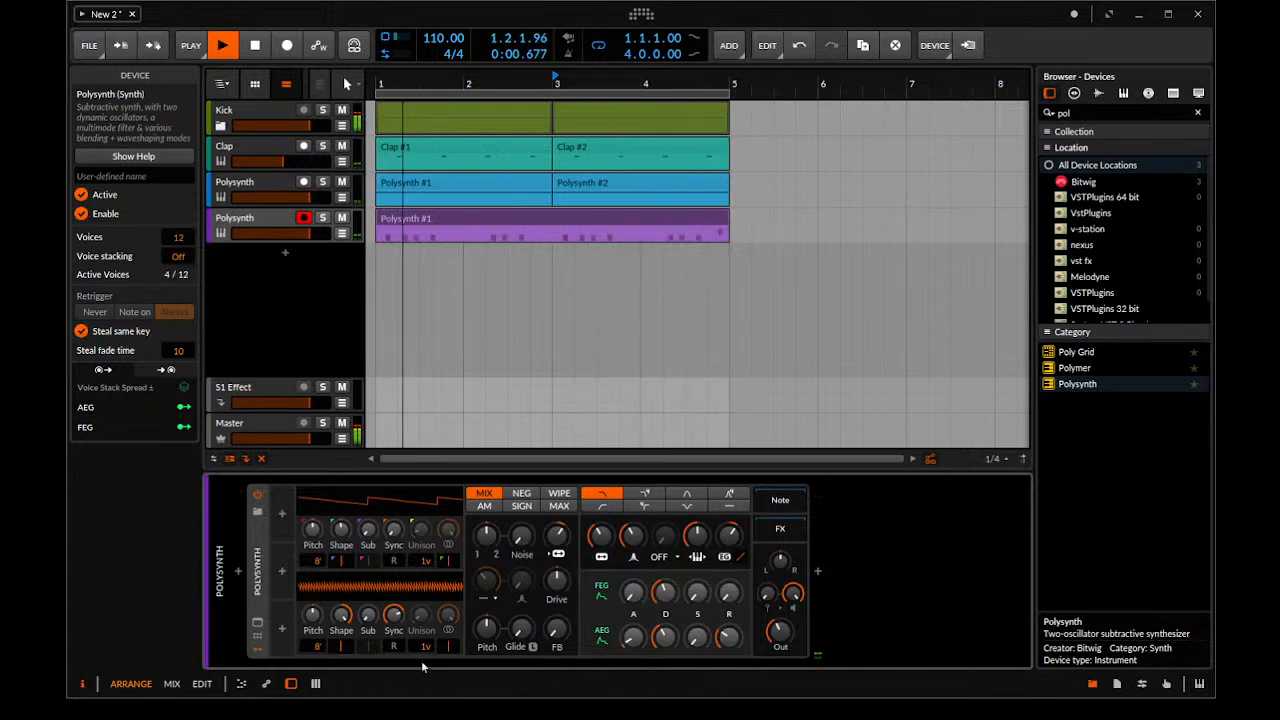
left_click_drag(394, 614, 394, 614)
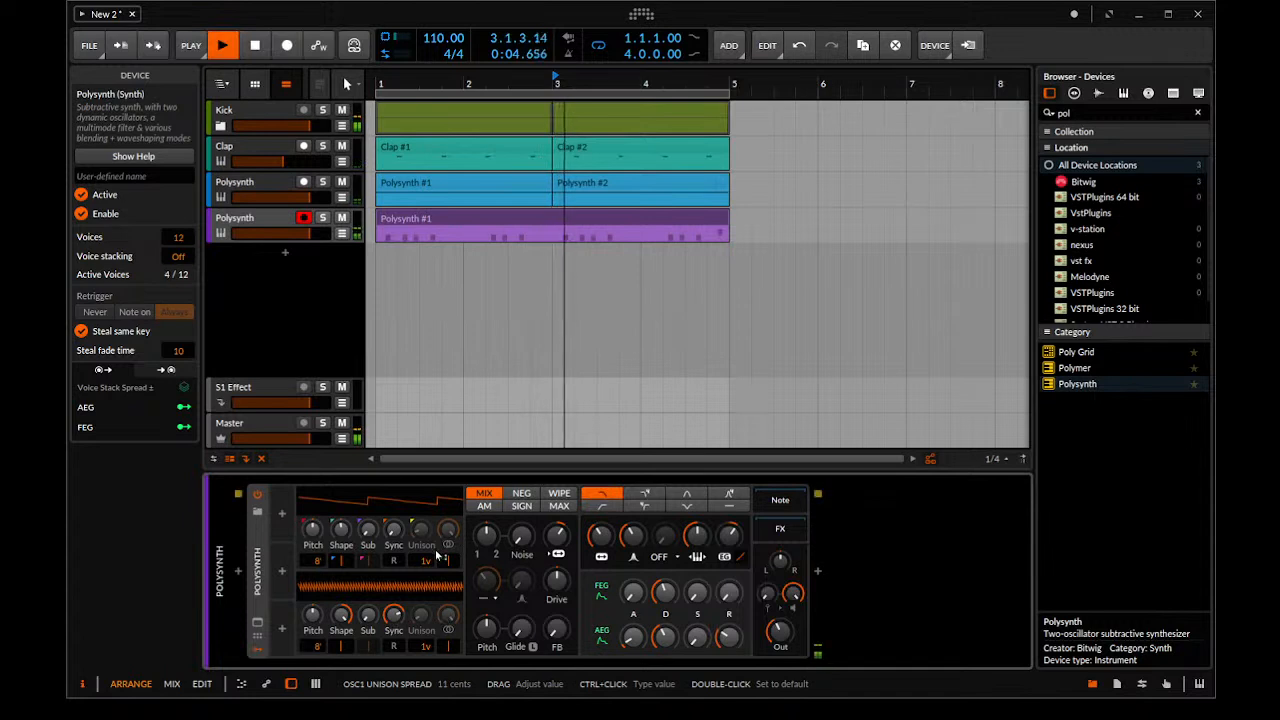
Set the Osc 1 unison of the chord Polysynth to 3 voices and play back the loop to hear it
key("space")
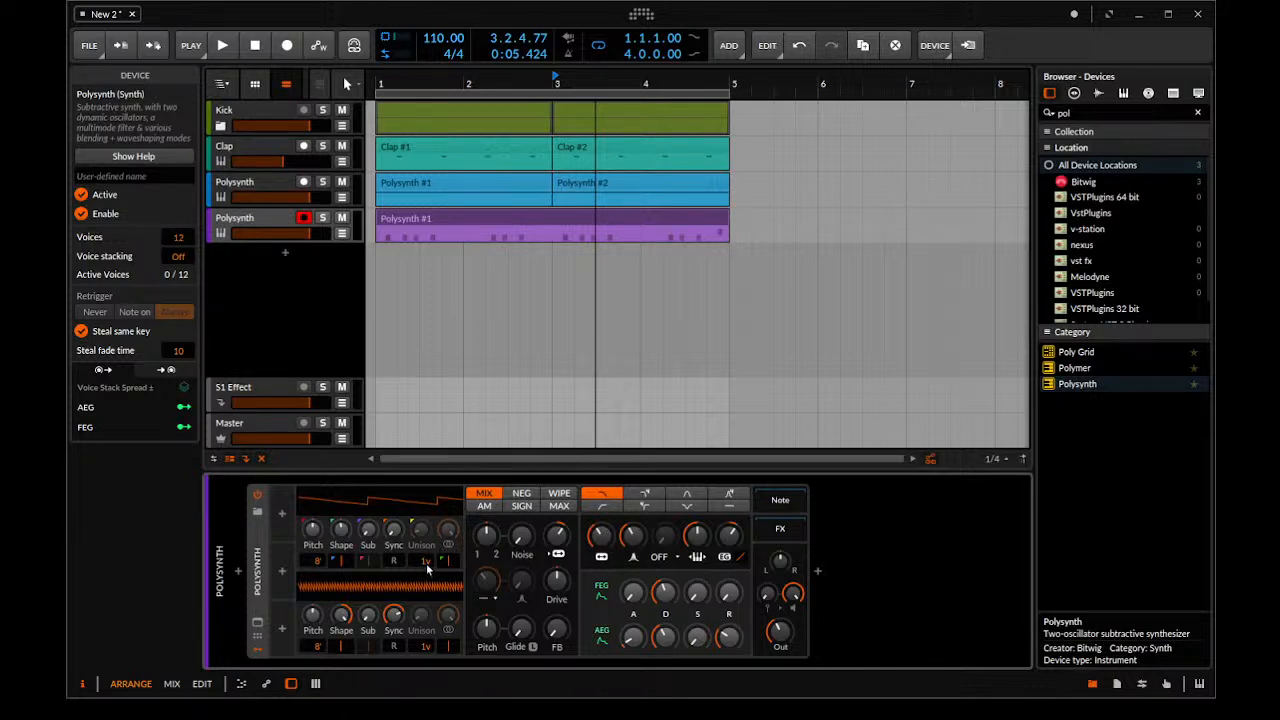
scroll(427, 564, "up", 1)
left_click_drag(423, 565, 424, 552)
key("space")
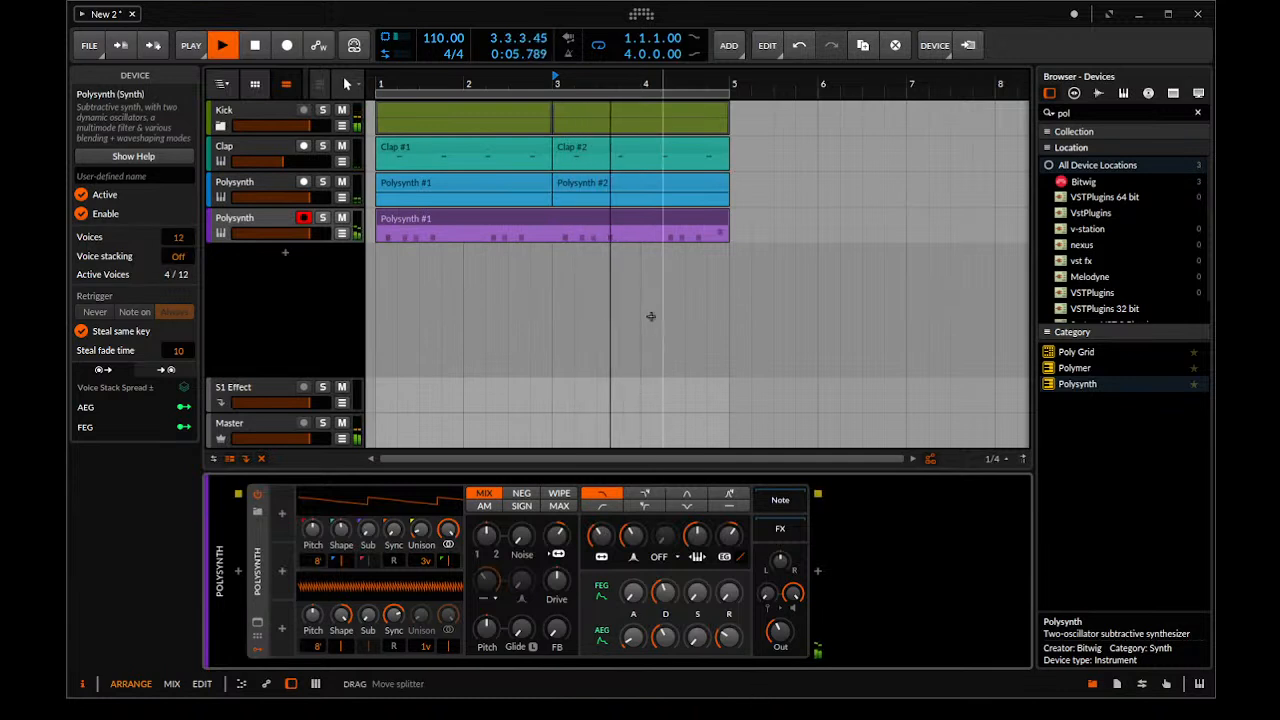
left_click_drag(641, 311, 634, 275)
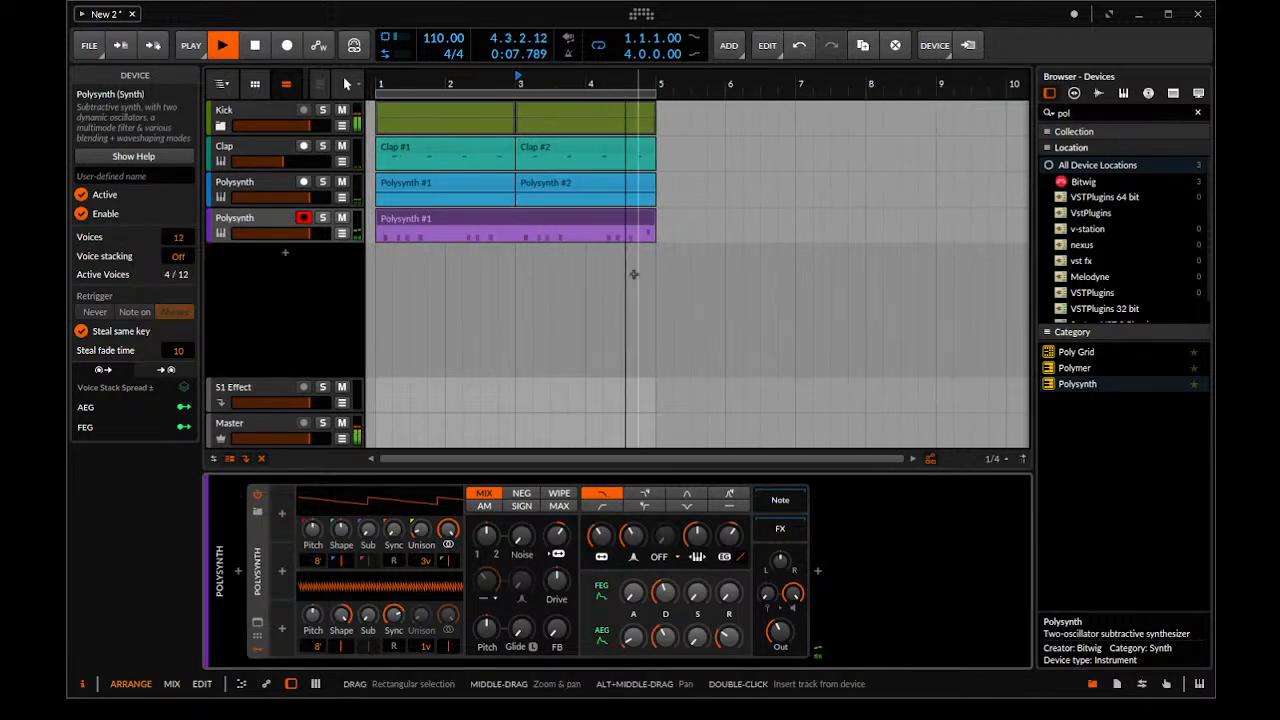
key("space")
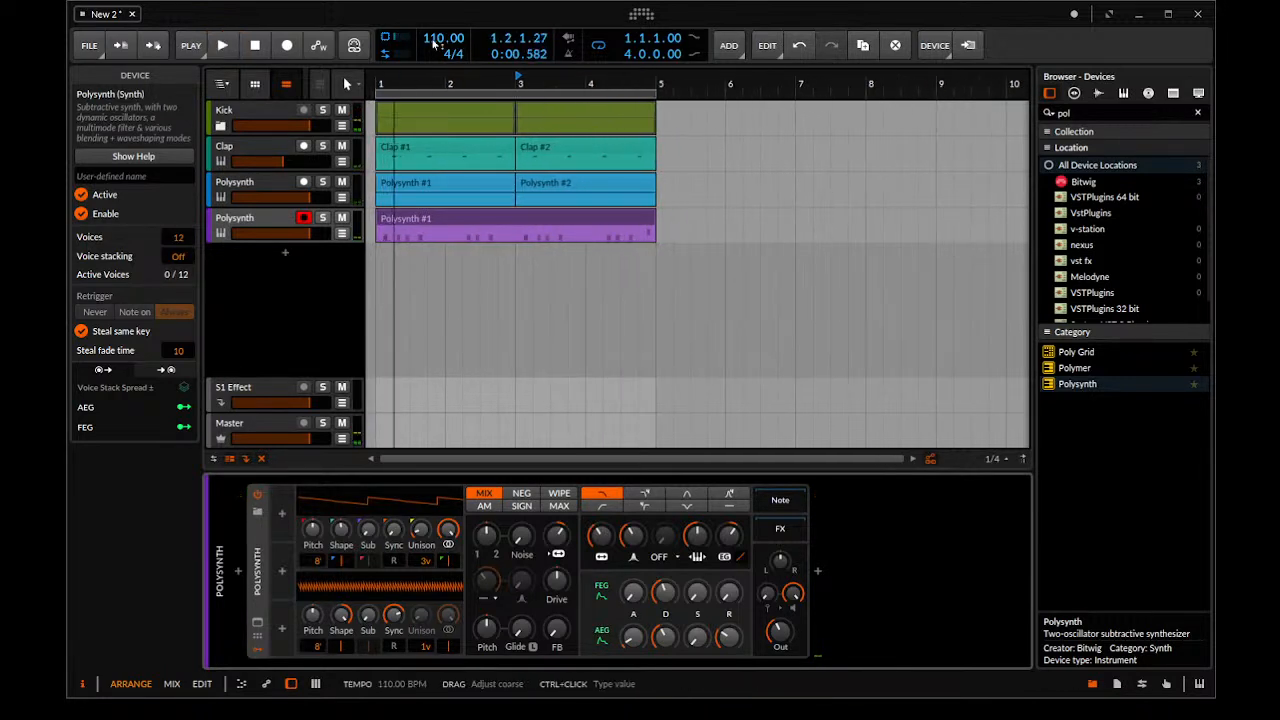
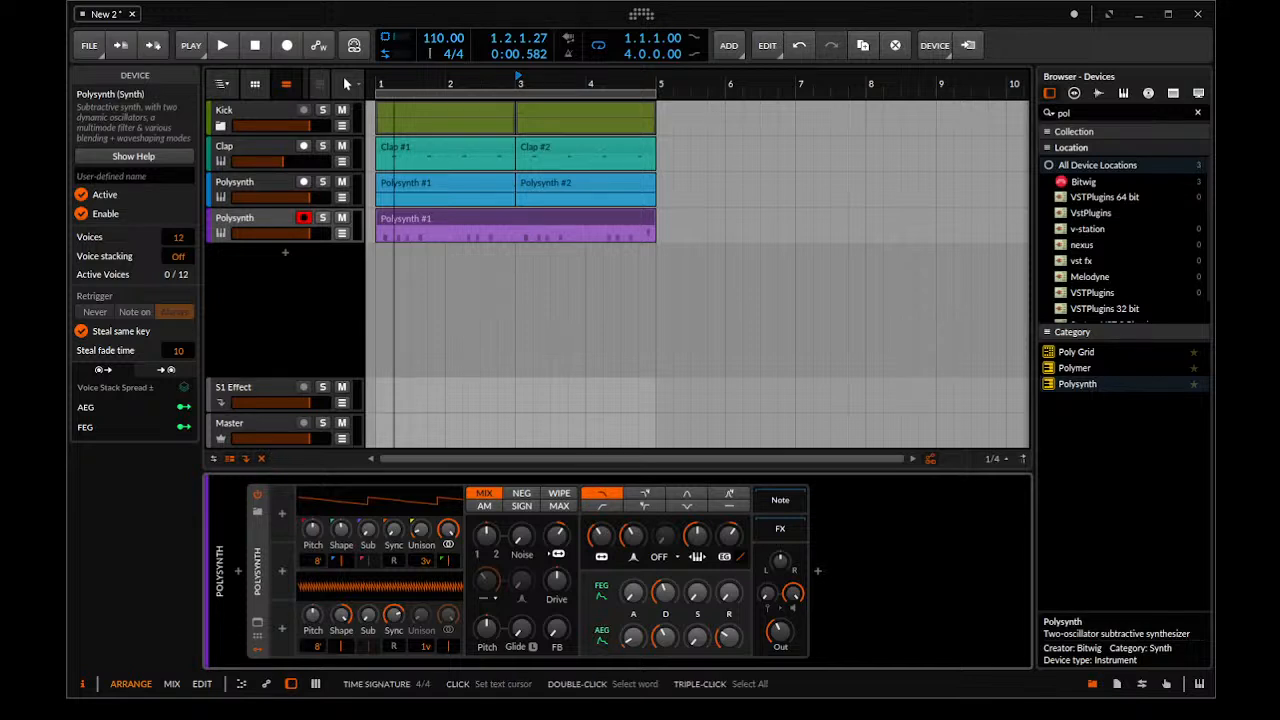
Set the project tempo to 114 BPM and play back the loop to hear it
left_click_drag(444, 38, 444, 33)
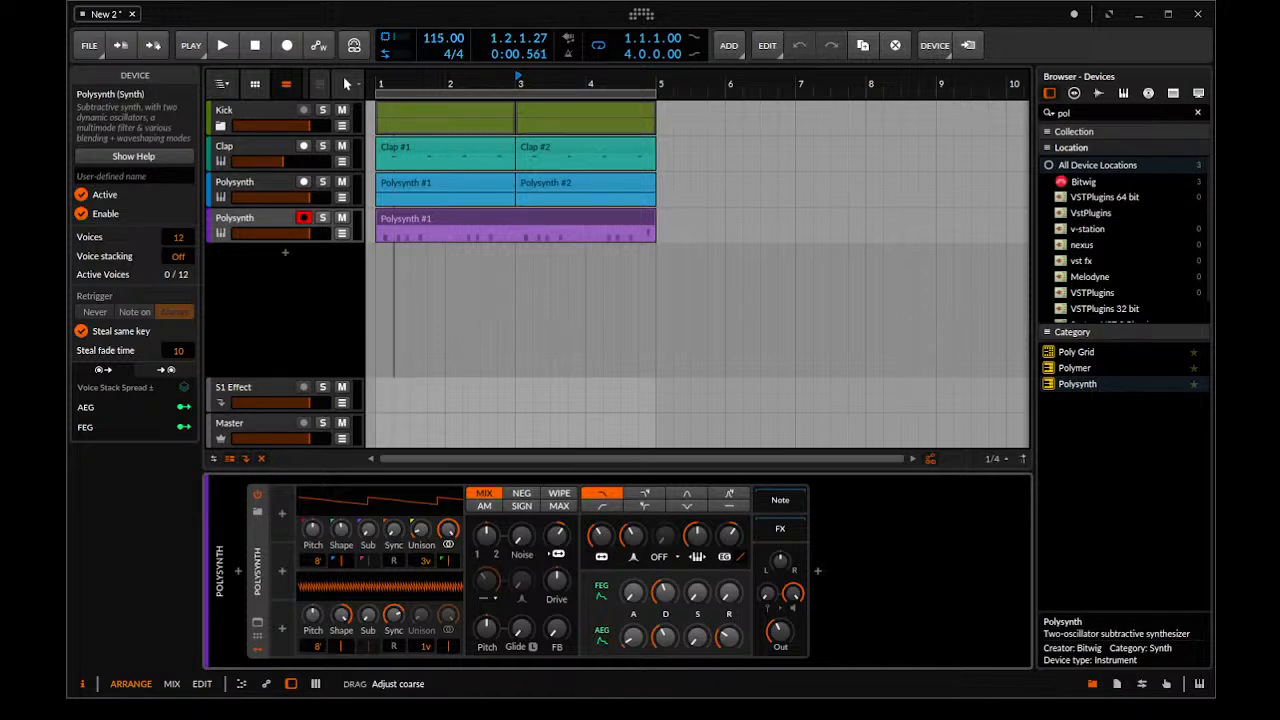
left_click_drag(444, 33, 437, 44)
key("space")
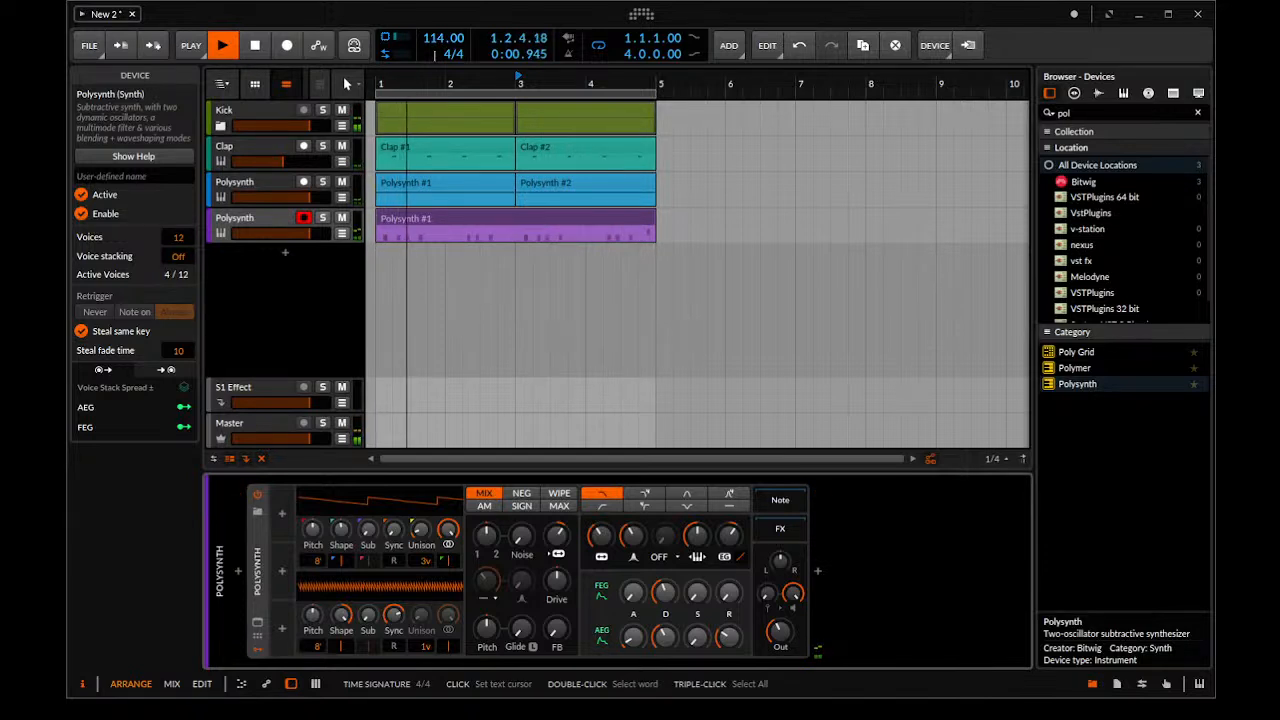
key("space")
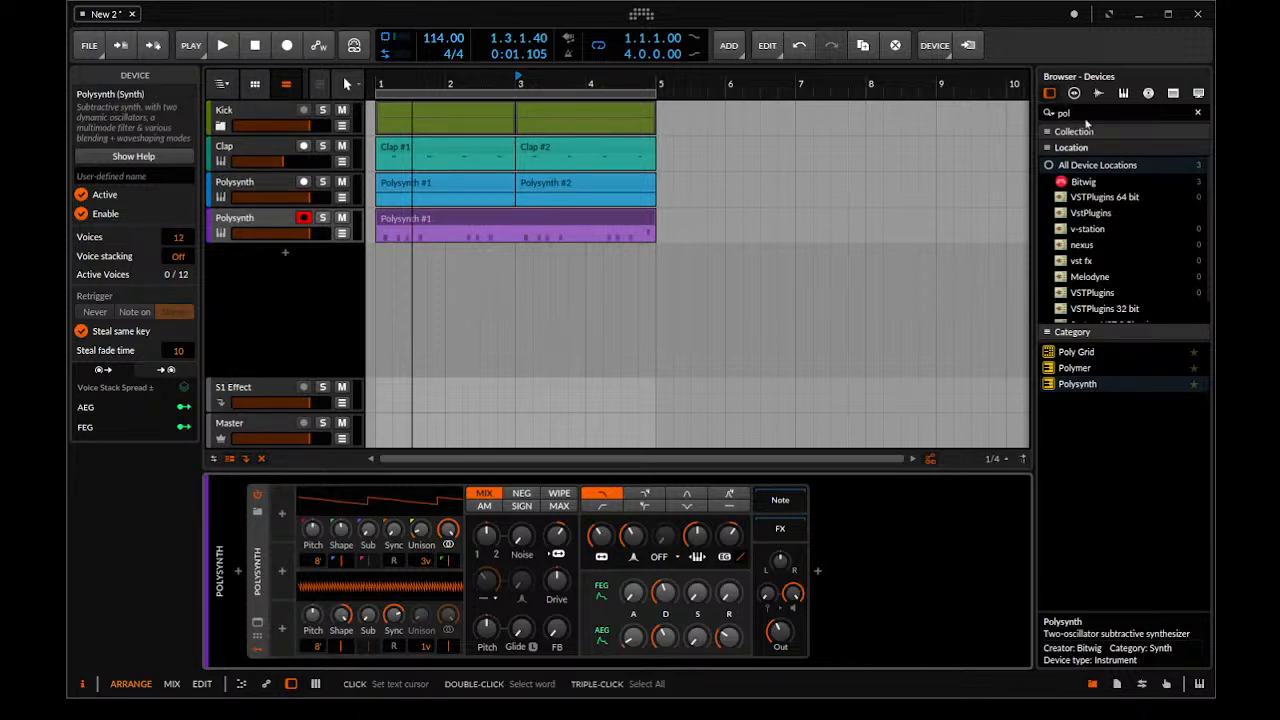
Rename the arpeggiated Polysynth track as Hi Hat
left_click(1085, 110)
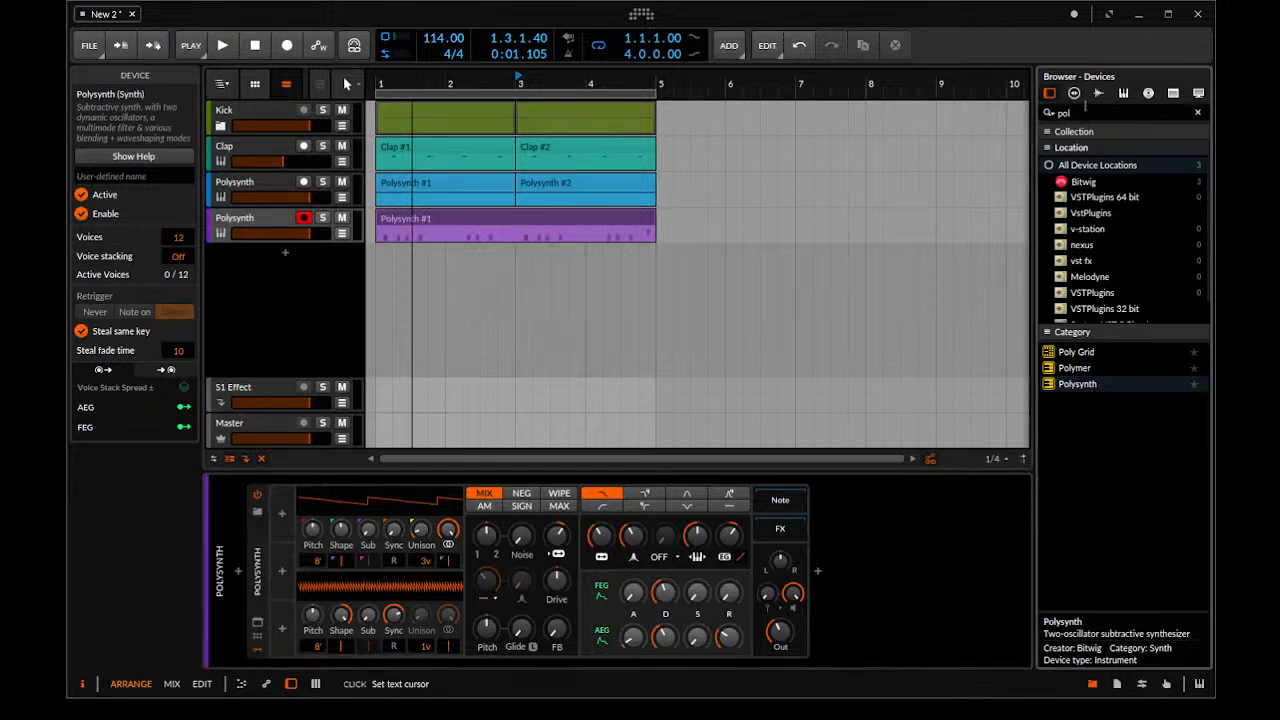
left_click_drag(1085, 108, 1019, 84)
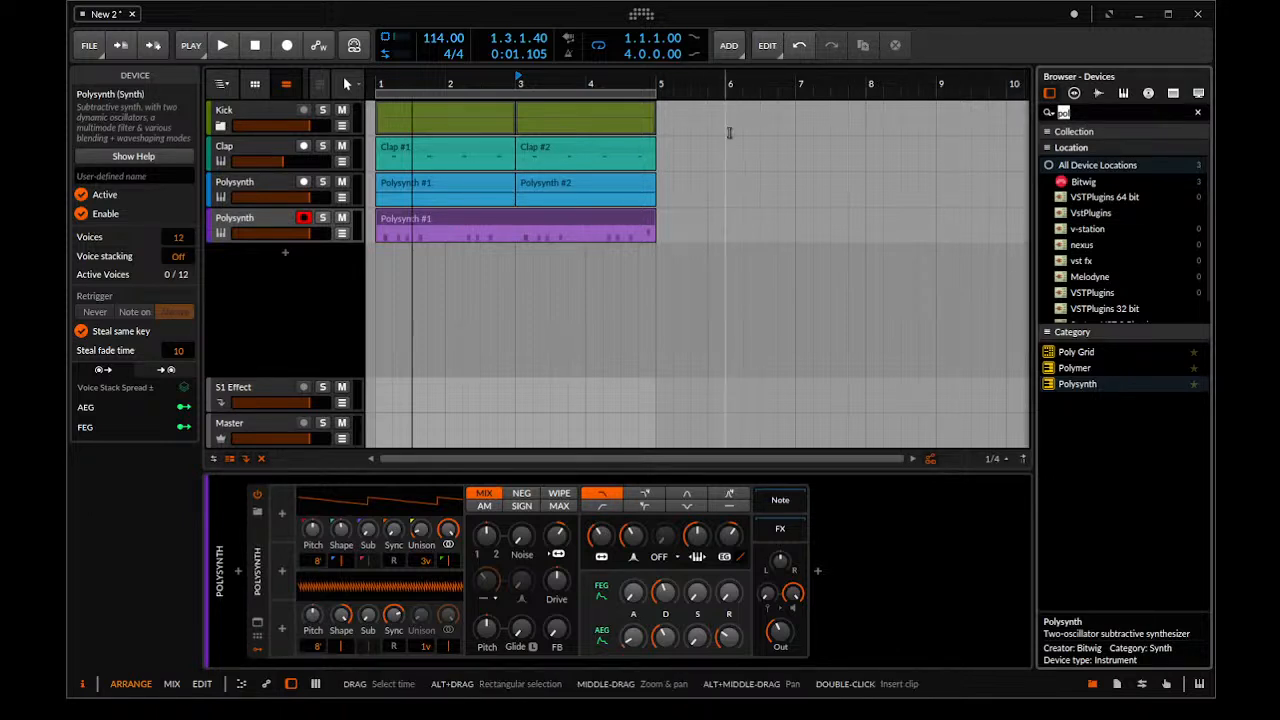
left_click(268, 212)
left_click(258, 187)
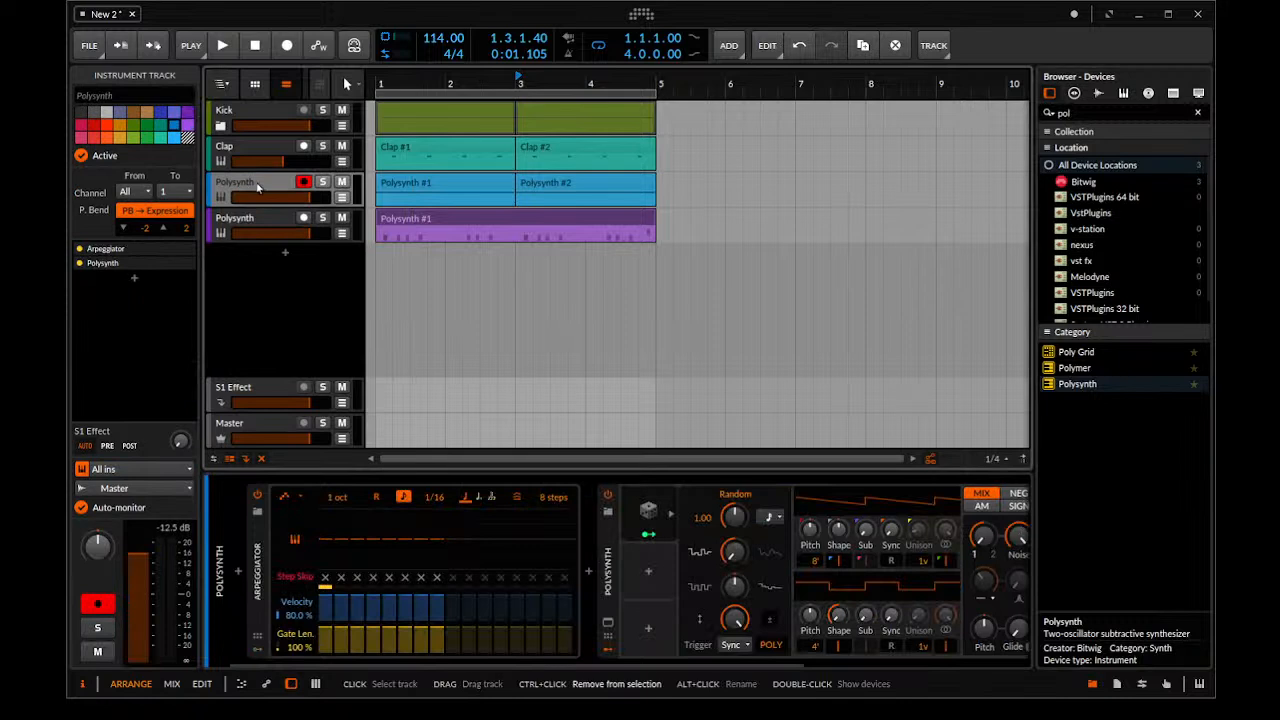
double_click(256, 183)
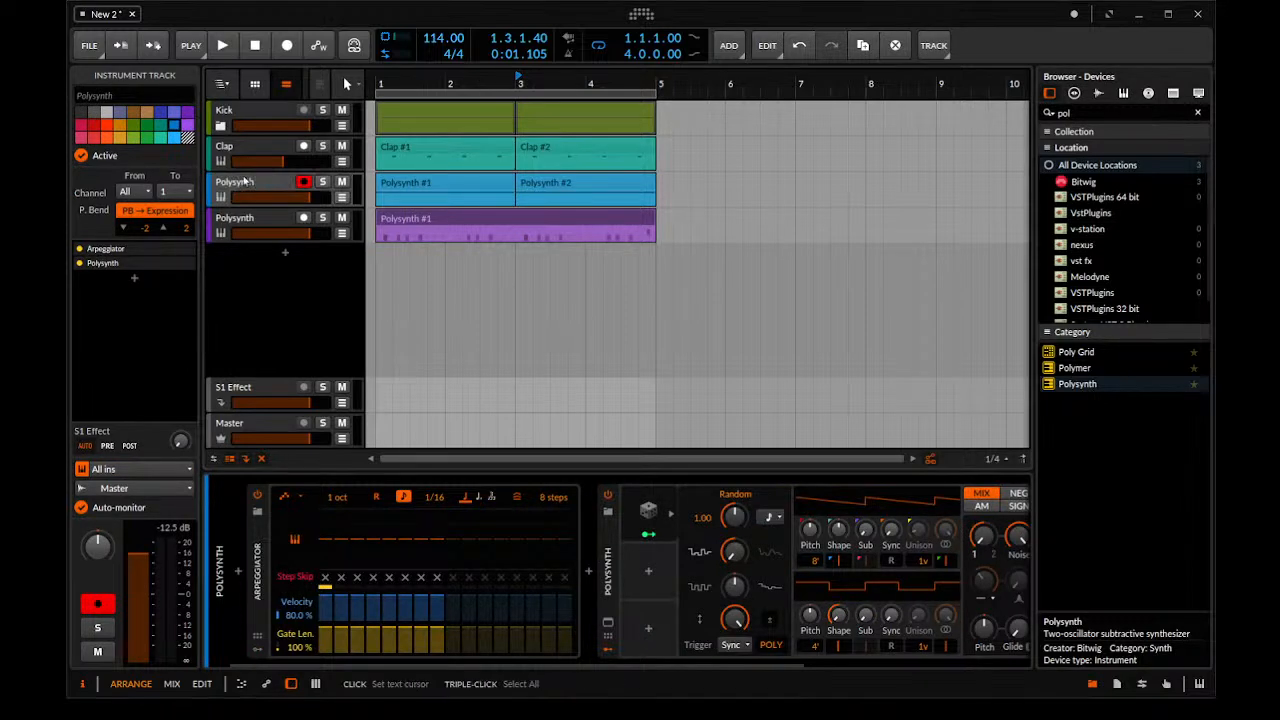
type("Hi Hat")
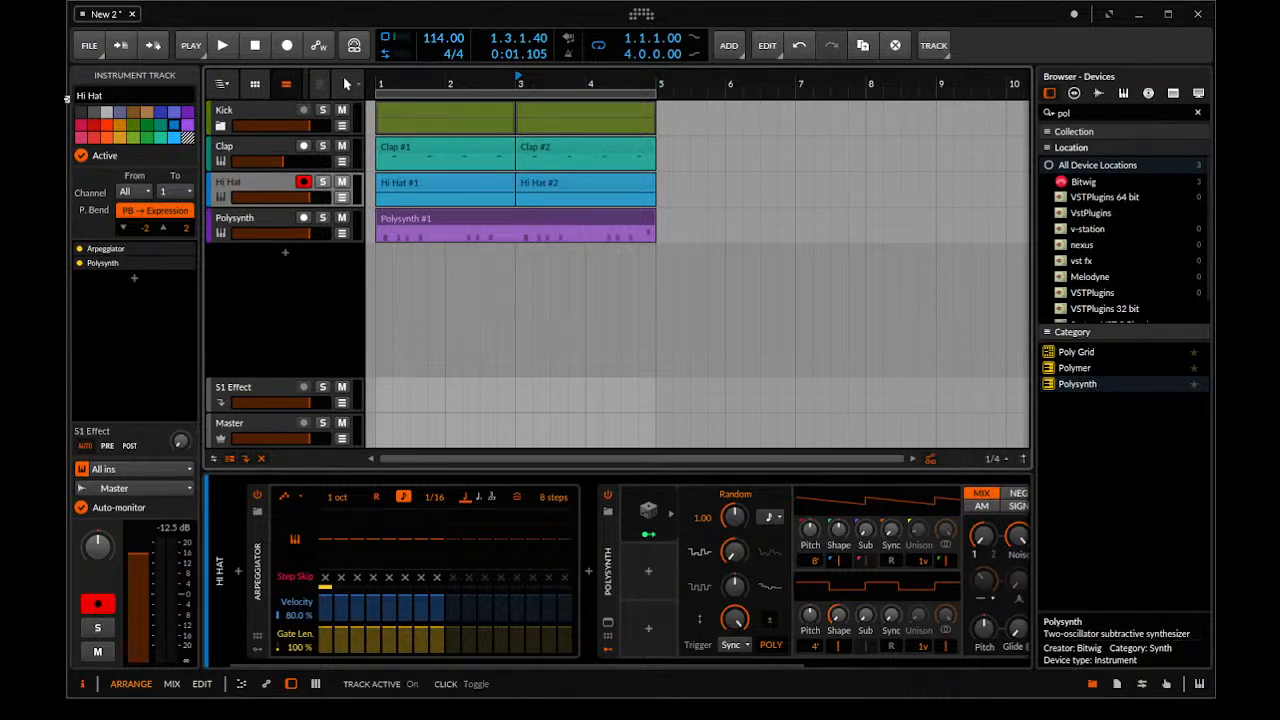
Rename the remaining Polysynth track as Chords and play the loop from the start
left_click(248, 222)
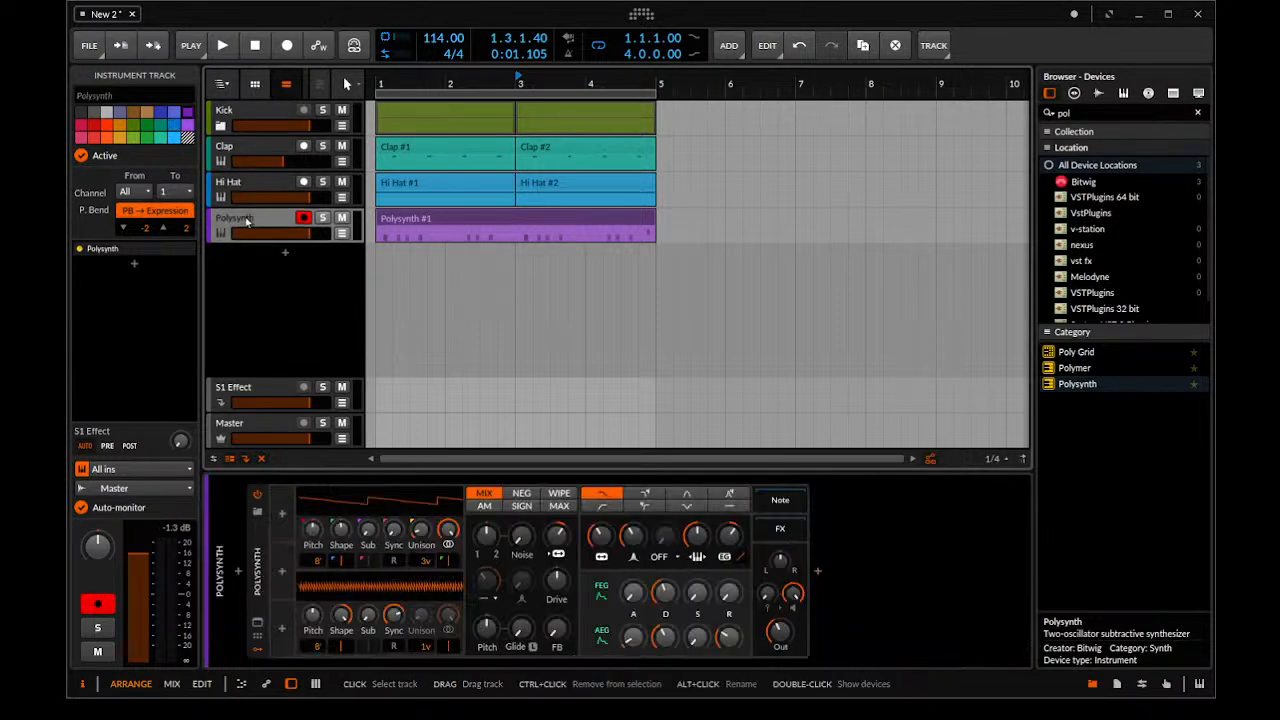
double_click(248, 222)
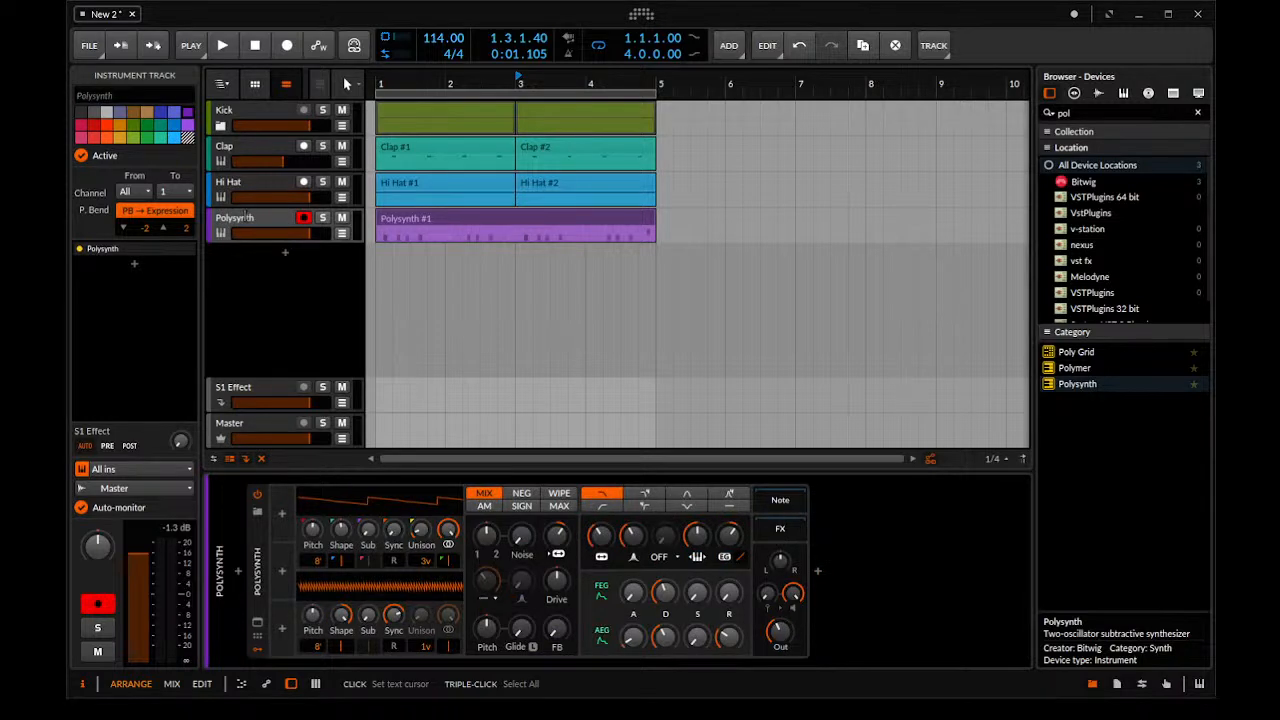
type("Chords")
key("Return")
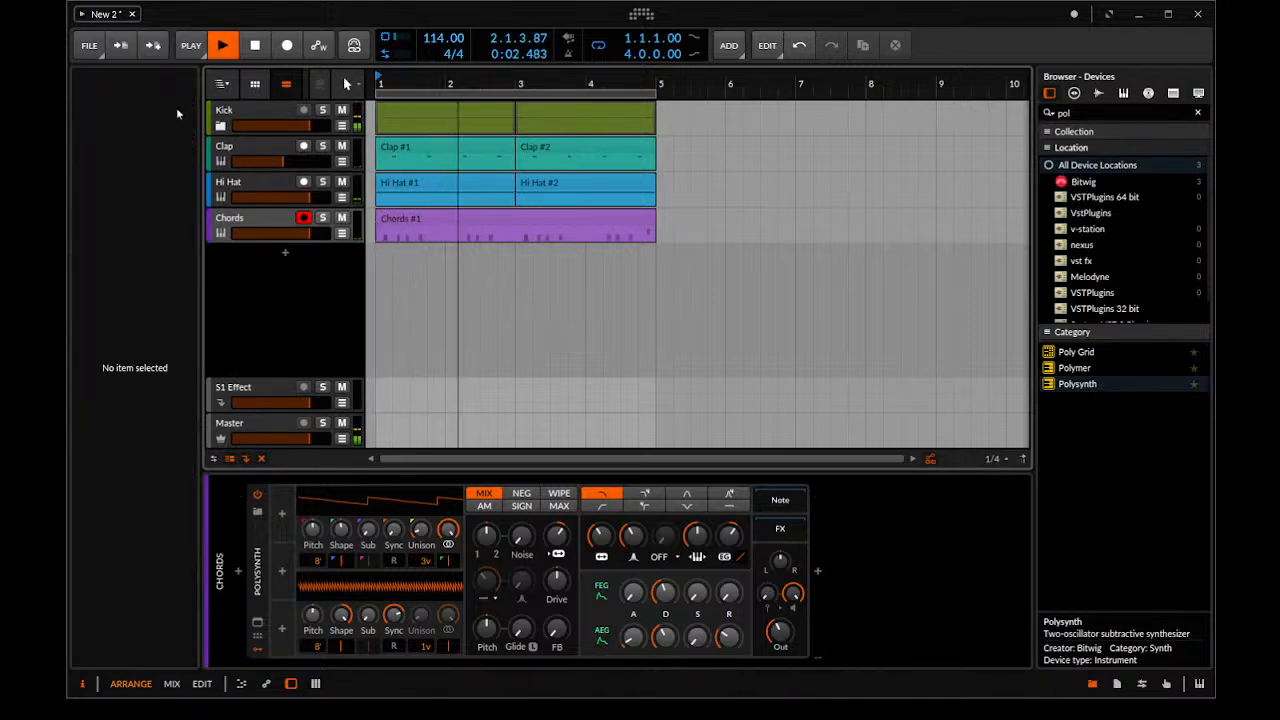
key("space")
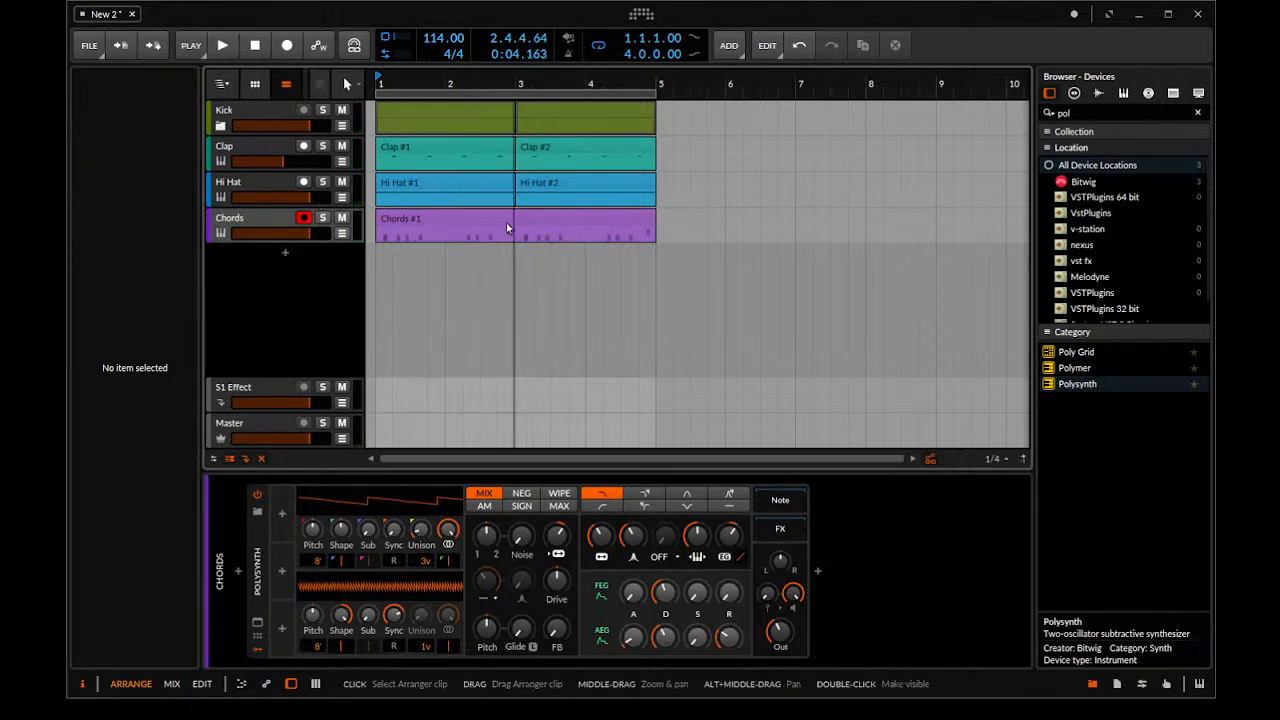
Select the clips on all four tracks and copy the four-bar section to start at bar 5
left_click(505, 224)
left_click_drag(679, 226, 398, 106)
left_click_drag(621, 127, 423, 129)
left_click_drag(713, 107, 447, 298)
left_click(447, 298)
left_click_drag(679, 227, 366, 99)
left_click_drag(408, 223, 688, 224)
key("z")
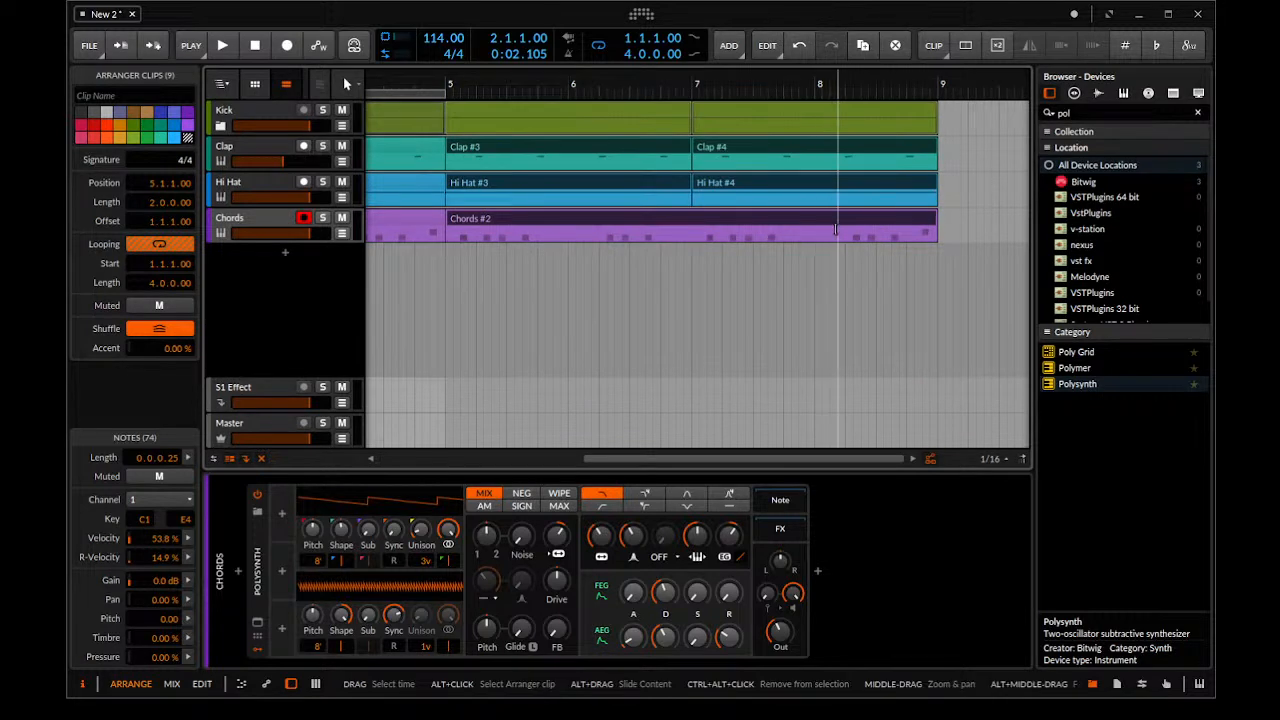
Split the second Chords clip at bar 8, open the new piece in the note editor and play it
left_click_drag(818, 229, 760, 237)
left_click(822, 248)
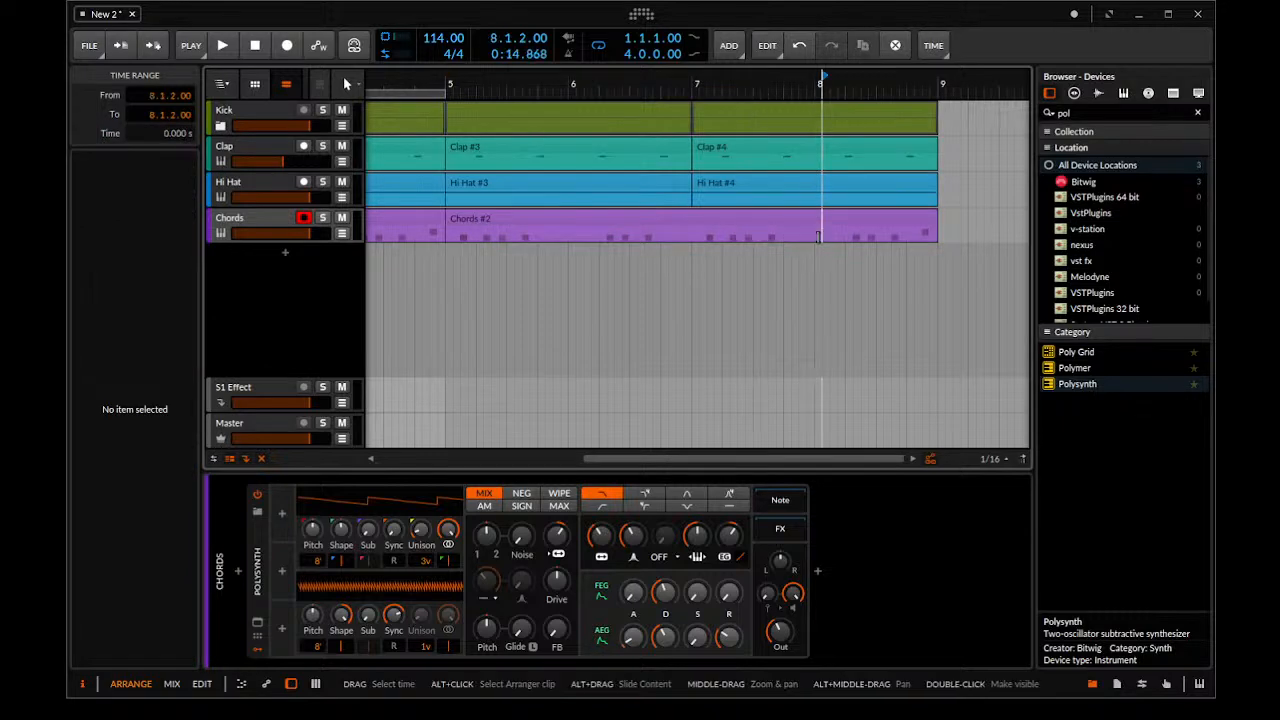
key("ctrl+e")
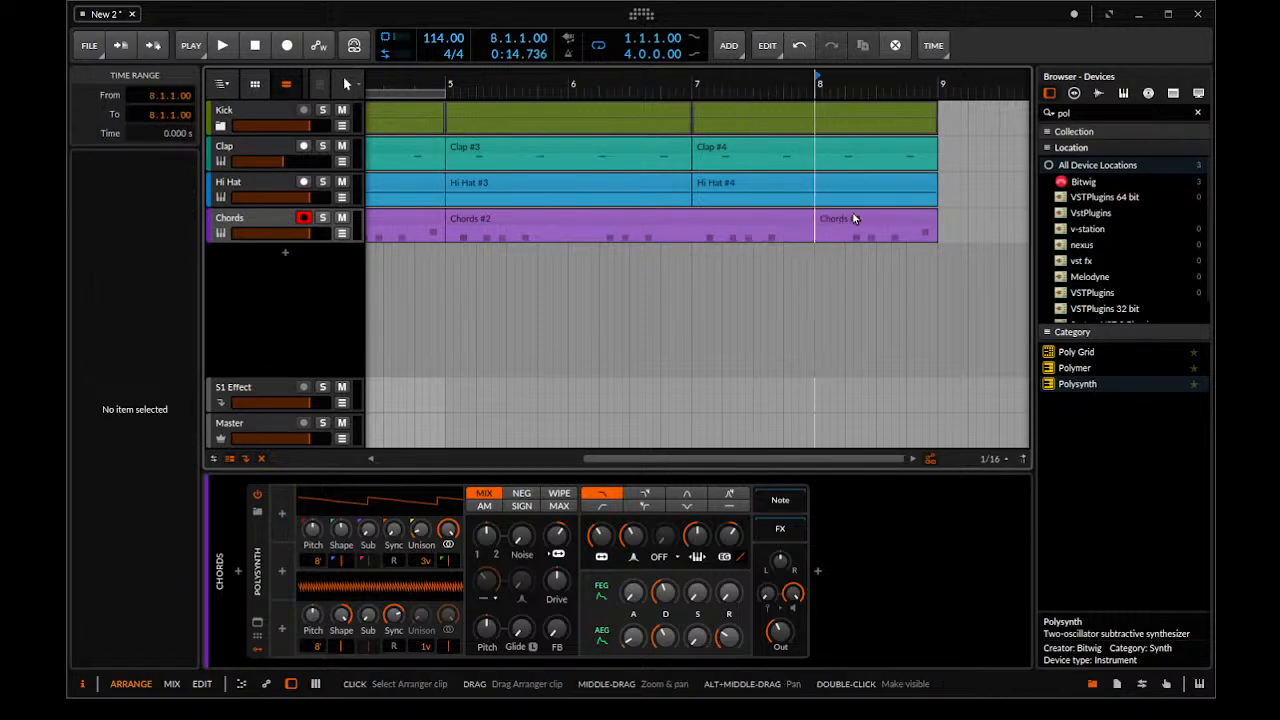
double_click(851, 218)
left_click_drag(696, 531, 688, 257)
scroll(676, 383, "down", 3)
scroll(542, 419, "up", 3)
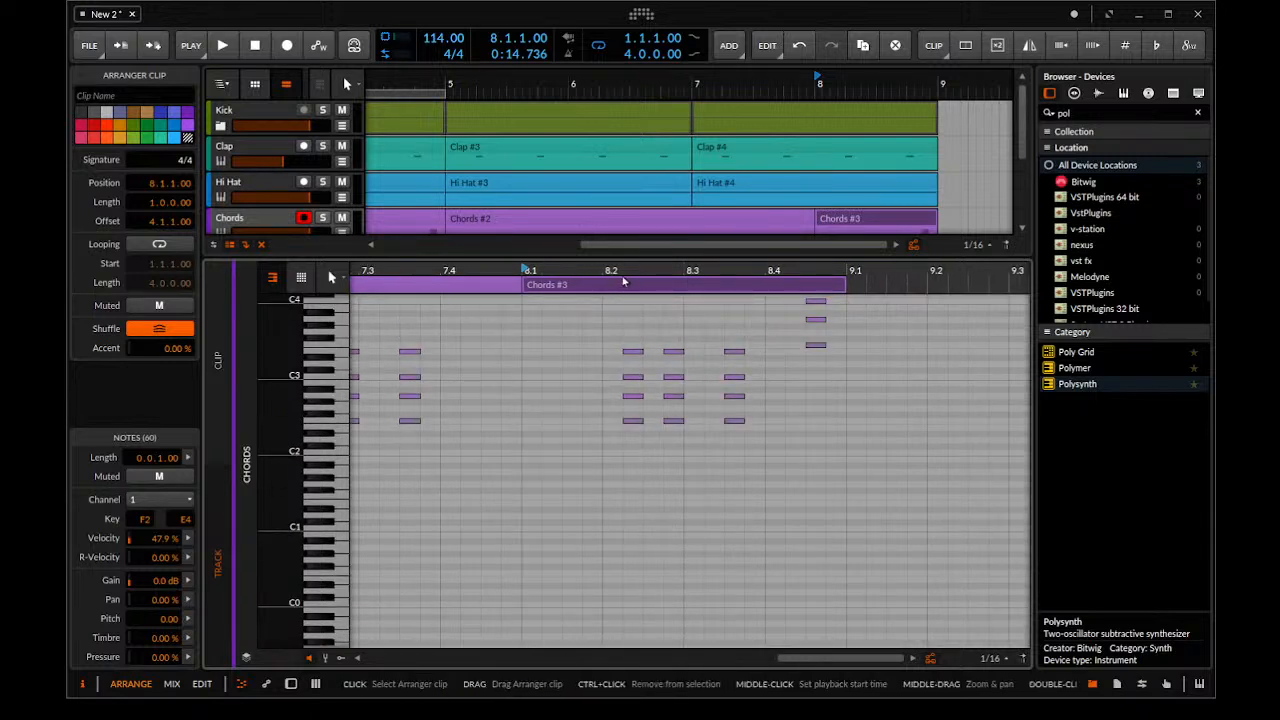
key("space")
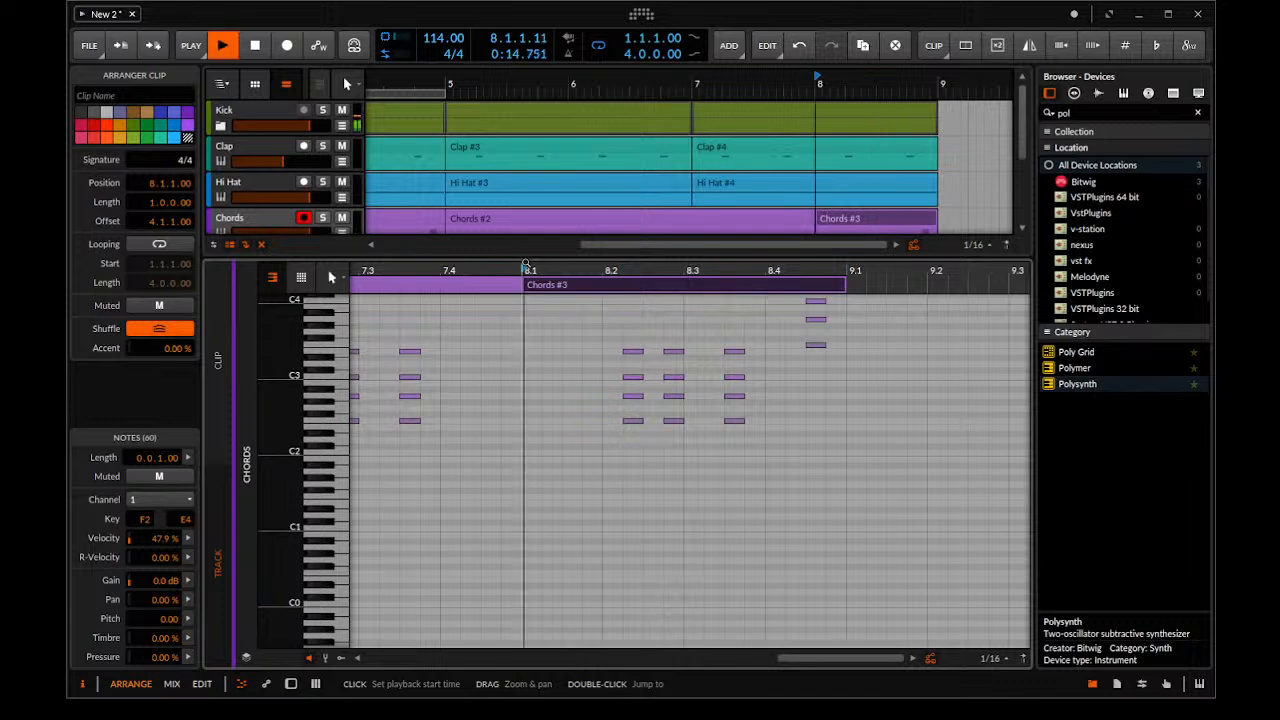
key("space")
Transpose the chord at 8.3.3 up and the last chord at 8.4.3 down to A#2, close the note editor and play the ending
left_click_drag(723, 333, 755, 435)
key("Up")
left_click_drag(821, 385, 810, 208)
key("Down")
key("Down")
key("Down")
key("Down")
key("Down")
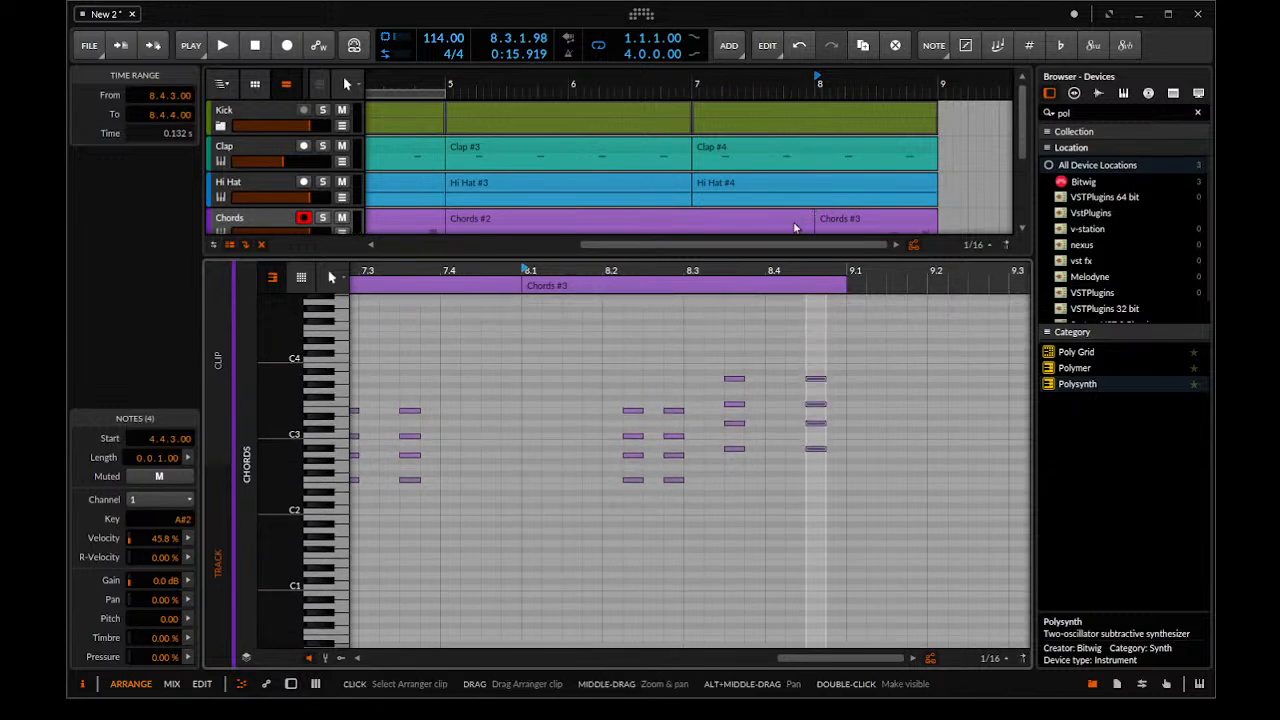
left_click_drag(660, 253, 620, 694)
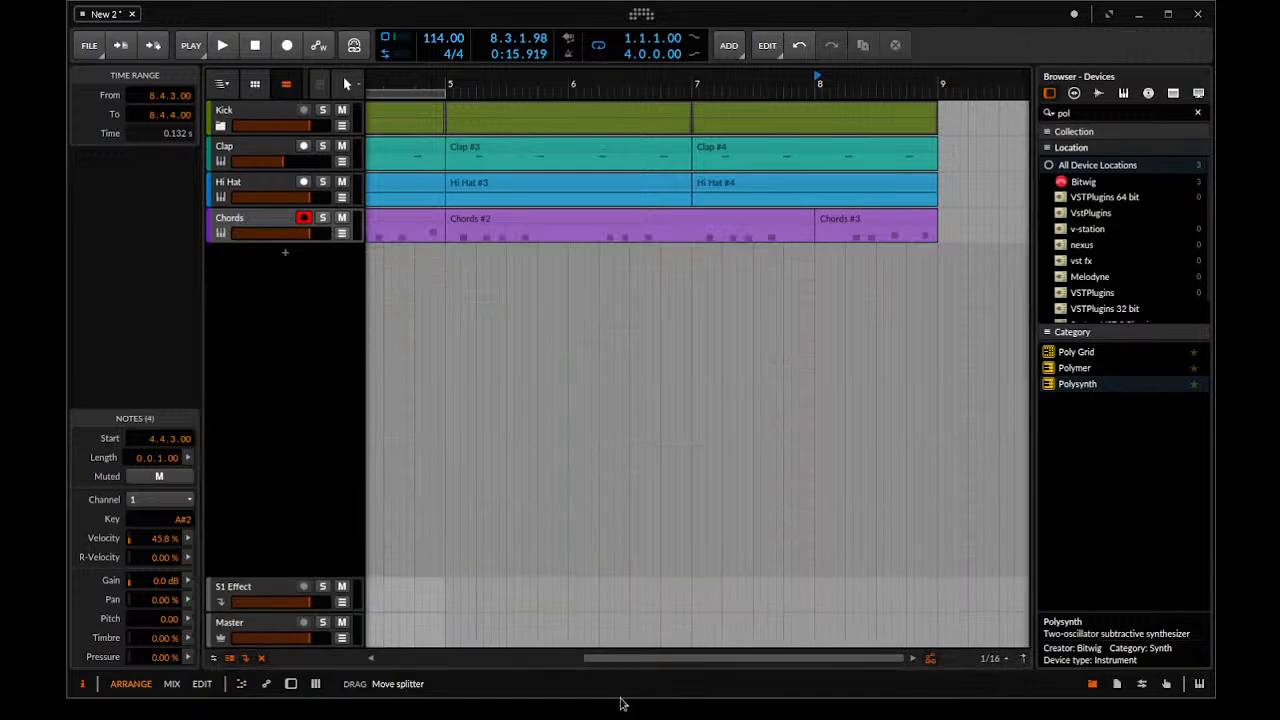
left_click(751, 300)
key("space")
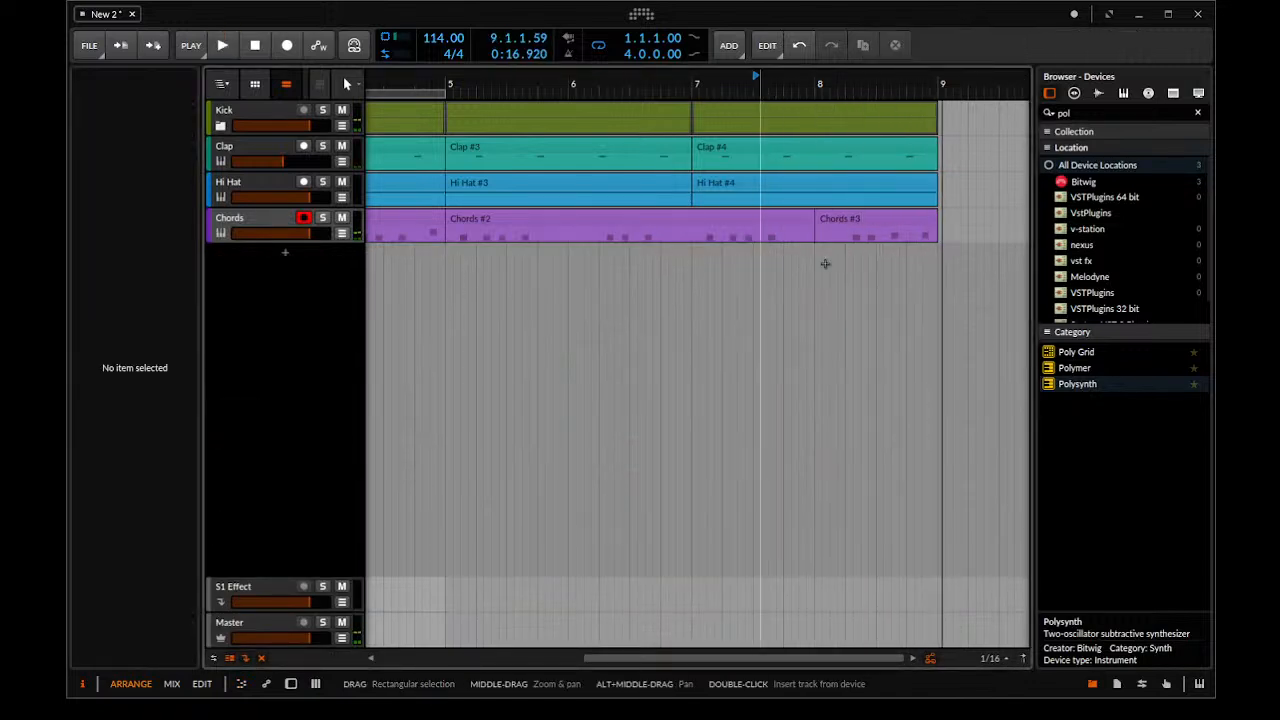
Split the final Chords clip at 8.4.3, shift the end piece earlier to 8.4.1 and play it back
scroll(895, 245, "up", 3)
left_click(930, 242)
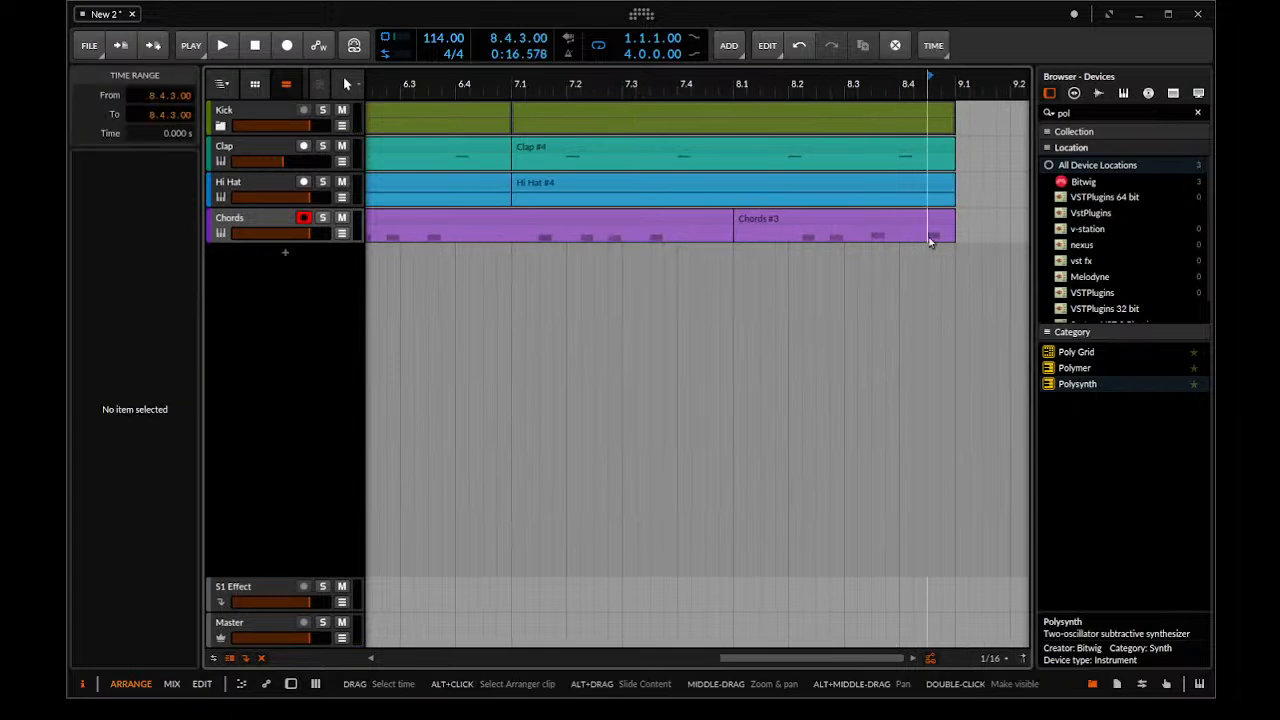
key("ctrl+e")
left_click_drag(941, 217, 912, 220)
left_click(826, 262)
key("space")
Move the end piece of the Chords track to 8.4.2 and play back from 8.2.4
key("space")
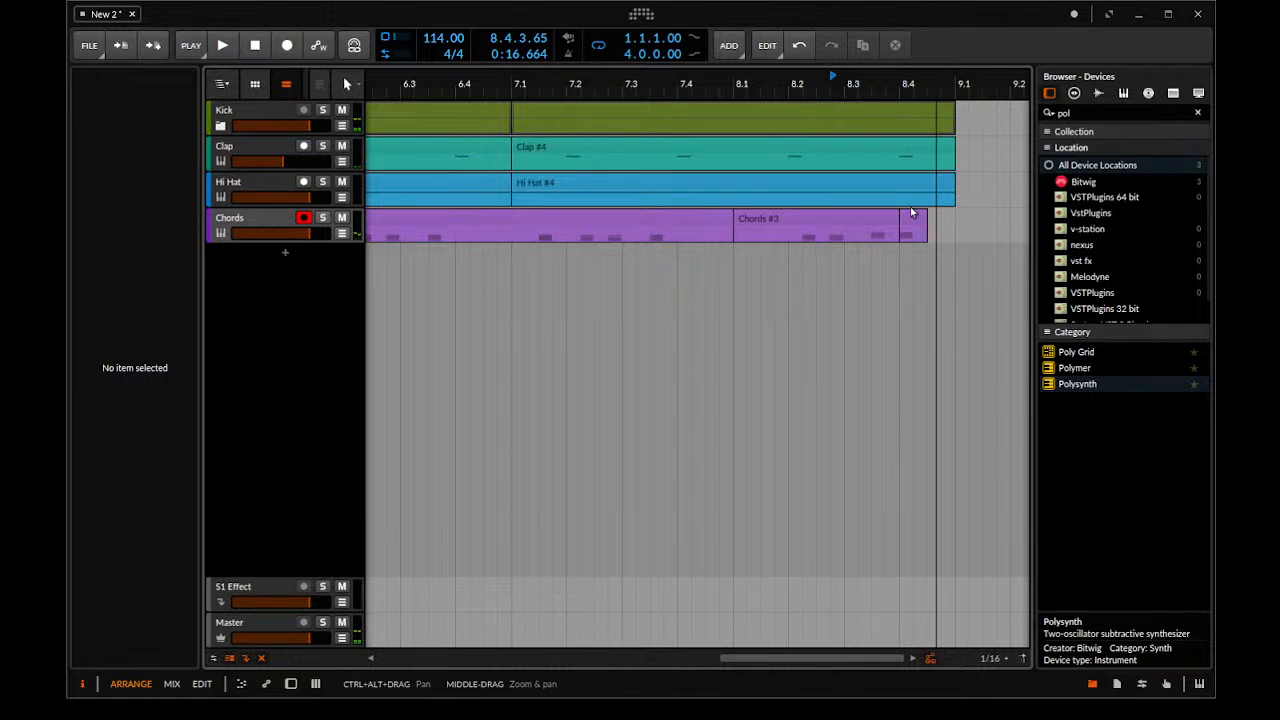
left_click(917, 212)
left_click_drag(920, 223, 934, 225)
left_click(835, 237)
key("space")
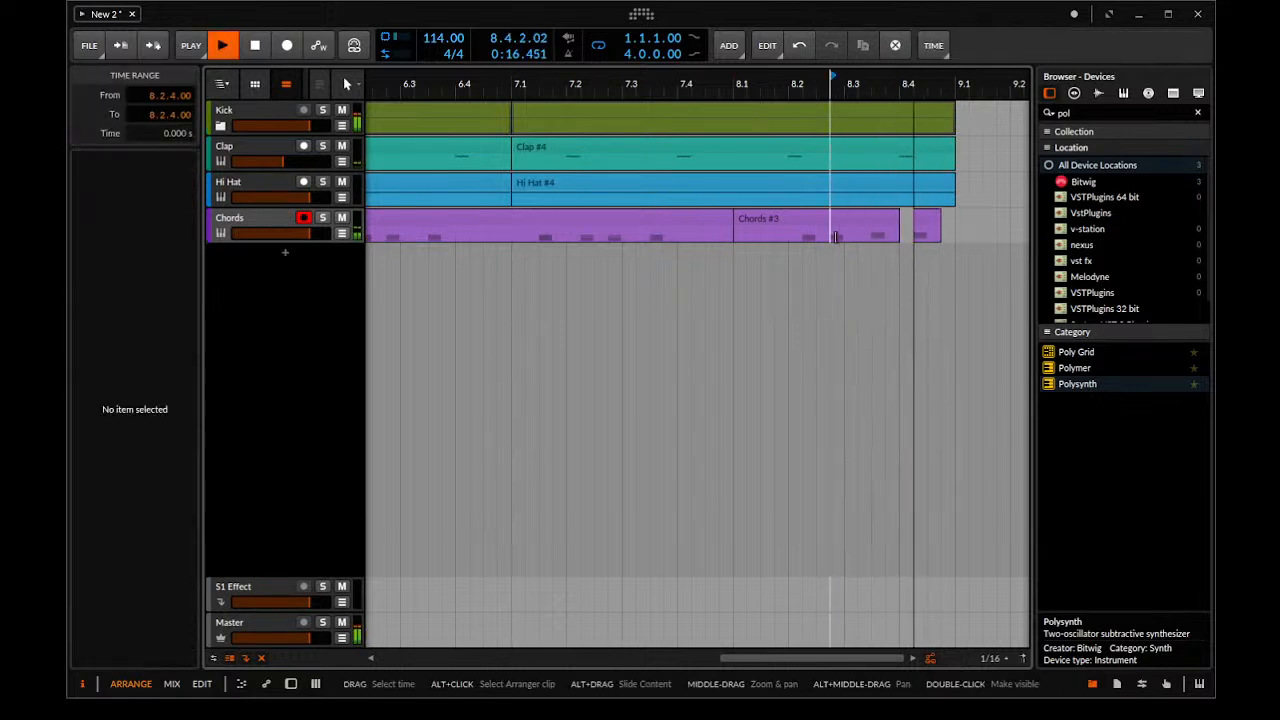
key("space")
key("space")
key("space")
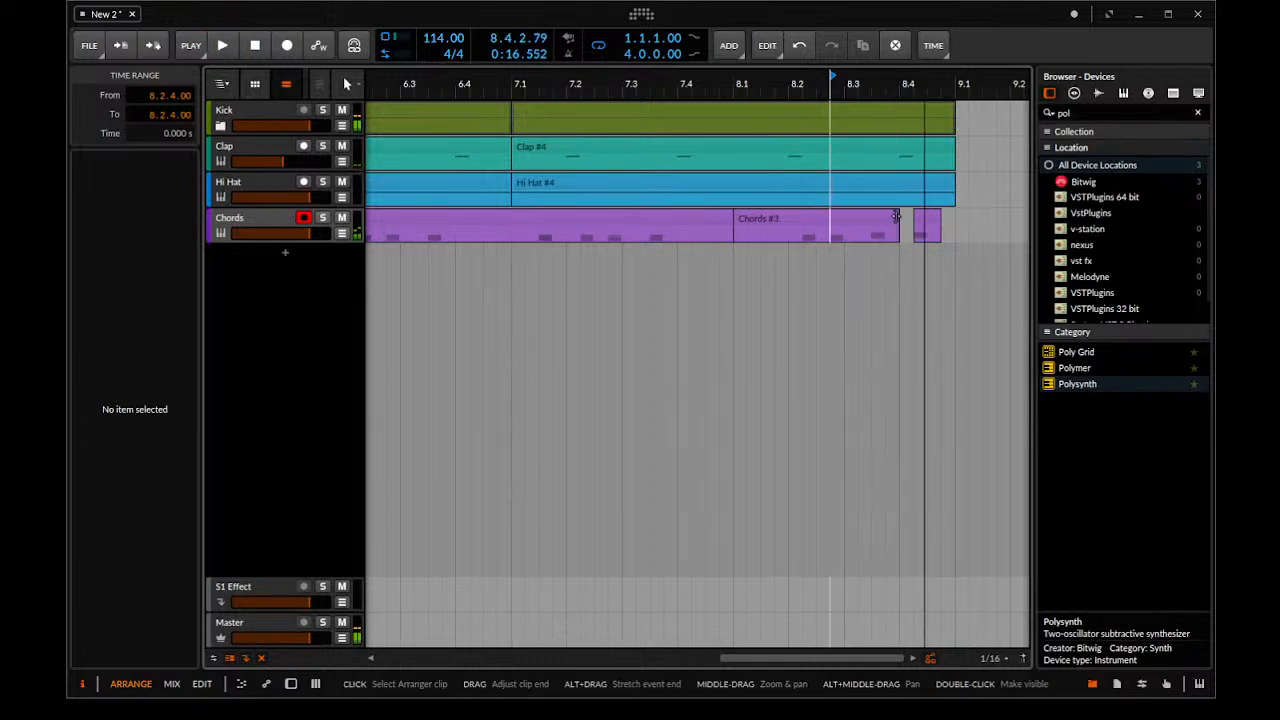
Split the Chords end piece at 8.4.3, copy its first sixteenth to 8.3.2 and play the result
left_click(925, 220)
left_click_drag(929, 236, 910, 236)
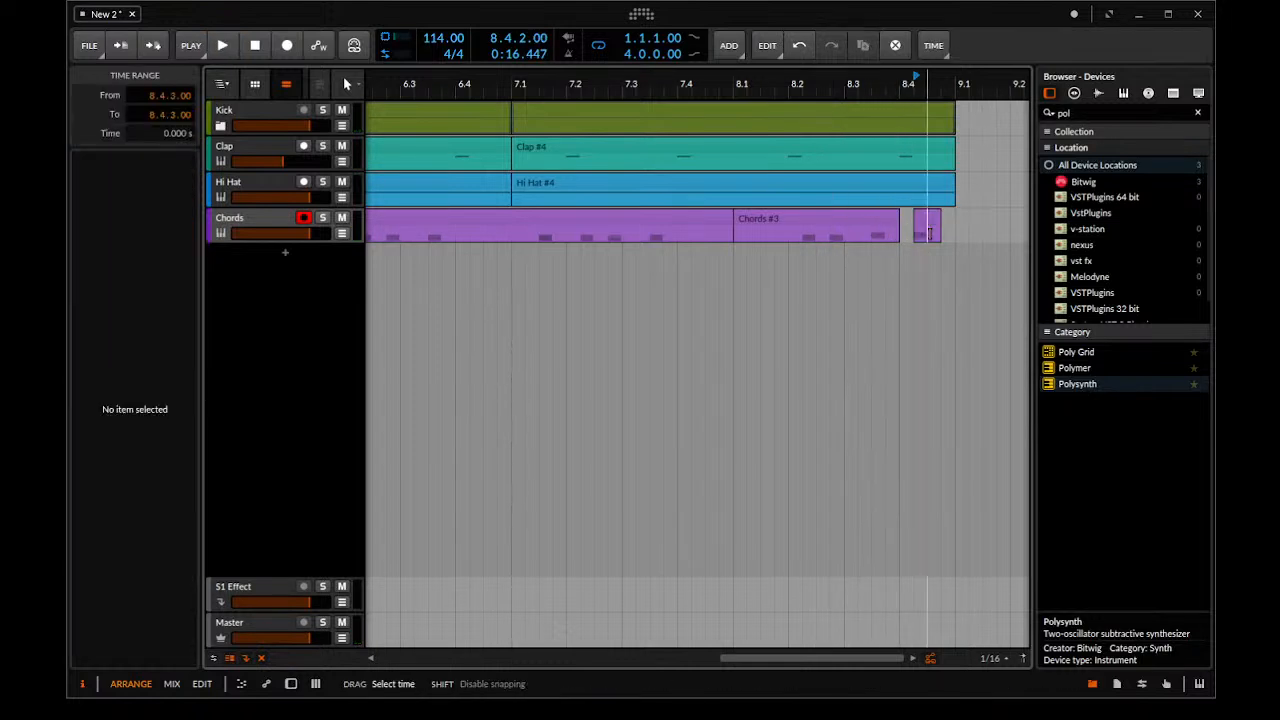
left_click(913, 240)
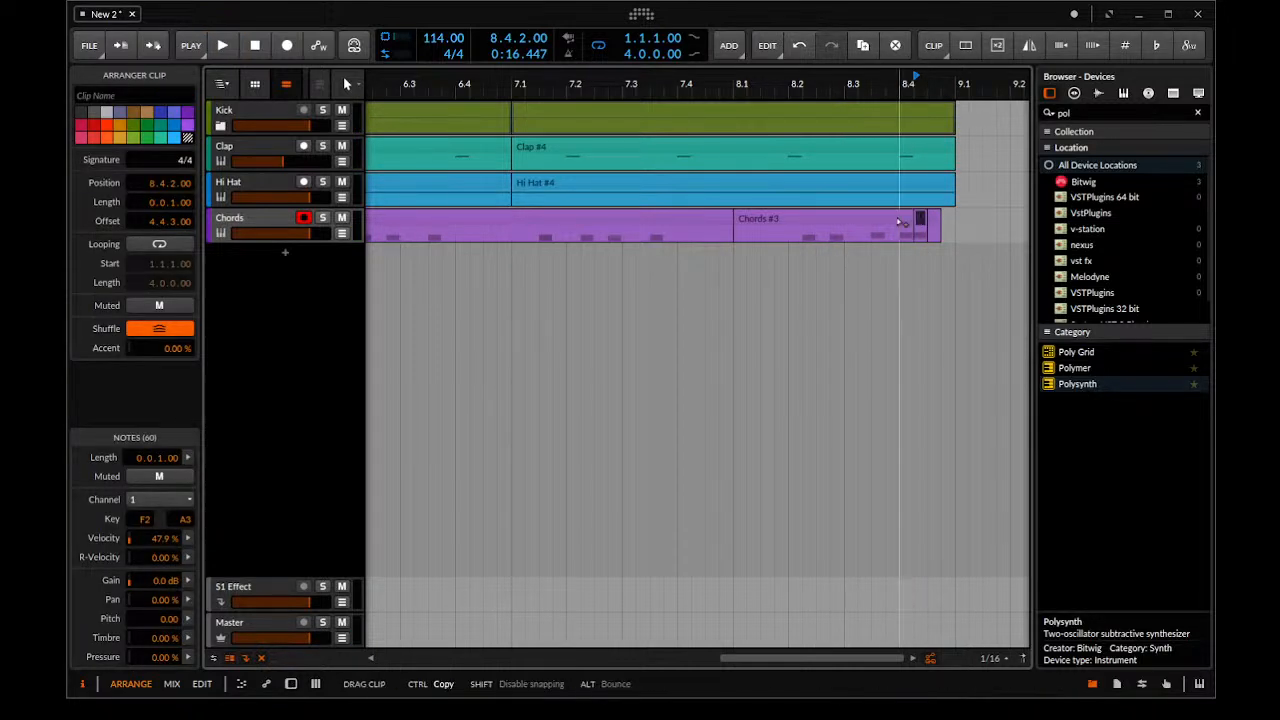
left_click(767, 251)
key("space")
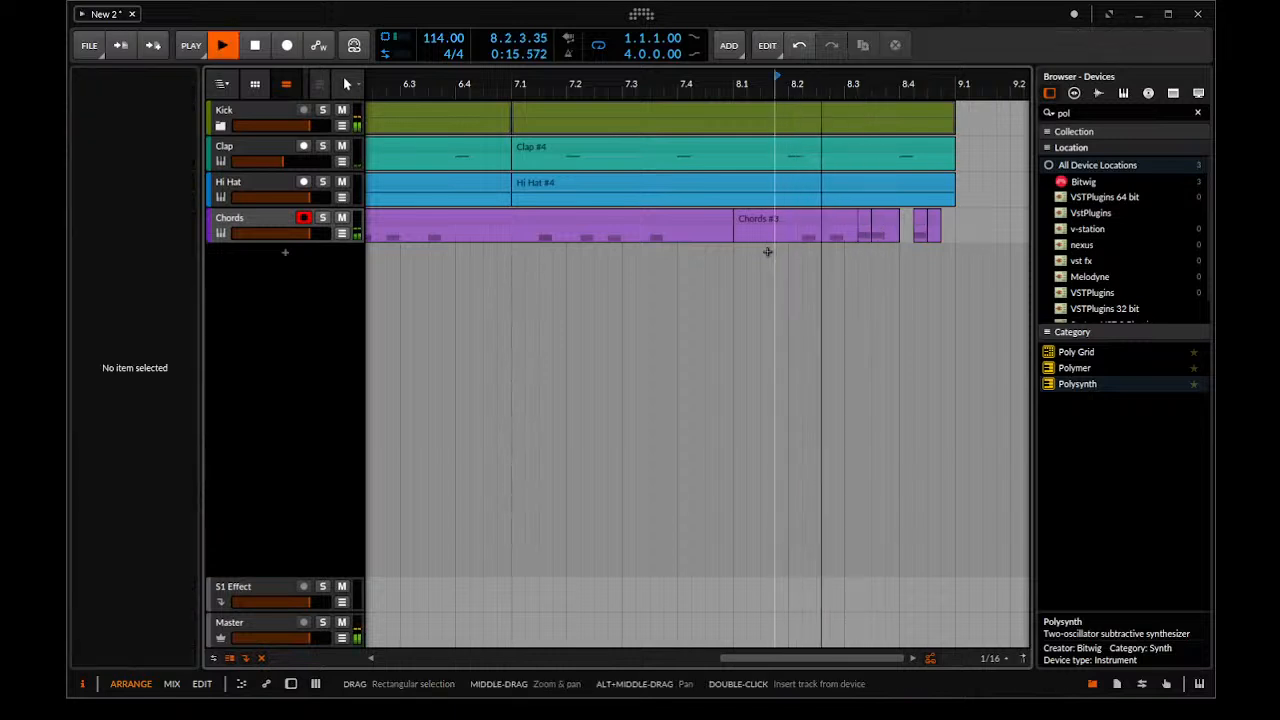
key("space")
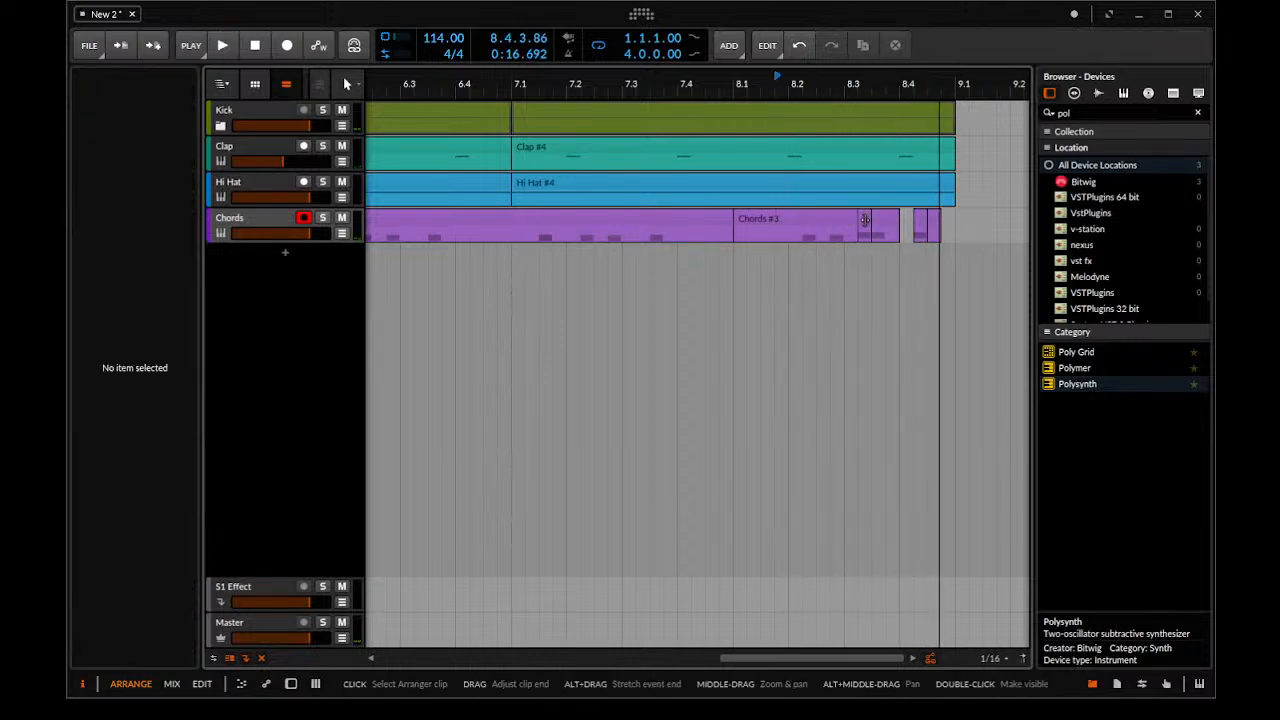
Set the arranger grid to 1/32, trim one 1/32 off the start of the Chords piece at 8.3.2 and play it back
scroll(868, 222, "up", 5)
scroll(847, 240, "down", 5)
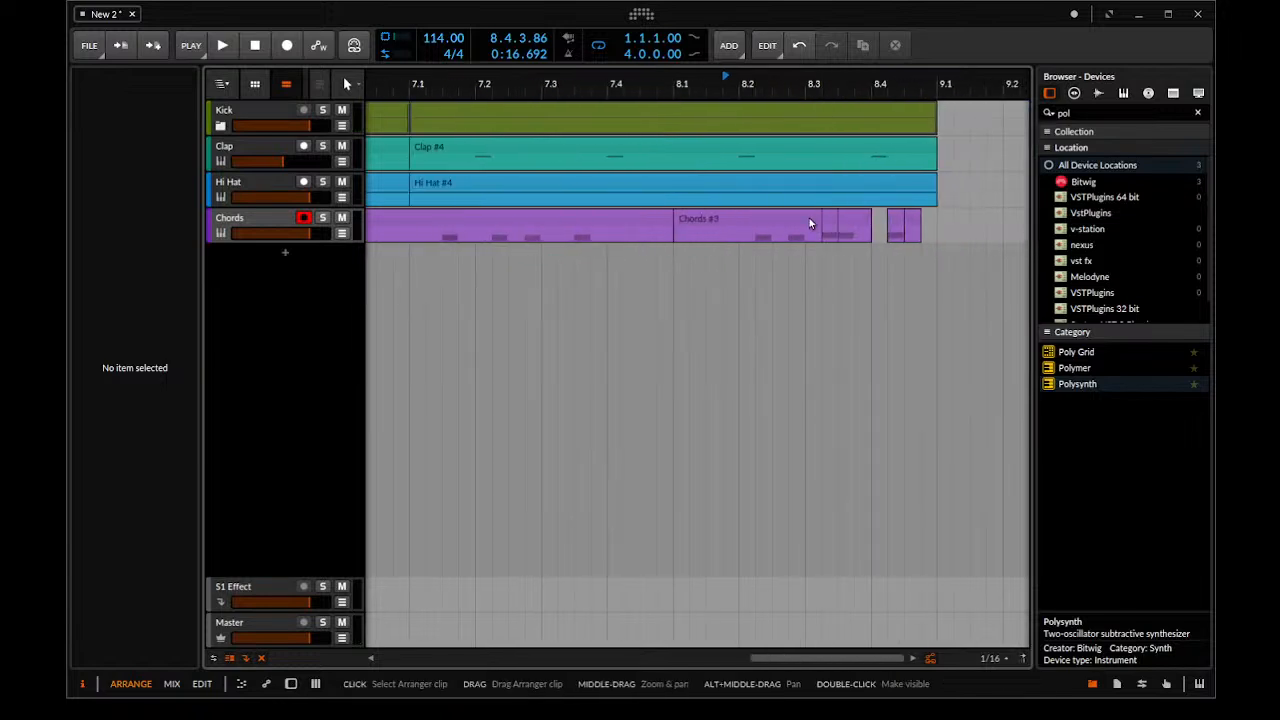
scroll(847, 240, "up", 5)
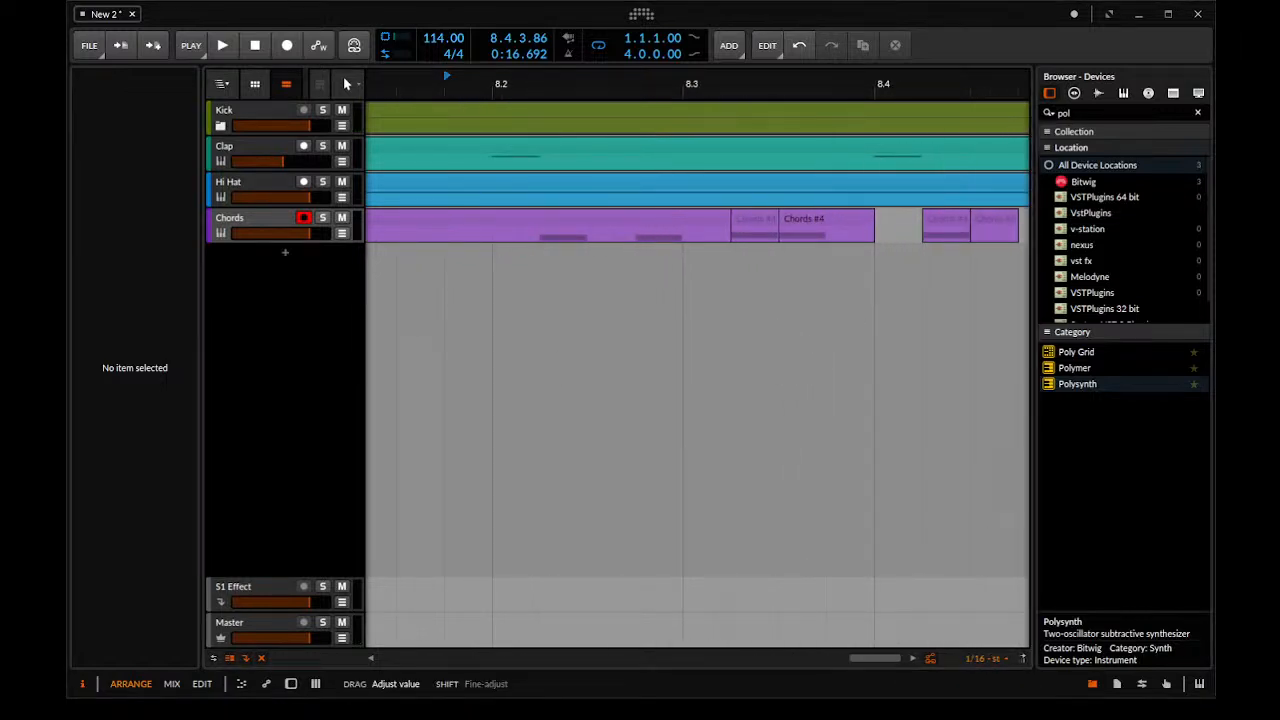
scroll(836, 302, "up", 5)
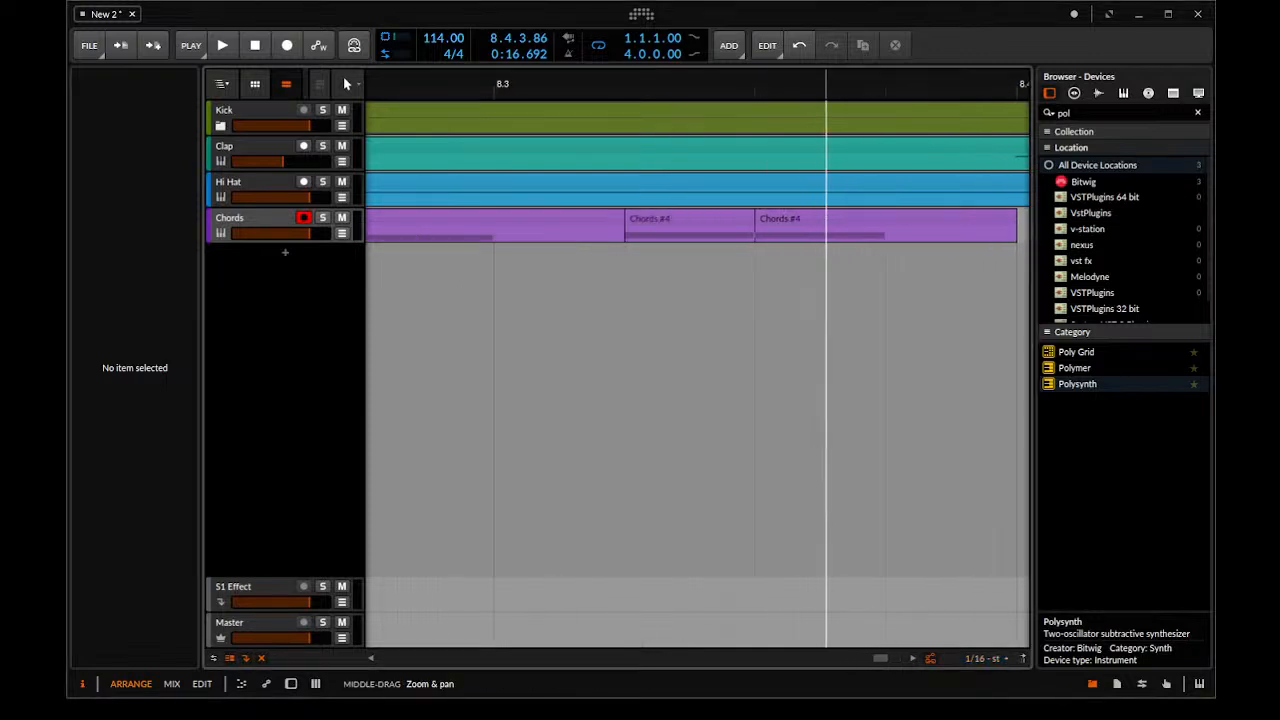
left_click_drag(708, 299, 772, 340)
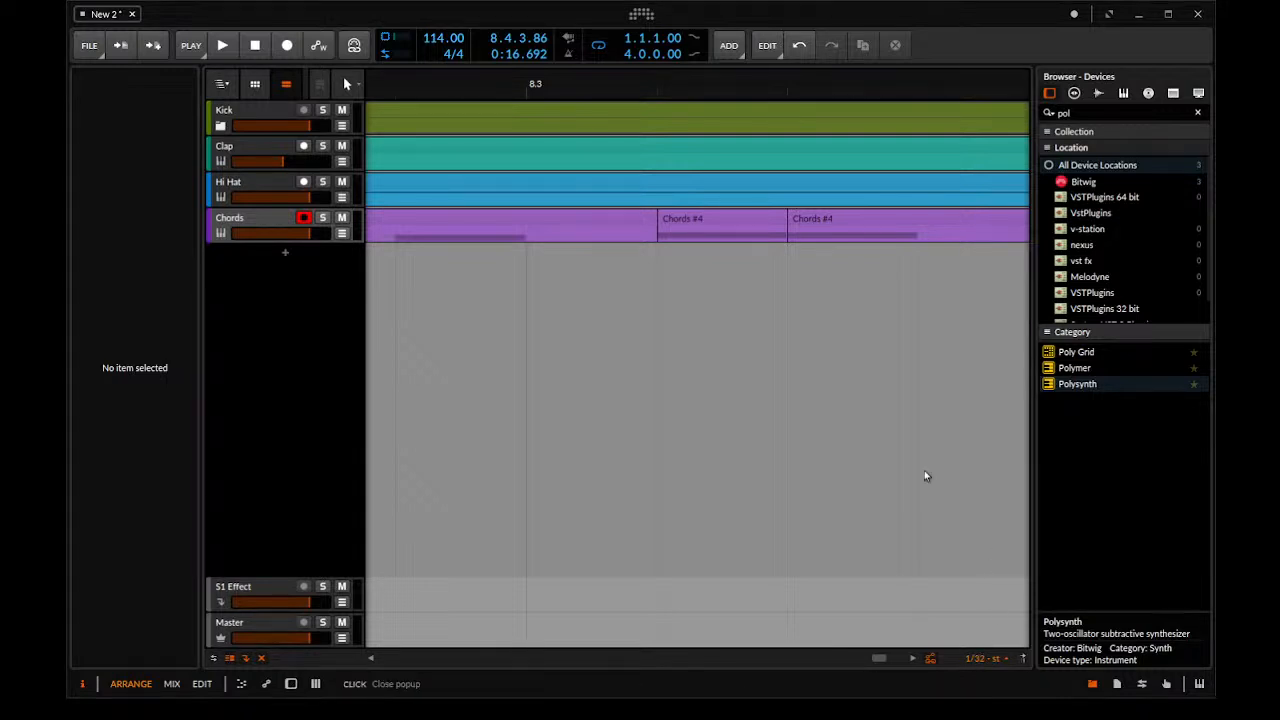
mouse_move(774, 213)
left_mouse_down()
mouse_move(703, 218)
mouse_move(774, 221)
left_mouse_up()
left_click(618, 288)
key("space")
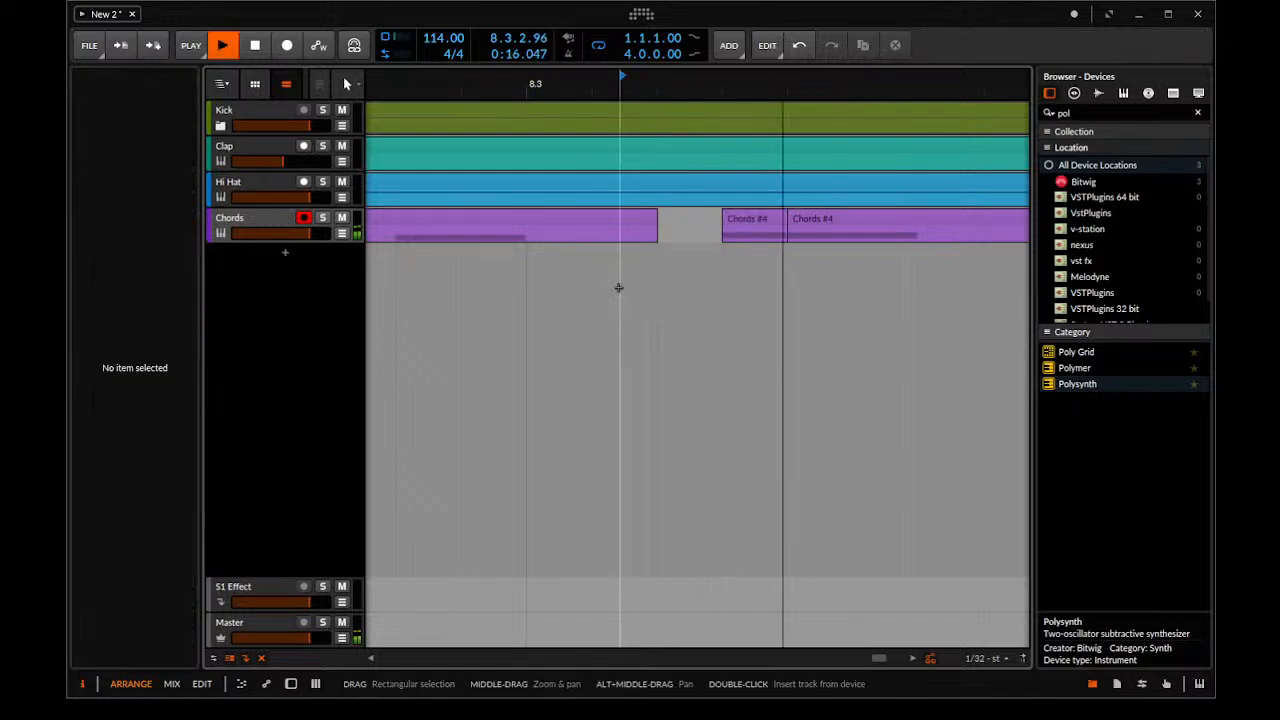
scroll(710, 286, "down", 10)
key("space")
Copy the 1/32-long Chords piece to the last 1/32 before 8.4 and play back the ending
left_click(726, 280)
scroll(740, 277, "up", 5)
key("space")
key("space")
left_click(733, 215)
left_click_drag(736, 219, 816, 240)
left_click(497, 318)
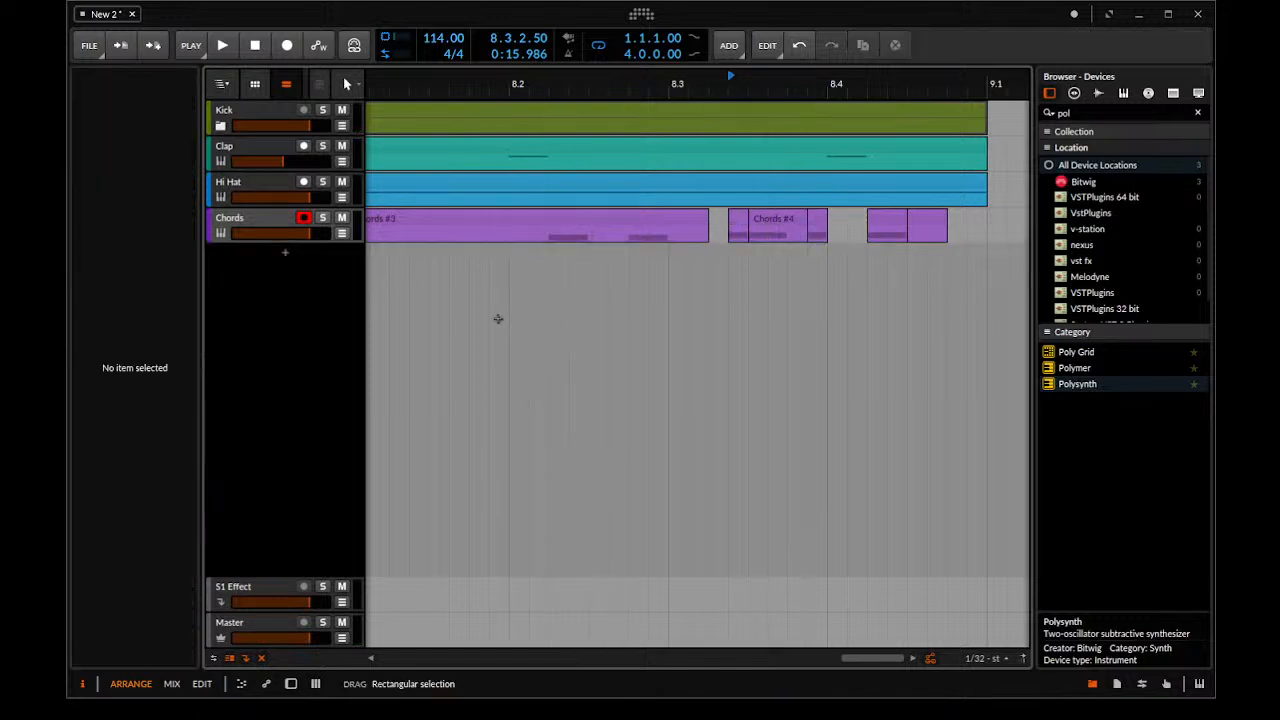
key("space")
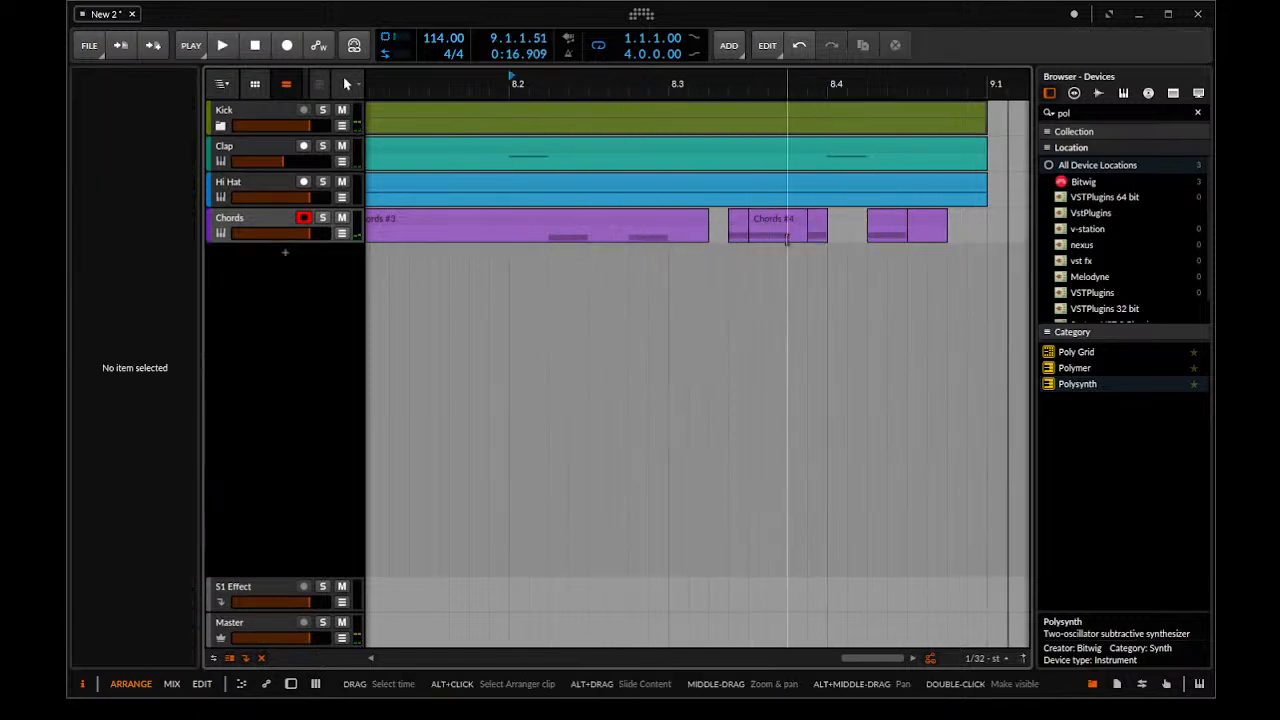
Play back the chopped Chords ending from 8.1
key("space")
scroll(712, 290, "down", 2)
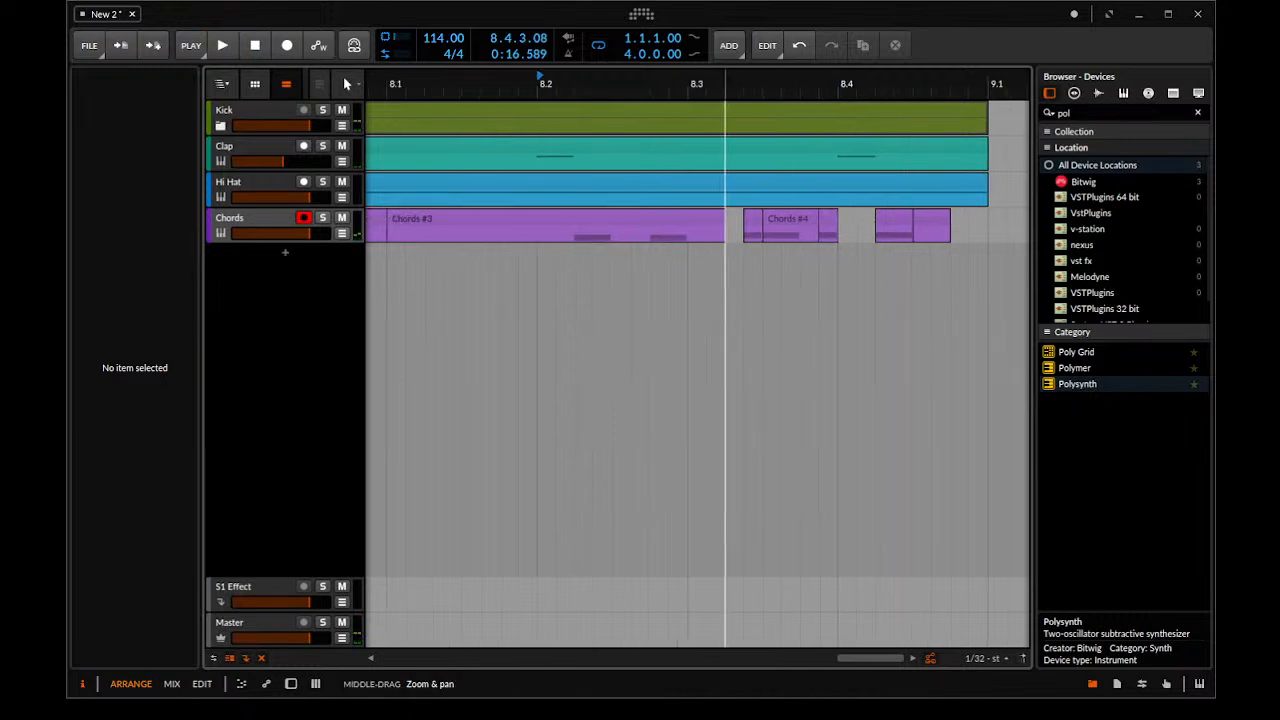
left_click(458, 84)
key("space")
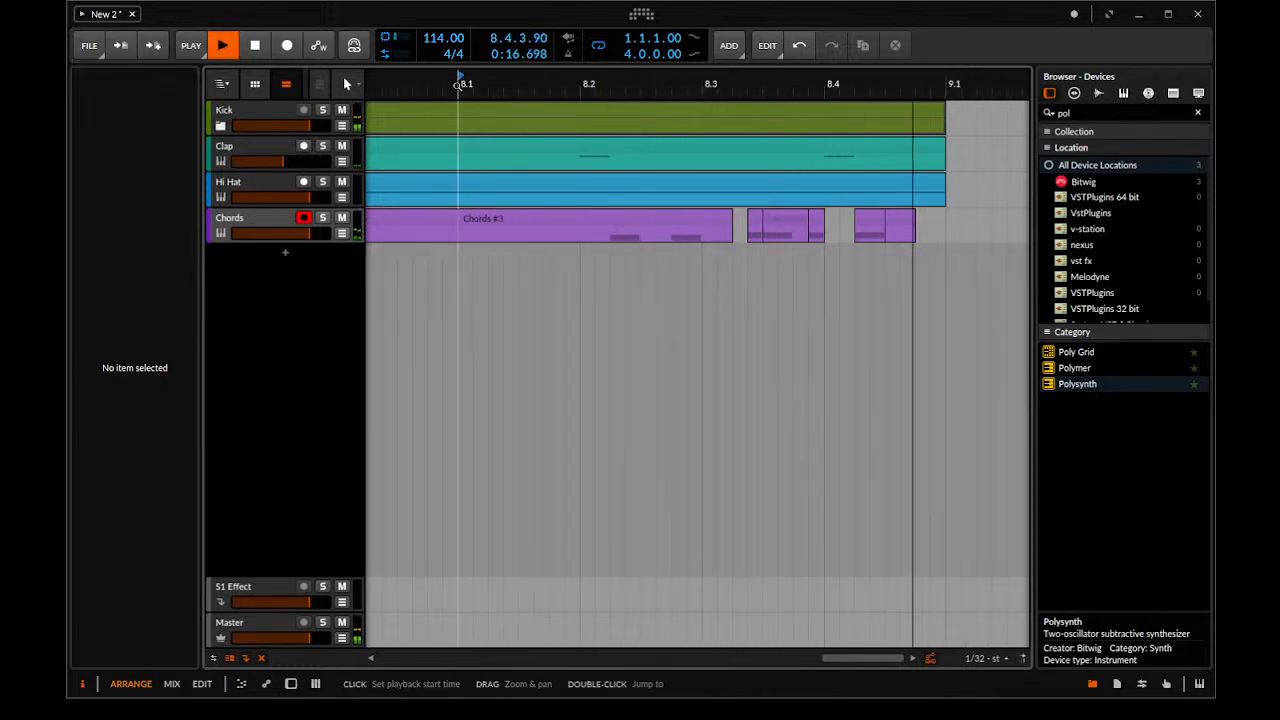
Shift the last two Chords pieces later, placing the final one at 8.4.4, and play back the ending from 8.1
scroll(892, 238, "up", 3)
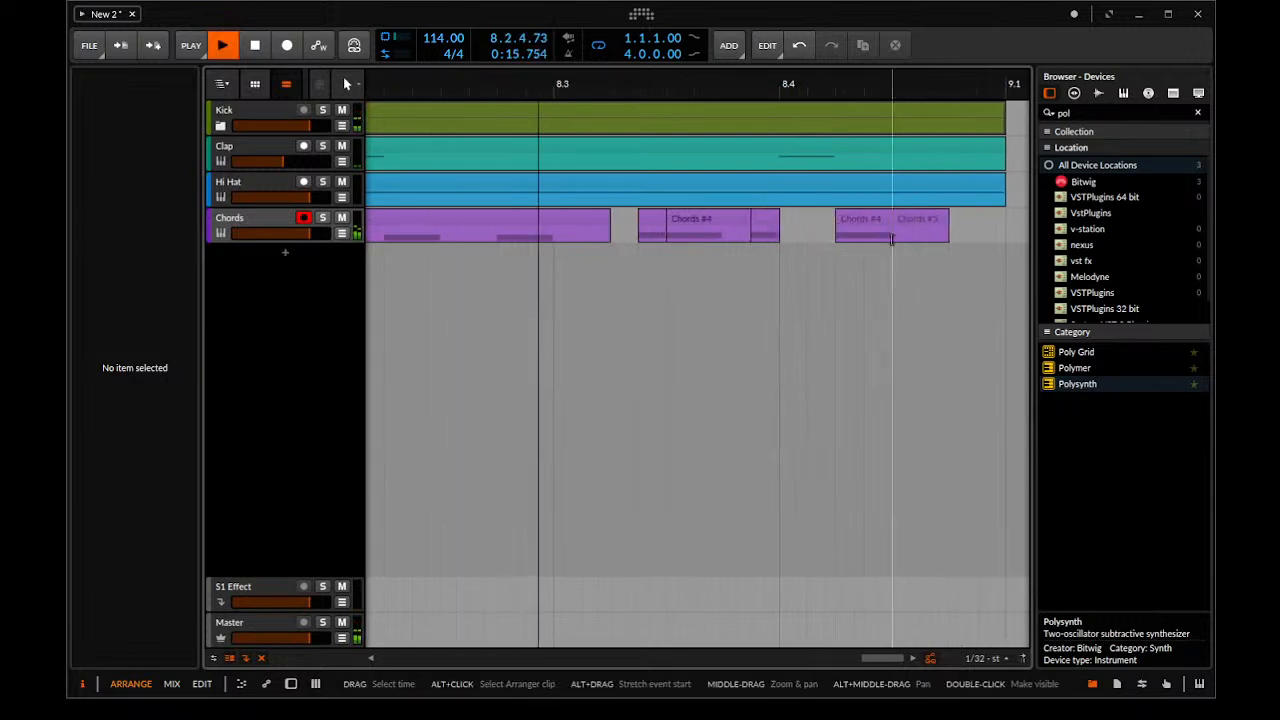
key("space")
left_click_drag(871, 217, 963, 228)
key("space")
key("space")
left_click_drag(722, 80, 761, 275)
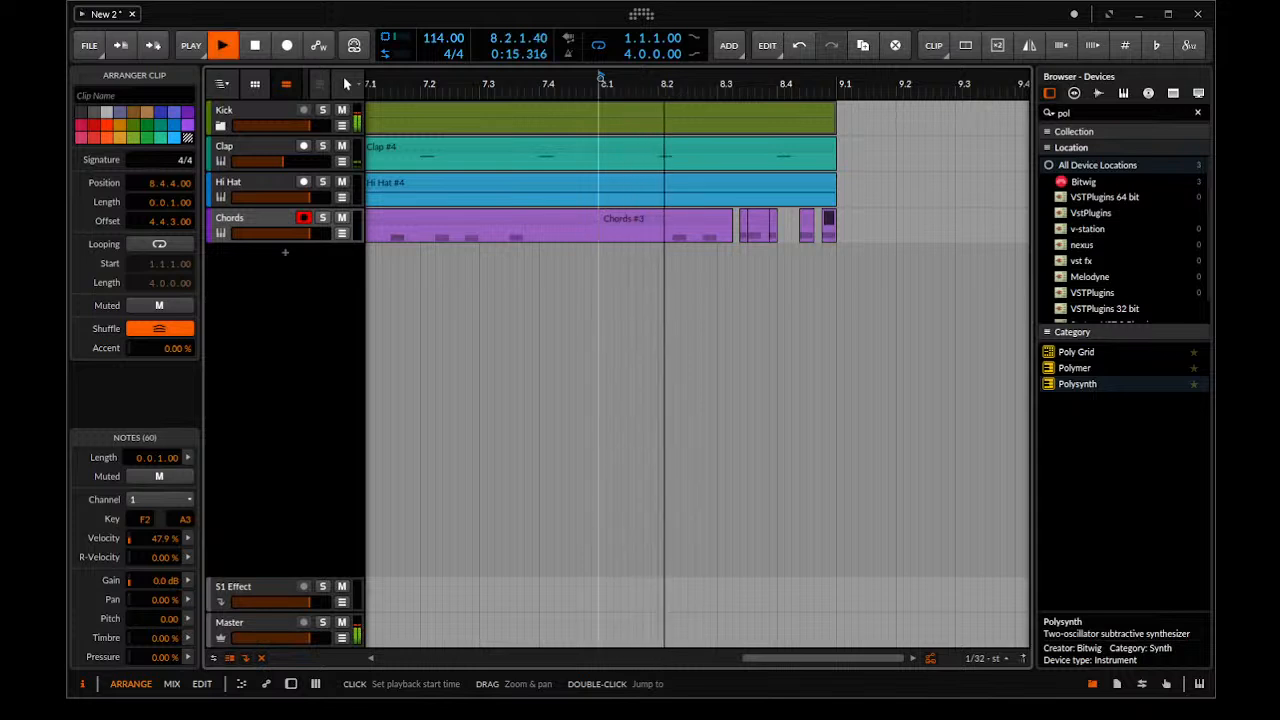
key("space")
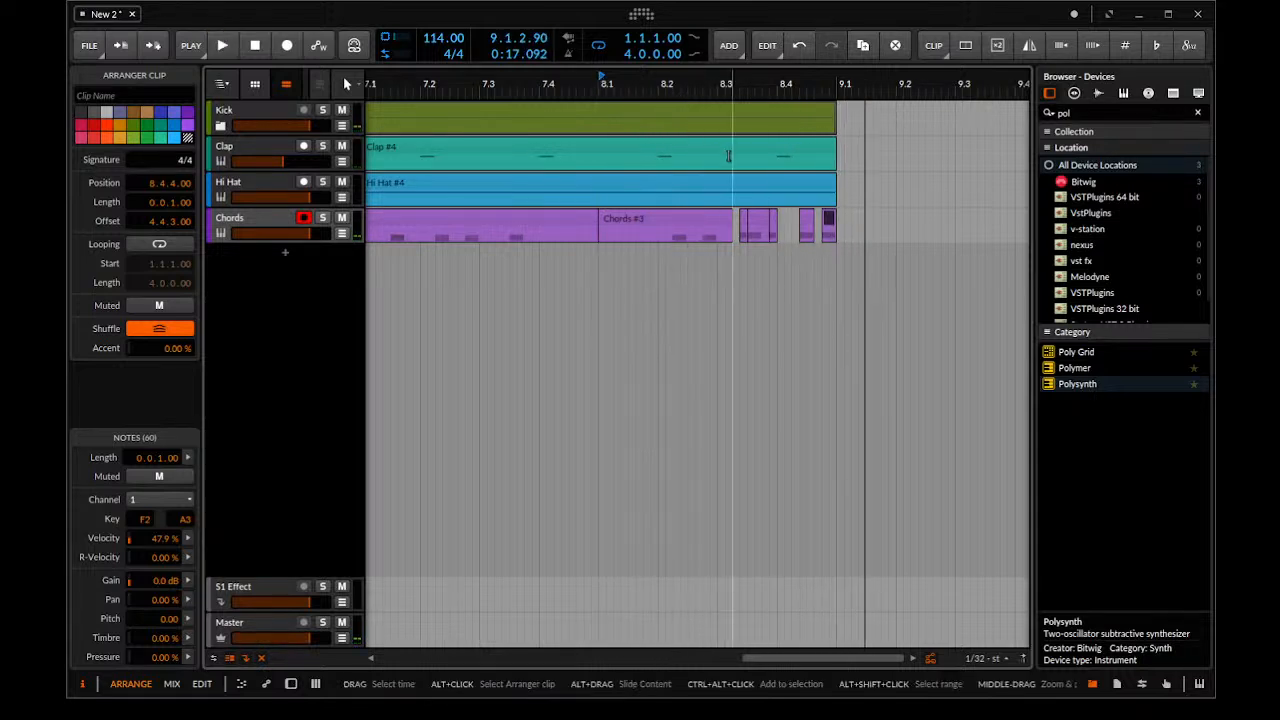
Play back the whole eight-bar arrangement from bar 1
scroll(824, 309, "down", 6)
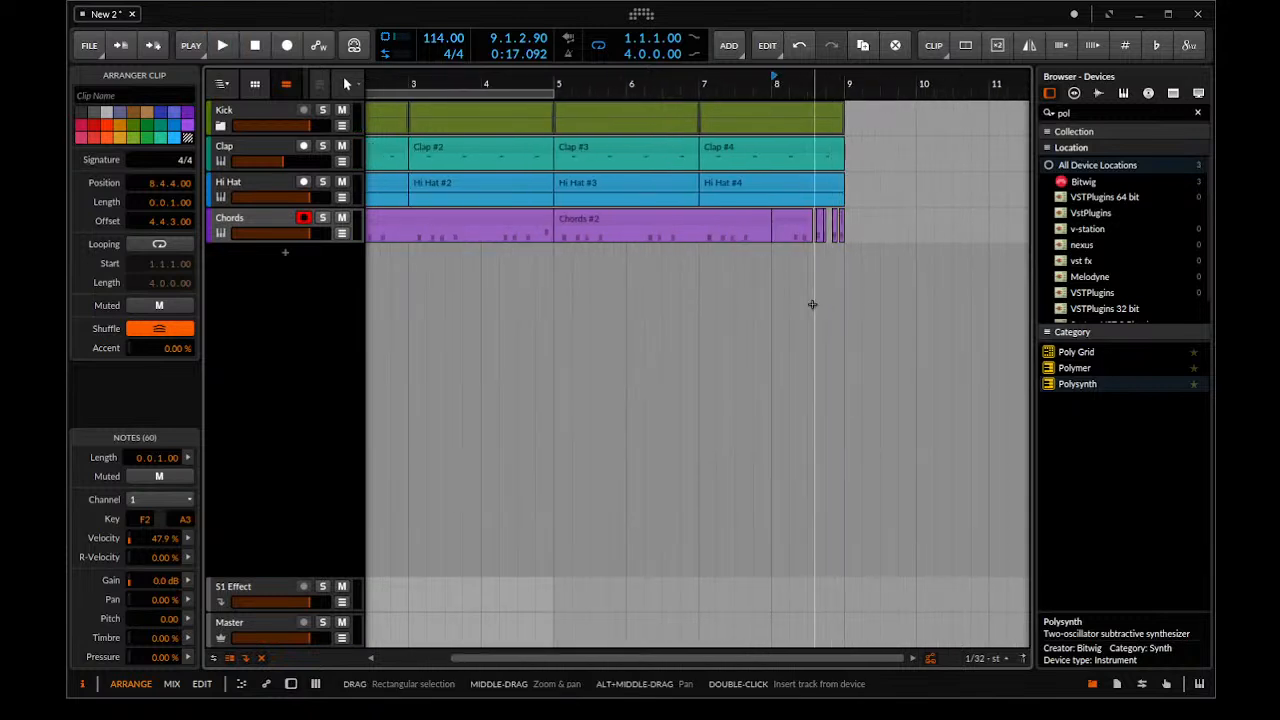
left_click(378, 83)
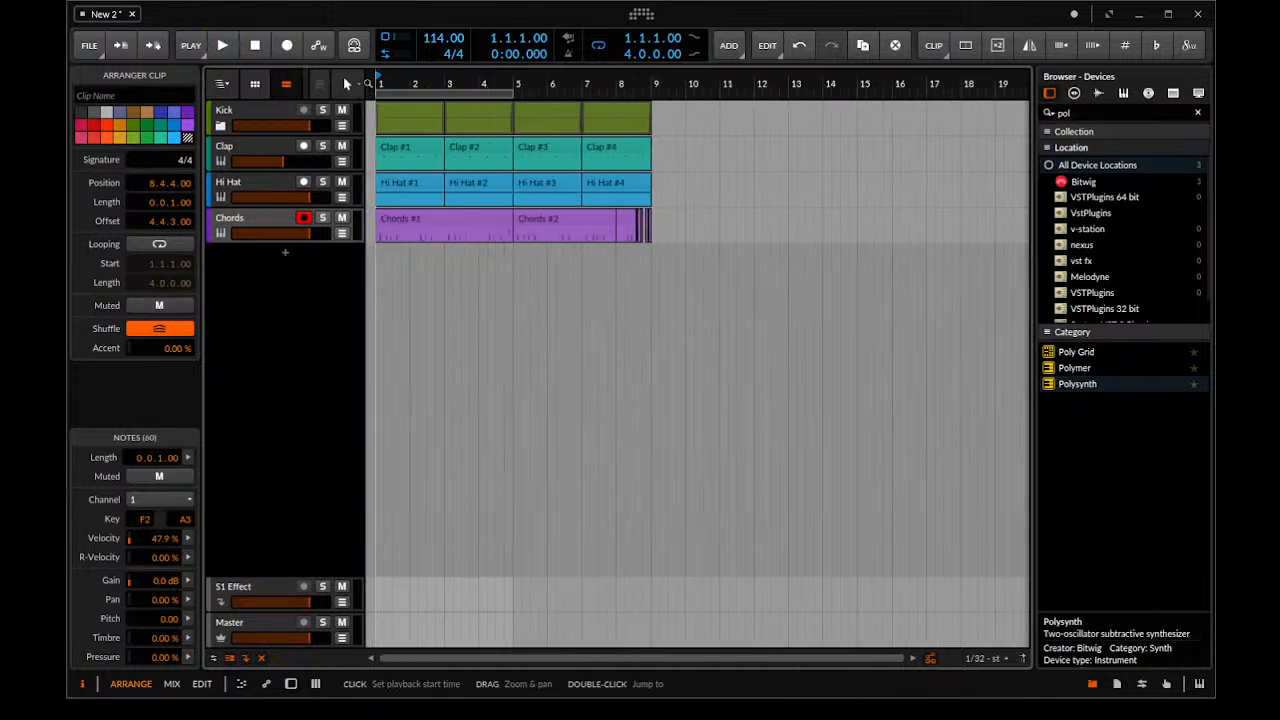
key("space")
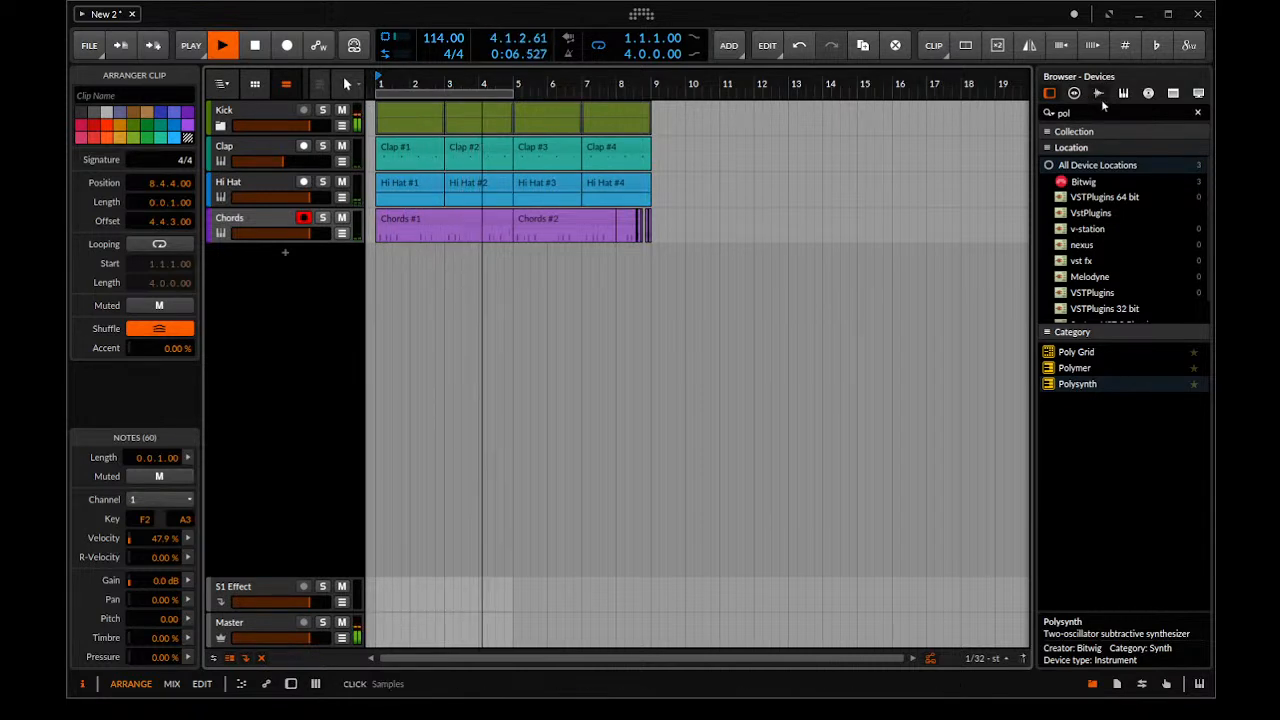
Stop playback, search the devices for "del" and add Delay-2 to the S1 Effect track
double_click(242, 218)
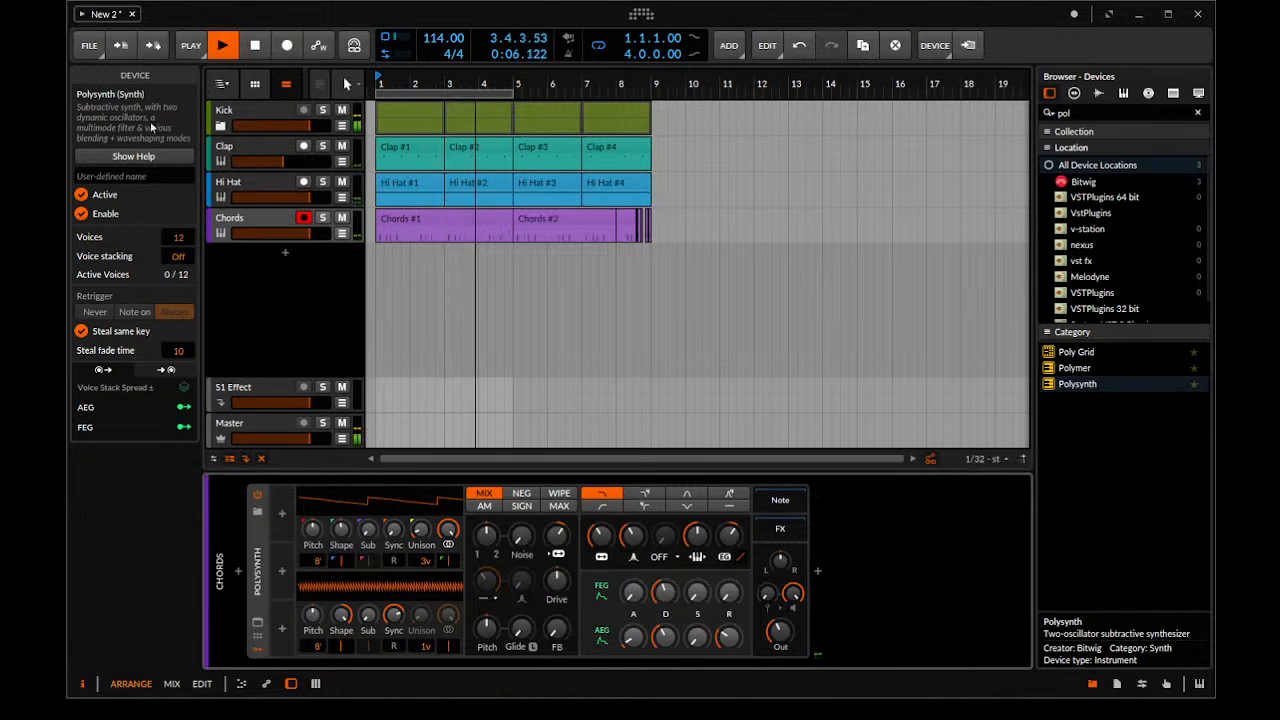
key("space")
key("BackSpace")
key("BackSpace")
key("BackSpace")
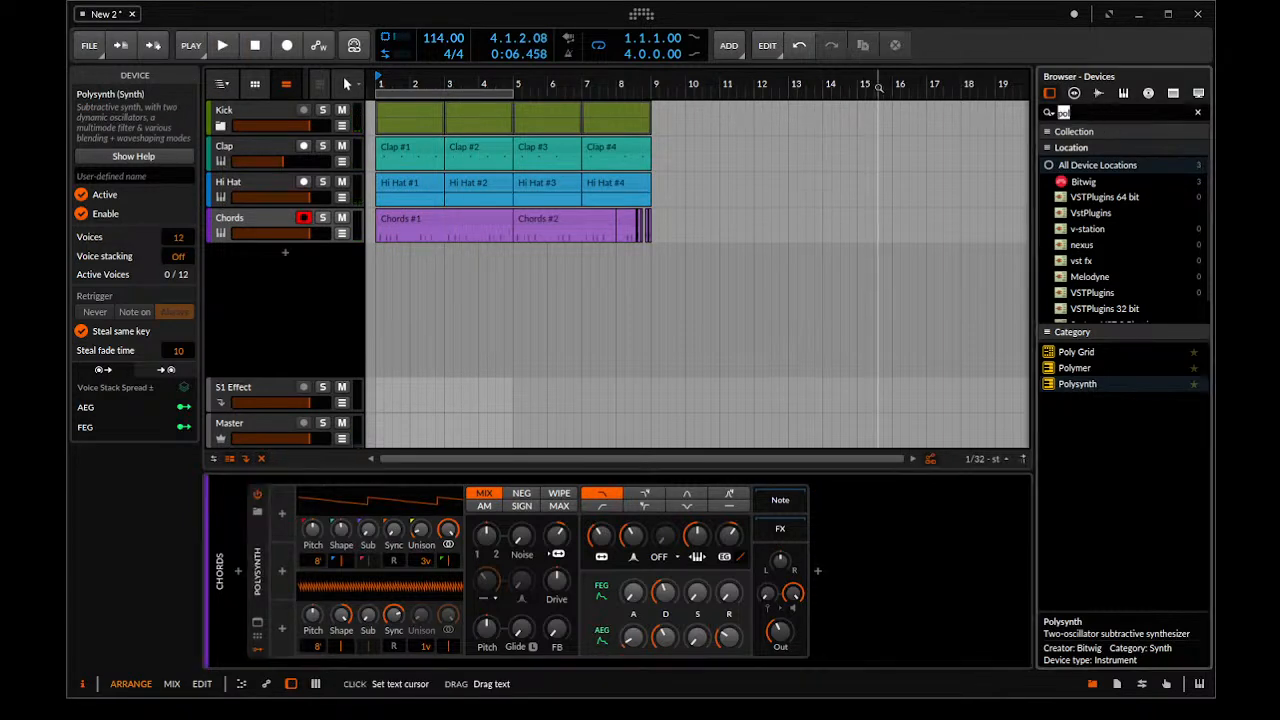
type("de")
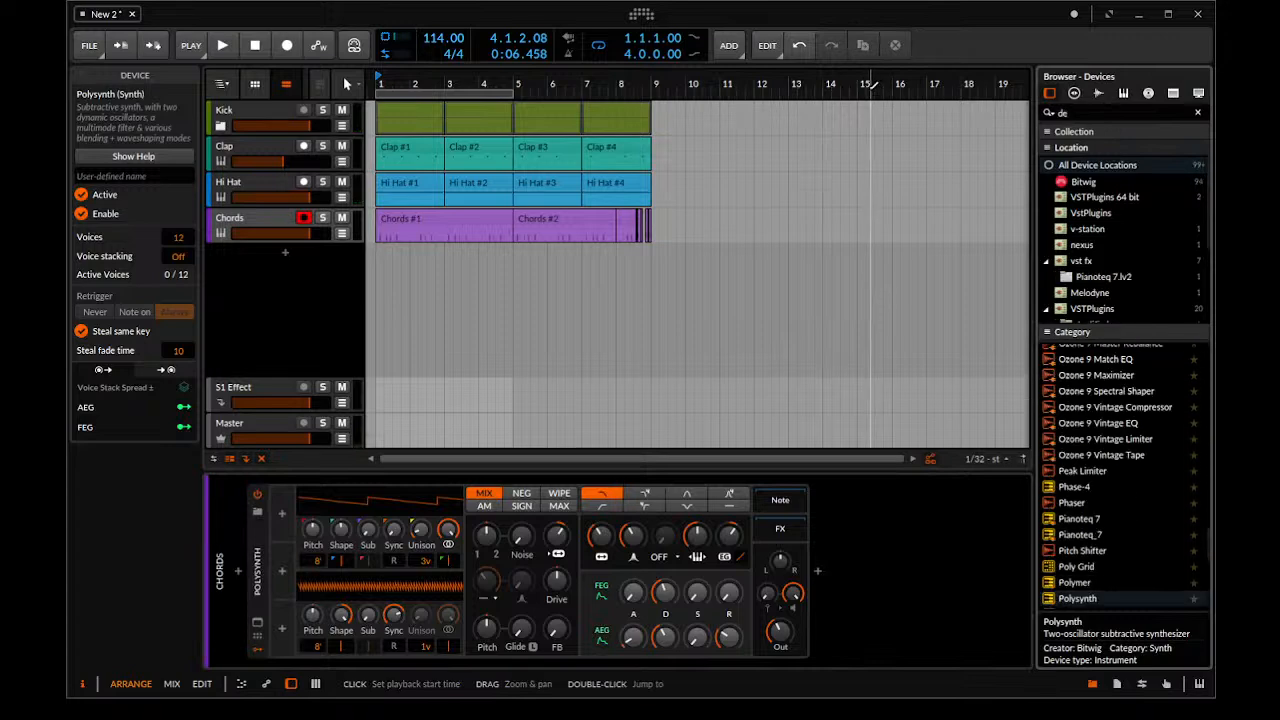
type("l")
left_click_drag(1085, 366, 228, 402)
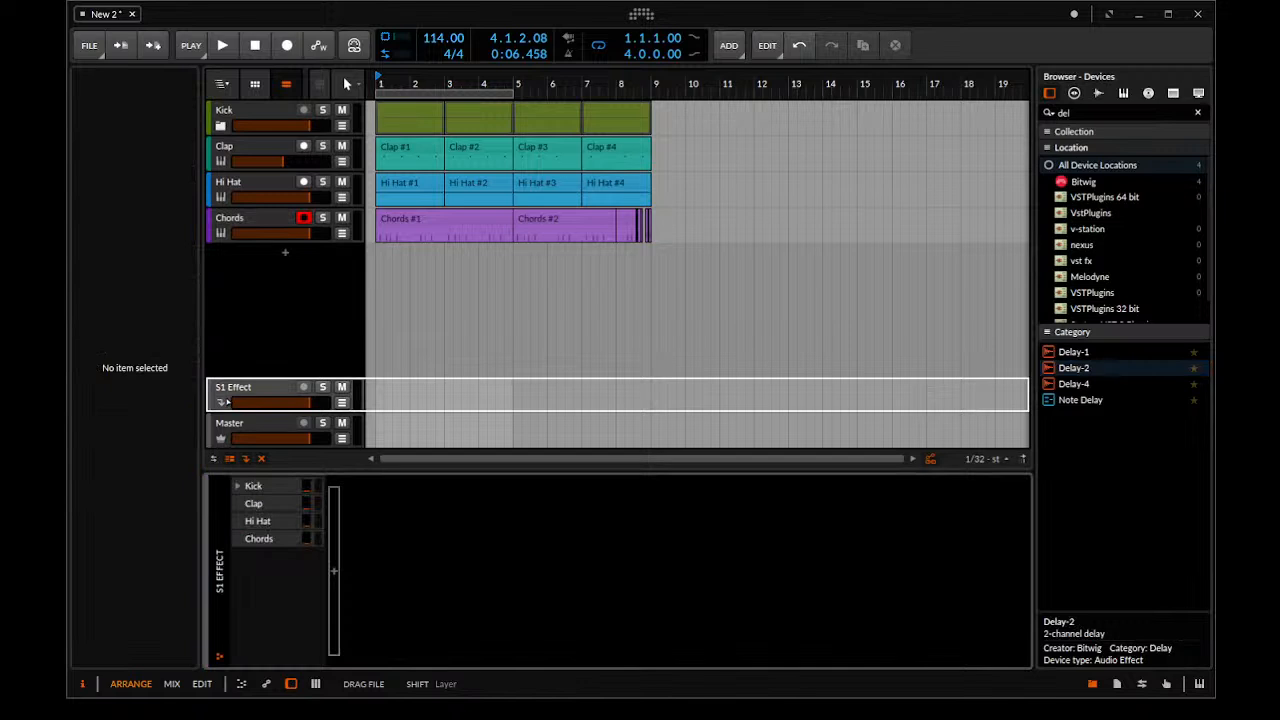
left_click_drag(228, 402, 228, 402)
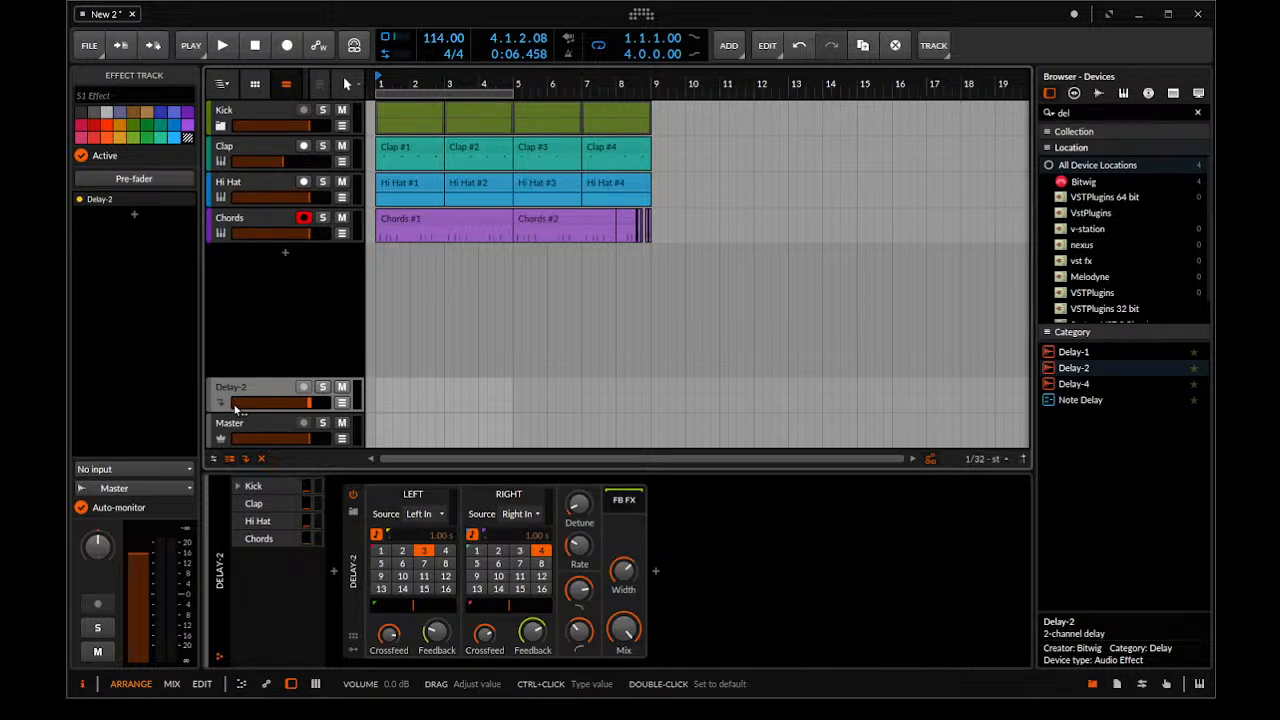
Raise the Chords track's send to Delay-2 to about -28.5 dB and listen to it in playback
key("space")
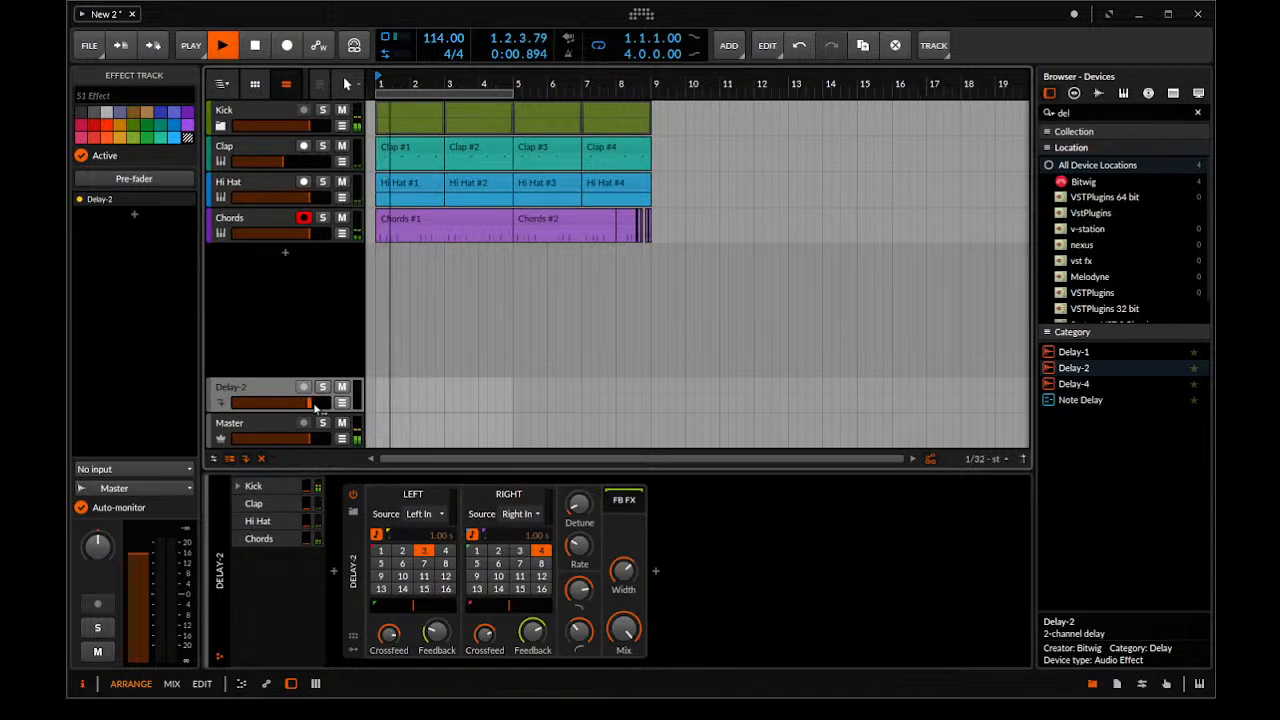
key("space")
left_click(255, 225)
left_click_drag(180, 450, 180, 439)
key("space")
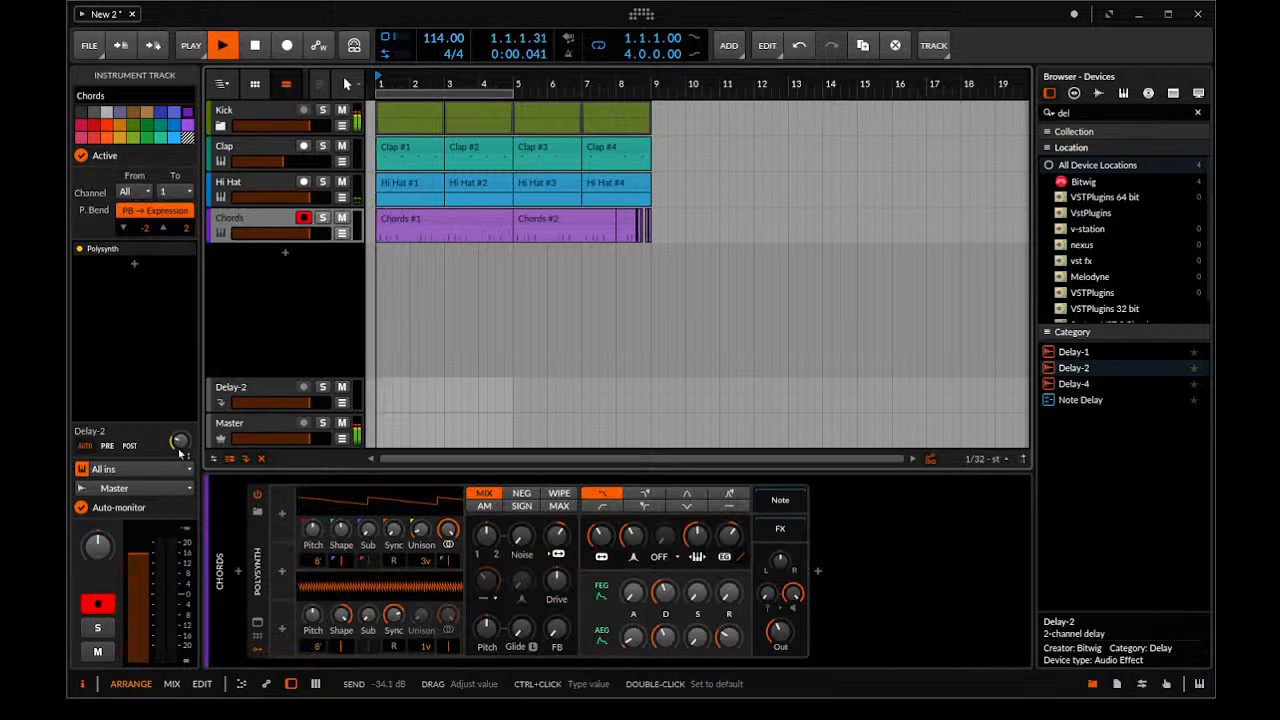
left_click_drag(179, 450, 179, 440)
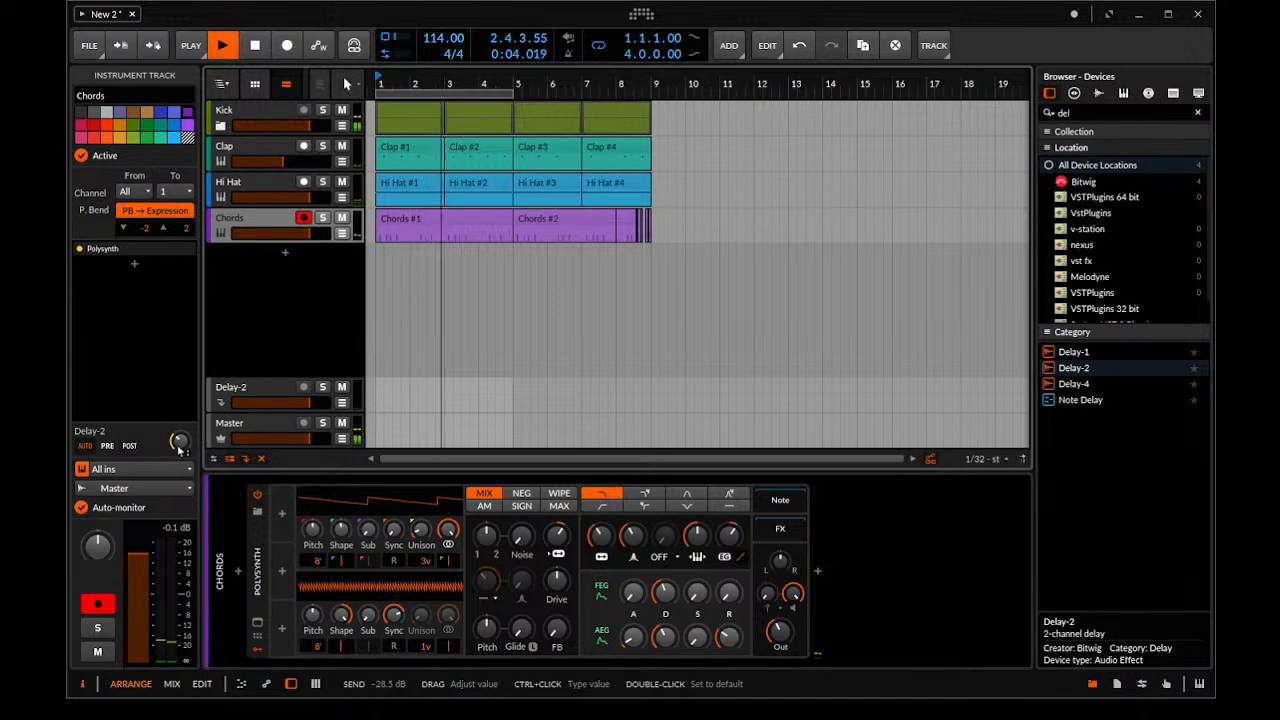
key("space")
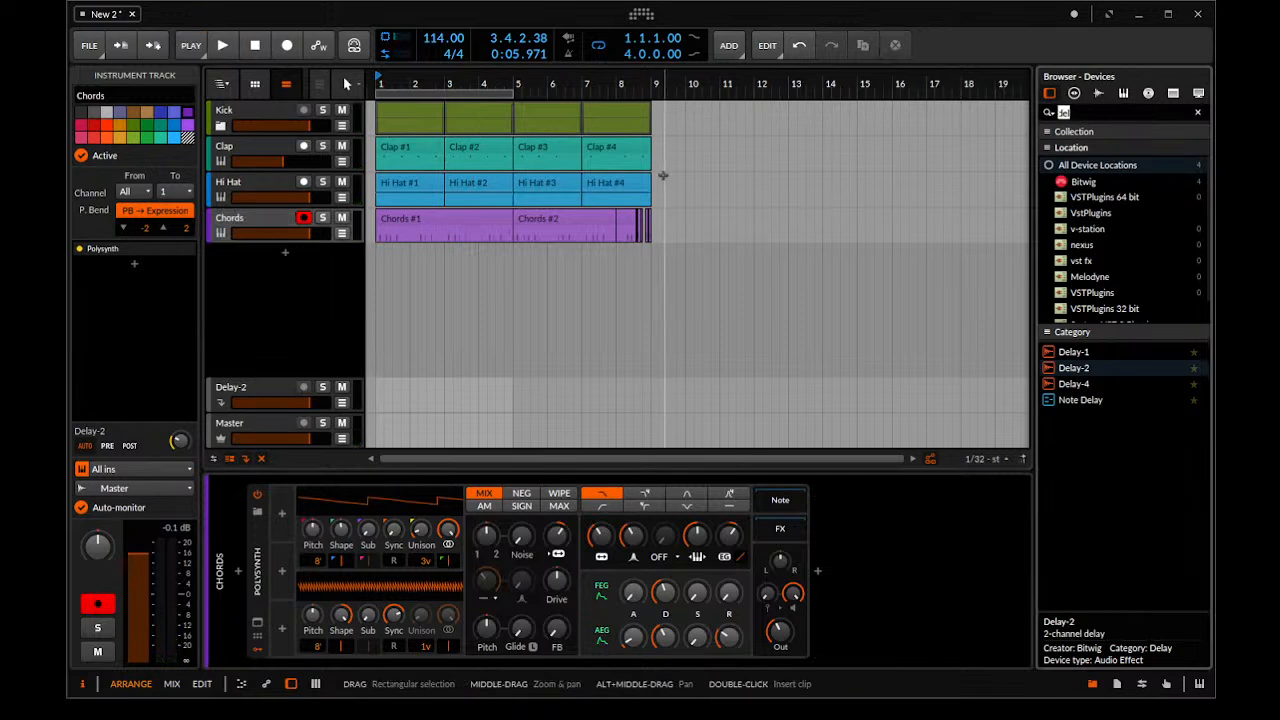
Search the devices for "rev" and insert Reverb after the Polysynth on the Chords track
type("eq")
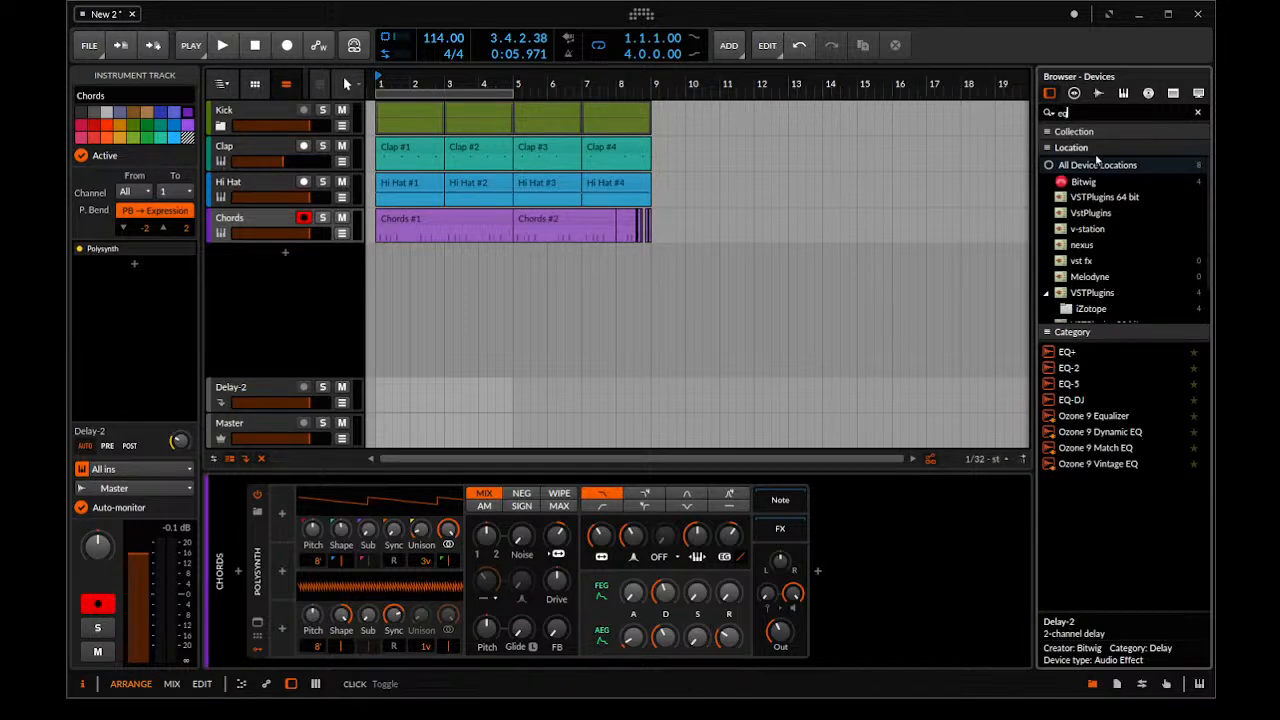
left_click_drag(1106, 113, 777, 173)
type("rev")
left_click_drag(1075, 352, 947, 530)
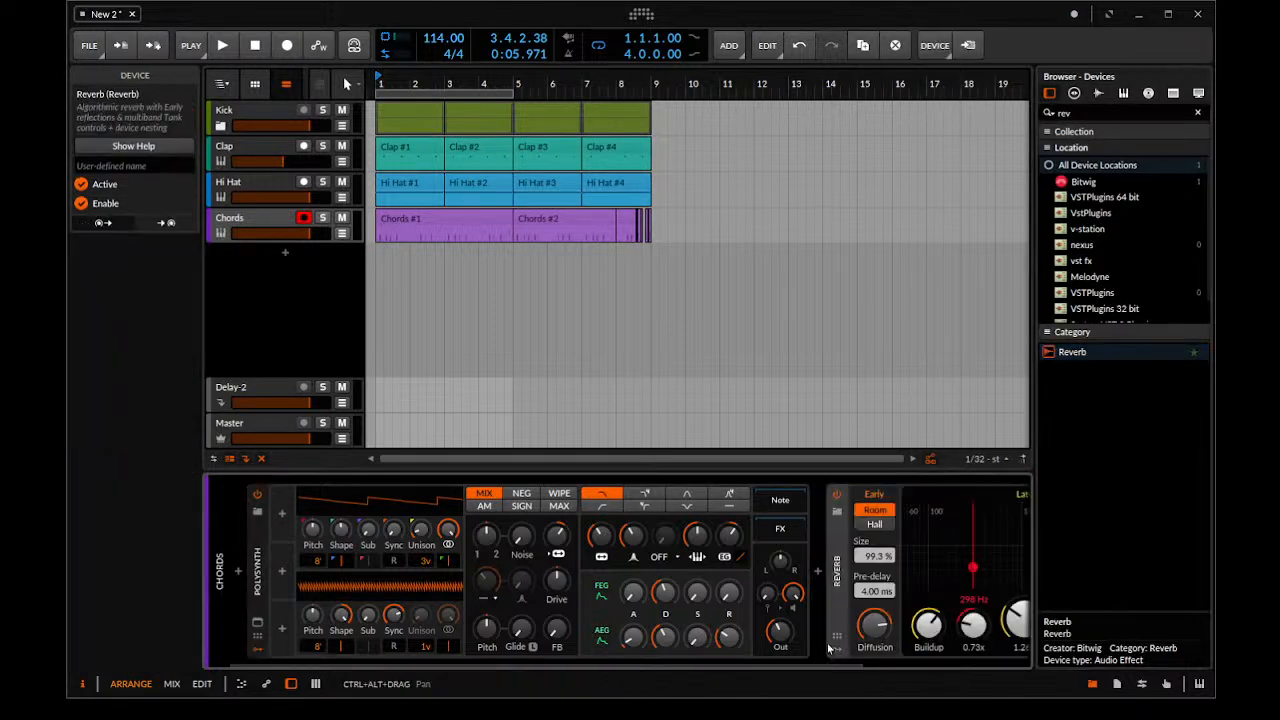
scroll(1010, 672, "down", 3)
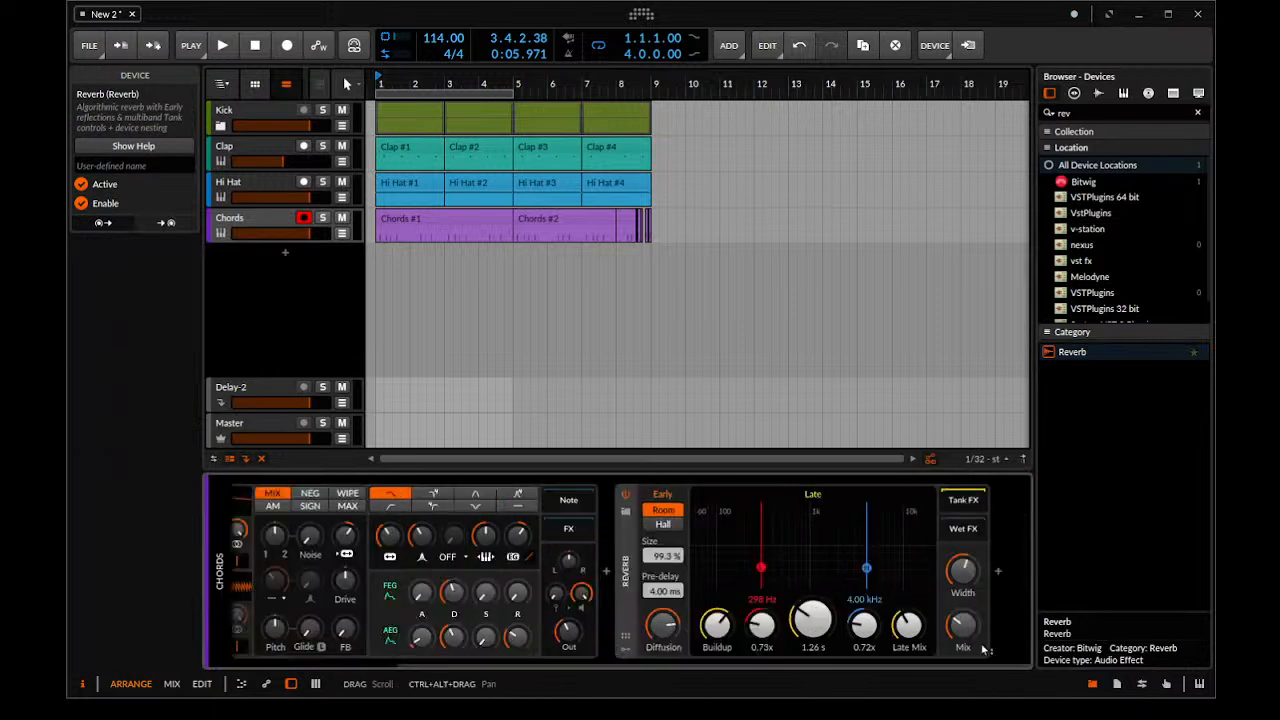
Lower the Reverb's Mix to 10 % and play back from bar 1 to hear it
key("space")
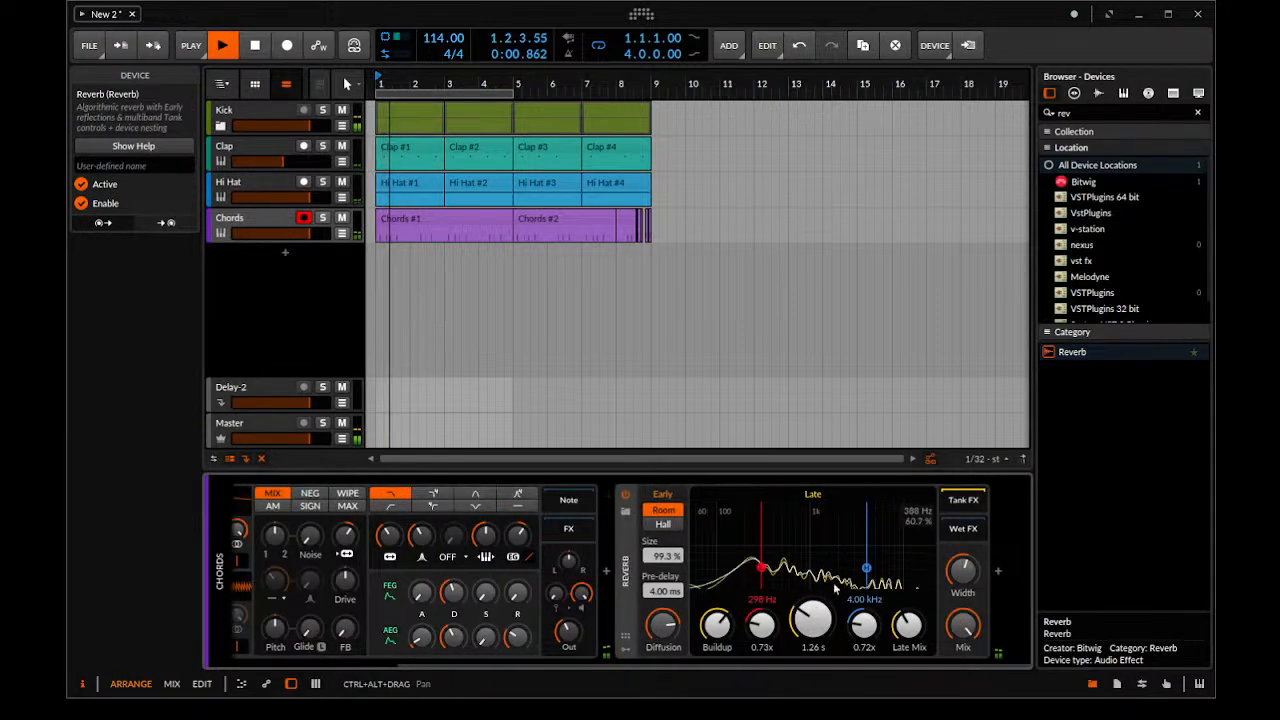
key("space")
left_click_drag(966, 627, 966, 680)
key("space")
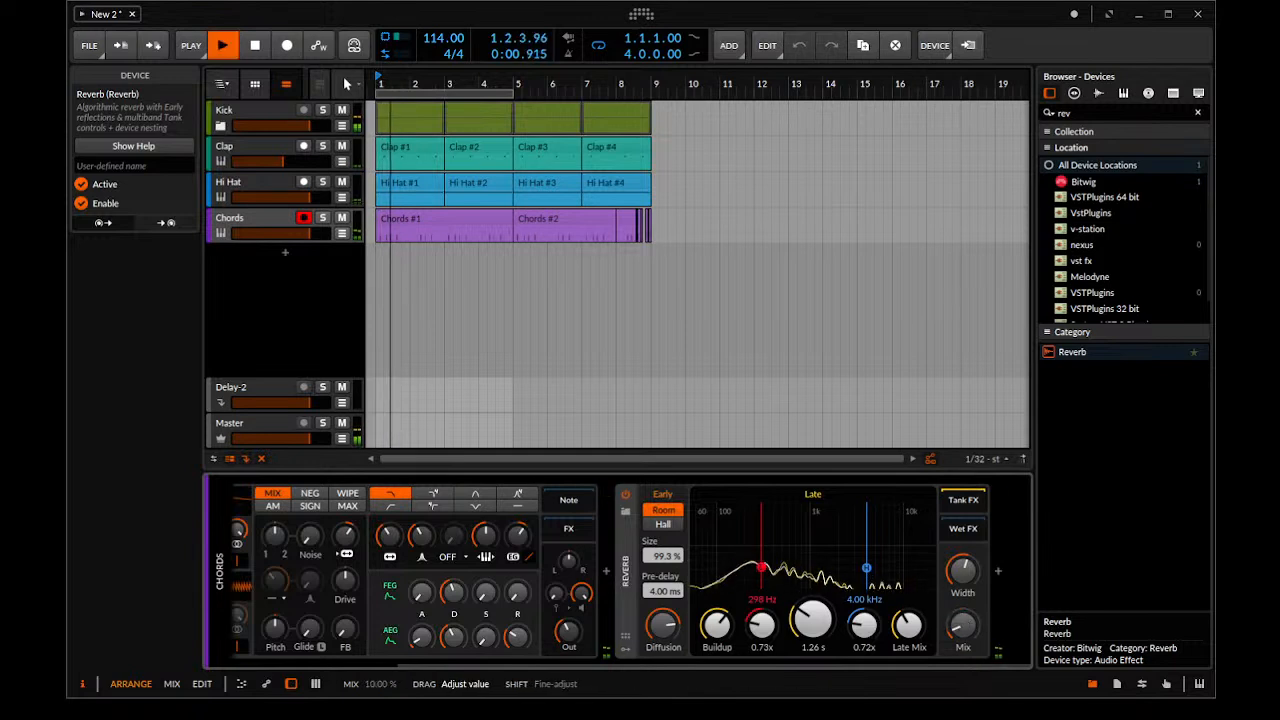
key("space")
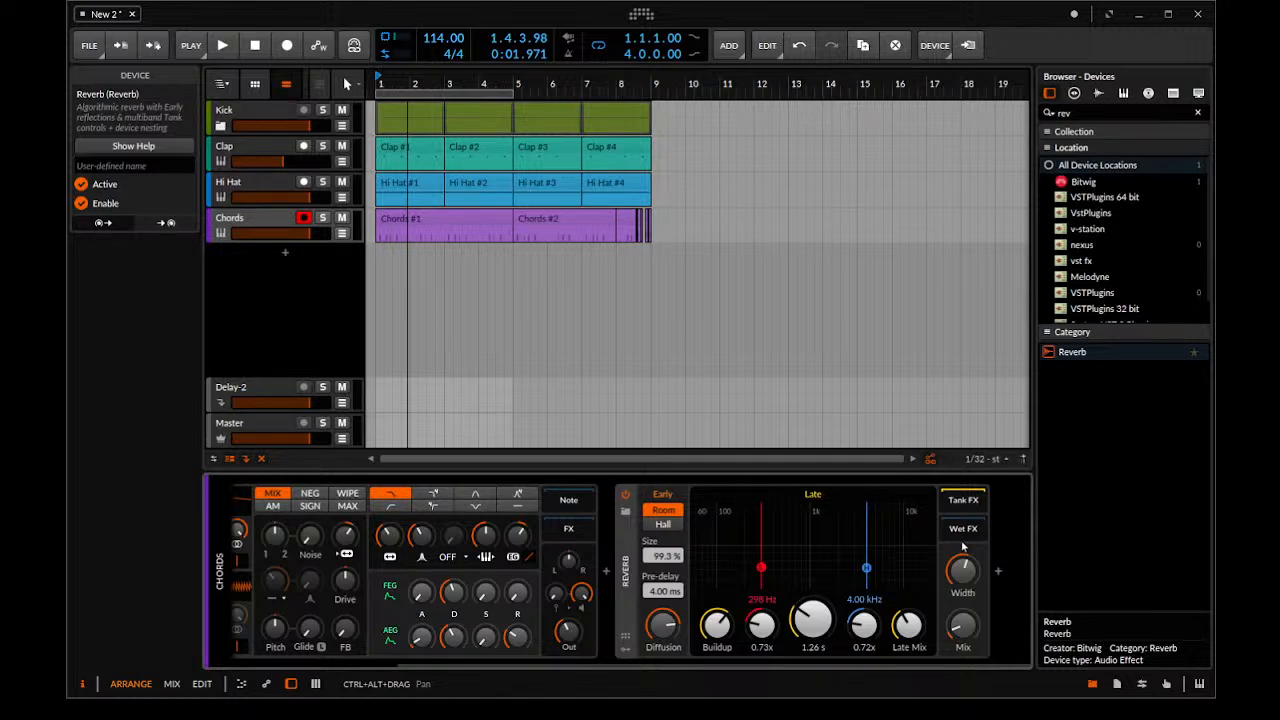
Raise the Polysynth's output level on the Chords track during playback and check the Master track's level
key("space")
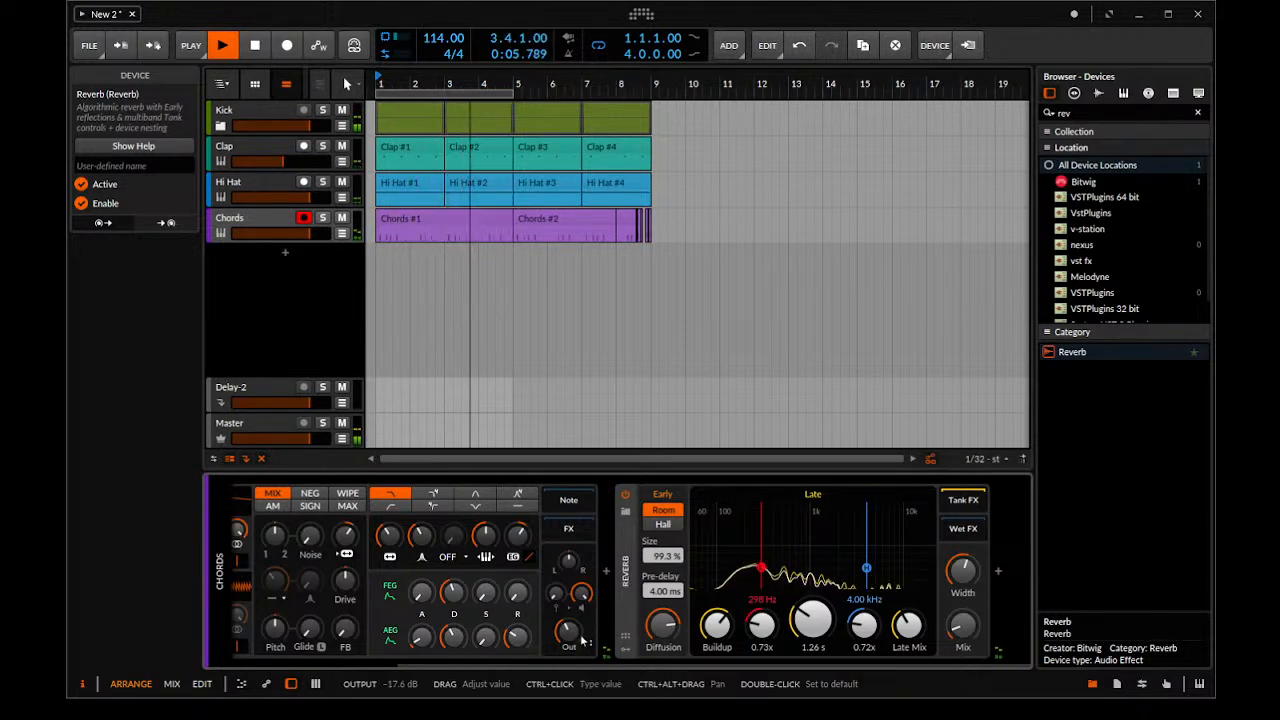
left_click_drag(576, 638, 576, 614)
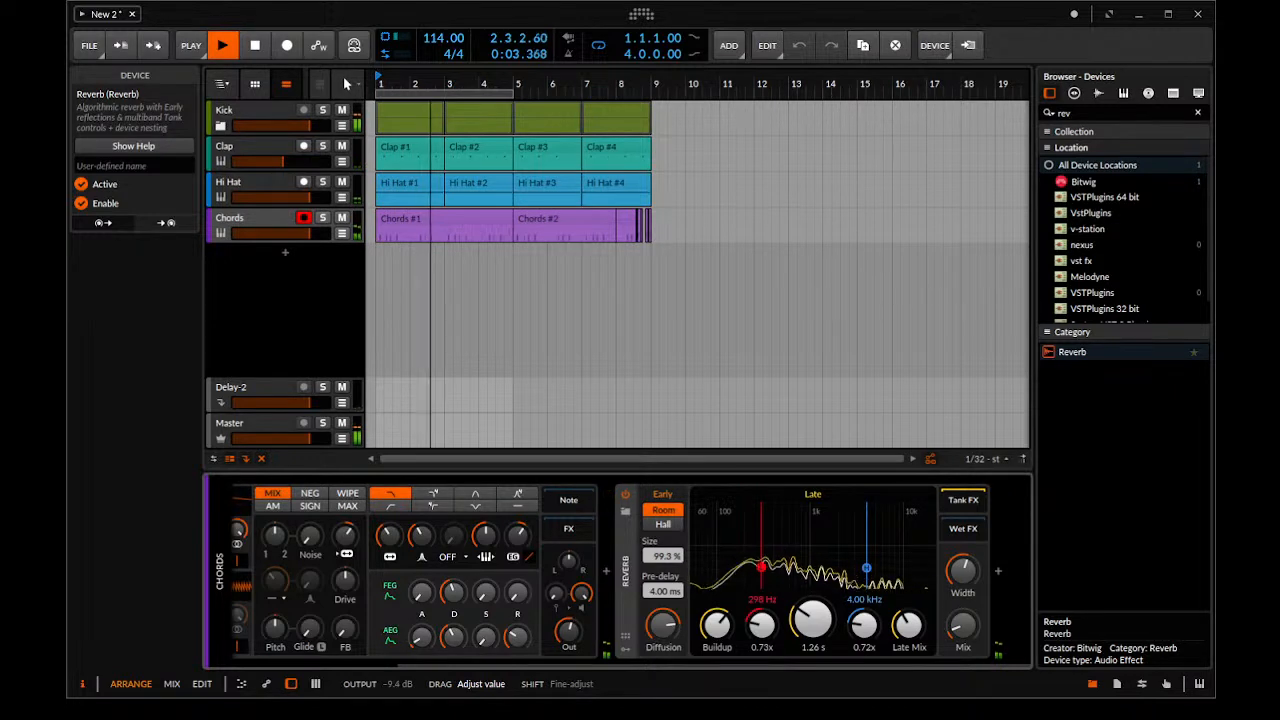
left_click_drag(576, 634, 576, 628)
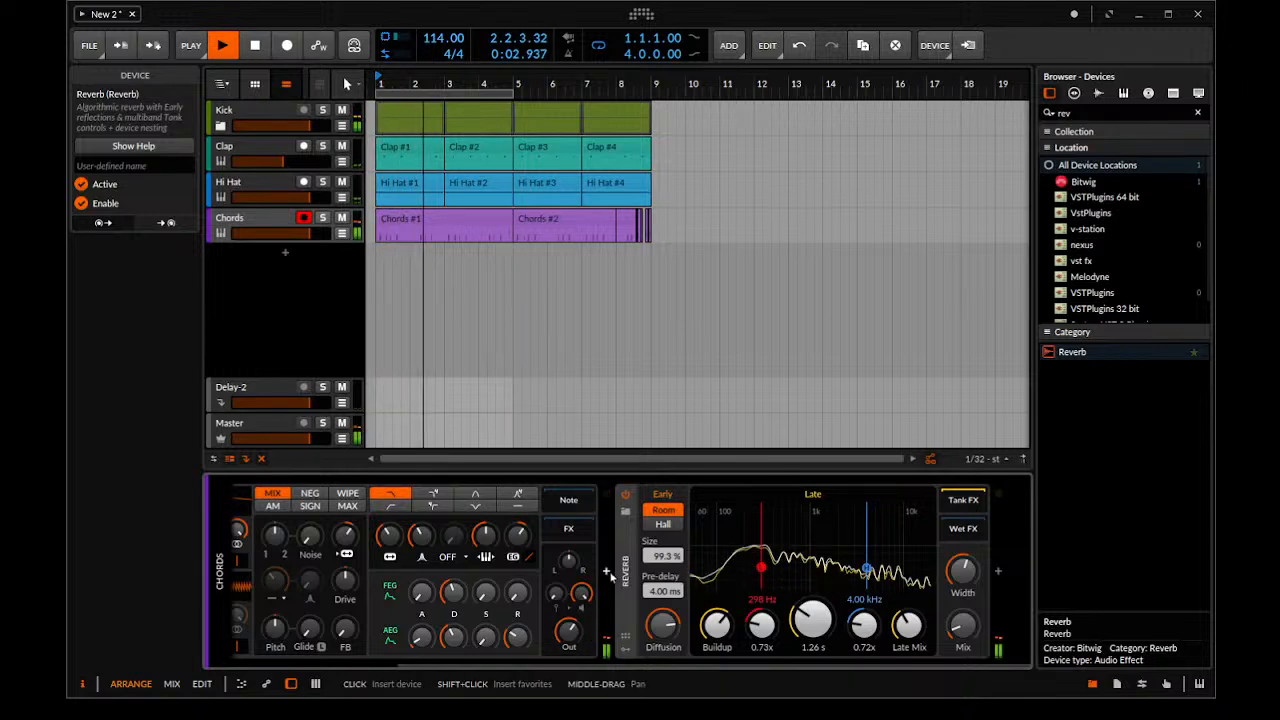
left_click(282, 432)
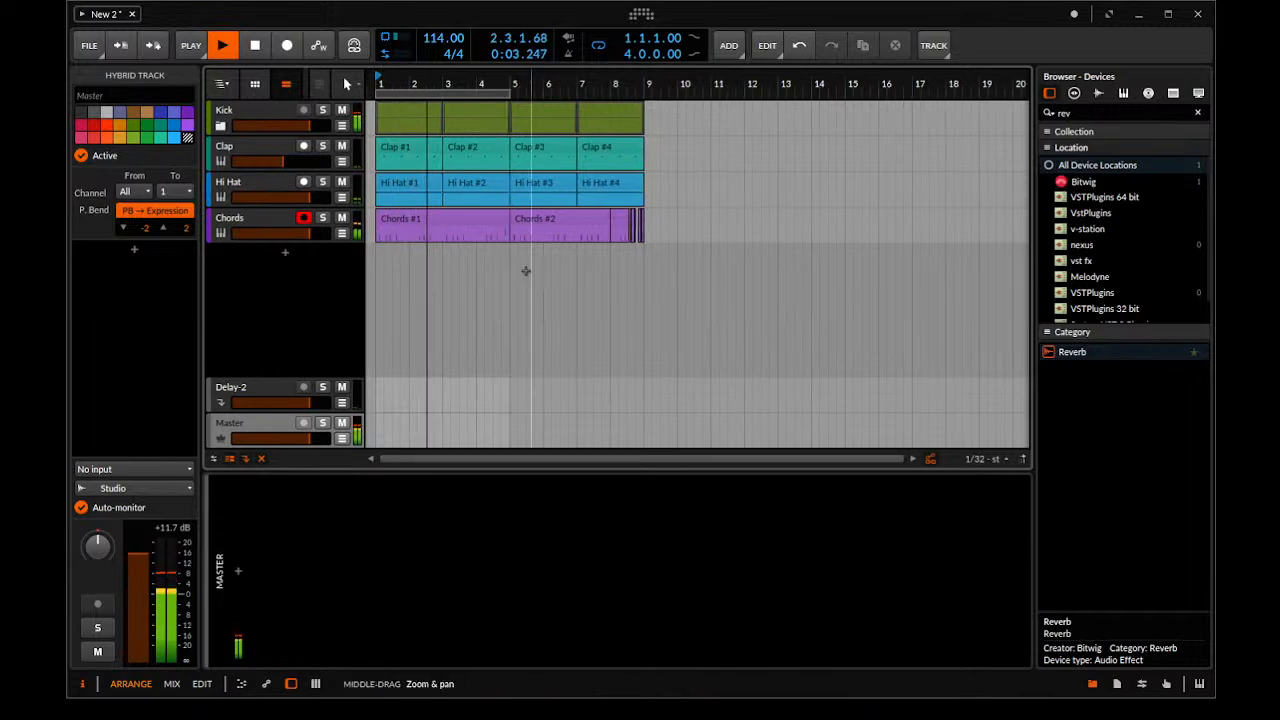
Raise the Chords Polysynth's Filter Oscillator FM to about +17.28 st and play the arrangement back
left_click(277, 219)
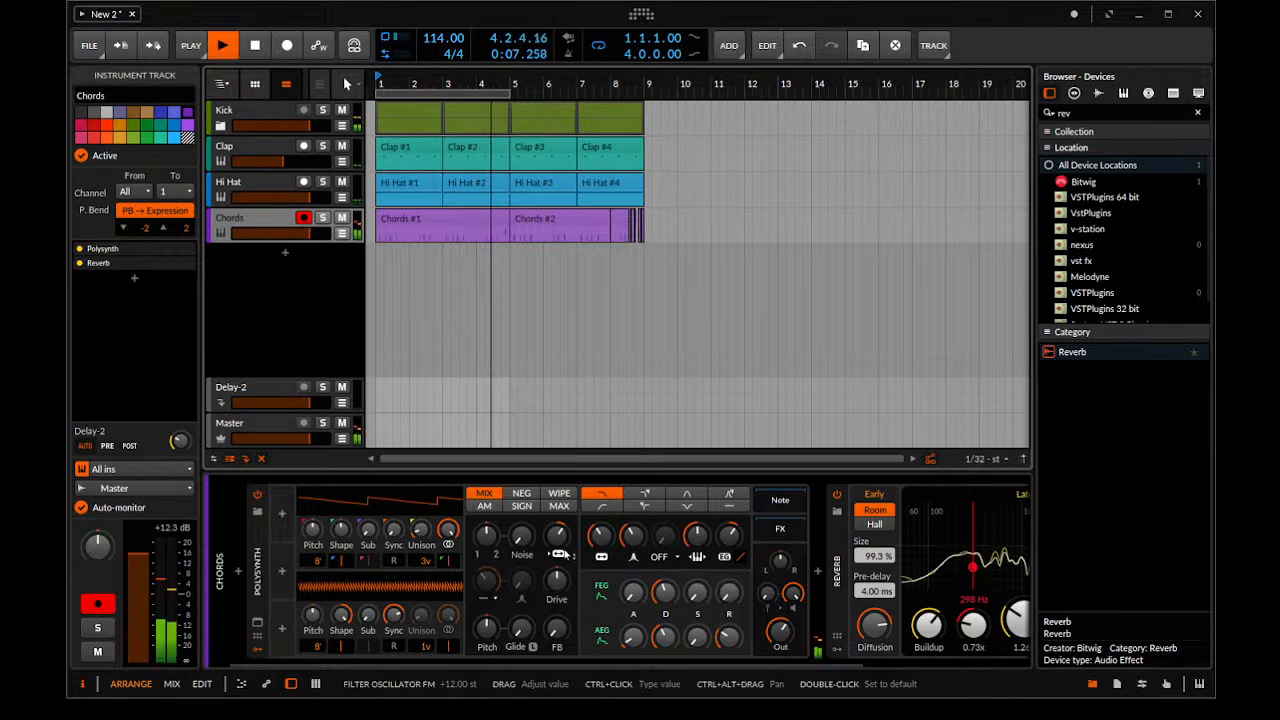
left_click_drag(559, 547, 559, 543)
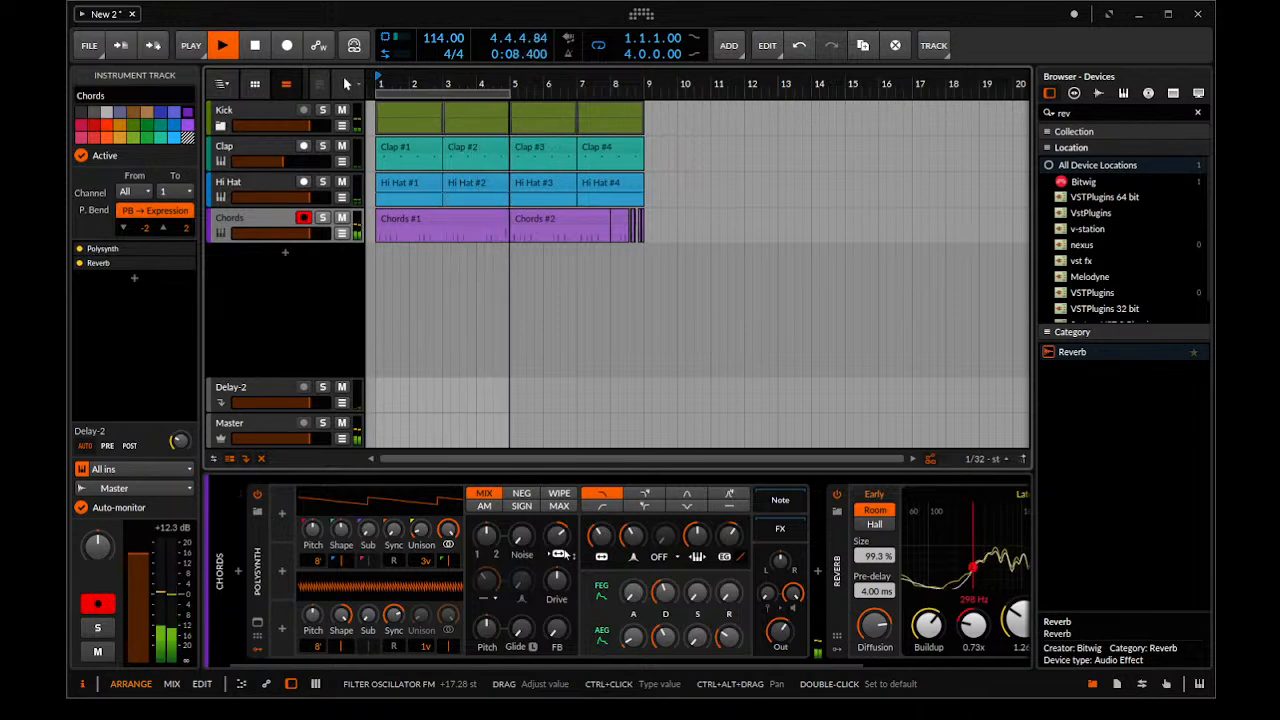
key("space")
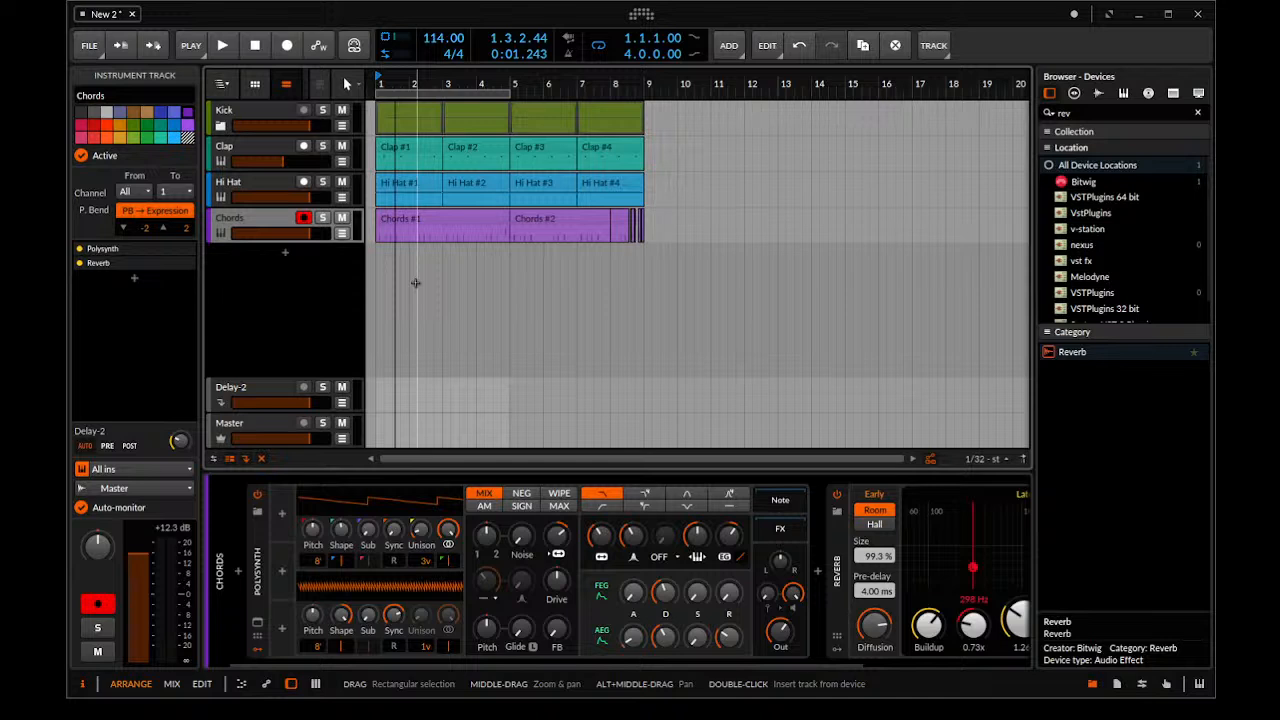
key("space")
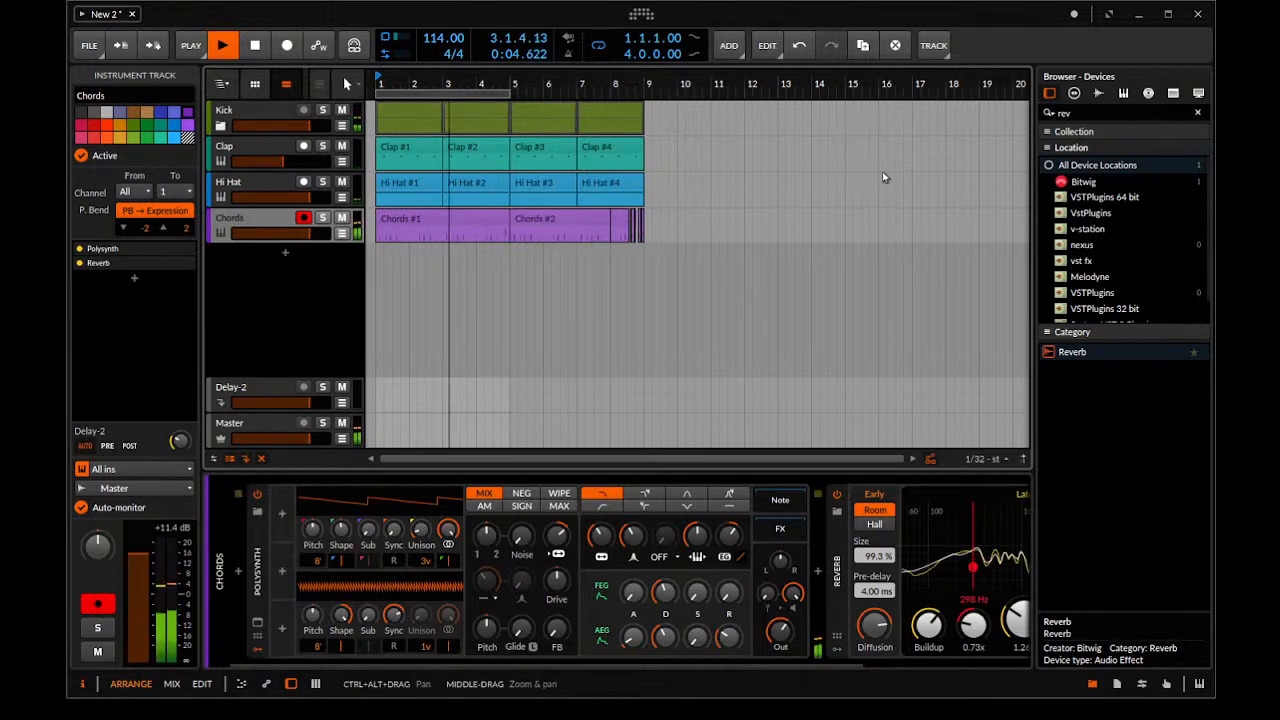
key("space")
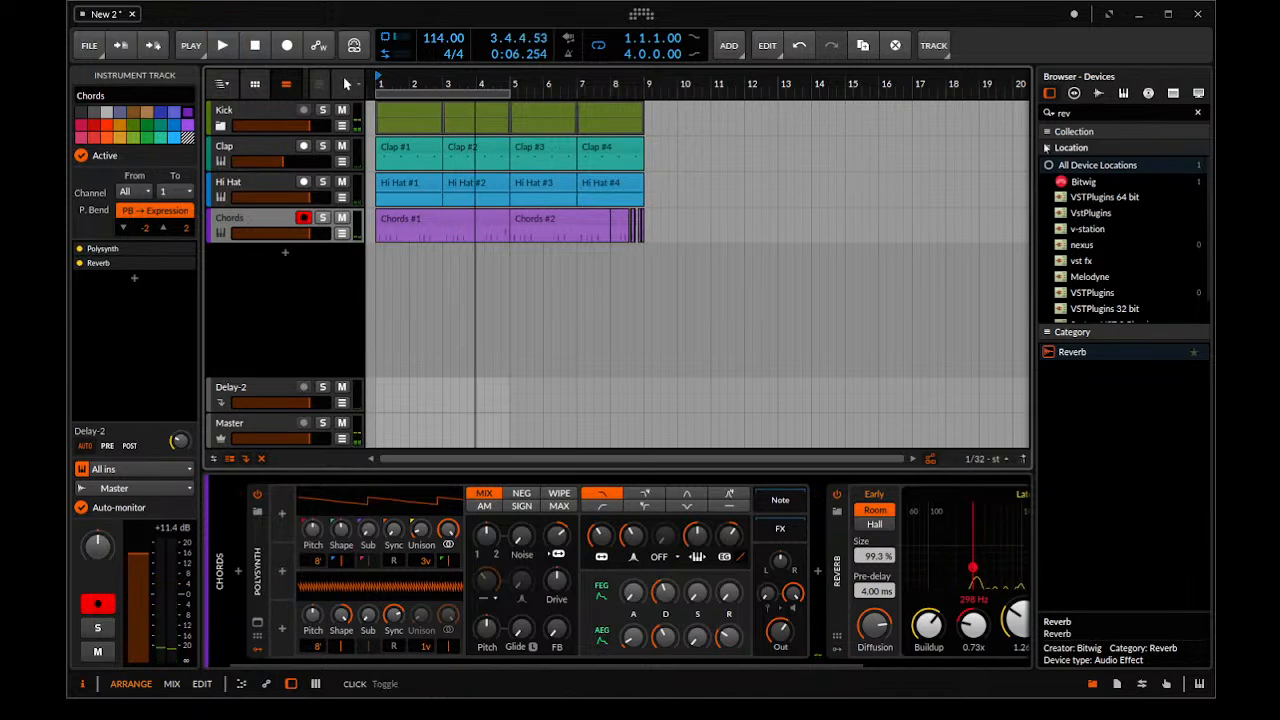
Search the devices for "polysynth" and add Polysynth on a new track below Chords
left_click(1083, 115)
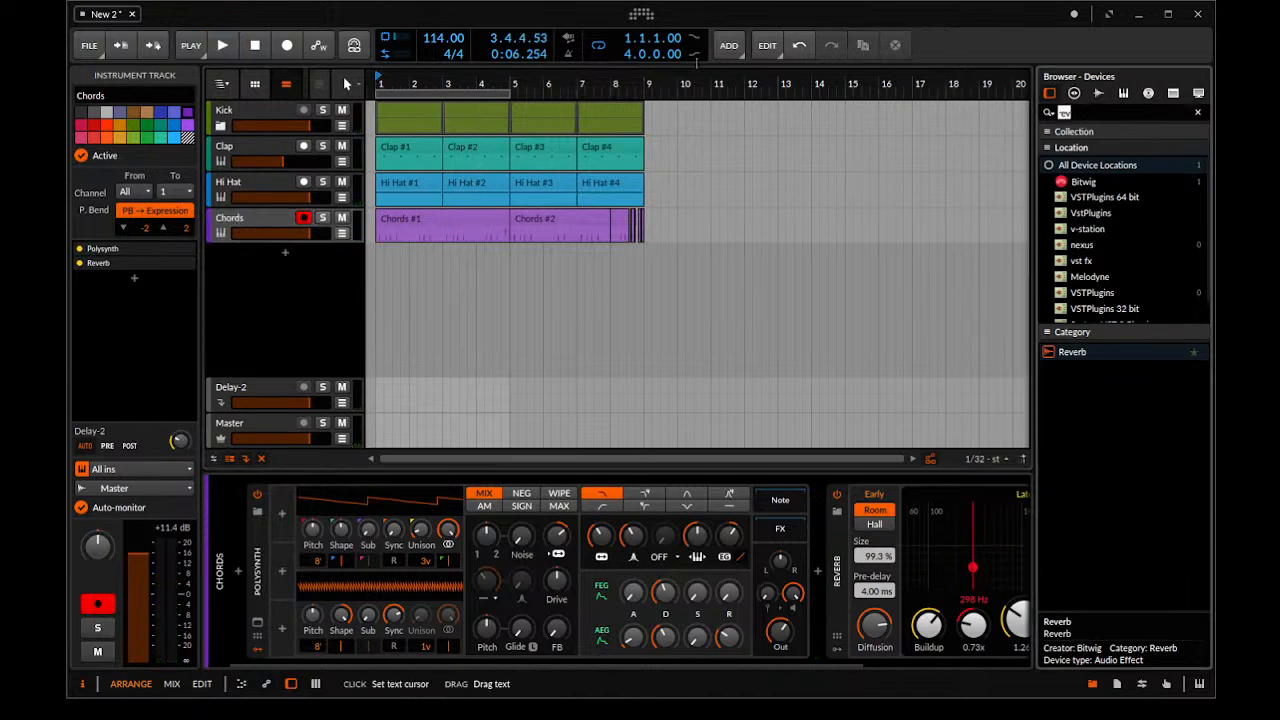
type("oiky")
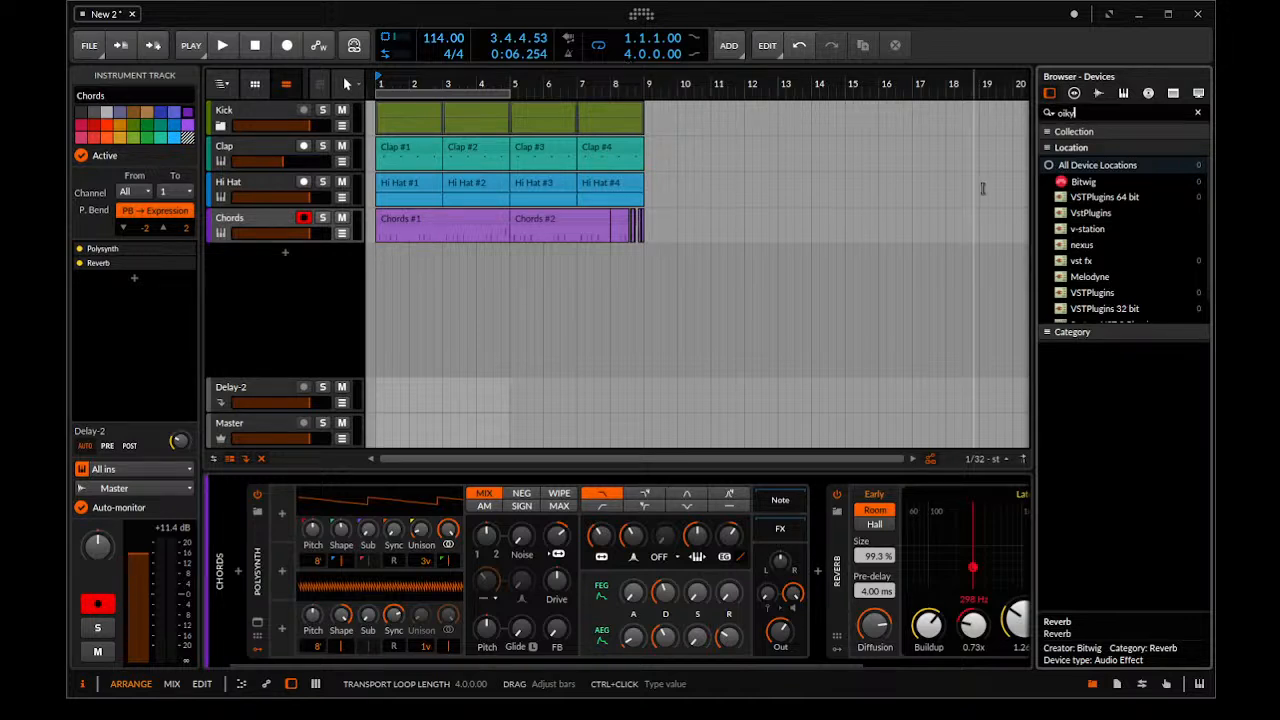
left_click_drag(1090, 113, 784, 111)
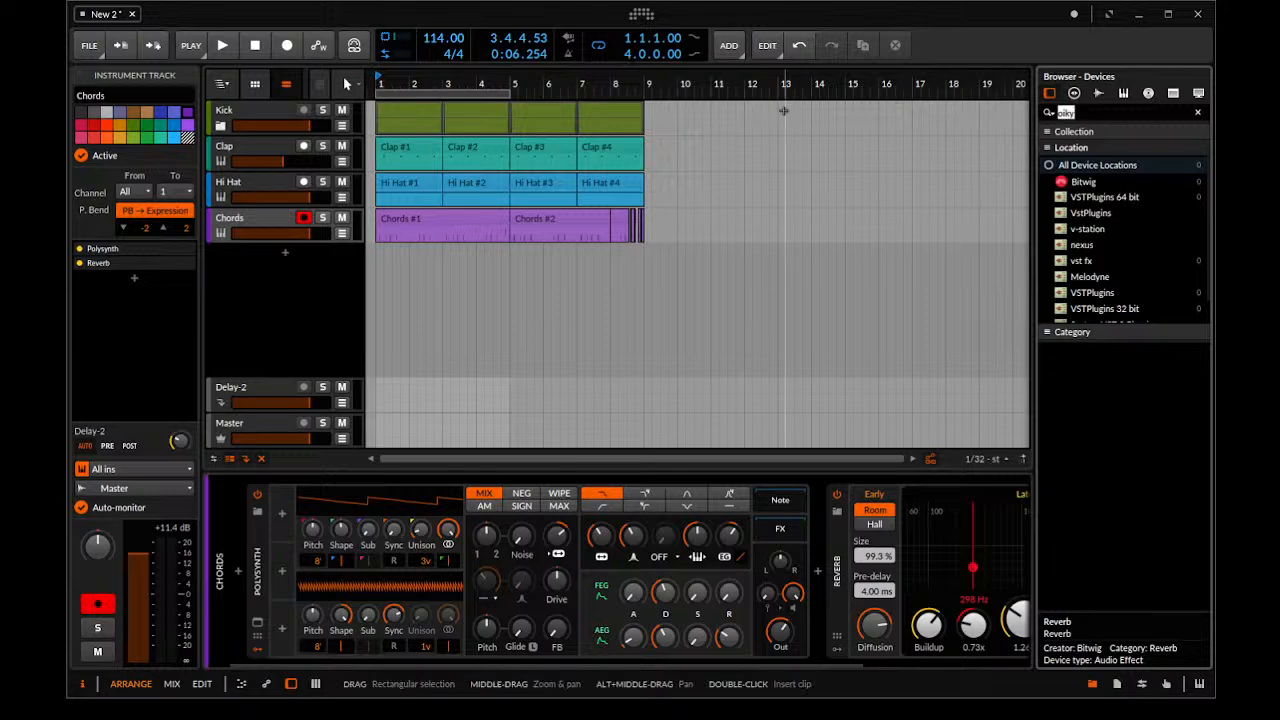
key("BackSpace")
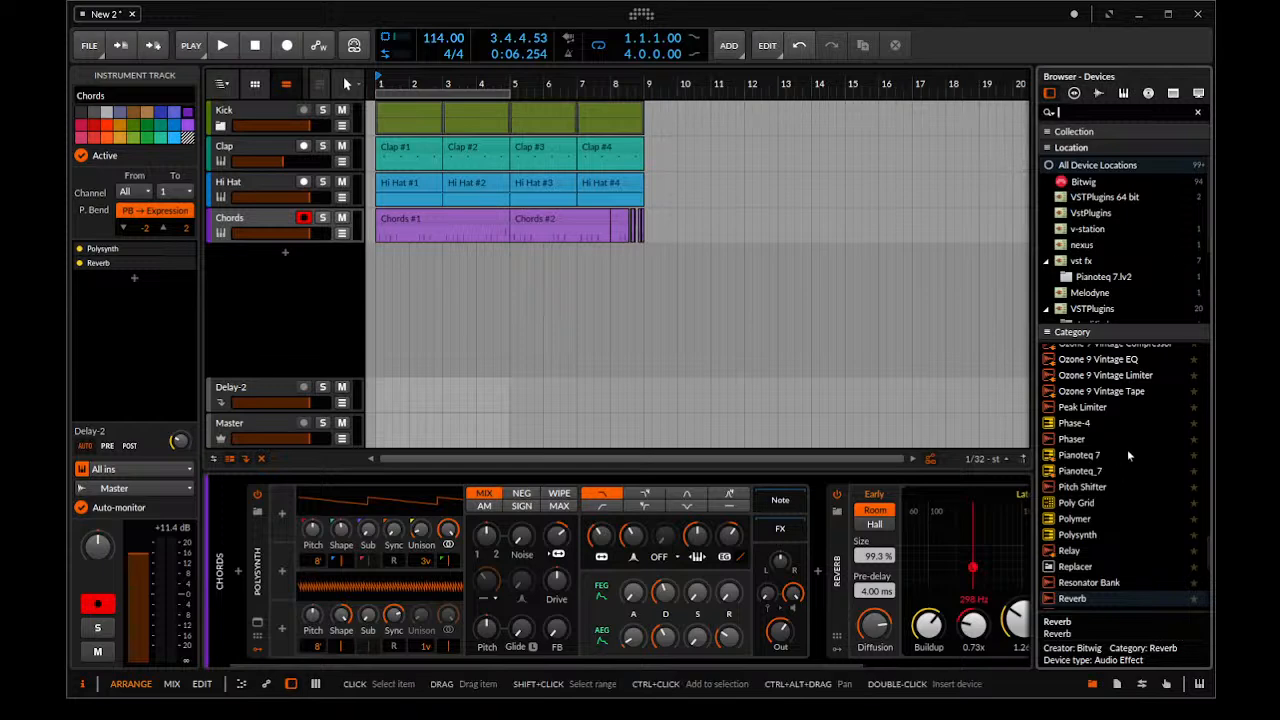
scroll(1128, 455, "up", 10)
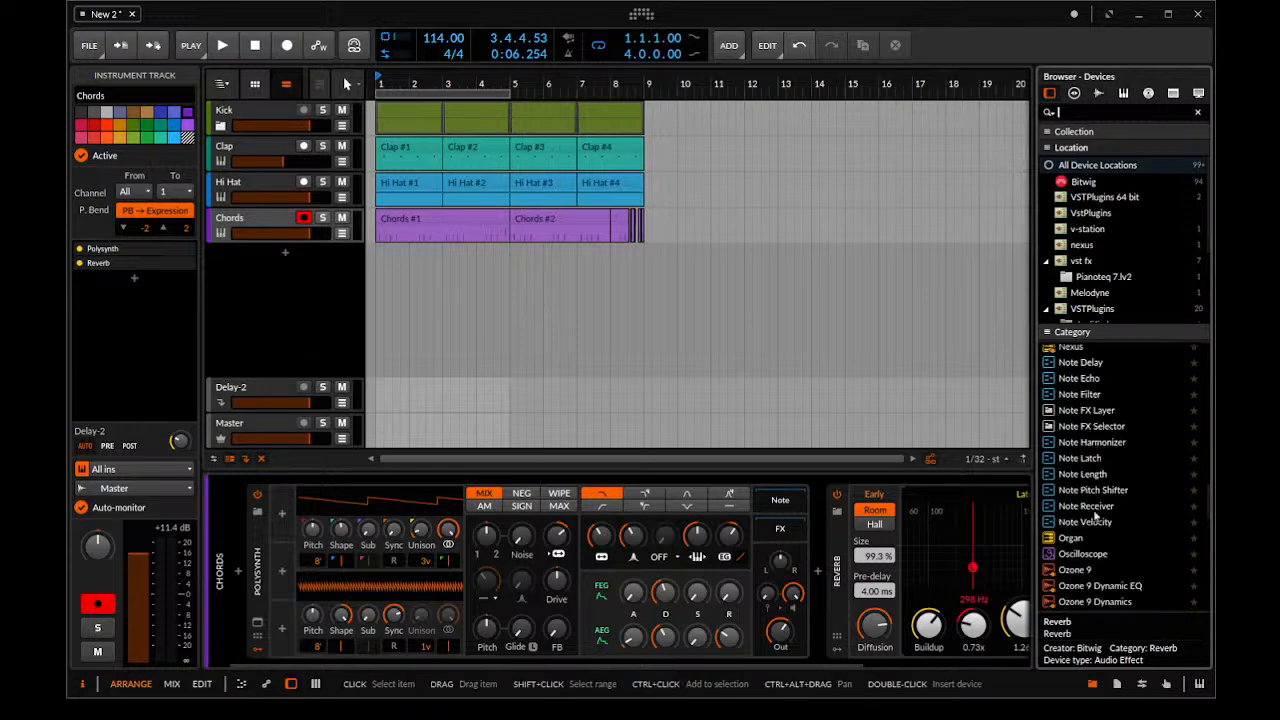
scroll(1090, 453, "up", 10)
scroll(1090, 453, "up", 10)
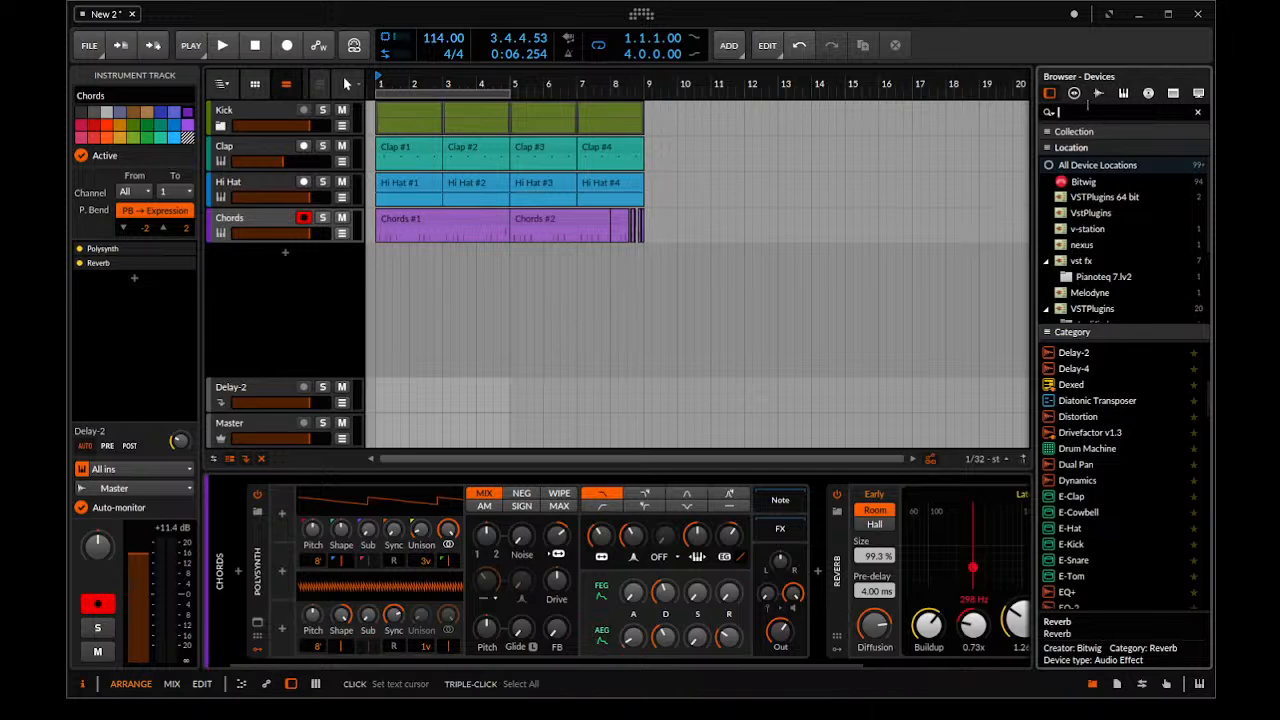
type("polysynth")
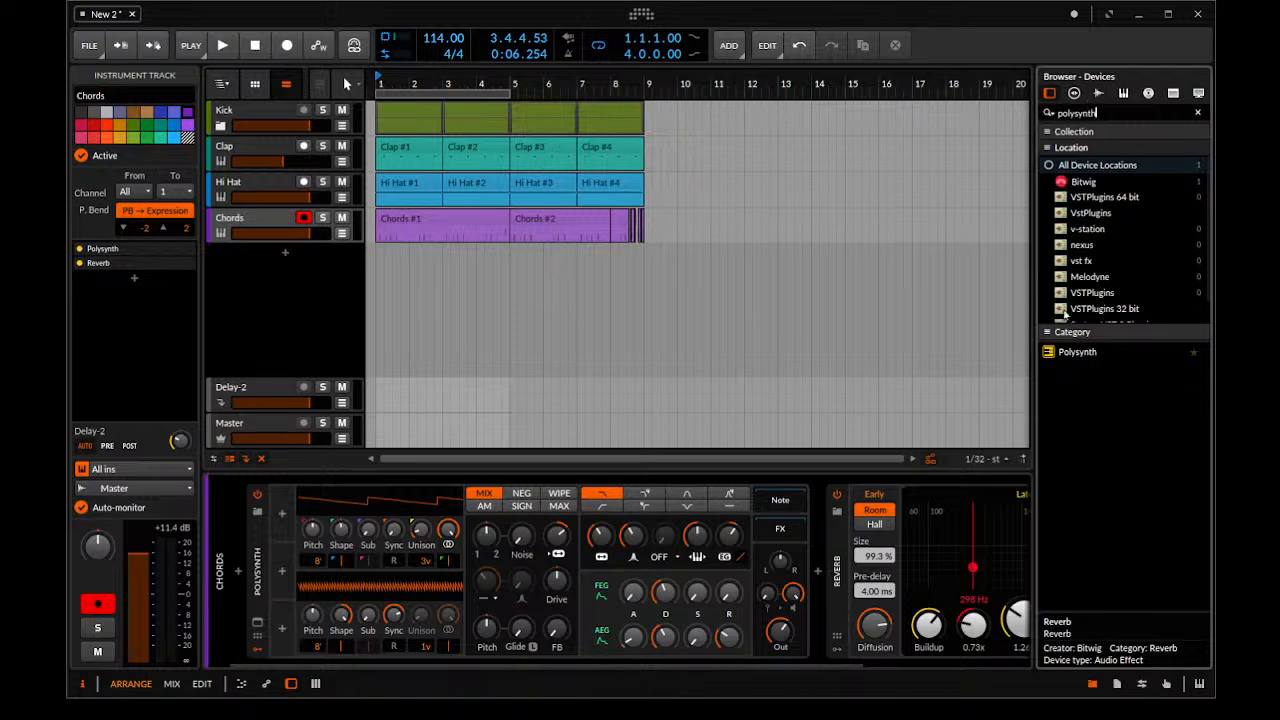
left_click_drag(1077, 351, 296, 270)
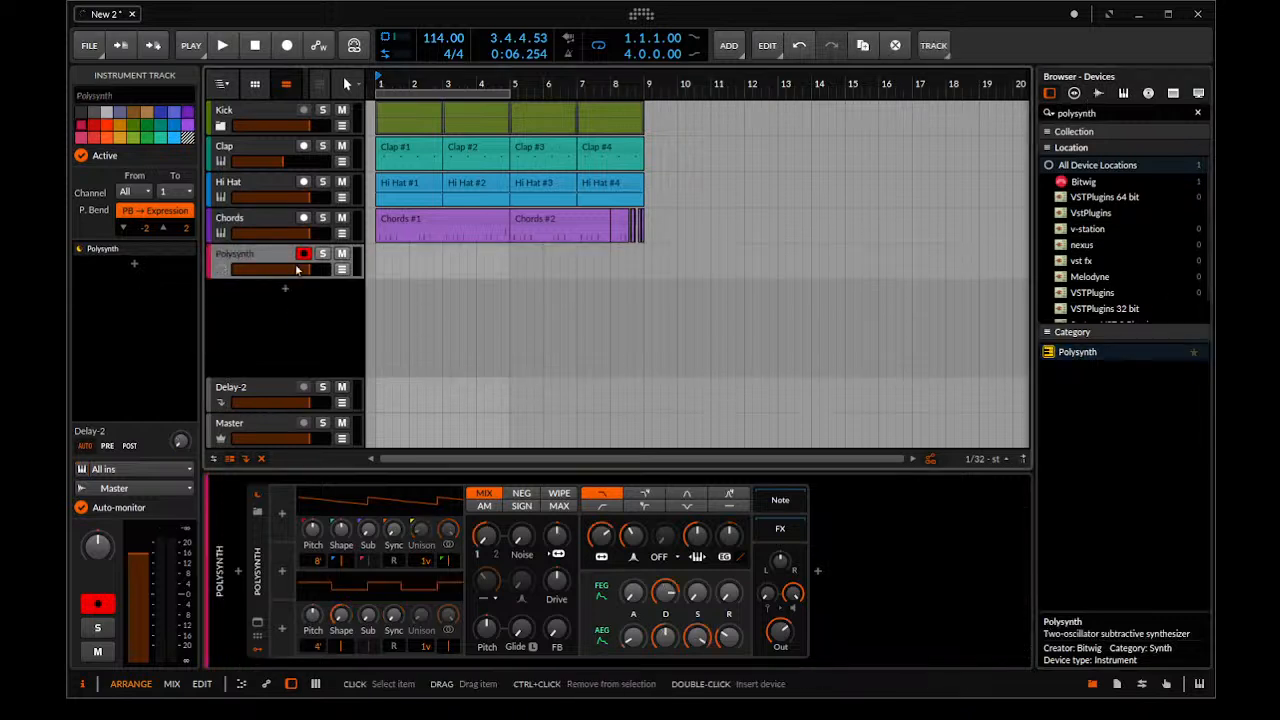
Insert a clip at bar 1 on the Polysynth track, lengthen it to 8.0.1.00, and set the loop region's length to 8.0.0.00
double_click(390, 262)
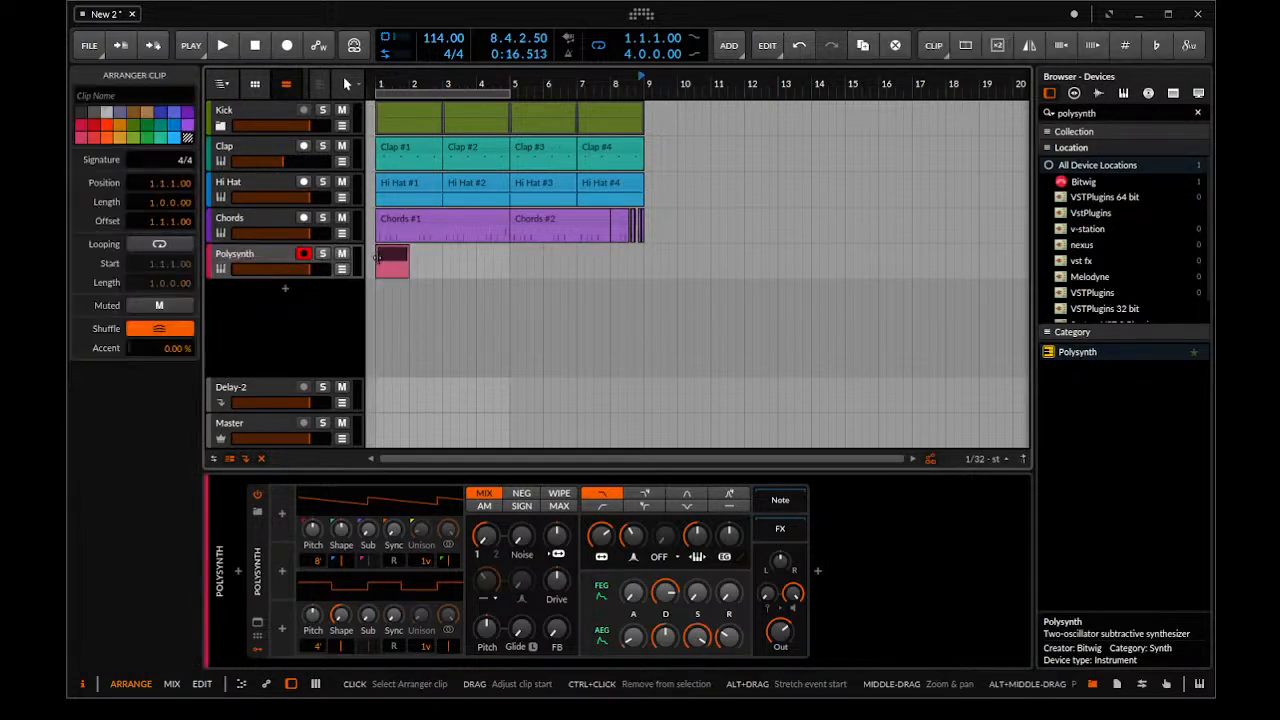
left_click_drag(400, 250, 638, 253)
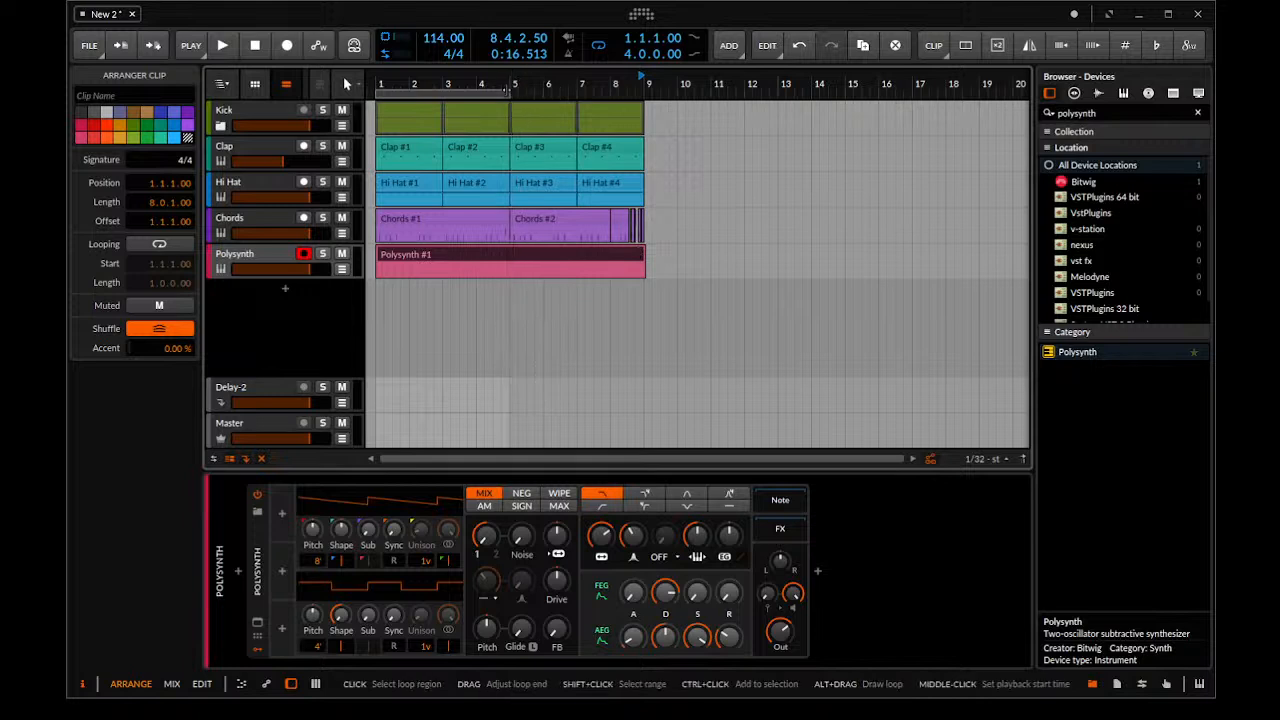
left_click(507, 91)
left_click_drag(507, 91, 641, 122)
scroll(638, 135, "up", 5)
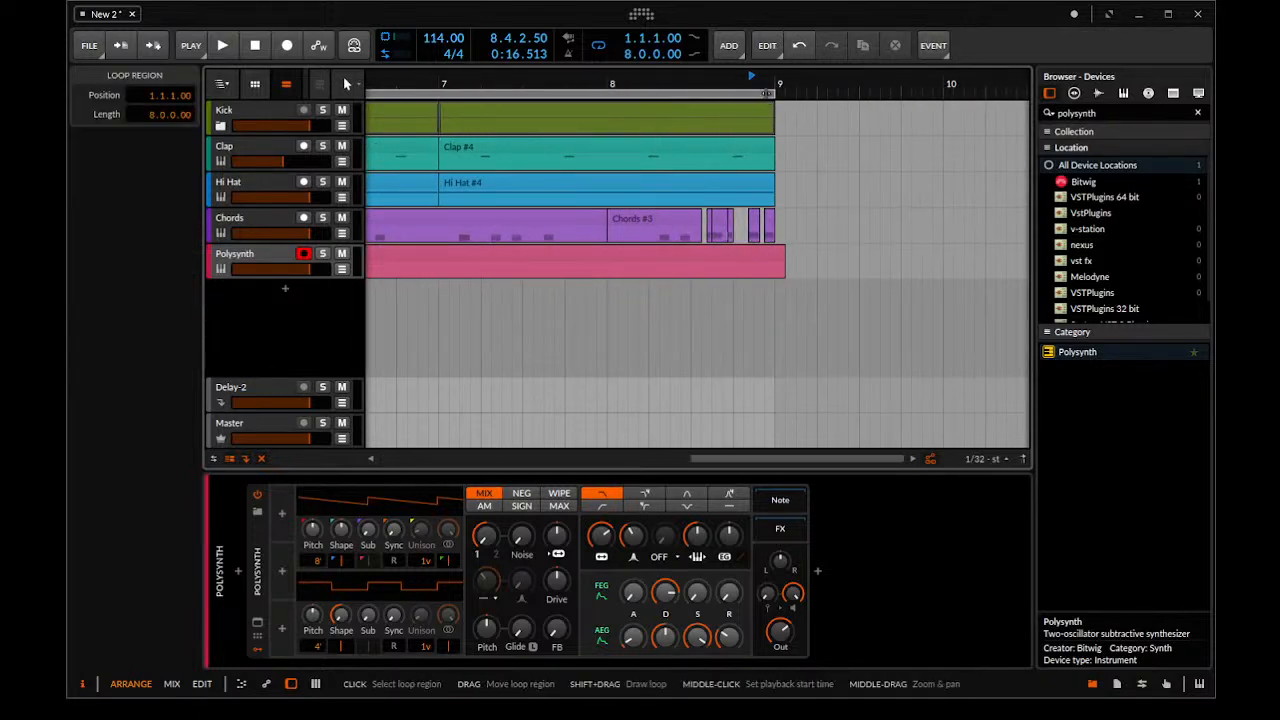
left_click_drag(767, 94, 775, 94)
left_click_drag(796, 194, 840, 172)
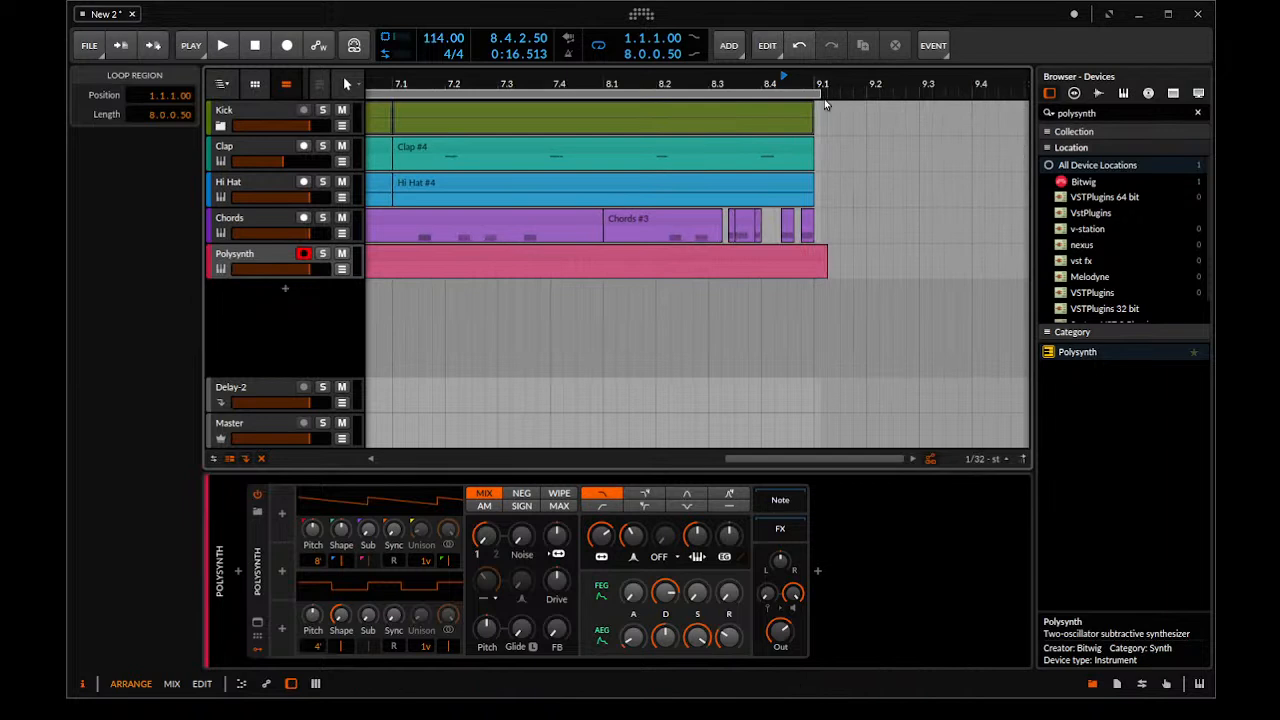
left_click_drag(819, 94, 796, 117)
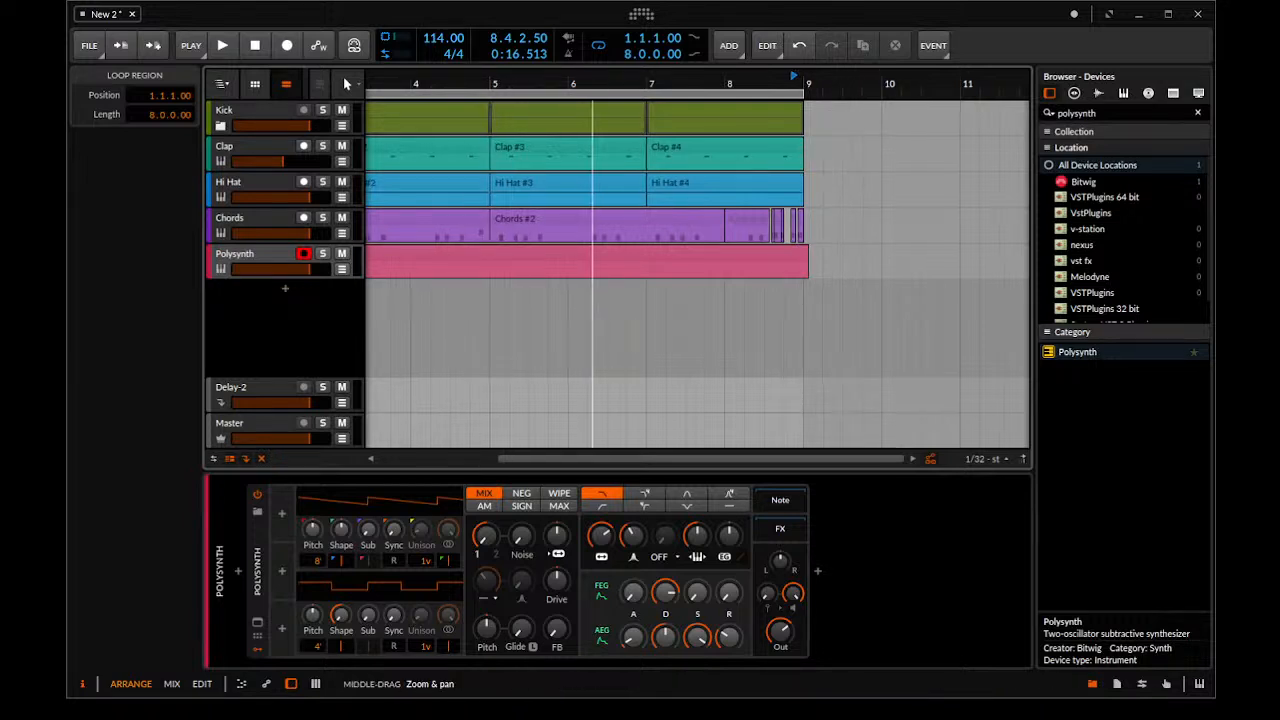
scroll(620, 180, "down", 4)
left_click(430, 256)
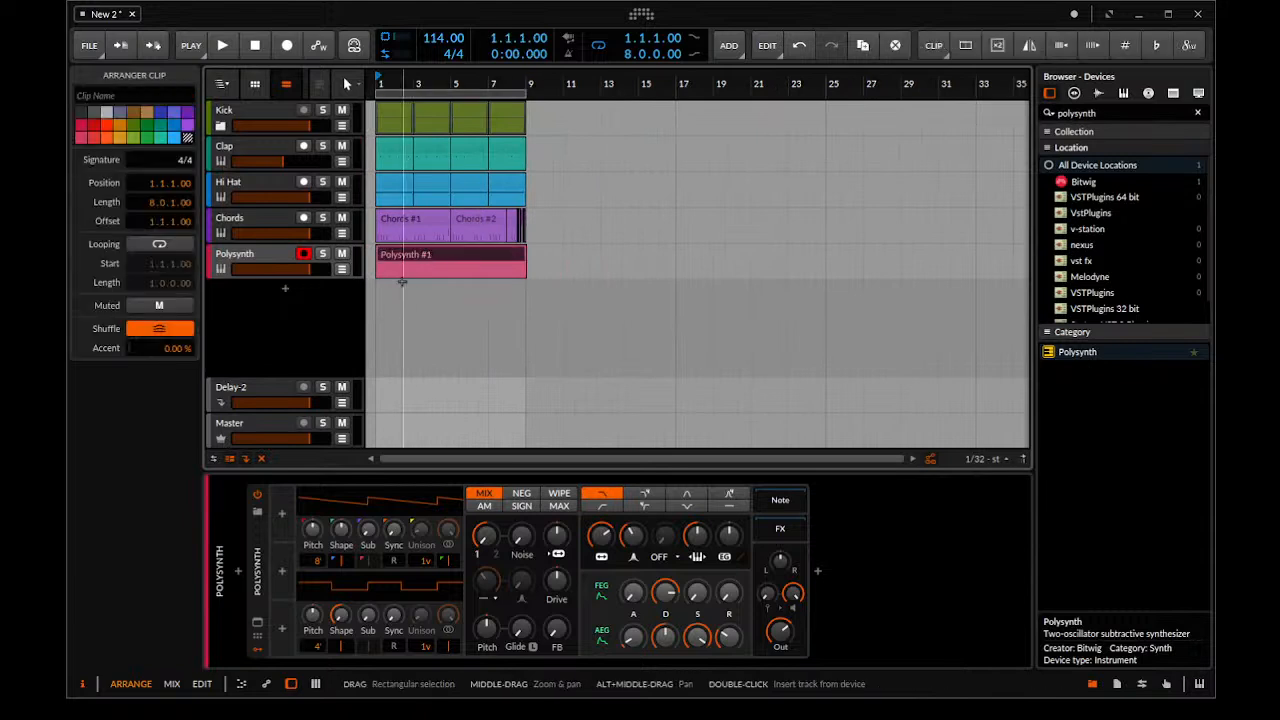
scroll(380, 309, "up", 4)
double_click(488, 258)
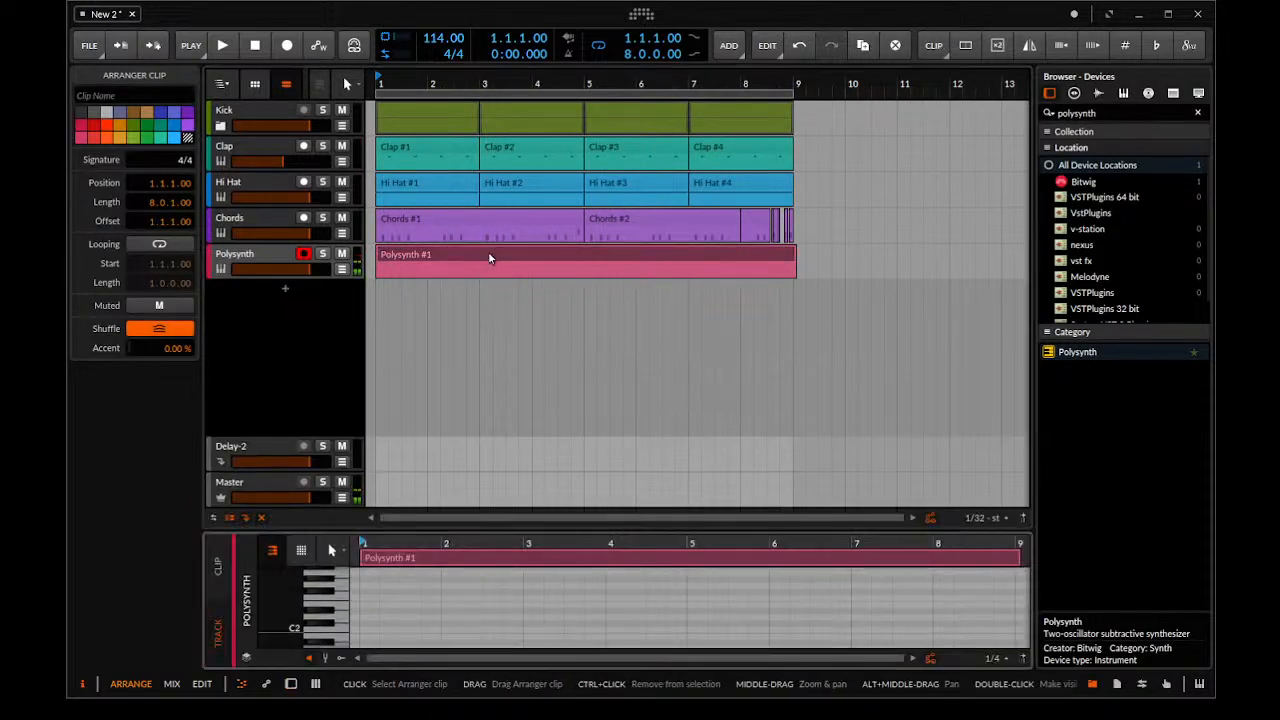
double_click(256, 258)
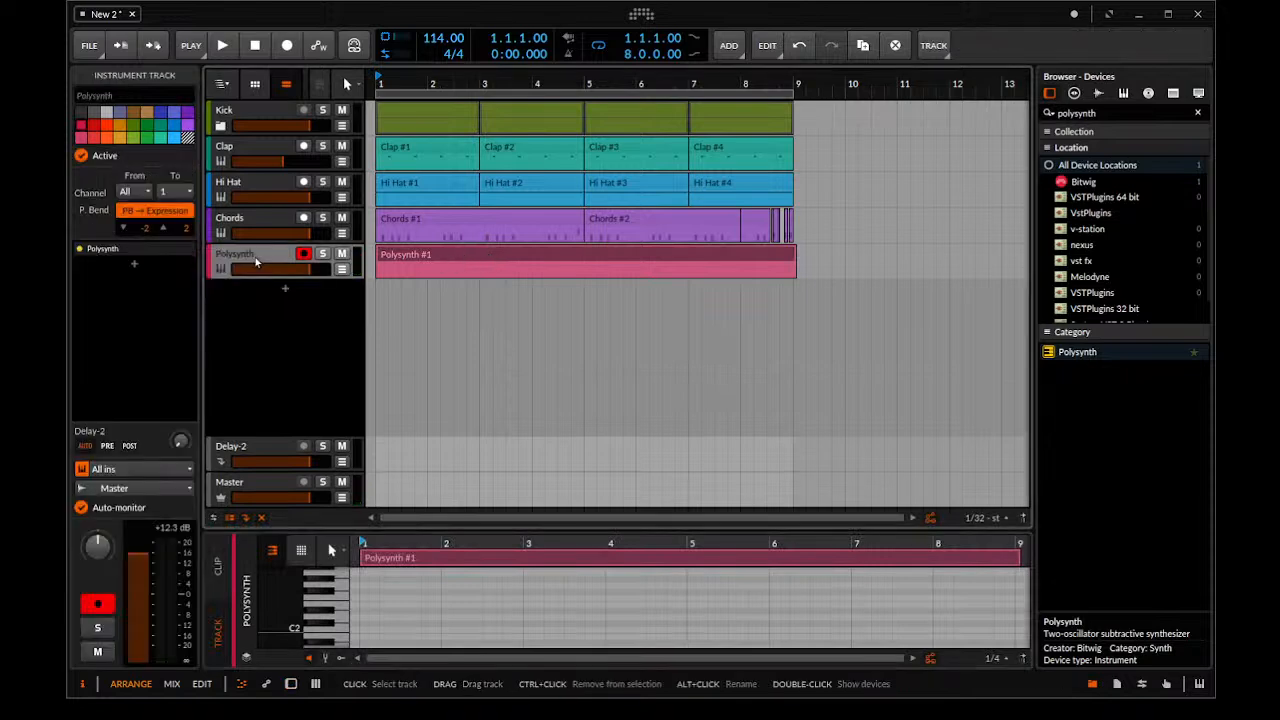
left_click_drag(780, 632, 780, 630)
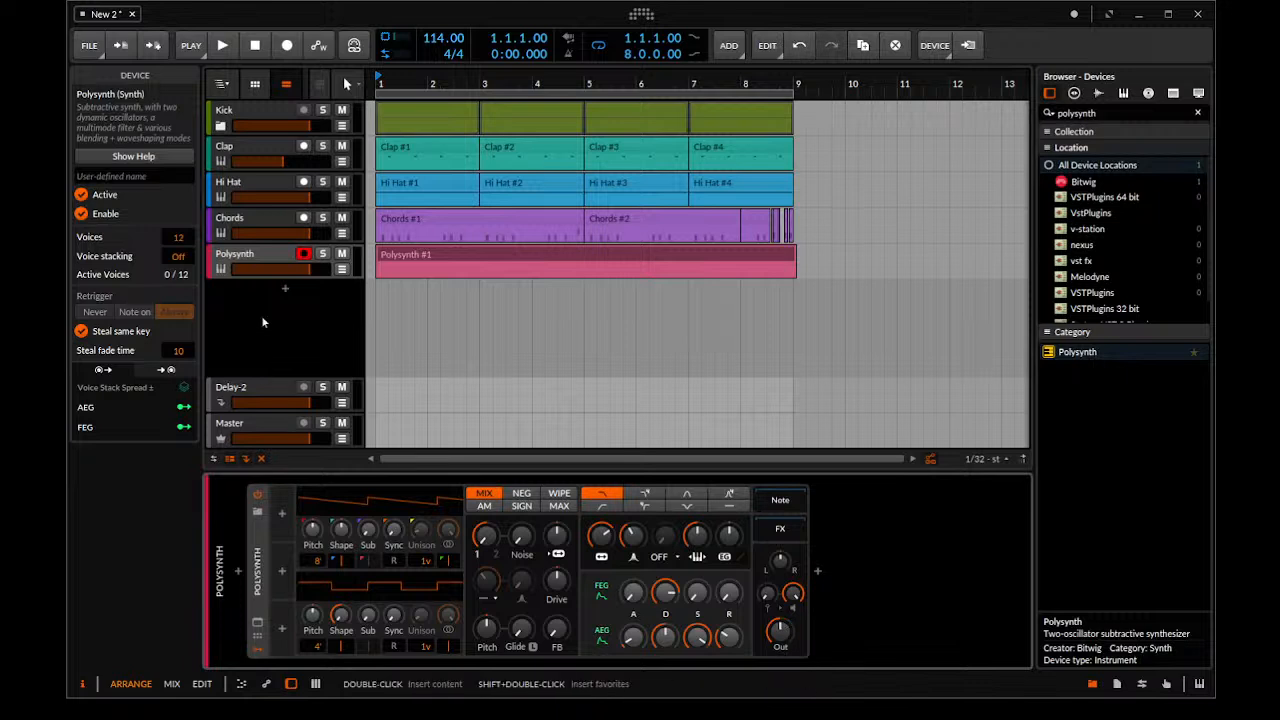
left_click(258, 263)
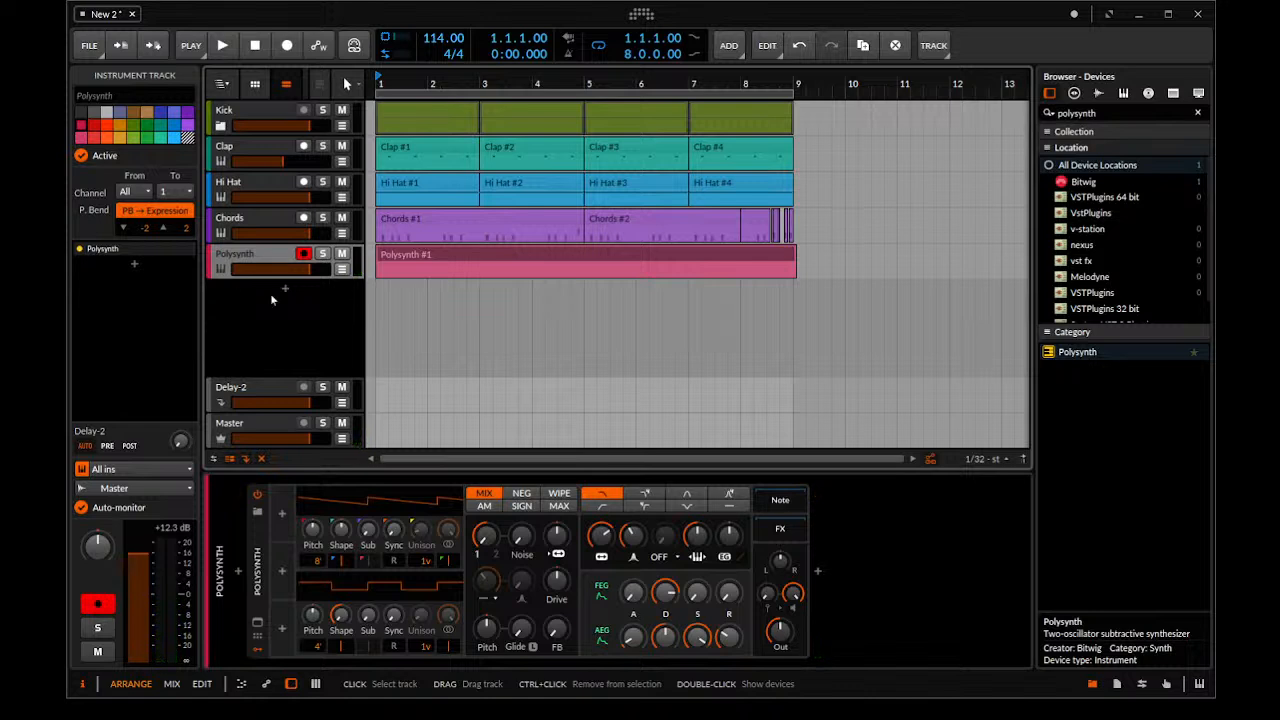
Raise the new Polysynth's filter envelope amount and lower its Filter Frequency to about 249 Hz
left_click_drag(729, 536, 729, 508)
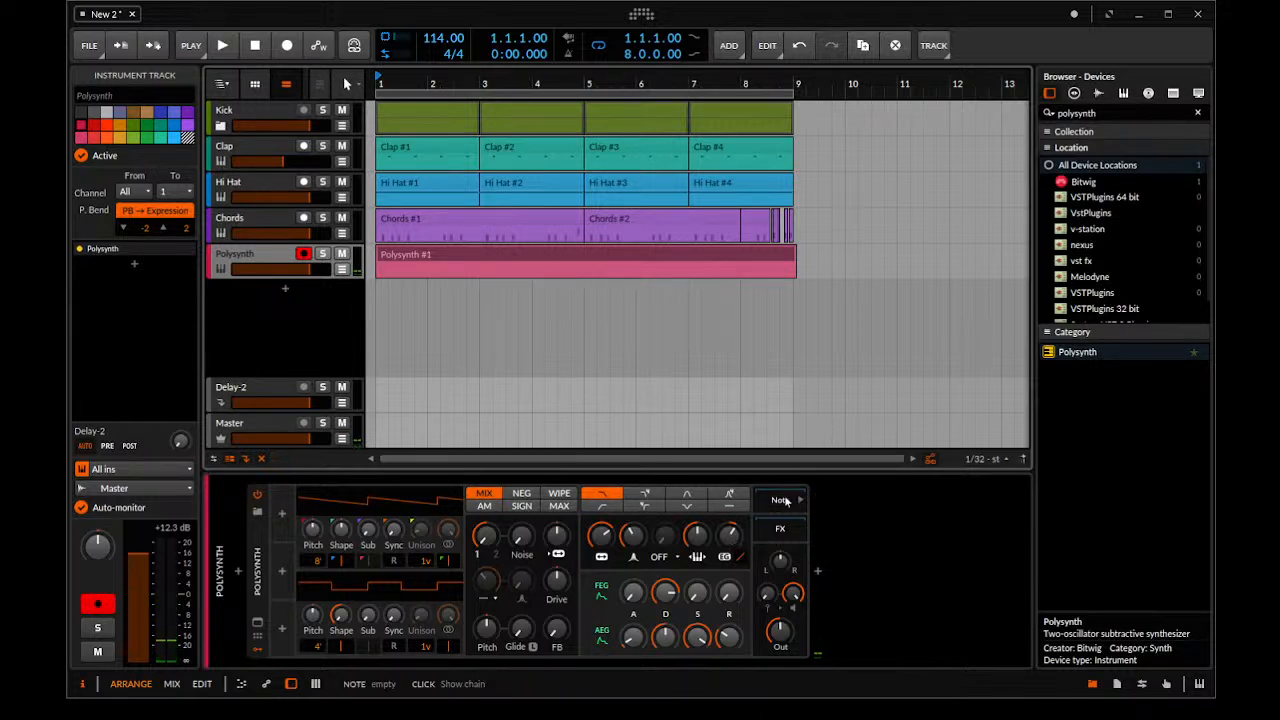
left_click_drag(693, 537, 693, 537)
mouse_move(601, 536)
left_mouse_down()
mouse_move(634, 542)
mouse_move(601, 536)
left_mouse_up()
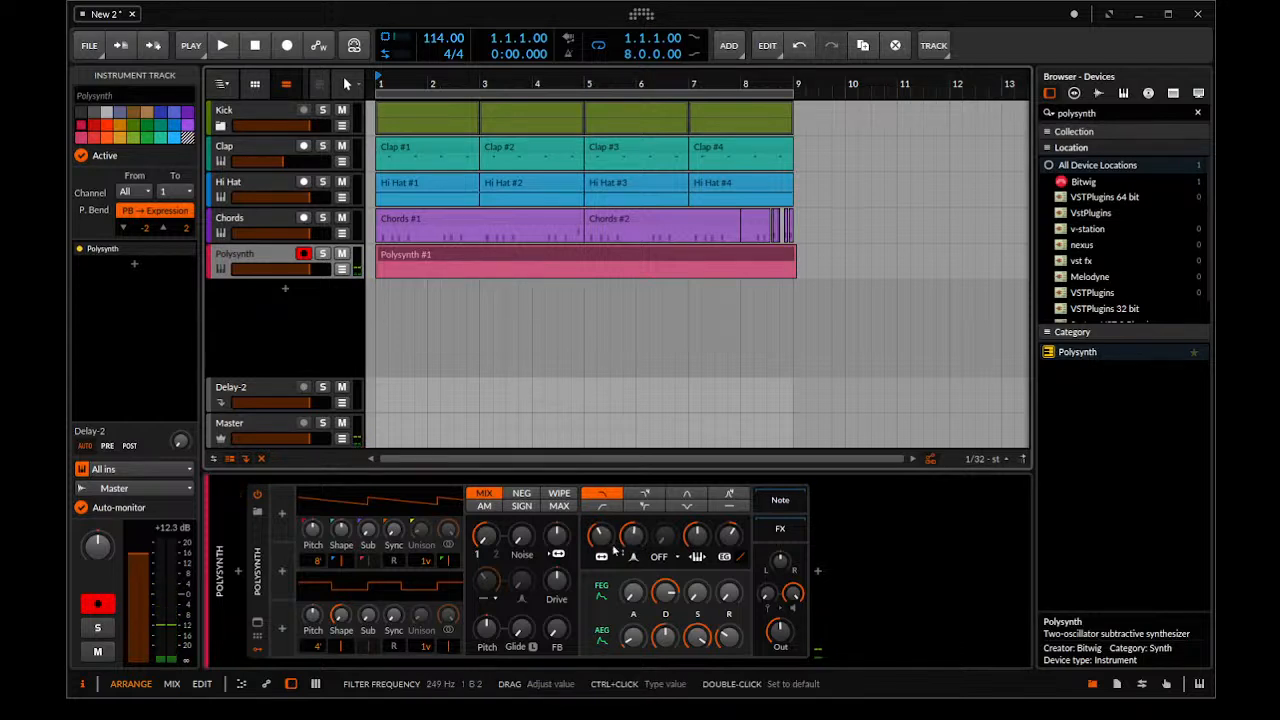
Shorten the filter envelope's decay, set the AEG Decay to about 49 %, adjust the Filter Oscillator FM, and play from bar 1 to hear it
left_click_drag(665, 593, 665, 593)
left_click_drag(665, 637, 665, 637)
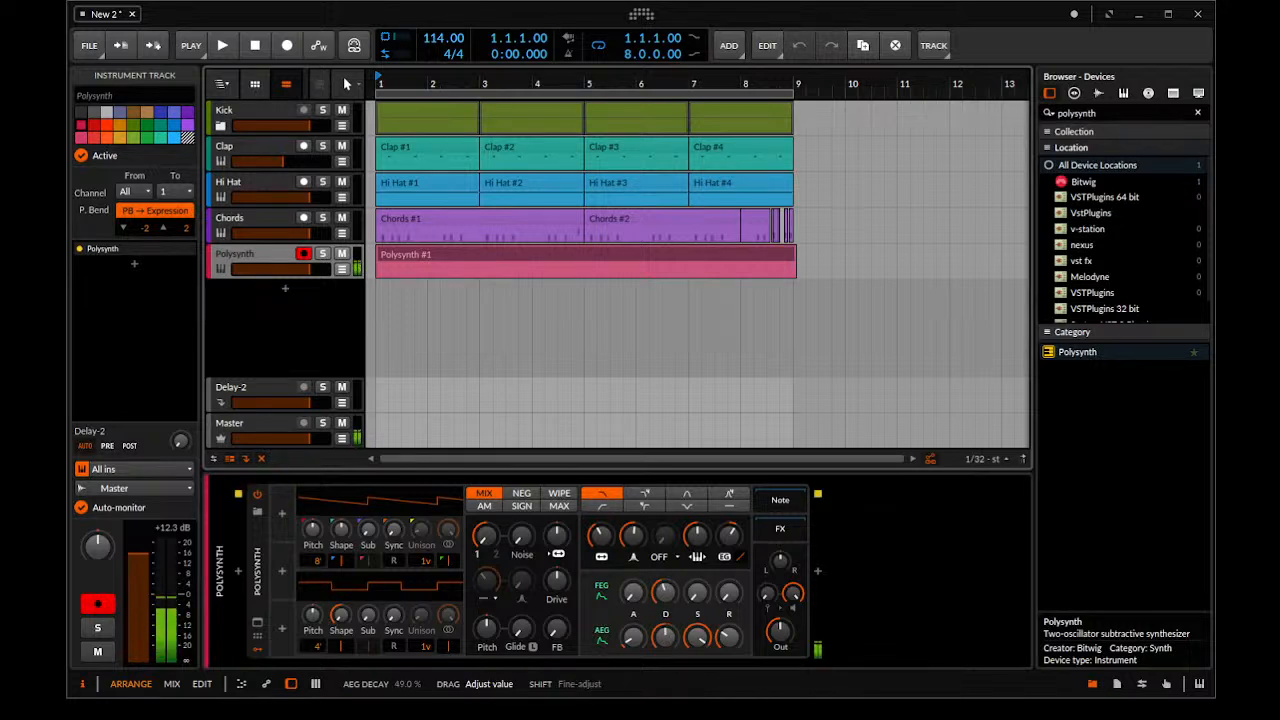
left_click_drag(665, 637, 665, 637)
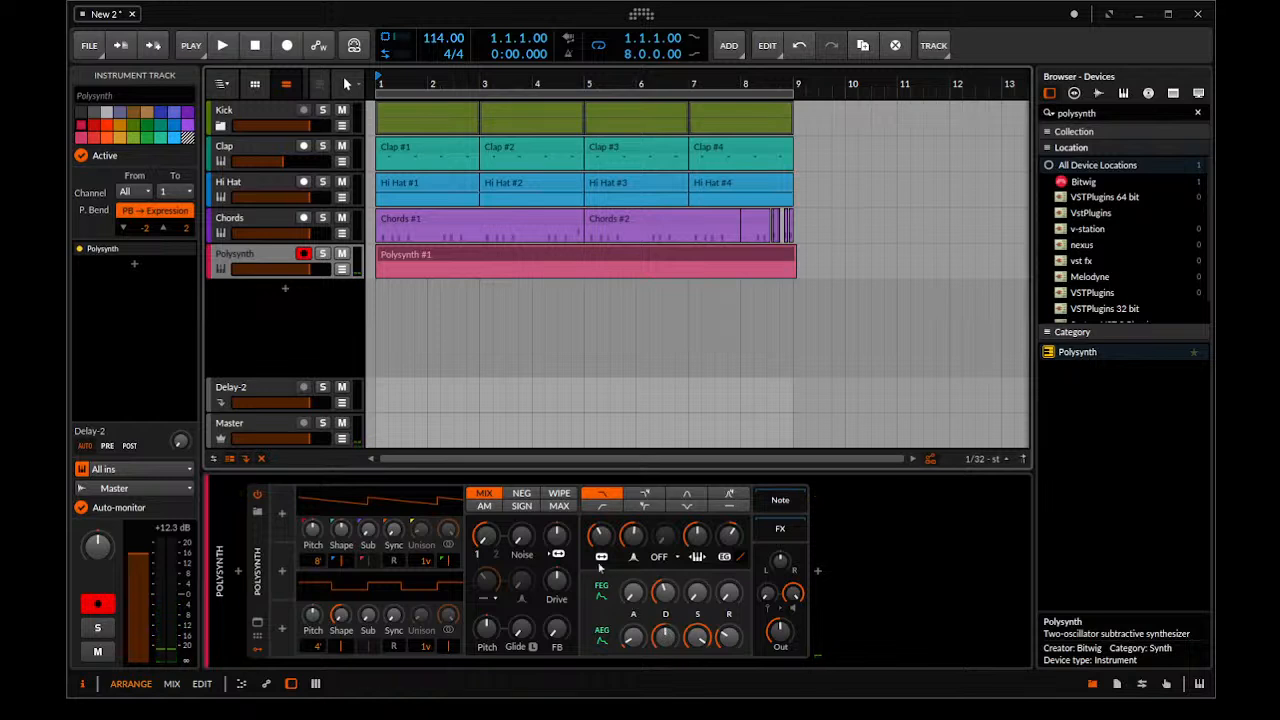
left_click_drag(556, 545, 556, 545)
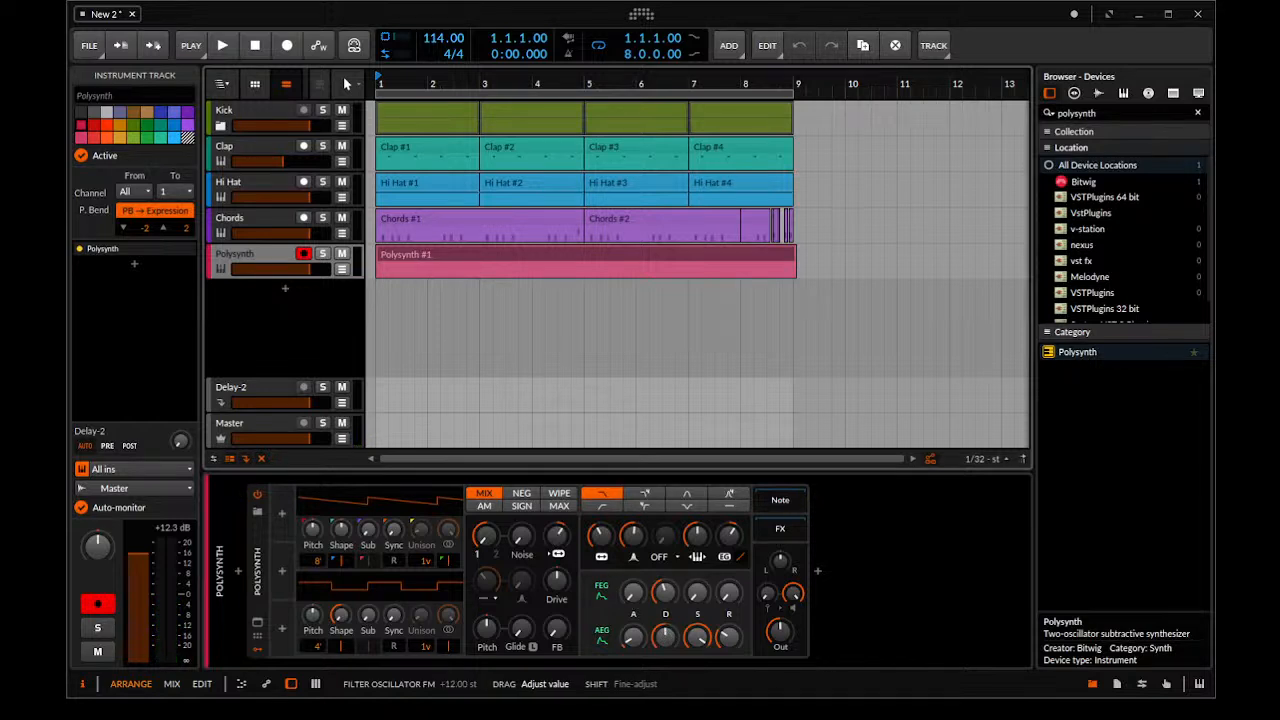
left_click_drag(556, 545, 556, 545)
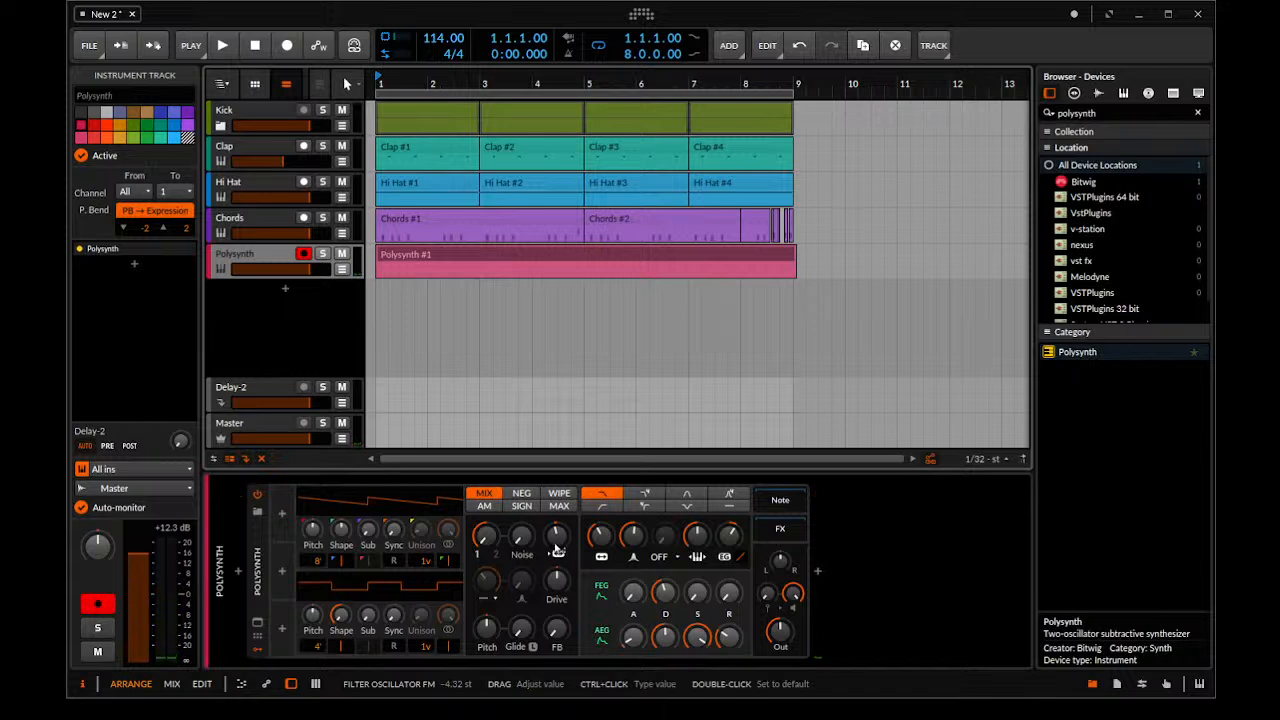
left_click(374, 358)
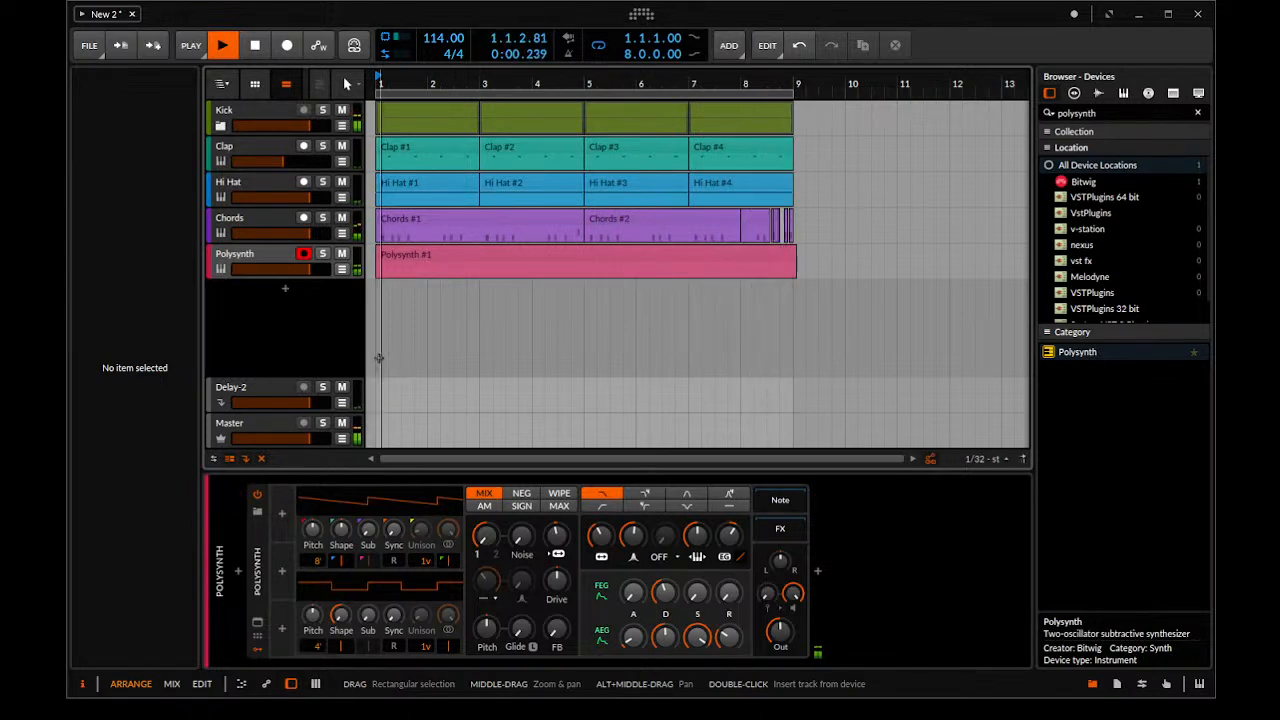
key("space")
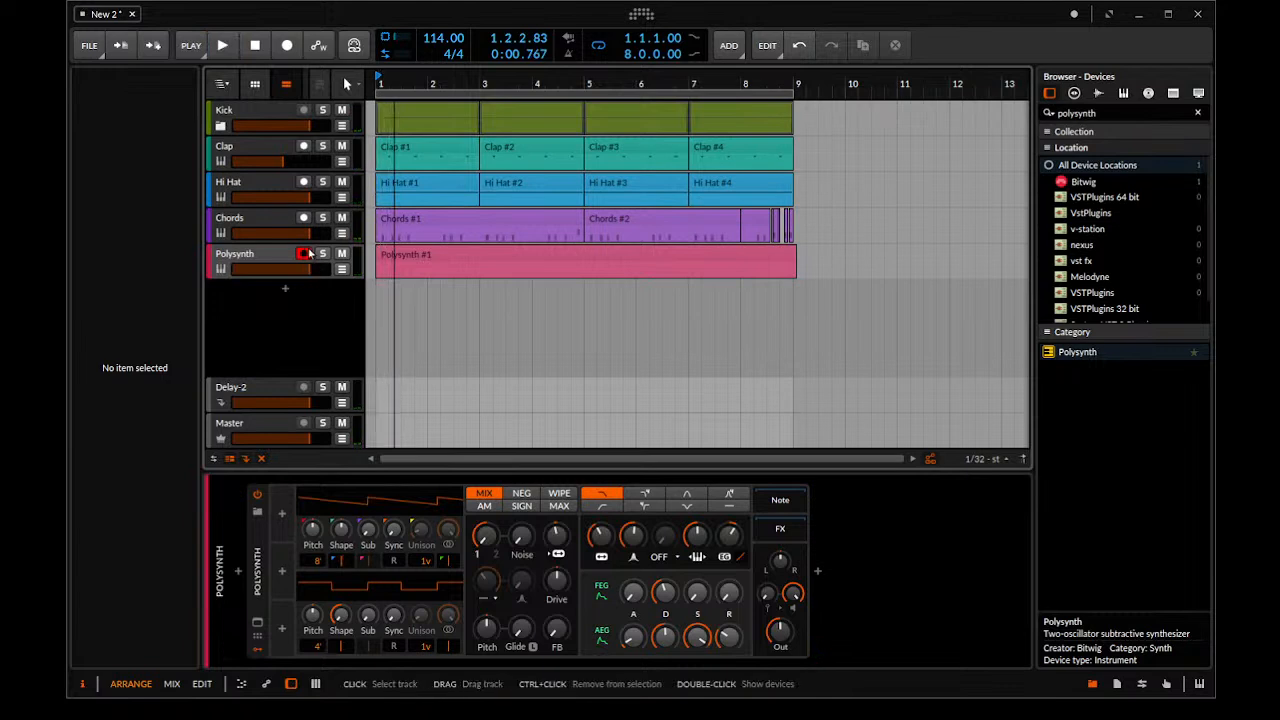
Open the Polysynth clip in an enlarged note editor and audition a key between C0 and C1
left_click(498, 262)
double_click(498, 262)
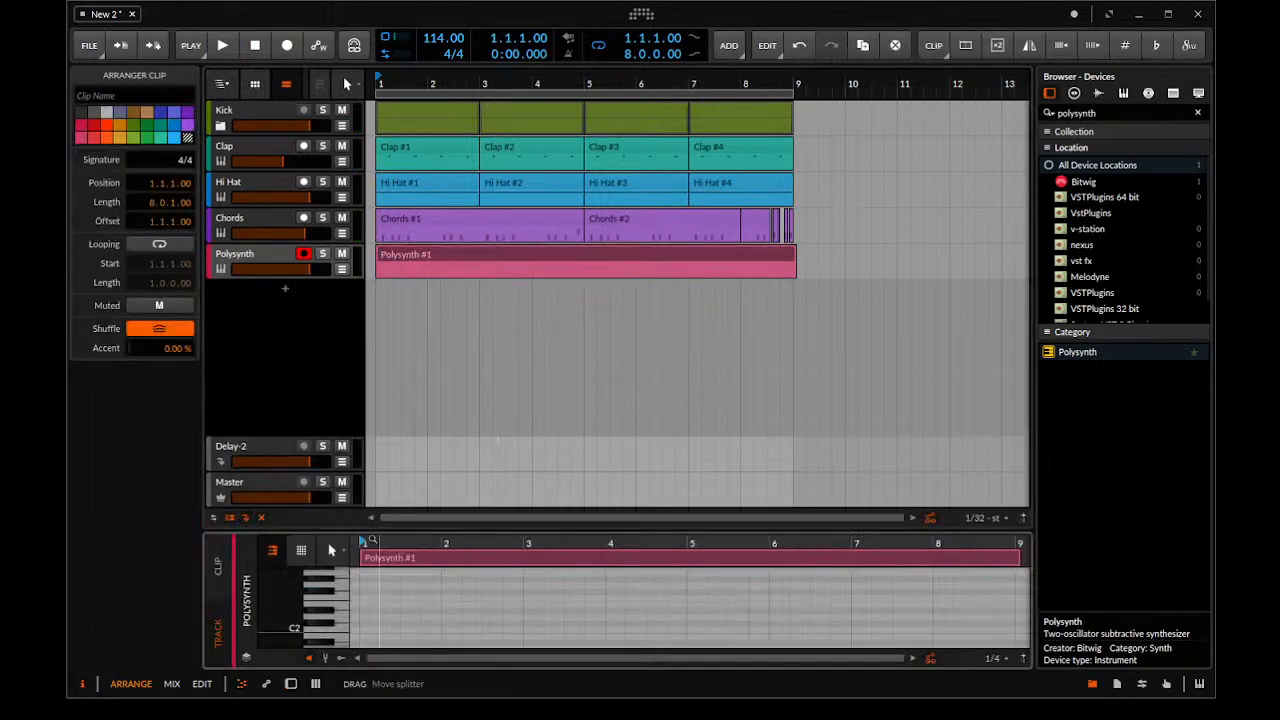
left_click_drag(369, 531, 369, 326)
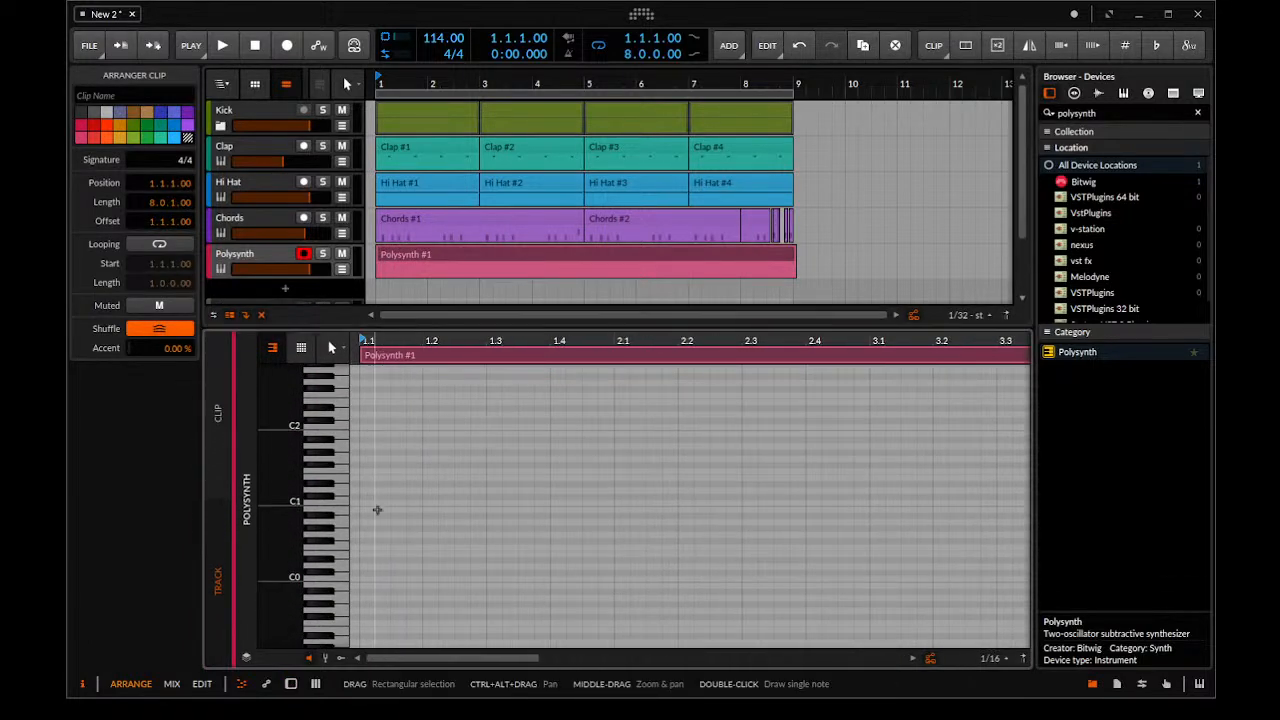
left_click(336, 542)
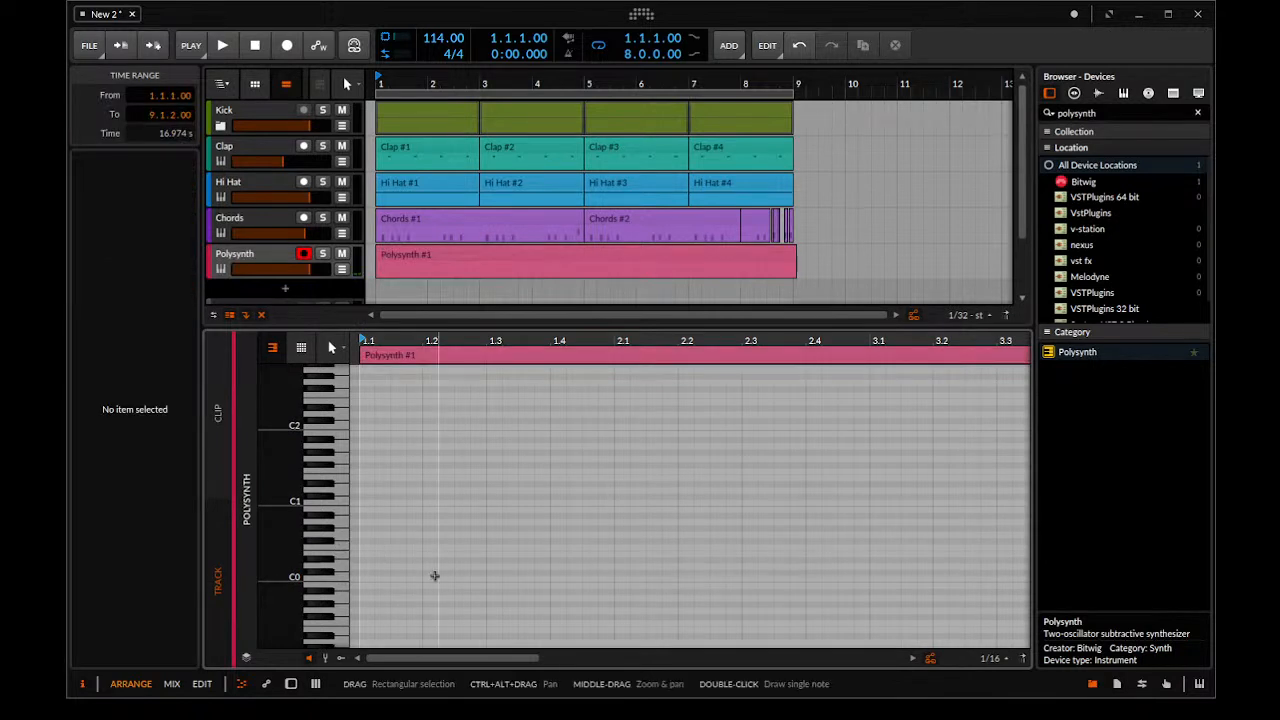
scroll(407, 568, "up", 3)
Draw a sixteenth-length D0 note at the clip's start and move it to 1.1.3.00, checking its timing in playback
double_click(364, 568)
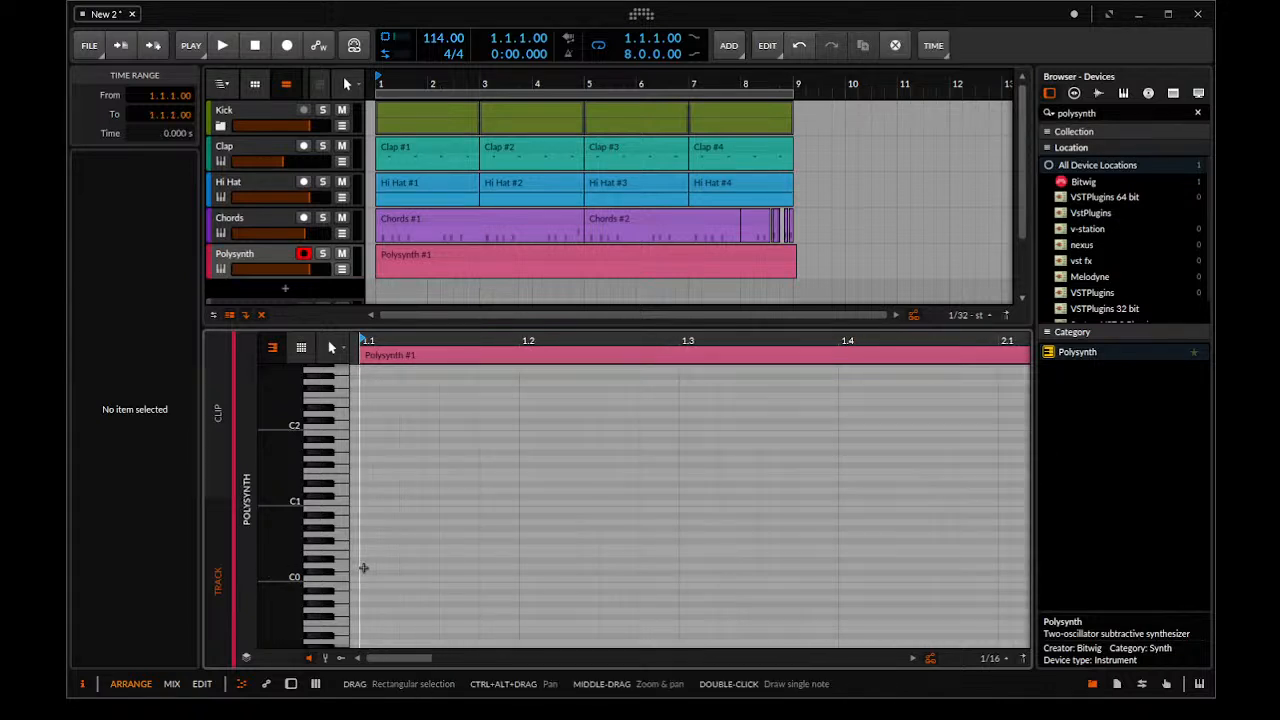
key("space")
key("space")
left_click_drag(385, 567, 421, 567)
key("space")
key("space")
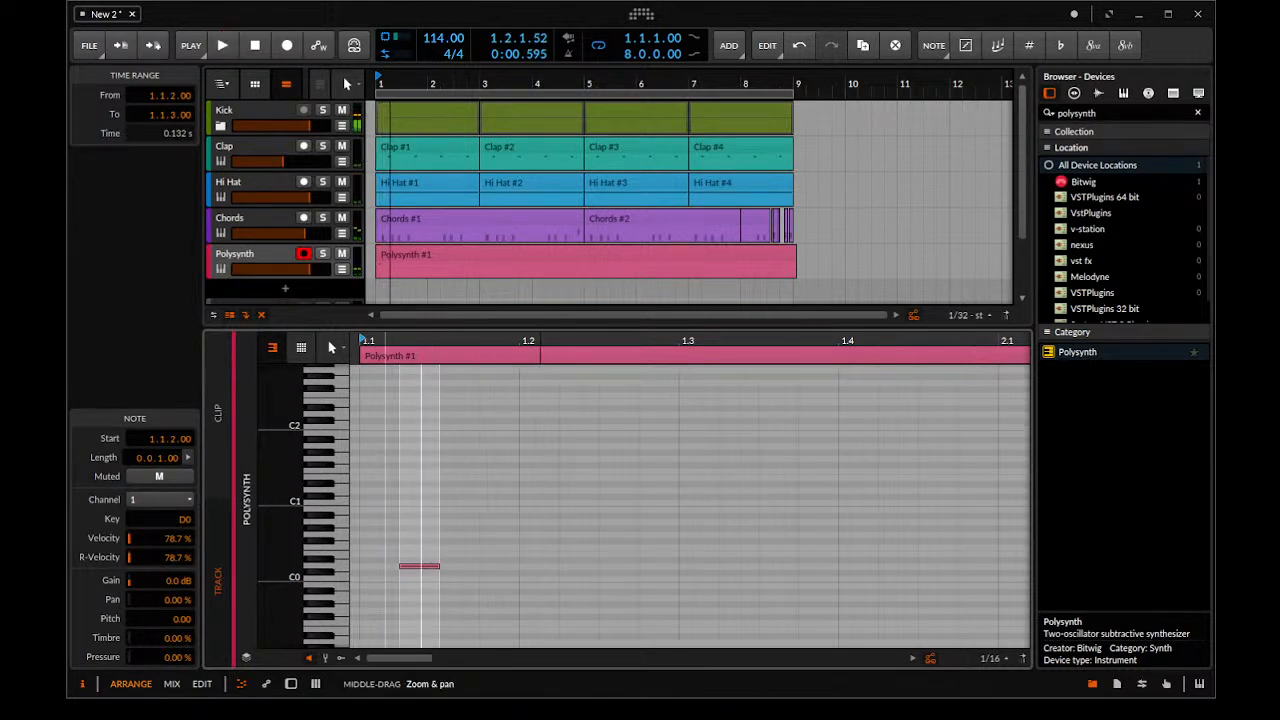
scroll(475, 570, "up", 2)
key("Right")
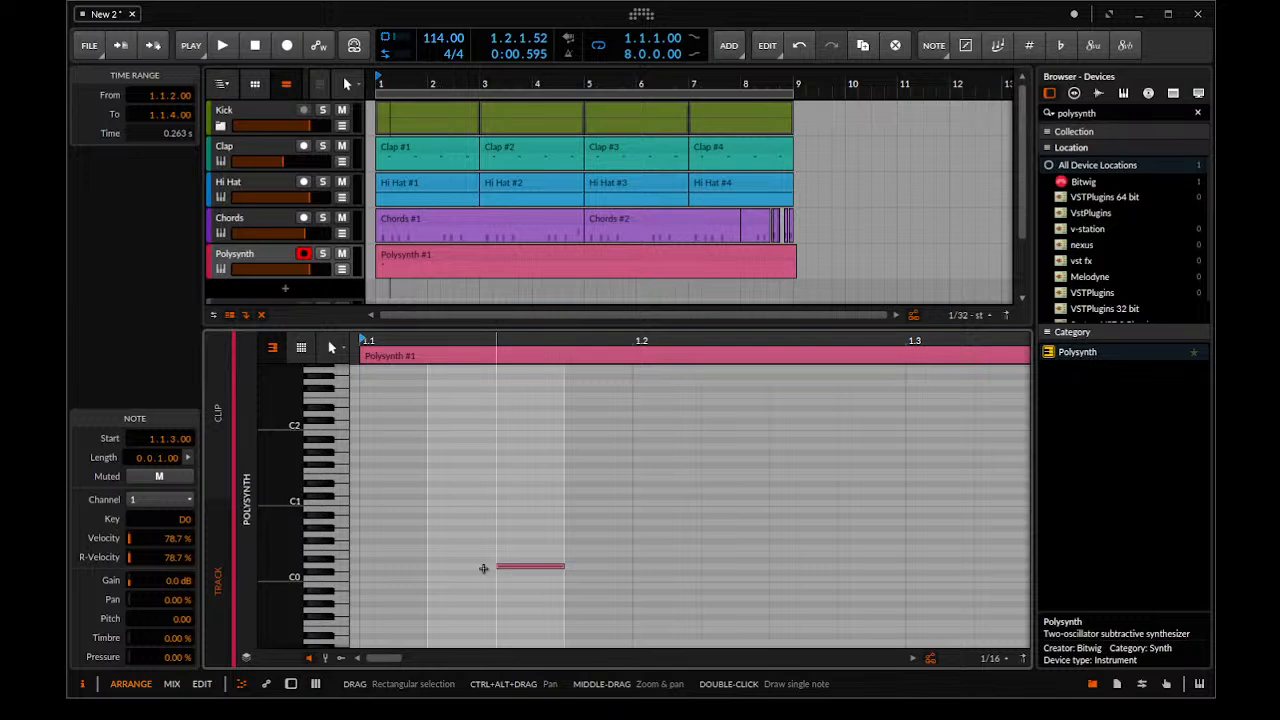
key("space")
Draw a second sixteenth-length D0 note at 1.2.2.00 and play the clip back with the beat
key("space")
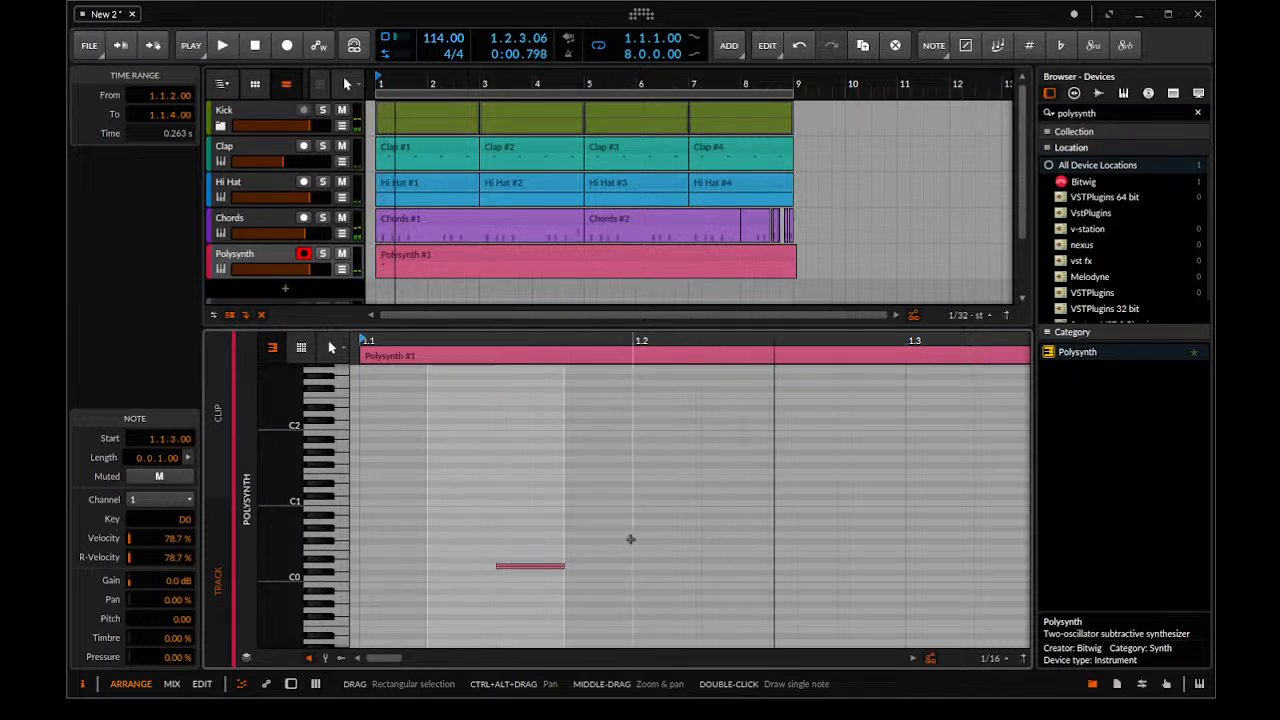
key("space")
key("space")
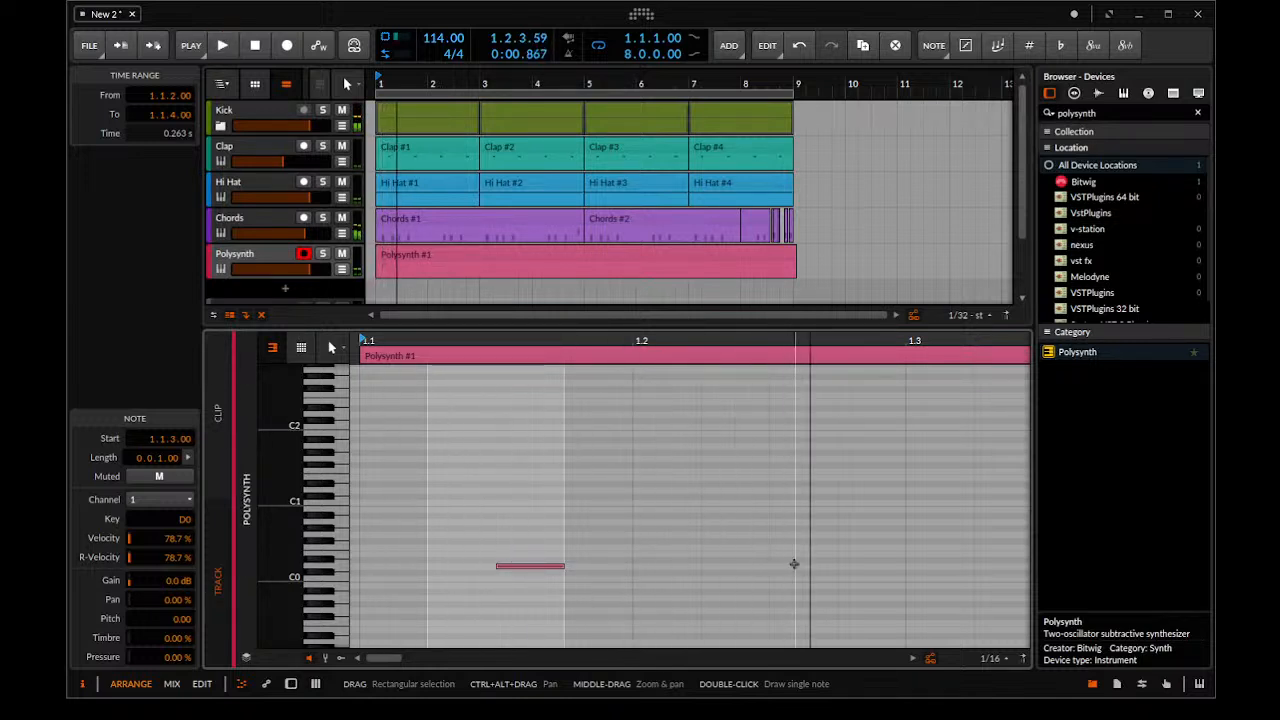
double_click(742, 570)
key("ctrl+z")
left_click(743, 564)
double_click(743, 566)
key("space")
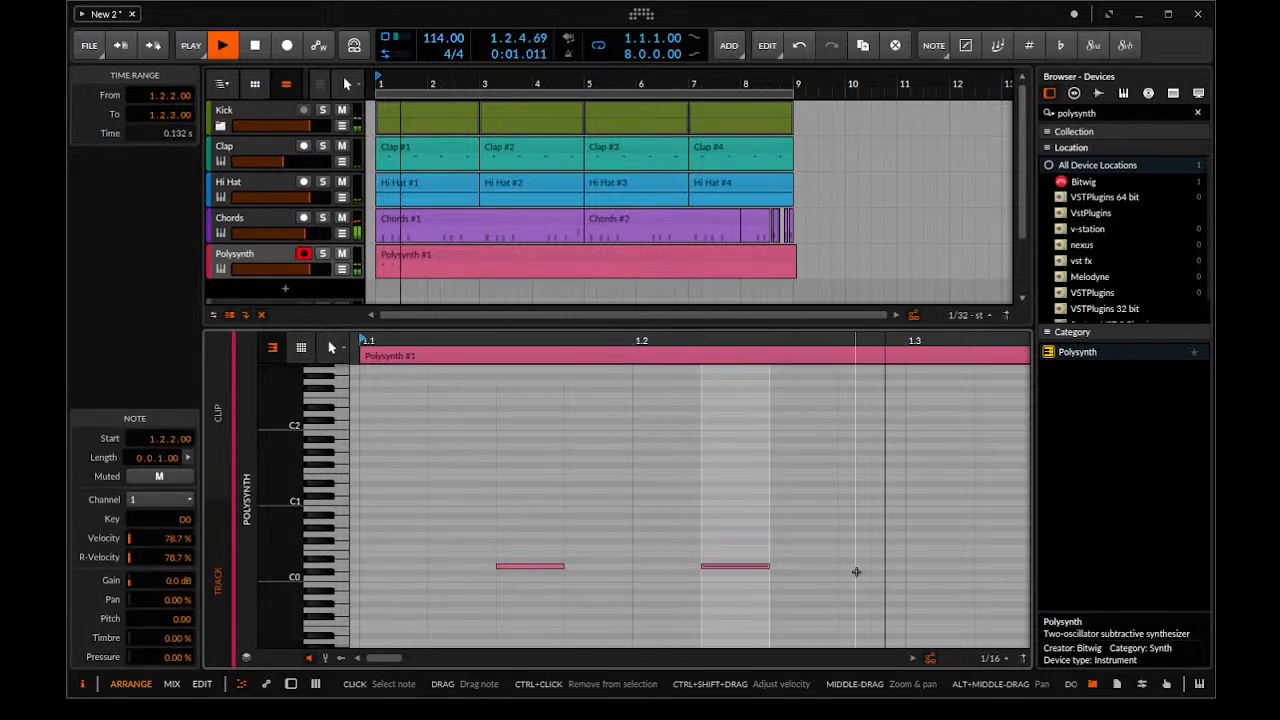
key("space")
double_click(814, 563)
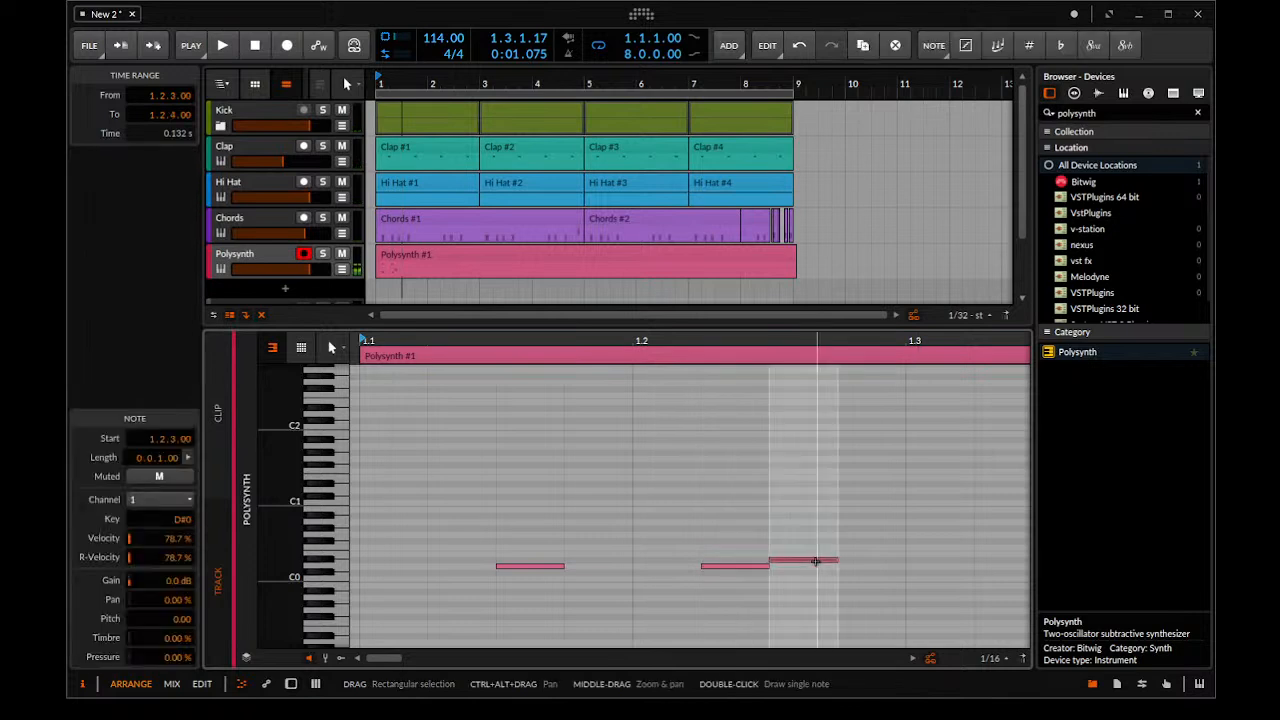
key("ctrl+z")
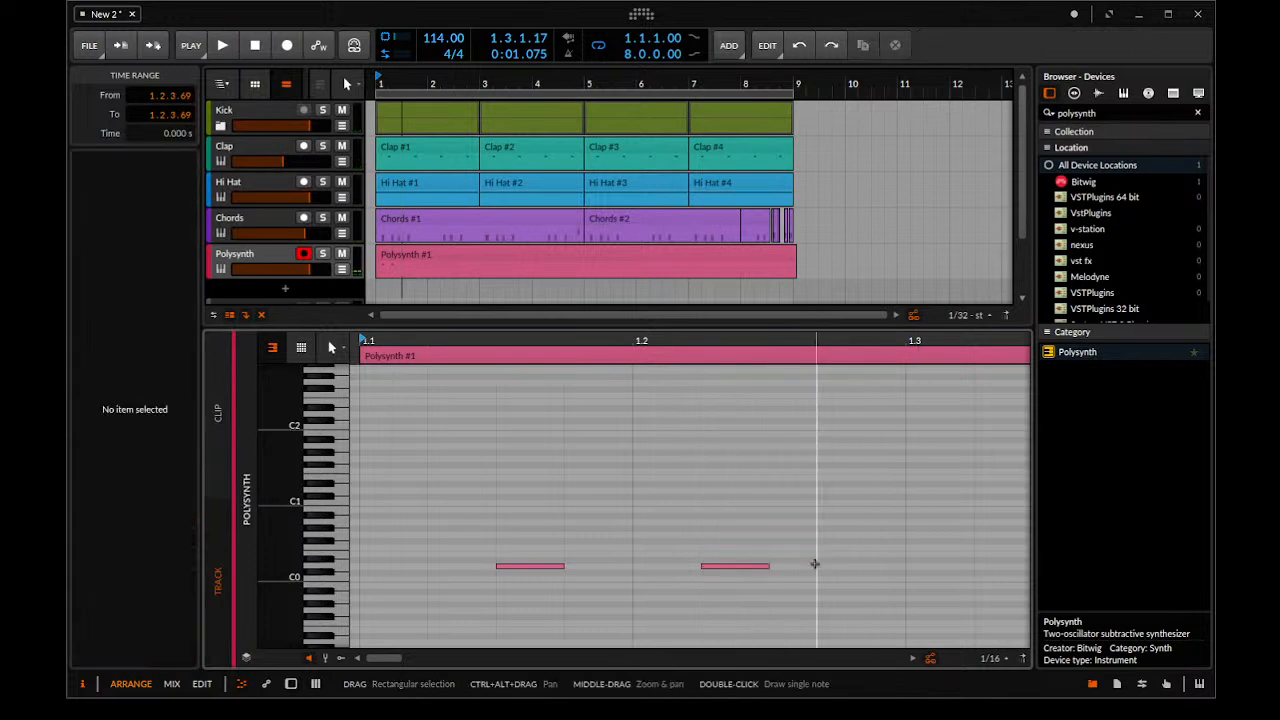
double_click(793, 412)
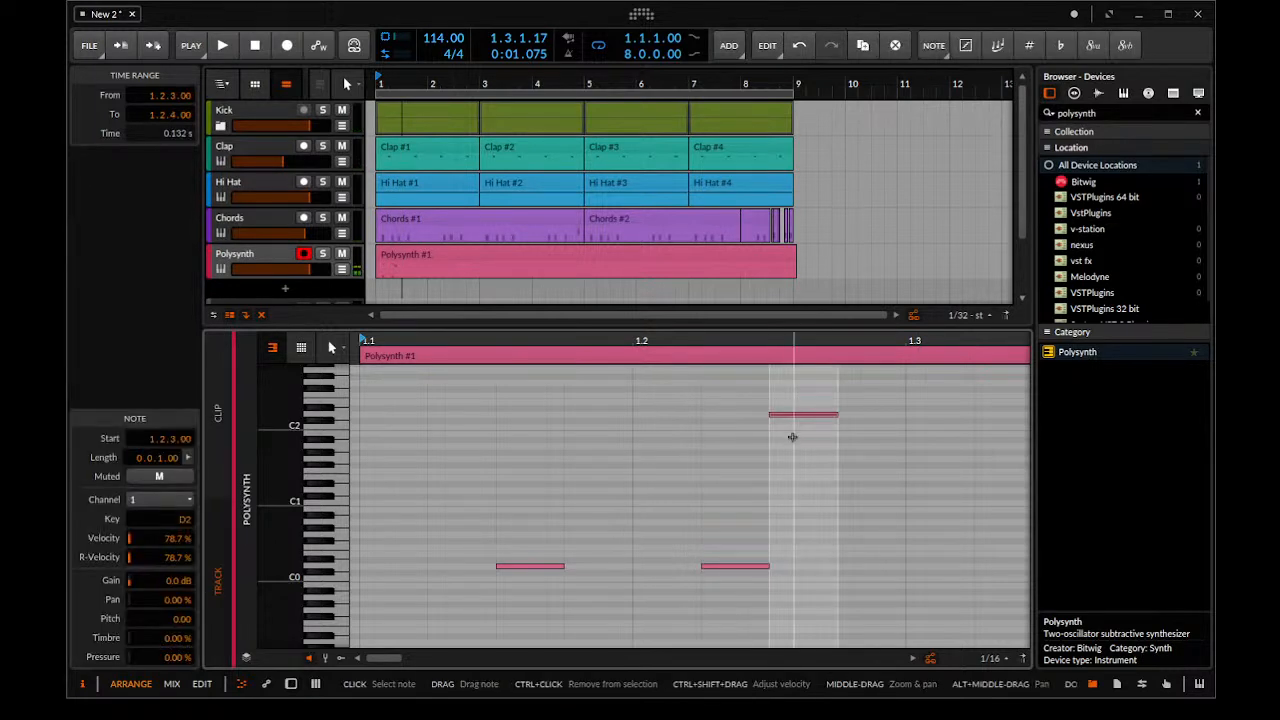
key("ctrl+z")
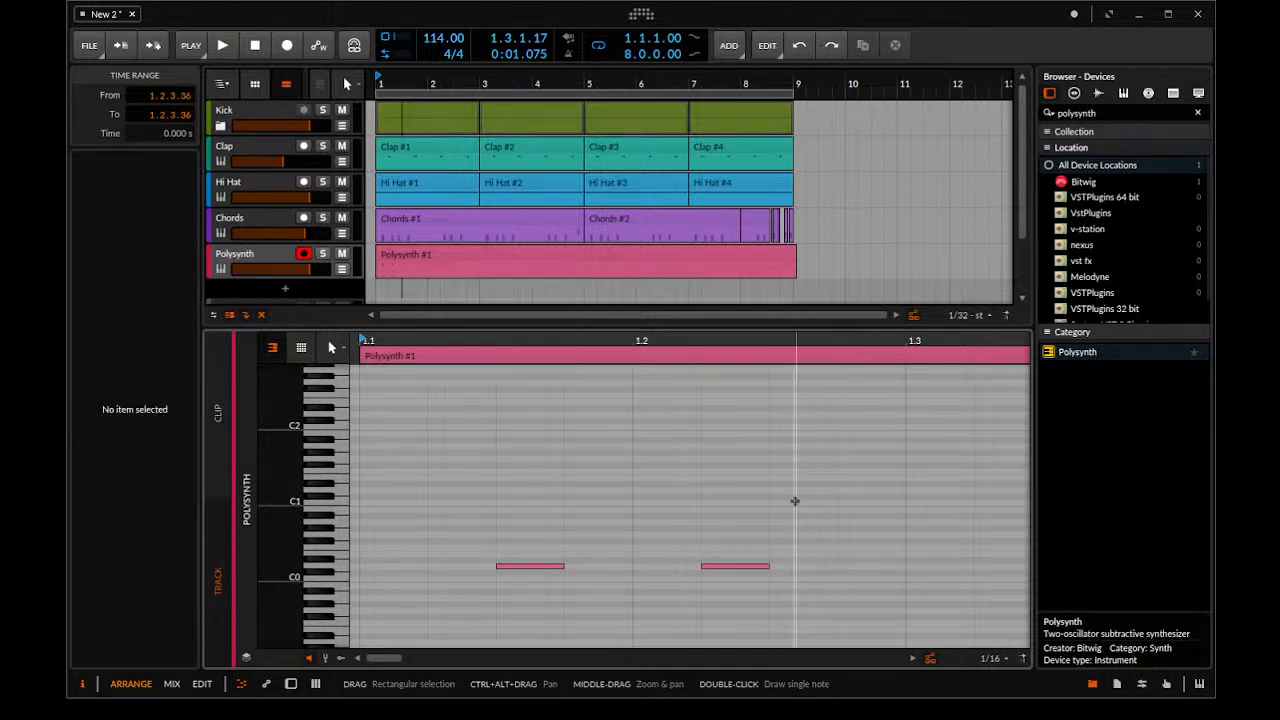
Draw sixteenth-length notes D1 at 1.2.3.00 and D0 at 1.2.4.00, and play them back with the beat
double_click(782, 490)
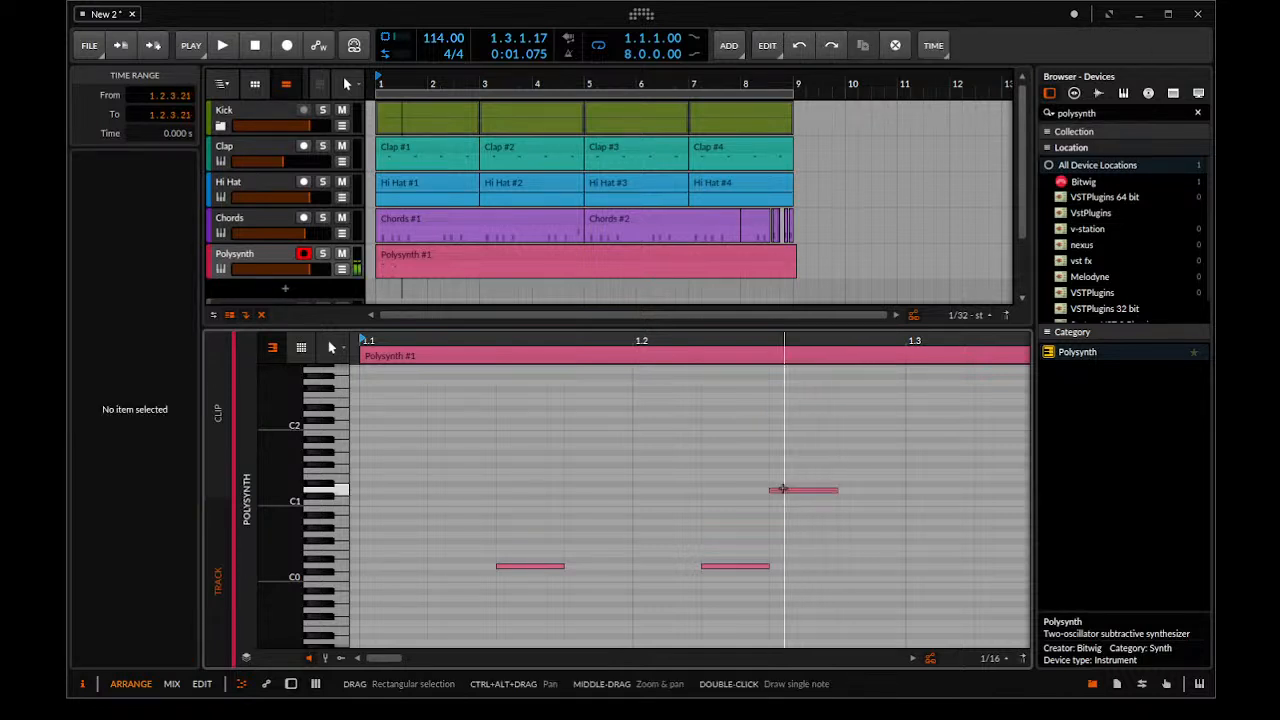
double_click(854, 571)
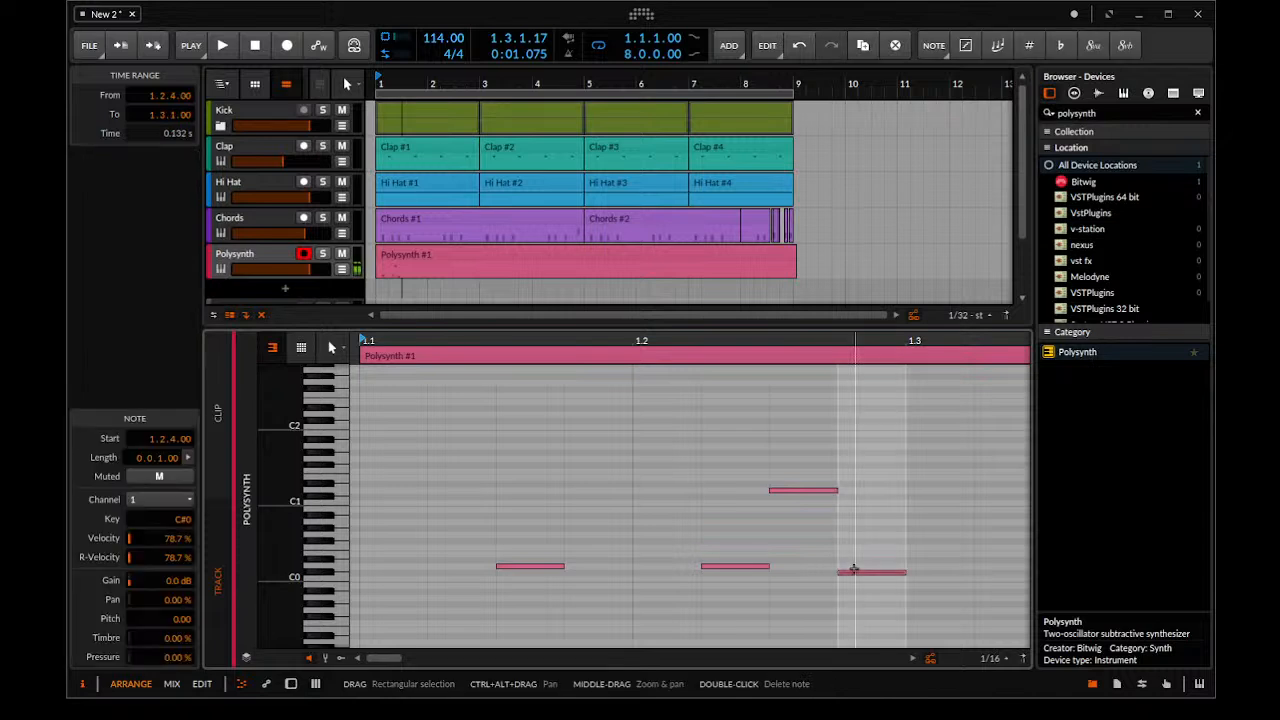
key("ctrl+z")
double_click(853, 566)
key("space")
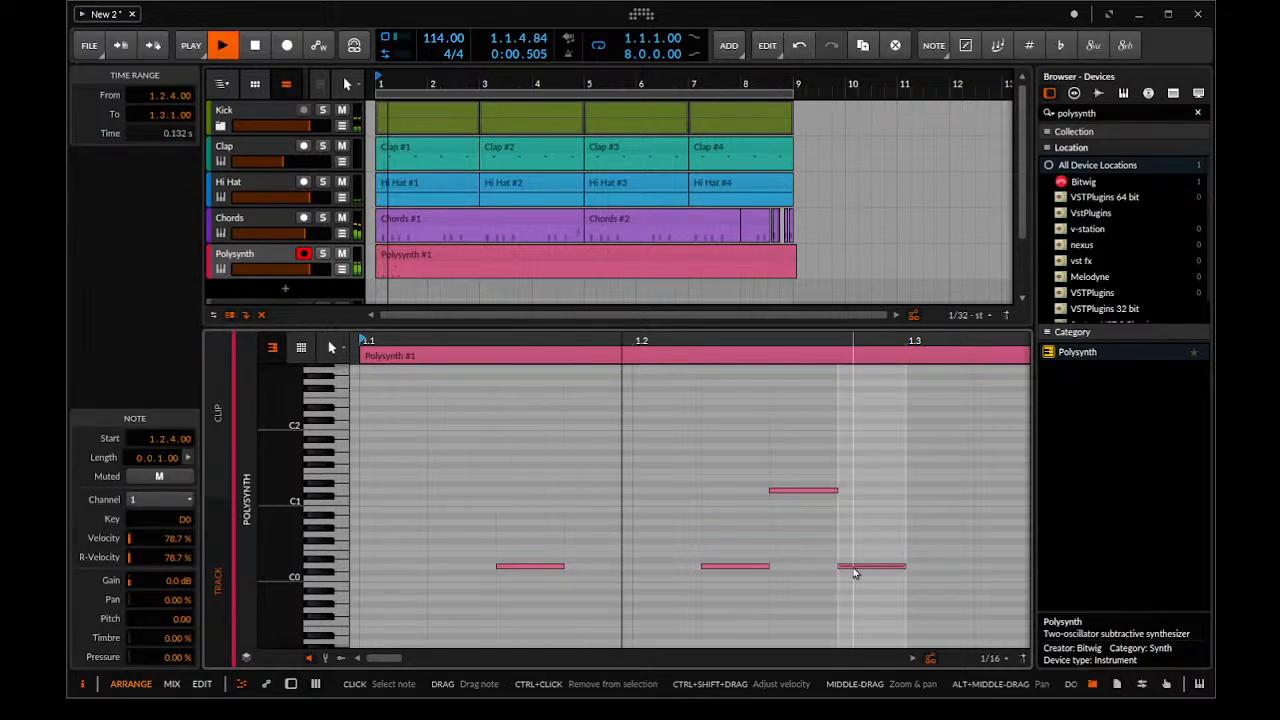
key("space")
Draw a sixteenth-length D0 note at 1.3.2.00 and move it to 1.3.3.00 while playing the loop from bar 1
left_click_drag(880, 547, 711, 571)
key("space")
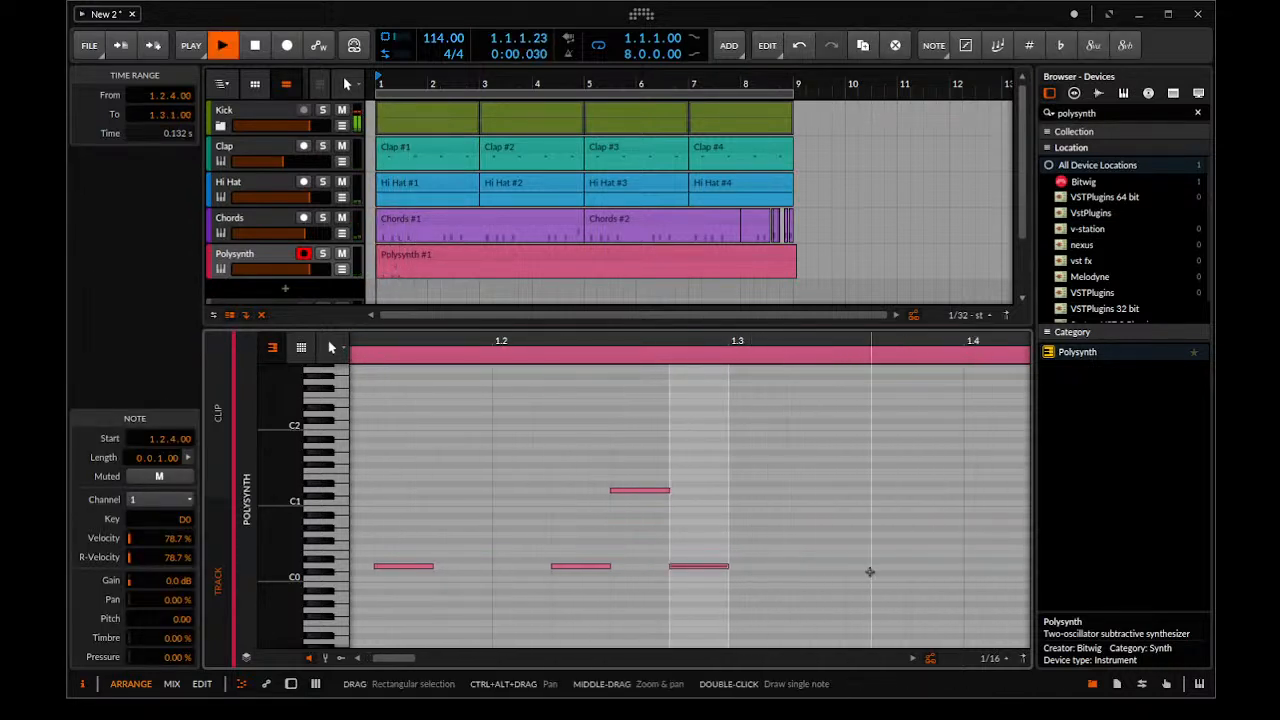
left_click_drag(803, 539, 897, 534)
key("space")
double_click(878, 564)
key("space")
left_click_drag(878, 618, 686, 561)
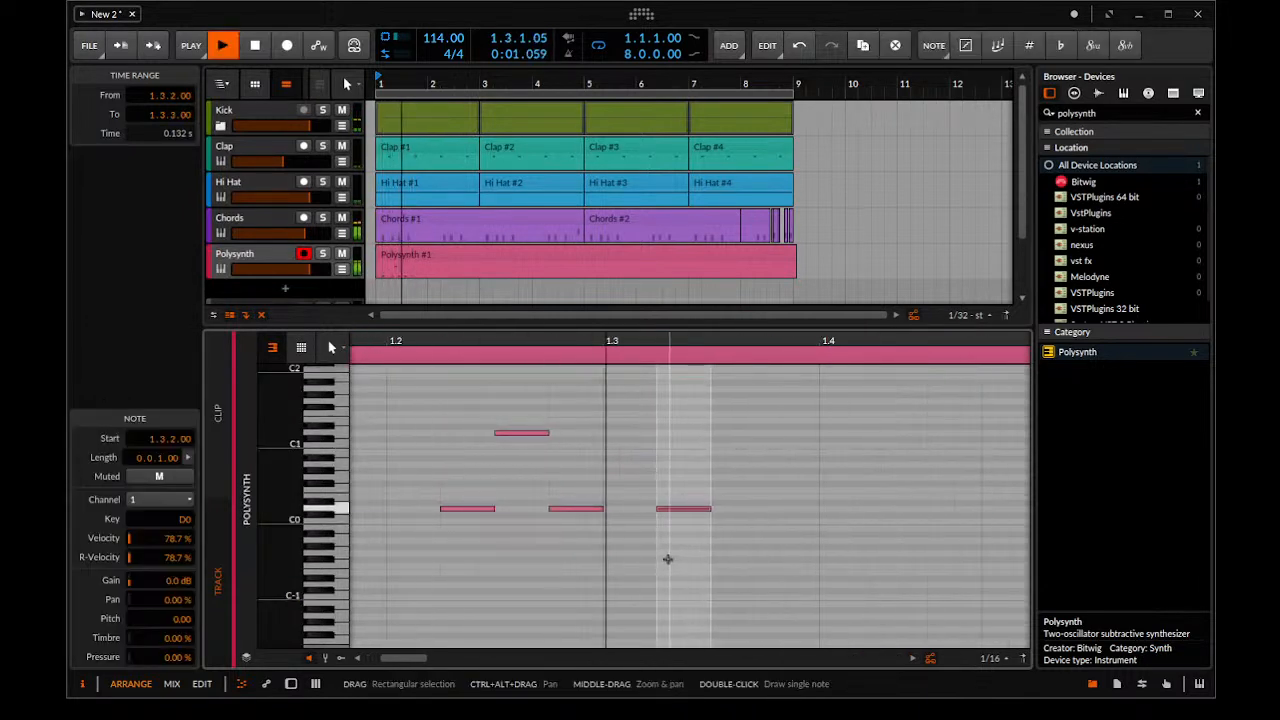
key("Right")
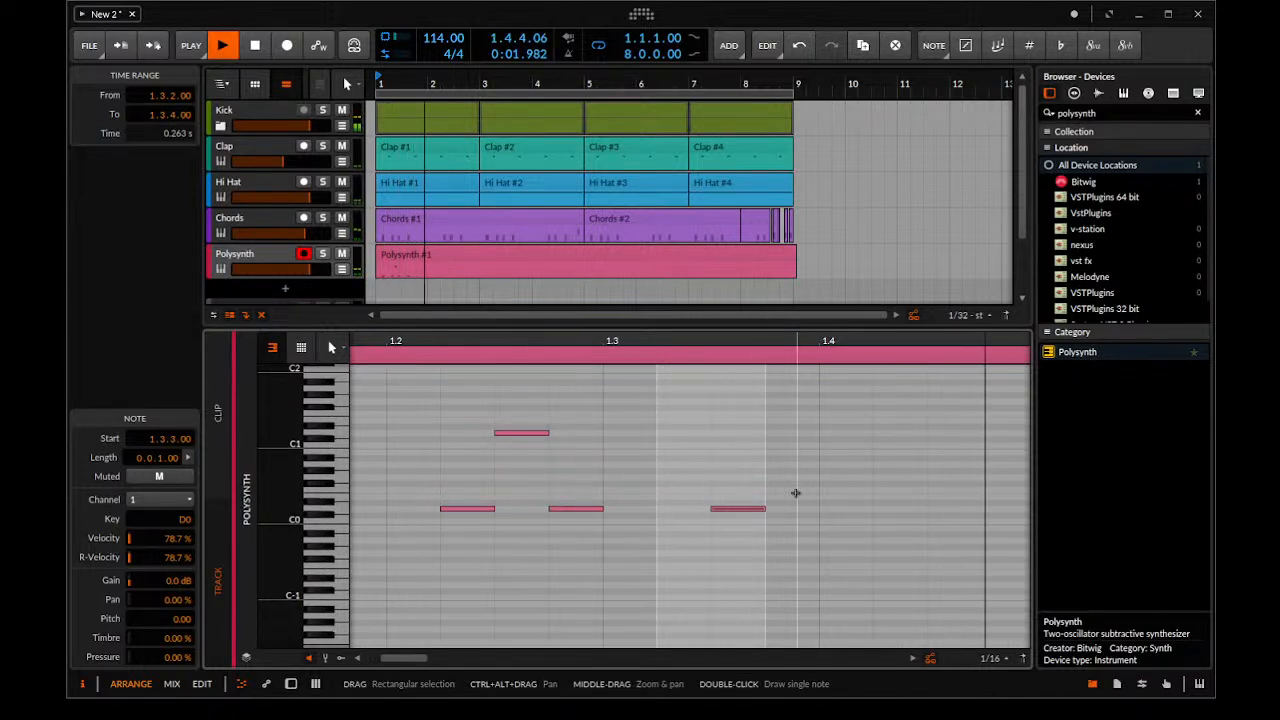
Stop playback and draw a sixteenth-length D1 note at 1.4.2.00 in the Polysynth clip
left_click_drag(789, 492, 660, 491)
key("space")
double_click(645, 415)
key("ctrl+z")
left_click(641, 428)
double_click(641, 430)
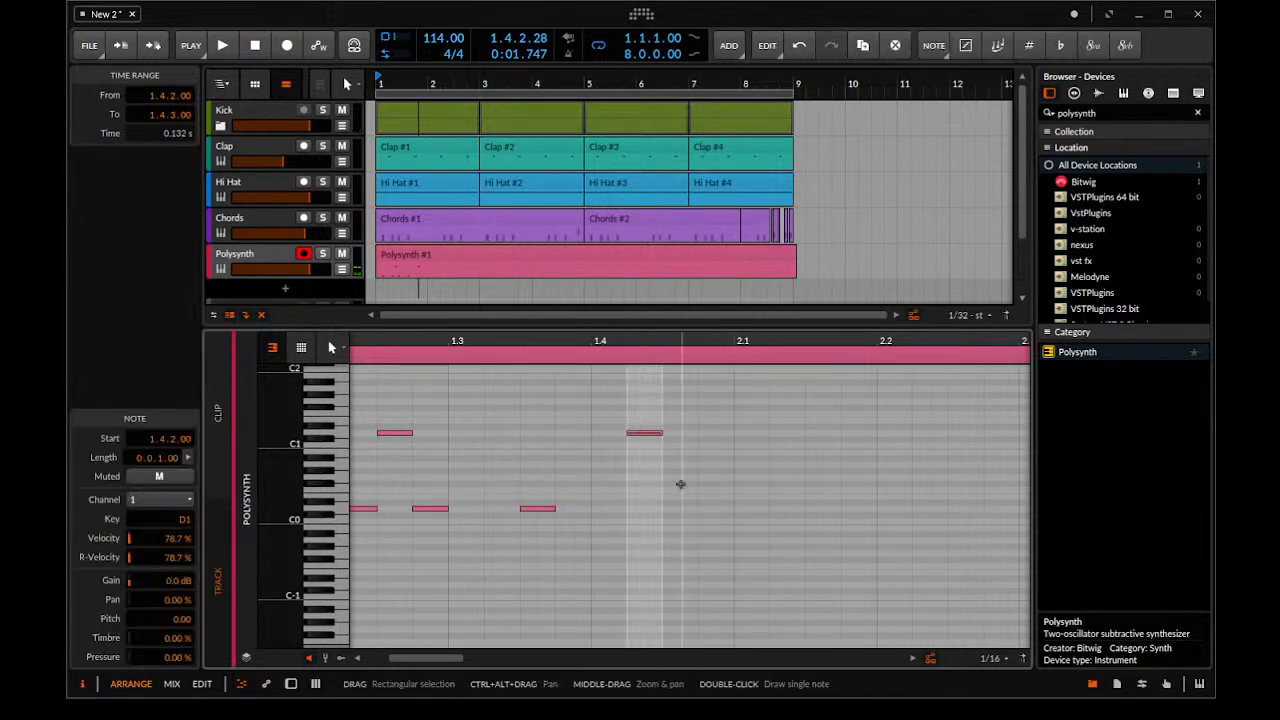
Draw sixteenth-length notes E0 at 1.4.3.00 and F0 at 1.4.4.00, and play the clip back from the start
left_click(670, 495)
double_click(671, 495)
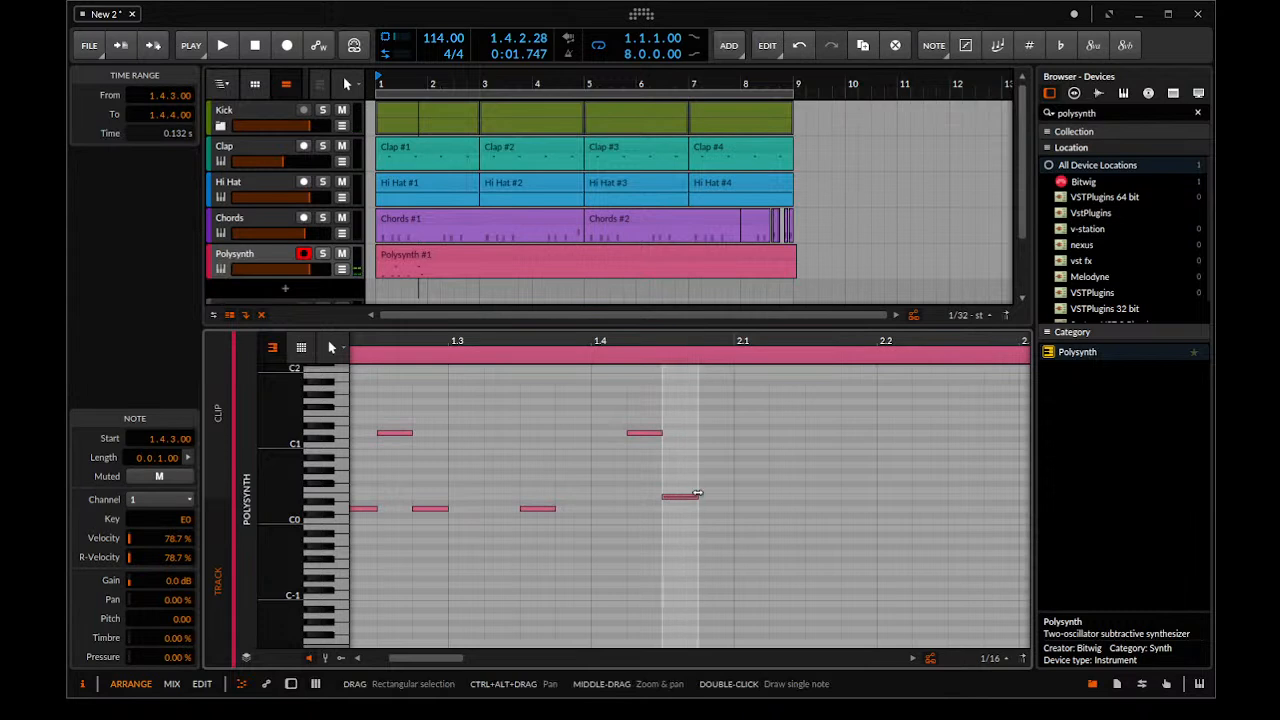
double_click(708, 495)
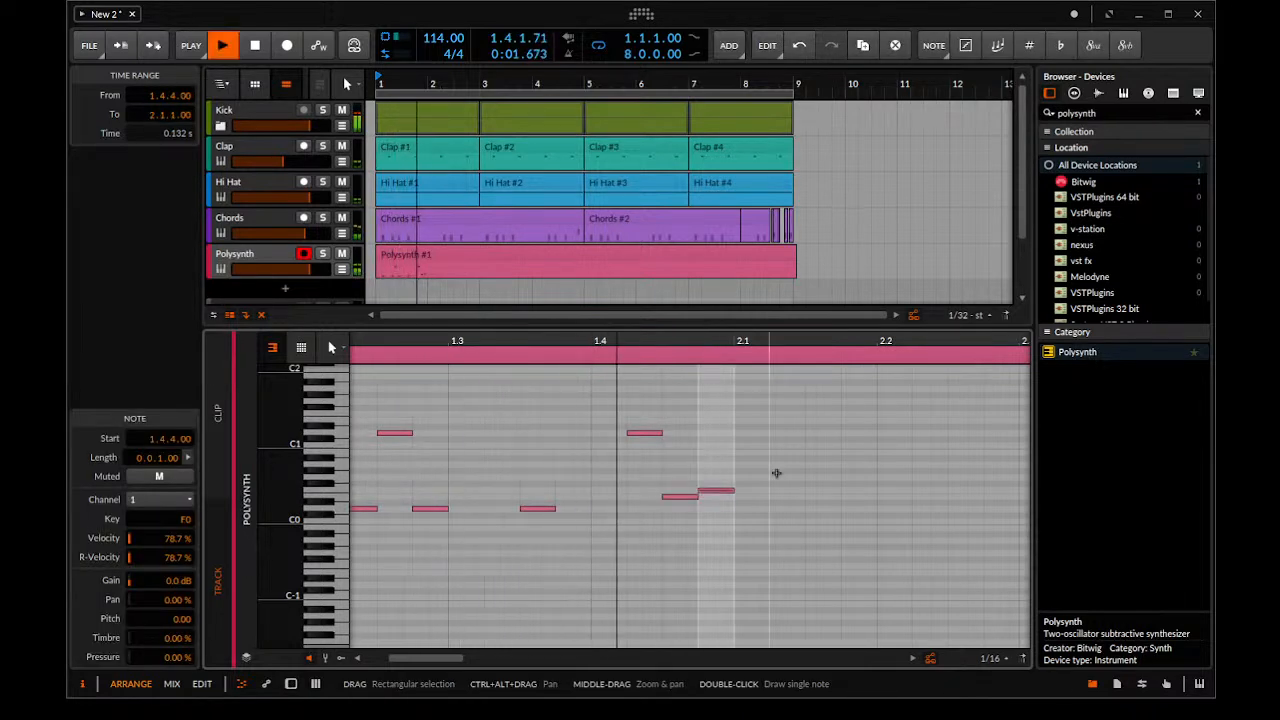
key("space")
left_click_drag(873, 509, 794, 523)
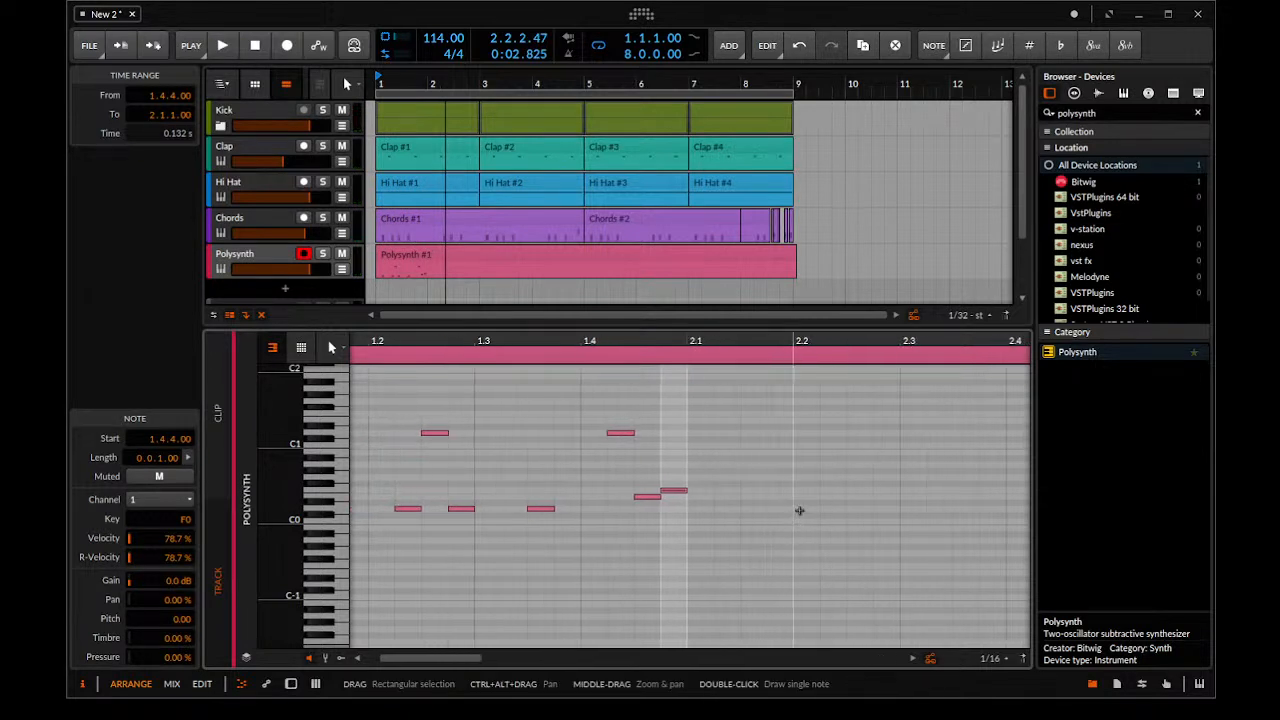
key("space")
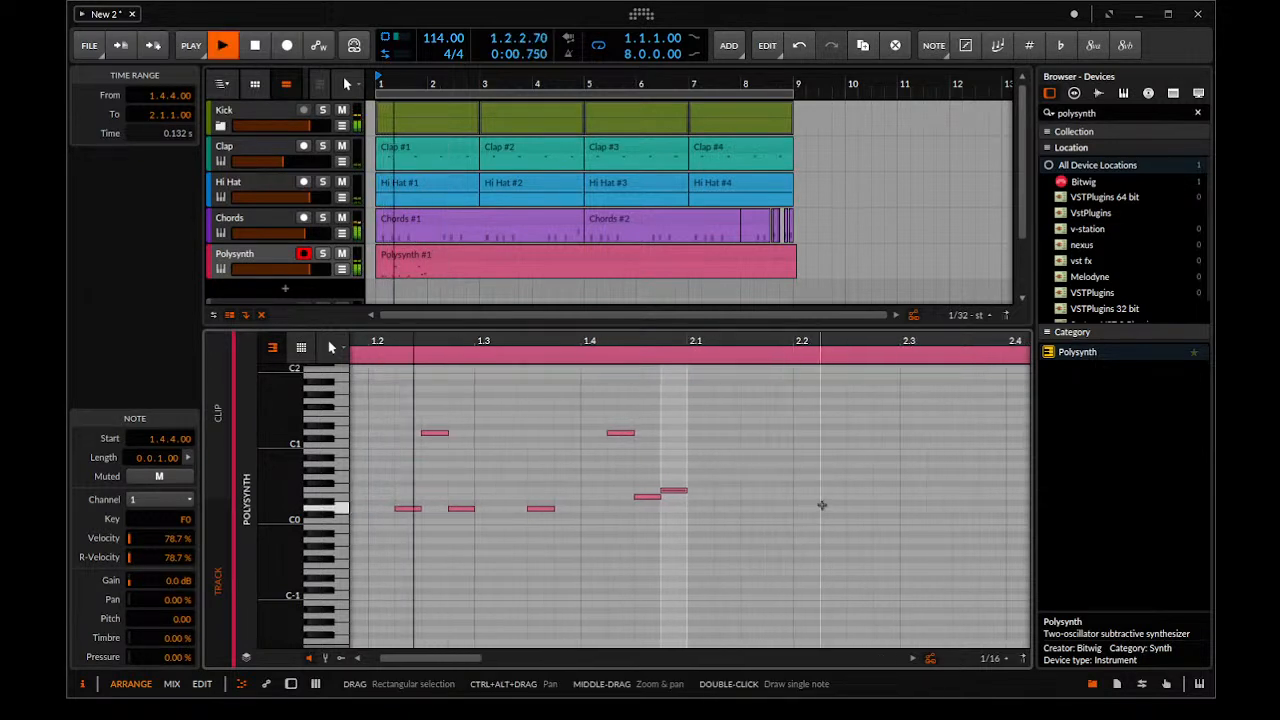
Draw a sixteenth-length D0 note at 2.2.3.00, move it to 2.2.2.00 and check its timing in playback
scroll(843, 514, "up", 2)
key("space")
key("space")
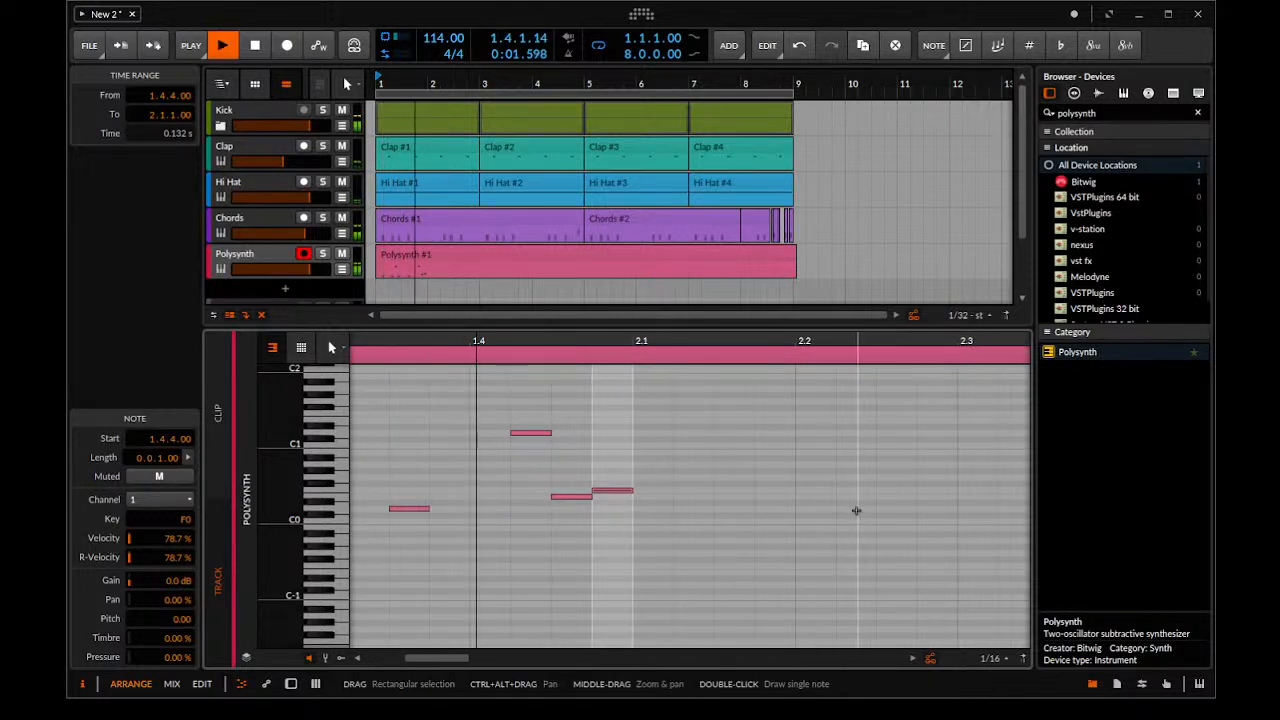
key("space")
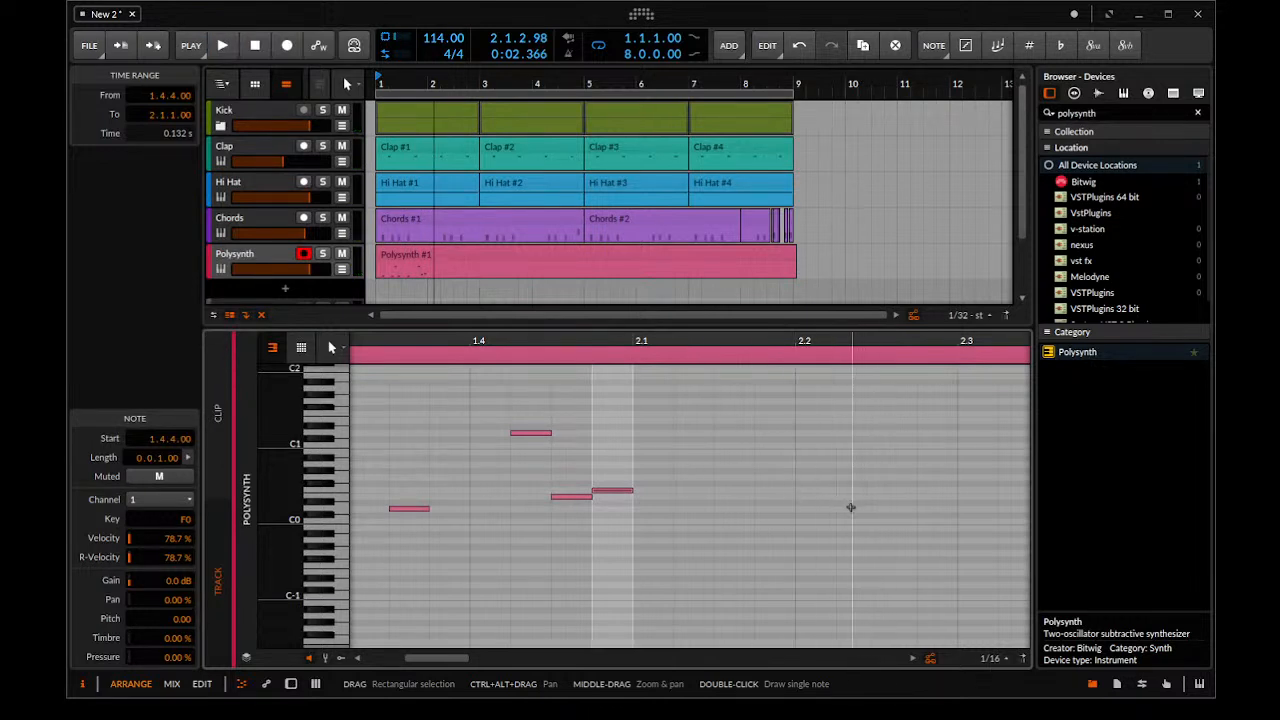
left_click(889, 513)
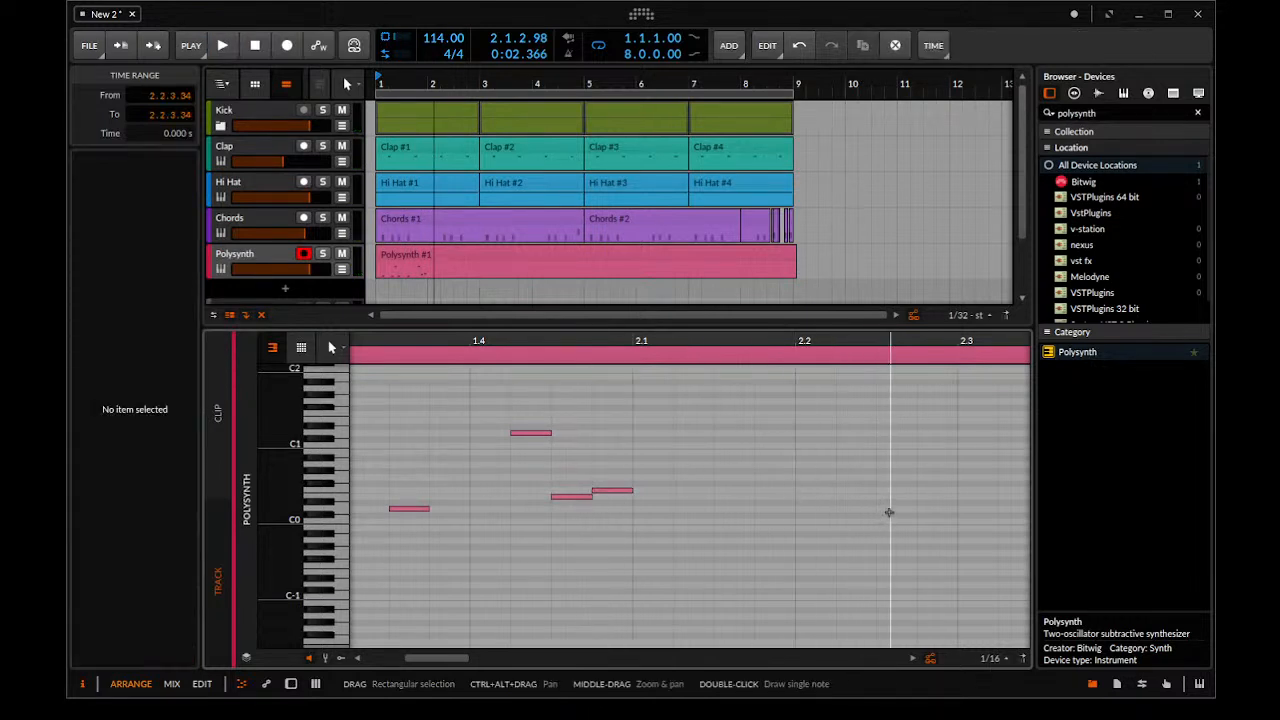
double_click(889, 510)
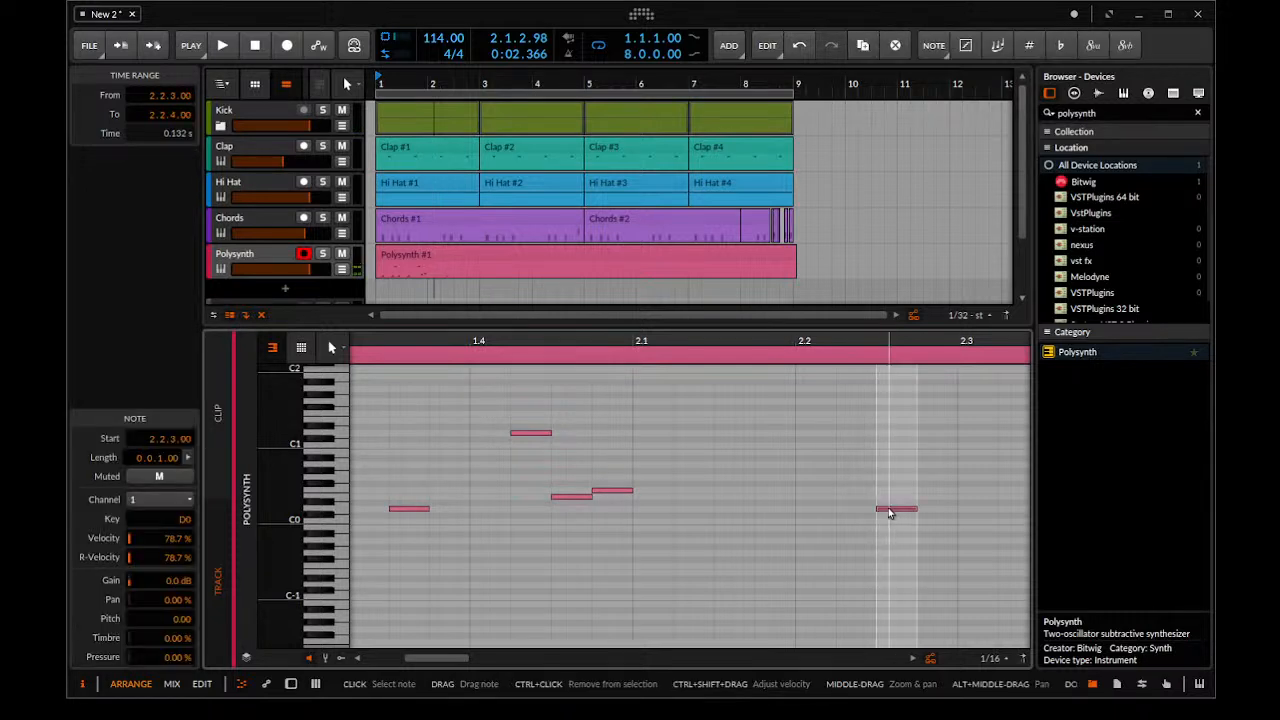
scroll(889, 513, "up", 3)
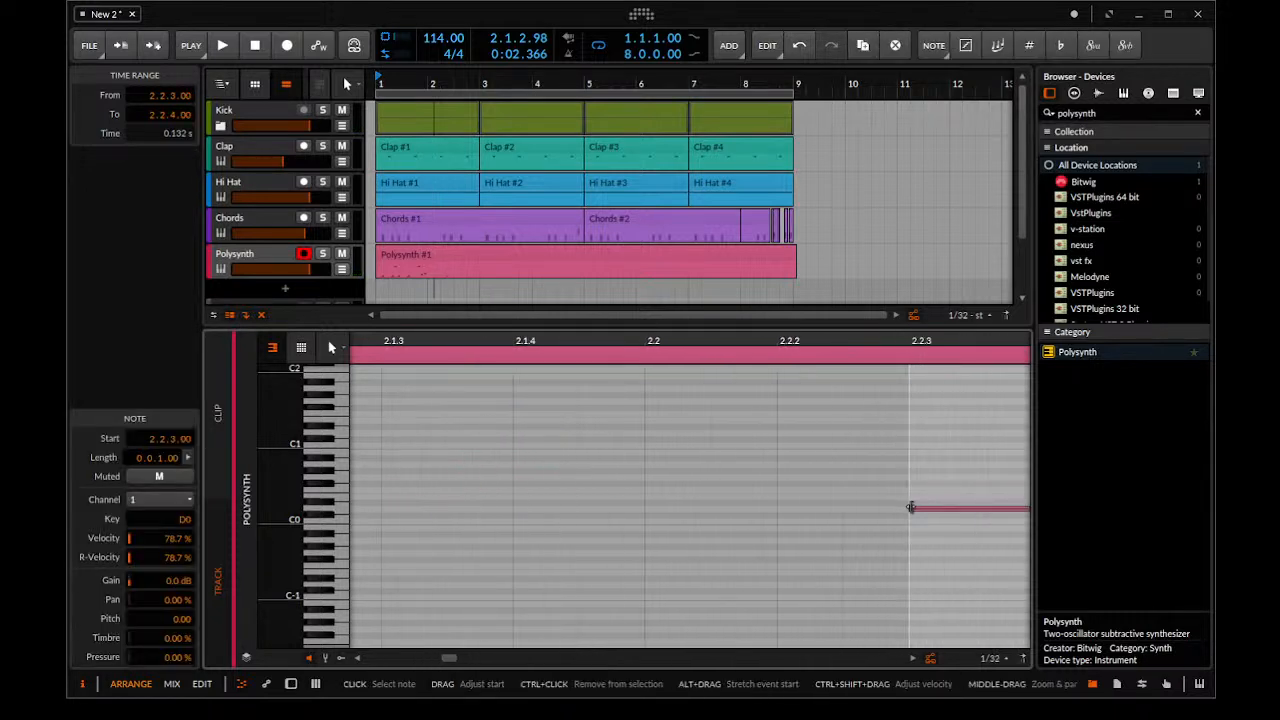
key("Left")
key("space")
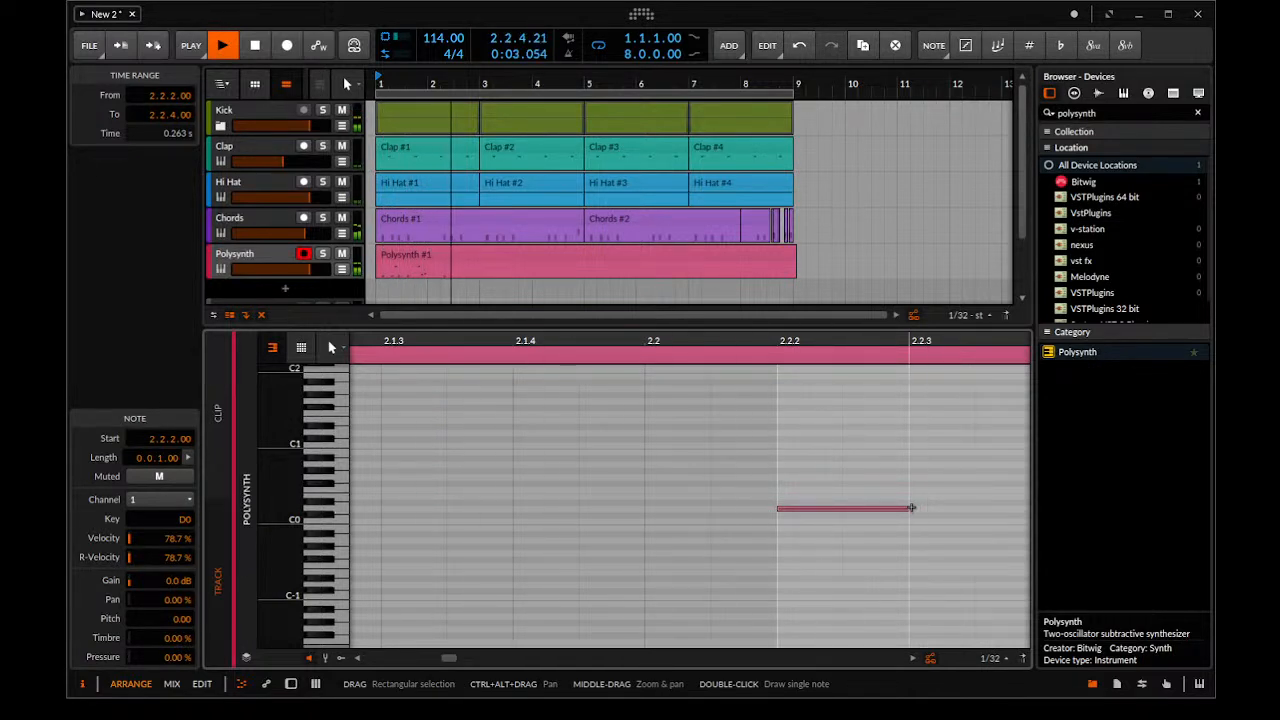
key("space")
Draw sixteenth-length D0 notes at 2.2.4.00 and 2.3.2.00, moving the second one to 2.3.3.00 while playing the loop
left_click_drag(852, 545, 571, 512)
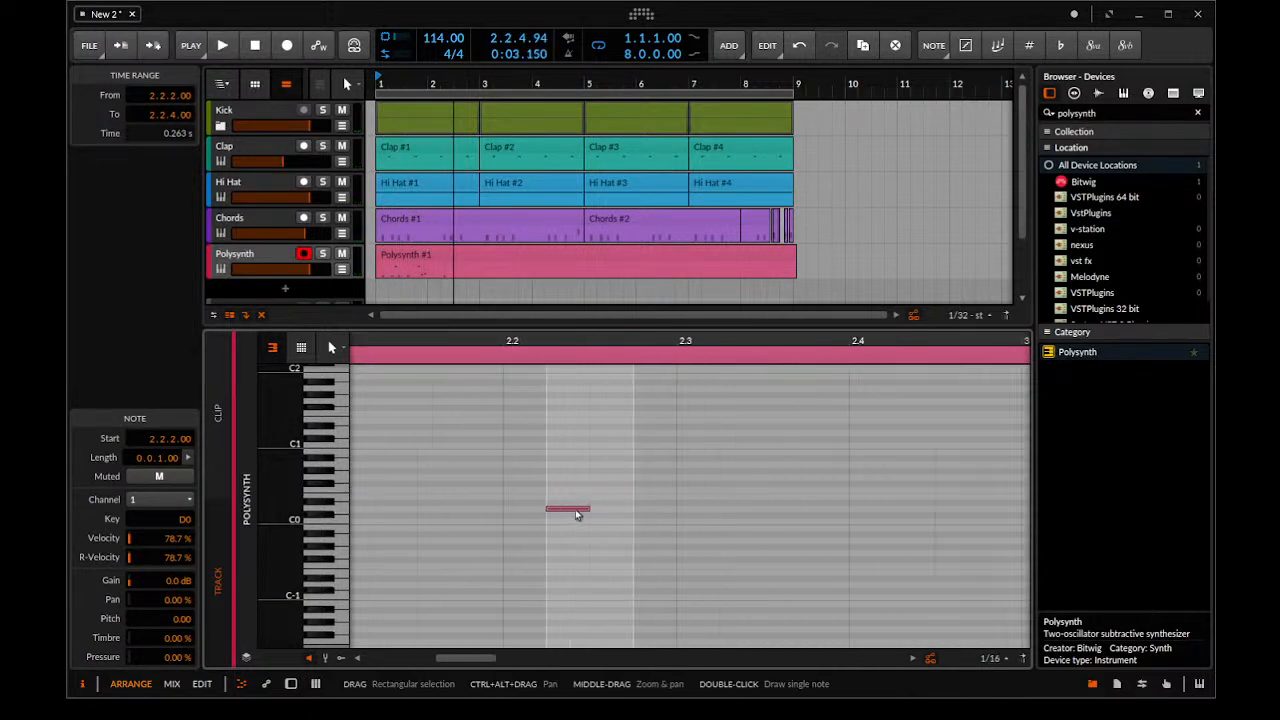
double_click(644, 508)
double_click(735, 509)
key("space")
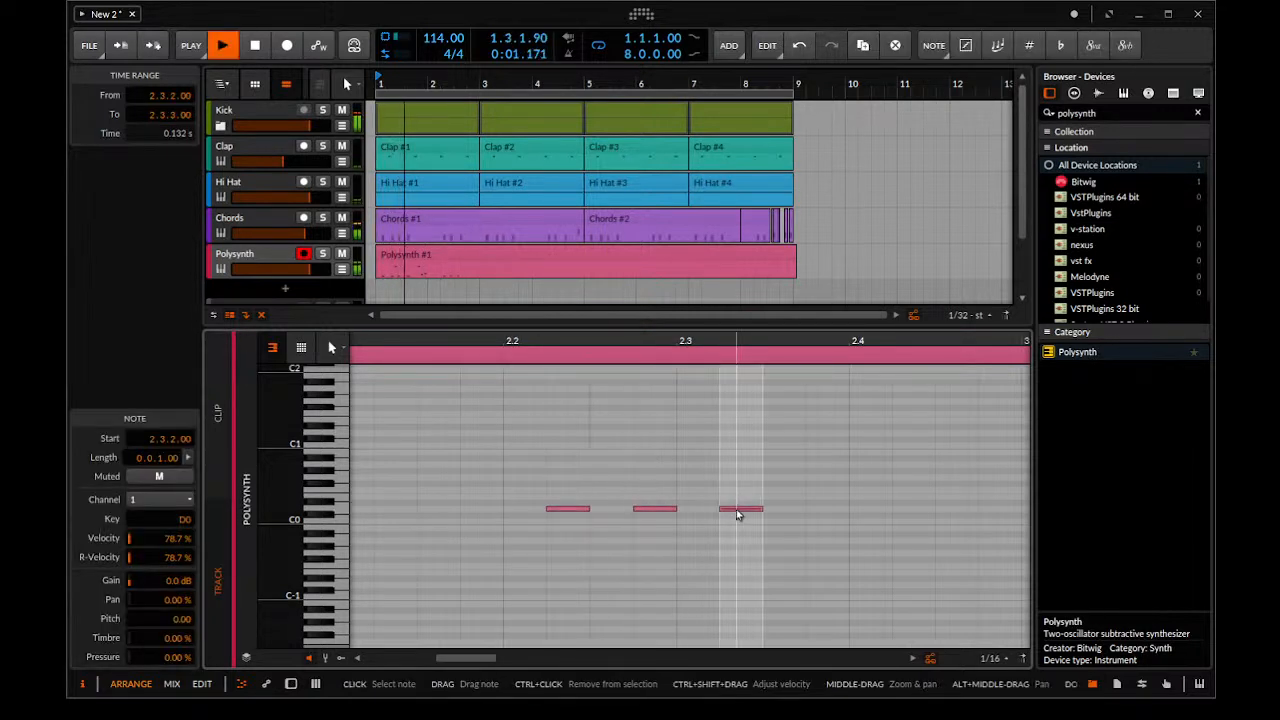
key("Right")
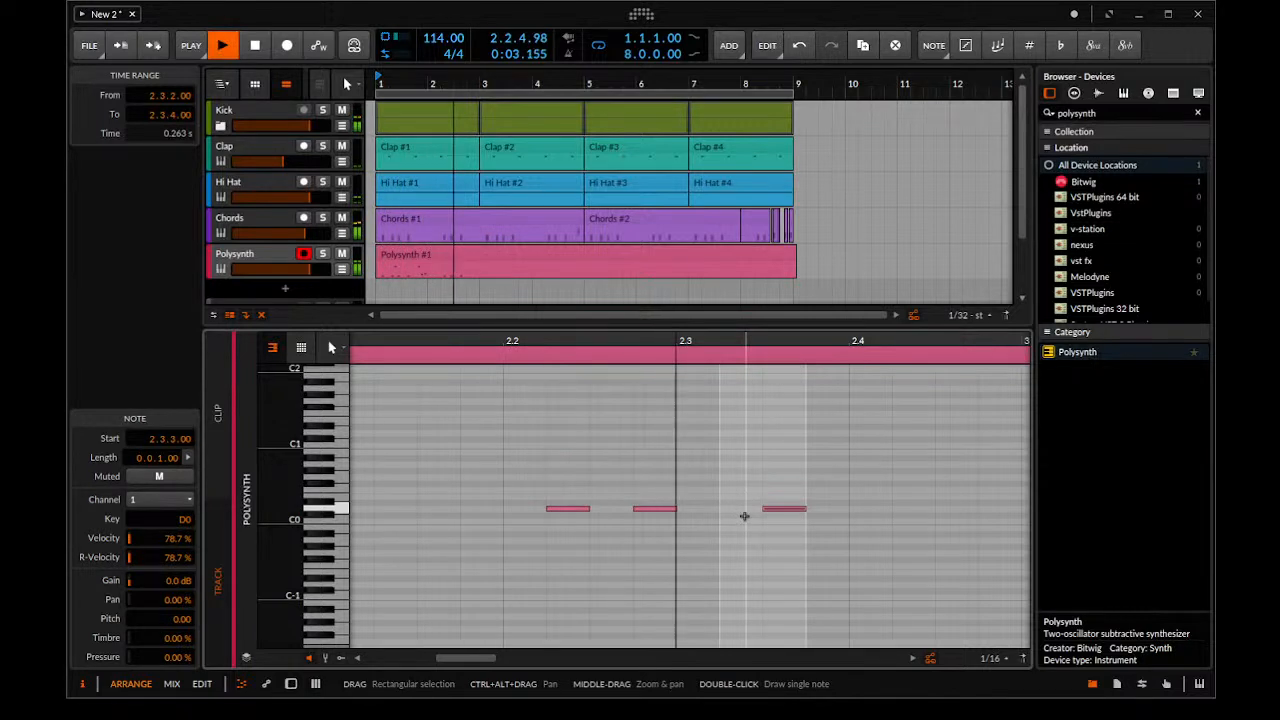
left_click_drag(874, 519, 666, 458)
key("space")
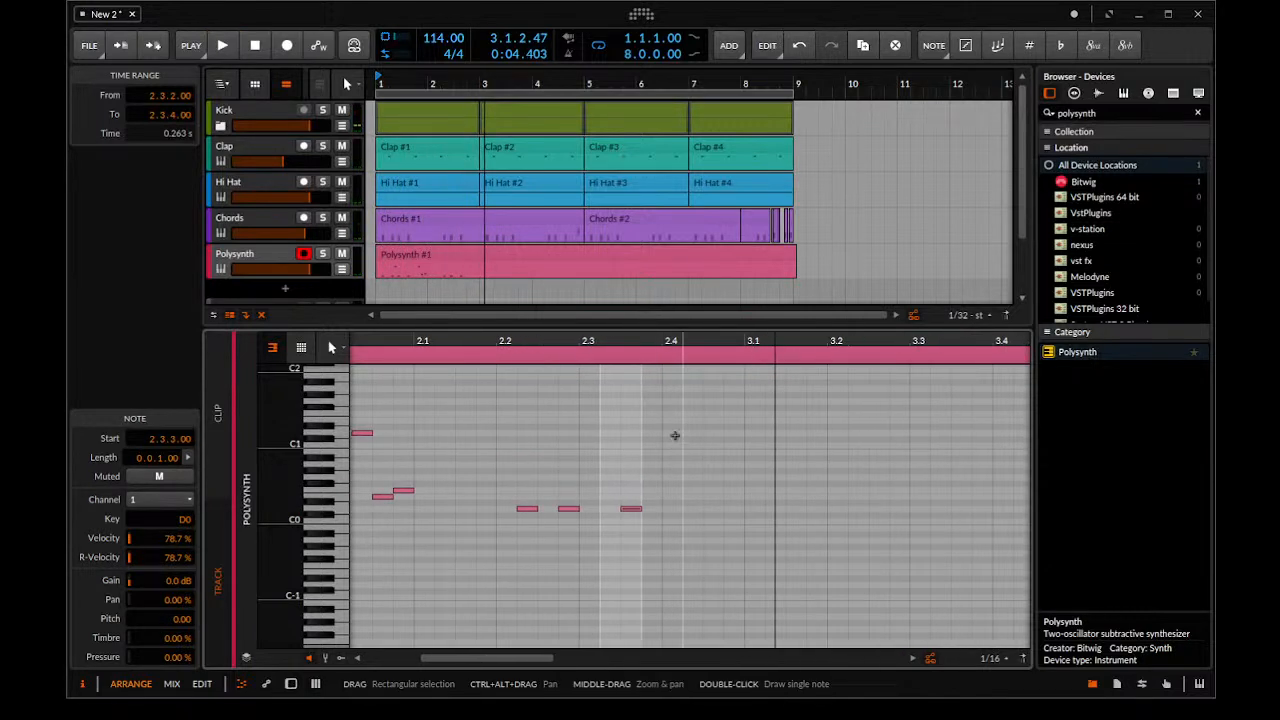
Draw a sixteenth-length D0 note at 2.4.2.00
double_click(673, 426)
key("ctrl+z")
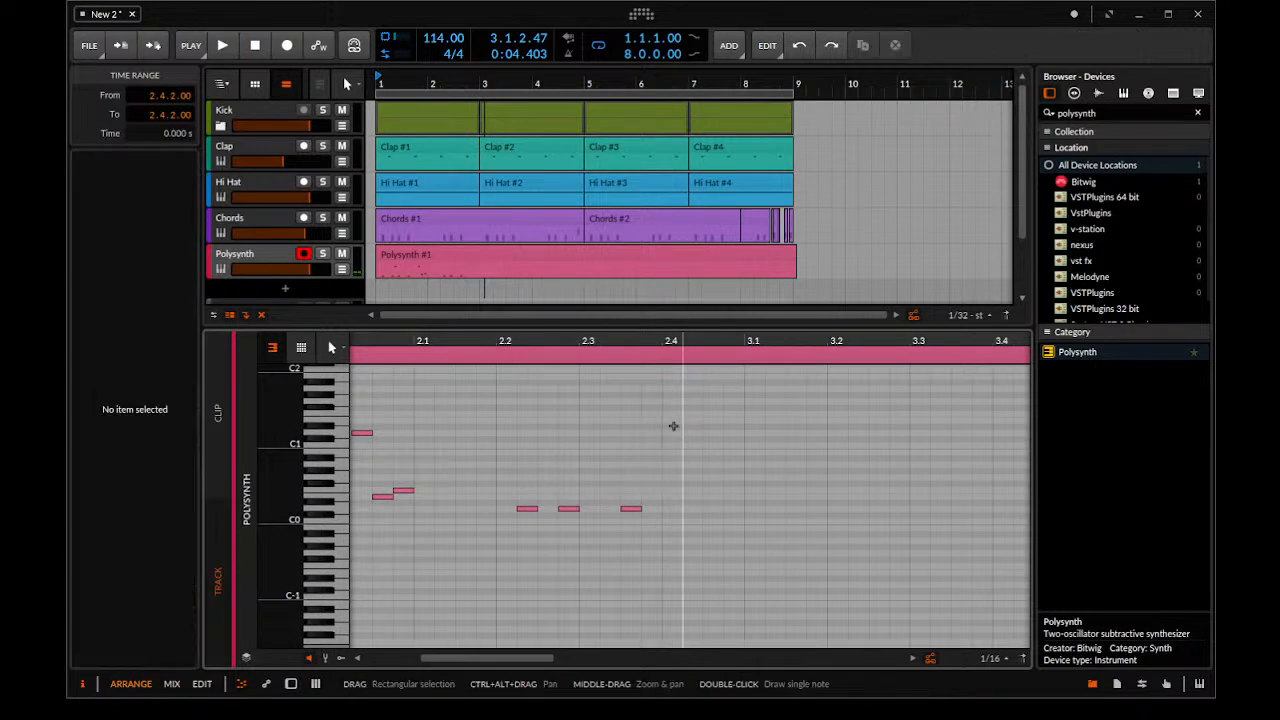
double_click(690, 508)
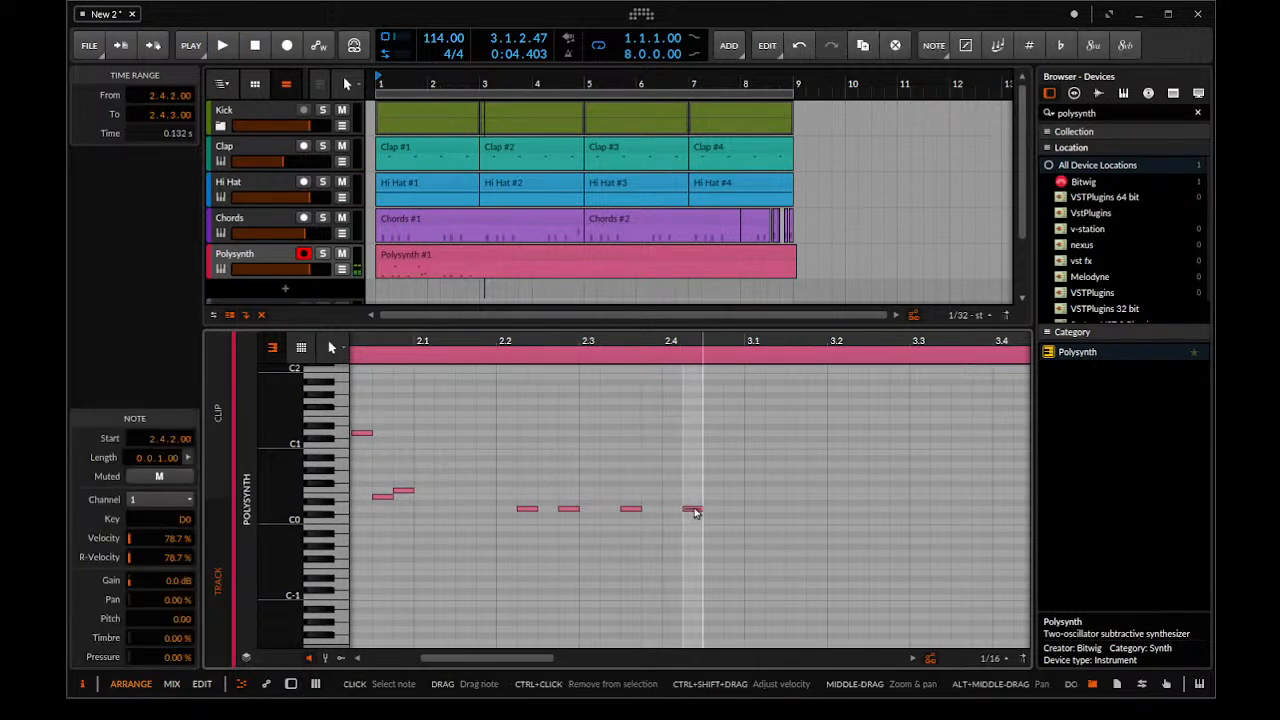
Finish bar 2 with sixteenth-length notes F1 at 2.4.3.00 and E1 at 2.4.4.00, and play the bass line back
left_click(714, 412)
double_click(712, 413)
left_click(734, 423)
double_click(734, 421)
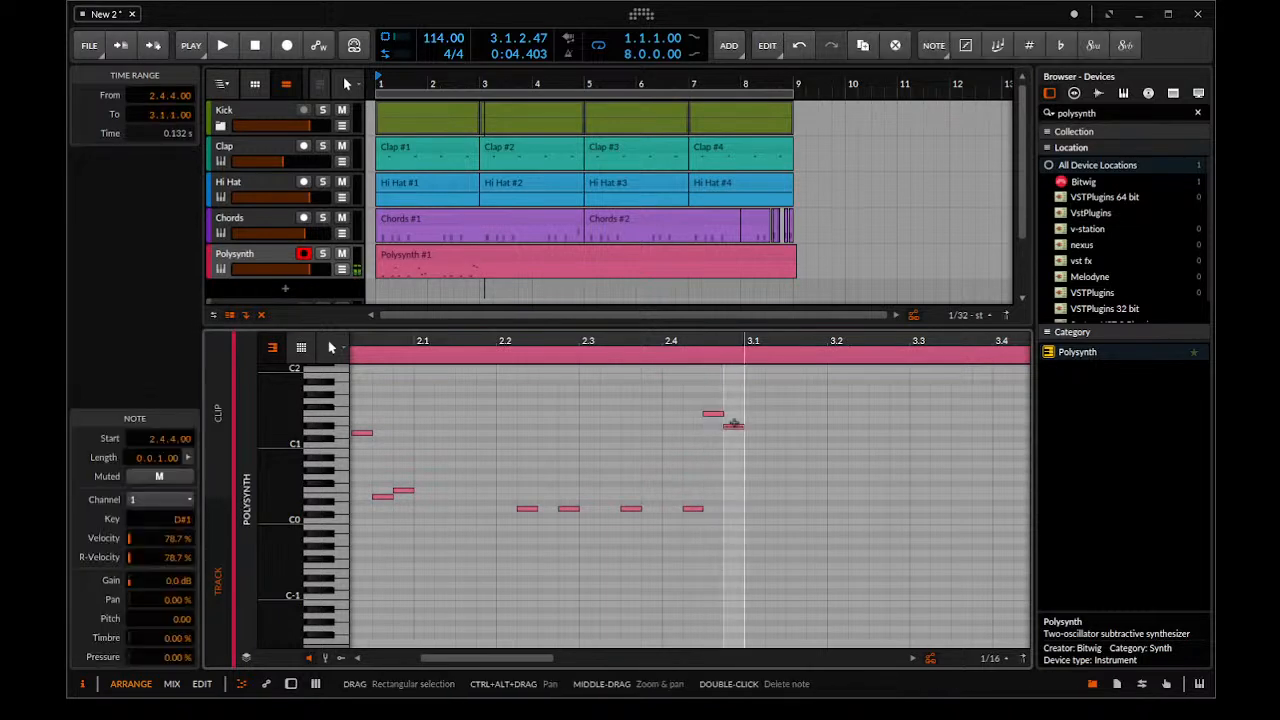
key("space")
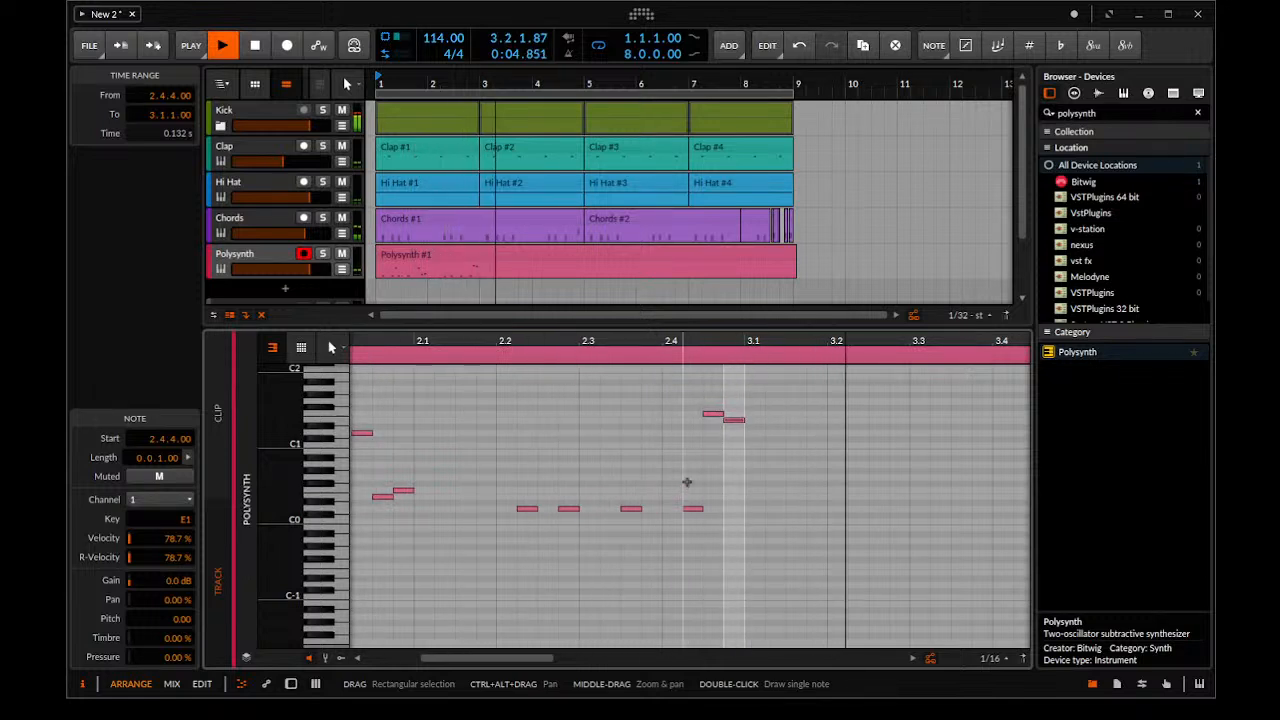
key("space")
Repeat the two-bar Polysynth pattern across bars 1 to 4 and copy the resulting four-bar clip to bar 5
left_click_drag(437, 248, 563, 277)
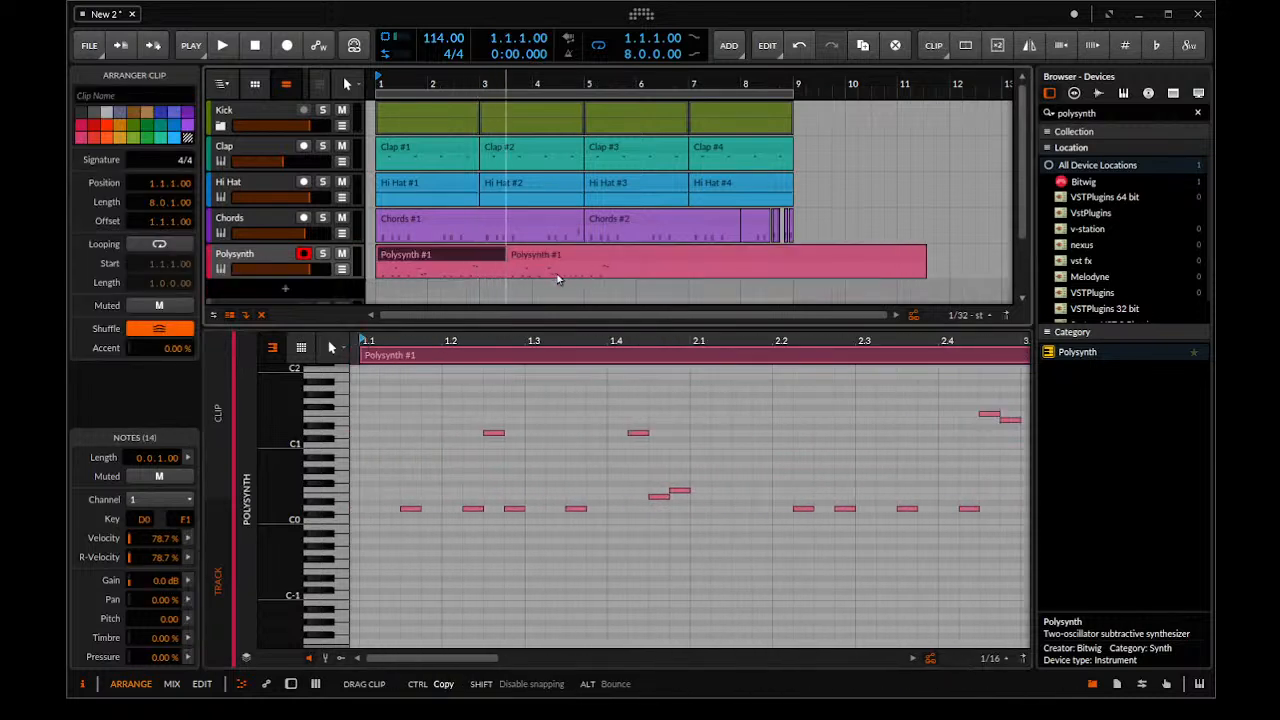
key("ctrl+z")
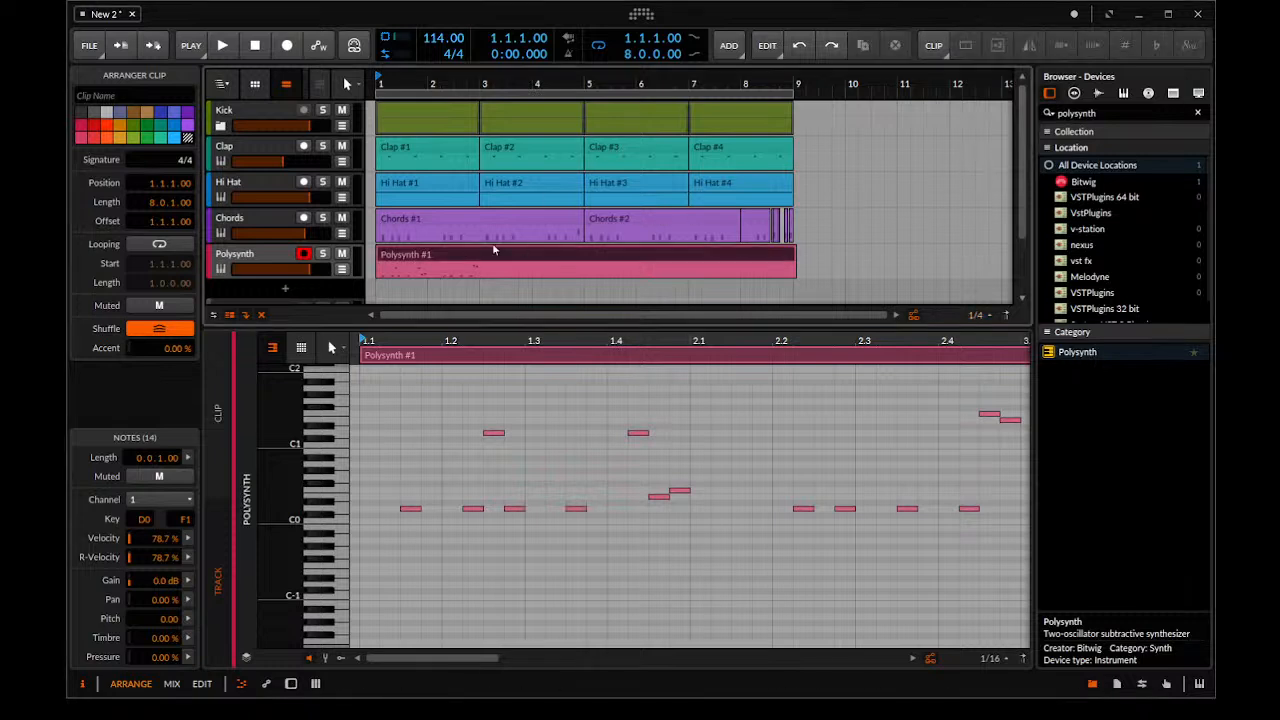
left_click_drag(433, 258, 380, 266)
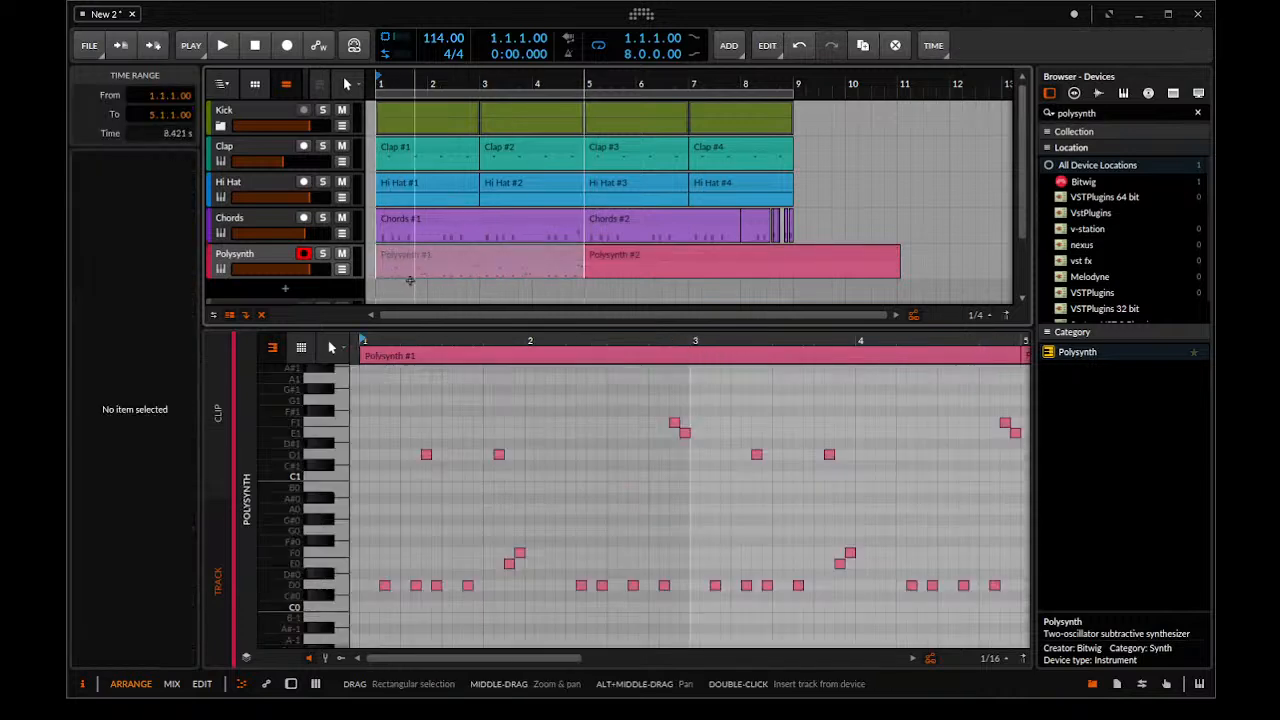
left_click(487, 261)
left_click_drag(487, 261, 700, 246)
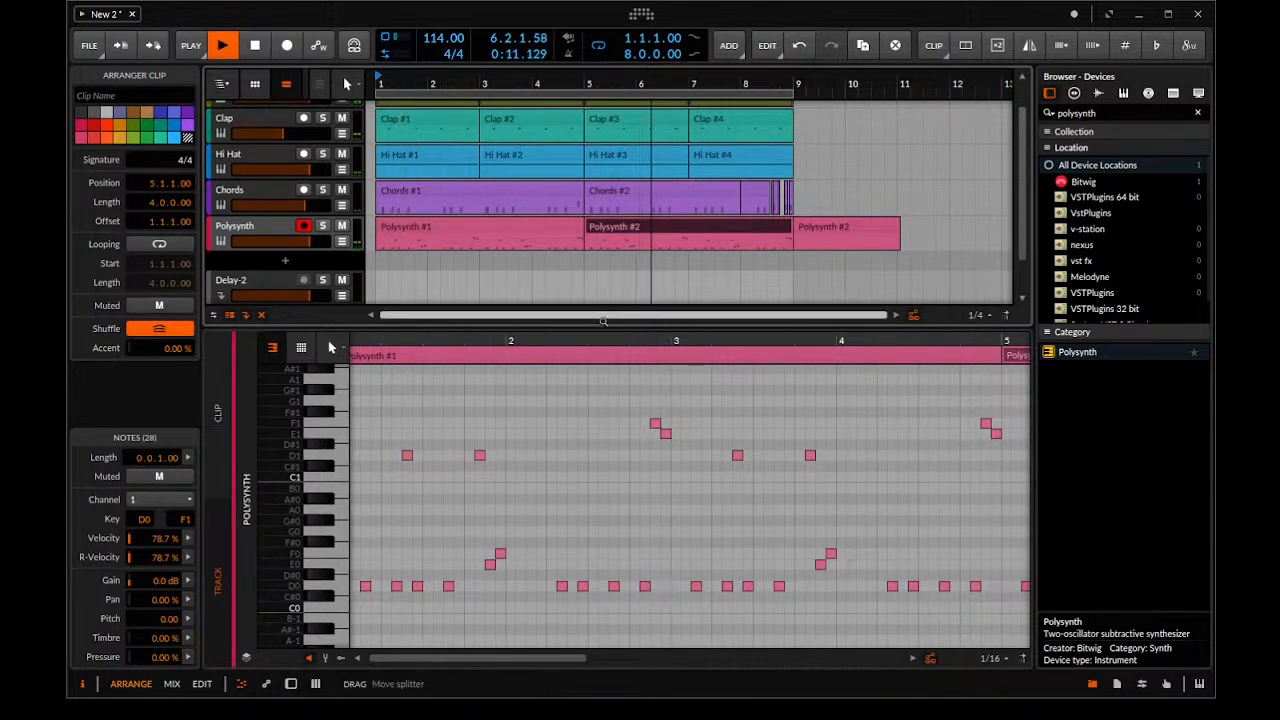
Show the Polysynth device during playback and select the Polysynth track
key("d")
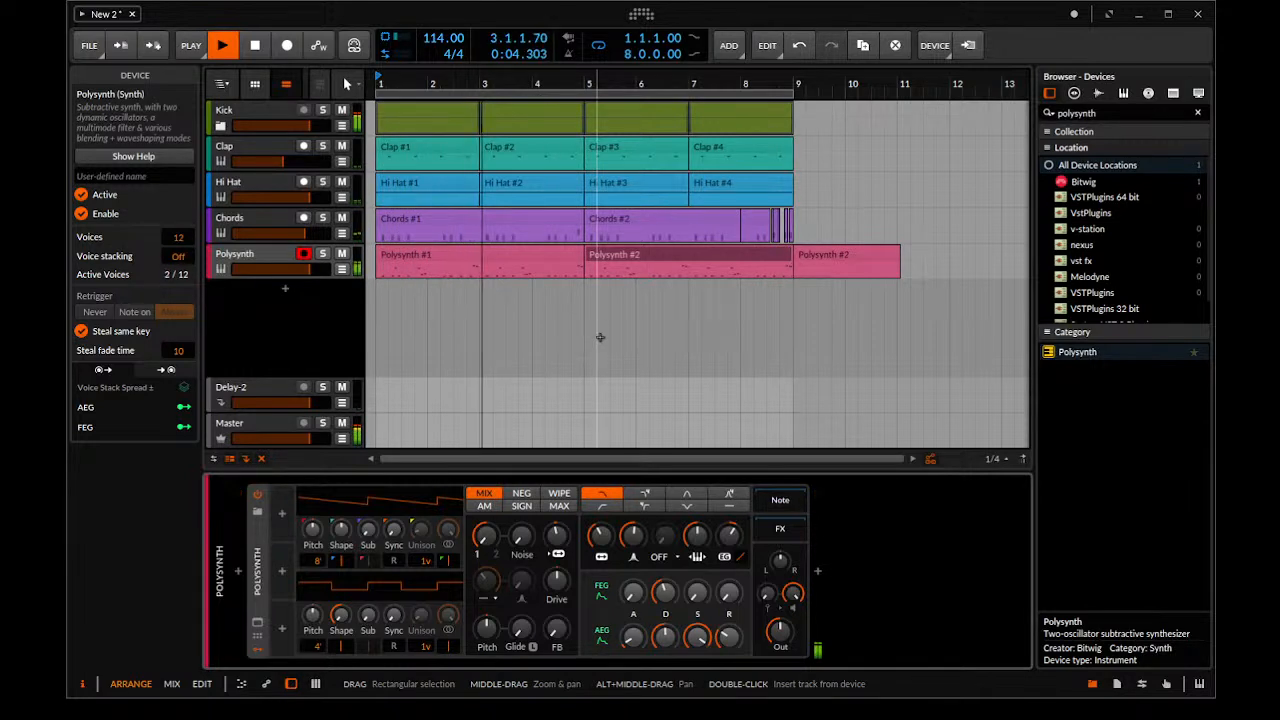
left_click(281, 257)
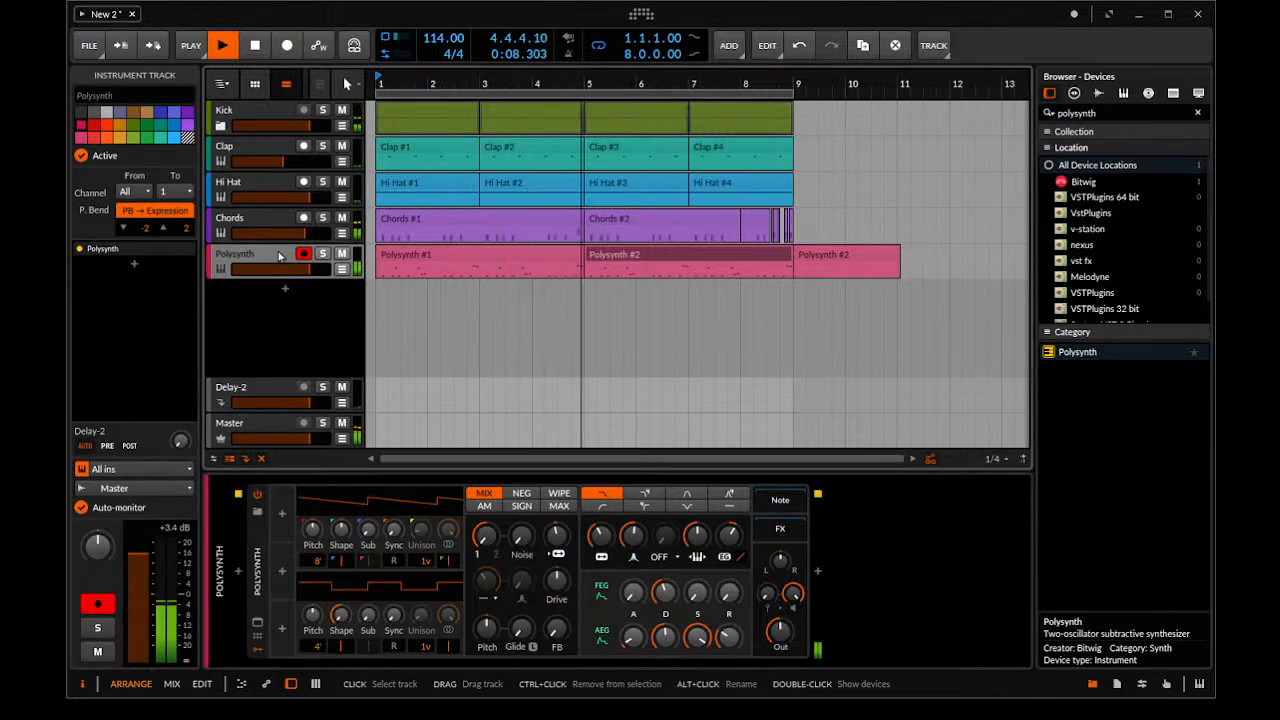
Open the four-bar Polysynth clip at bar 5 in the note editor and start playback
key("space")
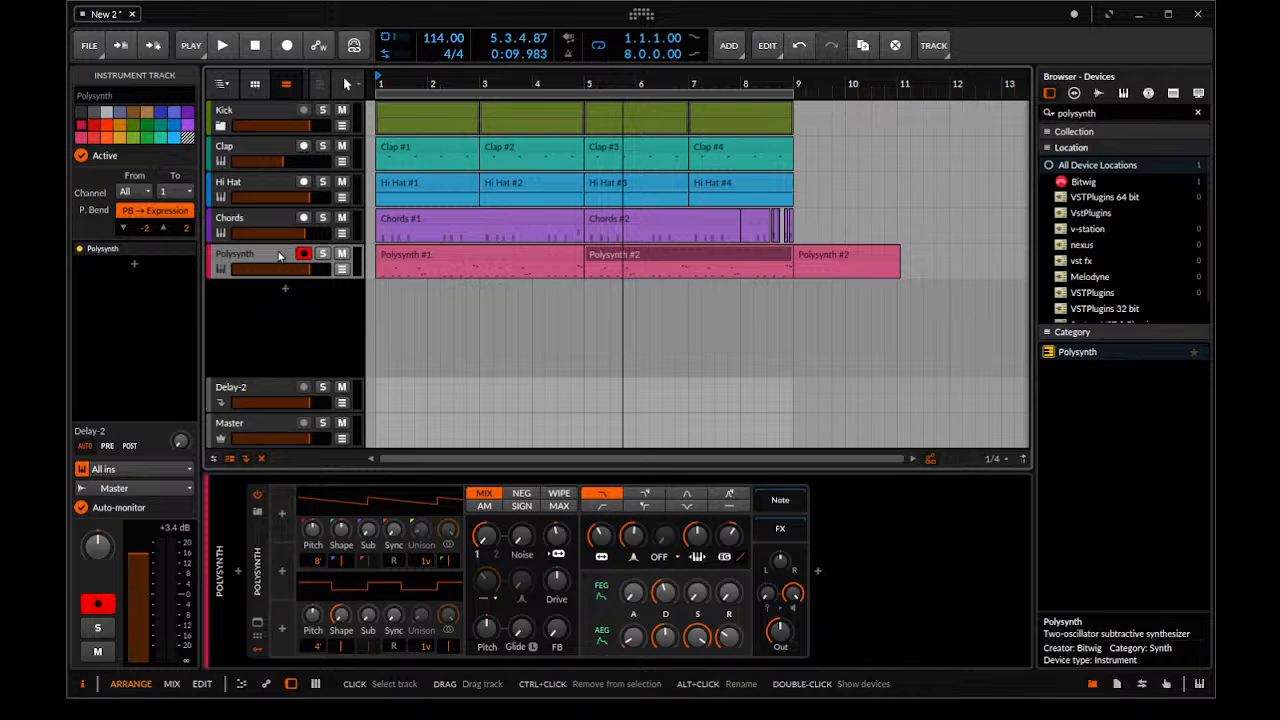
double_click(673, 255)
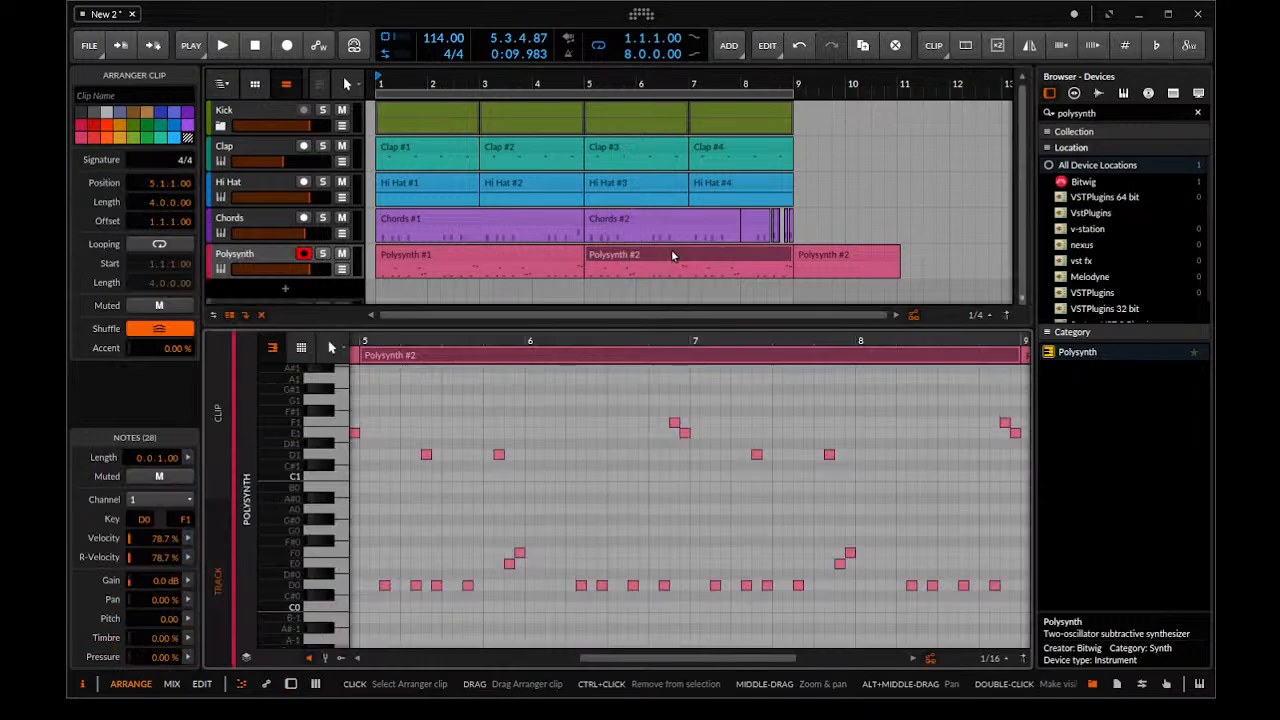
scroll(677, 540, "down", 10)
scroll(492, 361, "up", 5)
key("space")
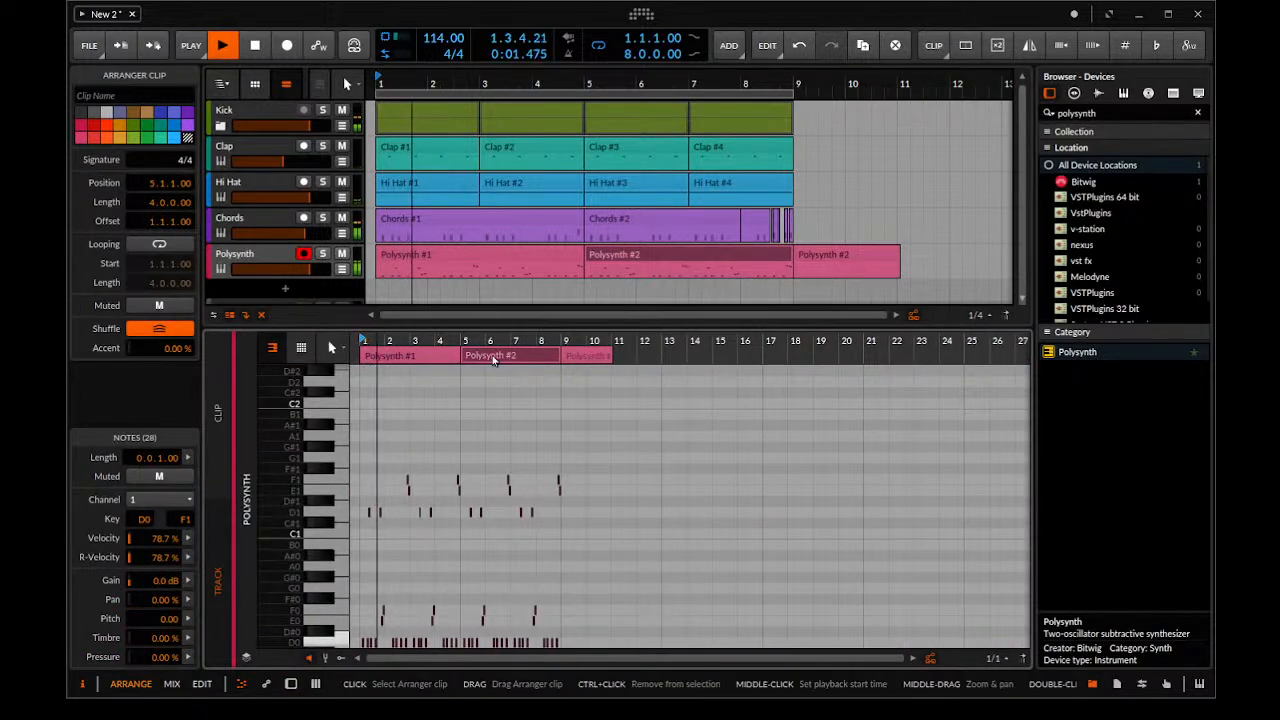
Clear the bass notes from 8.2.1 onward at the end of the Polysynth clip and stop playback
scroll(437, 382, "up", 2)
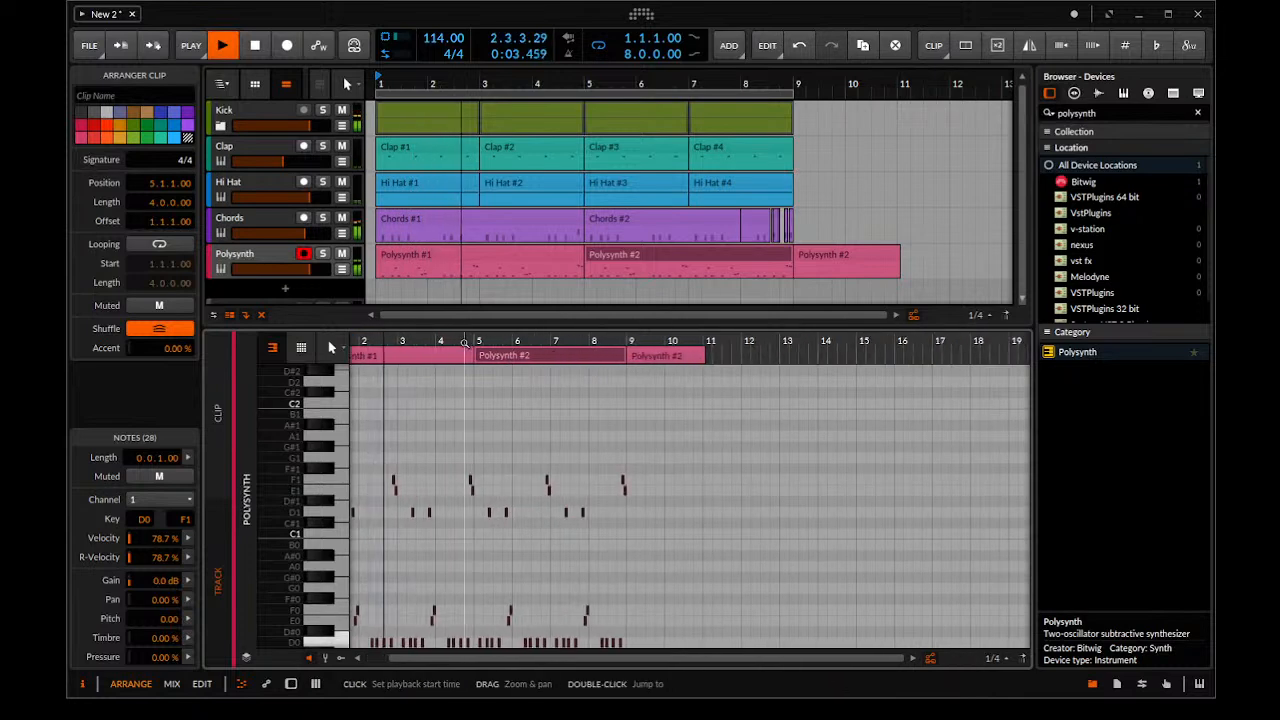
scroll(451, 477, "up", 4)
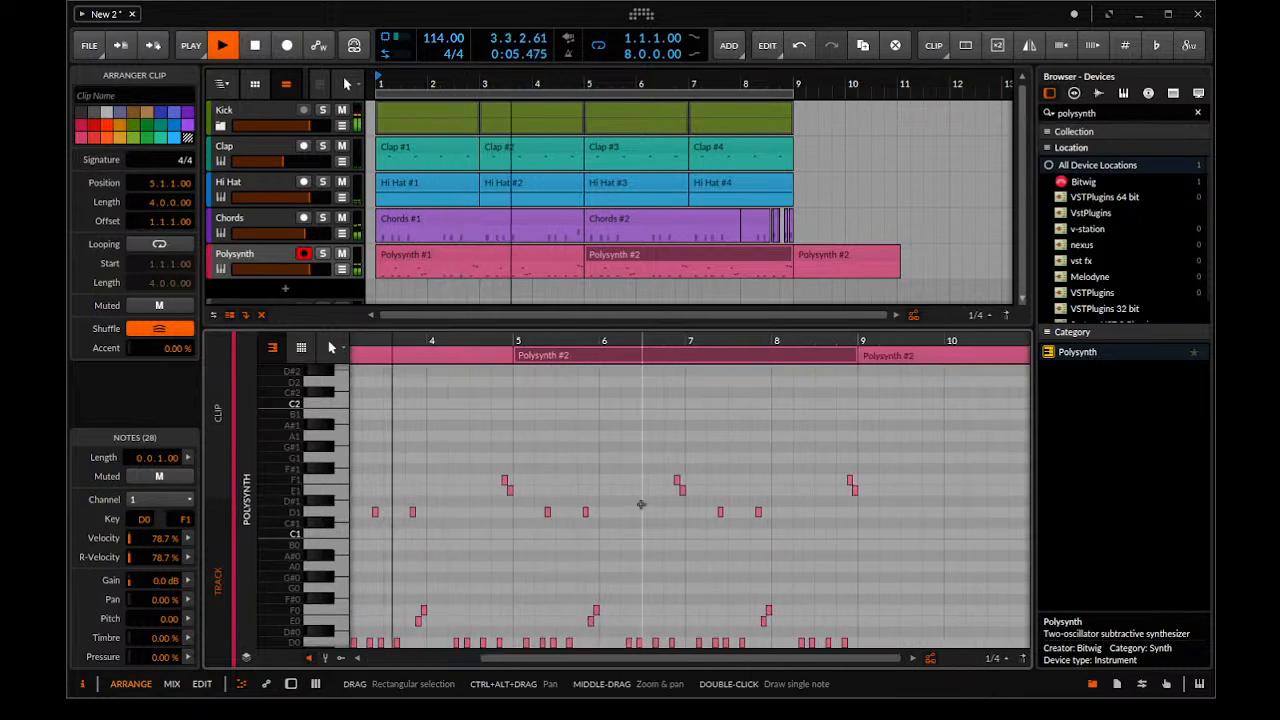
scroll(602, 505, "down", 2)
left_click_drag(600, 505, 560, 488)
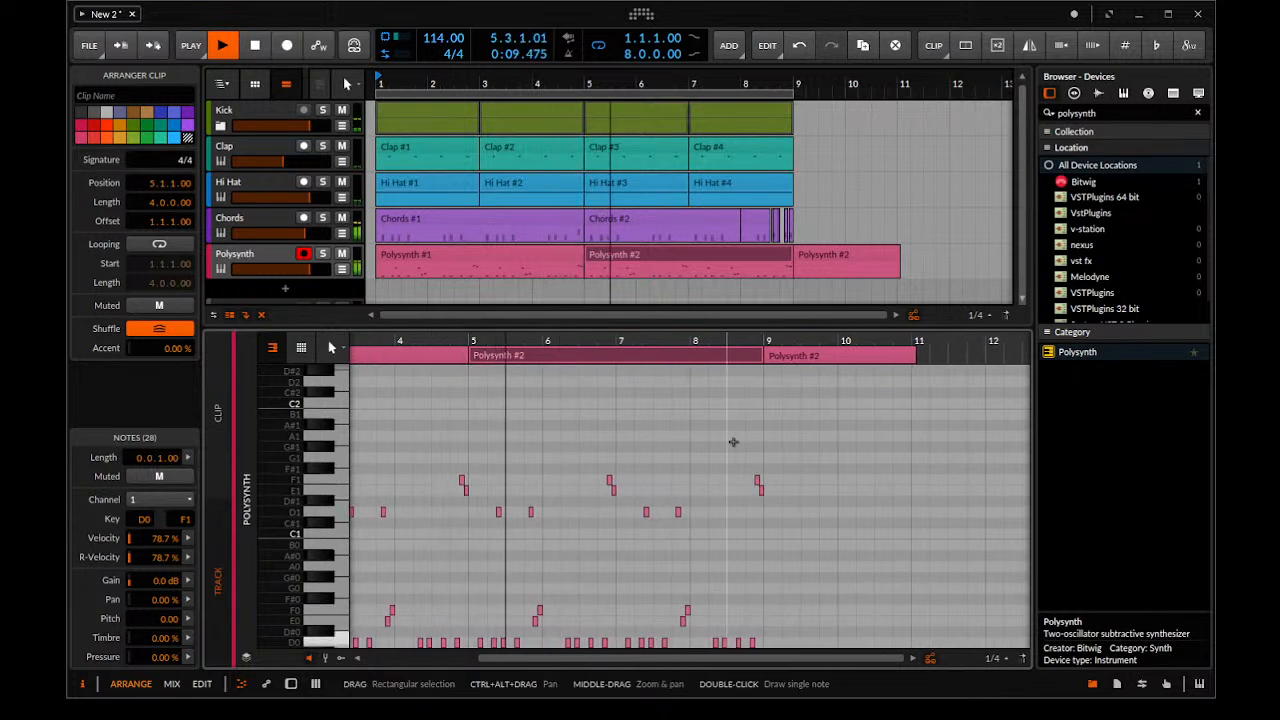
left_click_drag(699, 434, 797, 694)
scroll(700, 500, "up", 4)
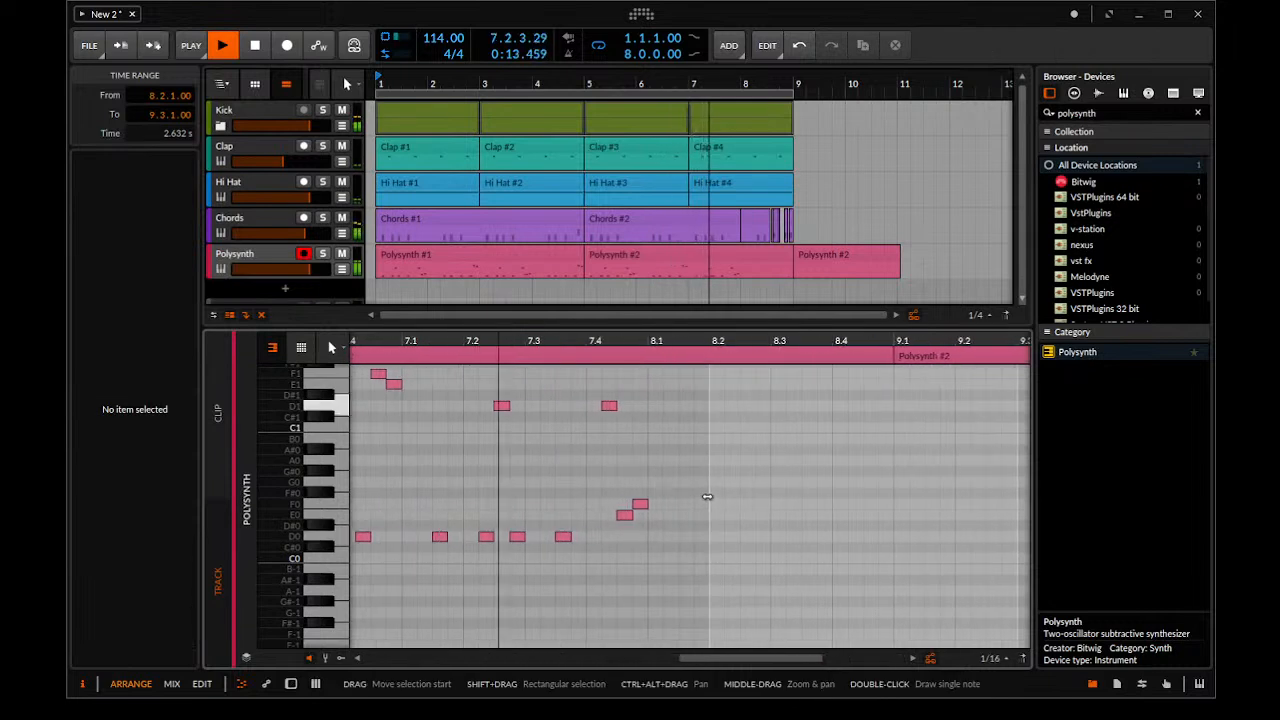
key("space")
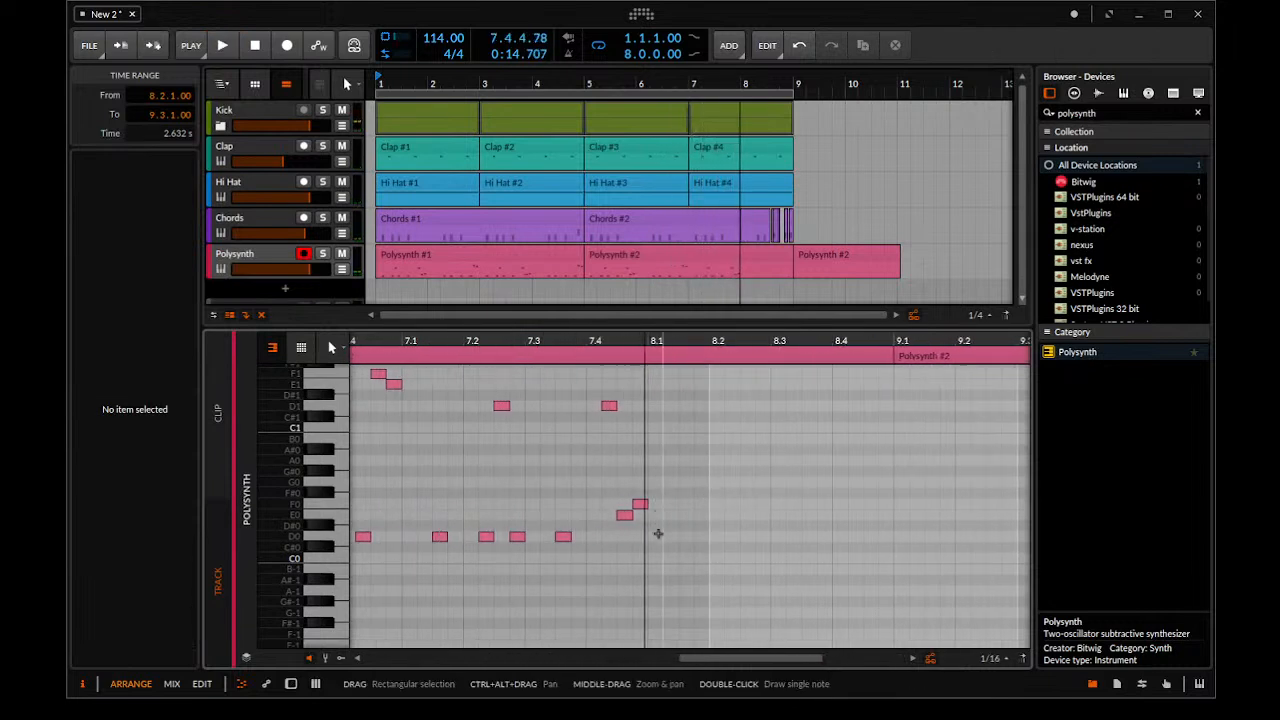
Draw sixteenth-length bass notes D0 at 8.1.1 and 8.1.2, D1 at 8.1.3 and D0 at 8.1.4
double_click(658, 535)
double_click(670, 537)
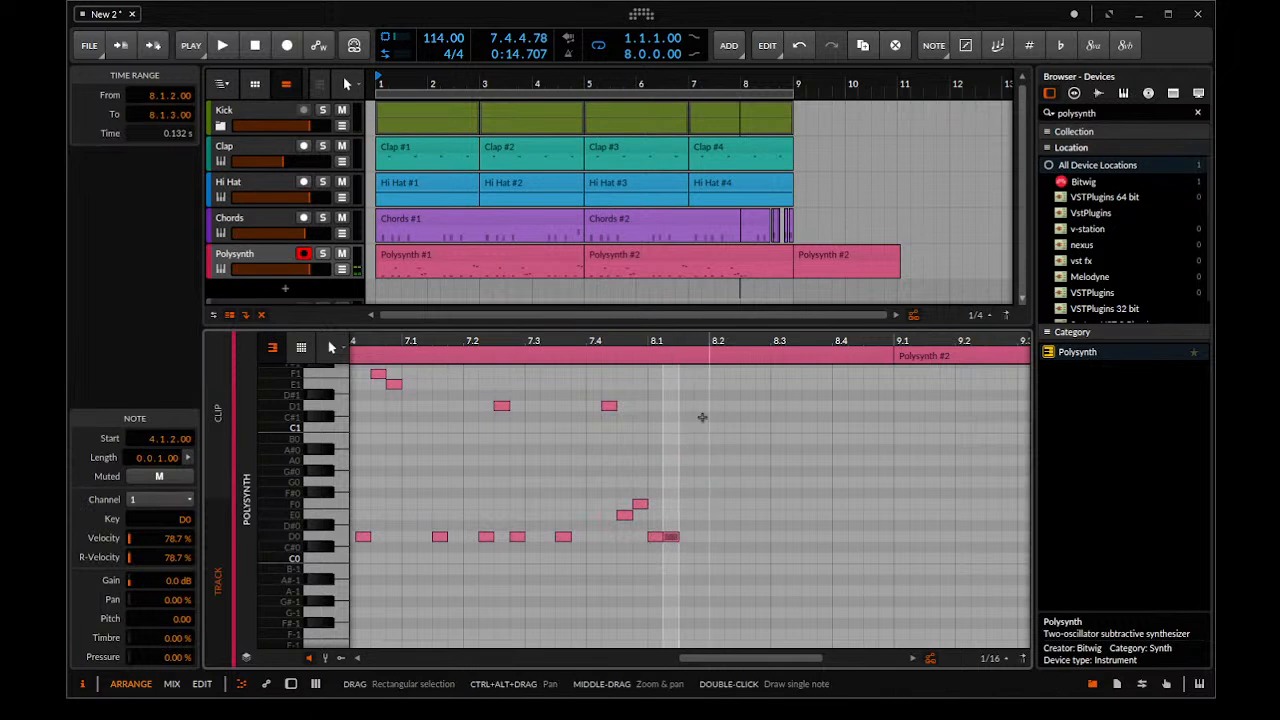
left_click(684, 410)
double_click(685, 406)
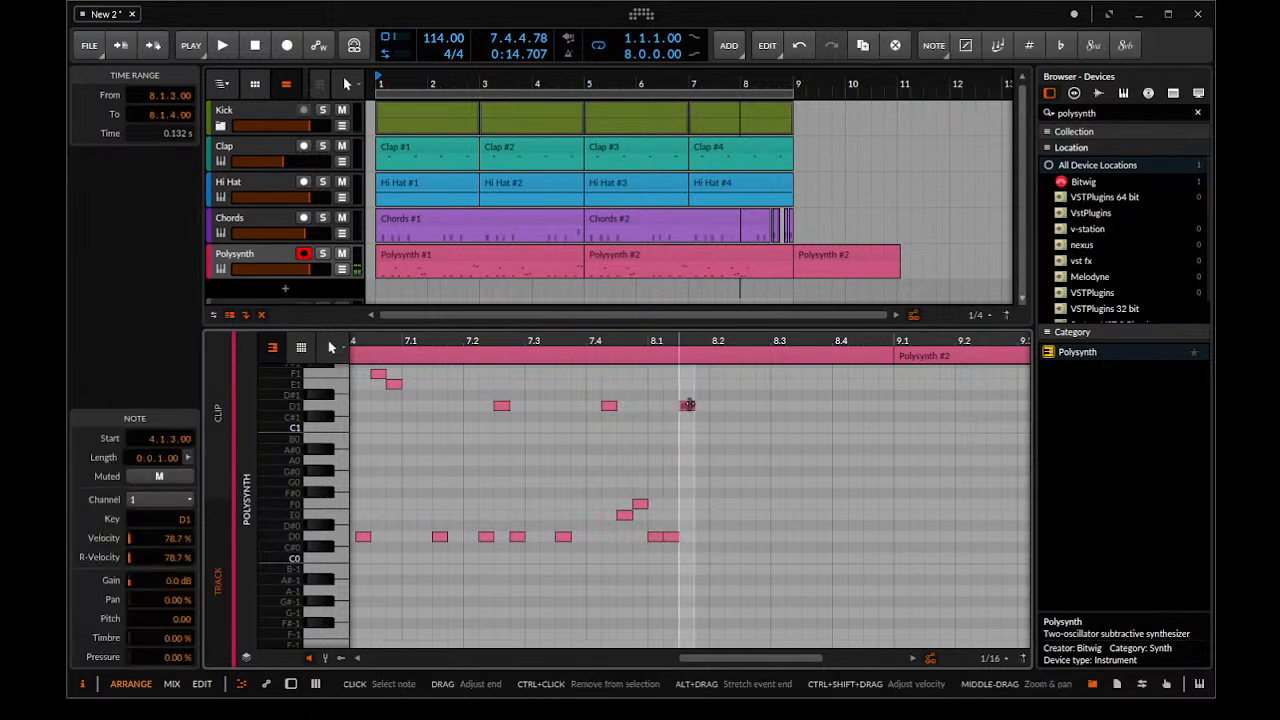
double_click(702, 536)
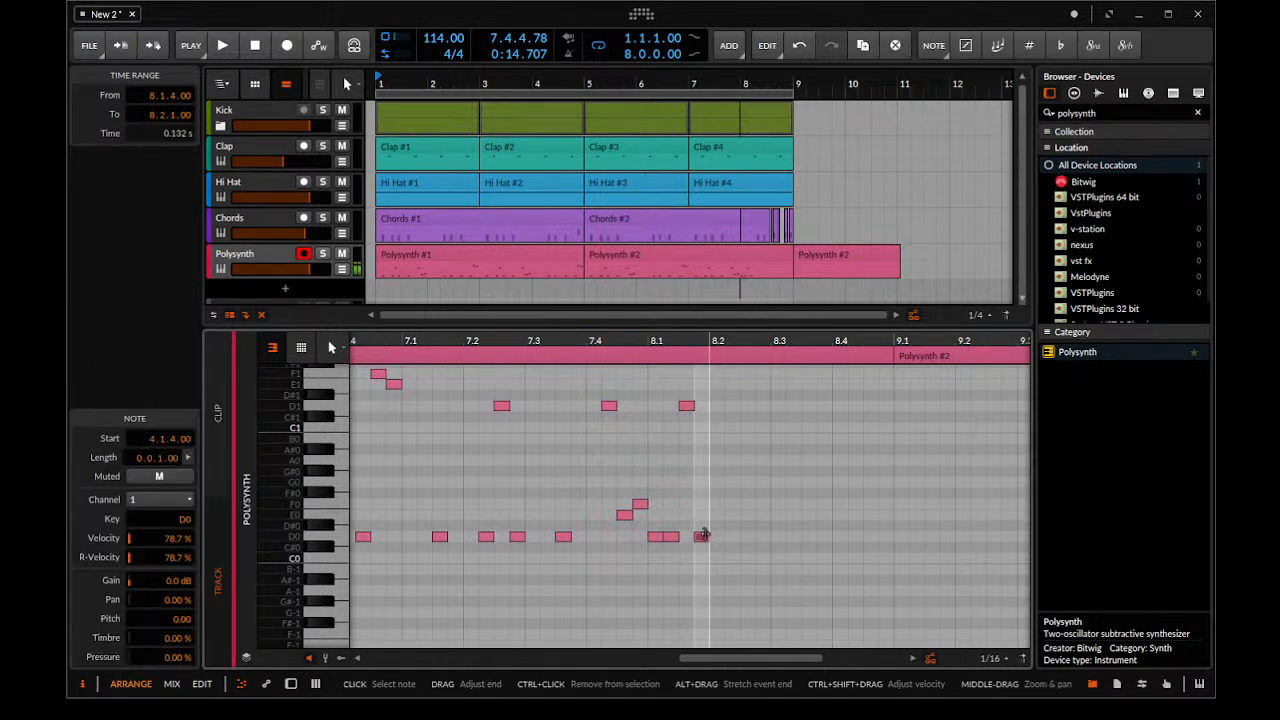
Draw sixteenth-length notes E0 at 8.2.1 and 8.2.2, E1 at 8.2.3, E0 at 8.2.4 and F0 at 8.3.1
double_click(716, 515)
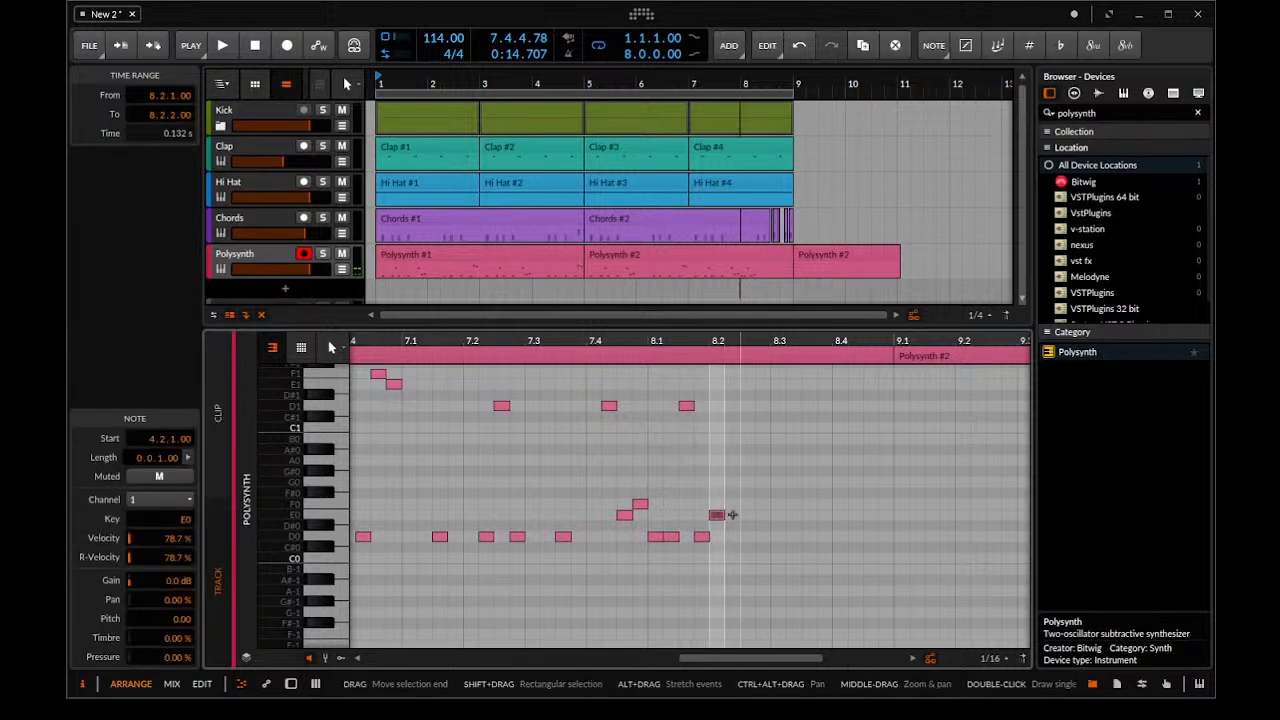
double_click(731, 515)
double_click(762, 385)
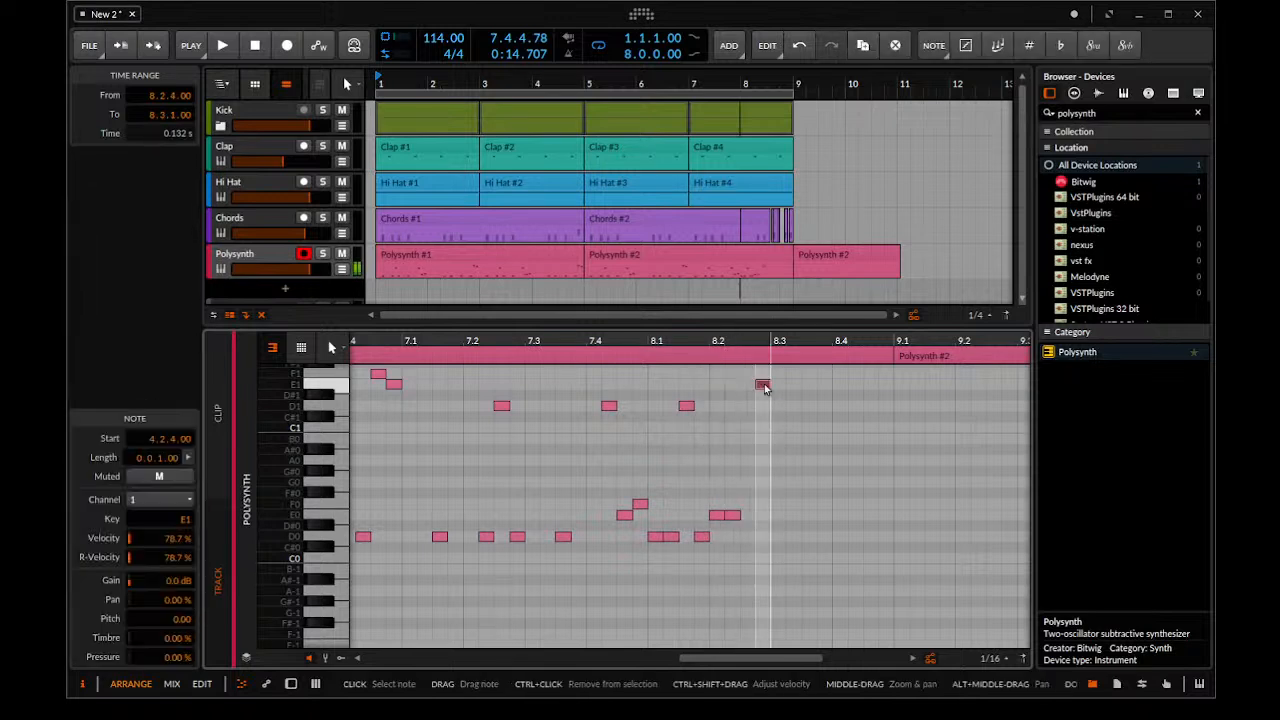
key("ctrl+z")
double_click(744, 385)
double_click(763, 514)
double_click(777, 504)
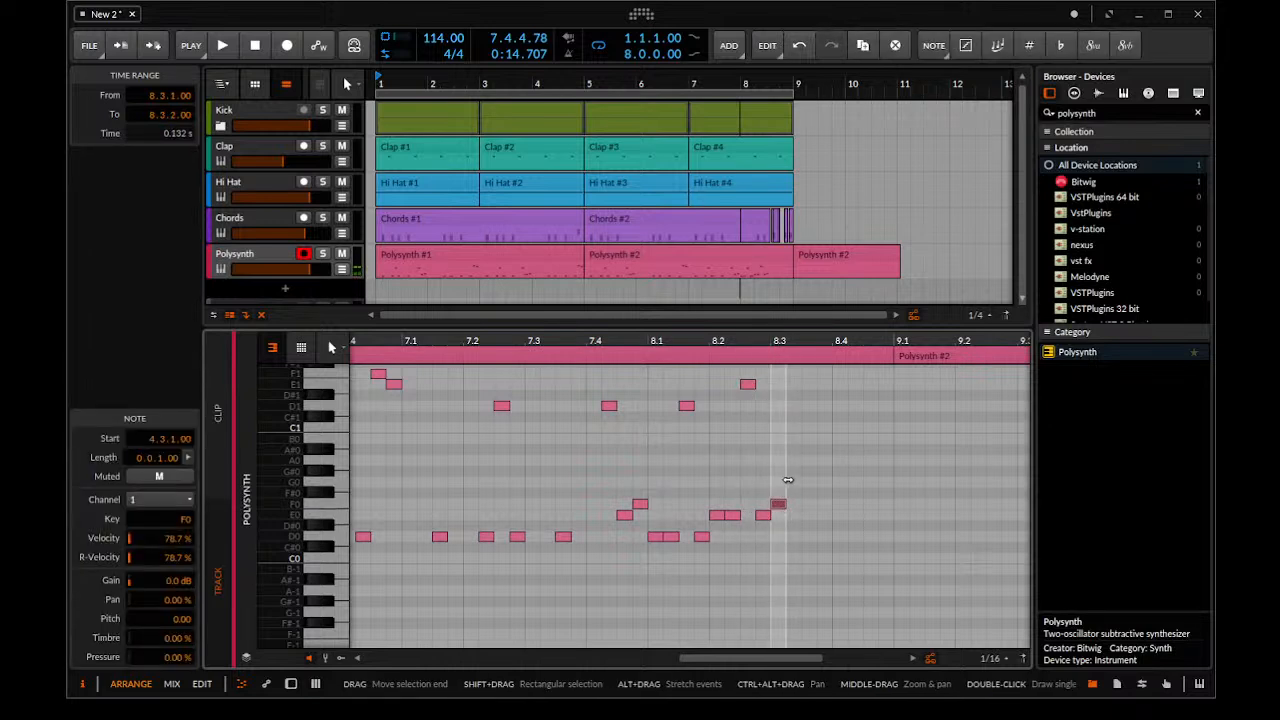
Set the playback start to bar 8 and play back the new bass notes
key("space")
left_click_drag(648, 340, 646, 340)
key("space")
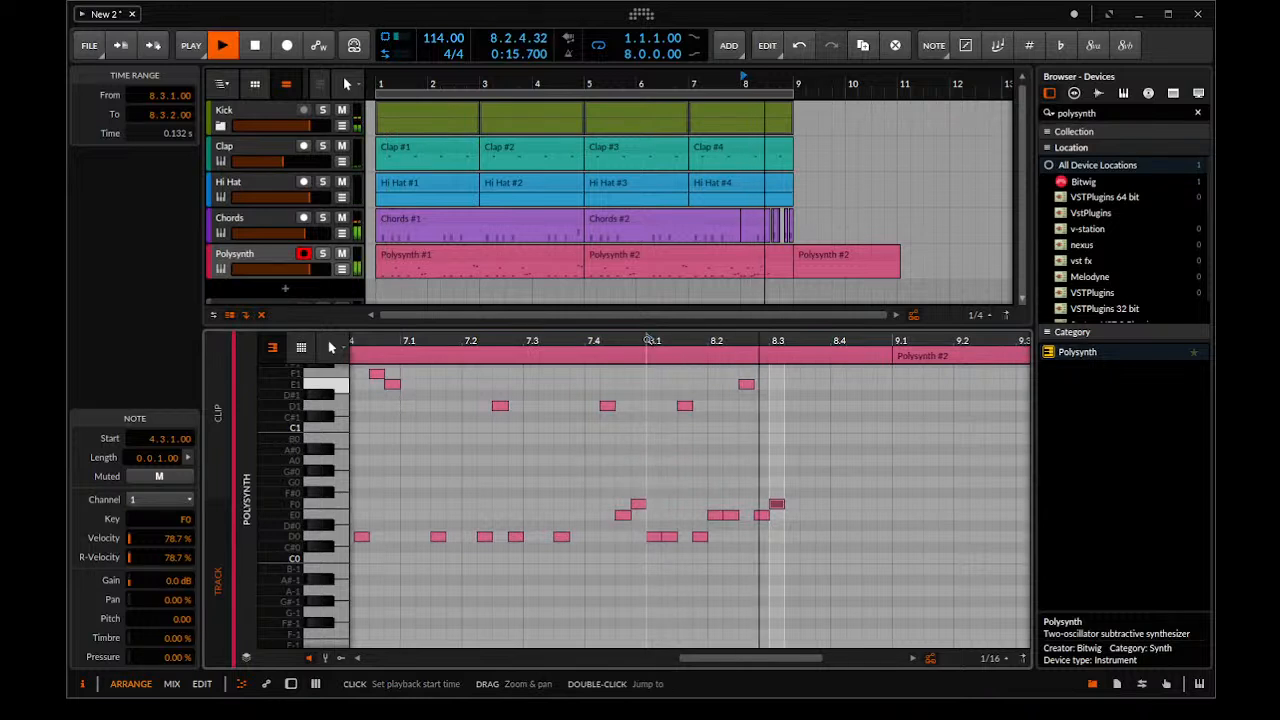
key("space")
Add sixteenth-length notes F0 at 8.3.2, F1 at 8.3.3 and F0 at 8.3.4
key("Right")
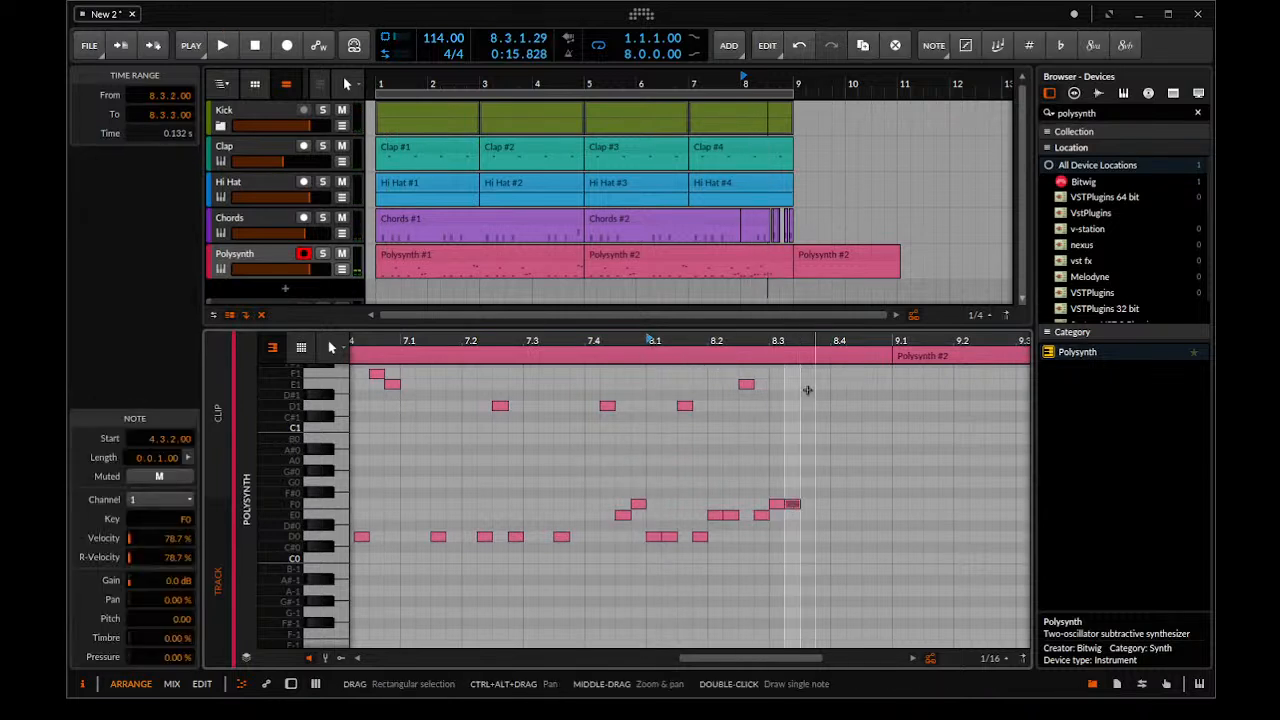
scroll(792, 423, "down", 1)
scroll(793, 426, "up", 2)
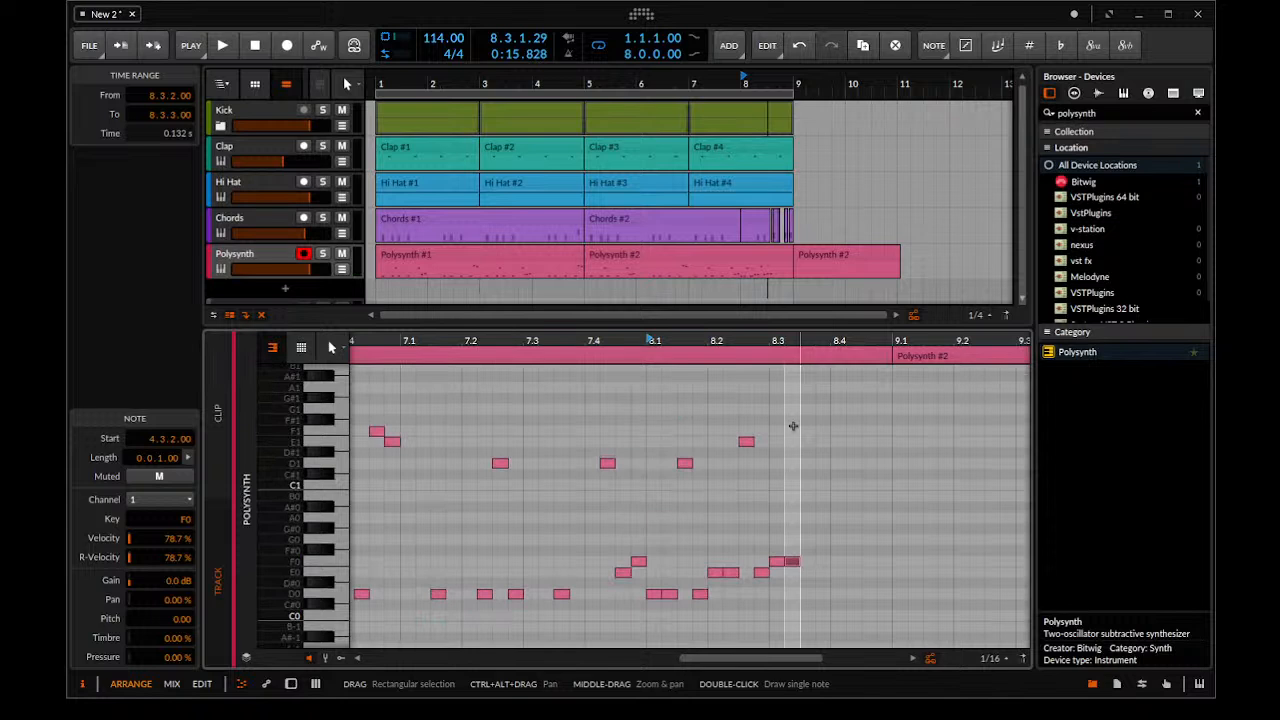
double_click(808, 432)
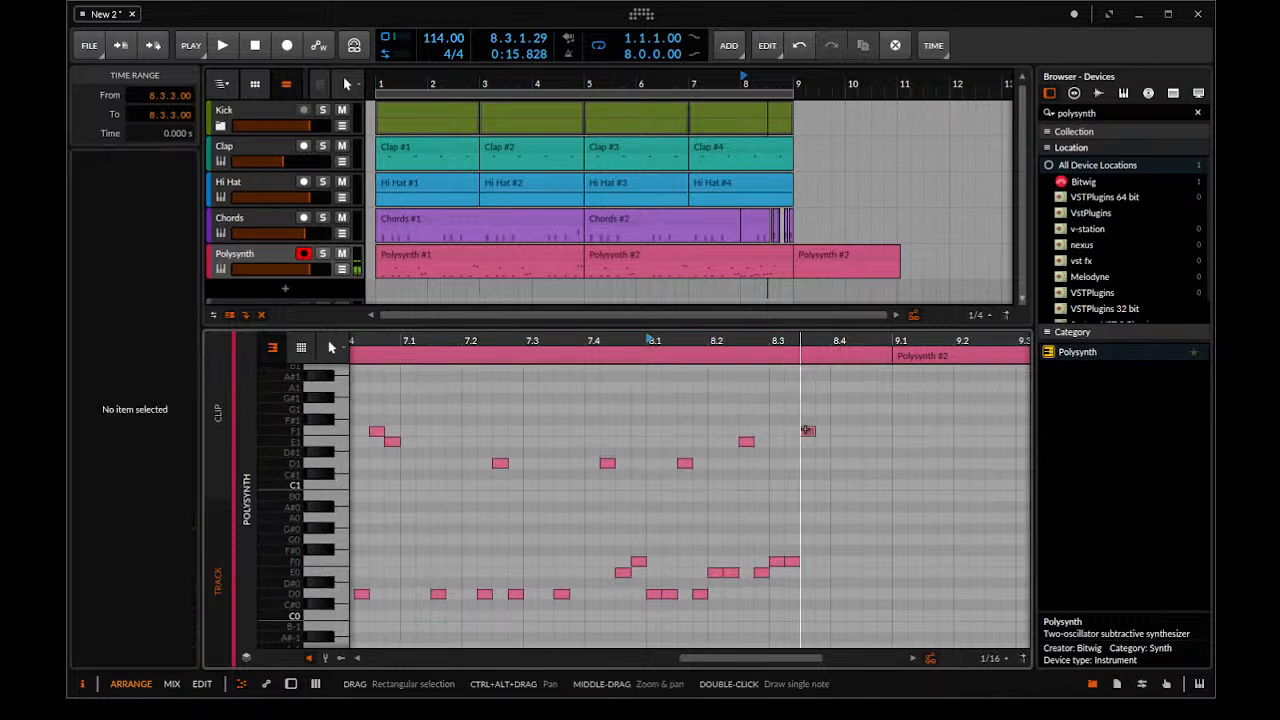
double_click(823, 561)
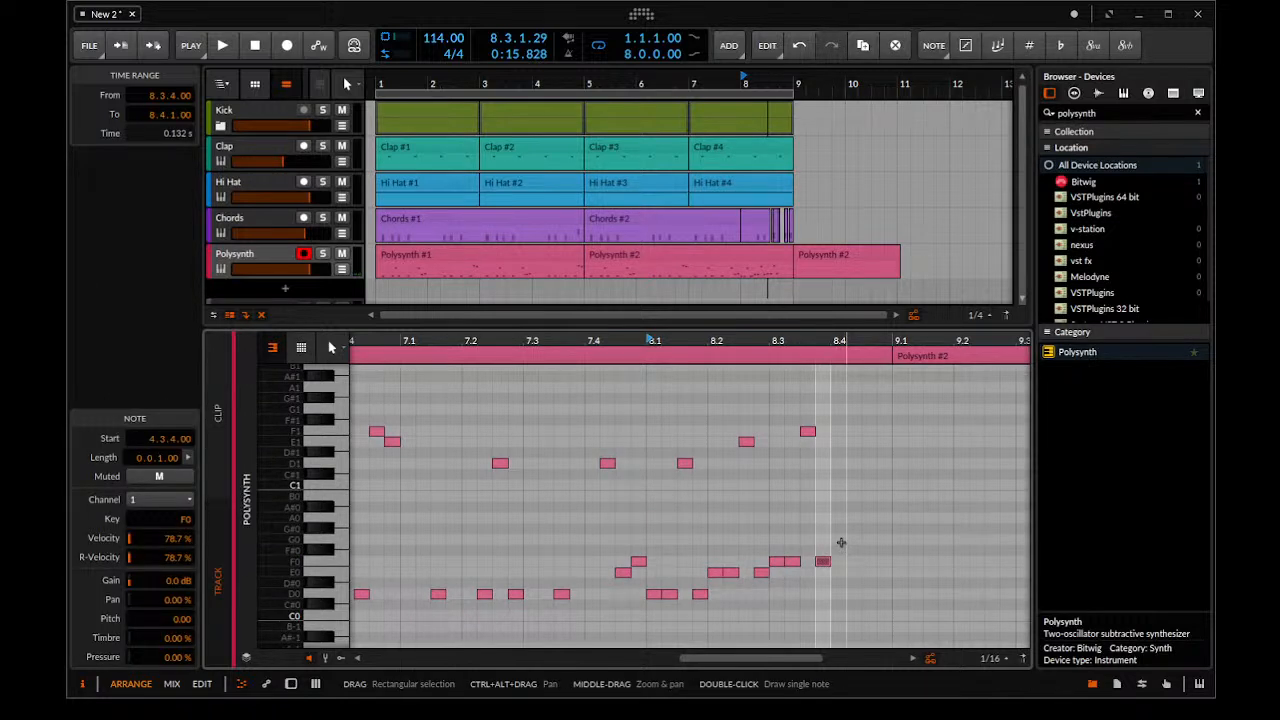
Place sixteenth-length notes G#0 at 8.4.1 and G#1 at 8.4.2
double_click(838, 540)
left_click(849, 376)
double_click(850, 376)
key("ctrl+z")
double_click(853, 398)
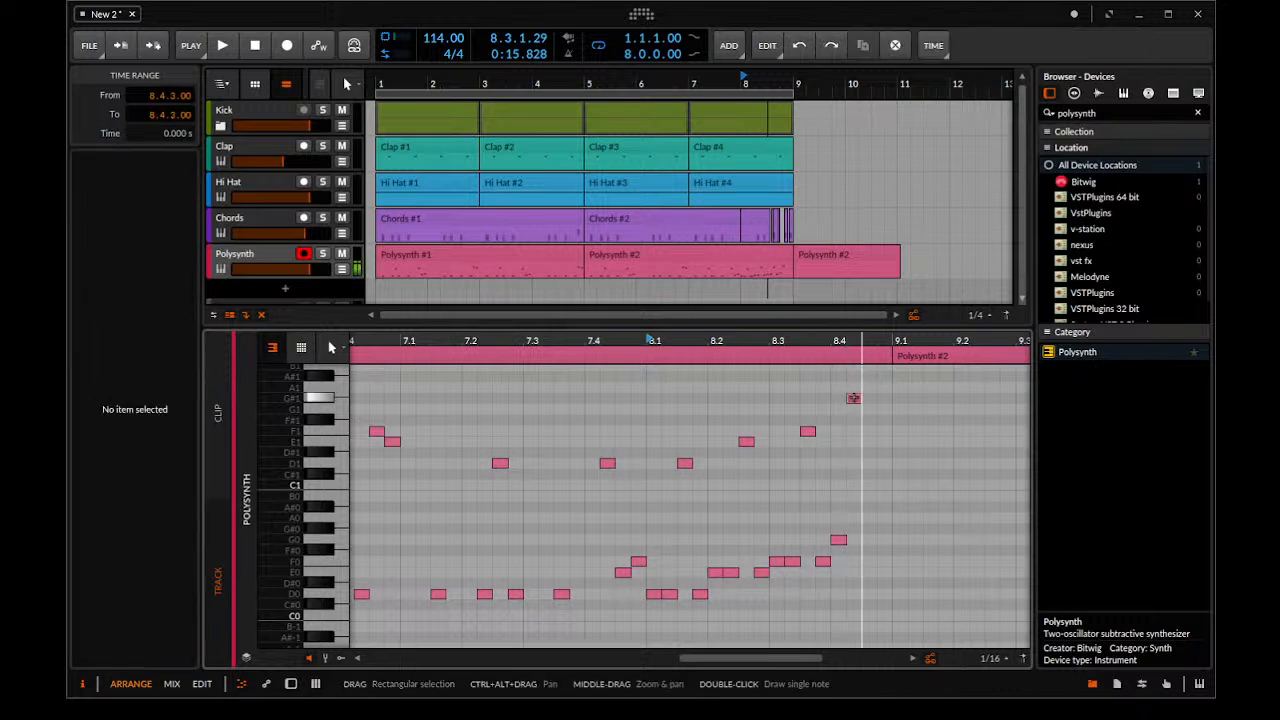
left_click(838, 539)
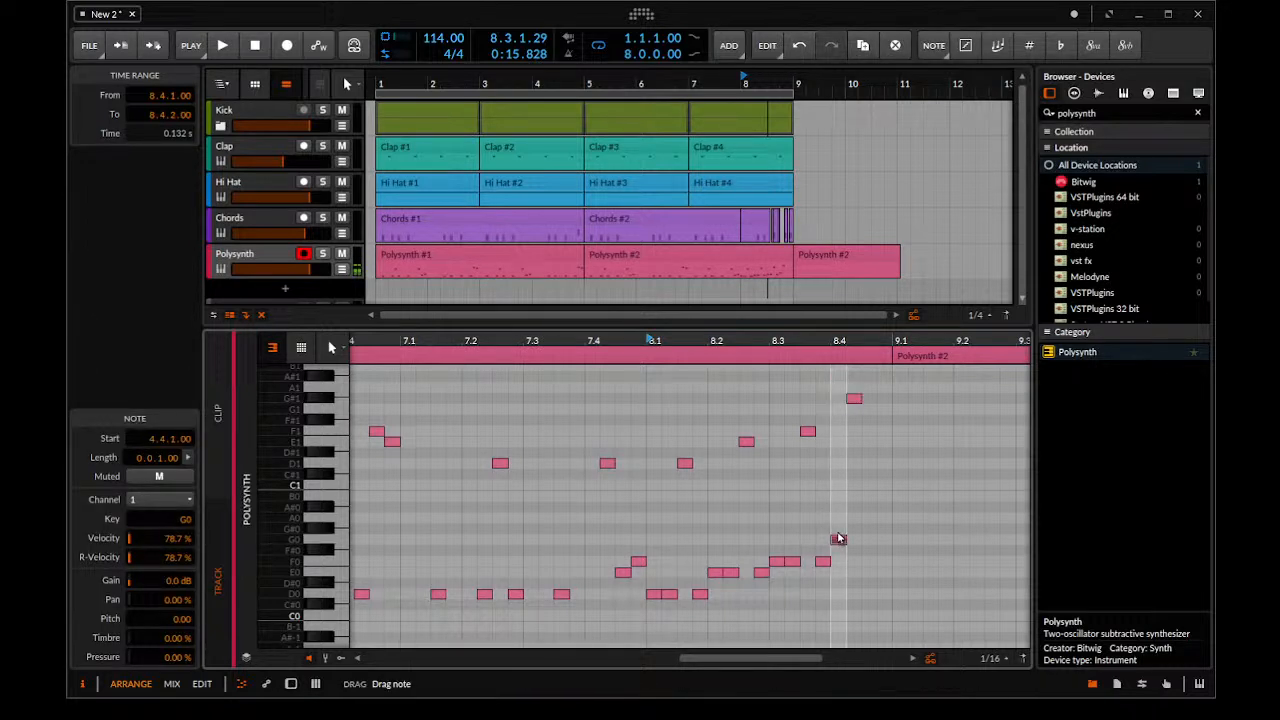
Finish bar 8 with sixteenth-length notes D#0 at 8.4.3 and F#1 at 8.4.4
double_click(866, 594)
key("ctrl+z")
double_click(872, 572)
key("ctrl+z")
double_click(866, 581)
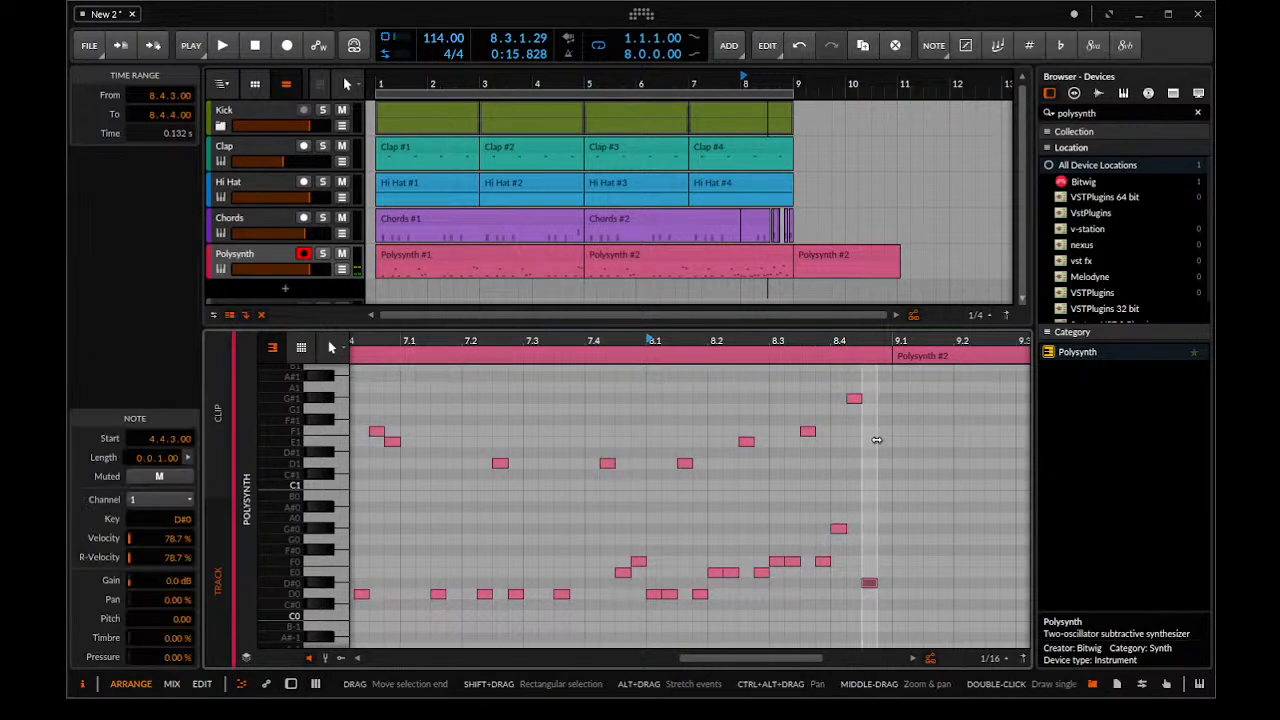
double_click(882, 420)
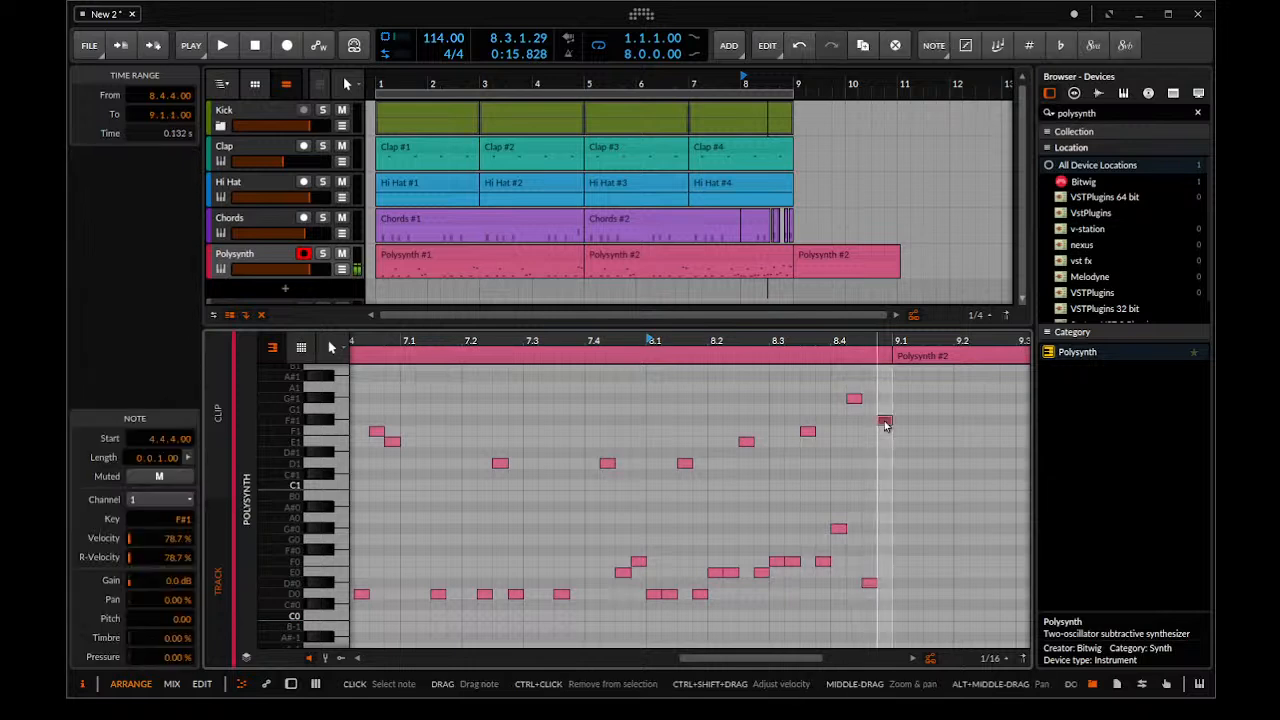
Play back bar 8 and lower the last note at 8.4.4 to F1
key("space")
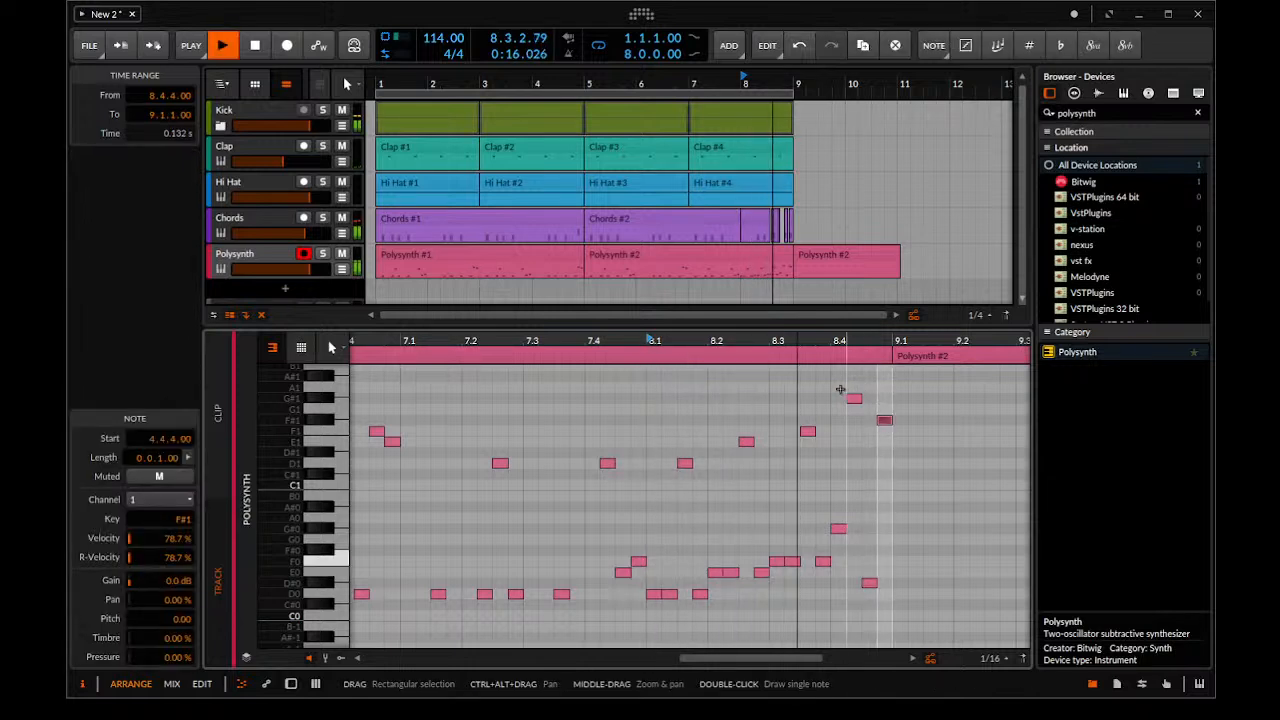
key("space")
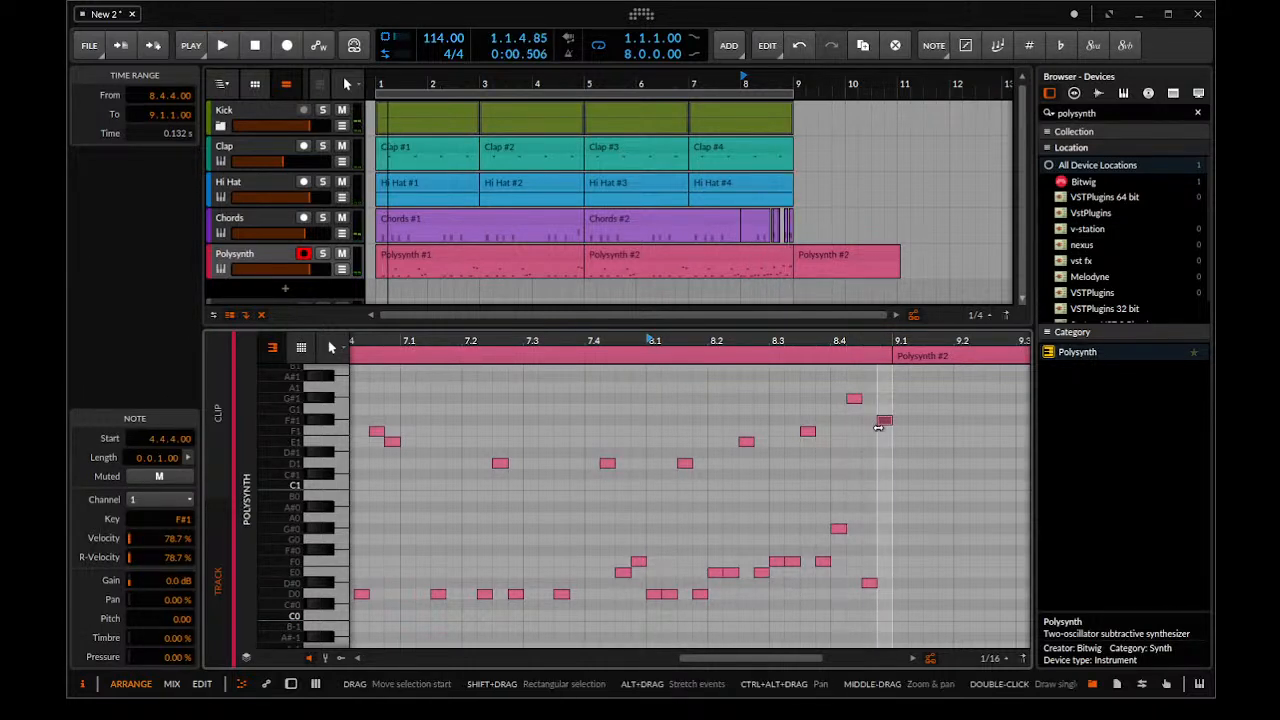
key("Down")
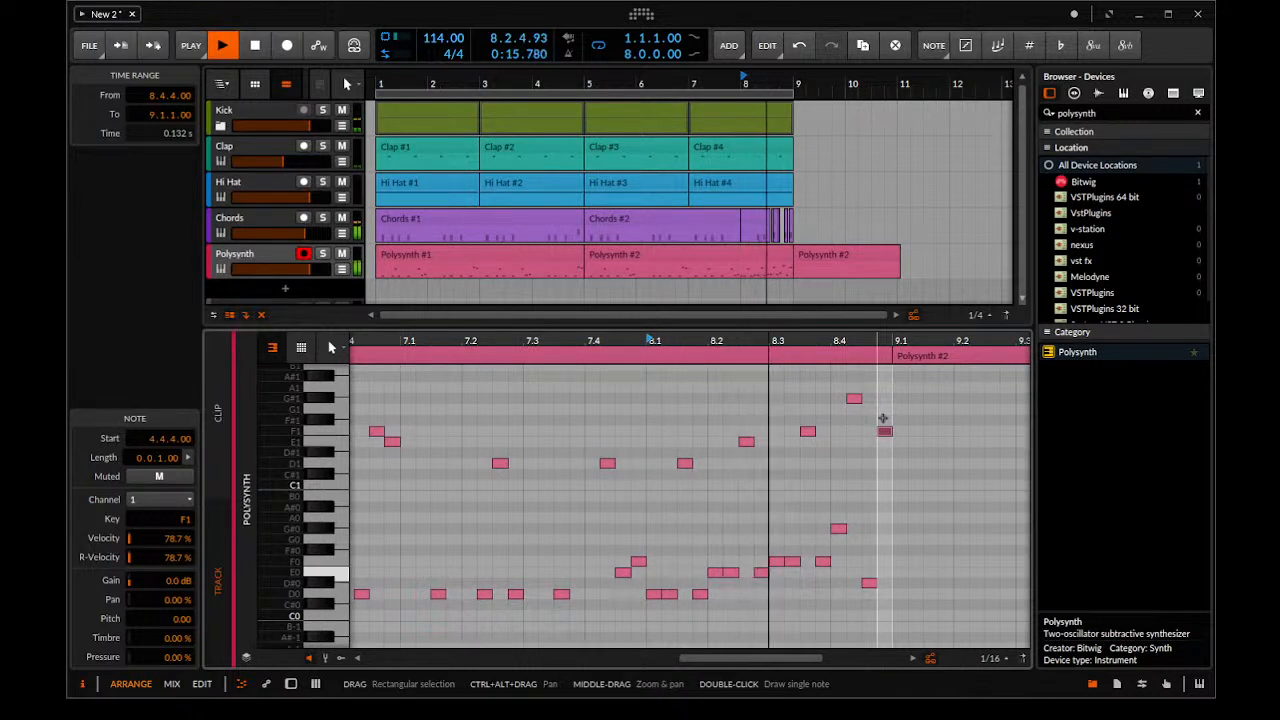
Solo the Polysynth track and play back the bar 8 bass fill
left_click(321, 258)
left_click(322, 255)
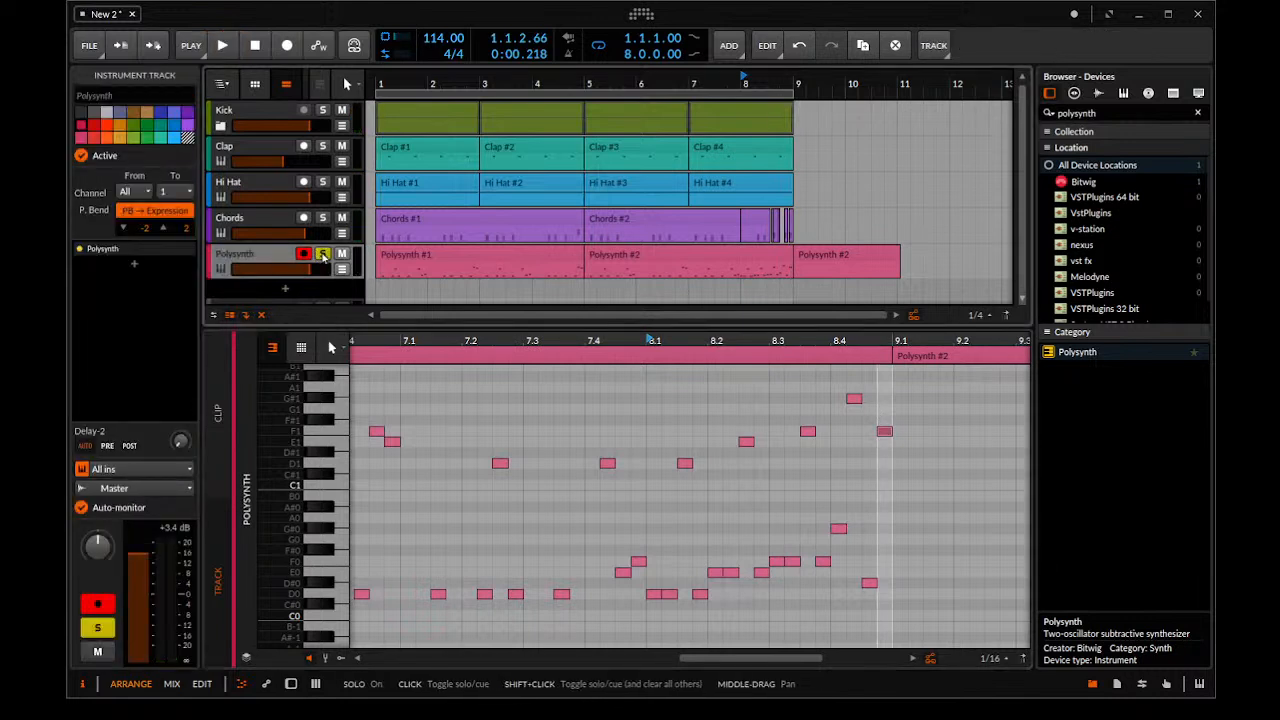
key("space")
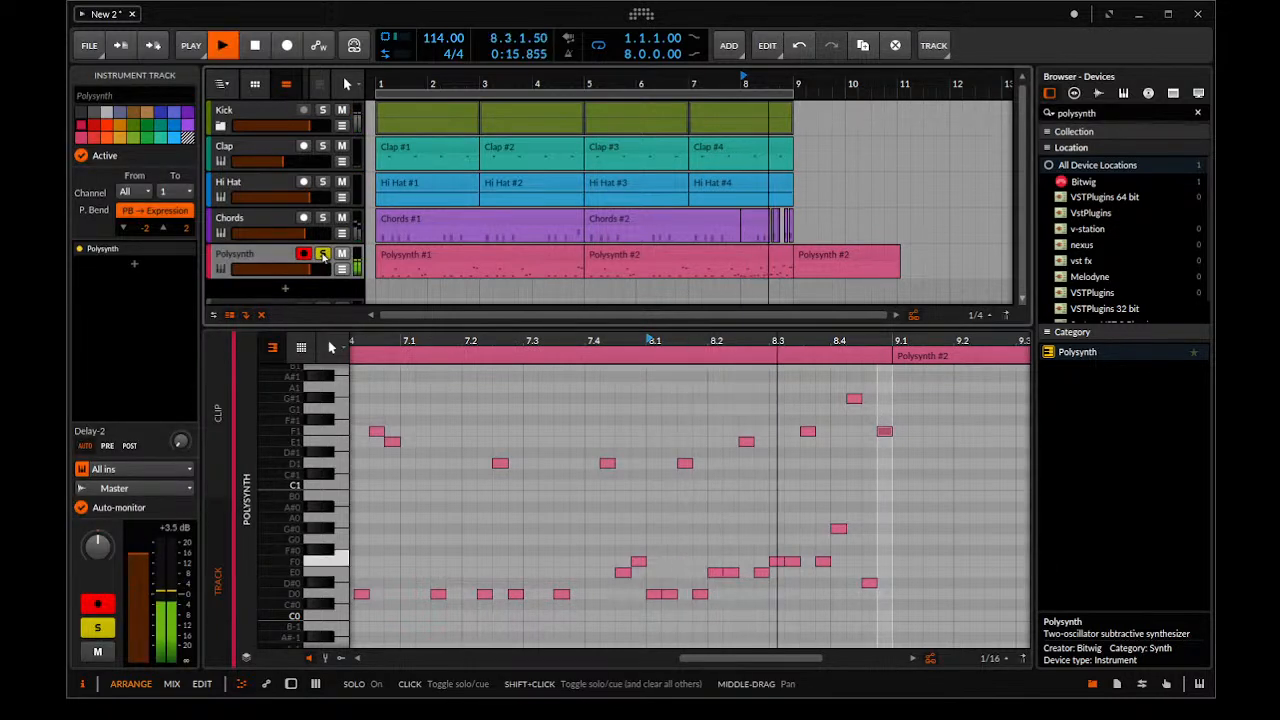
key("space")
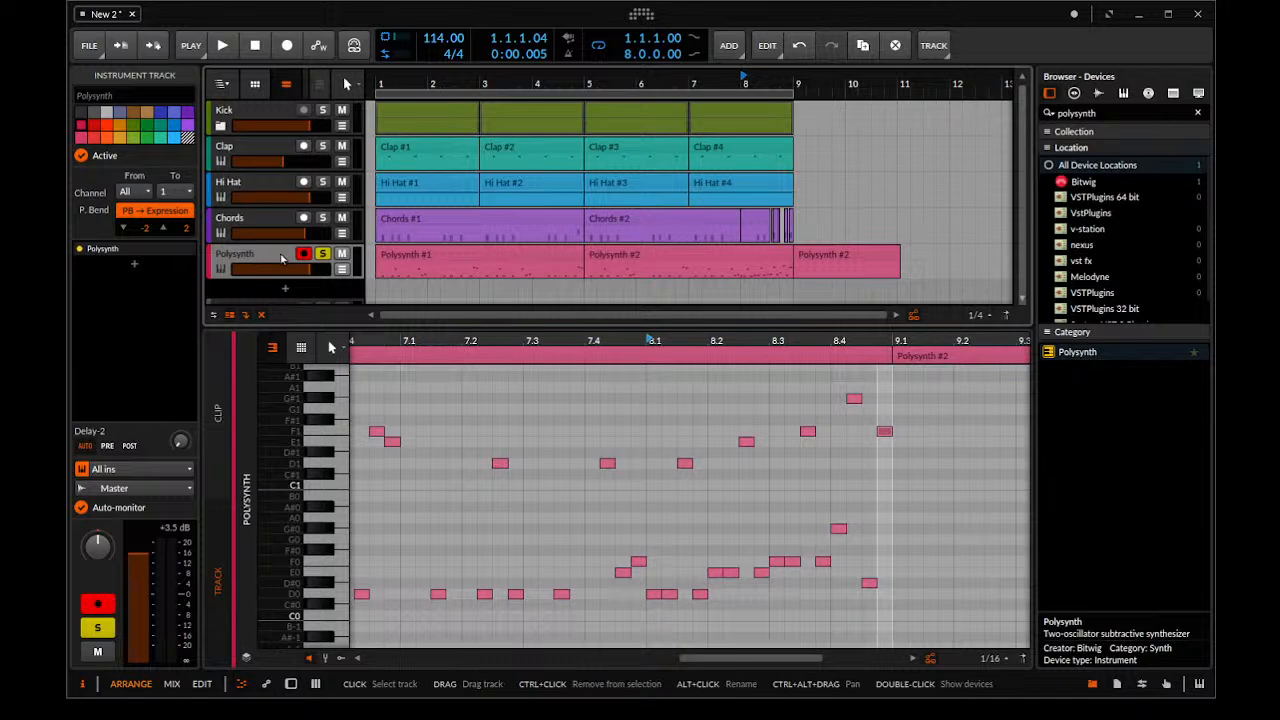
Show the Polysynth device and set its filter frequency to about 249 Hz and filter envelope depth to about +15 st
key("space")
double_click(274, 260)
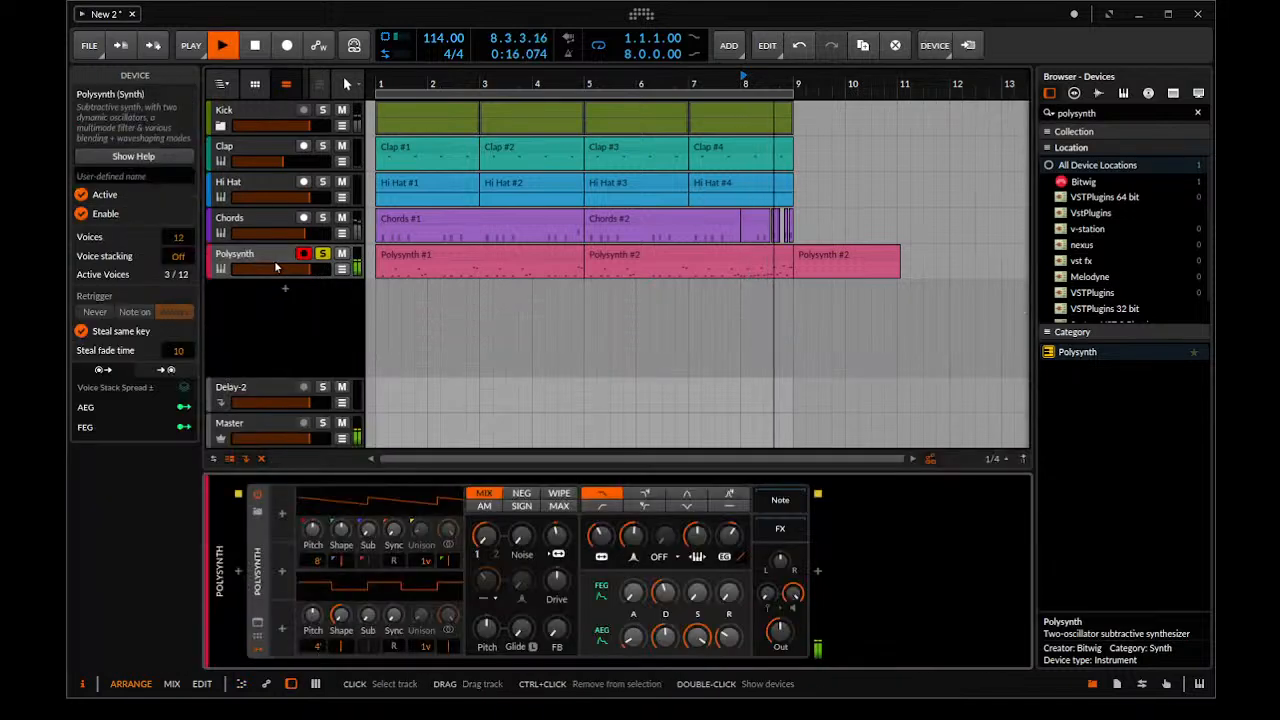
key("space")
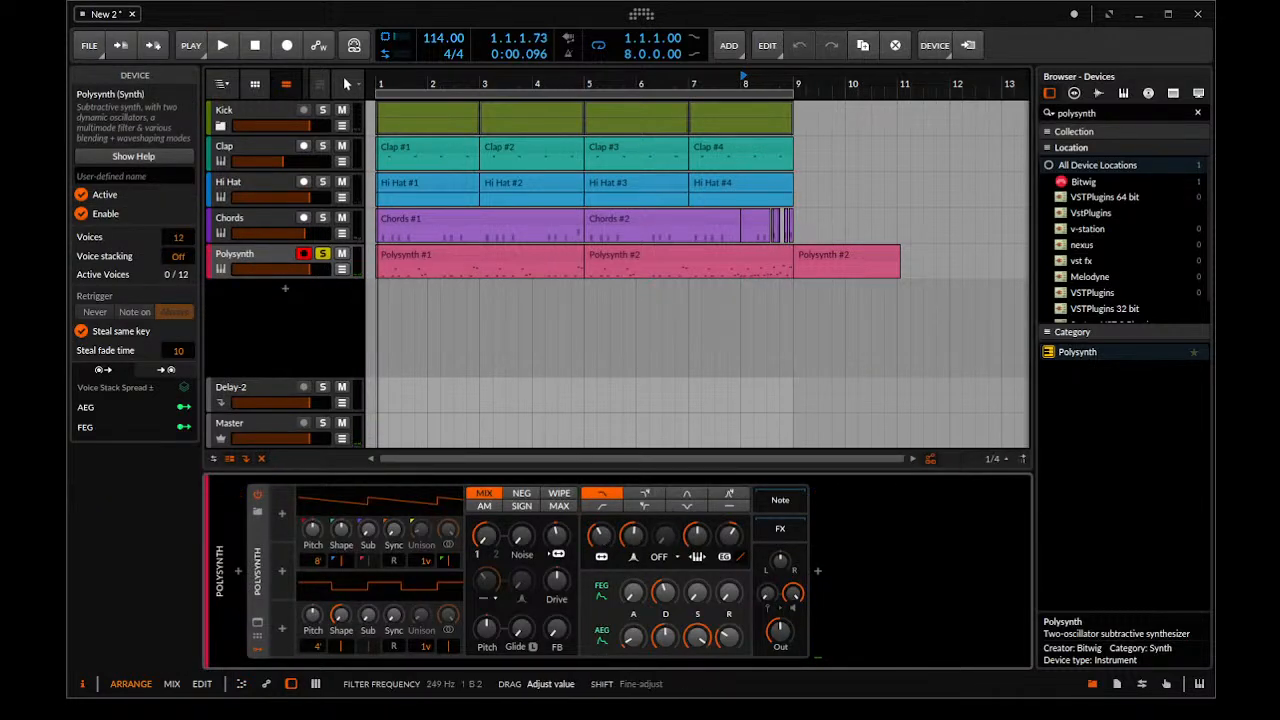
left_click_drag(601, 536, 601, 533)
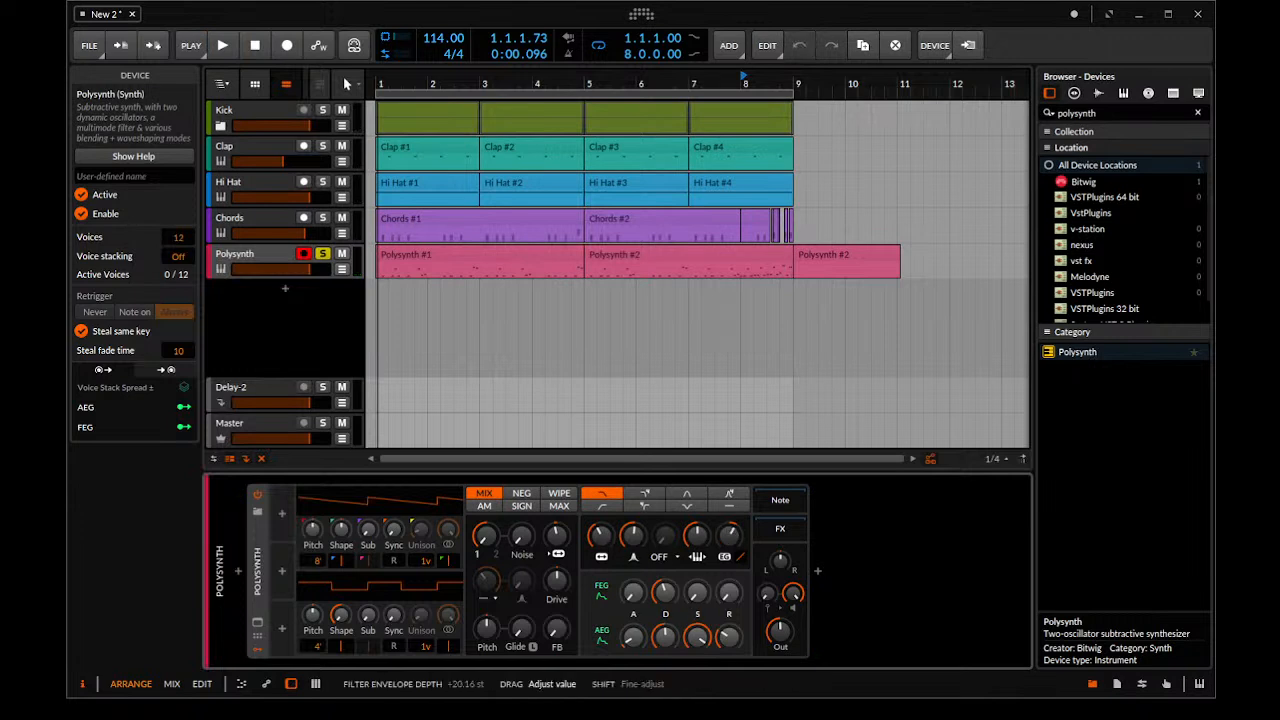
key("space")
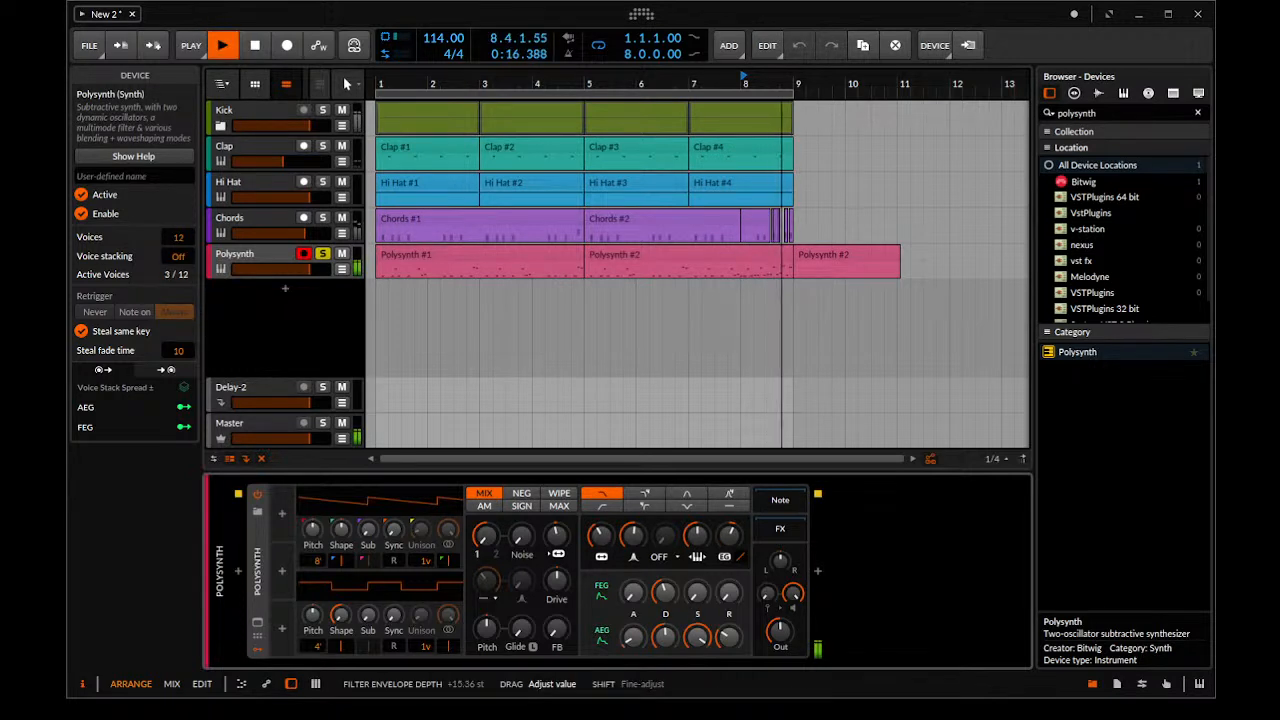
left_click_drag(729, 536, 729, 533)
Stop playback, open the bass track's Polysynth #2 clip in the note editor and delete the D0 note at 8.1.1
scroll(730, 303, "up", 5)
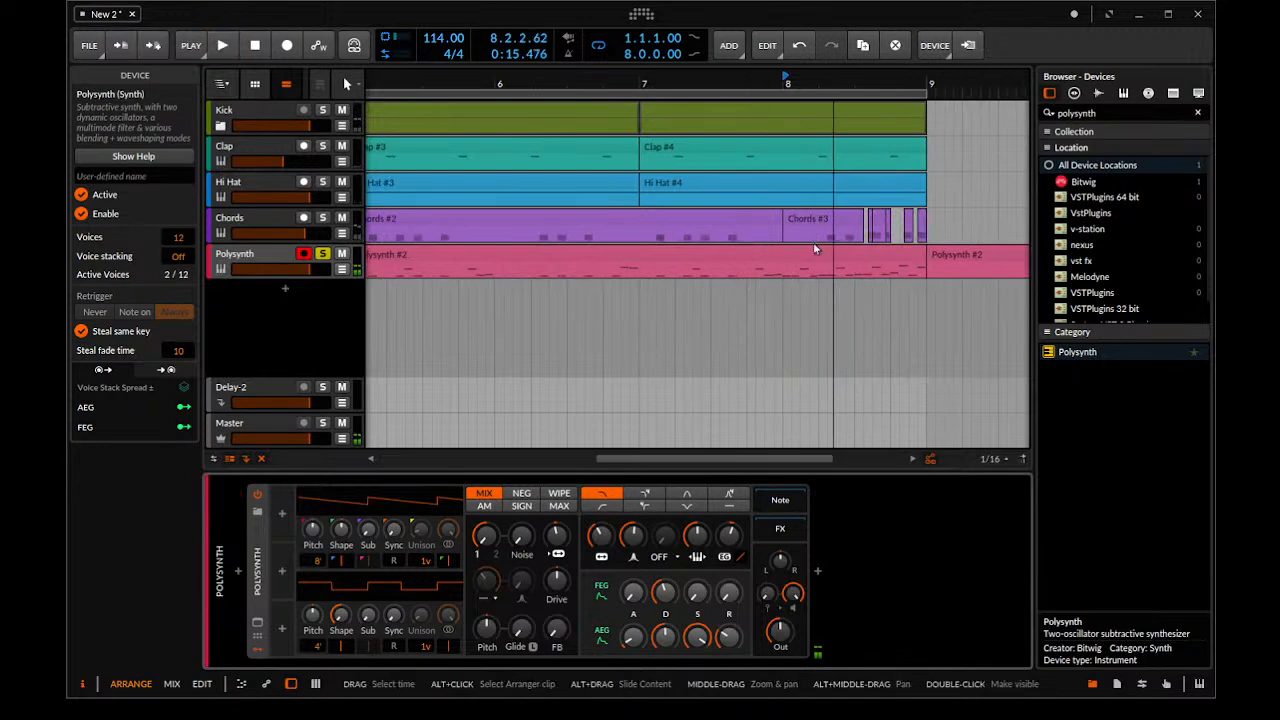
key("space")
left_click(808, 254)
double_click(810, 258)
left_click_drag(638, 449, 573, 471)
left_click(572, 497)
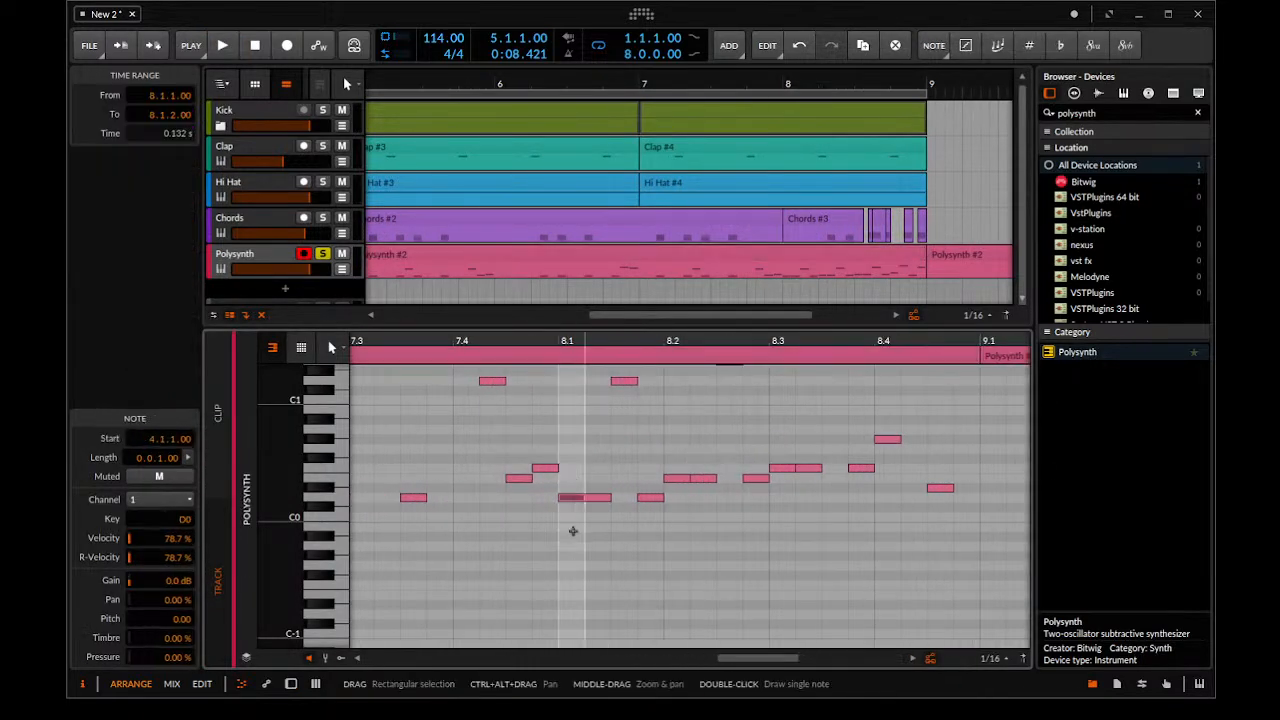
key("Delete")
Delete the low bass notes at 8.2.1, 8.3.1 and 8.4.1 in the Polysynth #2 clip
left_click(686, 477)
key("Delete")
left_click(781, 468)
key("Delete")
scroll(891, 411, "up", 3)
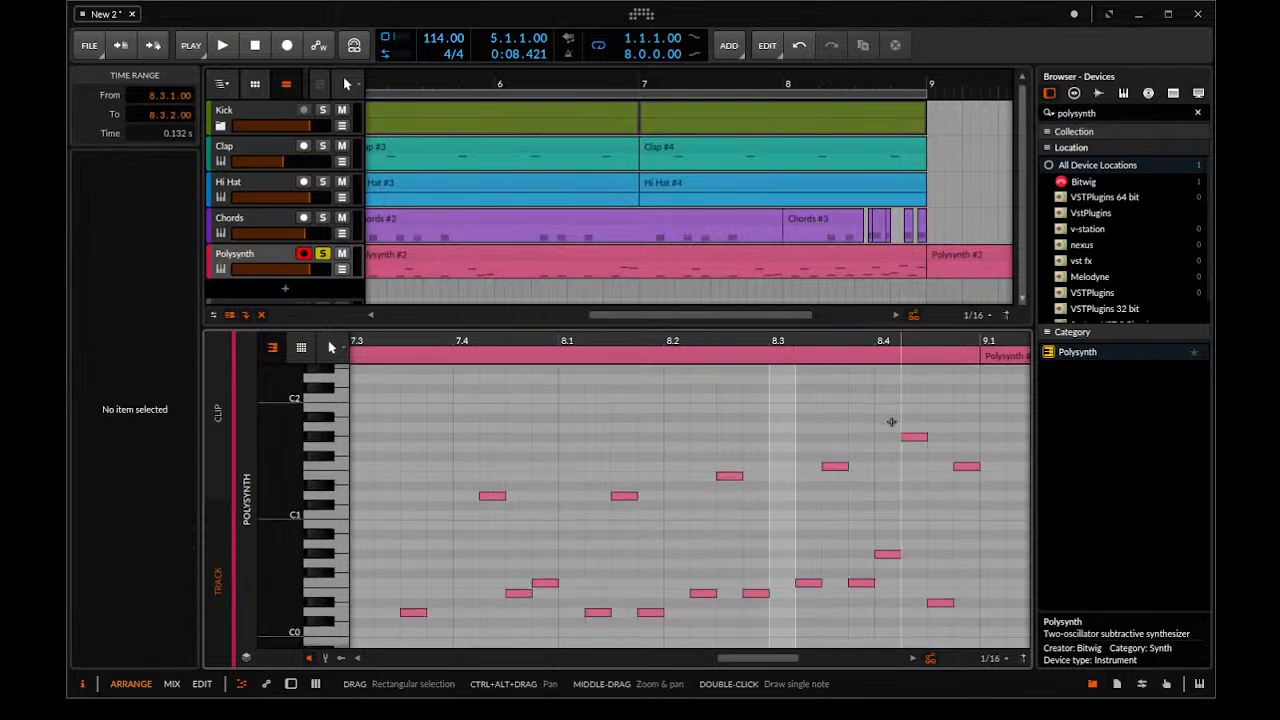
scroll(885, 430, "down", 2)
left_click(886, 496)
key("Delete")
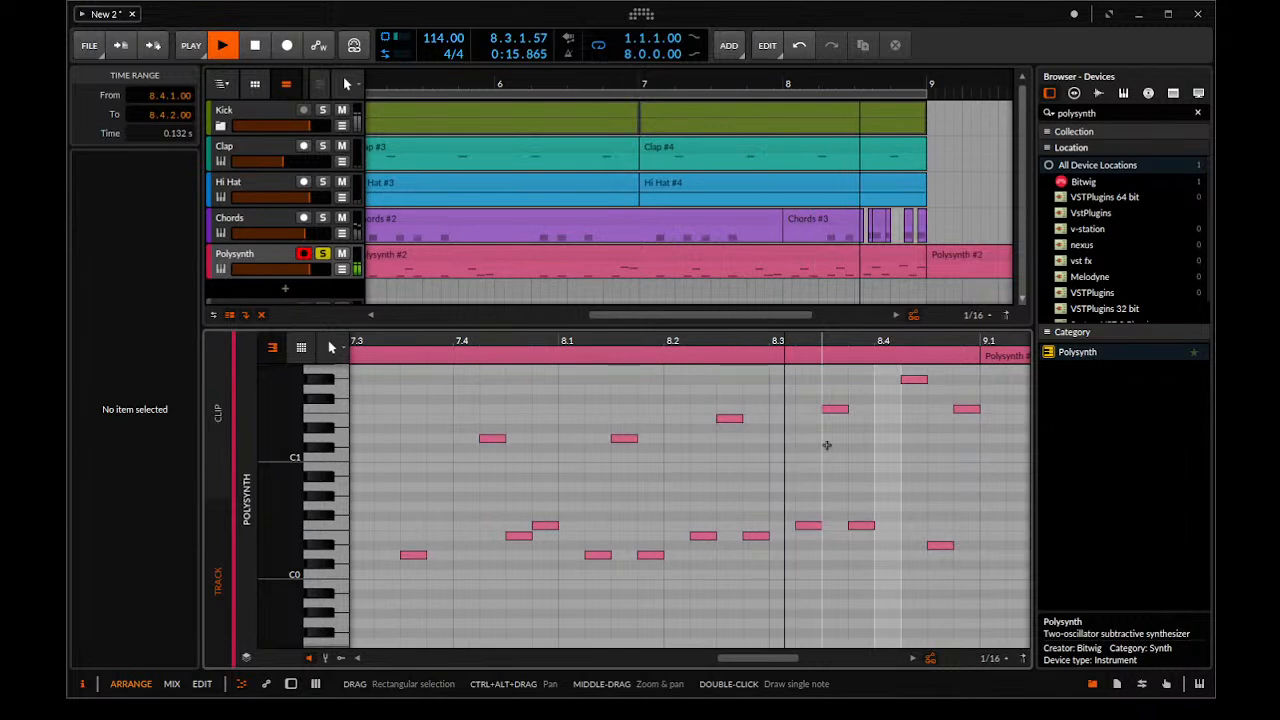
Unsolo the bass Polysynth track, play back the full beat from bar 1 and hide the note editor
key("space")
left_click(322, 255)
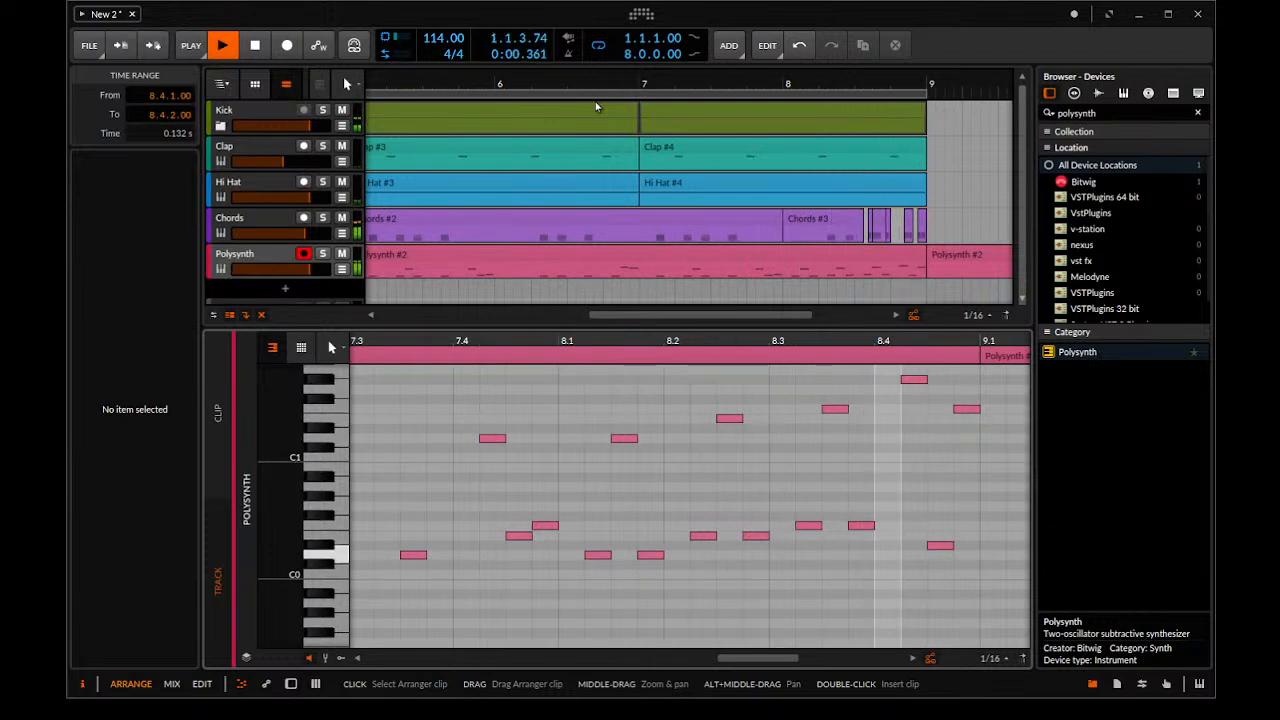
left_click_drag(880, 153, 750, 162)
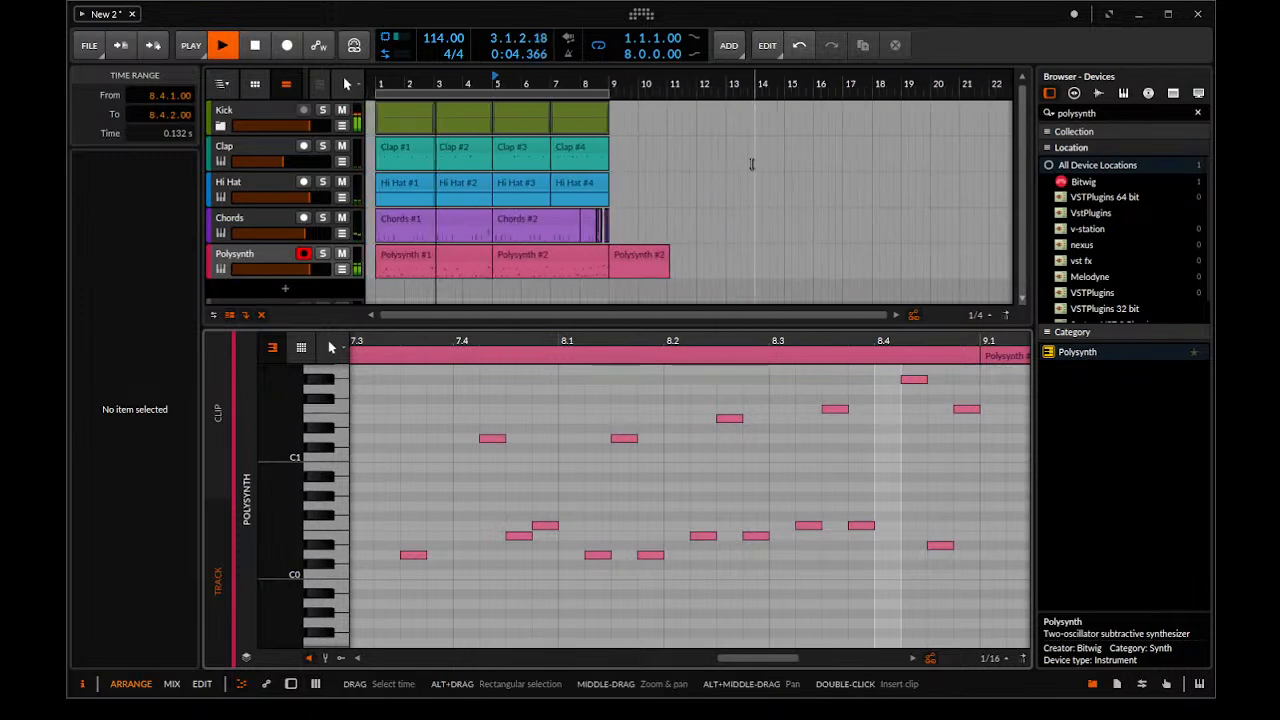
left_click_drag(432, 86, 428, 103)
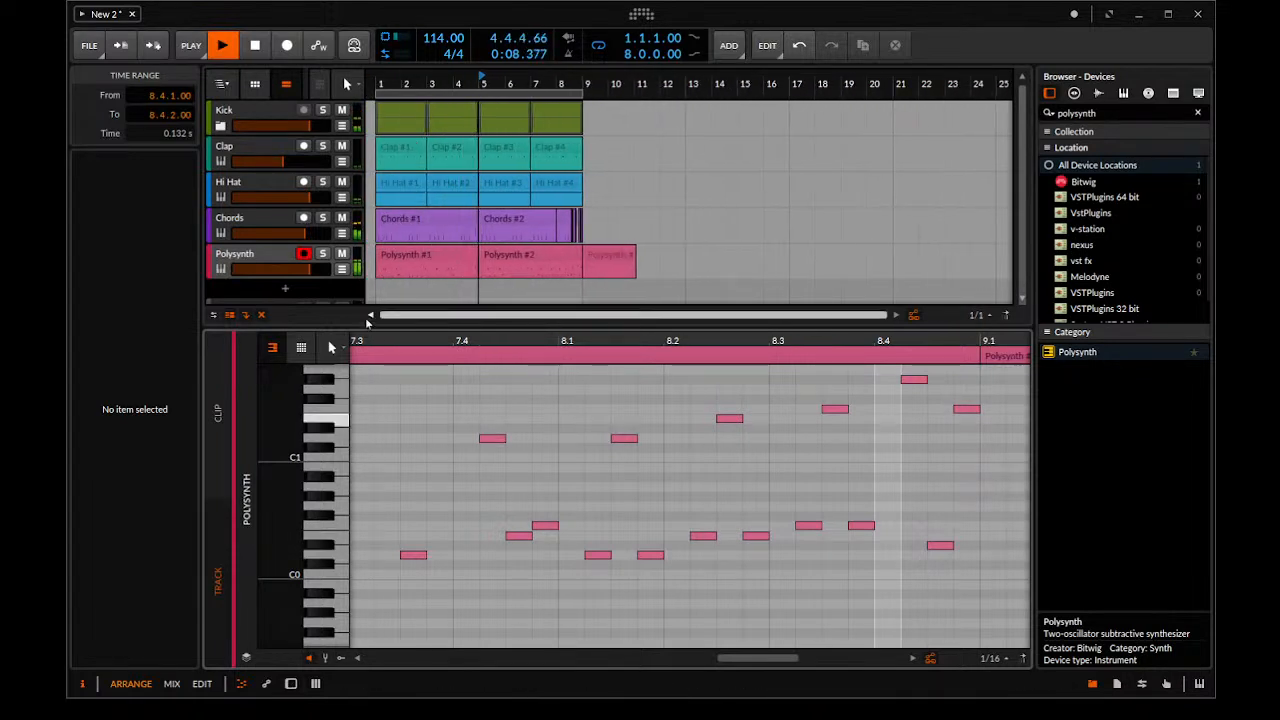
left_click(291, 683)
key("space")
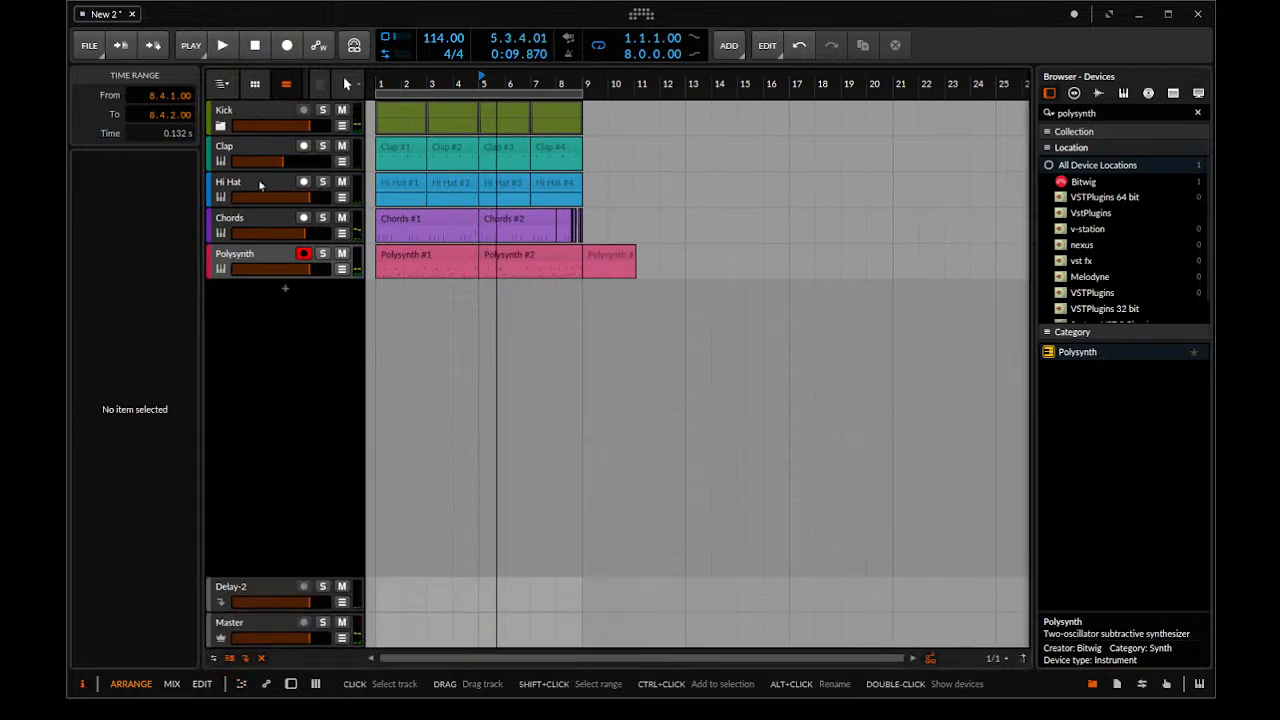
Add a new instrument track with a Polysynth and place it between the Hi Hat and Chords tracks
left_click(258, 184)
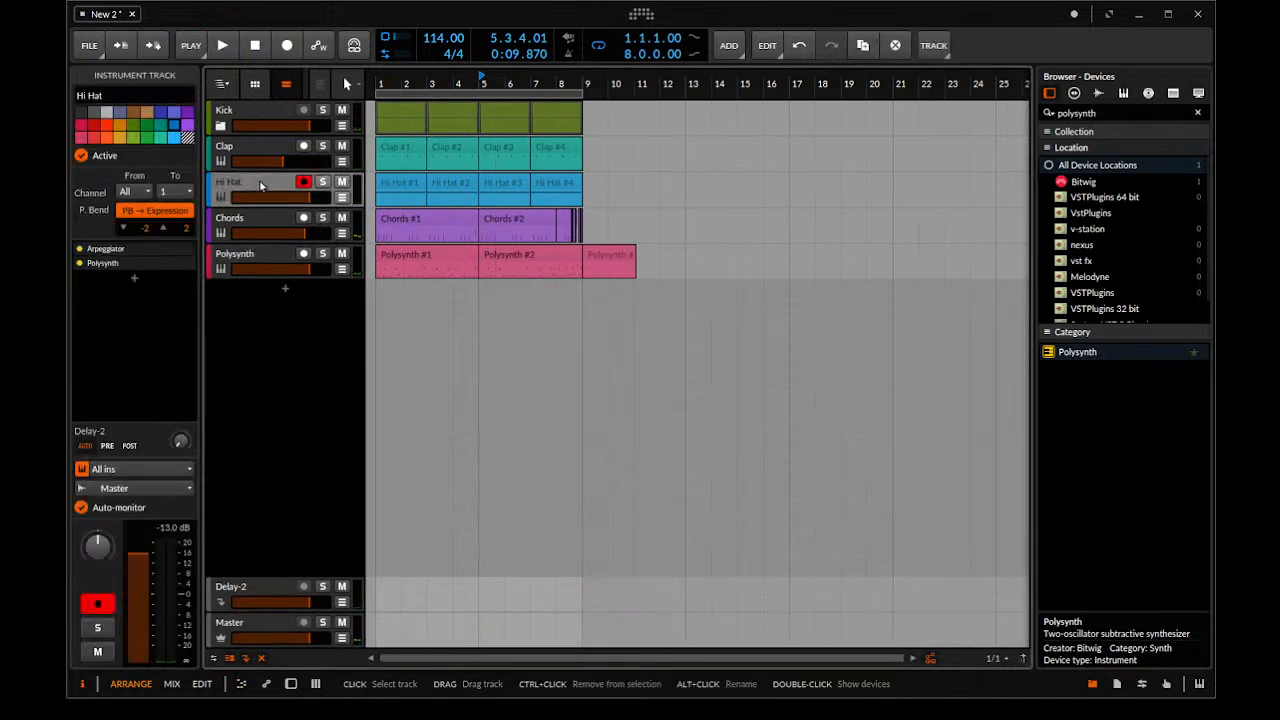
left_click(1088, 353)
left_click_drag(1088, 353, 290, 292)
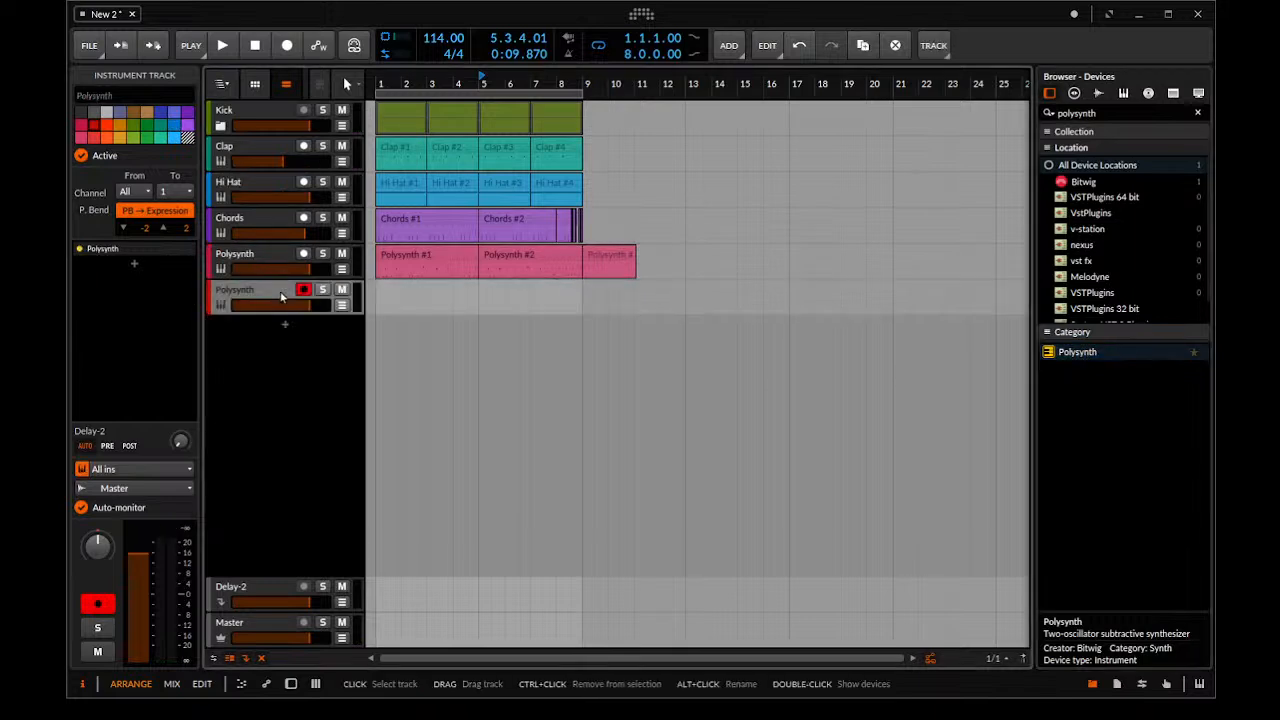
left_click_drag(263, 208, 263, 210)
Play the beat and examine the Arpeggiator and Polysynth devices on the Hi Hat track
double_click(260, 185)
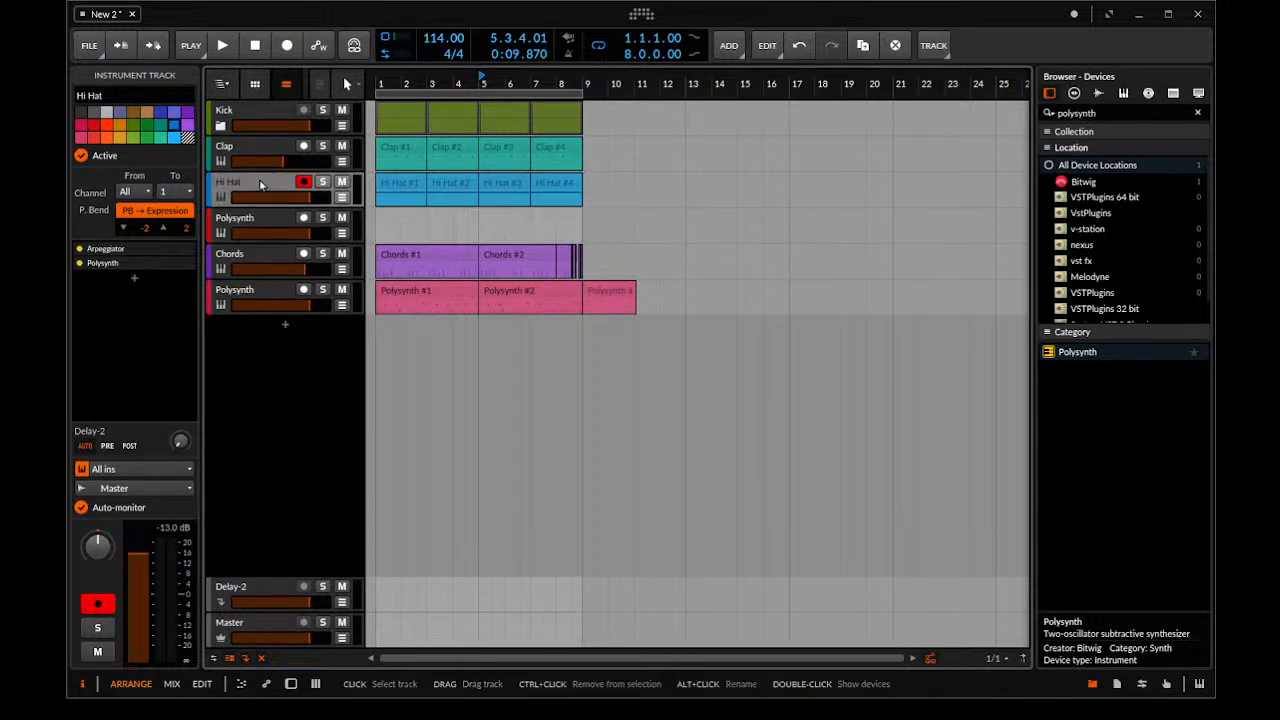
key("space")
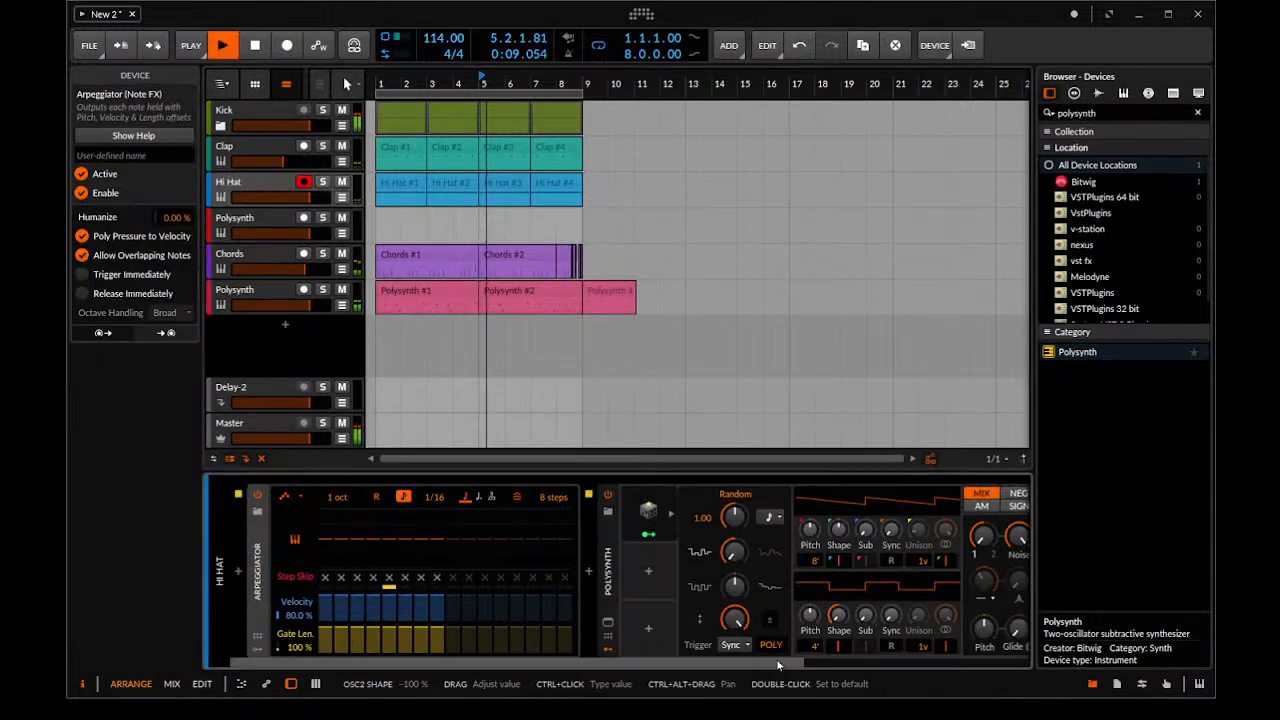
scroll(650, 660, "right", 3)
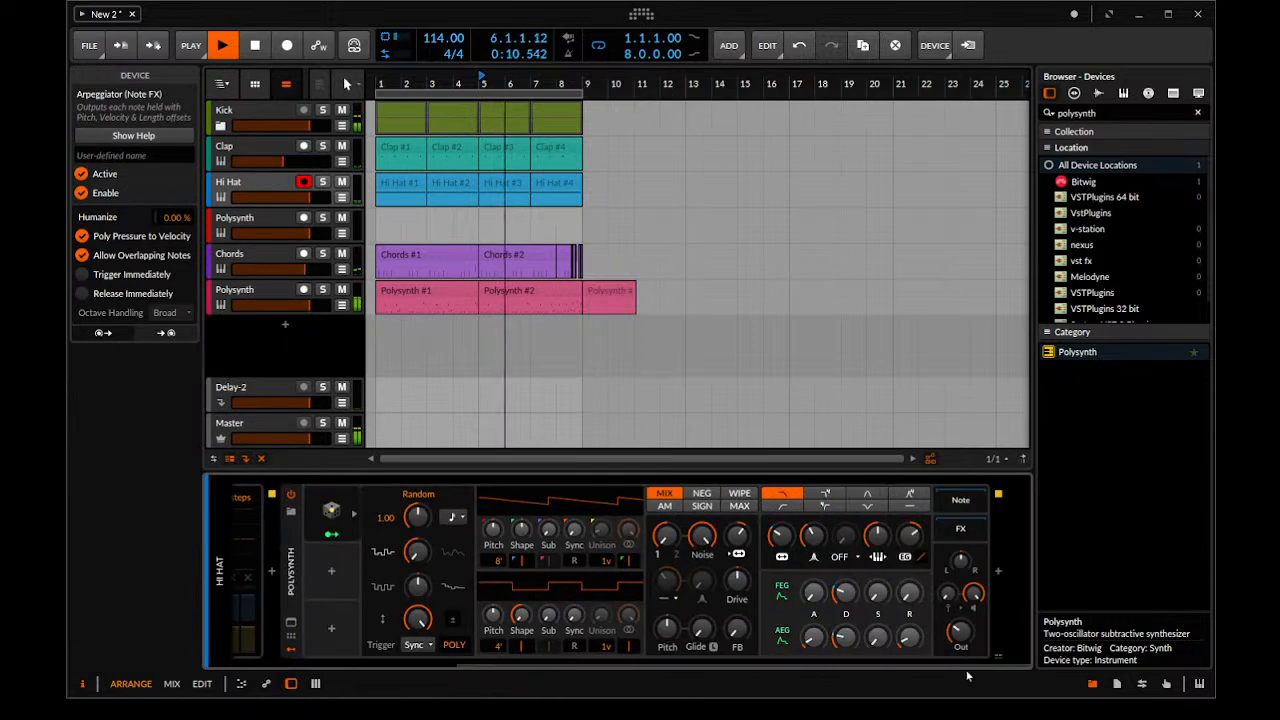
left_click(288, 565)
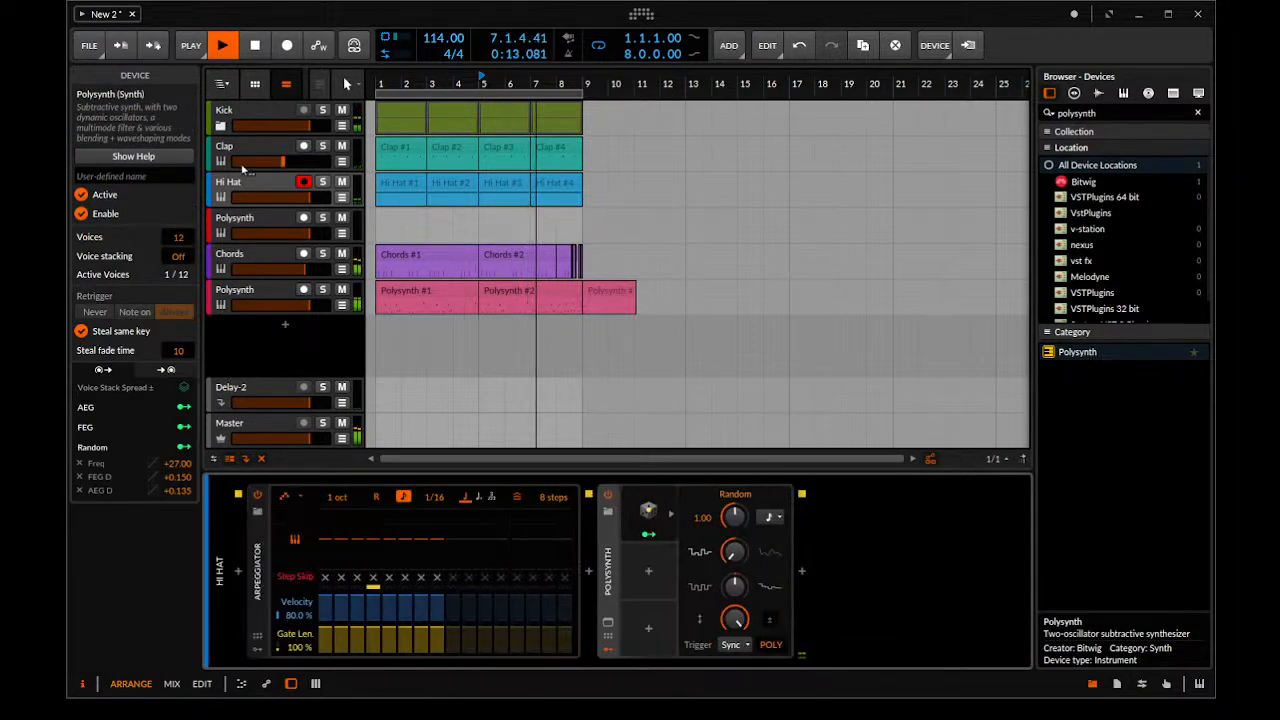
key("space")
Create a clip at bar 1 on the new Polysynth track and extend its length to 1.3.3.00
left_click(228, 225)
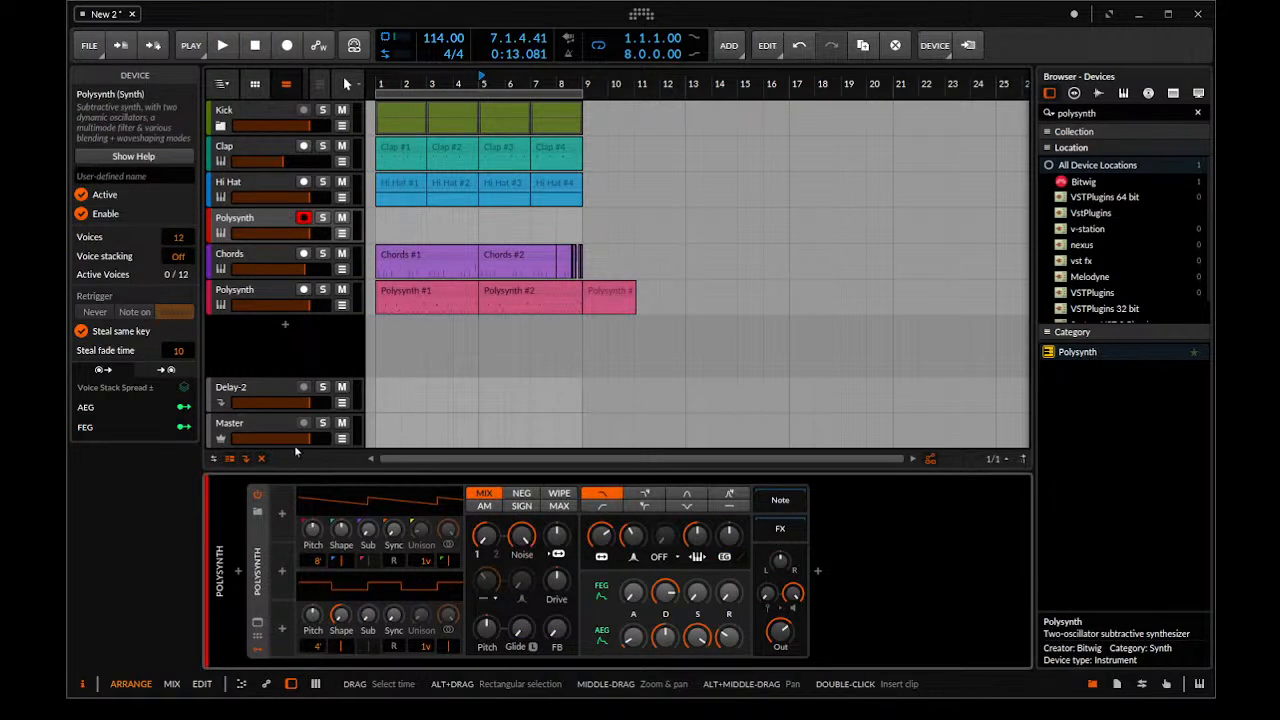
left_click(334, 333)
left_click_drag(405, 255, 611, 301)
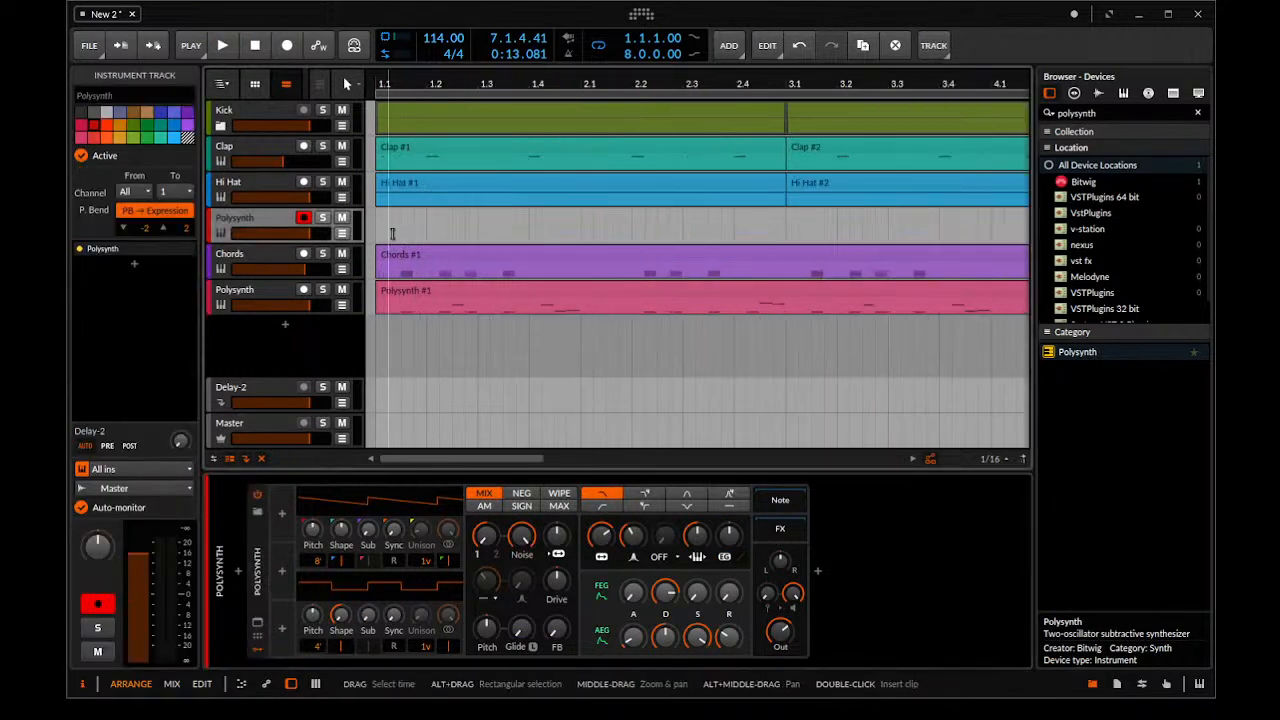
double_click(500, 225)
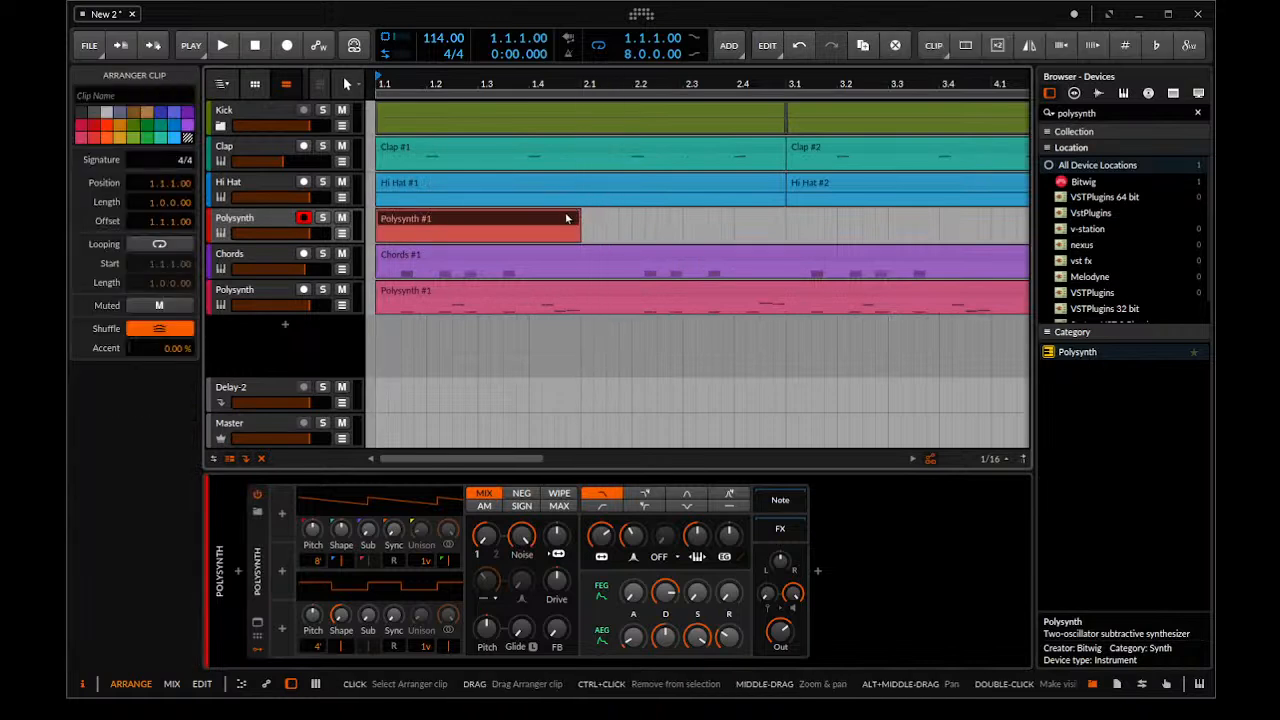
left_click_drag(573, 218, 772, 240)
Open the new clip in an enlarged note editor and place sixteenth-length D1 notes at 1.1.3, 1.2.3, 1.3.3 and 1.4.3
double_click(684, 218)
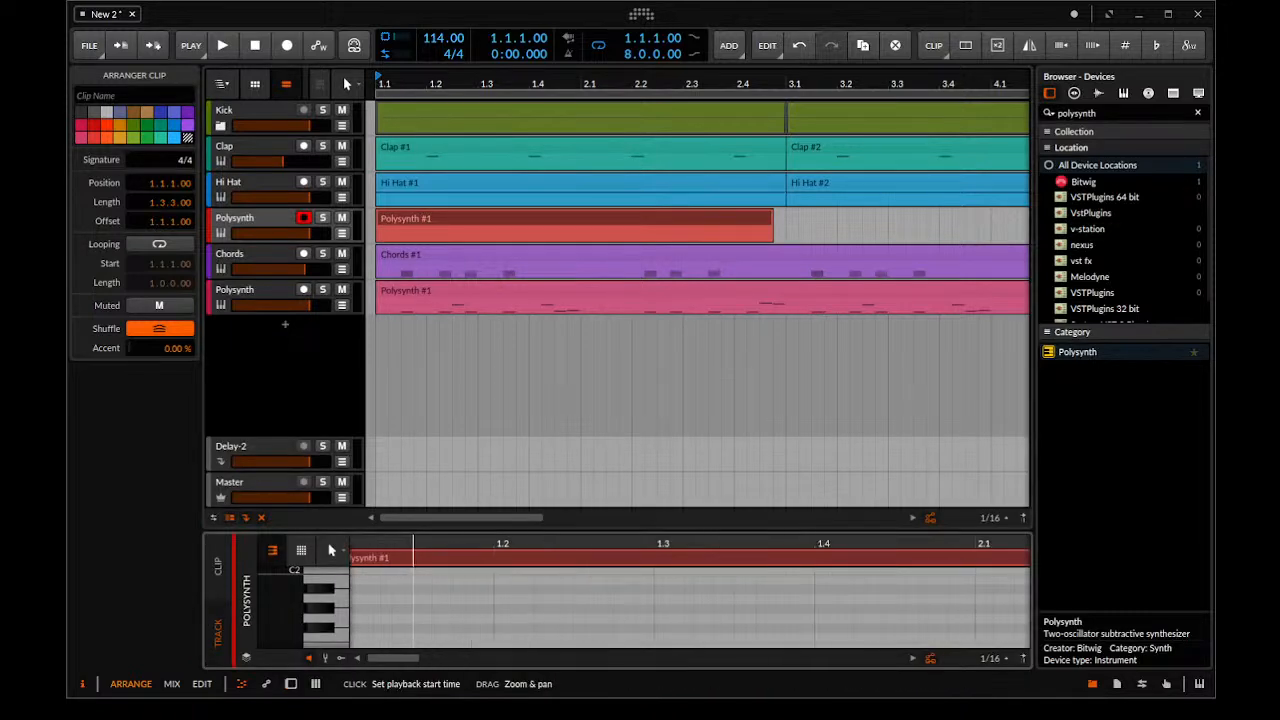
left_click_drag(422, 529, 422, 211)
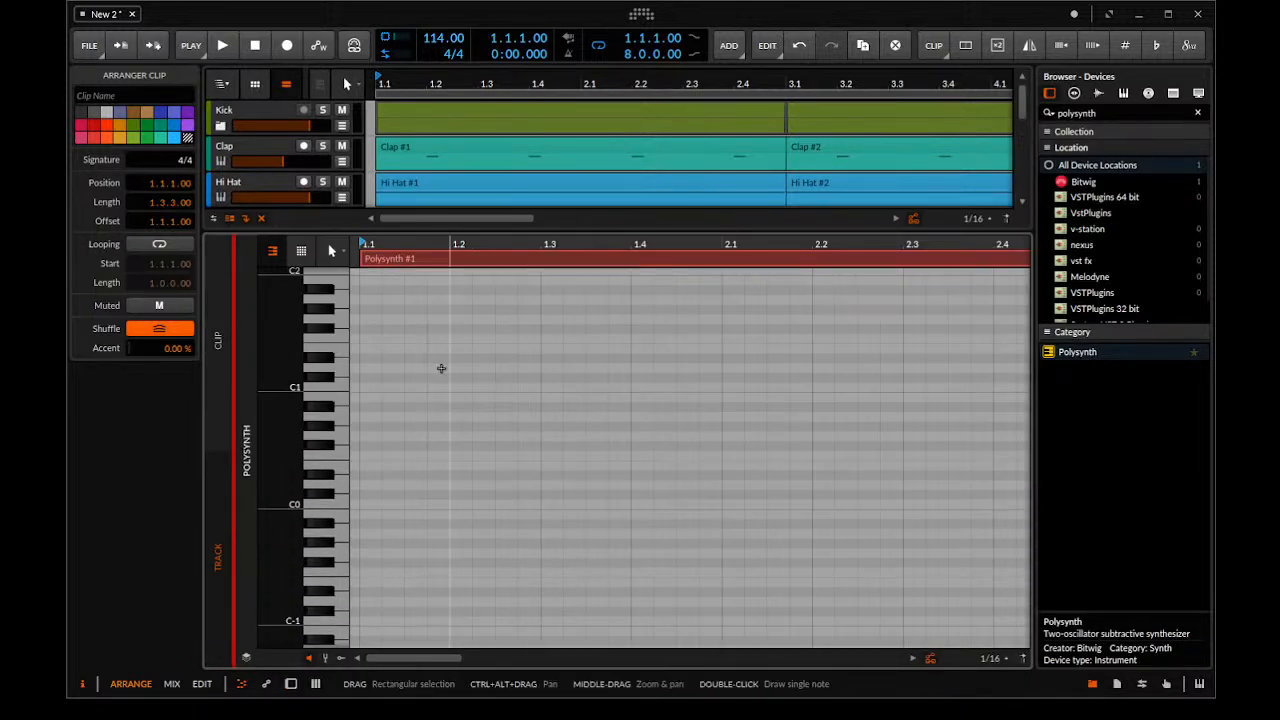
left_click_drag(452, 385, 497, 412)
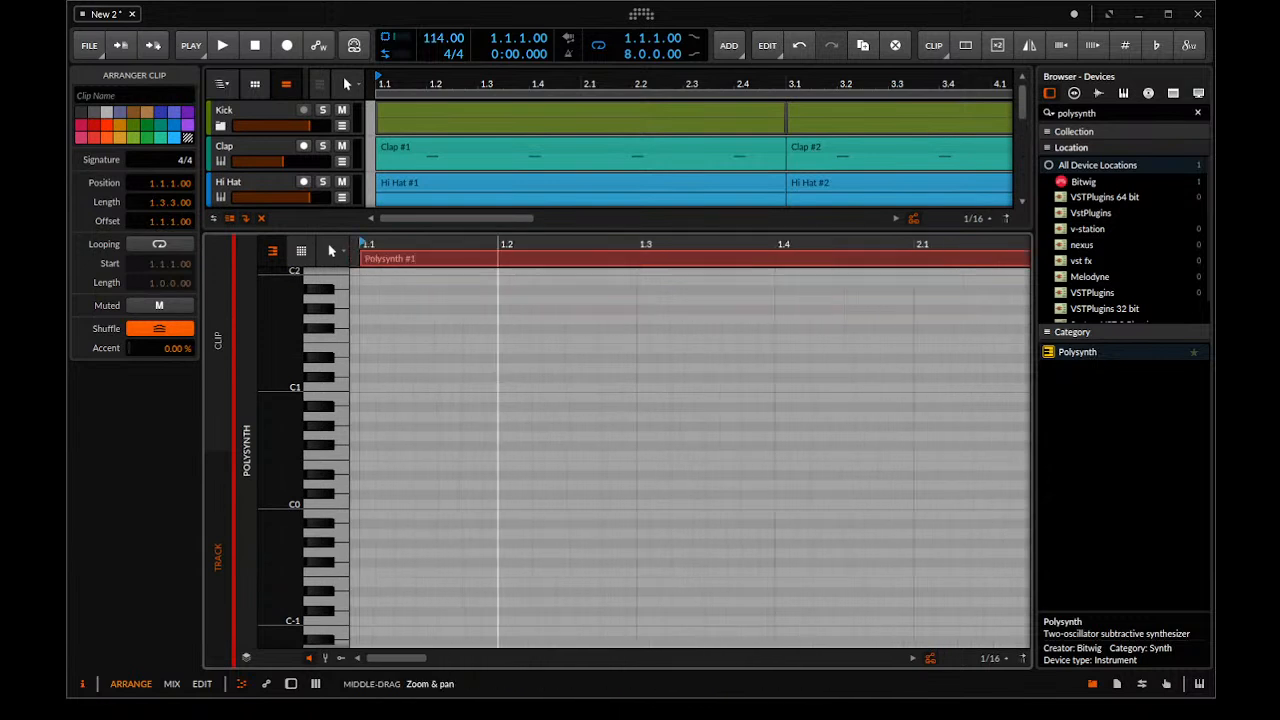
left_click(447, 375)
double_click(446, 368)
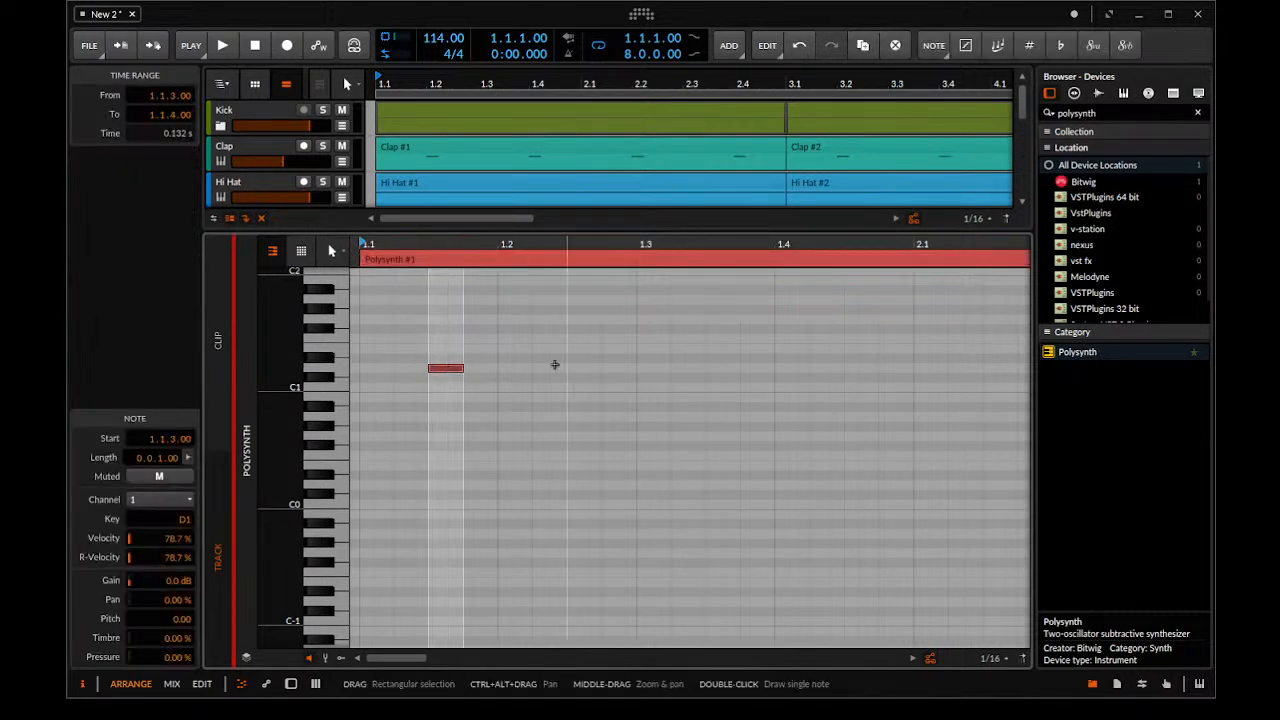
scroll(285, 170, "down", 2)
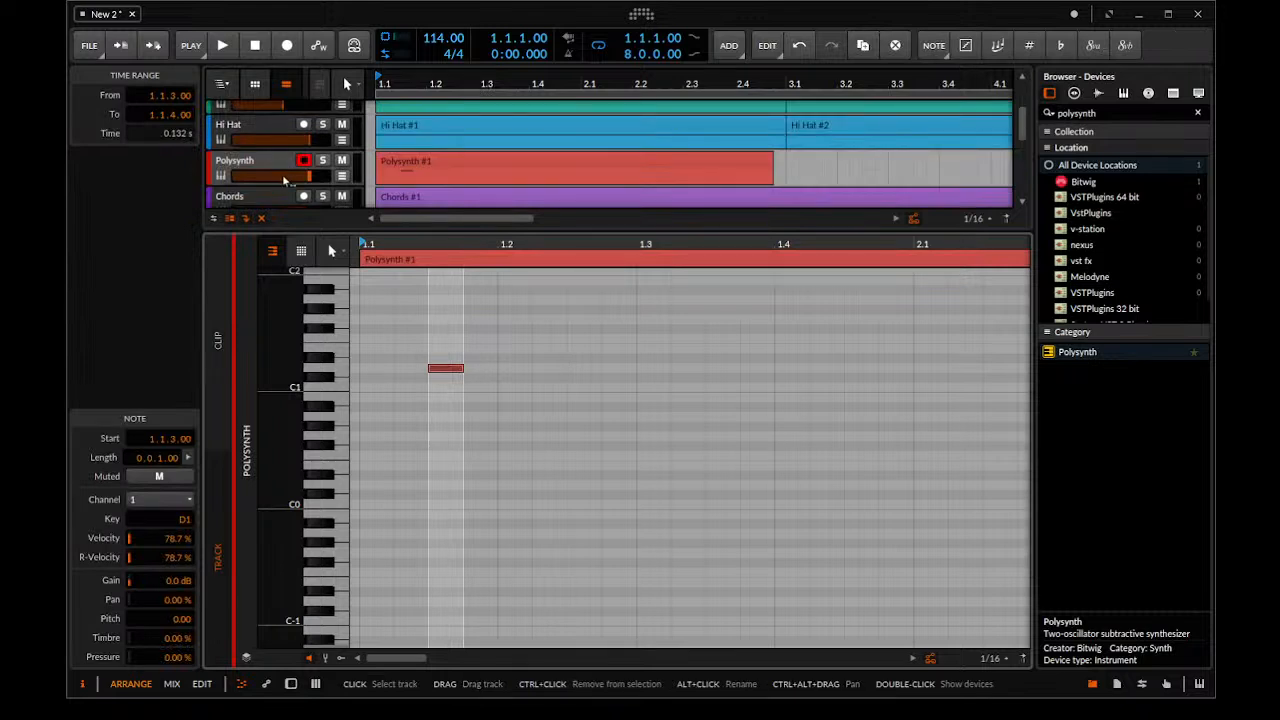
double_click(586, 367)
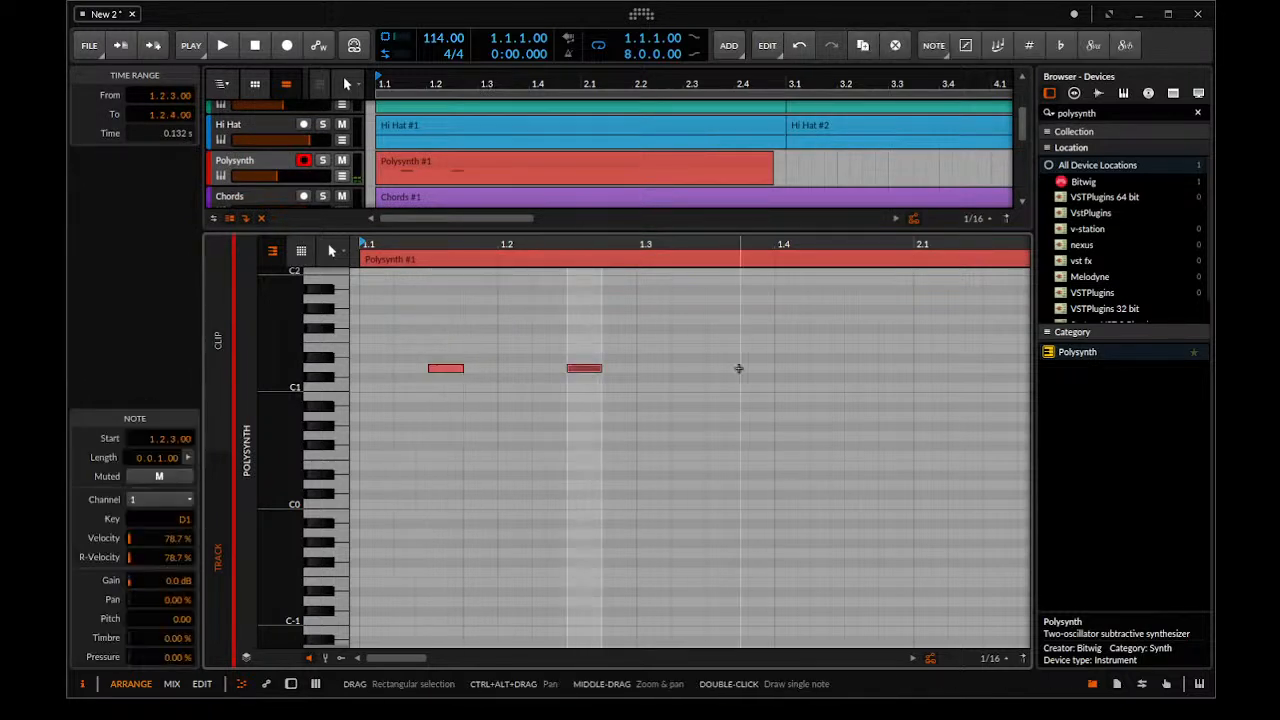
double_click(734, 367)
double_click(848, 367)
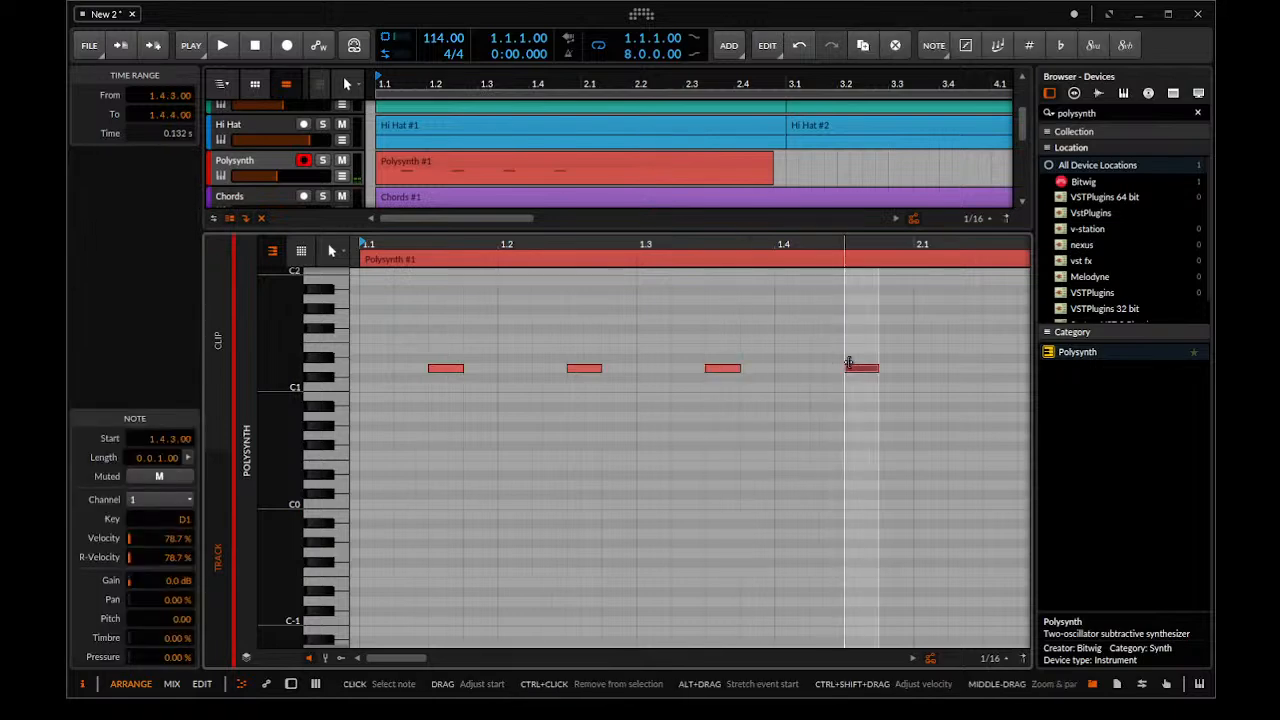
Play back the off-beat notes, shrink the note editor and split the new Polysynth clip at 2.1.1
key("space")
left_click_drag(583, 232, 583, 532)
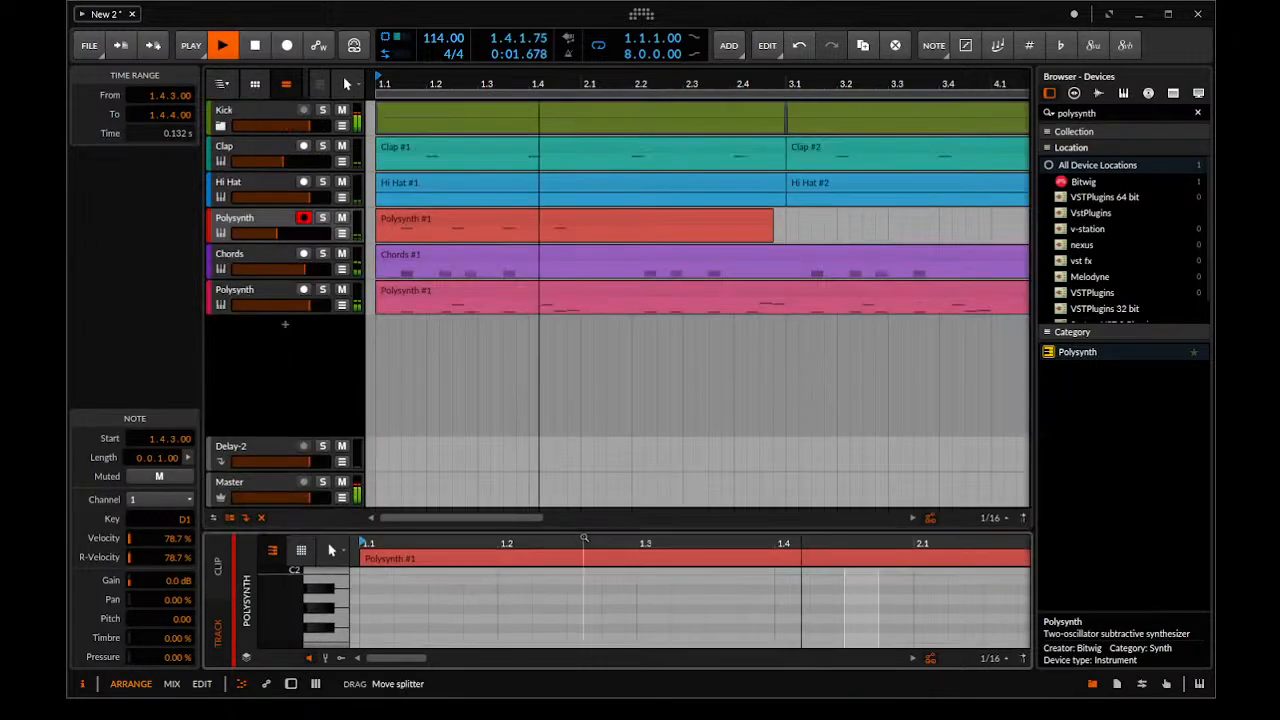
key("space")
left_click(583, 231)
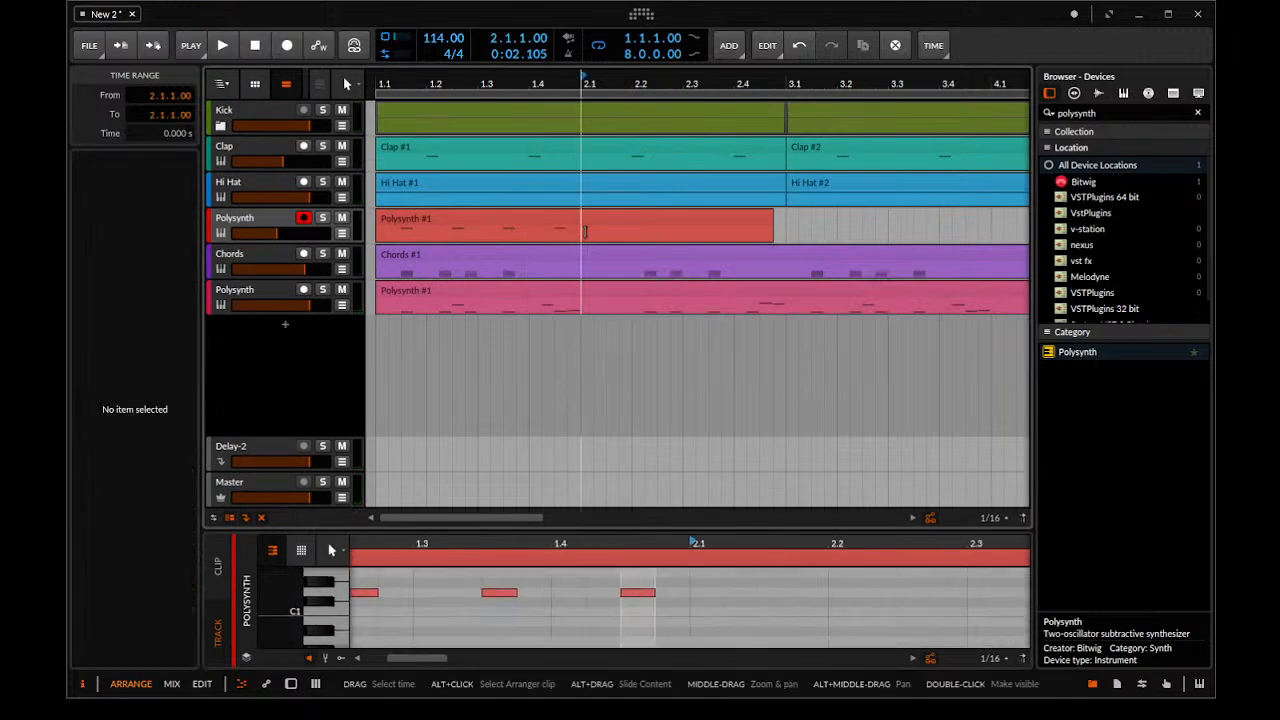
key("ctrl+e")
Loop the one-bar off-beat clip and extend it to the end of bar 8
left_click(507, 220)
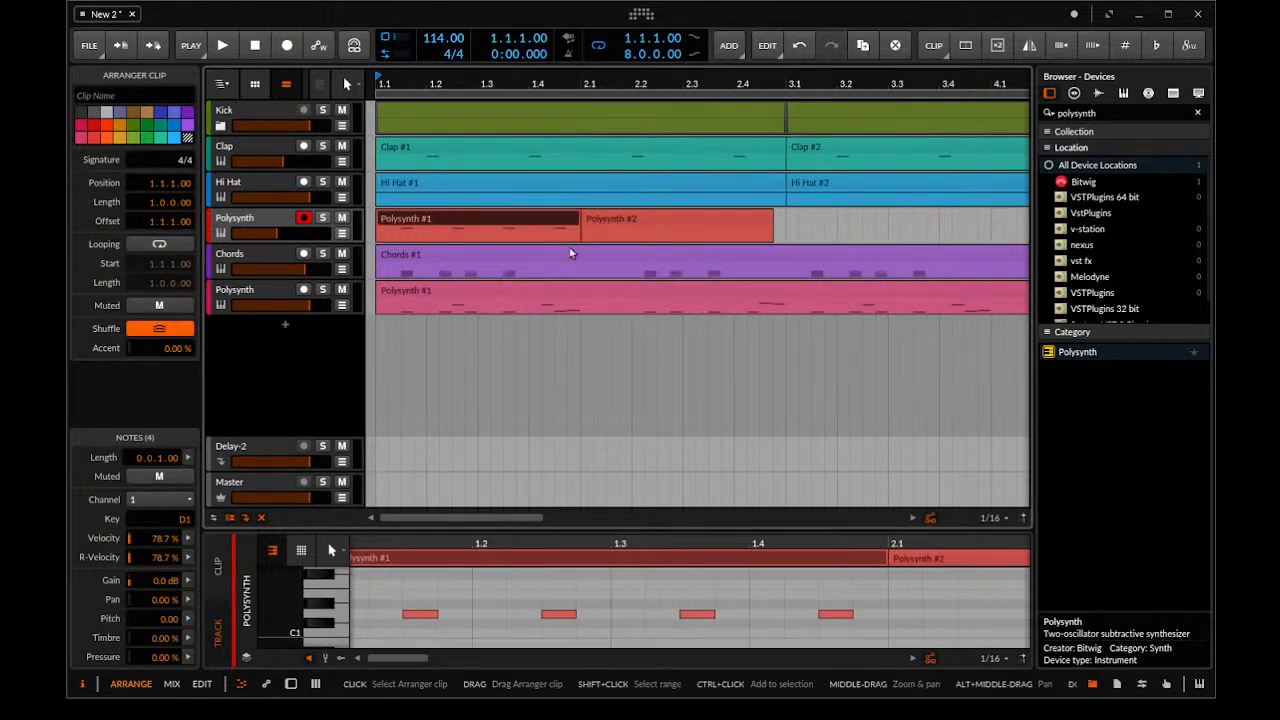
left_click_drag(577, 237, 1199, 234)
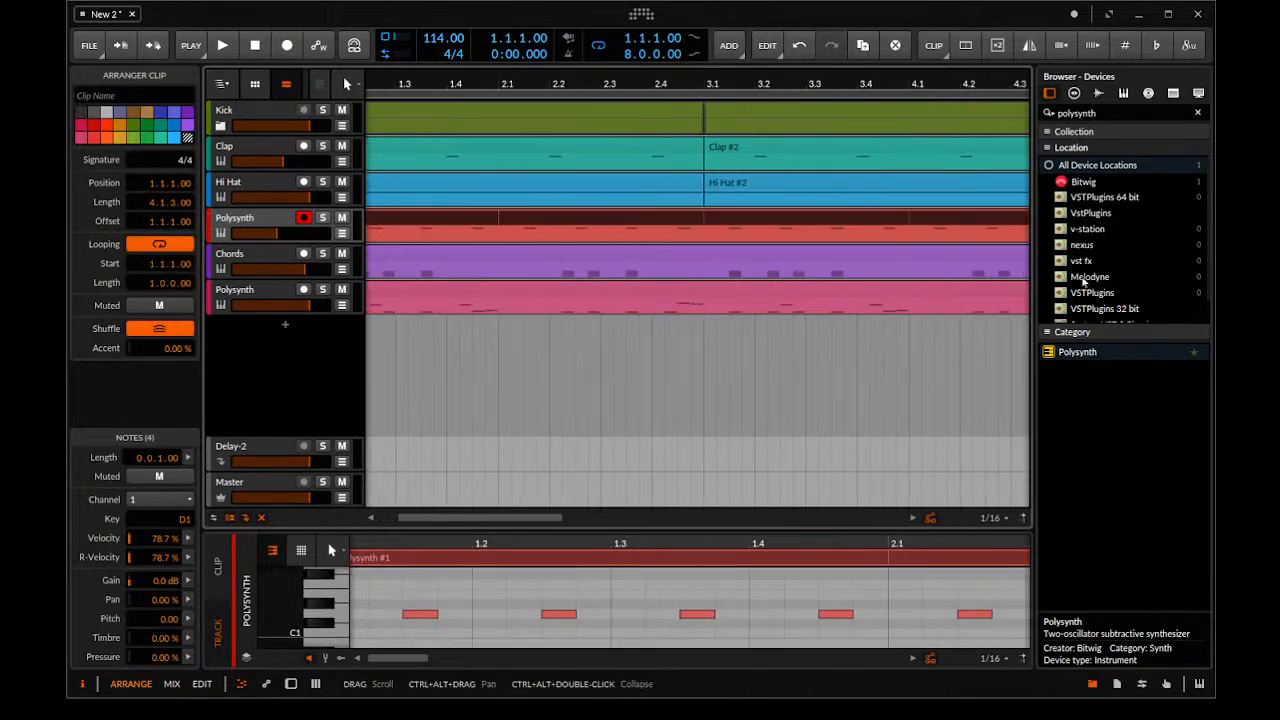
scroll(797, 306, "down", 8)
key("space")
left_click_drag(422, 234, 464, 232)
Show the off-beat track's Polysynth device and slightly shorten its filter envelope decay while auditioning the beat
key("space")
double_click(272, 220)
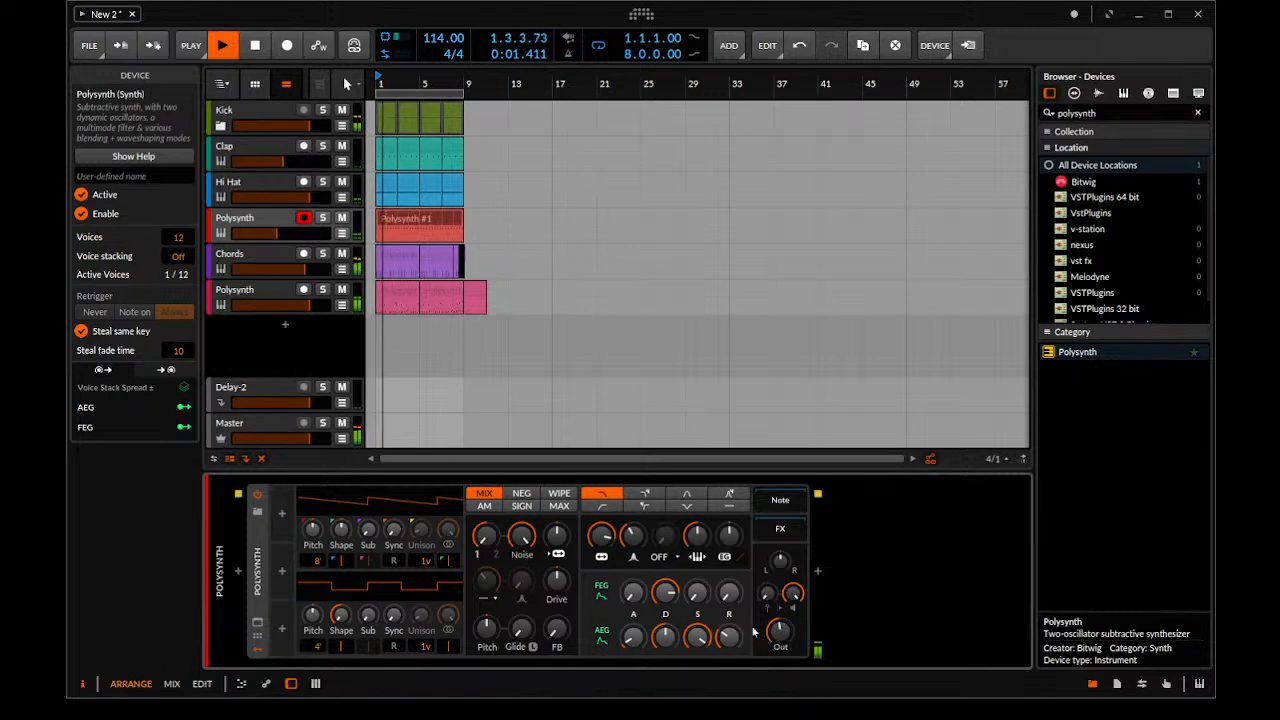
key("space")
left_click_drag(669, 602, 668, 607)
key("space")
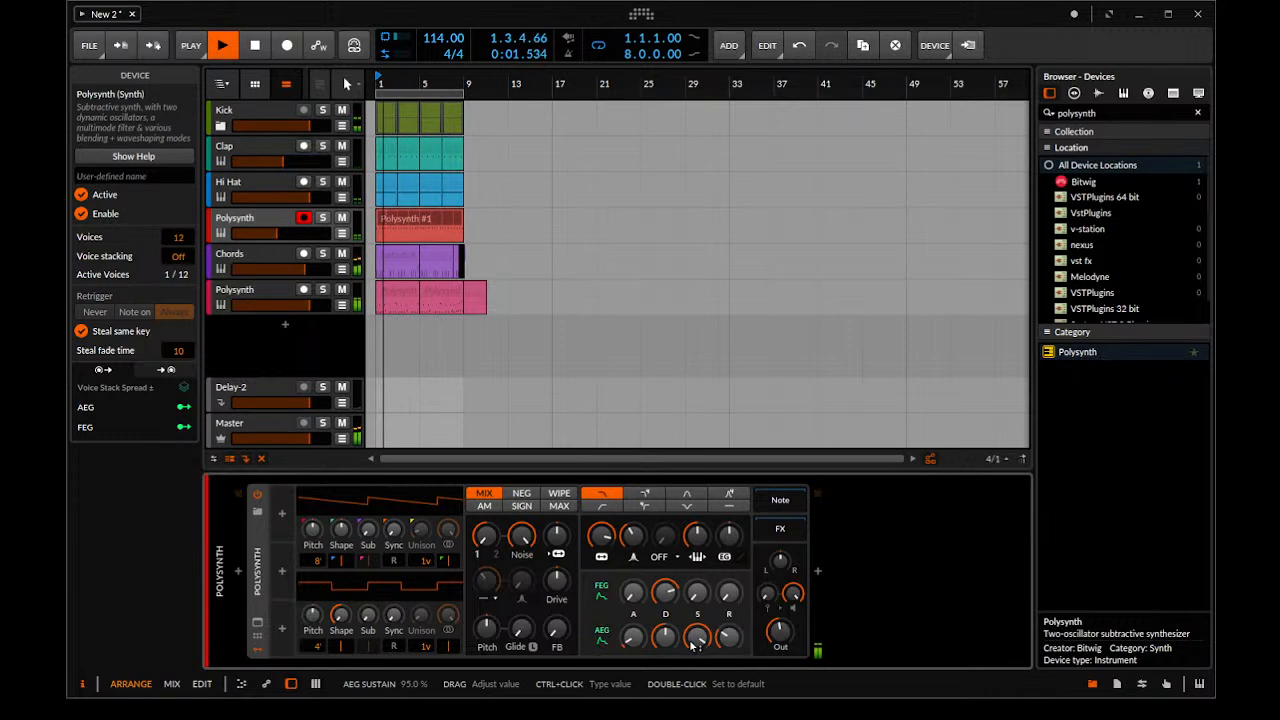
Lower the off-beat Polysynth's amplitude envelope sustain to 80 % and restart playback
key("space")
left_click_drag(690, 647, 706, 647)
key("space")
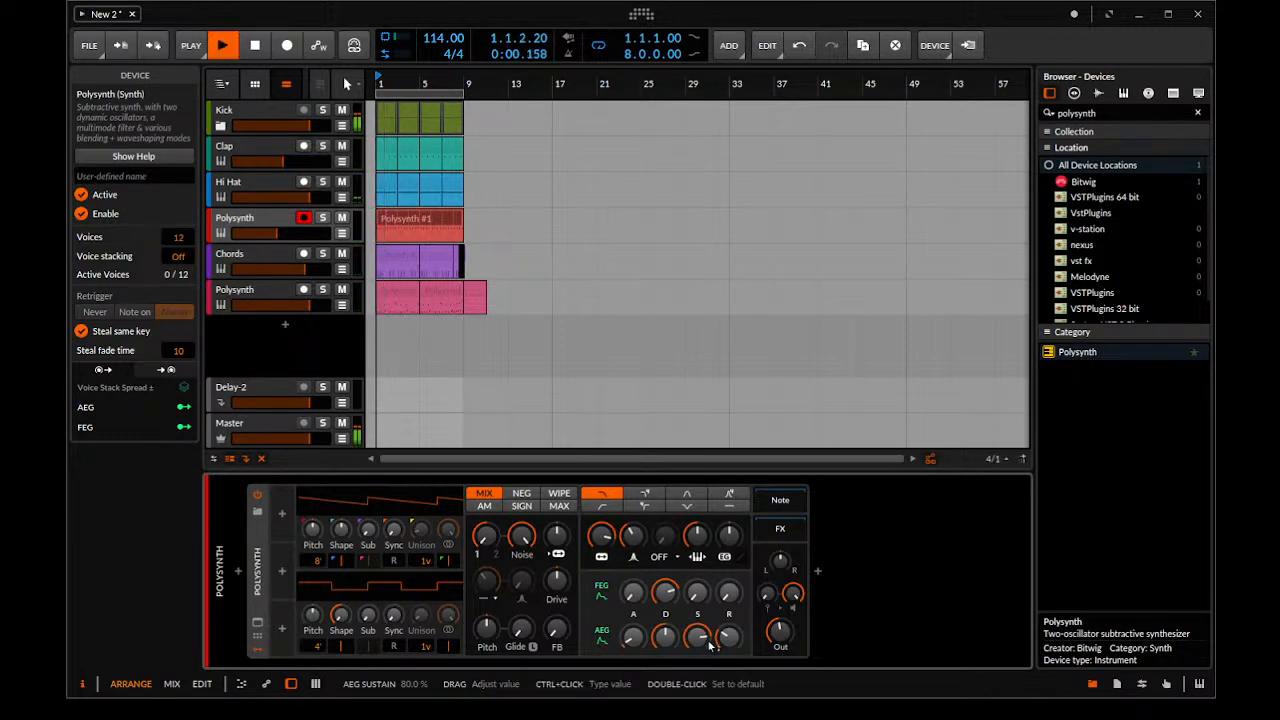
Adjust the off-beat Polysynth's filter envelope depth and amplitude envelope release while the beat plays
key("space")
key("space")
left_click_drag(739, 543, 737, 545)
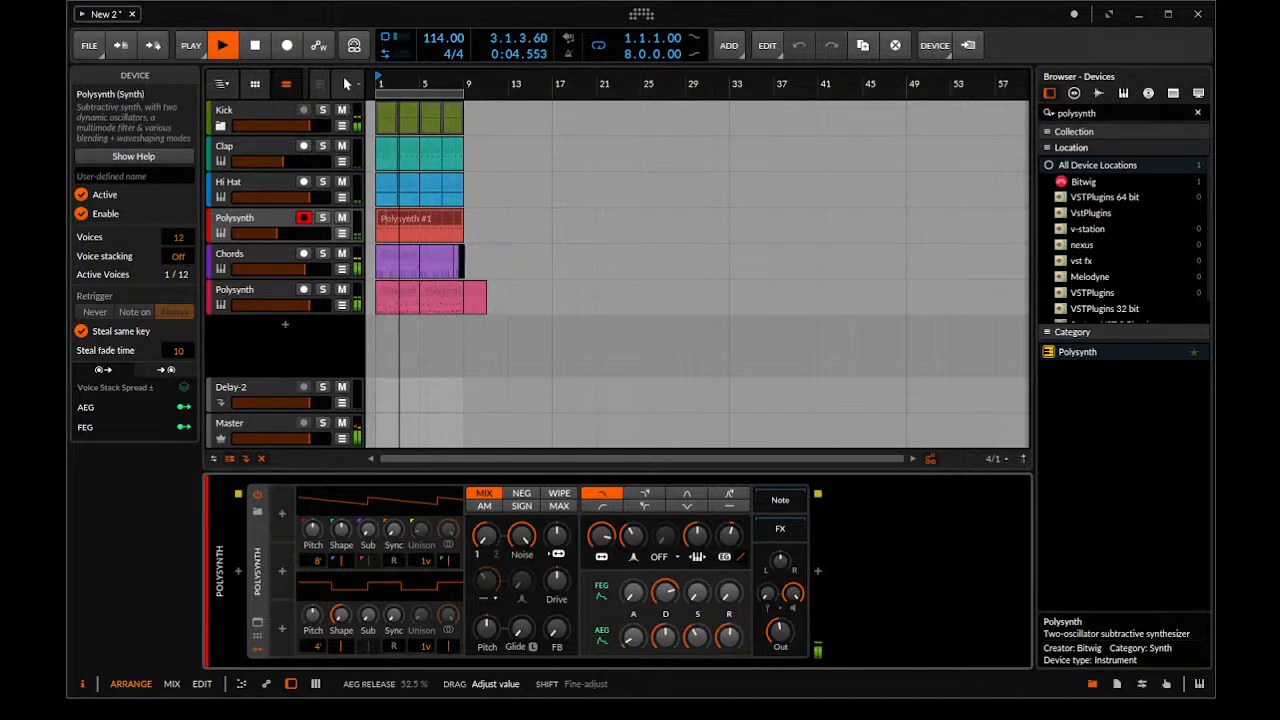
left_click_drag(722, 651, 722, 662)
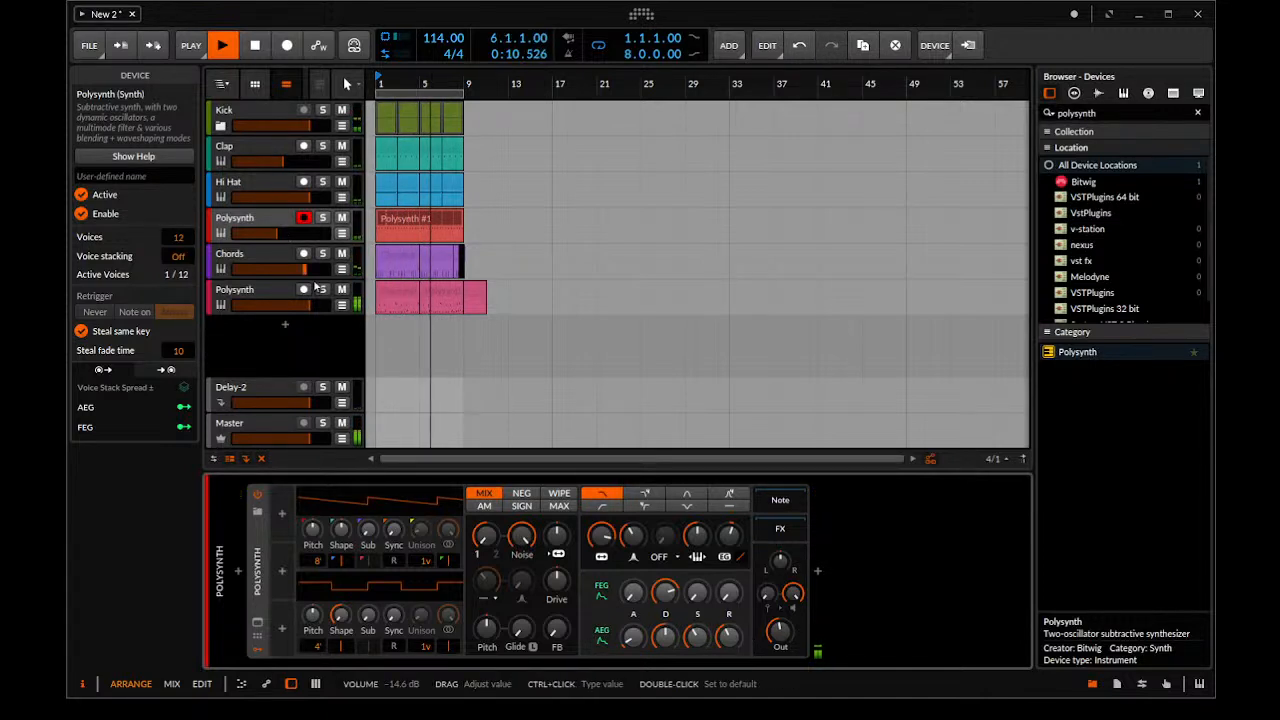
Search the devices for EQ, add an EQ-5 after the off-beat track's Polysynth and play back the beat
key("space")
type("EQ")
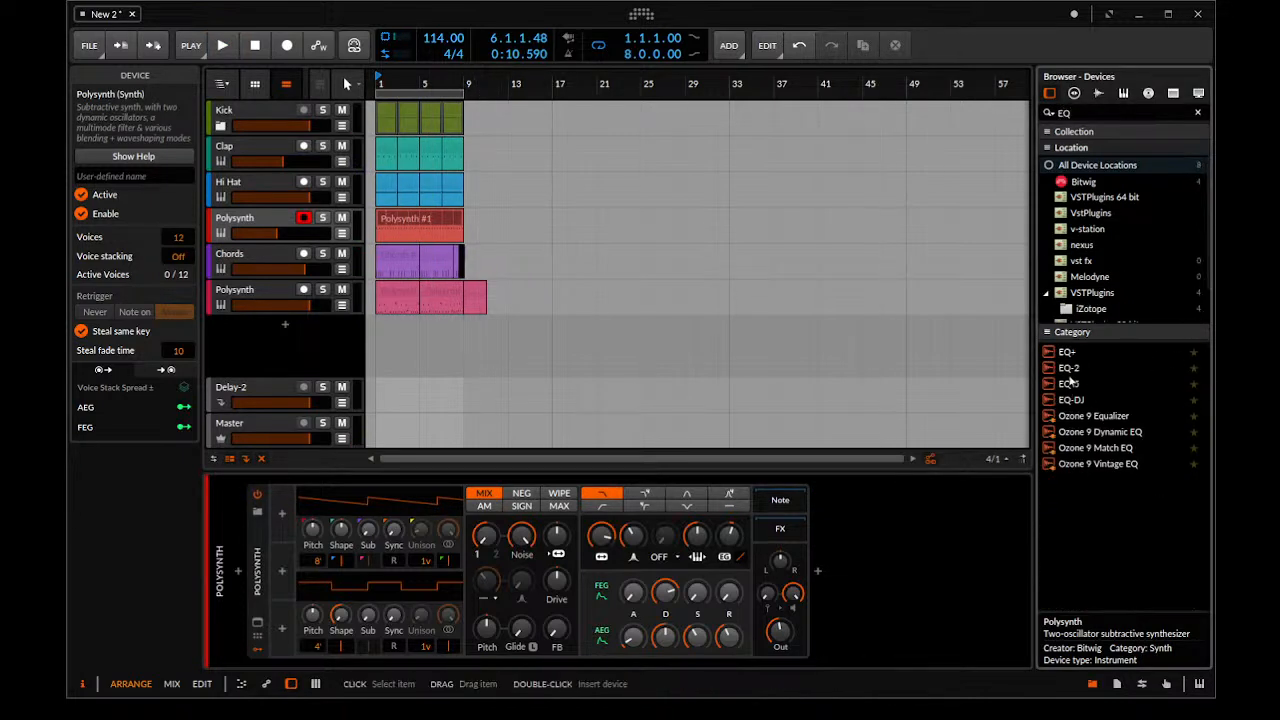
double_click(1070, 383)
key("space")
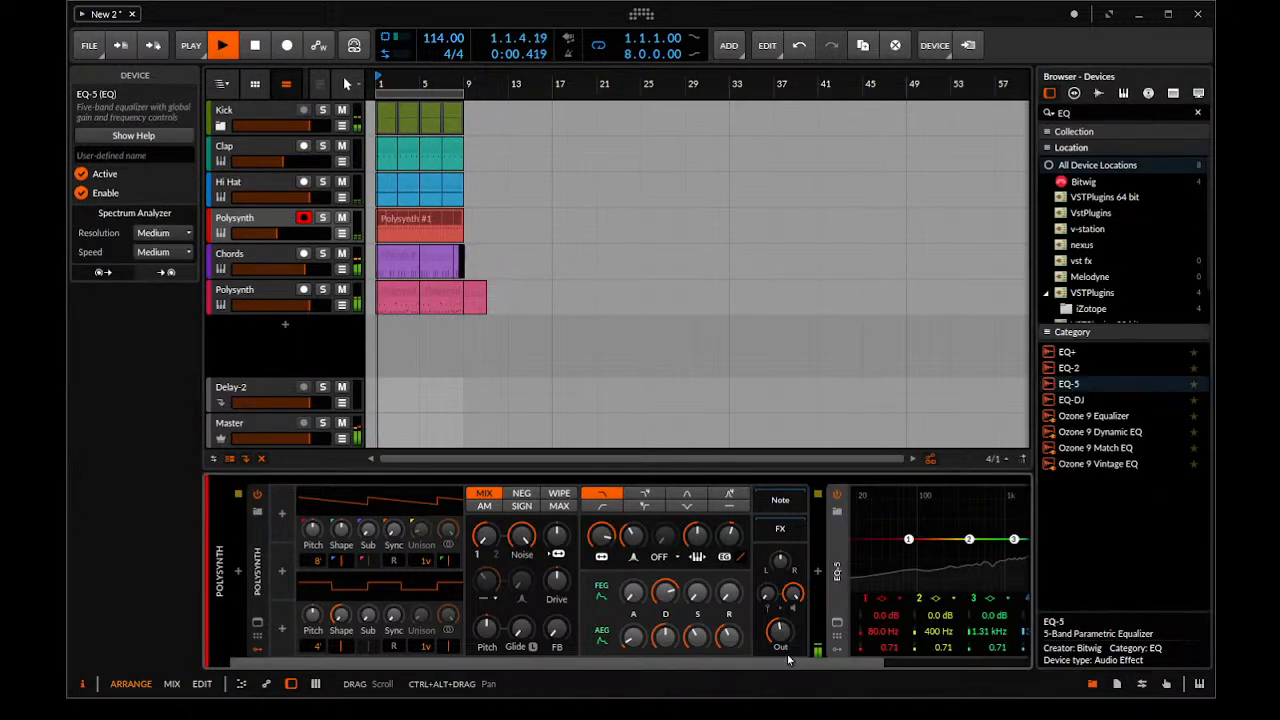
Make EQ-5 band 1 a low cut at 1.19 kHz and set band 3 to 534 Hz at +3.2 dB while the beat plays
key("space")
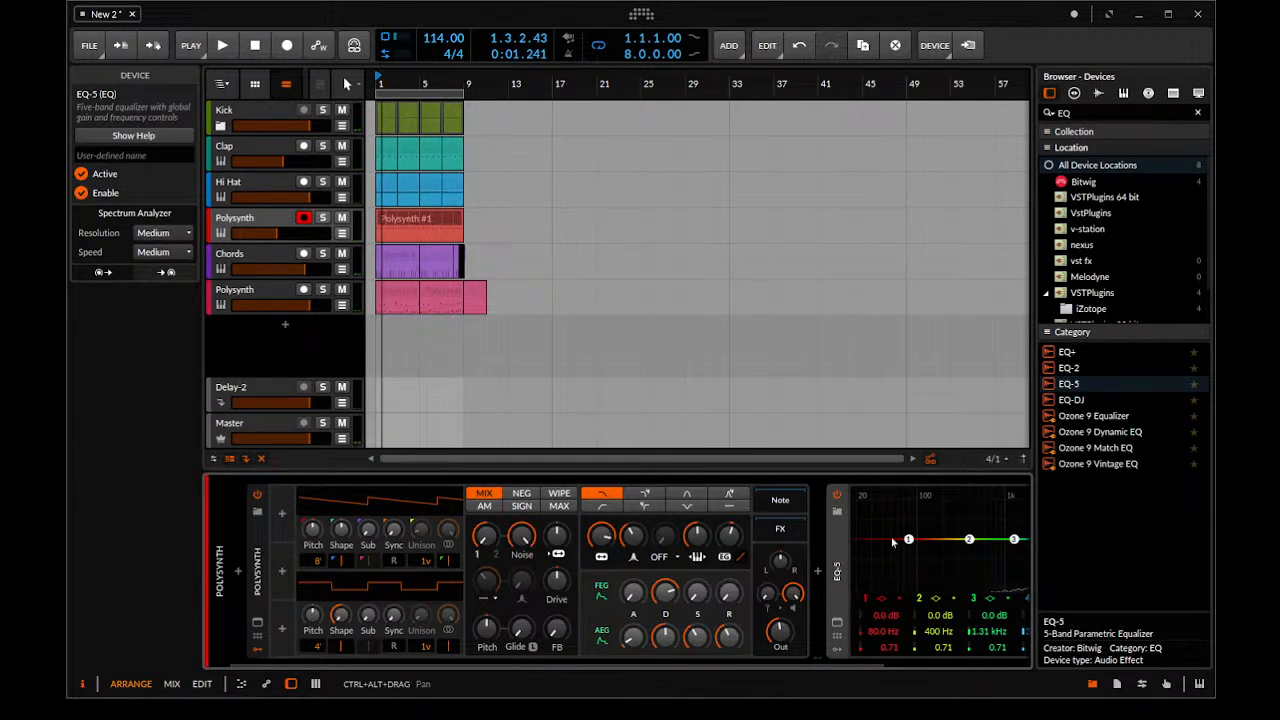
scroll(769, 658, "down", 3)
key("space")
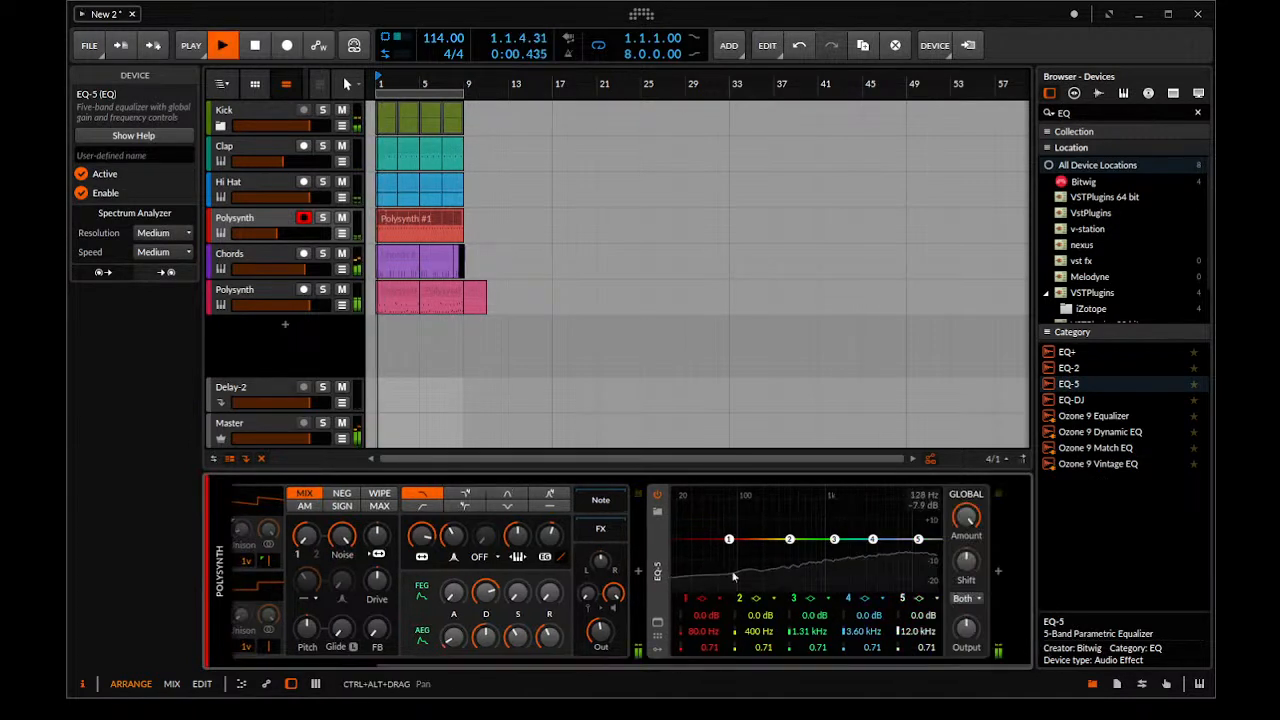
left_click(697, 601)
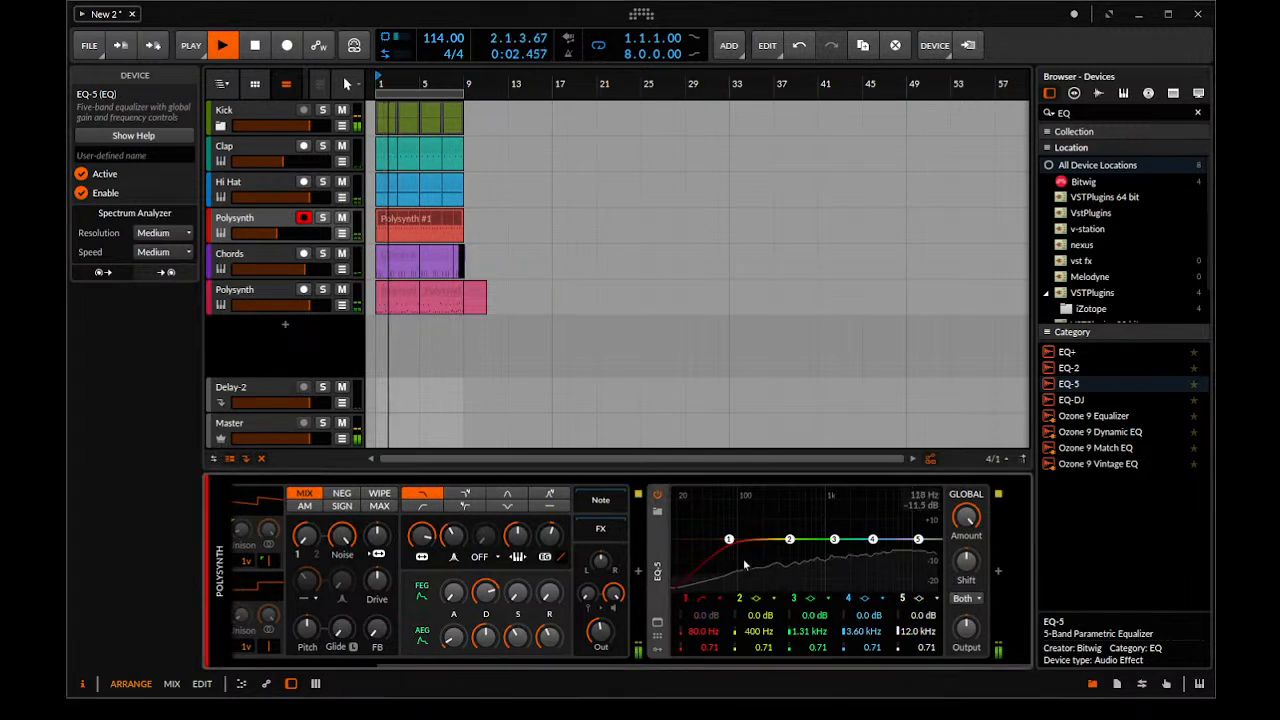
left_click_drag(728, 540, 800, 533)
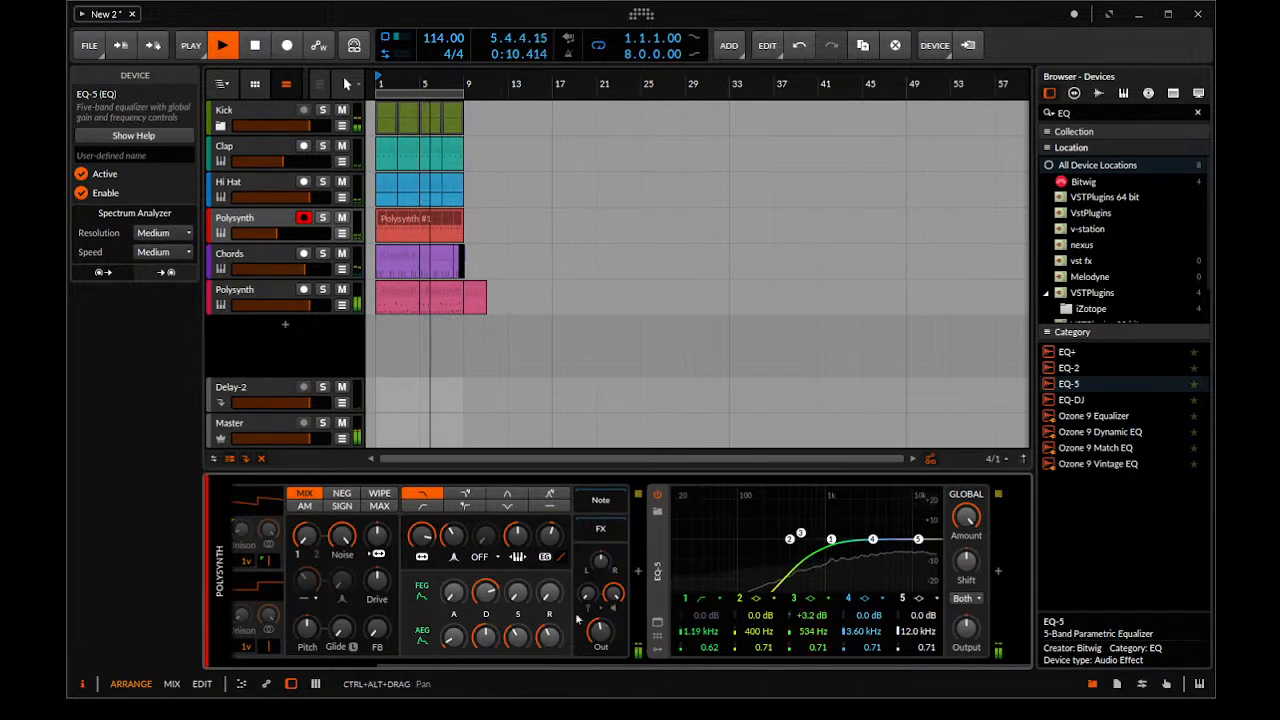
Lower the off-beat Polysynth's amplitude envelope release to 31.5 % and audition the beat
scroll(625, 660, "left", 3)
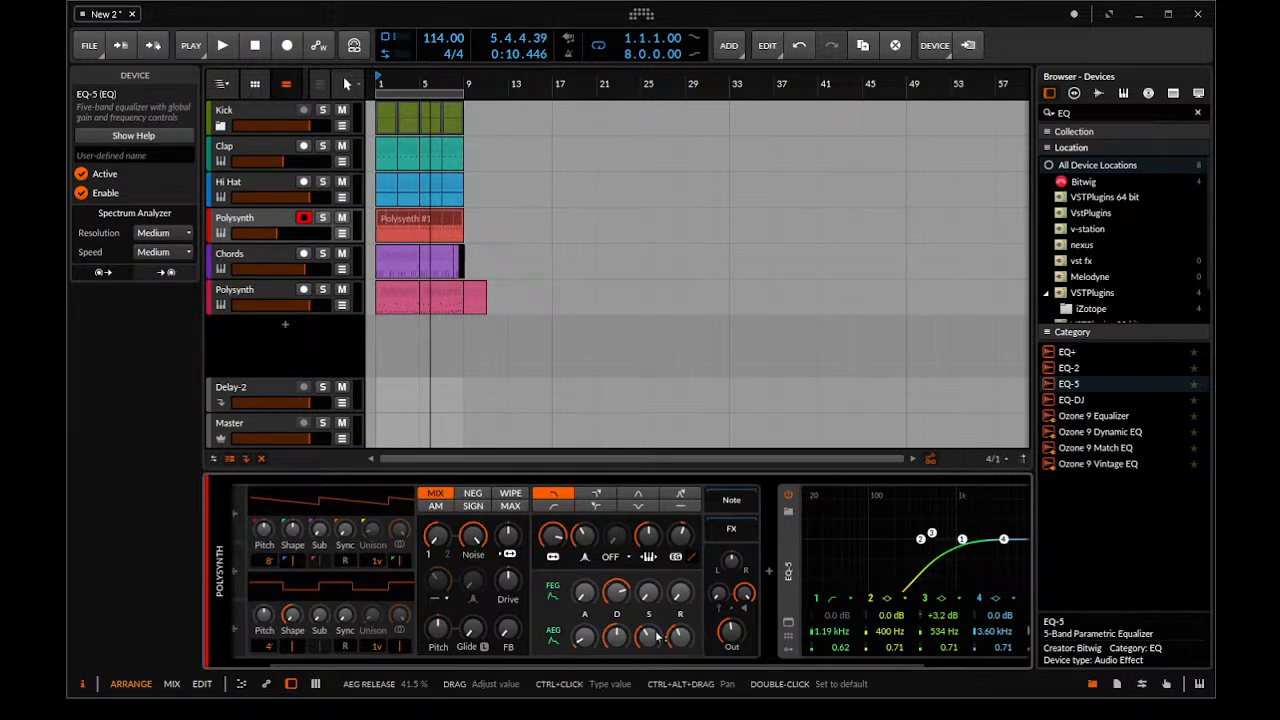
left_click_drag(692, 641, 692, 660)
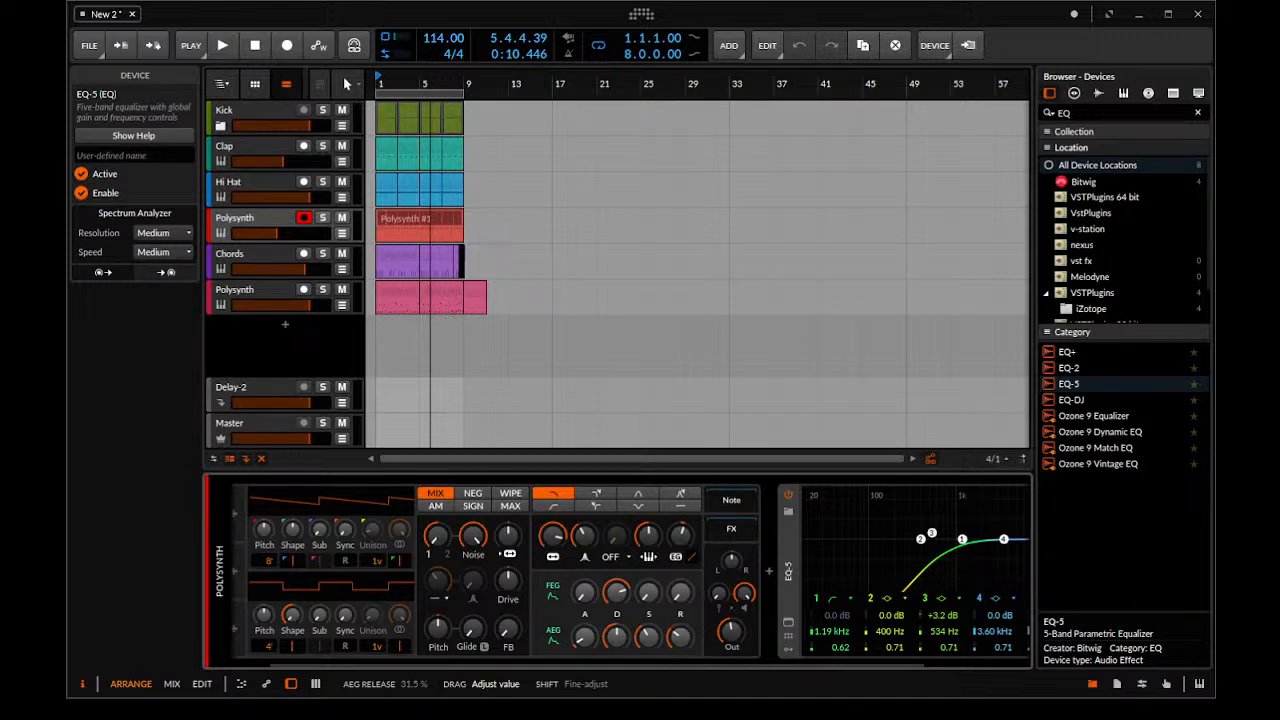
key("space")
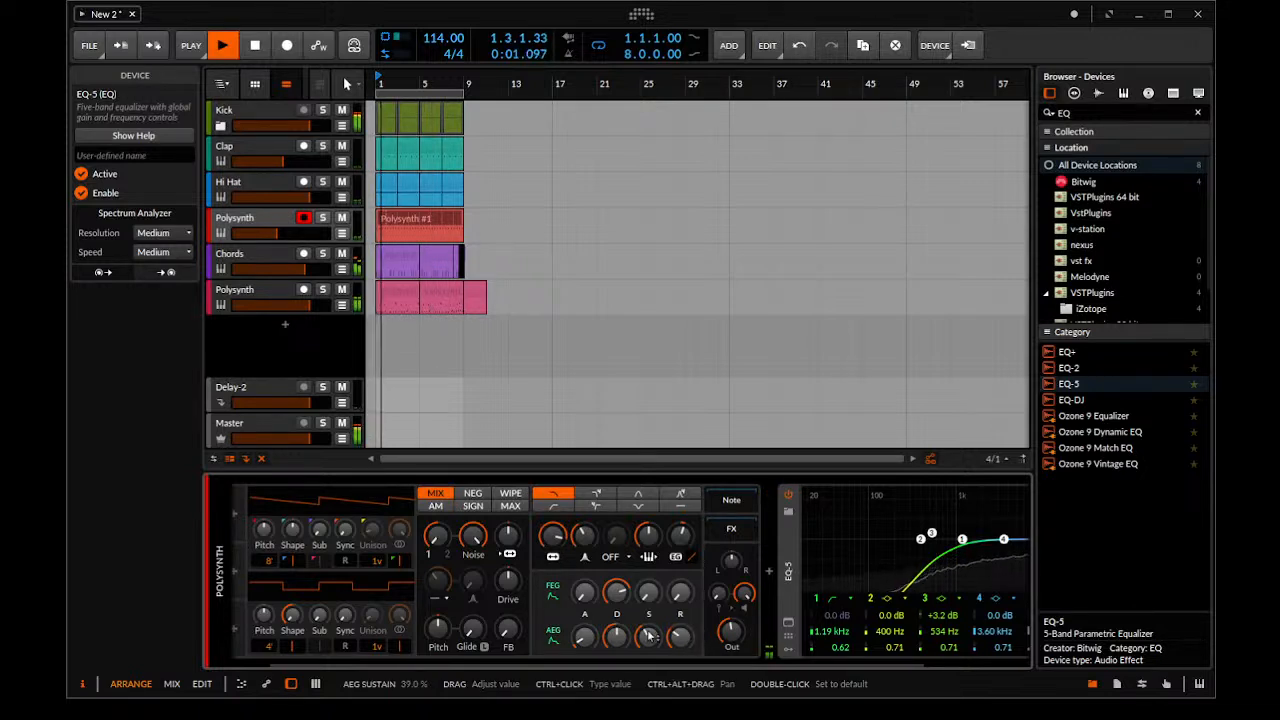
left_click_drag(631, 635, 631, 639)
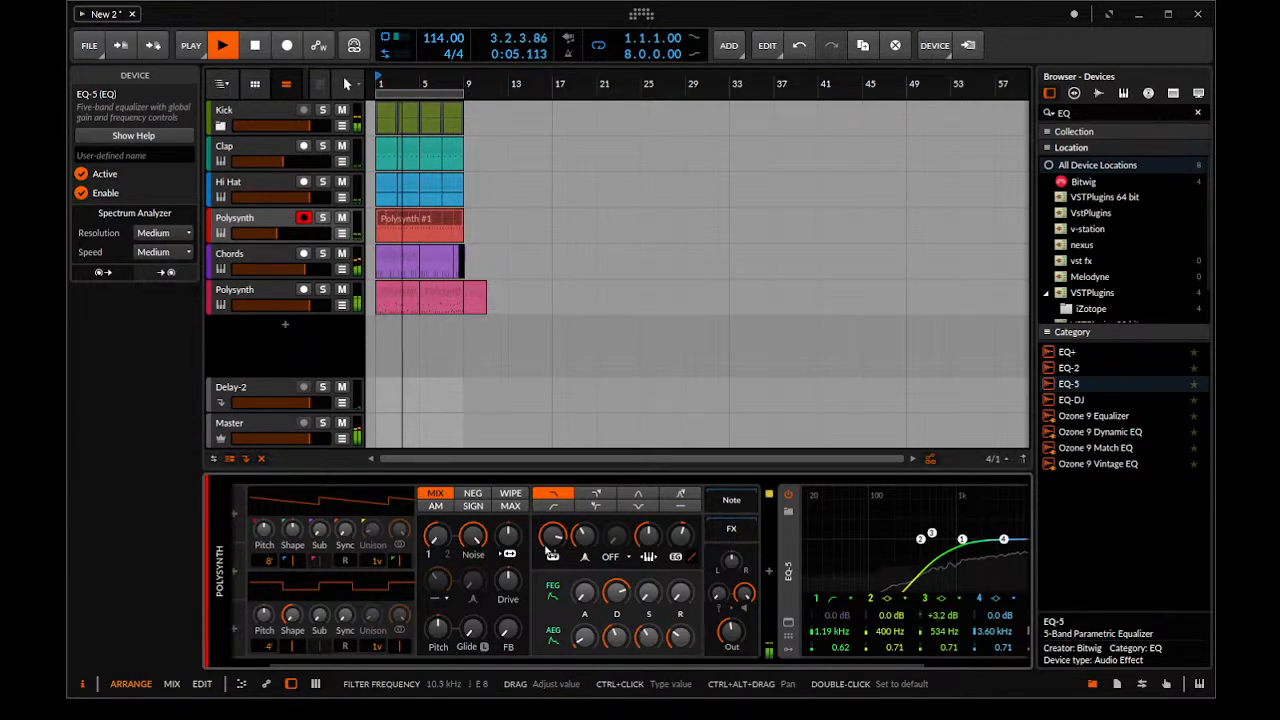
key("space")
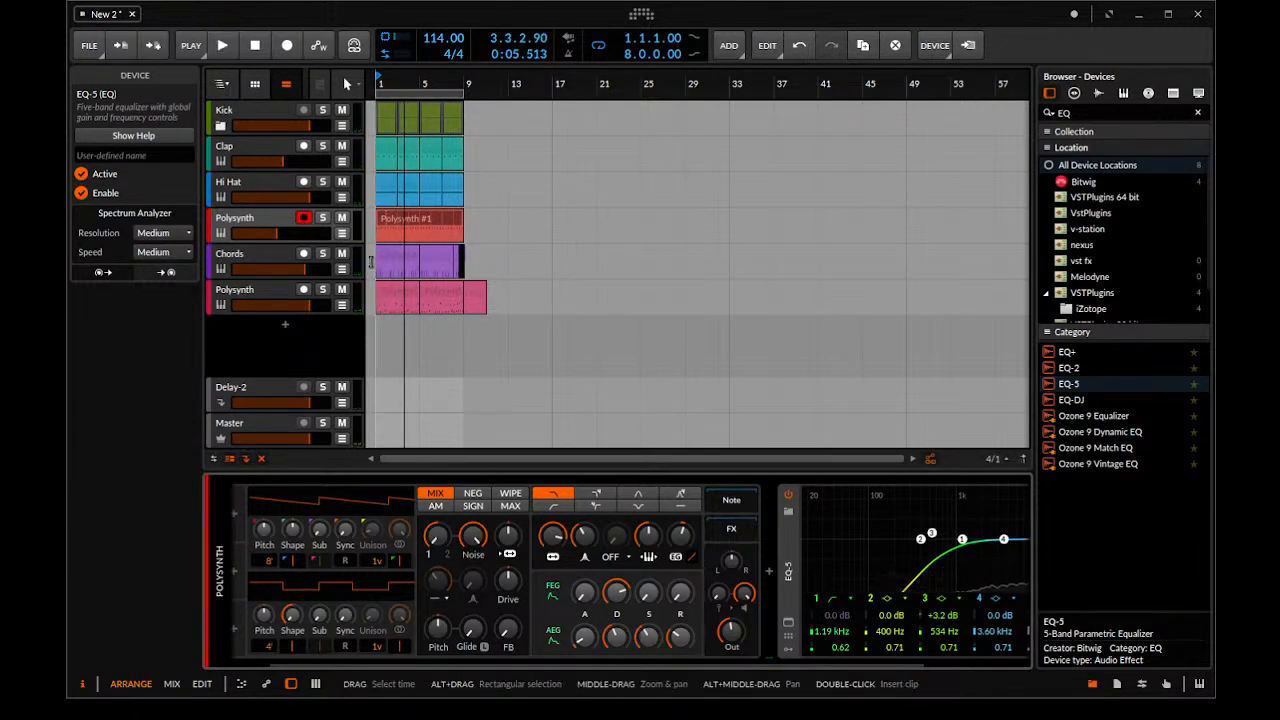
Play back the opening bars to audition the filtered off-beat layer in the full beat
left_click_drag(393, 262, 393, 277)
key("space")
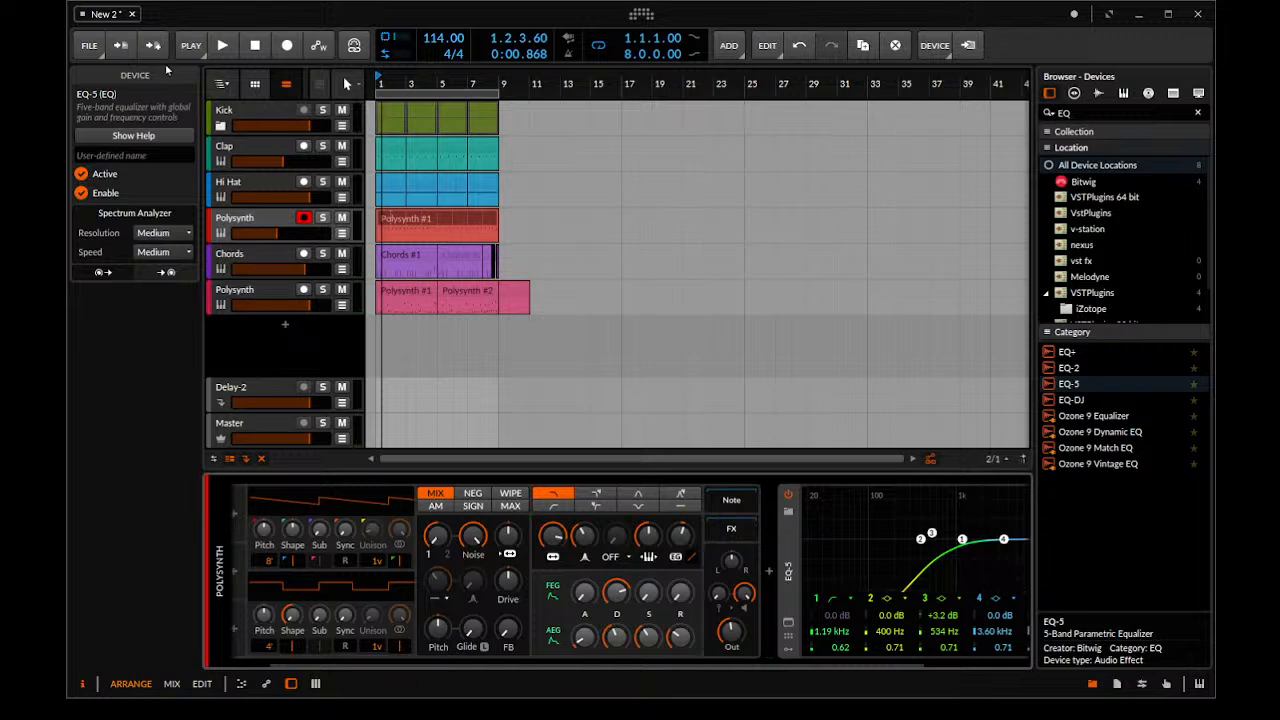
key("space")
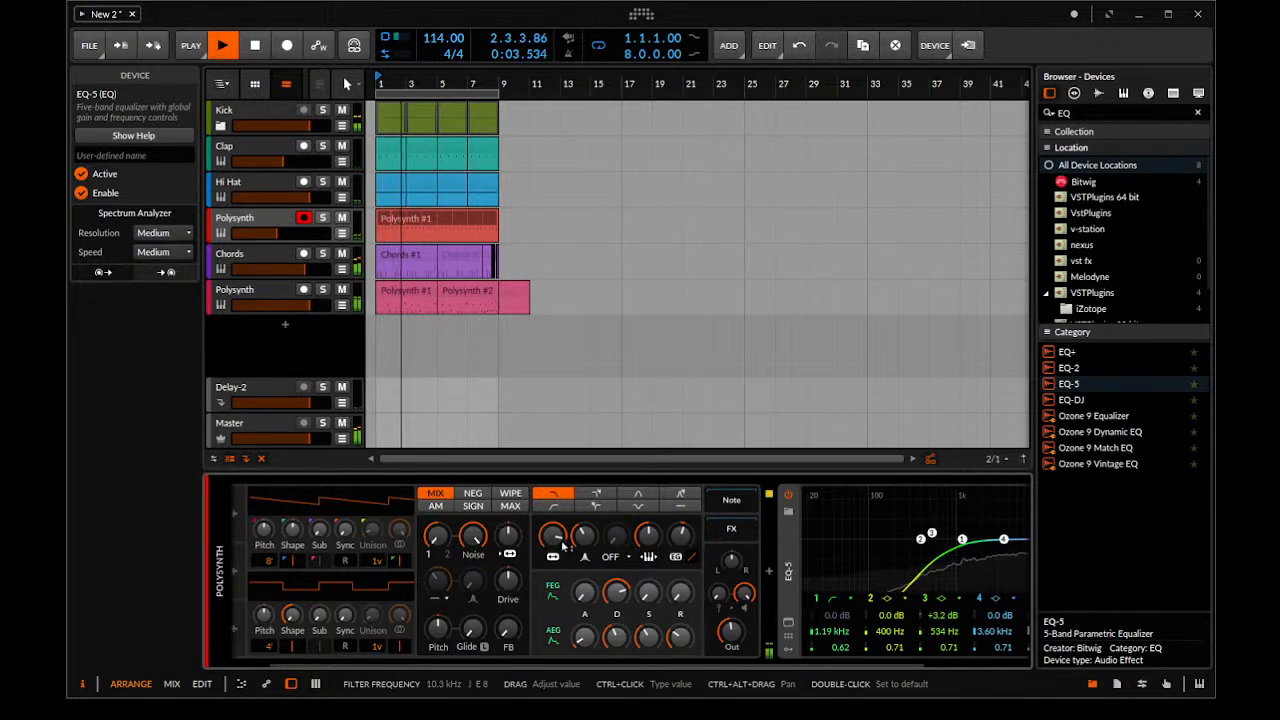
key("space")
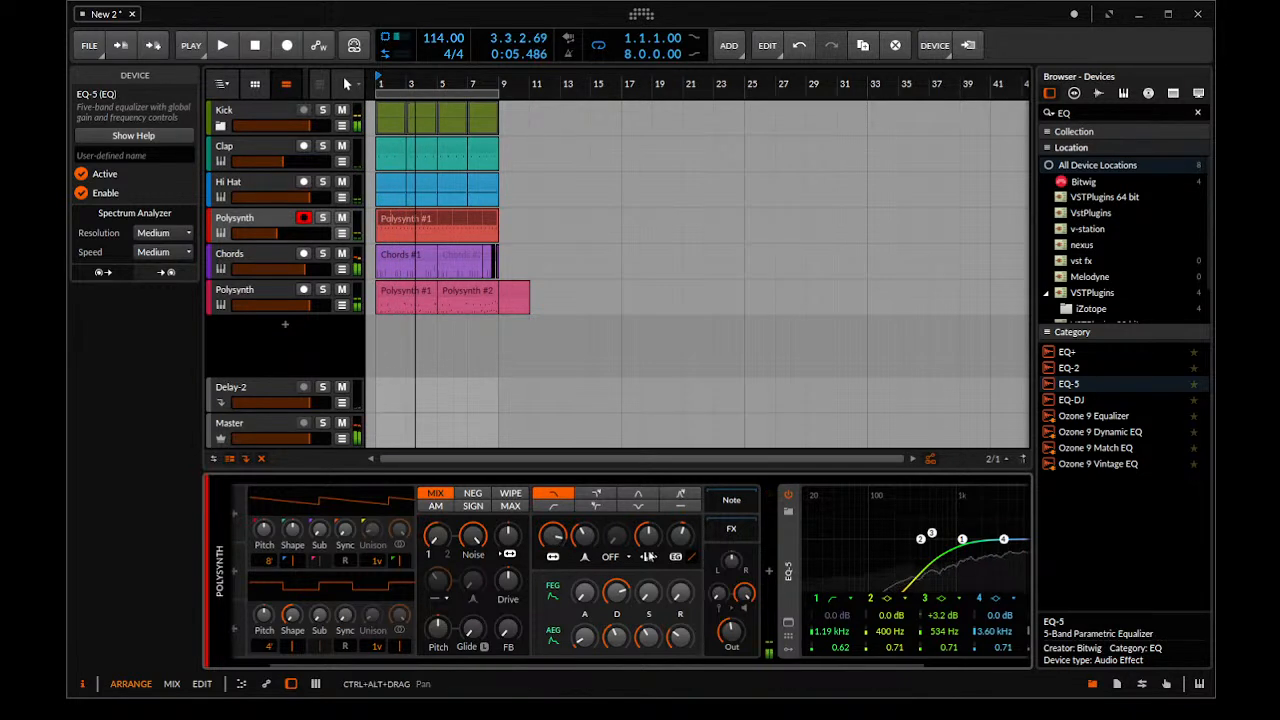
Bounce the eight-bar off-beat Polysynth clip to audio in place
scroll(660, 194, "up", 2)
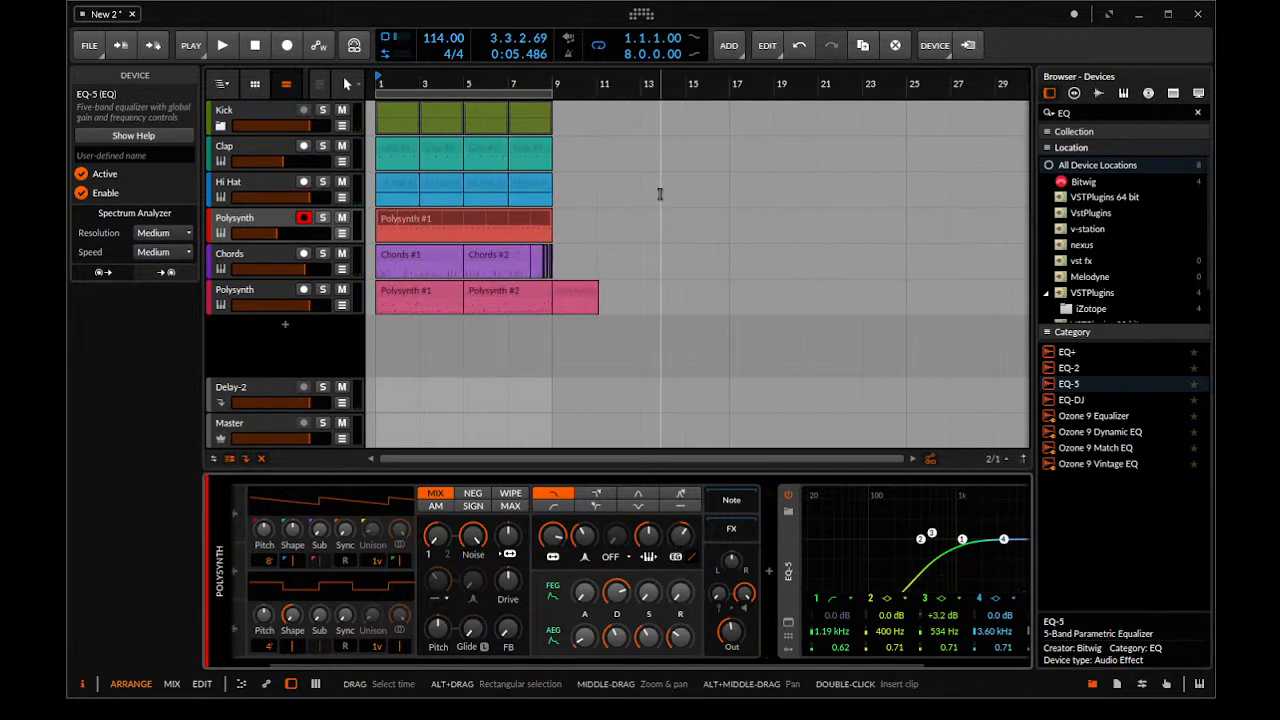
left_click(515, 219)
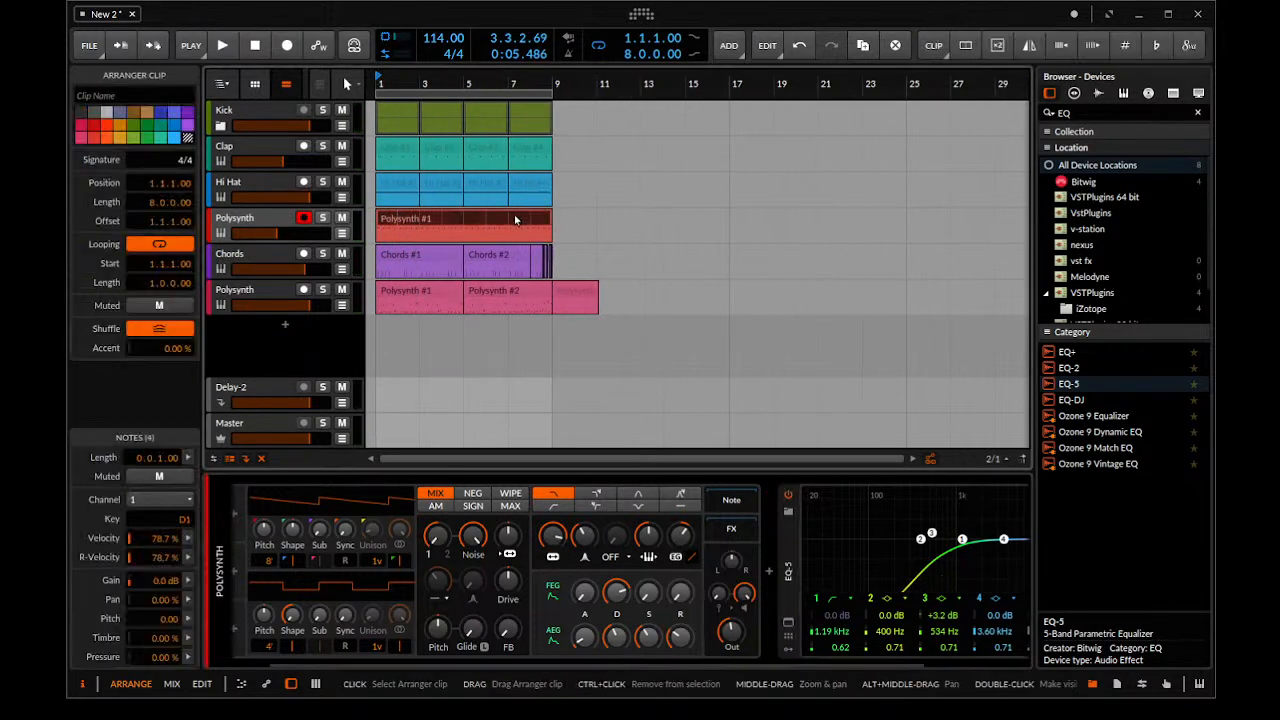
key("ctrl+b")
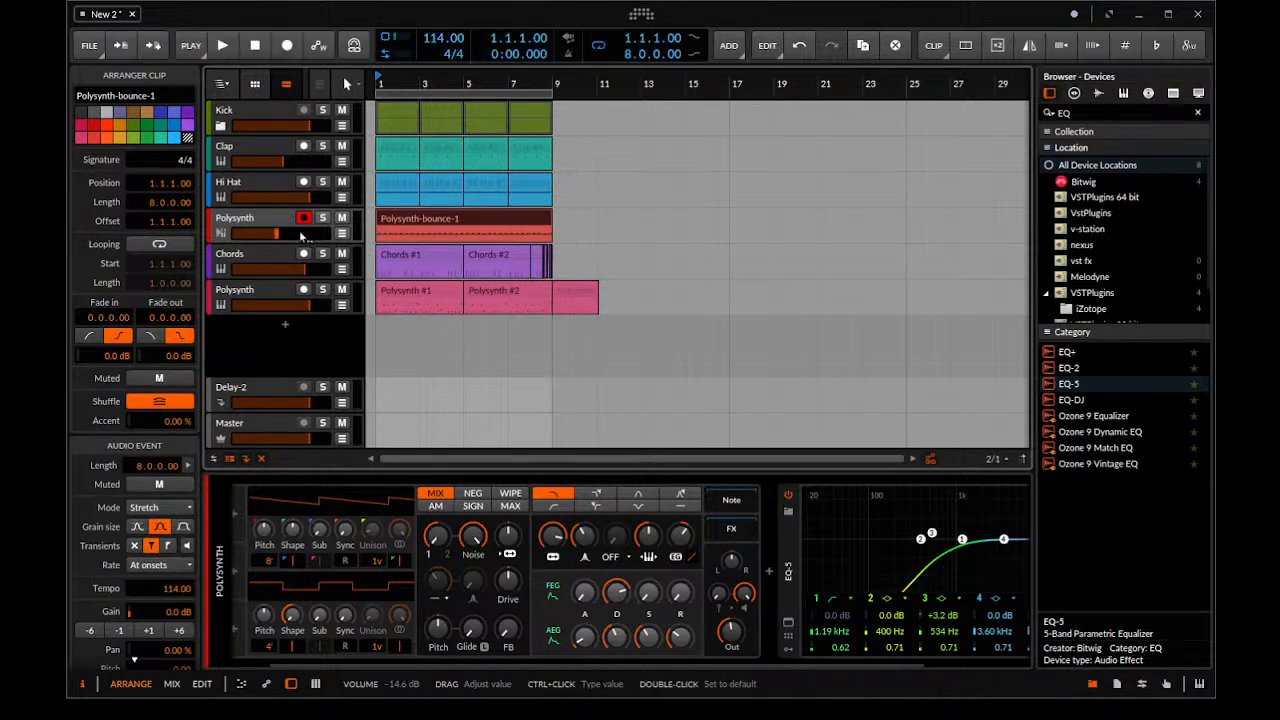
Delete the Polysynth from the bounced off-beat track, keep its EQ-5, and lower the track's volume to -18.9 dB during playback
left_click(269, 222)
double_click(269, 221)
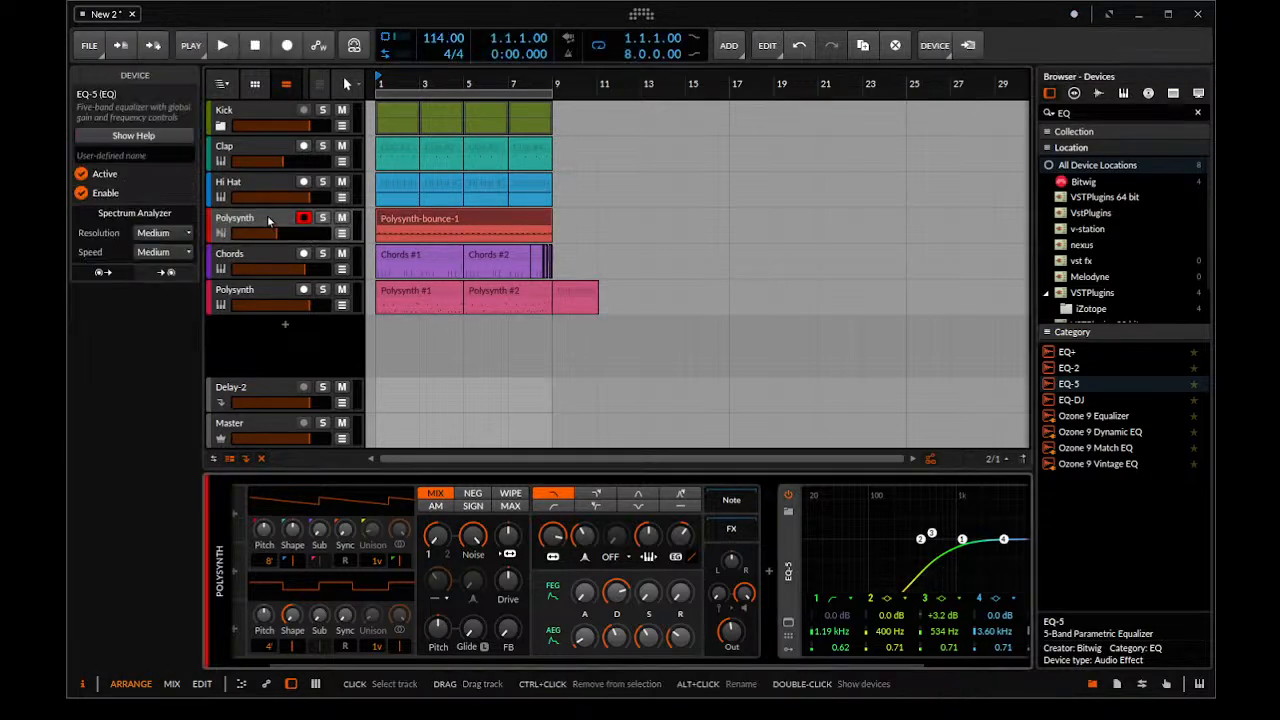
left_click(262, 664)
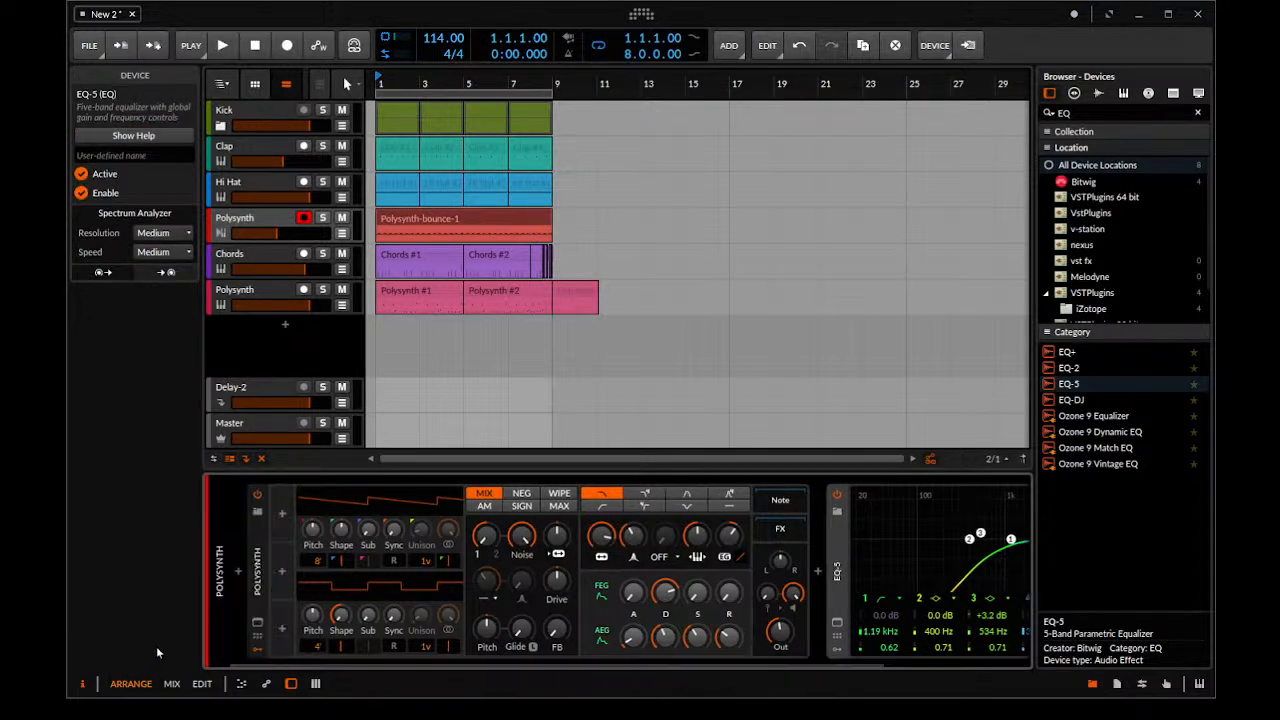
left_click(257, 590)
key("Delete")
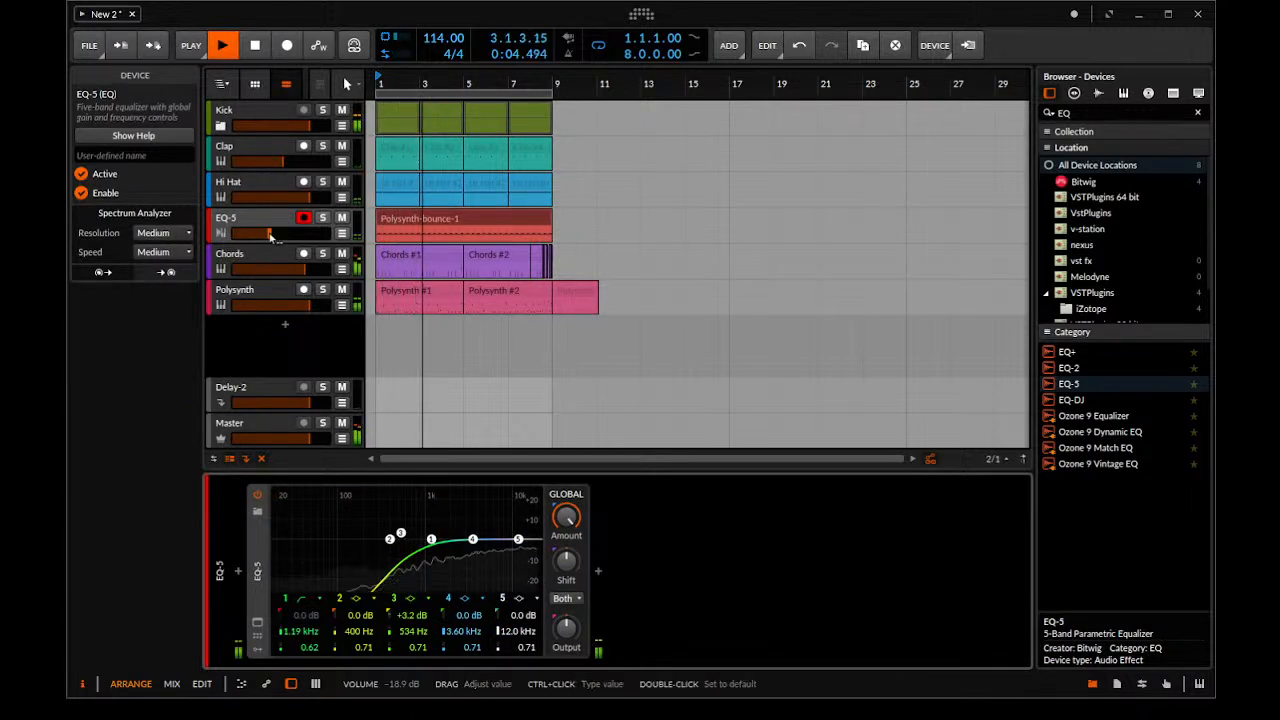
key("space")
Expand the Kick group and set the output of its second track's Polysynth to -16.0 dB while the beat plays
left_click(217, 127)
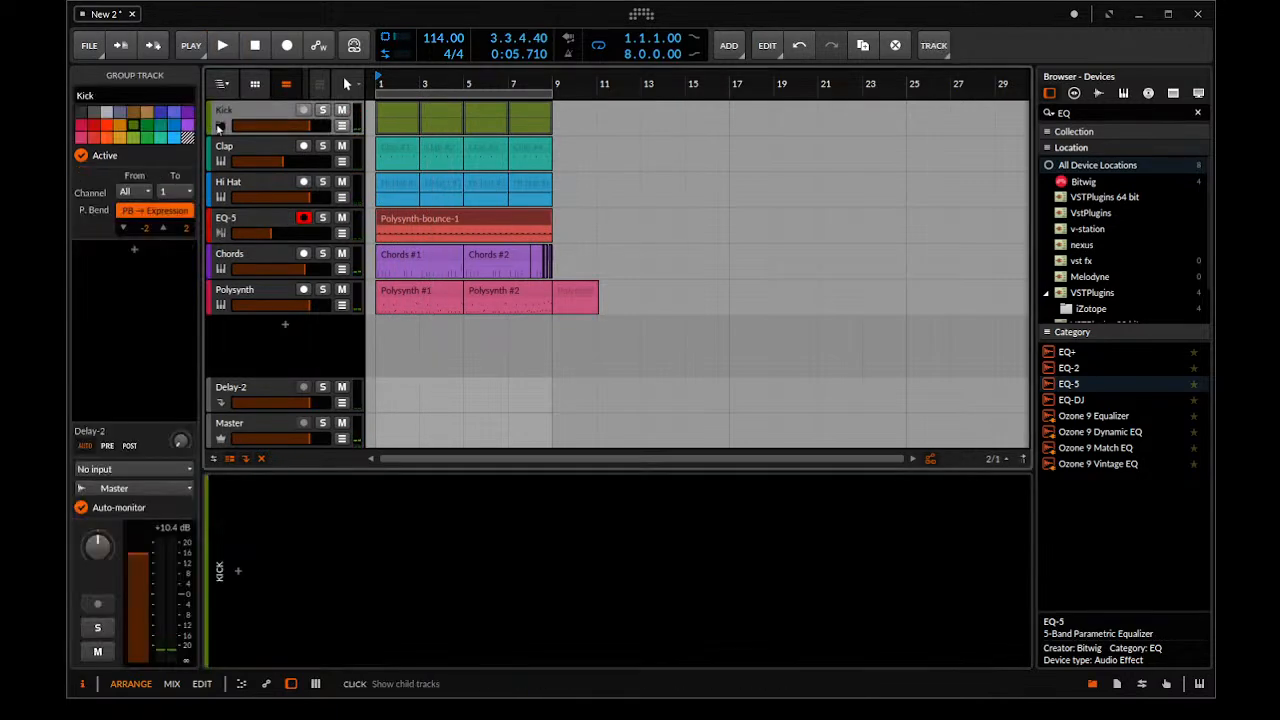
left_click(221, 126)
left_click(286, 256)
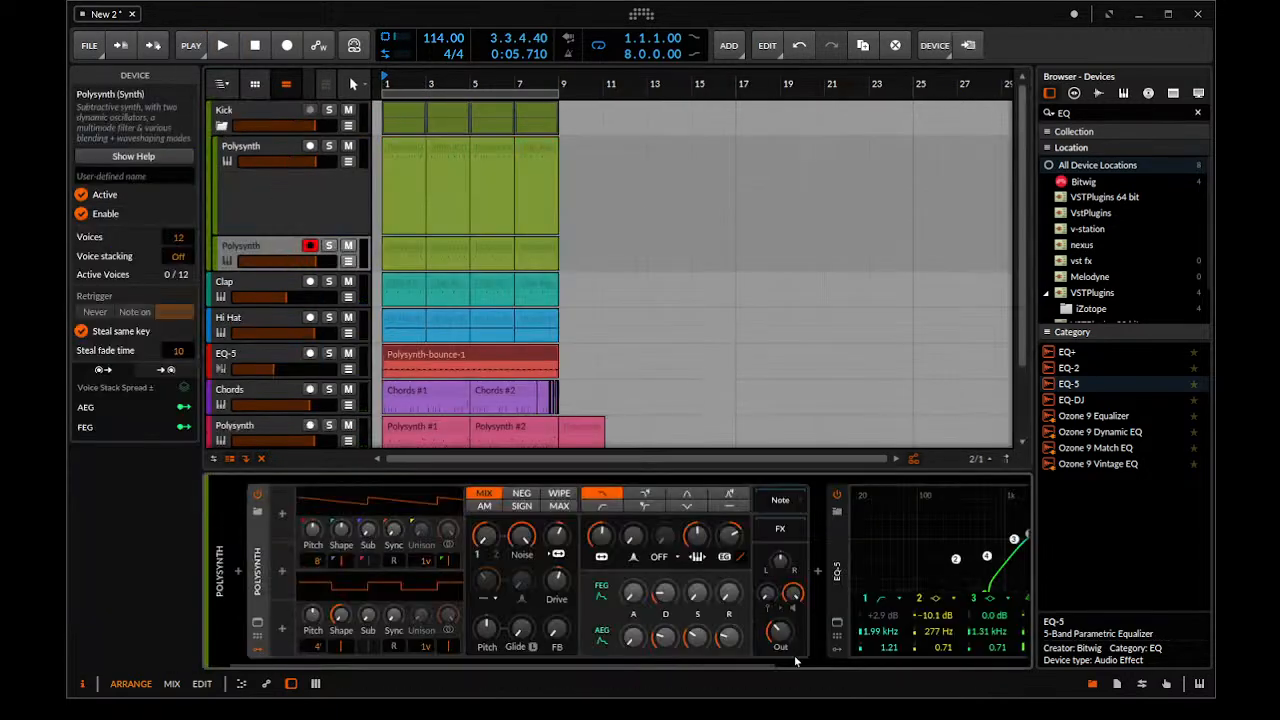
left_click_drag(783, 638, 783, 625)
key("space")
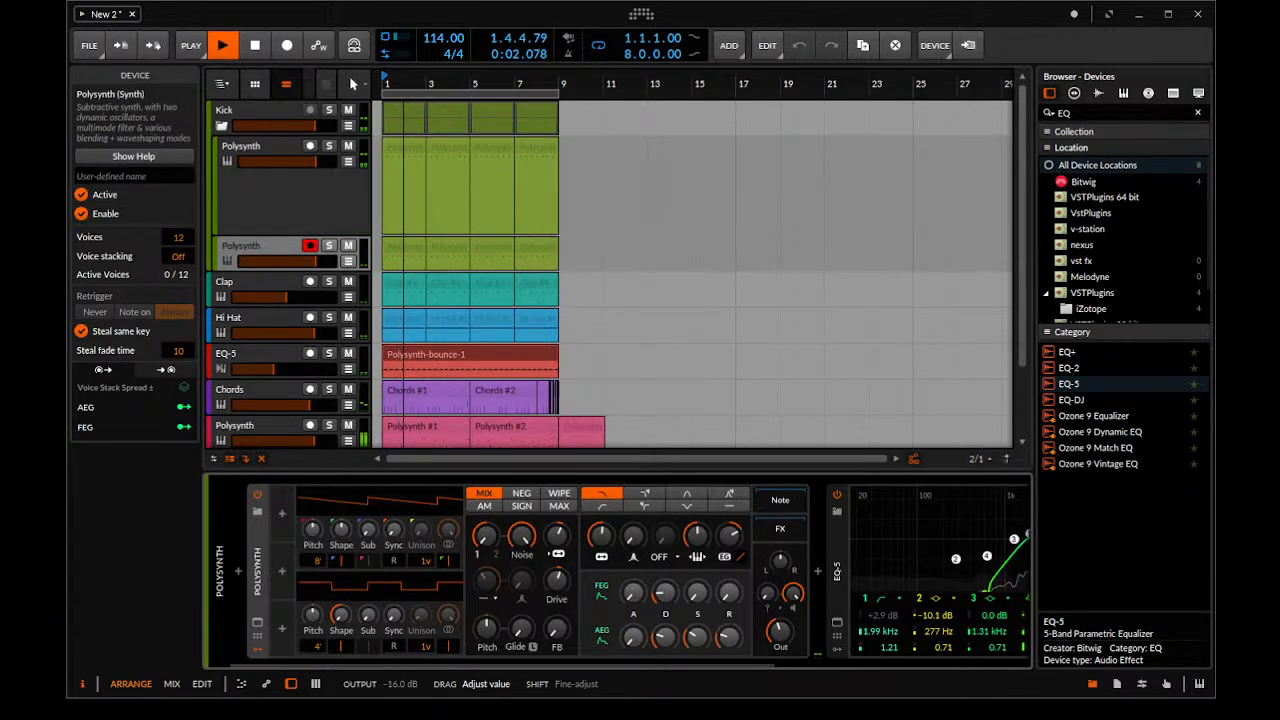
left_click_drag(783, 625, 783, 620)
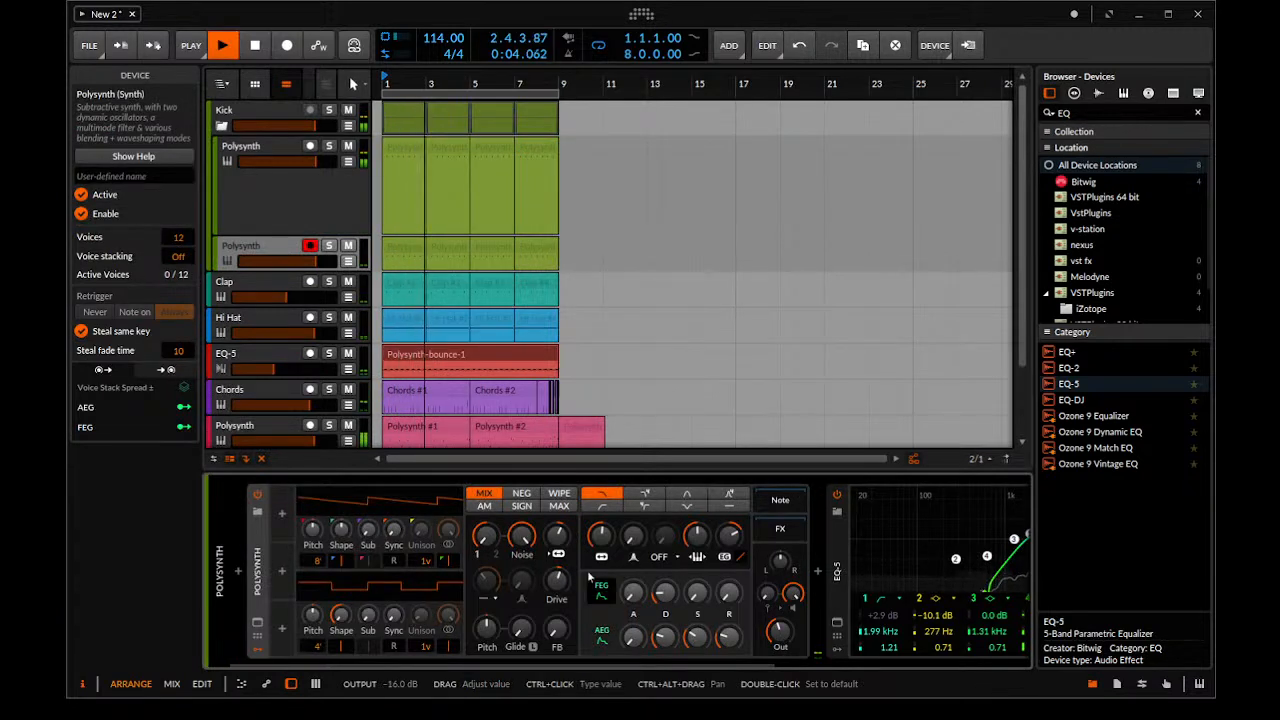
Reset the second kick Polysynth's filter oscillator FM to 0.00 st and raise its filter envelope depth to +62.40 st during playback
left_click_drag(445, 665, 513, 665)
left_click_drag(456, 537, 456, 523)
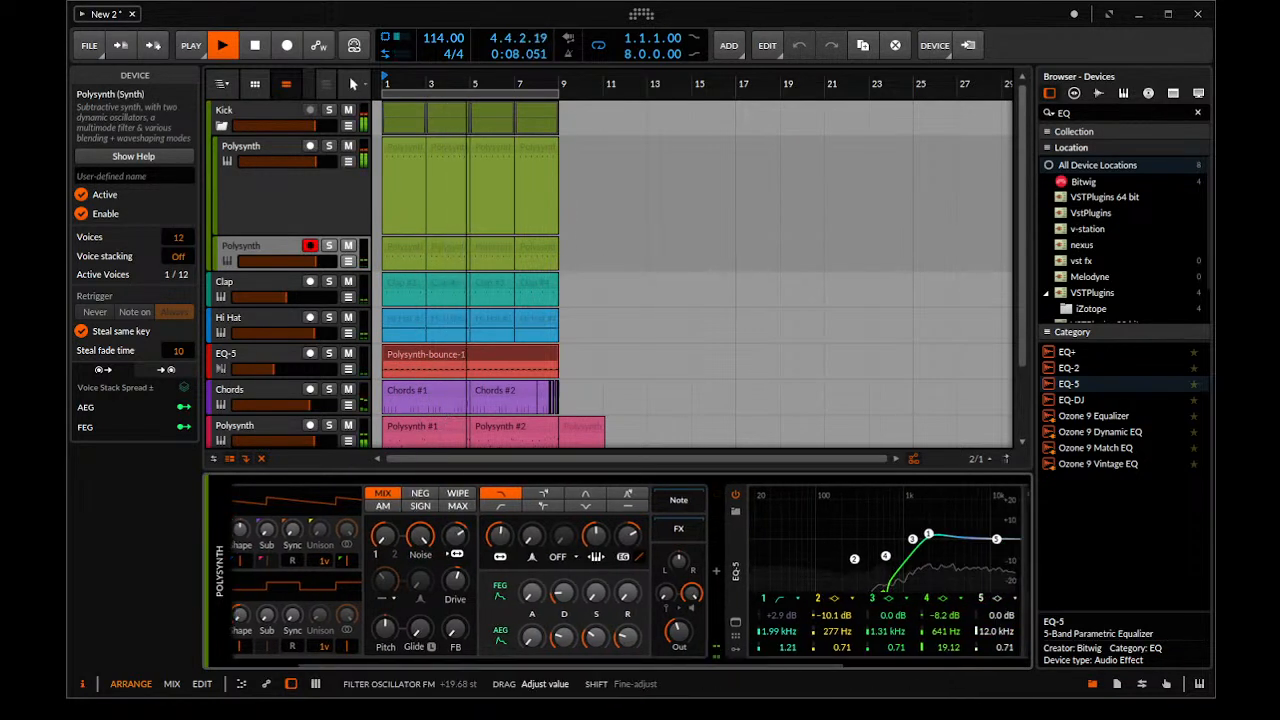
double_click(456, 536)
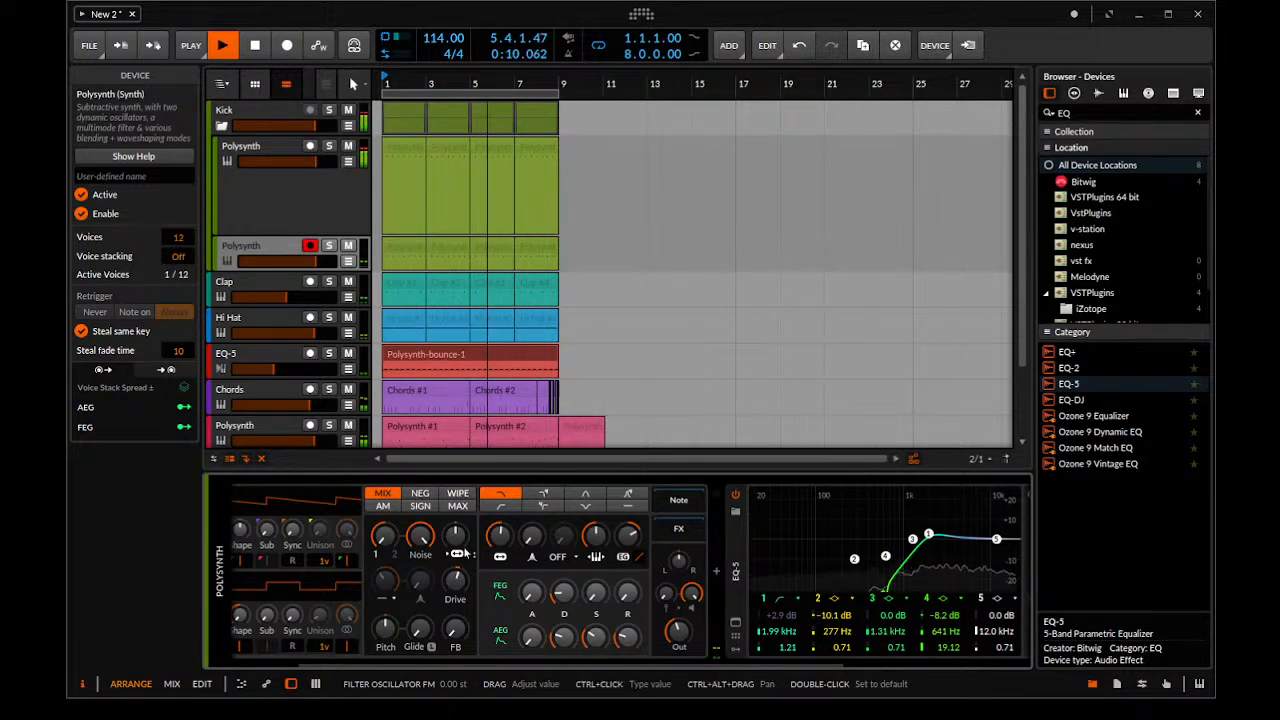
left_click_drag(628, 537, 628, 526)
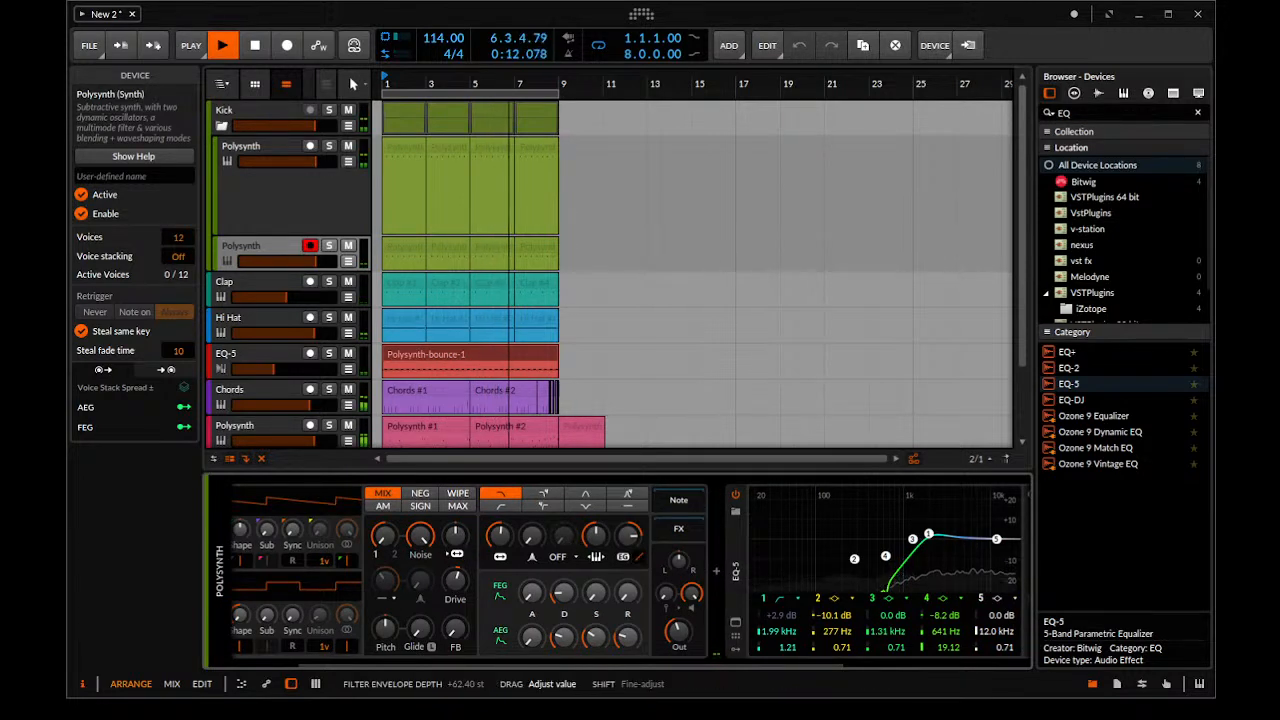
key("space")
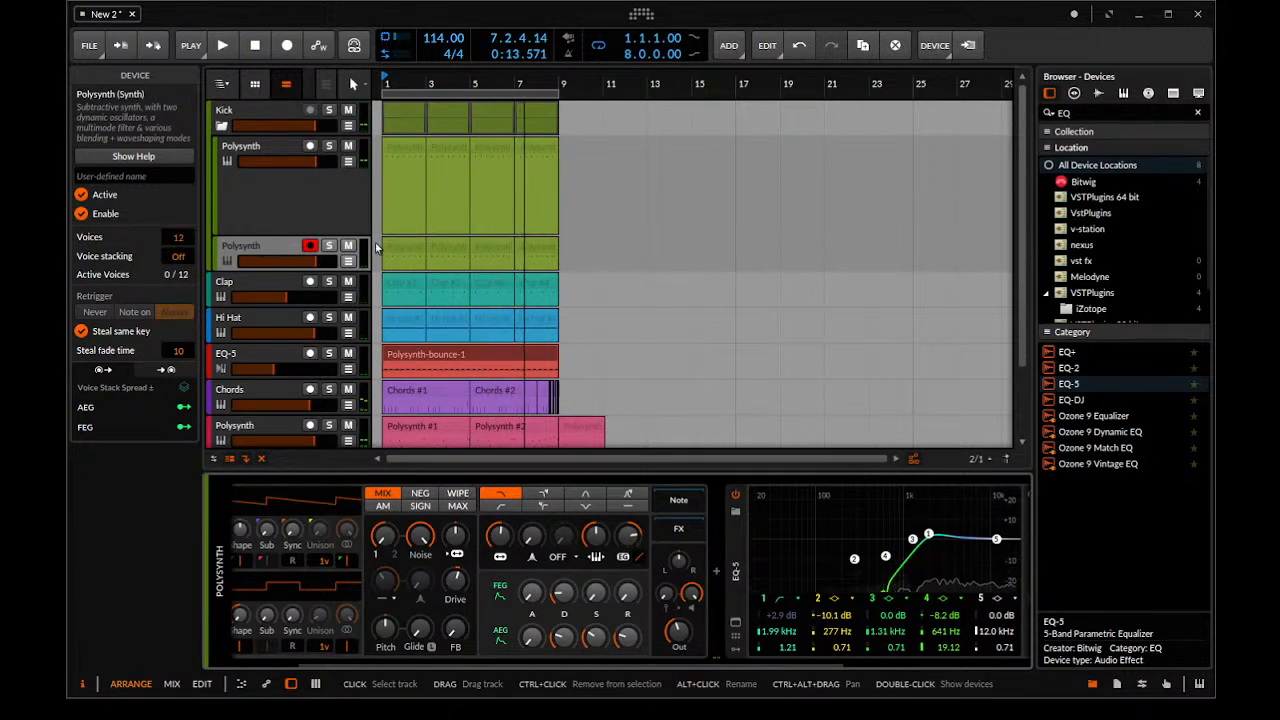
Bounce all clips on both Polysynth tracks in the Kick group to audio and play from bar 1
left_click_drag(590, 242, 372, 138)
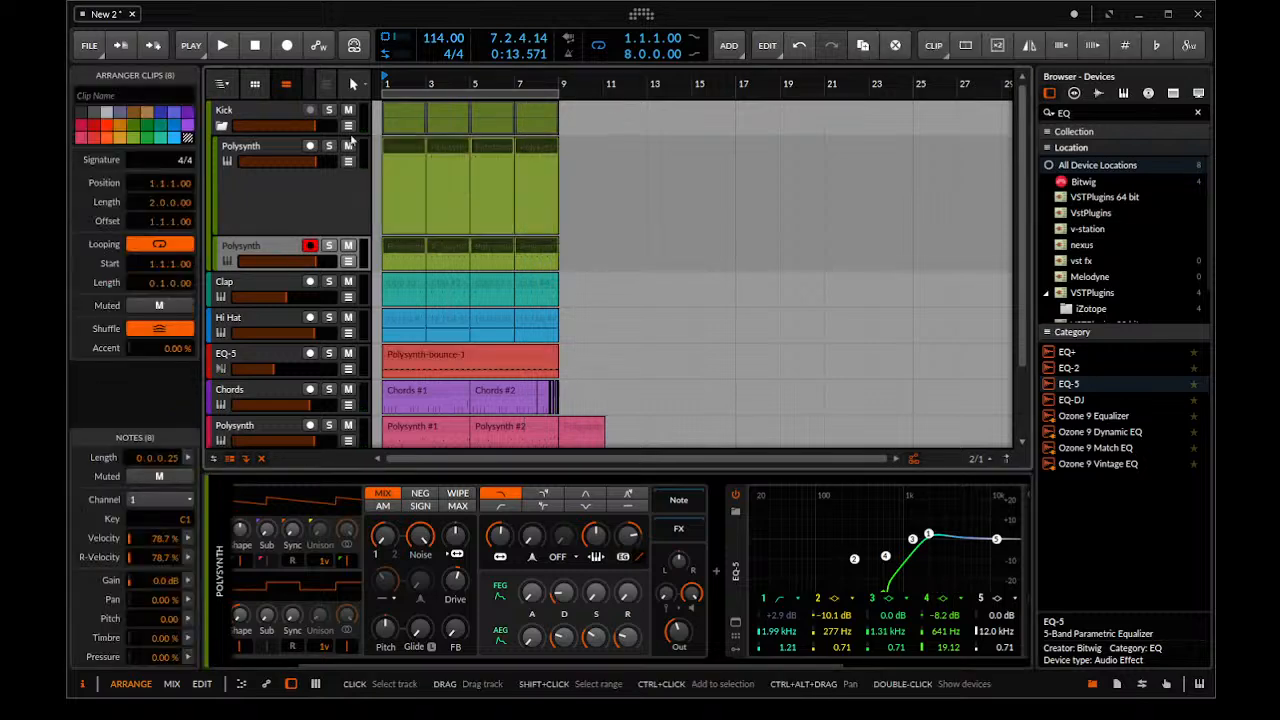
key("ctrl+b")
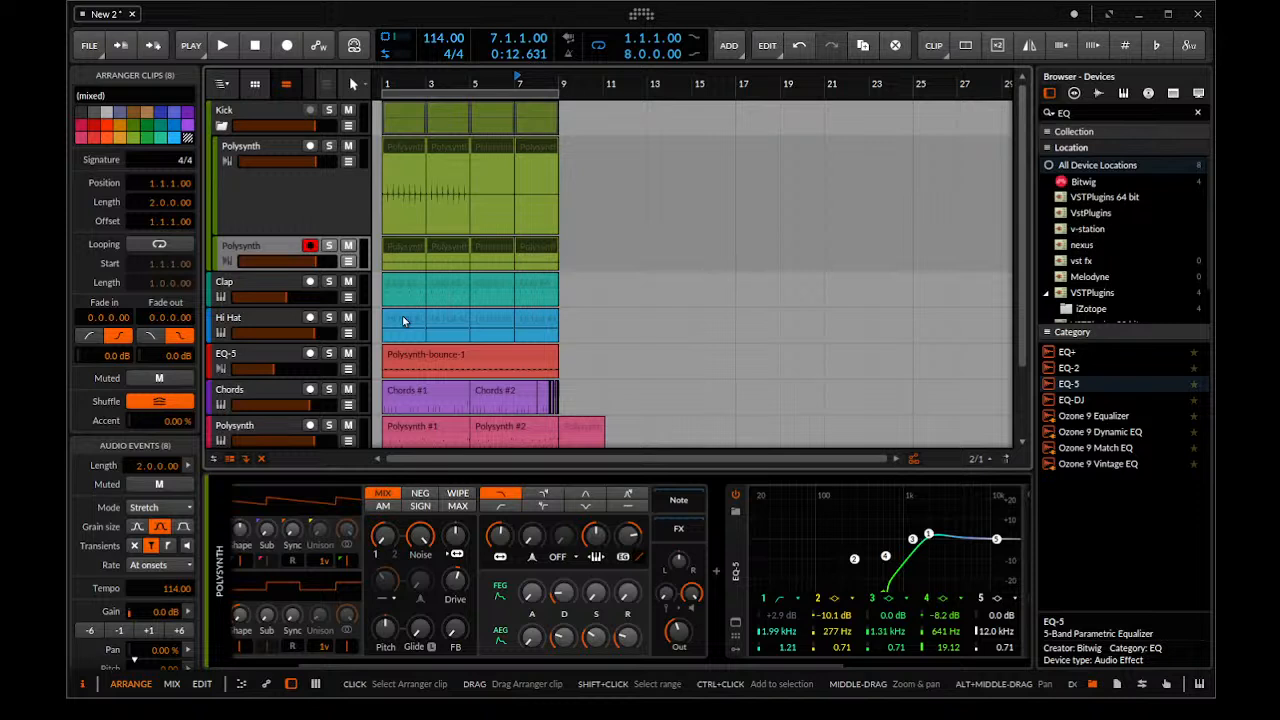
left_click(382, 262)
key("space")
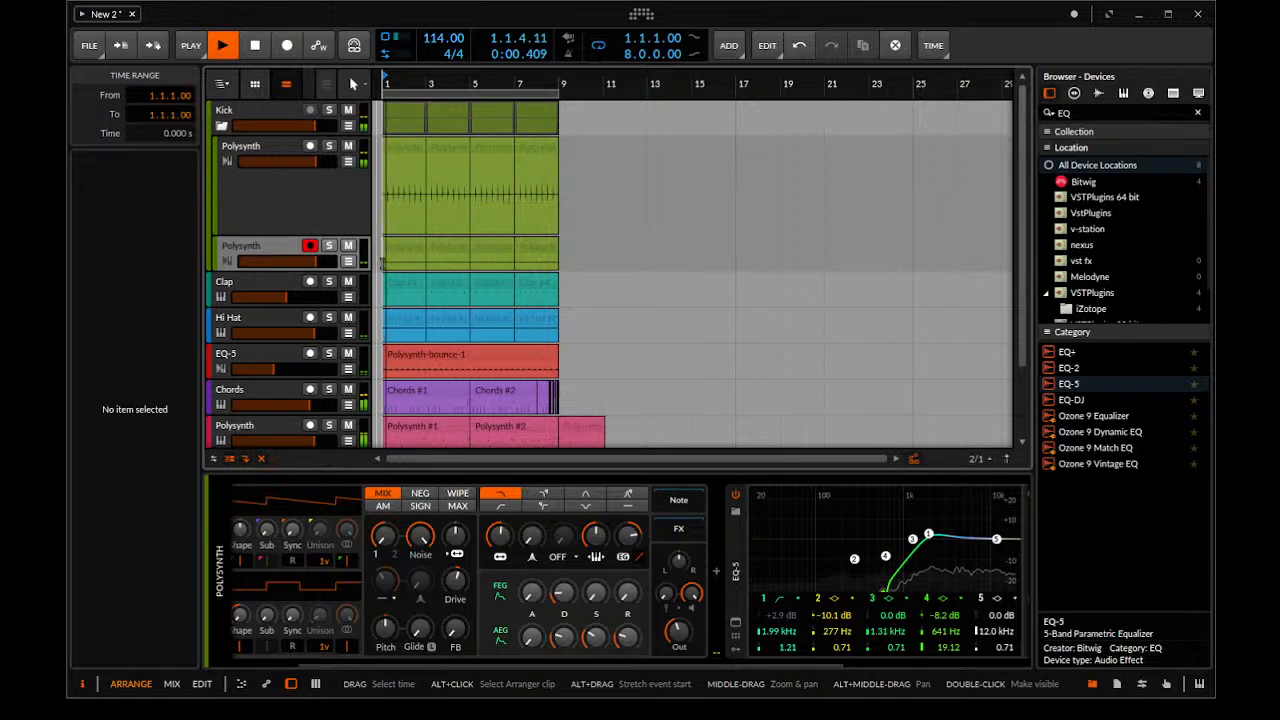
Turn off the Polysynth device on both bounced tracks in the Kick group and audition the beat
left_click(278, 195)
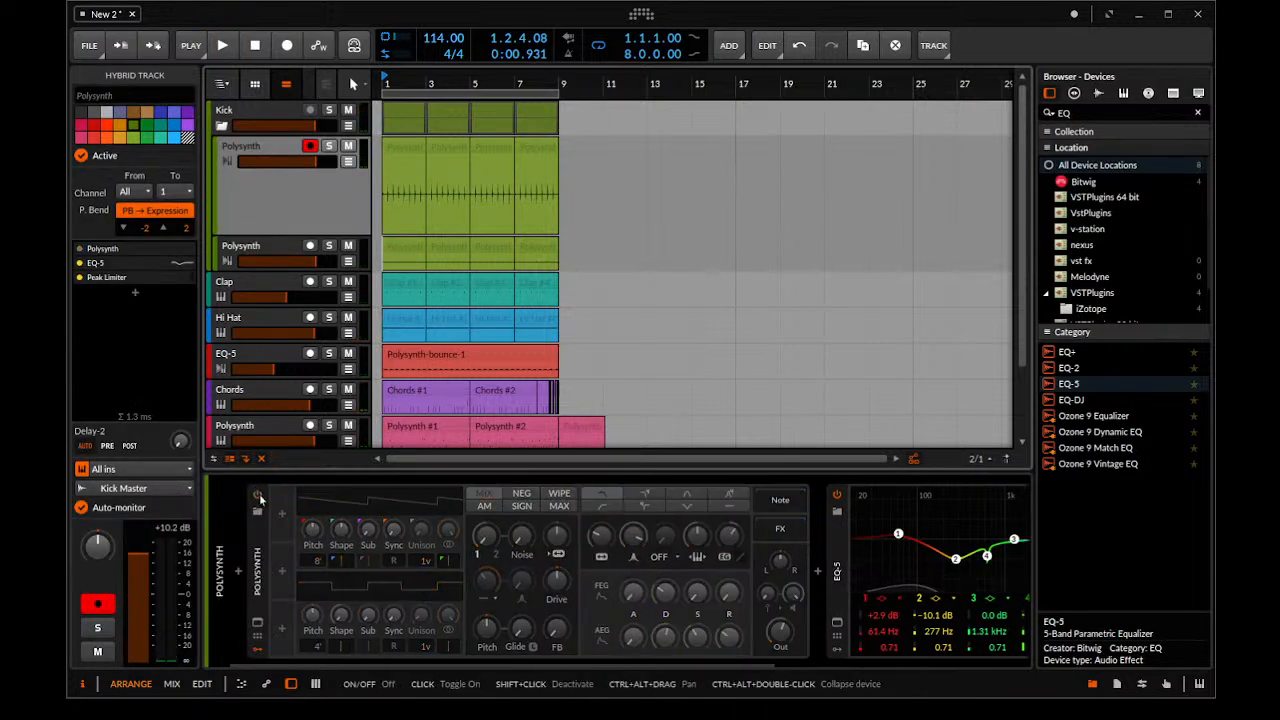
left_click(252, 252)
left_click(256, 495)
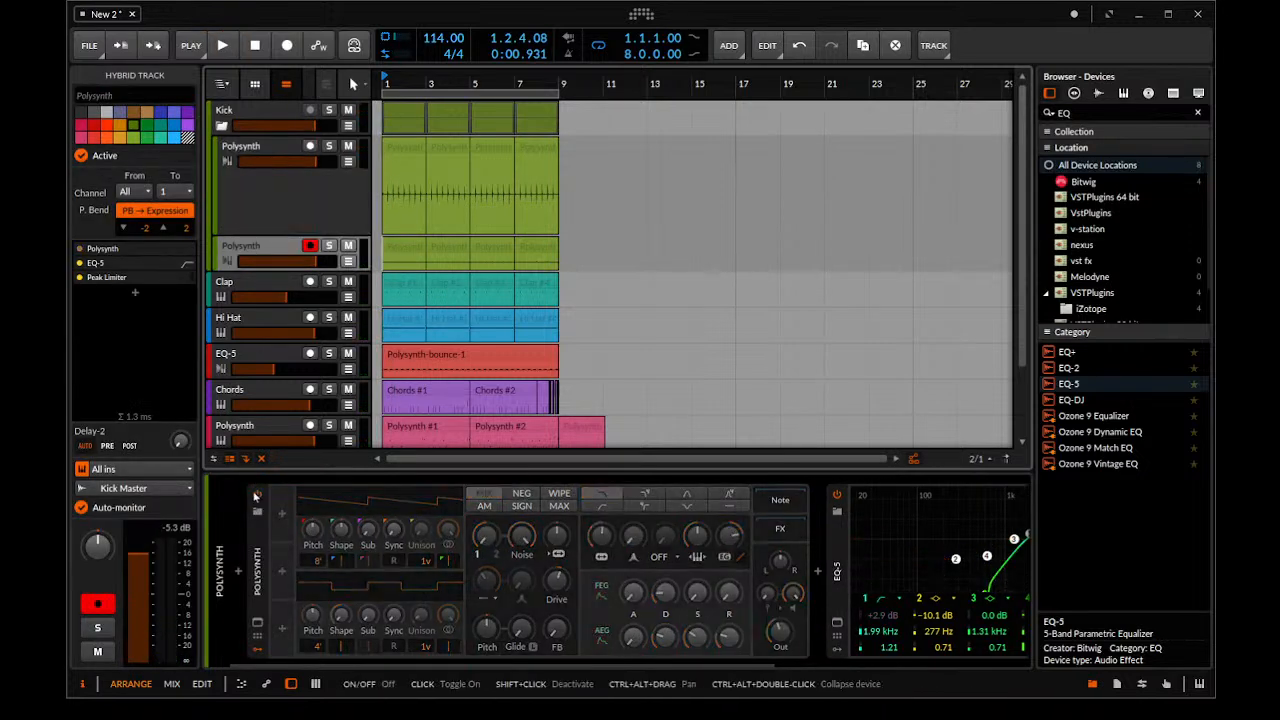
key("space")
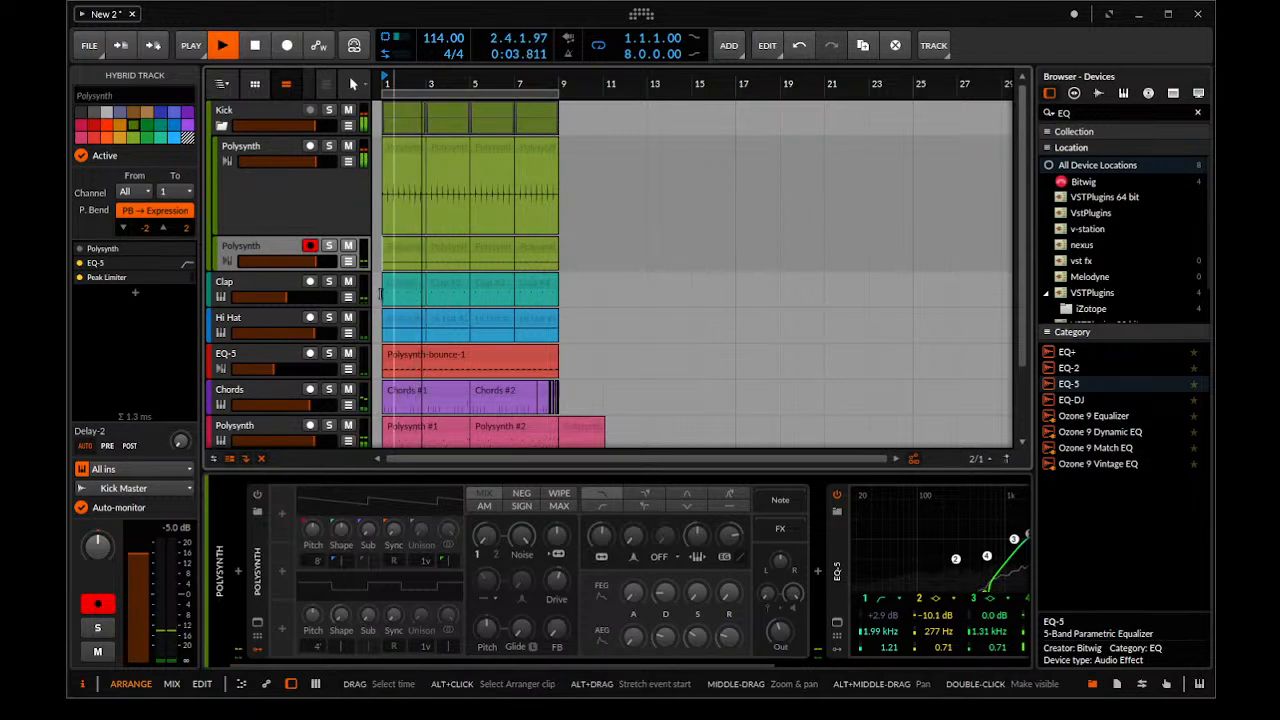
key("space")
Raise the Clap track's volume and lower the Hi Hat track's volume to -4.3 dB while auditioning the beat
left_click(286, 279)
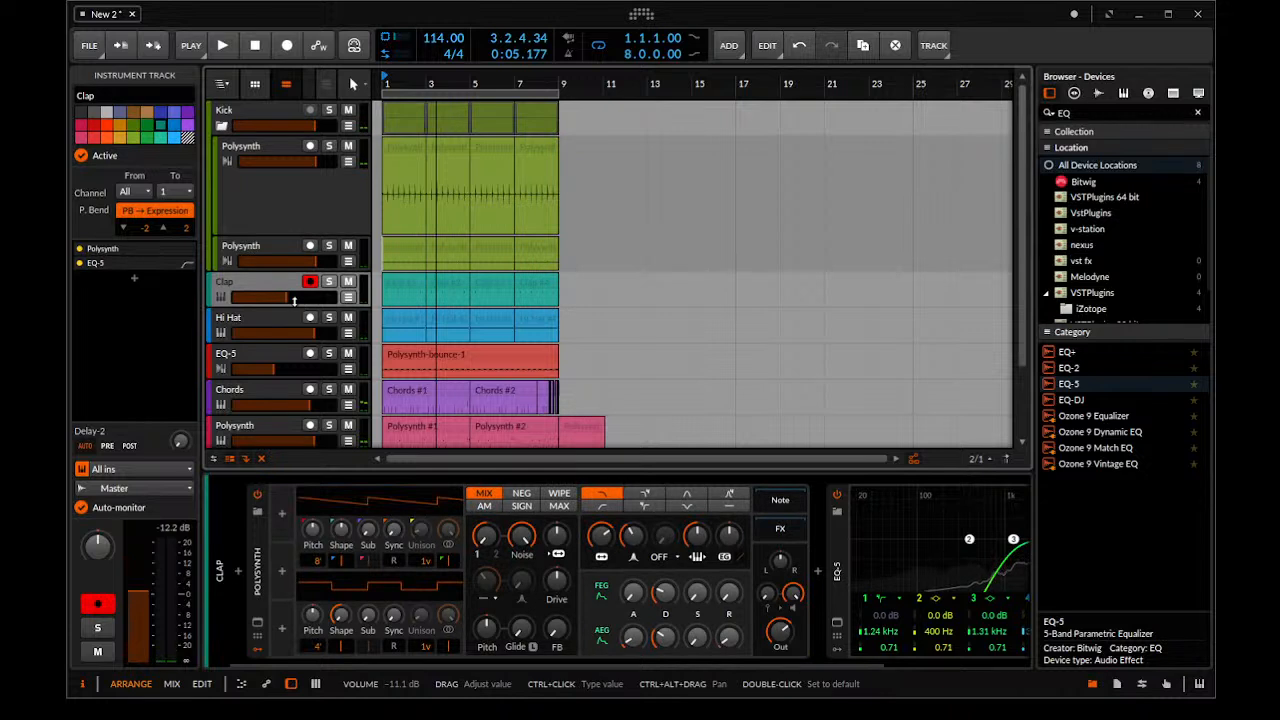
left_click_drag(297, 300, 310, 287)
key("space")
left_click_drag(302, 298, 303, 335)
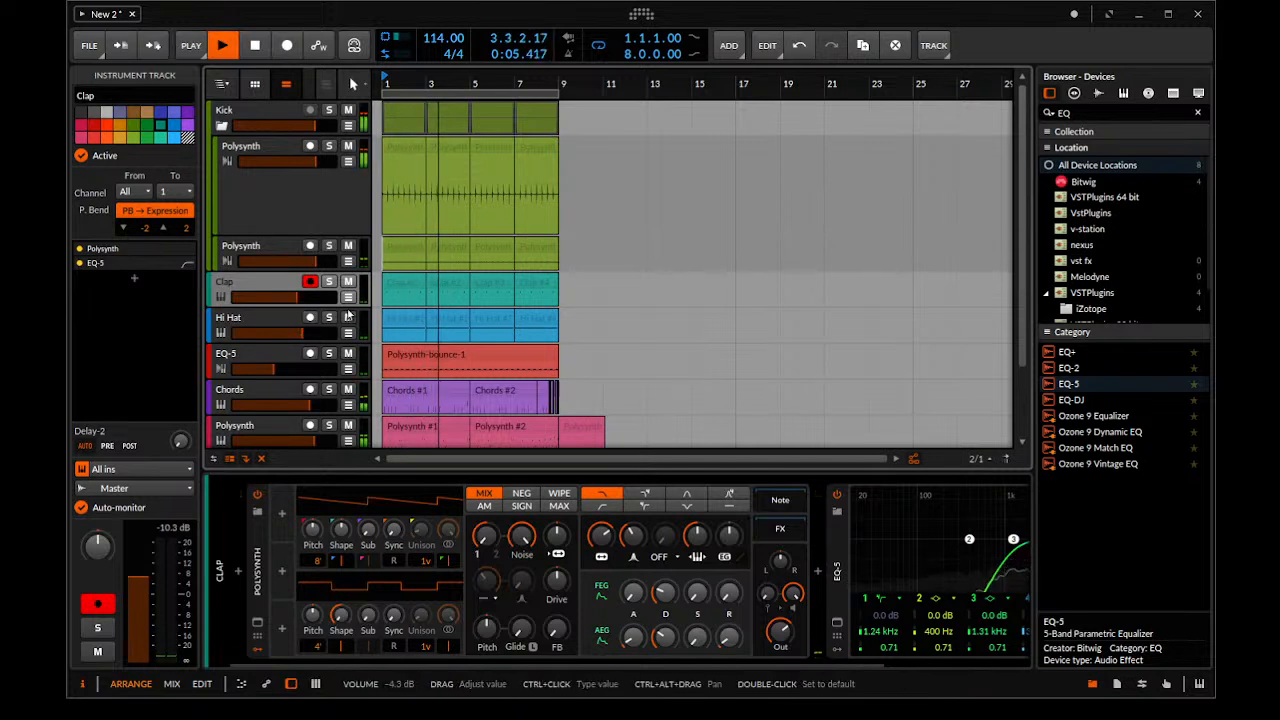
key("space")
Bounce the four Clap clips in place to audio and delete the Polysynth device from the Clap track
left_click_drag(567, 285, 385, 288)
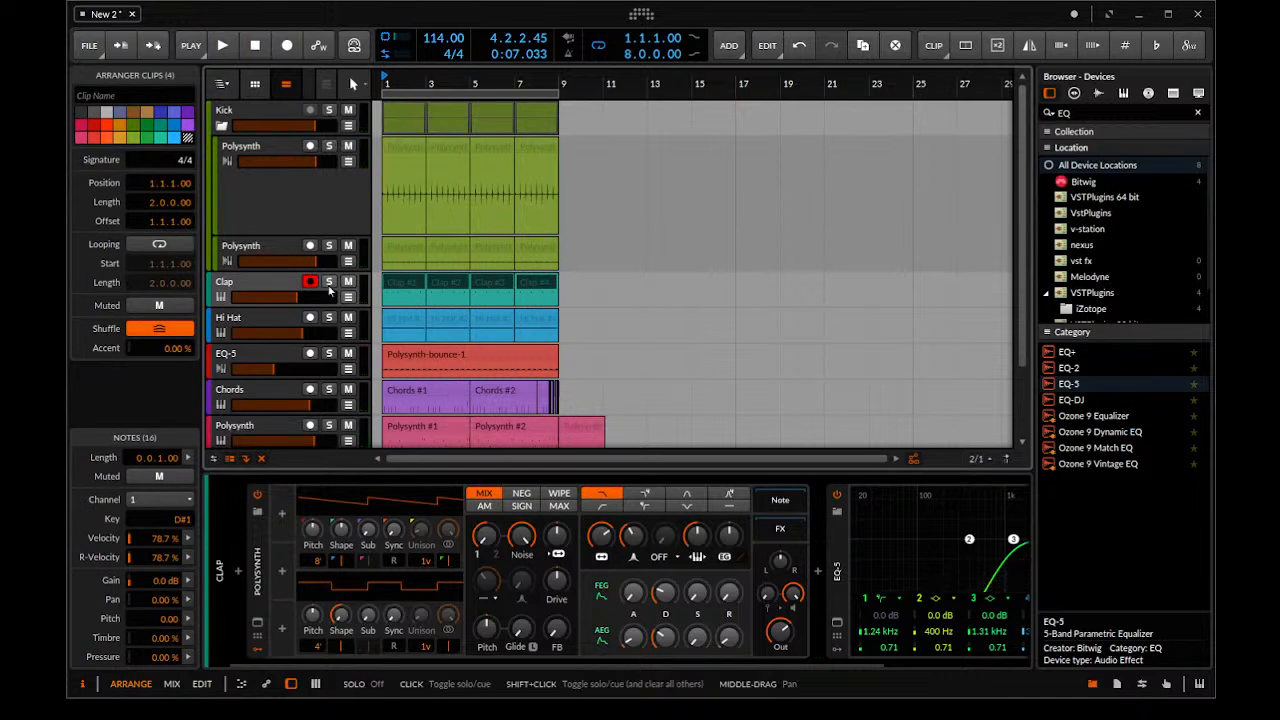
key("ctrl+b")
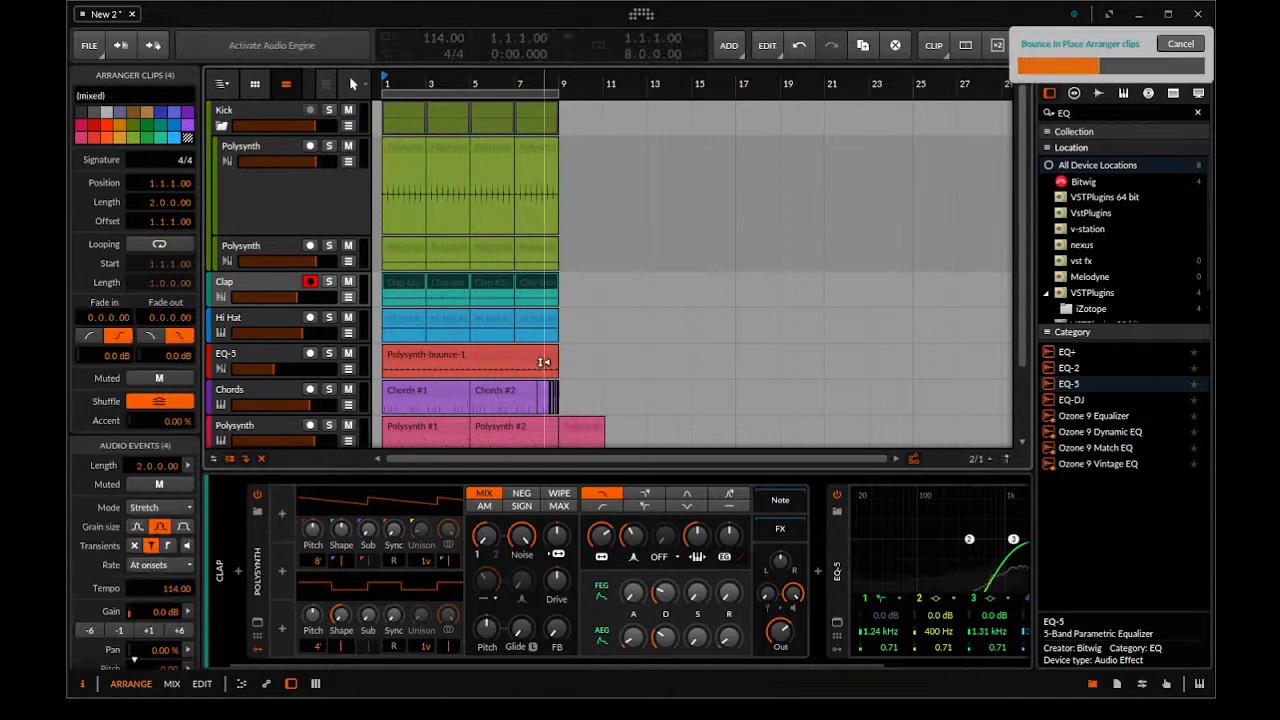
left_click(258, 551)
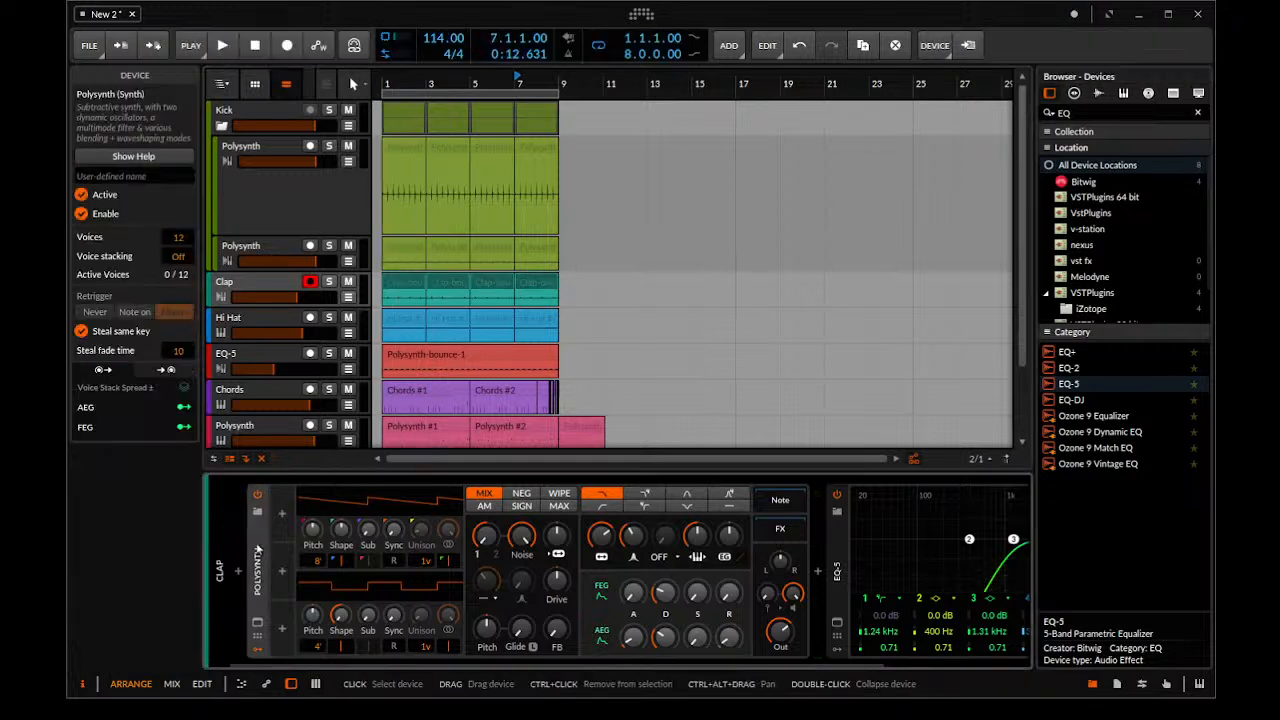
key("Delete")
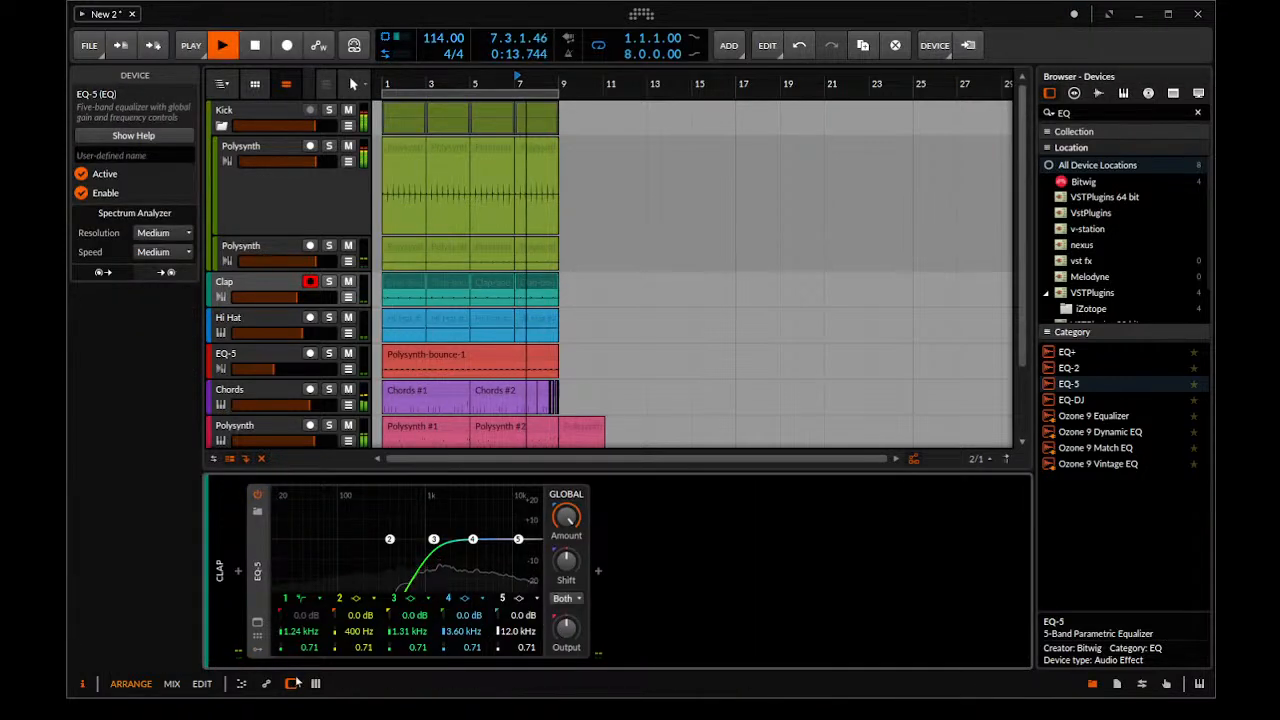
Set Clap's EQ-5 bands 3, 4 and 5 to +10.1 dB/1.18 kHz, -7.6 dB/2.26 kHz and +1.8 dB/9.00 kHz, and raise the Hi Hat volume
key("space")
left_click_drag(434, 538, 428, 531)
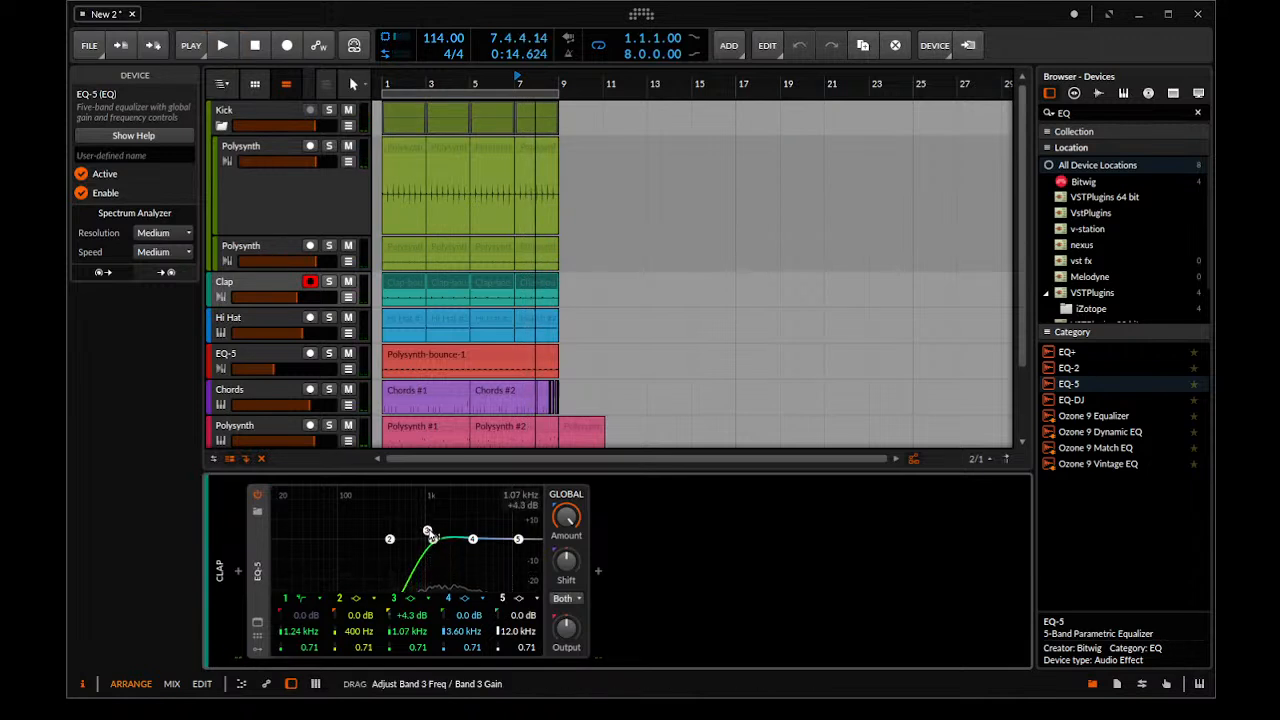
key("space")
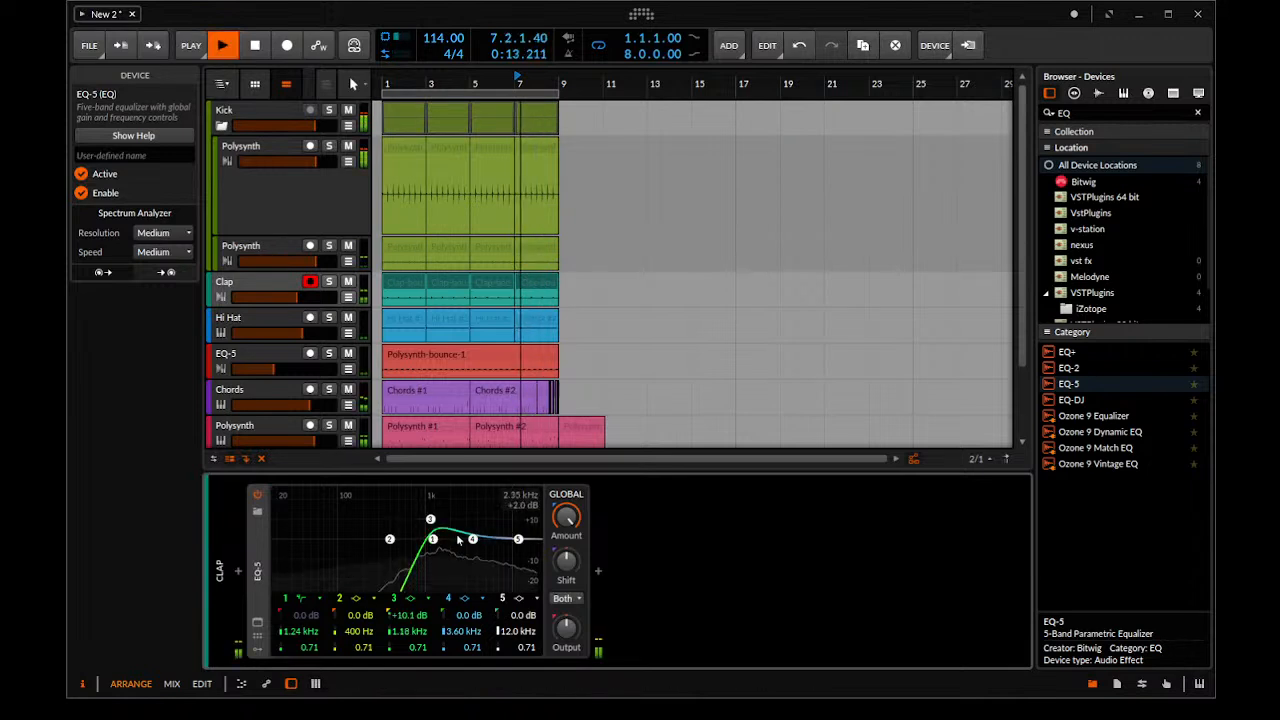
left_click_drag(481, 549, 510, 541)
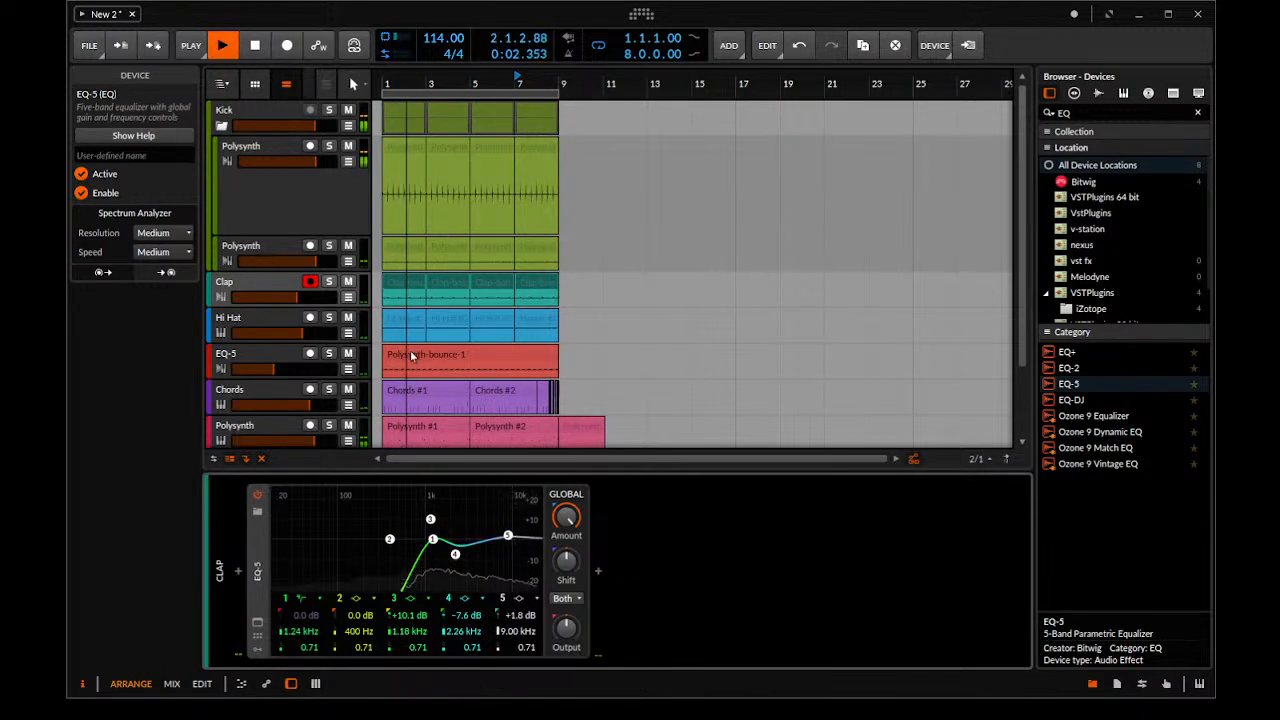
left_click(298, 322)
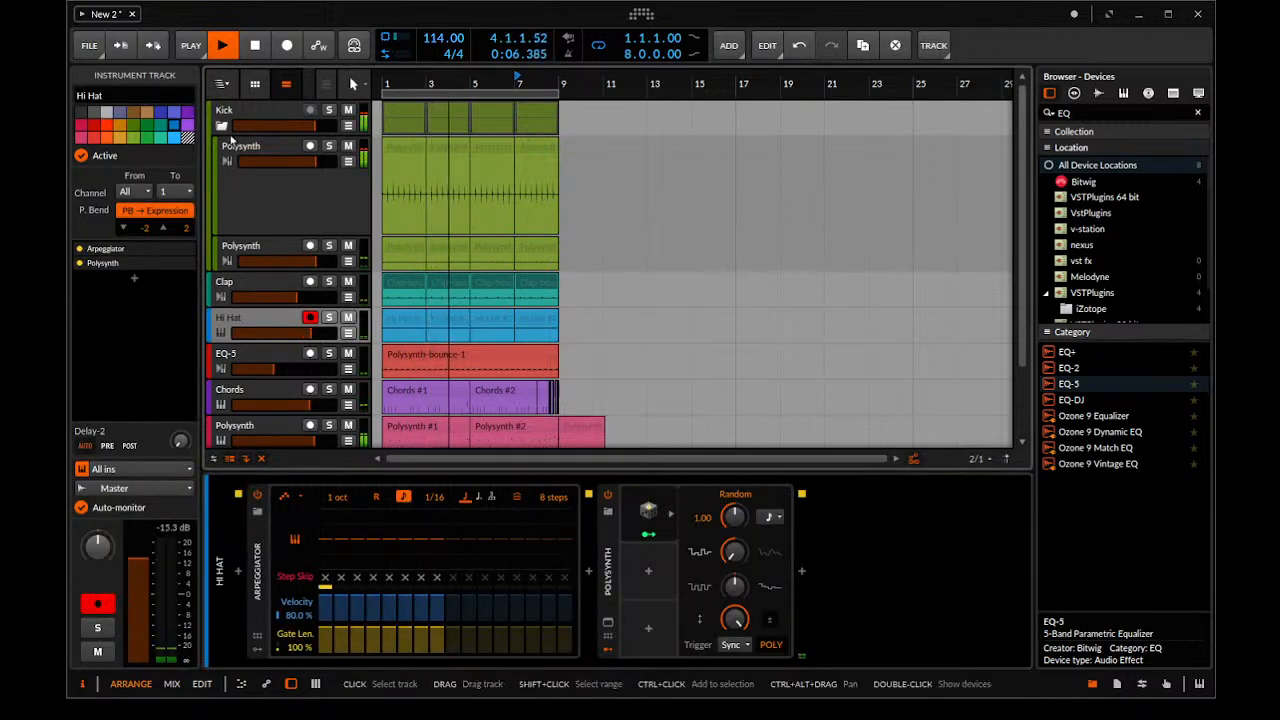
Delete the disabled Polysynth device from both bounced tracks in the Kick group and resume playback
left_click(250, 178)
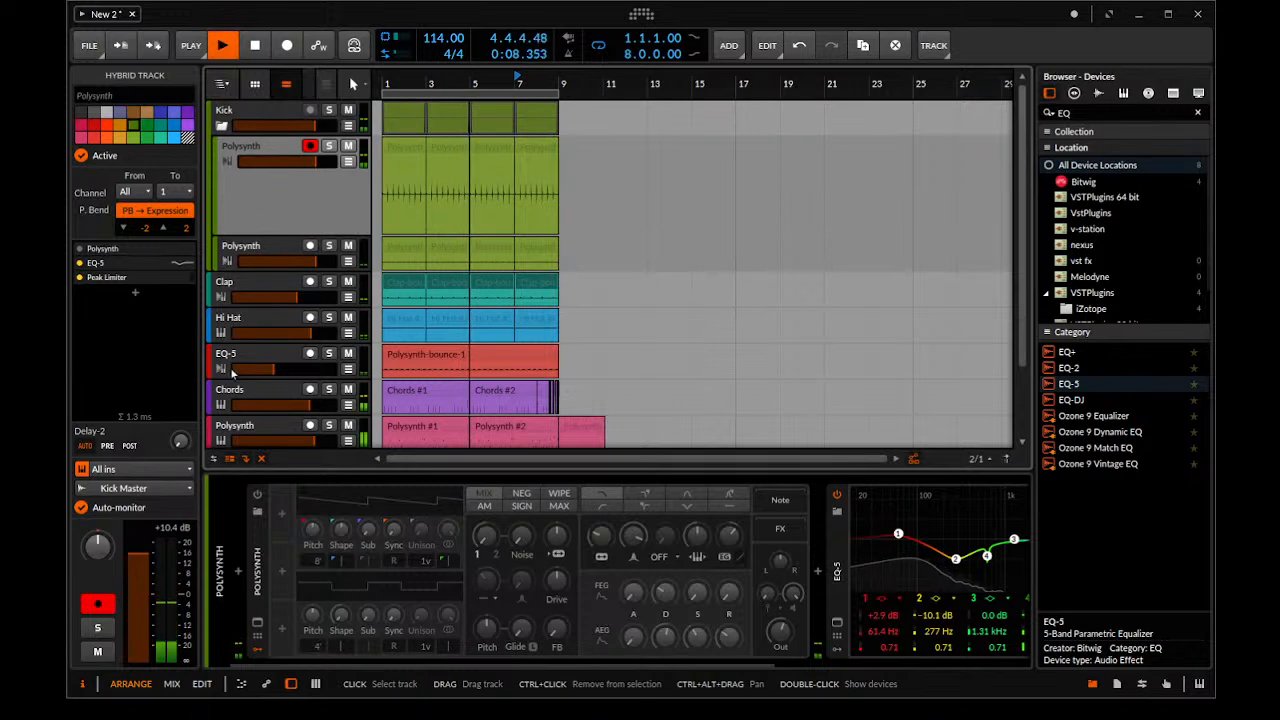
key("space")
left_click(255, 563)
key("Delete")
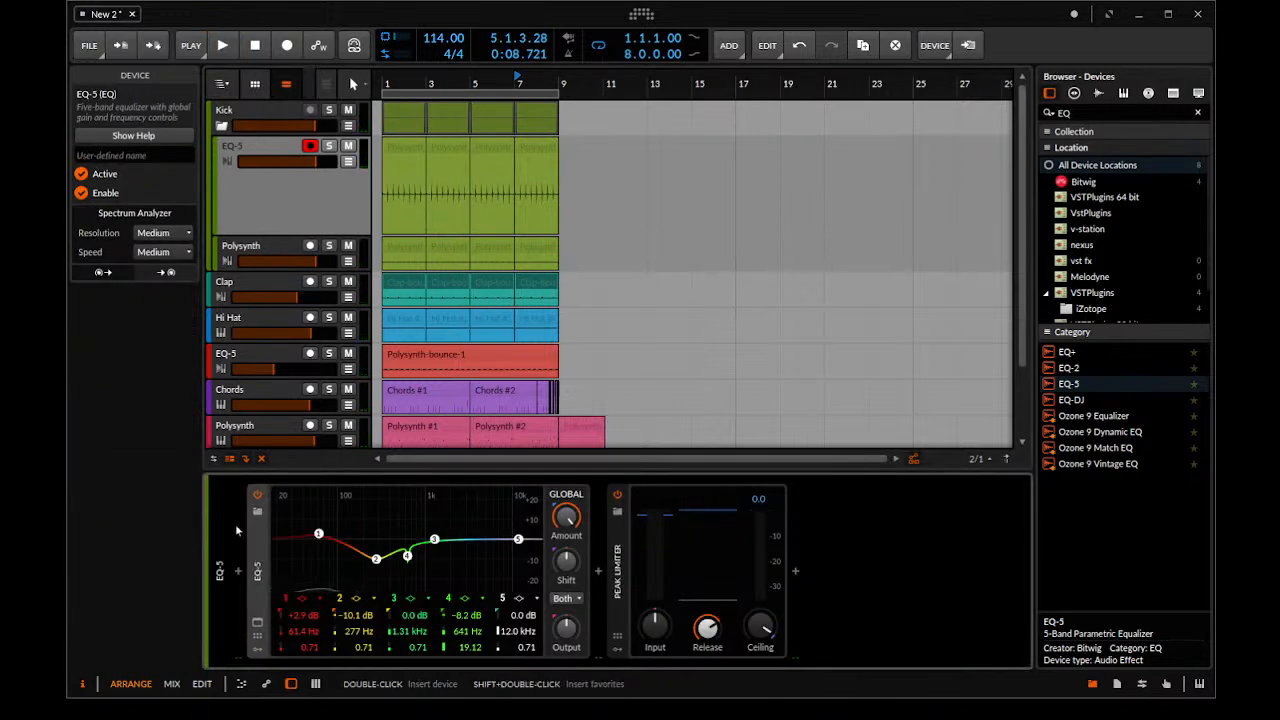
left_click(252, 258)
left_click(262, 549)
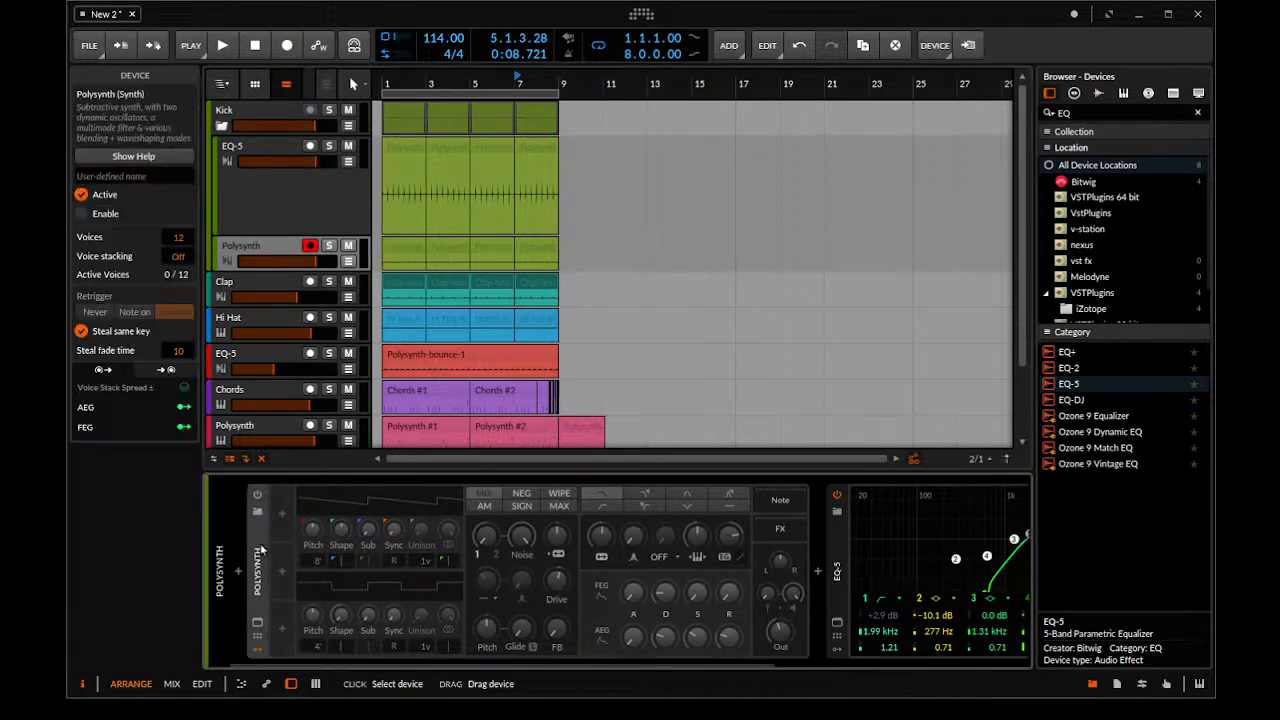
key("Delete")
key("space")
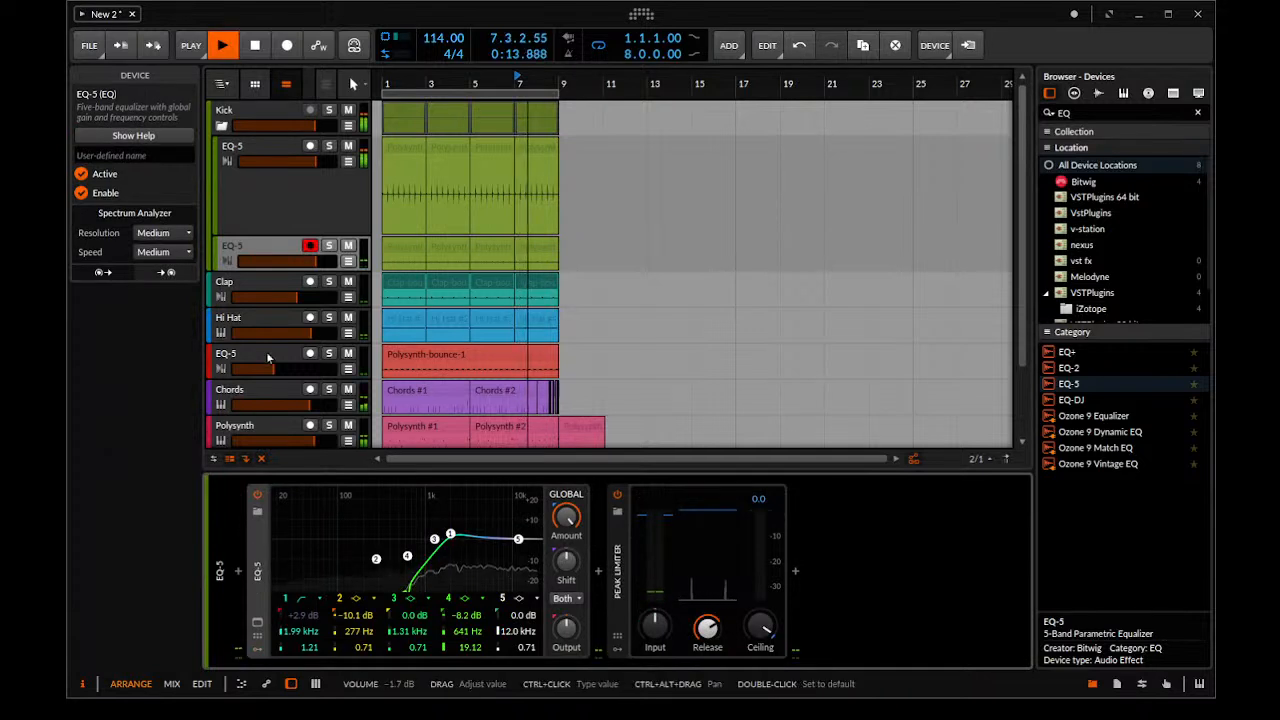
Adjust the filter envelope depth on the pink Polysynth track's synth and raise the knob above Drive while auditioning the beat
scroll(266, 351, "down", 3)
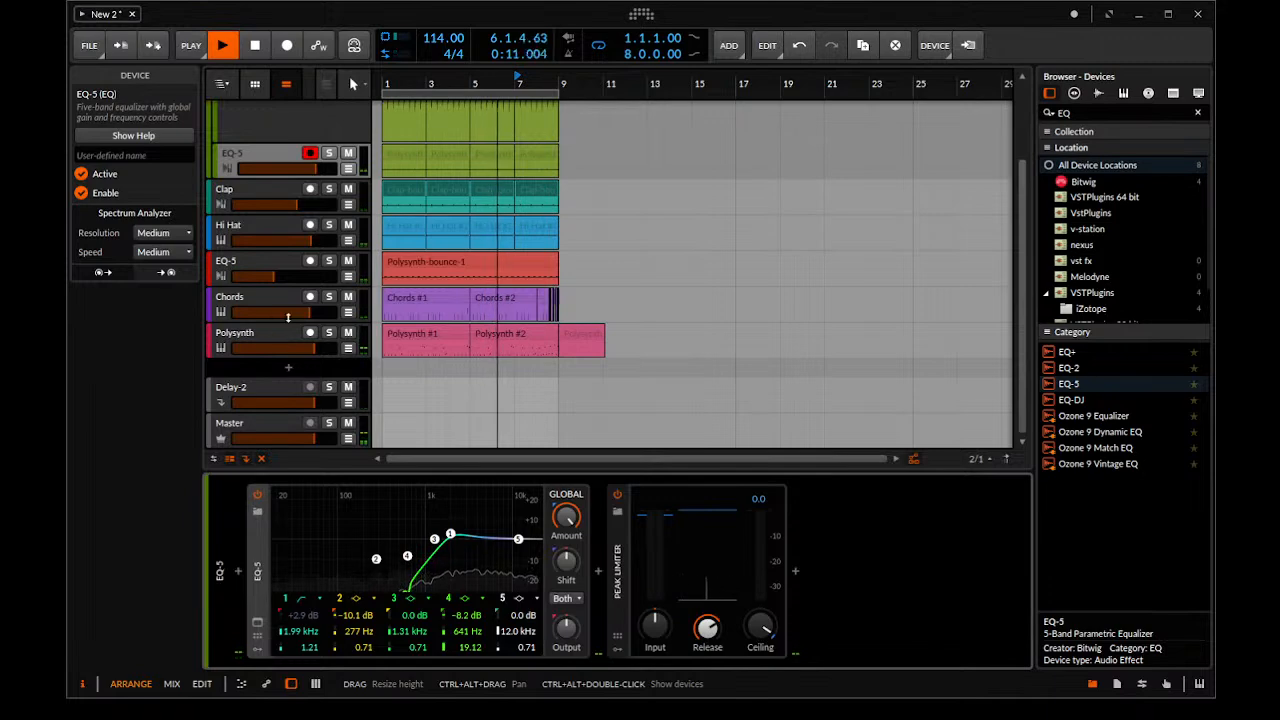
left_click(262, 340)
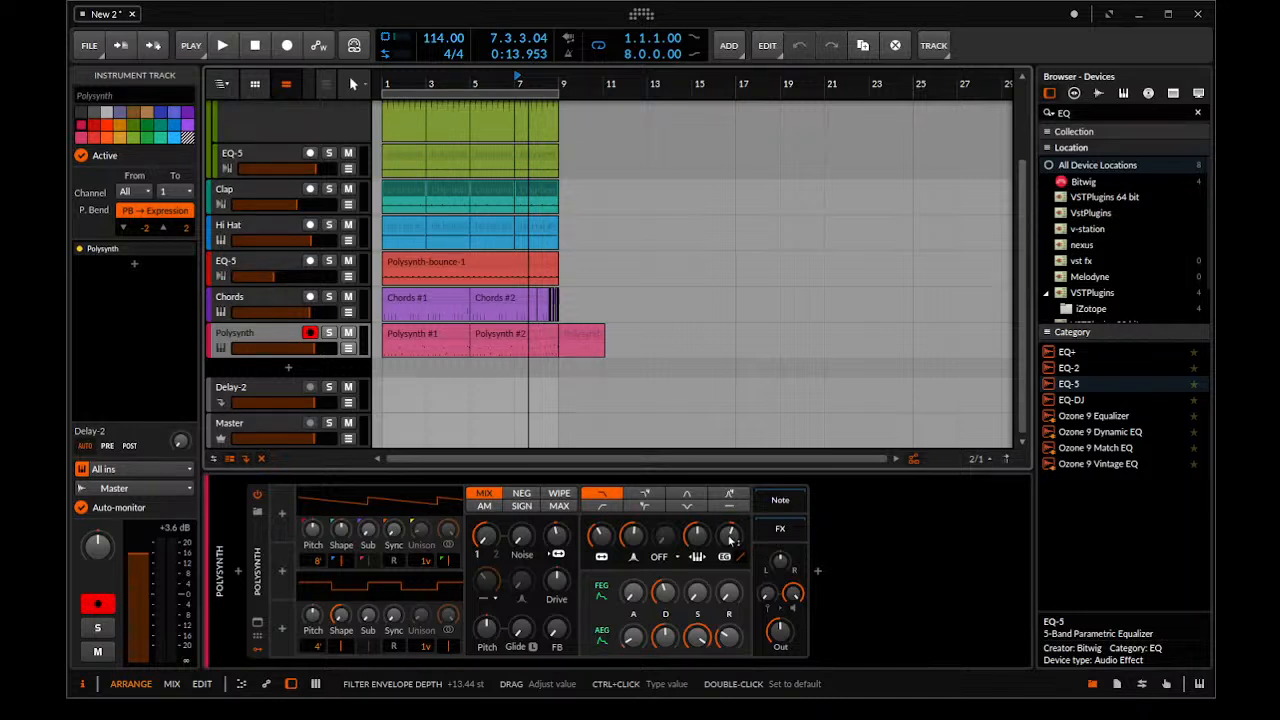
left_click_drag(729, 537, 731, 540)
key("space")
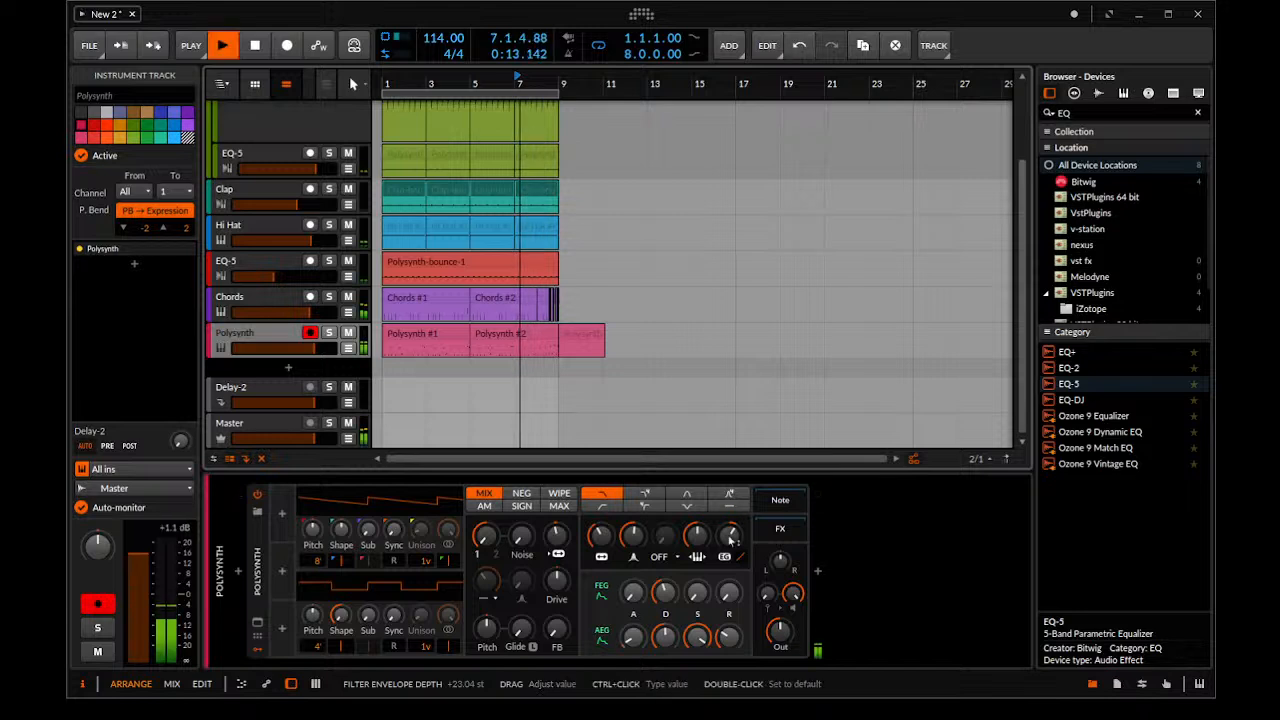
left_click_drag(557, 537, 557, 510)
left_click(602, 542)
key("space")
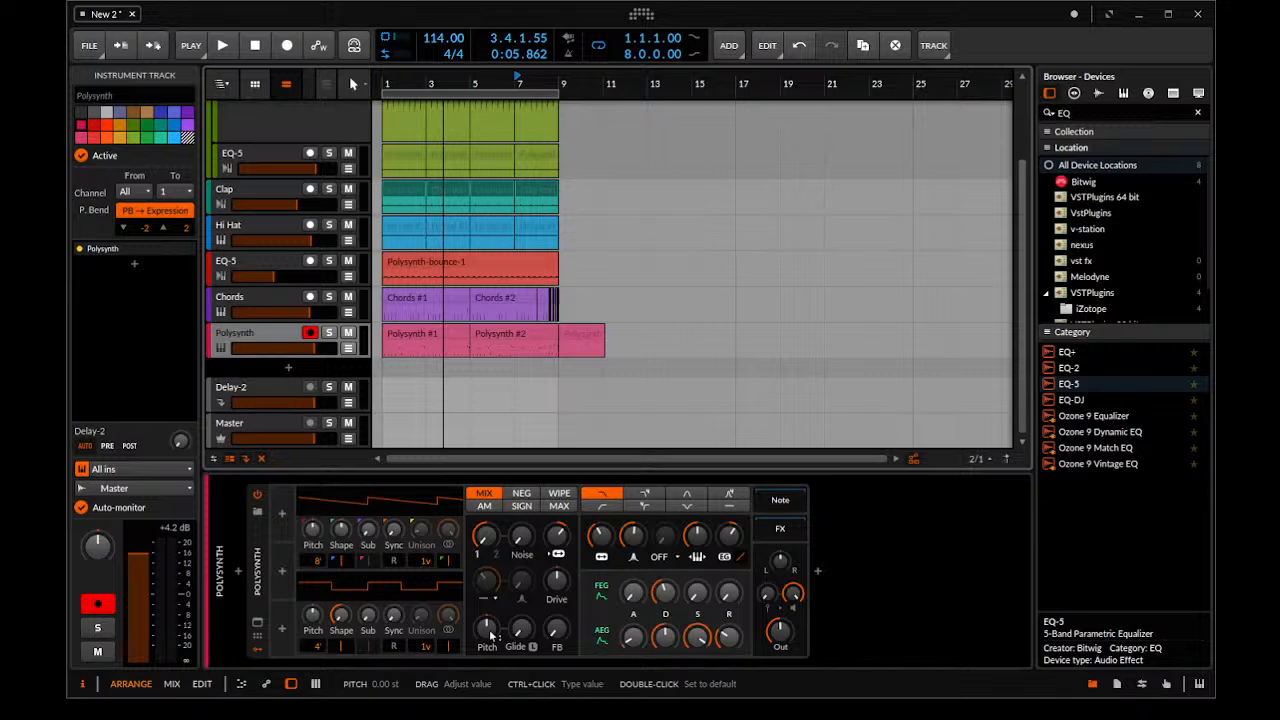
Start playback and solo the pink Polysynth track after checking its filter envelope's modulation assignments
left_click(602, 602)
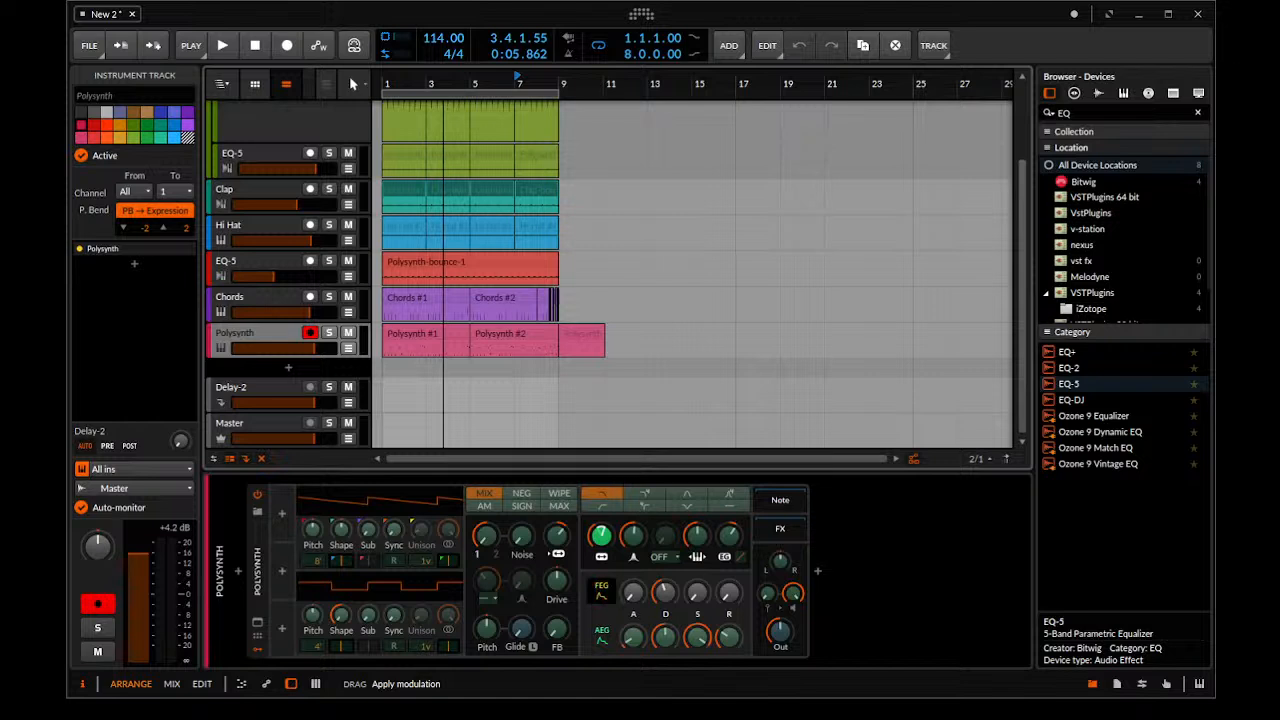
left_click(600, 591)
key("space")
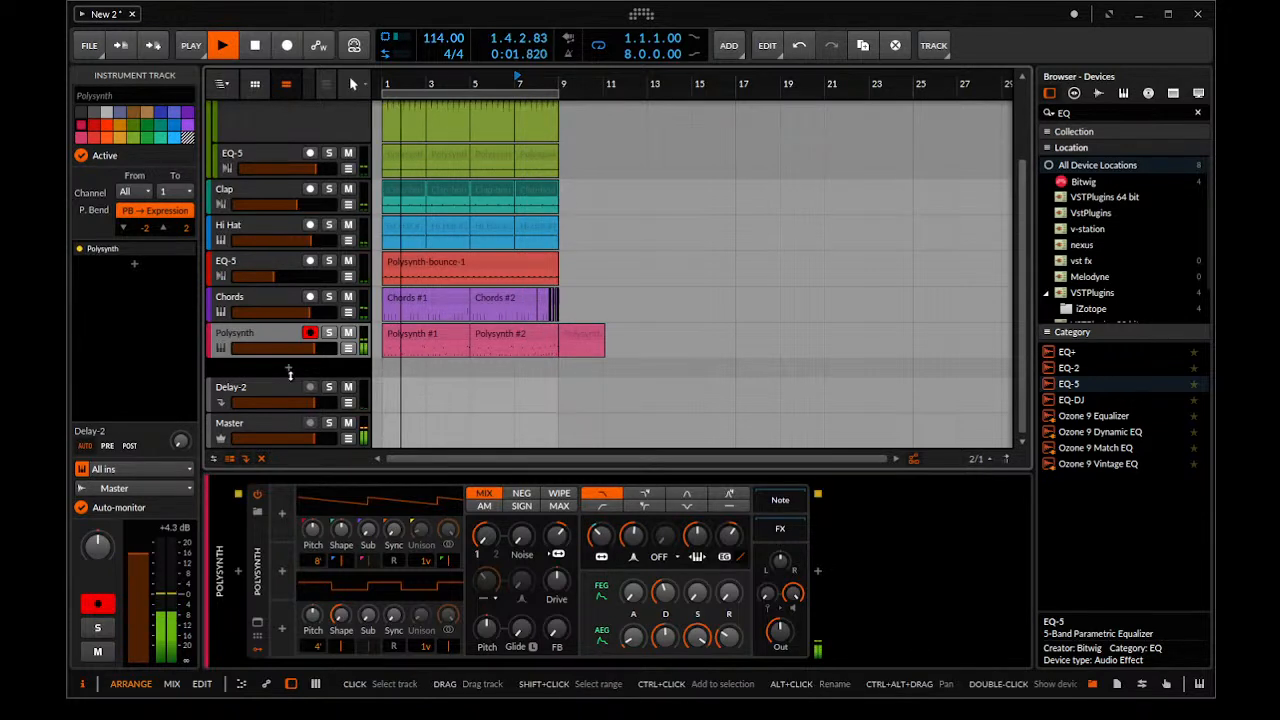
left_click(332, 332)
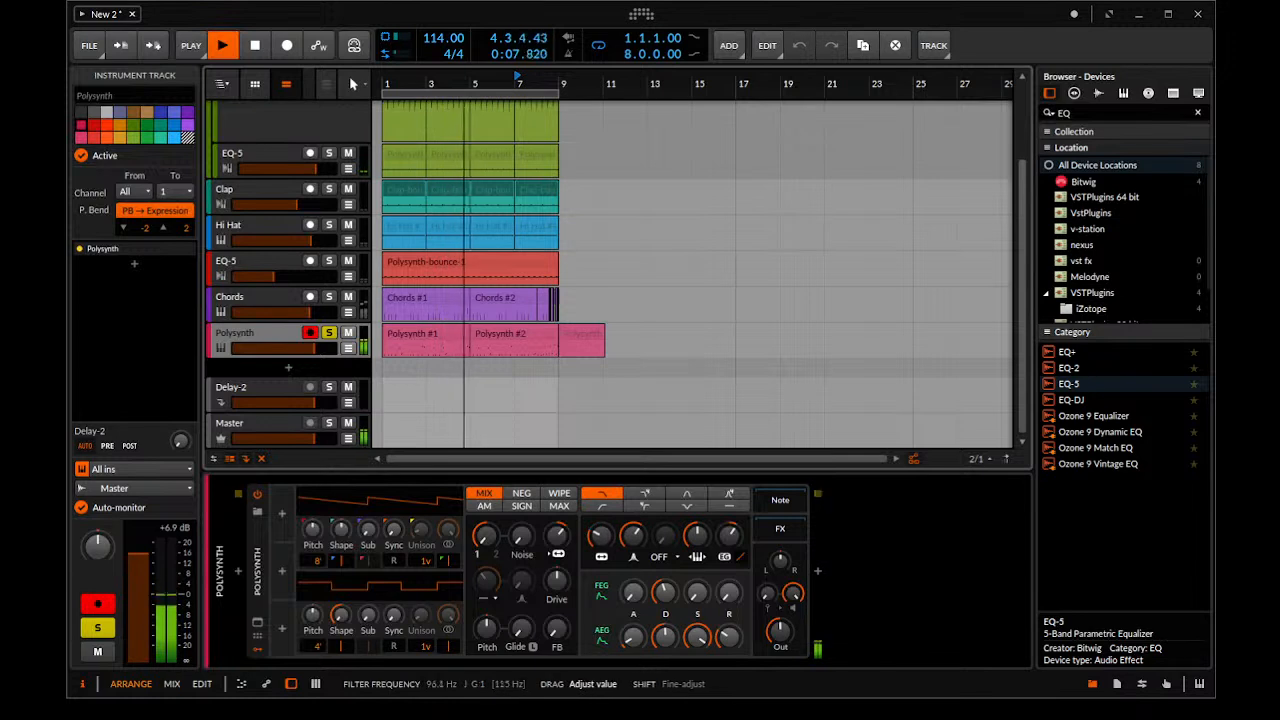
Fine-tune the filter envelope decay, filter frequency, resonance and oscillator mix on the pink track's Polysynth while it plays
left_click(660, 584)
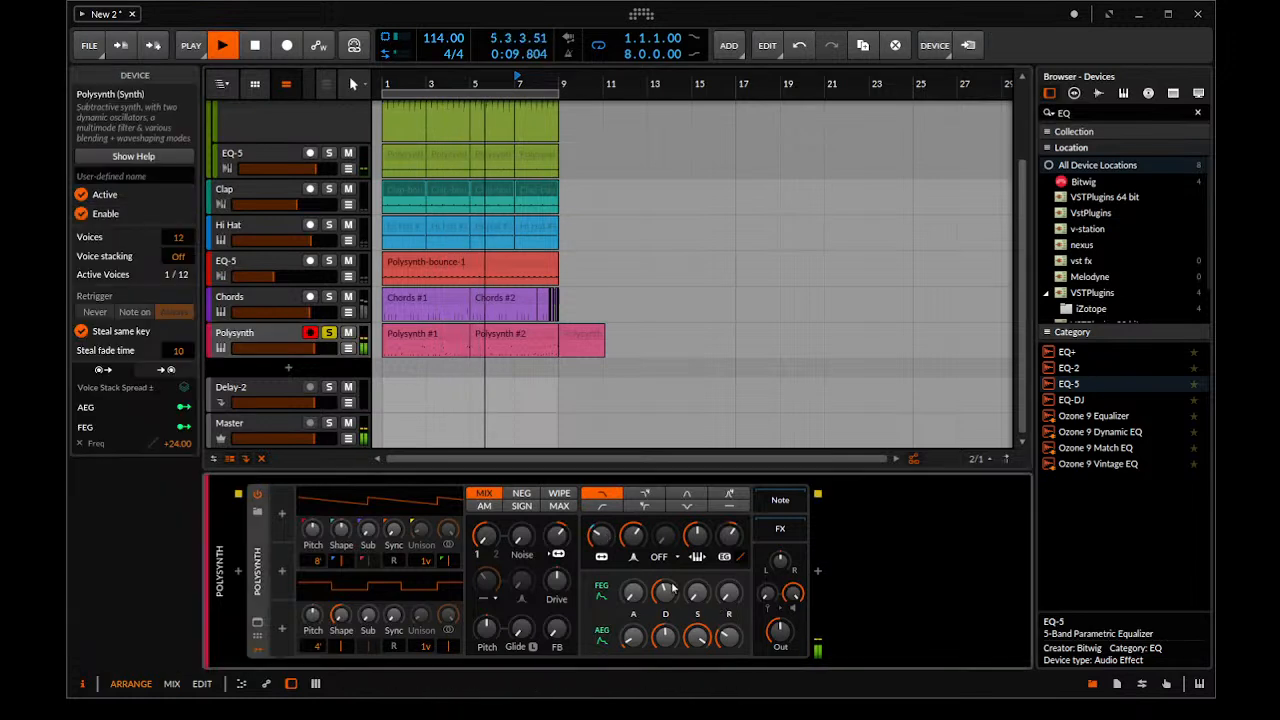
left_click_drag(663, 590, 665, 598)
left_click_drag(601, 536, 601, 550)
left_click_drag(633, 536, 633, 531)
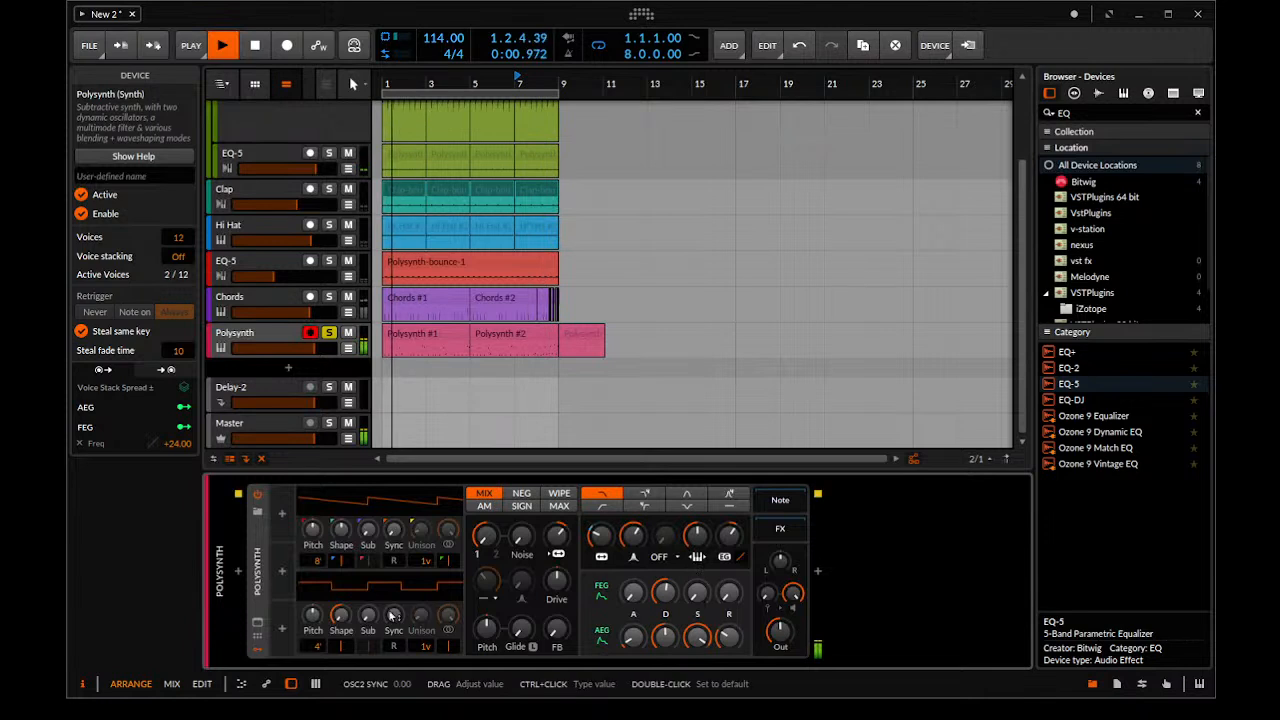
left_click_drag(483, 536, 483, 530)
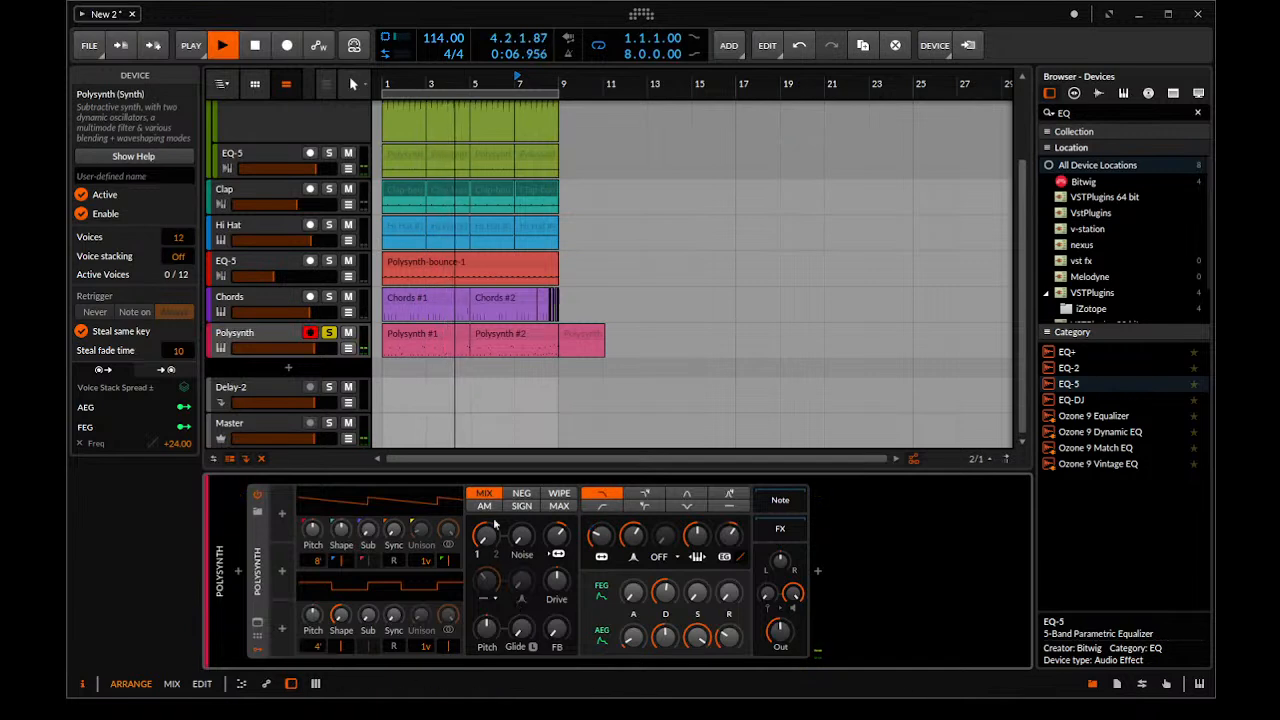
Hide the device view, unsolo the pink Polysynth track and audition the full beat from the start
left_click_drag(503, 472, 470, 567)
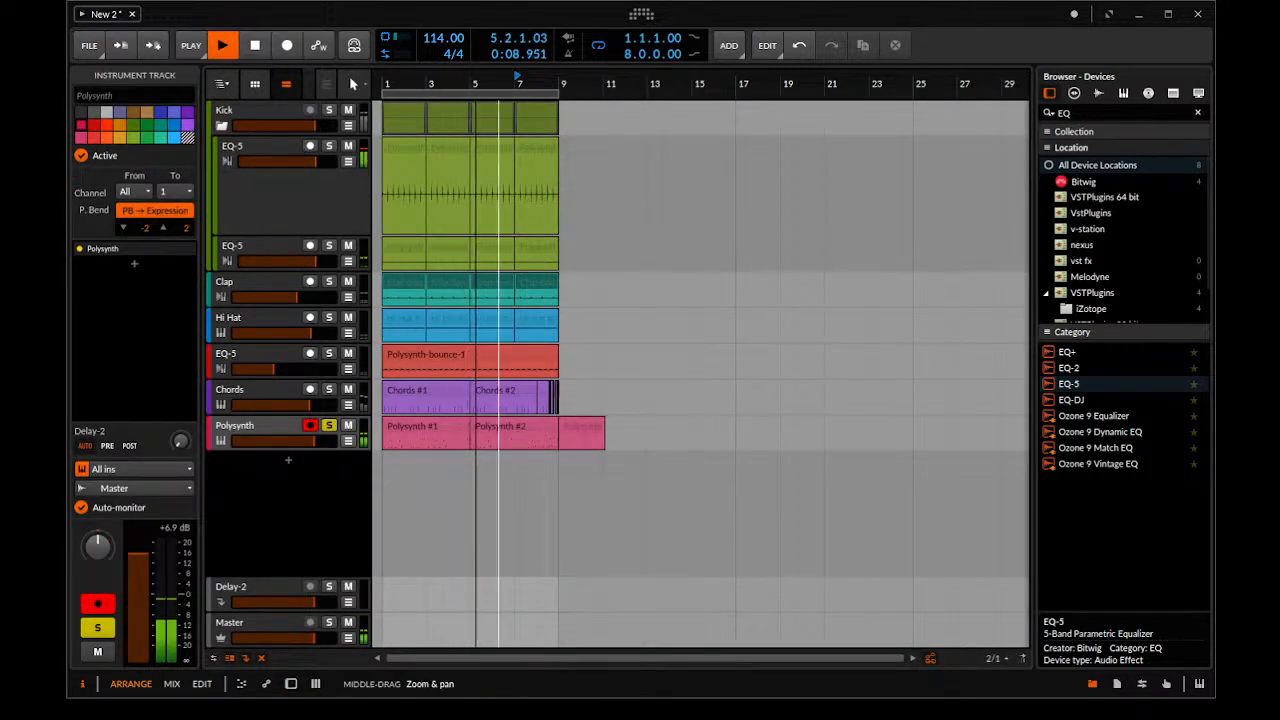
scroll(687, 426, "up", 5)
scroll(687, 426, "down", 4)
key("space")
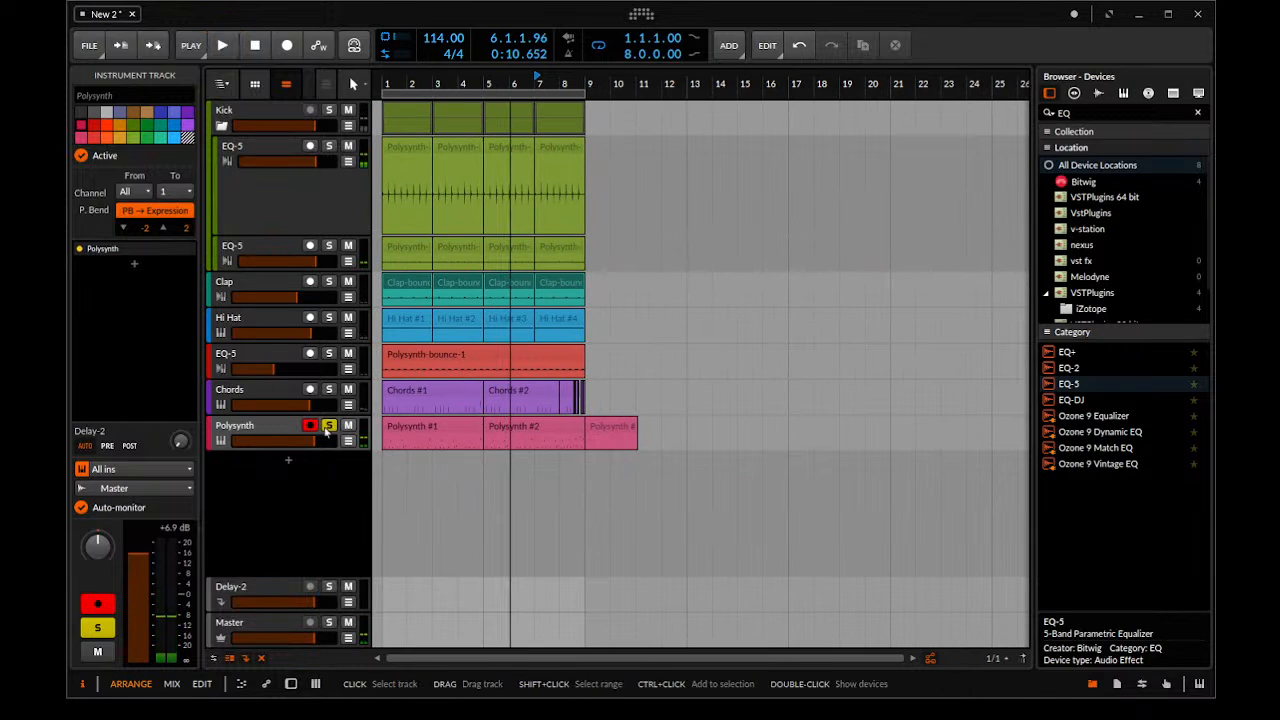
left_click(328, 426)
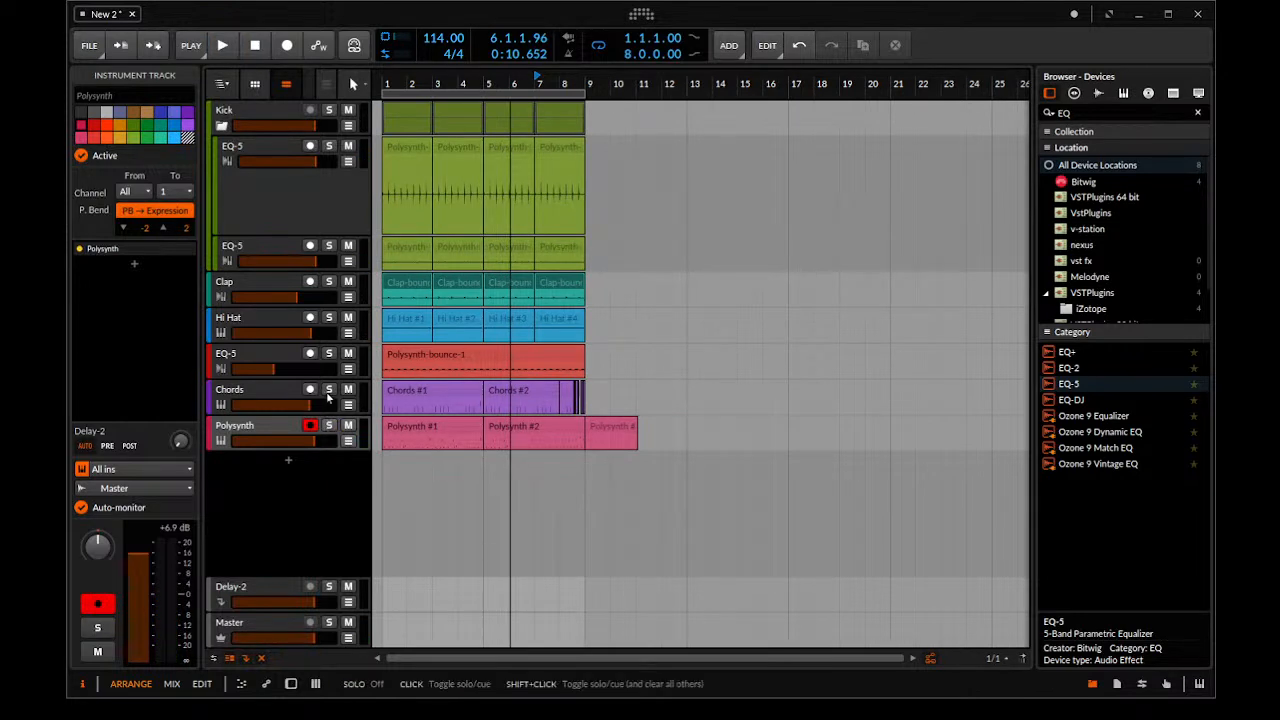
key("space")
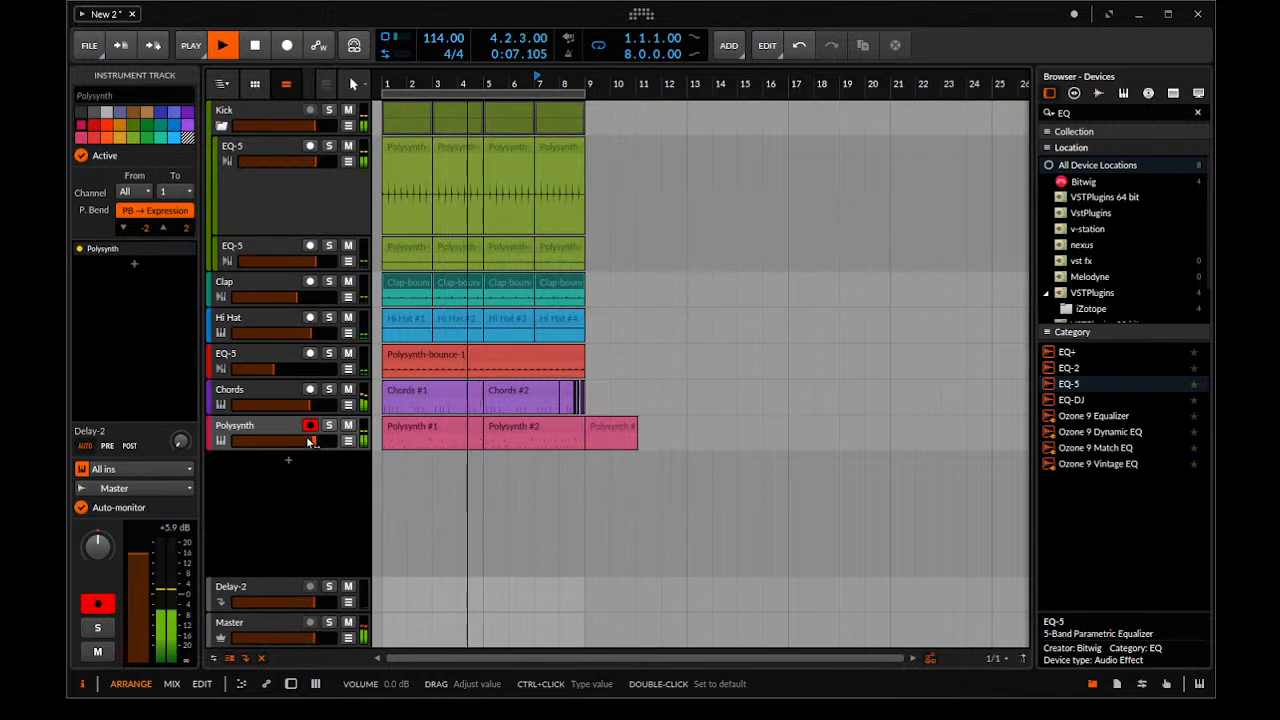
scroll(508, 251, "up", 2)
key("space")
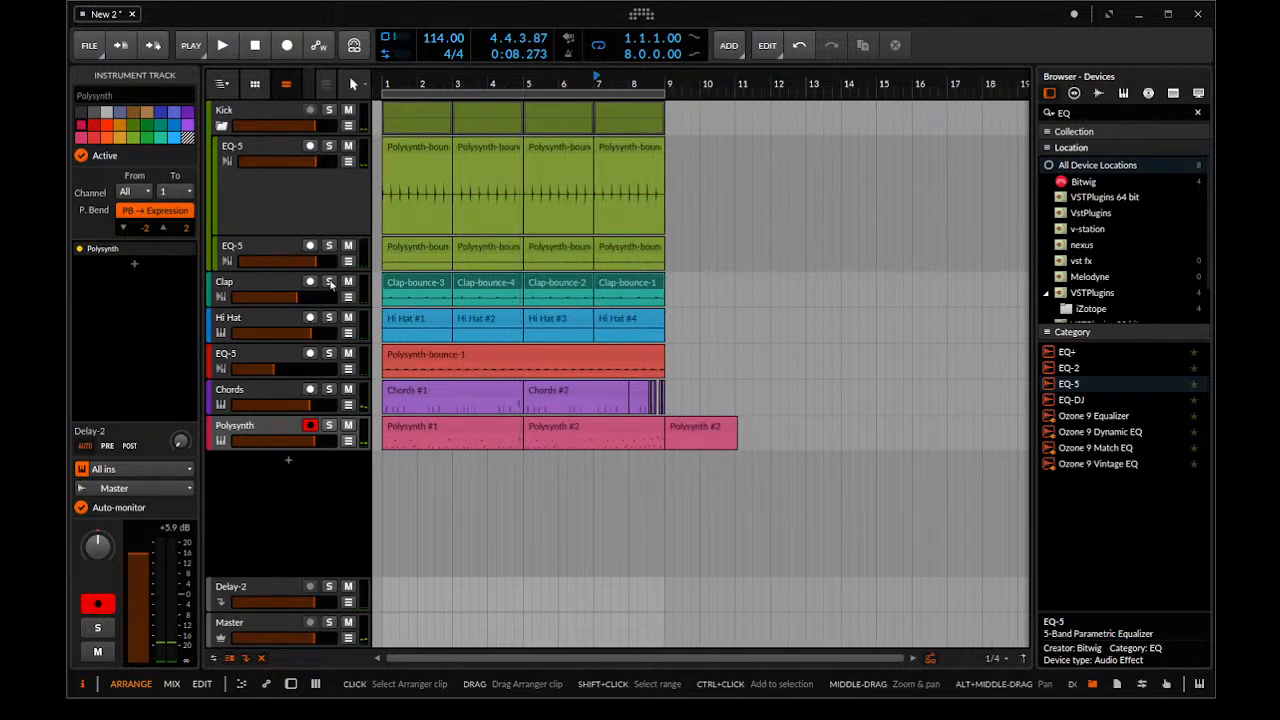
Search the device browser for "POL" and add Polysynth as a new instrument track between Clap and Hi Hat
double_click(262, 318)
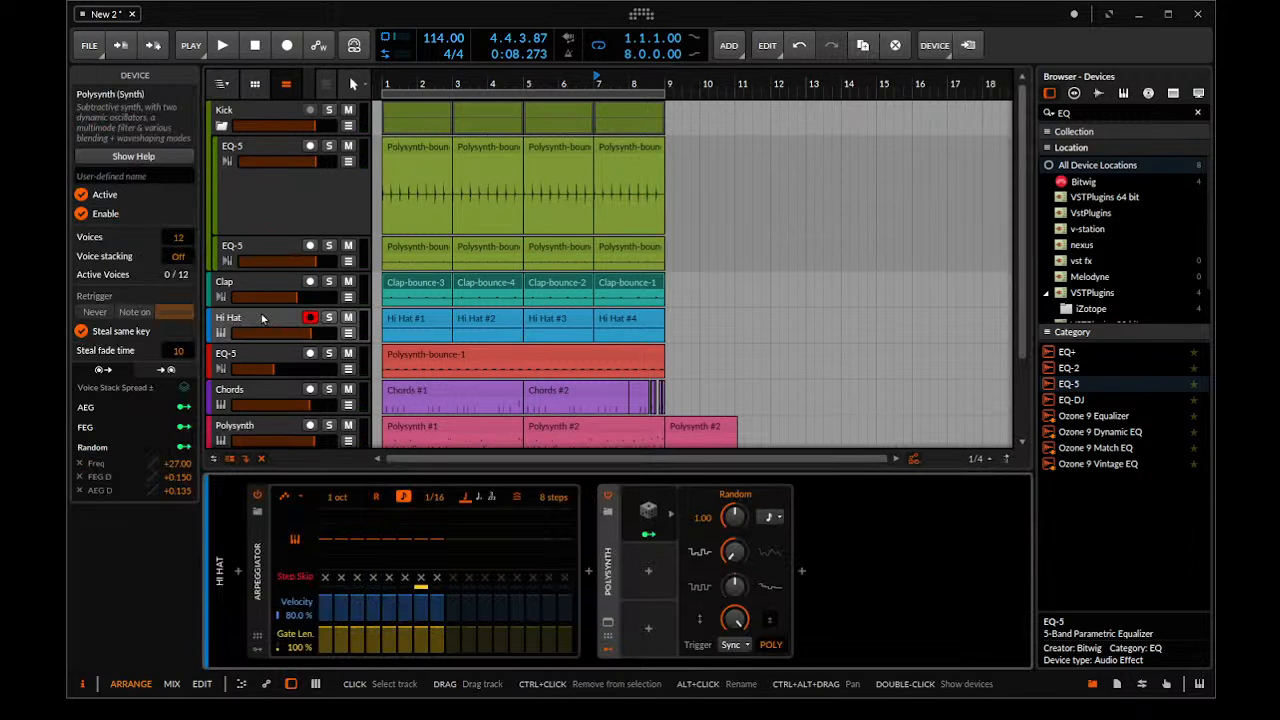
left_click_drag(1078, 112, 674, 117)
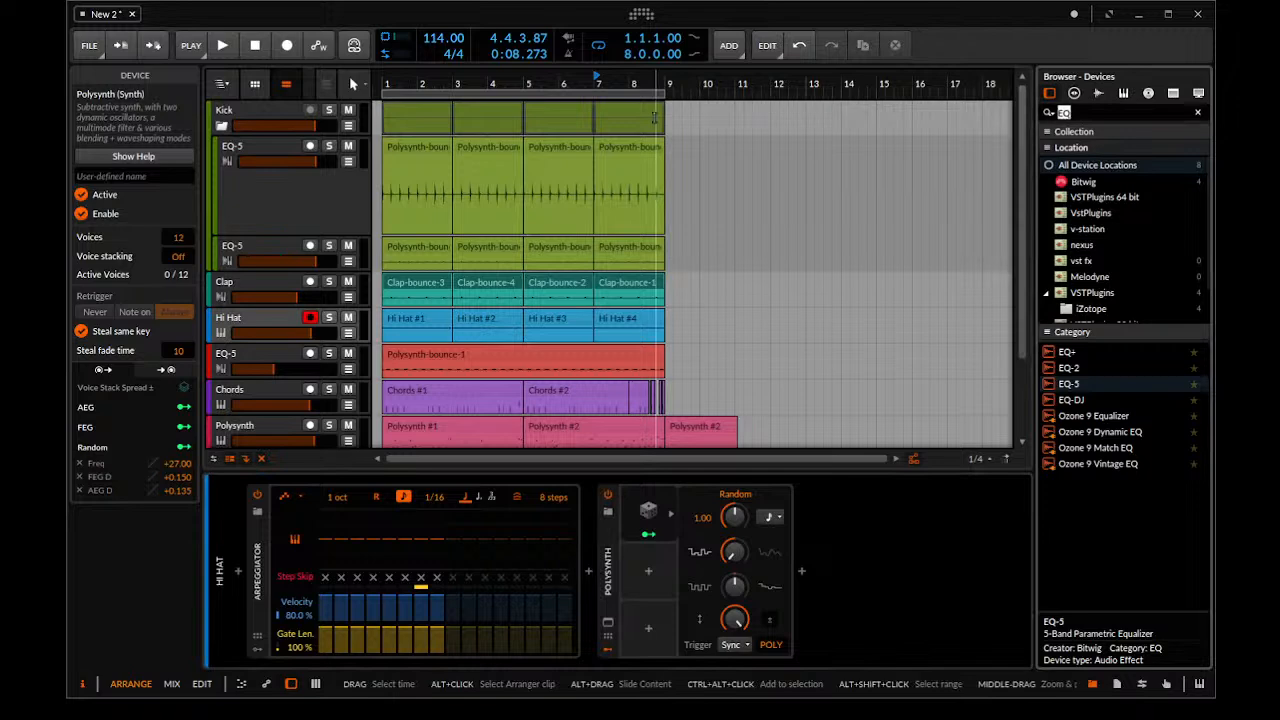
type("POL")
left_click_drag(1076, 387, 260, 310)
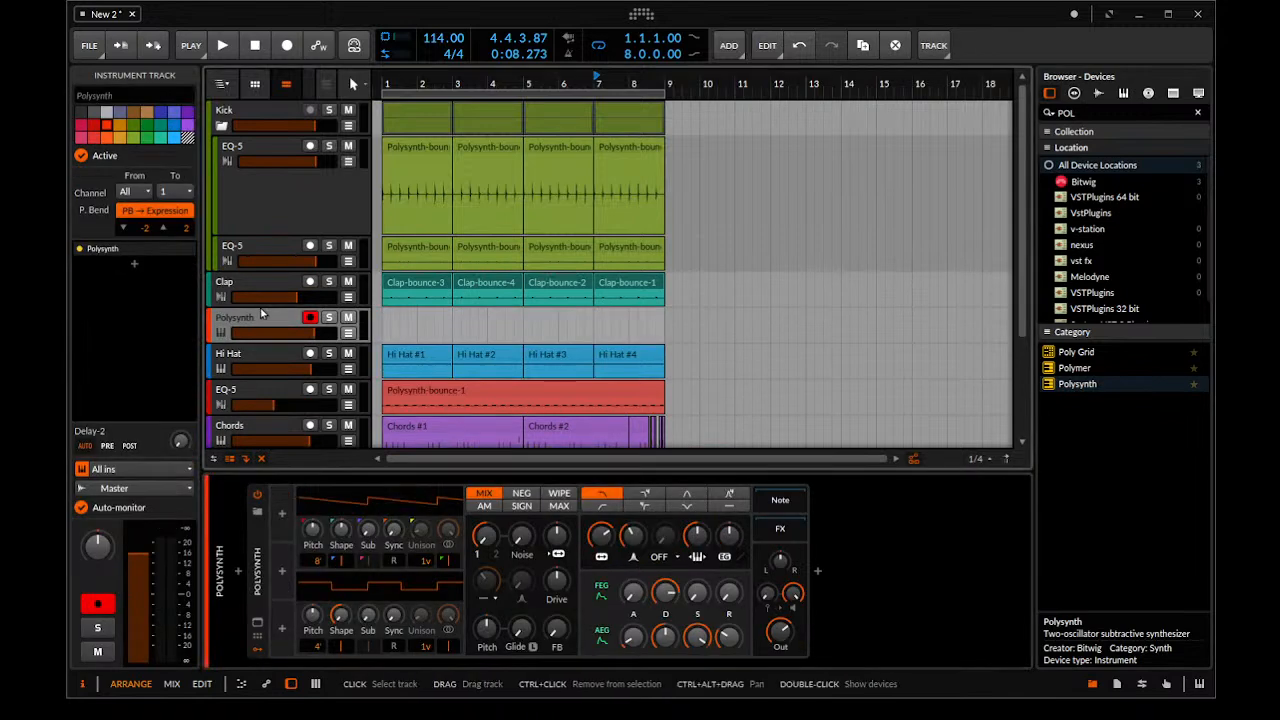
Create an eight-bar clip from bar 1 on the new Polysynth track and open it in an enlarged note editor
double_click(384, 327)
left_click_drag(415, 330, 652, 334)
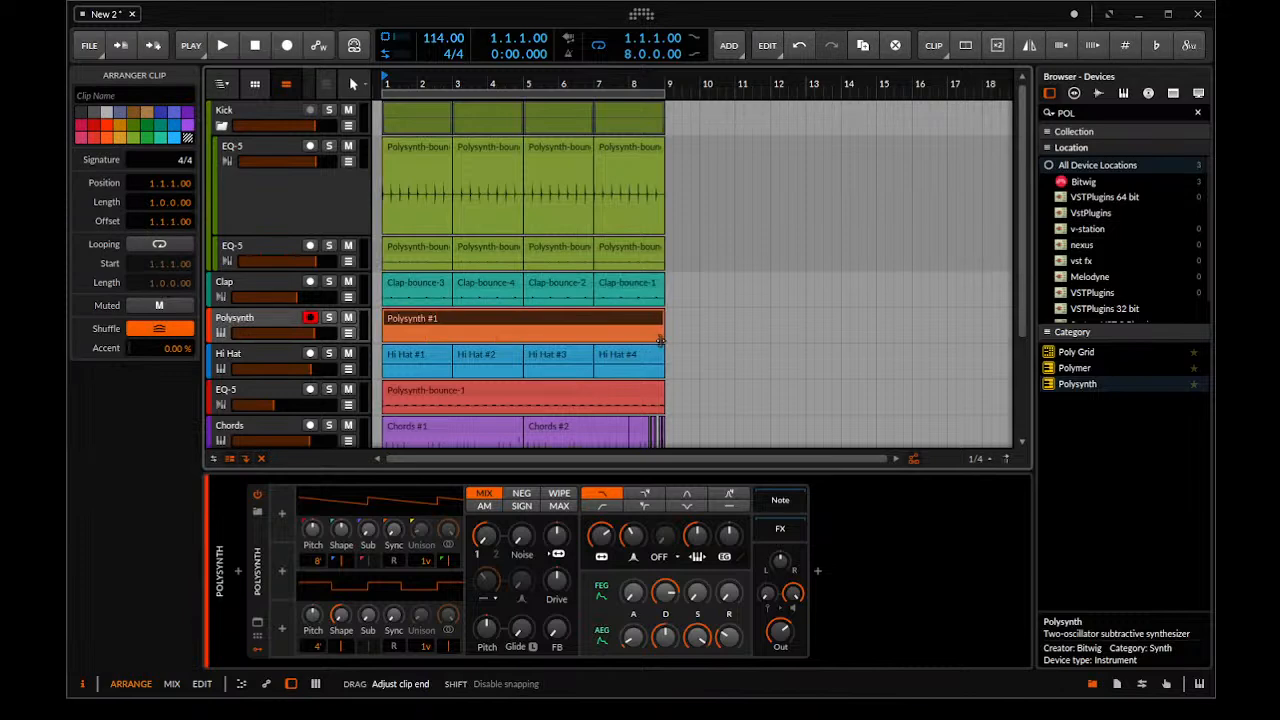
double_click(468, 312)
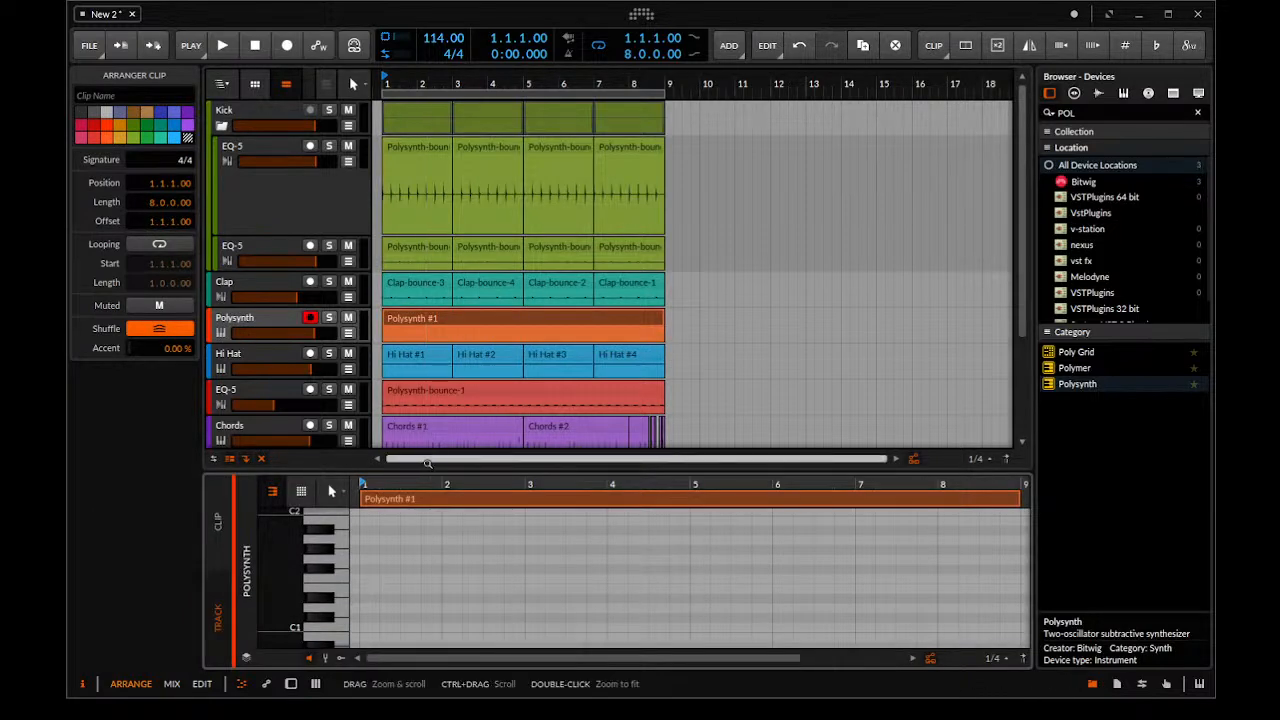
left_click_drag(400, 471, 400, 379)
double_click(389, 477)
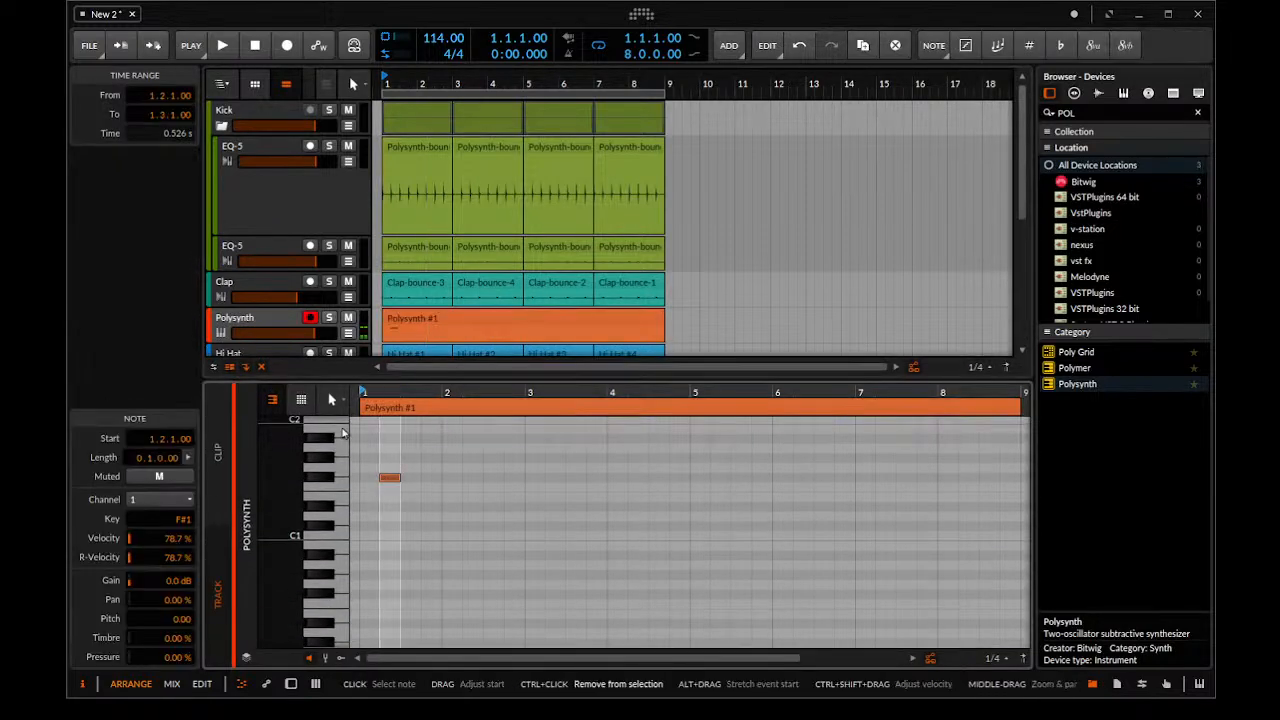
key("Delete")
scroll(336, 486, "up", 3)
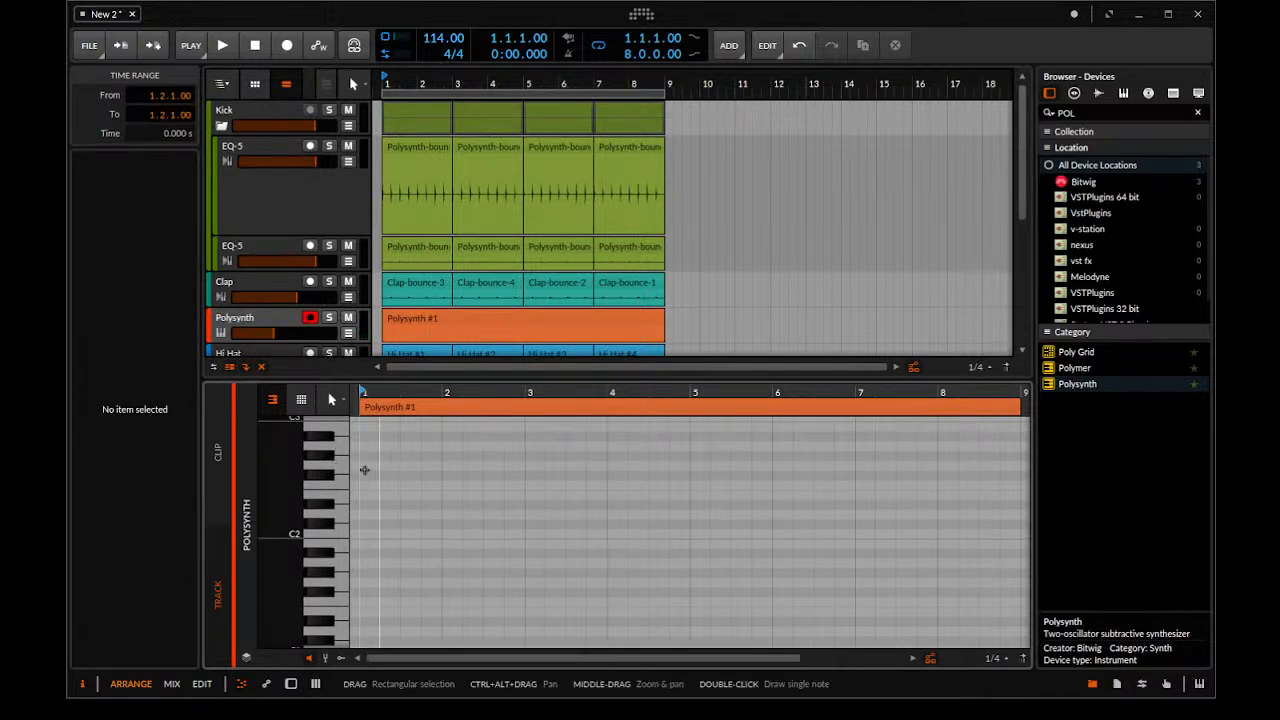
double_click(366, 472)
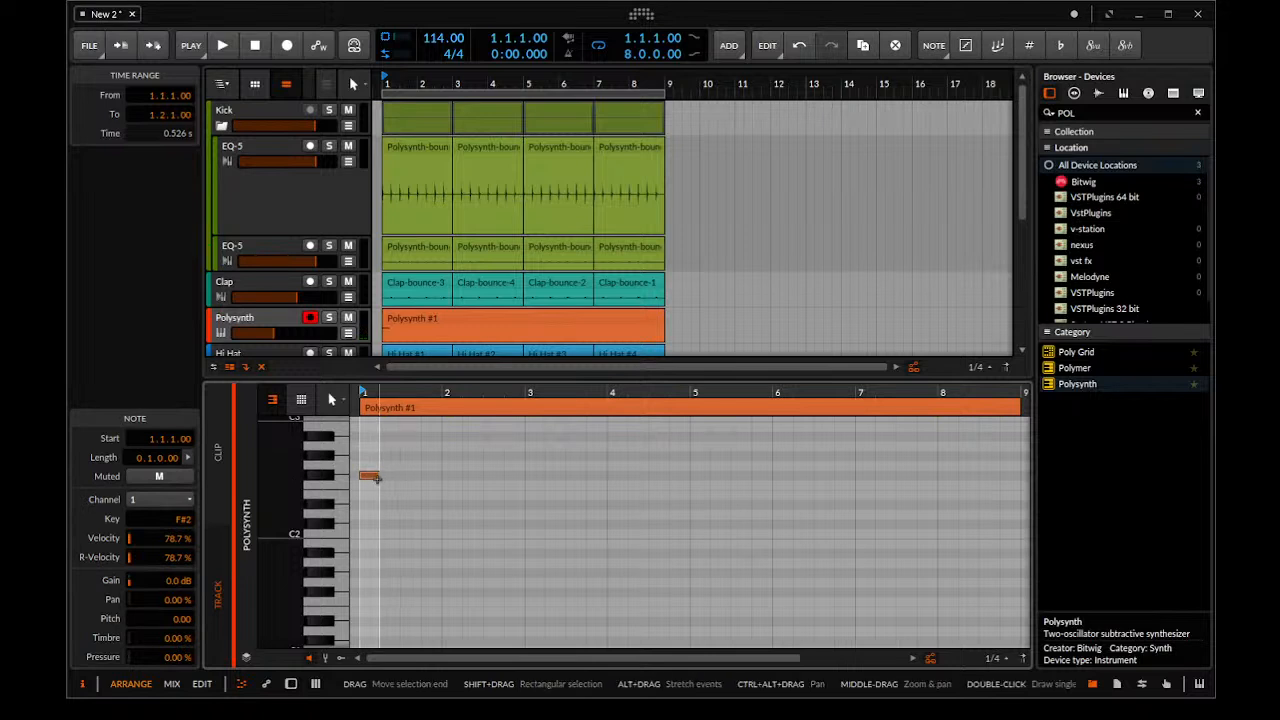
key("ctrl+z")
double_click(371, 515)
key("ctrl+z")
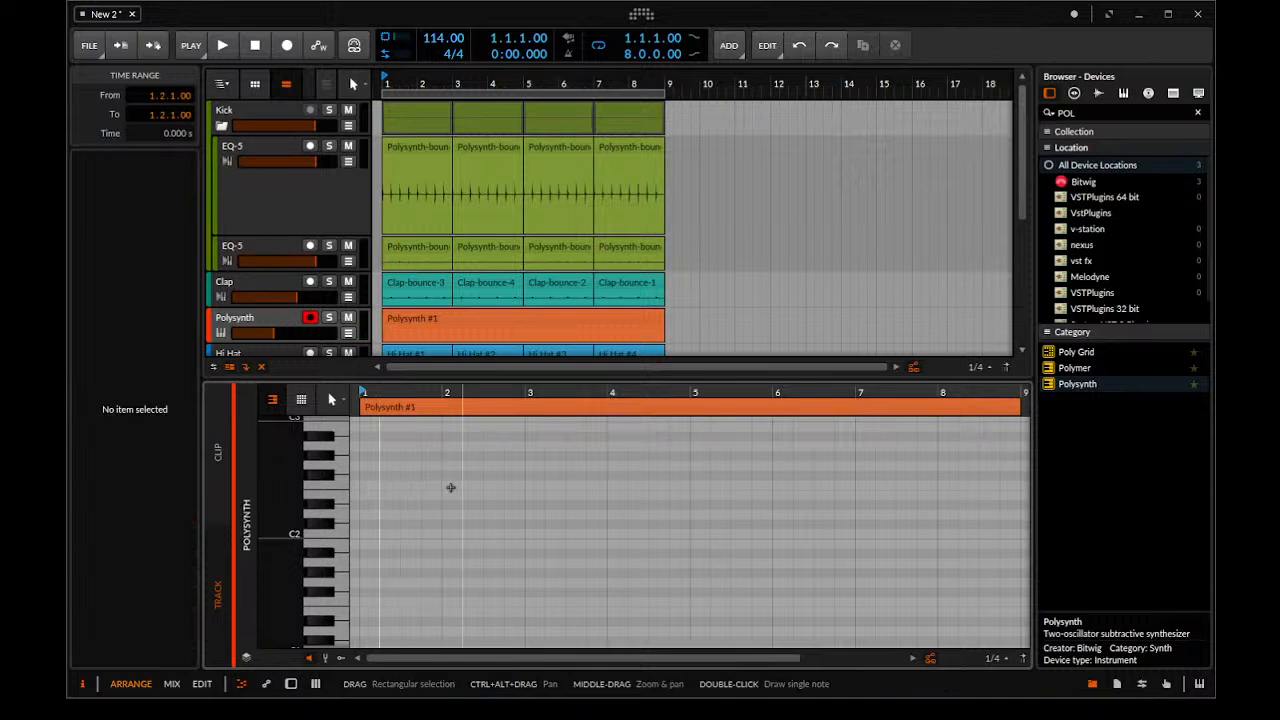
double_click(410, 484)
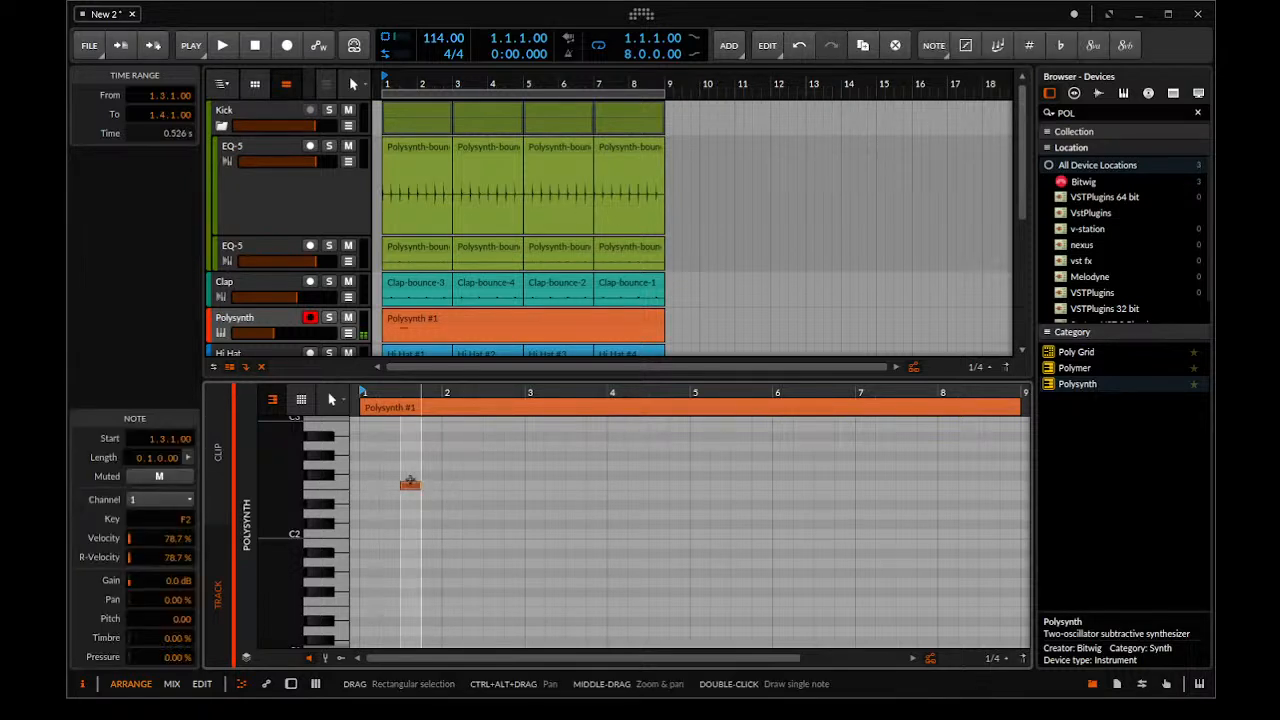
left_click(517, 484)
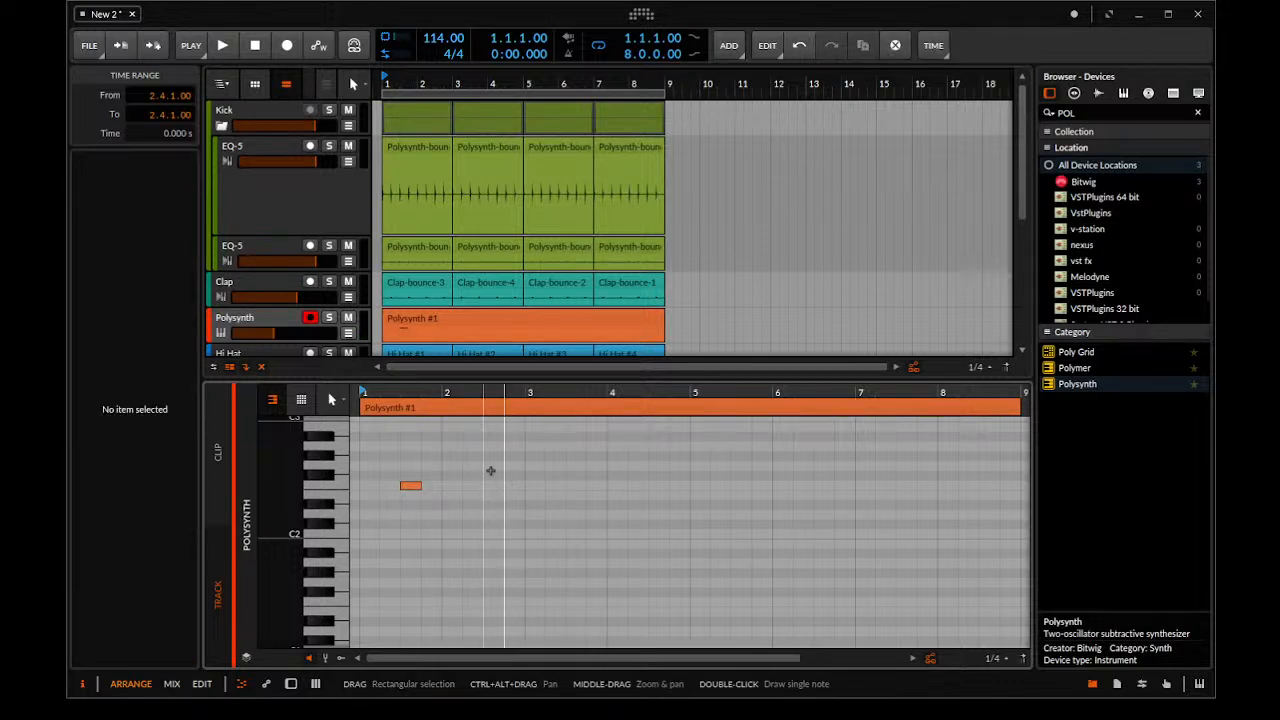
double_click(494, 446)
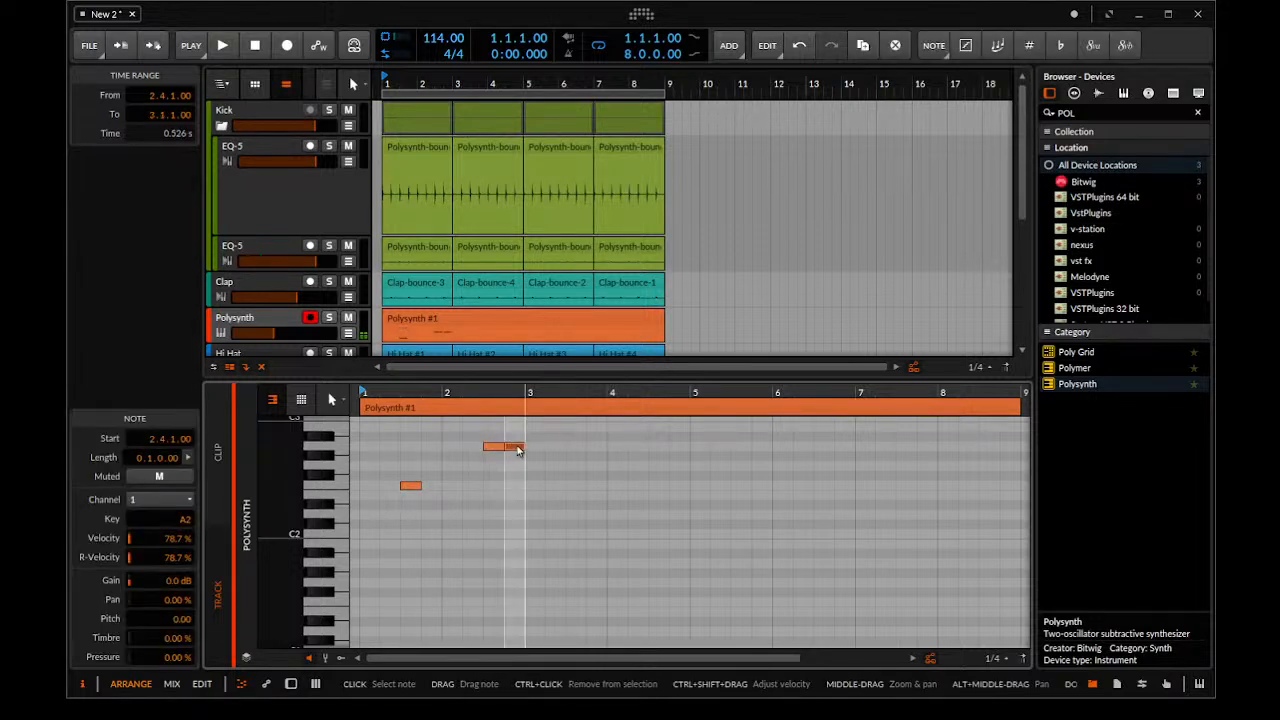
double_click(571, 486)
key("space")
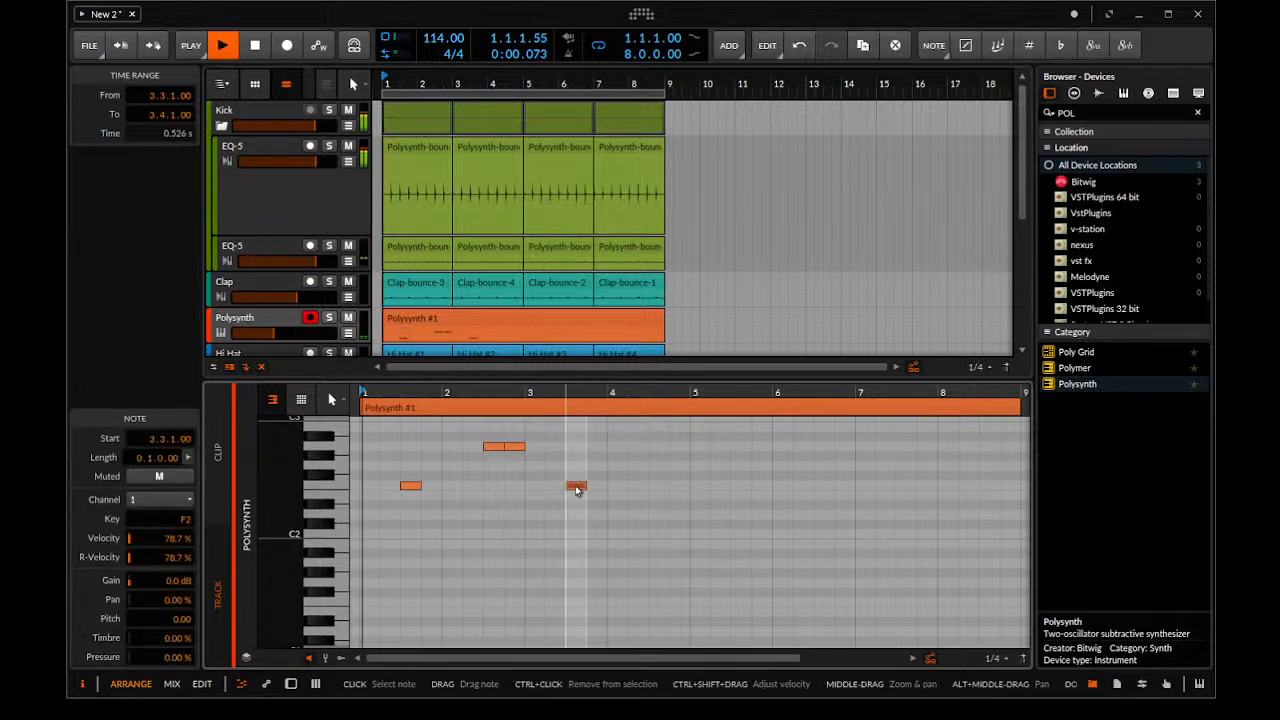
key("space")
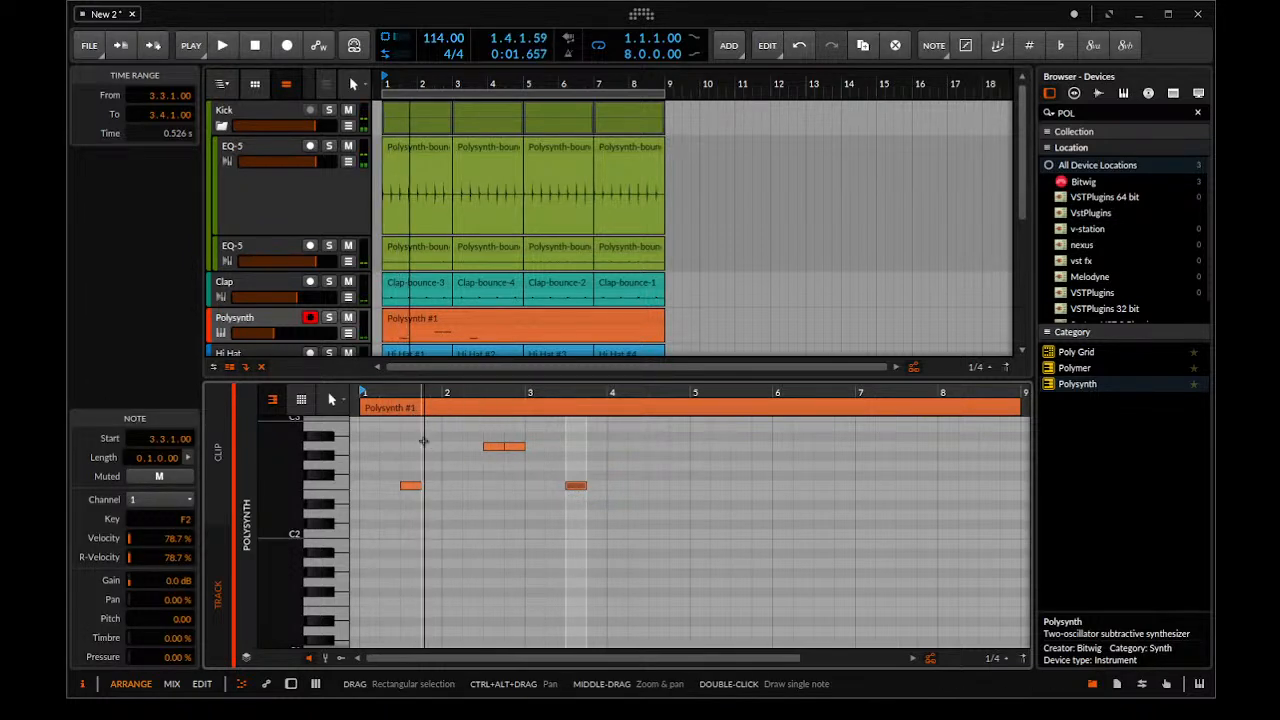
scroll(488, 460, "up", 2)
left_click_drag(462, 430, 811, 580)
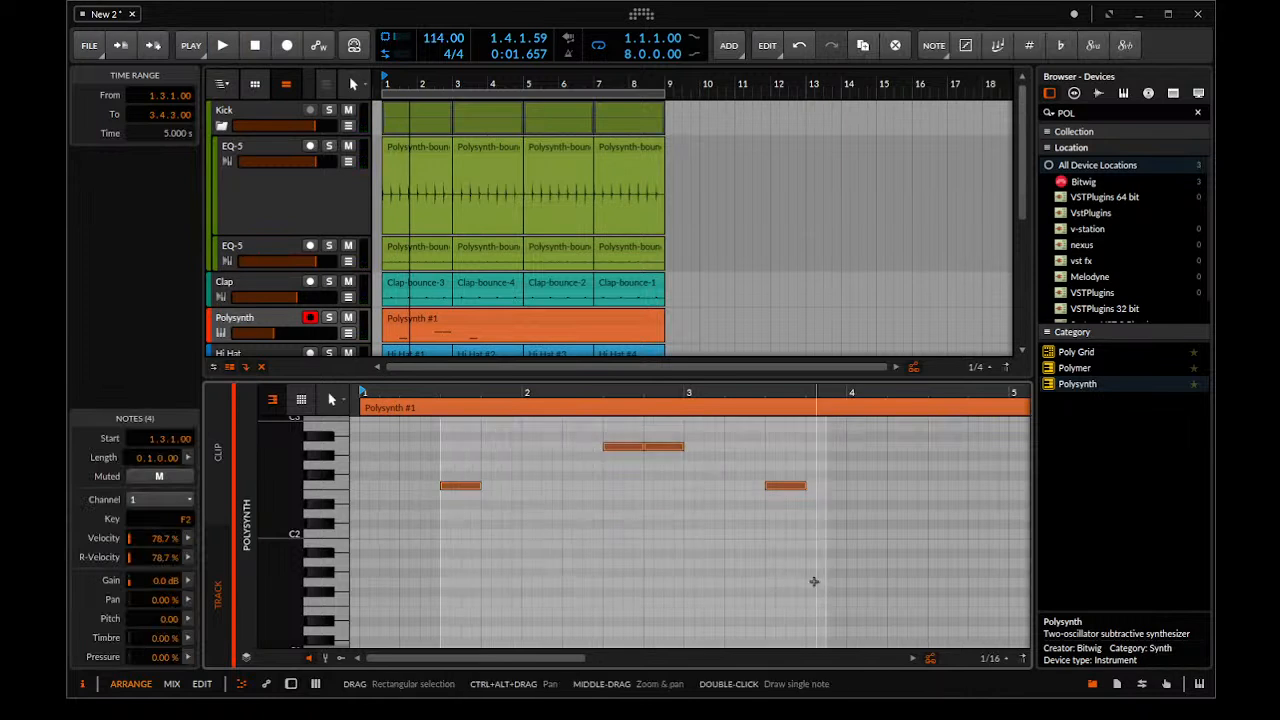
key("Delete")
Draw a one-sixteenth F2 note at 1.1.3 in the orange Polysynth clip and audition it
scroll(434, 537, "up", 2)
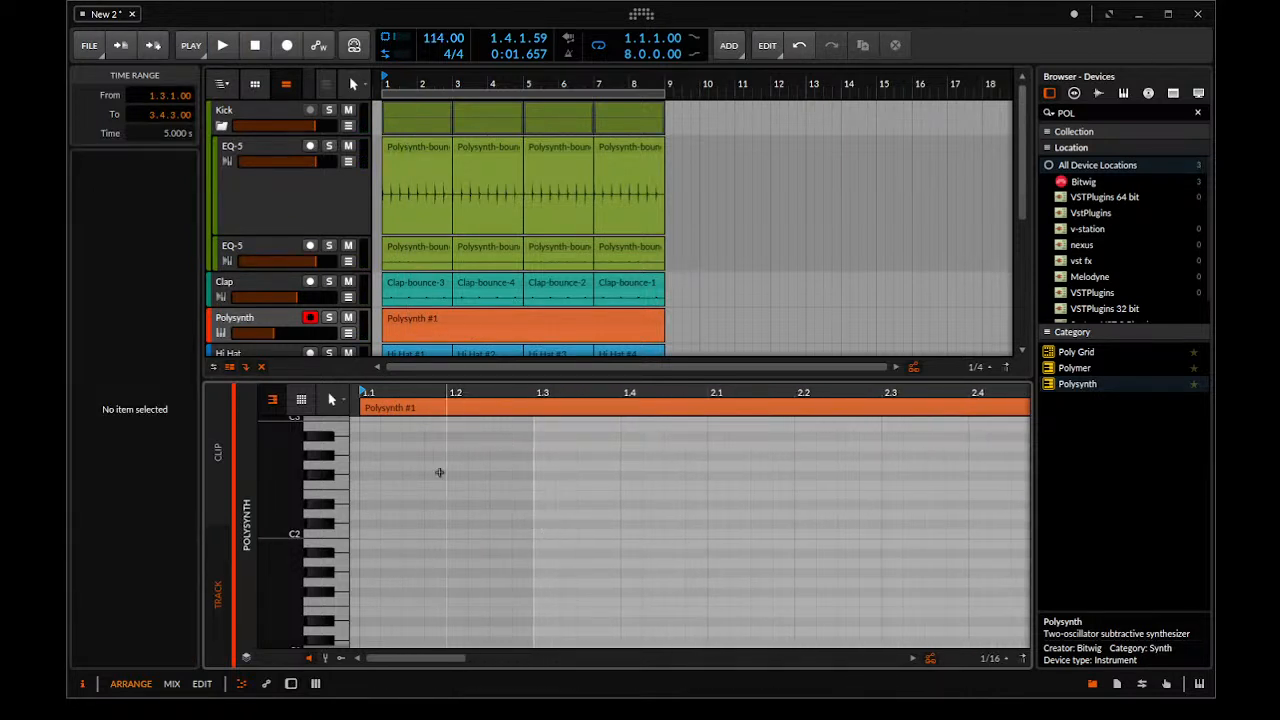
scroll(414, 500, "up", 1)
double_click(410, 495)
left_click_drag(410, 494, 410, 485)
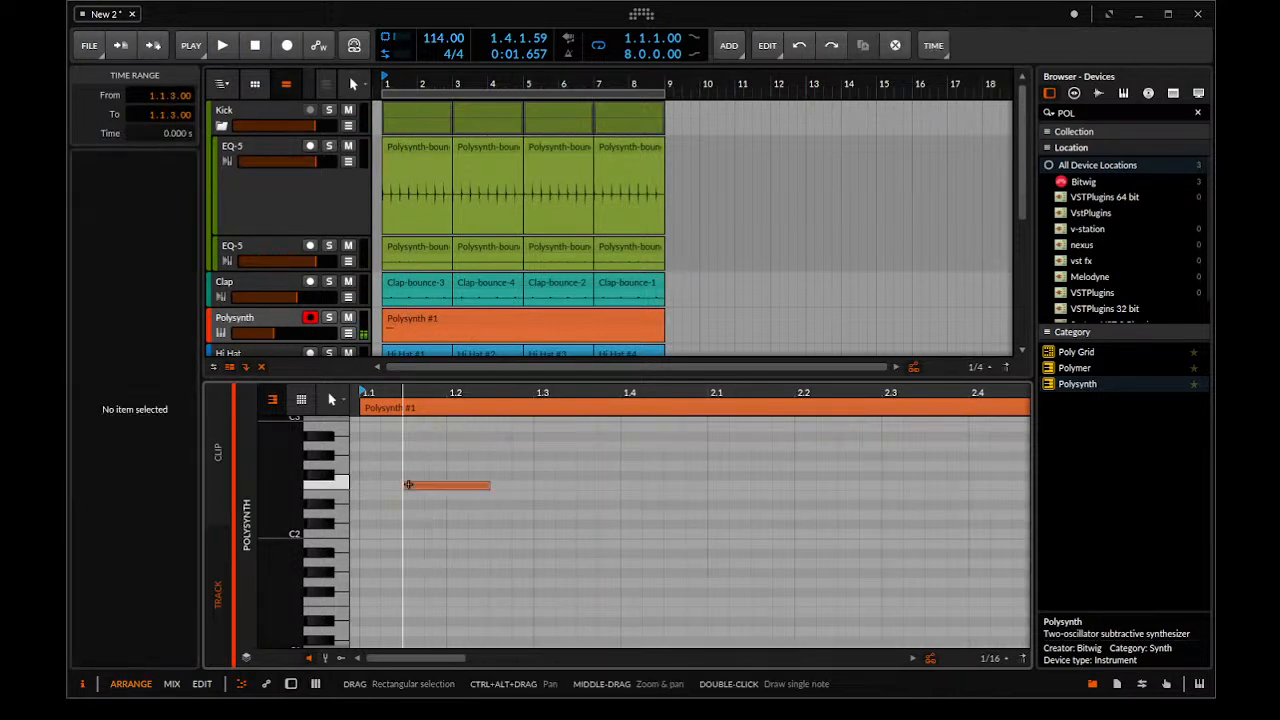
left_click_drag(490, 486, 423, 485)
key("space")
key("space")
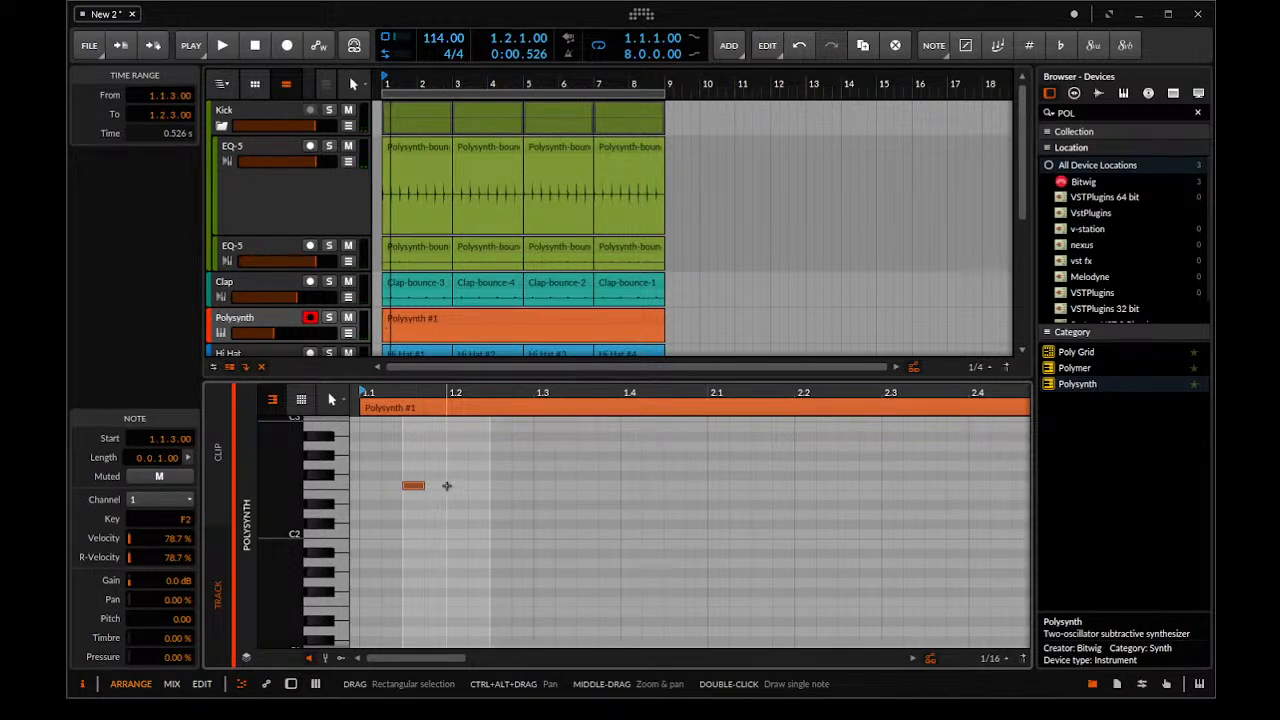
Add one-sixteenth F2 notes at 1.1.4 and 1.2.3, playing the pattern back after each addition
double_click(443, 486)
key("space")
key("space")
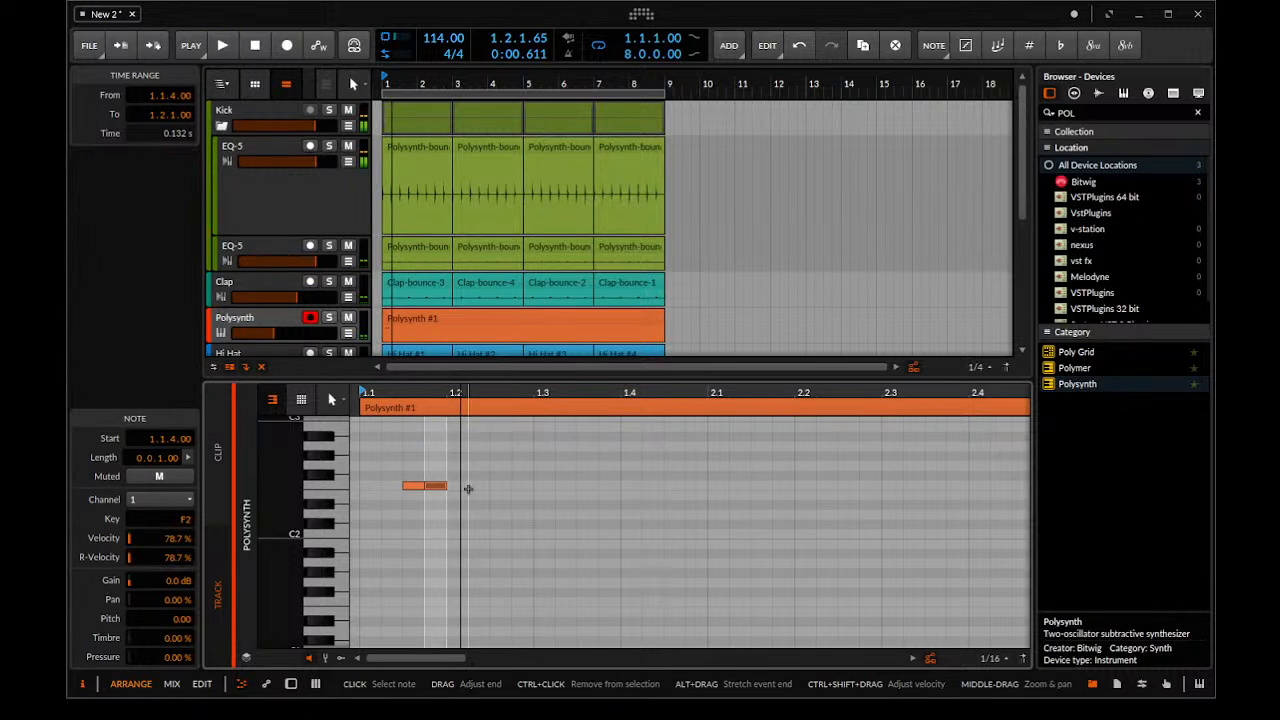
double_click(504, 487)
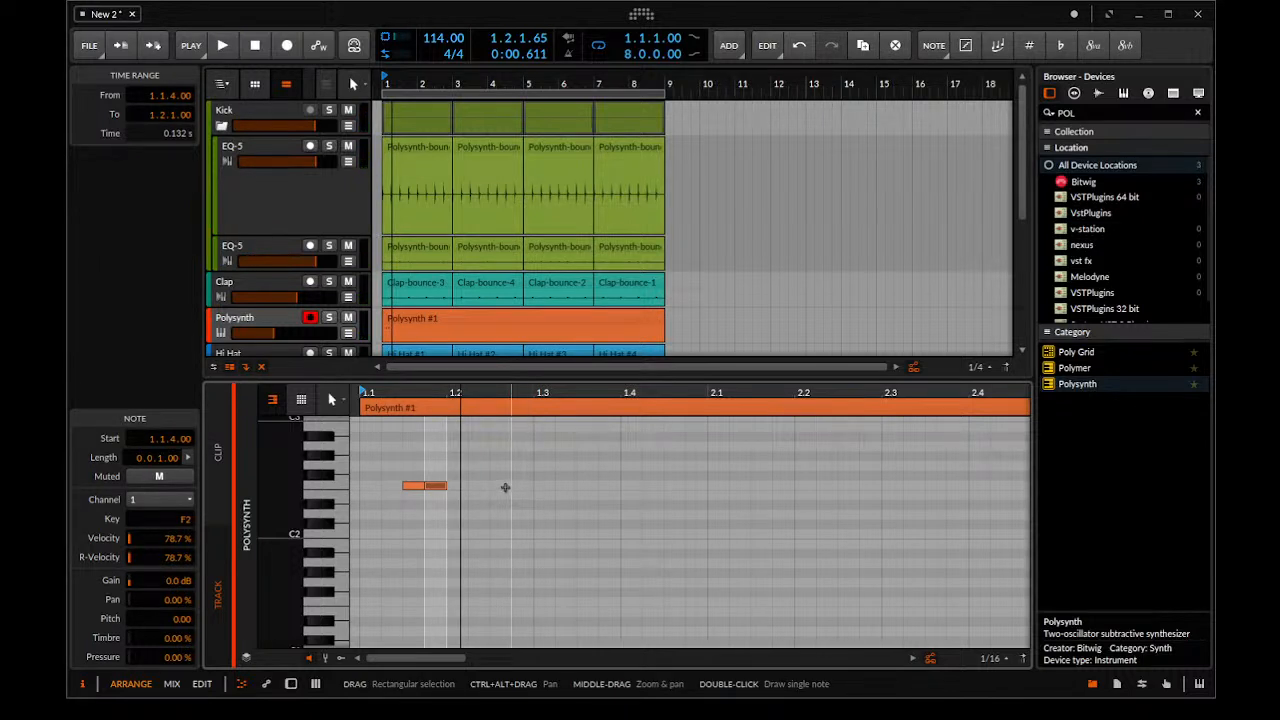
key("space")
key("space")
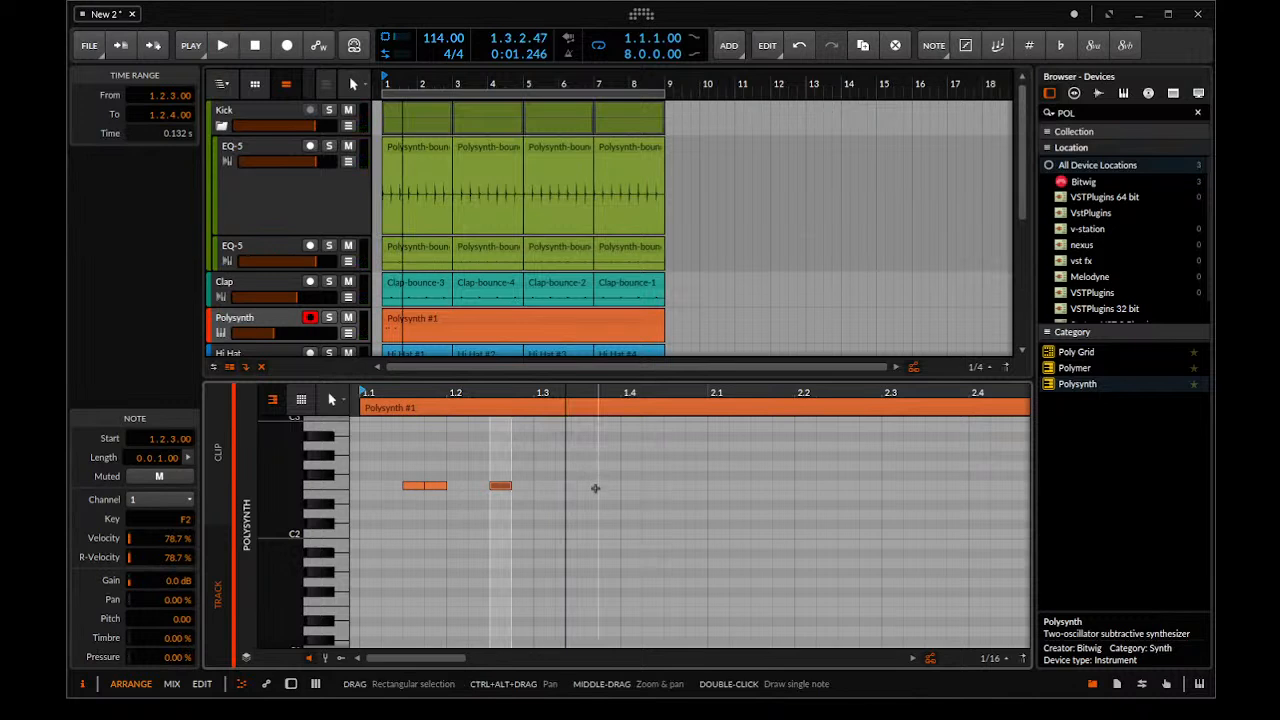
Add one-sixteenth notes A#2 at 1.3.2 and F2 at 1.3.3, 1.3.4 and 1.4.3, and audition the first bar
double_click(566, 436)
double_click(587, 496)
double_click(589, 496)
double_click(587, 486)
double_click(609, 486)
double_click(672, 486)
key("space")
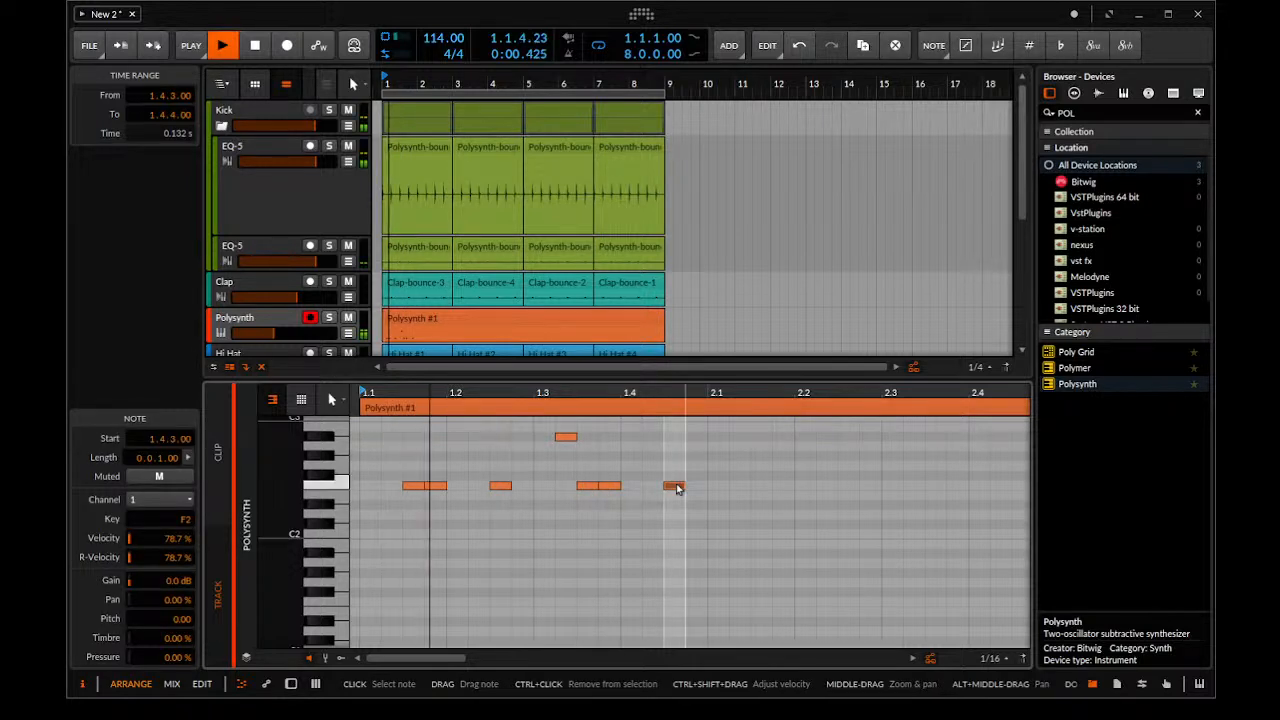
key("space")
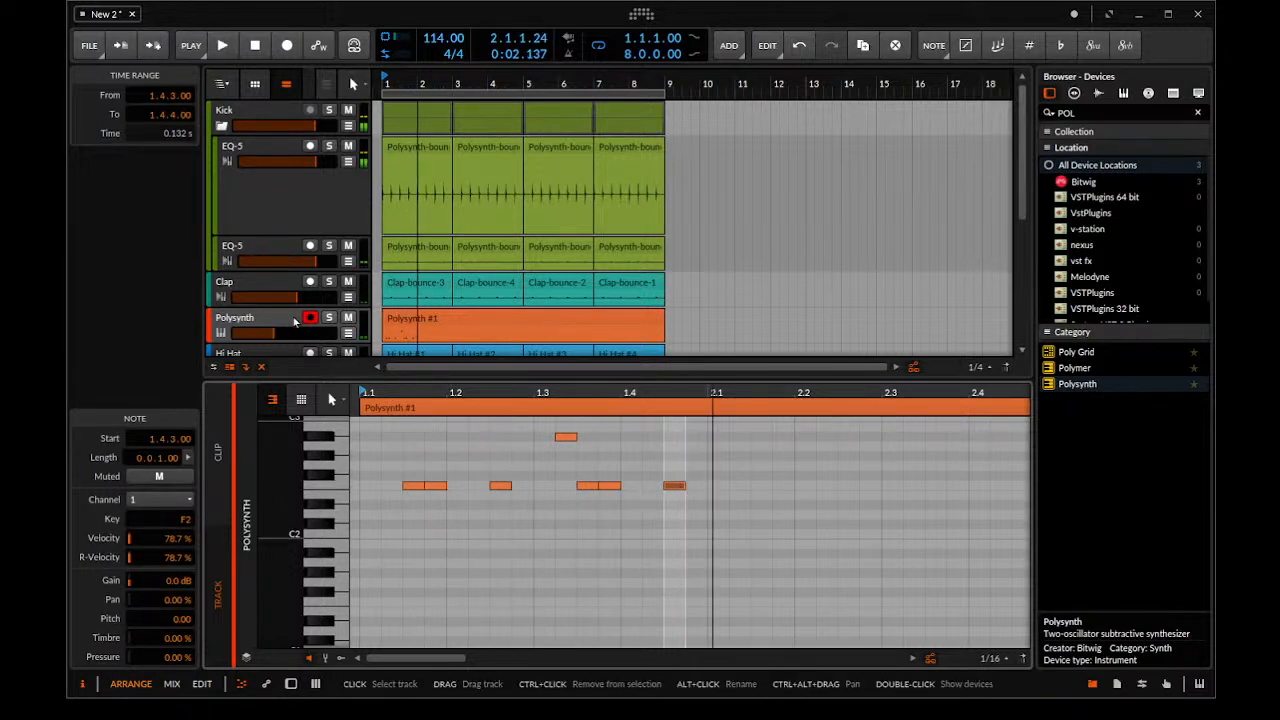
Show the orange Polysynth track's devices, lower the filter envelope decay to 0 %, and audition the pattern
left_click(265, 319)
double_click(278, 321)
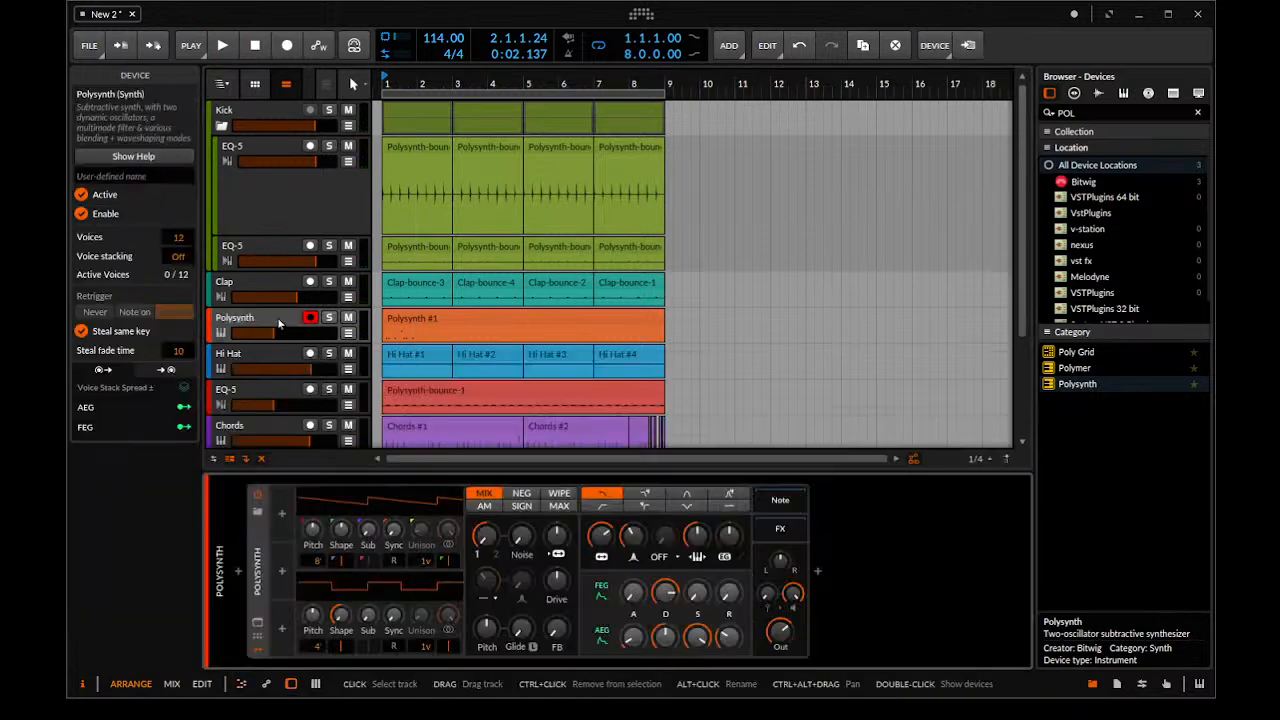
key("space")
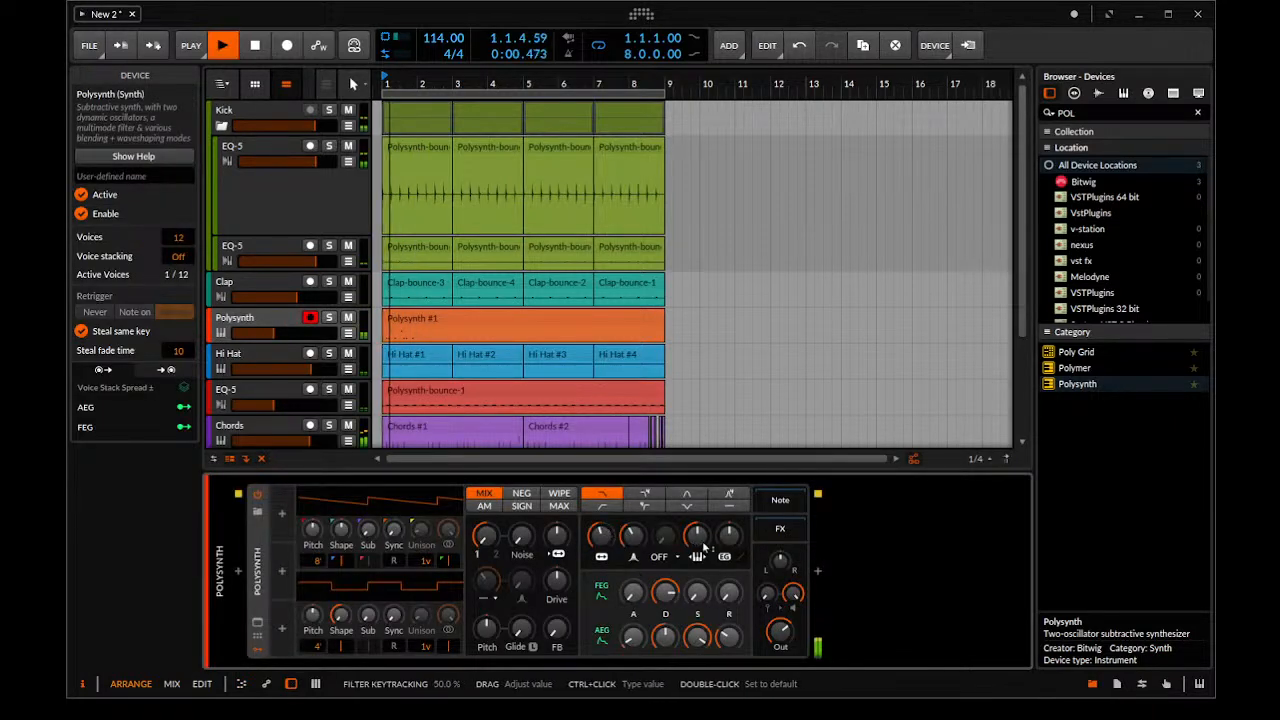
left_click_drag(665, 593, 665, 640)
key("space")
key("space")
Shorten the orange Polysynth clip to about one bar and extend it as a loop to about bar 7
left_click(409, 325)
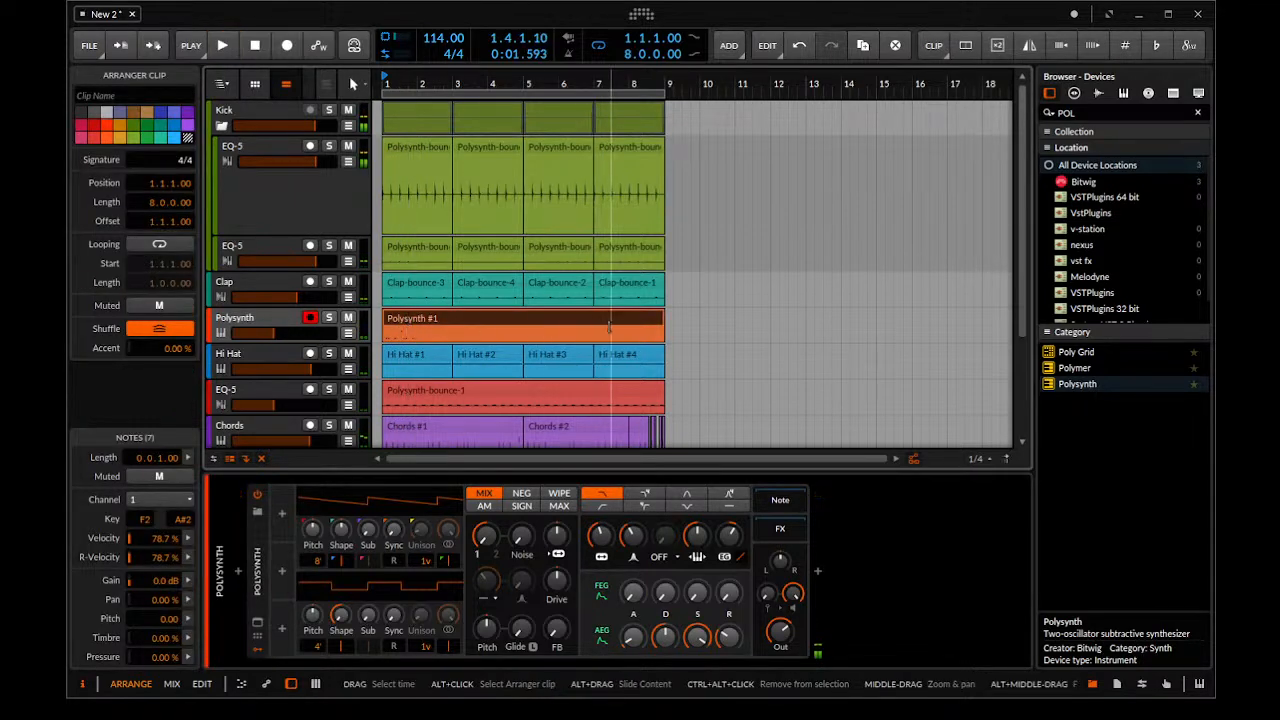
mouse_move(661, 331)
left_mouse_down()
mouse_move(425, 333)
mouse_move(537, 290)
mouse_move(683, 329)
mouse_move(652, 325)
left_mouse_up()
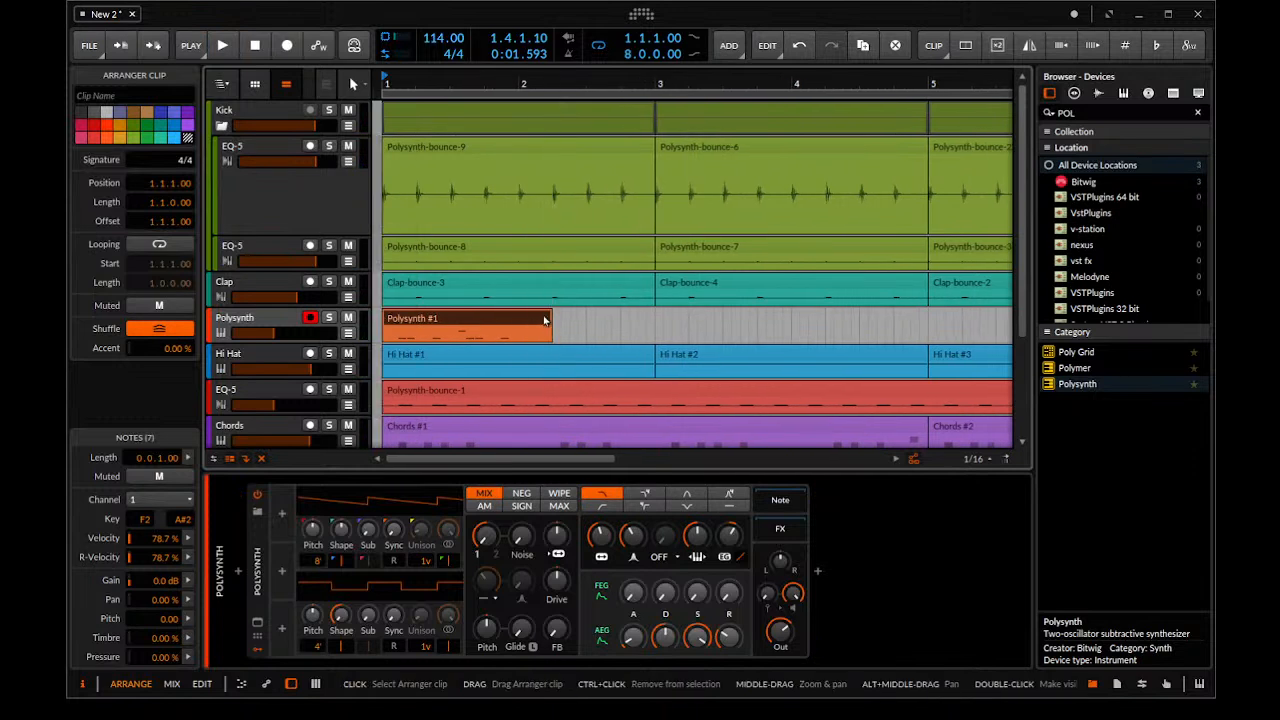
left_click_drag(542, 316, 514, 317)
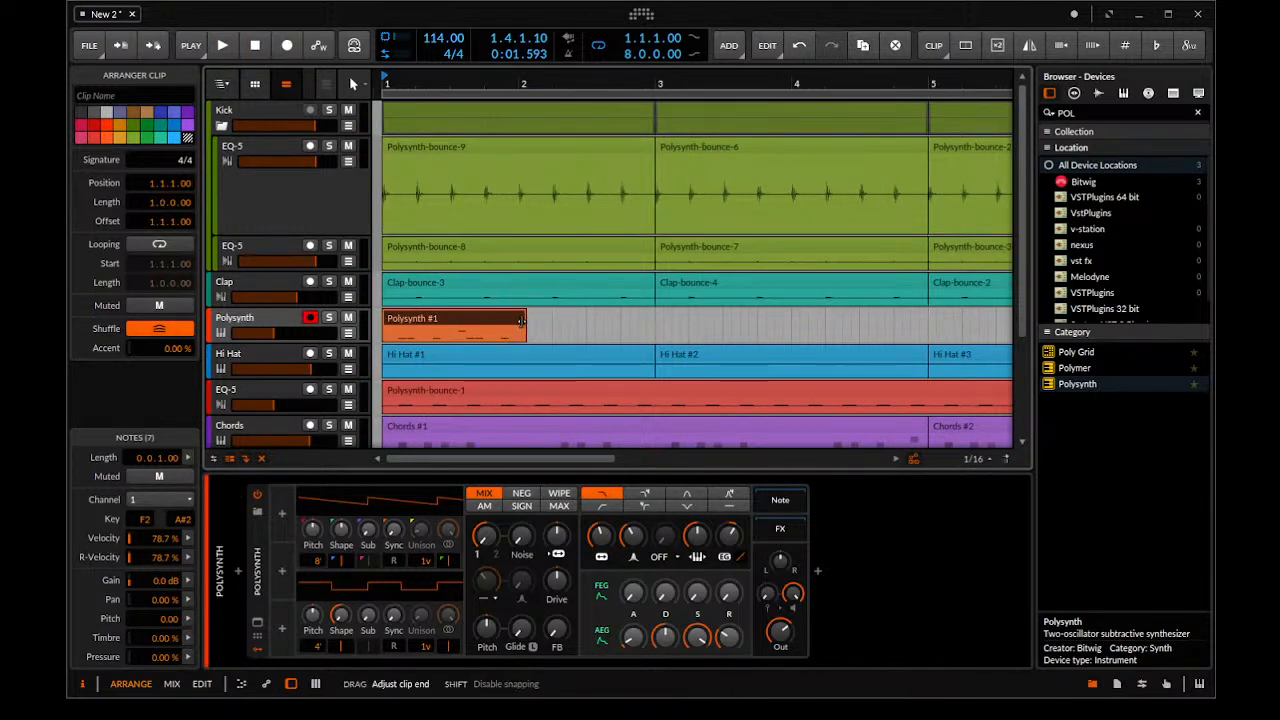
left_click_drag(523, 335, 1200, 330)
left_click_drag(510, 270, 718, 260)
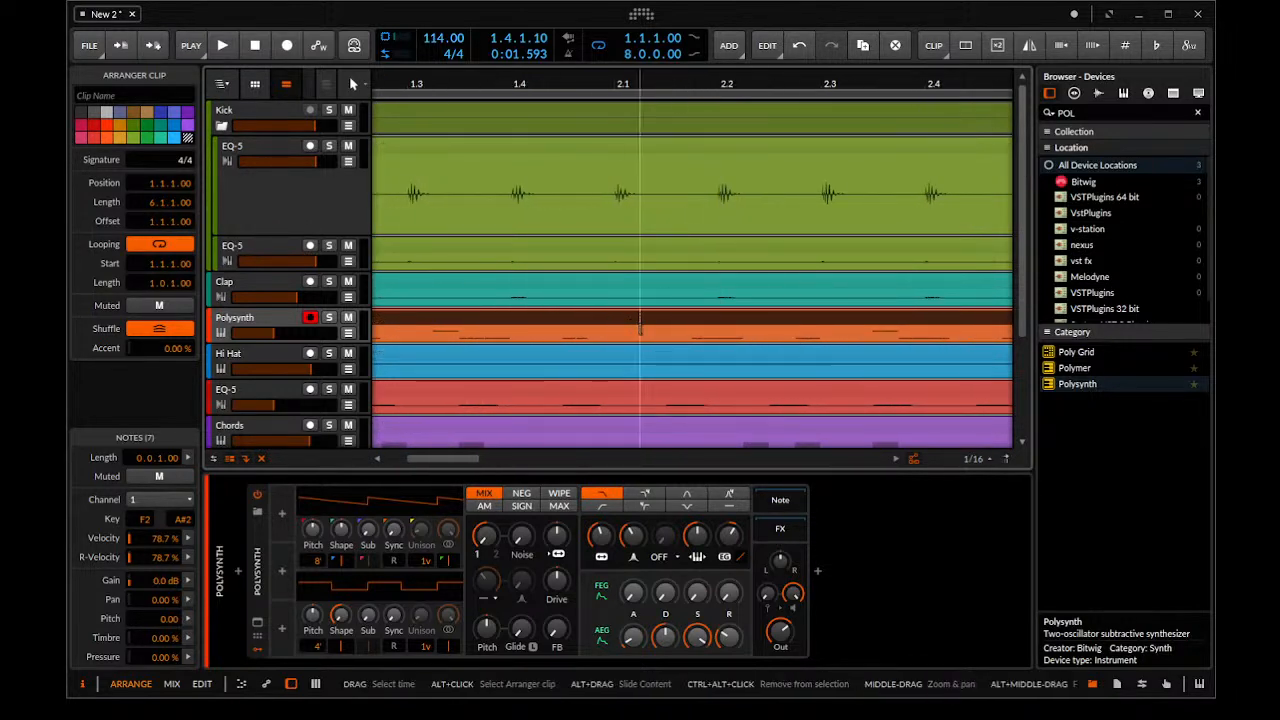
left_click_drag(616, 312, 600, 410)
Solo the Polysynth track and audition its looped pattern
key("space")
left_click(333, 327)
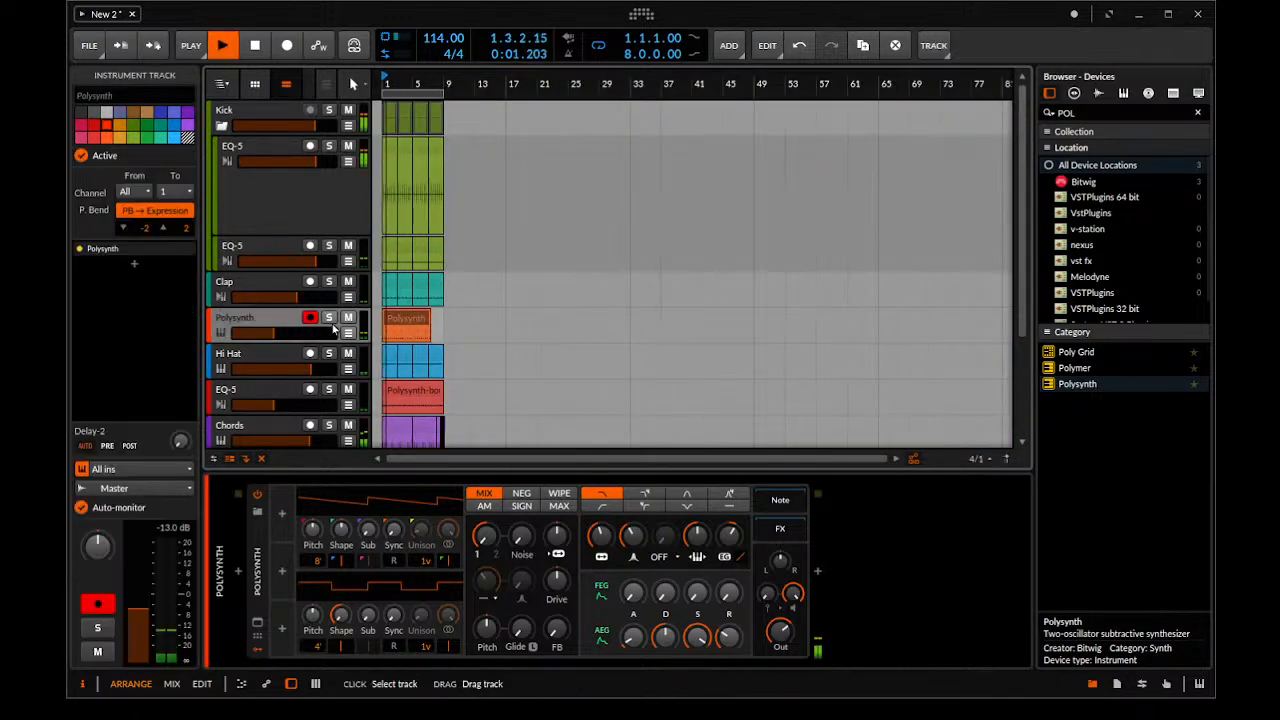
left_click(329, 318)
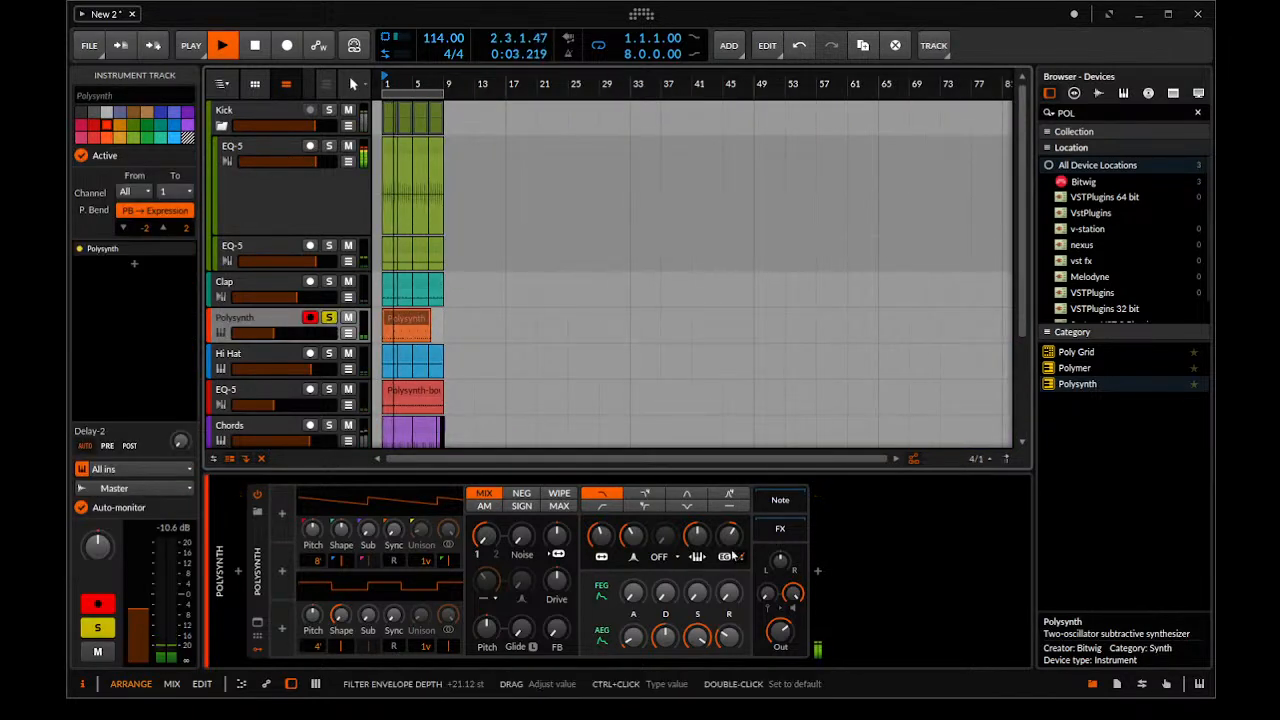
key("space")
key("space")
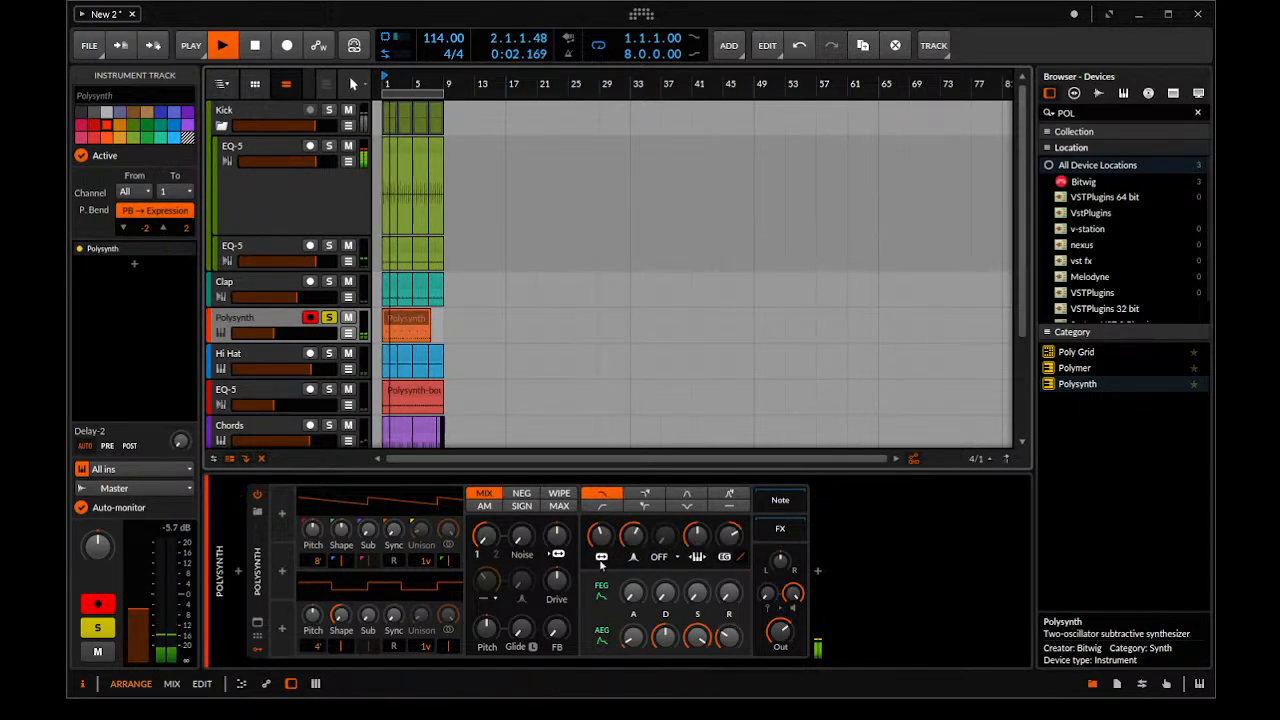
key("space")
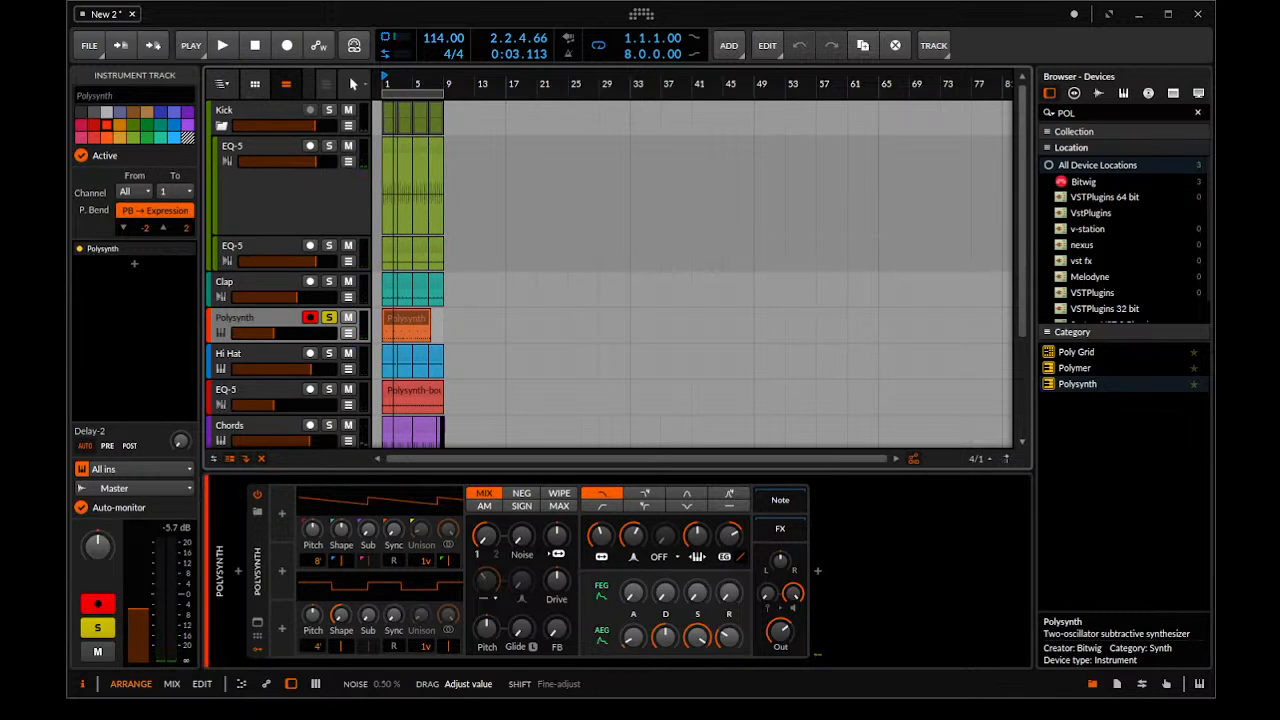
Raise the Polysynth noise level to about 37.5 % and reshape the amplitude envelope's decay, sustain and release
left_click_drag(522, 540, 527, 548)
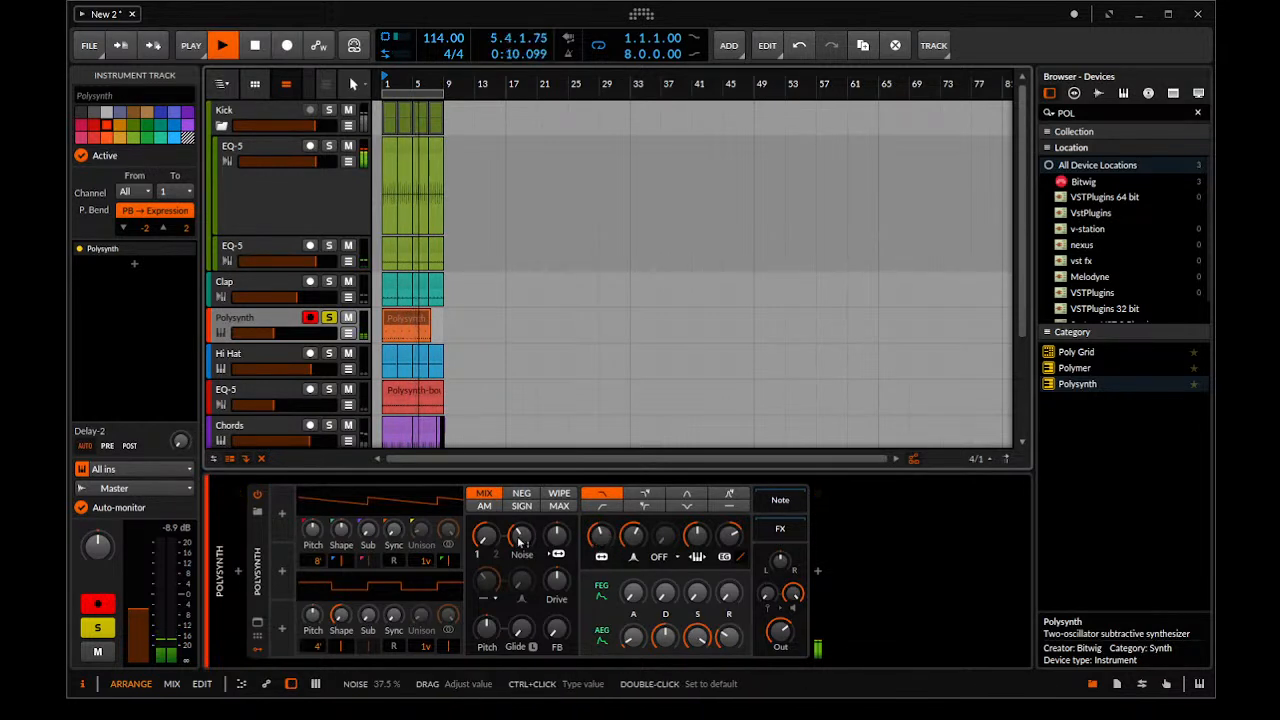
left_click_drag(514, 540, 514, 518)
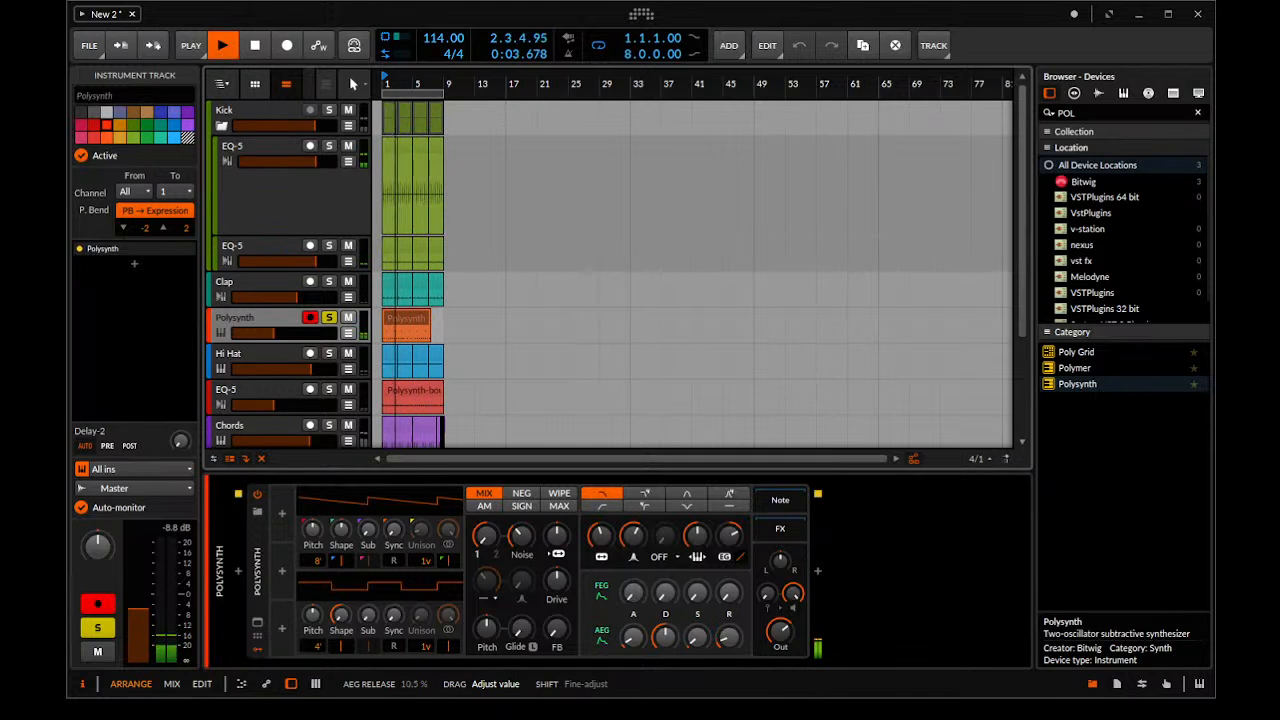
left_click_drag(667, 637, 735, 665)
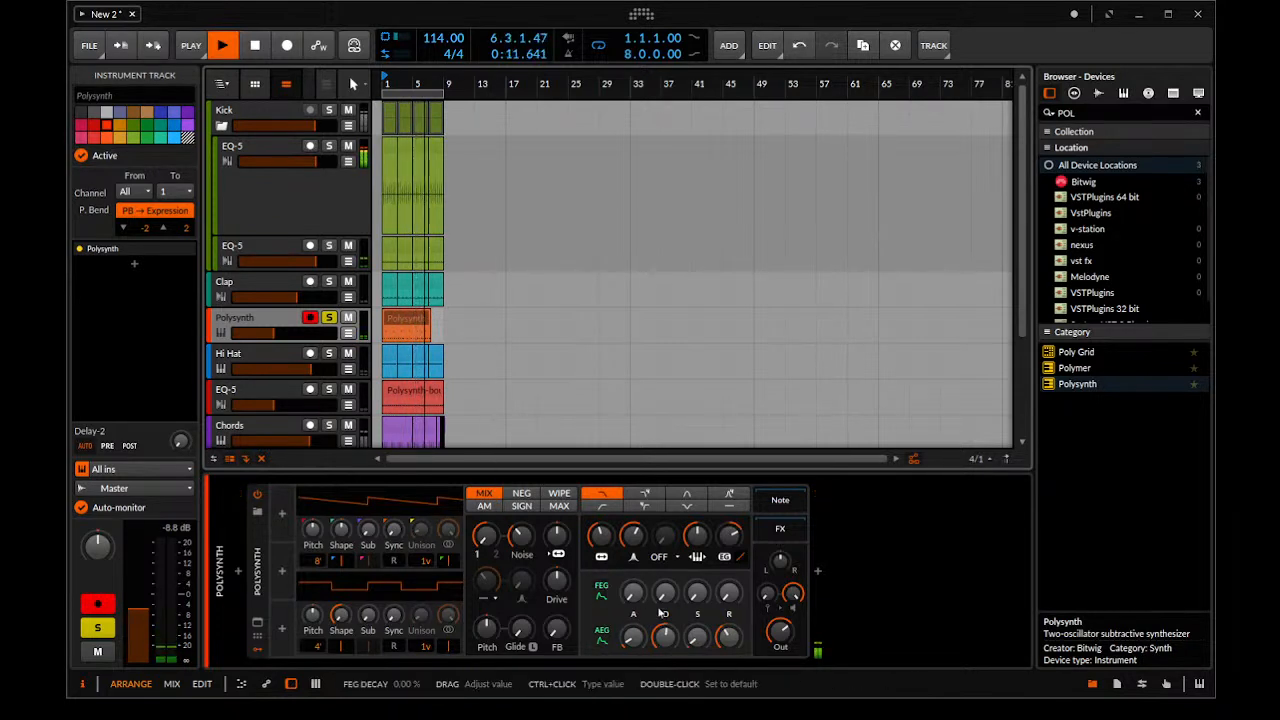
Blend more of oscillator 2 into the Polysynth's oscillator mix while auditioning the soloed pattern
left_click_drag(486, 581, 486, 584)
left_click_drag(483, 540, 483, 540)
key("space")
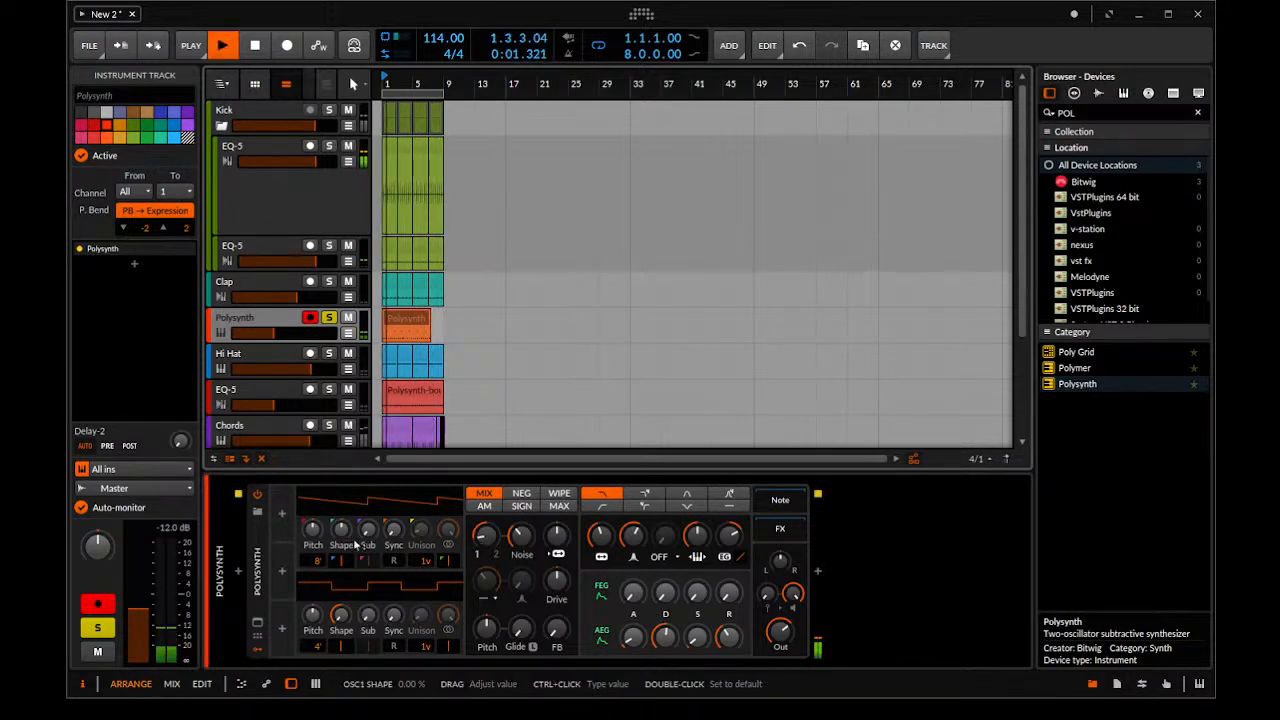
key("space")
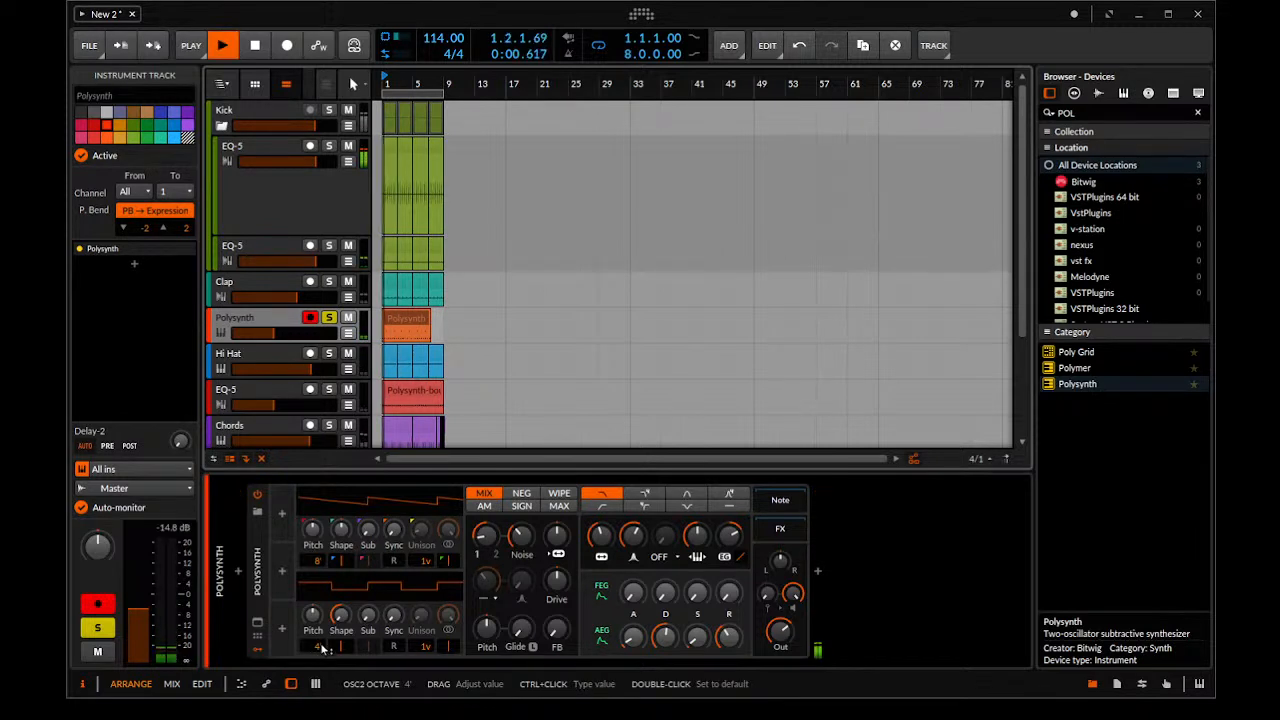
Set oscillator 2 to the 8' octave with a saw shape and raise its pitch while auditioning
key("space")
left_click(310, 660)
left_click_drag(318, 647, 314, 620)
key("space")
key("space")
key("space")
key("space")
key("space")
left_click_drag(314, 624, 314, 623)
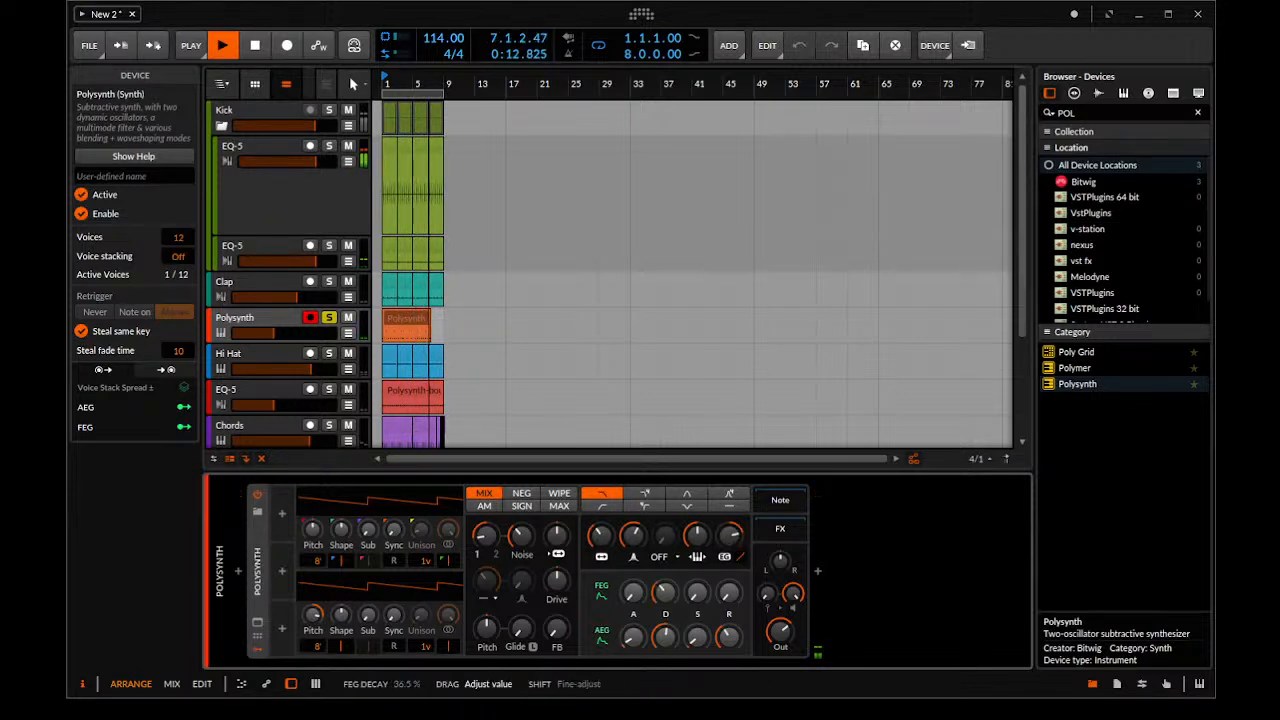
Adjust the filter envelope decay and extend the Polysynth clip to eight bars with a one-bar loop
left_click_drag(666, 597, 666, 595)
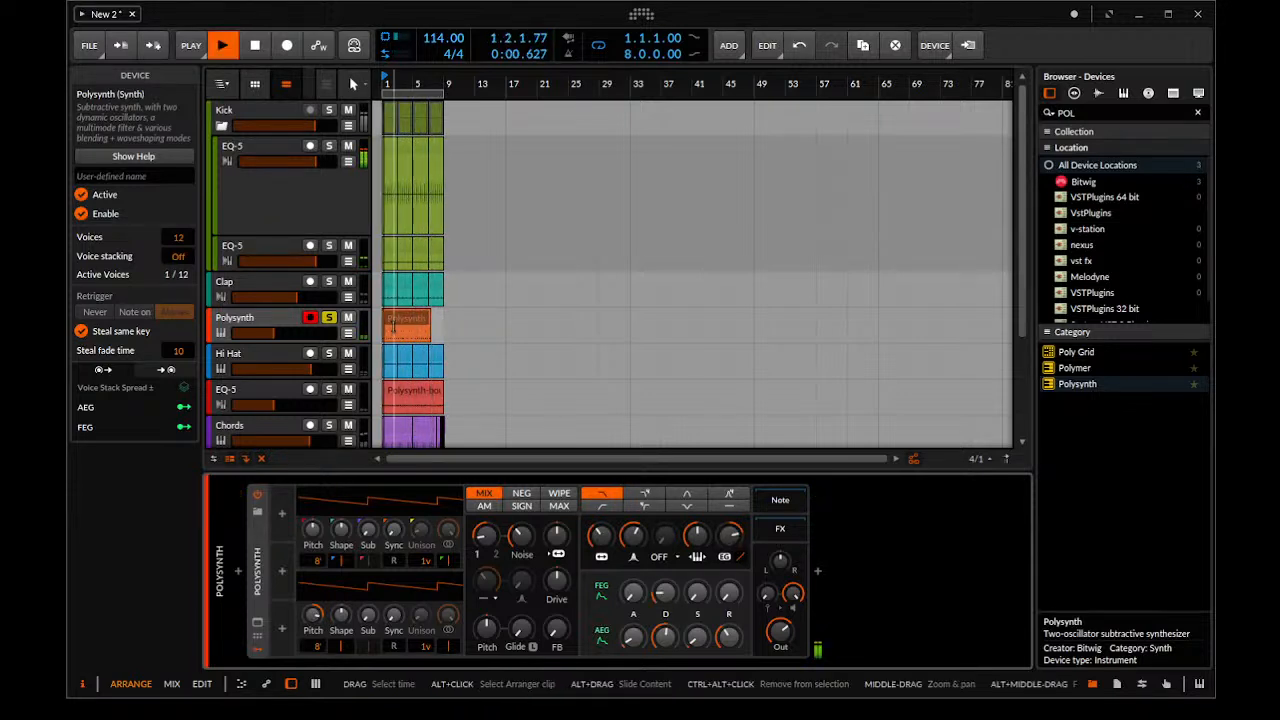
left_click(423, 323)
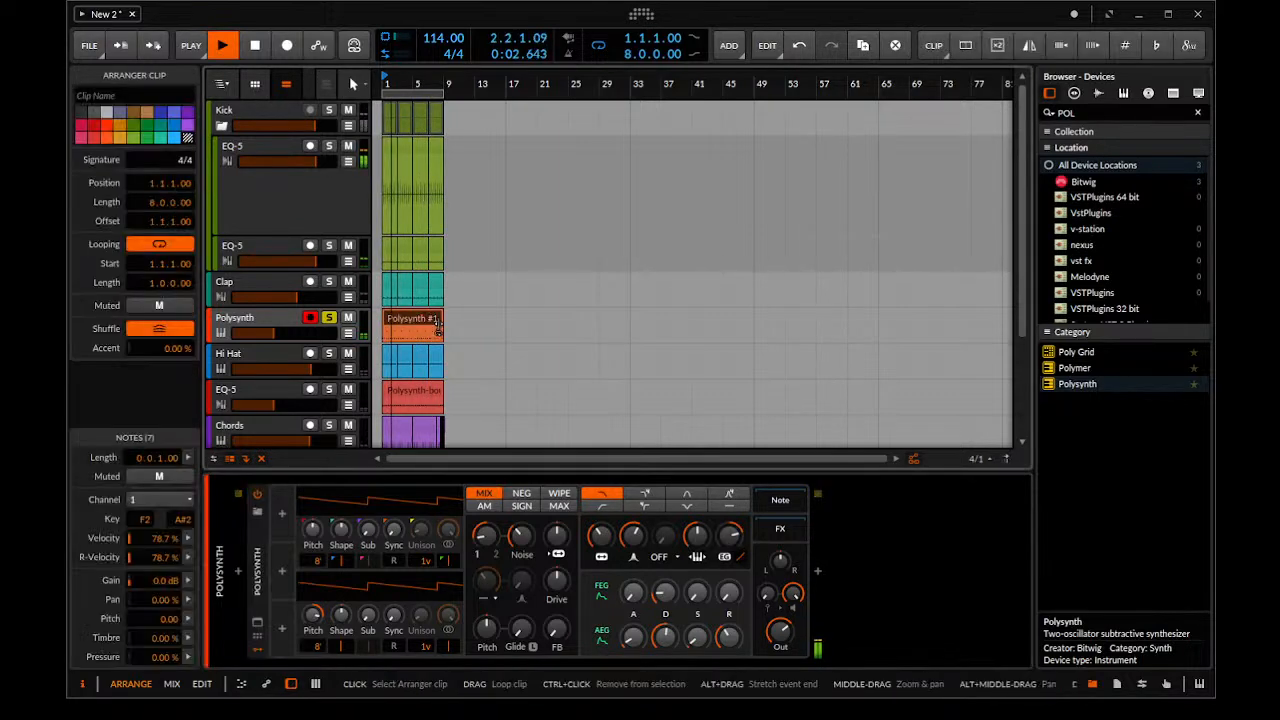
Raise the filter resonance, set the filter frequency to about 222 Hz, and set the amplitude envelope decay to about 61 %
left_click_drag(634, 538, 601, 552)
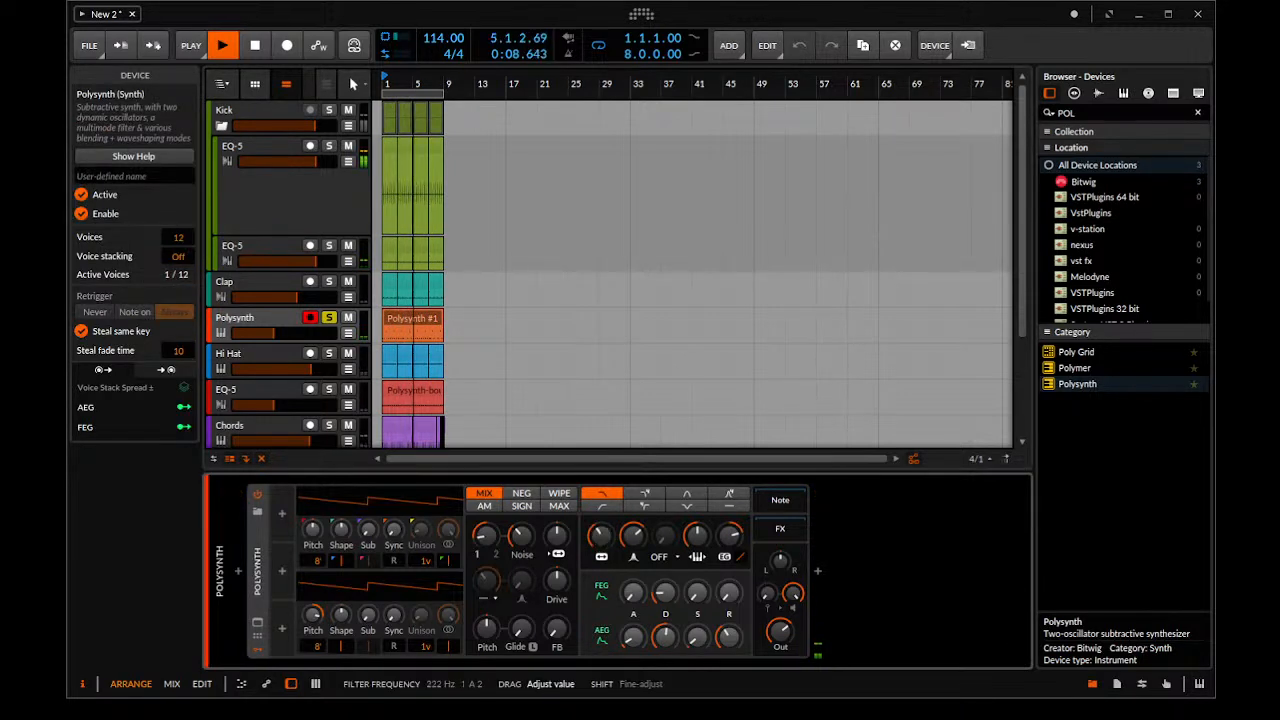
left_click_drag(672, 594, 672, 581)
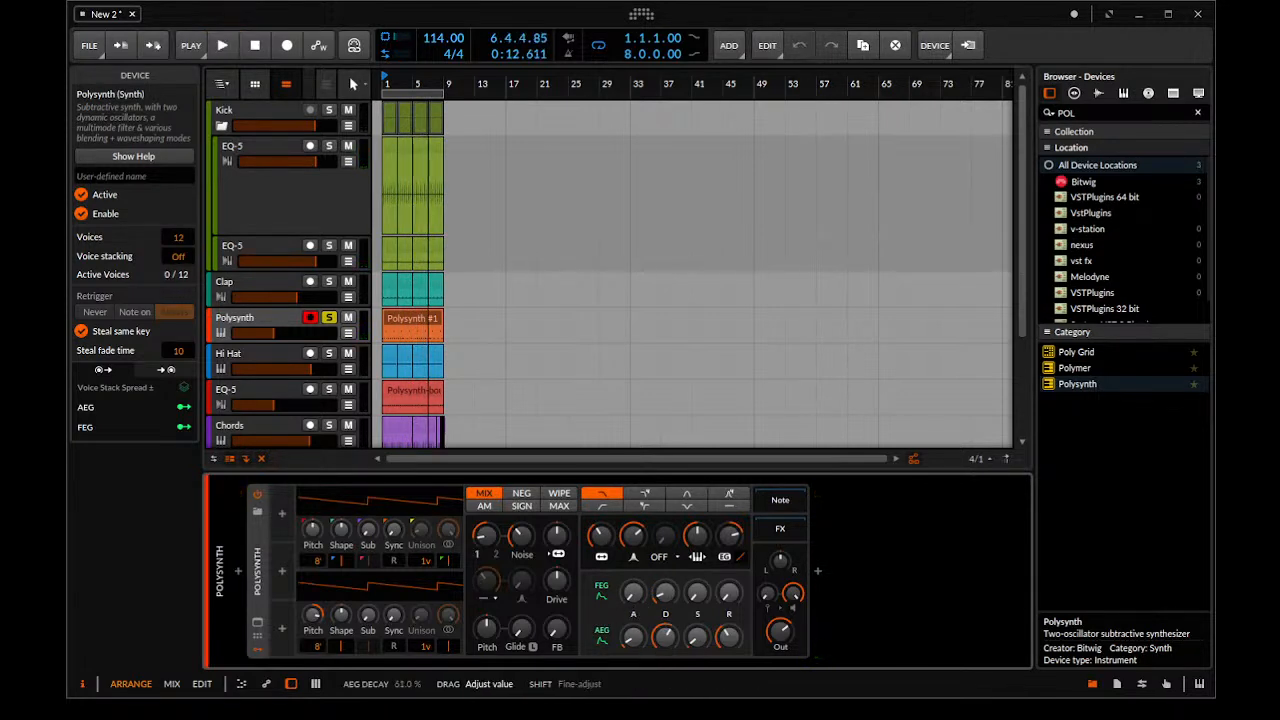
left_click_drag(634, 640, 634, 650)
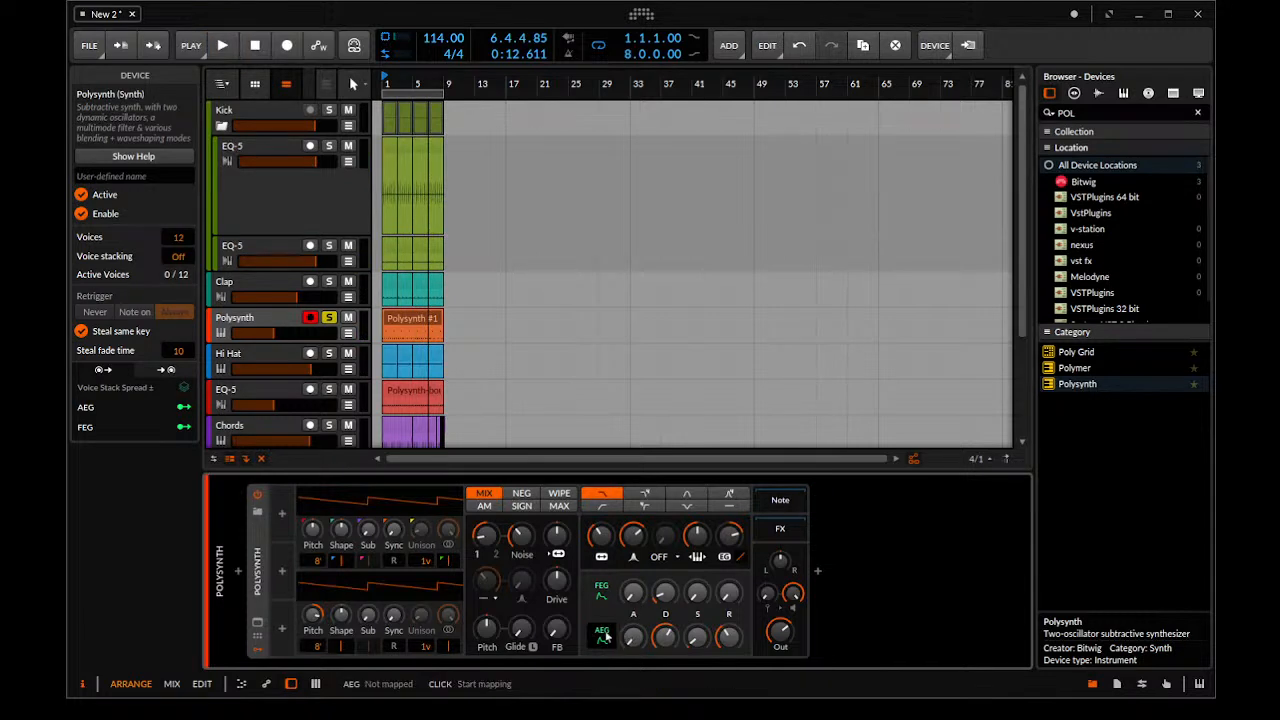
key("space")
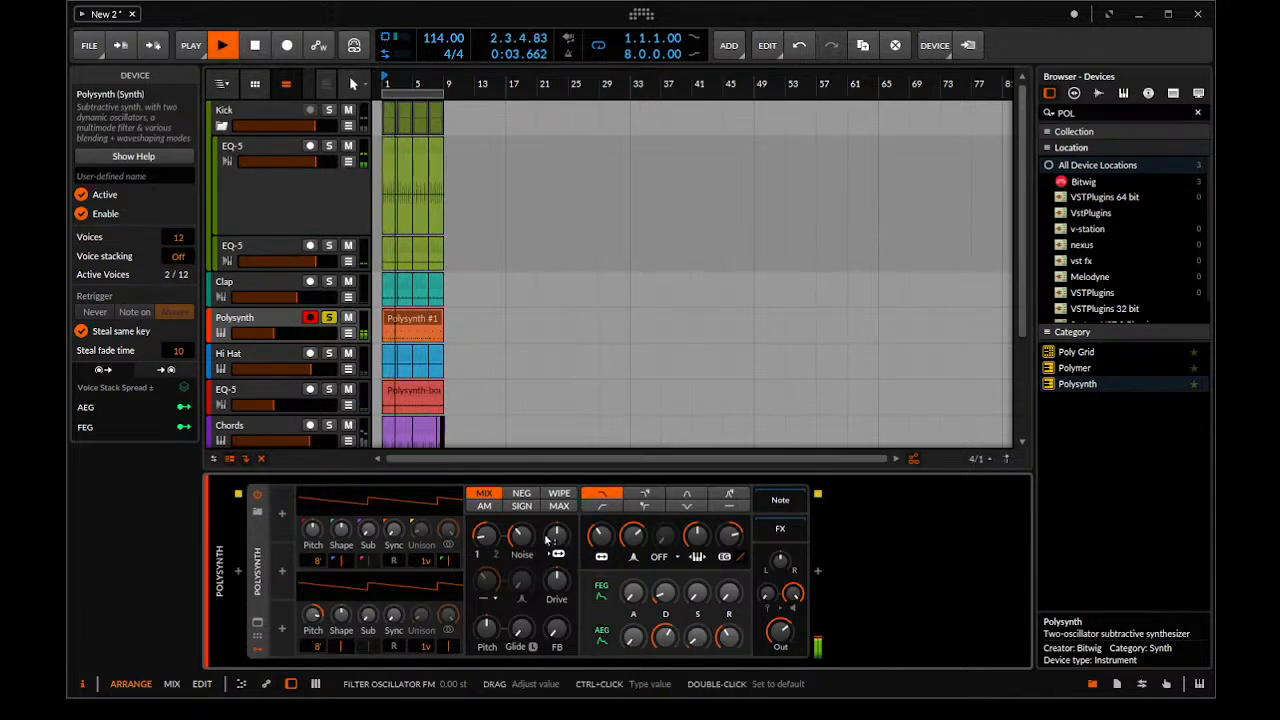
Transpose the notes of the orange Polysynth clip to A2 and D3 while it plays
left_click_drag(438, 291, 478, 319)
key("space")
left_click(451, 320)
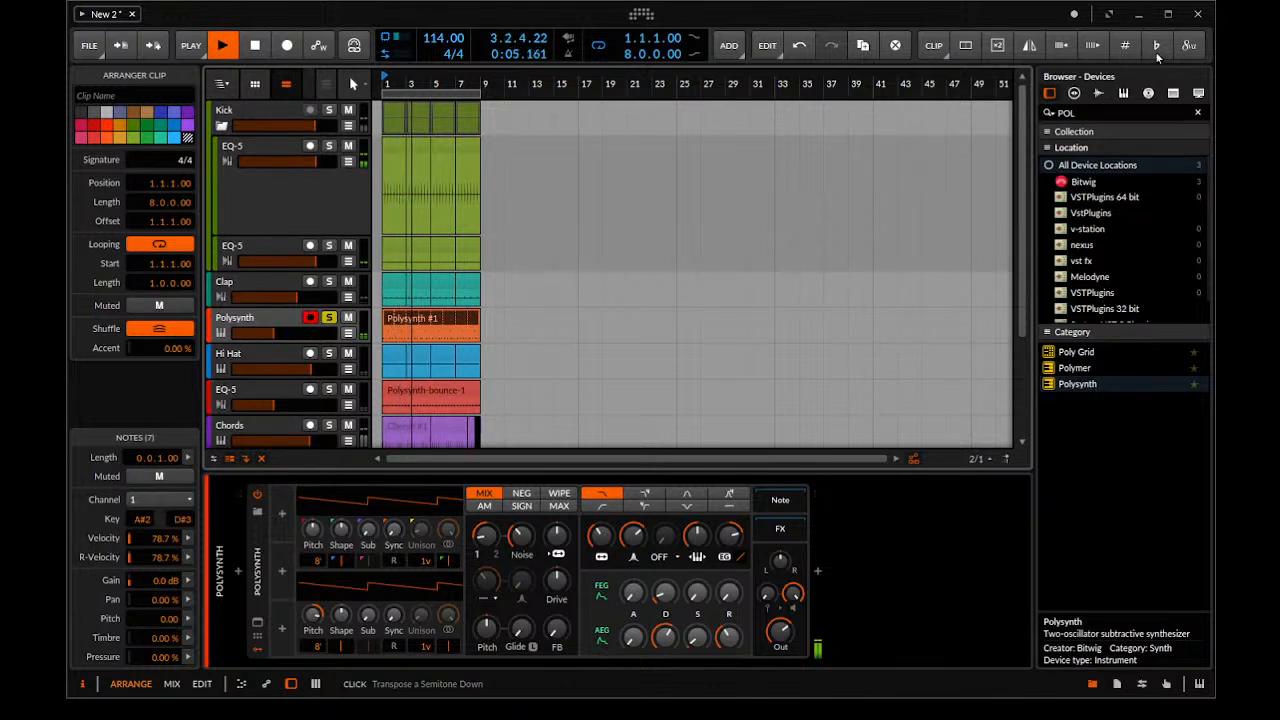
left_click(1149, 52)
Blend in more of oscillator 2 and noise, and set the filter envelope decay to about 25.5 % and filter resonance to about 76 %
left_click_drag(486, 536, 486, 512)
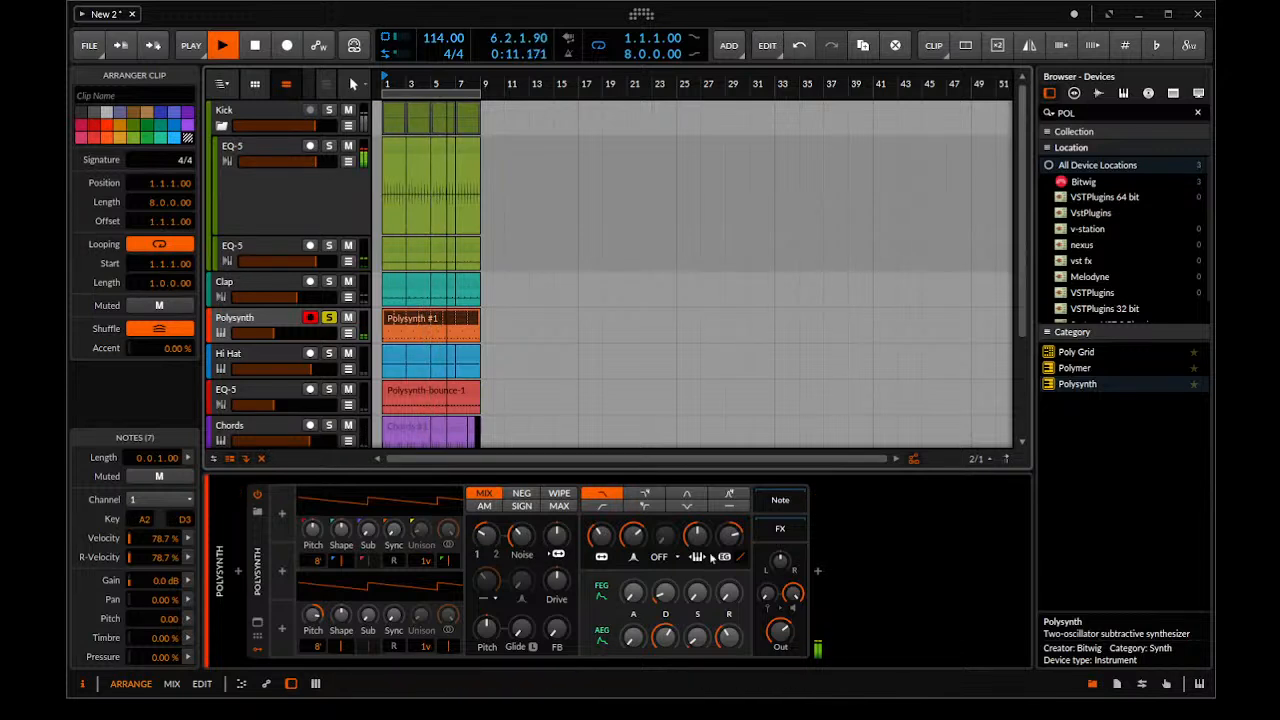
left_click_drag(729, 536, 729, 547)
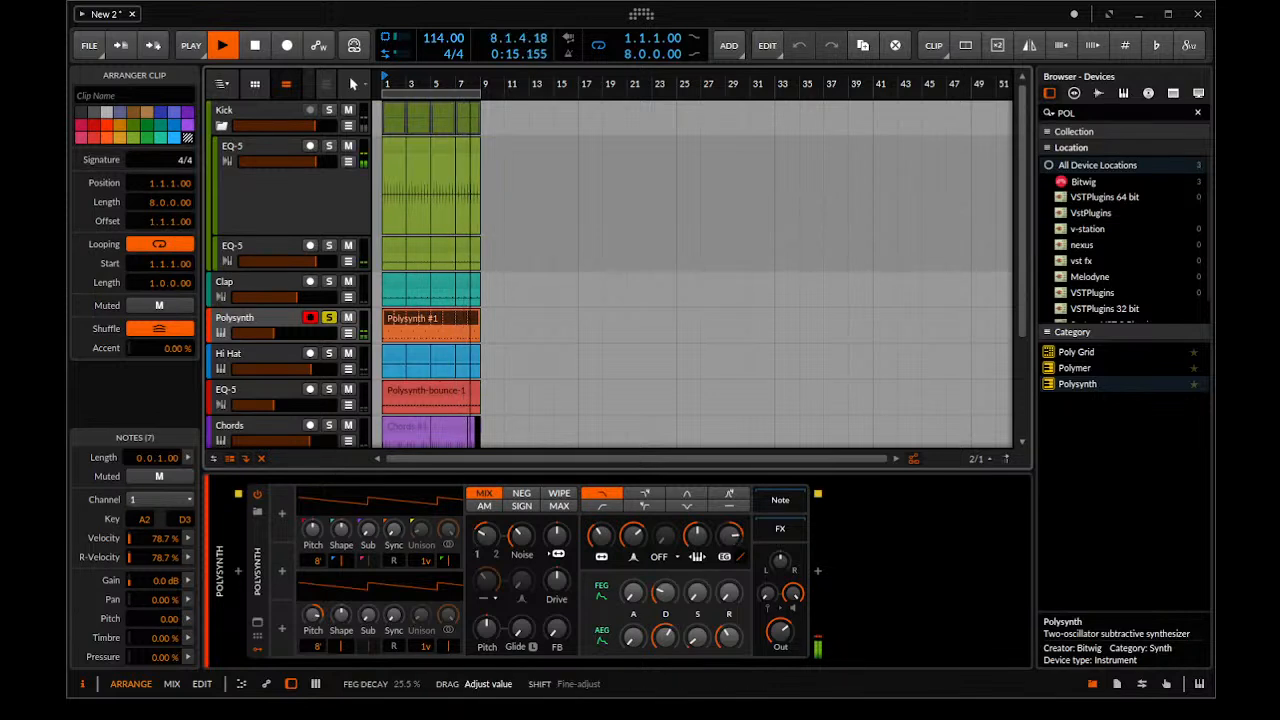
left_click_drag(520, 535, 520, 505)
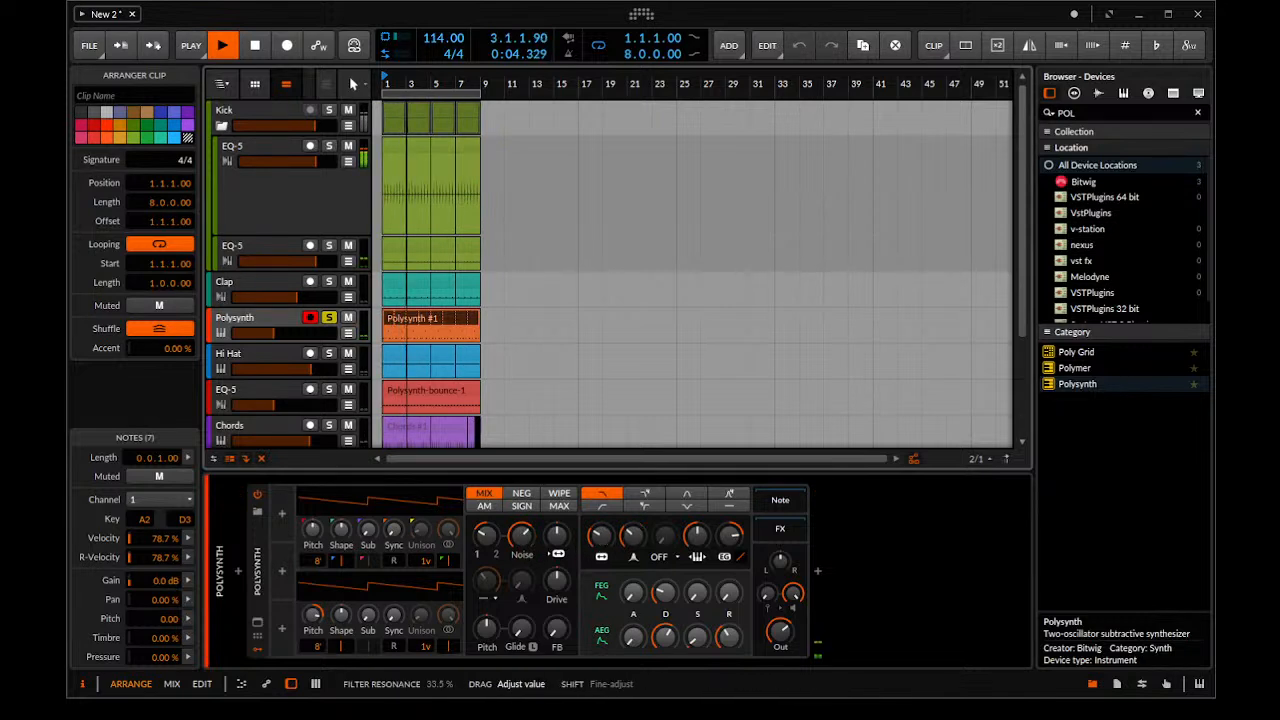
left_click_drag(633, 535, 633, 495)
left_click_drag(601, 535, 636, 566)
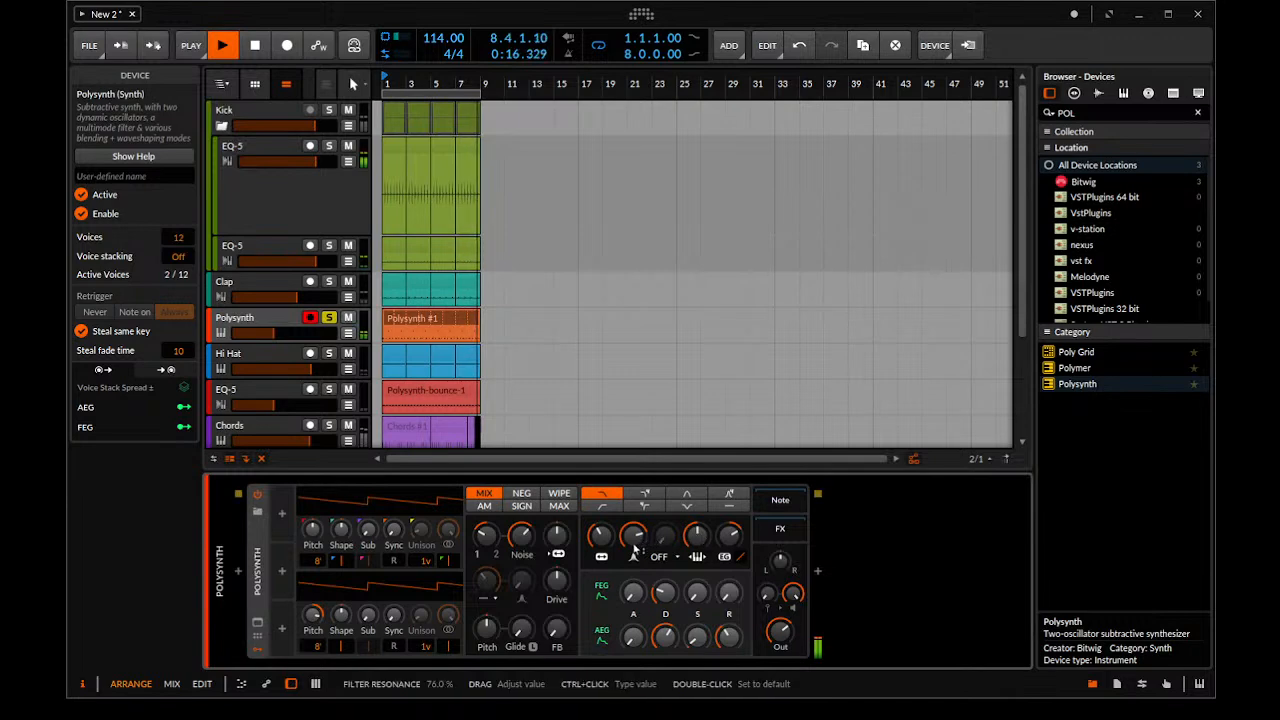
Find the EQ-5 device and insert it after the Polysynth on the orange track
type("EQ")
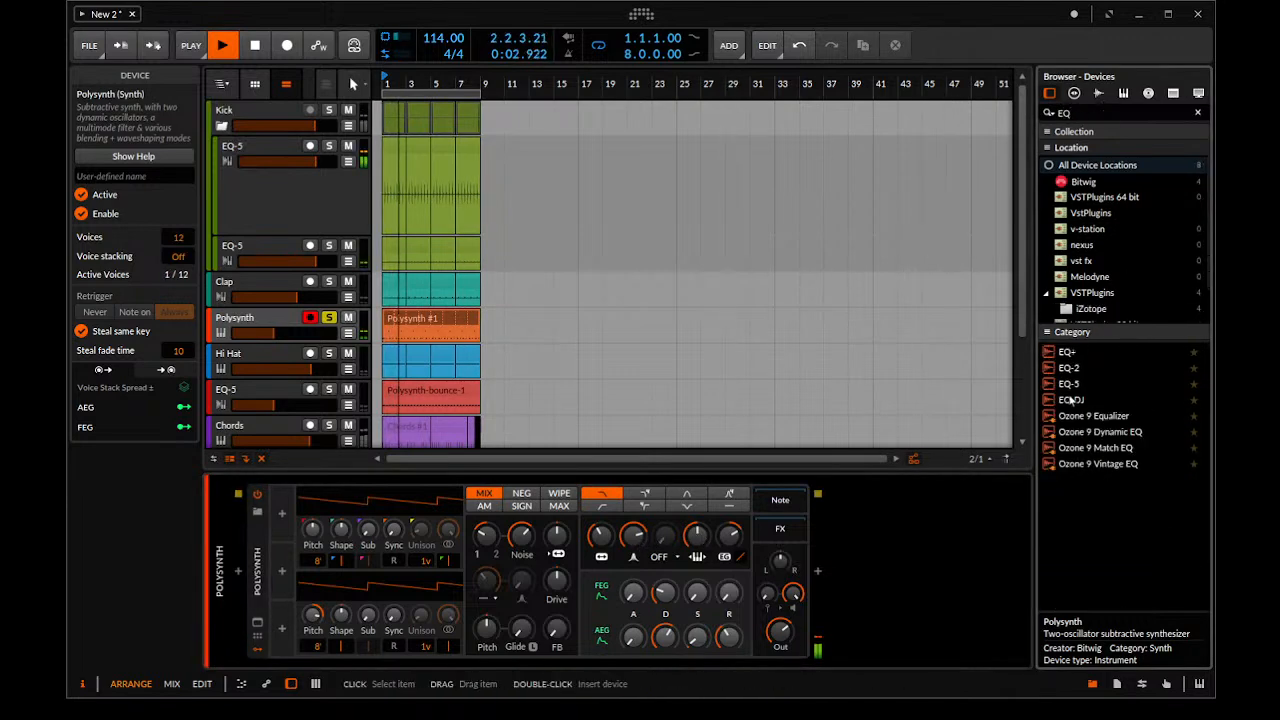
left_click_drag(1068, 386, 830, 565)
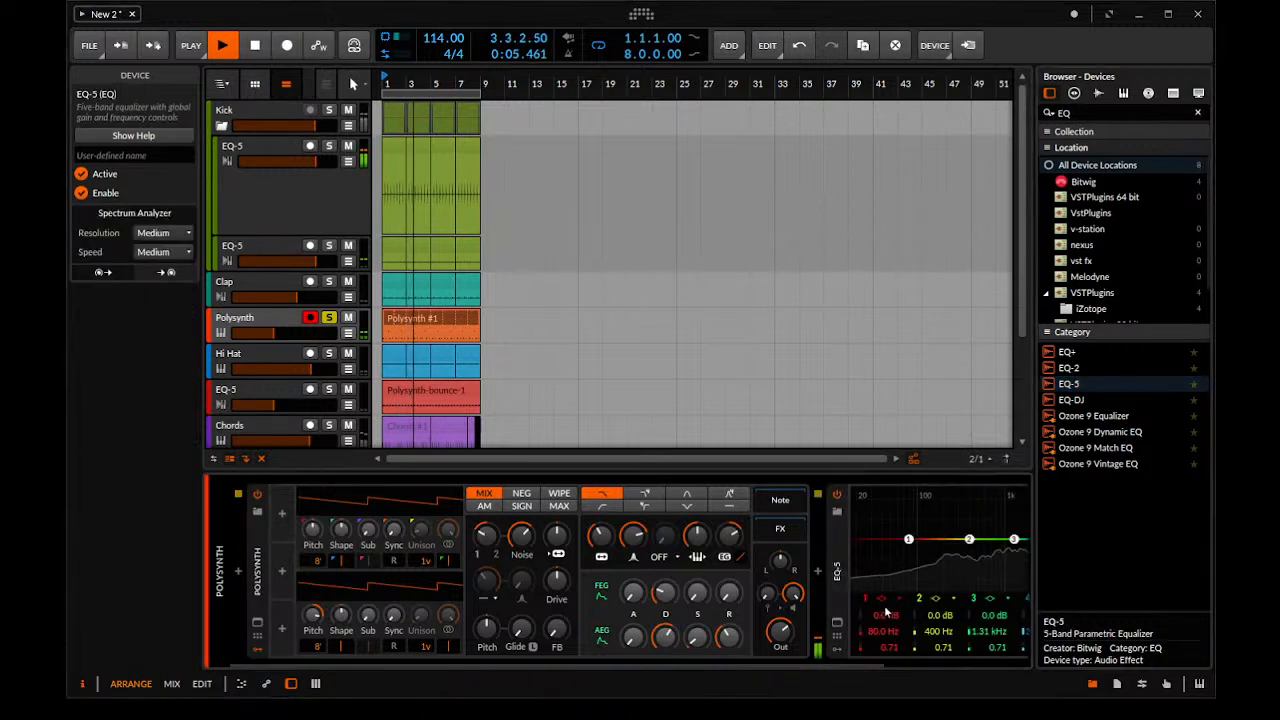
Shape the EQ-5 with a low cut at 144 Hz, a +4.0 dB boost at 266 Hz and a -9.4 dB cut at 591 Hz
left_click_drag(908, 540, 931, 540)
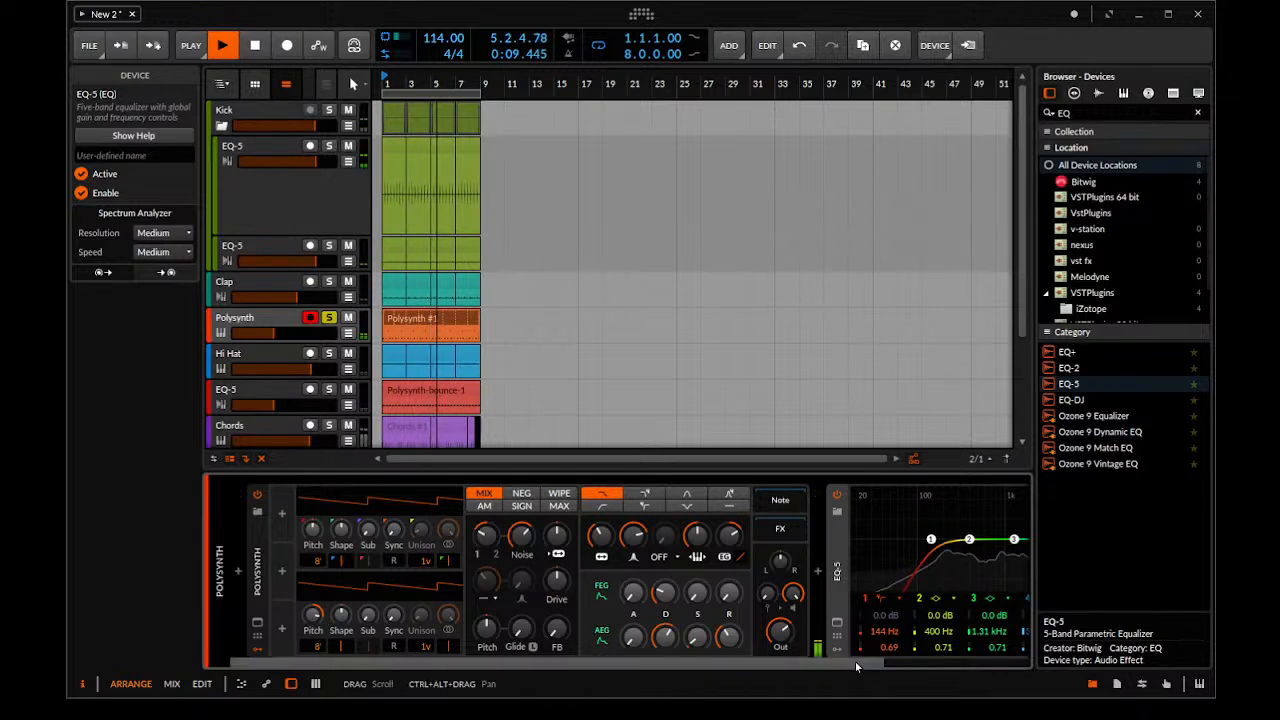
scroll(858, 655, "down", 3)
left_click_drag(835, 540, 804, 573)
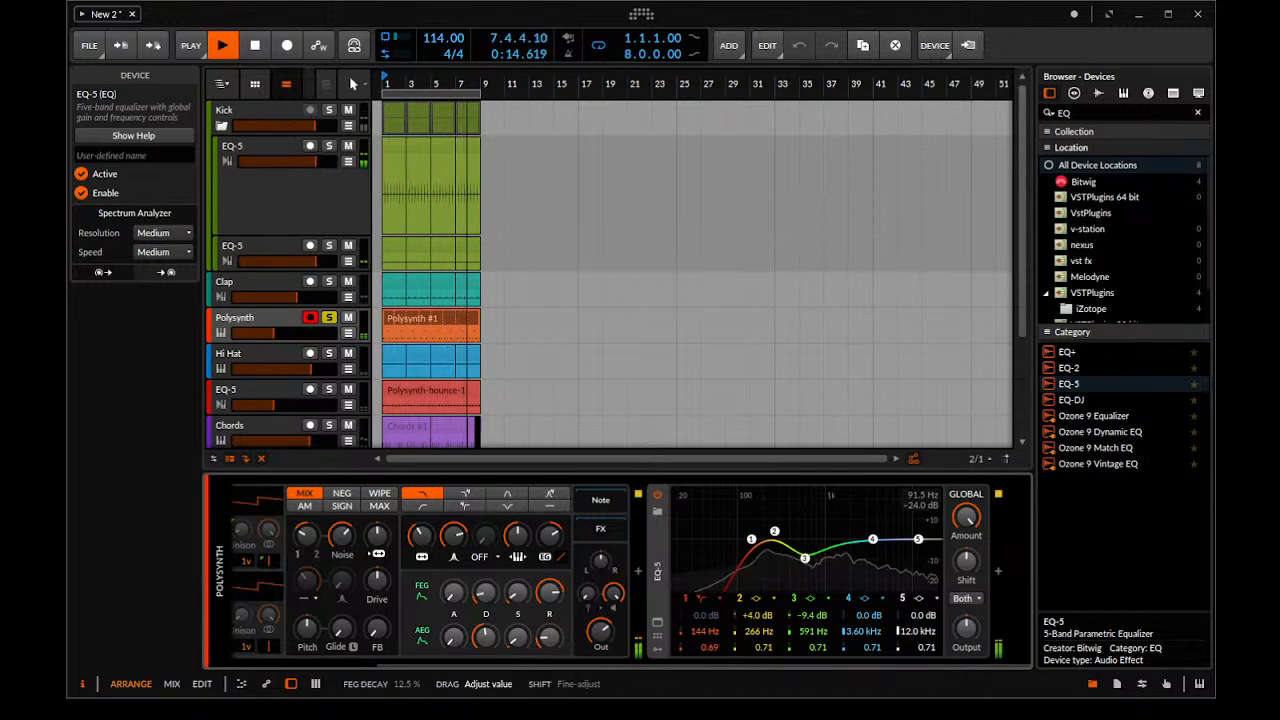
Shorten the Polysynth filter envelope decay to about 12.5 % and replay the soloed clip from the start
left_click_drag(491, 598, 493, 602)
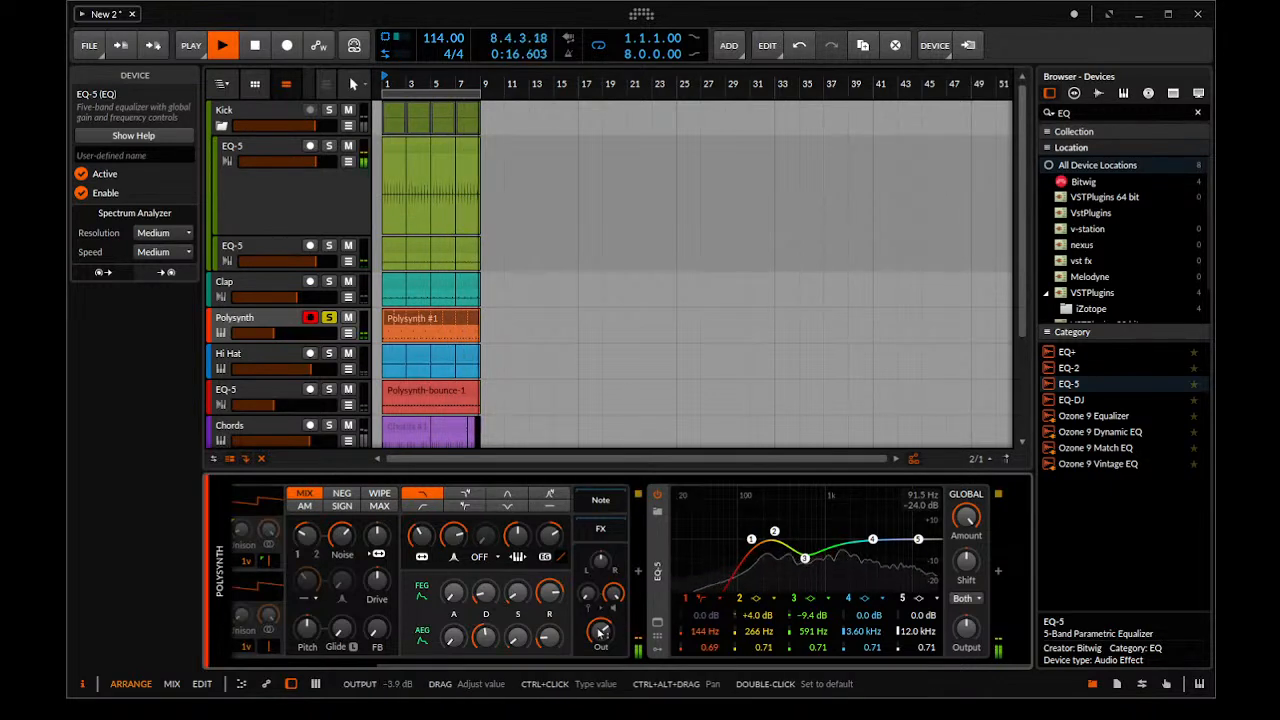
scroll(424, 334, "up", 5)
scroll(545, 305, "up", 2)
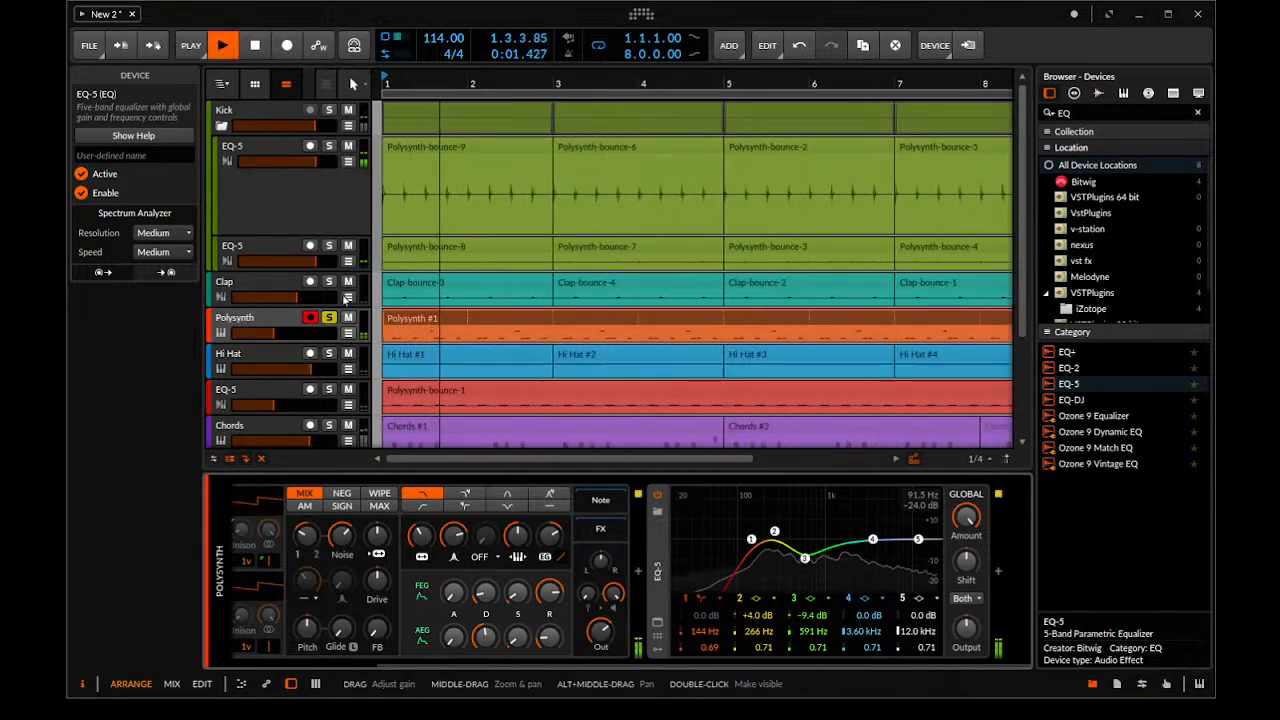
key("space")
mouse_move(408, 321)
left_mouse_down()
mouse_move(431, 332)
mouse_move(392, 328)
left_mouse_up()
key("space")
Take the Polysynth track out of solo and audition it with the full mix
key("space")
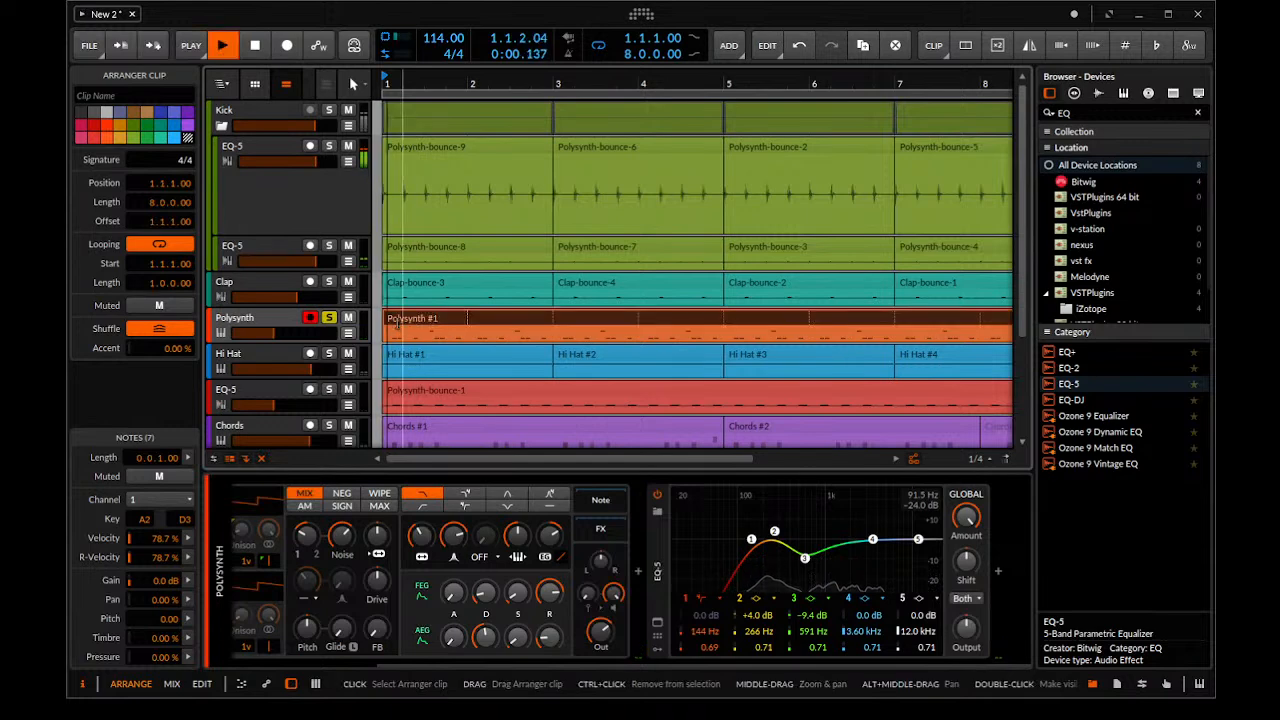
scroll(480, 325, "up", 4)
key("space")
left_click(331, 318)
key("space")
left_click(288, 320)
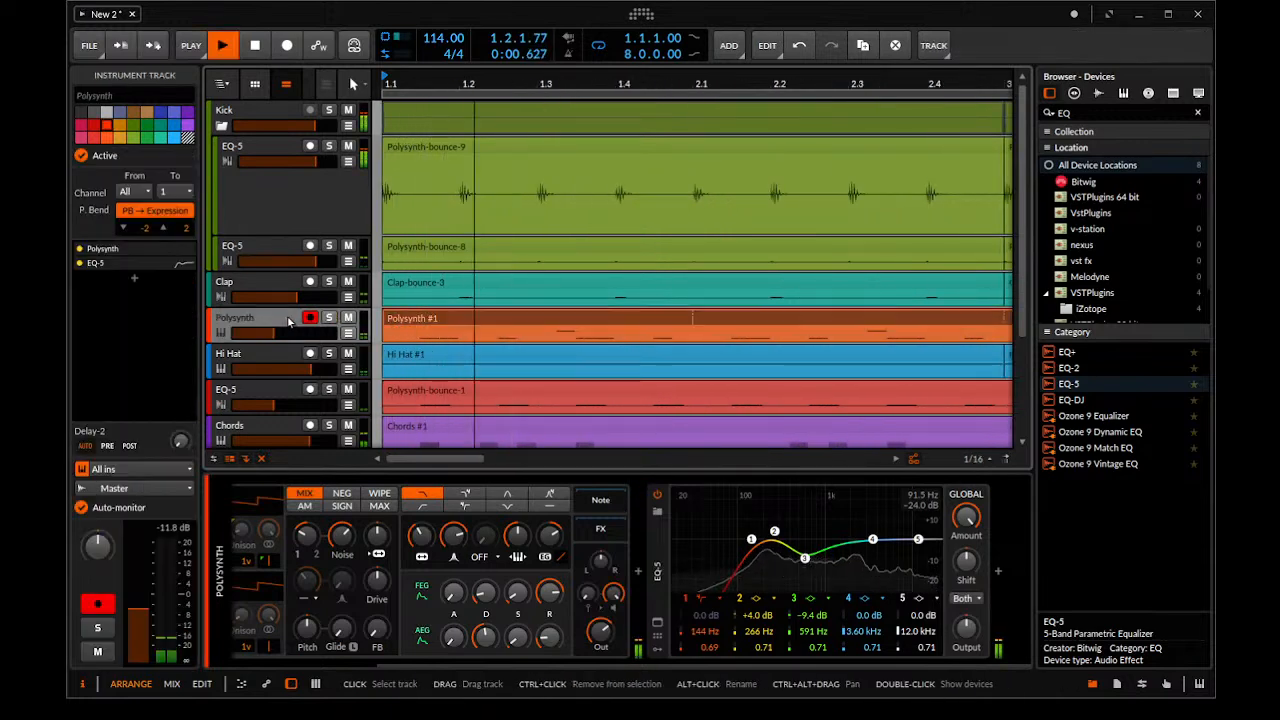
Raise the orange Polysynth track's volume slightly and play it soloed together with the Kick, Clap and Hi Hat tracks
left_click_drag(284, 335, 289, 335)
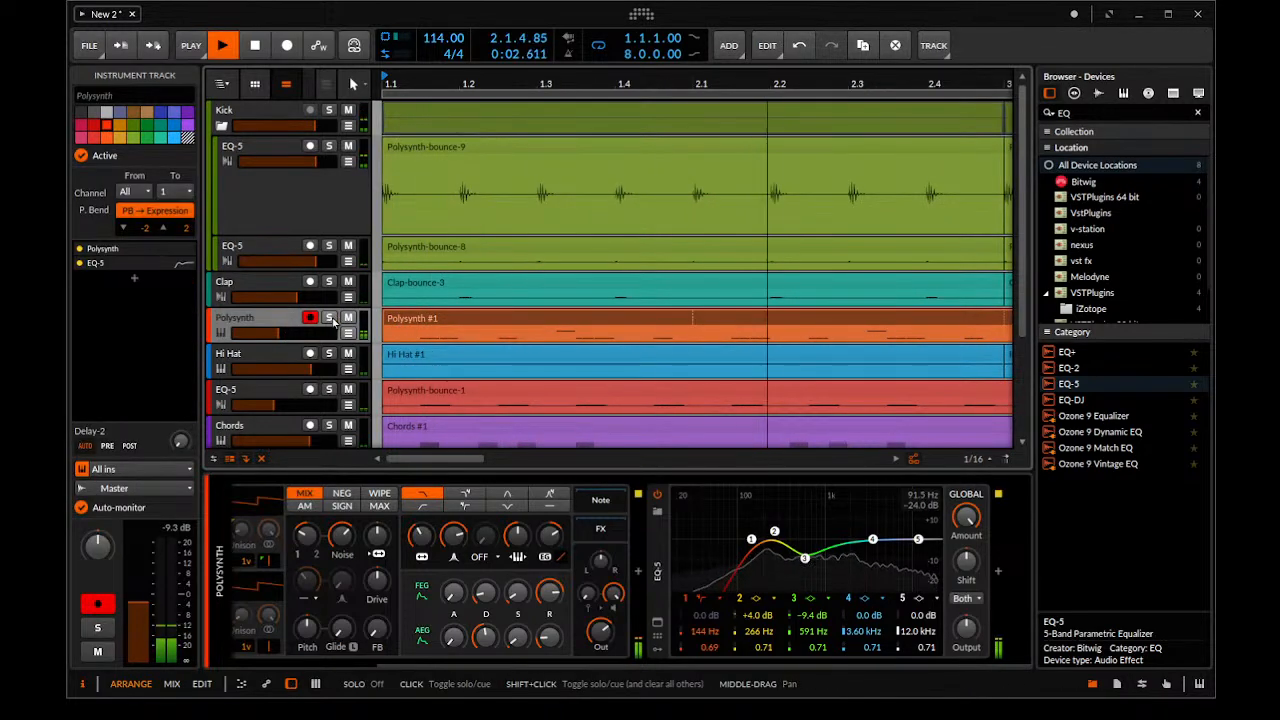
left_click(218, 125)
left_click(322, 110)
key("space")
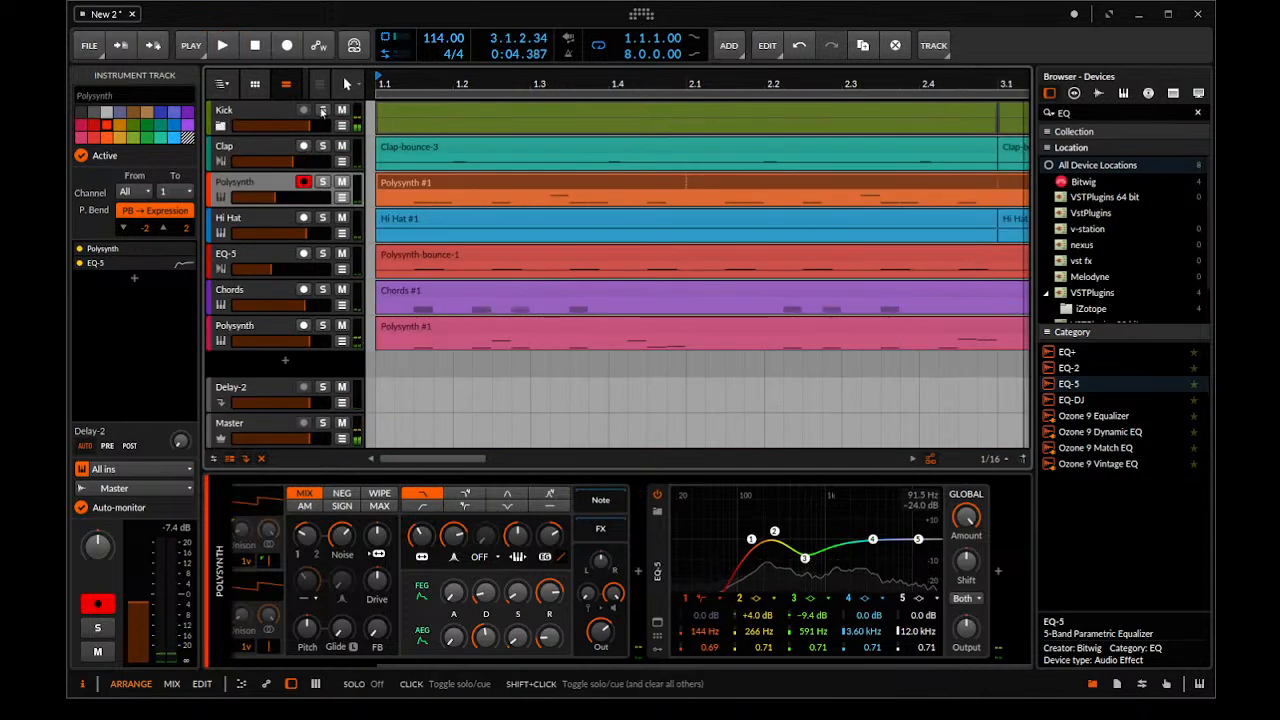
left_click(322, 181)
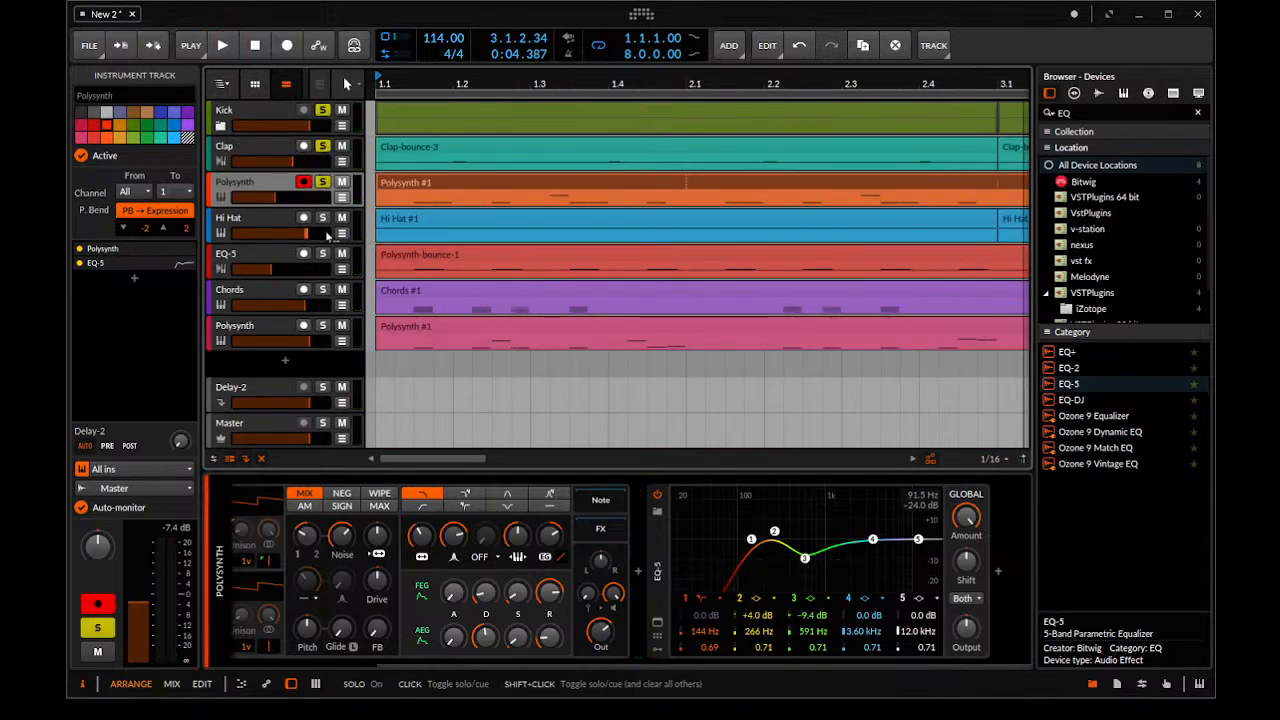
key("space")
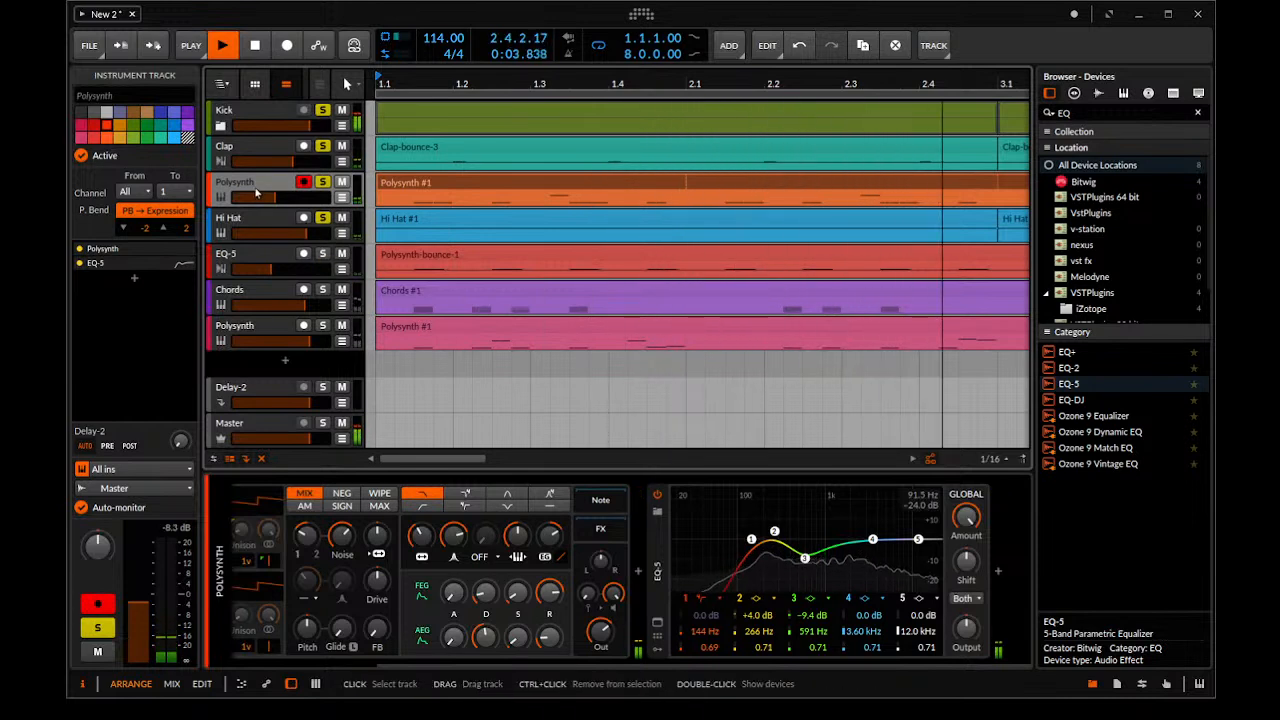
Reshape the orange Polysynth's EQ-5 with -15.9 dB at 568 Hz, +10.1 dB at 1.15 kHz and +6.1 dB at 8.64 kHz
left_click_drag(549, 536, 549, 530)
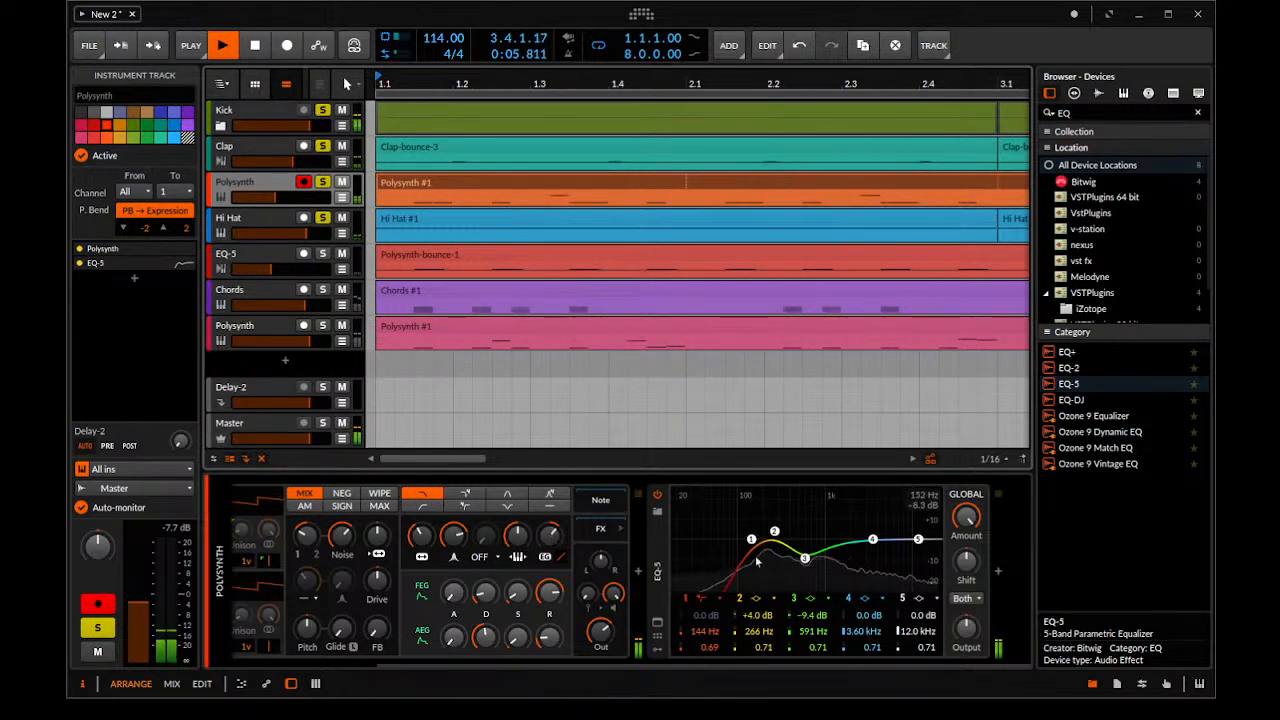
left_click(803, 569)
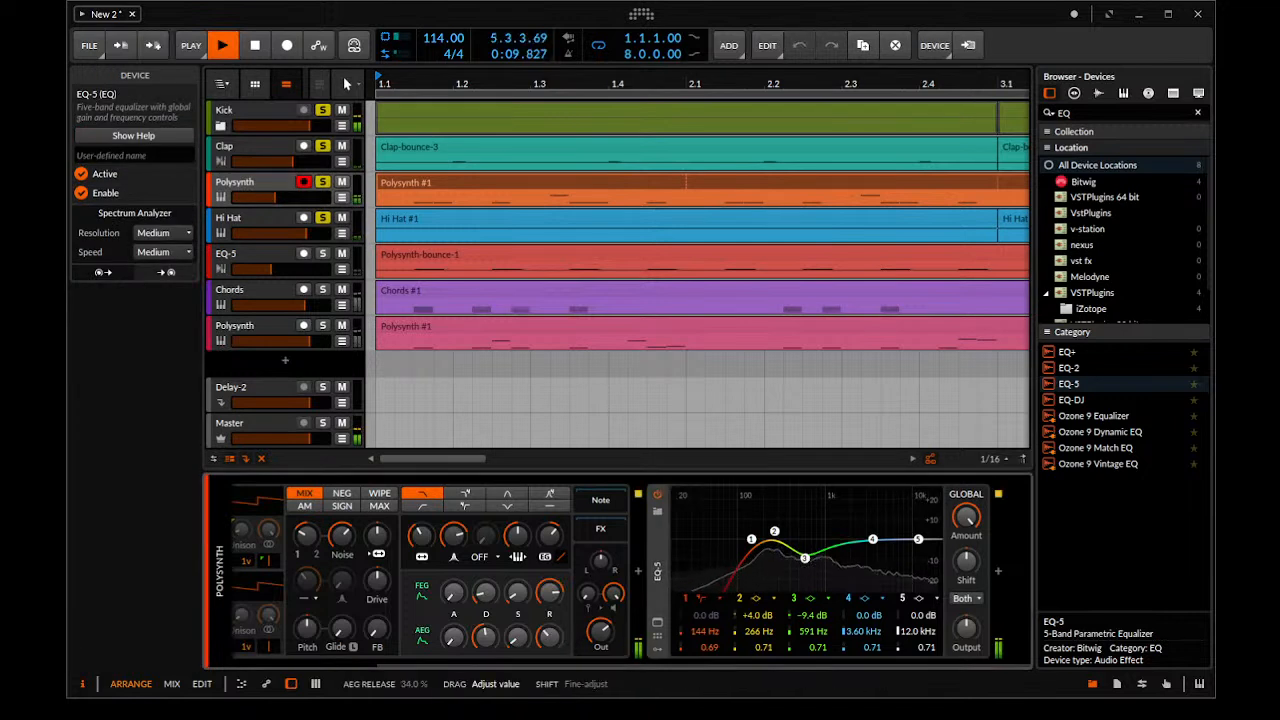
left_click_drag(810, 561, 803, 575)
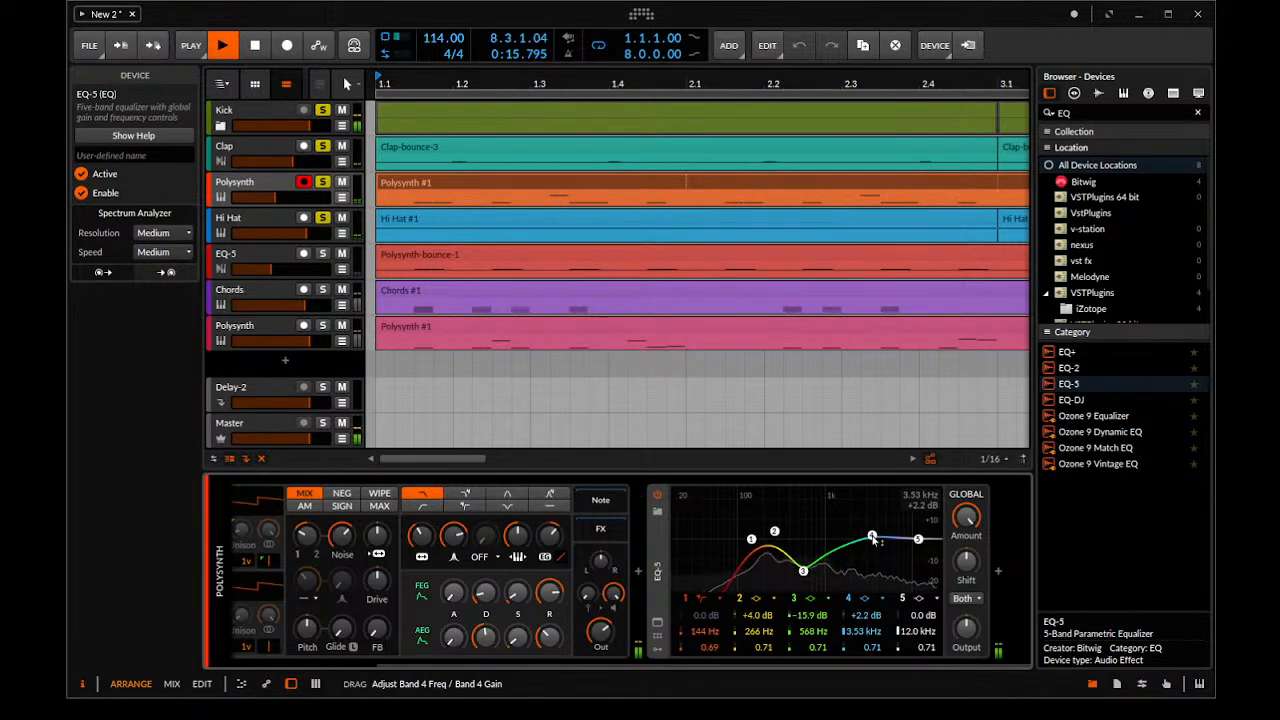
left_click_drag(874, 526, 829, 520)
mouse_move(925, 539)
left_mouse_down()
mouse_move(919, 523)
mouse_move(913, 535)
left_mouse_up()
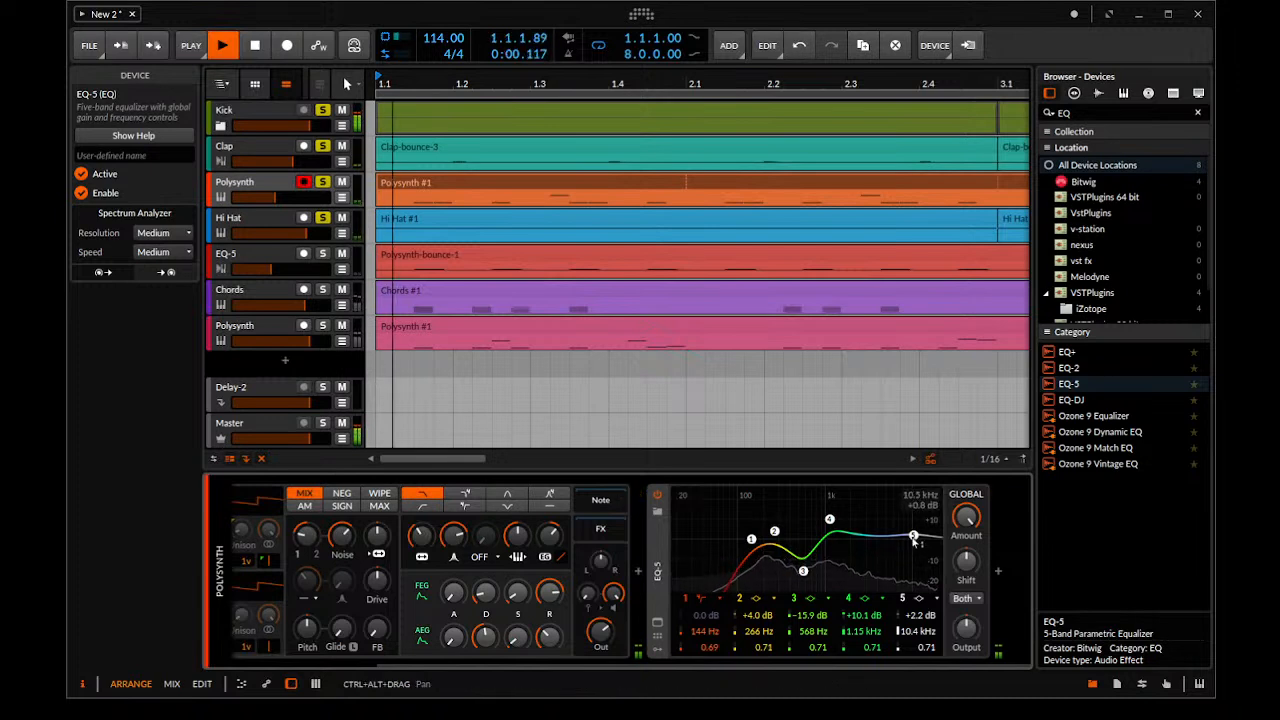
left_click_drag(914, 541, 906, 527)
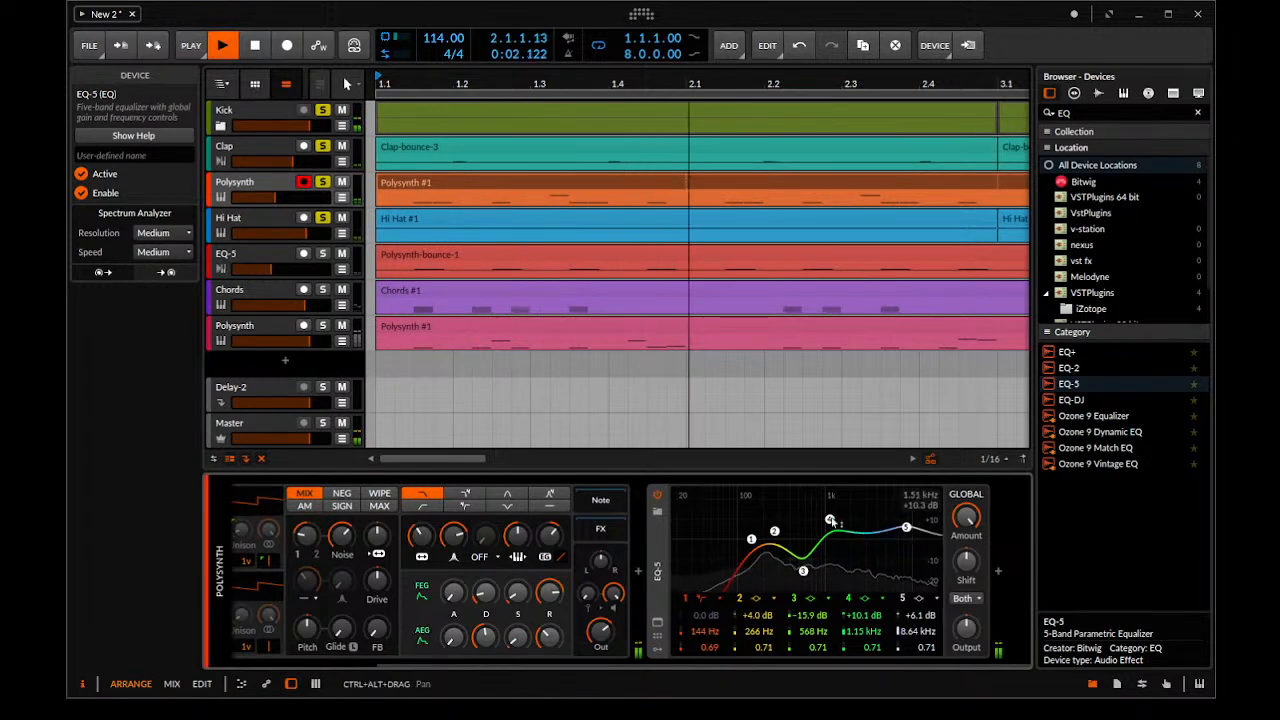
Add the pink Polysynth track to the soloed tracks and lower its volume slightly while checking the Master level
scroll(573, 352, "down", 5)
key("space")
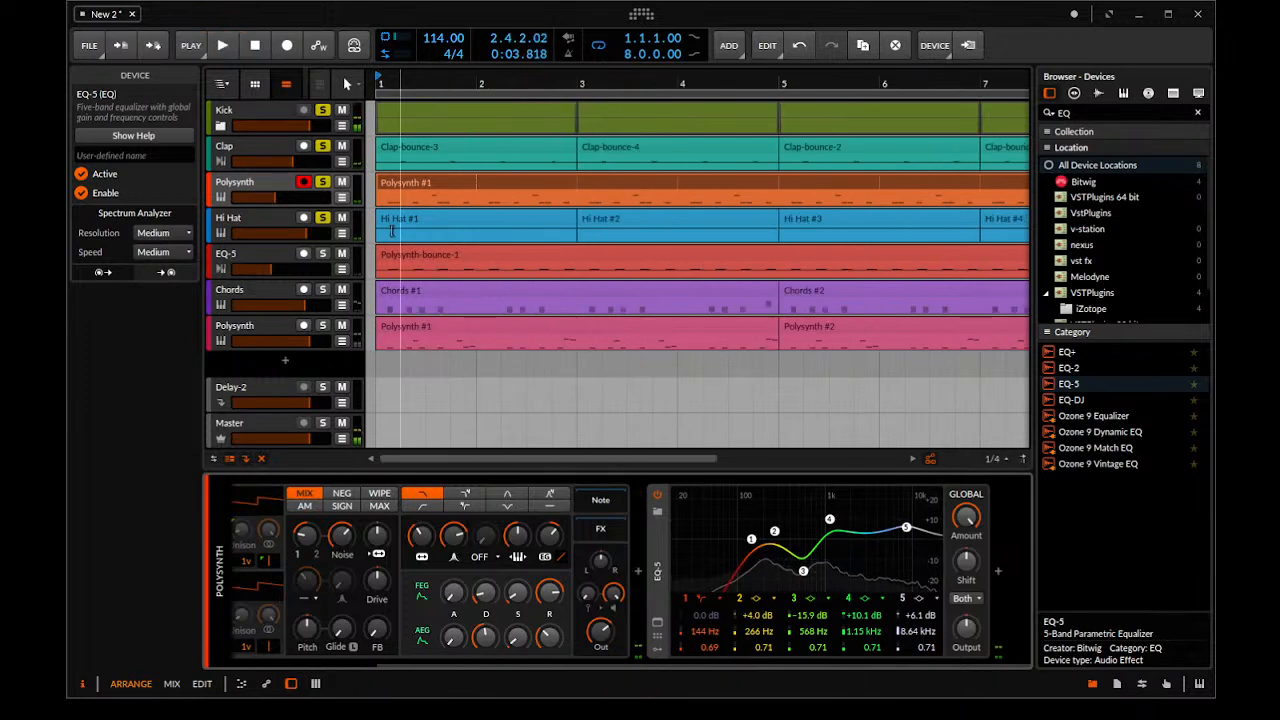
left_click(333, 172)
key("space")
key("space")
left_click(322, 326)
key("space")
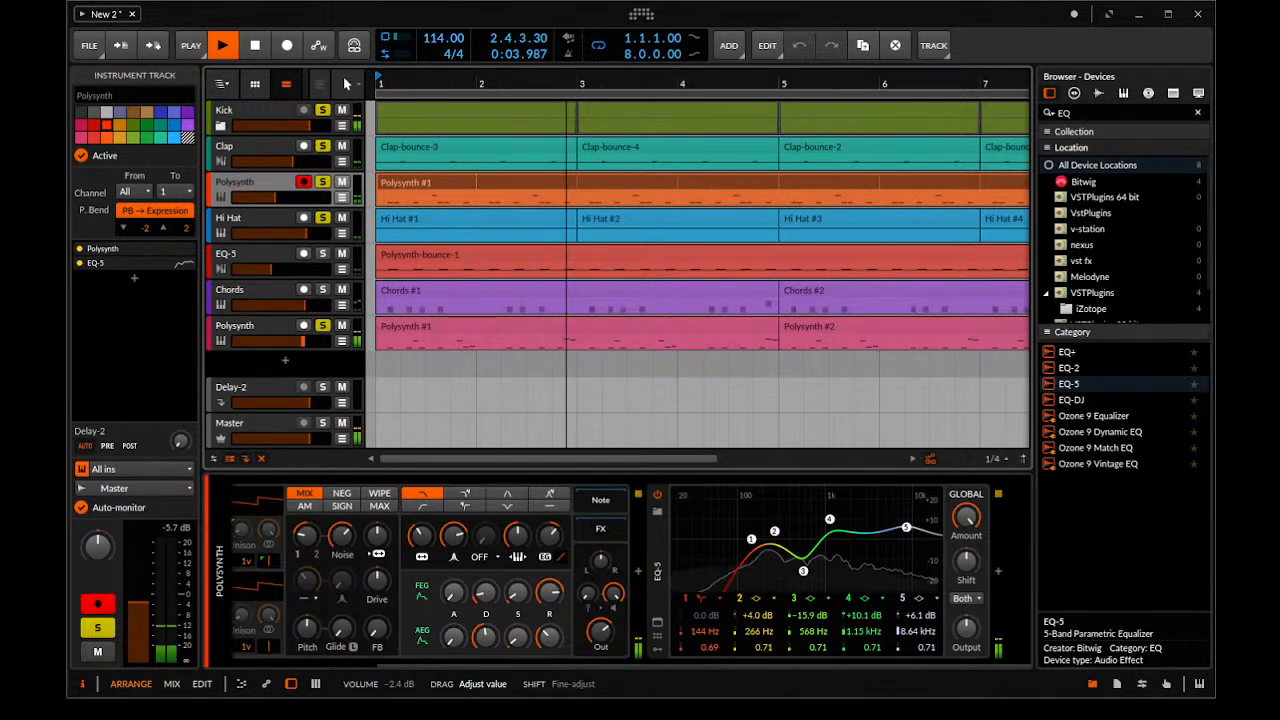
left_click(281, 436)
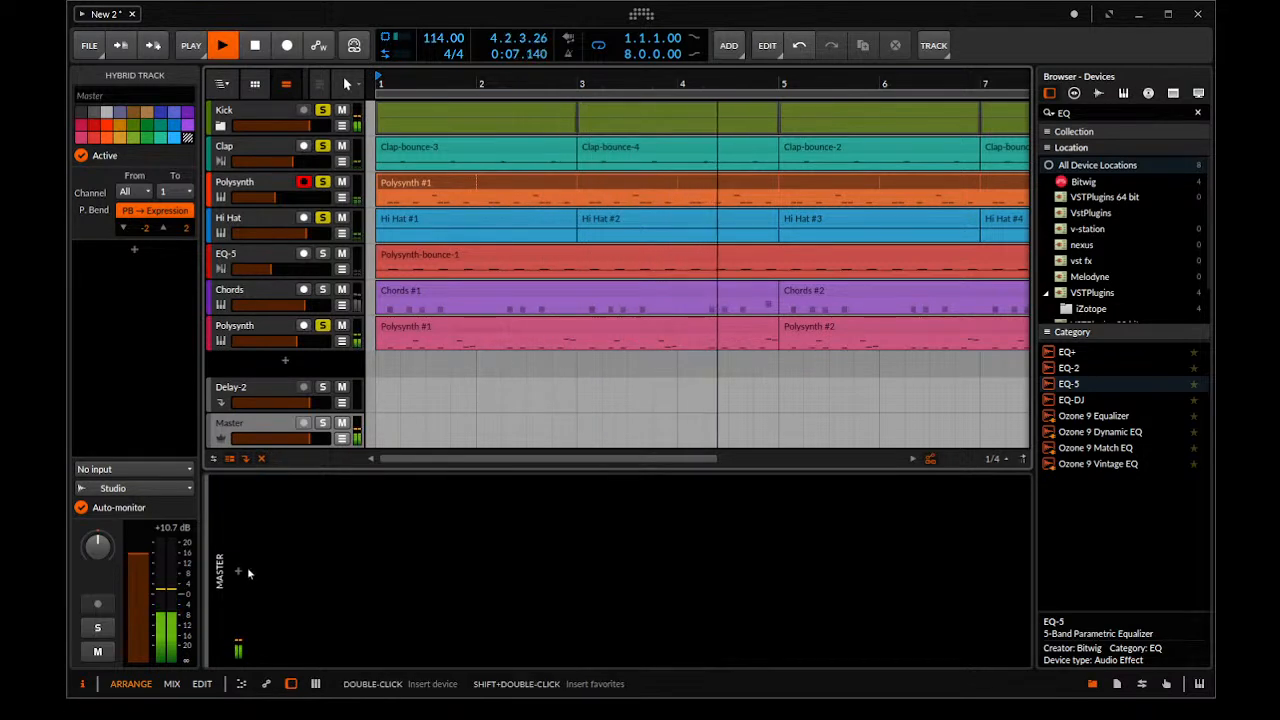
key("space")
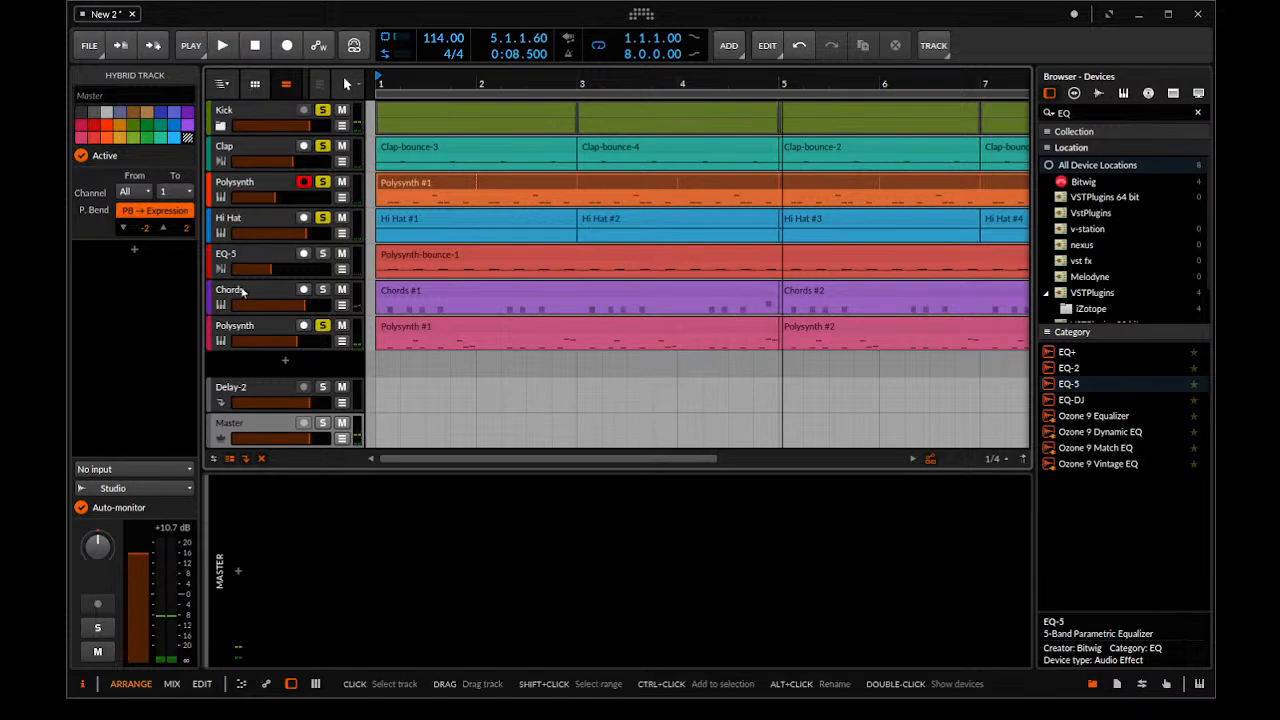
Take all tracks out of solo and balance the Chords and red EQ-5 track volumes against the full mix
left_click(330, 305)
left_click(324, 340)
left_click(322, 327)
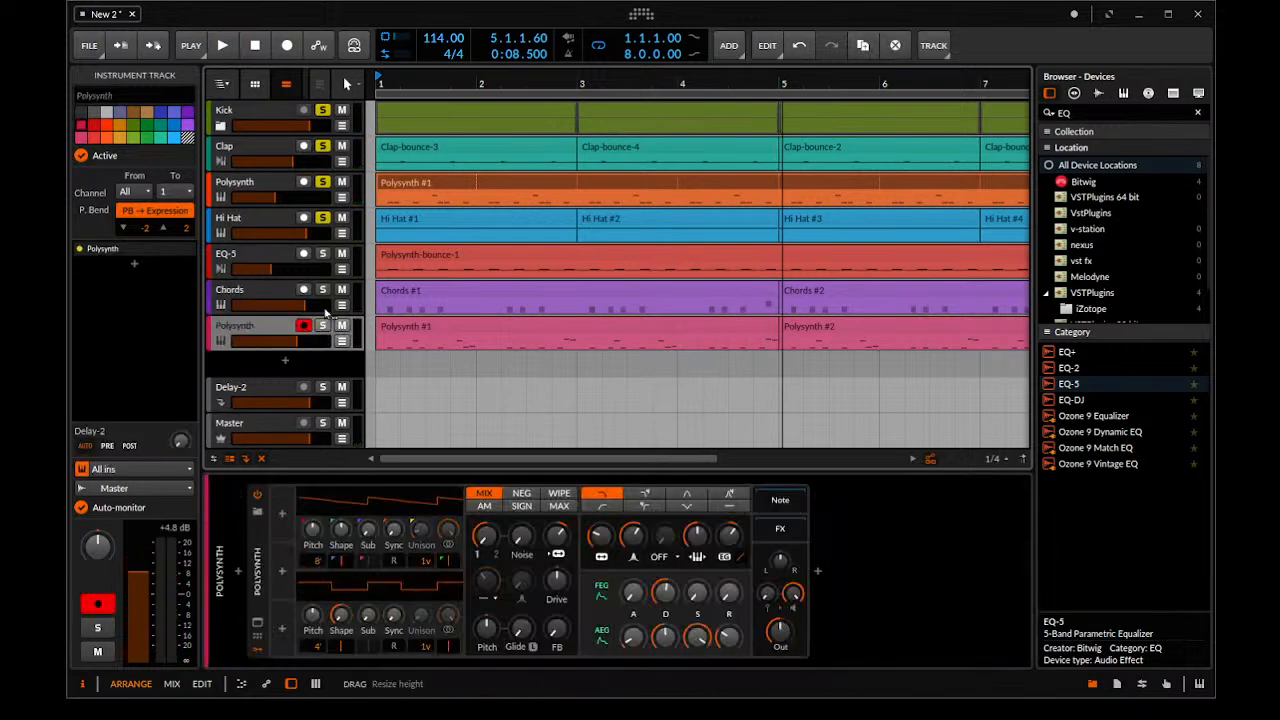
left_click(323, 190)
left_click(322, 183)
left_click(322, 148)
left_click(322, 112)
key("space")
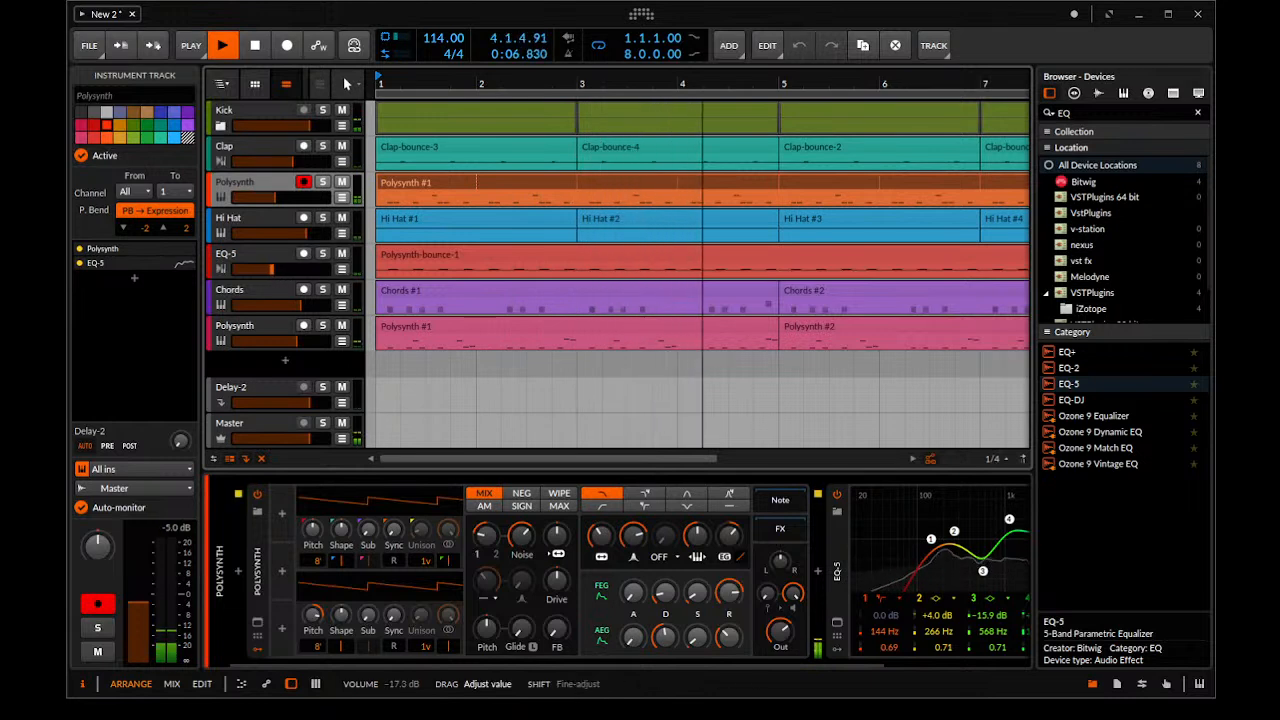
key("space")
Expand the Hi Hat track's Polysynth and, with the track soloed, raise its filter frequency to about 192 Hz
left_click(276, 222)
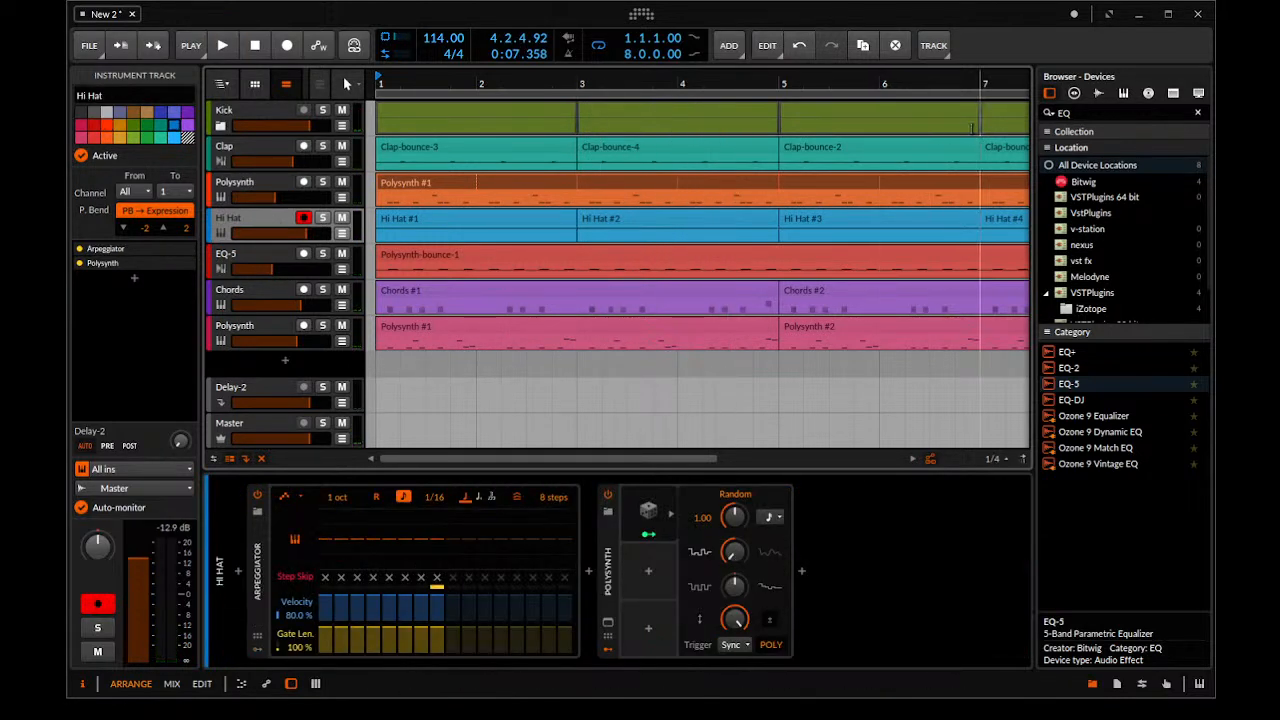
double_click(607, 578)
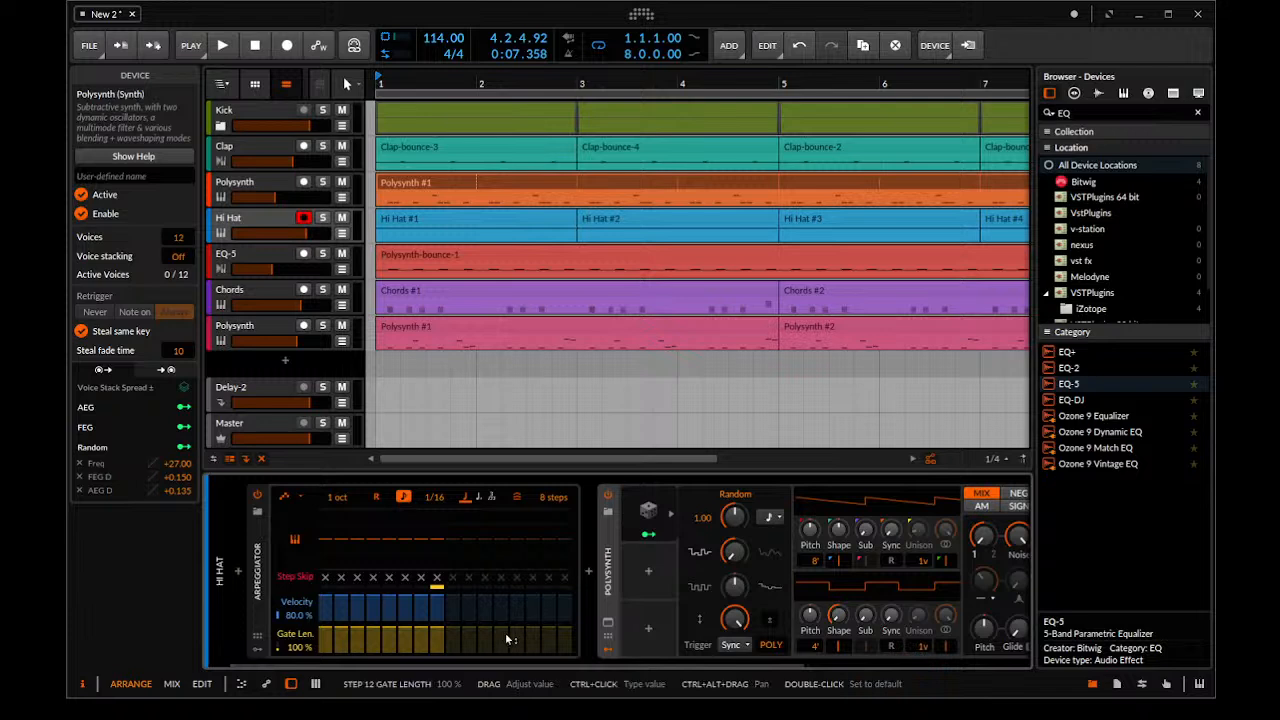
scroll(501, 651, "right", 3)
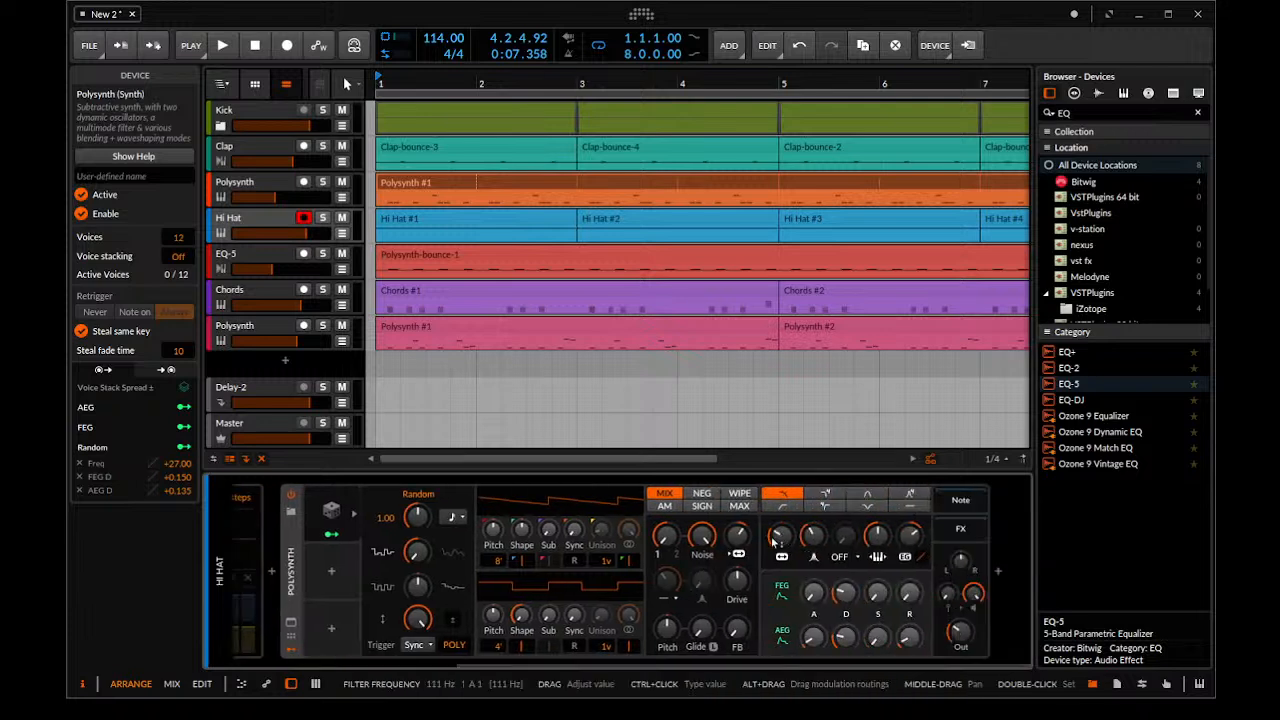
key("space")
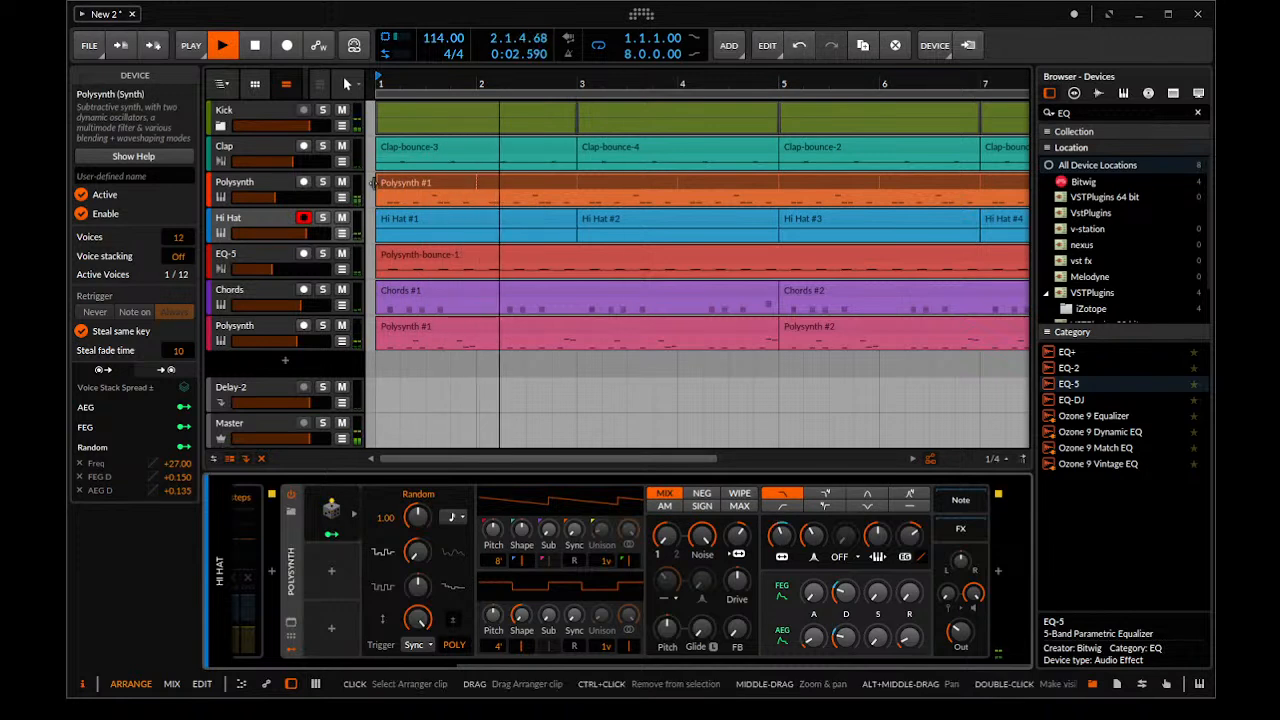
left_click(324, 218)
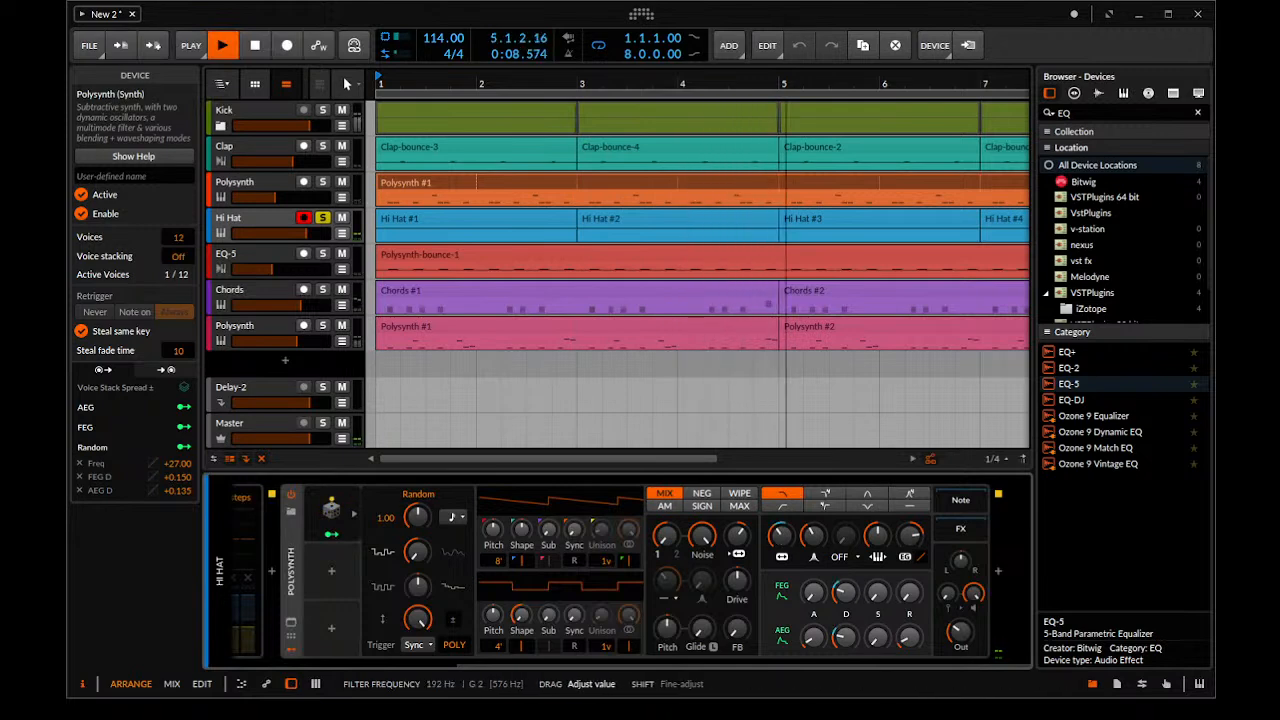
mouse_move(827, 664)
left_mouse_down()
mouse_move(562, 657)
mouse_move(826, 662)
left_mouse_up()
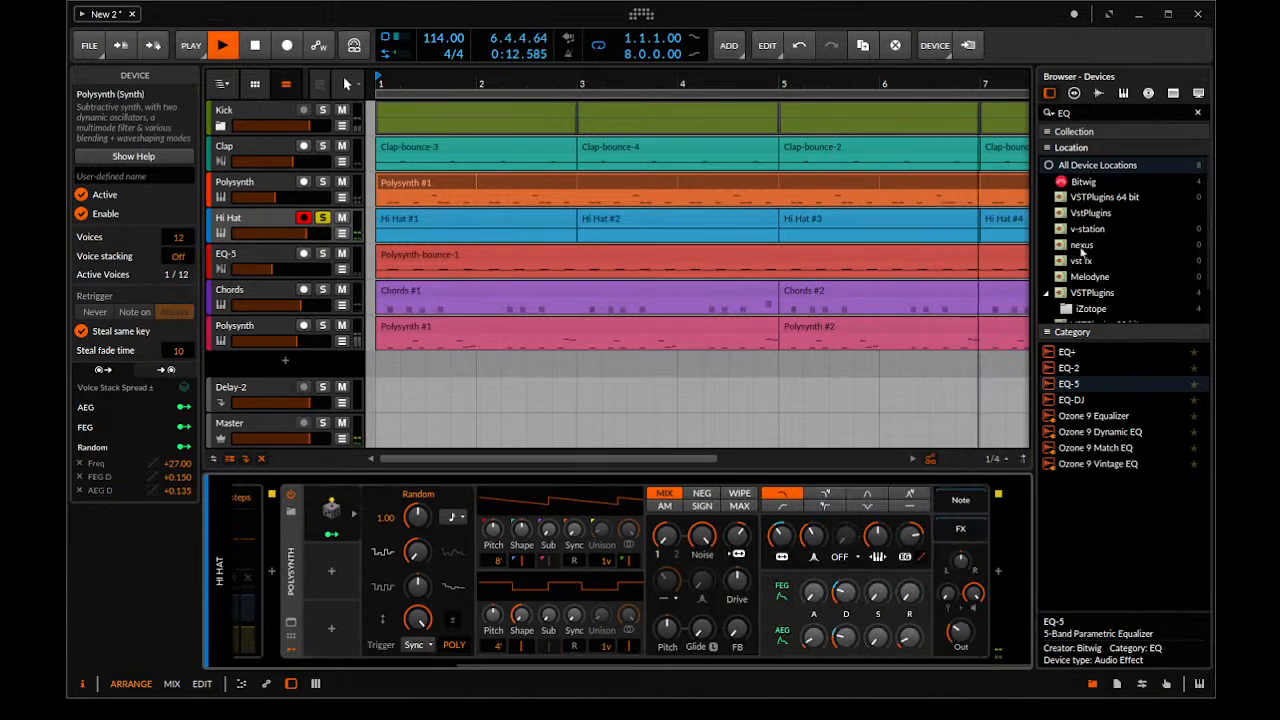
Insert an EQ-5 after the Hi Hat's Polysynth with a low cut at 552 Hz, and take the track out of solo
left_click_drag(1068, 383, 1005, 500)
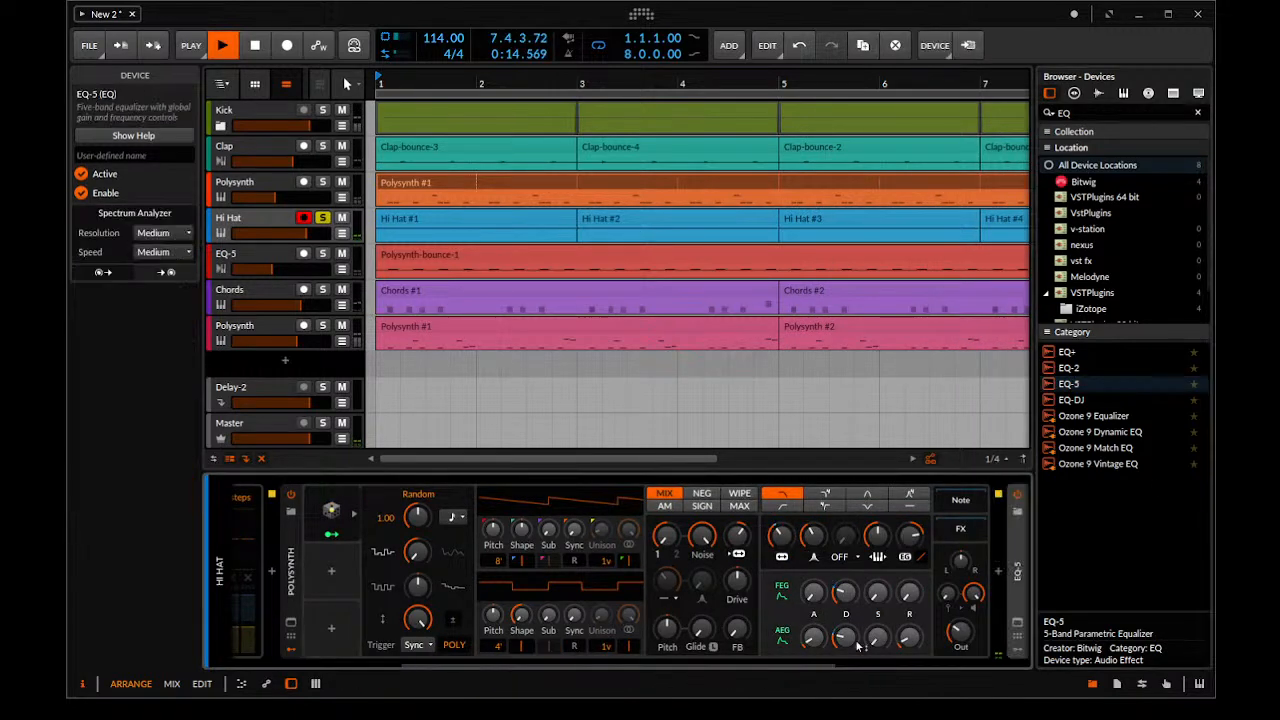
left_click(720, 599)
left_click(726, 600)
left_click_drag(739, 543, 805, 558)
left_click(323, 218)
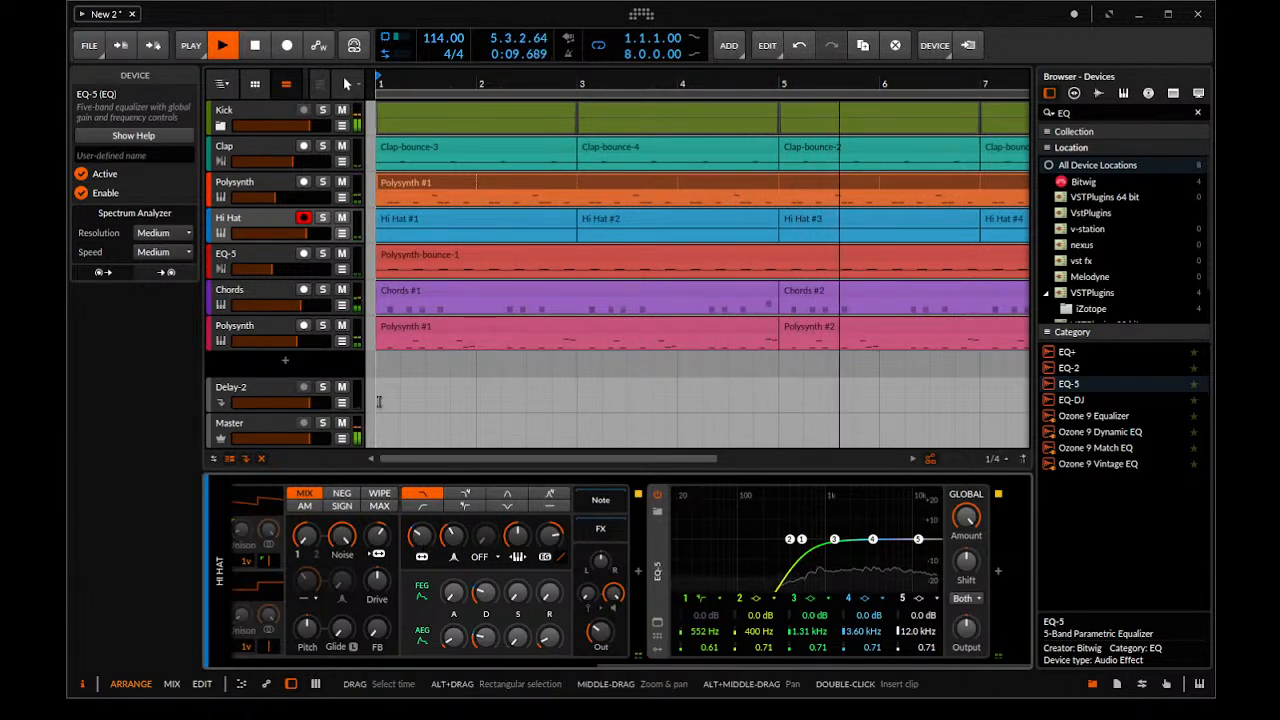
Check the Master level and delete the Peak Limiter from the first EQ-5 track inside the Kick group
scroll(375, 394, "down", 3)
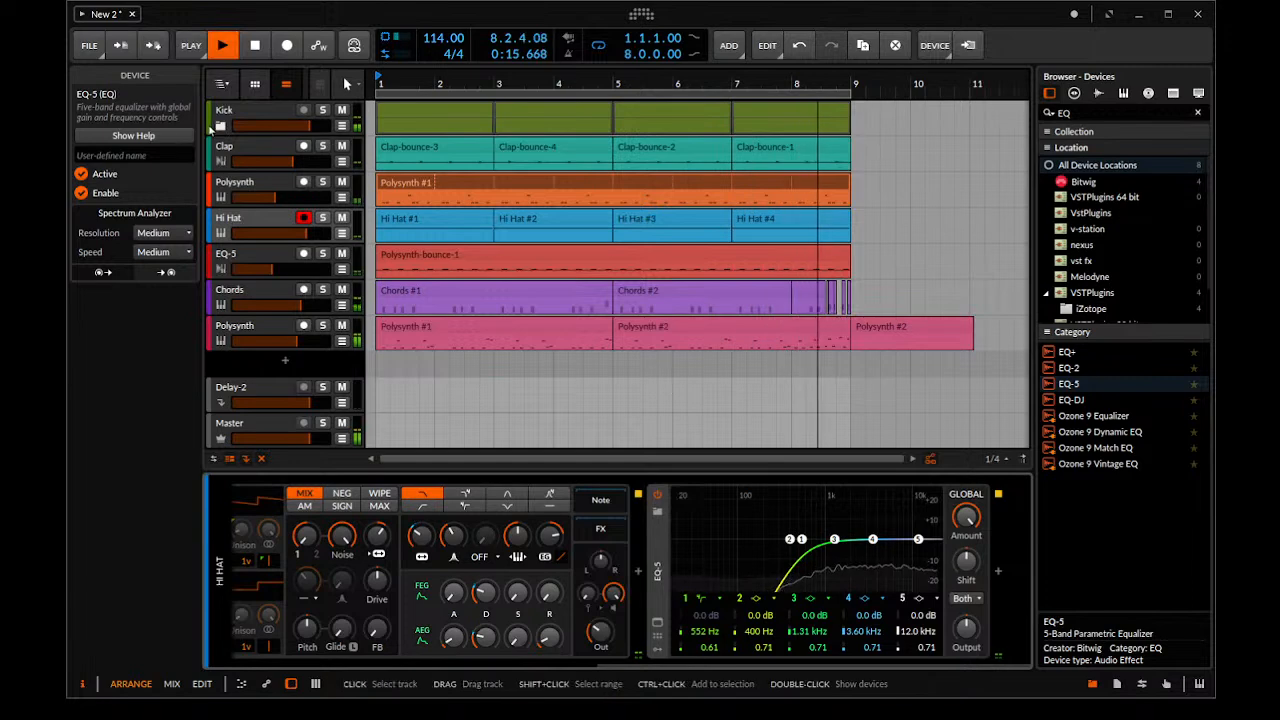
left_click(271, 394)
left_click(265, 428)
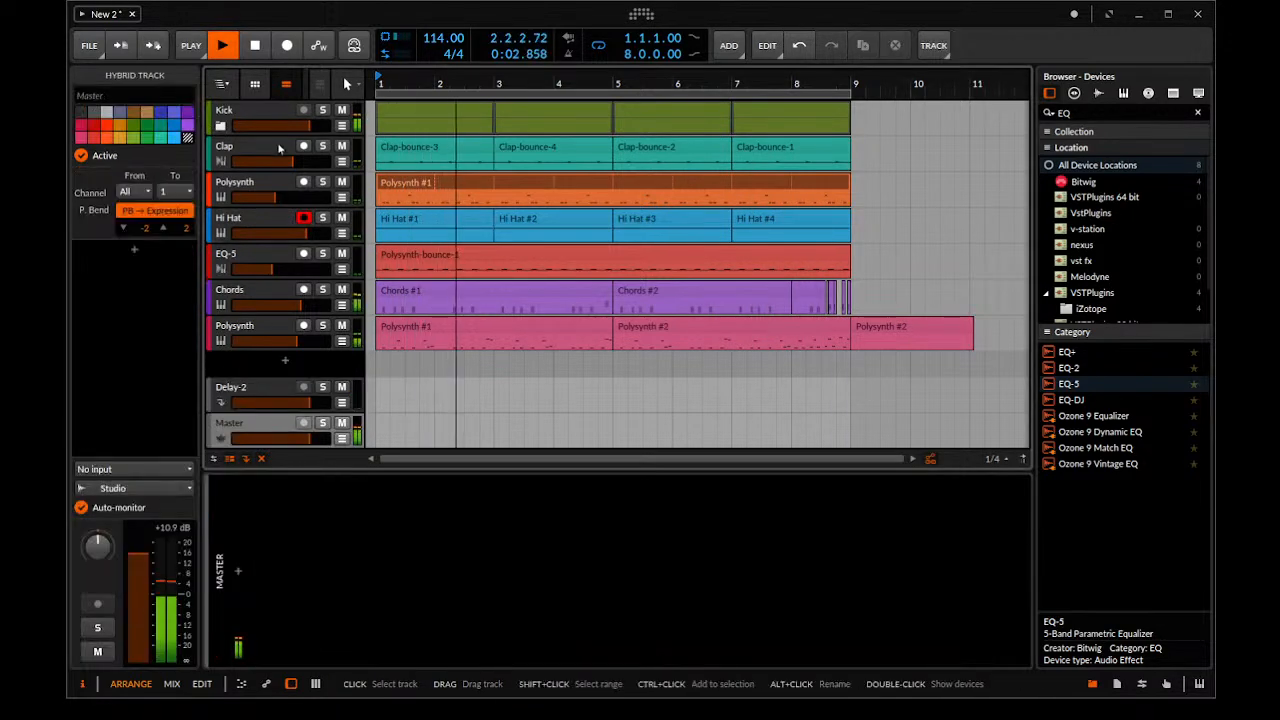
left_click(221, 126)
left_click(265, 156)
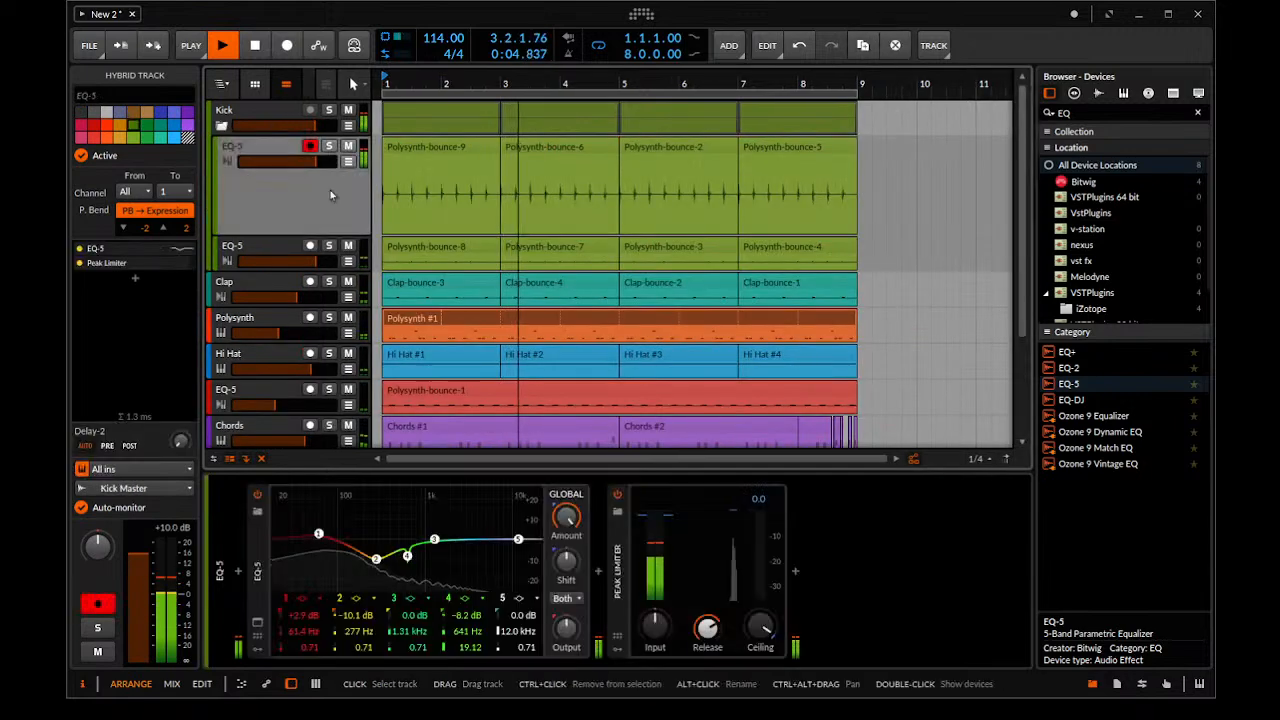
left_click(617, 494)
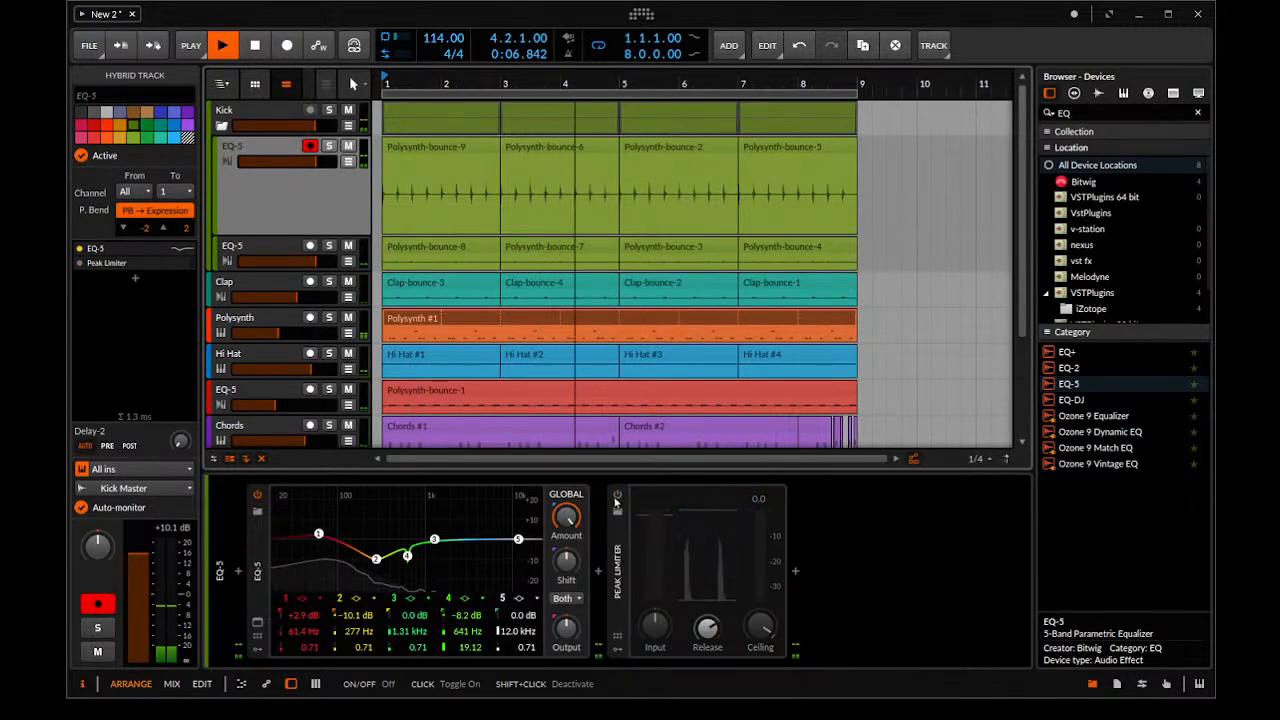
left_click(614, 521)
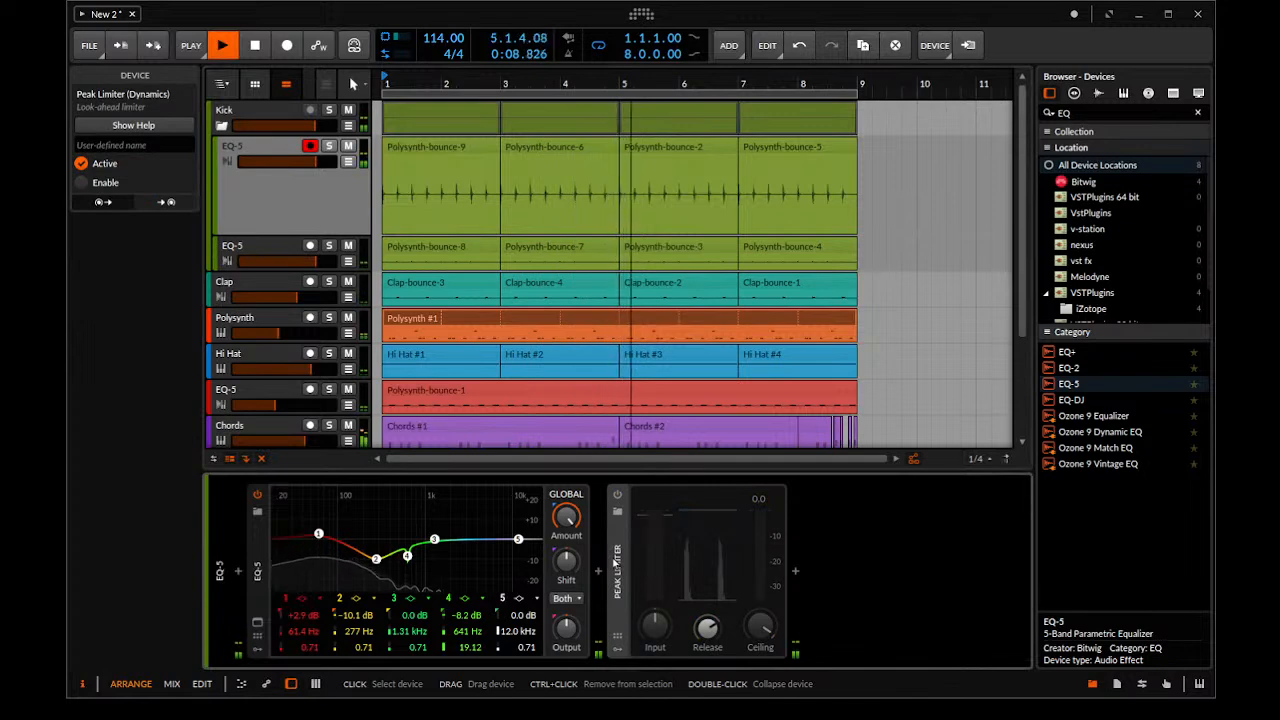
key("Delete")
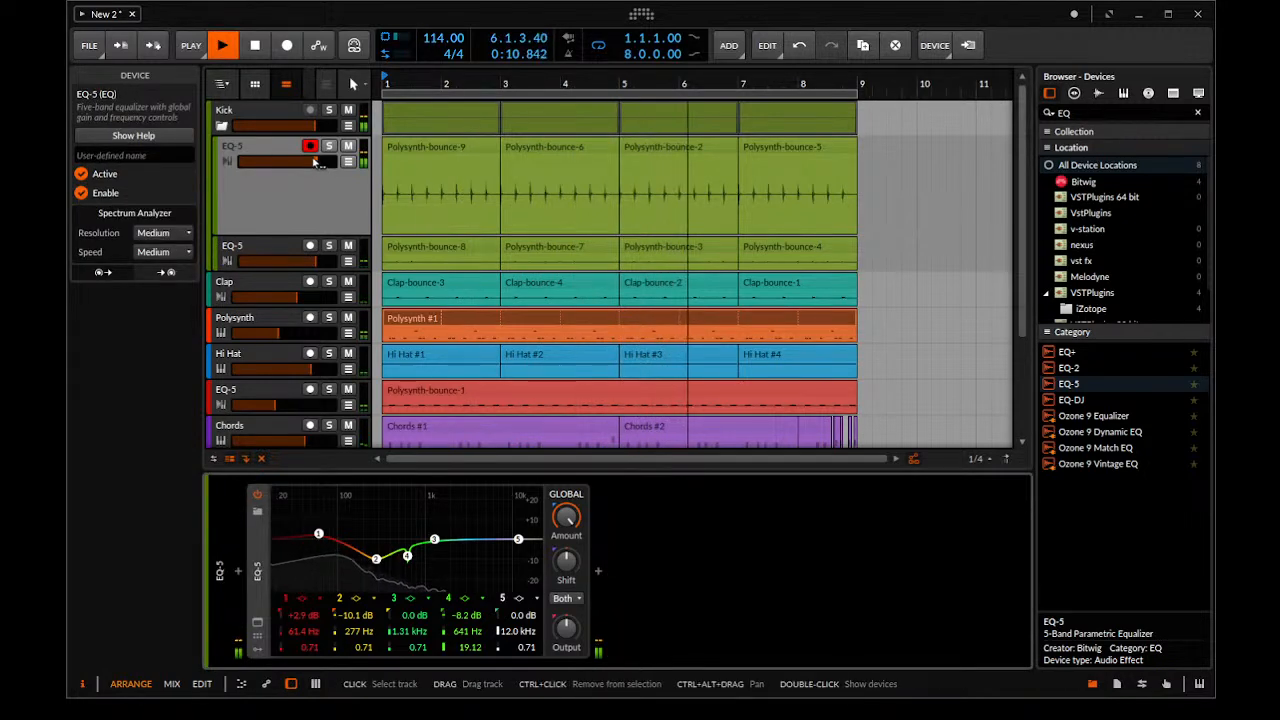
left_click(223, 126)
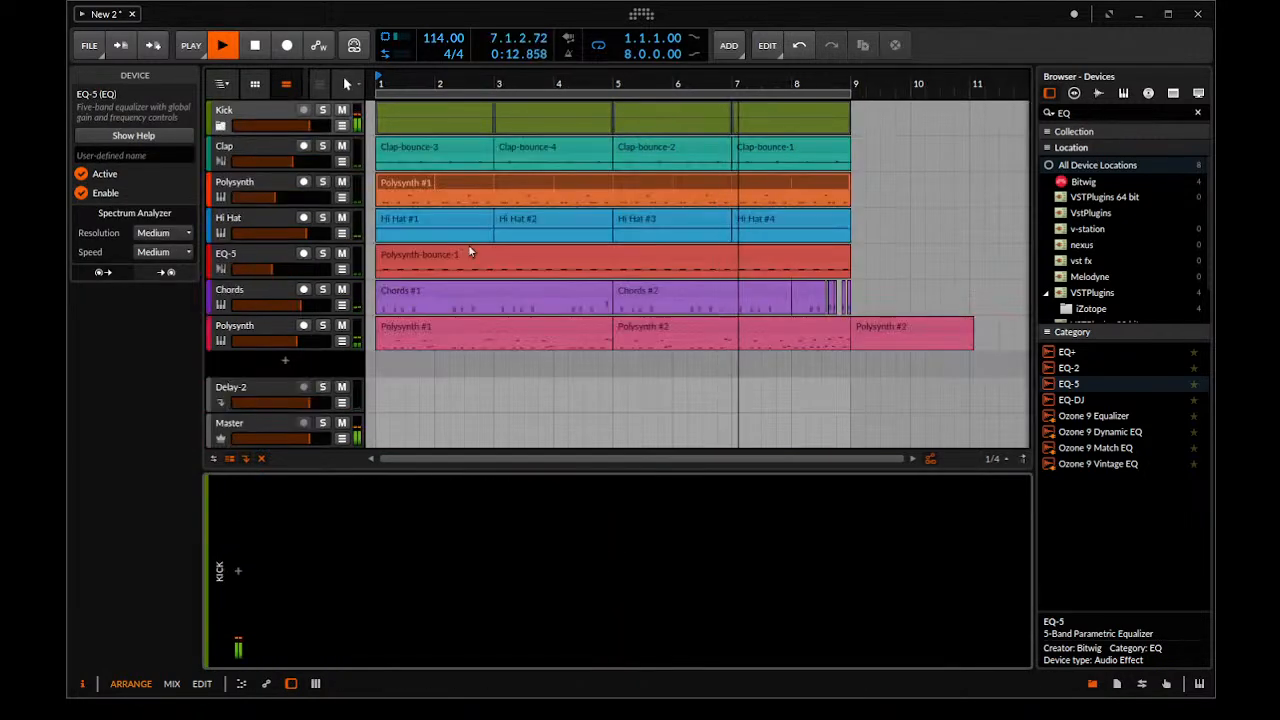
Search the devices for "POLY" and add Polymer as a new instrument track below the pink Polysynth track
scroll(519, 266, "down", 3)
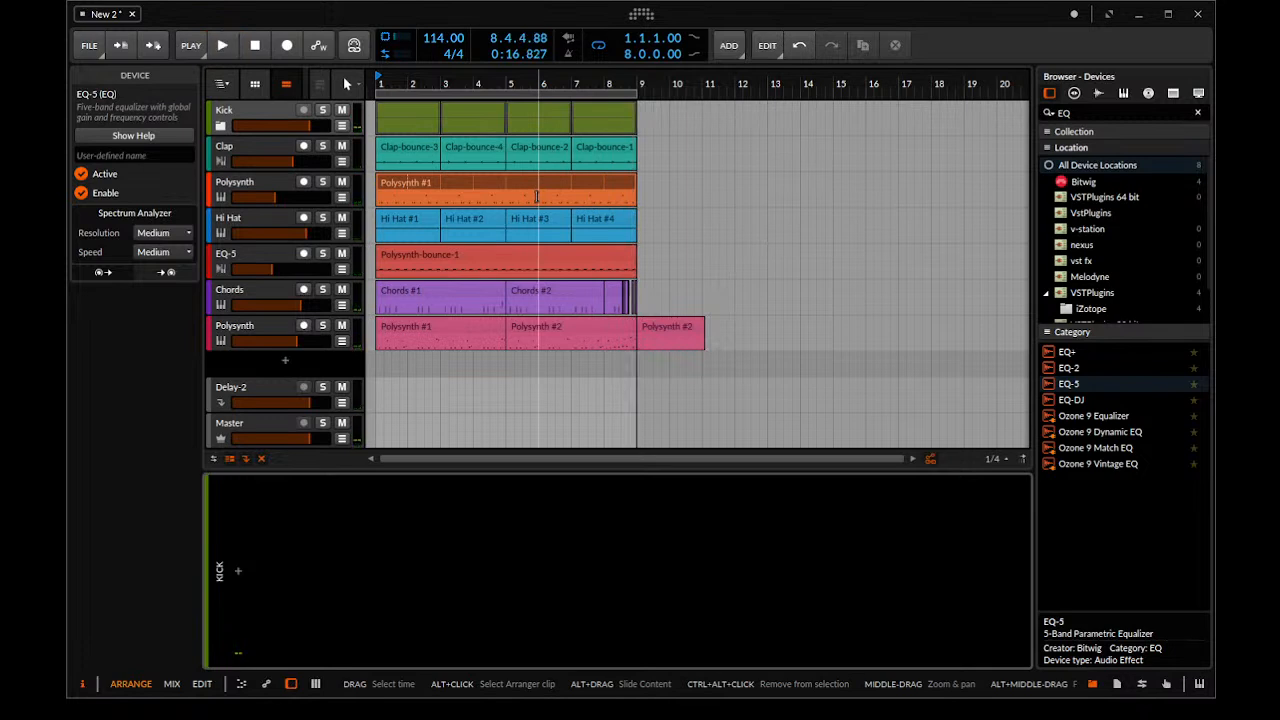
left_click_drag(1130, 112, 1062, 113)
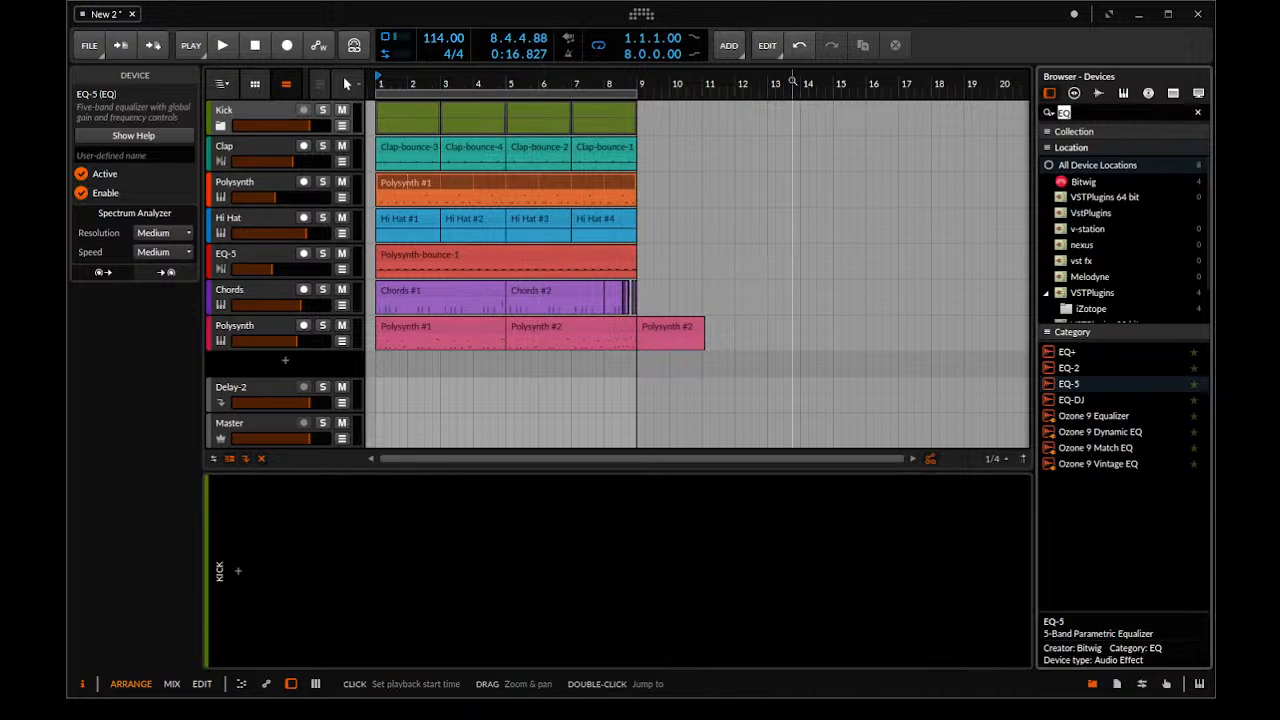
type("po")
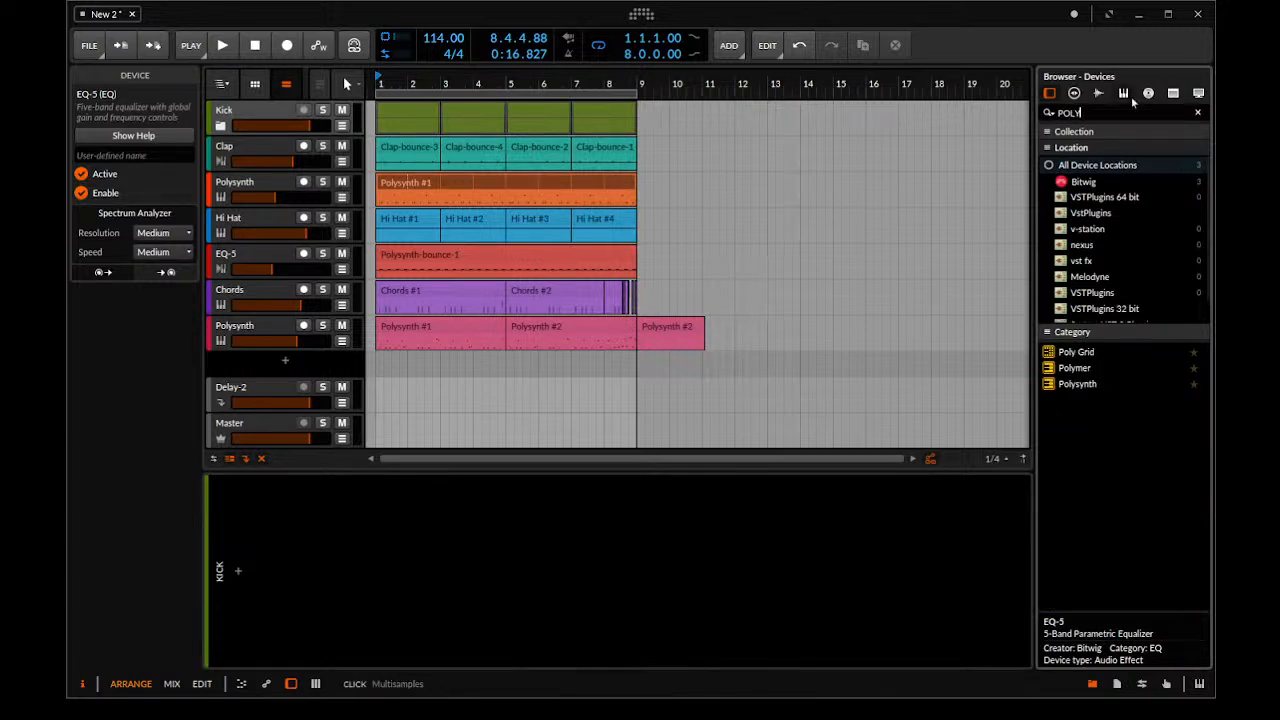
left_click_drag(1072, 369, 260, 377)
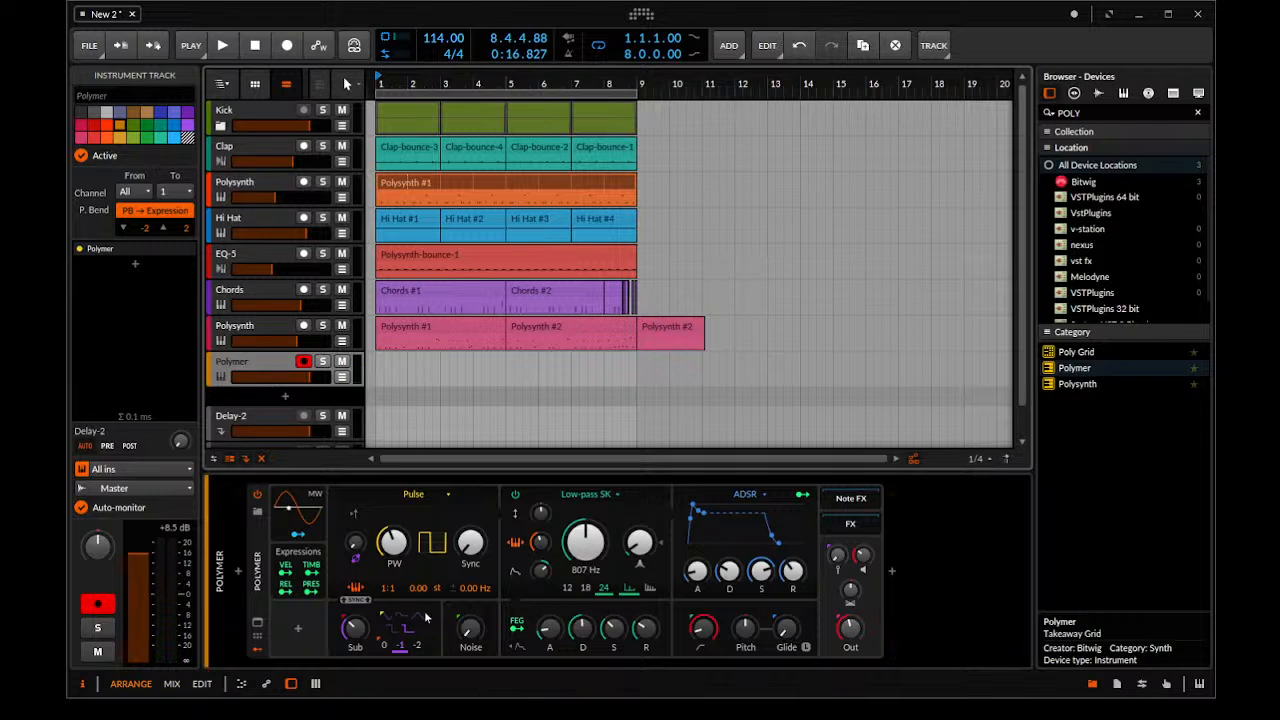
left_click(264, 583)
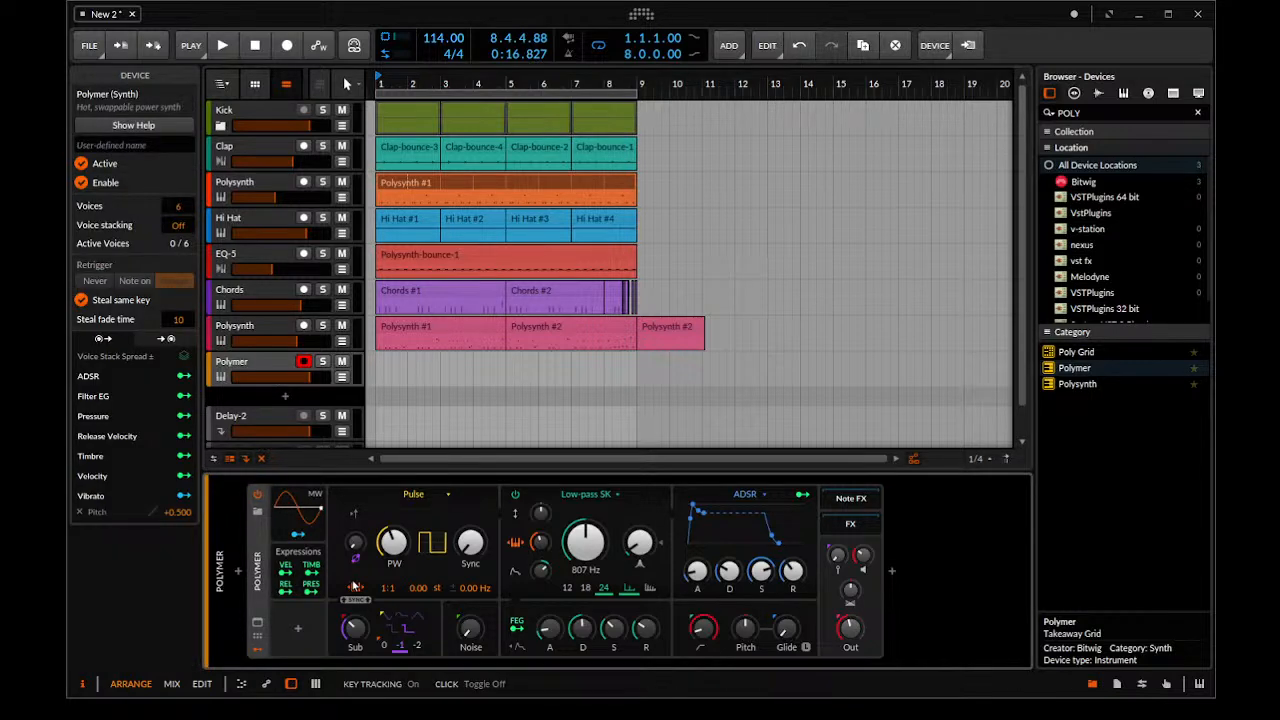
Replace the Polymer on the new orange track with a Polysynth and raise the track's Delay-2 send
key("Delete")
left_click_drag(1077, 384, 678, 609)
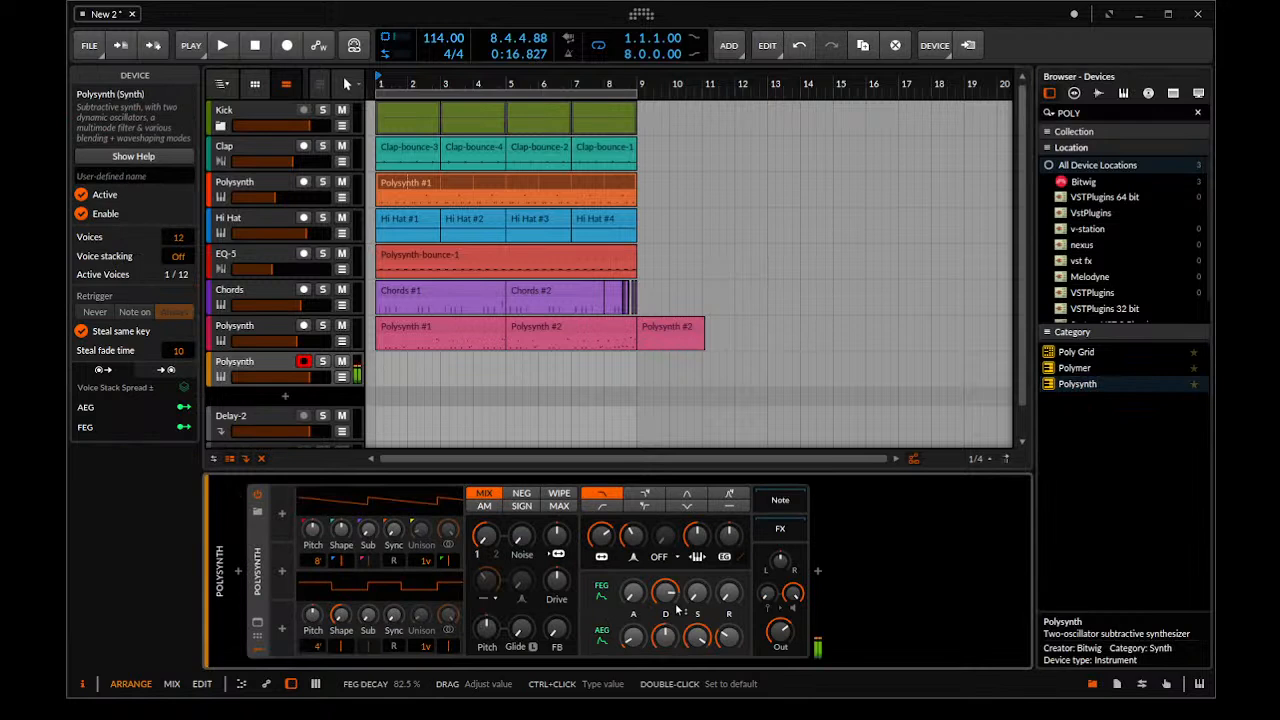
left_click_drag(786, 631, 786, 652)
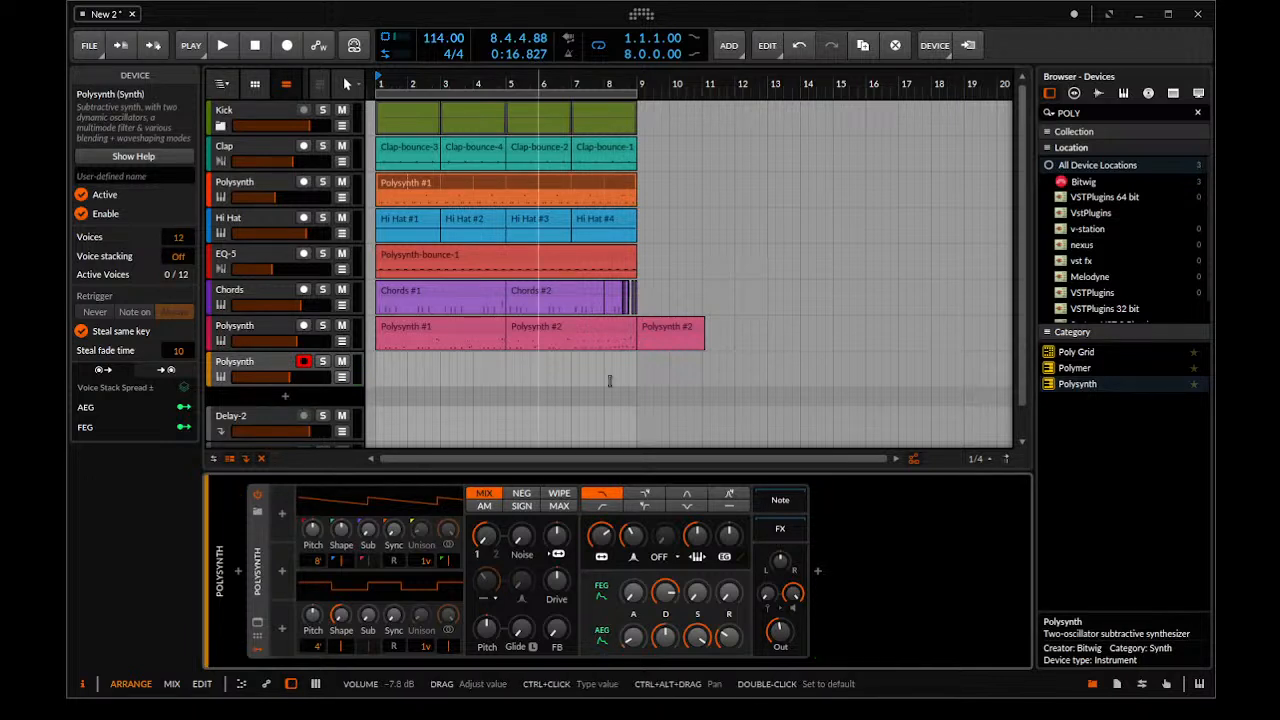
left_click(240, 370)
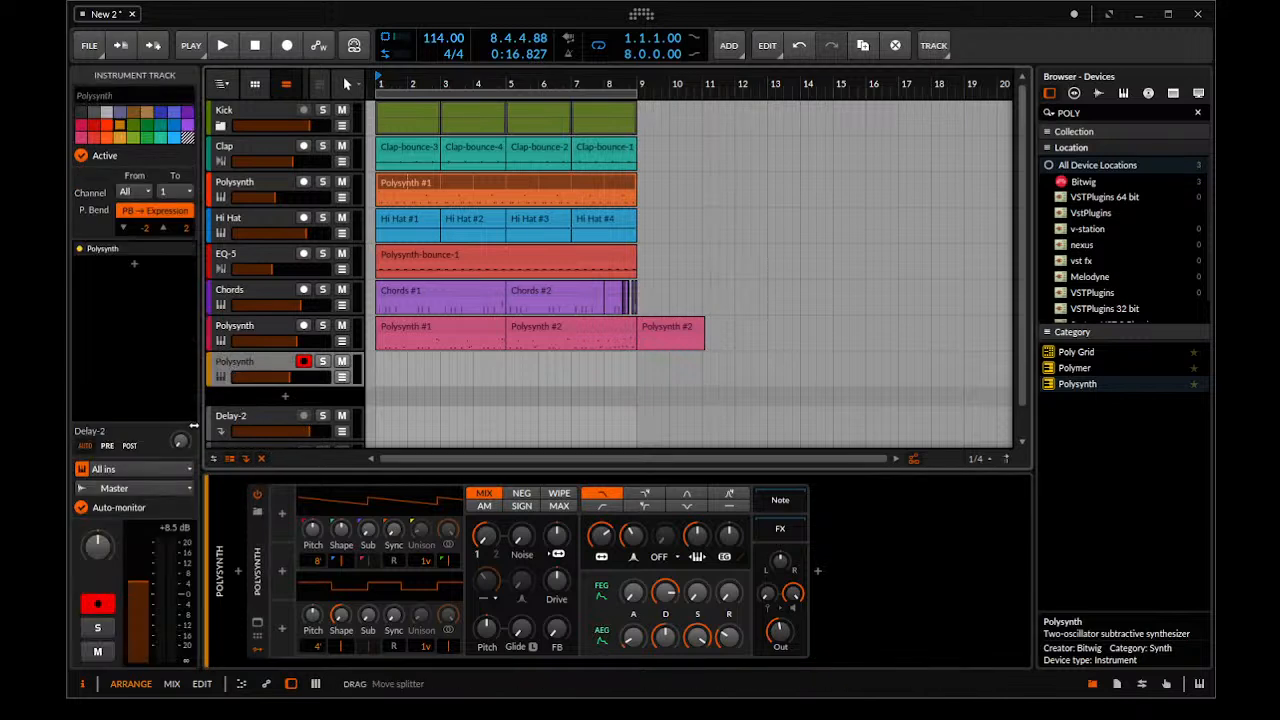
left_click_drag(179, 440, 187, 447)
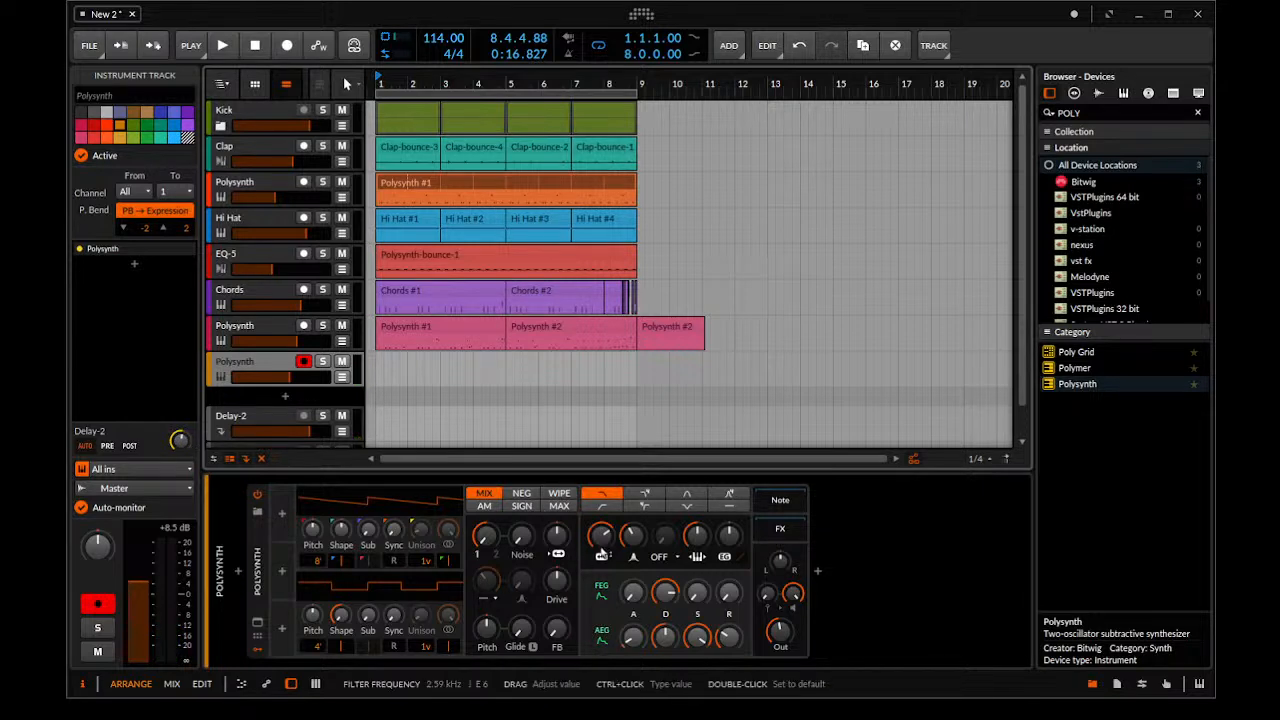
Change the new Polysynth's oscillator 1 shape to a pulse wave and raise the glide with its L option on
left_click_drag(343, 533, 344, 543)
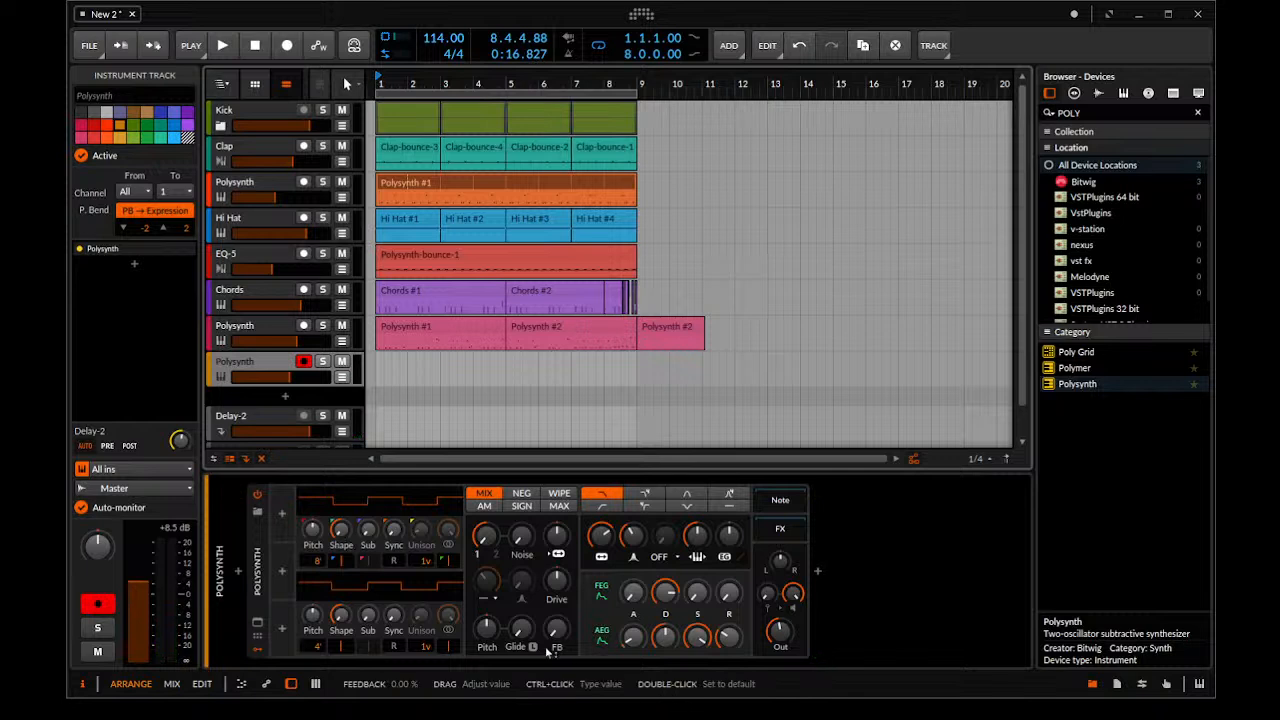
mouse_move(520, 628)
left_mouse_down()
mouse_move(532, 628)
mouse_move(532, 648)
left_mouse_up()
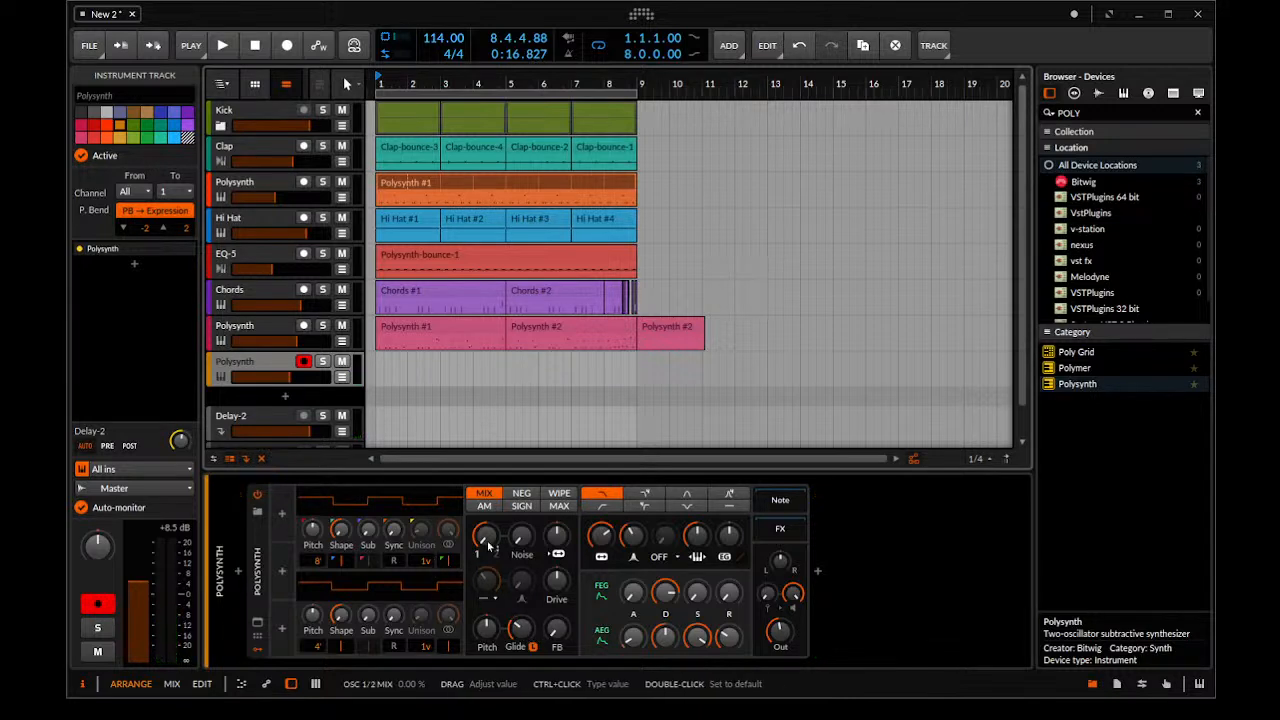
Set the new Polysynth's oscillator mix to about 67% and raise its filter oscillator FM
left_click_drag(489, 542, 489, 542)
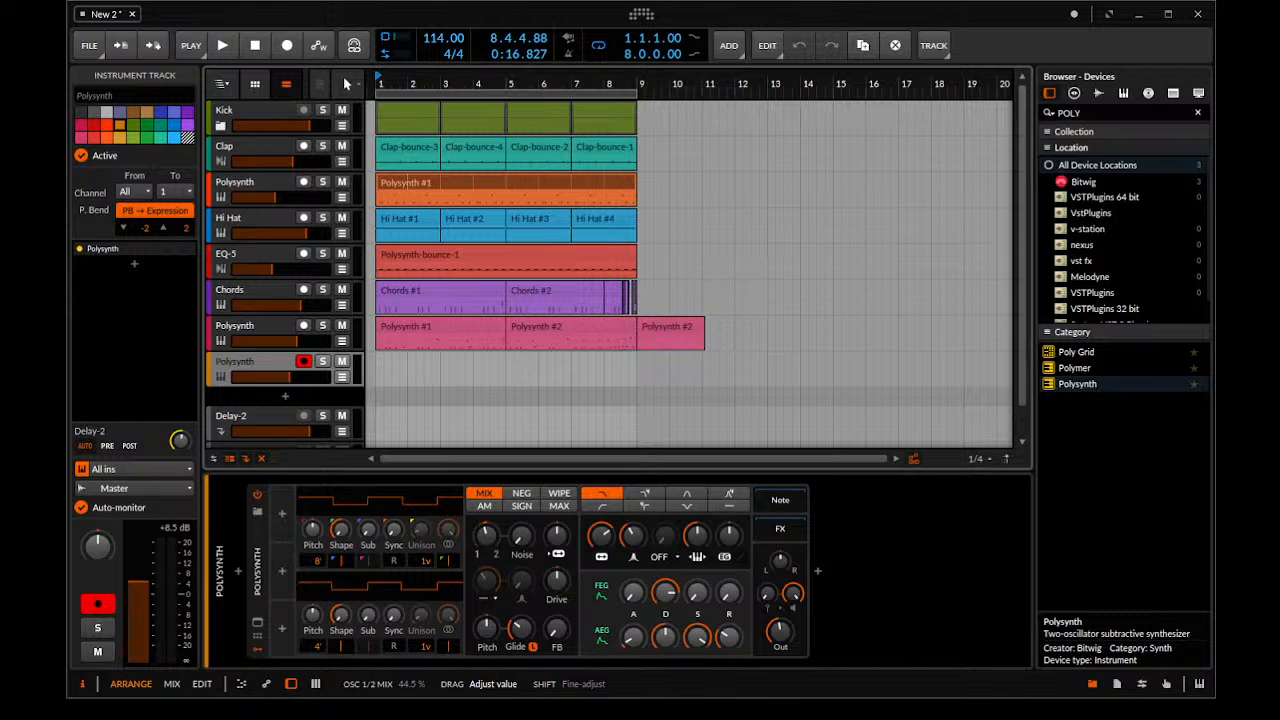
left_click_drag(489, 542, 490, 547)
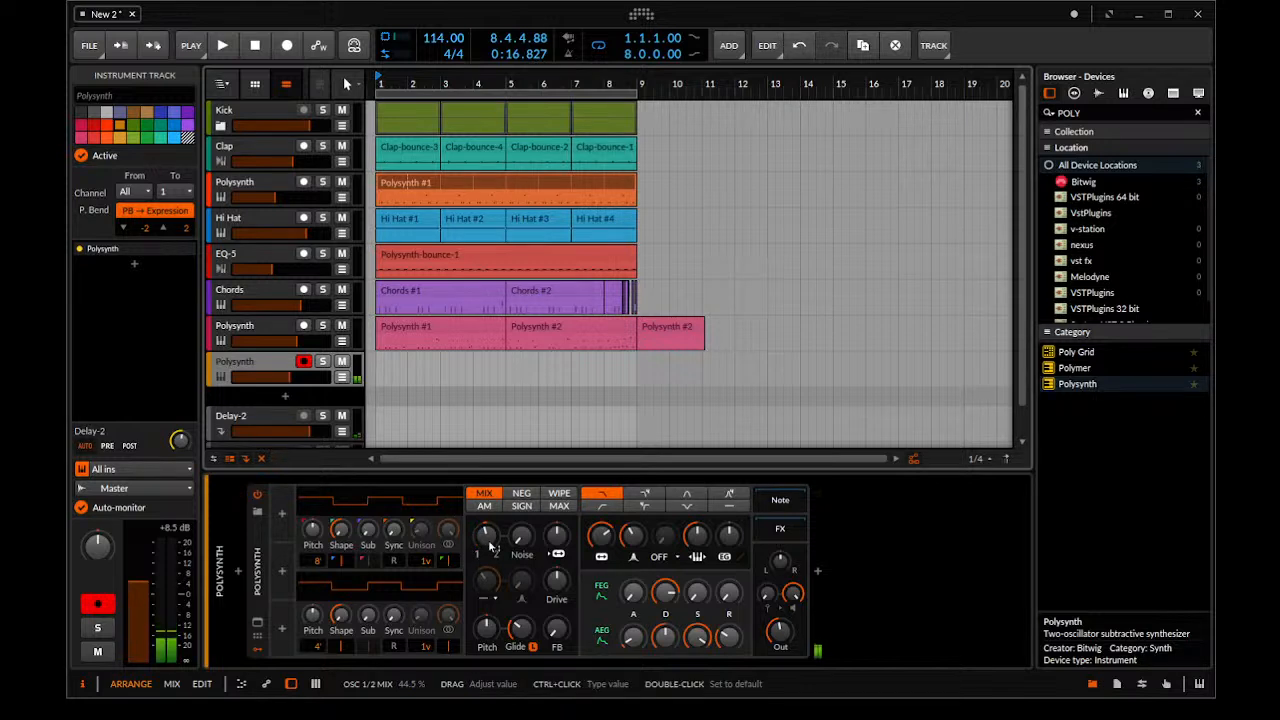
left_click_drag(491, 547, 558, 528)
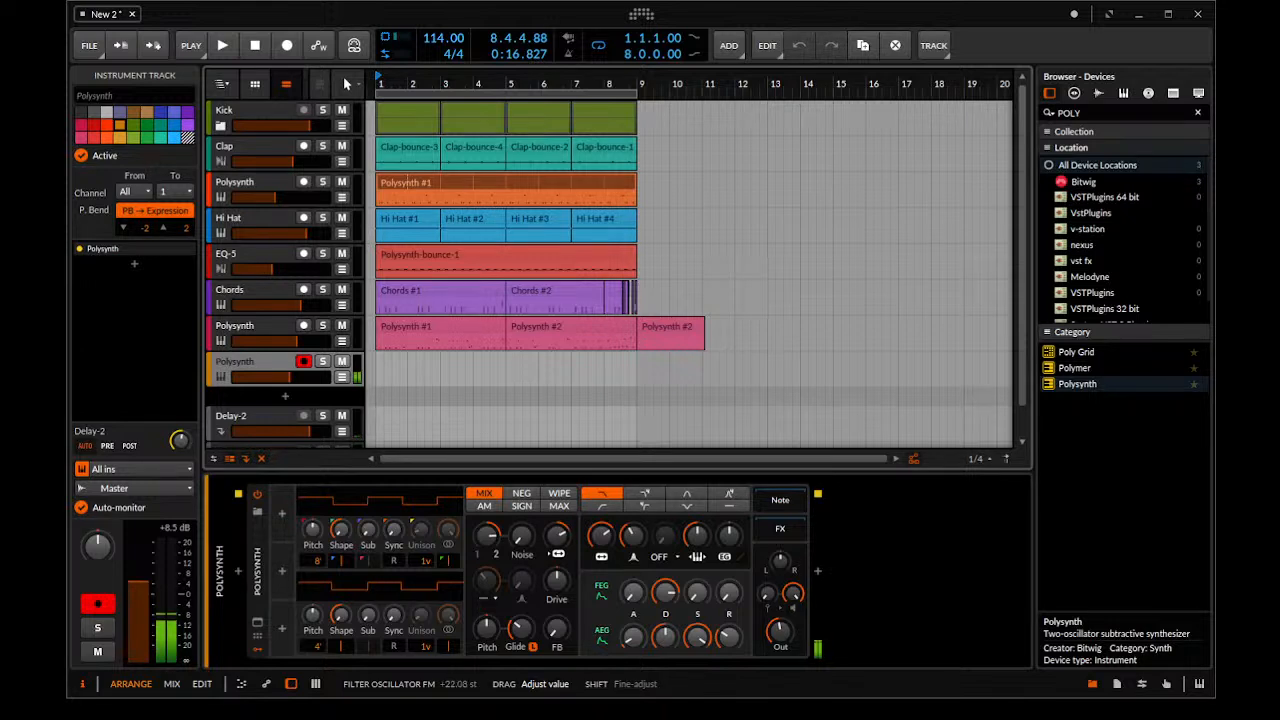
left_click_drag(558, 528, 558, 540)
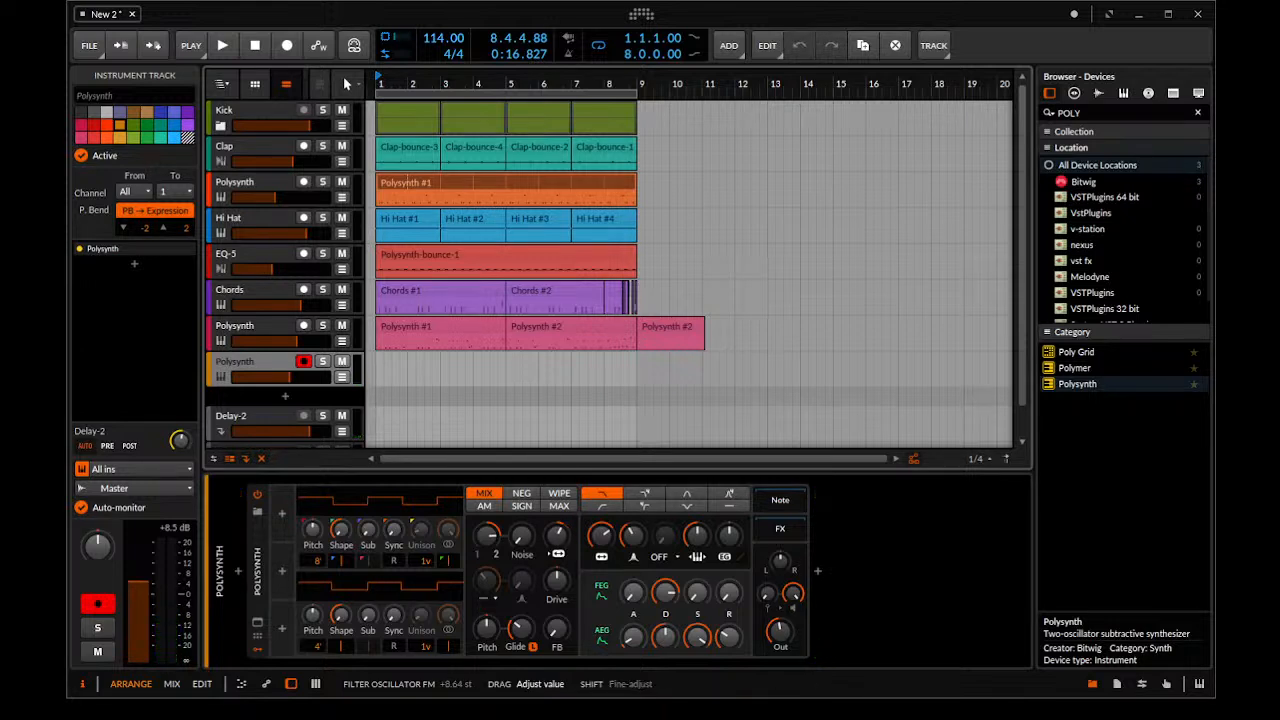
left_click_drag(558, 536, 558, 530)
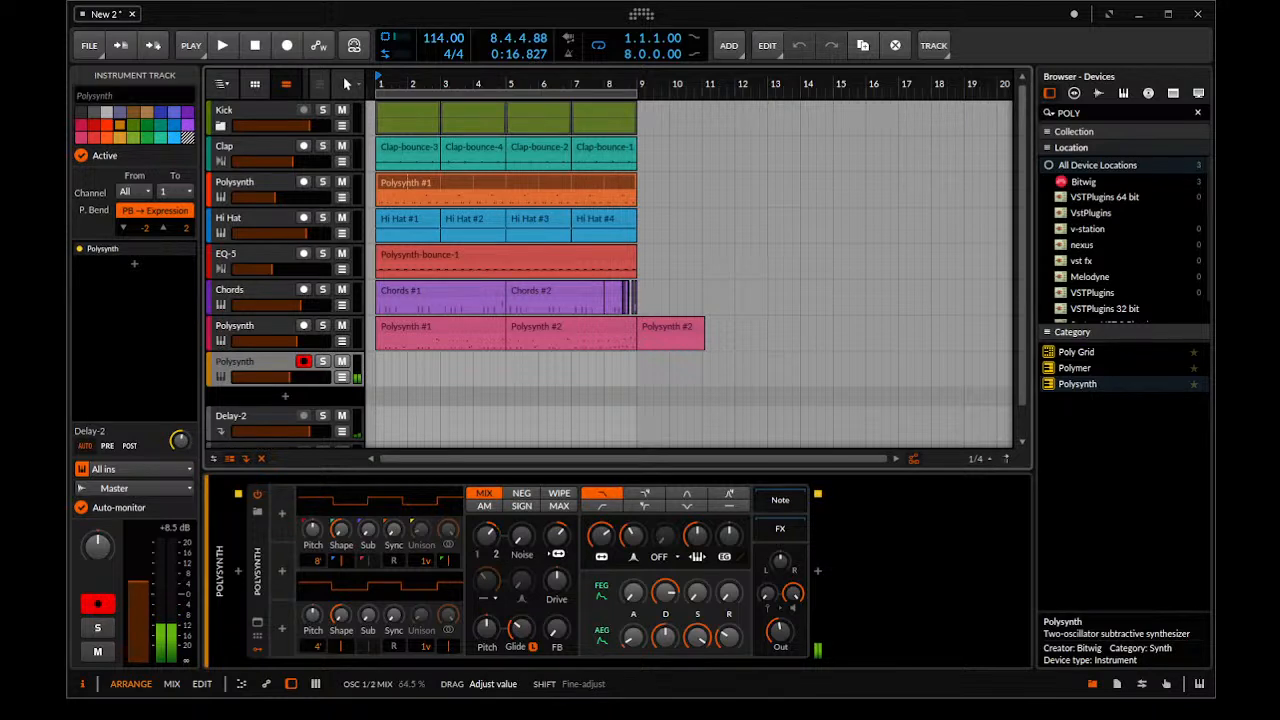
left_click_drag(487, 536, 487, 540)
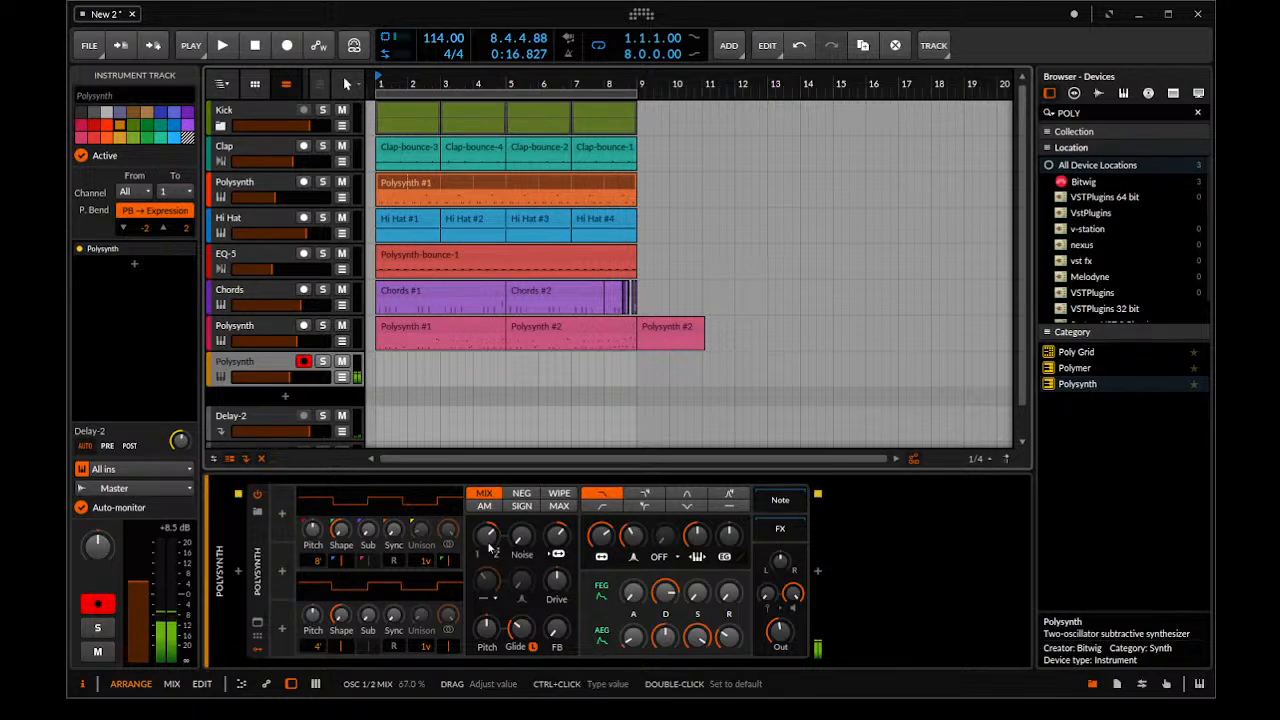
Play the new Polysynth against the beat, lower its filter frequency slightly and shift the mix further towards oscillator 2
key("space")
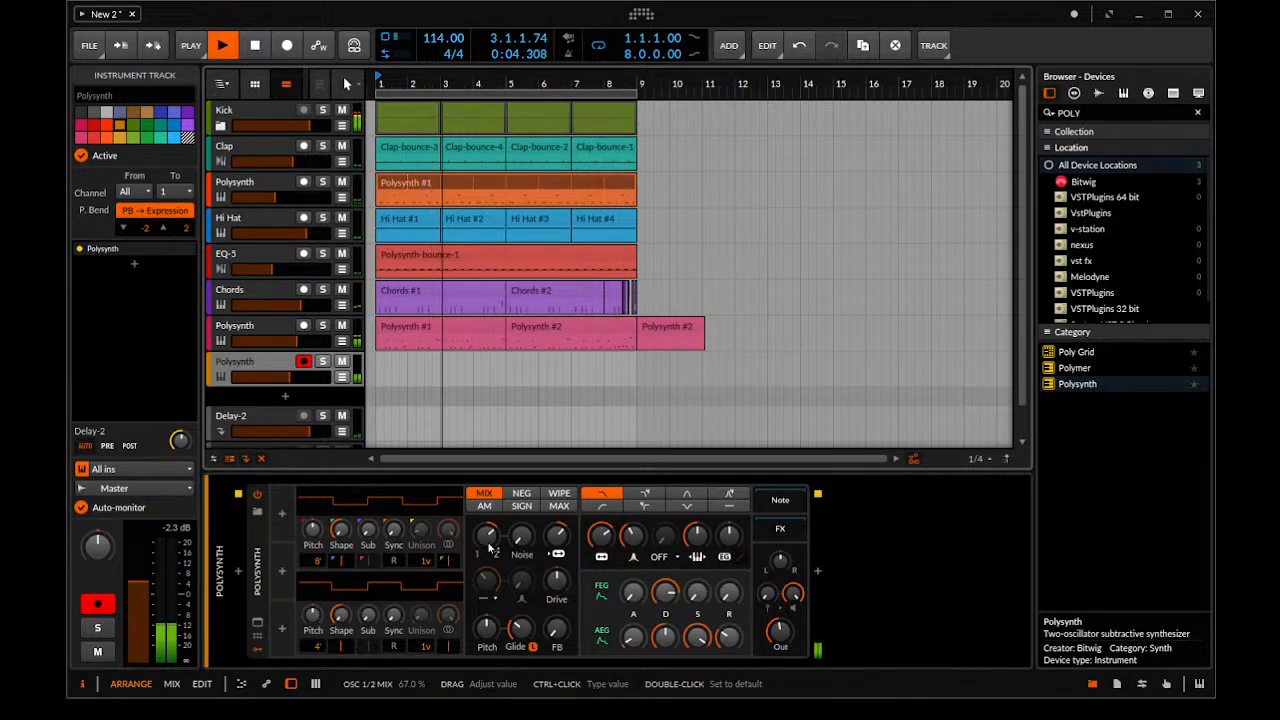
key("space")
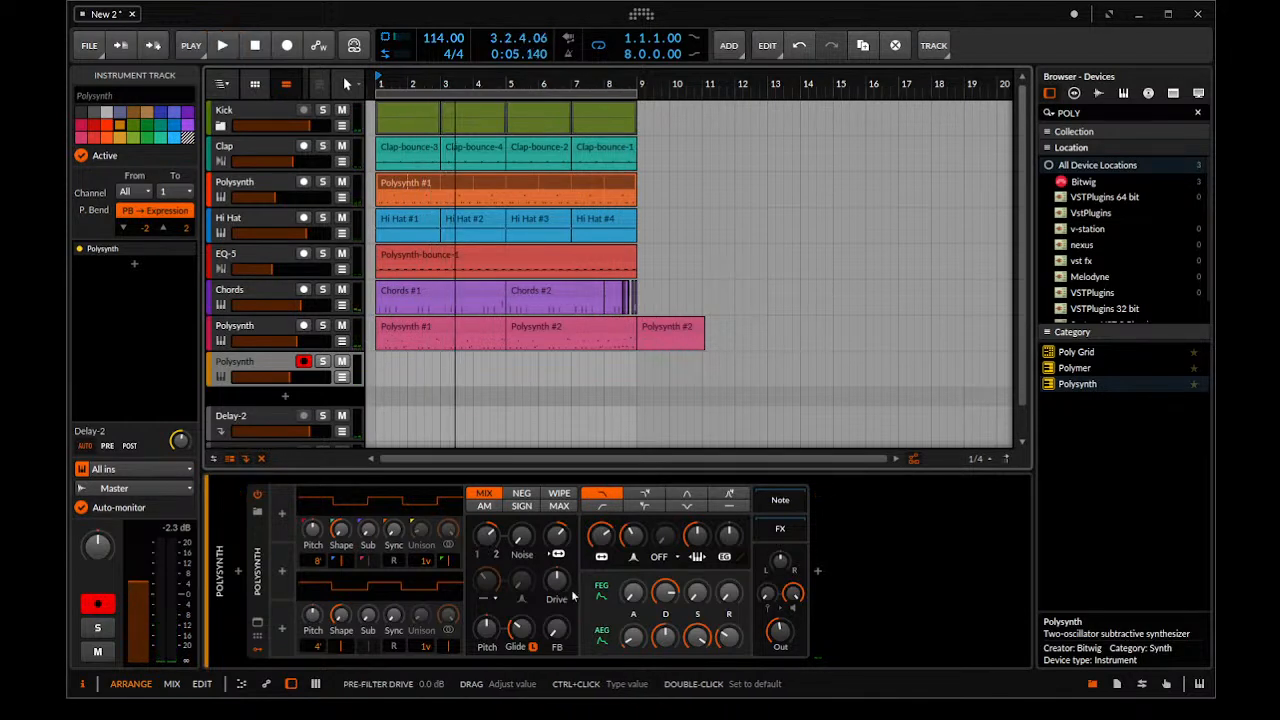
left_click_drag(601, 536, 612, 537)
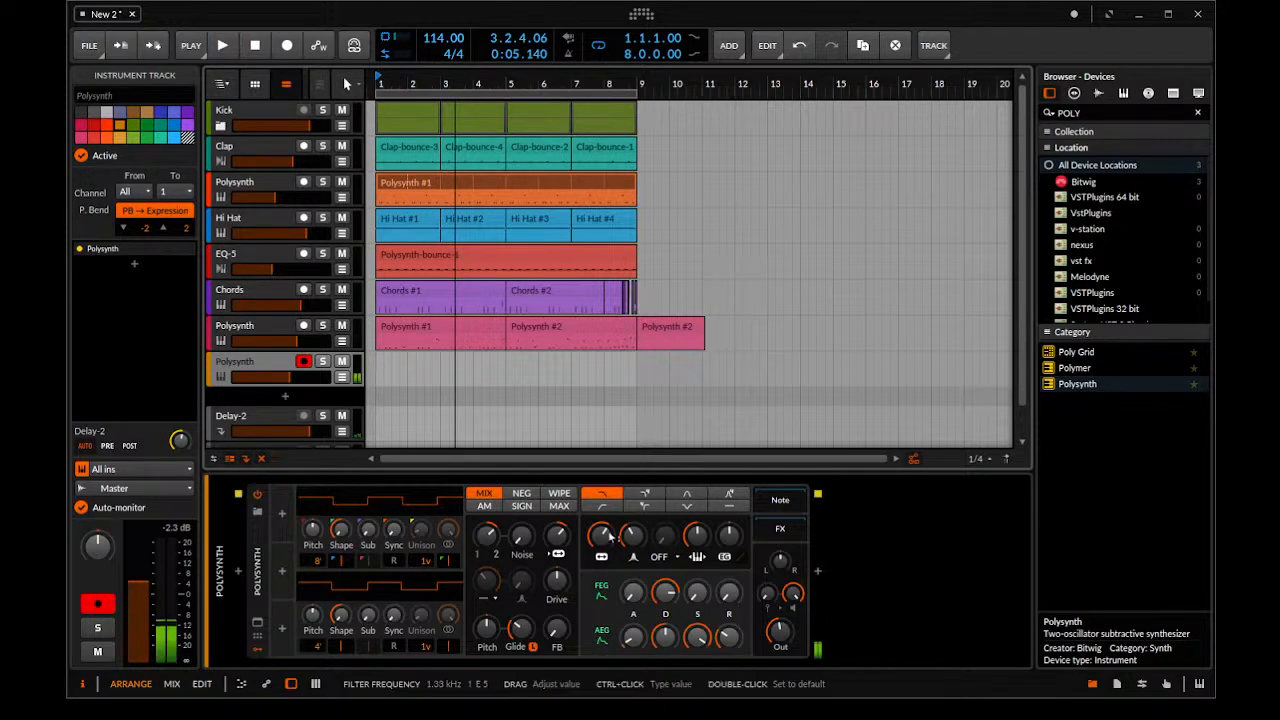
left_click(483, 554)
left_click_drag(494, 532, 494, 516)
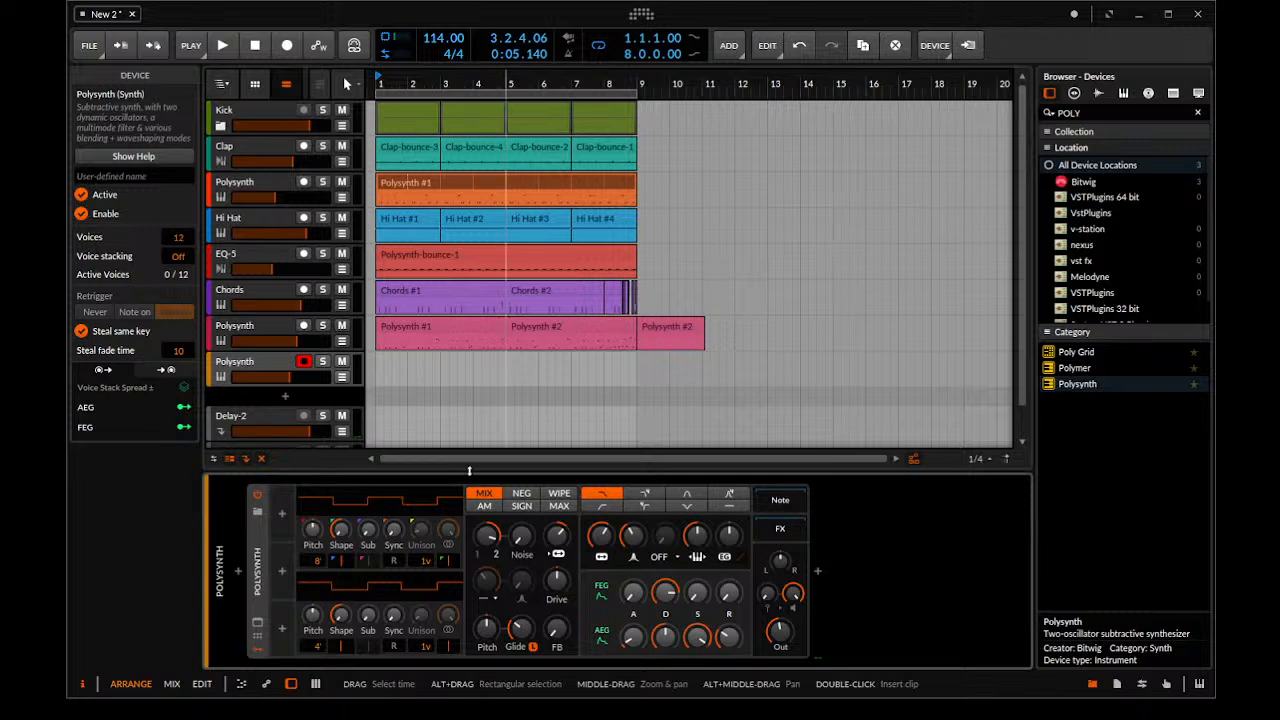
Set oscillator 1's unison on the new Polysynth to 4 voices
left_click(427, 647)
left_click_drag(427, 560, 431, 531)
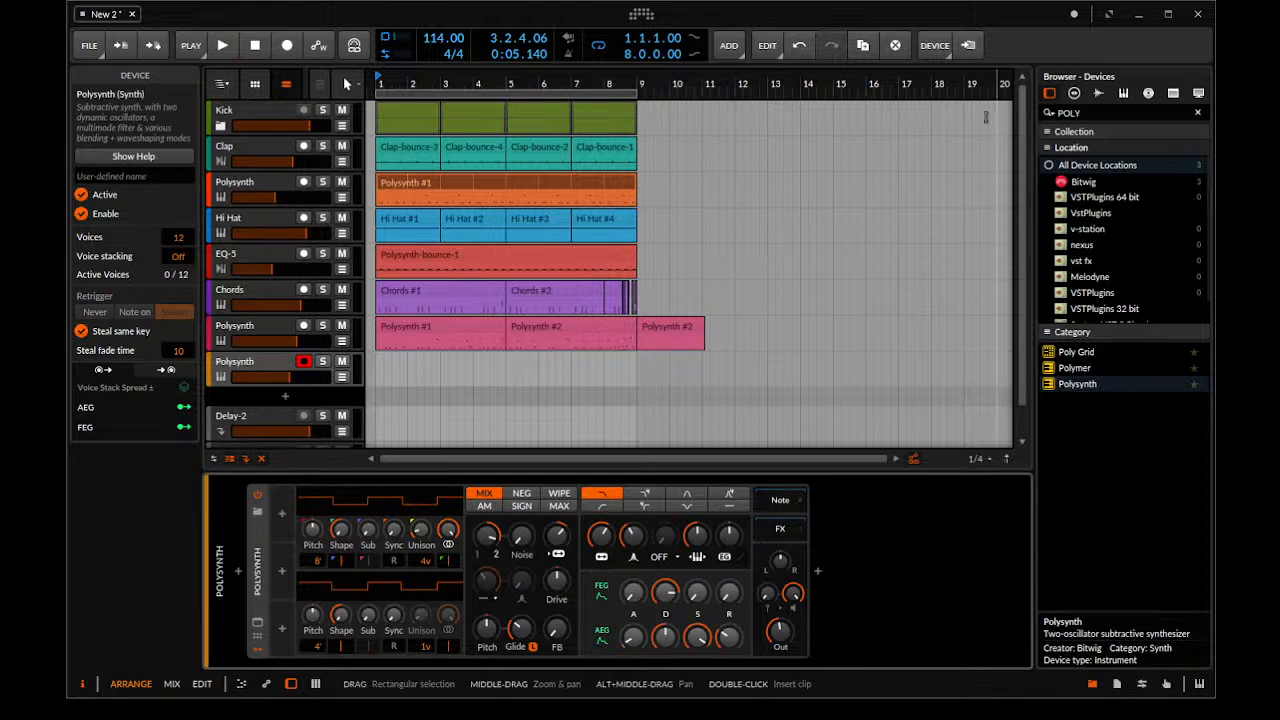
Search the devices for "EQ" and insert an EQ-5 after the new Polysynth with a low cut at 1.27 kHz
left_click(1110, 106)
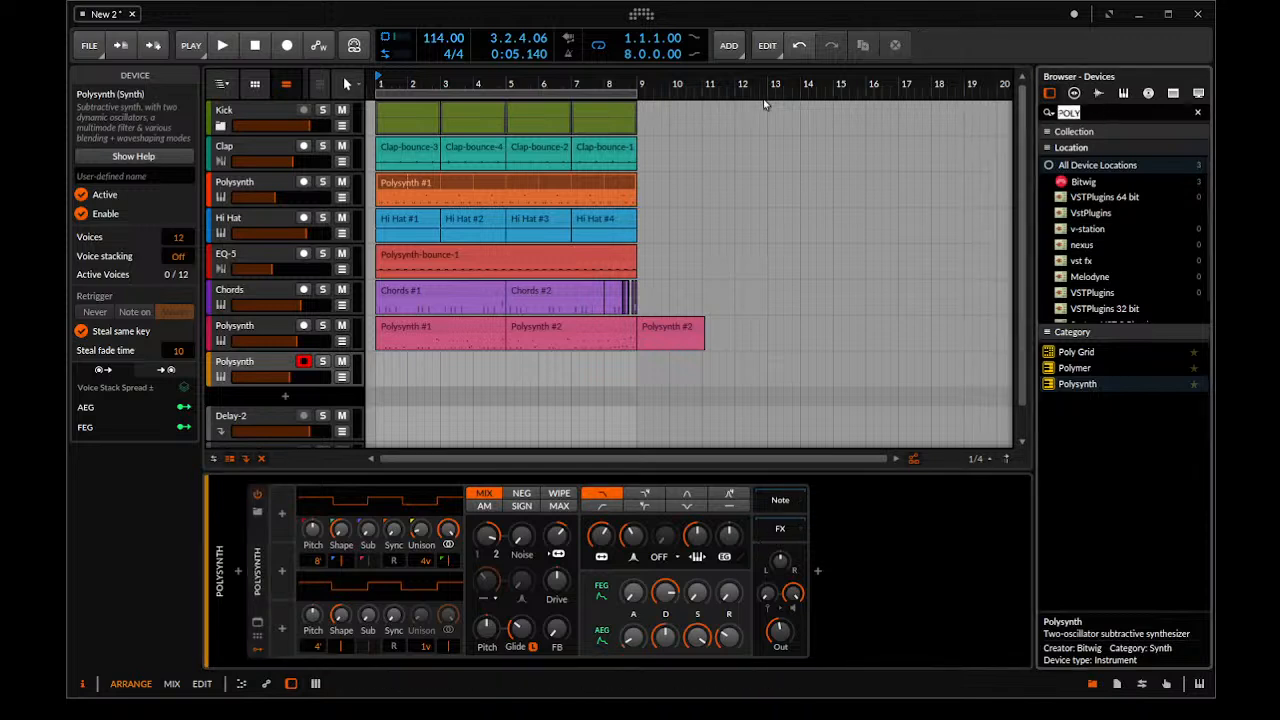
type("EQ")
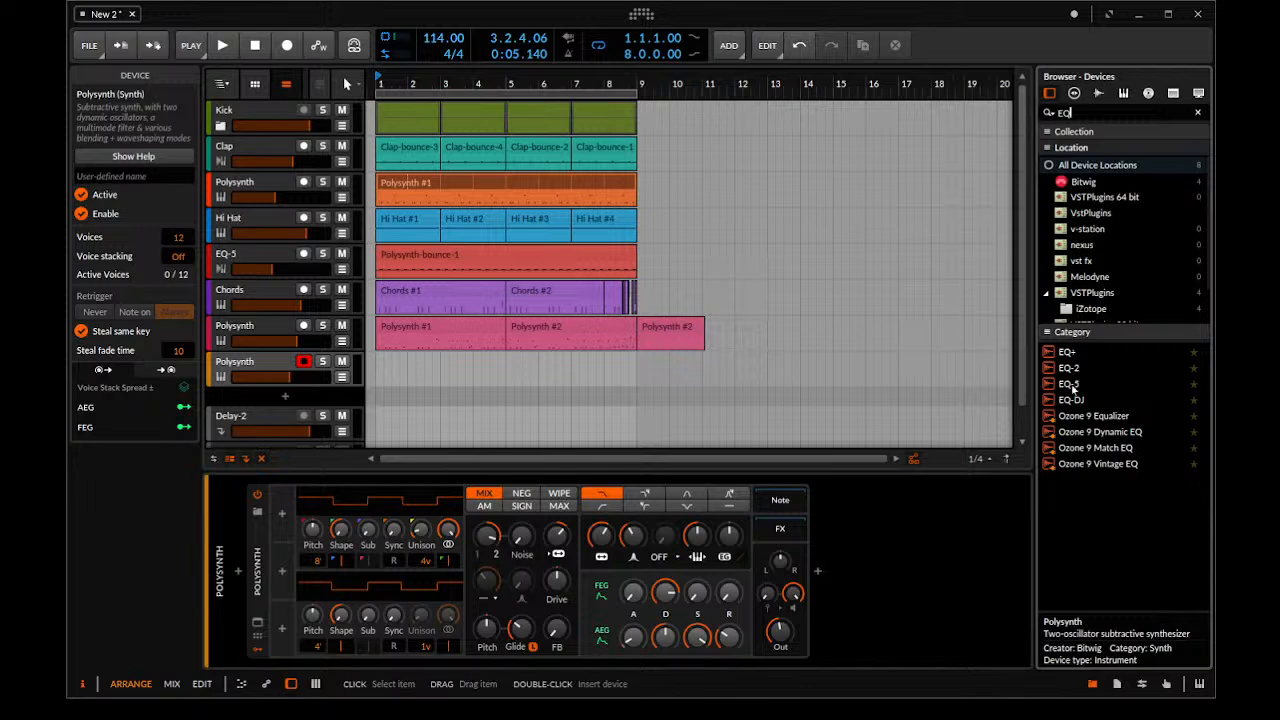
key("Return")
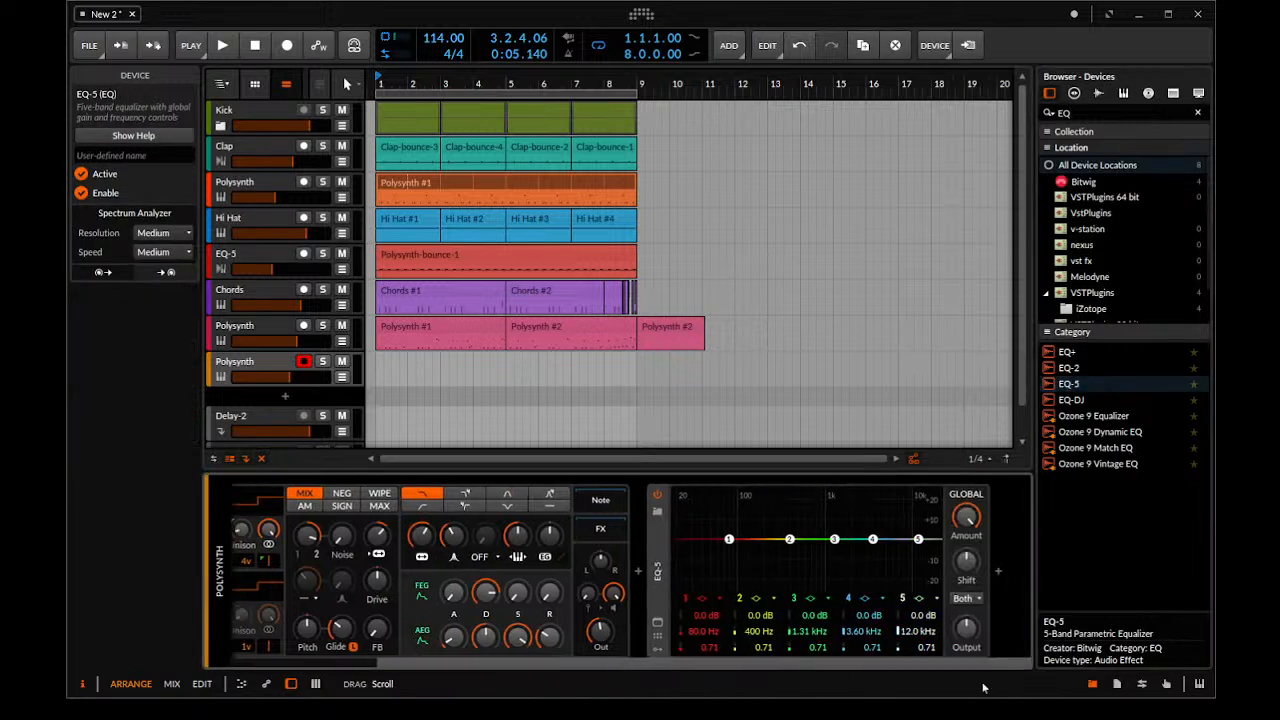
left_click_drag(729, 539, 835, 552)
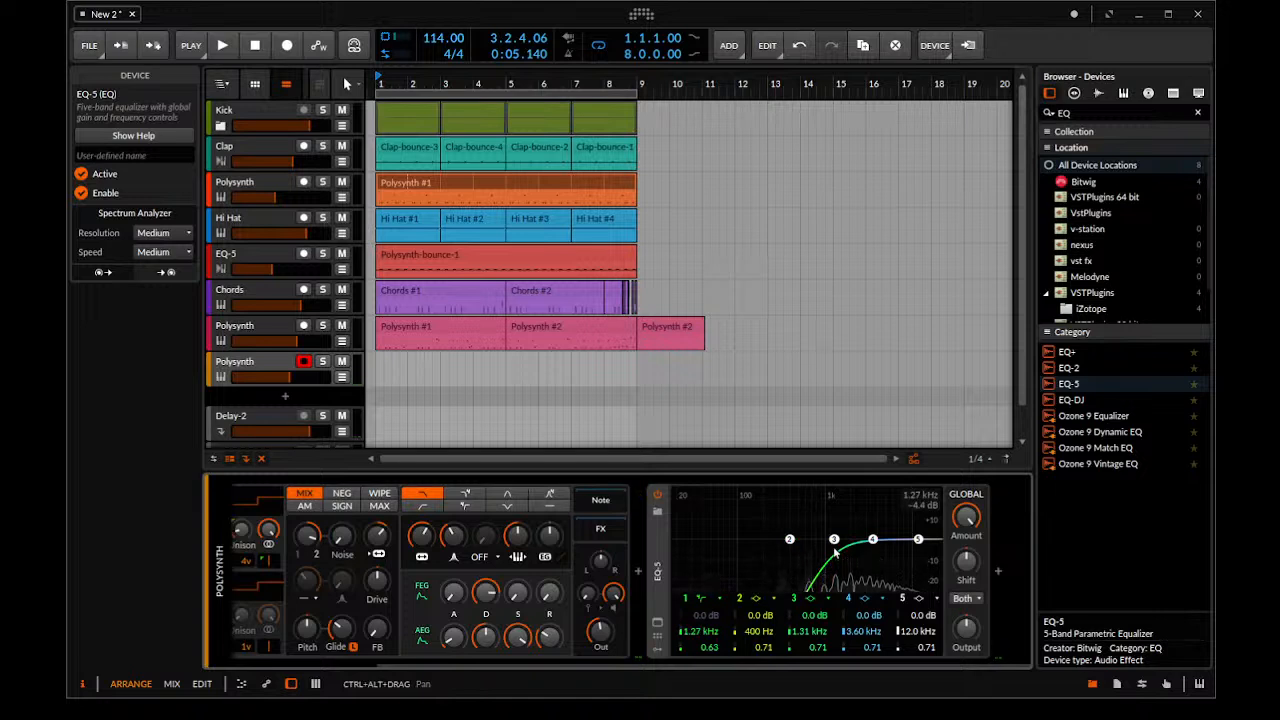
Play the opening bars of the arrangement several times to audition the equalised Polysynth against the other tracks
key("space")
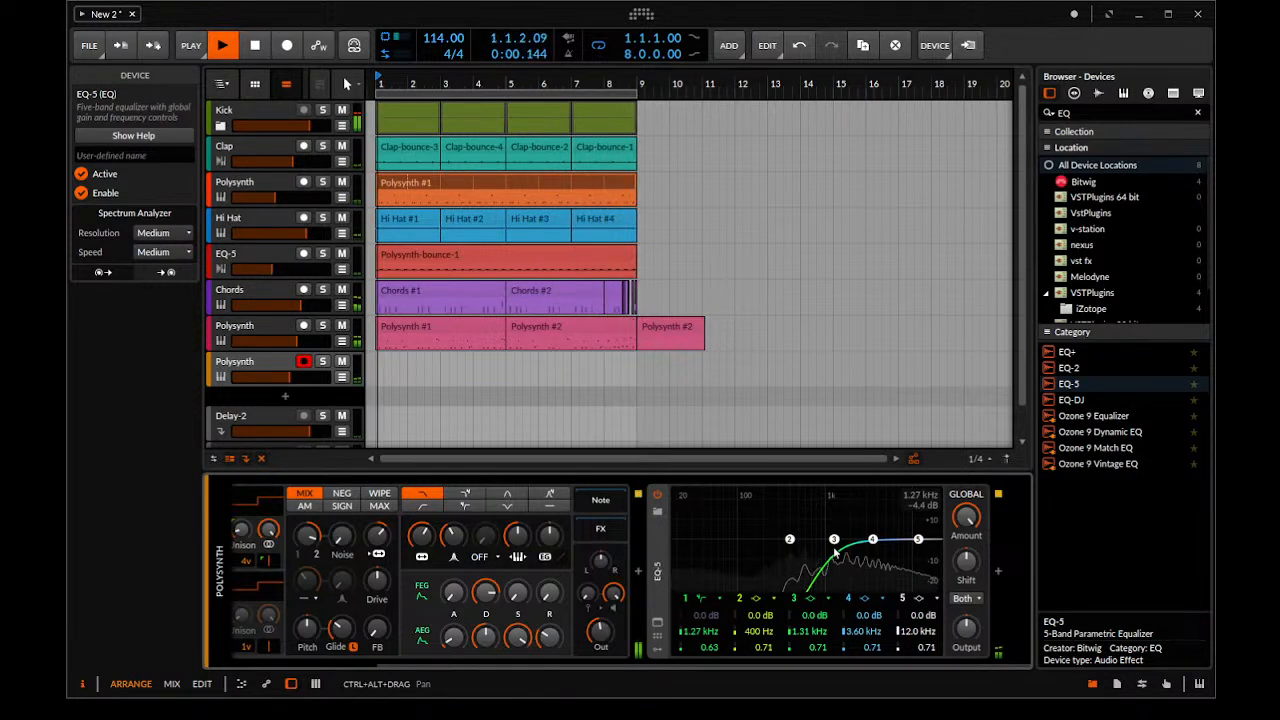
key("space")
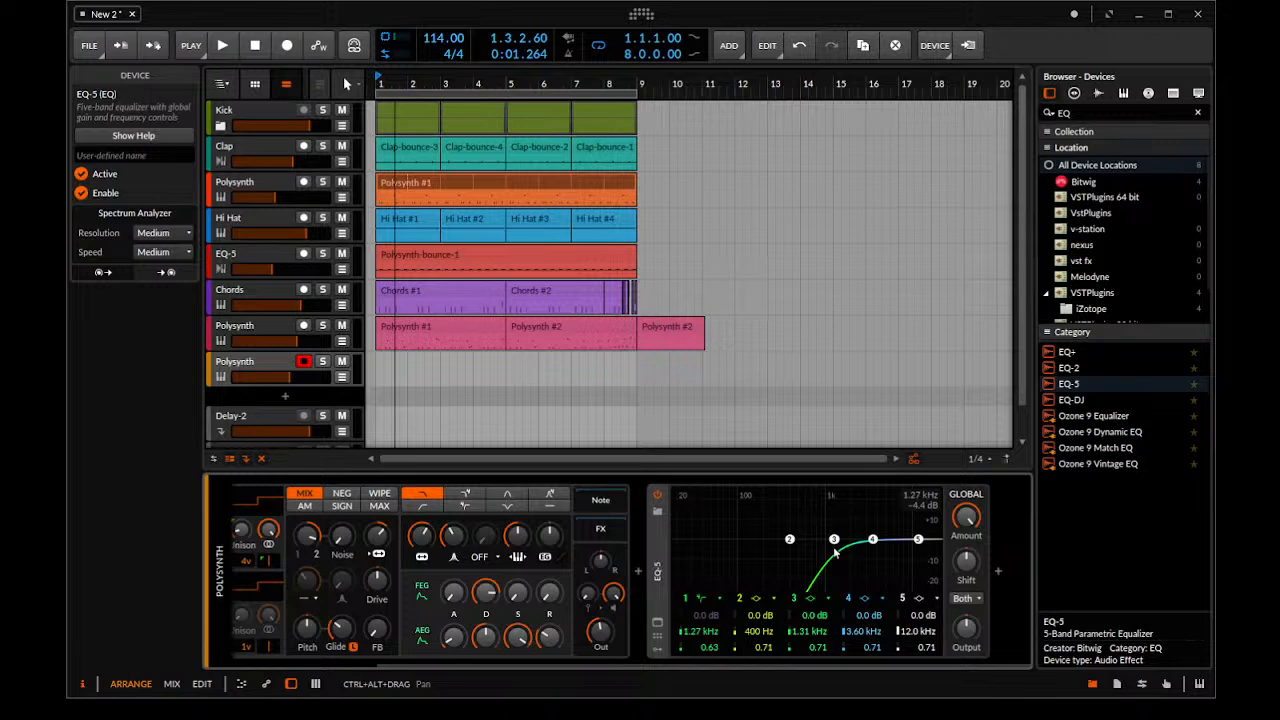
key("space")
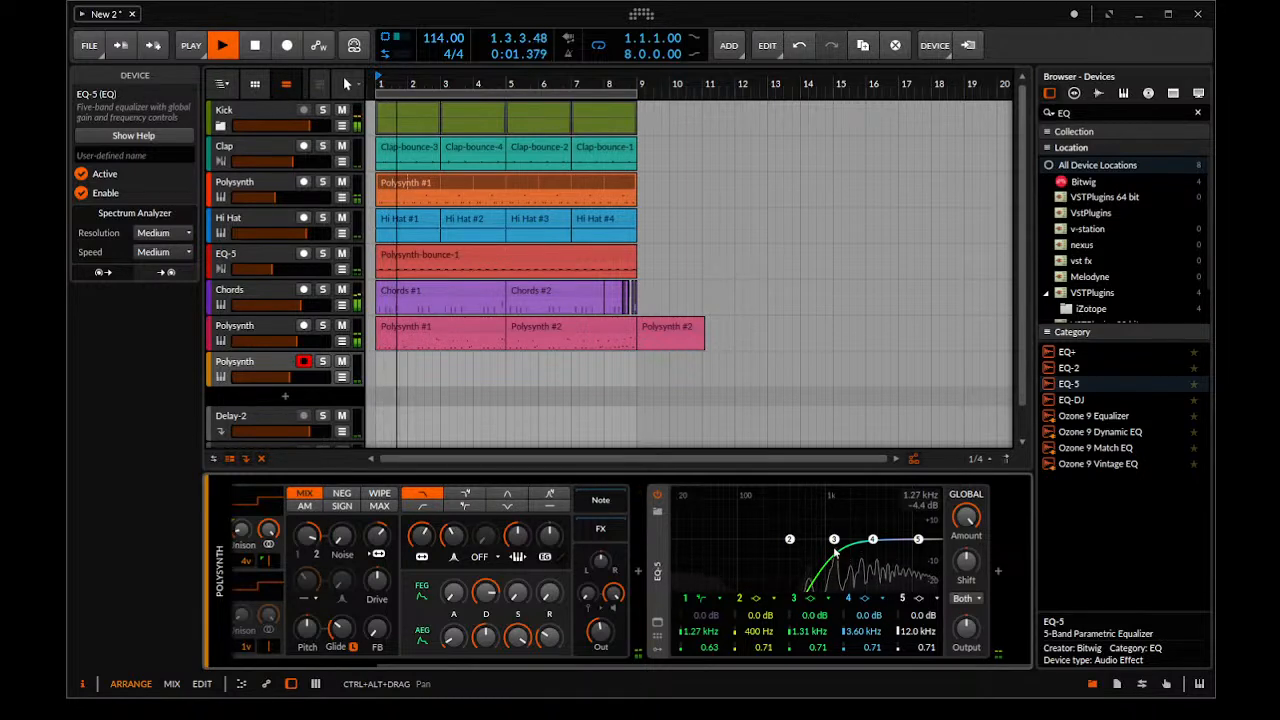
key("space")
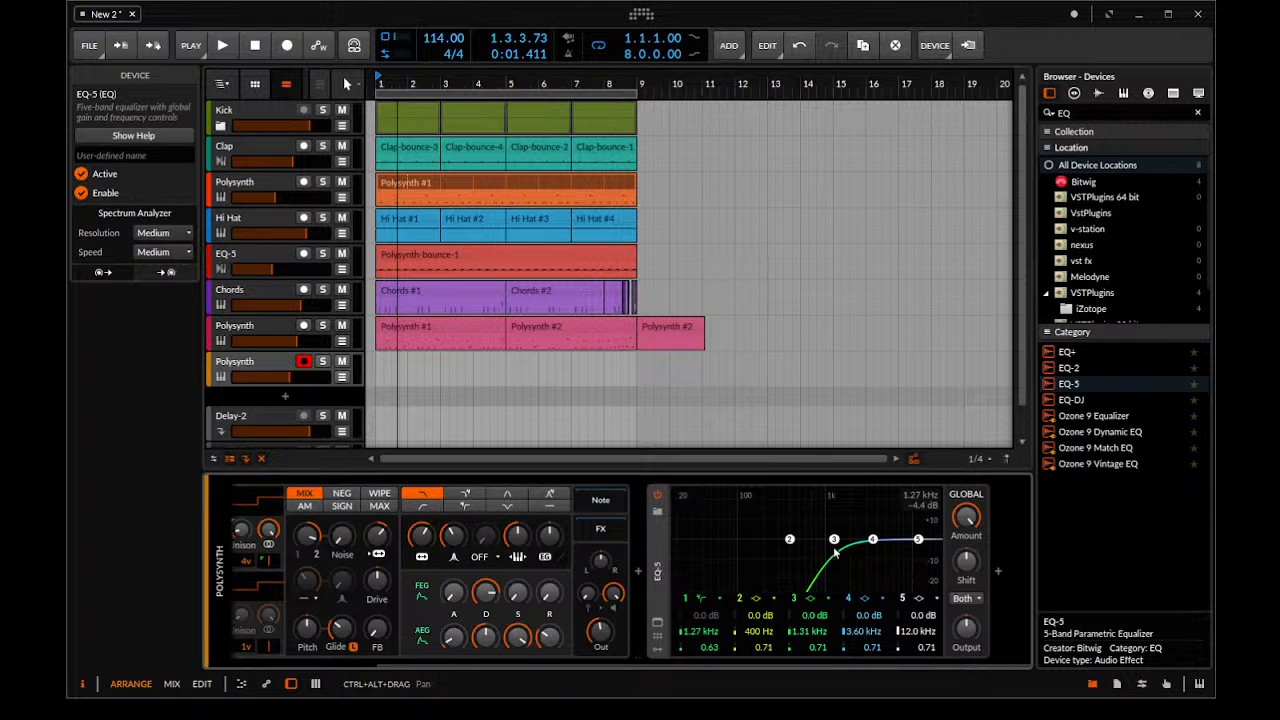
key("space")
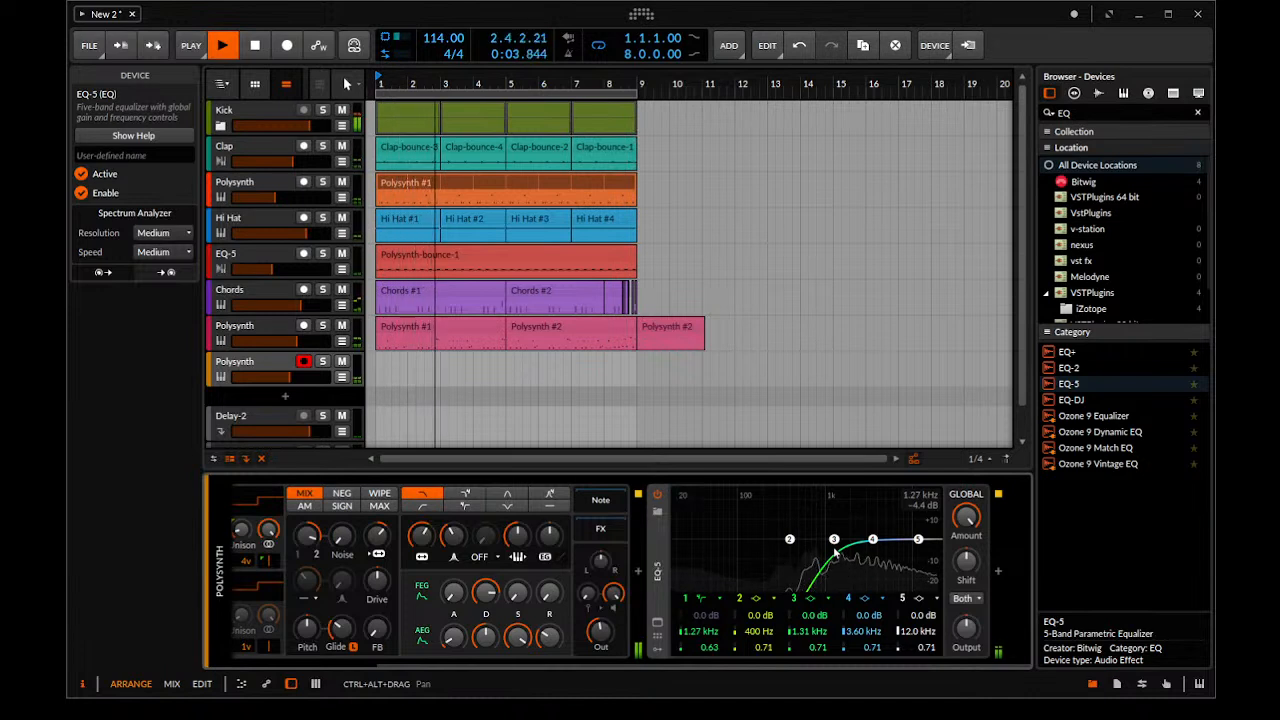
key("space")
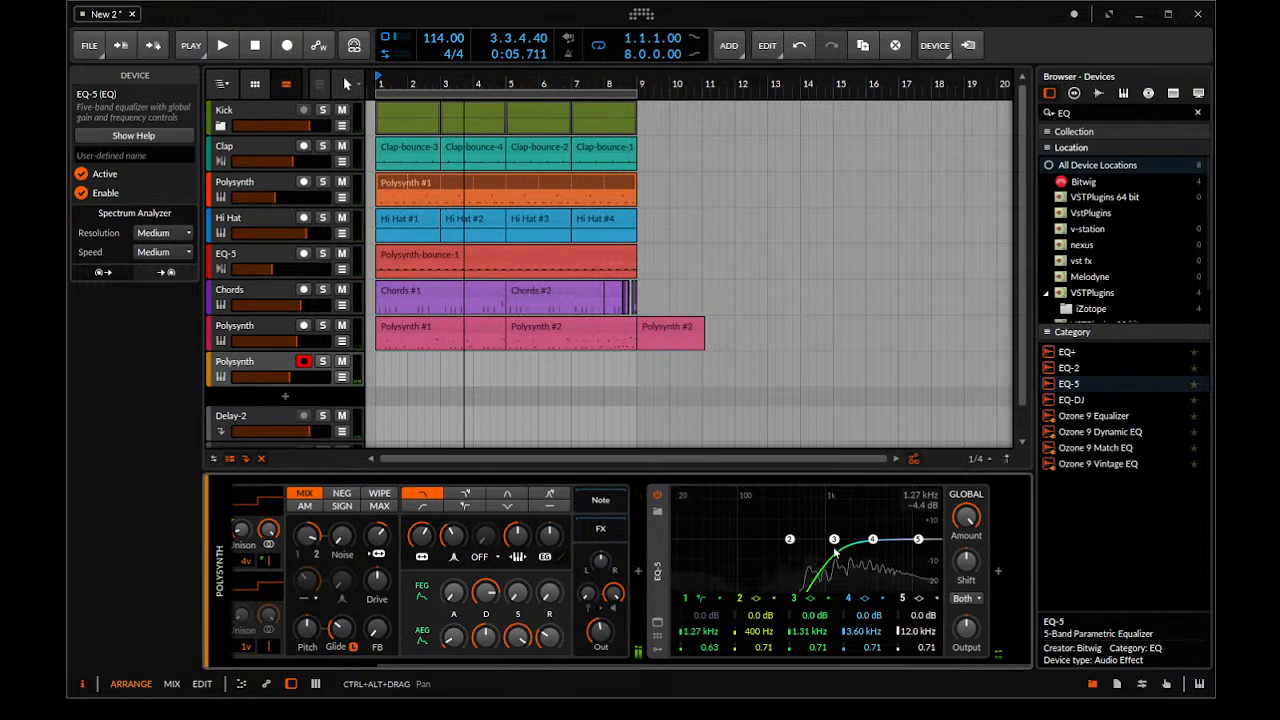
key("space")
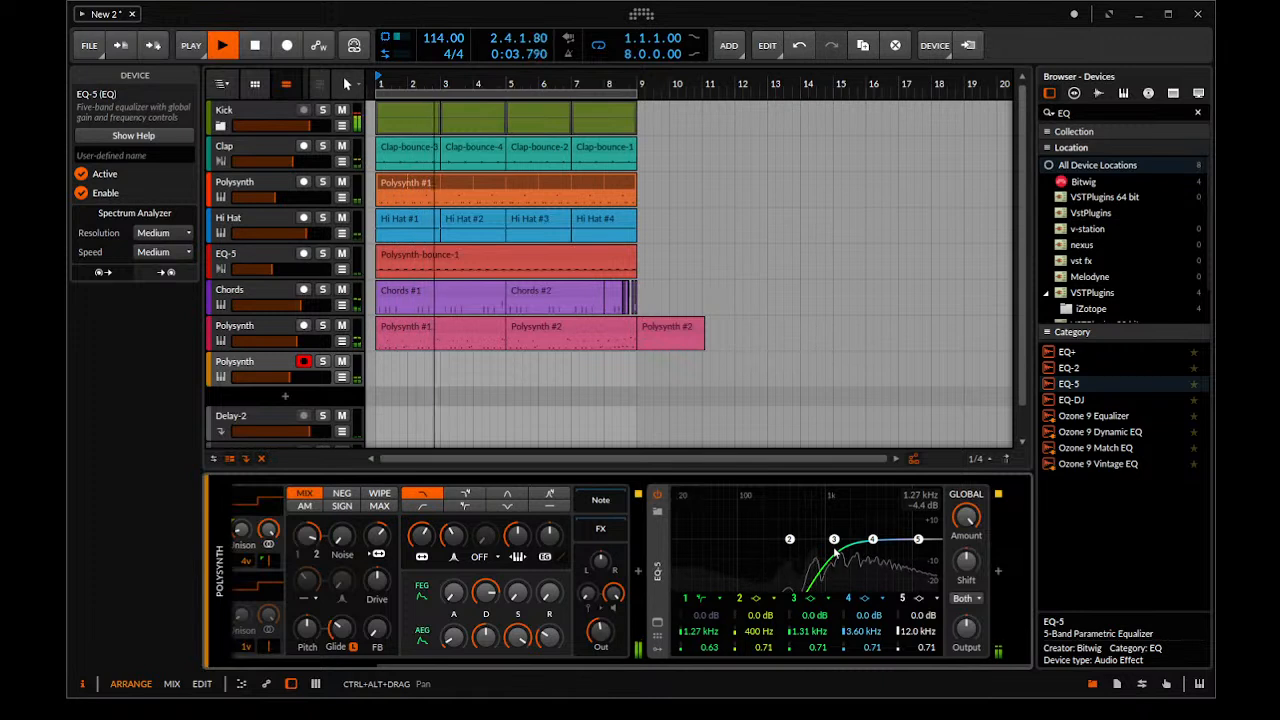
key("space")
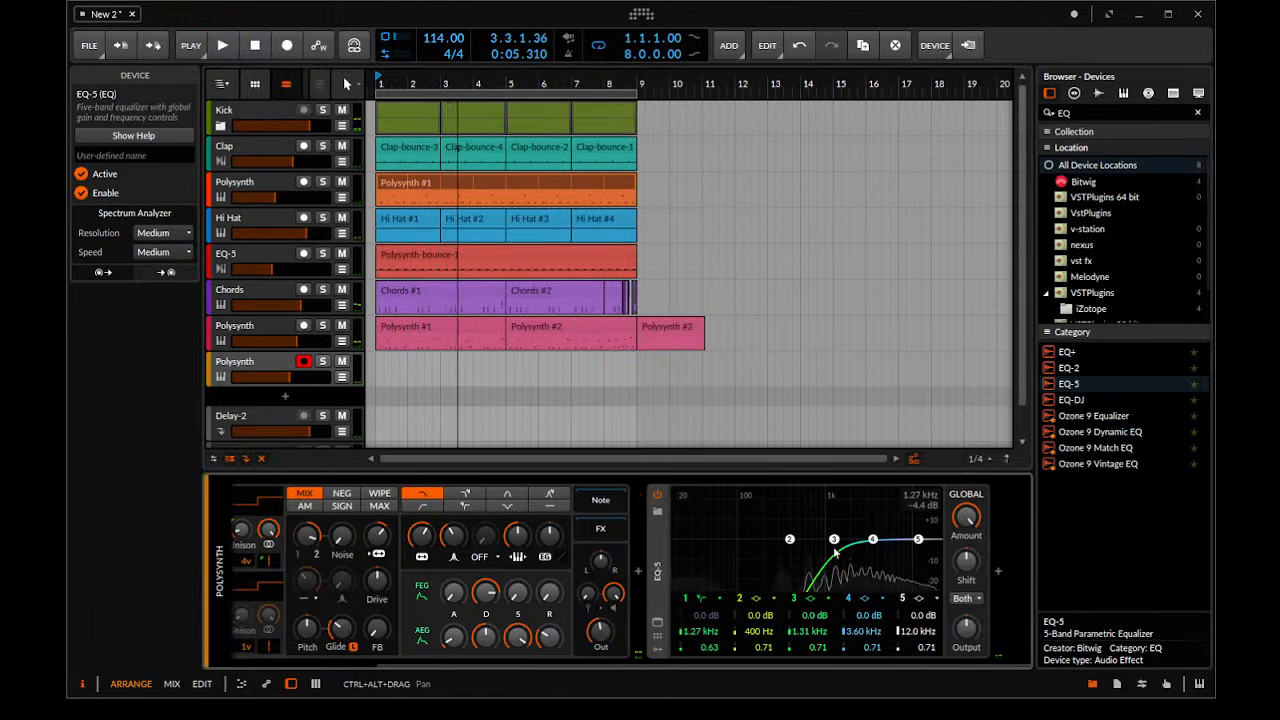
key("space")
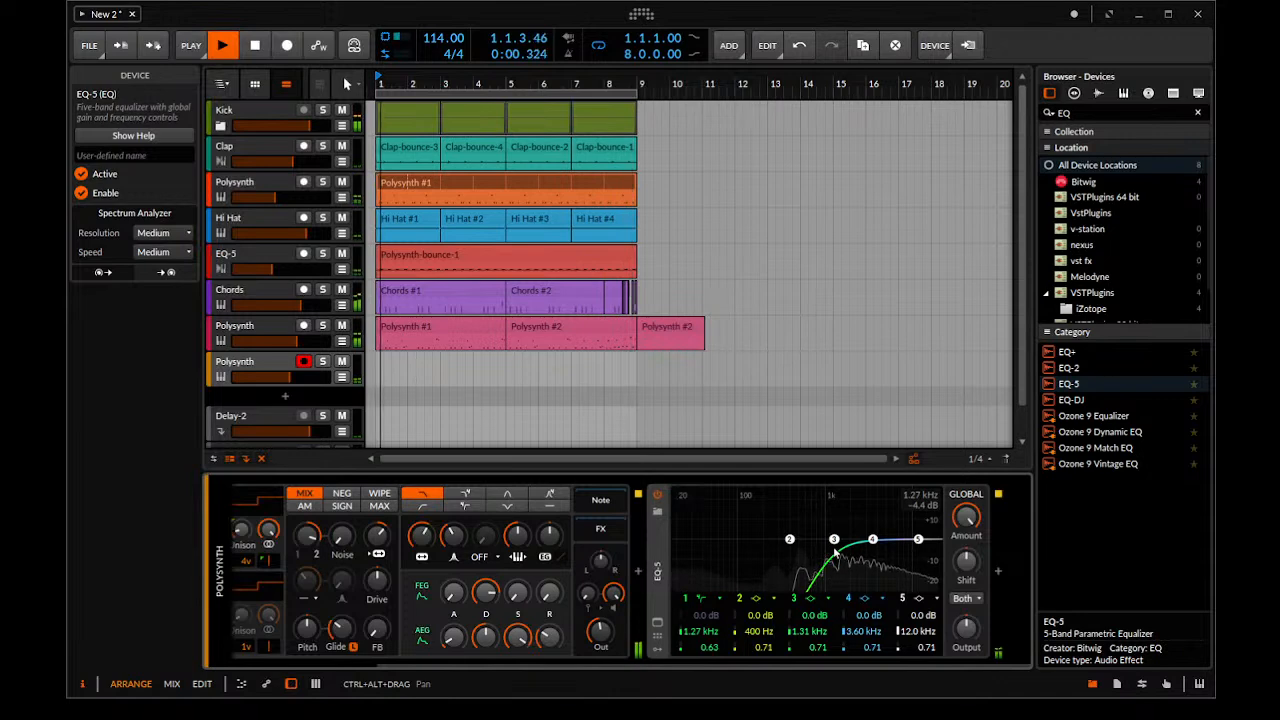
key("space")
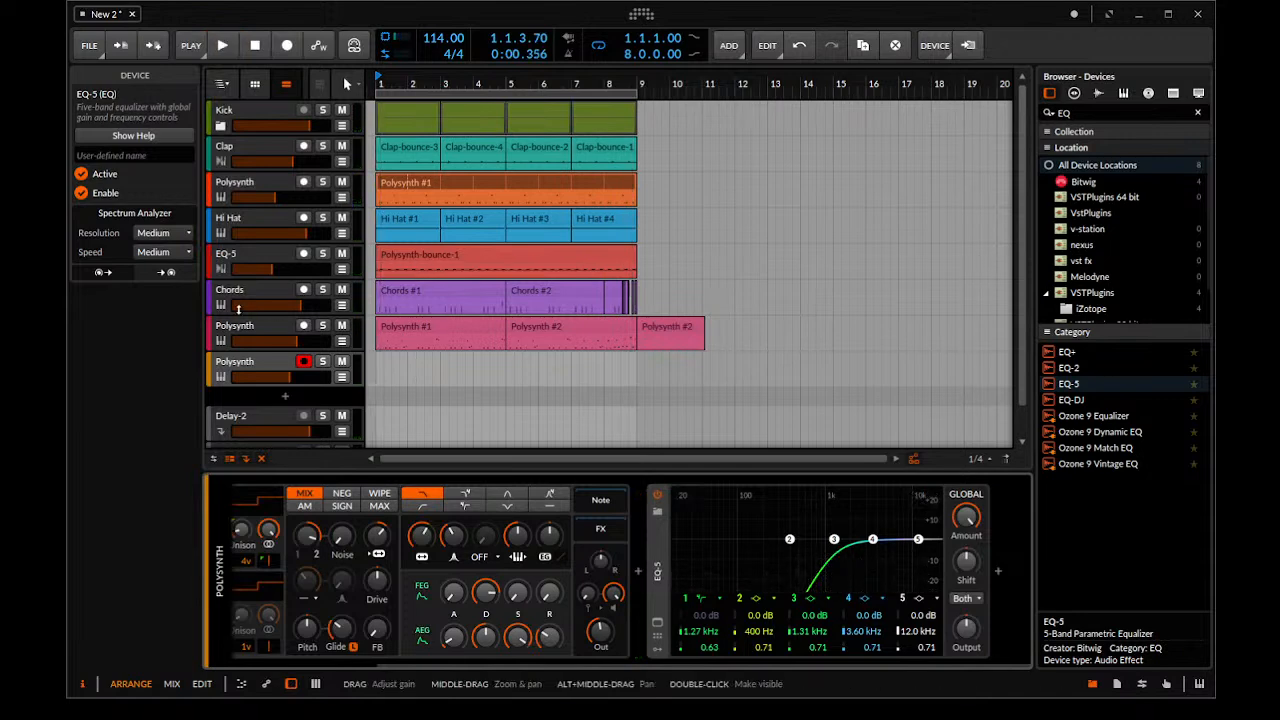
Try the new Polysynth with its voices reduced to Mono and restore them to 12
left_click(260, 362)
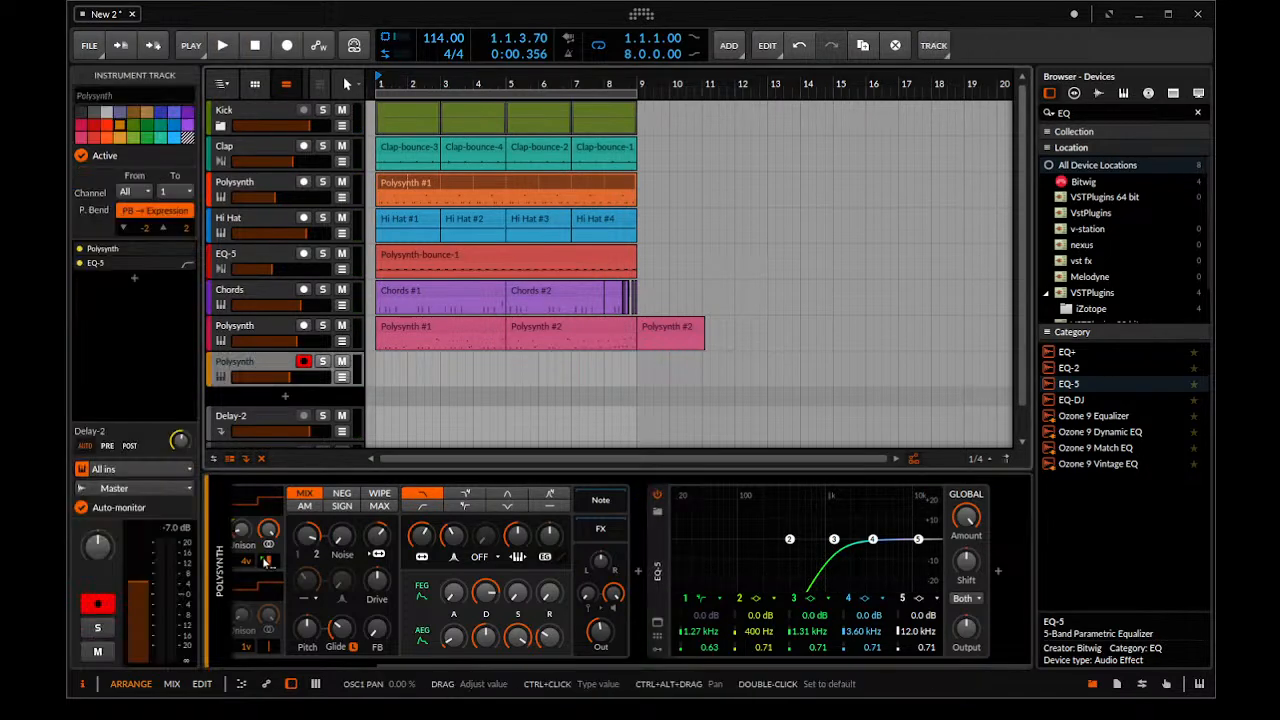
left_click(251, 665)
left_click(258, 578)
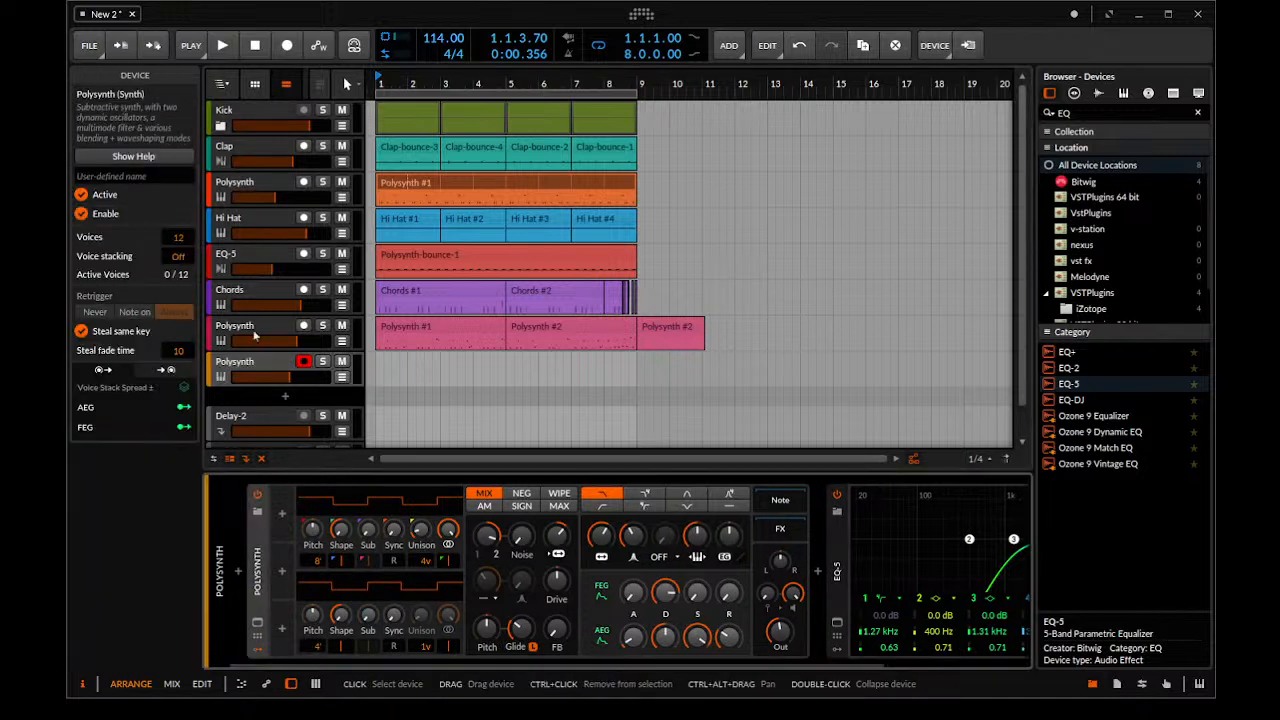
left_click(177, 239)
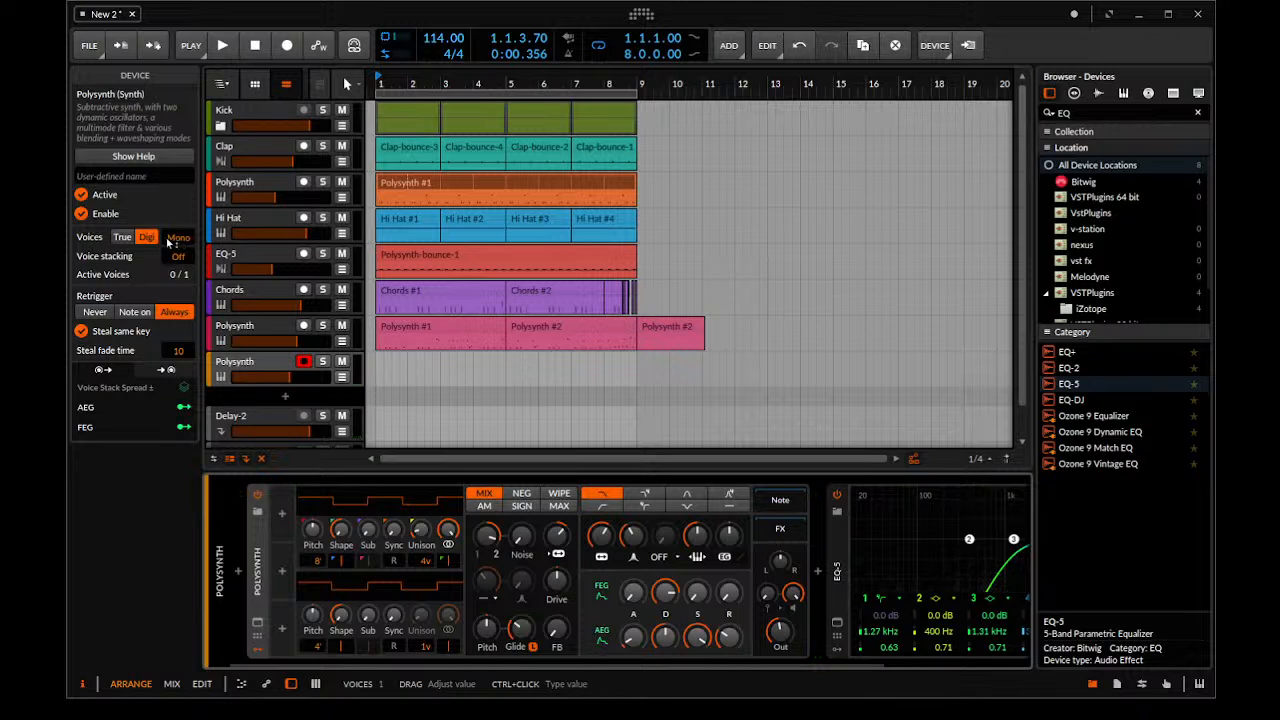
left_click(178, 240)
left_click_drag(178, 238, 178, 242)
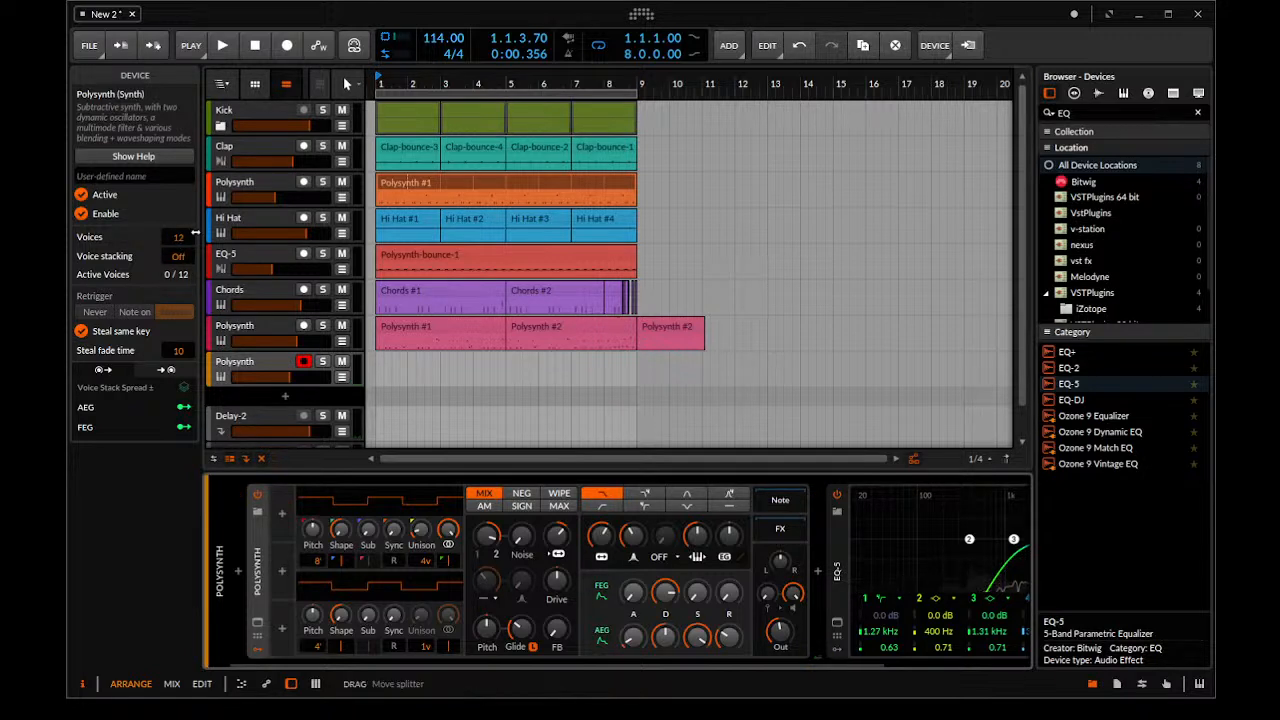
Set the new Polysynth's voices to Mono and audition it over the eight-bar arrangement
left_click_drag(176, 240, 176, 274)
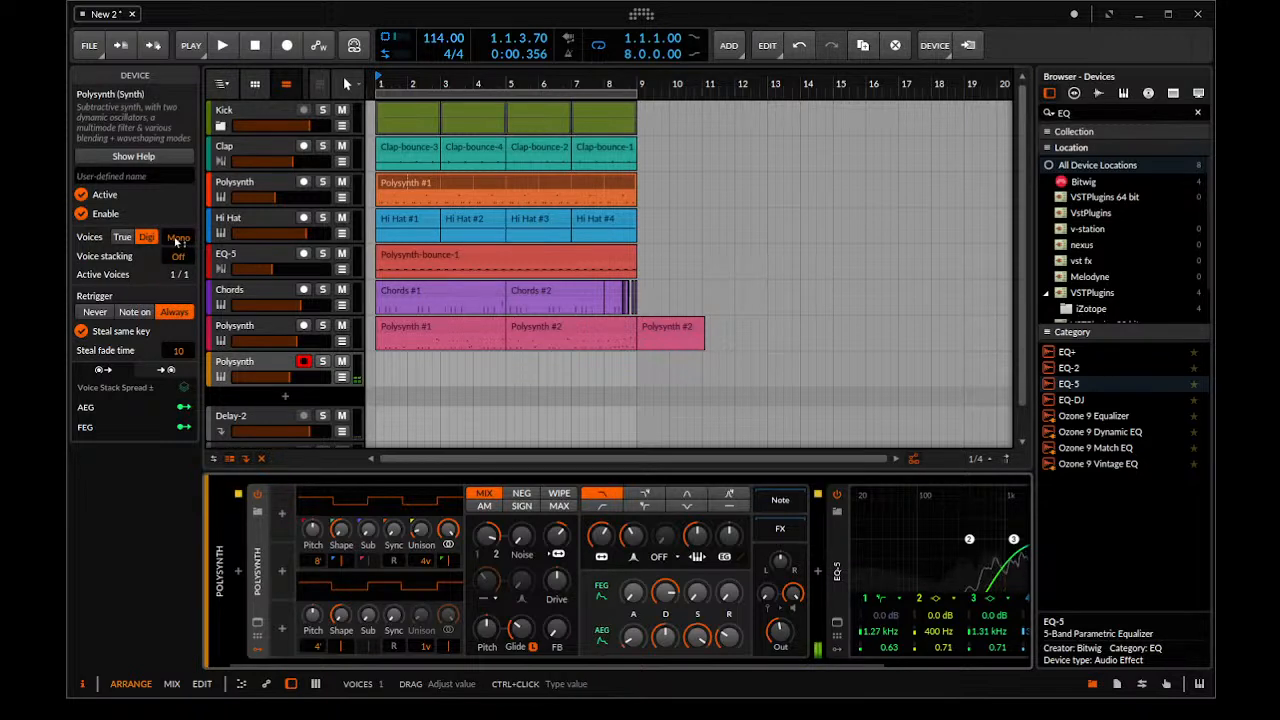
key("space")
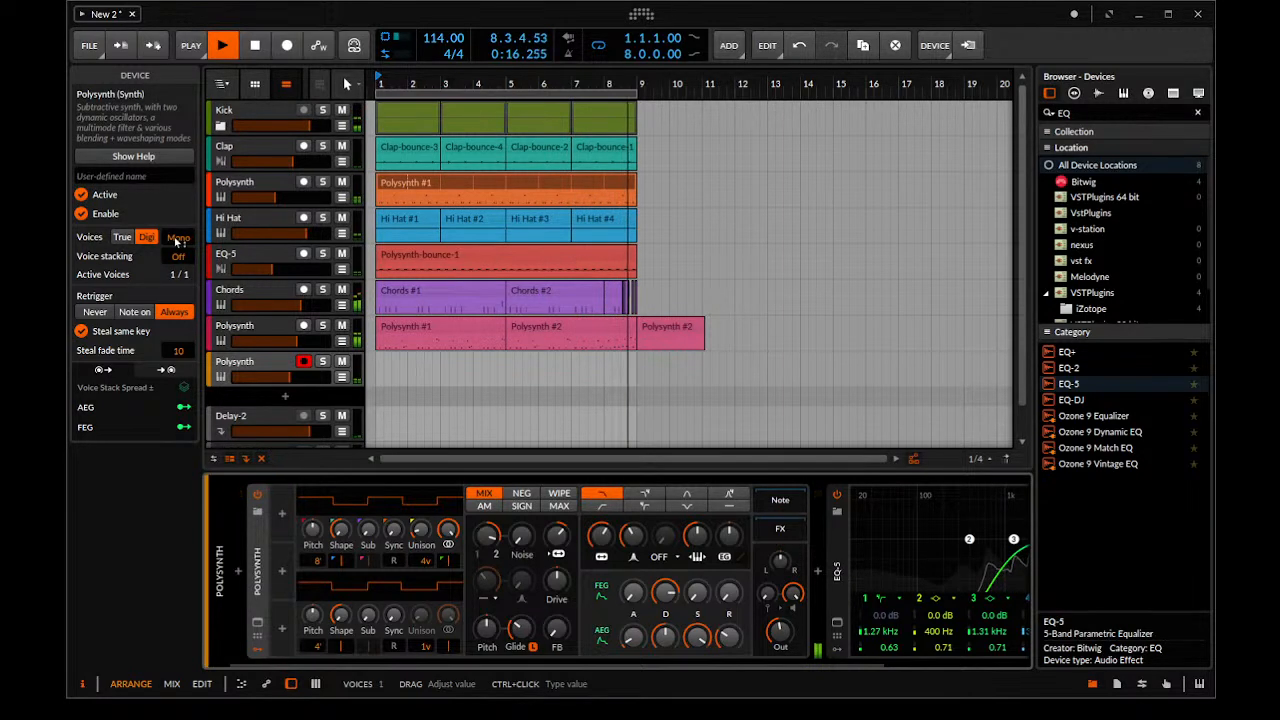
key("space")
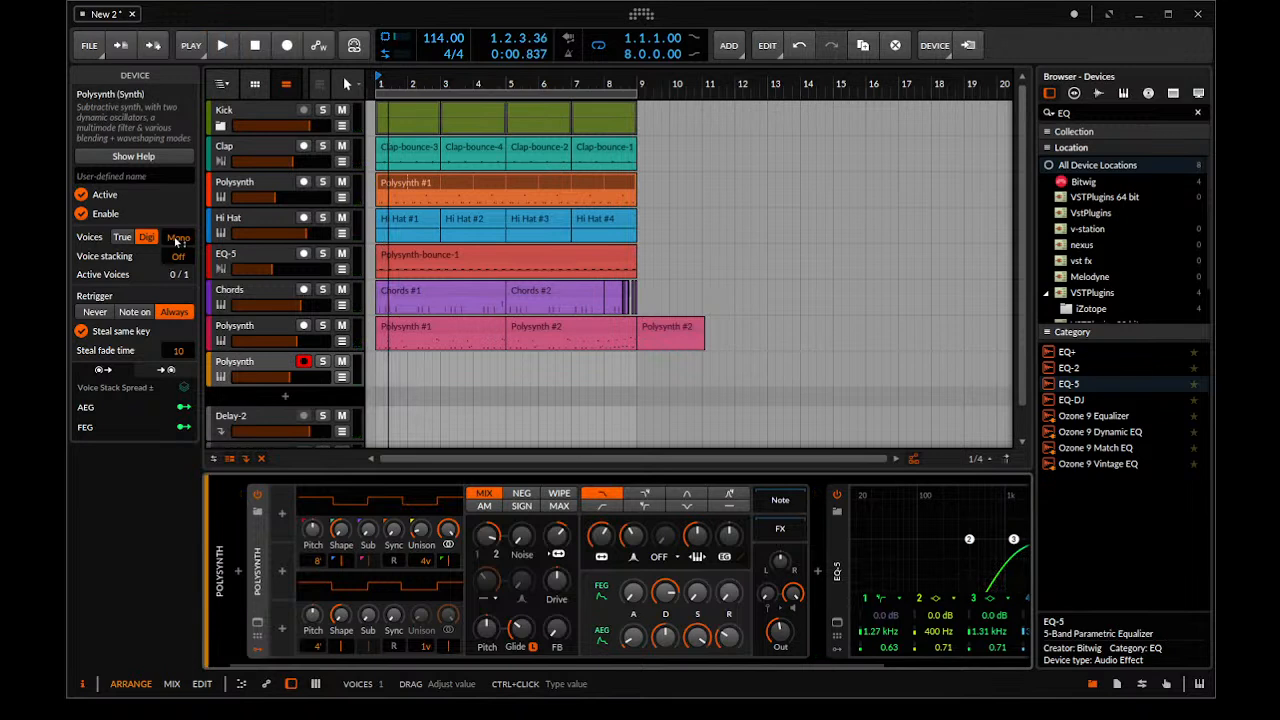
Try recording a lead melody on the new Polysynth track and undo the recorded takes
key("space")
key("space")
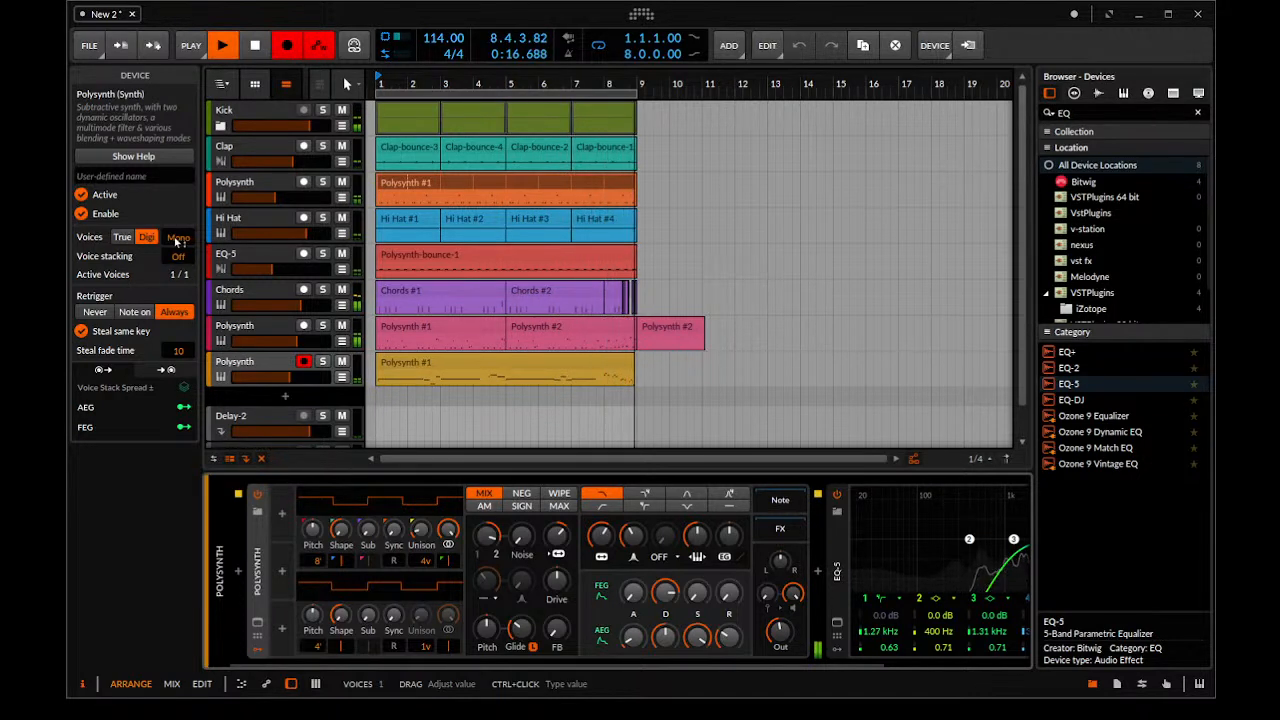
key("space")
key("ctrl+z")
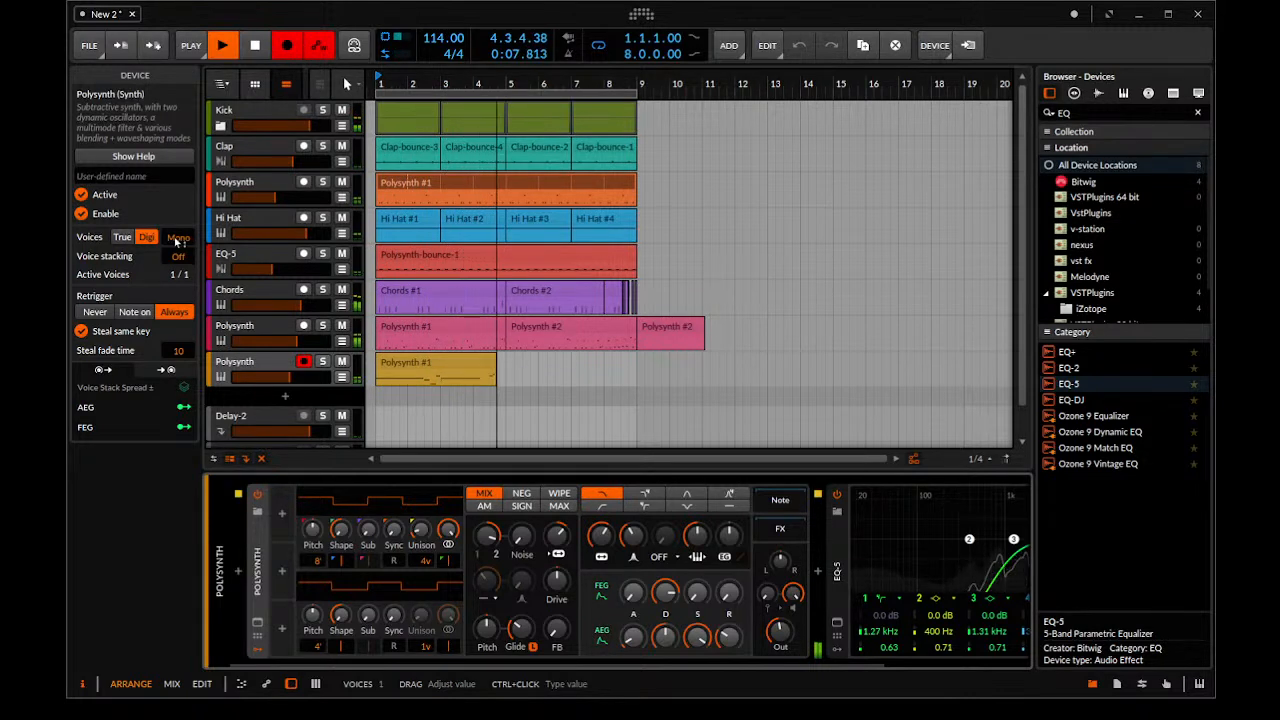
key("space")
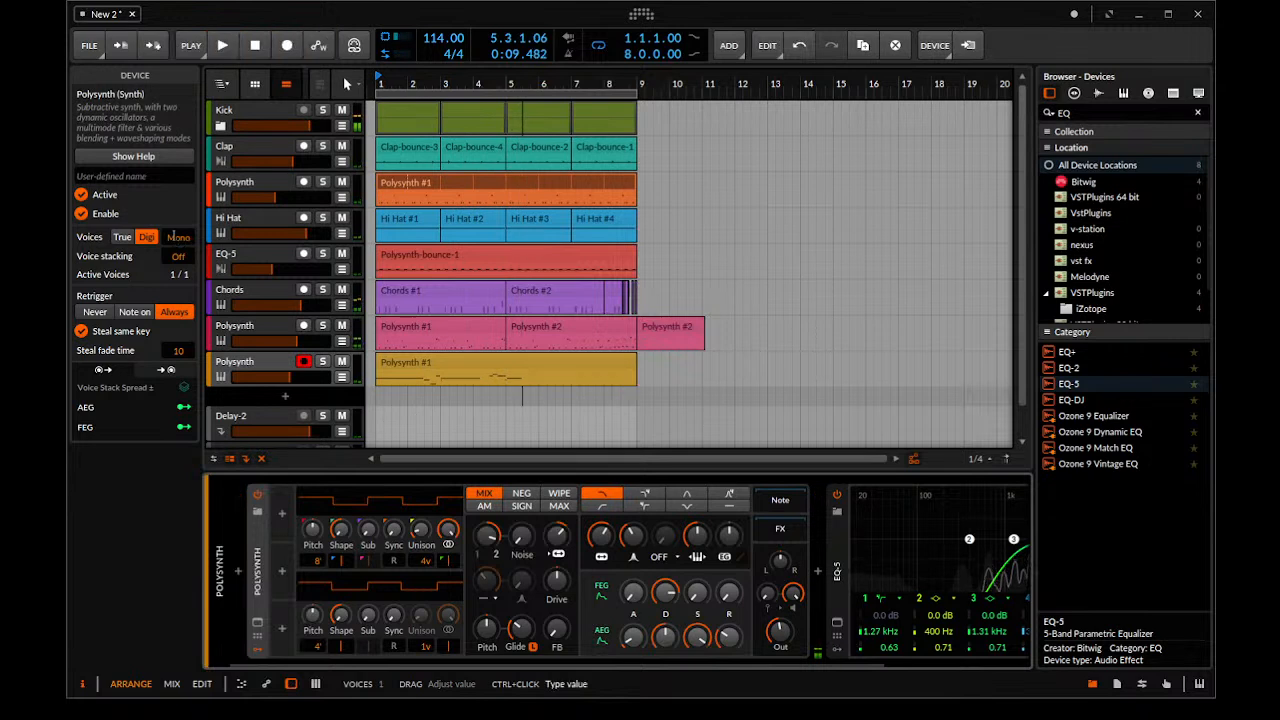
key("ctrl+z")
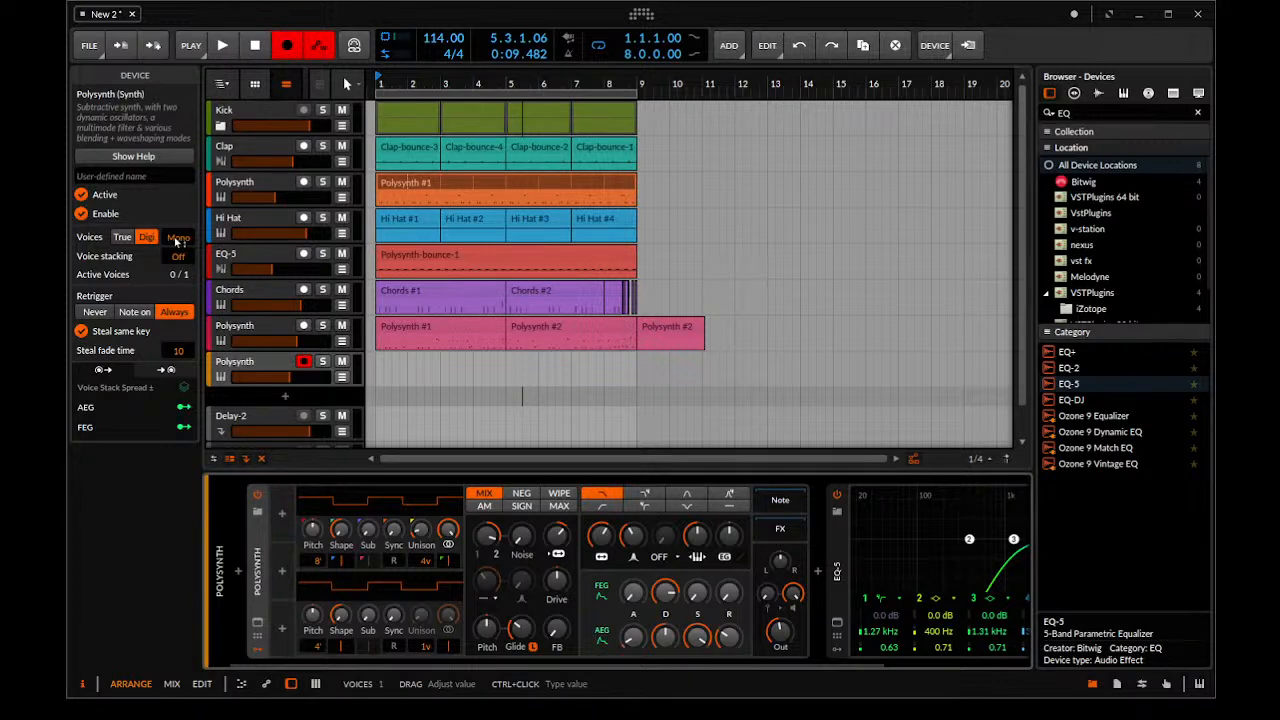
Record an eight-bar lead melody on the new Polysynth track and select the clip for a short playback
key("space")
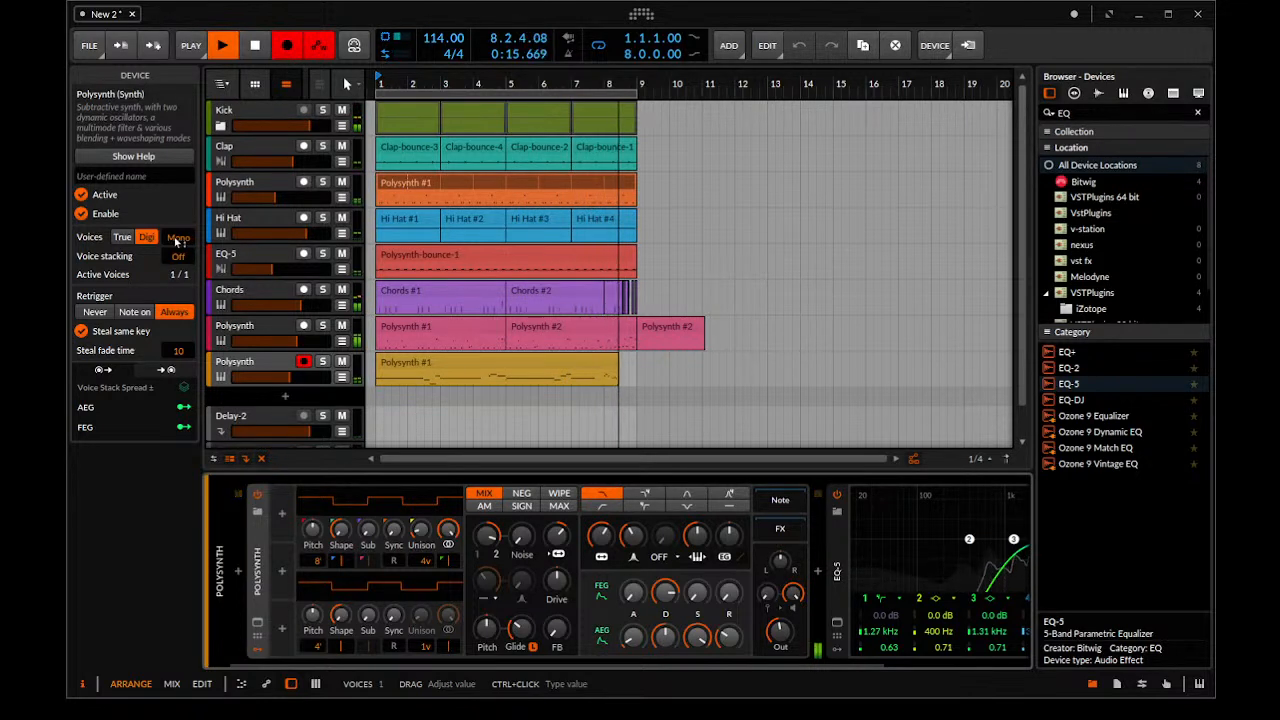
key("space")
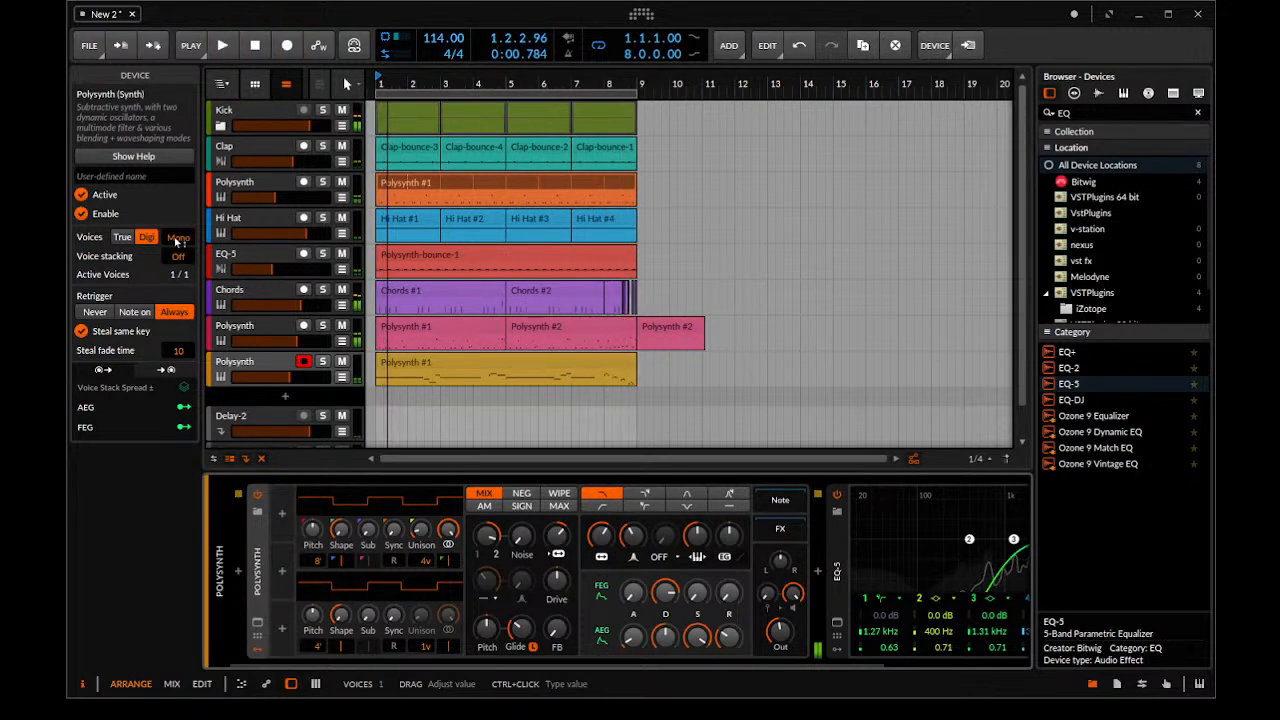
left_click(520, 367)
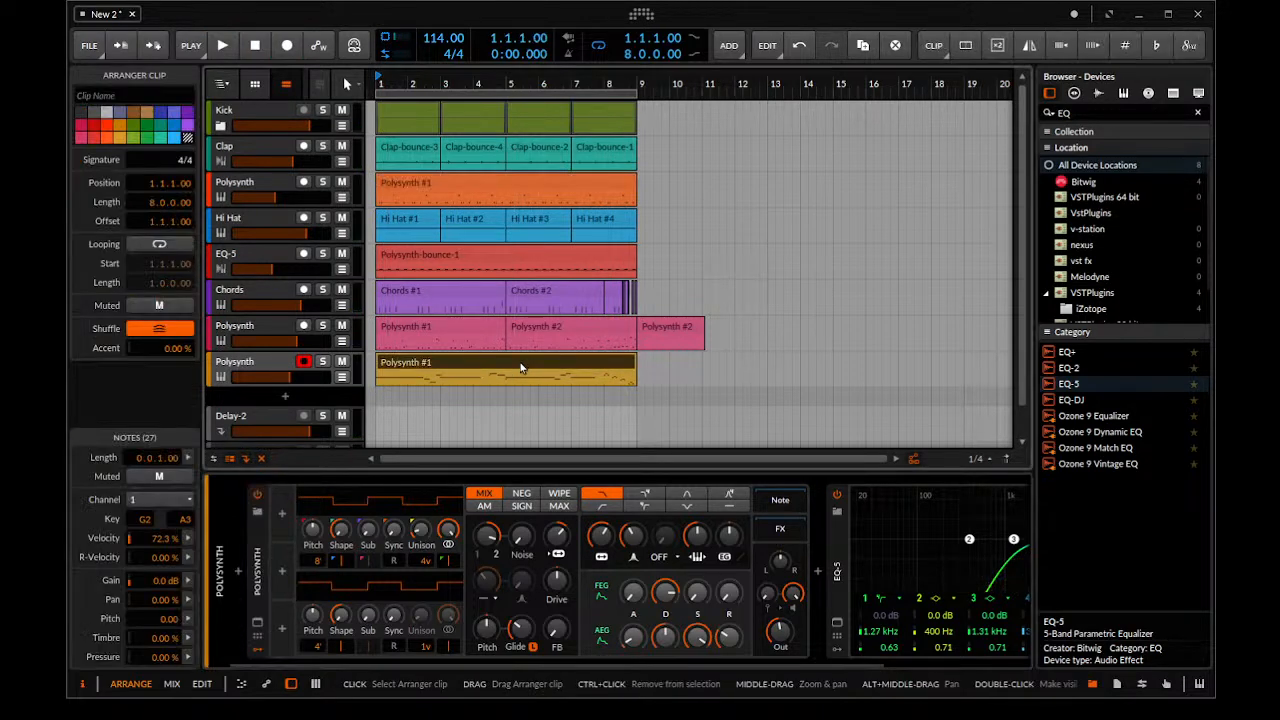
key("space")
key("space")
In the new lead clip's notes, shorten the opening D3 note and make the following E3 note start at 1.1.1.30
double_click(480, 363)
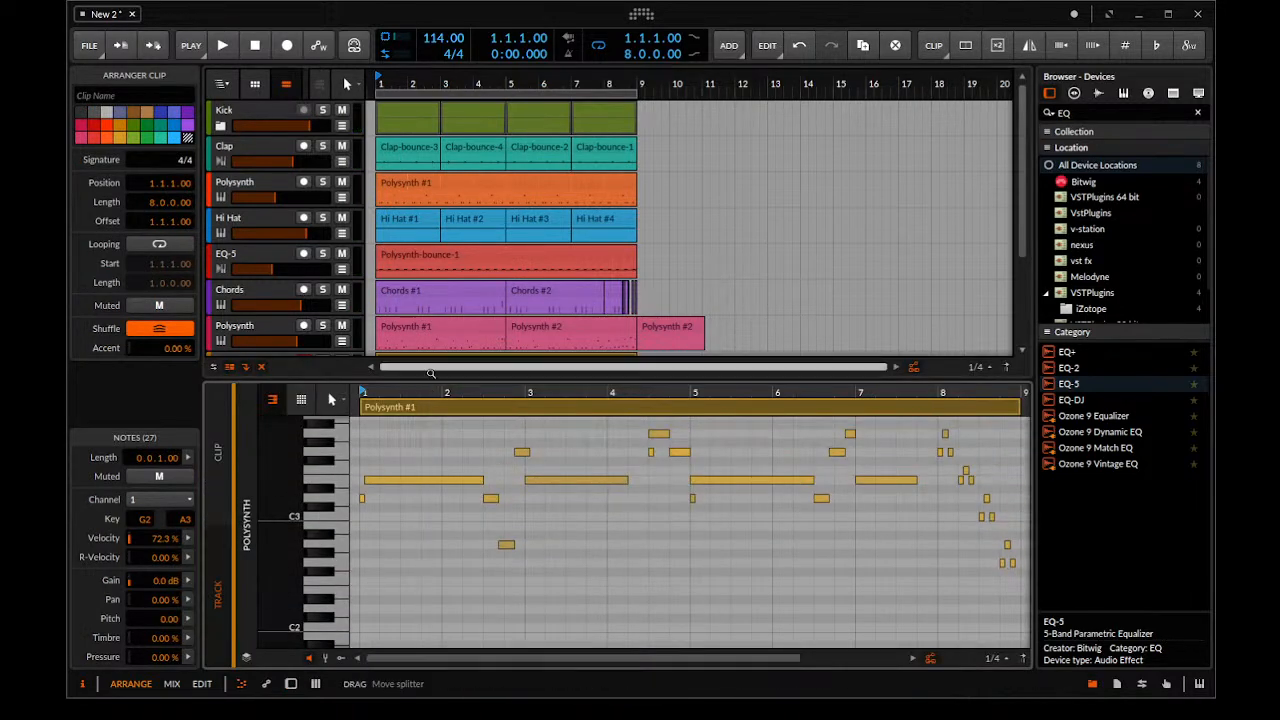
left_click_drag(442, 367, 442, 440)
left_click_drag(444, 570, 504, 556)
key("space")
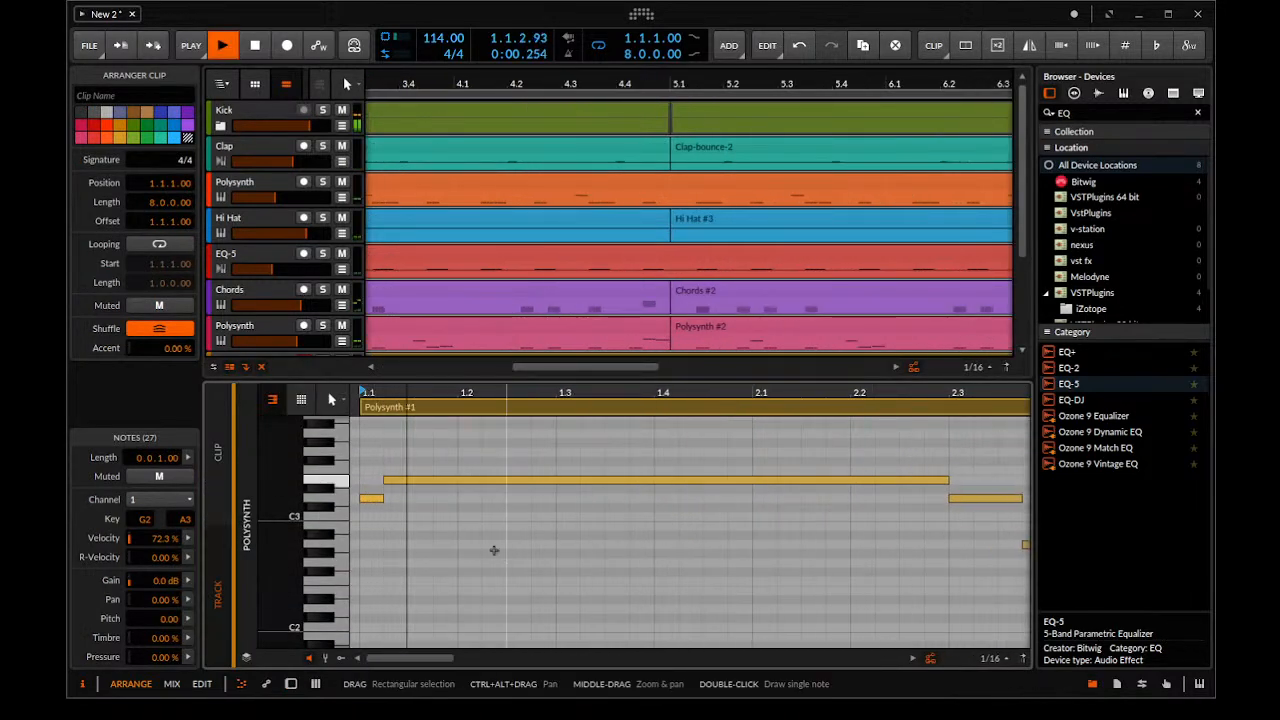
key("space")
scroll(504, 556, "up", 3)
left_click(422, 496)
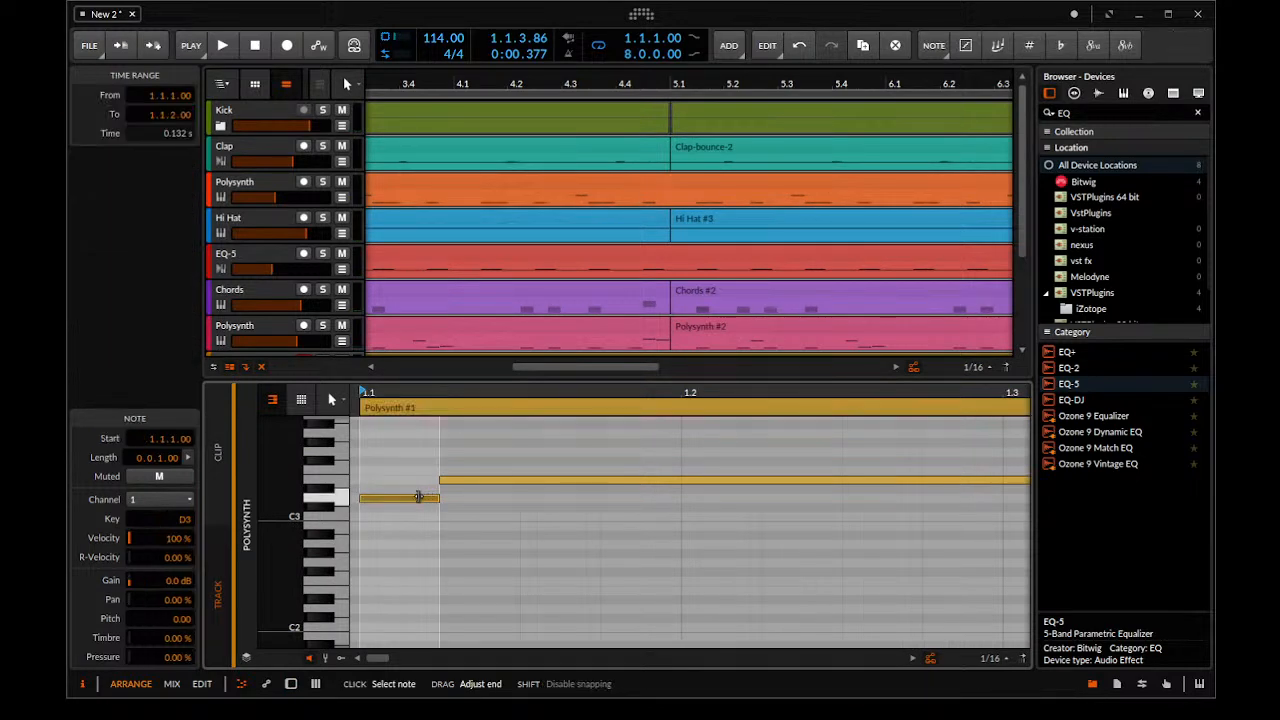
left_click(446, 479)
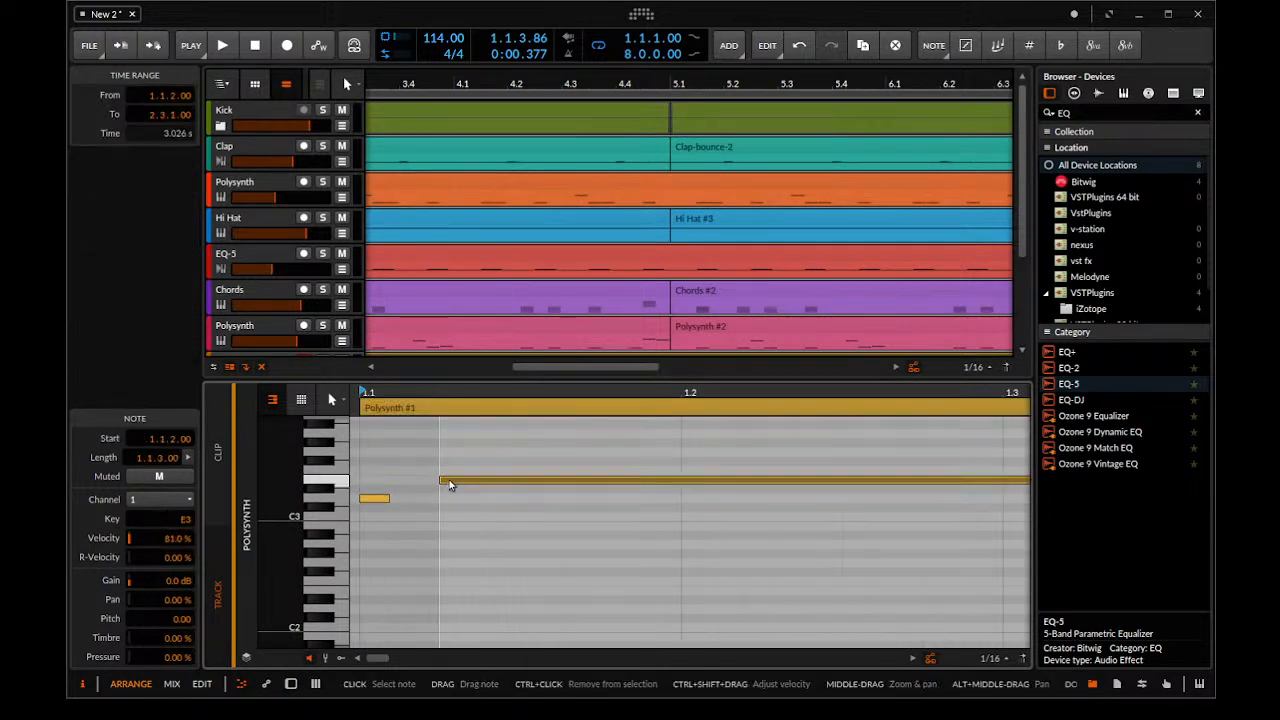
left_click_drag(447, 480, 388, 483)
Play back the lead melody and shorten the G3 note at 4.3.1.00 to a length of 0.0.0.45
key("space")
scroll(486, 551, "down", 5)
scroll(490, 545, "down", 3)
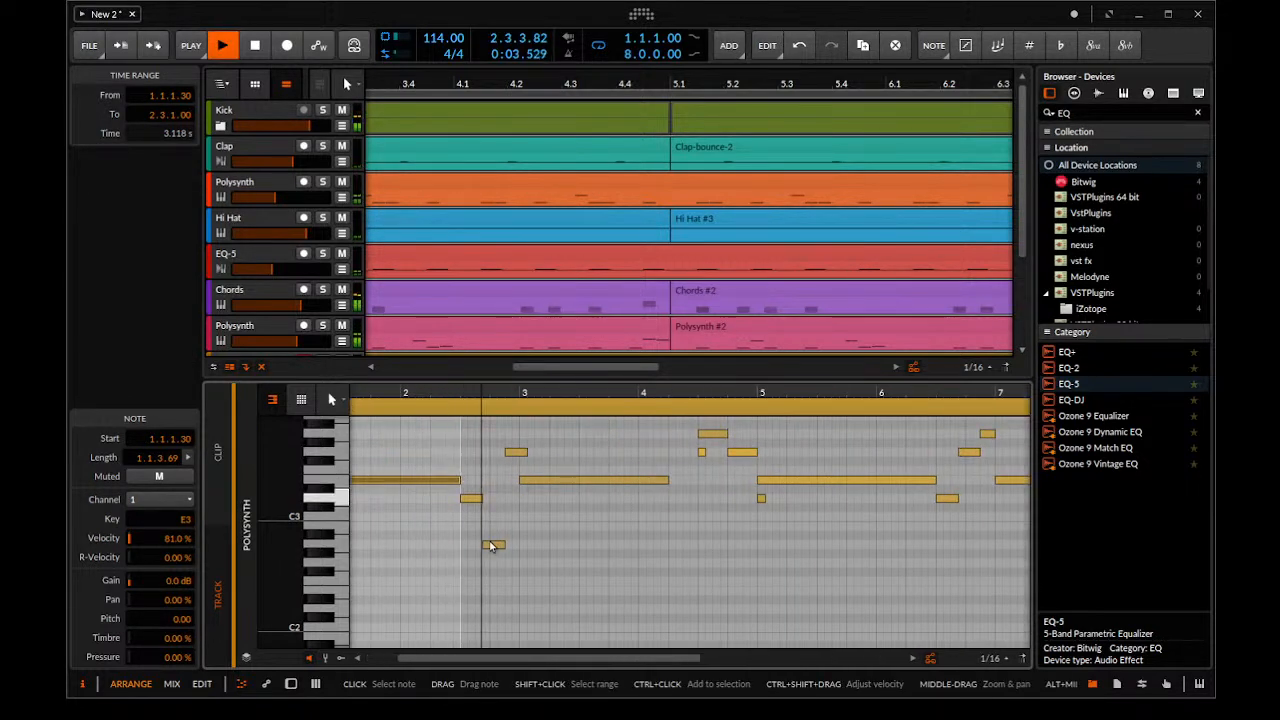
scroll(591, 485, "up", 3)
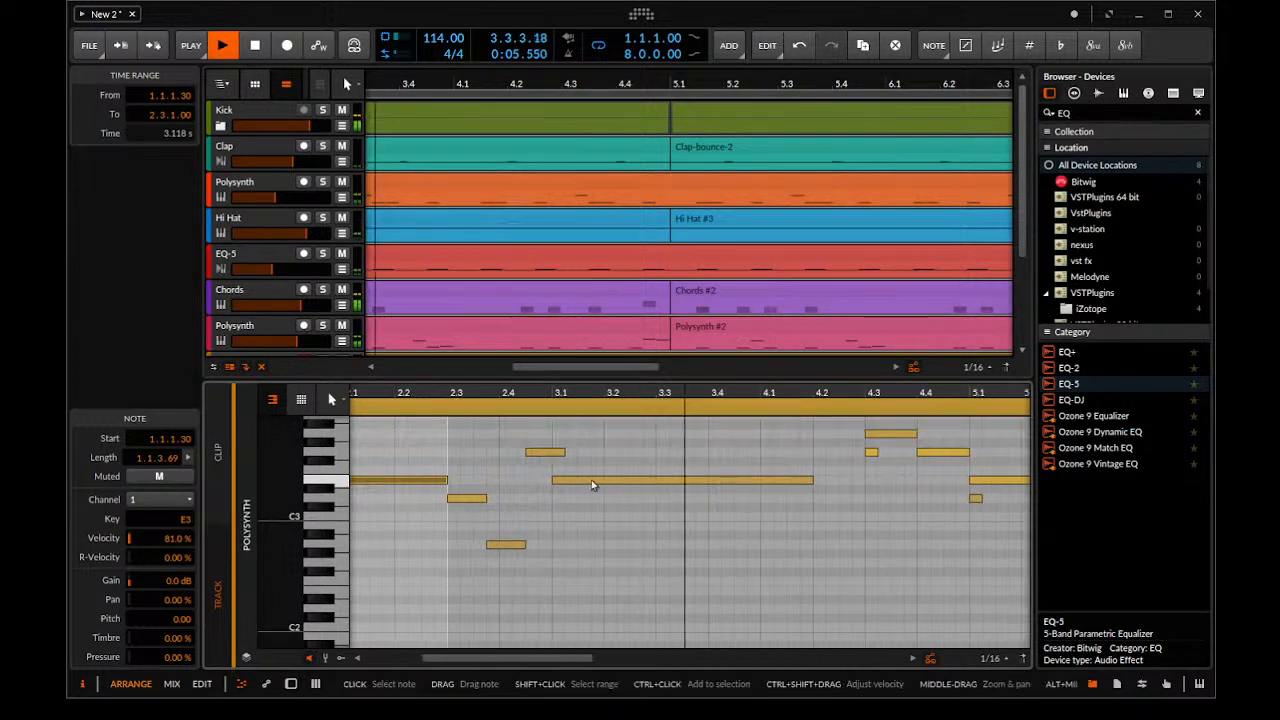
scroll(536, 487, "down", 2)
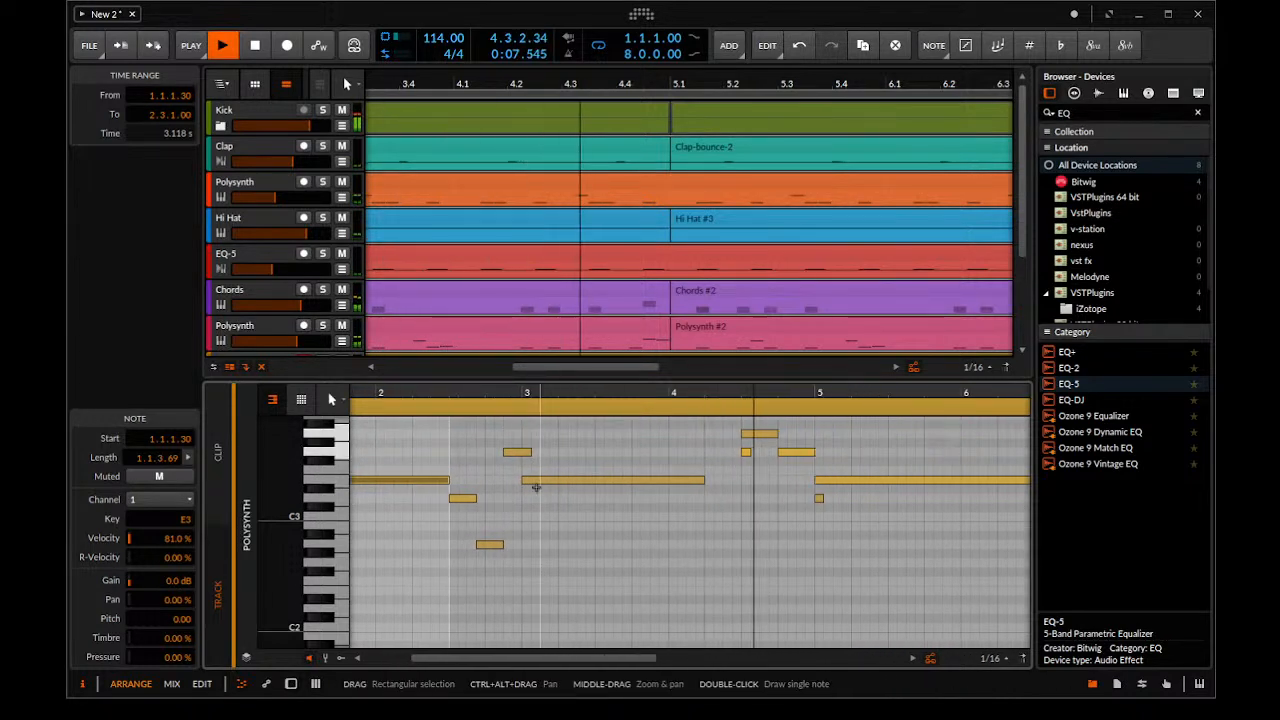
key("space")
scroll(740, 478, "up", 7)
left_click_drag(698, 455, 663, 455)
key("space")
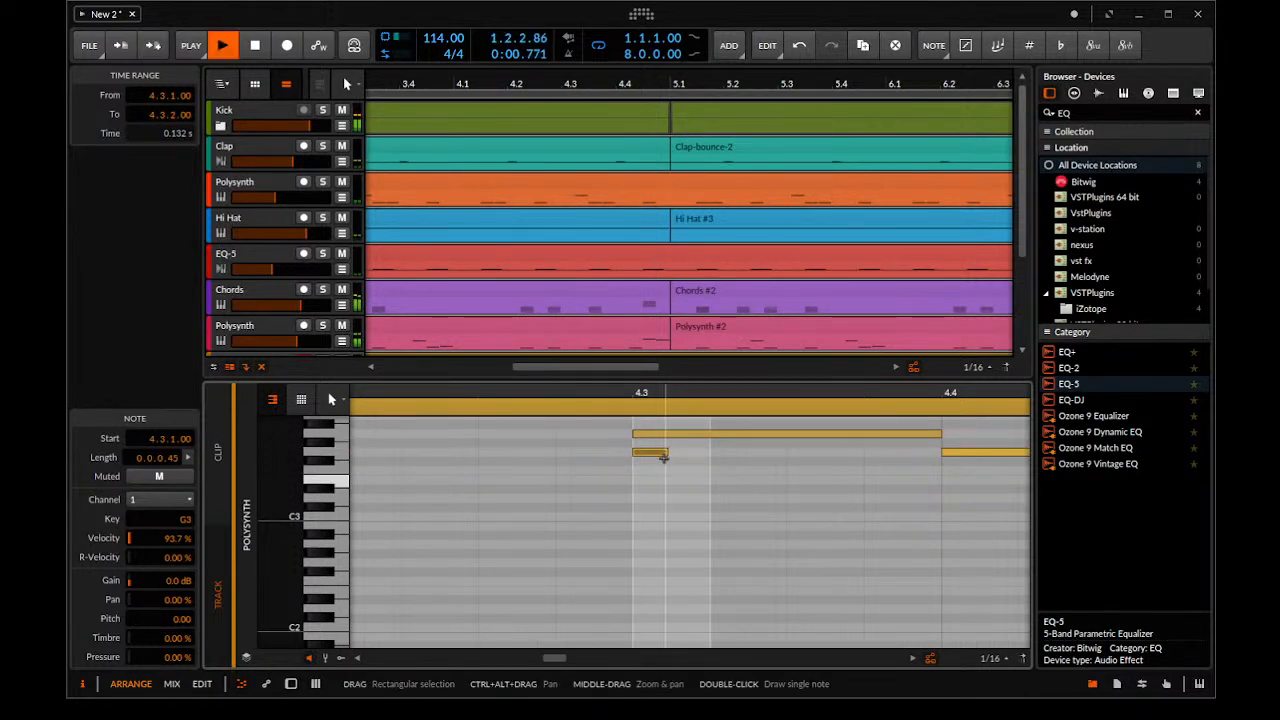
Shorten the D3 note at 5.1.1.00 to a length of 0.0.0.50 and play the melody through to its end
scroll(600, 510, "down", 5)
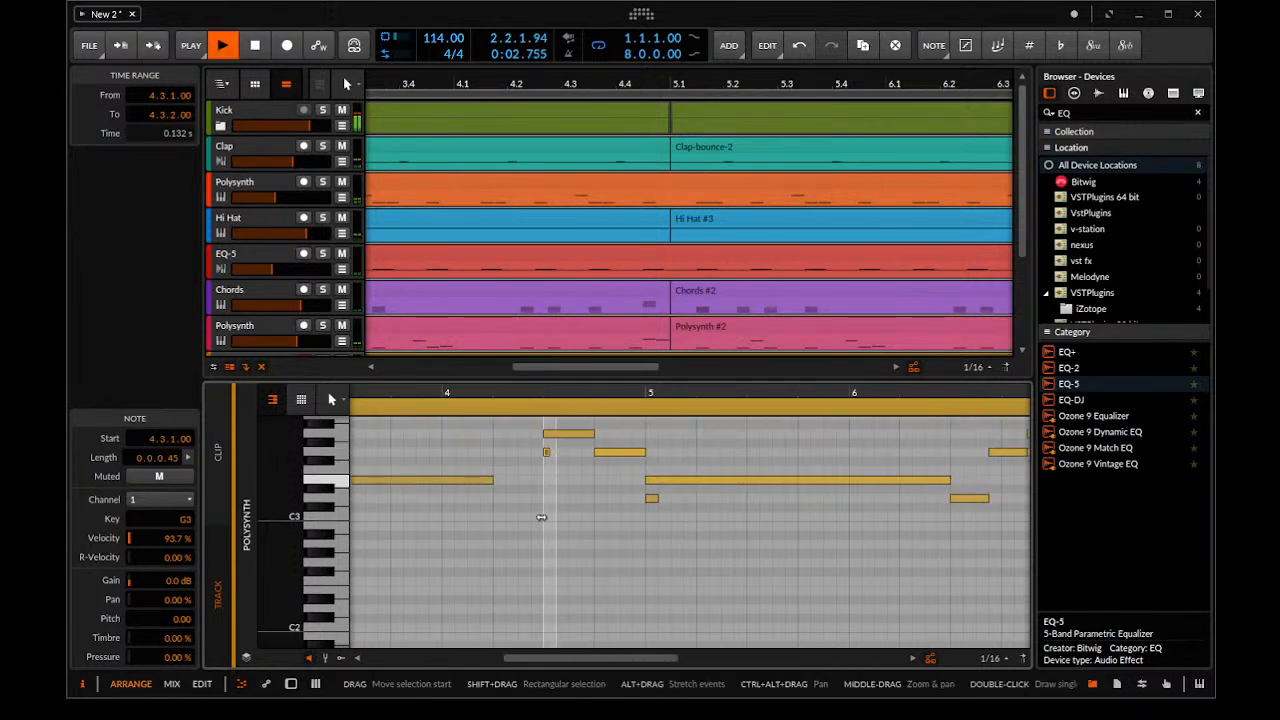
scroll(650, 500, "up", 7)
left_click_drag(750, 498, 698, 498)
scroll(477, 535, "down", 8)
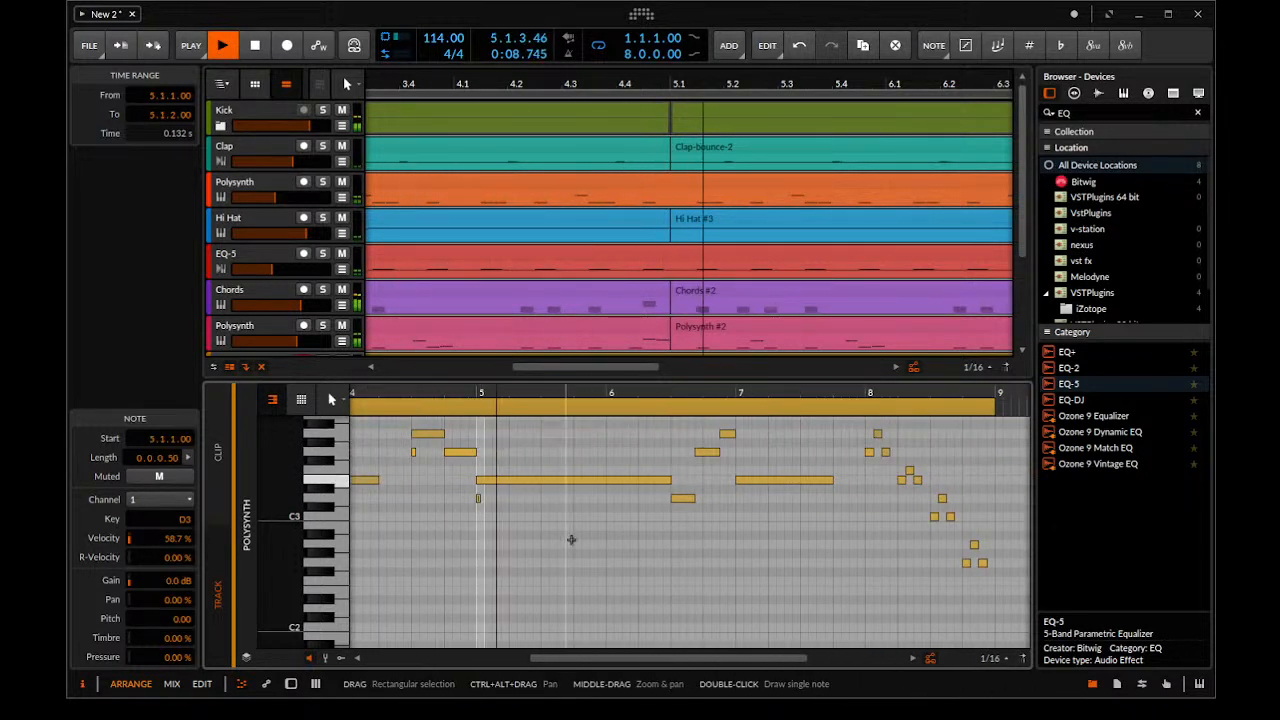
scroll(677, 537, "right", 1)
scroll(898, 537, "up", 6)
scroll(733, 519, "down", 6)
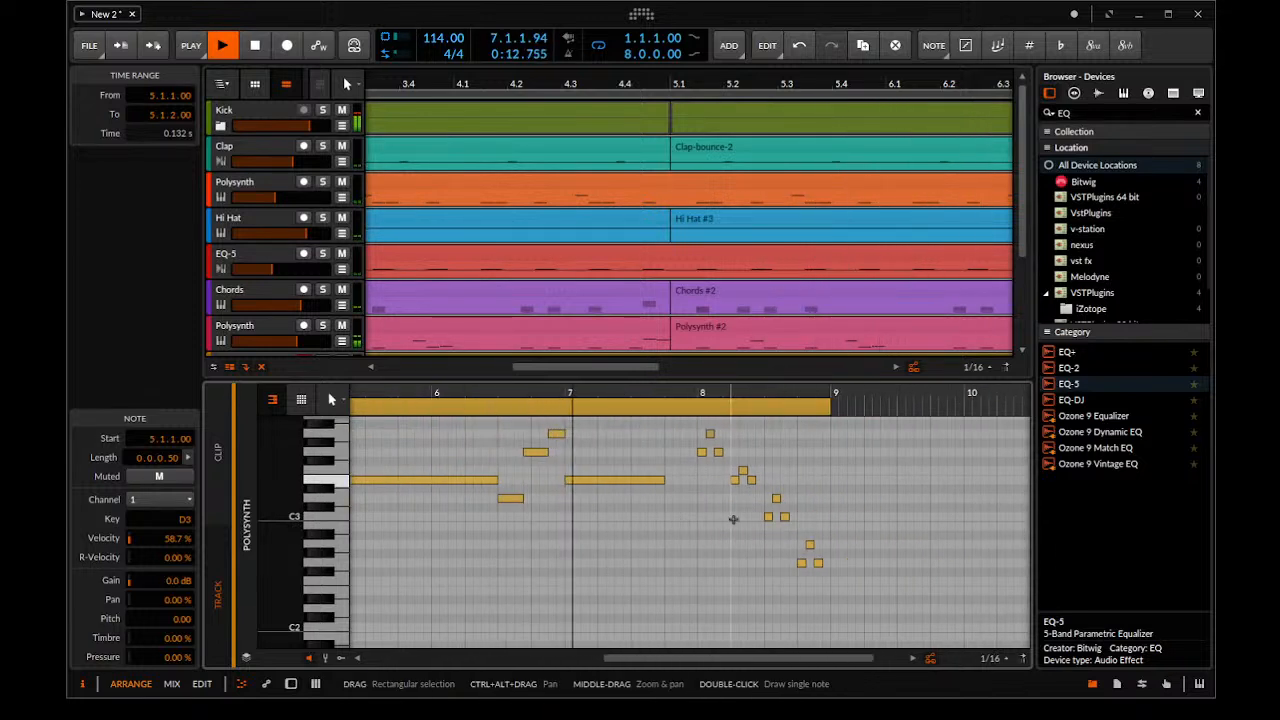
scroll(592, 258, "down", 7)
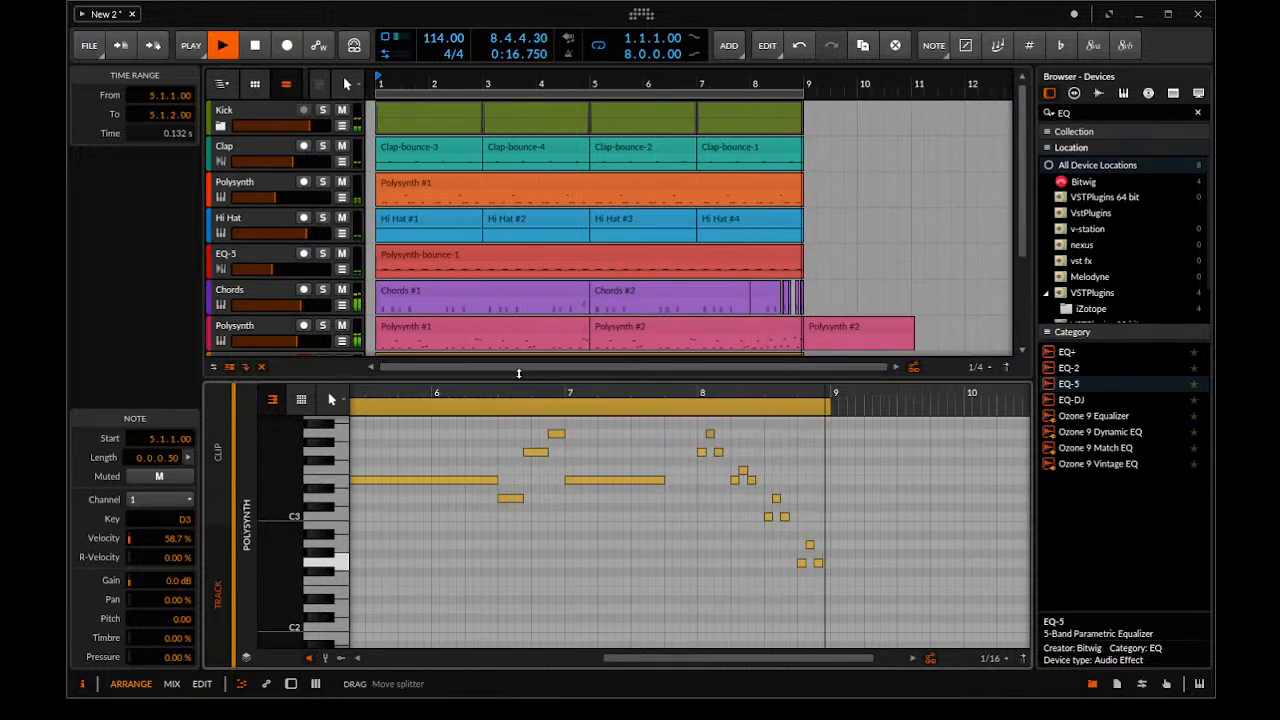
key("space")
Return to the new Polysynth's devices, switch off the L option of its Glide and audition the opening bars
left_click_drag(519, 373, 532, 612)
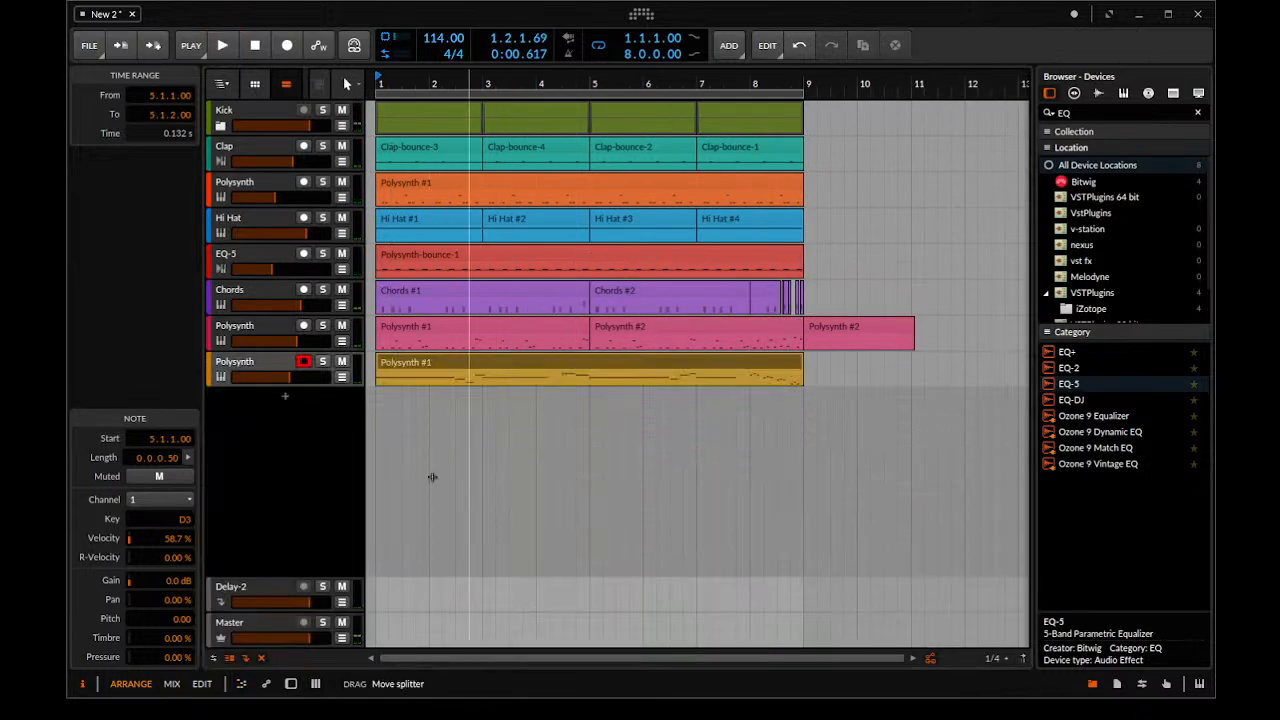
left_click(276, 367)
double_click(274, 366)
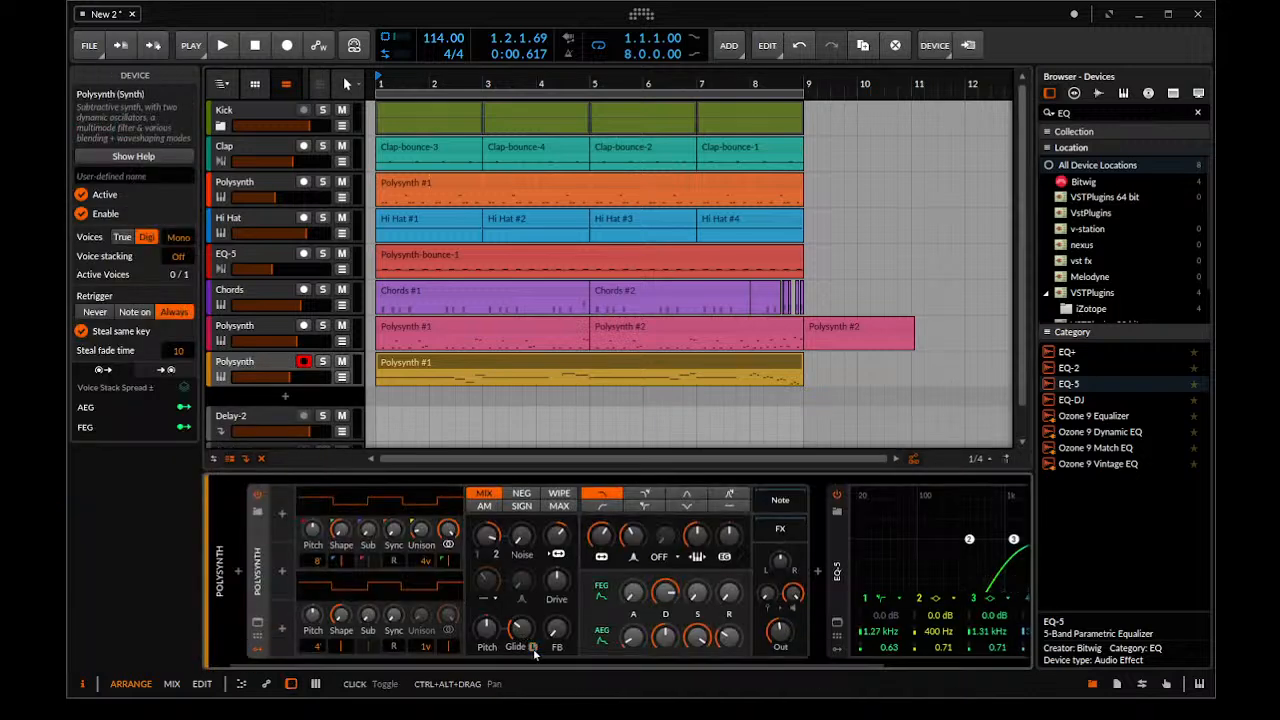
key("space")
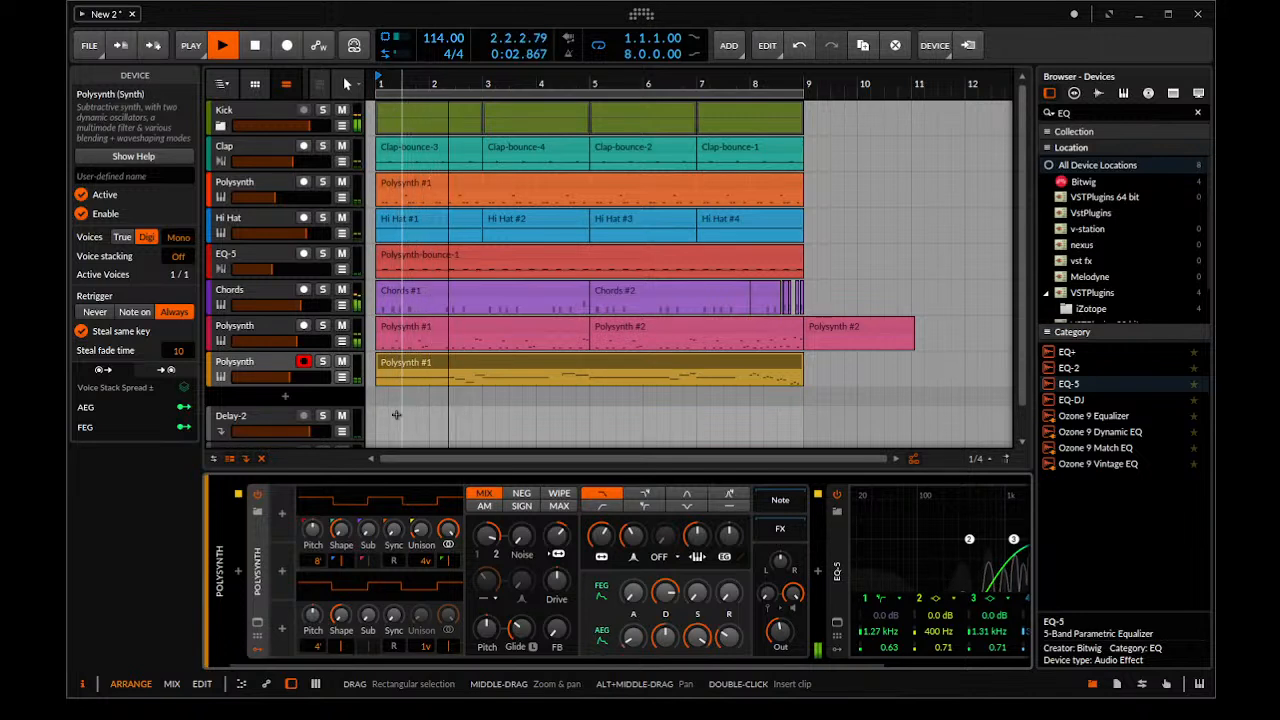
key("space")
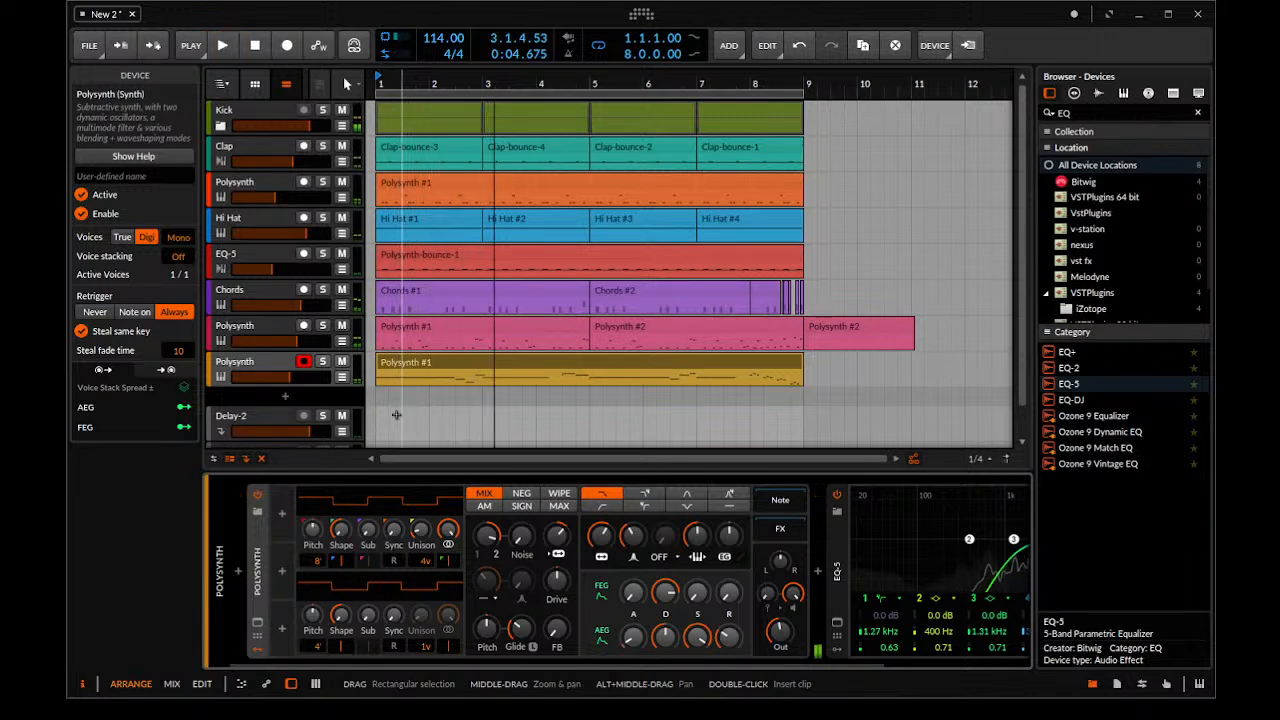
Add an LFO modulator to the new Polysynth and map it to Pitch with an amount of +0.200
left_click(281, 517)
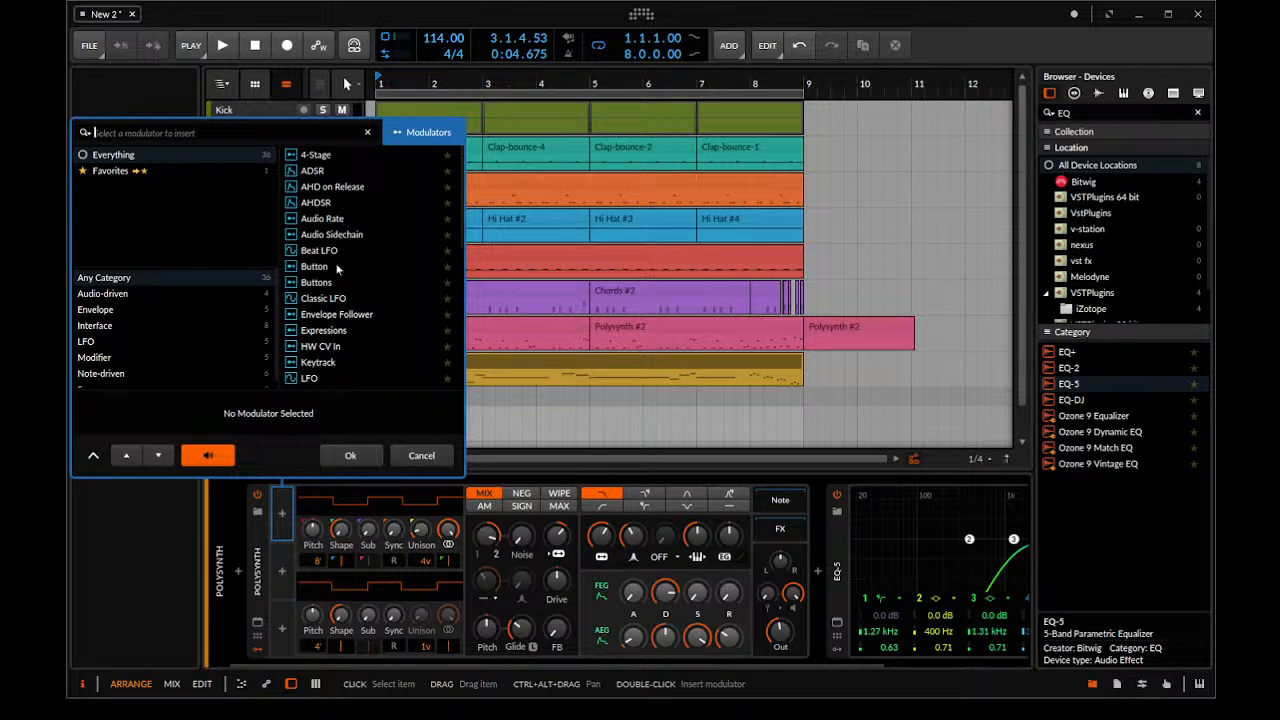
scroll(340, 273, "down", 2)
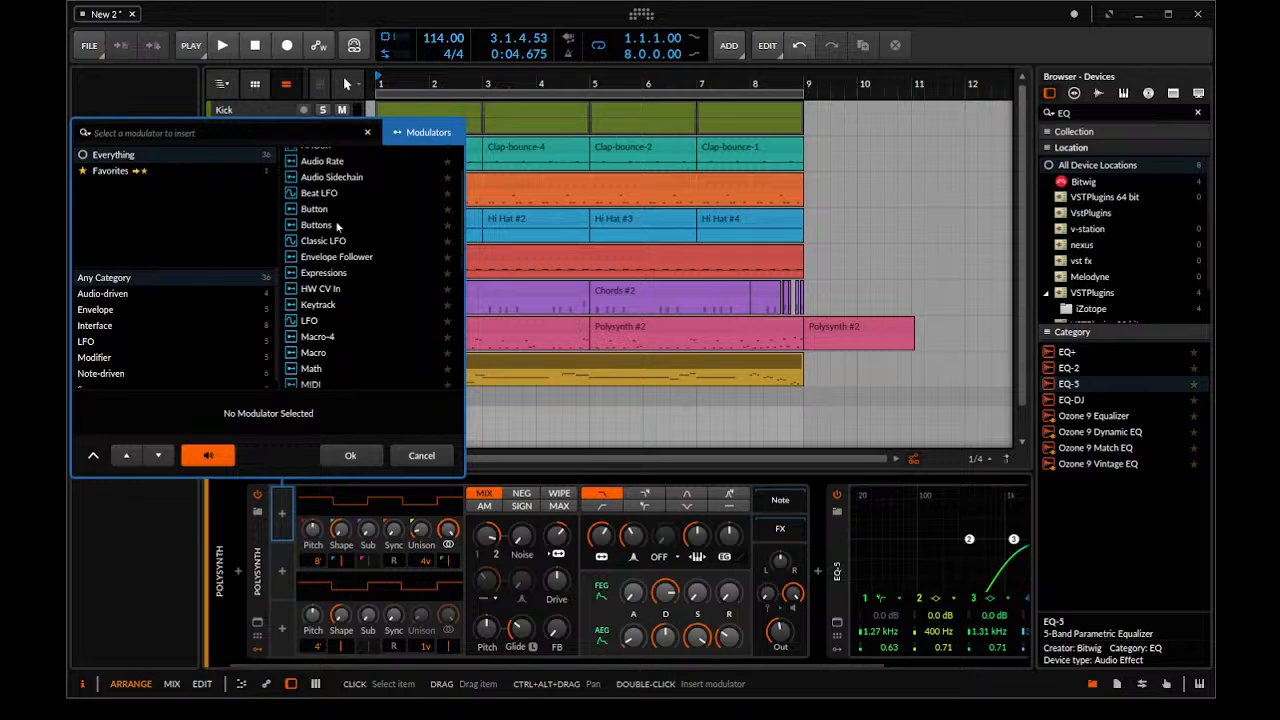
double_click(324, 321)
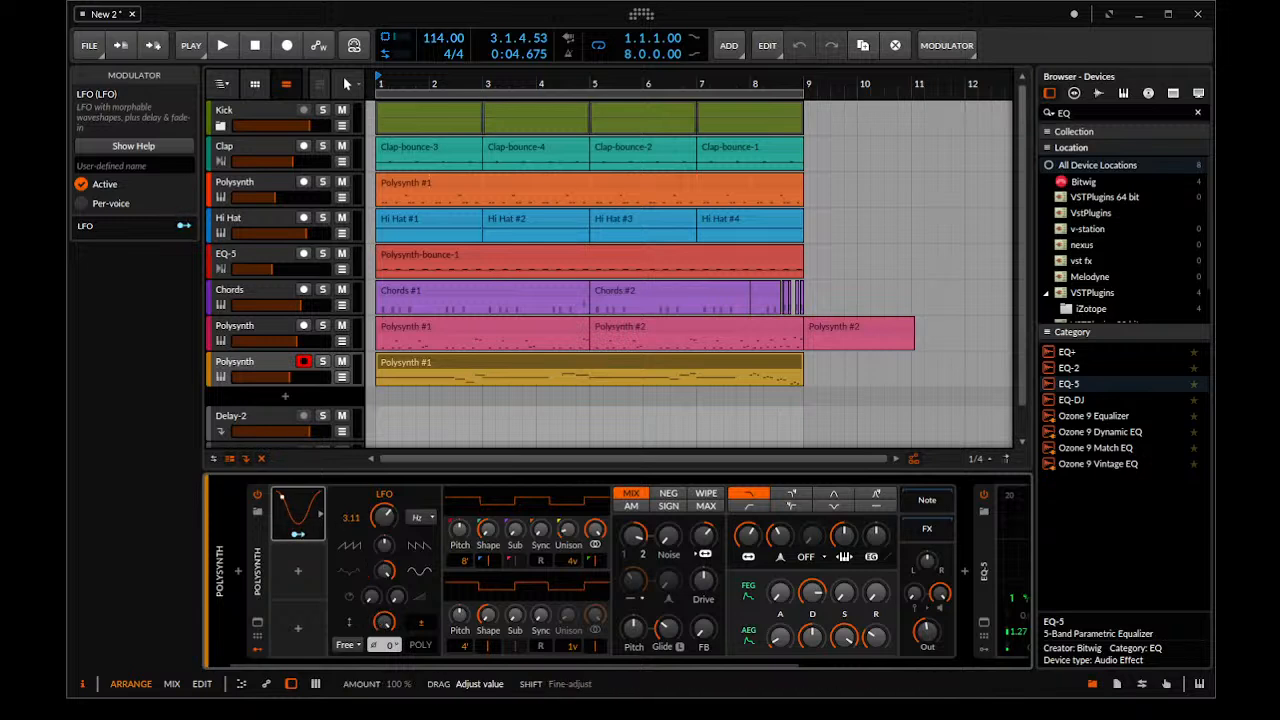
left_click(294, 536)
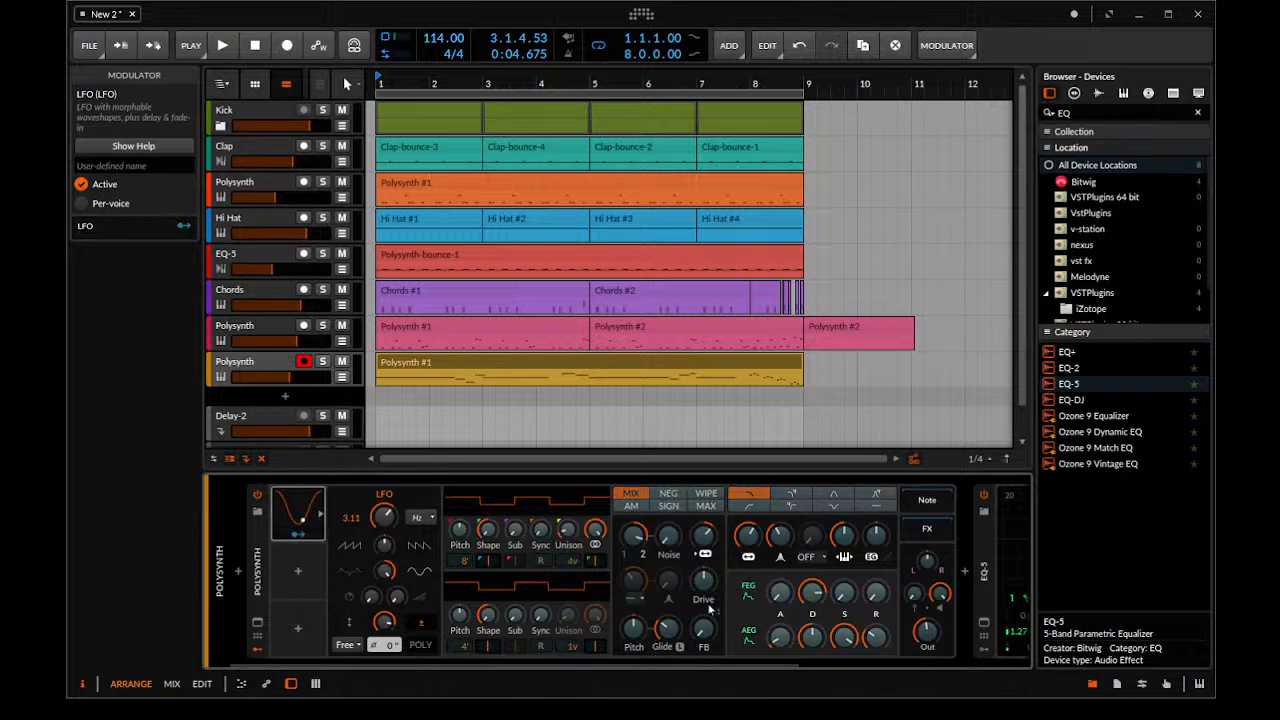
left_click_drag(637, 638, 637, 610)
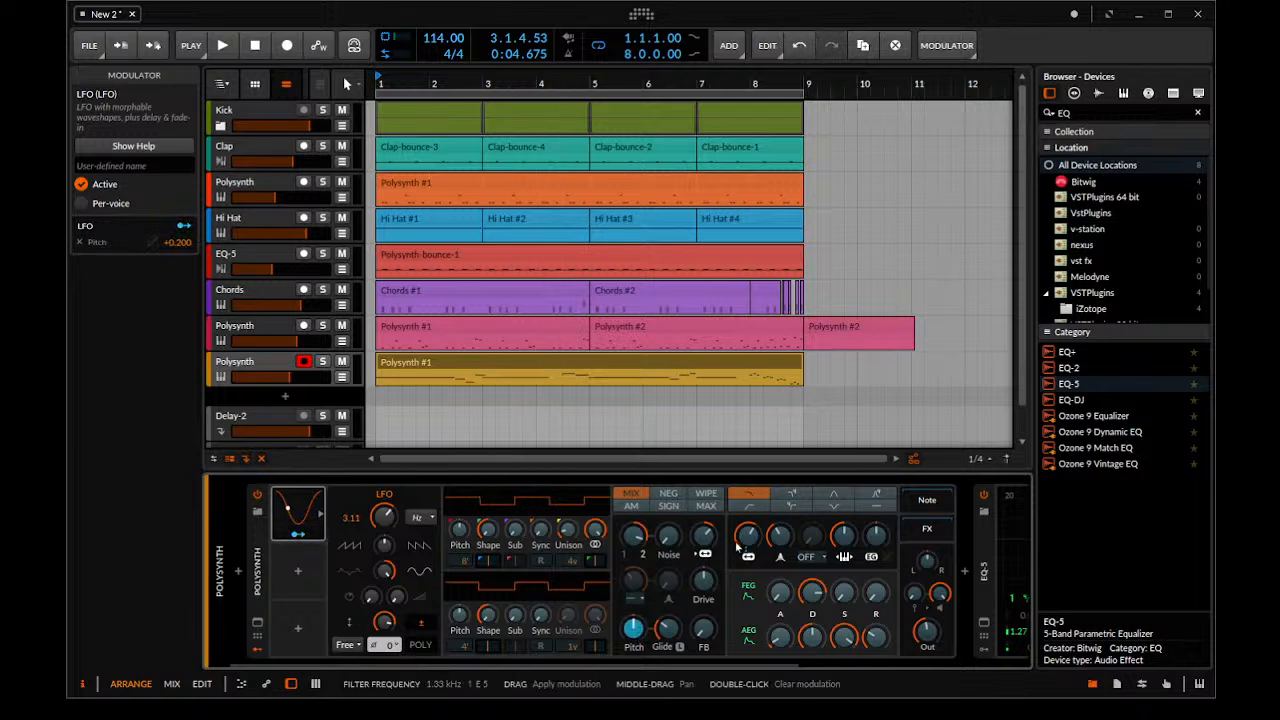
Audition the pitch modulation, set the LFO's Pitch amount to +0.100 and play the lead again
key("space")
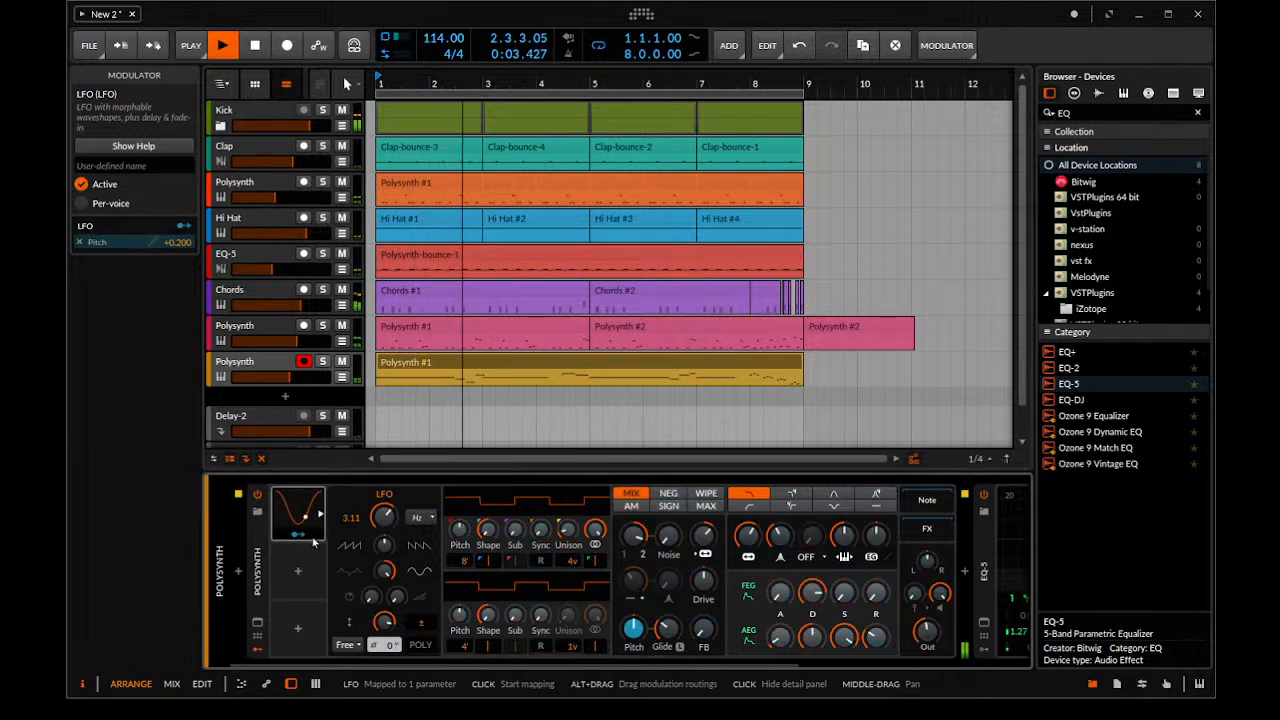
key("space")
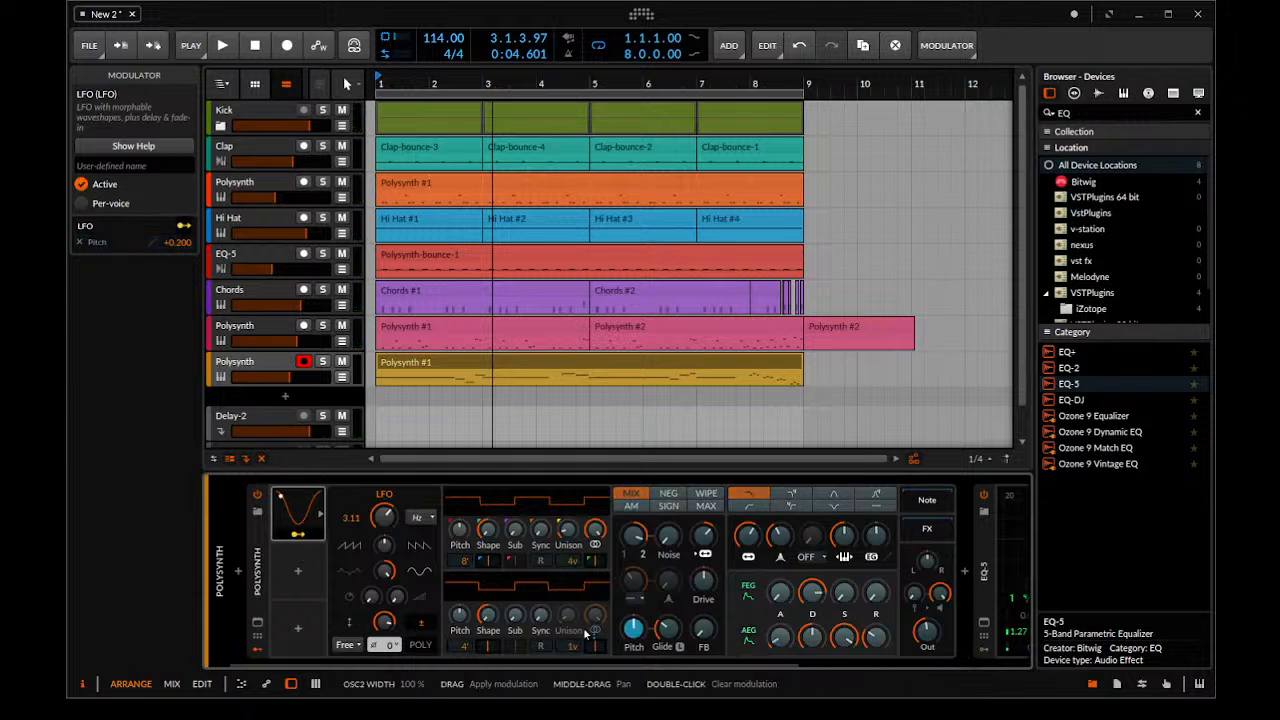
left_click_drag(633, 630, 633, 610)
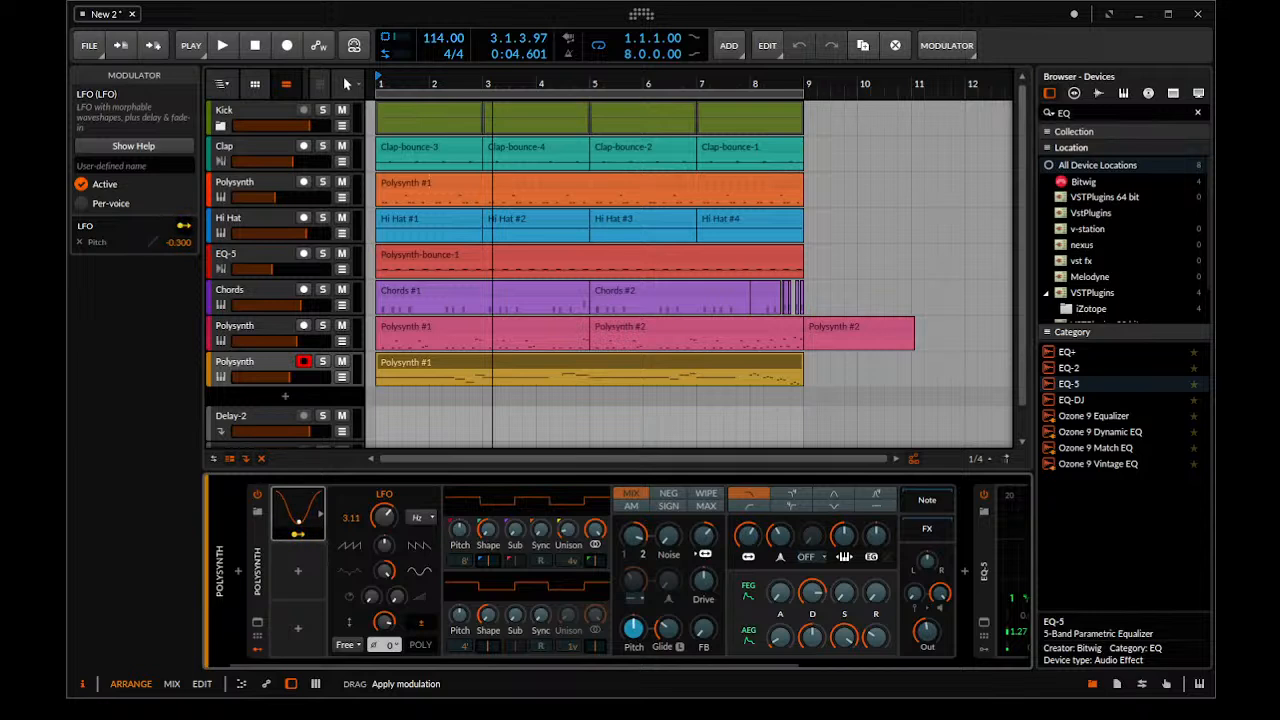
key("space")
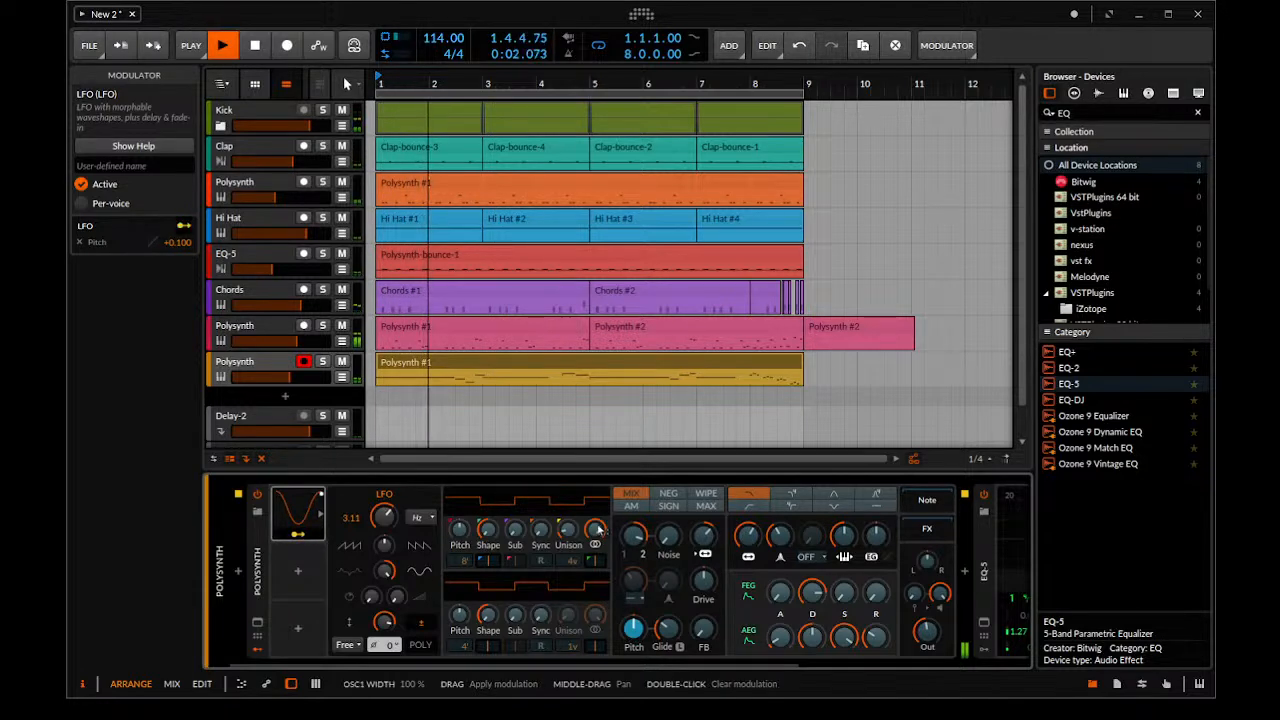
Raise the LFO modulator's rate on the Polysynth lead to 4.09 Hz and play the arrangement
key("space")
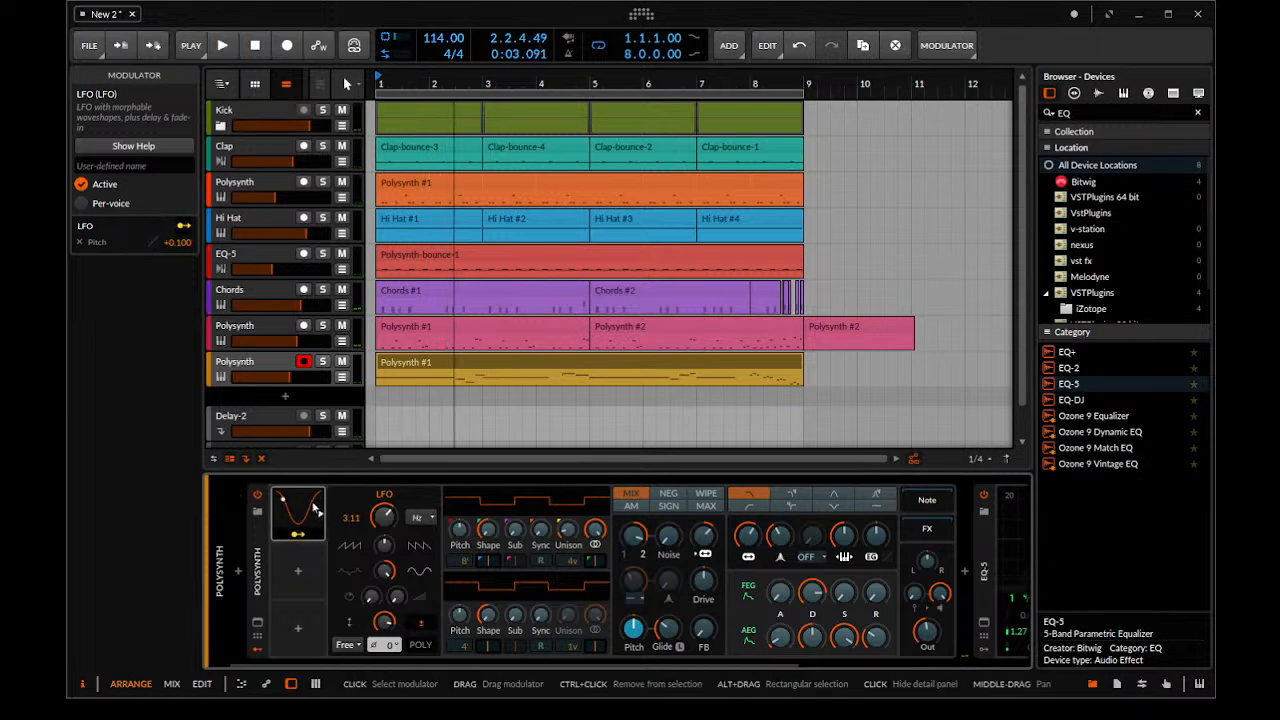
left_click_drag(384, 520, 384, 512)
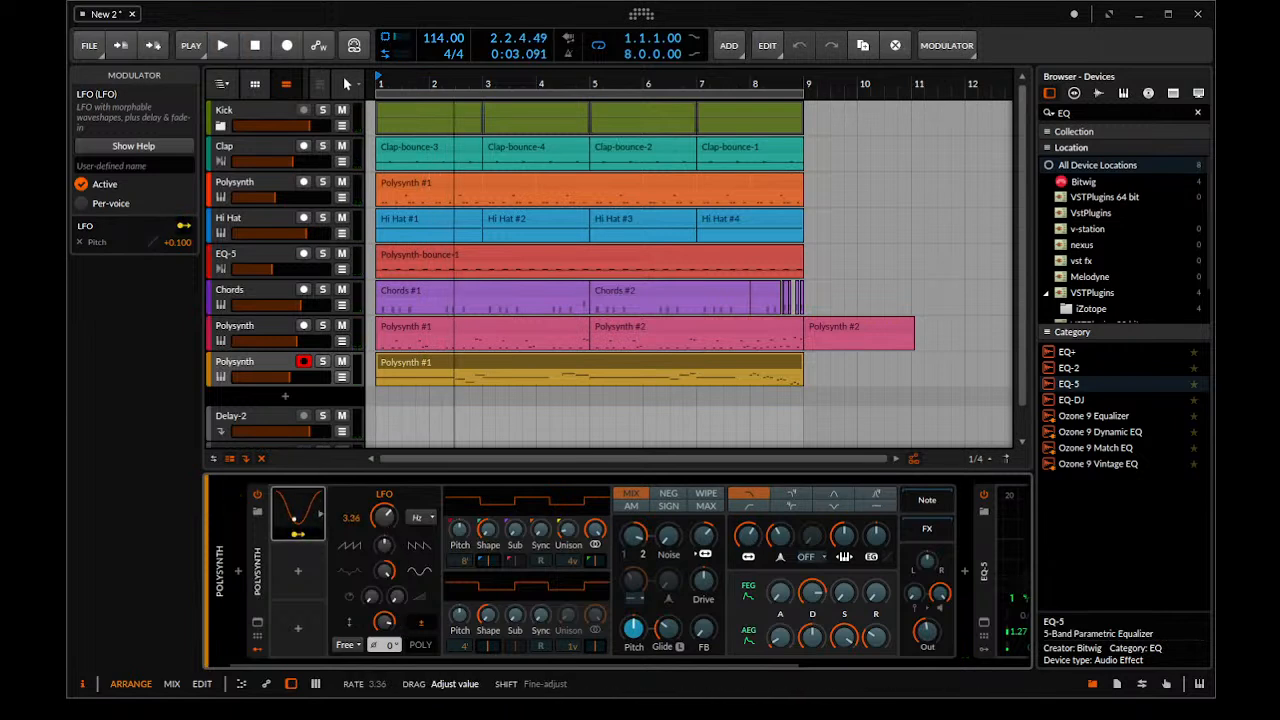
key("space")
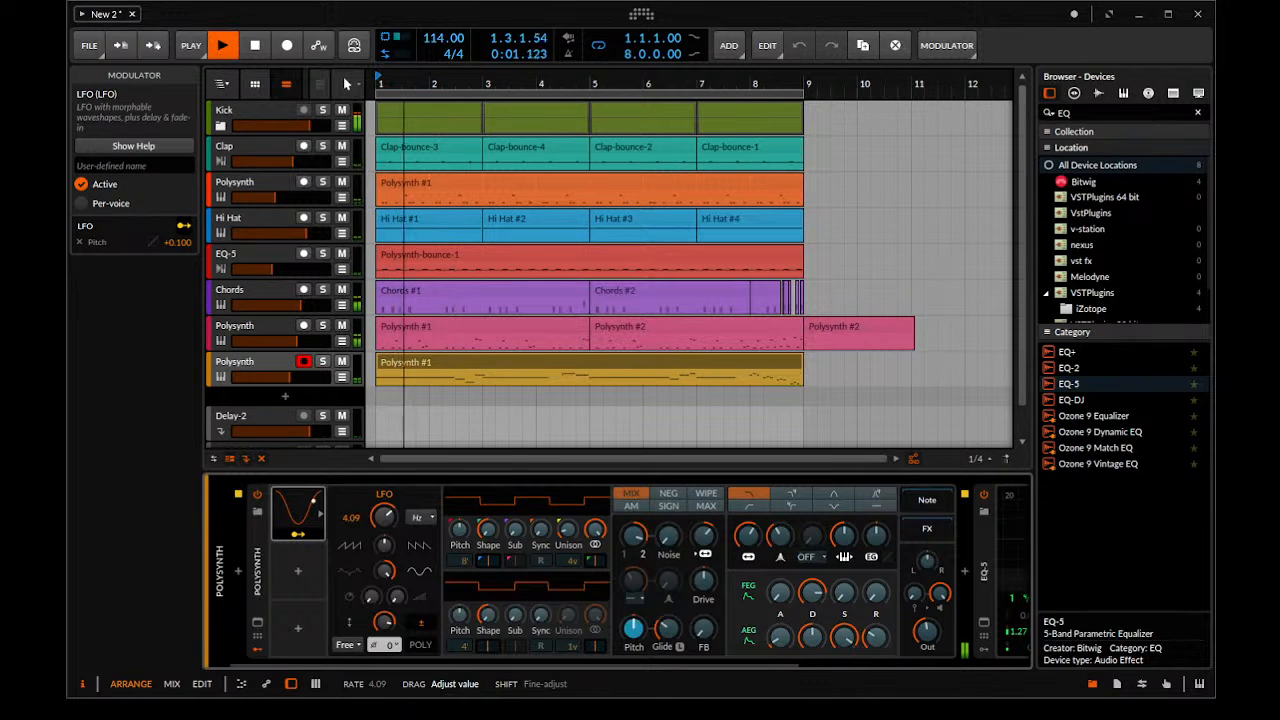
Audition the Polysynth lead in solo, clear the solo and restart playback of the full mix
left_click(323, 362)
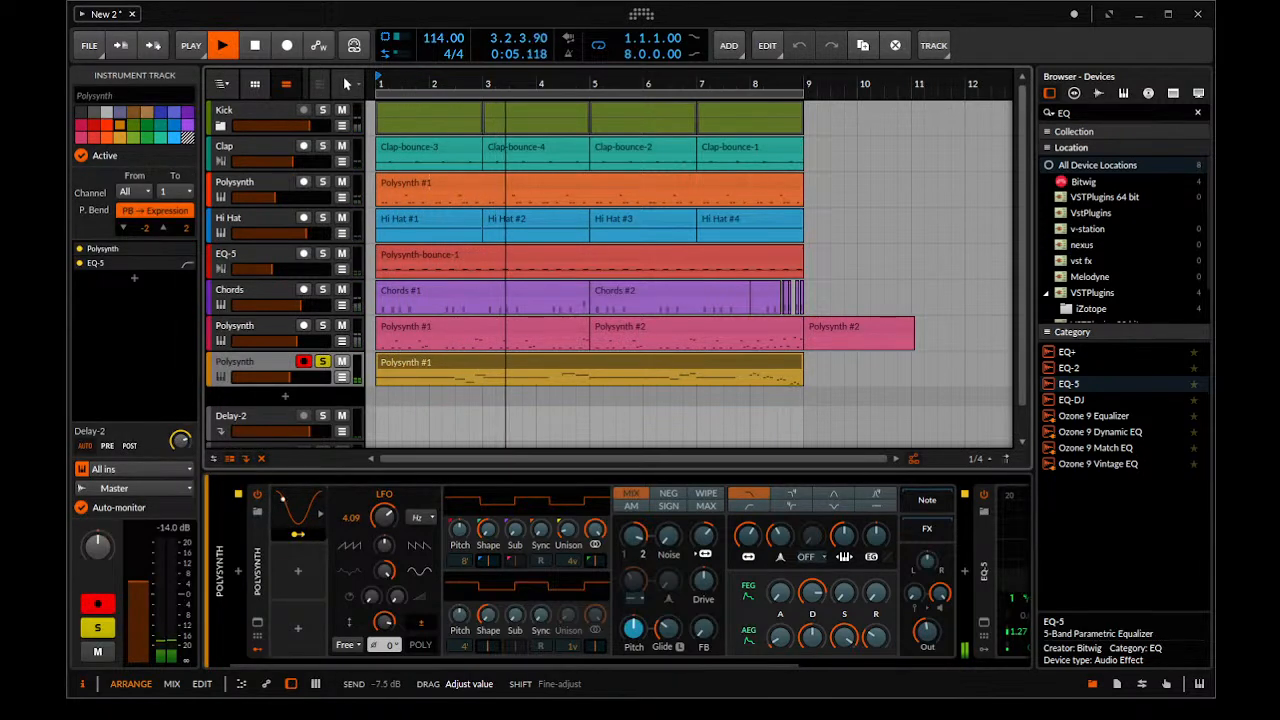
key("space")
left_click(321, 362)
key("space")
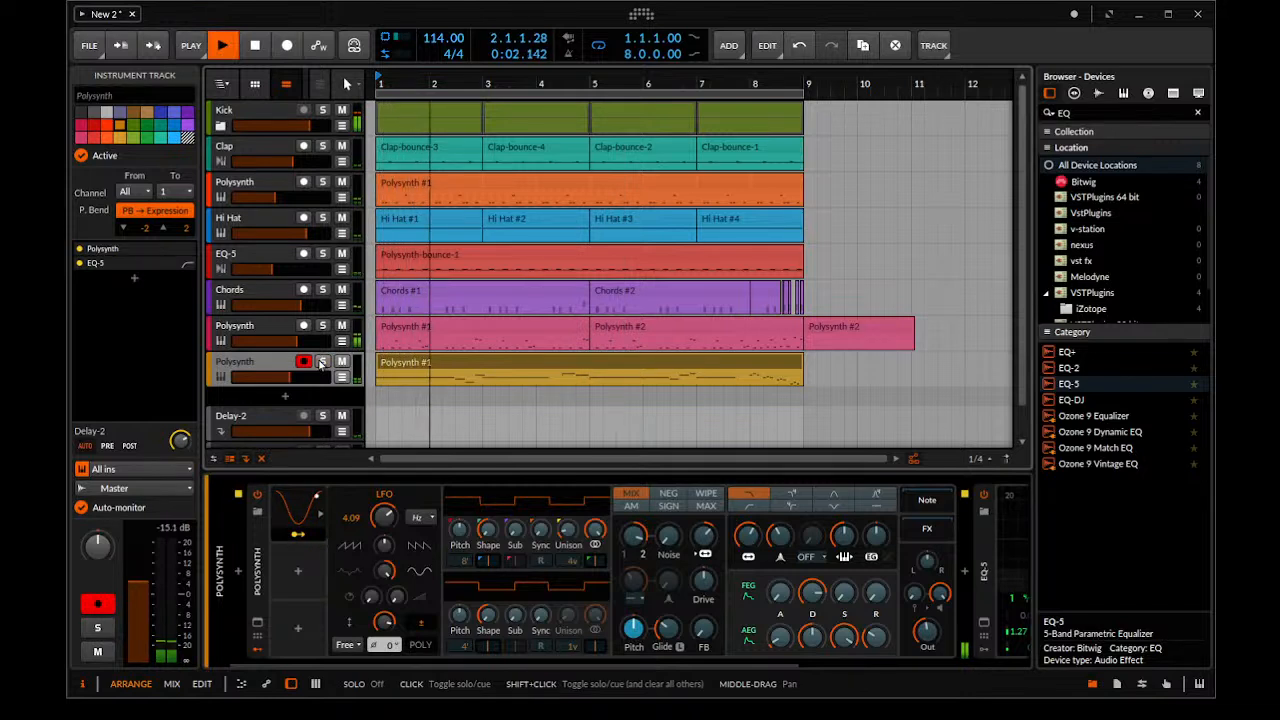
Lower the Polysynth lead's track volume to about -8.9 dB and play the eight-bar loop through
left_click_drag(292, 380, 288, 380)
scroll(479, 299, "down", 4)
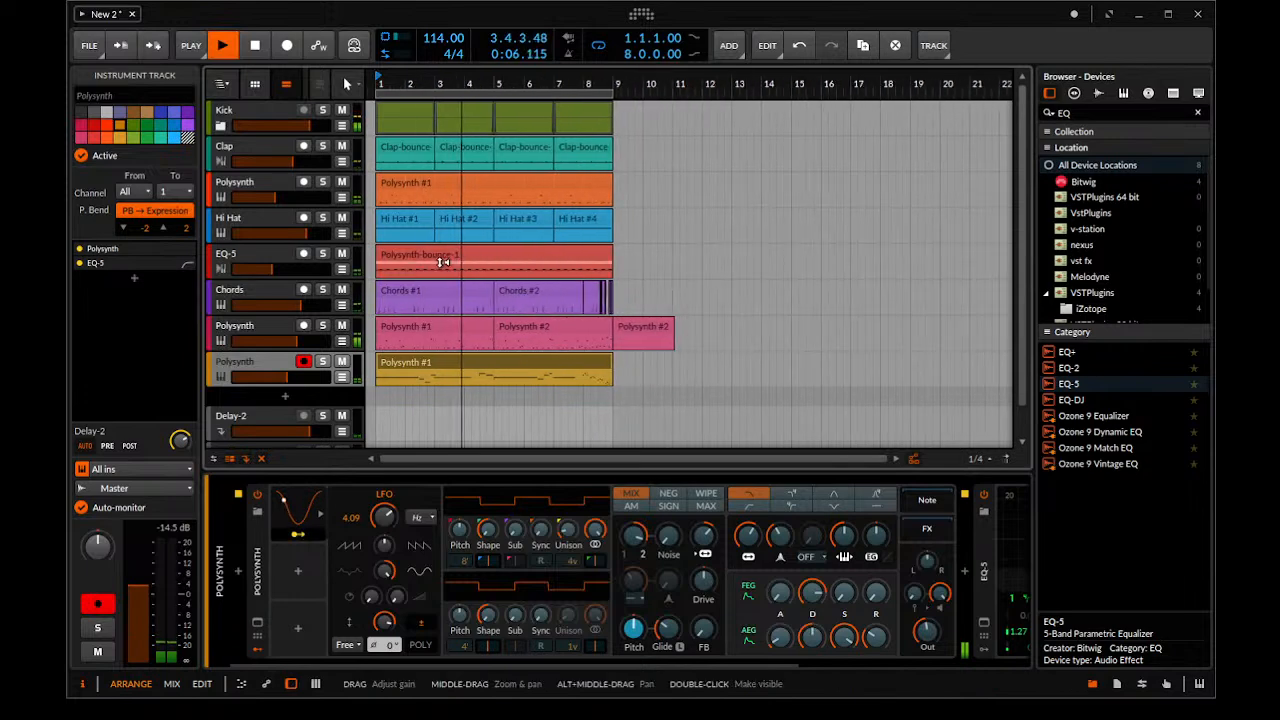
scroll(440, 240, "down", 1)
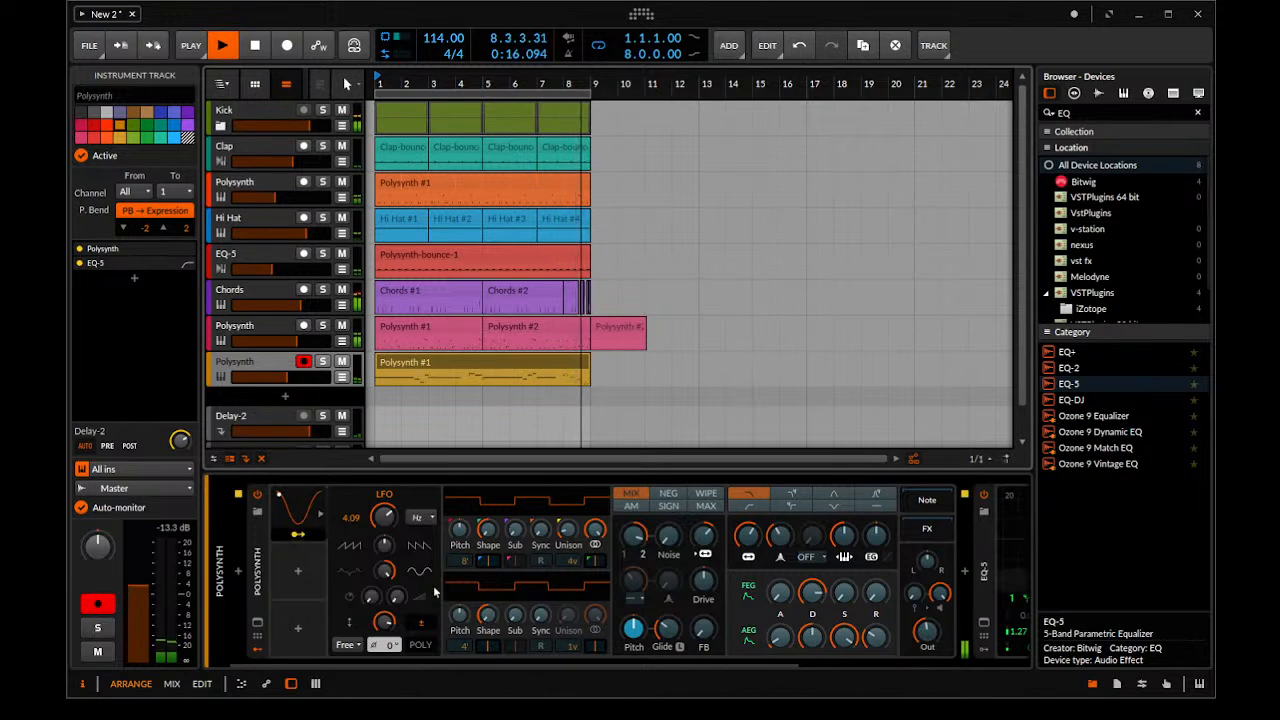
key("space")
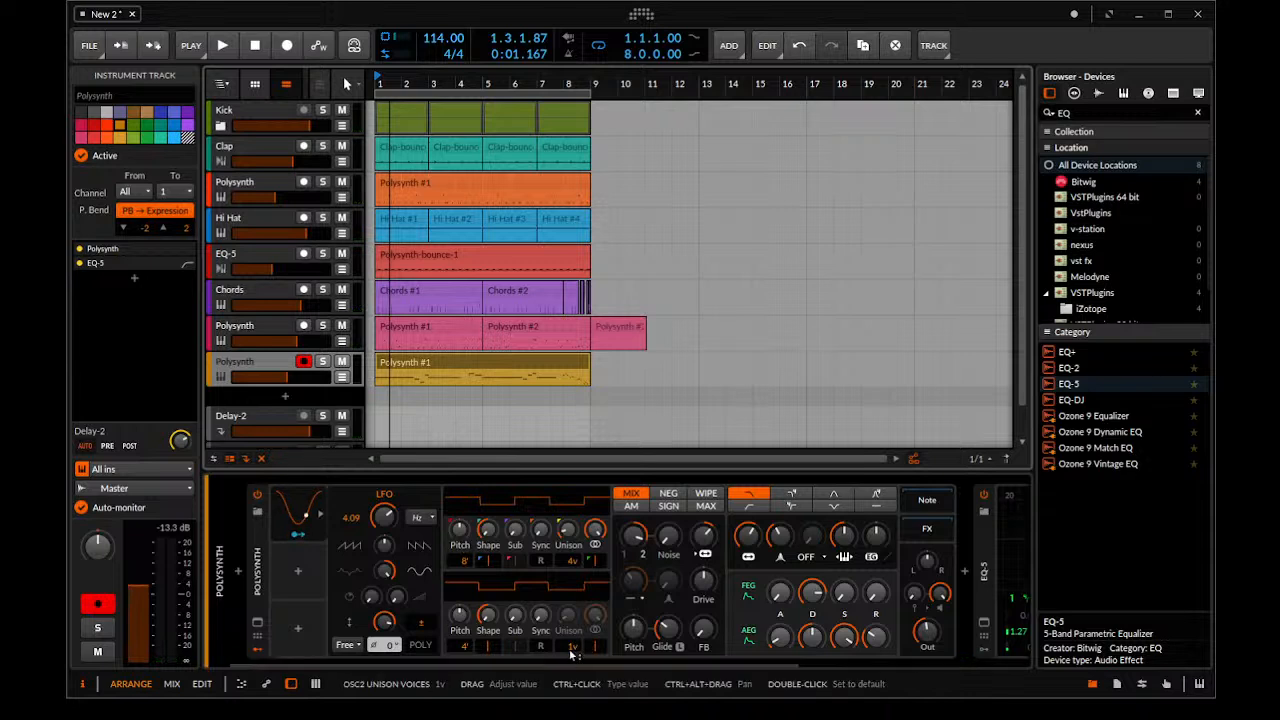
Set the lead's oscillator 2 to three unison voices, and adjust its unison amount and the filter oscillator FM during playback
left_click_drag(572, 654, 572, 644)
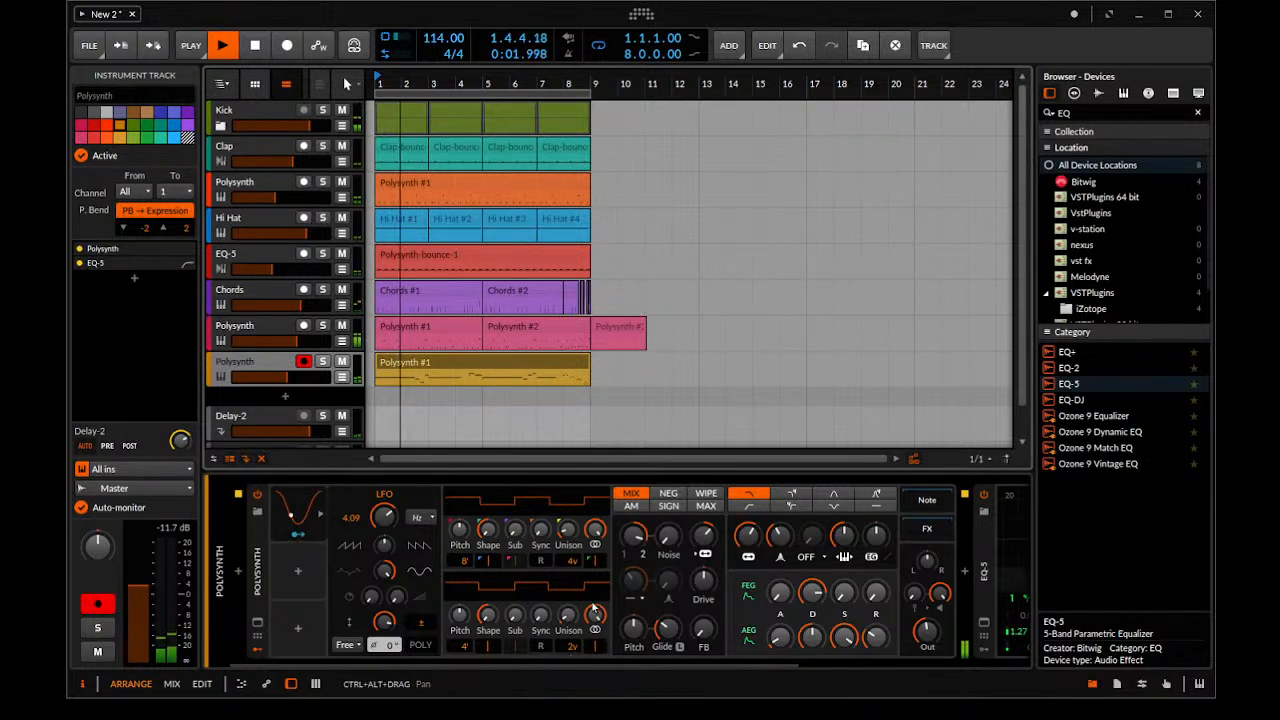
key("space")
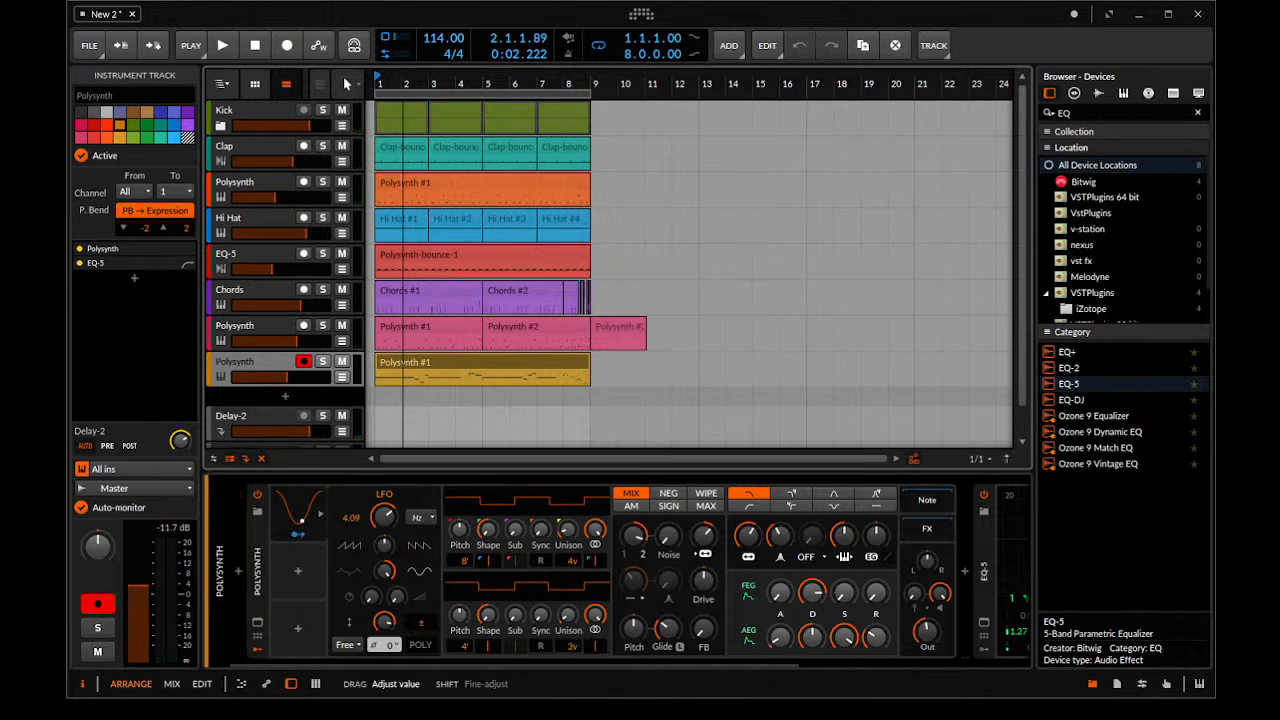
key("space")
left_click_drag(575, 647, 575, 657)
left_click_drag(568, 616, 568, 612)
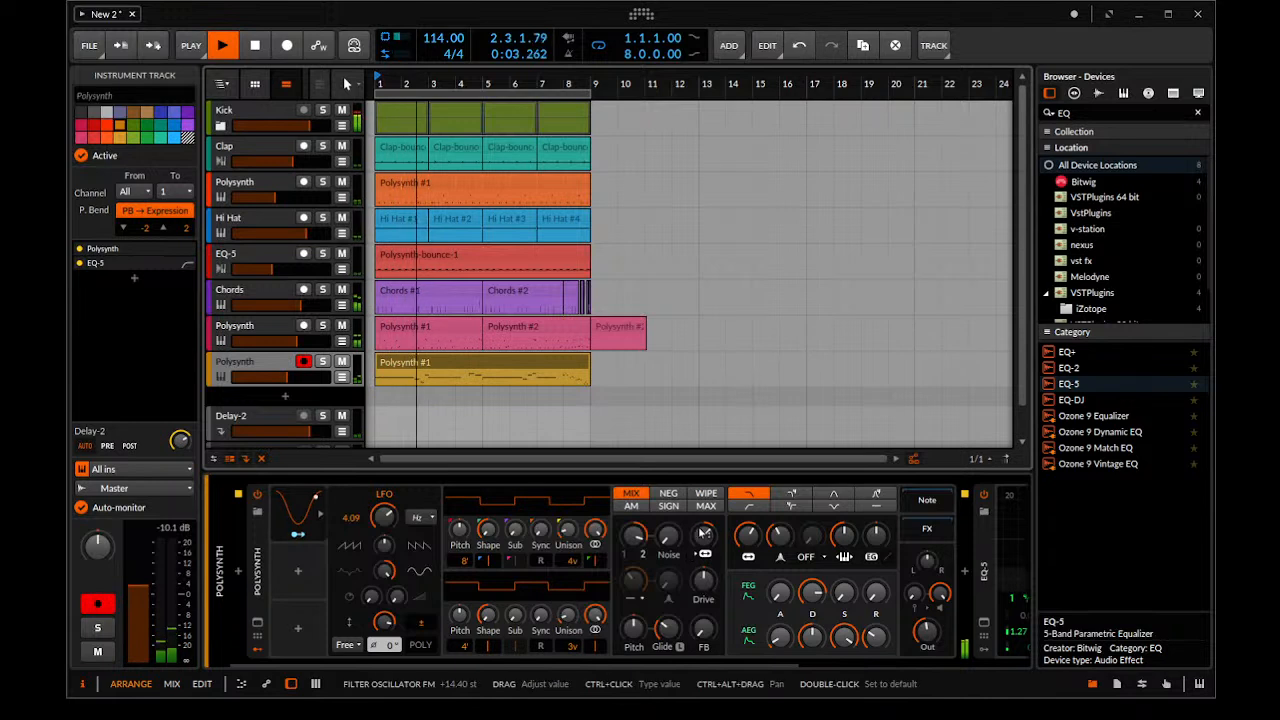
left_click_drag(704, 543, 704, 529)
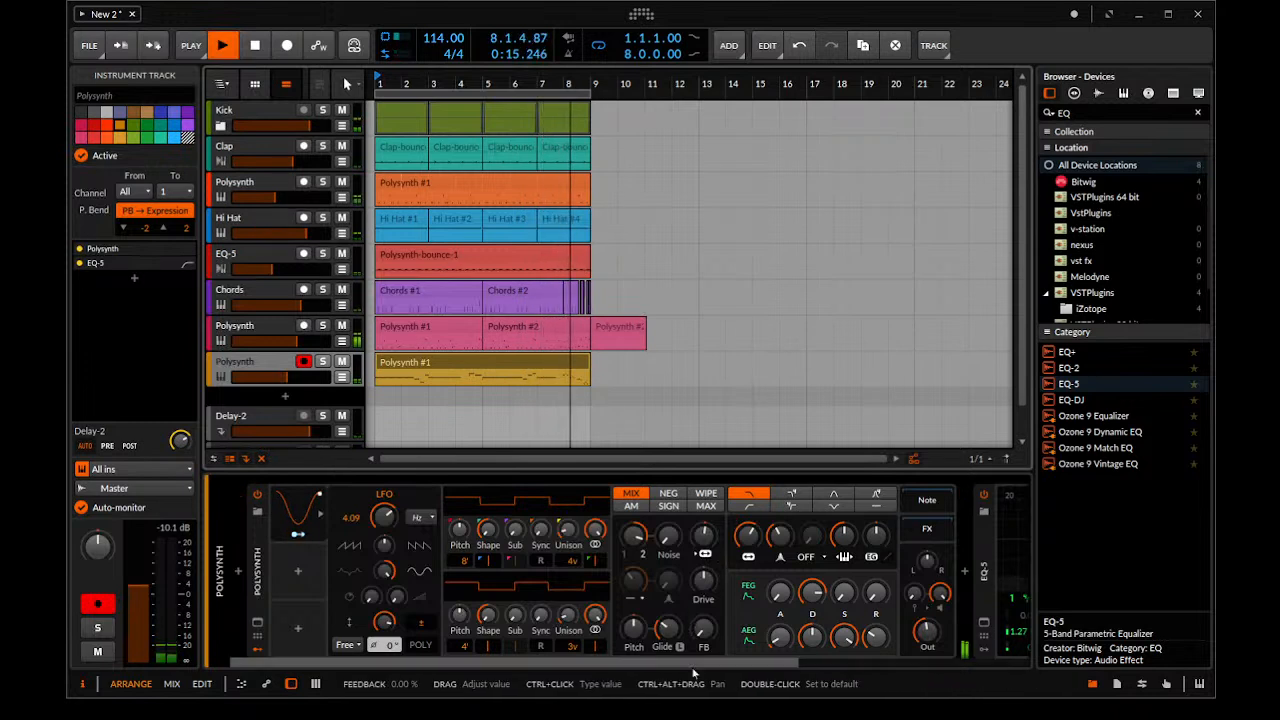
In the lead's EQ-5, move band 3 to 410 Hz and the band 1 low cut to 863 Hz
left_click_drag(700, 665, 810, 662)
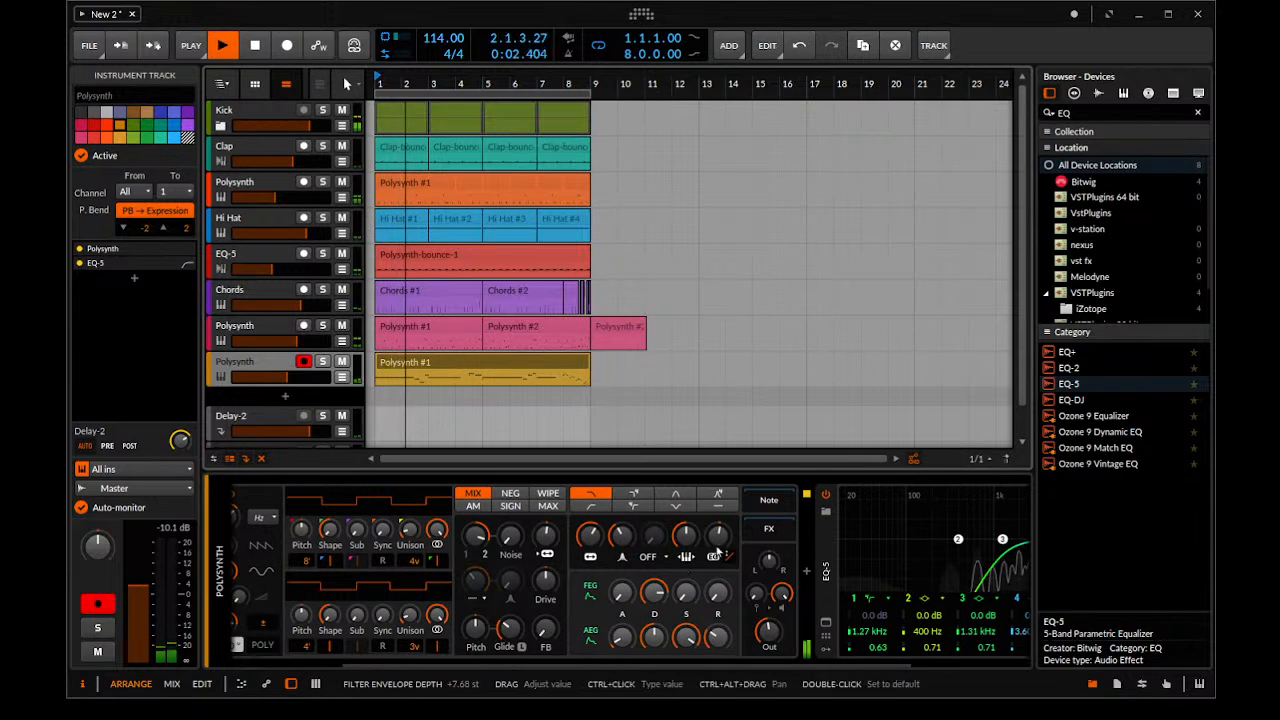
left_click_drag(1003, 540, 959, 540)
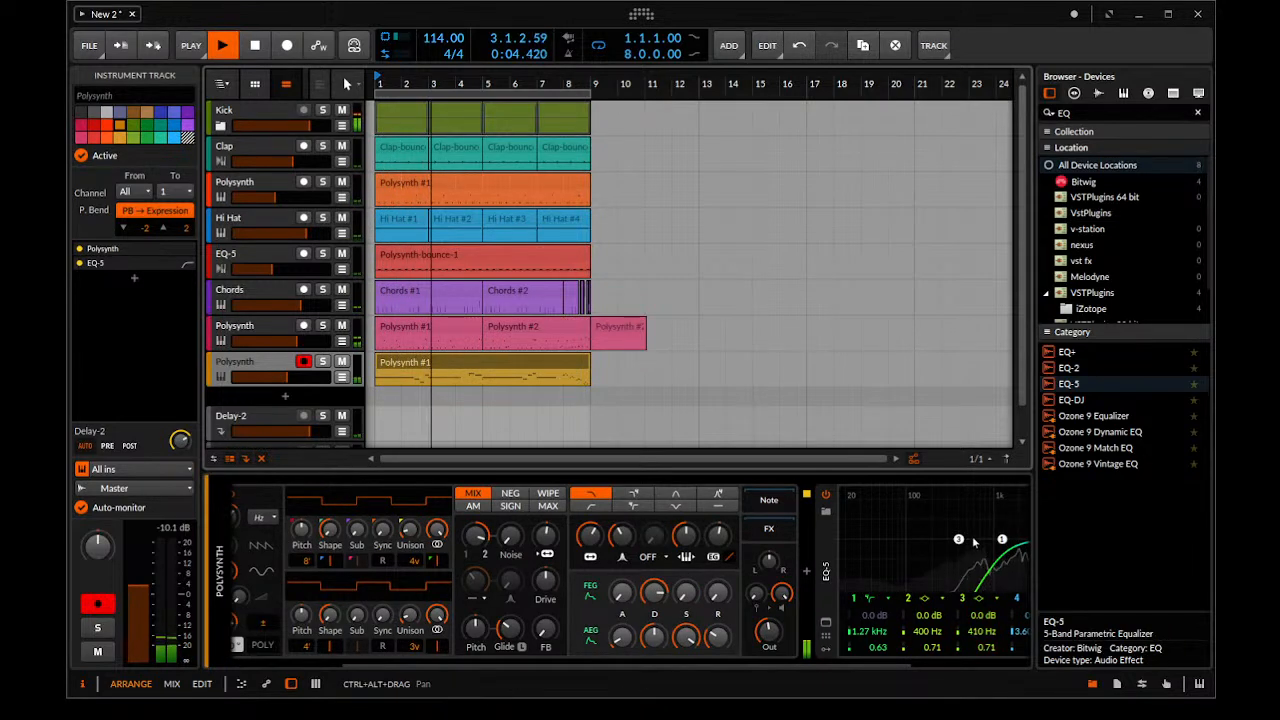
left_click(1003, 540)
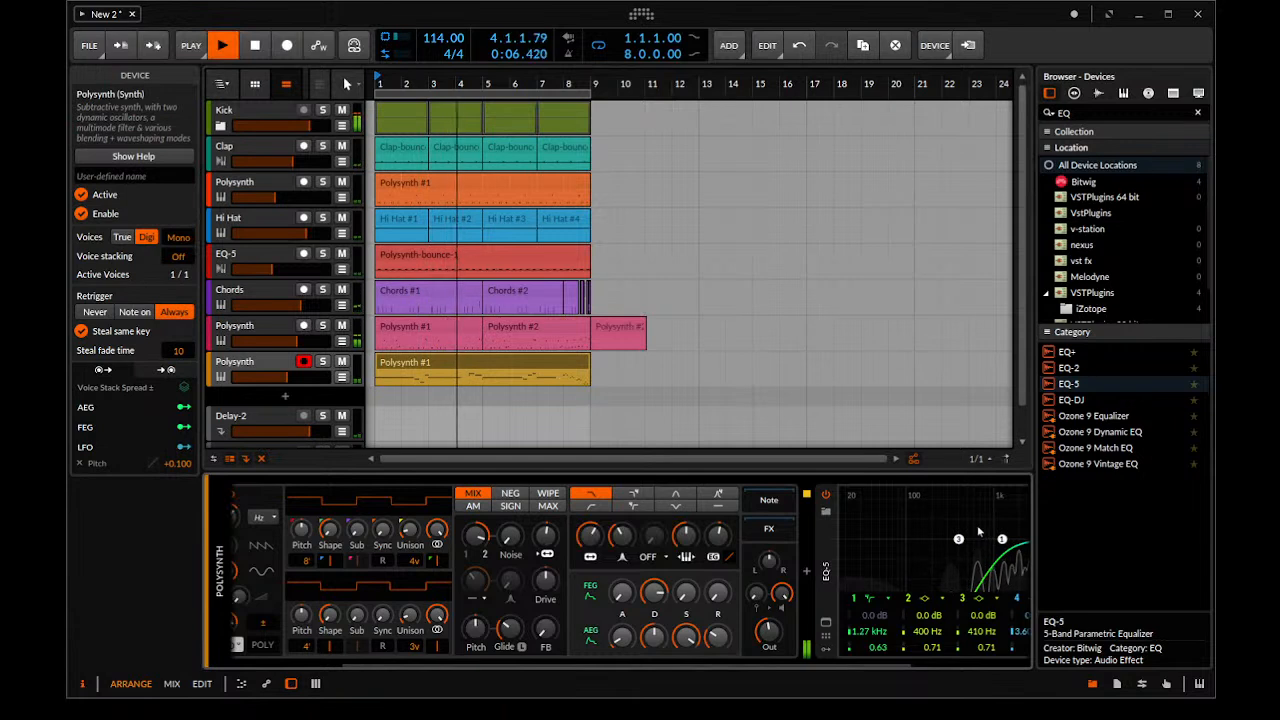
left_click_drag(1001, 540, 987, 541)
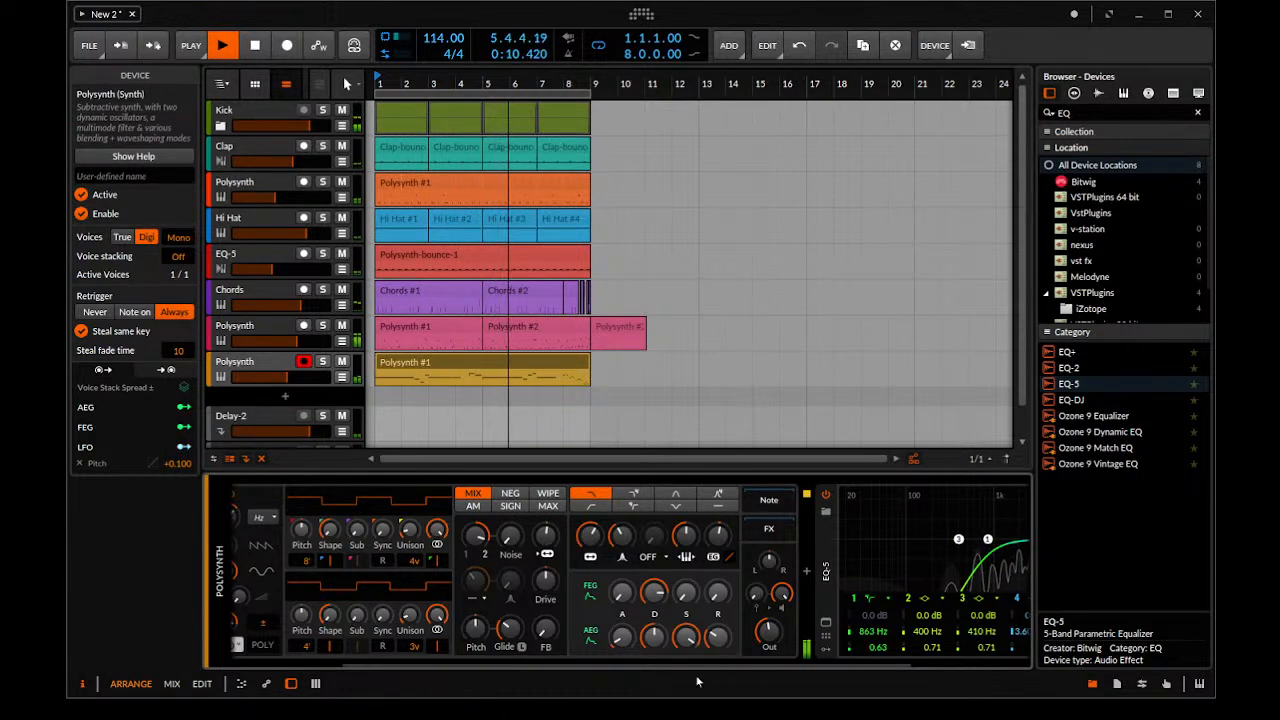
Make EQ-5 band 5 a high cut at 6.91 kHz and boost band 4 by 2.9 dB at 1.60 kHz
left_click_drag(700, 667, 825, 665)
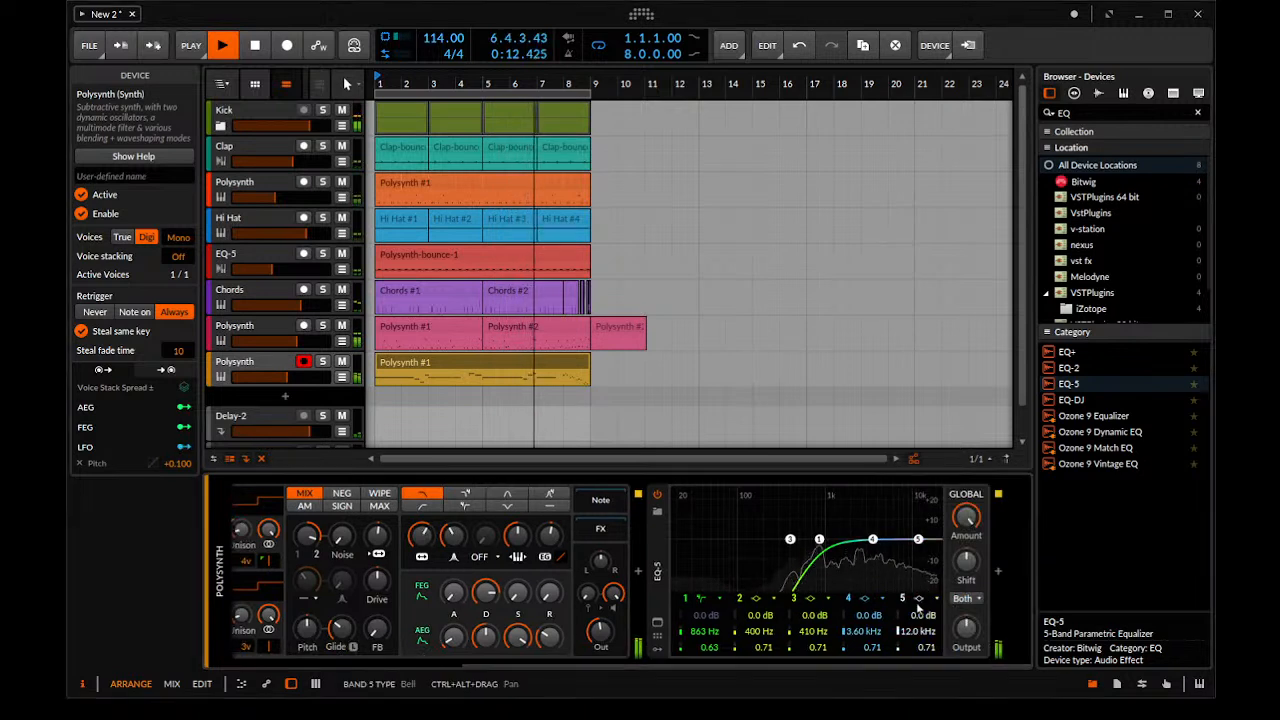
left_click(927, 626)
key("space")
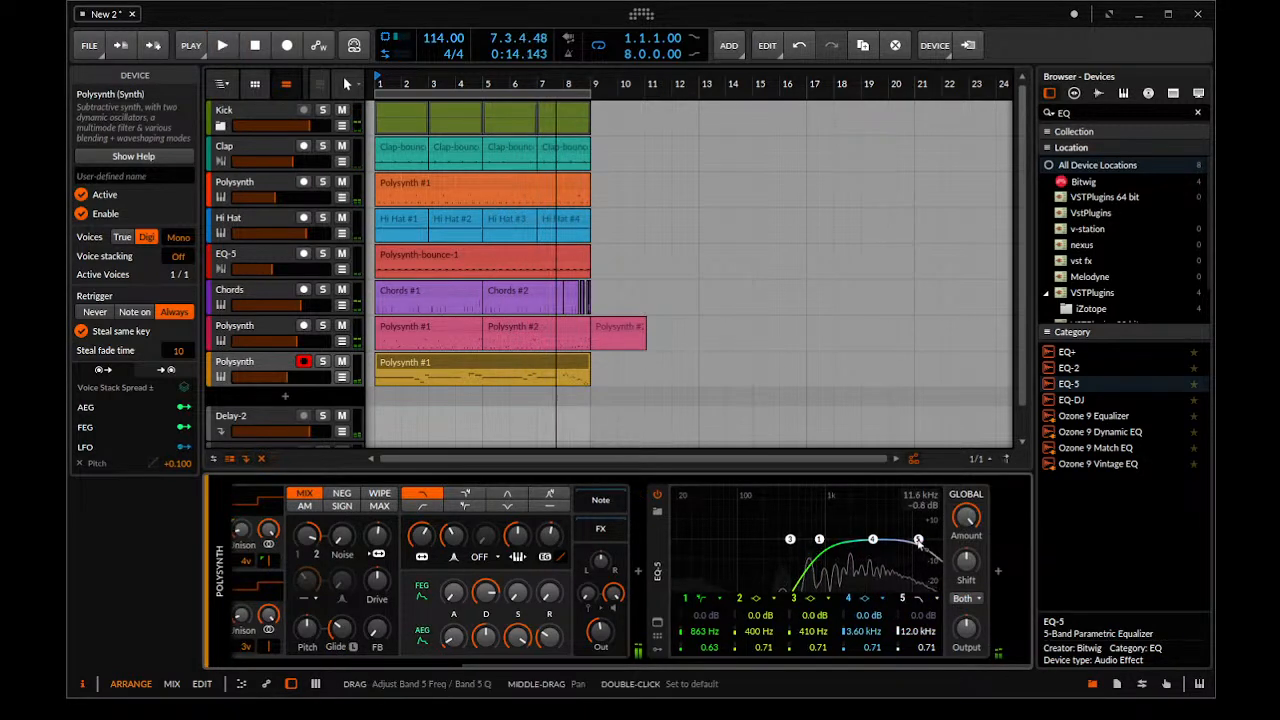
left_click_drag(918, 541, 912, 541)
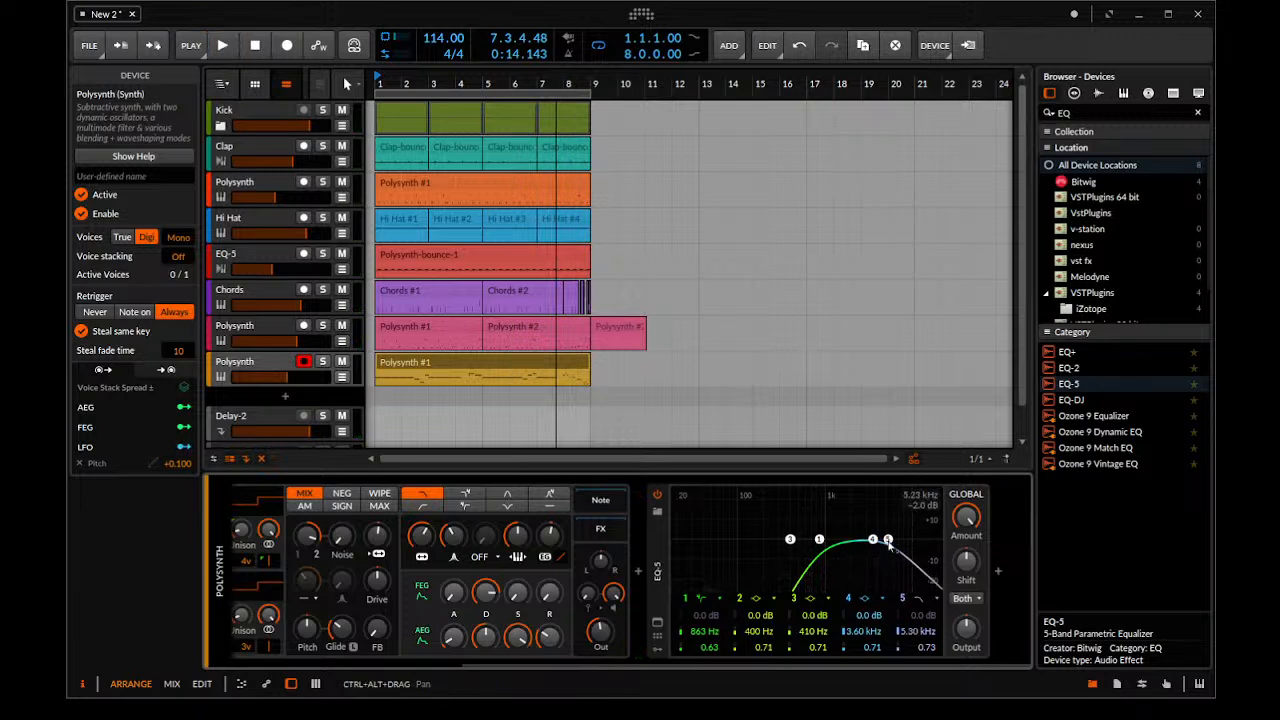
key("space")
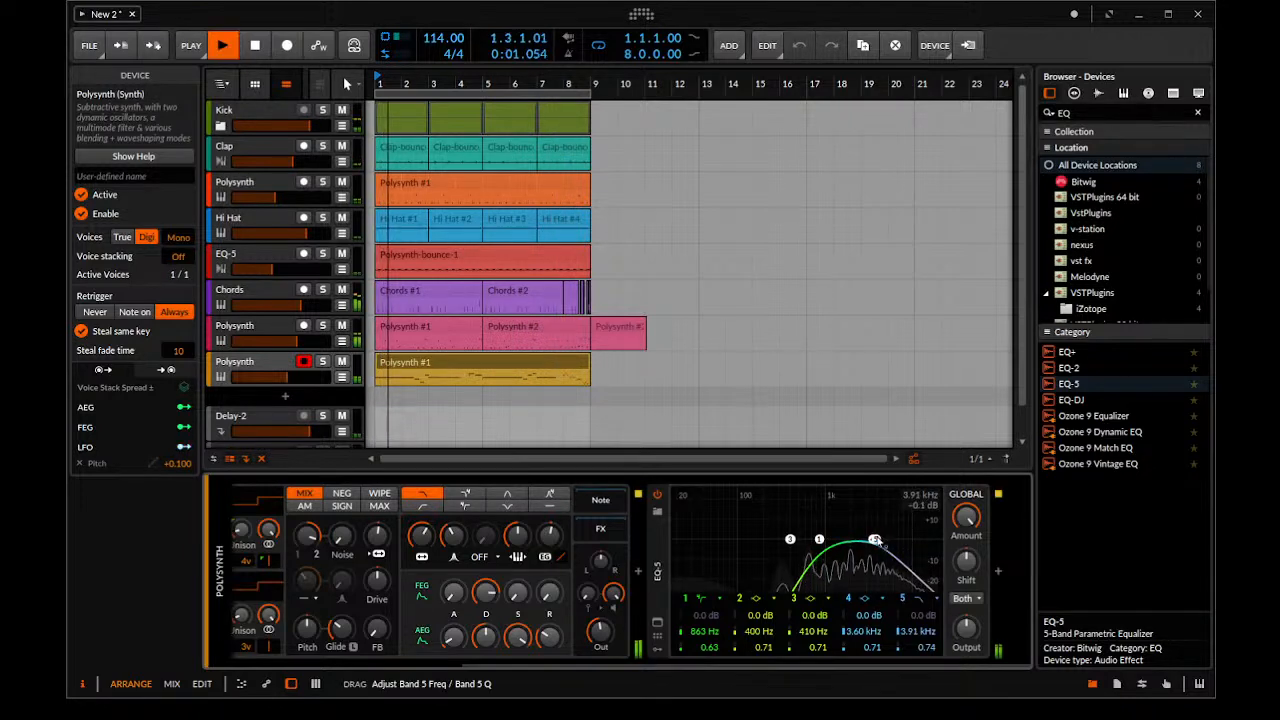
left_click_drag(872, 540, 820, 543)
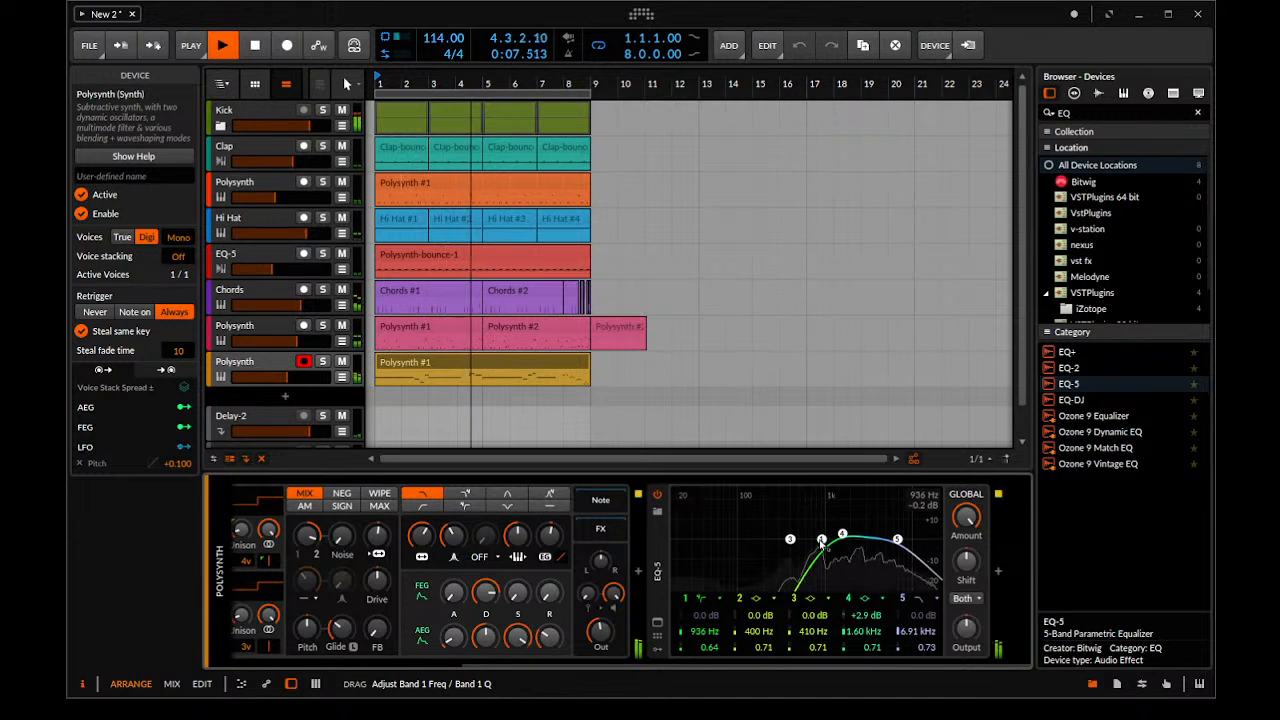
Trim the EQ-5 output gain on the lead while it plays, and lower the lead's track volume slightly
left_click(233, 366)
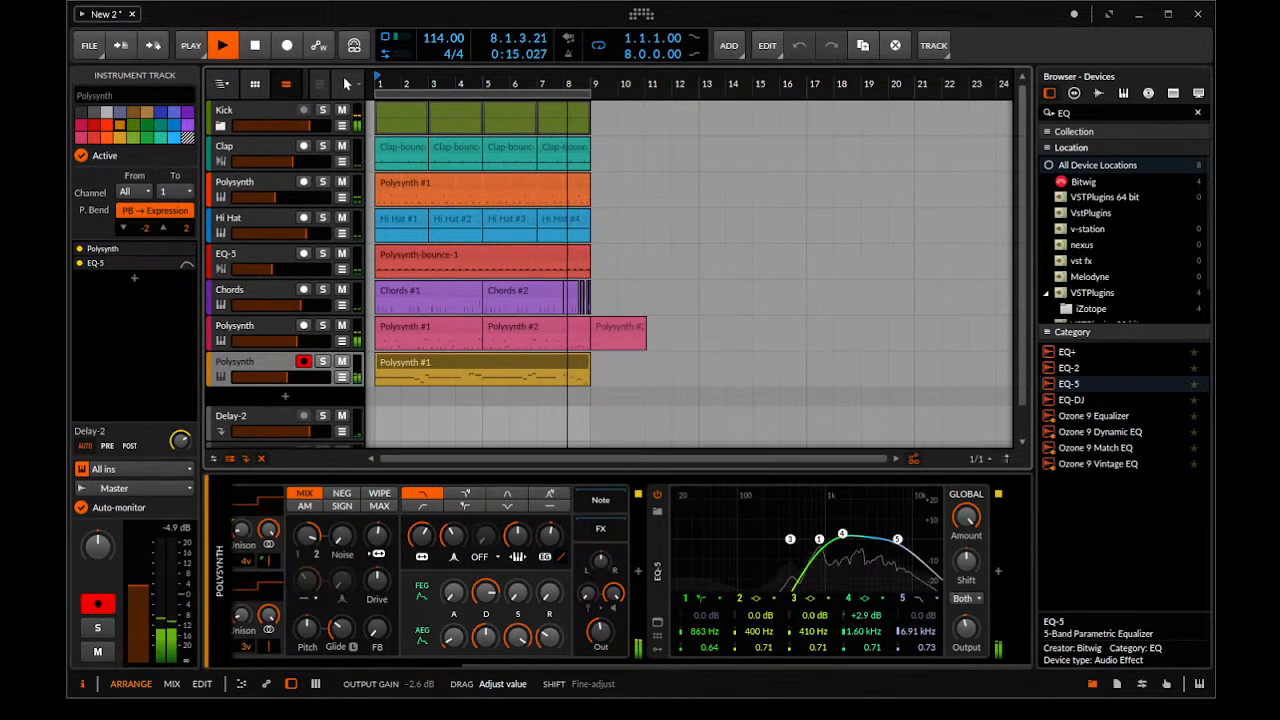
left_click_drag(963, 628, 963, 628)
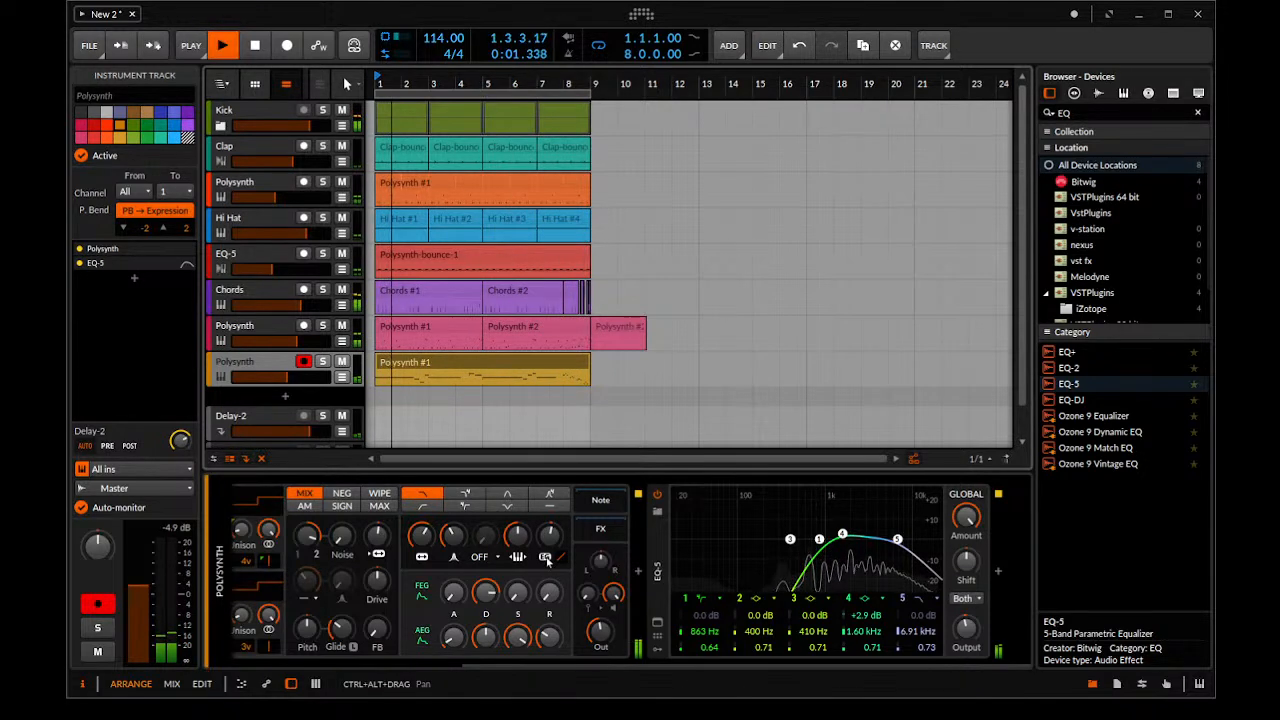
key("space")
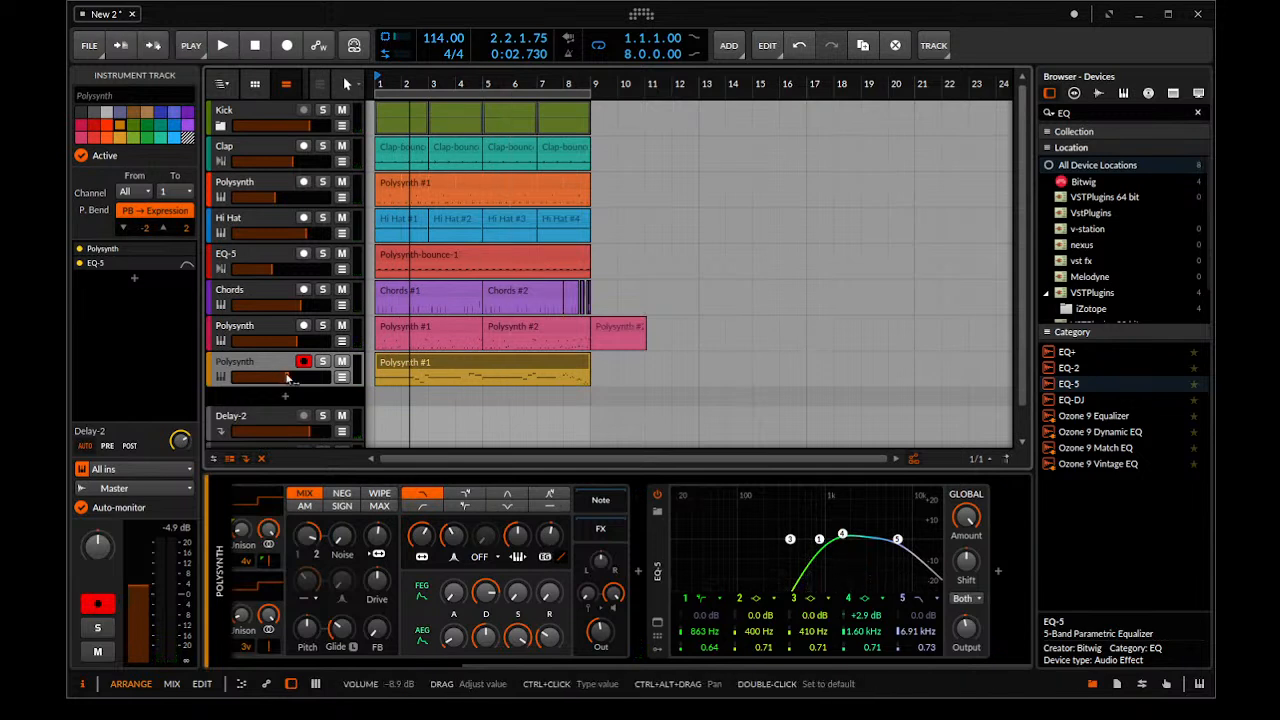
left_click_drag(297, 376, 297, 376)
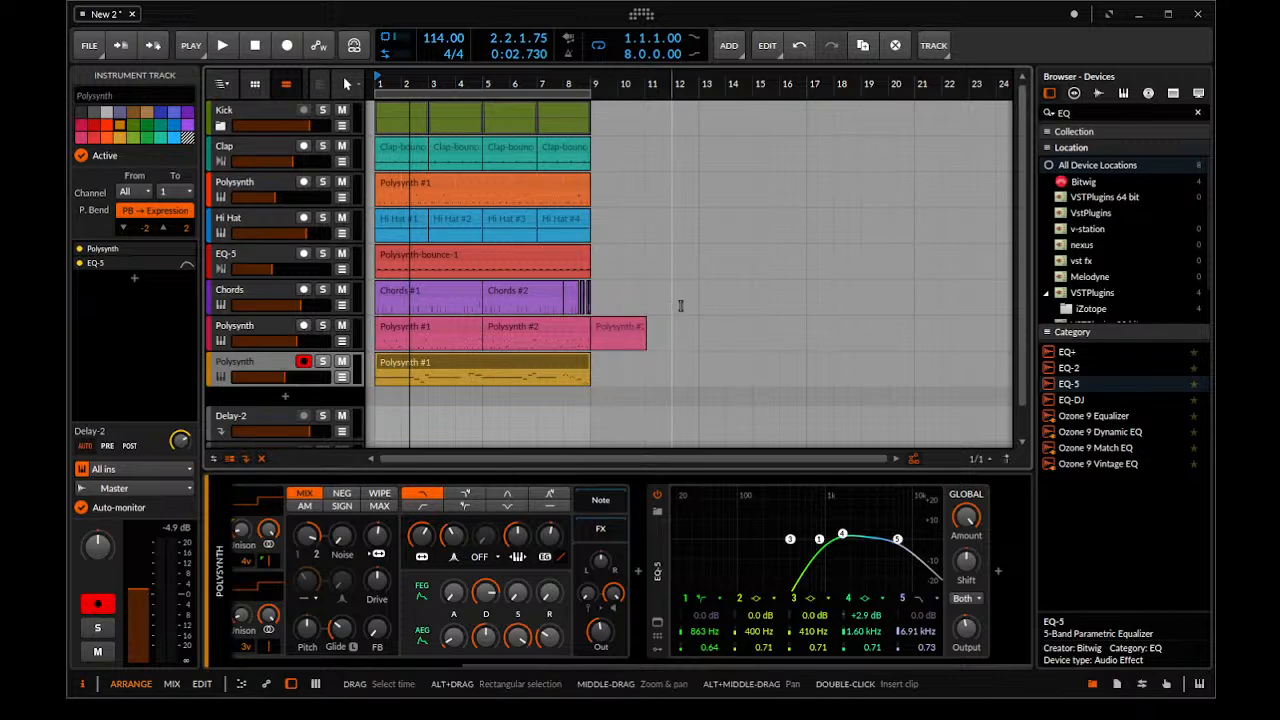
Bounce the Polysynth #1 and Polysynth #2 clips in bars 1 to 8 of the pink Polysynth track in place
left_click_drag(686, 308, 652, 306)
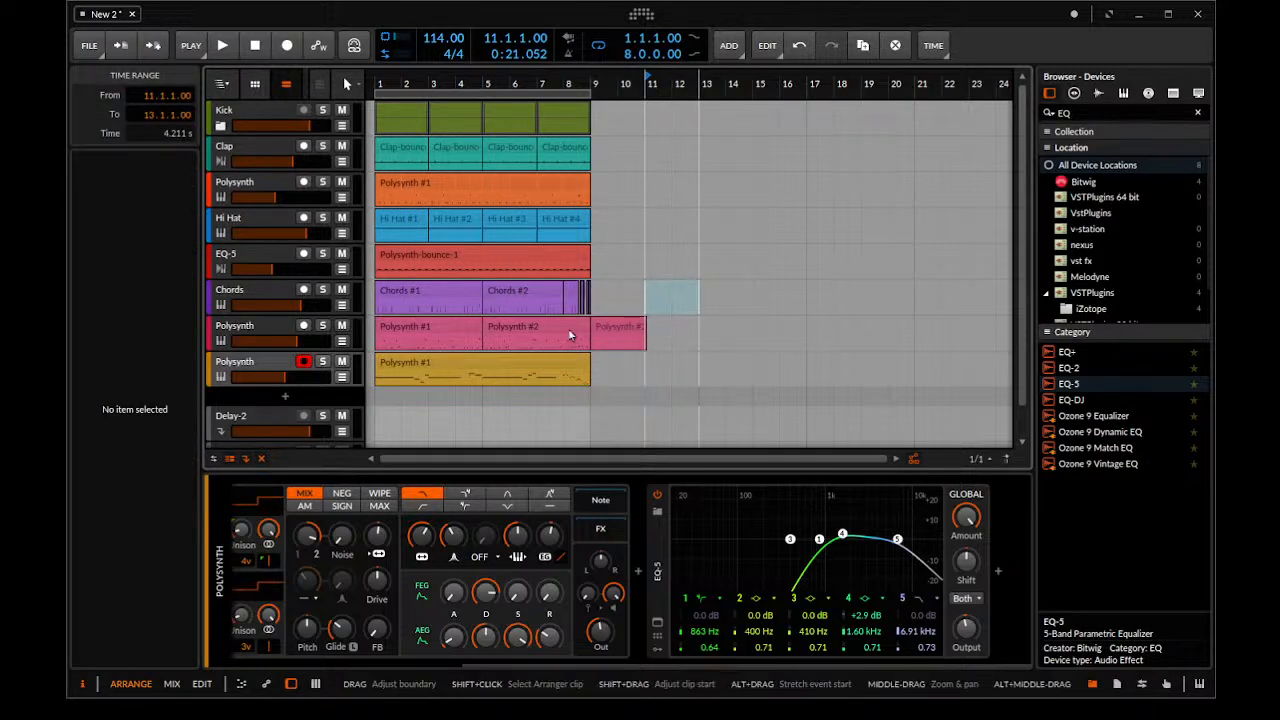
left_click(487, 327)
left_click(429, 328, "shift")
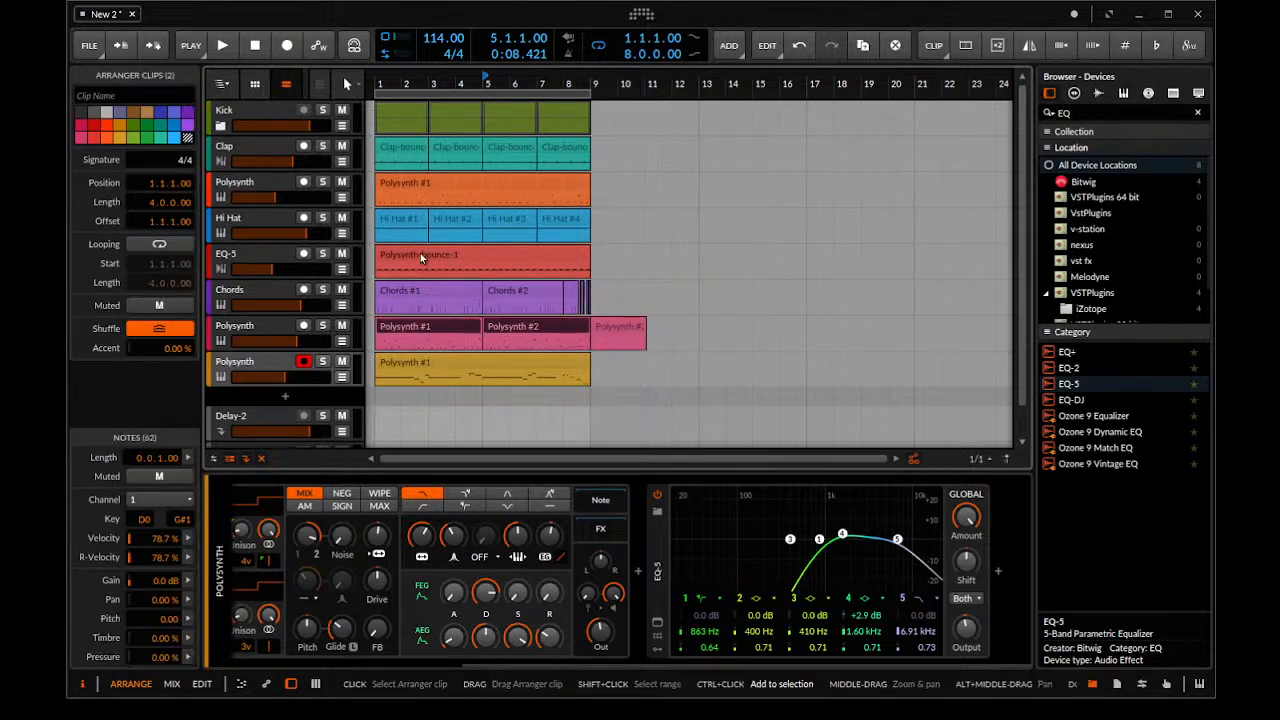
key("ctrl+b")
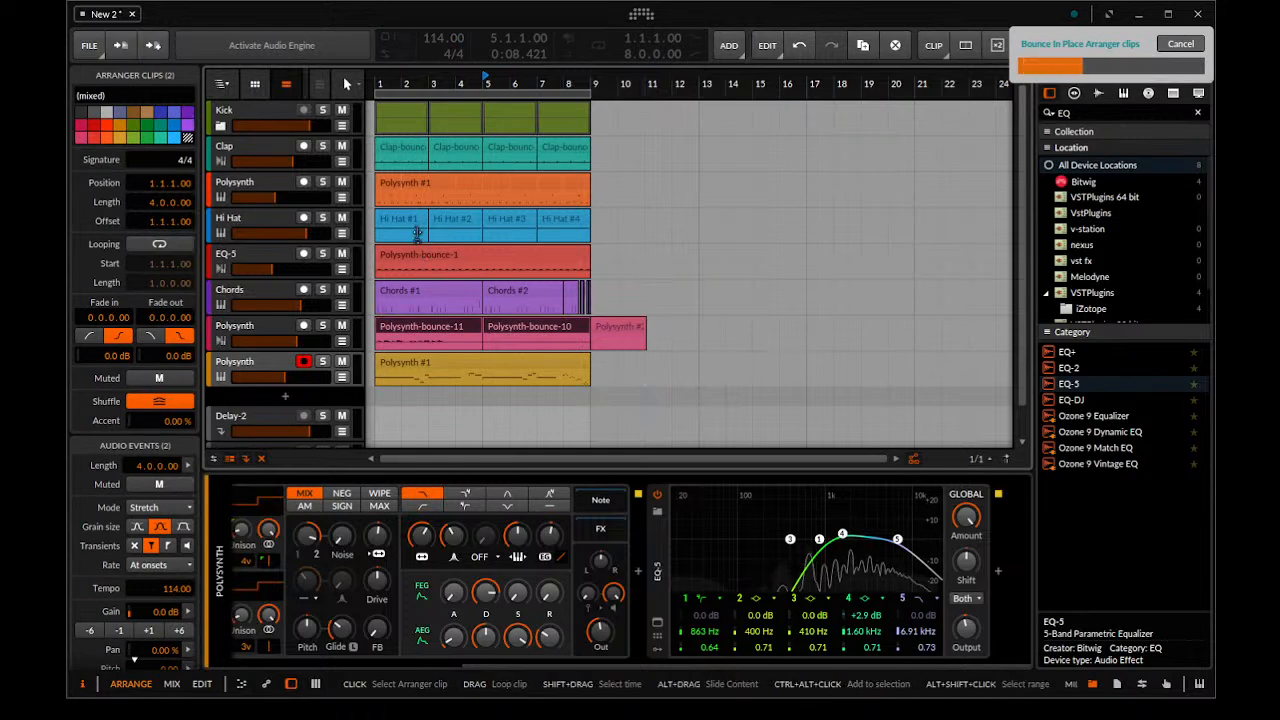
Consolidate all clips on the Chords track into one eight-bar clip and bounce it in place to audio
left_click(445, 291)
left_click(497, 291, "shift")
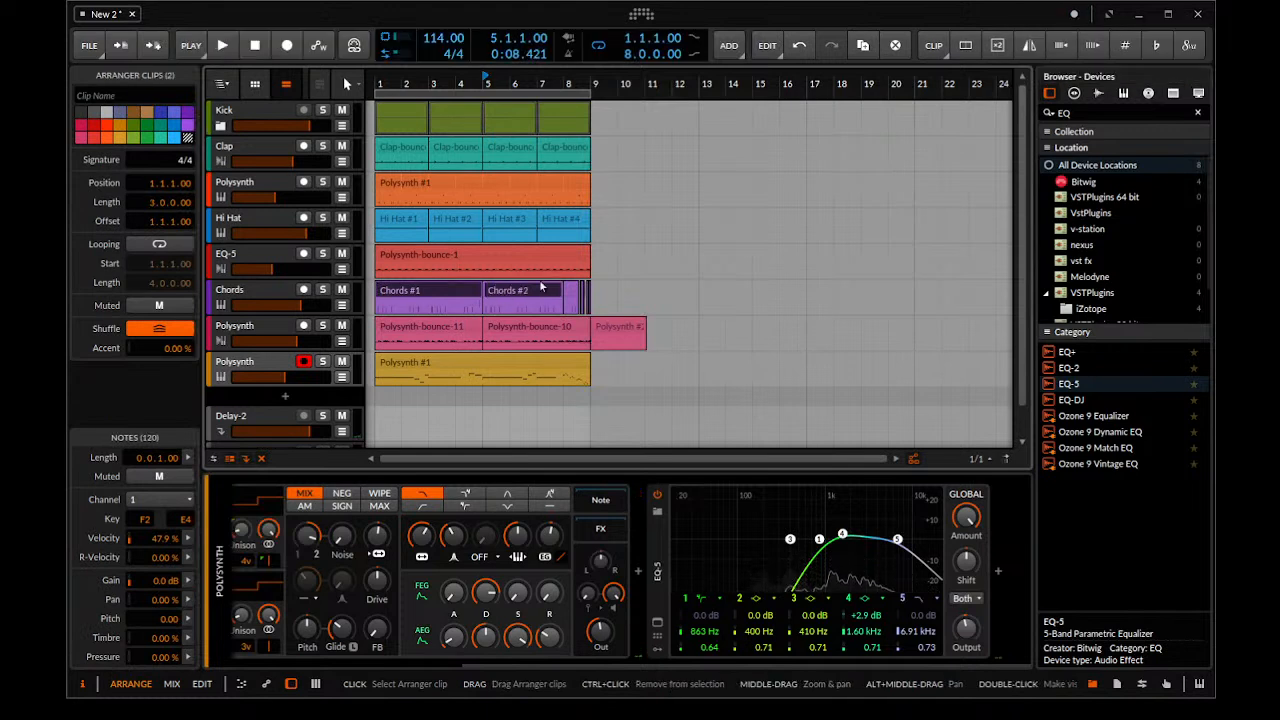
left_click_drag(605, 284, 360, 294)
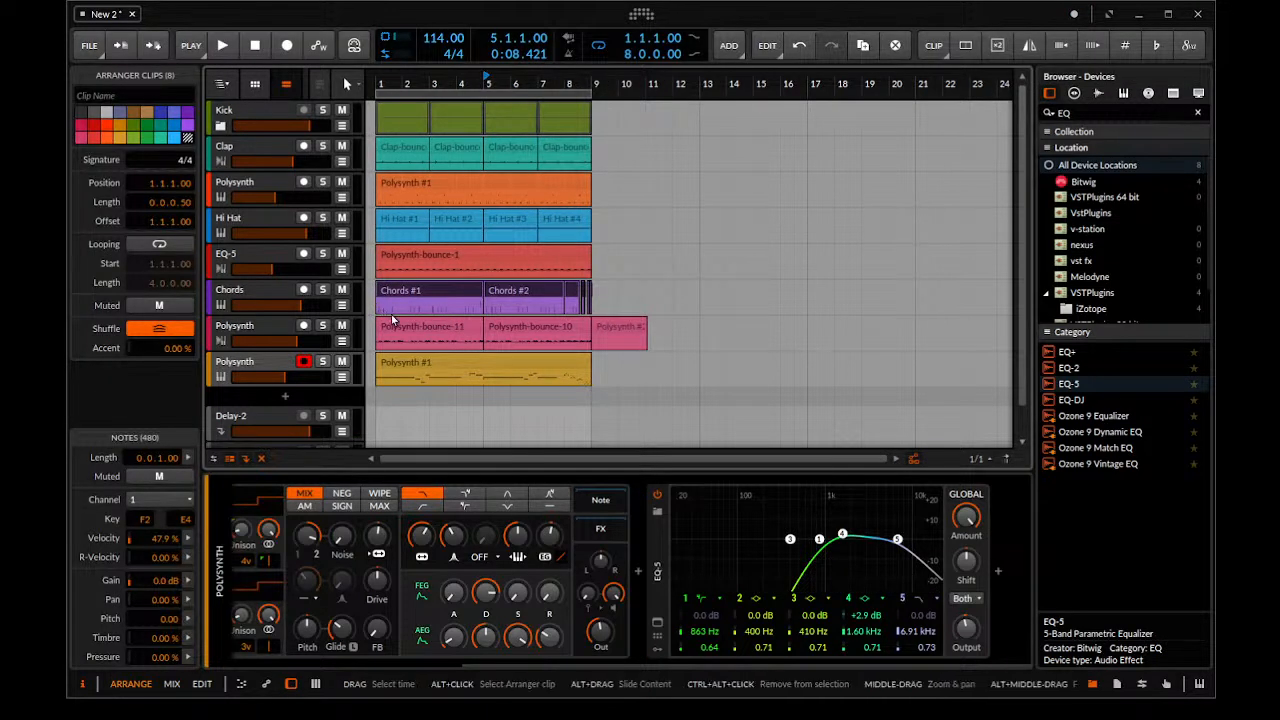
key("ctrl+j")
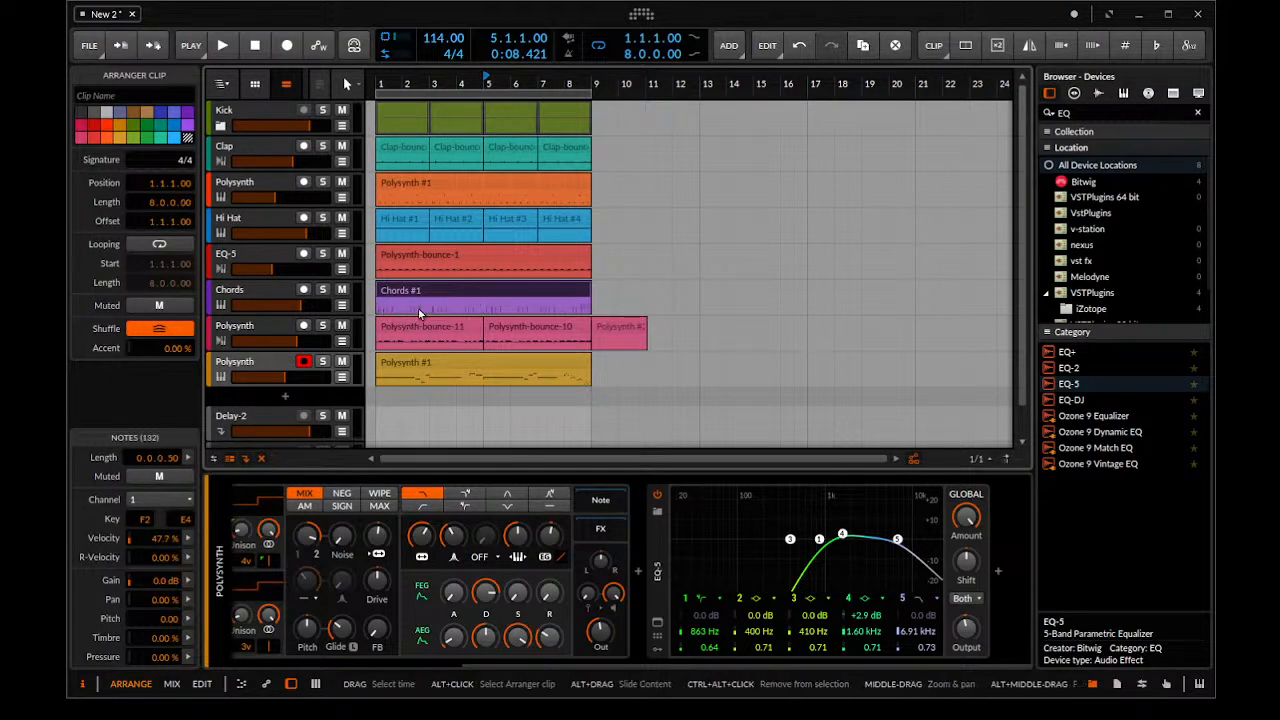
key("ctrl+b")
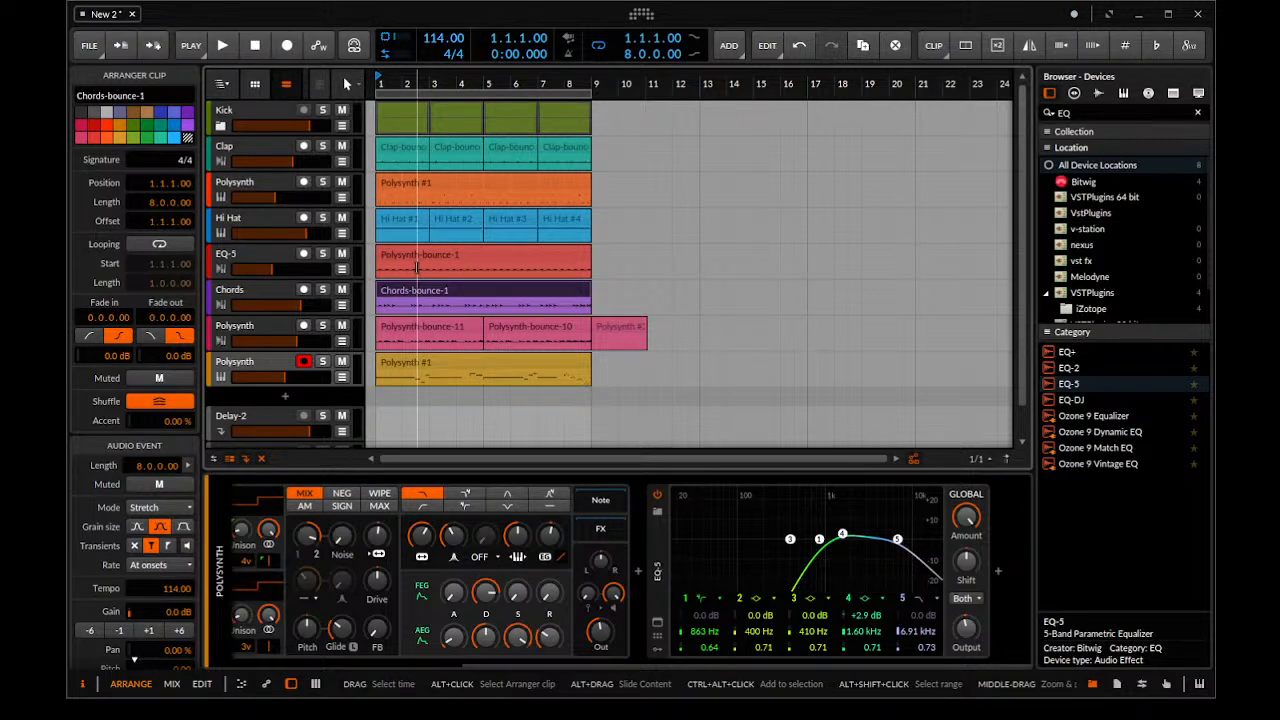
Play the opening two bars to check the mix with the bounced clips
key("space")
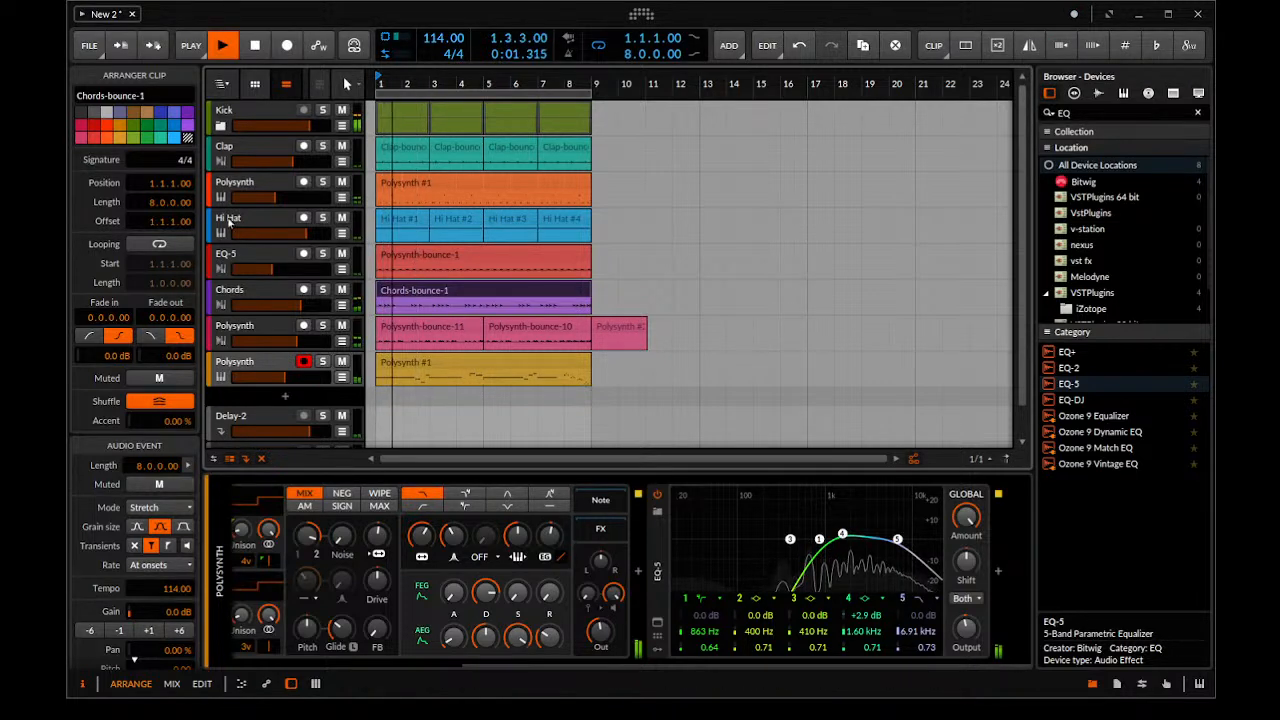
scroll(537, 191, "down", 3)
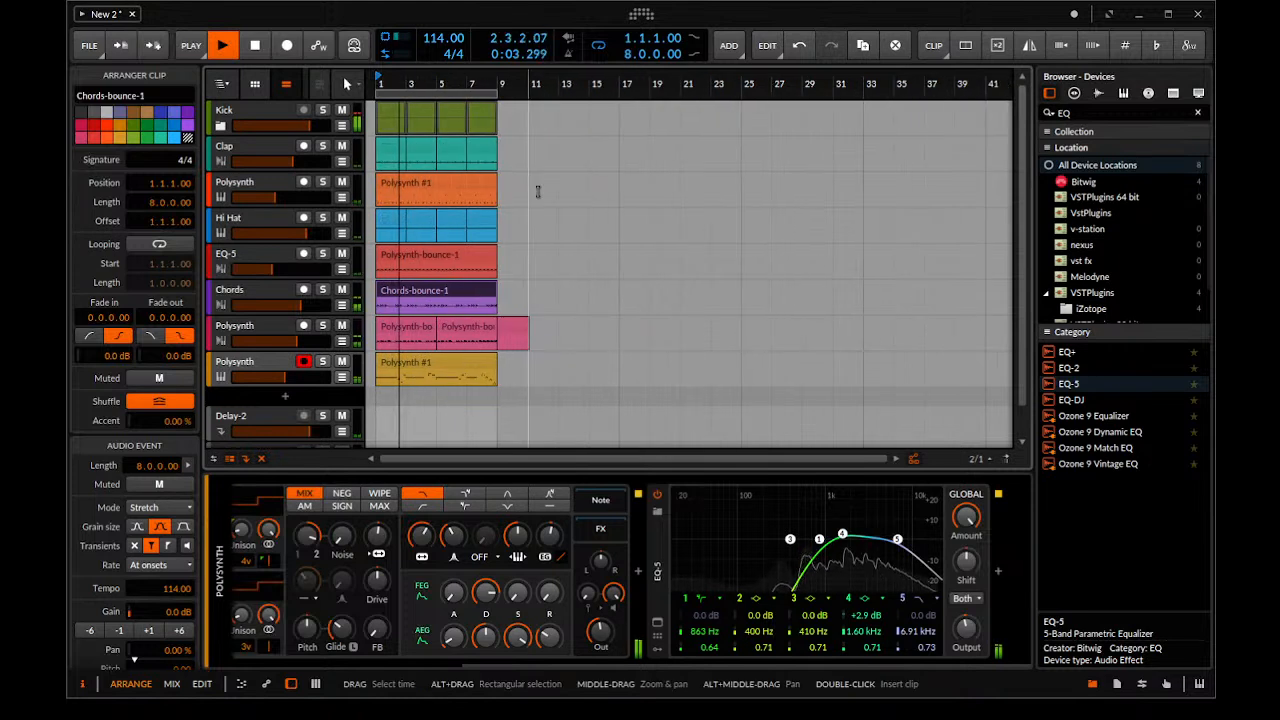
key("space")
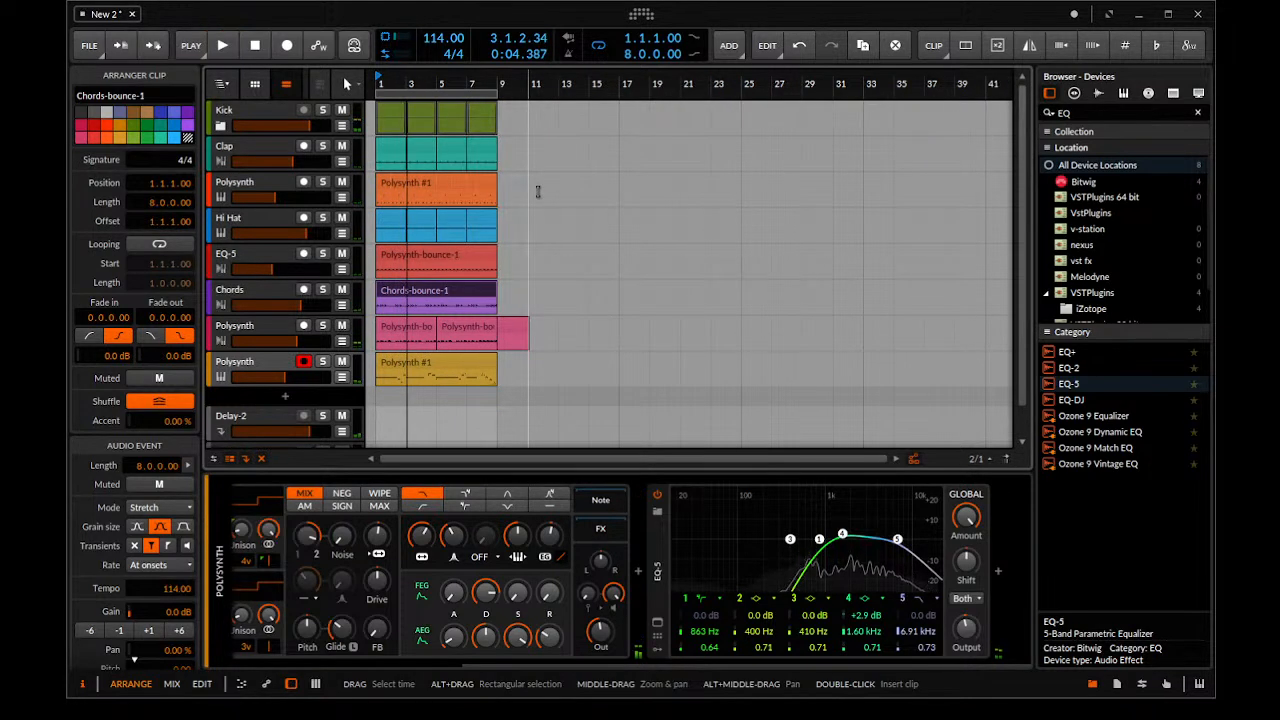
Duplicate the lead Polysynth track and delete the Polysynth #1 clip from the copy
left_click(258, 373)
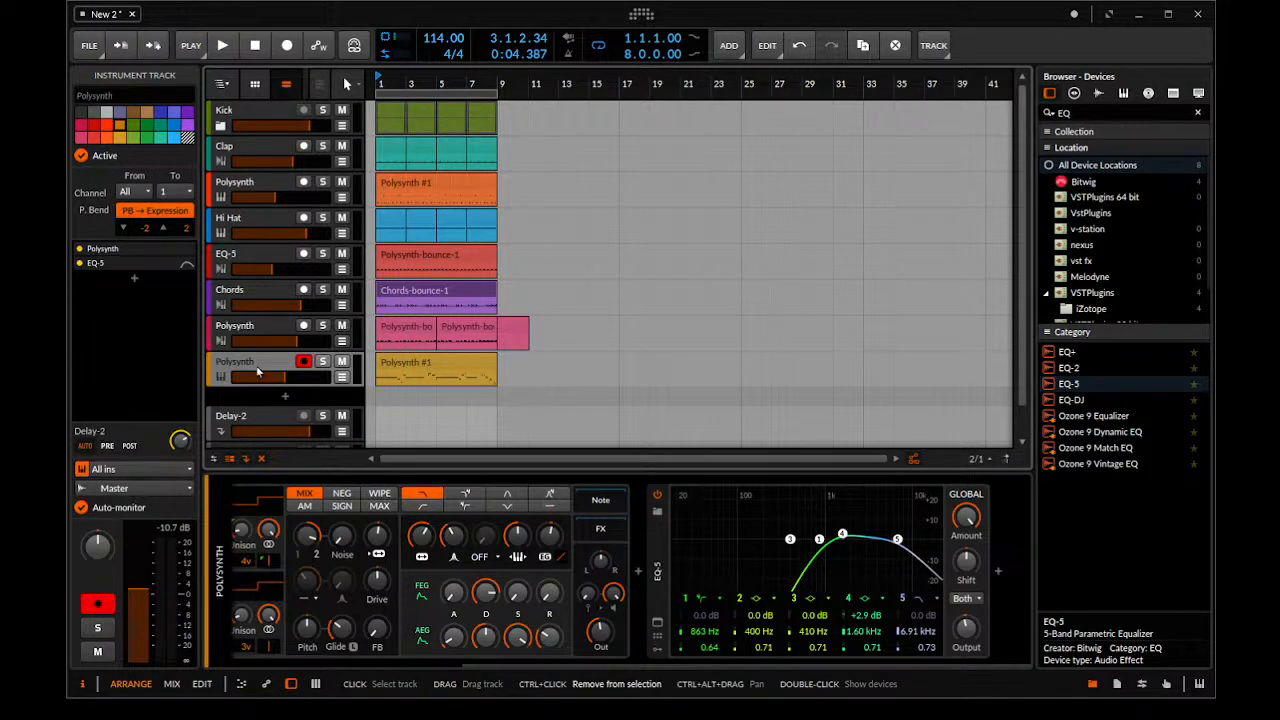
key("ctrl+d")
left_click(419, 391)
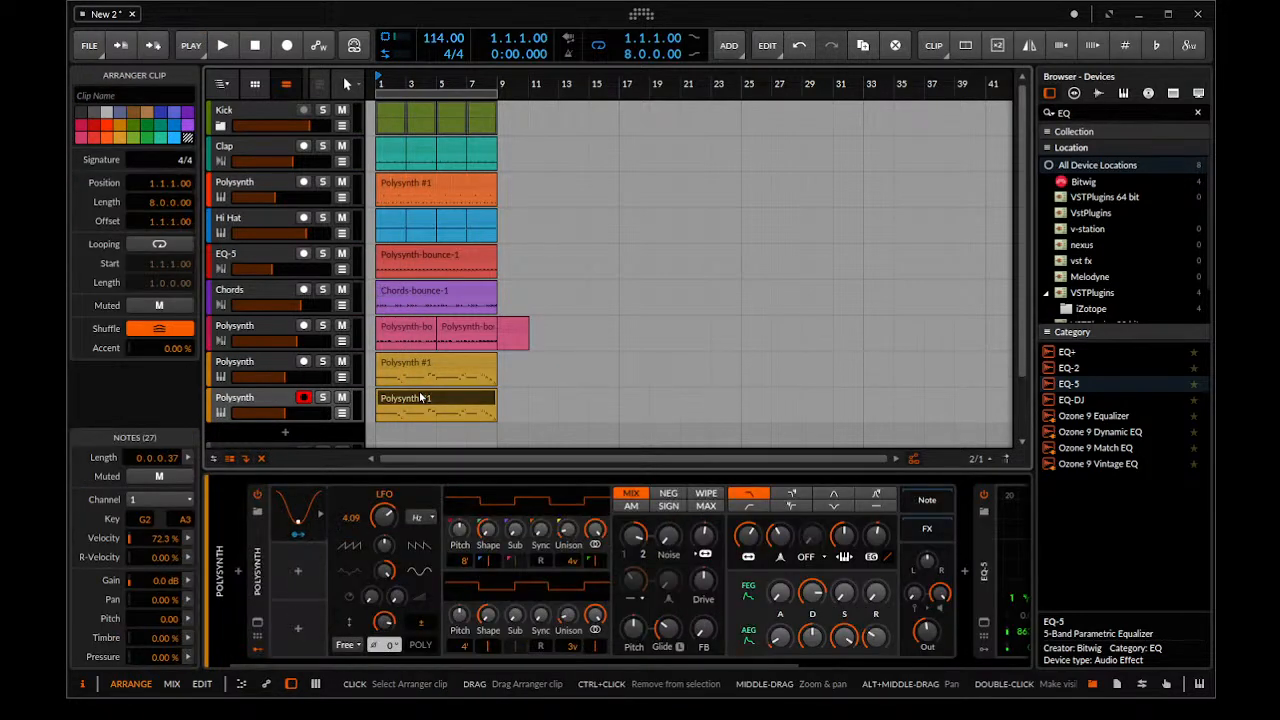
key("Delete")
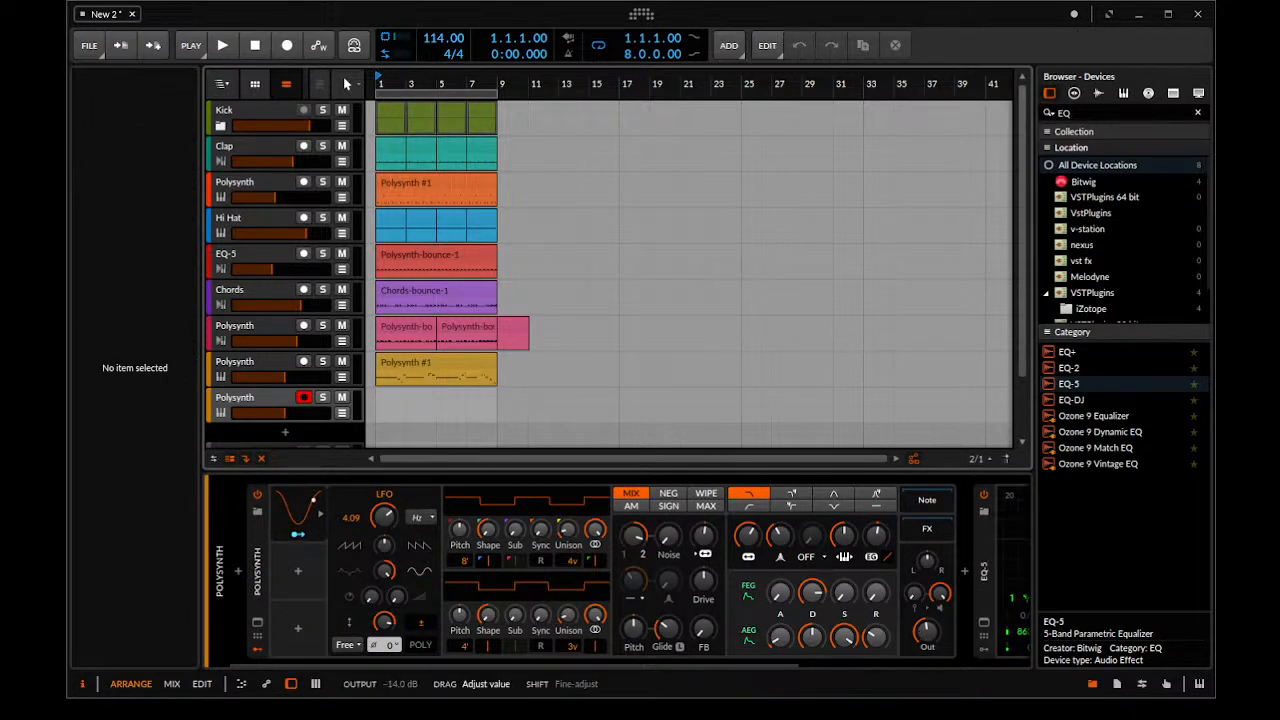
Remove the Polysynth and EQ-5 devices from the duplicated track
left_click_drag(926, 632, 924, 643)
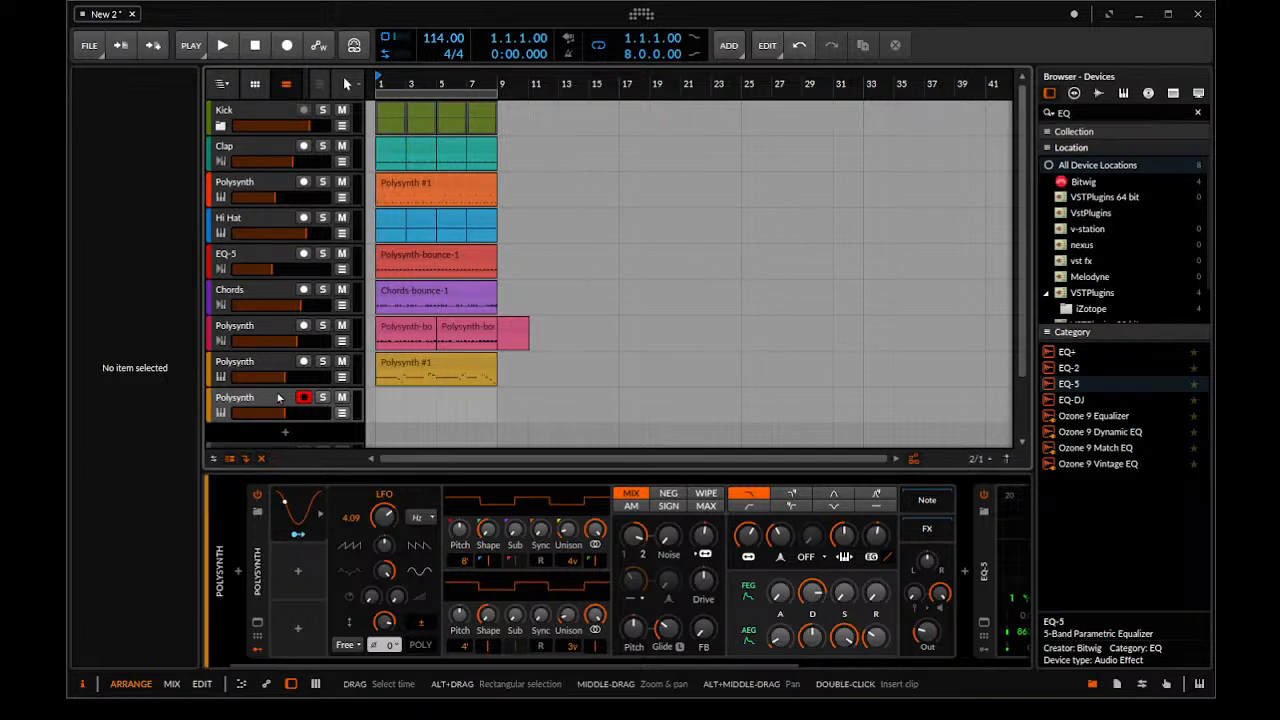
left_click(247, 607)
left_click(299, 537)
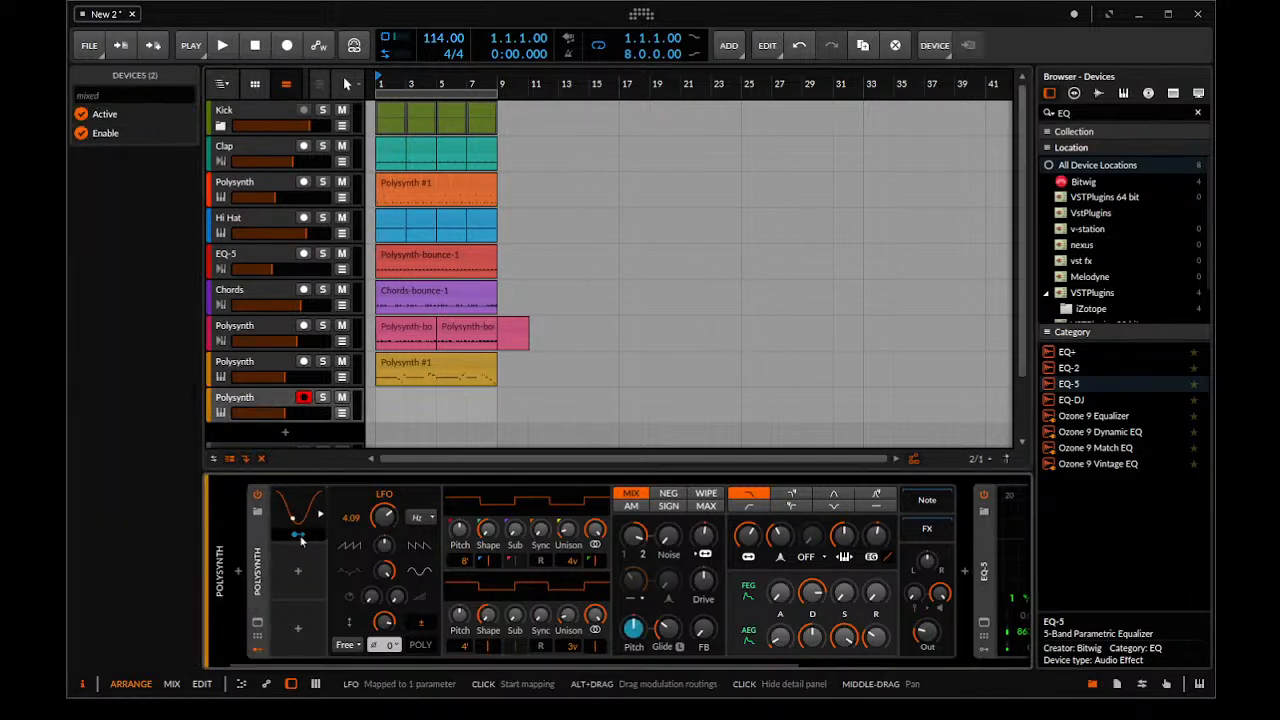
key("Delete")
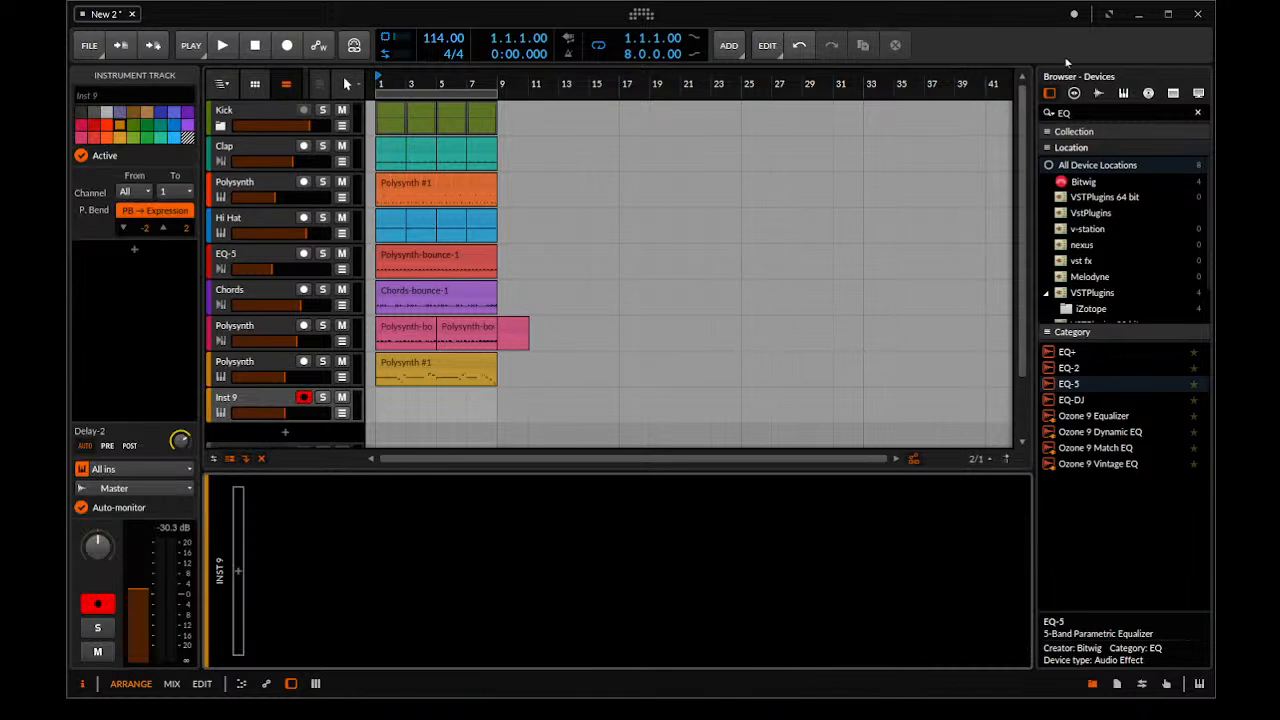
Search the device browser for "pol" and add a fresh Polysynth to the emptied track
left_click_drag(1080, 111, 846, 113)
type("pol")
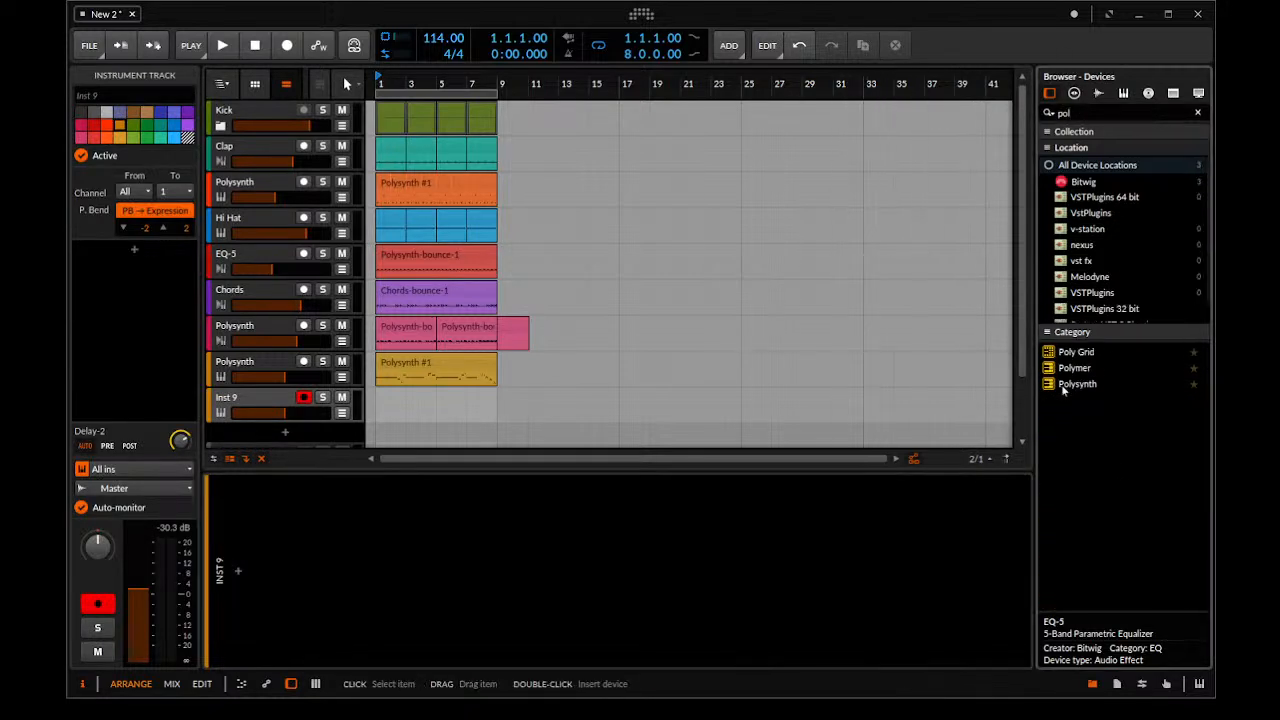
double_click(1066, 386)
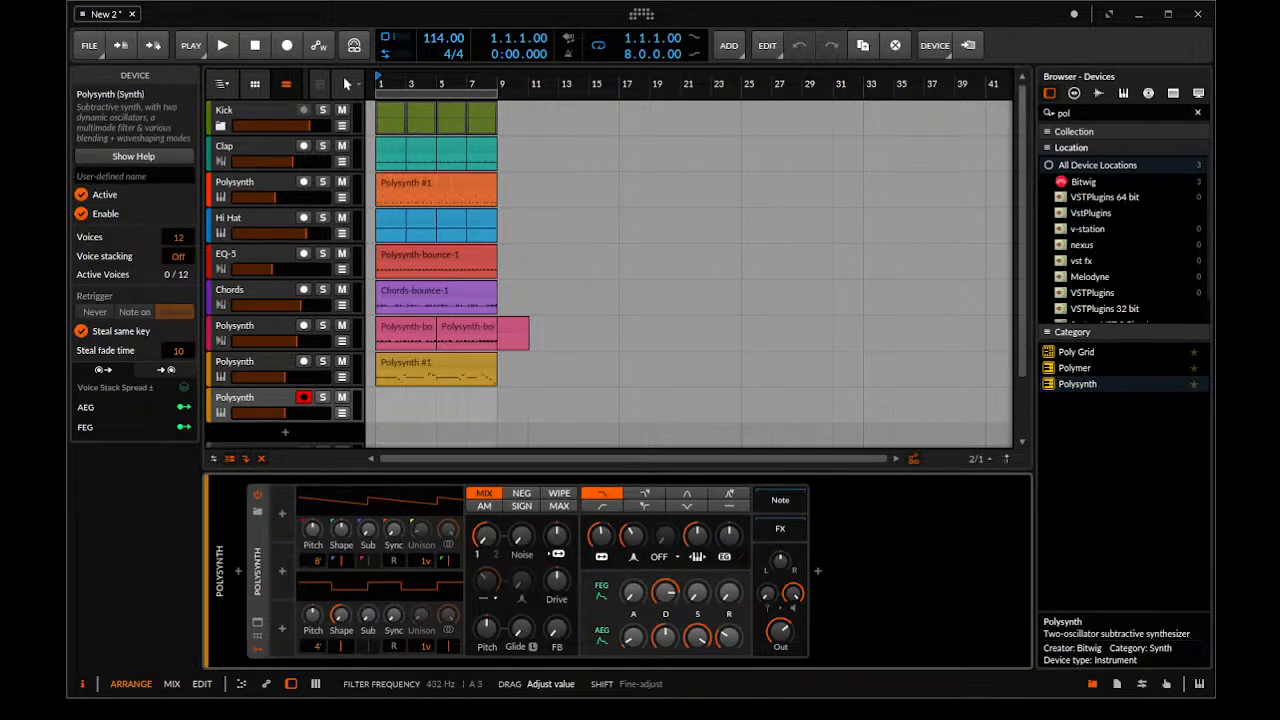
Set oscillator 1 unison to 3 voices and limit the new Polysynth to 9 voices, with its track soloed
left_click_drag(427, 562, 427, 540)
left_click(323, 398)
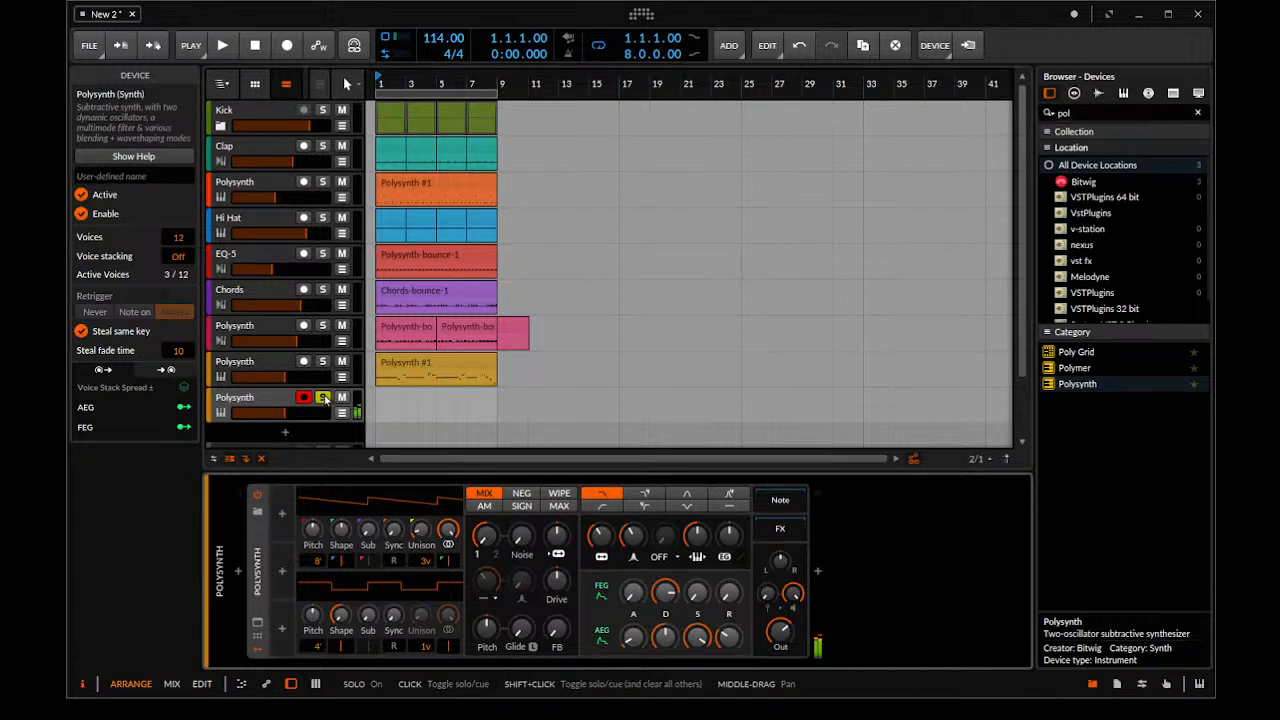
left_click(259, 402)
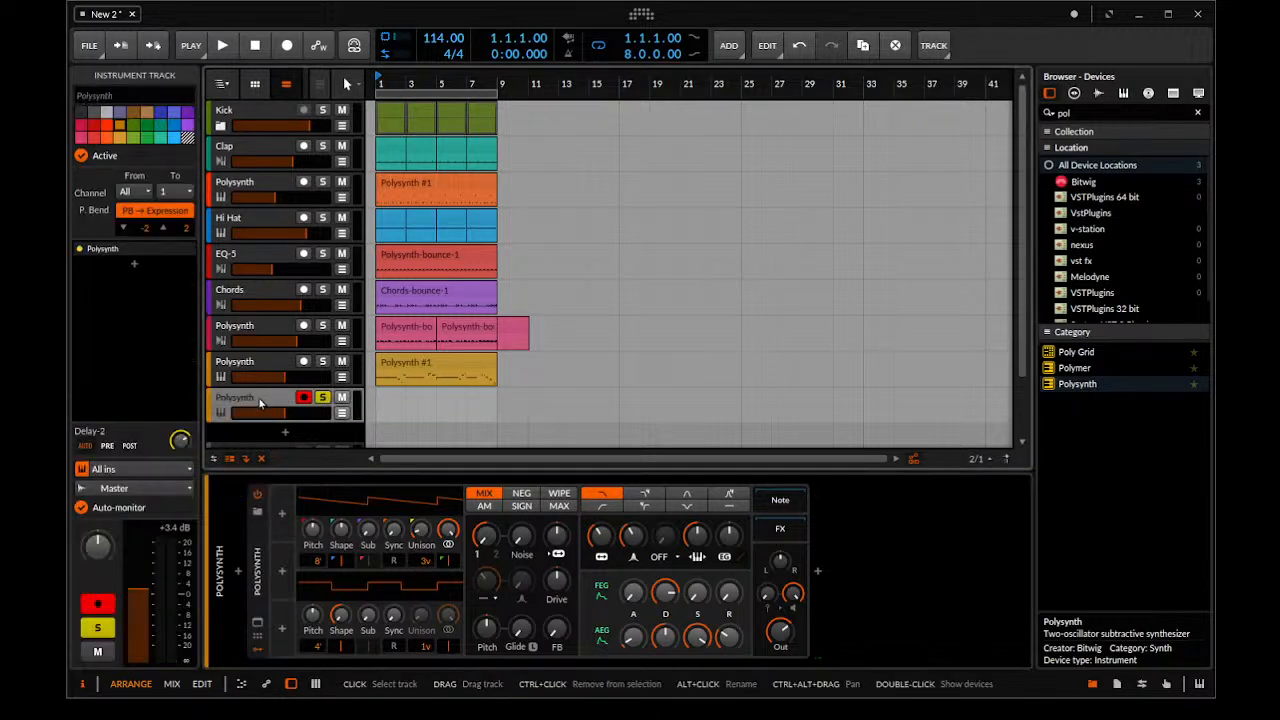
double_click(260, 403)
left_click_drag(179, 239, 179, 239)
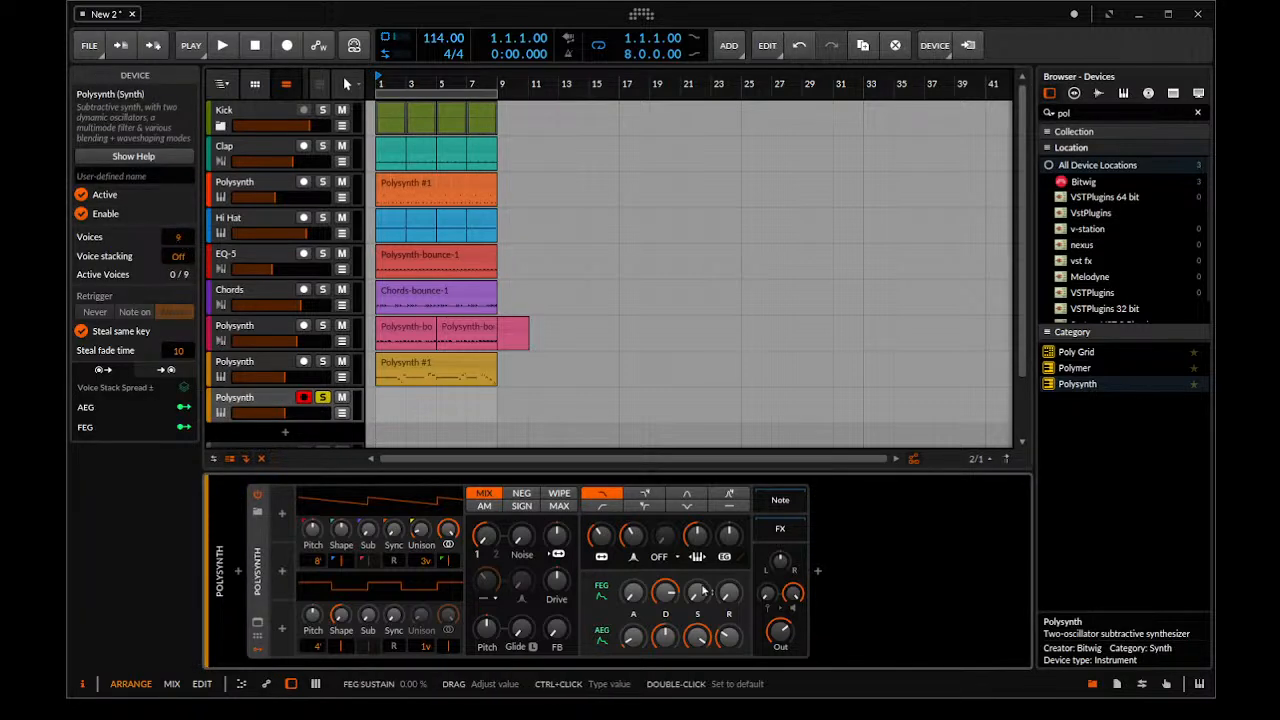
left_click_drag(779, 631, 766, 633)
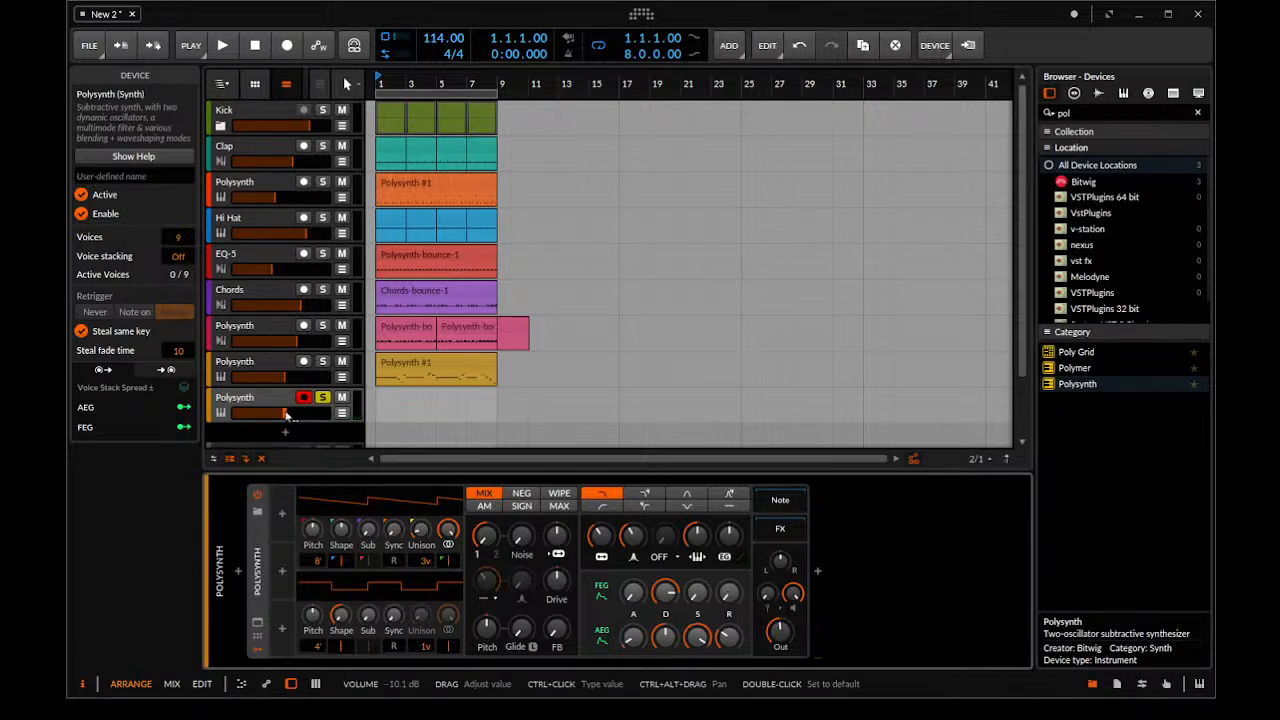
Add an EQ-5 after the new Polysynth and roll off its lows with band 1 at 260 Hz
left_click(1125, 114)
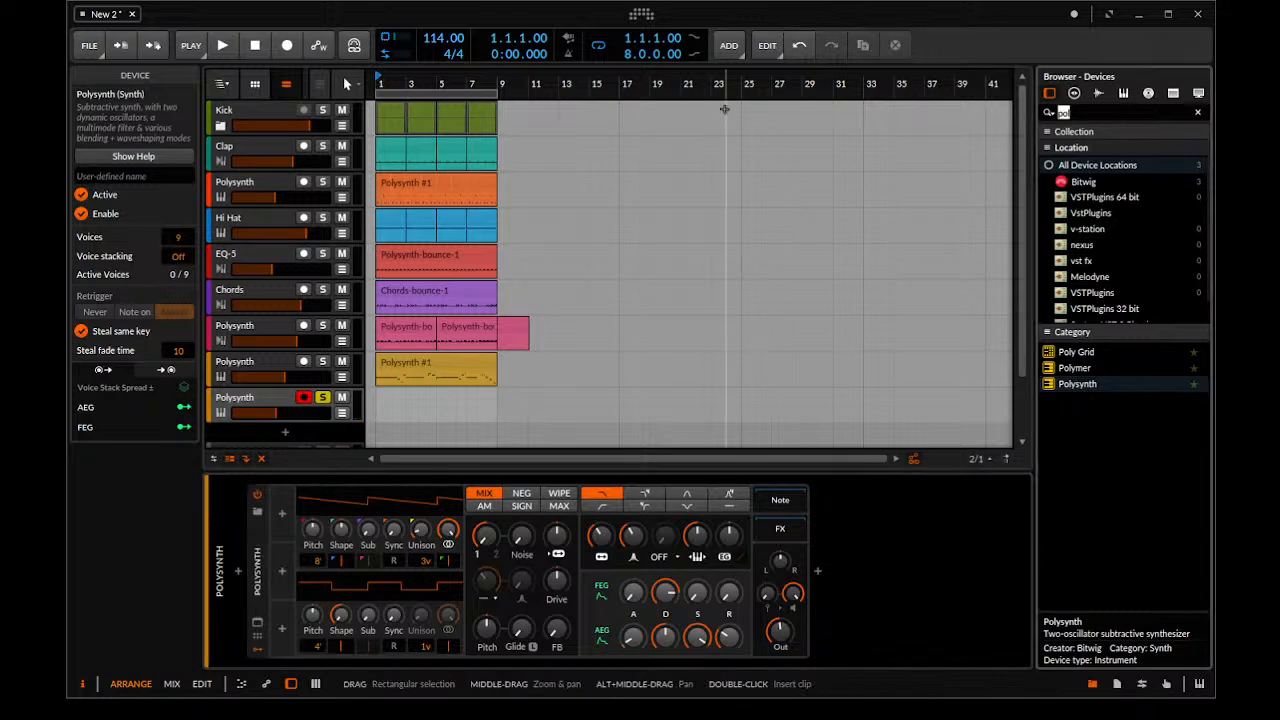
type("eq")
left_click_drag(1085, 391, 818, 620)
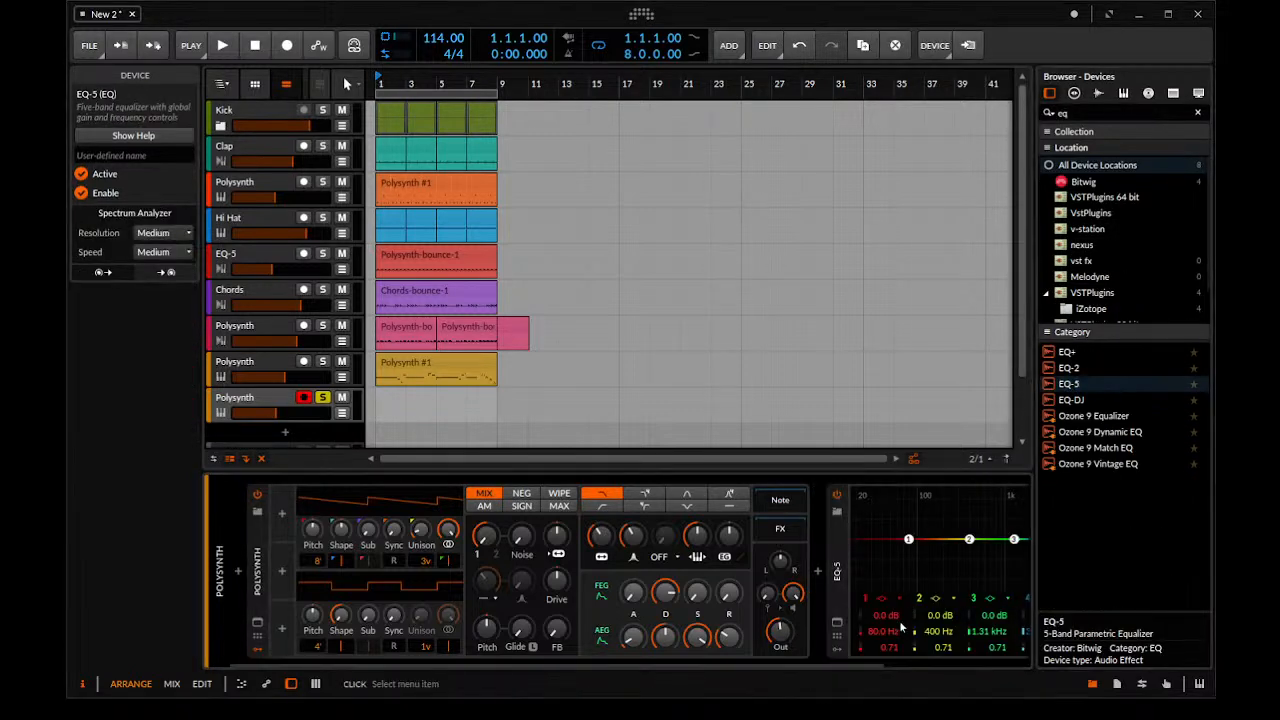
left_click_drag(908, 539, 953, 539)
key("space")
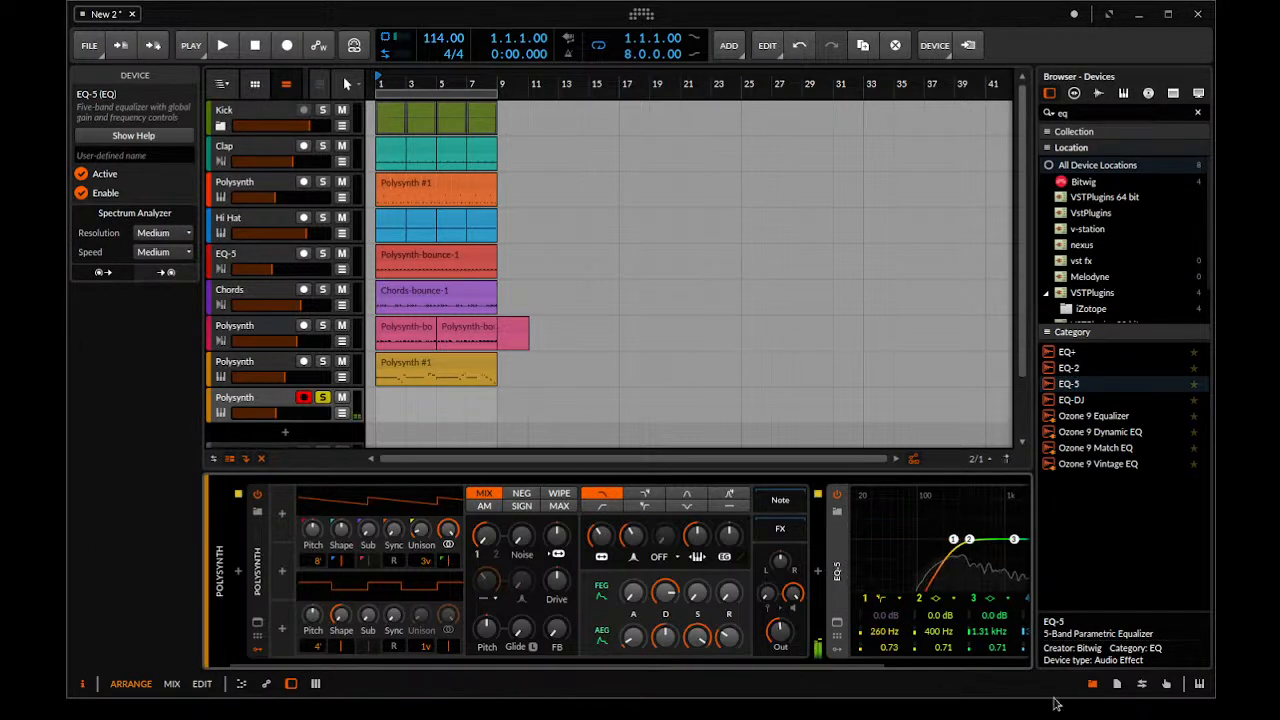
Lower the new track's volume to about -18.6 dB and play it soloed together with the existing lead
left_click(288, 415)
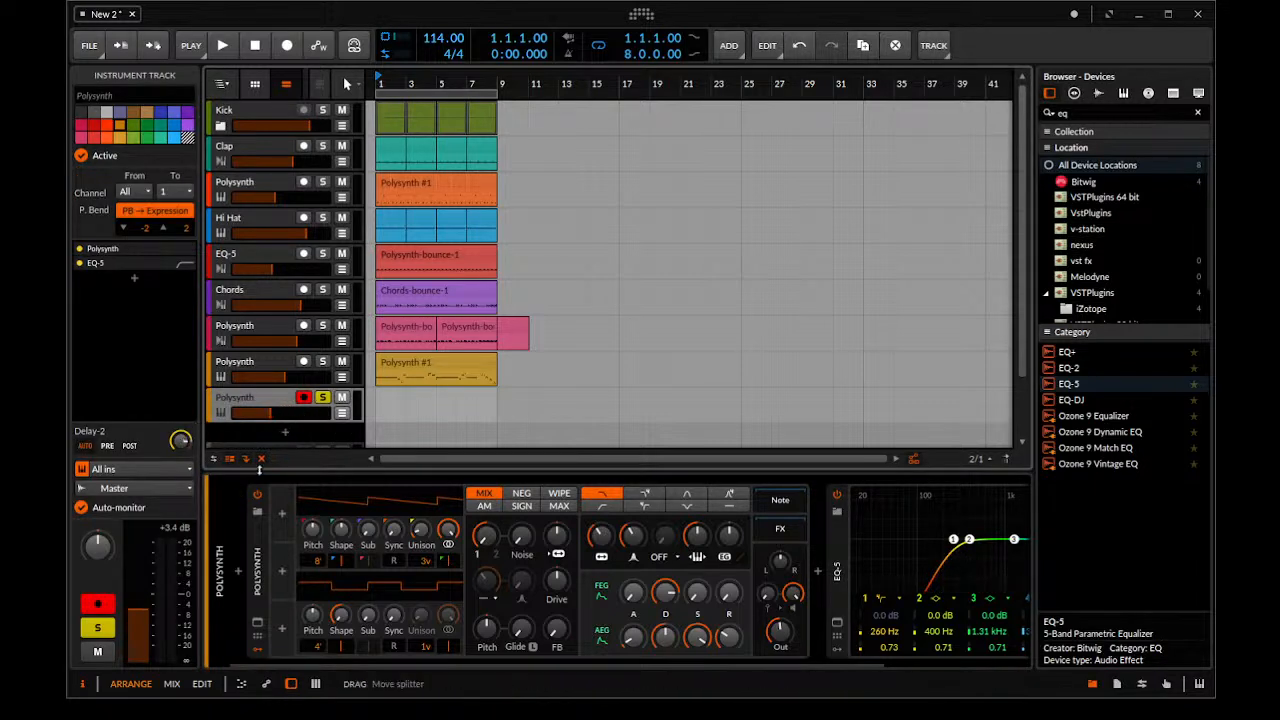
key("space")
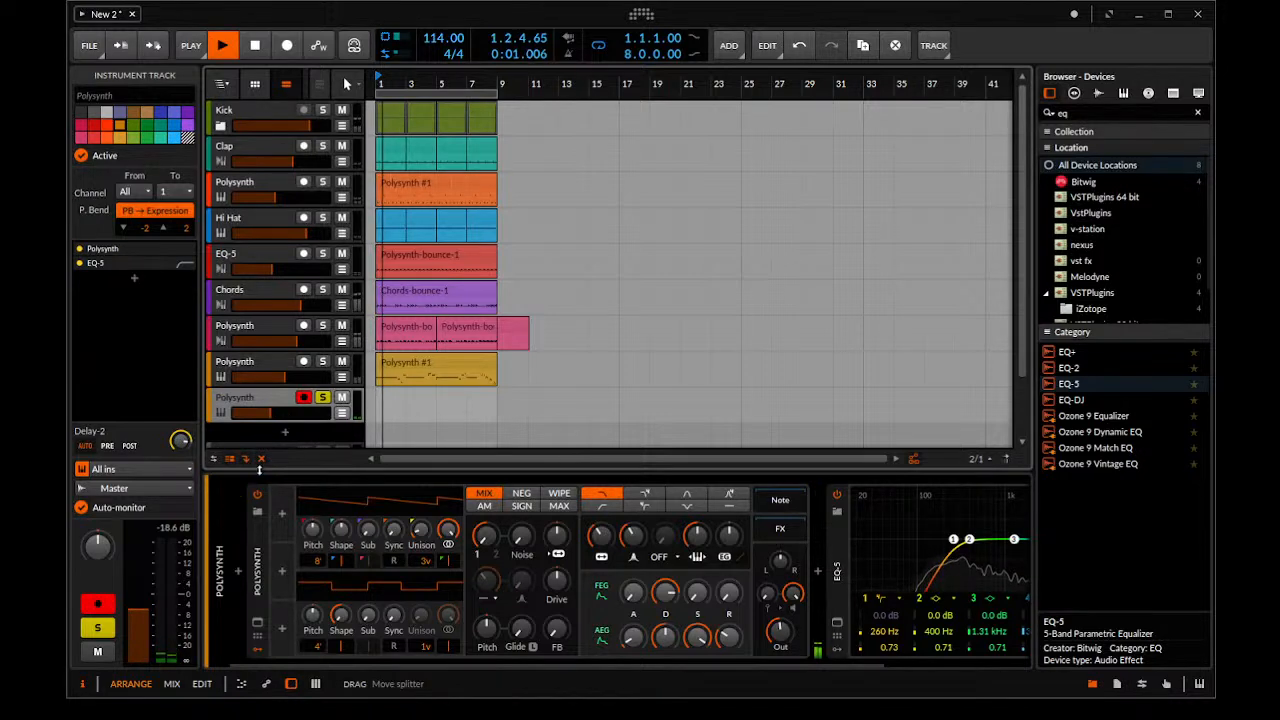
key("space")
left_click(322, 361)
key("space")
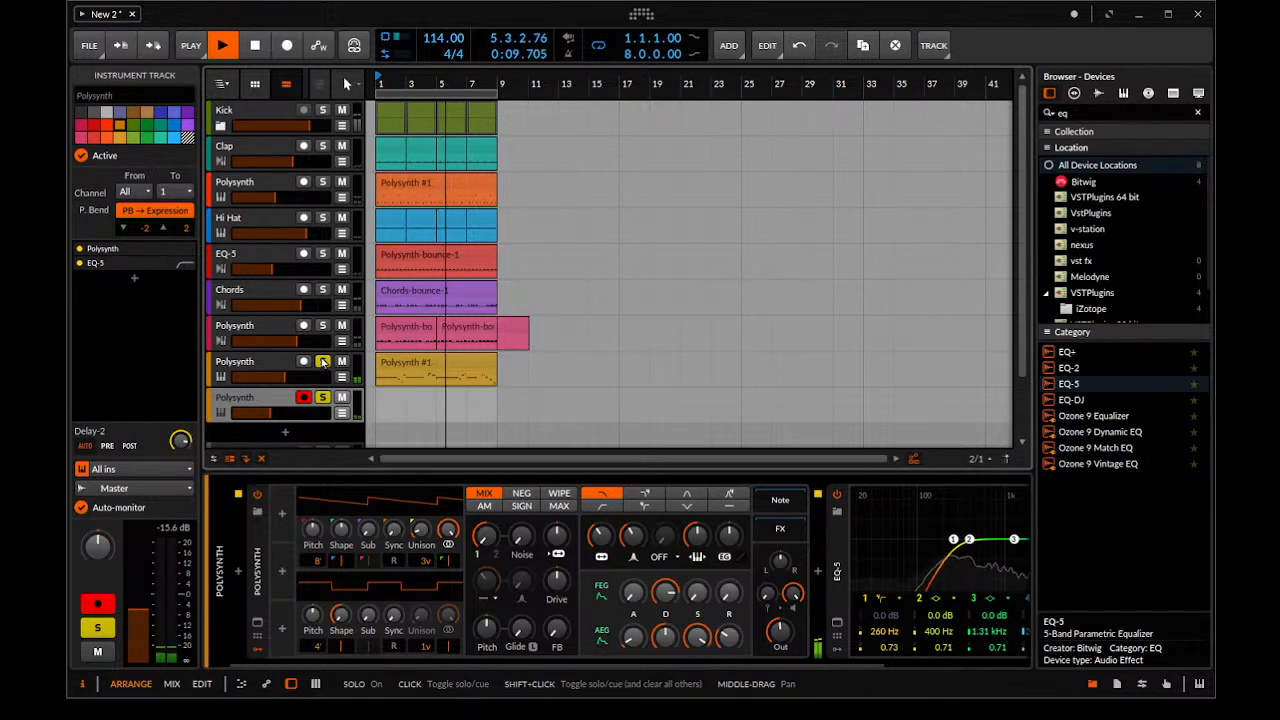
key("space")
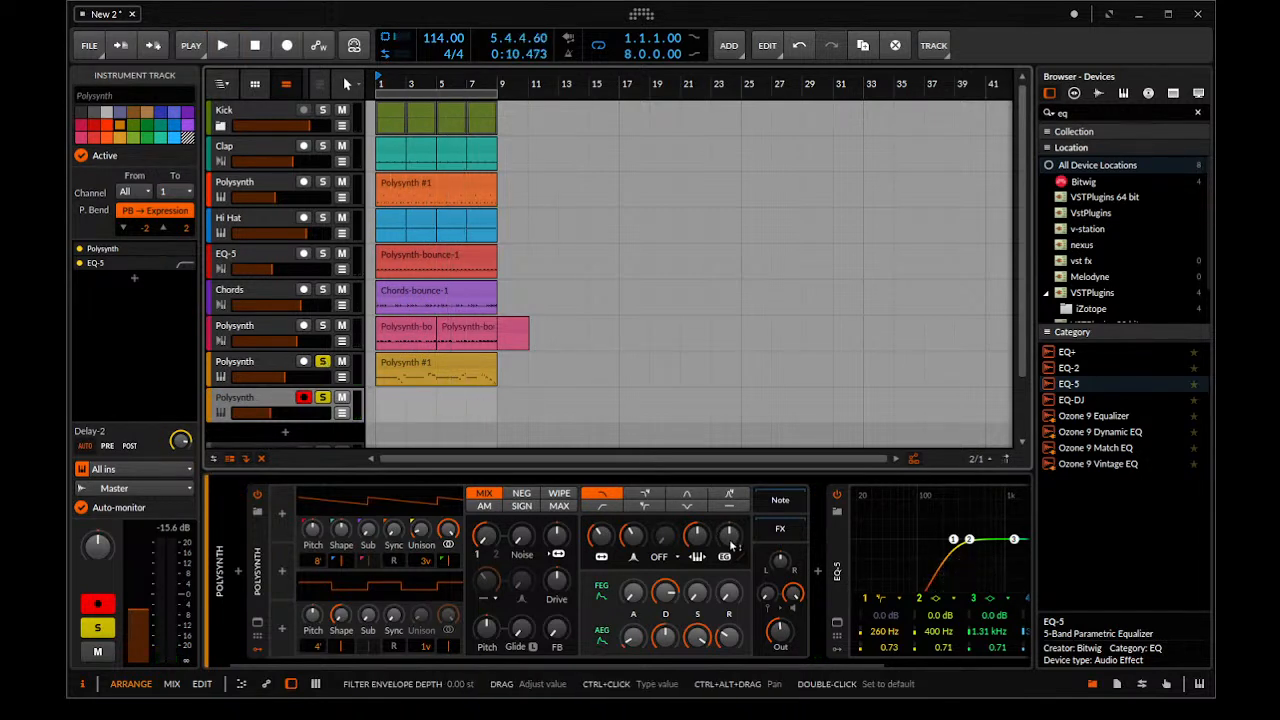
Blend in the new Polysynth's oscillator 2 with some sync, and adjust the filter cutoff and raise the filter envelope depth
left_click_drag(484, 538, 484, 542)
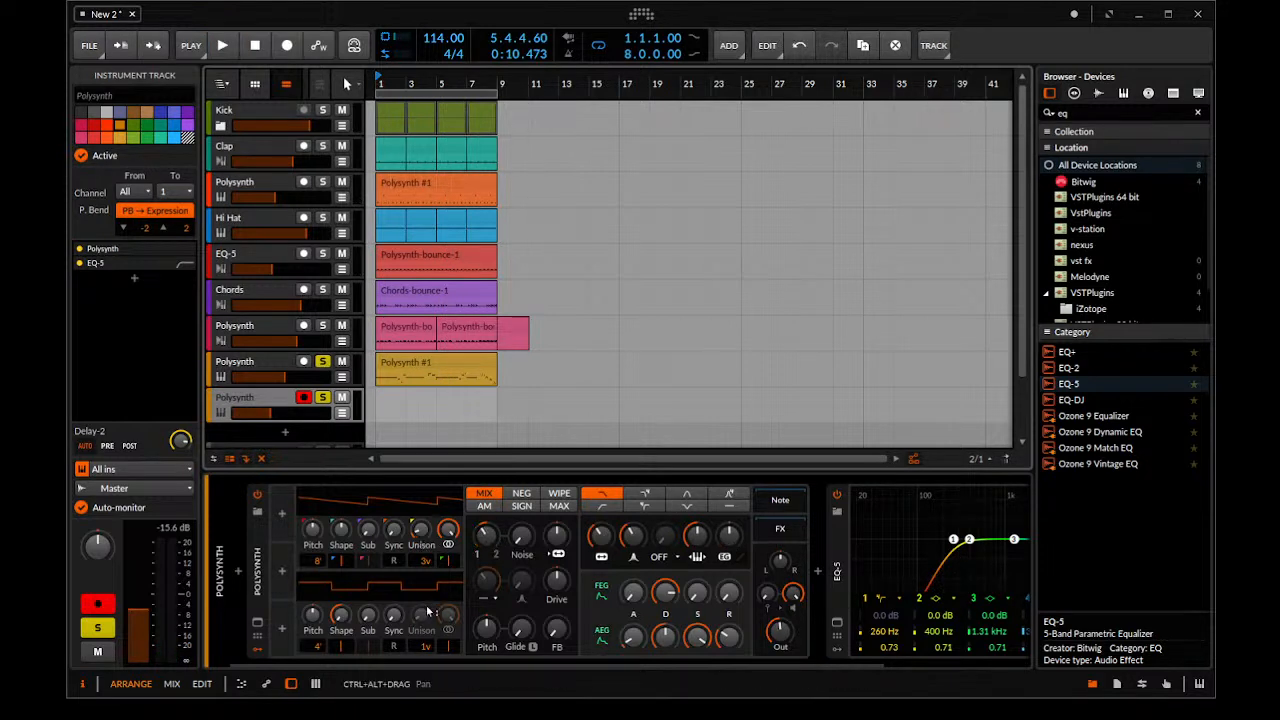
left_click_drag(393, 614, 393, 608)
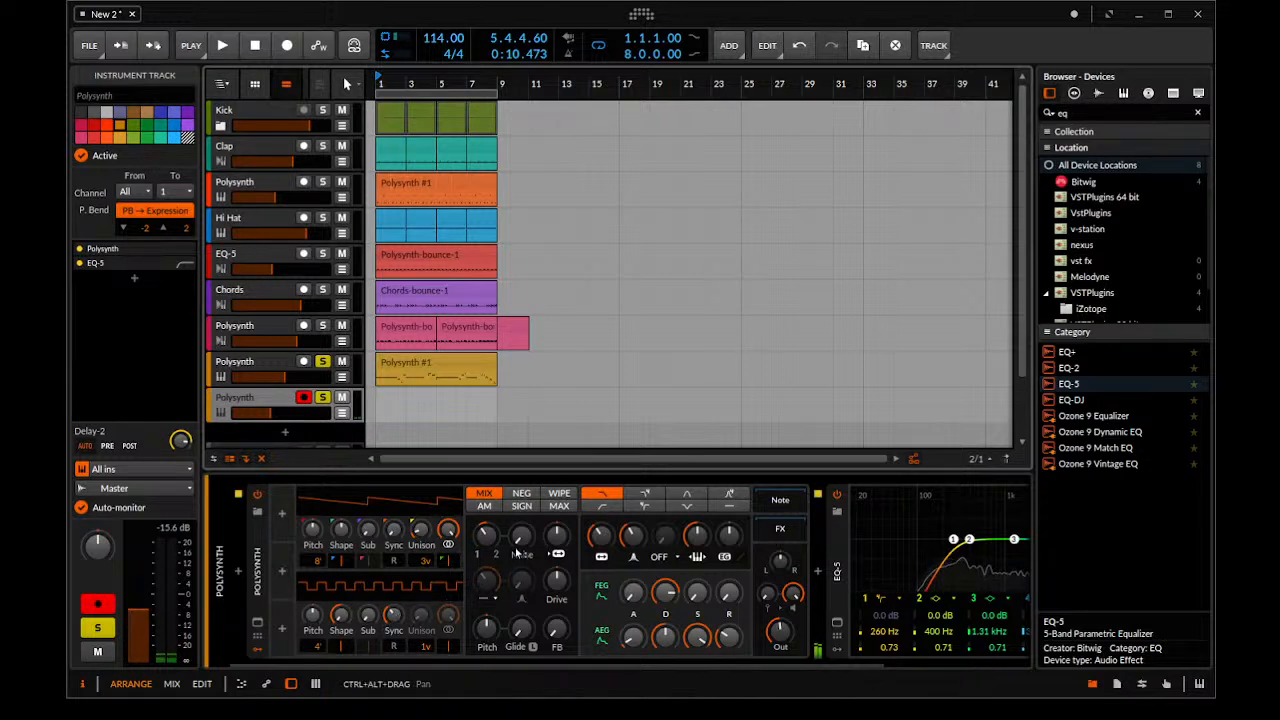
left_click_drag(602, 537, 602, 535)
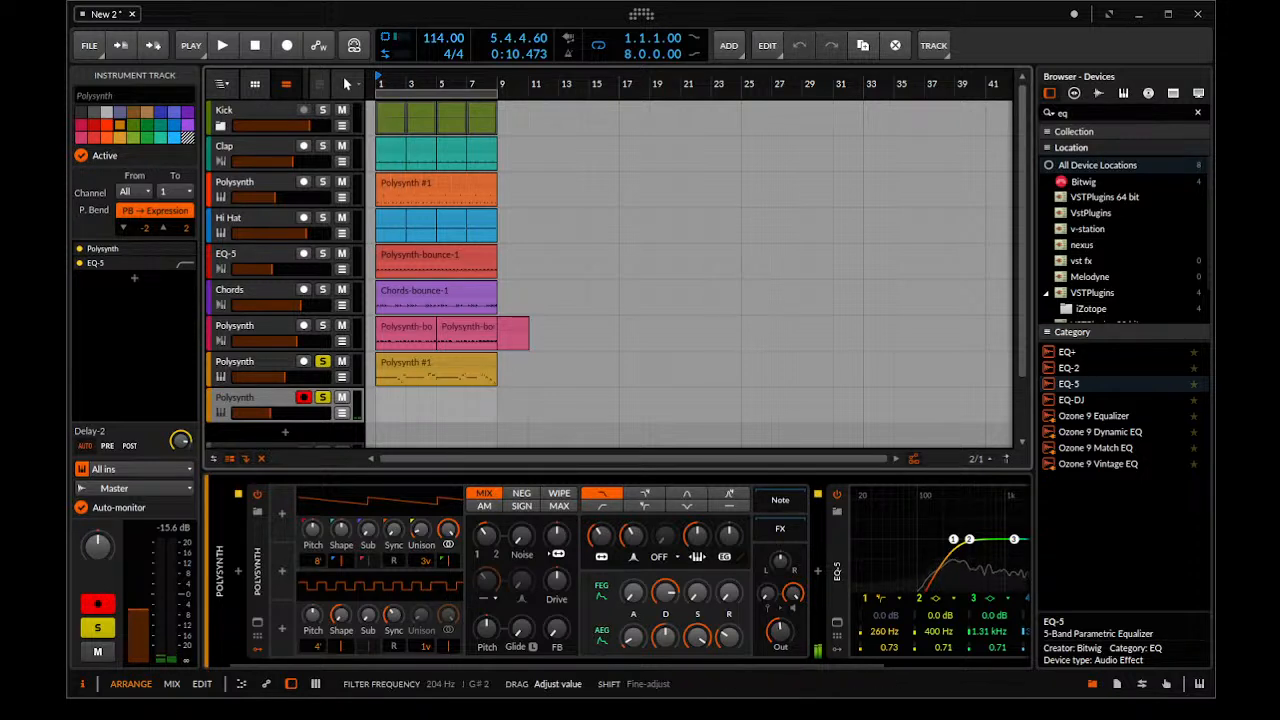
left_click_drag(729, 537, 729, 518)
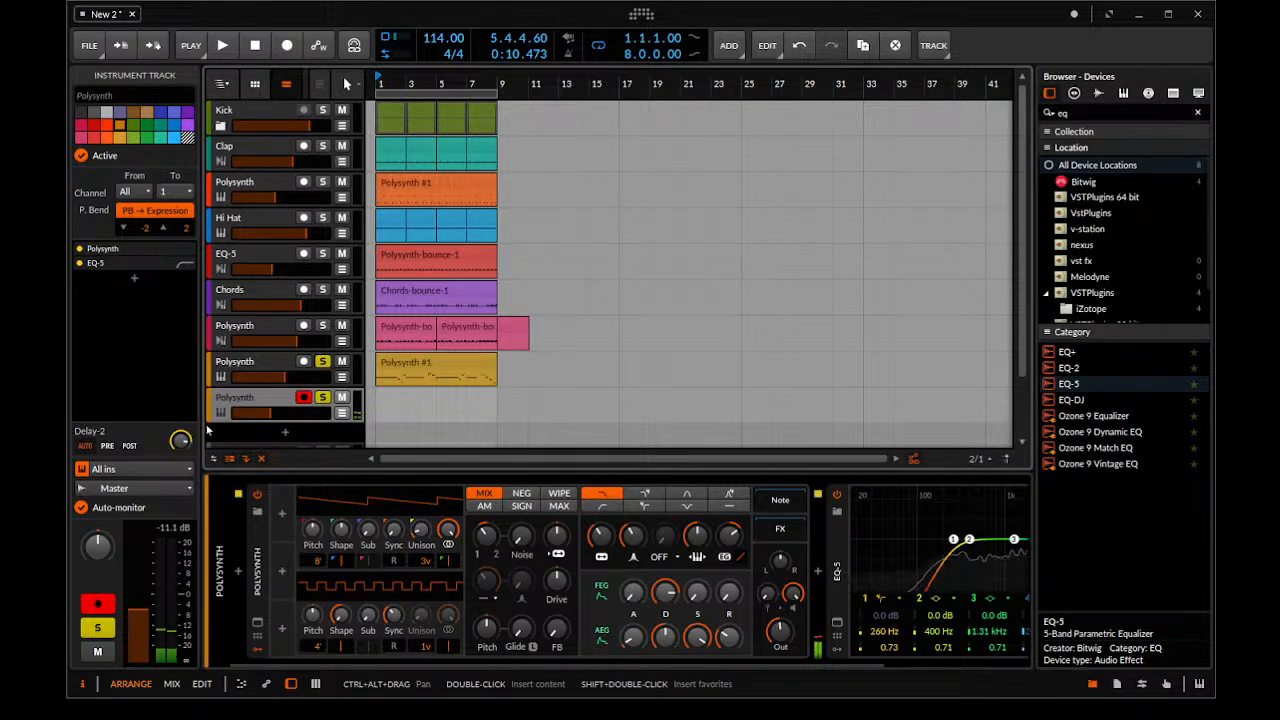
Lengthen the new Polysynth's envelope releases and set its oscillator 2 unison to 3 voices
left_click_drag(724, 651, 731, 597)
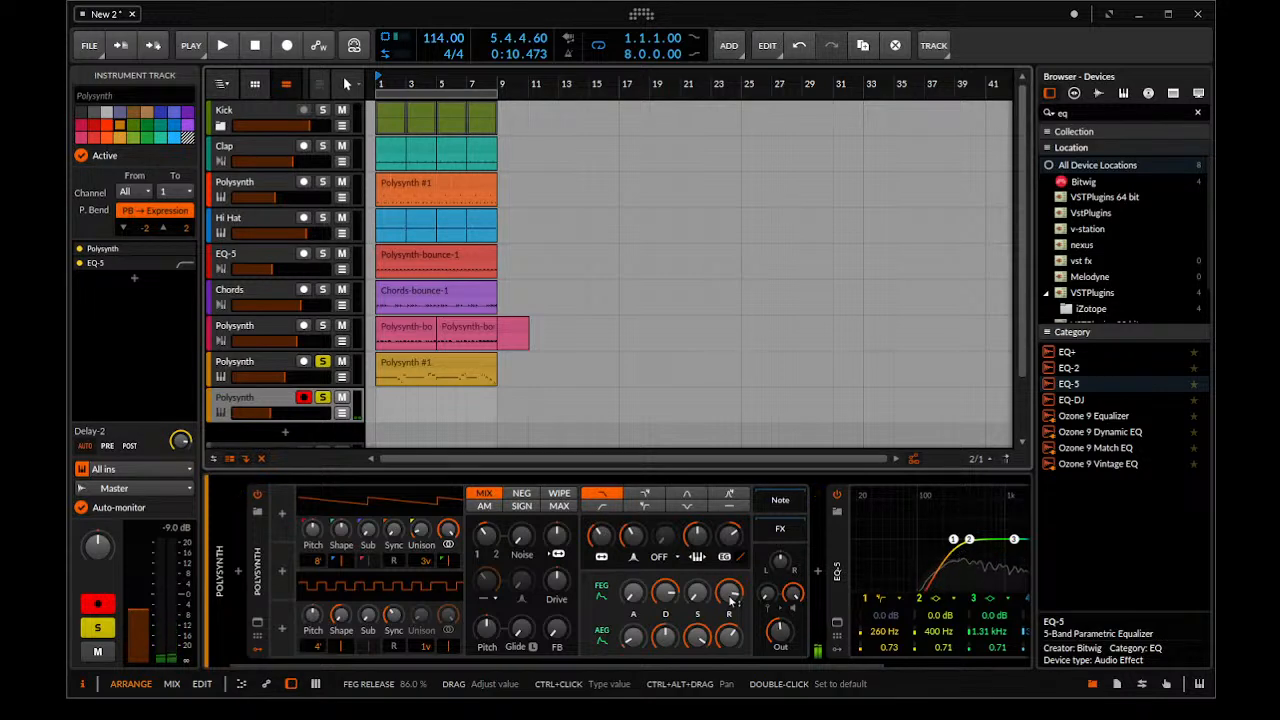
key("ctrl+z")
left_click_drag(427, 646, 428, 650)
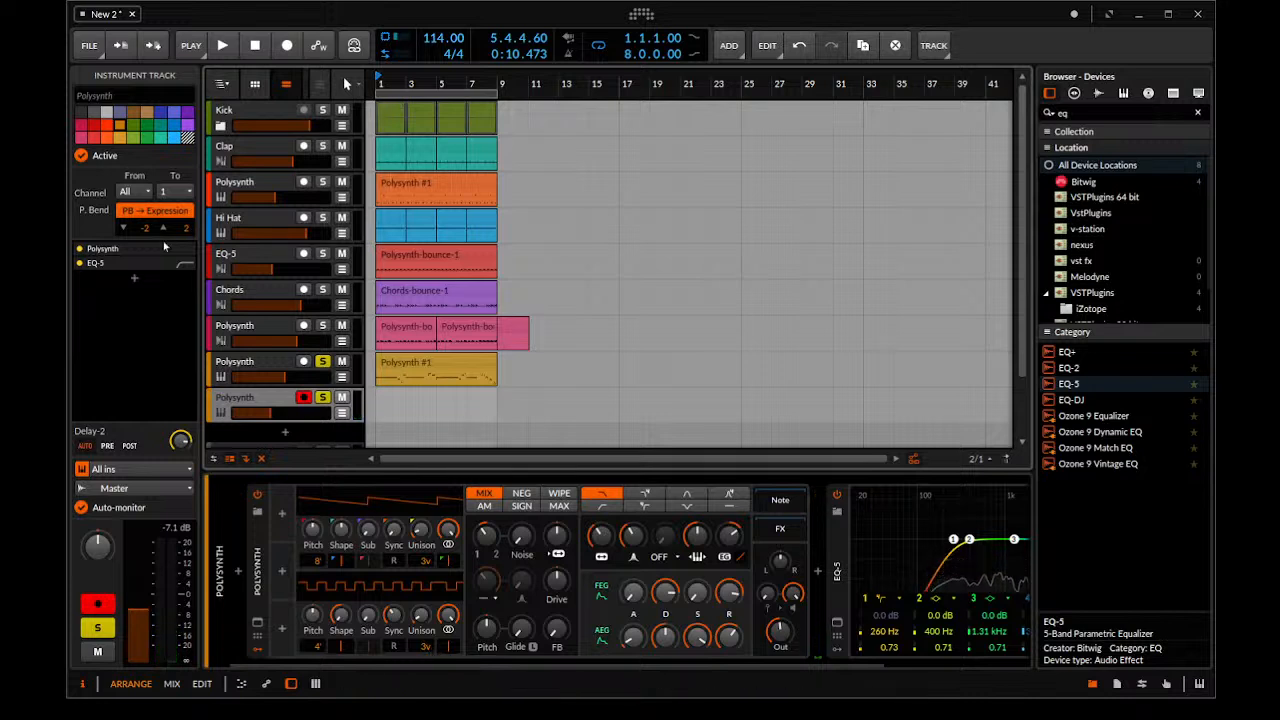
Adjust the new track's Delay-2 send and play the full mix with both lead Polysynth tracks unsoloed
left_click_drag(182, 441, 181, 447)
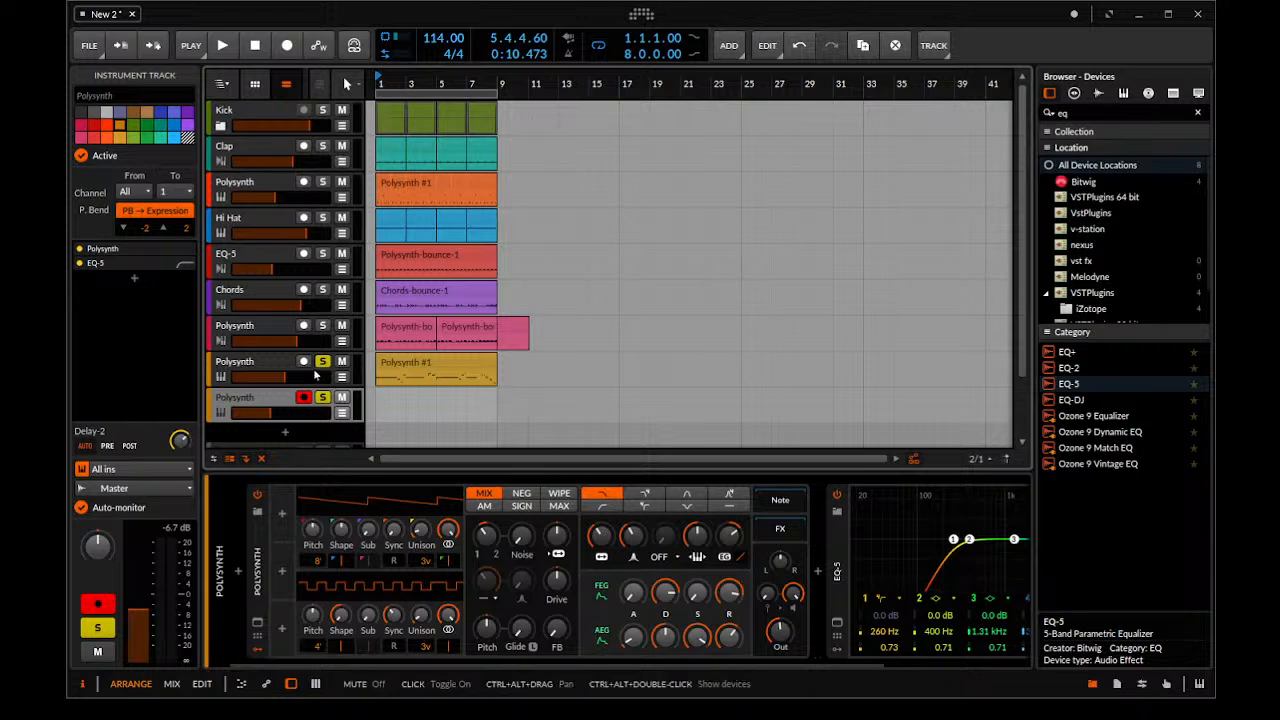
left_click(326, 402)
left_click(323, 398)
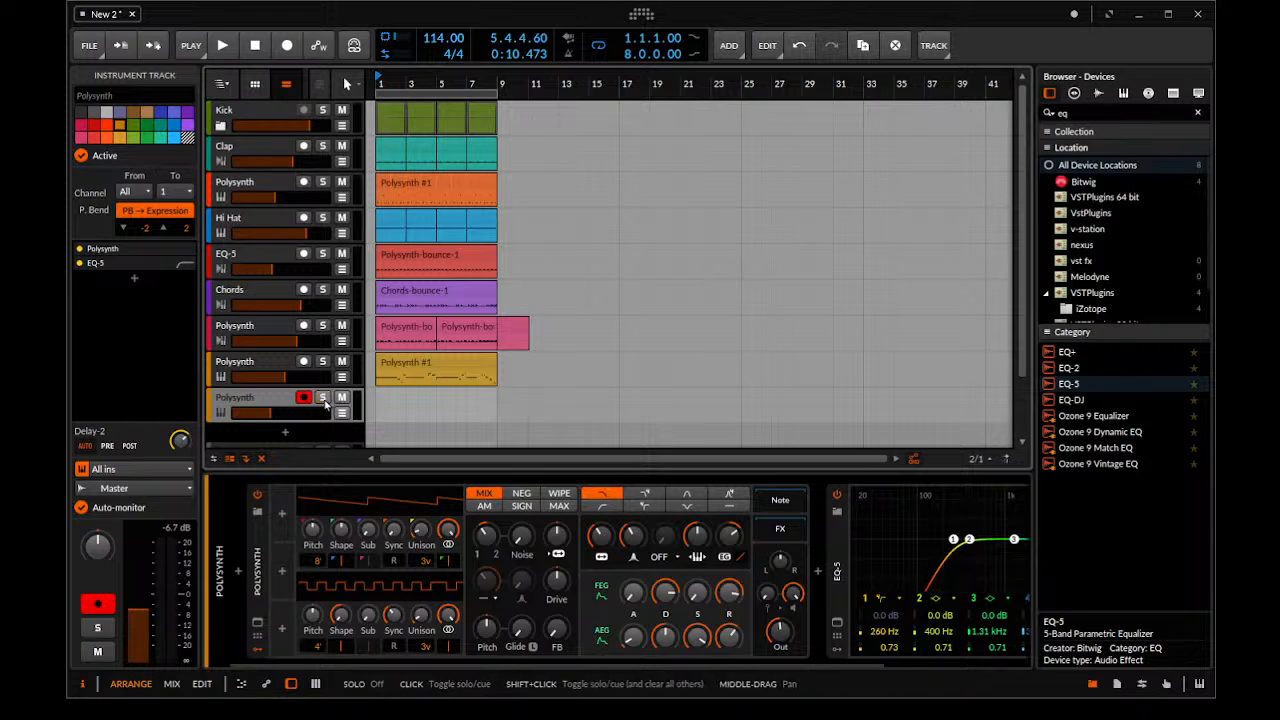
key("space")
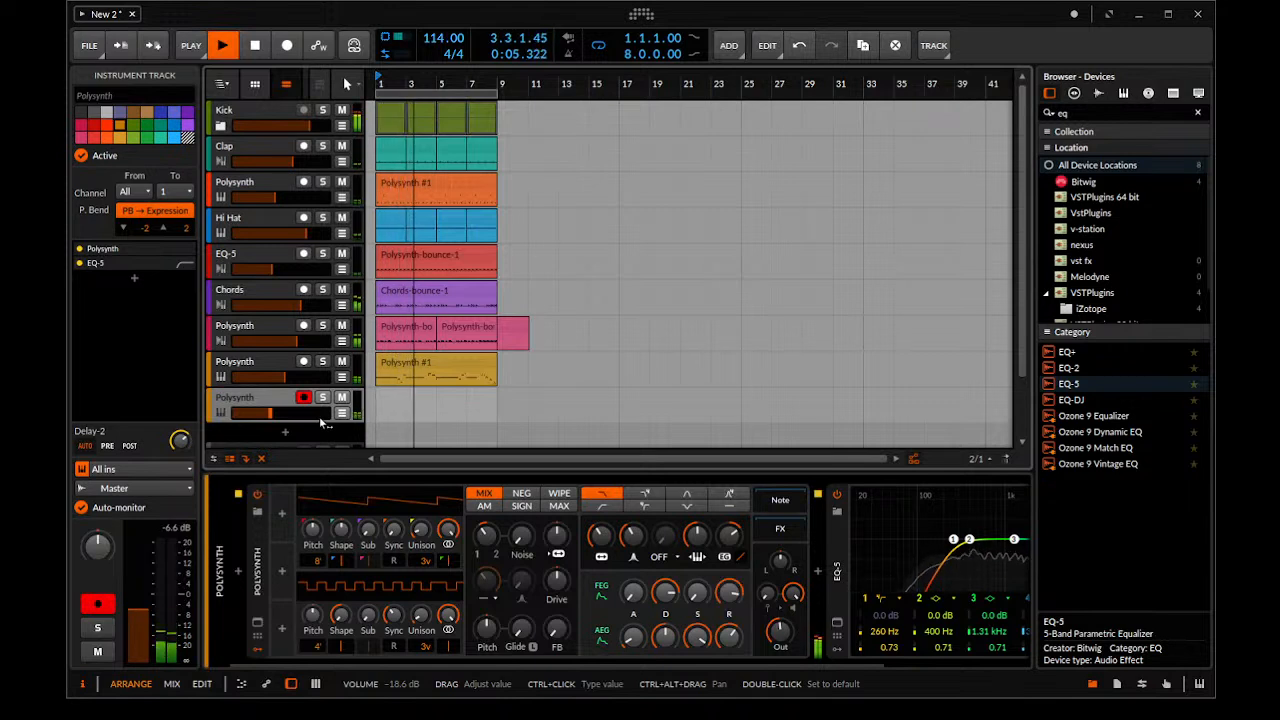
key("space")
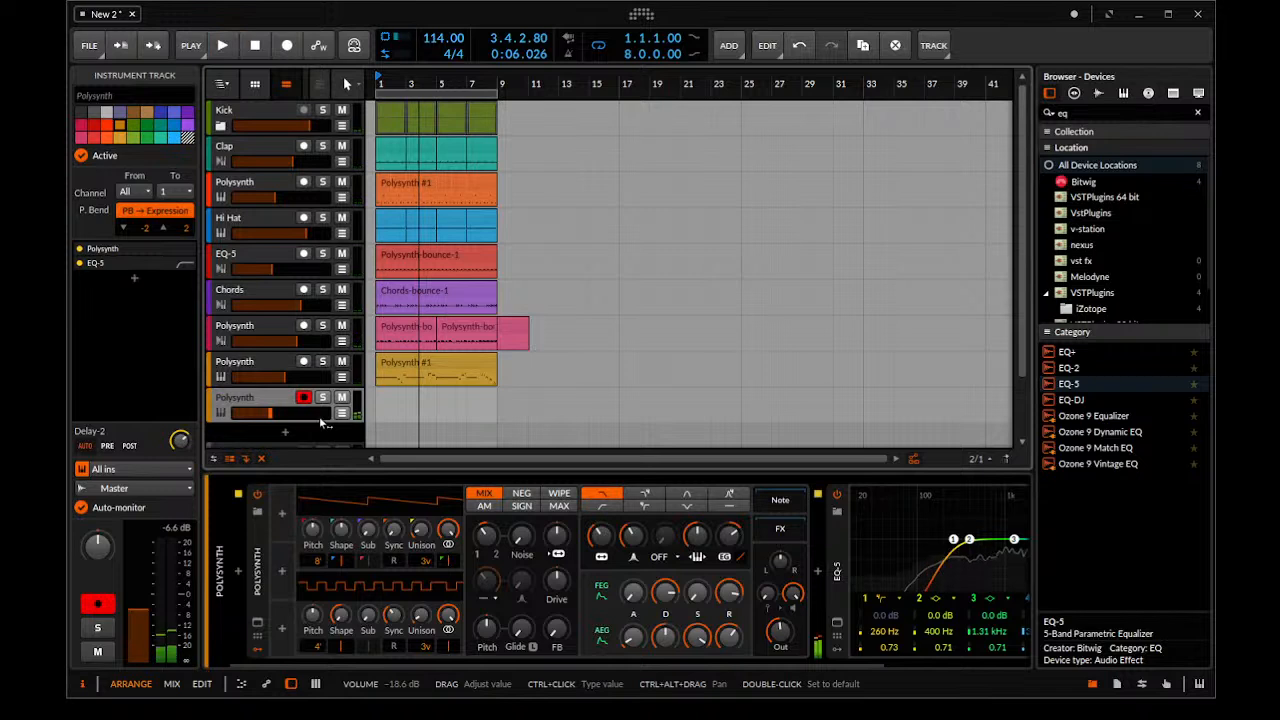
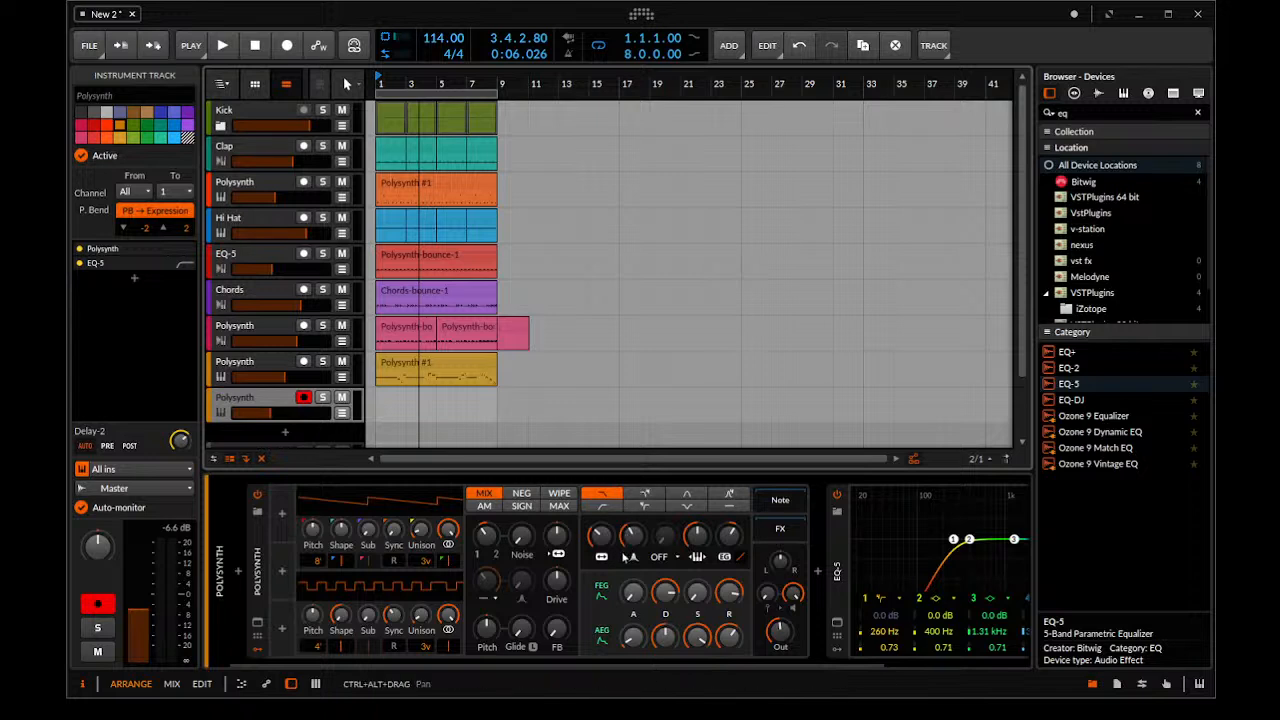
Lower the new Polysynth's filter cutoff, adjust its filter envelope decay, and audition the sound against the full mix
left_click_drag(603, 541, 603, 556)
left_click_drag(664, 594, 664, 604)
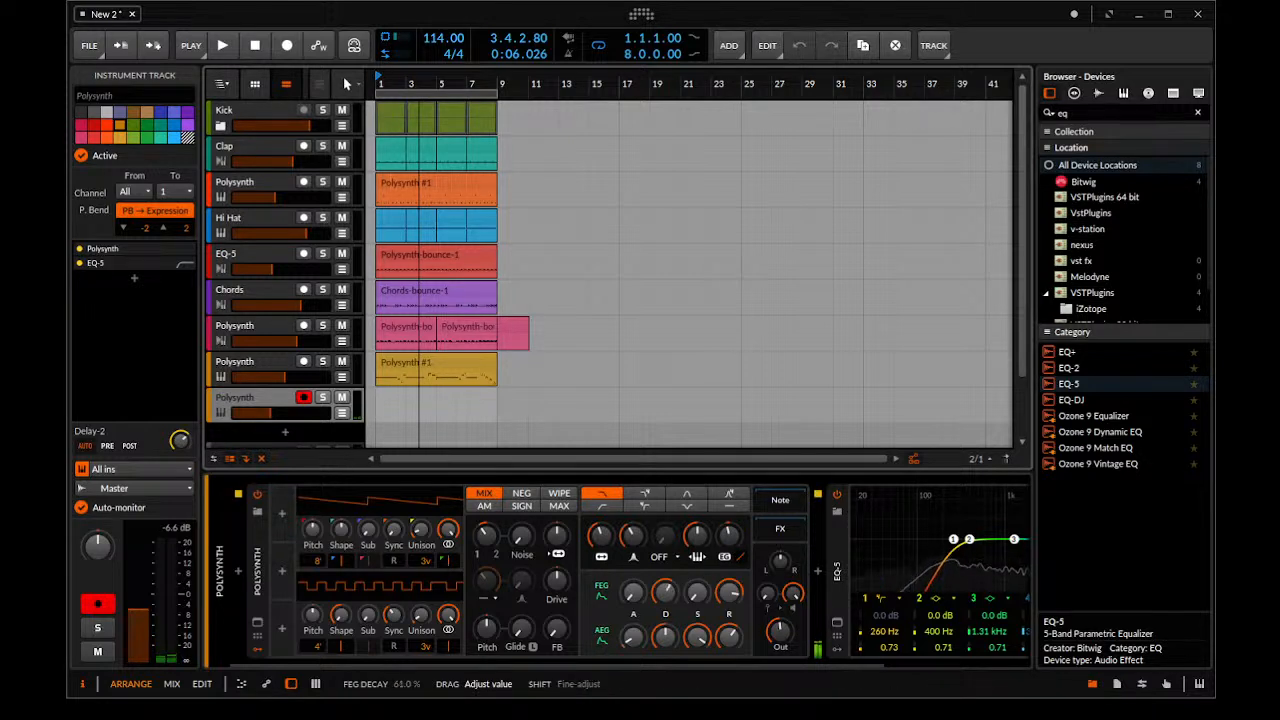
left_click_drag(667, 592, 667, 592)
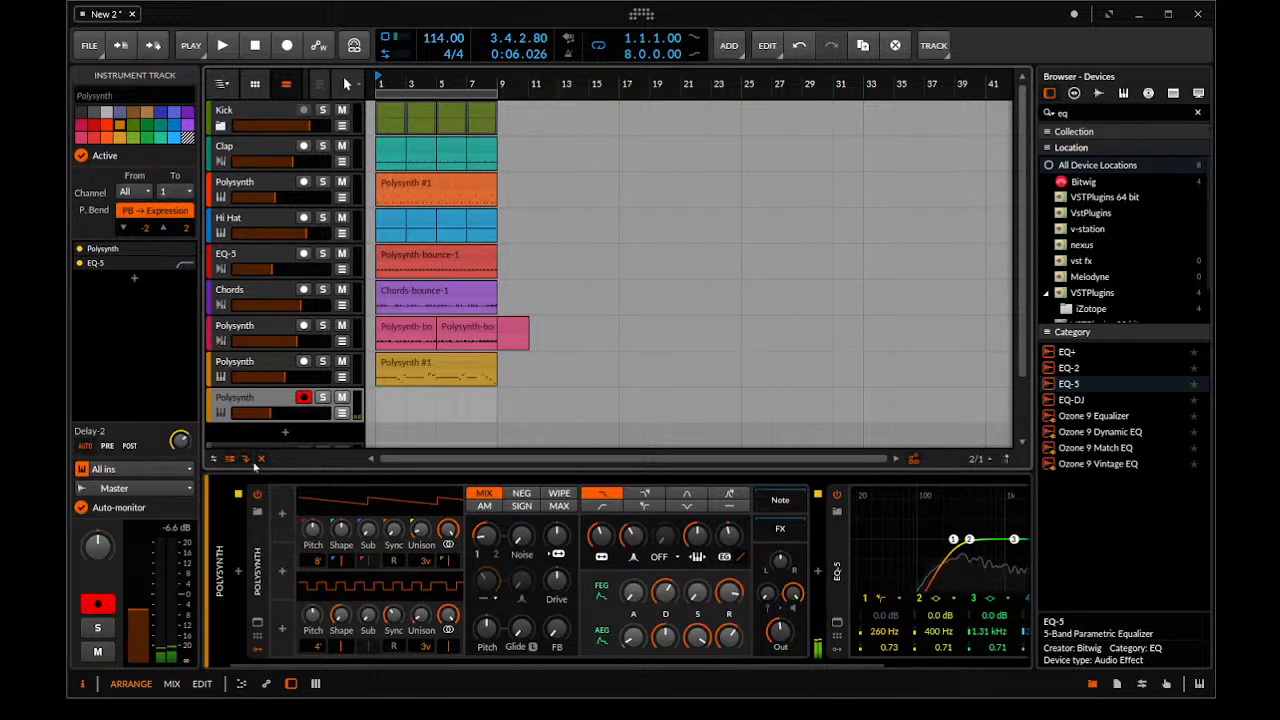
key("space")
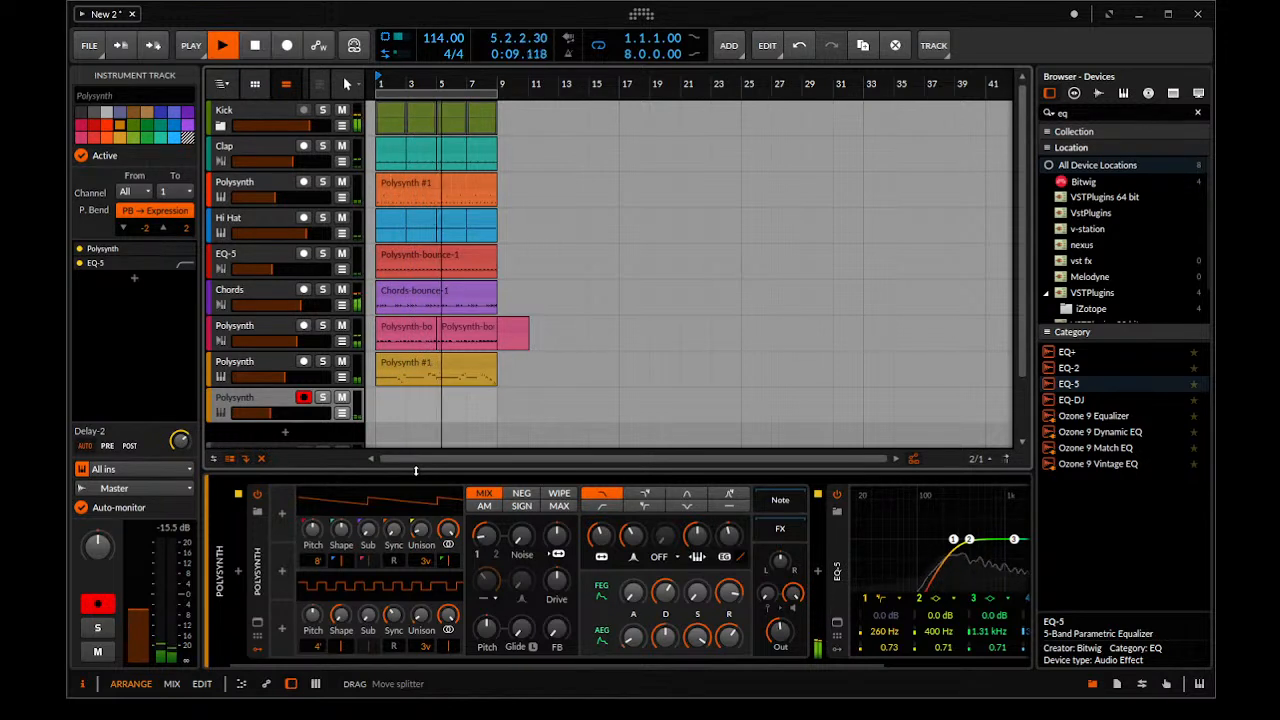
key("space")
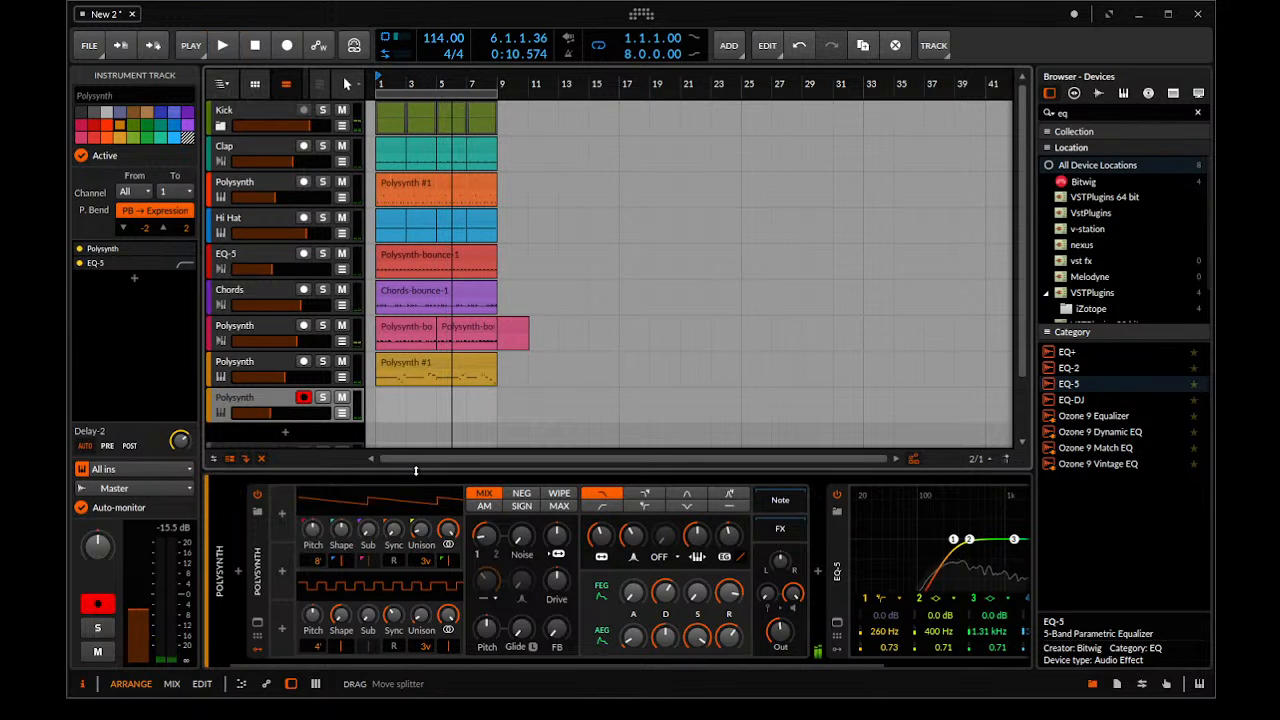
Record an eight-bar chord part on the armed new Polysynth track and select the recorded clip
key("space")
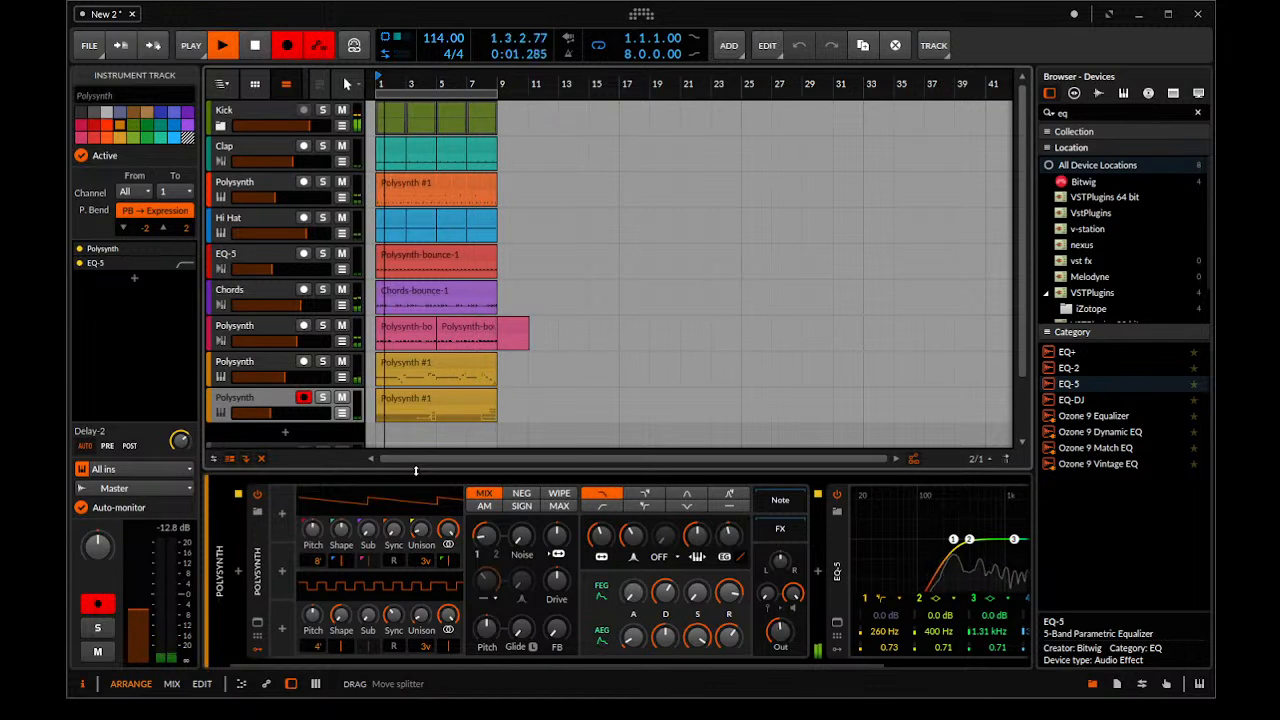
key("space")
left_click(443, 402)
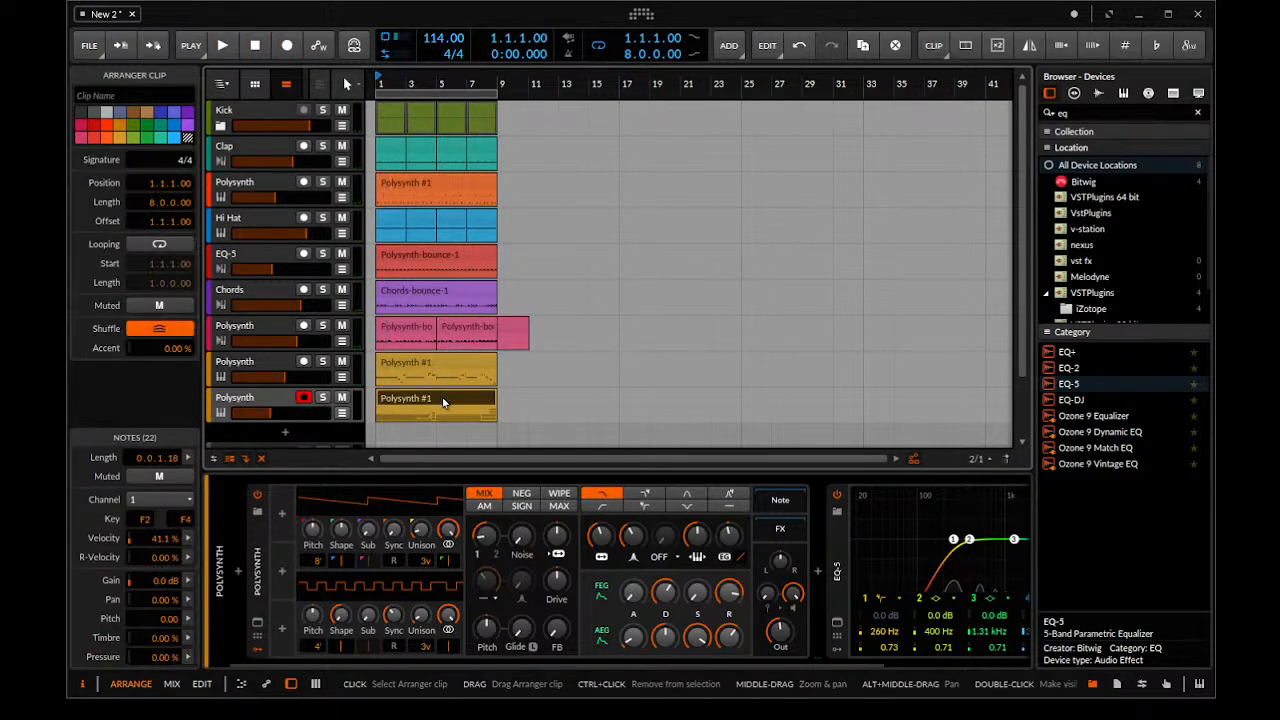
Play the new Polysynth track soloed, raise its filter oscillator FM to about 13 st and set oscillator 1 unison to 2 voices
key("space")
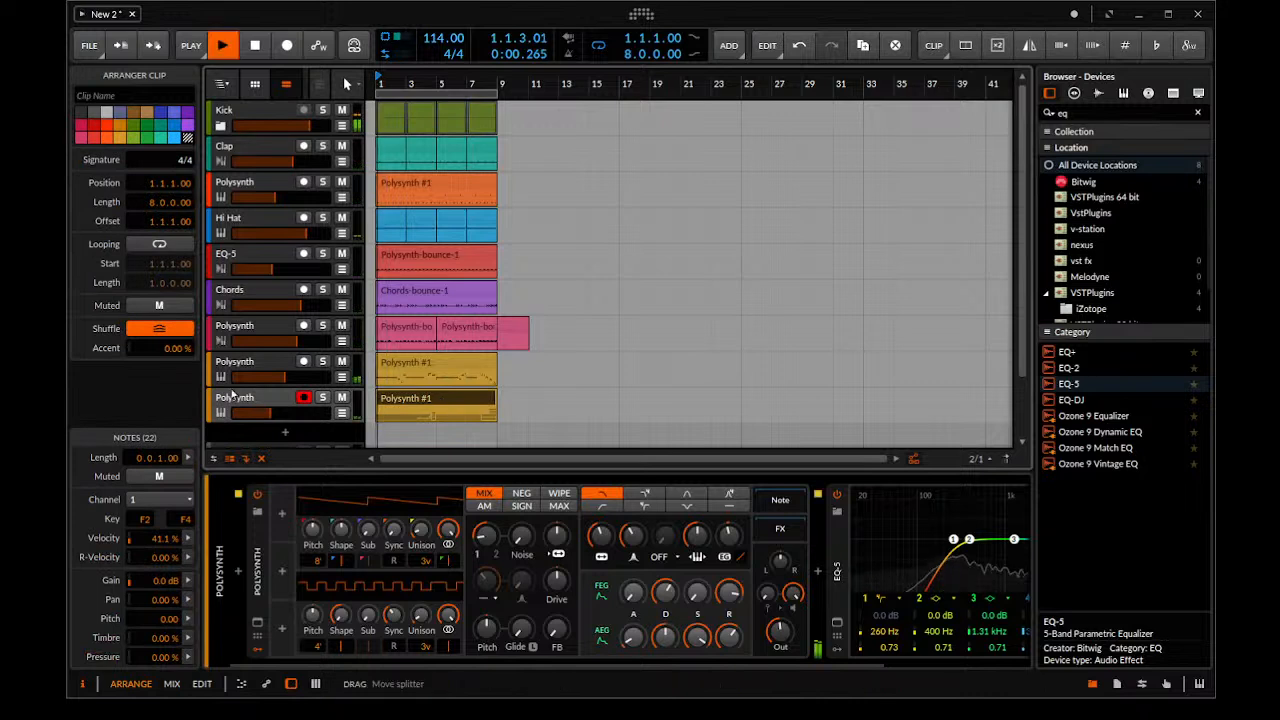
left_click(322, 398)
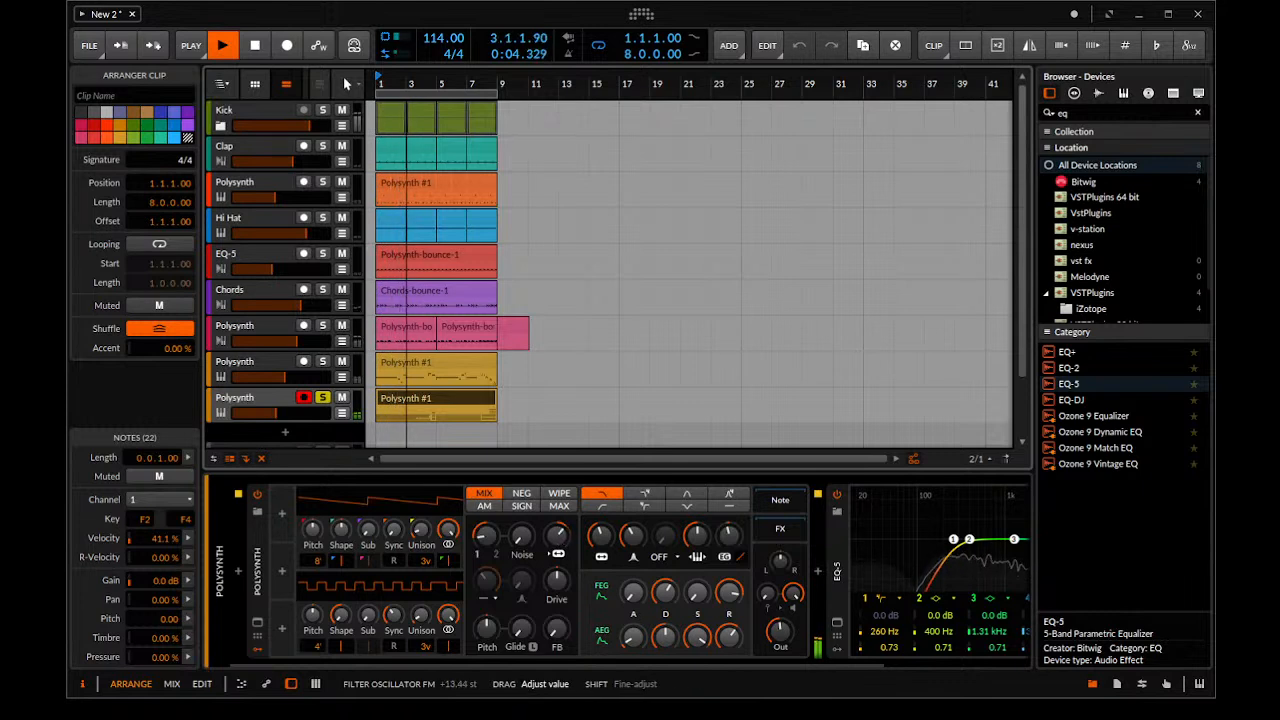
left_click_drag(557, 536, 556, 538)
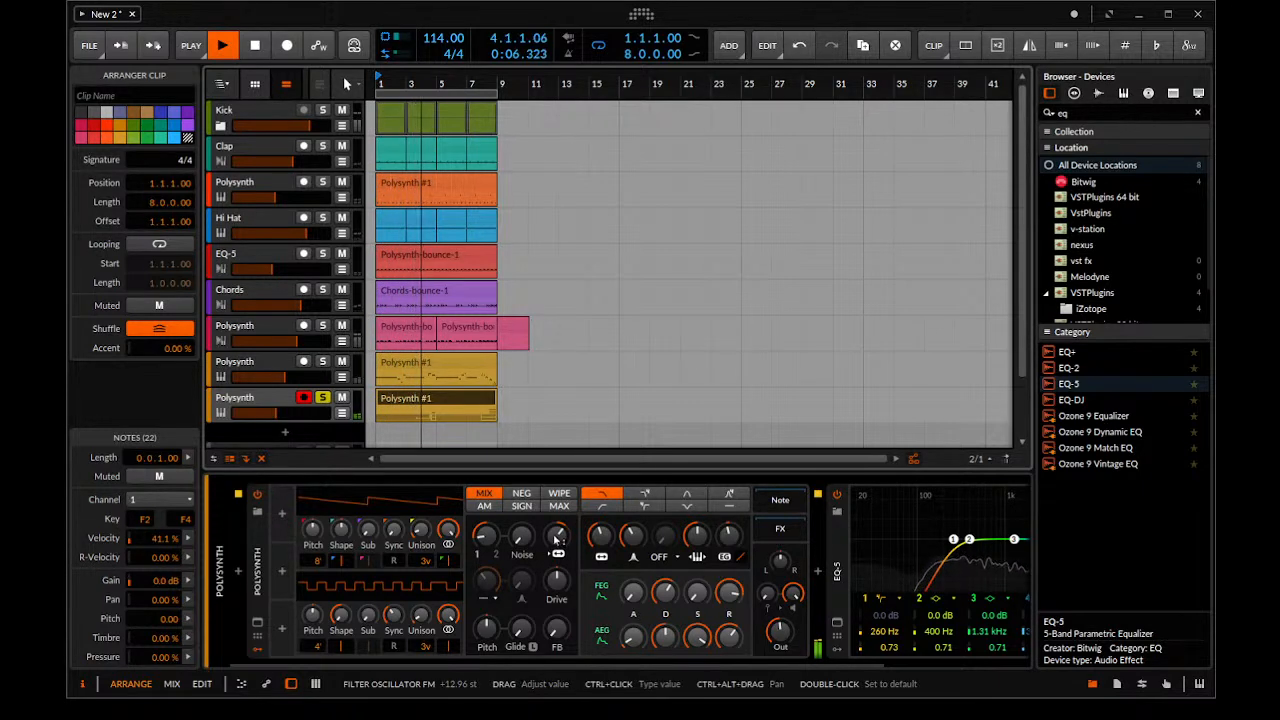
mouse_move(422, 559)
left_mouse_down()
mouse_move(422, 546)
mouse_move(422, 567)
left_mouse_up()
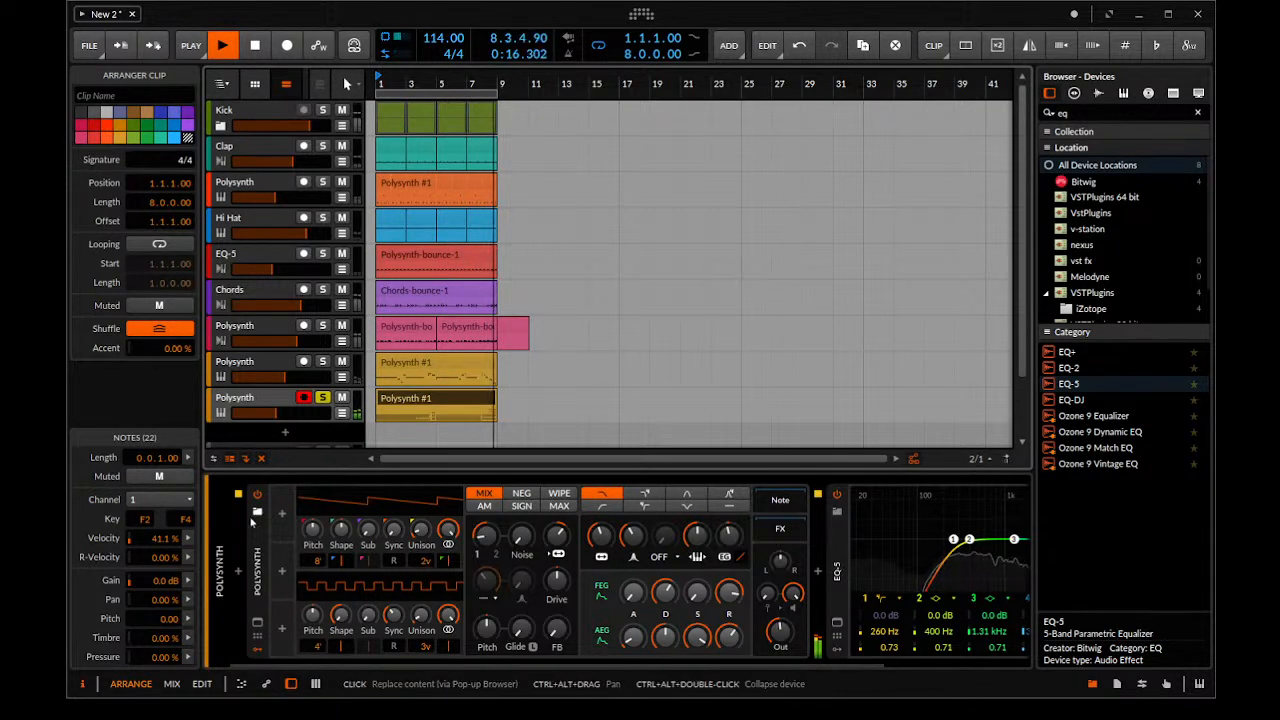
key("space")
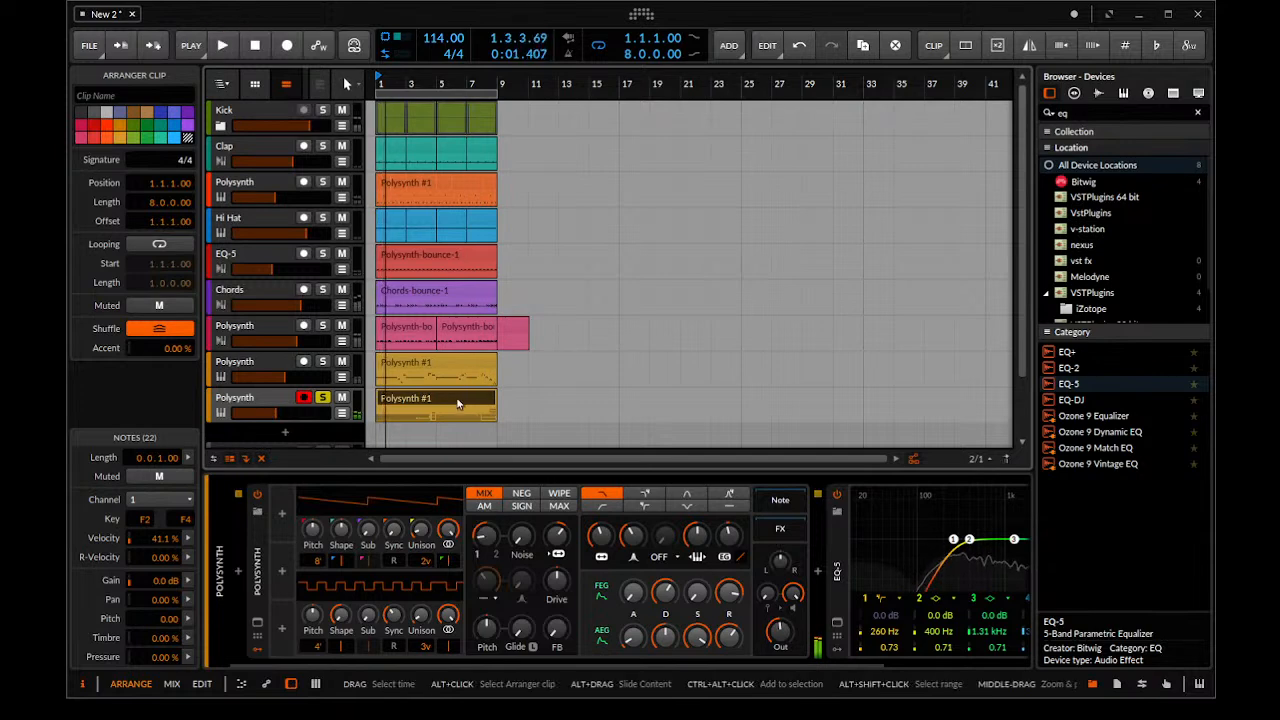
Delete the extra highest note near the end of the recorded Polysynth clip and play the soloed track
double_click(455, 401)
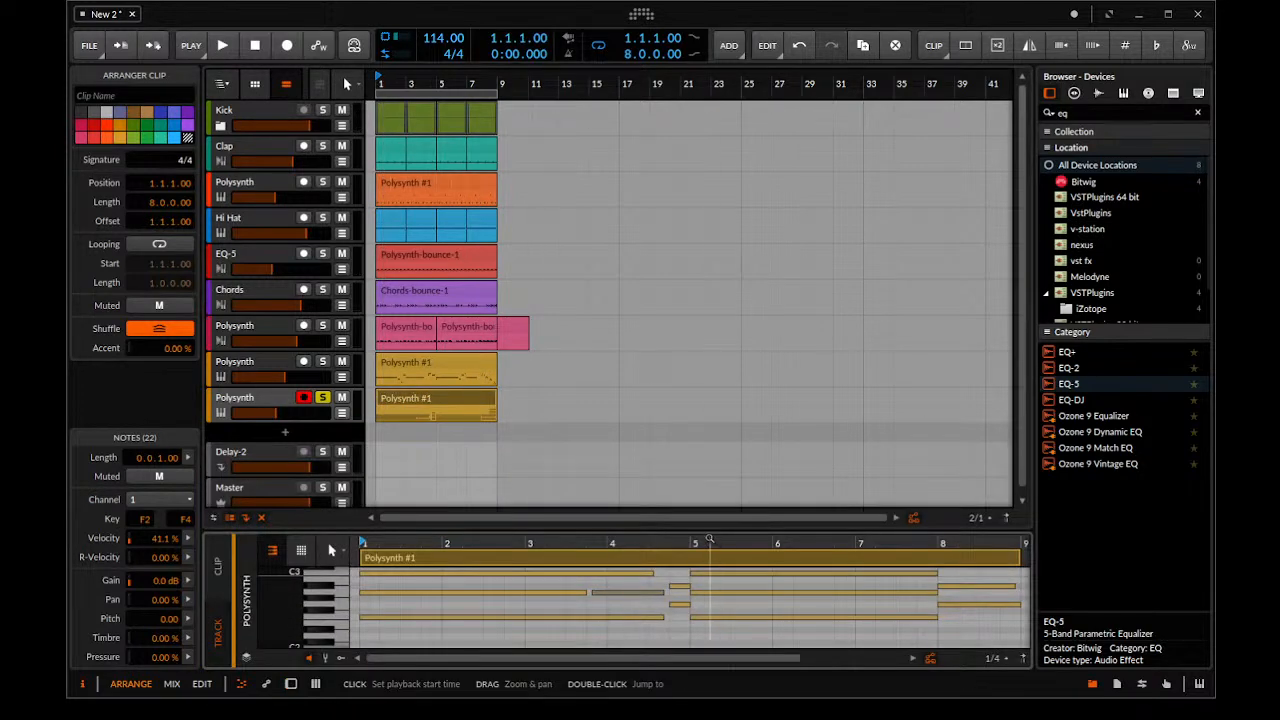
left_click_drag(698, 518, 468, 321)
scroll(428, 605, "down", 5)
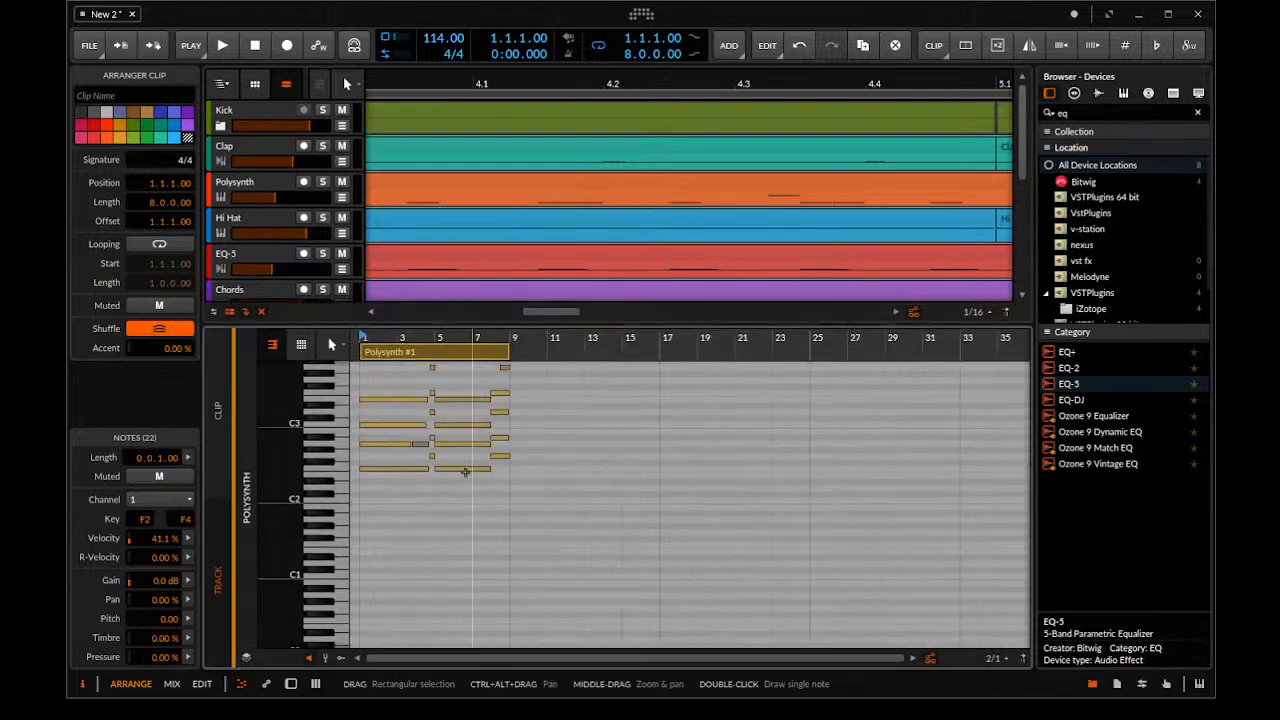
scroll(493, 497, "up", 5)
scroll(548, 428, "up", 3)
left_click_drag(655, 422, 588, 434)
key("Delete")
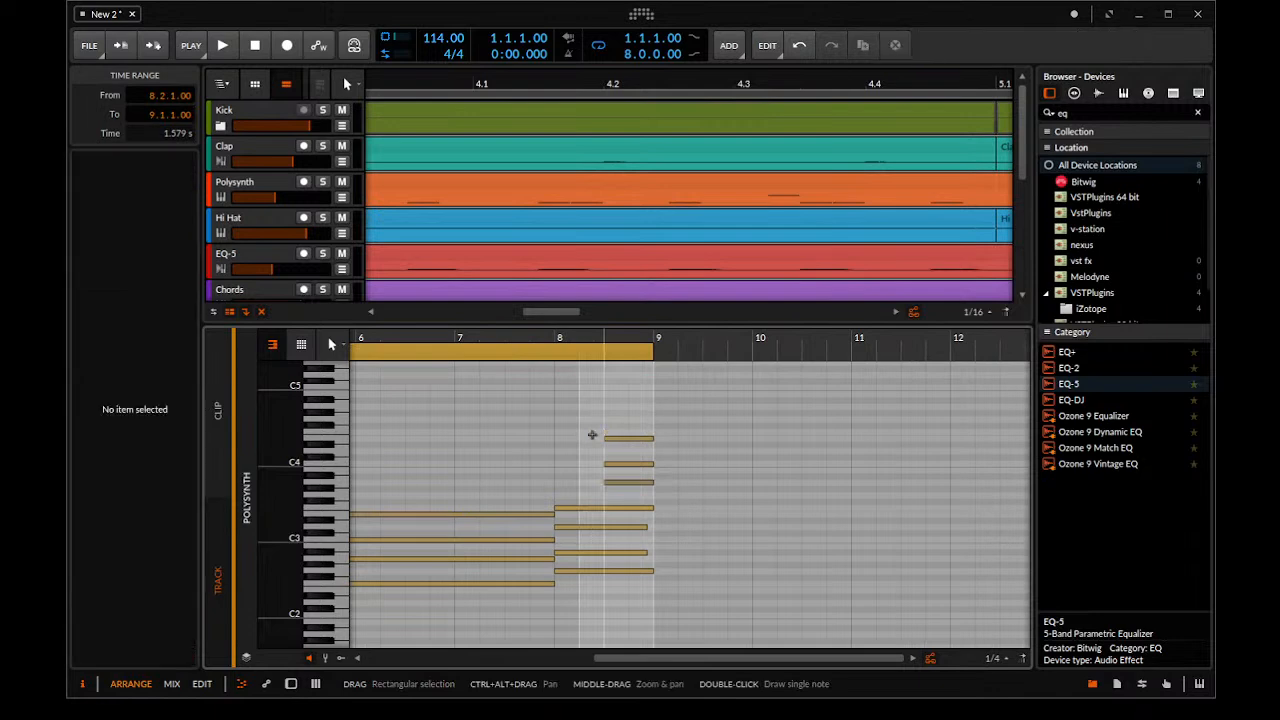
scroll(559, 466, "down", 5)
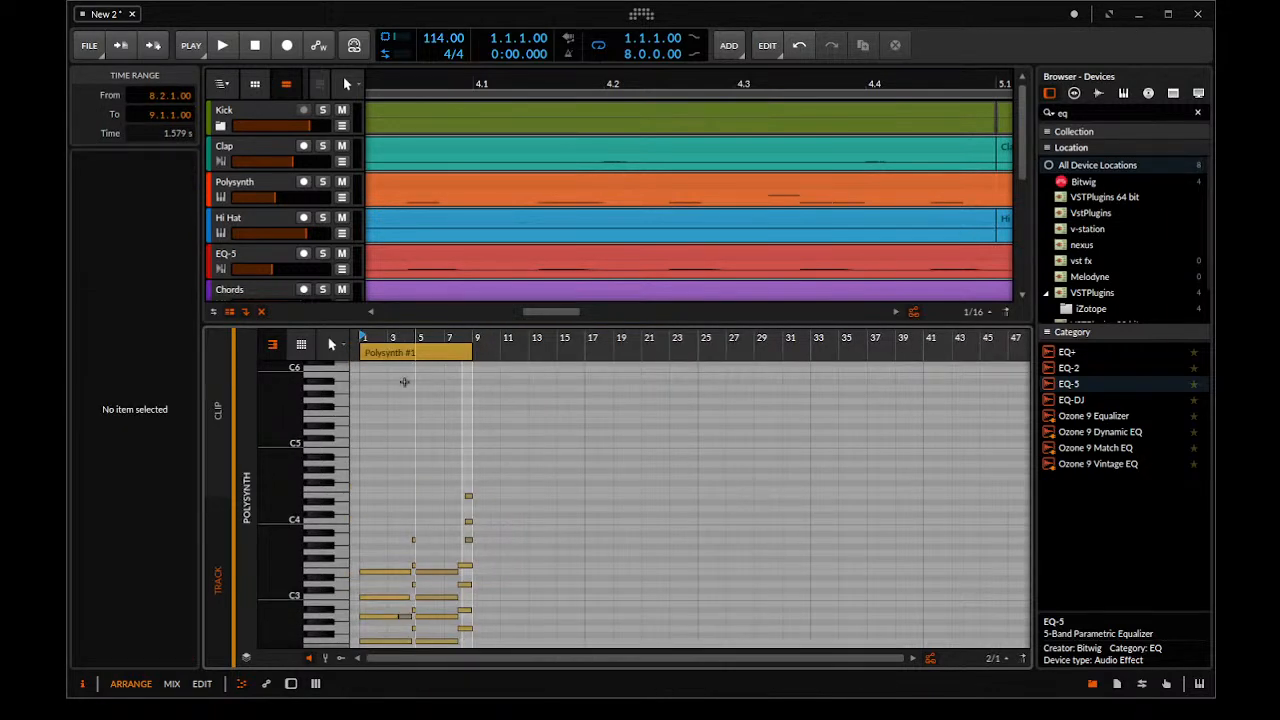
left_click_drag(431, 316, 451, 700)
key("space")
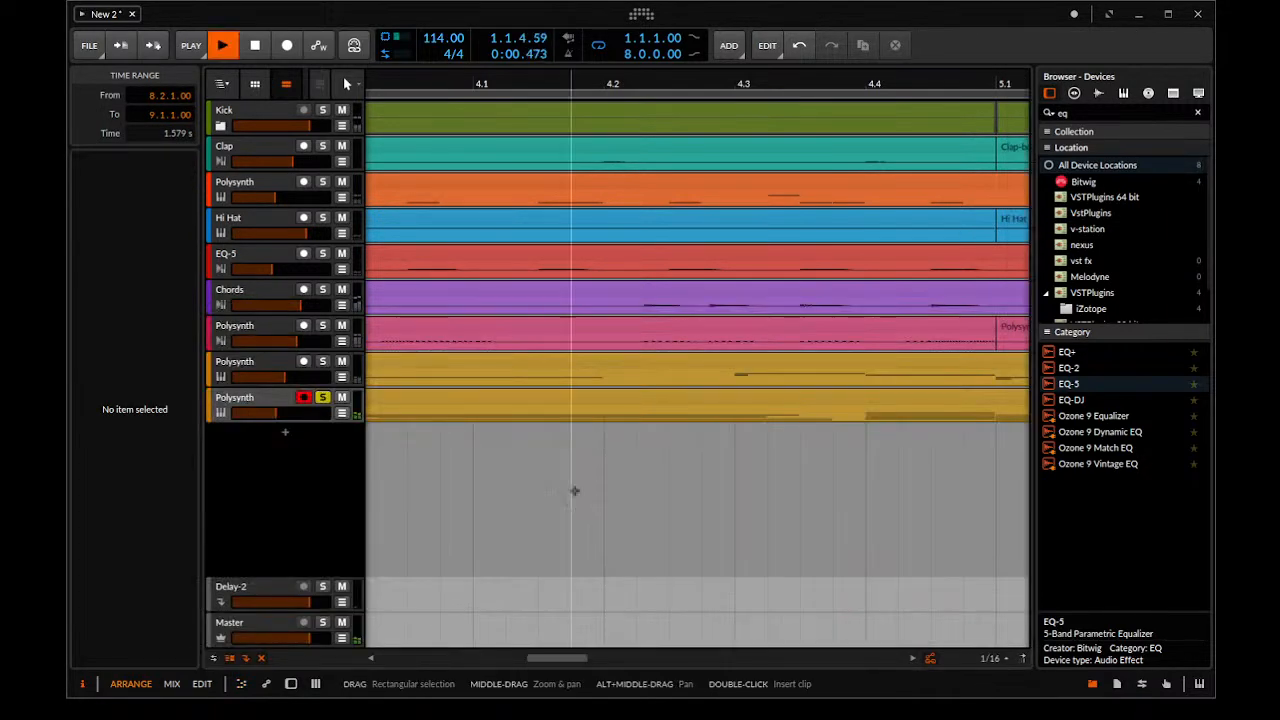
scroll(743, 490, "down", 3)
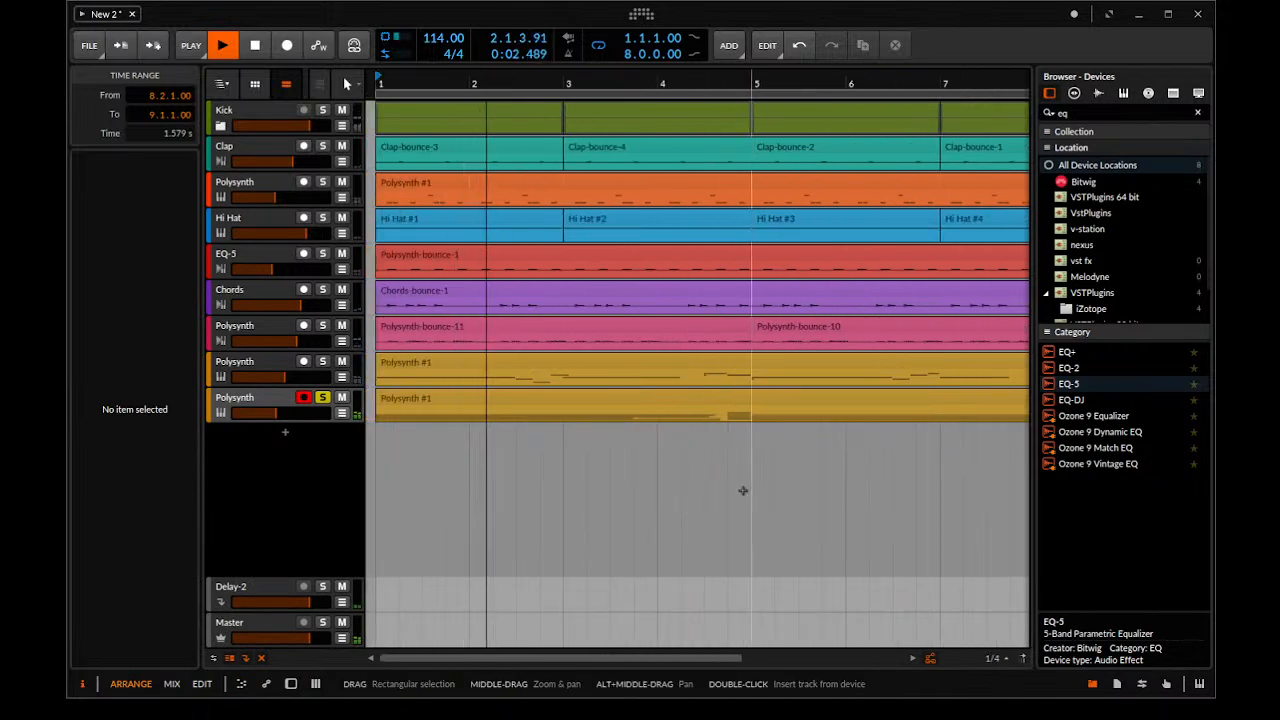
Lower the new Polysynth's filter oscillator FM to about 5.8 st while playing the soloed track
left_click(268, 400)
key("d")
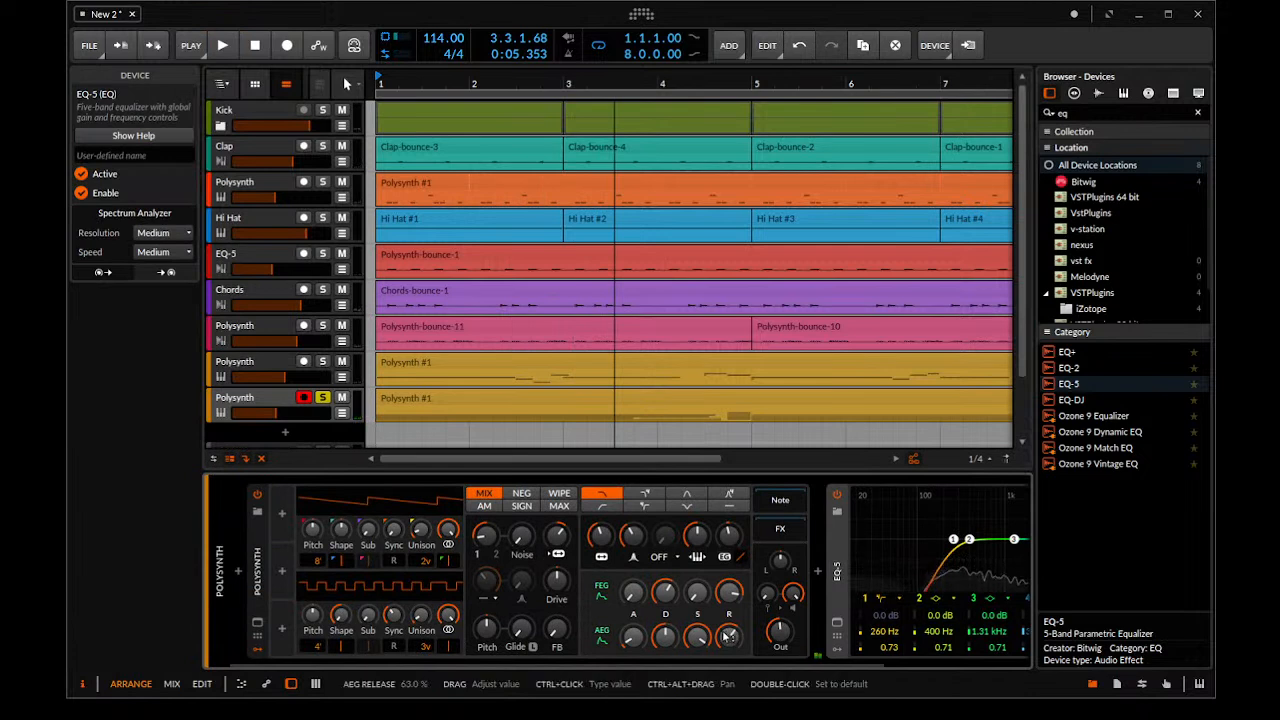
left_click_drag(699, 660, 864, 674)
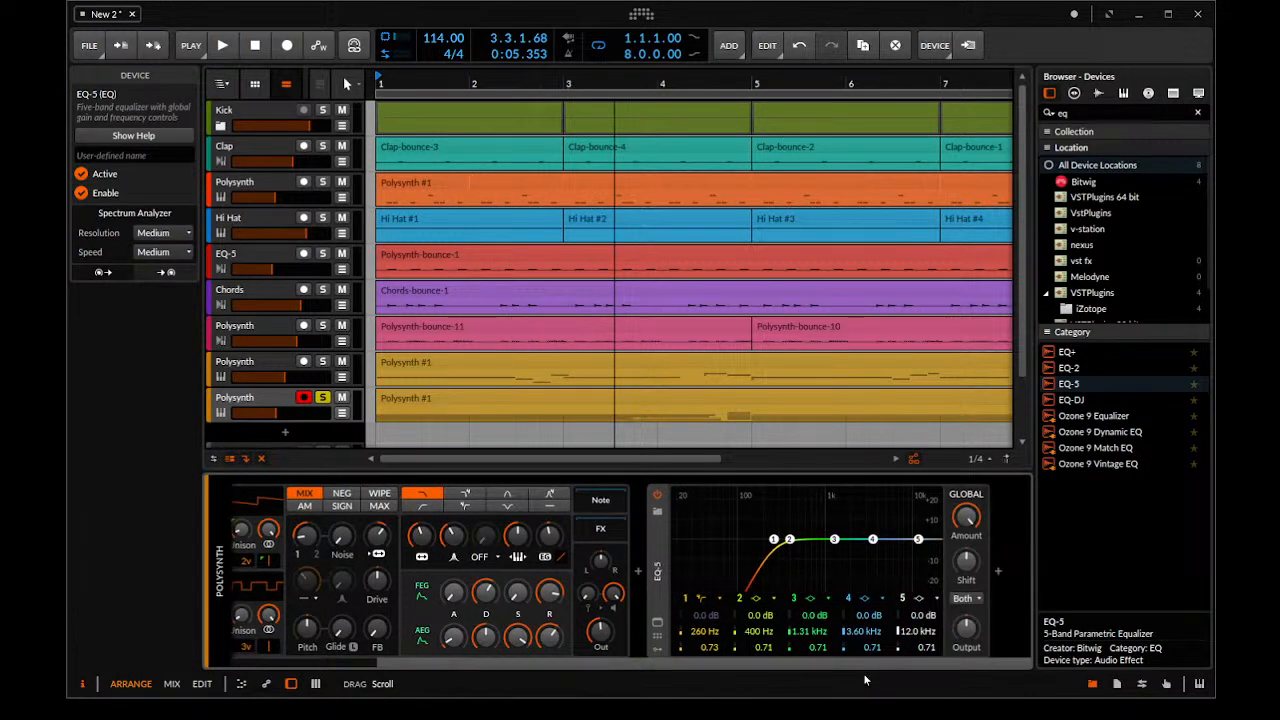
left_click_drag(864, 675, 556, 673)
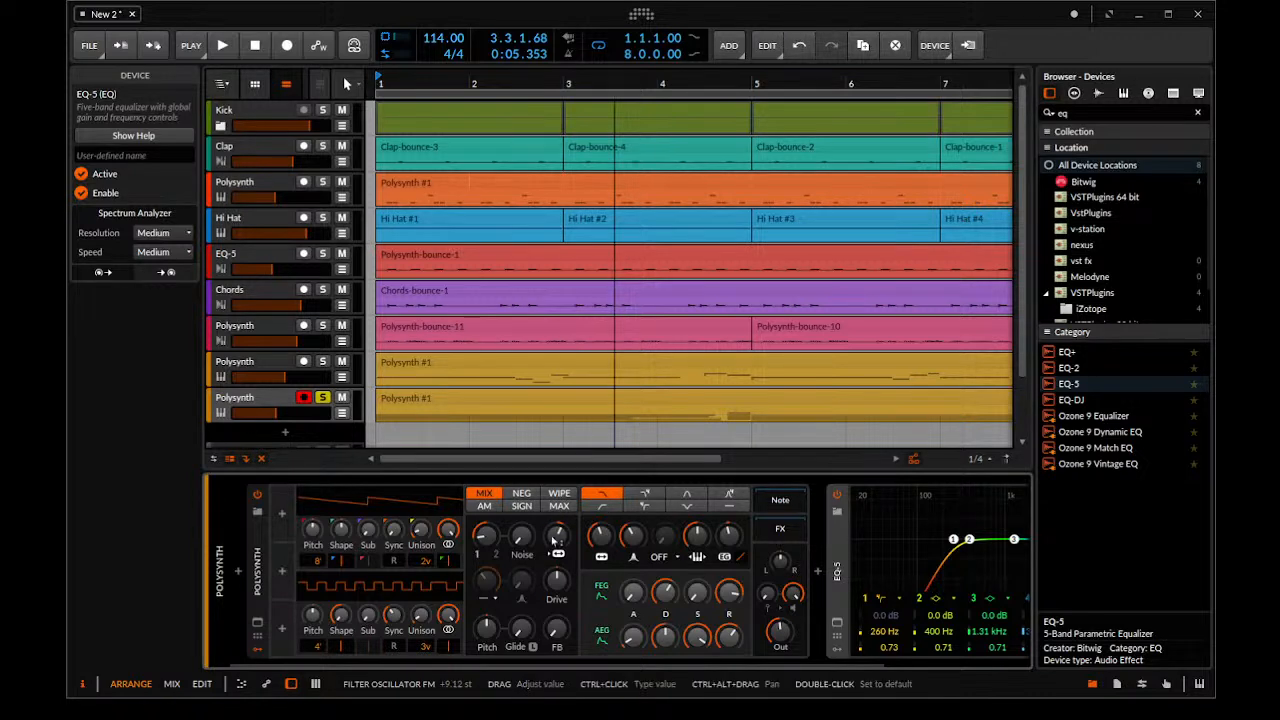
key("space")
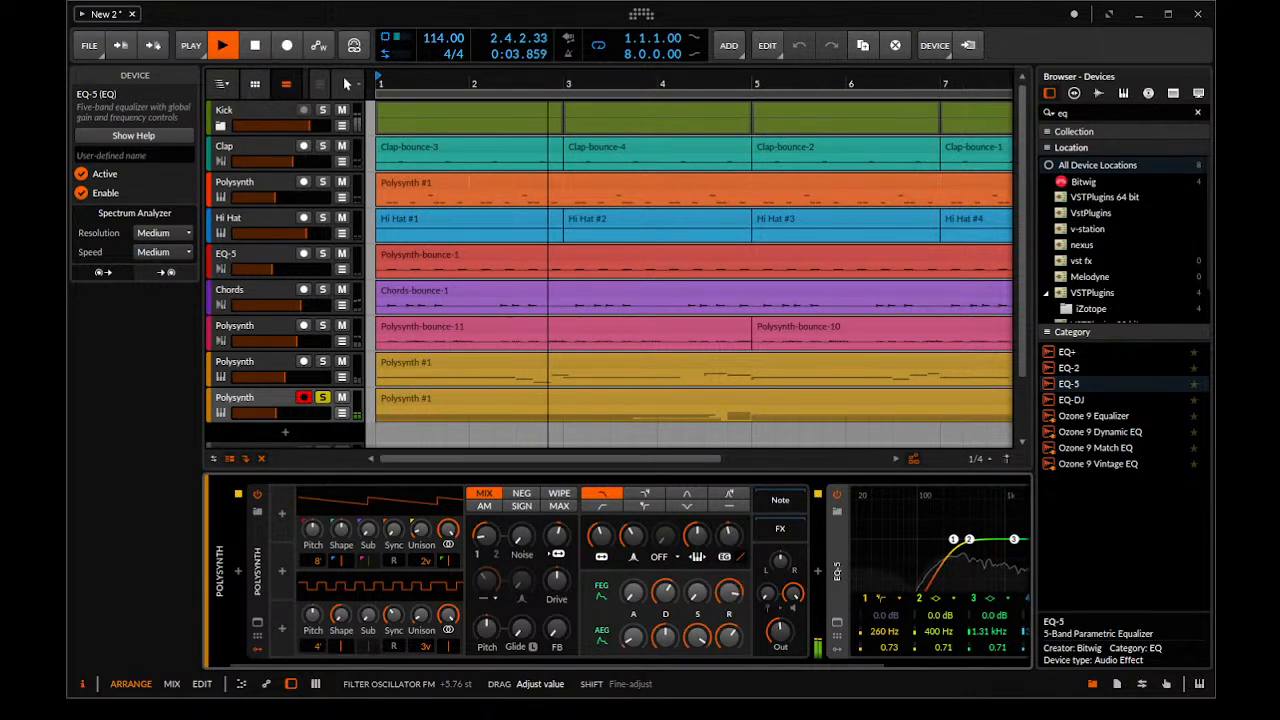
key("space")
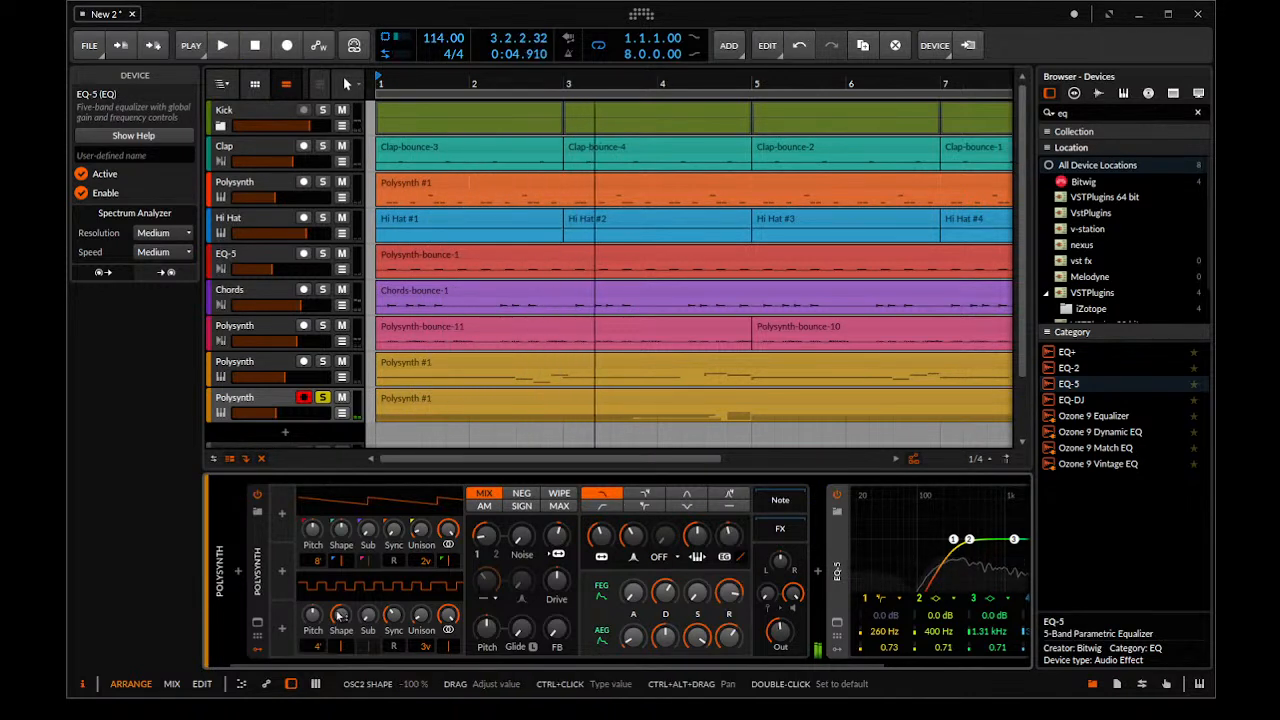
Add a Random modulator to the new Polysynth and set its timebase to eighth notes
left_click(282, 513)
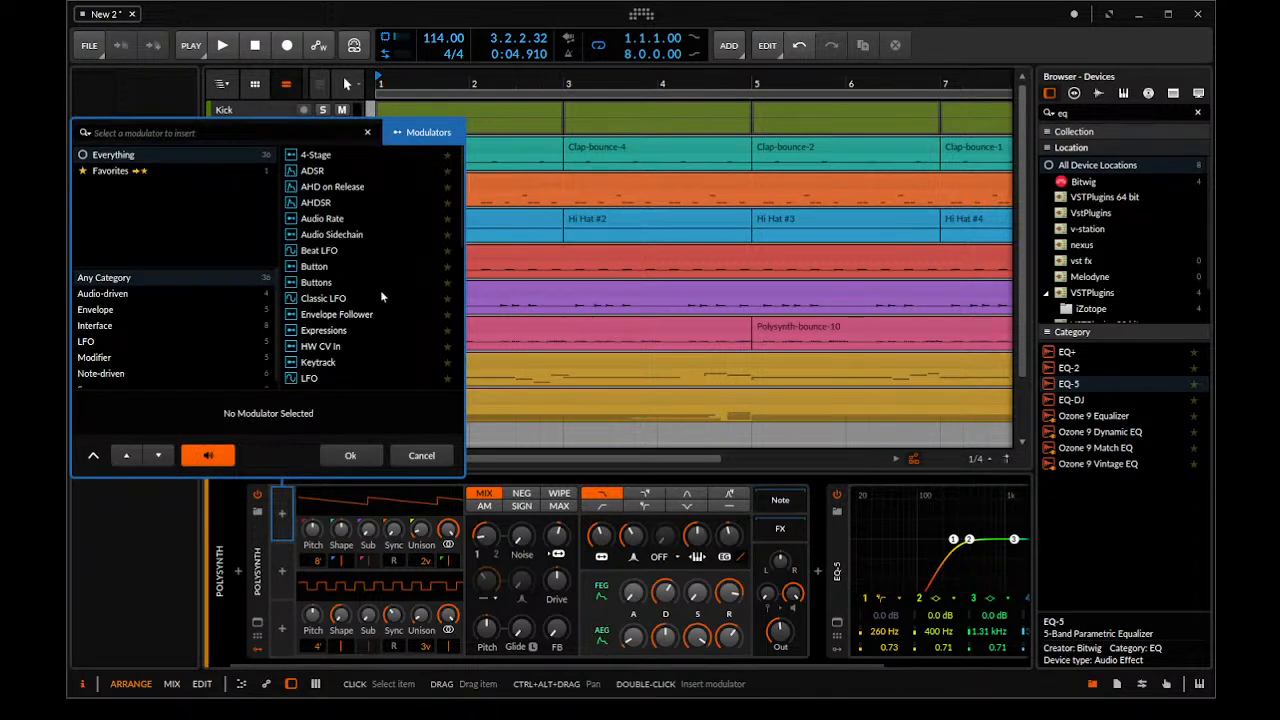
scroll(381, 353, "down", 7)
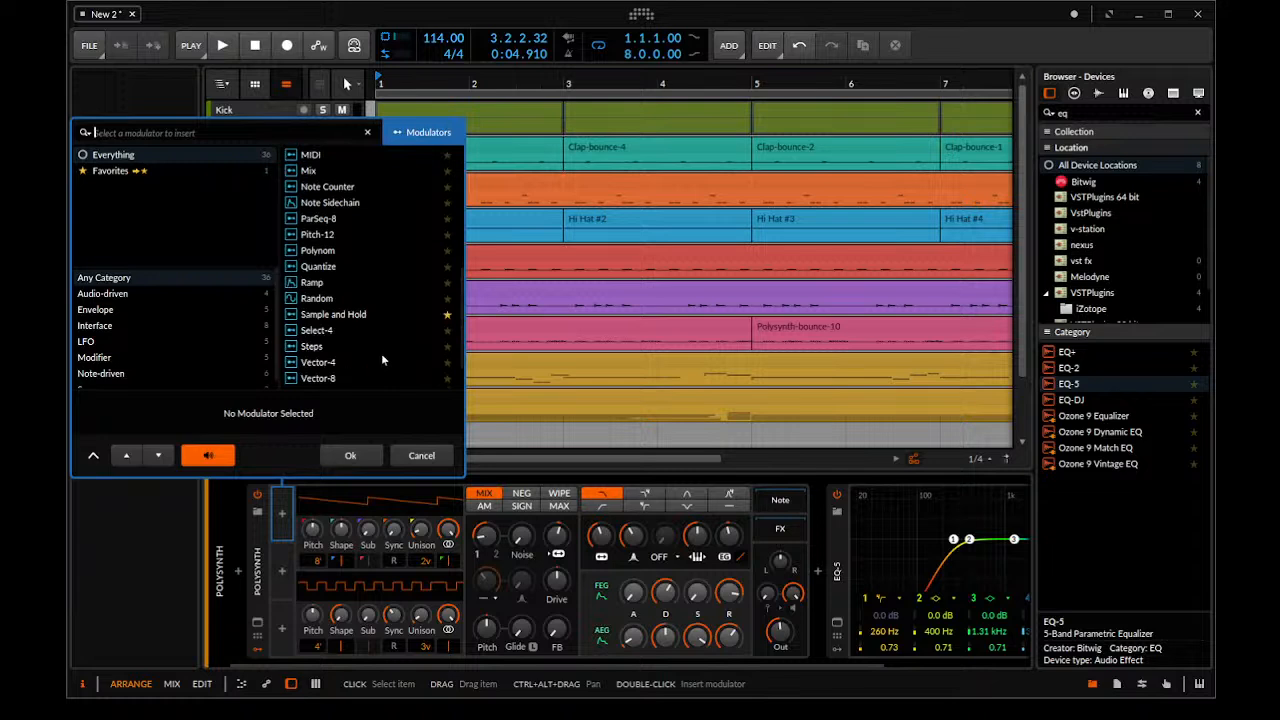
double_click(325, 256)
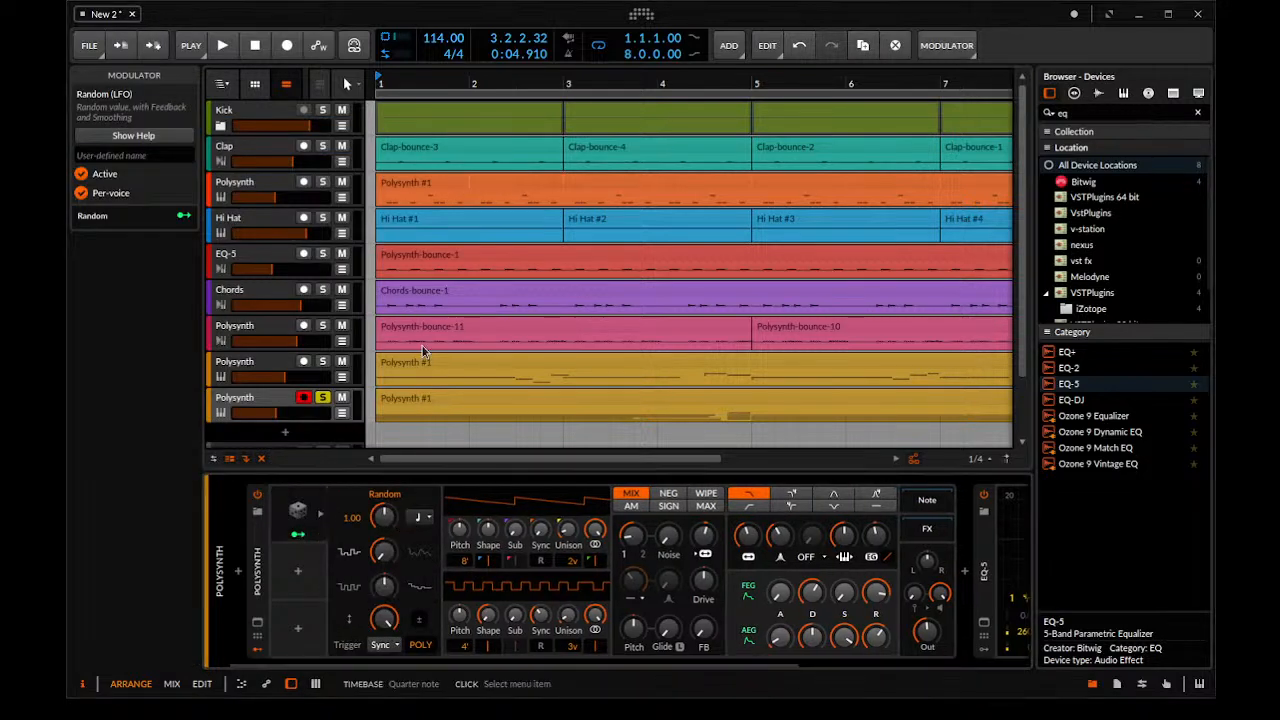
left_click(444, 304)
Map the Random modulator to the filter cutoff with an amount of +17.50 and play the soloed track
left_click(298, 534)
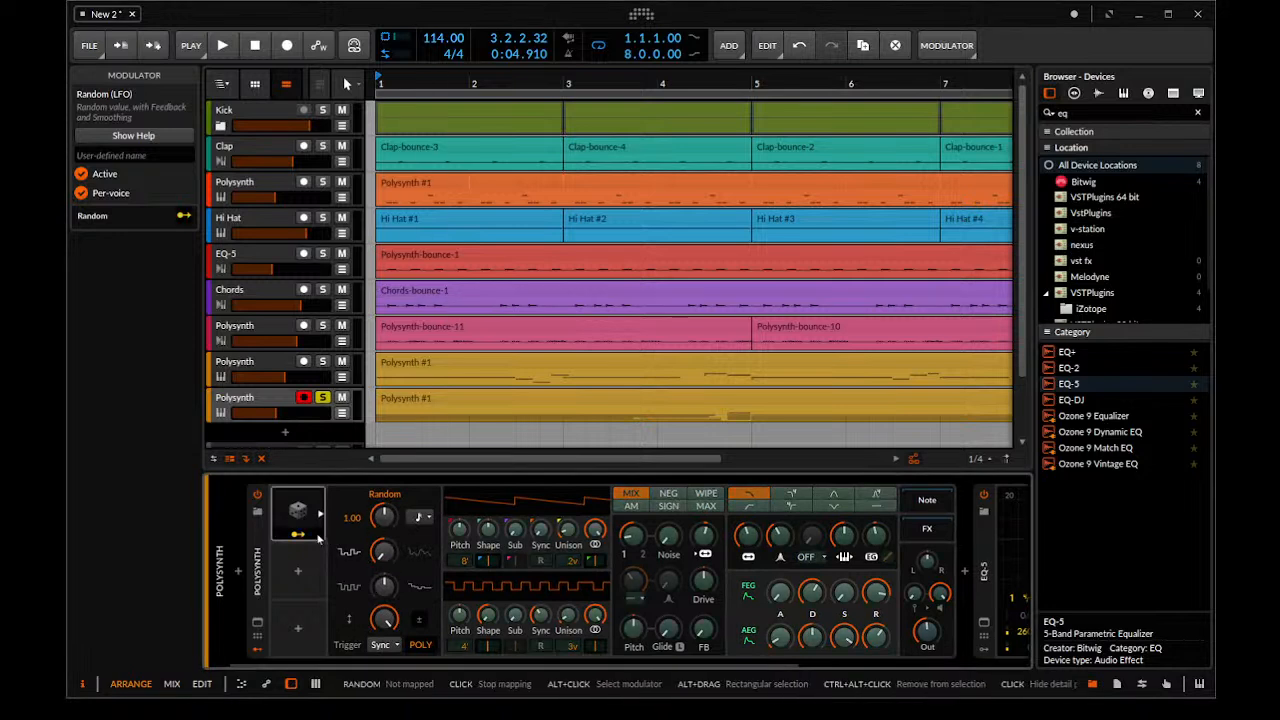
left_click_drag(747, 538, 747, 500)
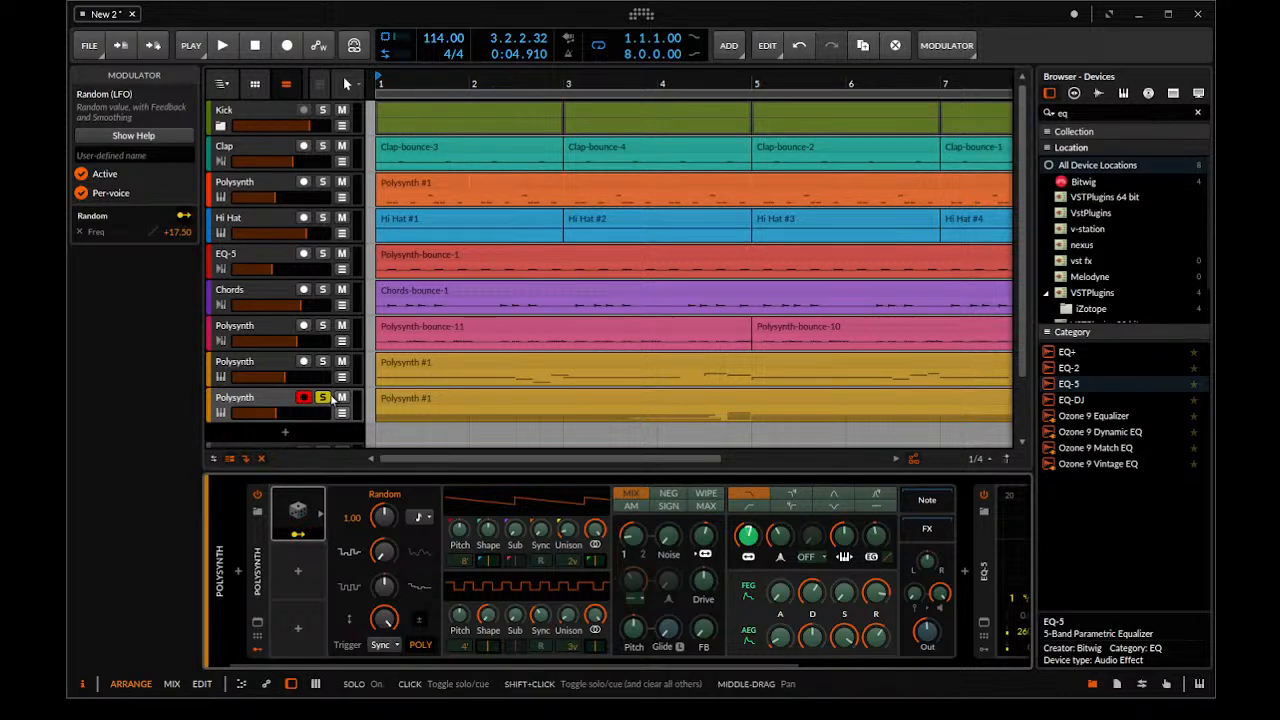
key("space")
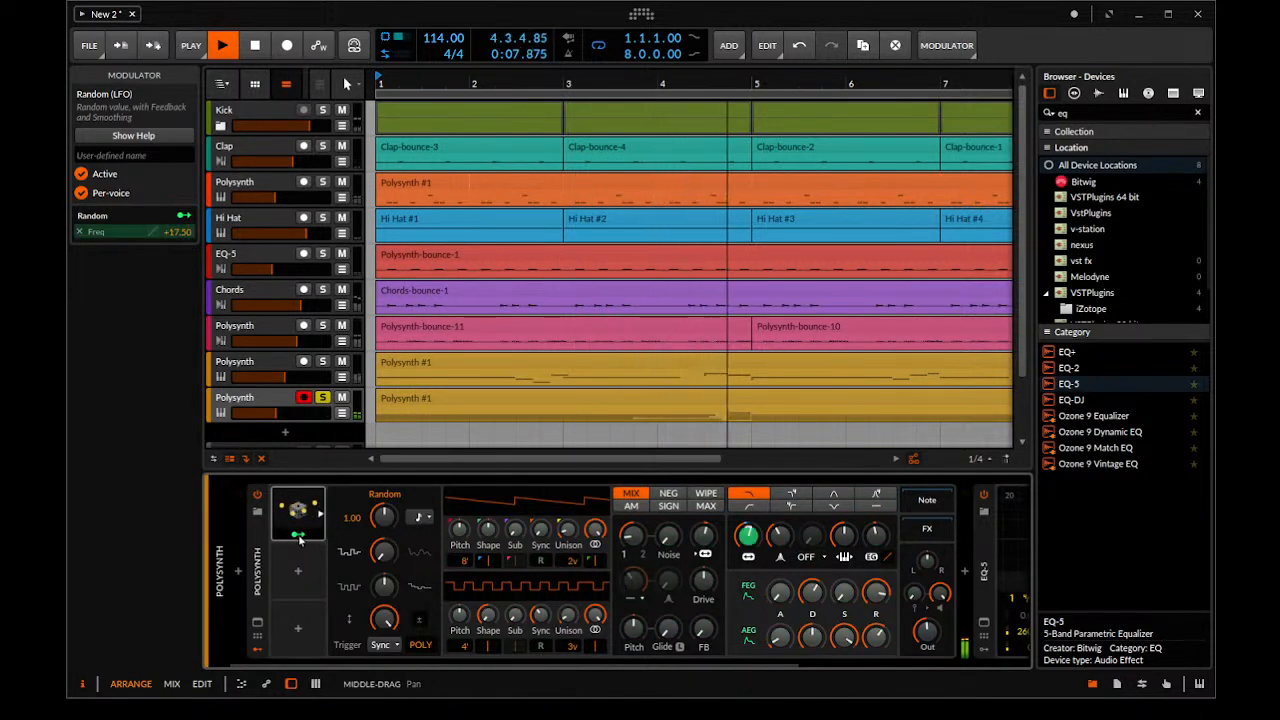
left_click(275, 404)
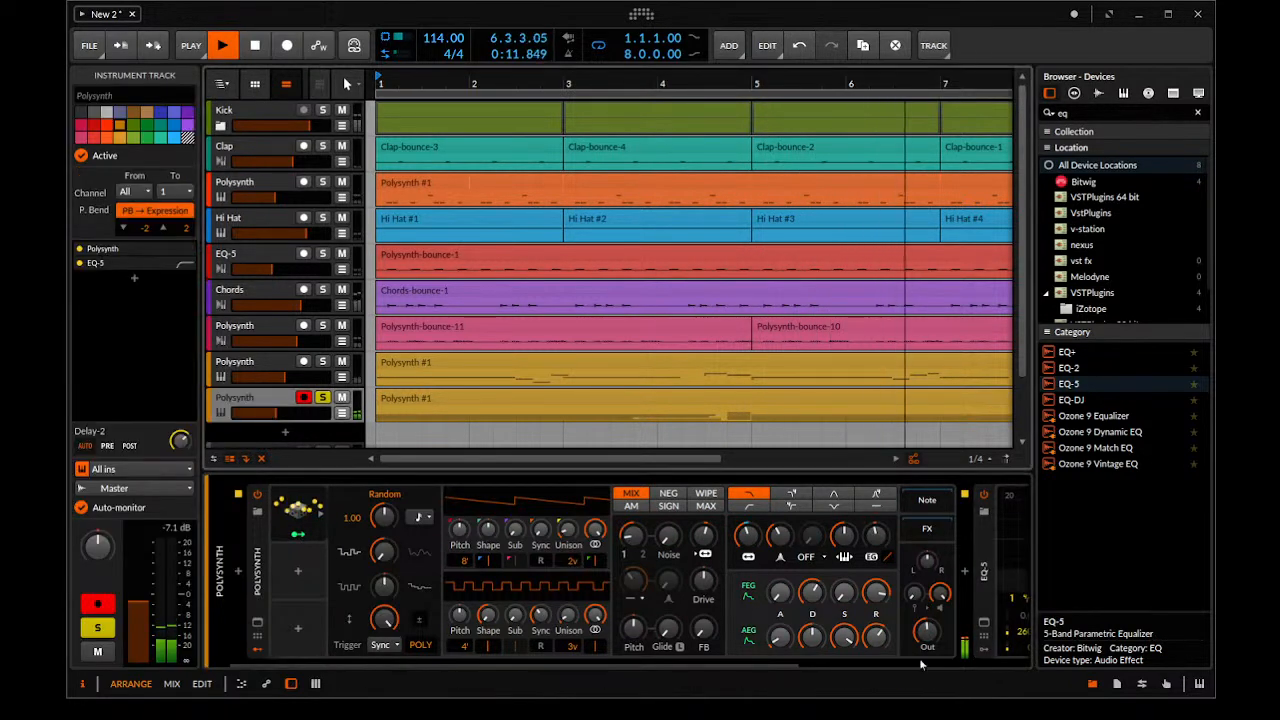
Make the notes of the new Polysynth track's recorded clip legato
scroll(685, 398, "down", 1)
left_click(685, 398)
key("space")
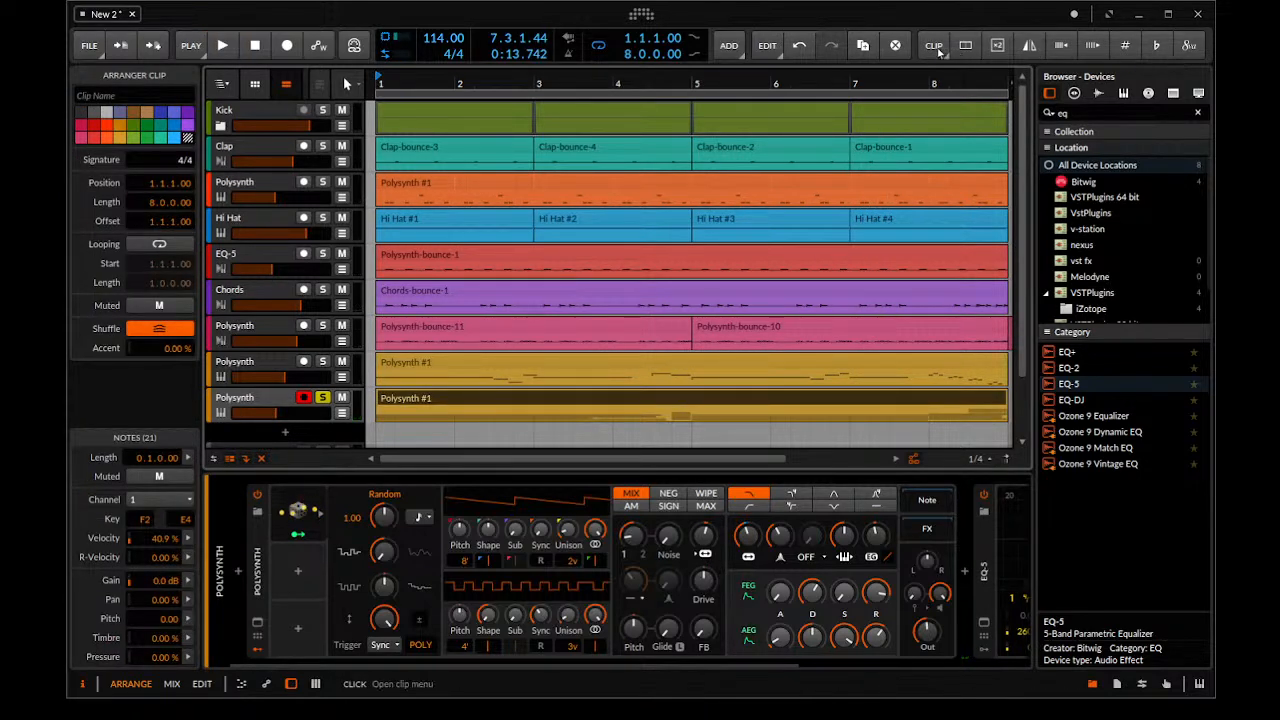
left_click(940, 50)
left_click(970, 598)
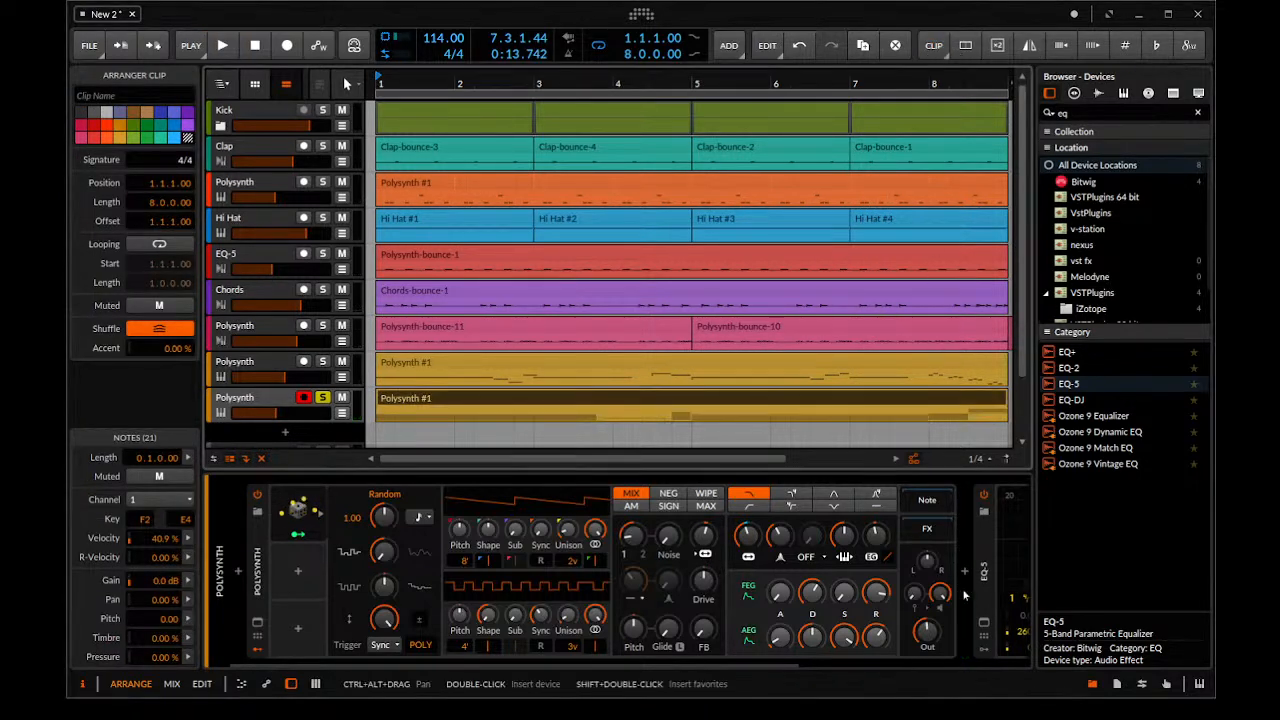
Play the legato clip with its notes open for editing and delete the single note held just before 4.4.1
left_click_drag(615, 400, 581, 425)
double_click(811, 398)
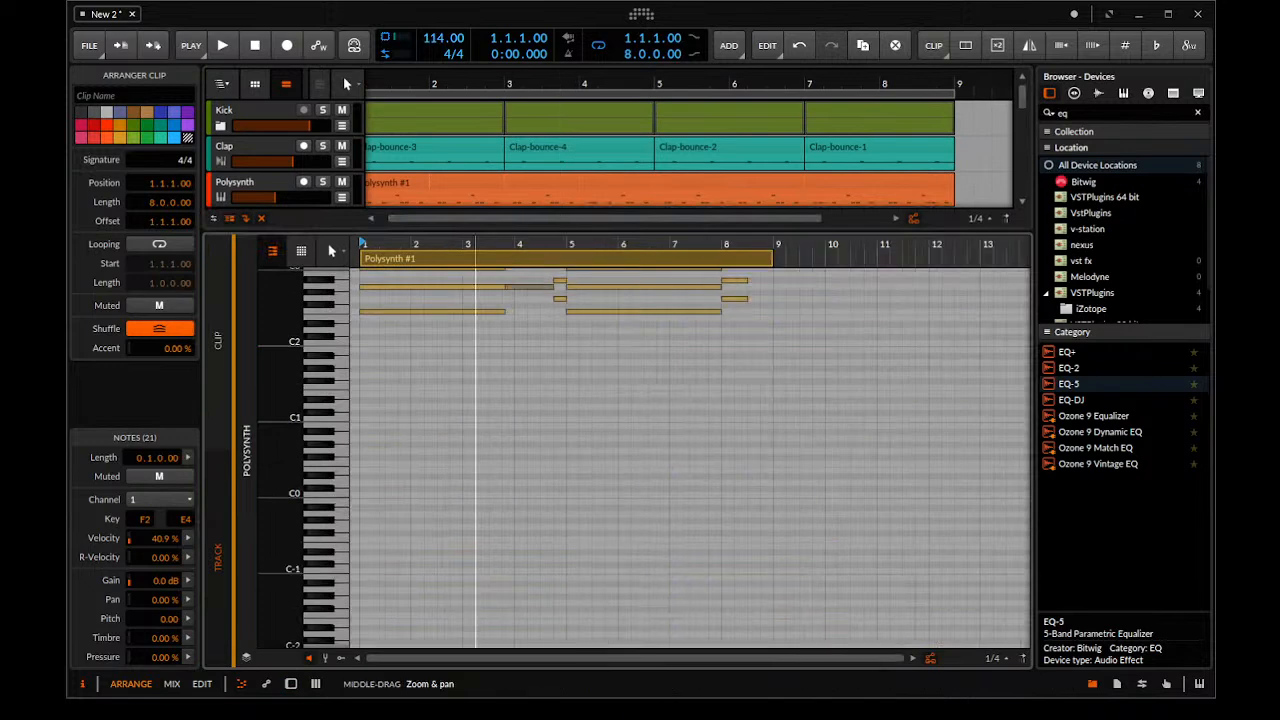
left_click_drag(475, 330, 500, 305)
key("space")
scroll(640, 329, "up", 3)
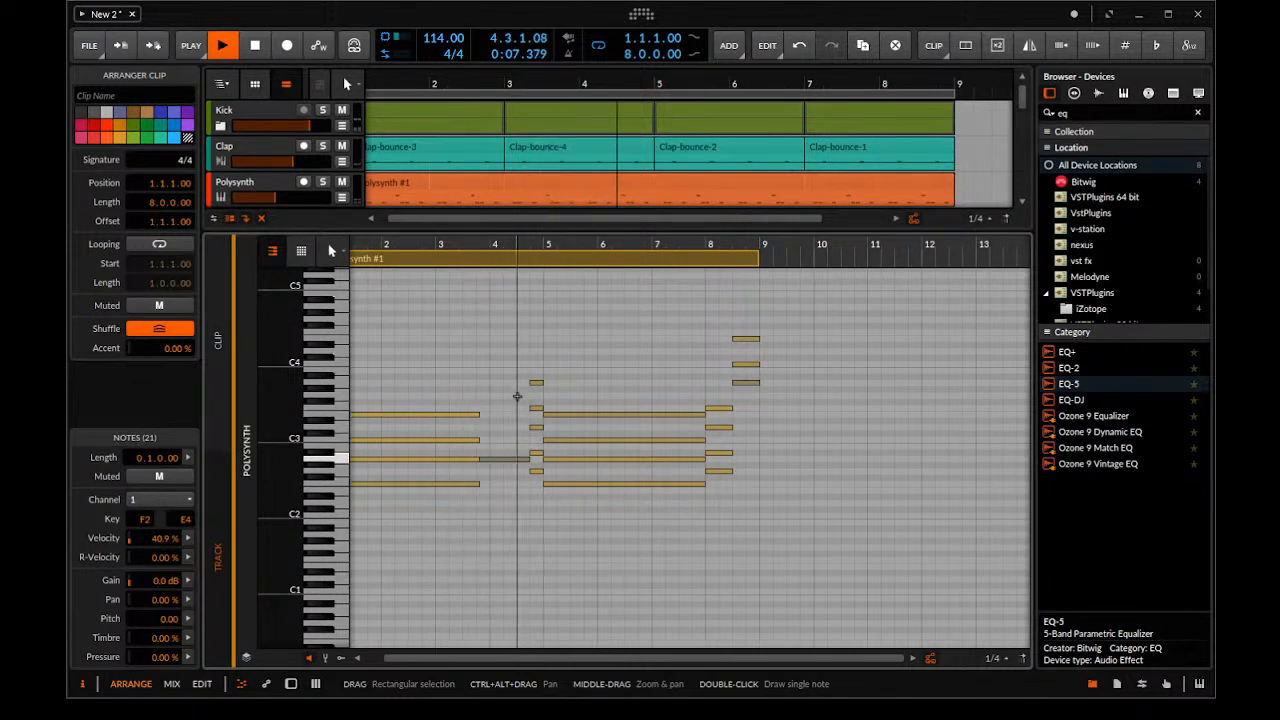
left_click_drag(519, 396, 510, 510)
key("Delete")
key("space")
Extend the four notes of the opening chord so they end at 4.4.1
left_click_drag(456, 380, 412, 492)
left_click(469, 410)
left_click_drag(469, 410, 518, 422)
left_click_drag(471, 380, 482, 354)
left_click_drag(478, 409, 530, 484)
Play the clip and lower the four-note chord at the start of bar 8 by one semitone
key("space")
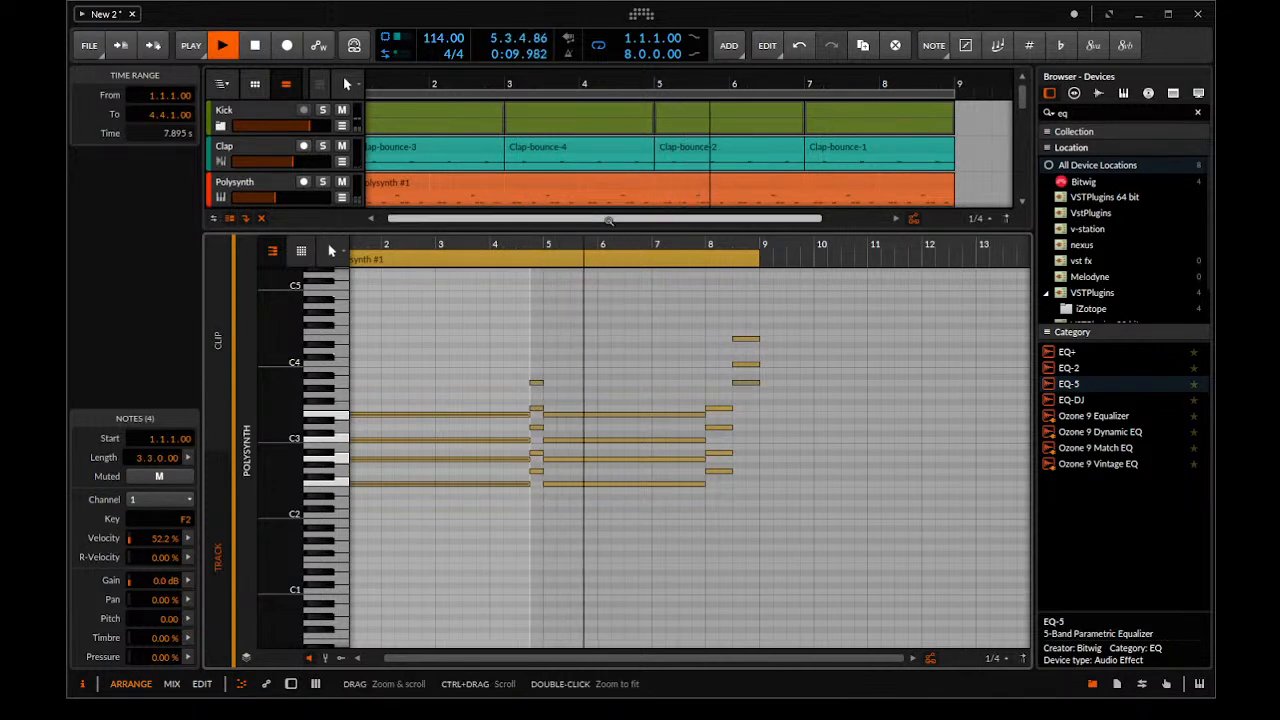
left_click_drag(739, 402, 714, 478)
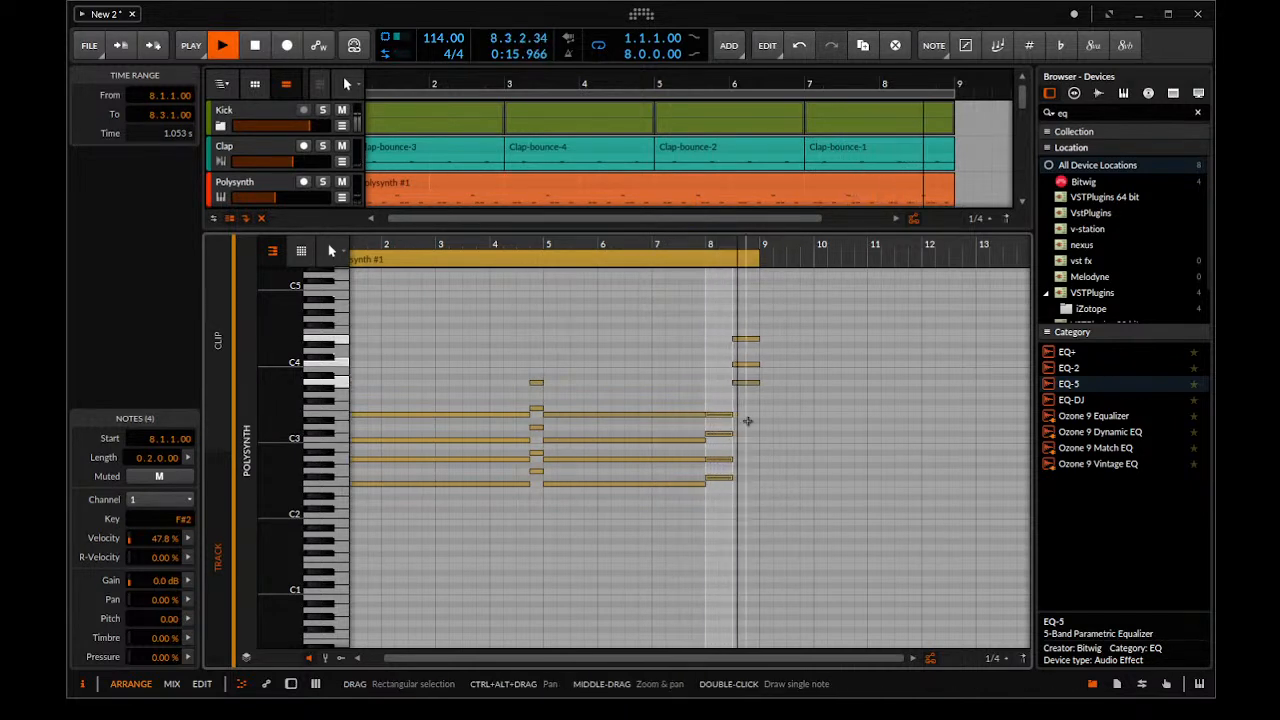
Lower the bottom note of the chord at the start of bar 8 by one semitone to F2
key("space")
left_click_drag(741, 422, 720, 482)
key("Down")
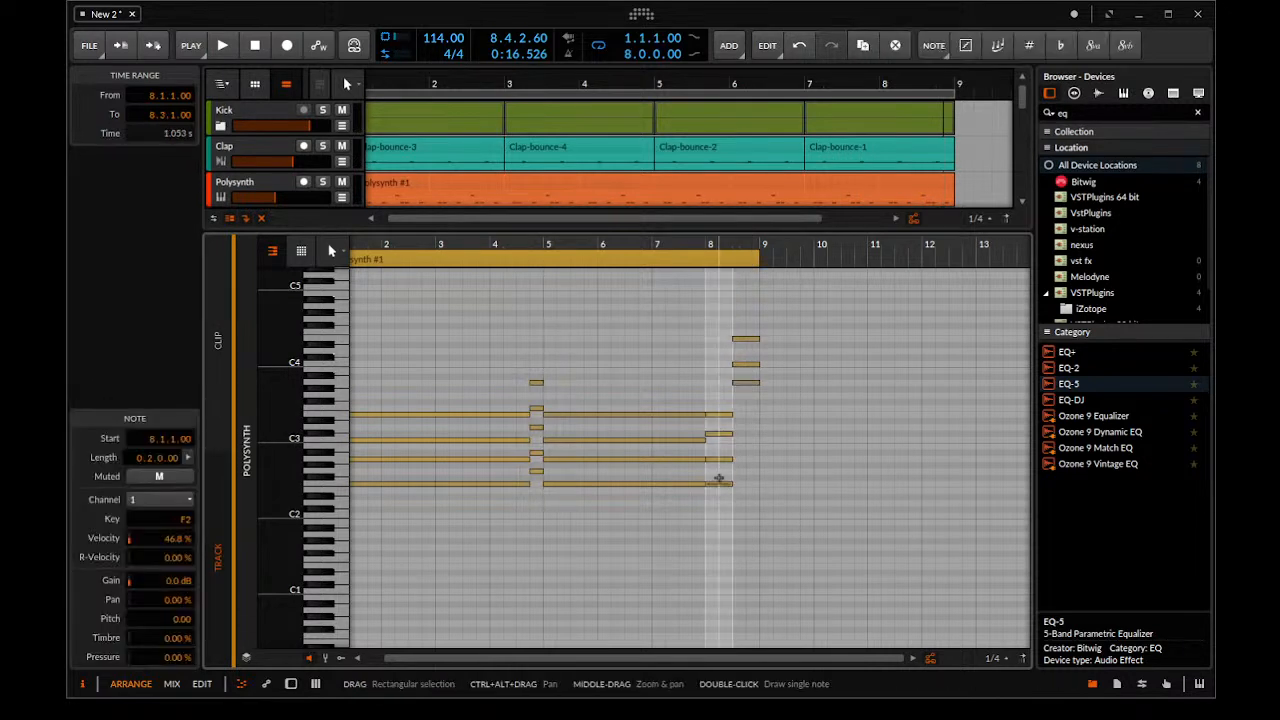
Raise the four-note chord at the start of bar 8 so its lowest note is G2, and play from bar 8
key("space")
key("space")
left_click(706, 243)
key("space")
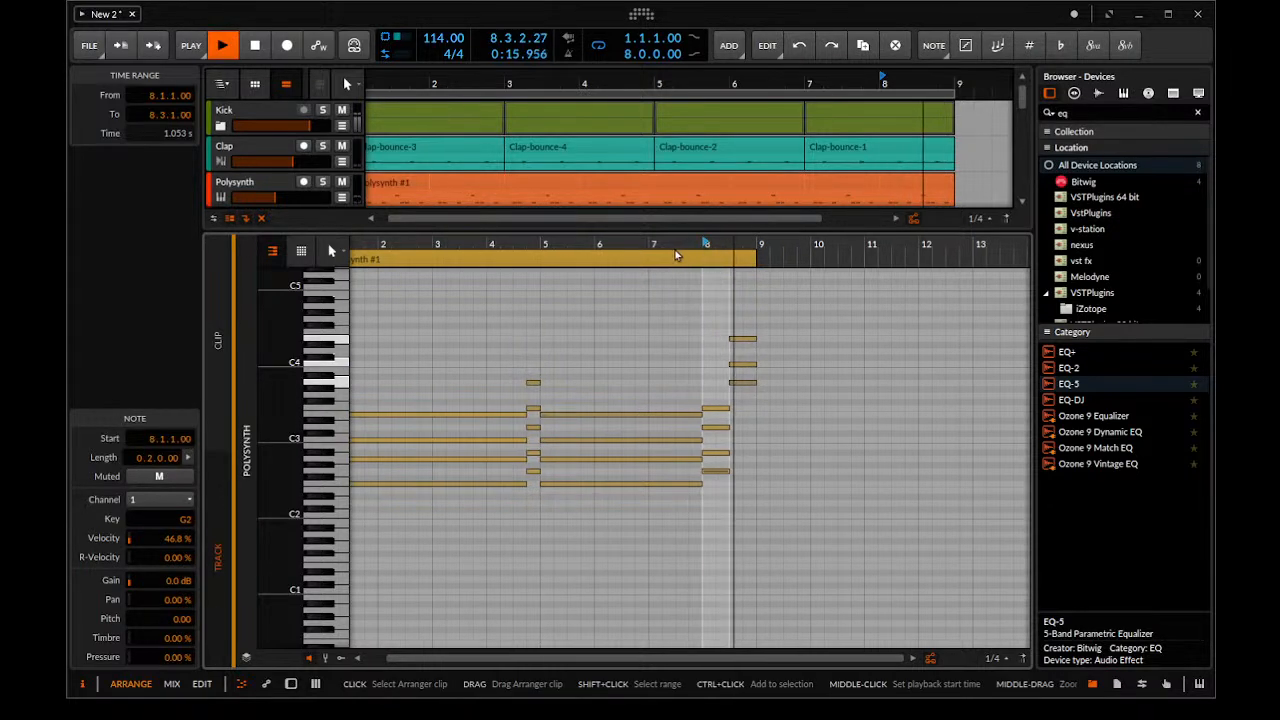
Unsolo the newest Polysynth track, show its devices and slightly adjust the feedback of its Random modulator during playback
left_click_drag(668, 226, 610, 601)
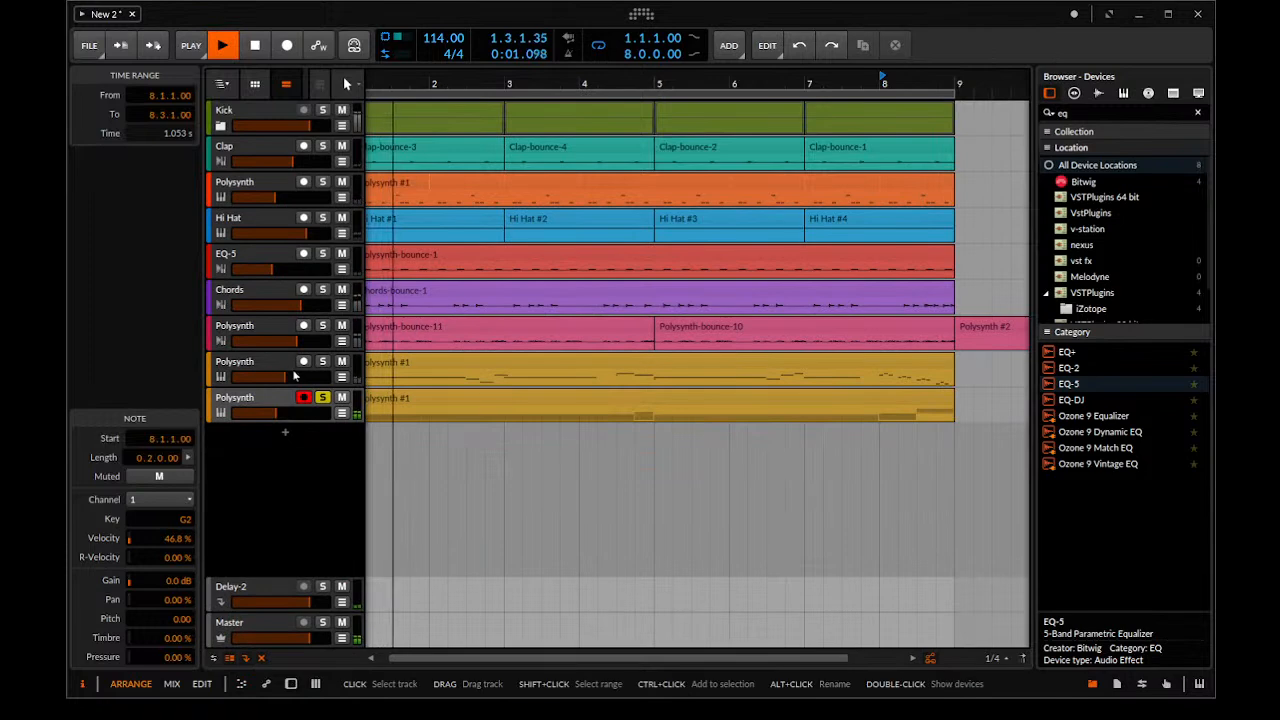
left_click(322, 397)
double_click(272, 404)
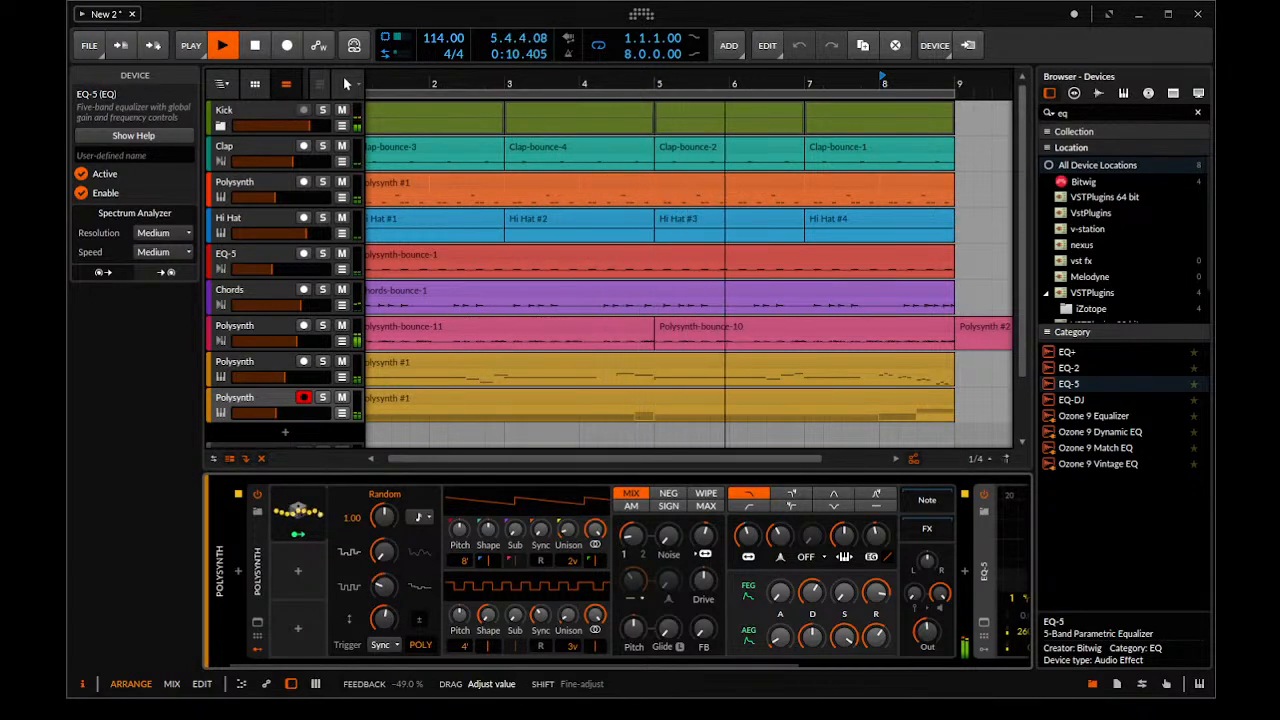
left_click_drag(384, 587, 384, 592)
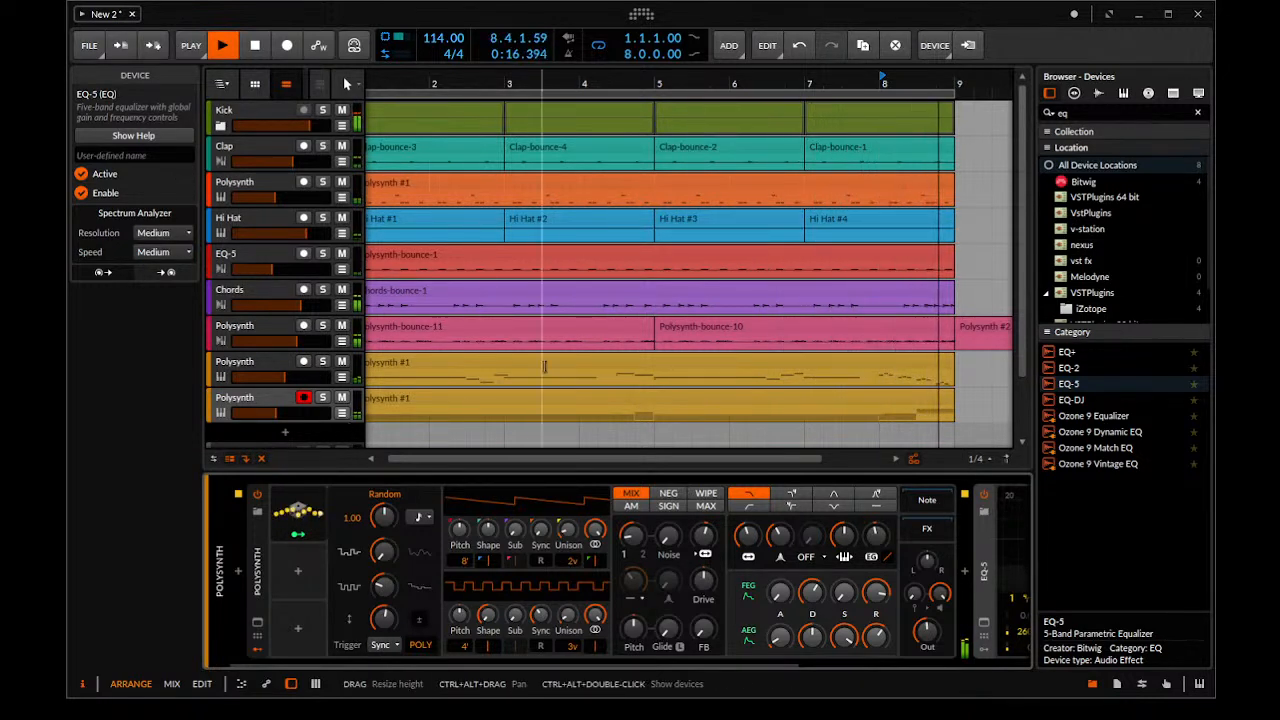
scroll(725, 301, "down", 4)
scroll(725, 301, "up", 3)
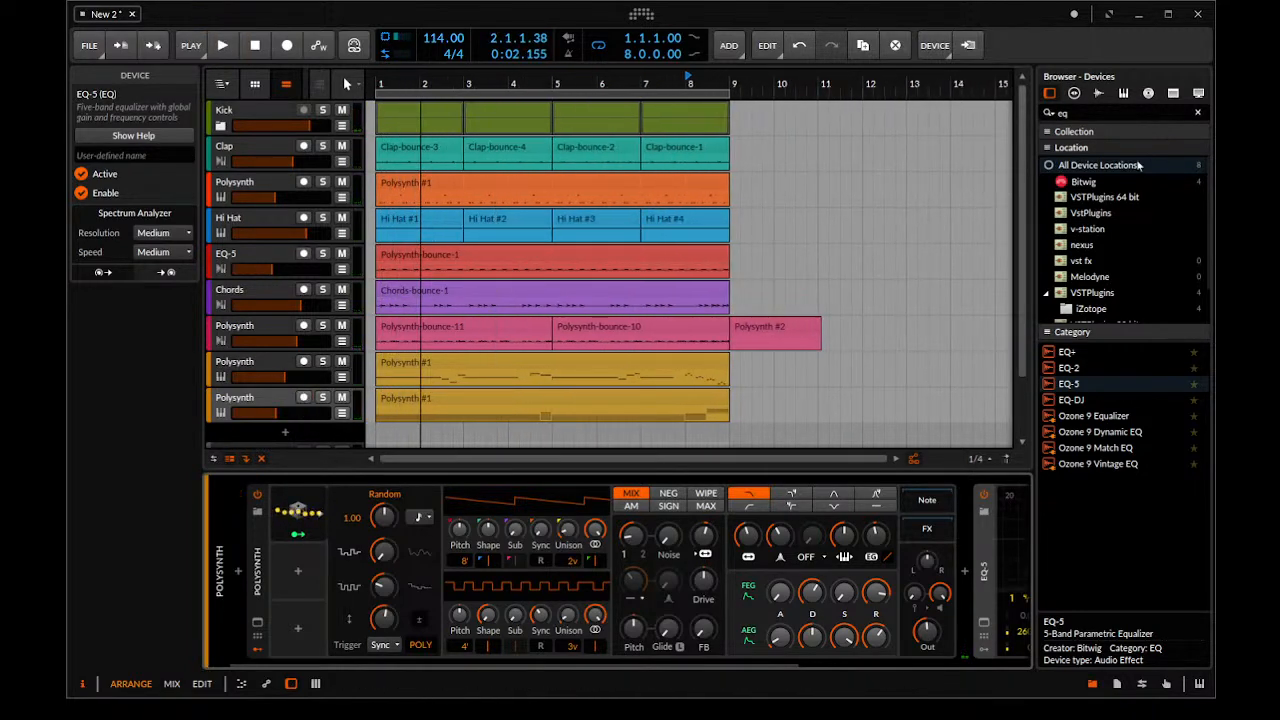
Mute the upper gold Polysynth track and raise the orange Polysynth track's volume slightly during playback
left_click(342, 362)
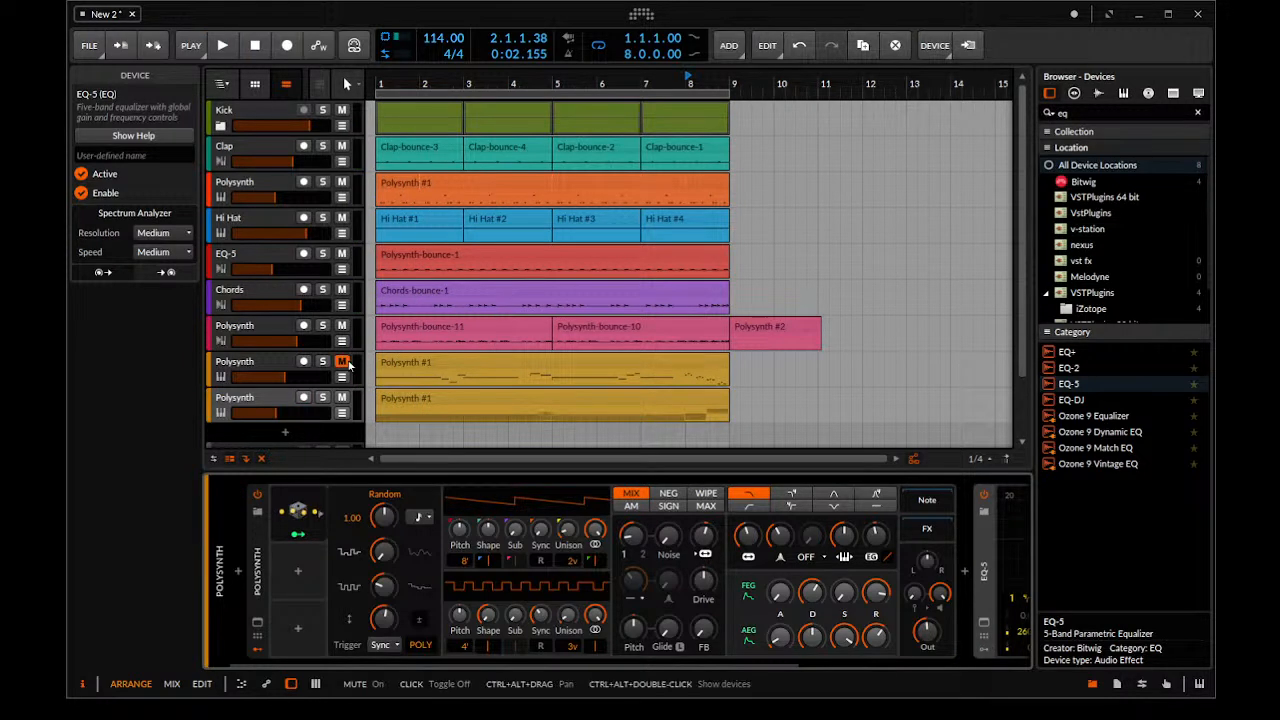
key("space")
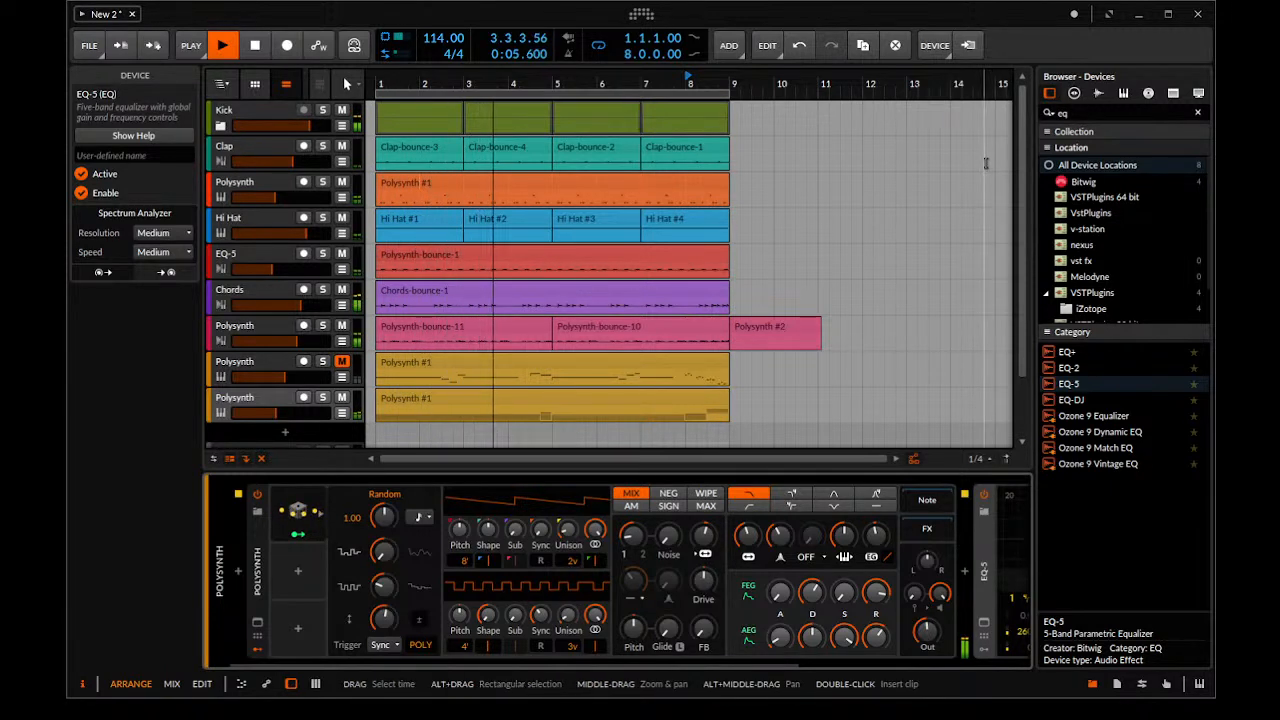
mouse_move(288, 197)
left_mouse_down()
mouse_move(299, 197)
mouse_move(284, 197)
left_mouse_up()
Raise the orange Polysynth track's send to Delay-2 and play the arrangement to hear it
left_click(262, 183)
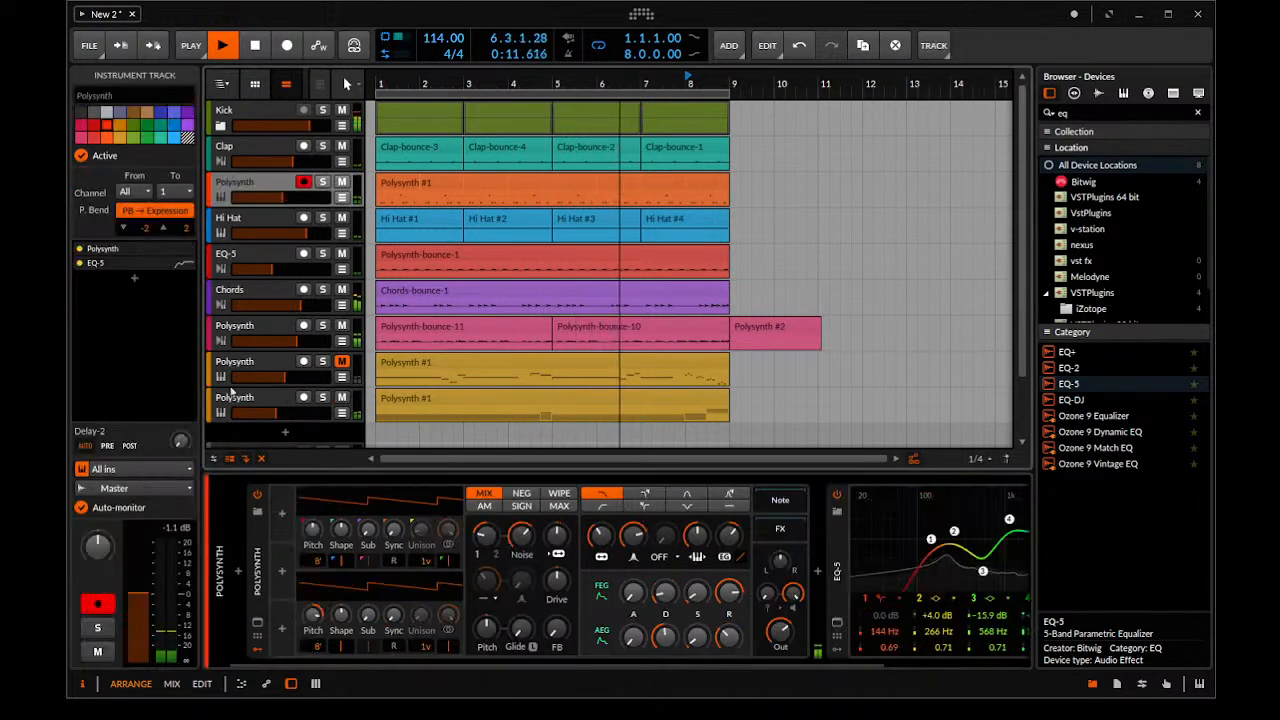
left_click_drag(180, 441, 180, 432)
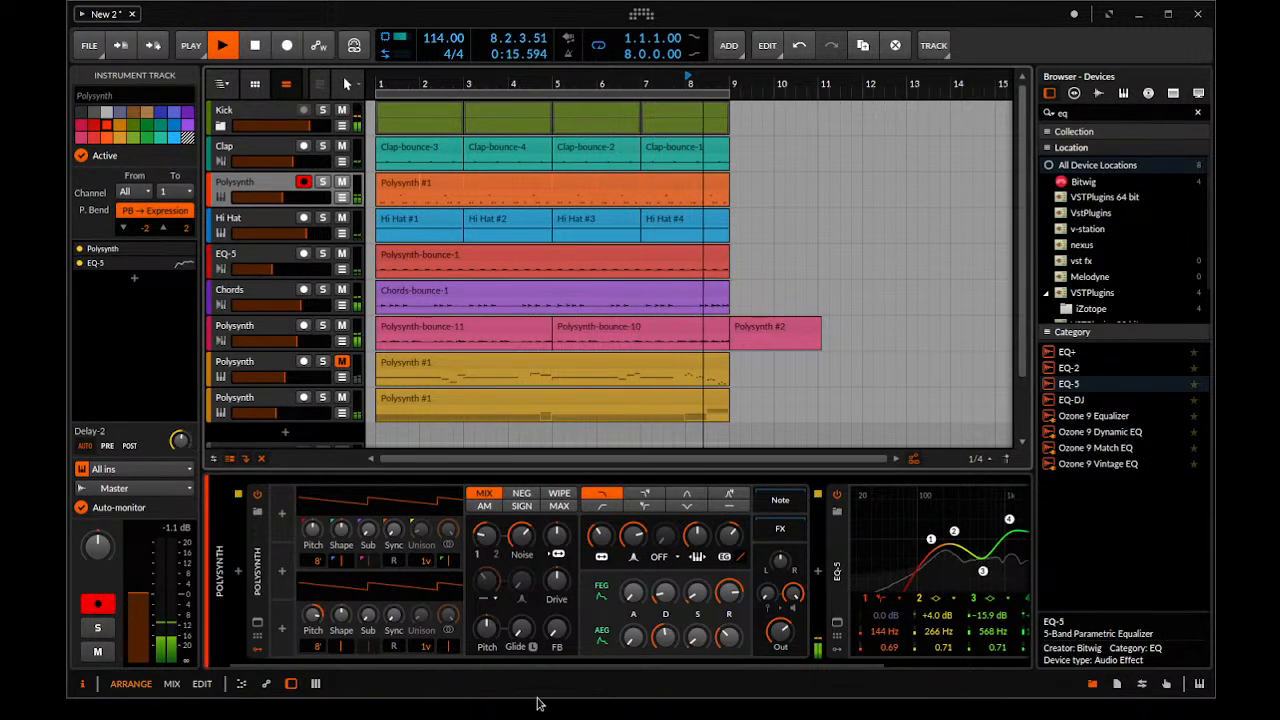
key("space")
key("space")
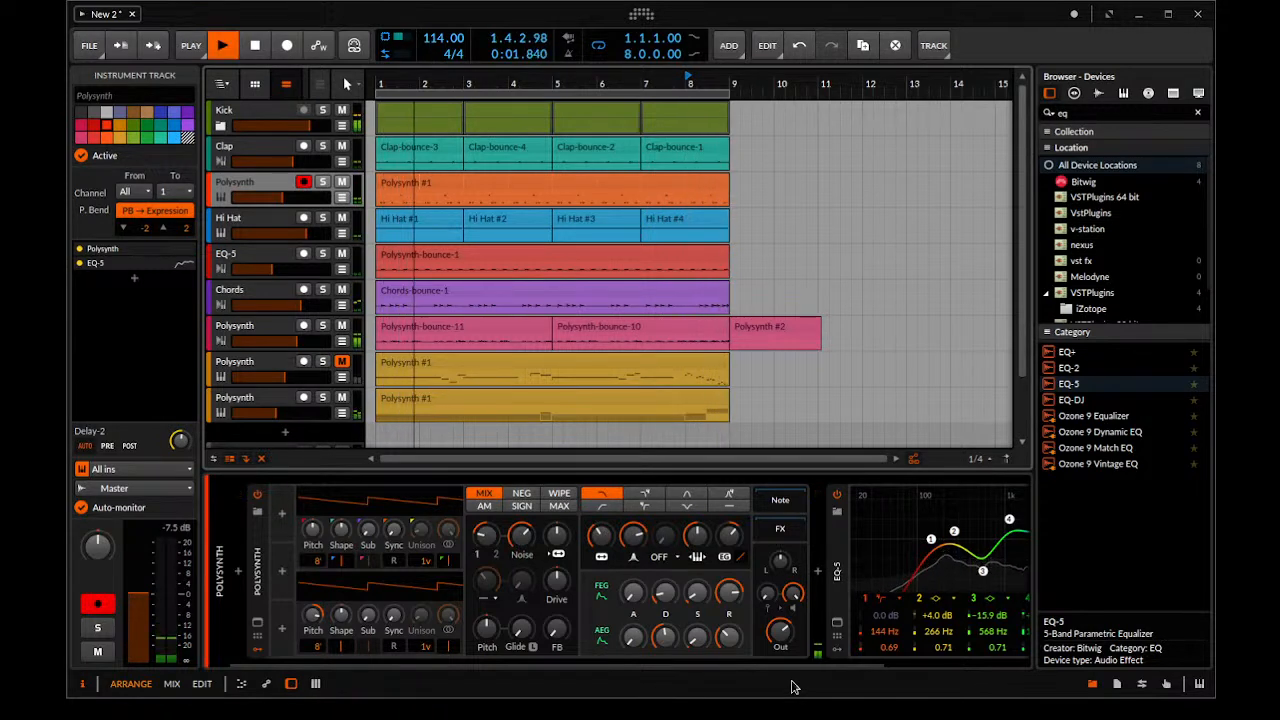
key("space")
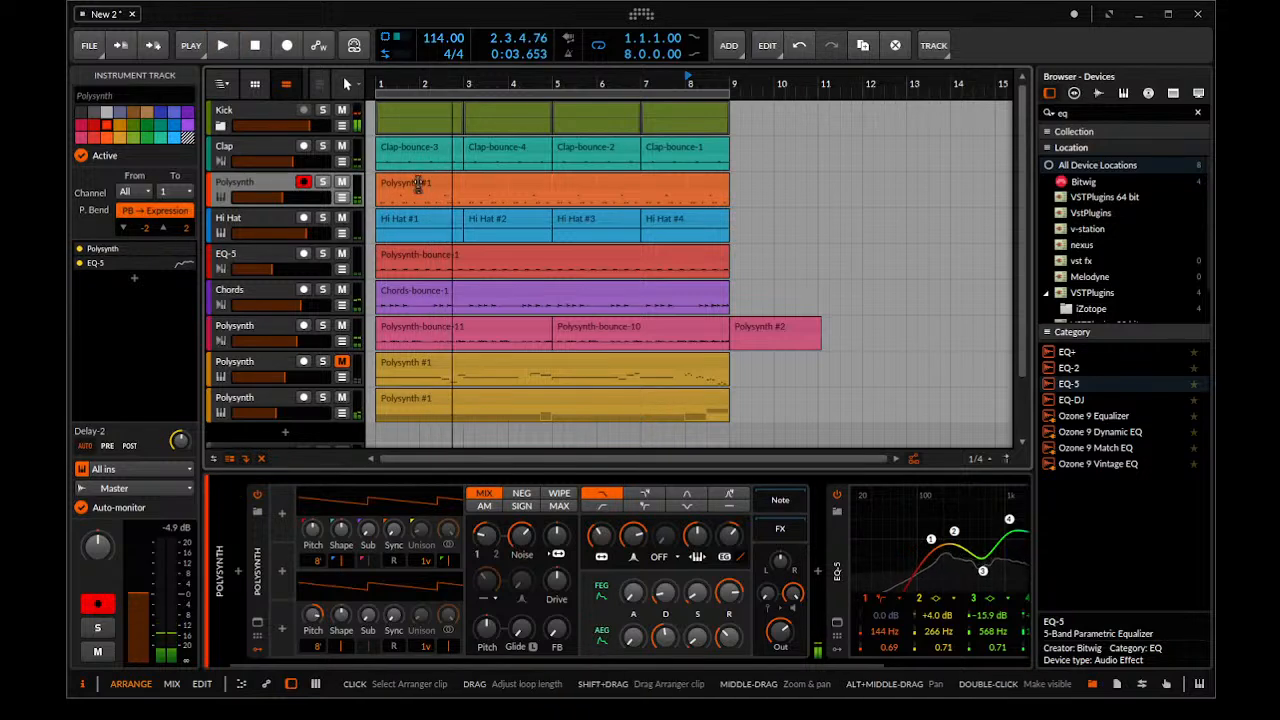
Play from bar 1, set the Delay-2 track's volume to -9.6 dB and disarm the orange Polysynth track
left_click(448, 180)
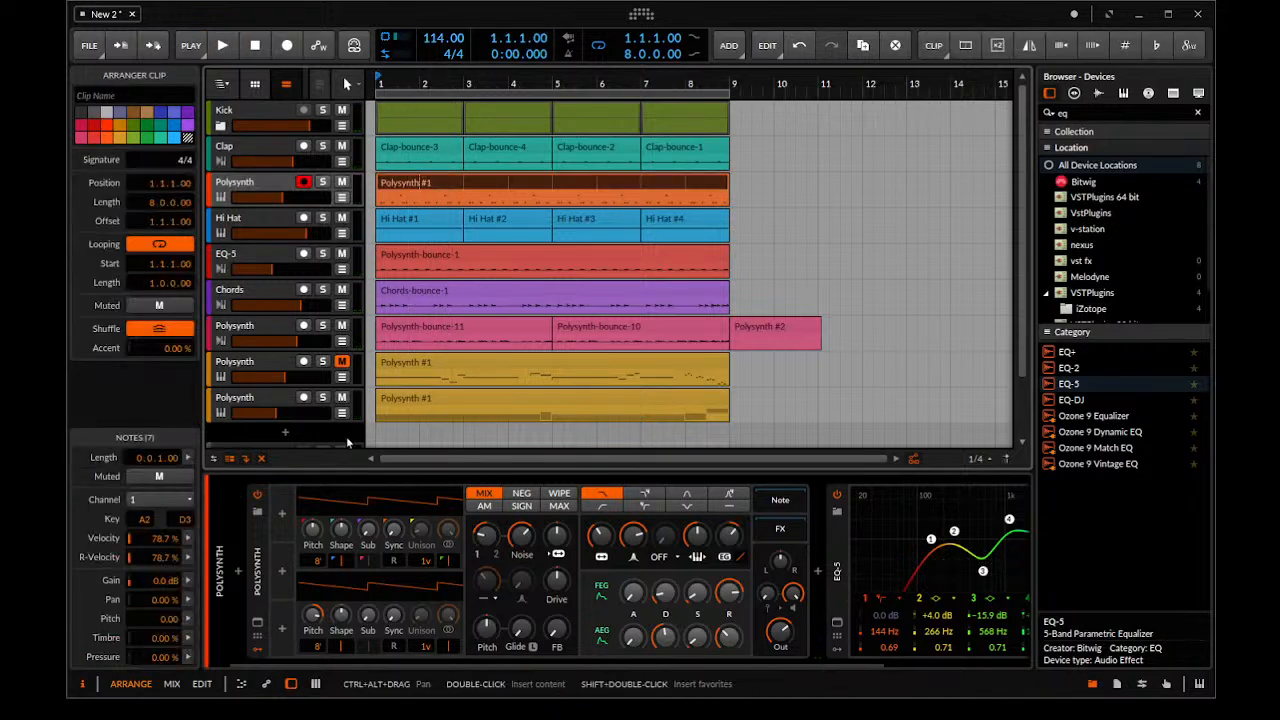
scroll(348, 442, "down", 2)
key("space")
left_click_drag(279, 404, 286, 405)
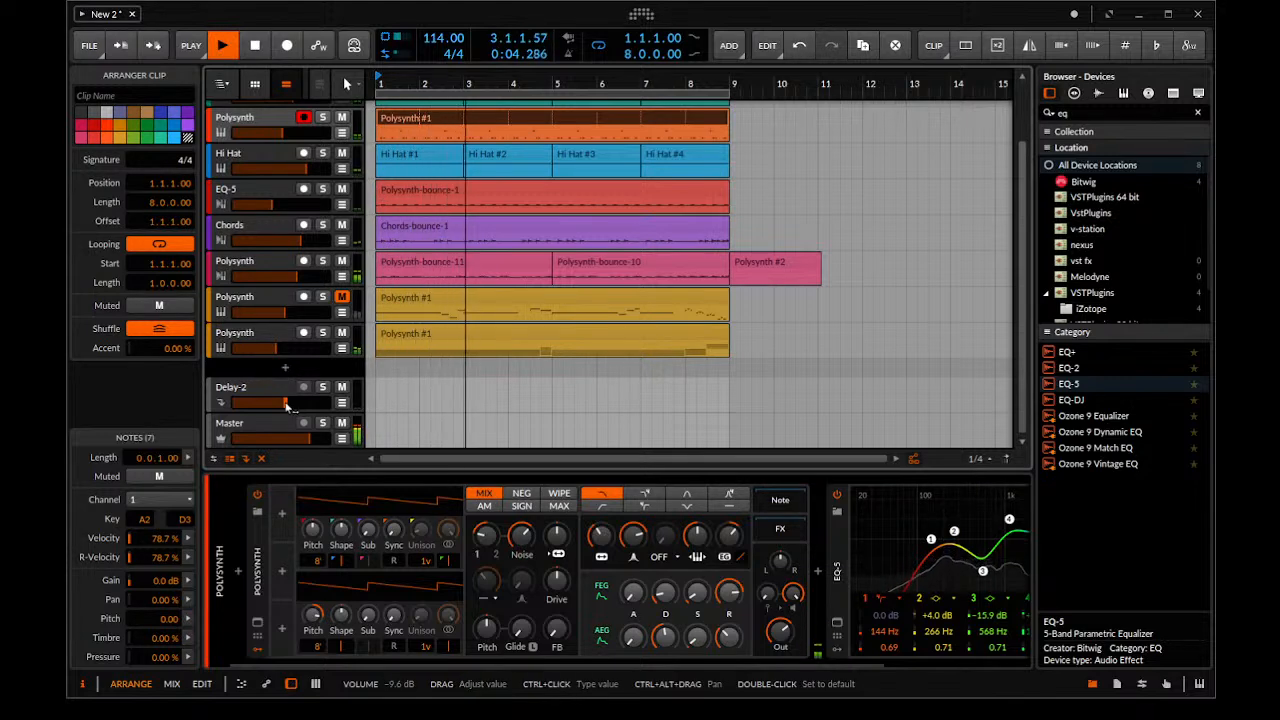
scroll(530, 225, "up", 2)
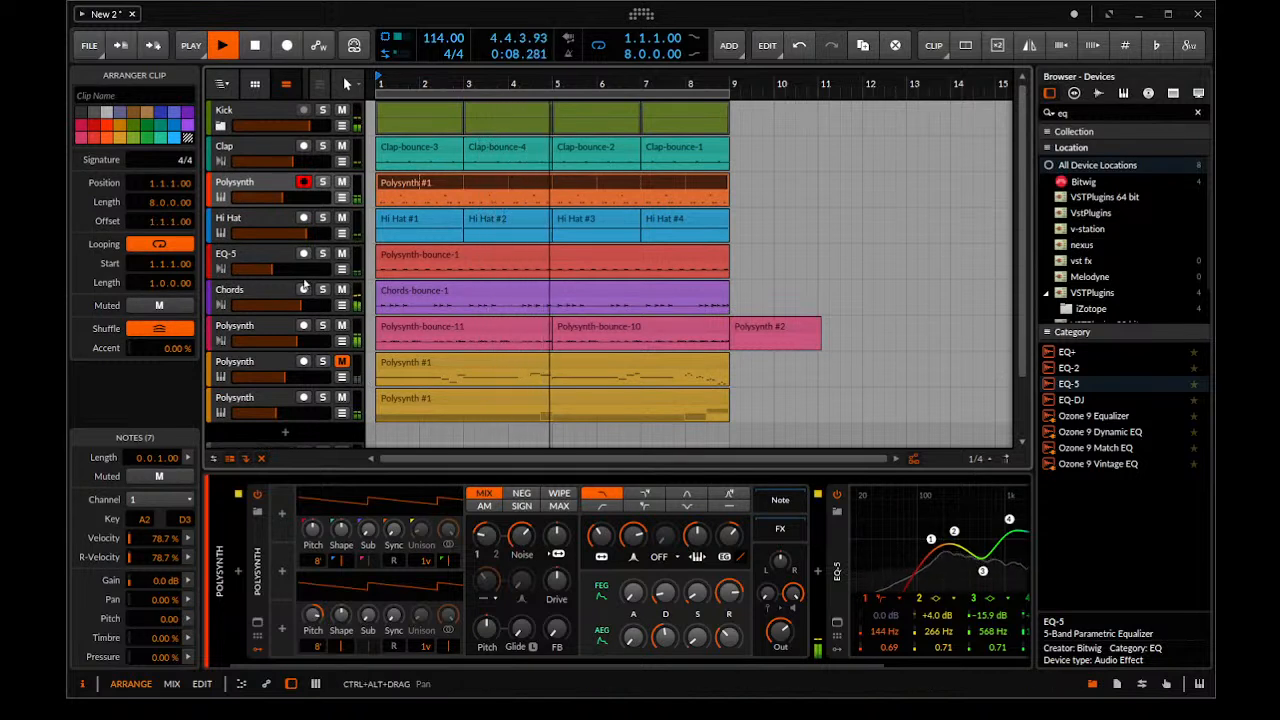
left_click(308, 188)
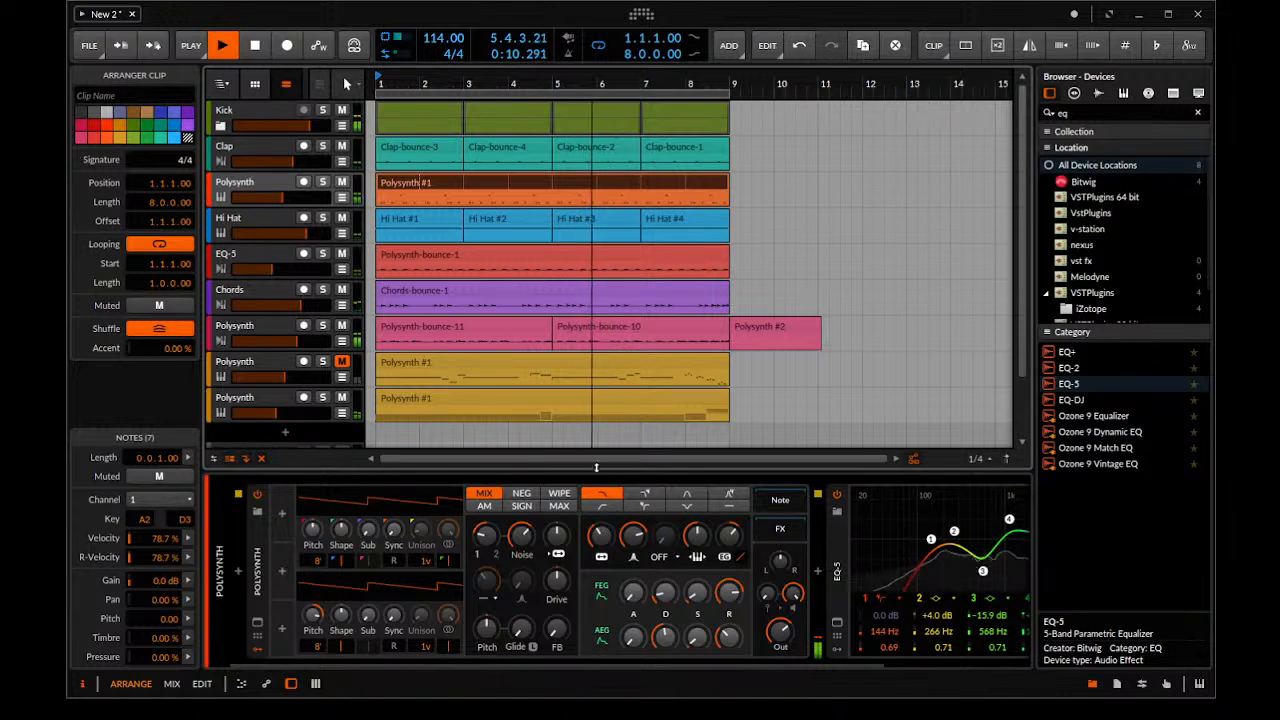
key("space")
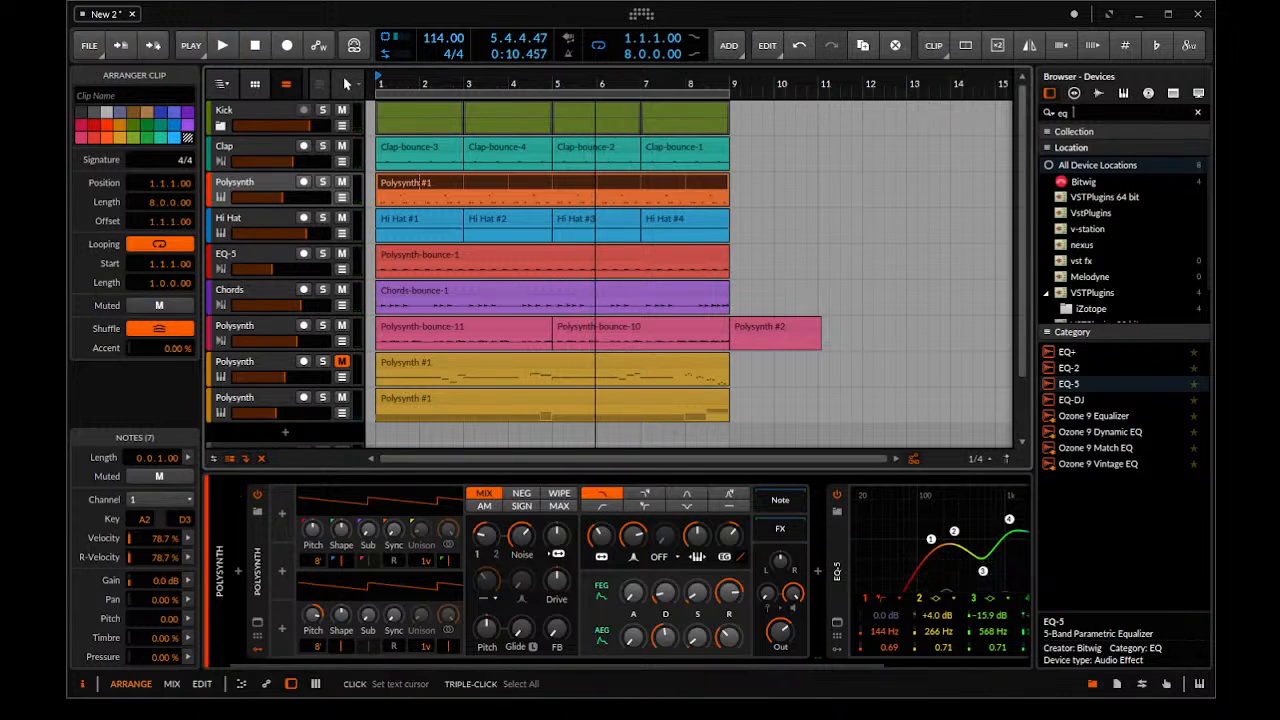
Search the devices for "pol" and add a Polysynth on a new track below the last gold one
left_click_drag(1073, 112, 931, 110)
type("pol")
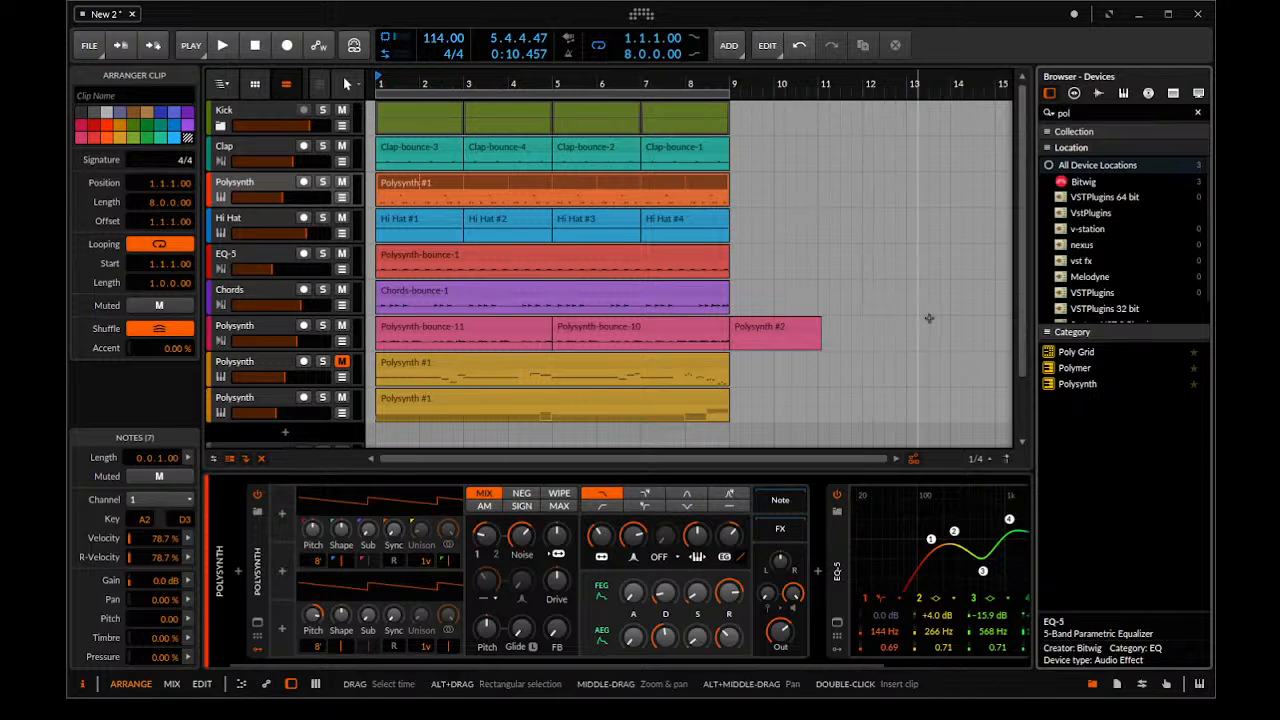
left_click_drag(1075, 388, 284, 386)
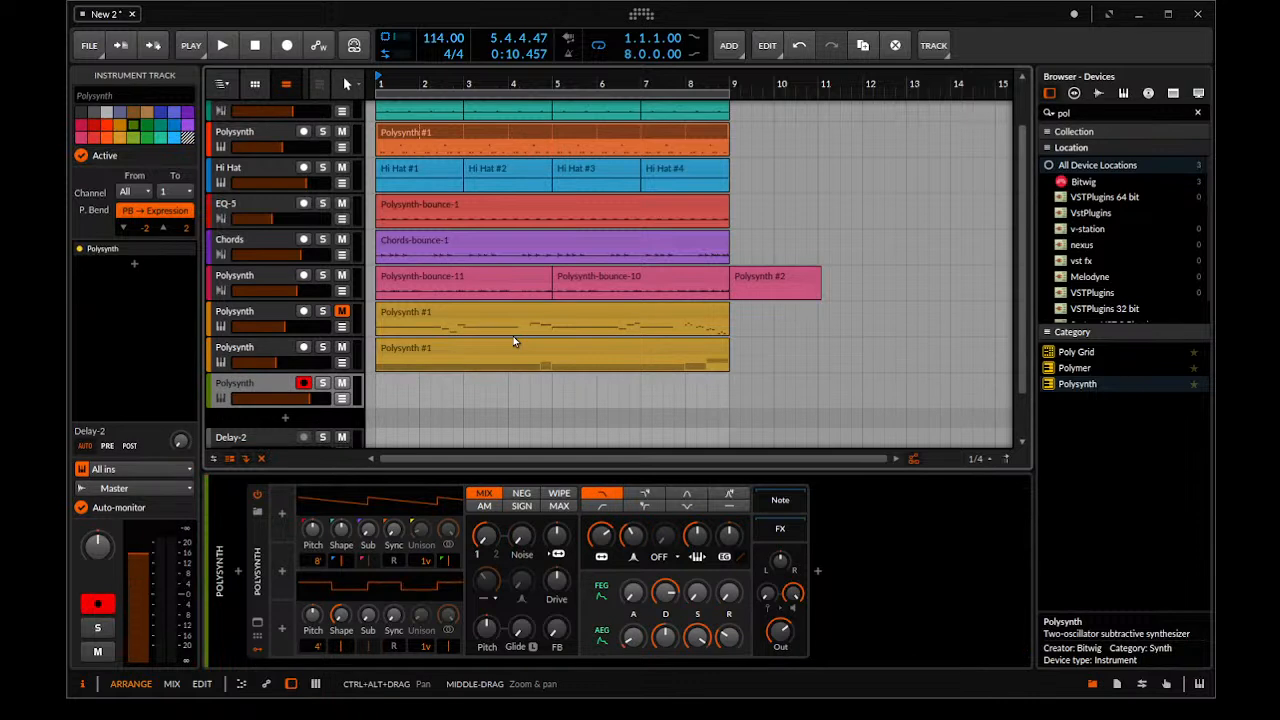
Bounce the lower gold track's Polysynth #1 clip in place and disable that track's Polysynth device
left_click(511, 346)
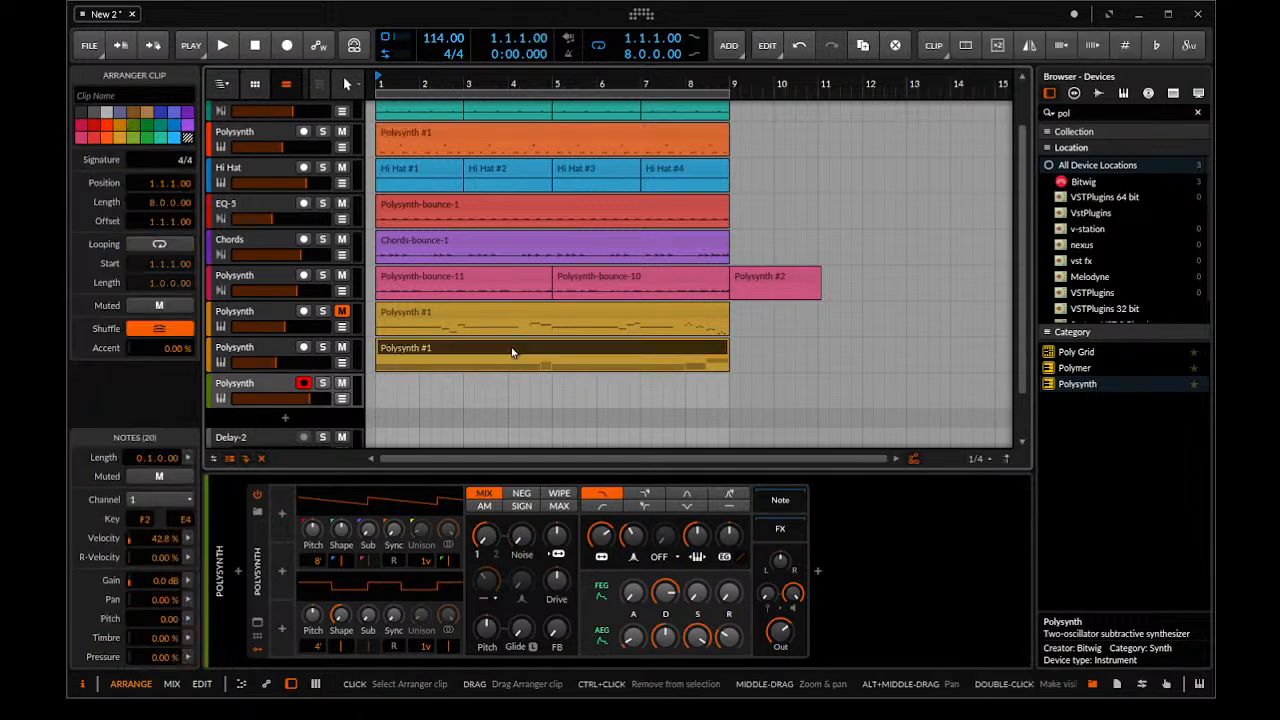
key("ctrl+b")
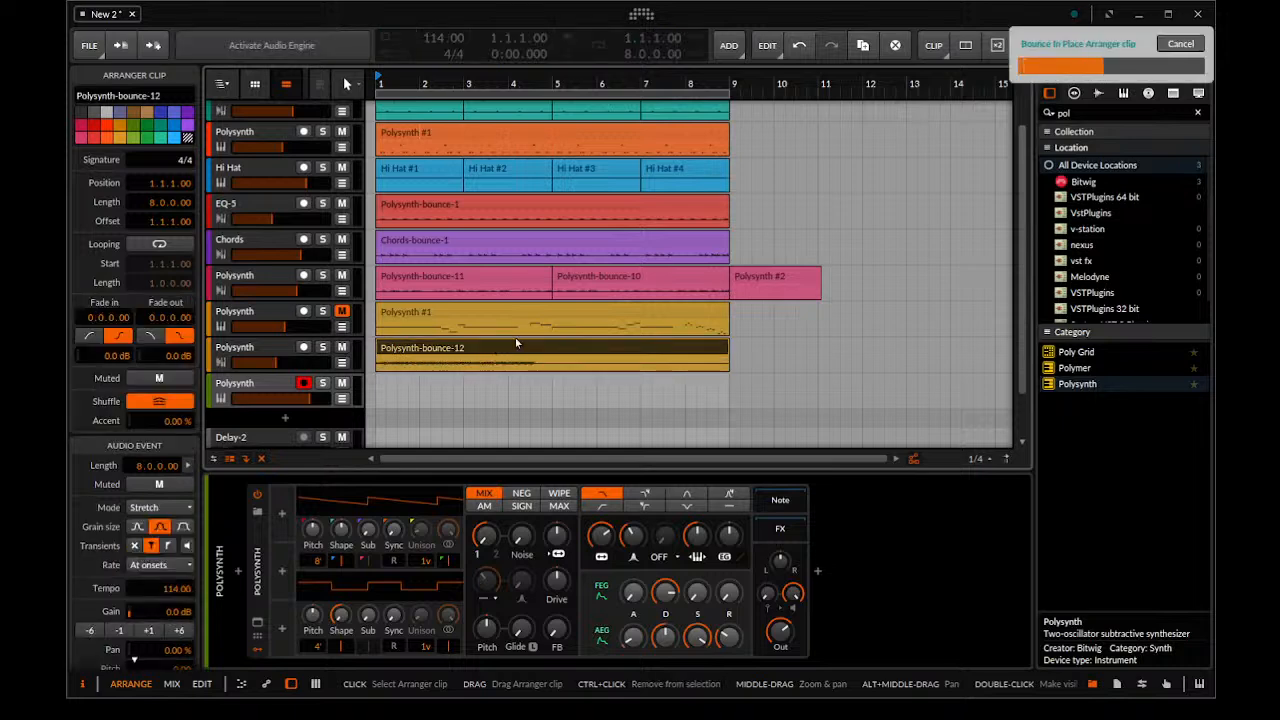
left_click(277, 352)
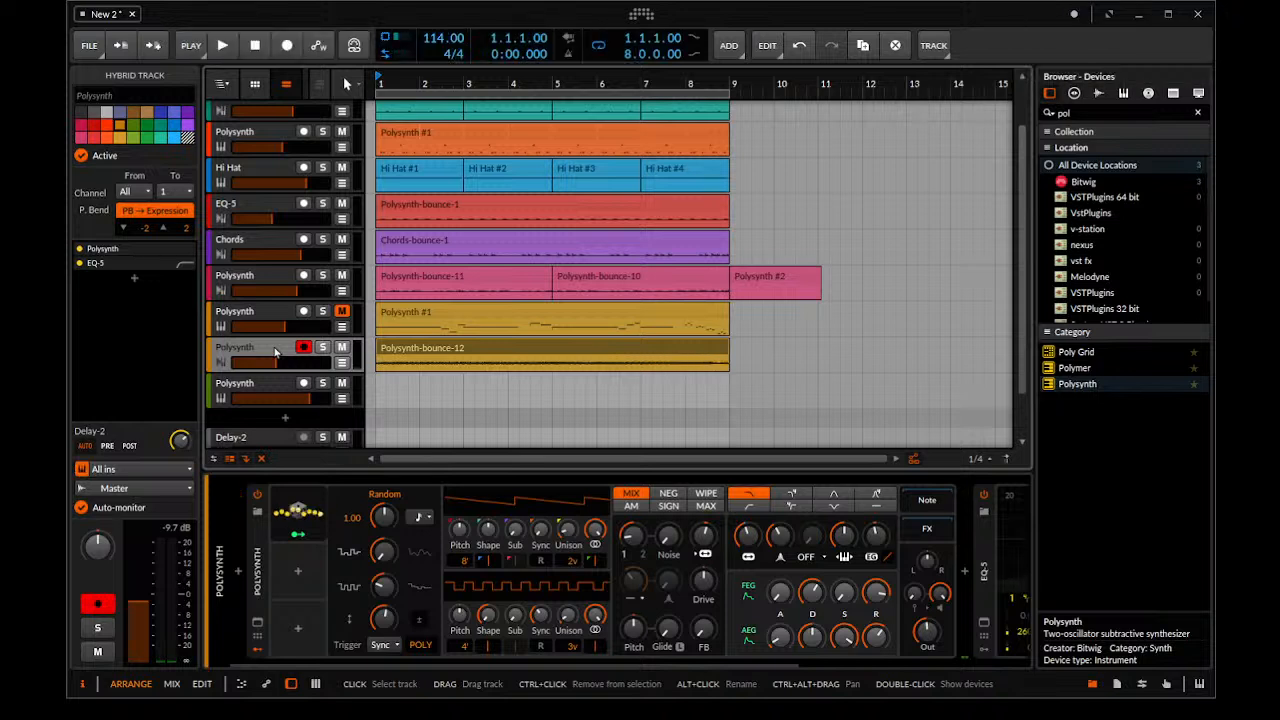
left_click(280, 559)
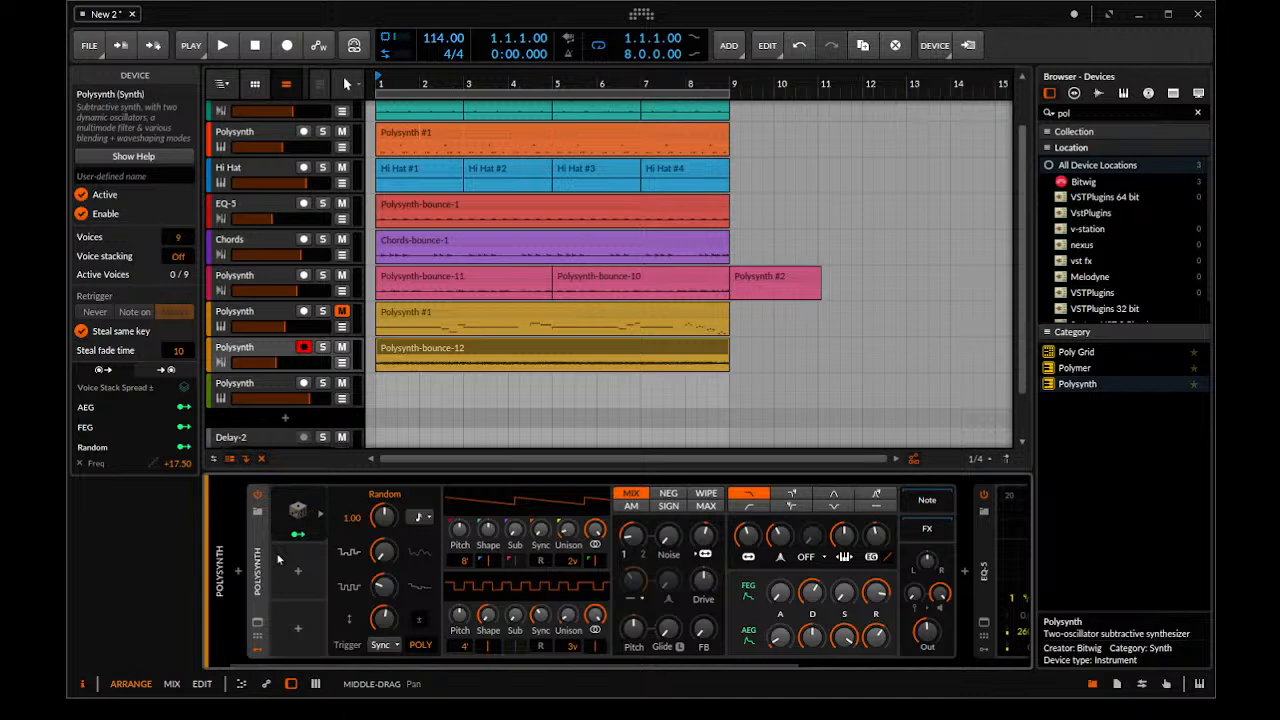
left_click(256, 496)
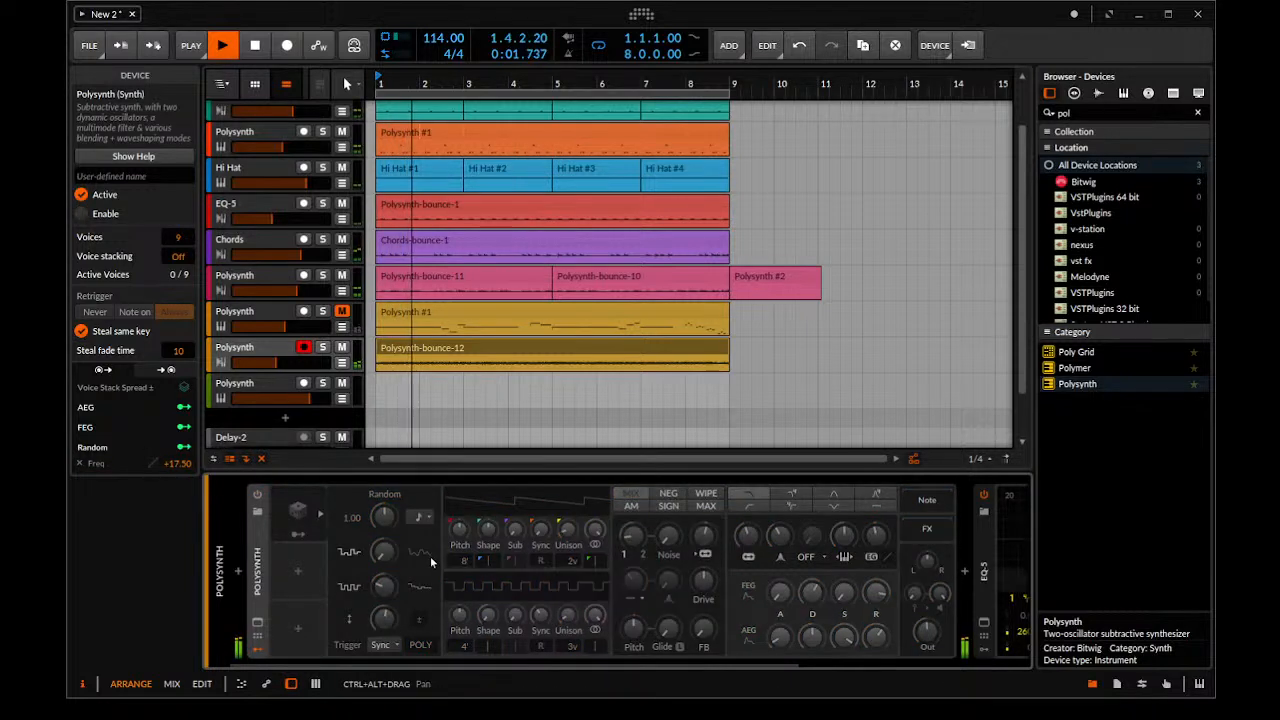
Create a four-bar clip at bar 1 on the new green Polysynth track and open it in an enlarged note editor
left_click(427, 397)
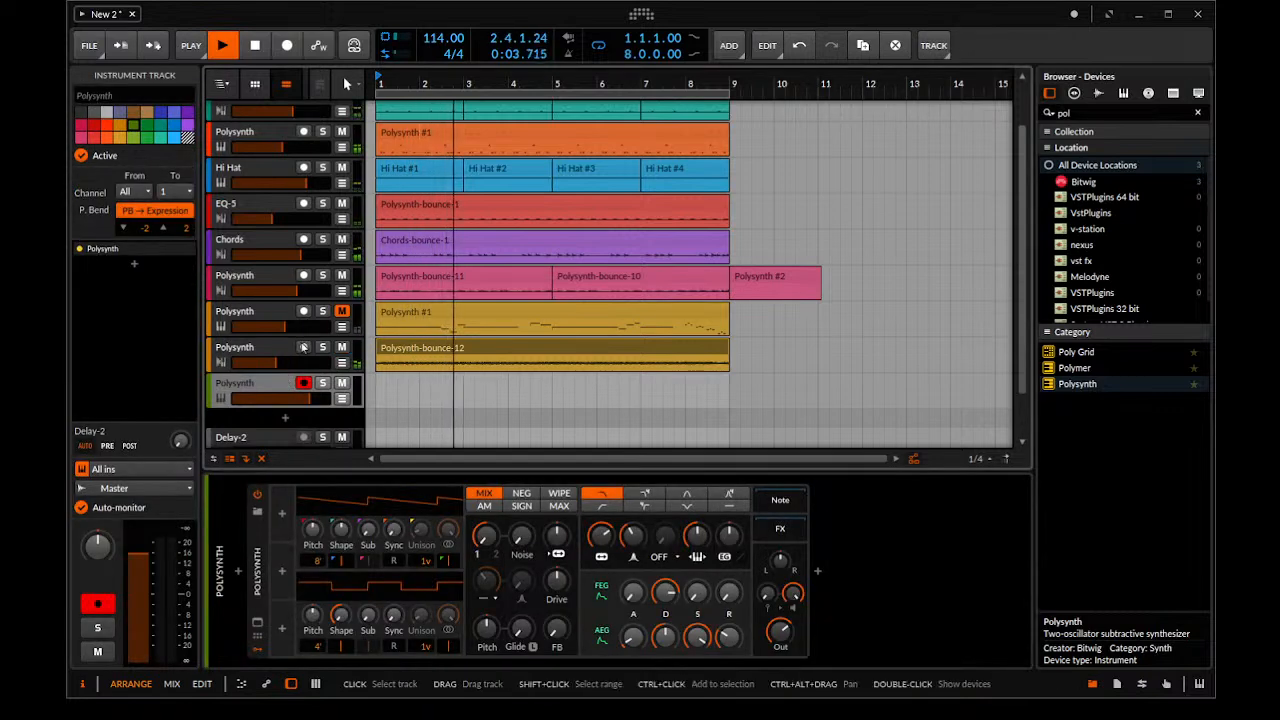
key("space")
double_click(384, 384)
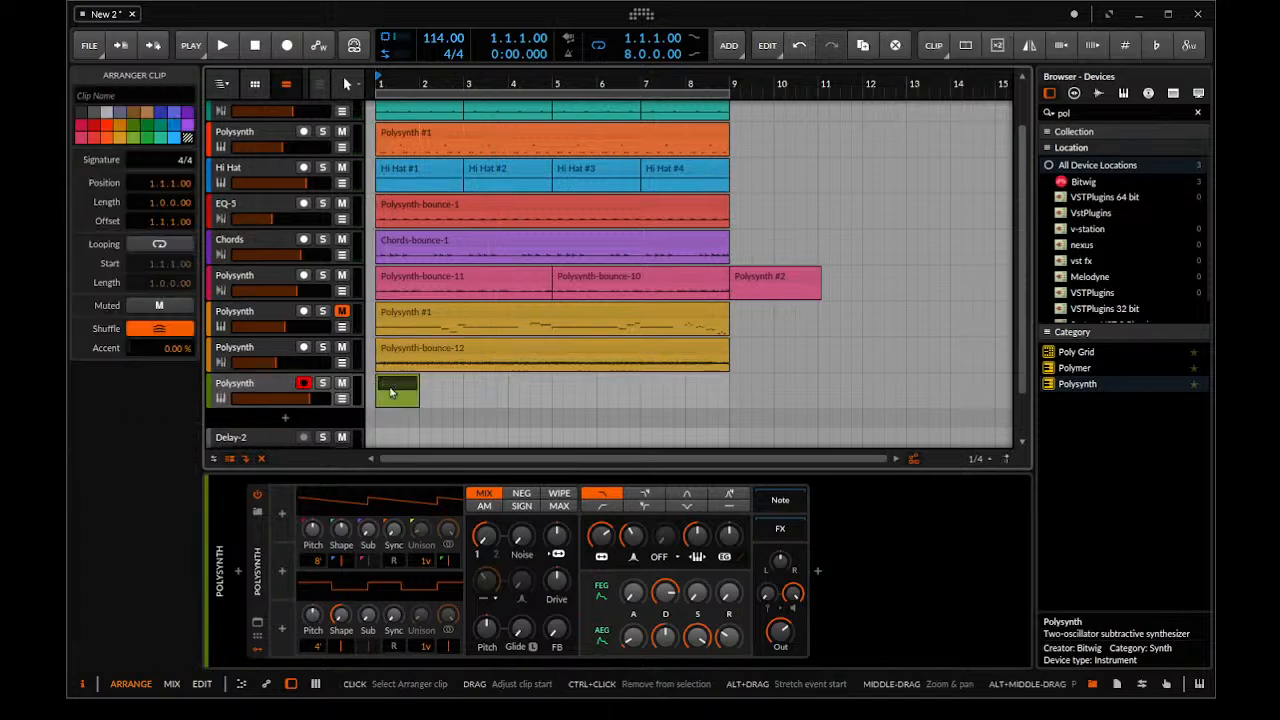
left_click_drag(418, 386, 510, 390)
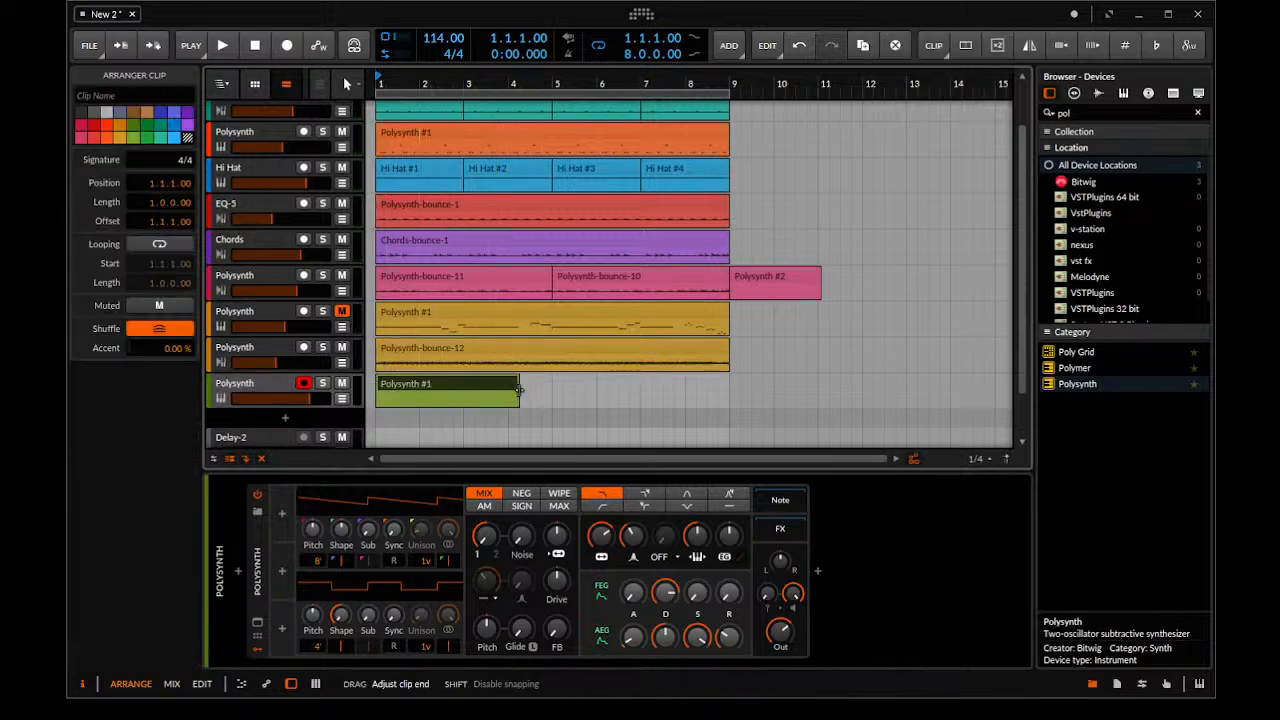
double_click(503, 387)
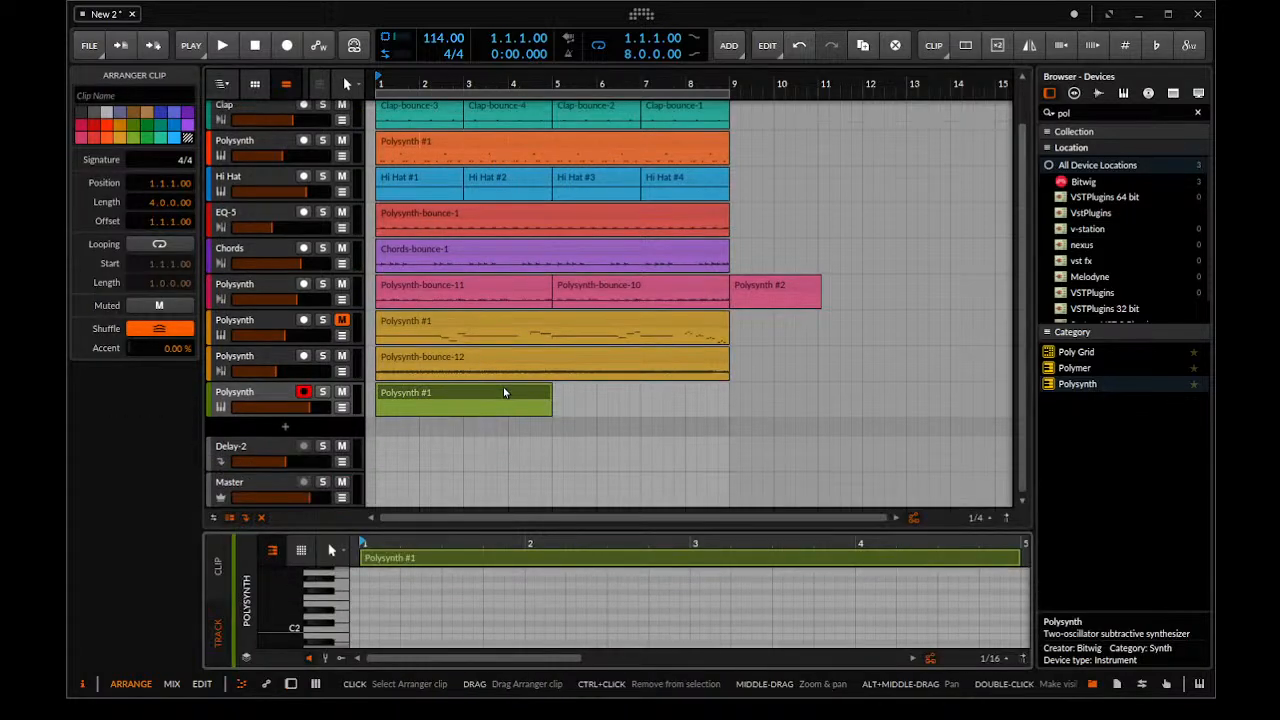
left_click_drag(427, 523, 431, 305)
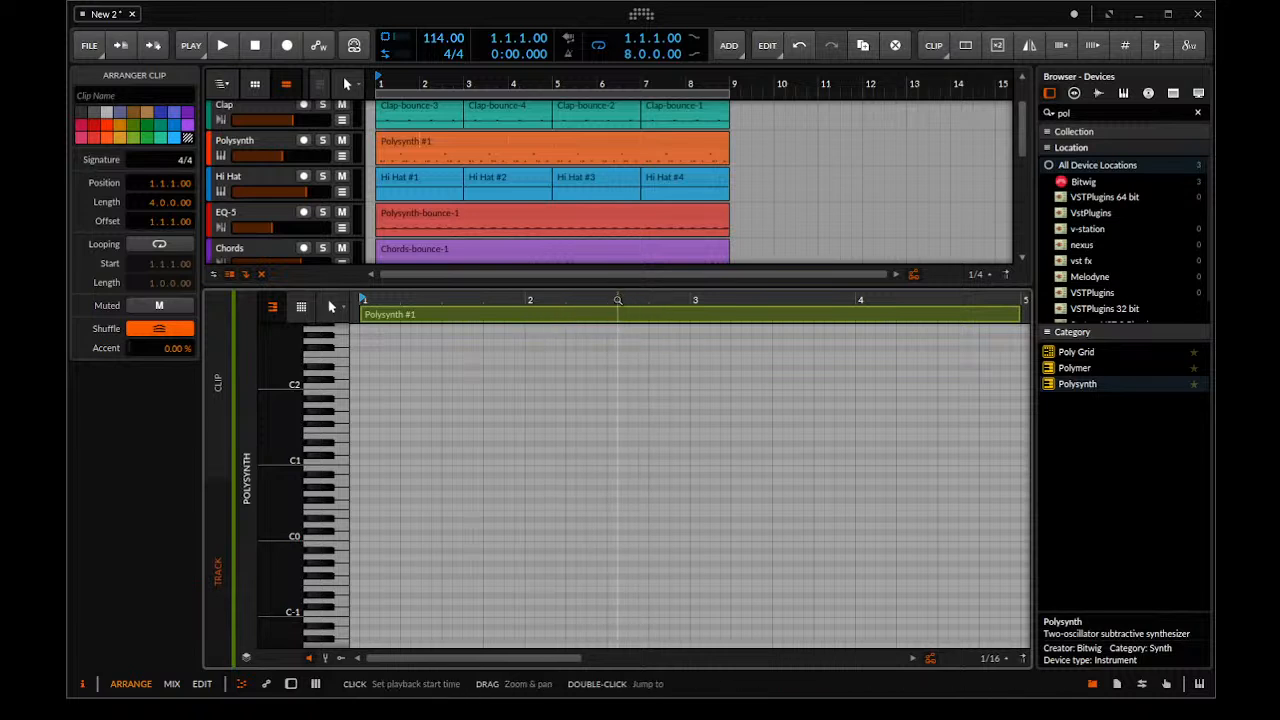
Draw four descending 1/16 notes from E2 at 2.3.3 to F1 at 2.4.2, lower the green track's volume and play
double_click(630, 362)
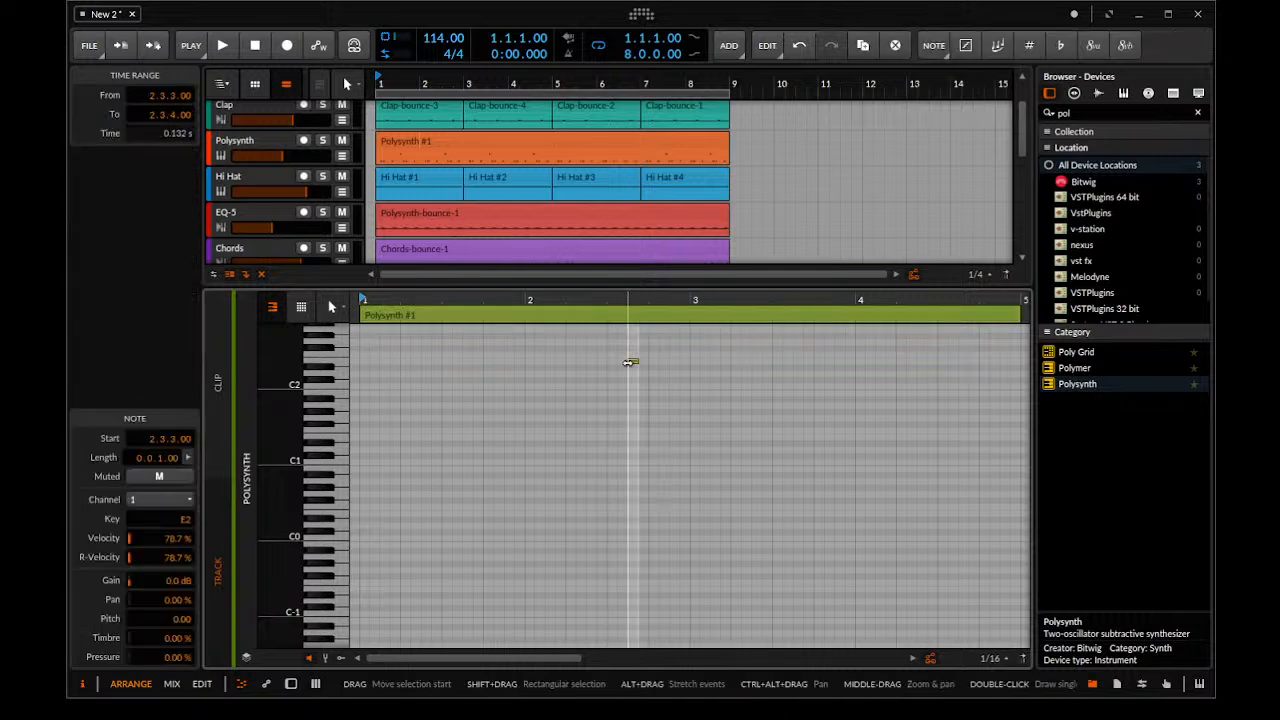
scroll(300, 175, "down", 5)
left_click_drag(307, 177, 307, 195)
double_click(643, 387)
double_click(661, 411)
double_click(659, 411)
double_click(653, 406)
left_click(668, 436)
double_click(664, 430)
key("space")
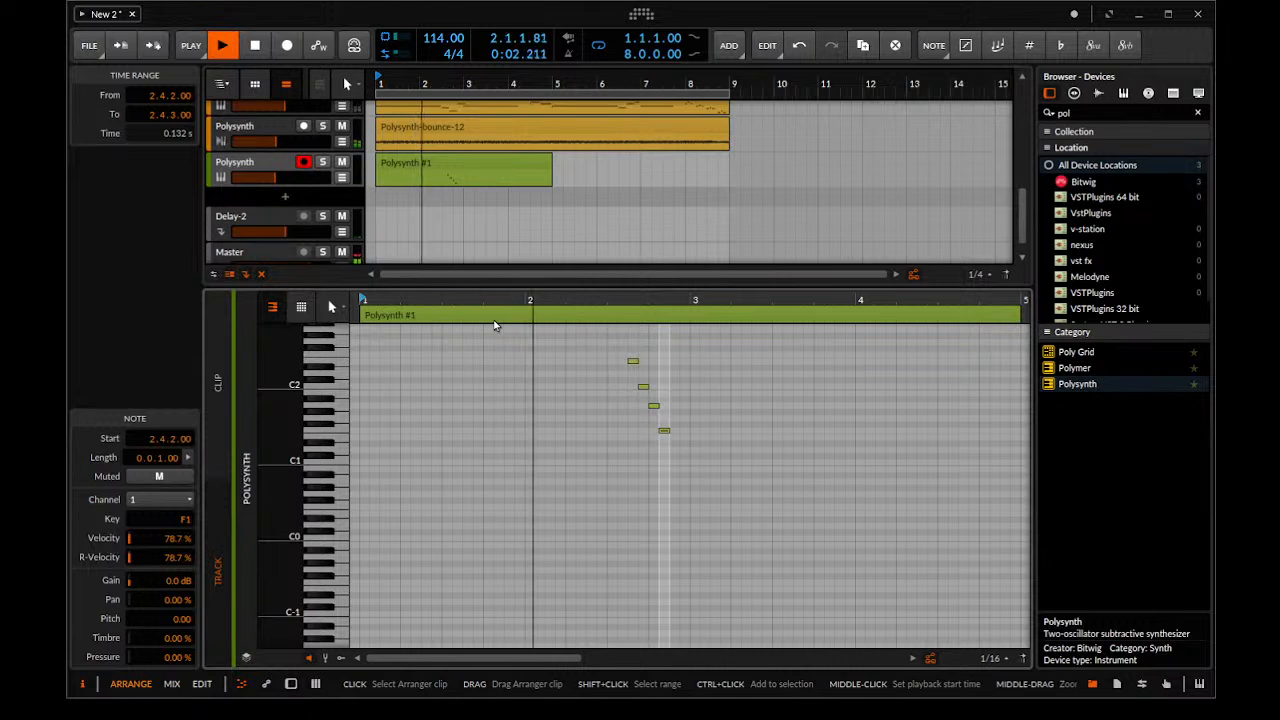
Move the four-note run one sixteenth earlier so it starts at 2.3.2, and play the result
key("space")
left_click_drag(652, 332, 614, 487)
left_click_drag(700, 345, 597, 512)
key("space")
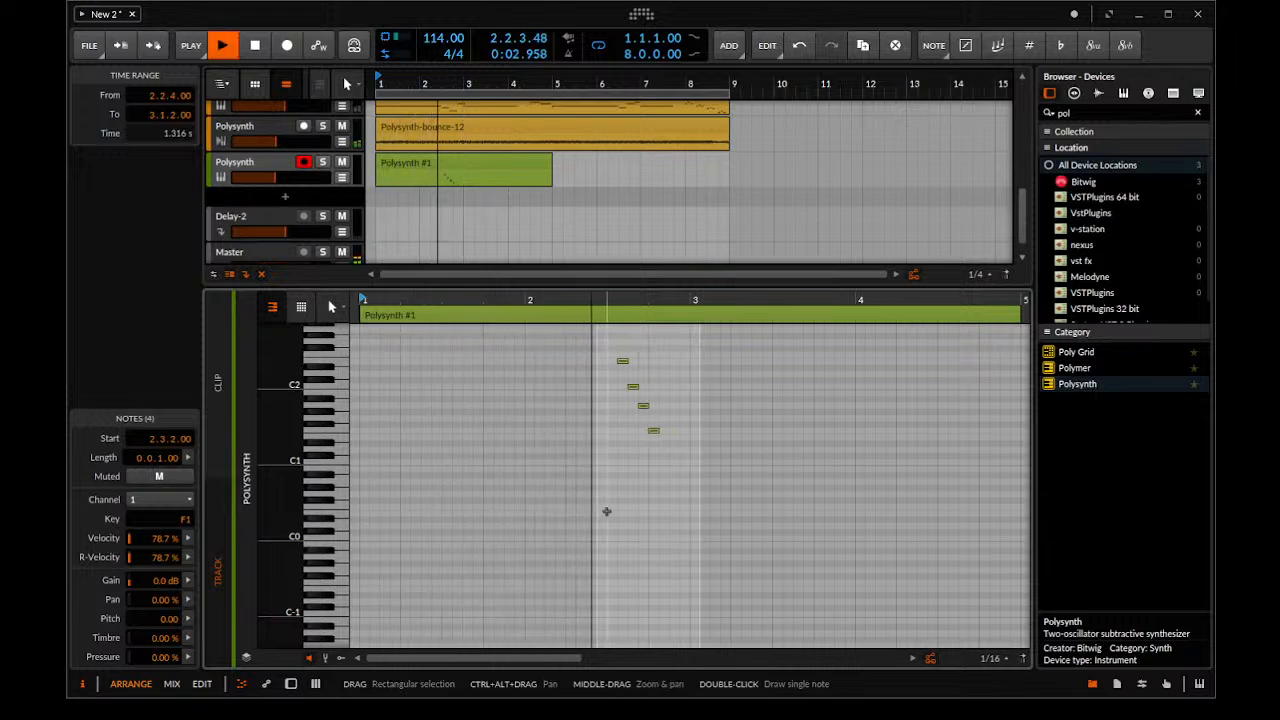
key("space")
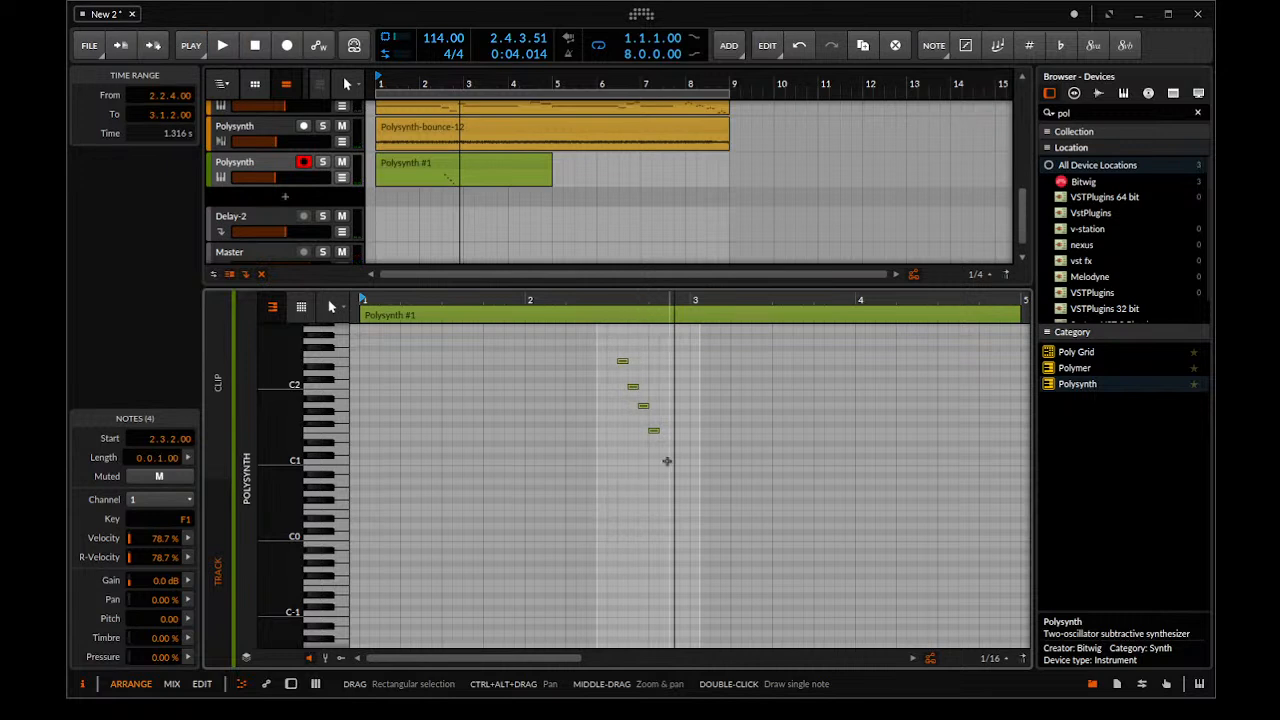
Continue the descending run with three more 1/16 notes from 2.4.2, ending on G#0 at 2.4.4
double_click(662, 441)
key("ctrl+z")
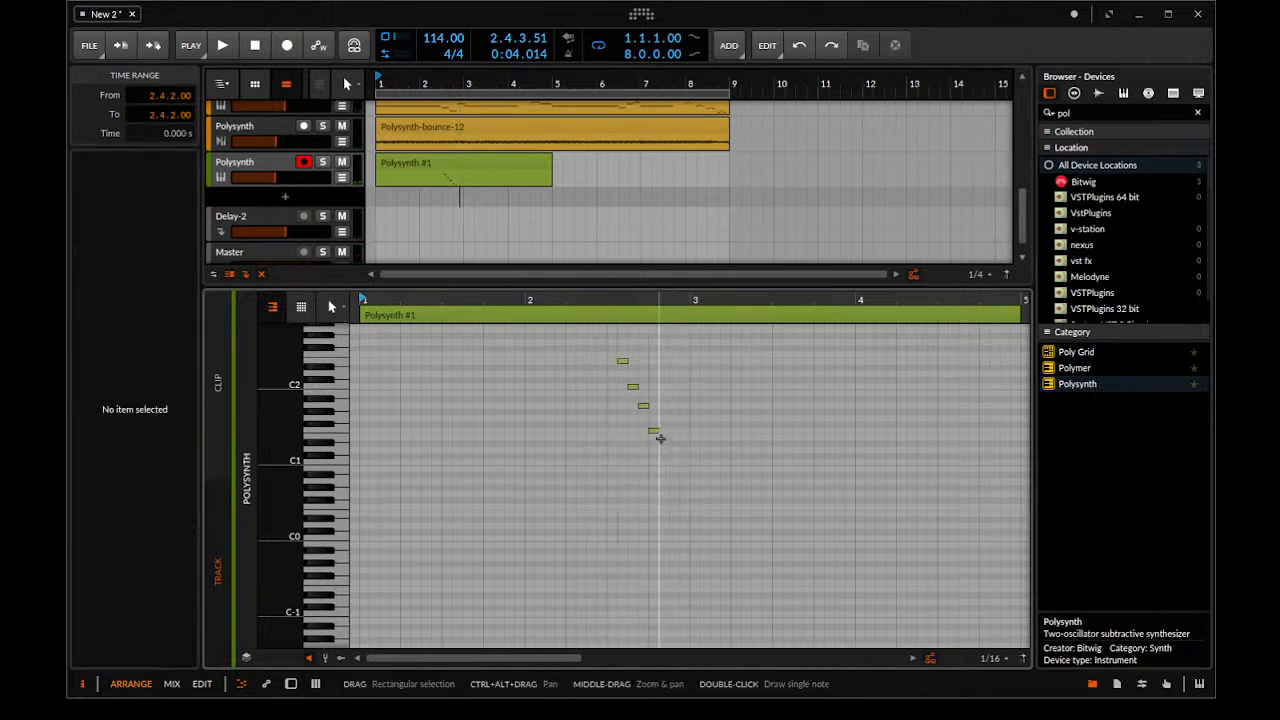
double_click(665, 436)
double_click(674, 461)
double_click(685, 487)
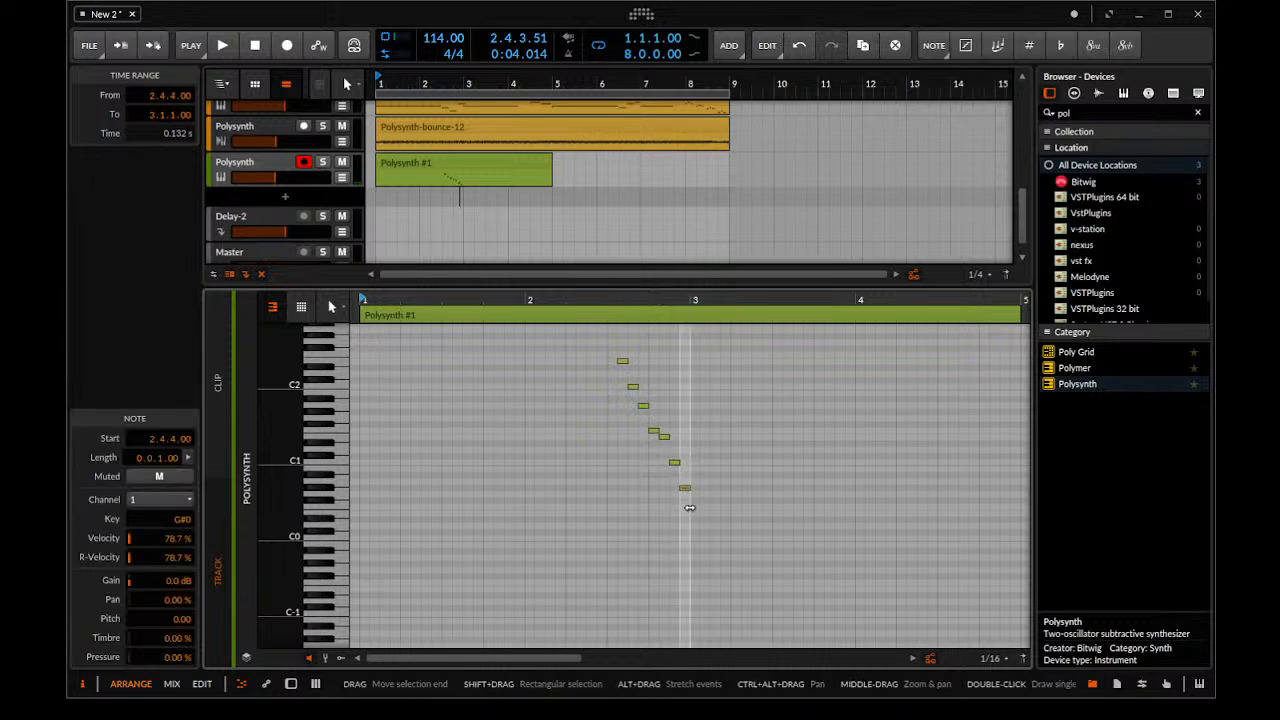
Transpose the seven-note run up two octaves, bring up the Polysynth device and play the result
left_click_drag(735, 328, 565, 558)
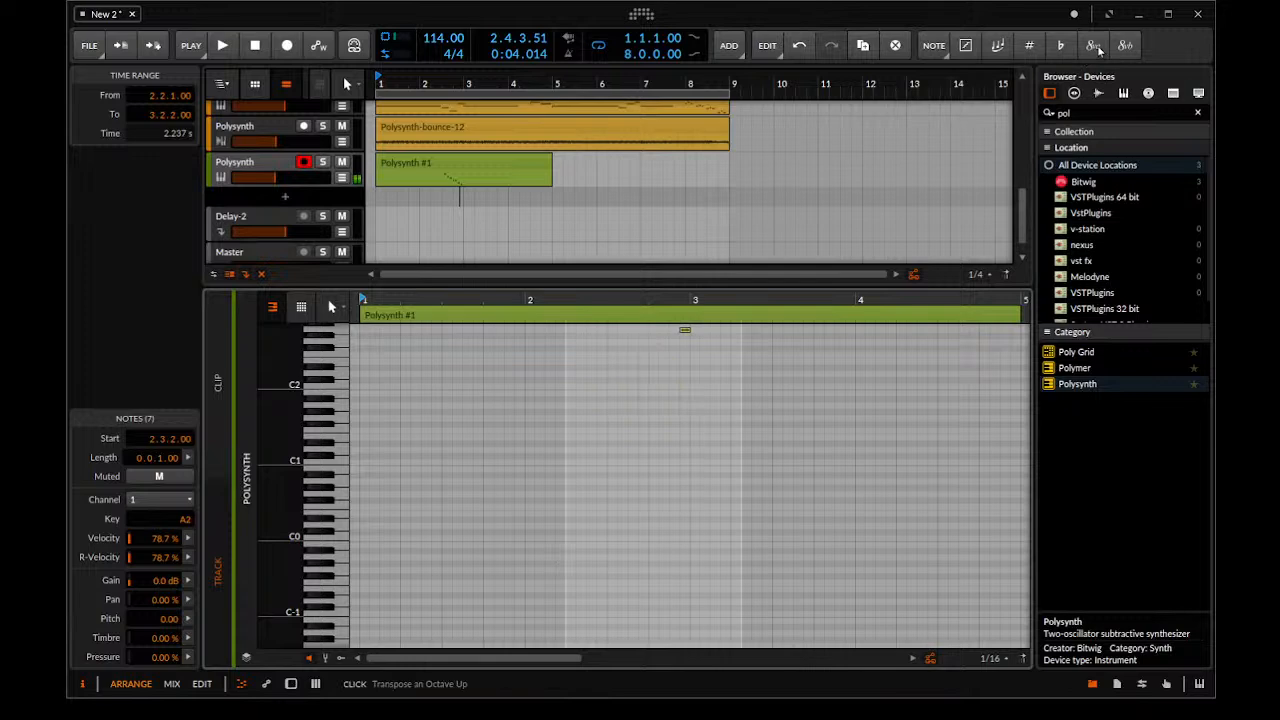
key("d")
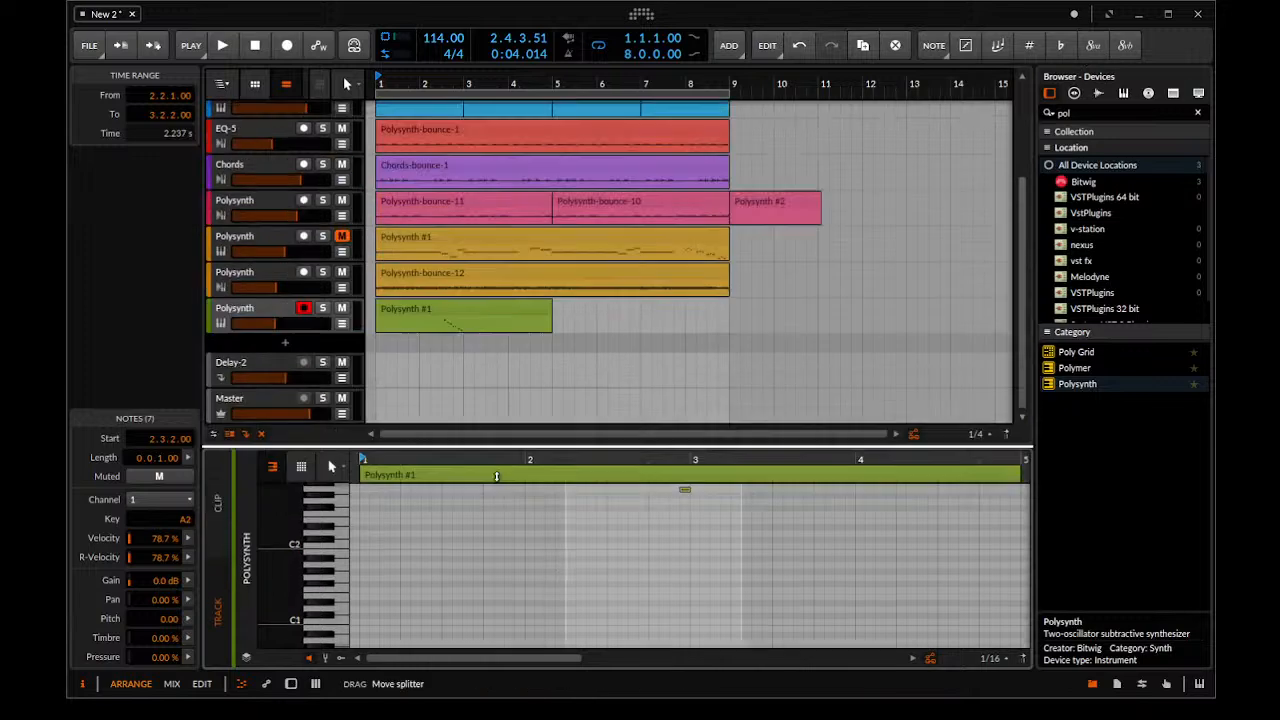
key("space")
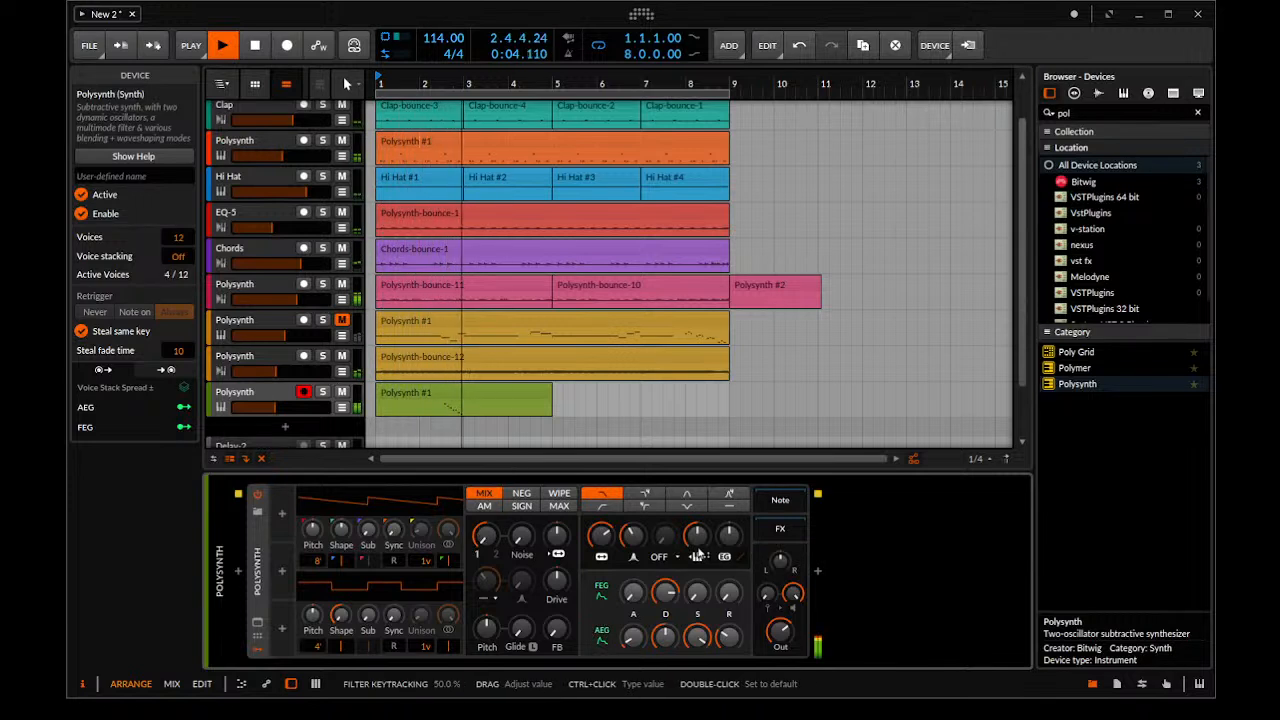
Reshape the green Polysynth's oscillator 1 into a square wave and blend in oscillator 2, auditioning the sound
key("space")
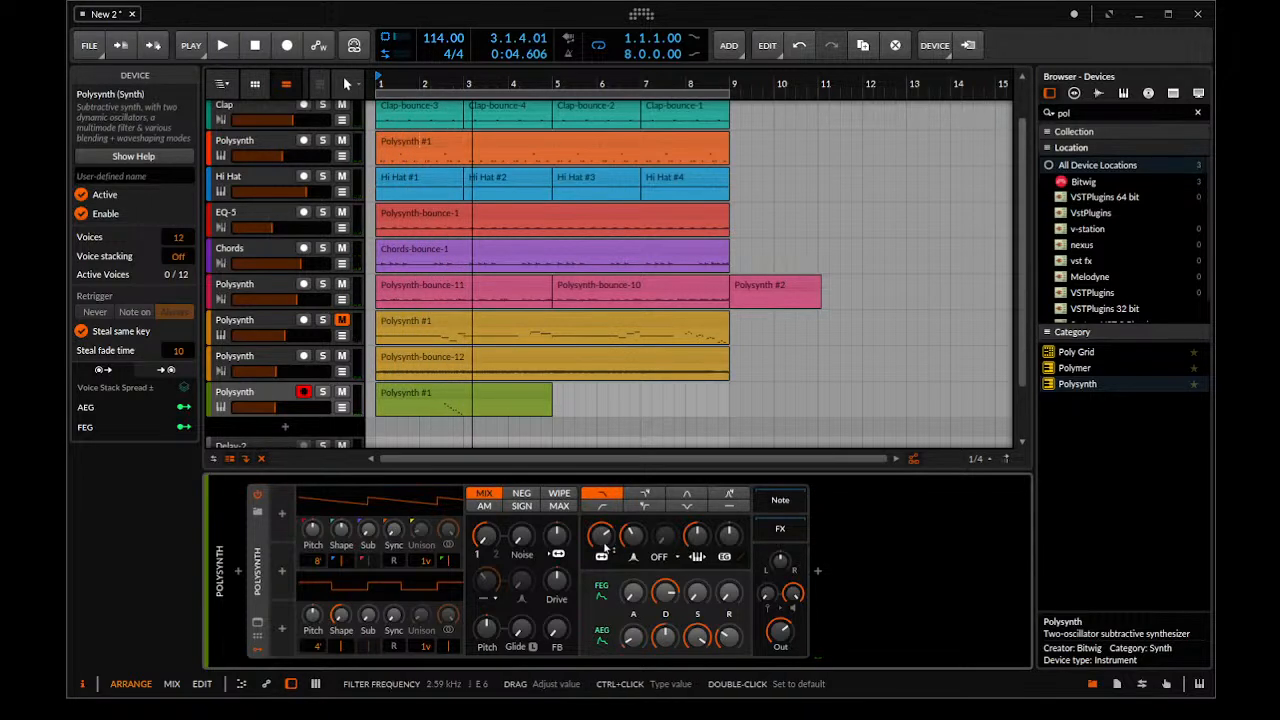
key("space")
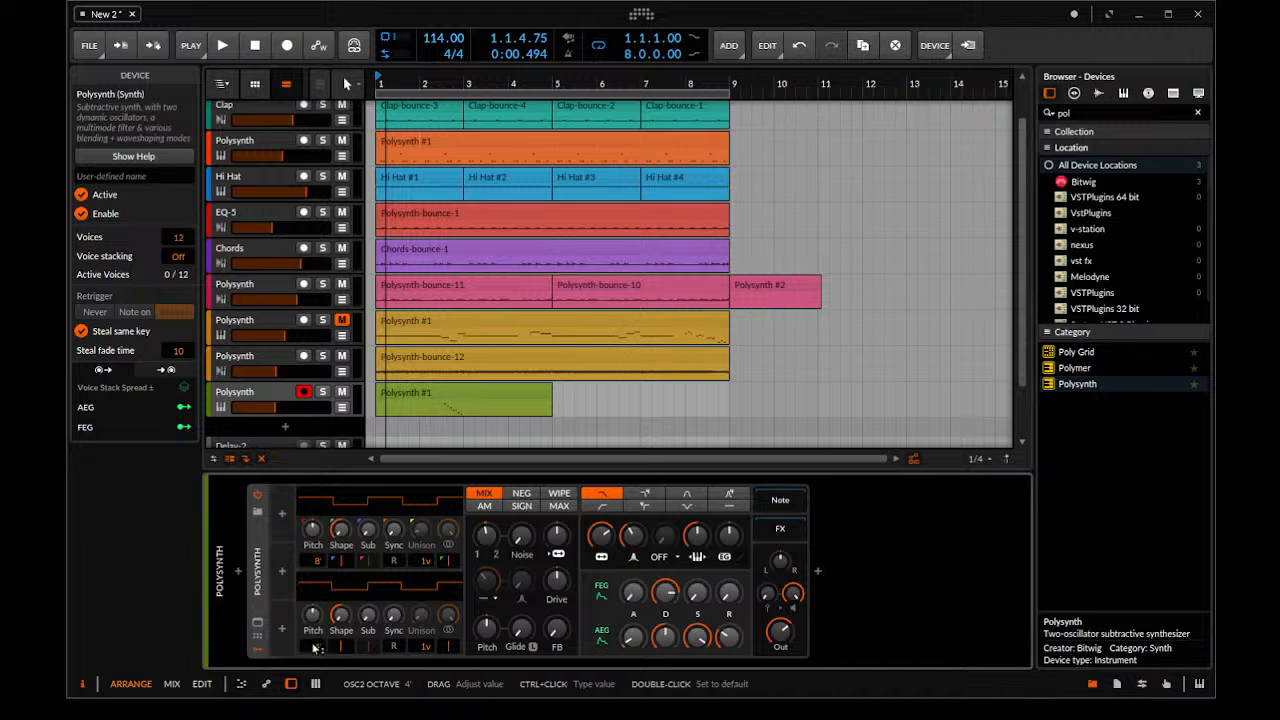
key("space")
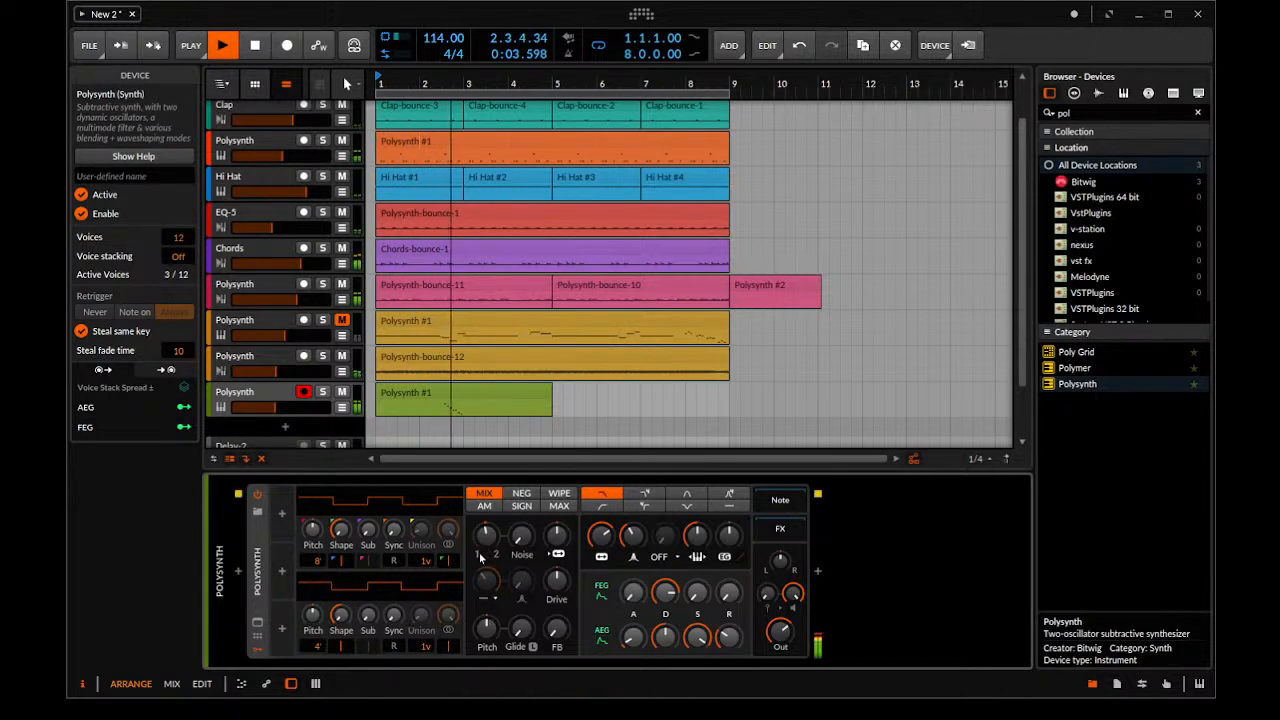
Raise the Polysynth's filter envelope amount with a shorter decay, and adjust the filter cutoff during playback
key("space")
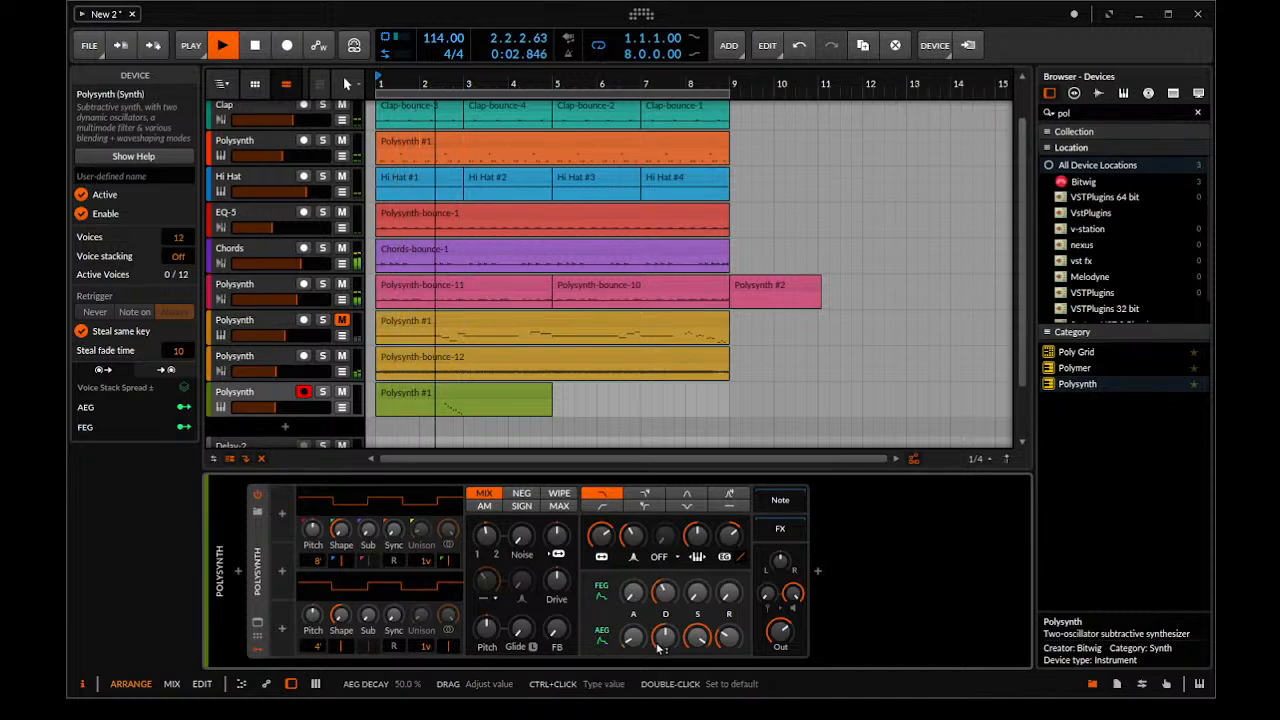
mouse_move(598, 539)
left_mouse_down()
mouse_move(598, 557)
mouse_move(599, 541)
left_mouse_up()
key("space")
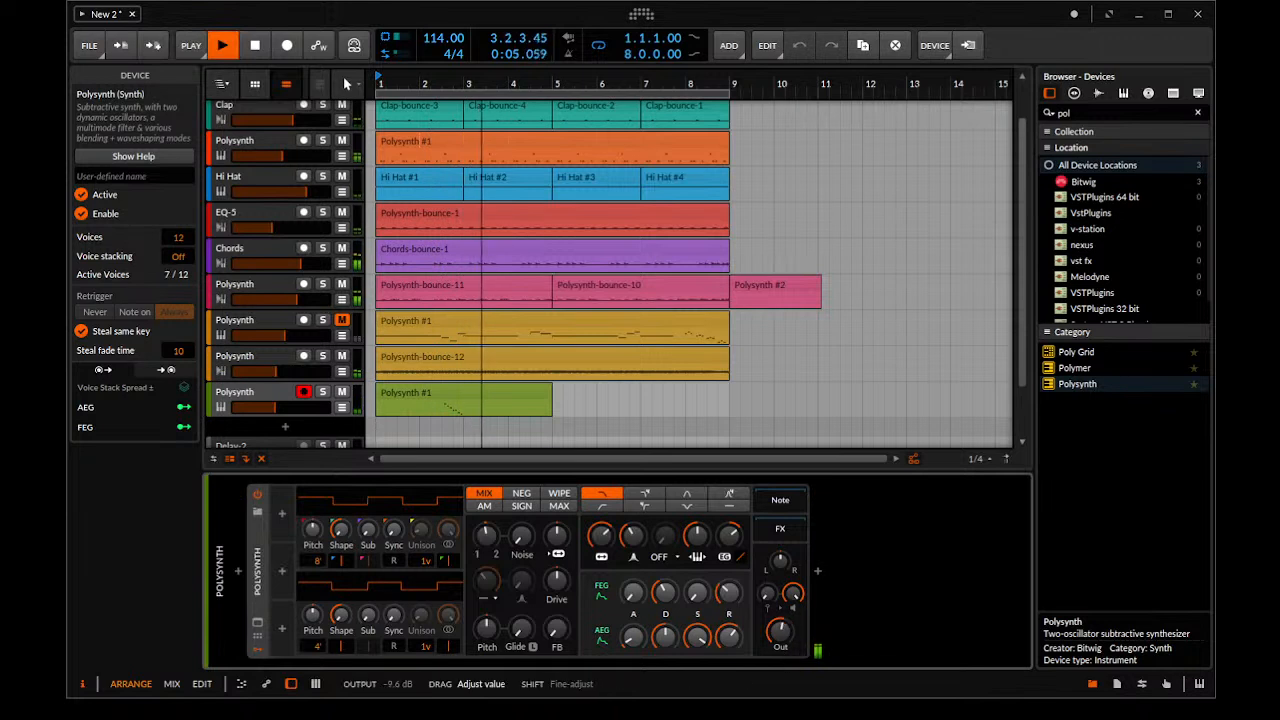
key("space")
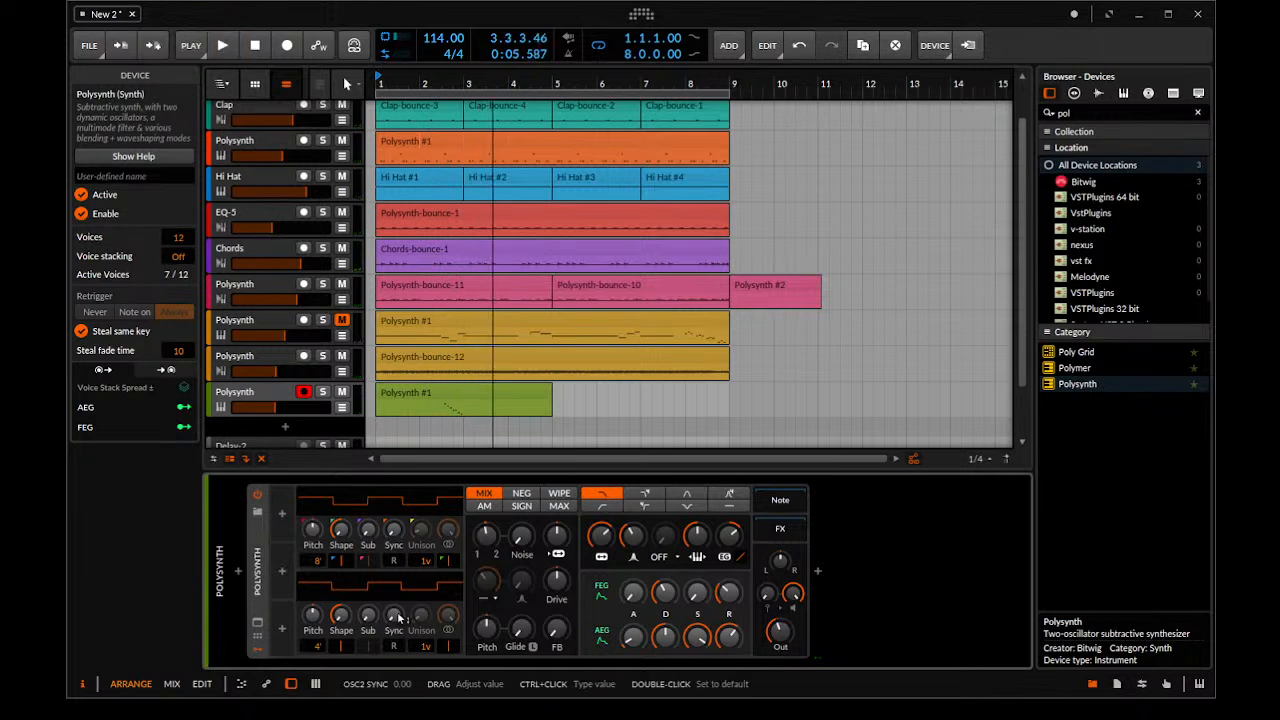
Raise oscillator 2's sync to 29.40 while the beat plays
scroll(399, 617, "up", 5)
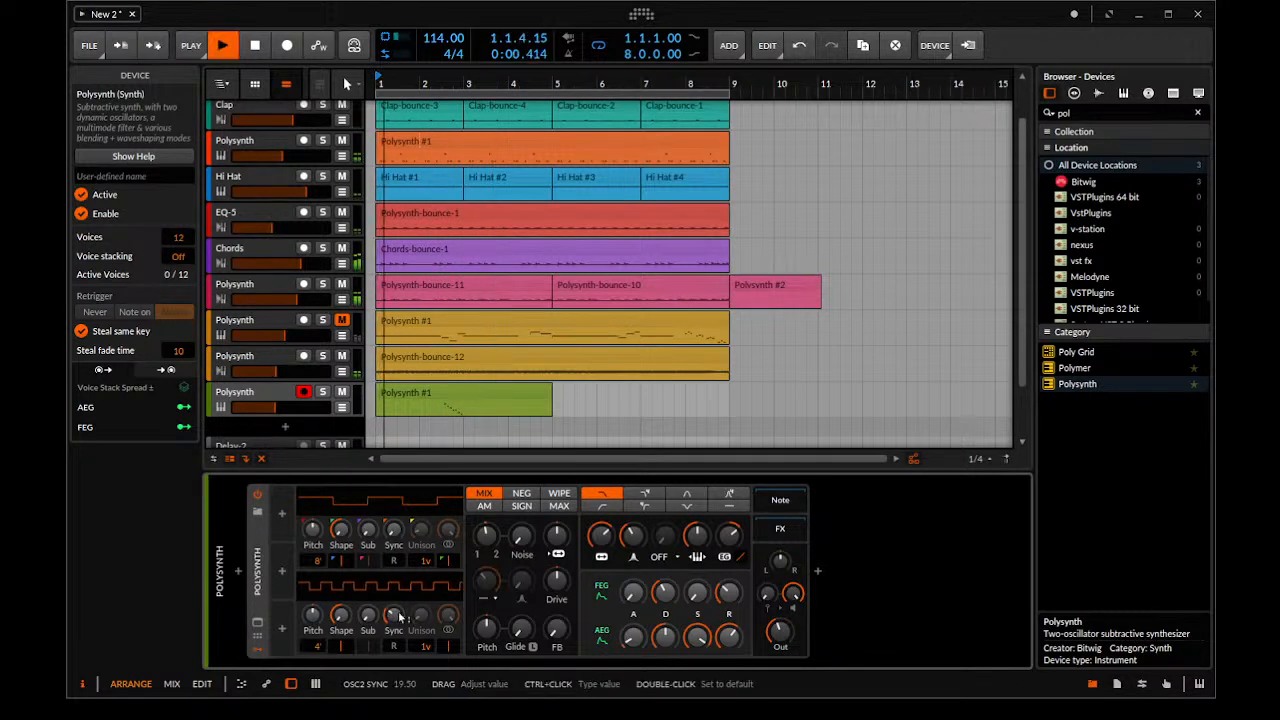
scroll(399, 617, "up", 3)
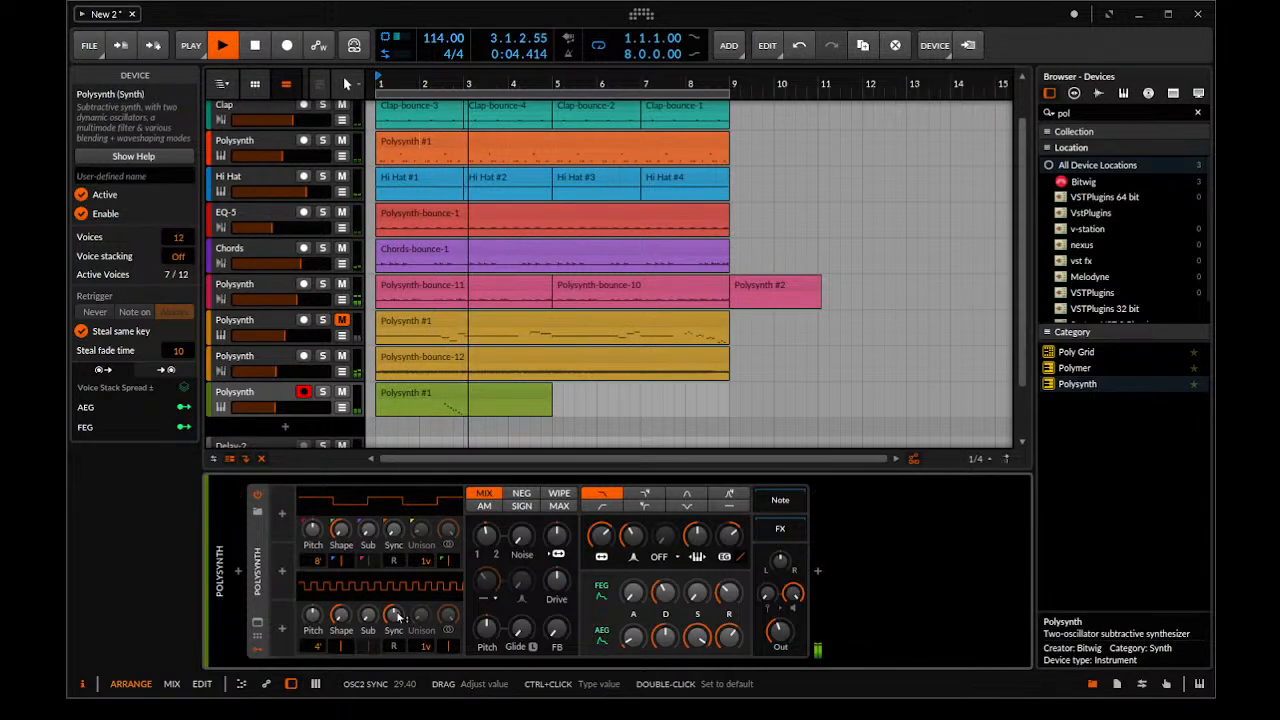
key("space")
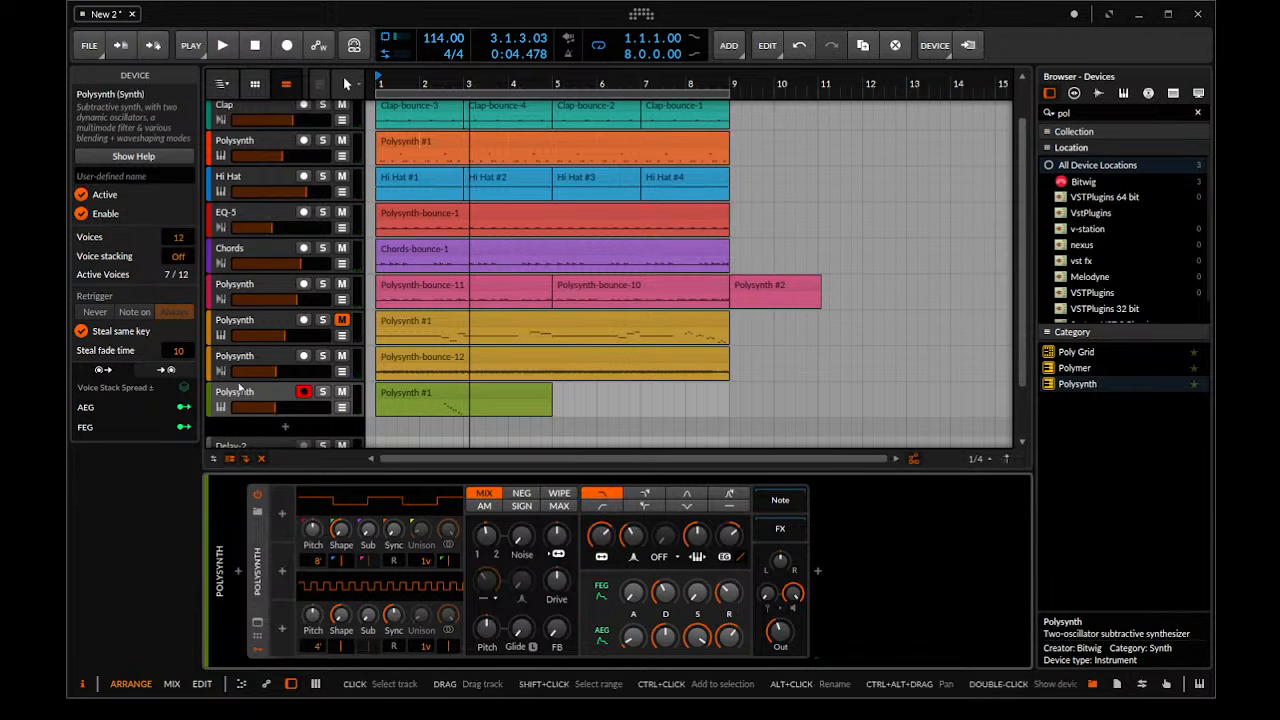
Turn up the green Polysynth track's send to Delay-2 and listen to the note run
left_click(212, 405)
left_click_drag(181, 441, 181, 419)
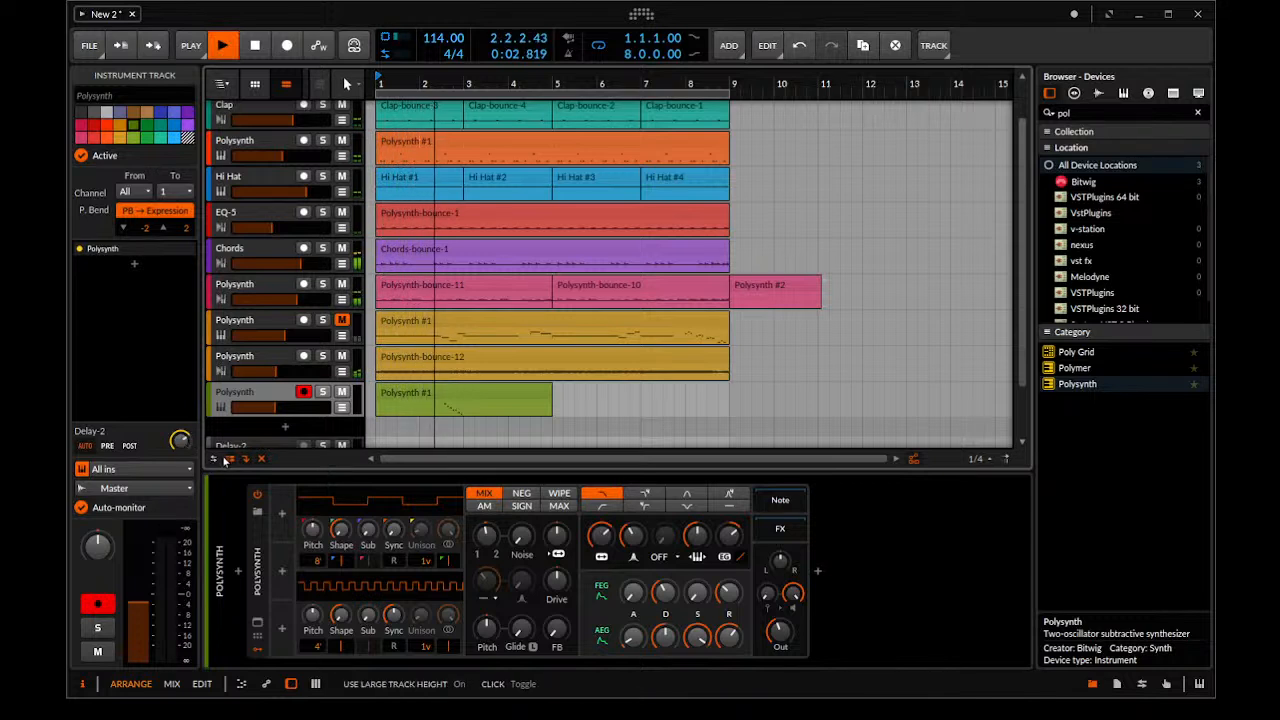
left_click(461, 401)
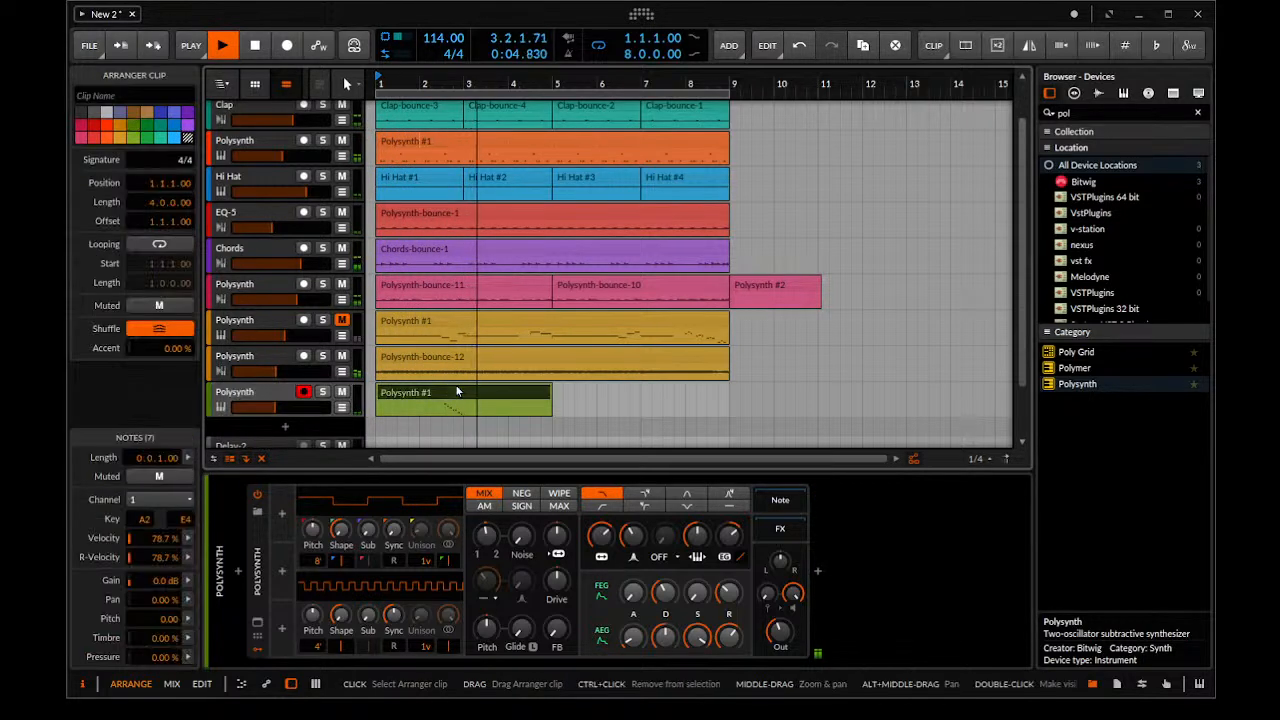
key("space")
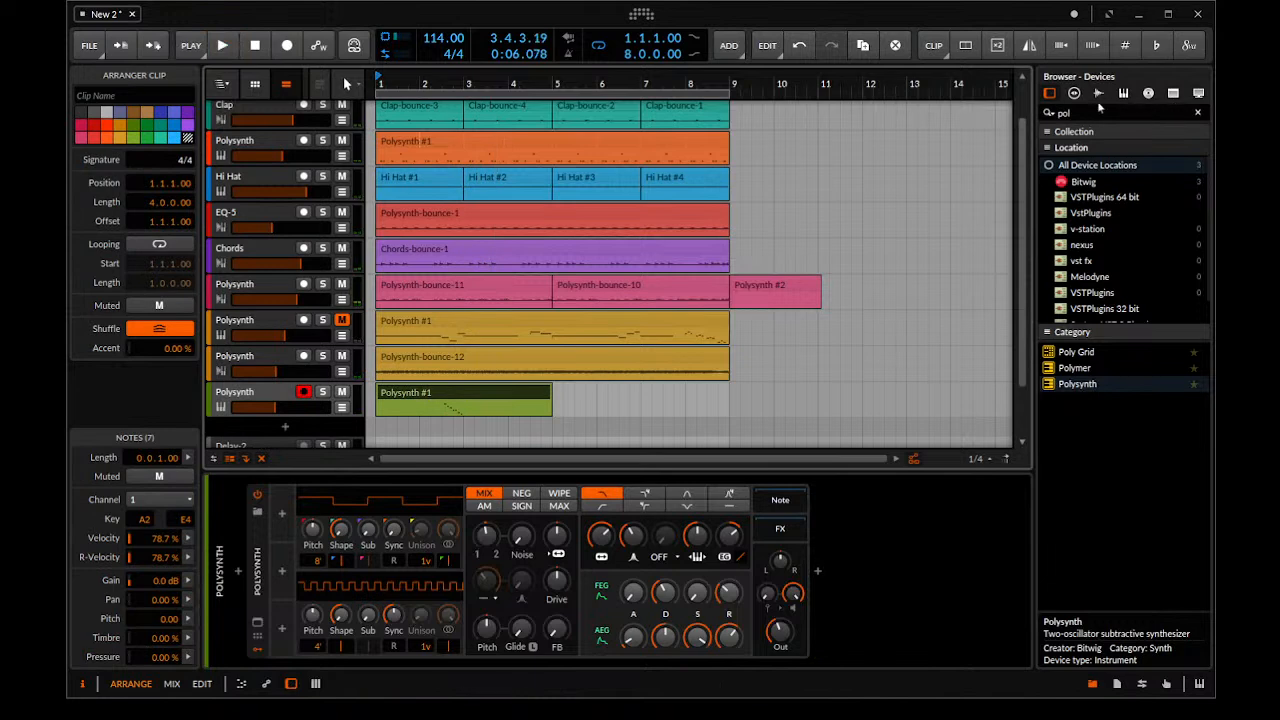
Search the devices for "del", add Delay-2 after the green track's Polysynth and set its left delay to 8 beats
left_click(939, 134)
key("BackSpace")
key("BackSpace")
key("BackSpace")
type("del")
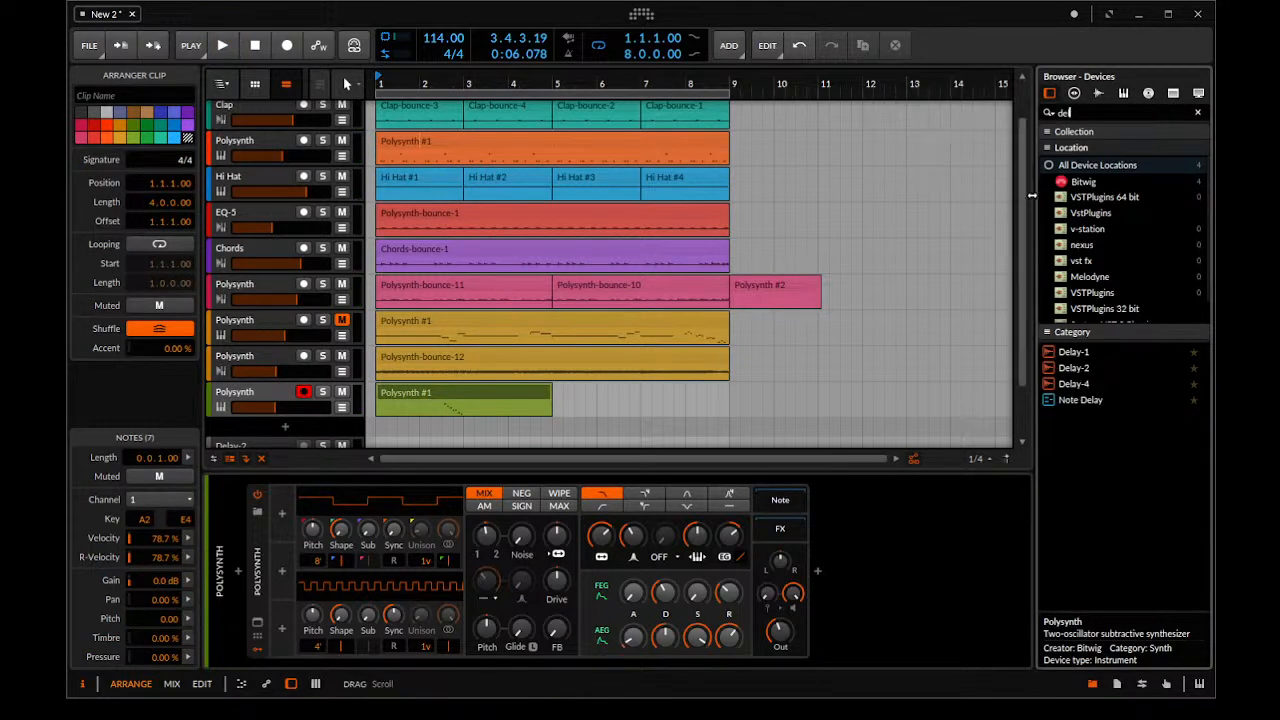
left_click(1062, 366)
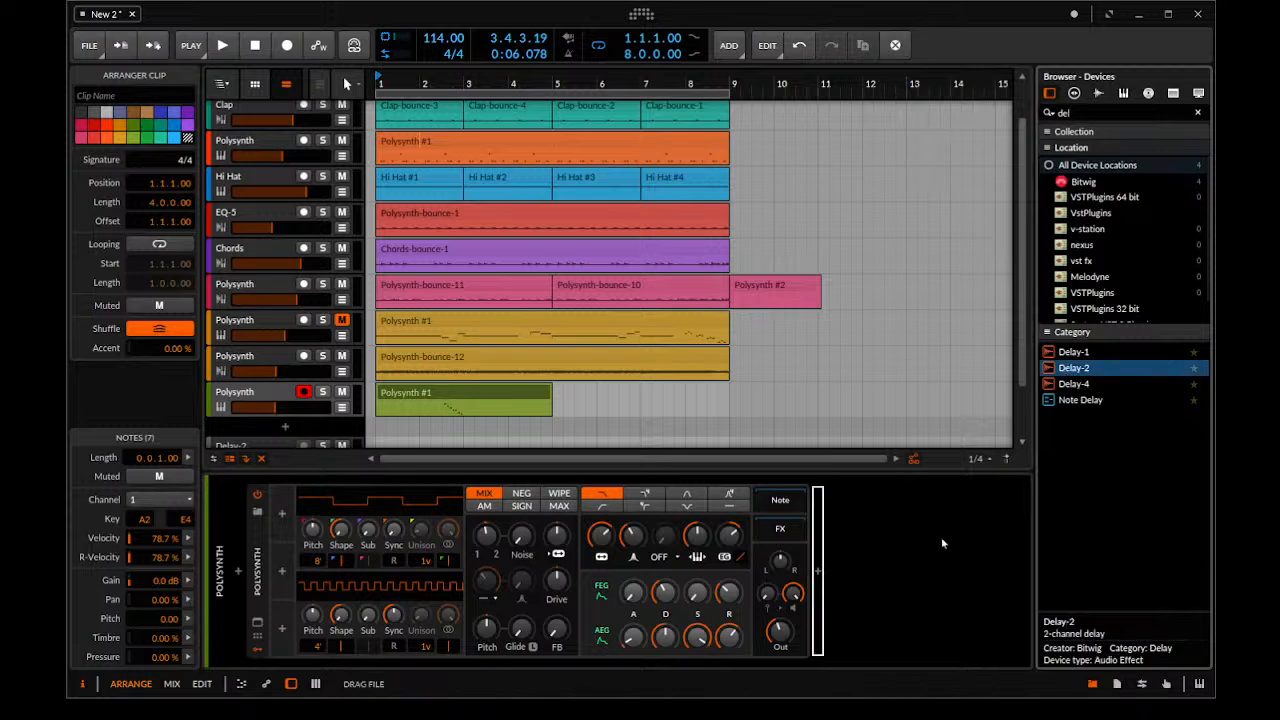
left_click_drag(942, 544, 940, 548)
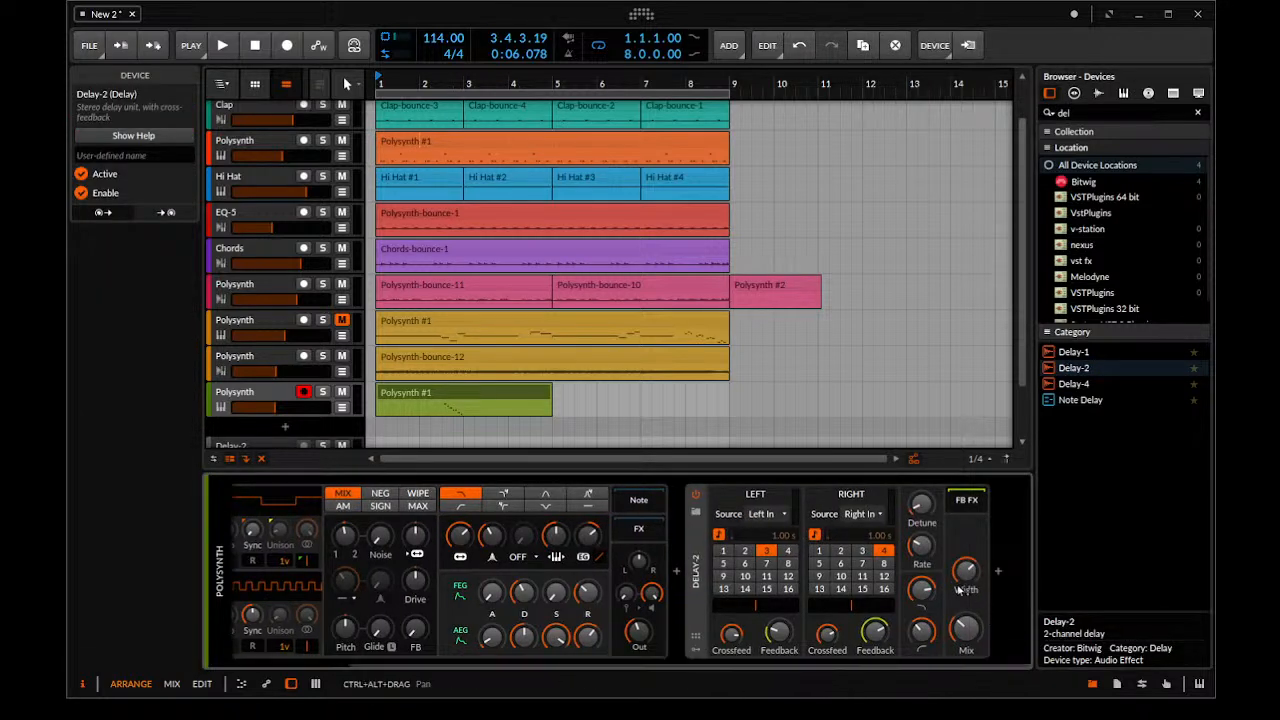
left_click(787, 563)
key("space")
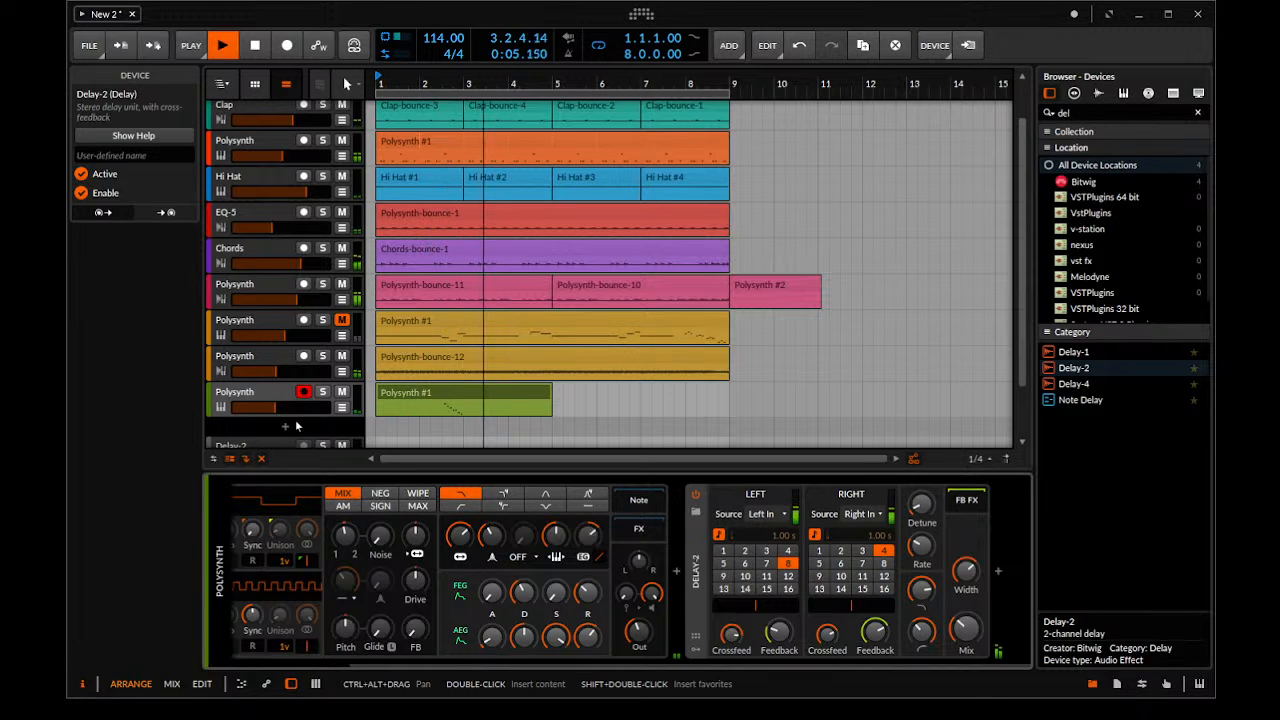
Unmute the gold Polysynth track that holds the note clip and listen to it with the other layers
left_click(399, 392)
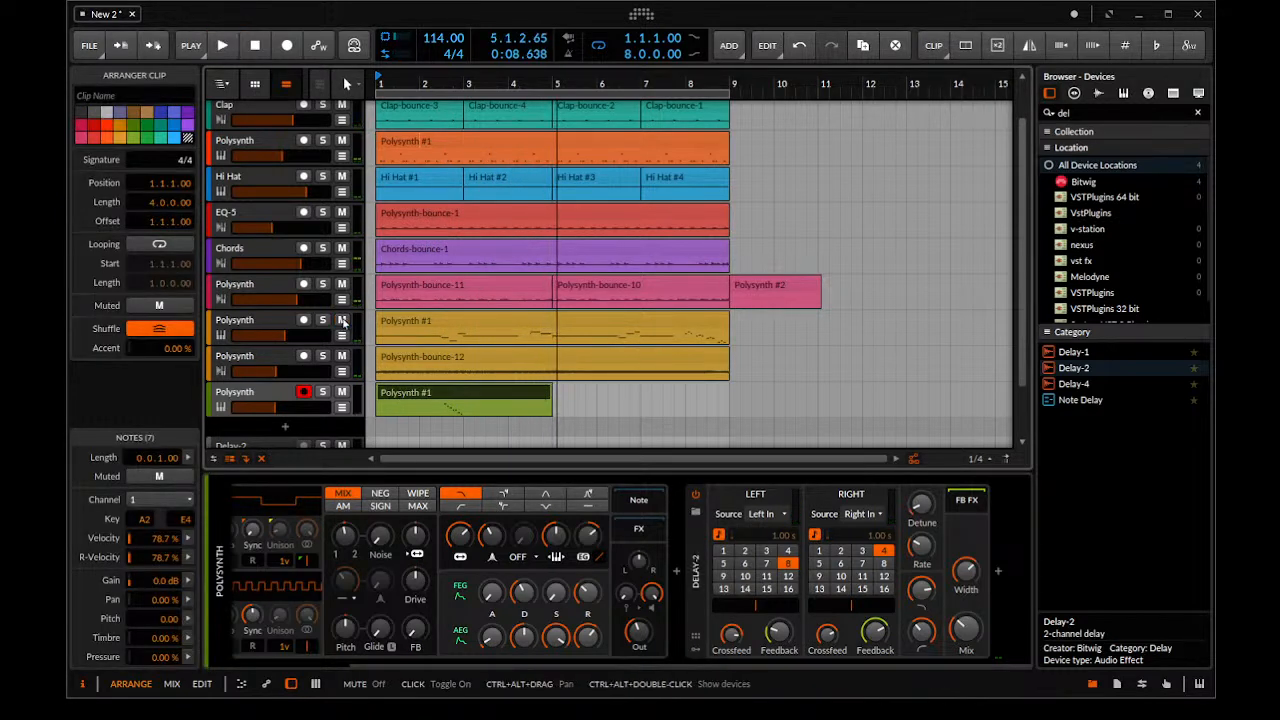
left_click(272, 322)
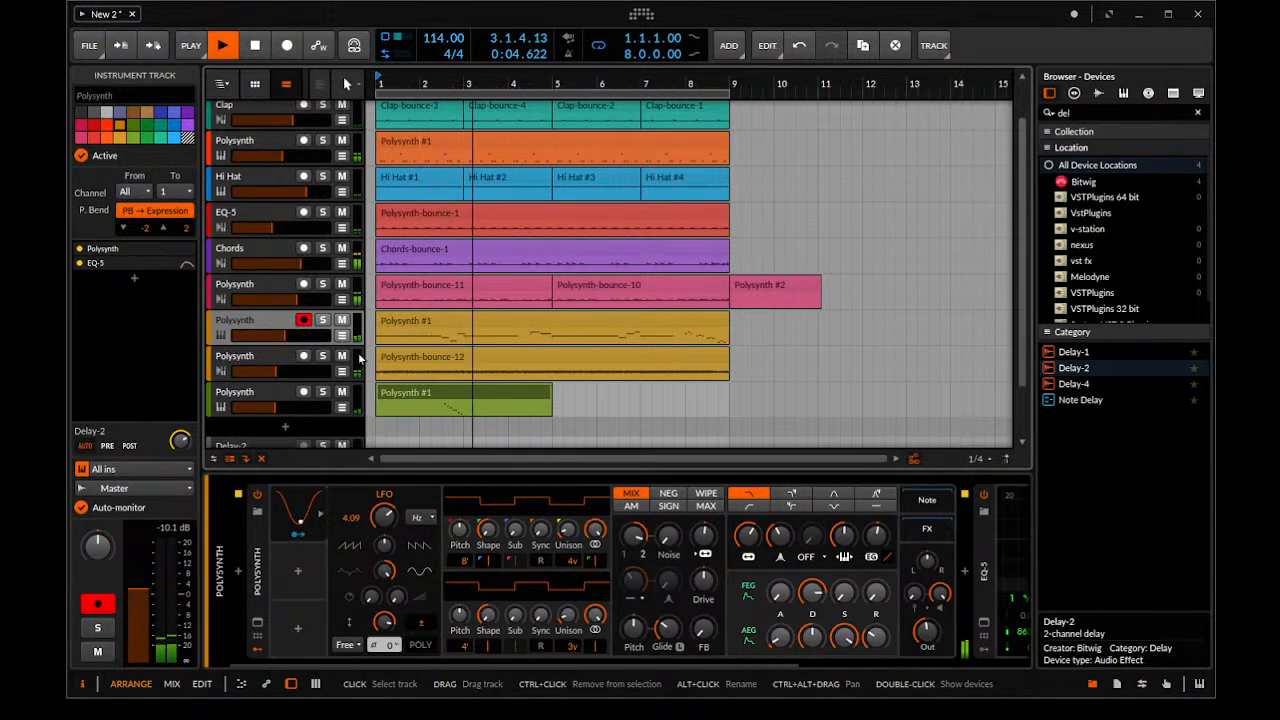
key("space")
Split the green clip around the run from 2.3.1 to 3.2.1, move that piece to 1.4.1 and play from bar 1
left_click_drag(446, 400, 458, 400)
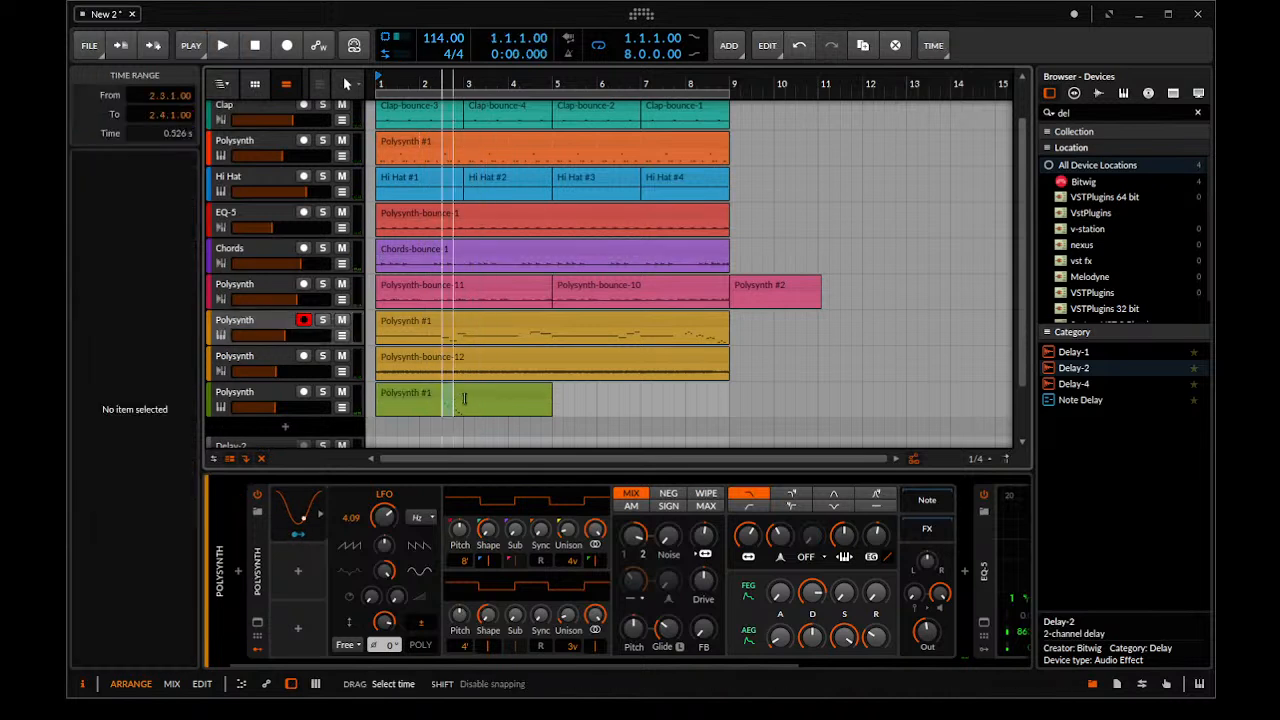
key("ctrl+e")
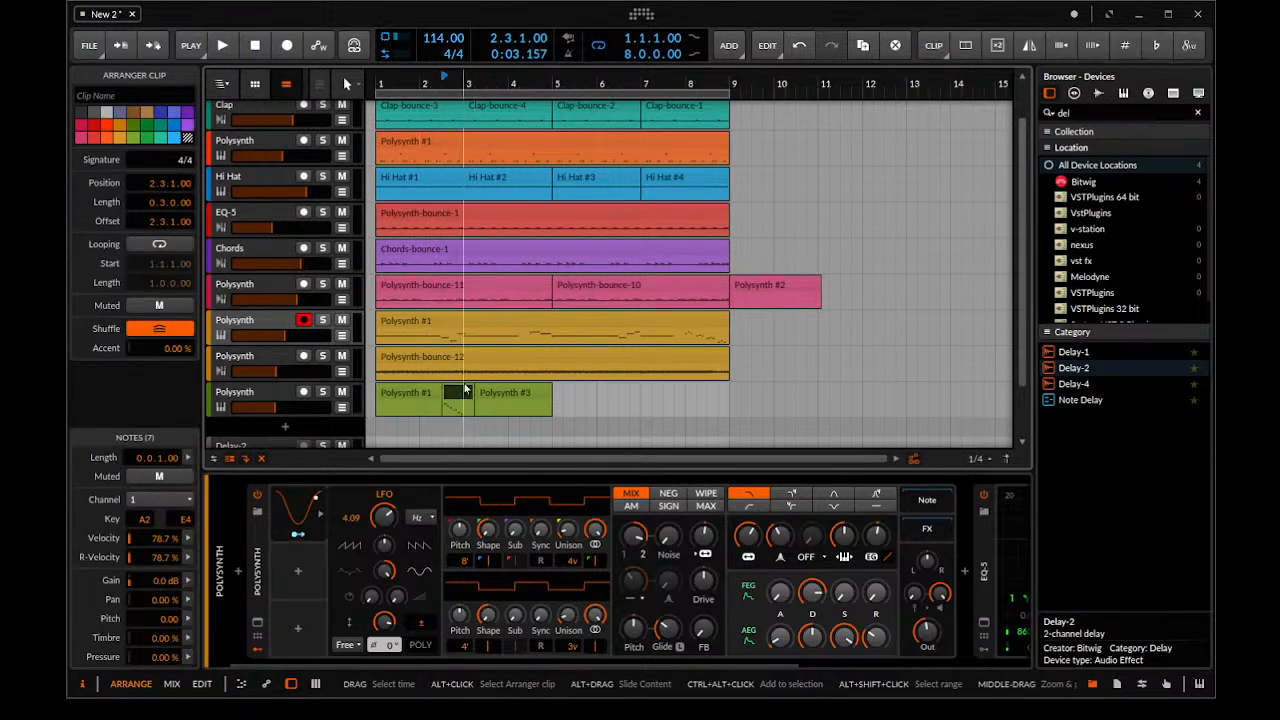
left_click_drag(460, 393, 435, 398)
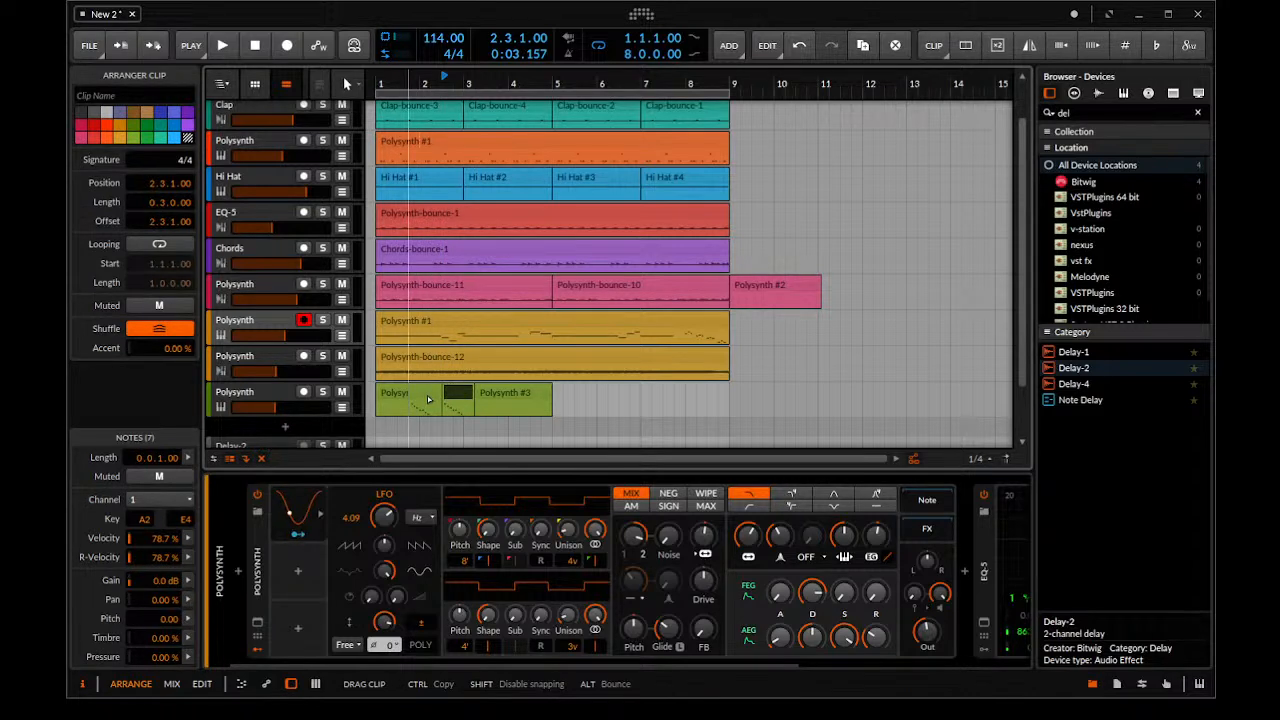
left_click_drag(428, 399, 426, 399)
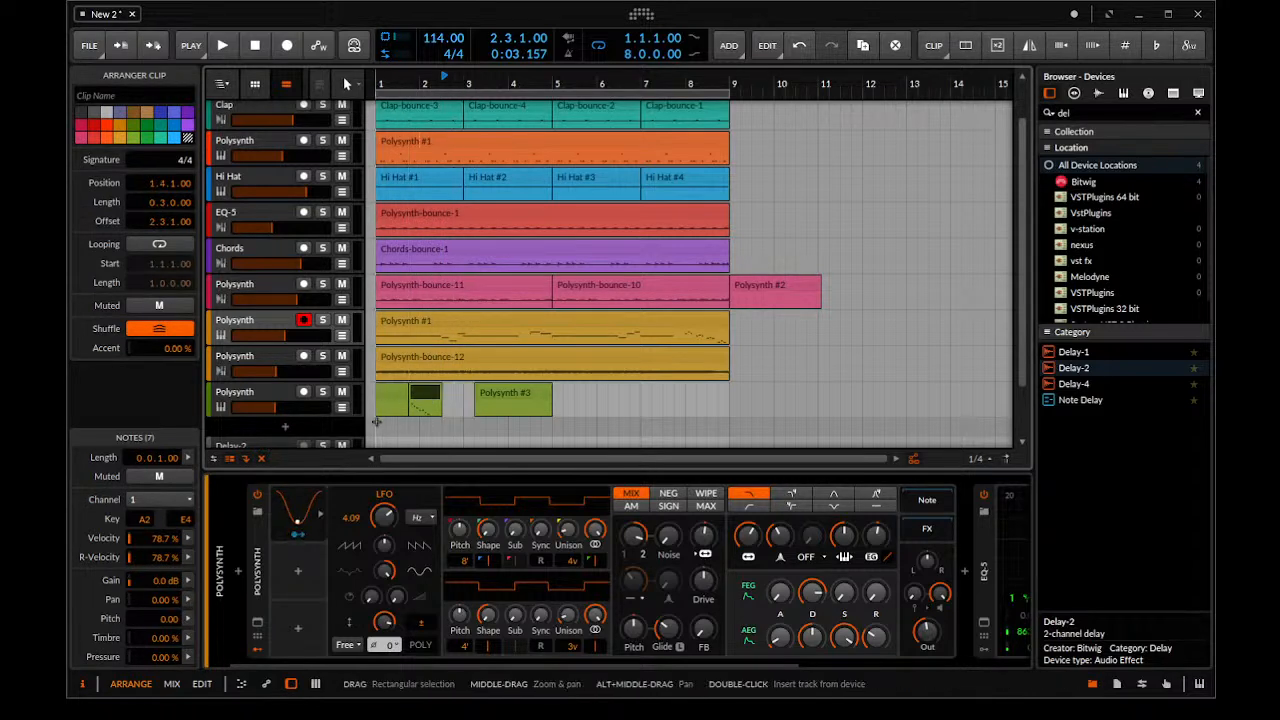
left_click(372, 417)
key("space")
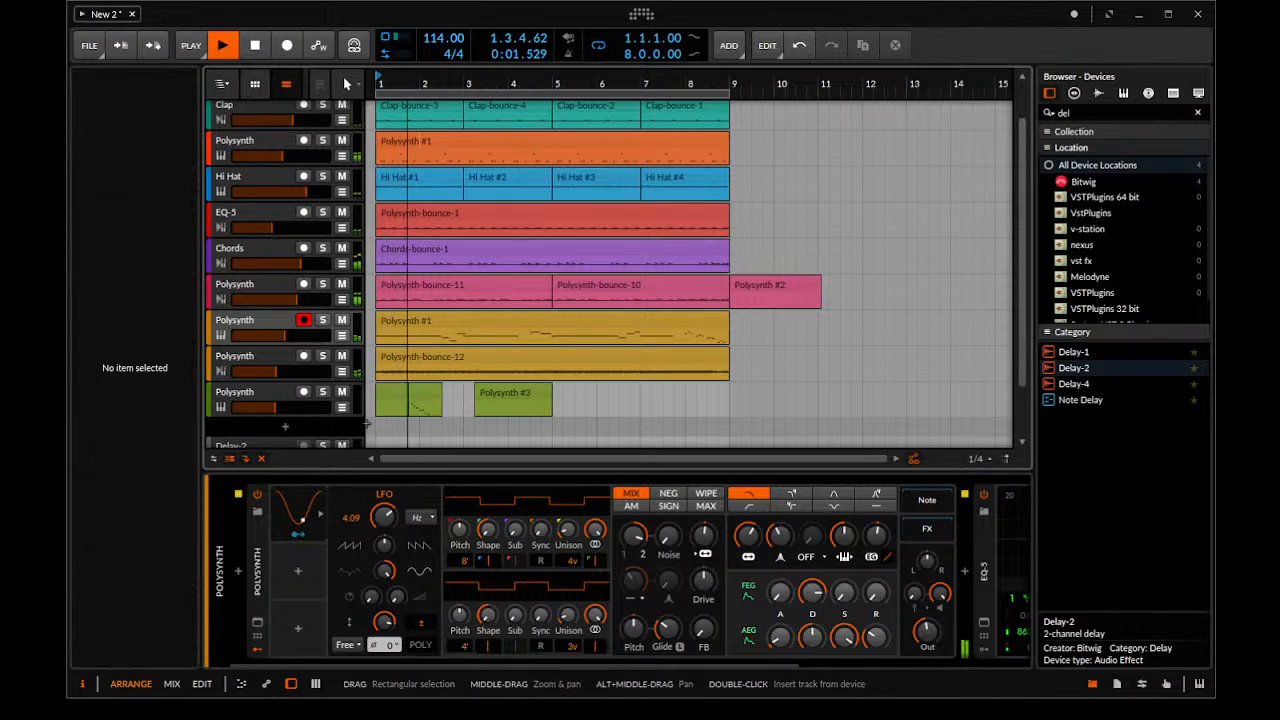
scroll(460, 400, "up", 5)
key("space")
Move the split-out run clip on the green track earlier so it starts at 1.3.2
scroll(511, 426, "down", 3)
scroll(507, 404, "up", 3)
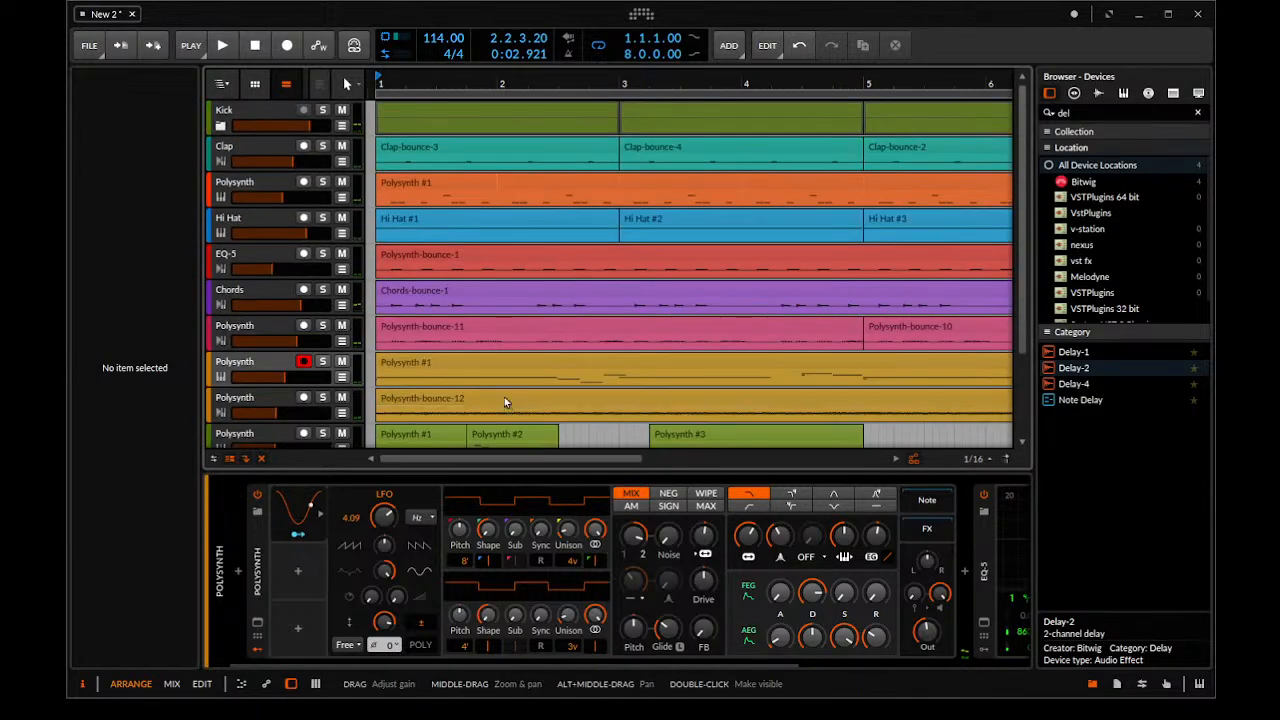
scroll(503, 388, "down", 3)
left_click_drag(503, 386, 548, 386)
left_click_drag(506, 346, 566, 358)
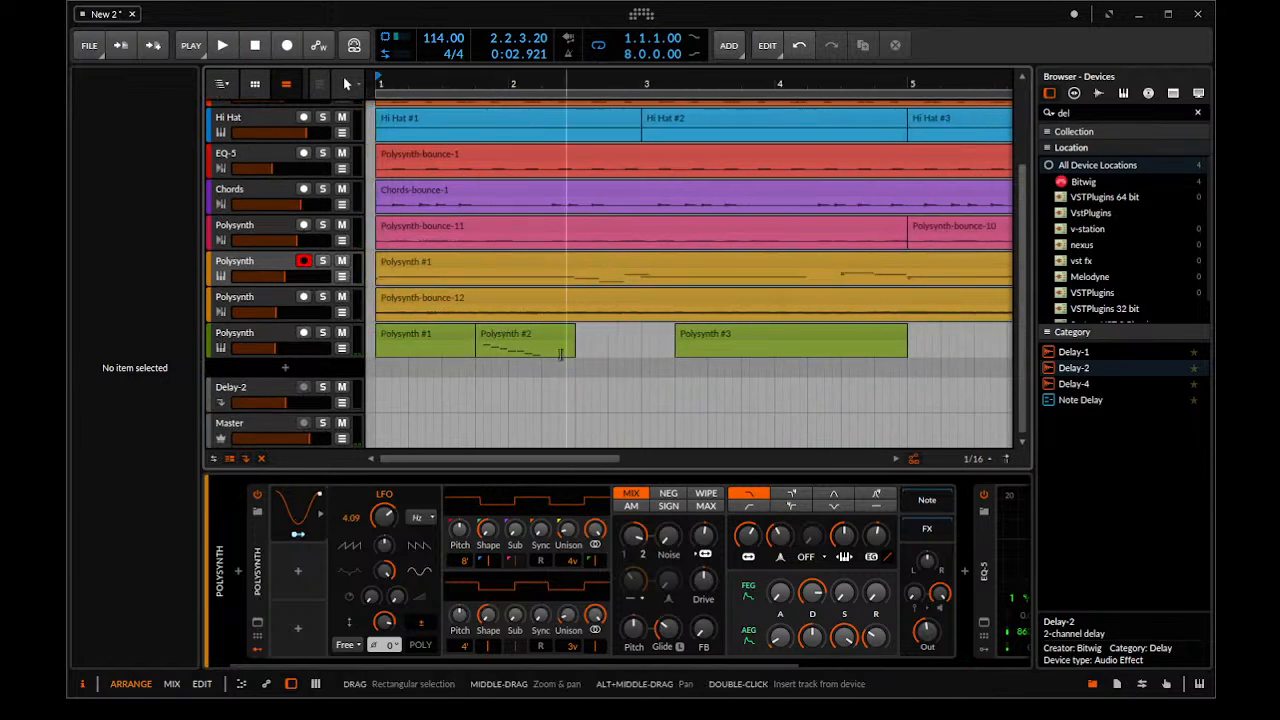
left_click_drag(494, 330, 458, 334)
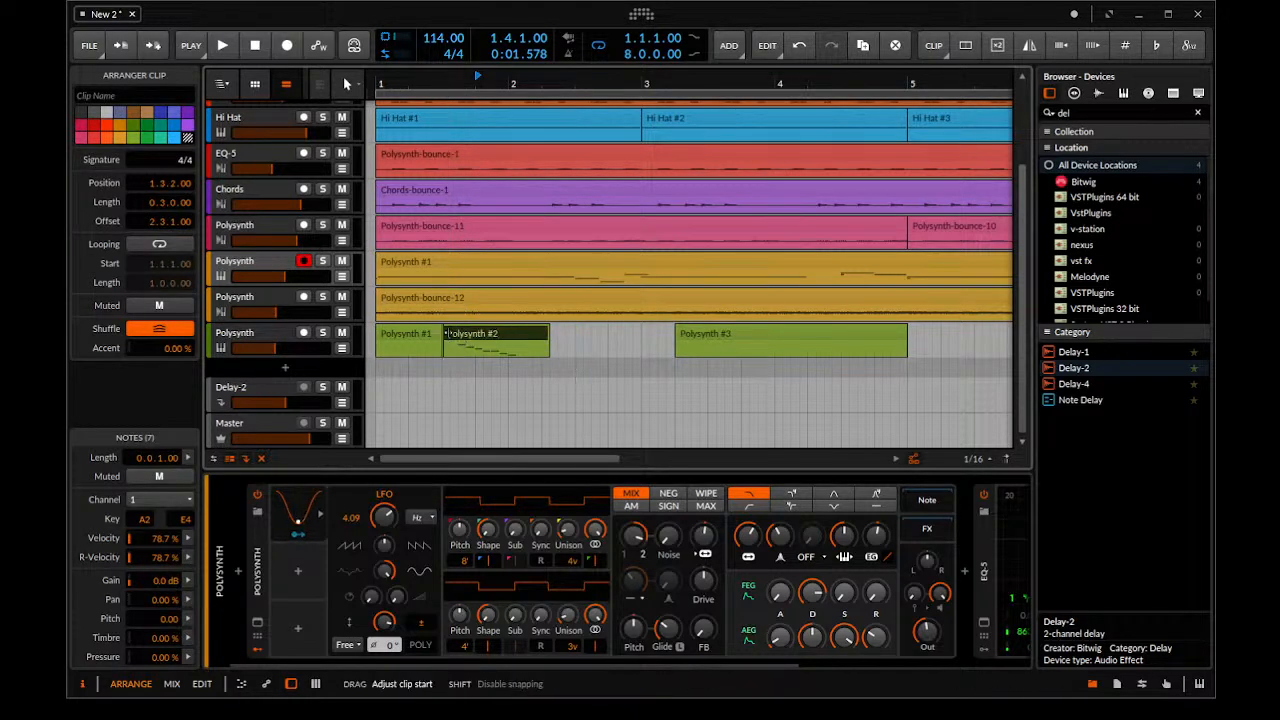
Extend the run clip's start by one sixteenth, place its start at 1.2.4 and play from bar 1
scroll(448, 340, "up", 1)
scroll(449, 362, "up", 2)
left_click_drag(513, 390, 494, 390)
key("space")
key("space")
scroll(490, 391, "down", 3)
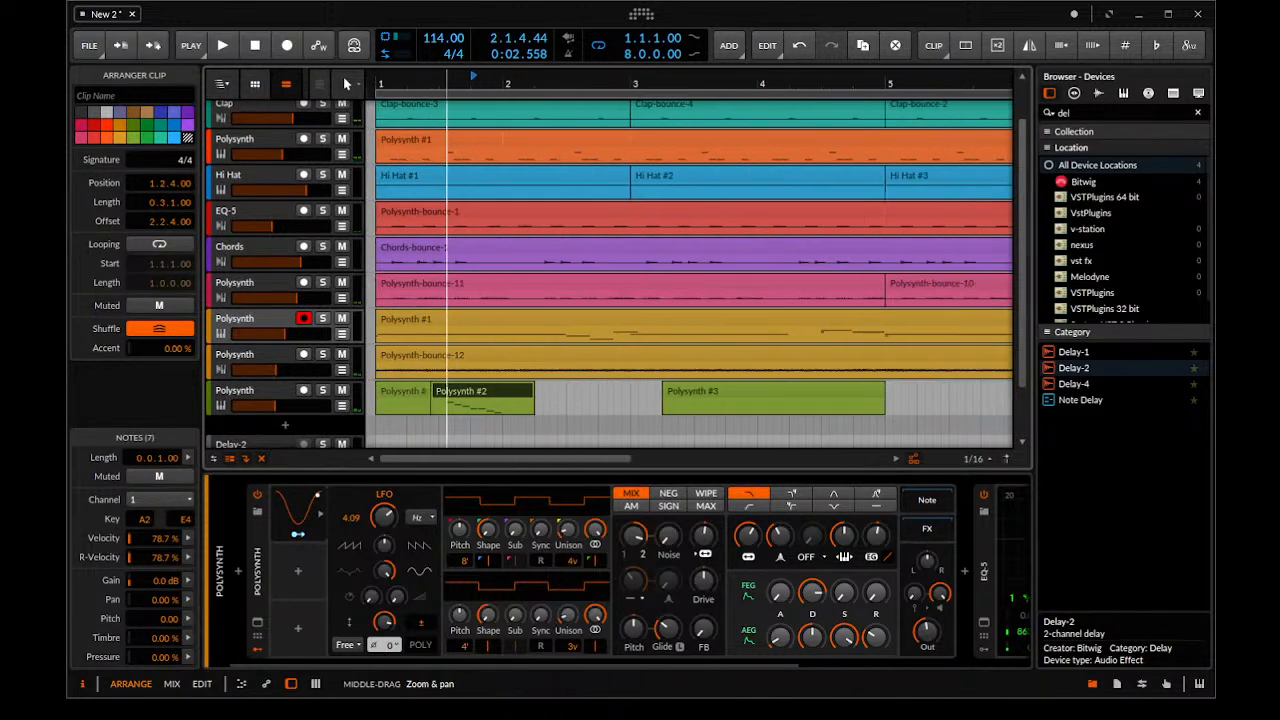
left_click(372, 421)
key("space")
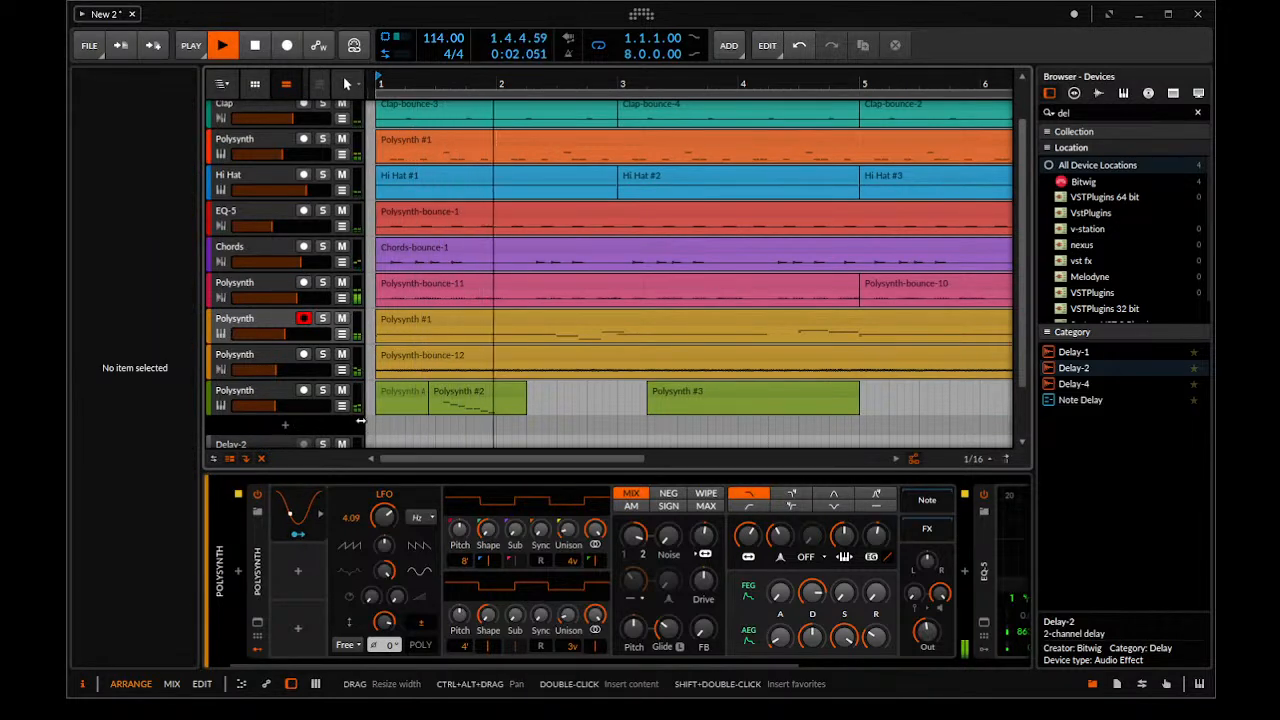
Copy the run clip to 4.2.1 on the green track and place the time cursor at 3.4.1
scroll(460, 370, "down", 2)
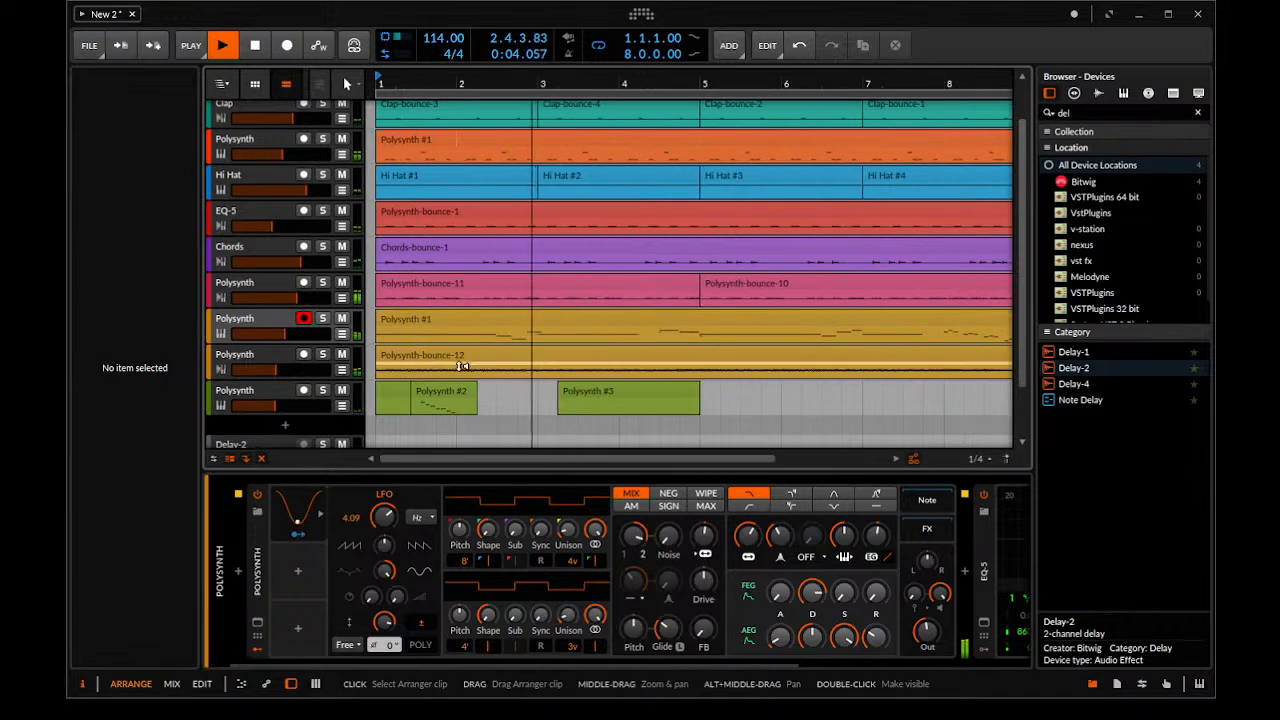
scroll(460, 370, "down", 2)
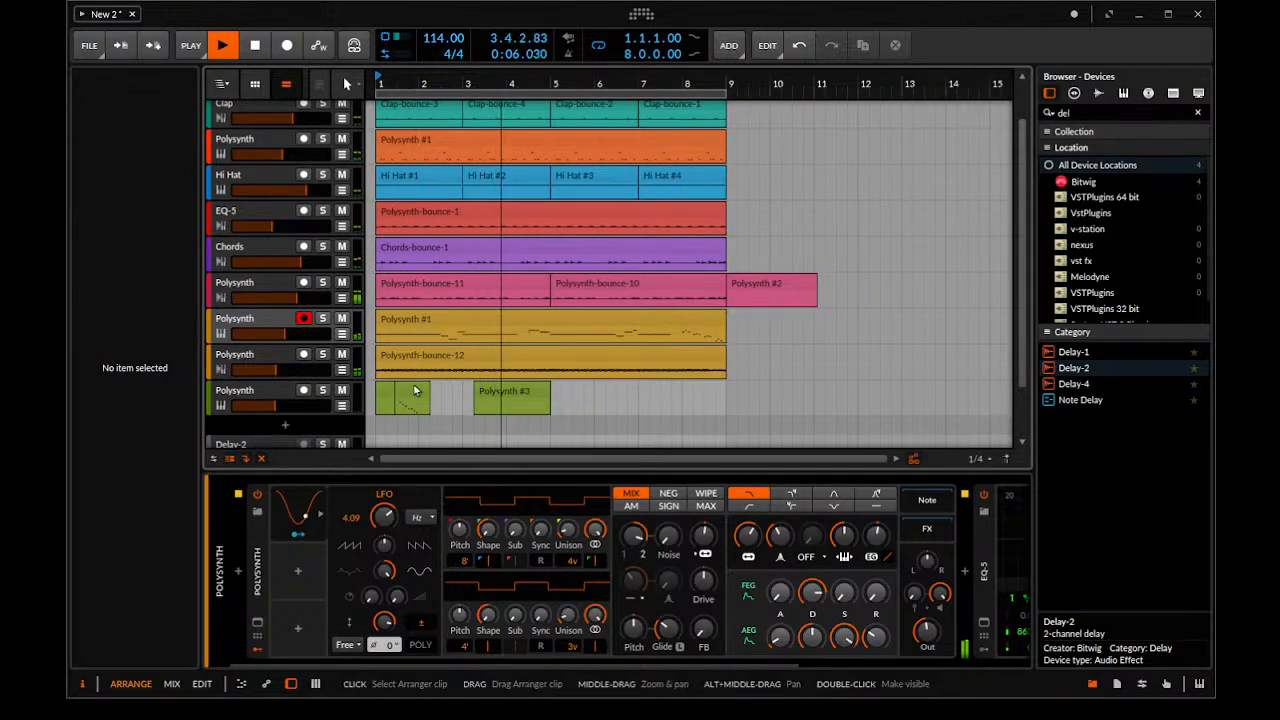
left_click_drag(416, 390, 542, 399)
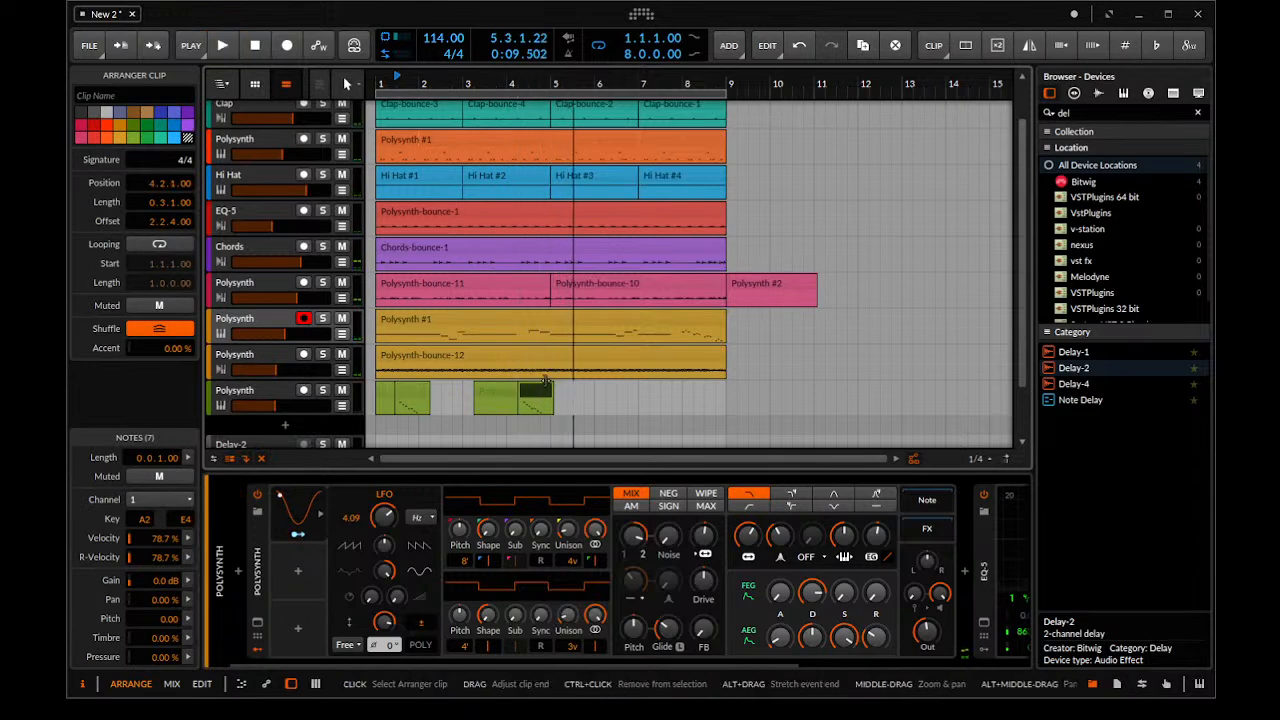
left_click(489, 402)
left_click(498, 376)
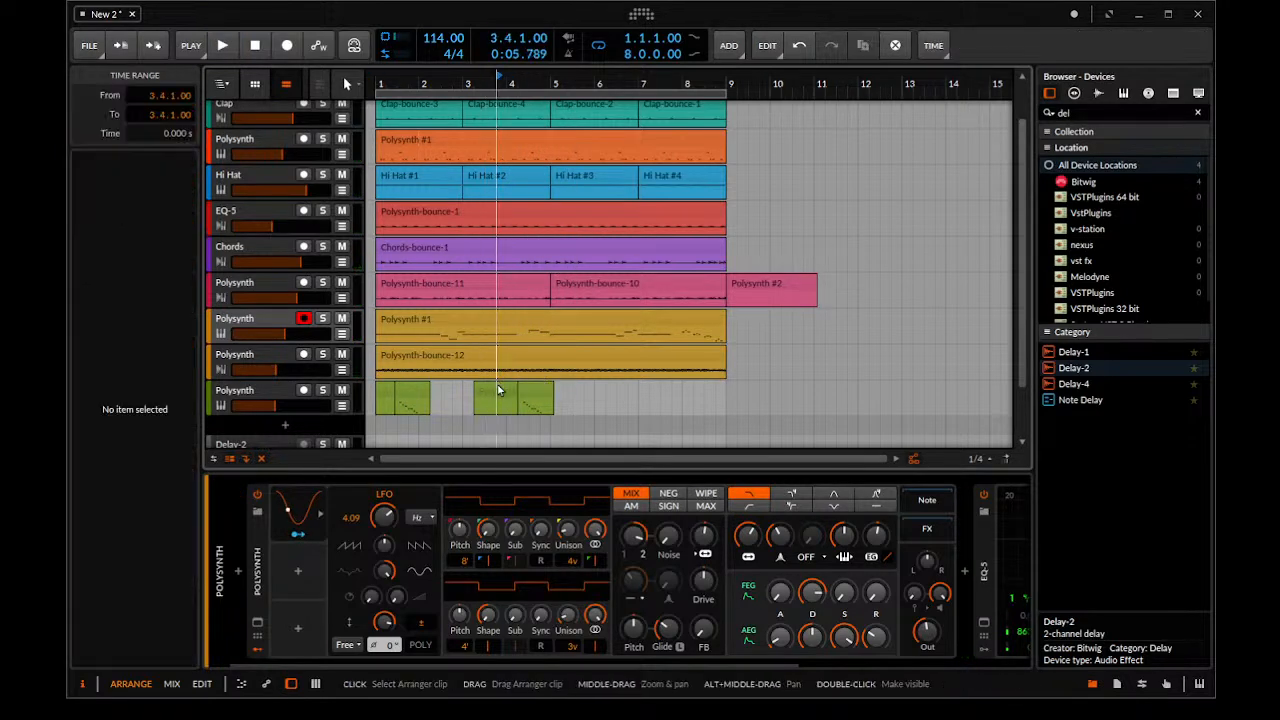
Delete the green clip starting at 3.2.1, reverse the run clip at 4.2.1 and play from its start
left_click(499, 391)
key("Delete")
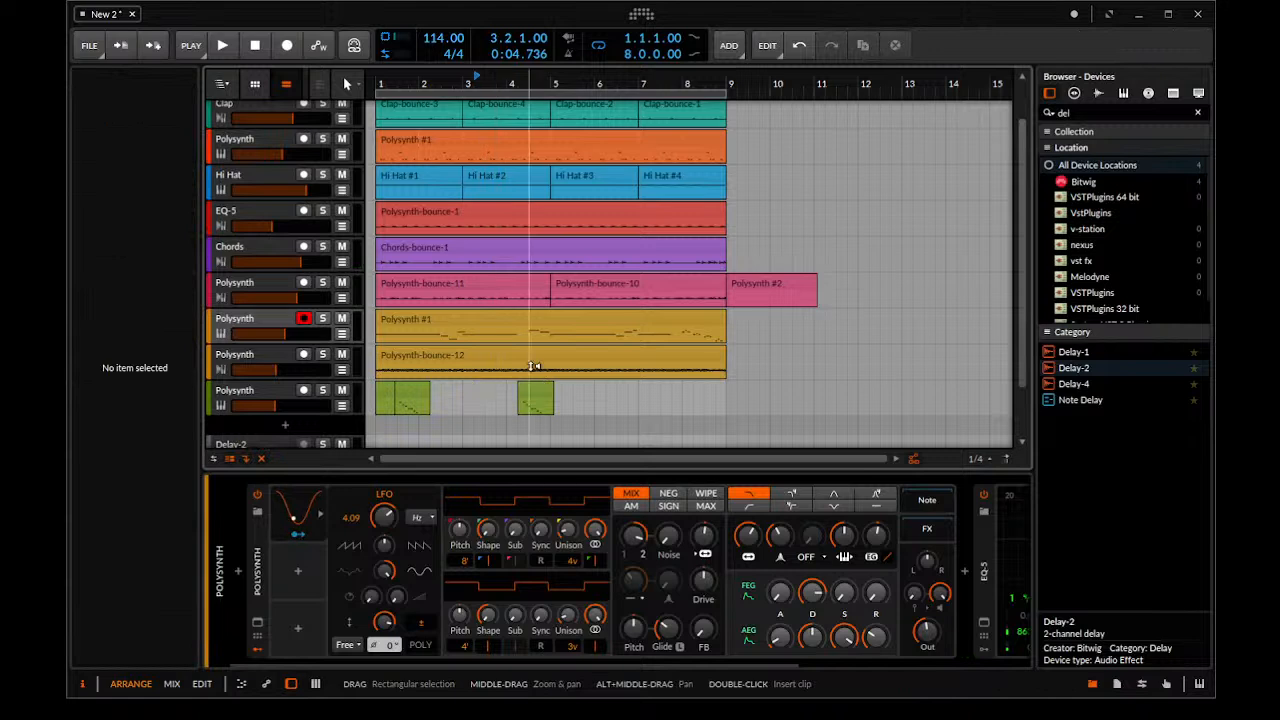
key("ctrl+z")
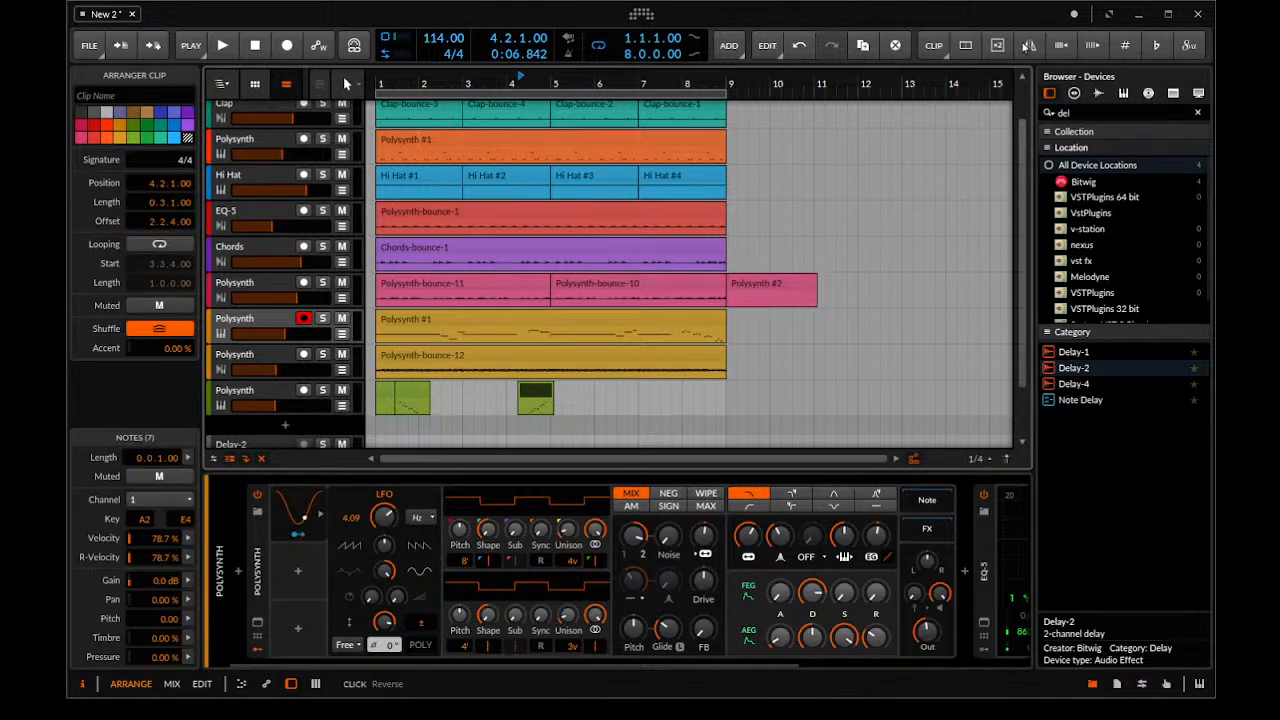
key("space")
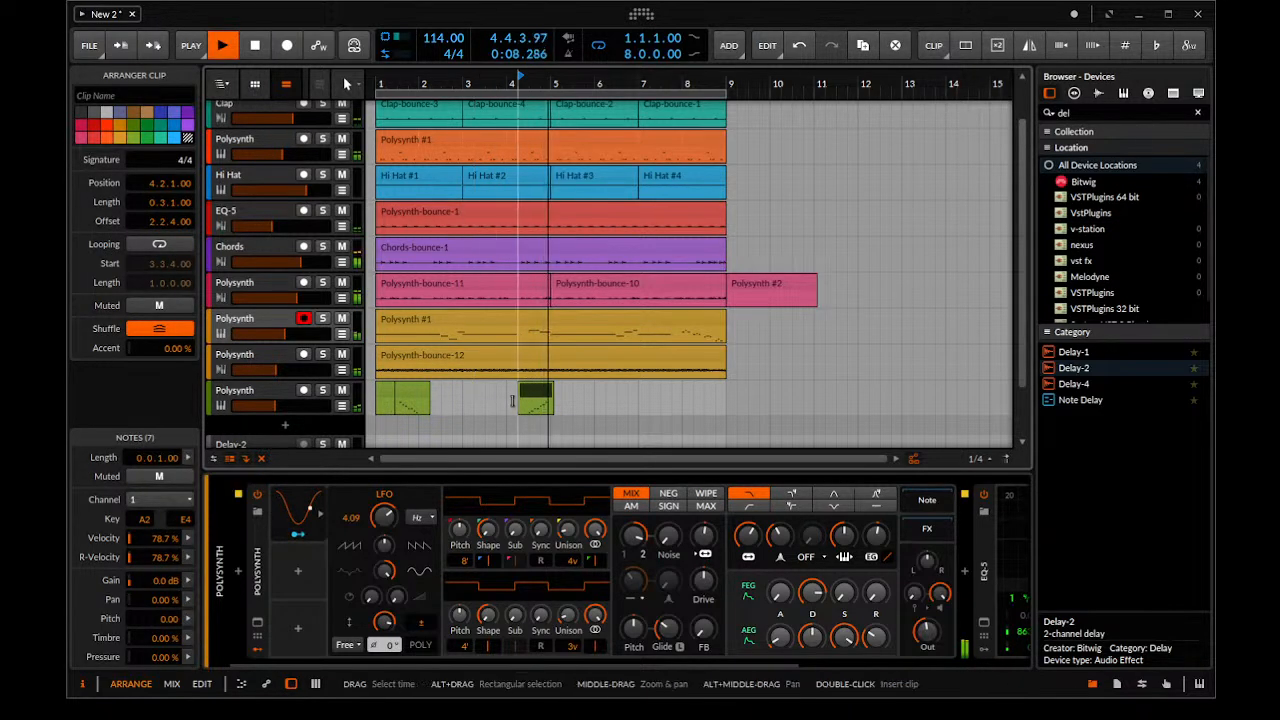
Move the reversed run clip on the green track to 8.1.1 and listen to it in the arrangement
left_click_drag(538, 397, 707, 407)
scroll(707, 407, "up", 4)
scroll(655, 384, "down", 3)
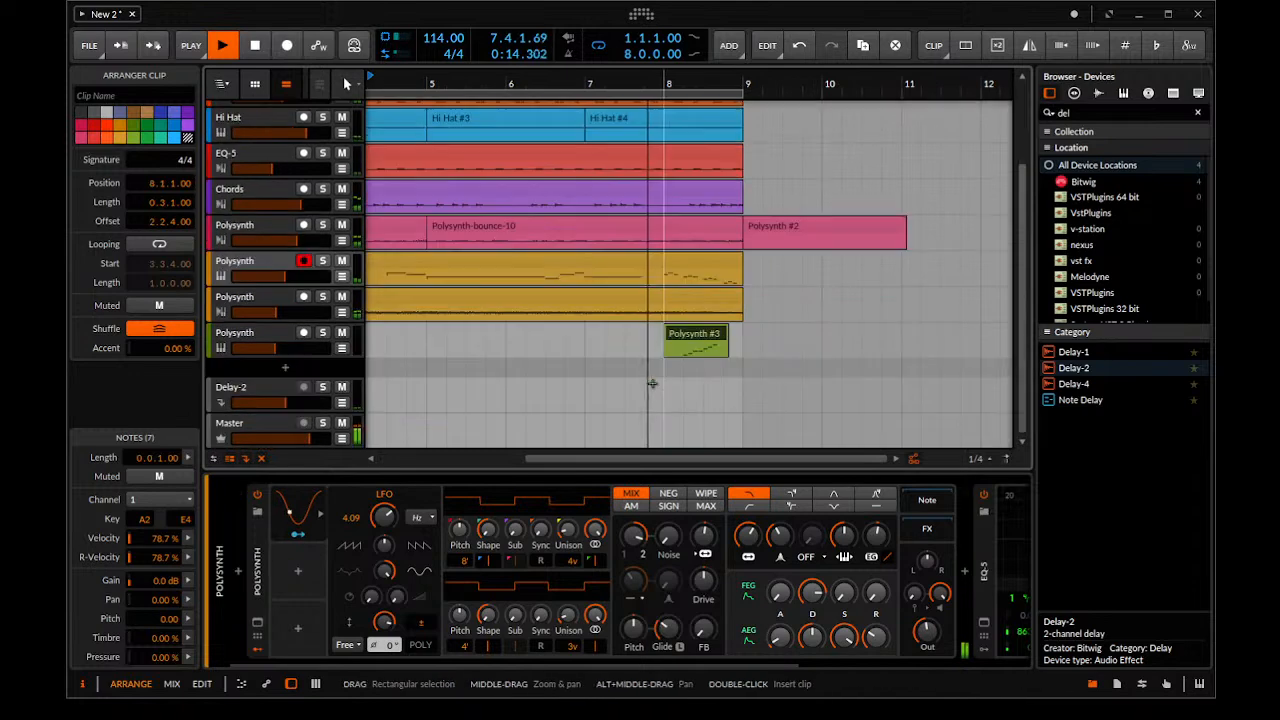
scroll(740, 366, "up", 2)
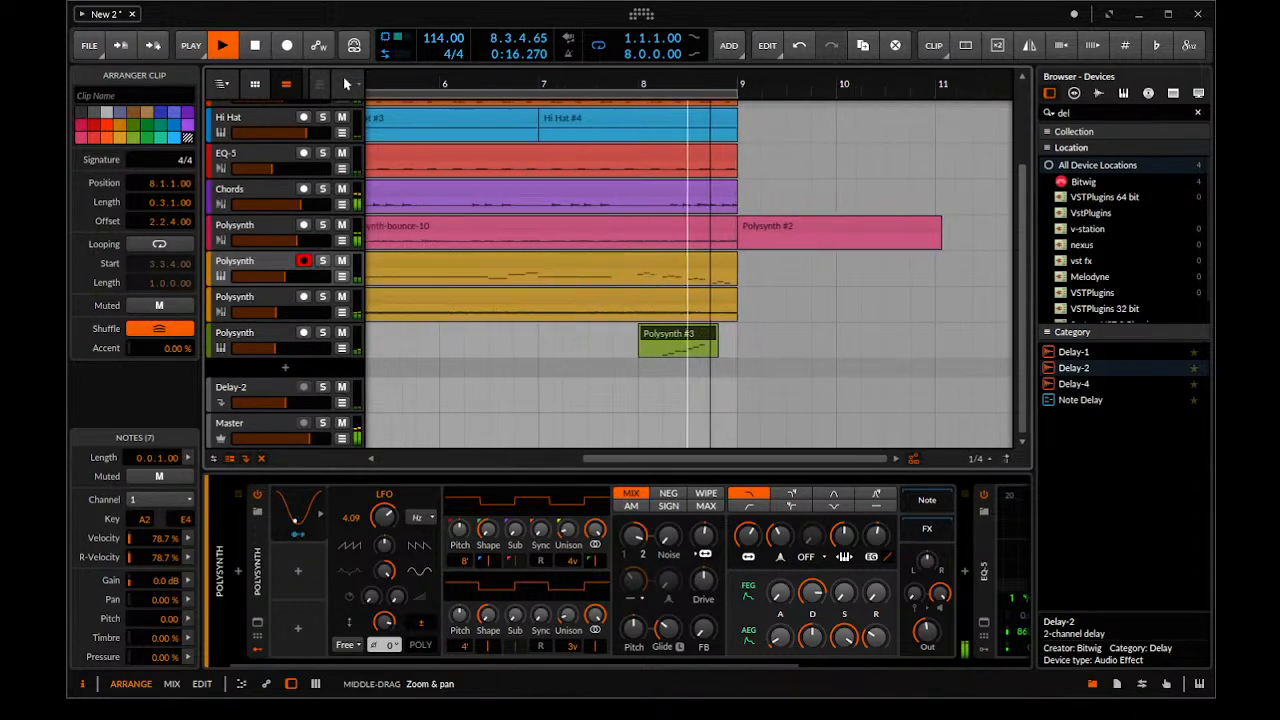
scroll(710, 390, "up", 2)
Shift the reversed run clip to 8.2.2, play the arrangement and disarm recording on the upper yellow Polysynth track
key("space")
left_click_drag(695, 401, 731, 421)
key("space")
left_click(649, 495)
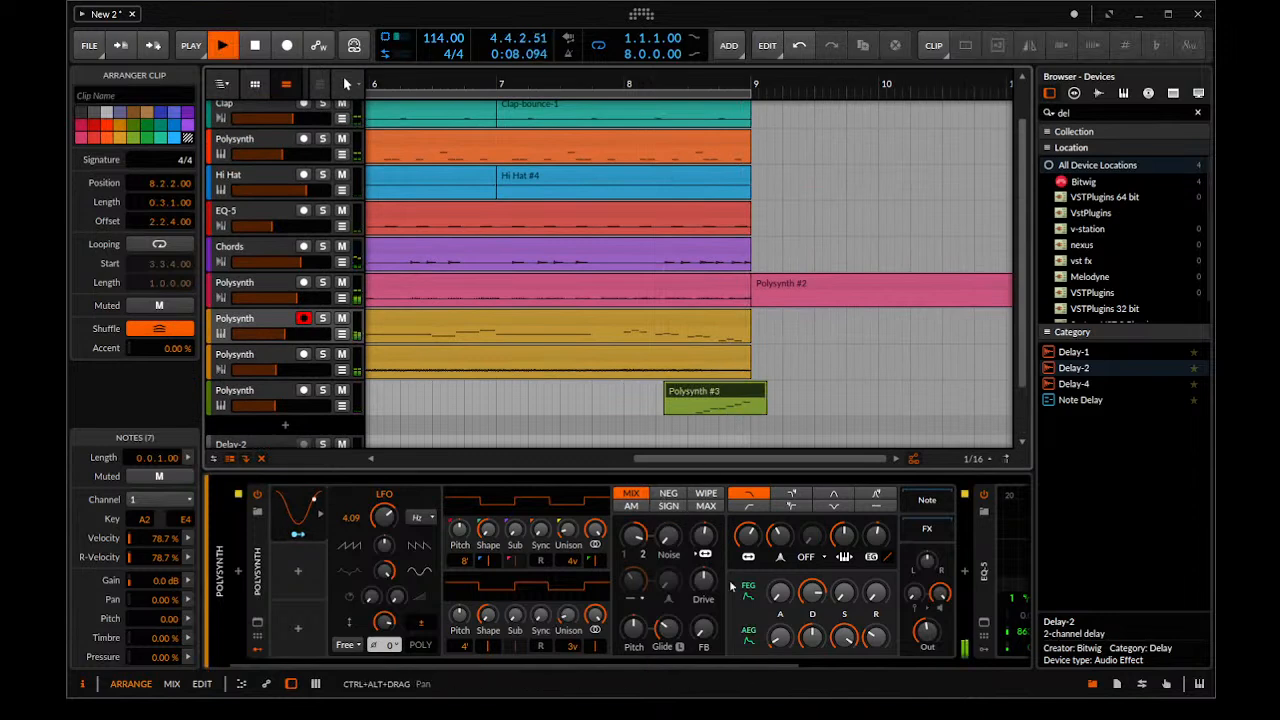
scroll(491, 338, "down", 4)
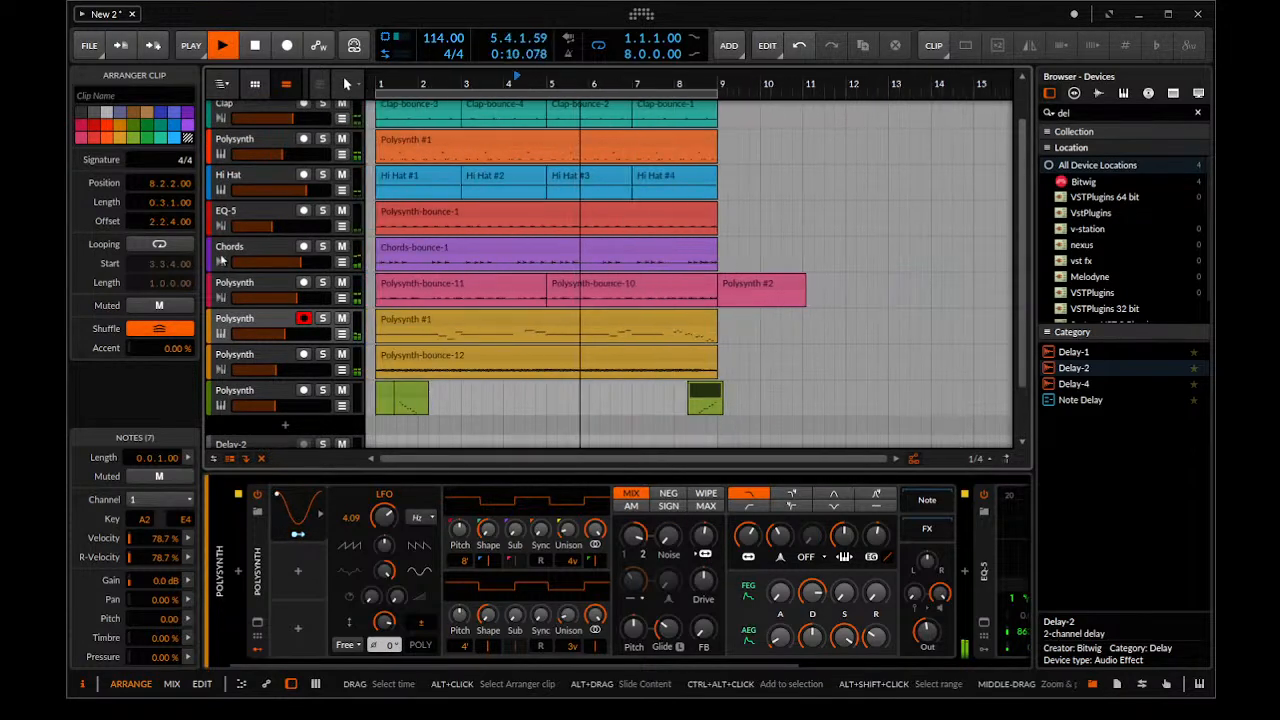
left_click(306, 320)
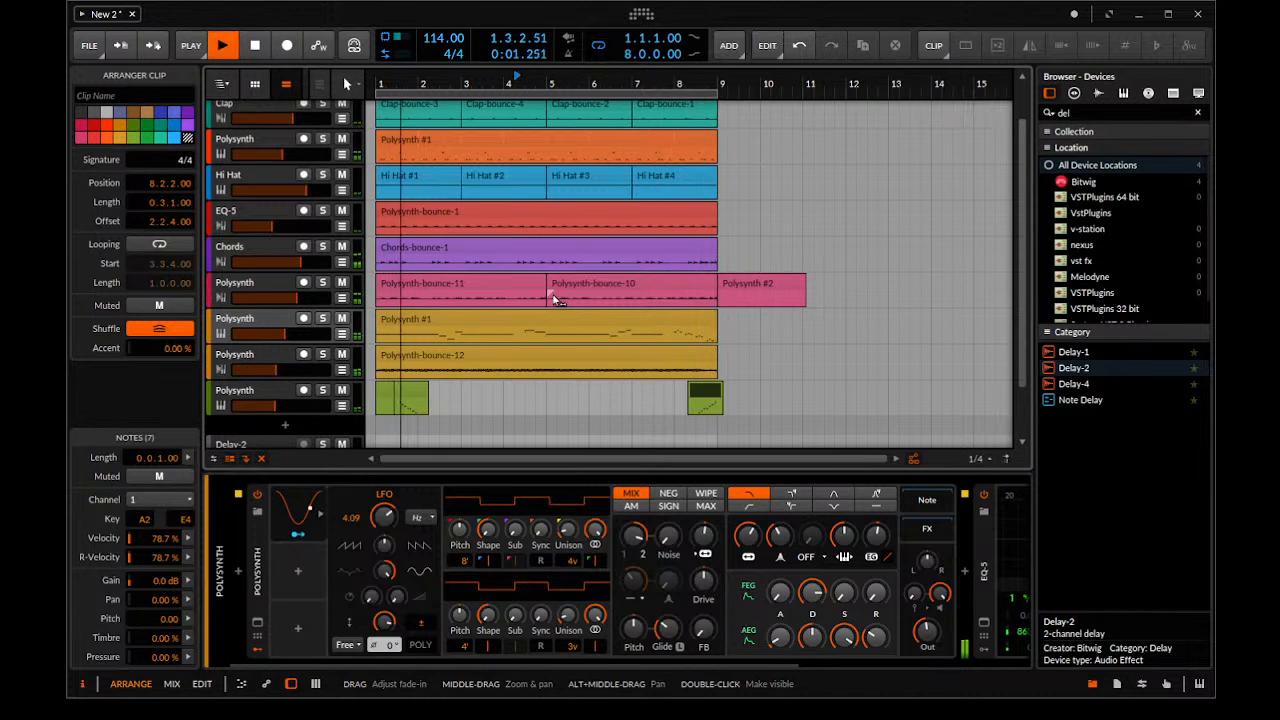
key("space")
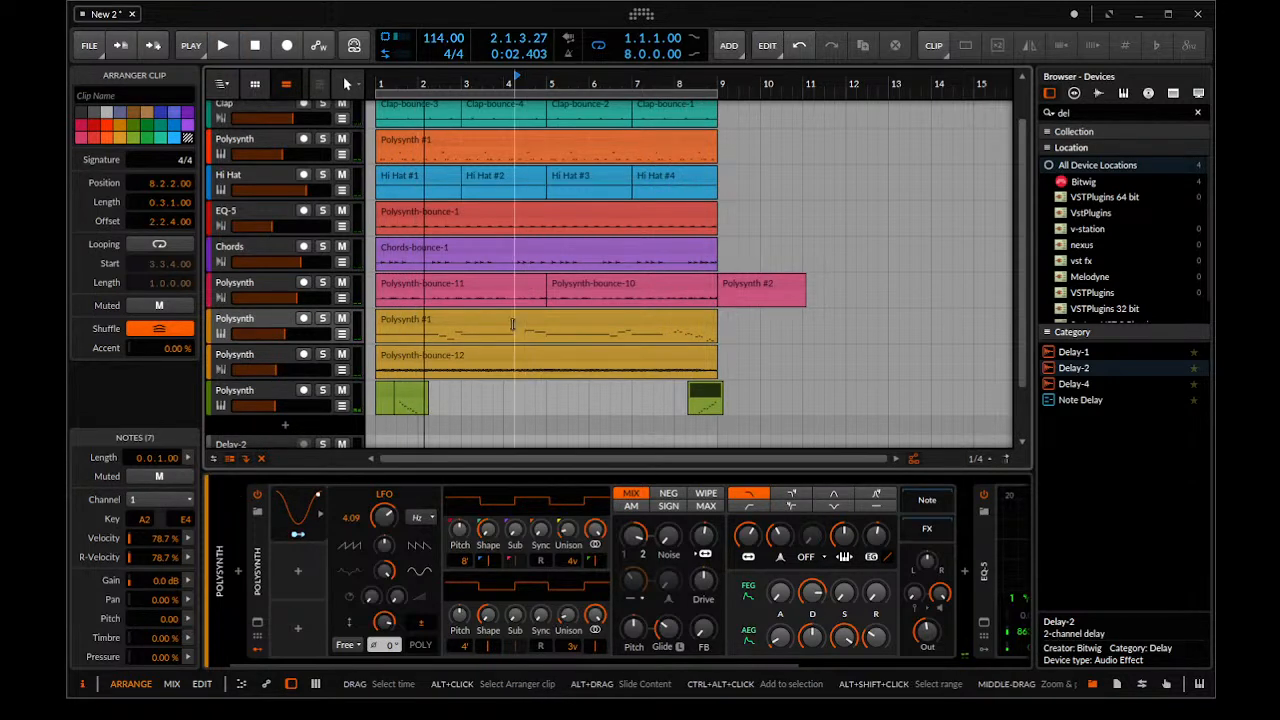
Select all clips of the eight-bar arrangement across every track and copy them to start at bar 9
scroll(510, 321, "down", 3)
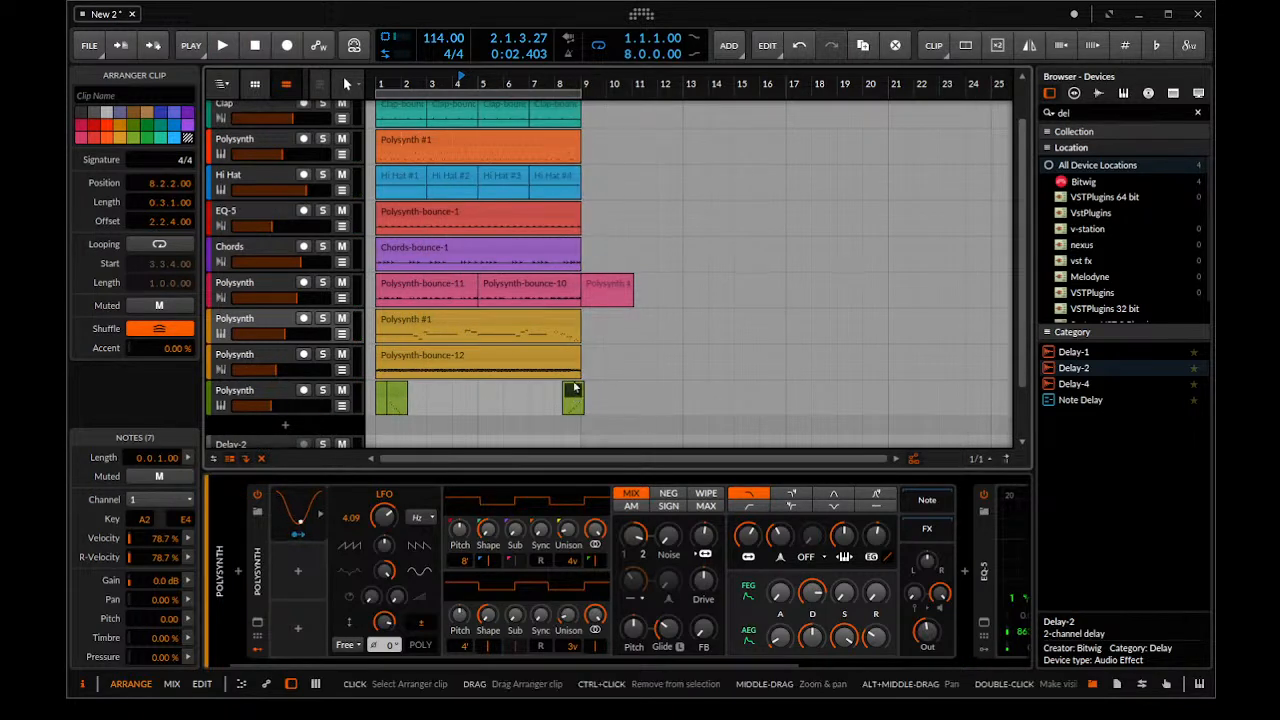
scroll(543, 323, "down", 2)
scroll(535, 323, "up", 1)
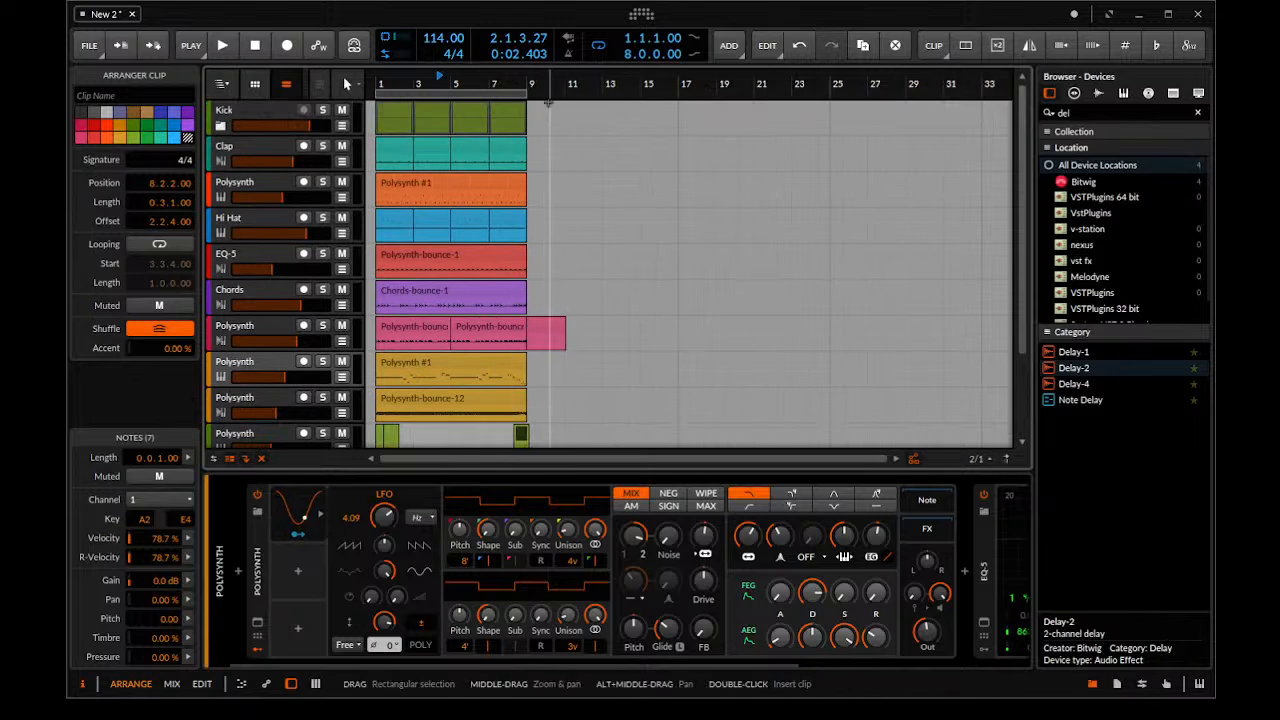
left_click_drag(550, 118, 603, 282)
left_click_drag(580, 335, 346, 84)
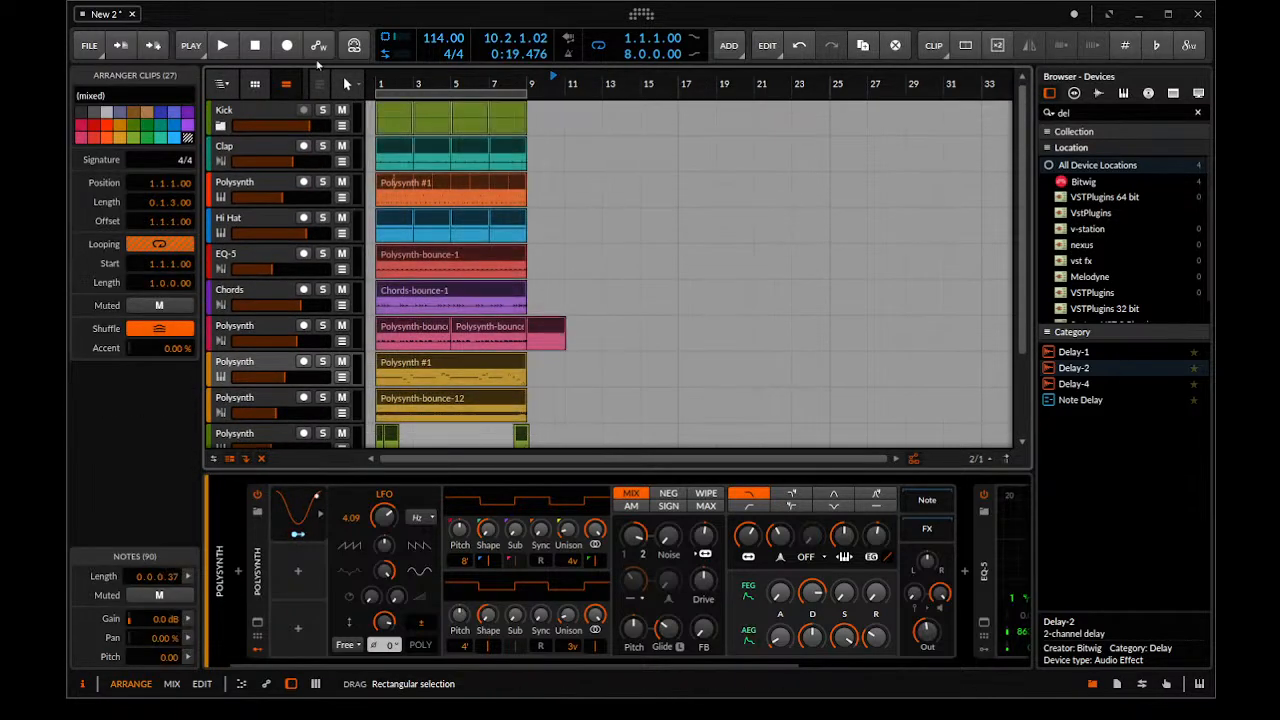
left_click(567, 126)
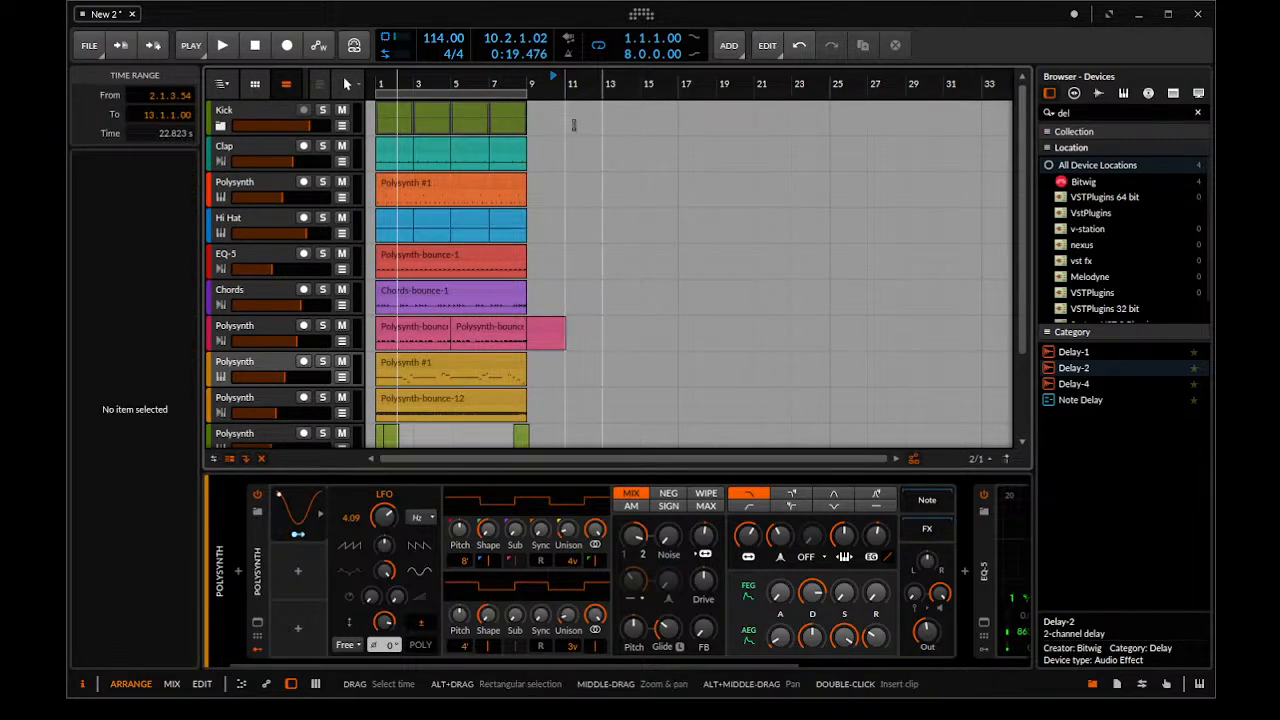
left_click_drag(552, 104, 266, 448)
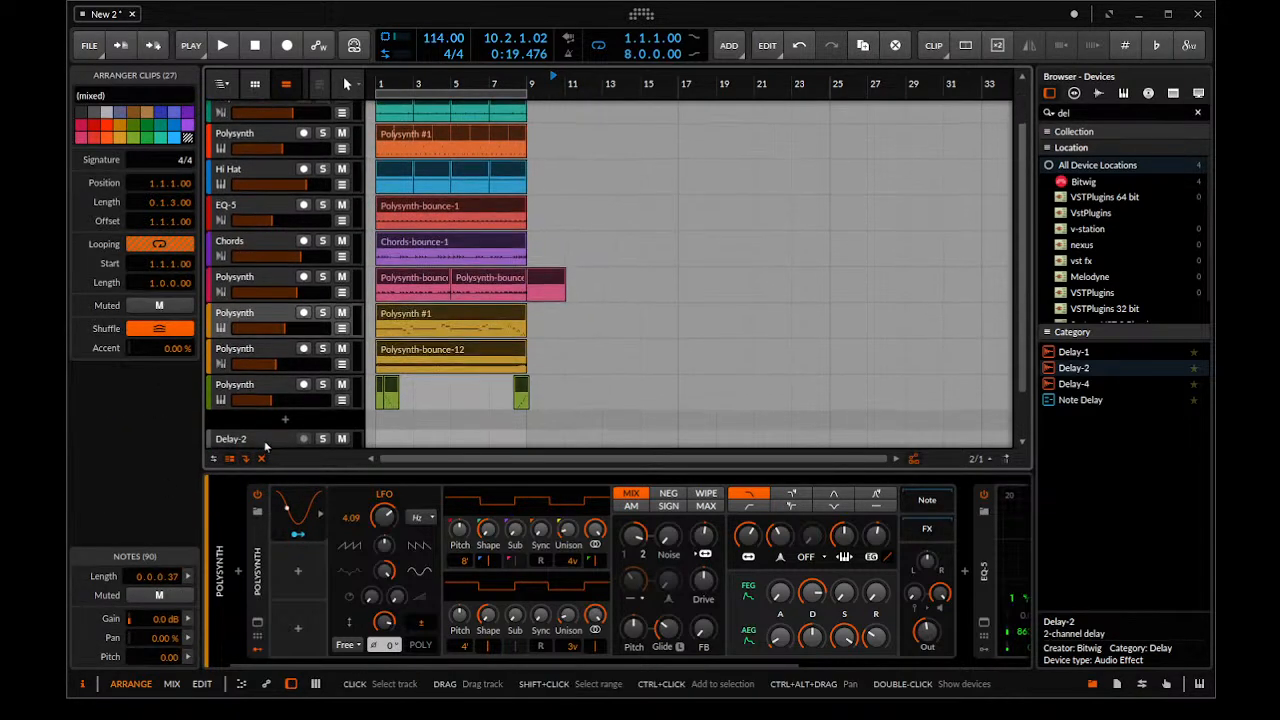
left_click_drag(453, 355, 602, 374)
Delete the first reversed run clip at 8.2.2 on the green track
scroll(590, 378, "up", 2)
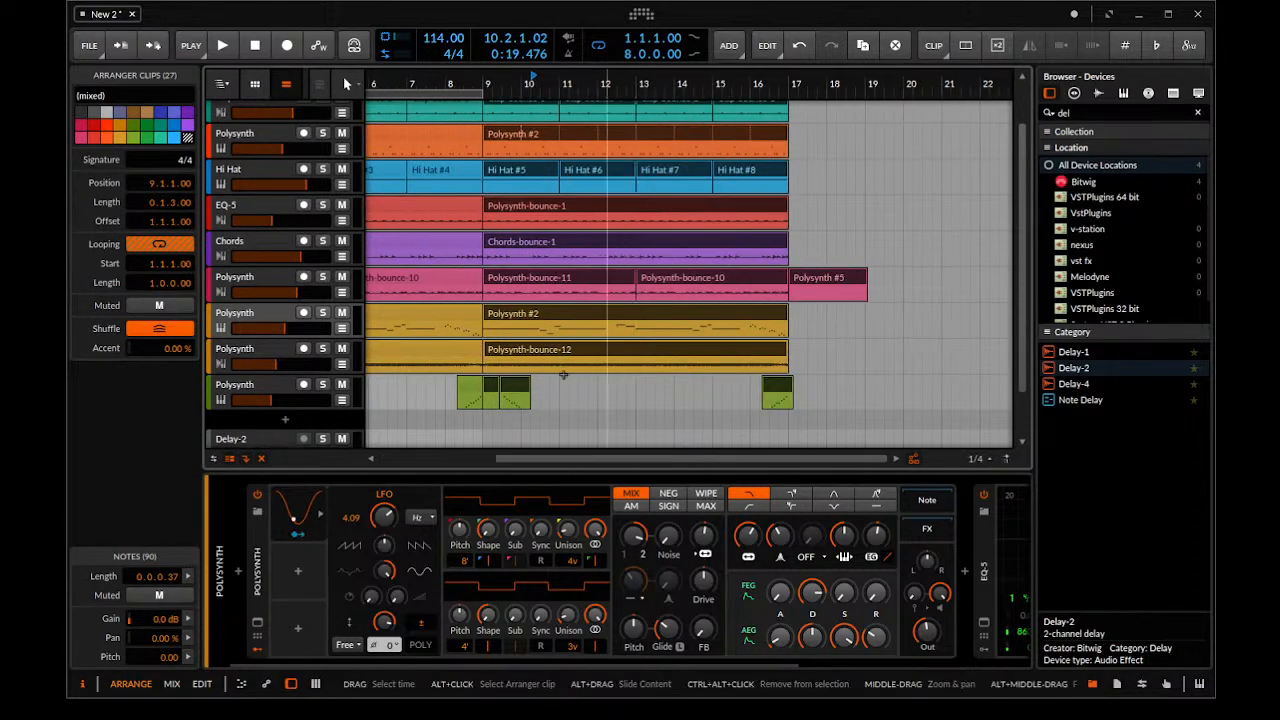
left_click(471, 388)
key("Delete")
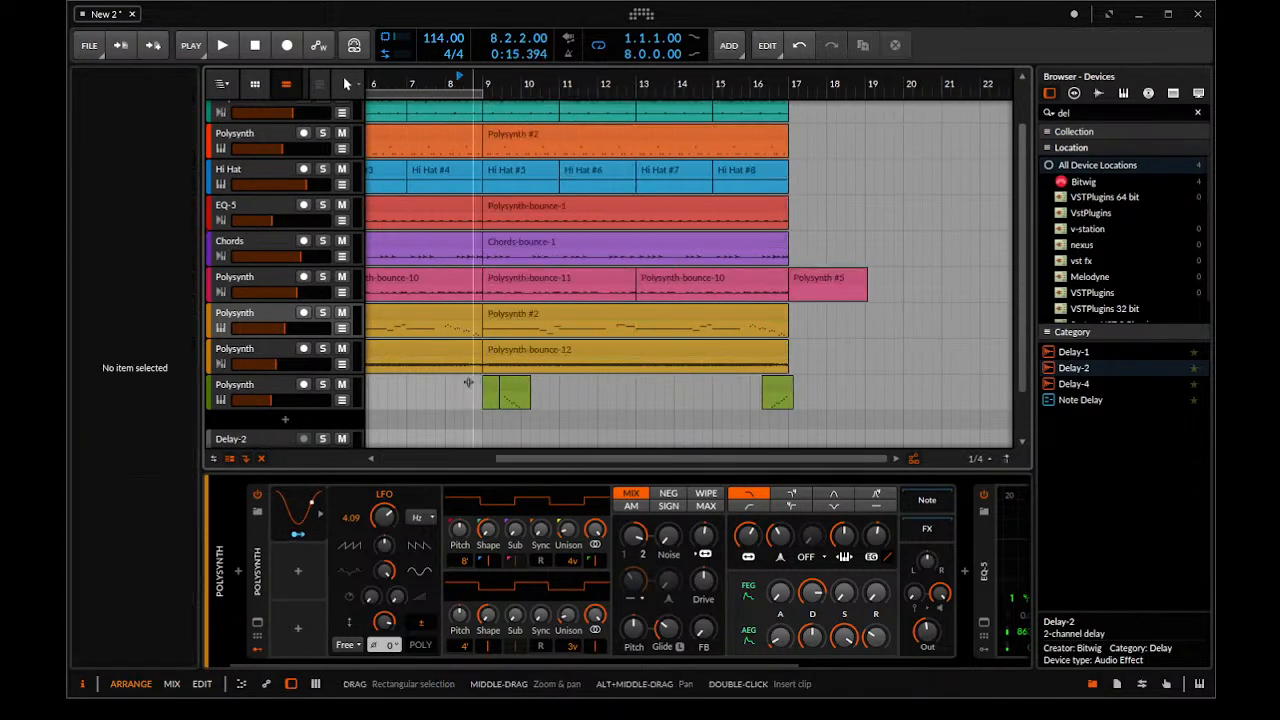
Extend the loop region to 16 bars and play the arrangement from bar 1
scroll(655, 379, "down", 4)
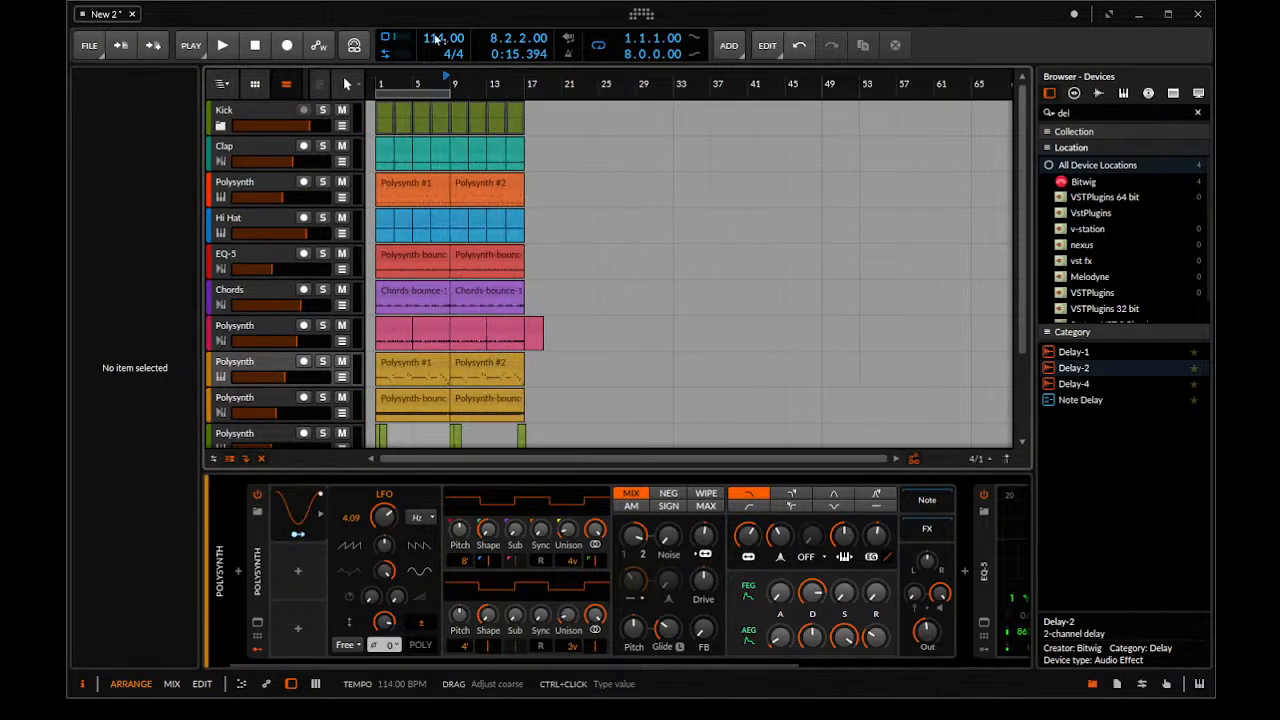
left_click_drag(448, 93, 509, 116)
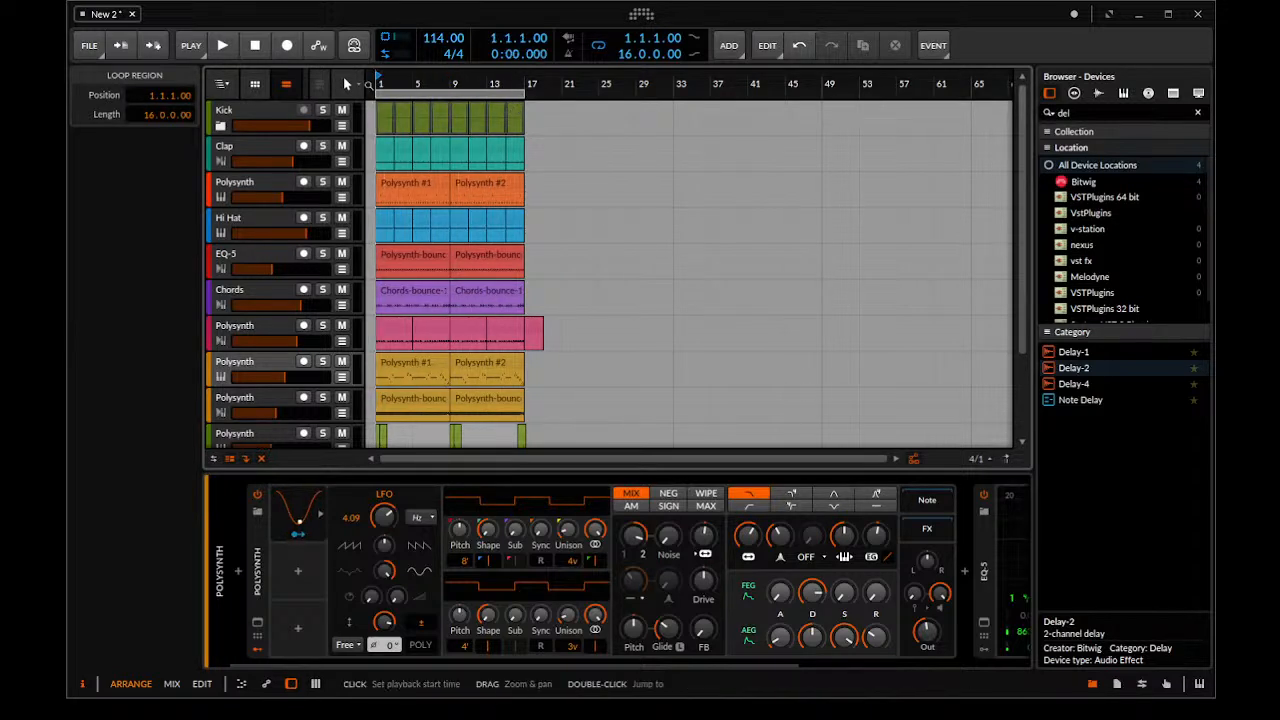
key("space")
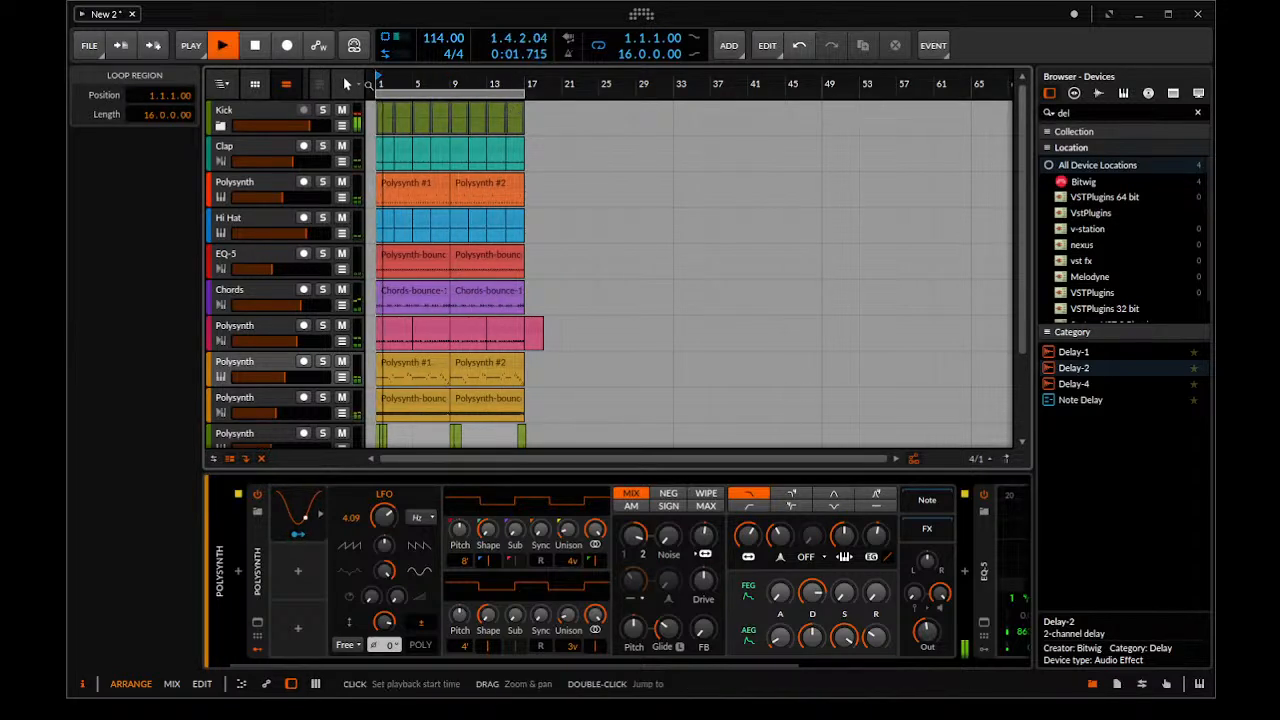
scroll(303, 296, "down", 3)
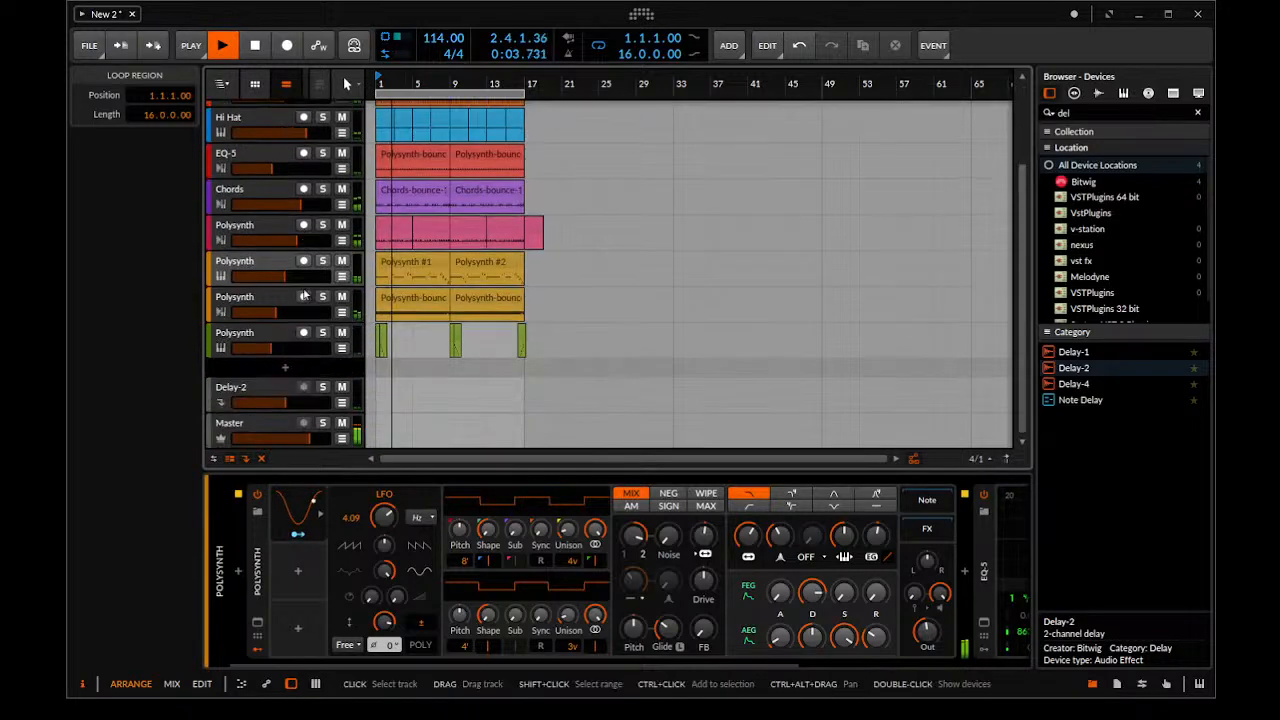
key("space")
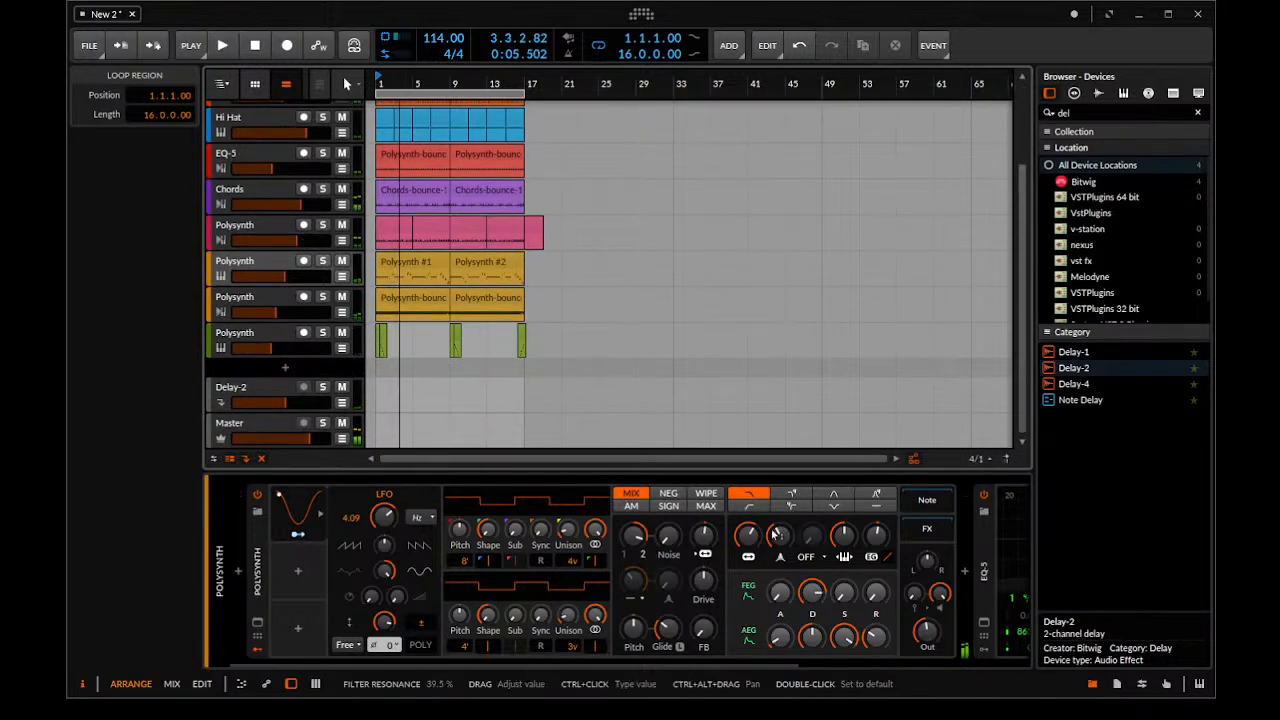
Solo the green Polysynth track, play it and adjust the right-channel feedback on its Delay-2 device
left_click(272, 331)
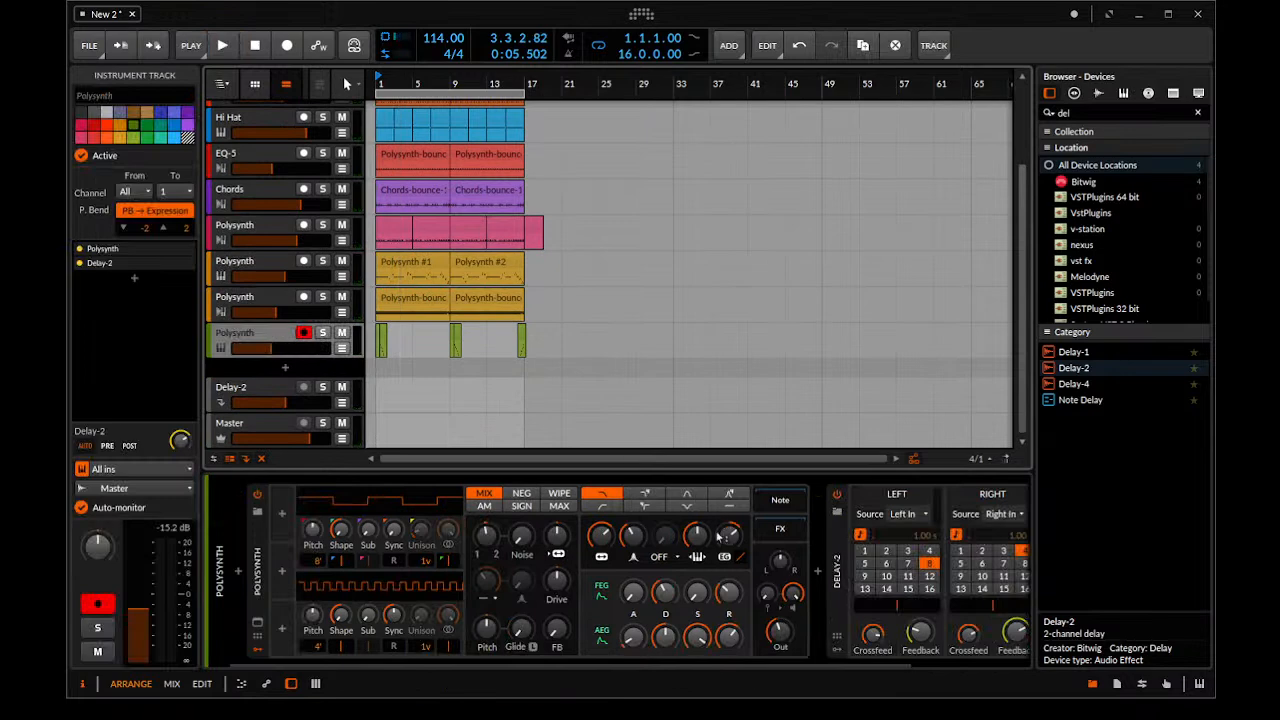
left_click_drag(720, 666, 974, 668)
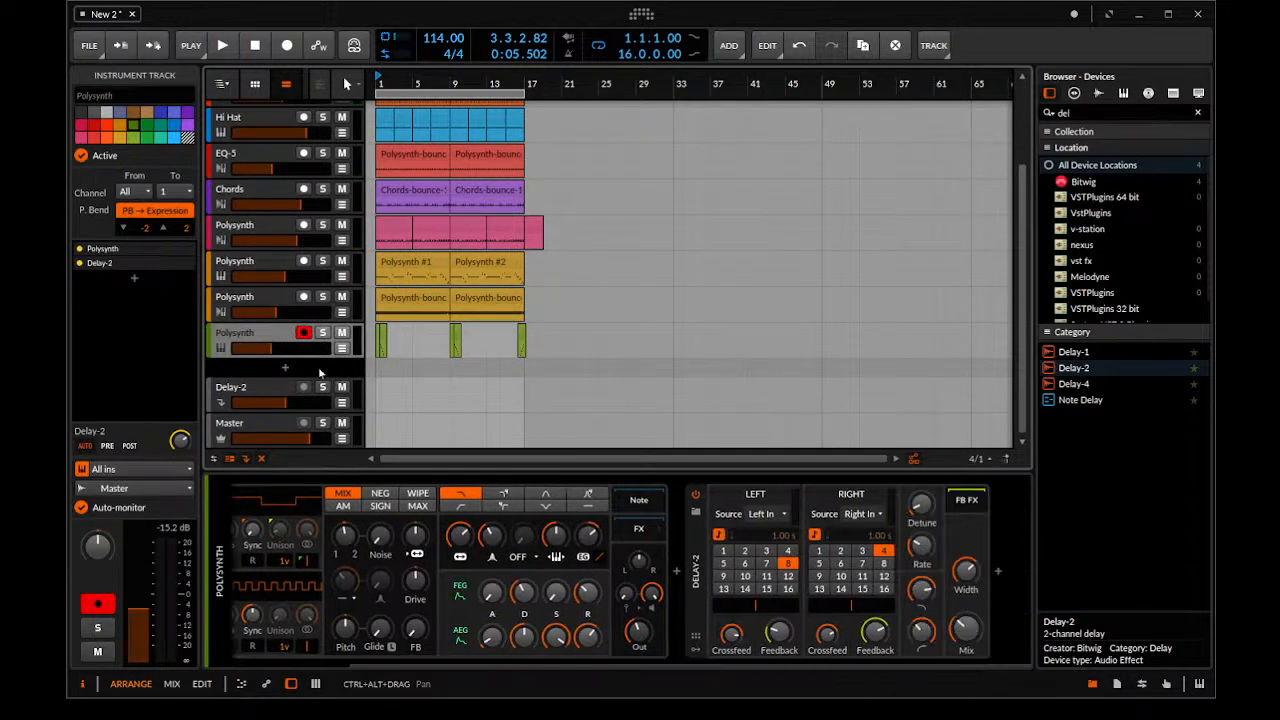
left_click(320, 335)
key("space")
scroll(554, 344, "up", 3)
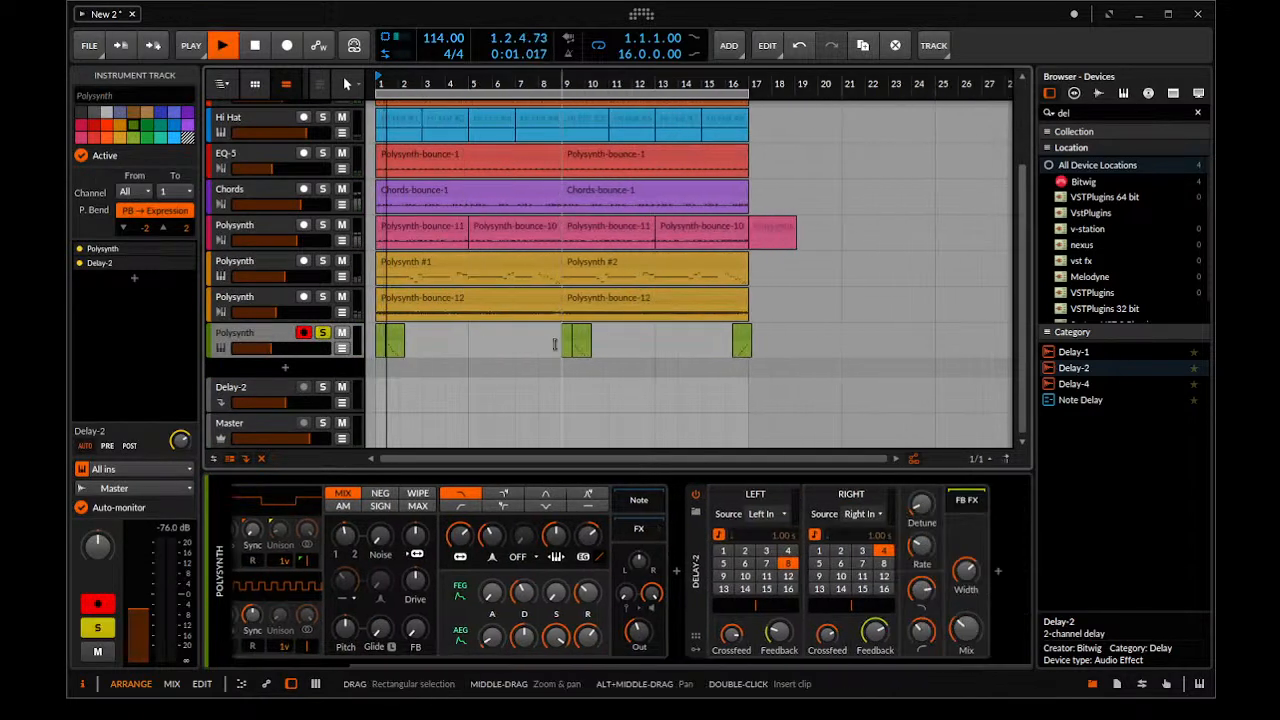
key("space")
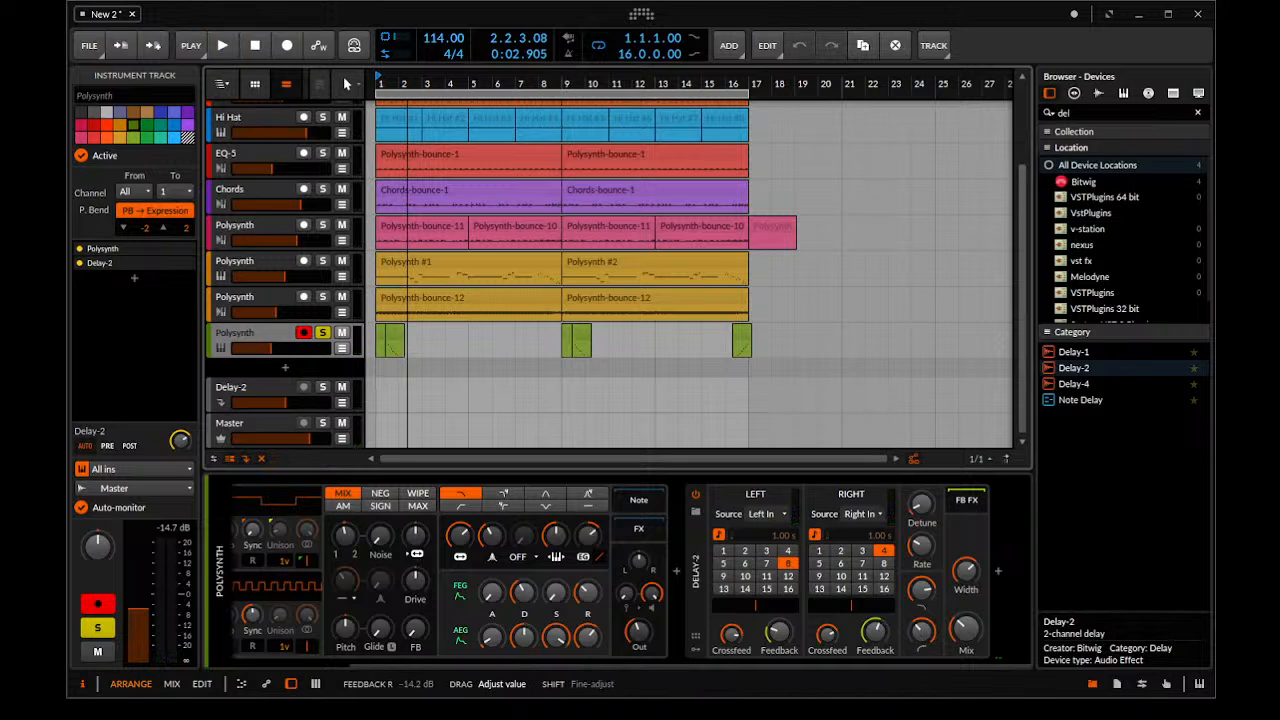
left_click_drag(875, 631, 875, 637)
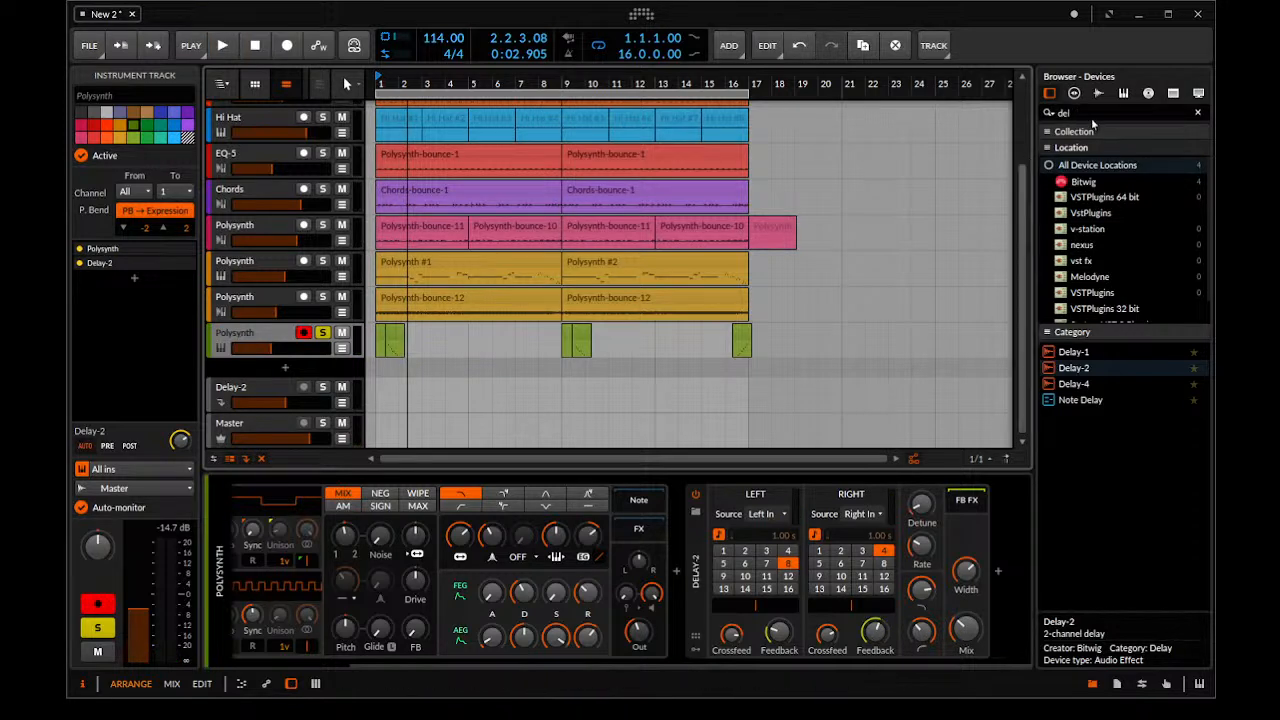
Search the devices for "eq" and insert EQ-5 between Polysynth and Delay-2 on the green track
left_click(1088, 113)
key("BackSpace")
key("BackSpace")
key("BackSpace")
type("eq")
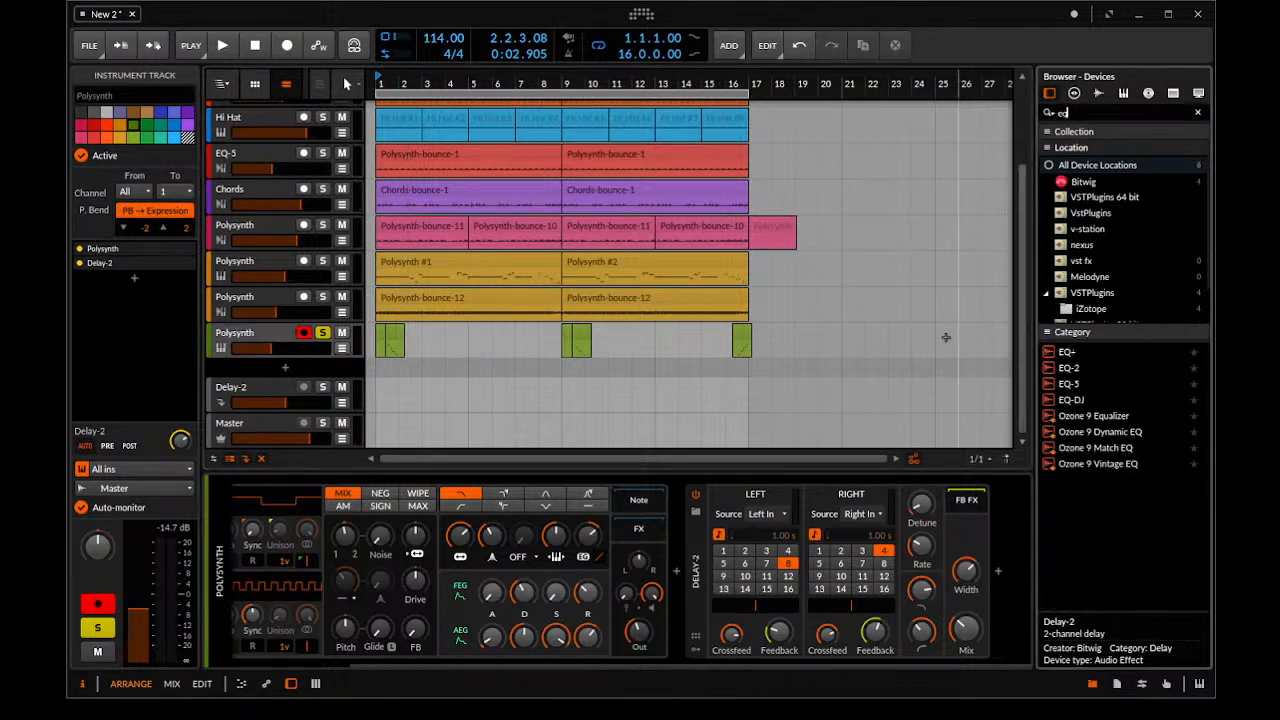
left_click_drag(1066, 385, 680, 570)
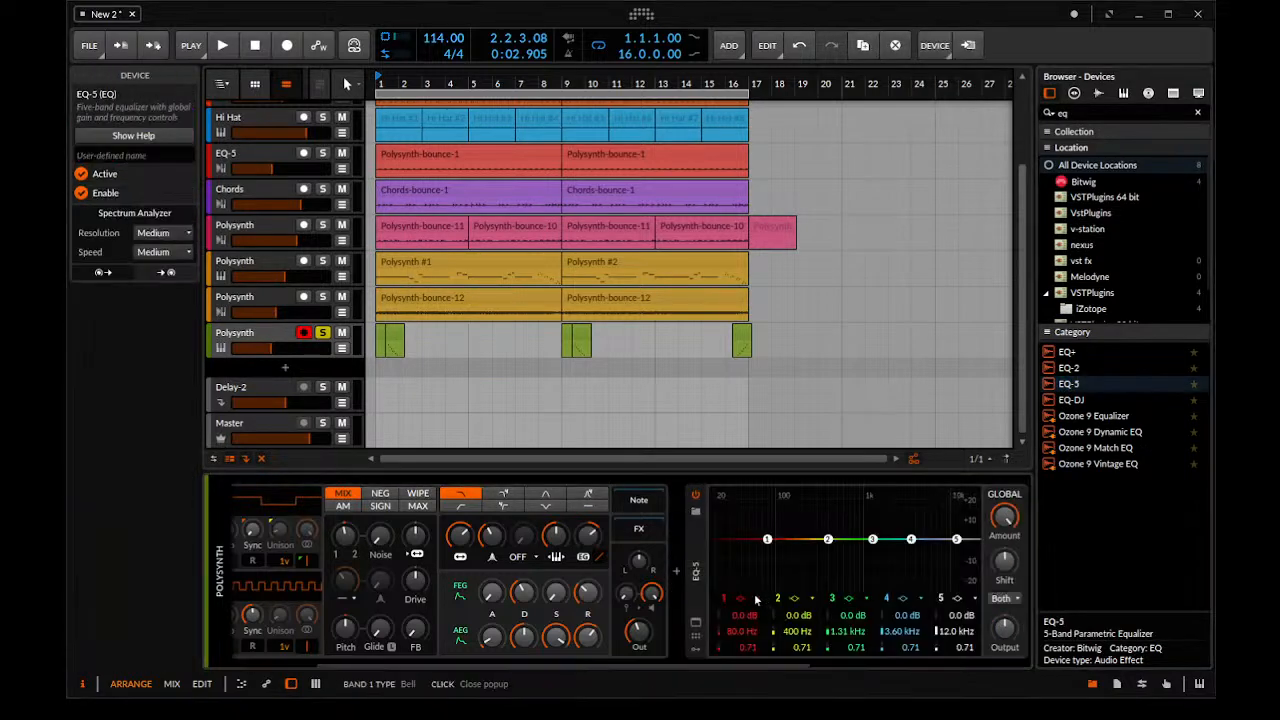
Turn EQ-5 band 1 into a low cut at 1.41 kHz and play the soloed run
key("space")
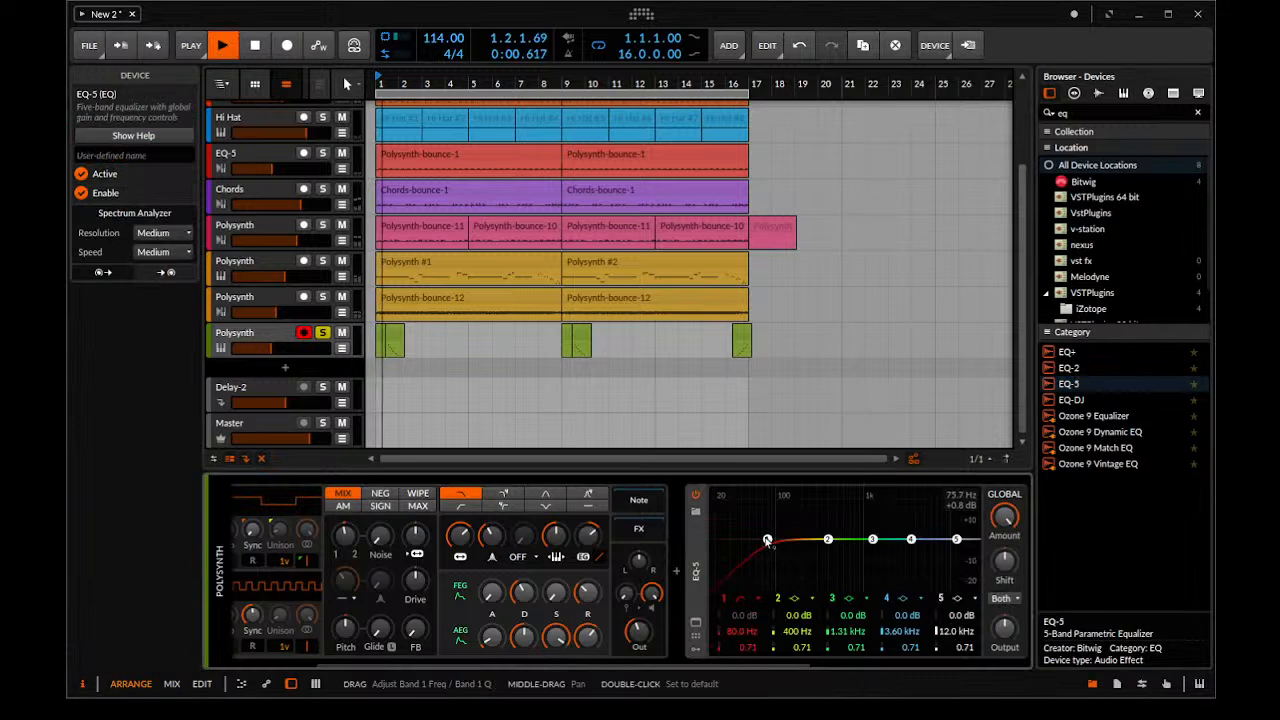
key("space")
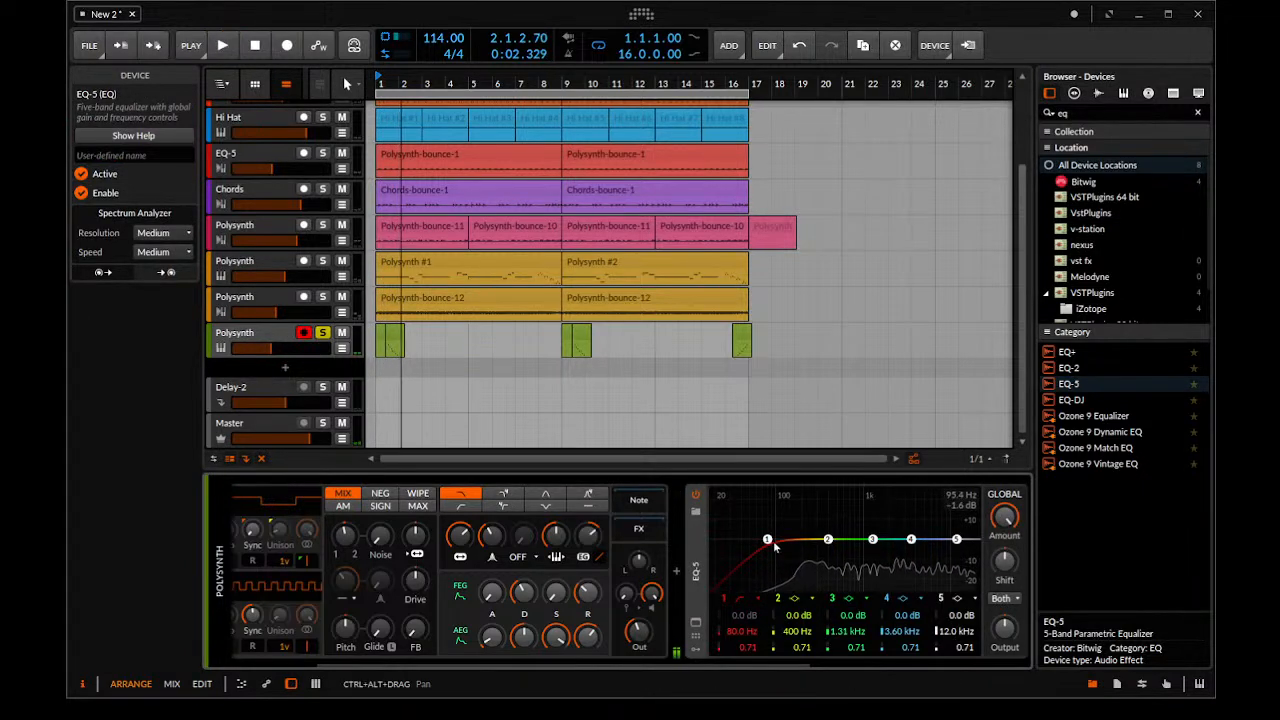
left_click_drag(767, 541, 876, 545)
key("space")
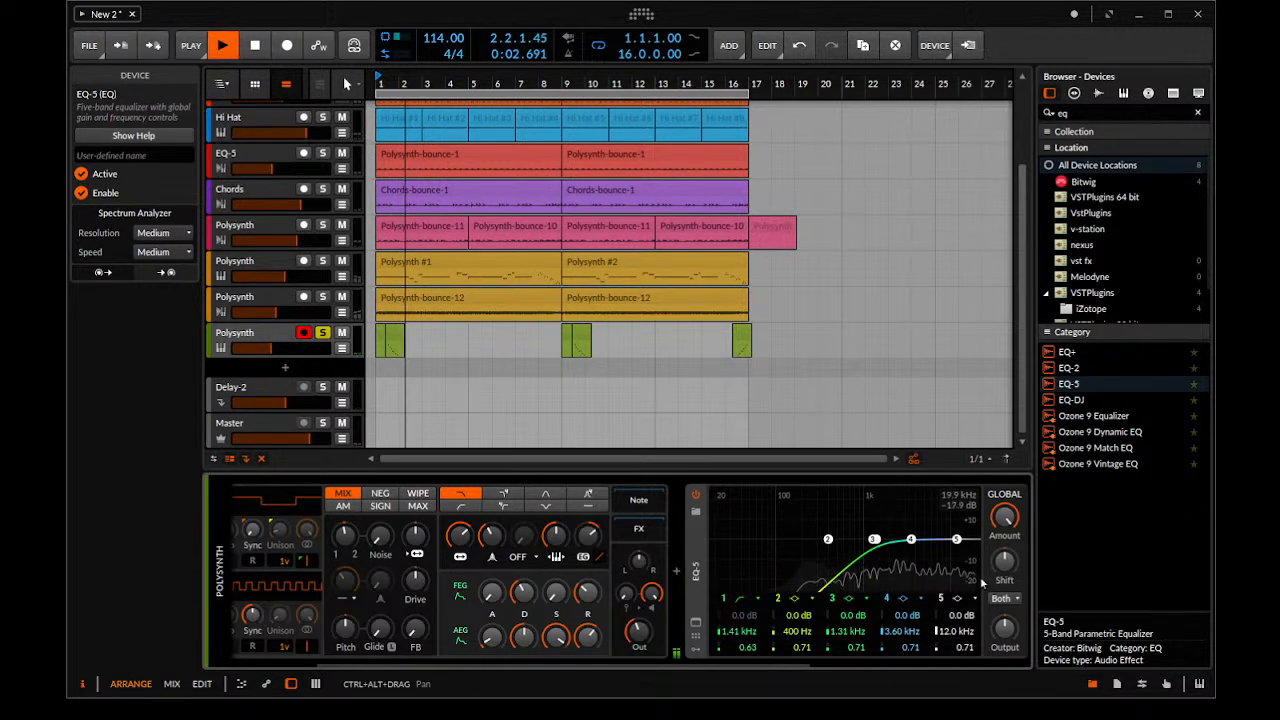
key("space")
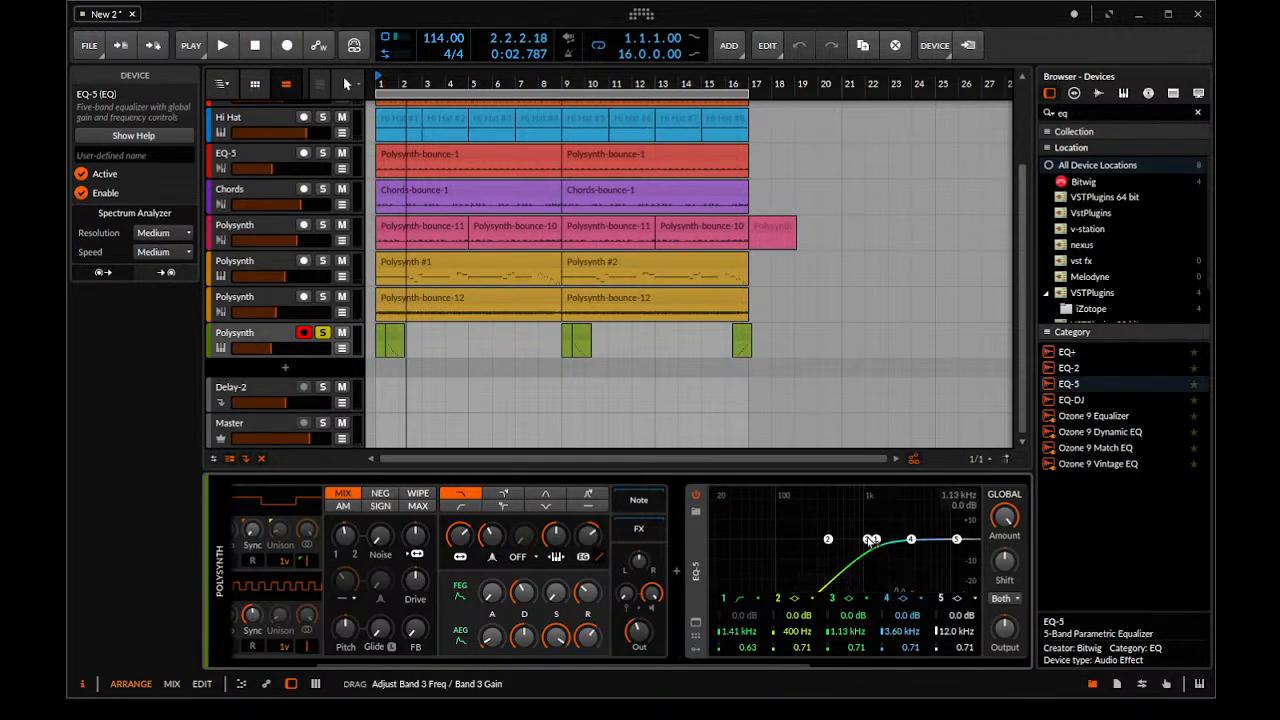
Set EQ-5 band 1 to 881 Hz, band 3 to +3.2 dB at 328 Hz and band 5 to a 12.0 kHz high cut
left_click_drag(875, 541, 850, 545)
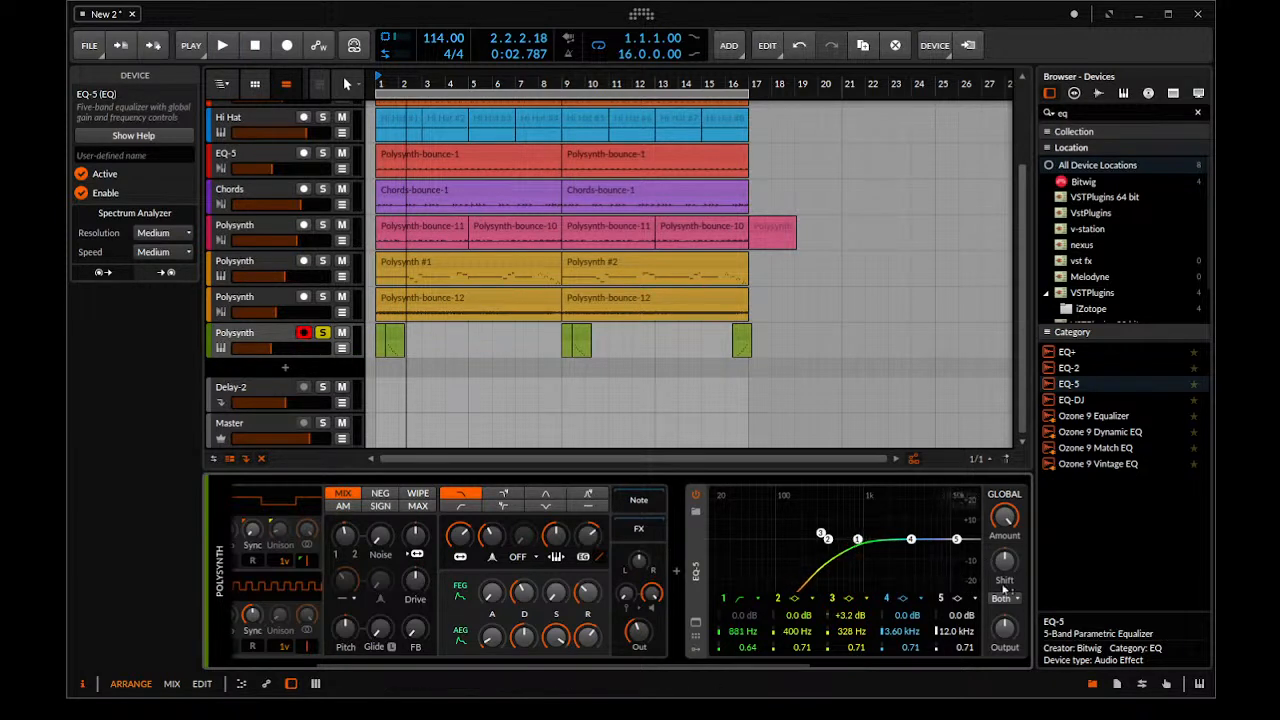
left_click(970, 620)
key("space")
Try EQ-5 band 4 at +7.2 dB and 817 Hz while playing the run
key("space")
left_click_drag(911, 541, 855, 525)
key("space")
key("space")
key("space")
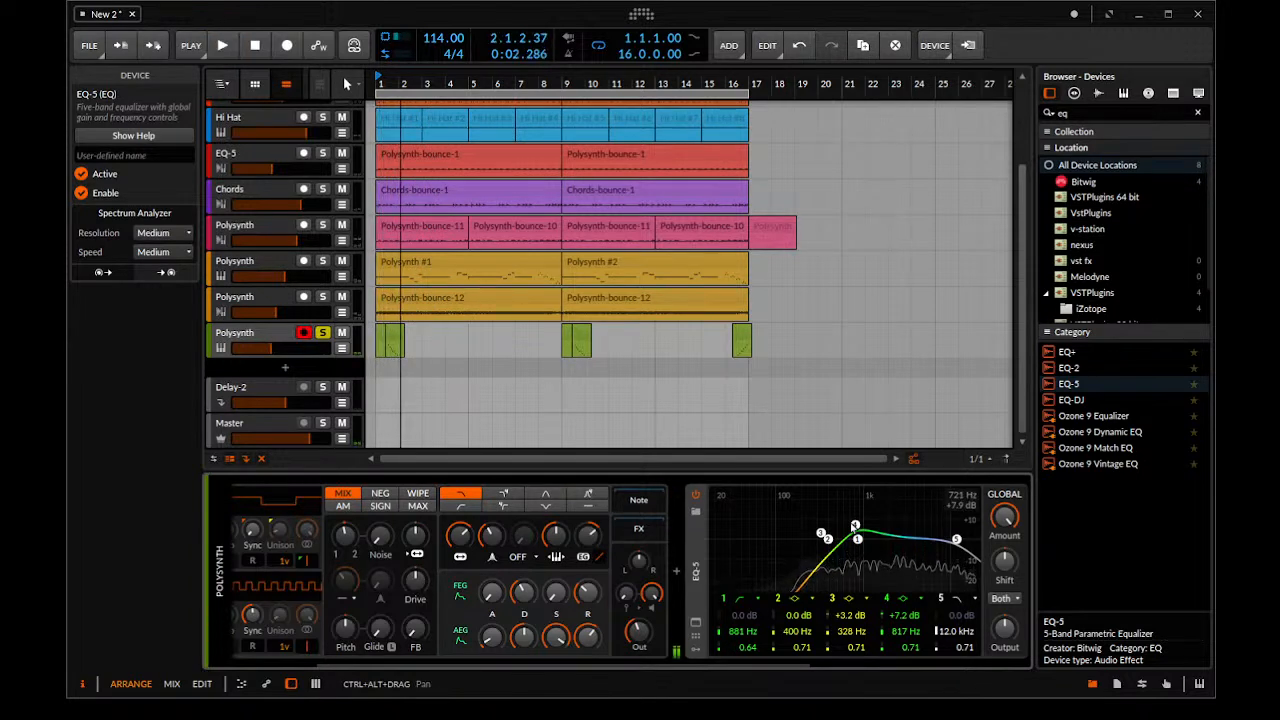
Set EQ-5 band 4 to +2.9 dB at 2.60 kHz, play the run and select the green Polysynth track
left_click_drag(854, 526, 899, 534)
key("space")
left_click(278, 334)
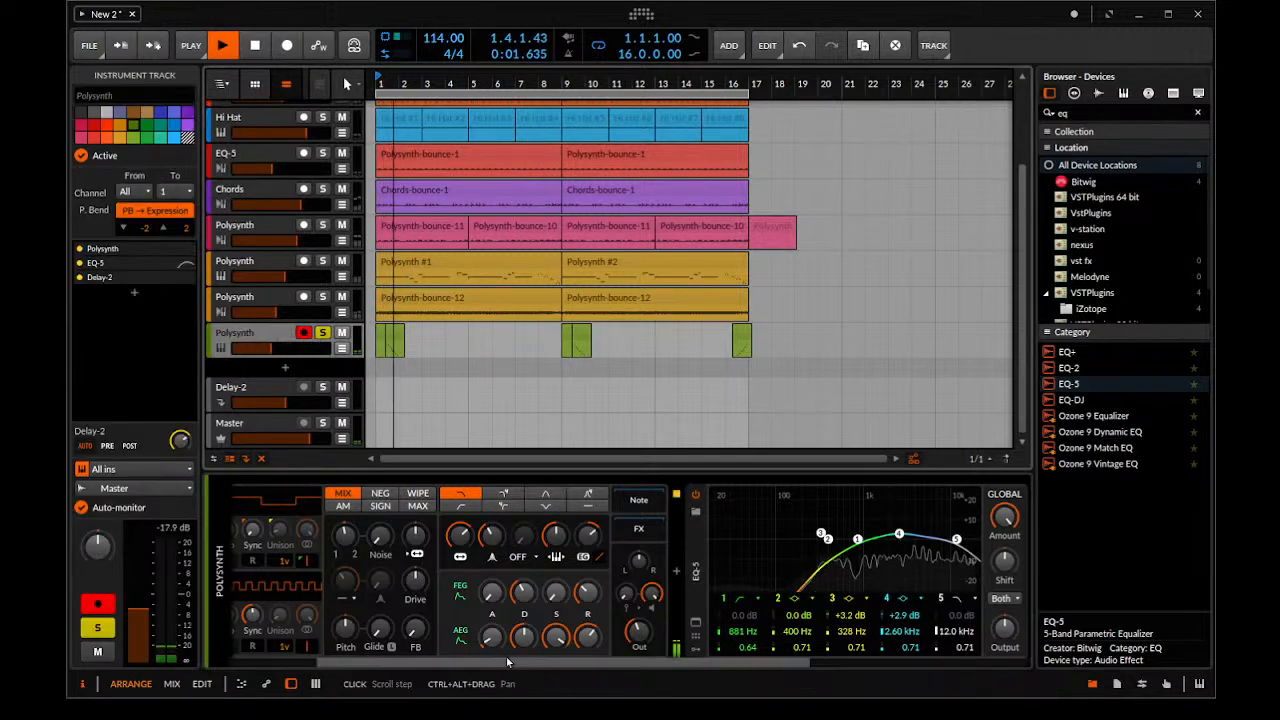
Set the green Polysynth's oscillator 1 octave to 4' and play the soloed run
scroll(503, 660, "up", 2)
key("space")
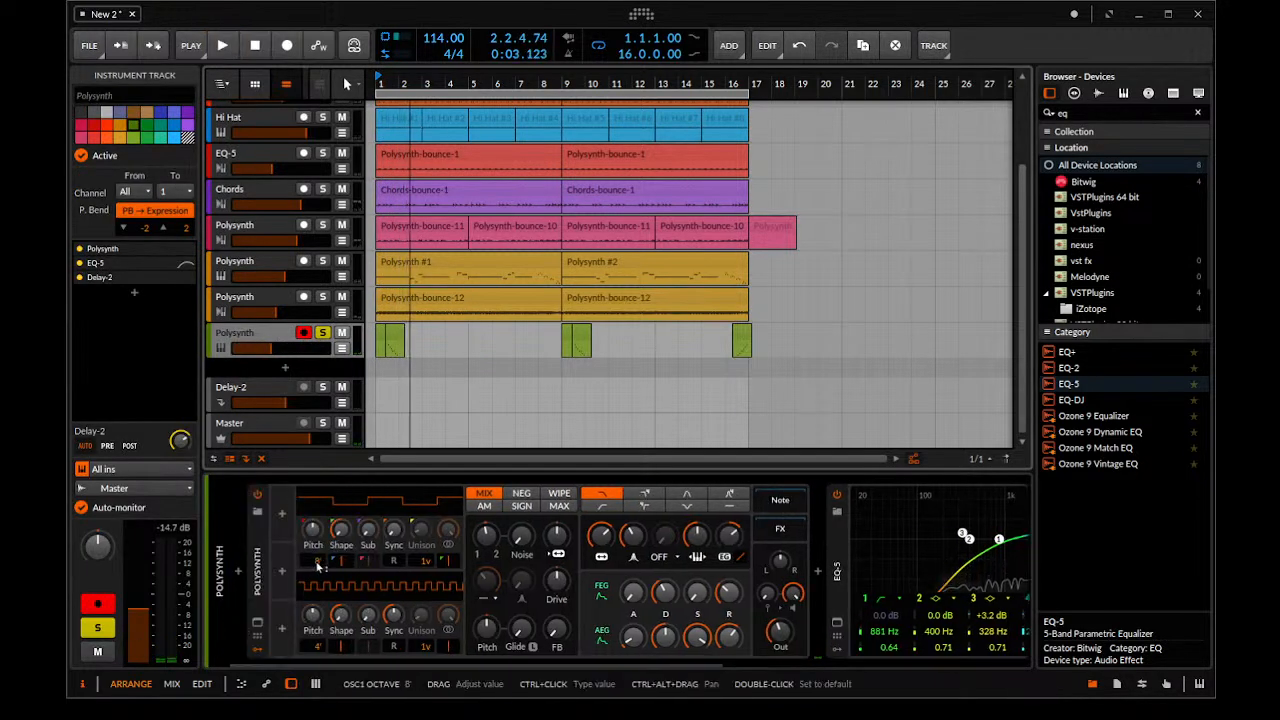
left_click_drag(319, 563, 320, 565)
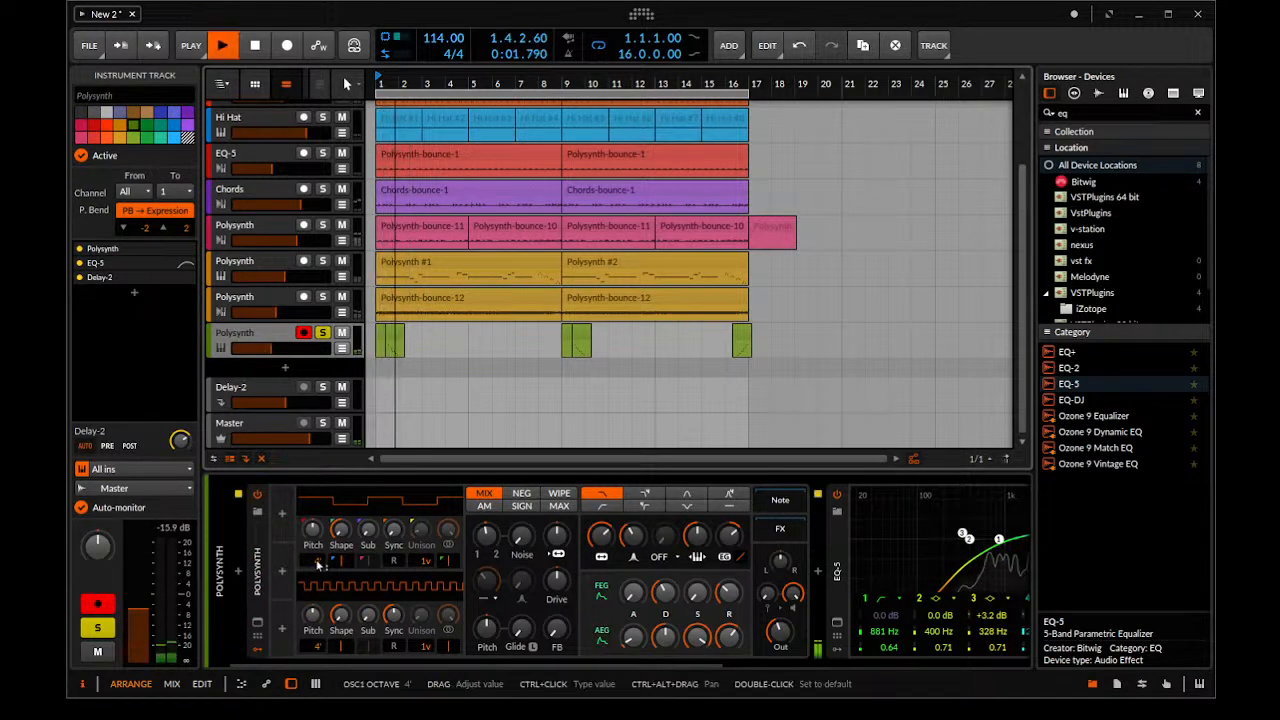
key("space")
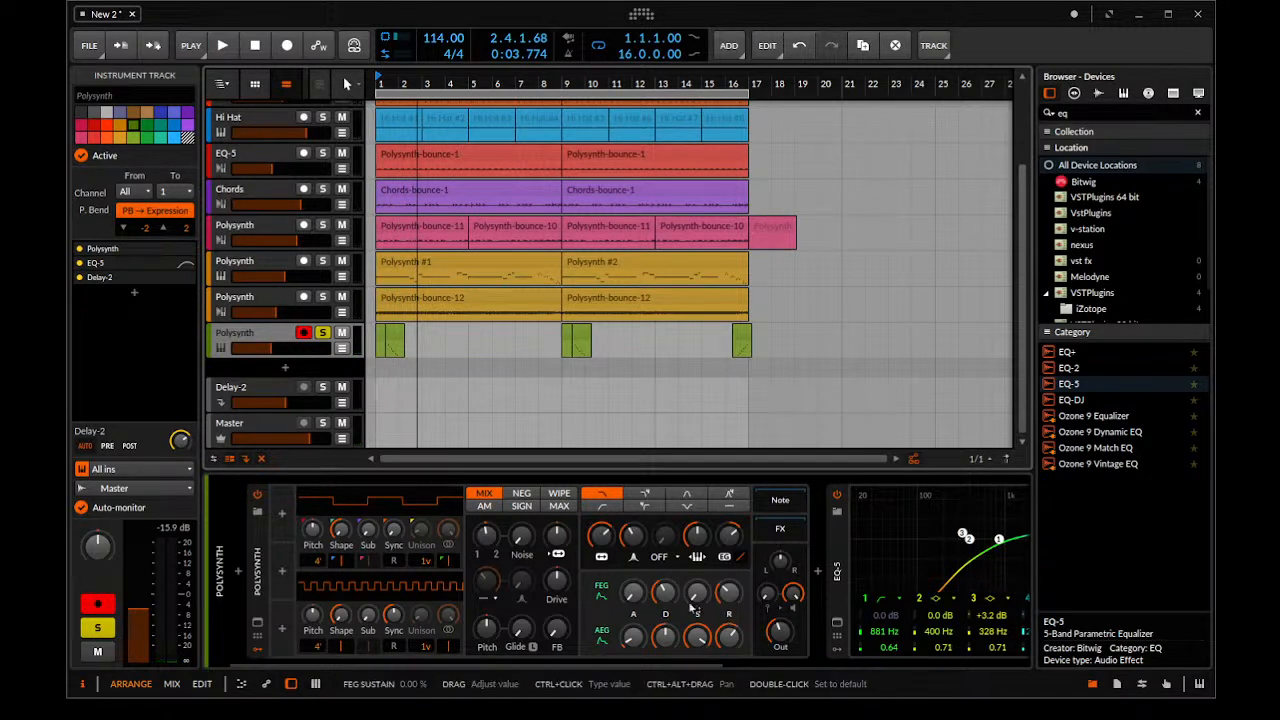
Adjust the green Polysynth's AEG sustain to 70% and play the run
left_click_drag(698, 639, 698, 662)
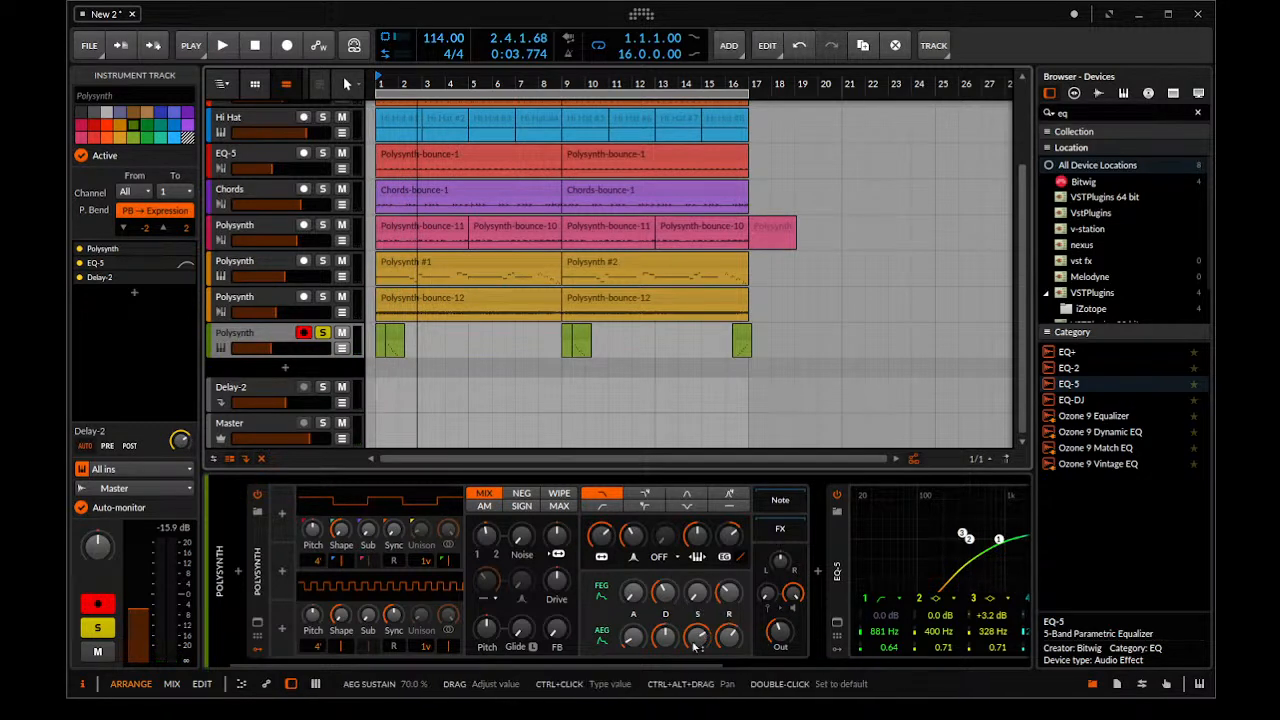
key("space")
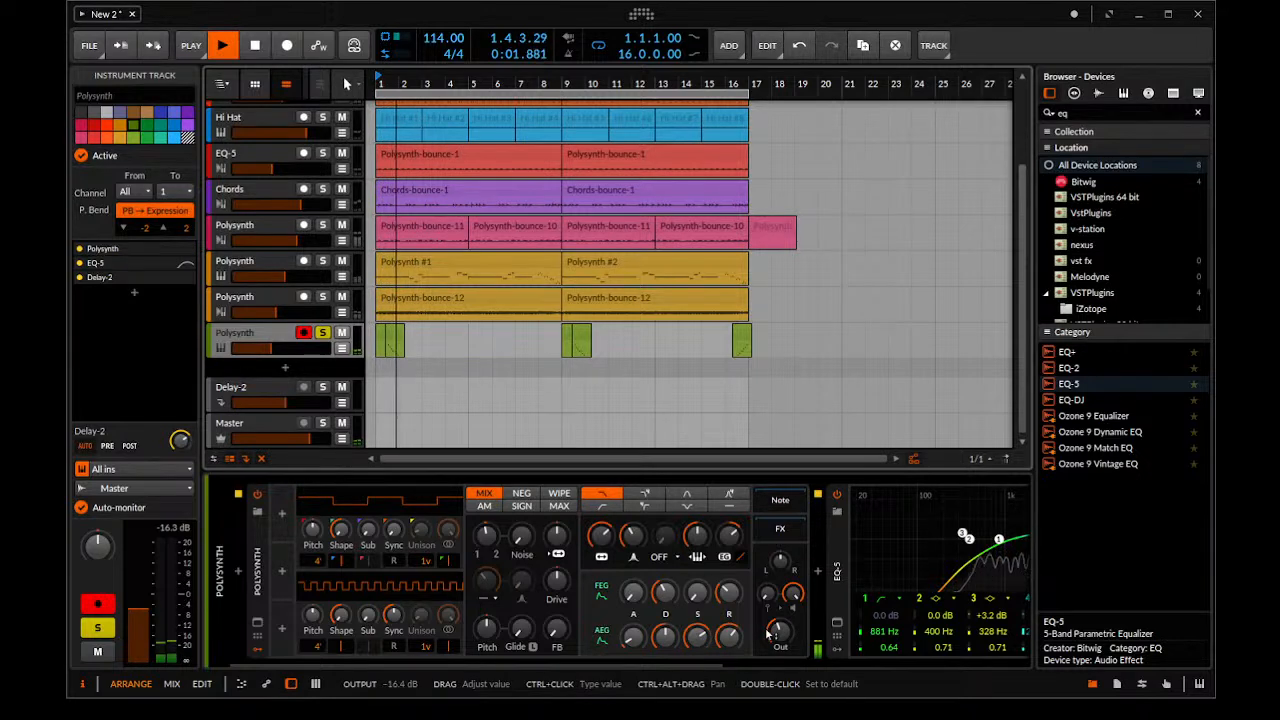
key("space")
Unsolo the green Polysynth track and play the full mix of all tracks
left_click(322, 333)
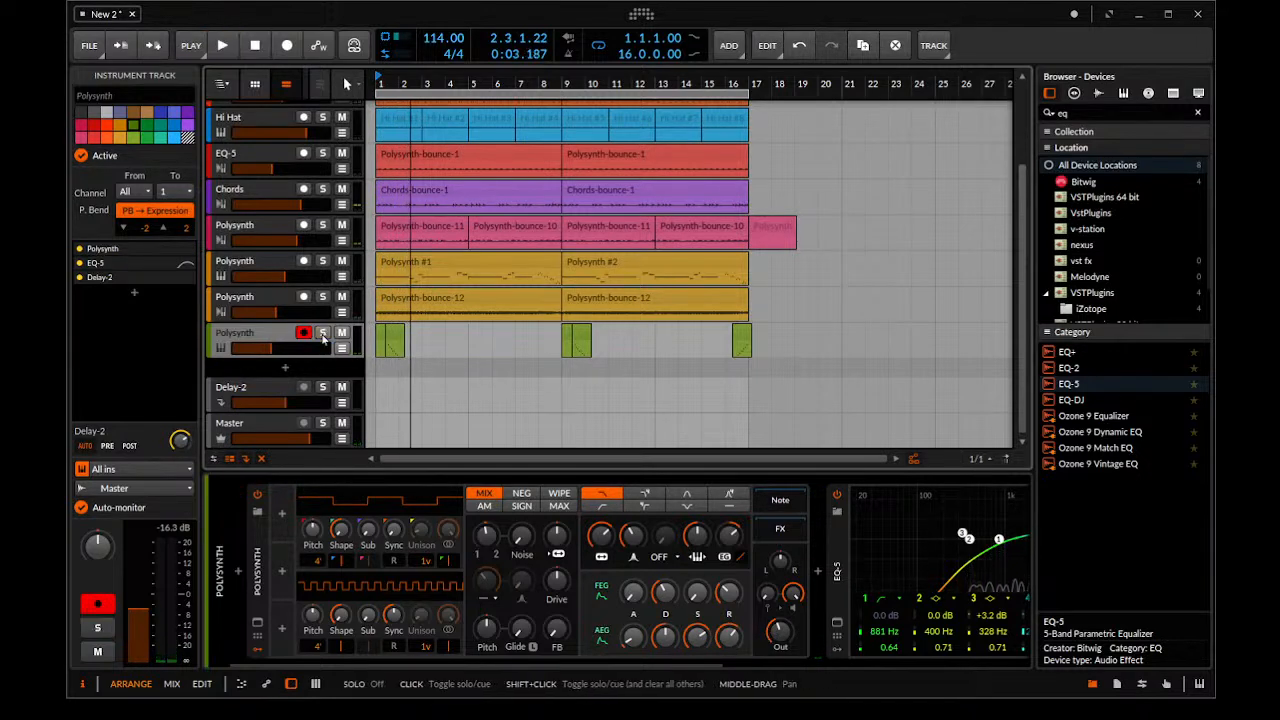
key("space")
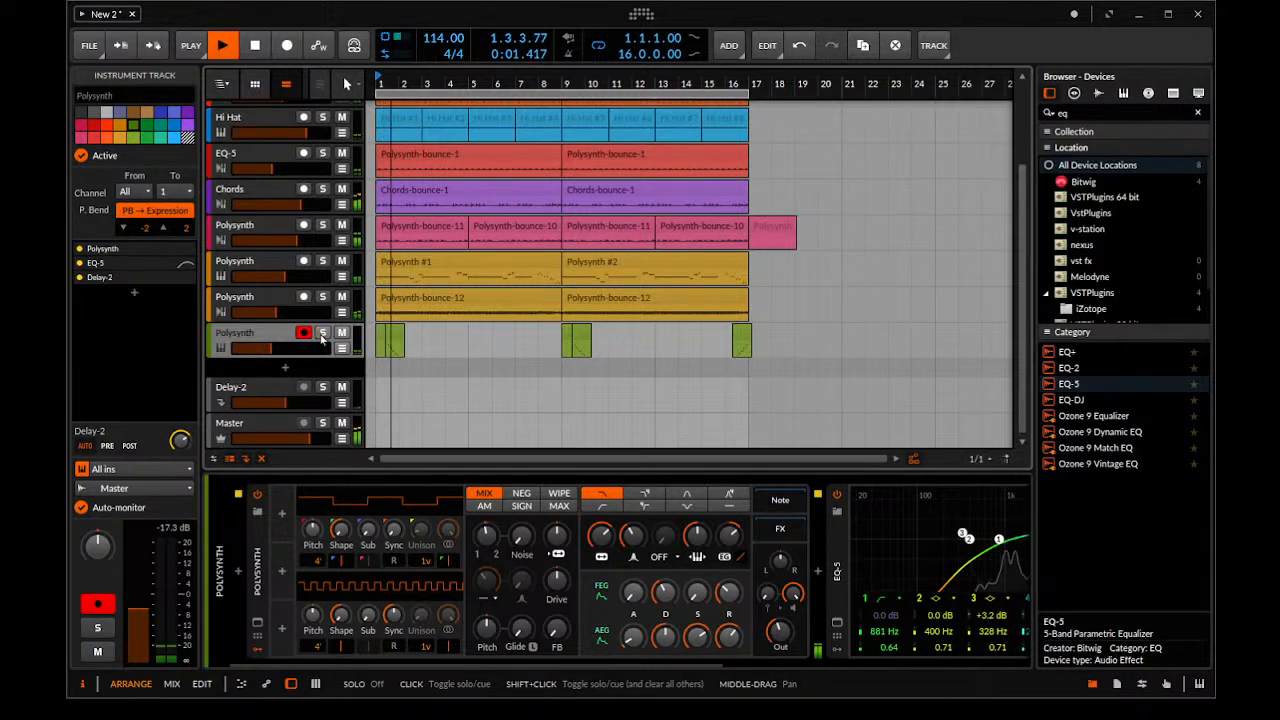
left_click_drag(416, 234, 522, 241)
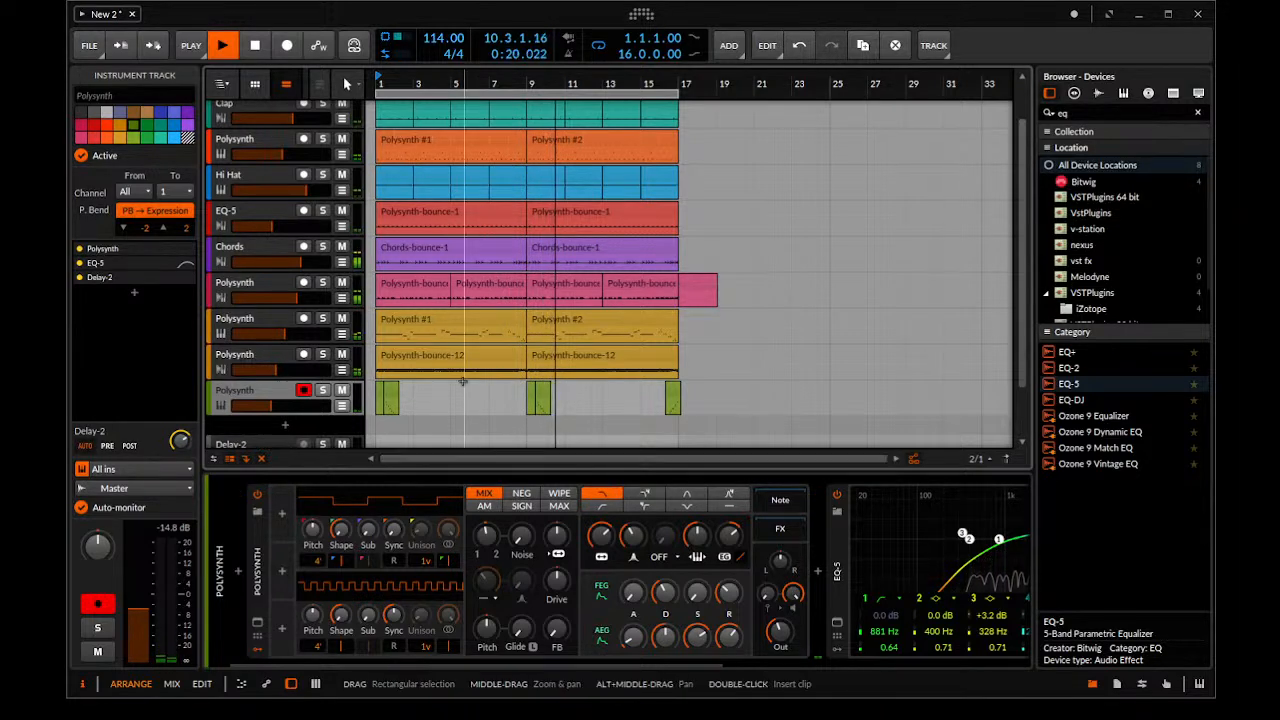
key("space")
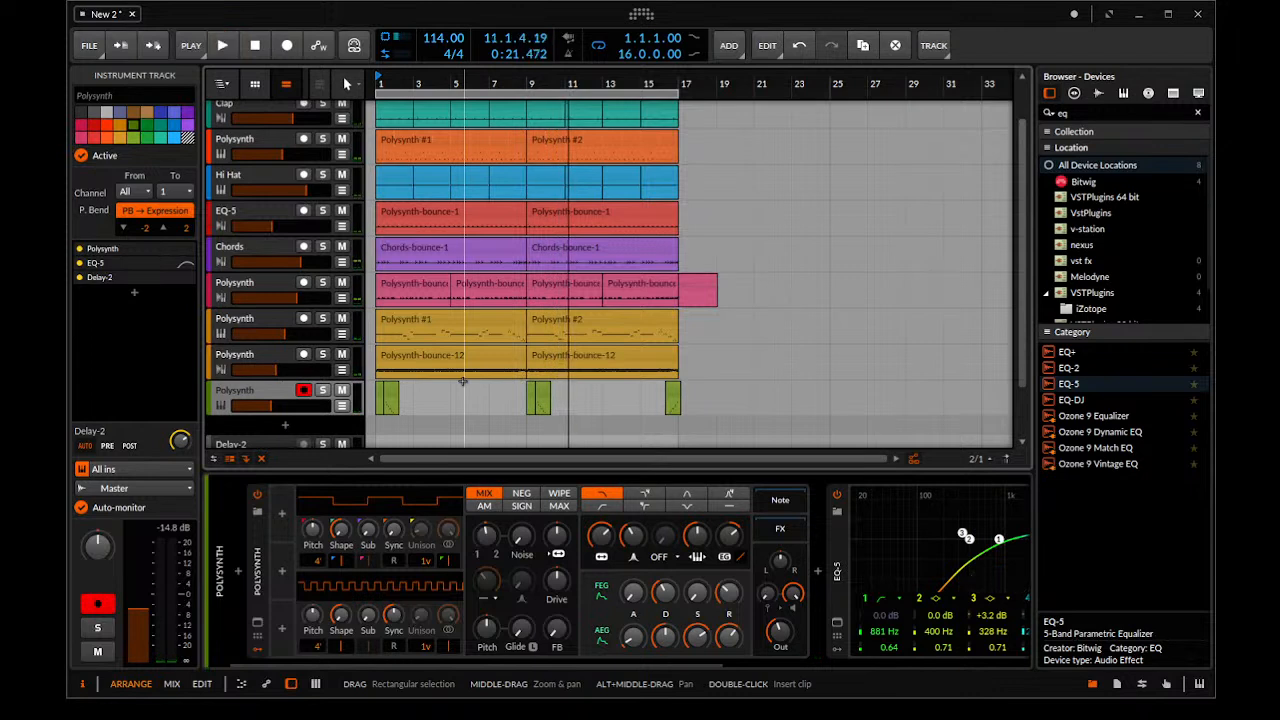
Select every clip of the 16-bar loop and save the project as "house track stream 1"
scroll(811, 279, "down", 2)
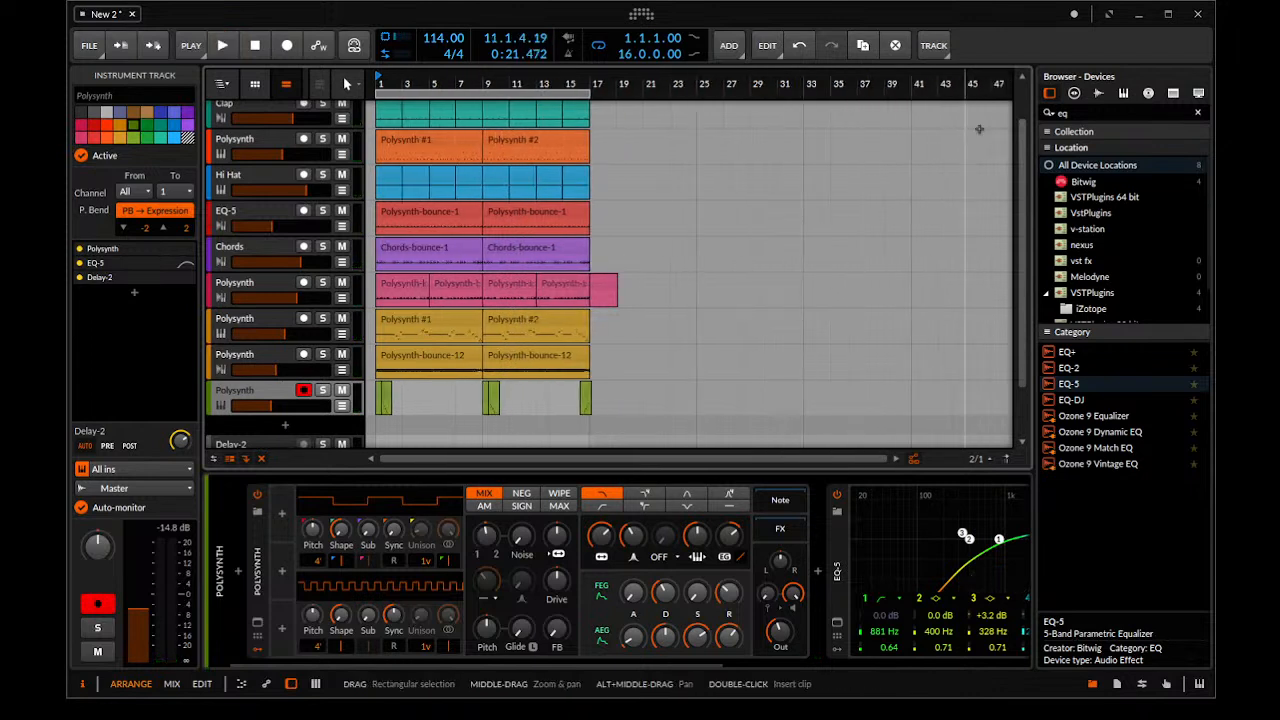
left_click(1064, 112)
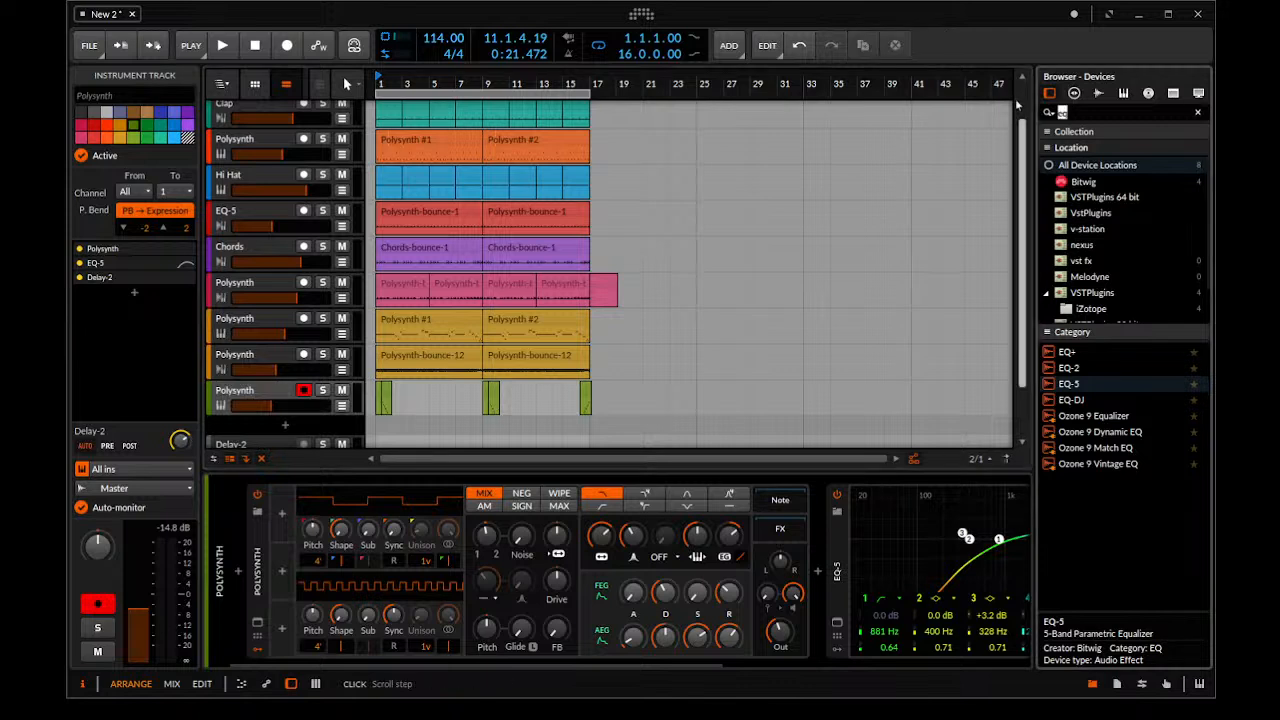
left_click_drag(397, 203, 471, 220)
scroll(457, 211, "up", 1)
left_click_drag(510, 108, 340, 533)
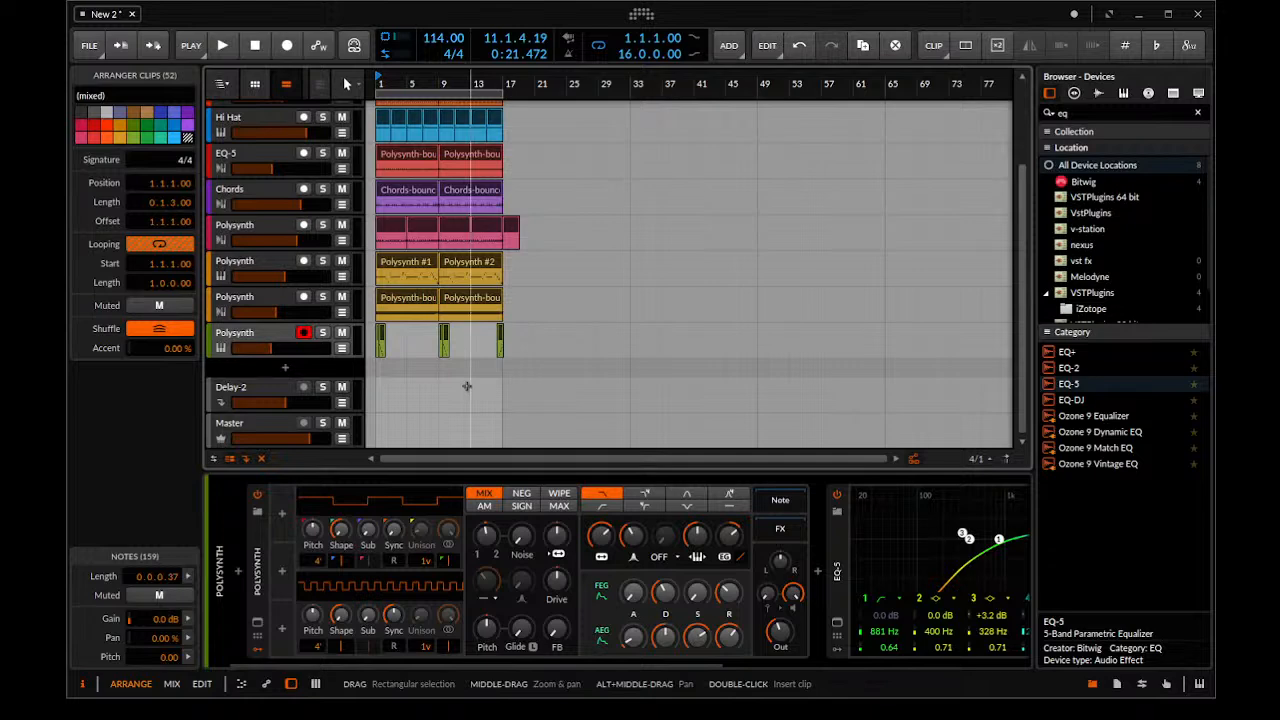
left_click_drag(441, 262, 580, 220)
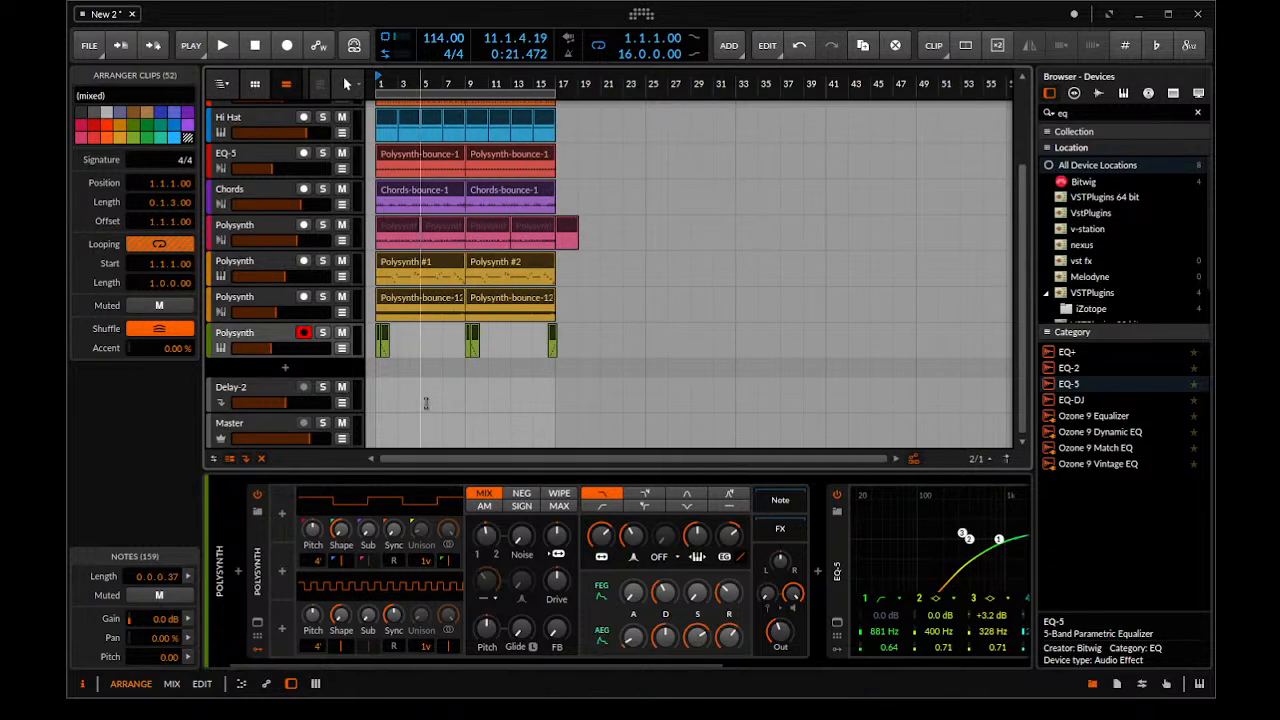
left_click_drag(440, 470, 429, 634)
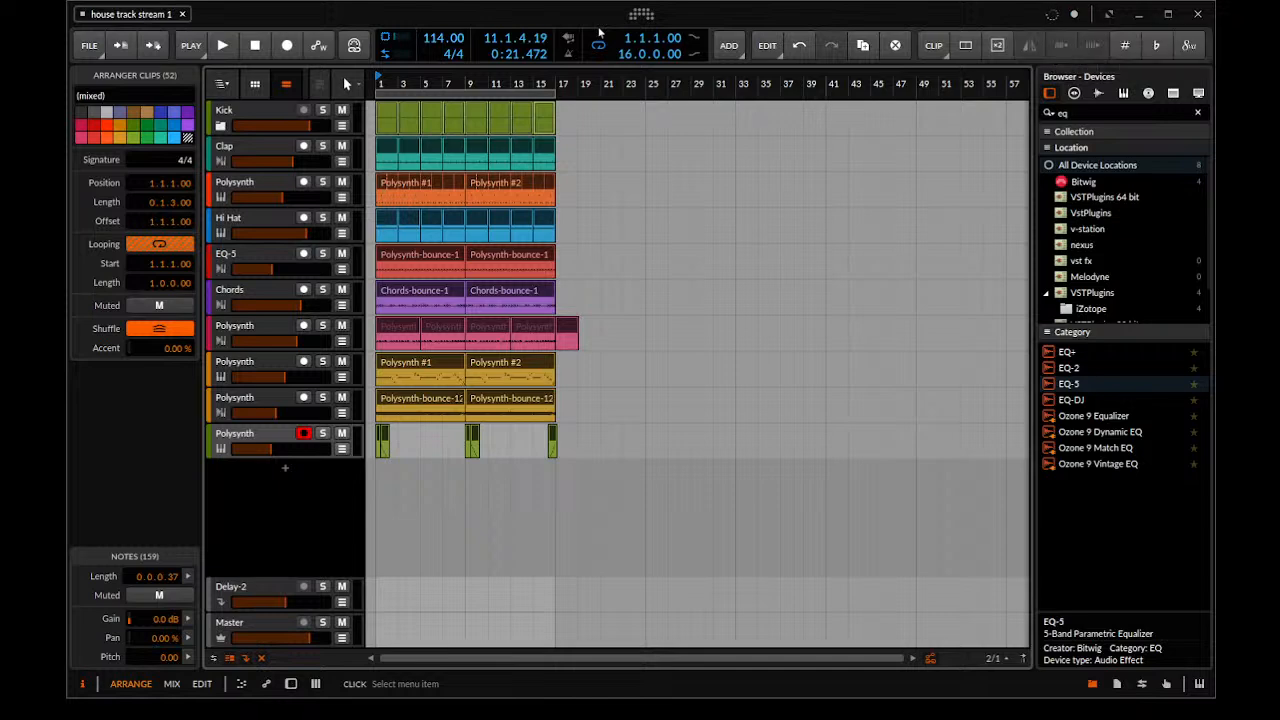
Duplicate the 16-bar clip block on all tracks until the arrangement reaches bar 97
left_click_drag(586, 105, 295, 510)
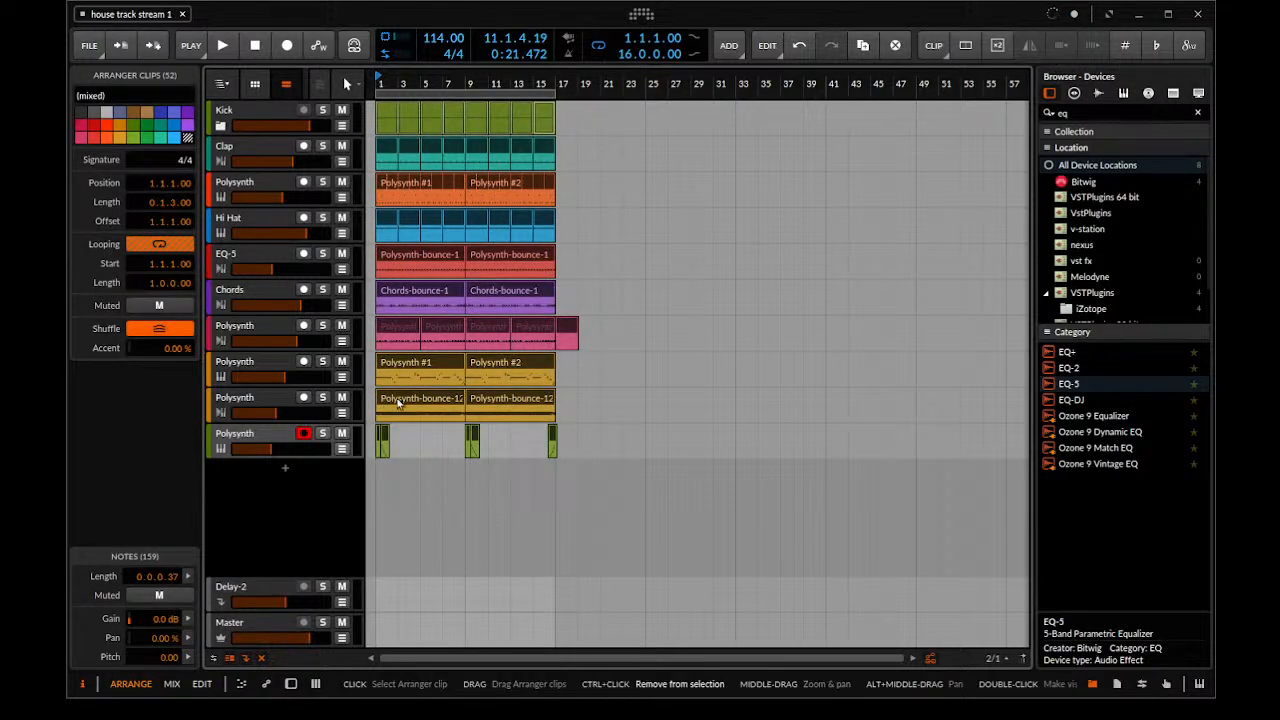
left_click_drag(397, 402, 720, 408)
scroll(600, 408, "down", 1)
scroll(640, 400, "down", 1)
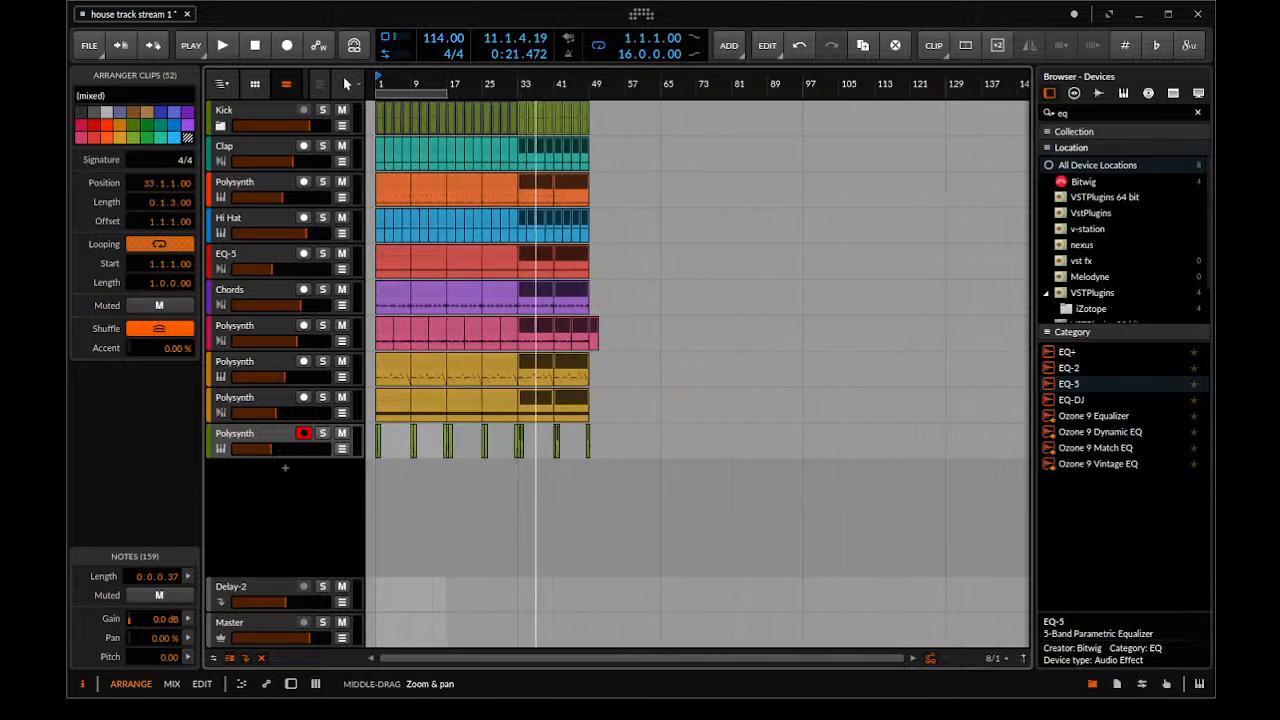
left_click_drag(549, 398, 743, 402)
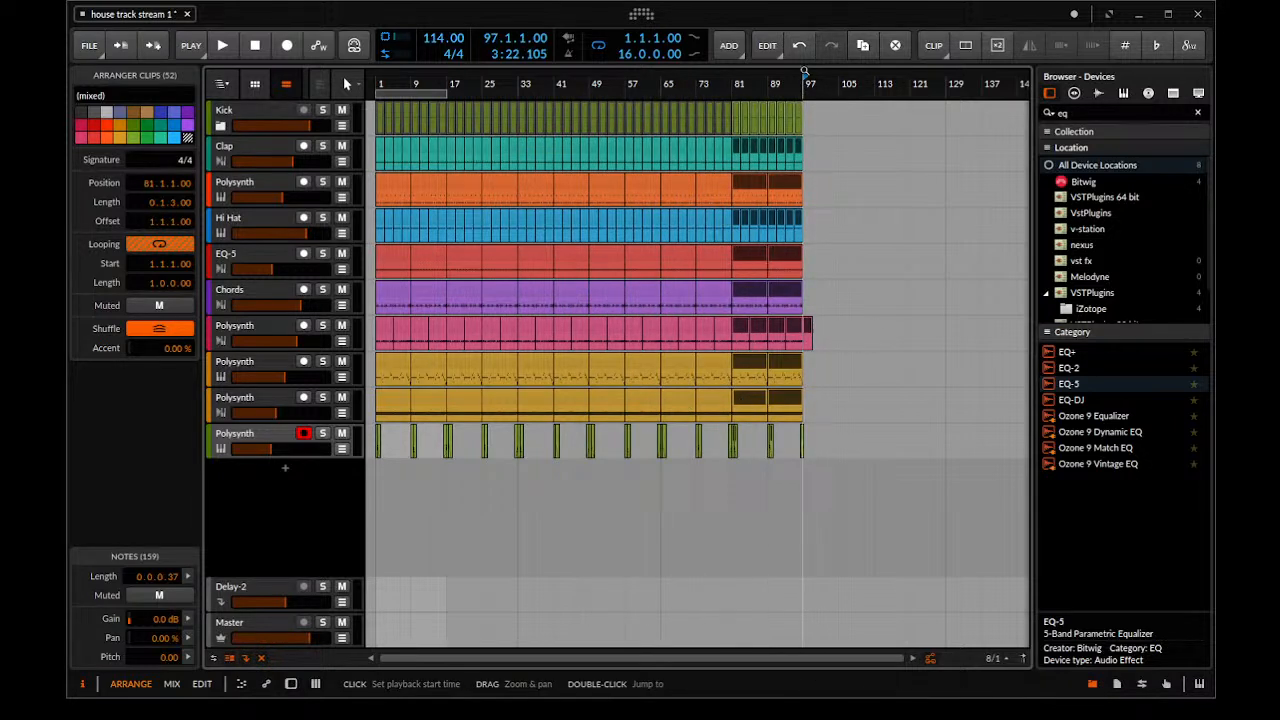
Delete the Kick clips in bars 1–8 and the yellow Polysynth #1 clip from the start of the arrangement
scroll(402, 172, "up", 5)
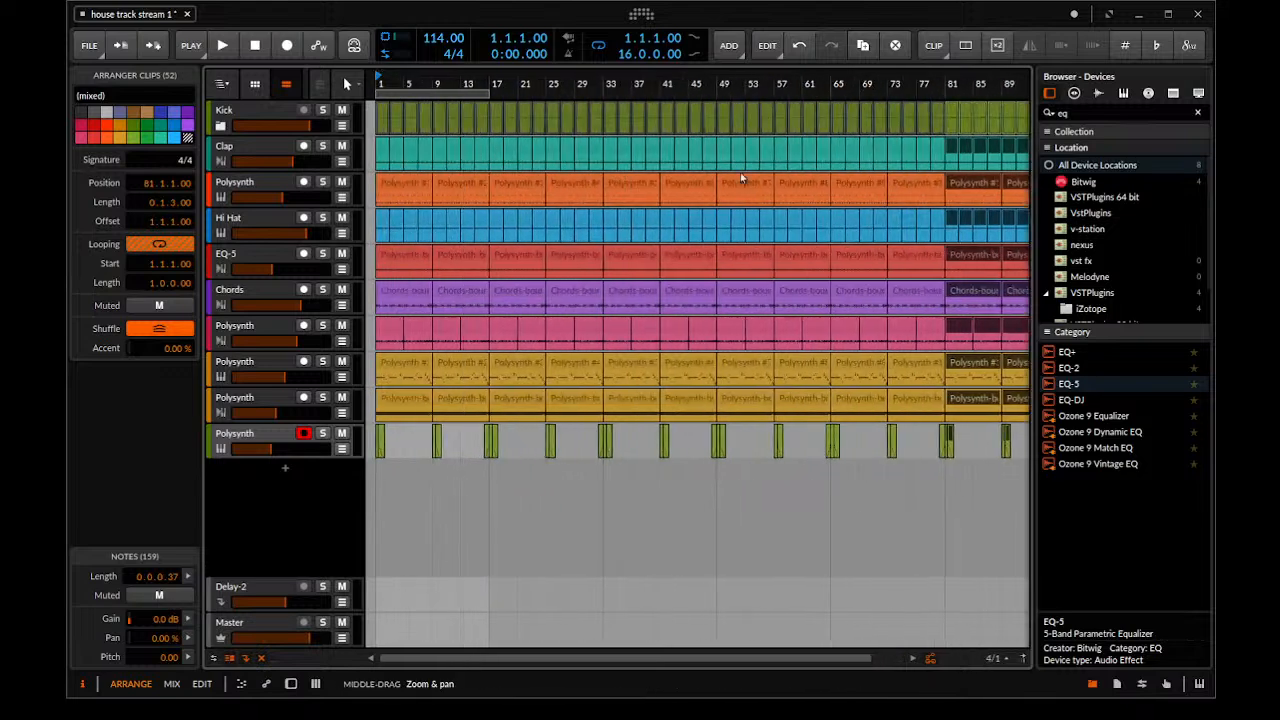
scroll(463, 190, "up", 2)
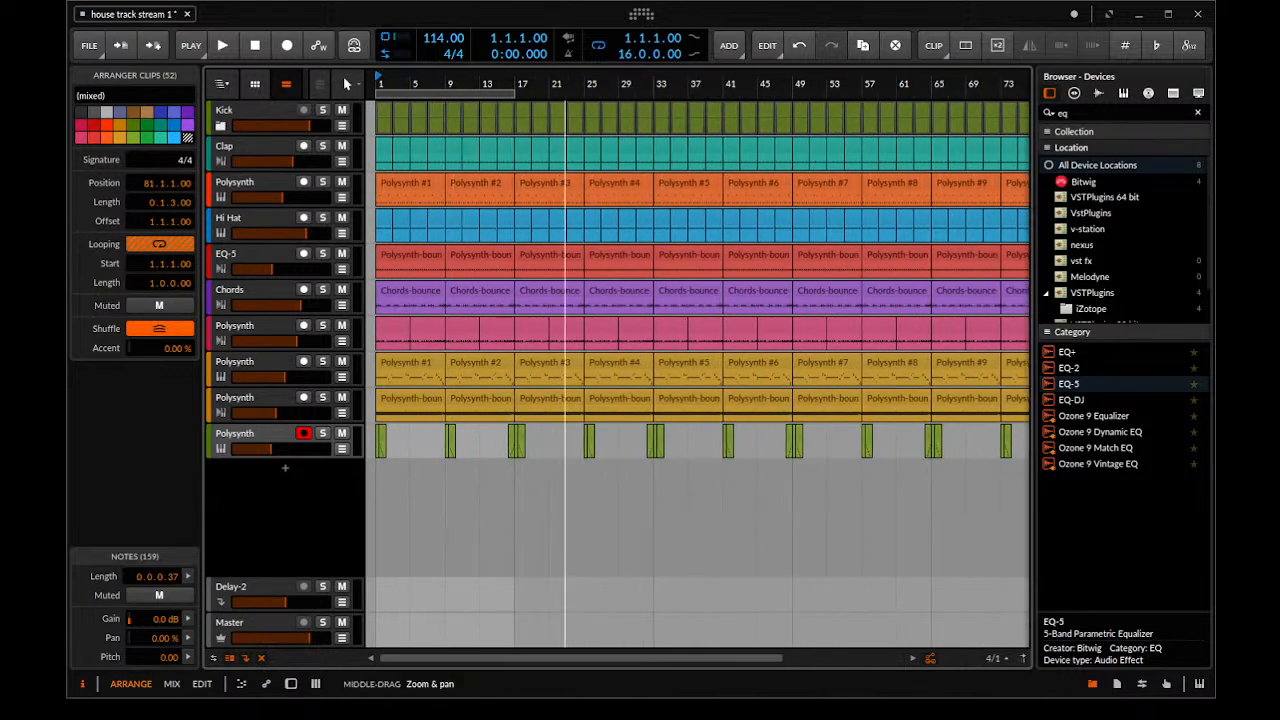
scroll(565, 179, "down", 6)
scroll(534, 156, "up", 3)
scroll(397, 182, "up", 4)
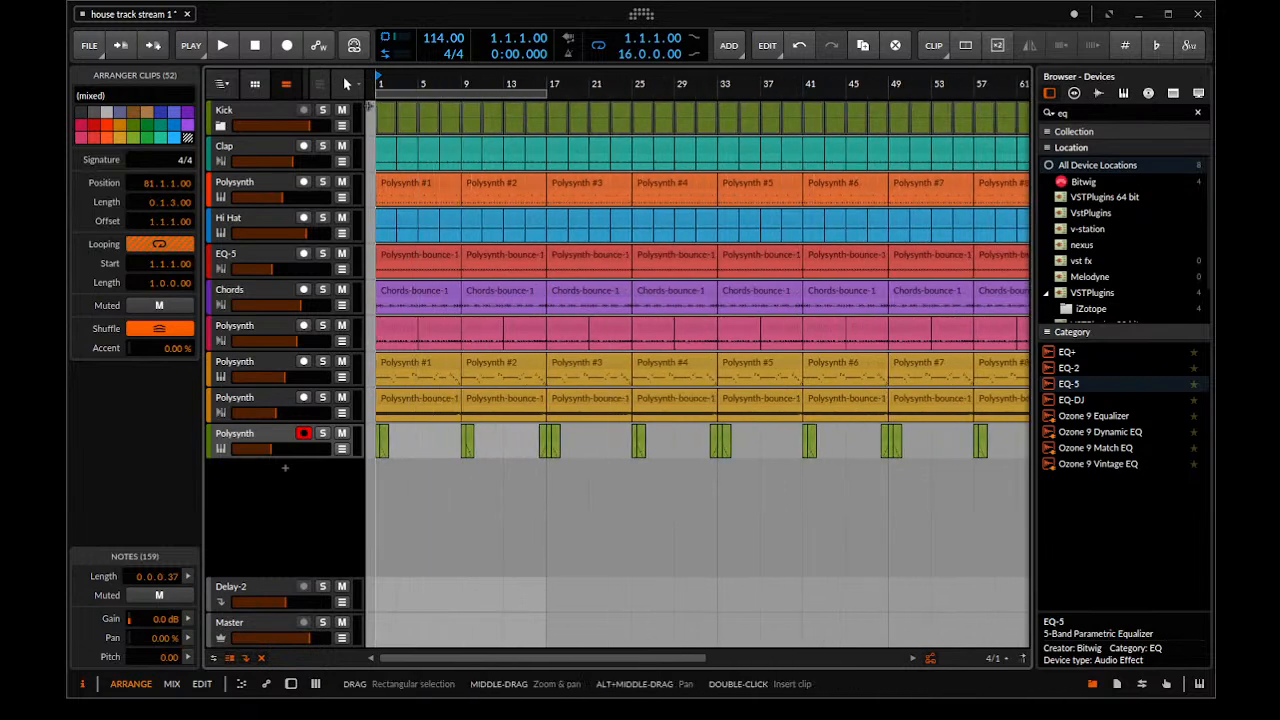
left_click_drag(368, 105, 443, 123)
key("Delete")
key("space")
key("space")
left_click(406, 366)
key("Delete")
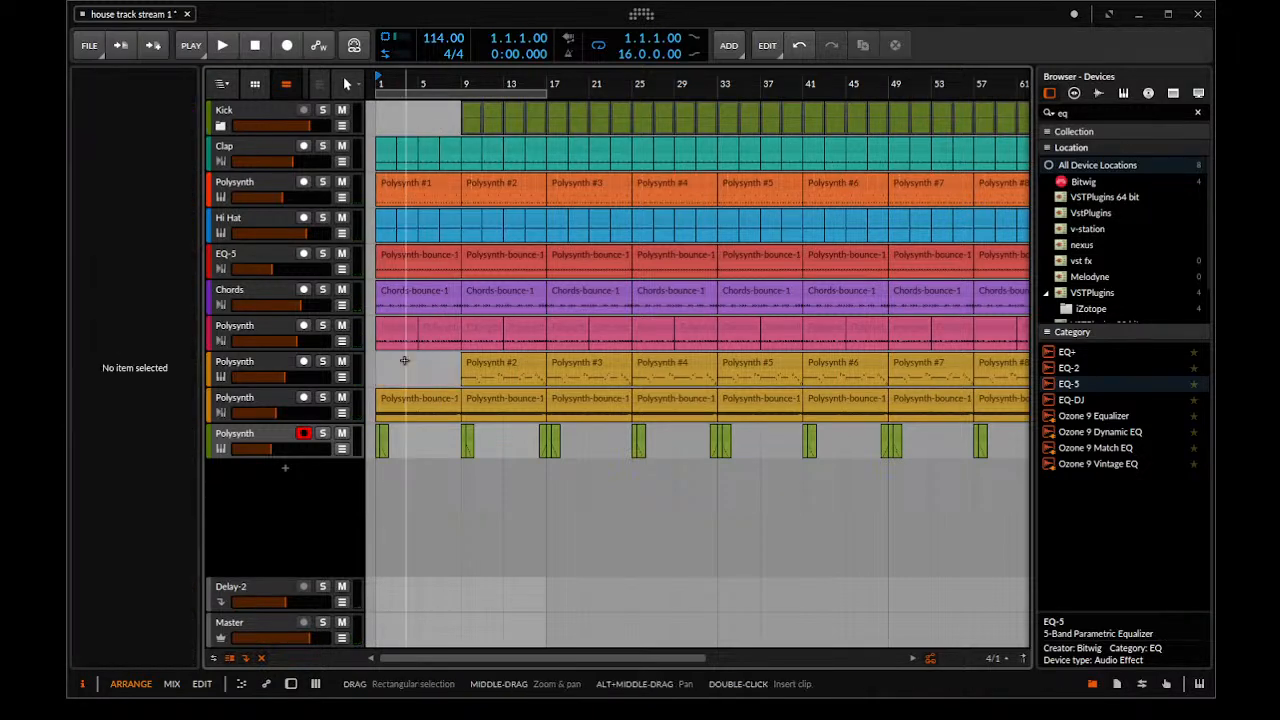
Try the Polysynth-bounce-12 track at minimum volume while playing from bar 1
left_click(399, 398)
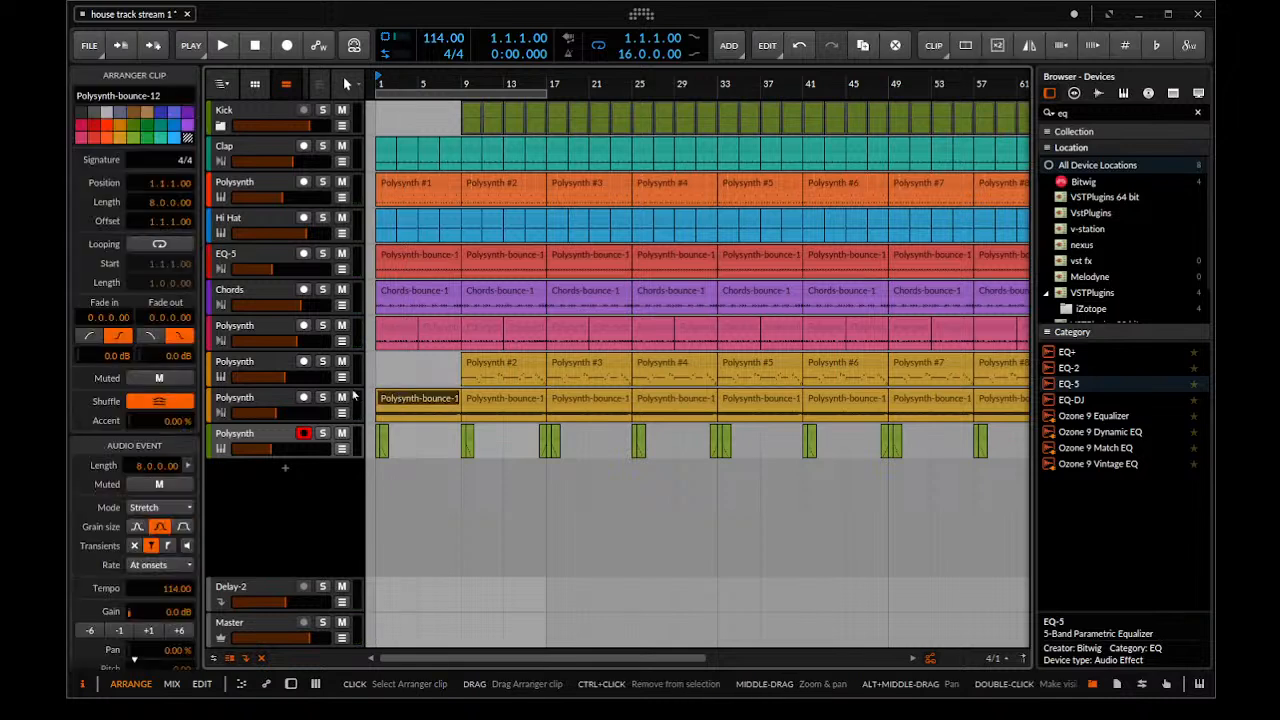
left_click_drag(272, 414, 234, 417)
key("space")
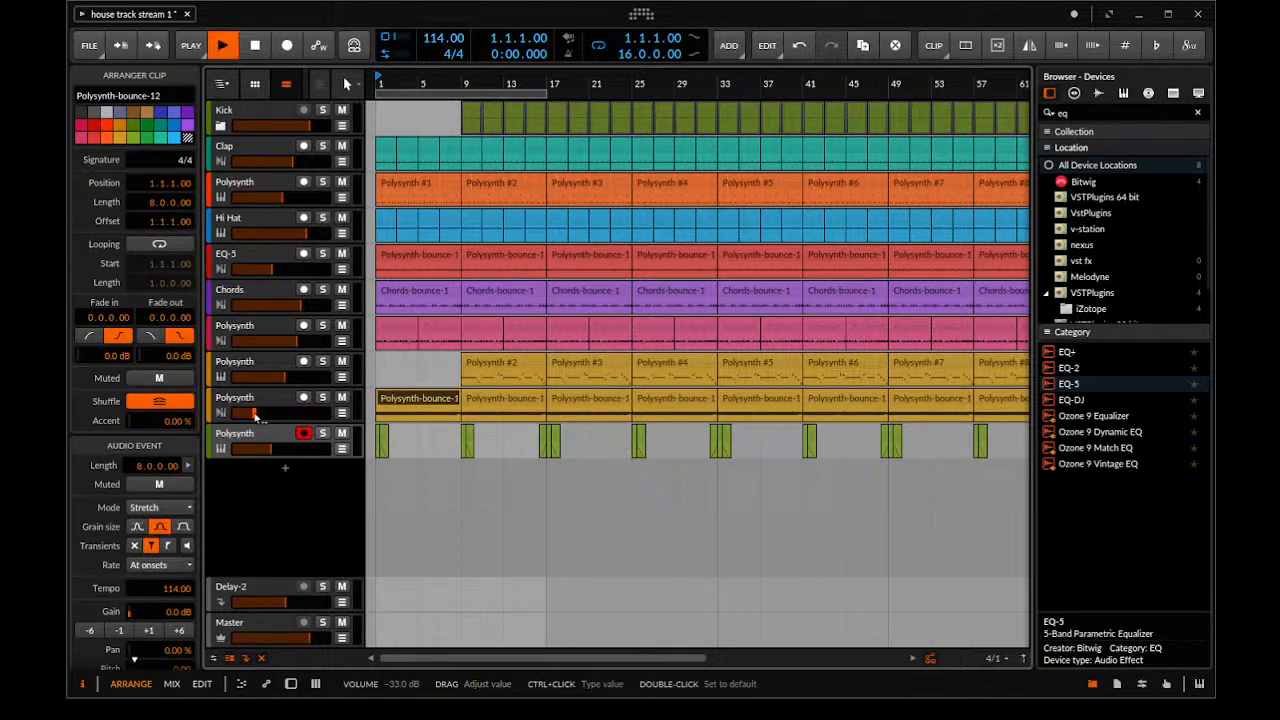
key("space")
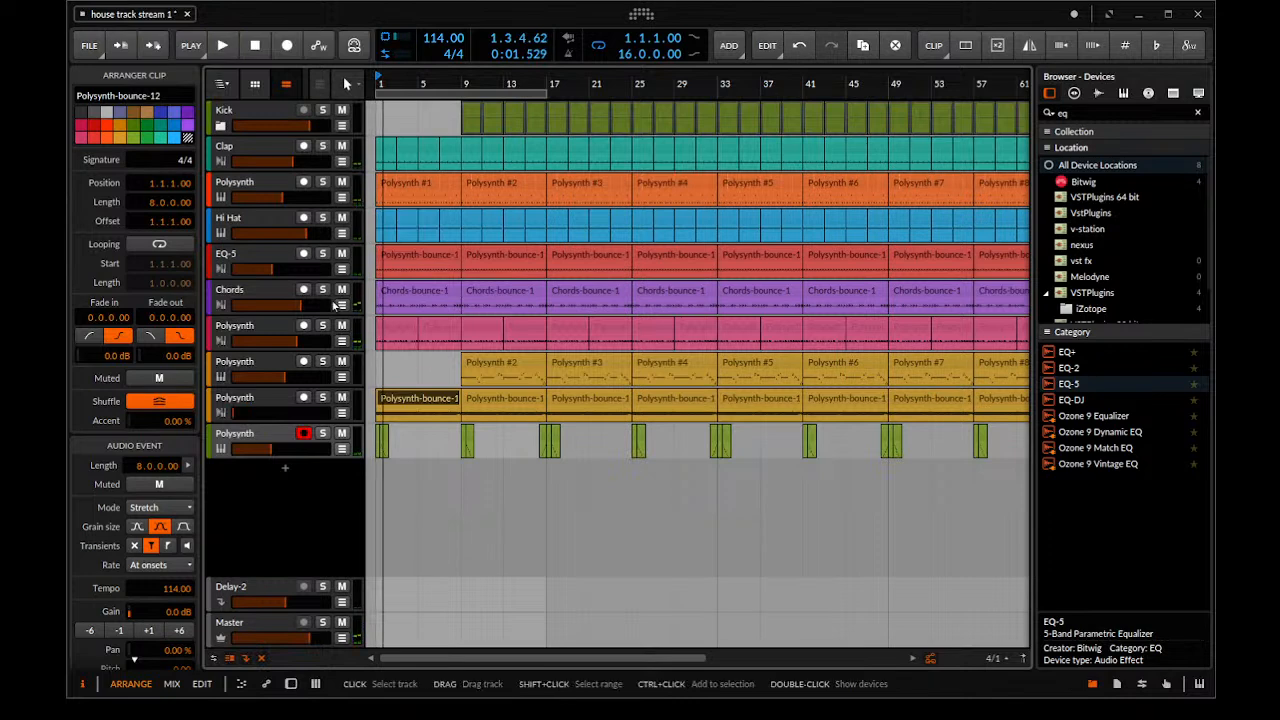
Delete the Chords clip in bars 1–8 and the green Polysynth clips at bar 1, playing the intro in between
left_click(387, 290)
key("Delete")
key("space")
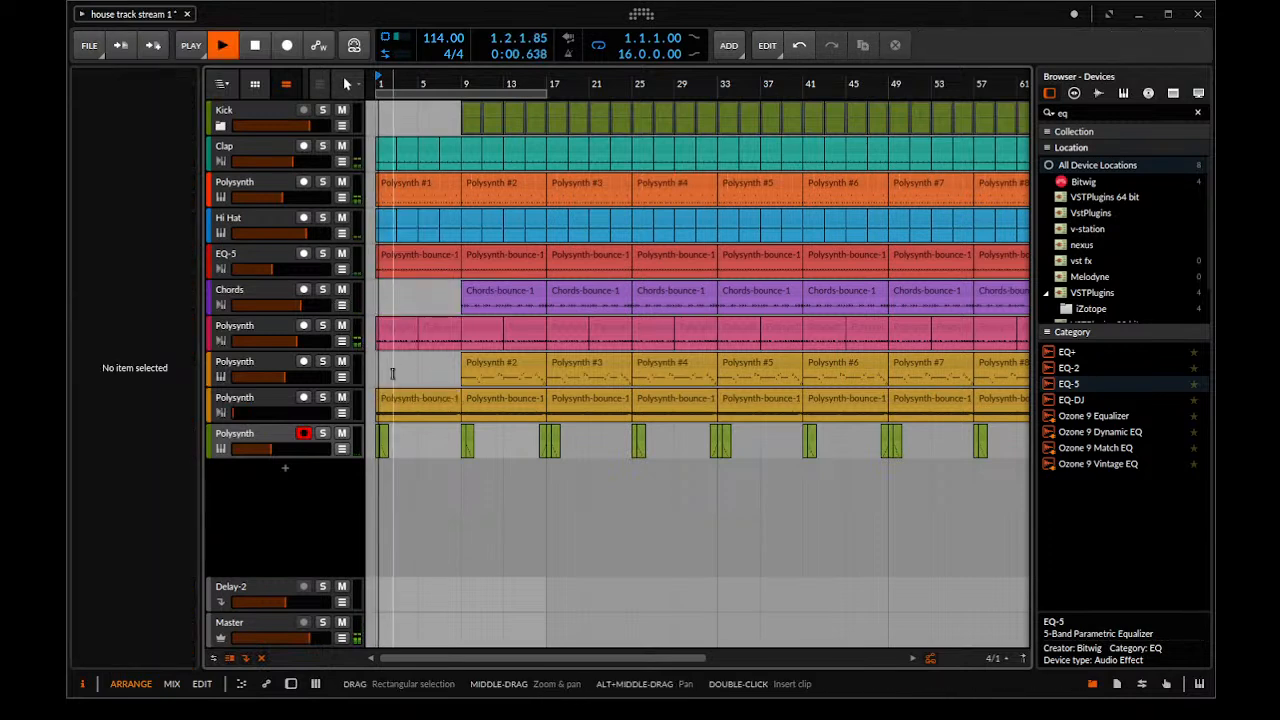
key("space")
left_click(382, 436)
left_click_drag(372, 435, 400, 434)
key("Delete")
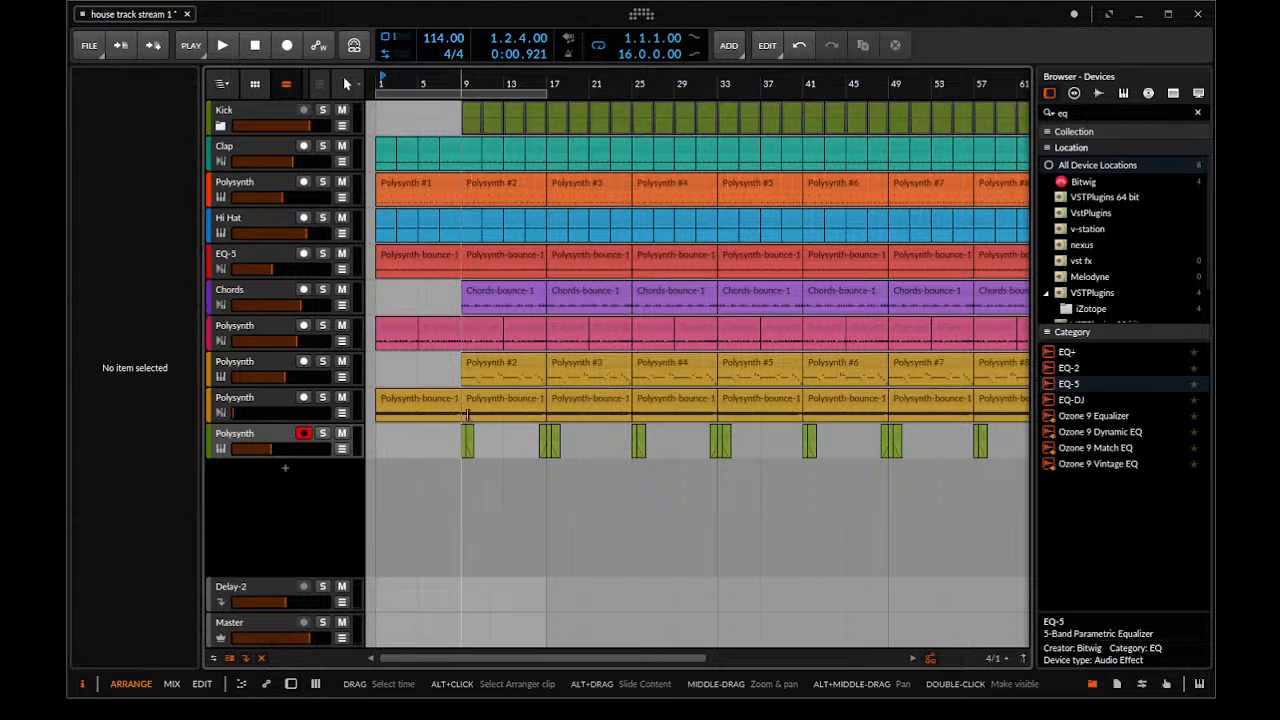
Play the intro and delete the pink Polysynth clips in bars 1–8
key("space")
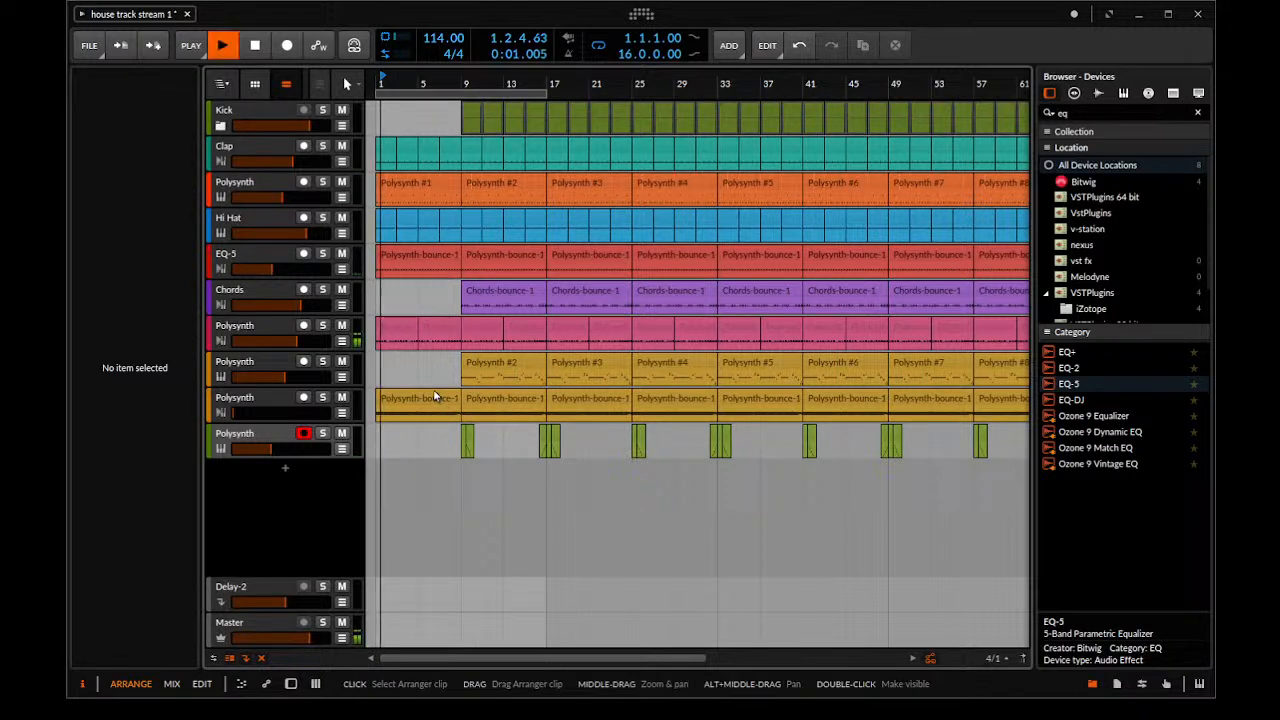
left_click(404, 335)
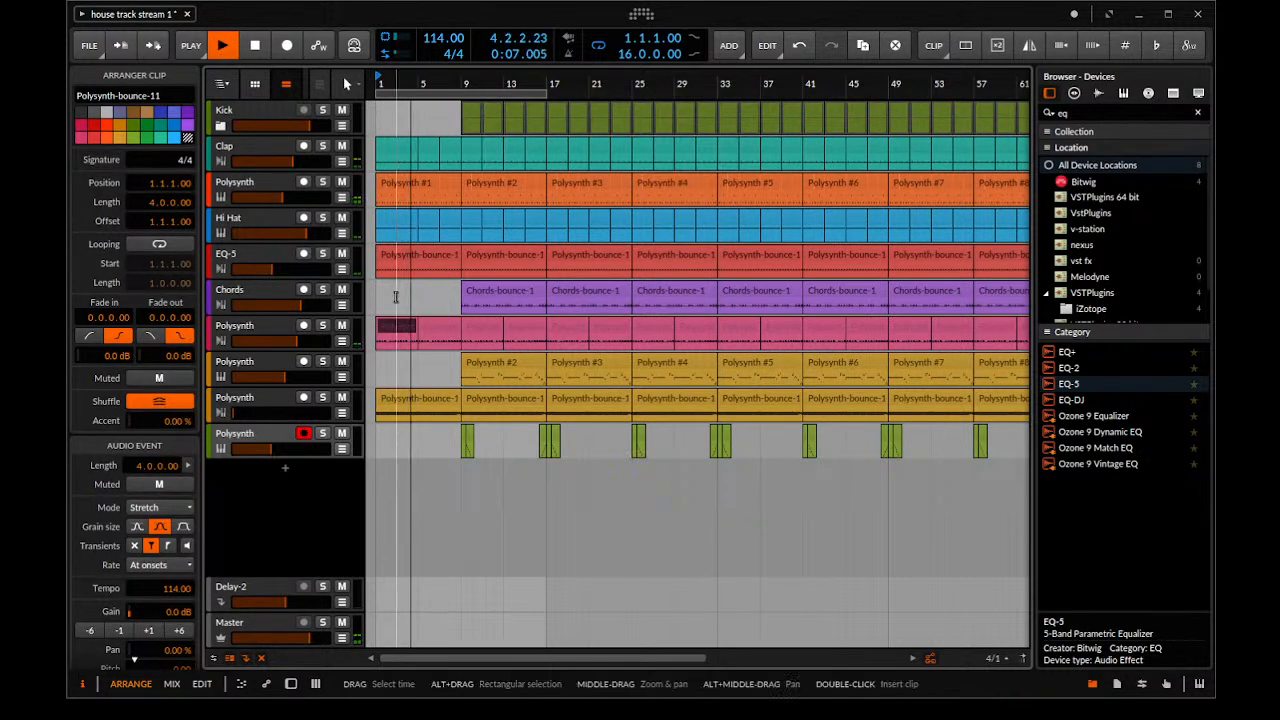
key("Delete")
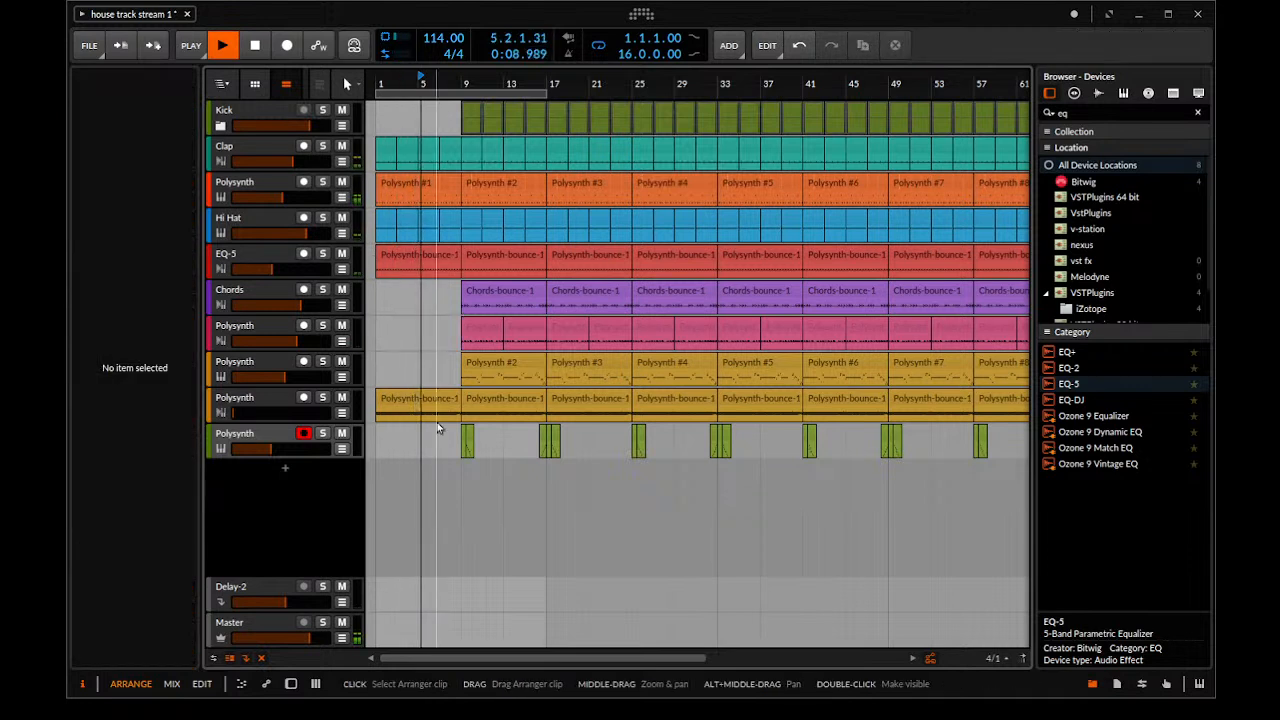
key("space")
Raise the Polysynth-bounce-12 track's volume again and automate its Polysynth Freq with a ramp rising from bar 1 to bar 17
left_click_drag(300, 413, 314, 414)
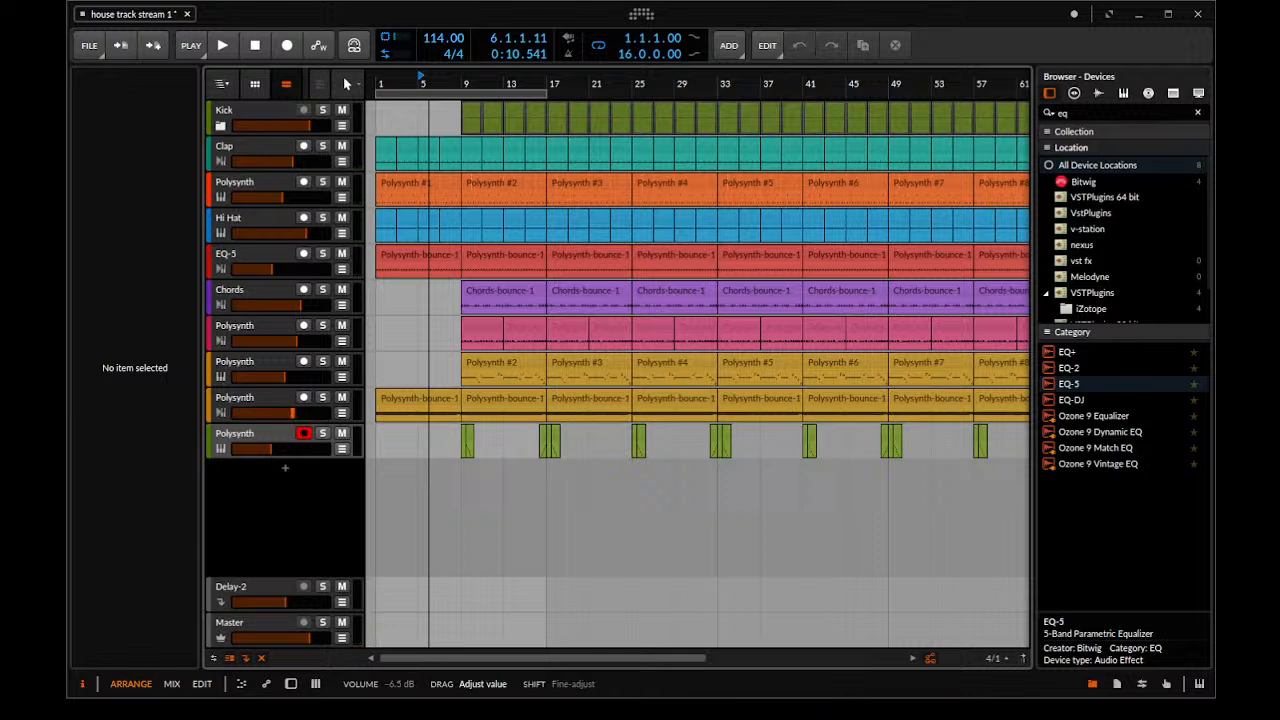
left_click(342, 414)
left_click(298, 431)
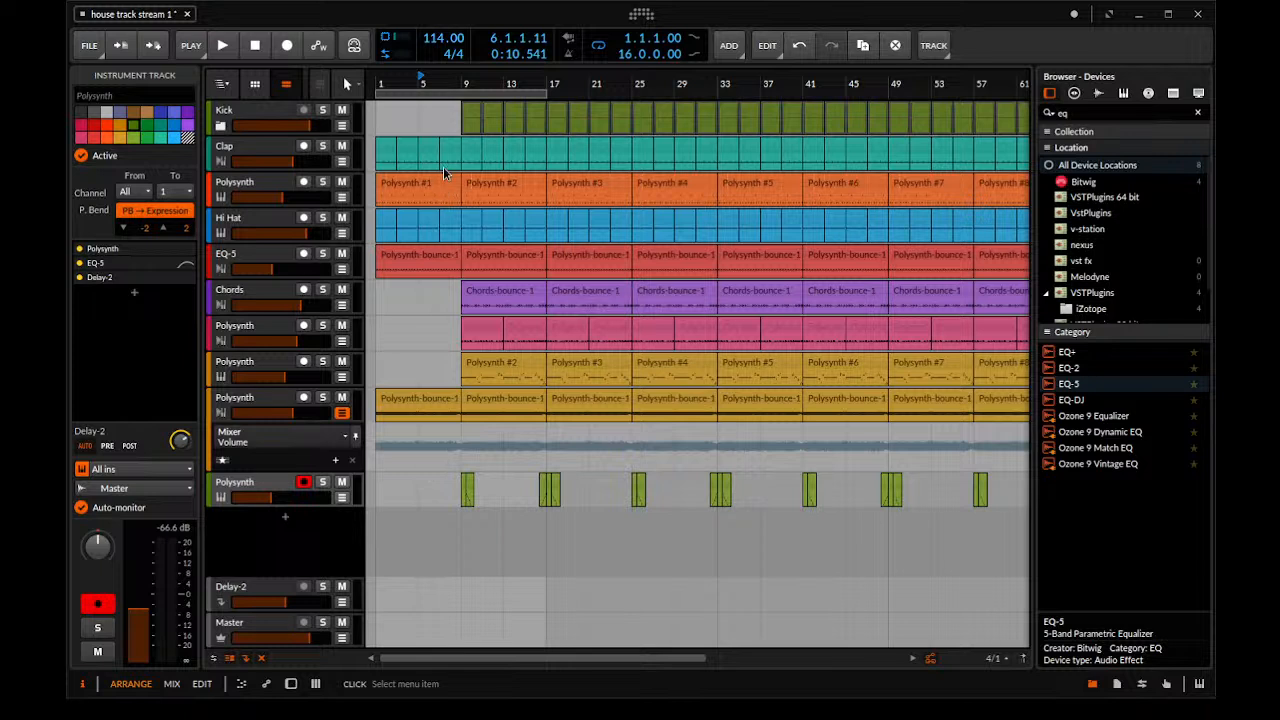
left_click(442, 281)
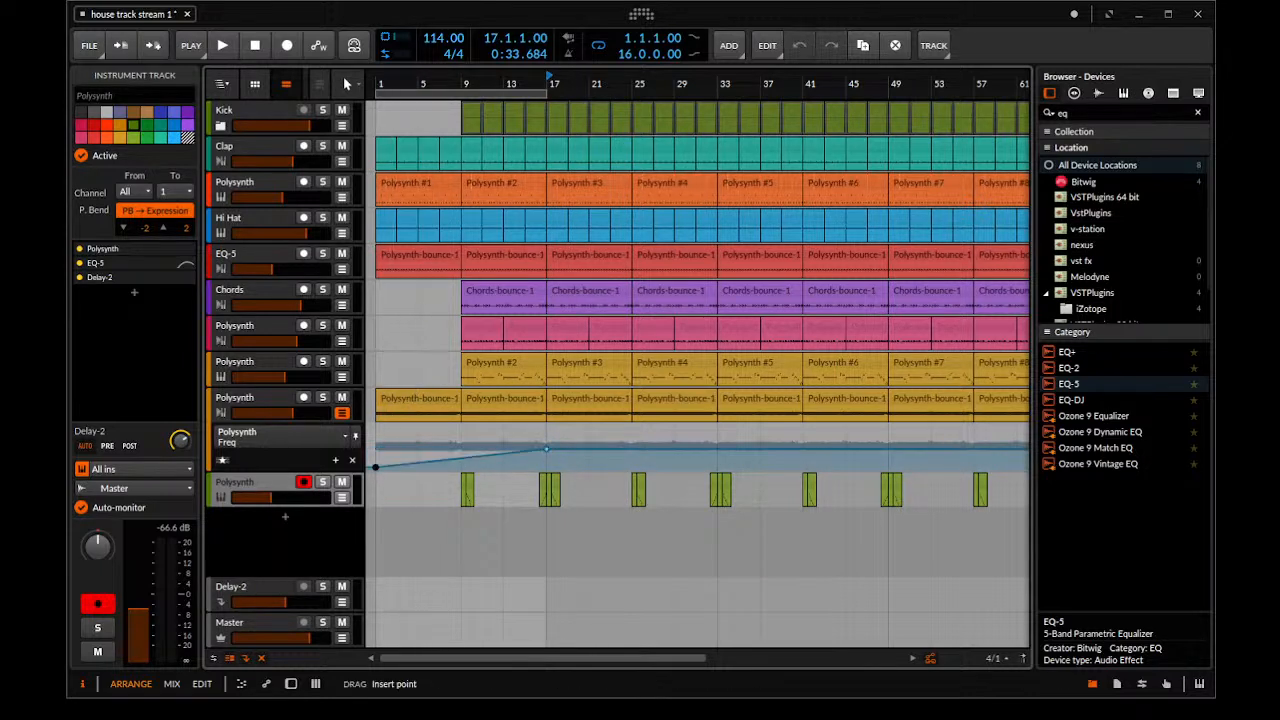
Delete the Chords, pink Polysynth and yellow Polysynth #2 clips that start at bar 9
left_click_drag(418, 372, 506, 314)
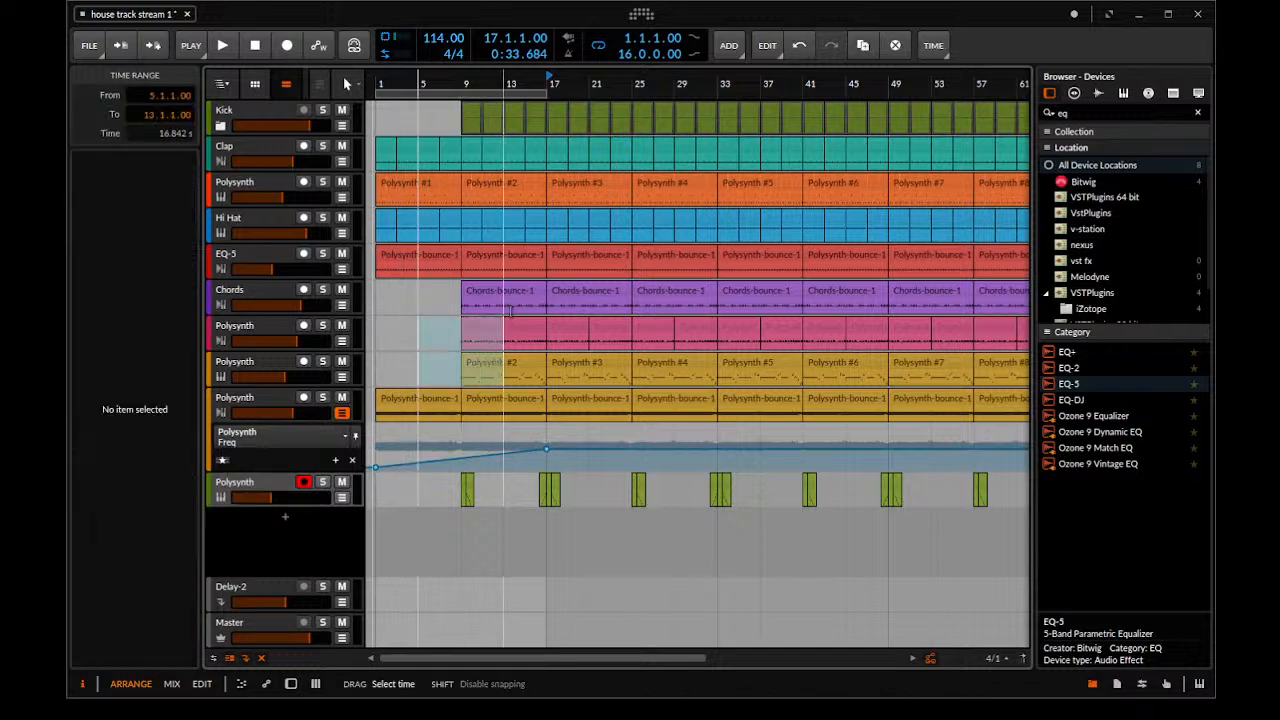
left_click_drag(437, 290, 470, 362)
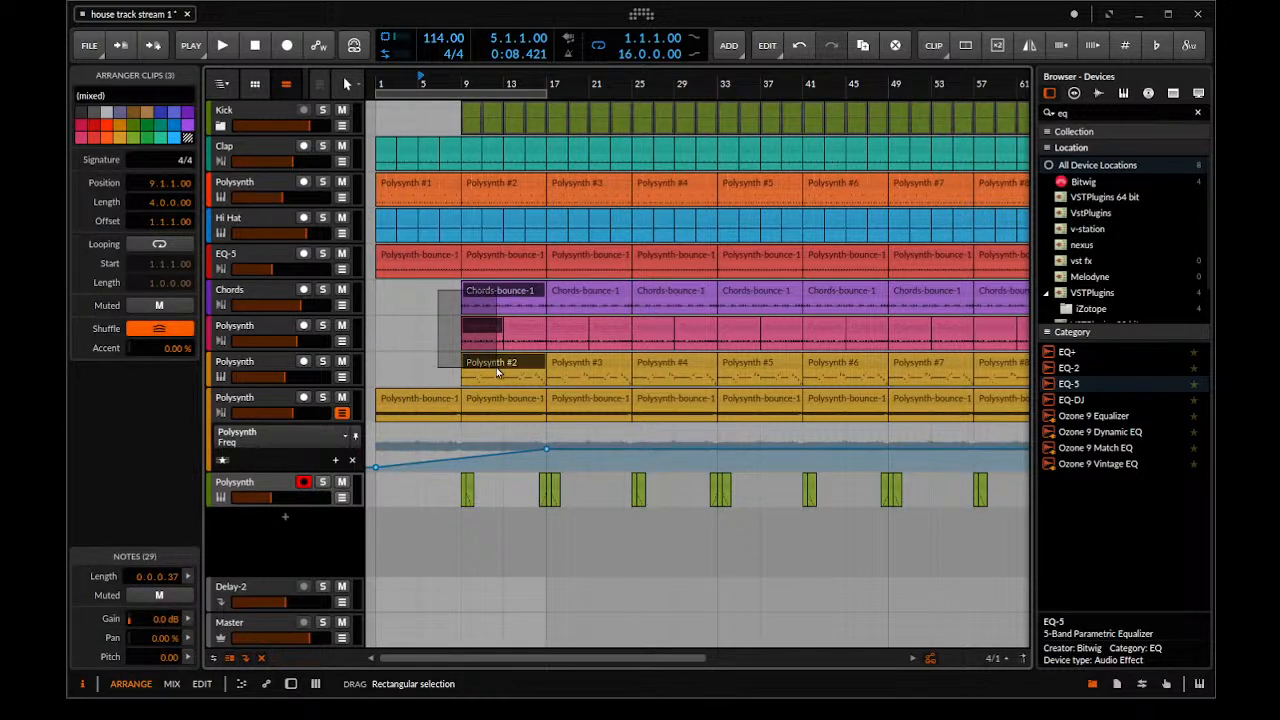
key("Delete")
Delete the Kick clips in bars 9–16 and play the intro from bar 1
left_click_drag(441, 106, 472, 148)
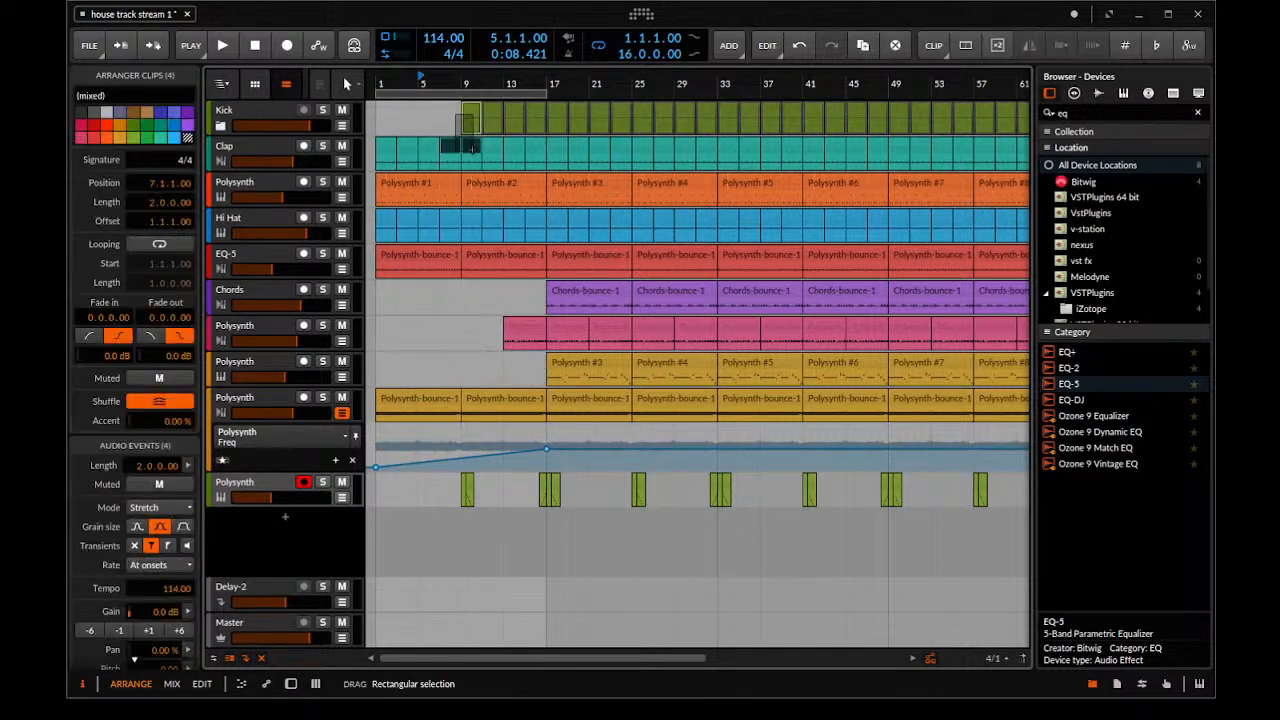
key("Delete")
key("space")
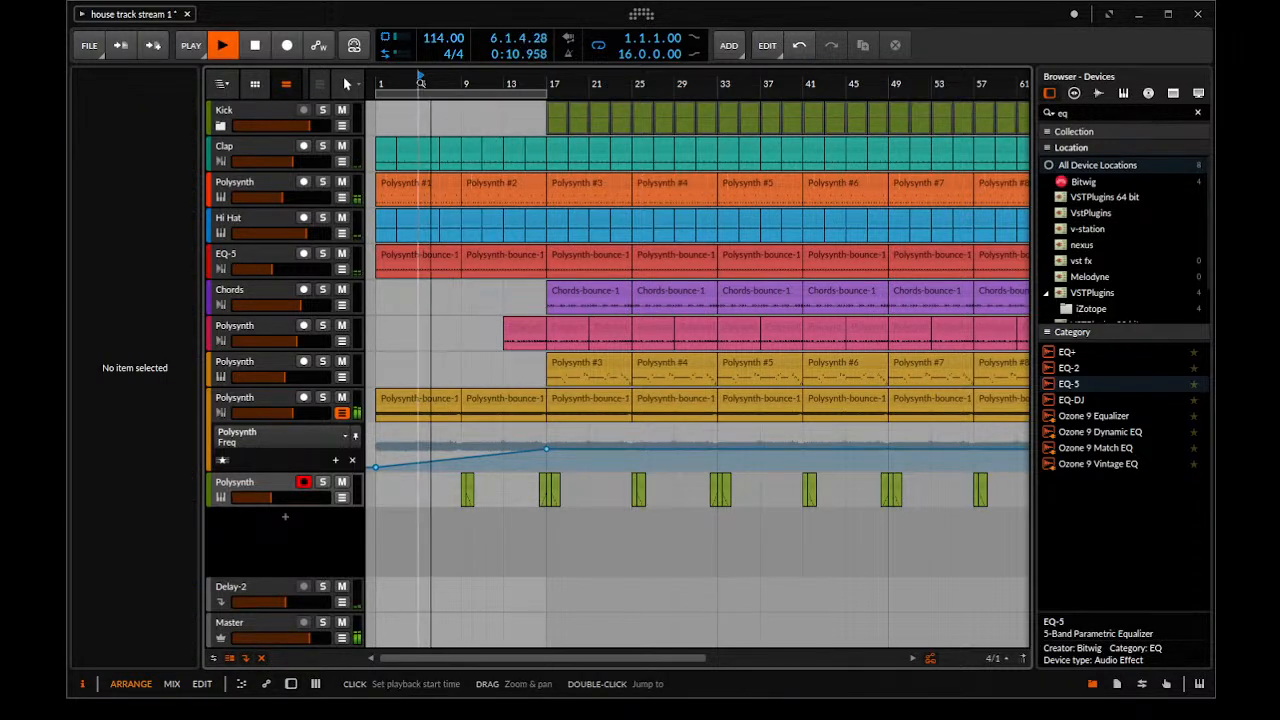
key("space")
left_click(373, 78)
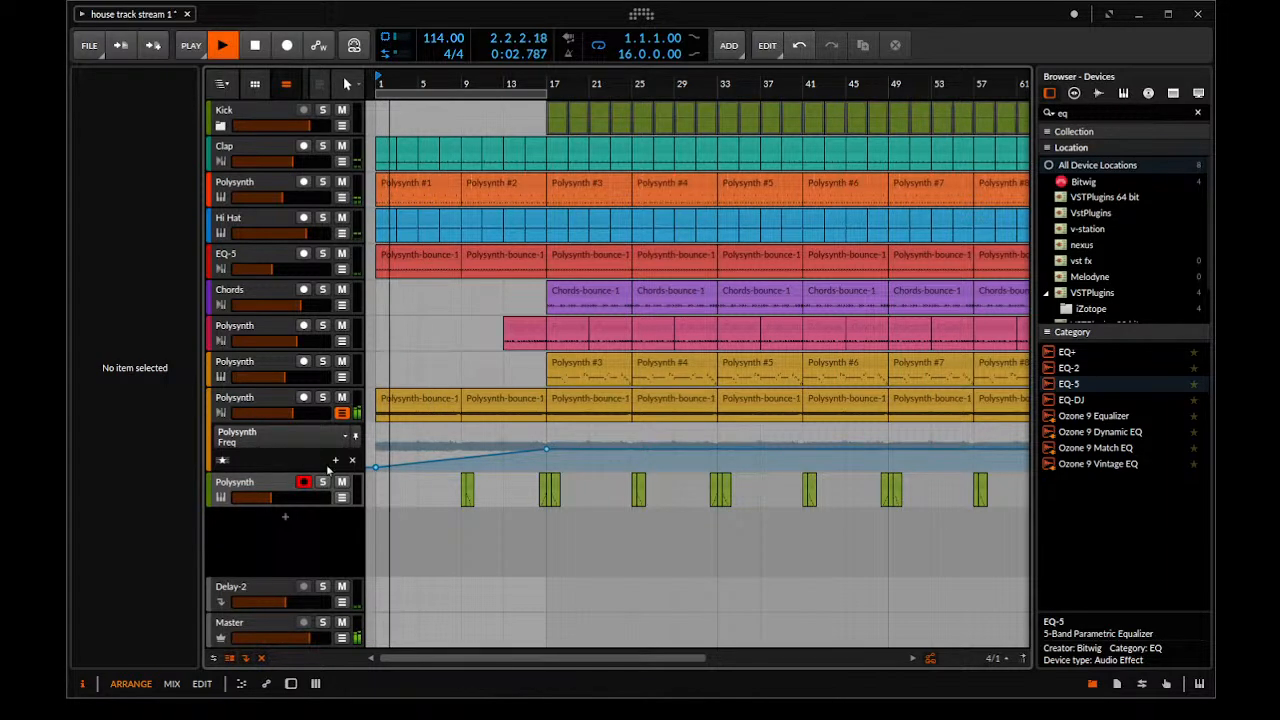
Search the device browser for "fil" and insert a Filter between the Polysynth and EQ-5 on the Polysynth-bounce-12 track
double_click(270, 393)
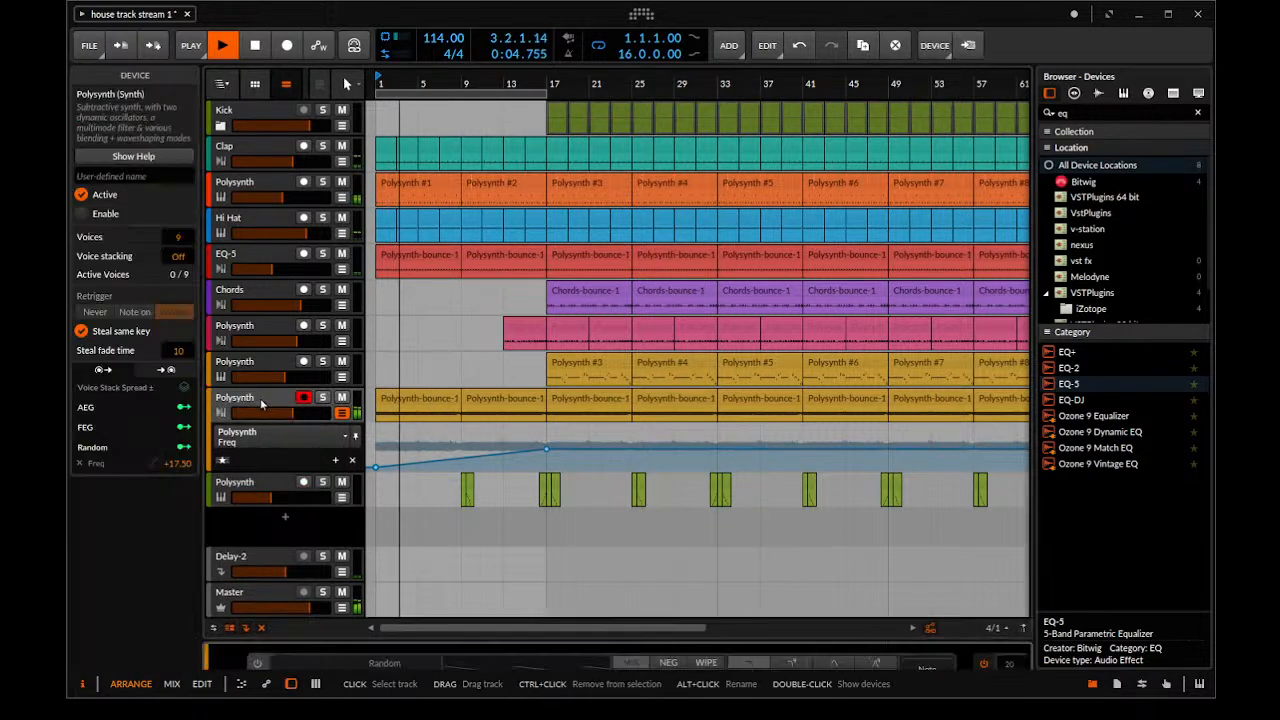
scroll(463, 390, "down", 3)
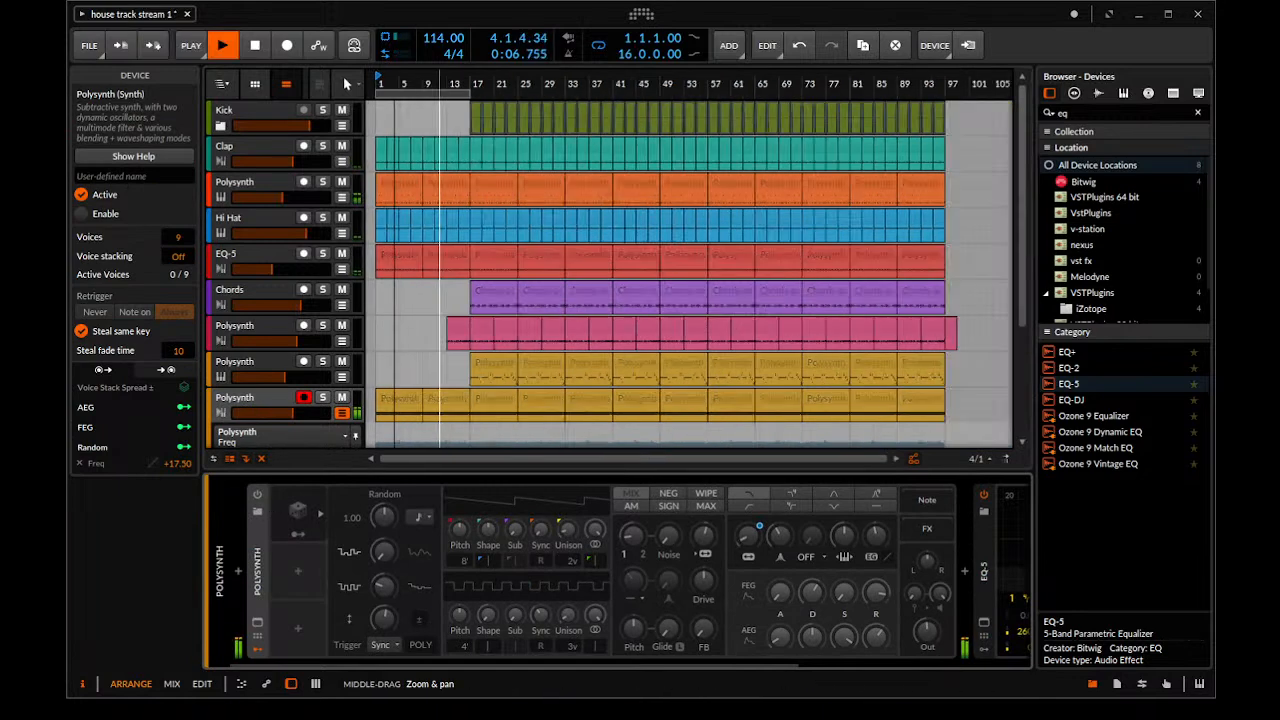
key("space")
scroll(516, 392, "up", 5)
left_click(276, 393)
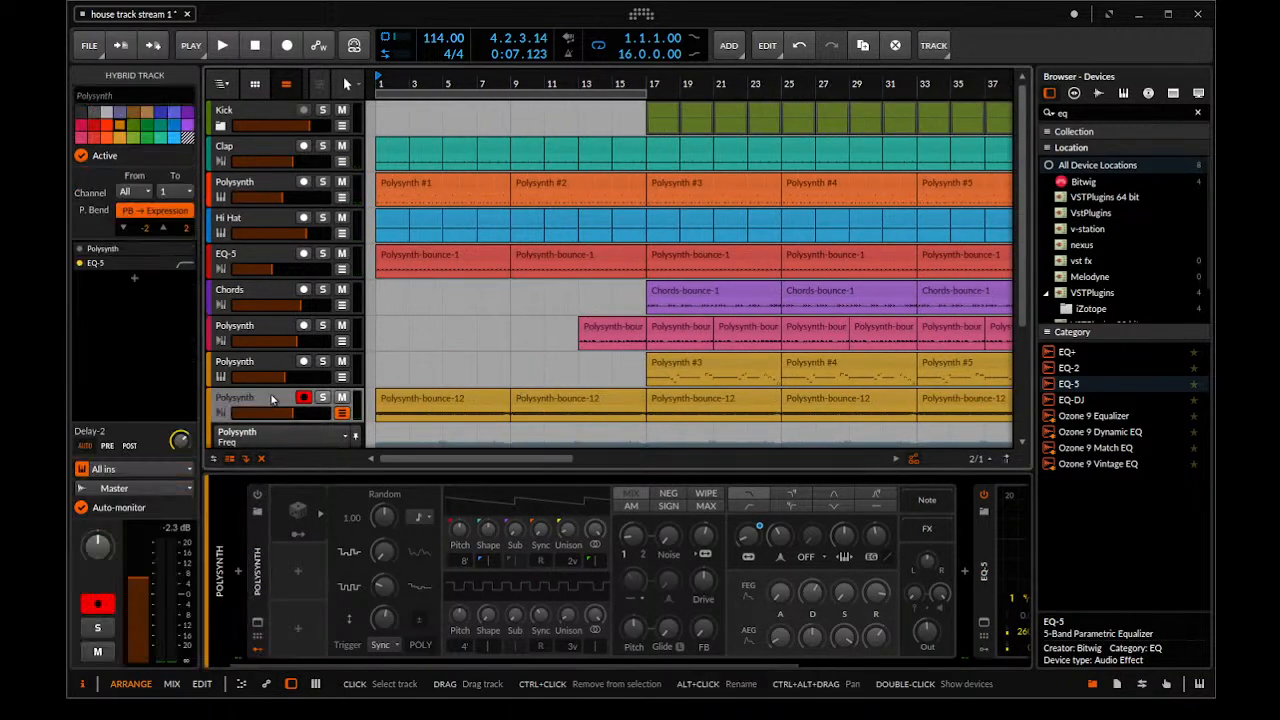
left_click_drag(1097, 112, 458, 158)
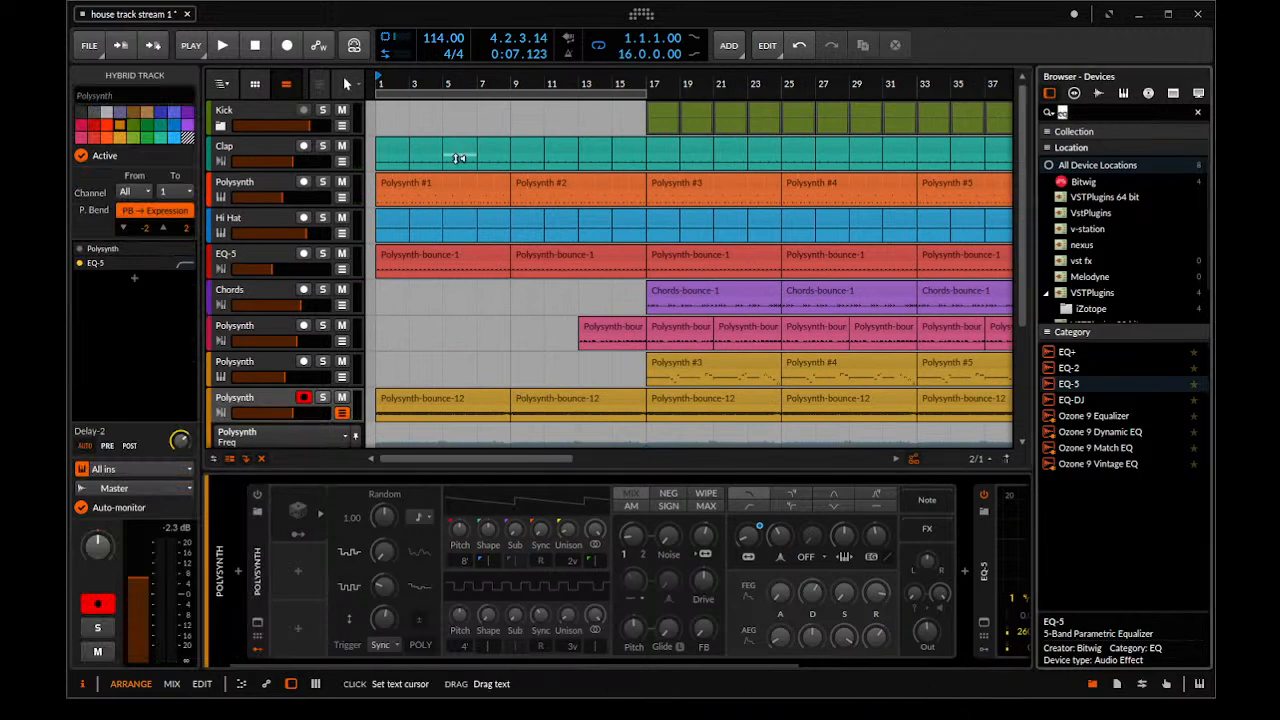
type("fil")
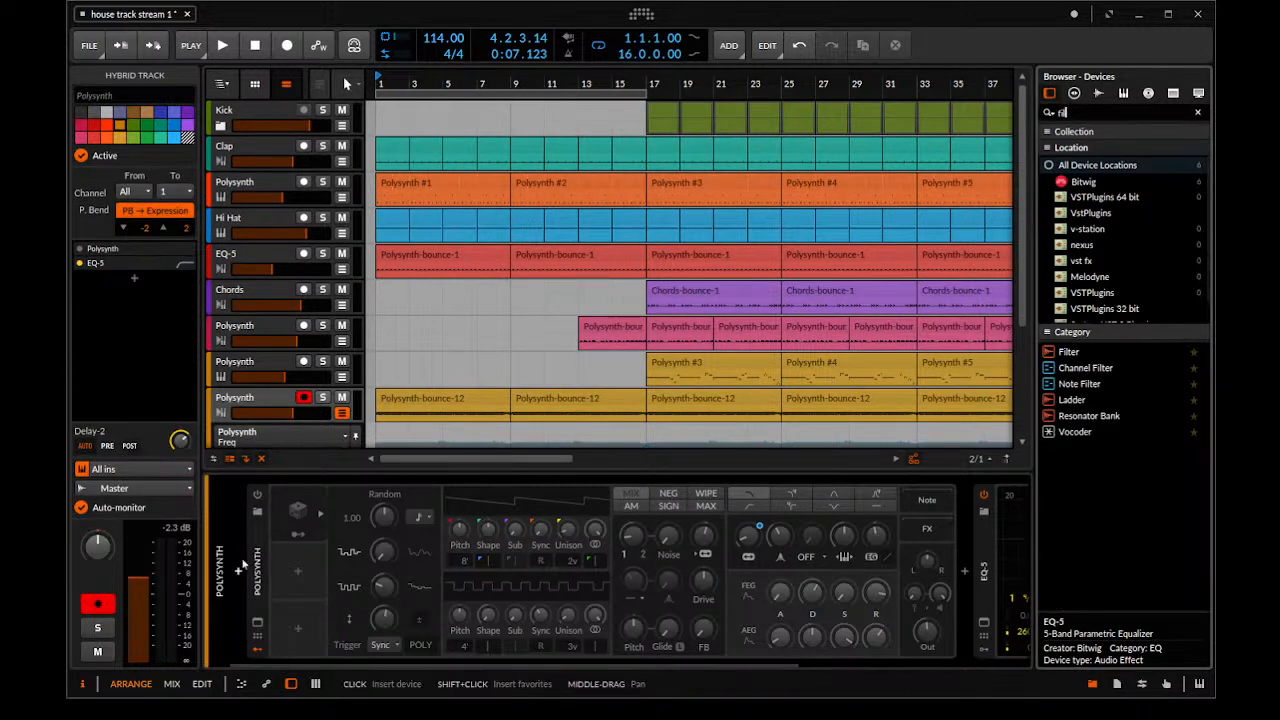
left_click(242, 568)
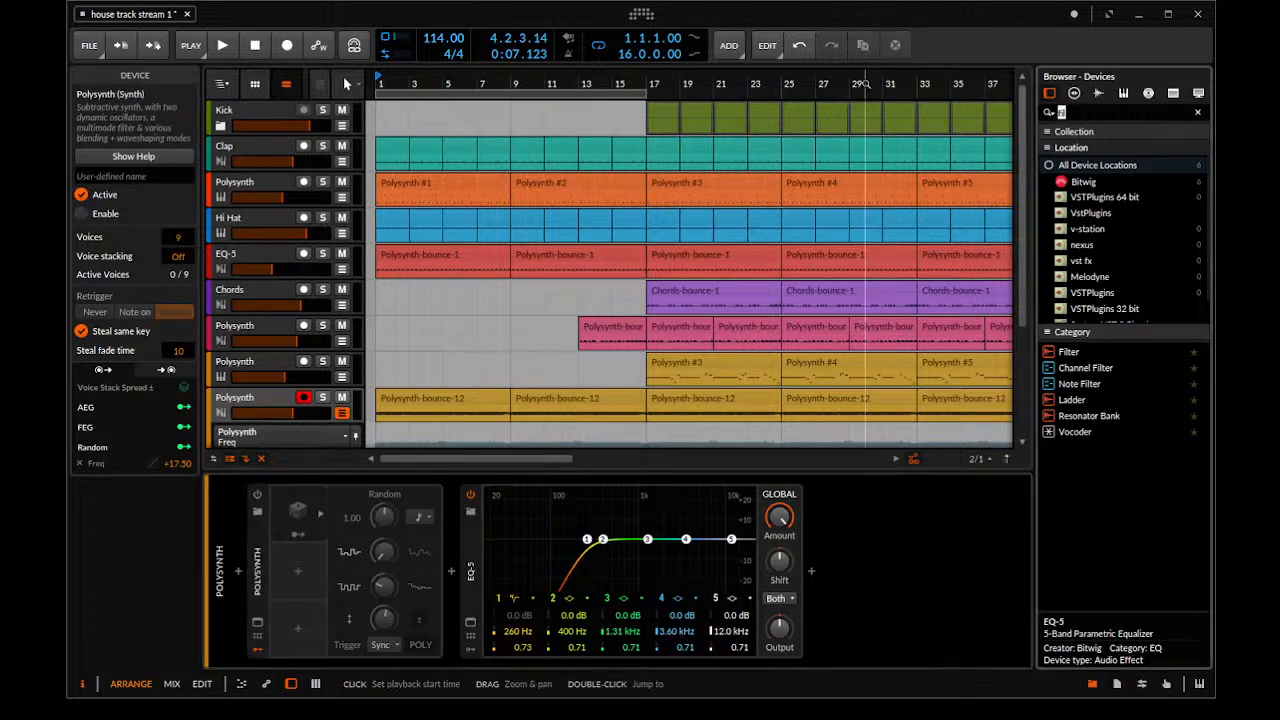
left_click_drag(1062, 351, 457, 576)
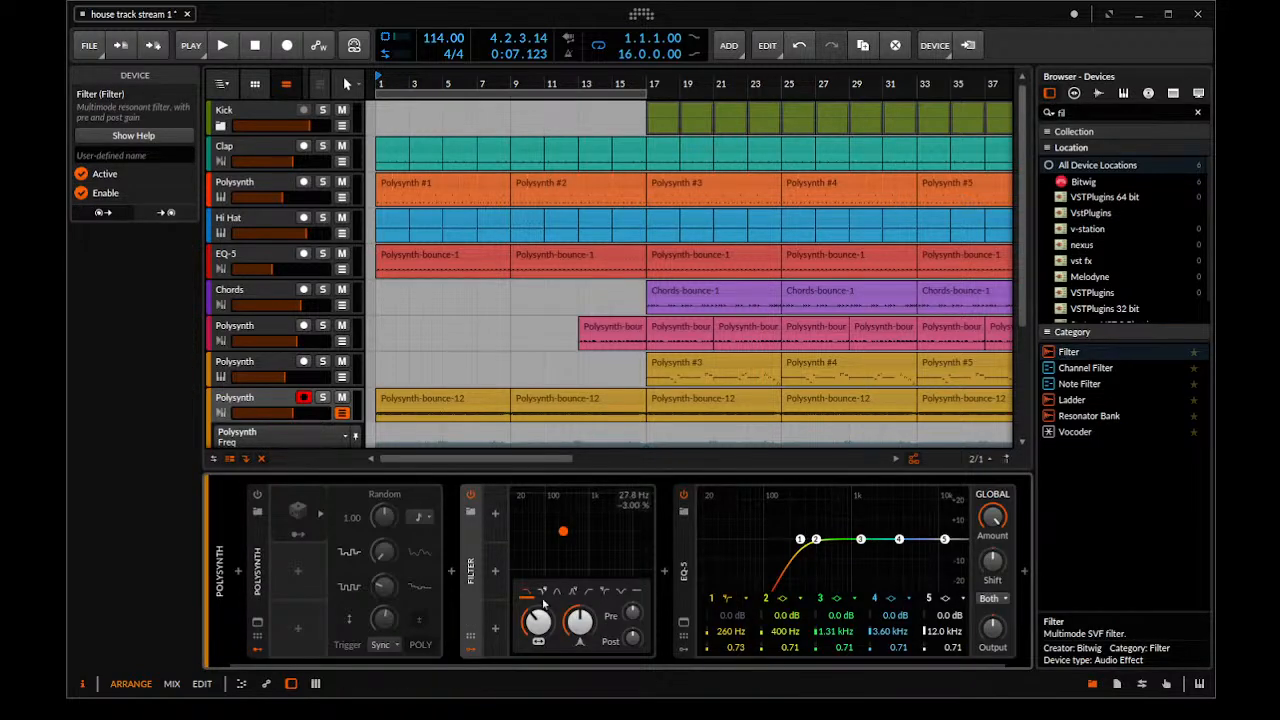
Automate the Filter's Freq with a ramp rising from bar 1 to 554 Hz at bar 17, and play it
scroll(290, 437, "down", 3)
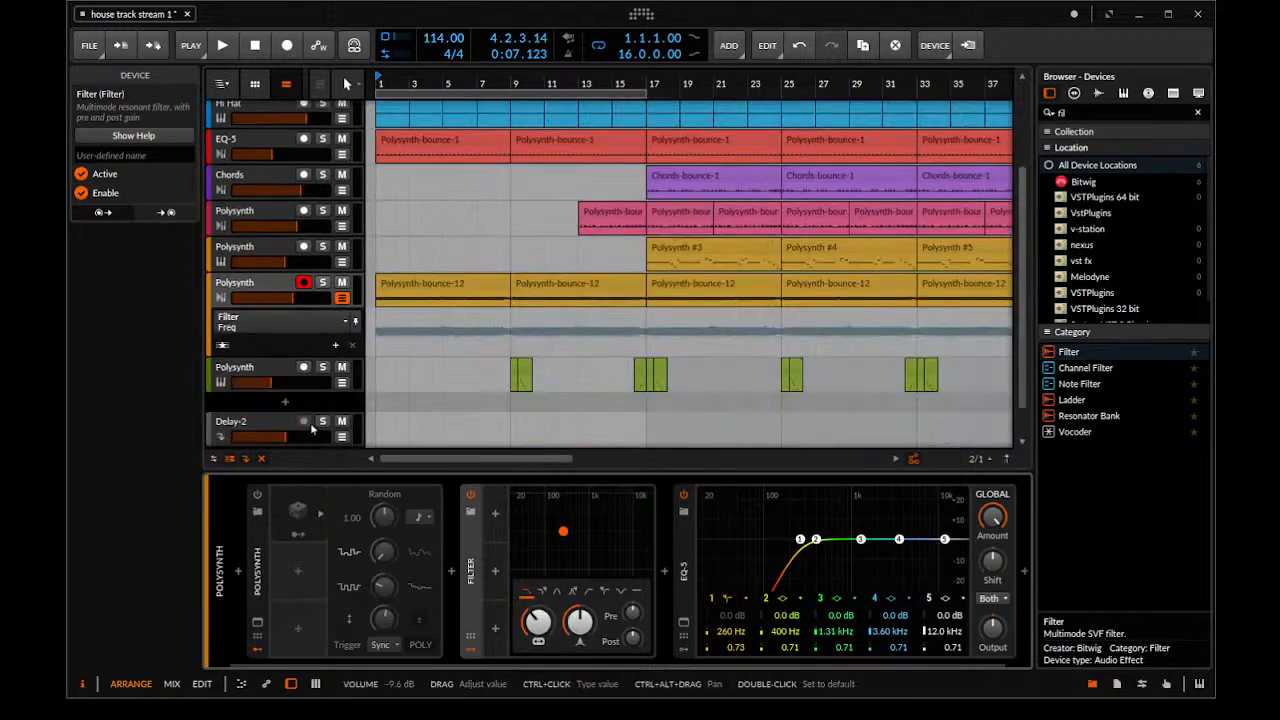
double_click(402, 338)
left_click_drag(402, 338, 347, 417)
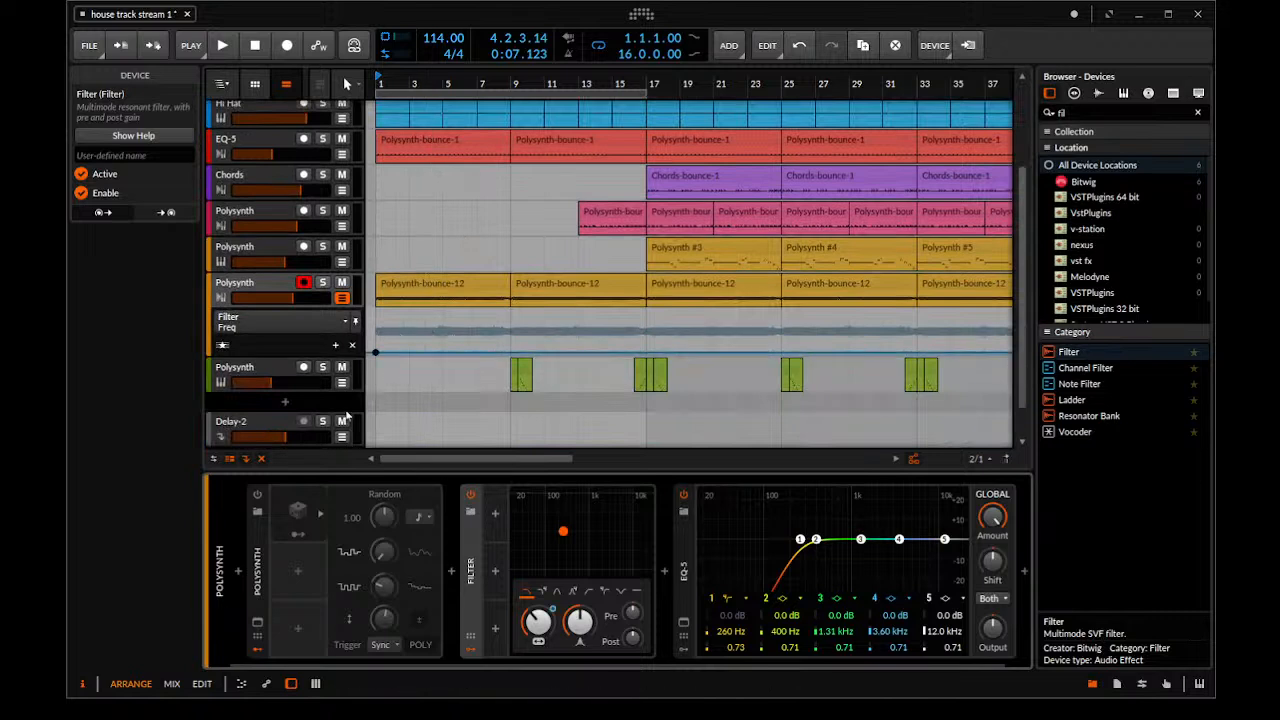
double_click(506, 352)
left_click_drag(506, 352, 646, 332)
key("space")
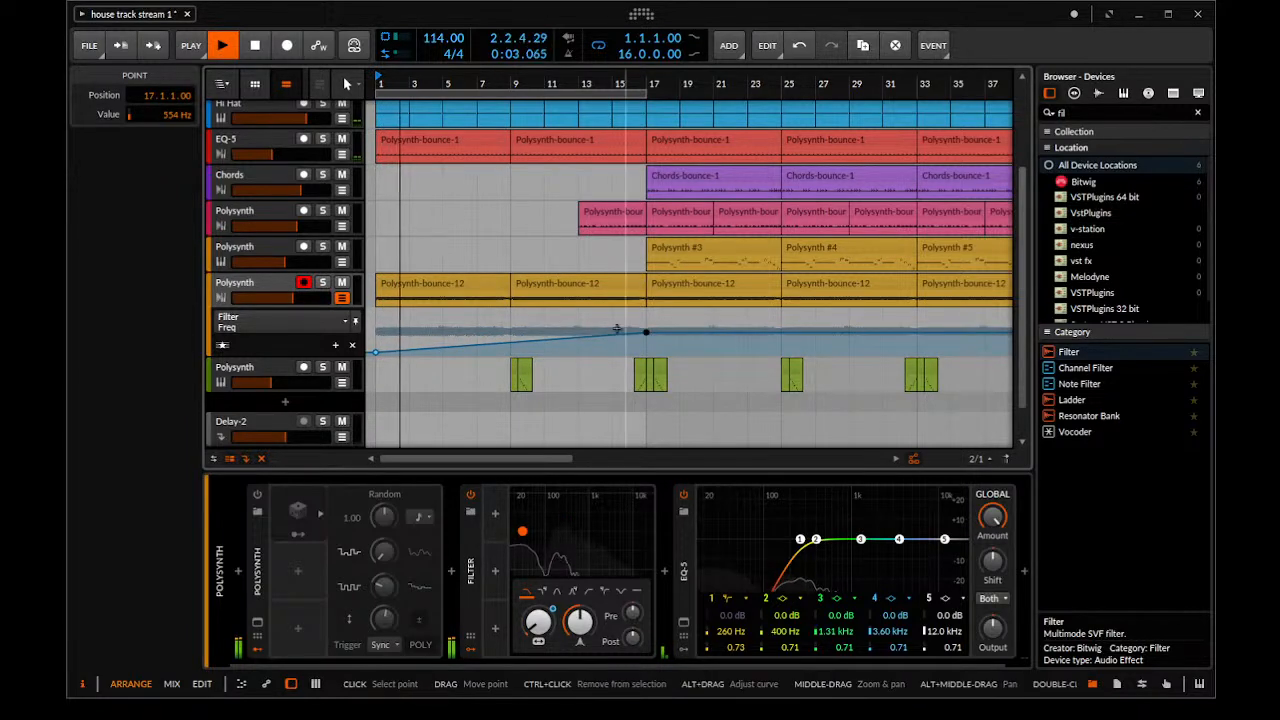
Split the first Polysynth-bounce-12 clip at bar 3 and duplicate its two-bar opening piece onto bars 3–4
left_click_drag(477, 335, 460, 294)
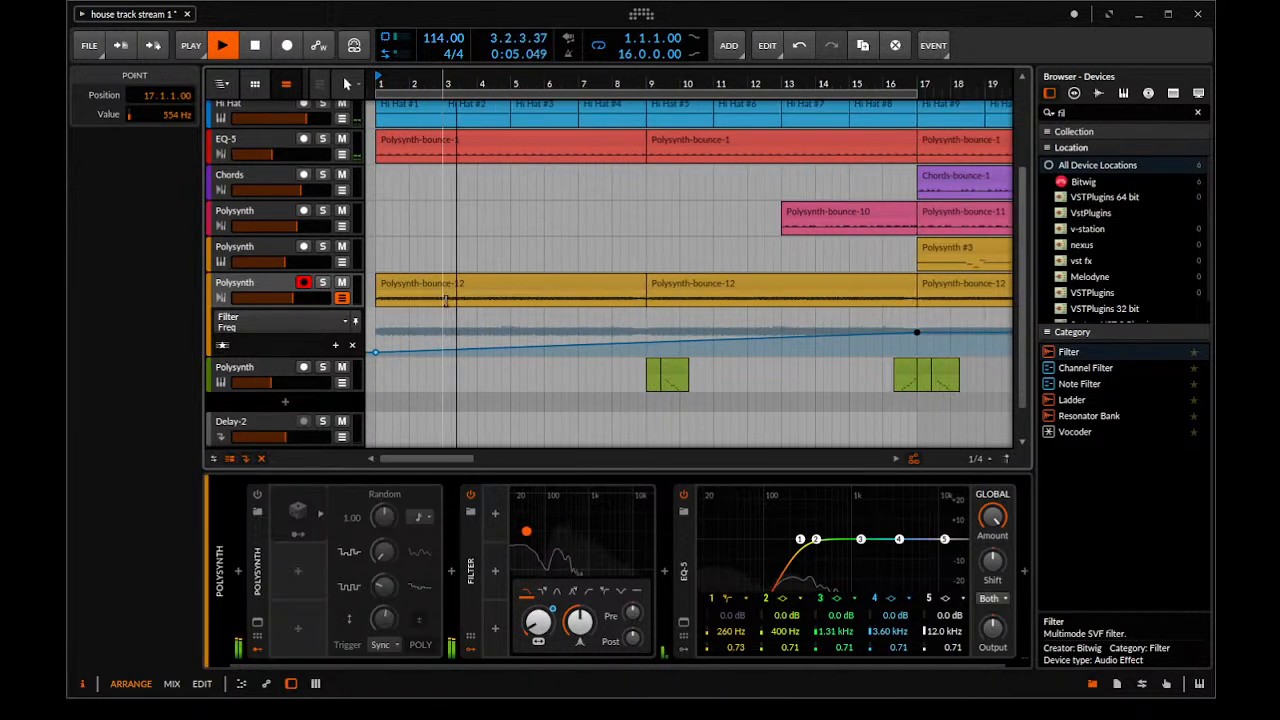
left_click(446, 300)
key("space")
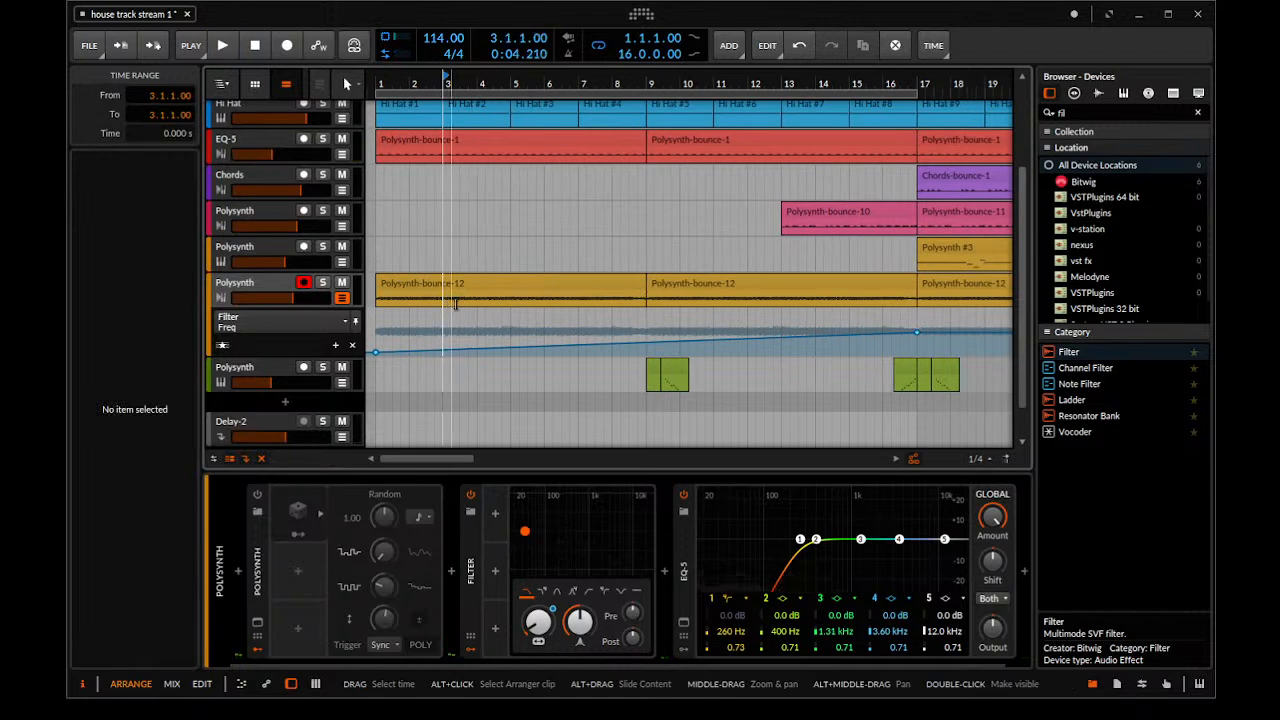
key("ctrl+e")
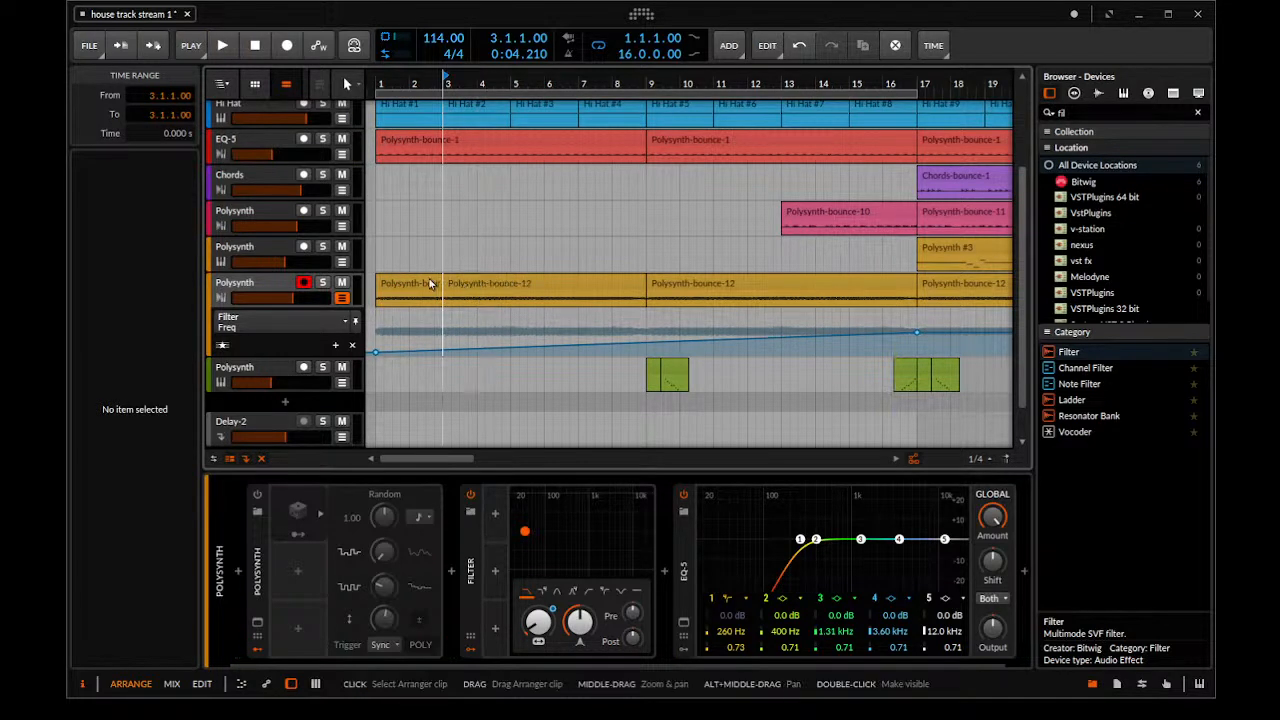
left_click(431, 284)
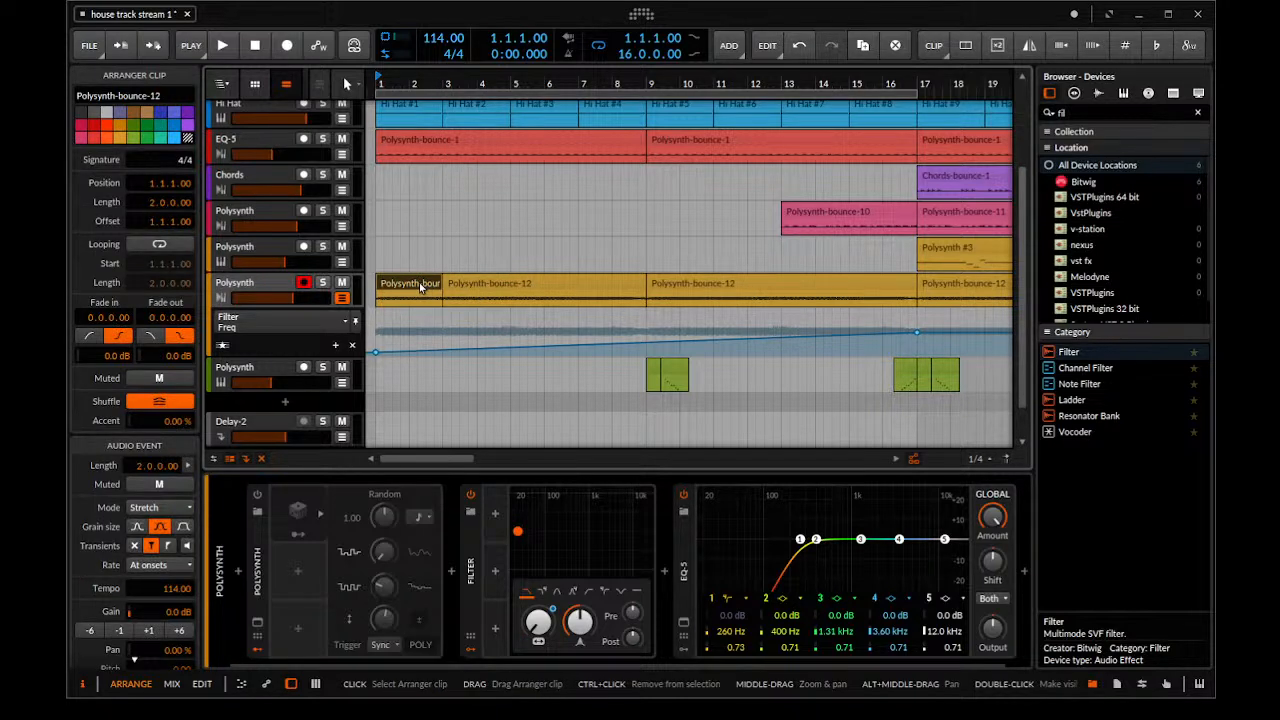
key("ctrl+d")
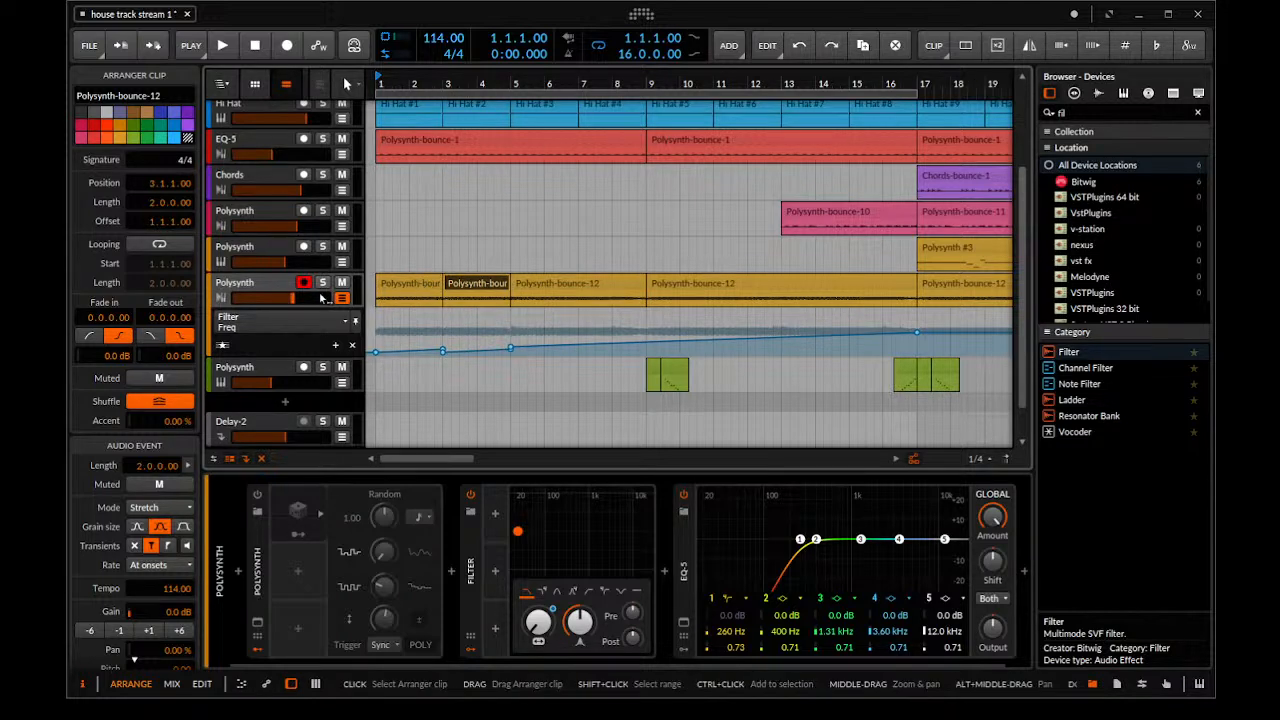
Enlarge the height of the Polysynth-bounce-12 track so its waveform can be inspected
left_click_drag(306, 307, 306, 508)
left_click_drag(440, 360, 550, 420)
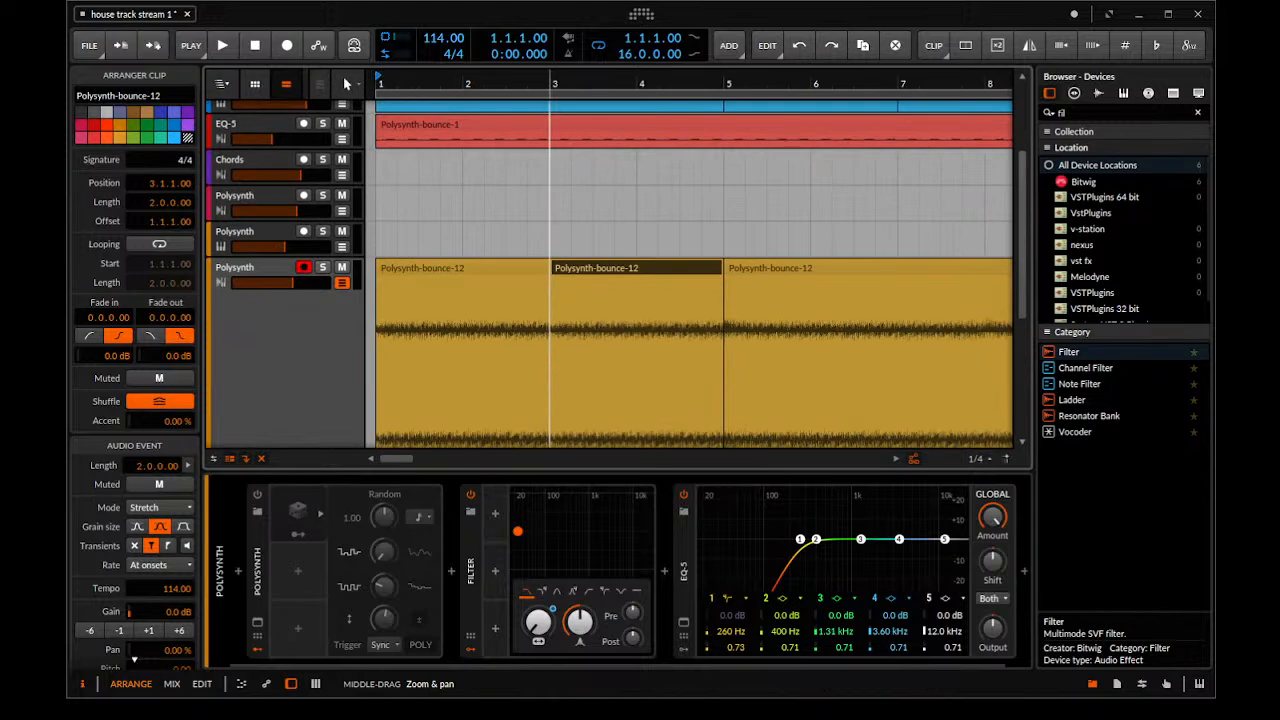
scroll(550, 400, "down", 3)
scroll(560, 363, "down", 1)
left_click_drag(485, 469, 487, 647)
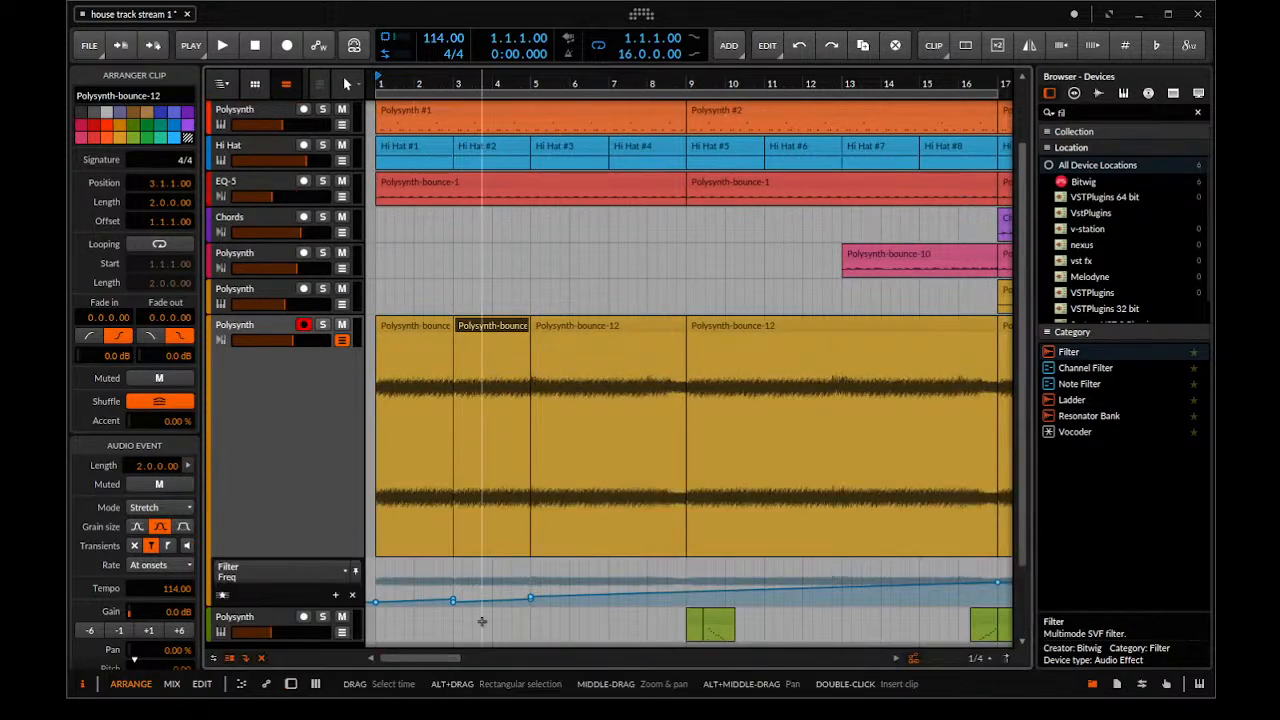
Solo the Polysynth-bounce-12 track and play its opening bars across the clip joint at bar 3
scroll(495, 400, "up", 2)
left_click(516, 294)
key("space")
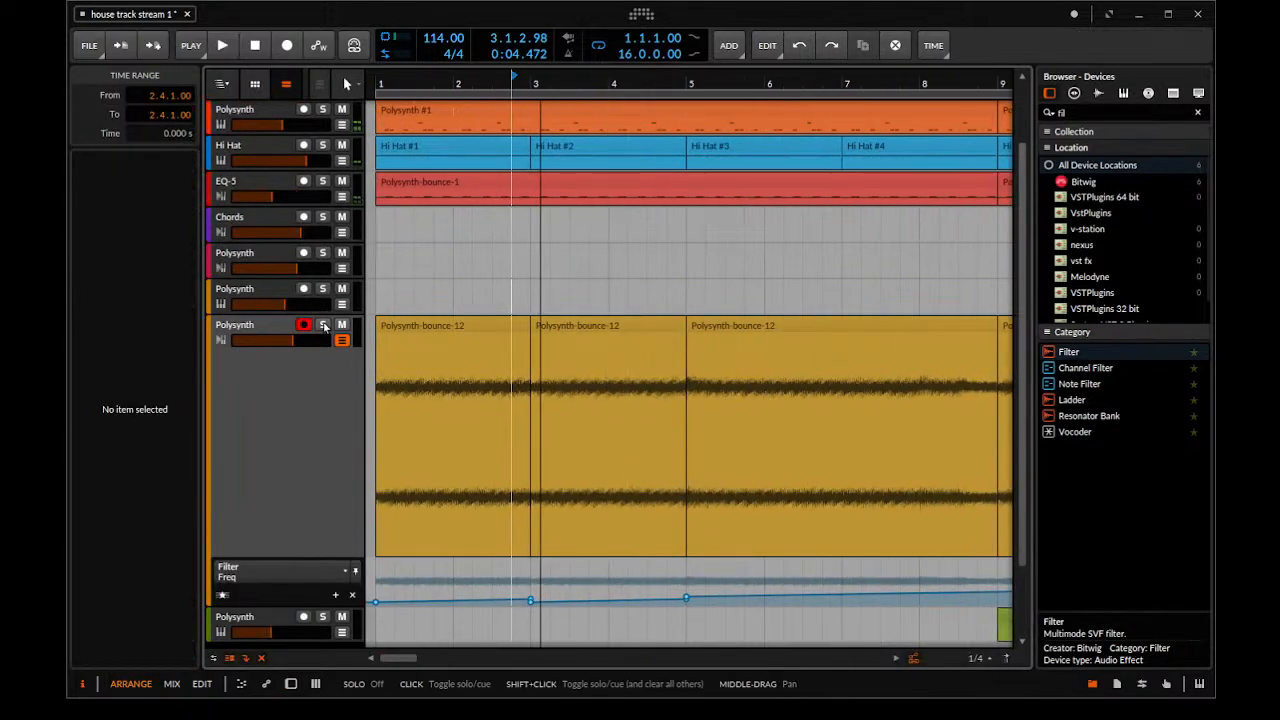
left_click(322, 325)
left_click(388, 278)
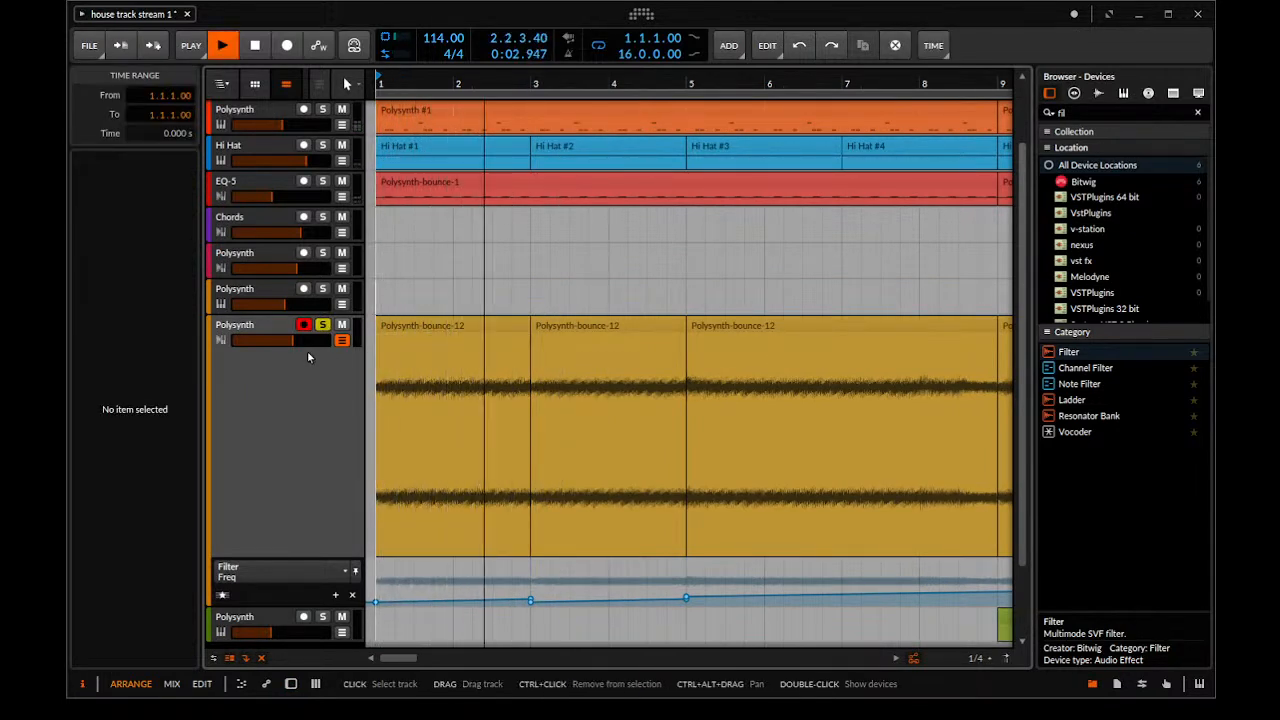
key("space")
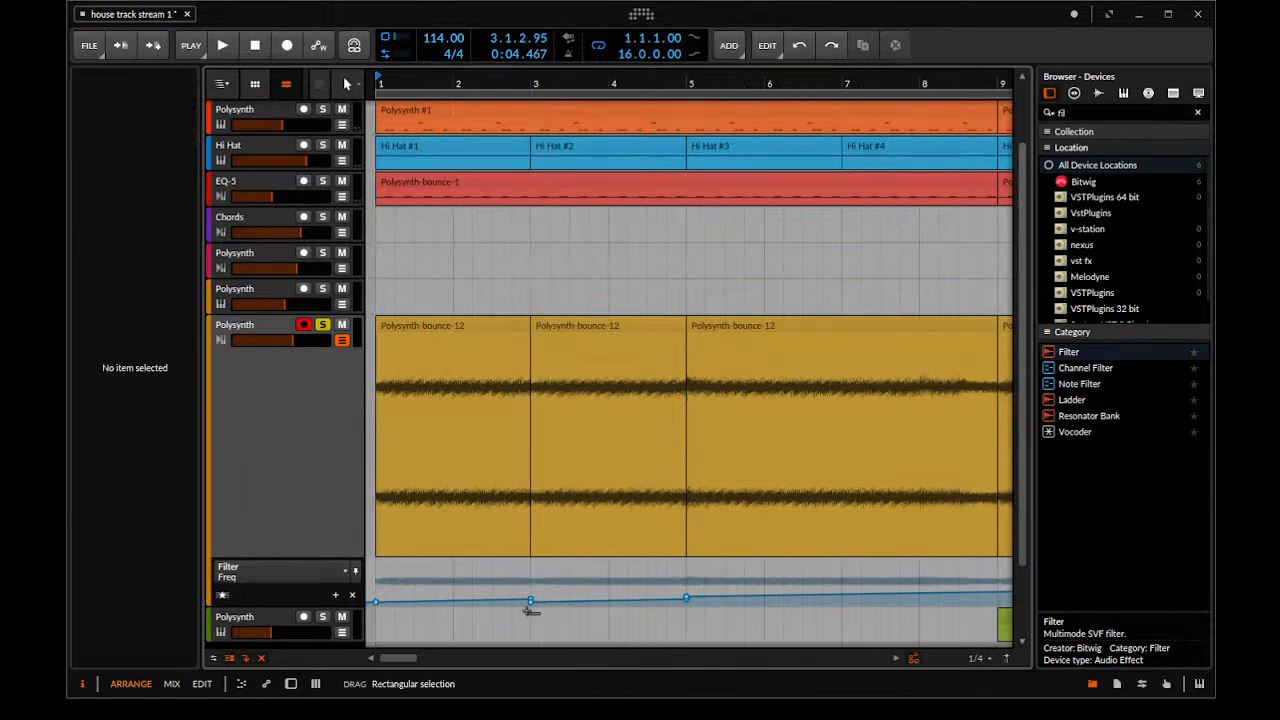
Delete the extra Filter Freq automation points around bars 3 and 5 and play the passage
left_click_drag(540, 598, 520, 598)
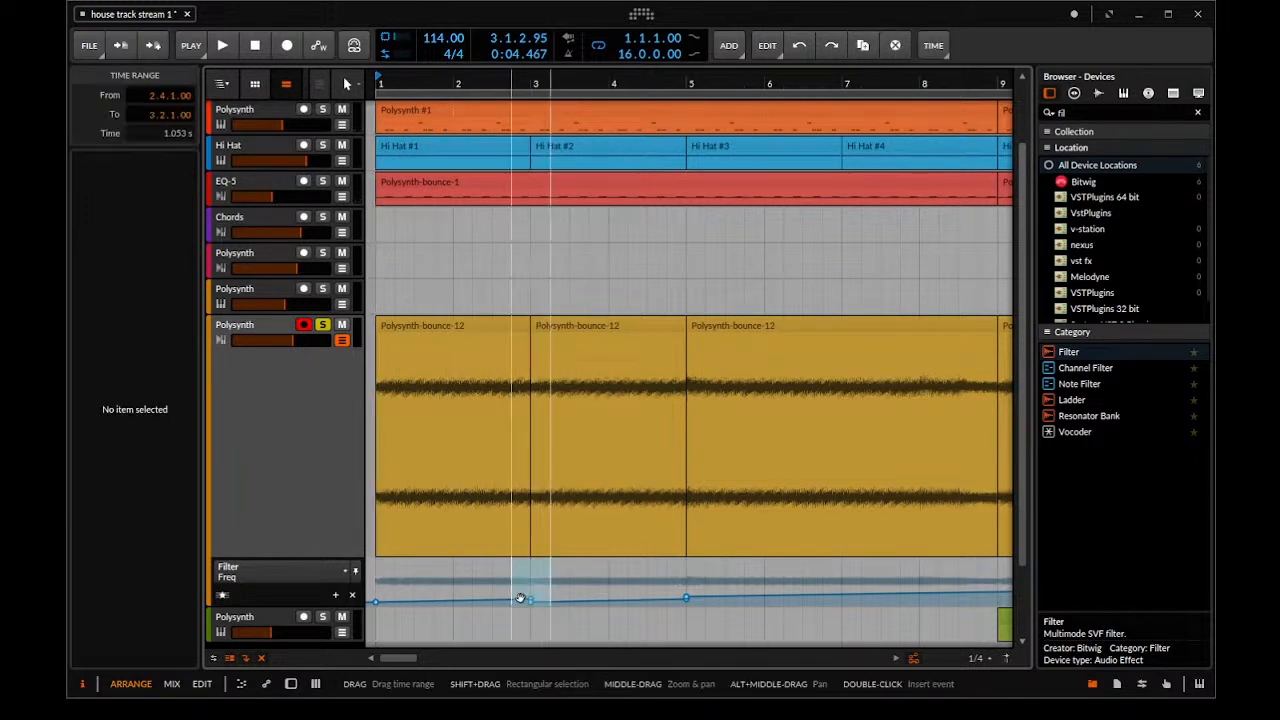
left_click(626, 589)
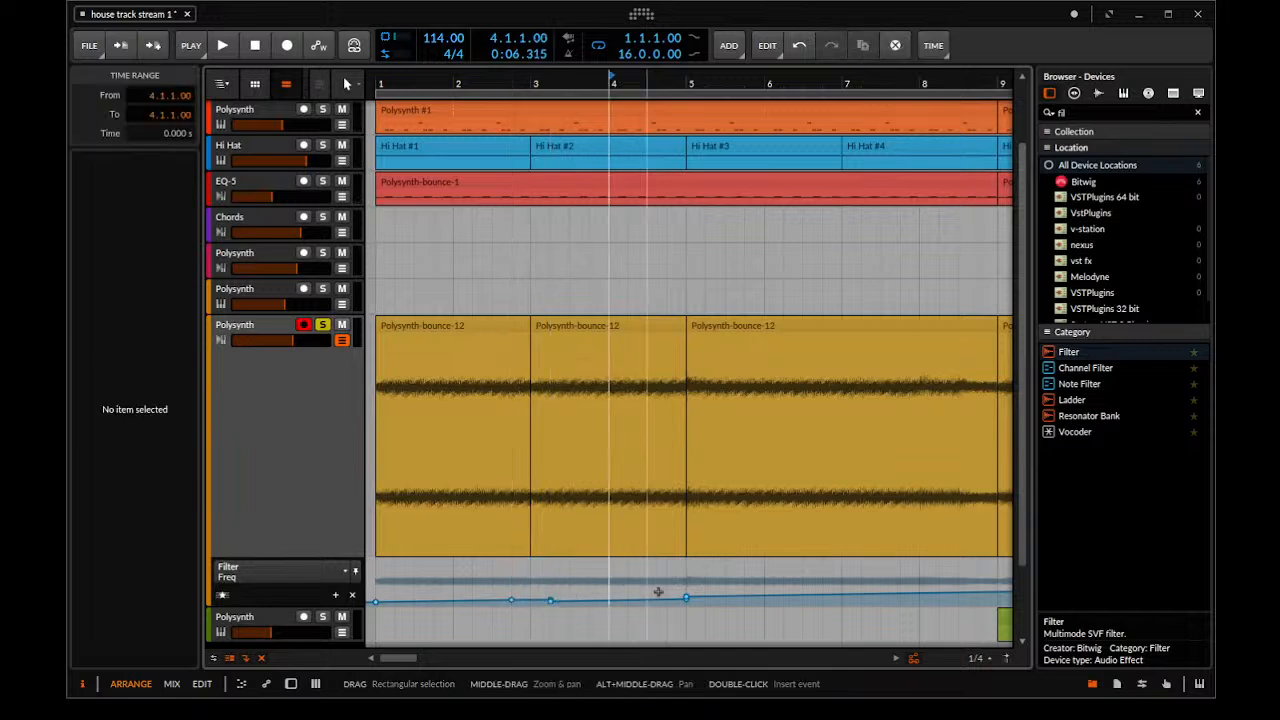
left_click_drag(676, 614, 714, 640)
key("Delete")
key("space")
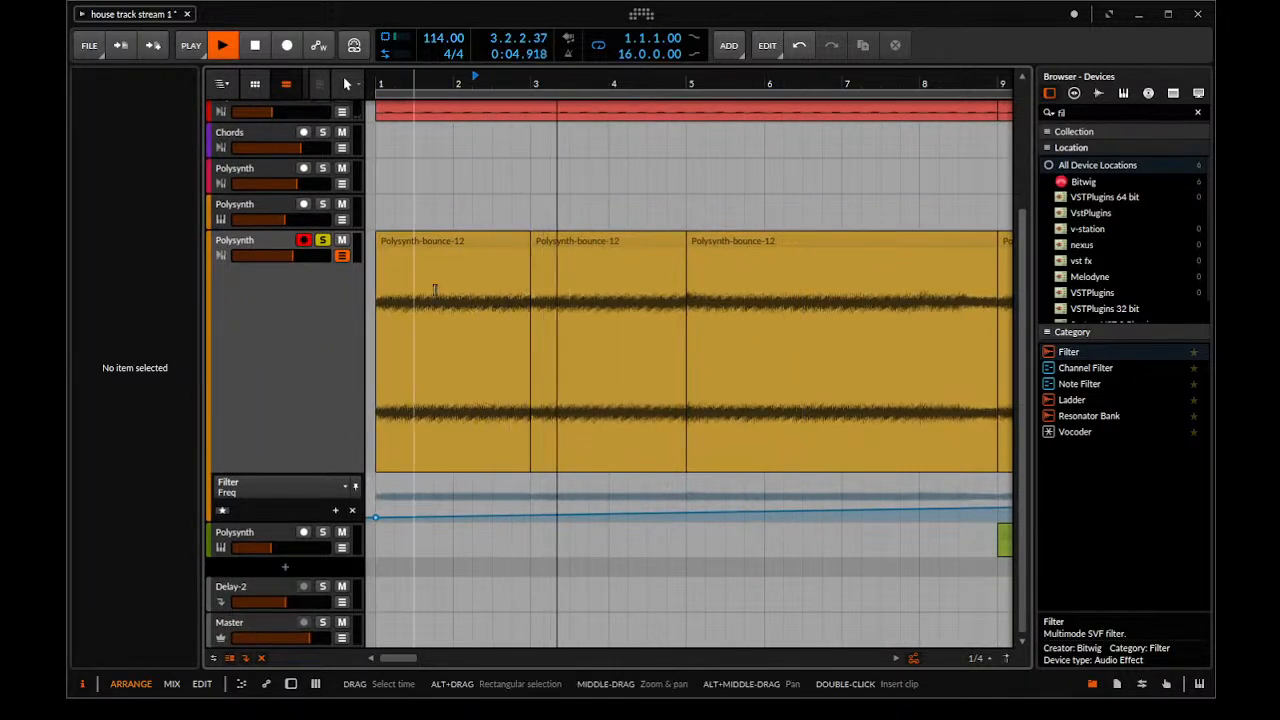
Examine the joint between the first two Polysynth-bounce-12 clips by repeatedly playing across bar 3
scroll(505, 286, "down", 3)
key("space")
left_click(550, 246)
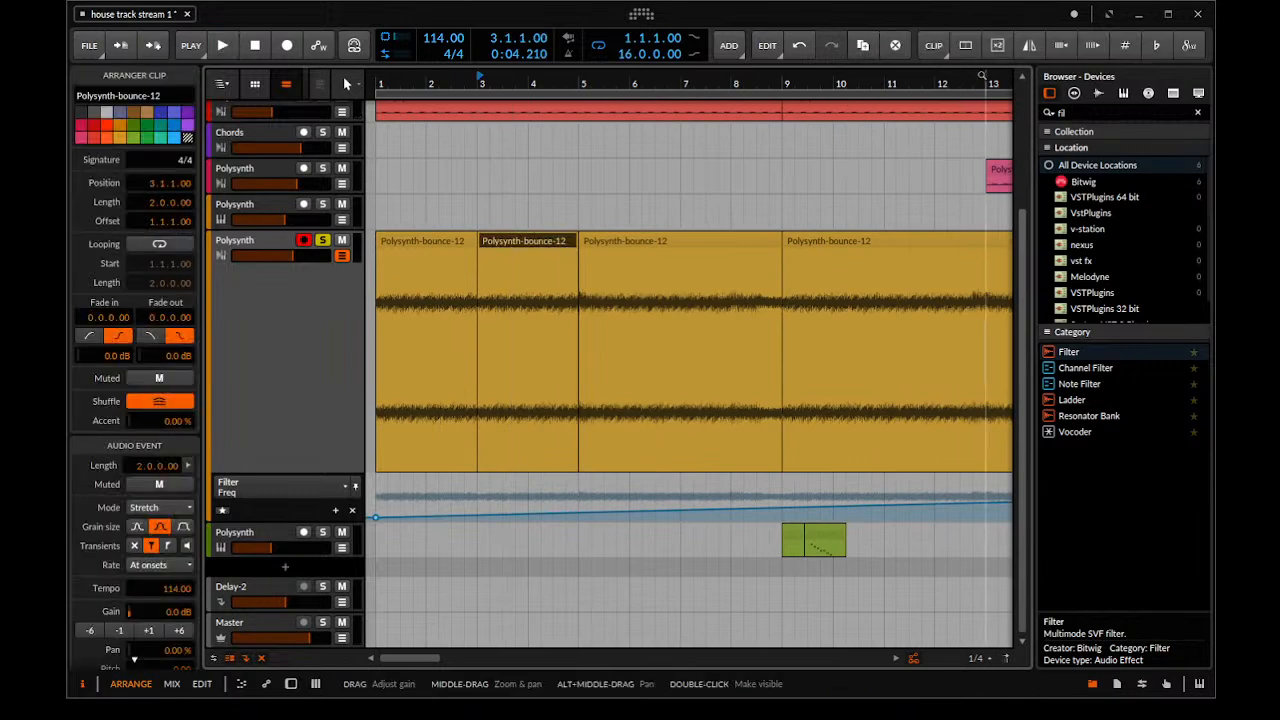
scroll(740, 215, "up", 4)
scroll(500, 214, "down", 2)
left_click(487, 206)
key("space")
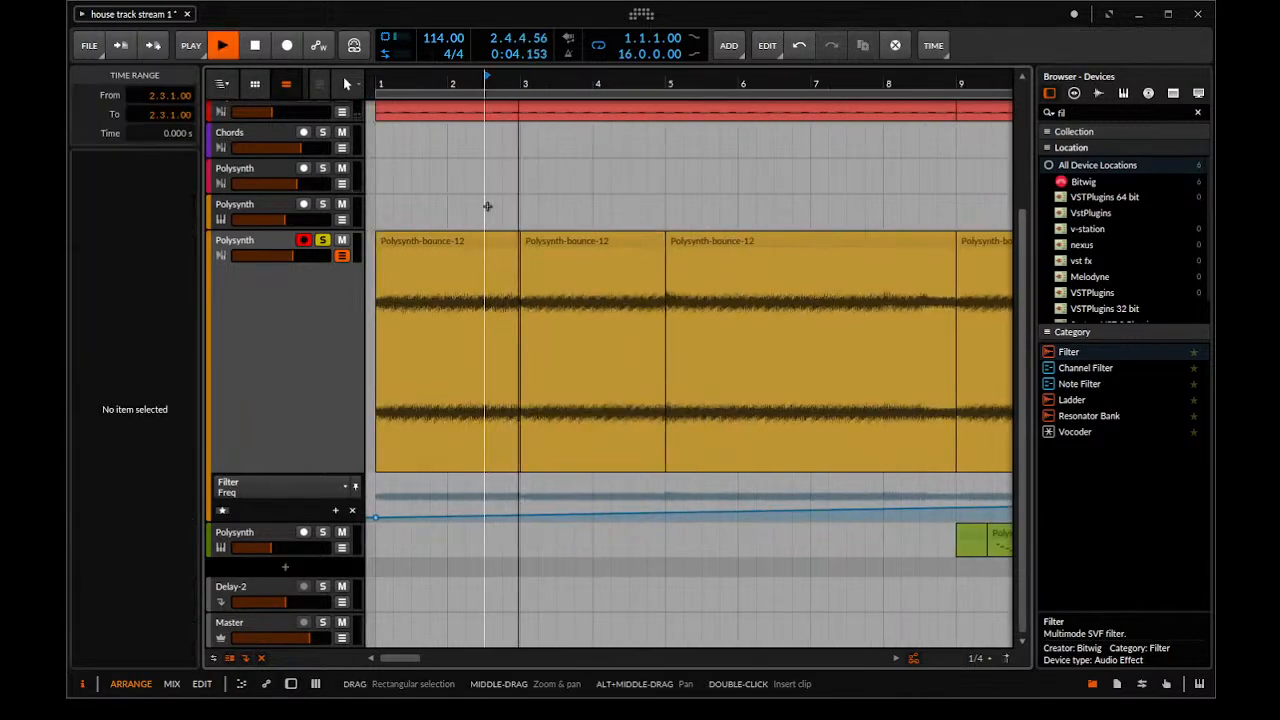
key("space")
left_click(612, 237)
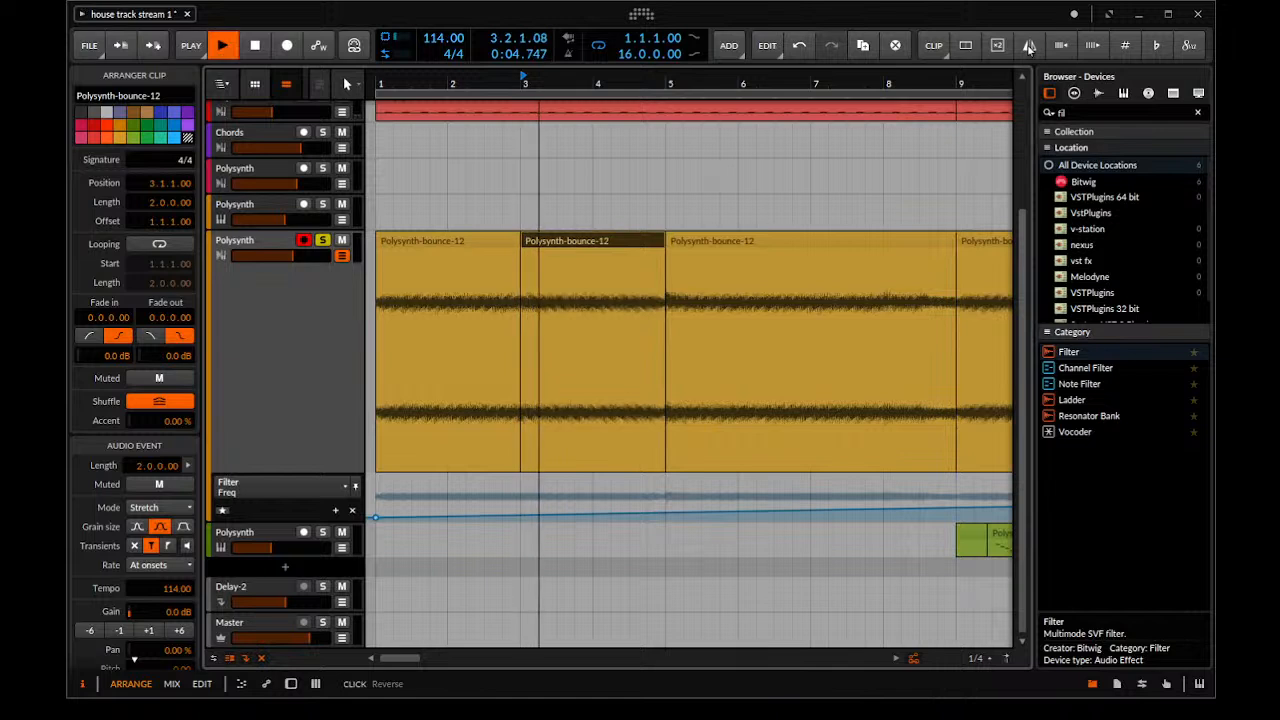
left_click(488, 178)
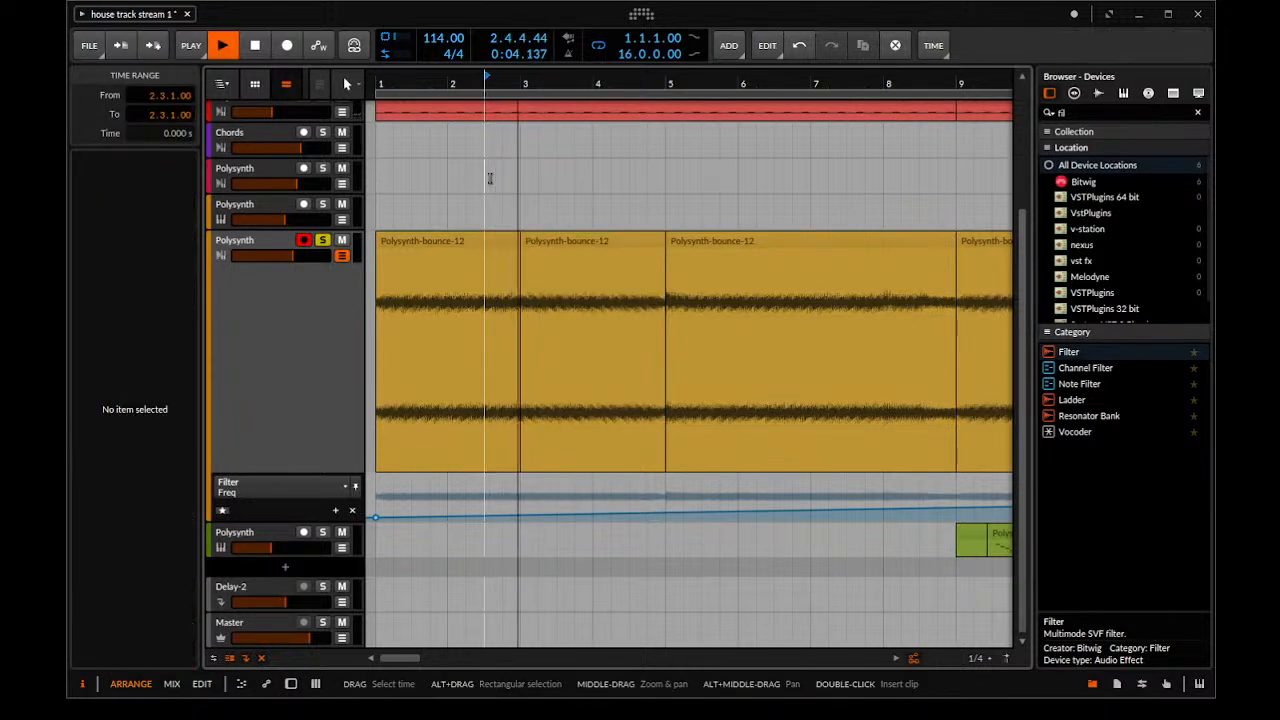
Create a crossfade between the first two Polysynth-bounce-12 clips, starting at bar 3, and play across it
scroll(531, 228, "up", 2)
key("space")
left_click_drag(534, 250, 576, 255)
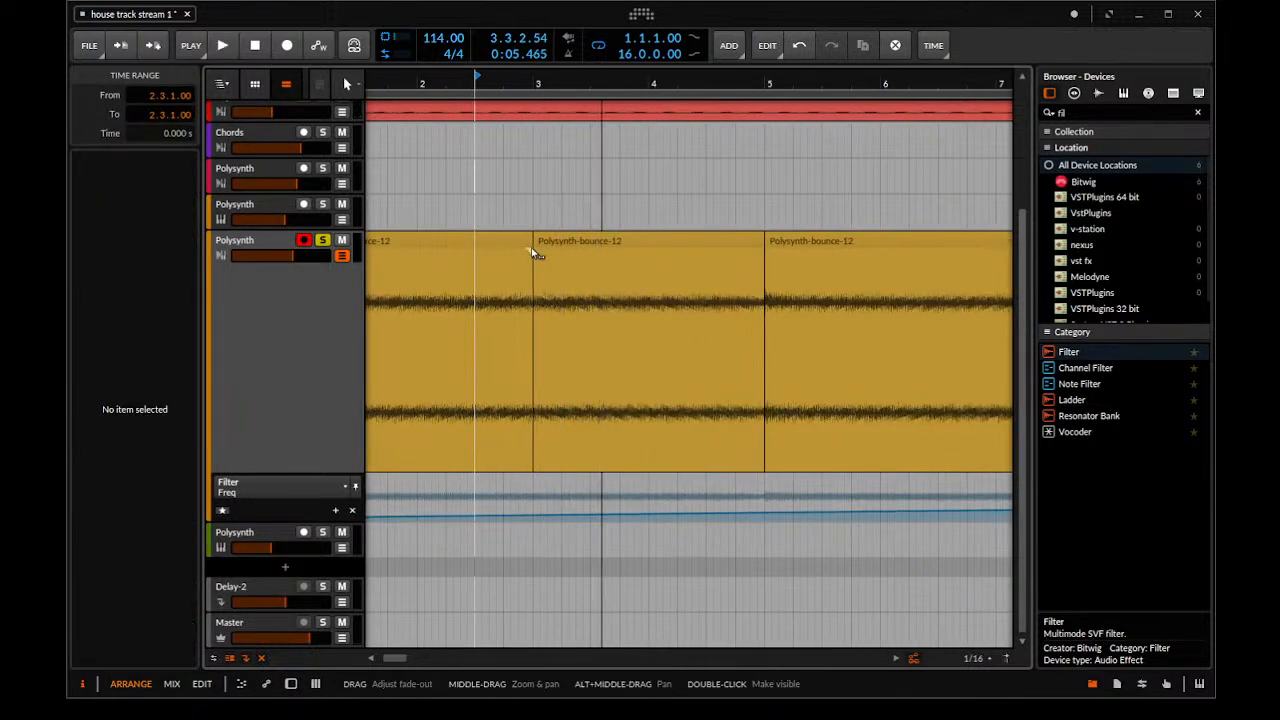
left_click(520, 214)
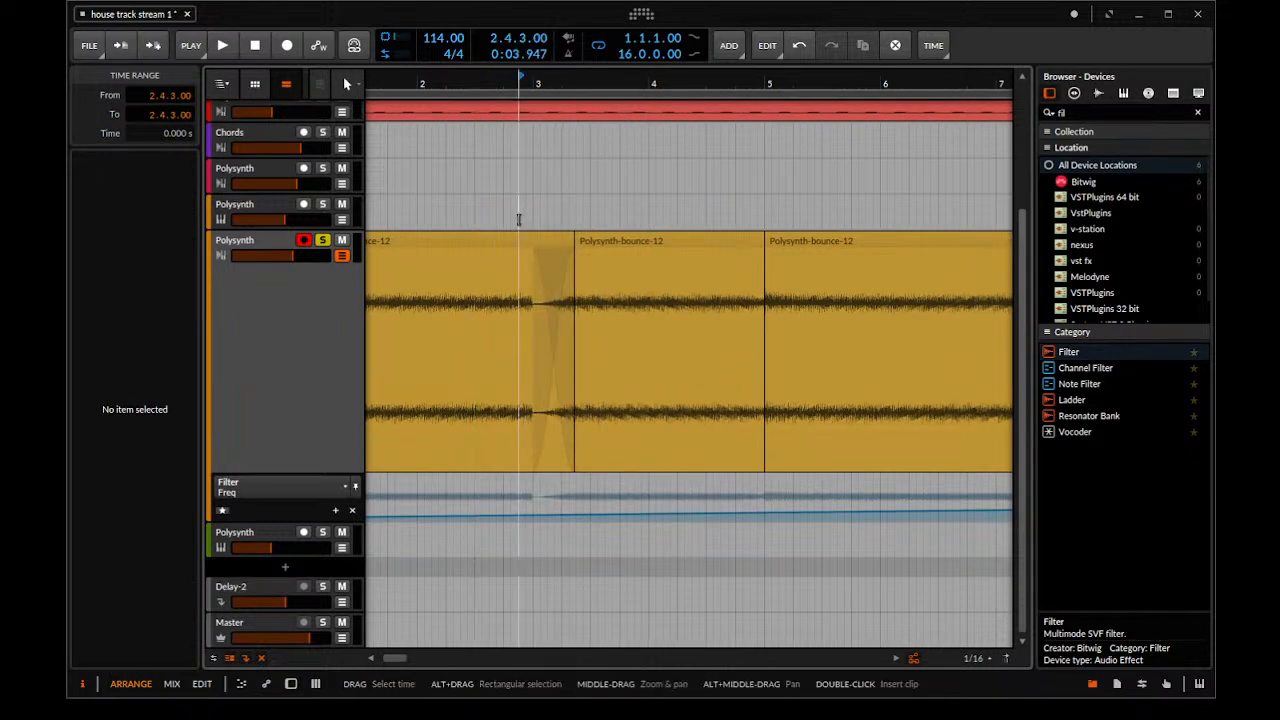
key("space")
Lengthen the crossfade by pulling its start back to about the middle of bar 2, playing the transition in between
key("space")
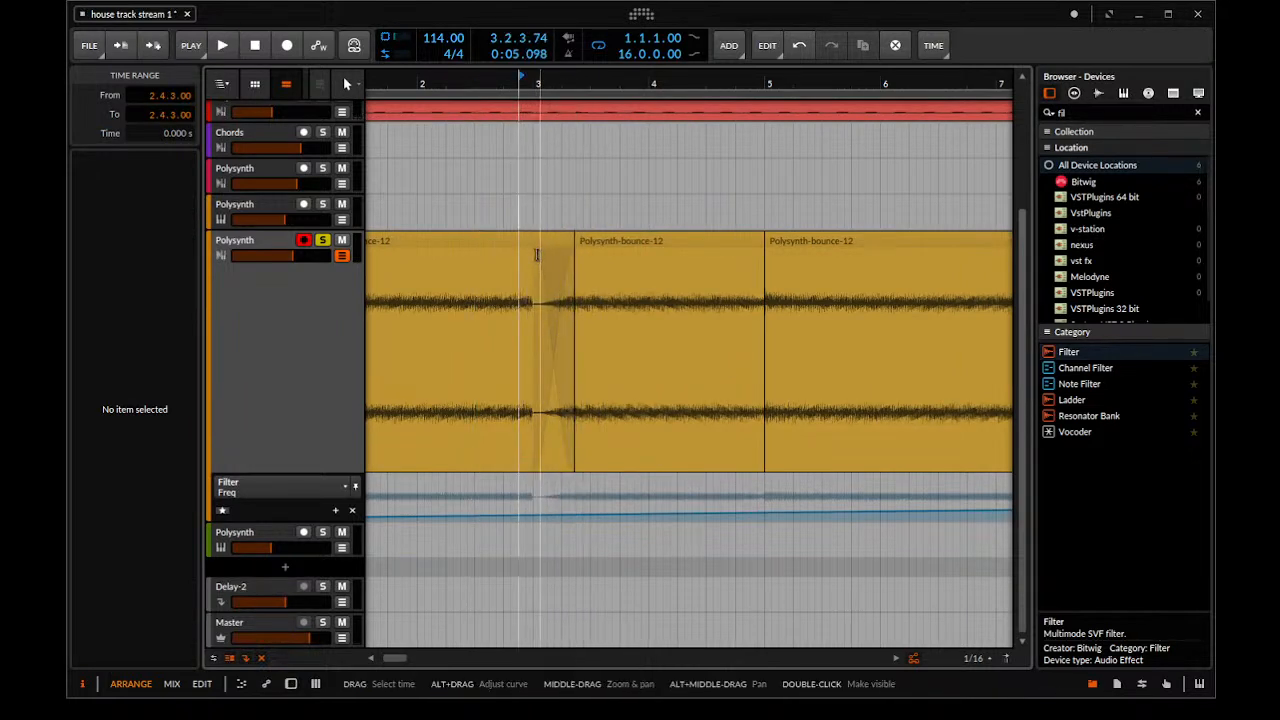
left_click_drag(536, 256, 465, 259)
left_click(443, 189)
key("space")
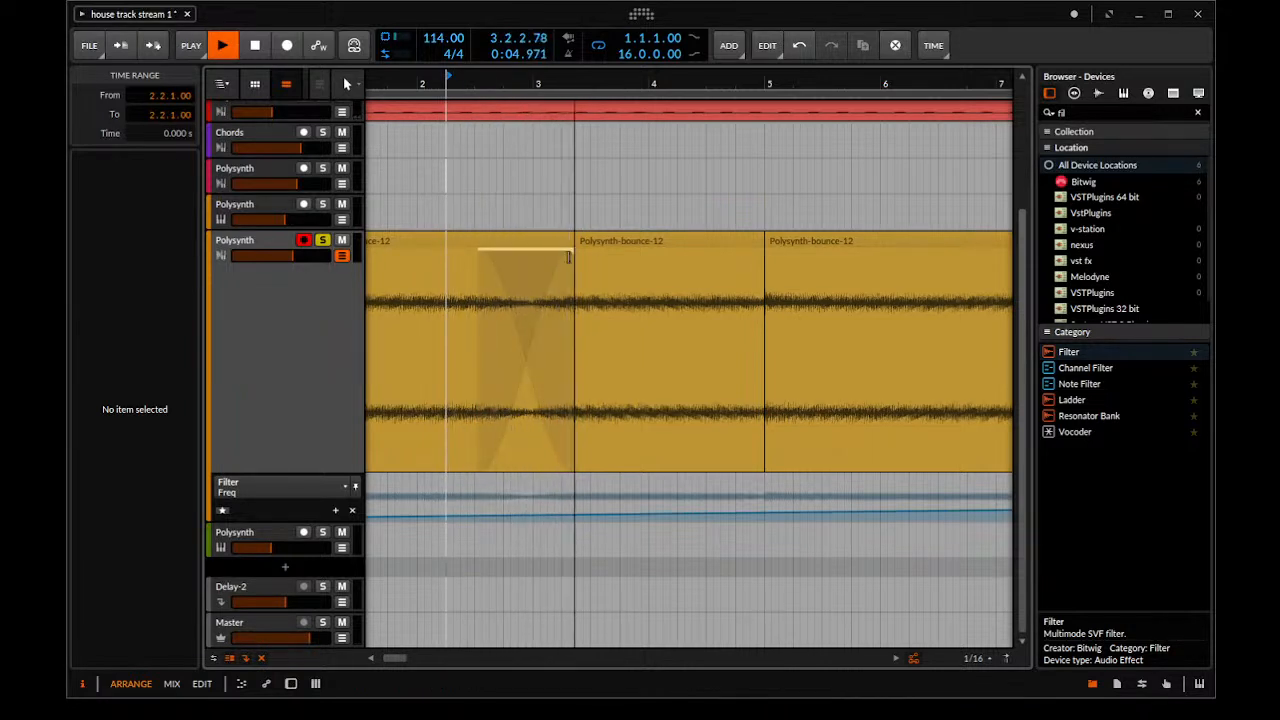
key("space")
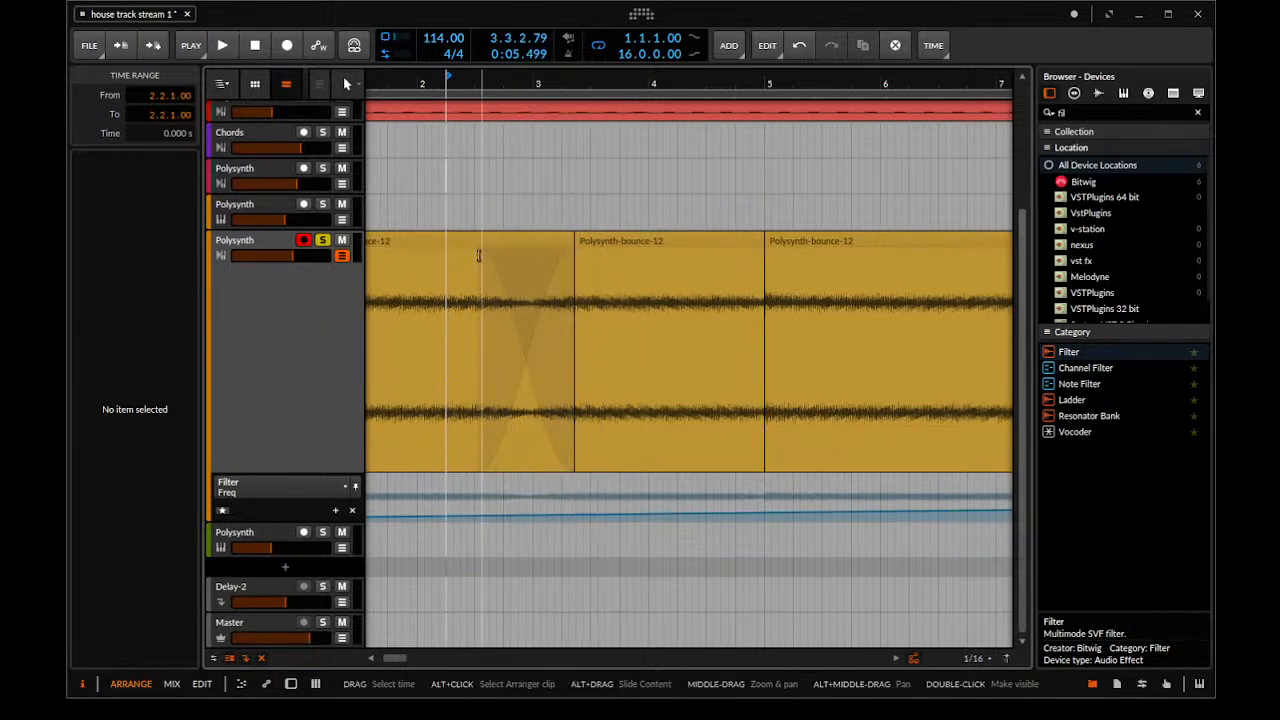
left_click_drag(484, 259, 464, 260)
Raise the Polysynth-bounce-12 track's volume slightly while playing the intro
scroll(463, 260, "down", 10)
key("space")
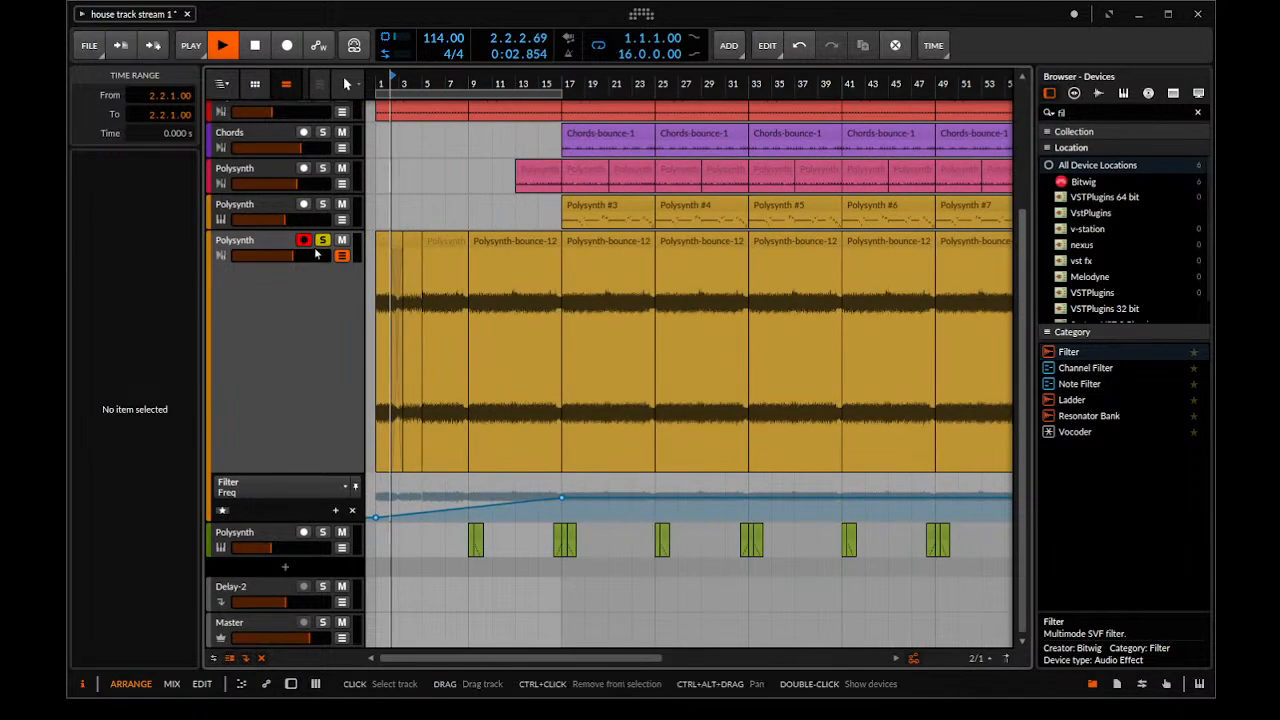
left_click_drag(306, 257, 314, 257)
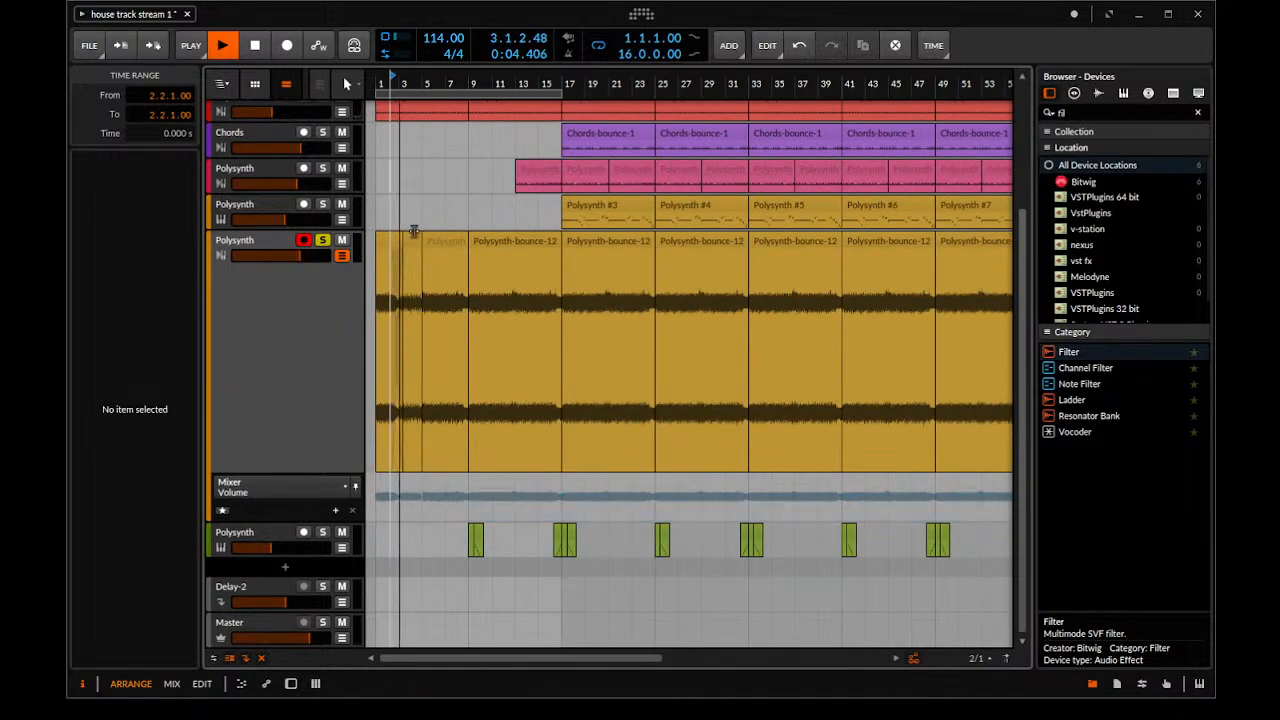
Try to consolidate the first two Polysynth-bounce-12 clips into a single four-bar clip and place it over bar 5
scroll(396, 248, "up", 3)
left_click_drag(443, 248, 458, 242)
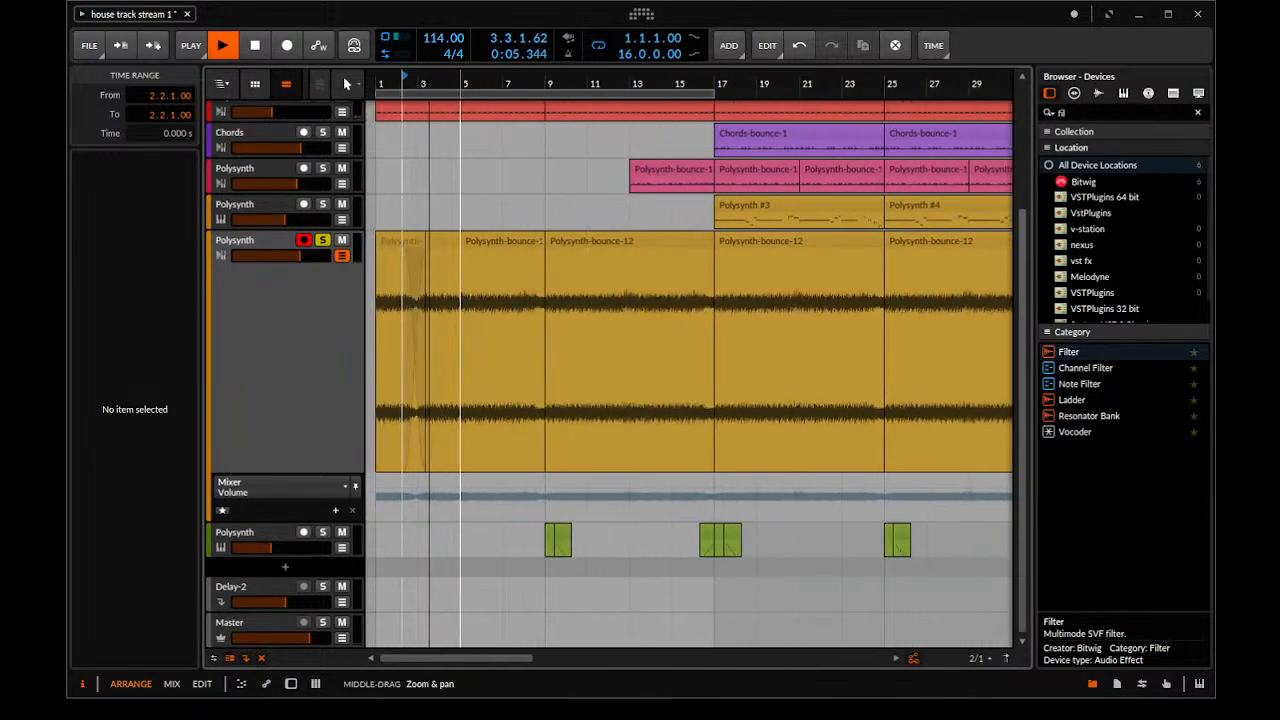
left_click(446, 240)
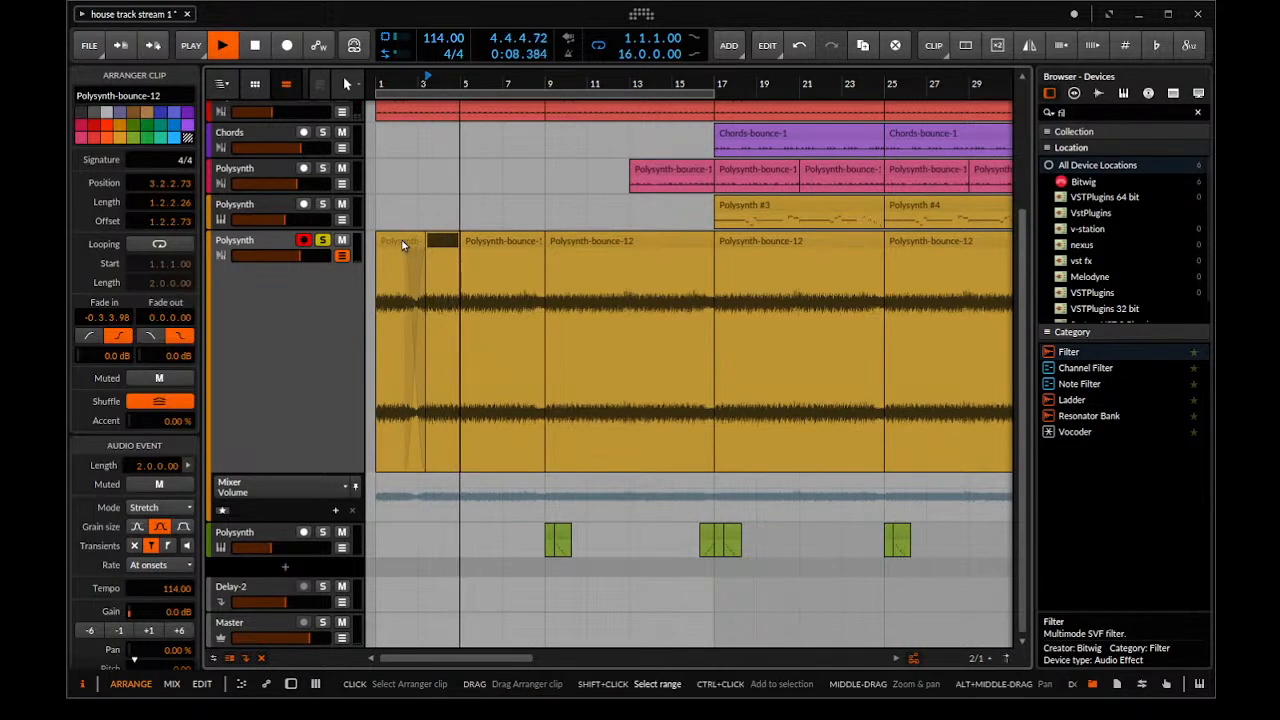
left_click(404, 244, "shift")
key("space")
key("ctrl+j")
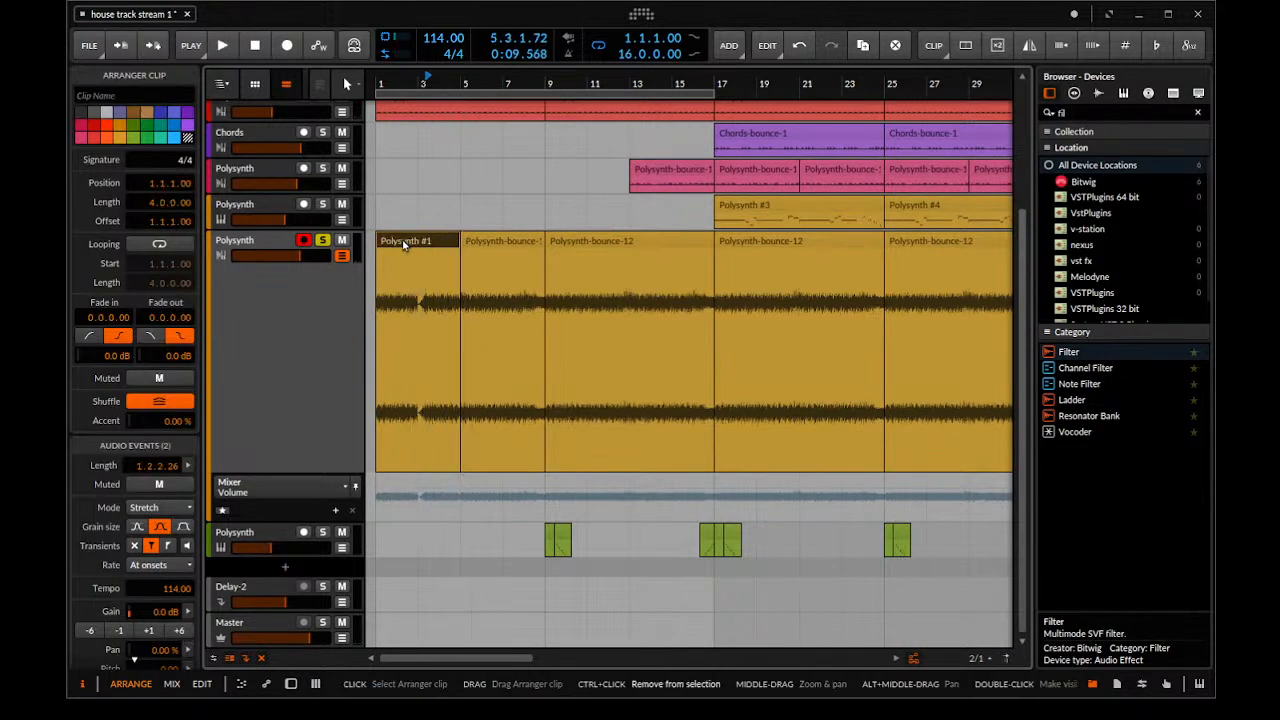
left_click_drag(413, 247, 508, 264)
key("space")
left_click_drag(477, 312, 529, 312)
key("ctrl+z")
key("ctrl+z")
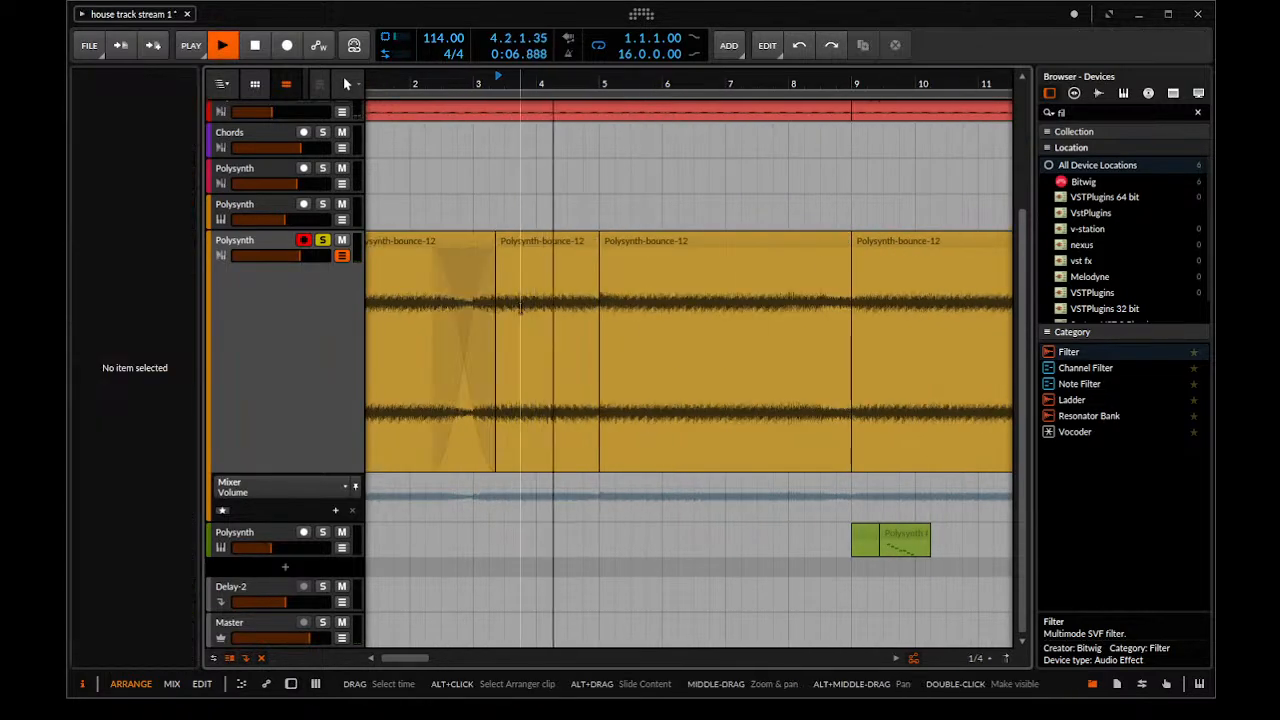
Undo the crossfade around bar 3 and split the first Polysynth-bounce-12 clip at bar 2
key("space")
key("ctrl+z")
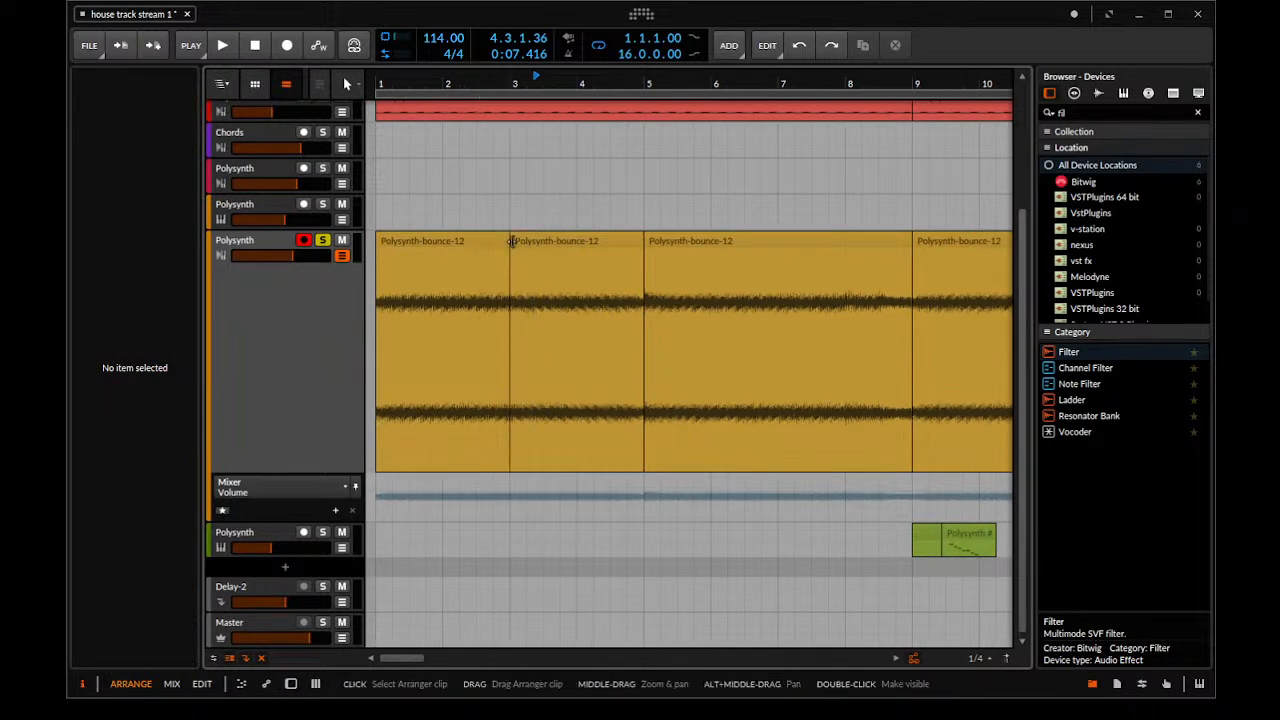
left_click_drag(514, 241, 512, 273)
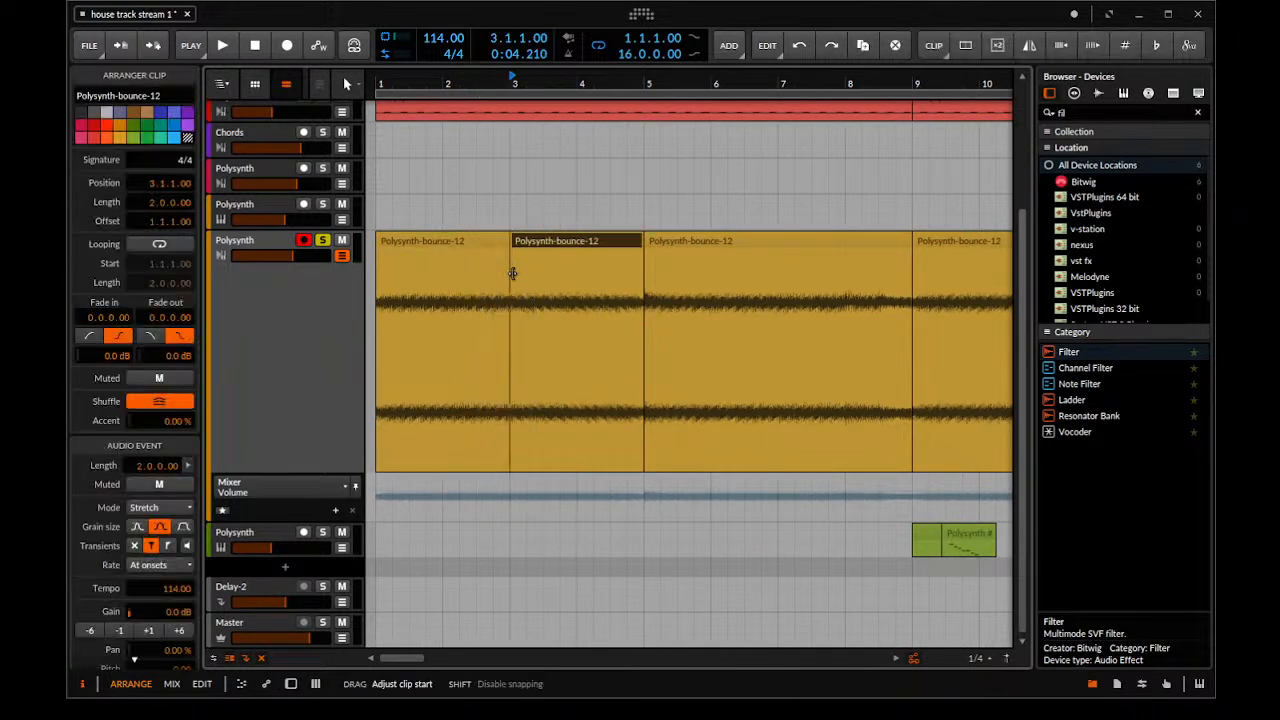
left_click(443, 275)
key("ctrl+e")
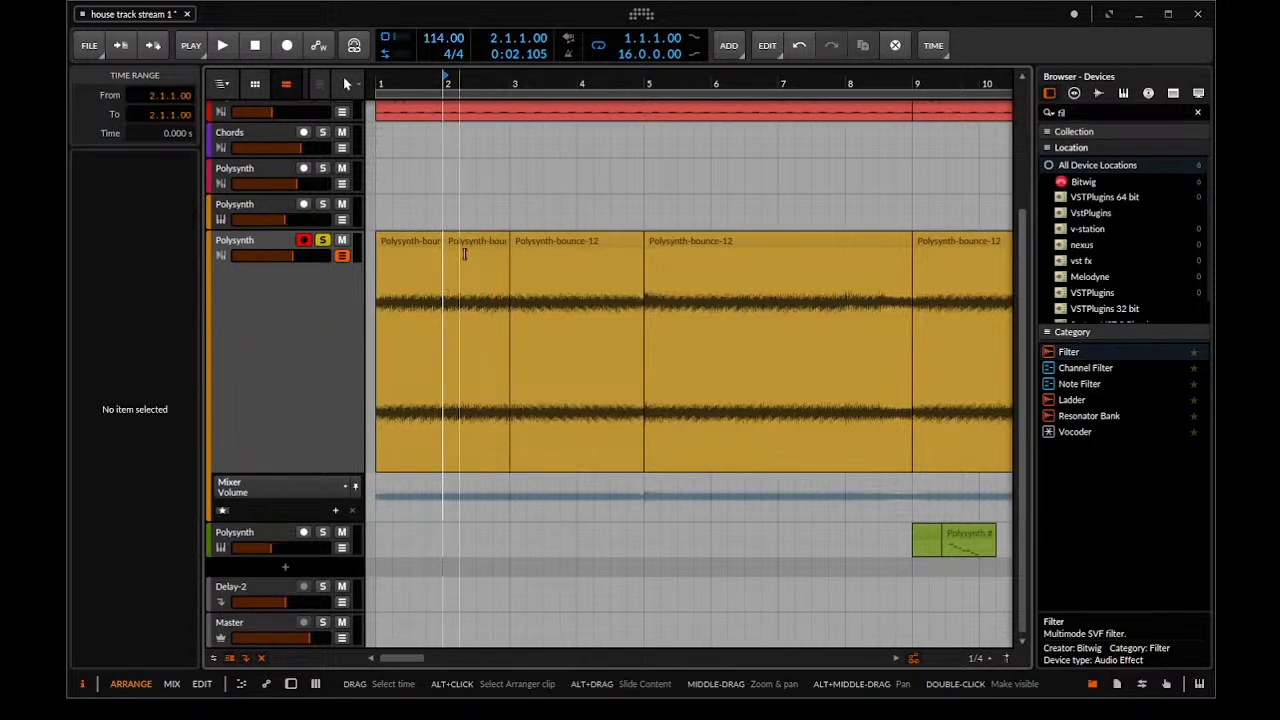
Try to fade the bar 2 clip in over the second half of bar 1, playing across the transition
left_click(461, 258)
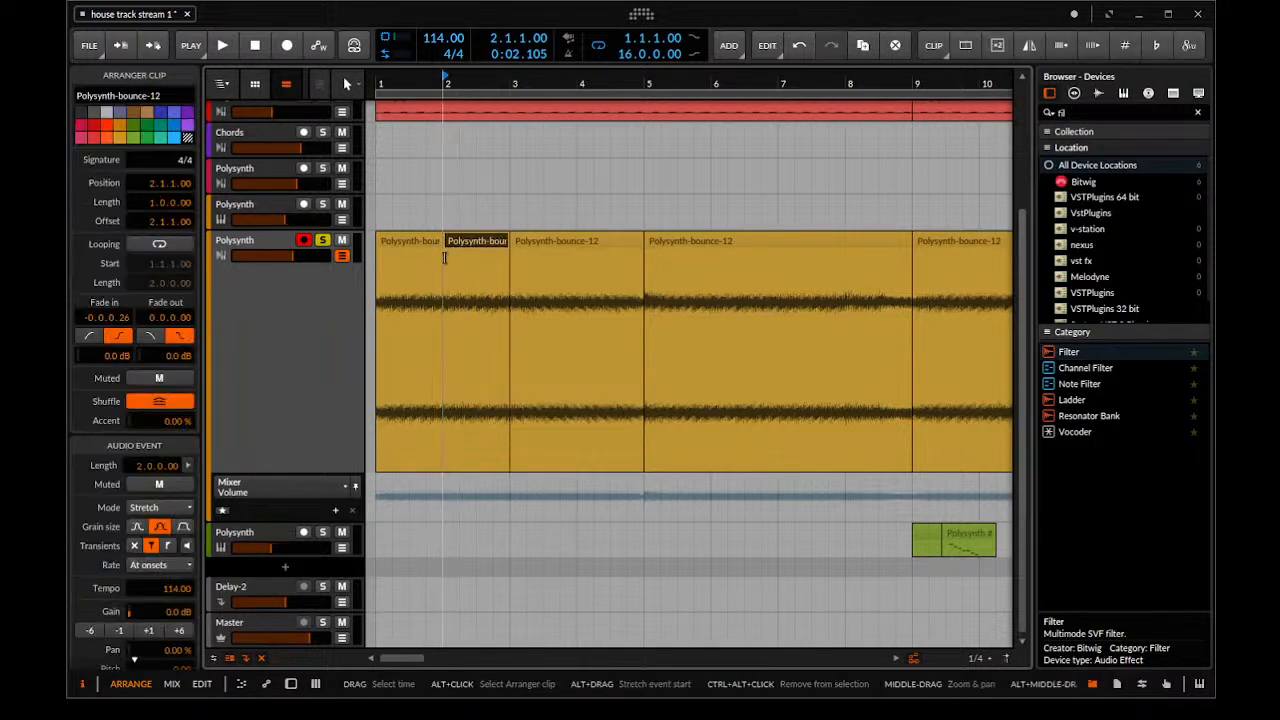
mouse_move(407, 246)
left_mouse_down()
mouse_move(460, 248)
mouse_move(402, 246)
mouse_move(451, 236)
mouse_move(399, 244)
mouse_move(412, 260)
left_mouse_up()
left_click(391, 215)
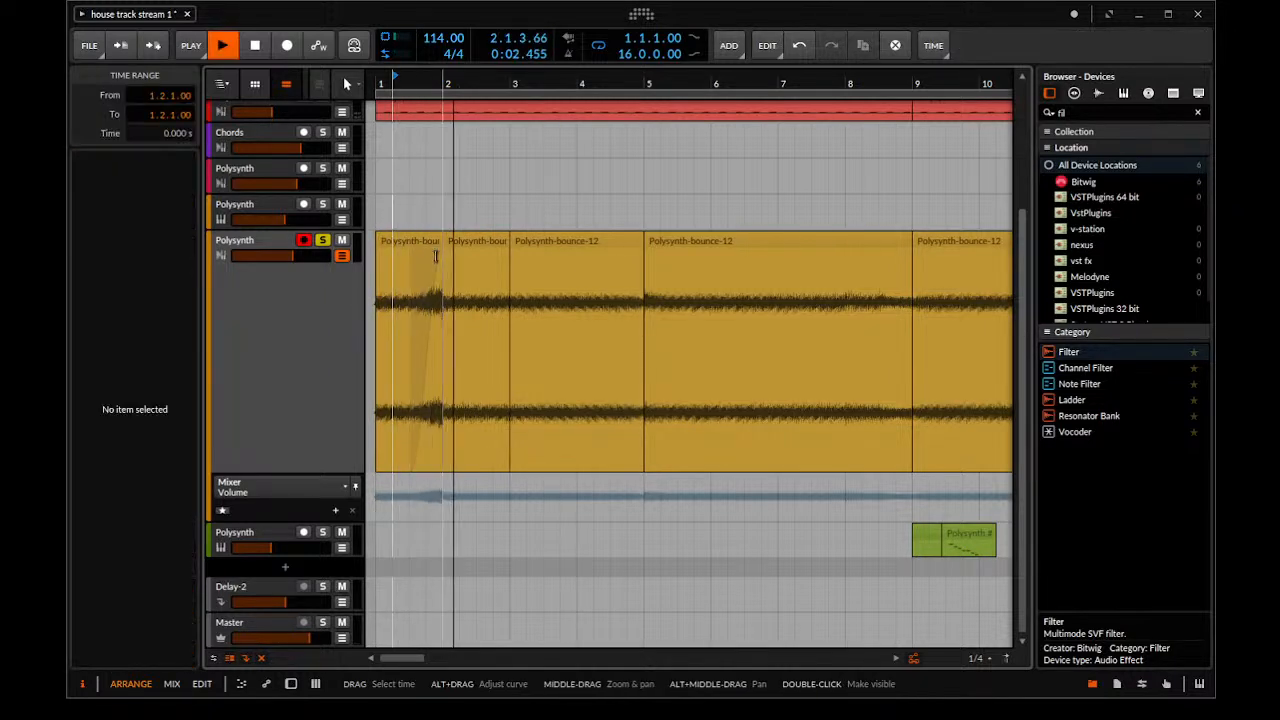
left_click_drag(443, 258, 493, 260)
left_click_drag(476, 305, 600, 357)
left_click(602, 357)
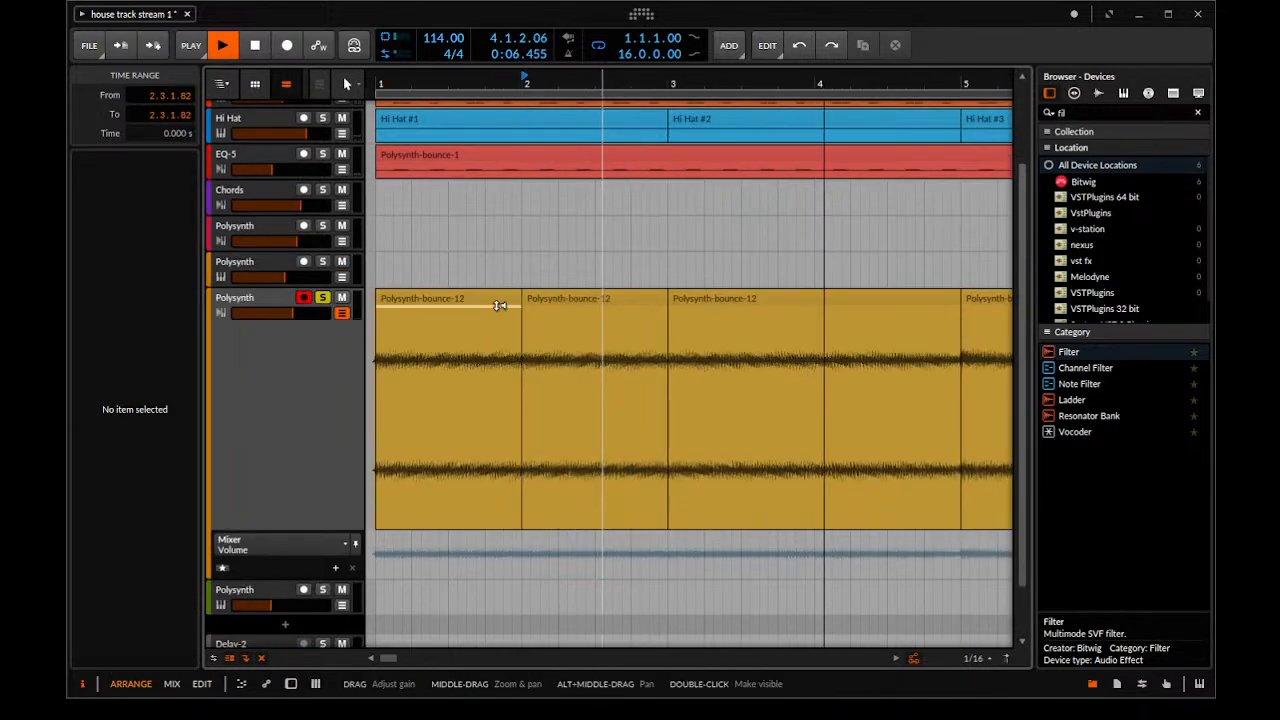
key("space")
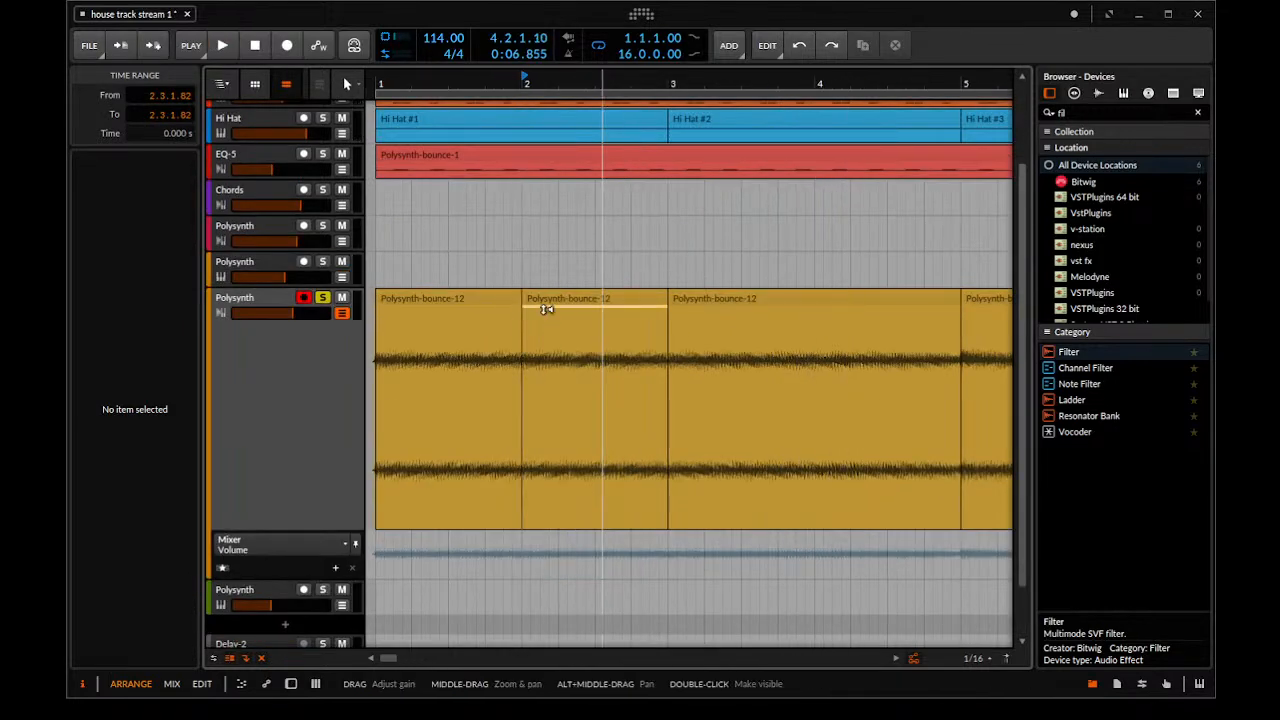
Create a crossfade from about the middle of bar 1 to bar 2 between the first two clips, and play it from the start
left_click(546, 310)
left_click_drag(522, 315, 457, 318)
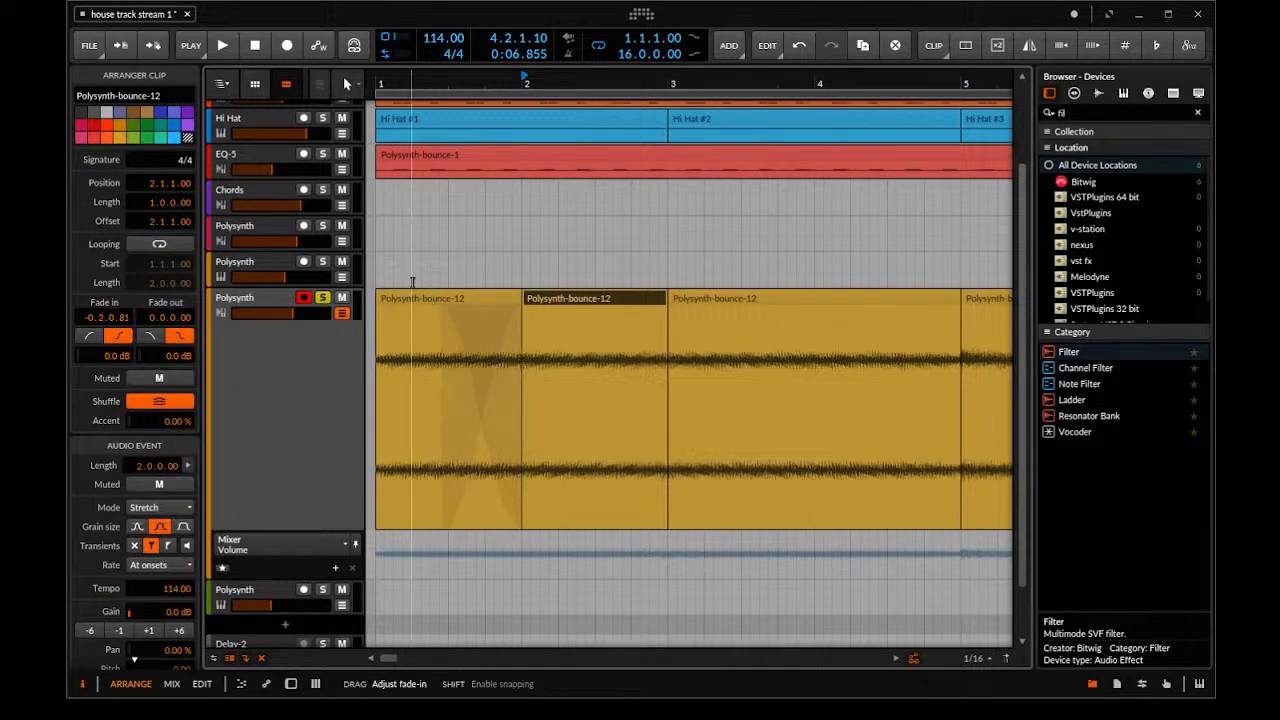
left_click(403, 281)
key("space")
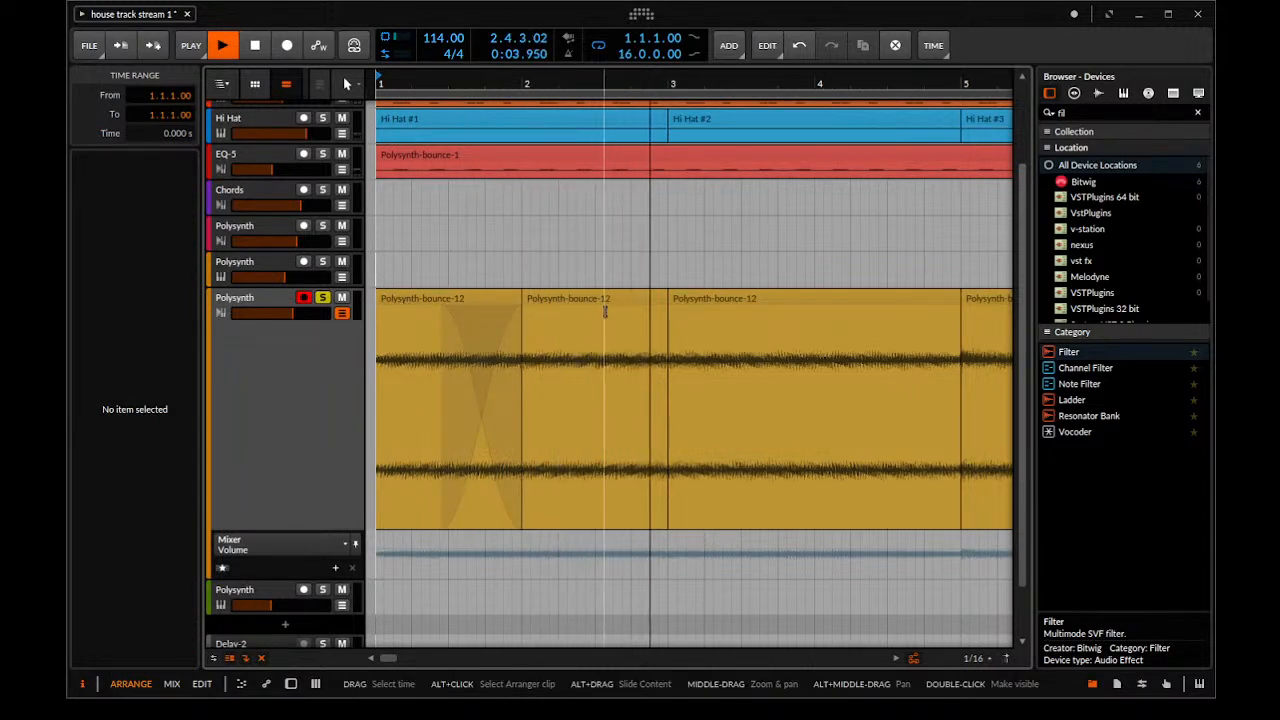
key("space")
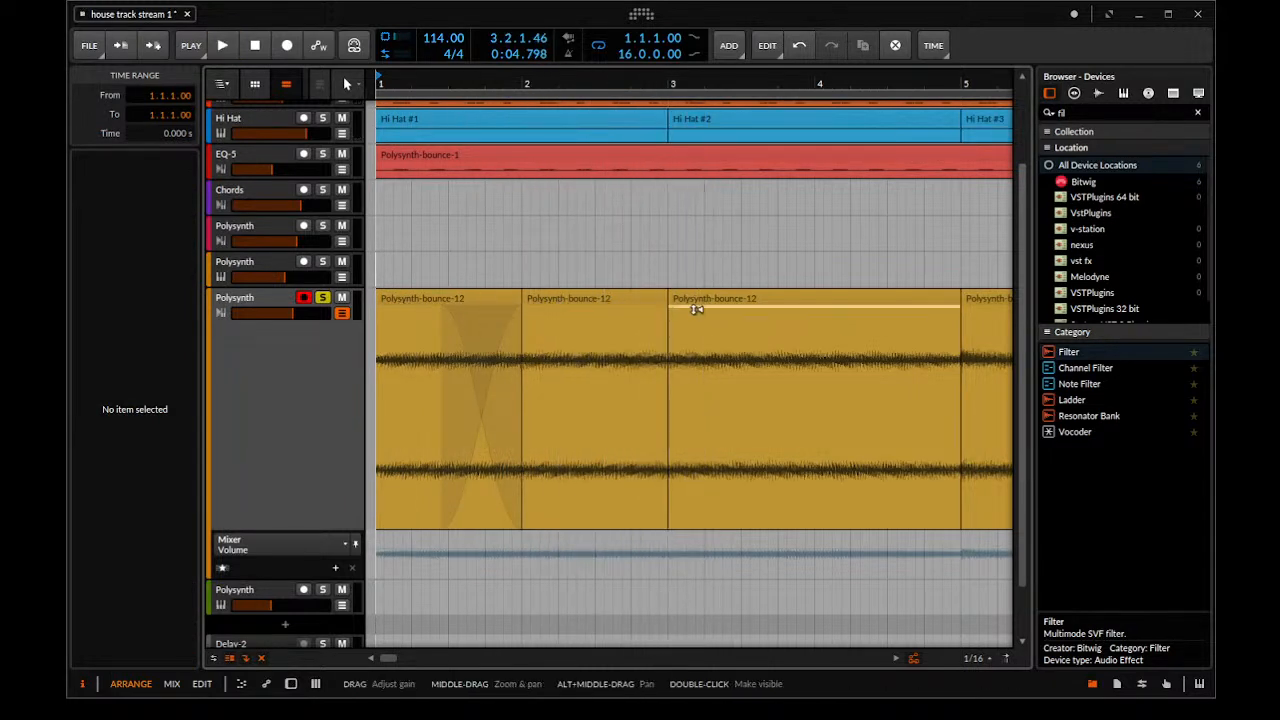
Try to crossfade the two clips meeting at bar 3, and to pull the second clip's start back into bar 2
left_click_drag(672, 309, 625, 313)
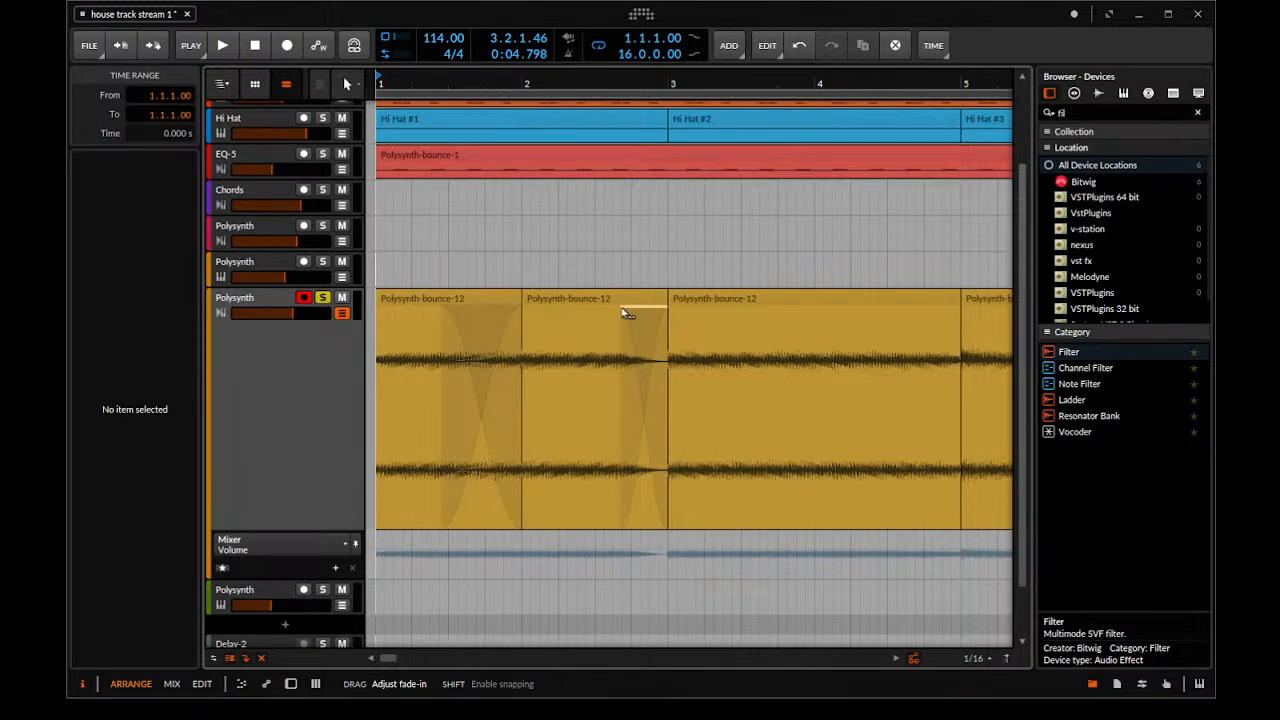
key("ctrl+z")
left_click(674, 293)
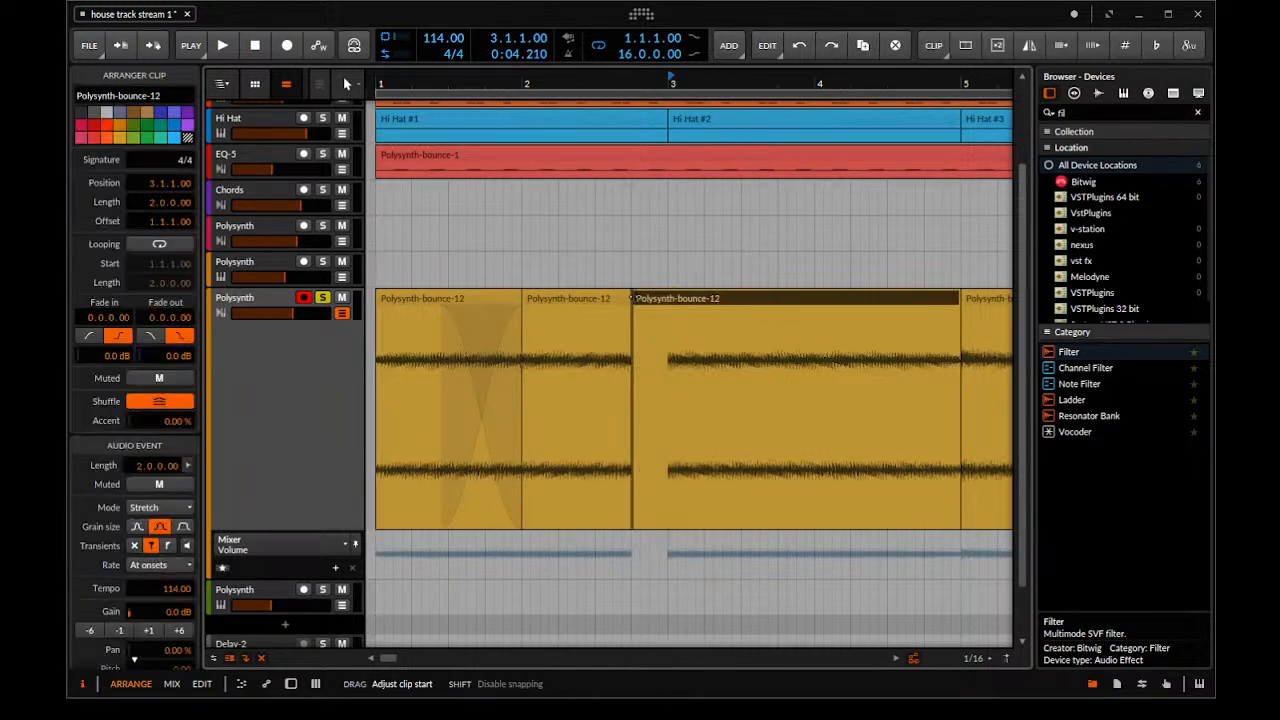
Copy the one-bar clip at bar 2 onto bar 3, crossfade it with the preceding clip over the end of bar 2, and play across it
left_click(606, 300)
left_click_drag(566, 300, 694, 316)
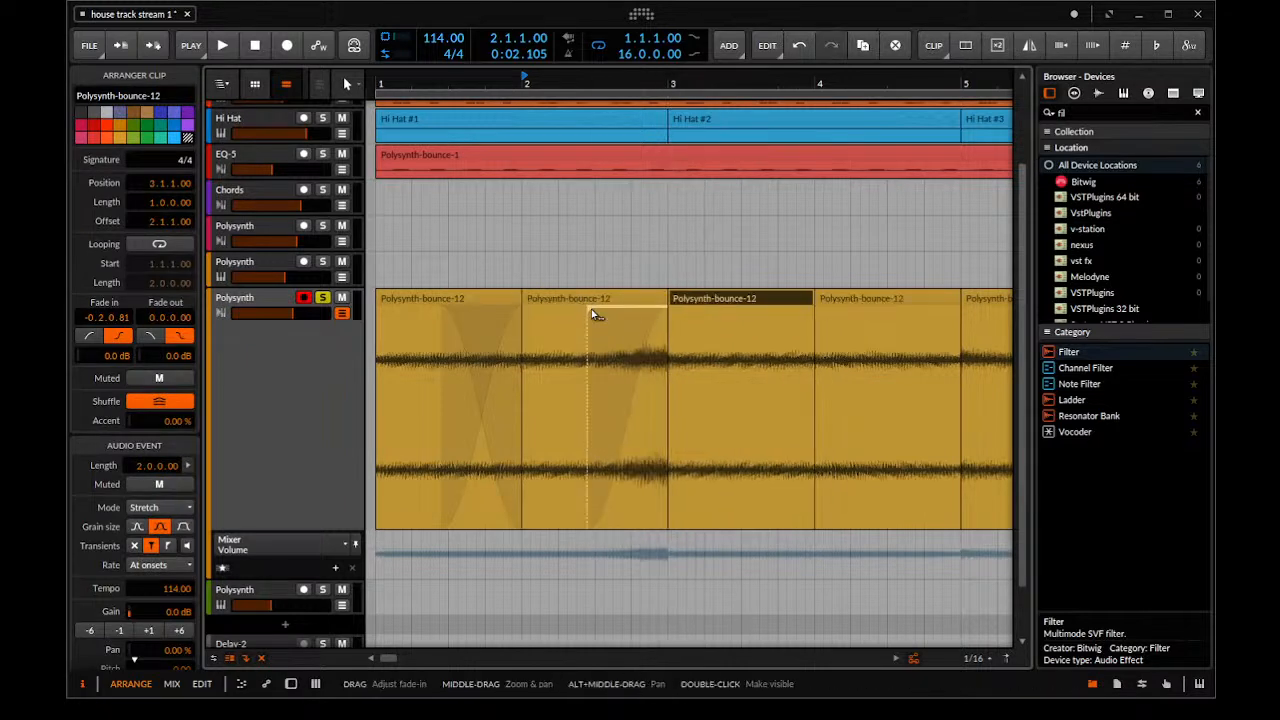
mouse_move(608, 321)
left_mouse_down()
mouse_move(680, 342)
mouse_move(666, 312)
mouse_move(627, 312)
left_mouse_up()
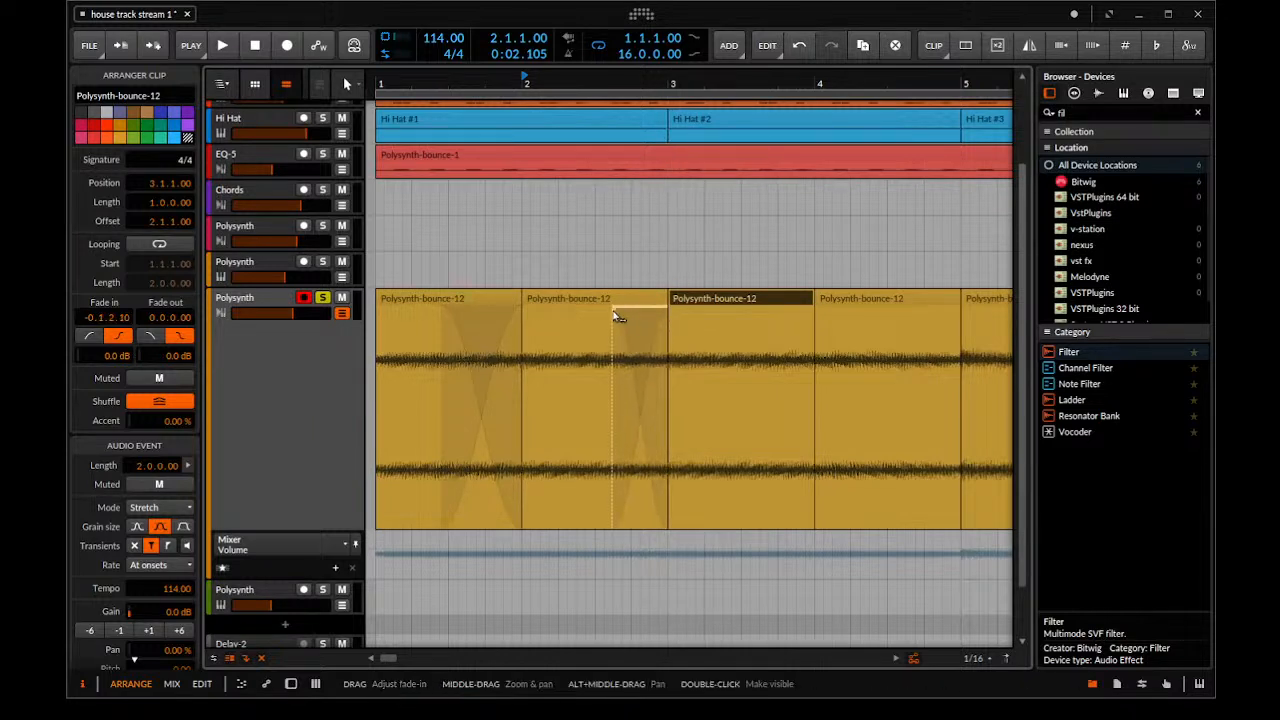
key("space")
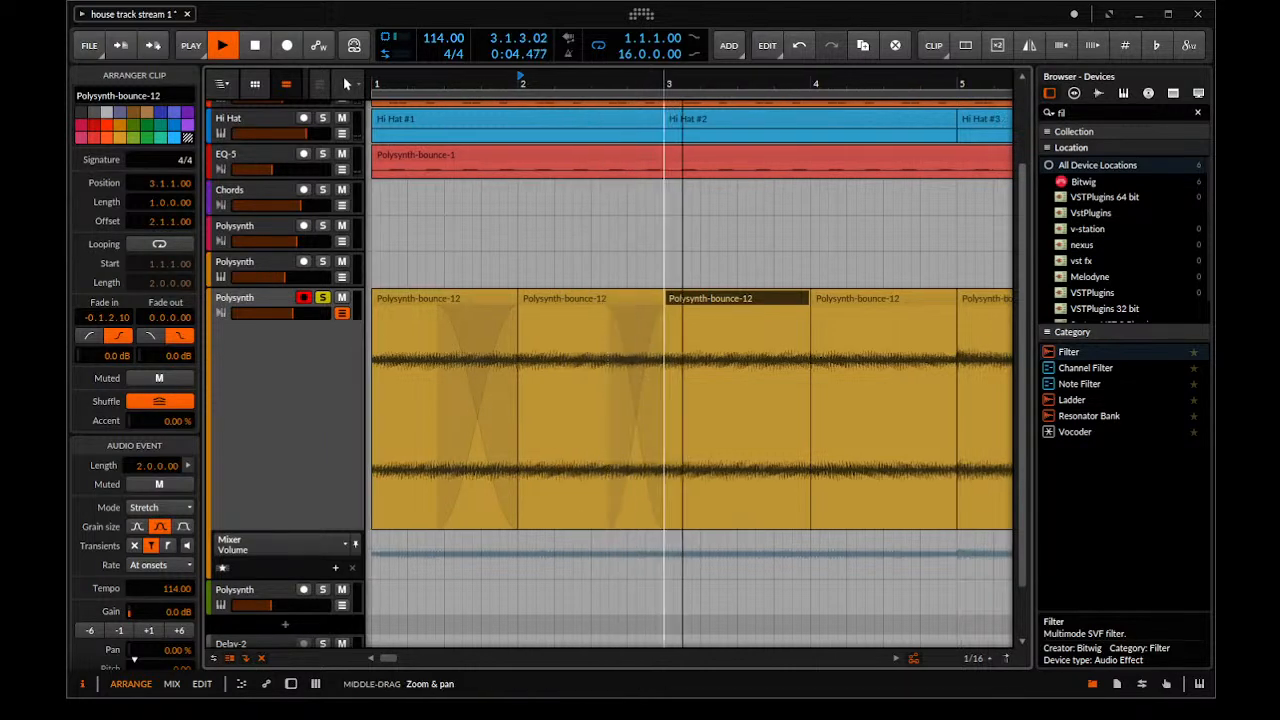
scroll(672, 350, "down", 4)
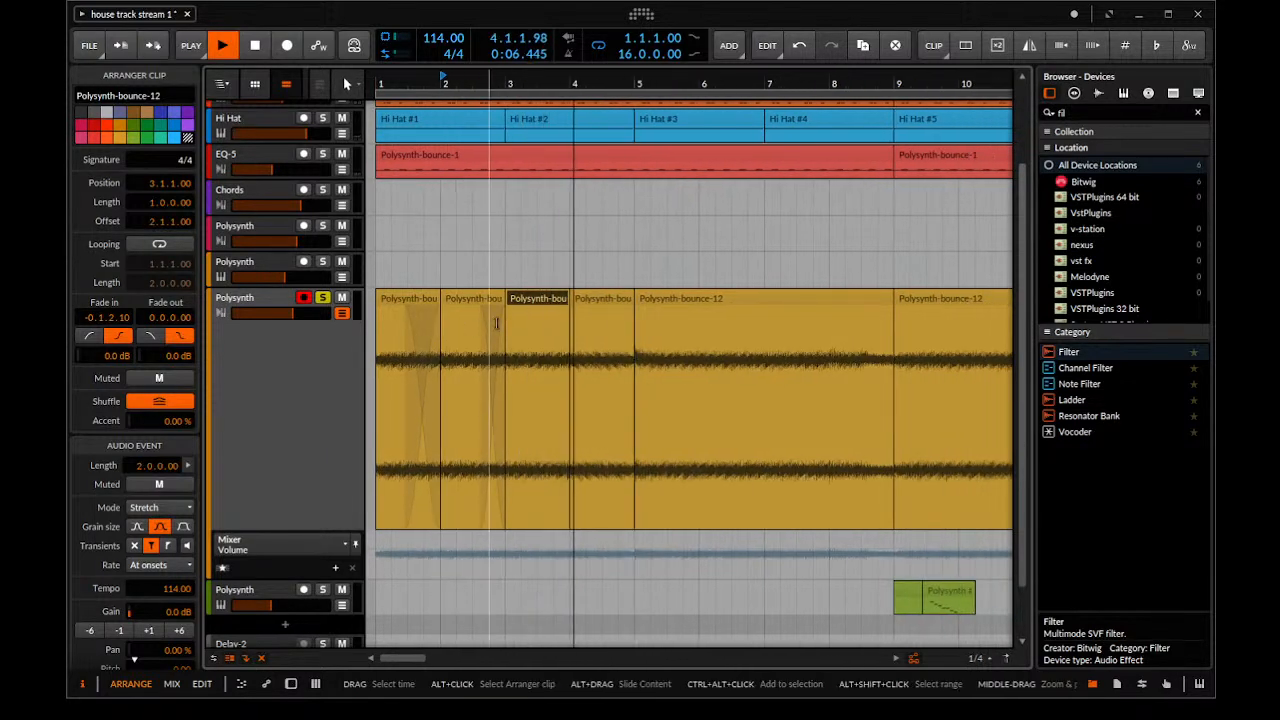
key("space")
Show the Polysynth track's Filter Freq automation, delete its points at bars 3 and 4, and start playback
left_click(555, 300)
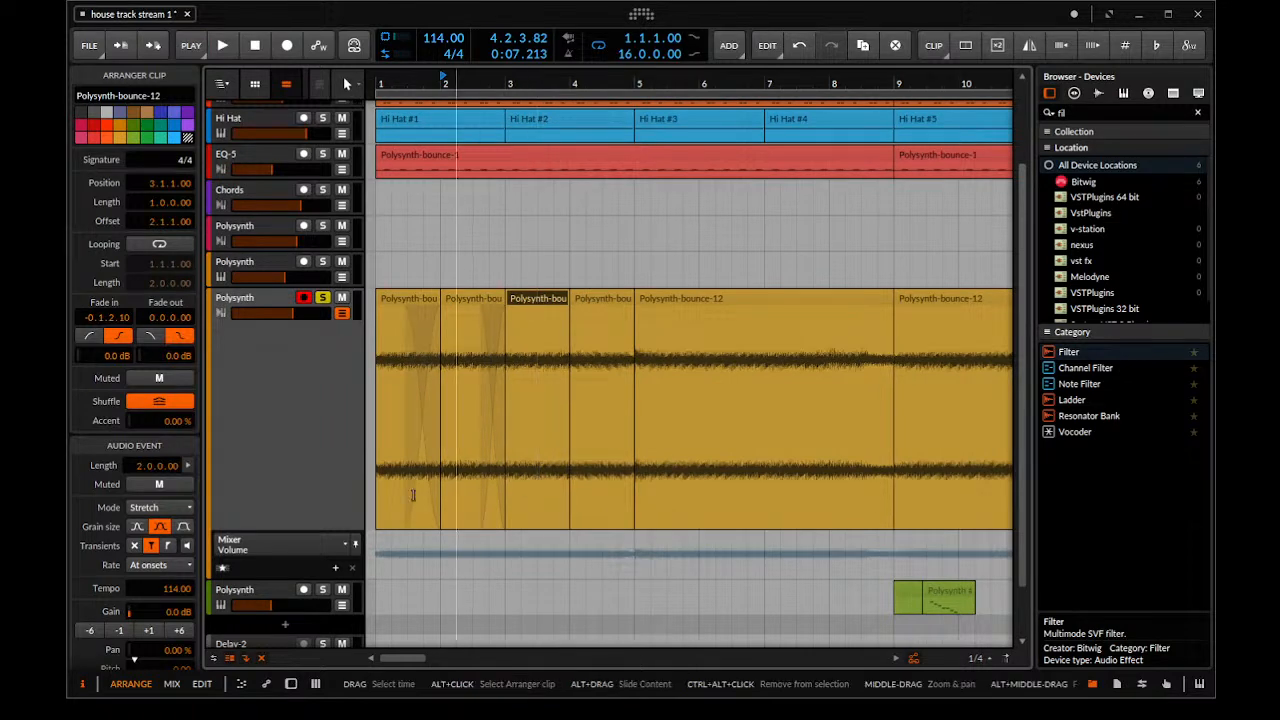
scroll(241, 490, "down", 2)
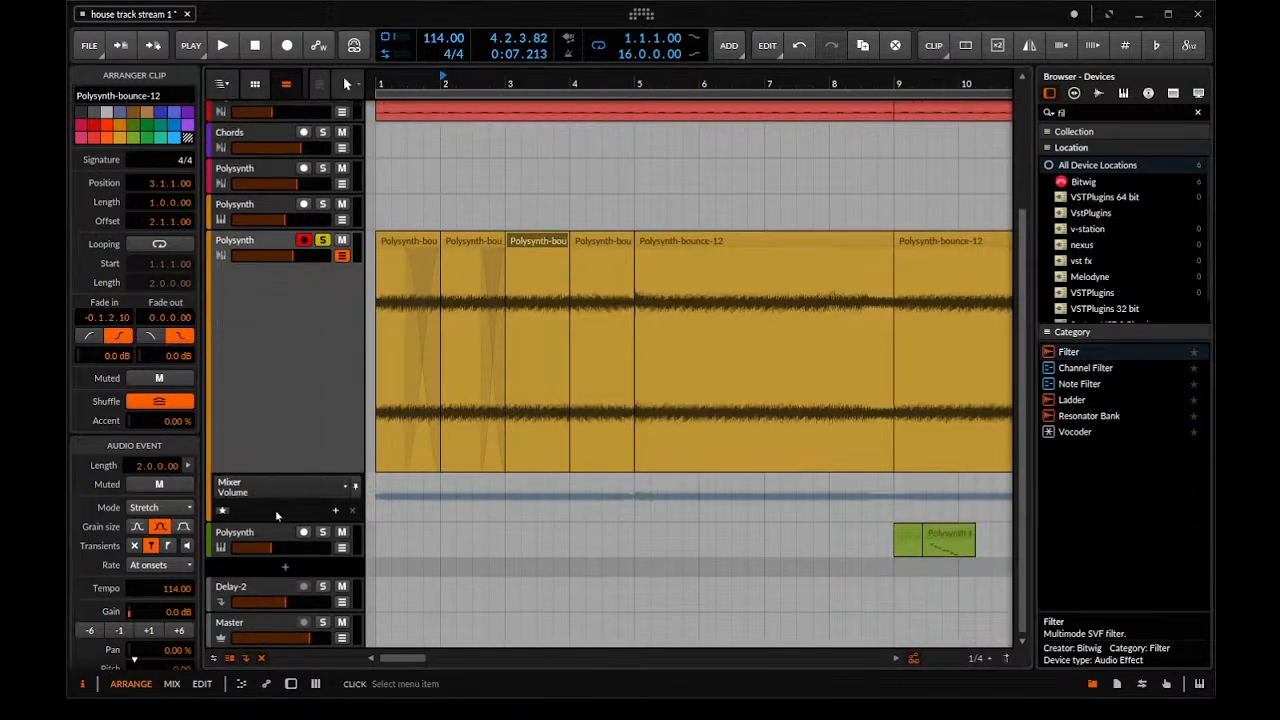
left_click(275, 524)
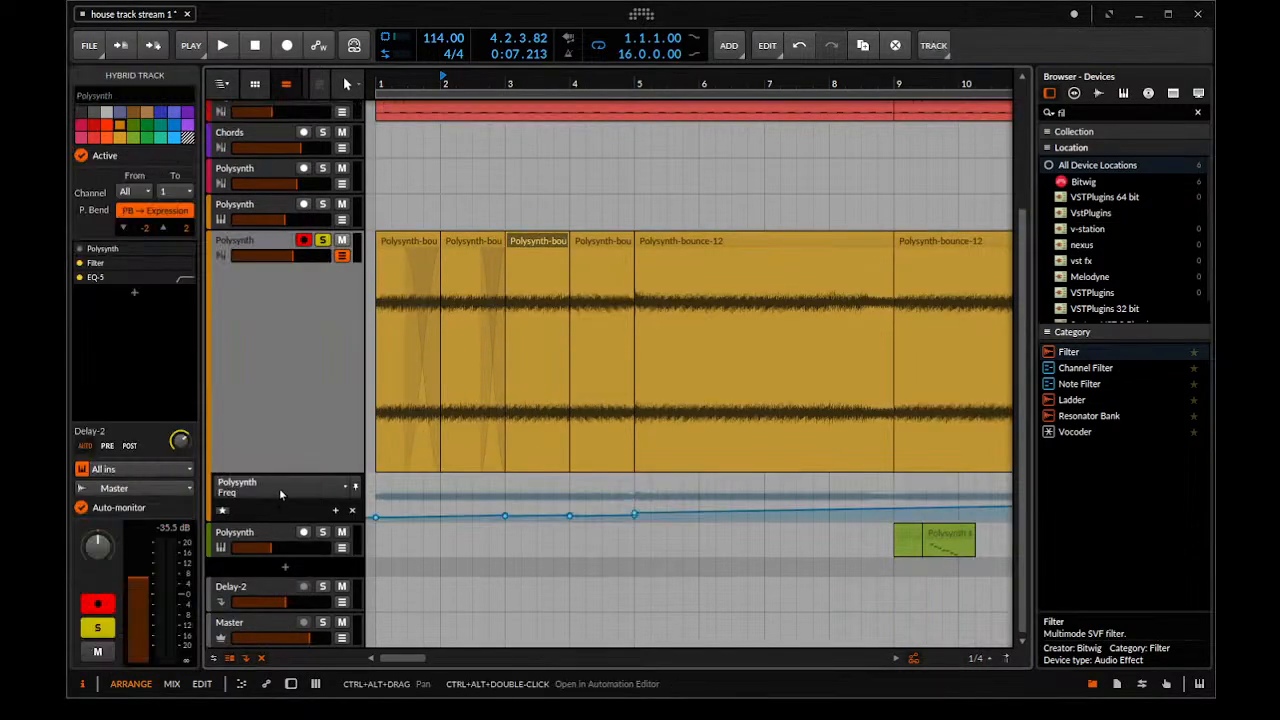
left_click(283, 490)
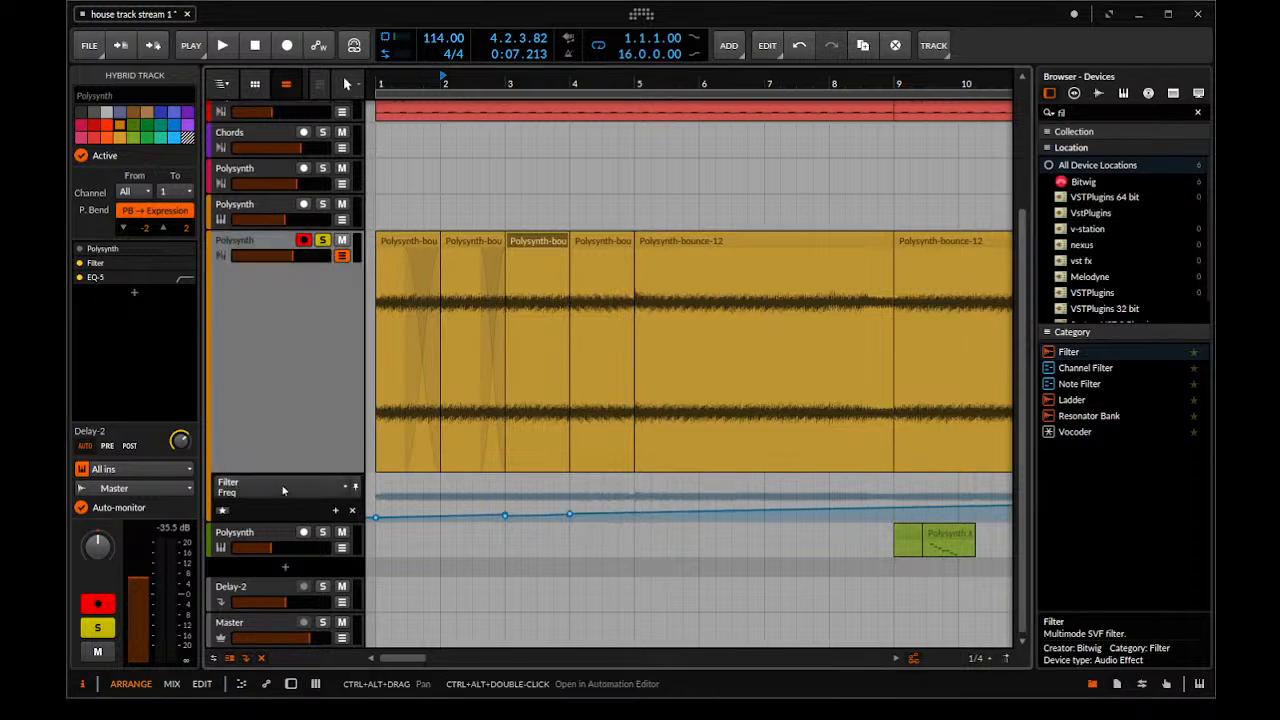
left_click_drag(489, 530, 612, 502)
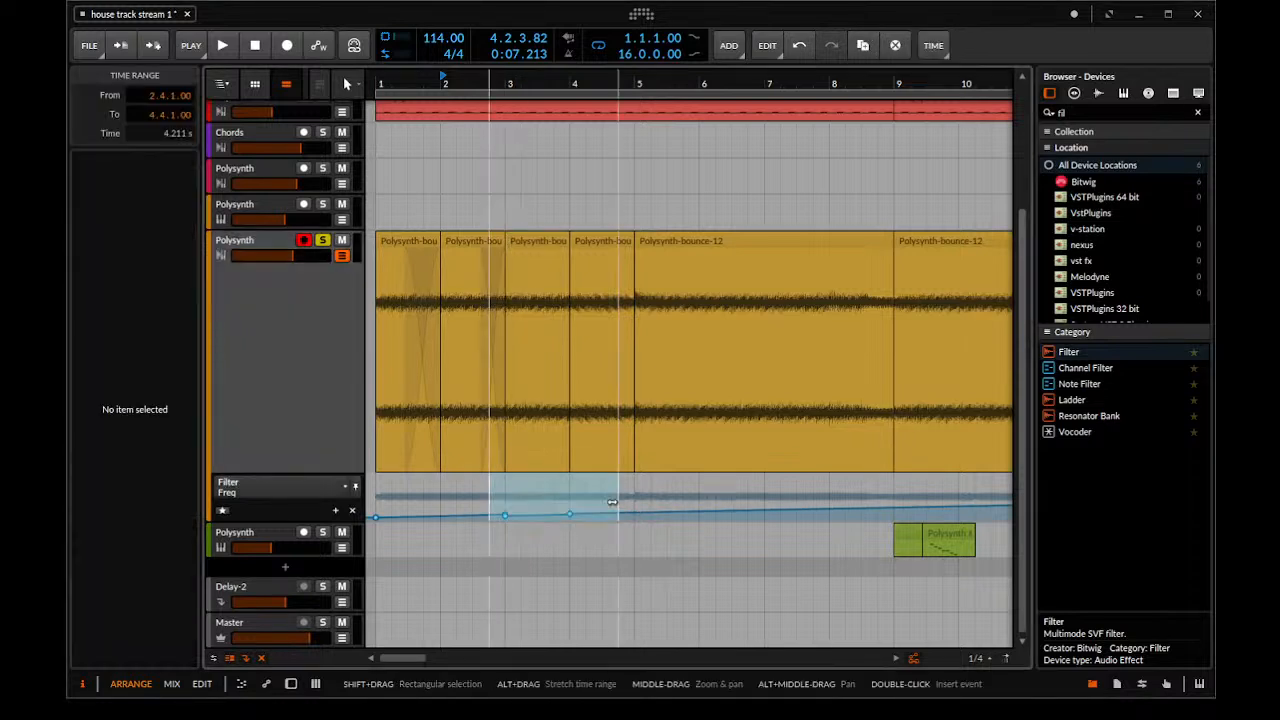
left_click(599, 492)
left_click(699, 491)
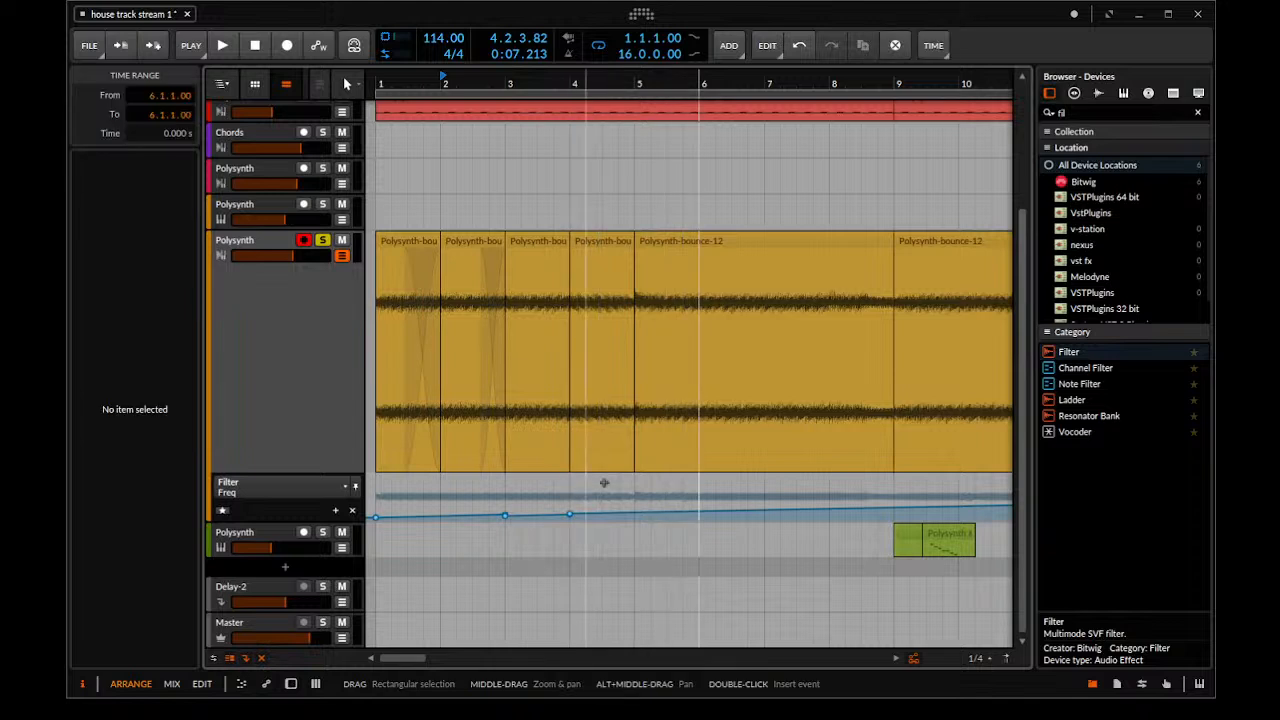
left_click_drag(640, 490, 437, 545)
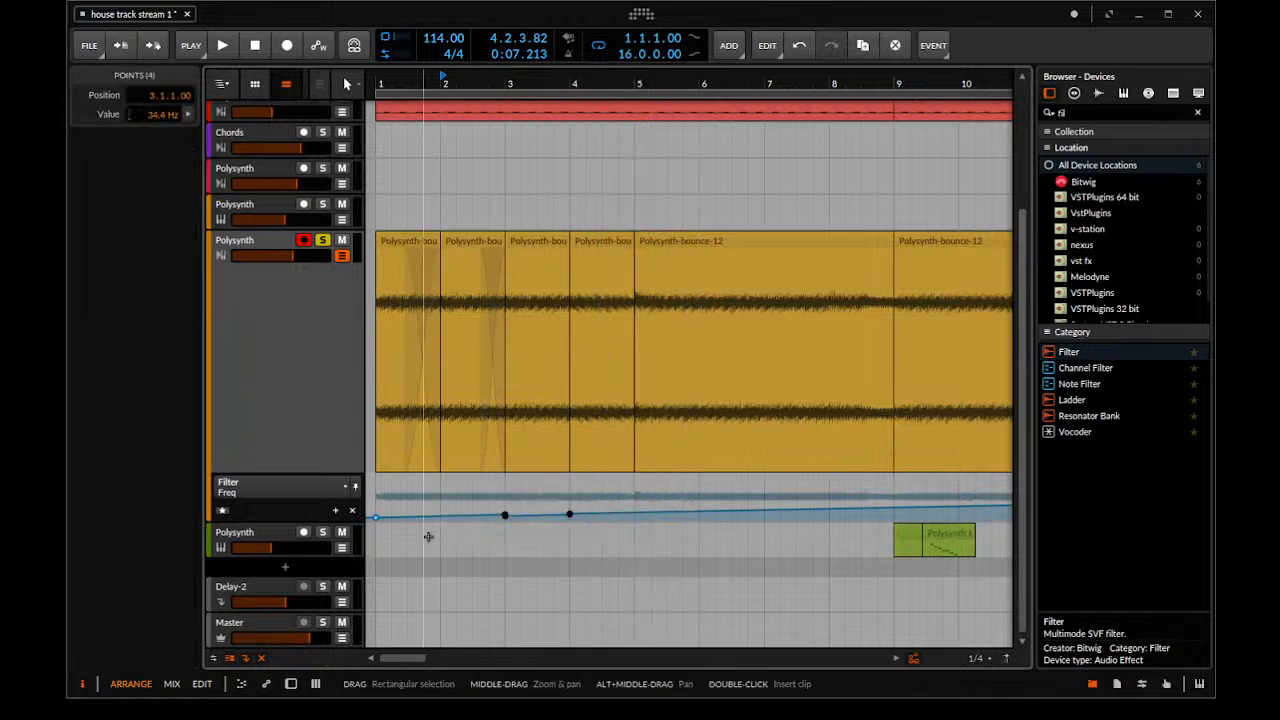
key("Delete")
key("space")
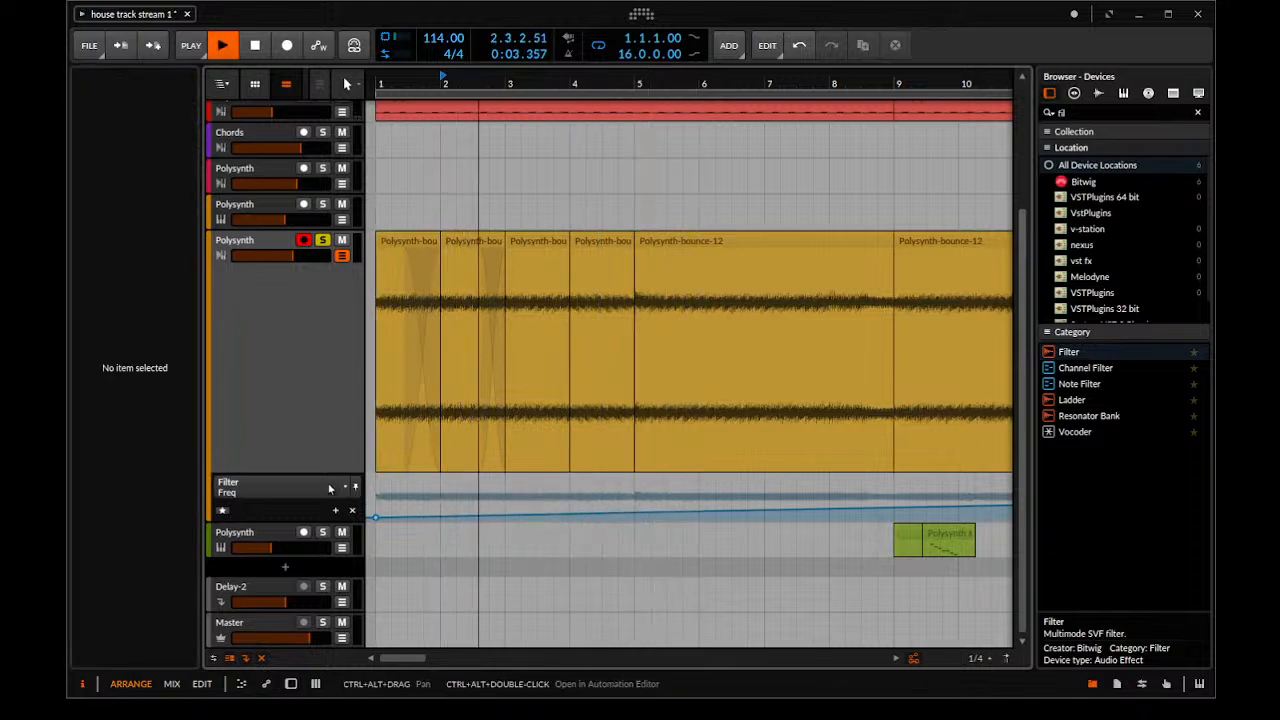
Switch the automation lane to Polysynth Freq and delete its points from bar 3 to bar 5
left_click(318, 514)
left_click_drag(658, 501, 492, 535)
key("Delete")
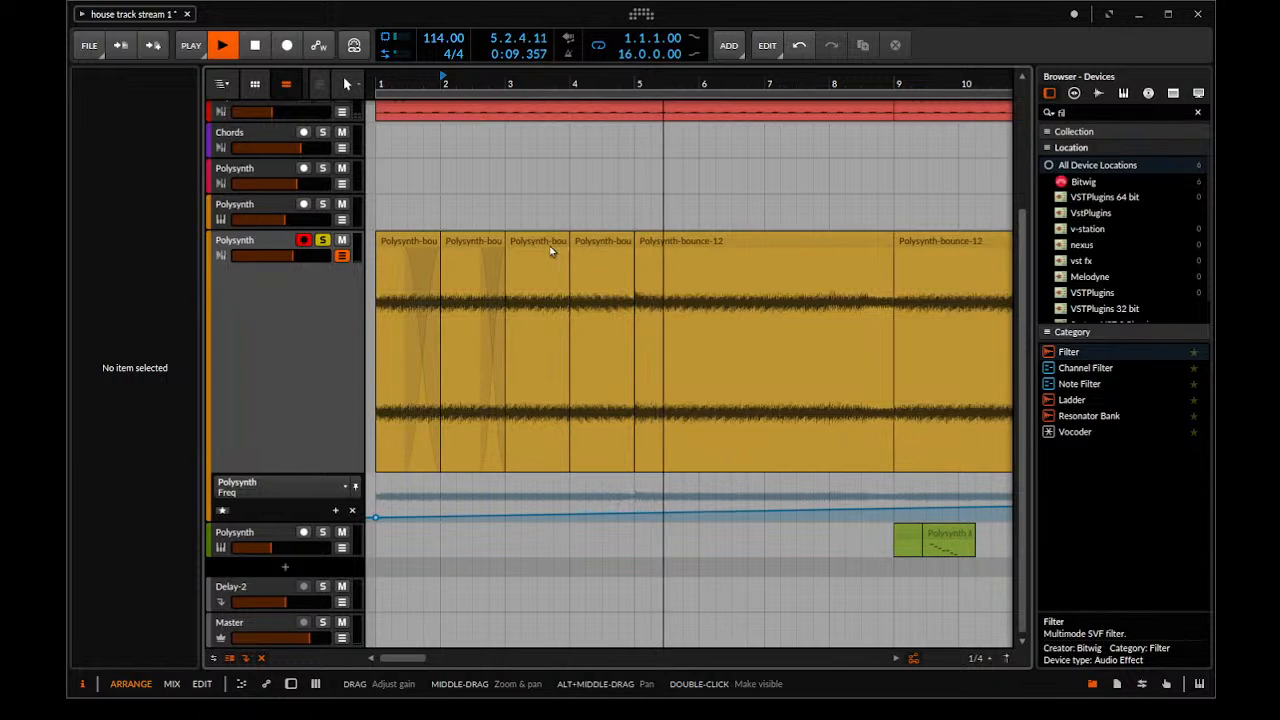
key("space")
Duplicate the four one-bar Polysynth-bounce-12 clips from bars 1 to 4 onto bars 5 to 8
left_click(605, 240)
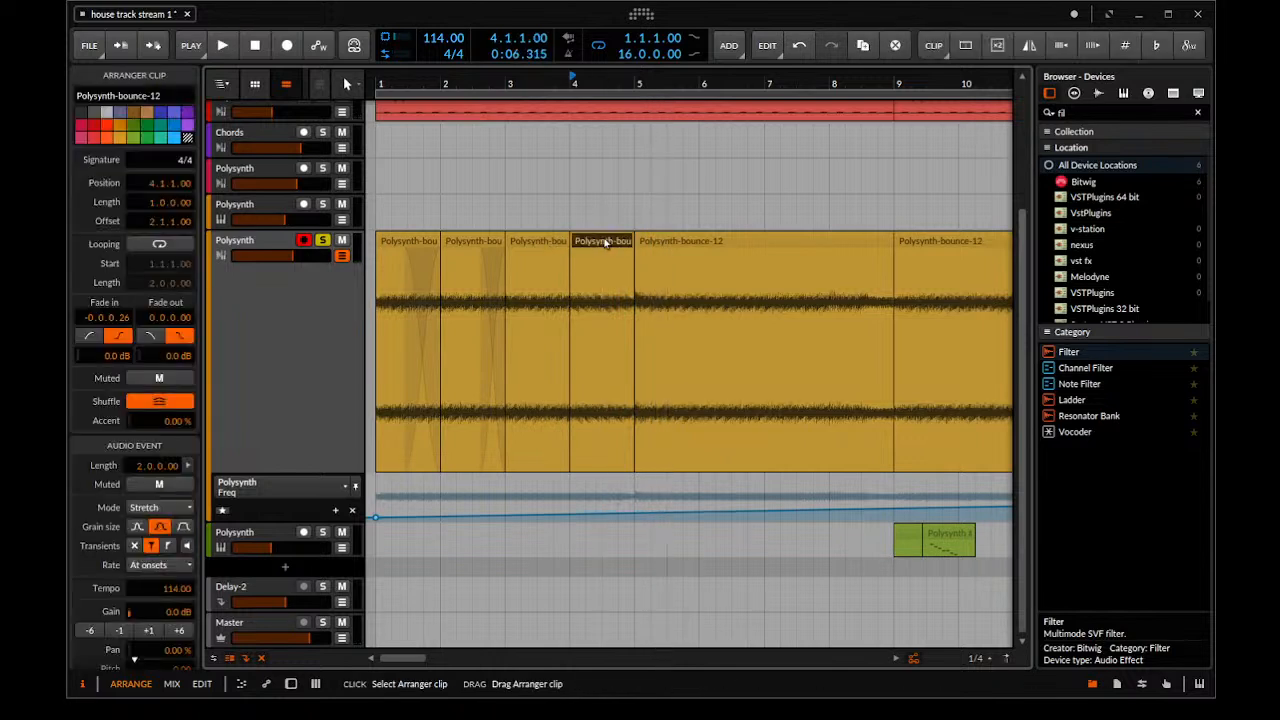
left_click(392, 241, "shift")
left_click_drag(392, 241, 630, 249)
key("ctrl+z")
left_click_drag(415, 241, 667, 250)
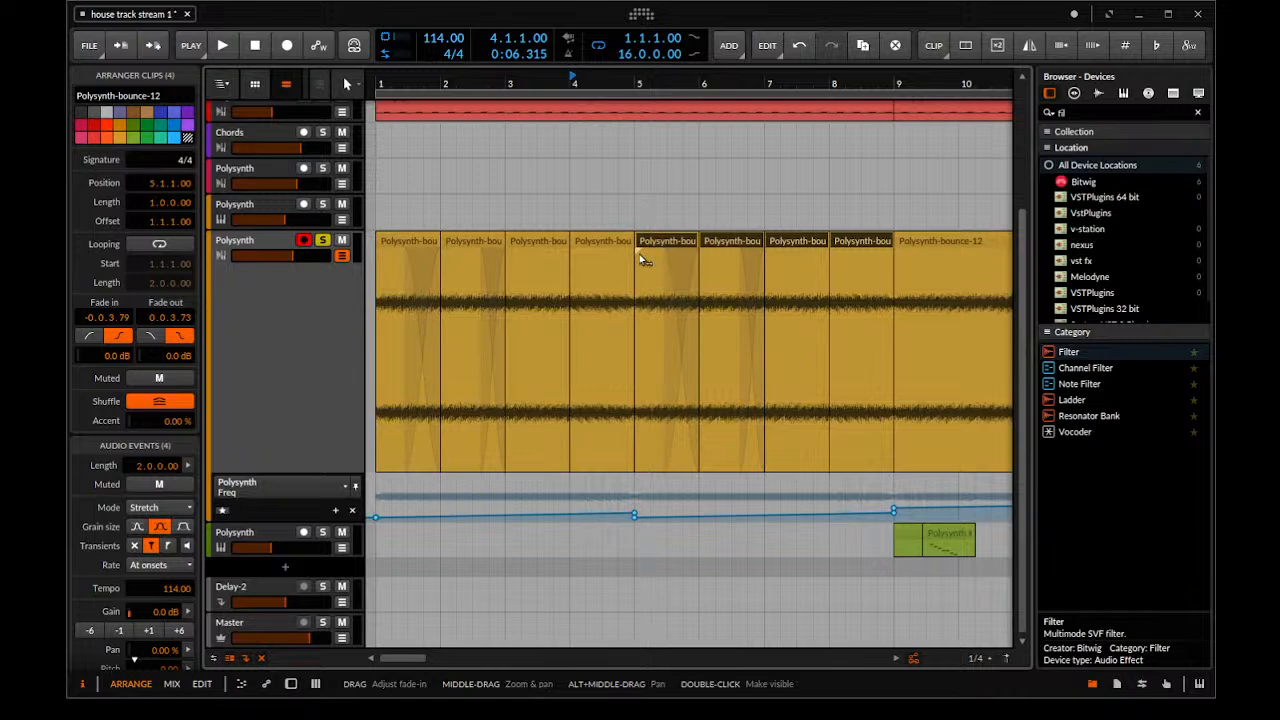
Try to crossfade the Polysynth-bounce-12 clips meeting at bar 5
left_click(665, 255)
left_click(658, 246)
scroll(640, 242, "up", 3)
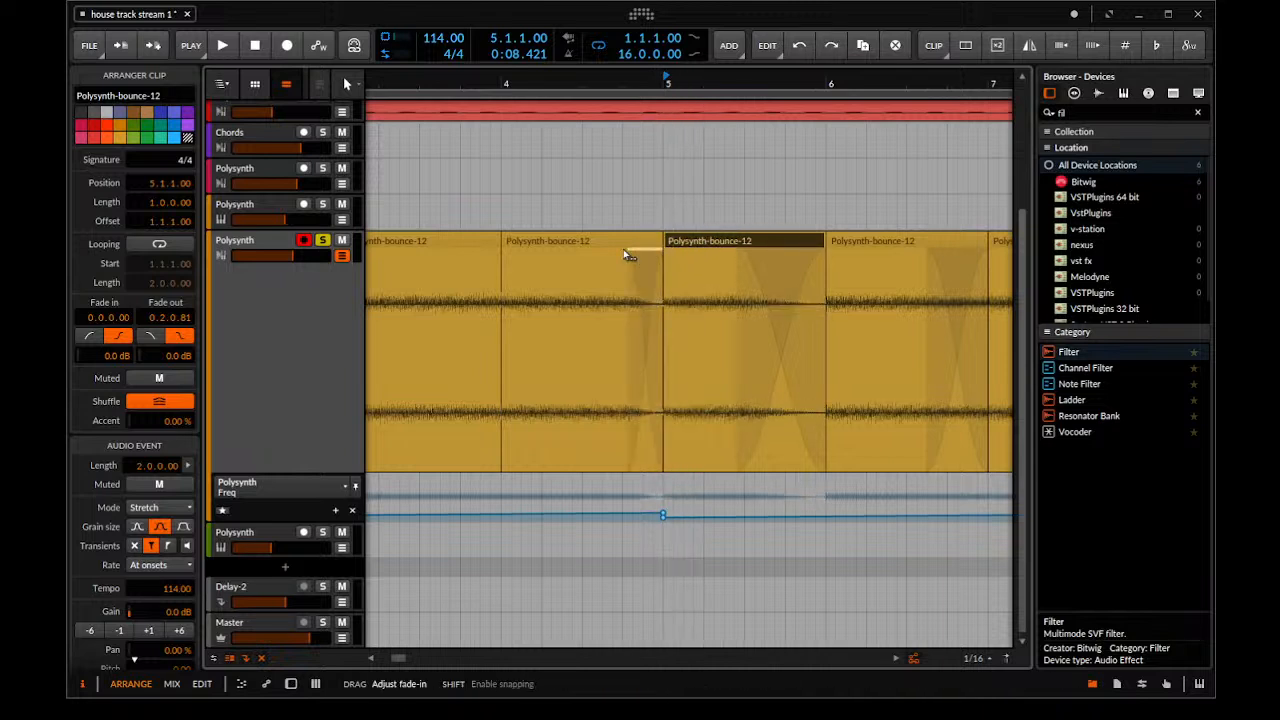
left_click(683, 226)
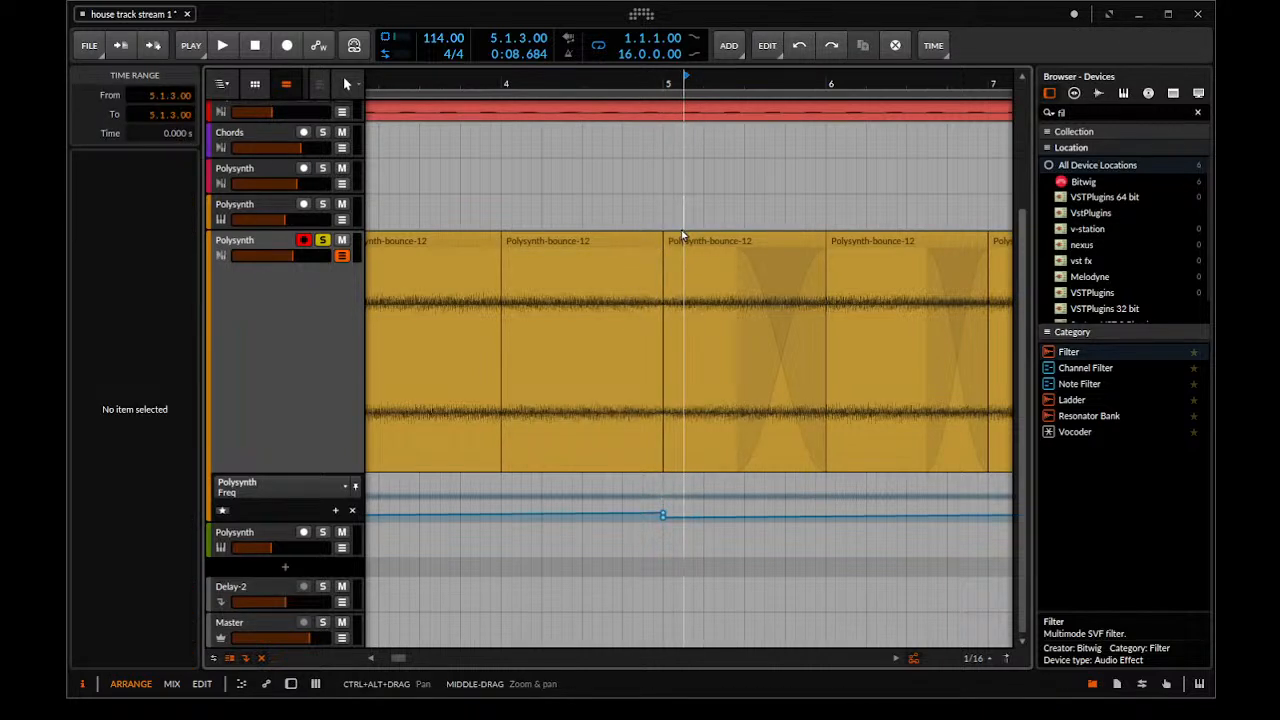
left_click(683, 240)
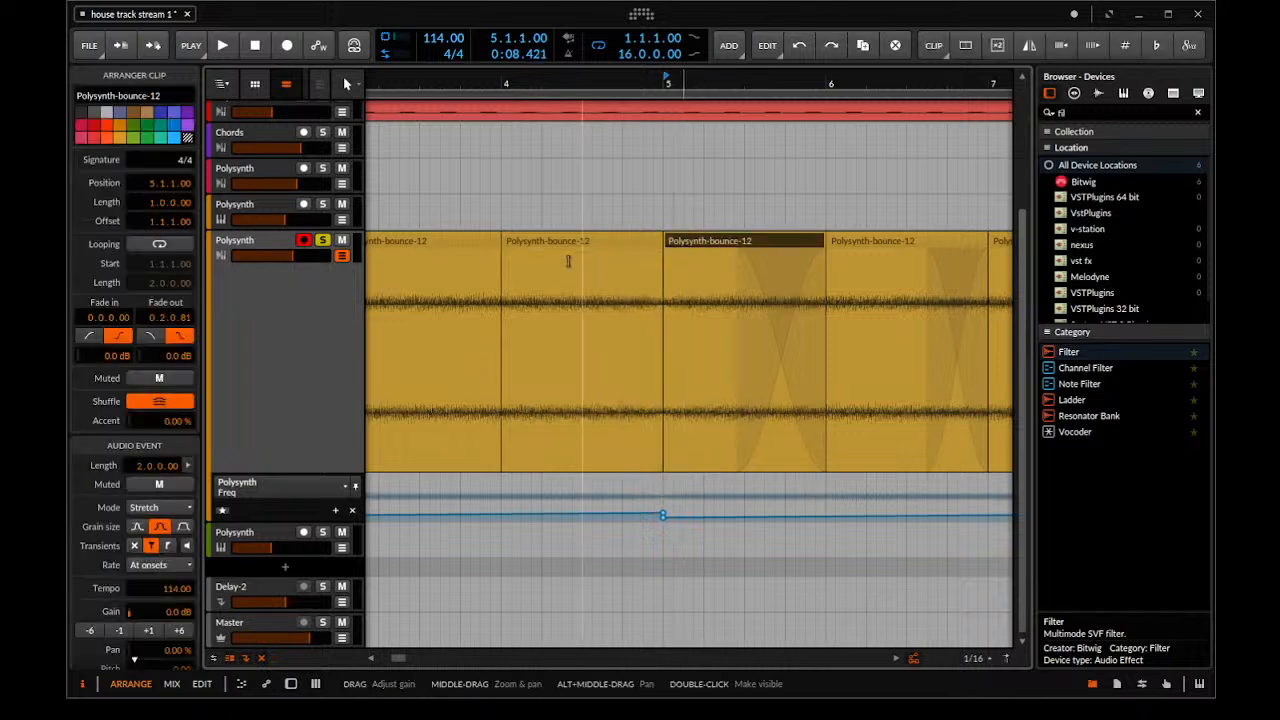
Play the unsoloed mix from bar 1 and delete the lower Polysynth Freq automation point at bar 5
scroll(455, 235, "down", 5)
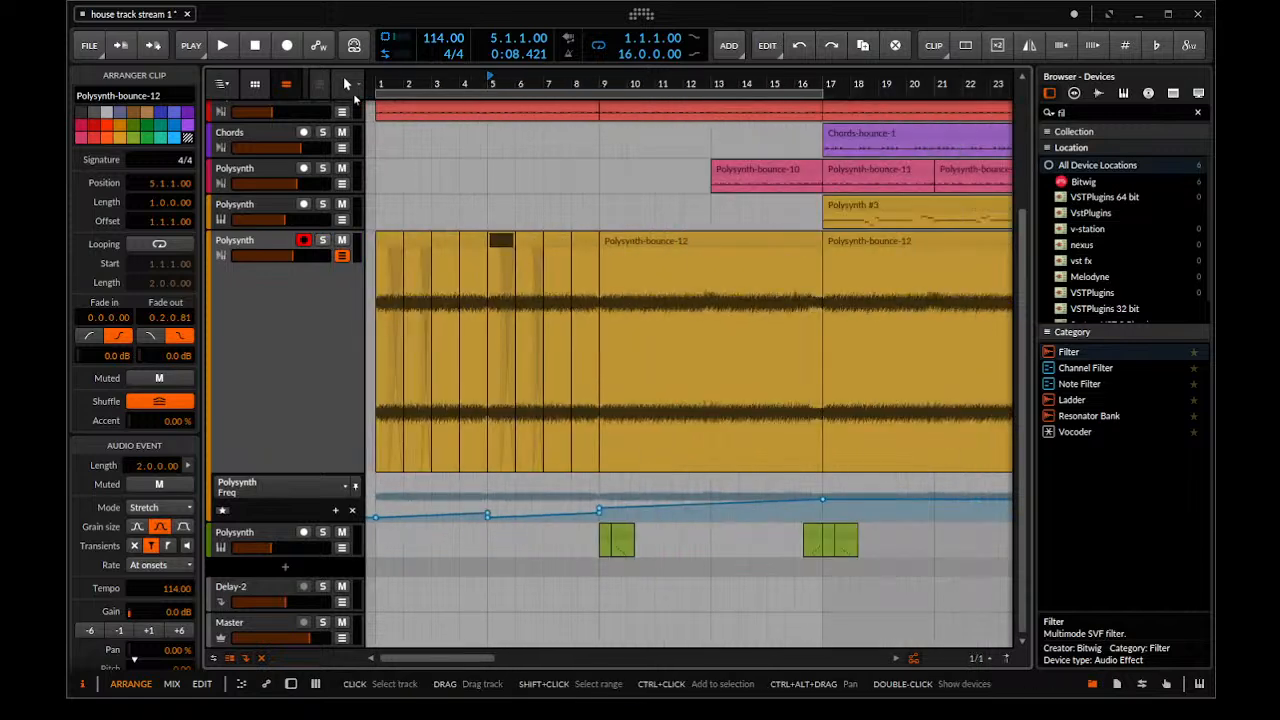
scroll(382, 176, "down", 2)
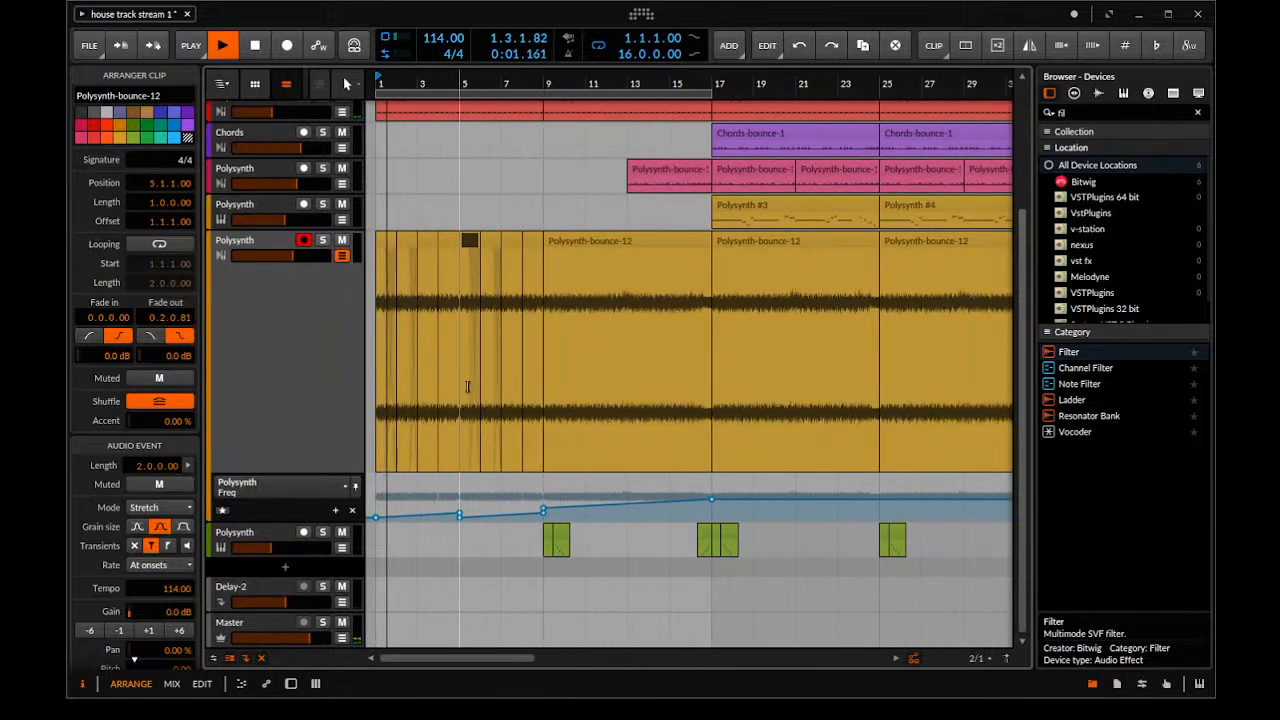
left_click(459, 516)
key("Delete")
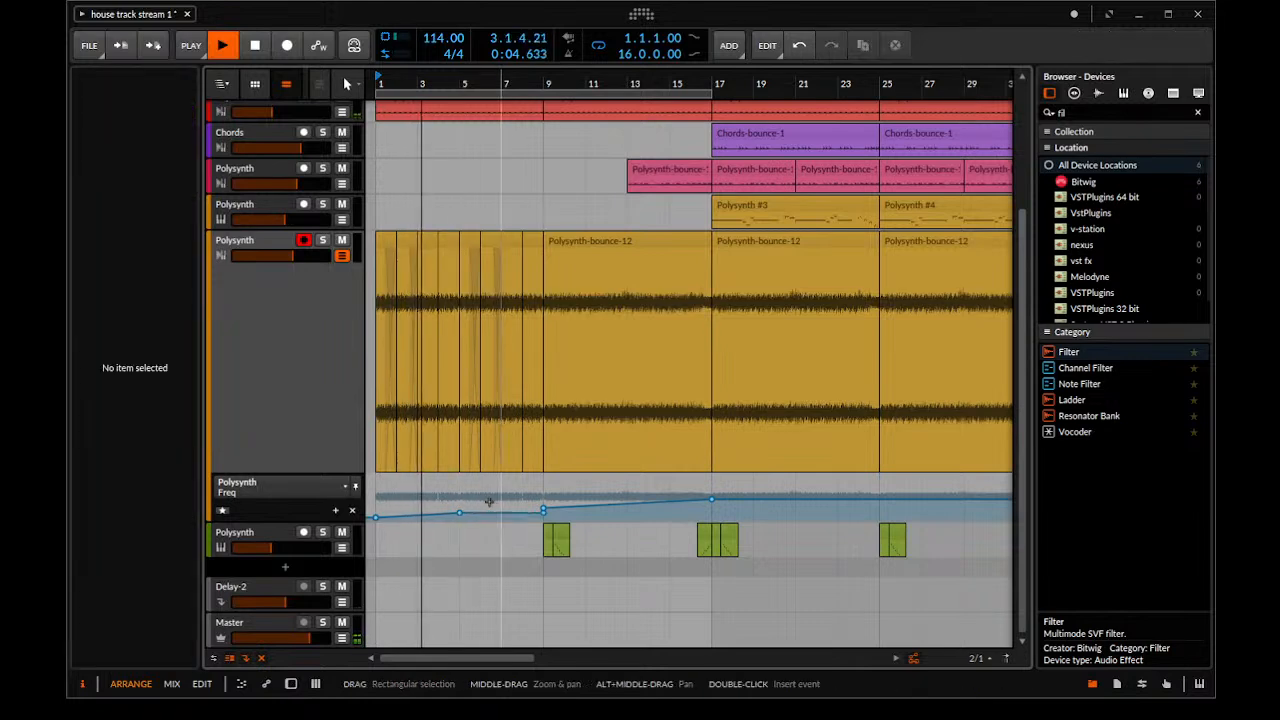
Delete the lower Polysynth Freq automation point at bar 9 and raise the volume of the Polysynth-bounce-12 track
left_click(544, 514)
key("Delete")
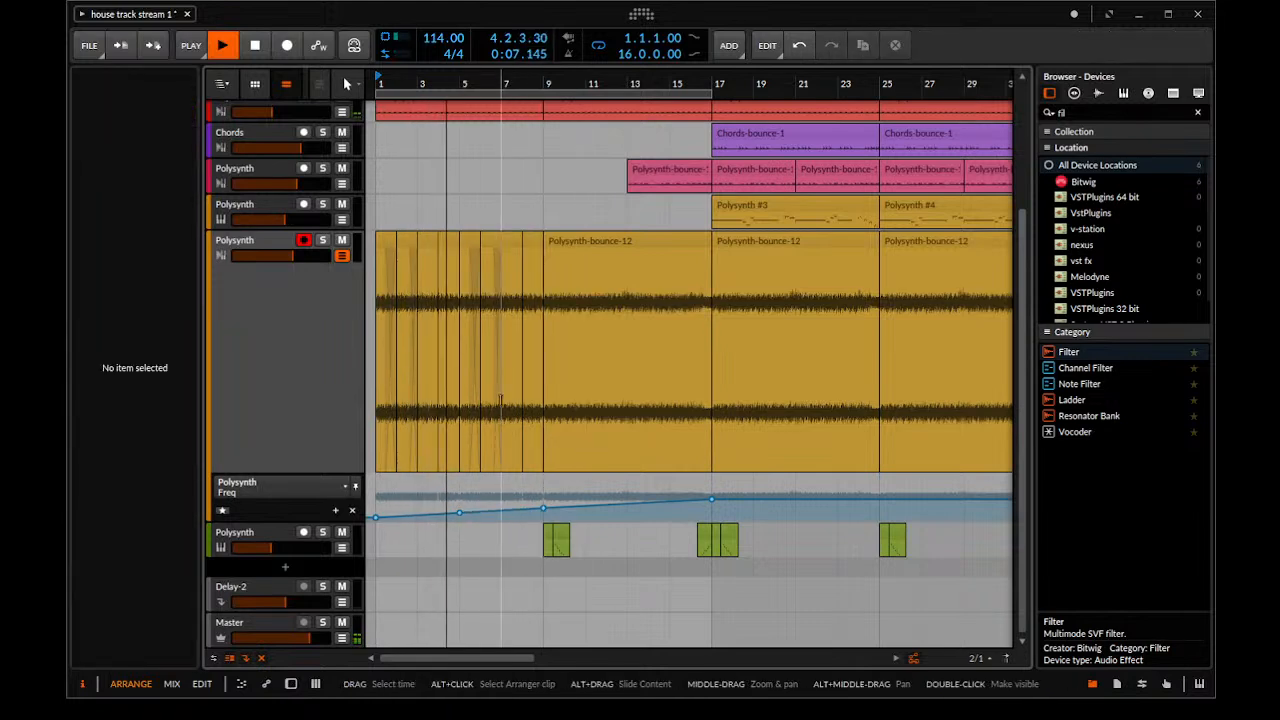
scroll(651, 368, "up", 3)
left_click(292, 256)
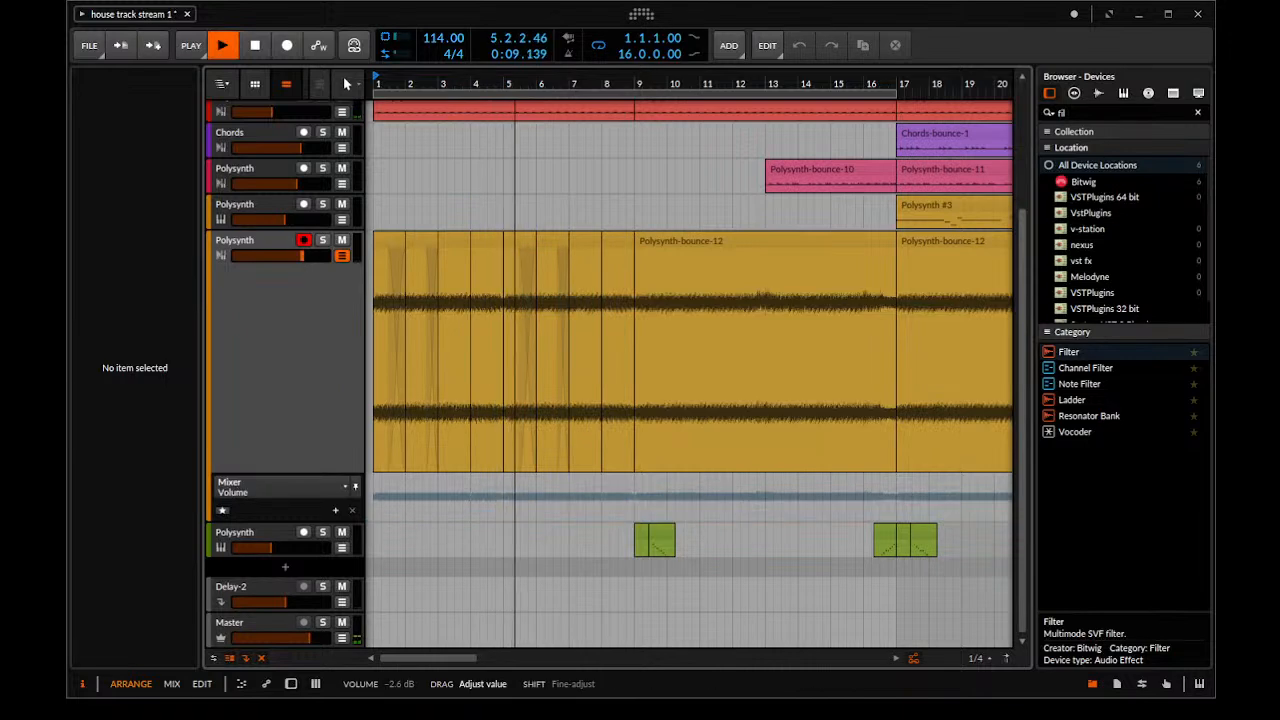
Try fading and trimming the Polysynth-bounce-12 clips that meet at bar 5, undoing each attempt
scroll(512, 250, "up", 4)
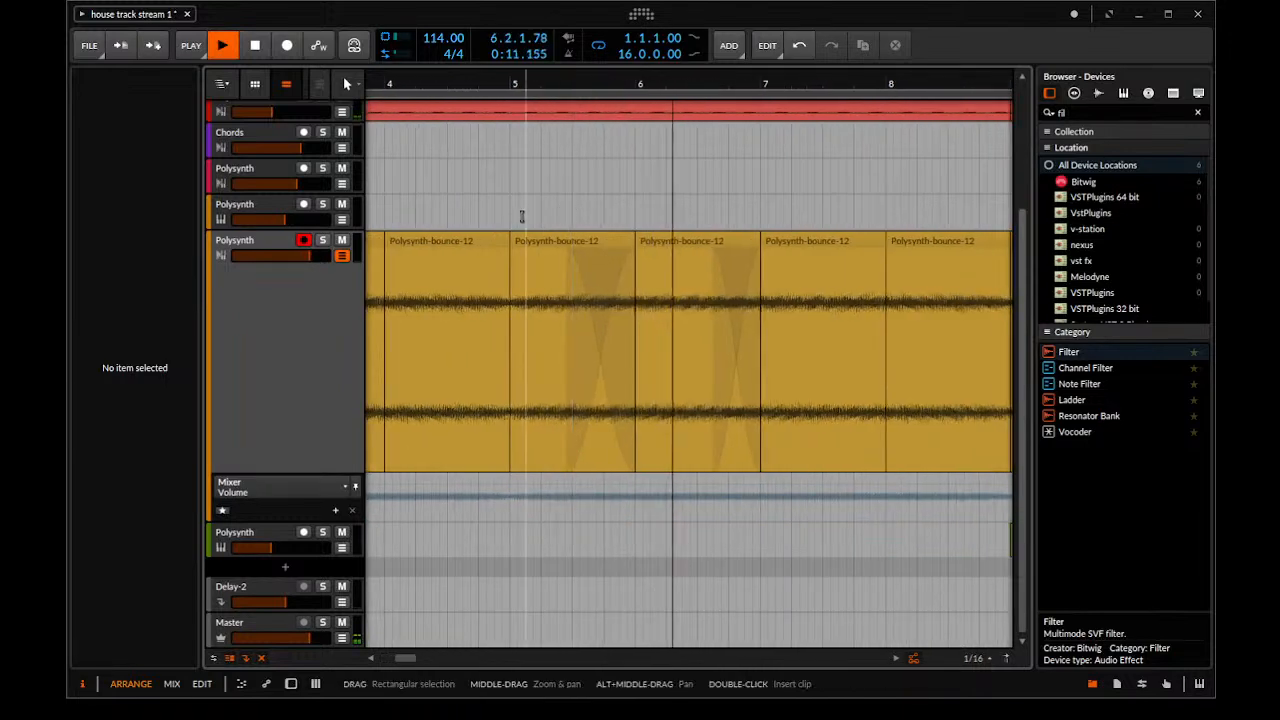
left_click_drag(512, 252, 488, 250)
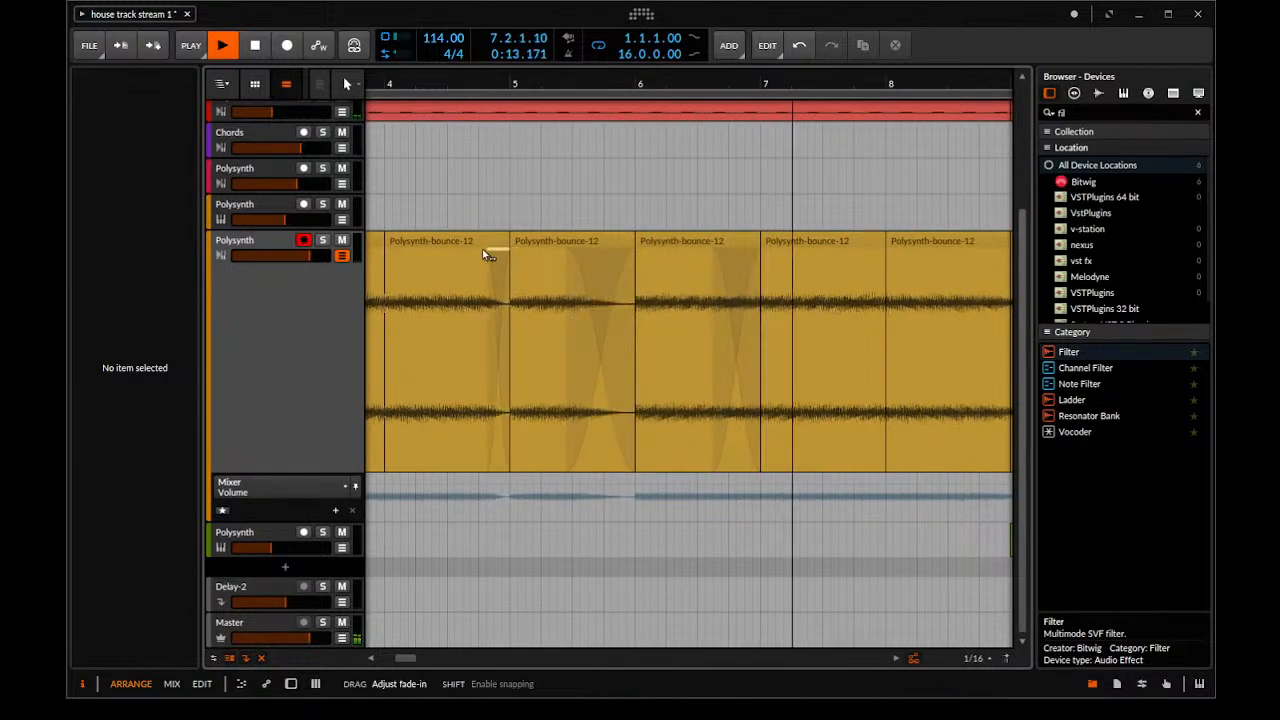
key("ctrl+z")
left_click(503, 238)
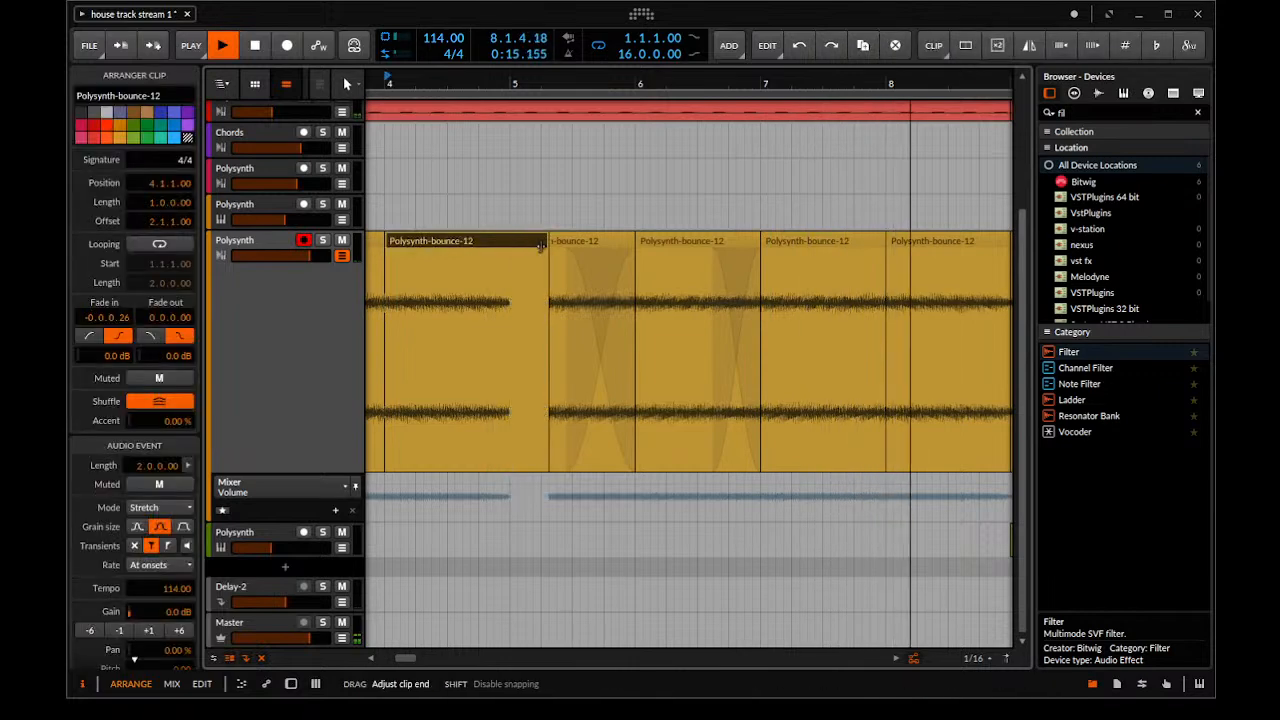
left_click(524, 246)
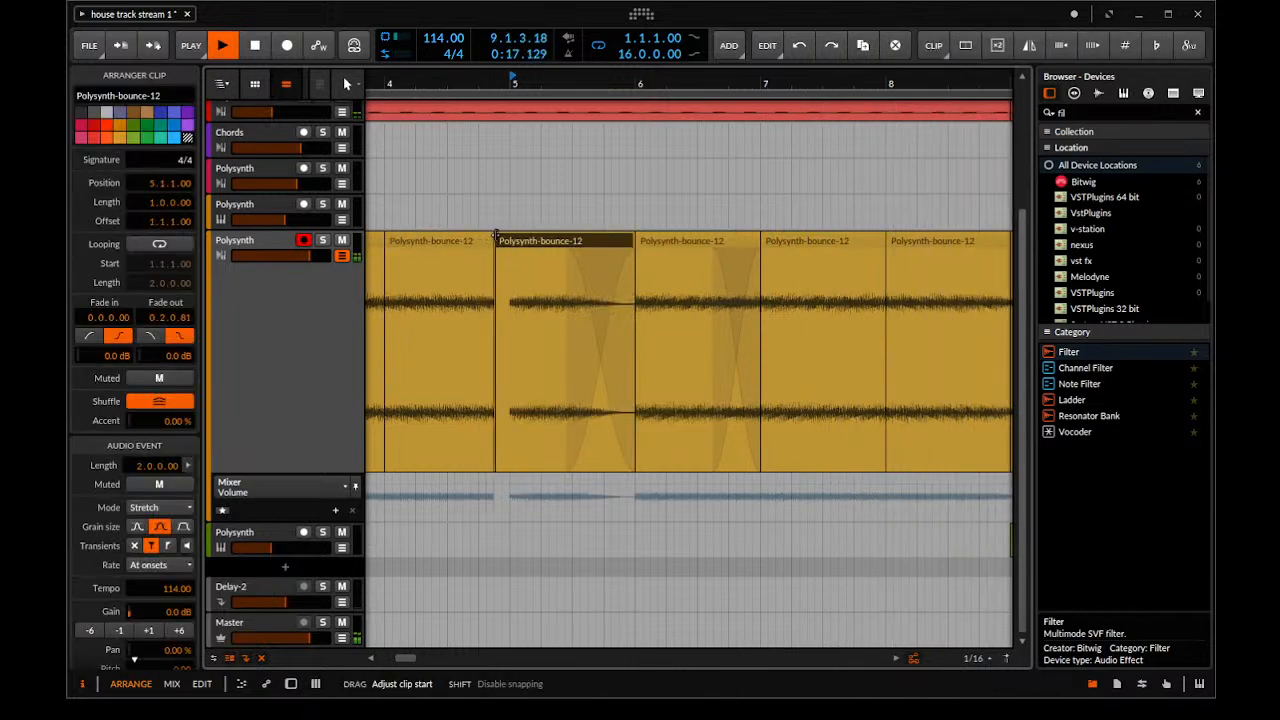
scroll(497, 237, "down", 6)
scroll(524, 250, "up", 1)
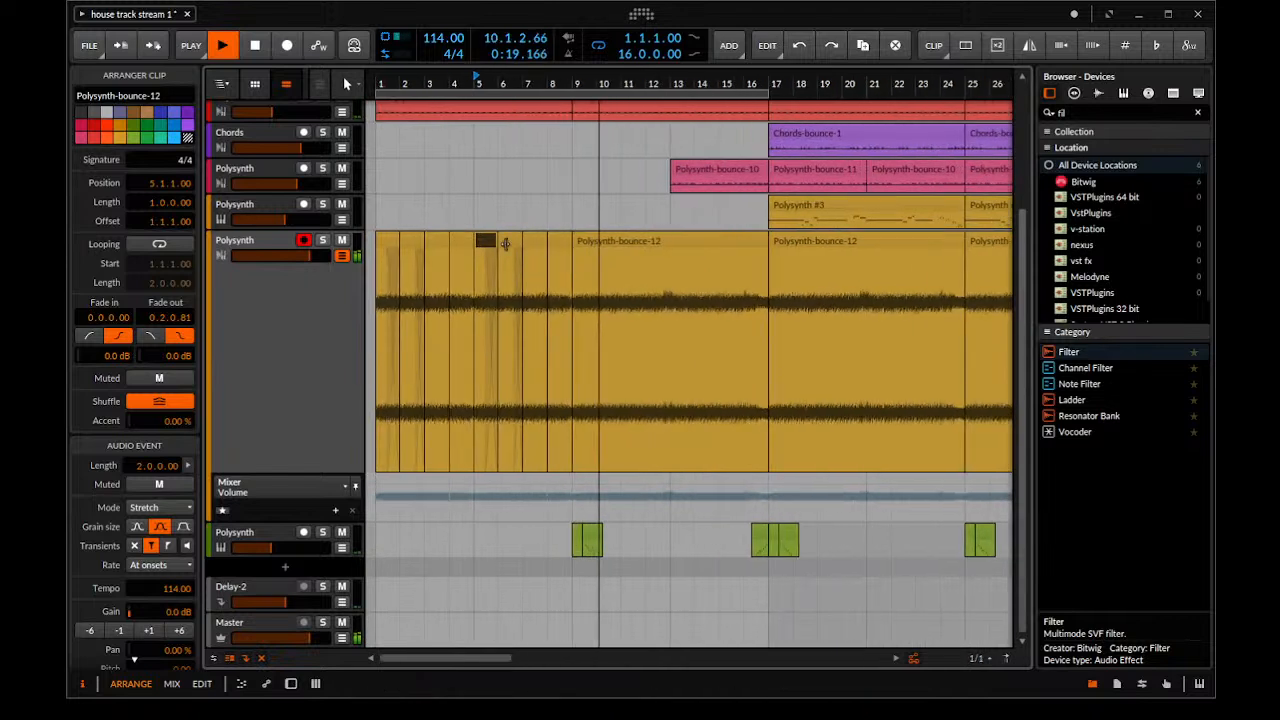
Bounce the eight one-bar Polysynth-bounce-12 clips from bars 1 to 8 to a new audio track
key("space")
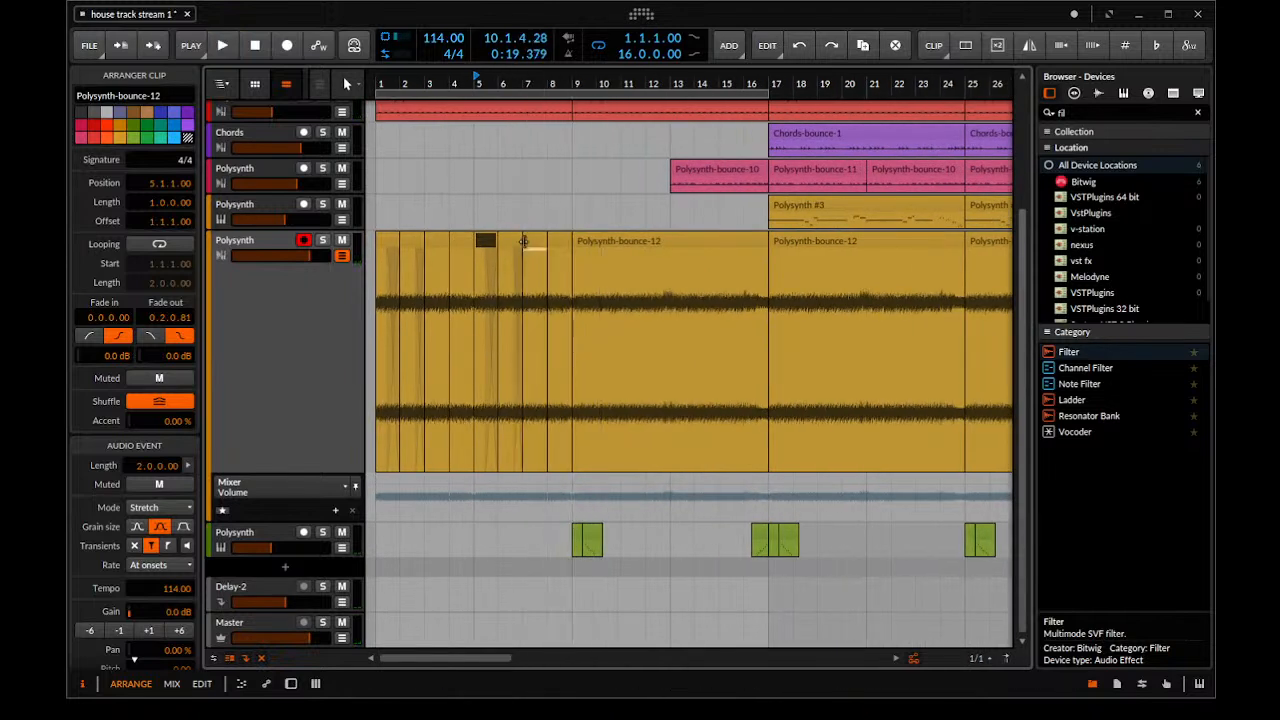
left_click(560, 241)
left_click(390, 241, "shift")
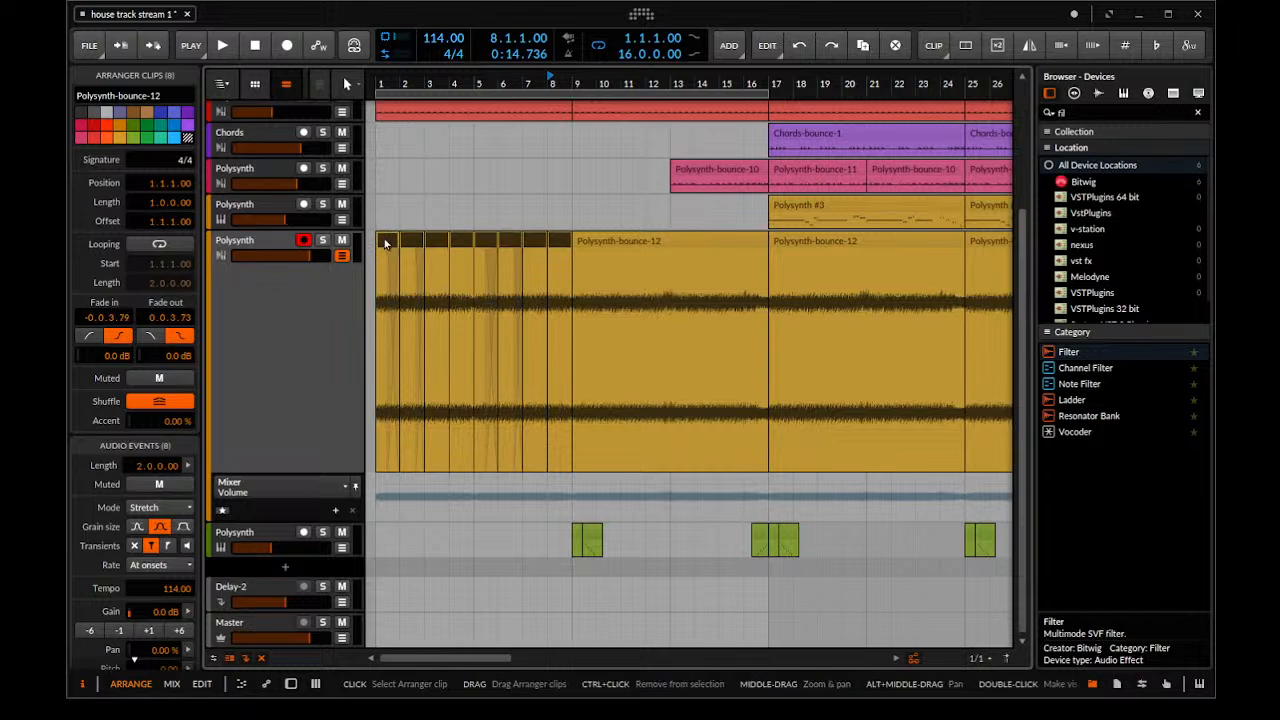
right_click(386, 244)
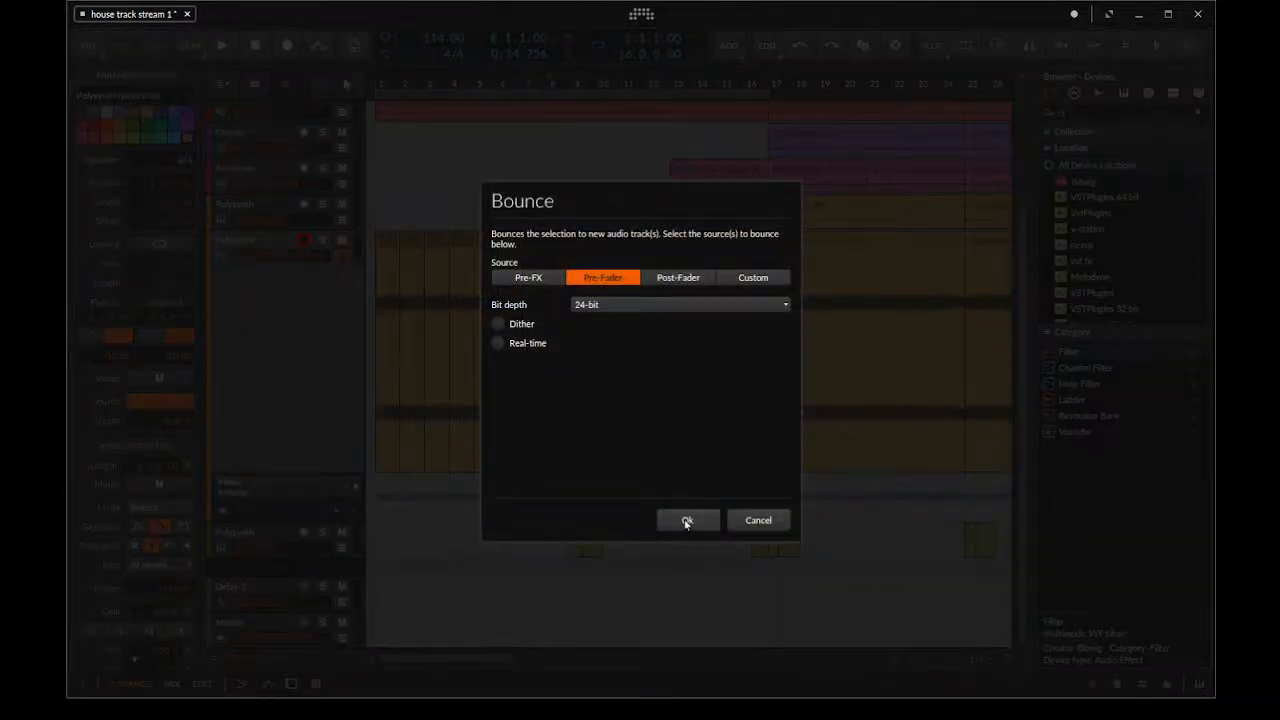
left_click(687, 521)
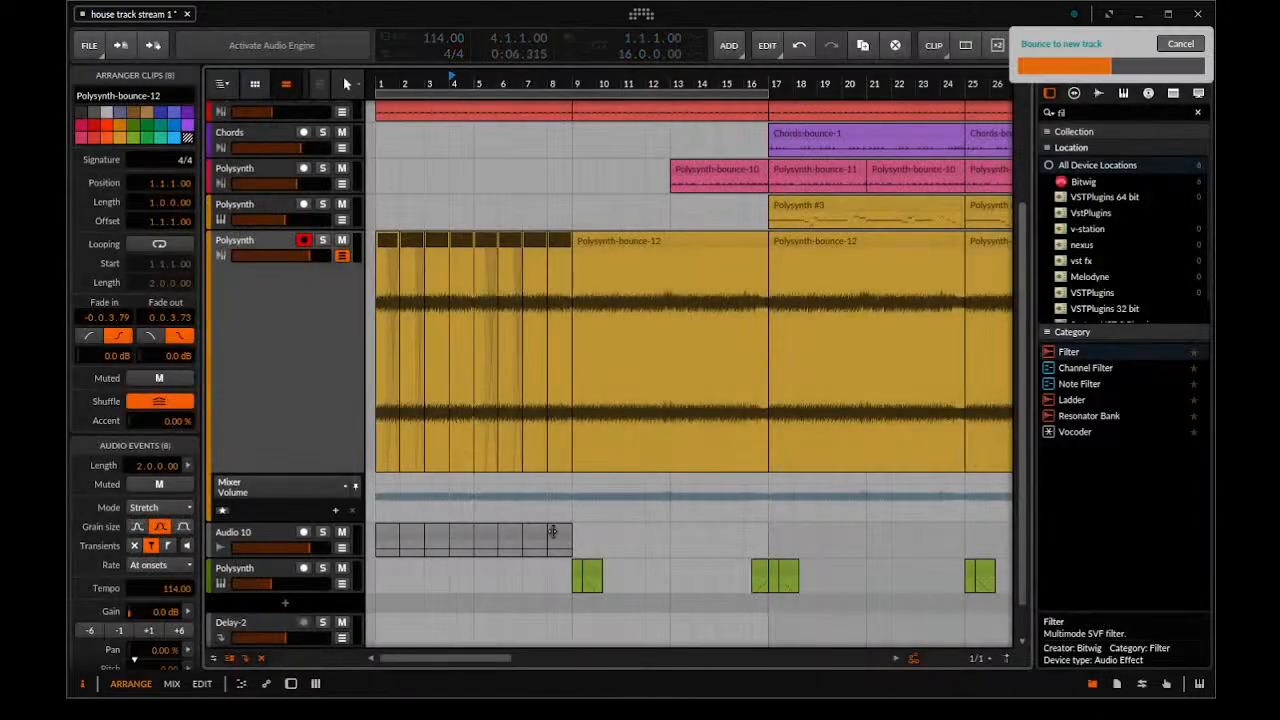
Try the bounced clips on the Polysynth track from bar 1, audition them soloed, and undo the move and the bounce
left_click_drag(580, 531, 364, 368)
left_click(371, 213)
key("space")
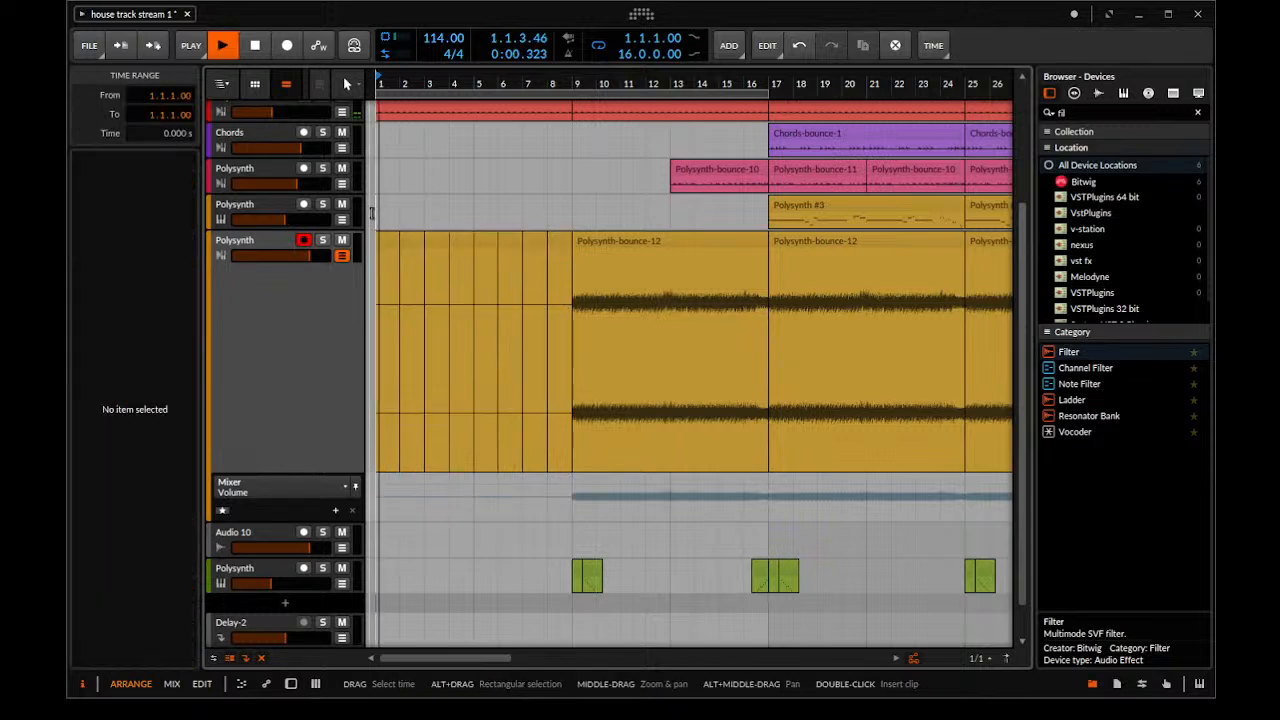
left_click(323, 240)
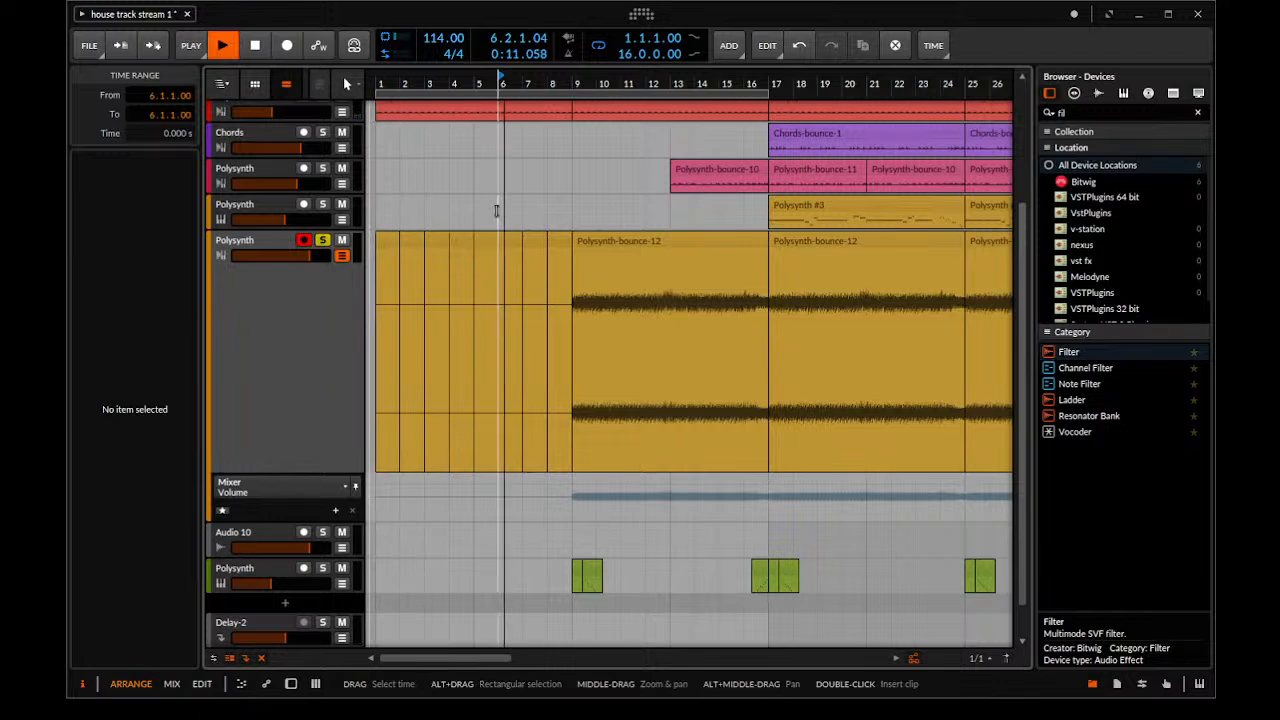
key("space")
key("ctrl+z")
key("ctrl+z")
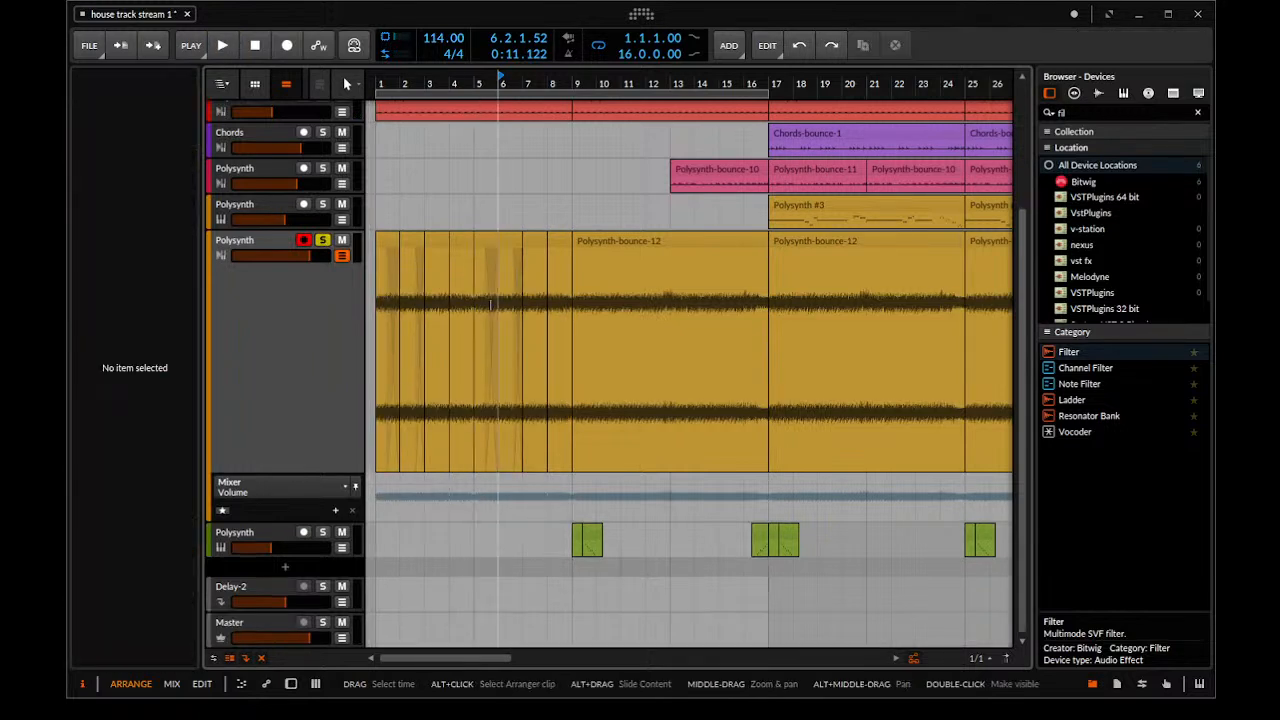
Bounce the eight one-bar clips from bars 1 to 8 again, using the Post-Fader source at 24-bit
key("space")
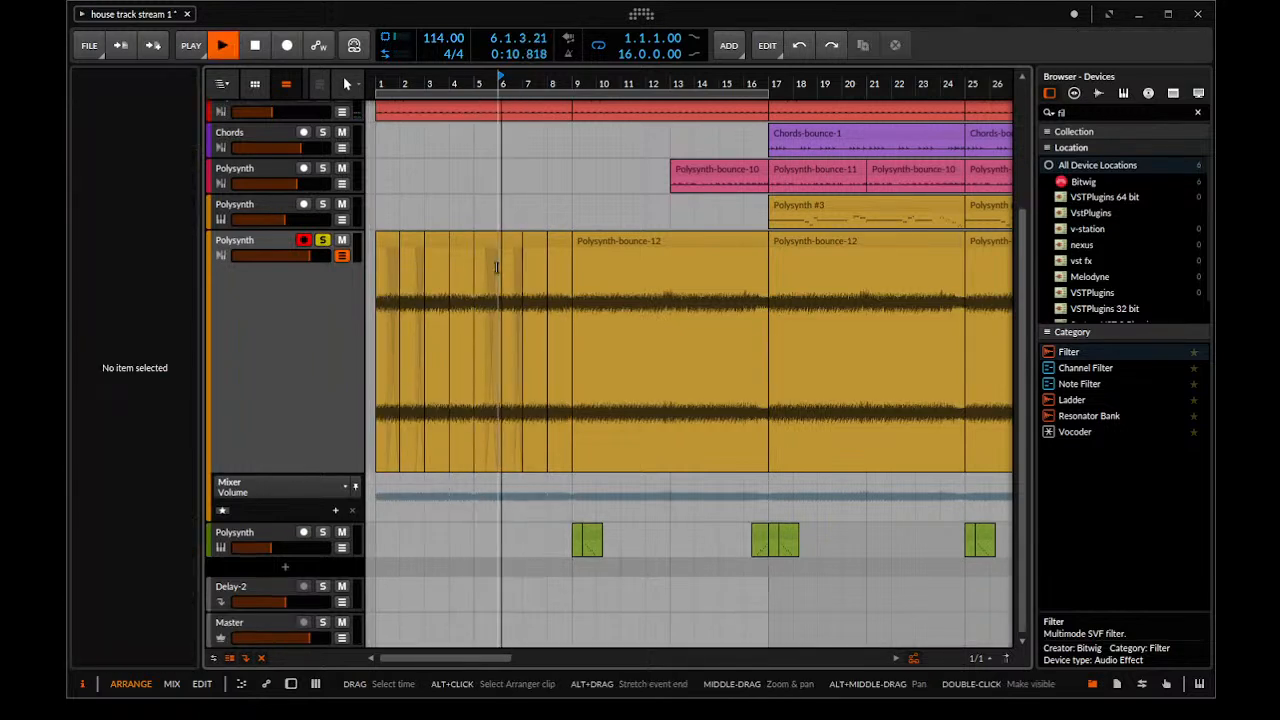
key("space")
left_click(559, 243)
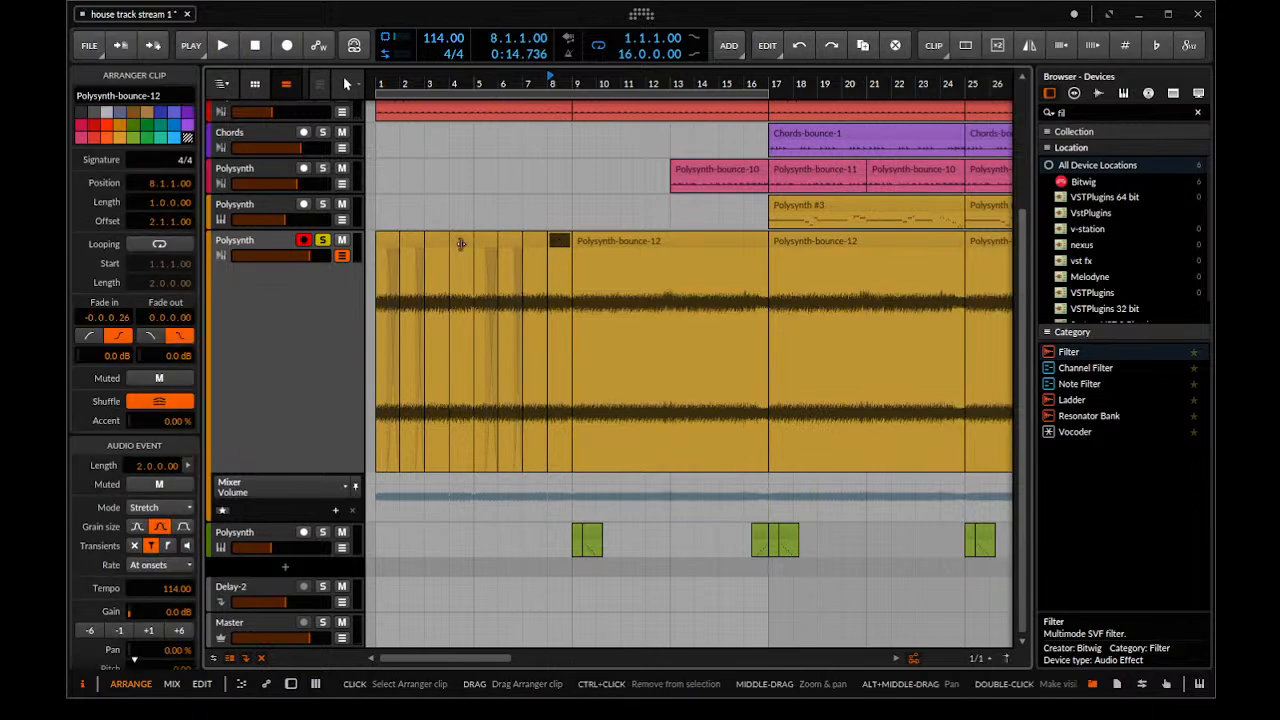
left_click(387, 248, "shift")
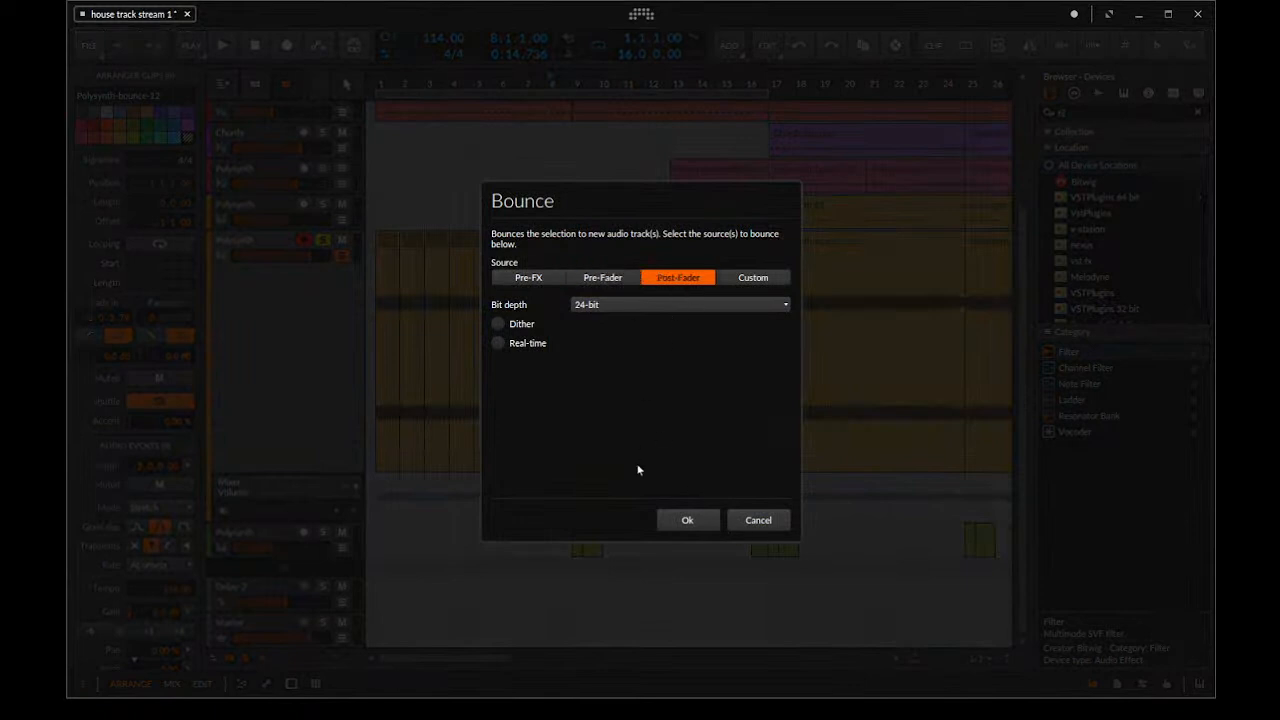
left_click(668, 523)
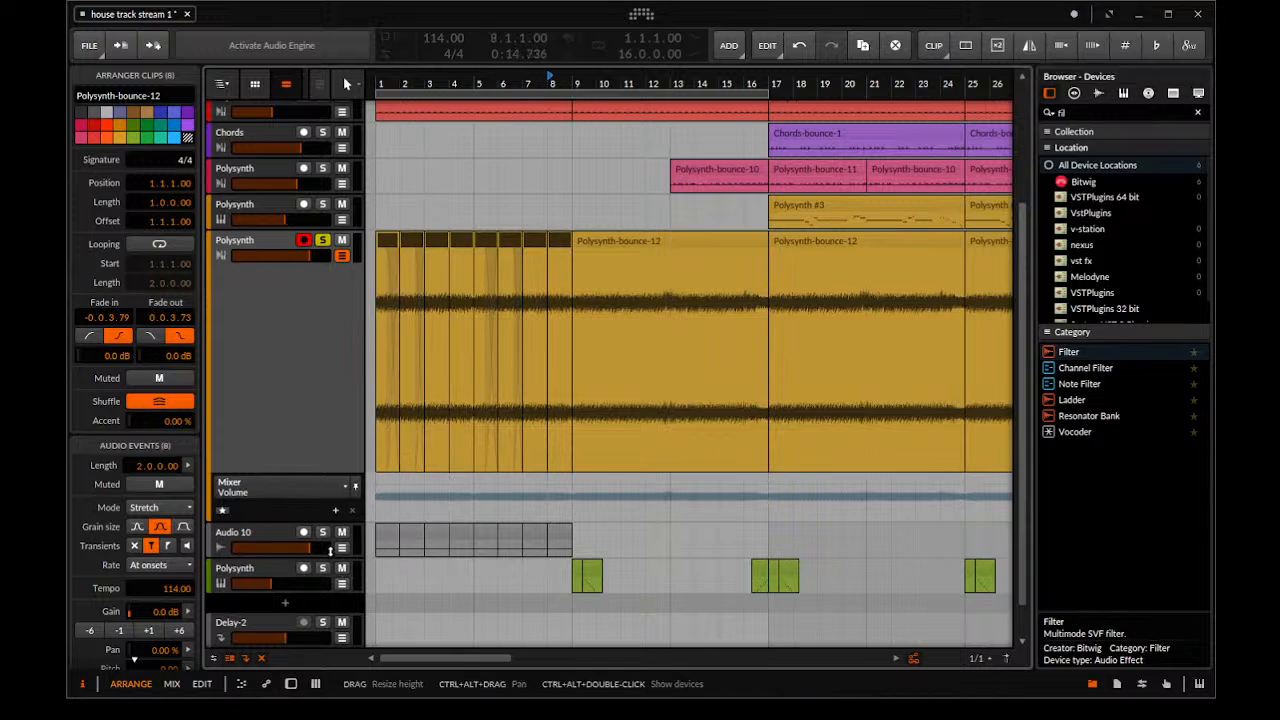
Solo the Audio 10 track instead of Polysynth and raise the gain of its eight bounced clips to +18.1 dB
scroll(421, 510, "down", 3)
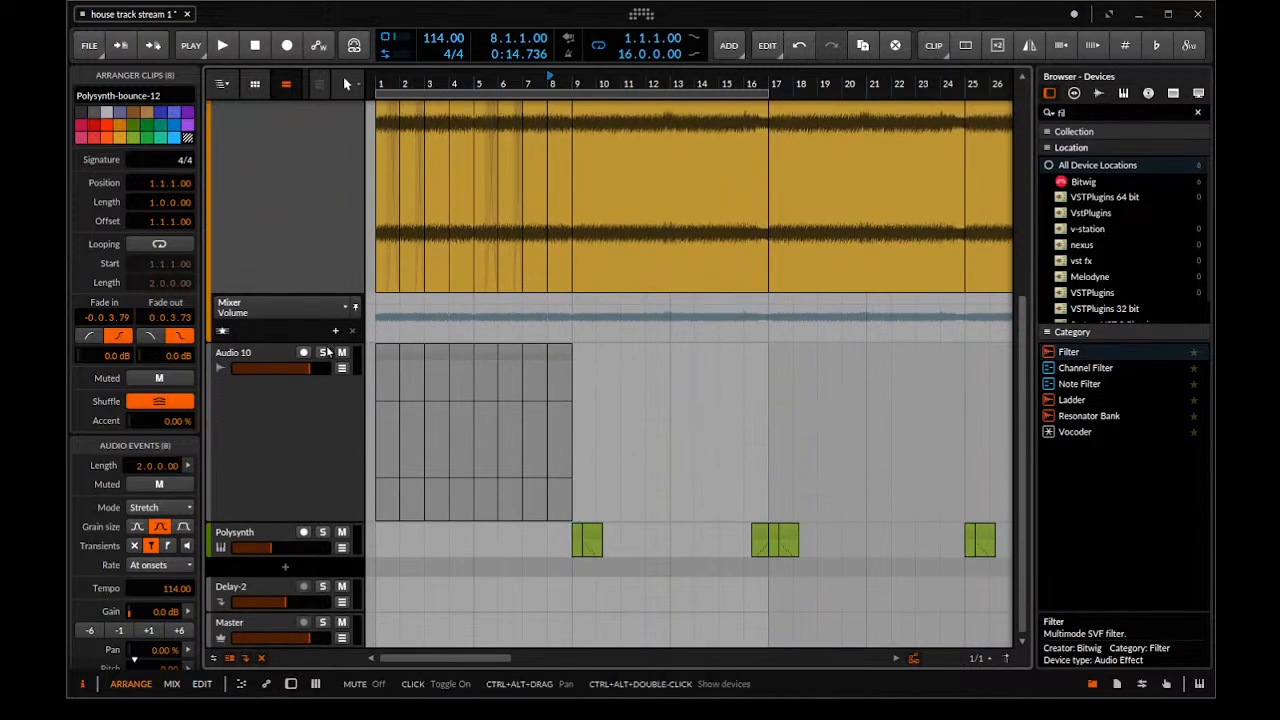
scroll(323, 353, "up", 5)
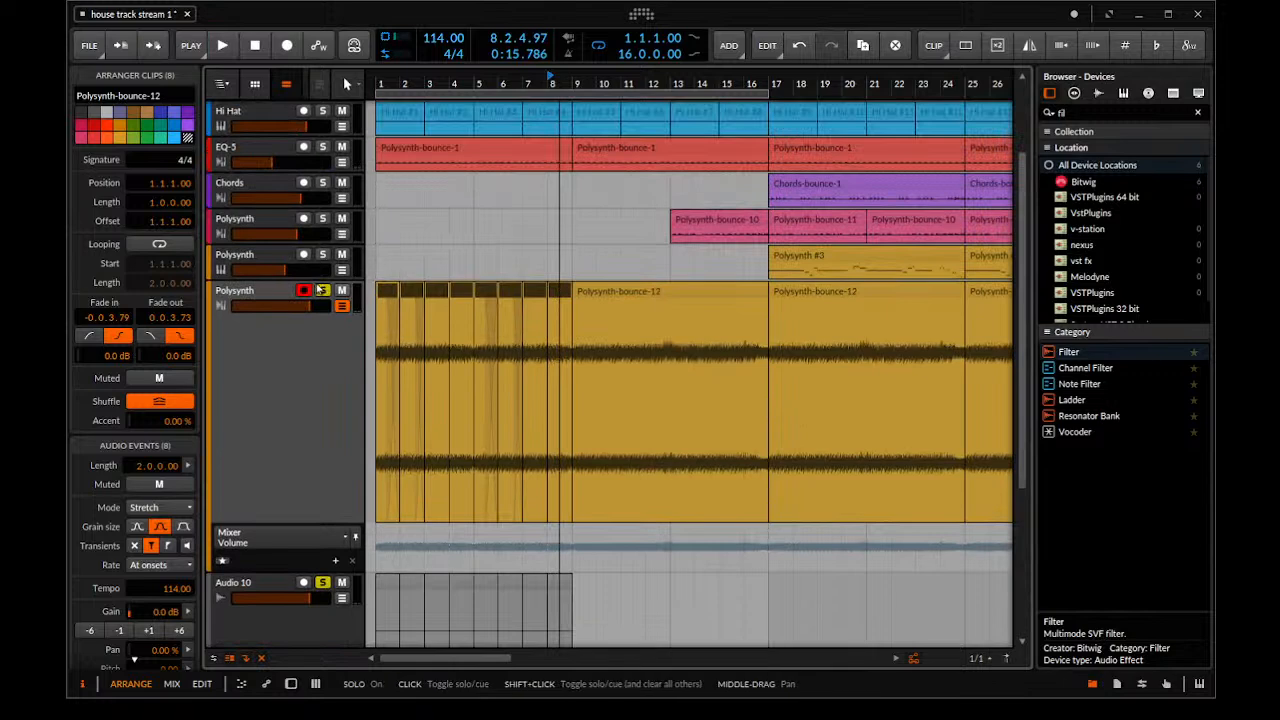
key("space")
scroll(515, 495, "down", 4)
left_click_drag(600, 405, 287, 438)
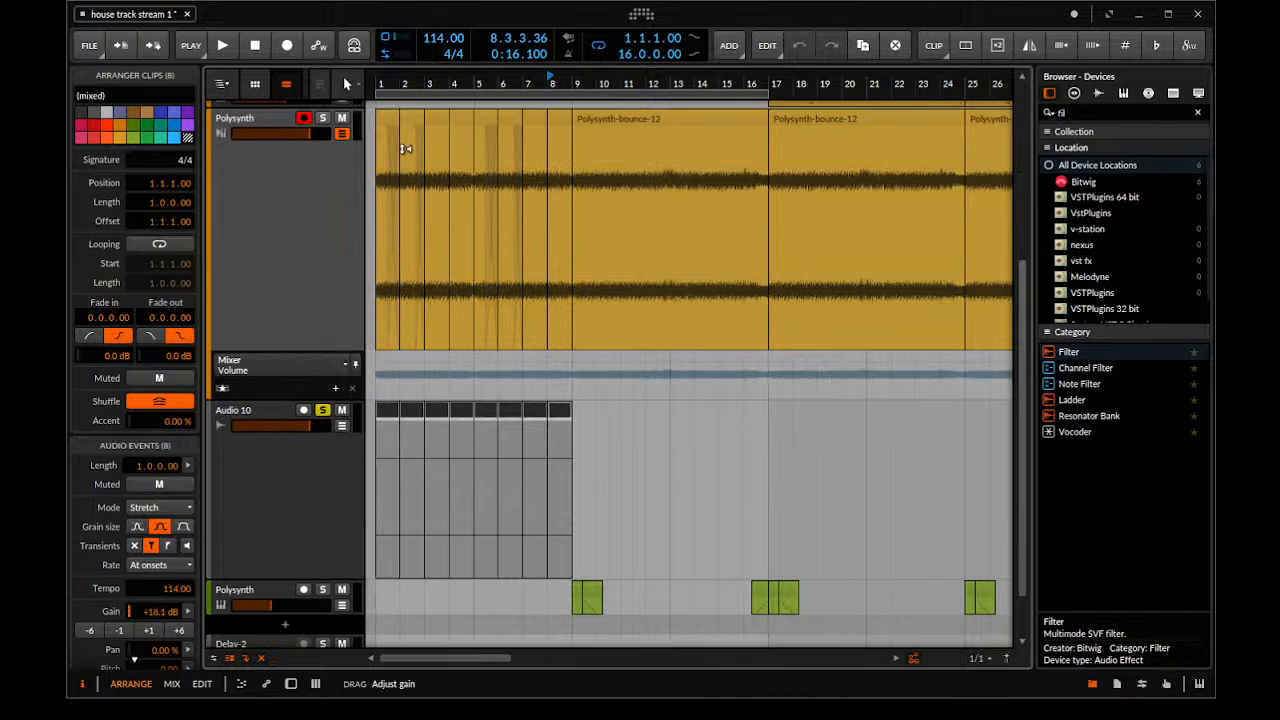
left_click_drag(405, 194, 405, 194)
scroll(345, 267, "up", 1)
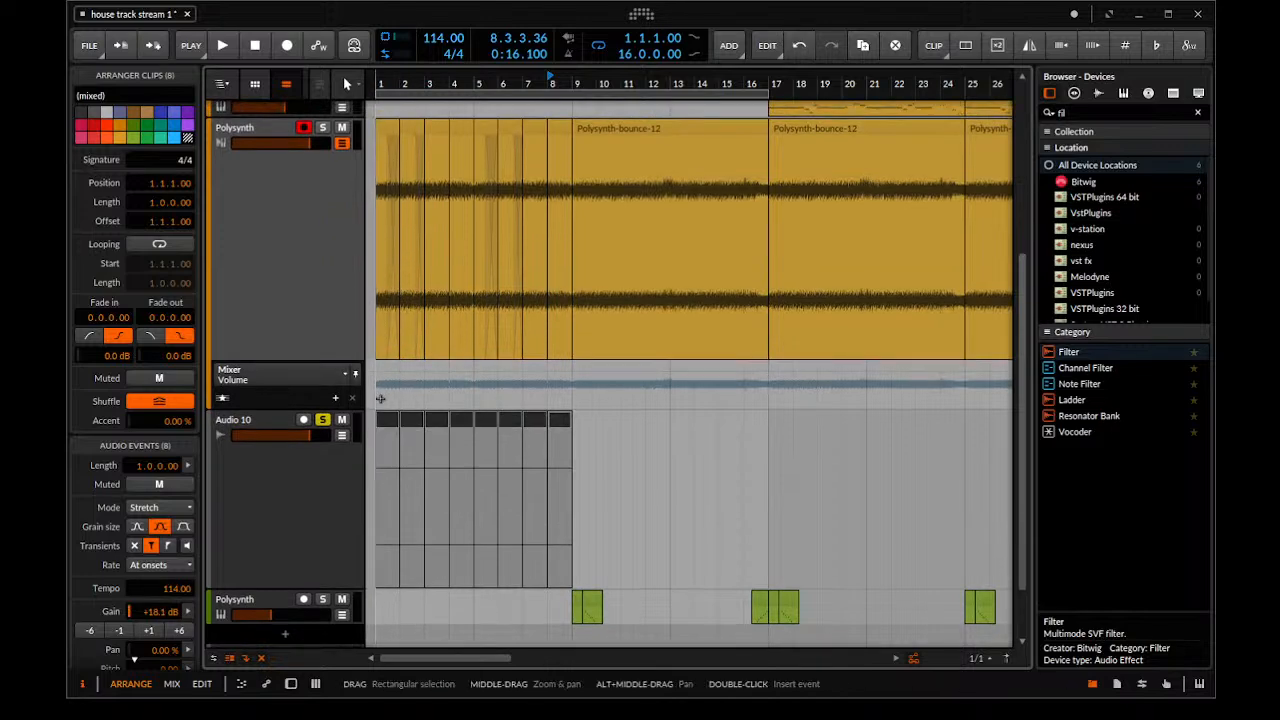
Try moving the eight Audio 10 clips onto the Polysynth track at bar 1, play them, and undo the move
left_click_drag(588, 421, 382, 342)
key("space")
key("space")
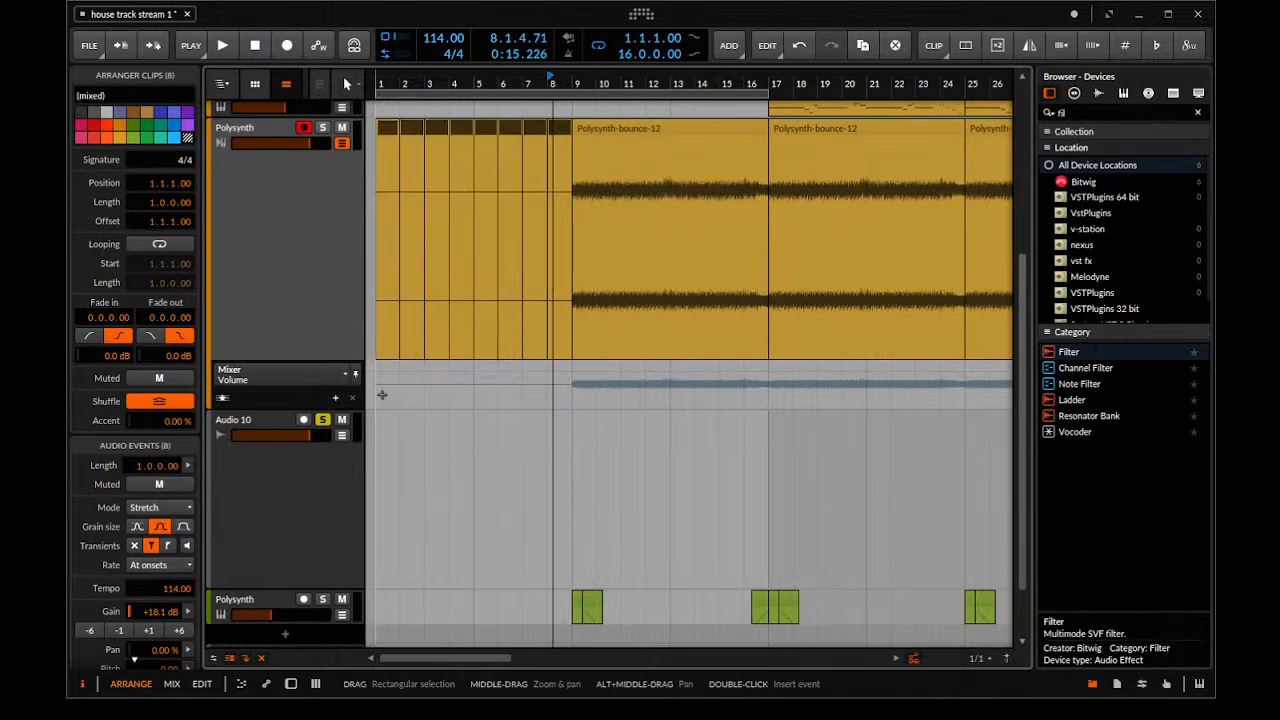
left_click(382, 395)
key("space")
key("ctrl+z")
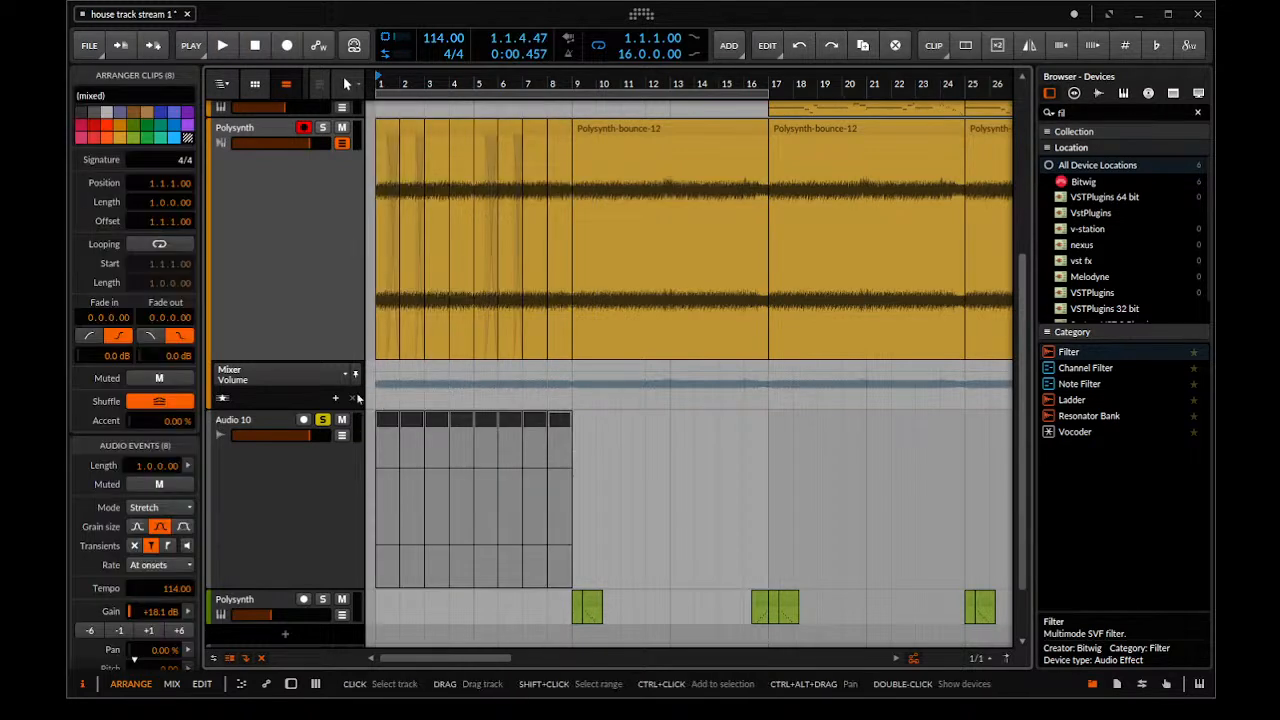
Move the Audio 10 clips onto the Polysynth track again, audition with only Polysynth soloed, and undo the move
left_click_drag(388, 421, 382, 297)
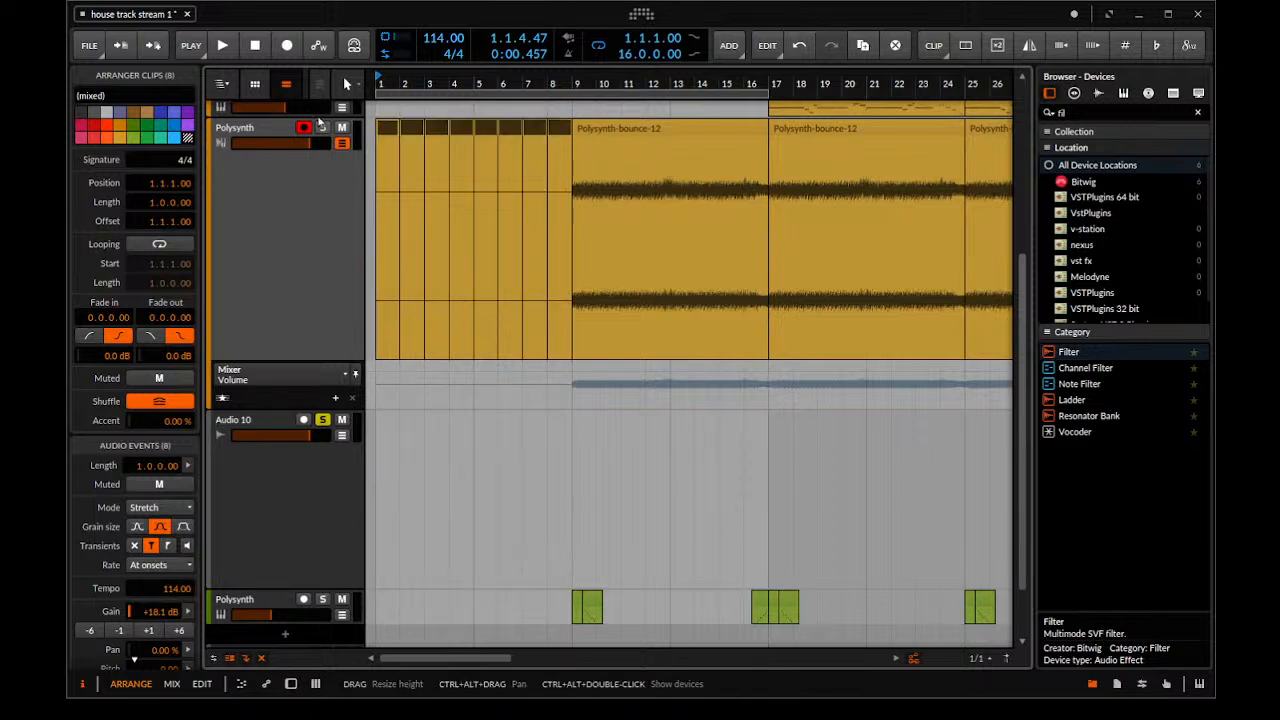
left_click(324, 210)
left_click(323, 420)
key("space")
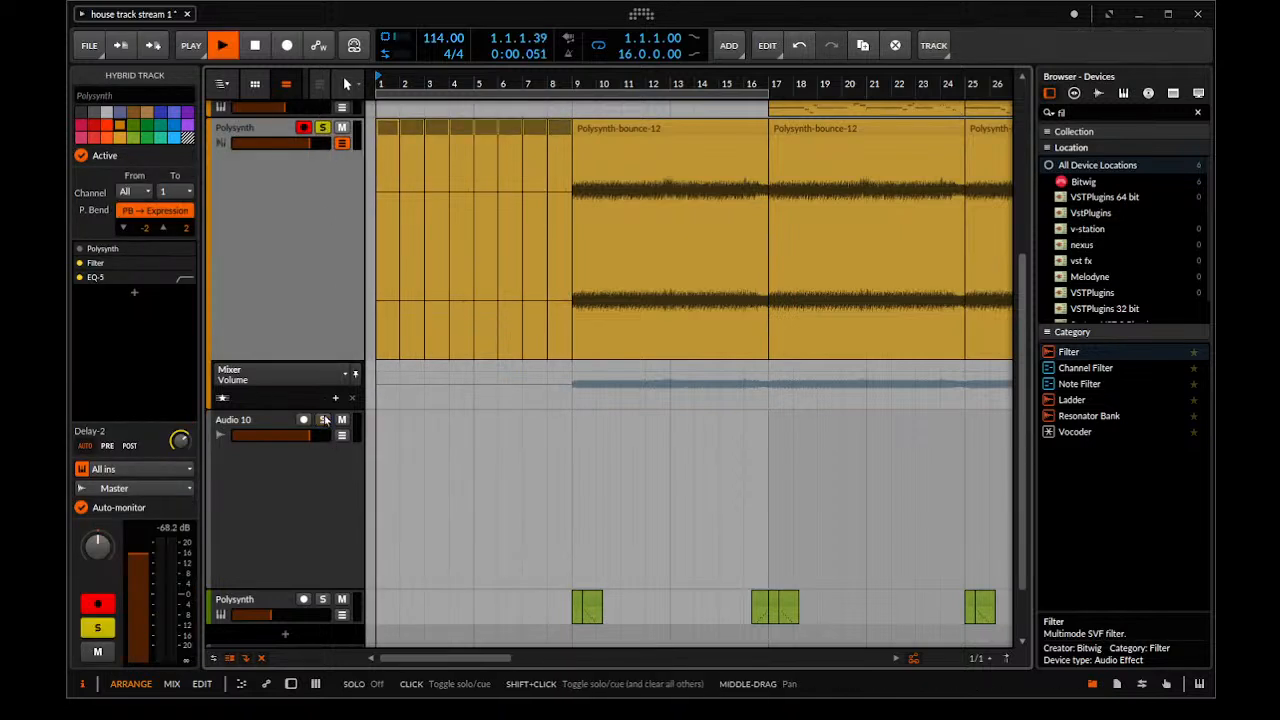
left_click(470, 425)
key("ctrl+z")
Play the original soloed Polysynth clips from bar 5 and delete the Audio 10 track
key("space")
key("space")
key("ctrl+z")
key("space")
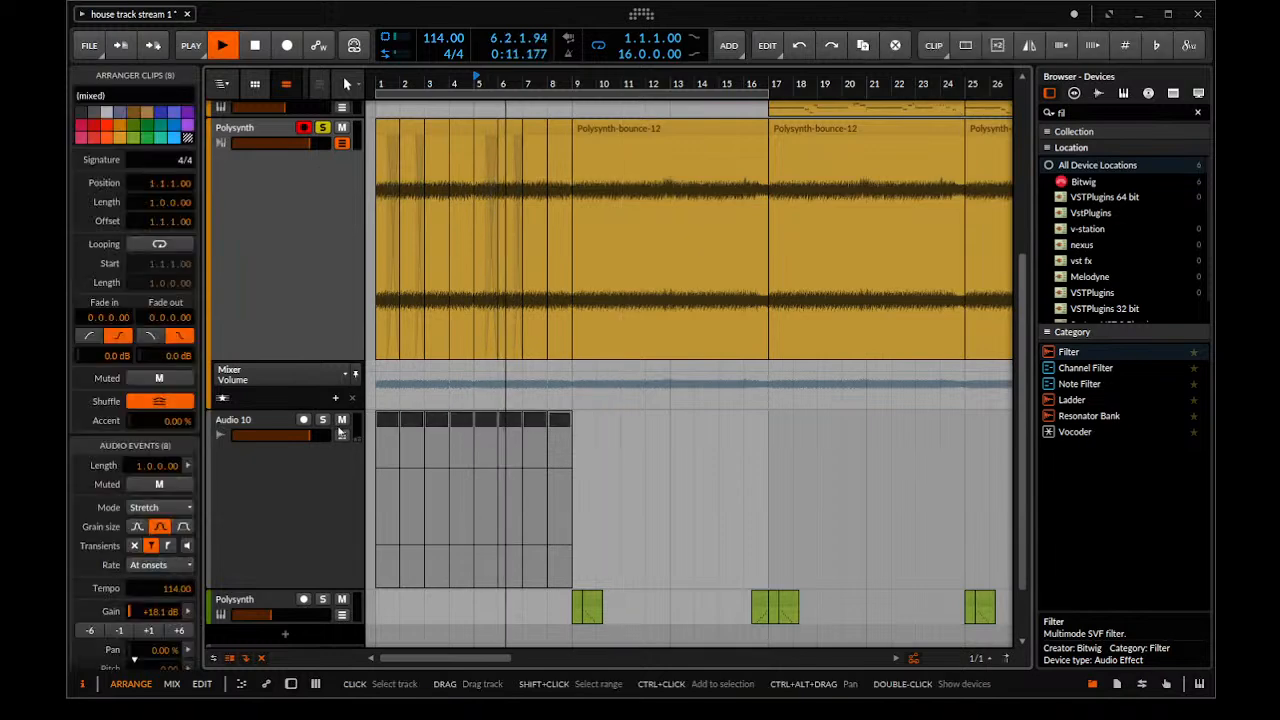
left_click(258, 424)
key("Delete")
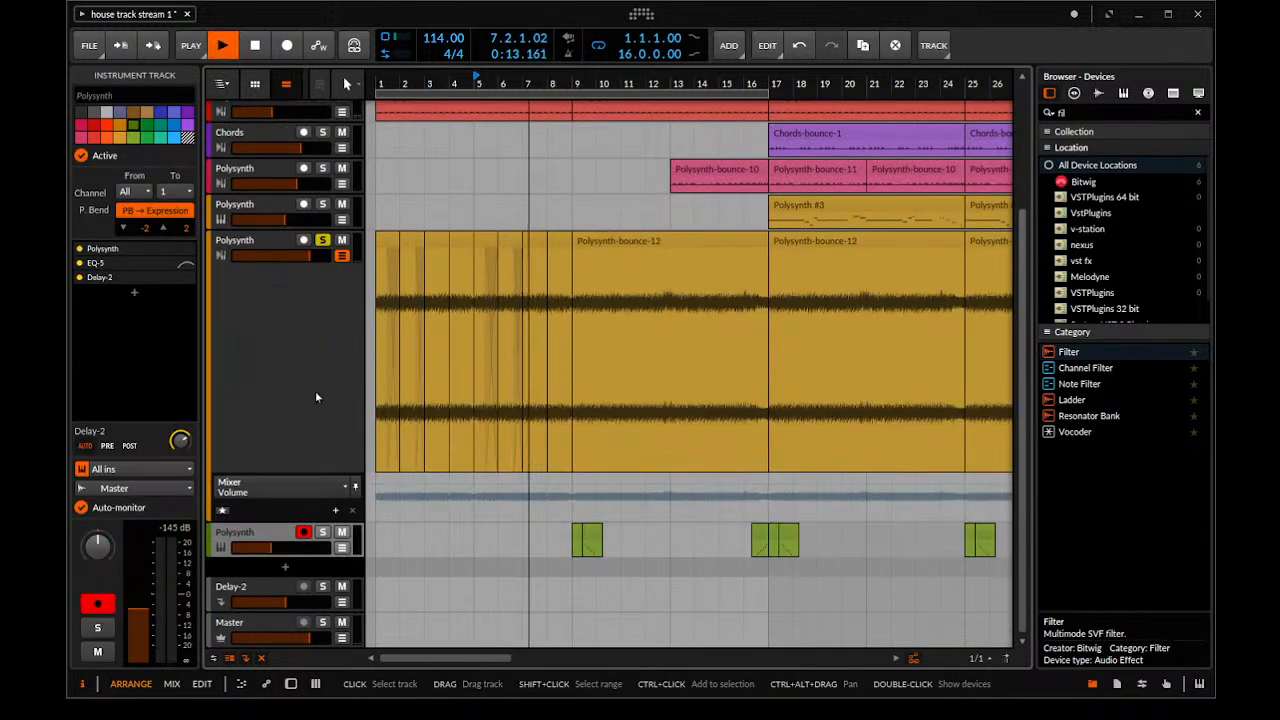
Listen to the Polysynth clips across bar 9, lower the track's volume and unsolo it
scroll(618, 268, "down", 2)
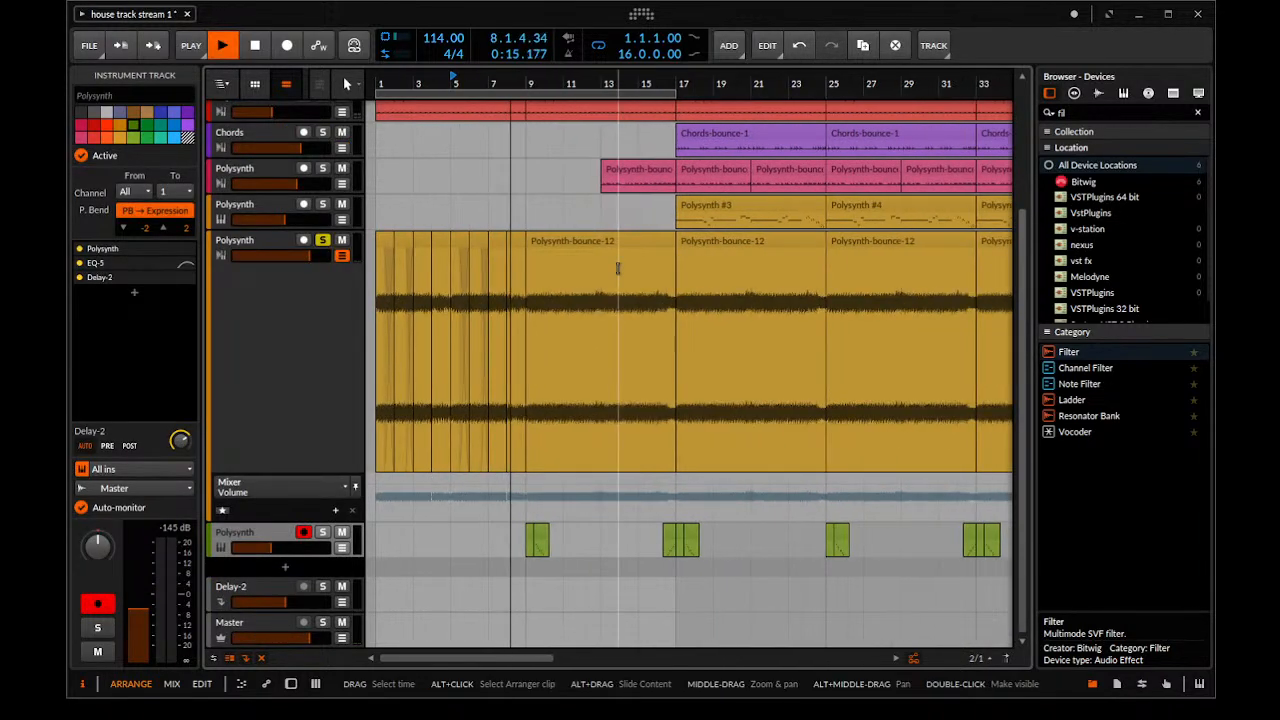
scroll(618, 268, "up", 2)
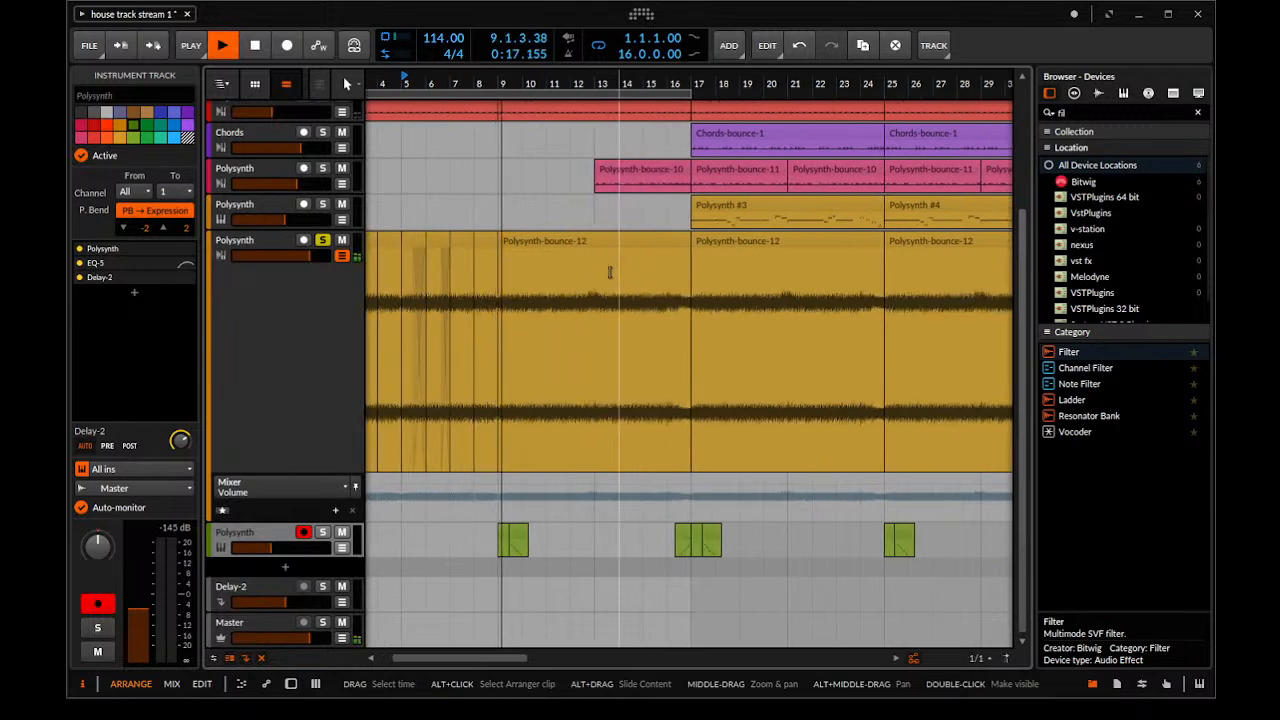
scroll(529, 257, "up", 2)
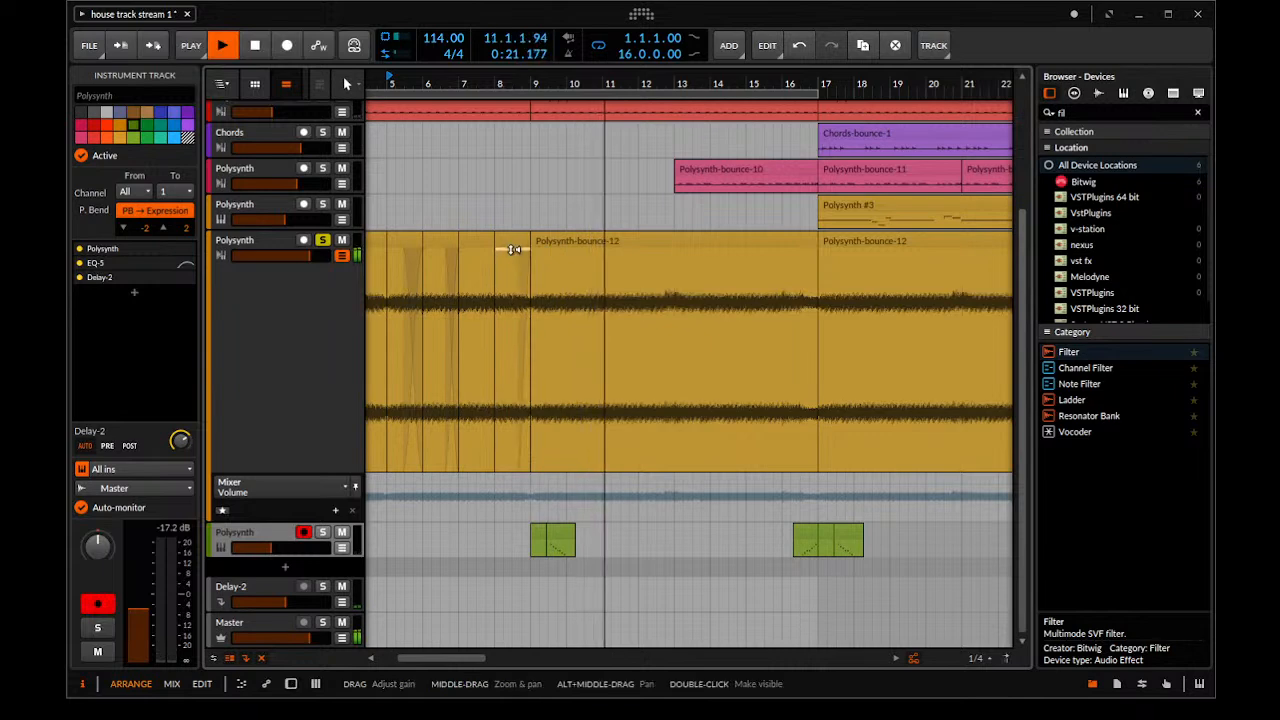
scroll(467, 180, "down", 5)
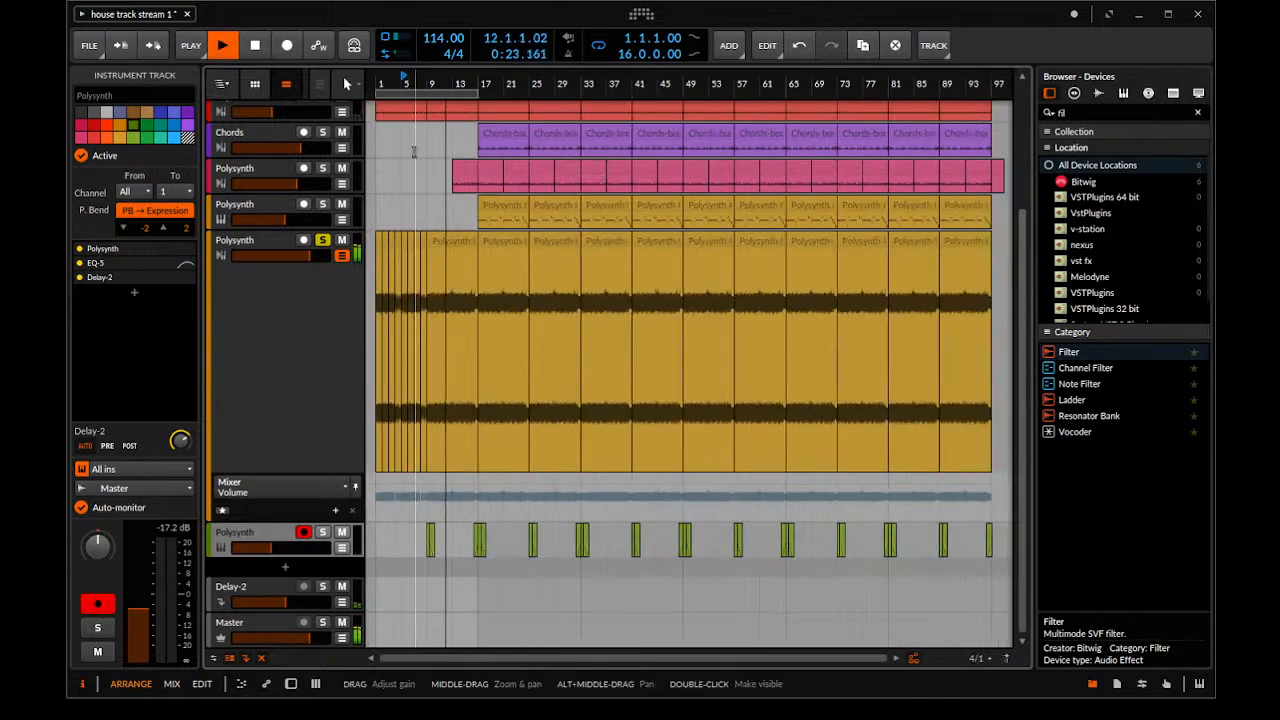
left_click(323, 243)
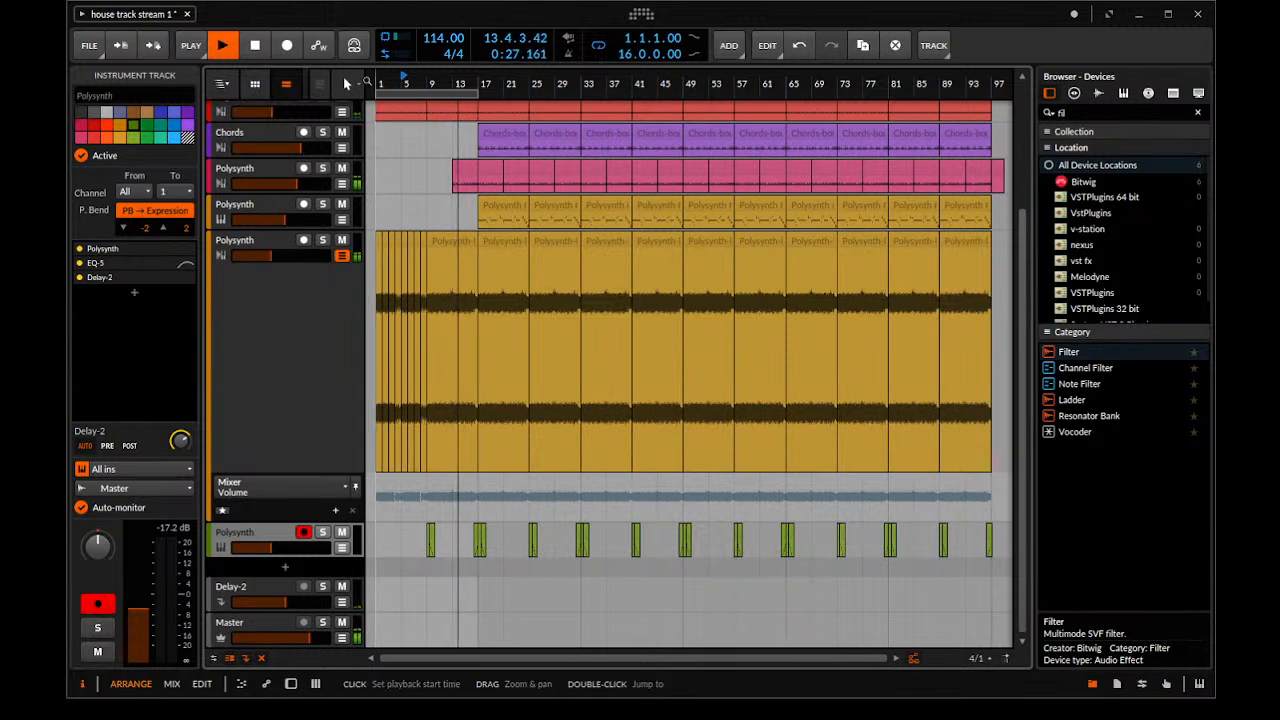
Play the full mix from bar 1 and delete the Polysynth-bounce-10 clip at bar 13
key("space")
scroll(502, 178, "up", 1)
left_click(486, 178)
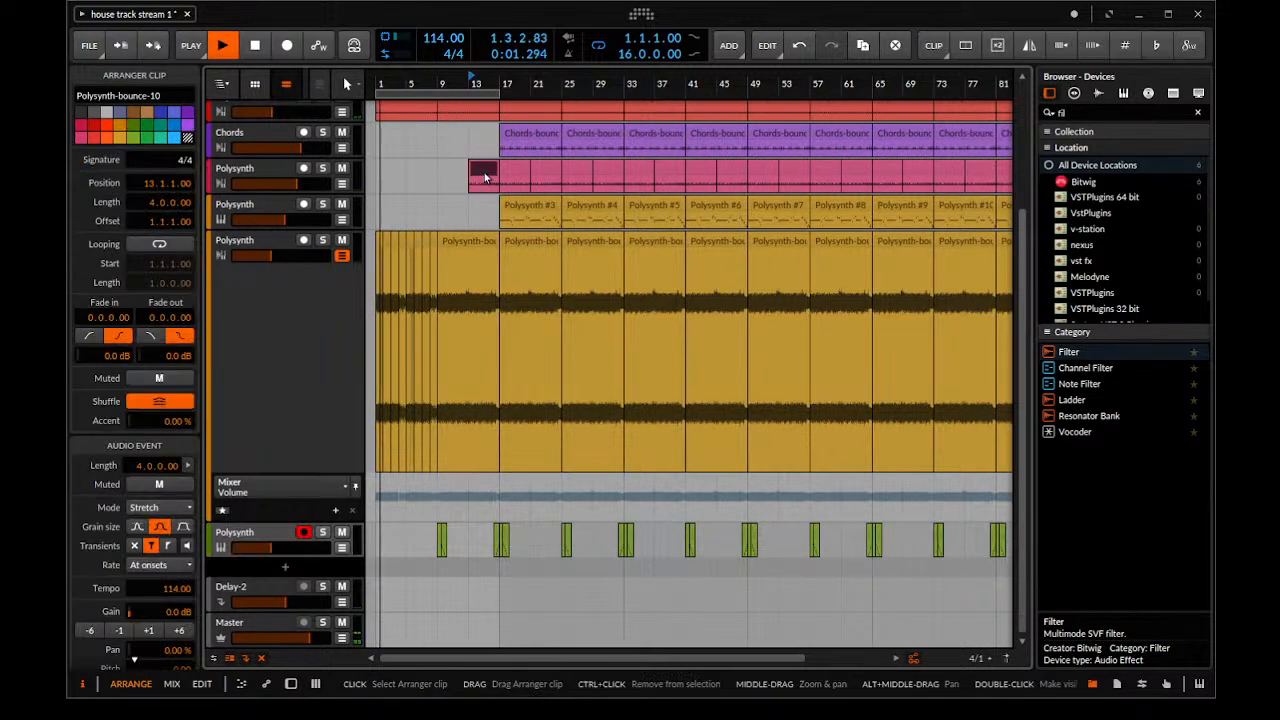
key("Delete")
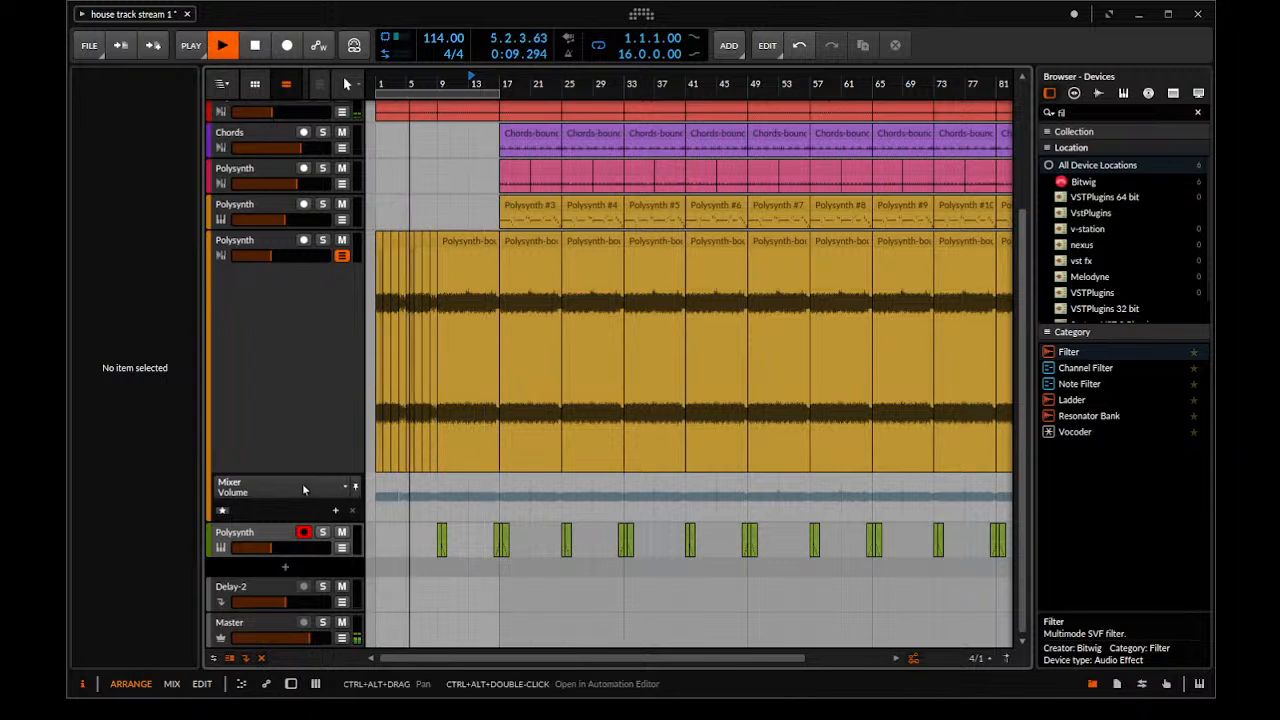
Raise the Polysynth Freq automation points at bars 1, 5 and 9, with 100 Hz at bar 1, and slightly increase the track volume
left_click(292, 543)
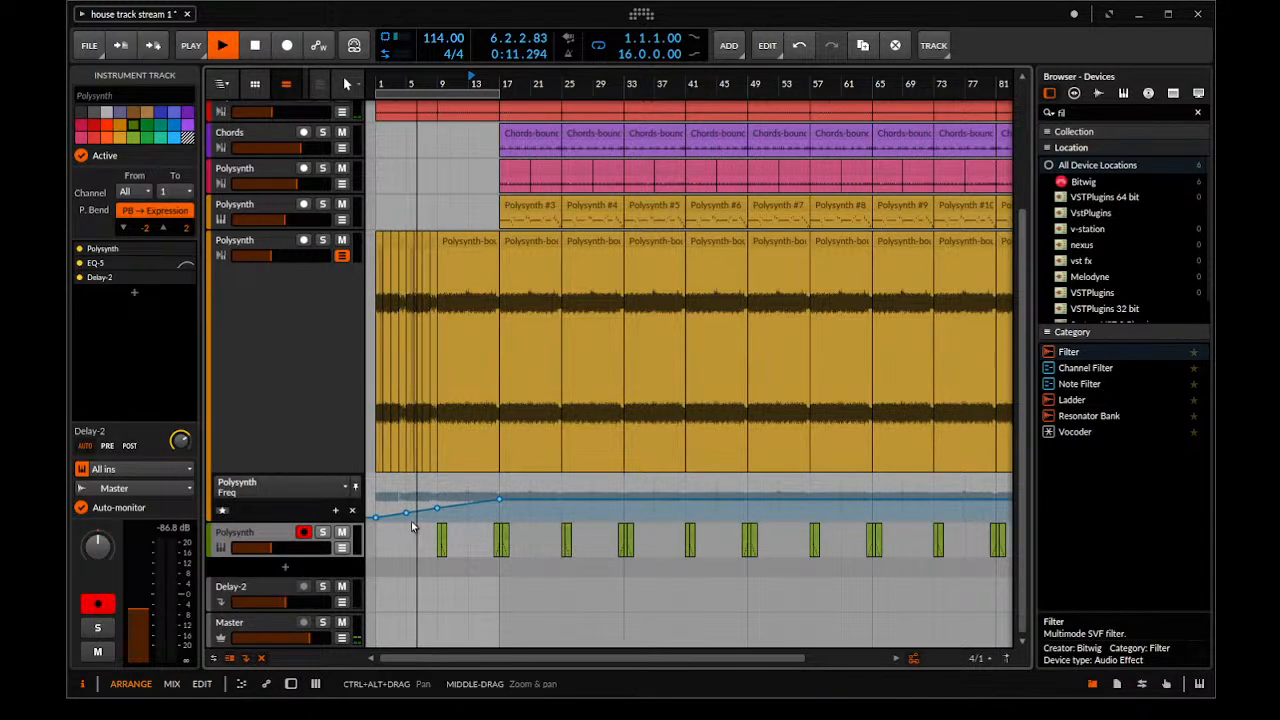
left_click_drag(458, 490, 370, 518)
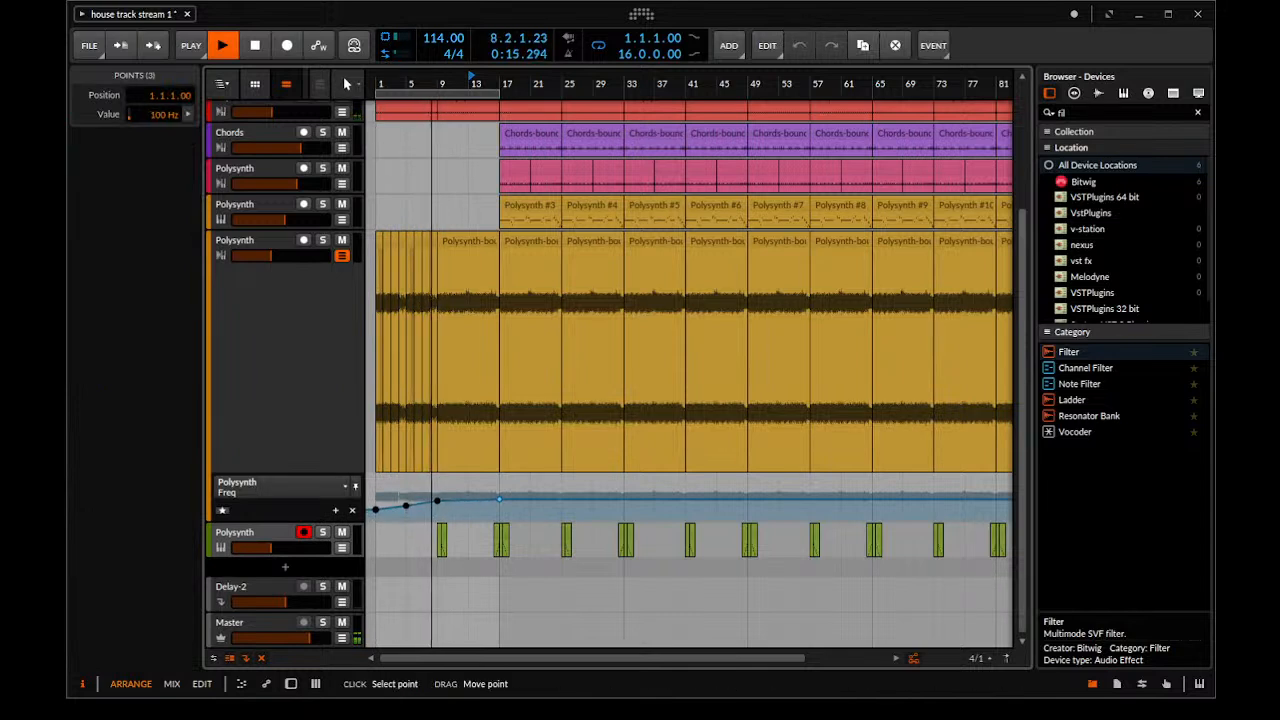
left_click(272, 256)
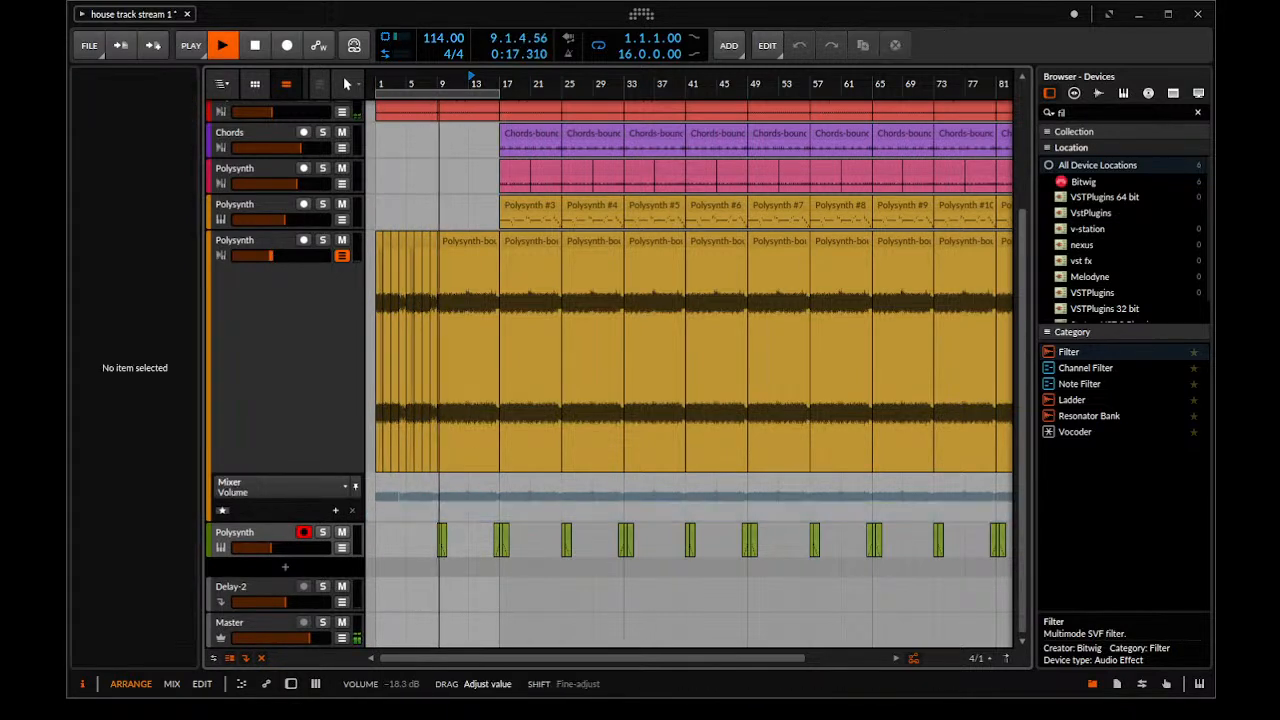
left_click_drag(276, 256, 277, 256)
Replace the one-bar clips in bars 1 to 8 with an eight-bar copy of the Polysynth-bounce-12 clip
mouse_move(469, 270)
left_mouse_down()
mouse_move(680, 325)
mouse_move(601, 240)
mouse_move(448, 262)
left_mouse_up()
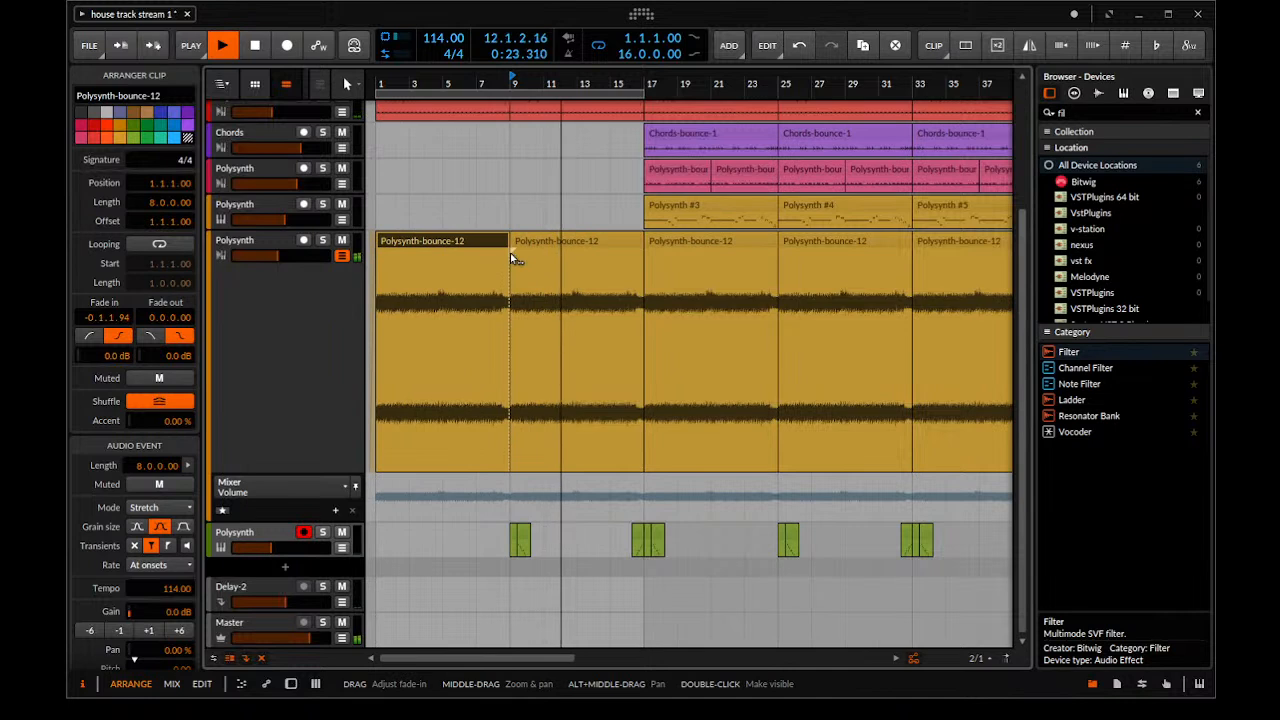
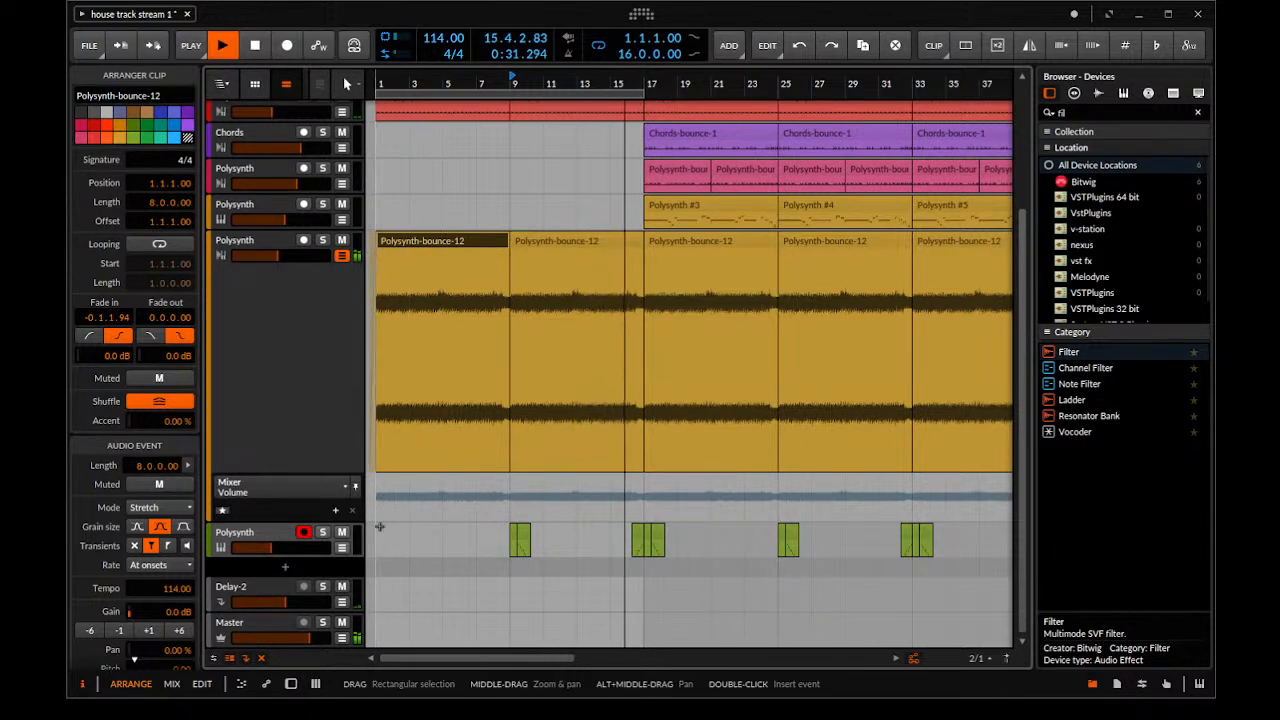
Split the first Polysynth-bounce-12 clip at bar 5 and copy its first half onto bars 5 to 9
left_click(286, 353)
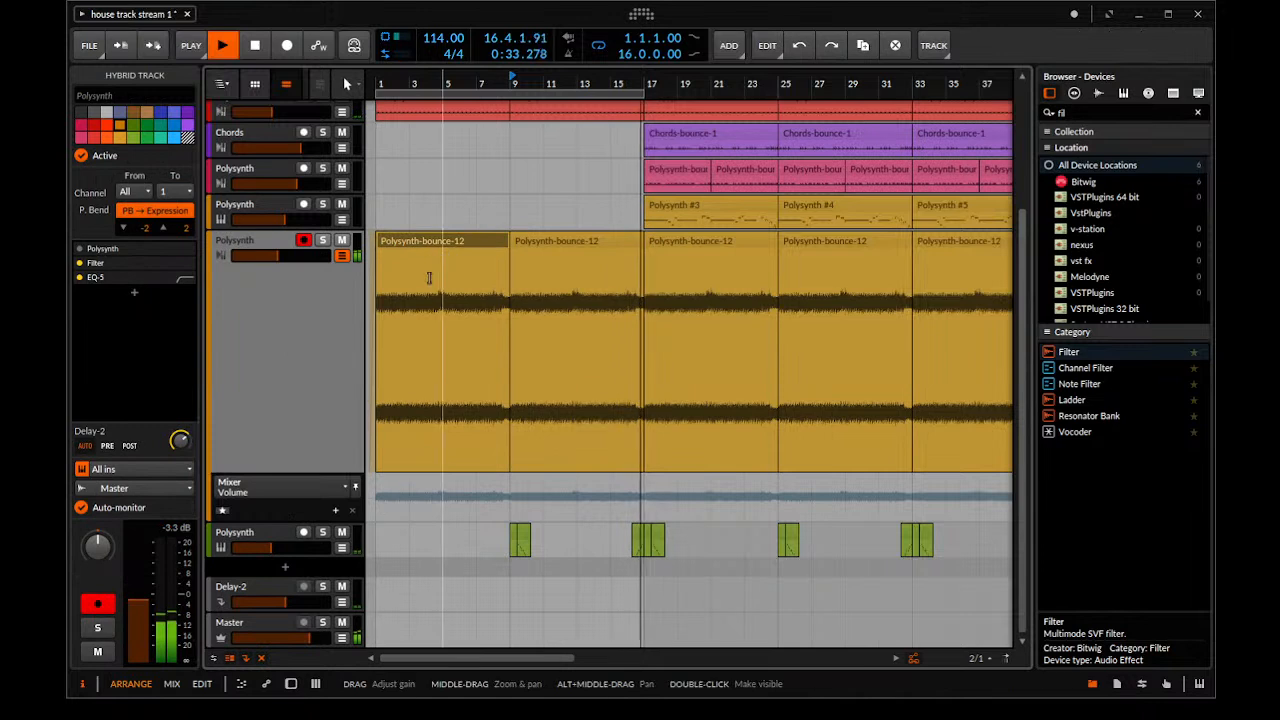
left_click(438, 291)
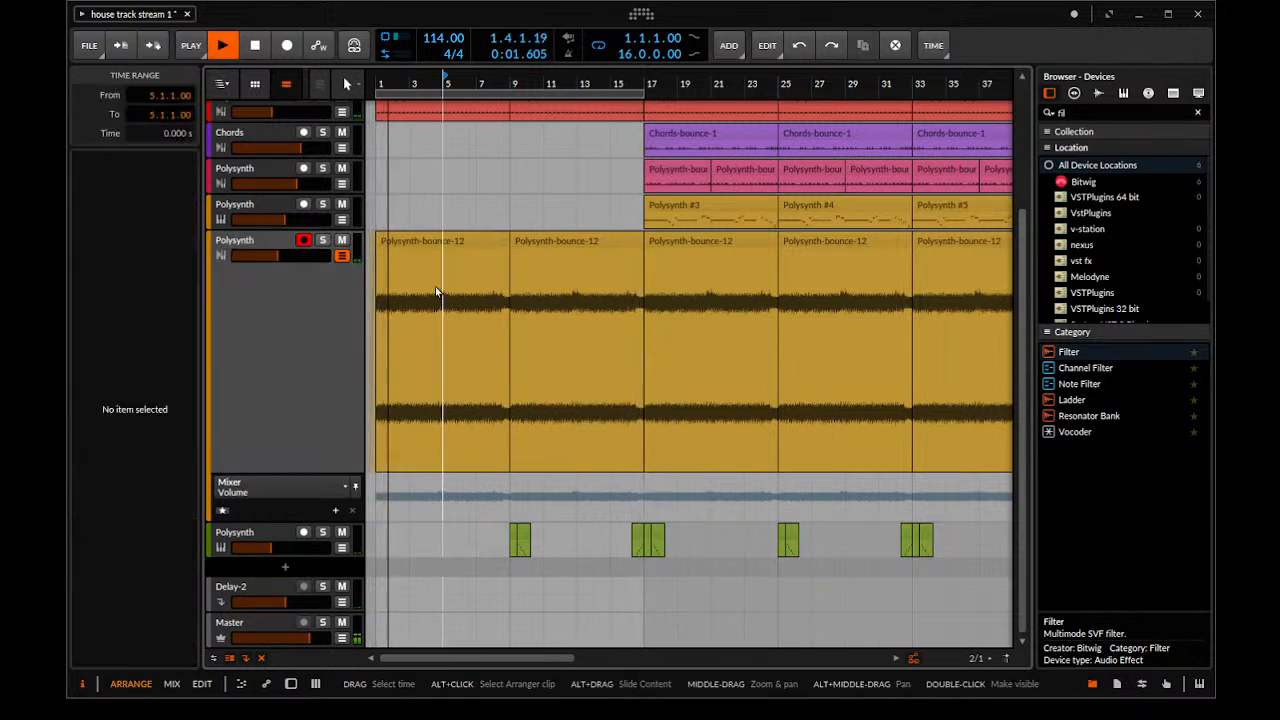
left_click_drag(418, 244, 481, 249)
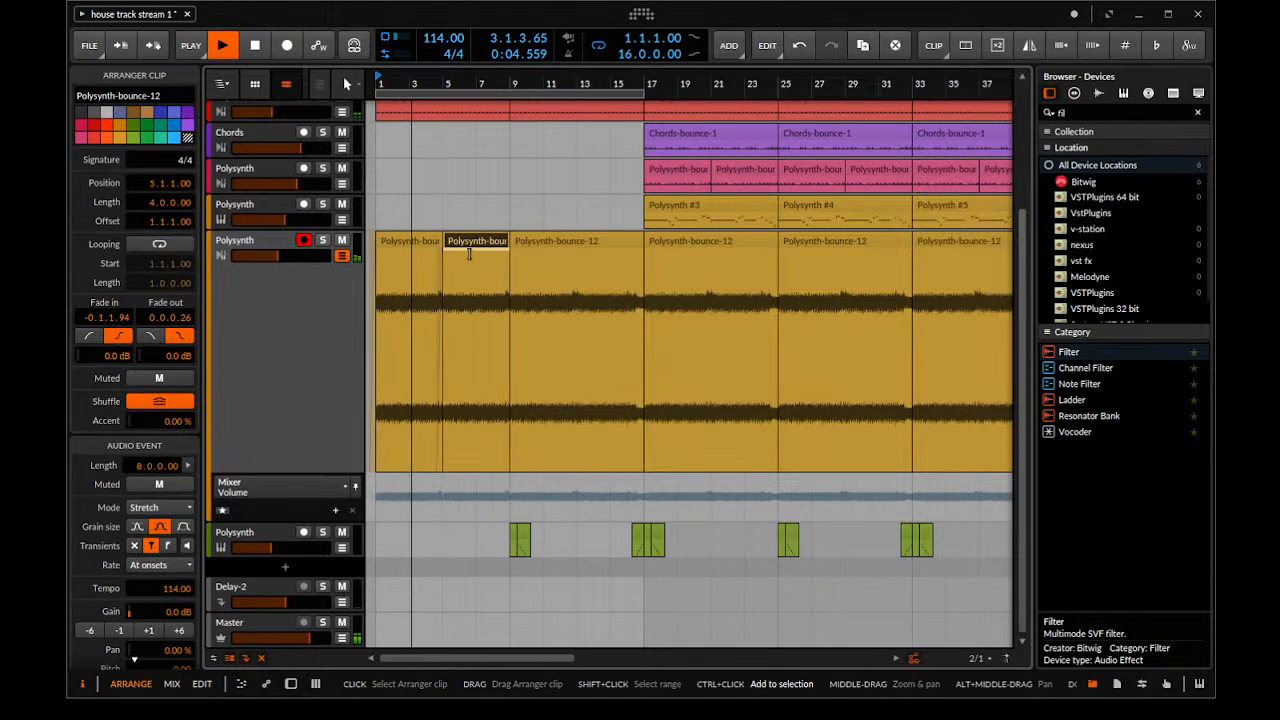
Show the Filter Freq automation of the bounced Polysynth track and delete the points at bars 5 and 9 for one continuous rise to bar 17
left_click(296, 463)
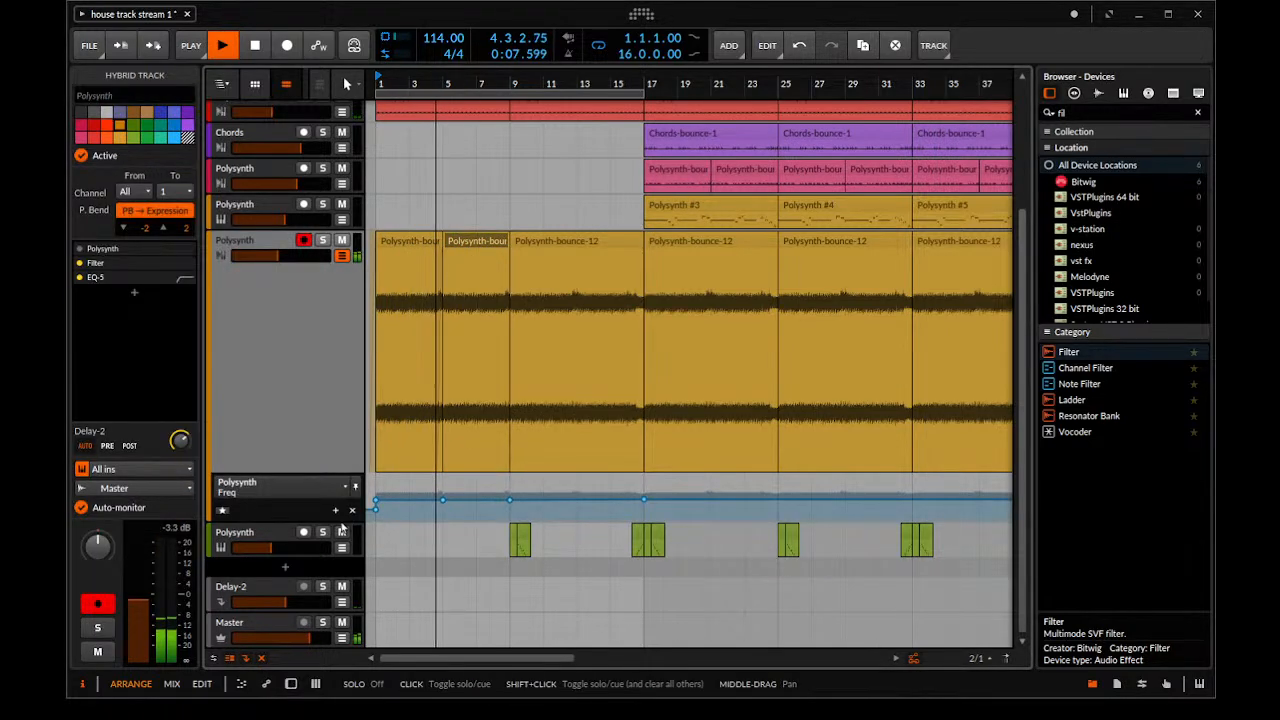
left_click(304, 488)
left_click(384, 511)
left_click_drag(431, 514, 503, 507)
left_click(502, 510)
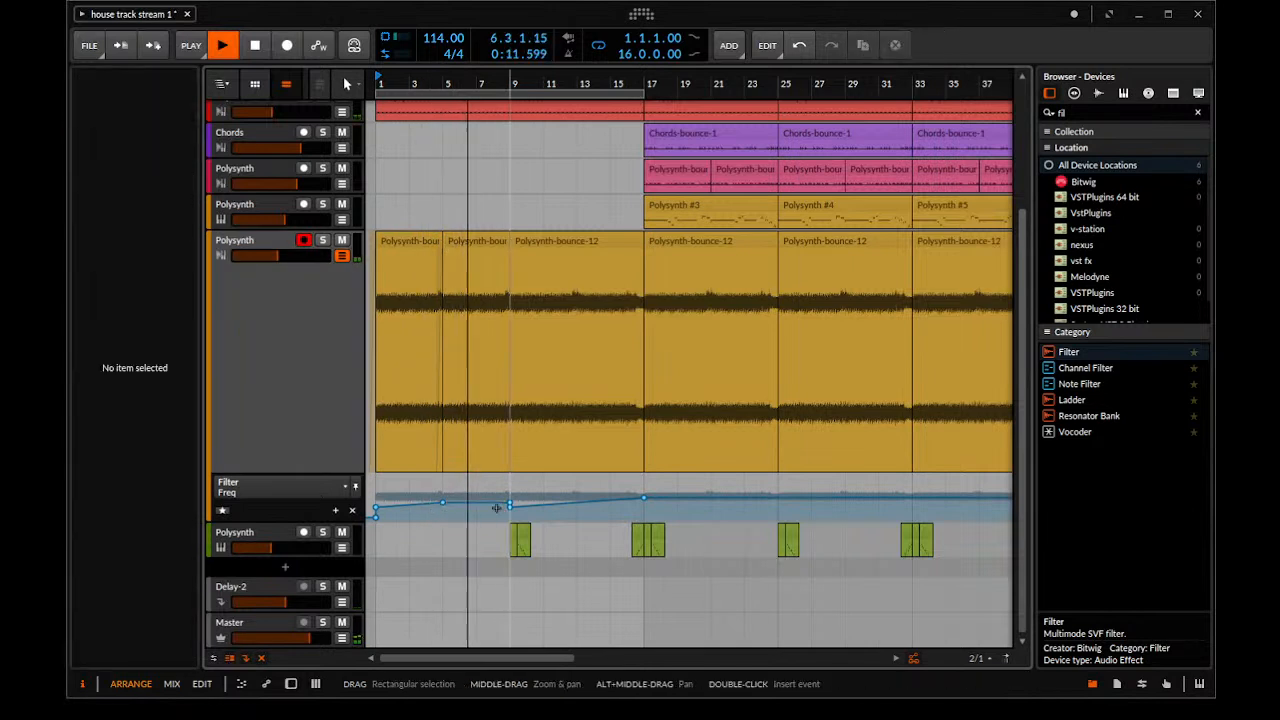
left_click_drag(435, 487, 517, 506)
key("Delete")
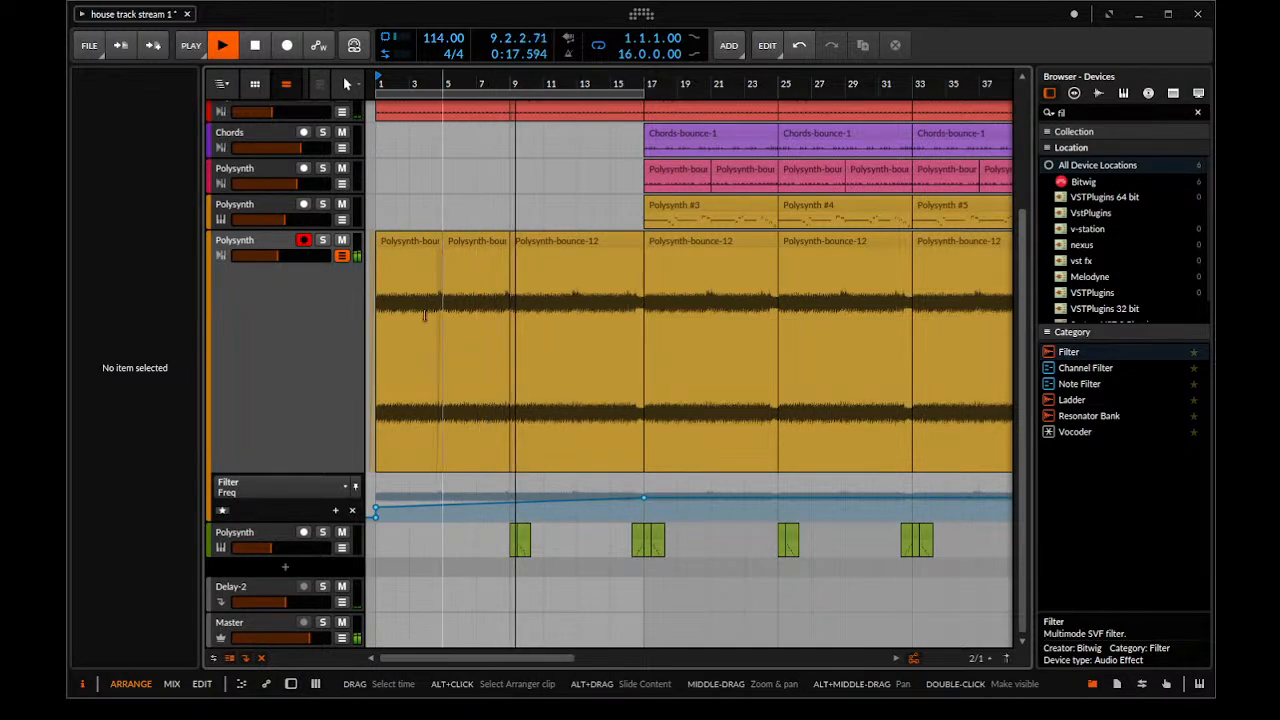
Set the bounced Polysynth track's Delay-2 send to about -0.7 dB and narrow its EQ-5 with band 1 at 276 Hz and band 5 at 723 Hz
left_click(305, 314)
left_click_drag(180, 441, 180, 445)
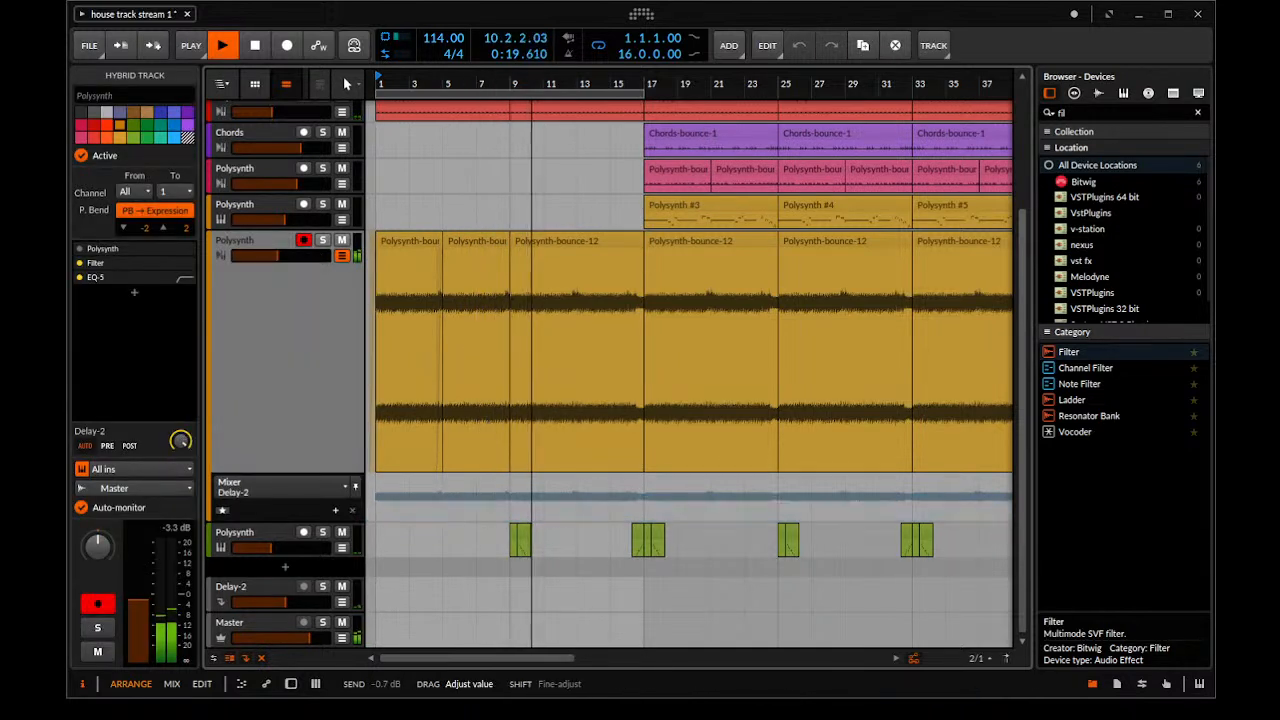
double_click(249, 404)
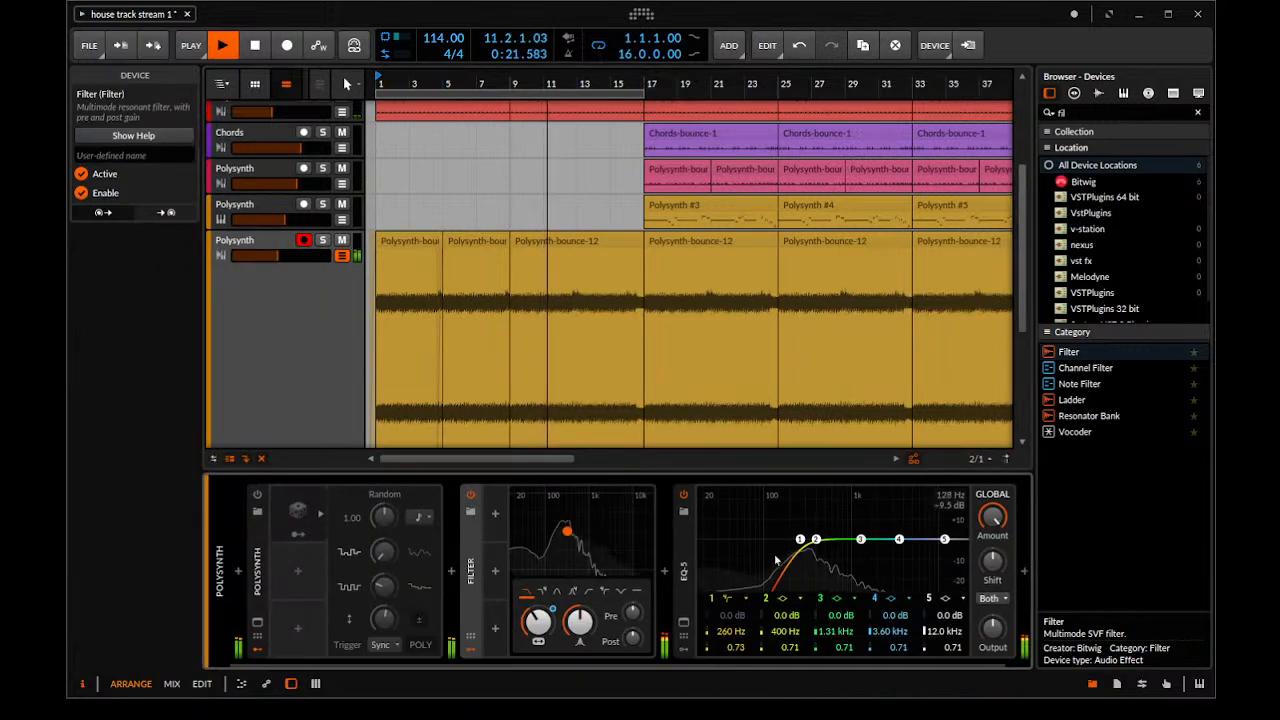
mouse_move(801, 543)
left_mouse_down()
mouse_move(829, 545)
mouse_move(815, 541)
left_mouse_up()
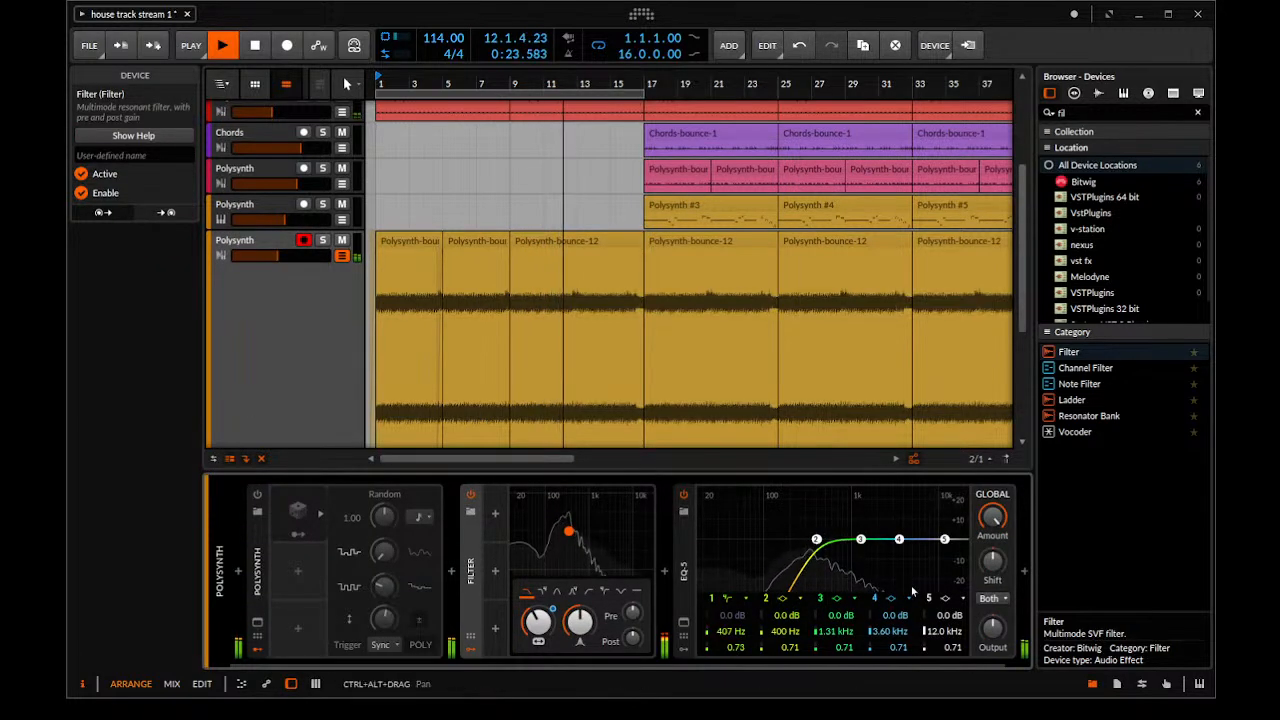
left_click_drag(944, 539, 806, 543)
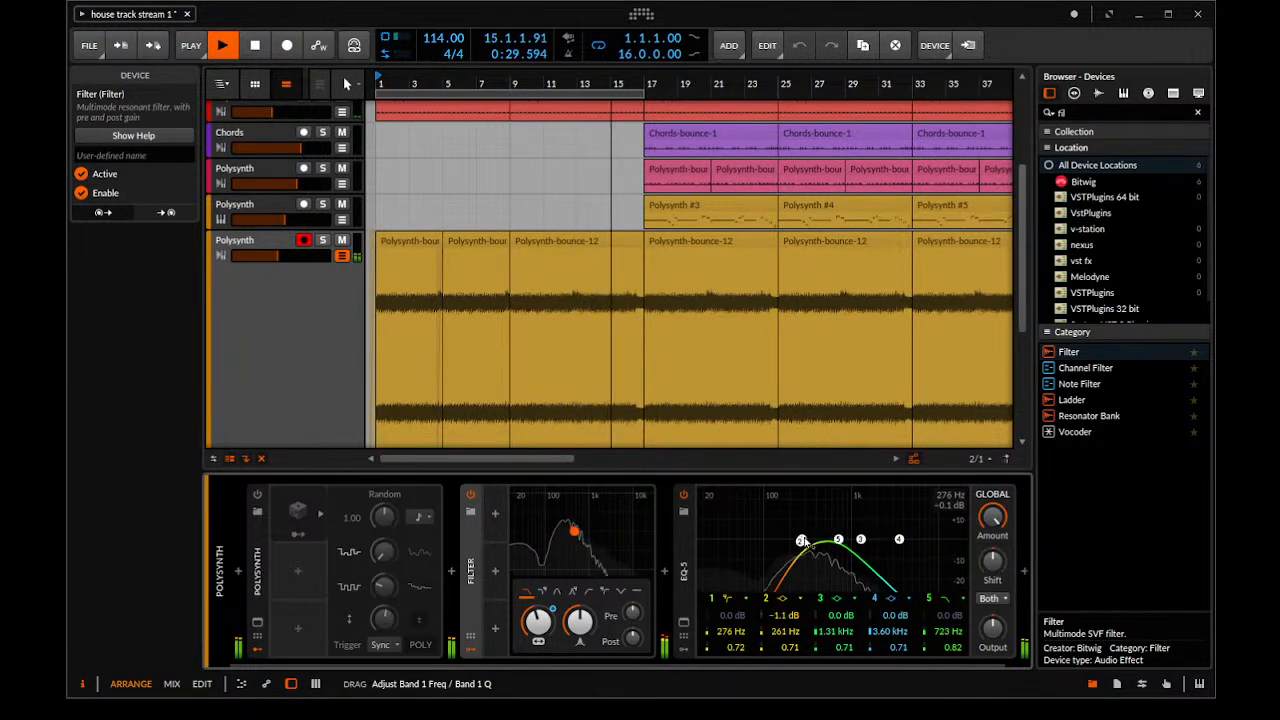
Lower the bounced Polysynth track's volume to about -17.3 dB and stop playback
left_click_drag(578, 402, 574, 556)
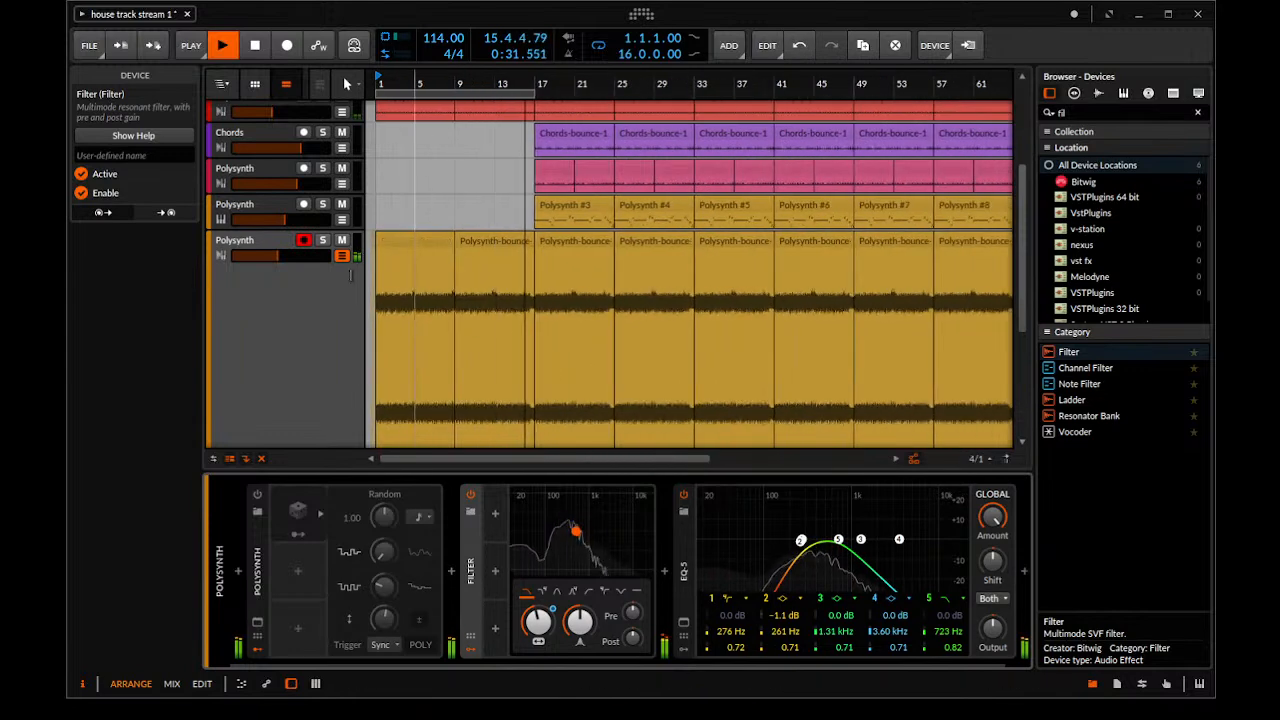
left_click(280, 270)
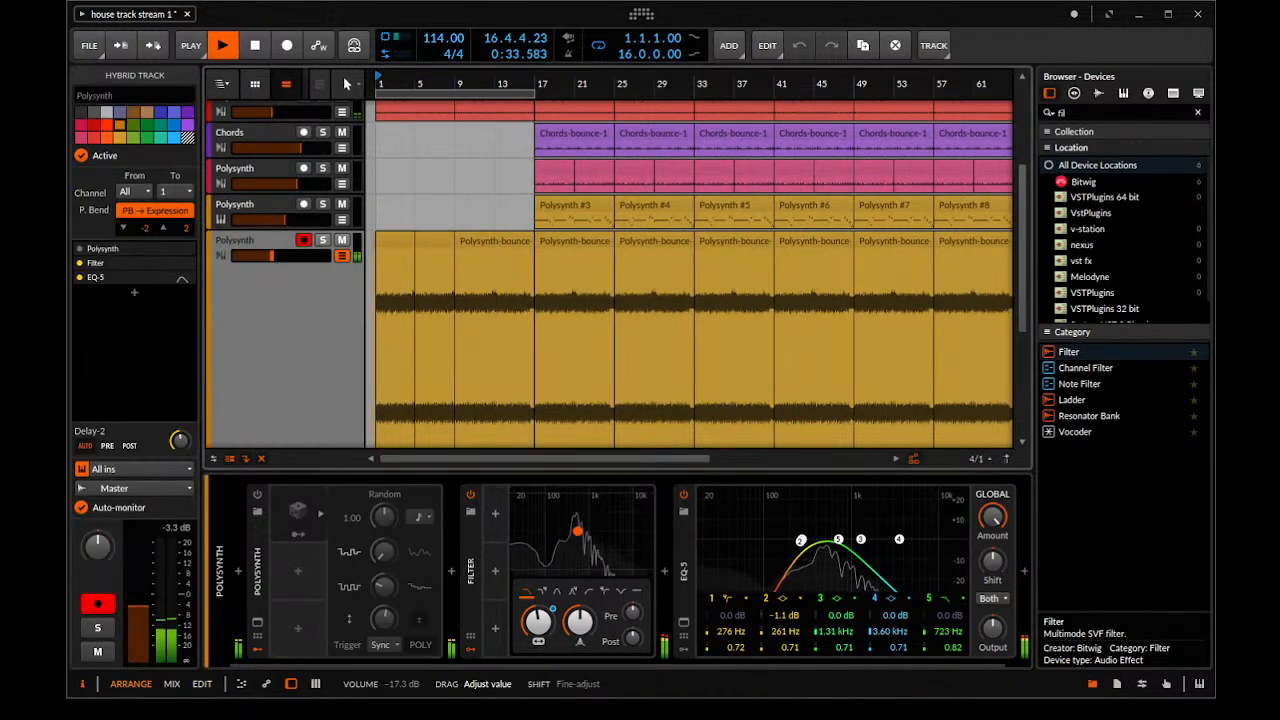
key("space")
Set the red EQ-5 track's volume to about -26.8 dB and delete its clips before bar 17
left_click_drag(530, 180, 627, 201)
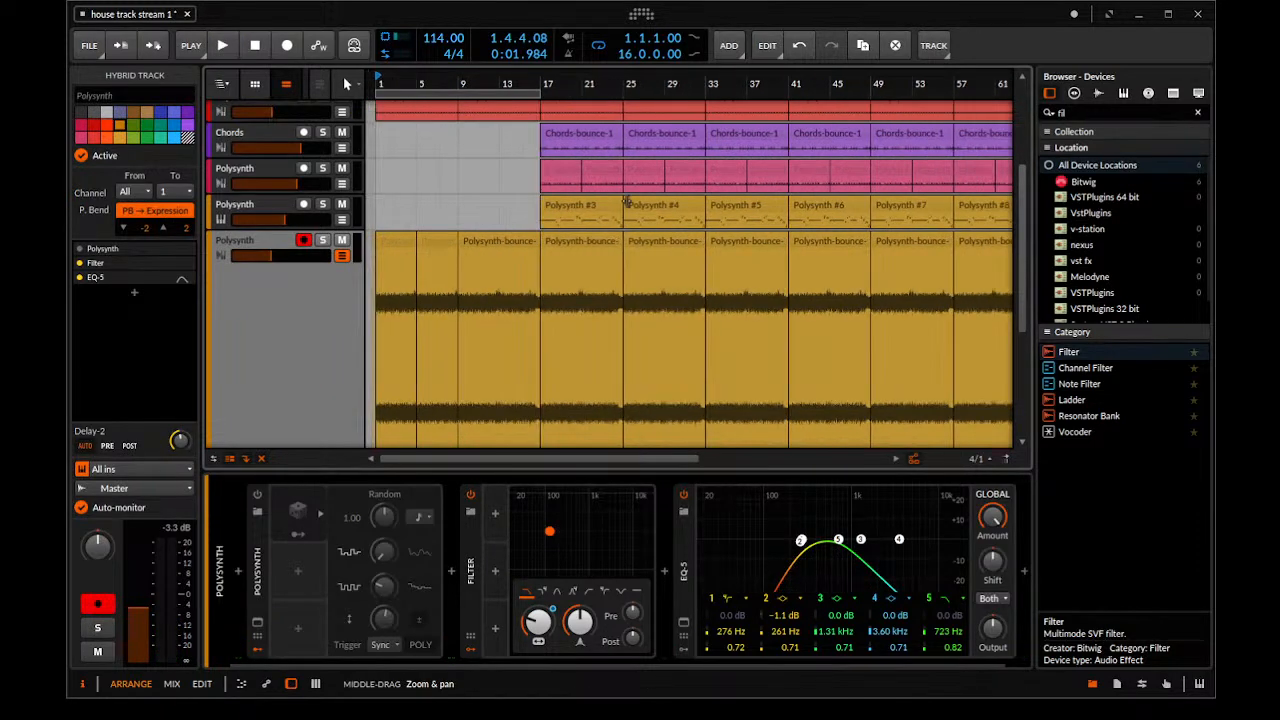
scroll(222, 160, "up", 2)
key("space")
left_click_drag(263, 174, 272, 170)
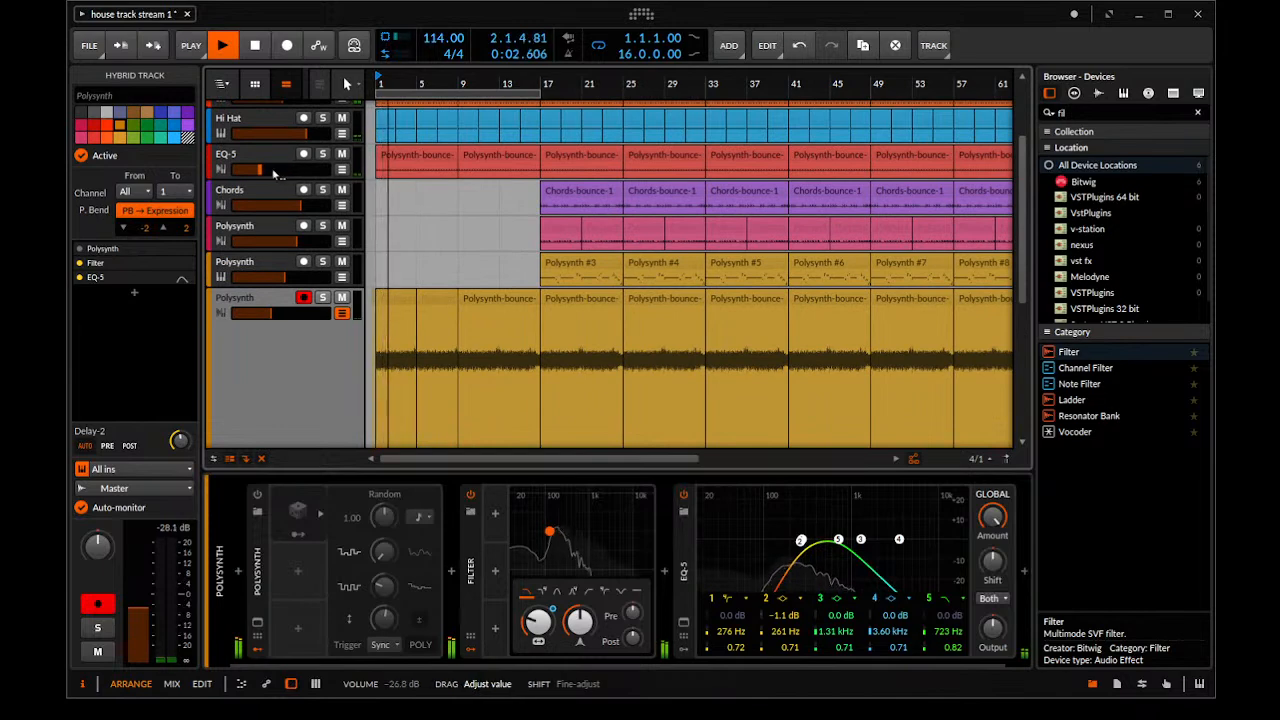
left_click(484, 160)
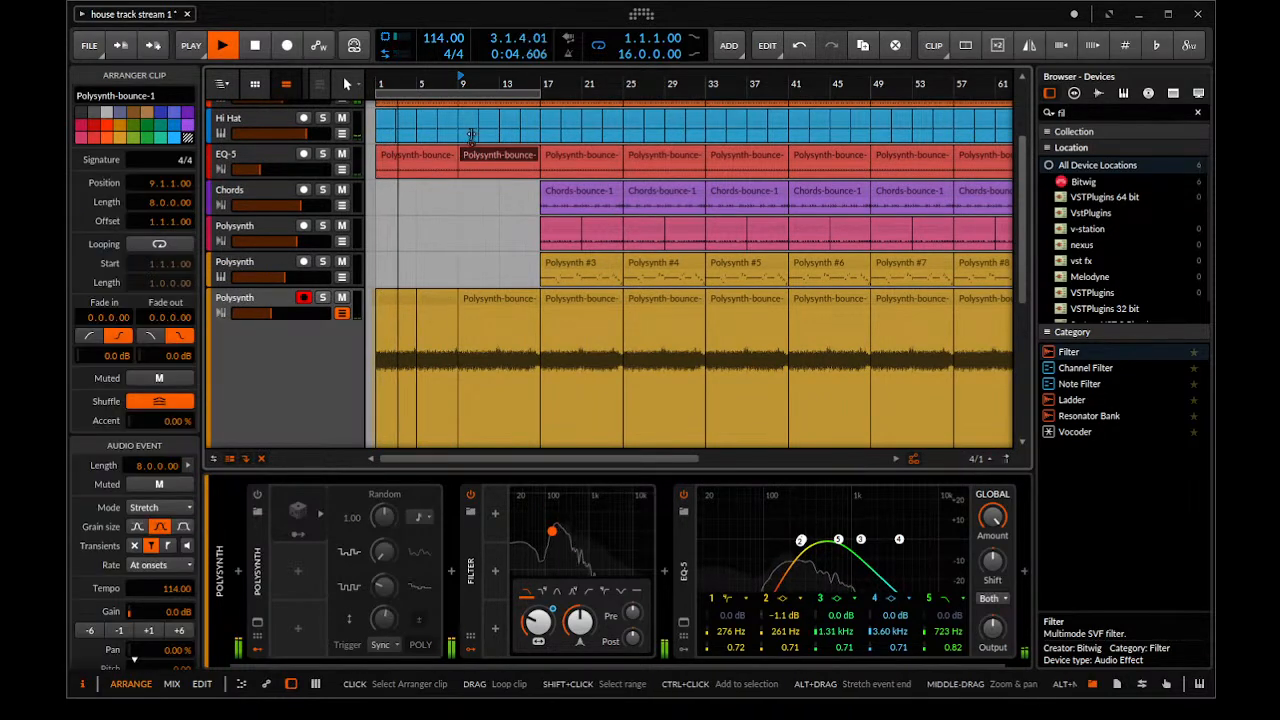
key("Delete")
scroll(413, 155, "up", 2)
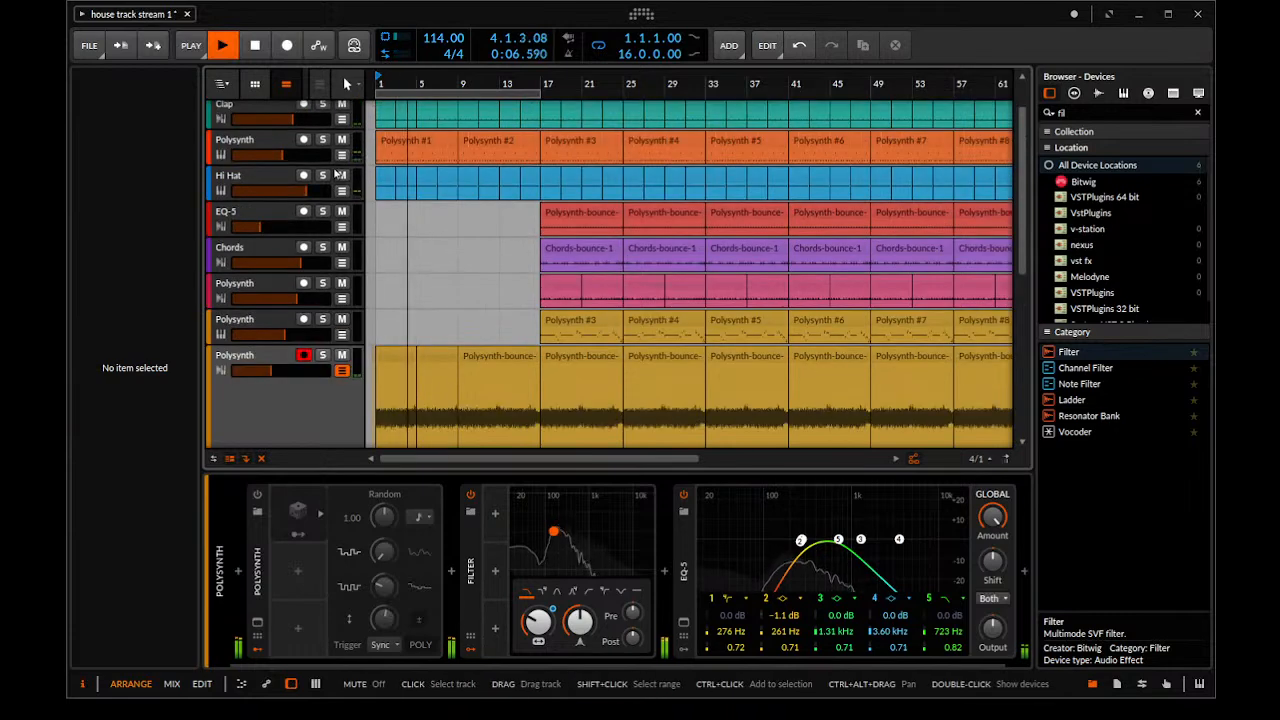
Adjust the filter envelope release of the synth on the orange Polysynth track
left_click(274, 143)
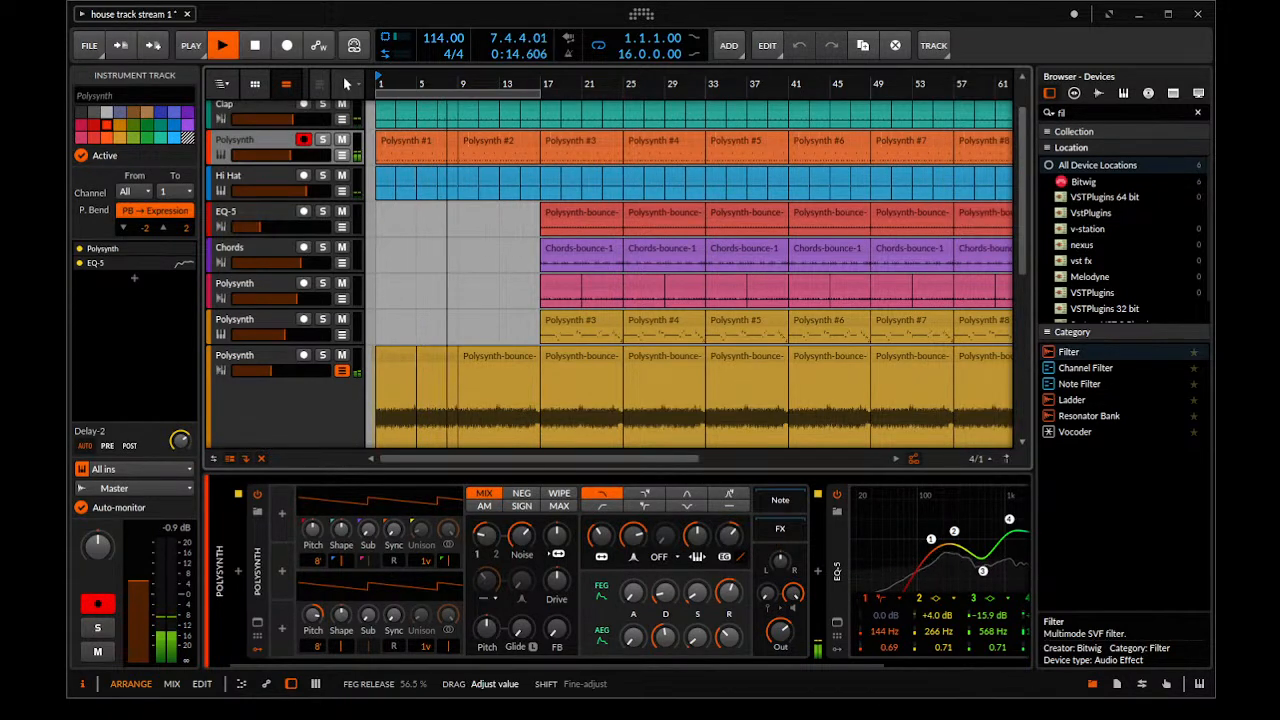
left_click_drag(729, 592, 729, 648)
left_click_drag(878, 664, 1001, 666)
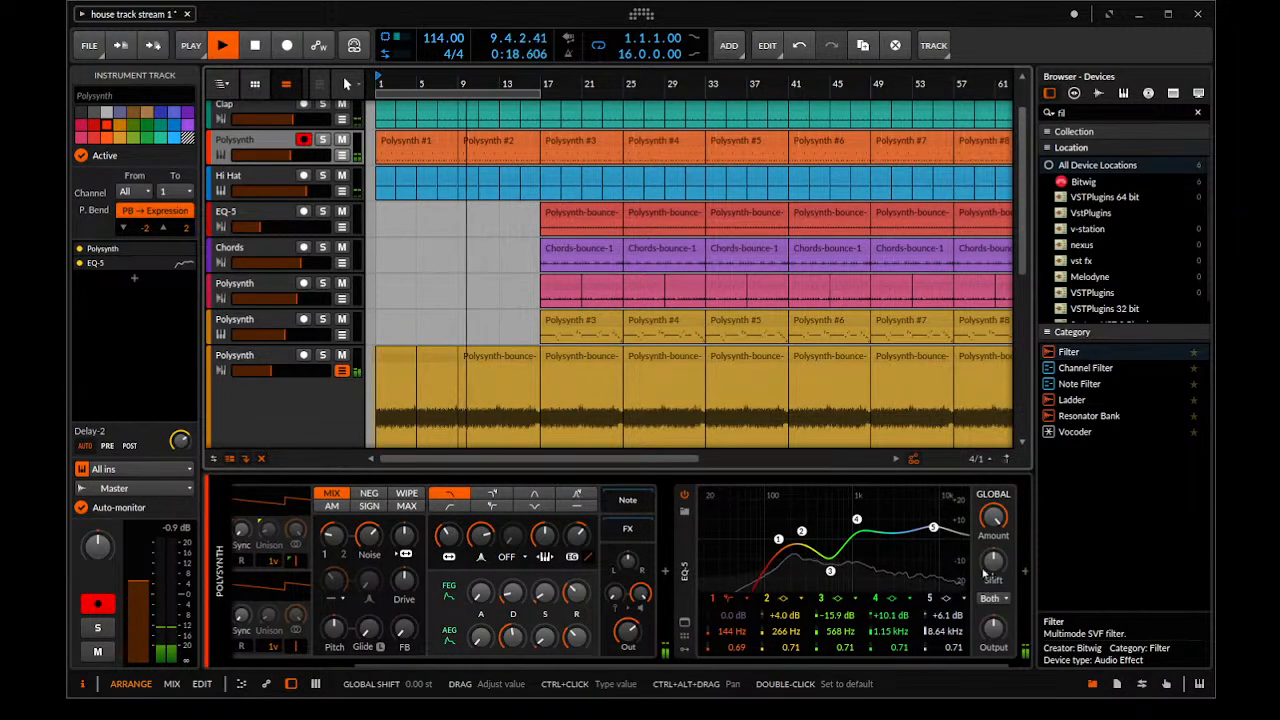
Solo the orange Polysynth track and play it from the start
key("space")
left_click(964, 600)
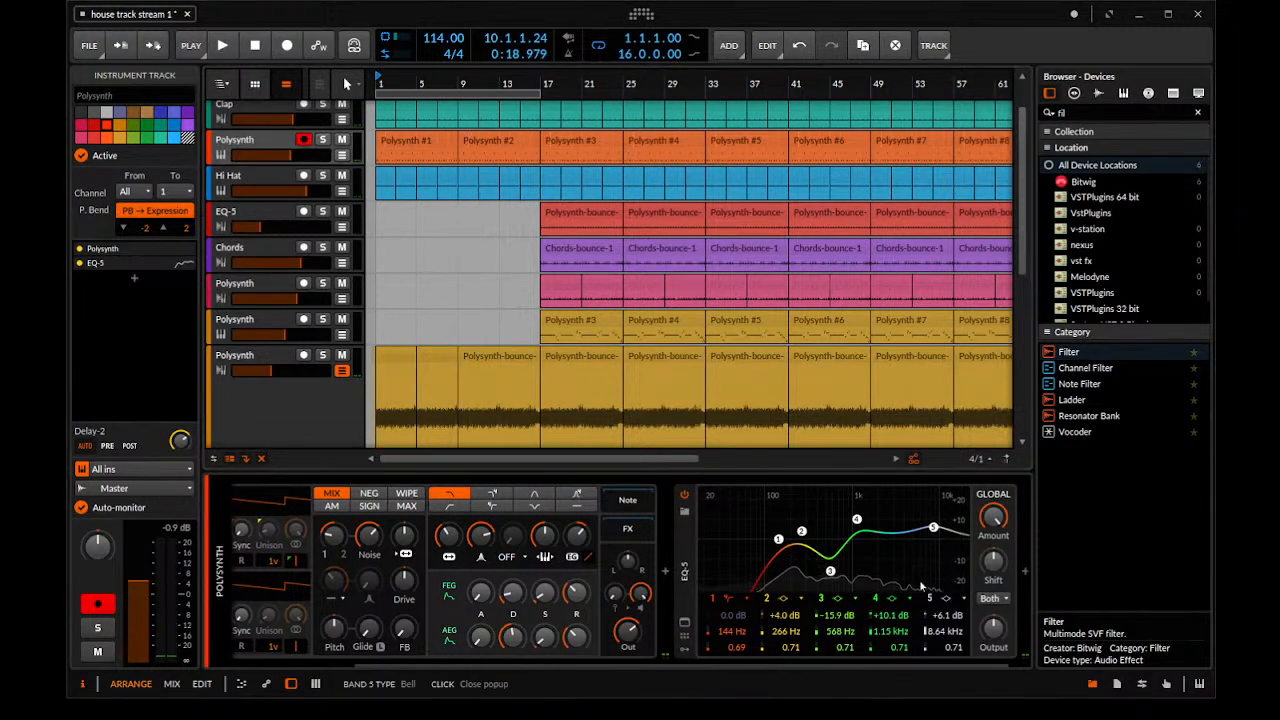
left_click(318, 146)
left_click(322, 140)
key("space")
In the orange track's EQ-5, make band 5 a low-pass at 8.81 kHz, set band 4 to 1.18 kHz and band 3 to 925 Hz at -24.0 dB
left_click(955, 596)
left_click(962, 599)
left_click_drag(940, 533, 862, 519)
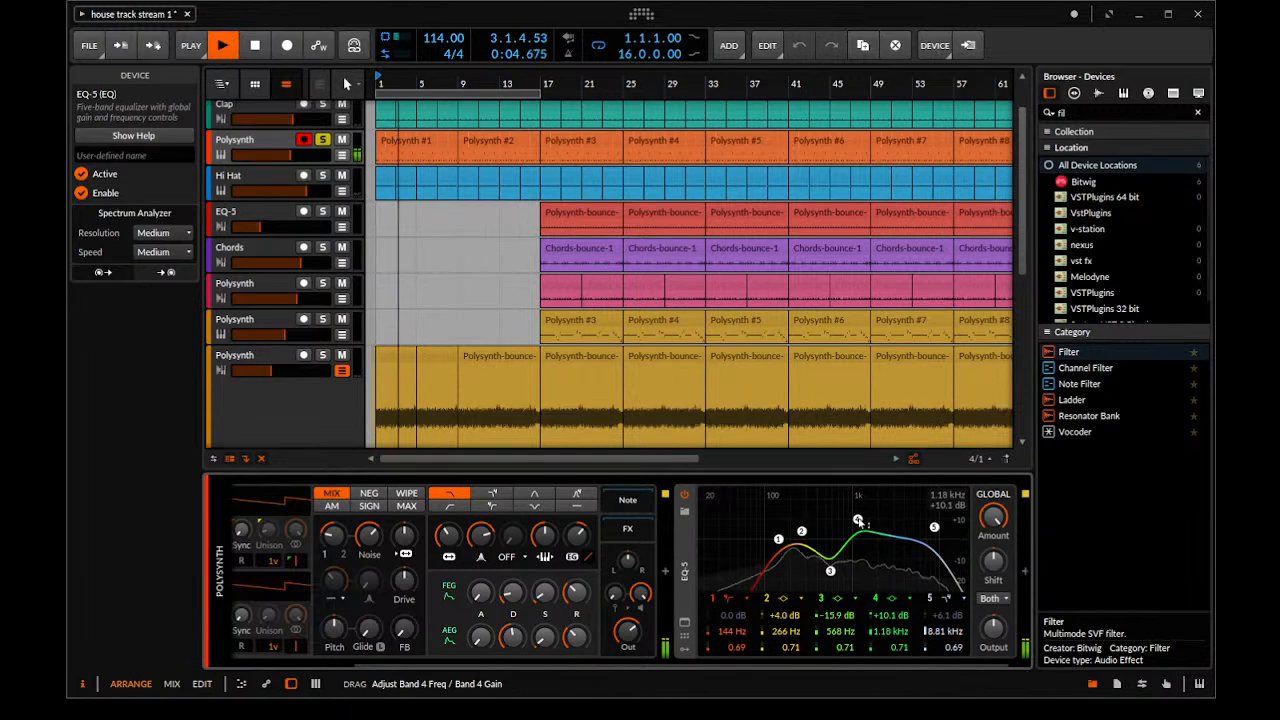
left_click_drag(830, 570, 839, 601)
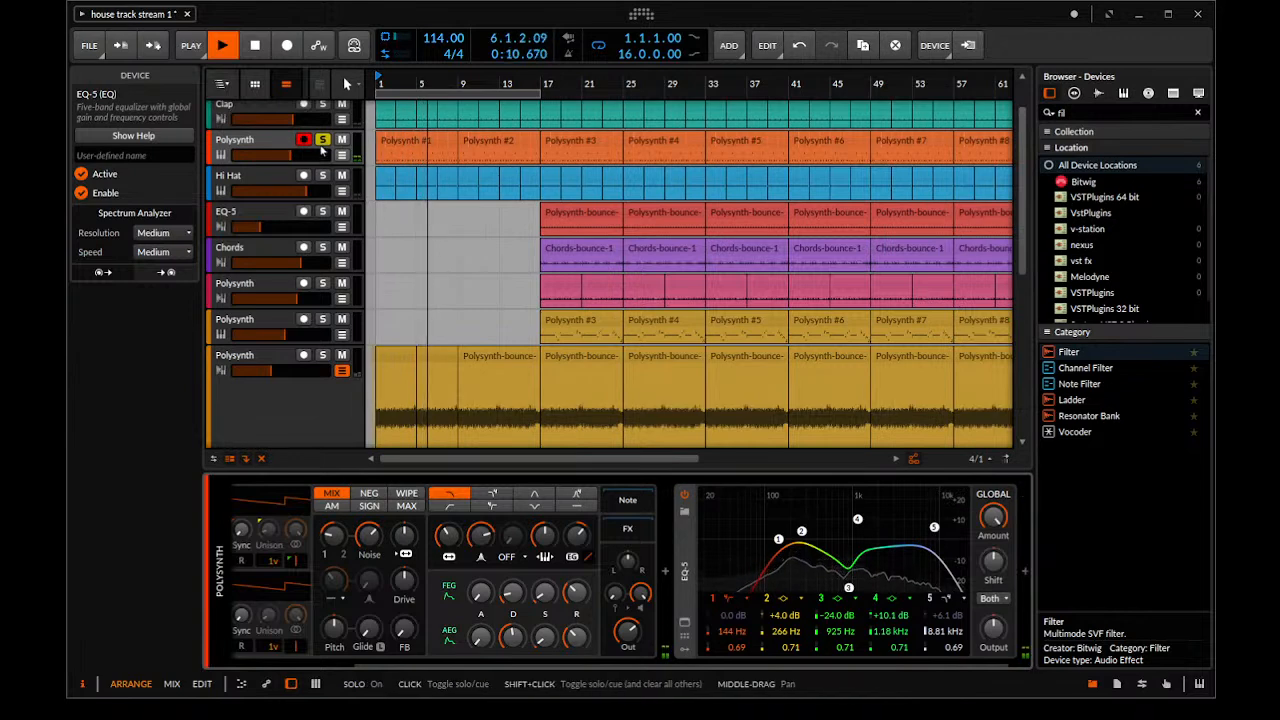
Take the orange Polysynth track out of solo, lower its volume to about -14.3 dB and adjust its filter envelope amount
left_click_drag(288, 157, 283, 158)
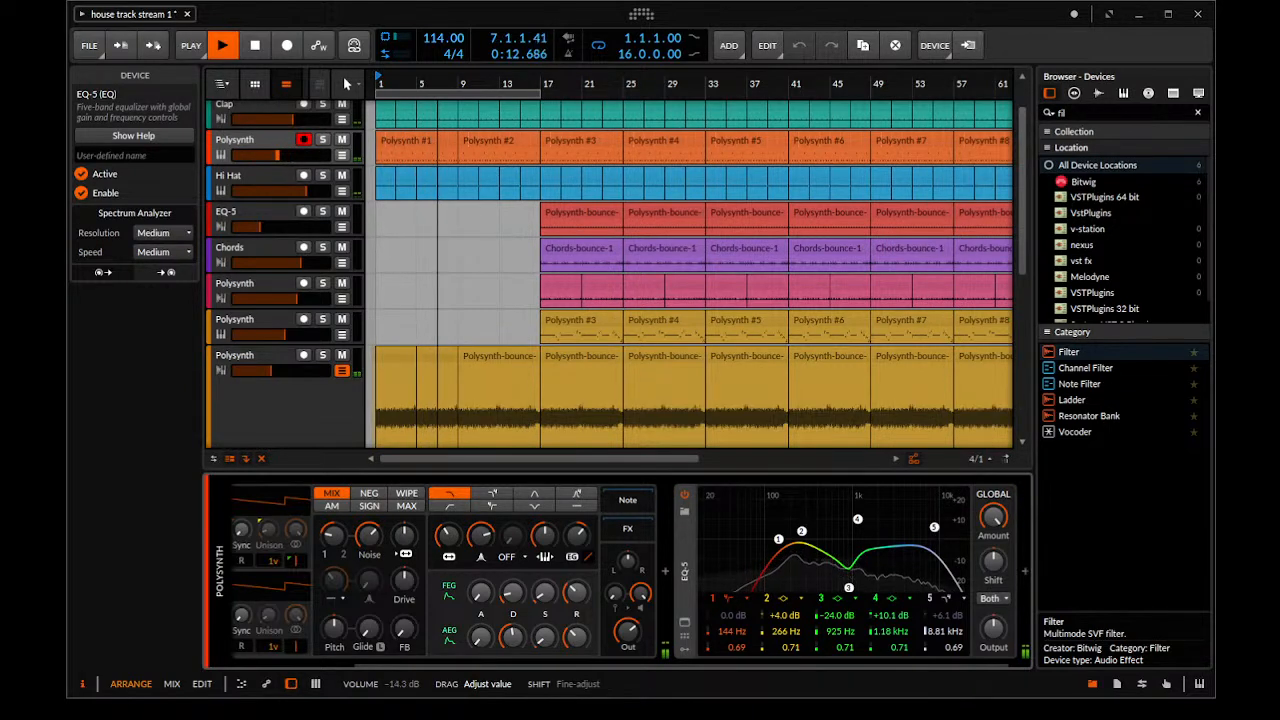
left_click_drag(577, 535, 579, 532)
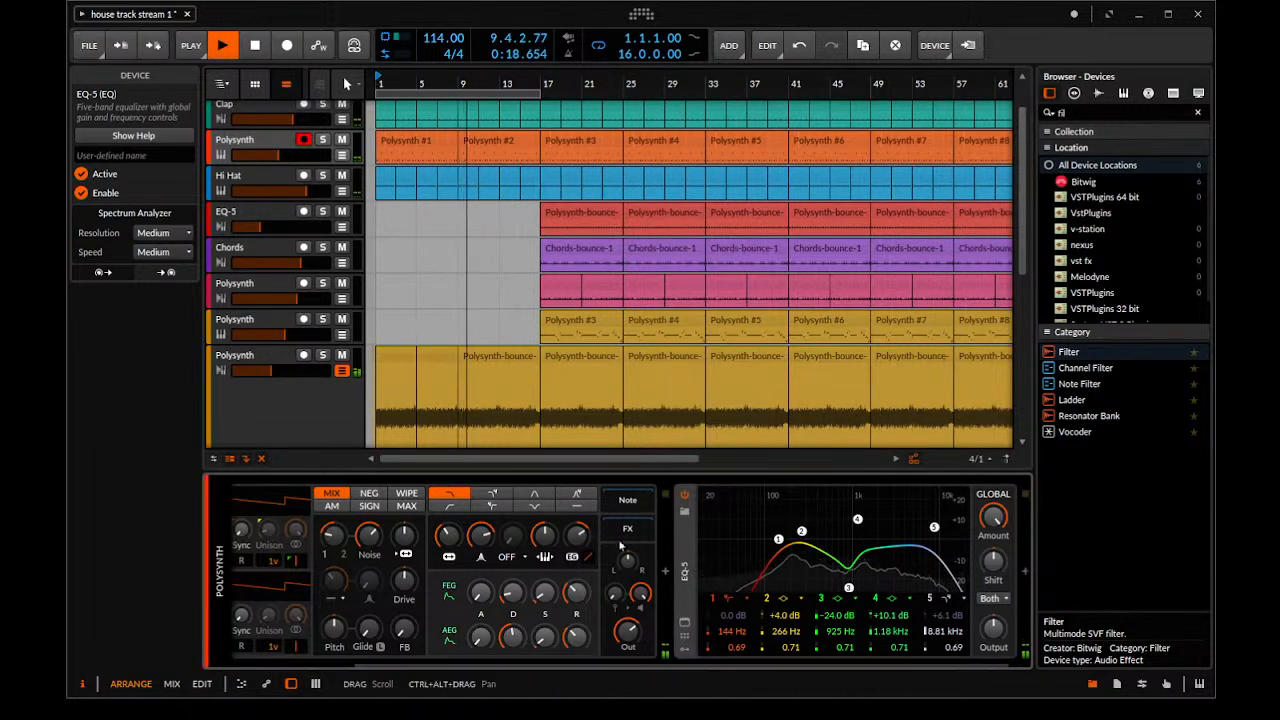
Solo the orange Polysynth track and adjust its Delay-2 send level
left_click(279, 148)
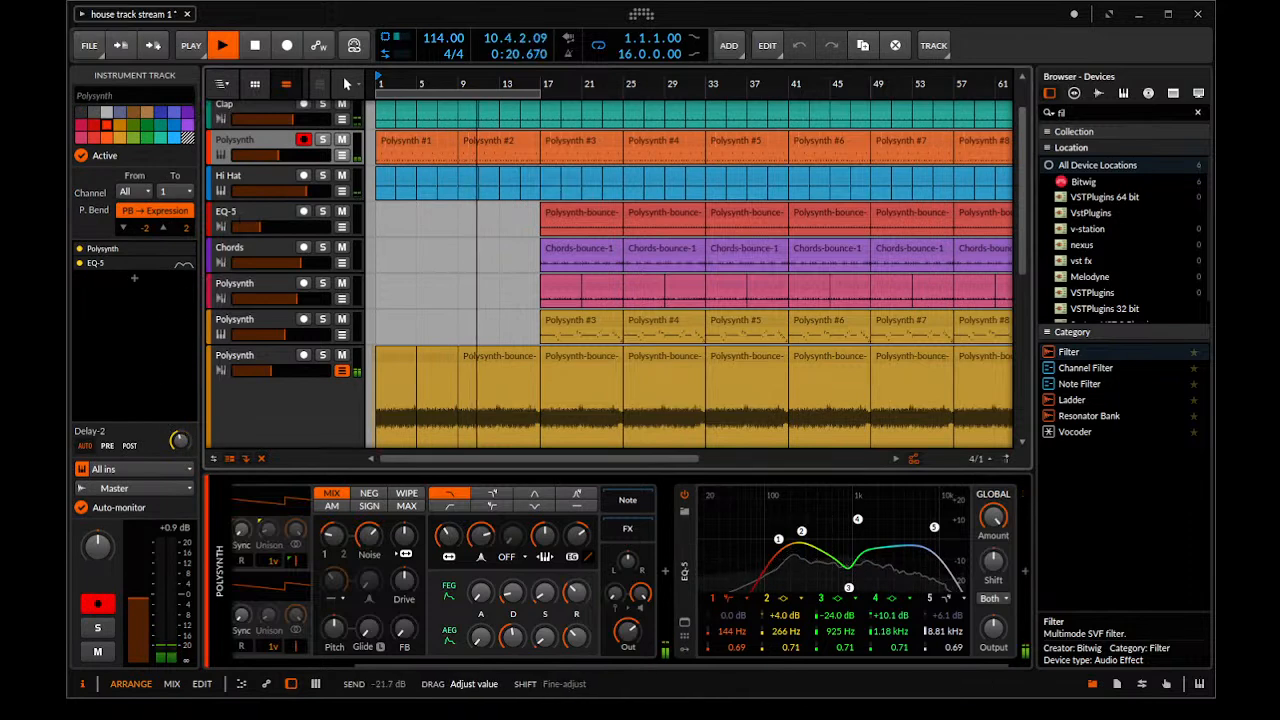
key("space")
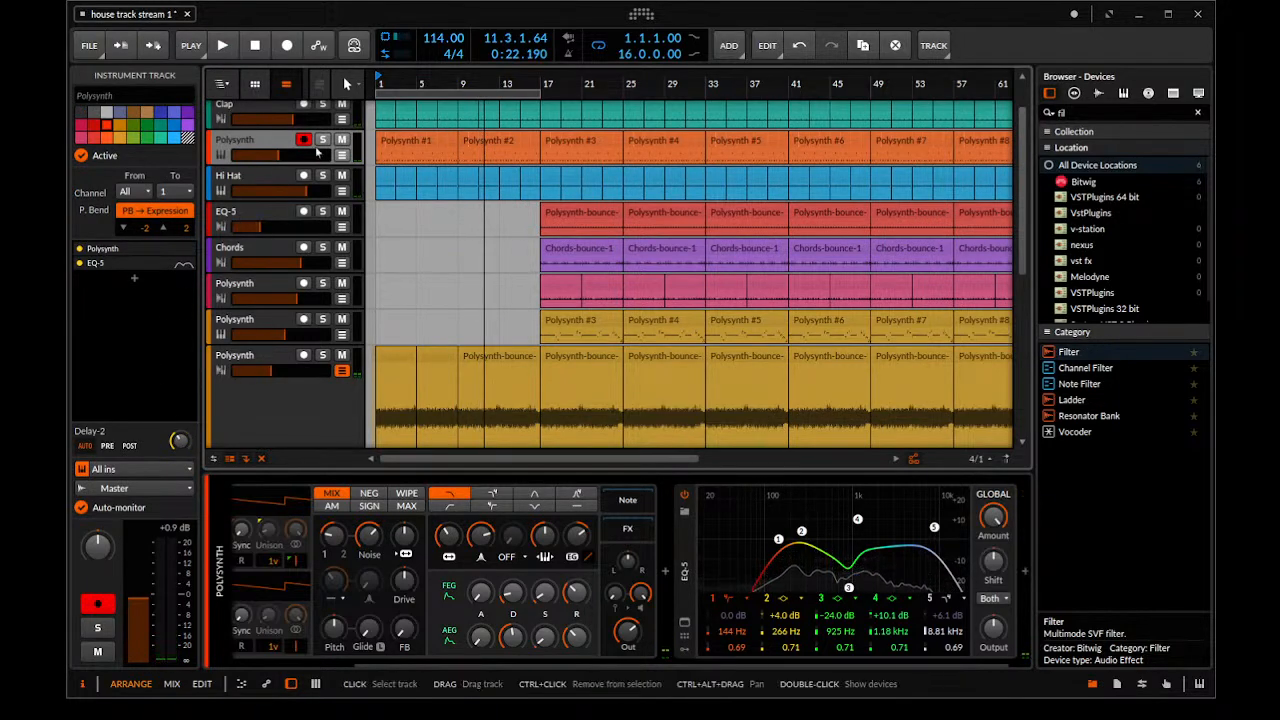
left_click(323, 140)
key("space")
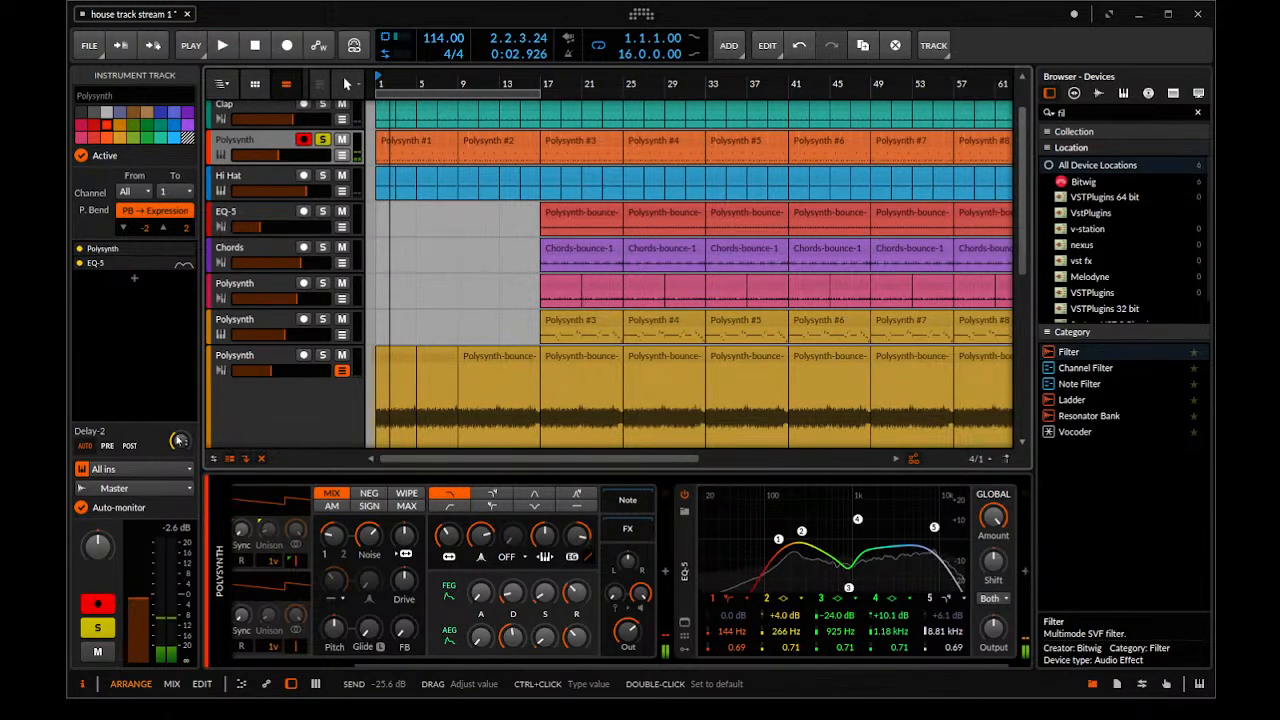
key("space")
left_click_drag(180, 441, 180, 430)
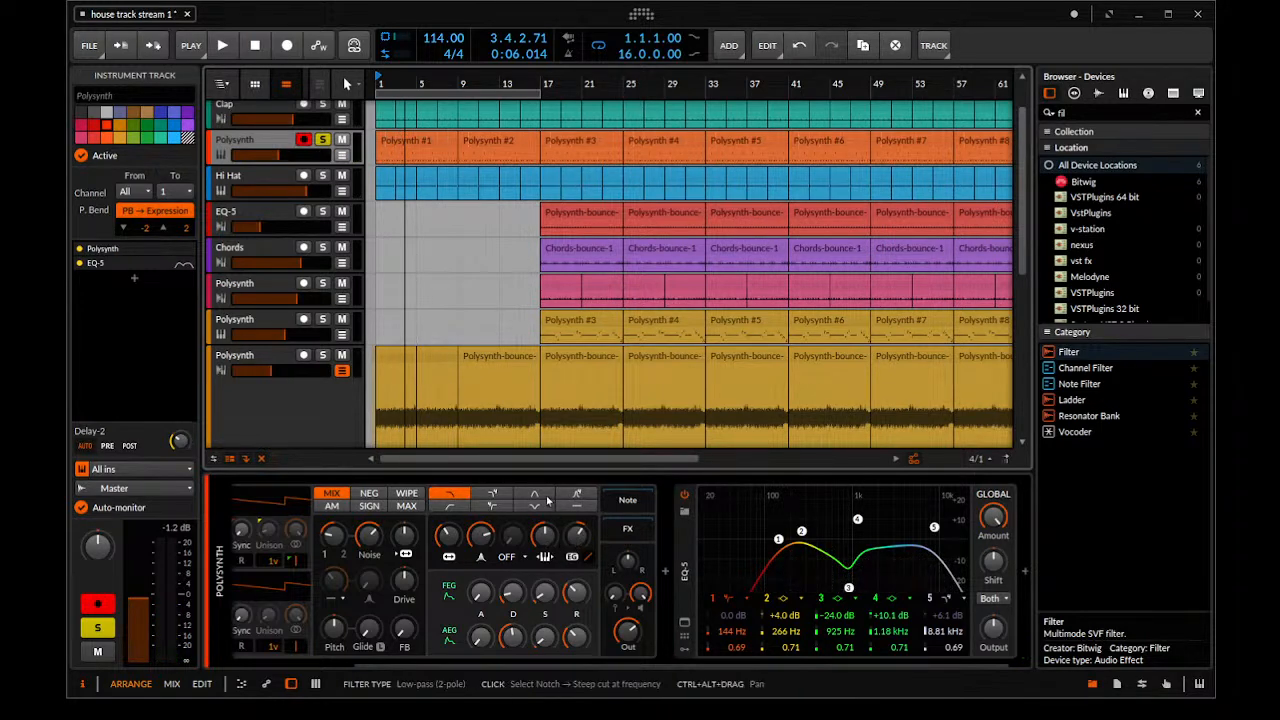
Readjust the orange Polysynth's filter envelope amount during playback and take the track out of solo
key("space")
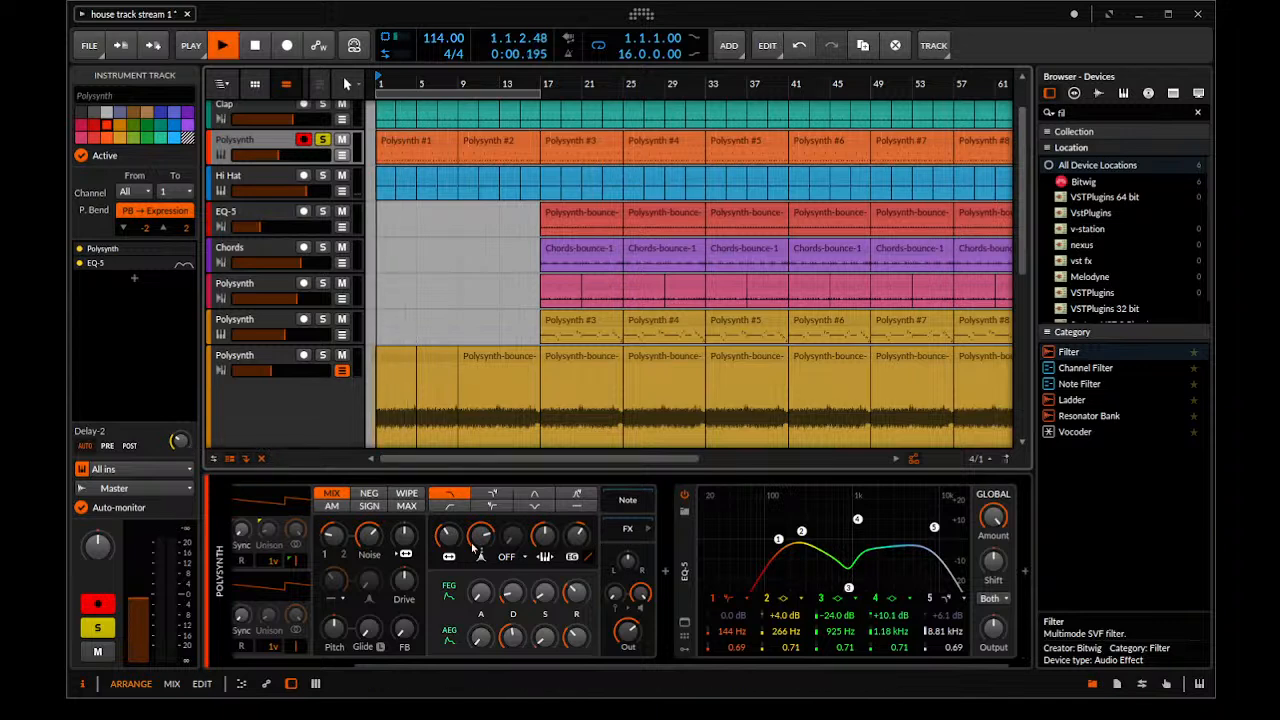
left_click_drag(576, 543, 576, 504)
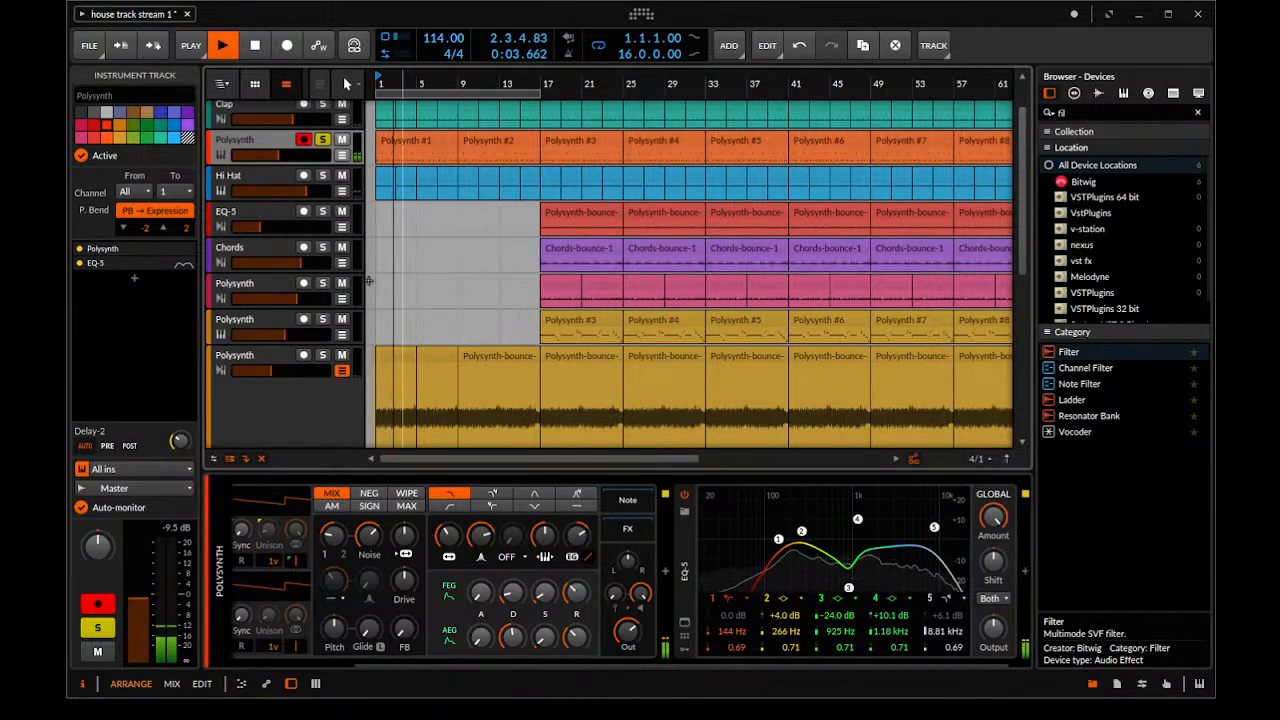
left_click(322, 140)
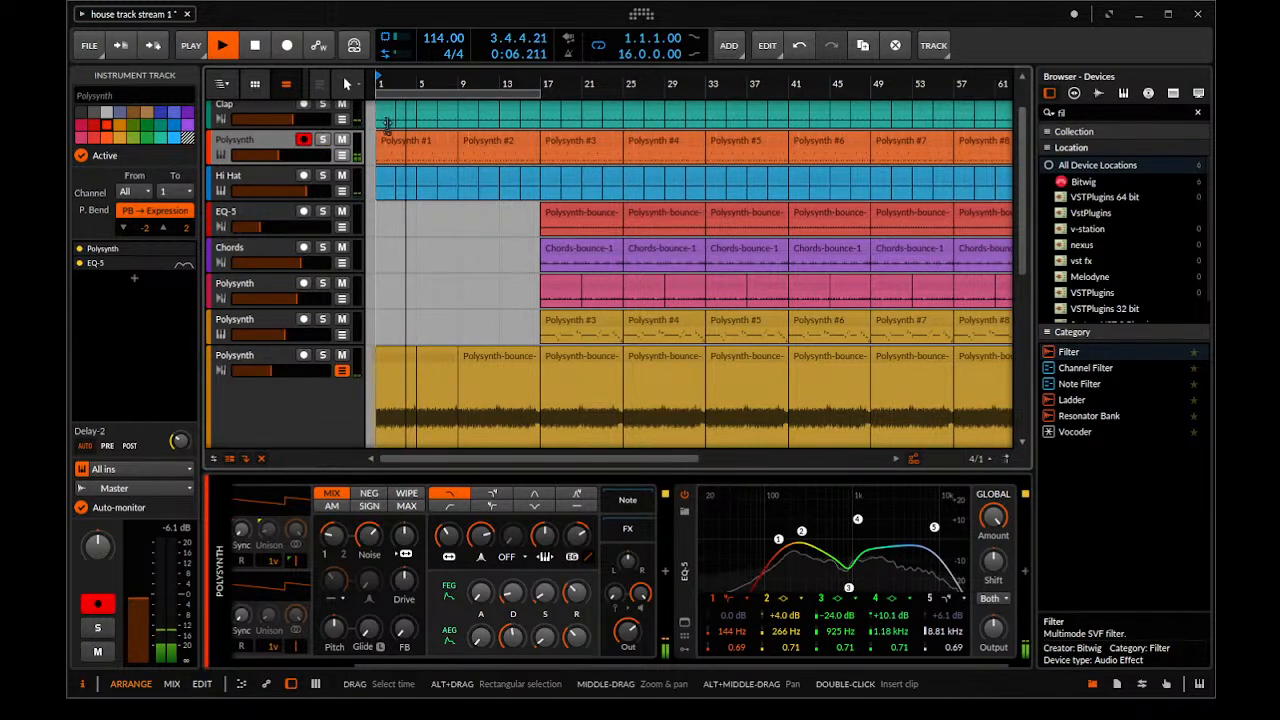
Consolidate the Clap track's clips in bars 1 to 16 into a single clip
left_click(281, 178)
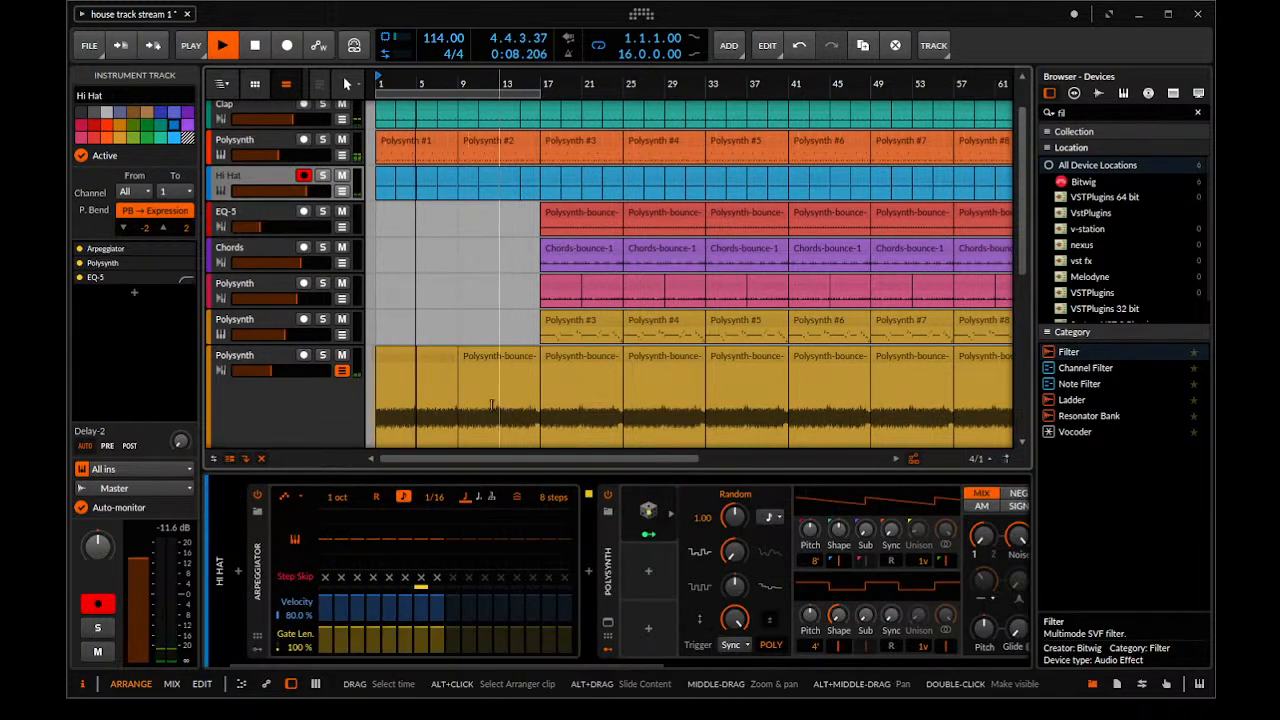
scroll(337, 302, "up", 2)
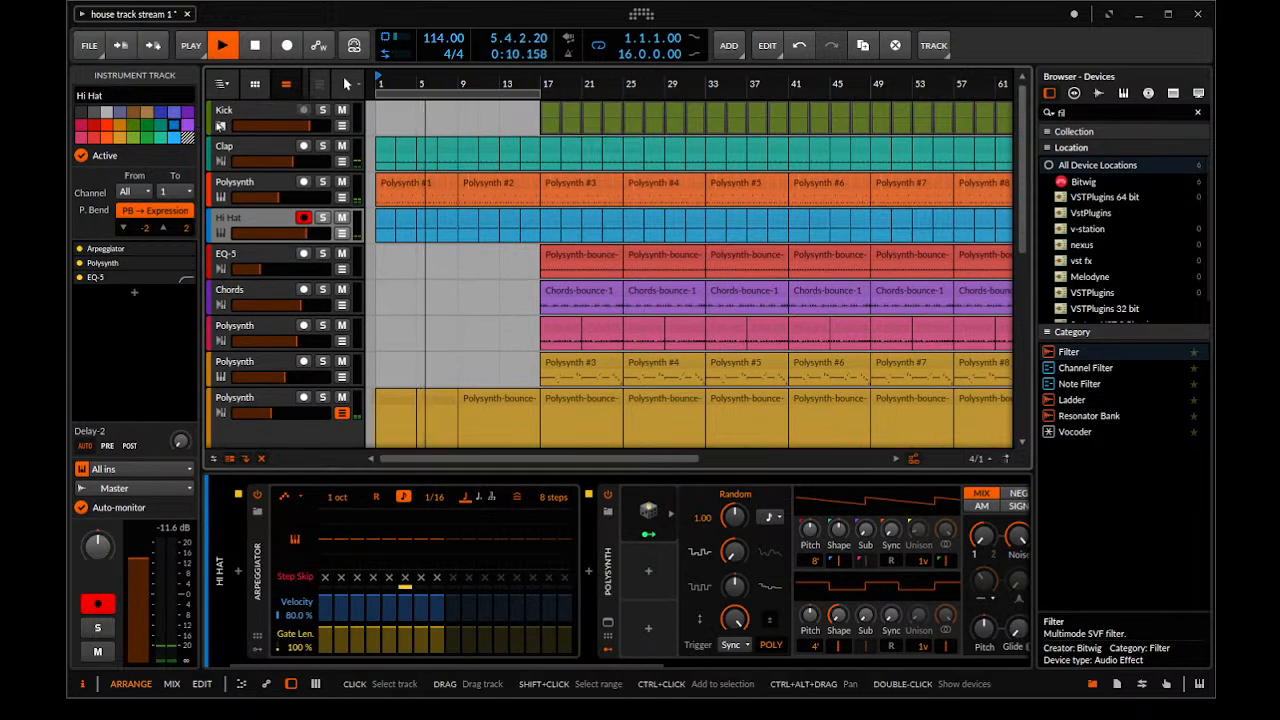
left_click(249, 147)
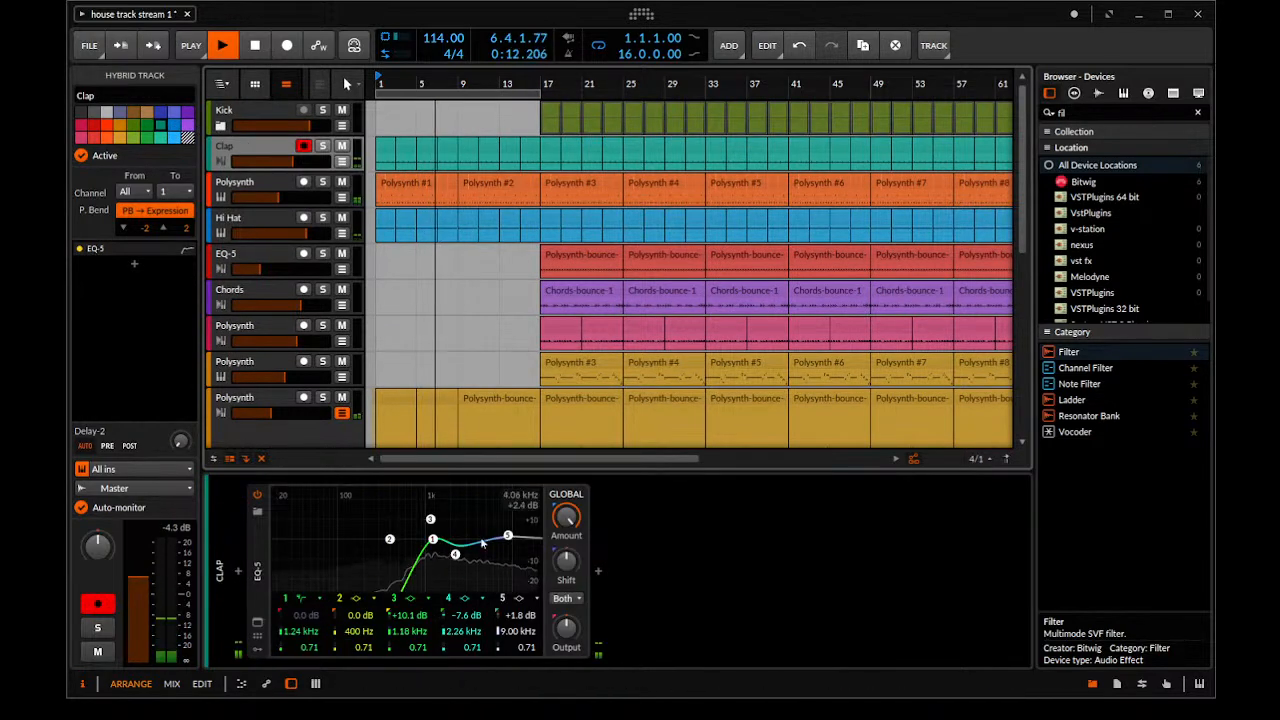
key("space")
left_click(526, 142)
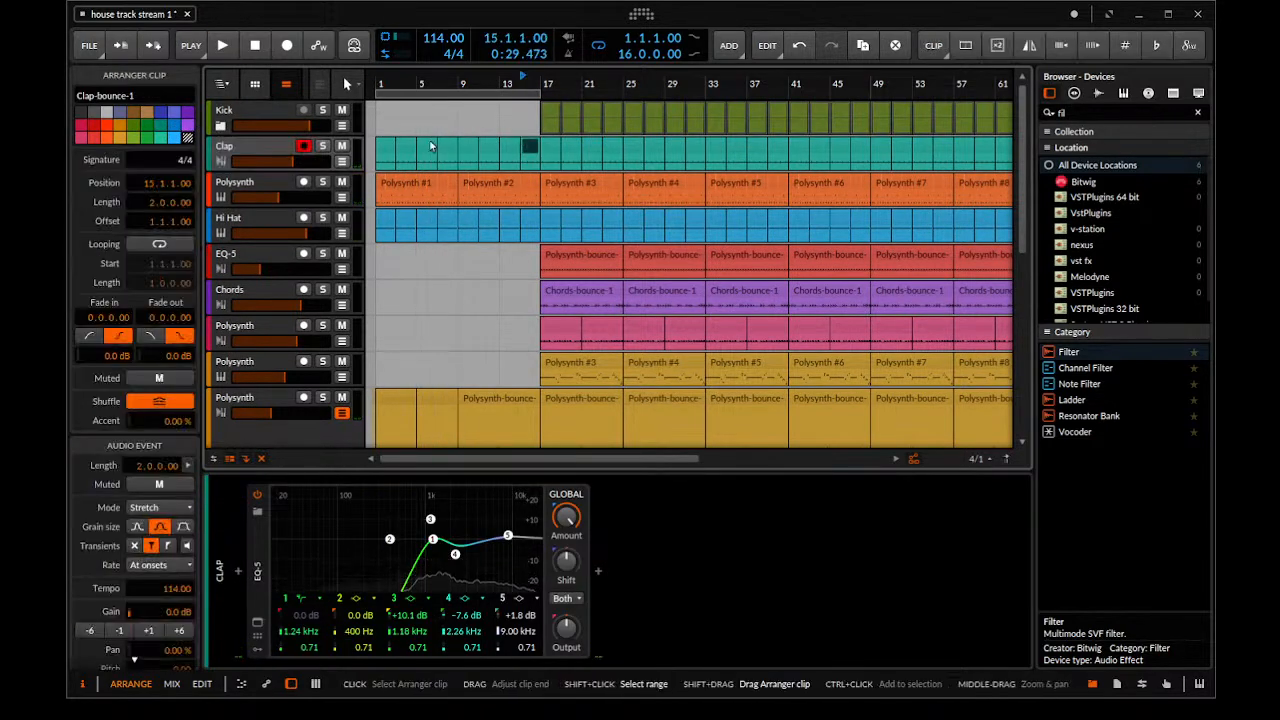
left_click(379, 139, "shift")
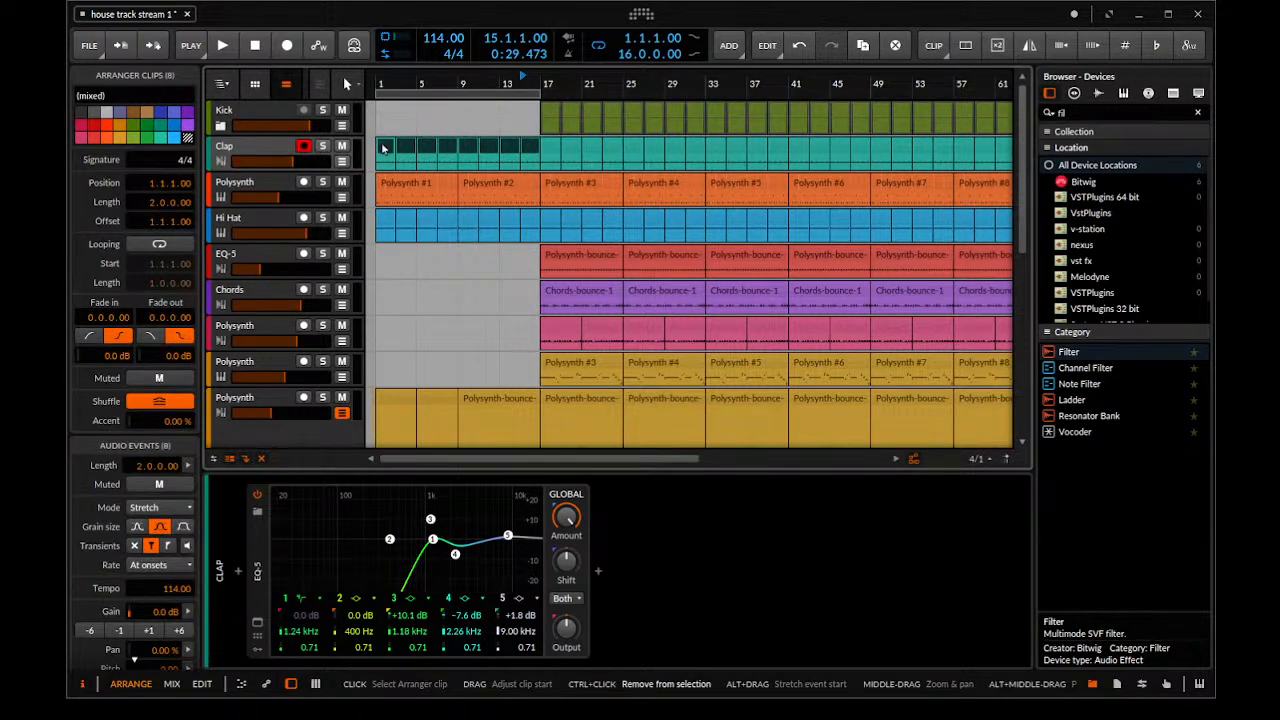
key("ctrl+j")
In the Clap clip's detail editor, split off the hit between 1.2.1 and 1.2.2 as its own audio event and shorten it to 0.0.0.49
double_click(419, 146)
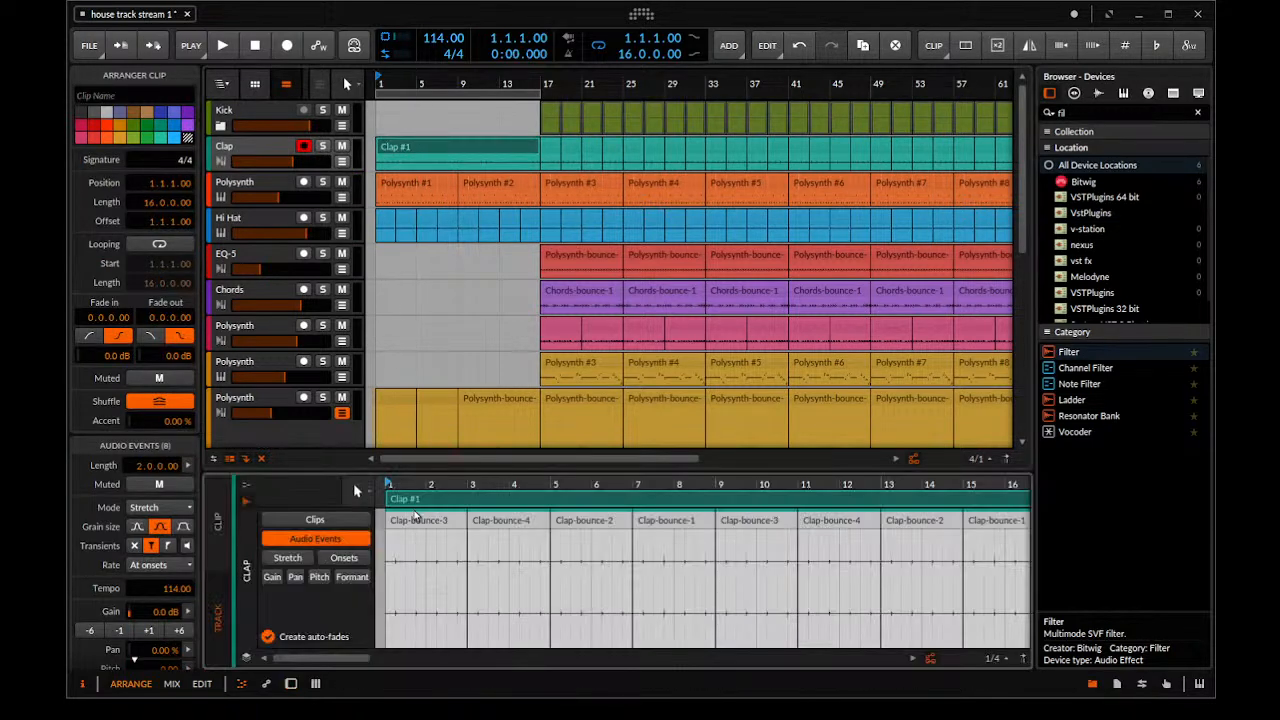
left_click_drag(416, 472, 430, 246)
left_click_drag(435, 320, 600, 353)
left_click(498, 293)
left_click(416, 353)
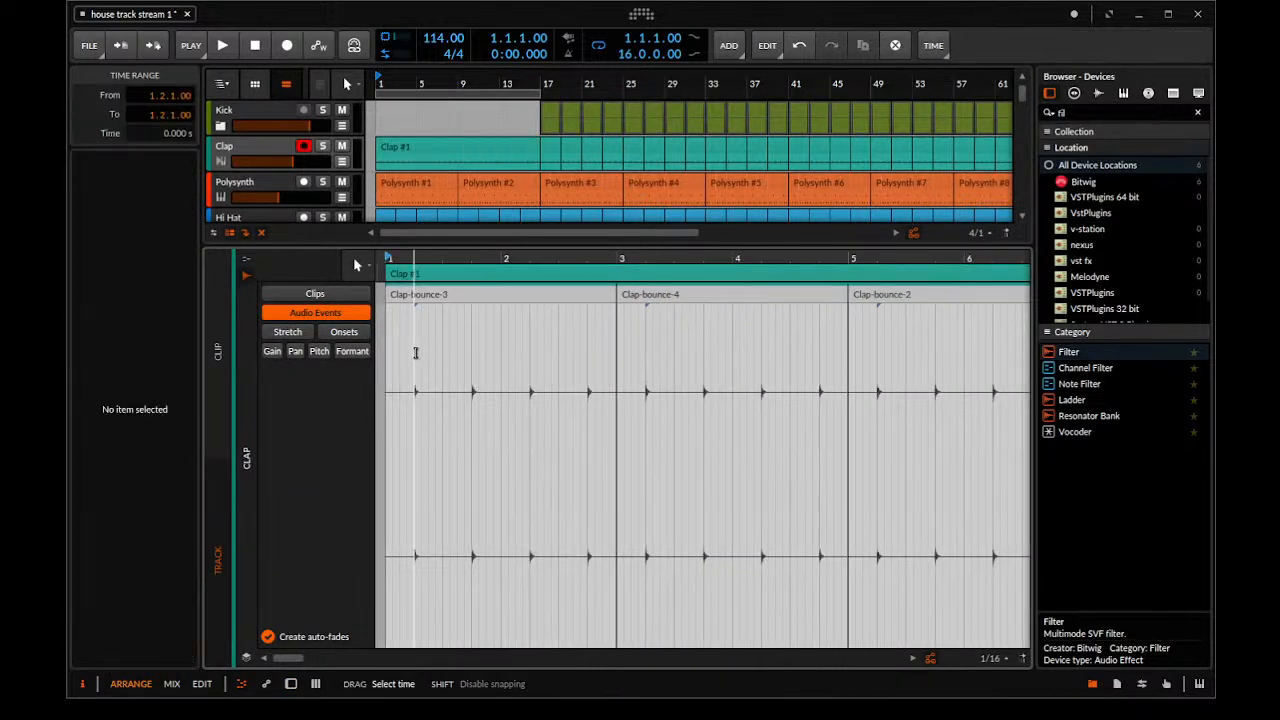
left_click(422, 360)
left_click_drag(422, 360, 633, 346)
key("ctrl+e")
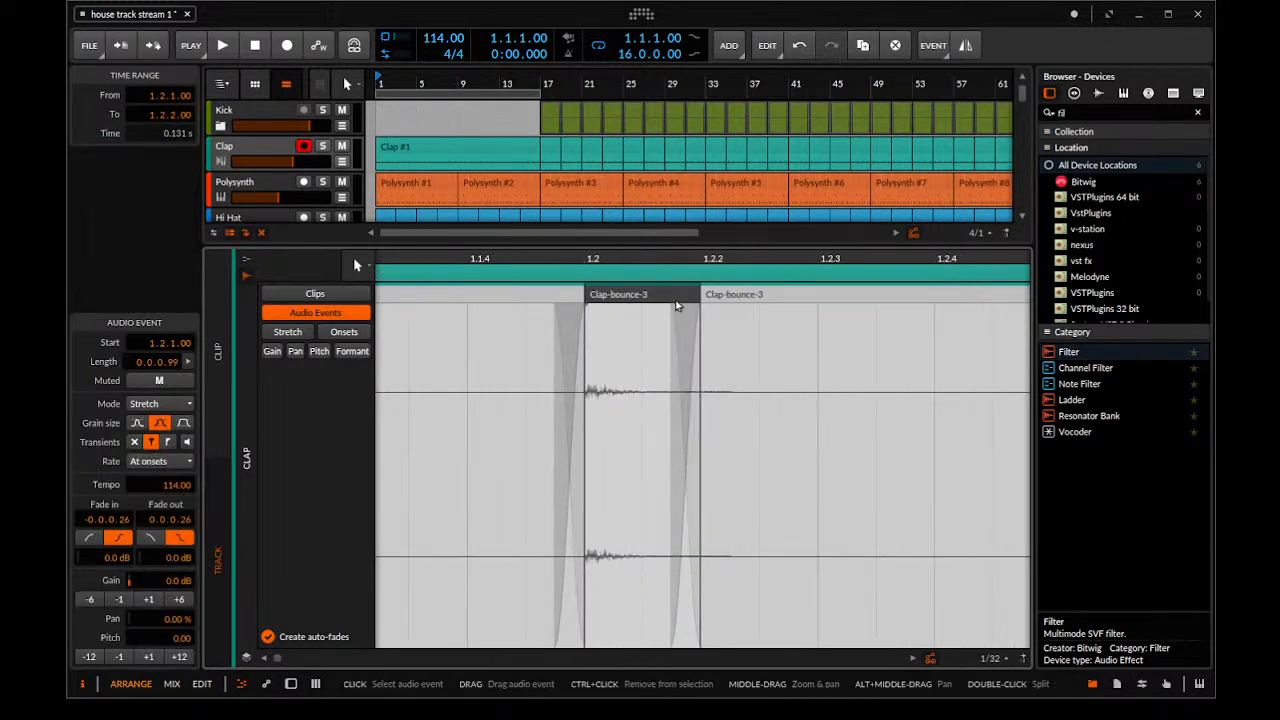
left_click_drag(688, 289, 641, 292)
Play the intro from bar 1 to listen to the shortened first clap hit
key("space")
key("space")
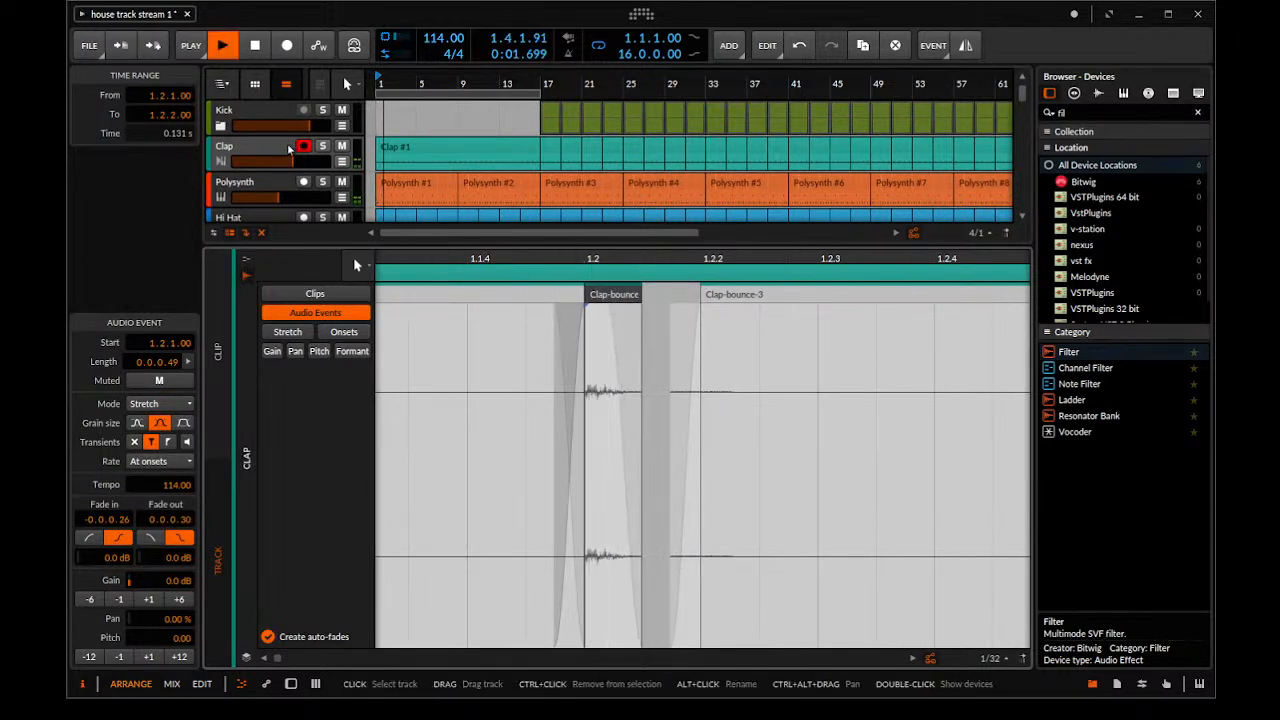
scroll(514, 152, "down", 3)
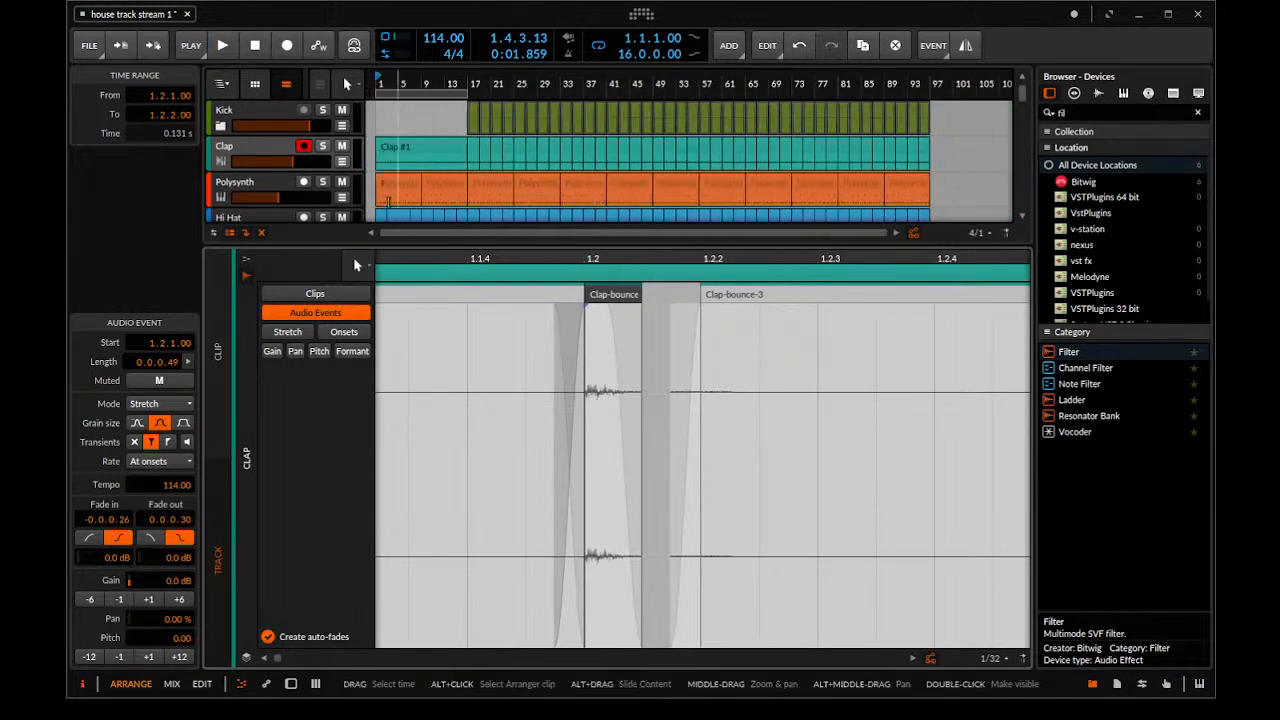
scroll(473, 197, "up", 5)
key("space")
scroll(473, 197, "up", 2)
key("space")
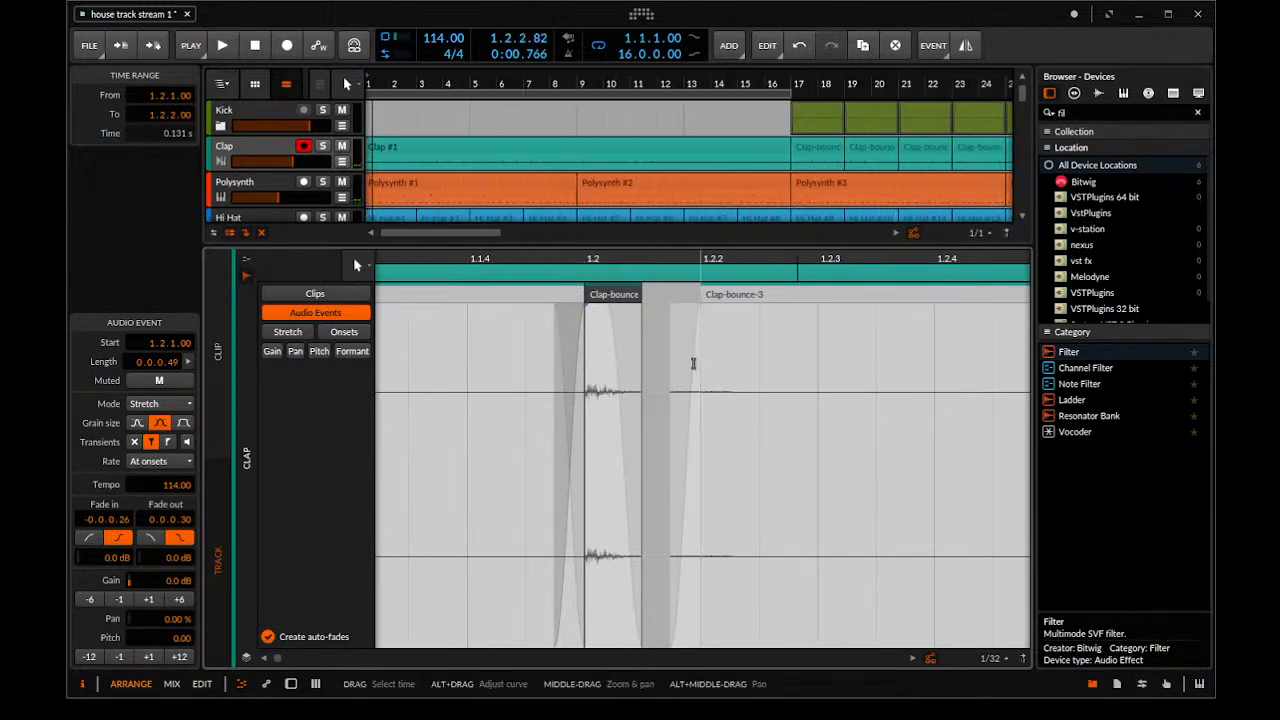
key("space")
scroll(400, 151, "up", 3)
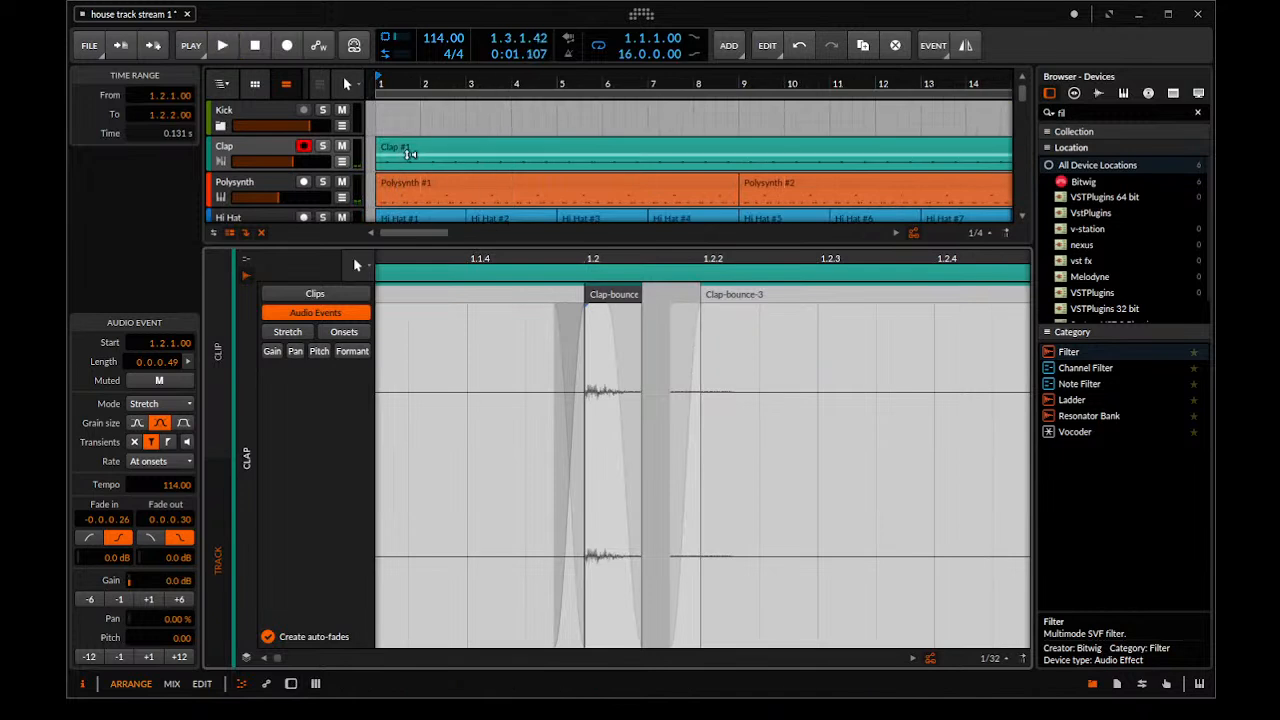
Cut the Clap clip at 1.3.1, discard the remainder and loop the opening half bar out to a length of 28.3.0.00
left_click_drag(415, 168, 374, 168)
scroll(385, 145, "down", 3)
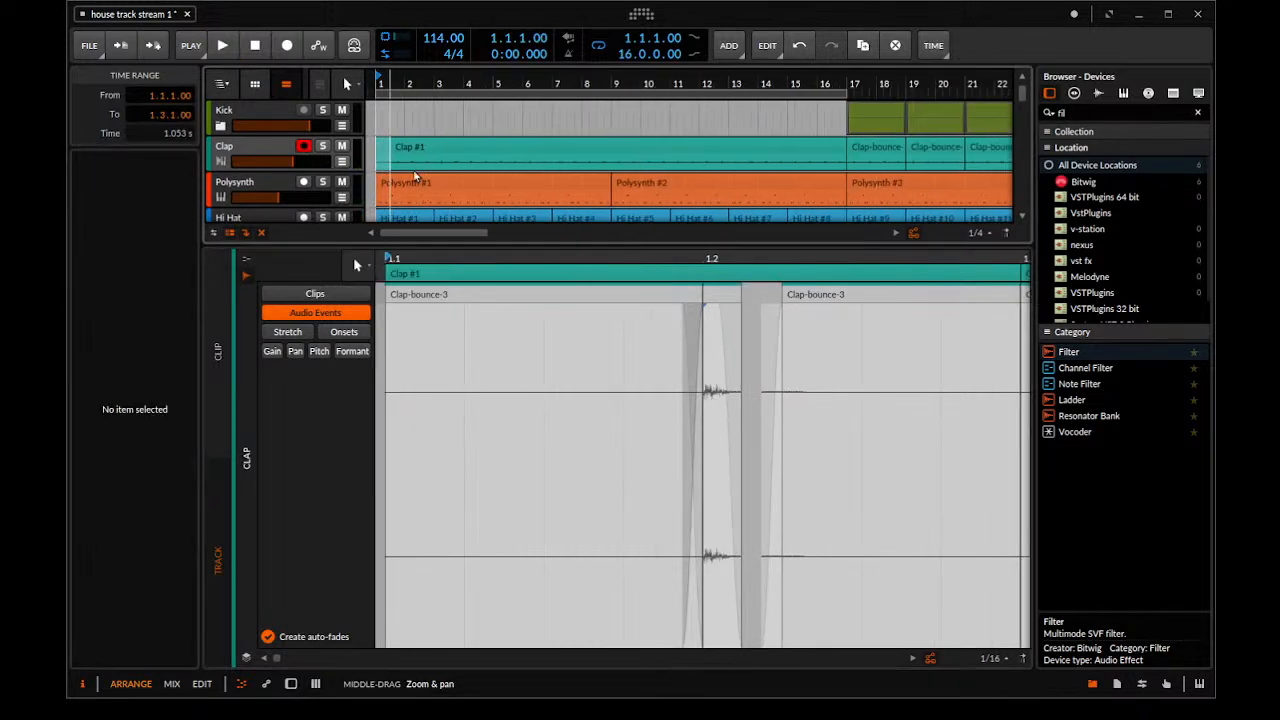
left_click(385, 145)
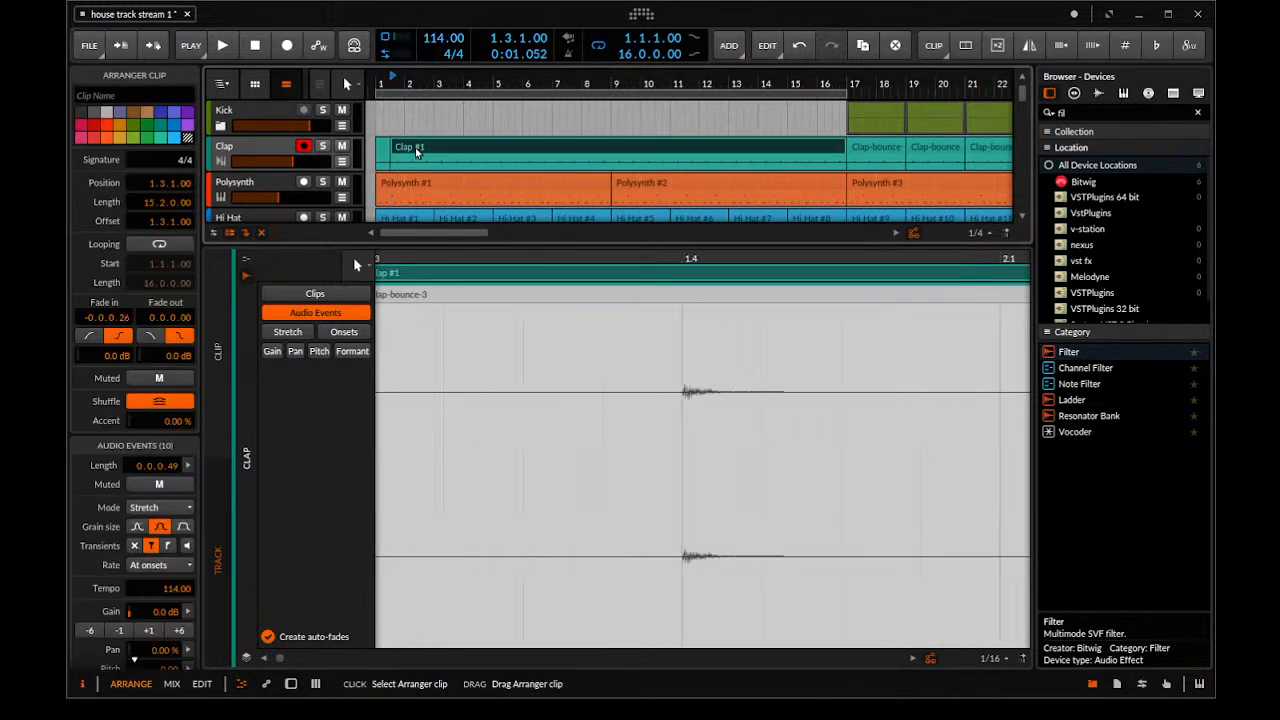
left_click_drag(389, 163, 1212, 172)
key("space")
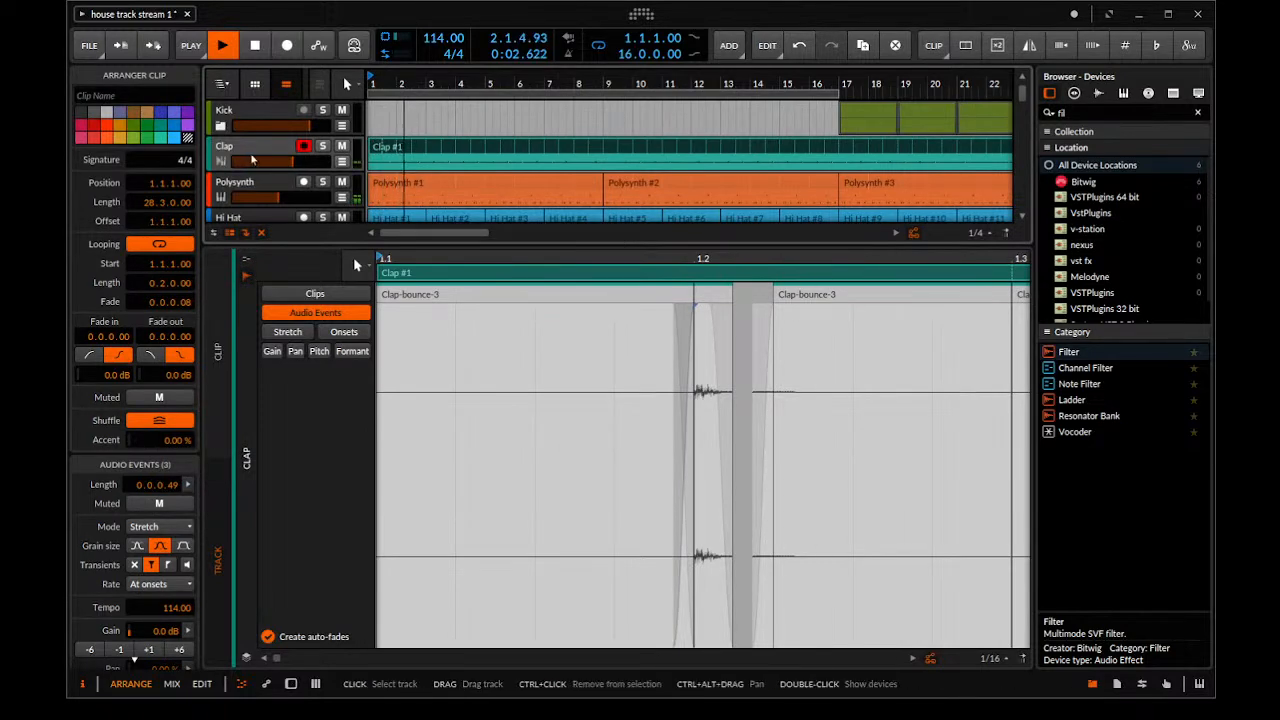
Set the Hi Hat Polysynth's filter frequency to about 46.7 Hz and restart playback
left_click(276, 181)
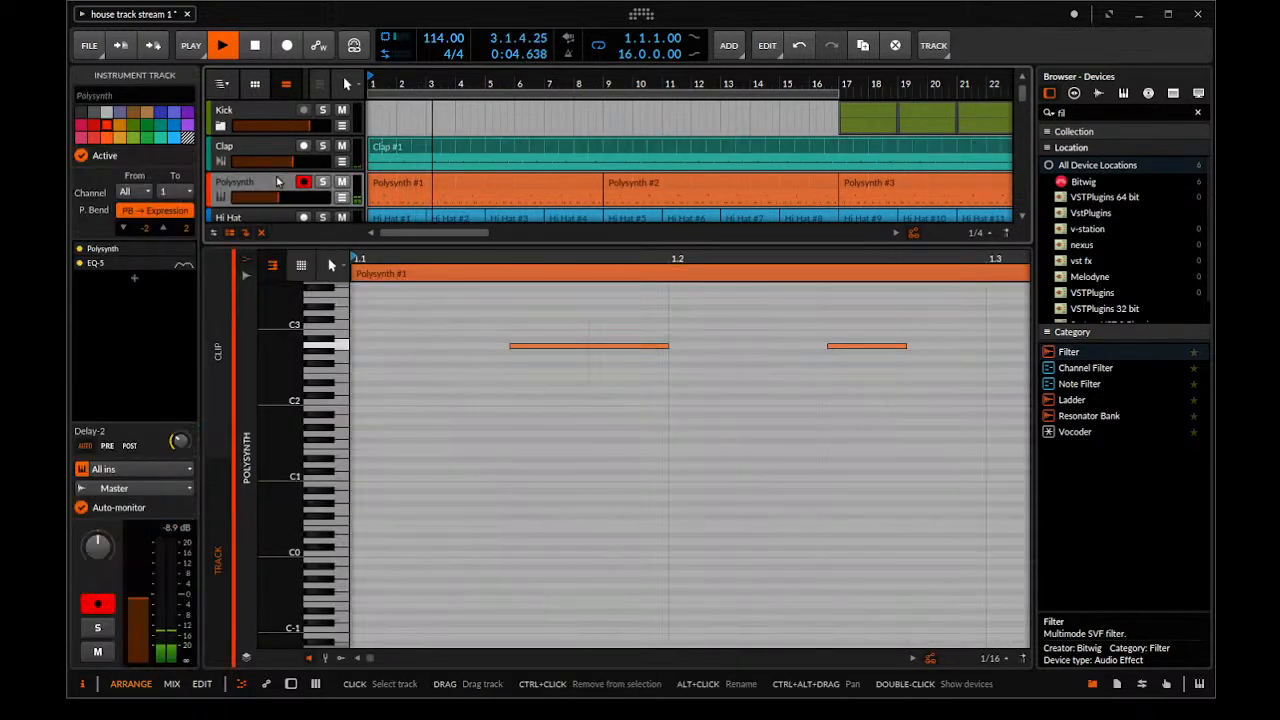
double_click(276, 181)
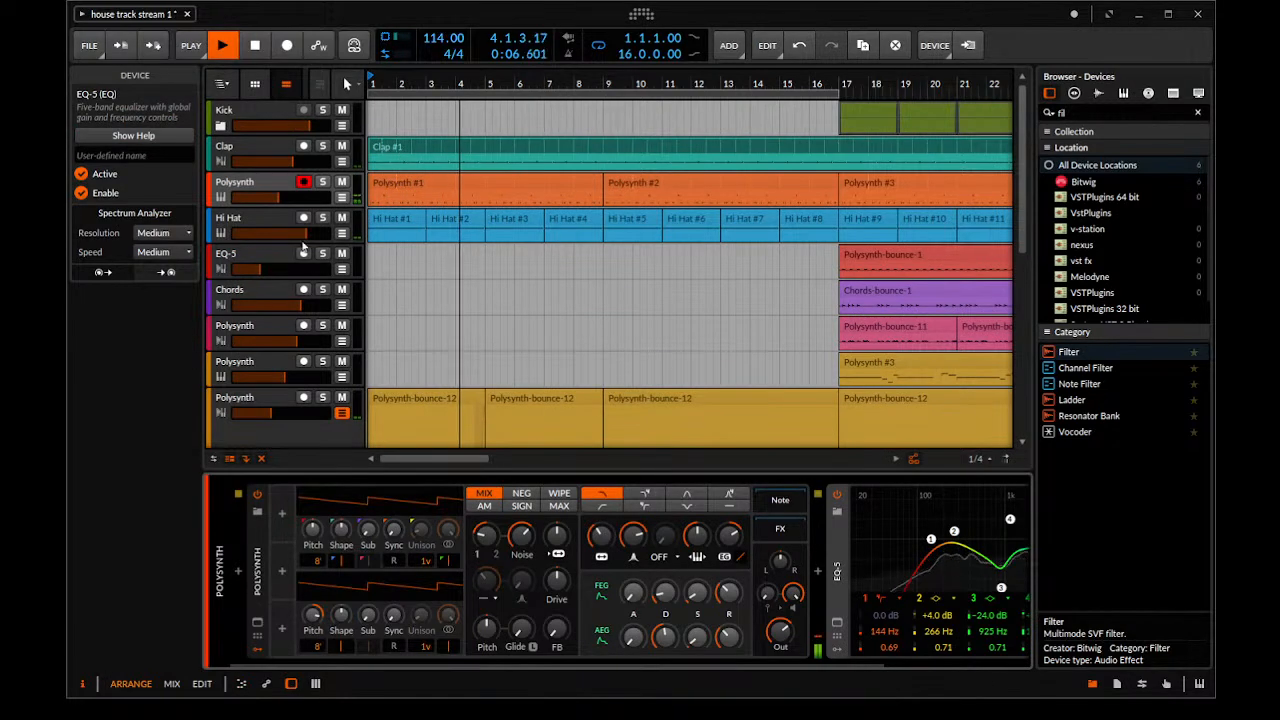
left_click(286, 219)
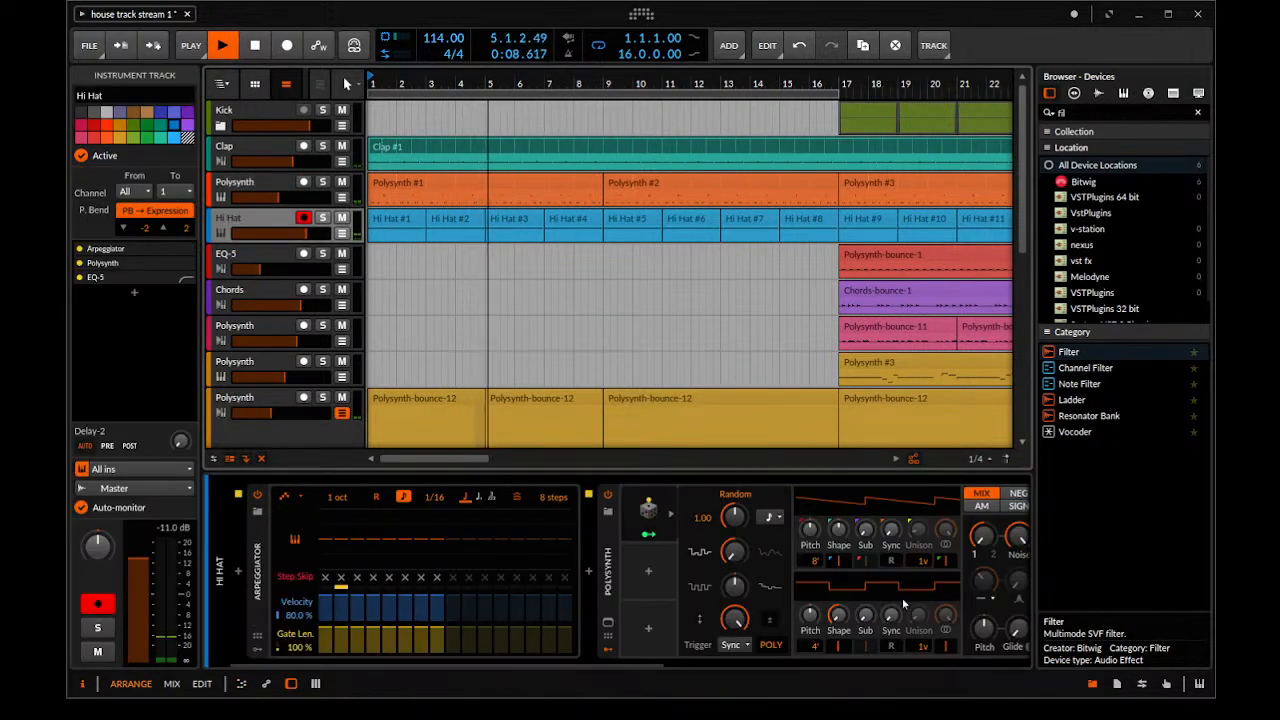
scroll(733, 636, "right", 3)
key("space")
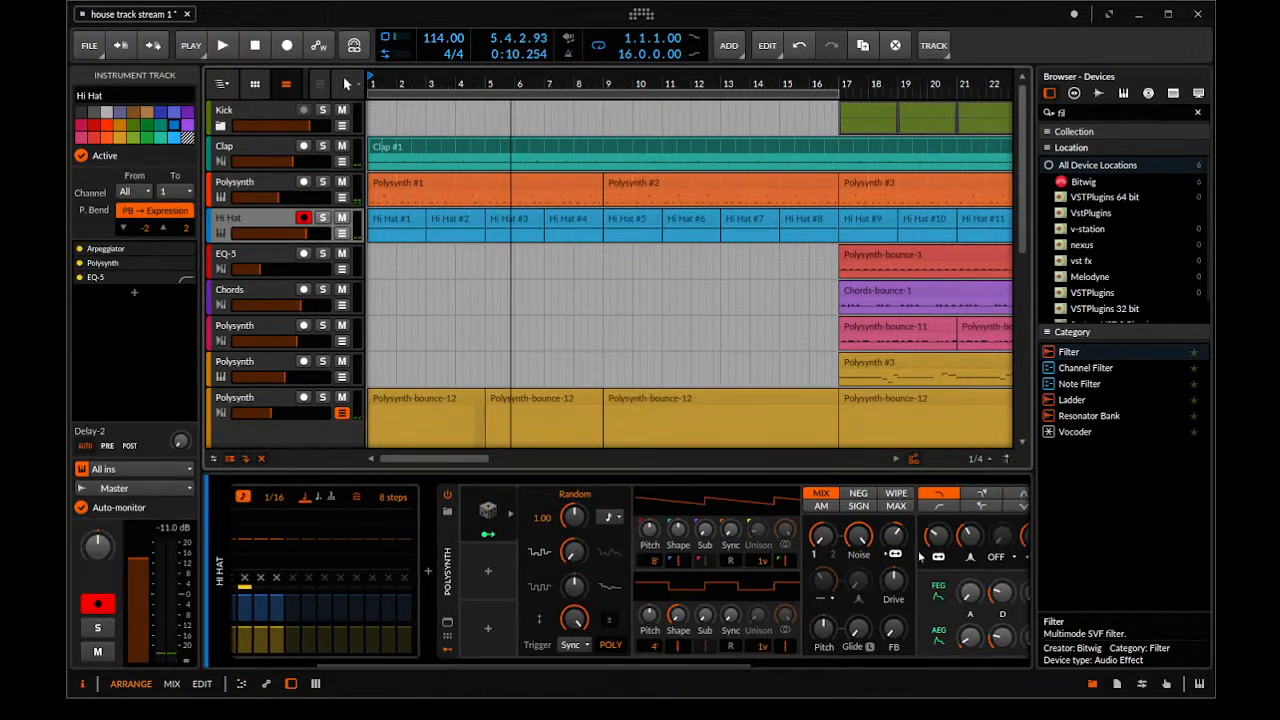
left_click(955, 546)
left_click_drag(938, 536, 938, 550)
key("space")
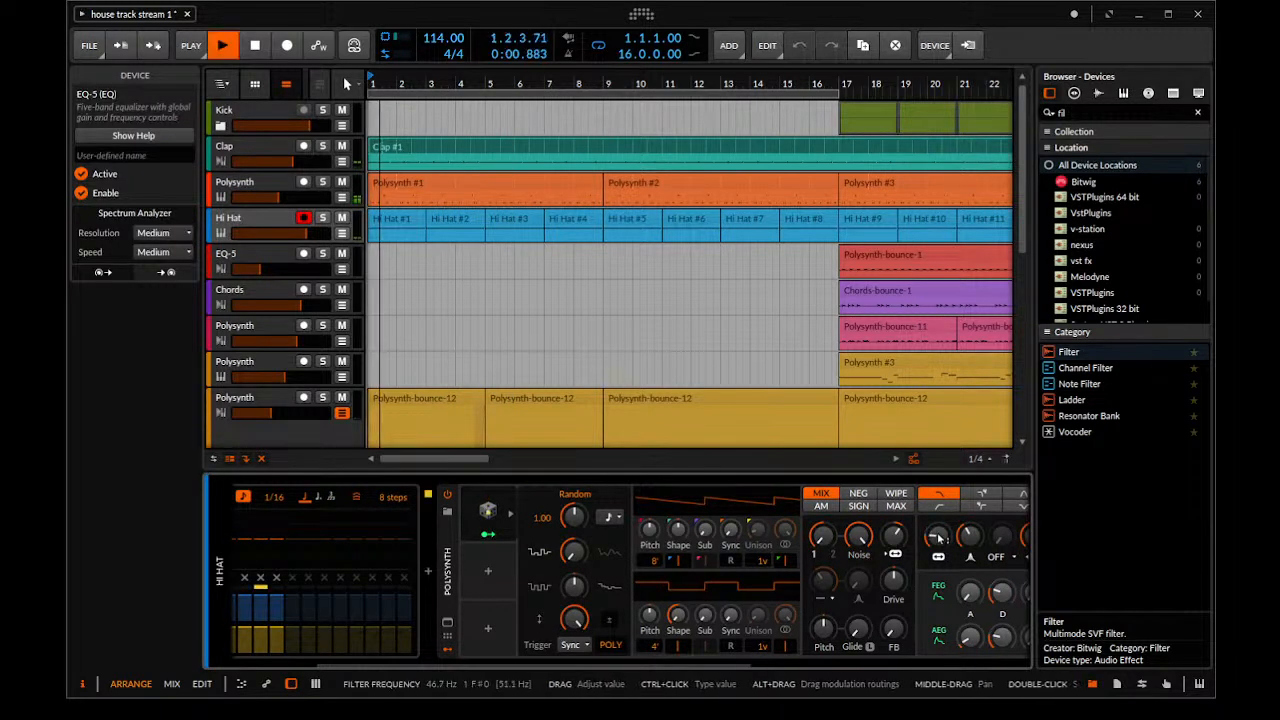
Fine-tune the Hi Hat Polysynth's filter envelope amount and lower its filter frequency to about 28 Hz during playback
left_click_drag(704, 665, 966, 660)
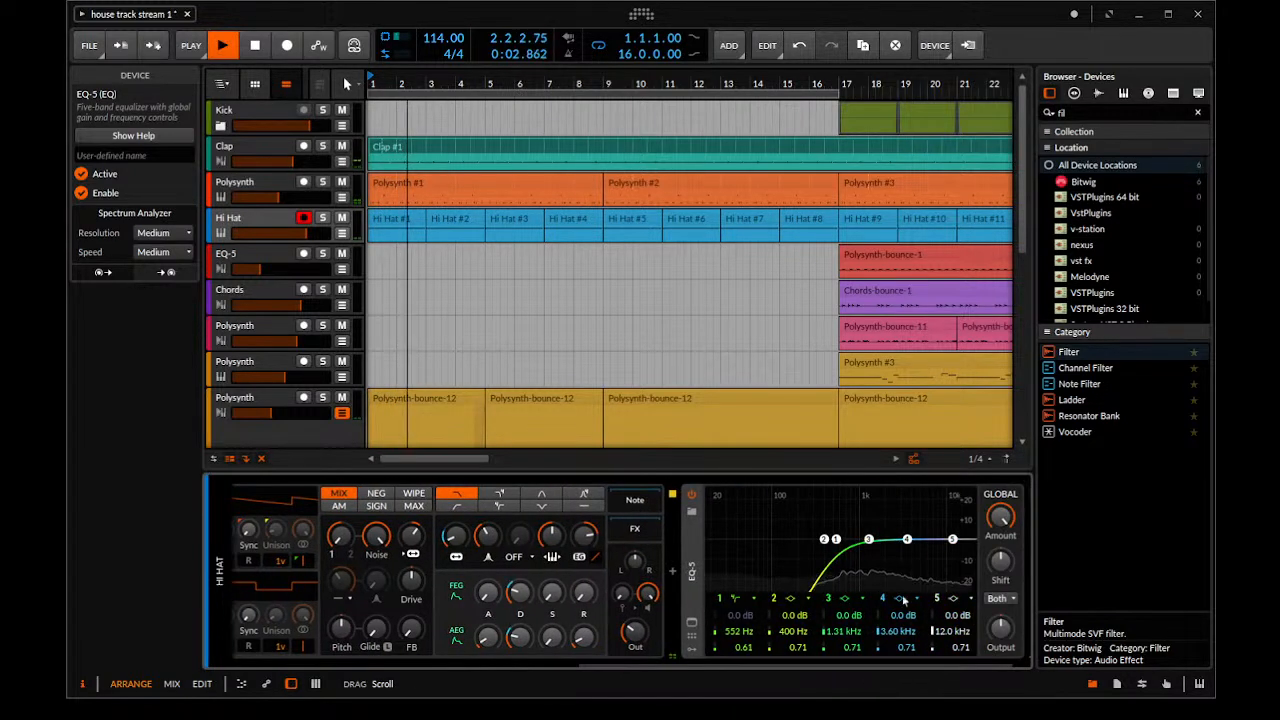
left_click_drag(585, 536, 585, 530)
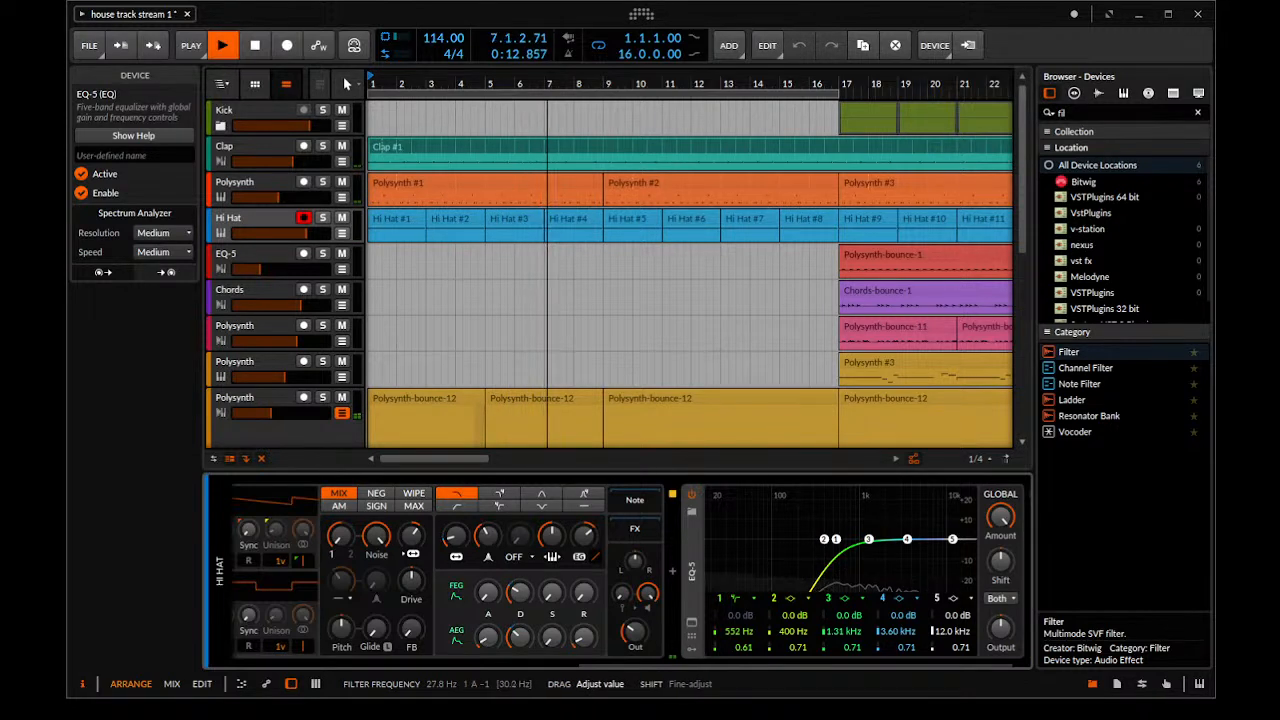
left_click_drag(454, 537, 450, 540)
key("space")
Automate the Hi Hat Polysynth's filter frequency to rise slightly from bar 1 to bar 17 and play it back
left_click(342, 233)
left_click_drag(438, 268, 410, 225)
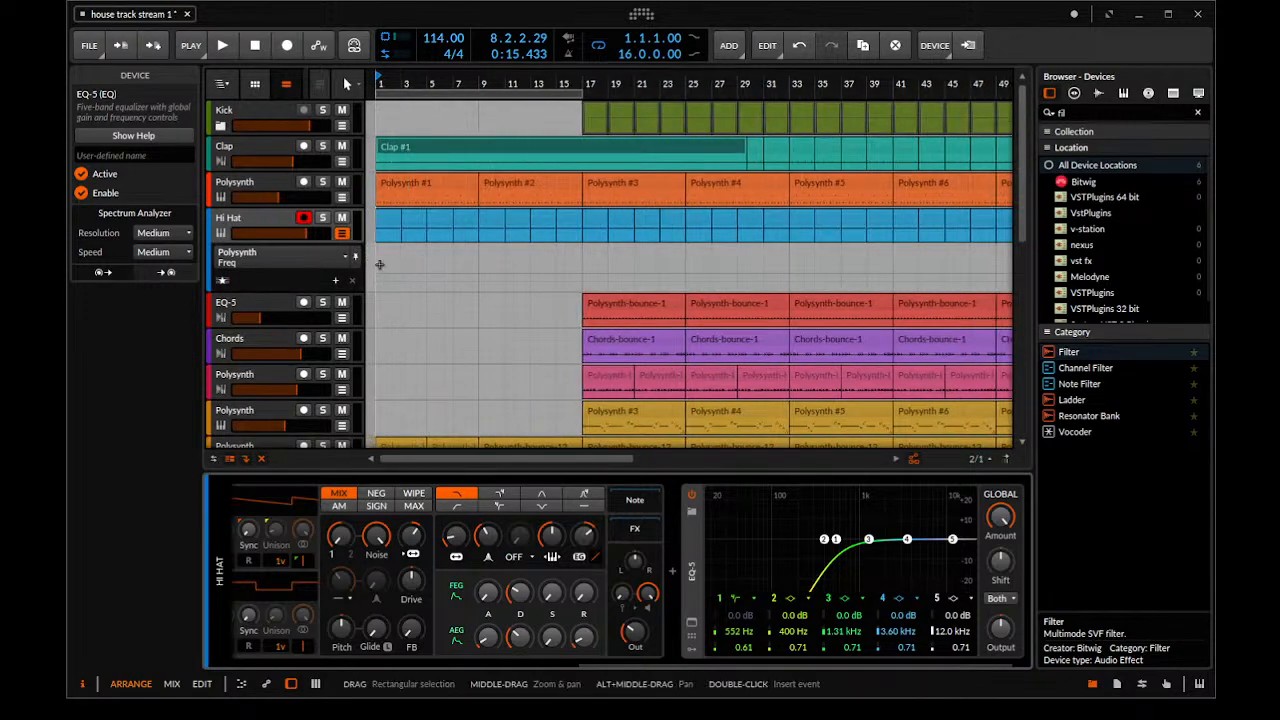
left_click(383, 281)
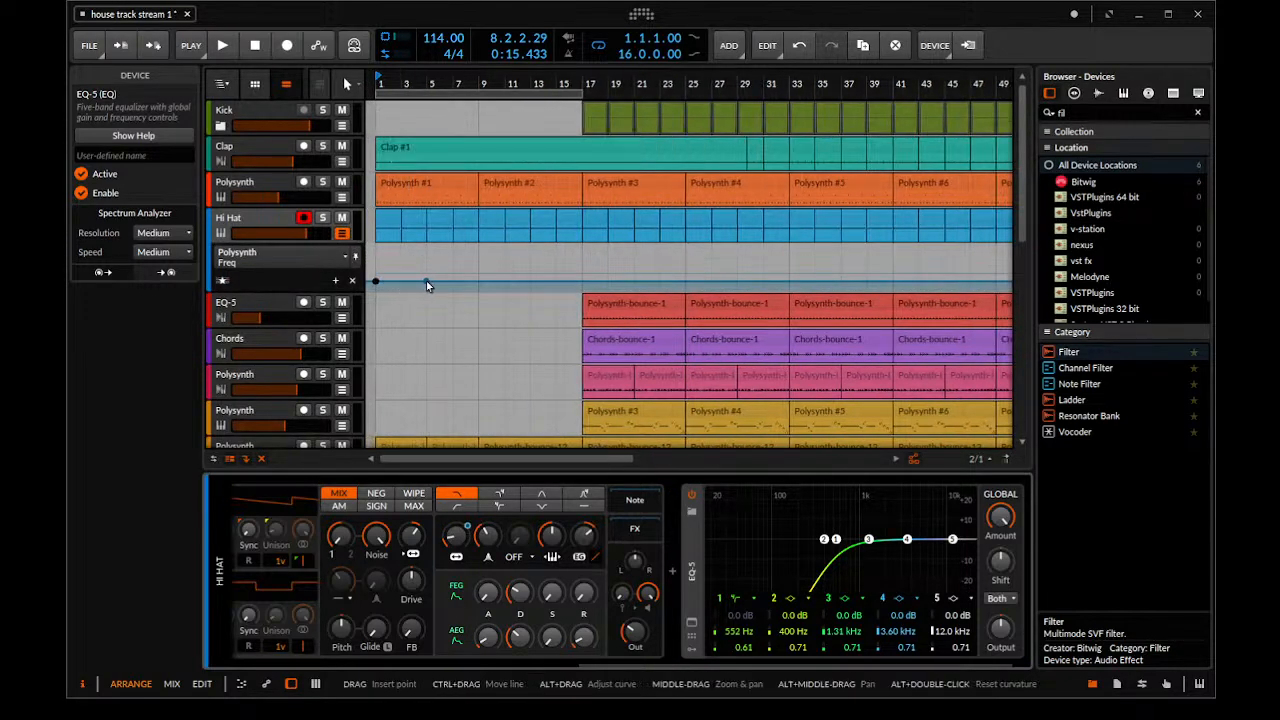
left_click_drag(428, 280, 530, 279)
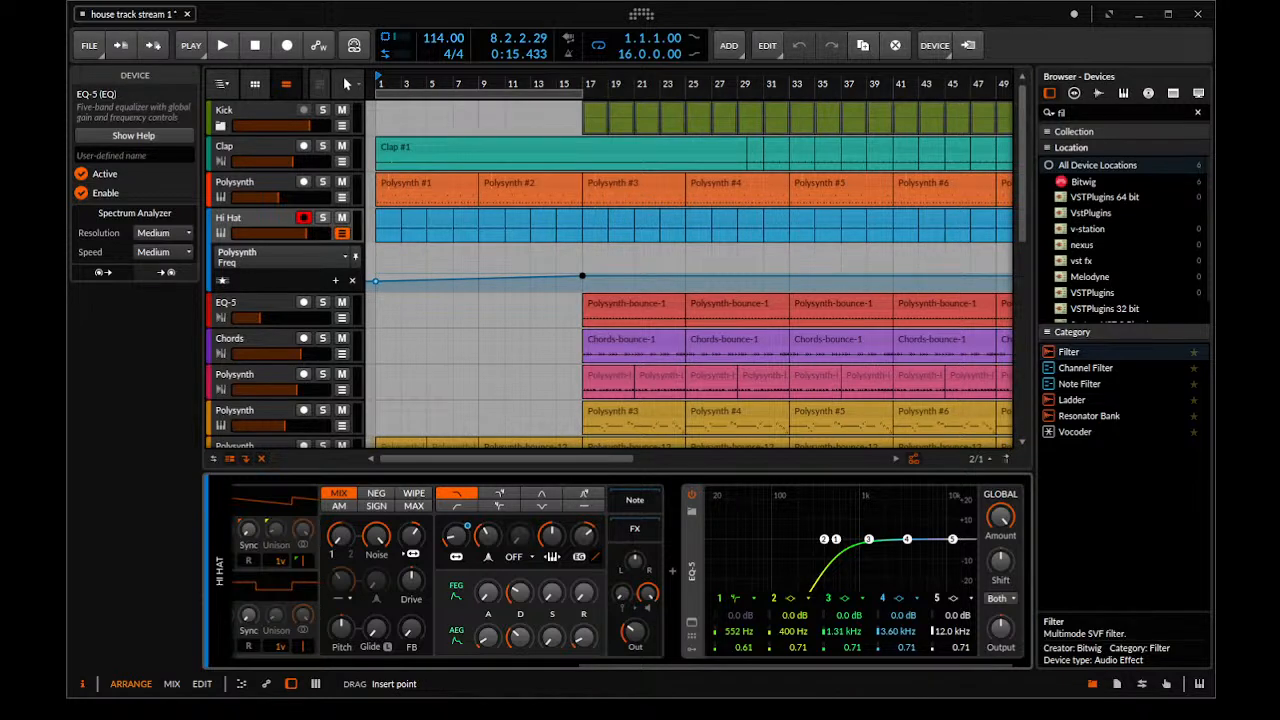
key("space")
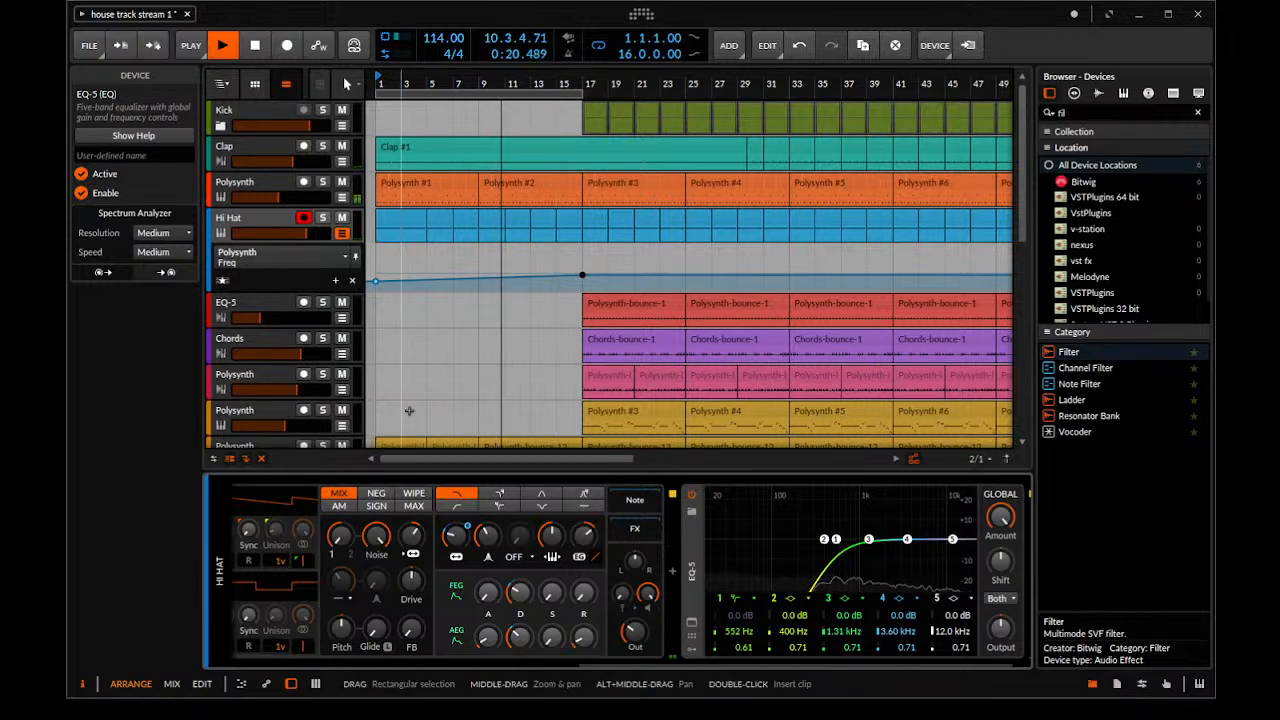
left_click_drag(442, 295, 442, 280)
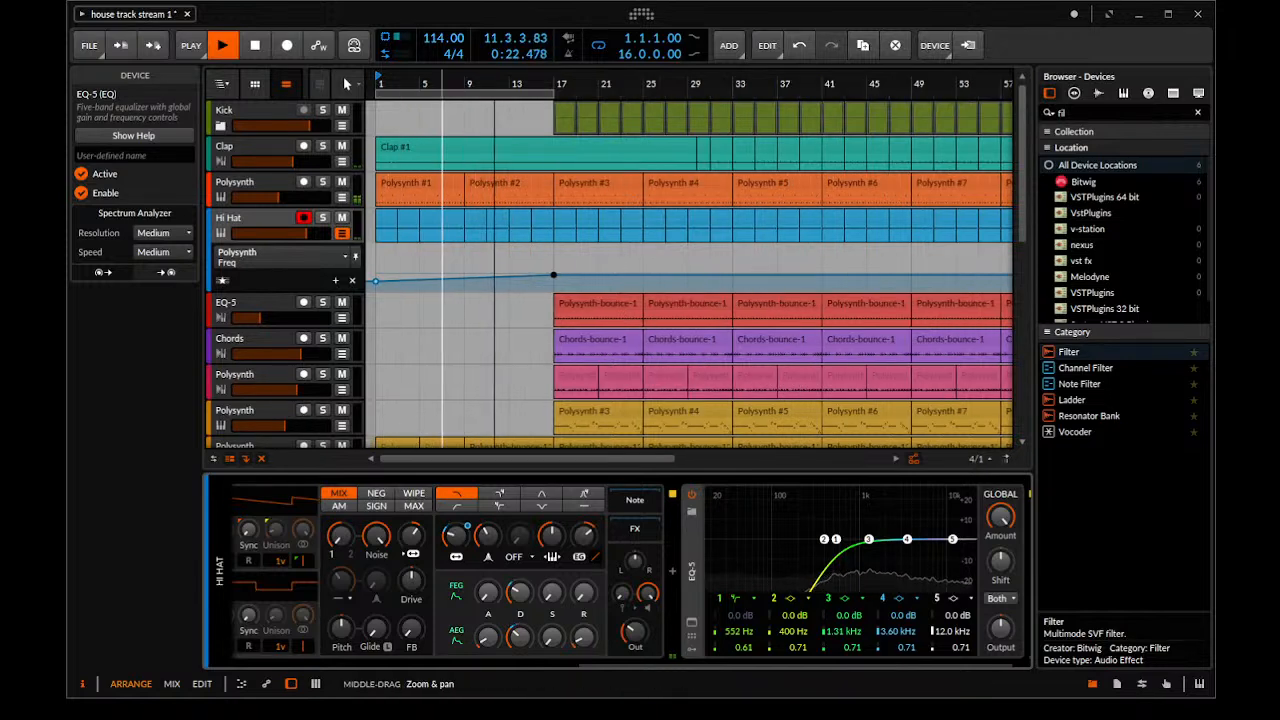
Delete the yellow Polysynth track's note clips Polysynth #3 and Polysynth #4, covering bars 17 to 32
scroll(460, 300, "down", 8)
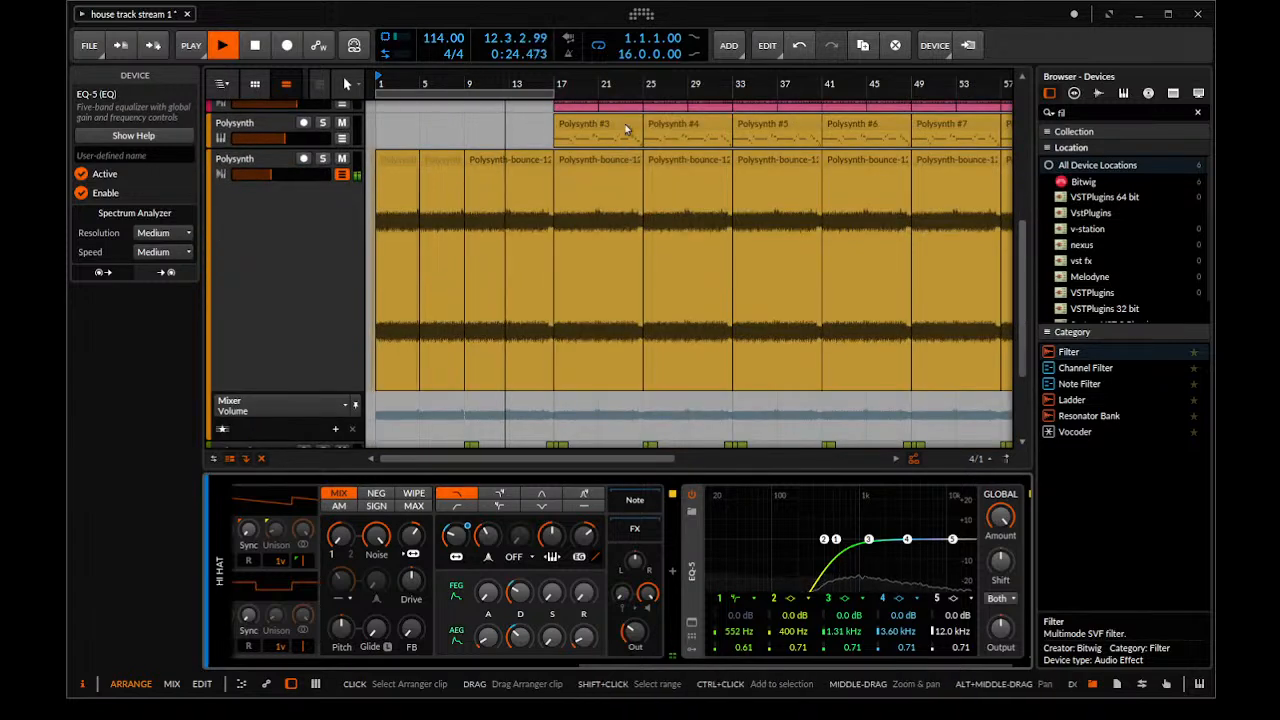
left_click(627, 129)
key("Delete")
left_click(660, 126)
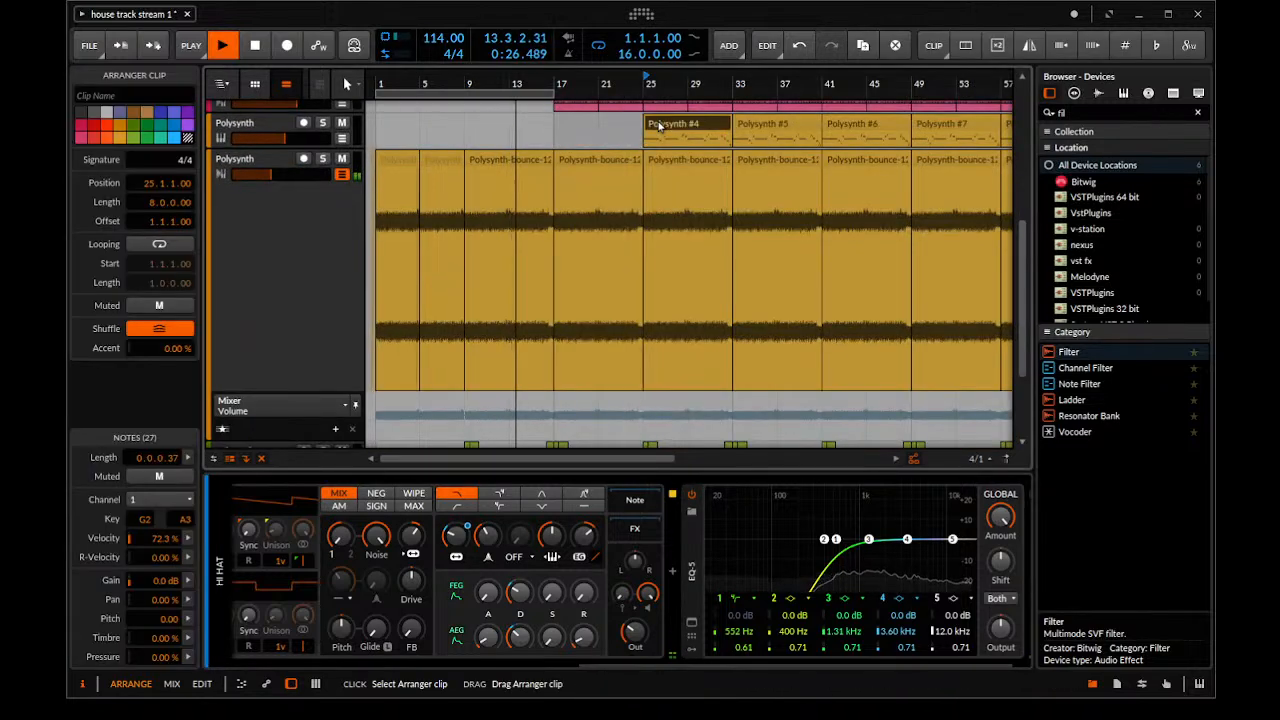
key("Delete")
Delete the two Chords clips starting at bars 17 and 25
scroll(643, 162, "up", 4)
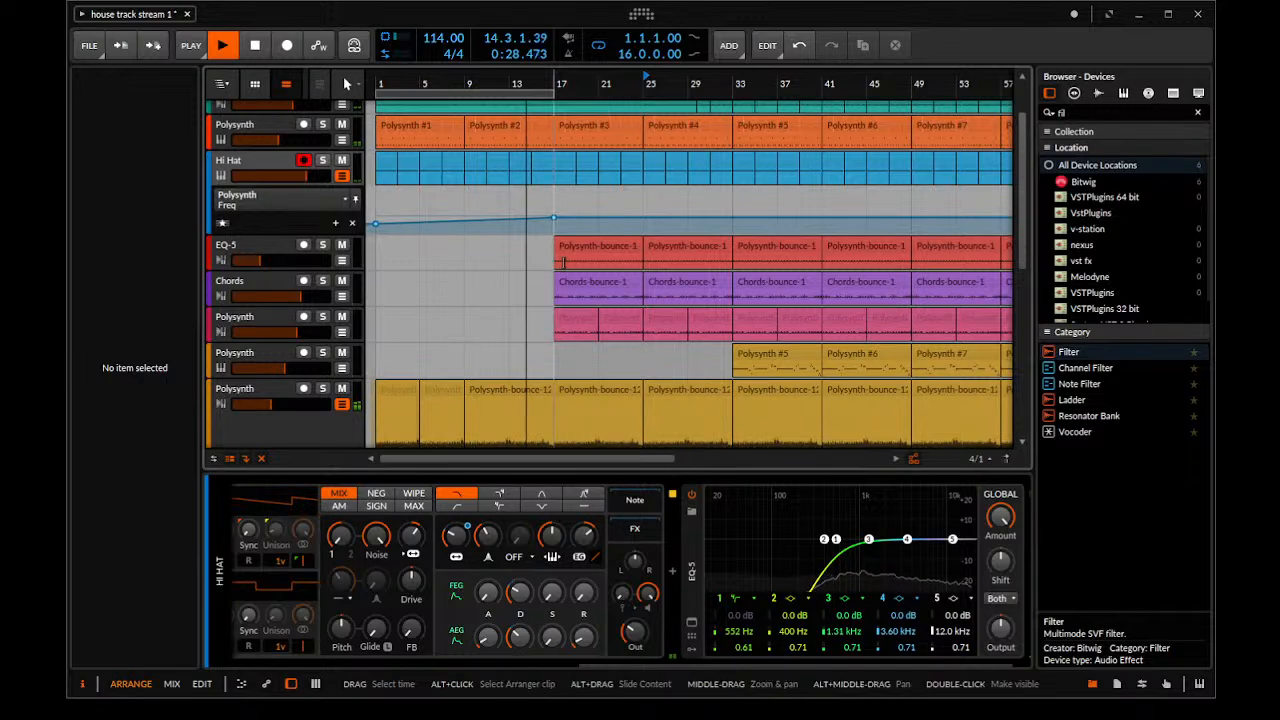
left_click(582, 287)
key("Delete")
left_click(671, 283)
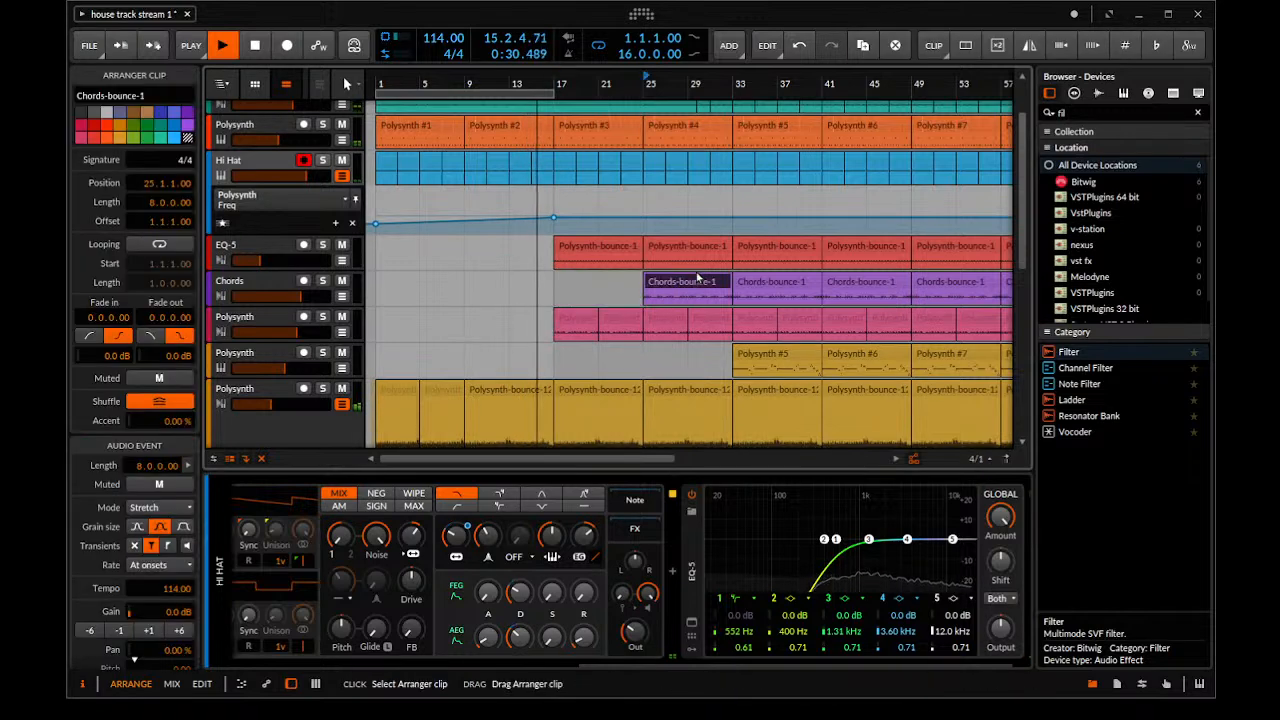
key("Delete")
Turn off the arranger loop, let playback run past bar 17 into the drum entry, and stop it
scroll(622, 193, "up", 2)
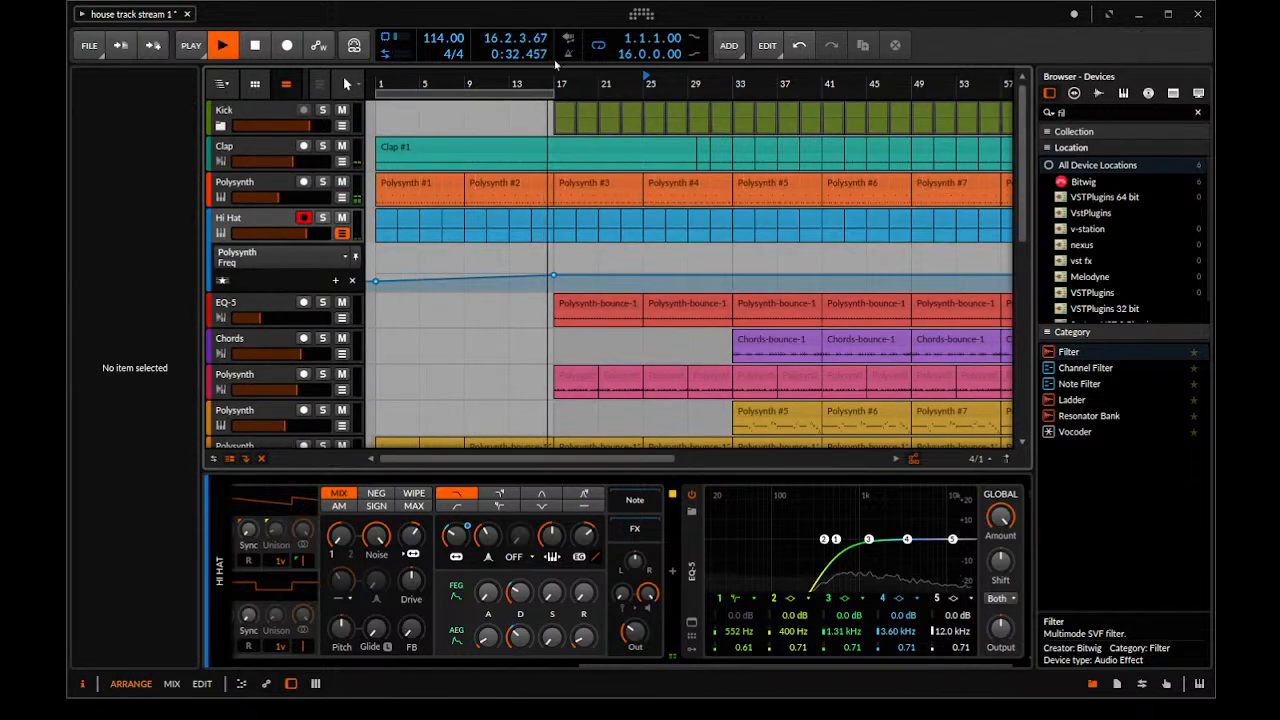
left_click(595, 56)
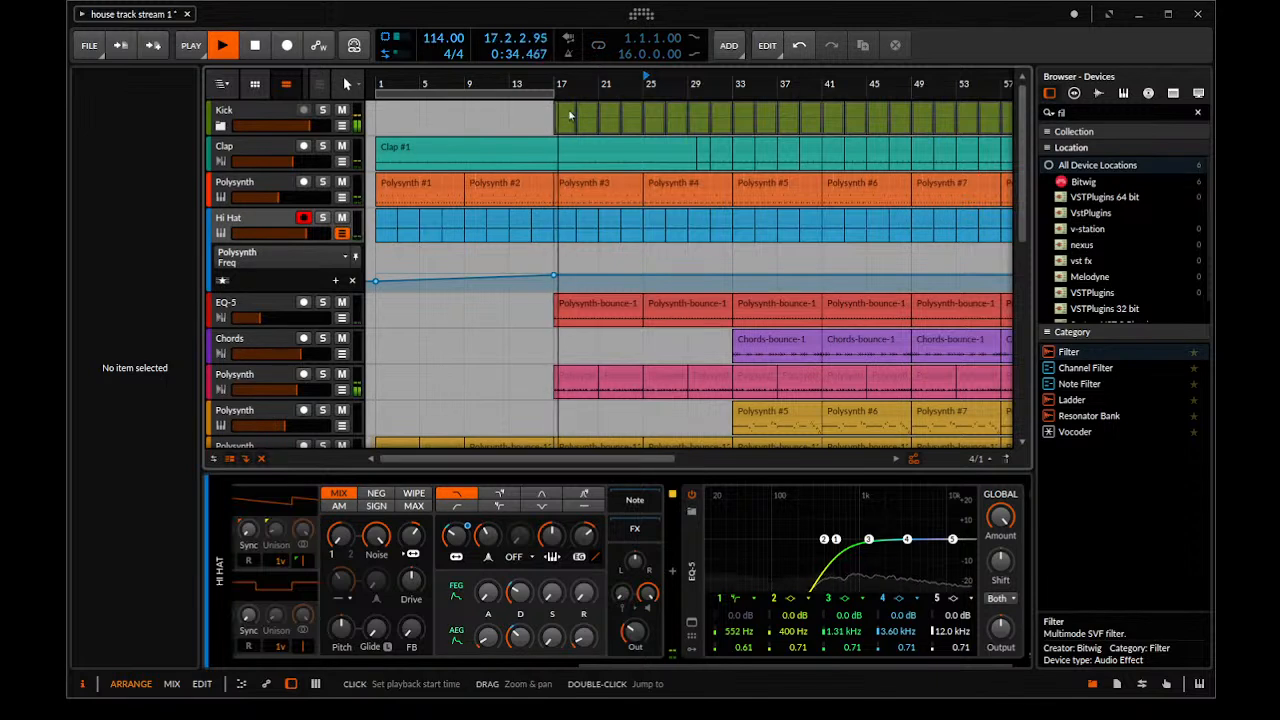
key("space")
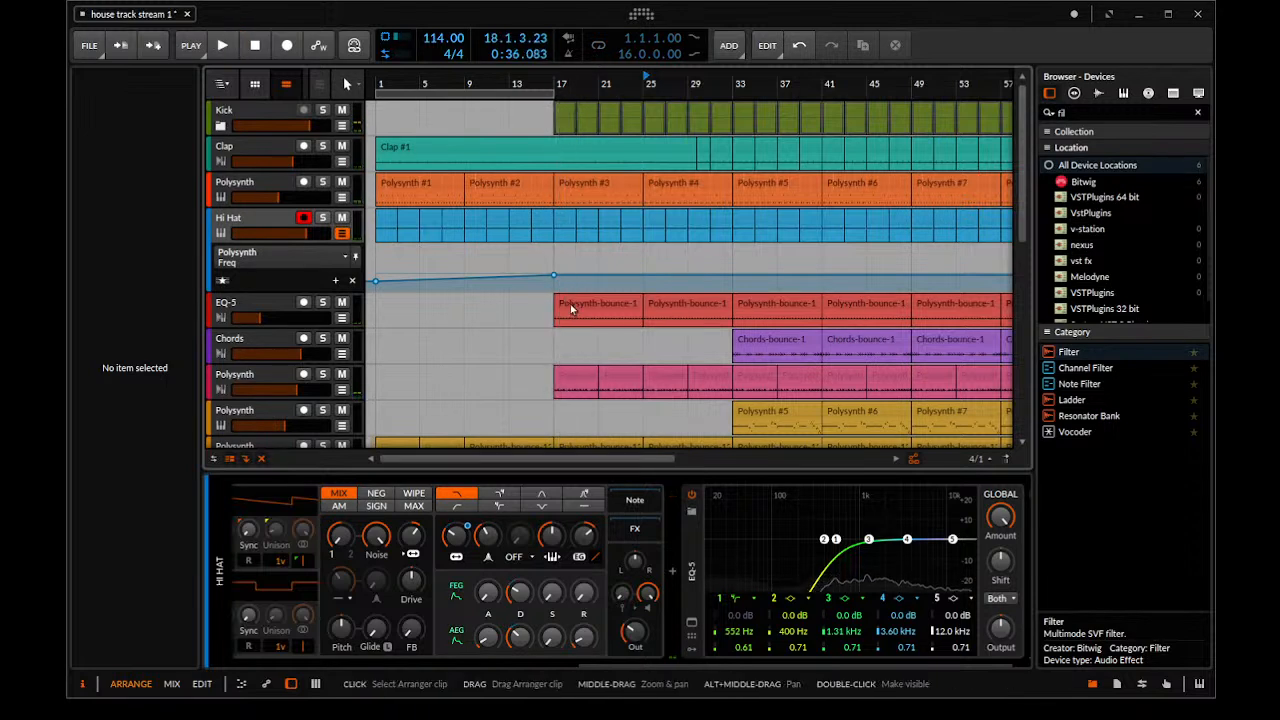
scroll(571, 210, "up", 2)
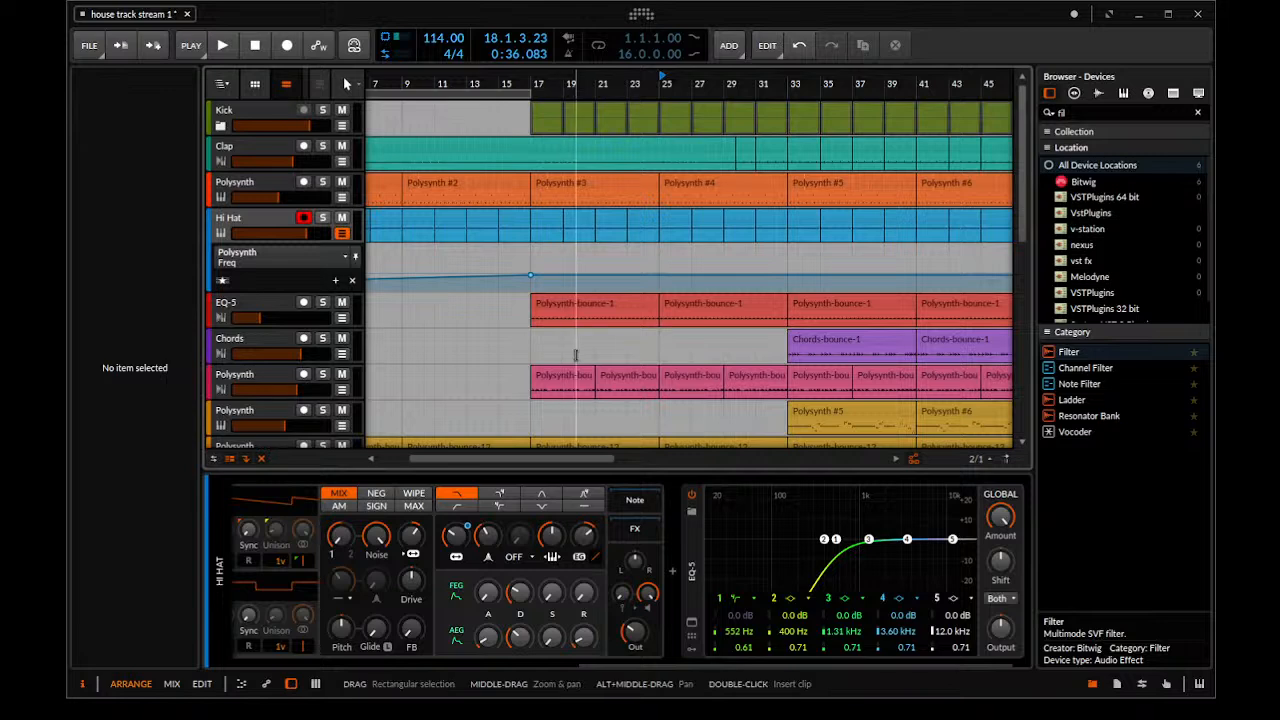
Delete the EQ-5 track's two clips at bars 17 and 25 while playing the arrangement from bar 17
left_click_drag(577, 329, 550, 312)
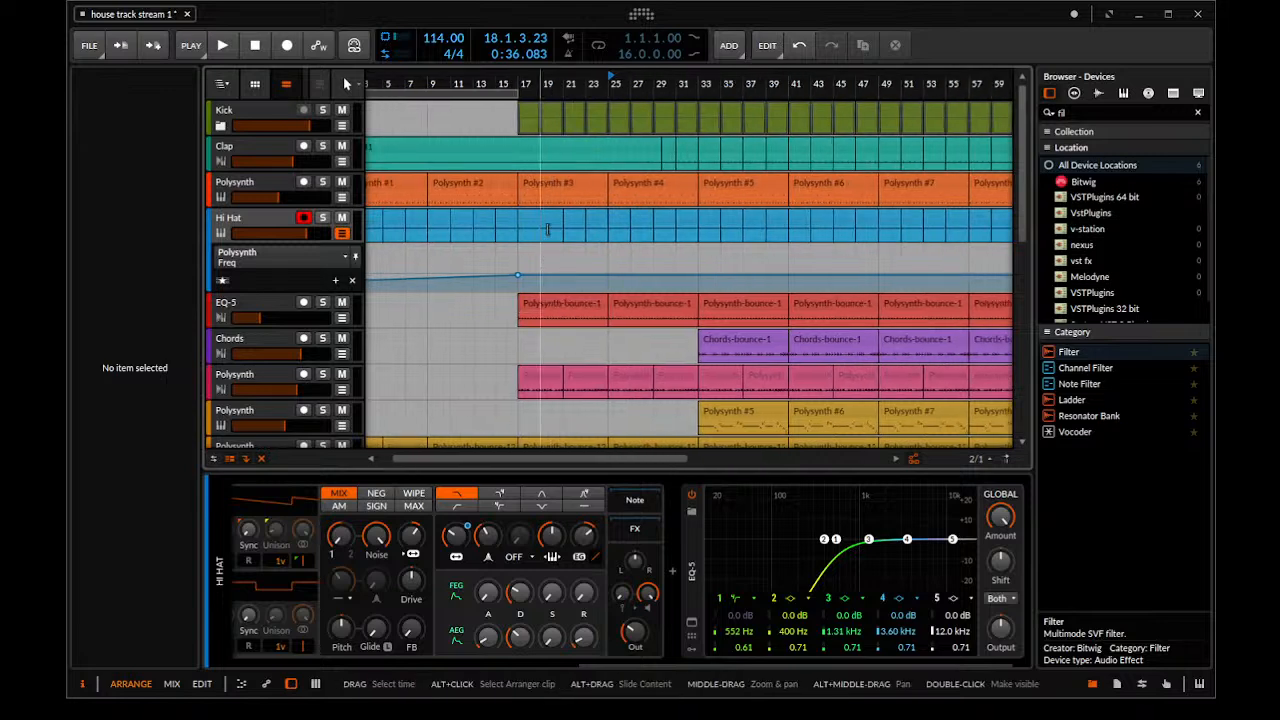
left_click(556, 302)
key("Delete")
key("space")
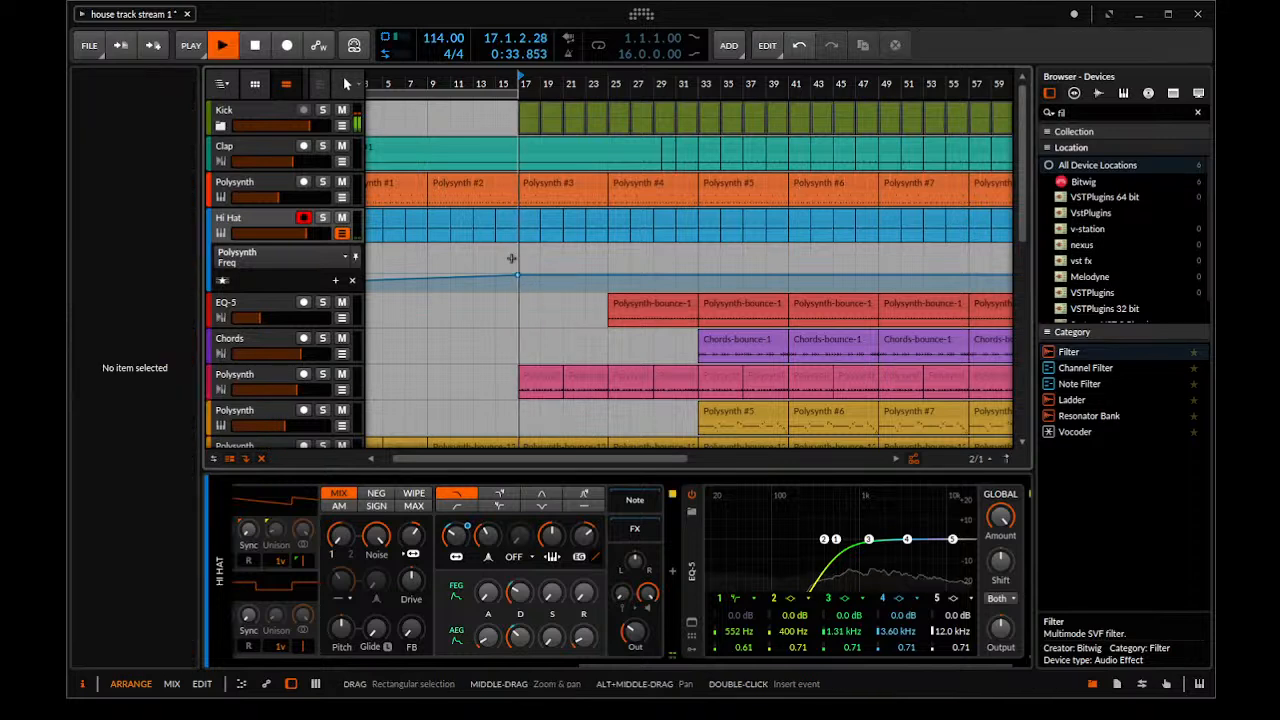
left_click_drag(511, 258, 424, 270)
left_click_drag(453, 181, 392, 176)
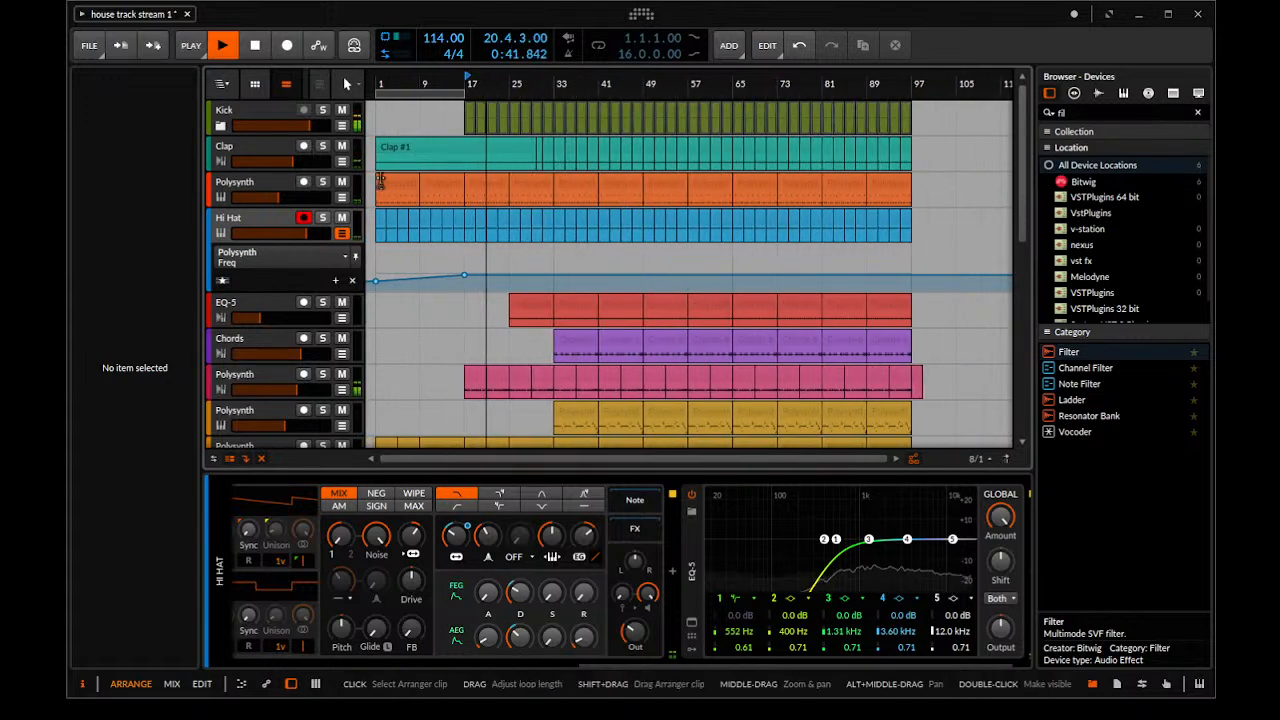
left_click_drag(510, 367, 645, 366)
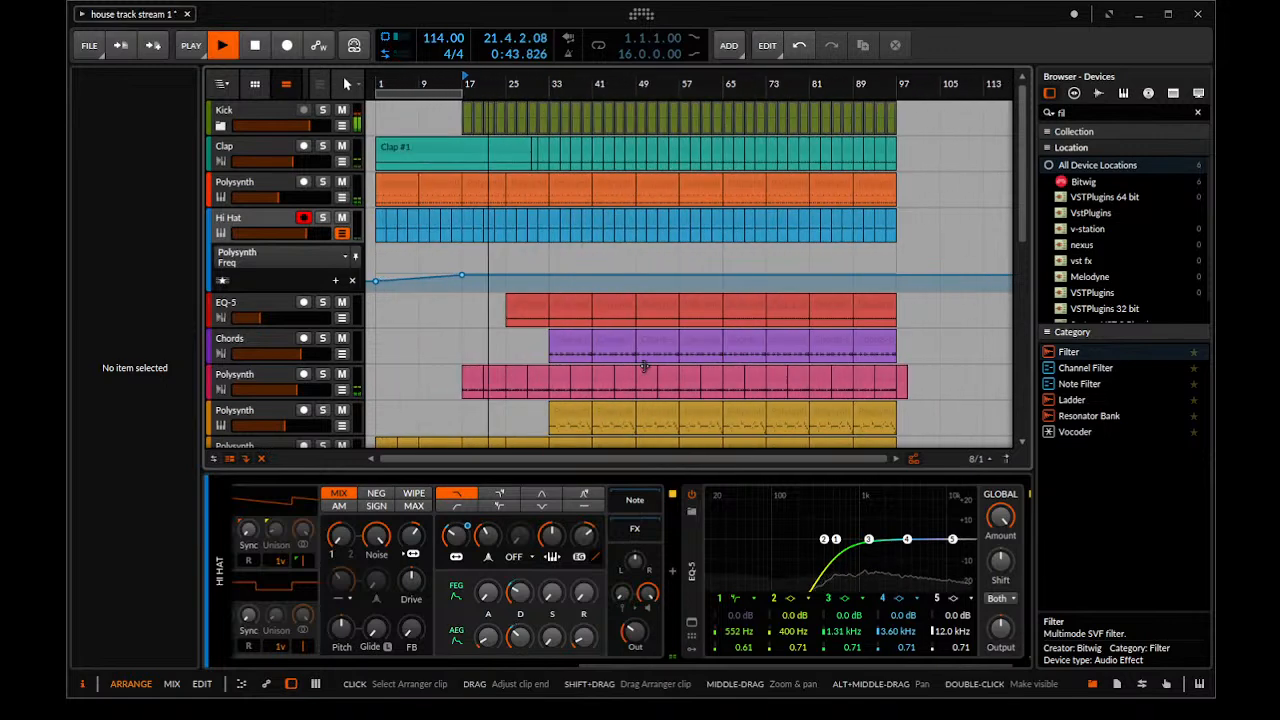
left_click(538, 310)
key("Delete")
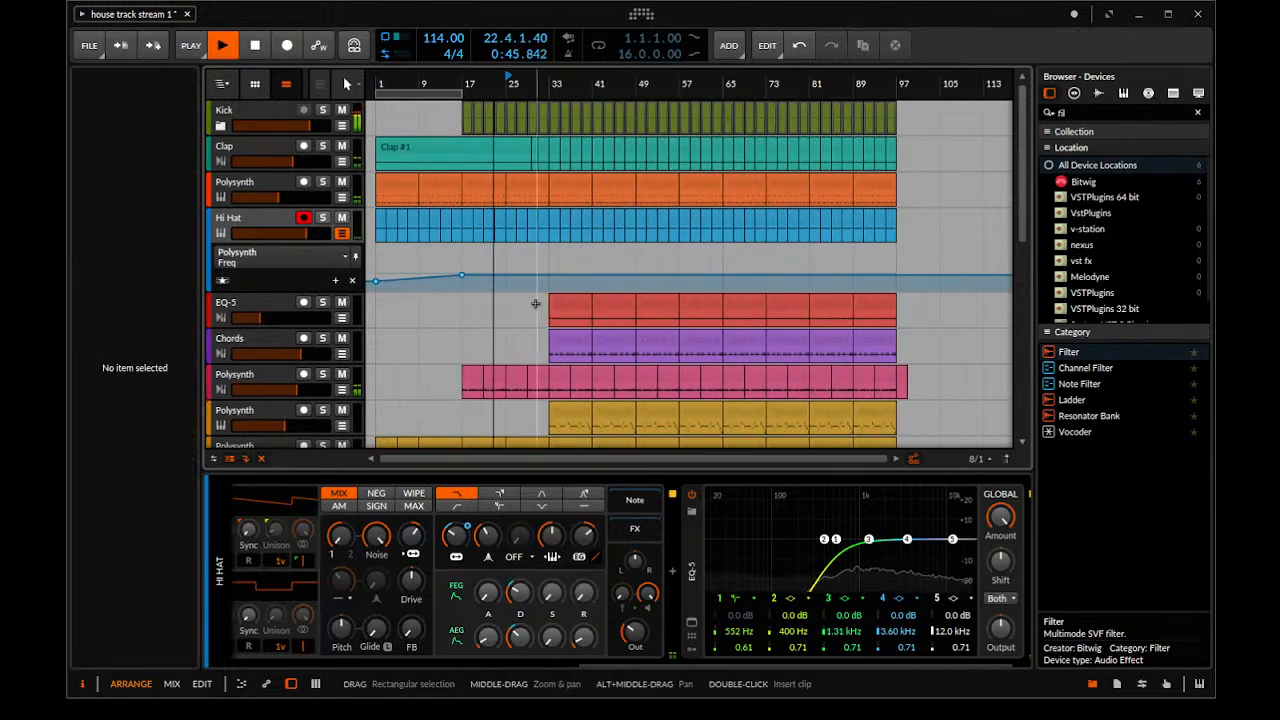
Stop playback and add a step in the Hi Hat's filter frequency automation at bar 25, raising it to 333 Hz
left_click_drag(471, 366, 514, 366)
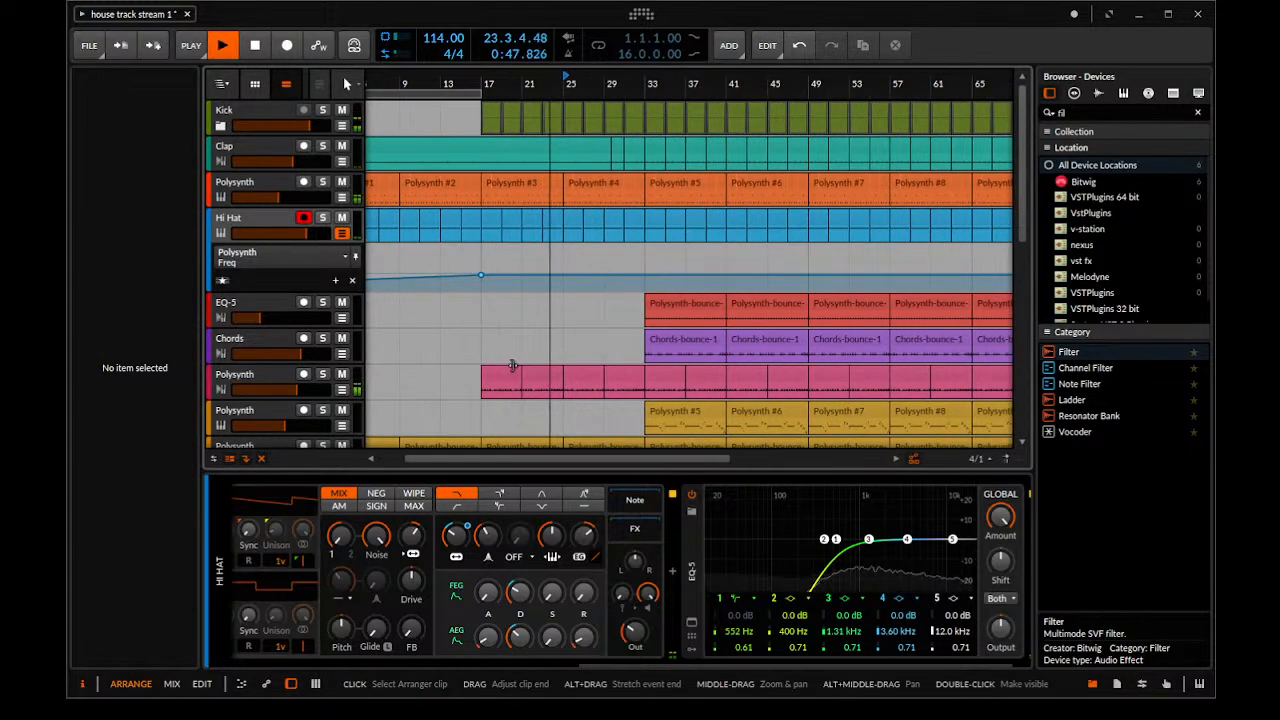
scroll(520, 361, "down", 5)
scroll(519, 361, "down", 3)
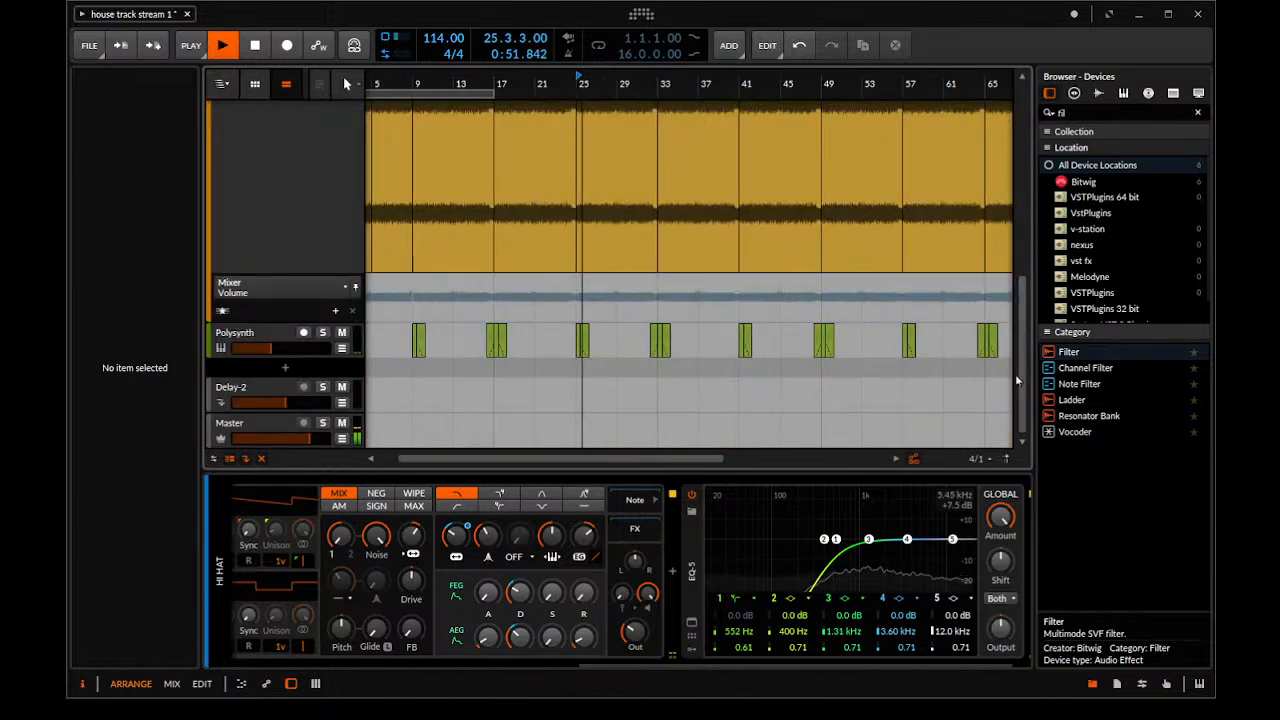
scroll(651, 292, "up", 2)
scroll(651, 292, "up", 6)
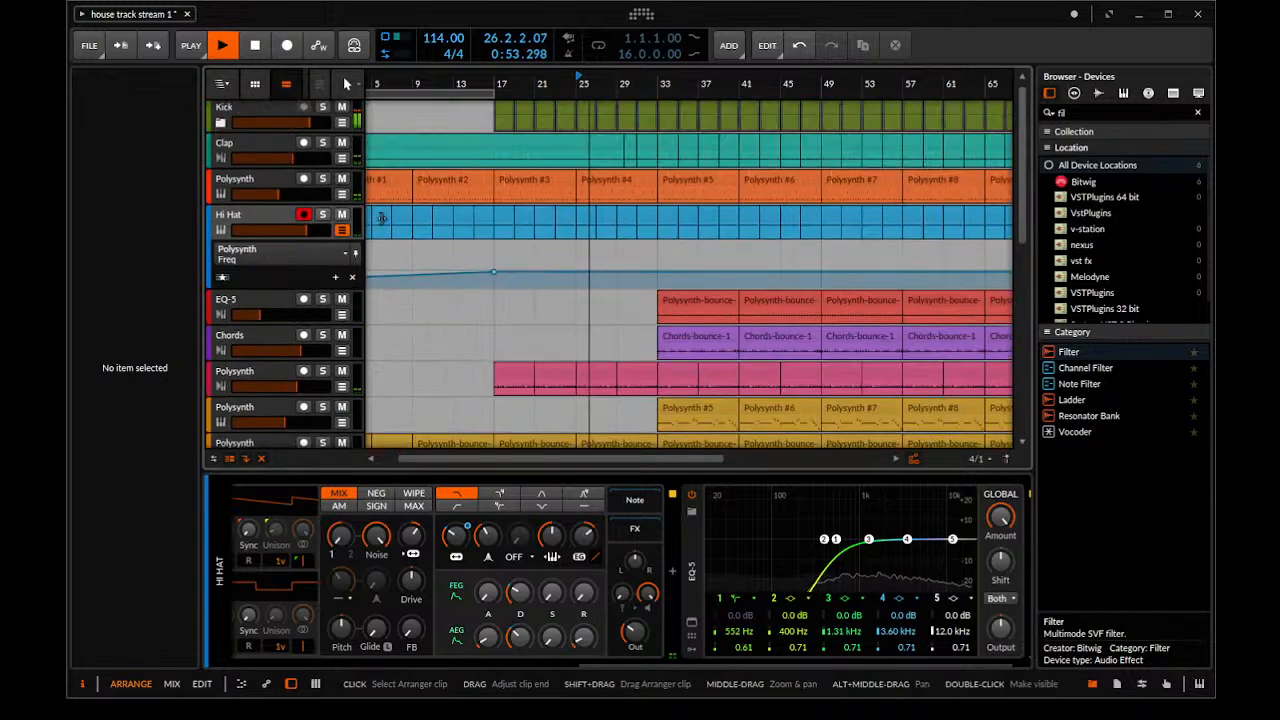
key("space")
left_click(575, 272)
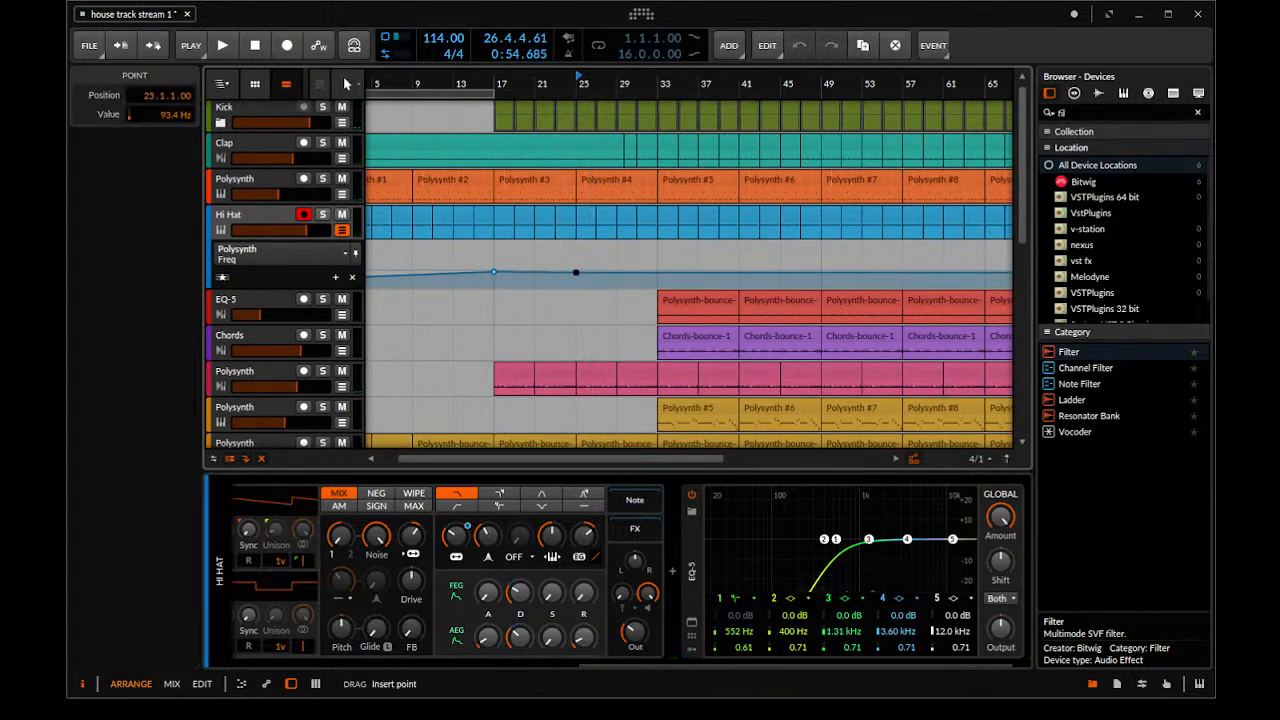
left_click_drag(602, 272, 576, 266)
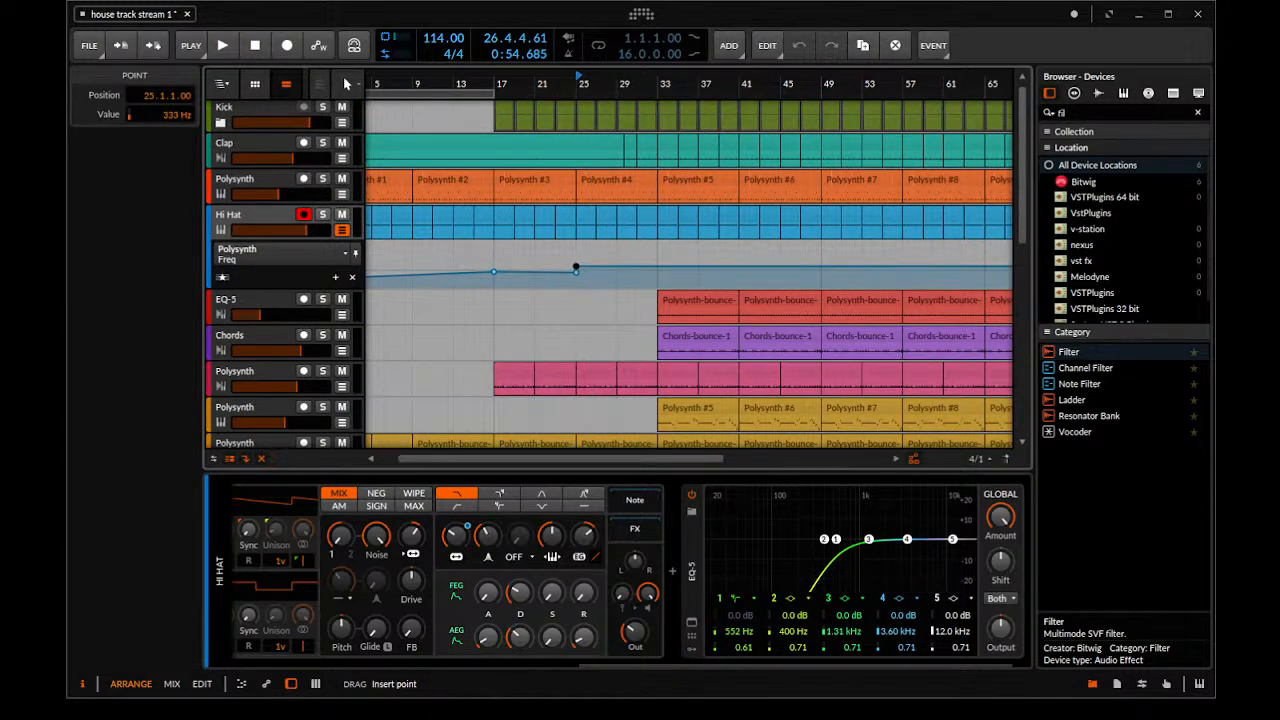
Play from bar 25 and lower the Hi Hat's upper filter frequency point there to 264 Hz
left_click(576, 251)
key("space")
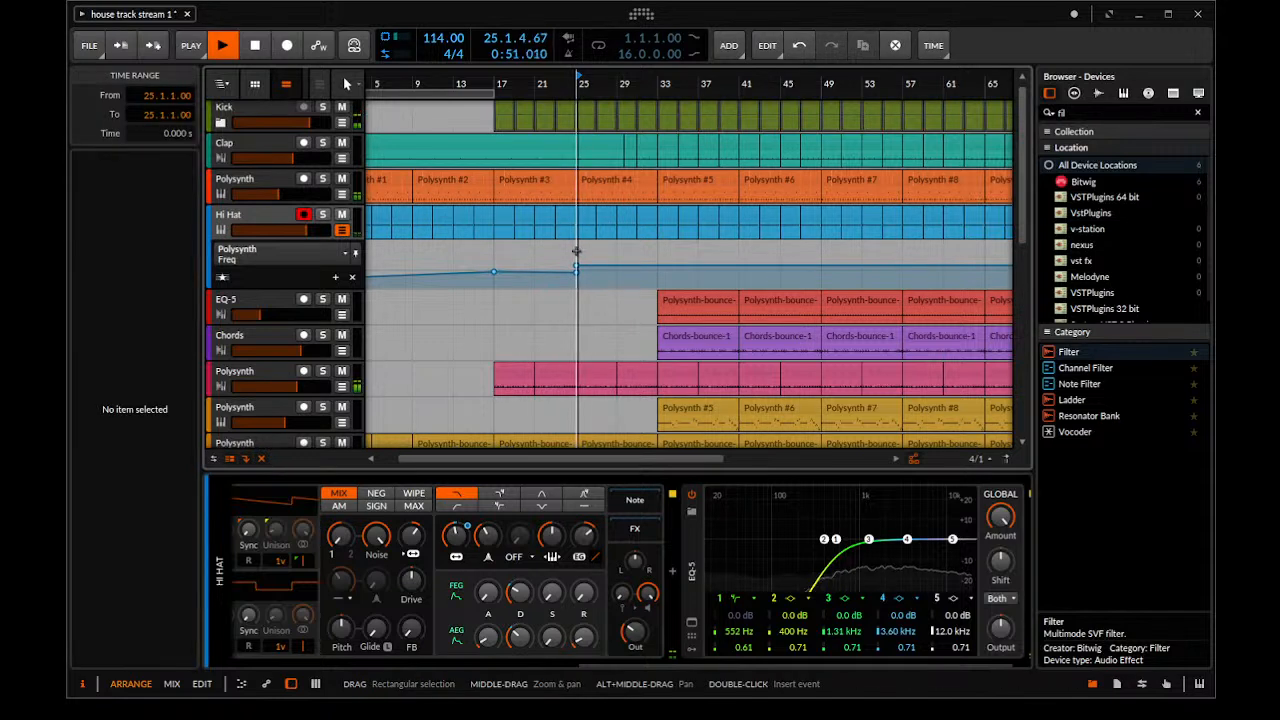
left_click(576, 271)
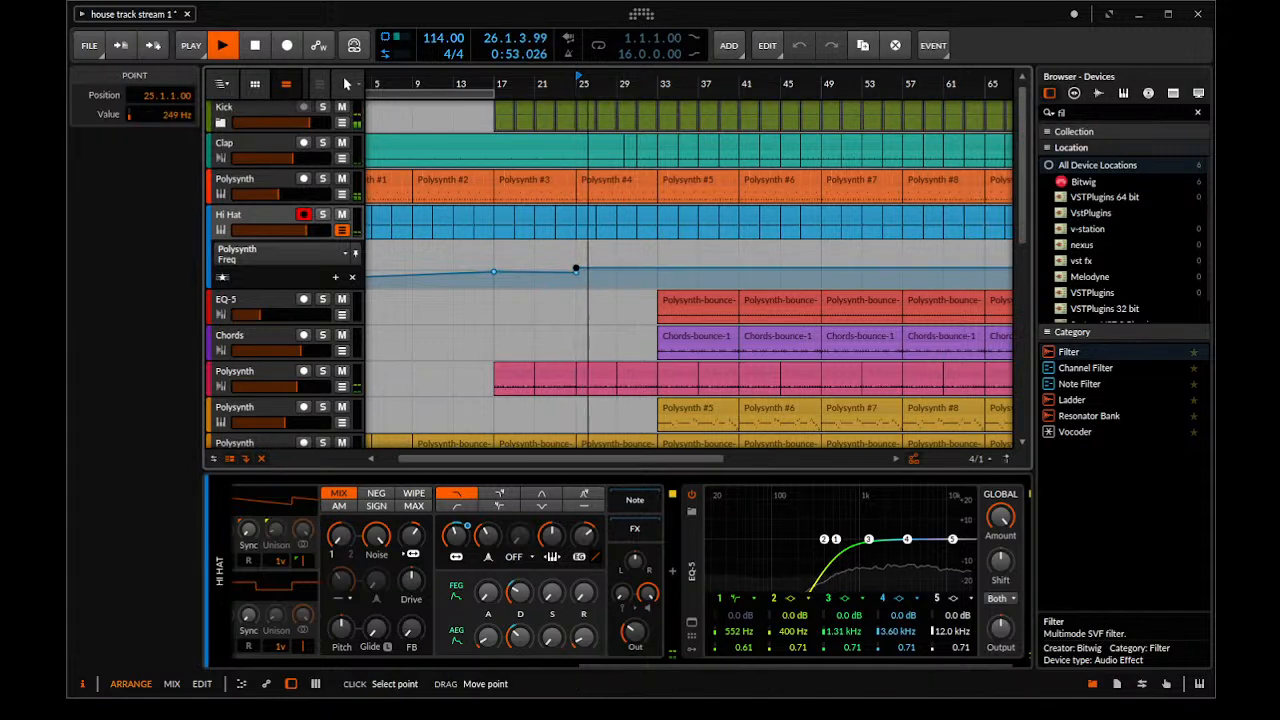
left_click_drag(576, 270, 576, 267)
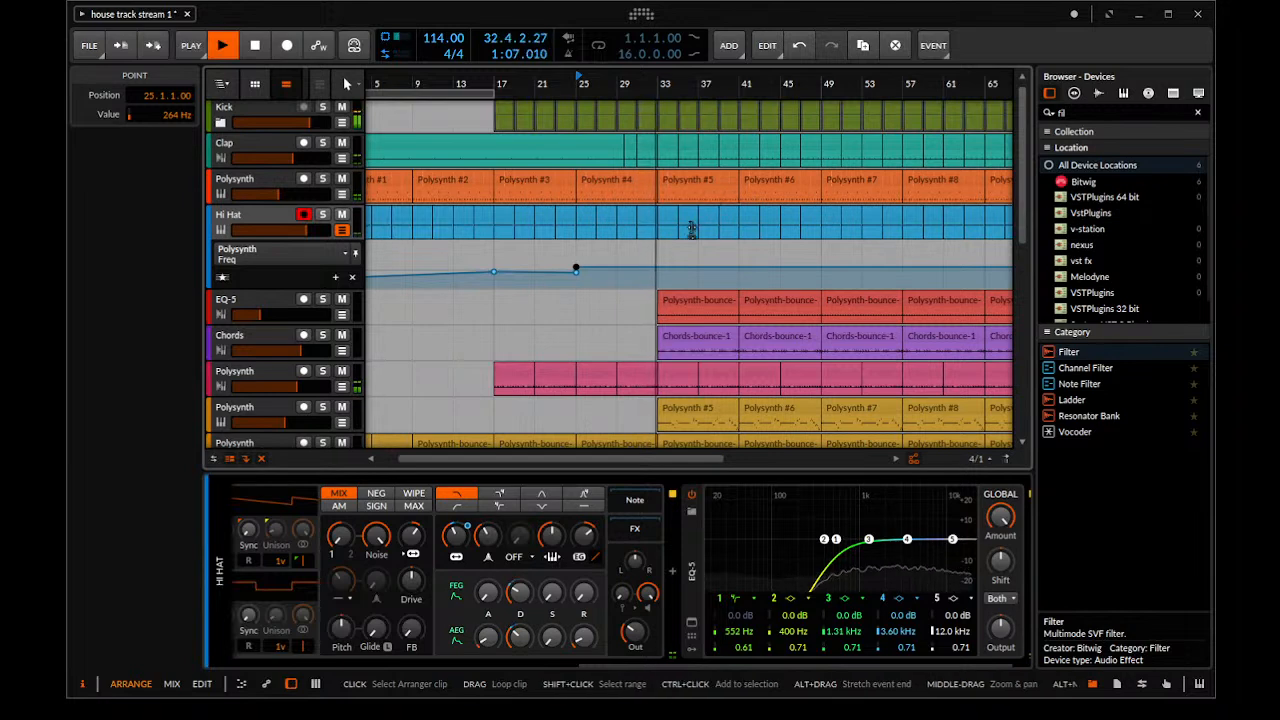
key("space")
Delete the yellow Polysynth track's note clips Polysynth #5 and Polysynth #6, covering bars 33 to 48
scroll(680, 302, "down", 2)
left_click(683, 350)
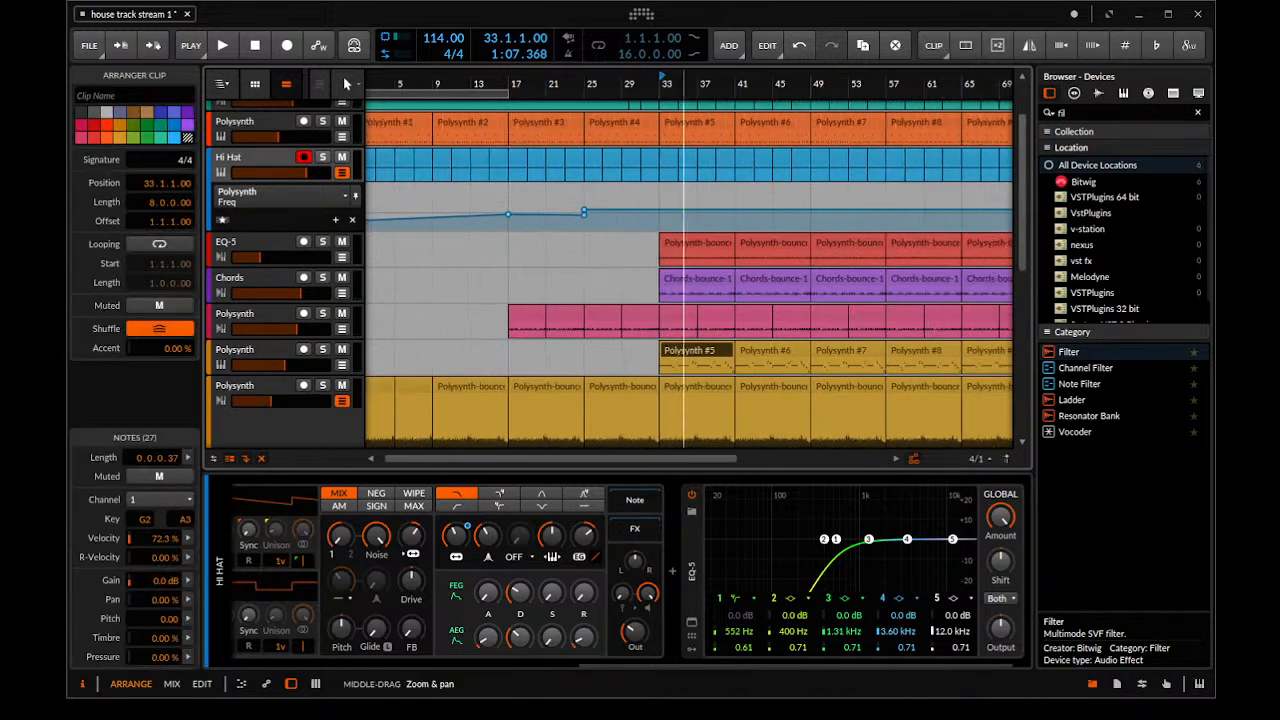
scroll(683, 352, "down", 5)
scroll(672, 360, "up", 3)
key("Delete")
left_click(563, 350)
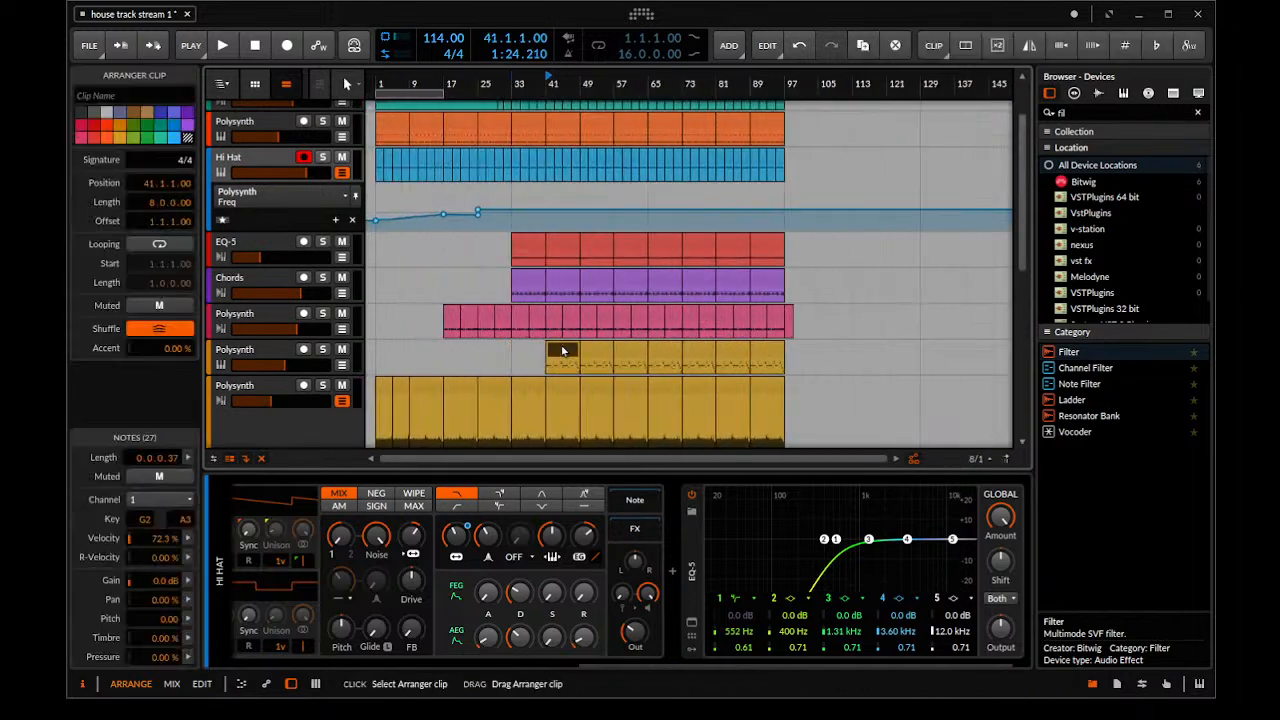
key("Delete")
Play from around bar 29 and examine the Chords track's Polysynth and Reverb devices
left_click(497, 80)
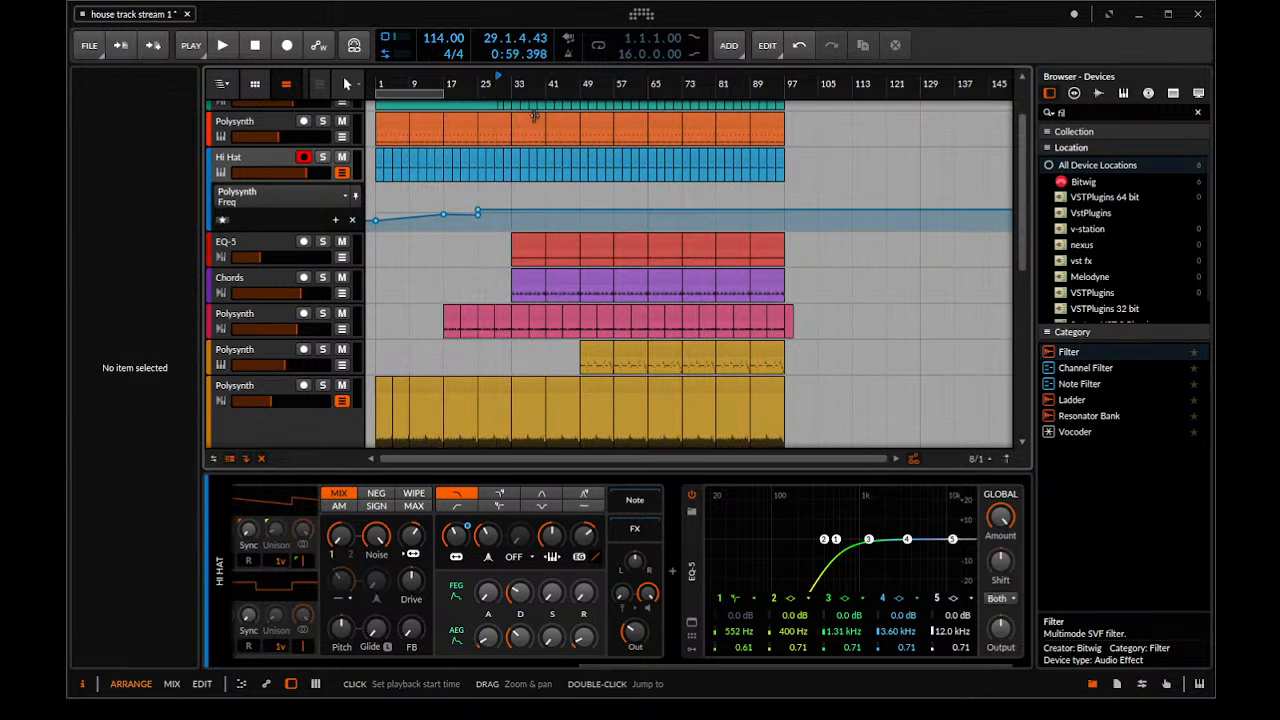
key("space")
scroll(565, 238, "up", 2)
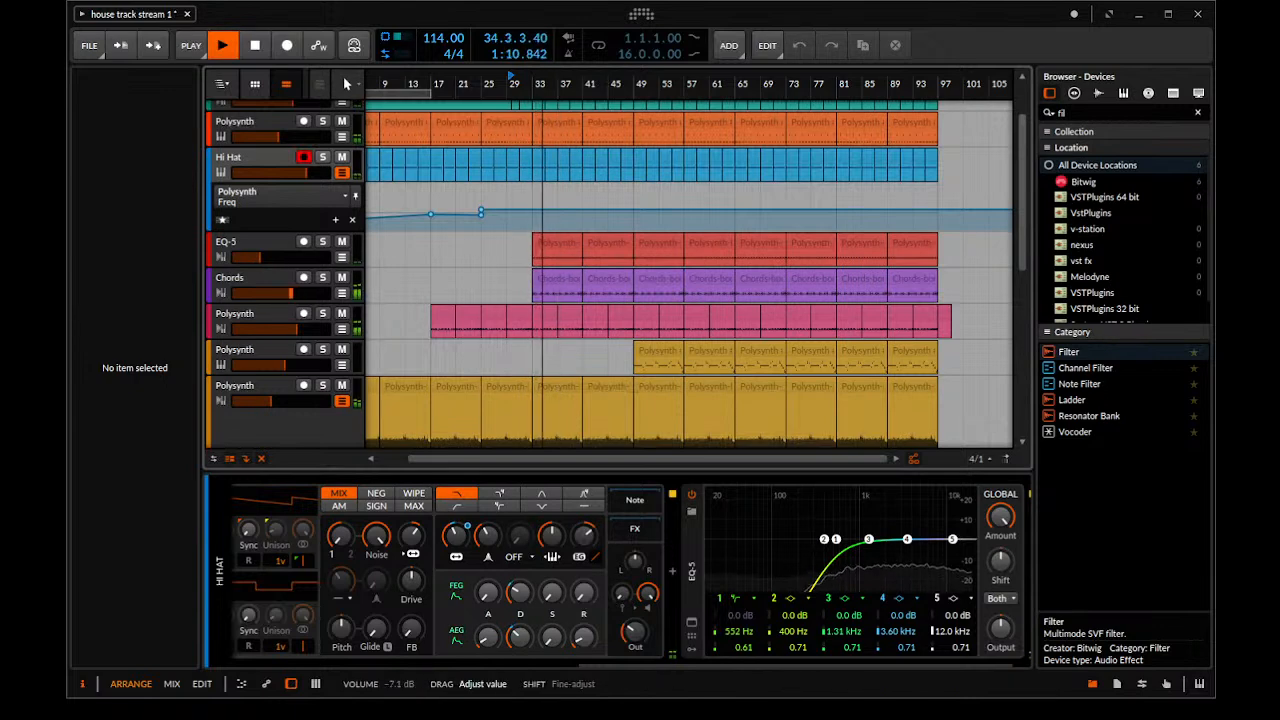
left_click(277, 279)
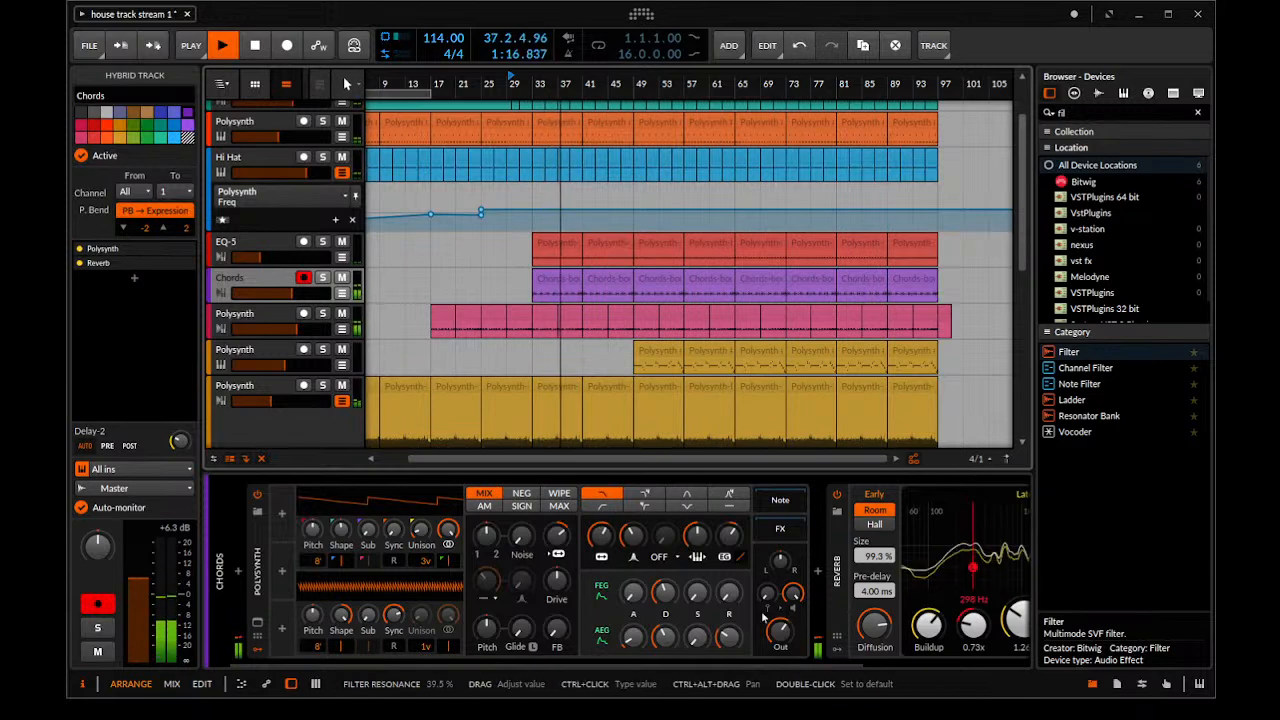
left_click_drag(848, 667, 998, 667)
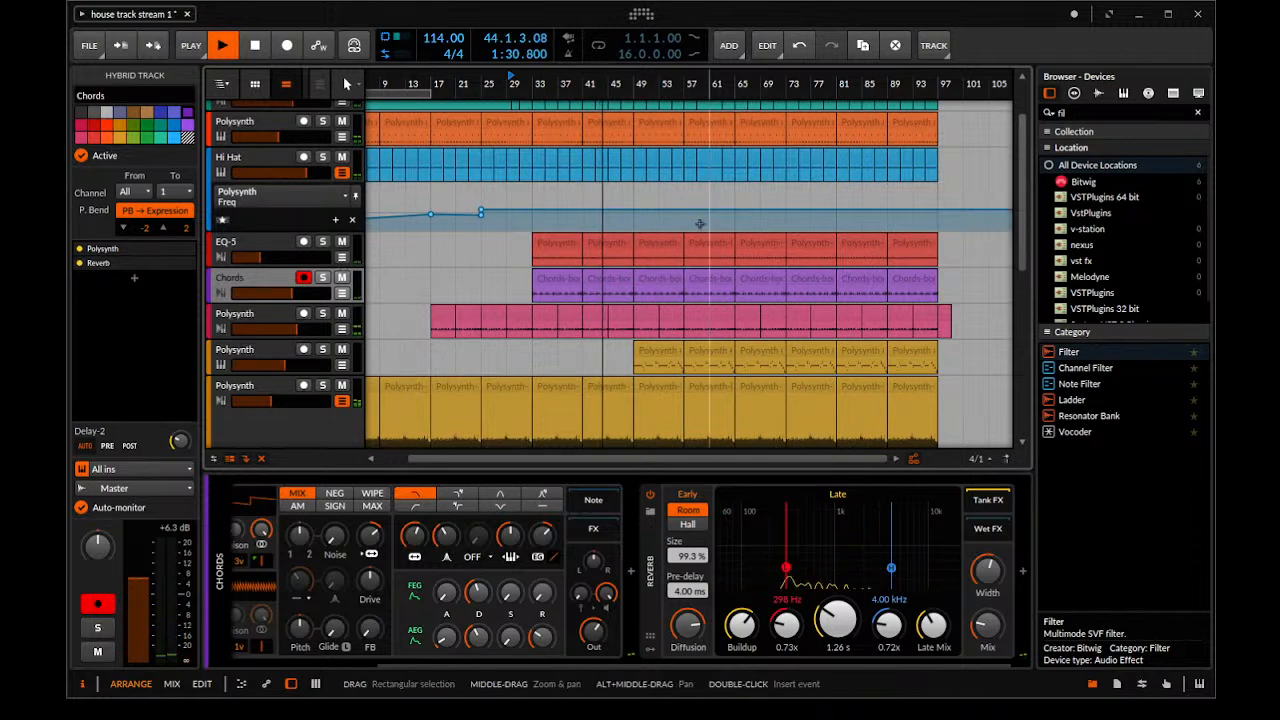
Delete the yellow Polysynth track's note clips Polysynth #7 and Polysynth #8, covering bars 49 to 64
scroll(703, 228, "down", 1)
scroll(685, 257, "up", 5)
scroll(682, 270, "up", 1)
scroll(668, 272, "down", 3)
scroll(652, 258, "up", 4)
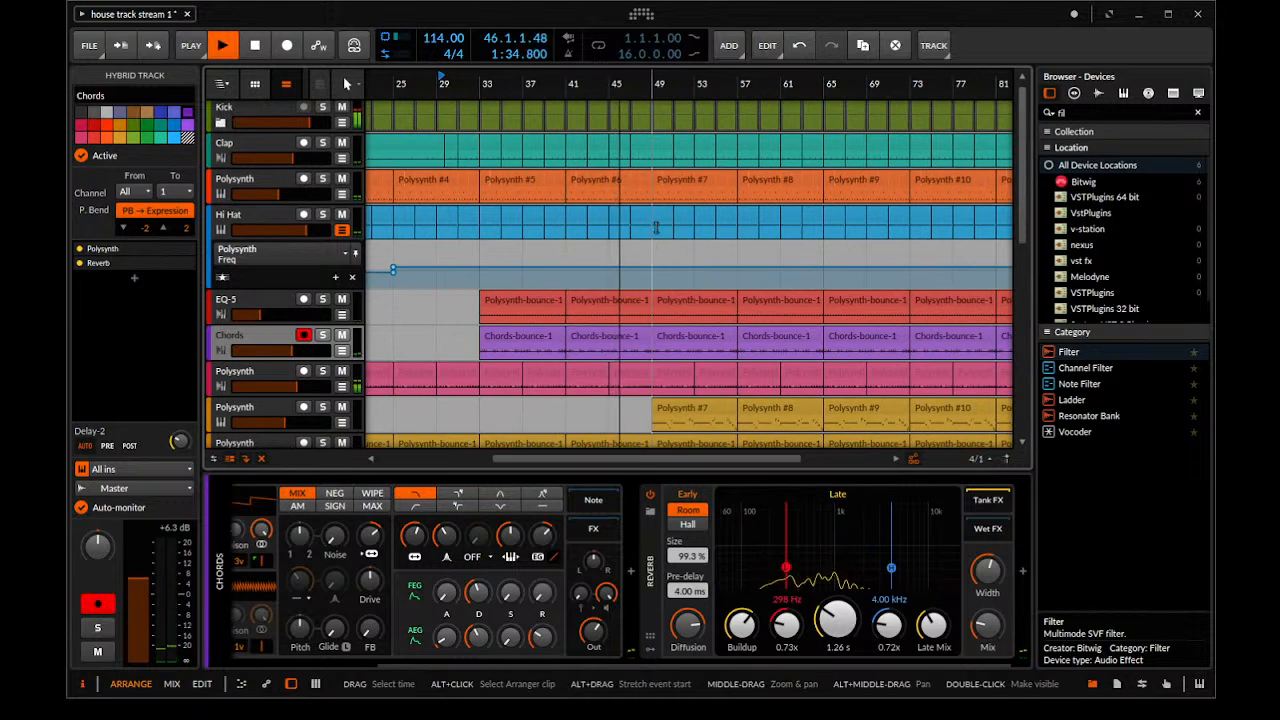
scroll(657, 309, "down", 3)
scroll(674, 280, "up", 1)
scroll(676, 252, "up", 1)
left_click_drag(636, 235, 753, 245)
key("Delete")
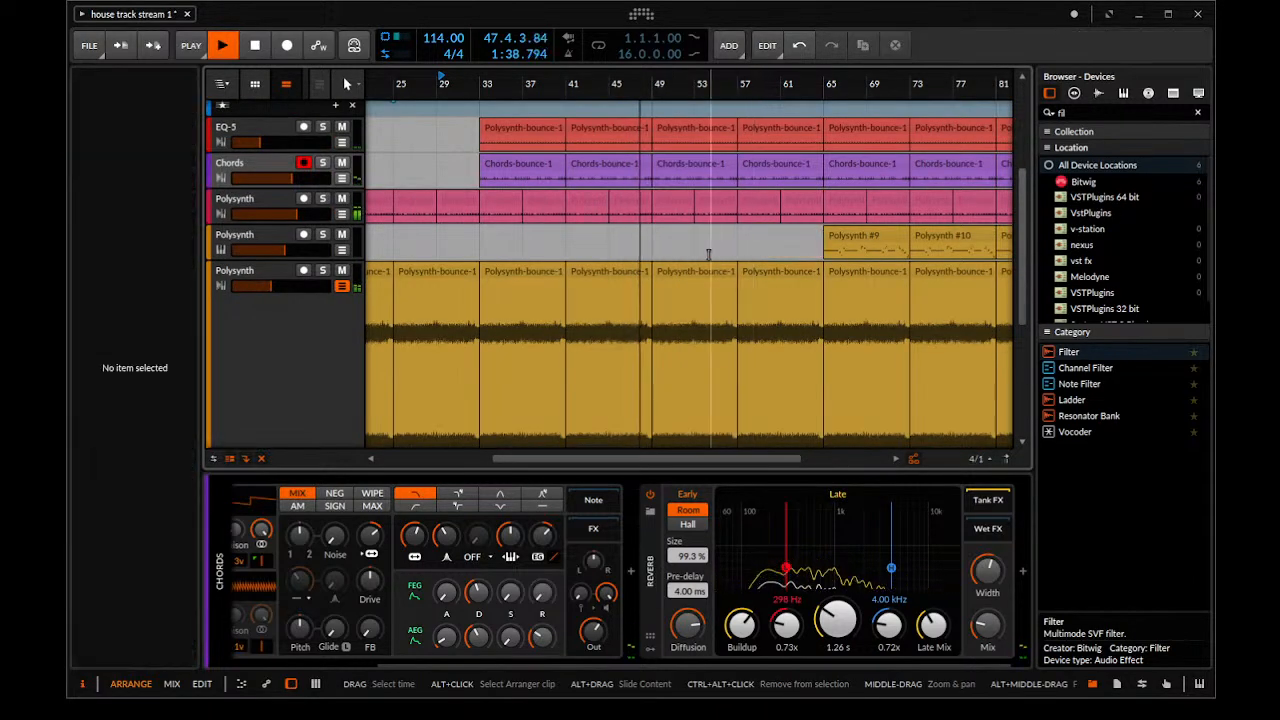
Delete the two bounced audio clips covering bars 49 to 64 on the tall yellow Polysynth track
left_click(700, 272)
key("Delete")
left_click(760, 273)
key("Delete")
scroll(717, 244, "up", 3)
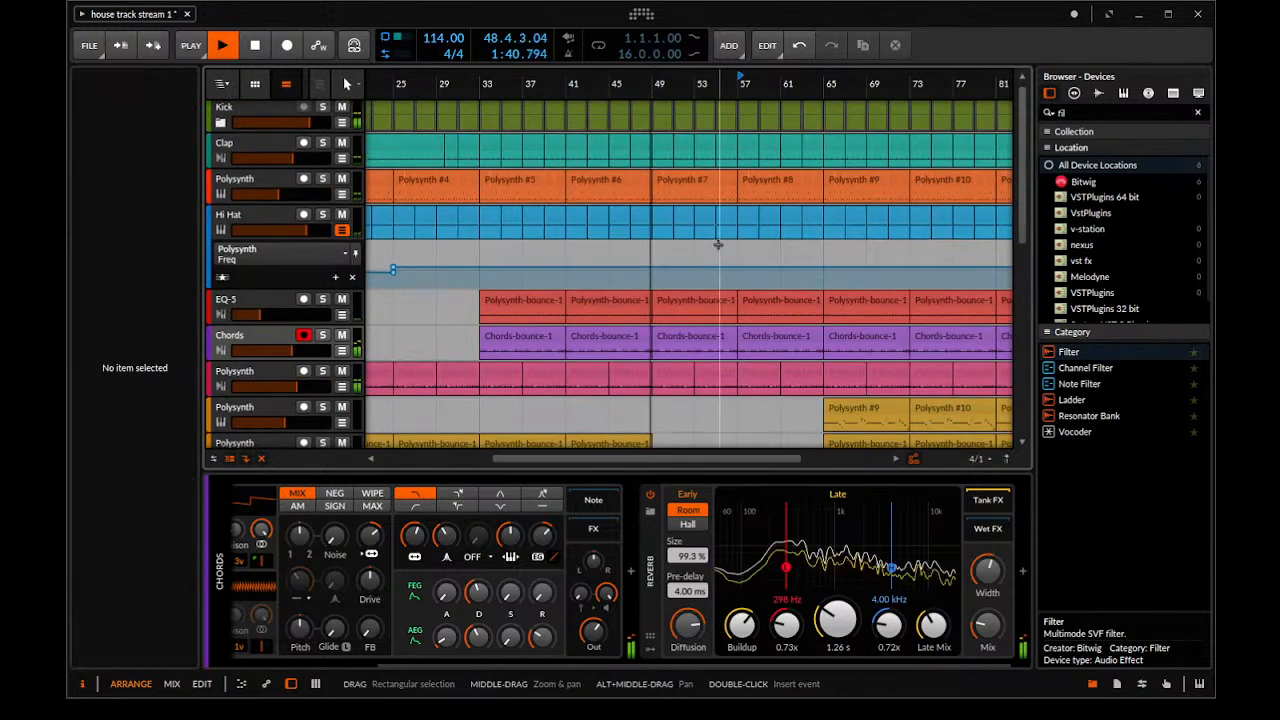
Delete the green Polysynth track's clip around bar 57
left_click_drag(718, 244, 608, 262)
scroll(608, 262, "down", 5)
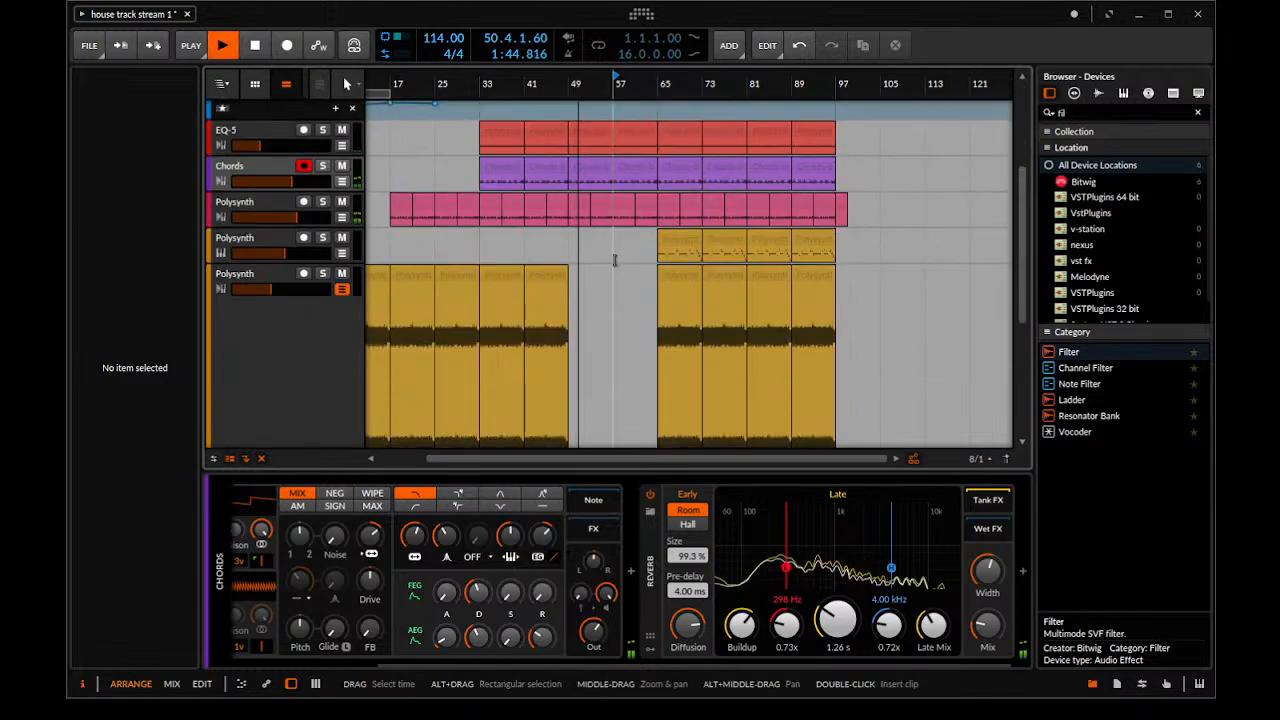
scroll(615, 260, "down", 5)
left_click(616, 340)
key("Delete")
left_click_drag(616, 340, 612, 333)
scroll(613, 328, "up", 10)
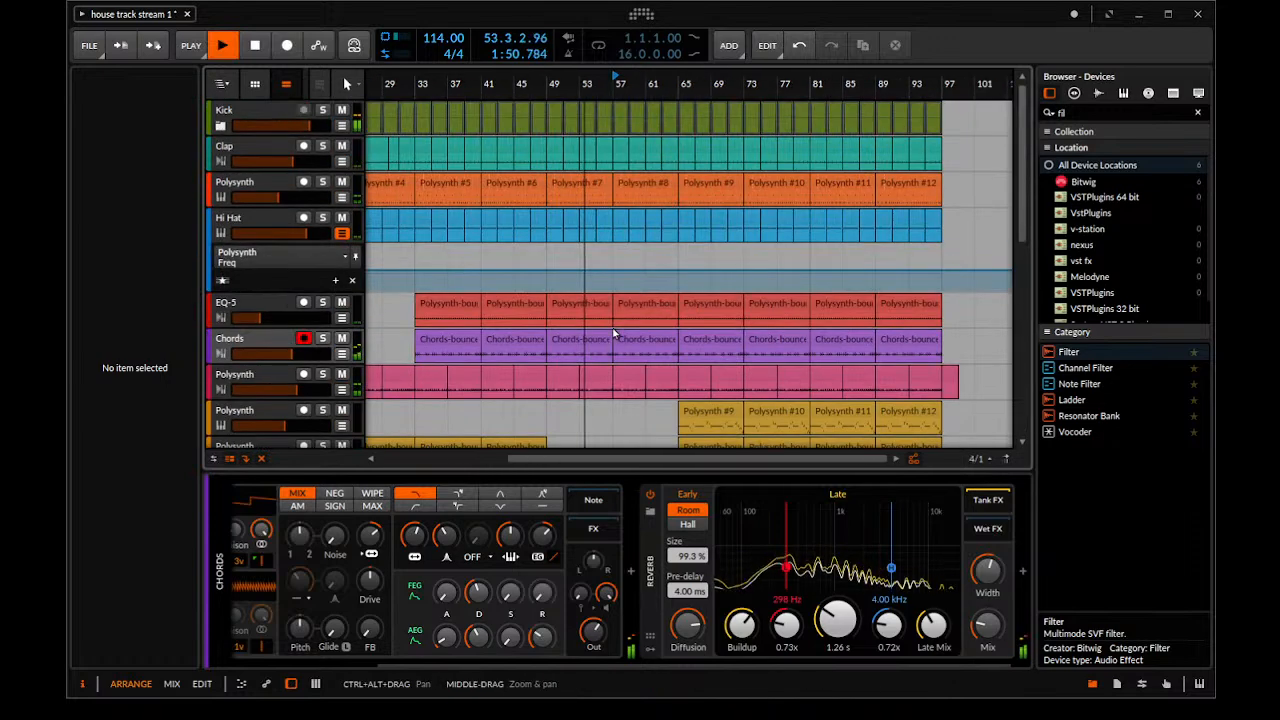
Stop playback, select the Chords track and increase its height in the arranger
left_click(290, 312)
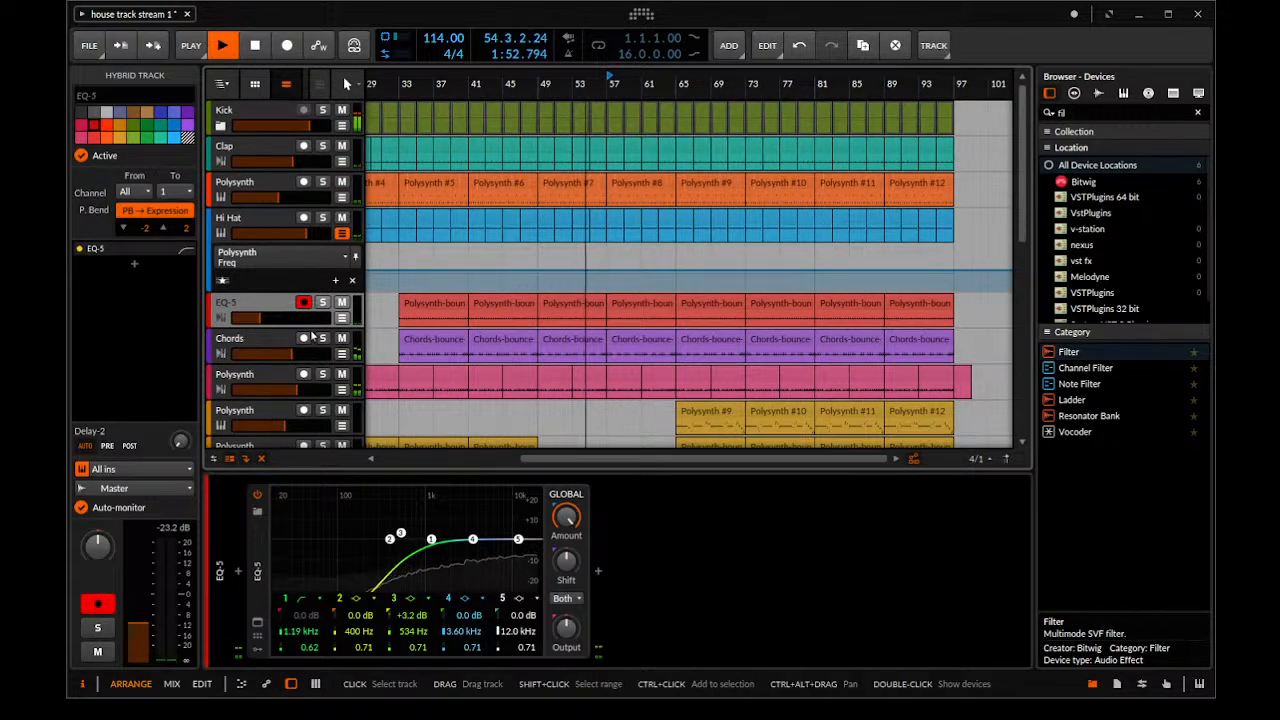
key("space")
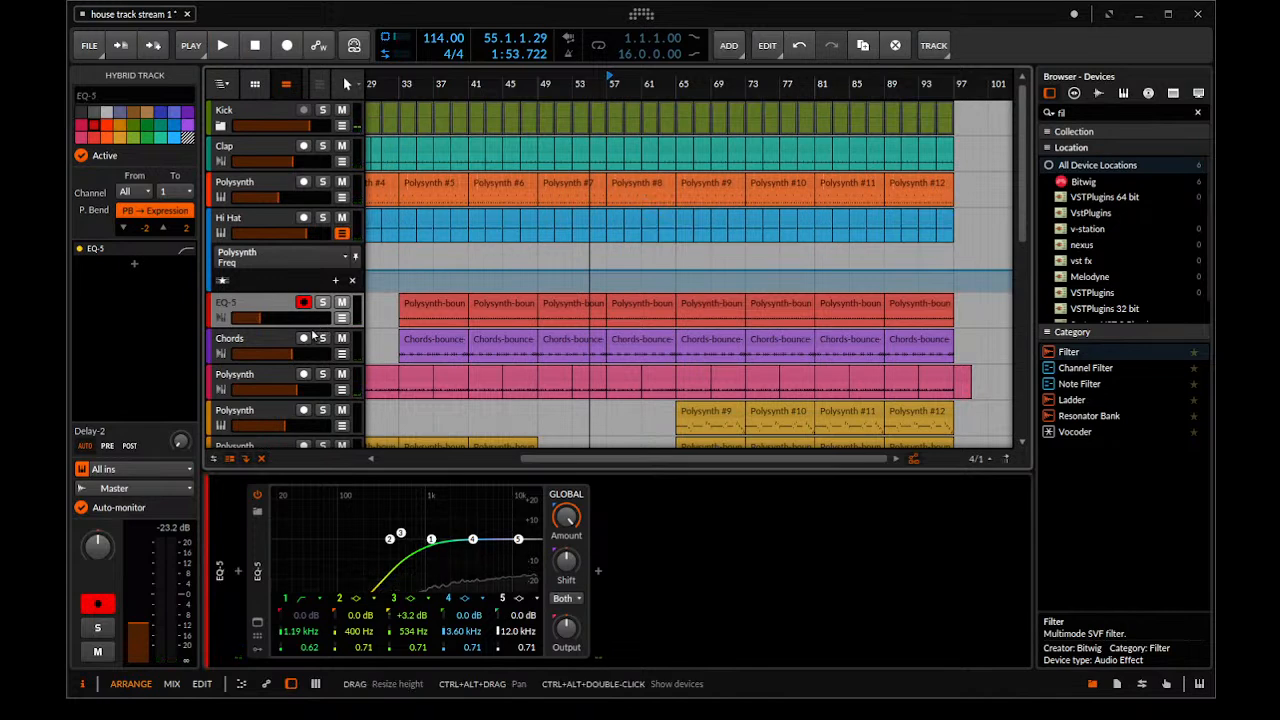
left_click(264, 345)
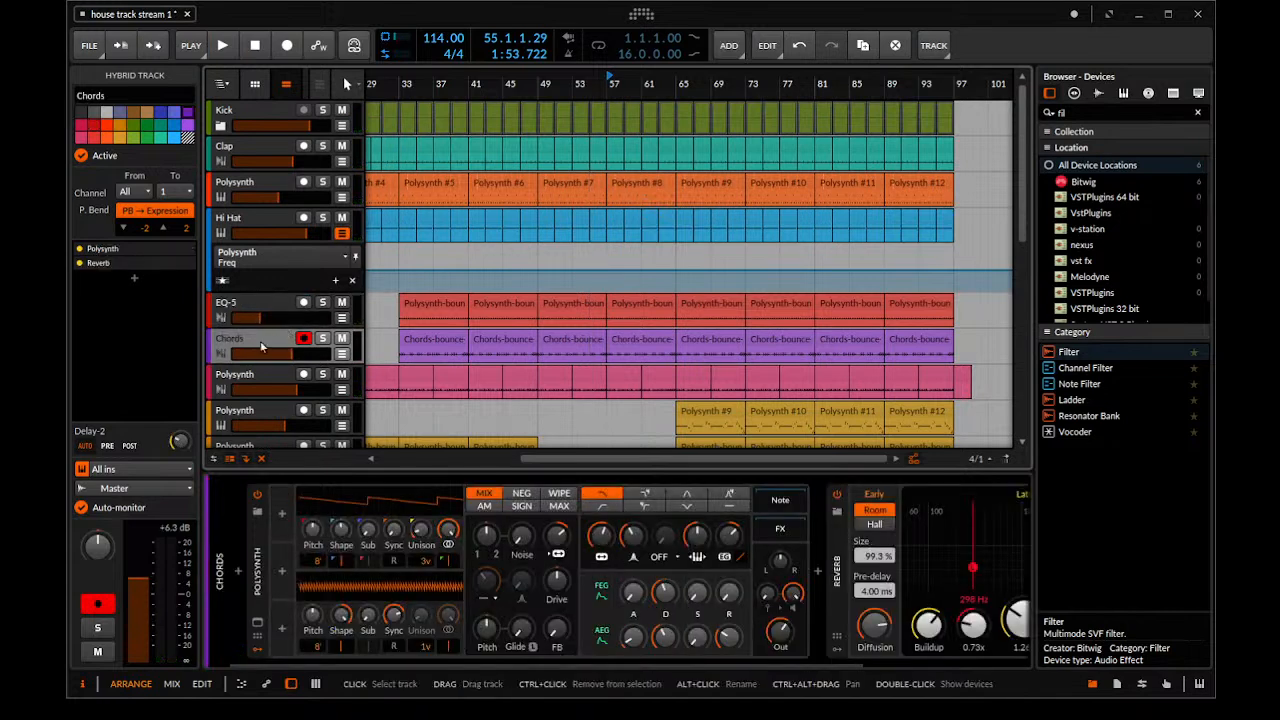
left_click_drag(259, 359, 262, 455)
scroll(554, 322, "down", 2)
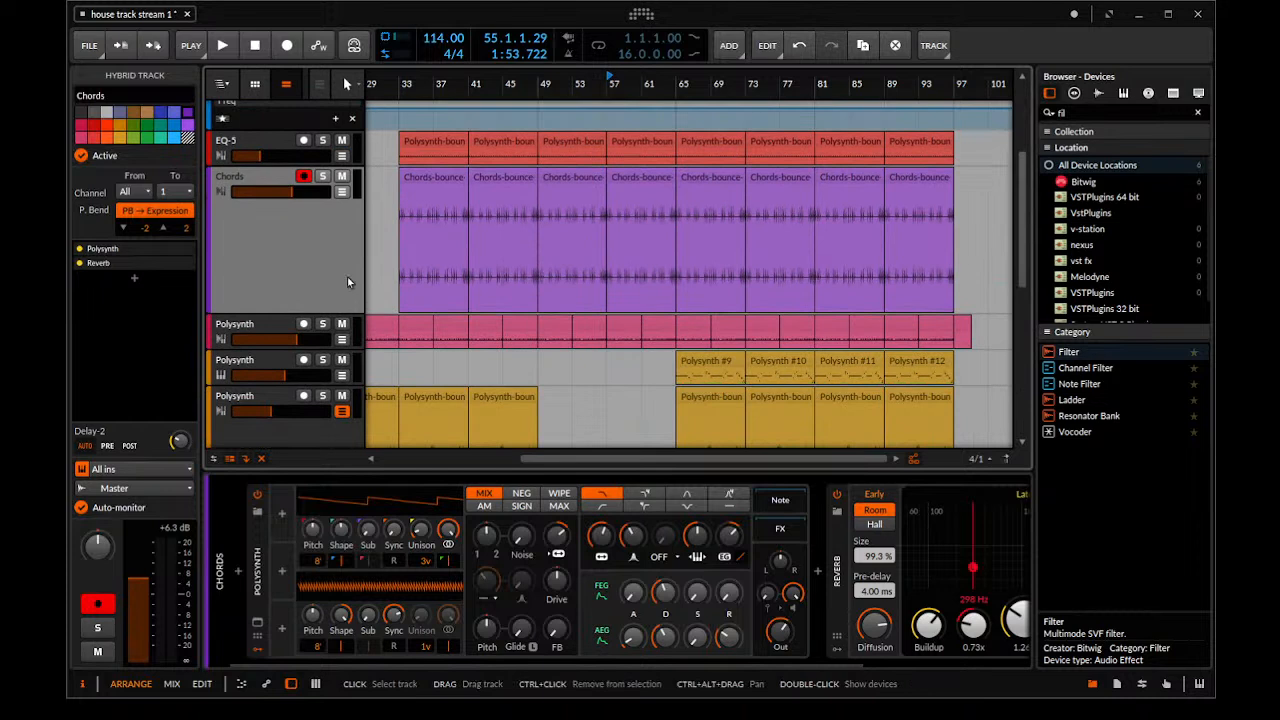
Automate the Chords Polysynth's filter frequency from bar 49, rising to 2.44 kHz at bar 57 and falling to 1.29 kHz at bar 65
left_click(342, 193)
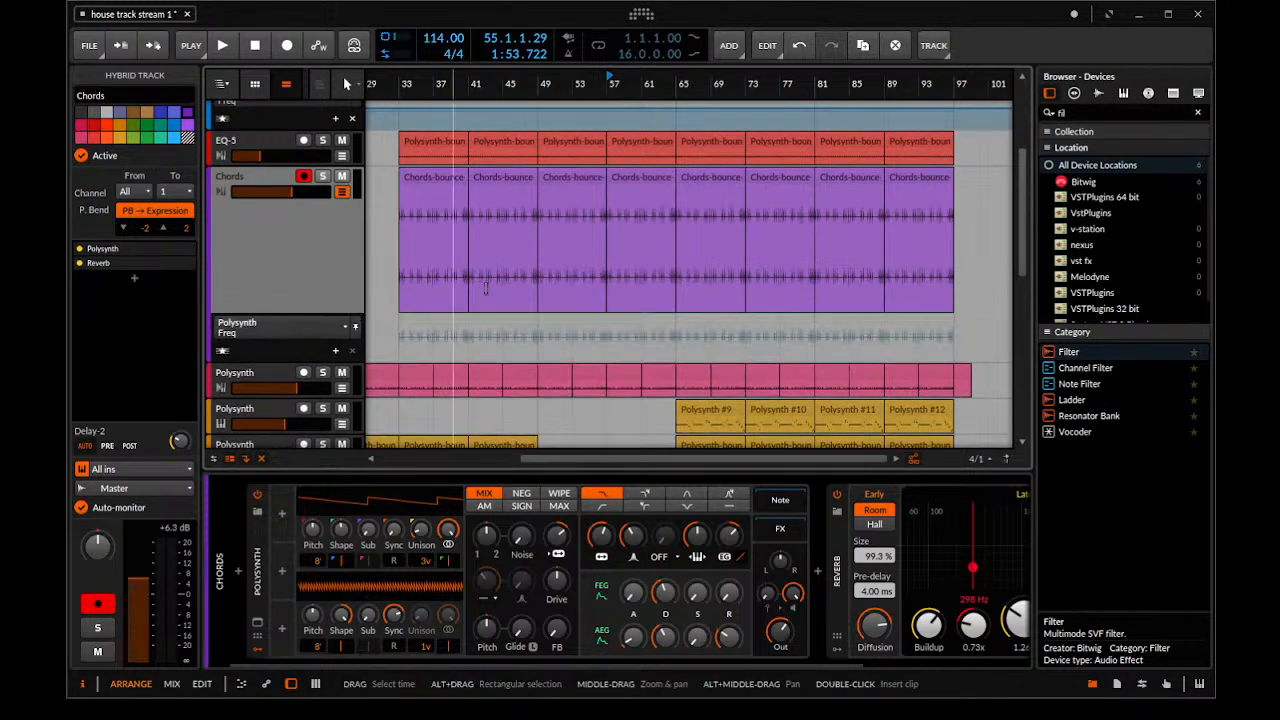
left_click(530, 318)
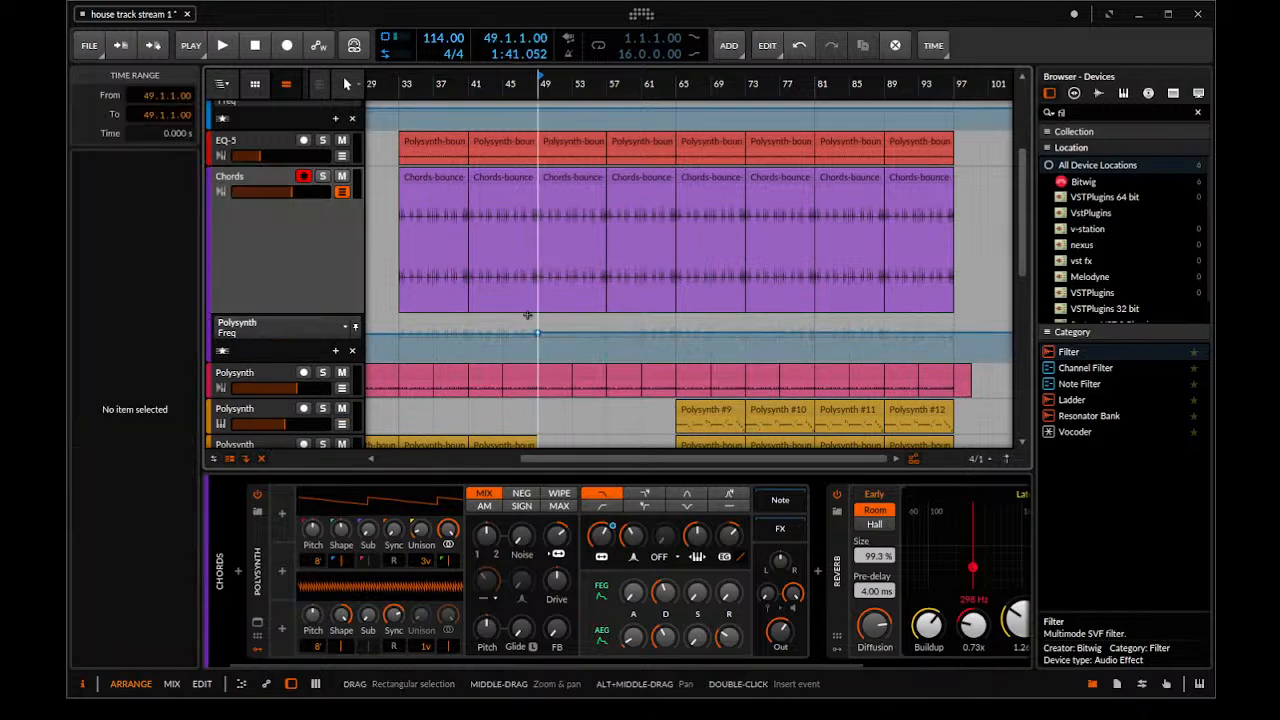
key("space")
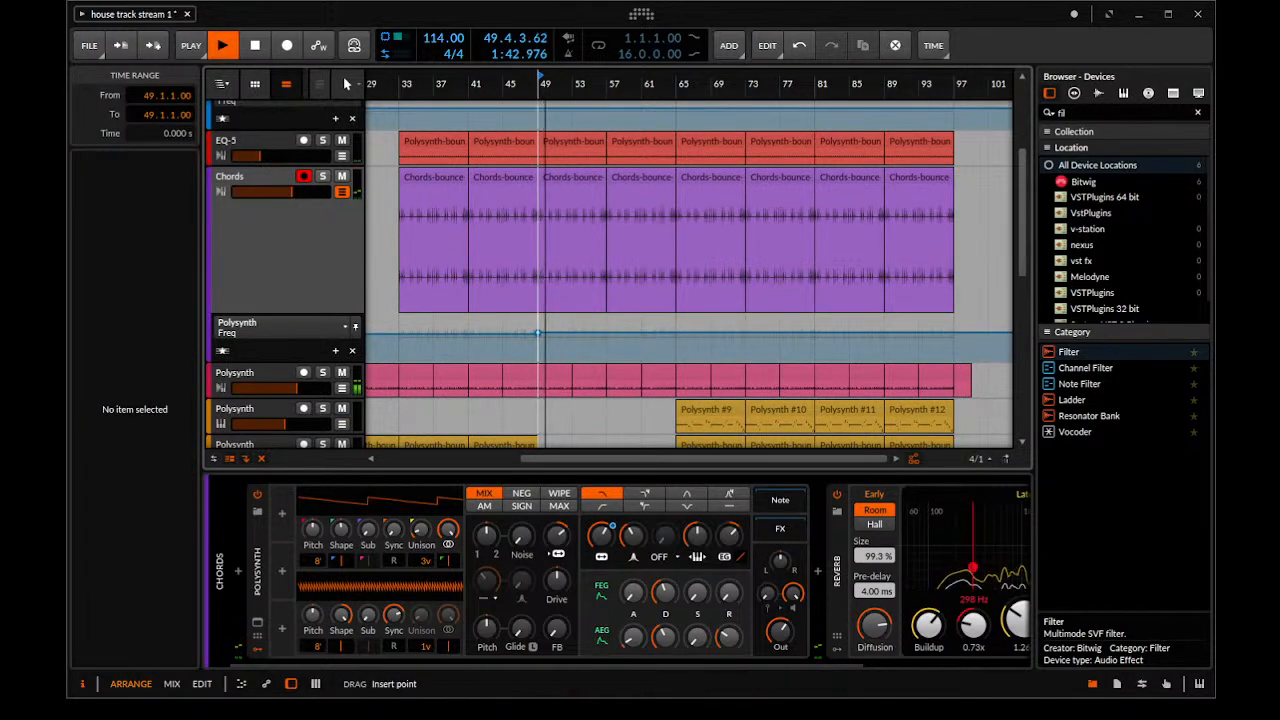
left_click(606, 329)
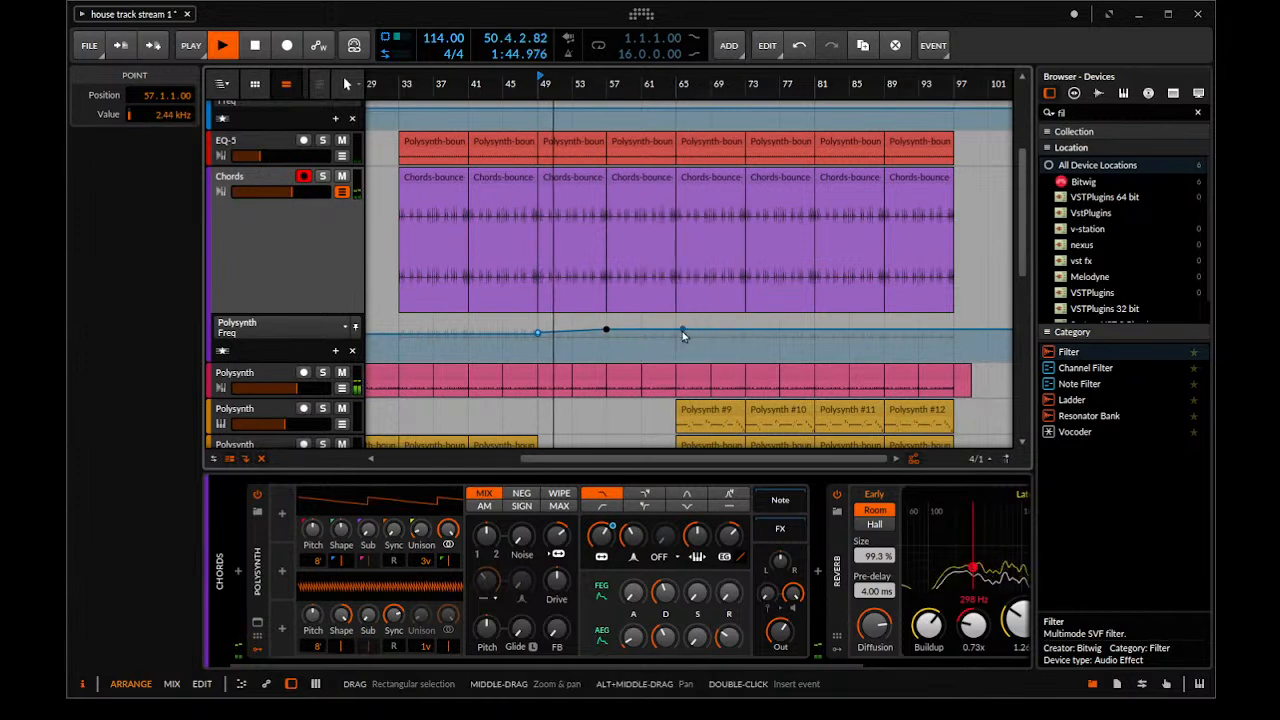
left_click(676, 331)
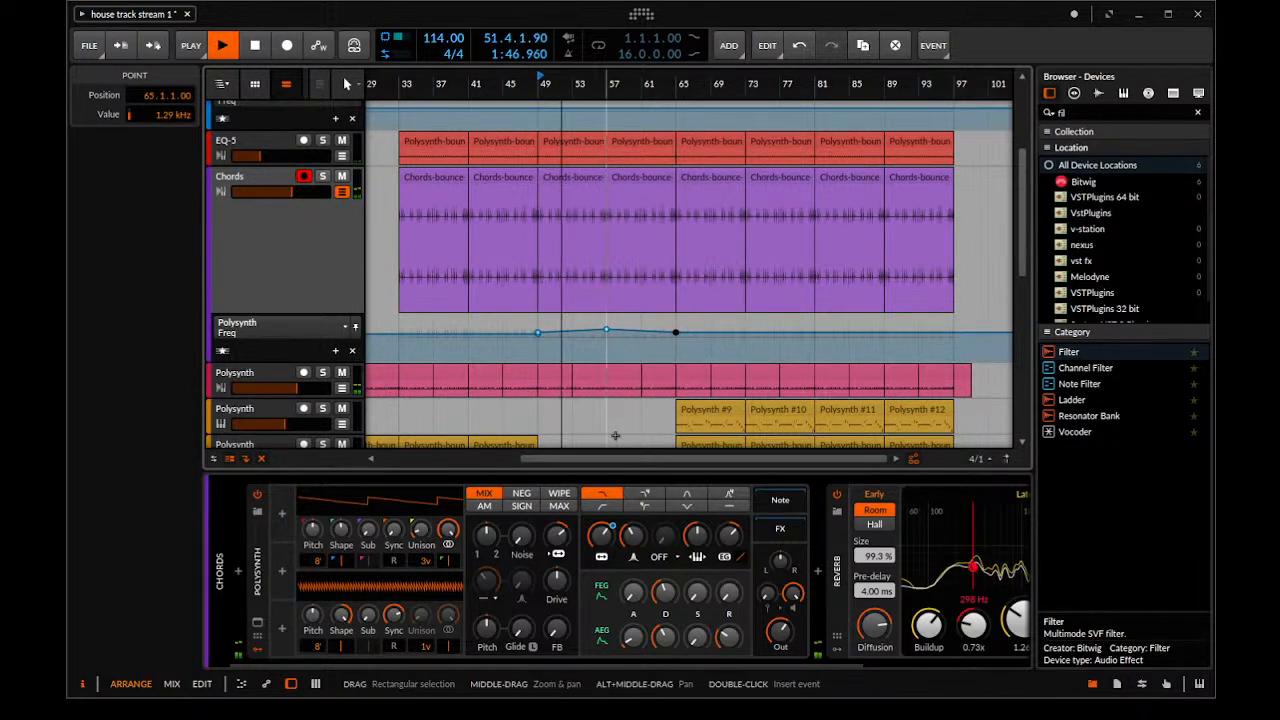
Automate the Chords Polysynth's resonance from 40.5% at bar 49 up to 69.5% around bar 55, falling again by about bar 61
left_click(630, 534)
left_click(538, 341)
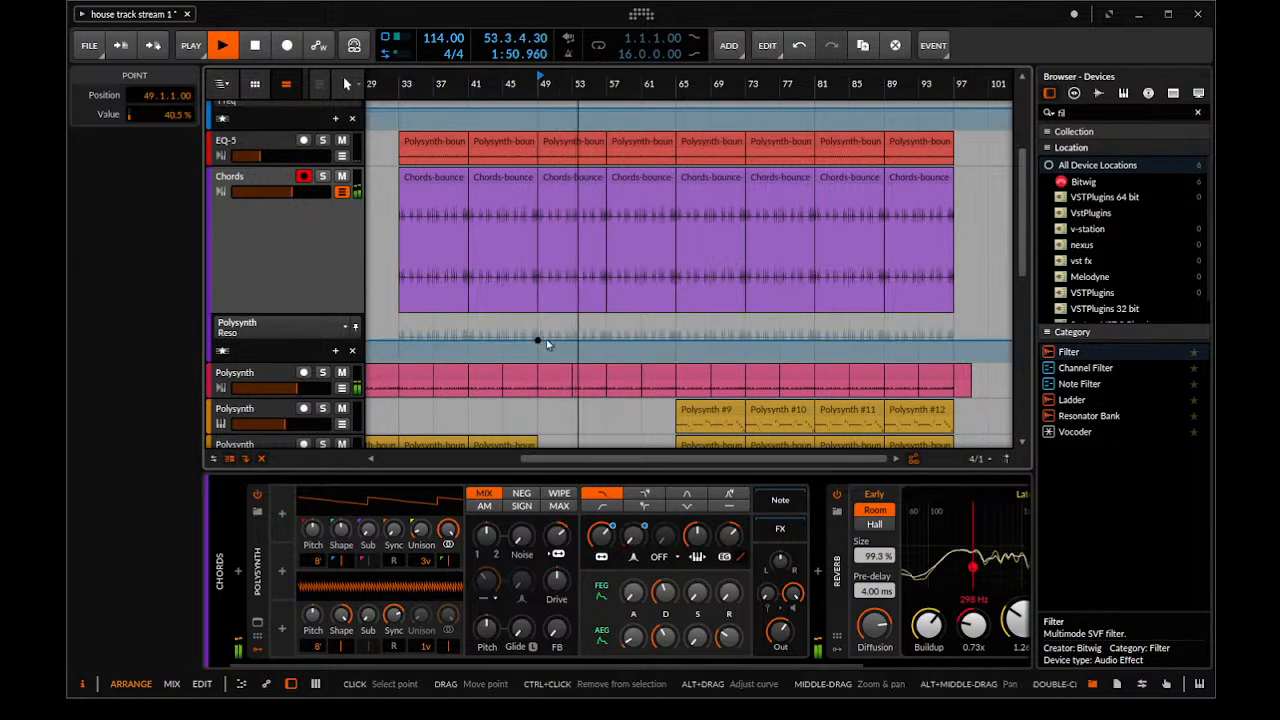
left_click(572, 336)
mouse_move(611, 337)
left_mouse_down()
mouse_move(628, 332)
mouse_move(592, 329)
left_mouse_up()
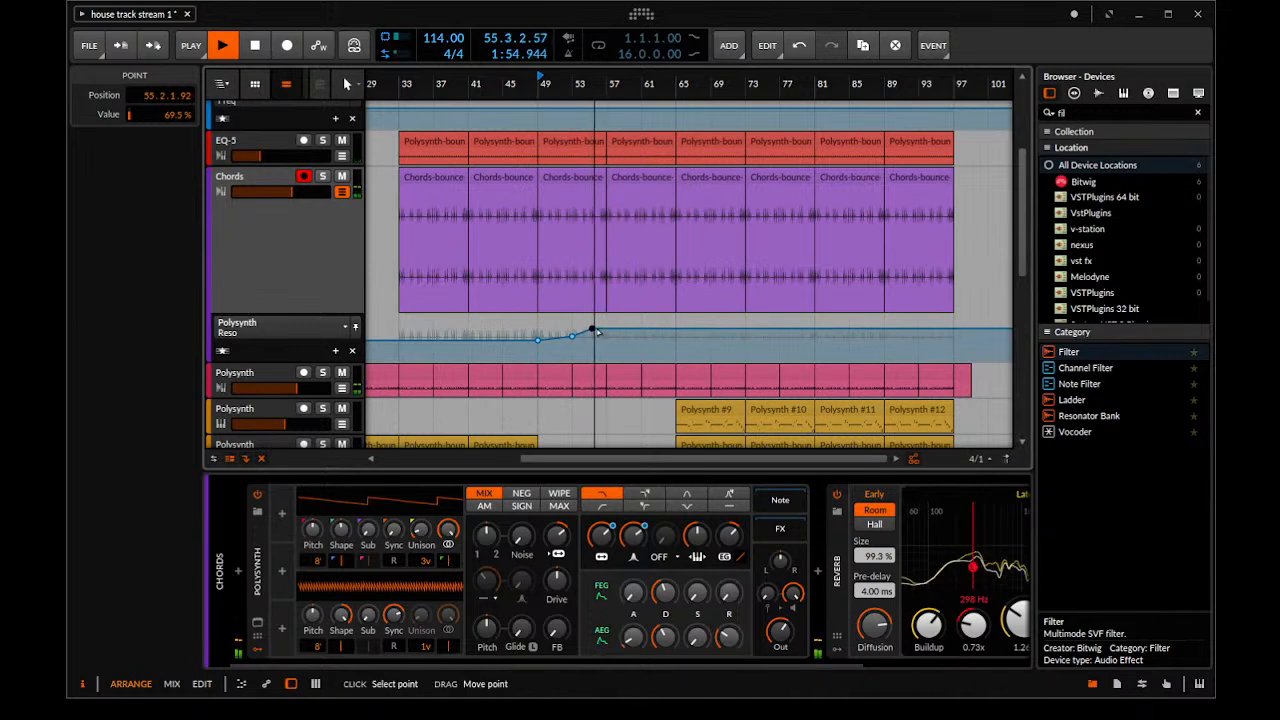
left_click(640, 337)
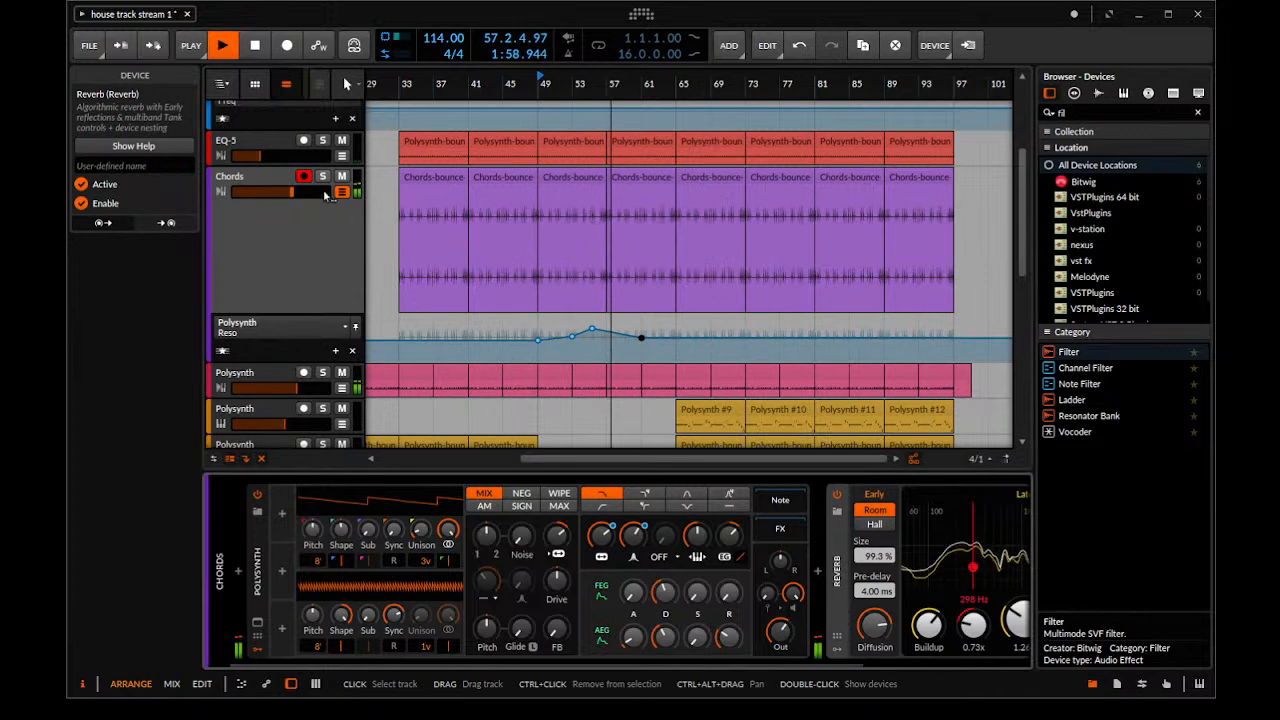
Insert a Filter device between the Chords track's Polysynth and Reverb, and collapse and switch off the Polysynth
left_click(318, 200)
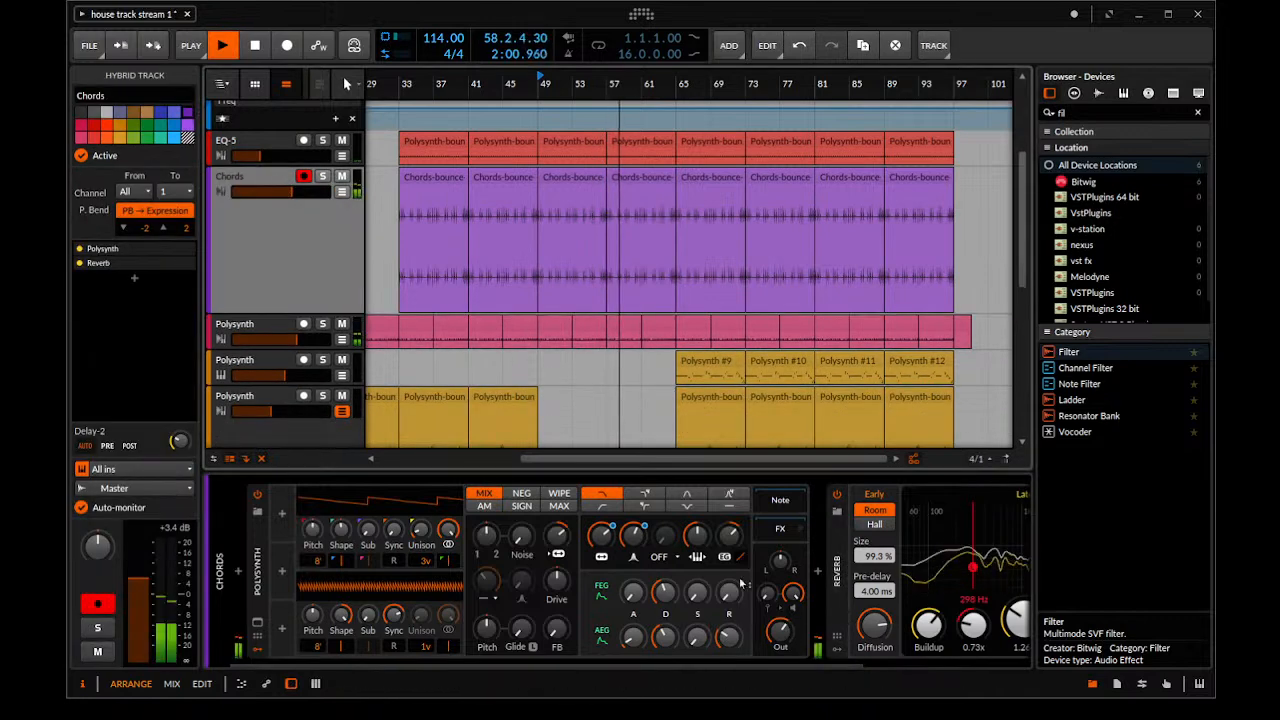
scroll(768, 583, "down", 3)
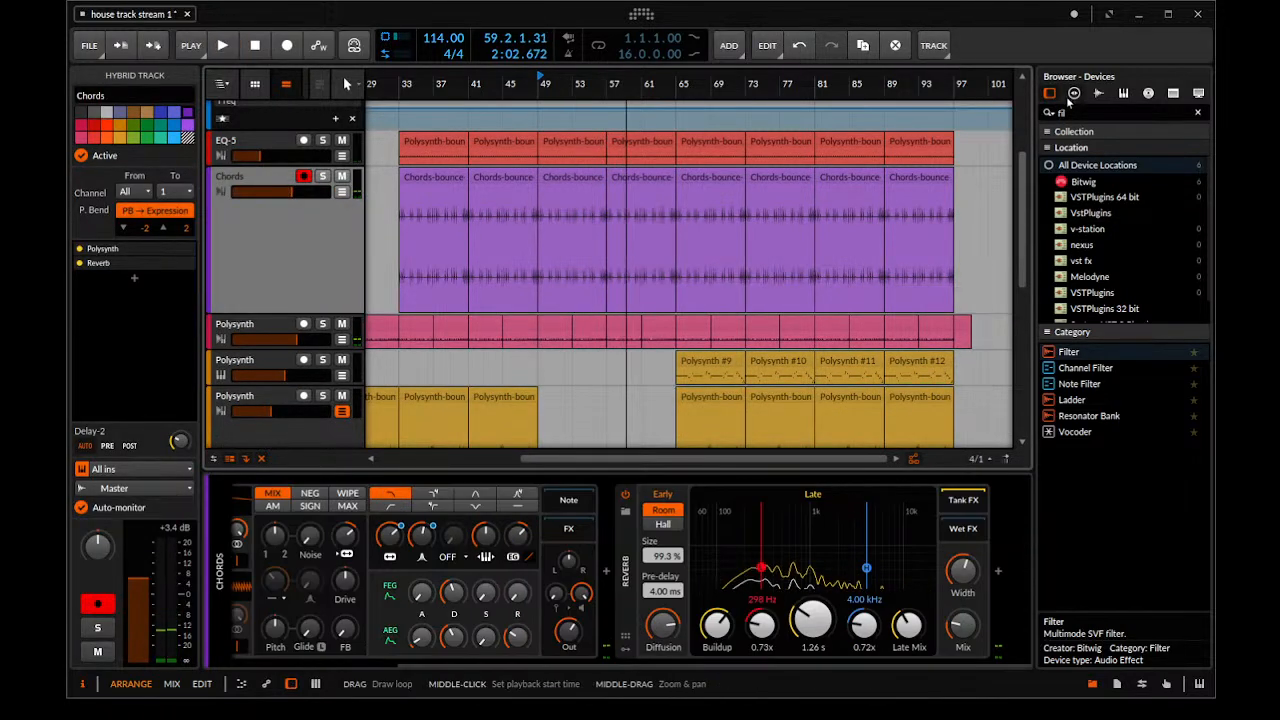
left_click_drag(1097, 357, 614, 565)
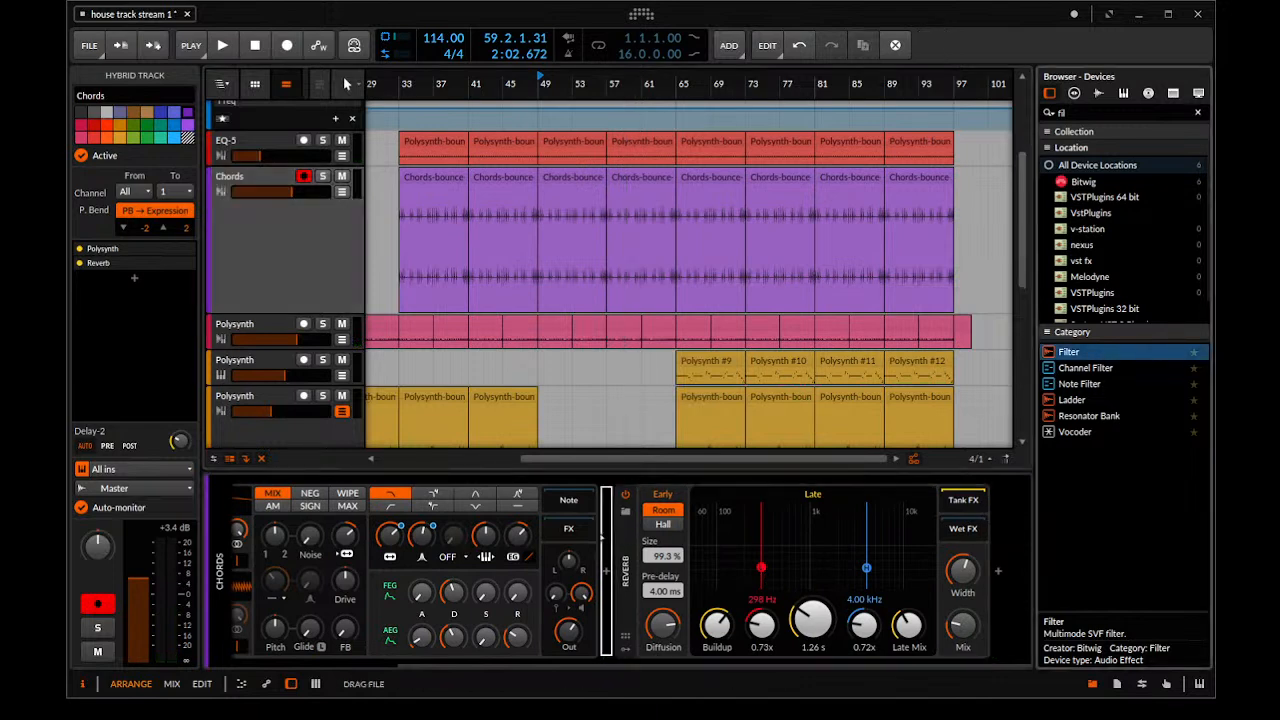
left_click_drag(597, 665, 168, 616)
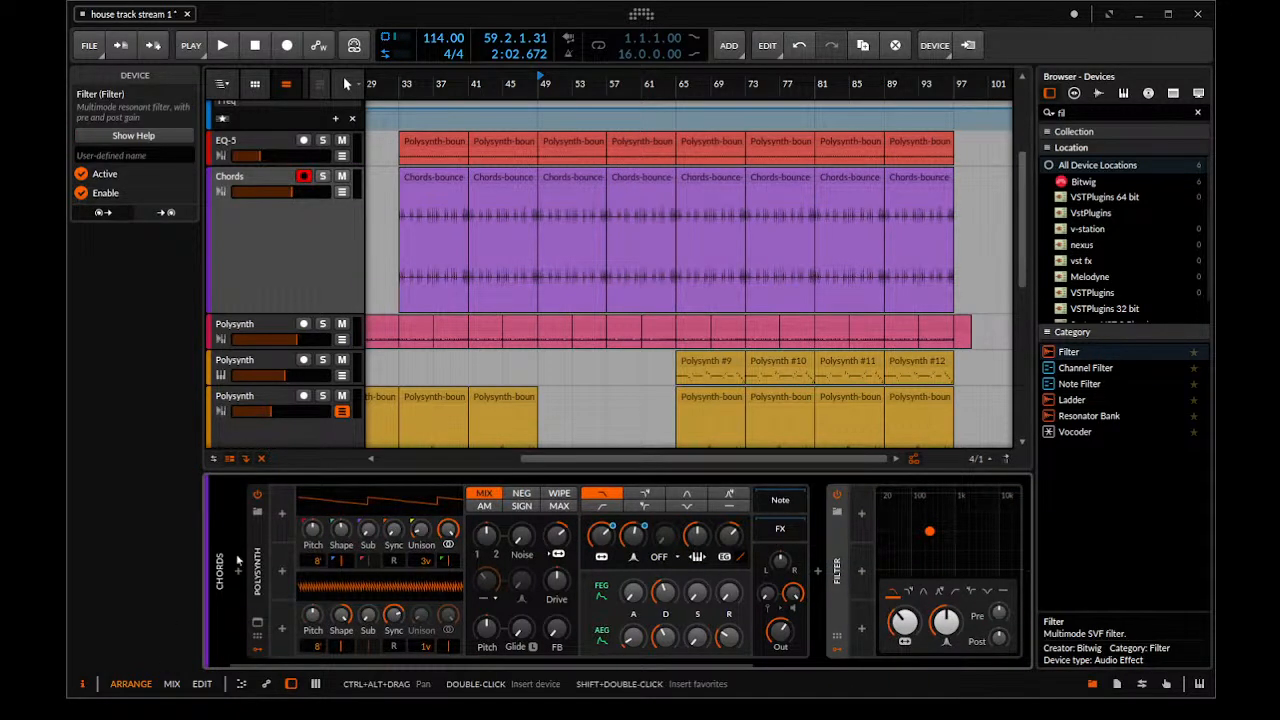
double_click(258, 565)
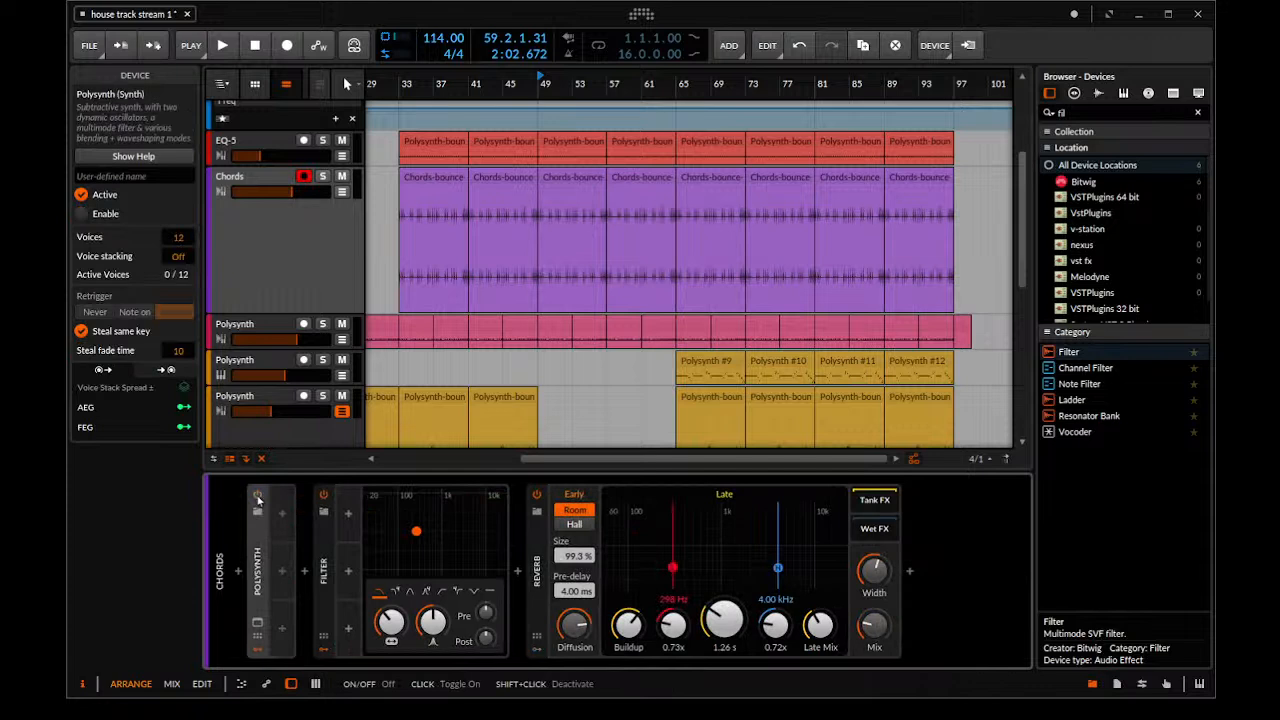
key("space")
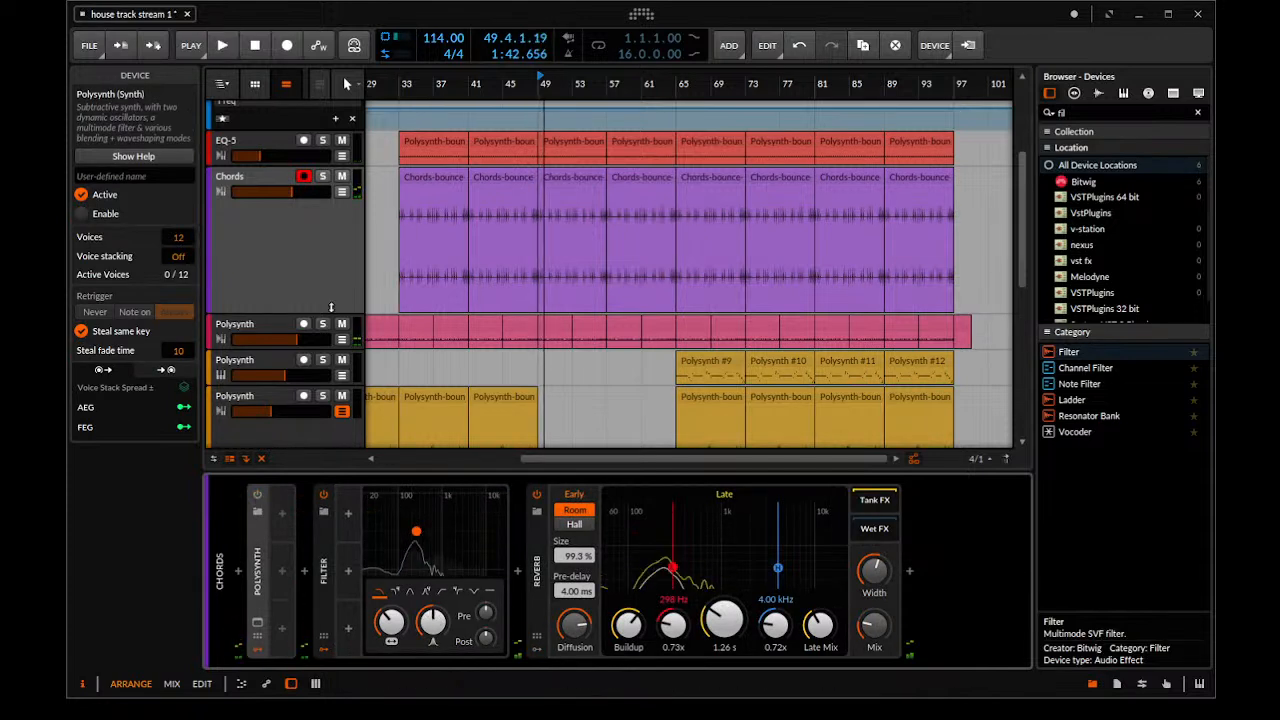
Show the new Filter's frequency automation lane beneath the Chords track
left_click(341, 191)
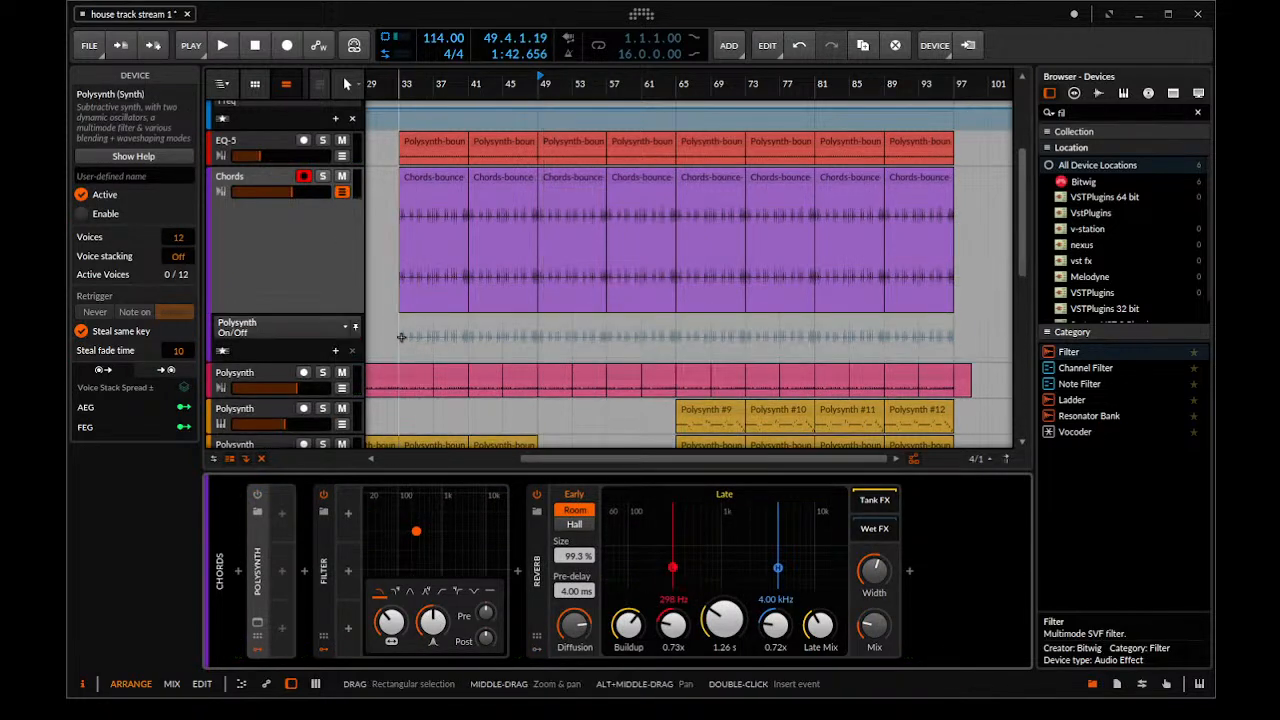
left_click(308, 363)
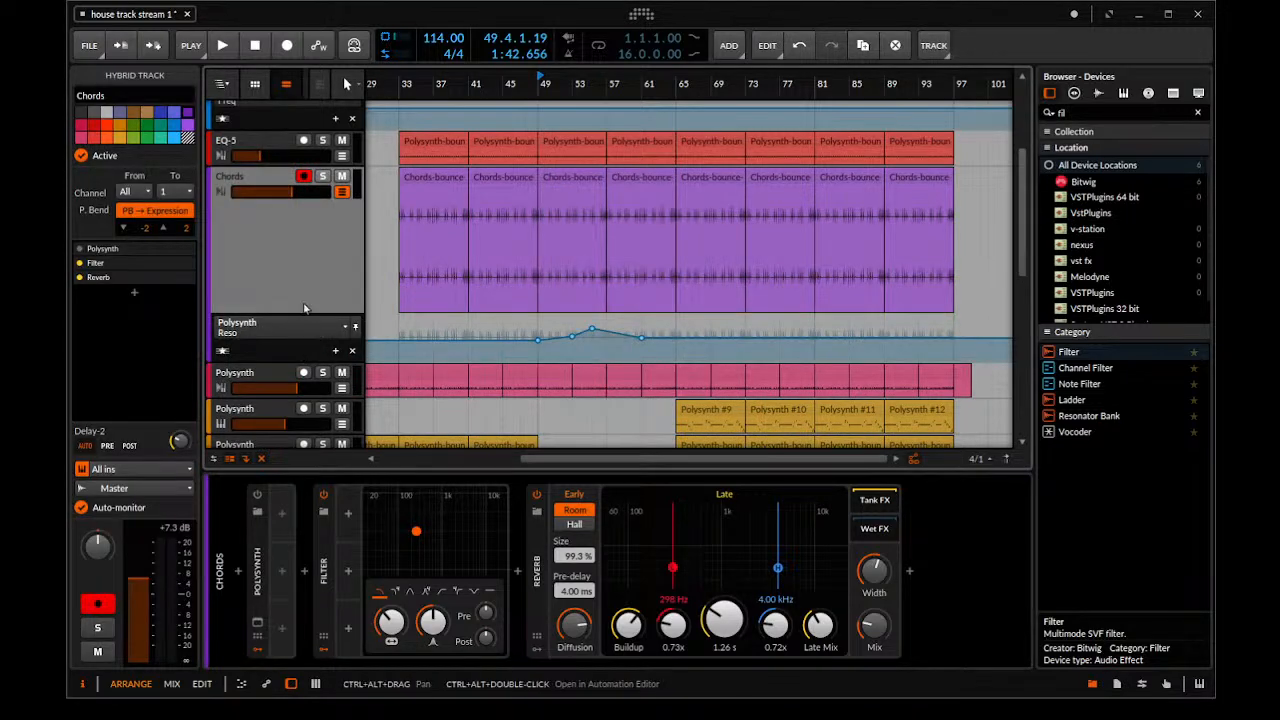
left_click(302, 335)
left_click(295, 381)
left_click(294, 336)
left_click(294, 335)
left_click(385, 617)
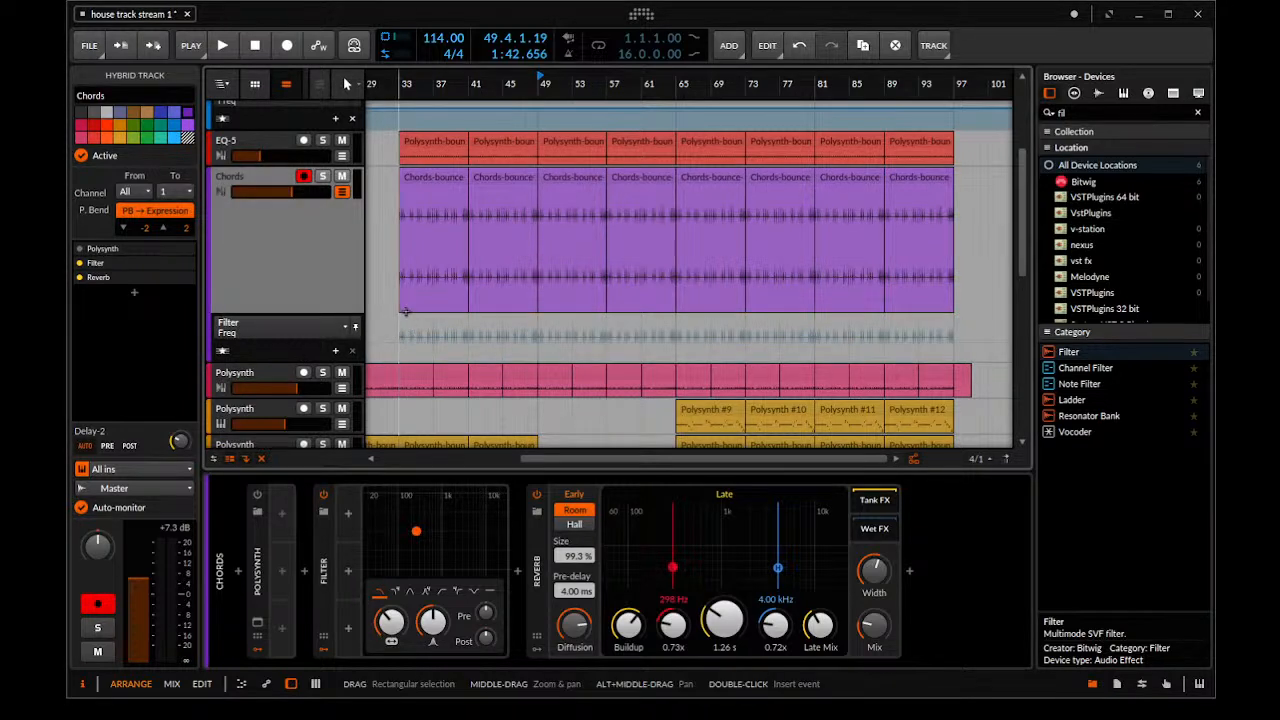
Add a Filter frequency automation point of 2.43 kHz at bar 33 and play the track from there
double_click(402, 345)
left_click_drag(398, 342, 398, 329)
key("space")
key("space")
left_click(402, 85)
key("space")
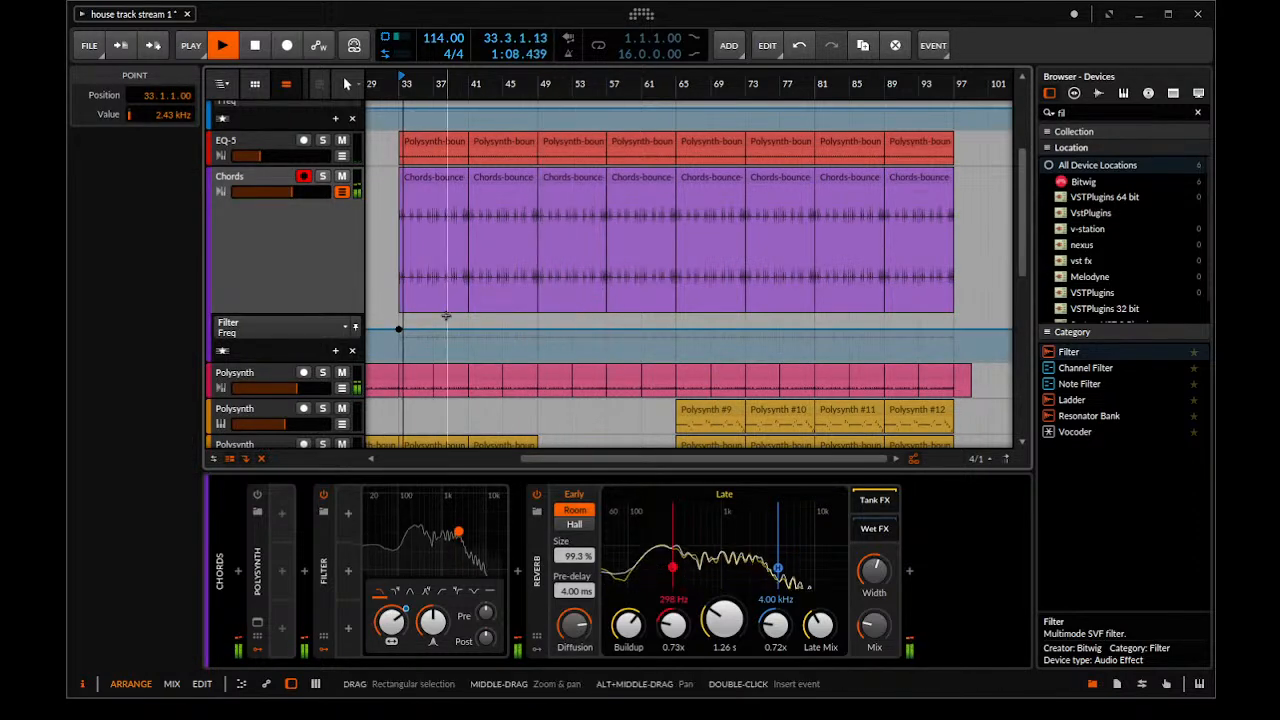
Reshape the Filter frequency automation to rise from a lower value at bar 33 to bar 49 and fall to 116 Hz at bar 57
left_click_drag(398, 328, 537, 348)
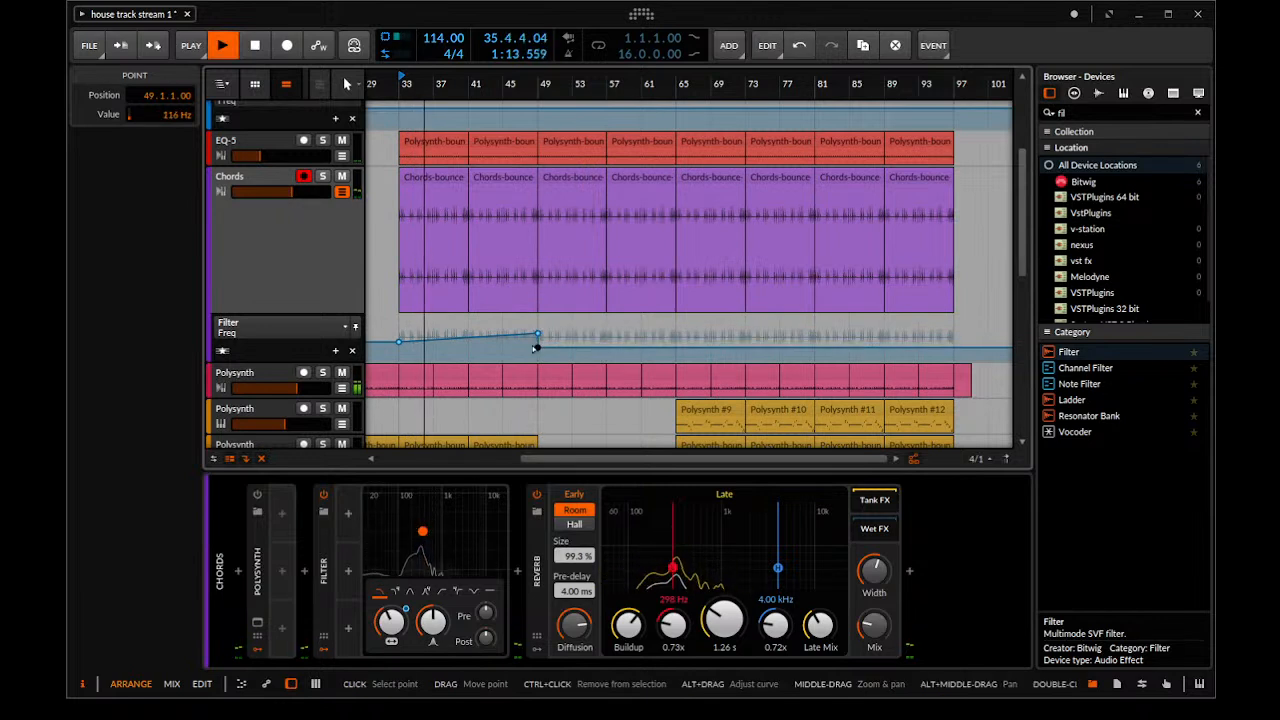
key("space")
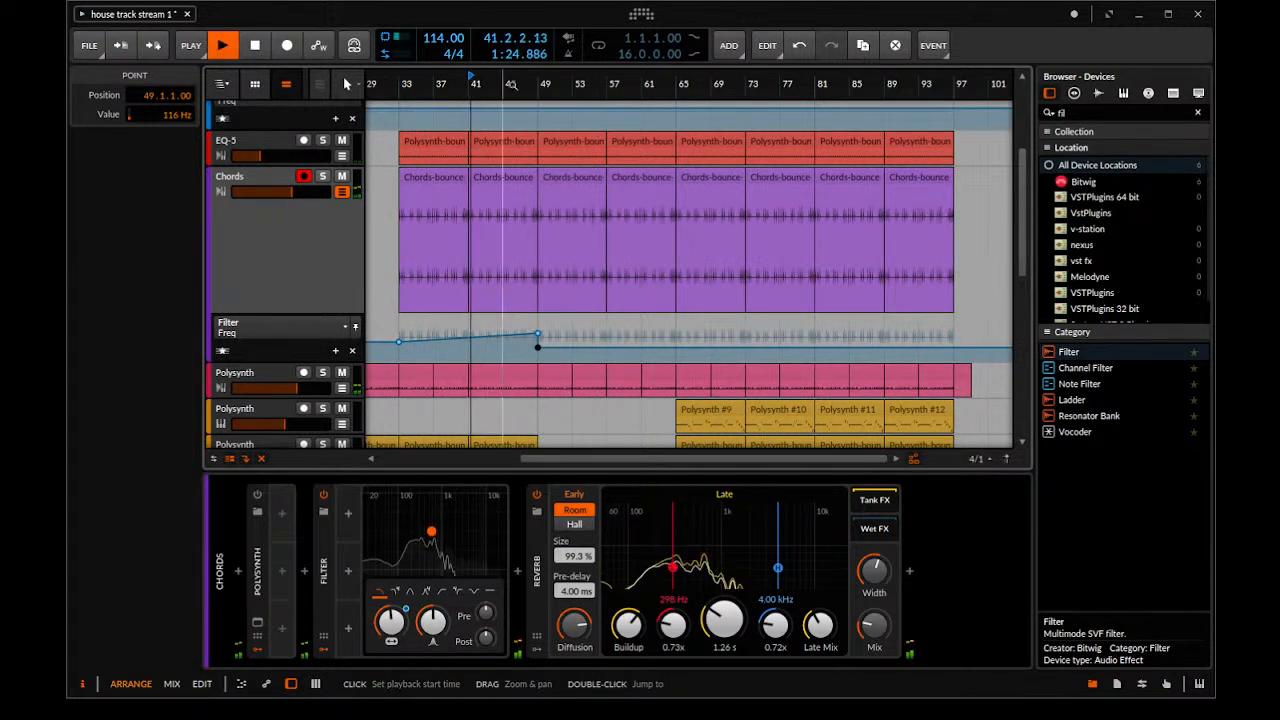
key("space")
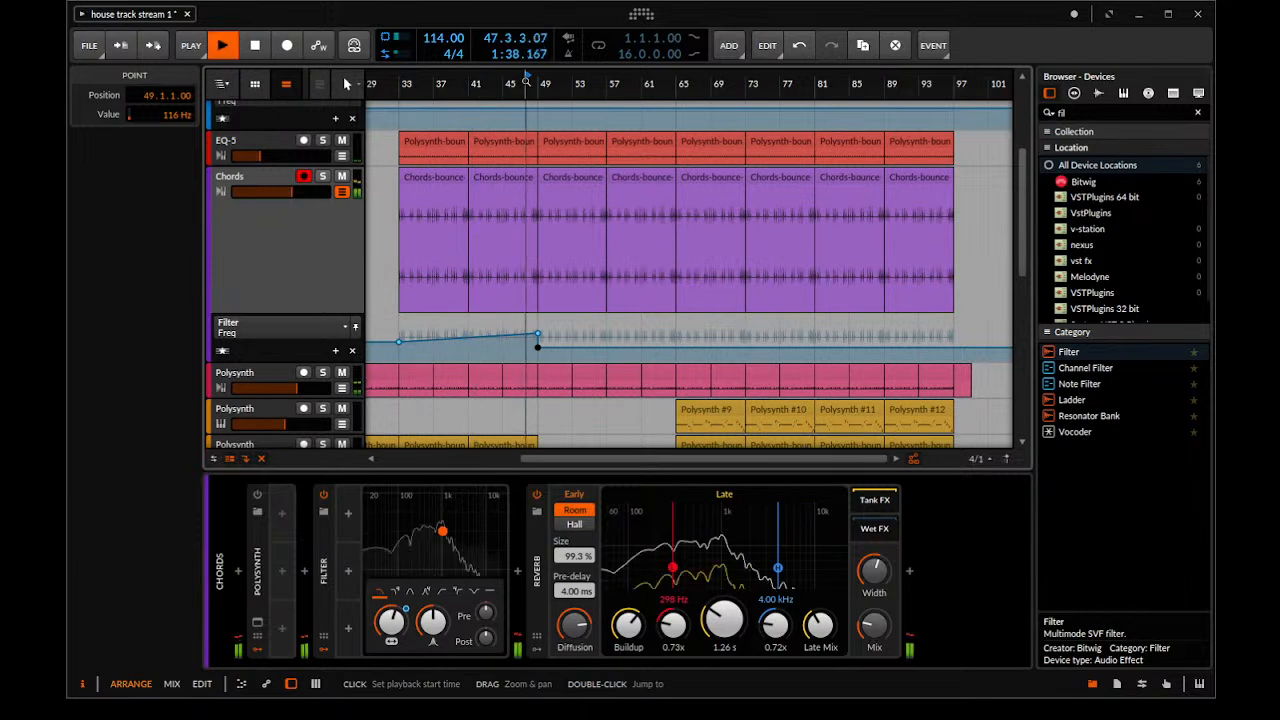
left_click_drag(540, 344, 606, 347)
Automate the Chords Filter's resonance to drop to 28.0% at bar 49
left_click(438, 622)
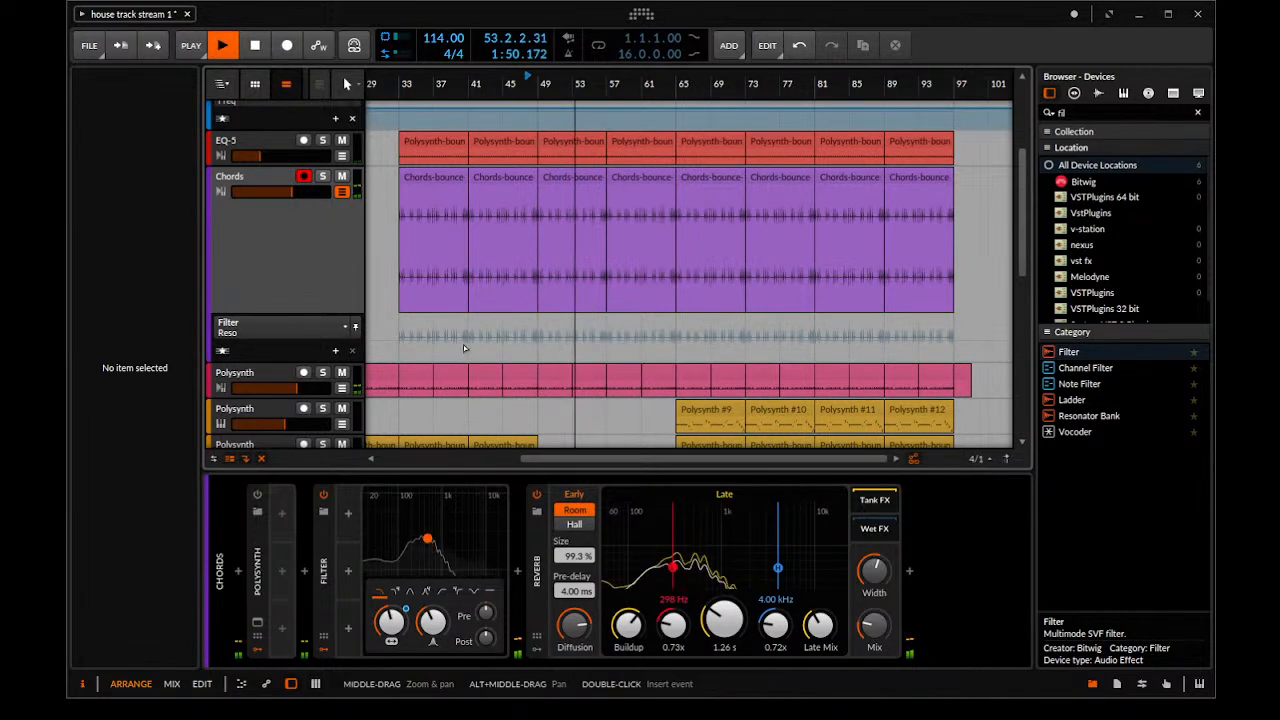
left_click(538, 352)
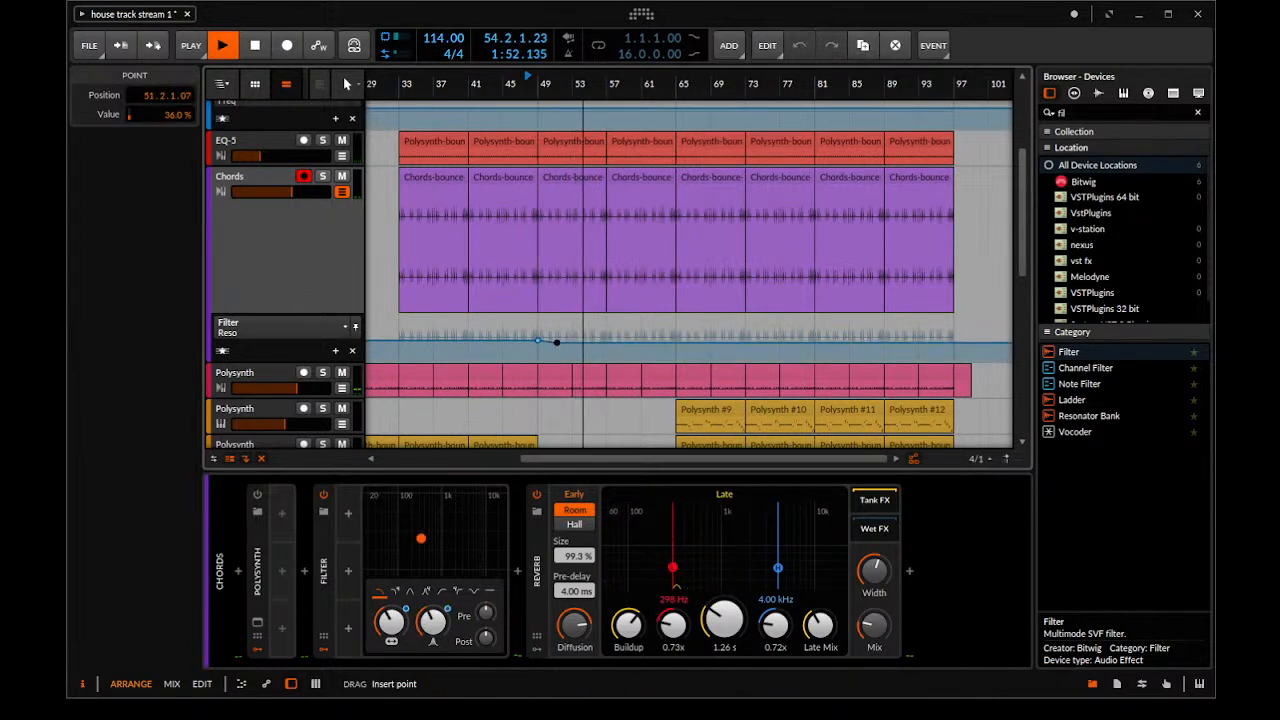
left_click_drag(538, 352, 538, 342)
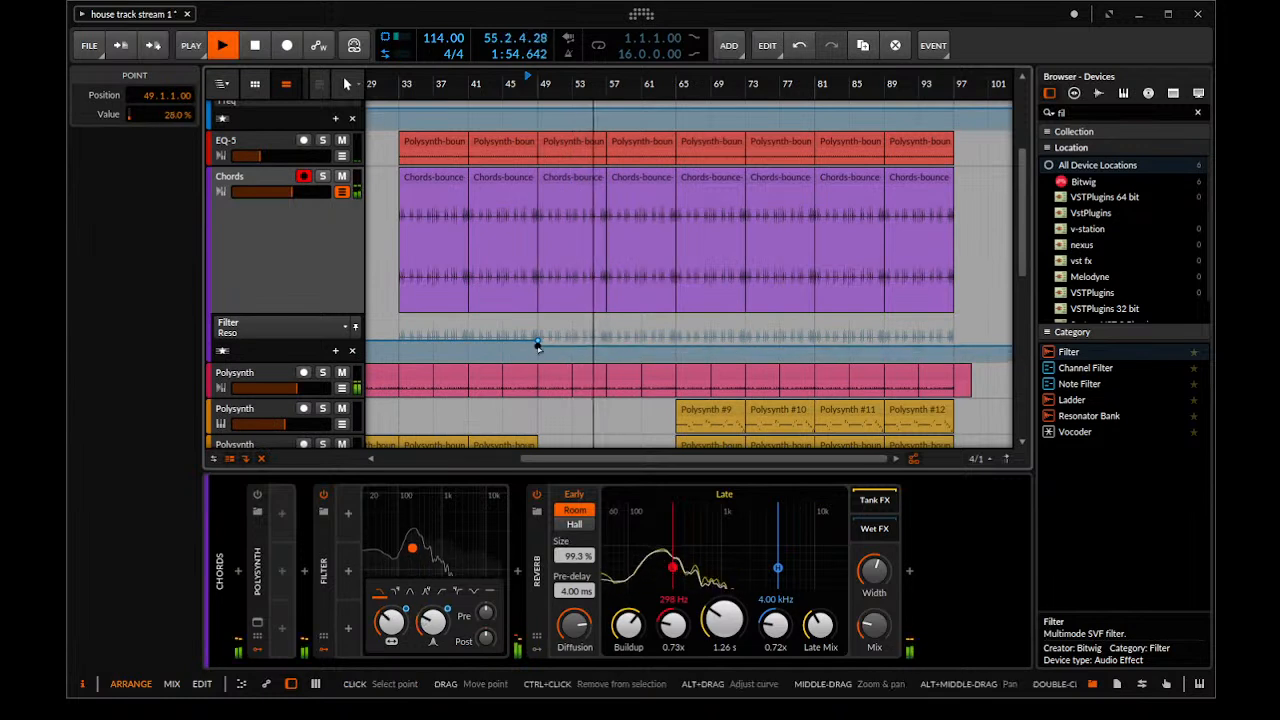
left_click(619, 344)
mouse_move(619, 344)
left_mouse_down()
mouse_move(619, 317)
mouse_move(607, 318)
mouse_move(606, 347)
left_mouse_up()
double_click(606, 347)
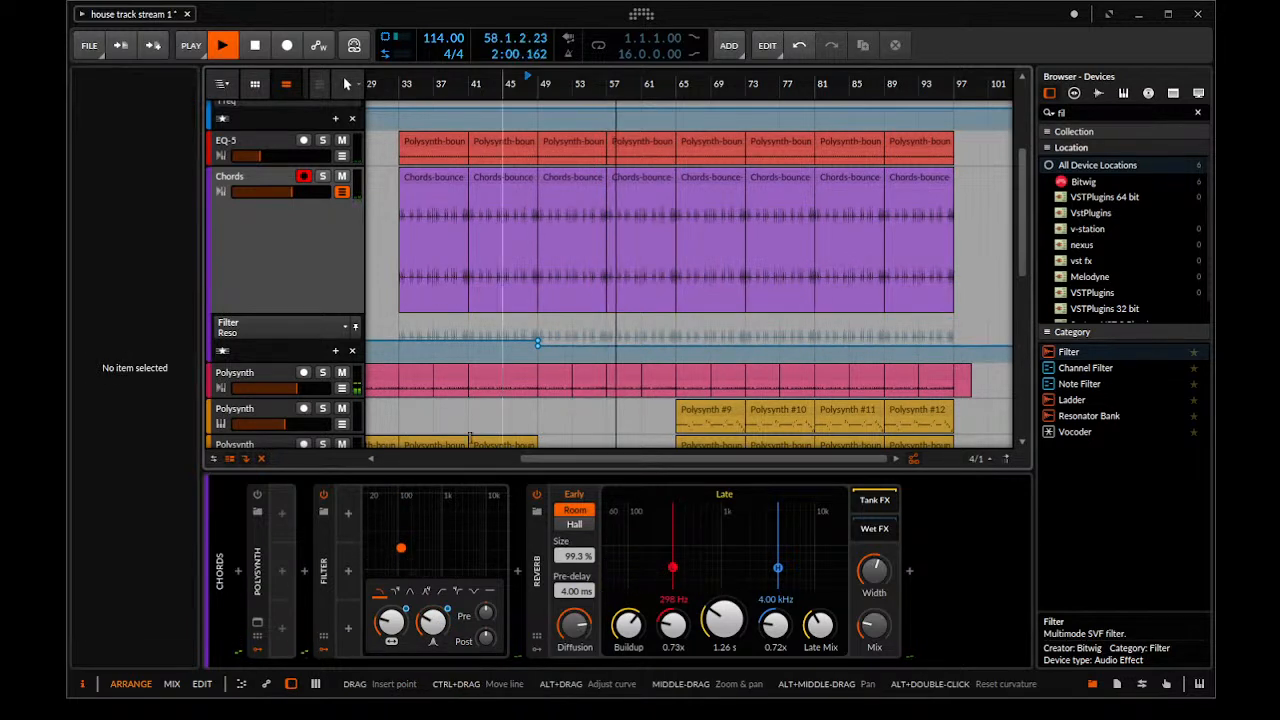
Return to the Filter frequency automation, raise it to 8.21 kHz at bar 65 and stop playback
left_click(384, 625)
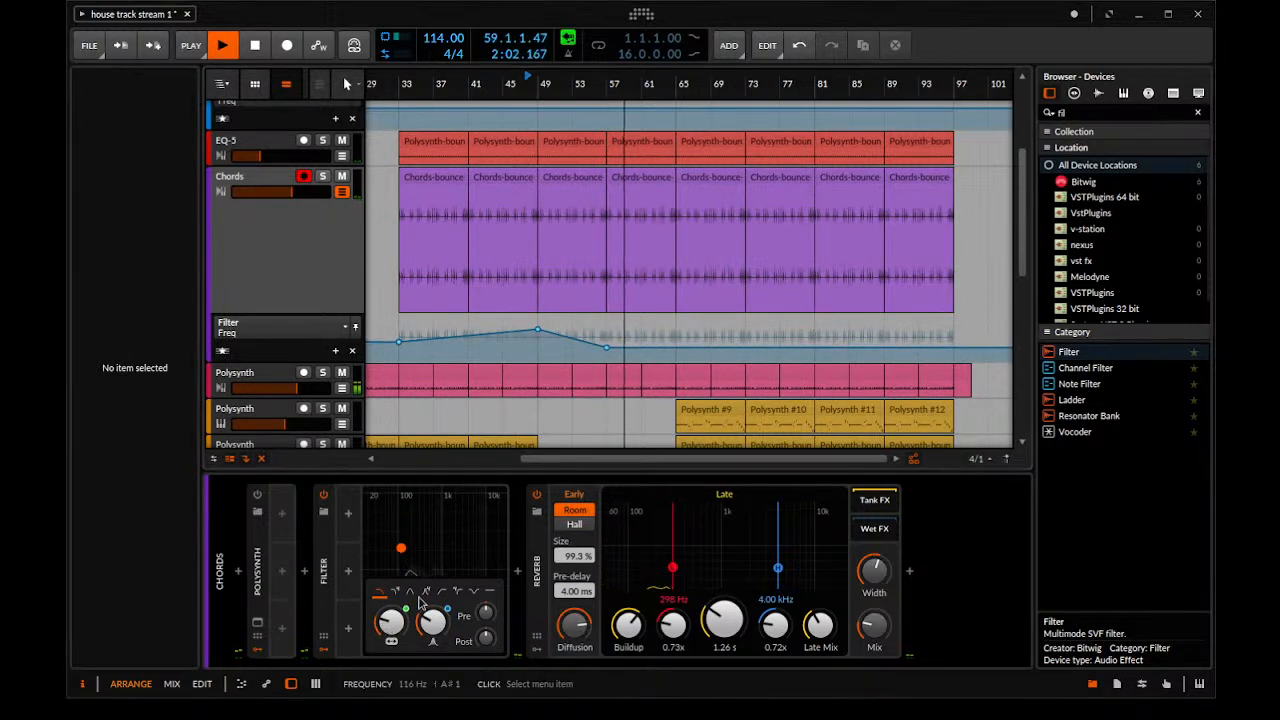
left_click_drag(630, 350, 780, 277)
left_click_drag(618, 190, 538, 190)
key("space")
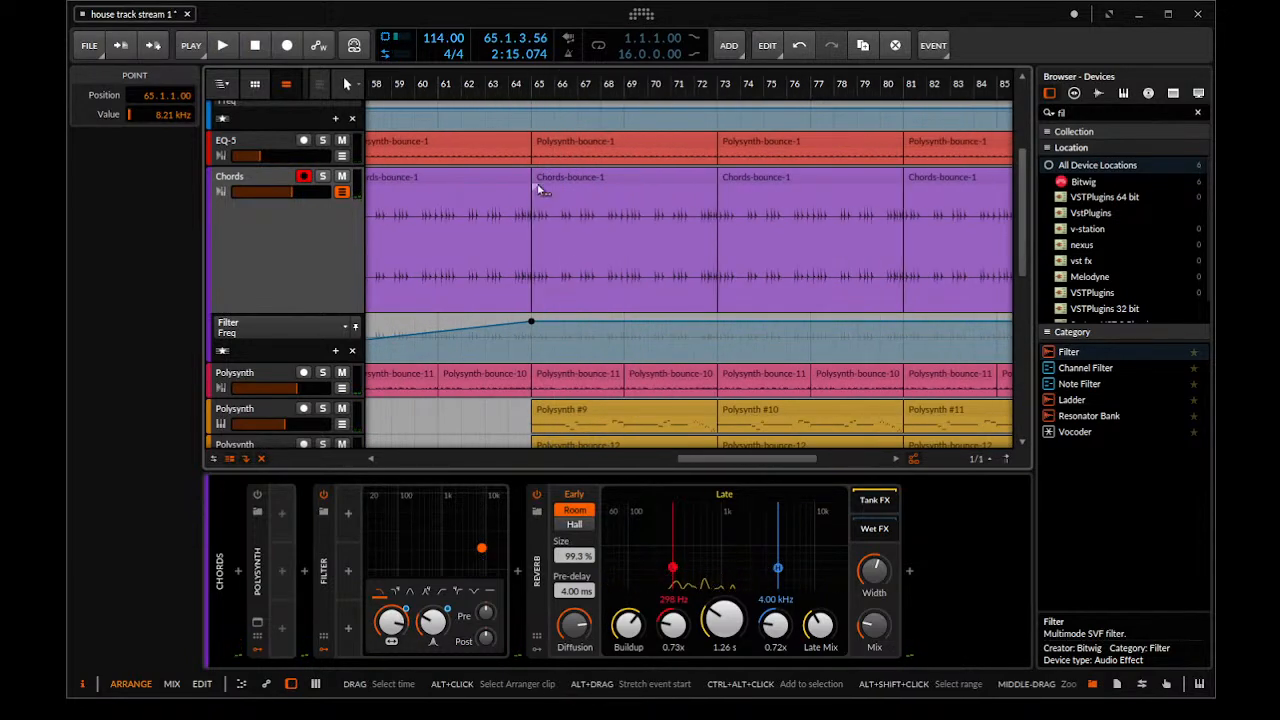
scroll(552, 172, "up", 3)
left_click_drag(556, 90, 582, 150)
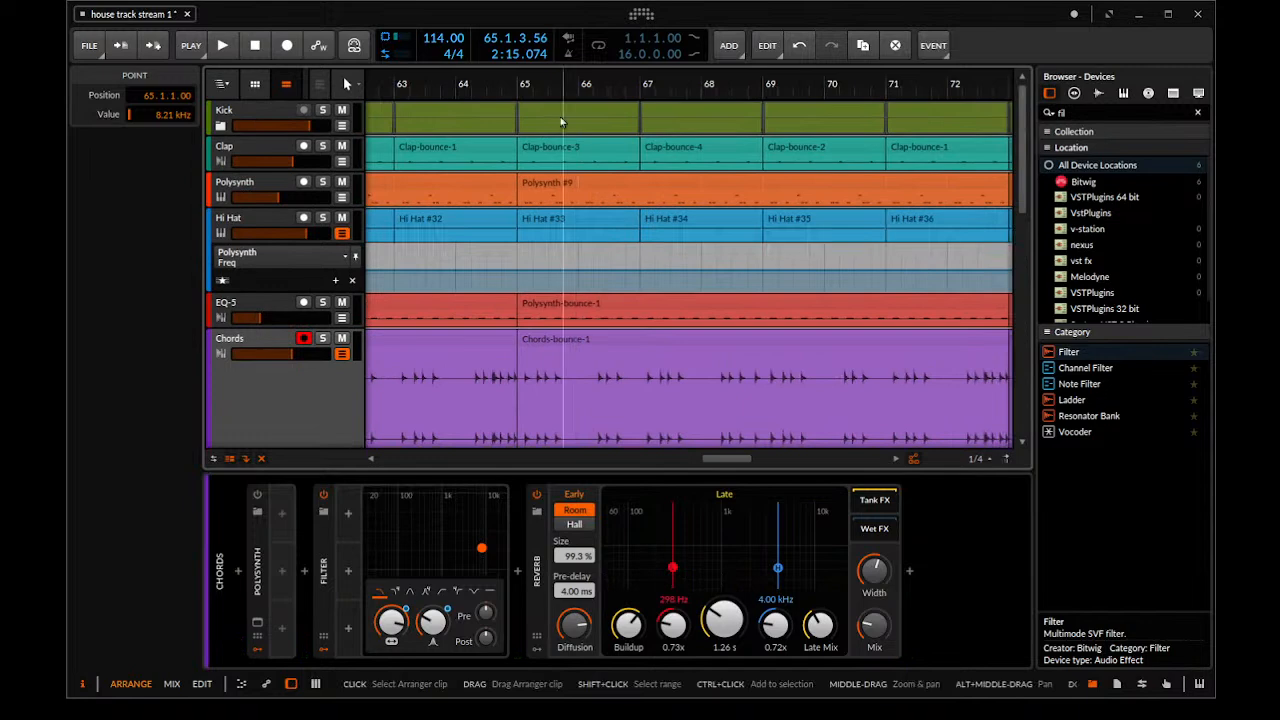
right_click(523, 87)
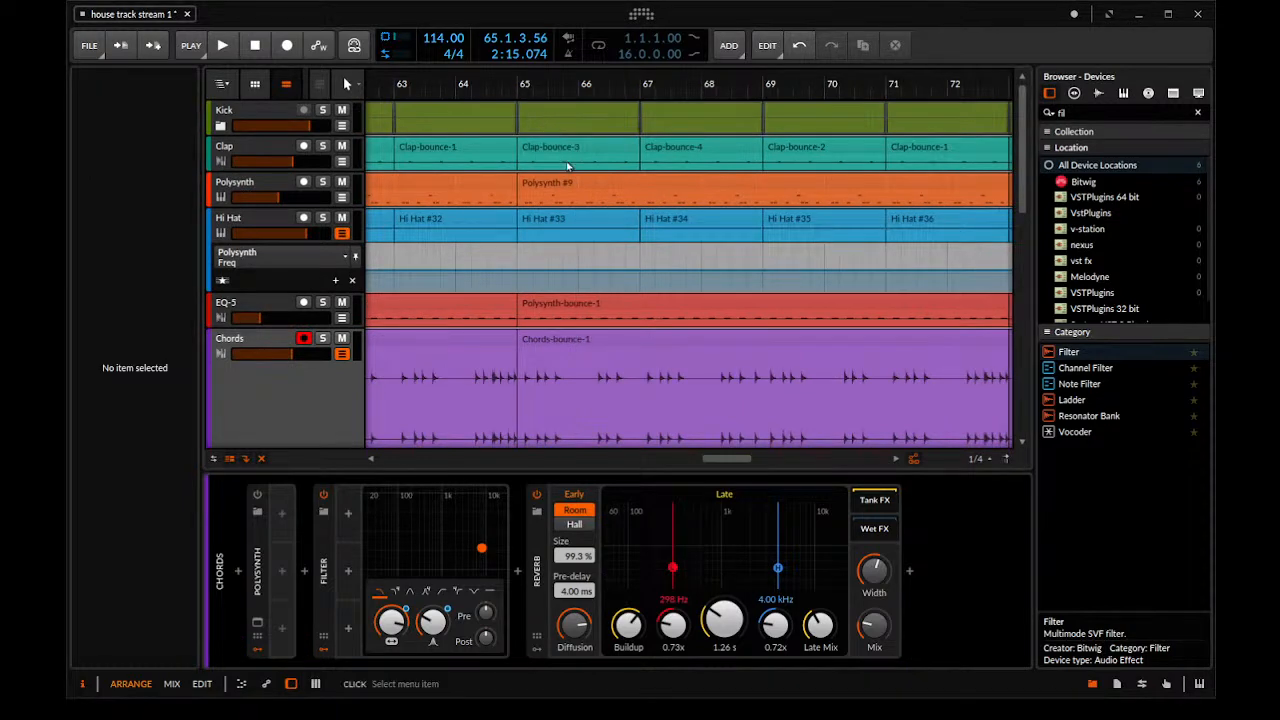
left_click(454, 234)
Add cue markers to the arranger timeline at bars 17 and 33
left_click_drag(480, 232, 578, 186)
left_click_drag(535, 88, 525, 80)
left_click_drag(444, 88, 696, 117)
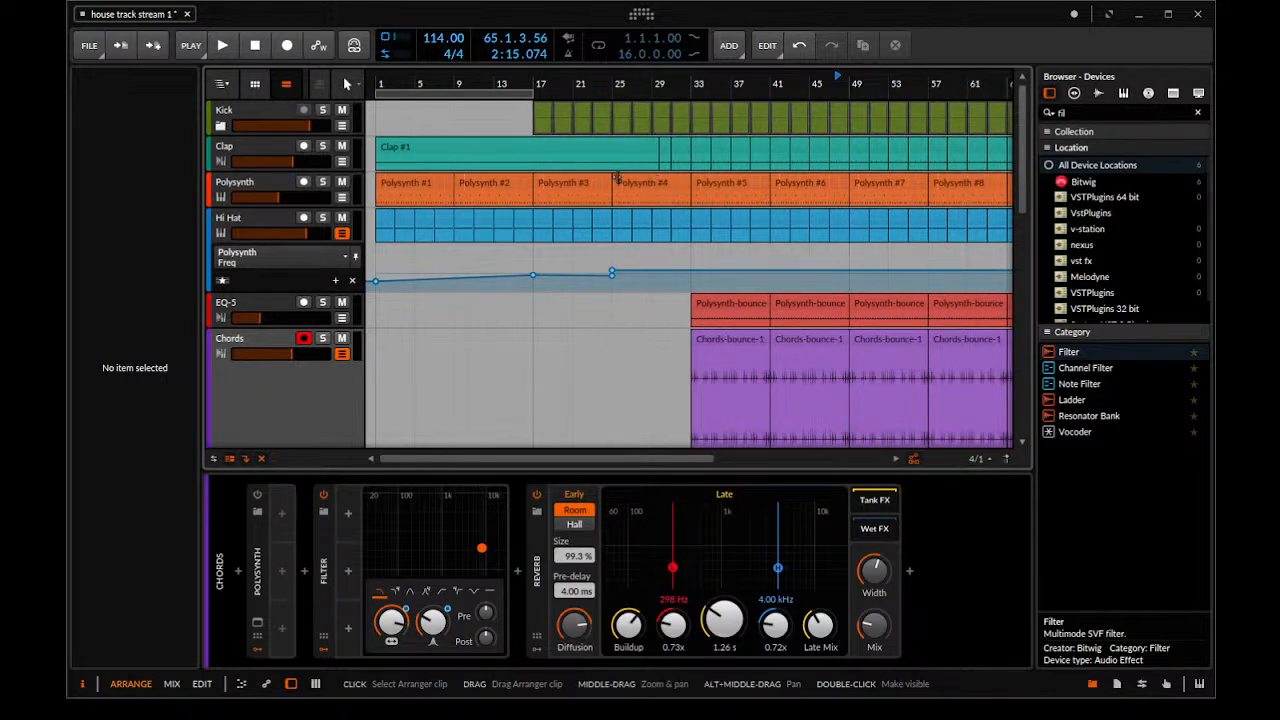
left_click_drag(620, 178, 499, 146)
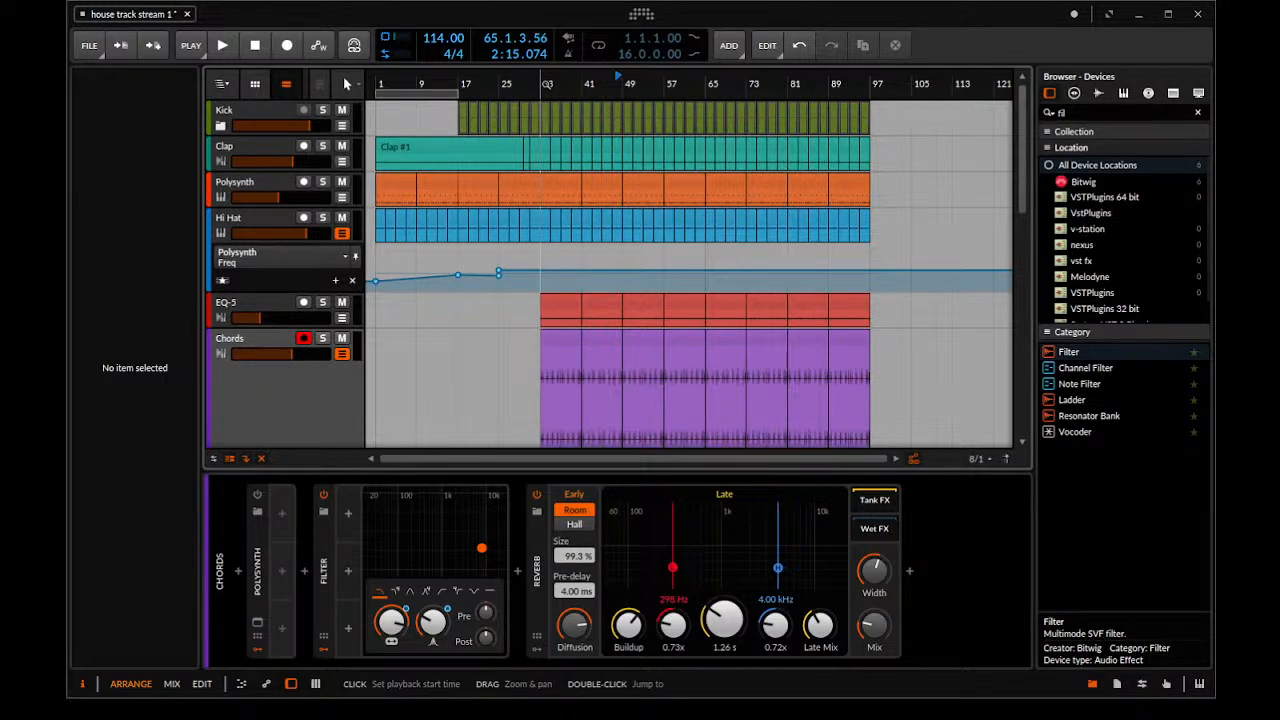
left_click(462, 84)
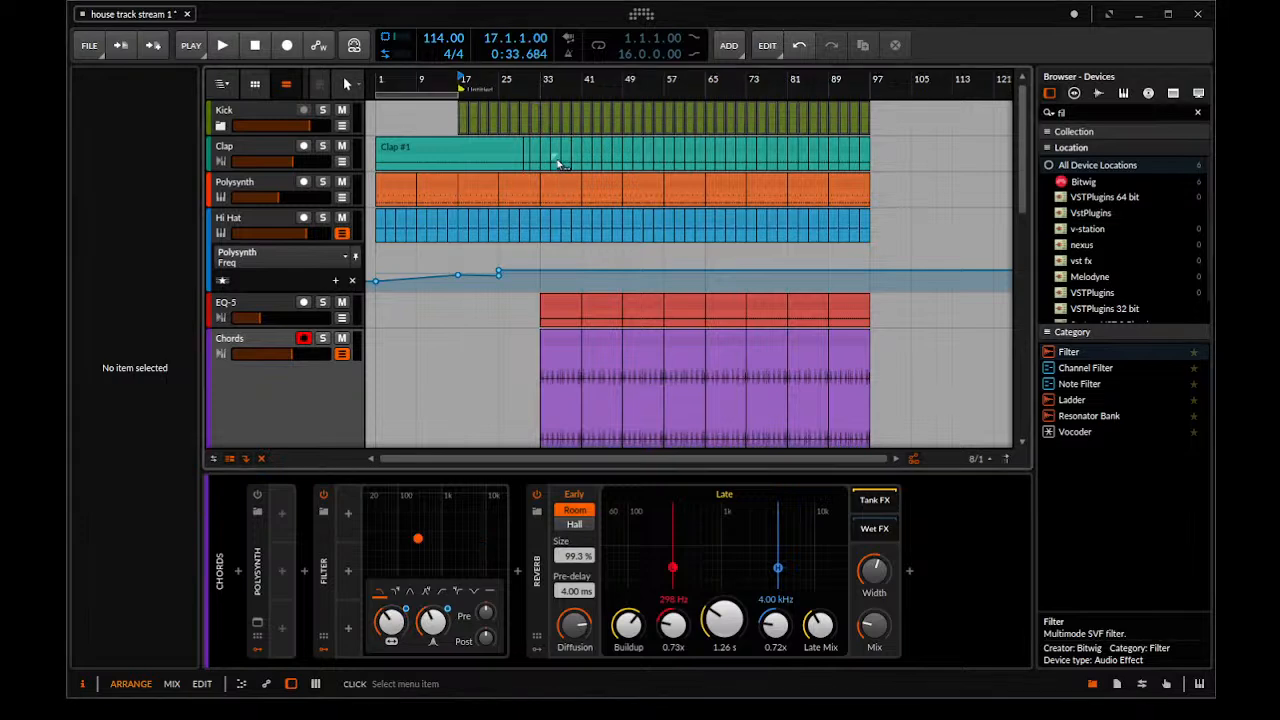
left_click(558, 163)
right_click(543, 84)
left_click(587, 162)
mouse_move(616, 125)
left_mouse_down()
mouse_move(608, 152)
mouse_move(585, 80)
left_mouse_up()
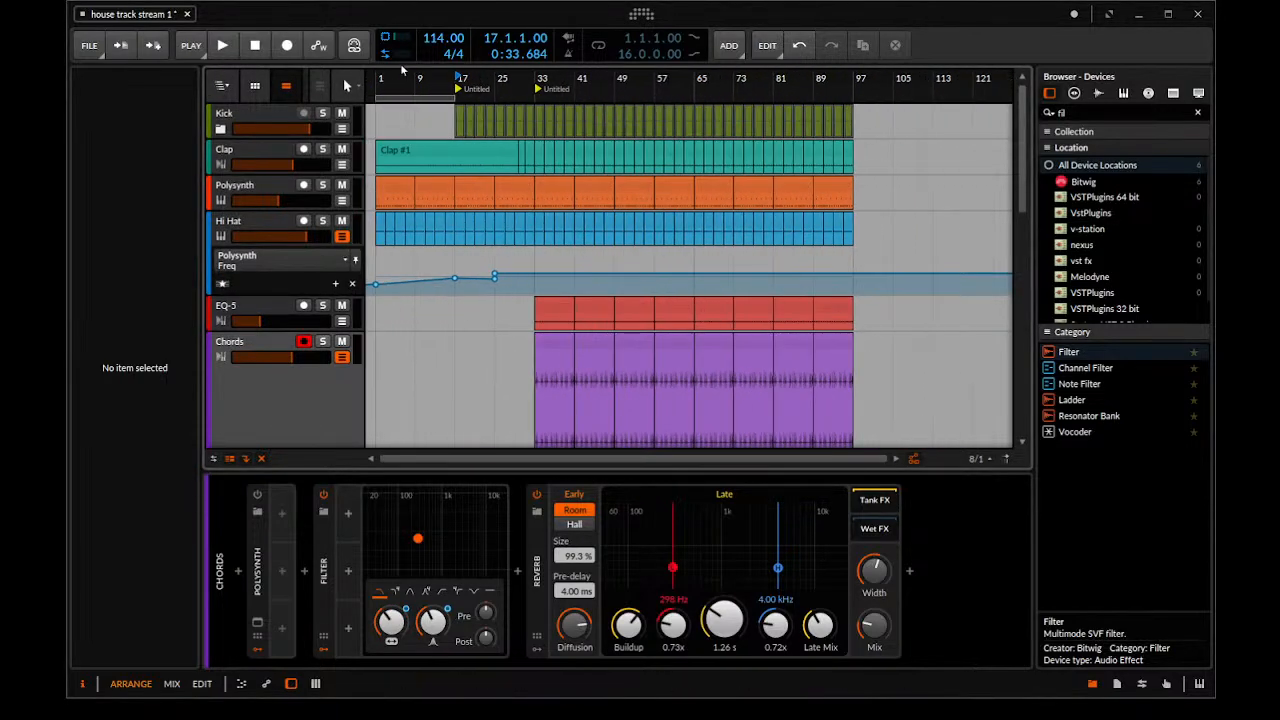
Add a cue marker at bar 1 and name it Part1
left_click(377, 84)
right_click(377, 84)
left_click(426, 163)
left_click(397, 89)
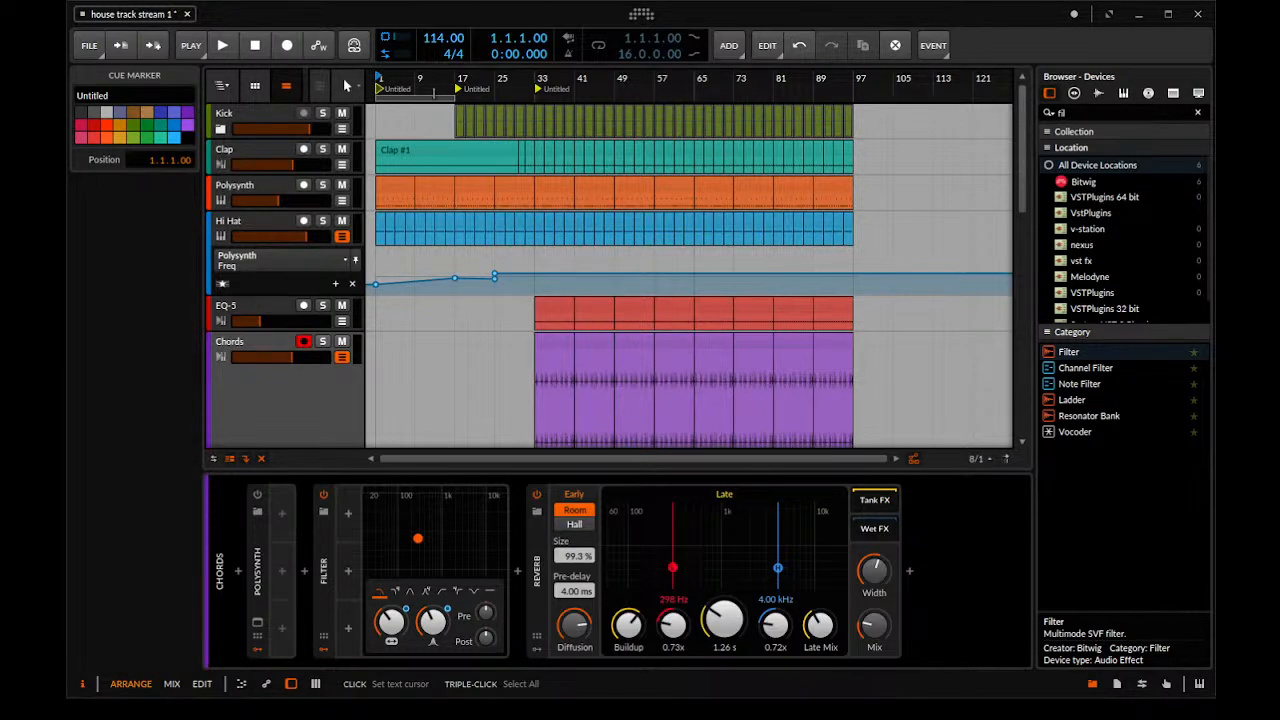
type("Part1")
key("Return")
key("space")
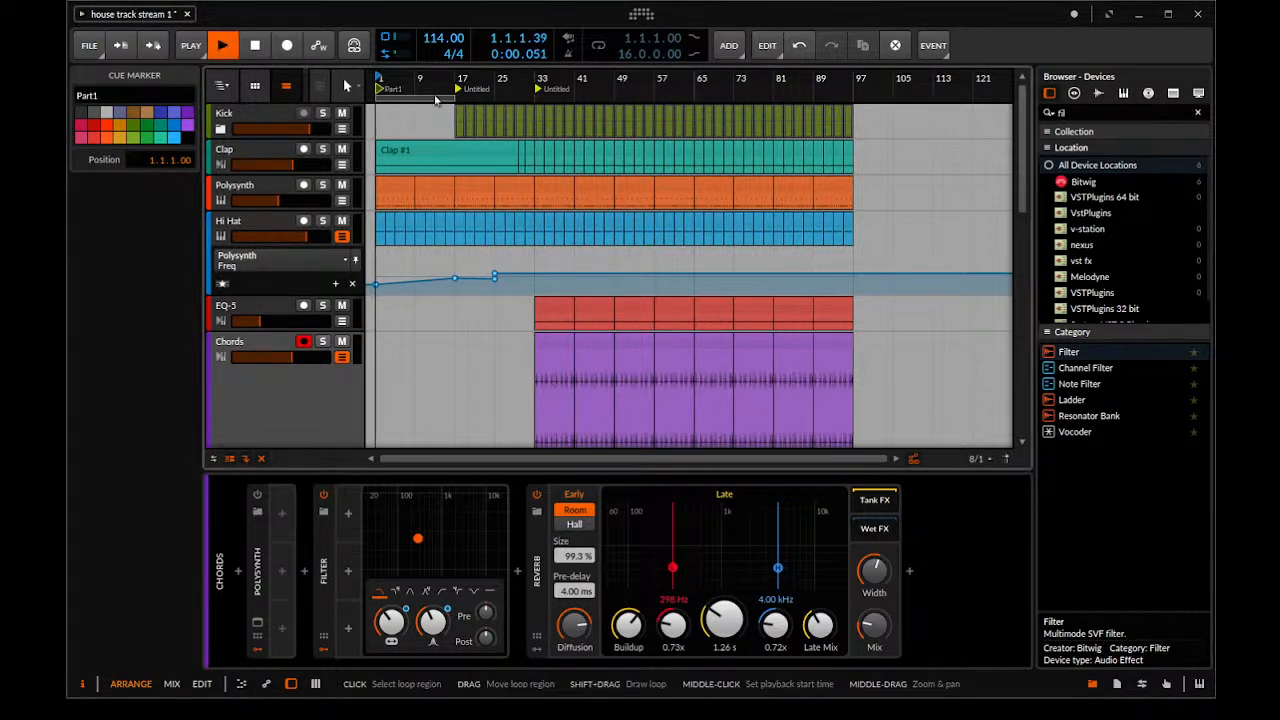
key("space")
Rename the cue marker at bar 17 as "Kick comes in"
double_click(471, 89)
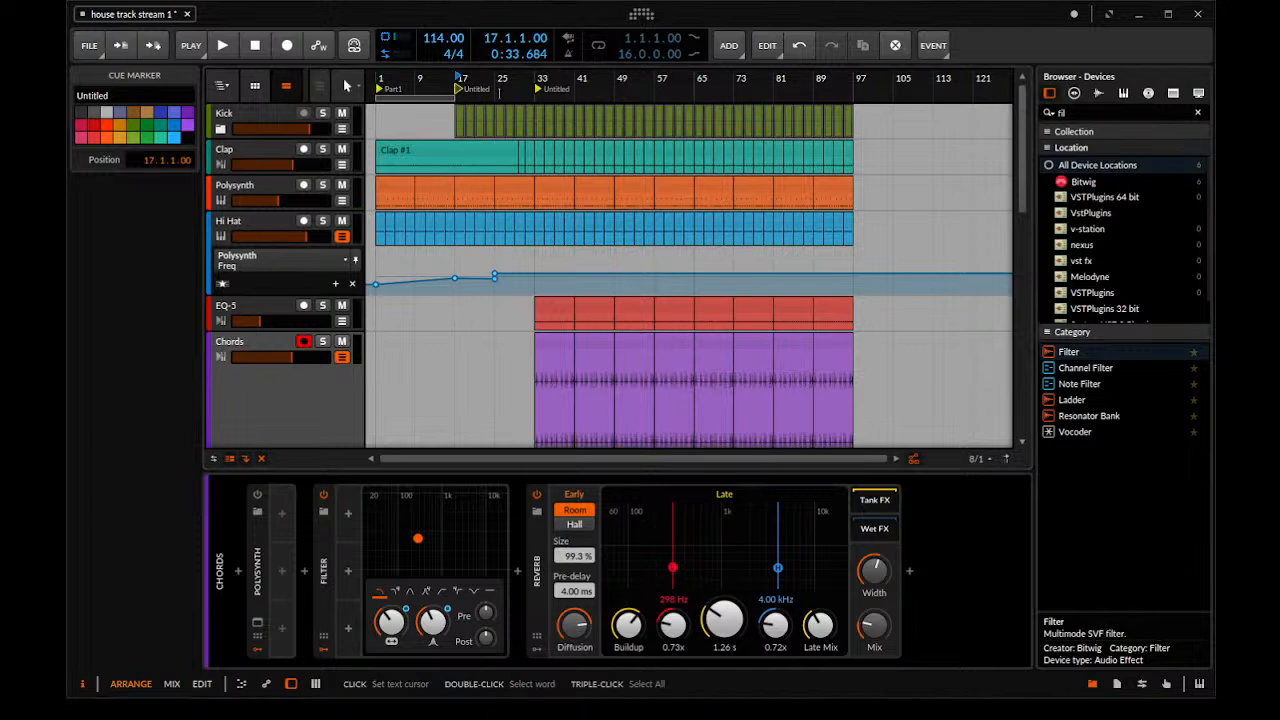
type("Kick comes in")
key("Return")
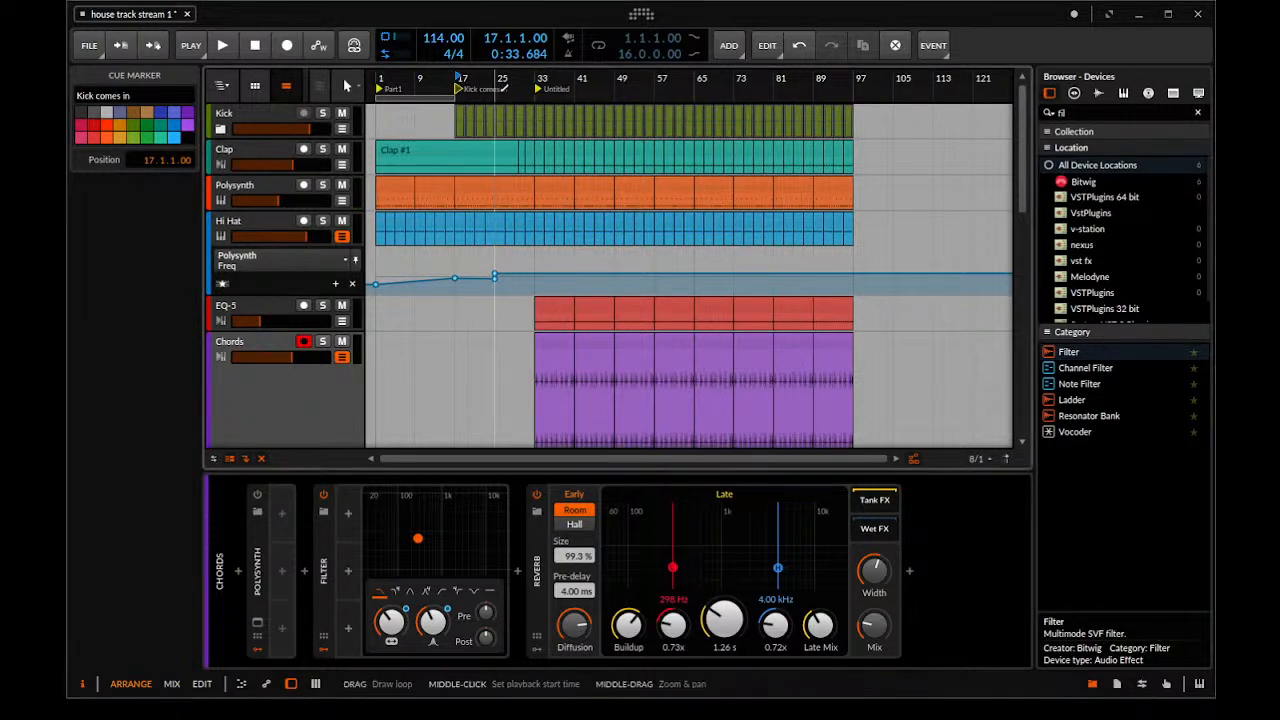
Rename the cue marker at bar 33 as "Full"
double_click(545, 89)
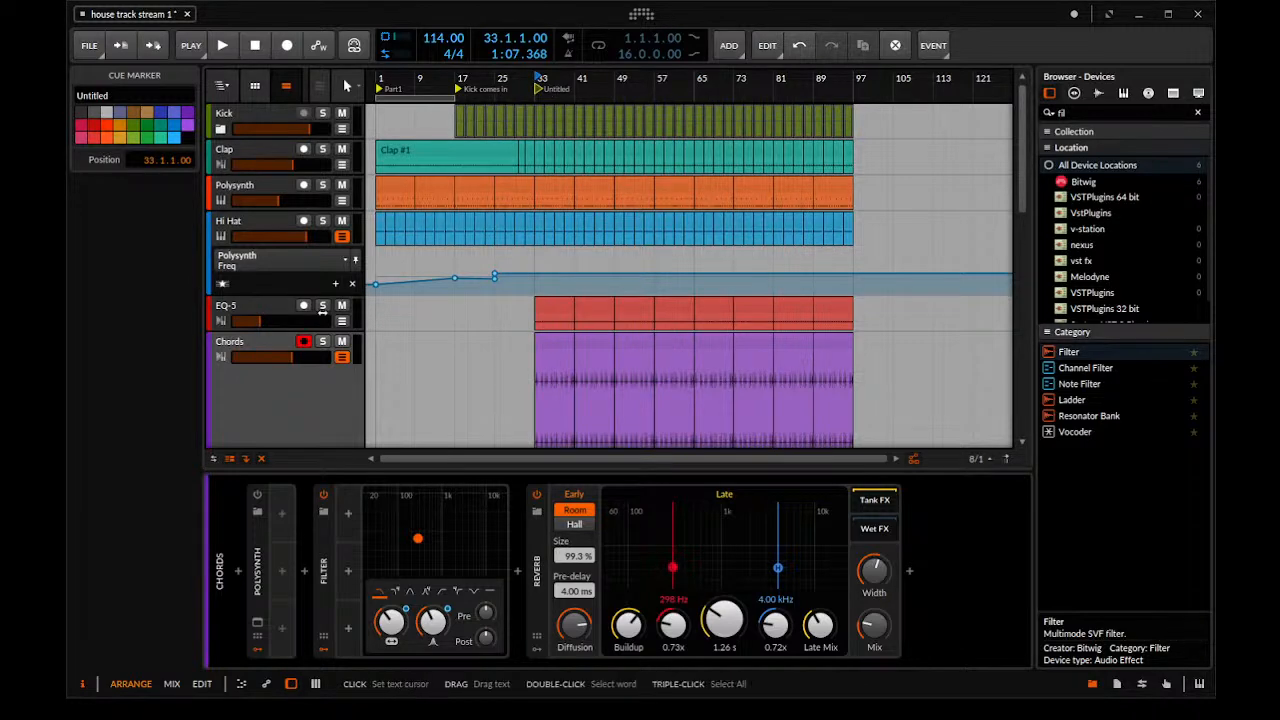
scroll(649, 347, "down", 5)
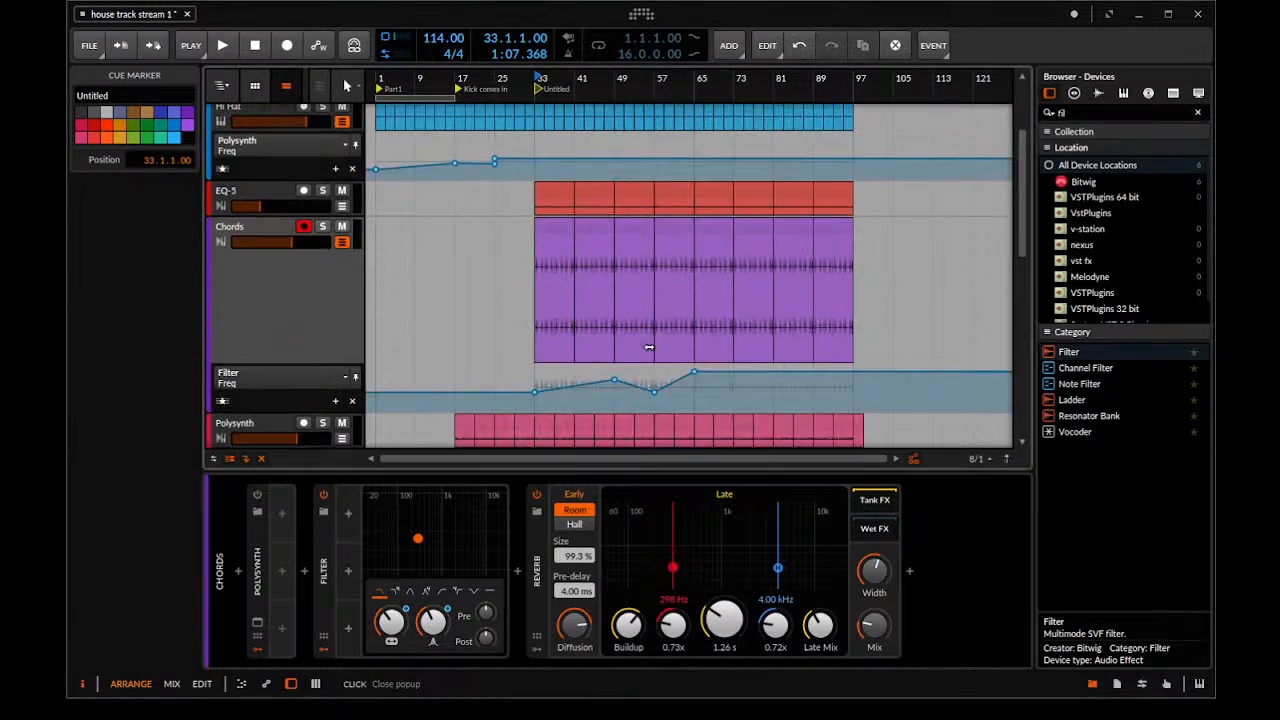
scroll(649, 347, "down", 4)
scroll(649, 347, "up", 2)
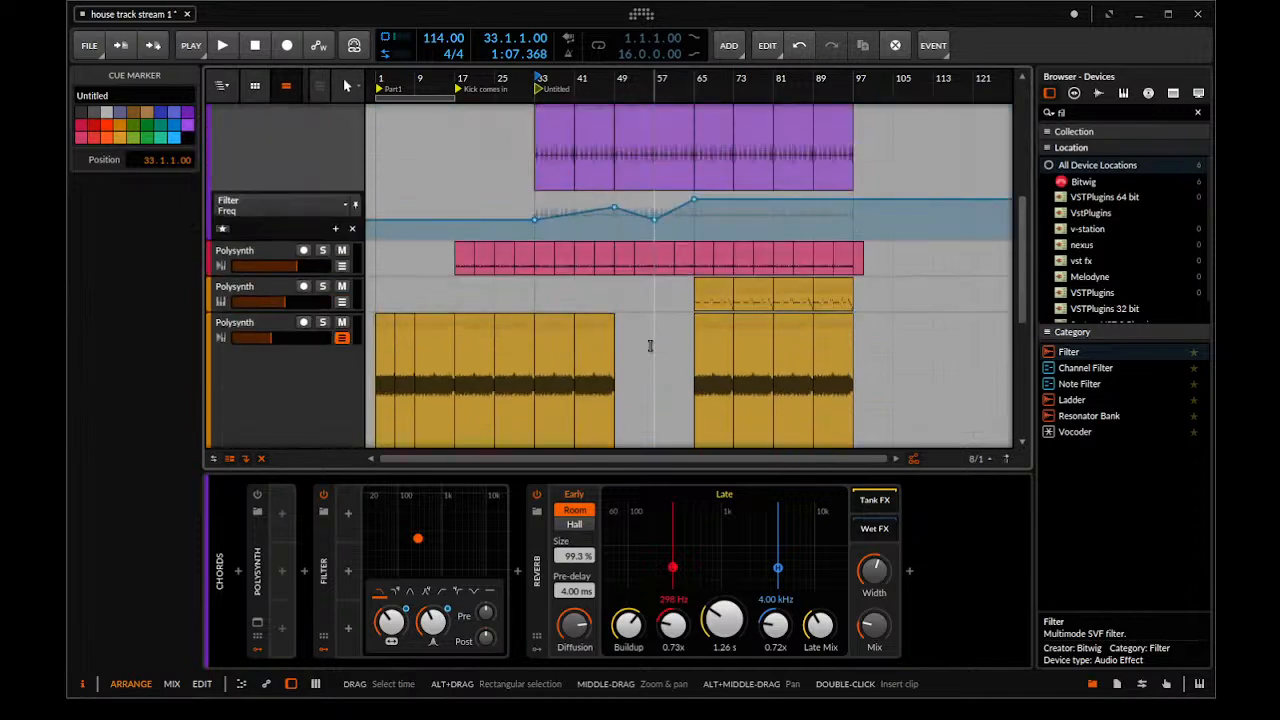
double_click(562, 89)
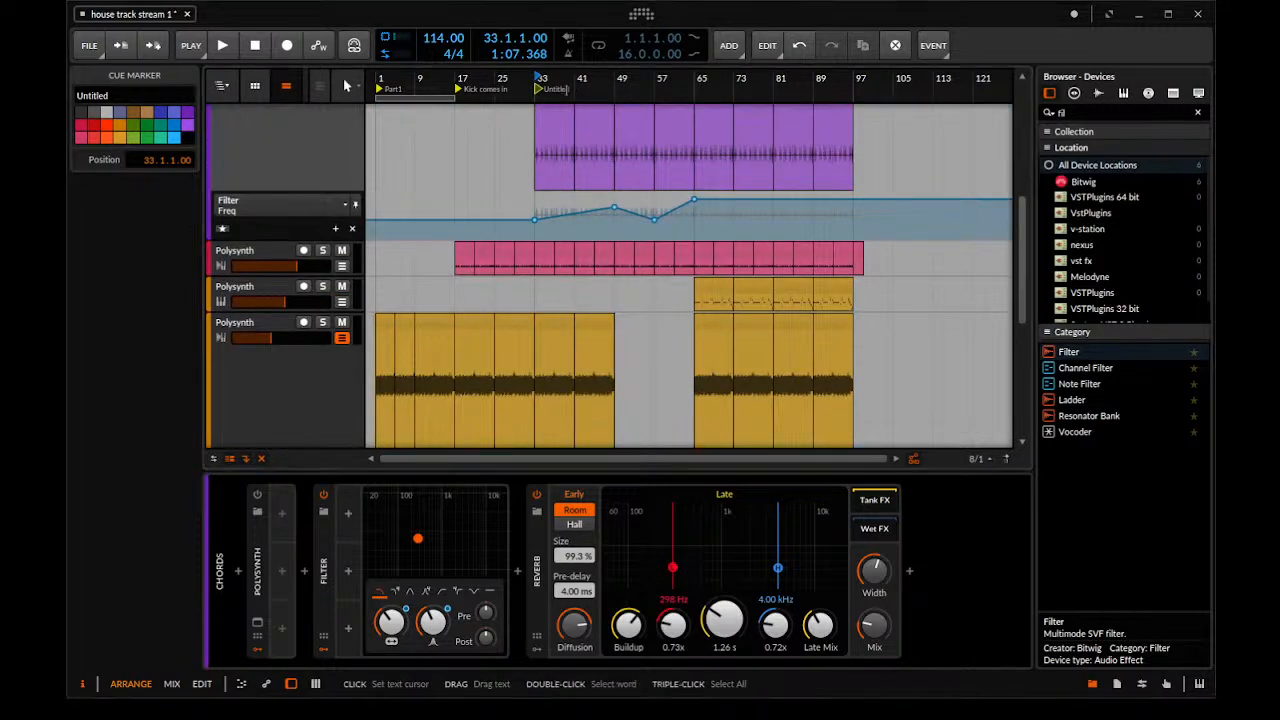
type("Full")
key("Return")
Add a cue marker at bar 49 and name it "Chords"
left_click(632, 91)
left_click(677, 165)
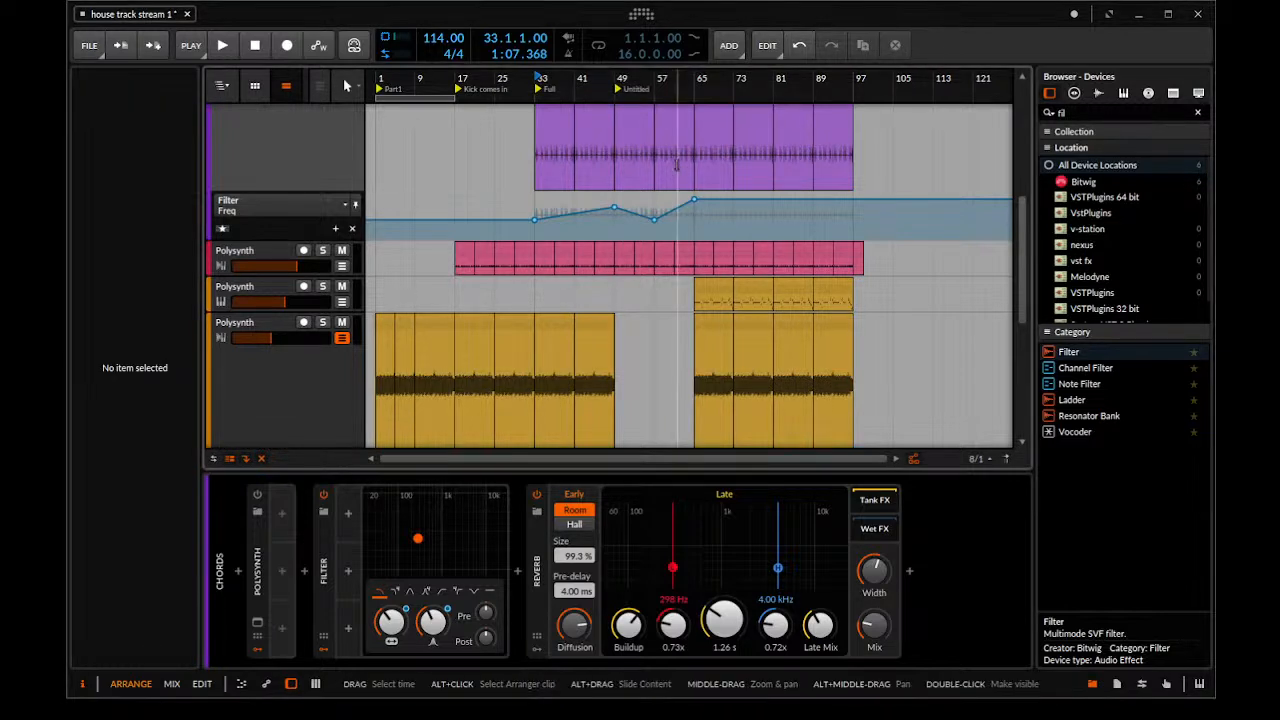
double_click(634, 89)
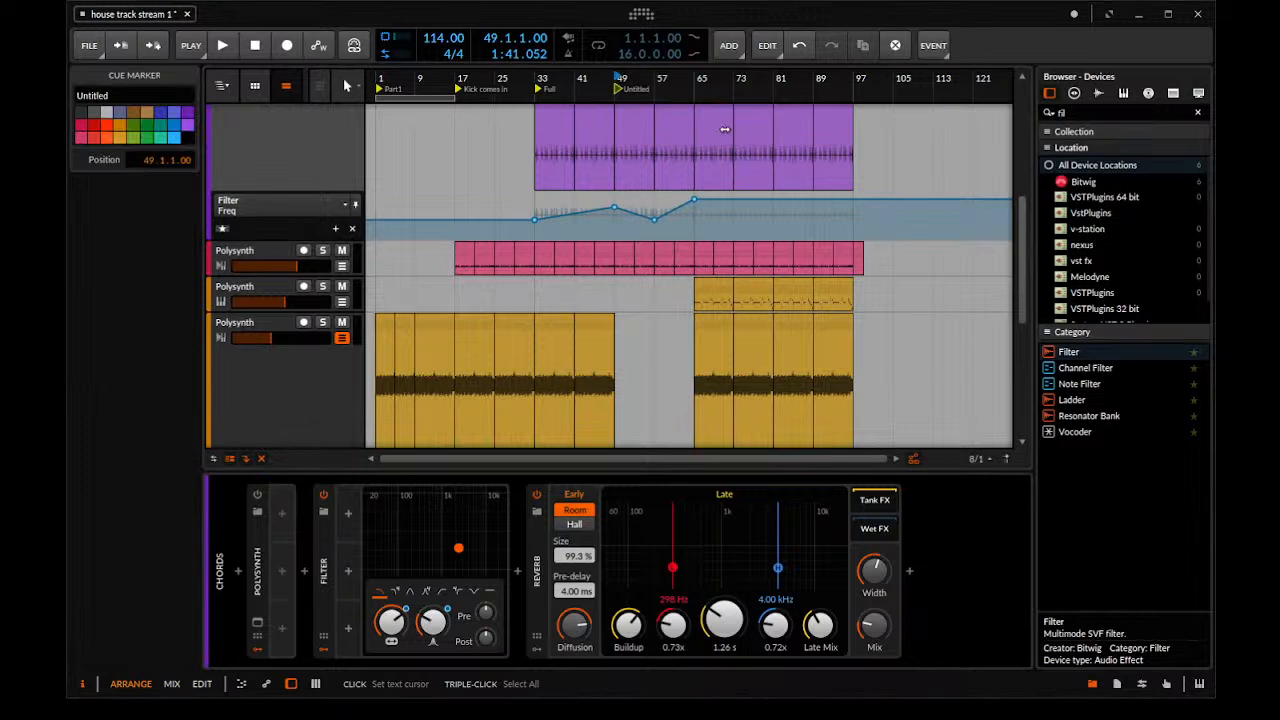
type("Chords")
key("Return")
Play the arrangement from the Chords marker while reviewing the tracks around bars 49 to 65, and stop playback
key("space")
mouse_move(725, 131)
left_mouse_down()
mouse_move(714, 167)
mouse_move(728, 157)
mouse_move(714, 140)
left_mouse_up()
scroll(631, 178, "down", 5)
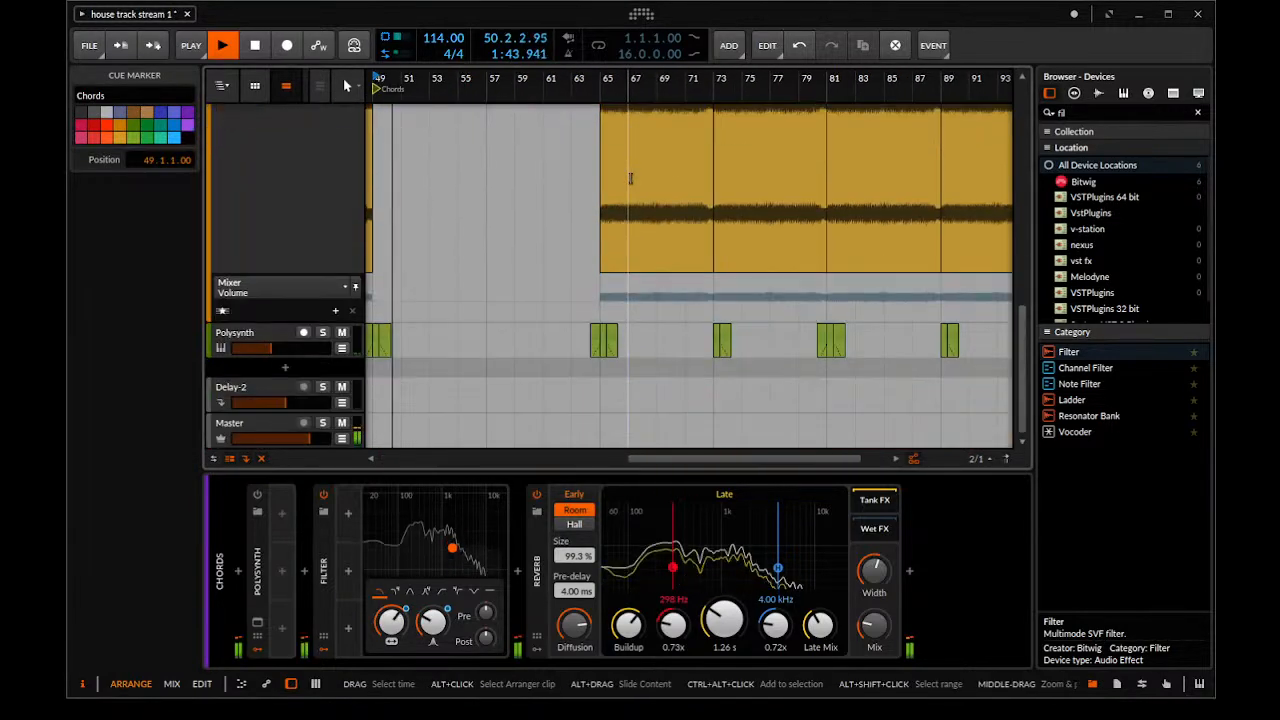
left_click_drag(560, 227, 610, 223)
scroll(558, 208, "up", 3)
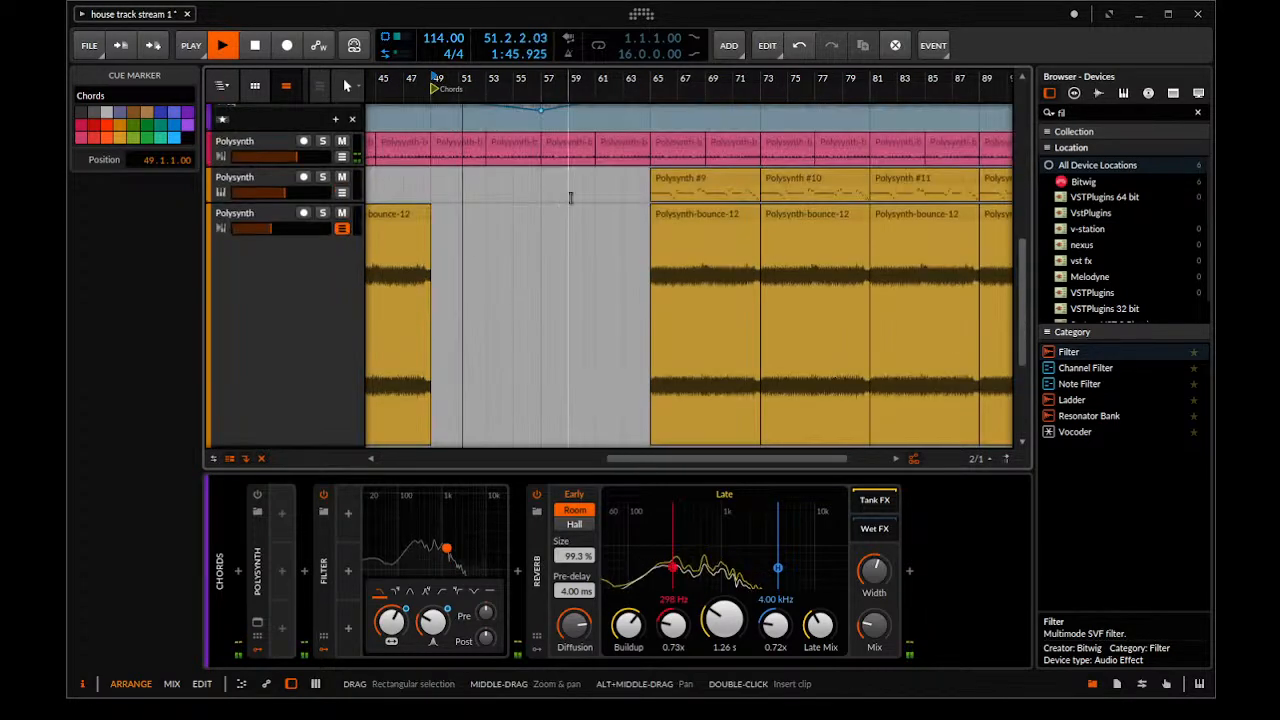
key("space")
Expand the Kick group and delete its clips from just after the first kick at bar 65 up to bar 69
left_click(666, 88)
scroll(677, 177, "up", 3)
scroll(676, 182, "up", 3)
left_click(668, 118)
left_click_drag(668, 118, 575, 180)
left_click(221, 129)
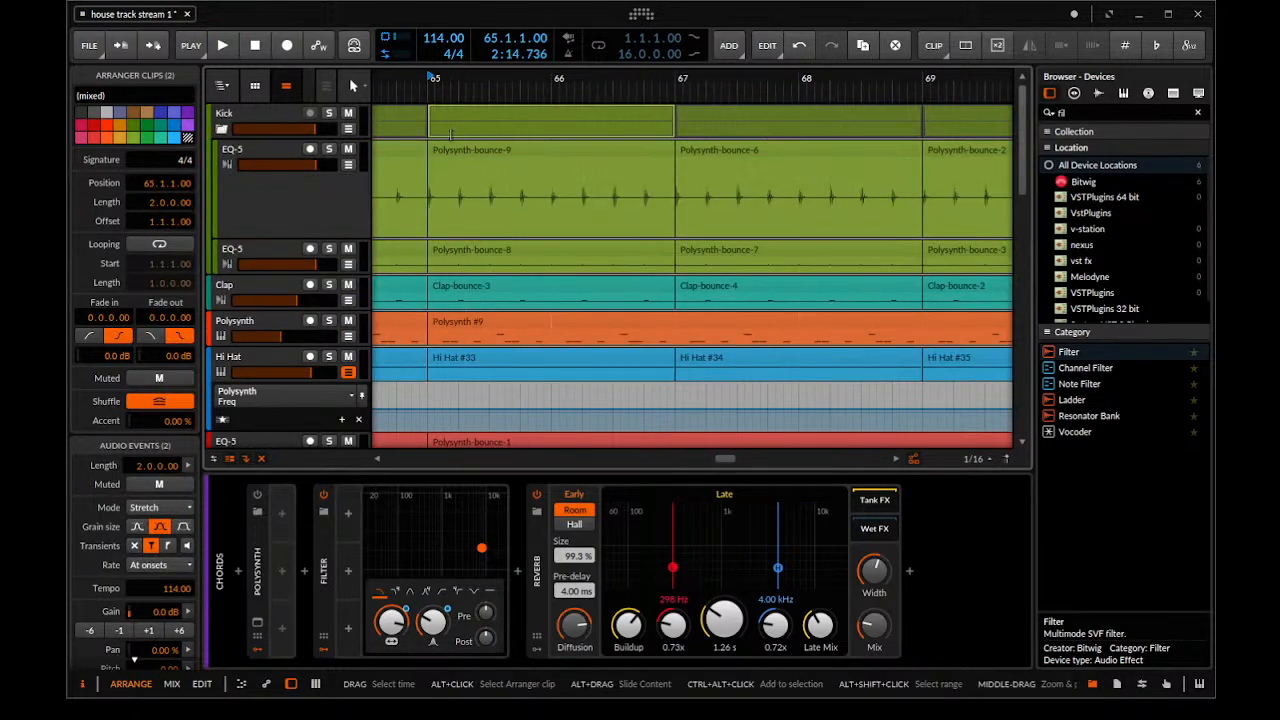
left_click(450, 128)
left_click_drag(450, 128, 922, 137)
key("Delete")
Play from around bar 63 to hear the kick drop out after bar 65, and stop playback
left_click_drag(583, 90, 637, 58)
left_click(473, 88)
key("space")
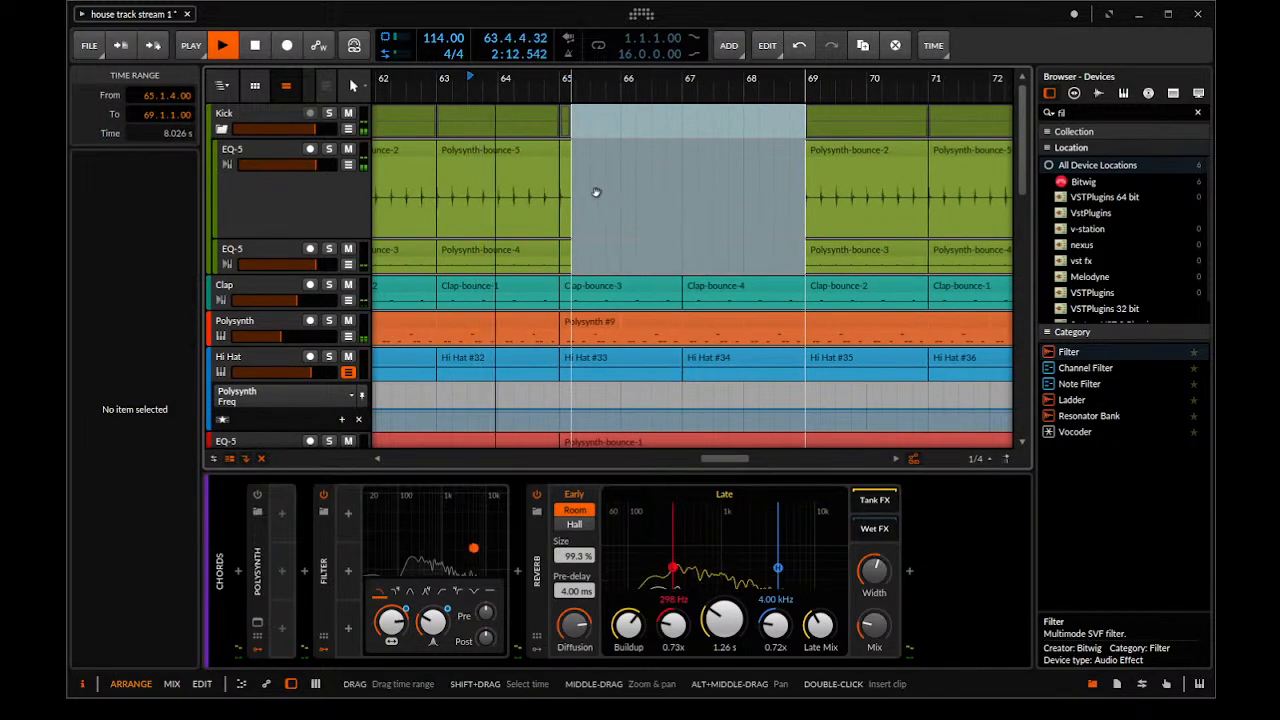
left_click_drag(570, 209, 471, 206)
scroll(458, 246, "down", 10)
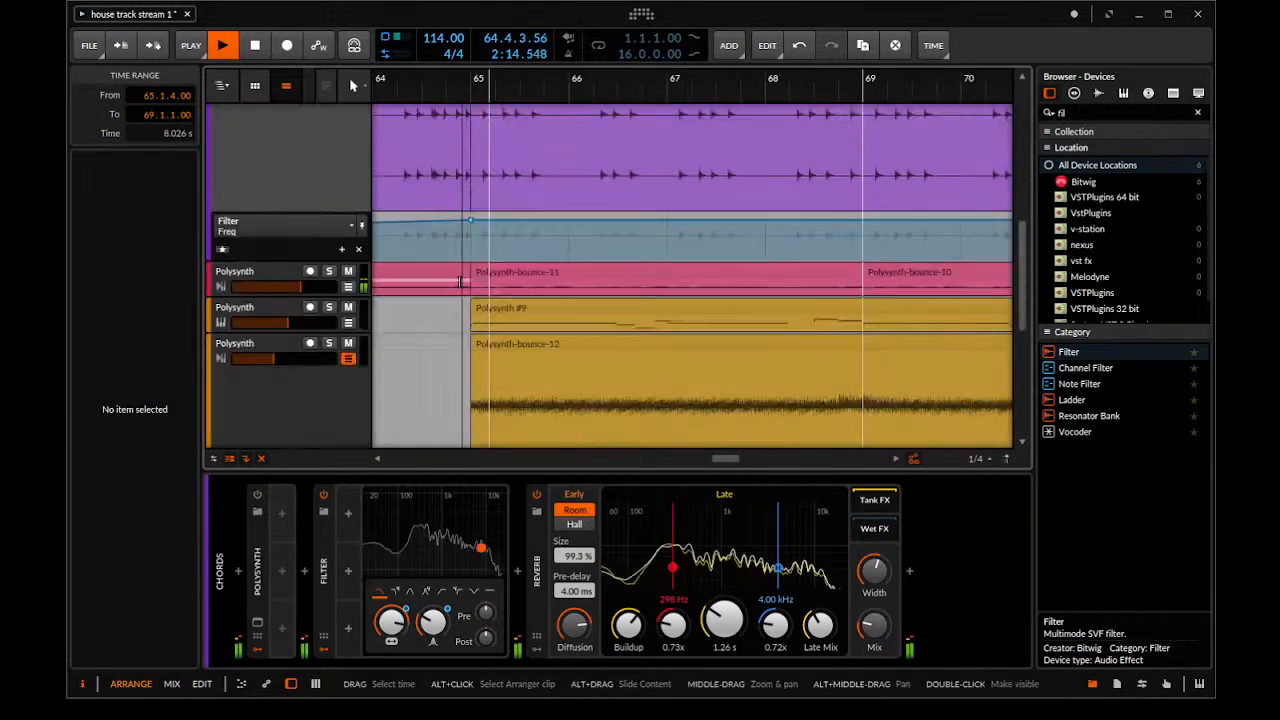
left_click_drag(460, 282, 624, 221)
scroll(485, 260, "up", 8)
scroll(603, 229, "up", 3)
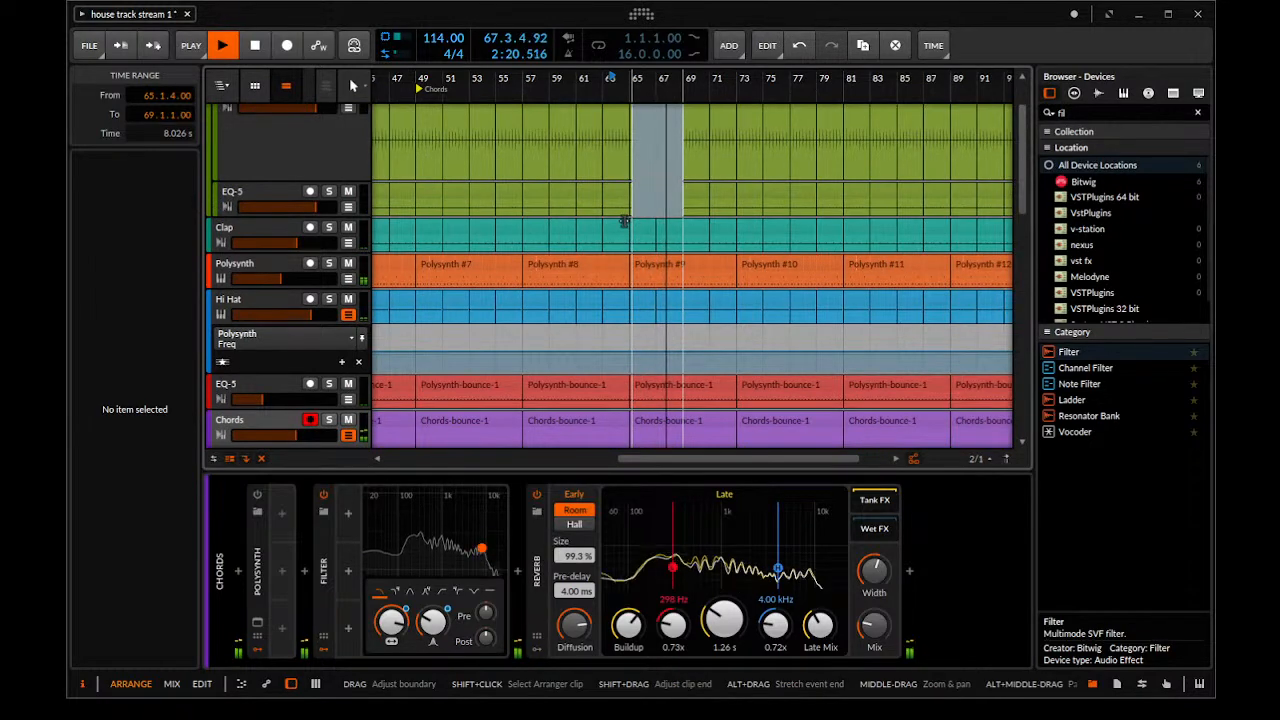
left_click_drag(697, 178, 702, 198)
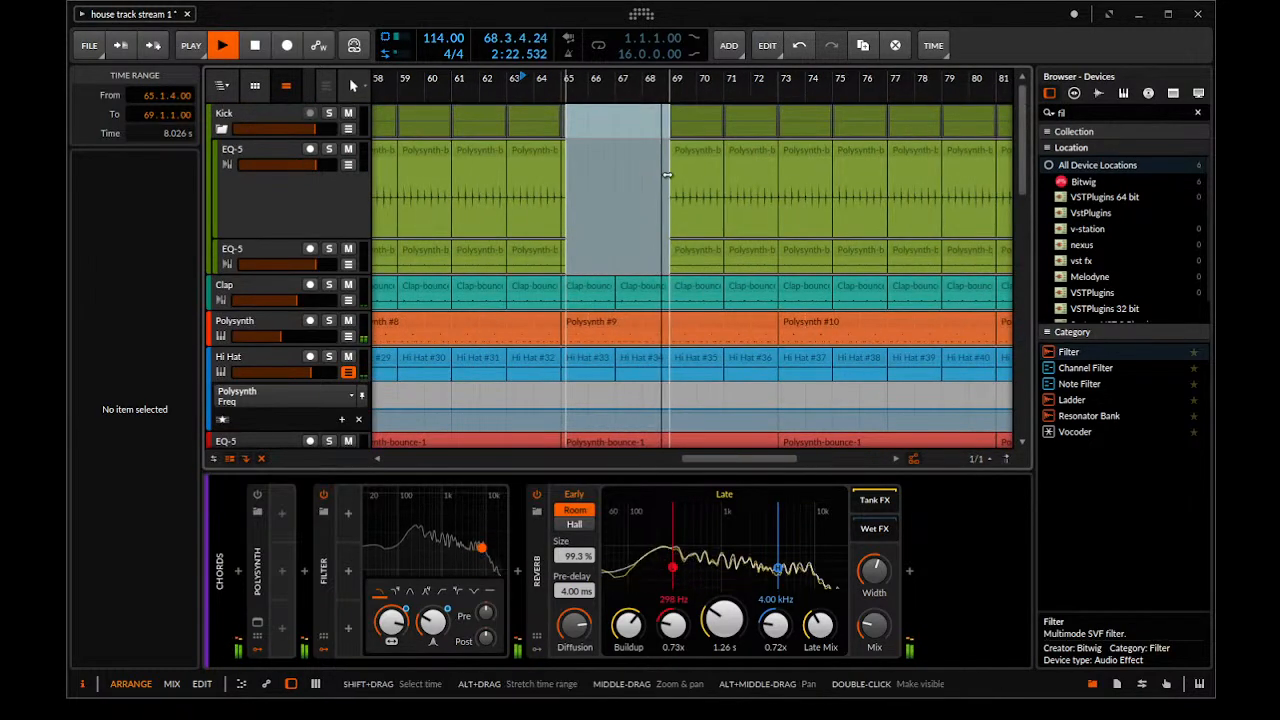
key("space")
Delete the Kick group clips at bars 69 and 71 to extend the kick gap to bar 73
left_click(702, 109)
key("Delete")
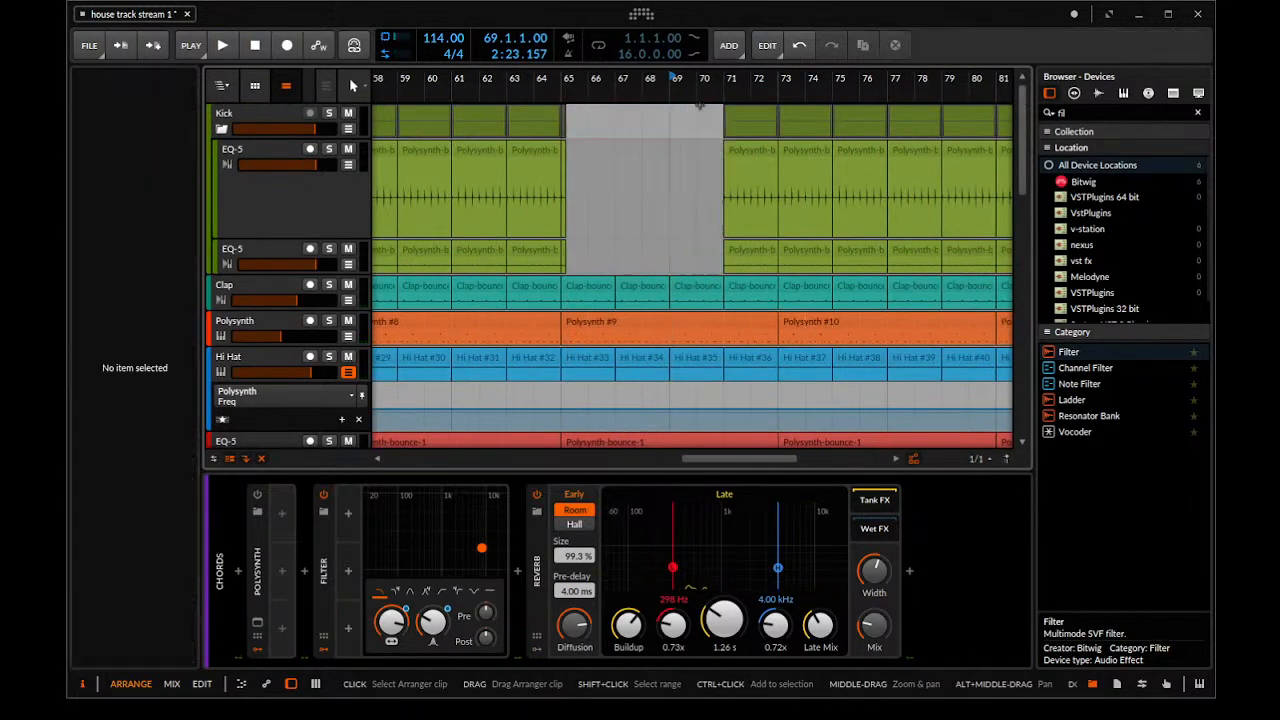
left_click(745, 115)
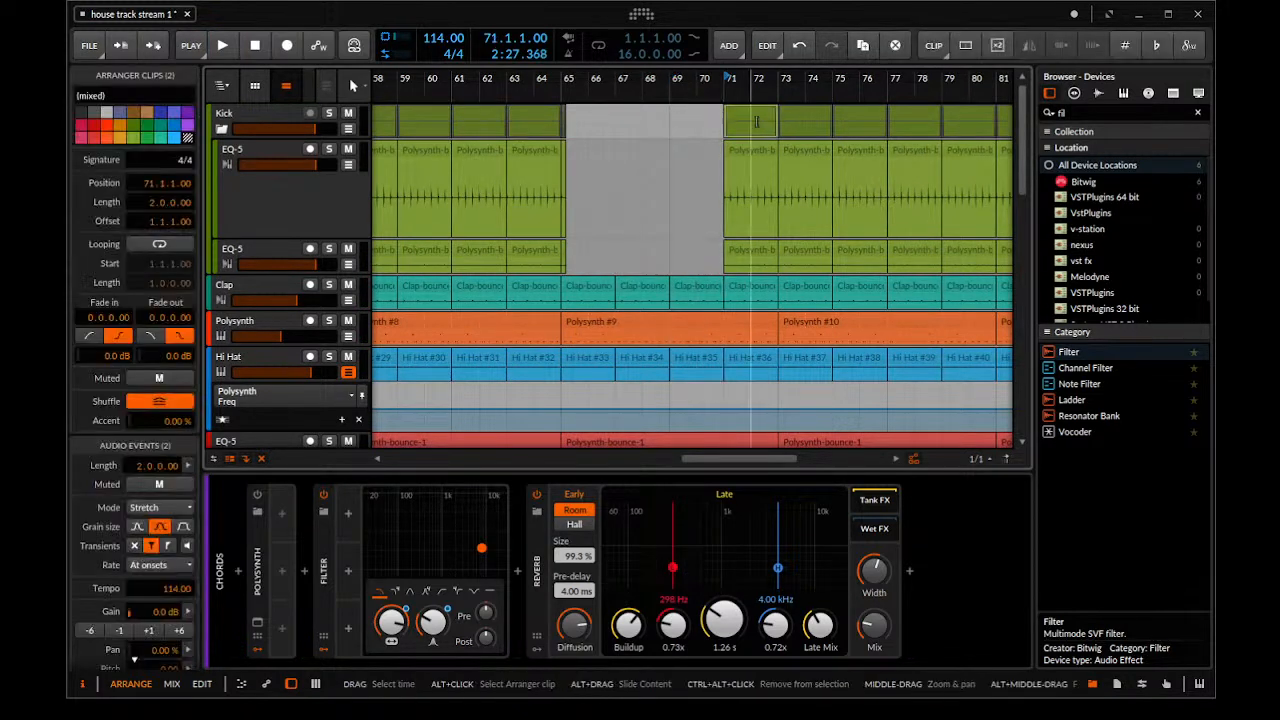
key("Delete")
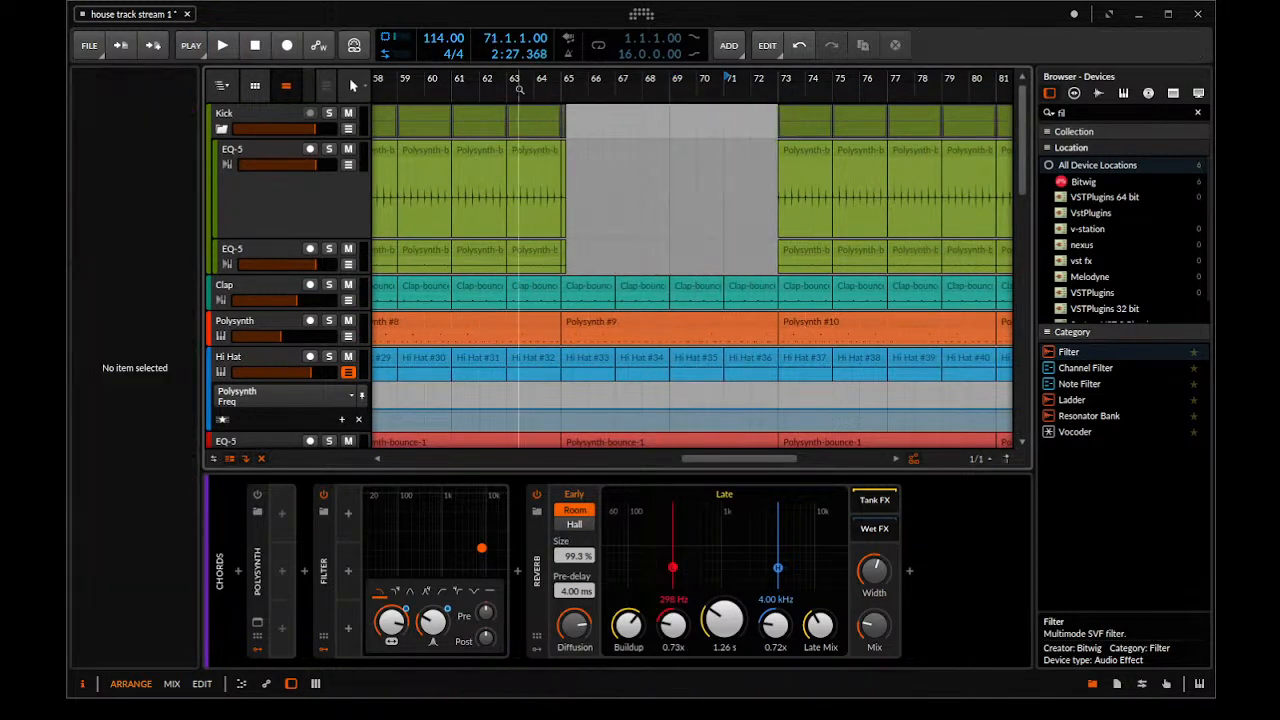
Play from bar 71 to hear the end of the extended kick gap, and stop playback
key("space")
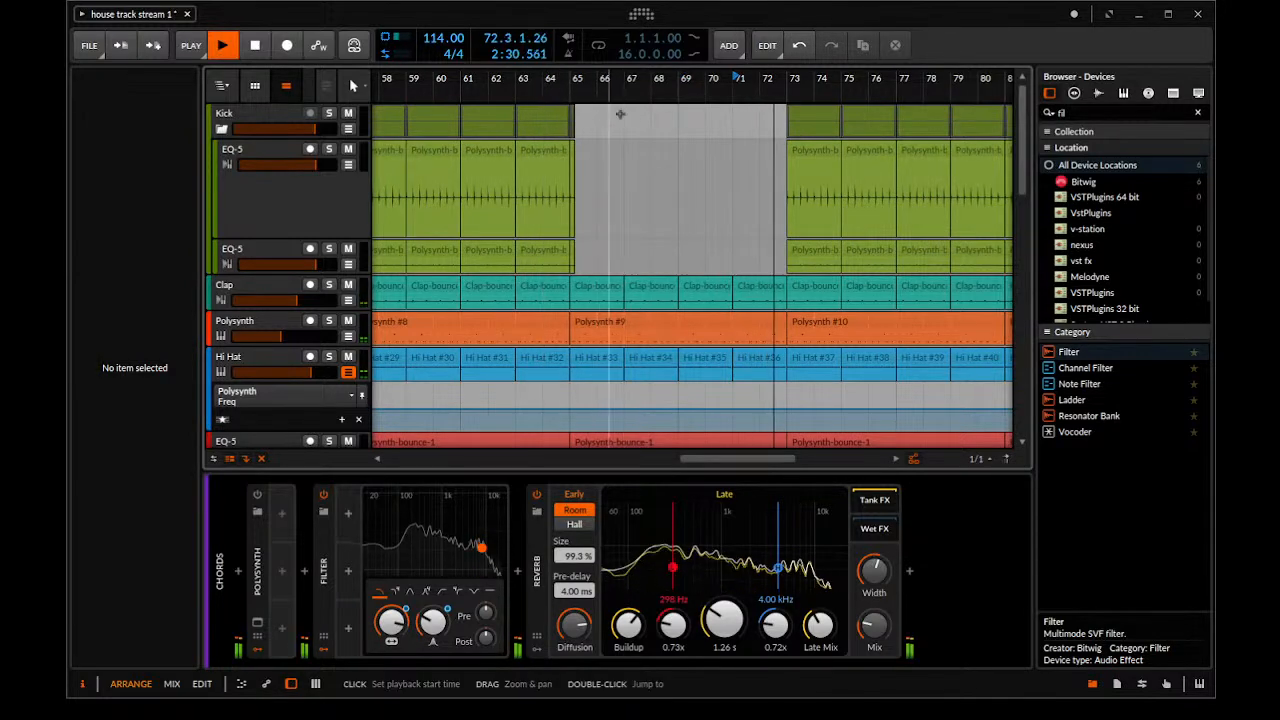
key("space")
left_click_drag(781, 171, 731, 171)
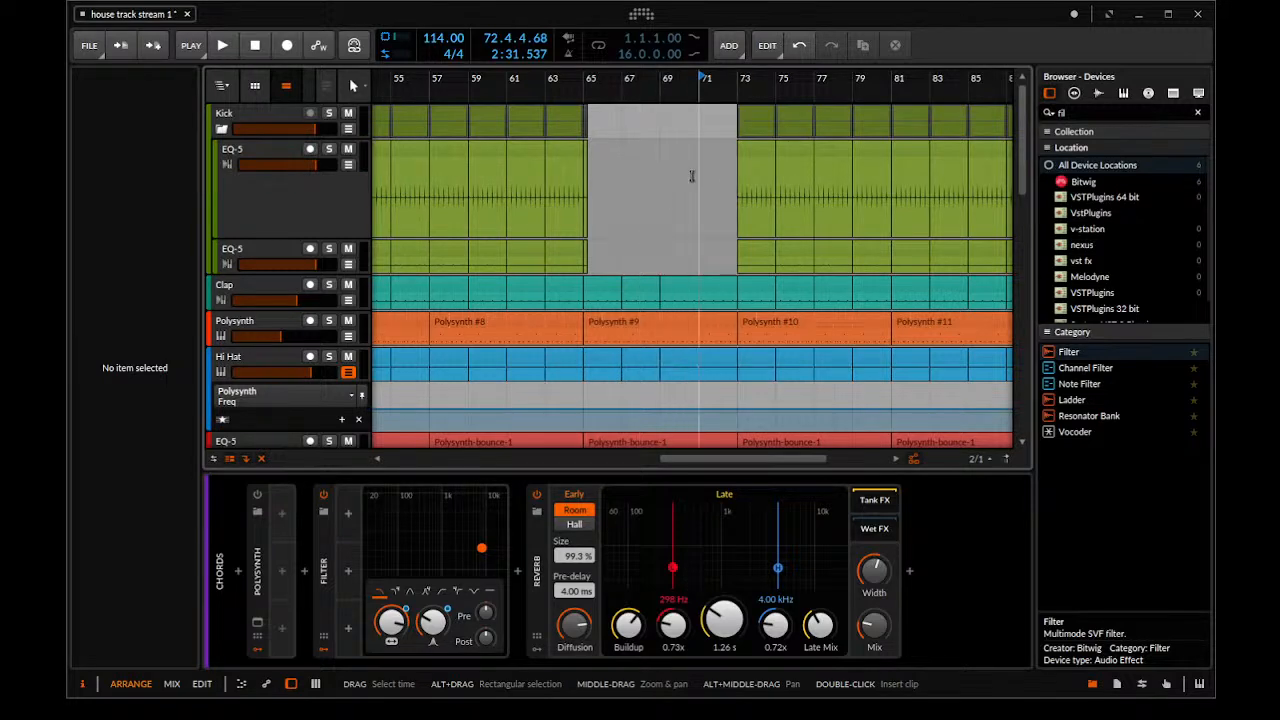
Examine the Polysynth tracks below the chords and the devices of the one whose clips start at bar 65
left_click_drag(677, 184, 761, 183)
scroll(335, 202, "down", 3)
scroll(277, 400, "down", 5)
scroll(275, 347, "down", 2)
left_click(263, 279)
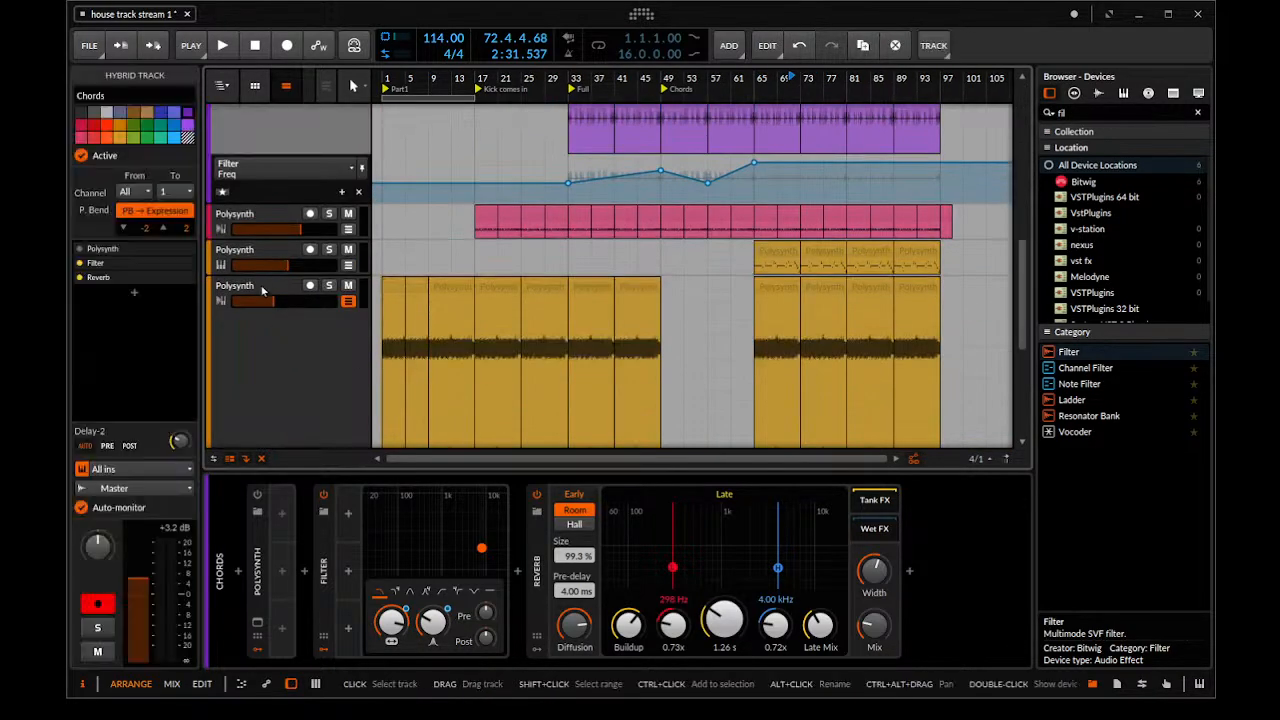
left_click(263, 287)
left_click(267, 266)
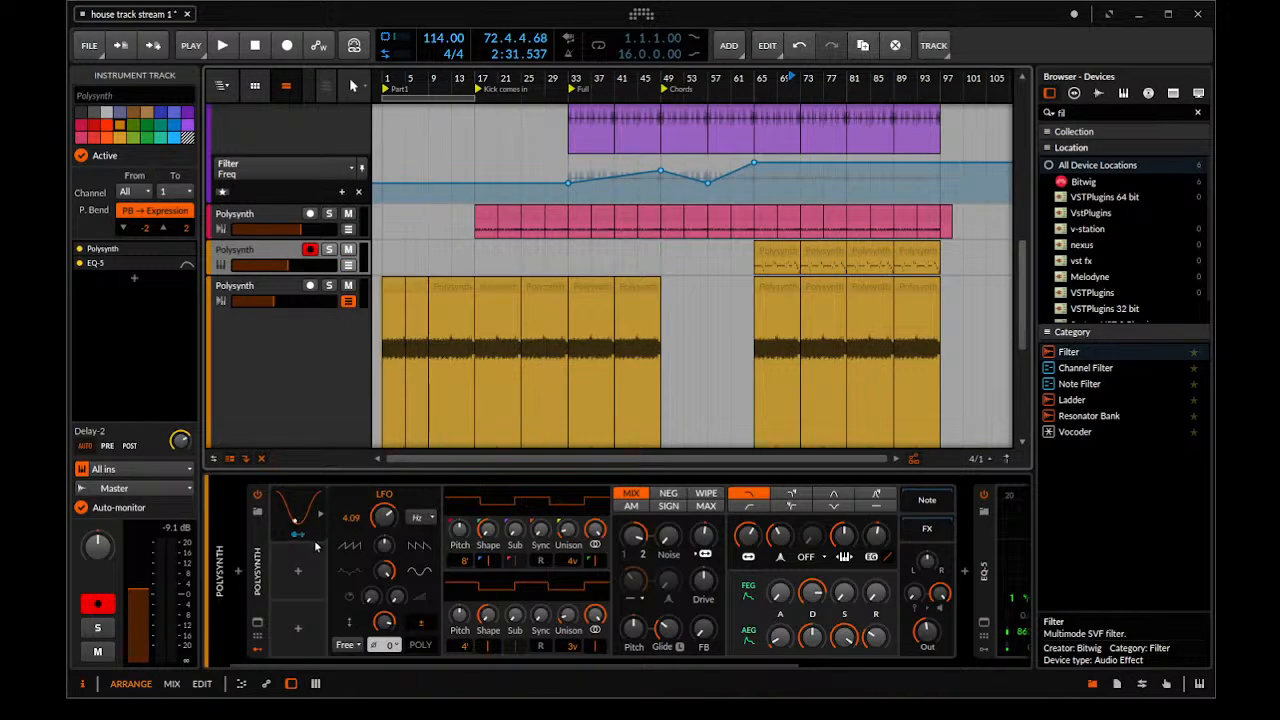
scroll(260, 323, "down", 3)
scroll(288, 328, "up", 7)
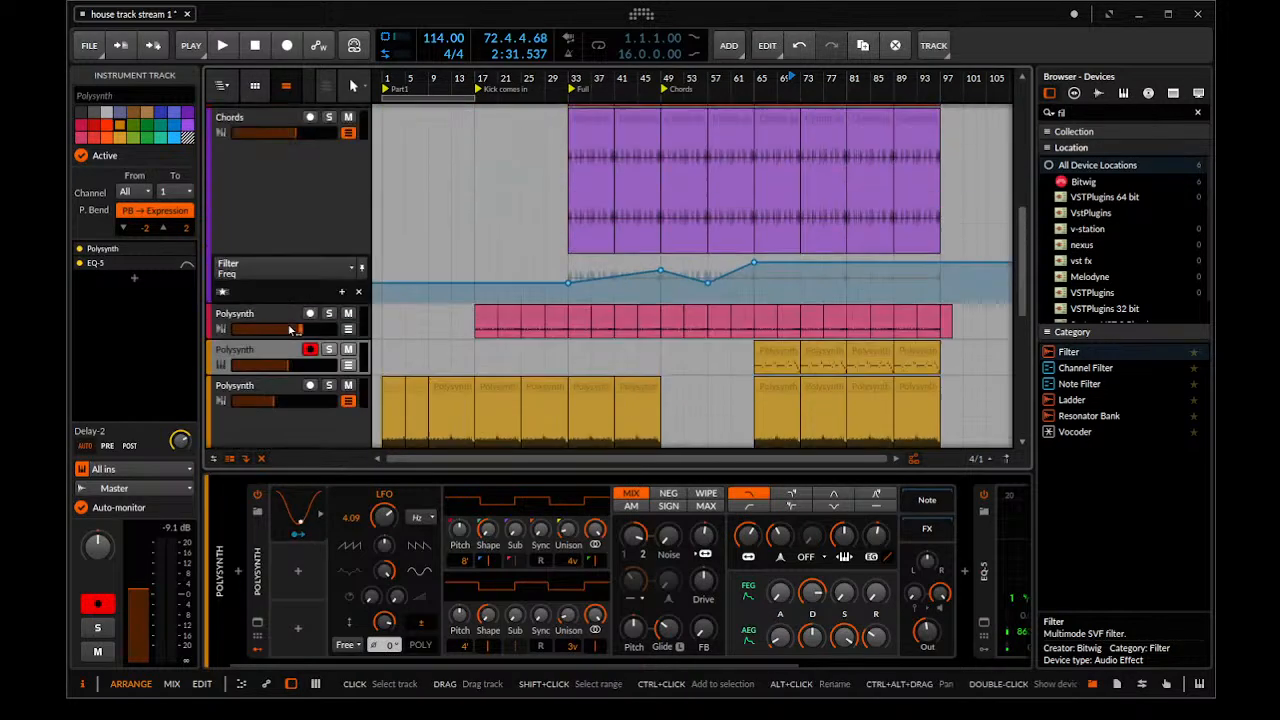
Collapse the Kick group and start playback from the Part1 marker at bar 1
scroll(290, 330, "up", 2)
scroll(483, 281, "up", 2)
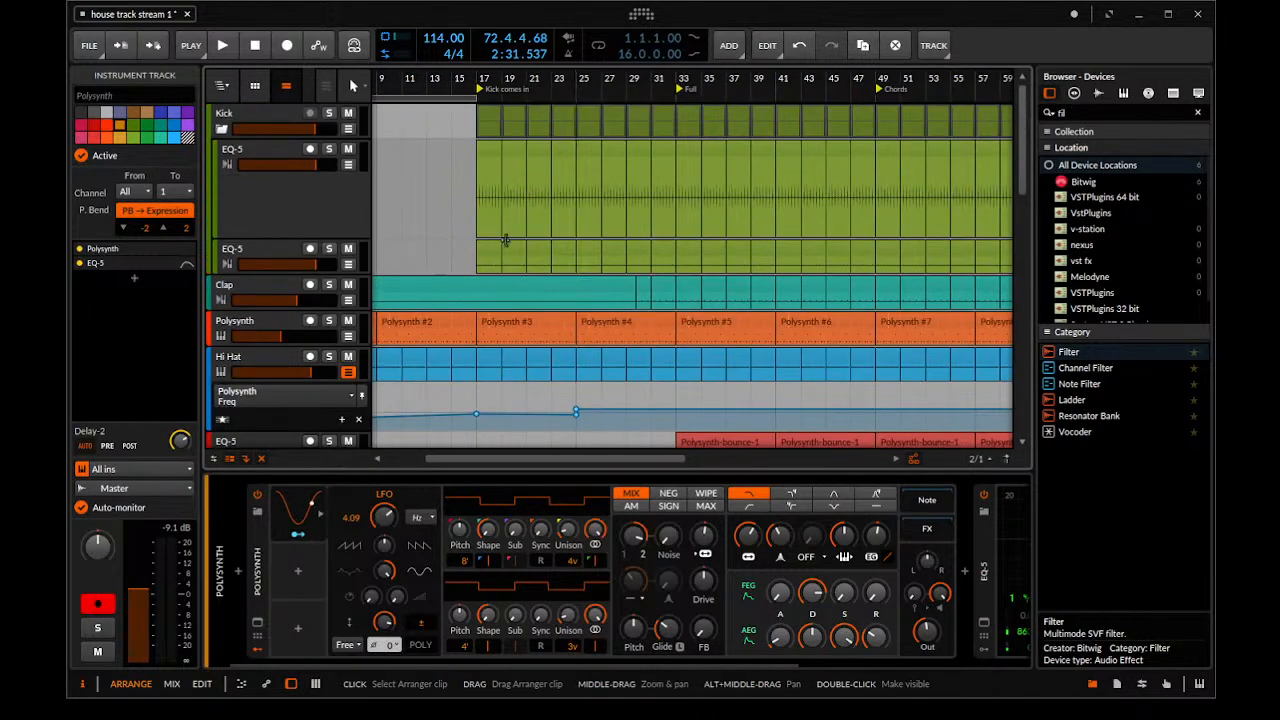
left_click(221, 129)
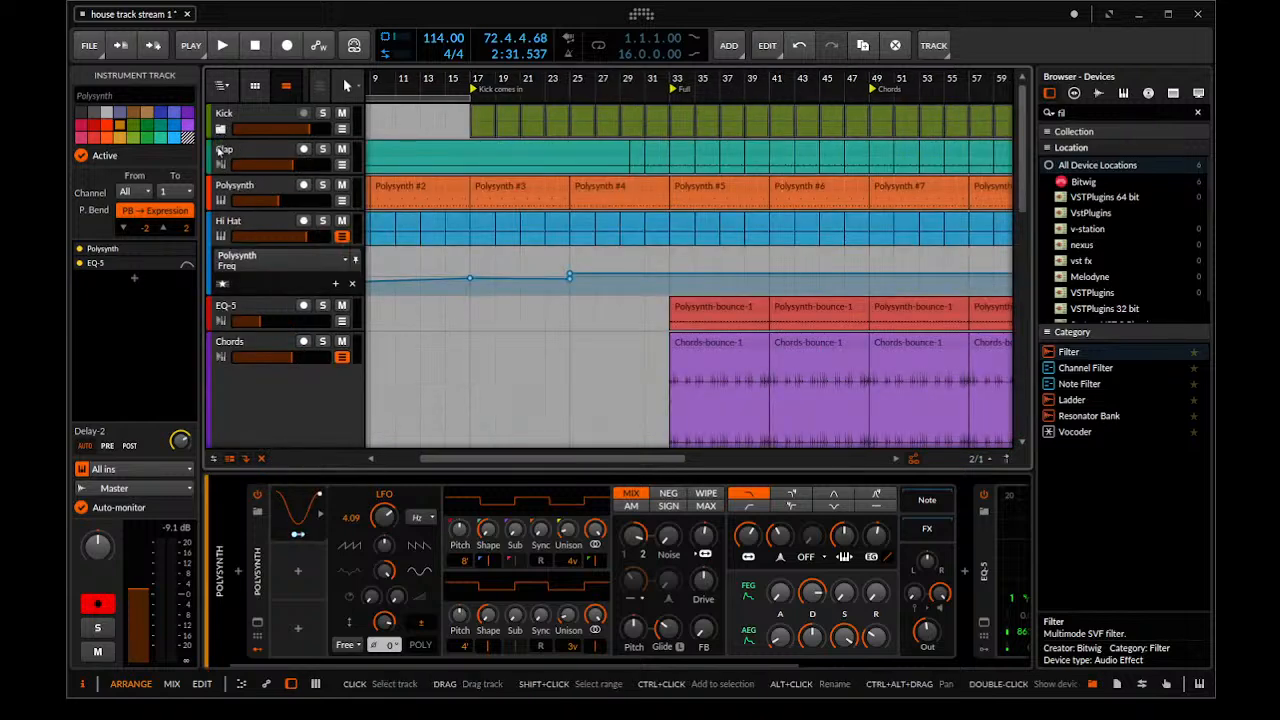
left_click_drag(520, 232, 814, 211)
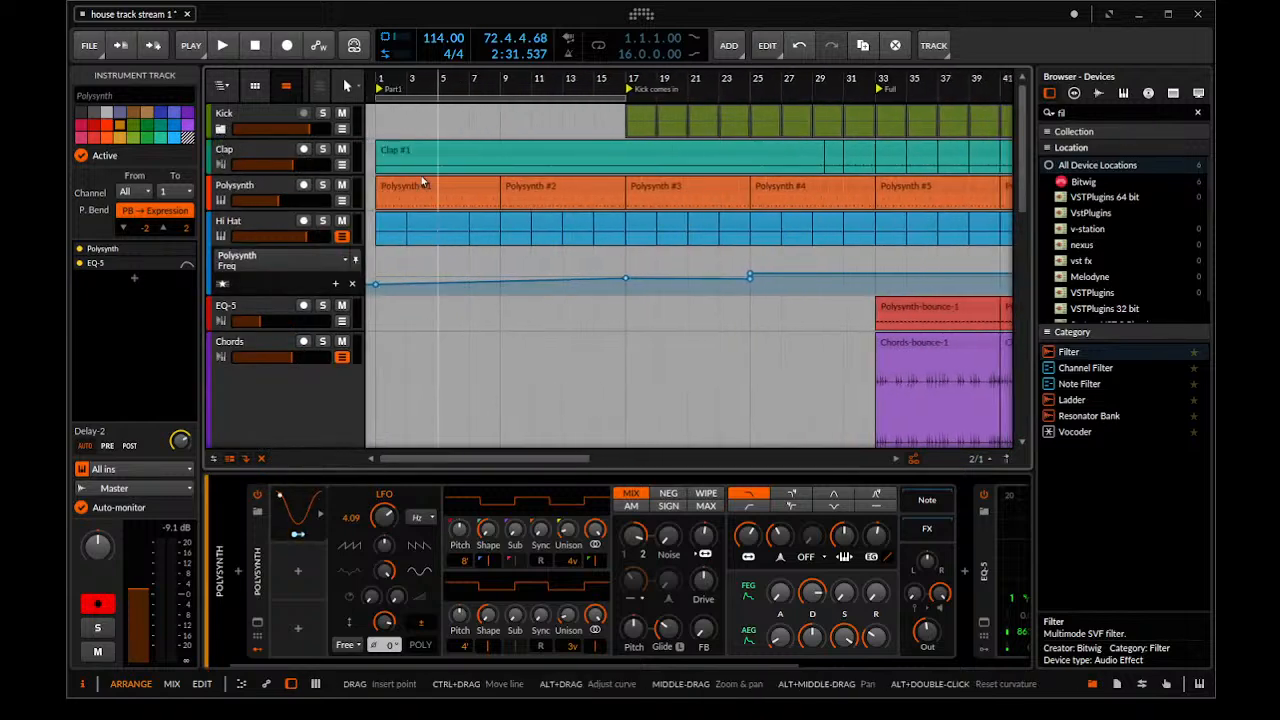
left_click(383, 84)
key("space")
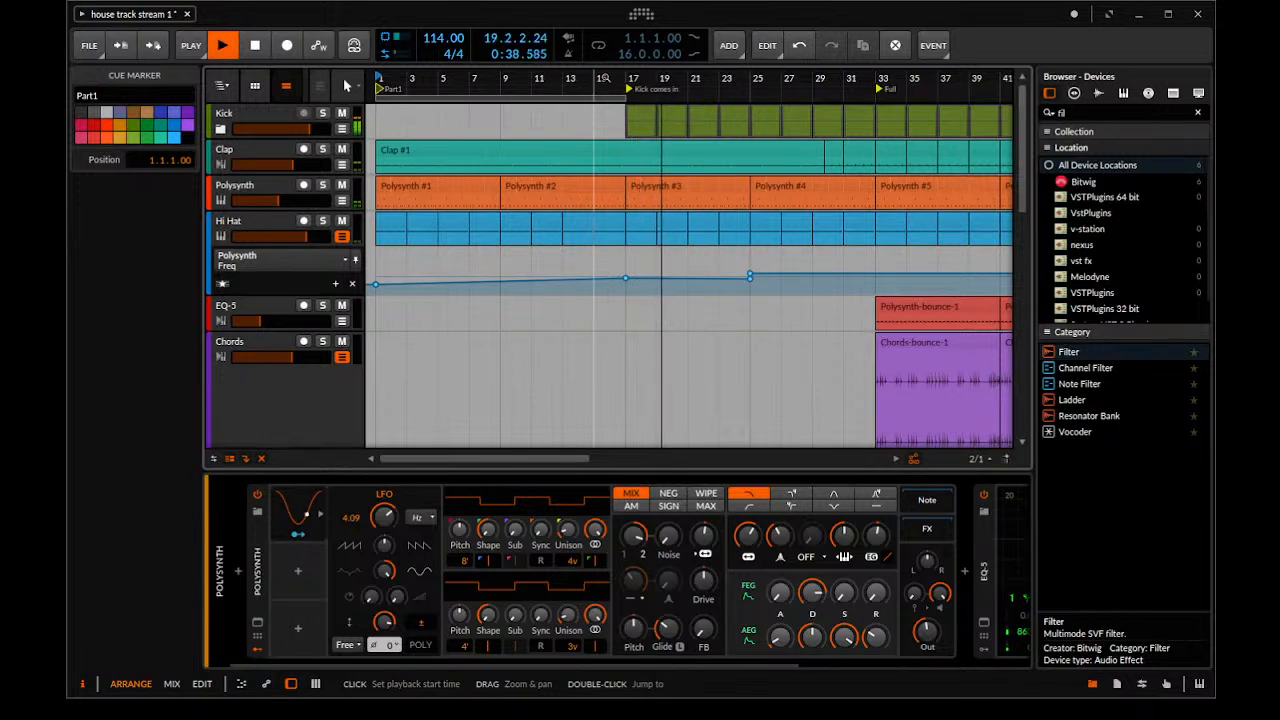
Lower the EQ-5 output gain to -2.4 dB on the Polysynth track holding the Polysynth-bounce-12 clips, and stop playback
scroll(238, 331, "down", 5)
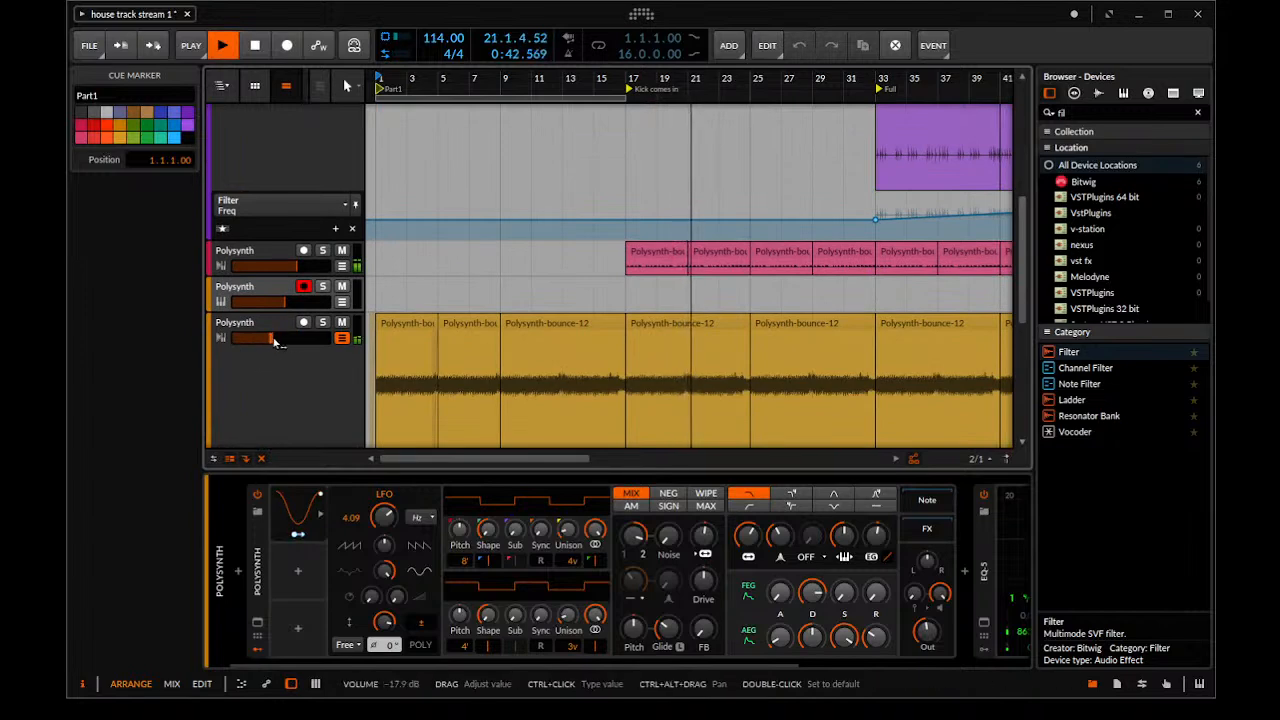
left_click(272, 328)
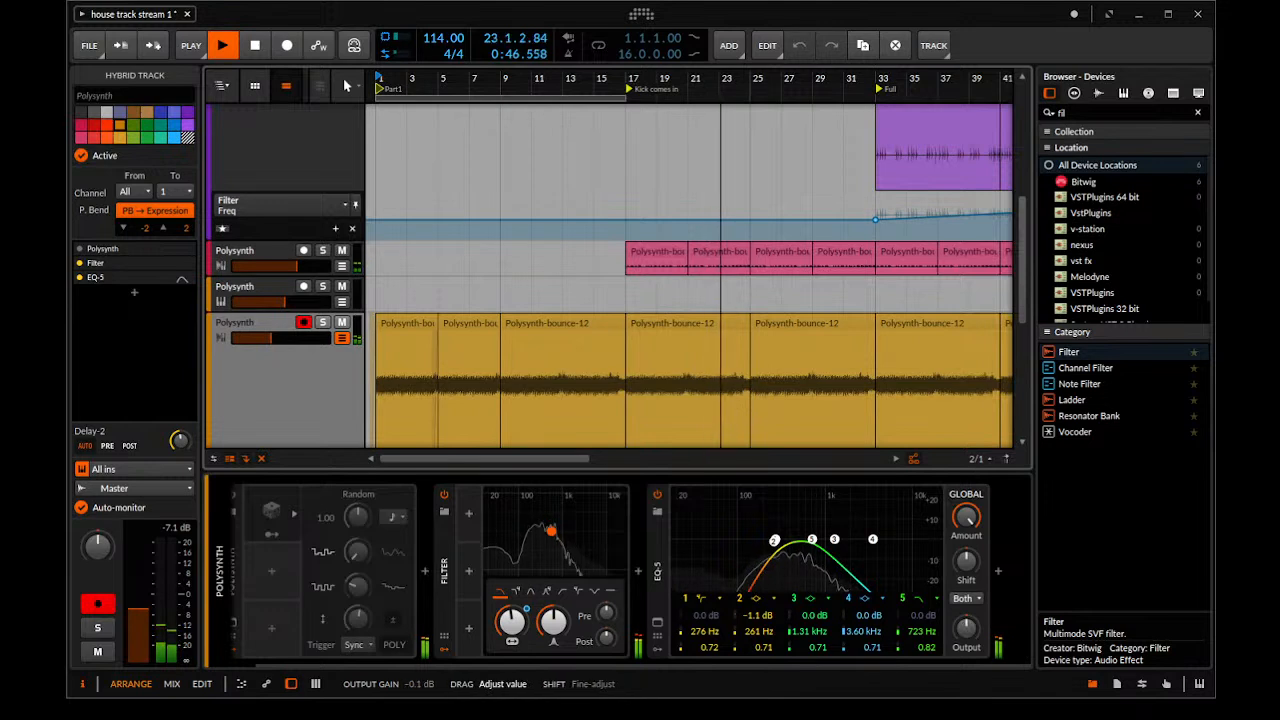
left_click_drag(966, 627, 966, 637)
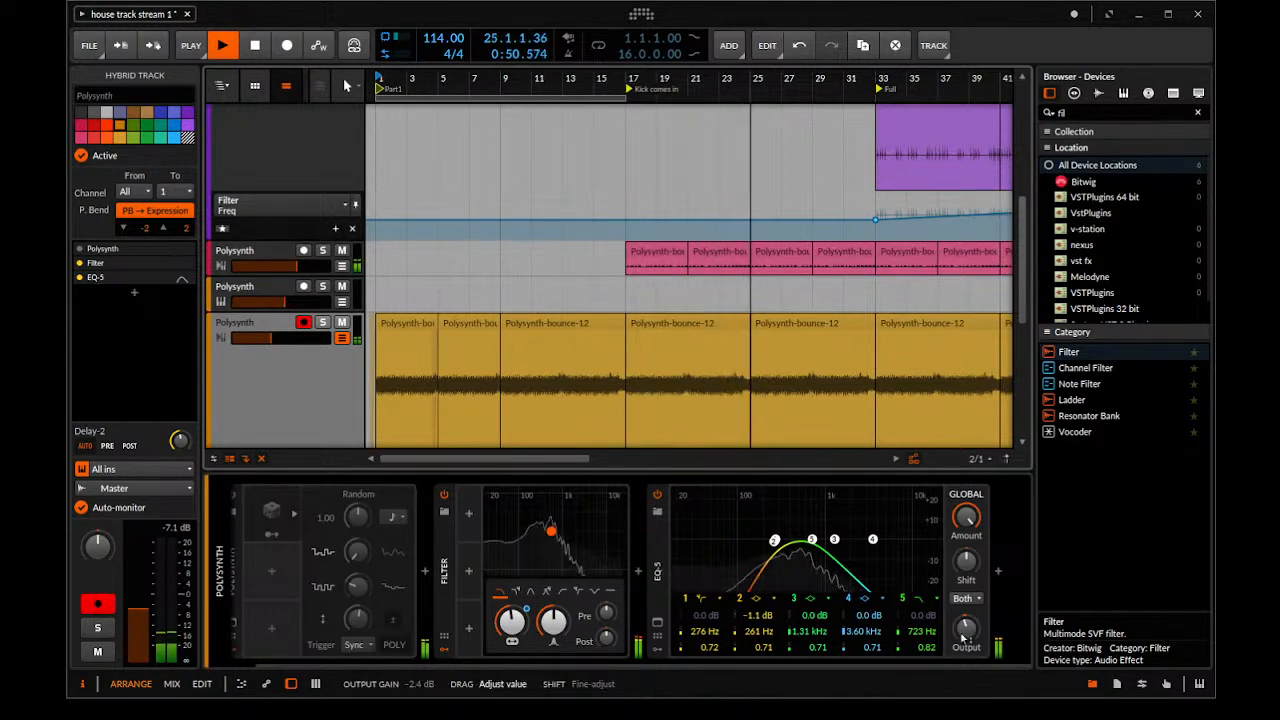
scroll(850, 660, "left", 1)
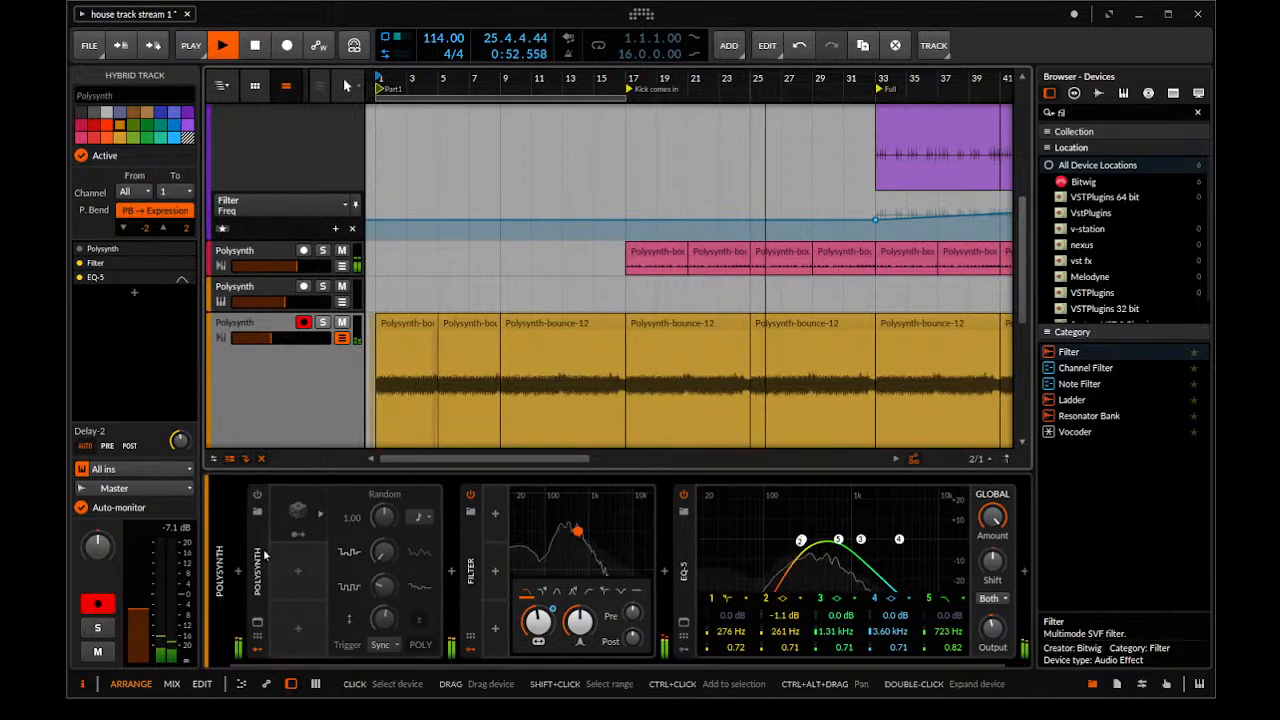
key("space")
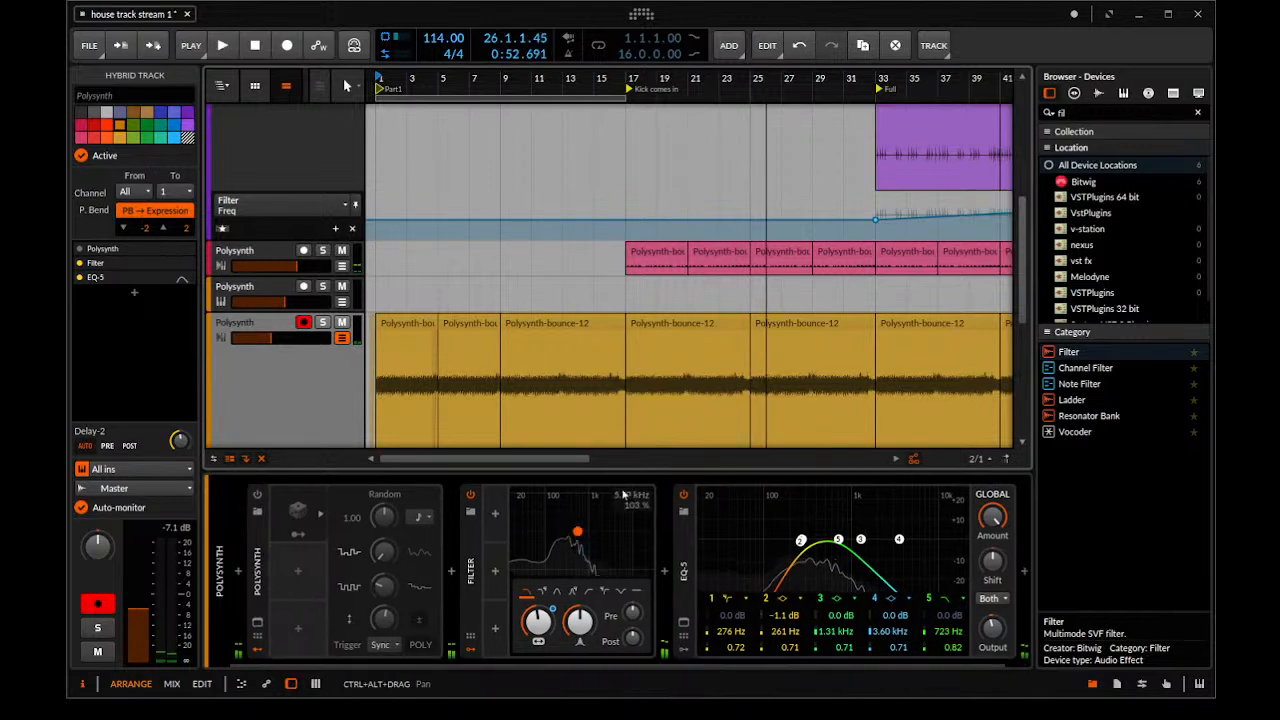
Add an Audio Sidechain modulator to that track's EQ-5 and open the modulator's settings
left_click(687, 650)
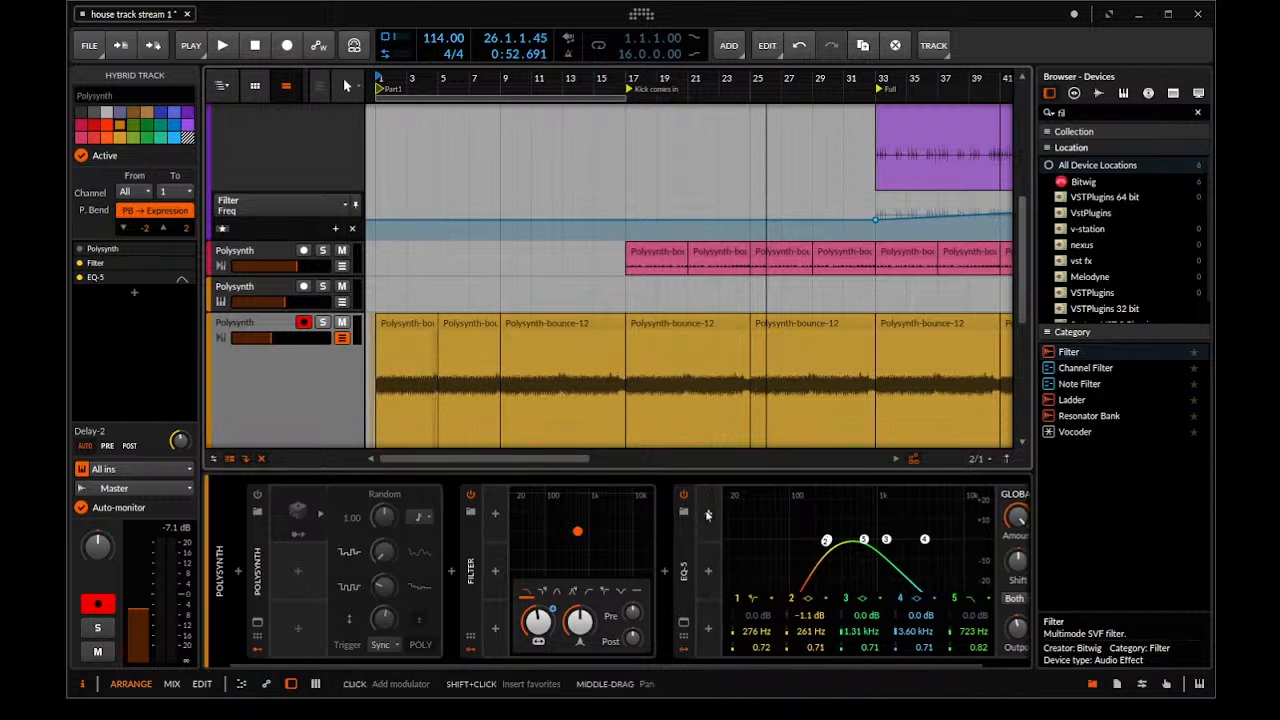
left_click(707, 514)
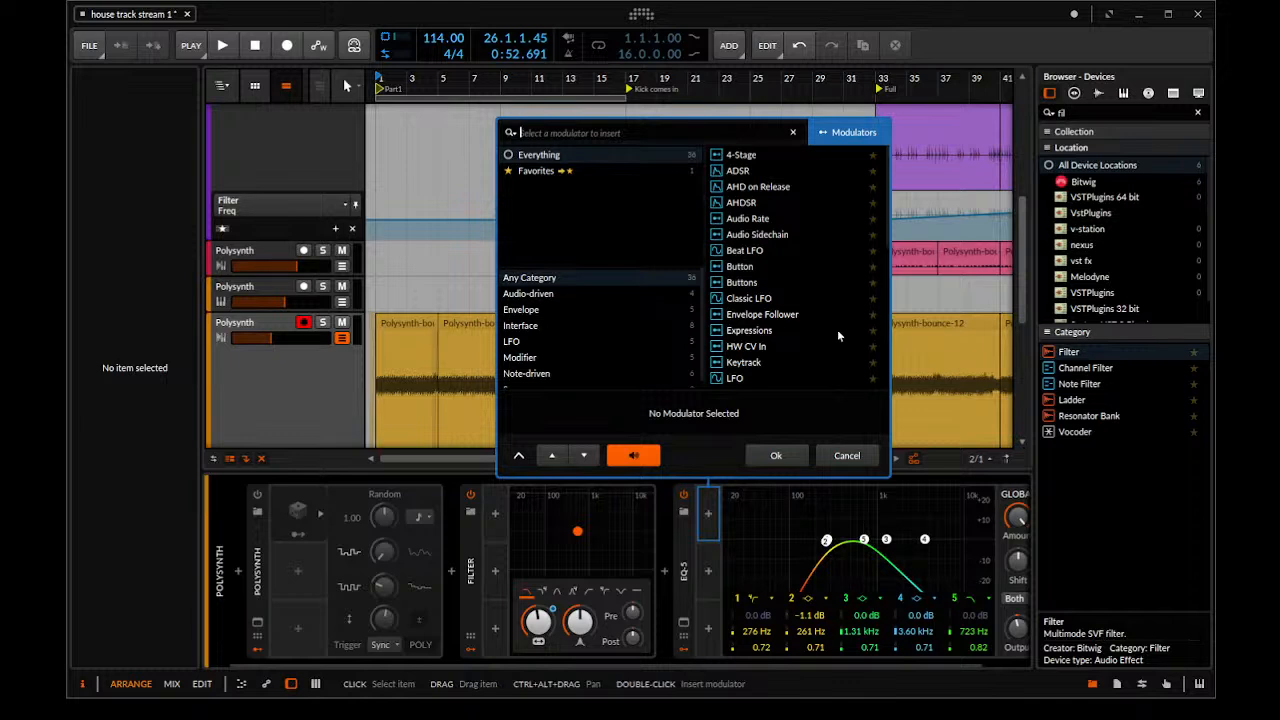
double_click(783, 241)
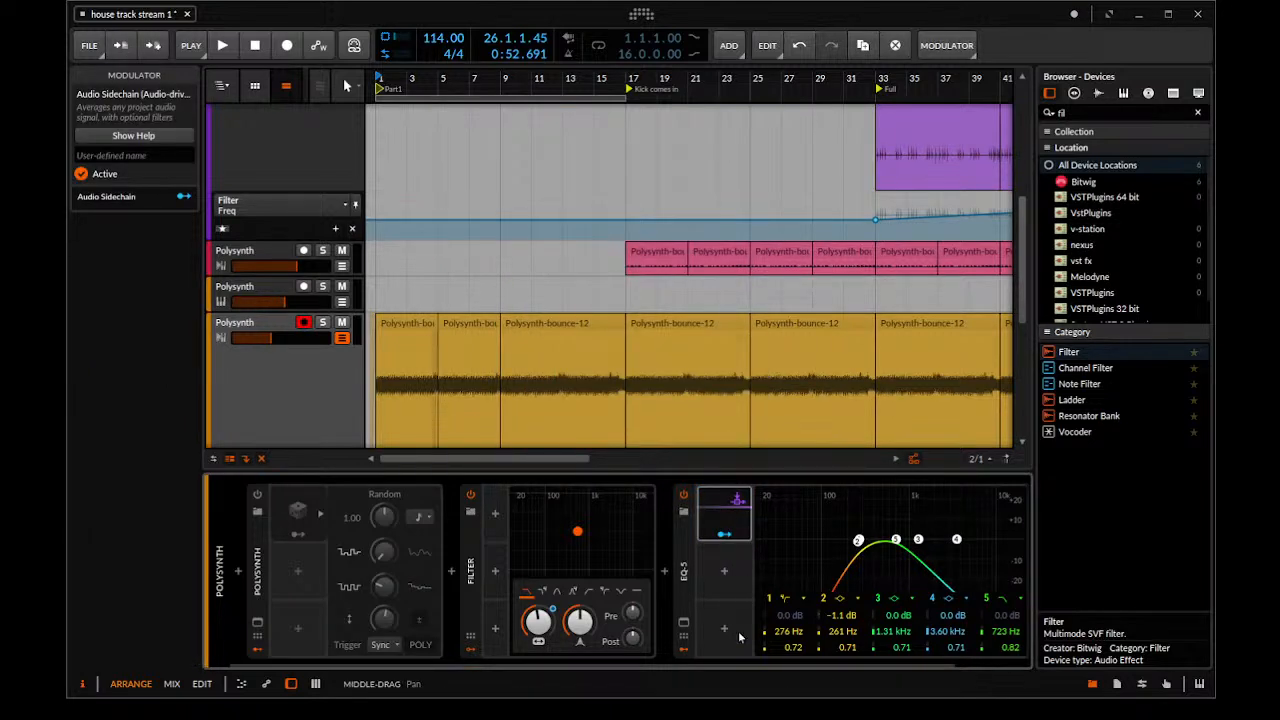
left_click(740, 671)
left_click_drag(745, 667, 855, 632)
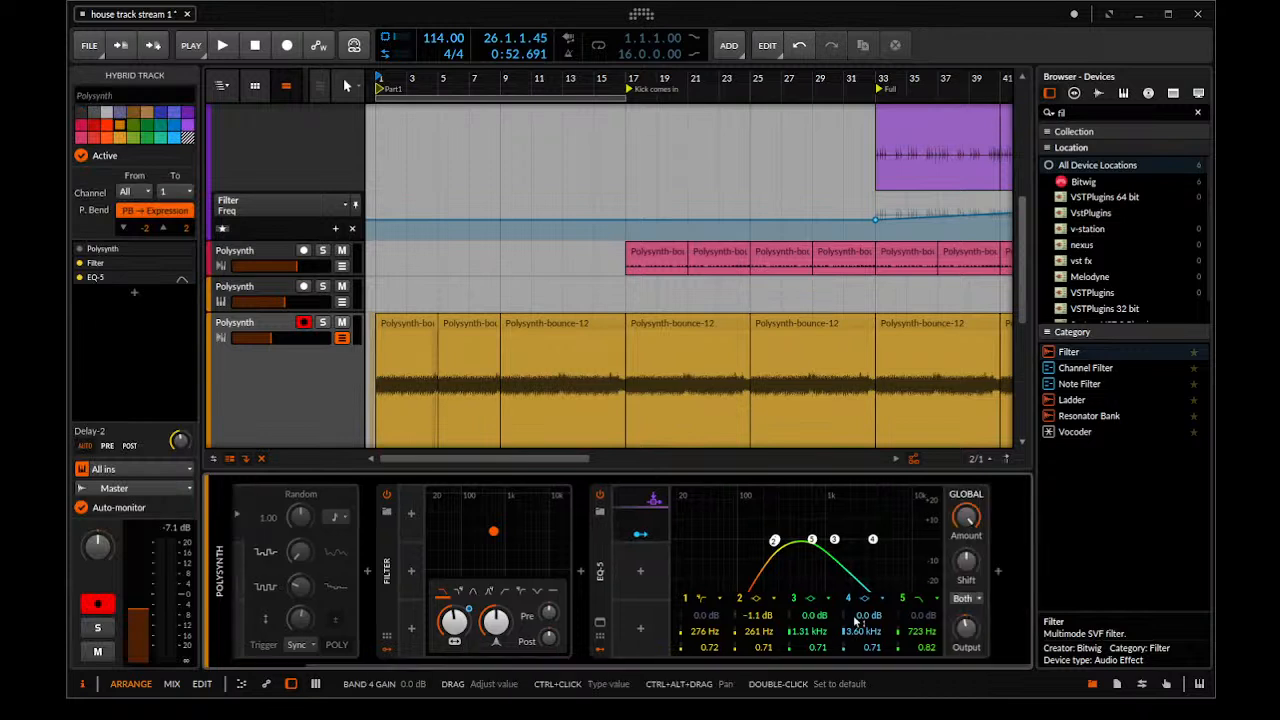
left_click(640, 533)
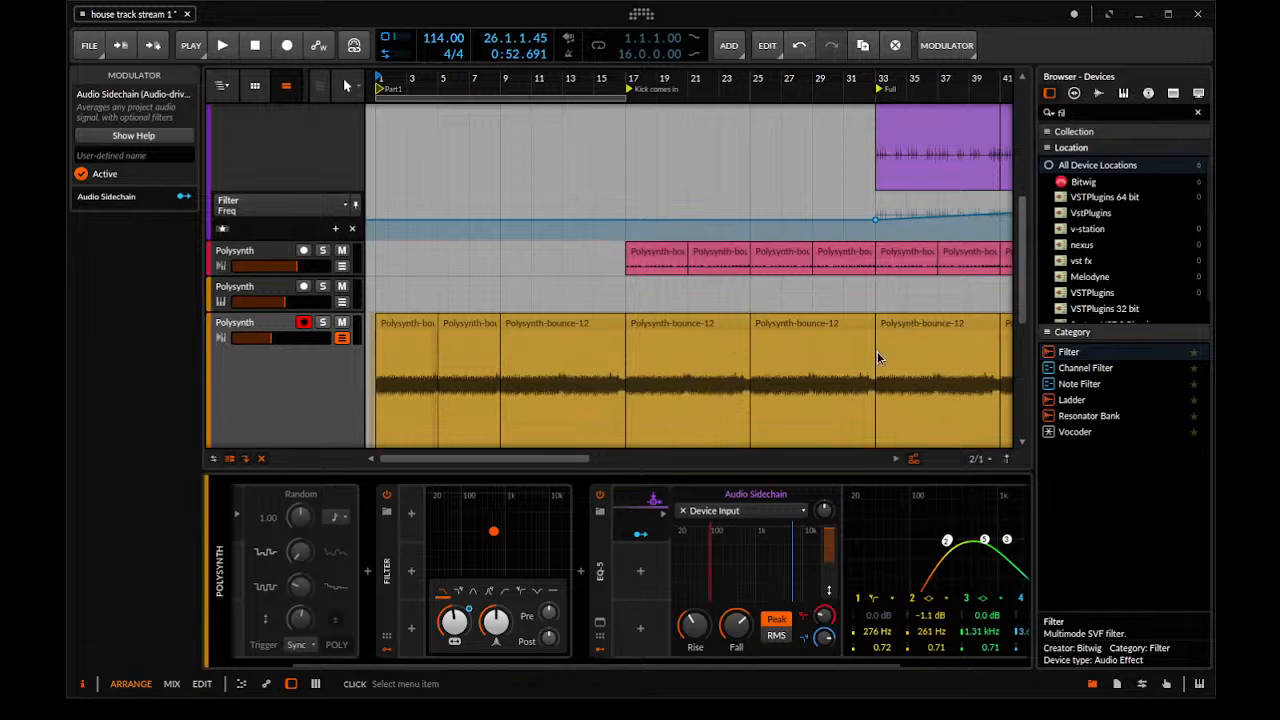
Set the Audio Sidechain source to Kick Master (POST) and map it to the EQ-5 output gain with an amount of -13.30
left_click(1000, 378)
left_click_drag(691, 666, 826, 658)
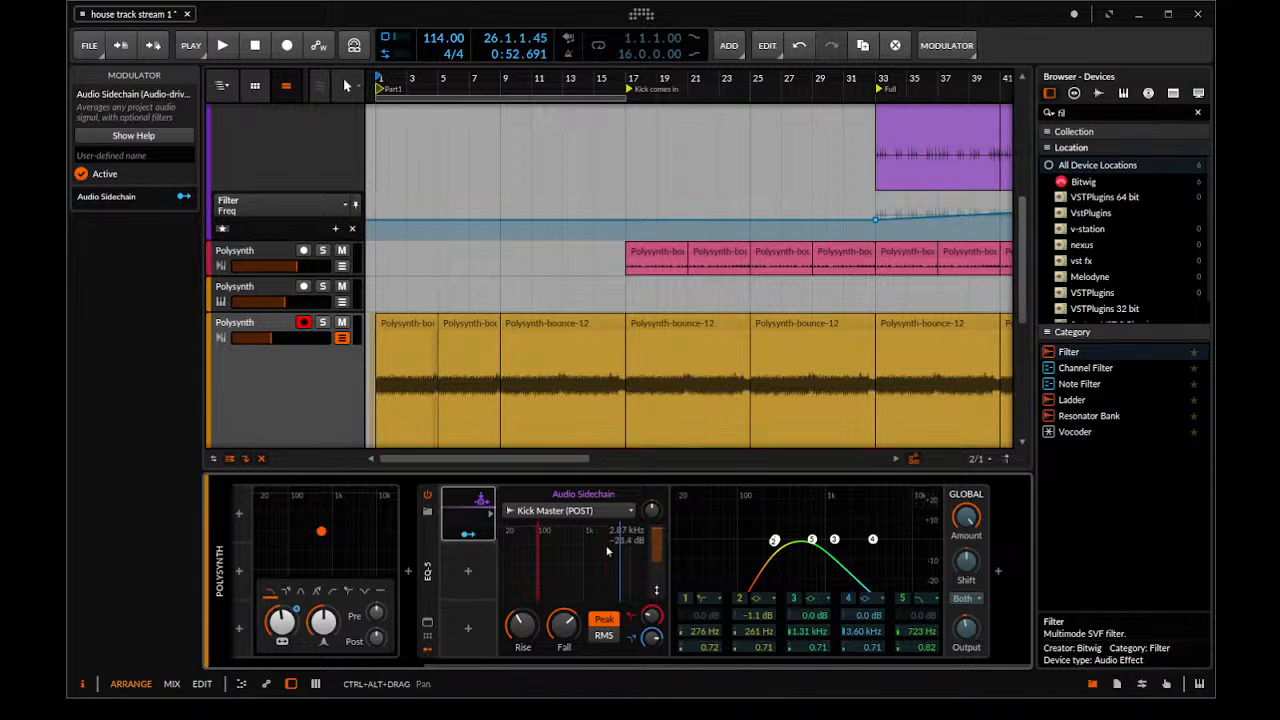
left_click_drag(967, 620, 967, 622)
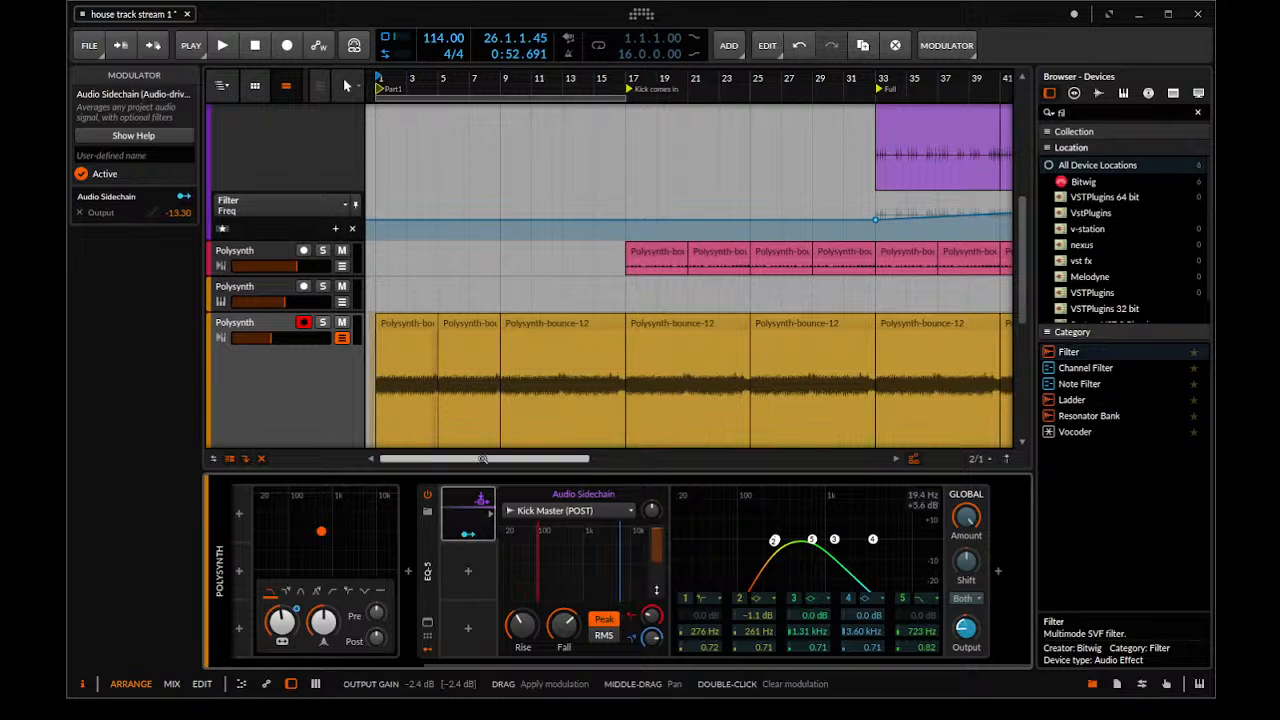
left_click(473, 534)
Audition the sidechained Polysynth track from the Kick comes in marker at bar 17
key("space")
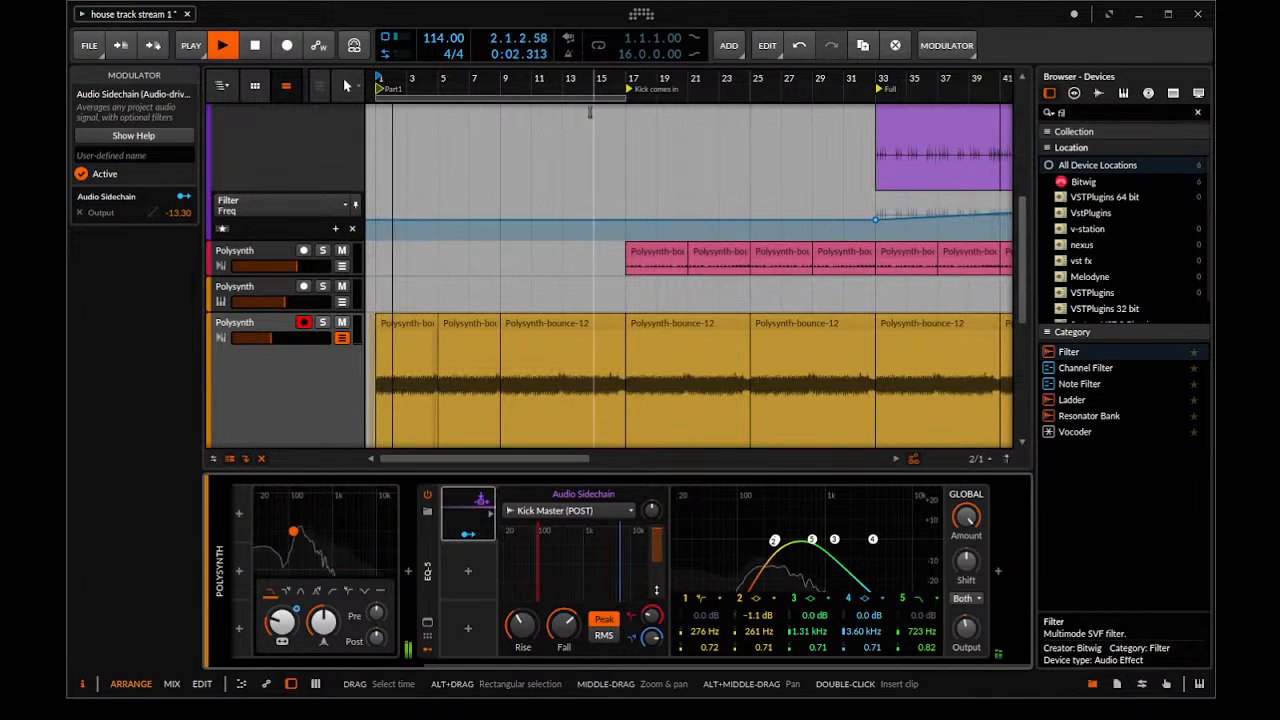
left_click(627, 79)
key("space")
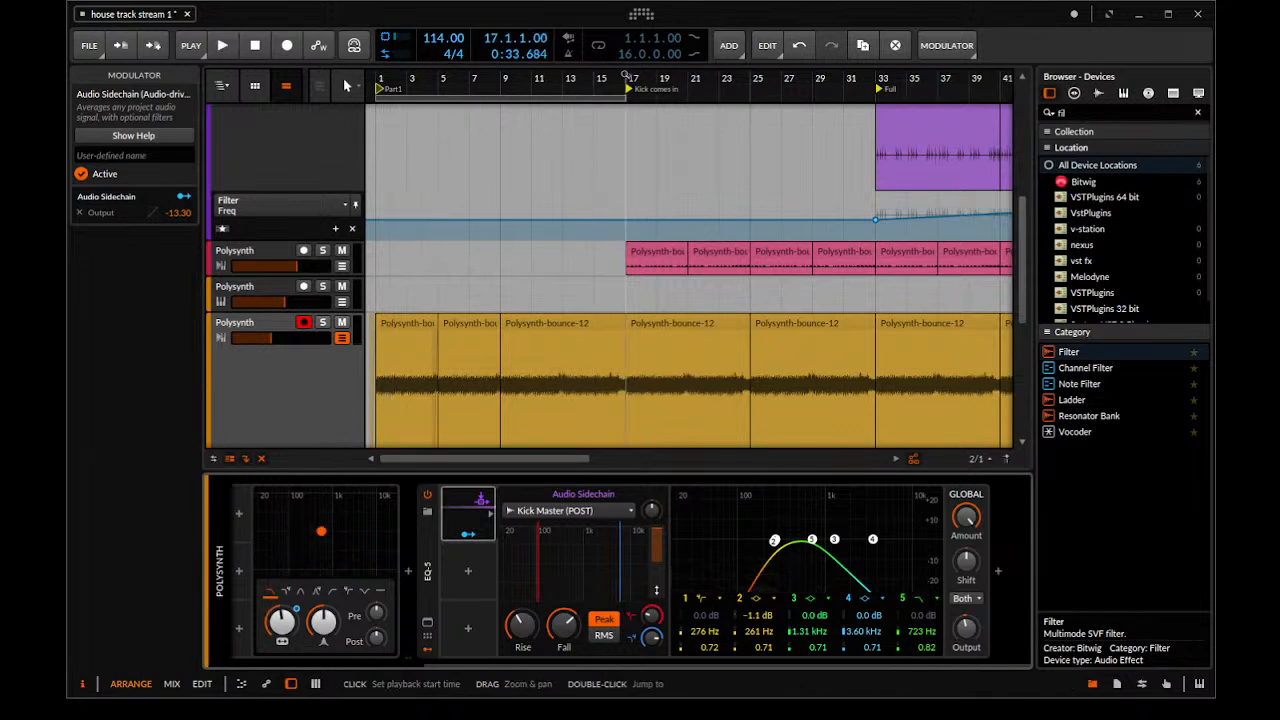
key("space")
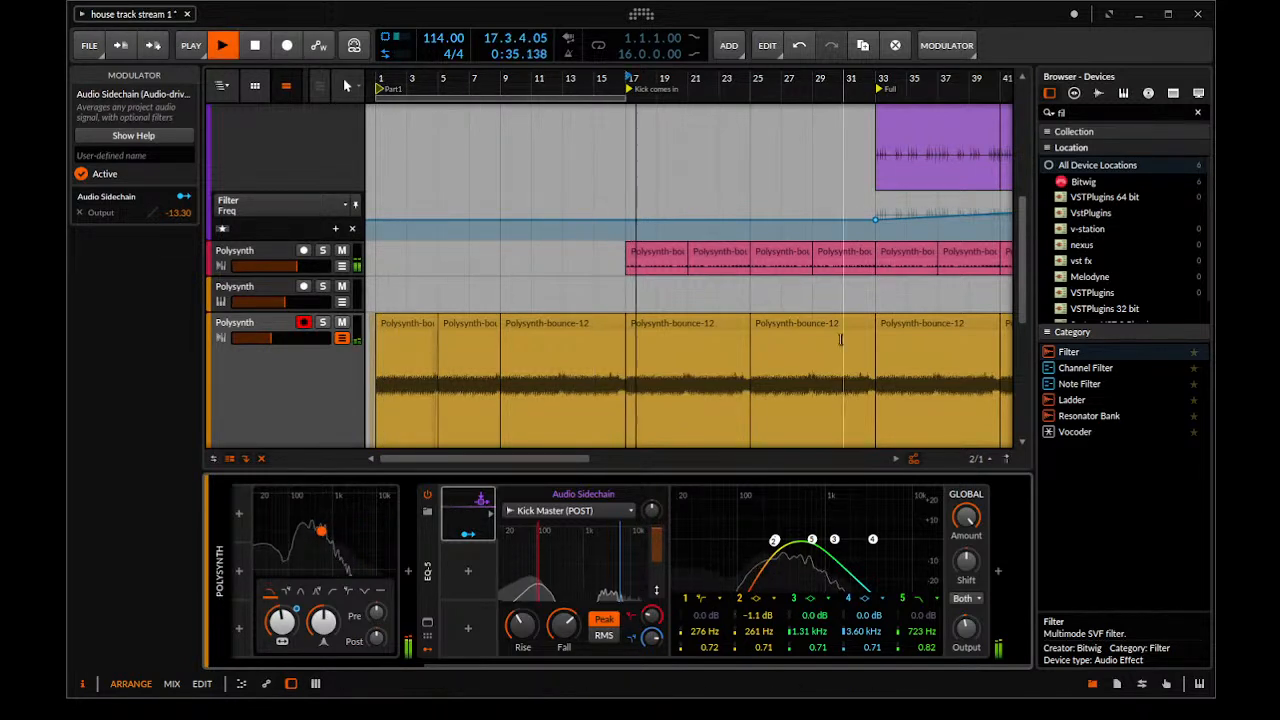
key("space")
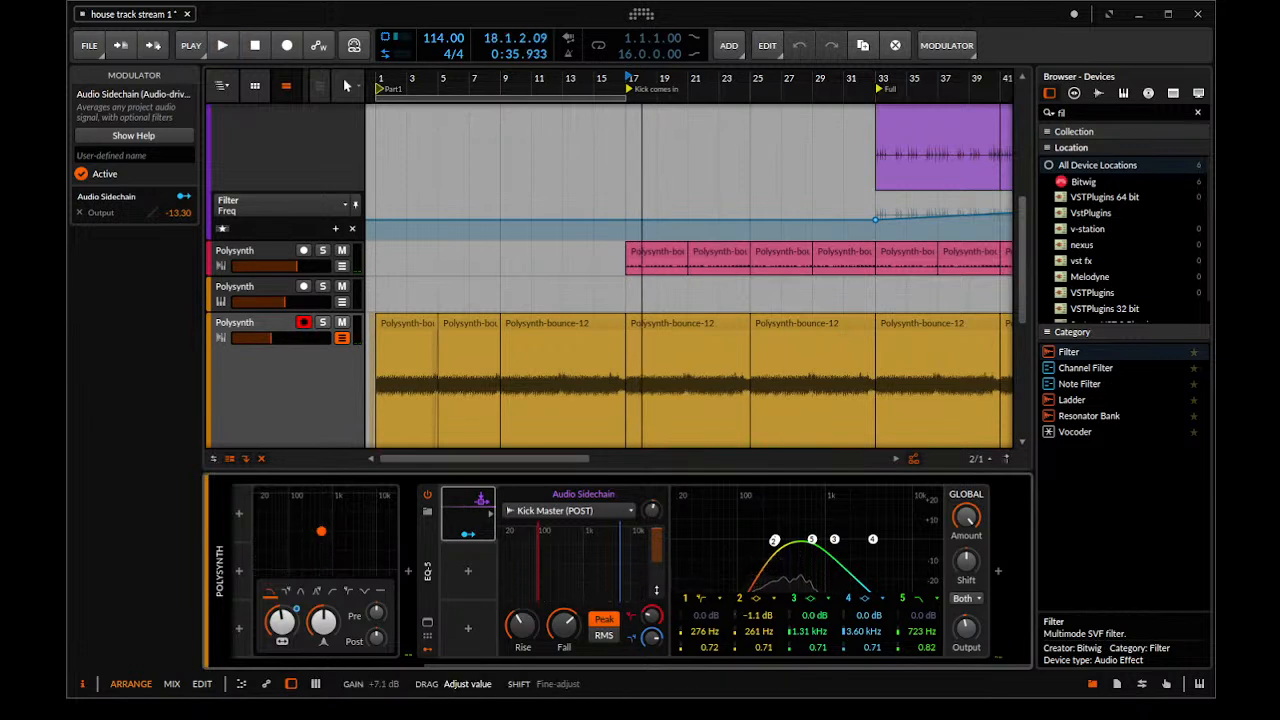
Raise the Audio Sidechain's gain and set its rise to 1.46 ms, auditioning from bar 17 and stopping playback
left_click_drag(651, 510, 655, 480)
key("space")
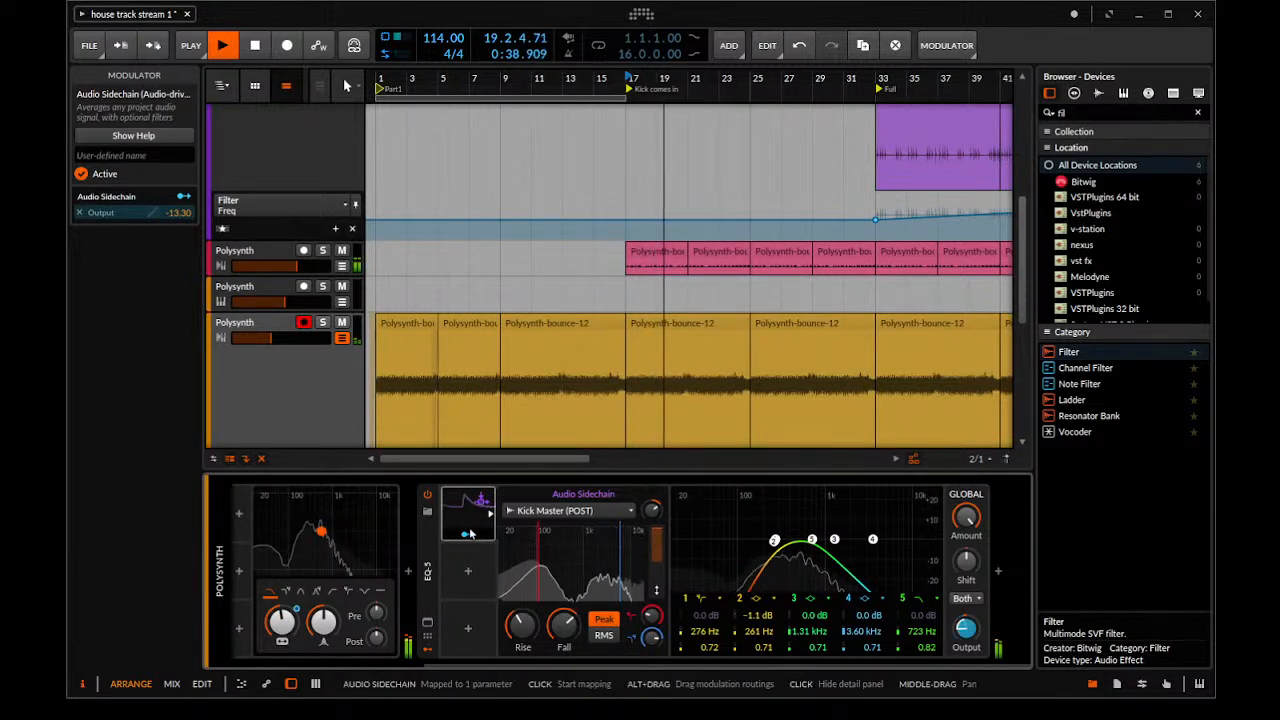
key("space")
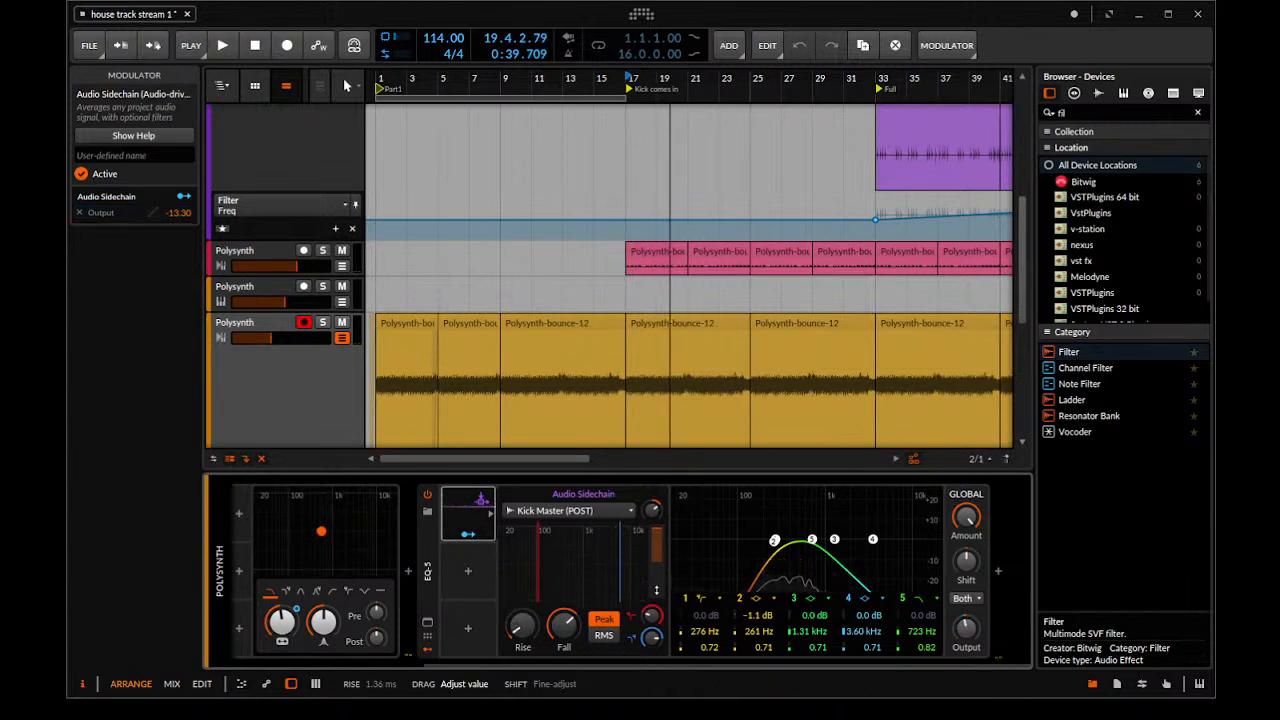
left_click_drag(523, 626, 523, 623)
key("space")
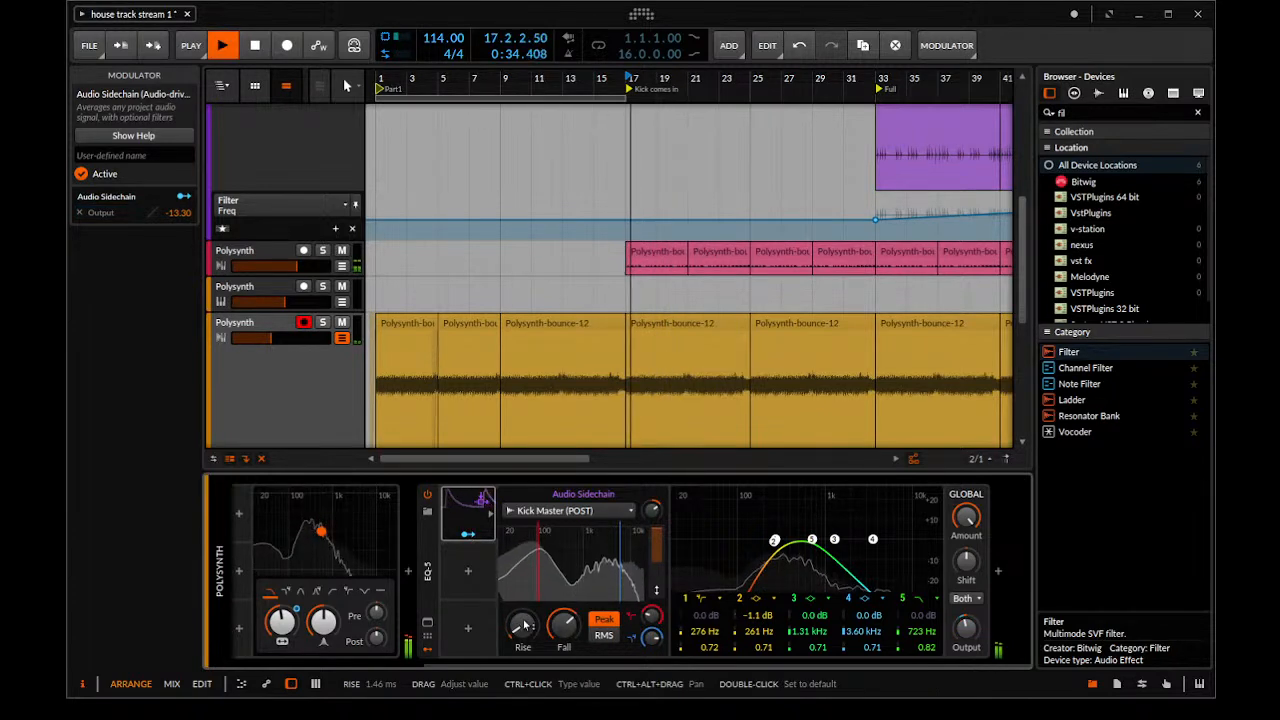
key("space")
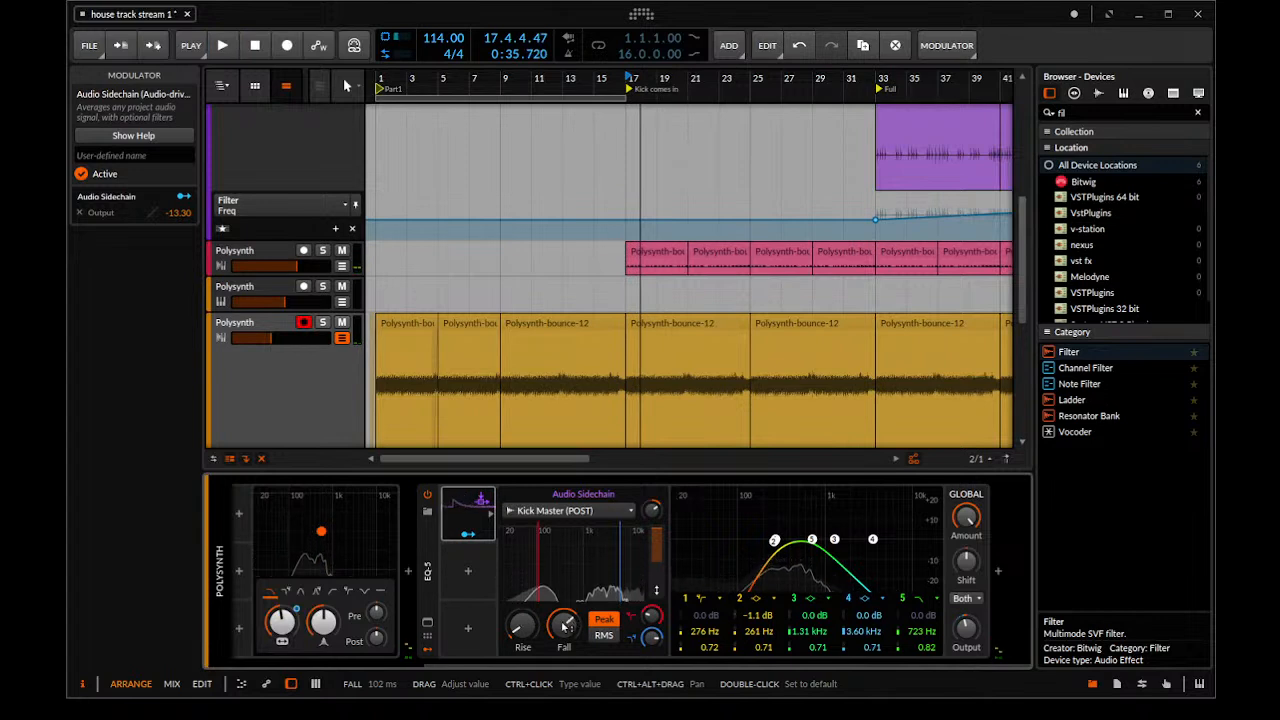
Set the Audio Sidechain's fall to 55.0 ms
key("ctrl+z")
left_click_drag(563, 626, 563, 624)
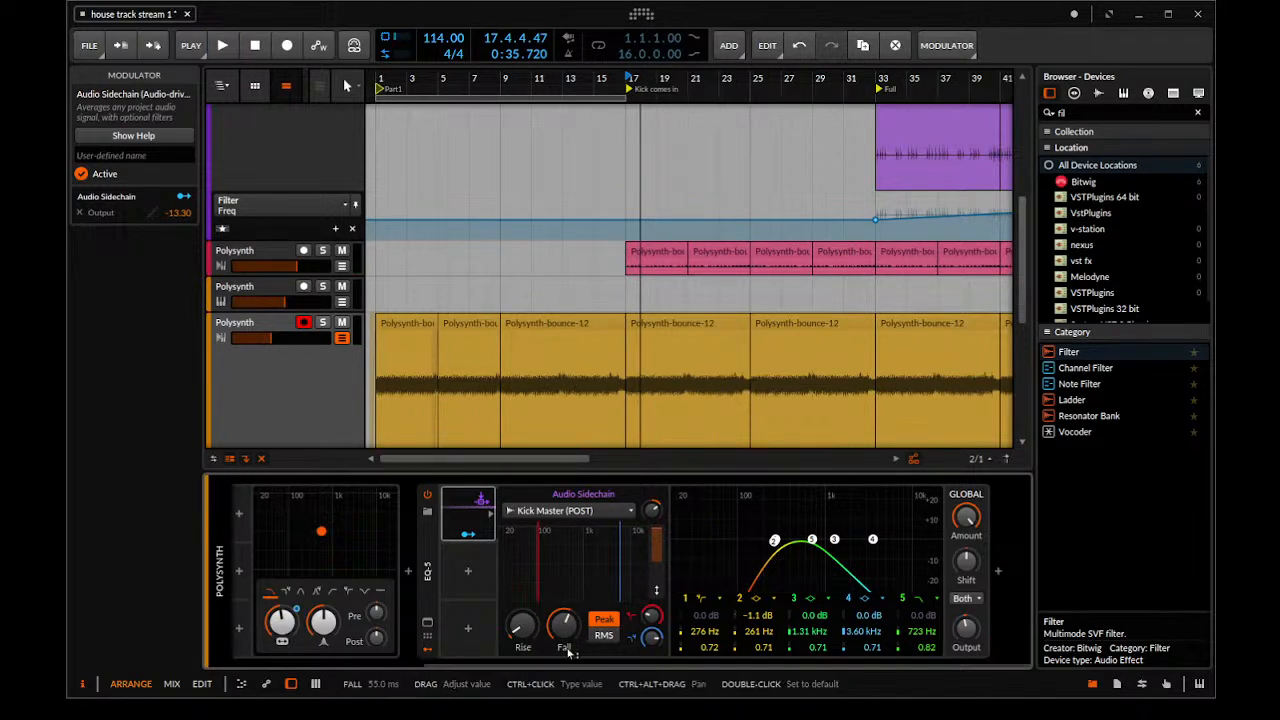
key("ctrl+z")
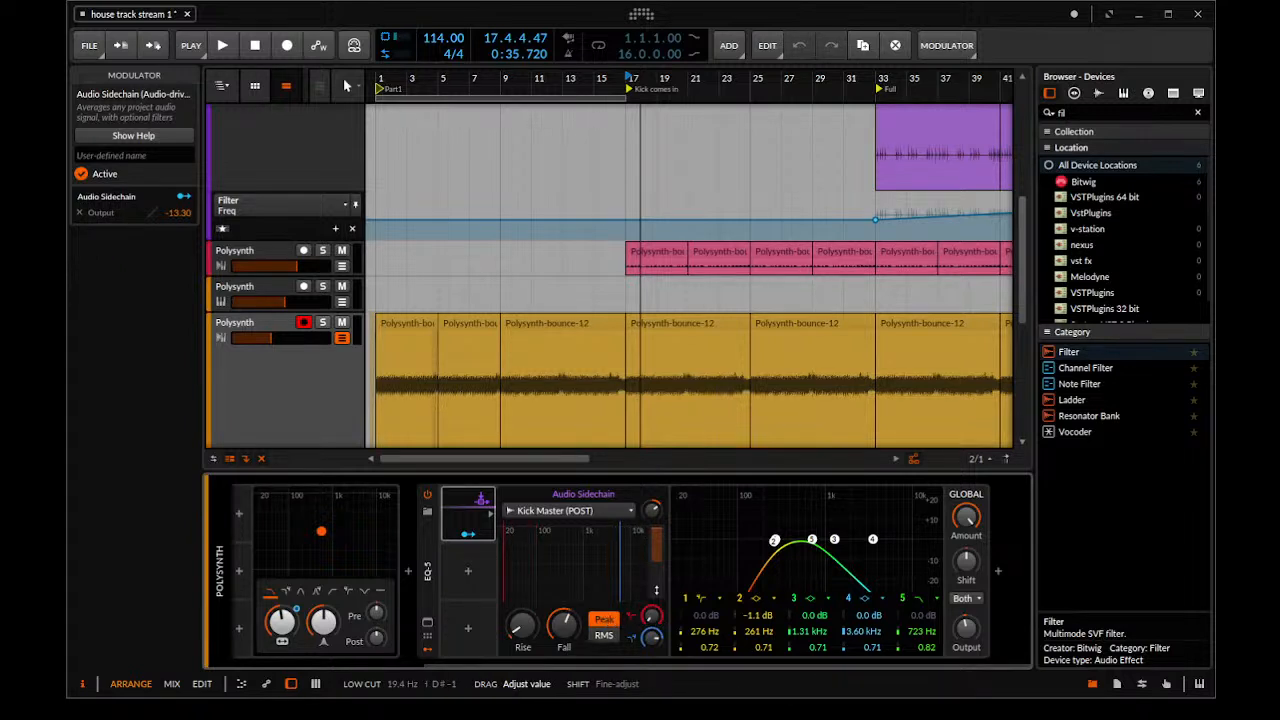
Raise the Audio Sidechain's low cut, adjust its high cut, and audition the detection band from bar 17
mouse_move(652, 617)
left_mouse_down()
mouse_move(652, 641)
mouse_move(652, 596)
left_mouse_up()
left_click_drag(652, 617, 652, 606)
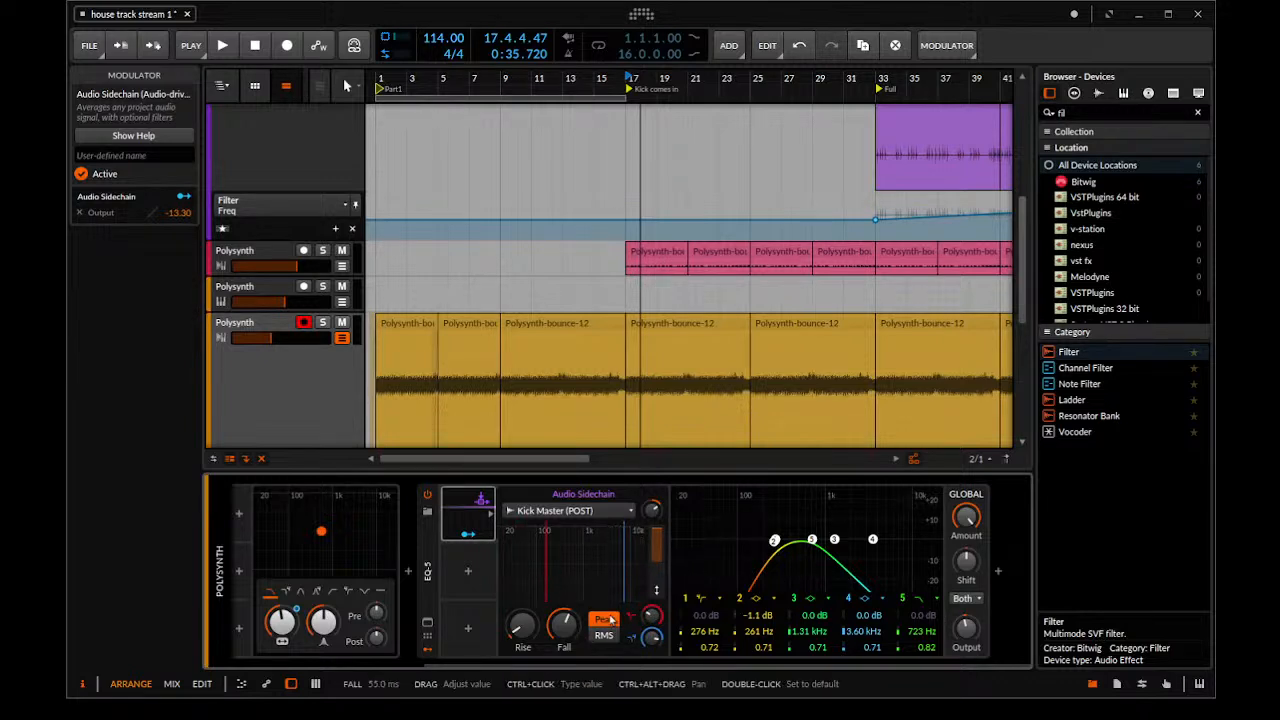
left_click_drag(652, 637, 649, 640)
key("space")
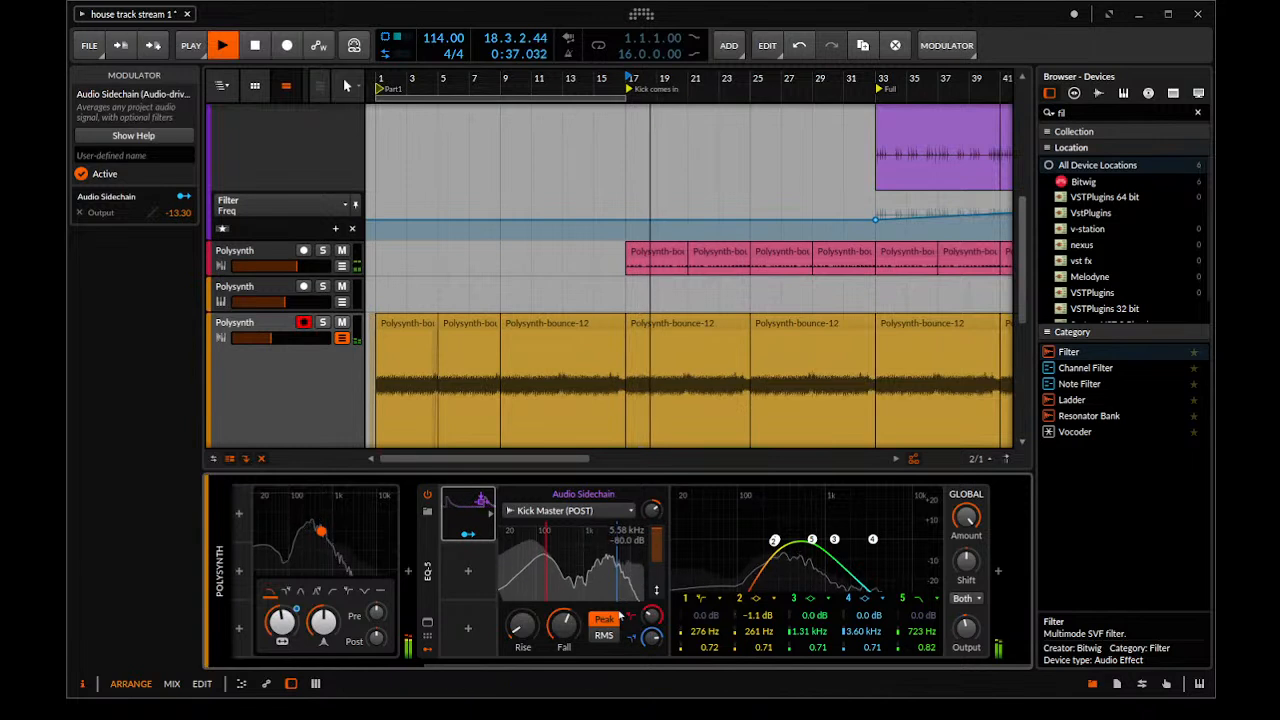
Retune the Audio Sidechain with lower low and high cuts, a longer fall and +24.8 dB gain, auditioning from bar 17
key("space")
left_click_drag(665, 617, 653, 683)
key("space")
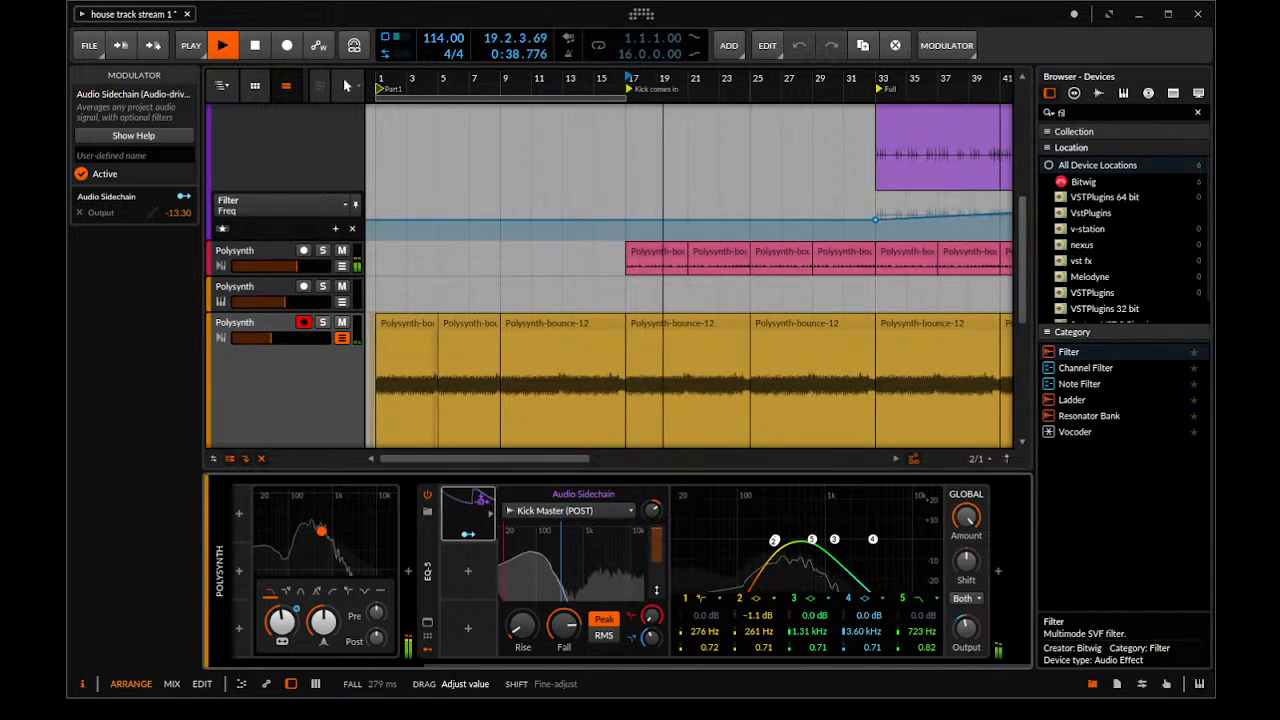
key("space")
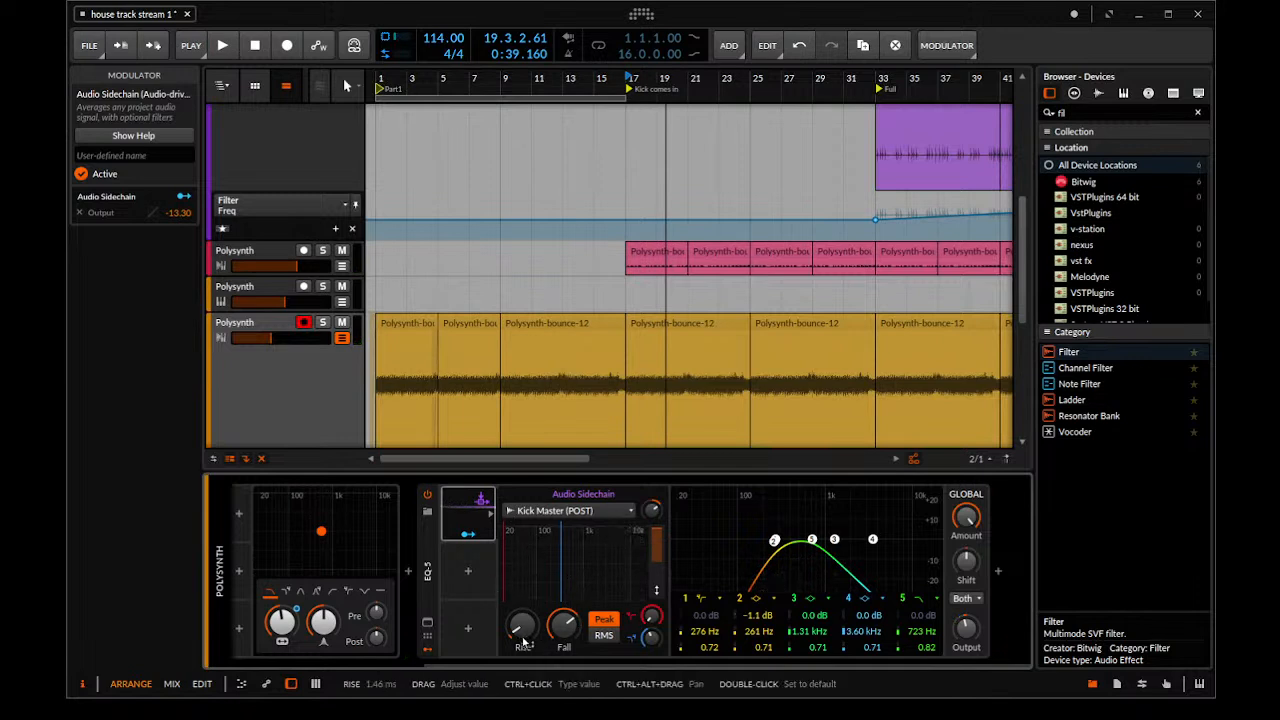
key("space")
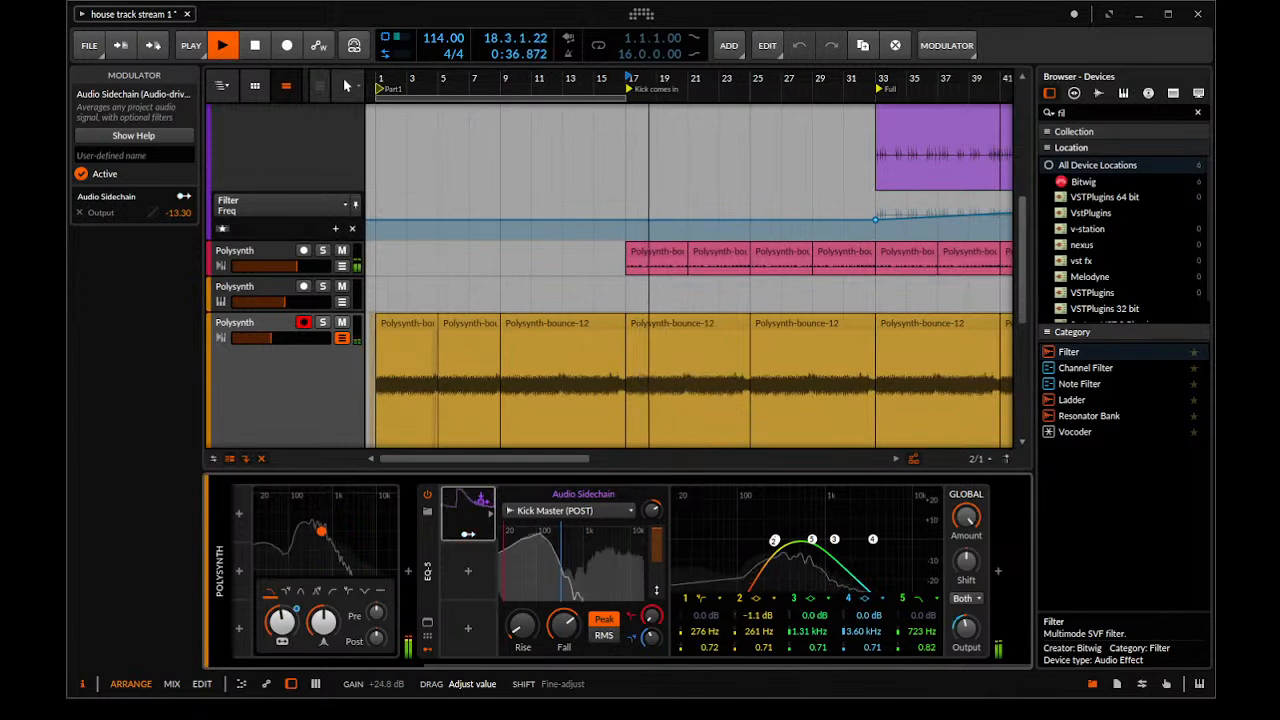
Collapse the EQ-5 device in the Polysynth track's chain while the arrangement keeps playing
scroll(515, 232, "down", 3)
scroll(515, 232, "up", 5)
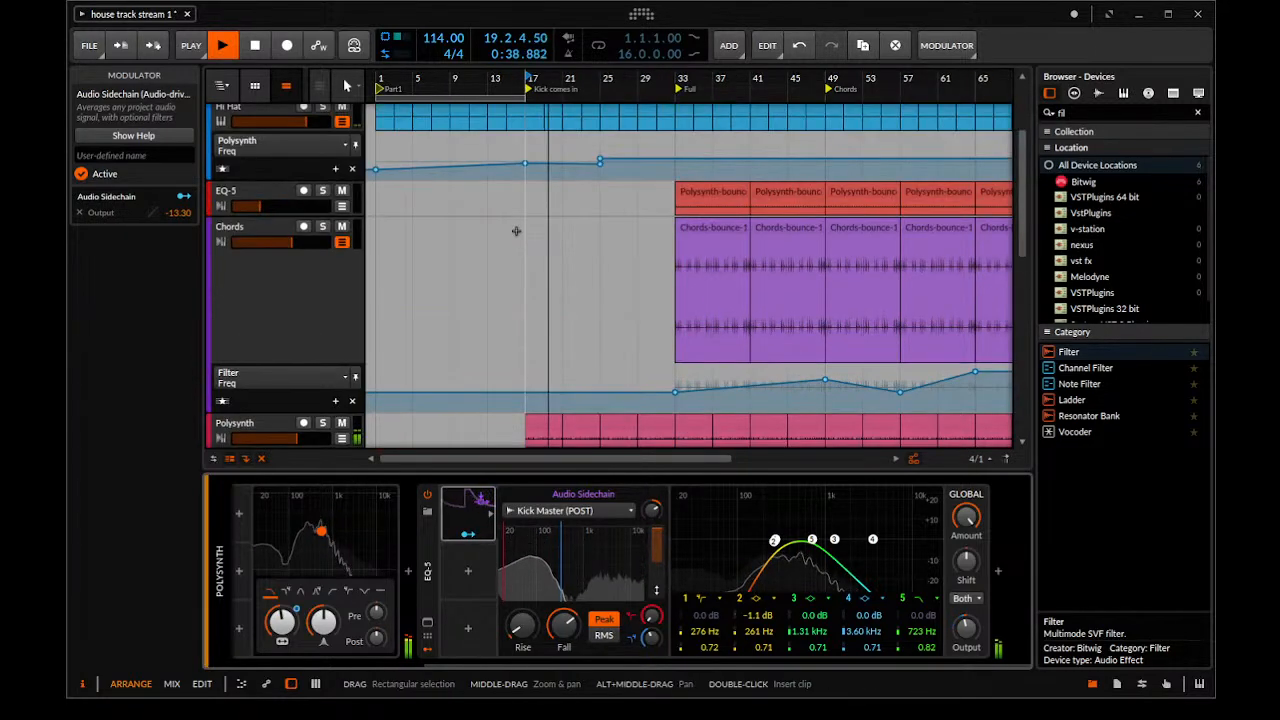
scroll(515, 232, "down", 1)
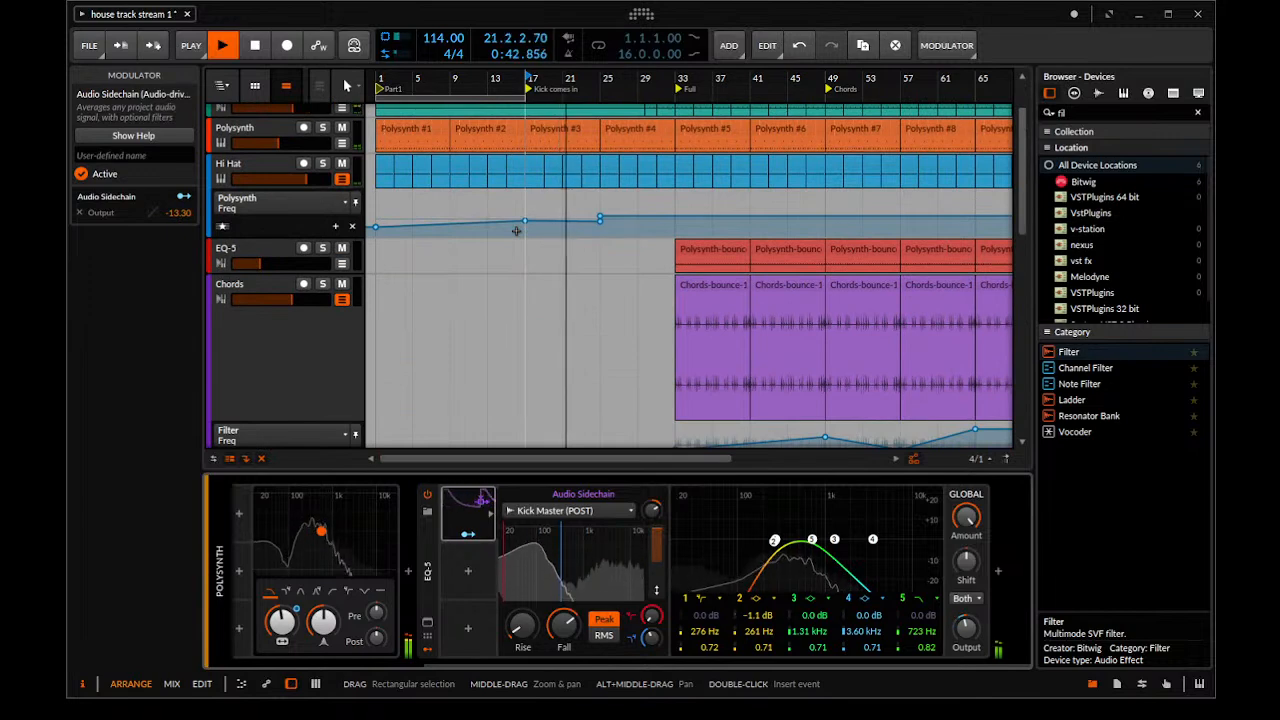
scroll(526, 289, "down", 5)
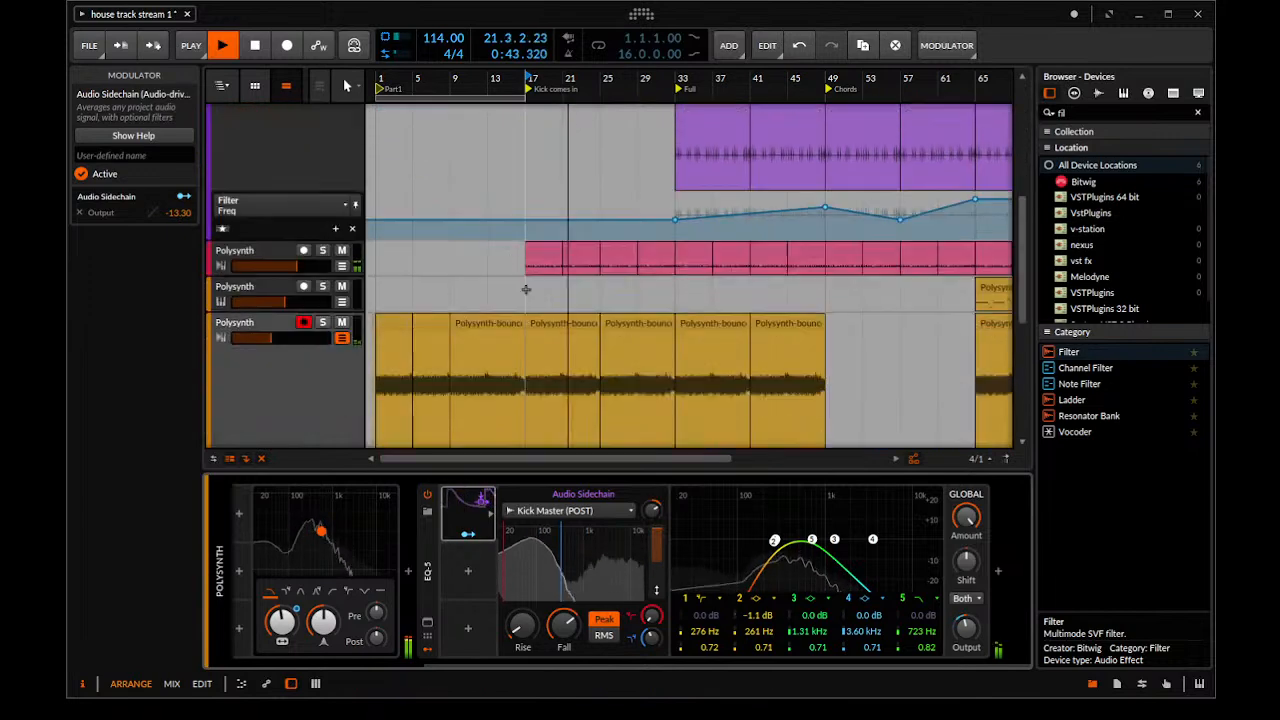
double_click(426, 576)
left_click(424, 585)
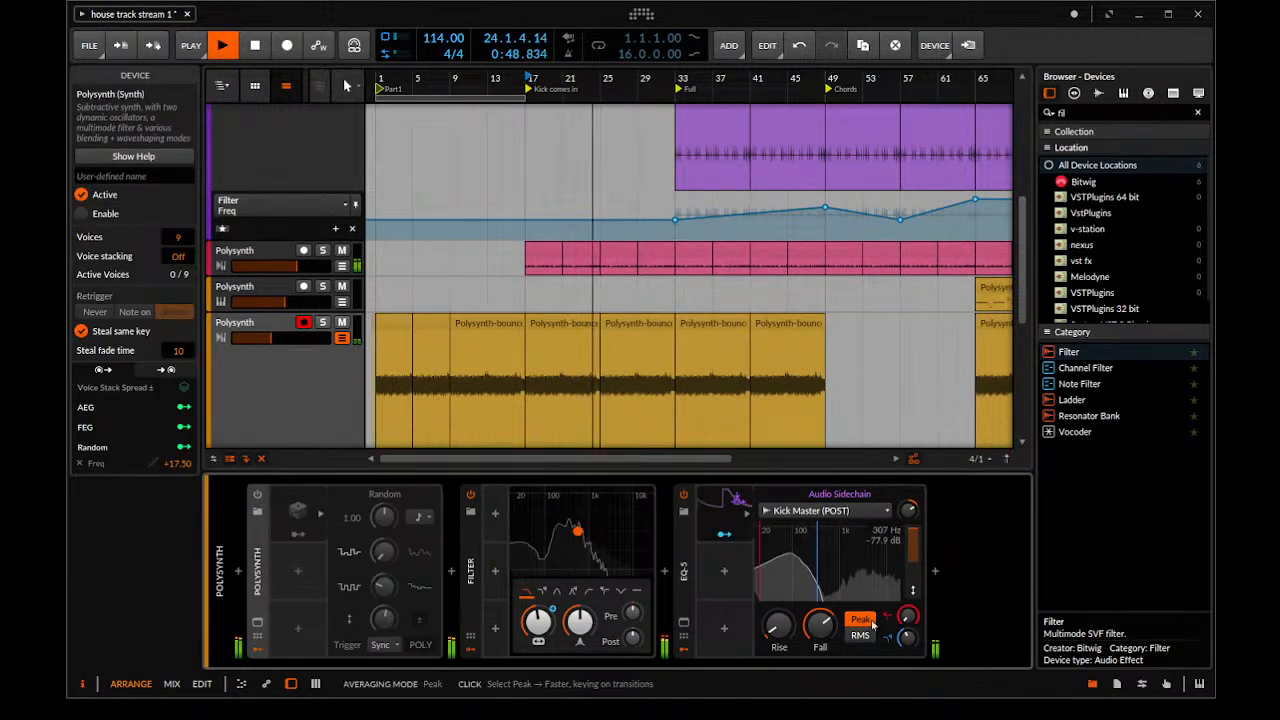
Stop playback and move the lower Polysynth Freq automation point under Hi Hat to shortly before bar 25, forming a ramp
scroll(699, 301, "down", 1)
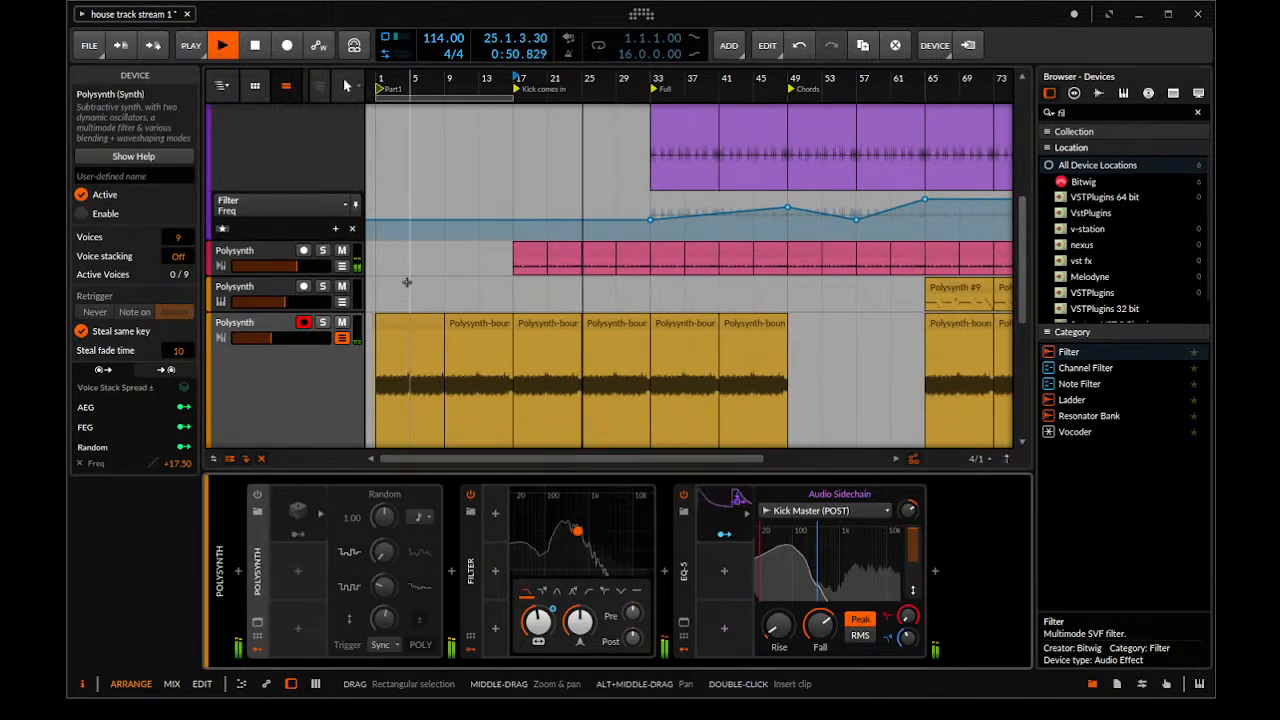
scroll(514, 319, "up", 6)
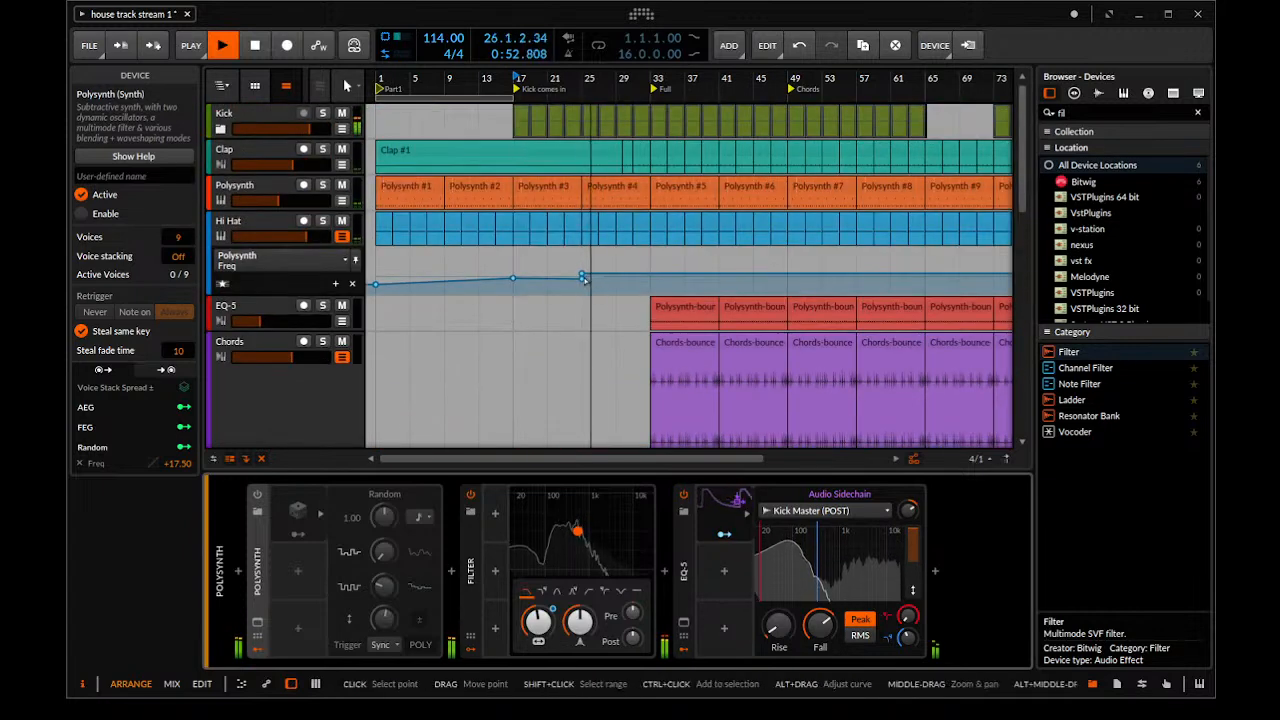
left_click_drag(587, 280, 663, 251)
key("space")
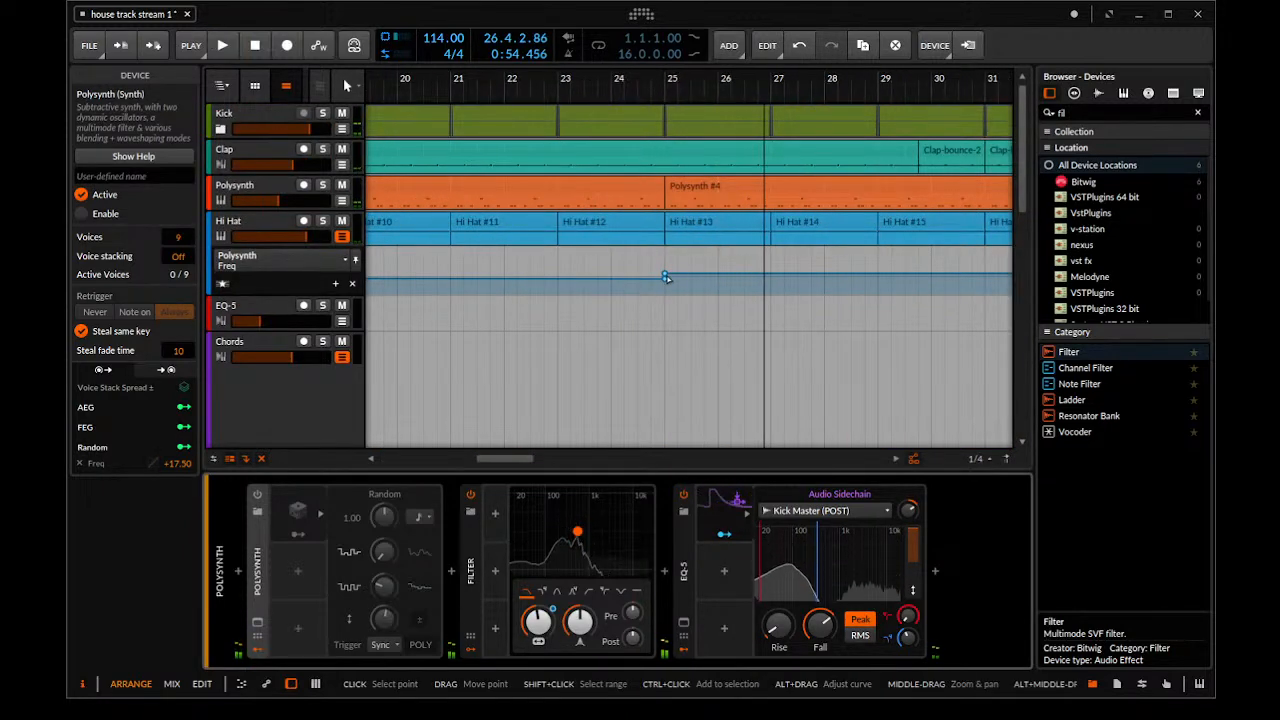
left_click(664, 276)
left_click_drag(664, 275, 637, 279)
Audition the Hi Hat automation ramp by playing from position 22.4.1, and stop playback
left_click(593, 284)
scroll(578, 312, "down", 3)
left_click(582, 318)
key("space")
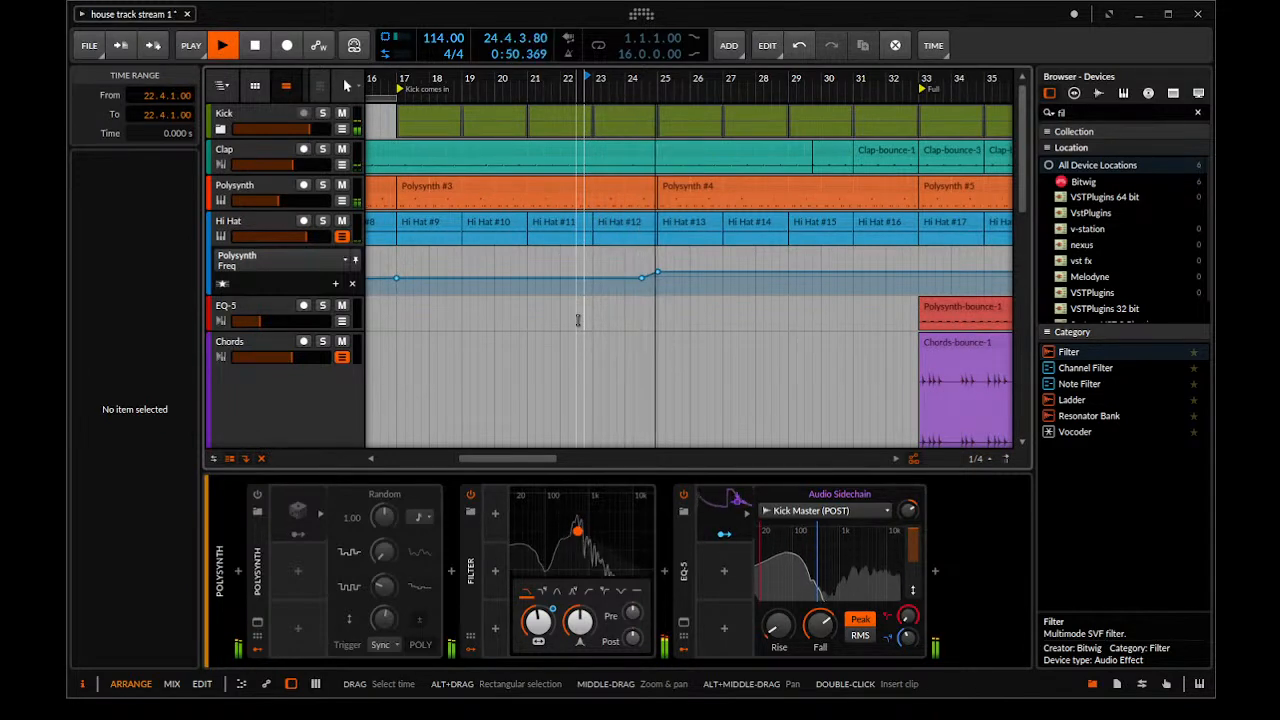
scroll(609, 355, "down", 1)
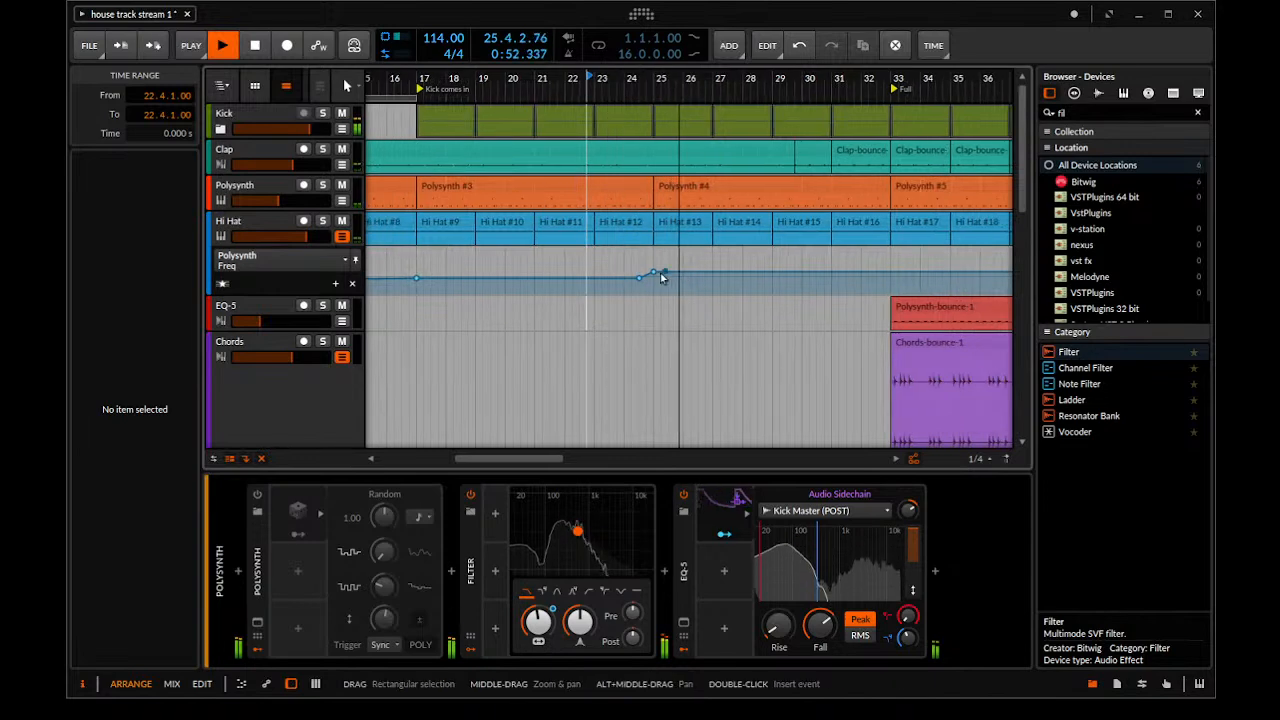
scroll(578, 268, "down", 1)
scroll(578, 268, "down", 2)
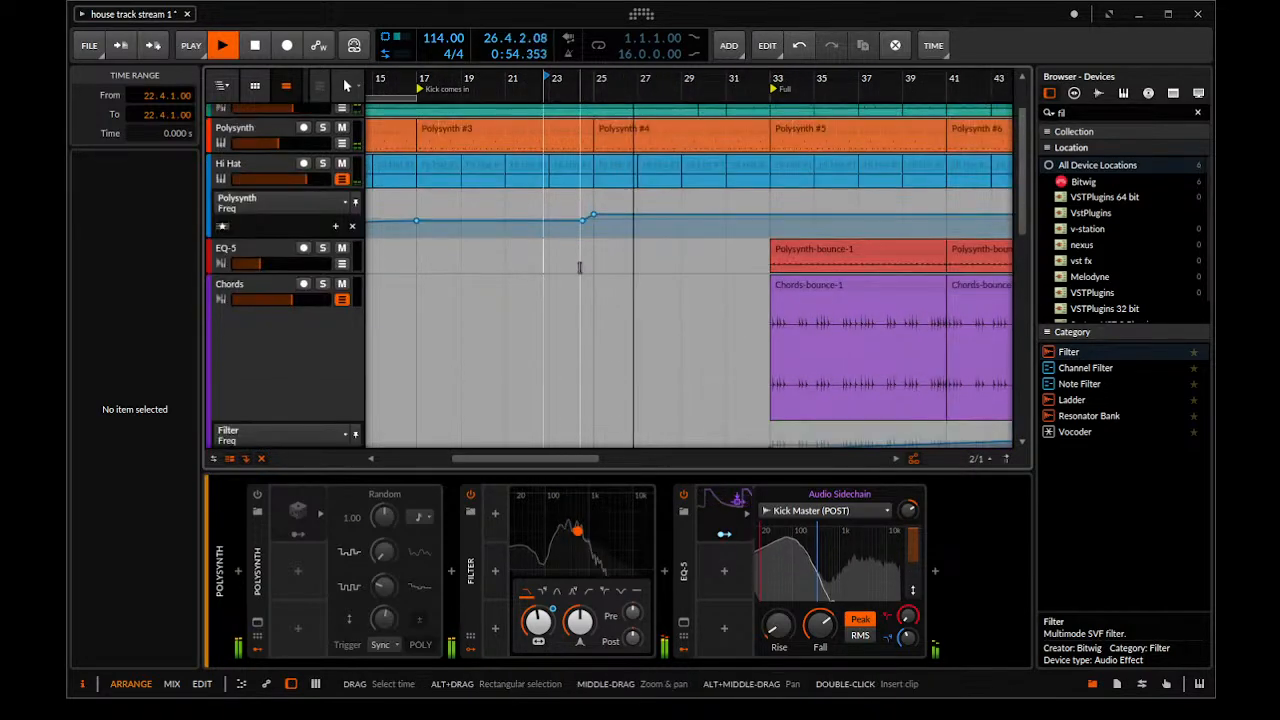
key("space")
Raise the Polysynth Freq automation point at bar 25 under Hi Hat to 666 Hz
left_click_drag(594, 262, 643, 182)
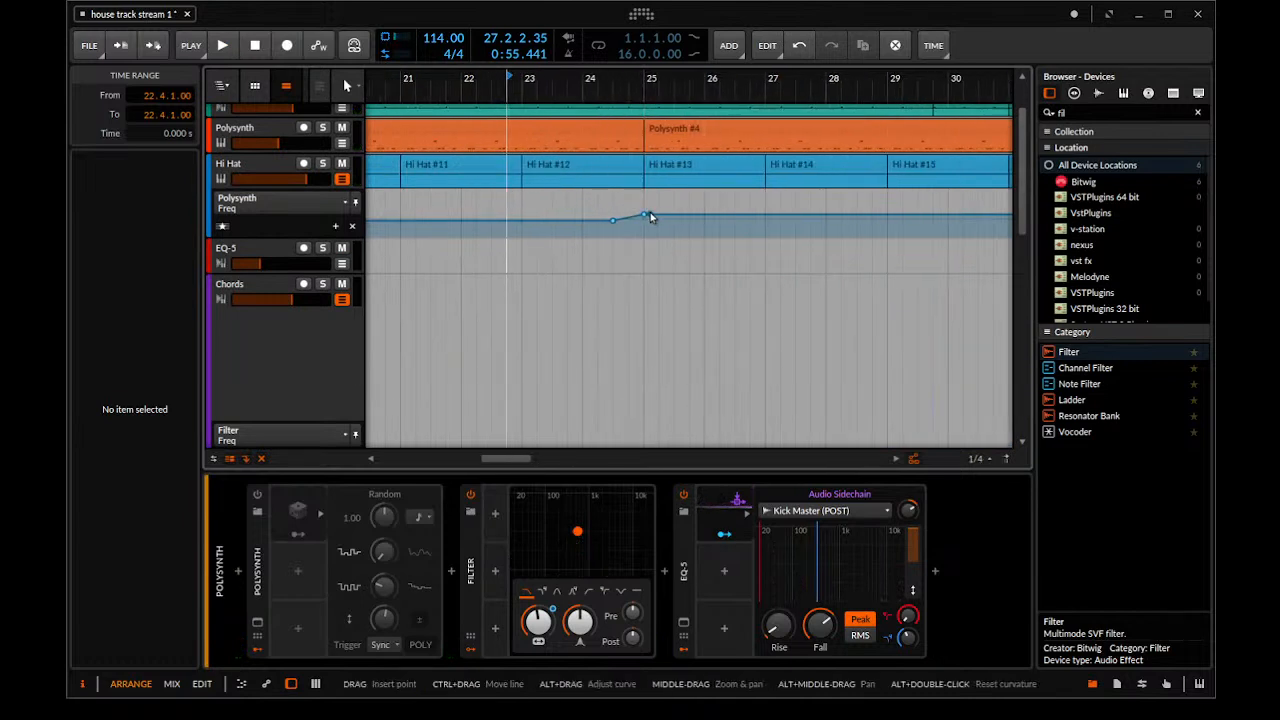
left_click(643, 214)
left_click_drag(643, 213, 634, 256)
Set the playback start to bar 1 and increase the height of the Polysynth track above Hi Hat
left_click_drag(478, 132, 545, 190)
scroll(560, 149, "up", 2)
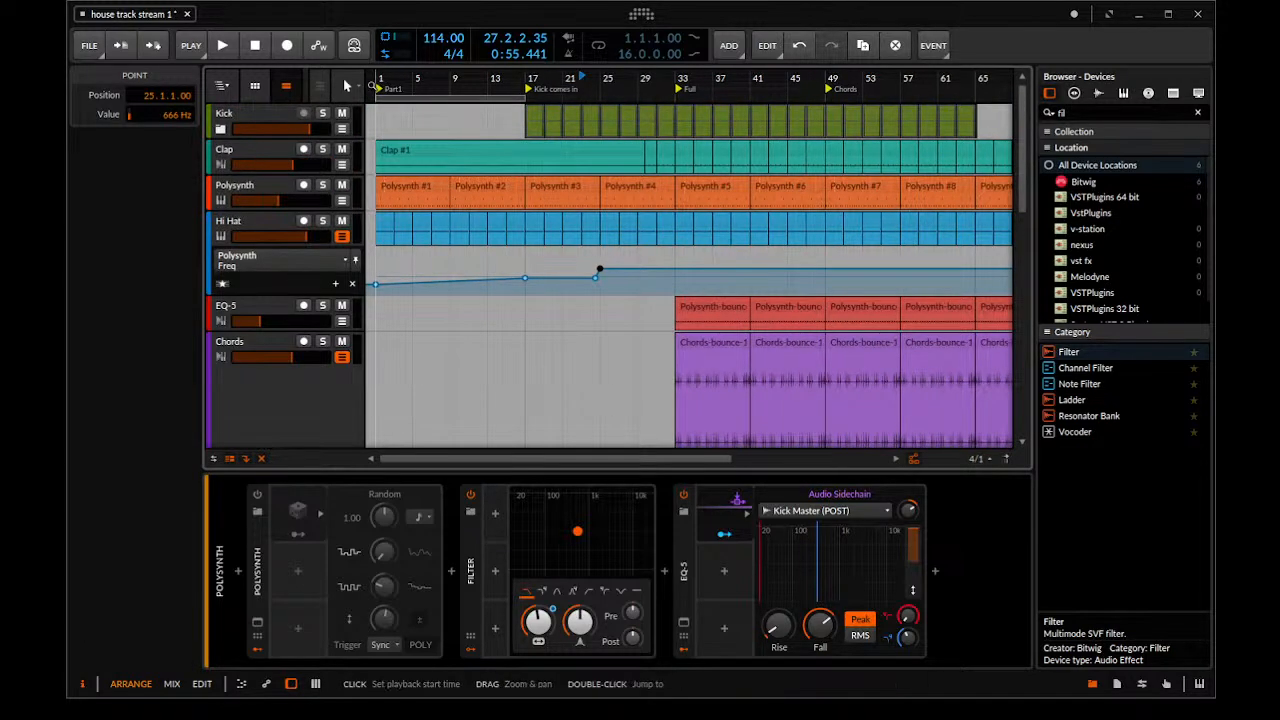
left_click(372, 80)
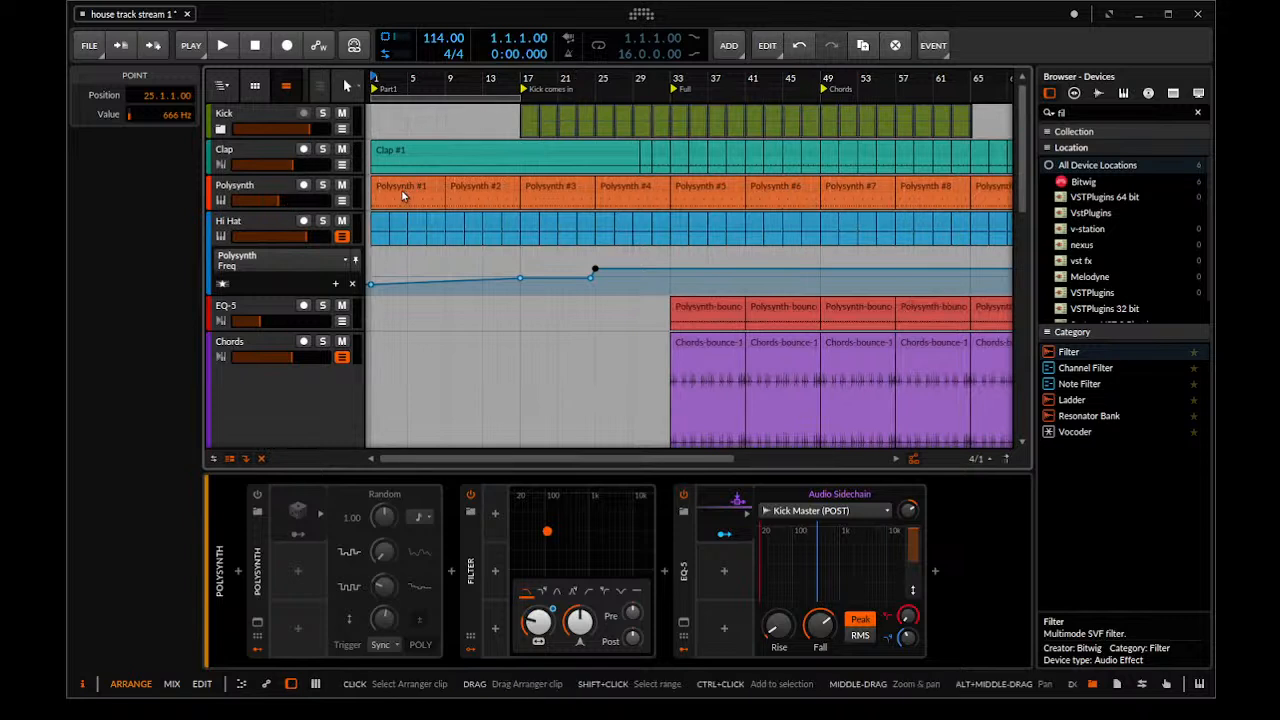
left_click_drag(338, 205, 338, 237)
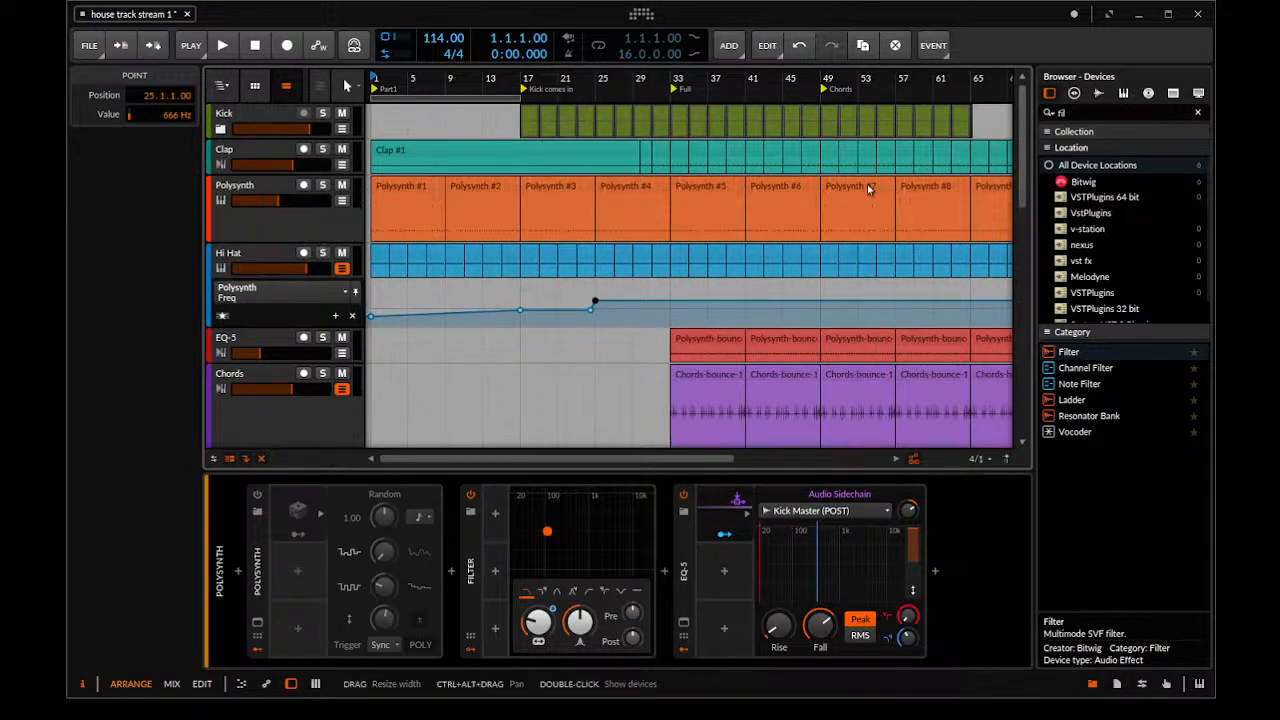
Clear the device search term and browse the full list of available devices
left_click_drag(1091, 112, 765, 117)
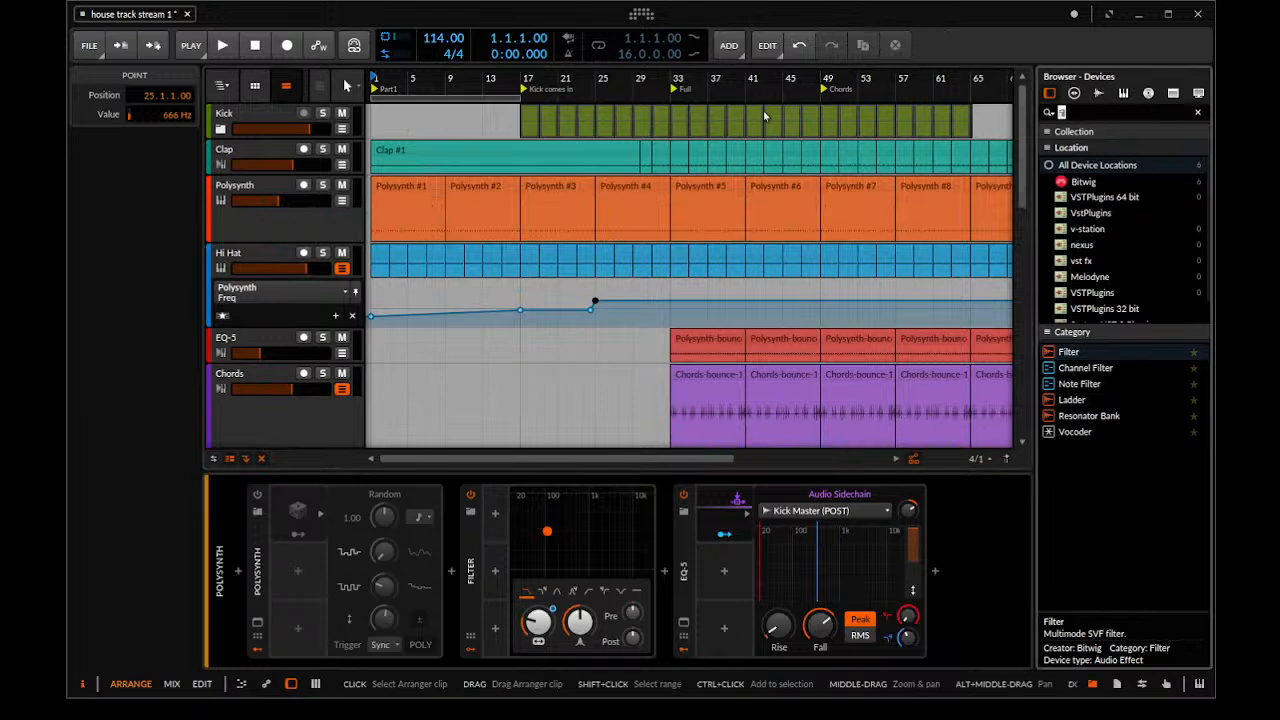
scroll(1118, 450, "up", 3)
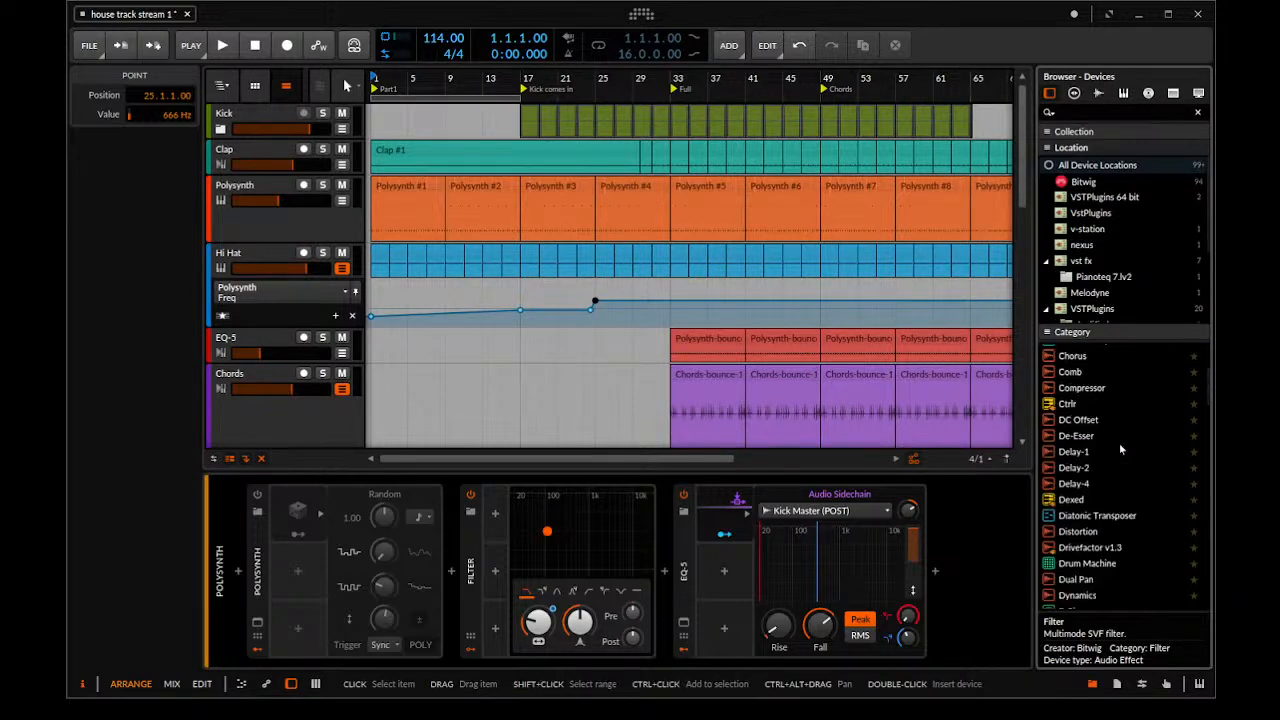
scroll(1118, 450, "down", 3)
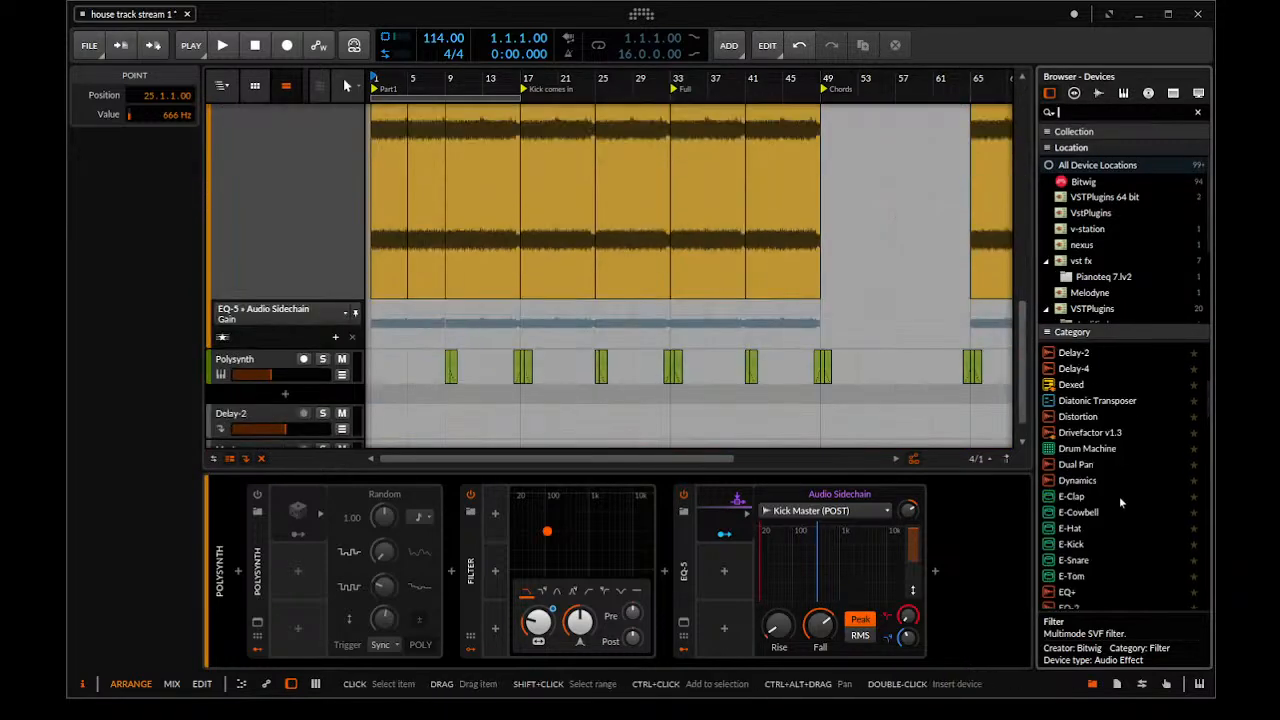
scroll(456, 335, "down", 1)
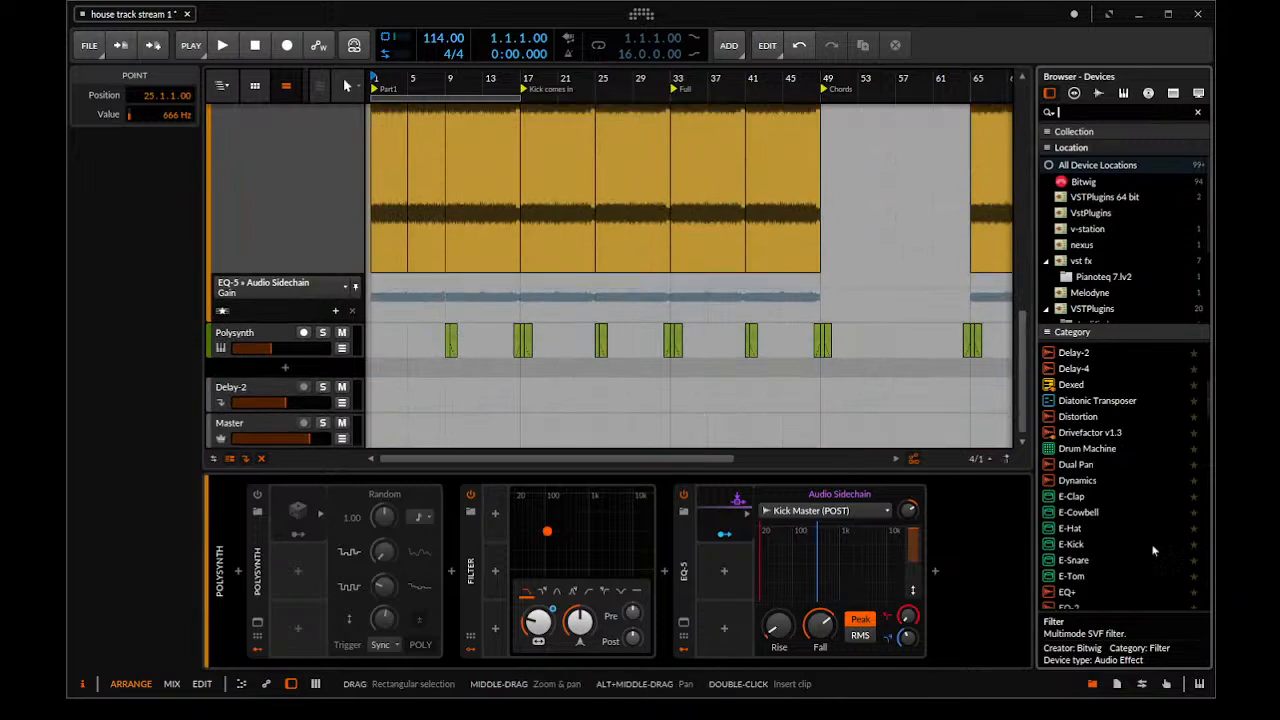
Hide the EQ-5 Gain automation lane of the yellow Polysynth bounce track and reduce the track's height
scroll(300, 235, "up", 4)
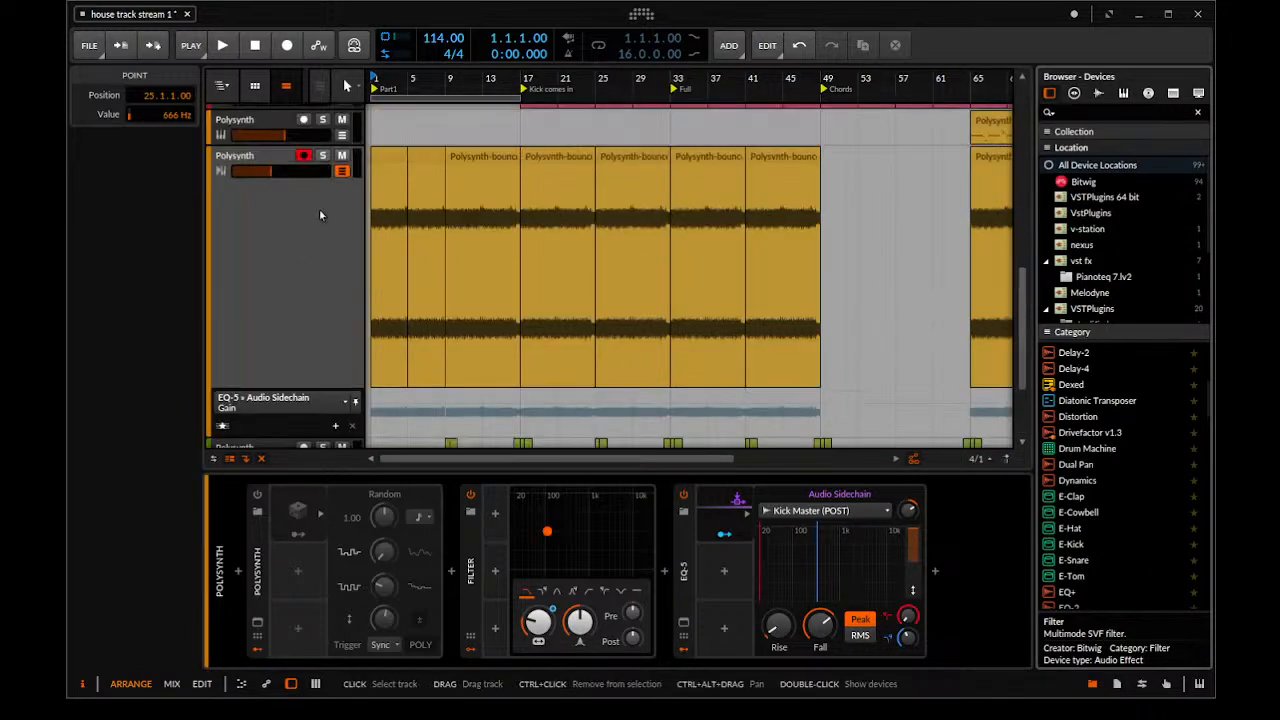
scroll(330, 250, "down", 2)
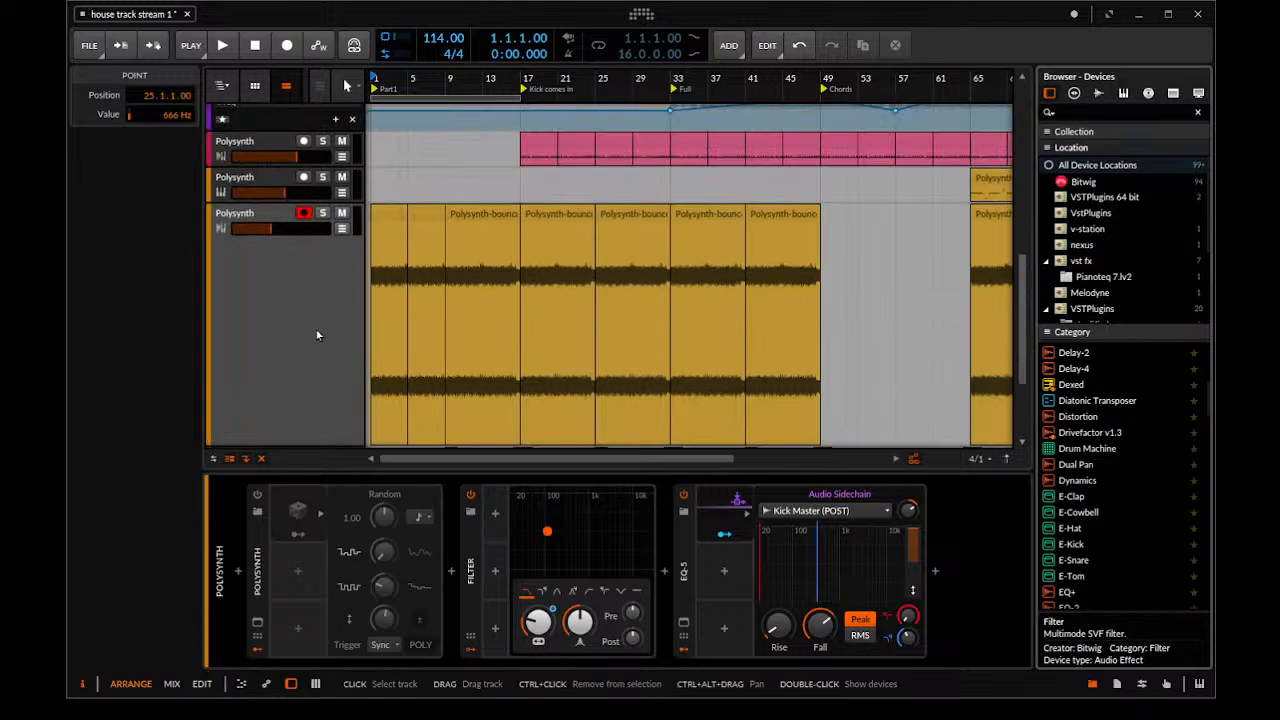
left_click_drag(305, 328, 304, 167)
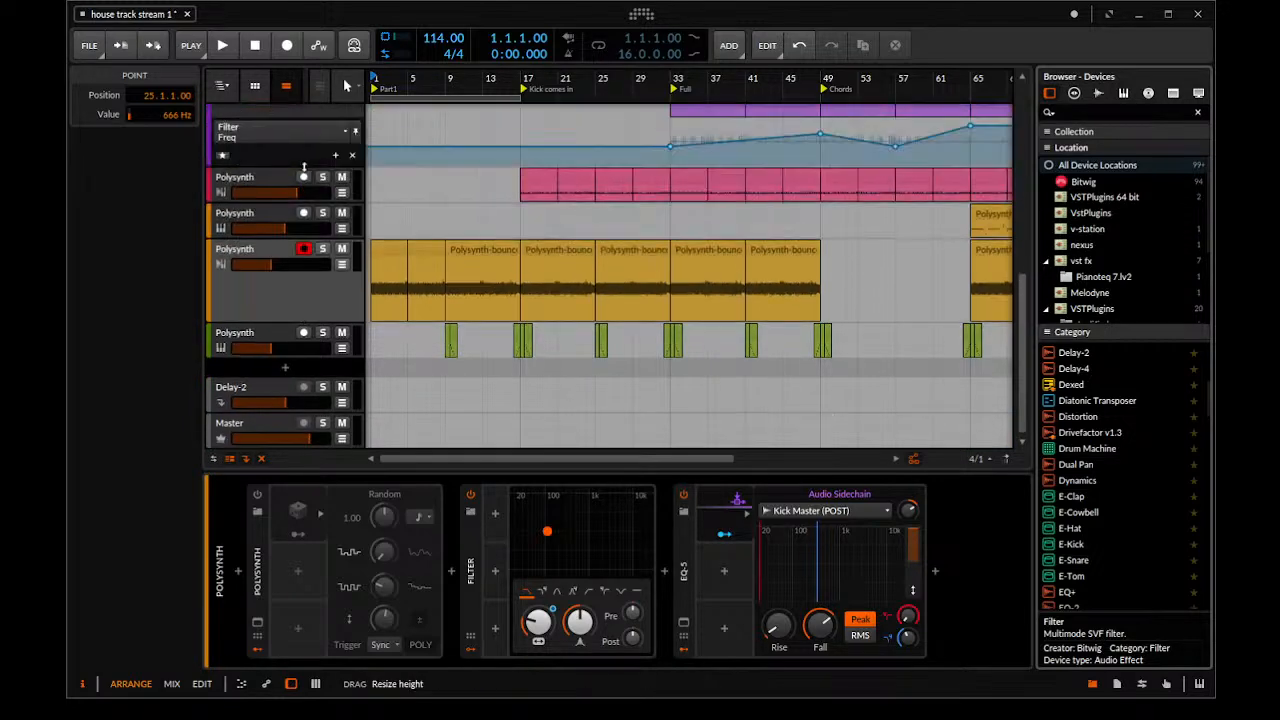
scroll(301, 240, "up", 4)
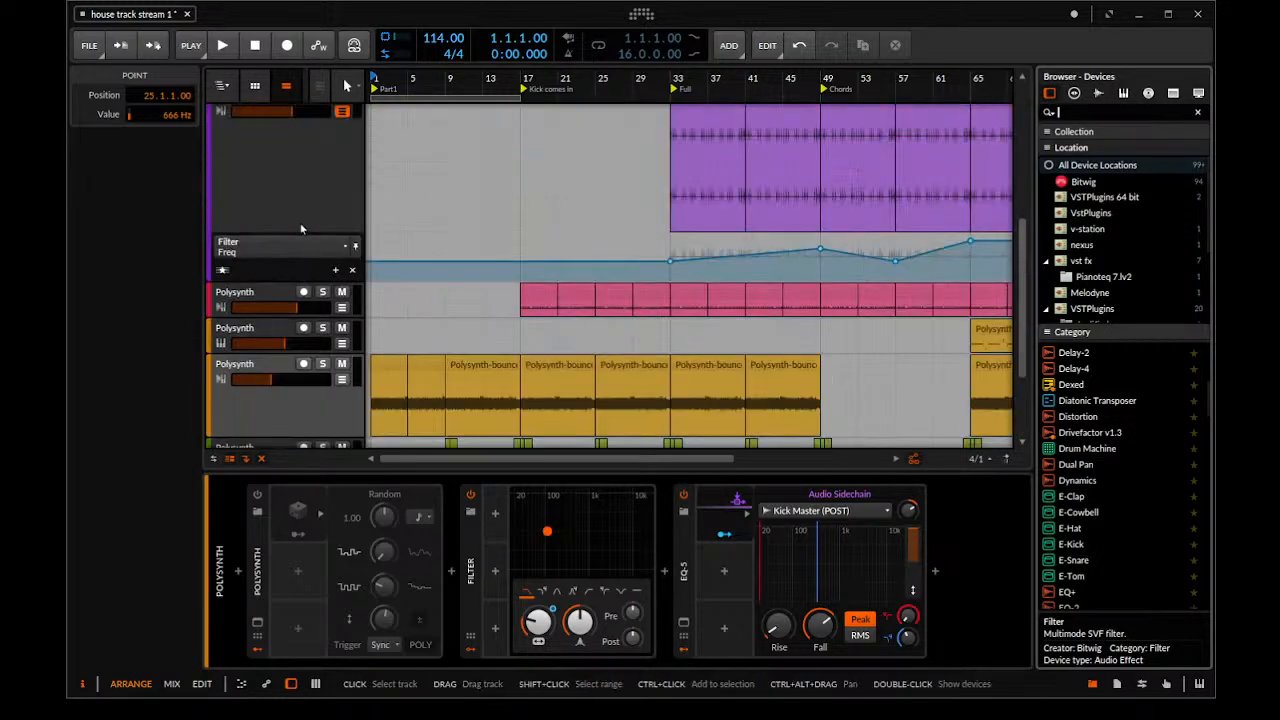
Hide the automation lanes of the Hi Hat and Chords tracks and reduce the Chords track's height
scroll(394, 286, "up", 5)
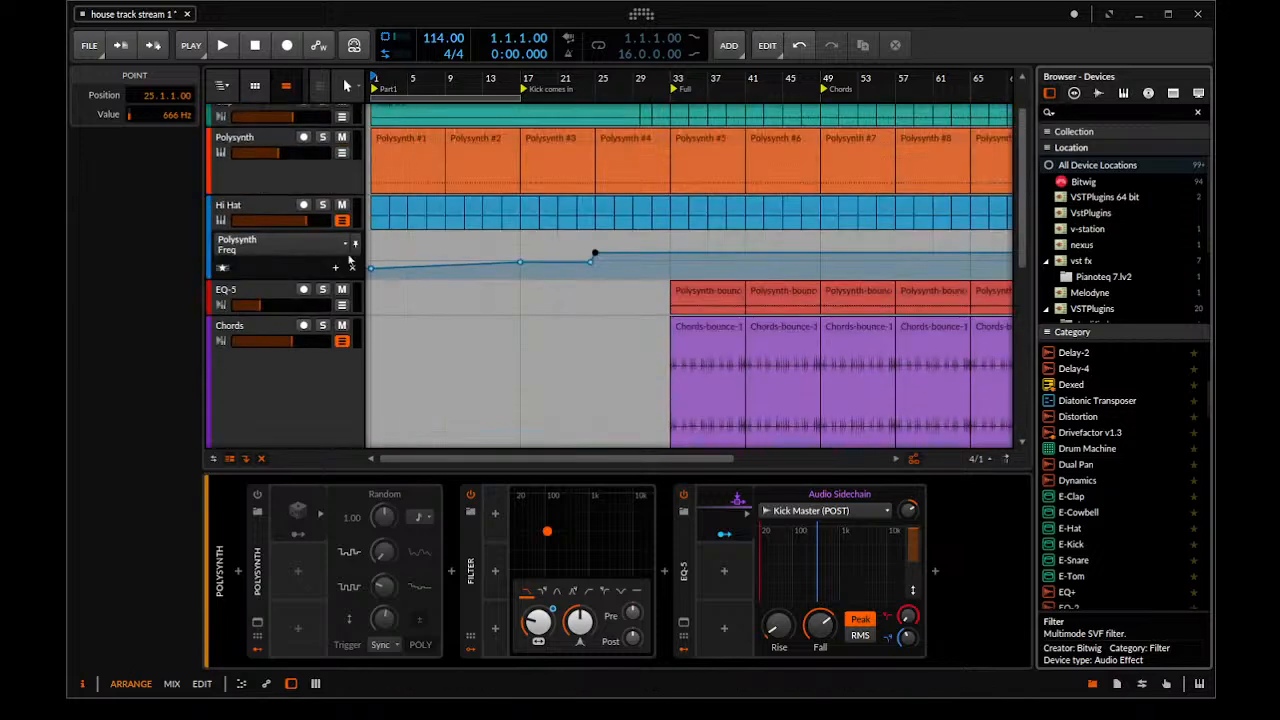
left_click(339, 223)
scroll(300, 230, "down", 6)
left_click_drag(287, 228, 280, 134)
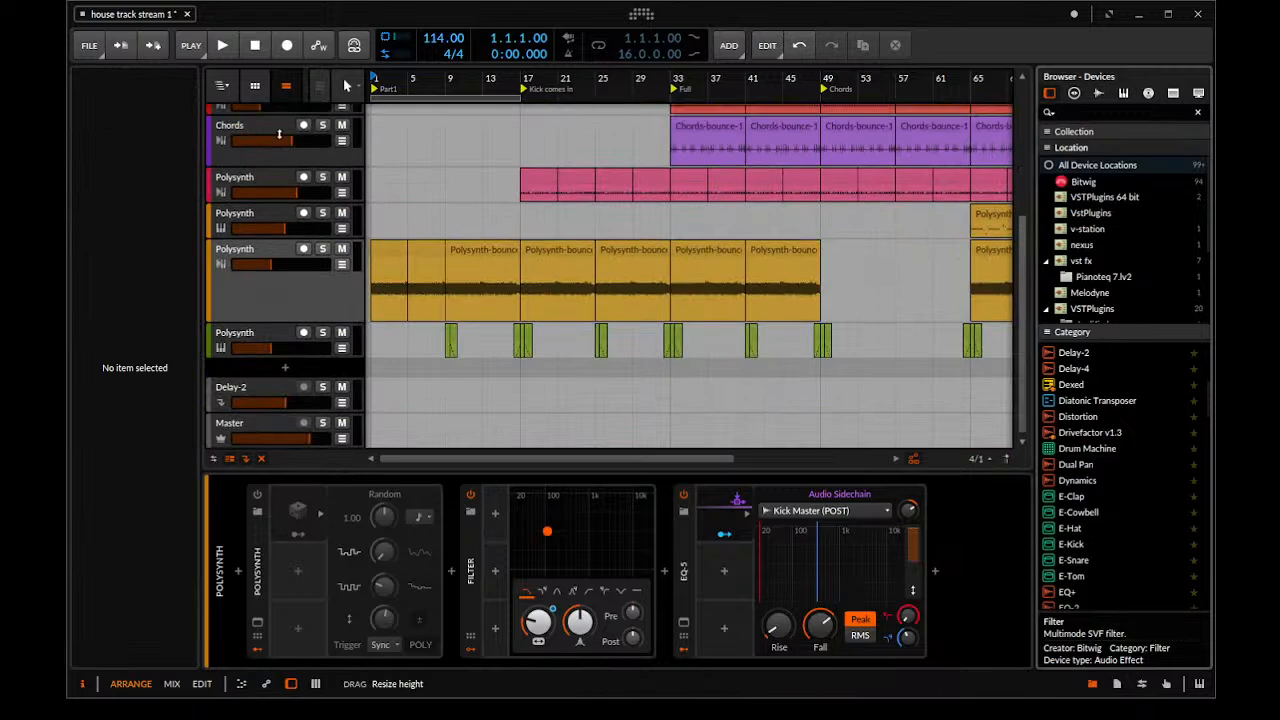
scroll(573, 244, "up", 6)
Set the playback start to bar 33 and play the arrangement from the Full marker
left_click(538, 76)
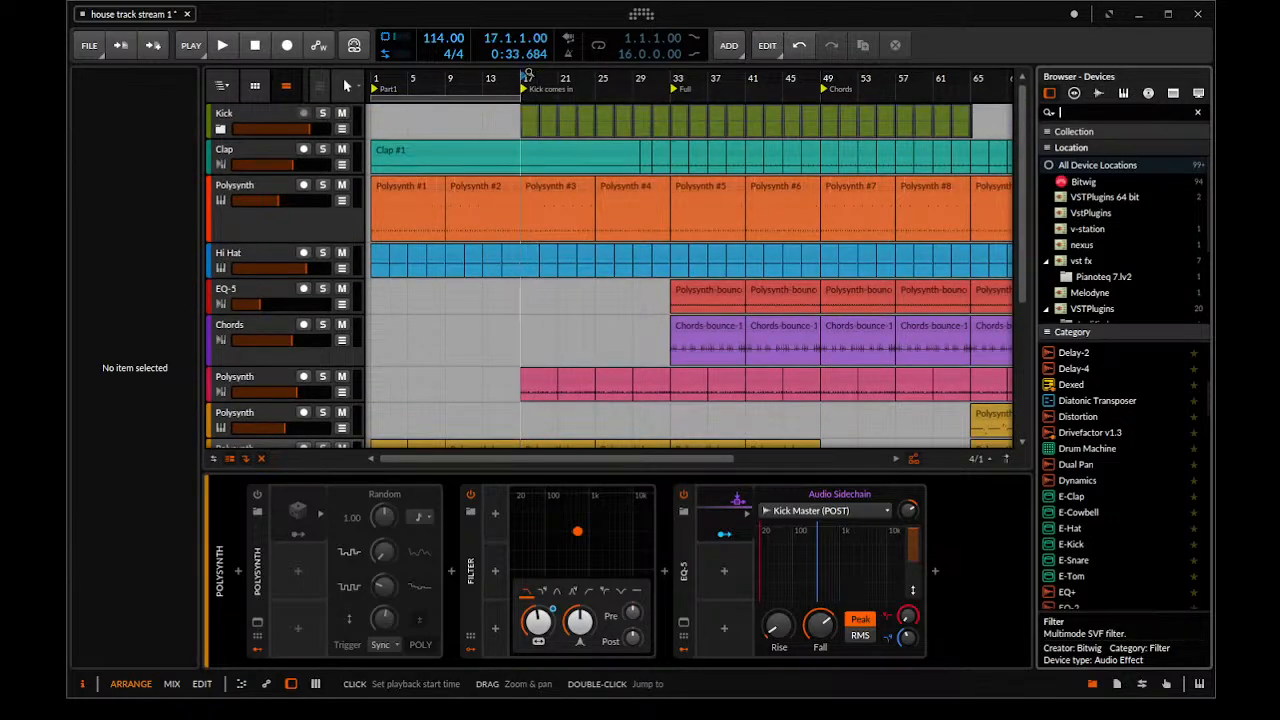
left_click(845, 192)
left_click(690, 263)
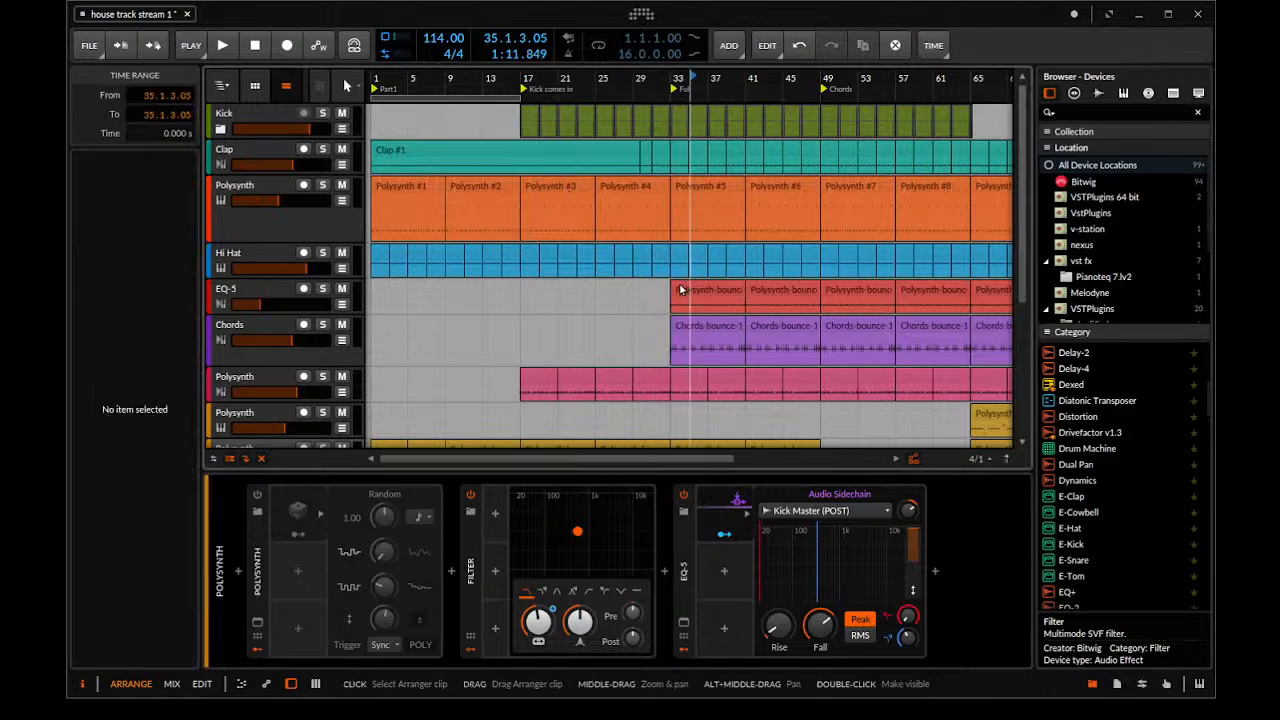
left_click(680, 290)
left_click(664, 300)
left_click_drag(665, 300, 501, 294)
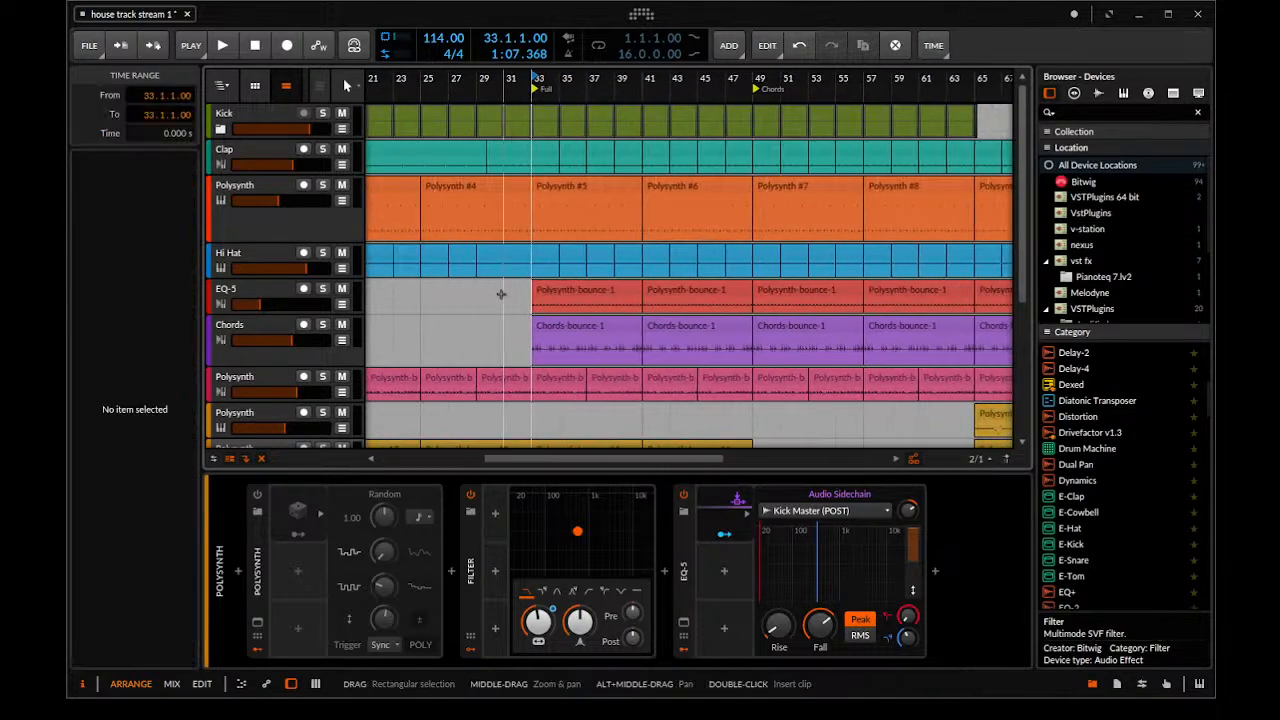
key("space")
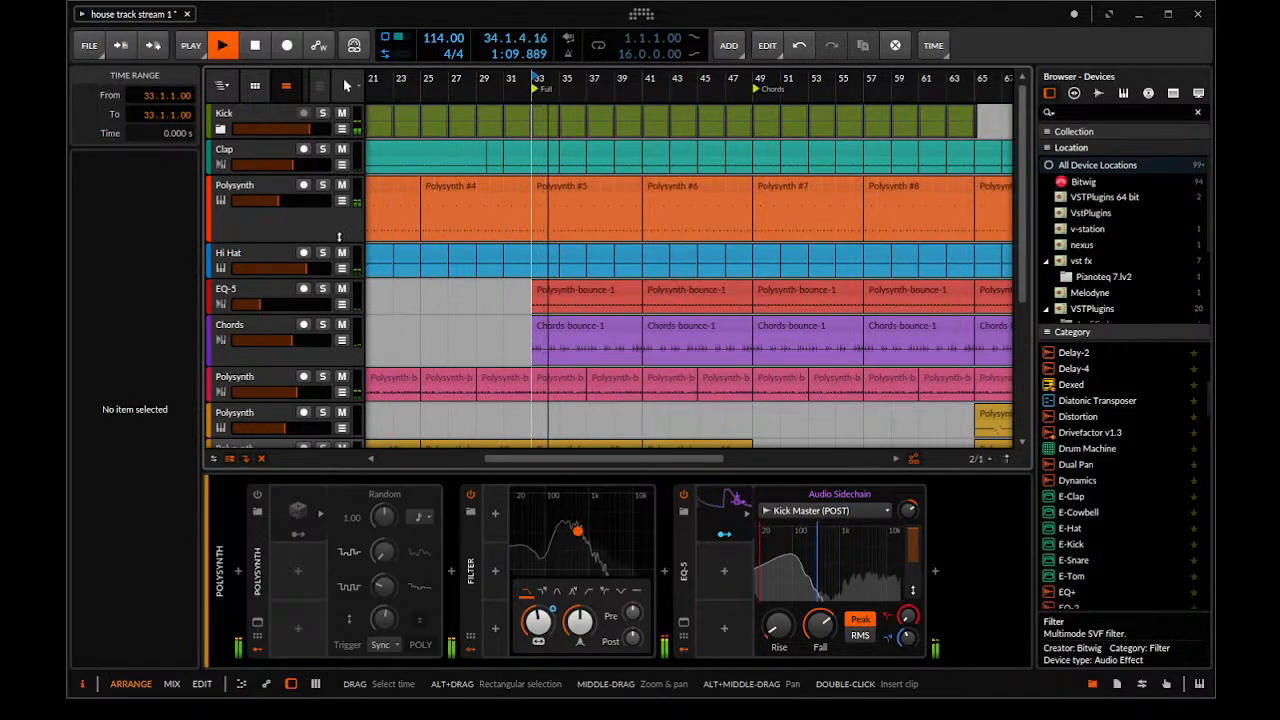
Show the Polysynth Freq automation under Hi Hat and add a drop at bar 33, from a point just before it down to 229 Hz
left_click(303, 253)
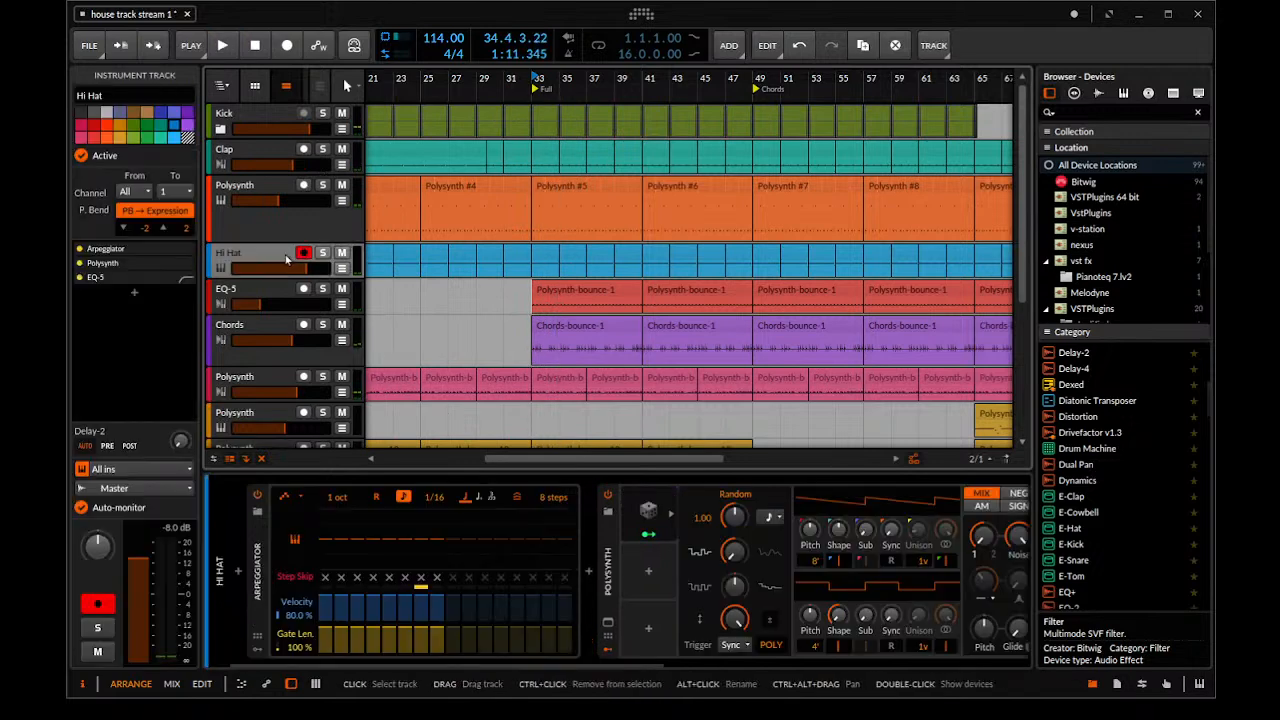
left_click(342, 268)
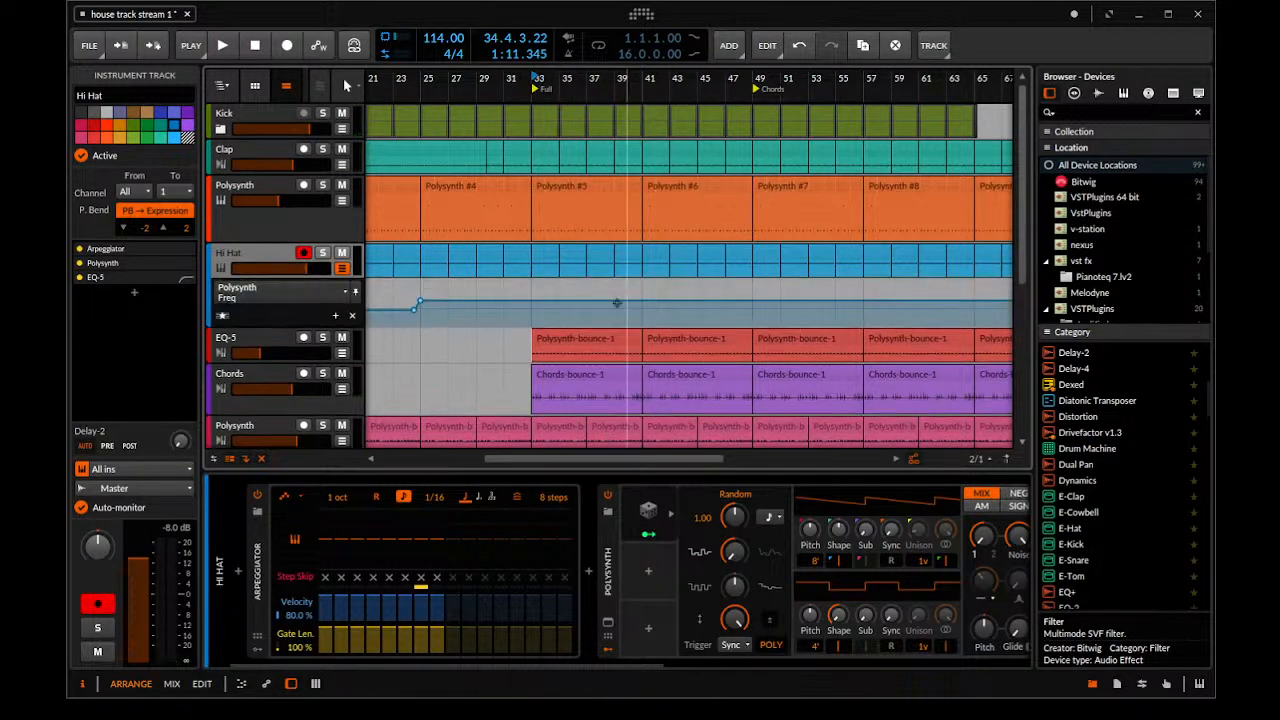
left_click(544, 305)
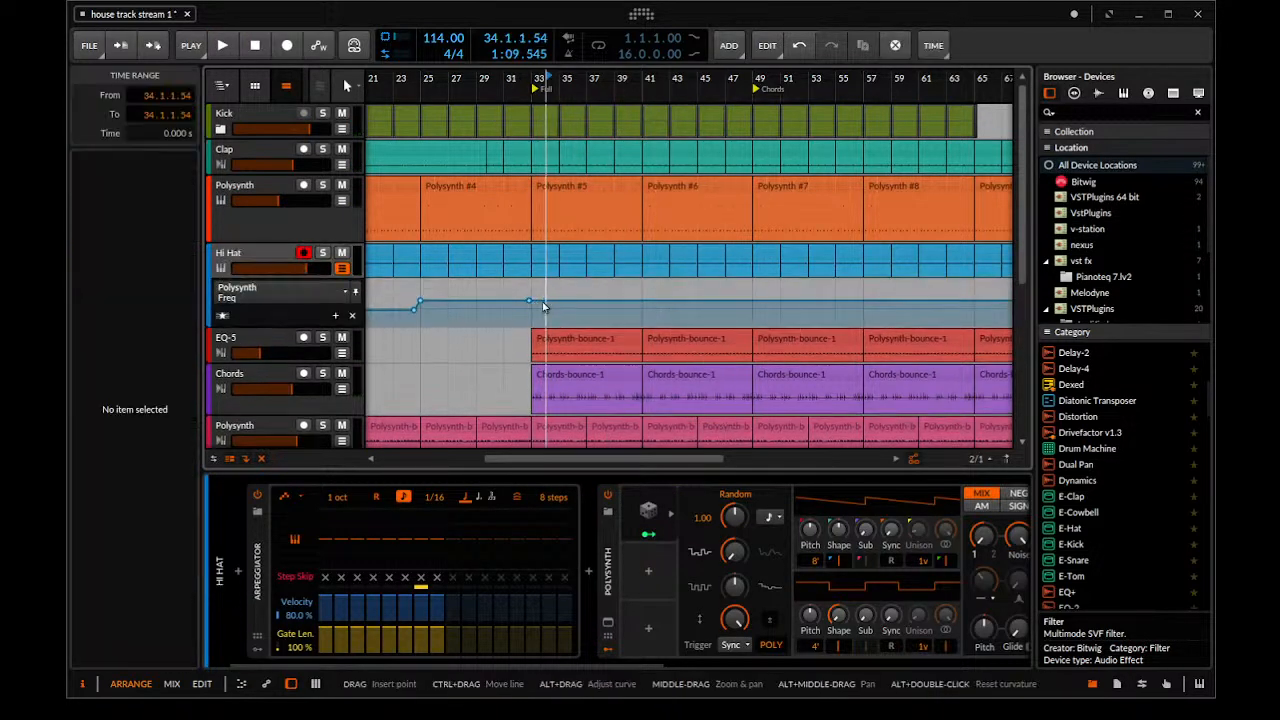
left_click(542, 301)
left_click_drag(529, 306, 529, 300)
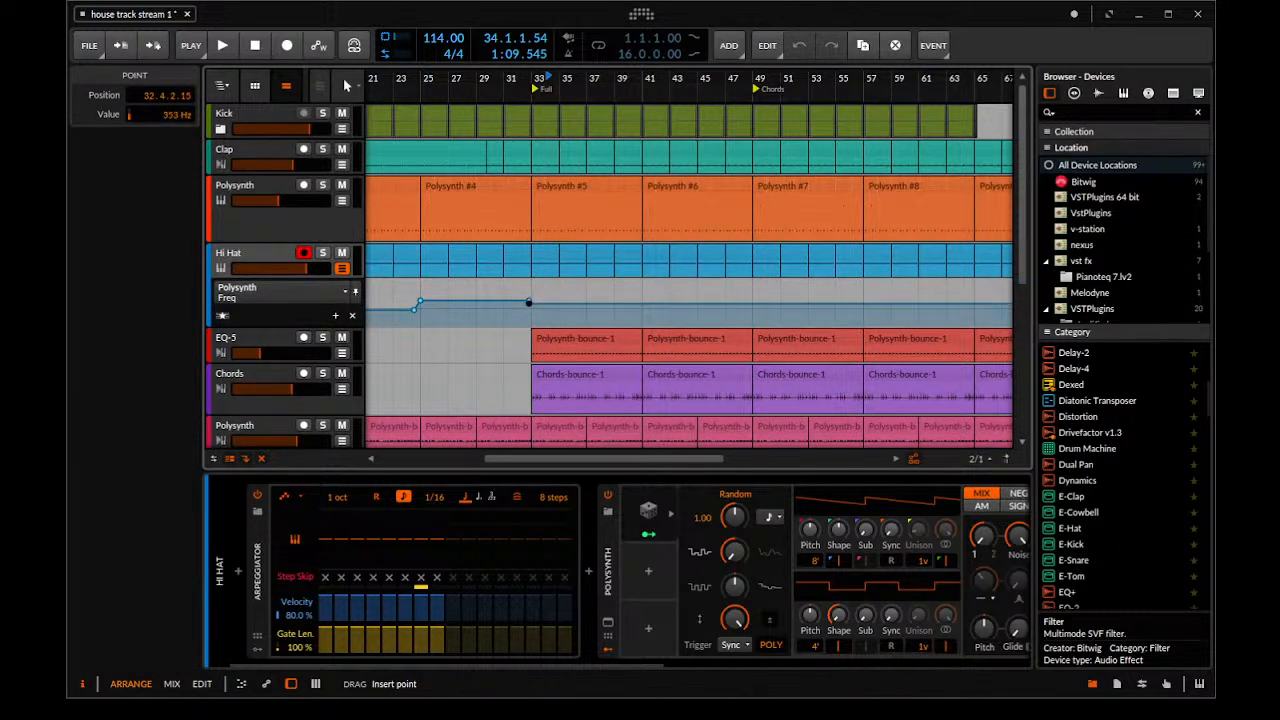
Audition the Hi Hat filter drop from bar 33 and set the Polysynth Freq point at bar 33 to 181 Hz
key("space")
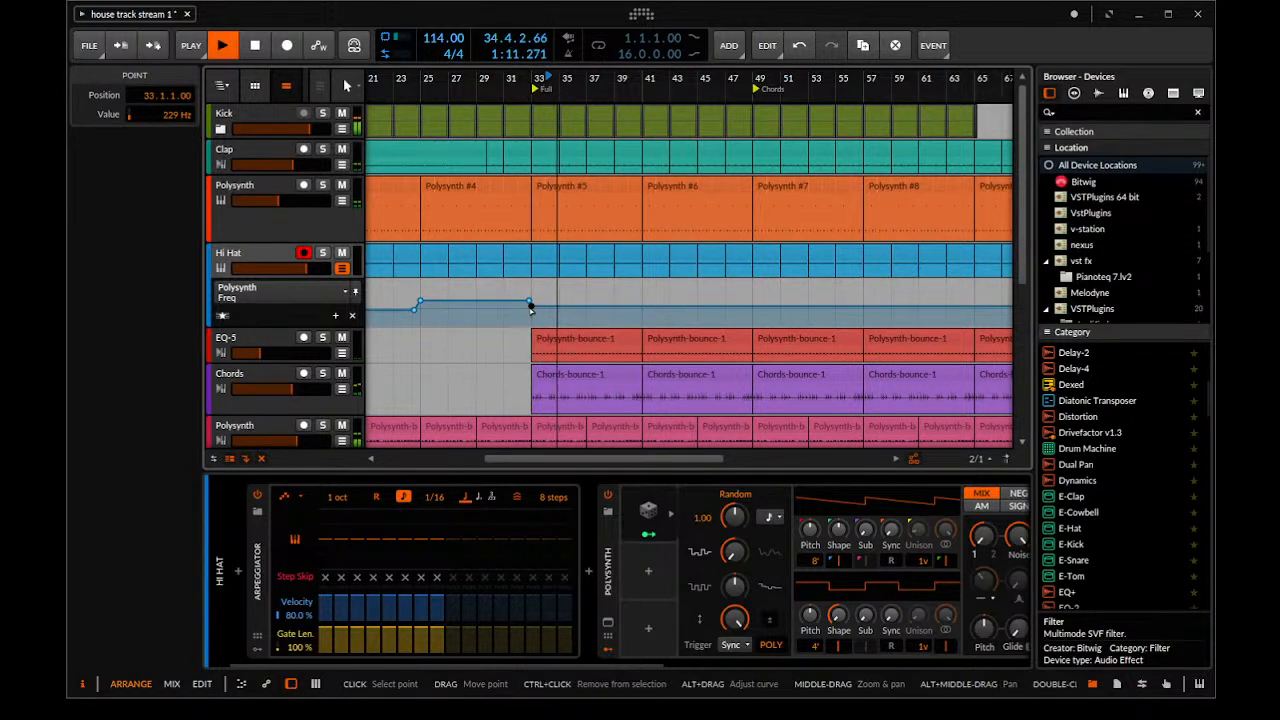
key("space")
key("space")
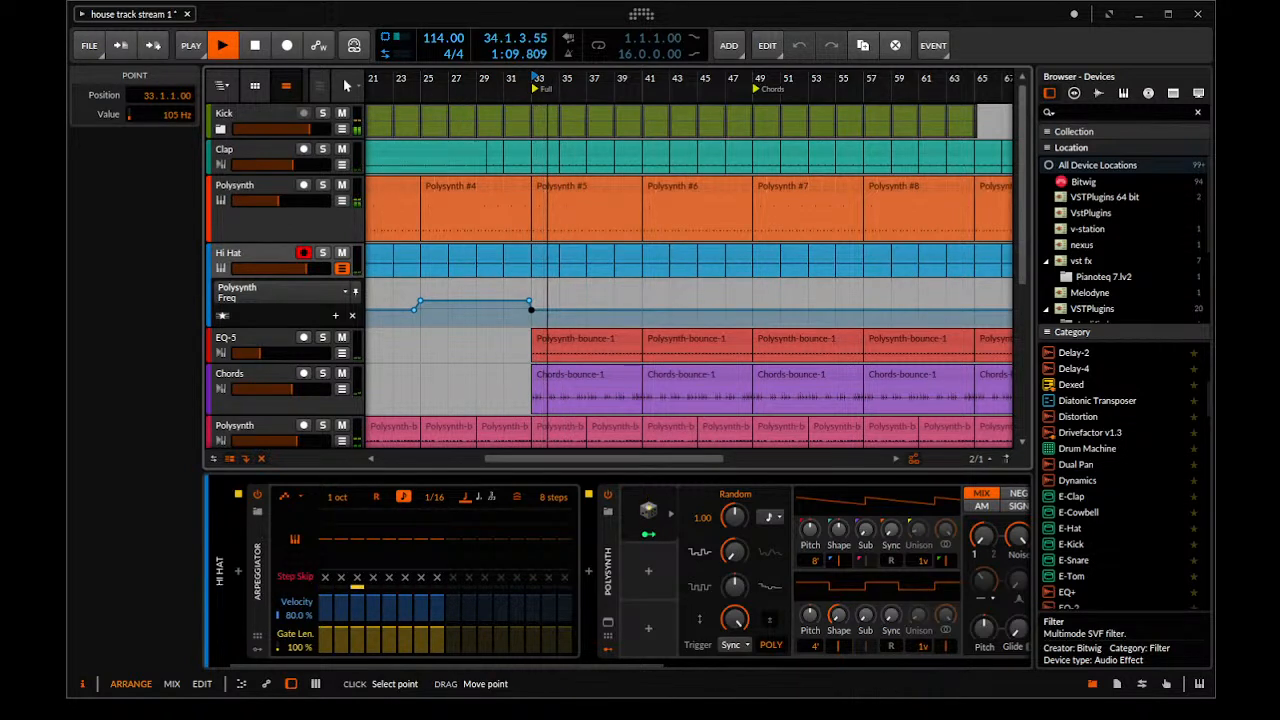
left_click_drag(531, 309, 531, 308)
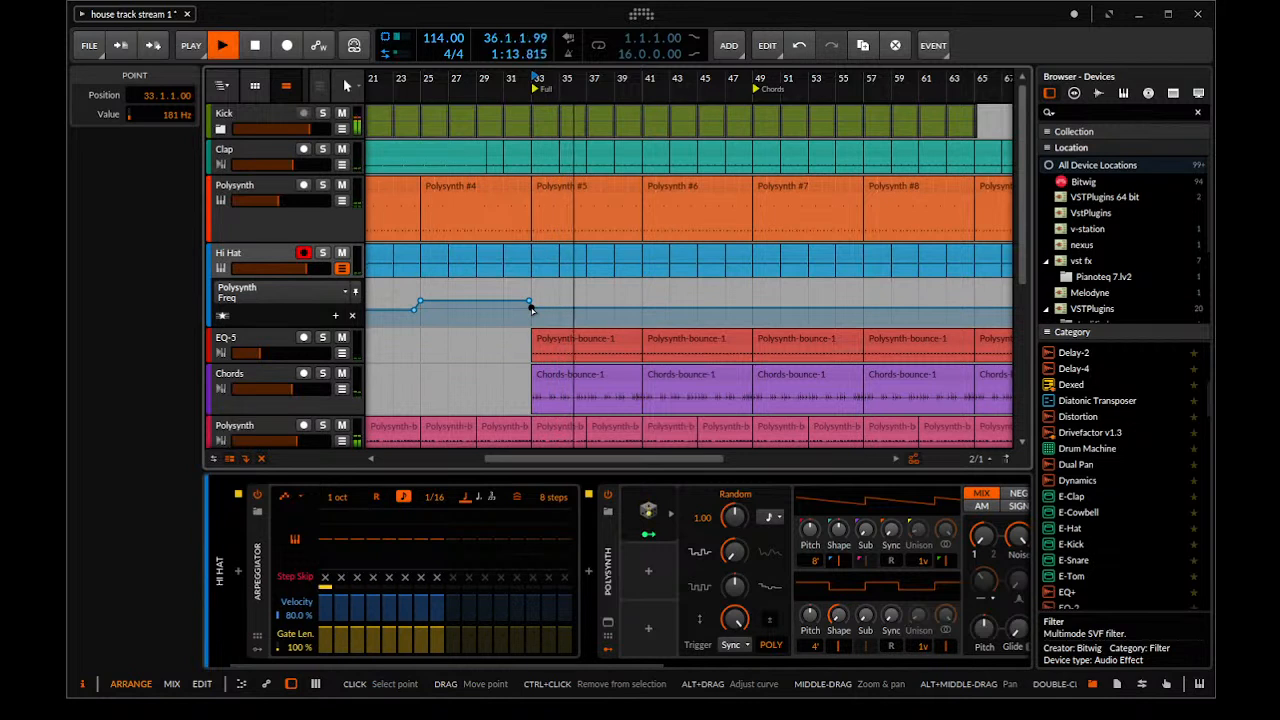
key("space")
Solo the EQ-5 track, audition it from bar 33, stop playback and turn the solo off
left_click(323, 339)
key("space")
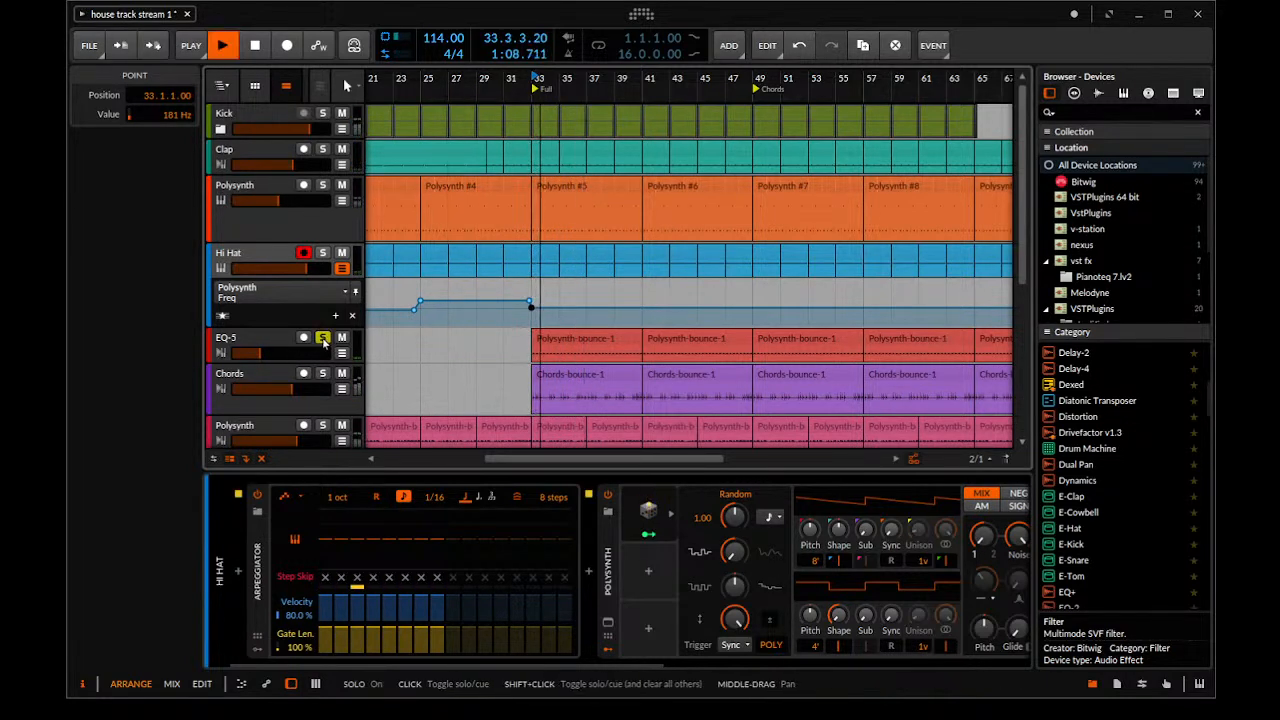
key("space")
left_click(323, 339)
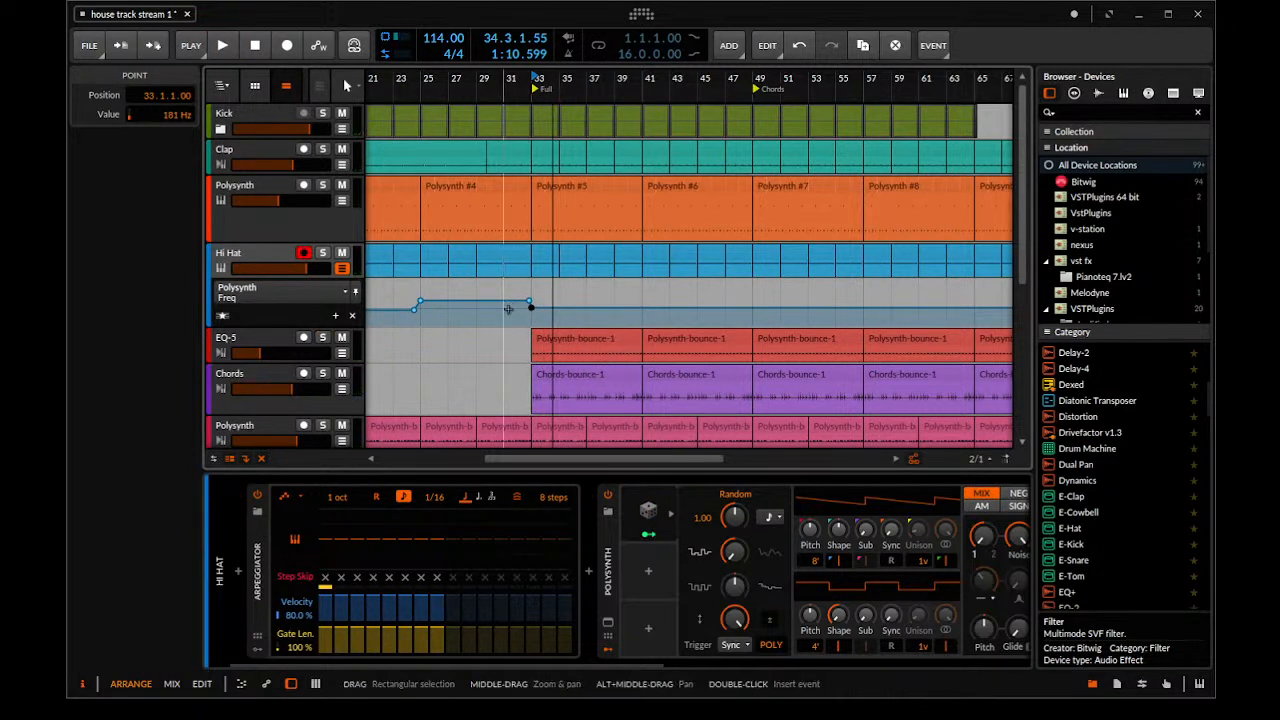
Set the Polysynth Freq point at bar 33 to 166 Hz, start playback from bar 33 and hide the Hi Hat automation lane
key("space")
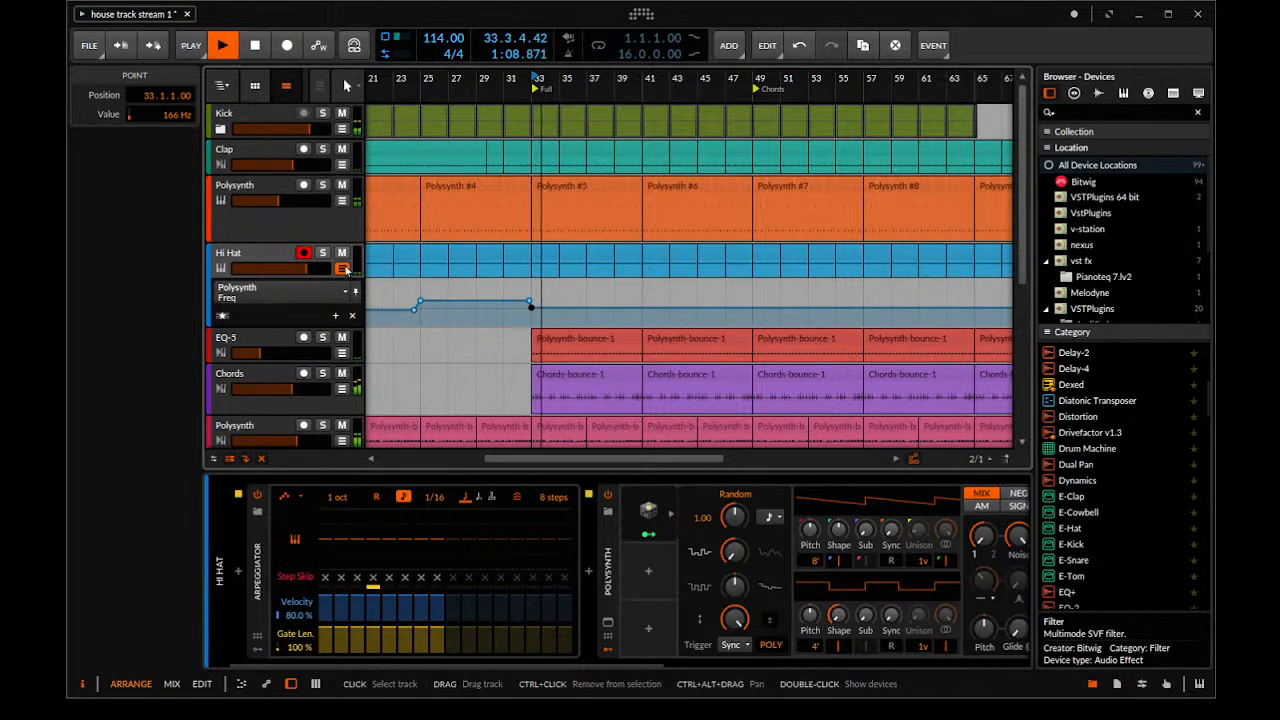
left_click(342, 268)
left_click_drag(553, 308, 525, 308)
Examine the clip layout of all tracks from the Full section to the arrangement's end during playback
scroll(525, 308, "down", 1)
scroll(524, 308, "down", 3)
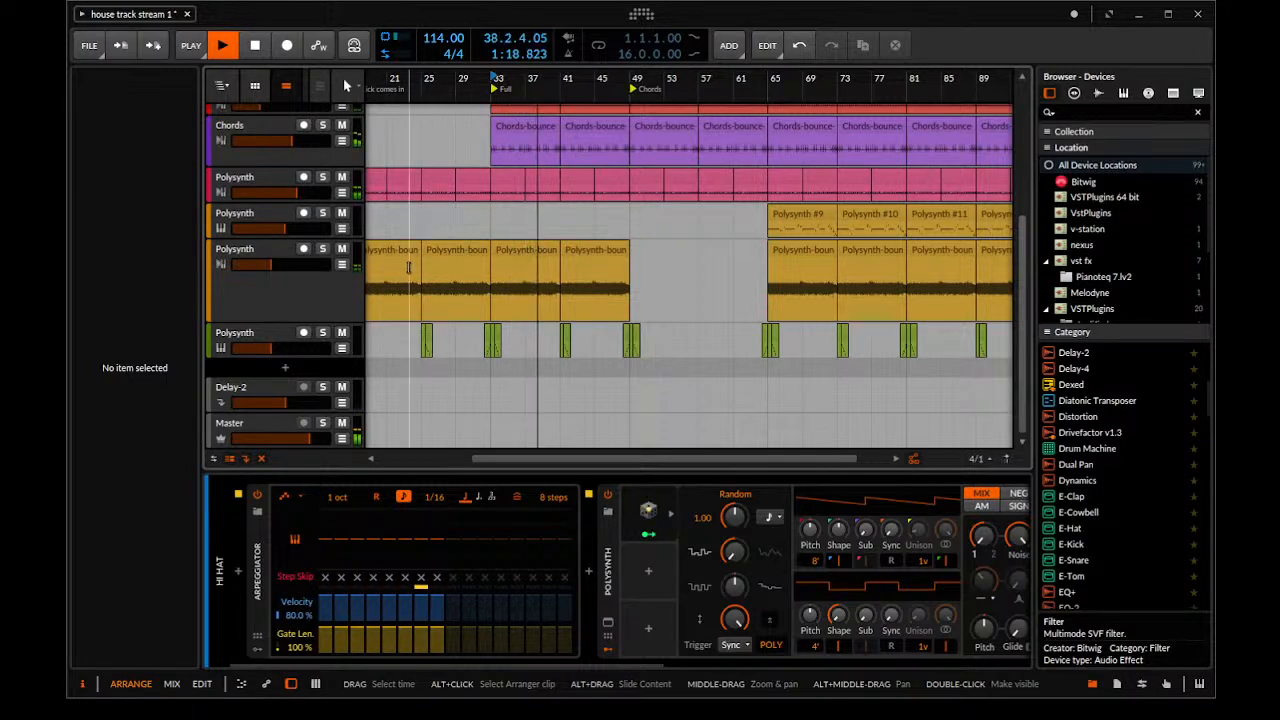
scroll(640, 281, "up", 3)
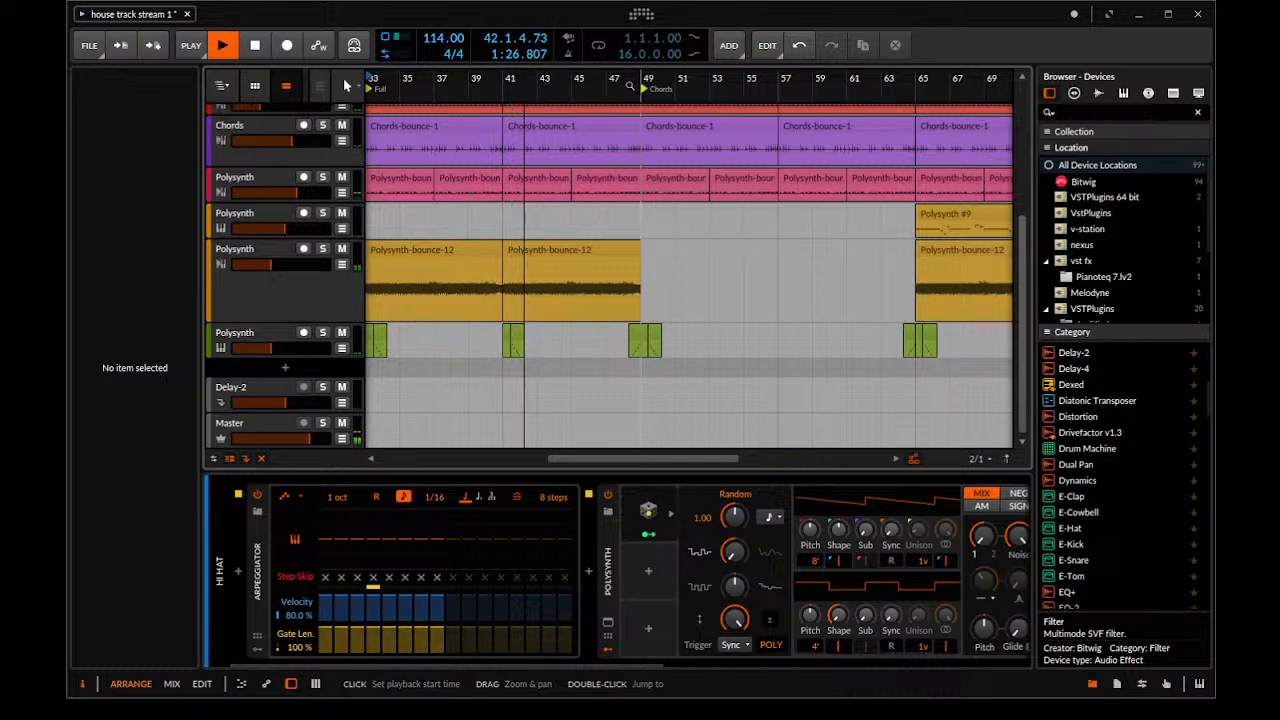
scroll(605, 138, "down", 3)
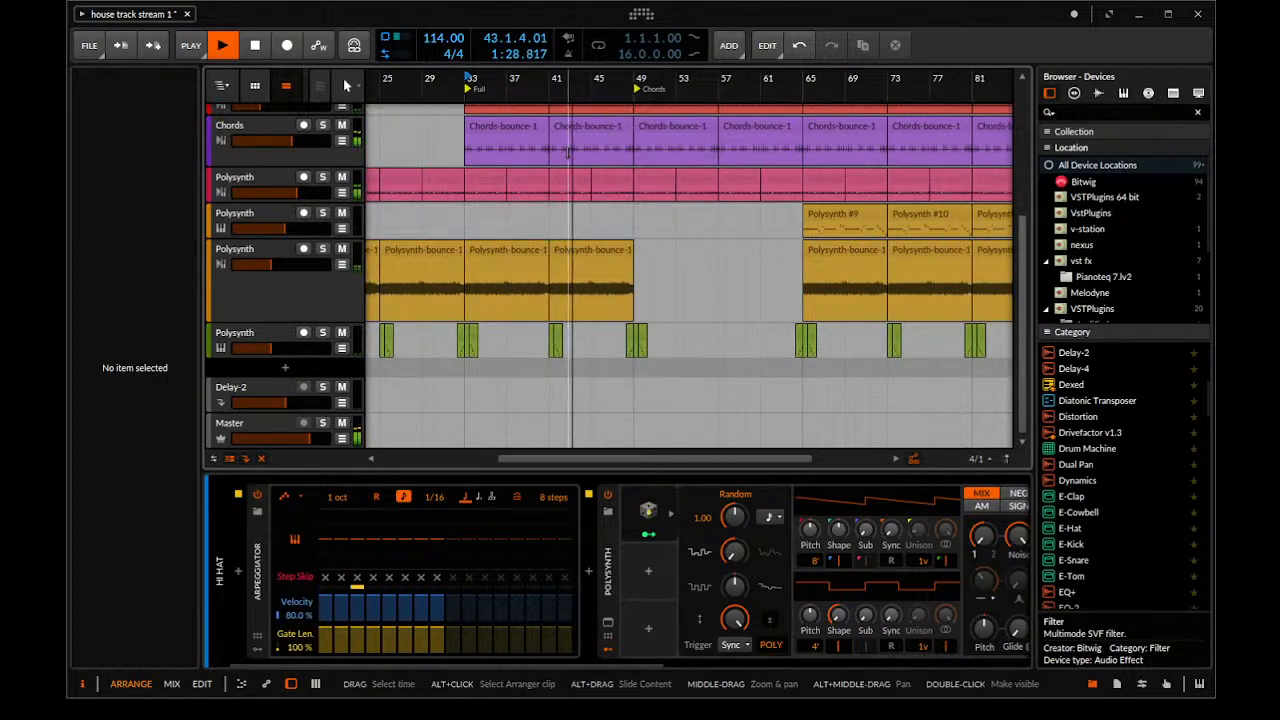
scroll(612, 297, "down", 2)
scroll(612, 297, "up", 3)
scroll(612, 290, "down", 3)
scroll(614, 280, "up", 3)
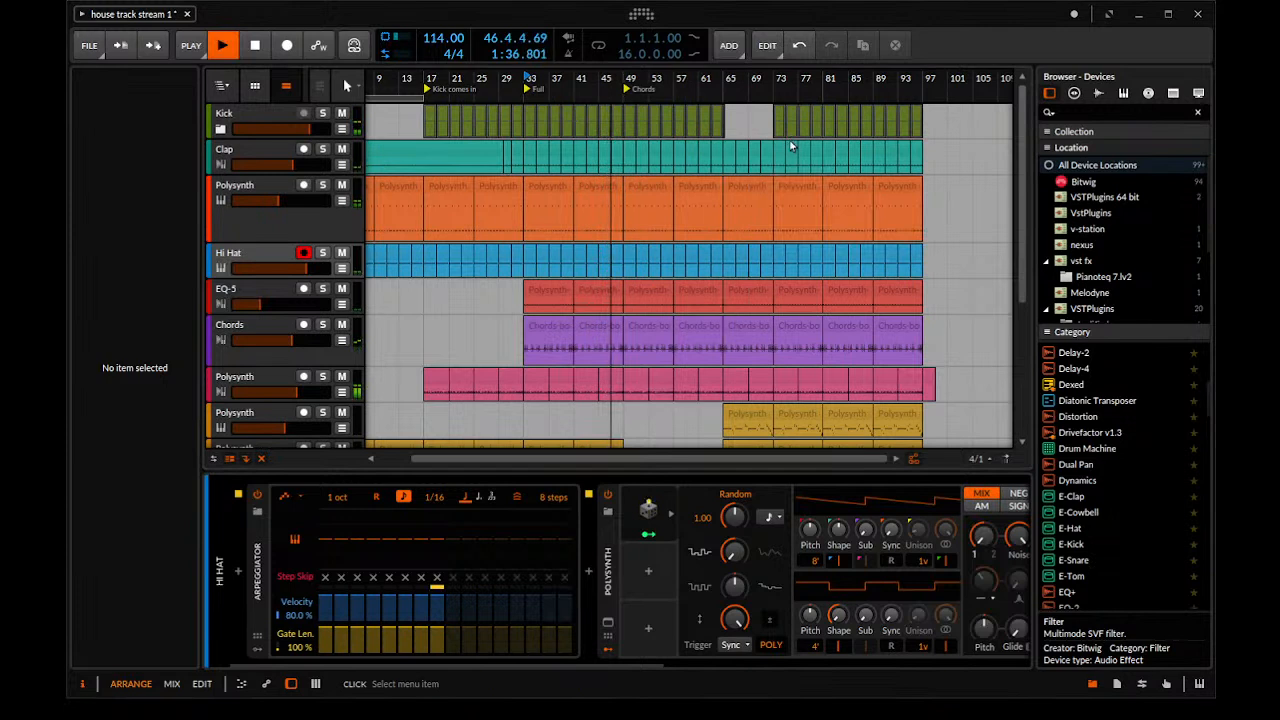
Add a cue marker named LEAD at bar 65
double_click(726, 89)
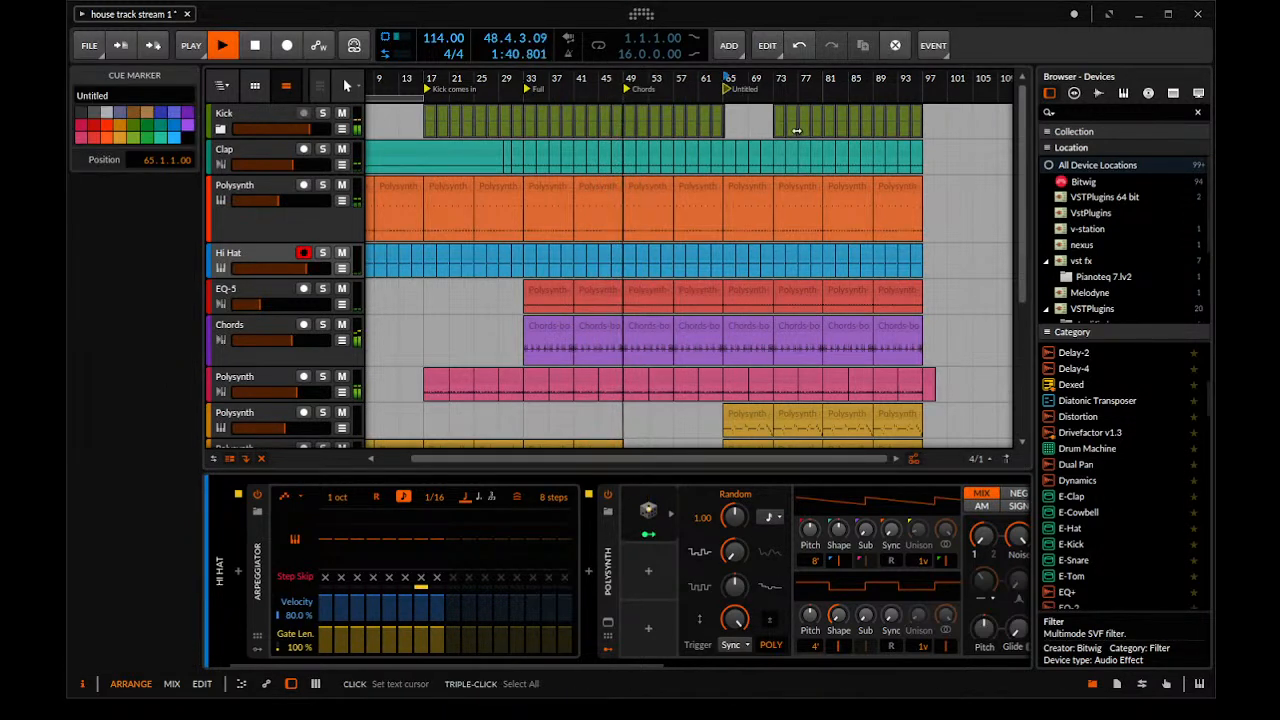
type("LEAD")
key("Return")
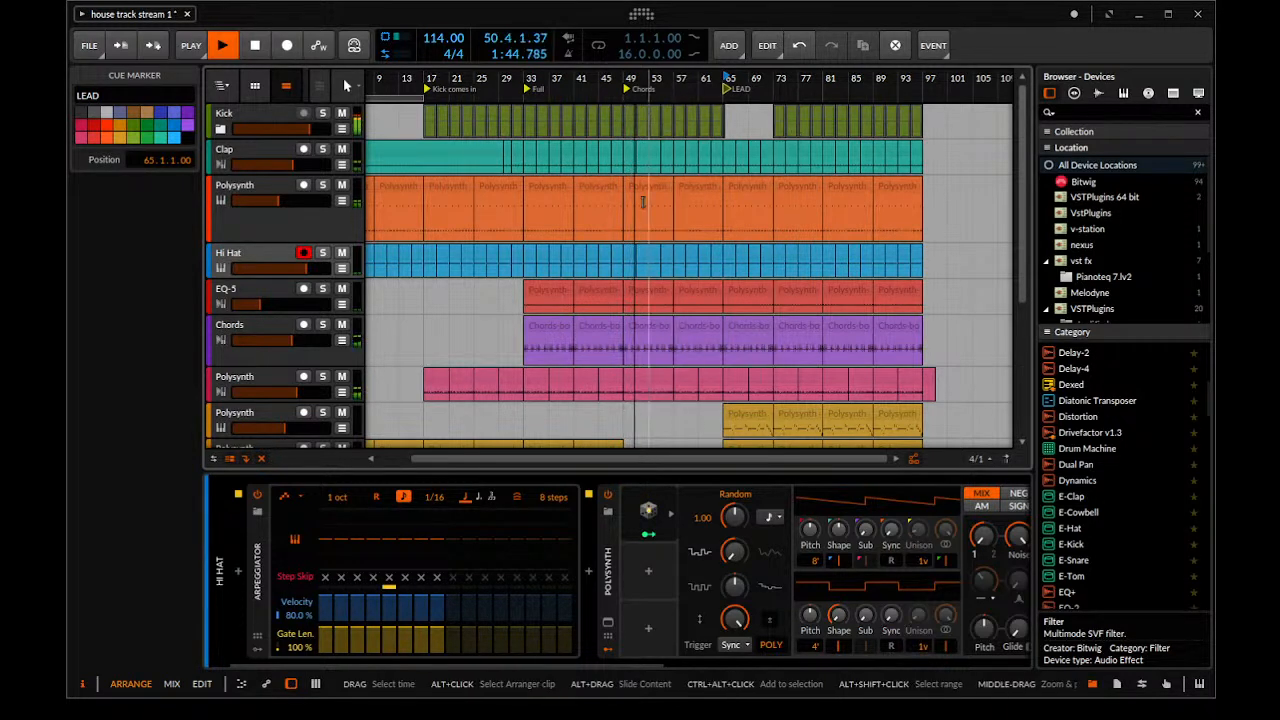
Collapse the device chain area so that the arrangement fills the full height
scroll(474, 253, "down", 4)
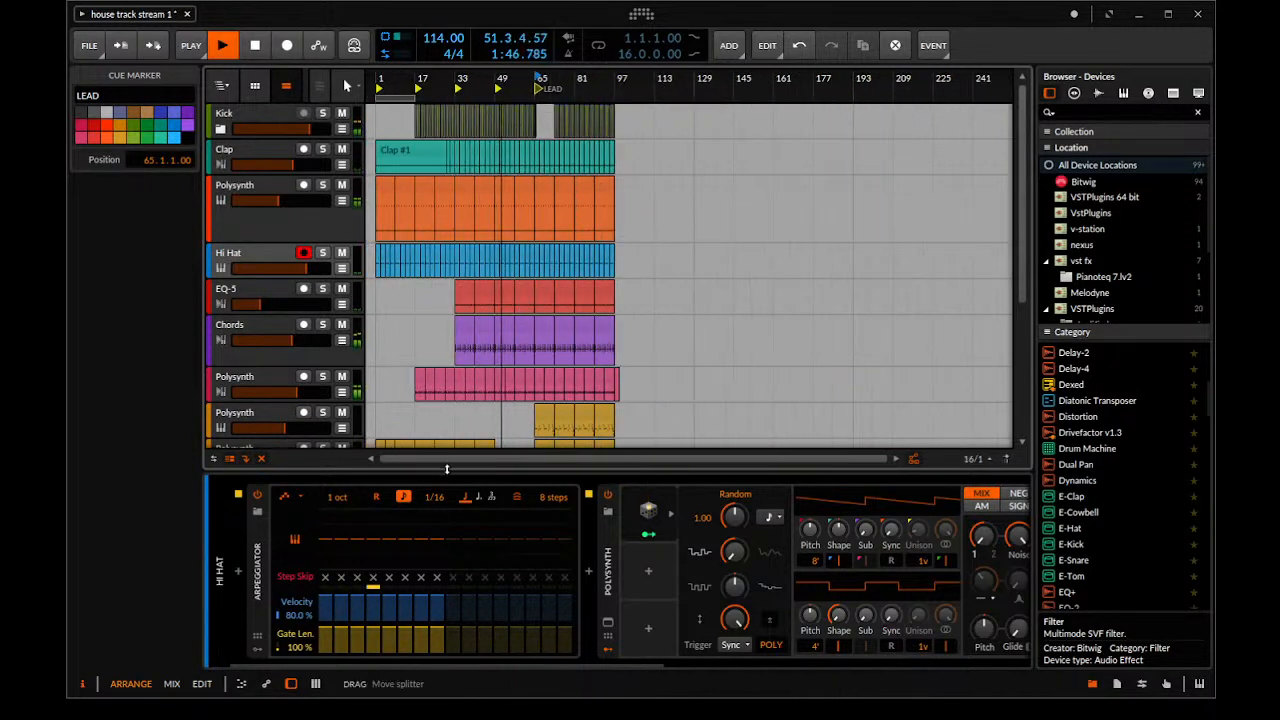
left_click_drag(447, 468, 447, 660)
scroll(694, 242, "up", 4)
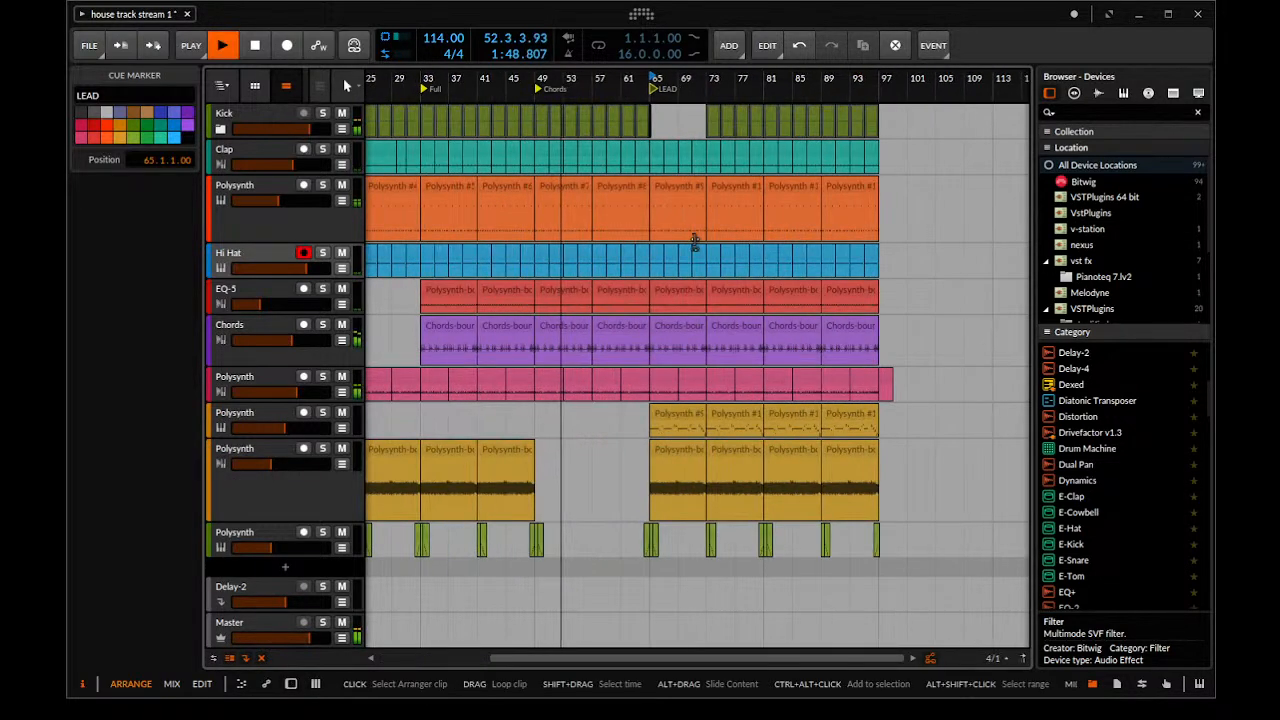
Examine the arrangement around the Chords and LEAD markers during playback, with the pink Polysynth track selected
scroll(694, 250, "up", 3)
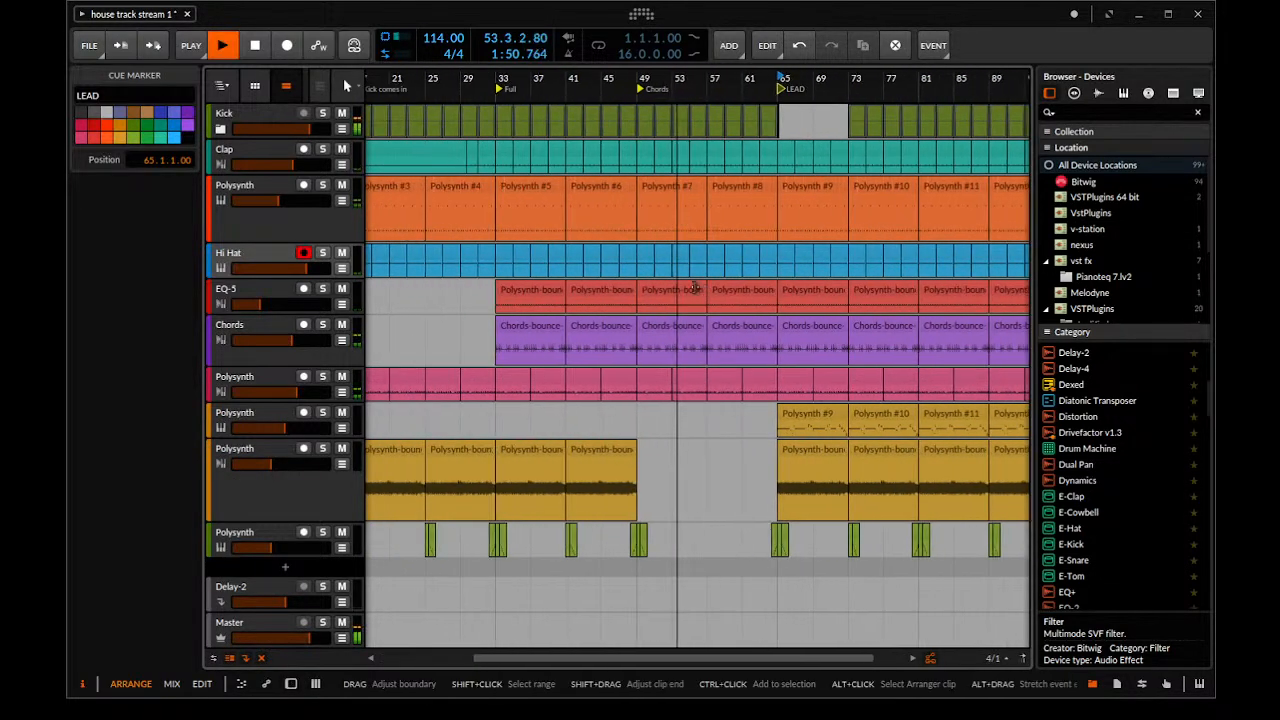
scroll(684, 332, "up", 5)
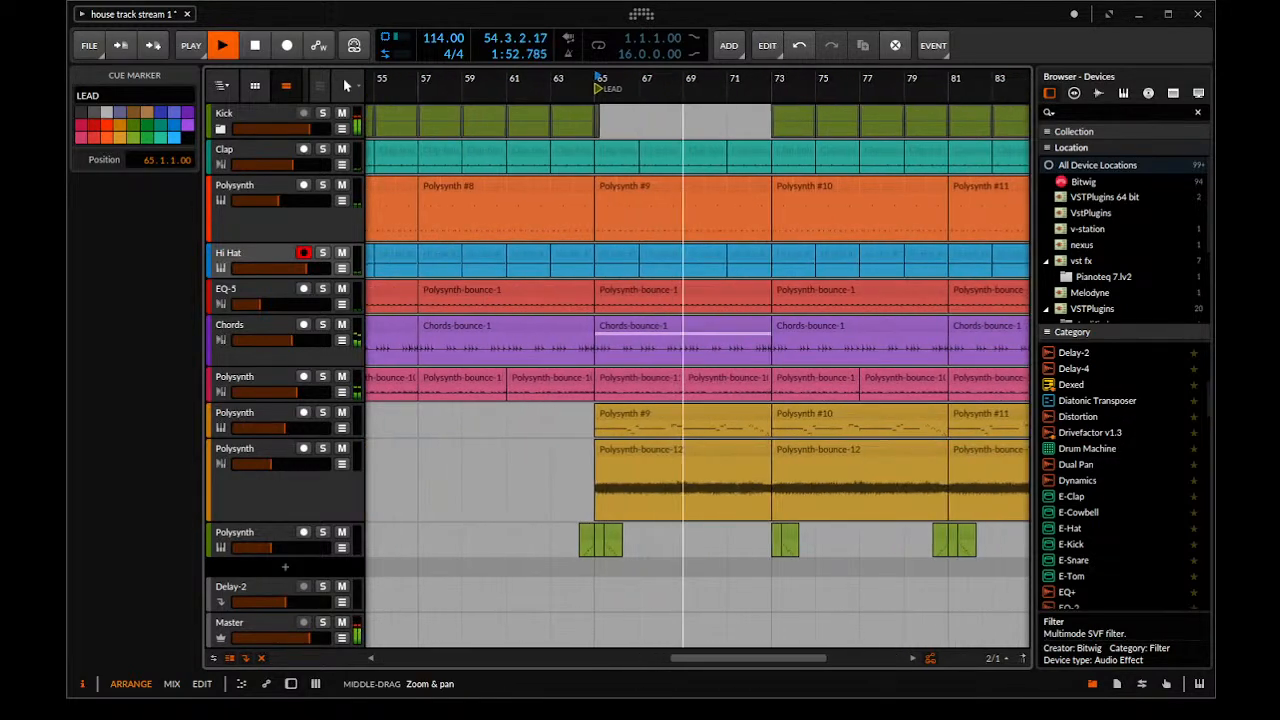
scroll(613, 332, "down", 6)
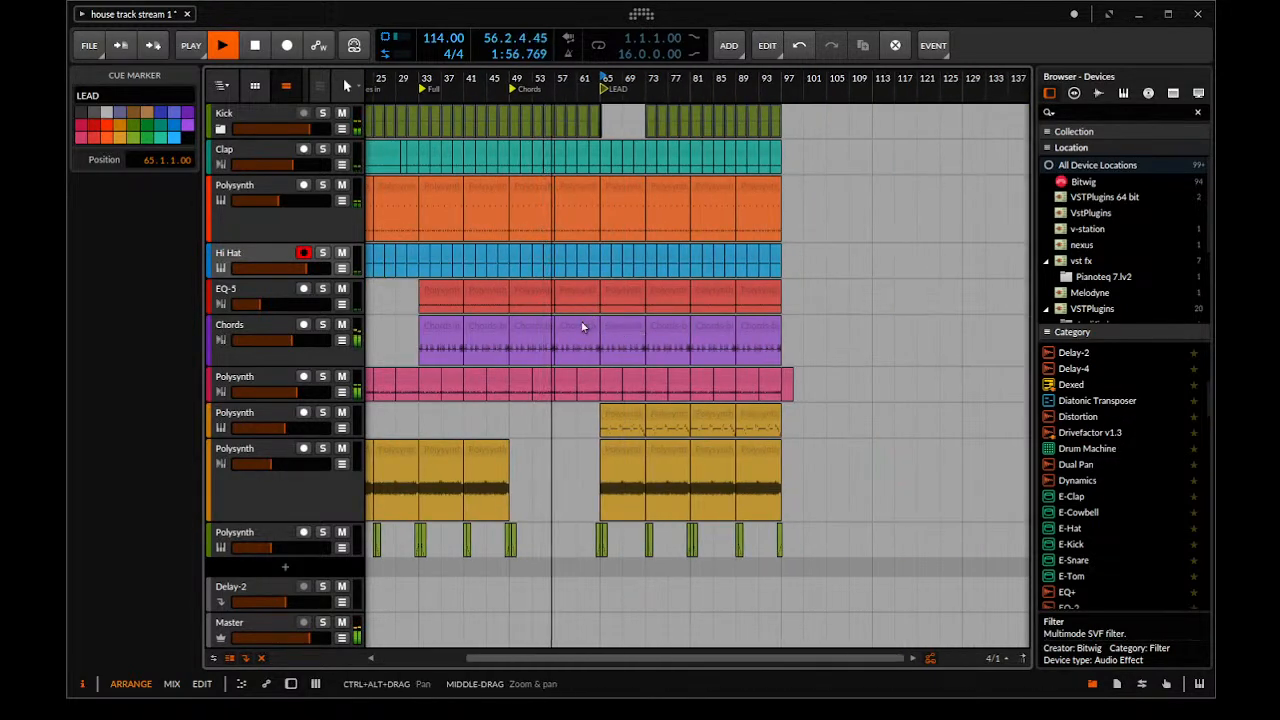
scroll(563, 334, "up", 2)
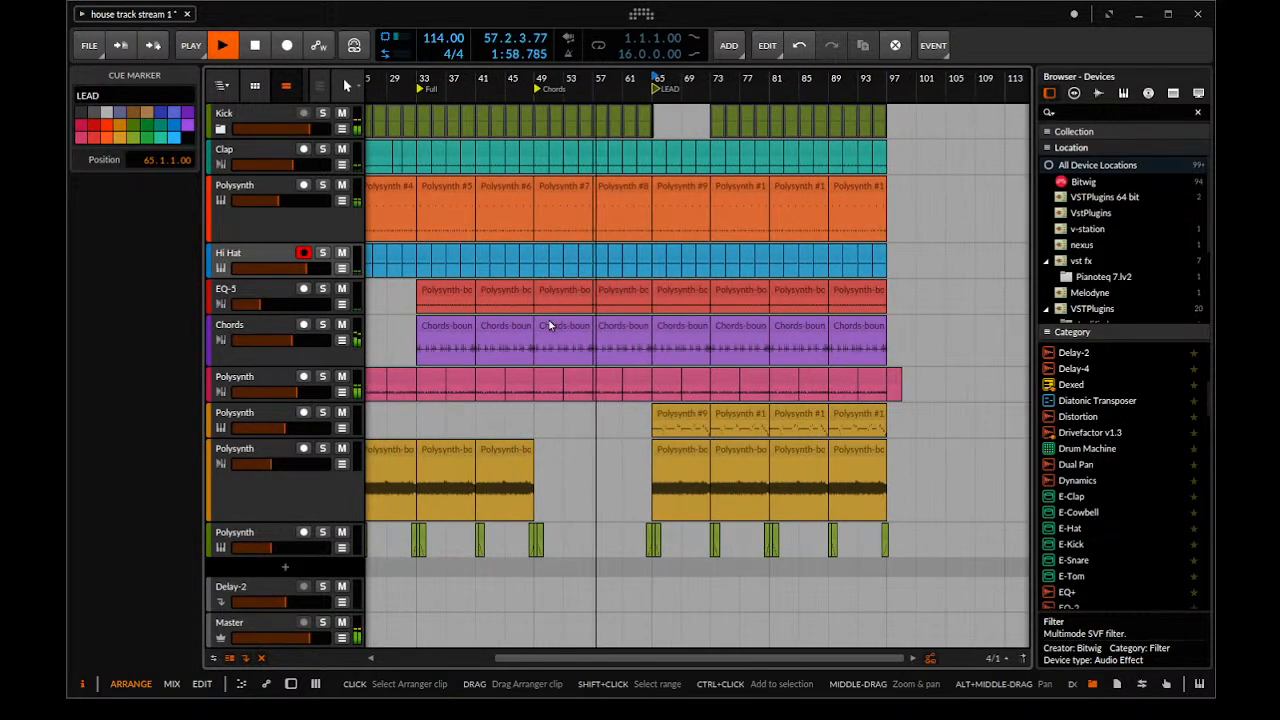
scroll(553, 322, "down", 3)
scroll(557, 318, "down", 2)
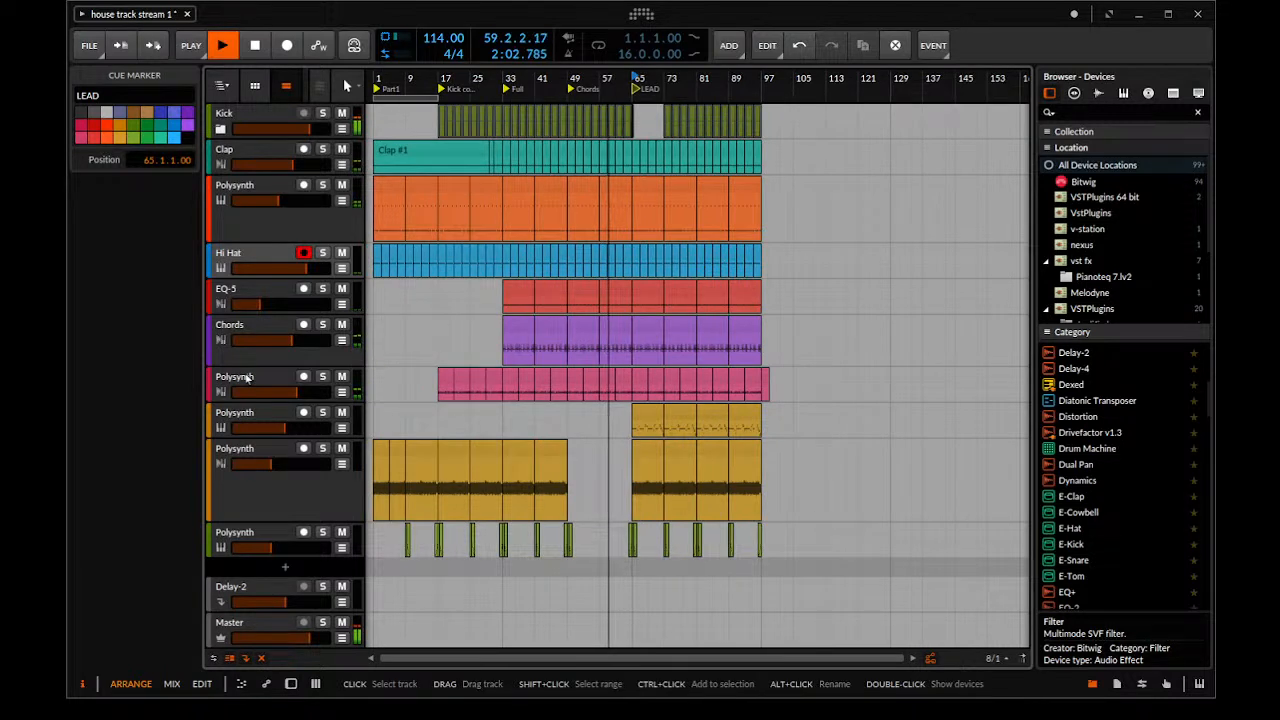
left_click(247, 377)
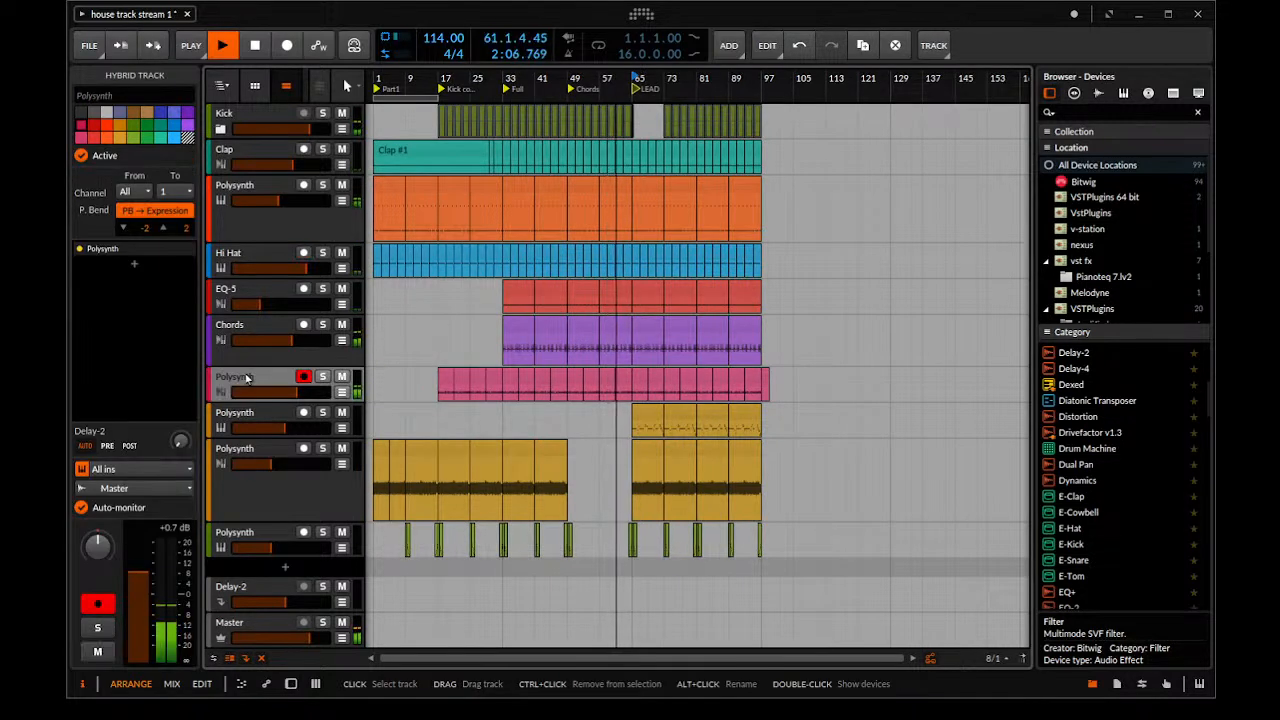
left_click_drag(634, 408, 714, 286)
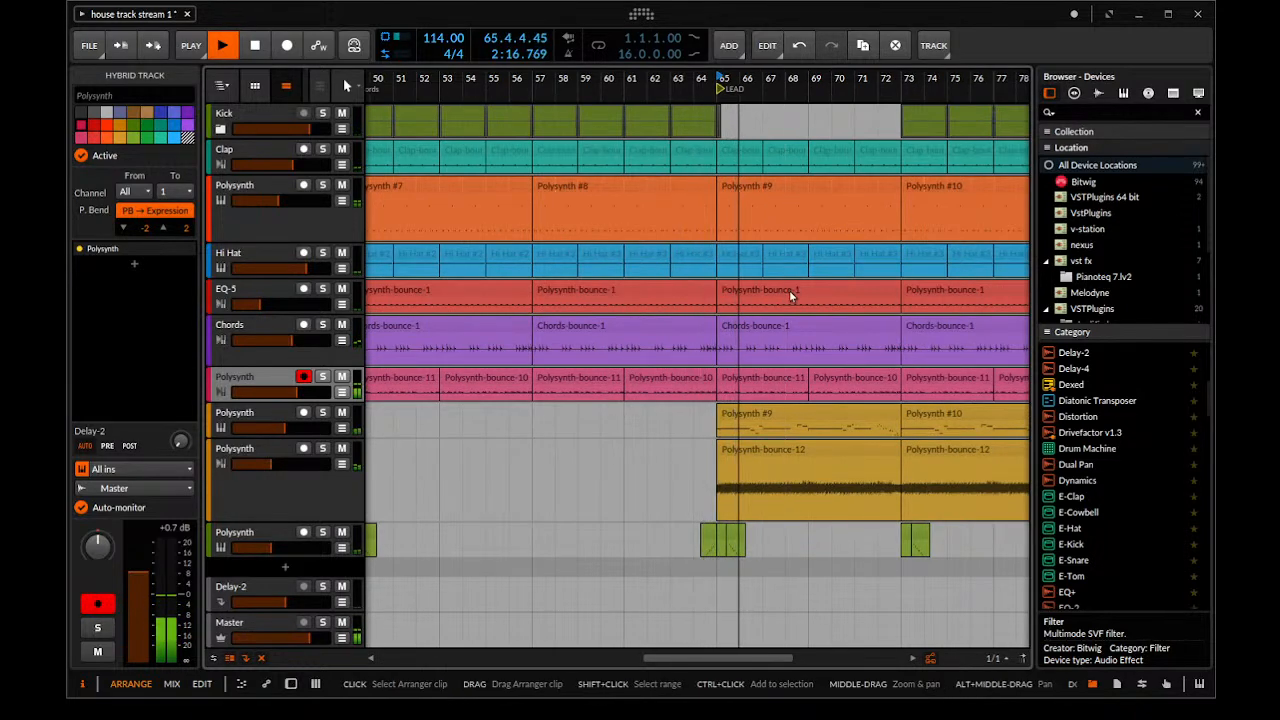
left_click_drag(791, 296, 729, 283)
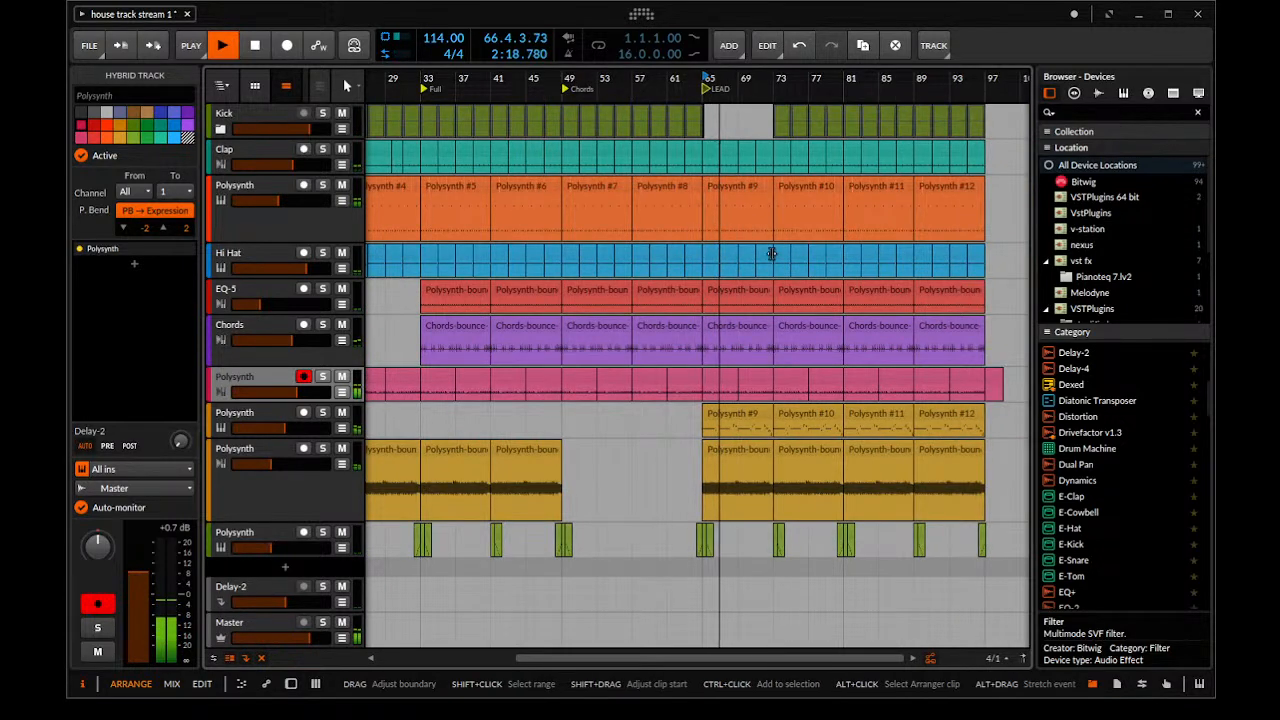
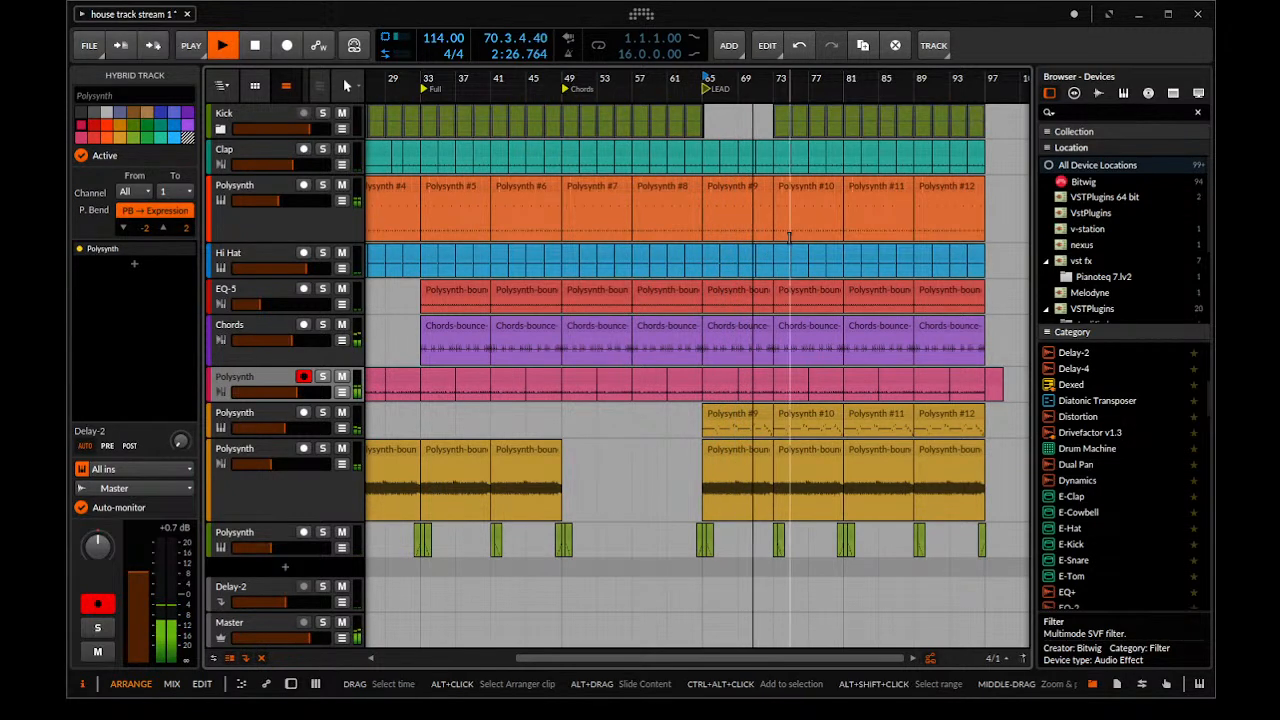
Play back the kick break that follows the LEAD marker from about bar 65
key("space")
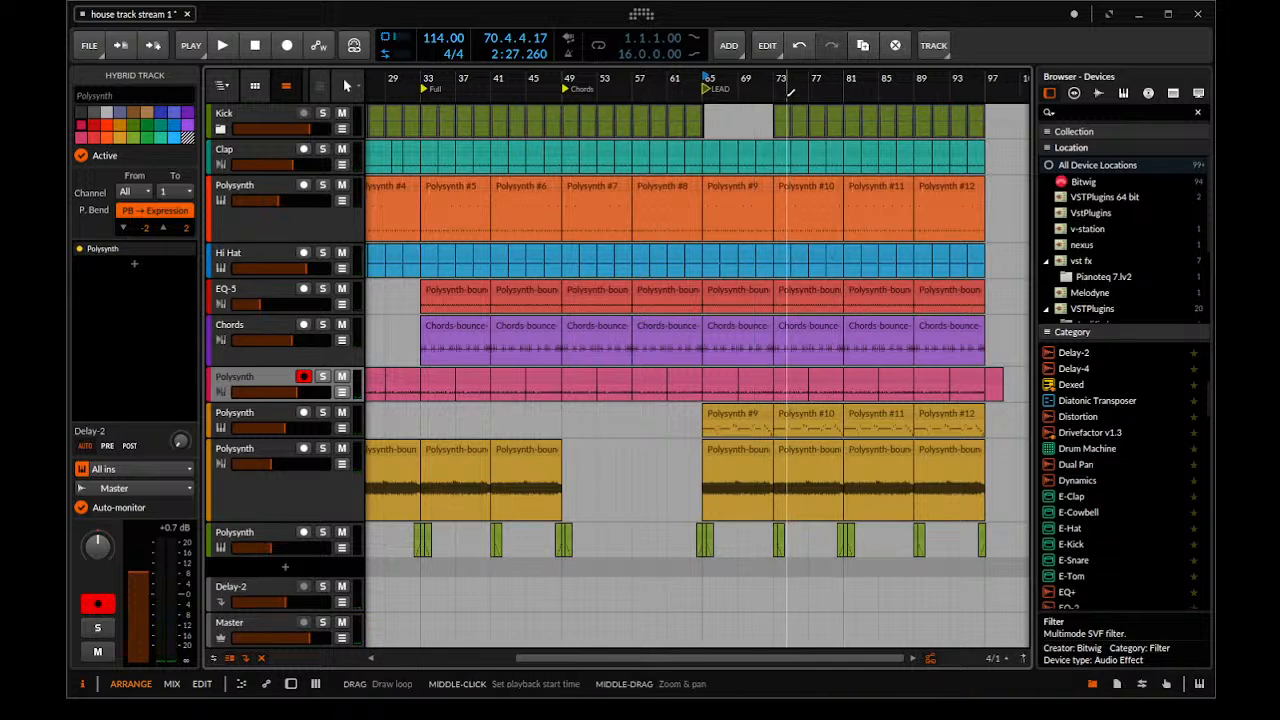
key("space")
left_click_drag(776, 93, 757, 112)
key("space")
key("space")
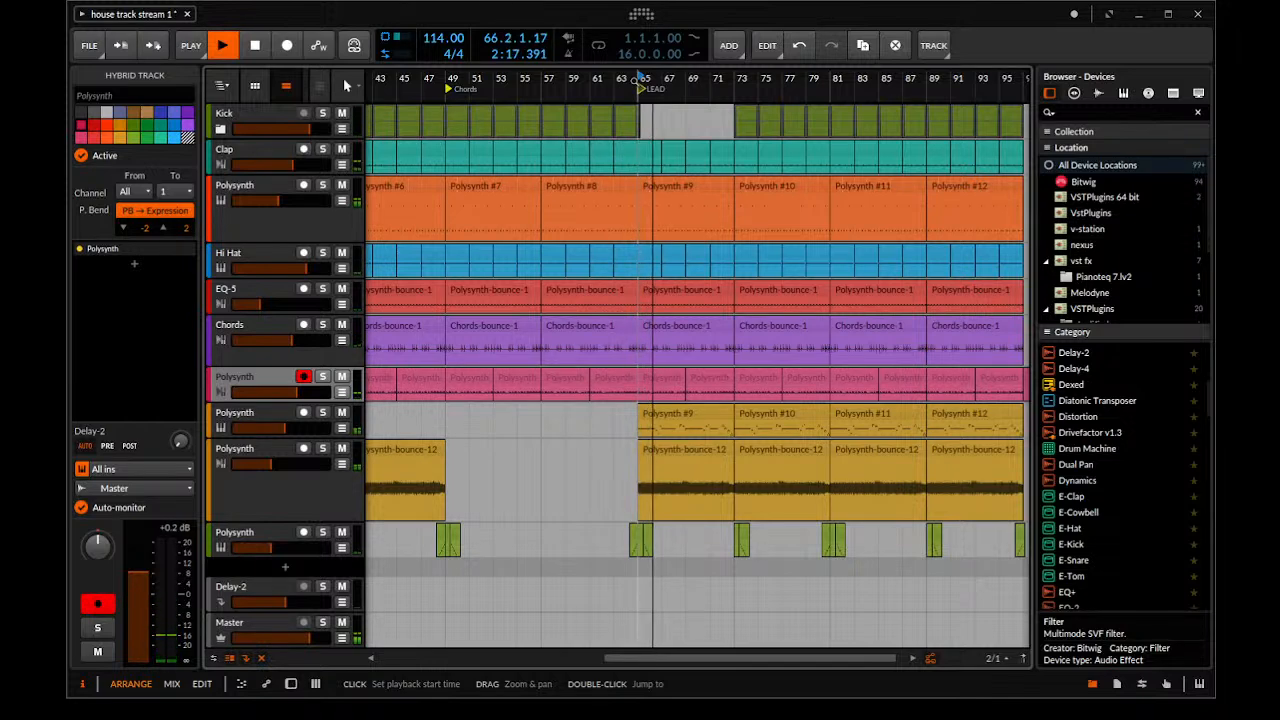
mouse_move(617, 226)
left_mouse_down()
mouse_move(504, 206)
mouse_move(523, 186)
mouse_move(613, 165)
mouse_move(628, 220)
left_mouse_up()
Expand the Kick group, copy the first kick beat of bar 73 to 72.4 and audition it from bar 72
left_click(221, 128)
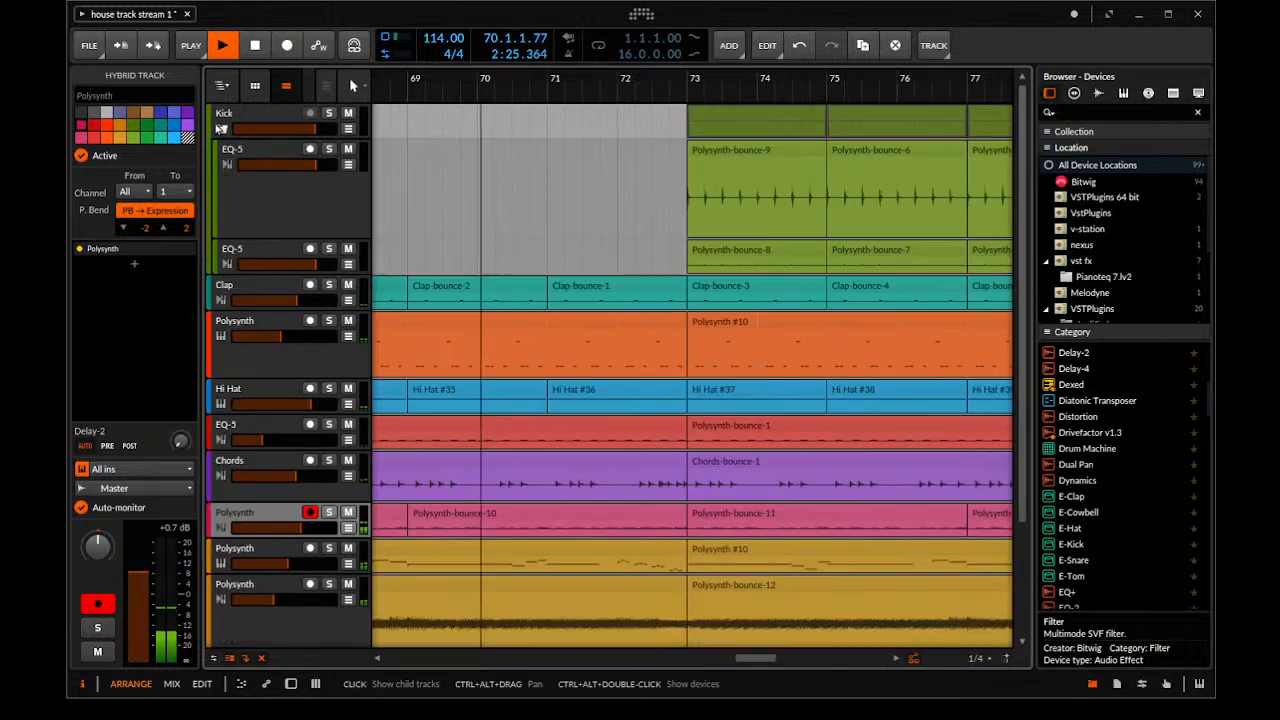
left_click_drag(810, 160, 881, 197)
left_click_drag(674, 185, 748, 193)
left_click_drag(623, 190, 638, 194)
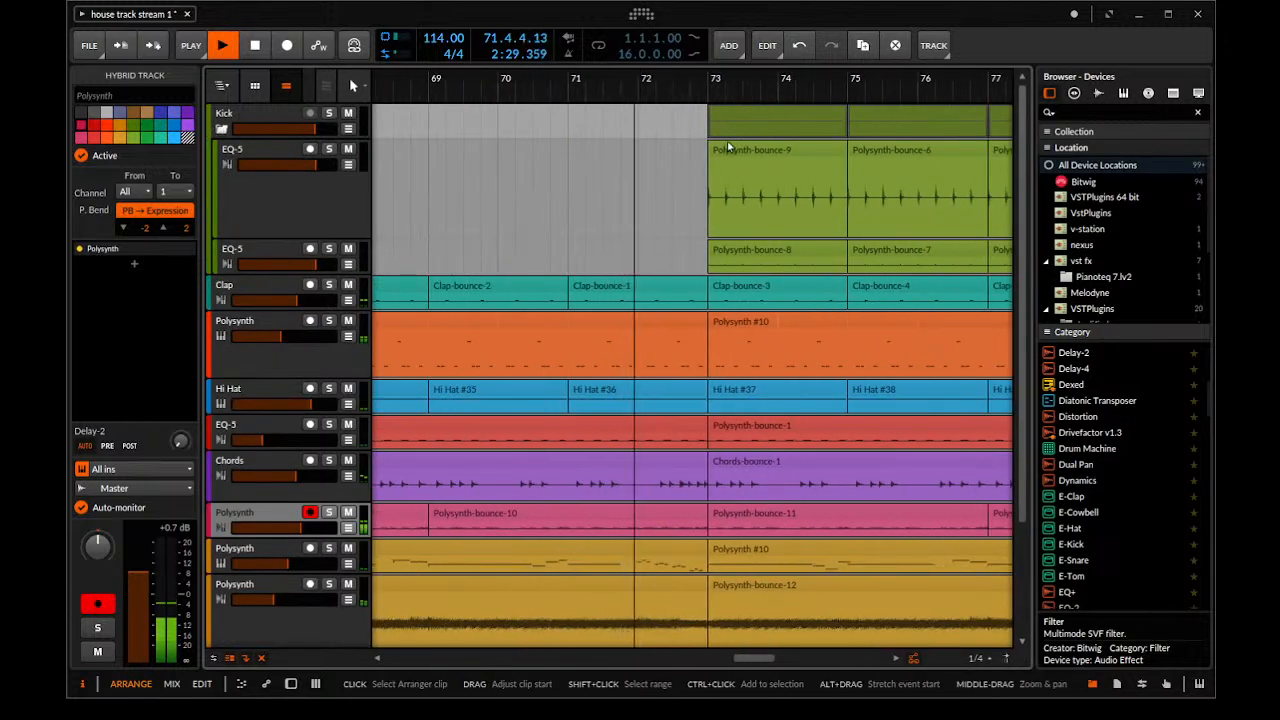
left_click_drag(726, 148, 748, 146)
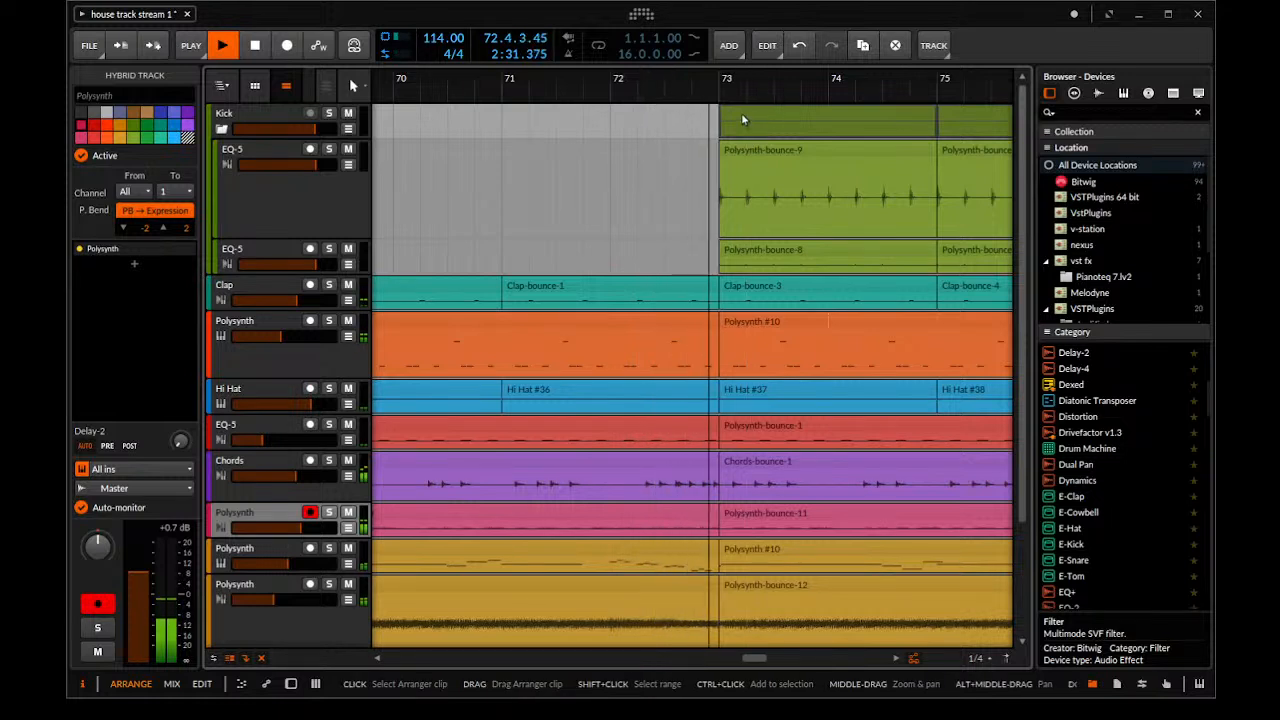
key("space")
left_click_drag(747, 119, 706, 112)
key("ctrl+e")
left_click(582, 79)
left_click(606, 78)
key("space")
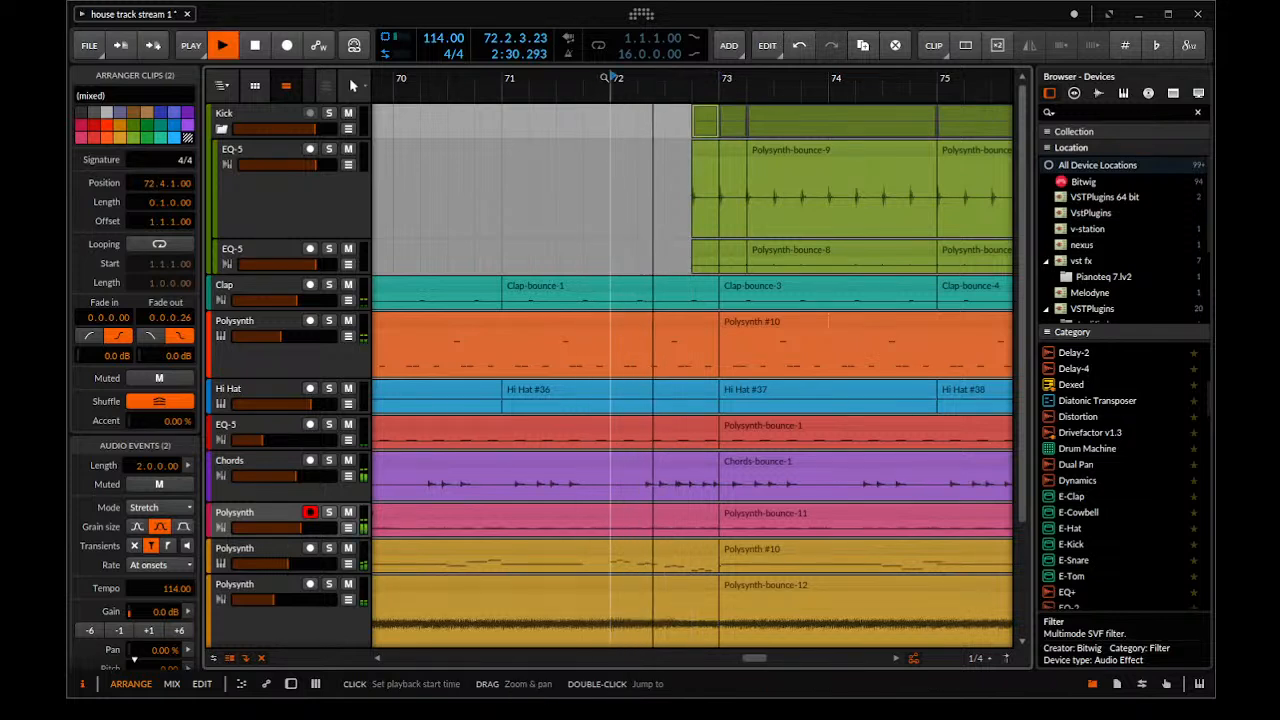
Move the first sixteenth of the added kick beat from 72.4.1 to 72.4.3 and play it back
key("space")
left_click_drag(719, 112, 758, 113)
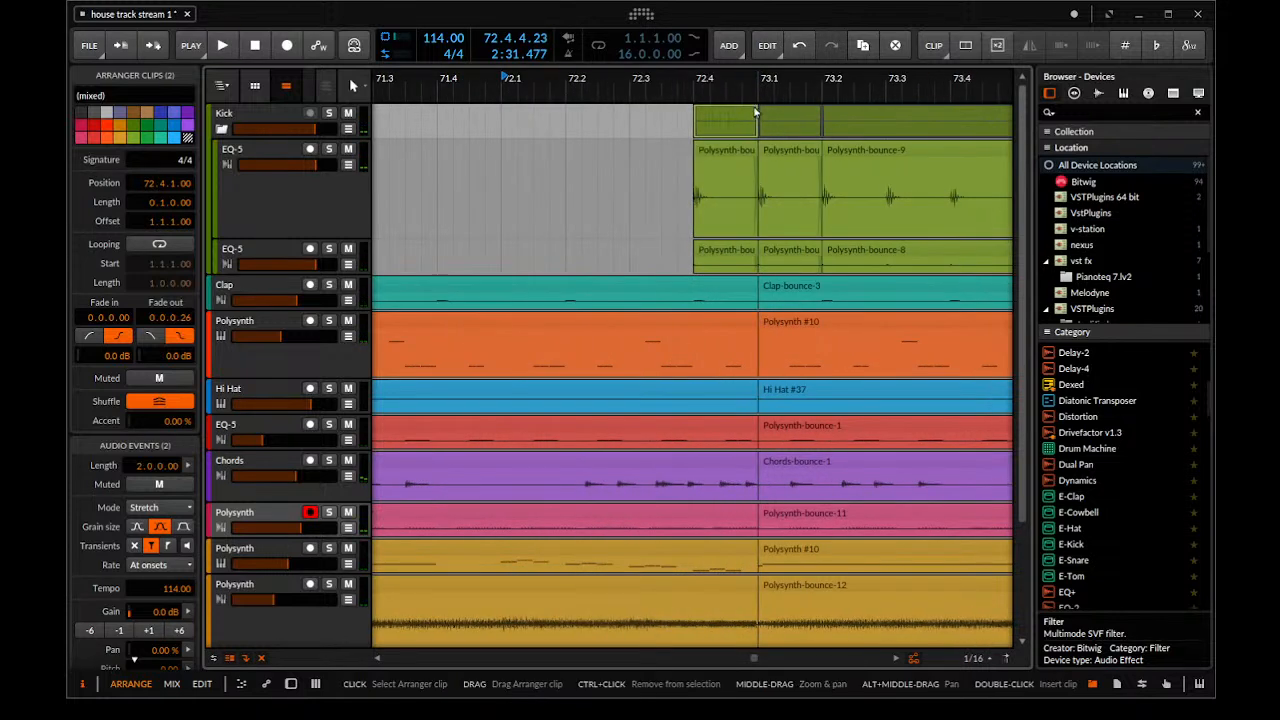
left_click(699, 124)
left_click_drag(700, 119, 738, 123)
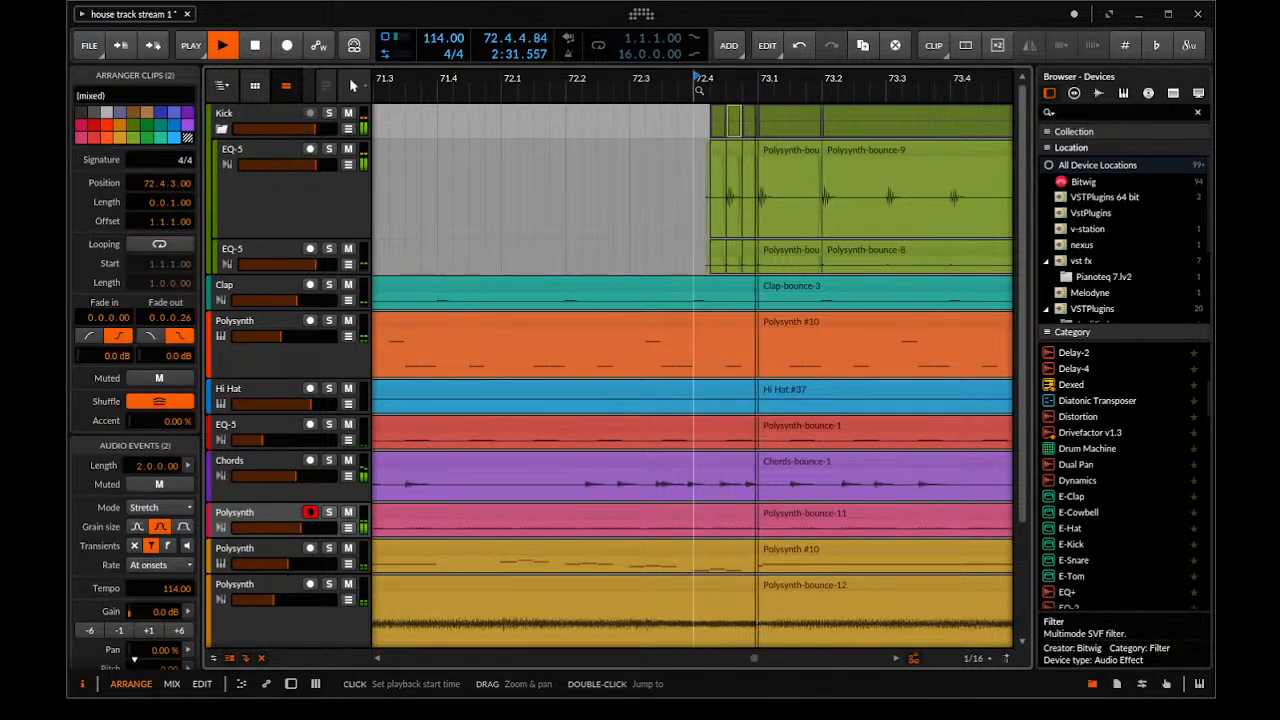
key("space")
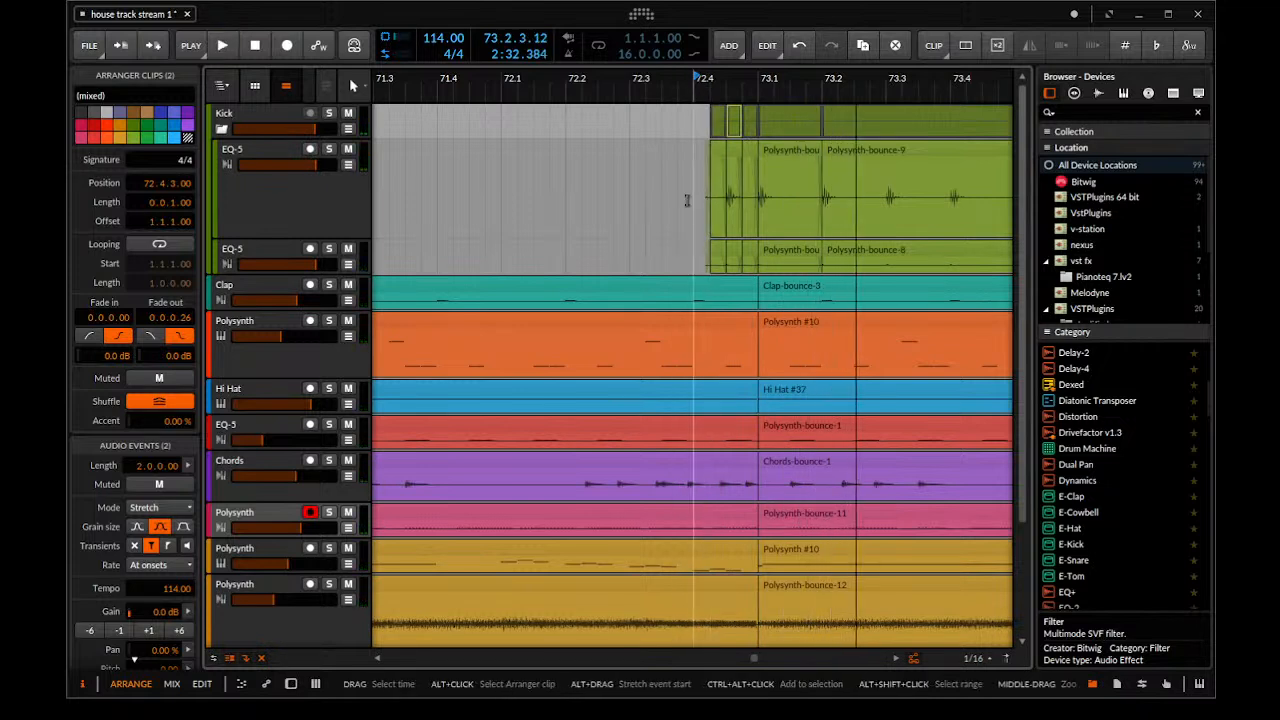
Split a one-sixteenth slice out of the Clap clip at 72.4.1 and place it one sixteenth further on
scroll(686, 240, "down", 1)
scroll(745, 395, "up", 2)
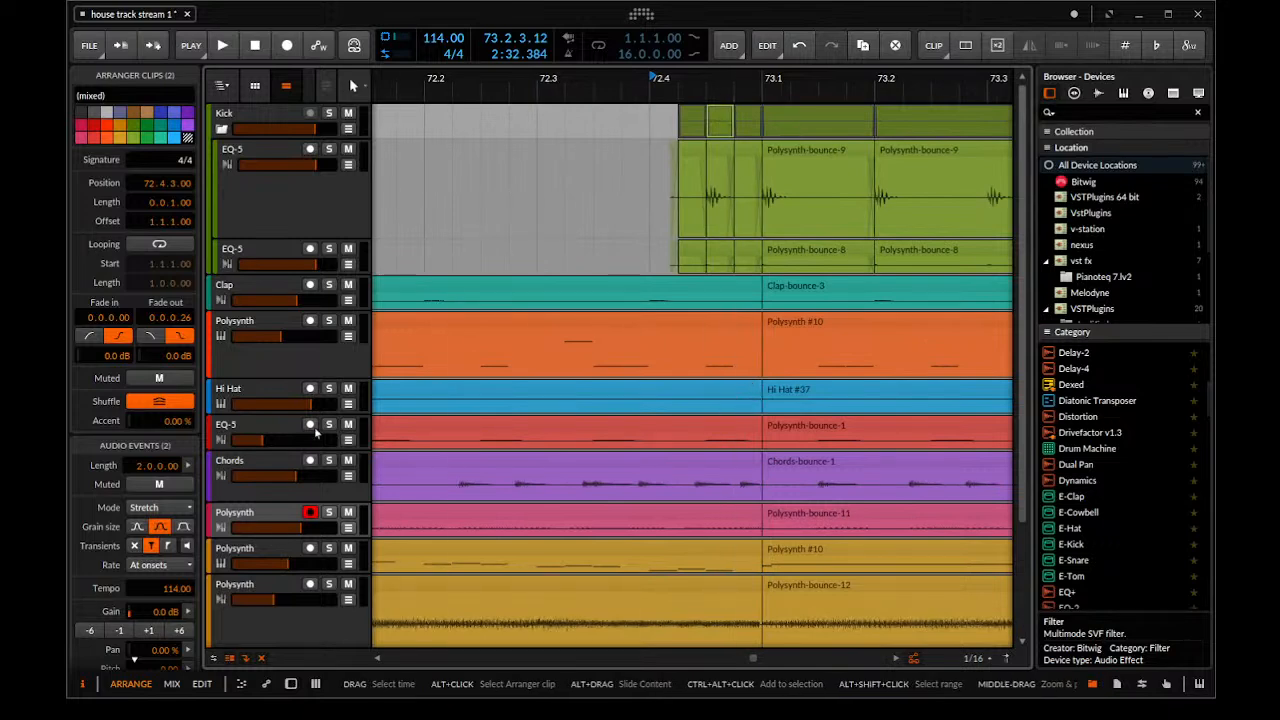
scroll(714, 334, "down", 2)
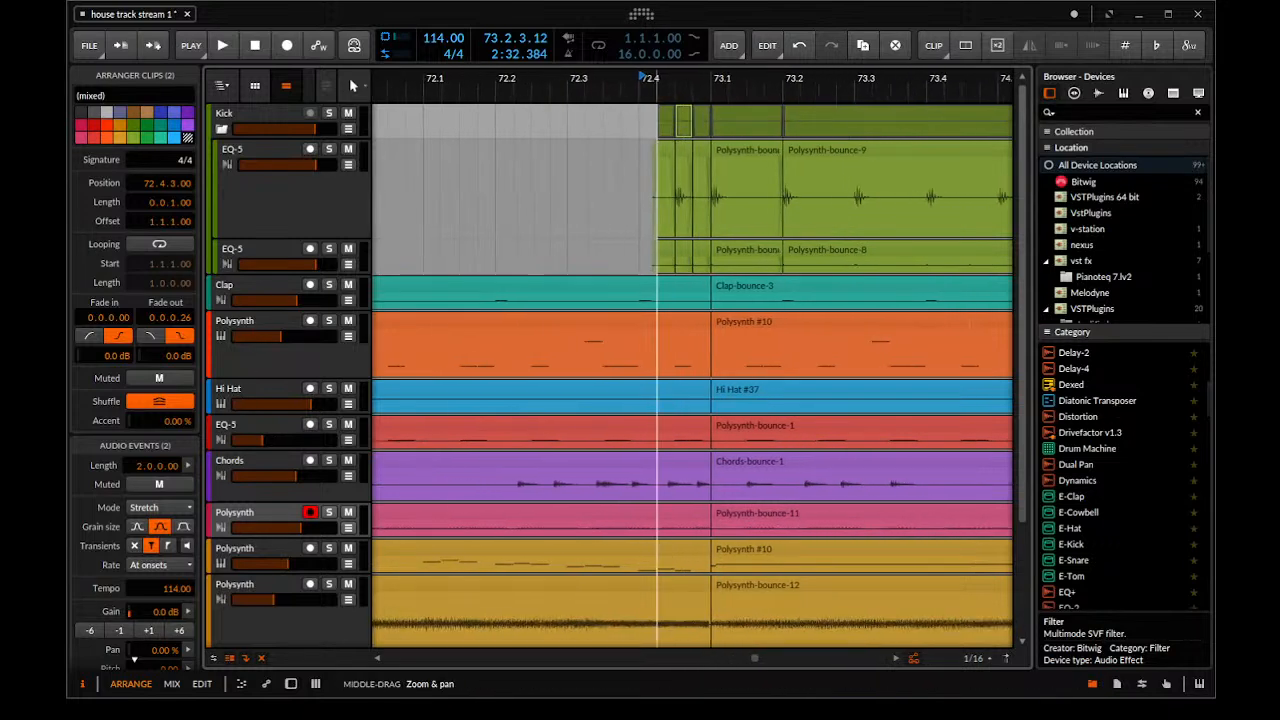
scroll(649, 302, "up", 2)
left_click_drag(660, 300, 626, 298)
key("ctrl+e")
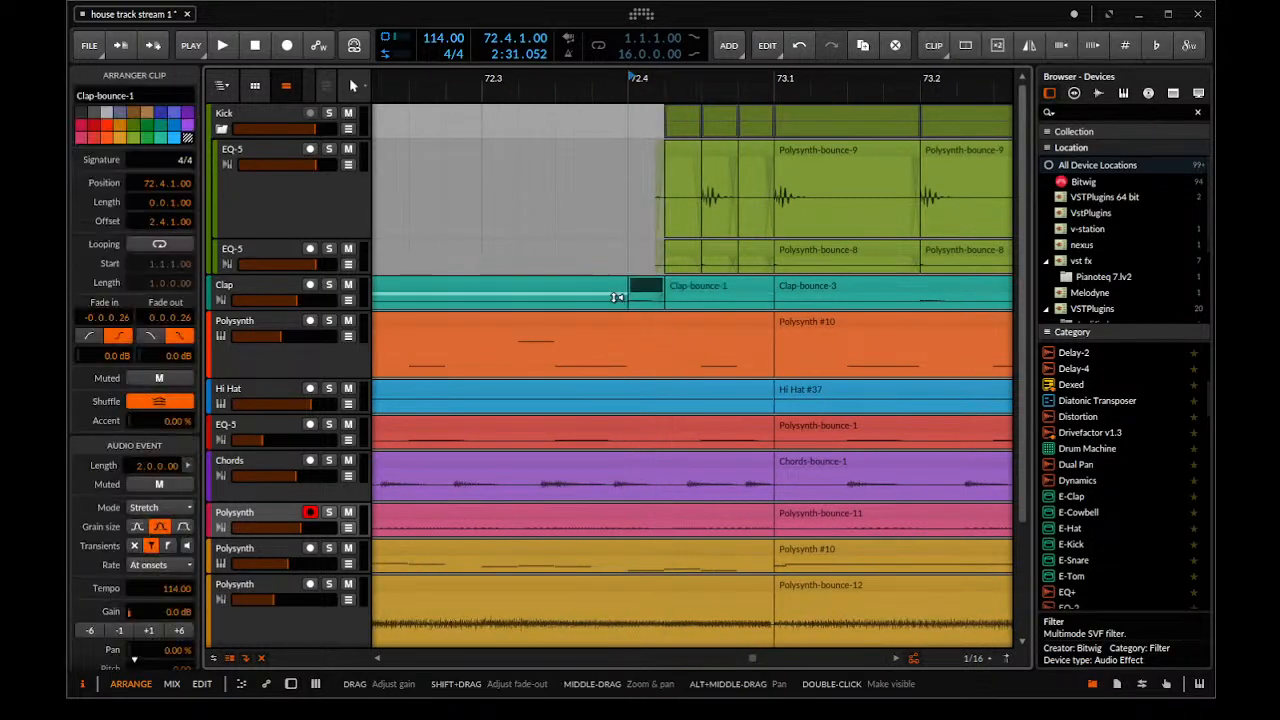
left_click(647, 289)
left_click_drag(647, 289, 686, 293)
Audition the clap fill, place the clap slice at 72.3.4 and replay the fill from just before it
key("space")
key("space")
key("space")
left_click_drag(686, 293, 510, 291)
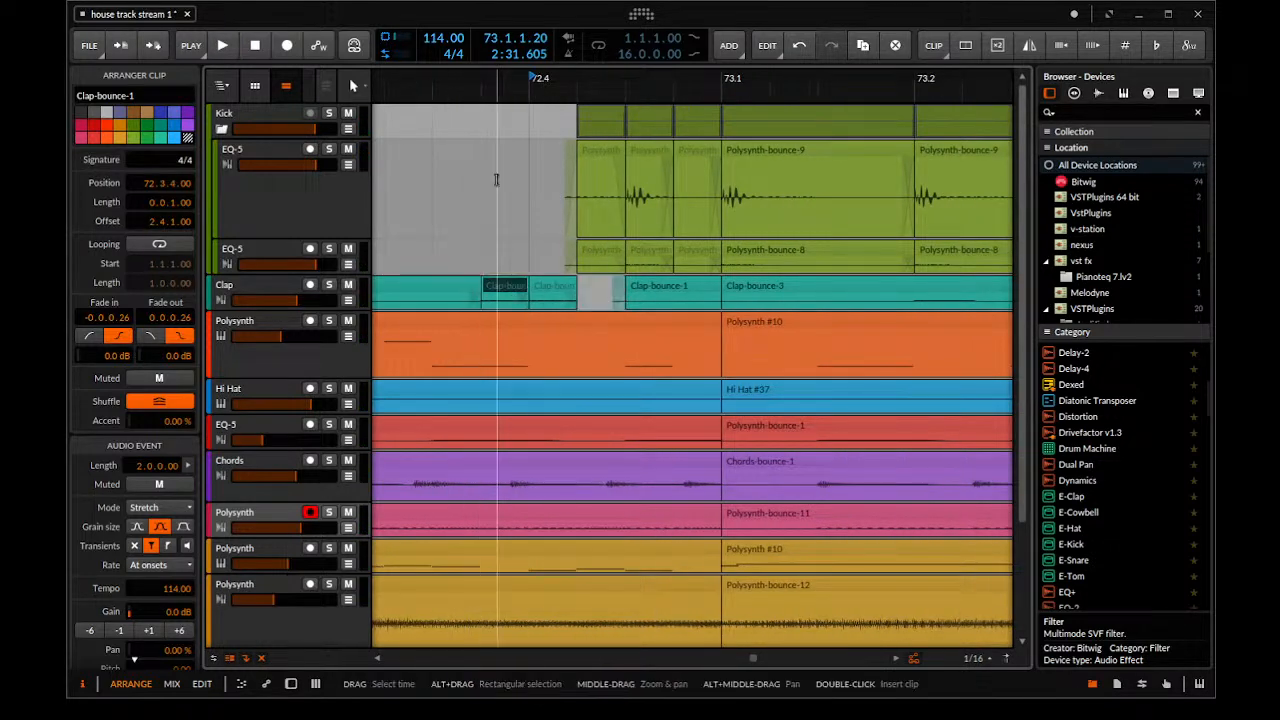
left_click(434, 78)
key("space")
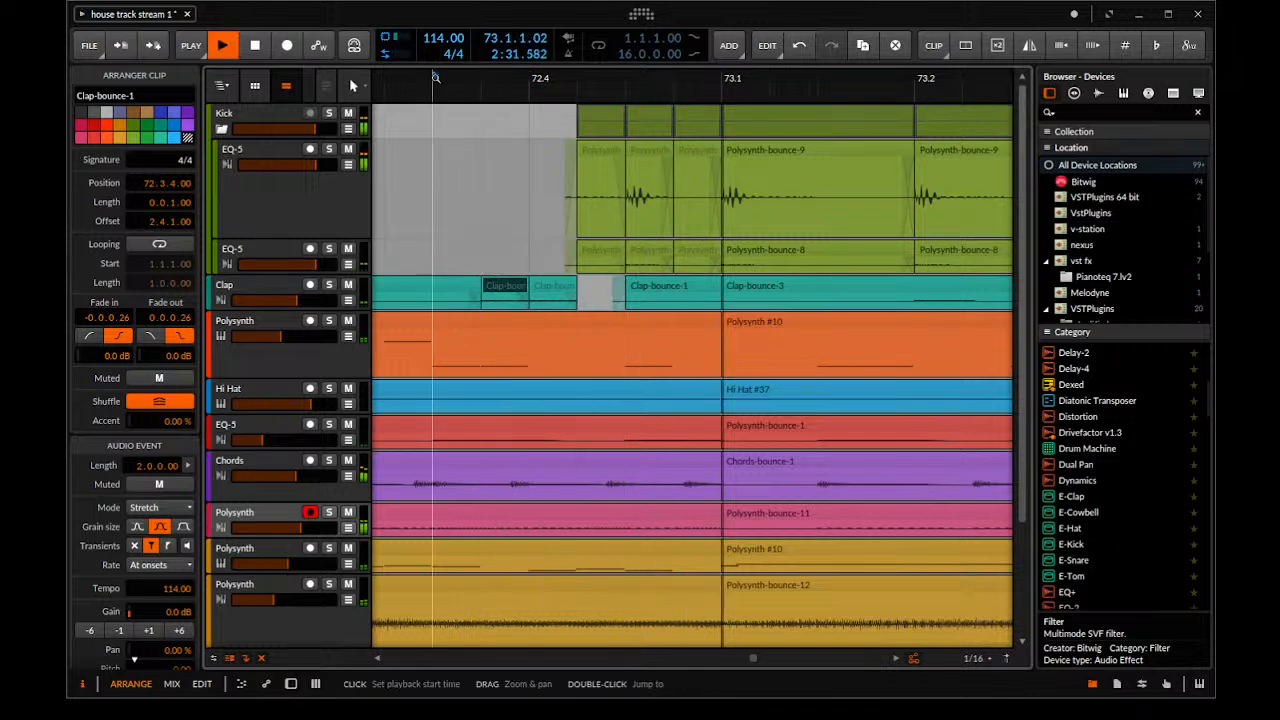
key("space")
Try an additional clap slice at 72.3.3, audition the fill and undo the addition
left_click_drag(451, 287, 507, 292)
key("space")
key("space")
Play the fill and delete the clap slice at 72.3.4
key("space")
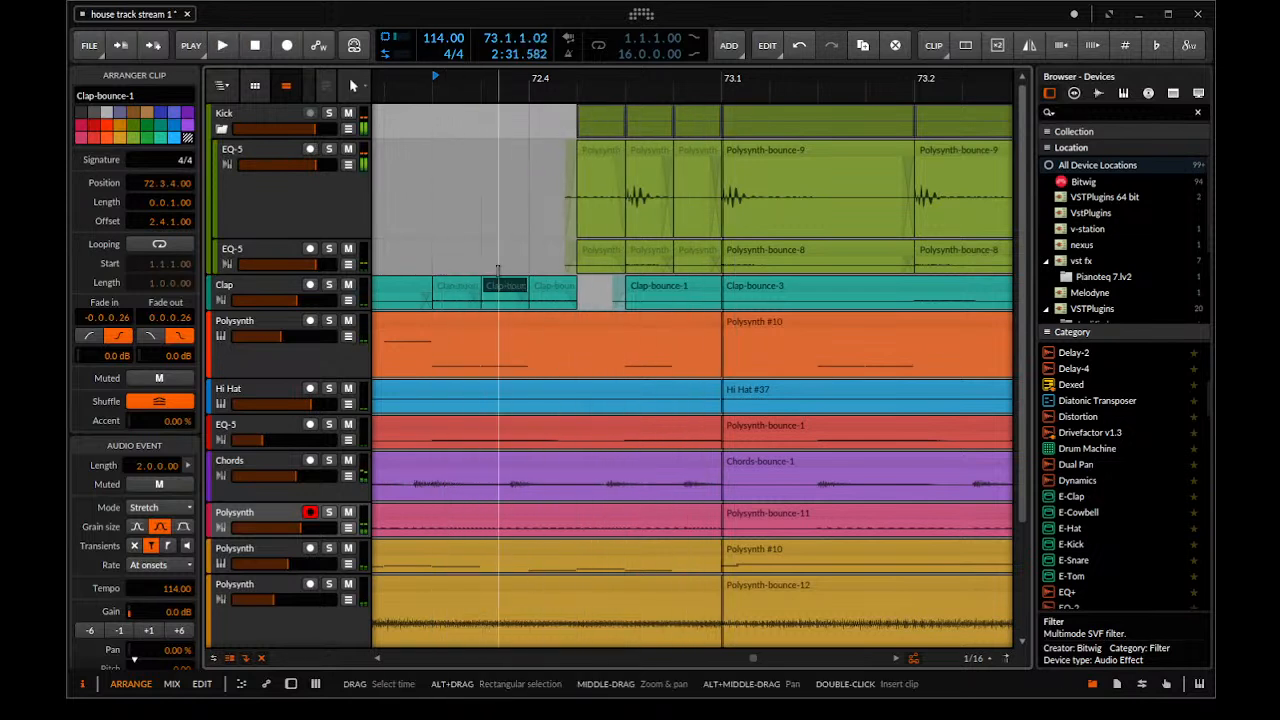
key("ctrl+z")
key("space")
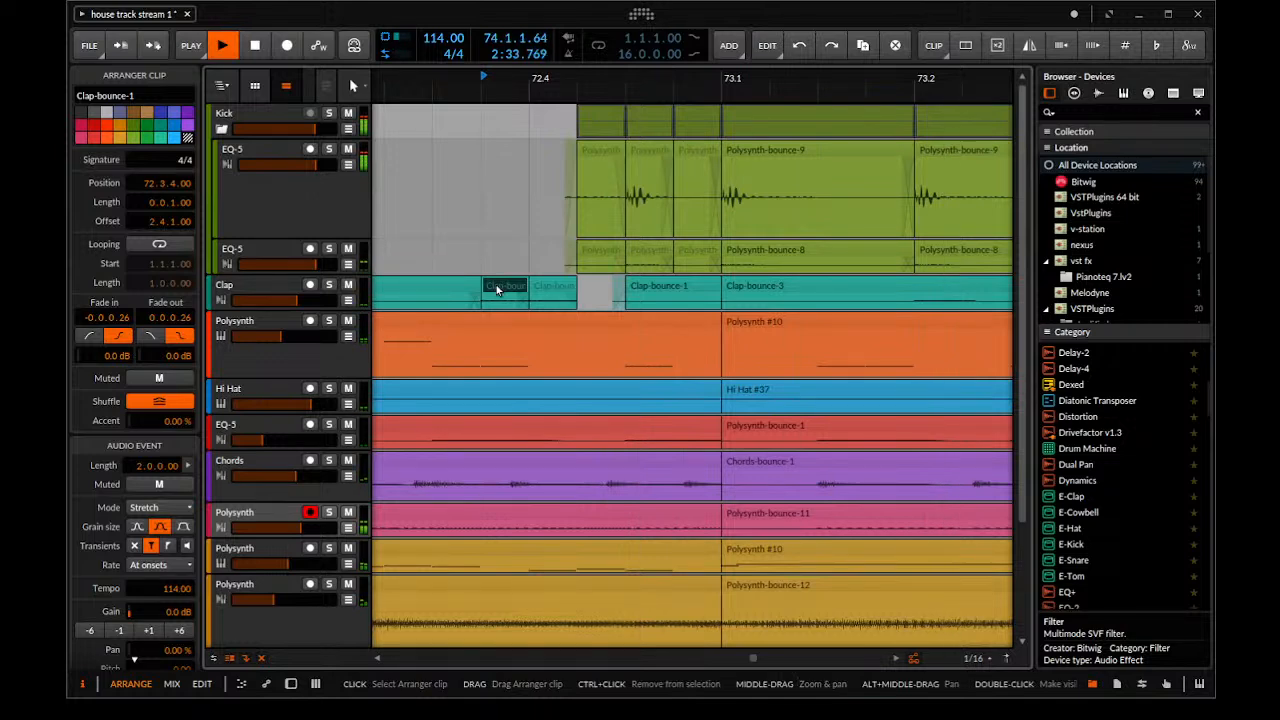
key("Delete")
scroll(558, 280, "down", 5)
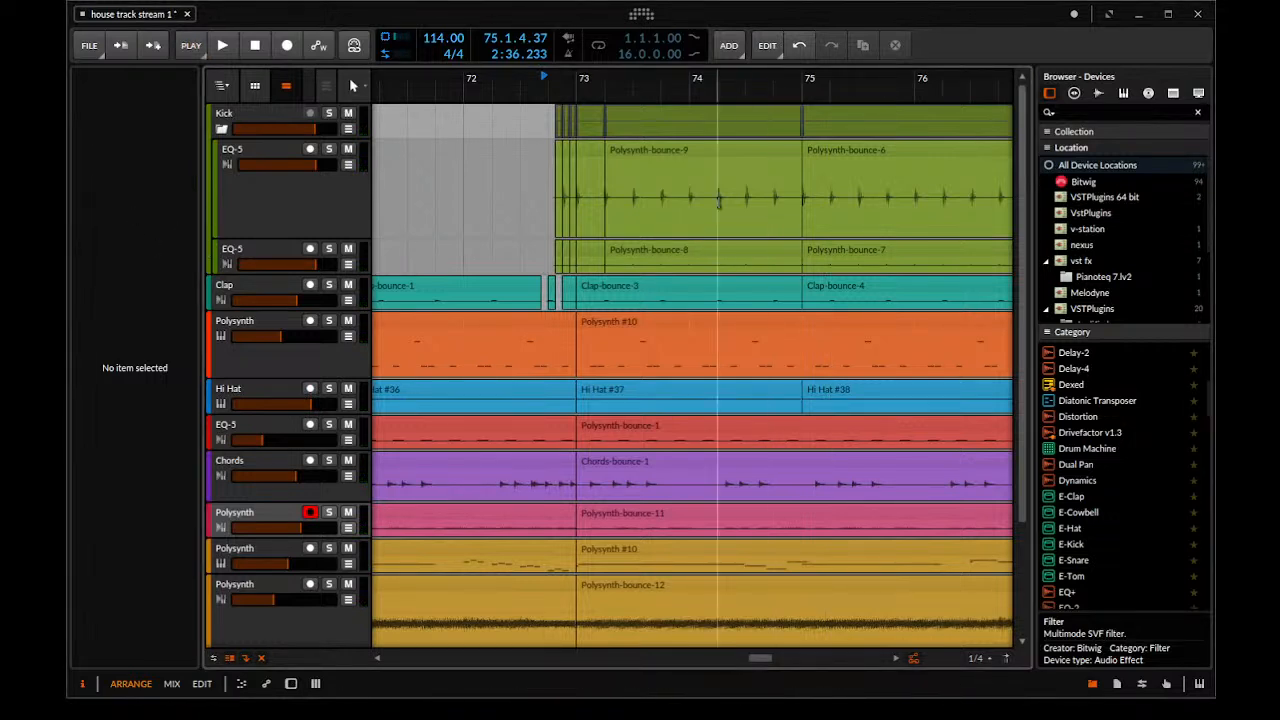
scroll(562, 340, "up", 4)
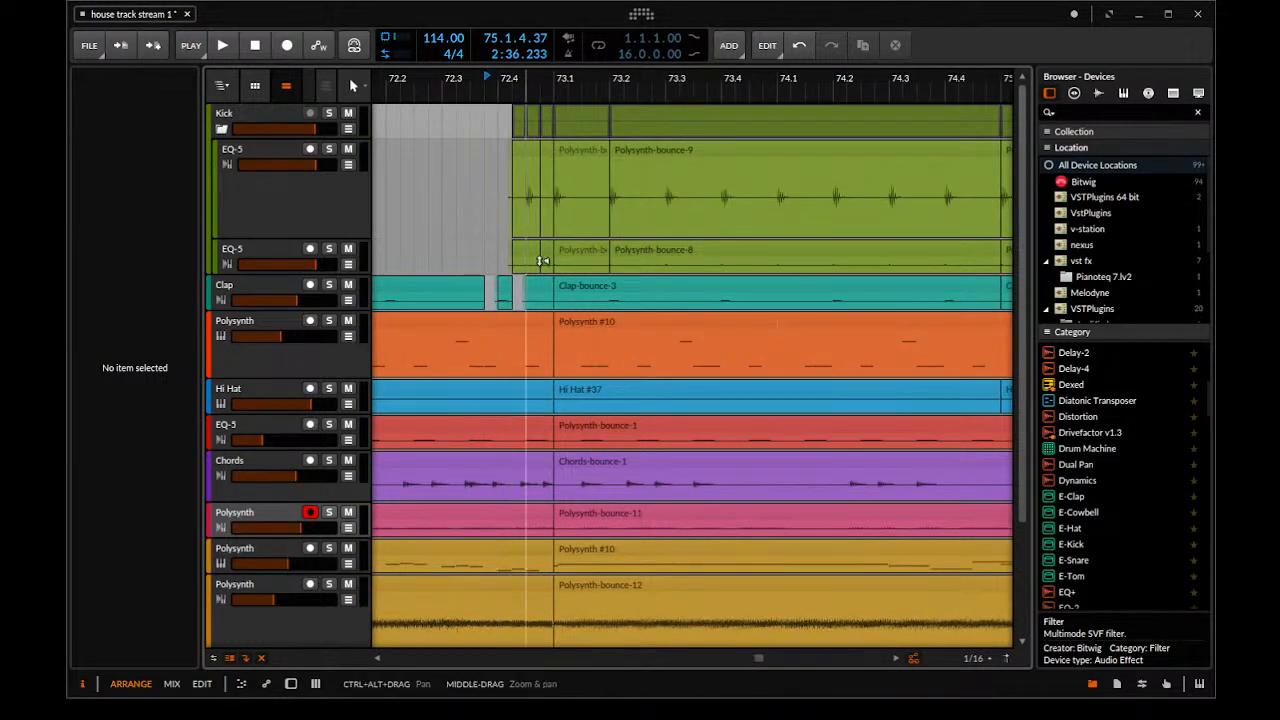
scroll(545, 280, "down", 2)
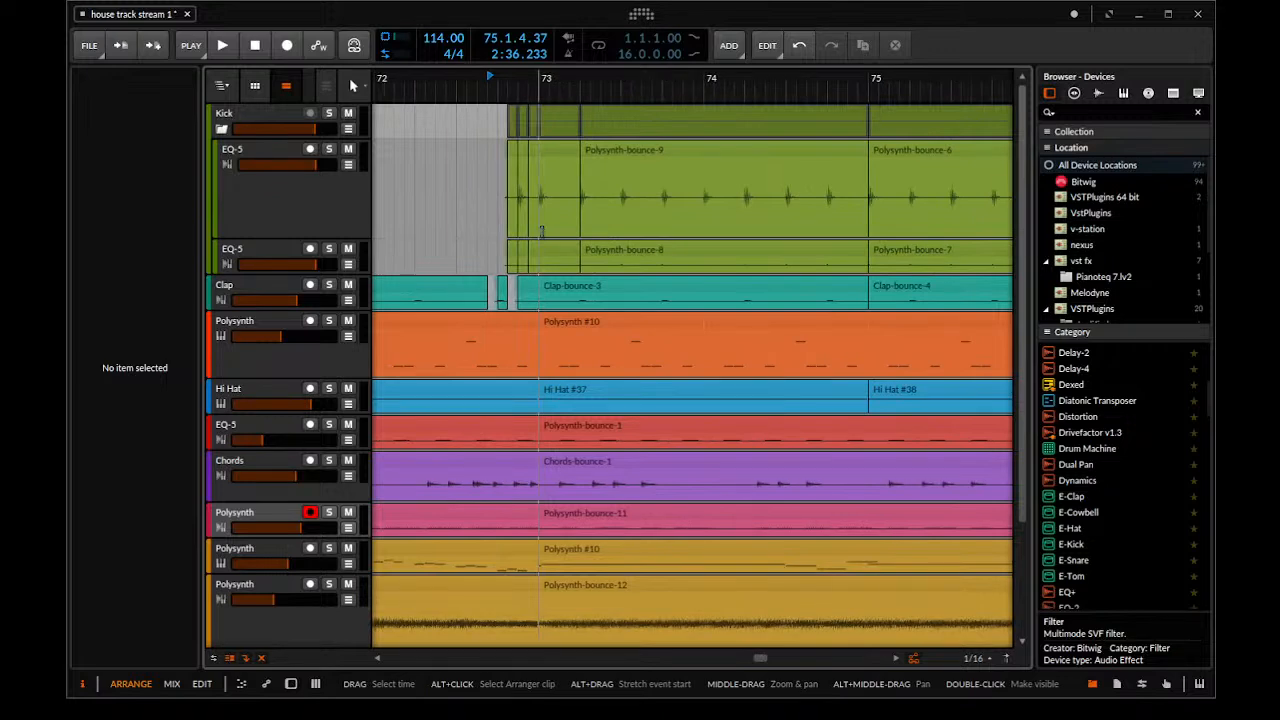
Play the arrangement from bar 73 and examine the Kick group's child tracks and the tracks below
left_click(528, 82)
left_click(535, 84)
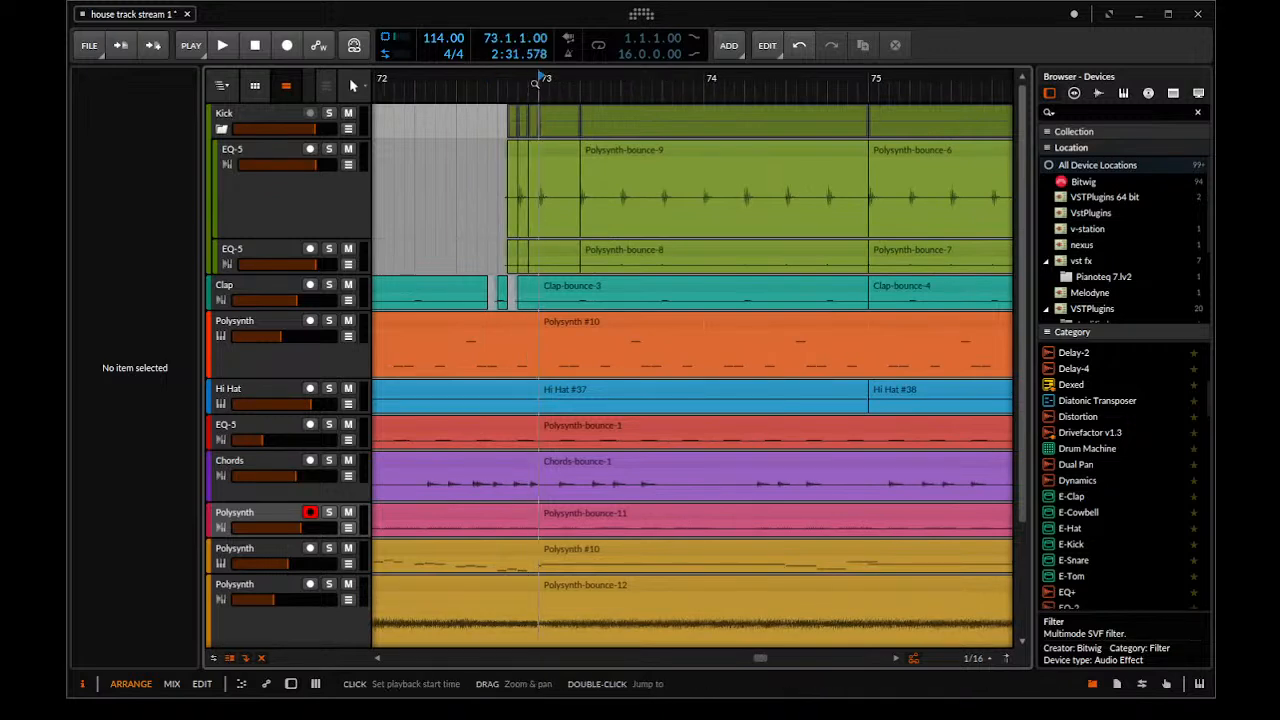
scroll(535, 84, "down", 3)
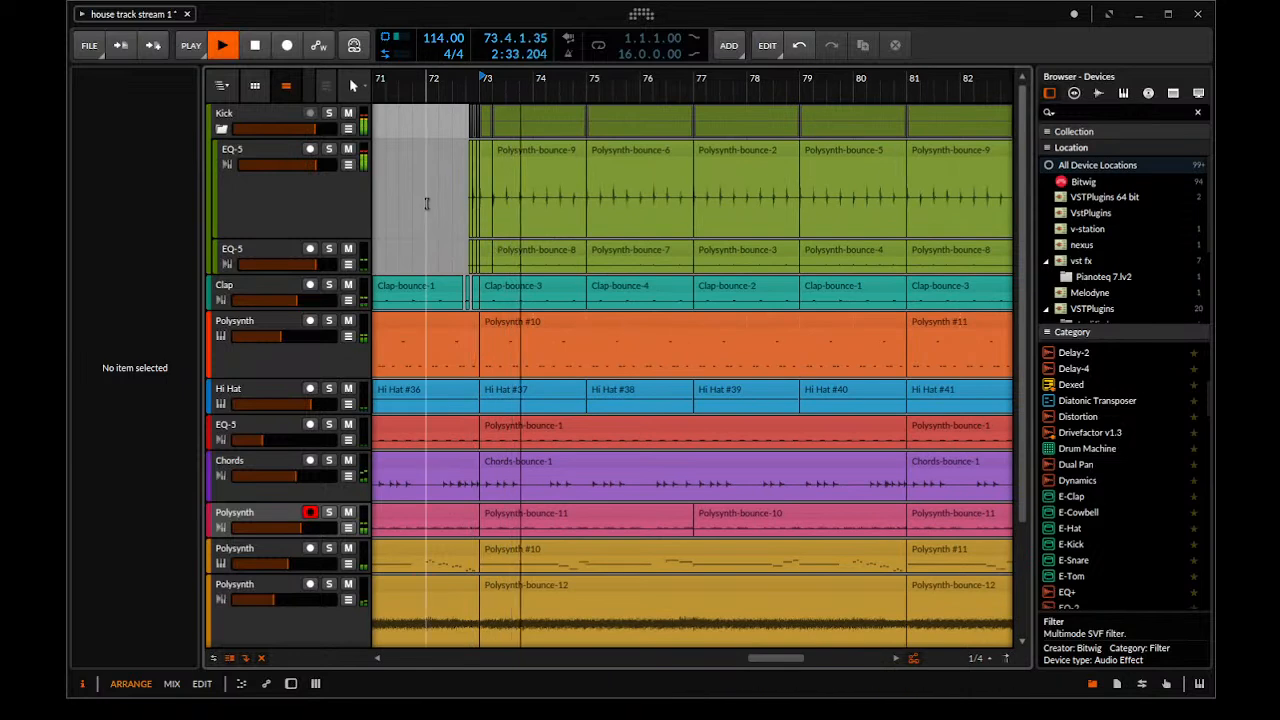
scroll(566, 250, "down", 4)
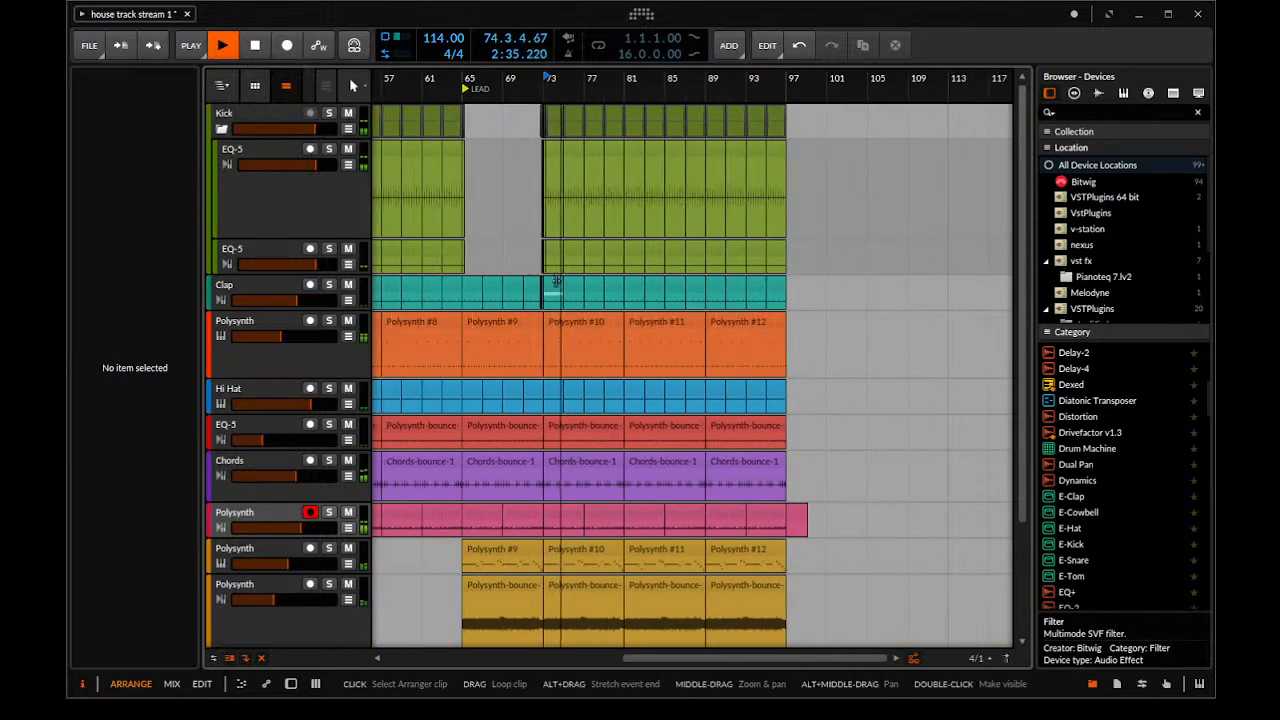
scroll(566, 250, "up", 1)
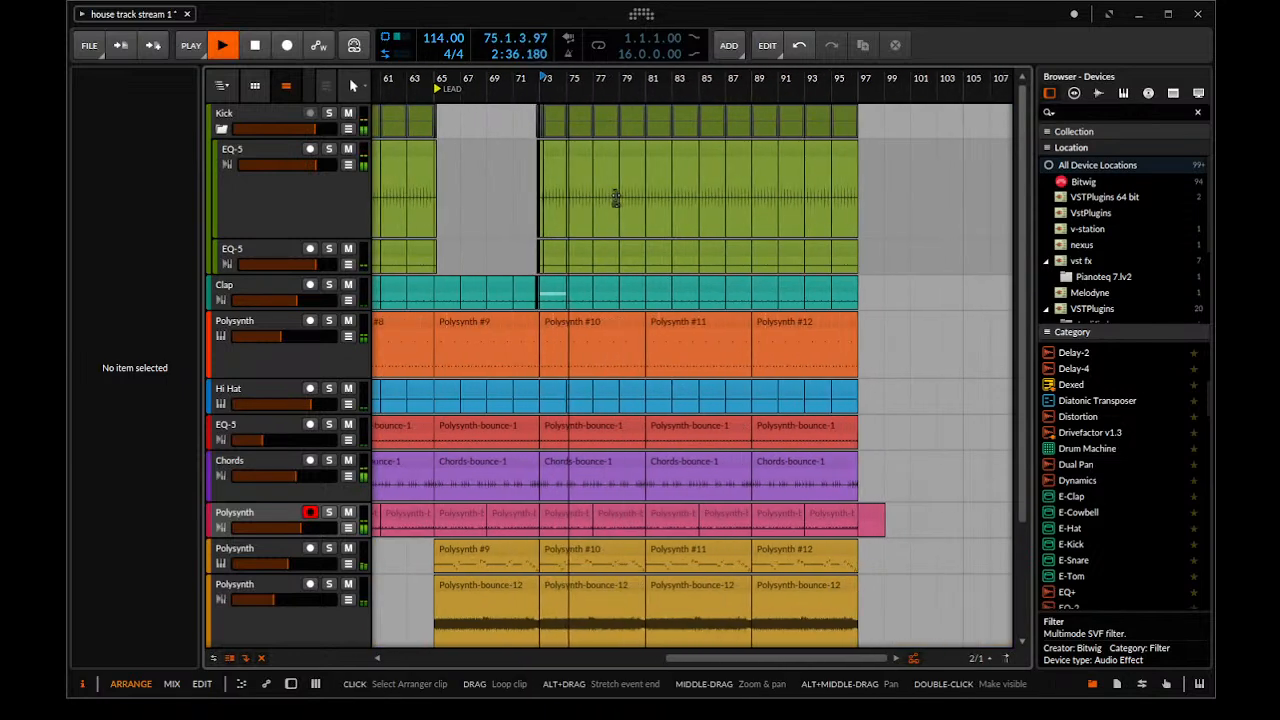
left_click(221, 129)
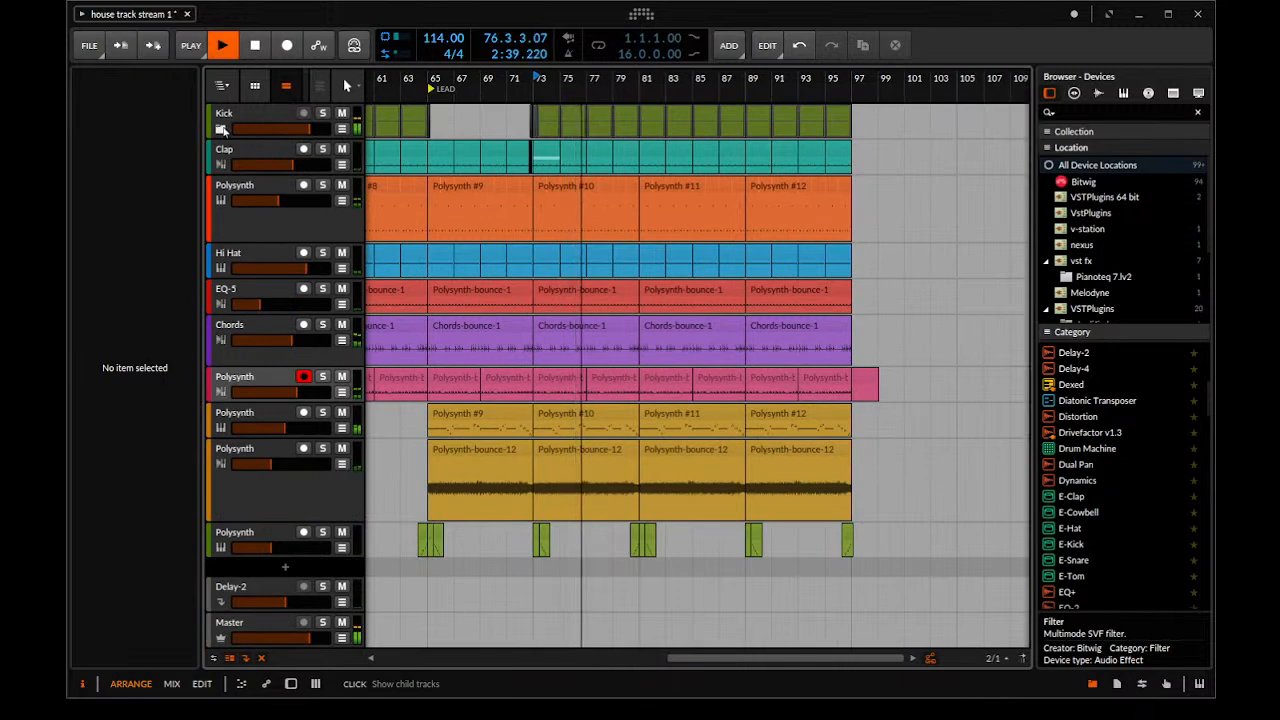
left_click(221, 129)
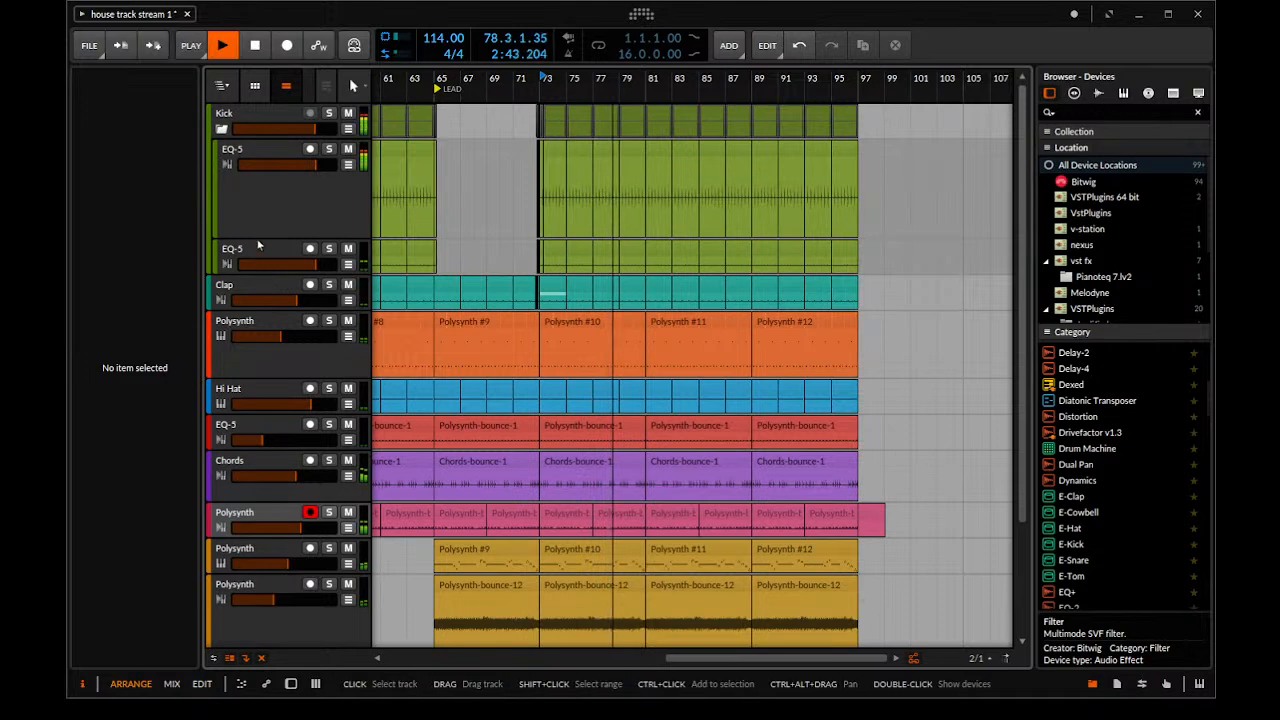
scroll(264, 260, "down", 3)
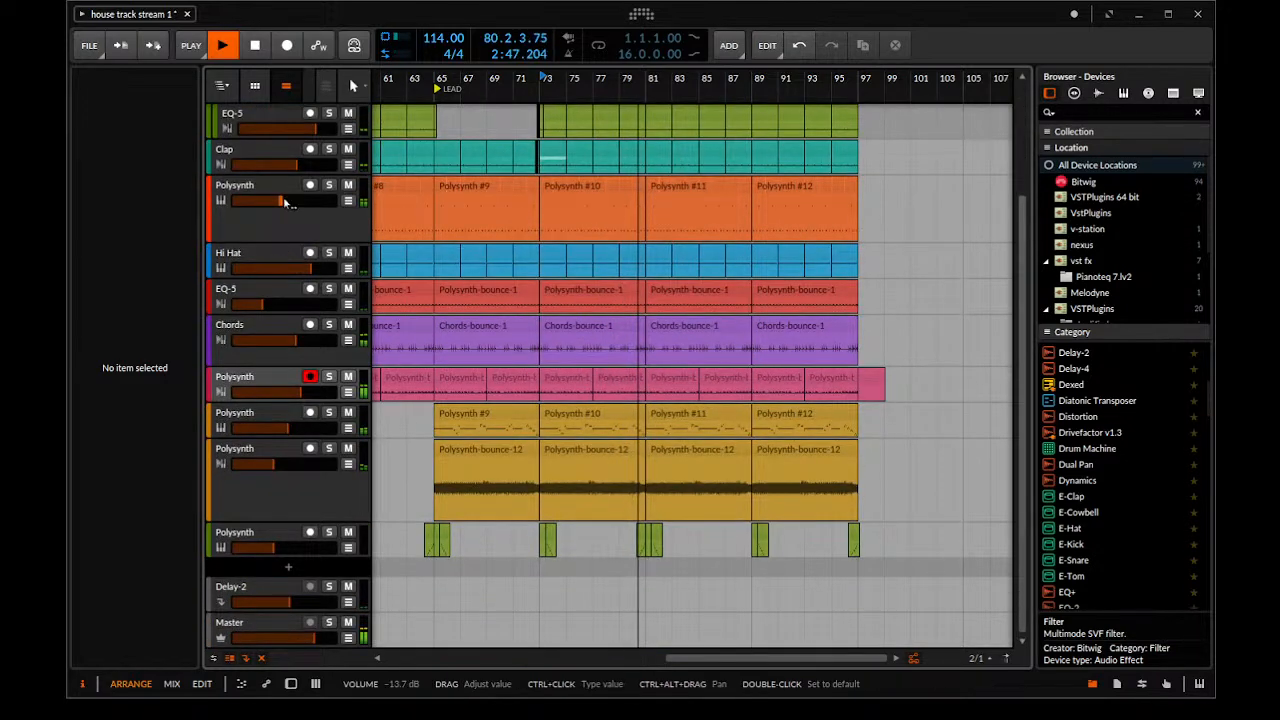
Duplicate the Hi Hat track and delete the original track's clips from bar 73 to the end
left_click(280, 255)
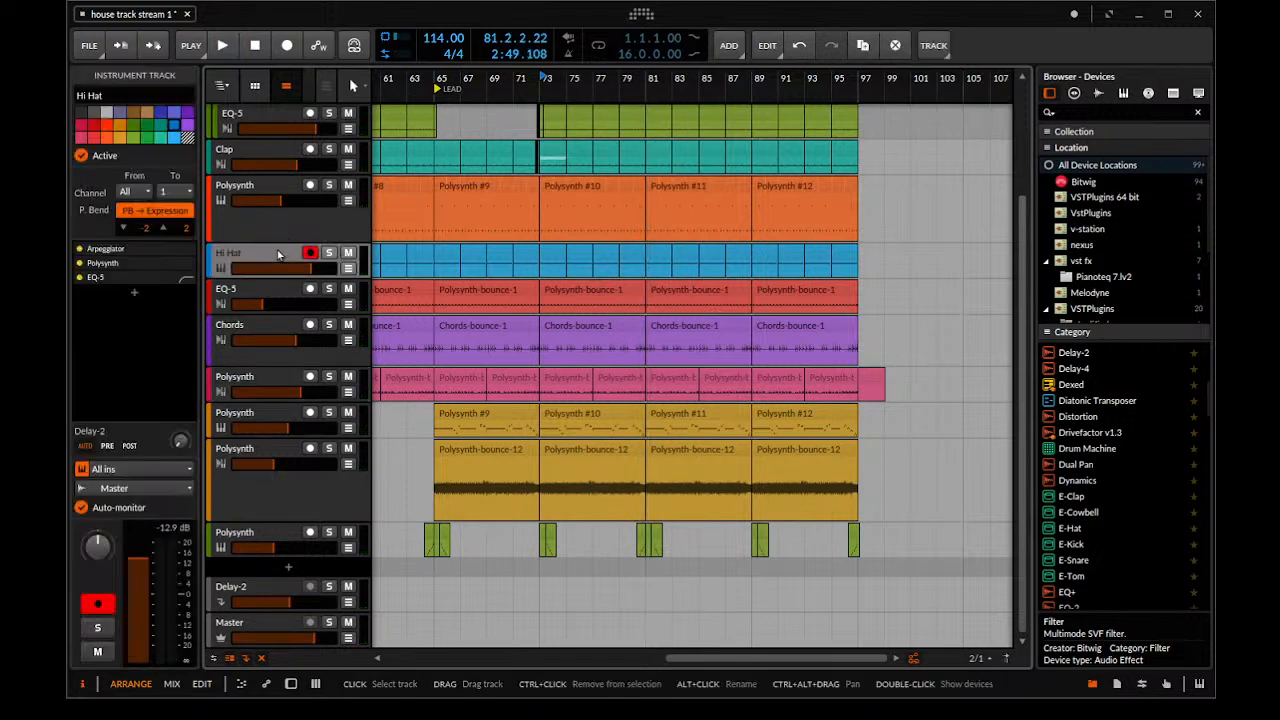
key("ctrl+d")
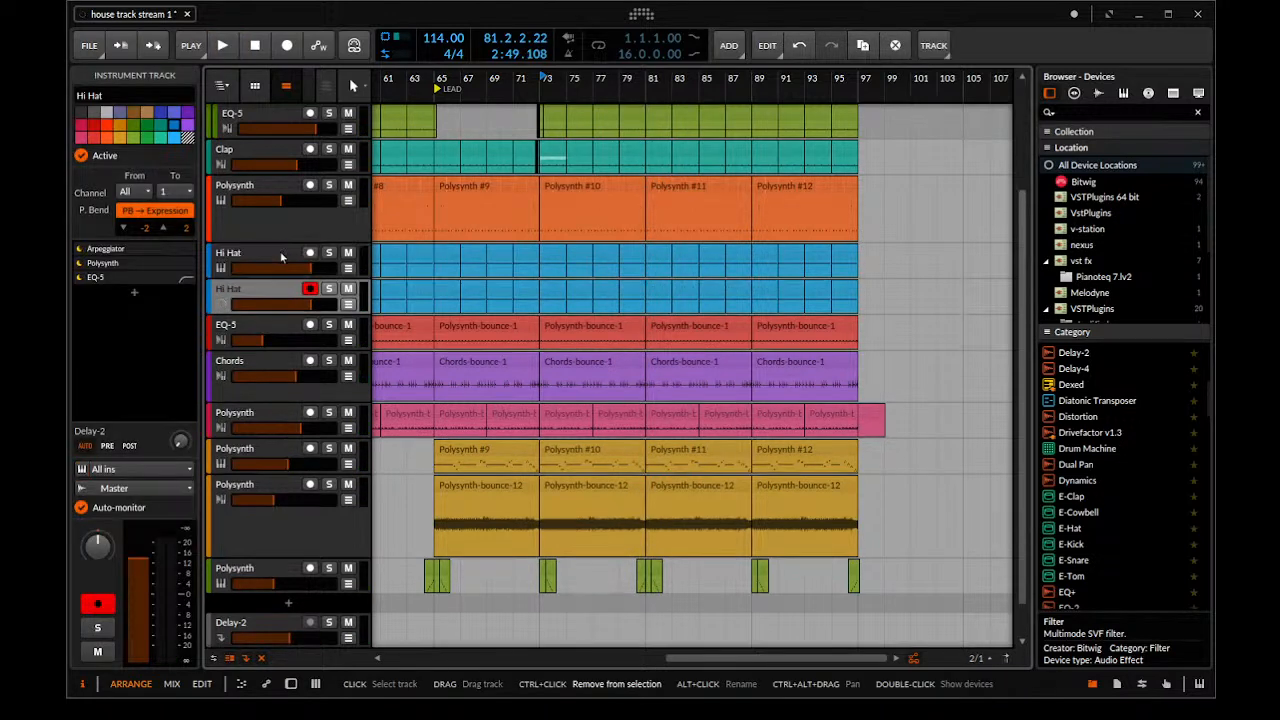
left_click(873, 253)
left_click_drag(873, 253, 545, 250)
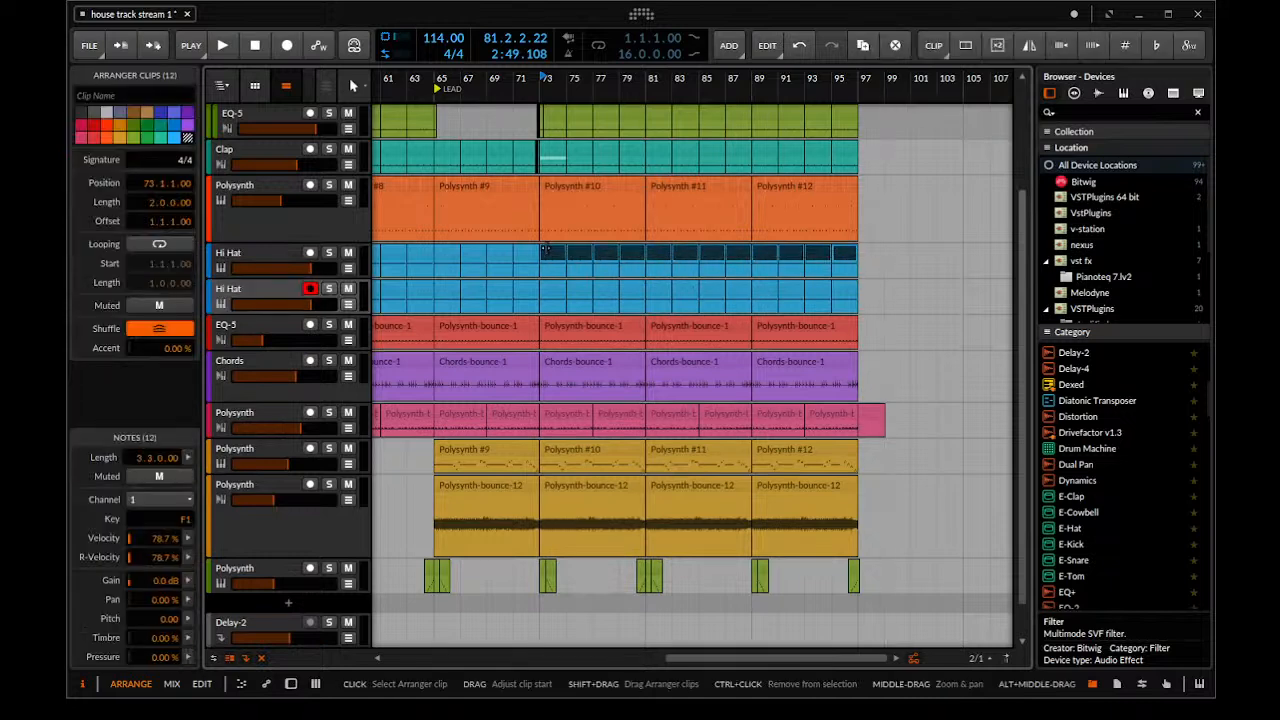
key("Delete")
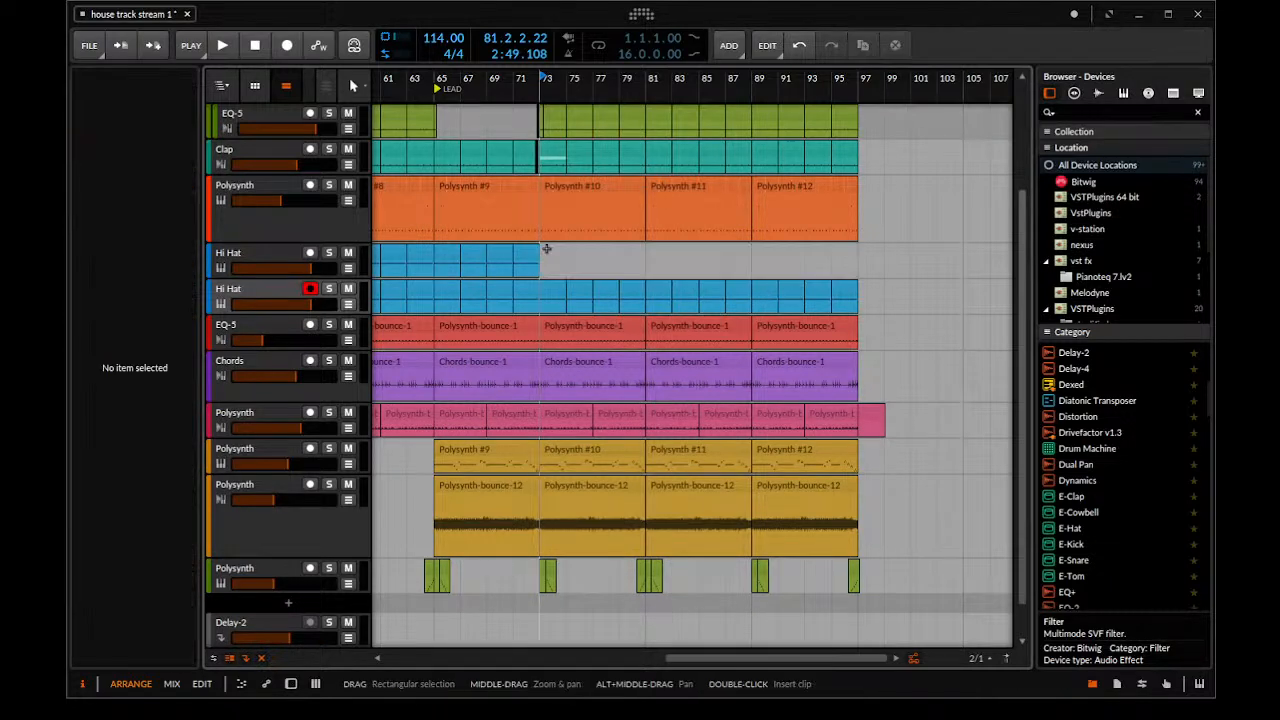
Delete all clips before bar 73 on the duplicated Hi Hat track
left_click_drag(532, 273, 732, 290)
left_click(634, 289)
left_click(383, 289, "shift")
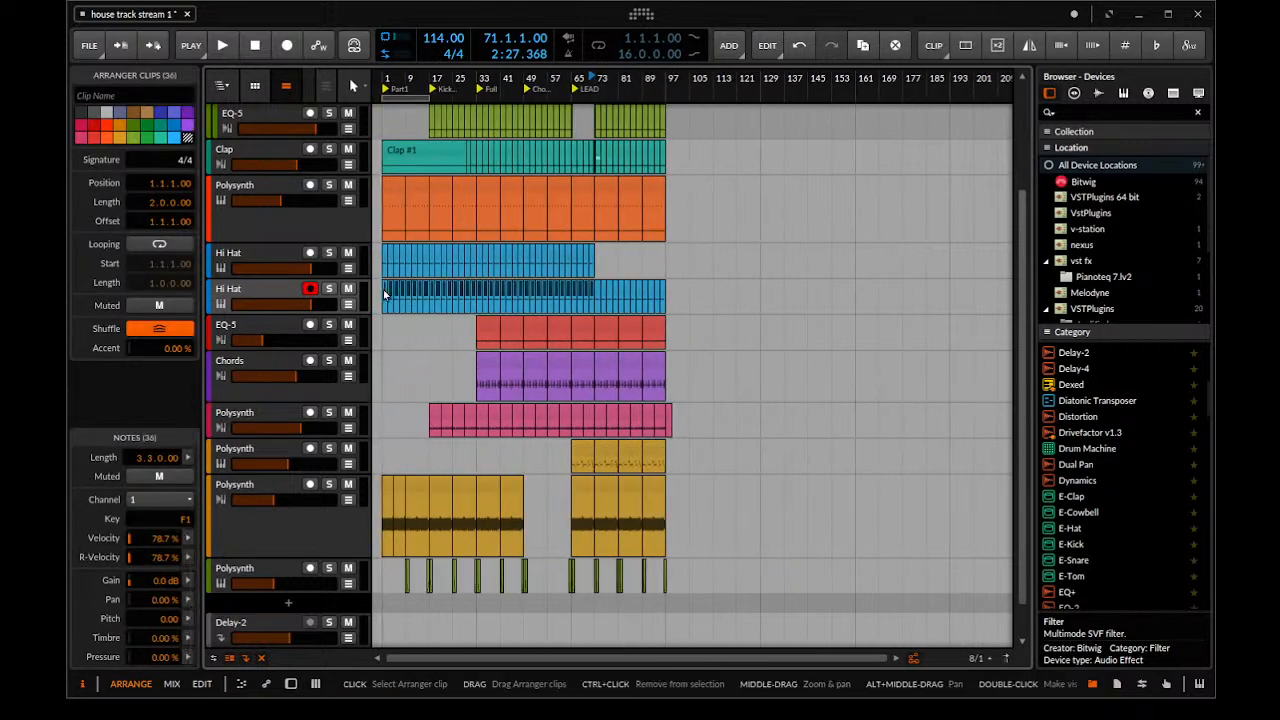
key("Delete")
Open the duplicated Hi Hat track's device chain and hide the Random modulator's details in its Polysynth during playback
double_click(287, 296)
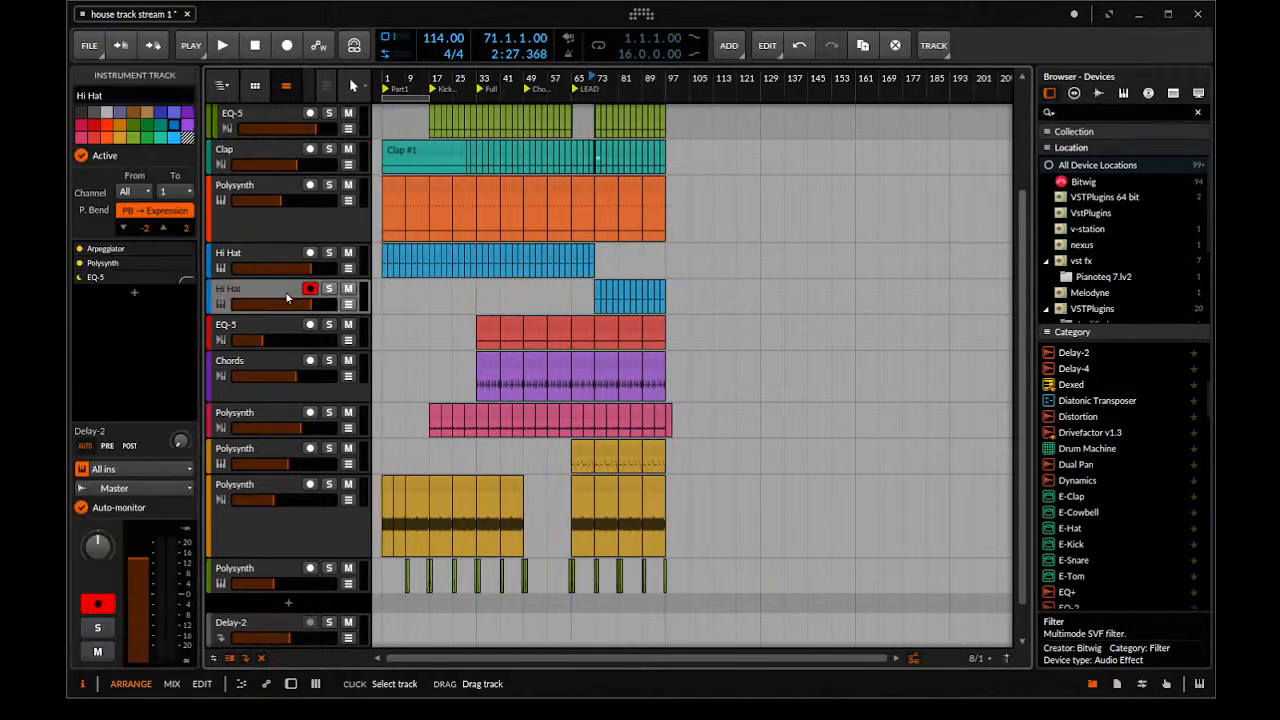
left_click(643, 509)
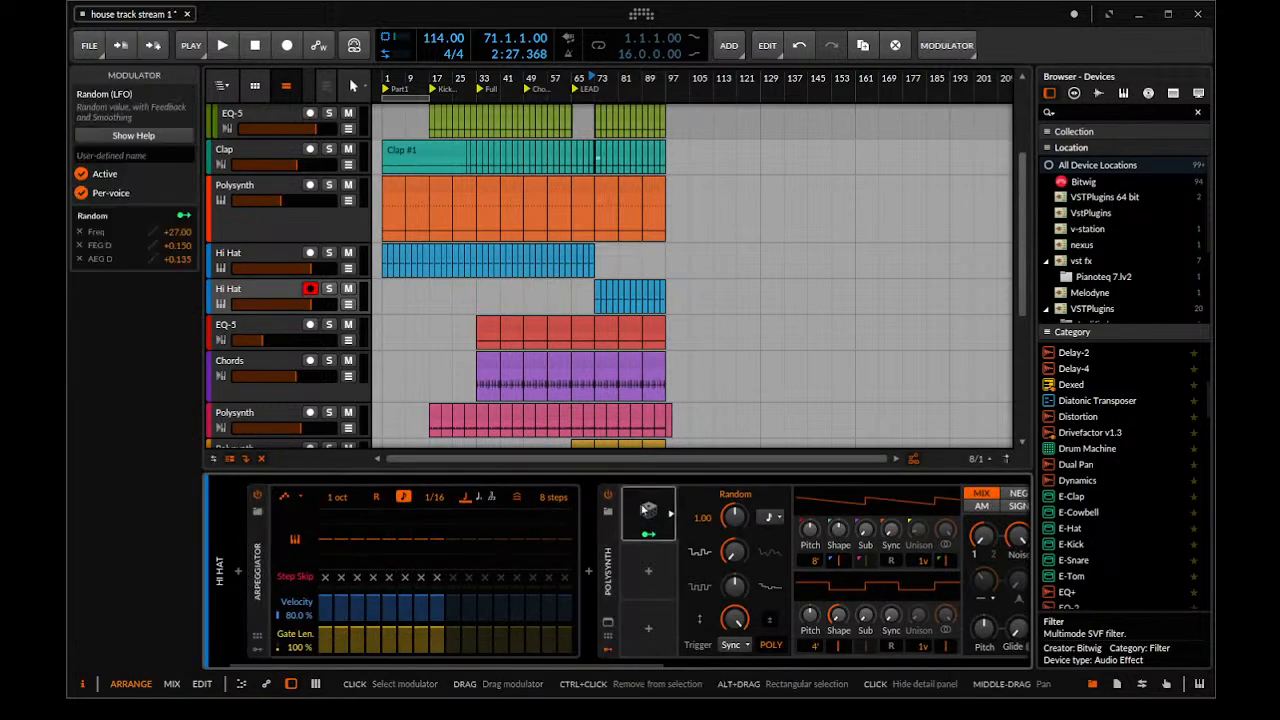
scroll(595, 350, "up", 3)
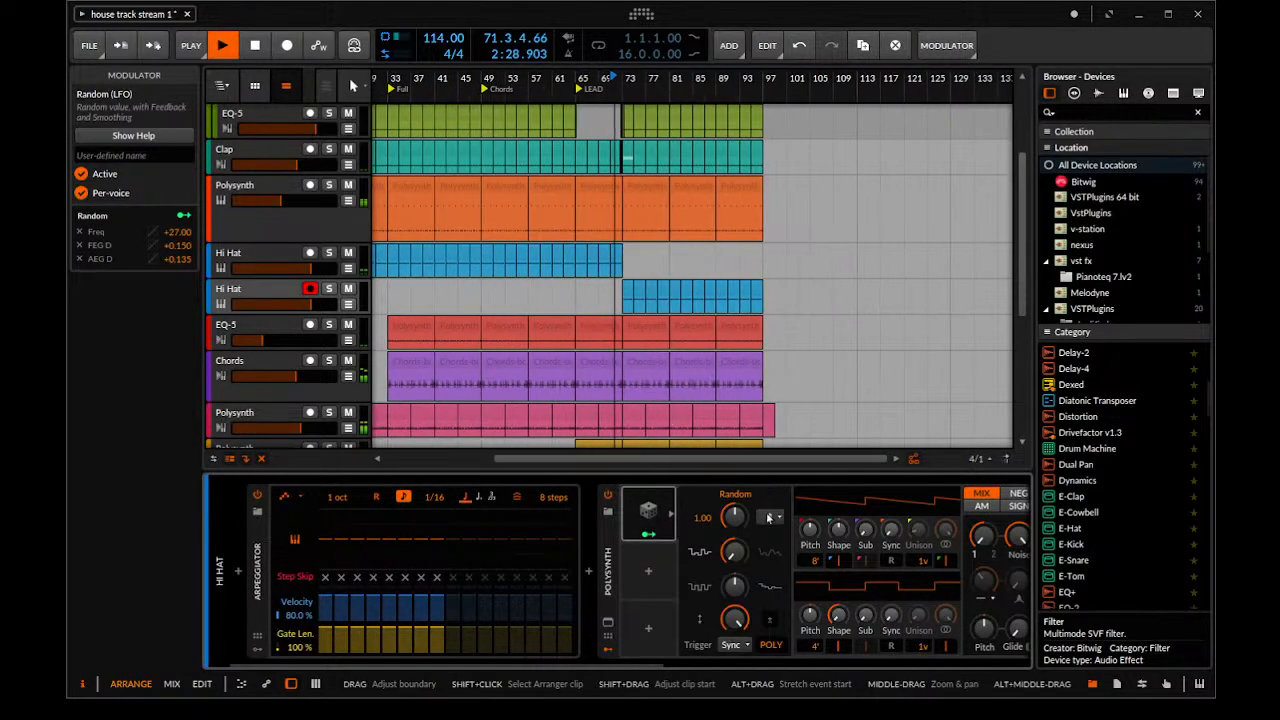
left_click(659, 523)
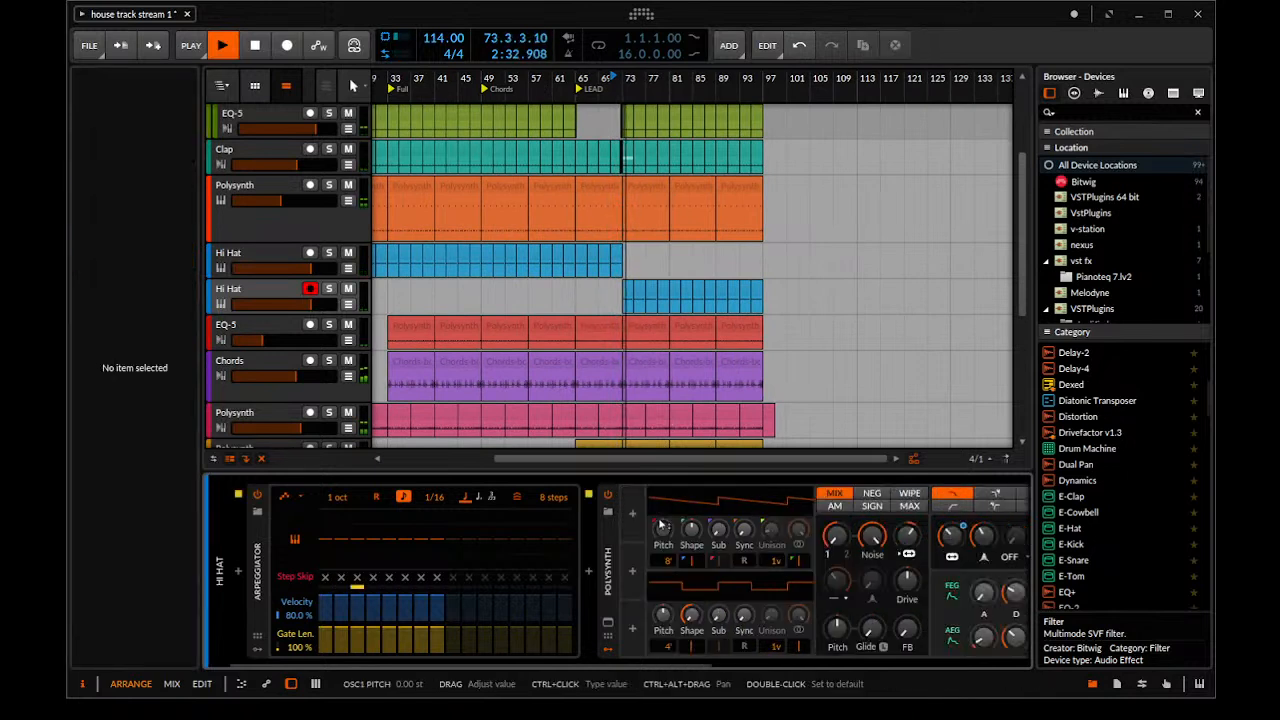
Set the filter frequency of the duplicated Hi Hat's Polysynth to 171 Hz and make that track taller
left_click_drag(968, 545, 968, 541)
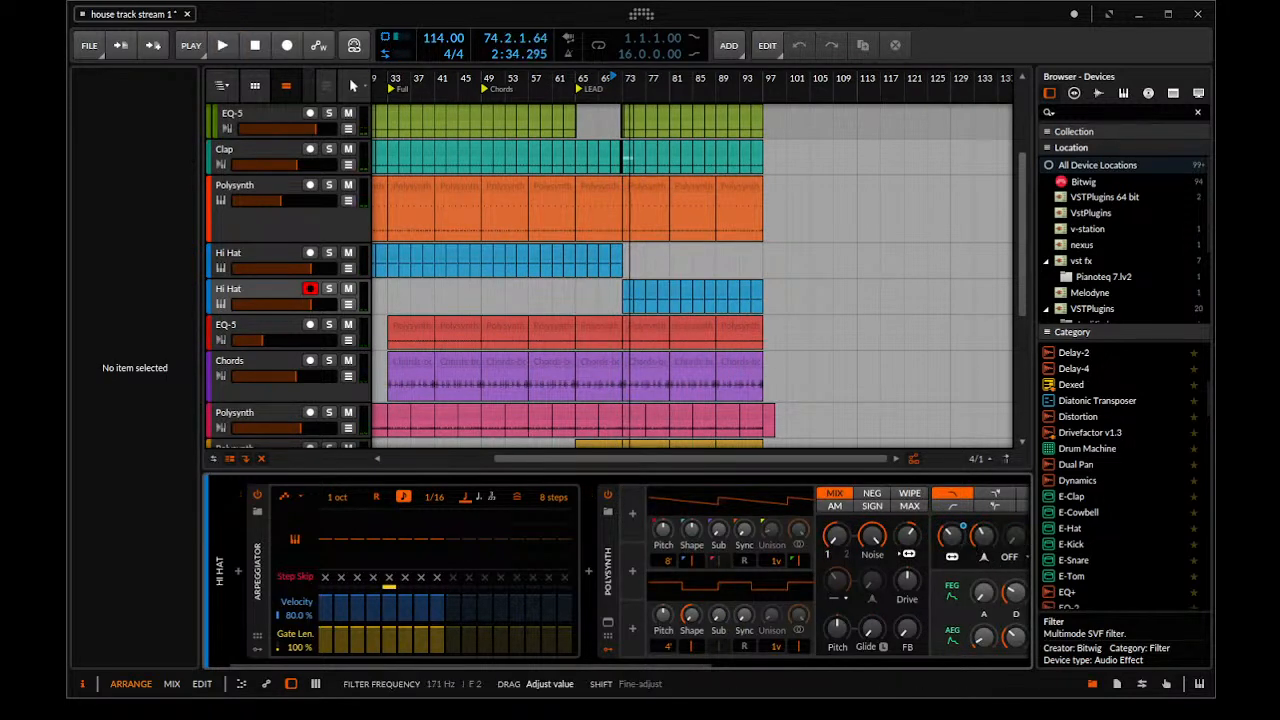
key("space")
left_click_drag(587, 415, 560, 578)
left_click_drag(460, 664, 720, 688)
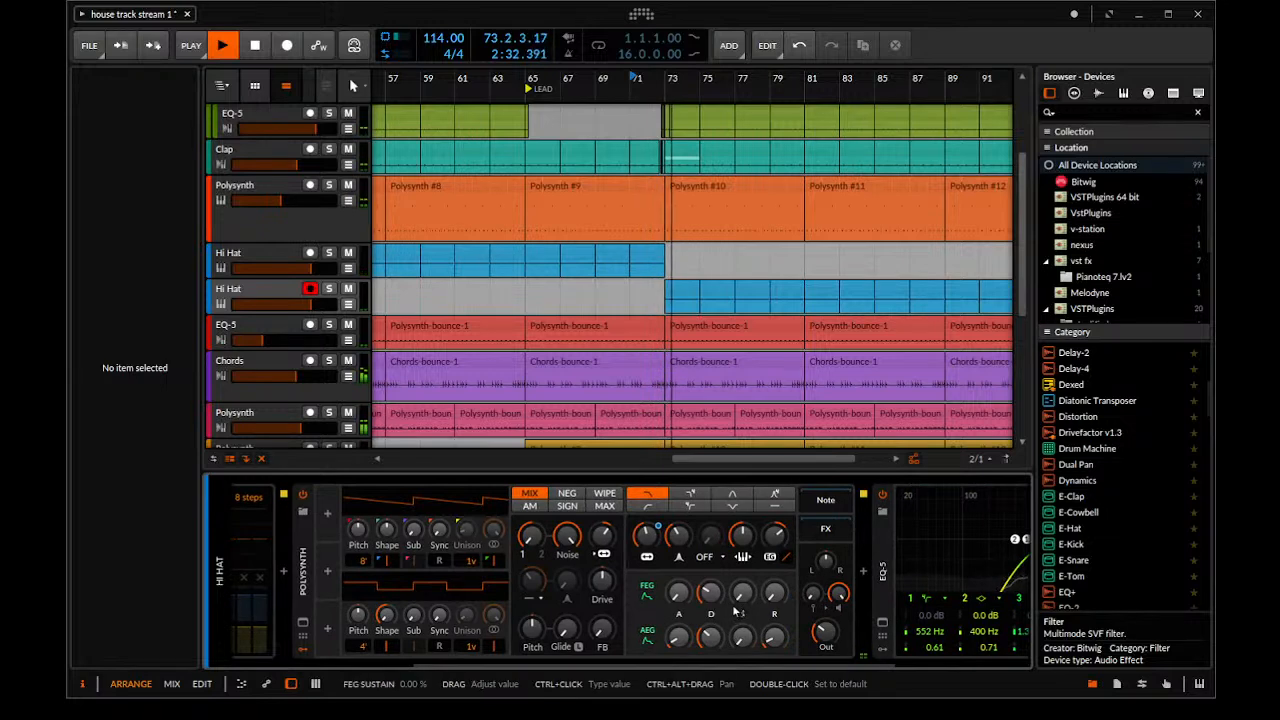
left_click(276, 305)
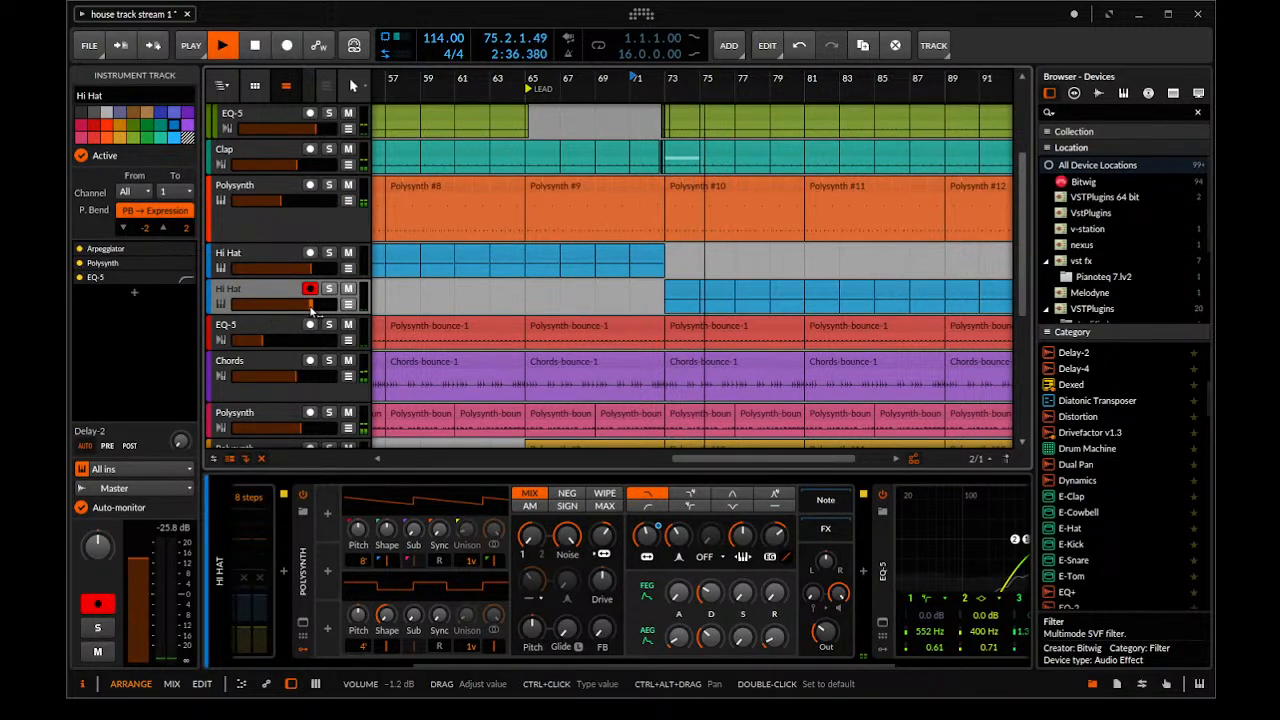
left_click_drag(303, 313, 300, 360)
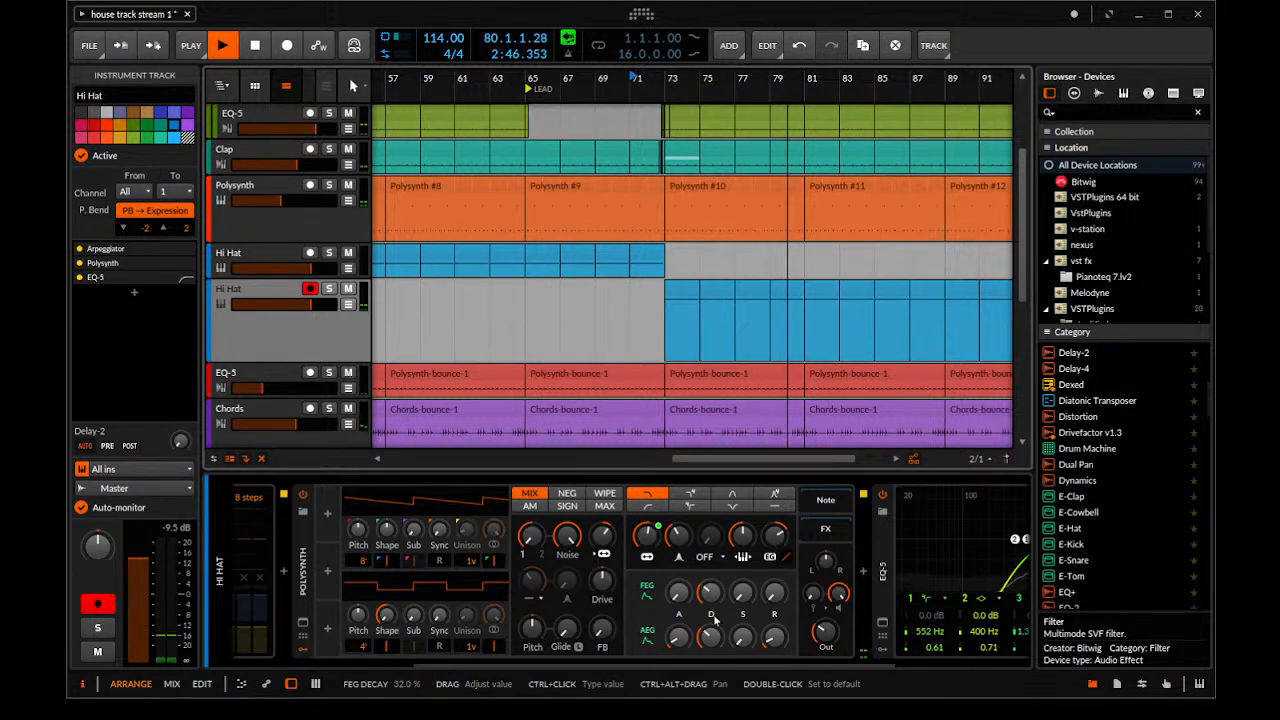
Show the Filter Freq automation of the yellow audio Polysynth track and ramp it up from bar 65 to a point at bar 81
left_click_drag(631, 400, 645, 343)
left_click_drag(728, 245, 648, 200)
scroll(802, 195, "up", 3)
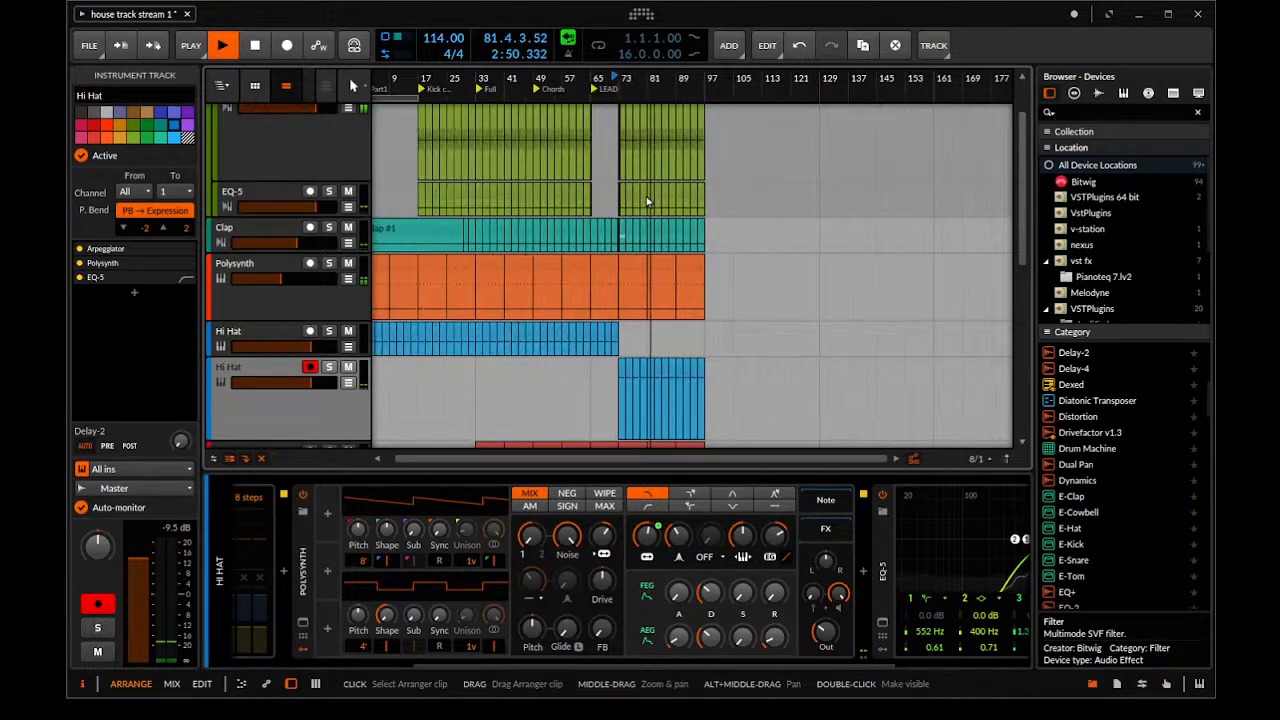
scroll(648, 200, "up", 2)
scroll(636, 215, "down", 6)
scroll(634, 215, "down", 2)
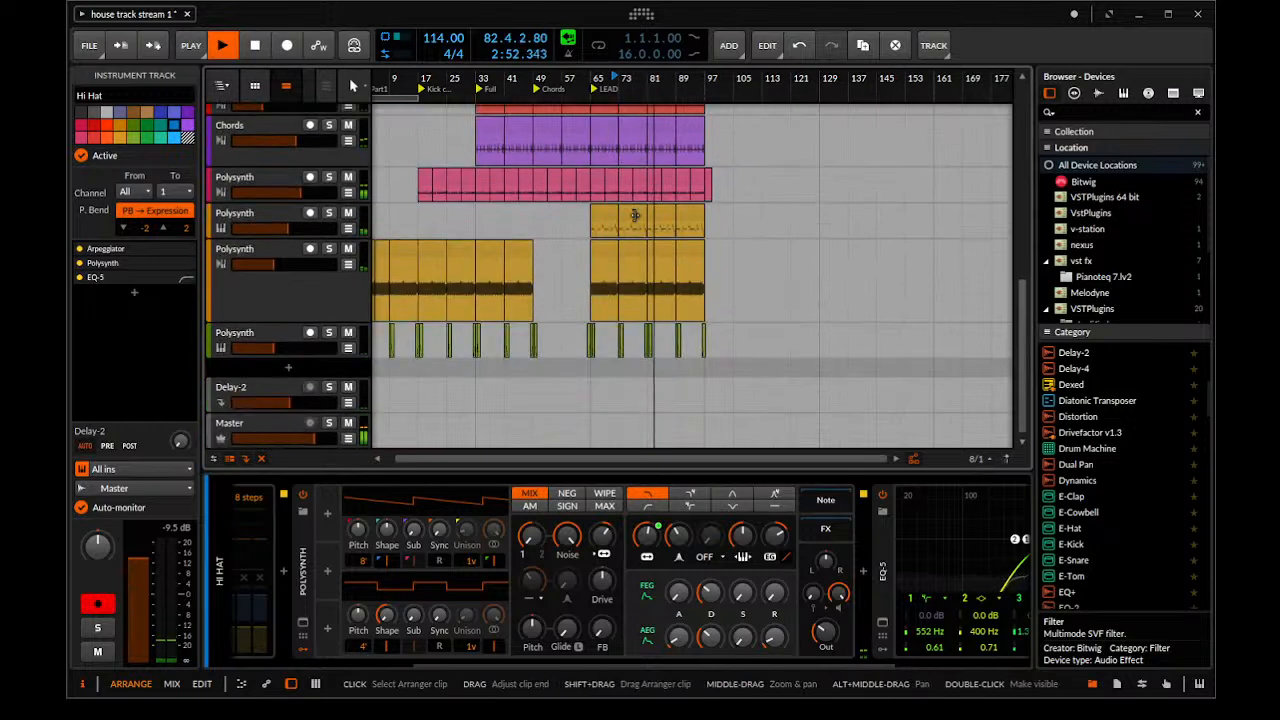
left_click(348, 265)
left_click(348, 265)
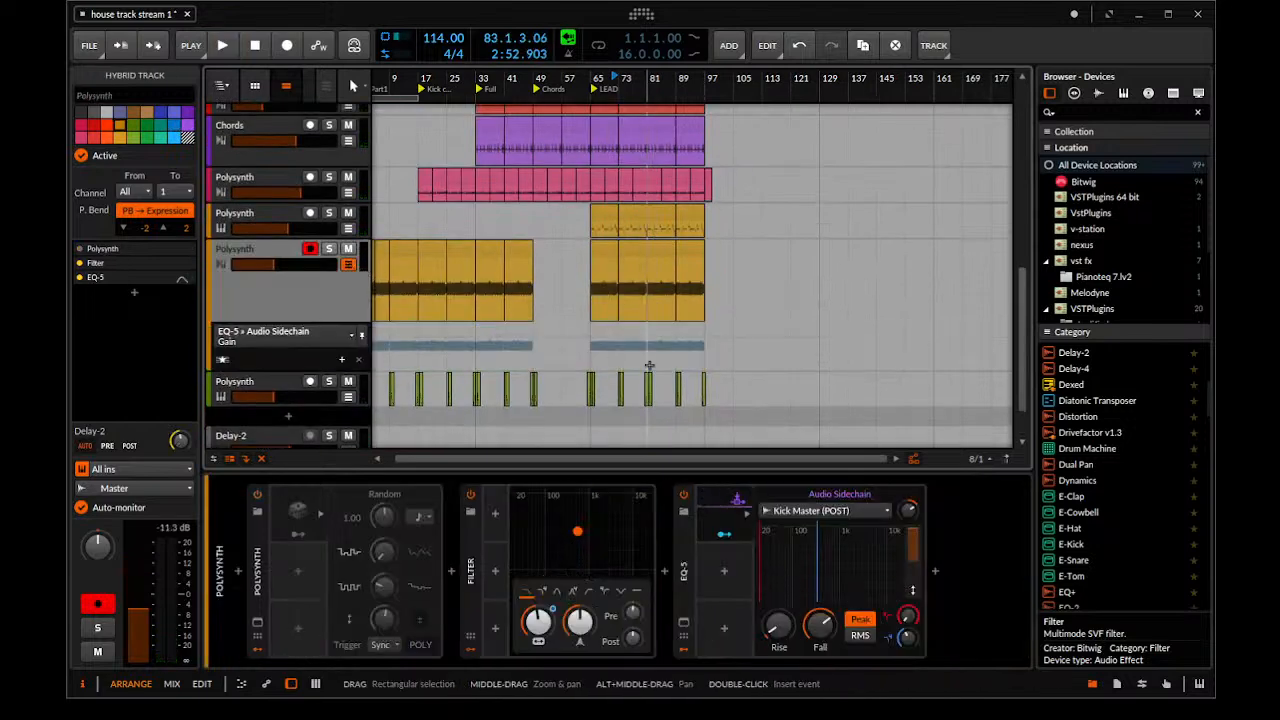
left_click(280, 373)
left_click_drag(618, 347, 646, 325)
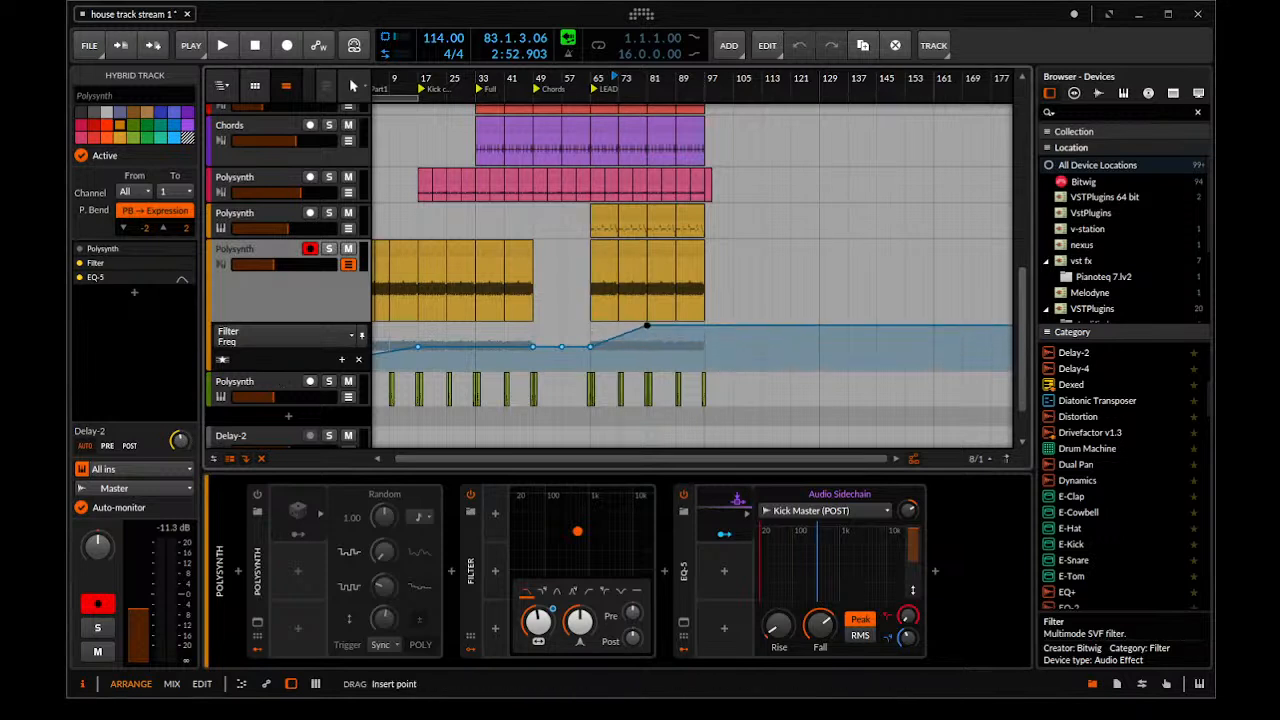
Play from bar 65, add a 1.93 kHz Filter Freq point near bar 77 and reduce the yellow audio track's height
left_click(579, 327)
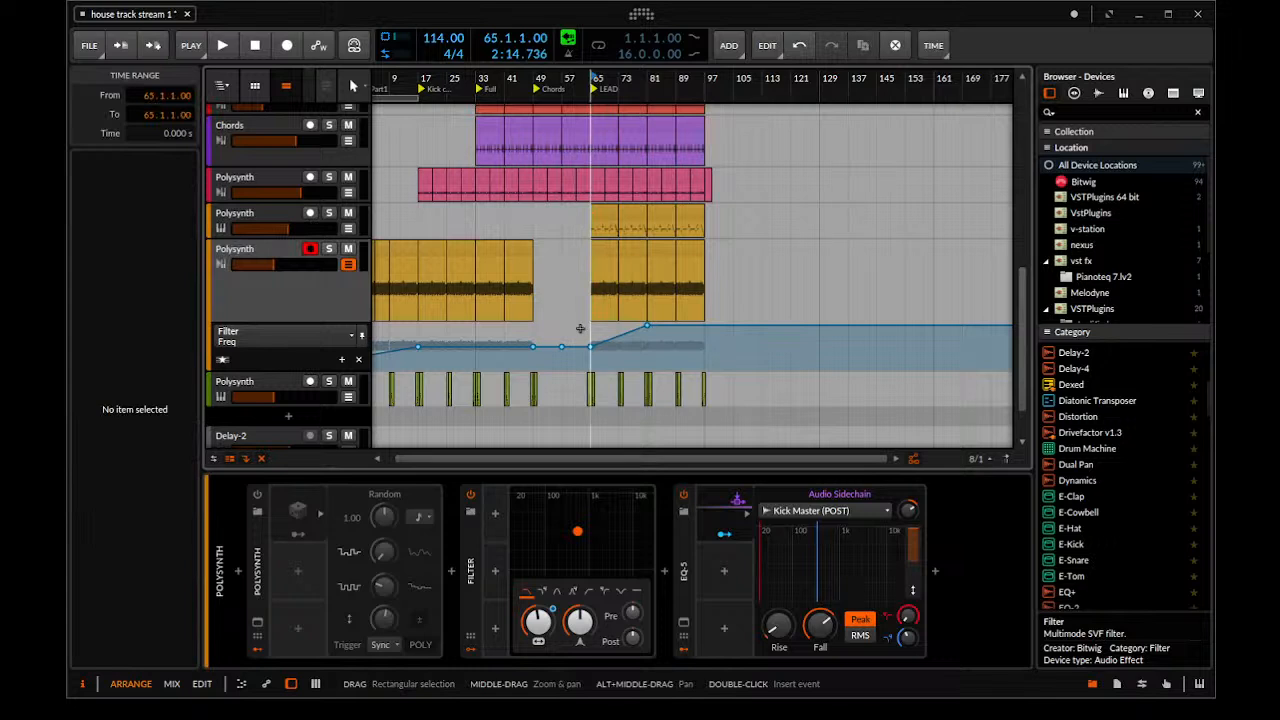
key("space")
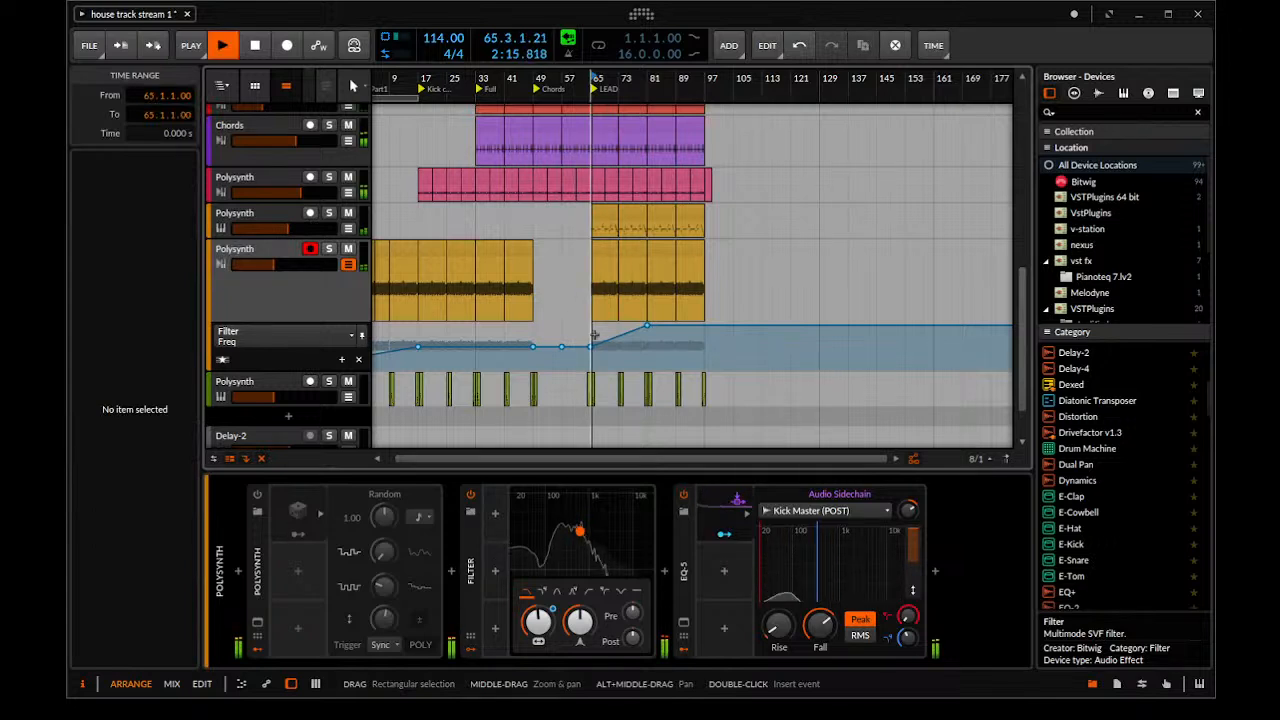
left_click(646, 347)
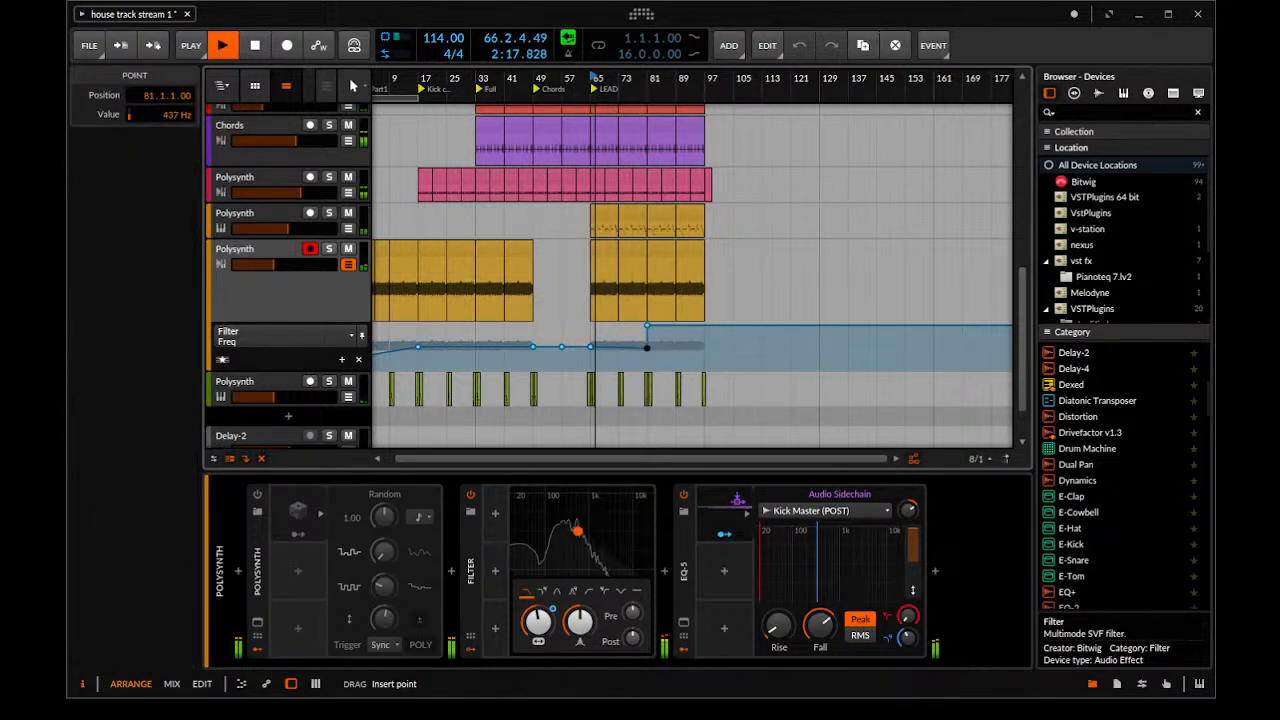
left_click_drag(633, 339, 634, 340)
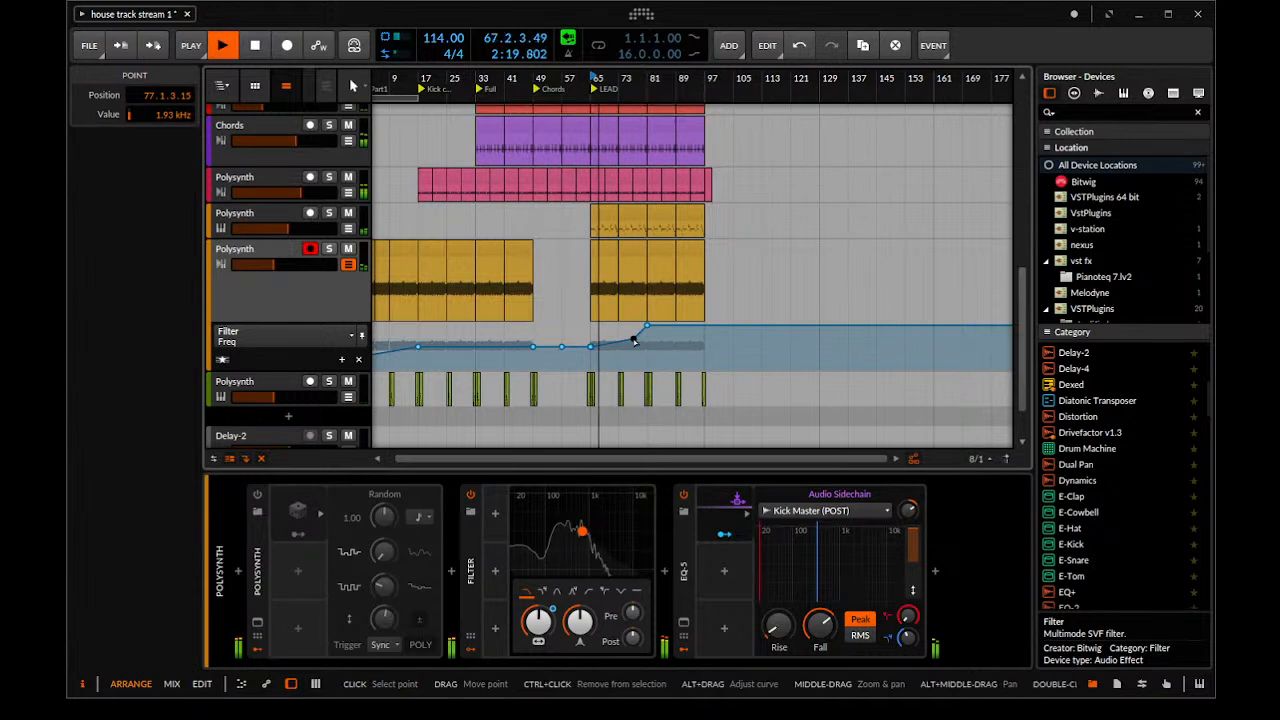
scroll(598, 282, "up", 3)
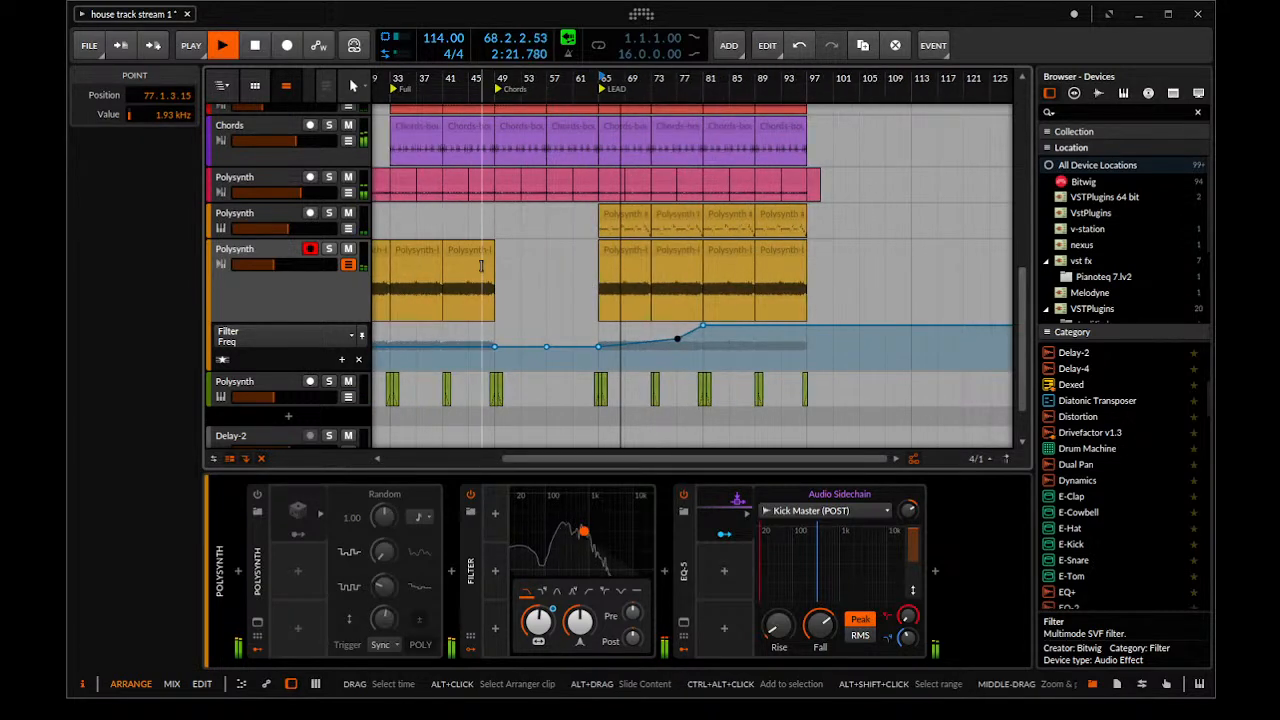
scroll(280, 300, "up", 3)
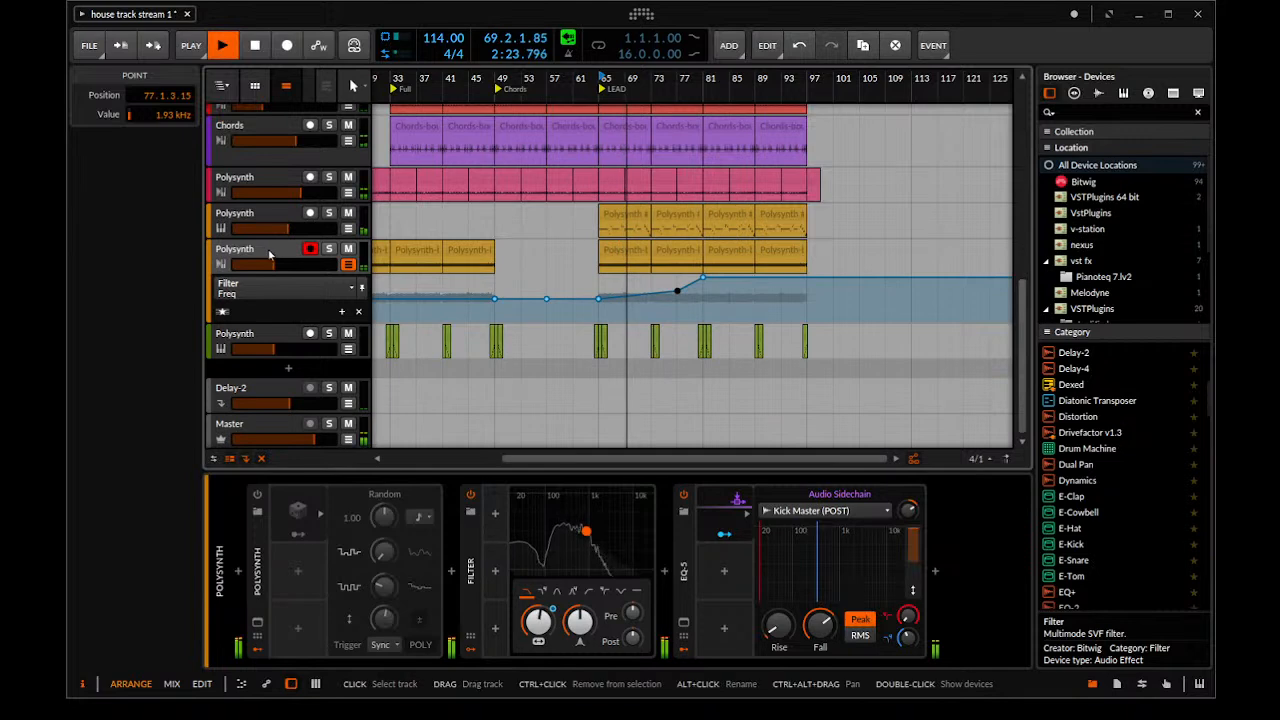
Move the Filter Freq point near bar 77 to bar 73 at 594 Hz so the filter jumps open there
left_click(270, 295)
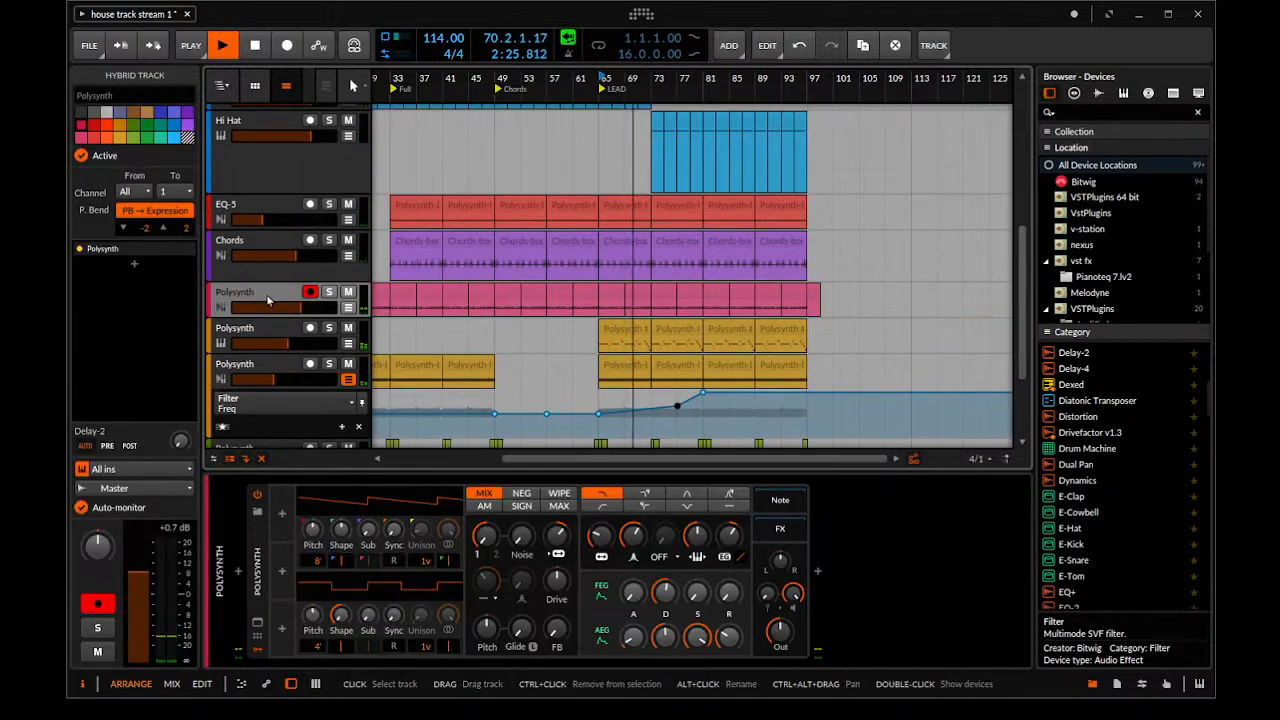
scroll(686, 295, "up", 2)
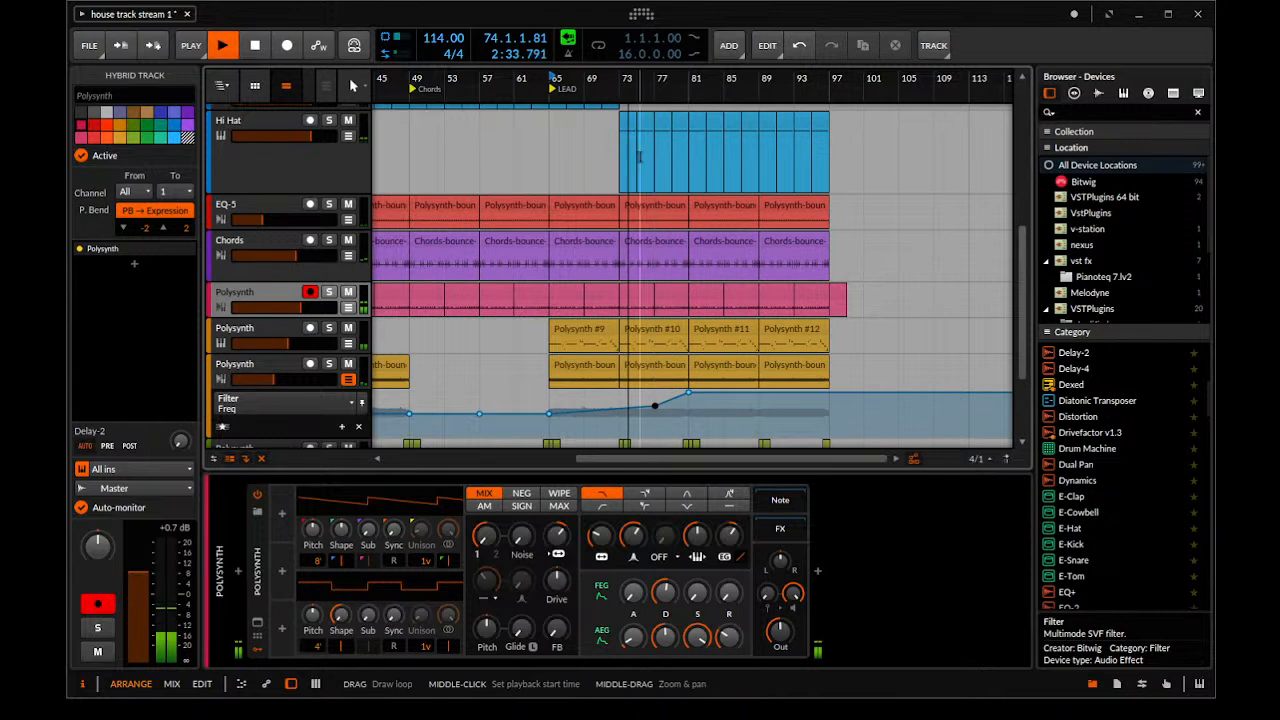
left_click_drag(654, 405, 619, 413)
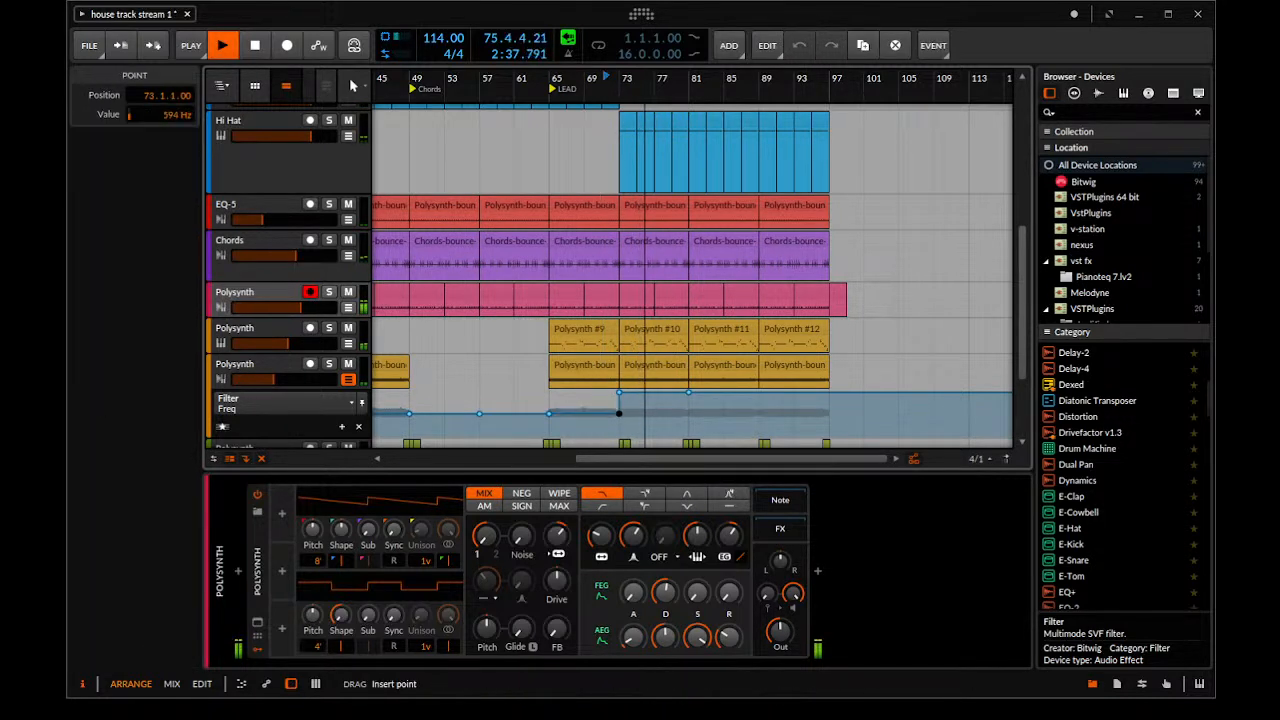
Raise the volume of the yellow audio Polysynth track slightly and solo it
mouse_move(296, 380)
left_mouse_down()
mouse_move(309, 380)
mouse_move(279, 380)
left_mouse_up()
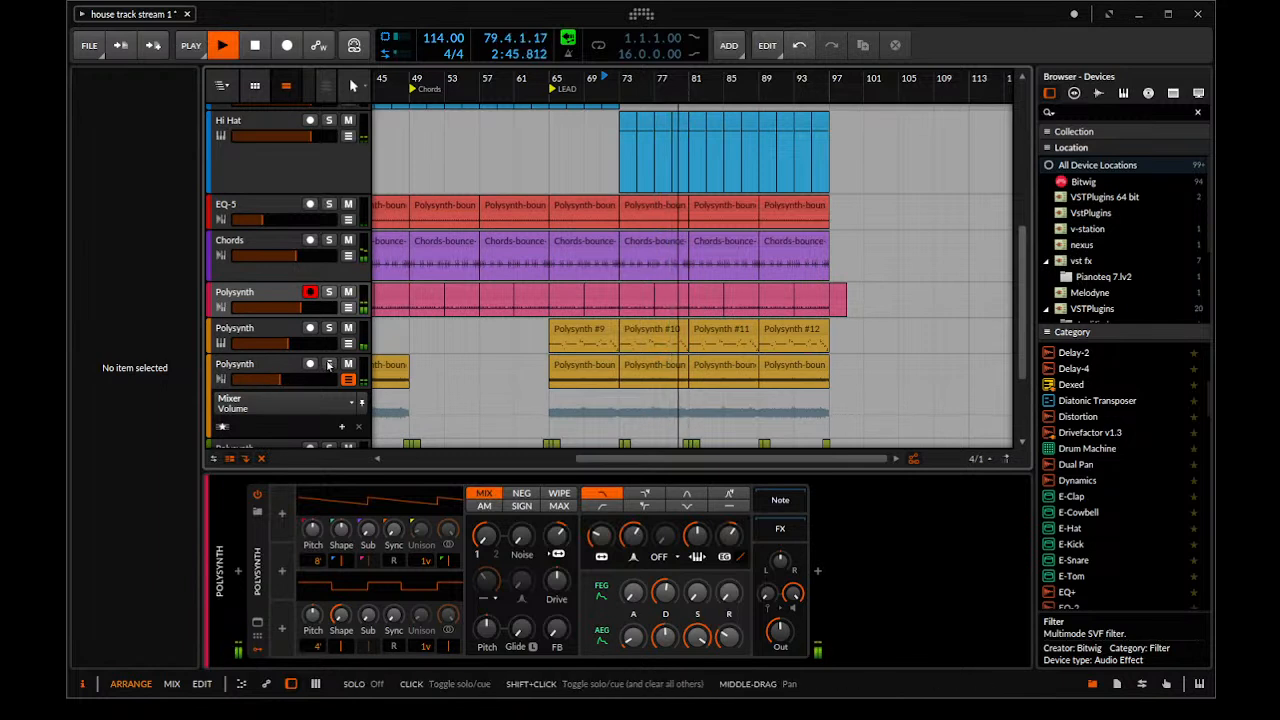
left_click(329, 364)
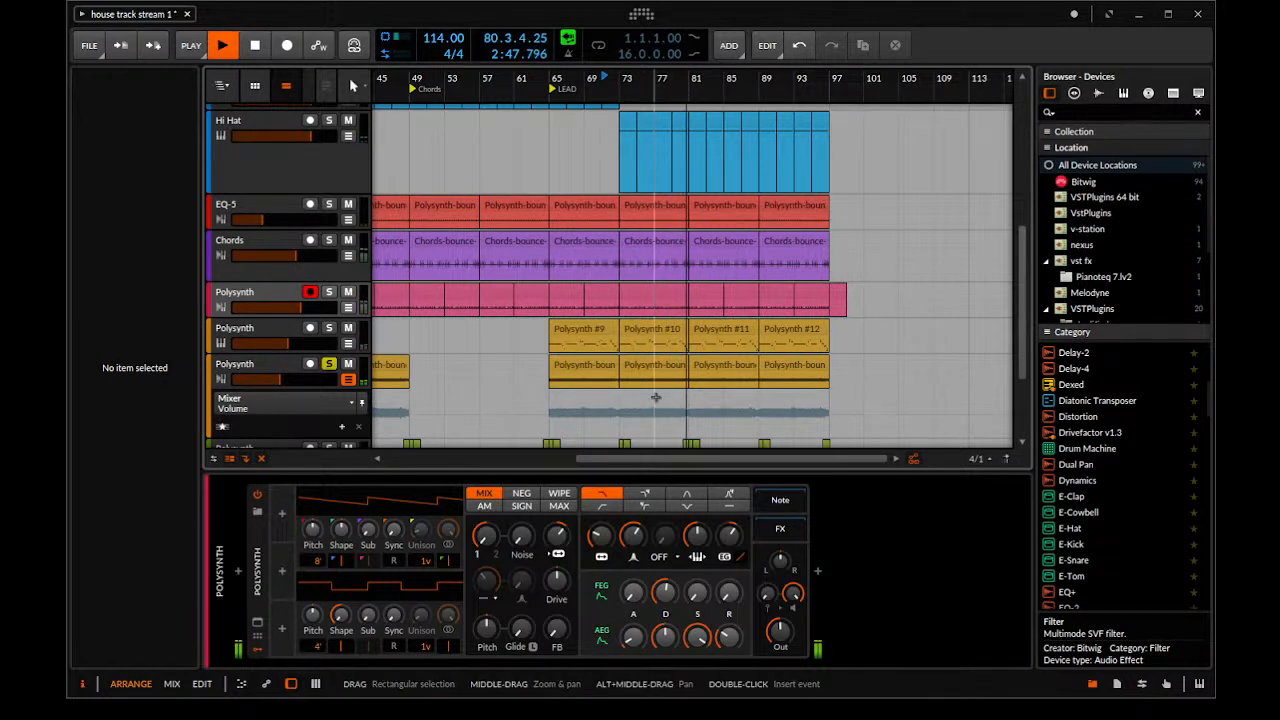
Merge the three clips from bar 73 to the end on the yellow audio Polysynth track into one clip
left_click(642, 368)
key("space")
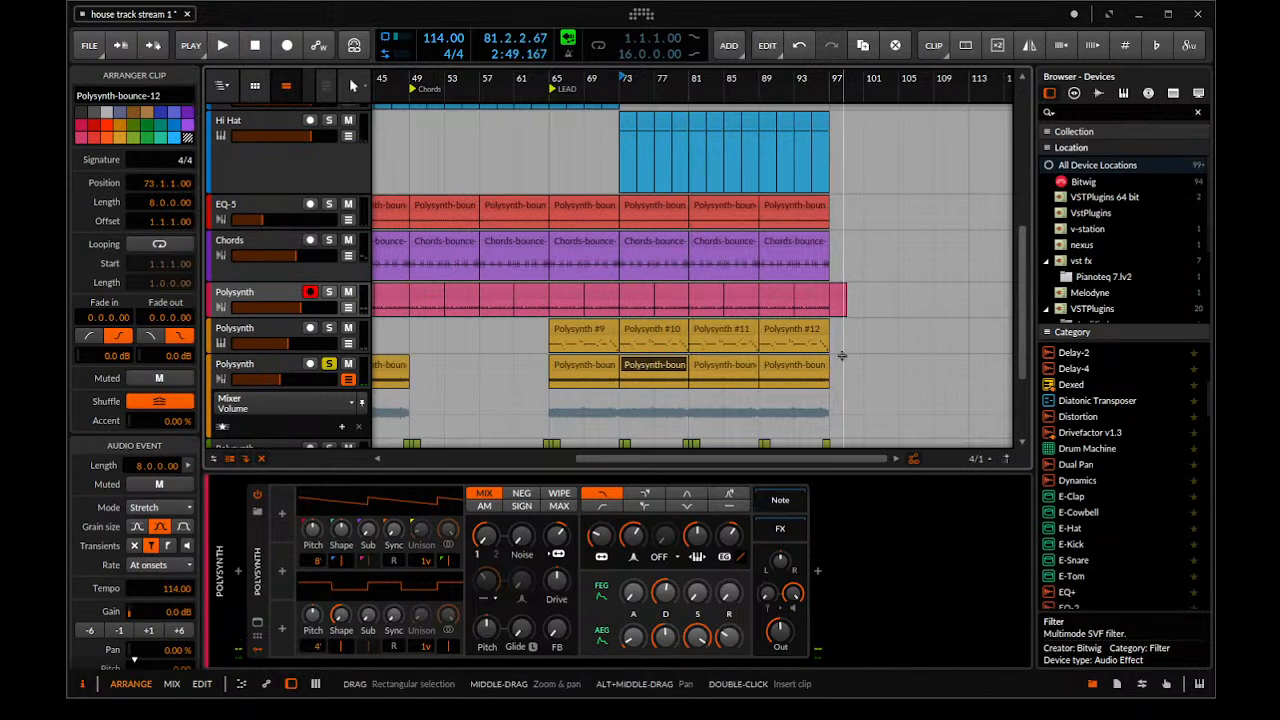
left_click_drag(842, 355, 676, 358)
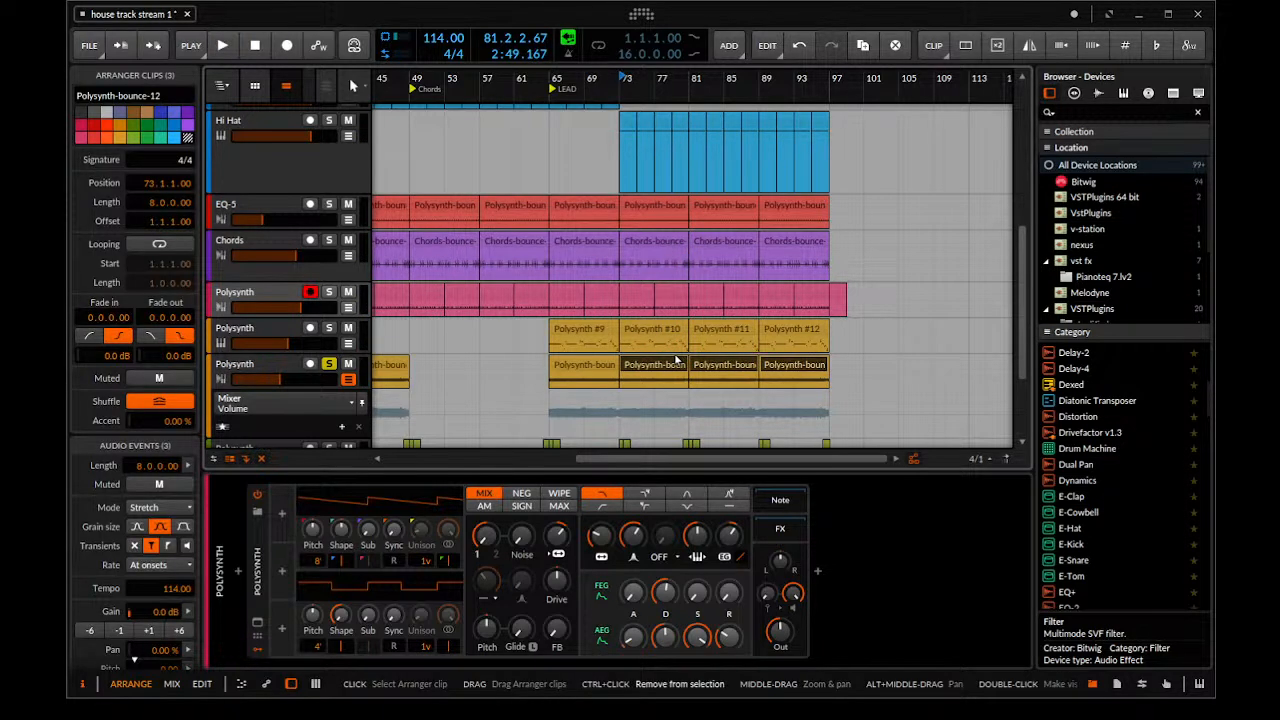
key("ctrl+j")
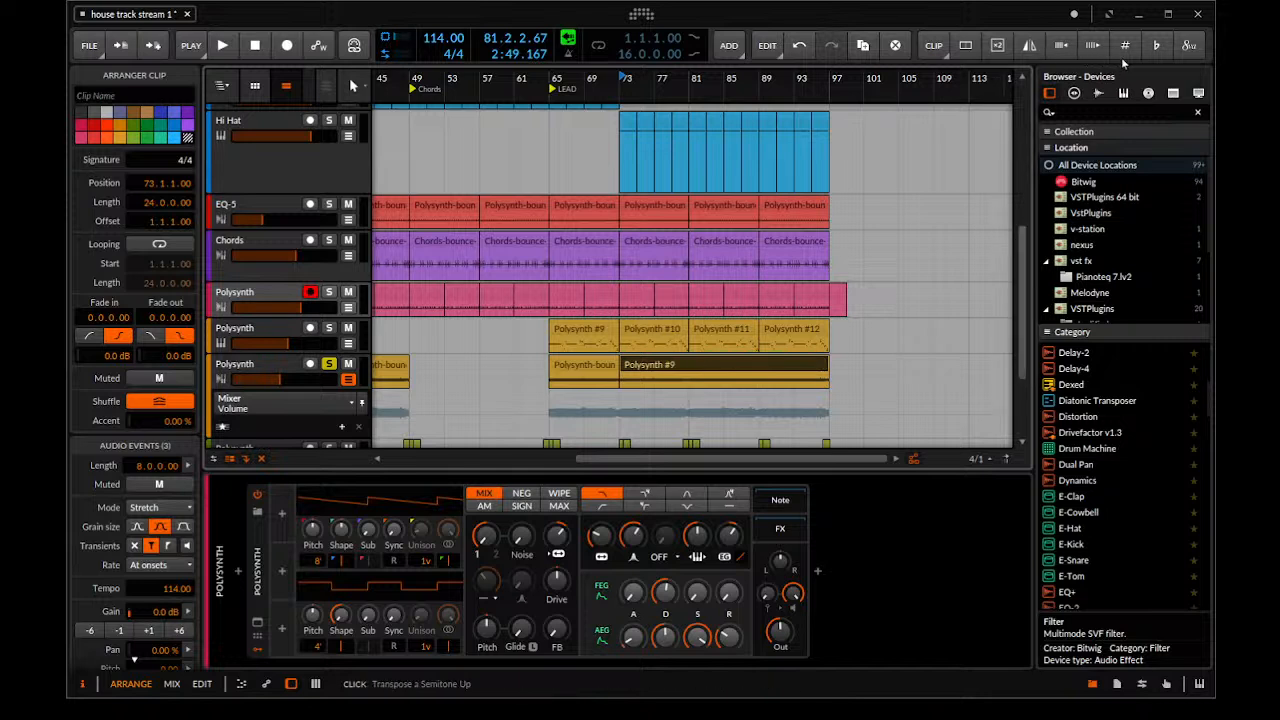
Try the merged clip with 6 dB more gain, return the gain to 0 dB and set its pitch to 12.00
left_click(177, 630)
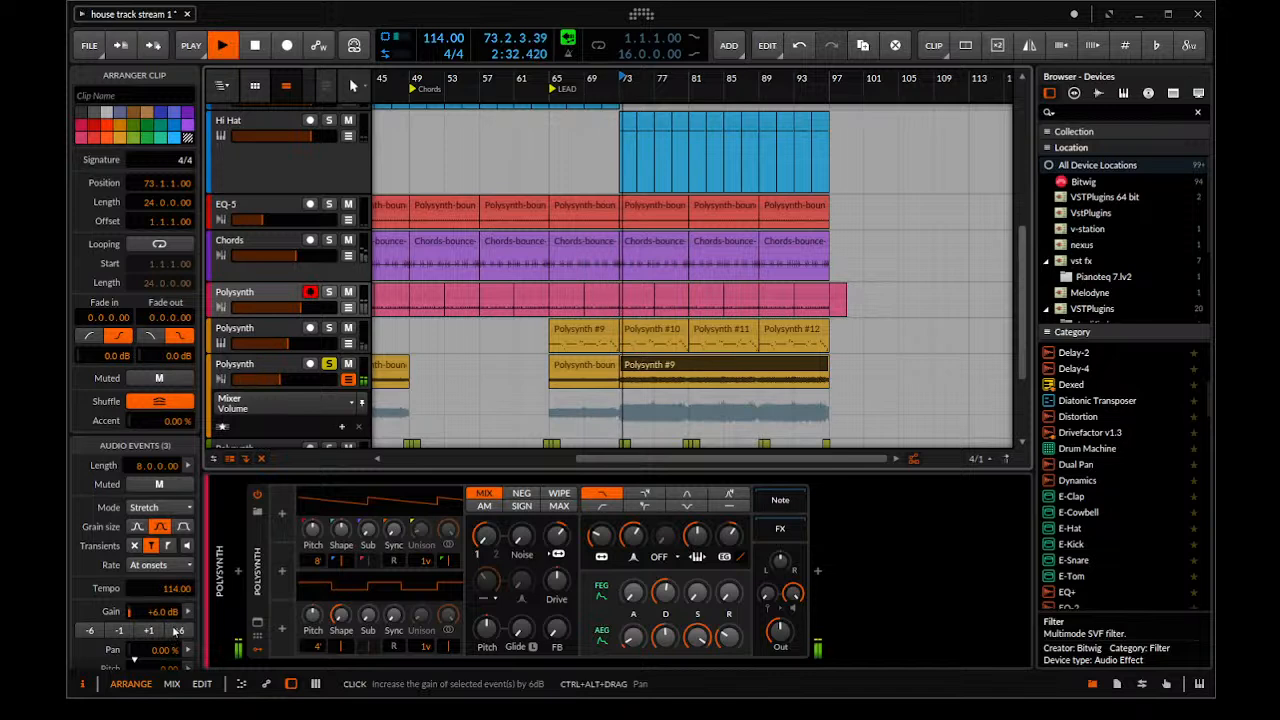
key("space")
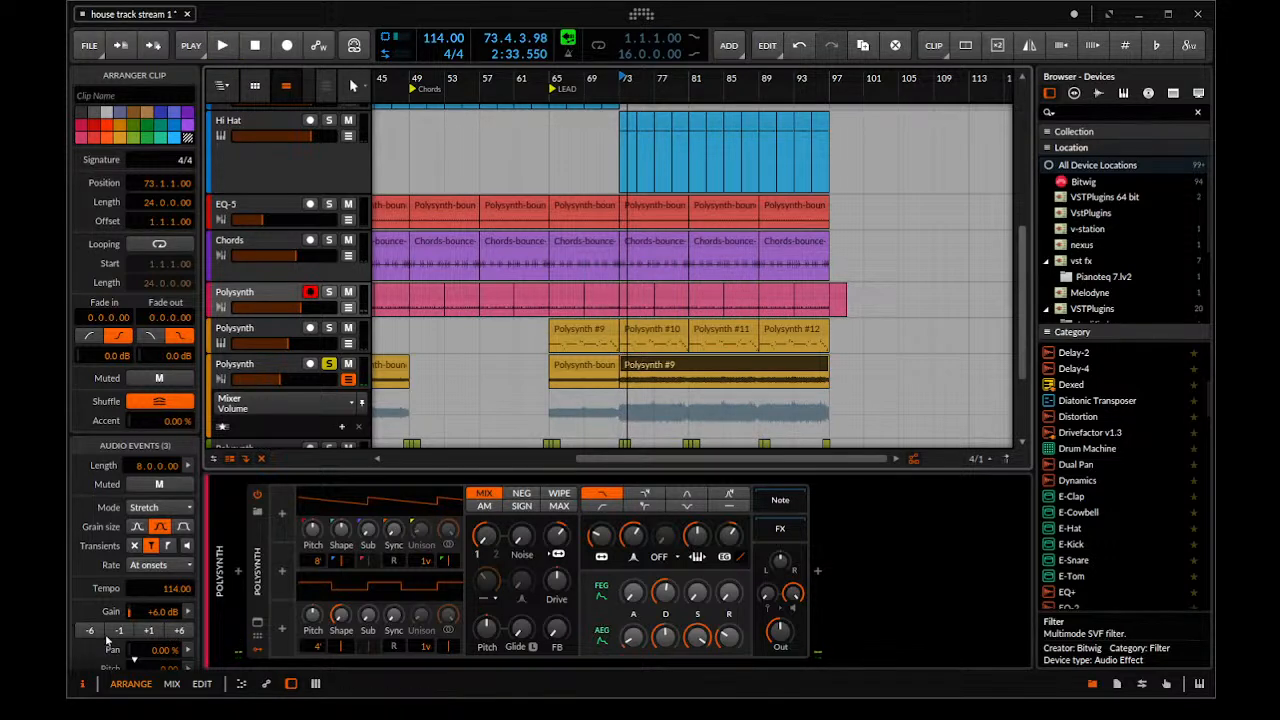
left_click(119, 631)
left_click(119, 631)
left_click(119, 631)
left_click(119, 631)
scroll(118, 618, "down", 1)
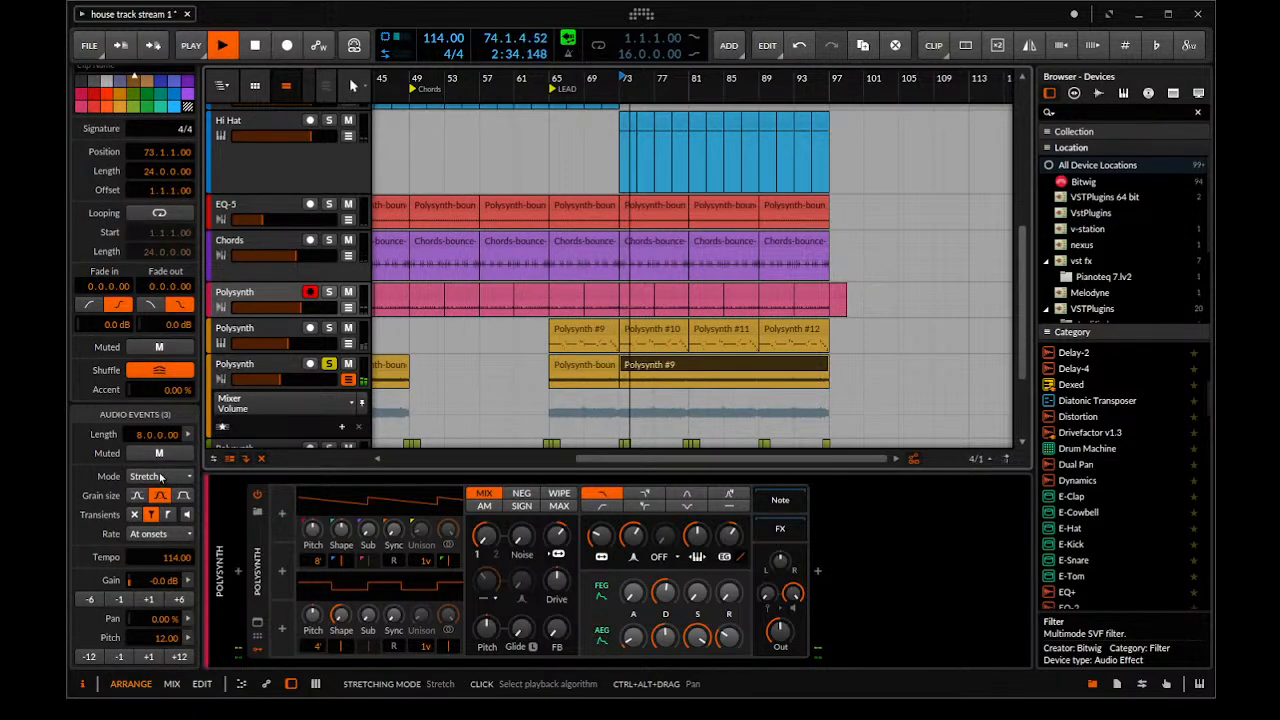
Try the Elastique Pro, Elastique Eco and Elastique stretching modes on the merged clip, playing it from bar 73
key("space")
left_click(182, 400)
key("space")
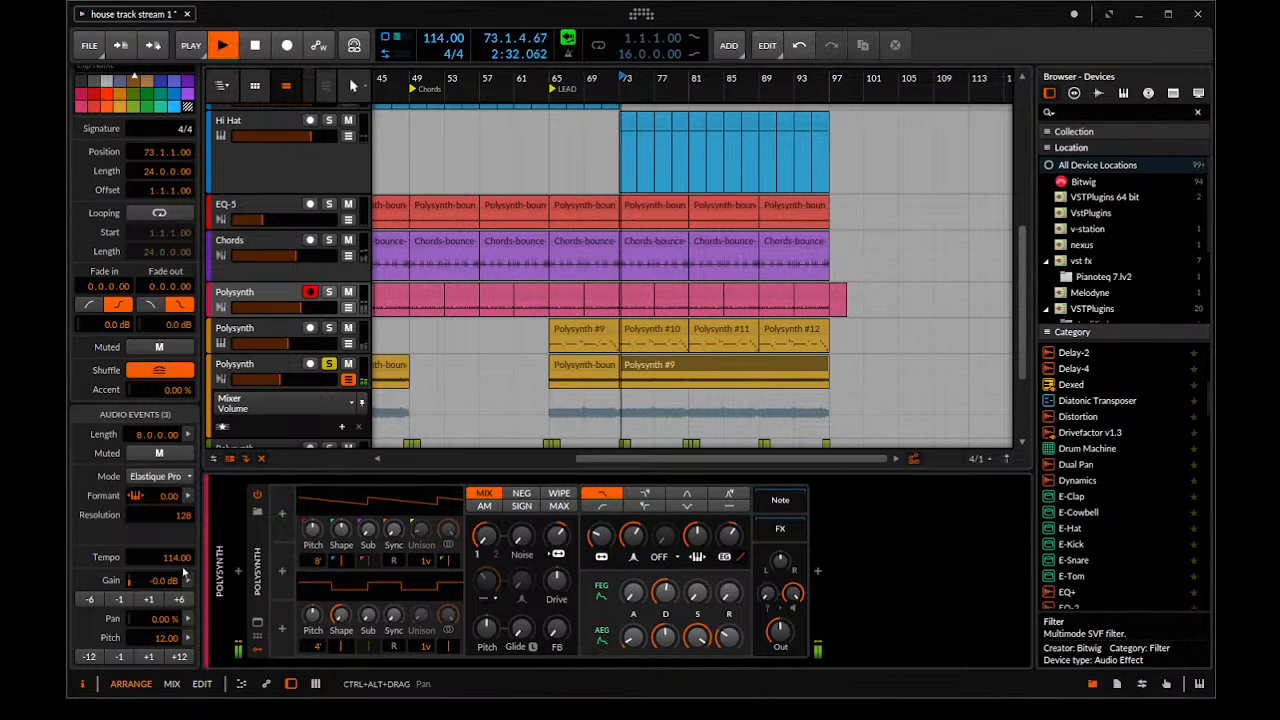
key("space")
left_click(183, 480)
left_click(188, 375)
key("space")
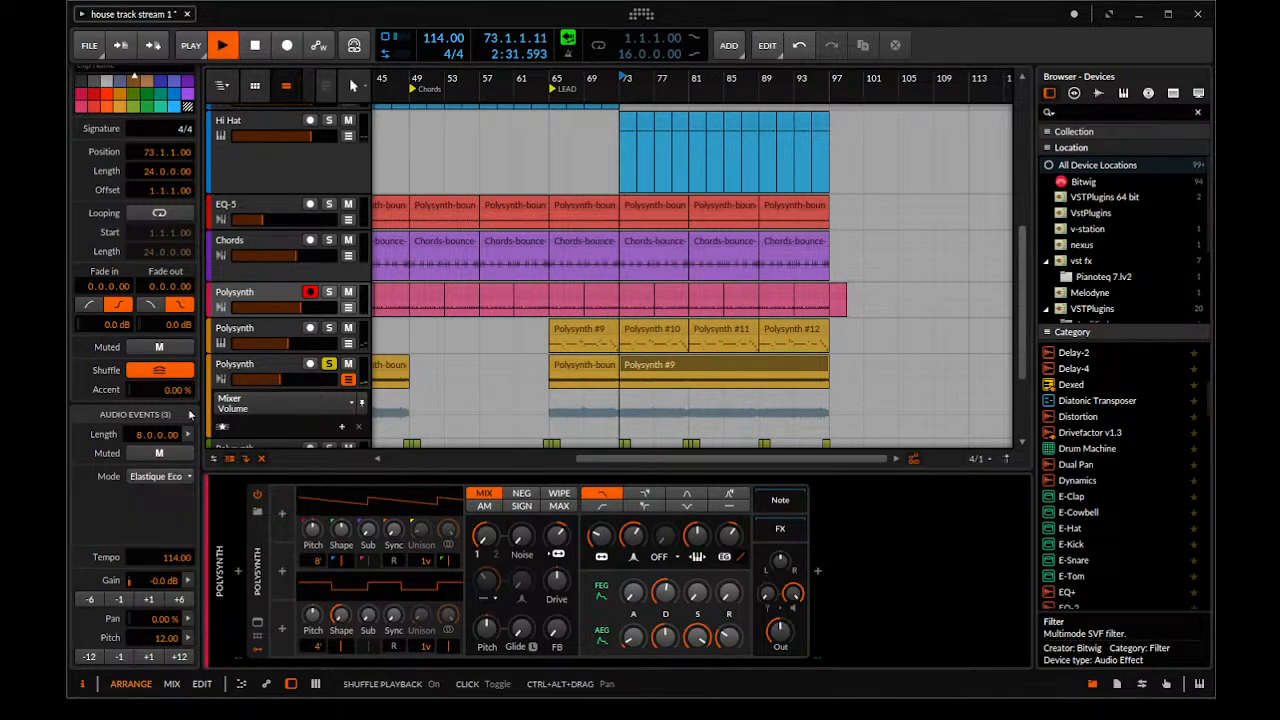
key("space")
left_click(175, 476)
left_click(195, 371)
key("space")
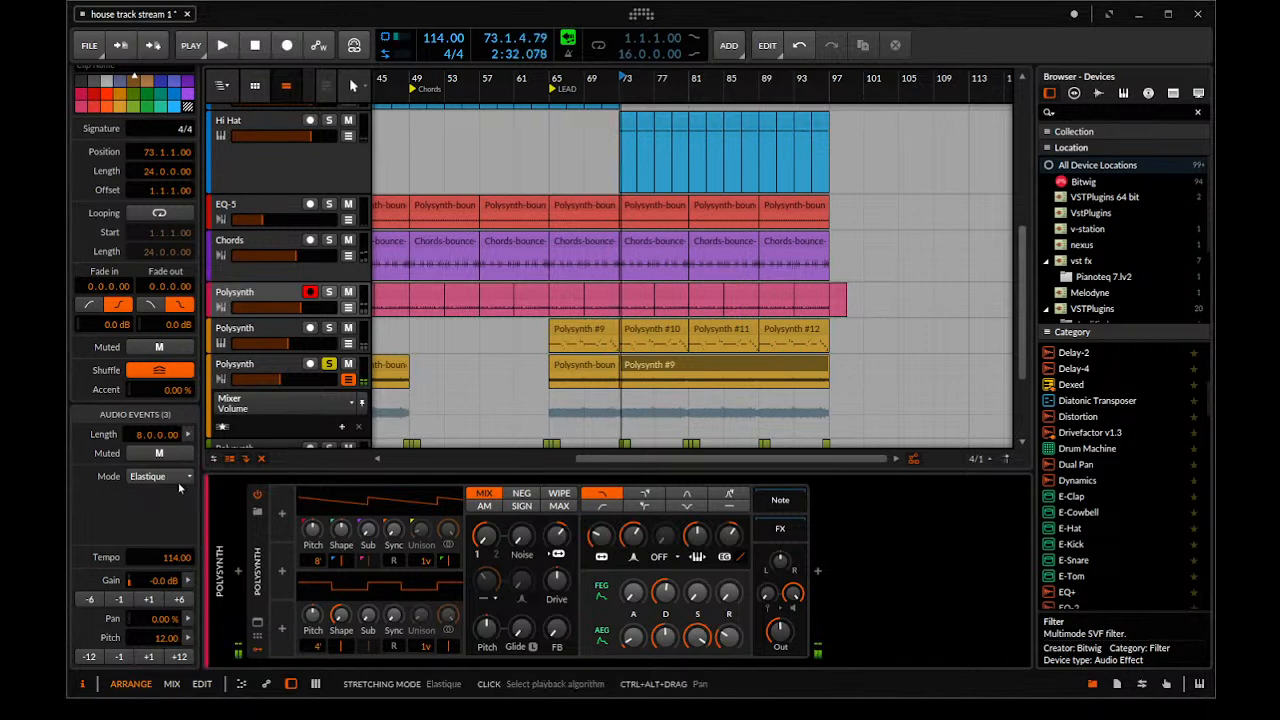
Set the merged clip's stretching mode to Stretch HD and listen to it from bar 73
left_click(276, 272)
key("space")
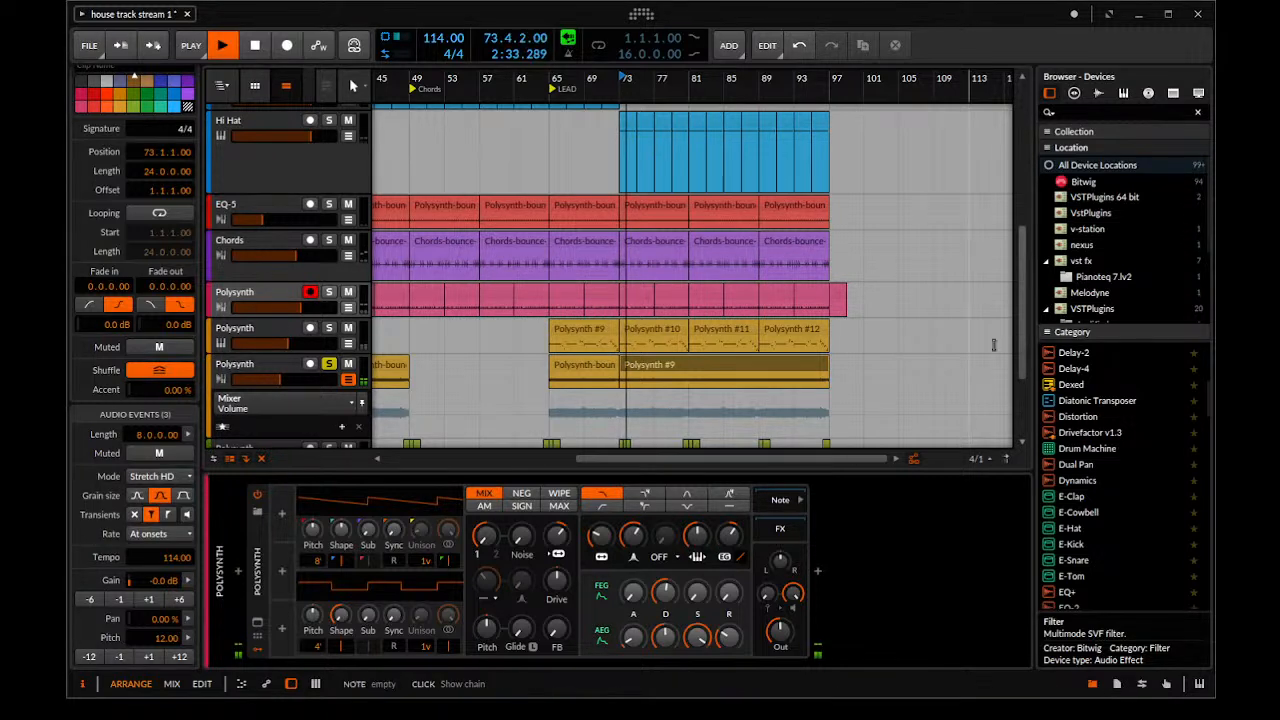
key("space")
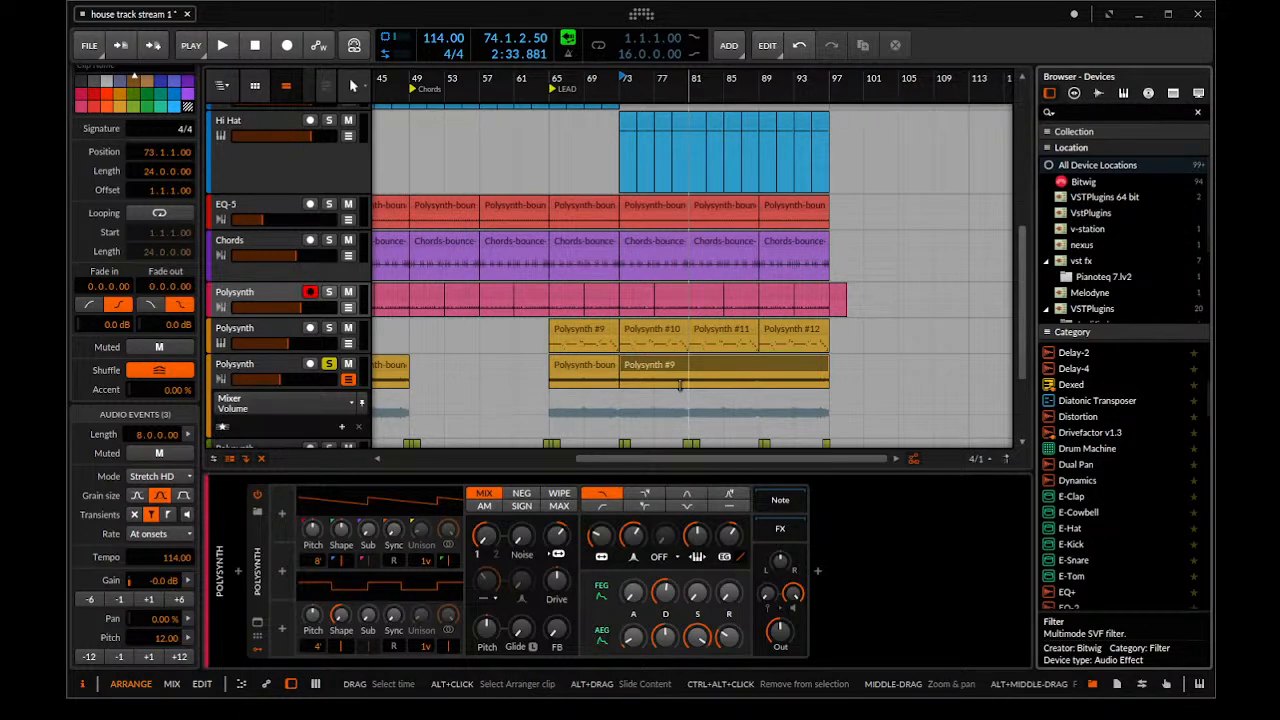
Play the arrangement, undo the last edit and turn off solo on the yellow audio Polysynth track
scroll(679, 385, "down", 3)
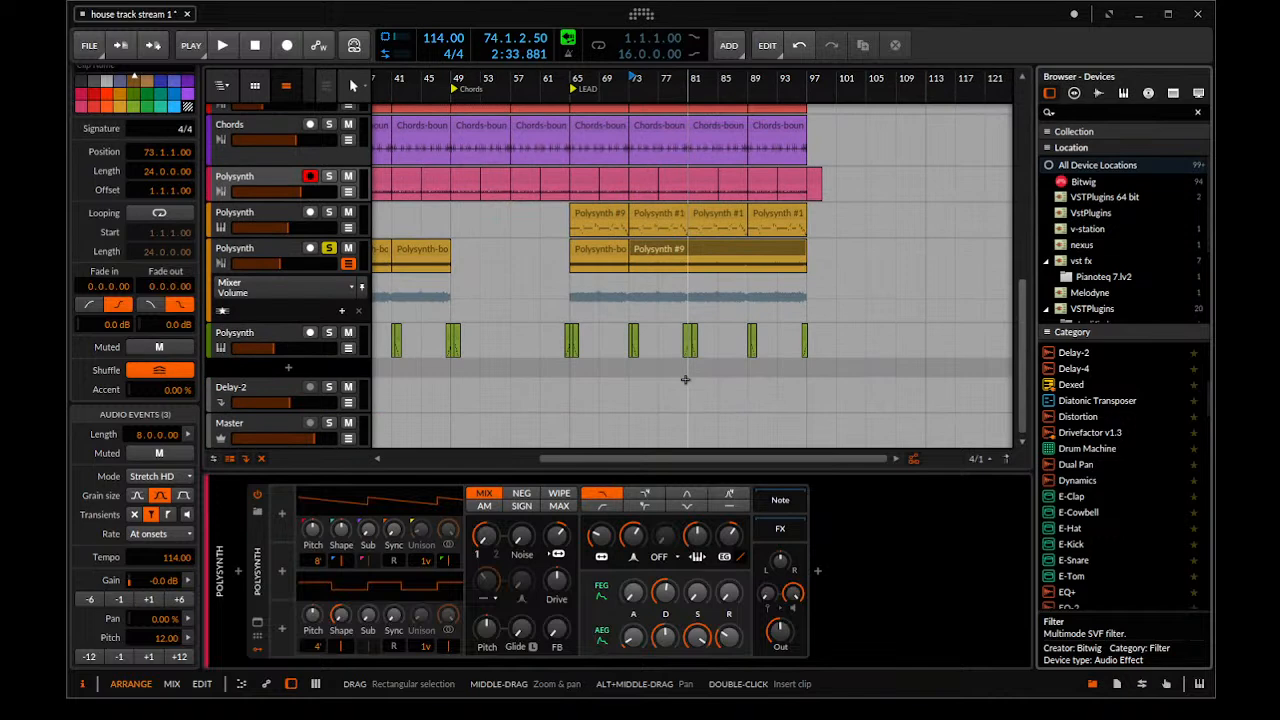
left_click_drag(682, 377, 696, 349)
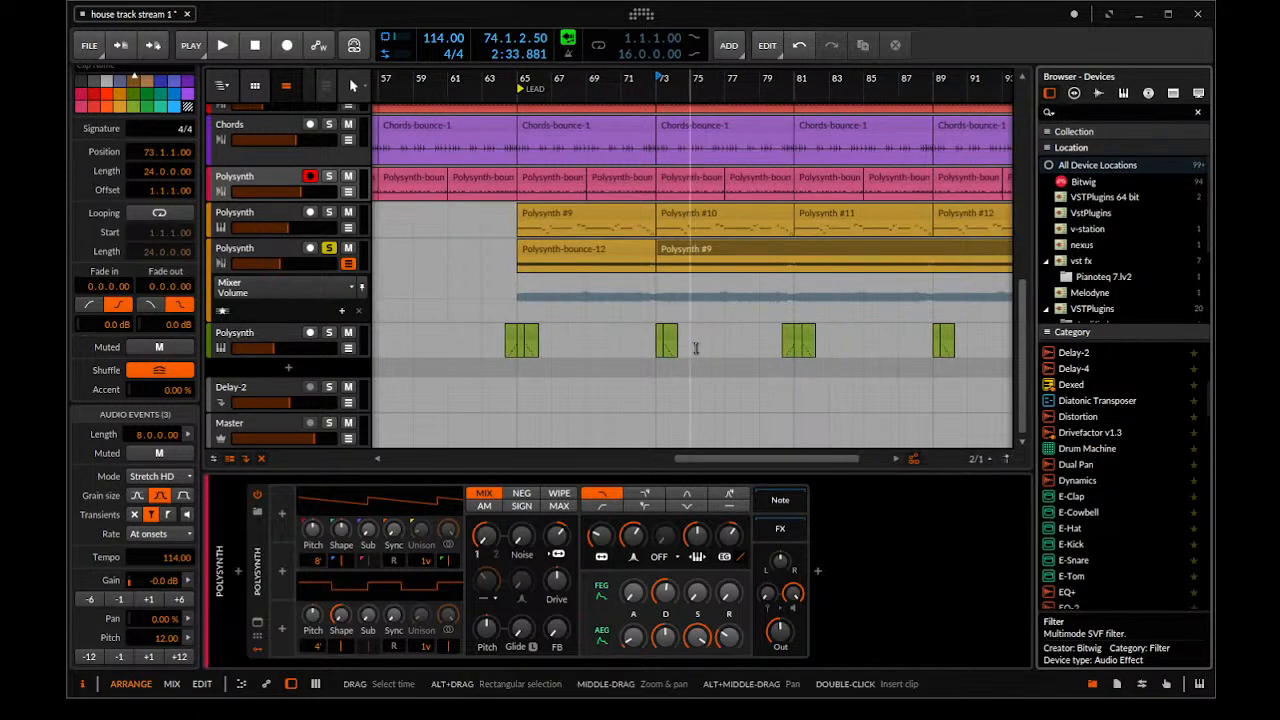
left_click(617, 306)
key("space")
left_click_drag(617, 306, 778, 300)
key("ctrl+z")
left_click(490, 284)
left_click(327, 248)
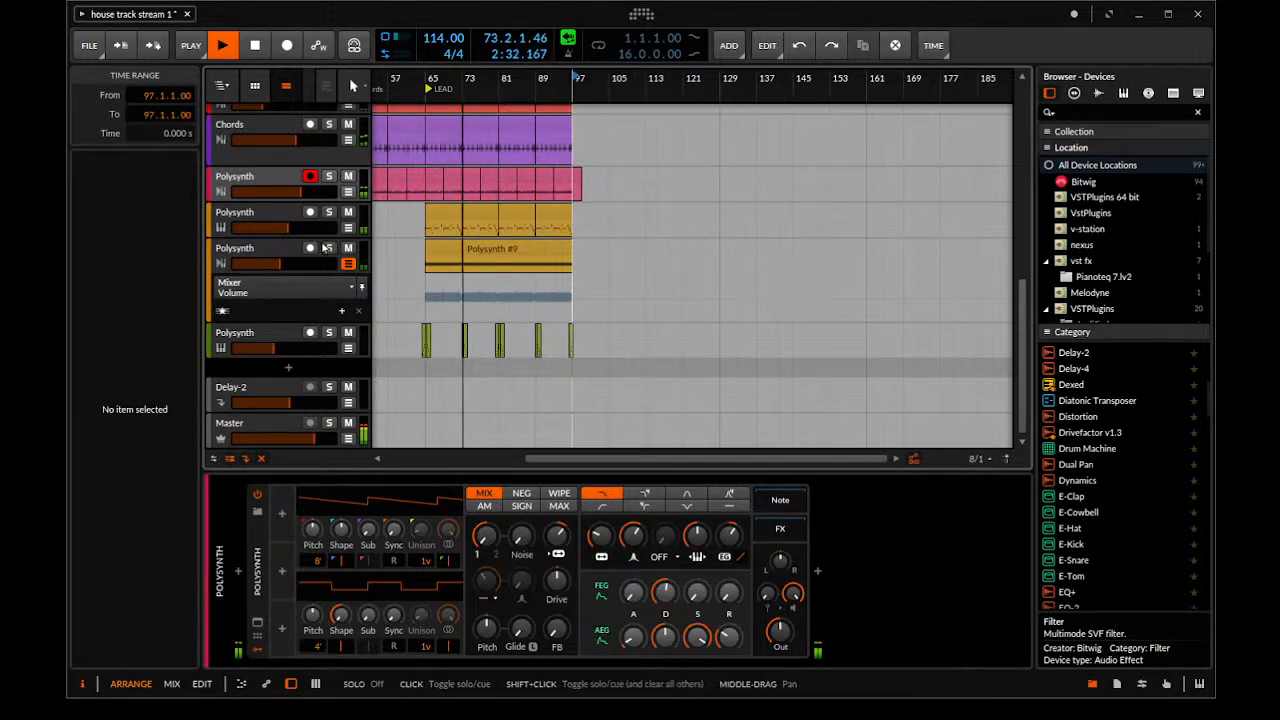
Duplicate the yellow audio Polysynth track that holds the merged clip
mouse_move(422, 300)
left_mouse_down()
mouse_move(631, 312)
mouse_move(446, 303)
left_mouse_up()
scroll(630, 303, "up", 3)
scroll(630, 303, "down", 3)
left_click(235, 250)
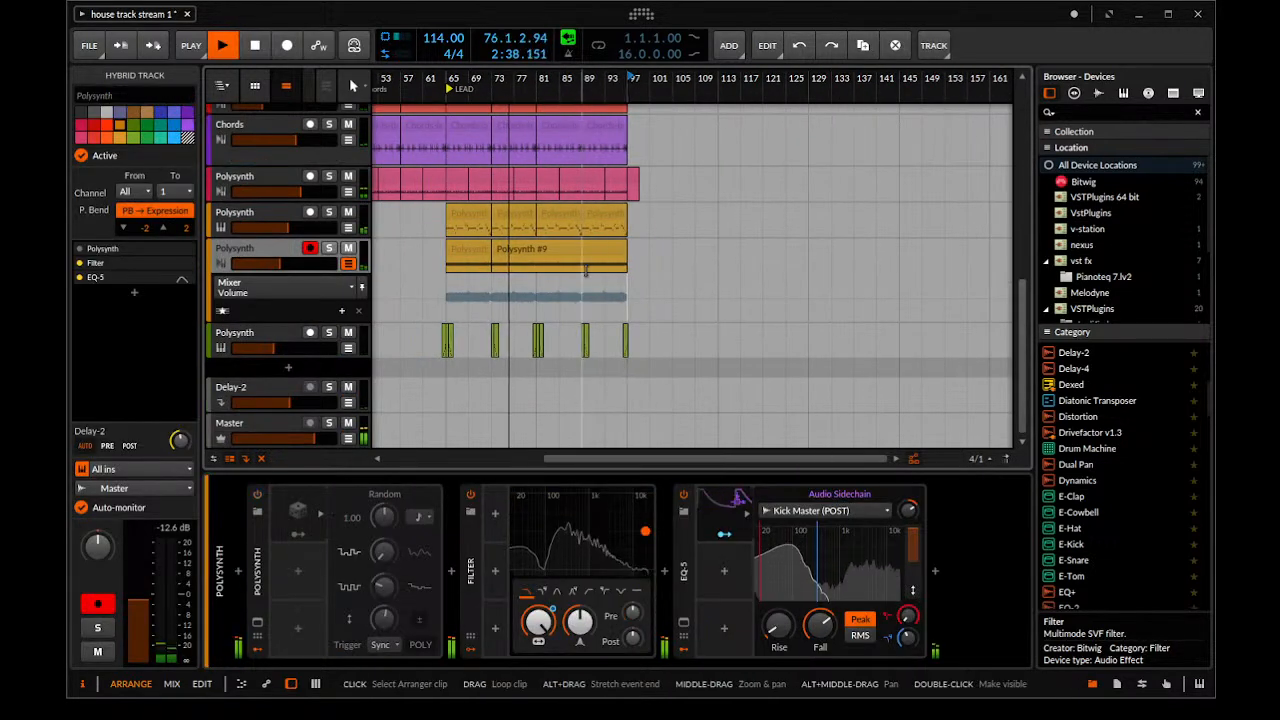
key("ctrl+d")
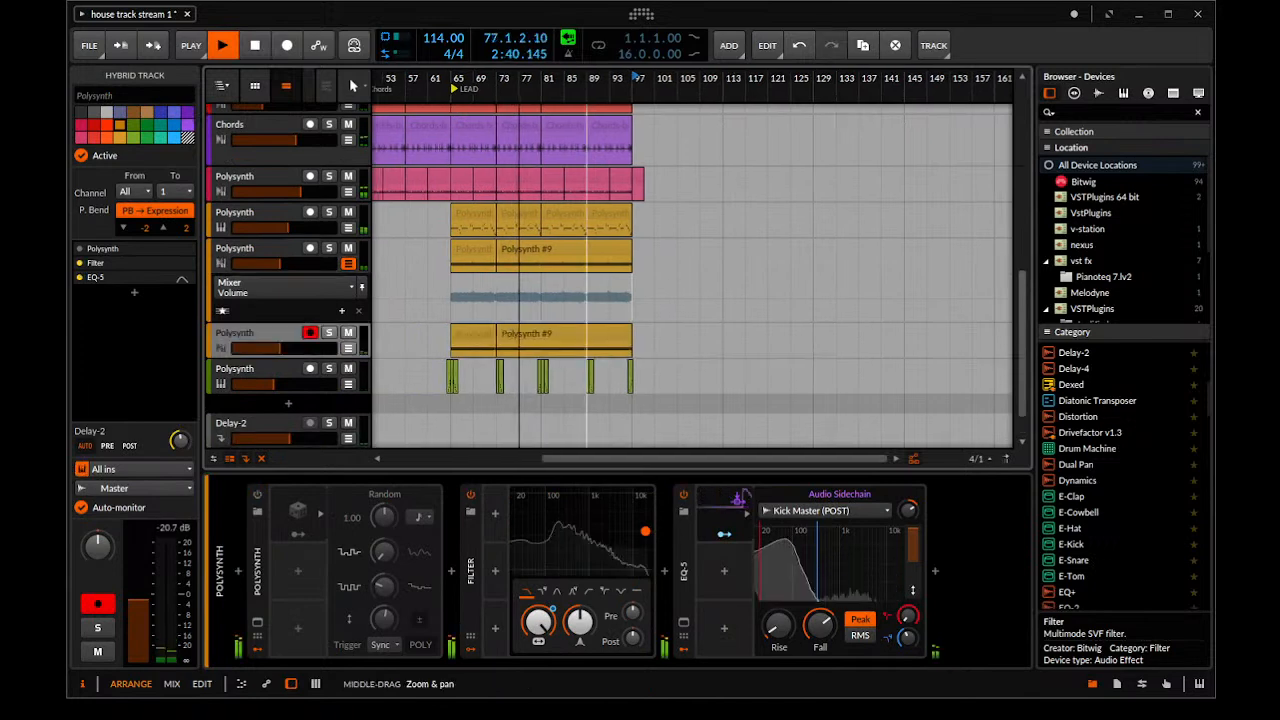
Delete all clips before bar 73 from the duplicated yellow Polysynth track
scroll(590, 332, "down", 1)
left_click(600, 331)
scroll(608, 325, "down", 2)
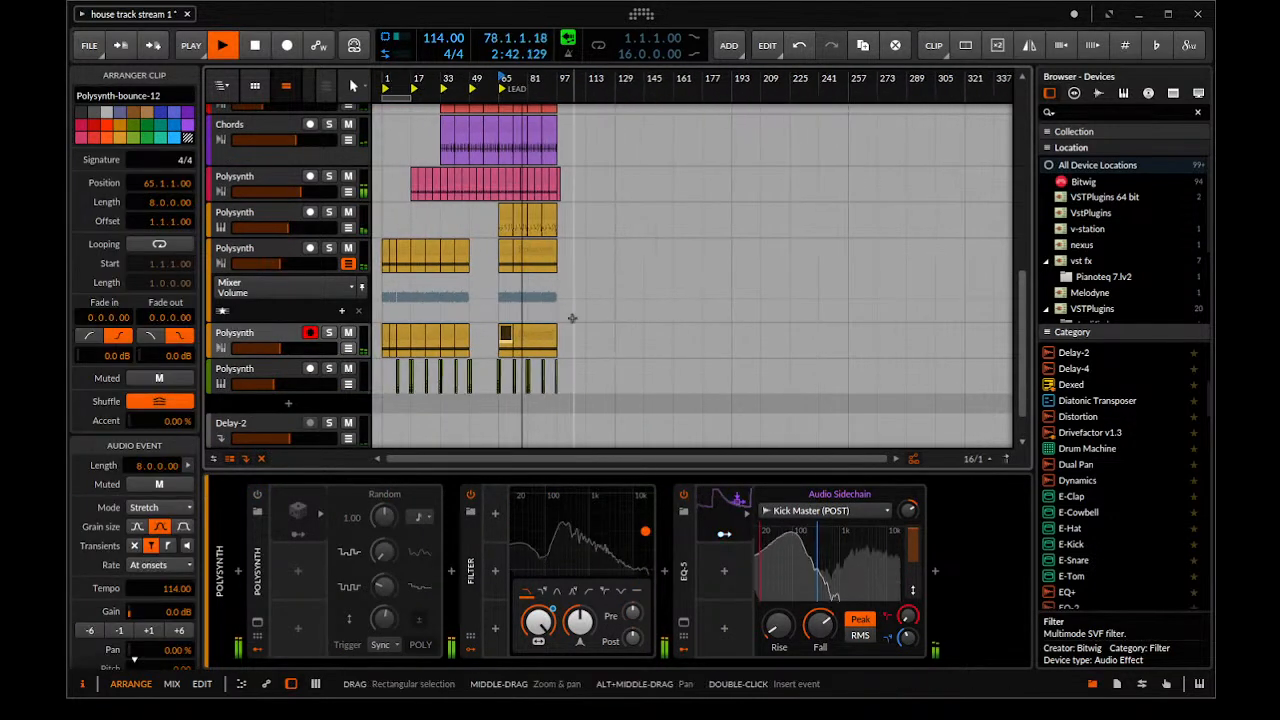
left_click(387, 337, "shift")
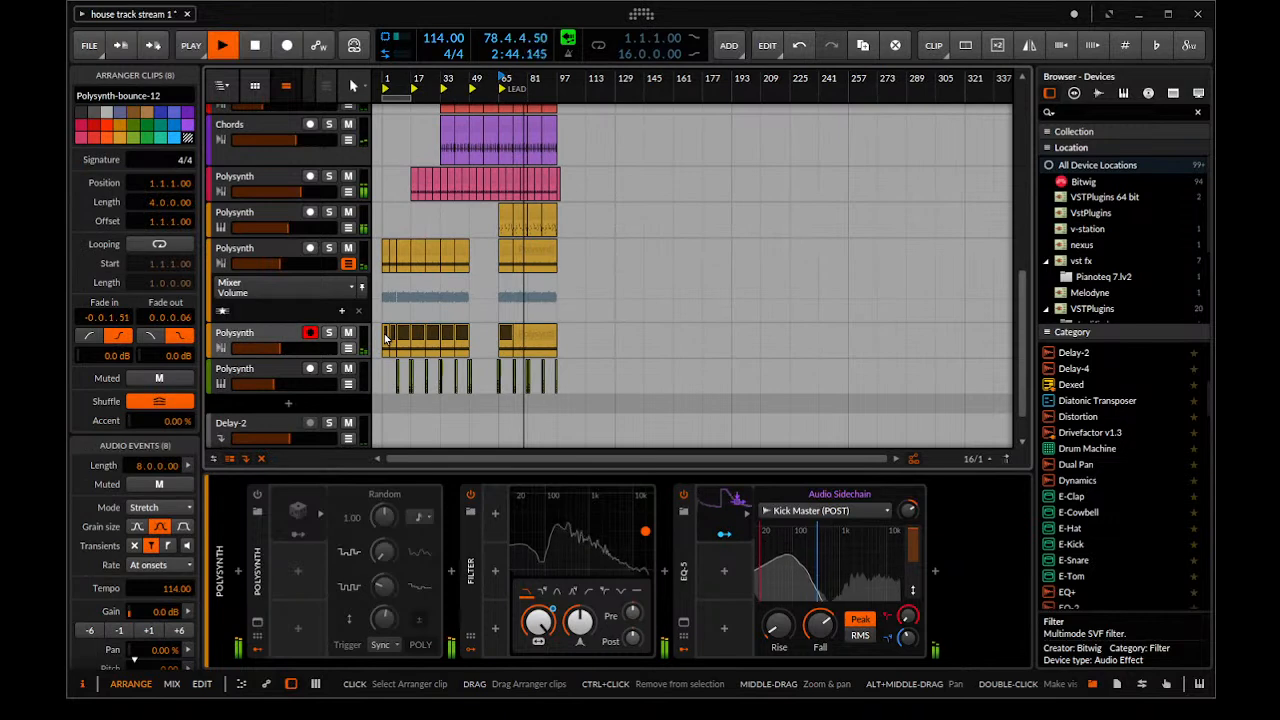
key("Delete")
Try raising the duplicated clip at bar 73 by one octave and undo the pitch change
left_click(533, 340)
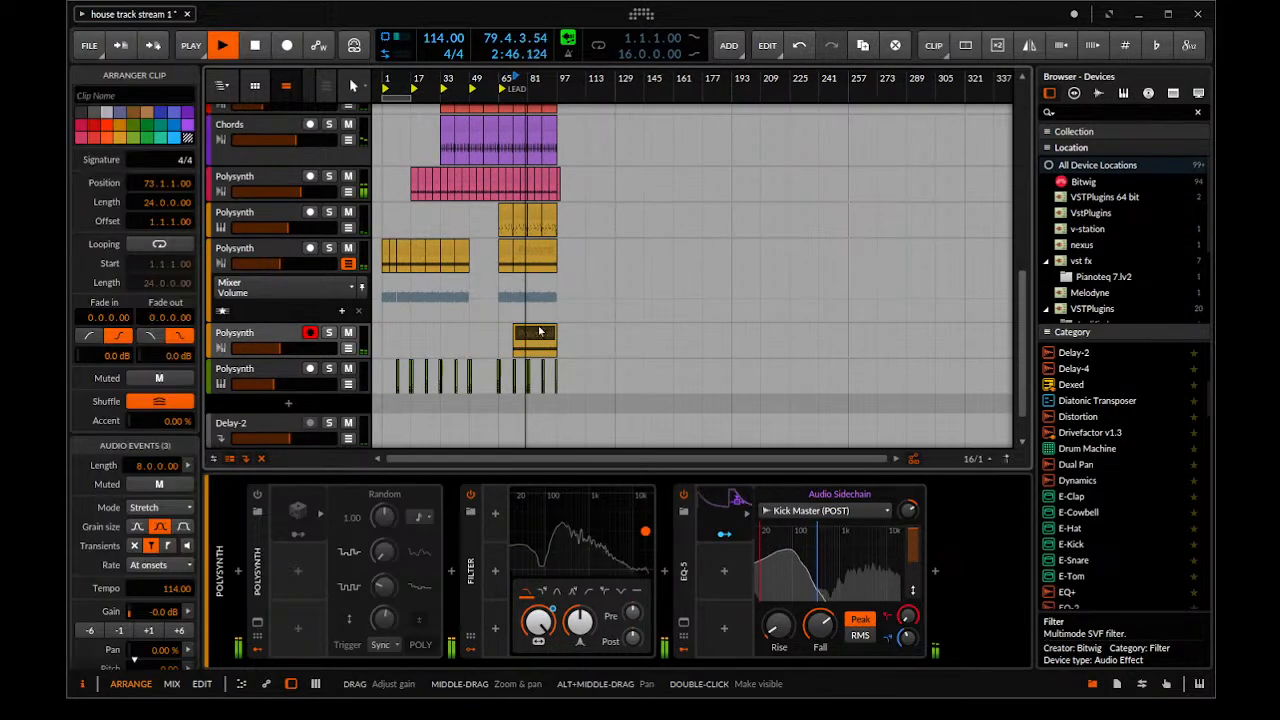
scroll(183, 665, "down", 1)
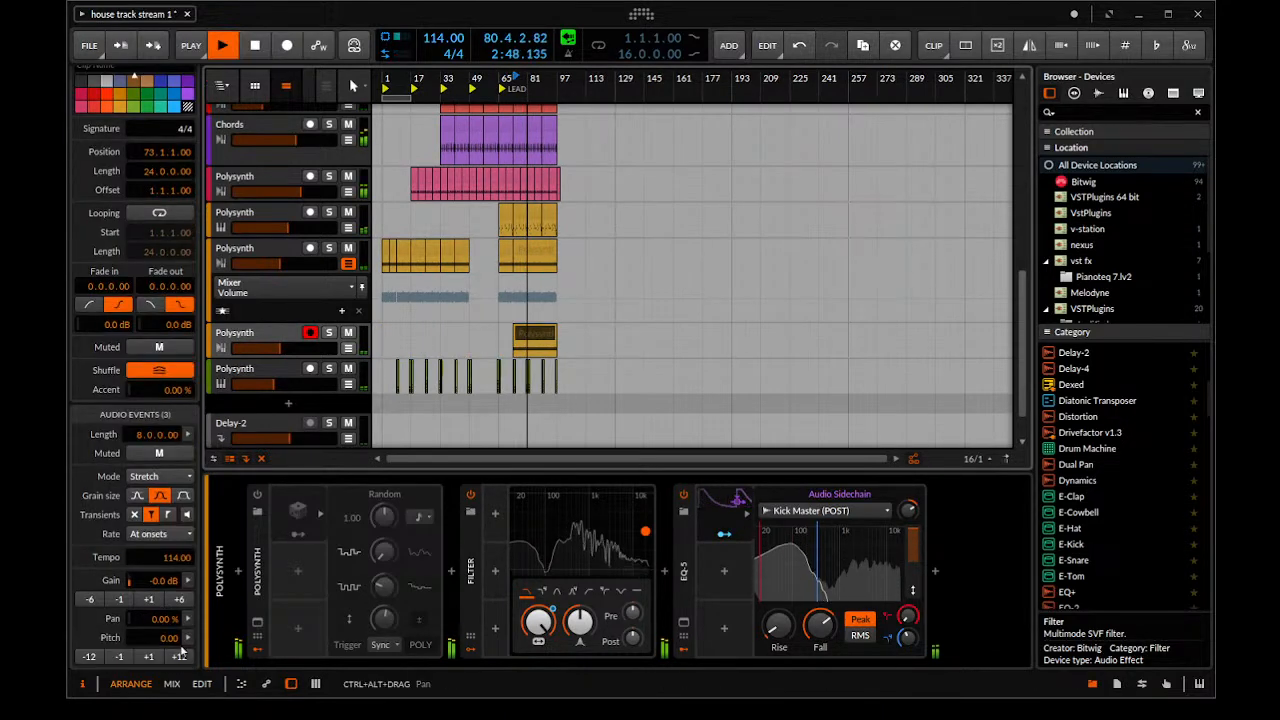
left_click(179, 657)
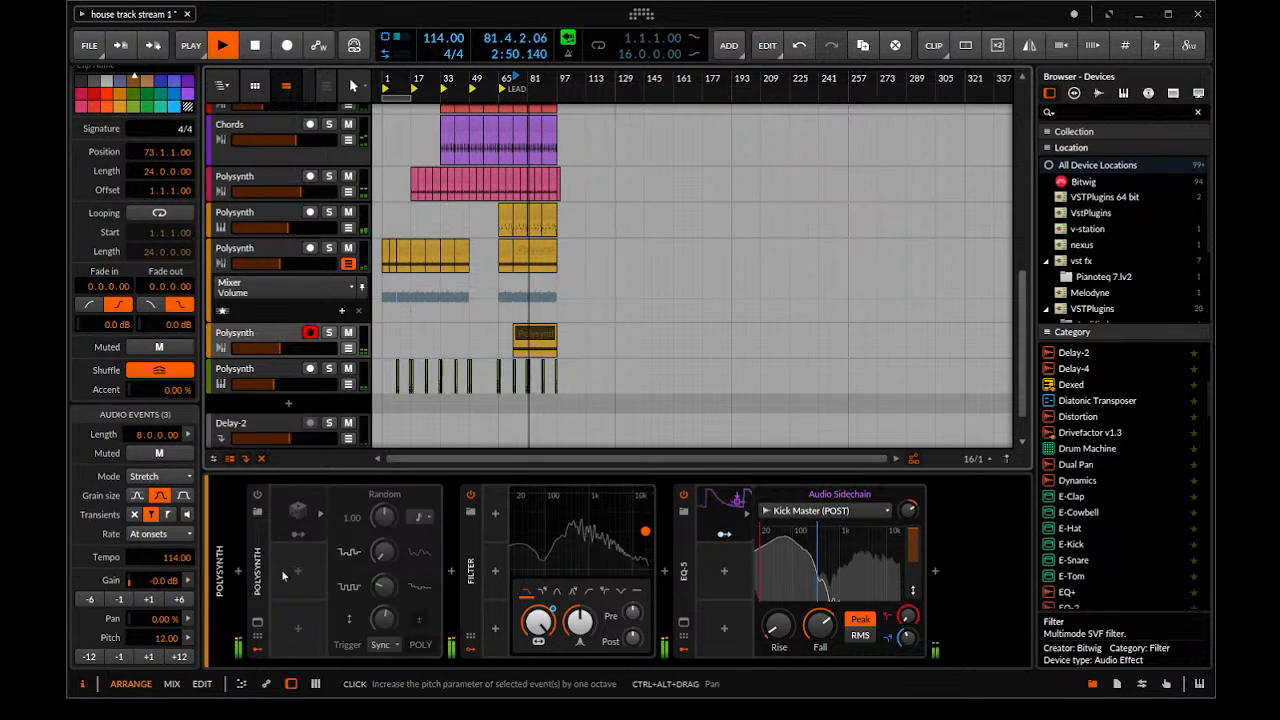
scroll(567, 256, "up", 3)
key("ctrl+z")
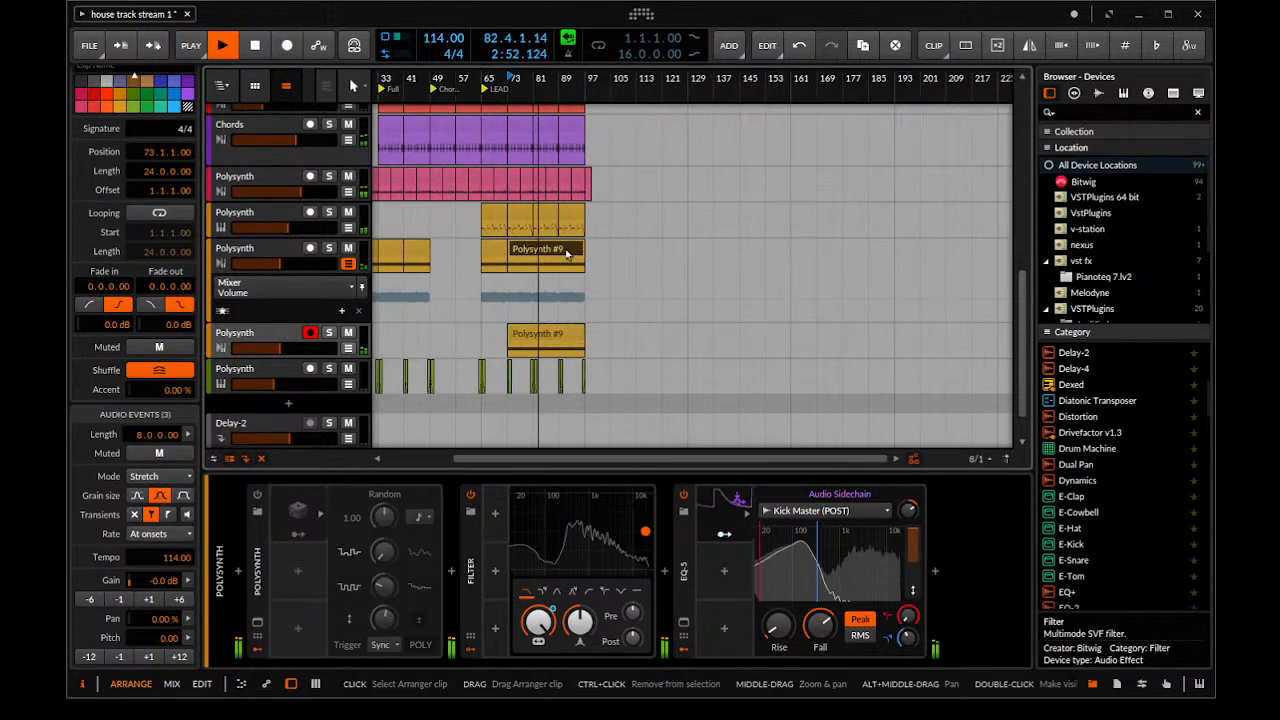
Try removing the merged Polysynth #9 clip from the original audio track, stop playback and undo the deletion
key("Delete")
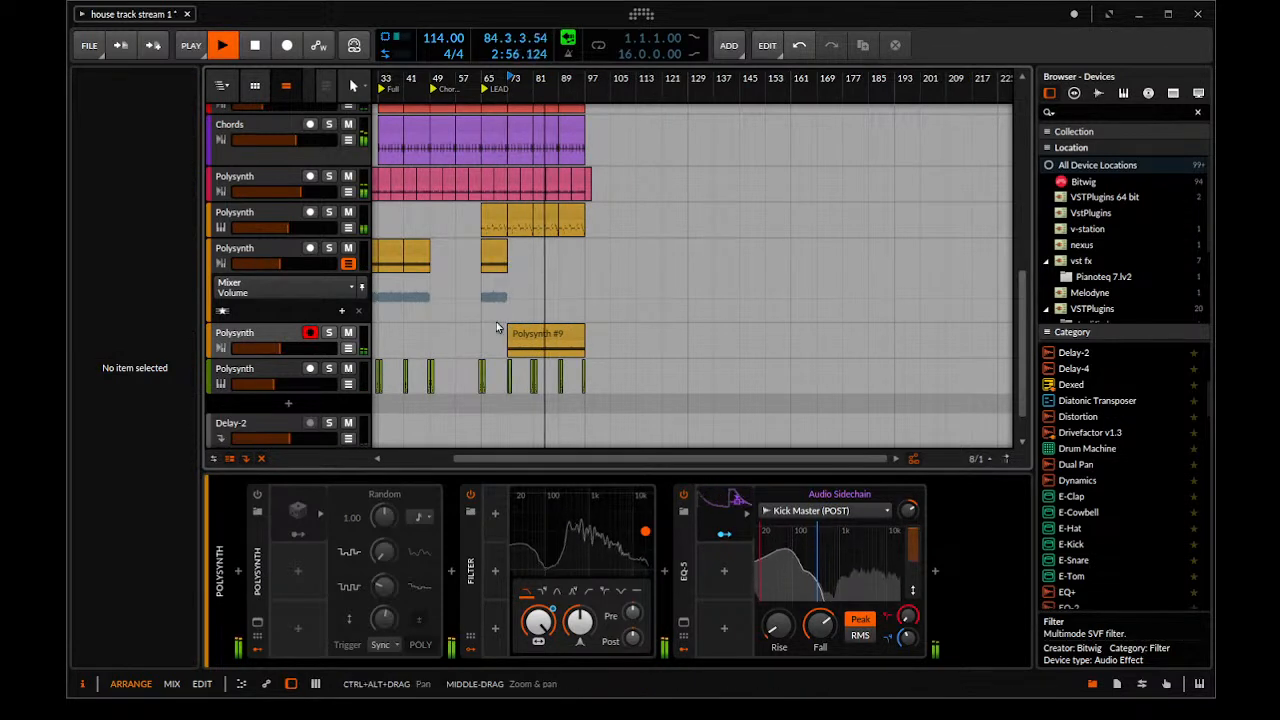
key("space")
key("ctrl+z")
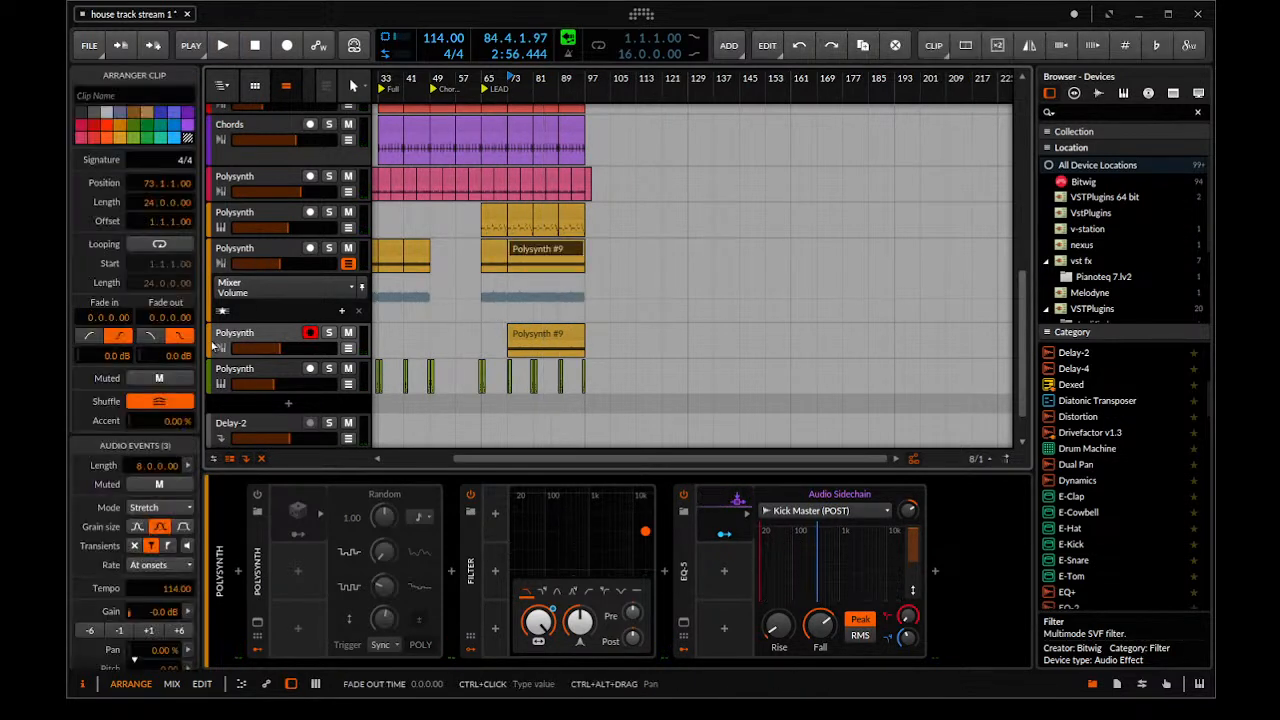
Delete the duplicated Polysynth track, disarm recording on the green Polysynth track and listen from bar 73
left_click(250, 340)
key("Delete")
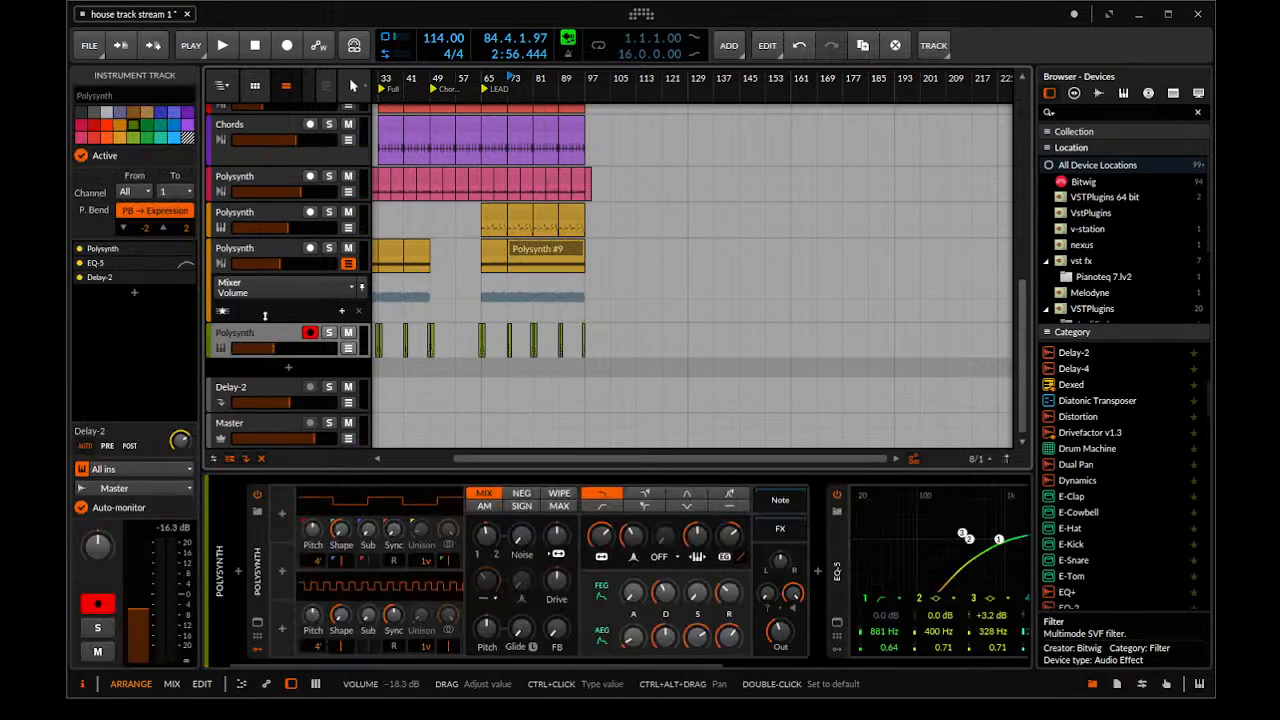
key("space")
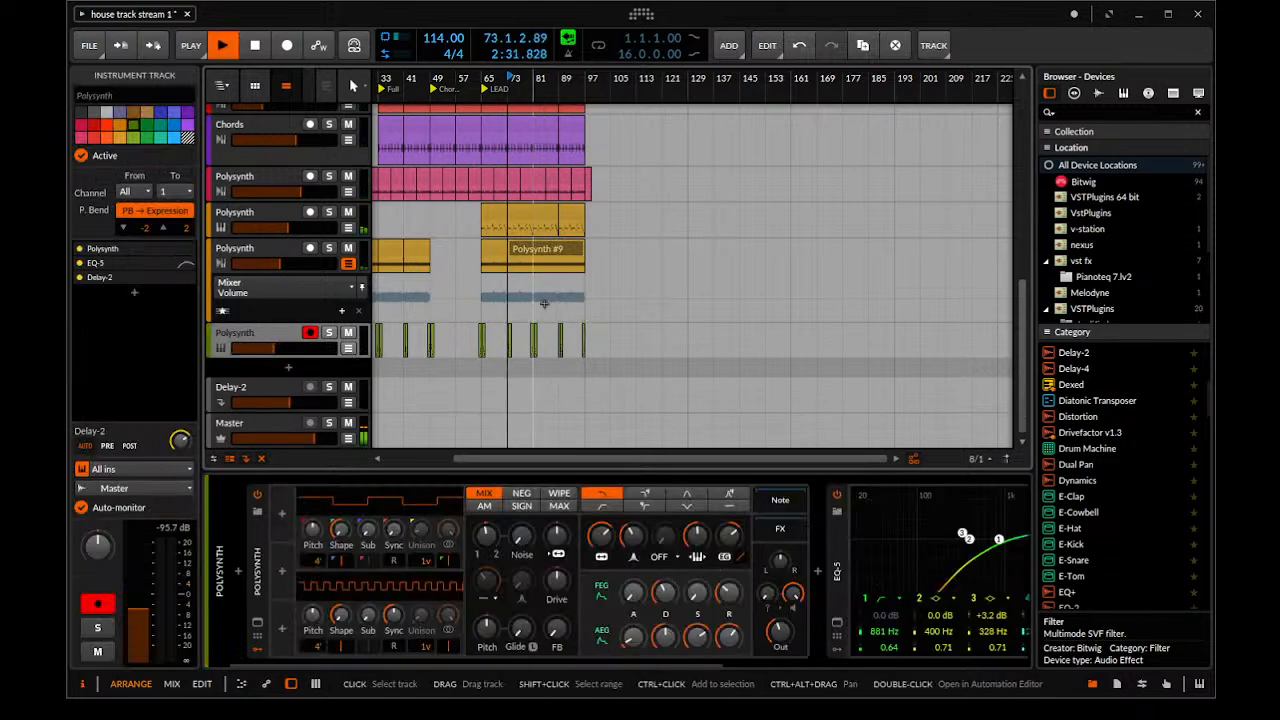
left_click(622, 660)
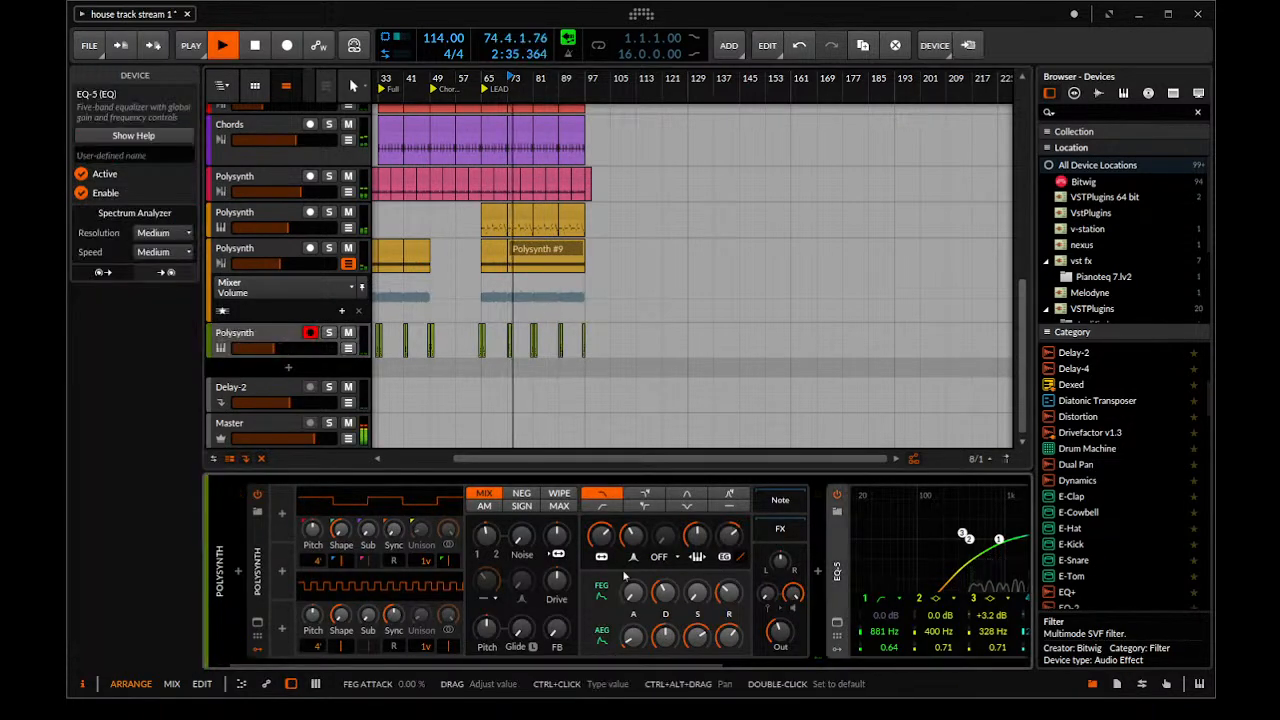
left_click(311, 333)
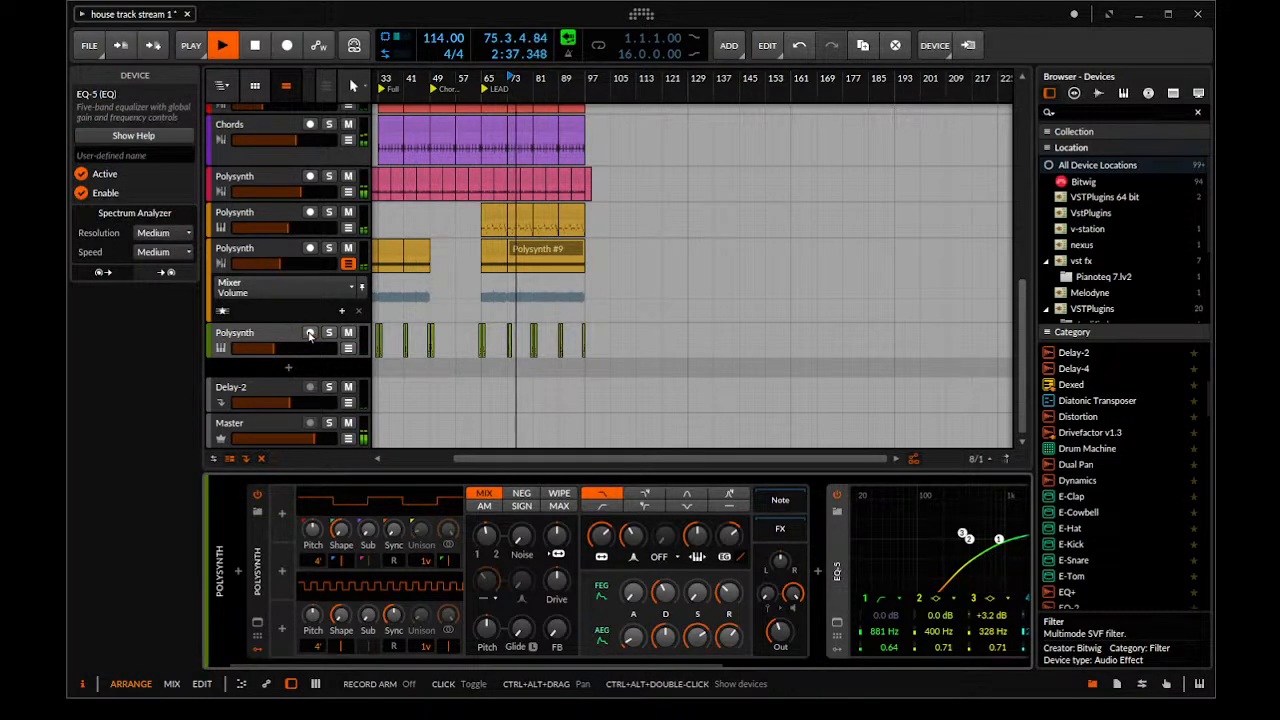
scroll(643, 389, "left", 4)
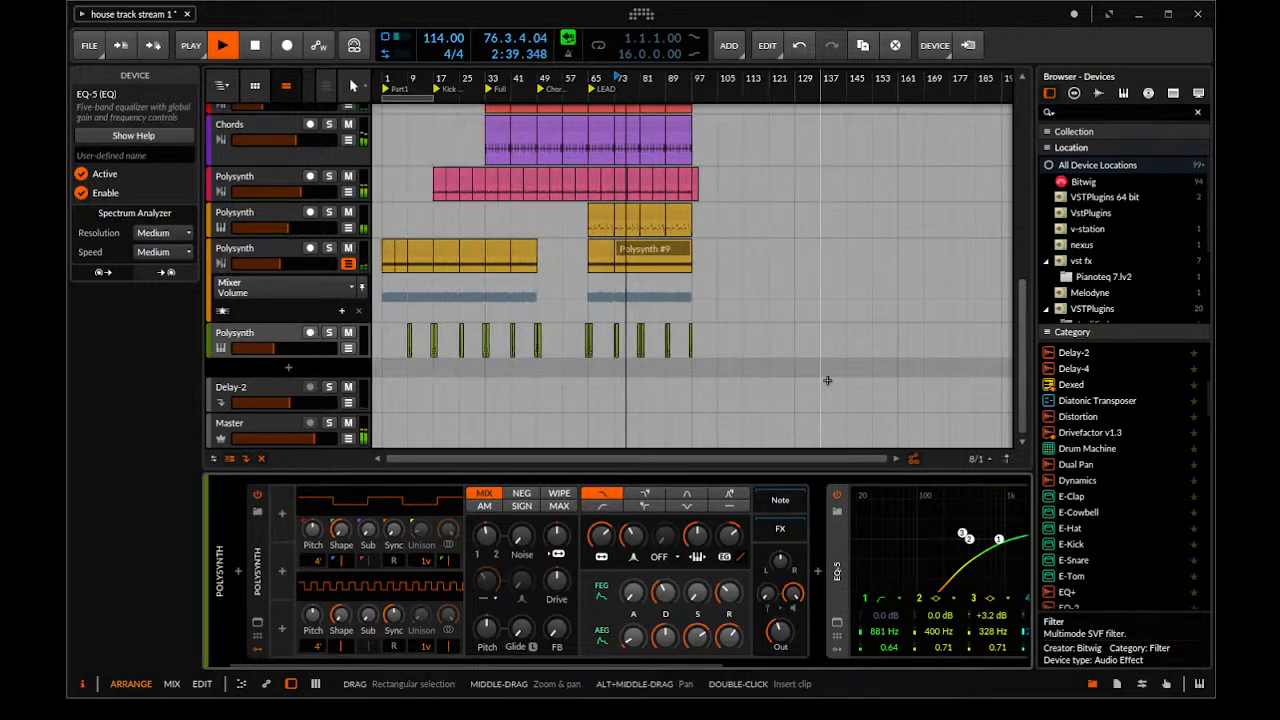
key("space")
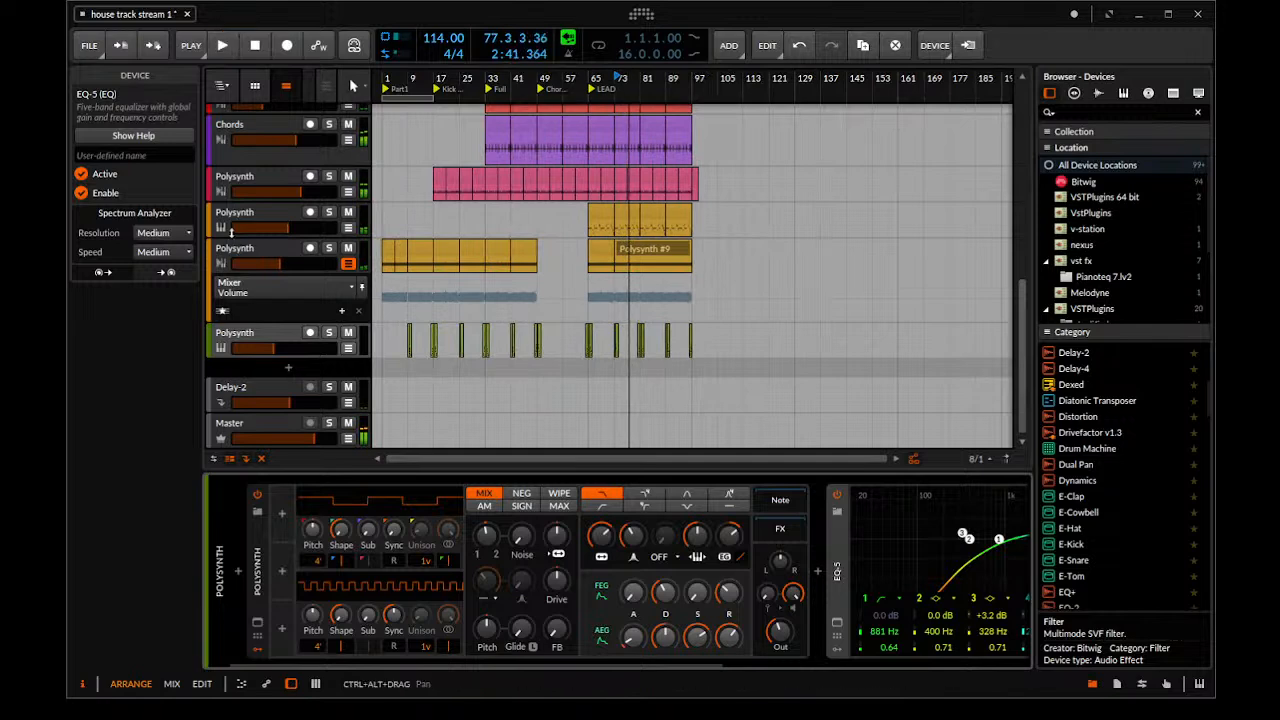
Raise the Delay-2 send of the yellow instrument Polysynth track and play from bar 73
left_click(289, 229)
left_click_drag(177, 453, 181, 430)
key("space")
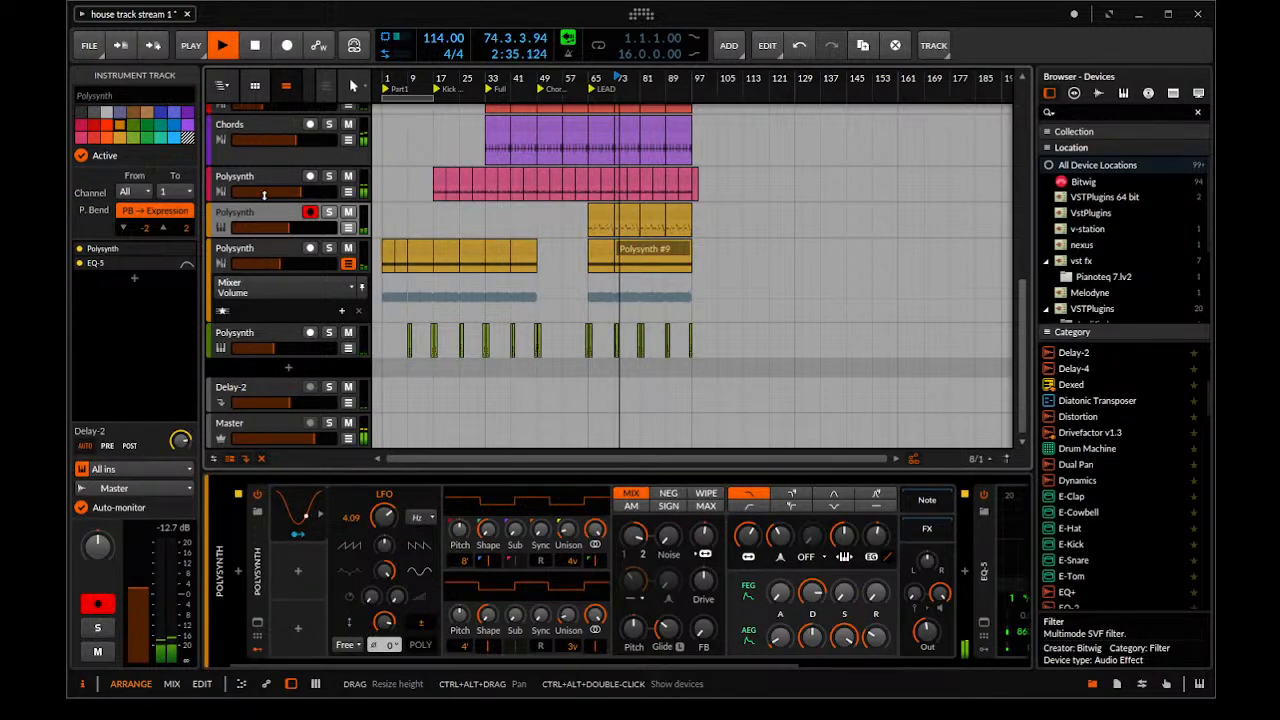
Solo the Delay-2 effect track and raise its volume slightly while the lead section plays
left_click(250, 401)
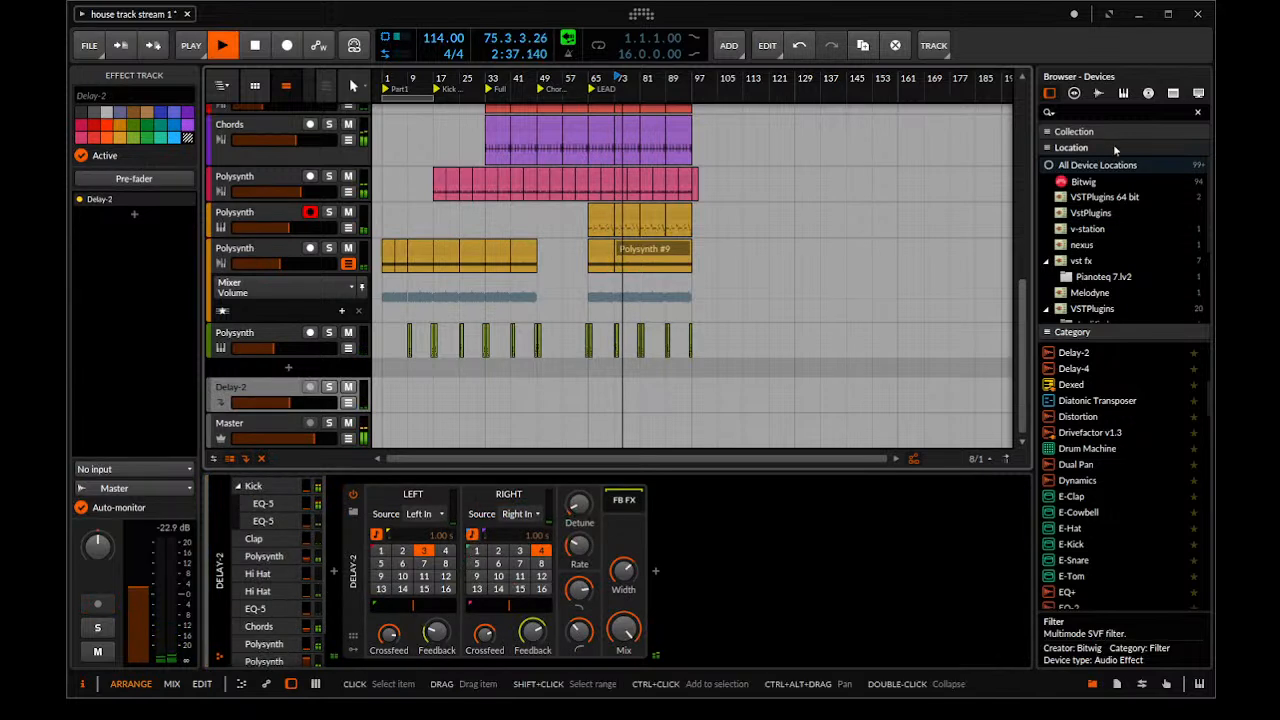
left_click(1093, 113)
left_click_drag(667, 80, 683, 236)
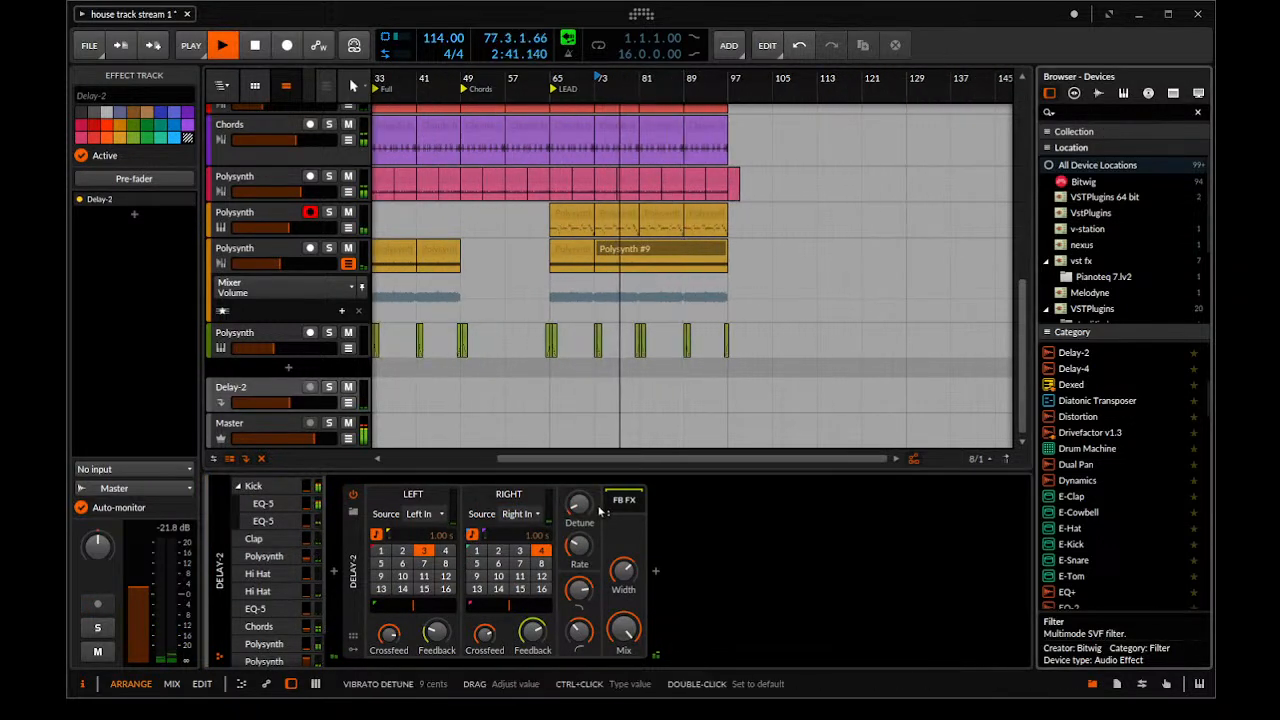
left_click(330, 387)
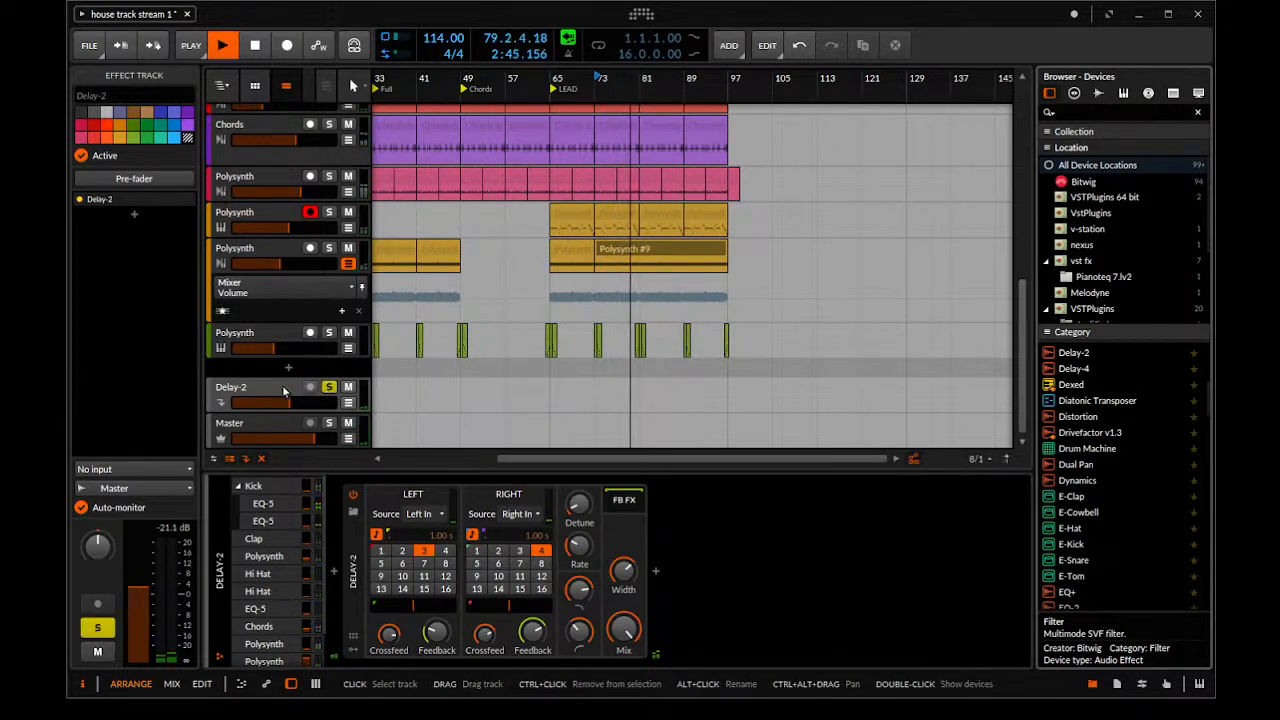
left_click(284, 392)
left_click_drag(298, 403, 293, 403)
Add an EQ-5 after Delay-2 on the effect track, cutting lows at 353 Hz and boosting band 3 by 1.1 dB at 925 Hz
left_click(1063, 112)
type("eq")
left_click_drag(1068, 383, 658, 570)
left_click(735, 599)
left_click(815, 632)
left_click_drag(747, 540, 804, 540)
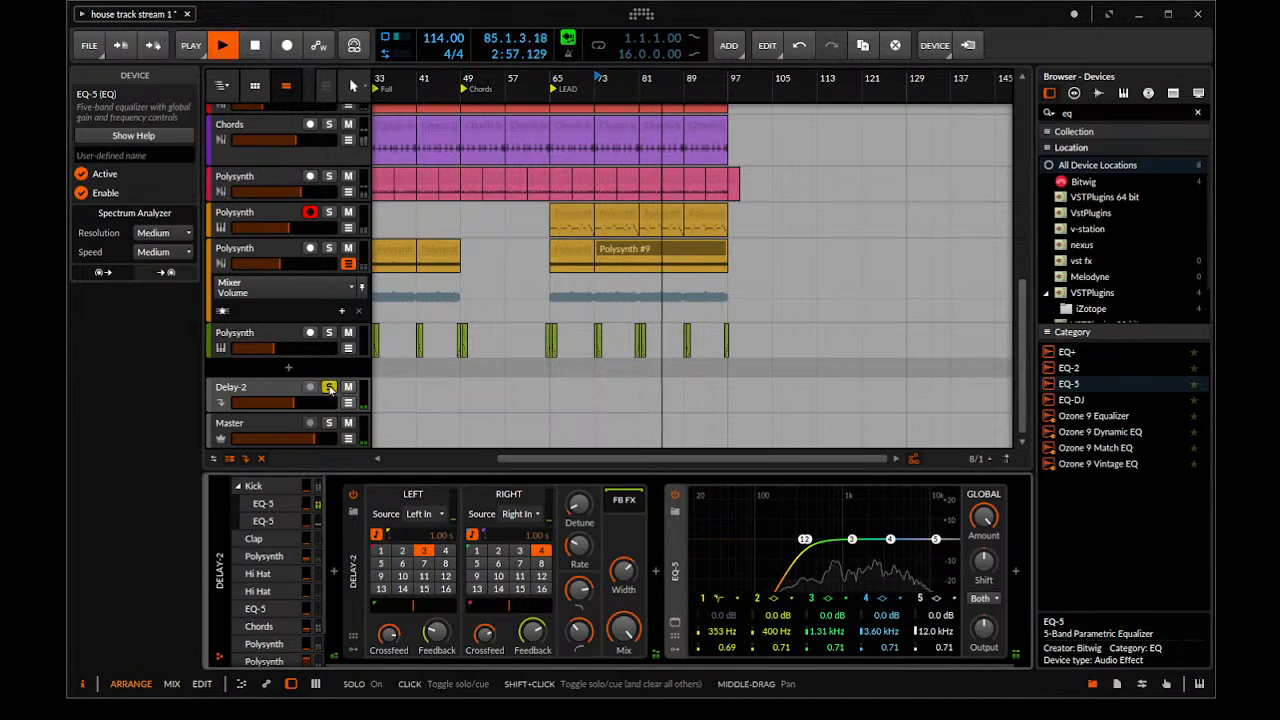
mouse_move(850, 540)
left_mouse_down()
mouse_move(883, 522)
mouse_move(815, 536)
mouse_move(839, 538)
left_mouse_up()
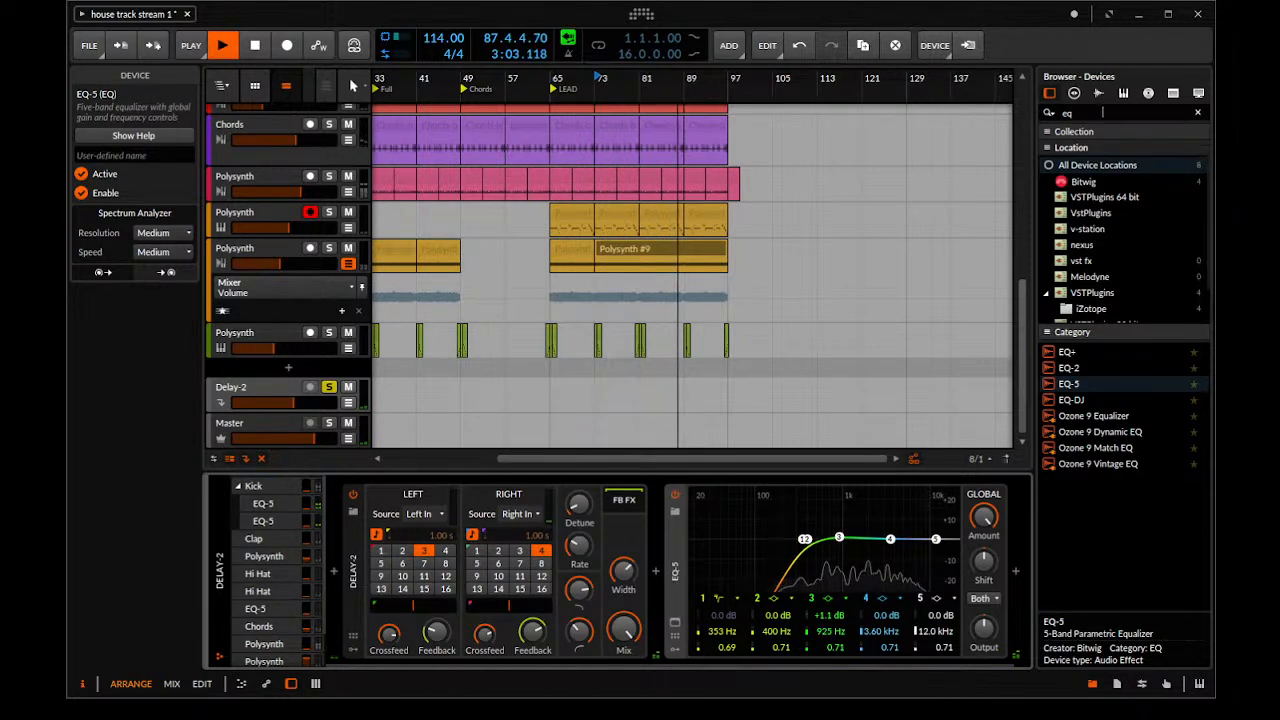
Add a Reverb after the EQ-5 on the Delay-2 effect track and raise its Mix
type("rev")
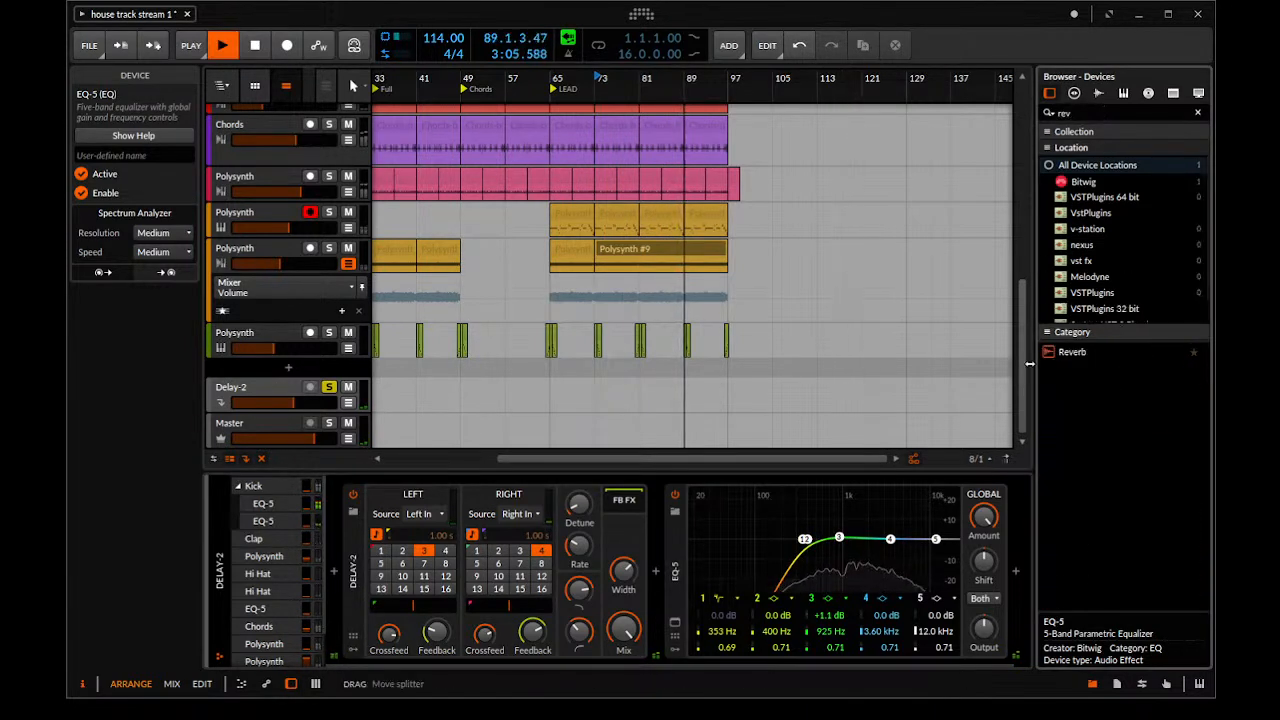
left_click_drag(1072, 351, 1025, 512)
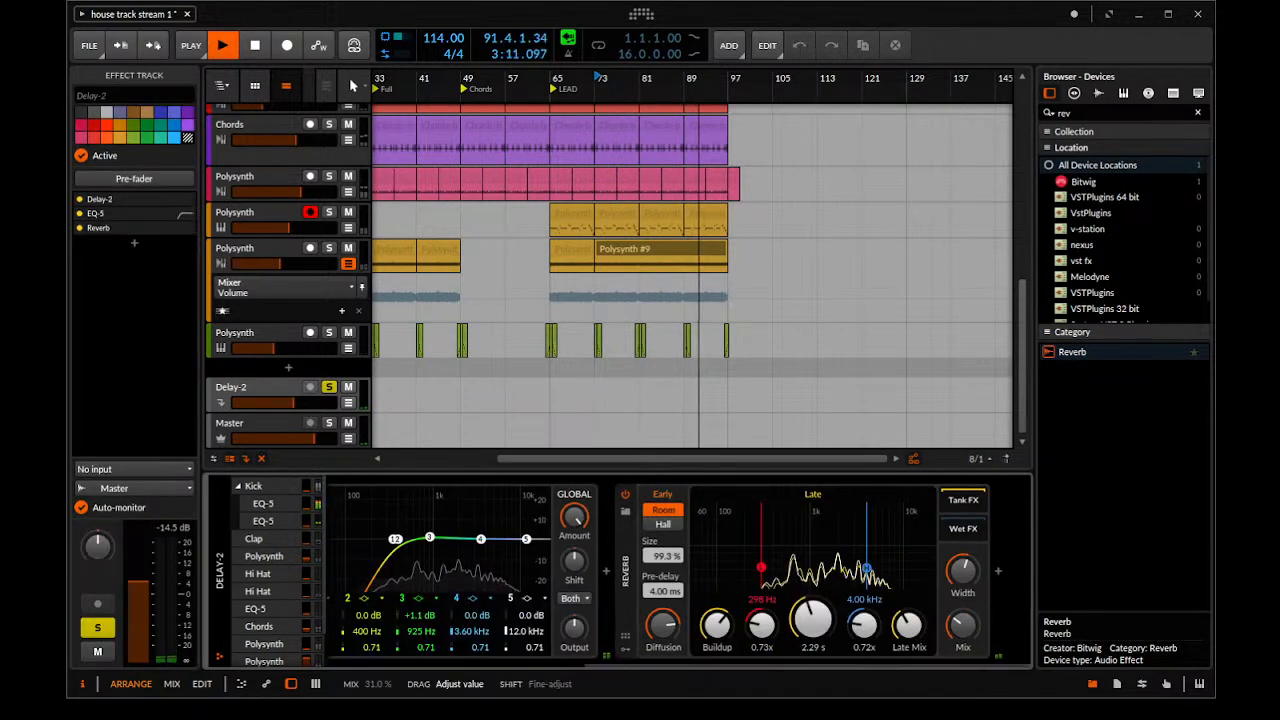
left_click_drag(963, 625, 963, 625)
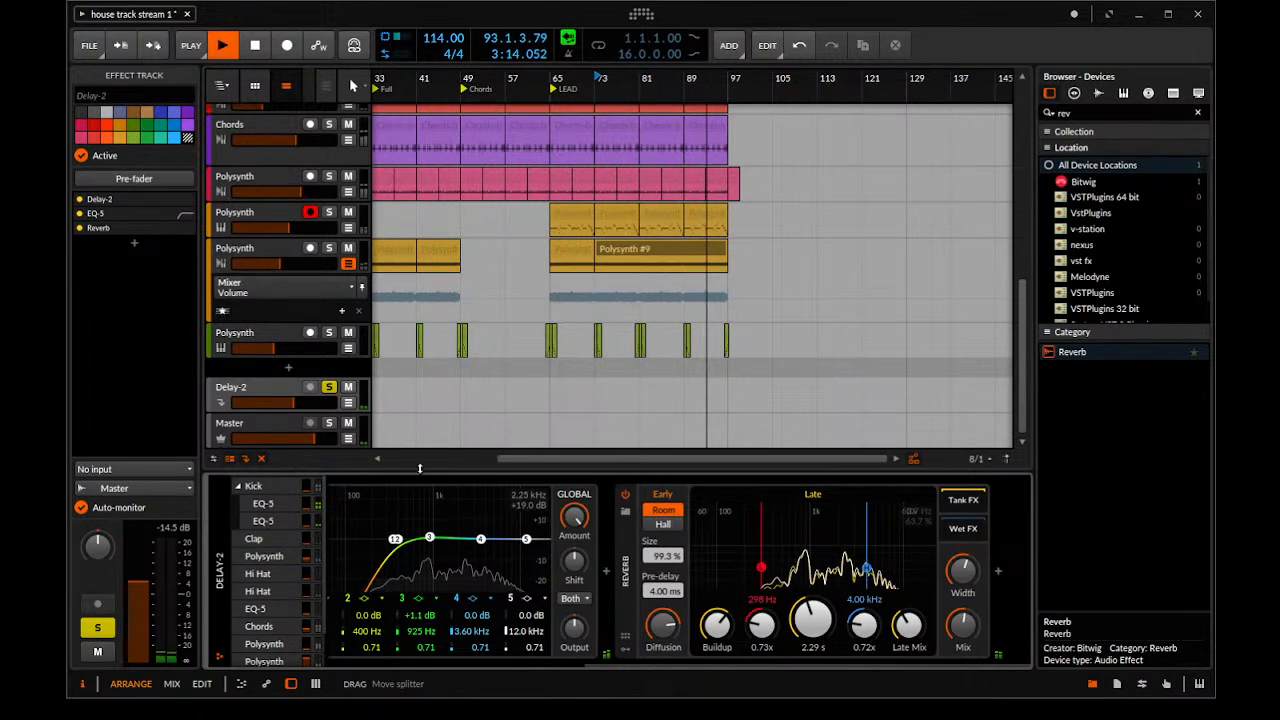
Turn off solo on the Delay-2 effect track, raise its volume and stop playback near the end of the arrangement
left_click(327, 389)
left_click_drag(294, 404, 310, 404)
left_click_drag(740, 330, 745, 330)
scroll(668, 165, "up", 10)
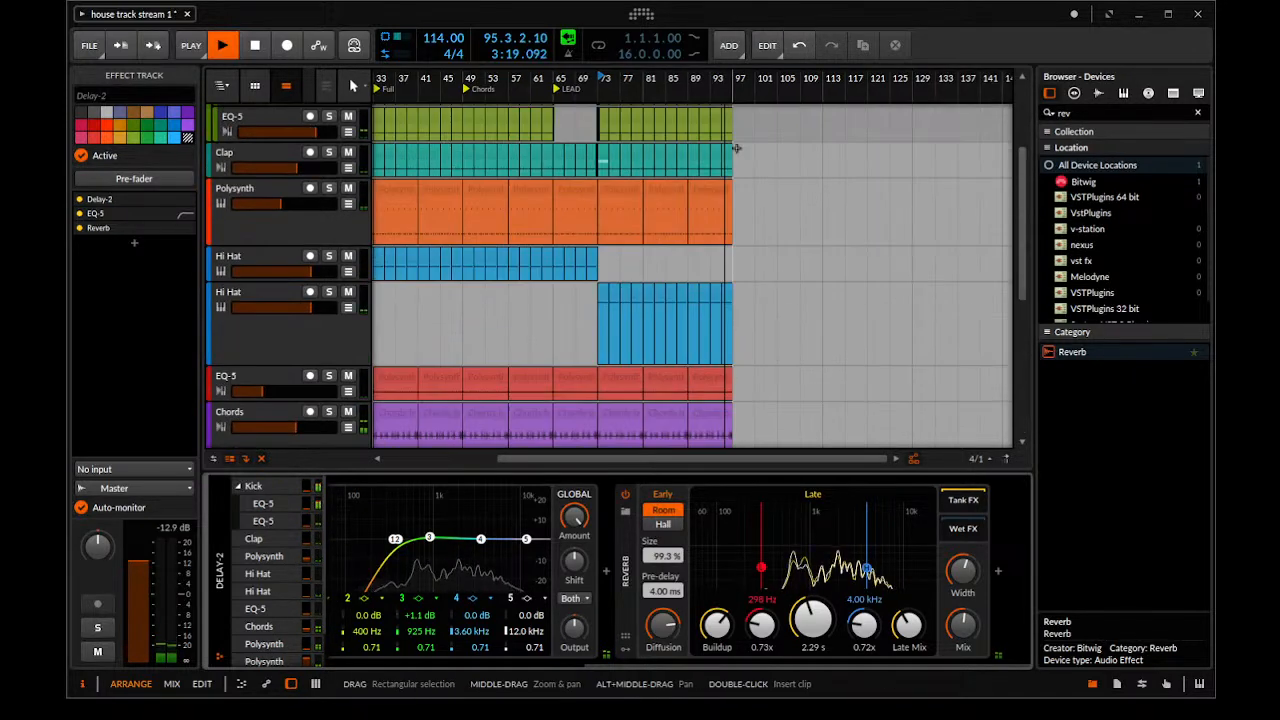
left_click_drag(665, 163, 700, 164)
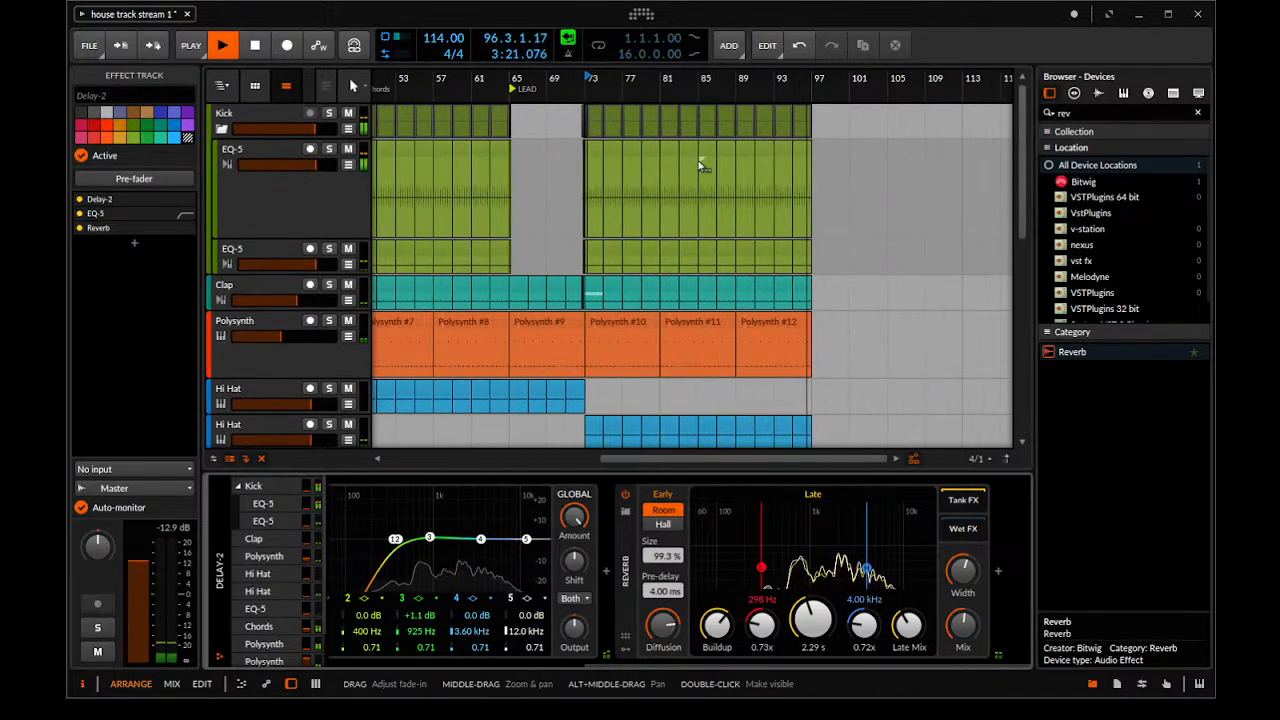
key("space")
Collapse the Kick group and reduce the orange Polysynth, second Hi Hat and Chords tracks to minimum height
left_click_drag(627, 181, 664, 165)
left_click_drag(734, 183, 727, 265)
left_click_drag(518, 165, 570, 118)
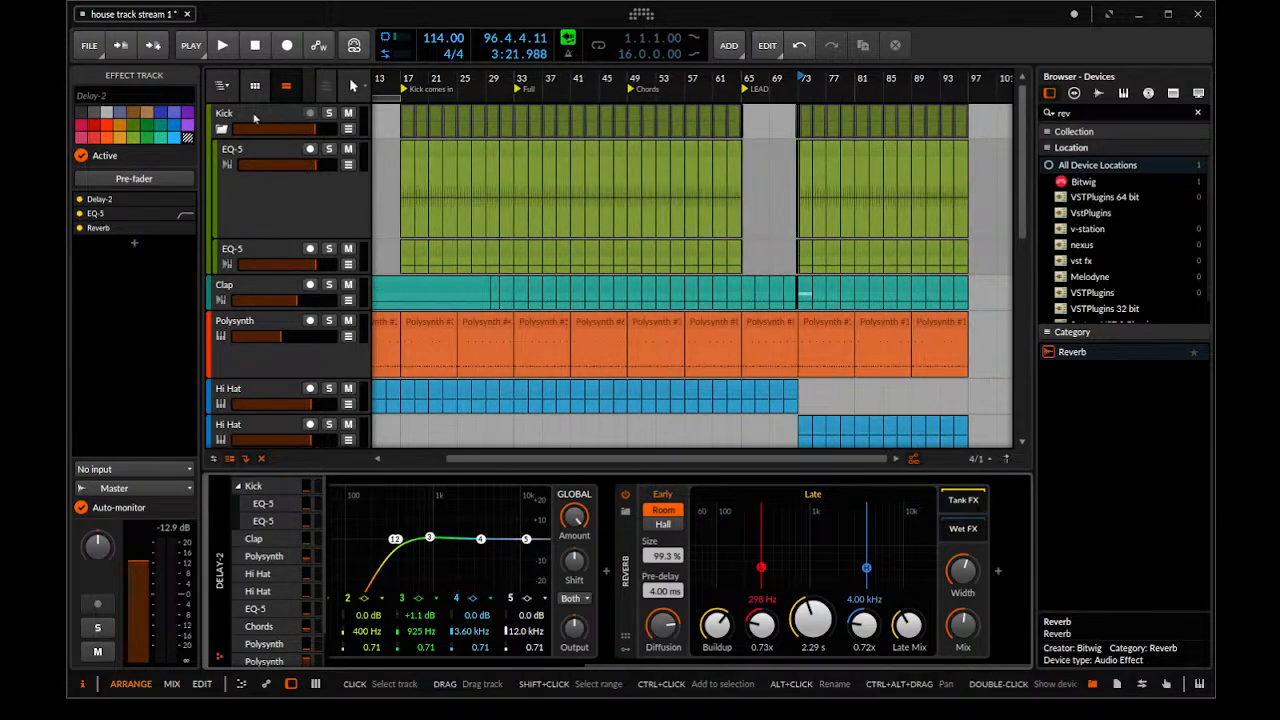
left_click(221, 130)
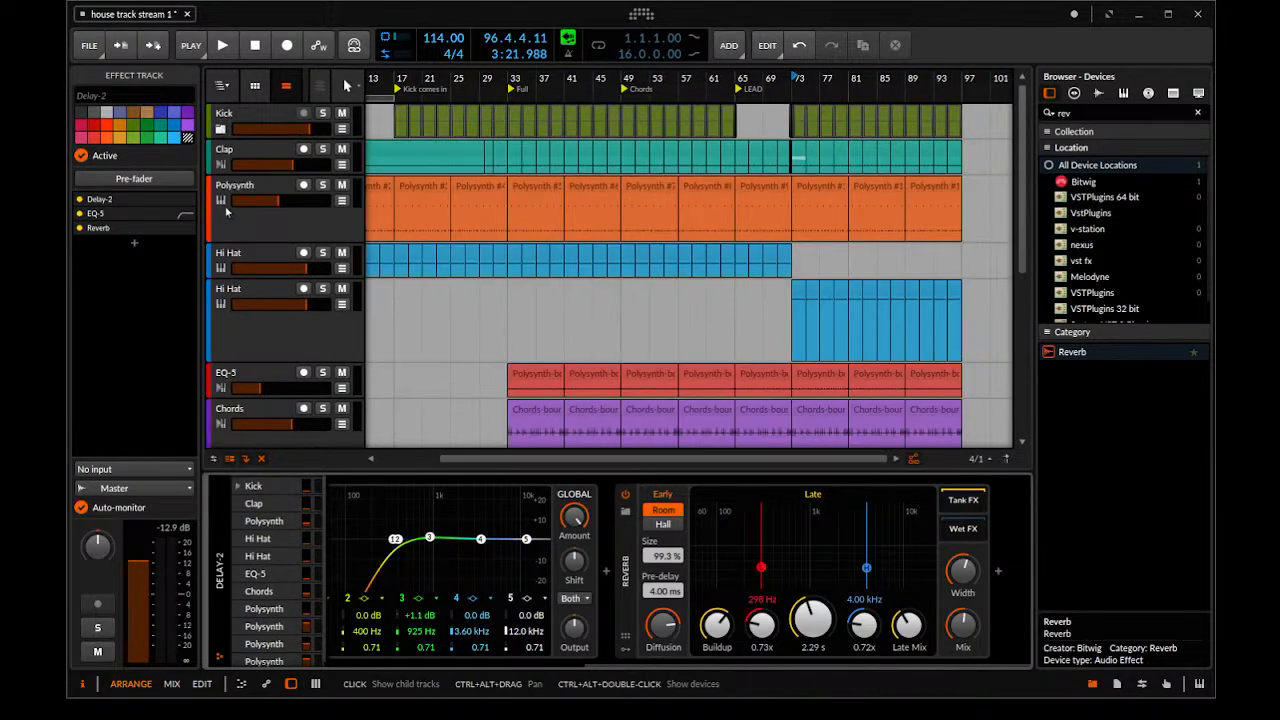
left_click_drag(228, 235, 225, 181)
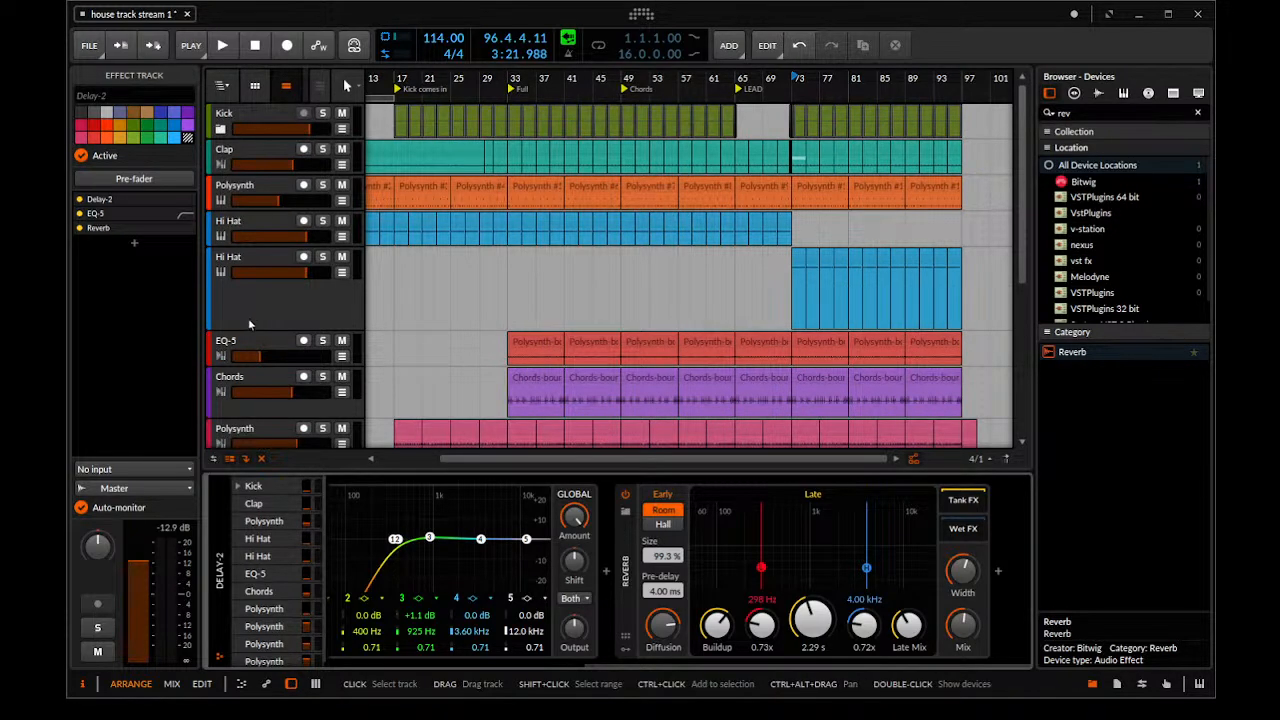
left_click_drag(252, 330, 255, 283)
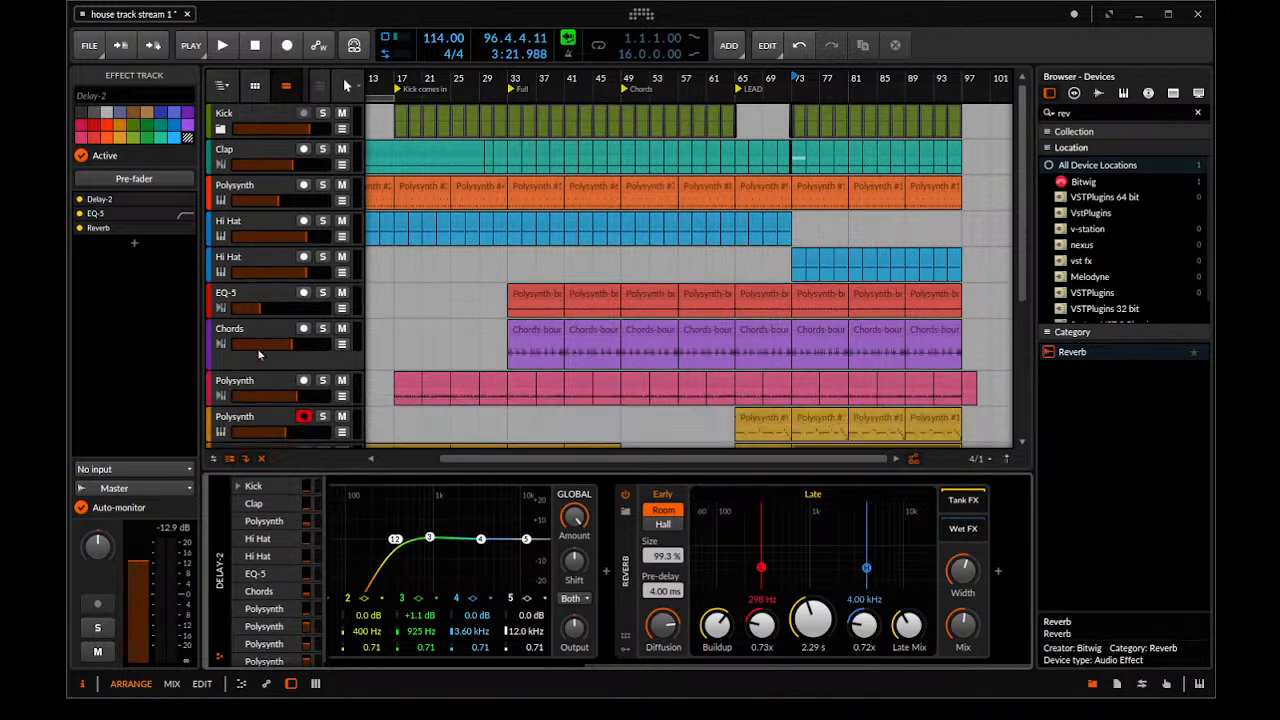
scroll(257, 346, "down", 2)
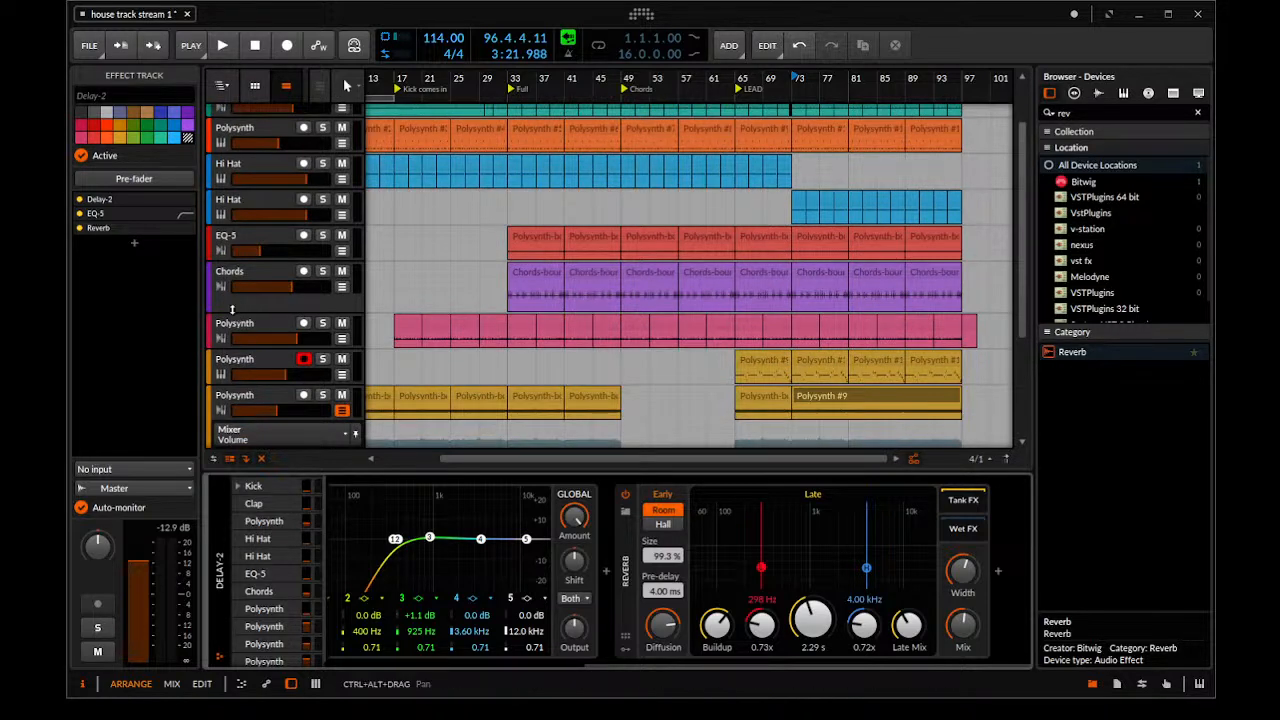
left_click_drag(230, 306, 230, 290)
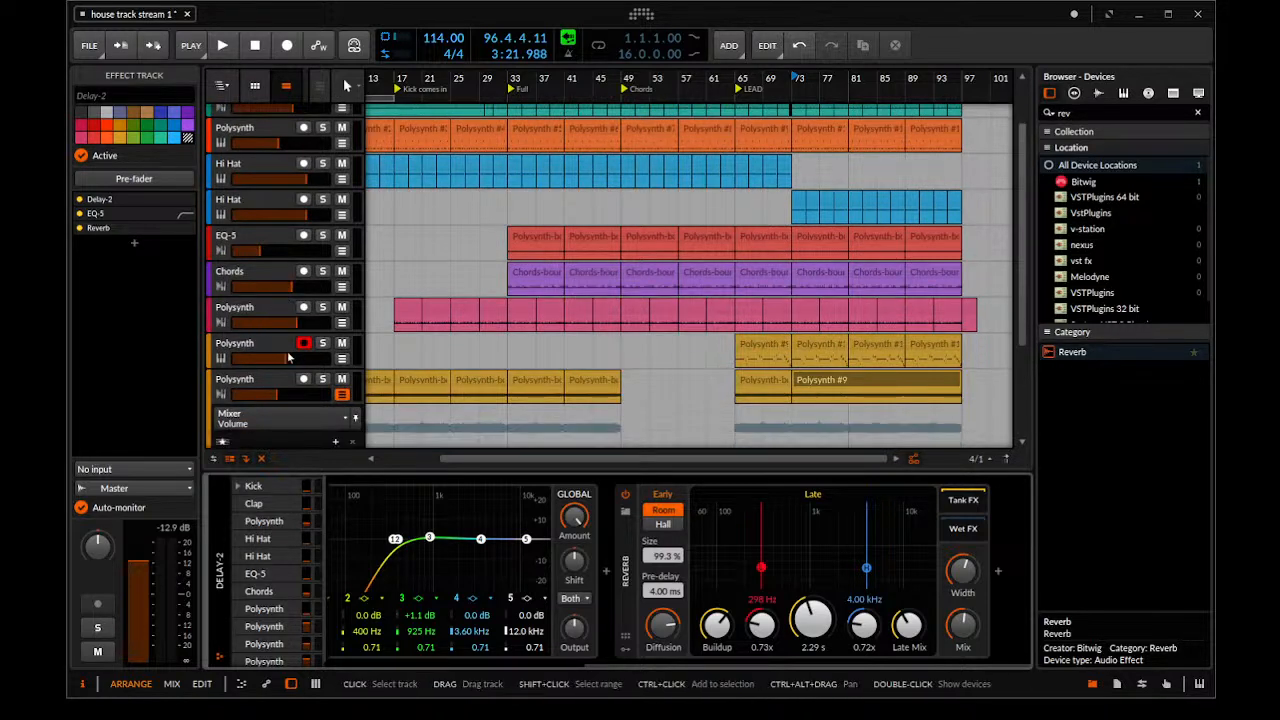
Check the mixer view, return to the arrangement and show the clip launcher beside the timeline
key("alt+2")
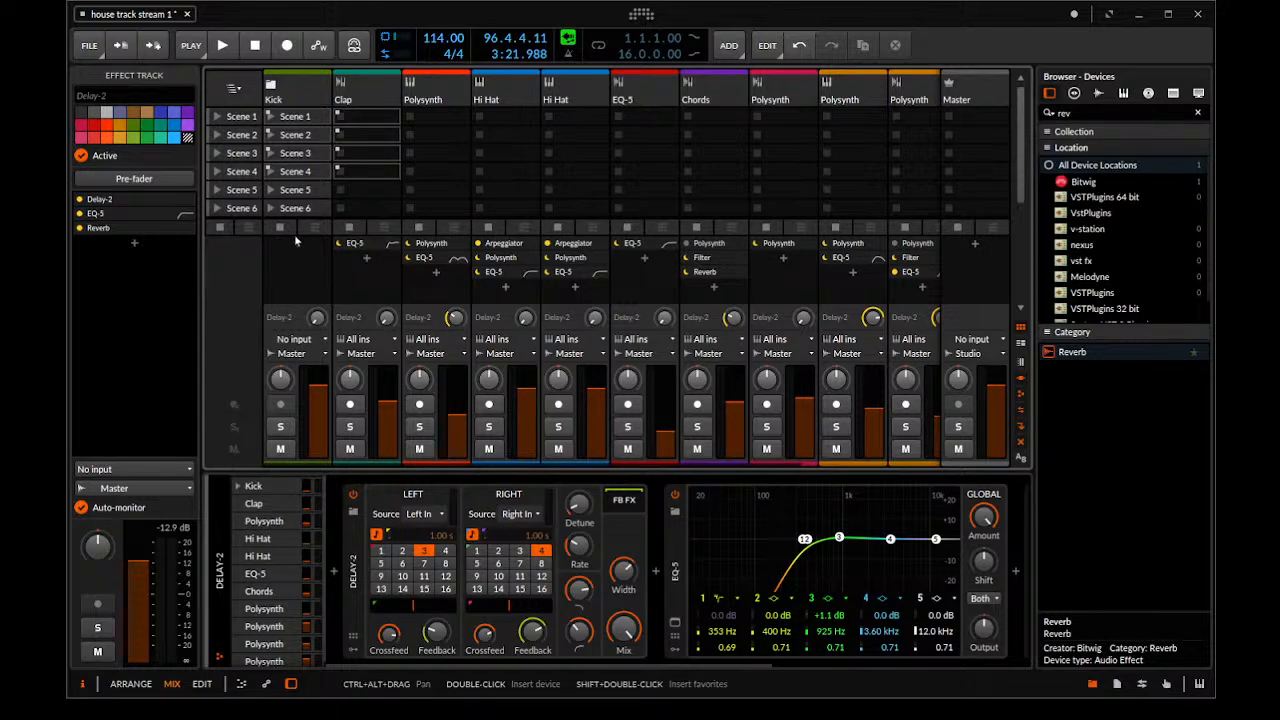
key("alt+1")
left_click_drag(506, 235, 781, 242)
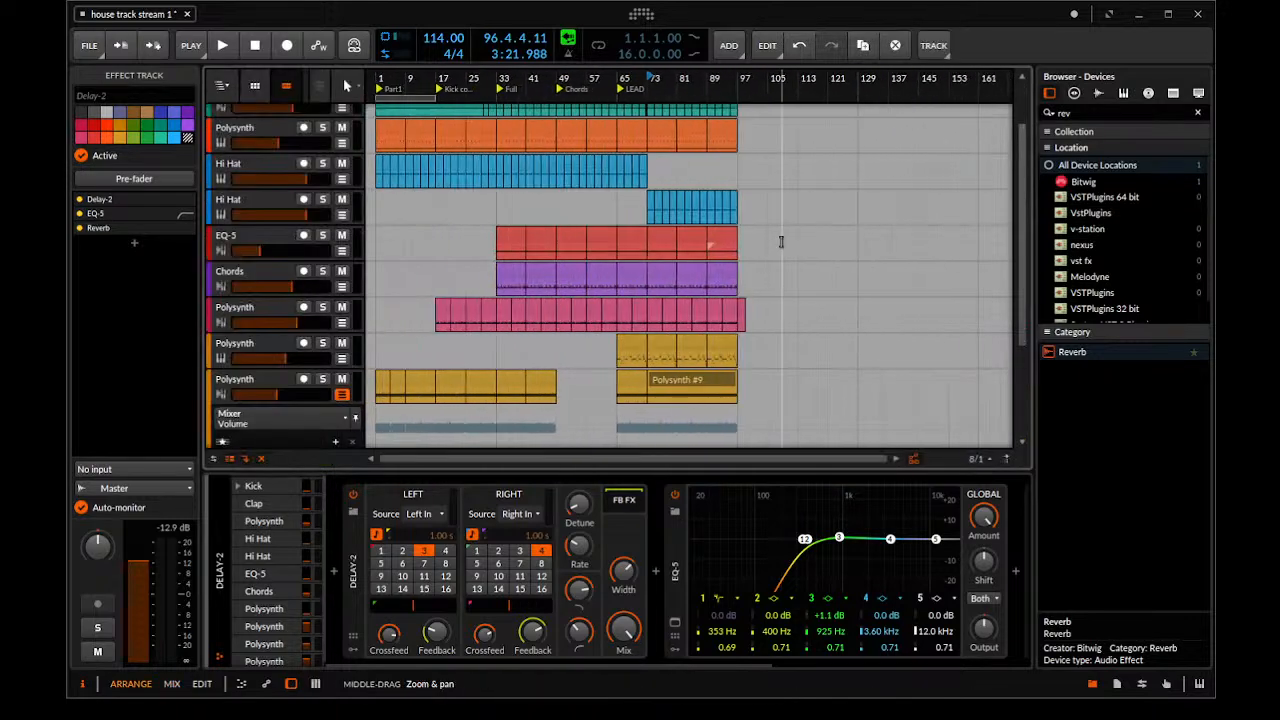
left_click(255, 87)
left_click(255, 87)
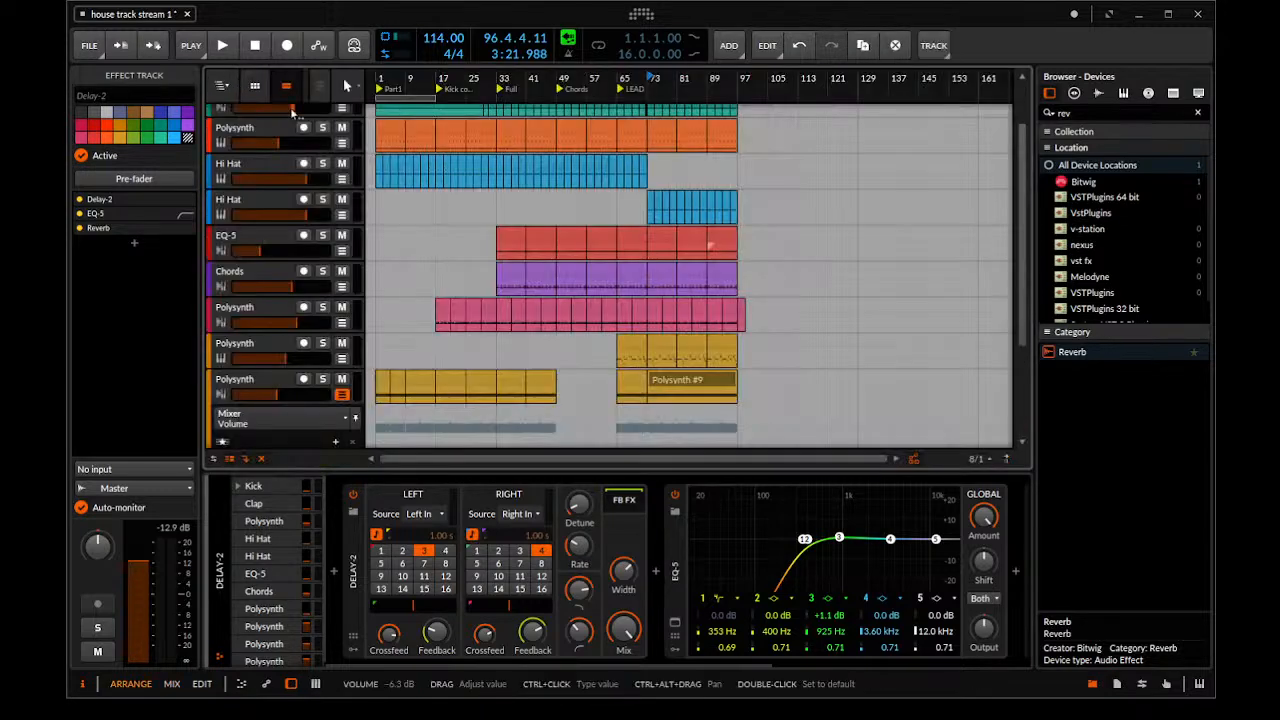
left_click(255, 87)
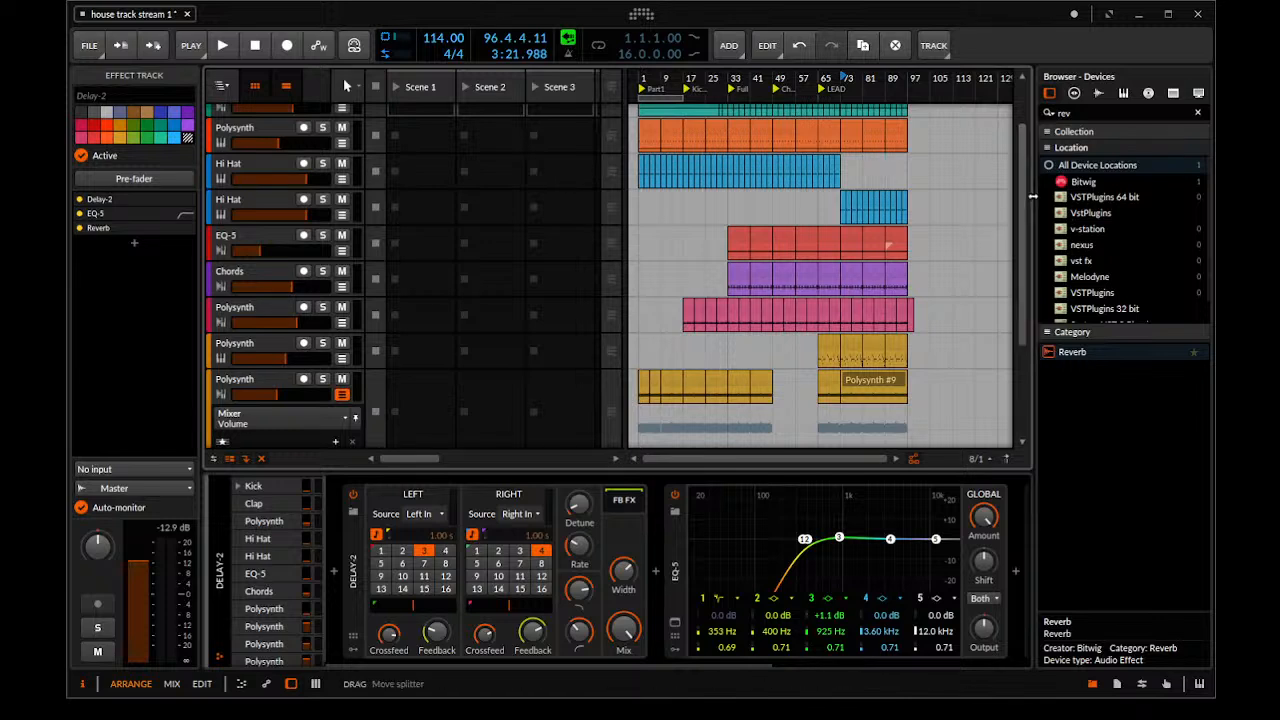
Try copying the first orange Polysynth clip into its Scene 1 launcher slot, and delete the copy
left_click(650, 127)
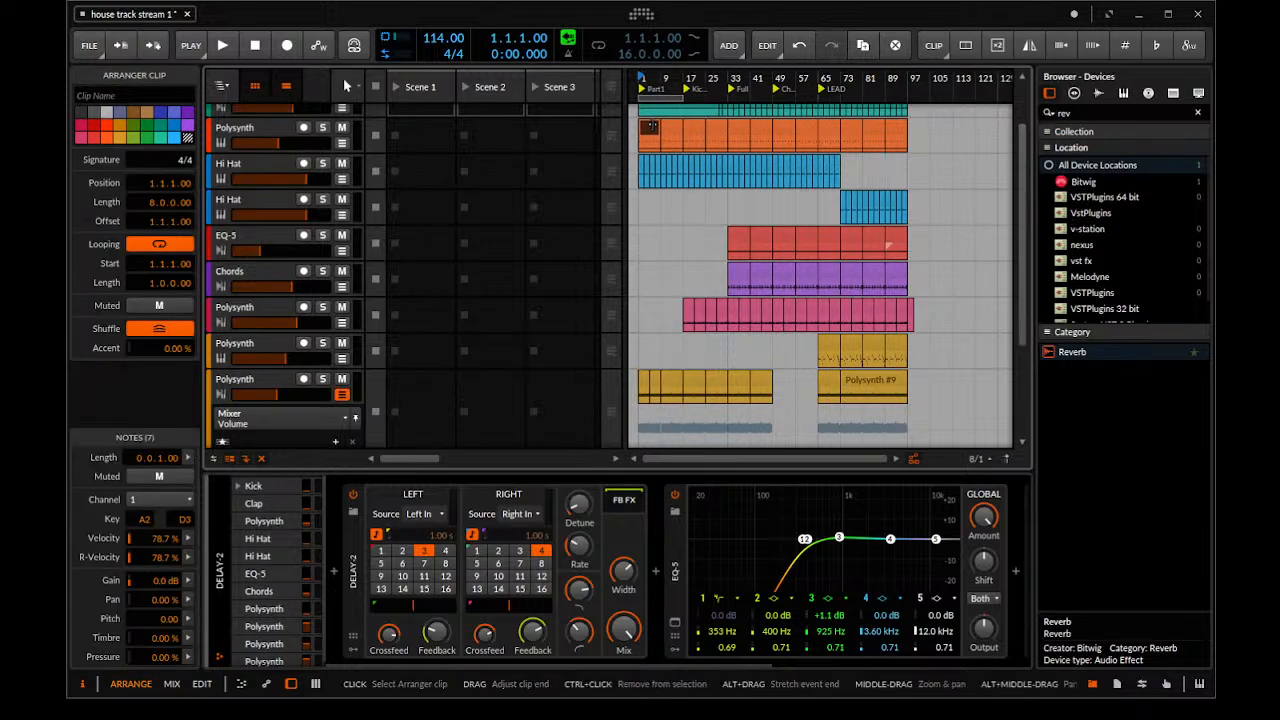
left_click_drag(652, 133, 435, 136)
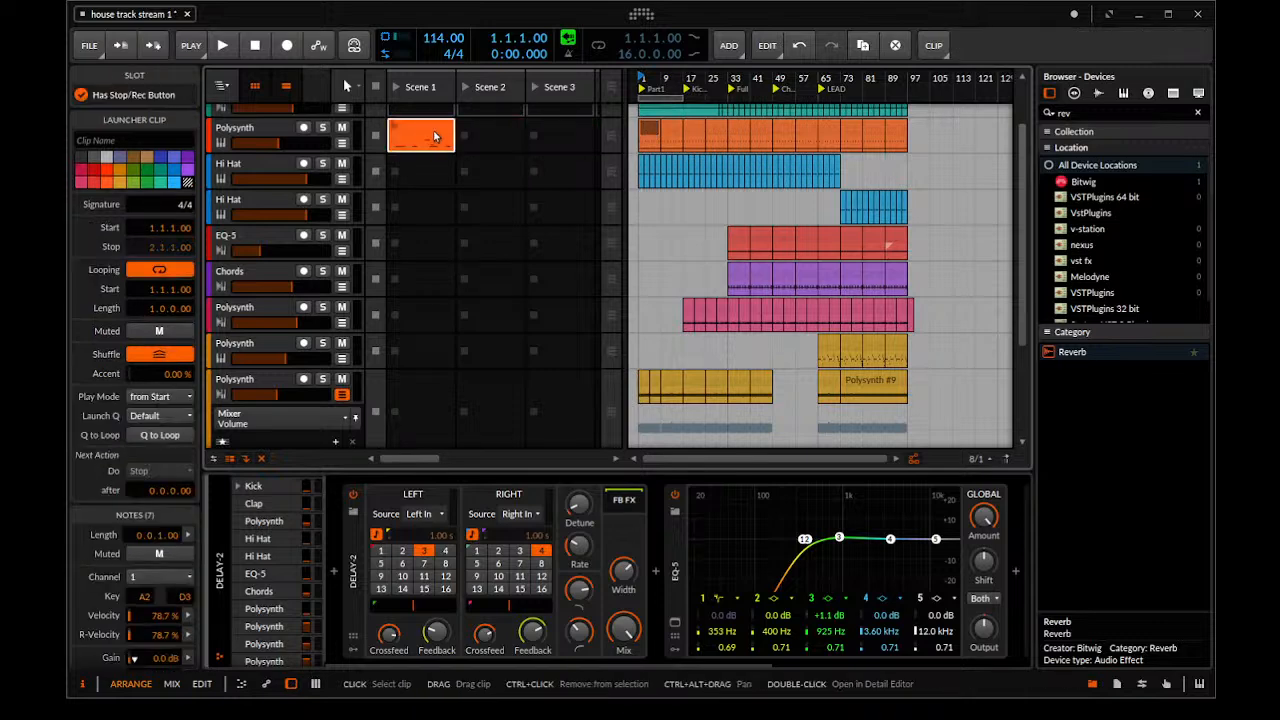
key("Delete")
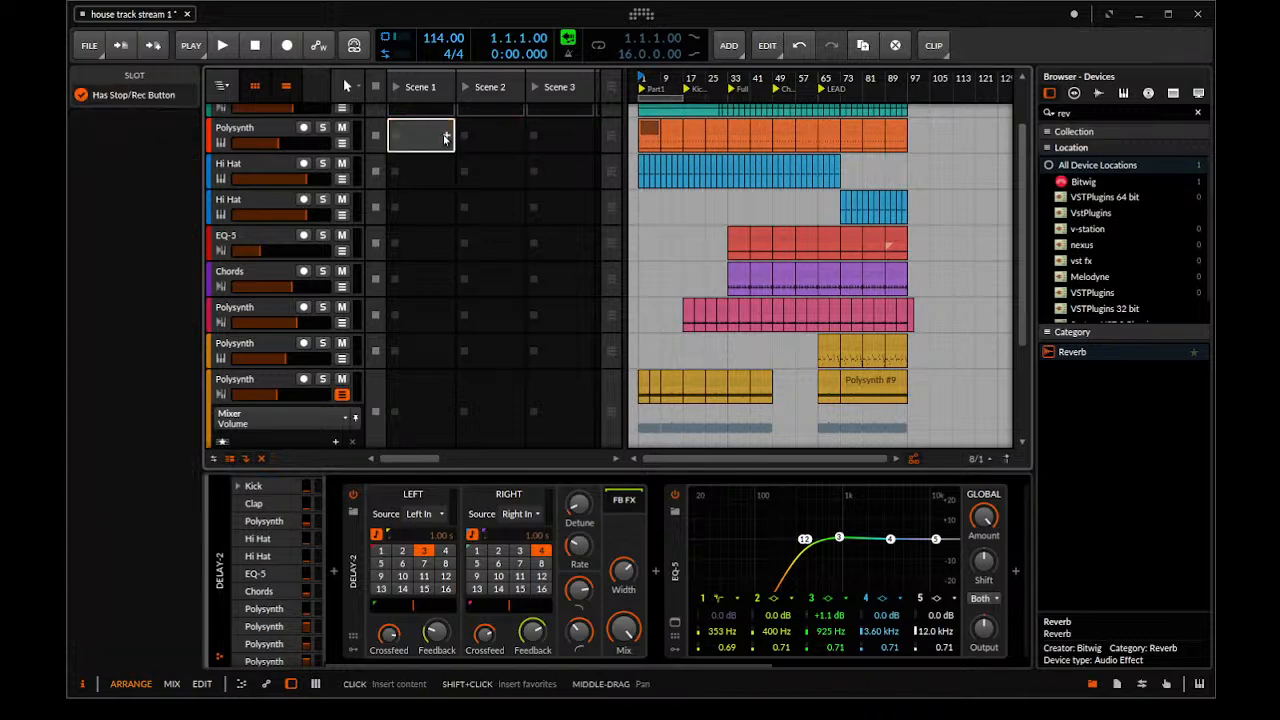
Hide the clip launcher so the arrangement timeline fills the whole track area
left_click(697, 170)
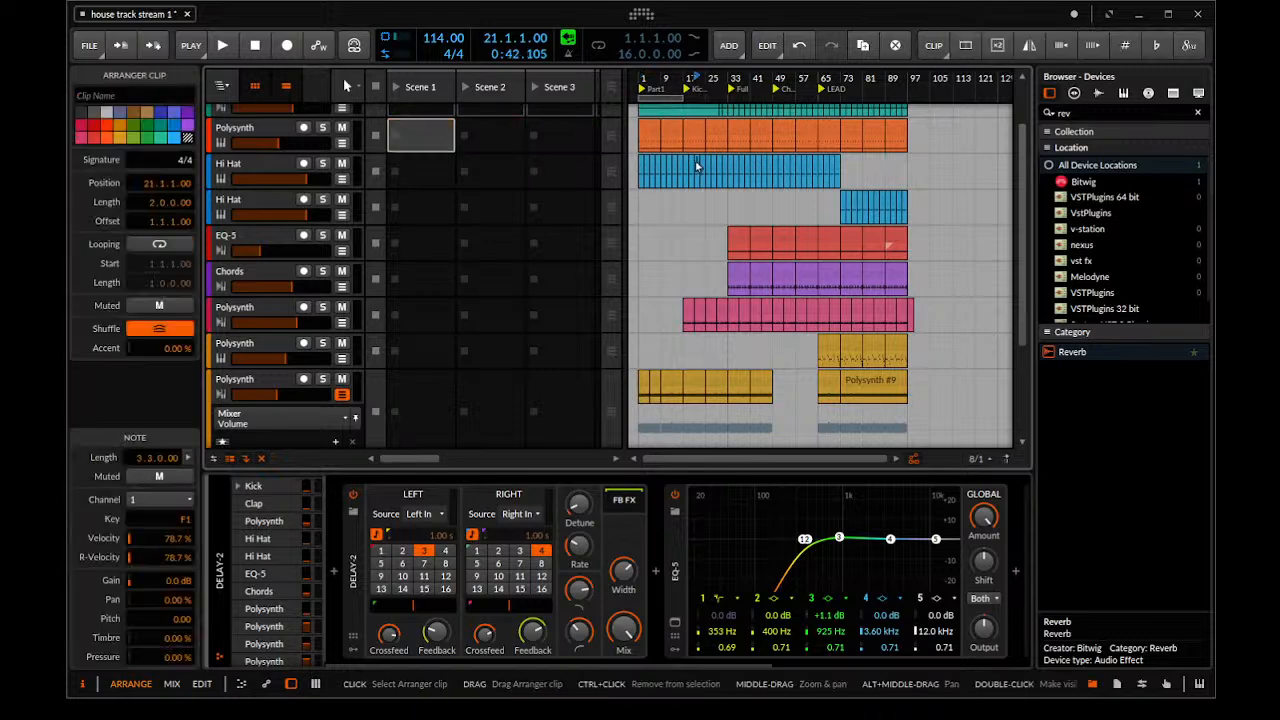
left_click(247, 93)
left_click_drag(417, 169, 391, 174)
scroll(275, 174, "up", 2)
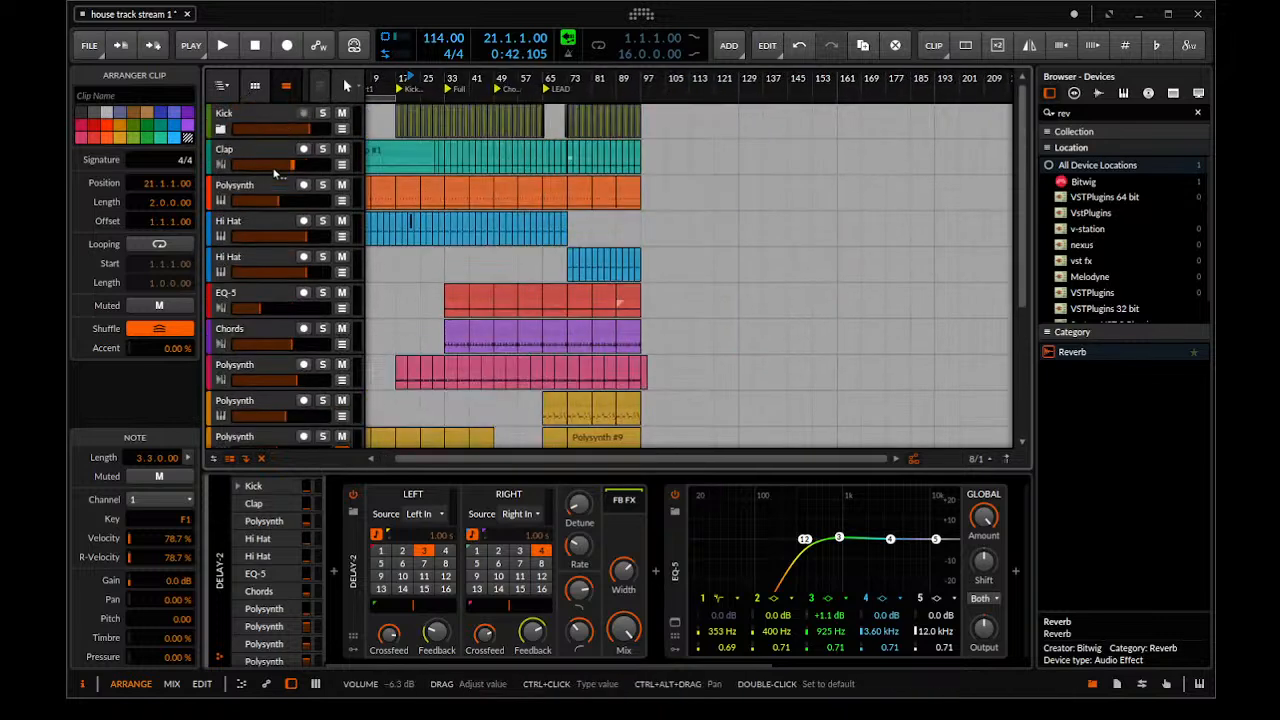
Group all tracks from Kick through the last green Polysynth and collapse the new group
left_click(257, 111)
scroll(549, 289, "up", 5)
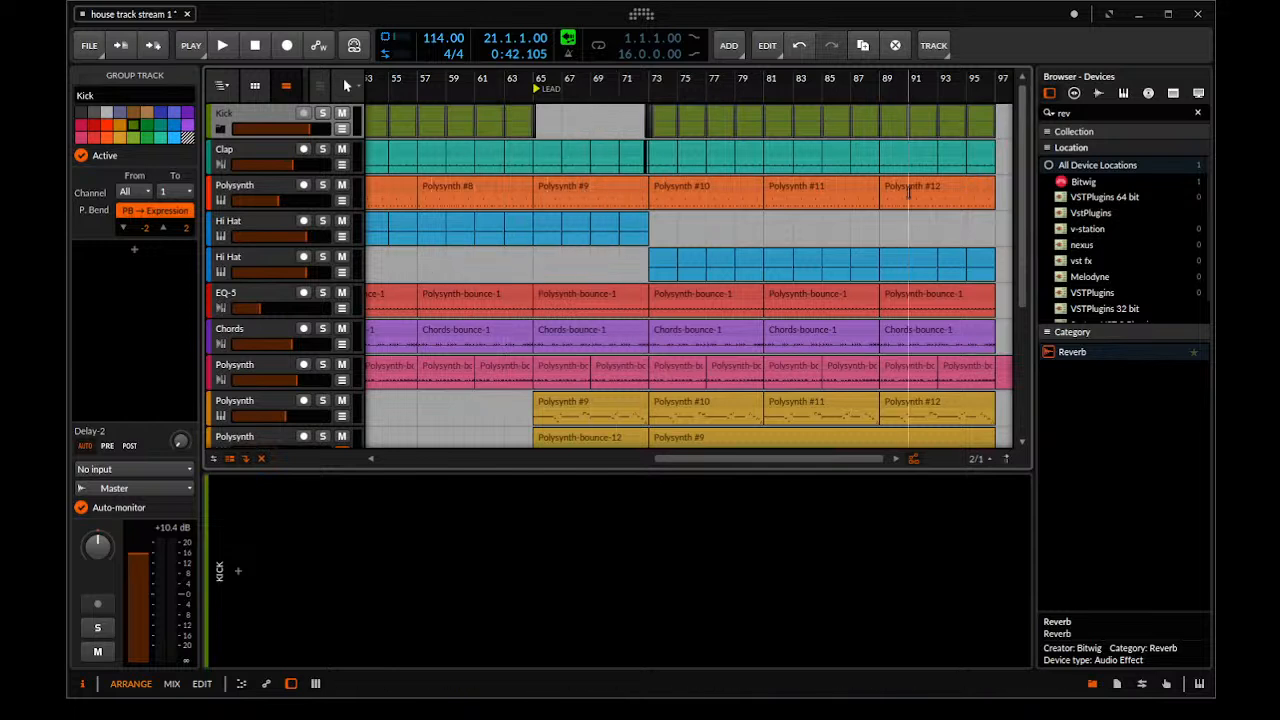
scroll(925, 182, "down", 3)
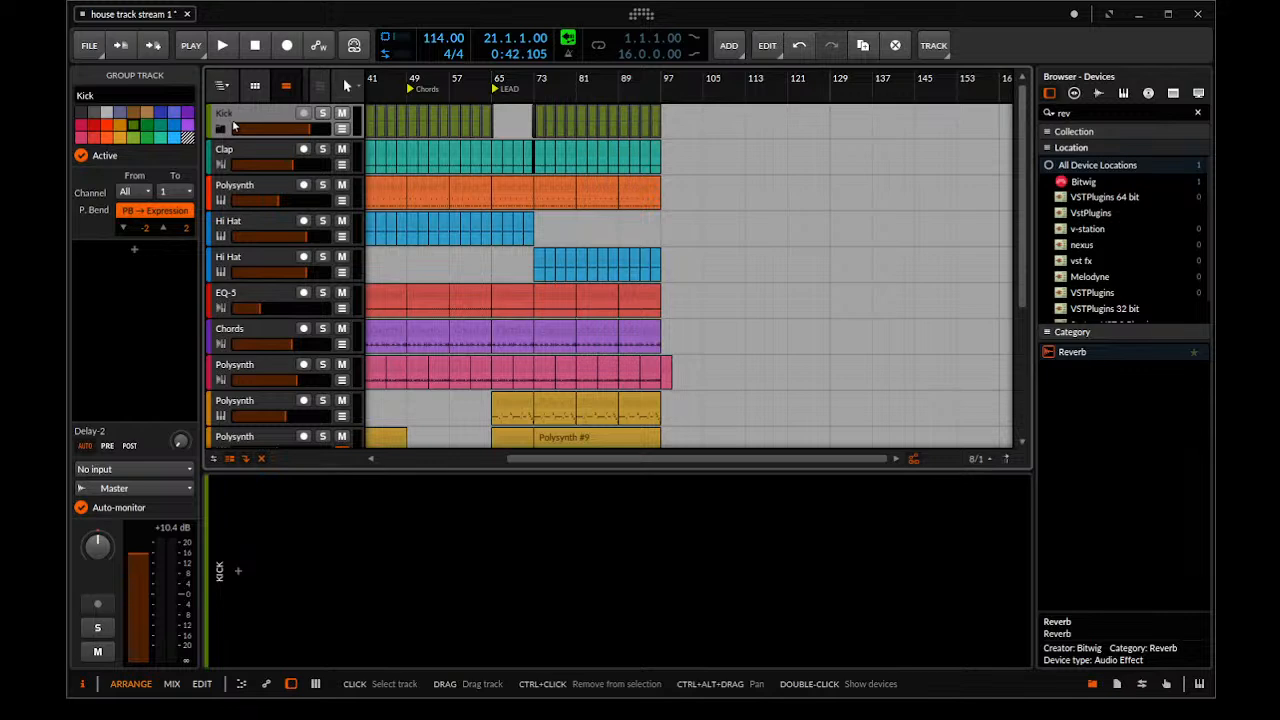
scroll(240, 263, "down", 4)
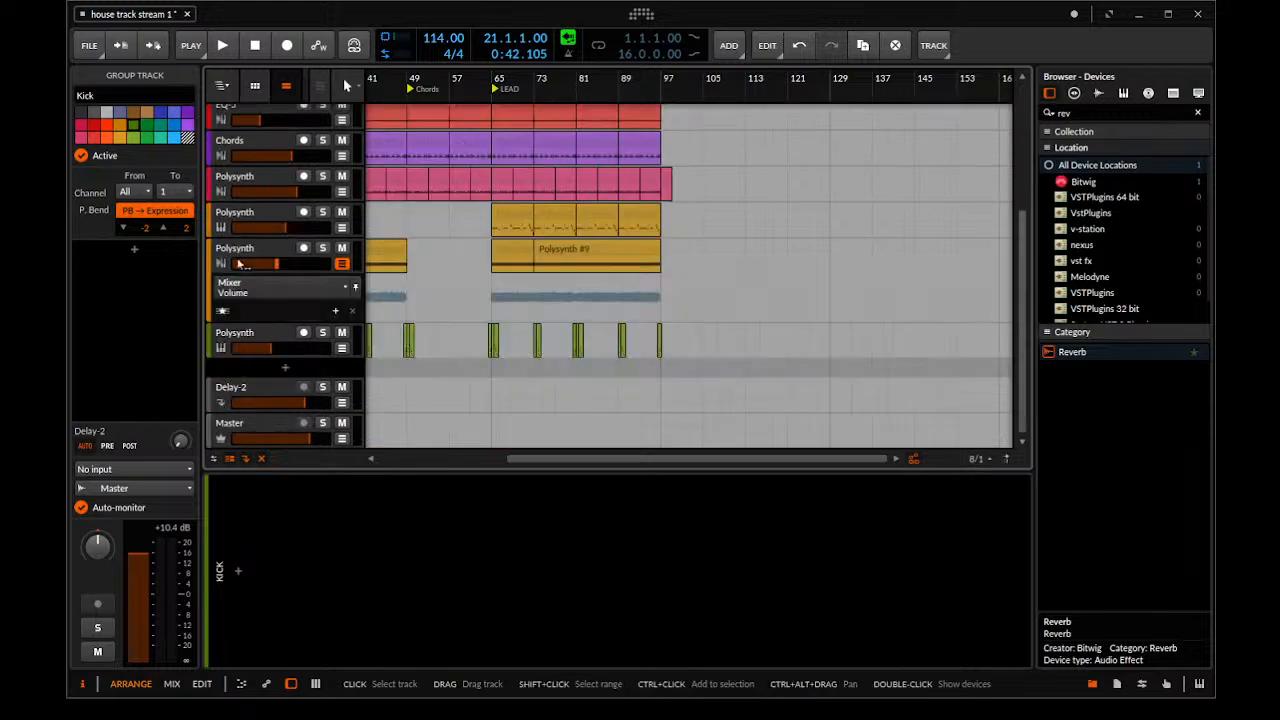
left_click(257, 334, "shift")
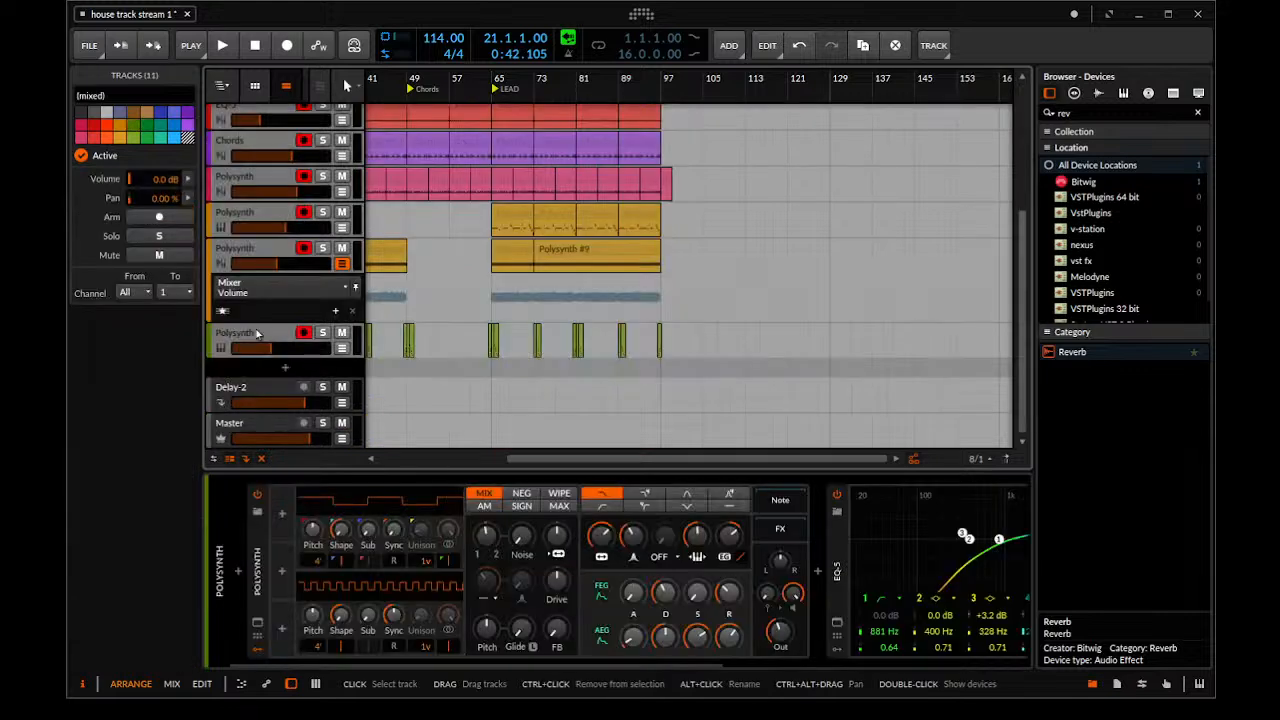
key("ctrl+g")
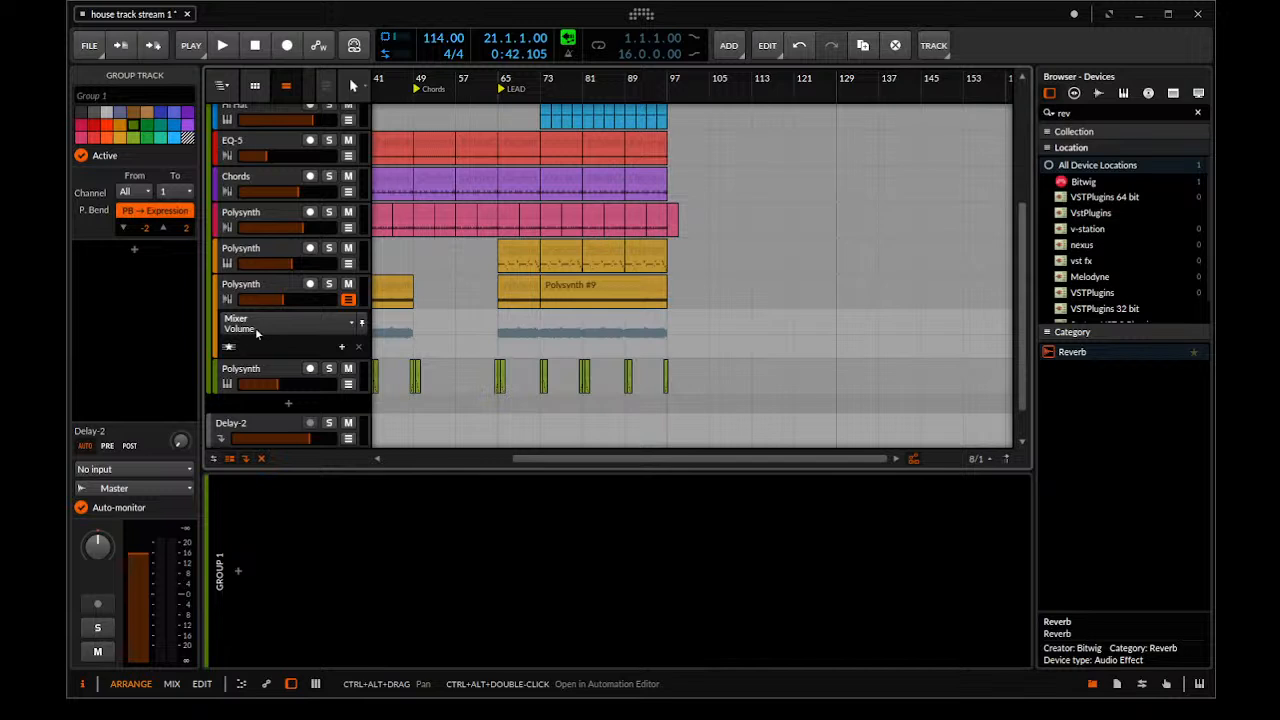
left_click(222, 130)
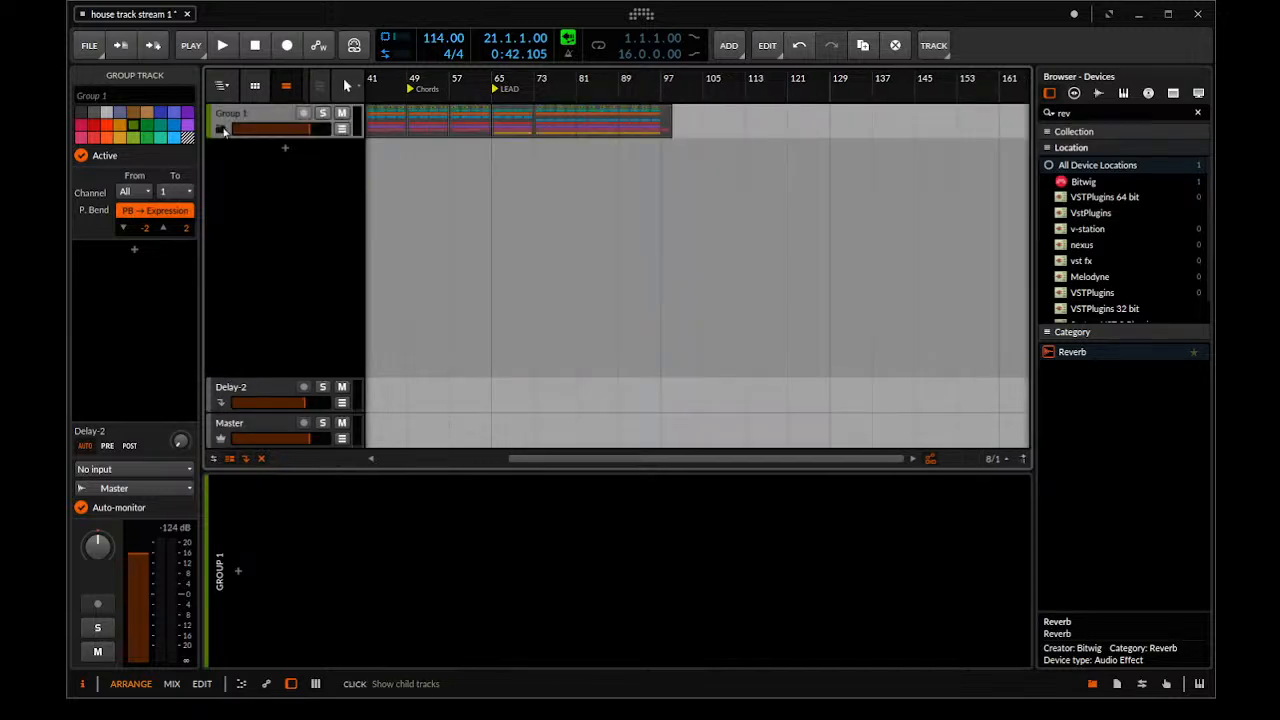
left_click_drag(643, 148, 838, 150)
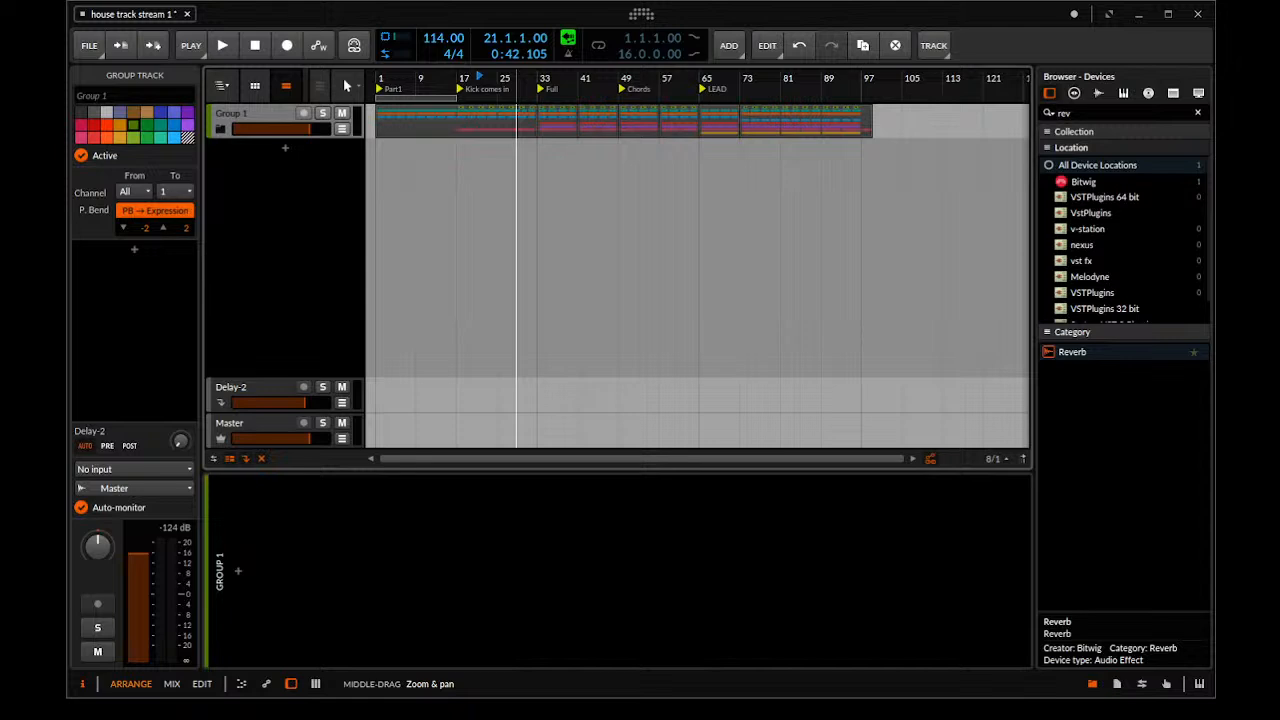
Color the group's clips in the Part1 section green and those in the Kick comes in section teal
left_click(447, 141)
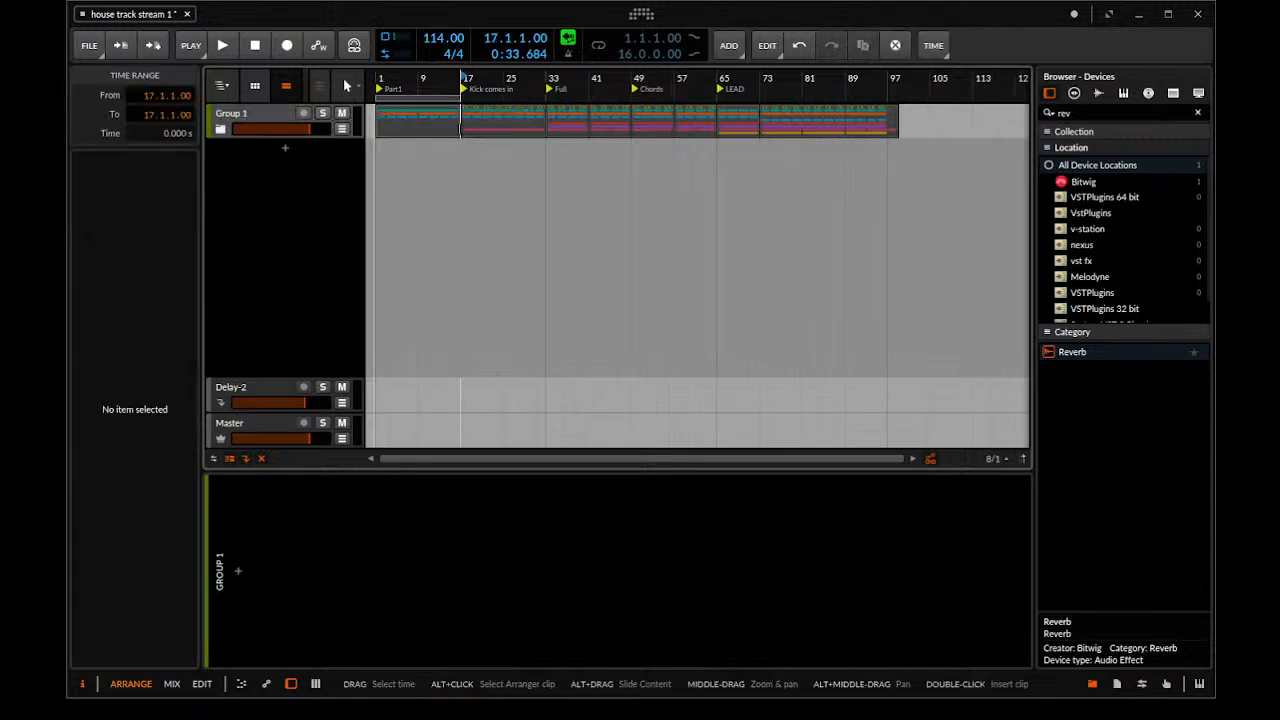
left_click_drag(467, 181, 371, 118)
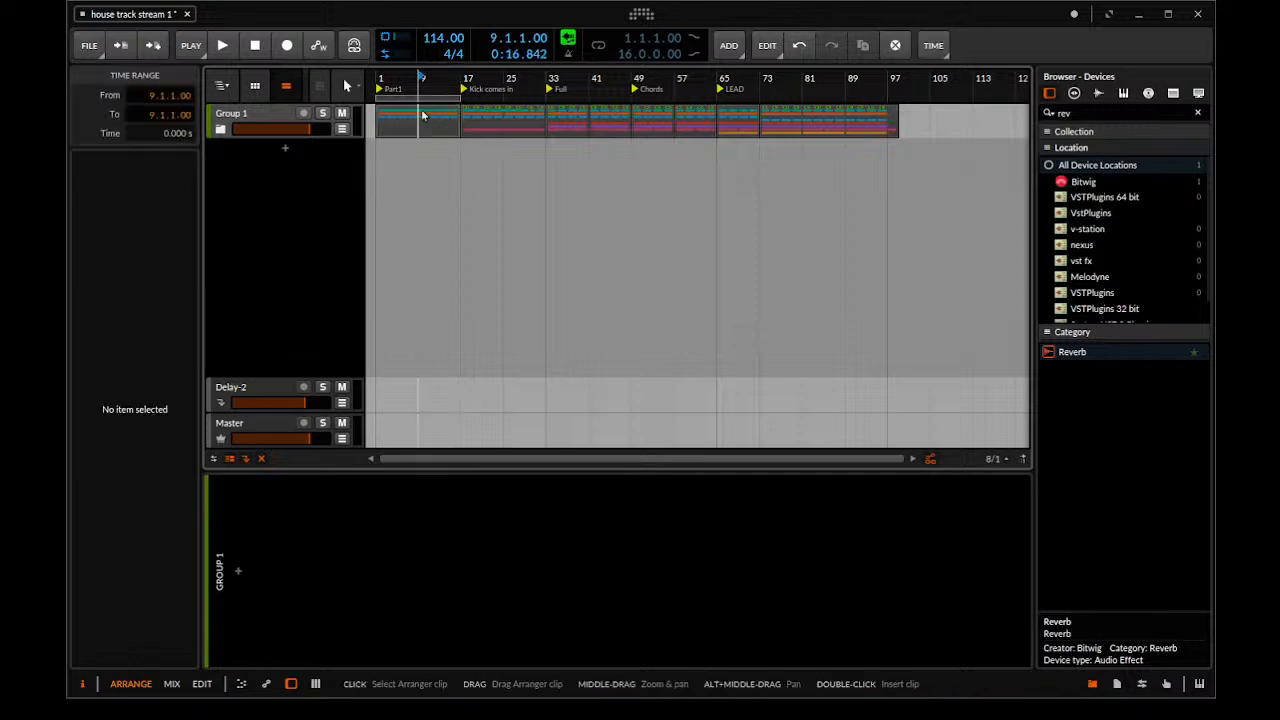
left_click(372, 120)
left_click(396, 120)
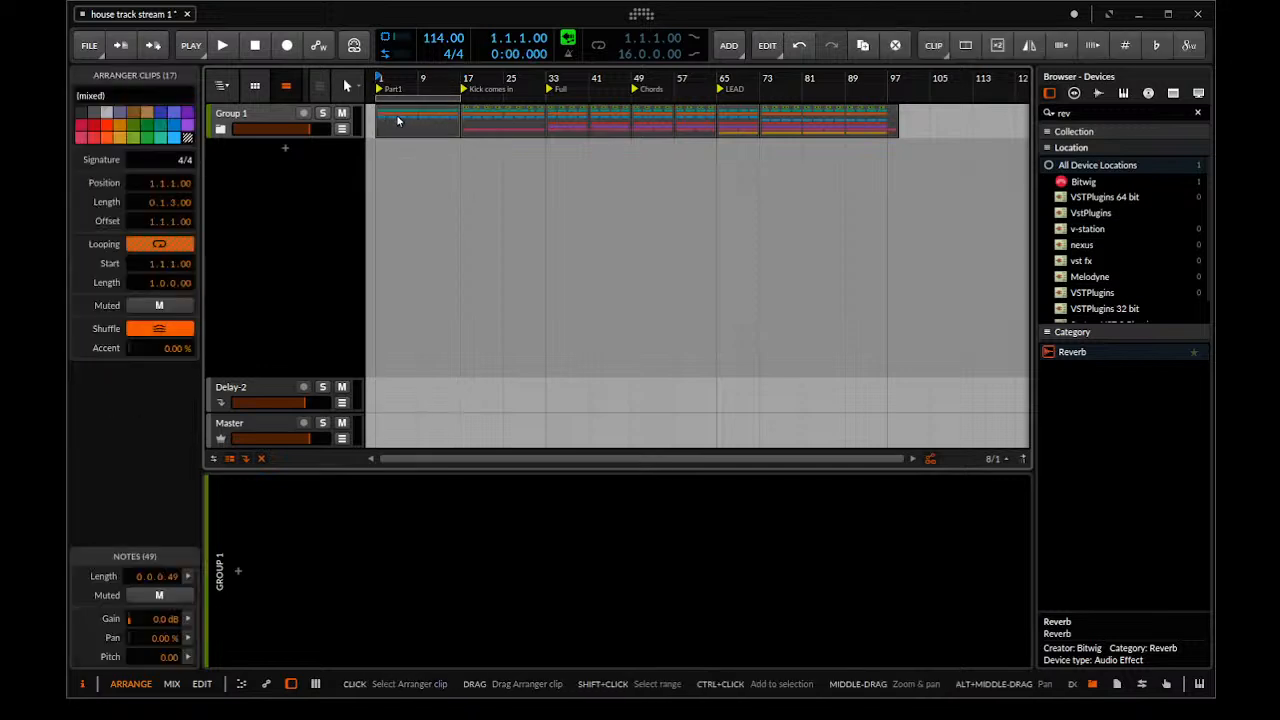
left_click(514, 117)
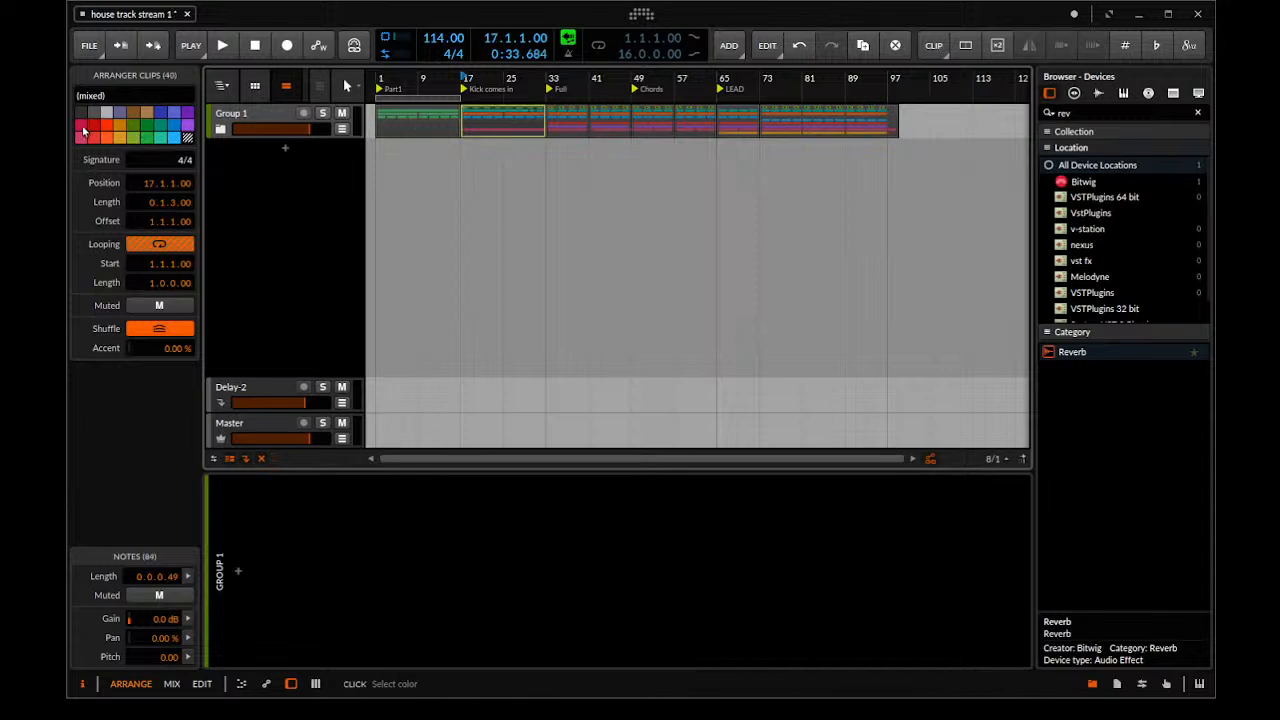
left_click(163, 137)
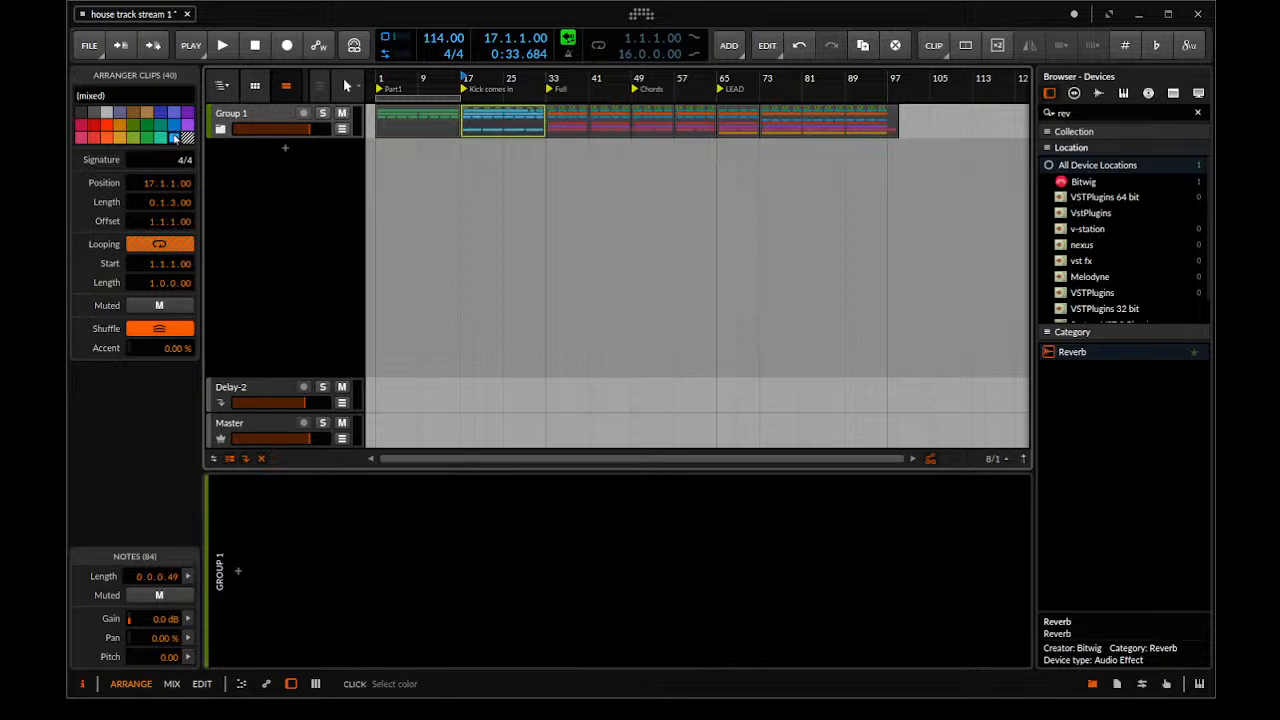
Color all of the group's clips in the Part1 section teal
left_click(322, 158)
left_click(418, 163)
left_click(420, 120)
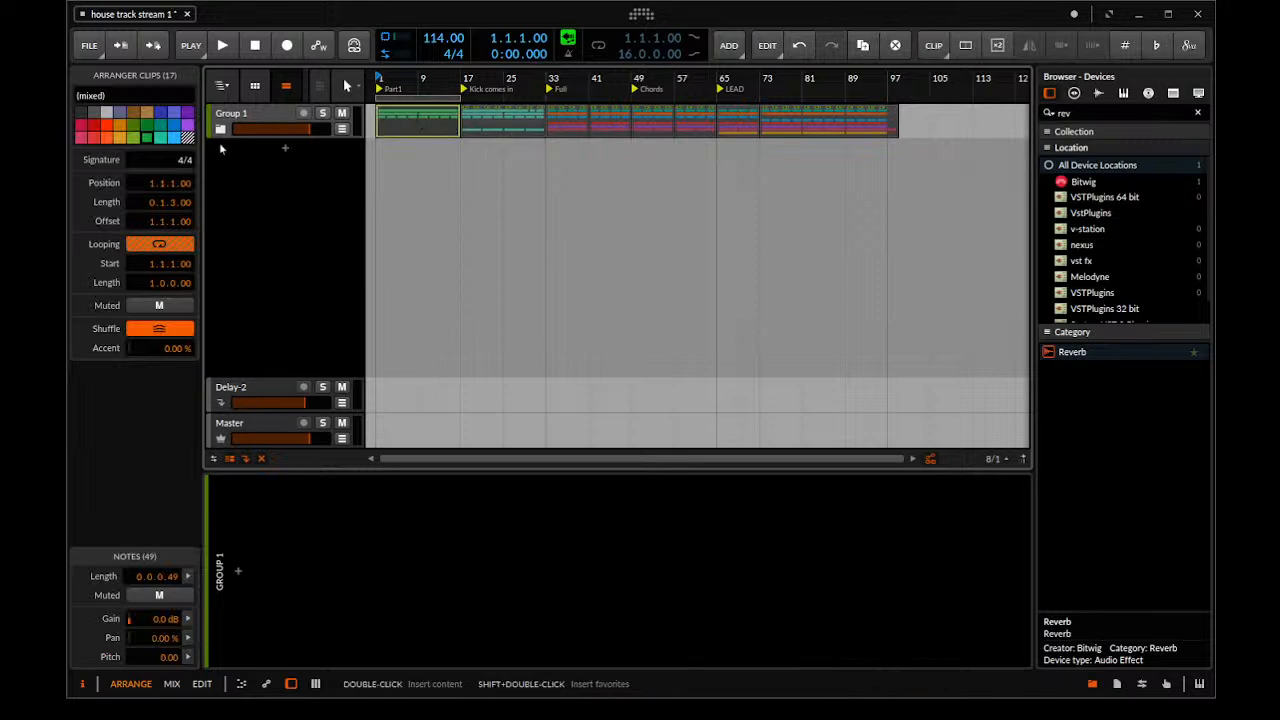
left_click(161, 137)
Color all of the group's clips in the Kick comes in section green
left_click_drag(521, 127, 515, 127)
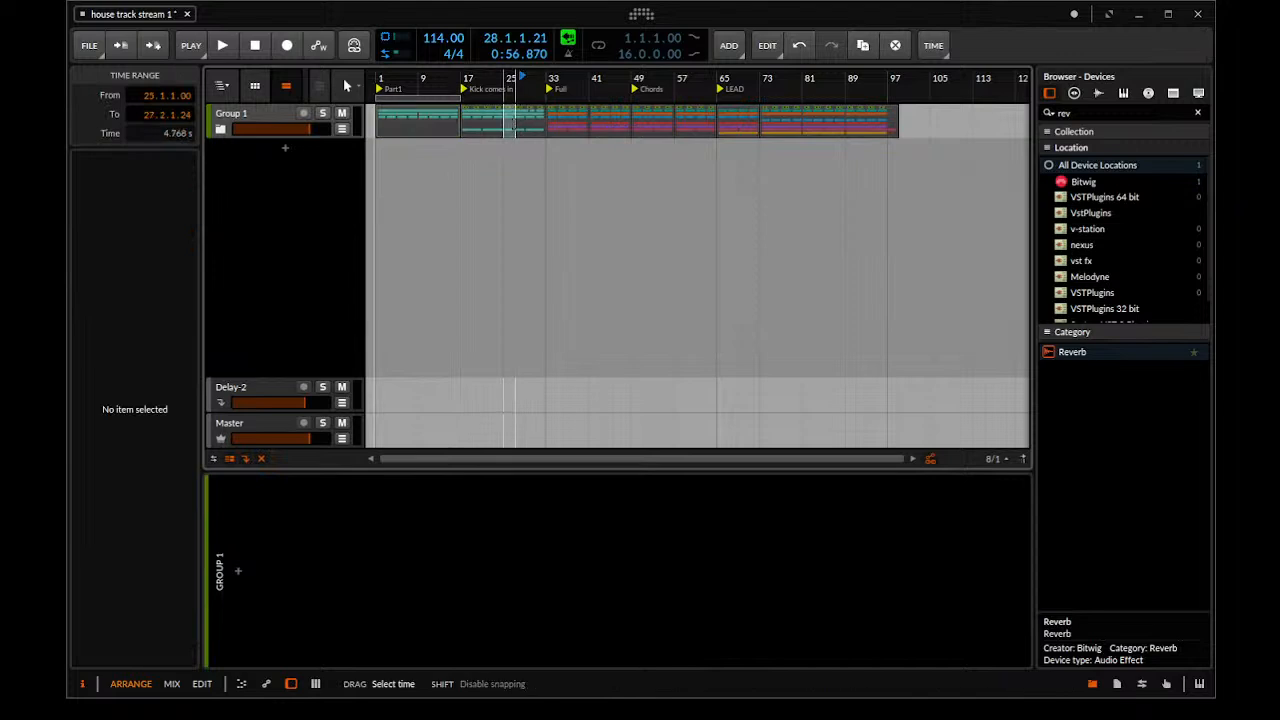
left_click(504, 112)
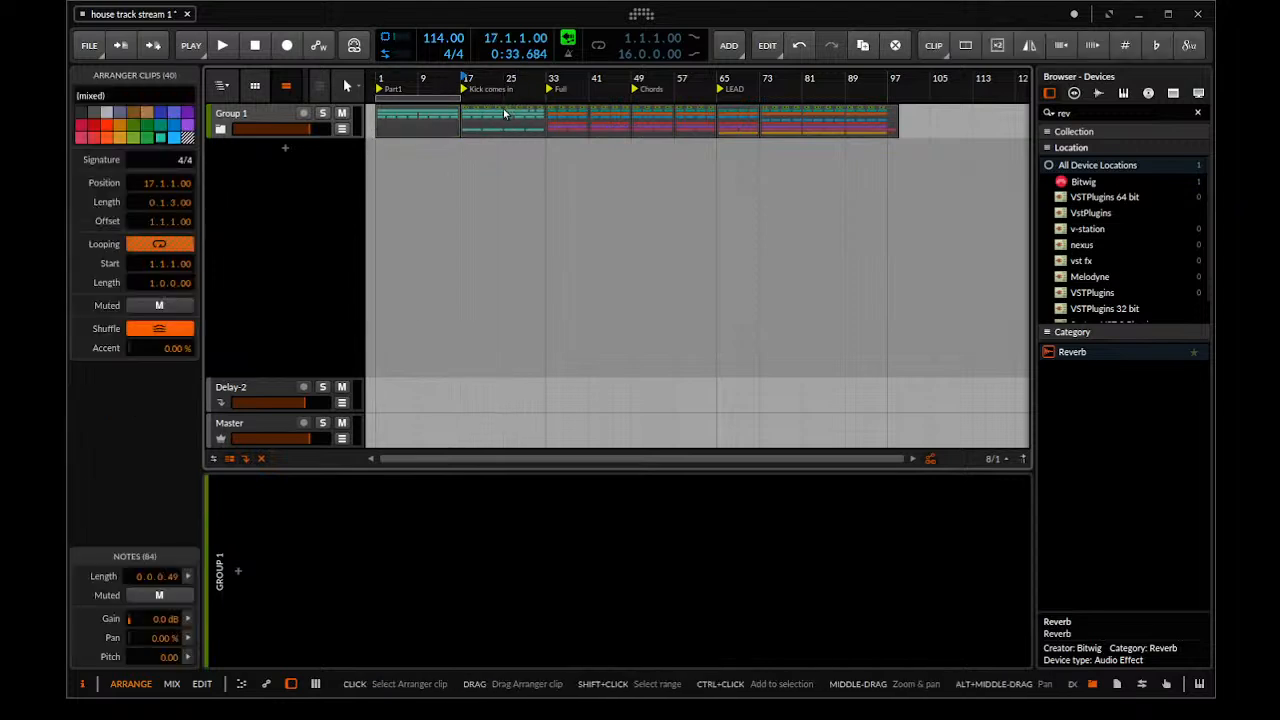
left_click(147, 138)
Color the group's clips in bars 33 to 41 of the Full section red and check them on the child tracks
left_click(592, 145)
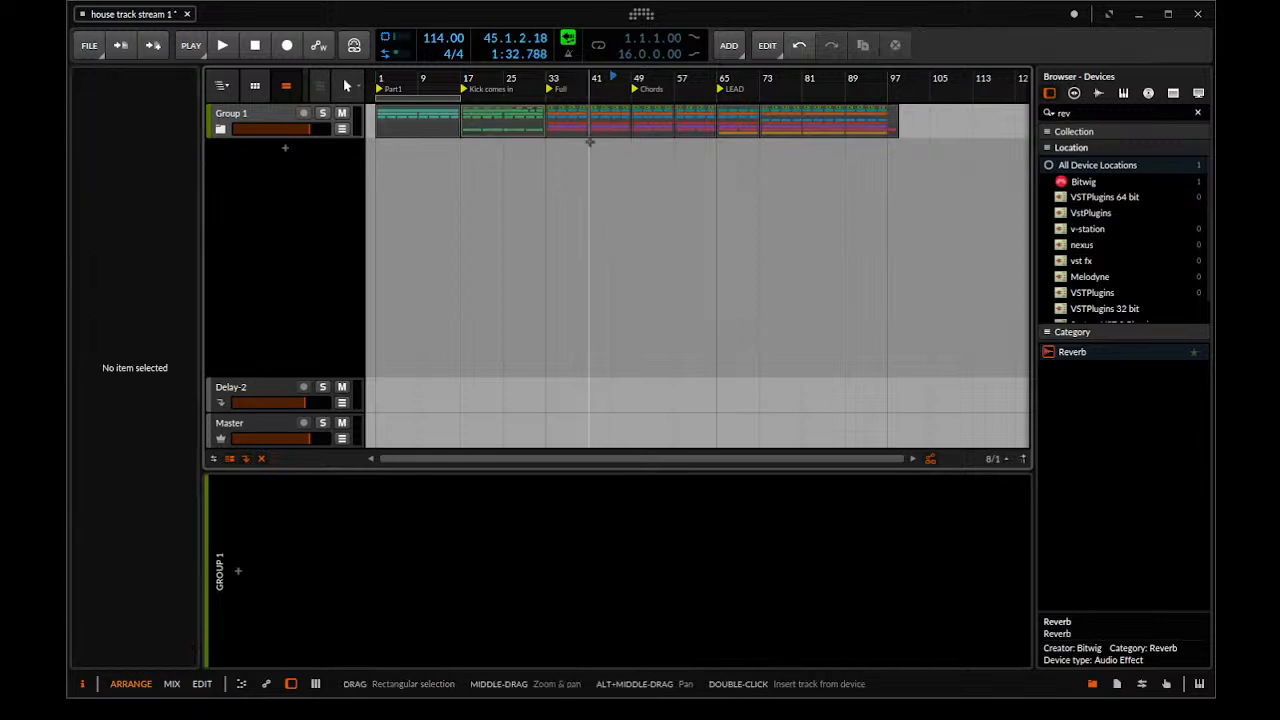
left_click(573, 115)
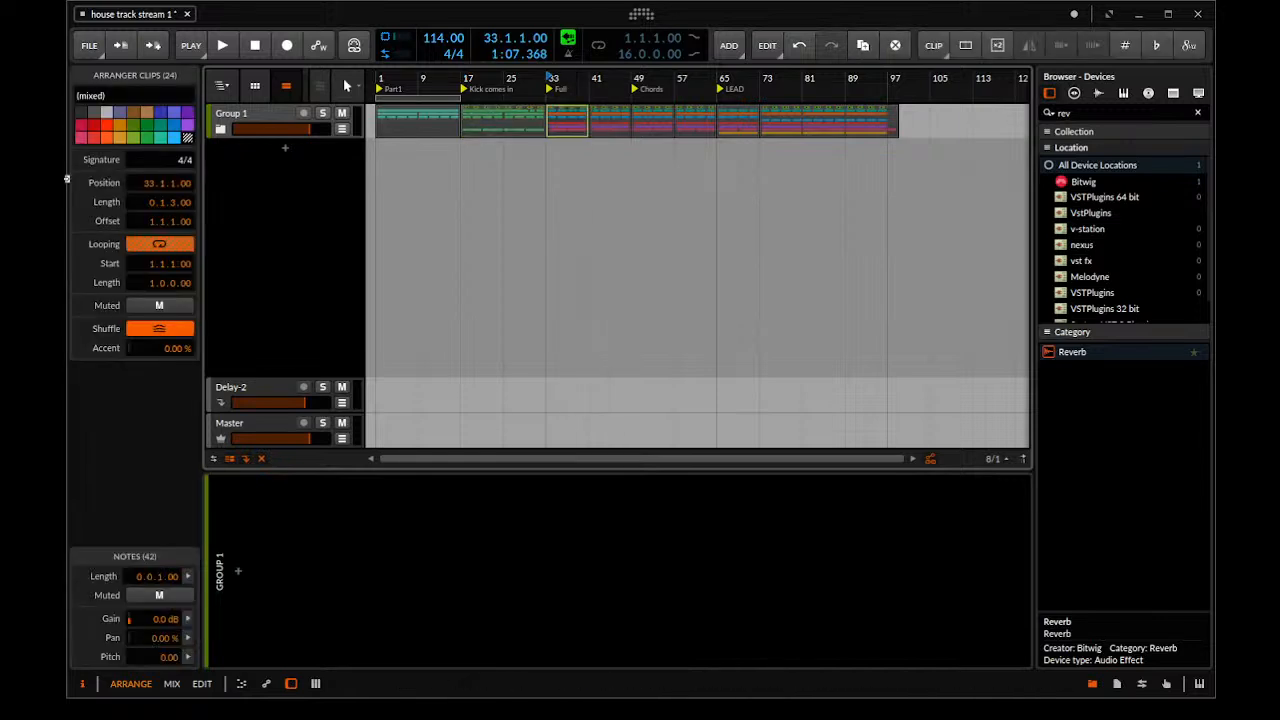
left_click(100, 140)
left_click(548, 180)
left_click(567, 120)
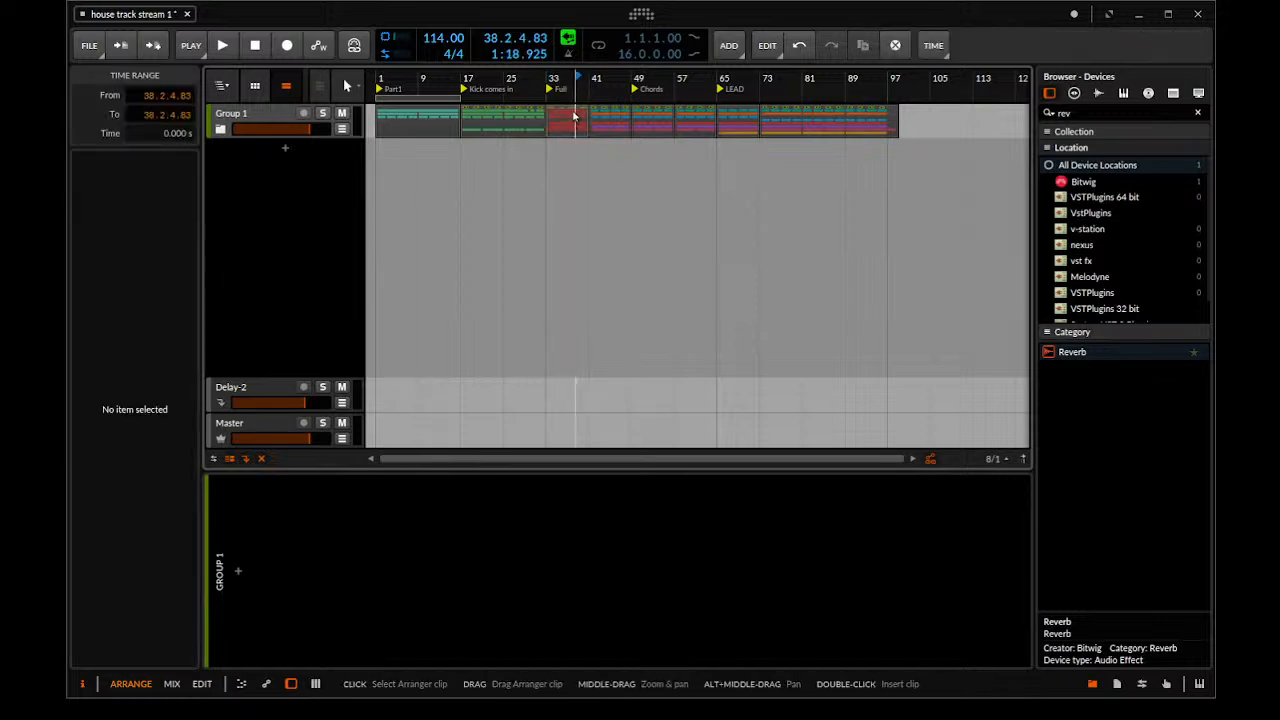
left_click(95, 136)
left_click(96, 127)
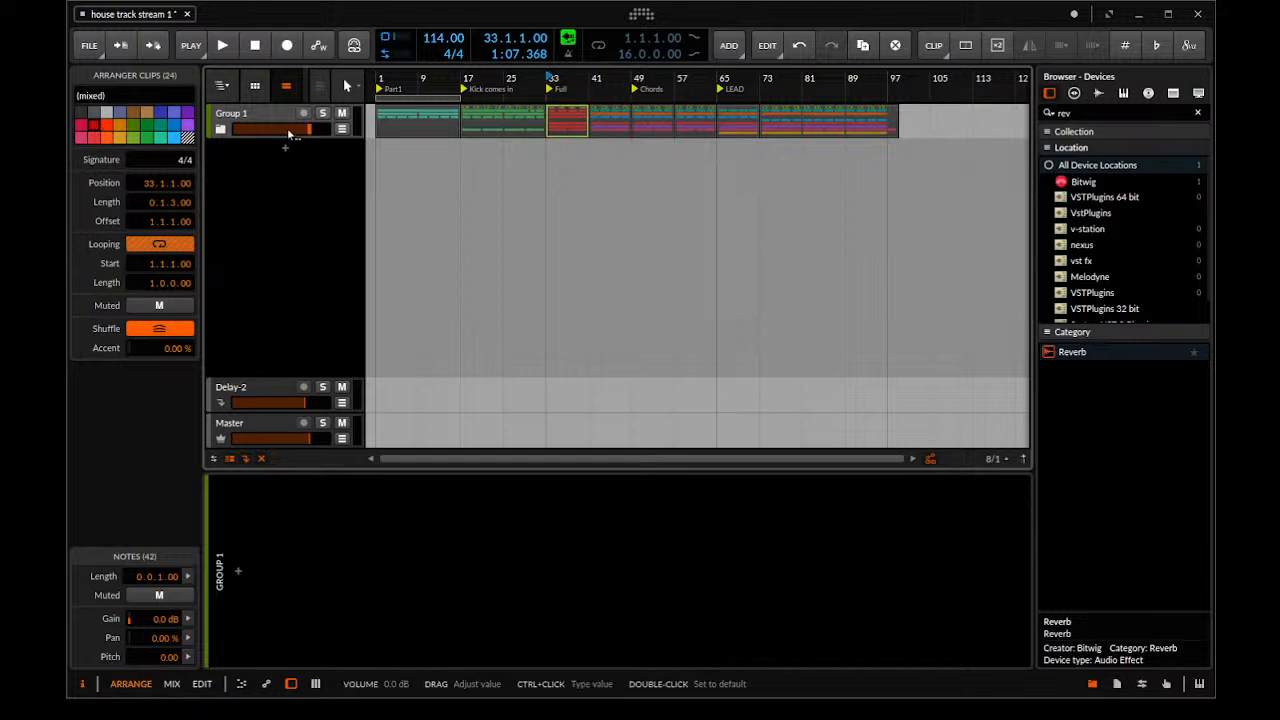
left_click(221, 130)
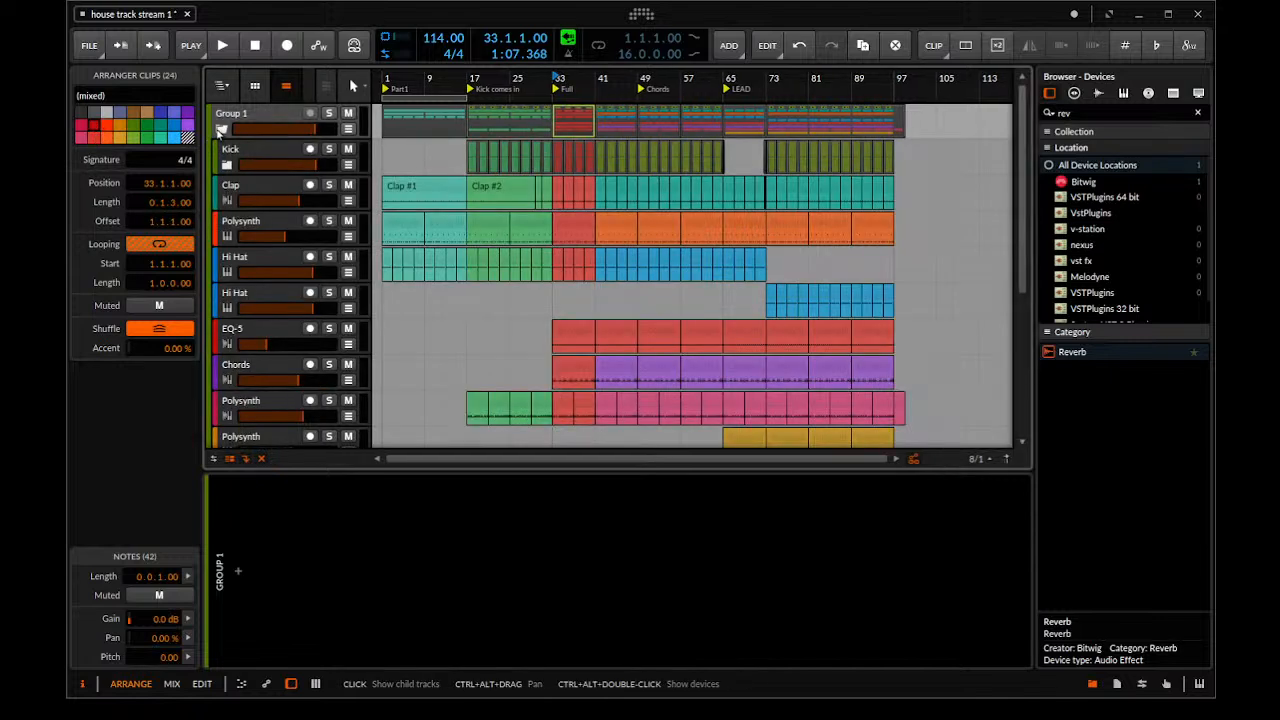
left_click(221, 130)
Color the group's clips in bars 41 to 49 of the Full section the same red
left_click(623, 183)
left_click(604, 112)
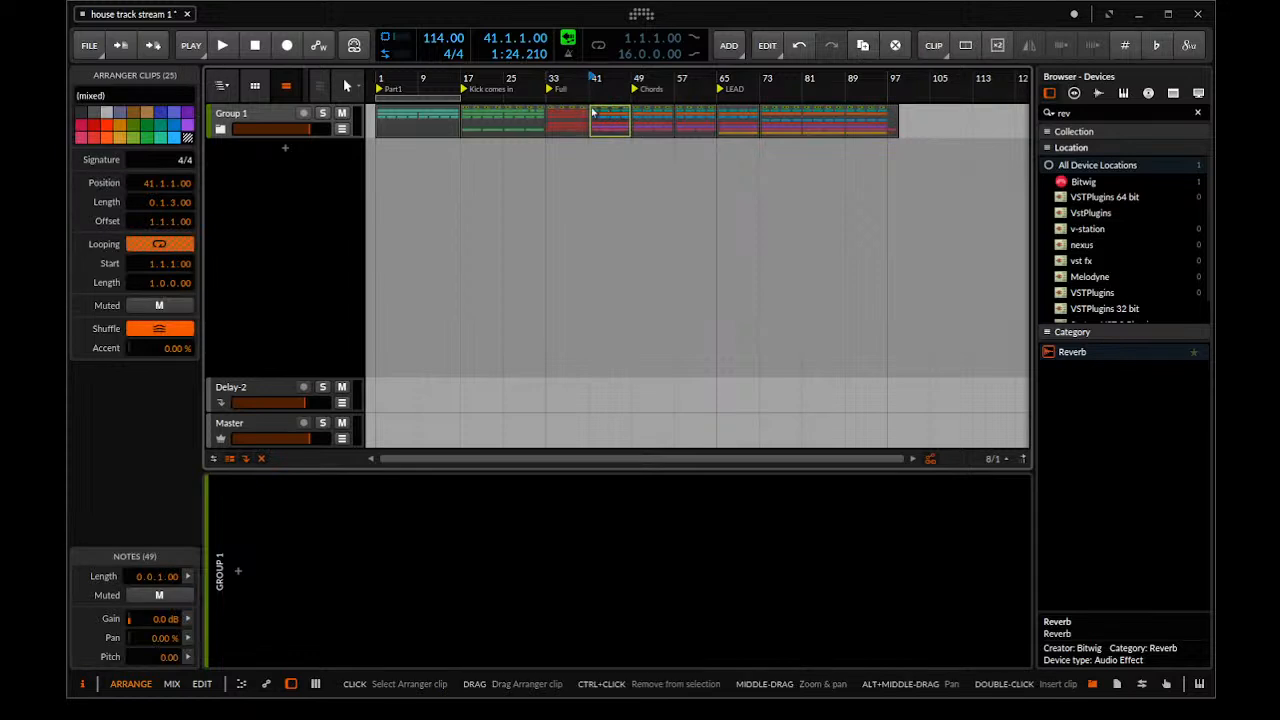
left_click(96, 127)
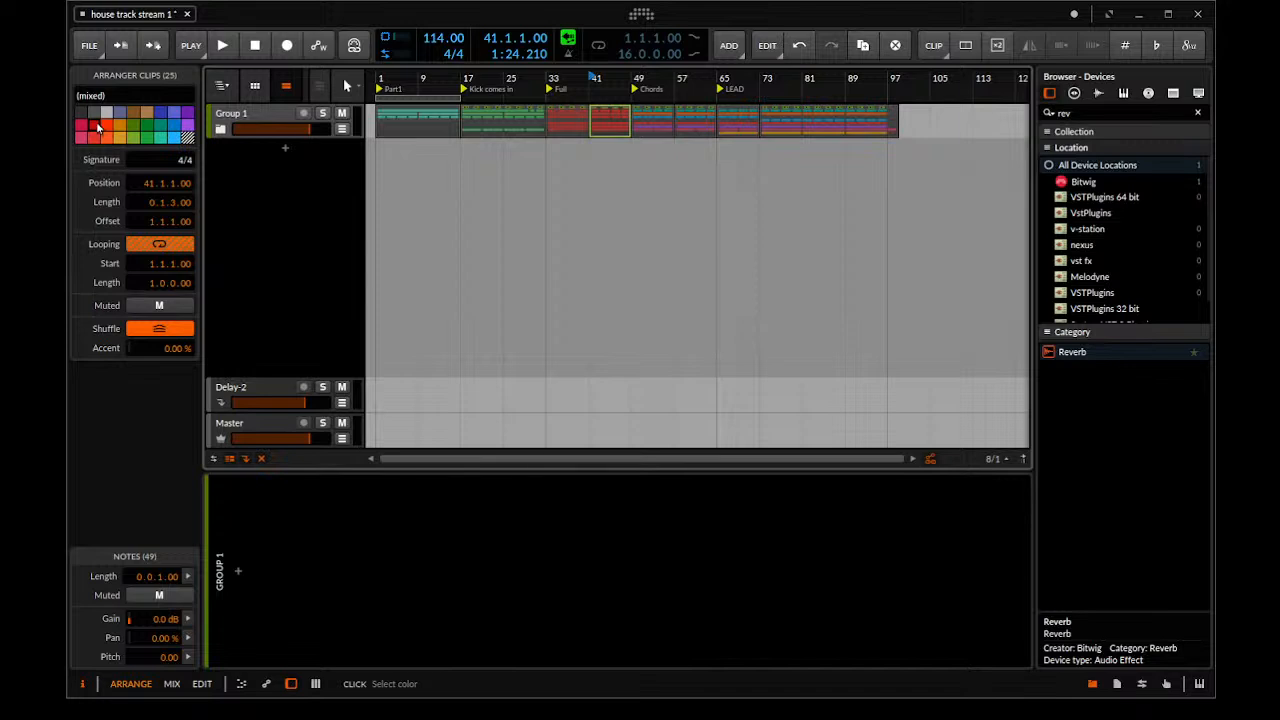
left_click(523, 175)
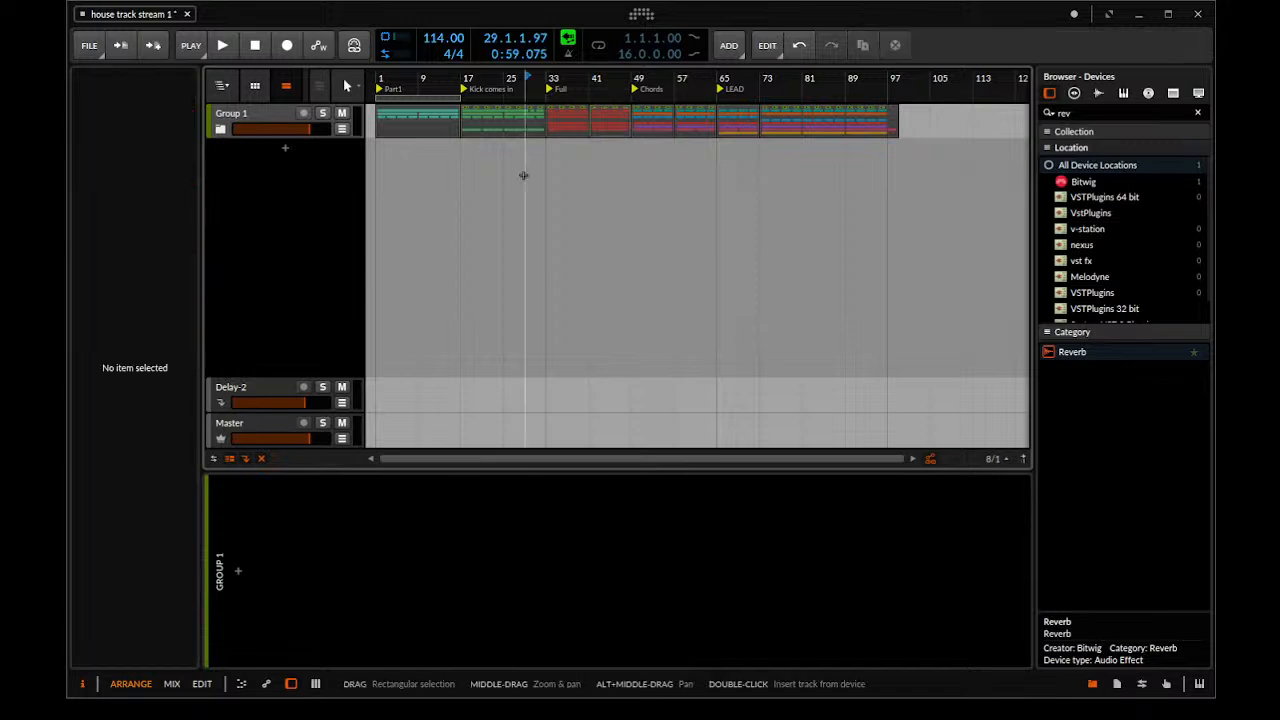
Color both Chords section blocks yellow-orange and the first LEAD block from bar 65 to 73 purple
left_click(660, 122)
left_click(684, 122, "shift")
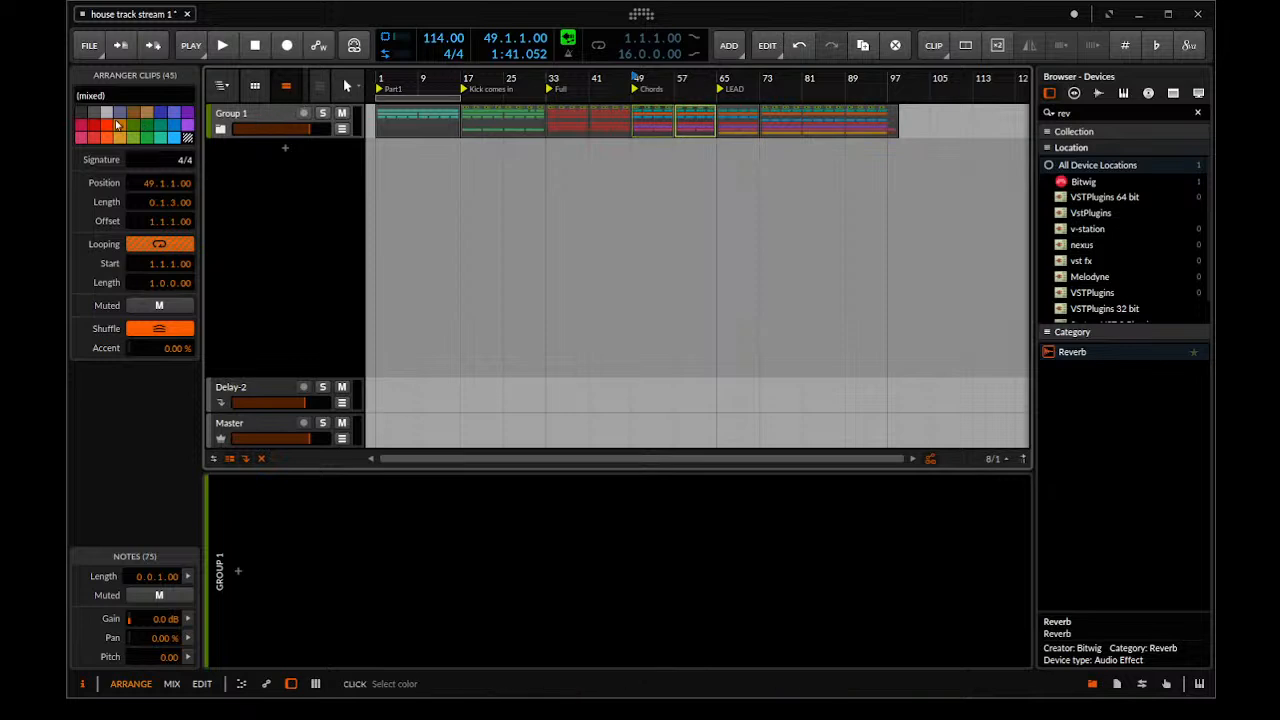
left_click(119, 137)
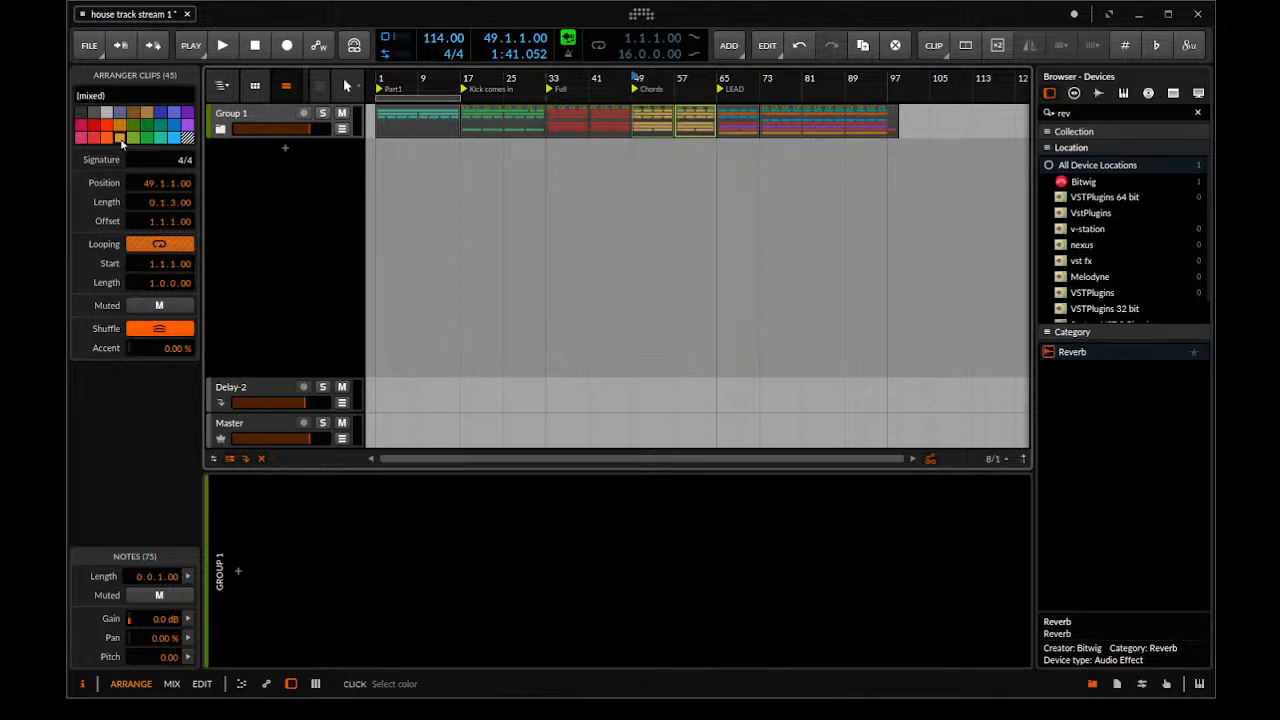
left_click(804, 200)
left_click(732, 113)
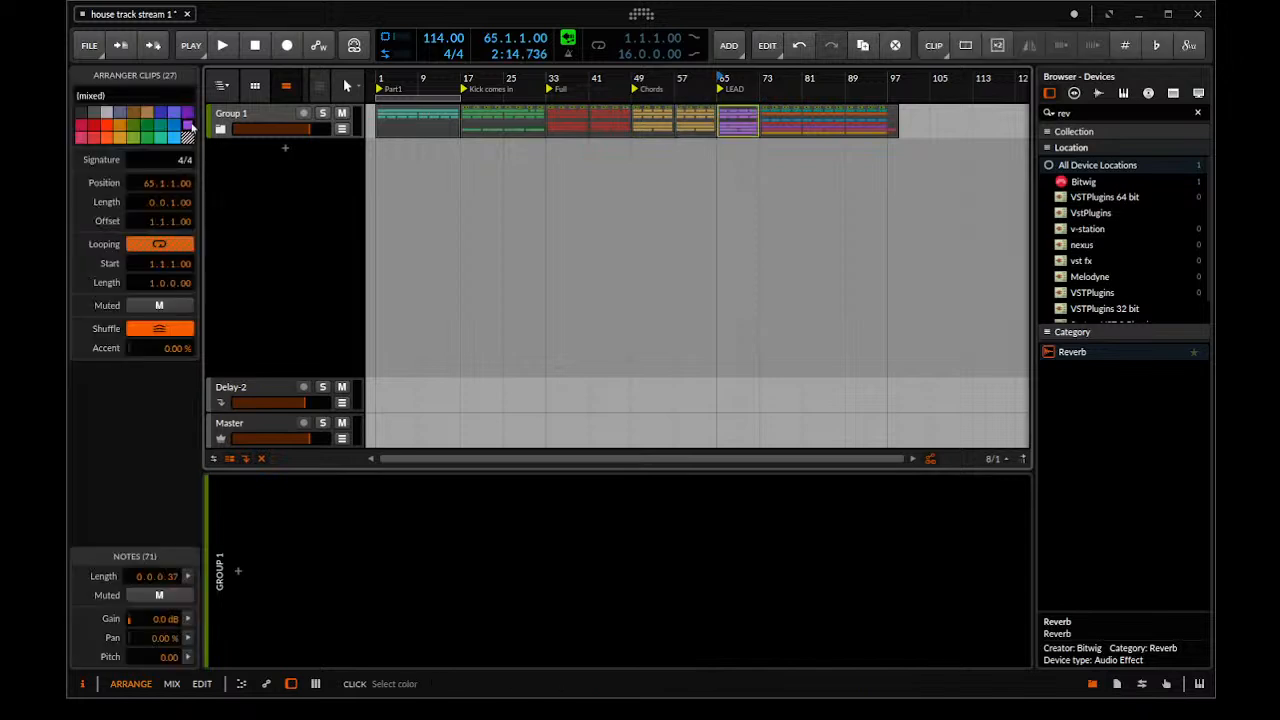
Try blue and light grey on the group's clips from bar 73 onward, and settle on orange
left_click(795, 121)
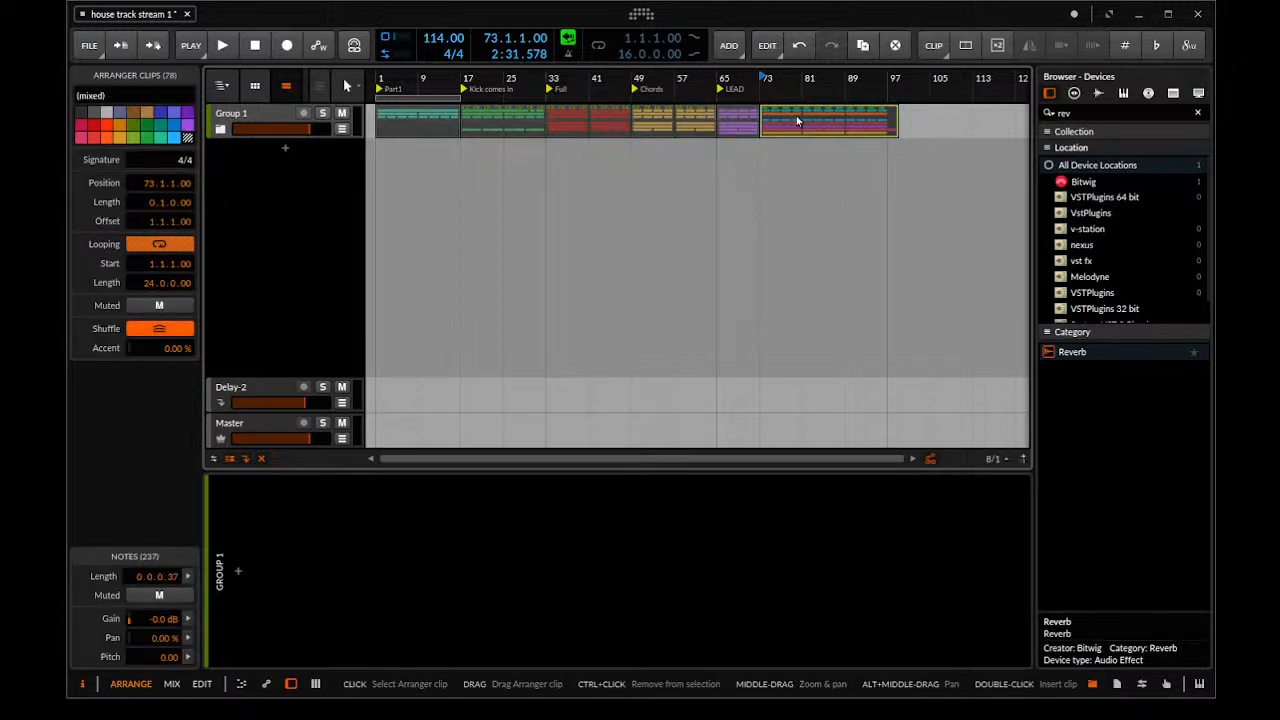
left_click(161, 116)
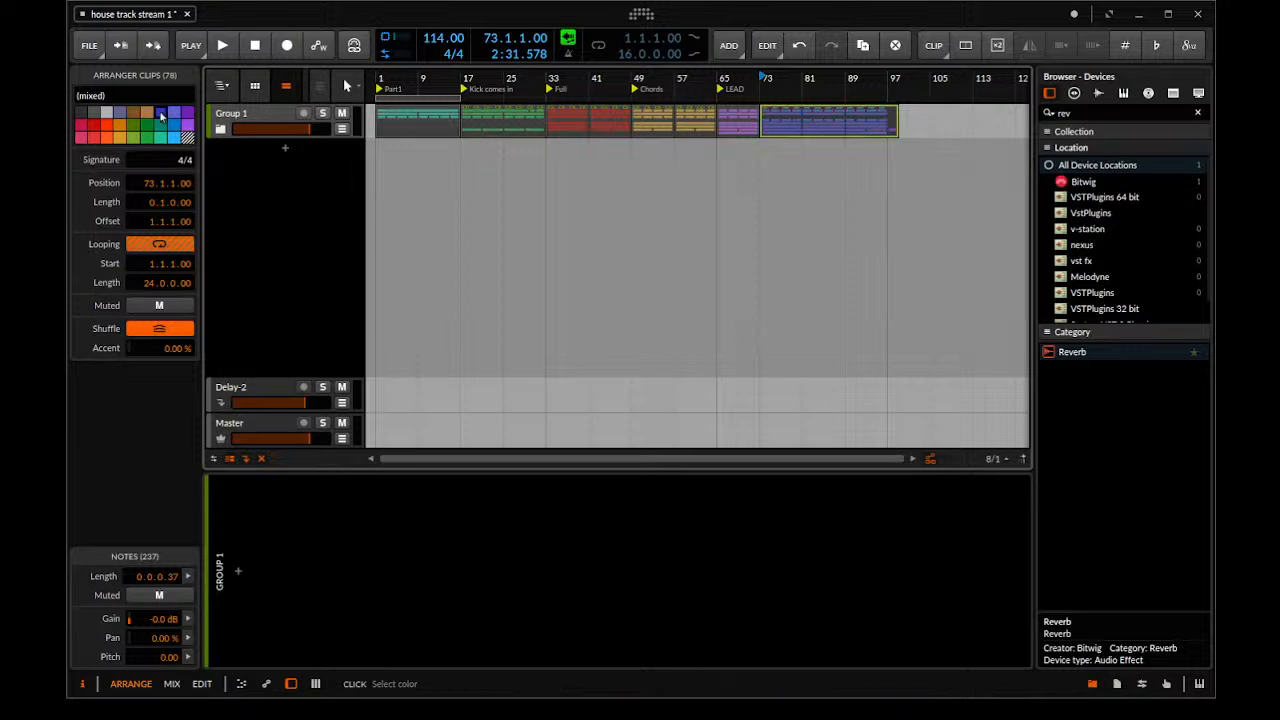
left_click(110, 116)
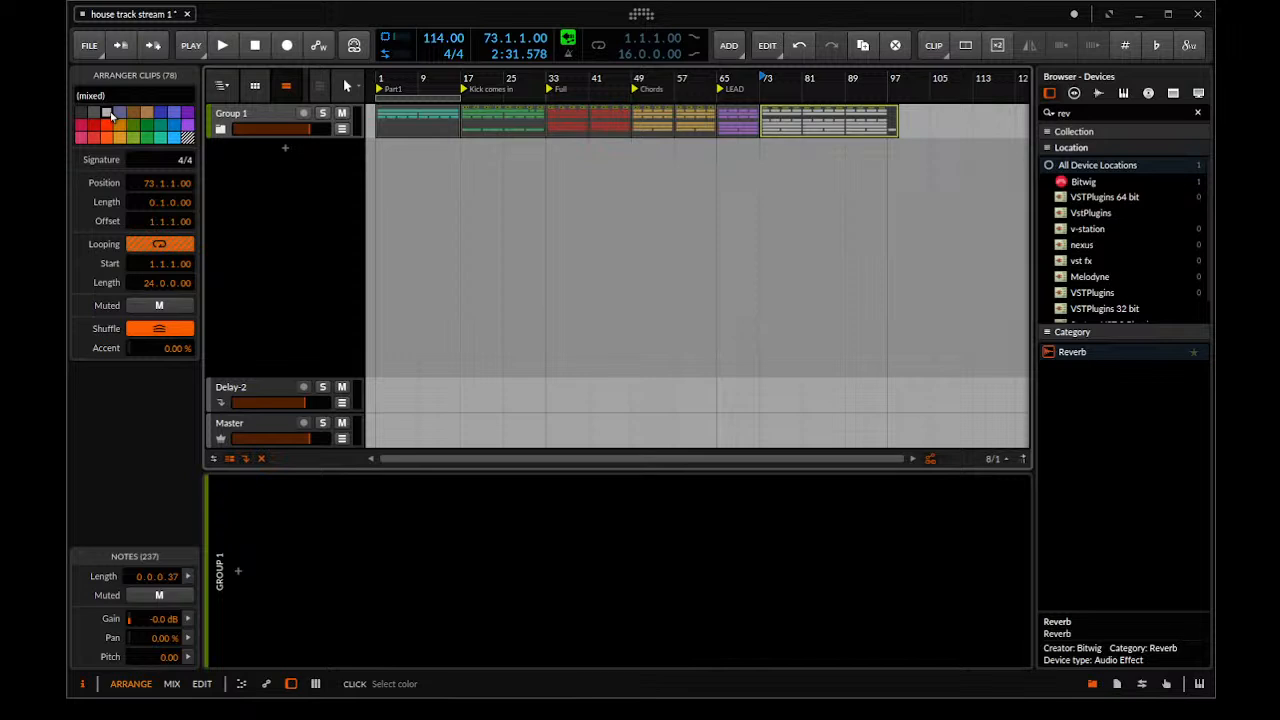
left_click(110, 118)
left_click(111, 127)
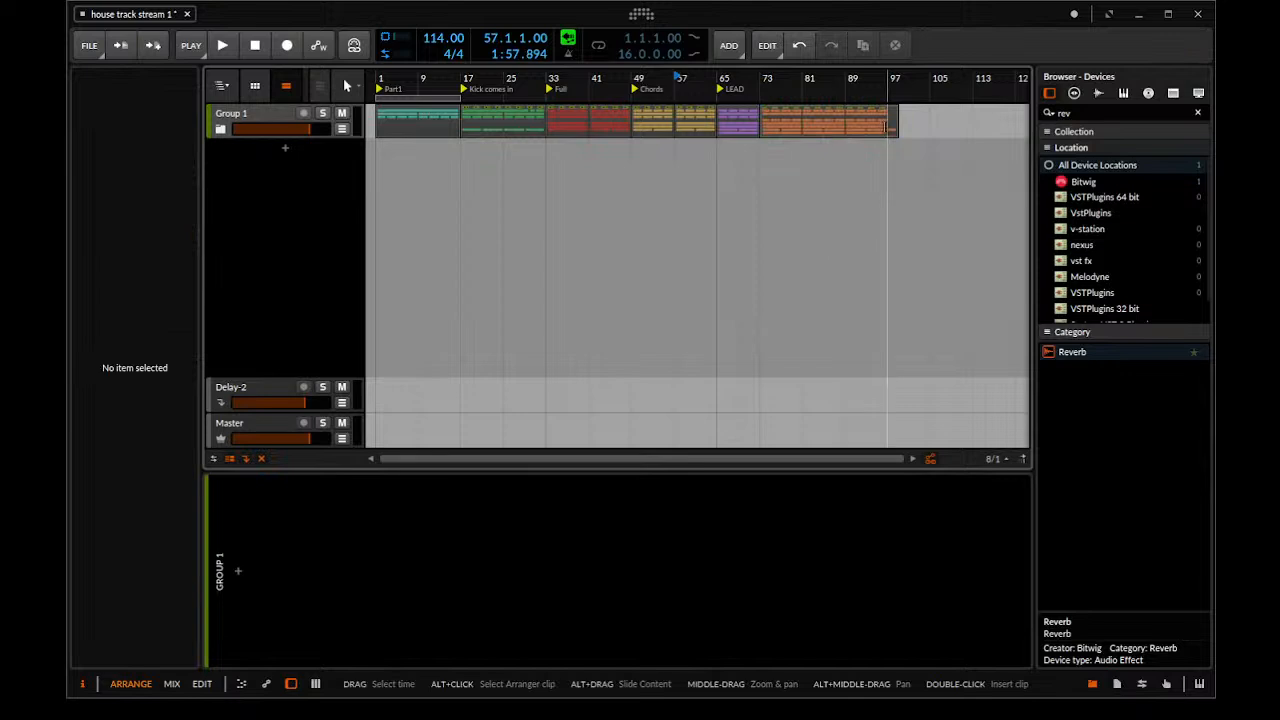
Mark the group's range from bar 73 to 97, clear the selection and briefly audition playback from bar 57
left_click(888, 128)
left_click_drag(888, 128, 760, 128)
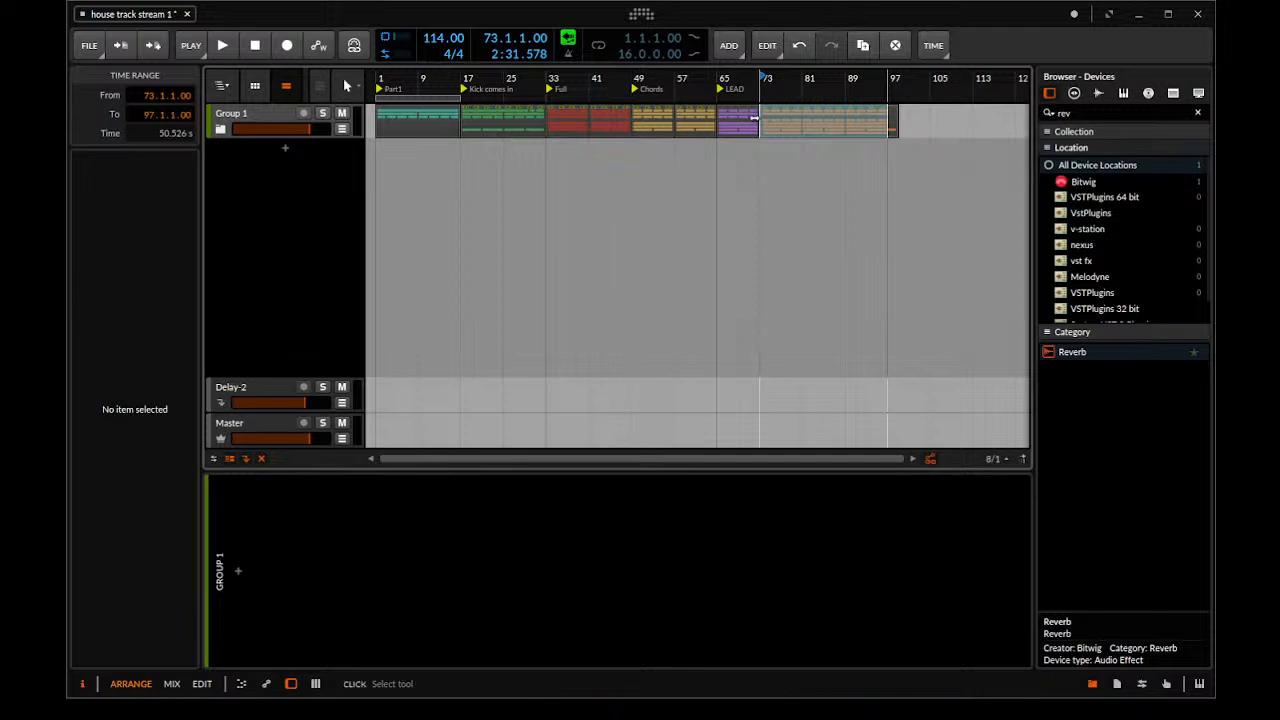
left_click(655, 192)
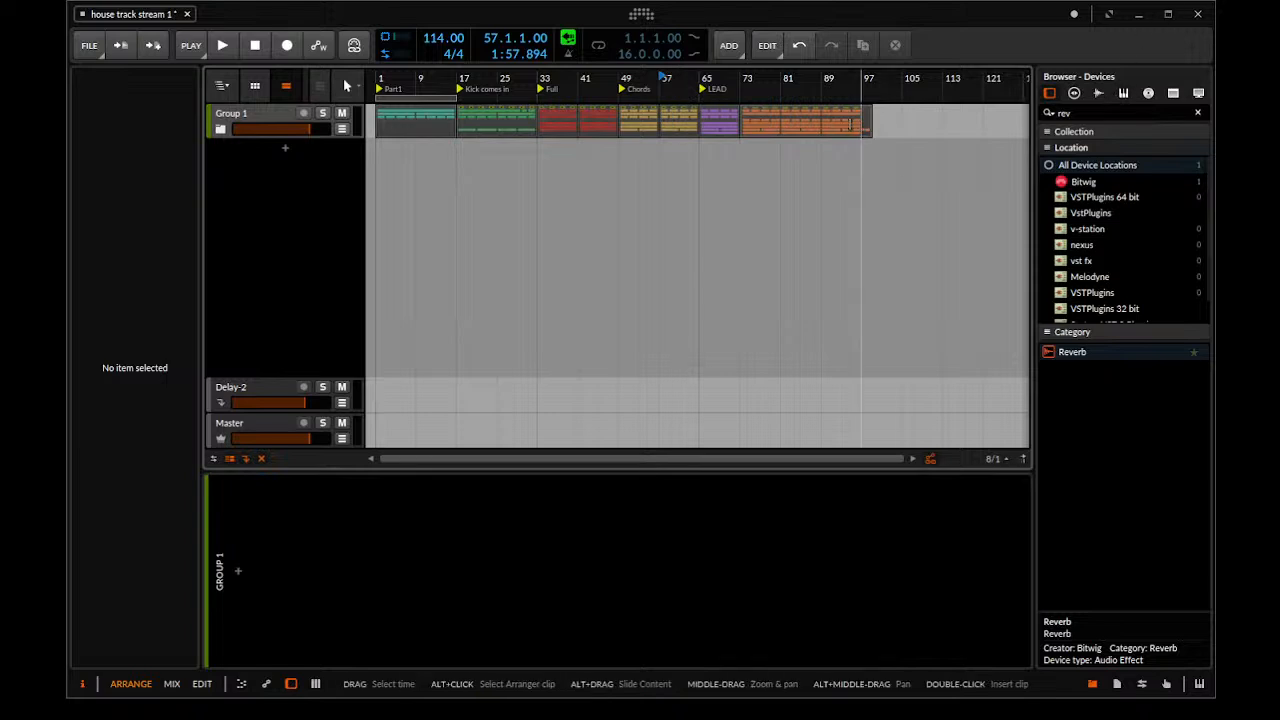
key("space")
key("space")
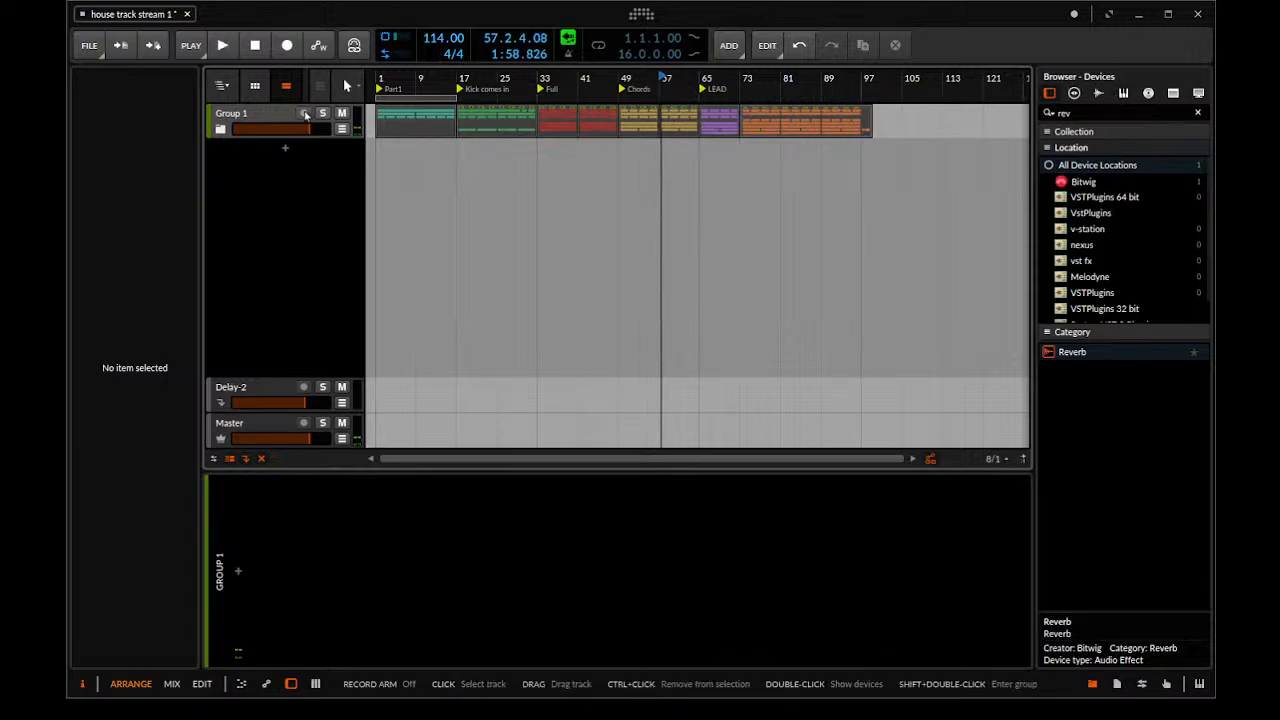
Show Group 1's child tracks and split the orange section block at bar 97 to separate its overhanging tail
left_click(221, 129)
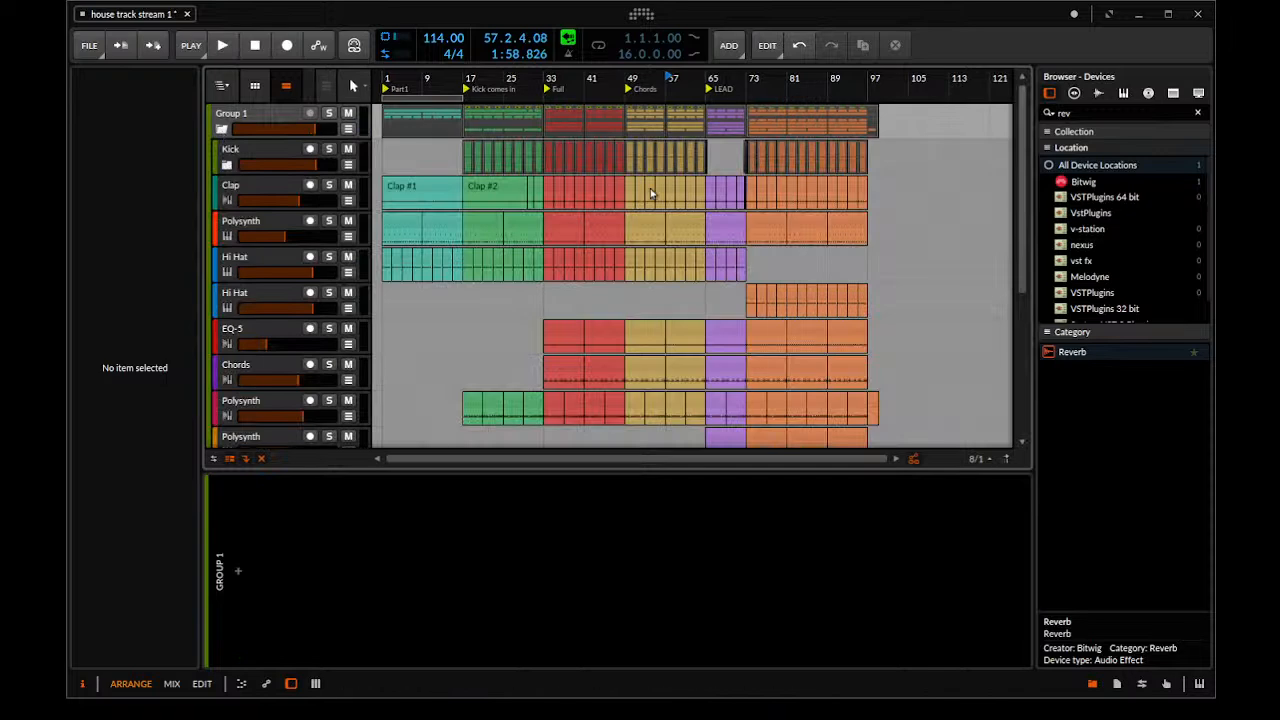
left_click_drag(720, 190, 533, 192)
left_click_drag(690, 227, 548, 218)
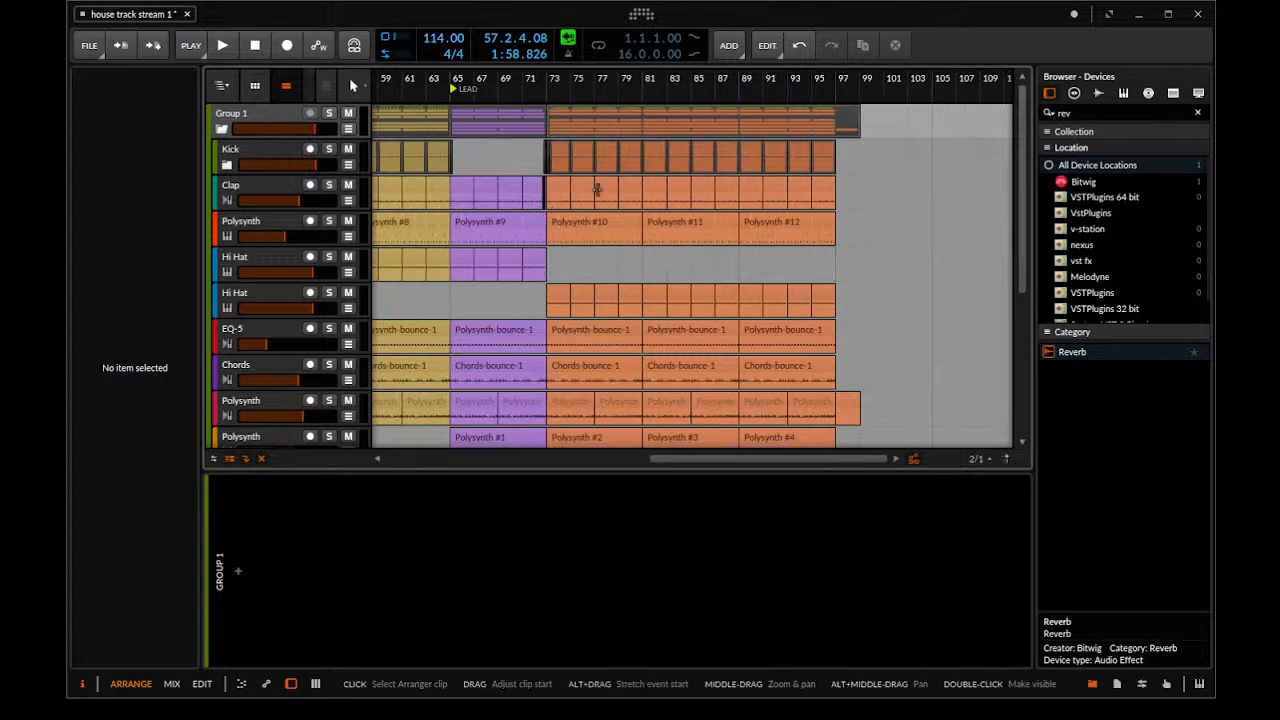
left_click_drag(613, 234, 557, 233)
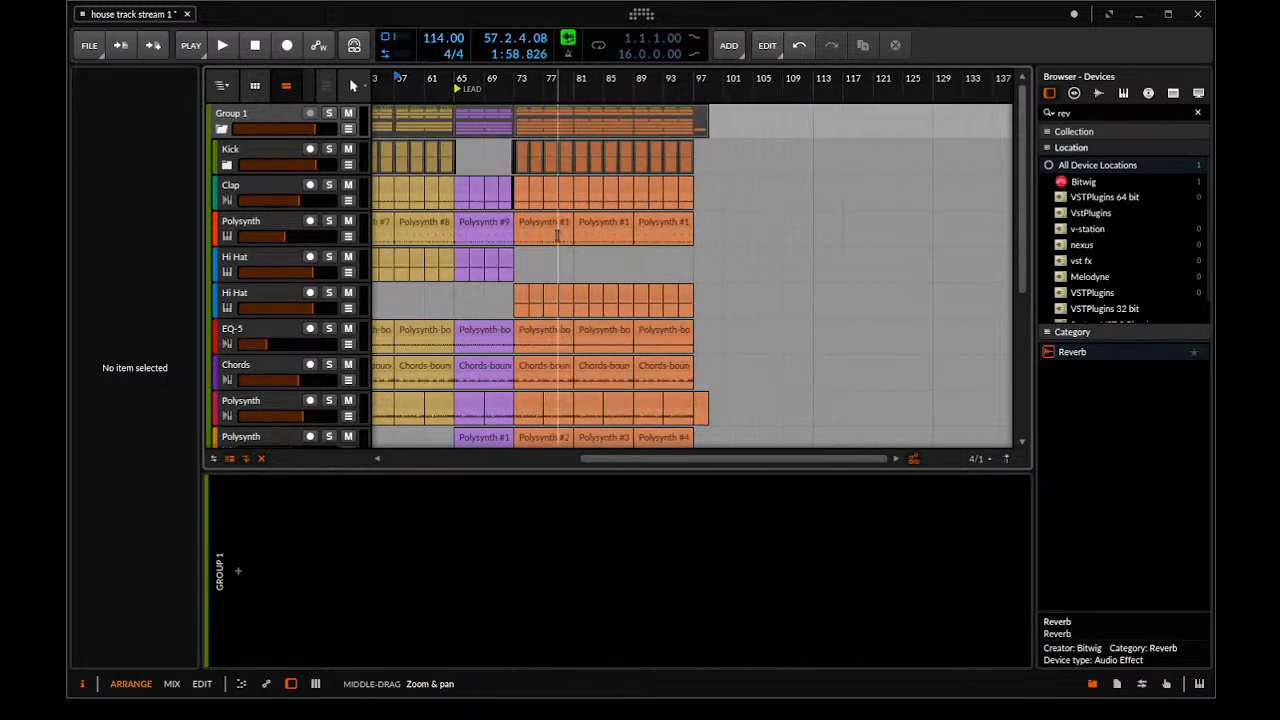
left_click(509, 88)
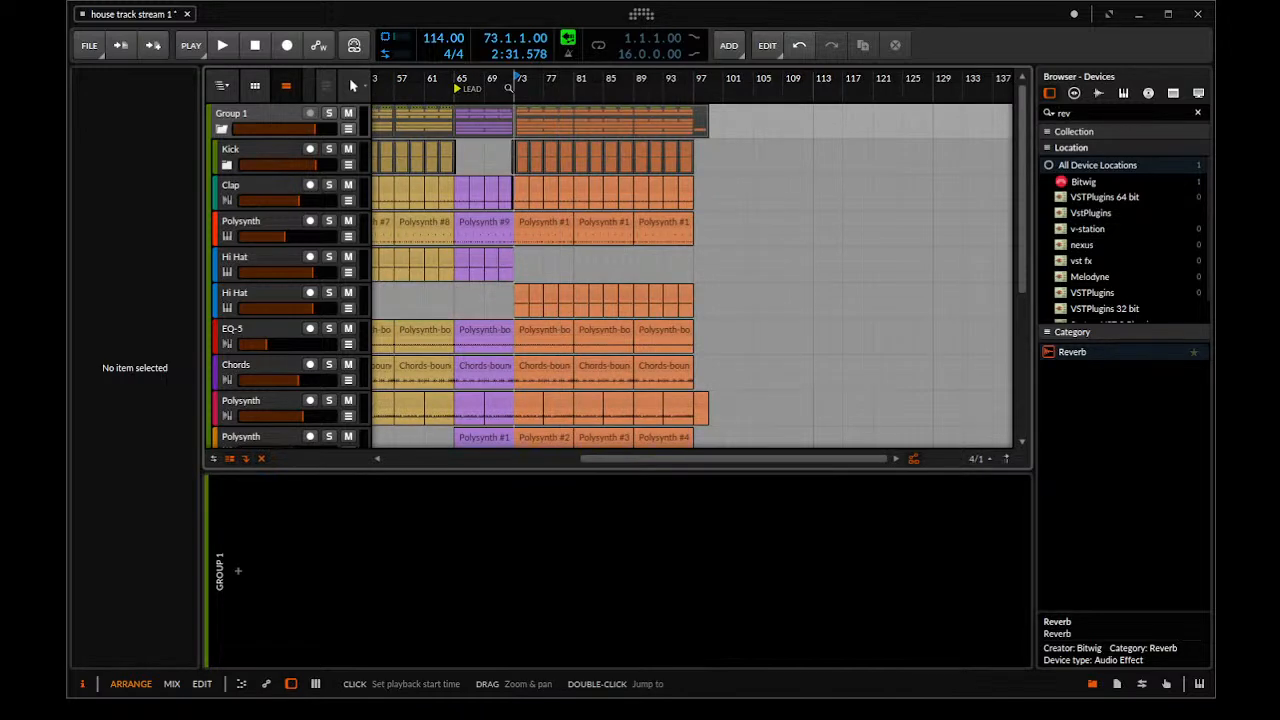
left_click(526, 120)
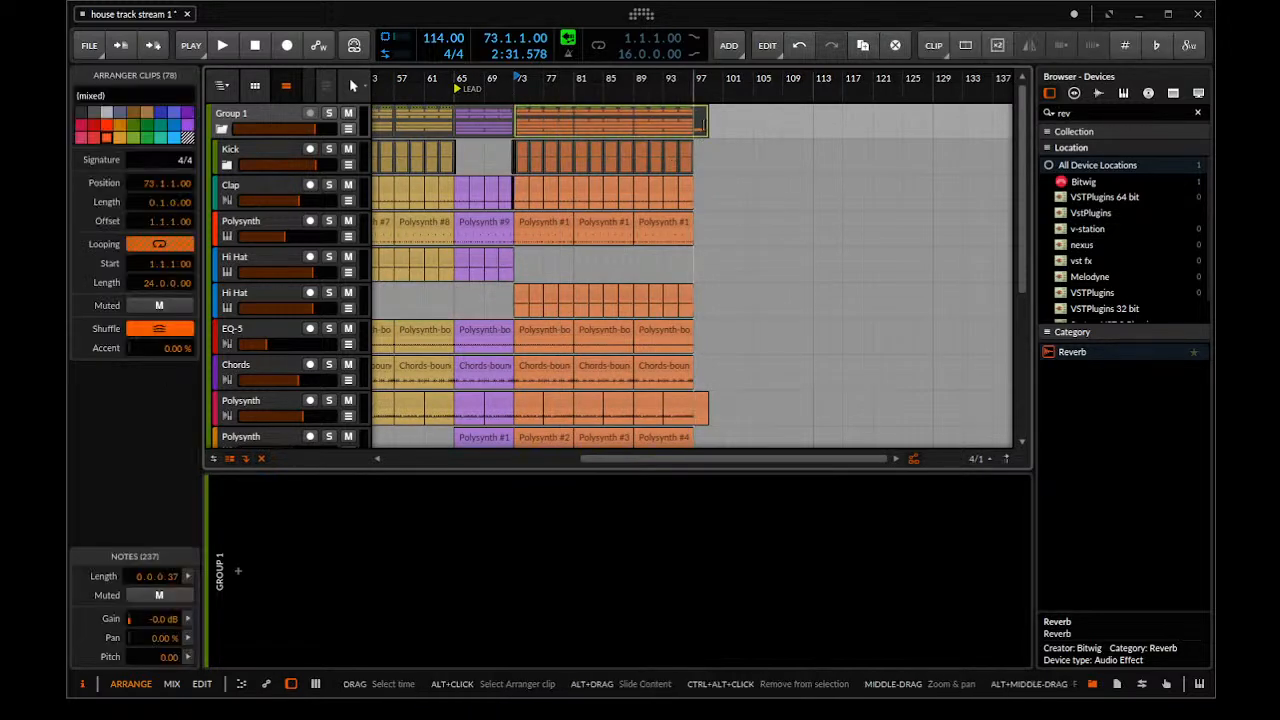
left_click(702, 125)
key("ctrl+e")
left_click(656, 118)
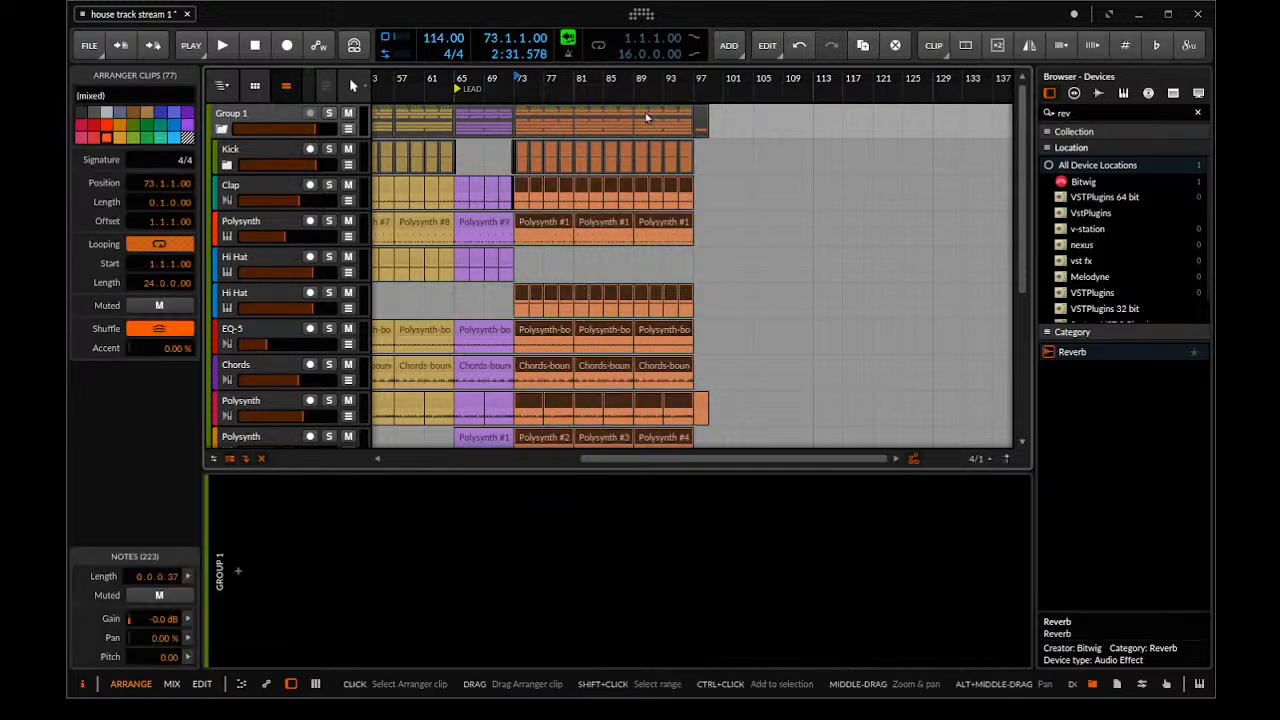
Duplicate the two yellow Chords section blocks twice after the orange block, filling bars 97 to 129
left_click(462, 110)
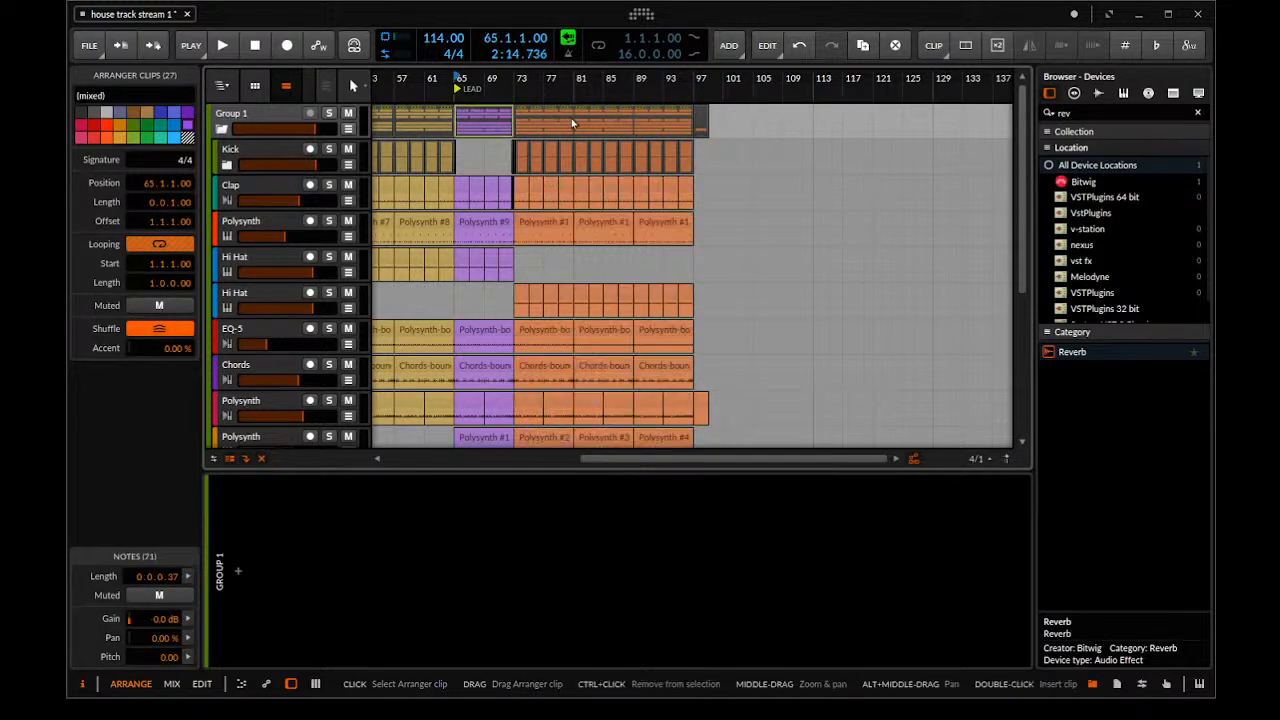
left_click(596, 123)
left_click_drag(602, 130, 653, 324)
left_click_drag(605, 143, 679, 95)
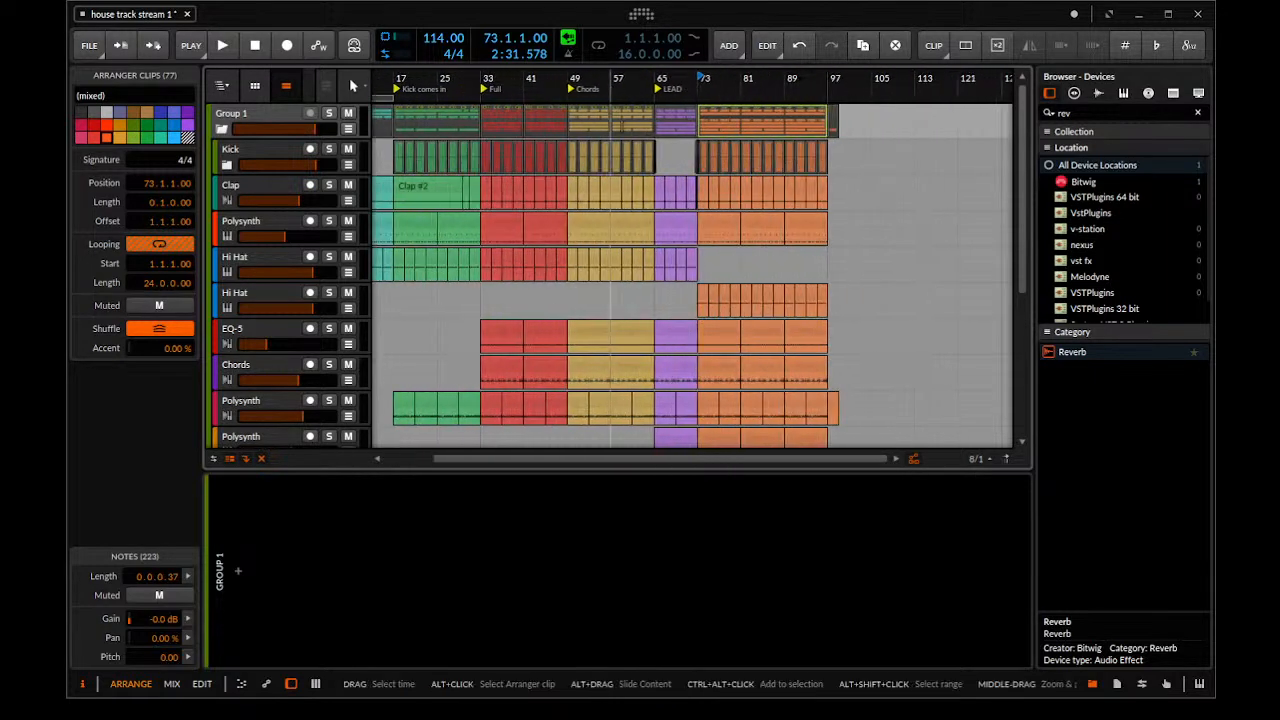
left_click(452, 121)
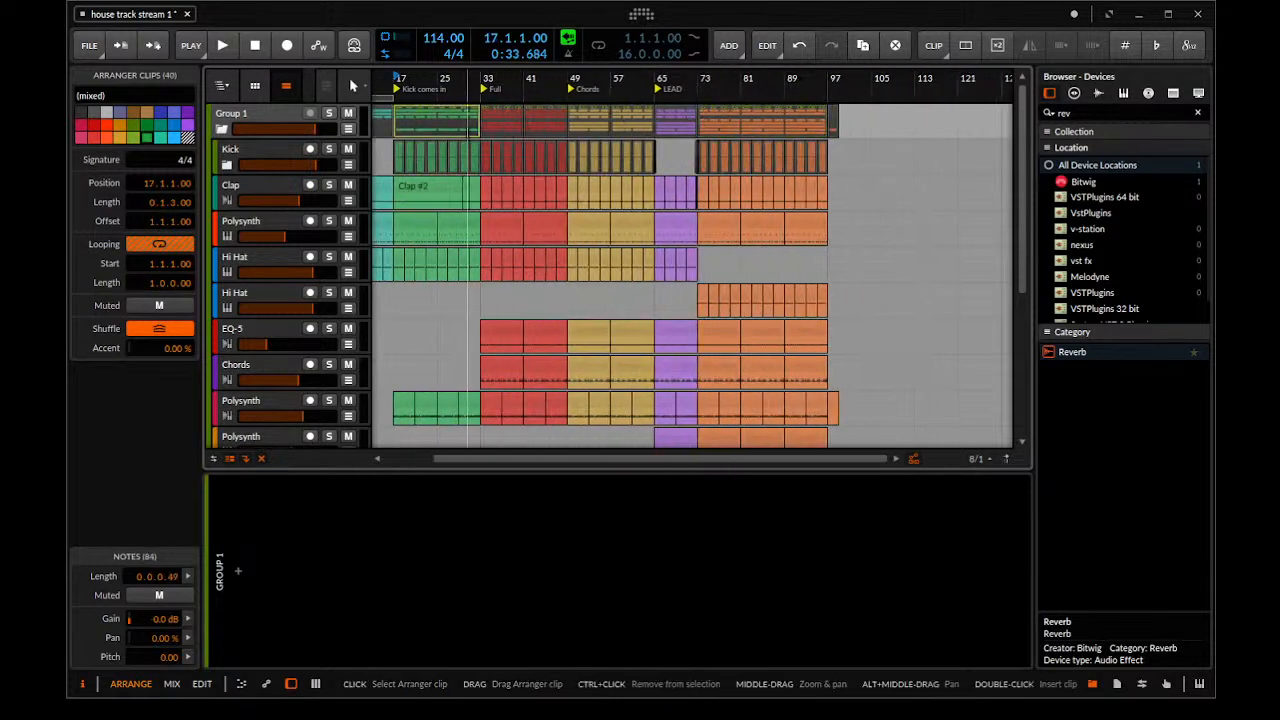
left_click(591, 114)
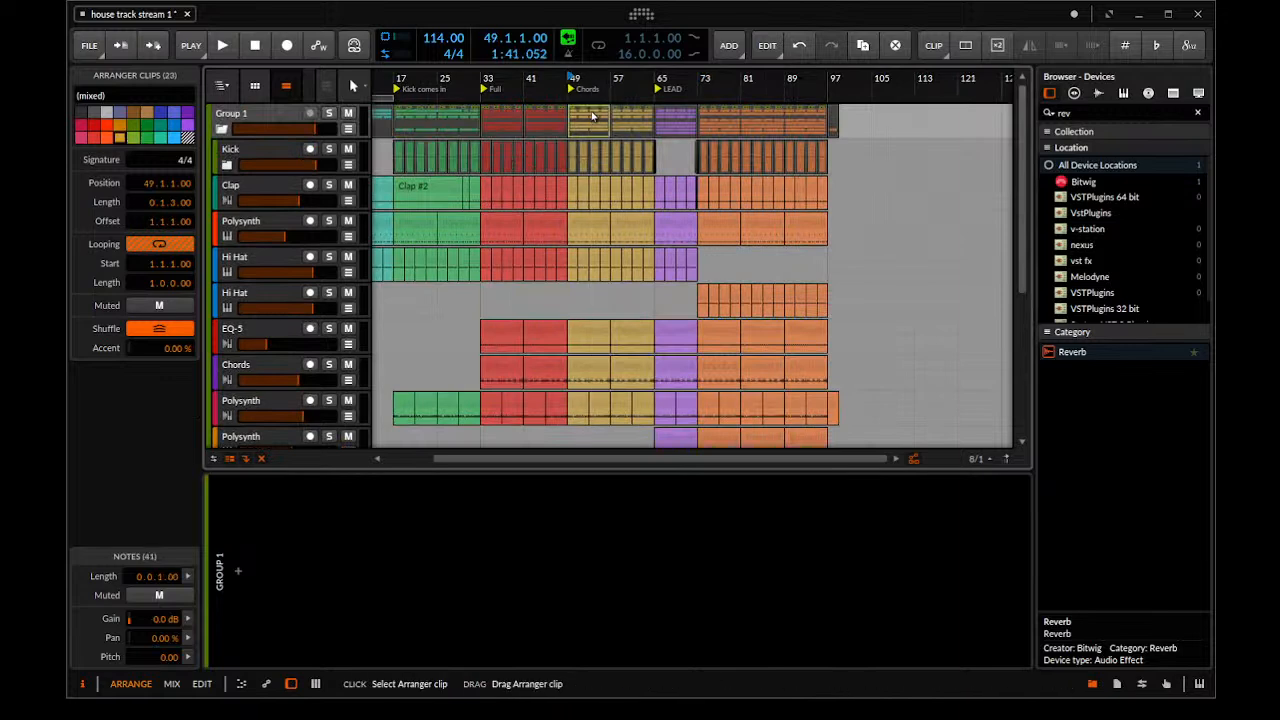
left_click(618, 112, "shift")
left_click_drag(581, 114, 838, 125)
left_click_drag(891, 140, 764, 131)
left_click_drag(764, 131, 659, 150)
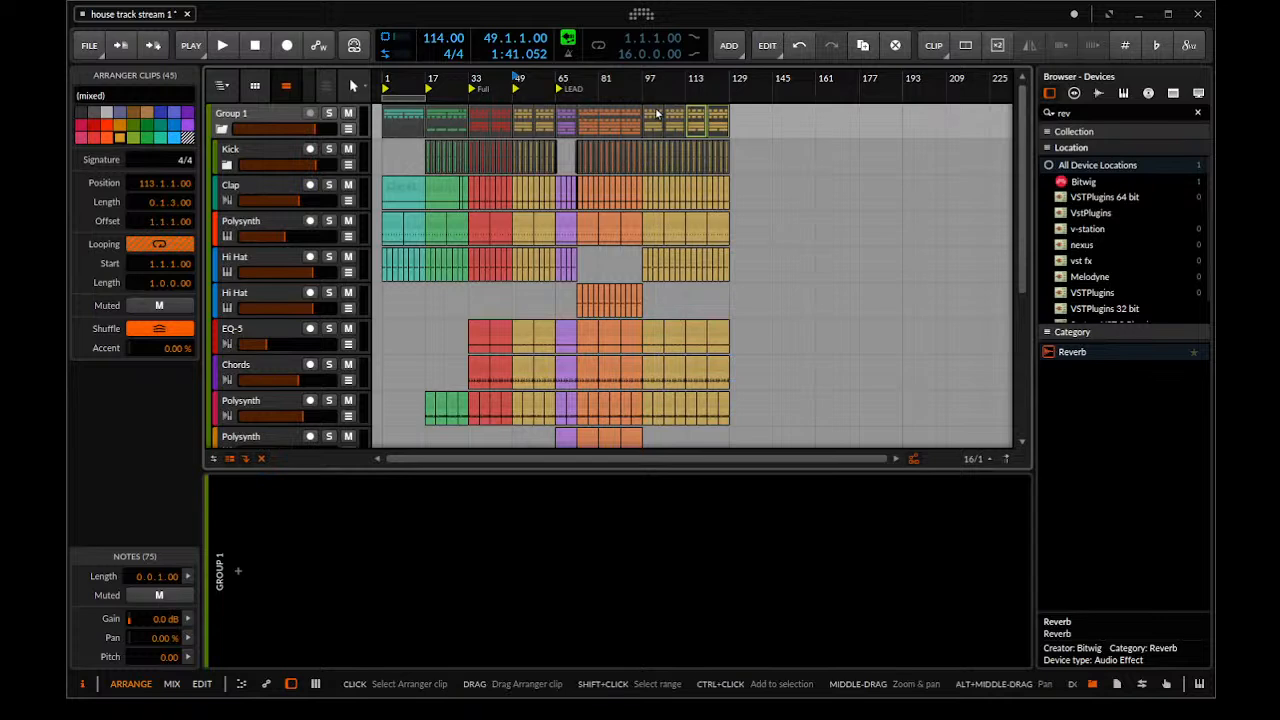
Set the playback start to bar 129 and collapse Group 1's child tracks
left_click_drag(629, 106, 598, 111)
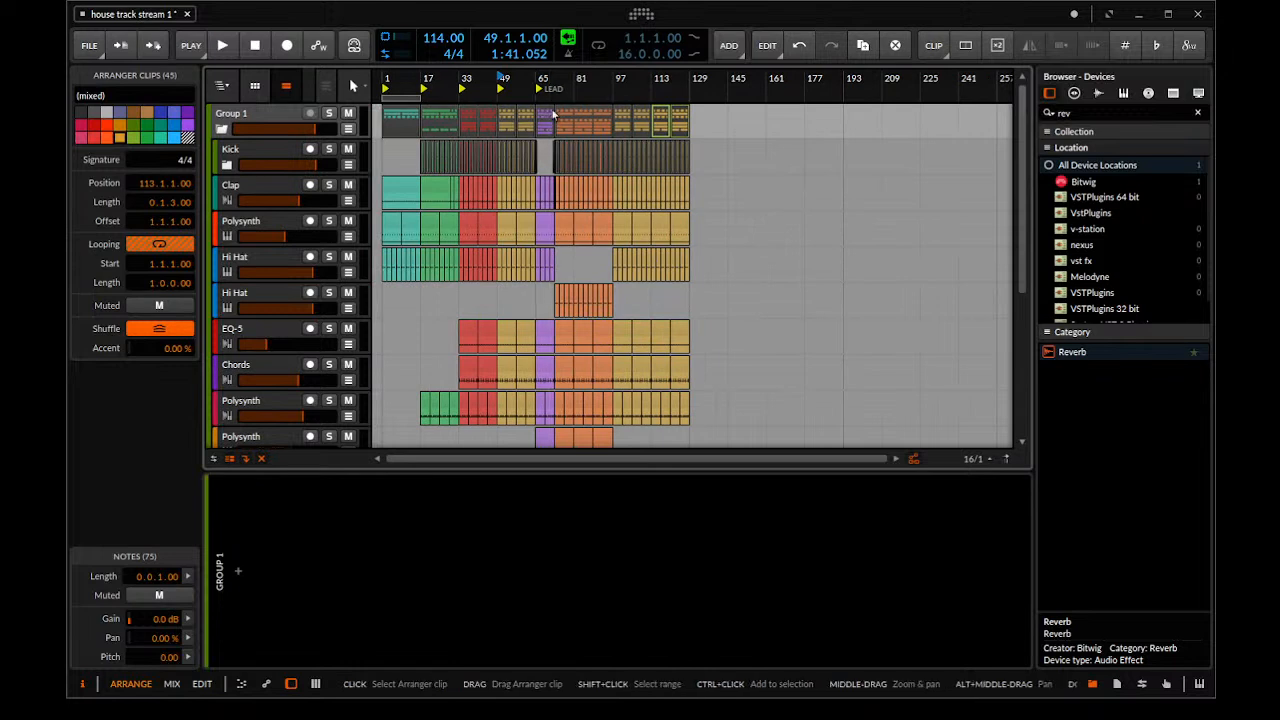
left_click(686, 82)
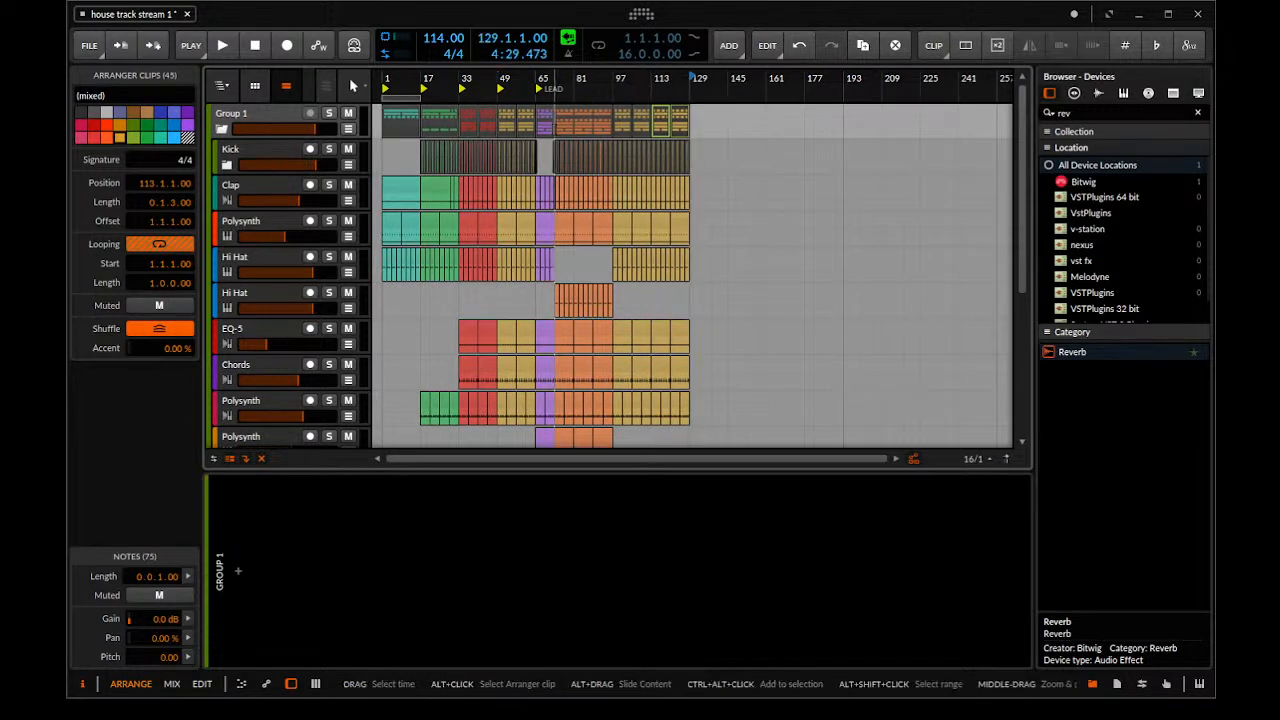
left_click_drag(551, 87, 603, 150)
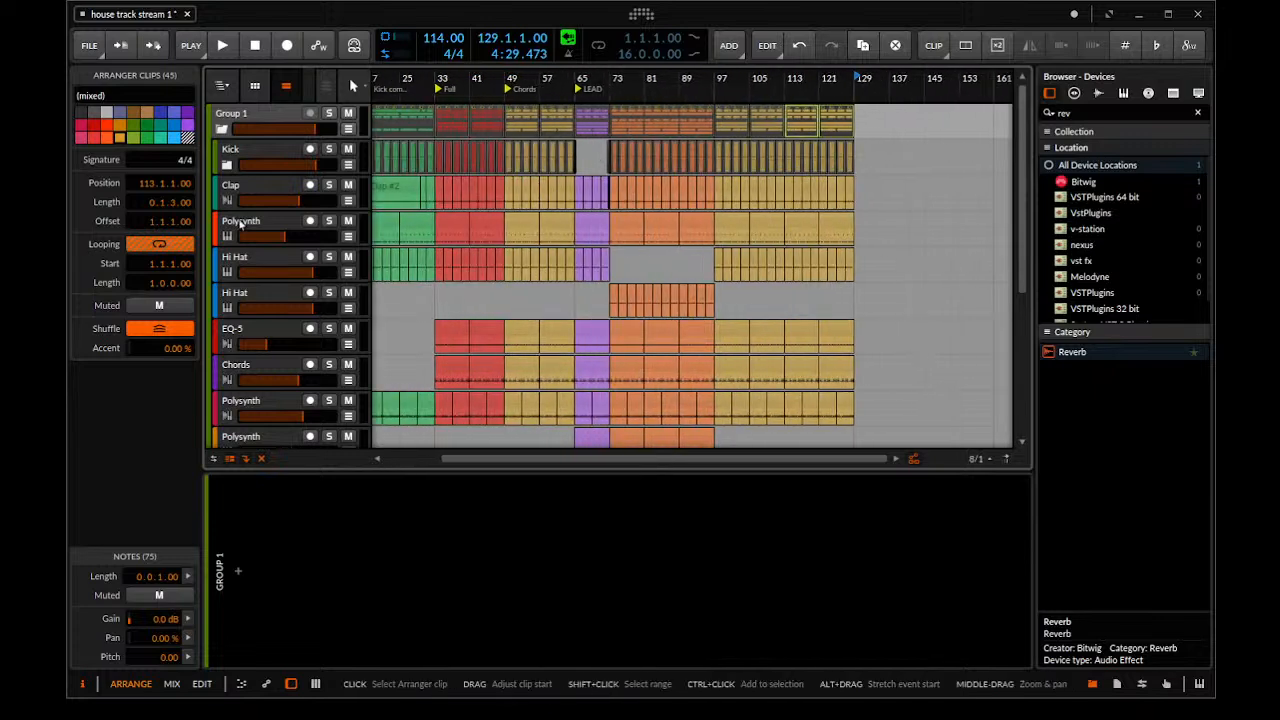
left_click(222, 130)
scroll(746, 227, "down", 2)
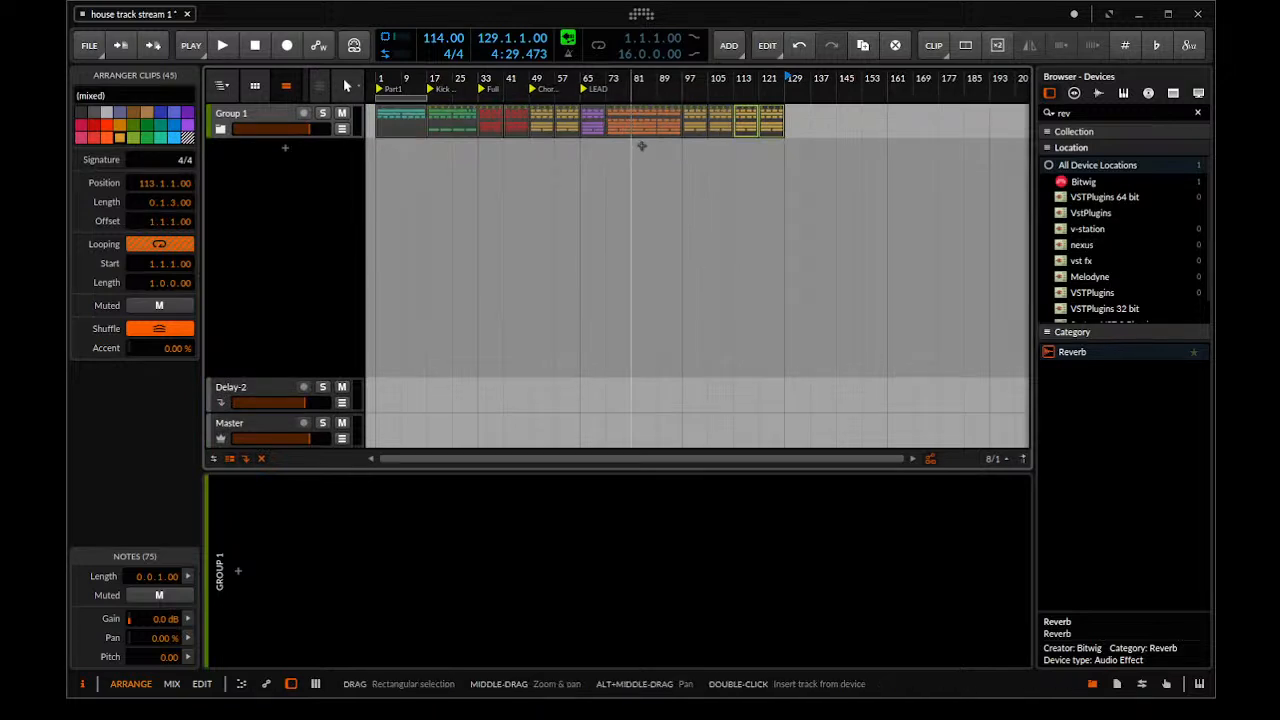
Play the arrangement from bar 97 to check the copied Chords blocks, and stop playback
left_click(458, 115)
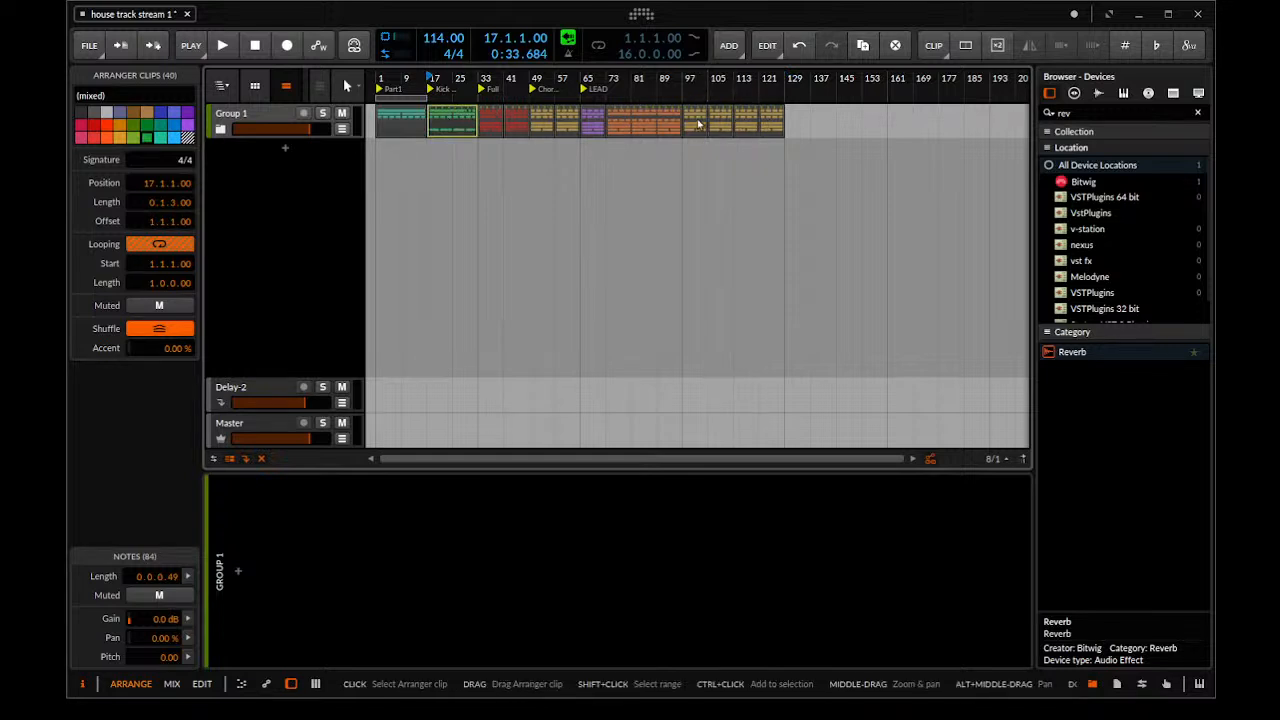
left_click(690, 82)
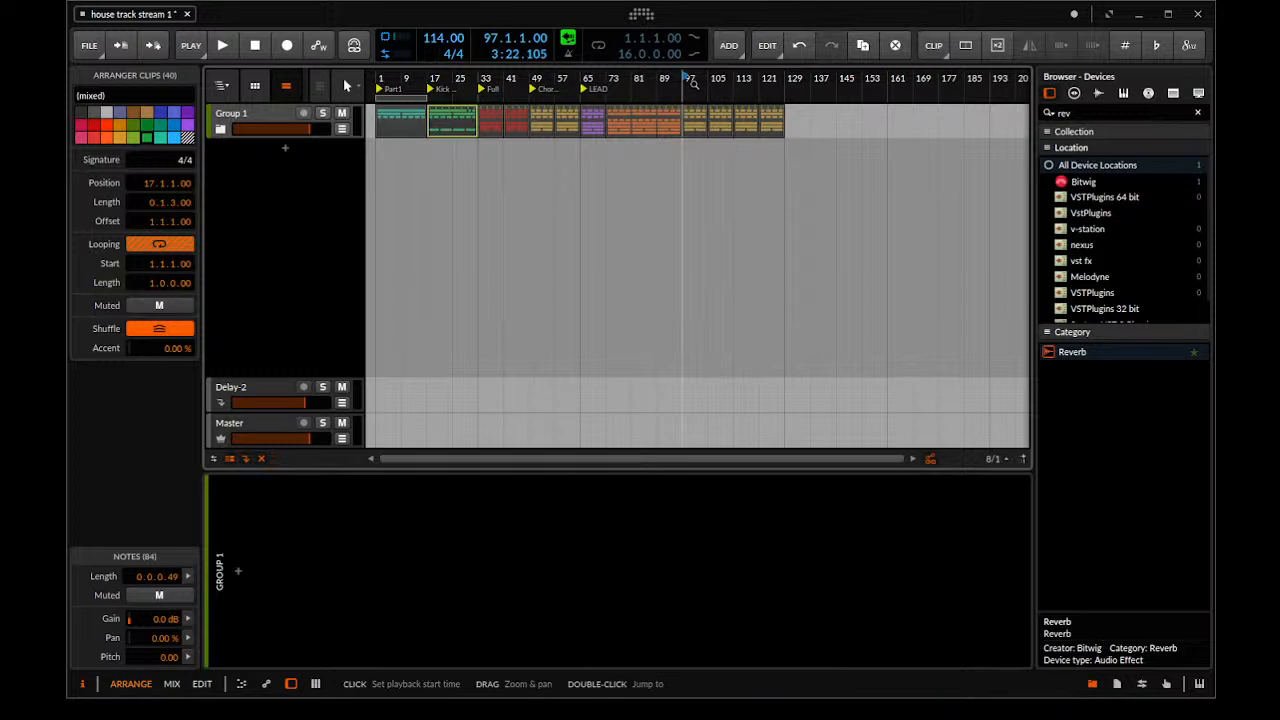
key("space")
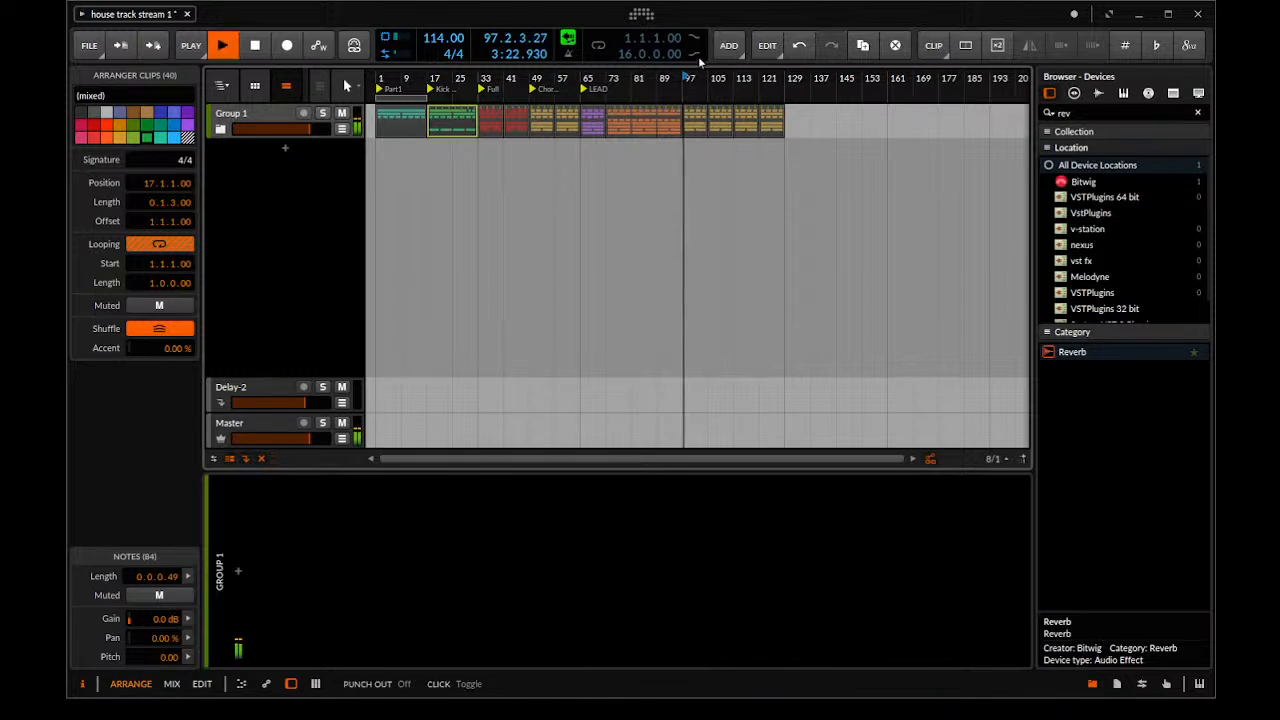
left_click(221, 130)
left_click(221, 130)
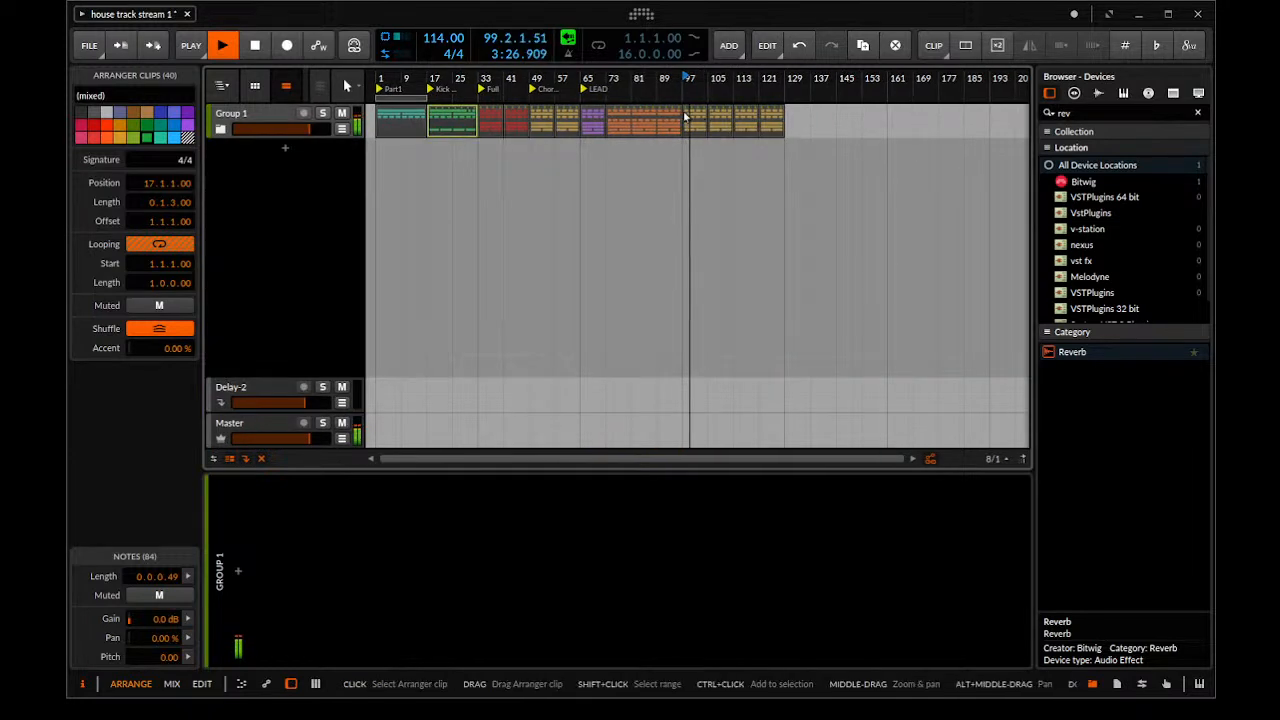
scroll(686, 117, "up", 3)
key("space")
Copy the group's orange block from bar 73 to bars 129 and 145
left_click(614, 119)
left_click_drag(588, 118, 897, 117)
scroll(897, 117, "down", 3)
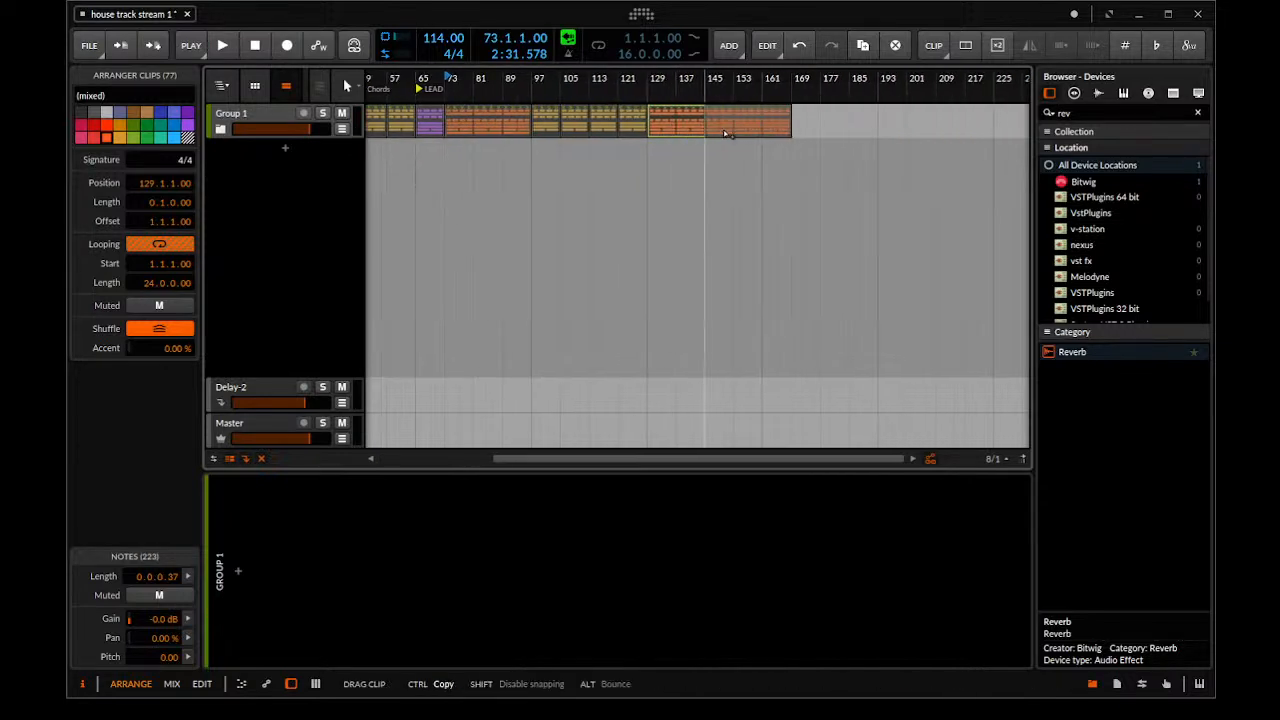
Split the copied orange blocks over the range from bar 129 to 161 and delete the piece after bar 161
left_click_drag(764, 125, 657, 112)
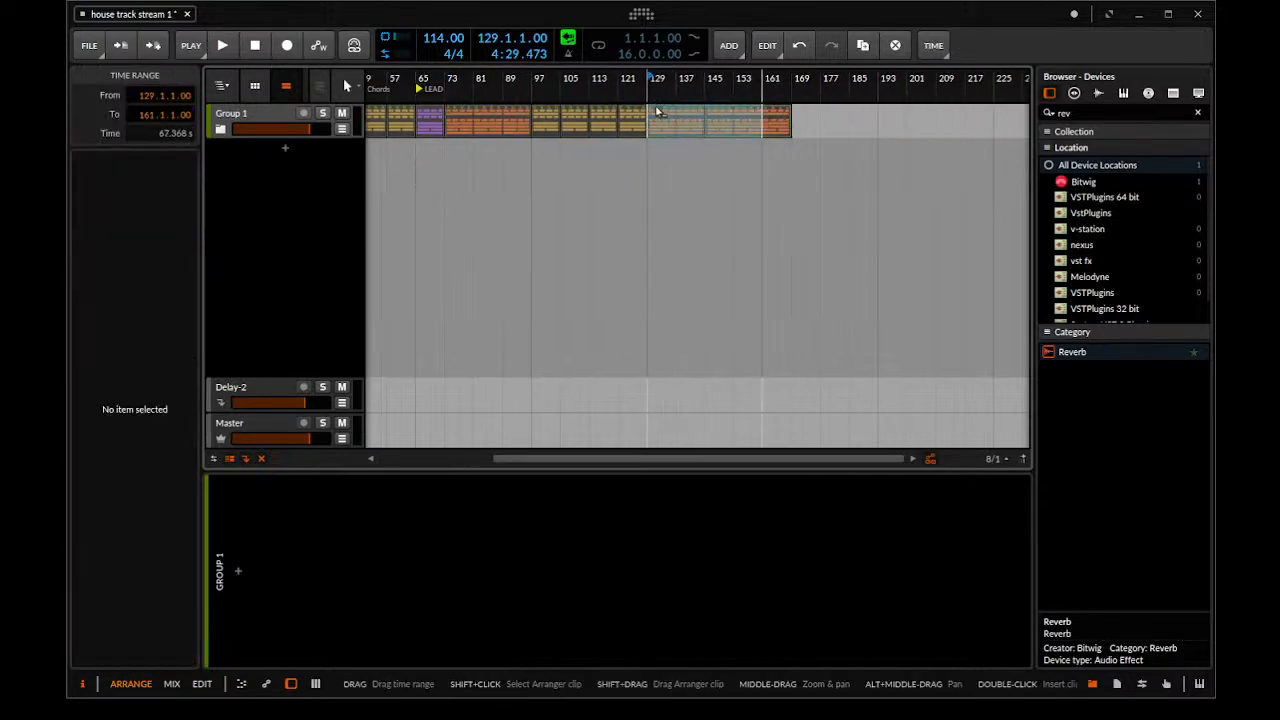
key("ctrl+e")
left_click(786, 112)
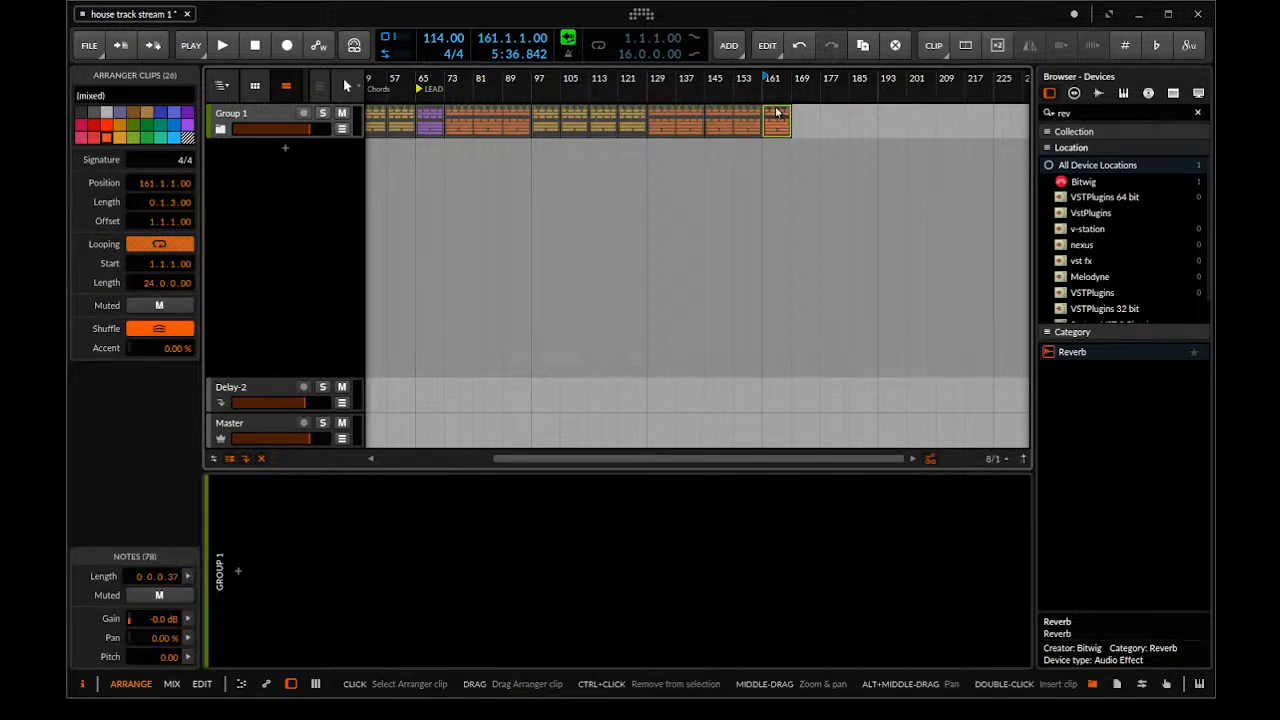
key("Delete")
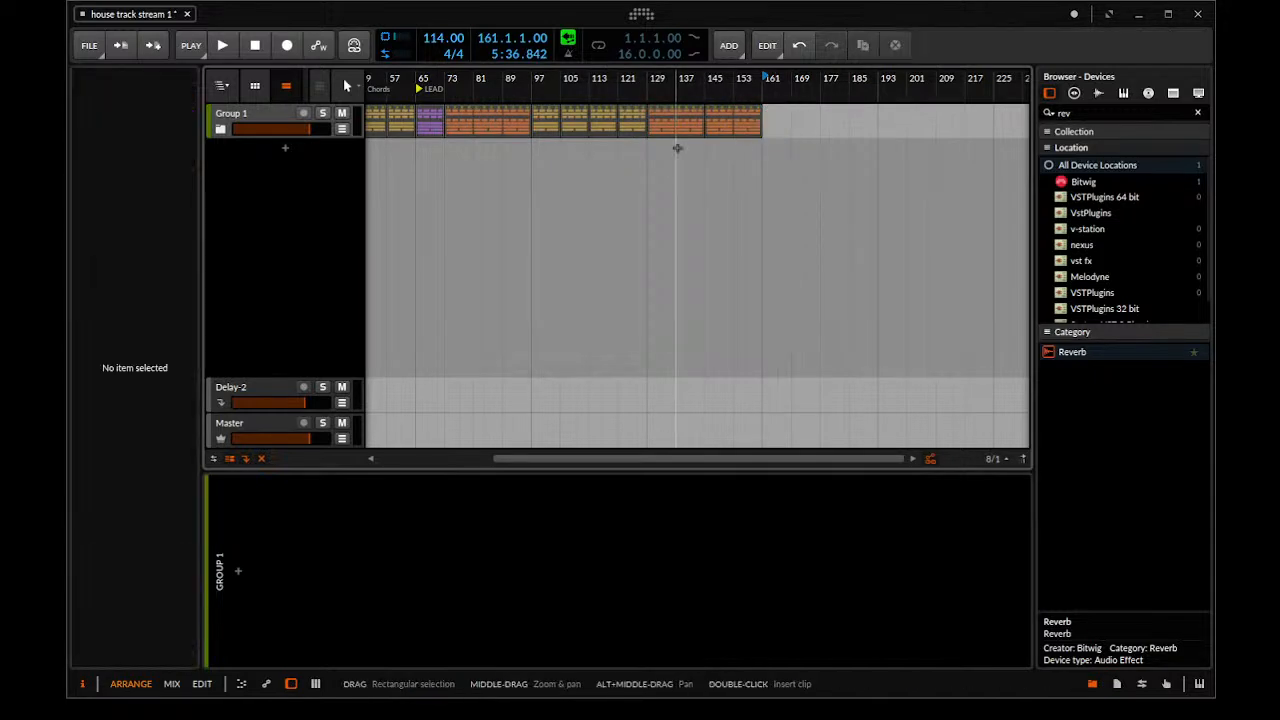
Review the extended arrangement's section layout and place the playback start at its end, bar 161
scroll(767, 157, "down", 3)
scroll(489, 160, "up", 3)
left_click_drag(627, 160, 480, 165)
left_click_drag(743, 160, 616, 120)
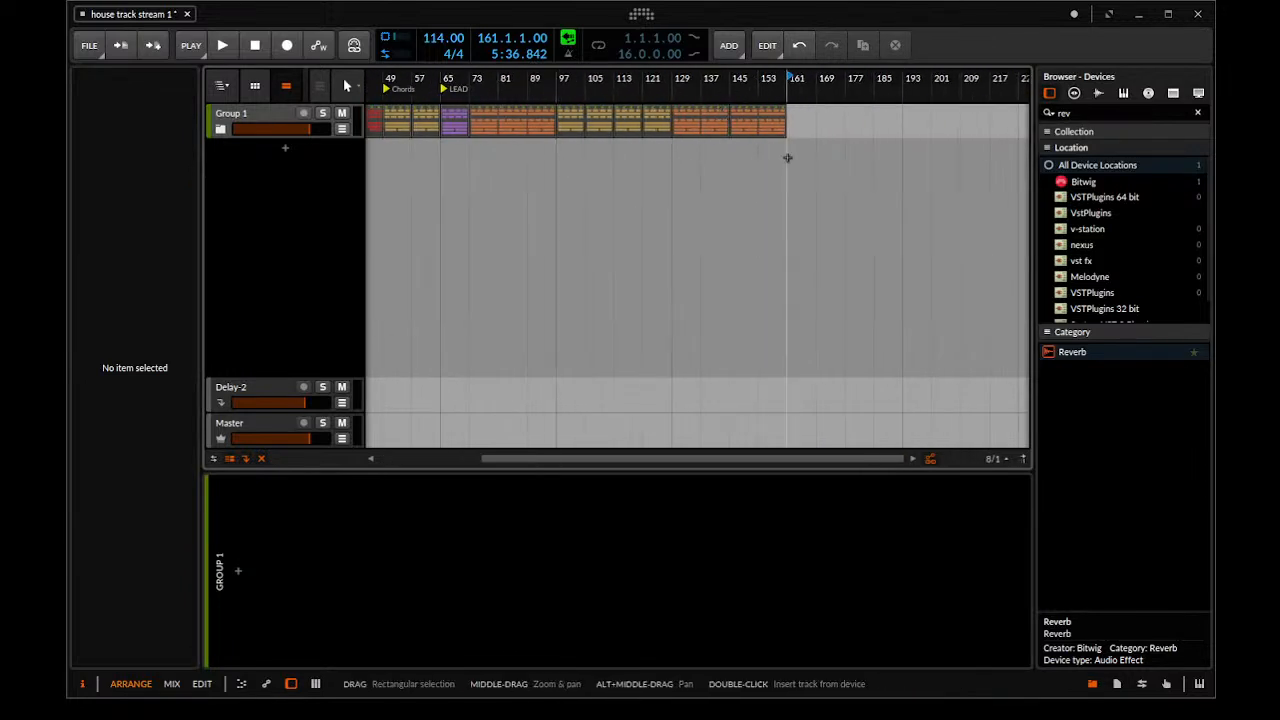
left_click_drag(698, 157, 729, 120)
left_click_drag(446, 98, 460, 72)
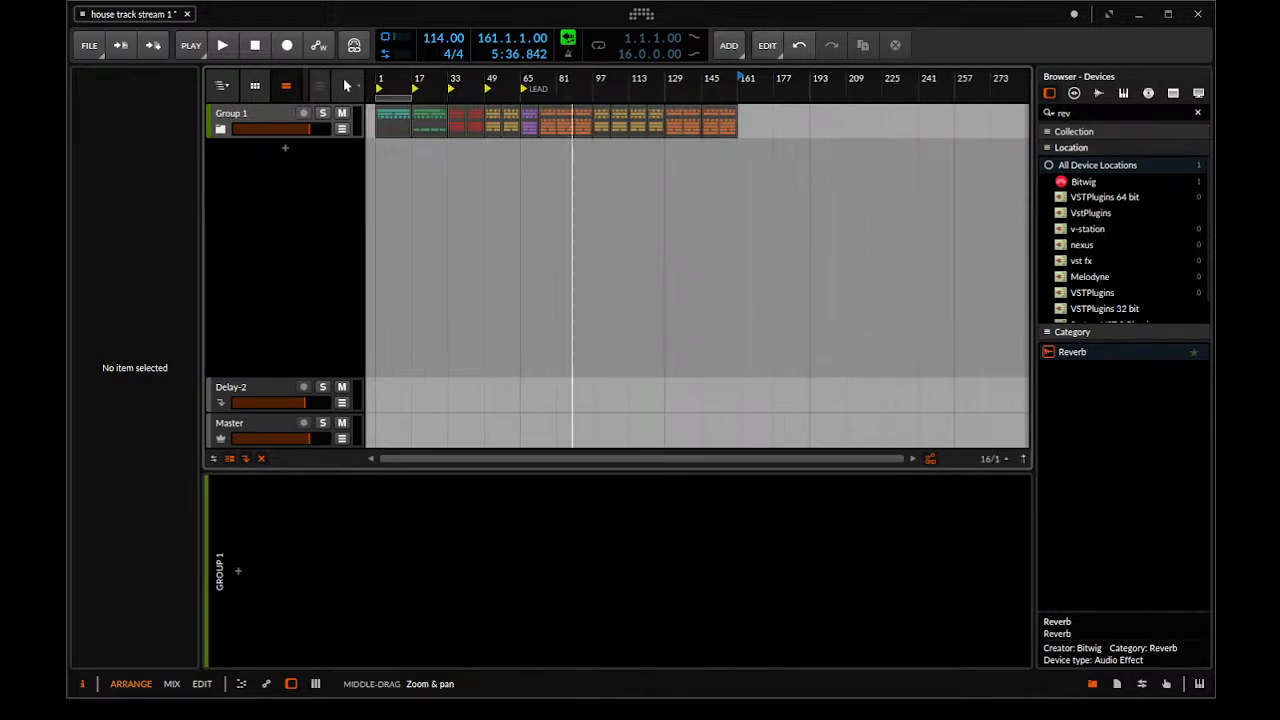
left_click_drag(574, 119, 610, 118)
left_click(438, 112)
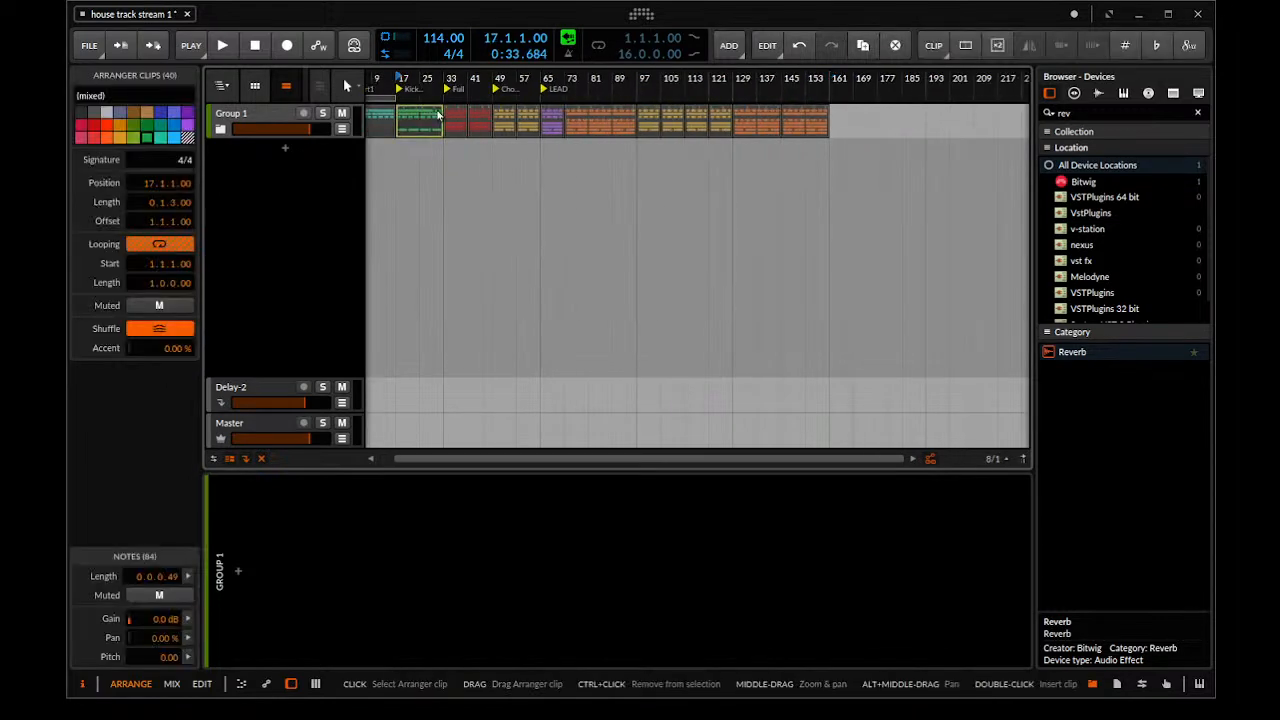
left_click(828, 86)
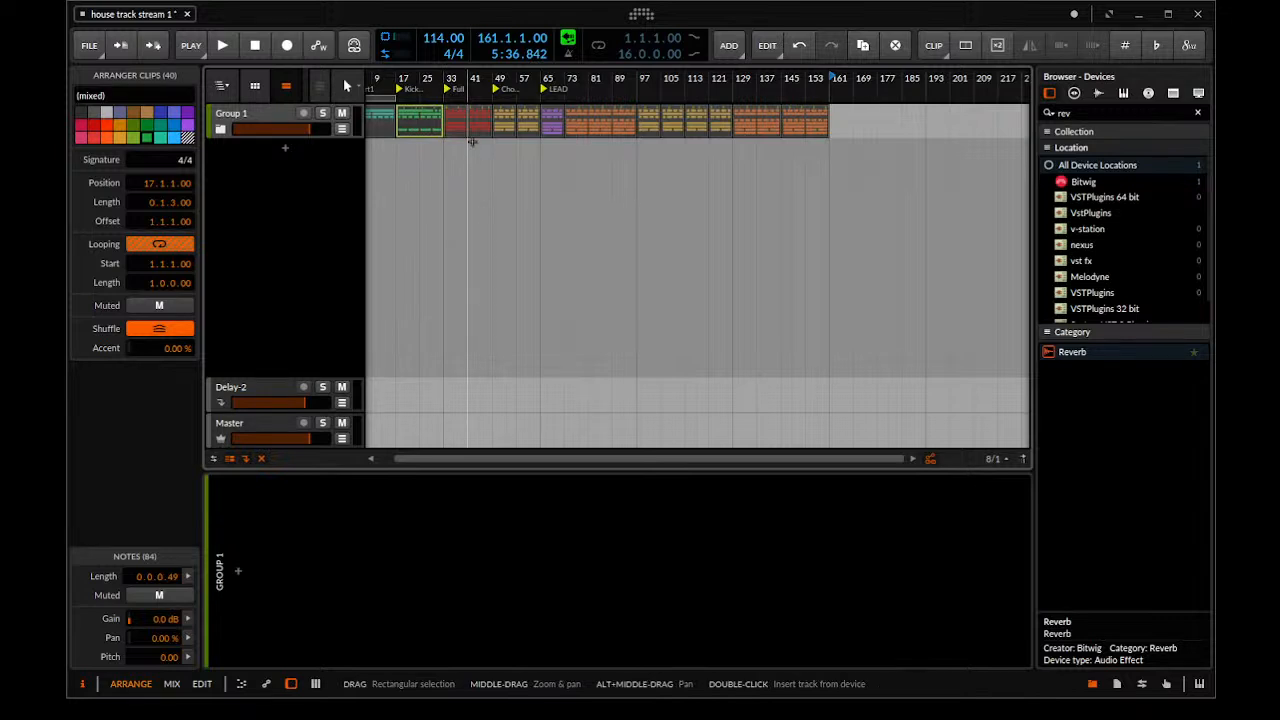
Copy the two red Full section blocks to bar 161 and the green Kick comes in block to bar 177
left_click(472, 144)
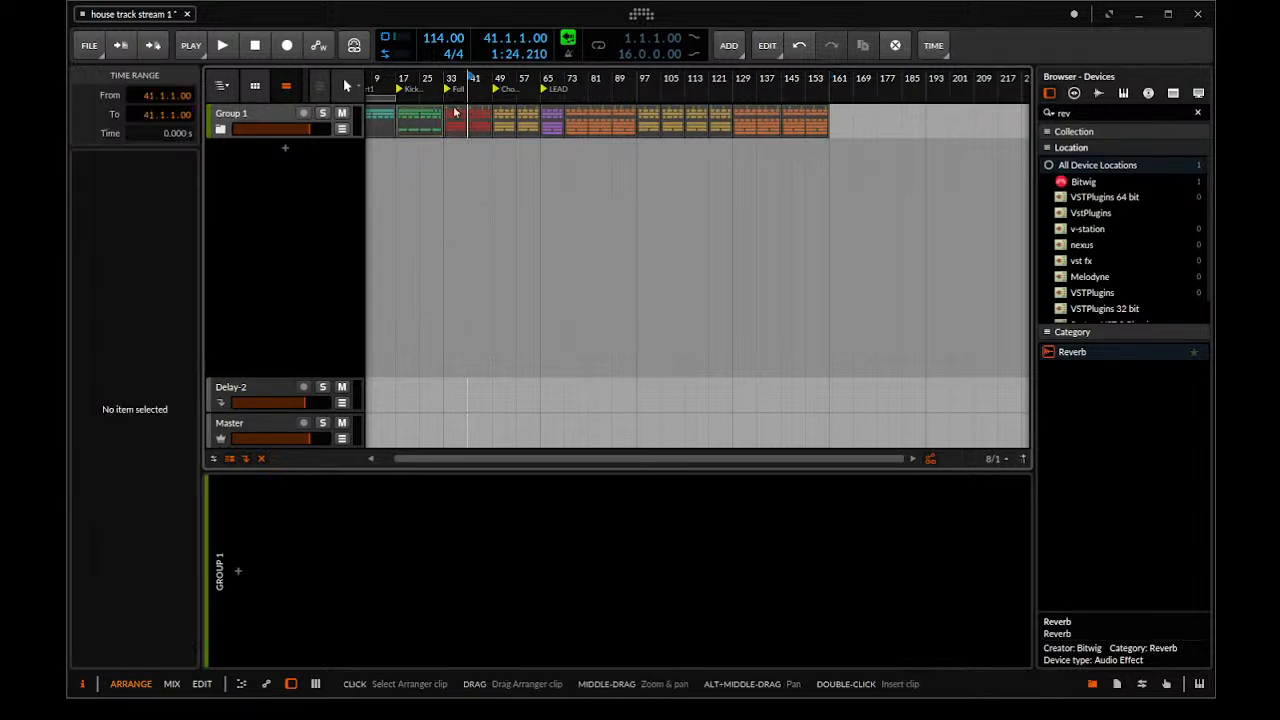
left_click_drag(571, 114, 843, 137)
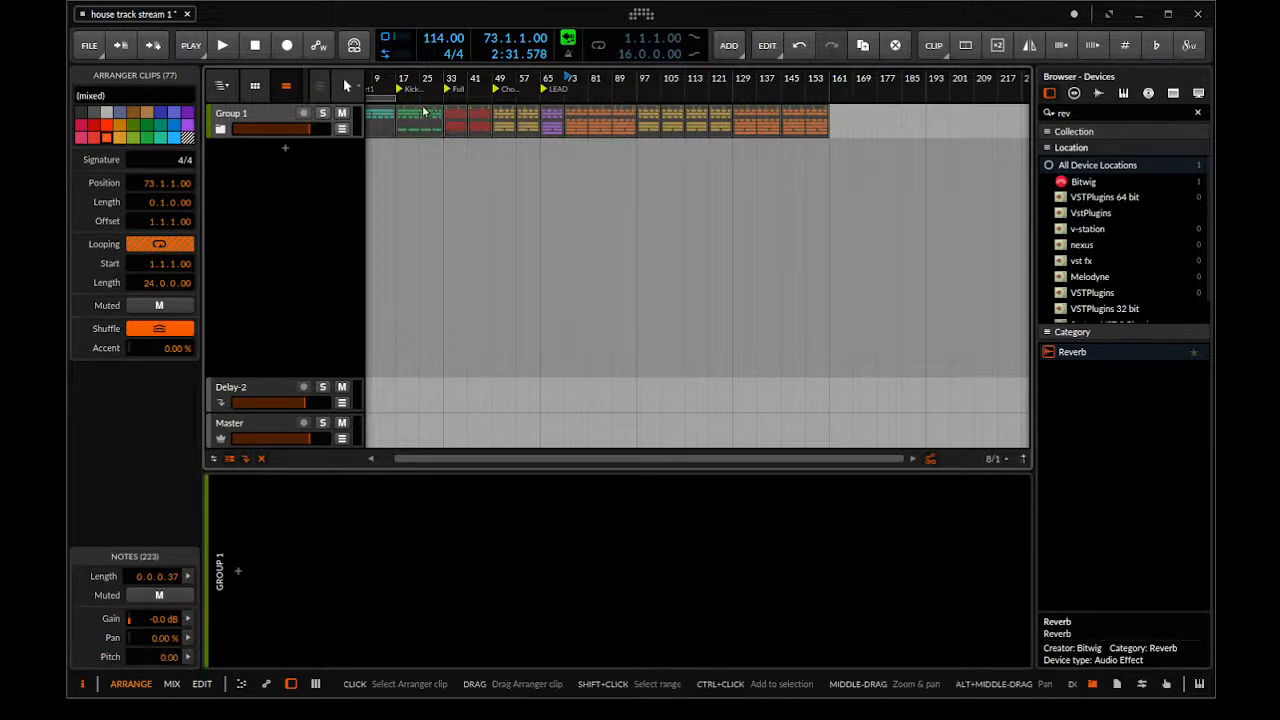
left_click(465, 113)
left_click_drag(451, 119, 841, 124)
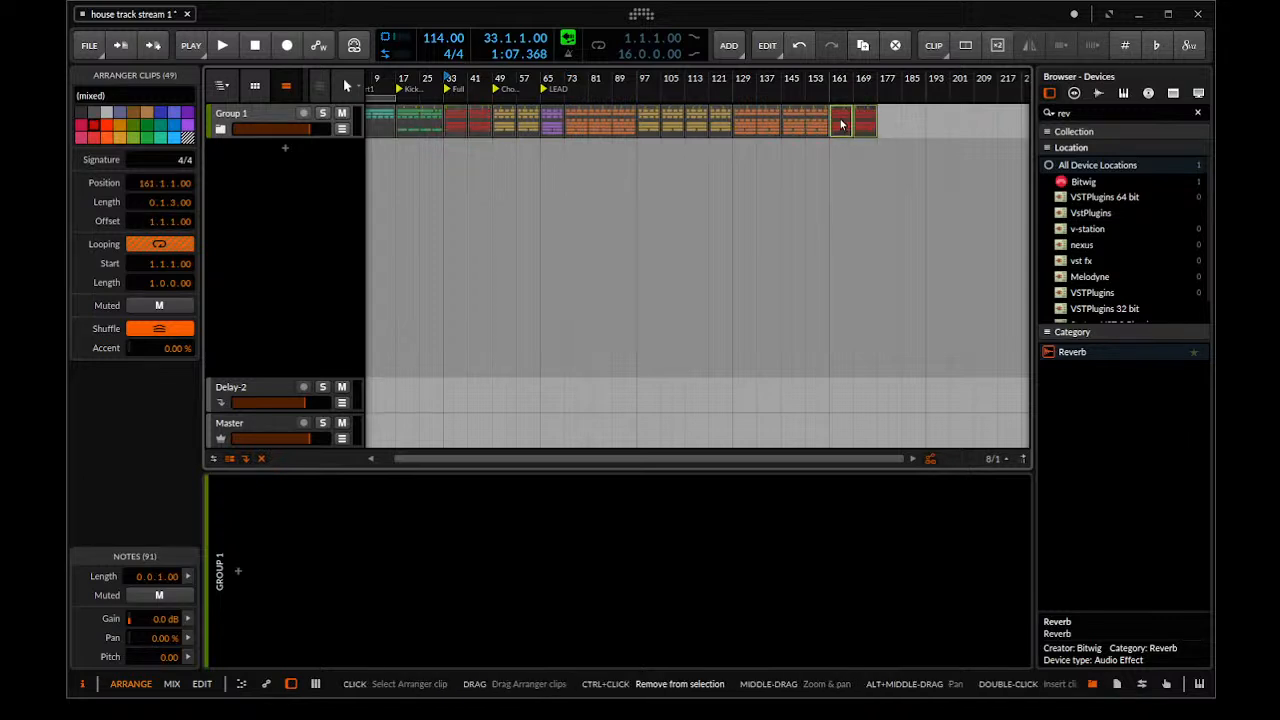
left_click(420, 122)
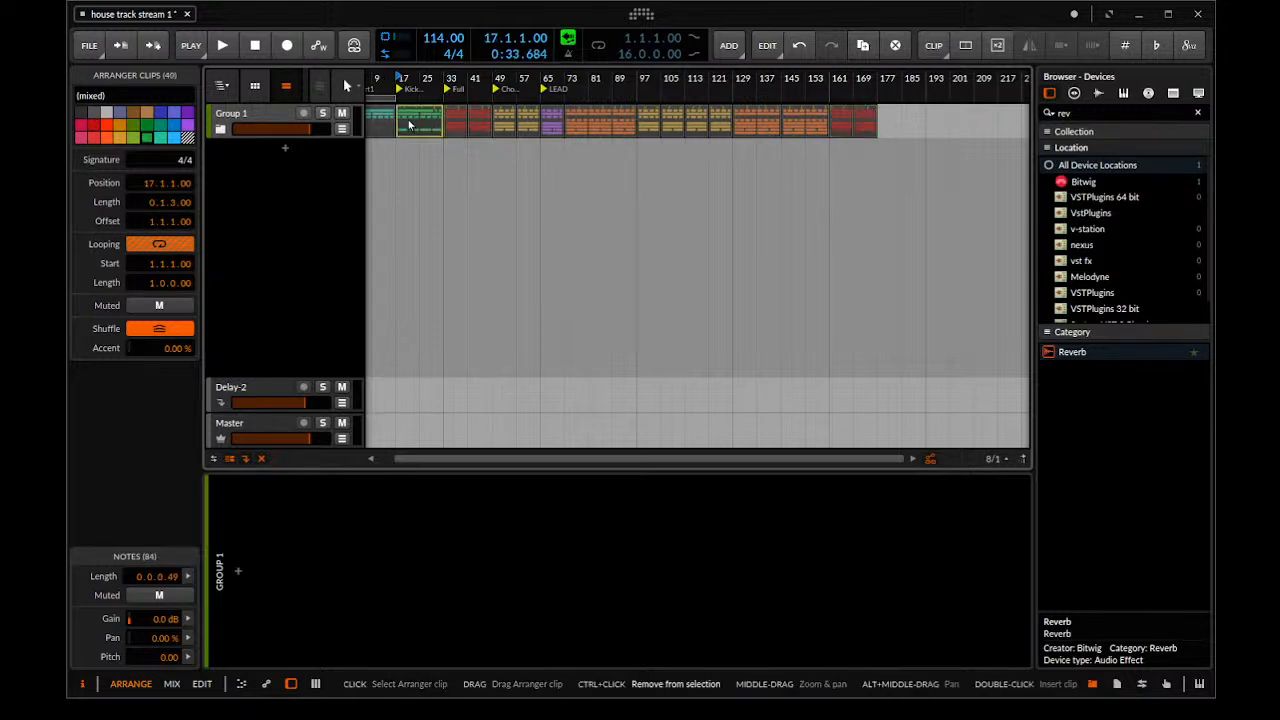
left_click_drag(422, 122, 893, 122)
Try copying the turquoise Part1 block to the end of the arrangement and undo the copy
scroll(701, 250, "down", 2)
left_click(404, 121)
left_click_drag(402, 121, 861, 88)
key("ctrl+z")
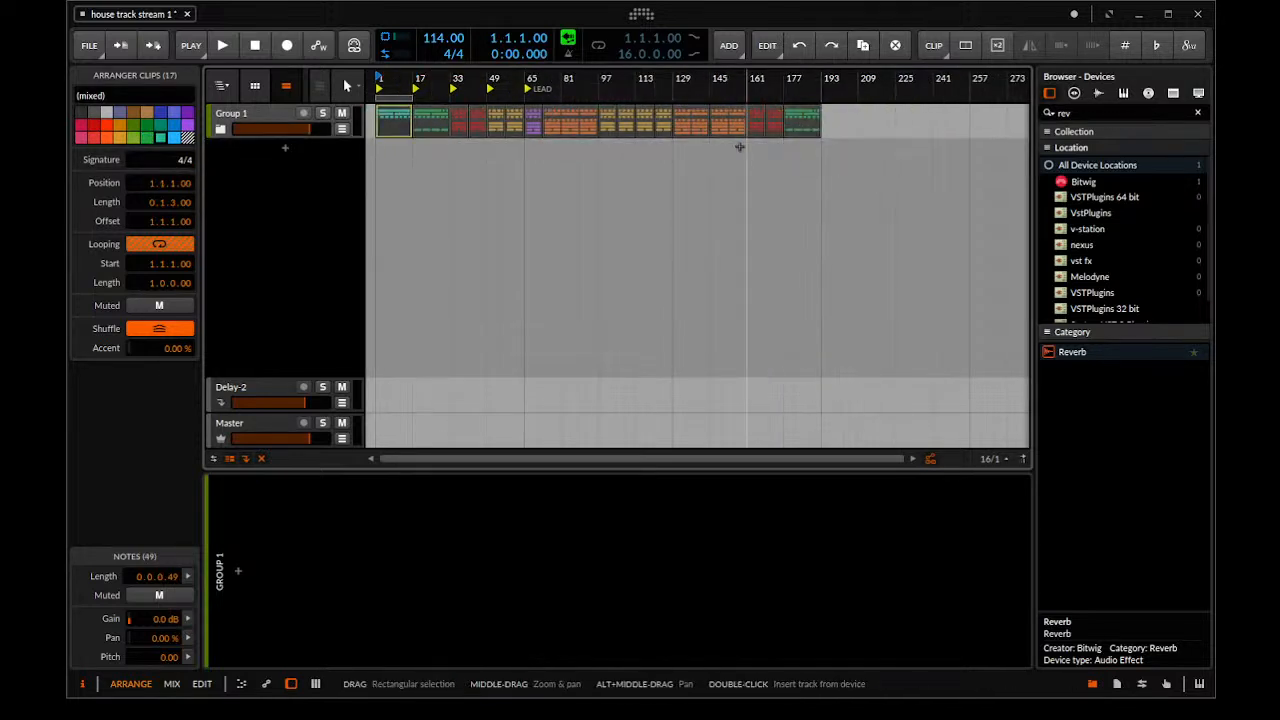
Copy the turquoise Part1 block to bar 193 as the outro and place the playback start at bar 209
left_click_drag(380, 118, 826, 120)
left_click(866, 78)
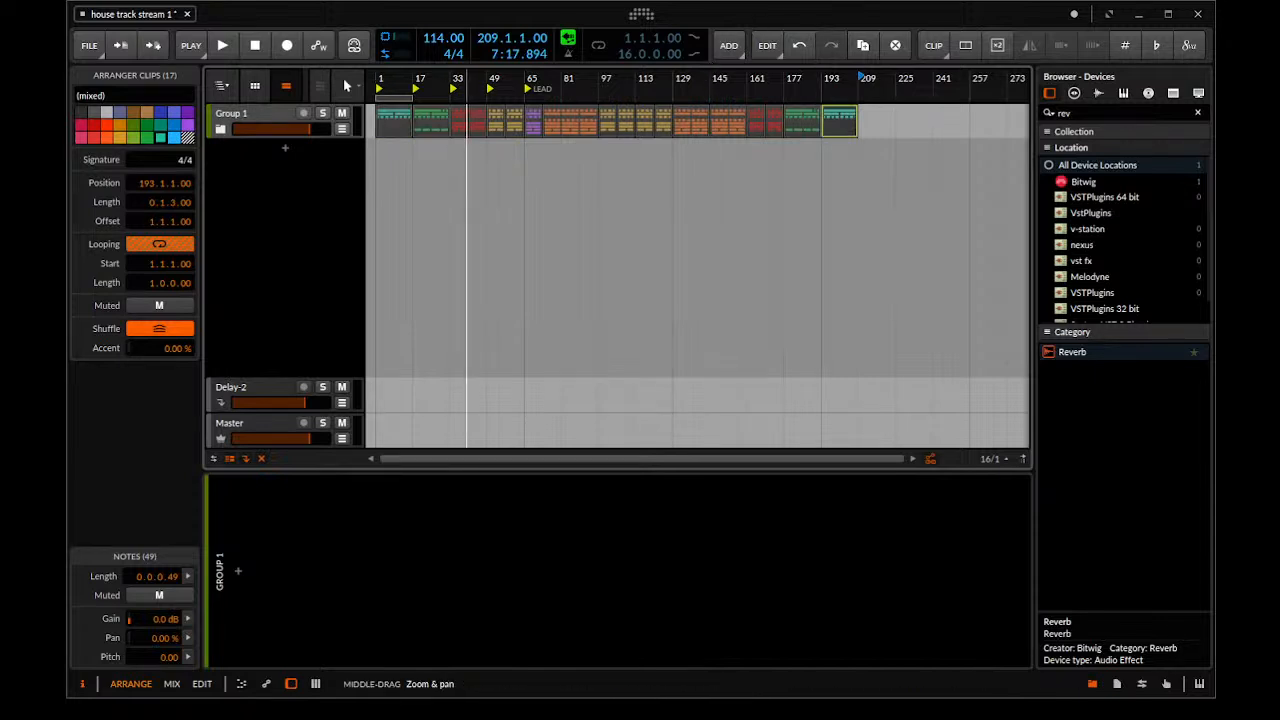
Unfold Group 1 to review its tracks across the full arrangement and return the playback start to bar 1
scroll(466, 167, "down", 2)
left_click(221, 129)
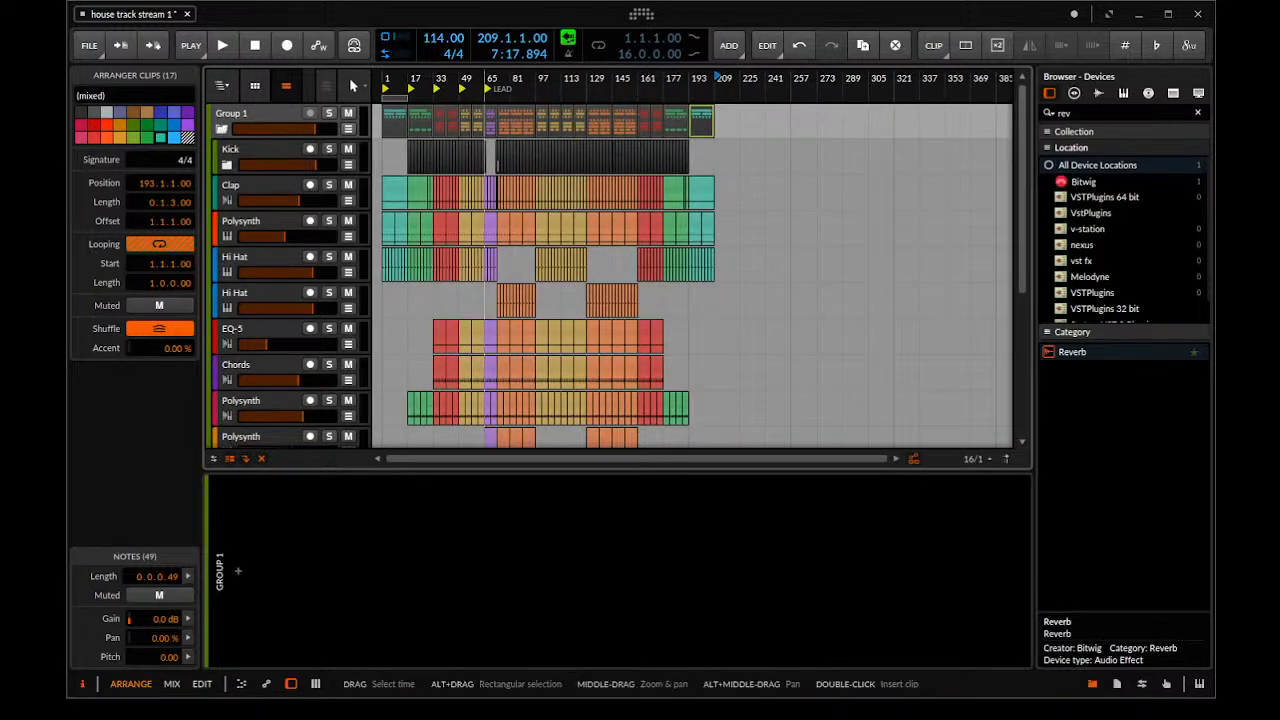
left_click_drag(536, 190, 836, 250)
left_click_drag(624, 232, 562, 243)
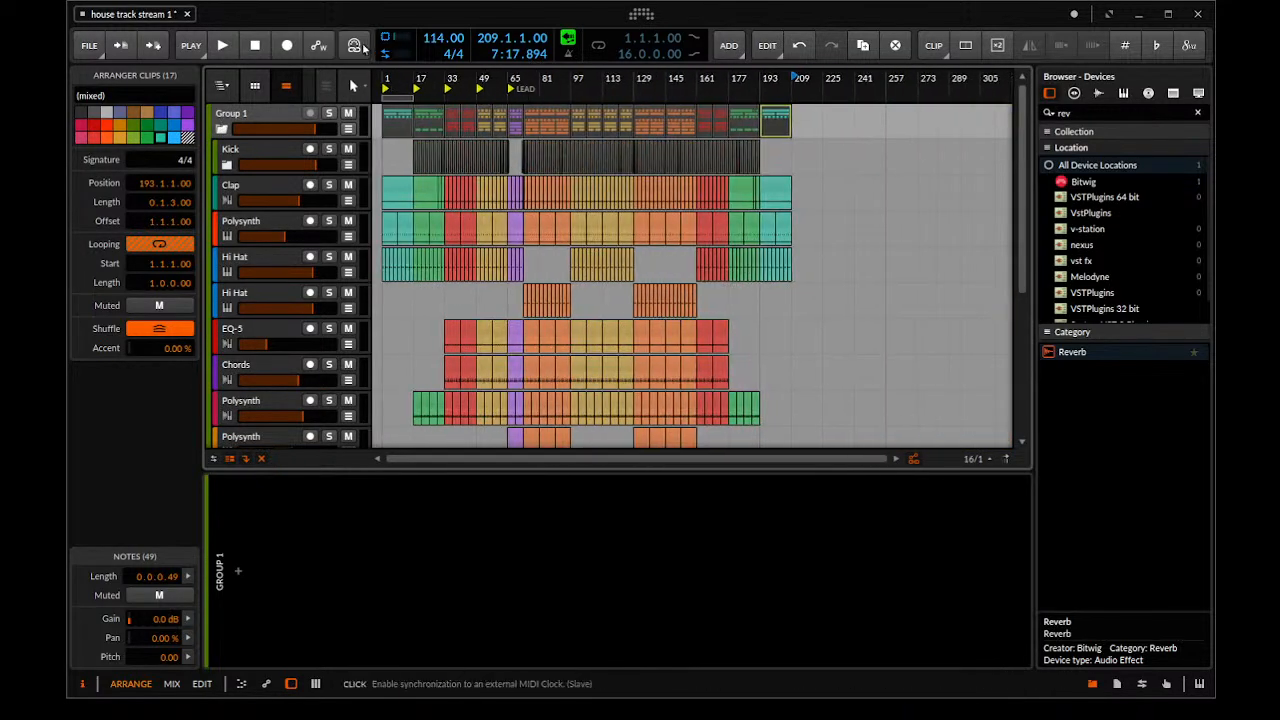
left_click(381, 78)
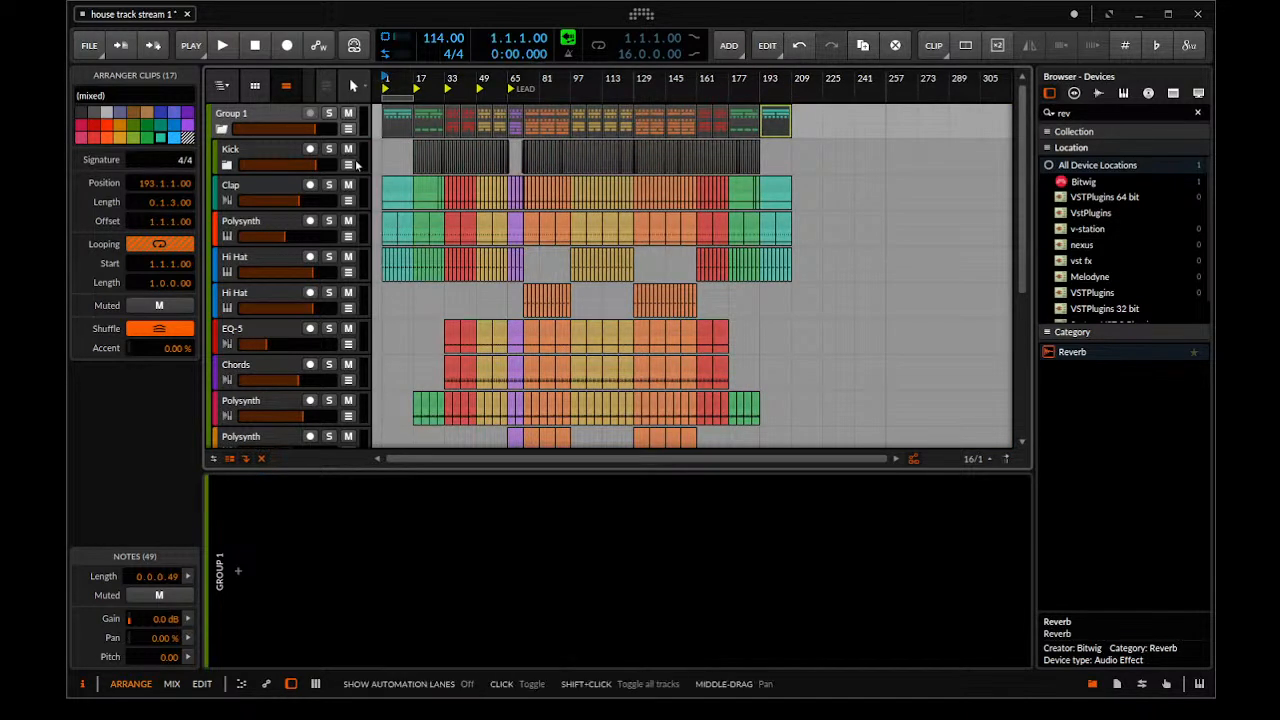
Compare the arrangement with Group 1 folded and unfolded, leaving the group folded
left_click(221, 129)
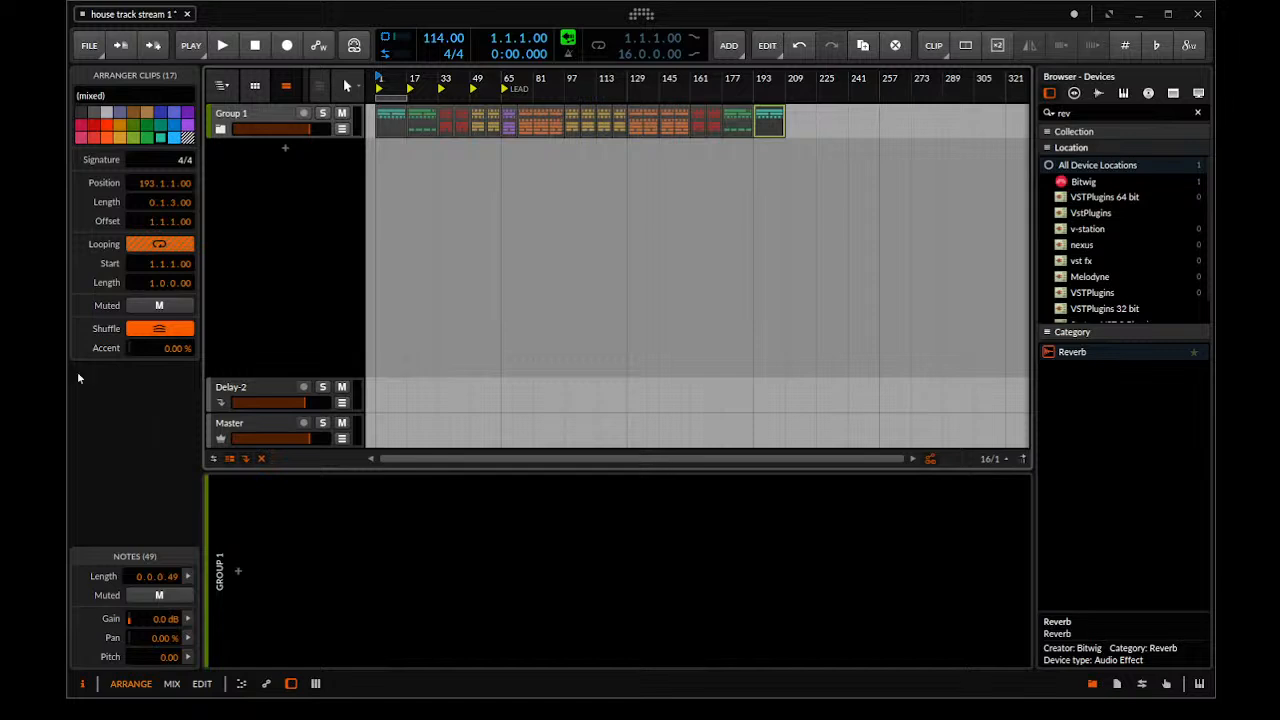
left_click(221, 129)
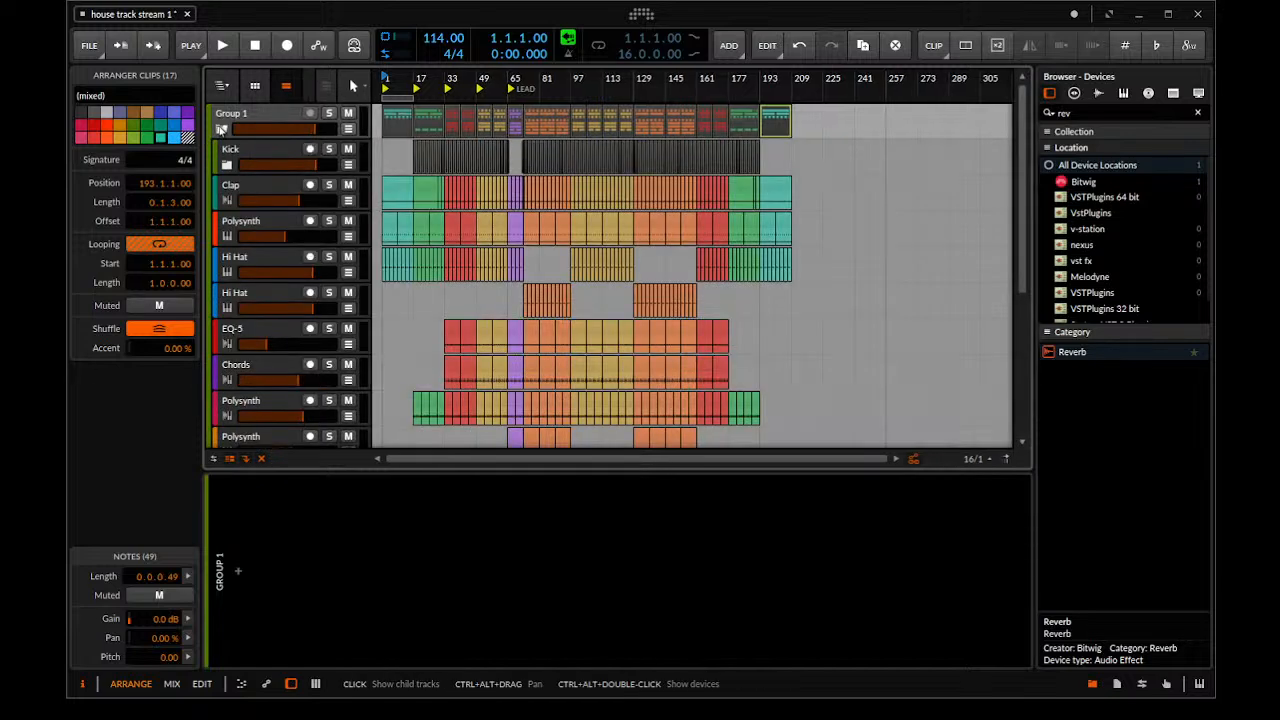
left_click(221, 129)
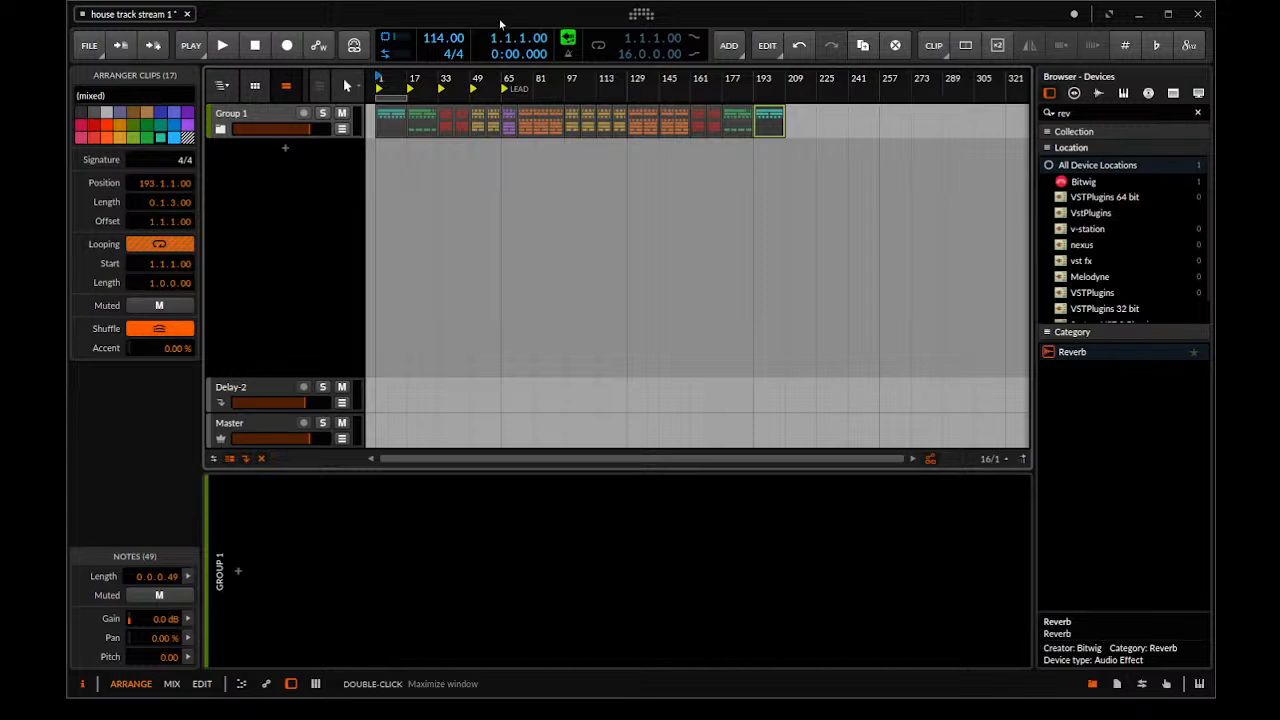
left_click(221, 133)
left_click(221, 133)
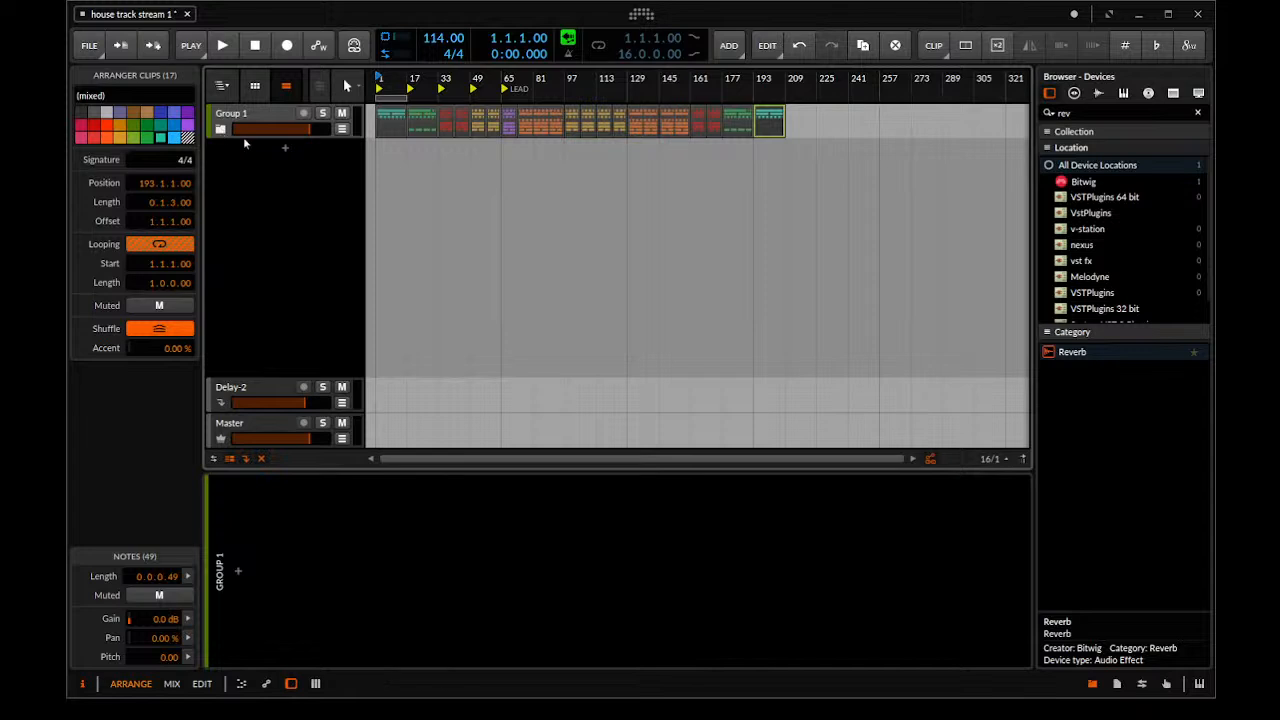
Hide the inspector to widen the arrangement view and save the house track stream 1 project
left_click_drag(156, 152, 70, 143)
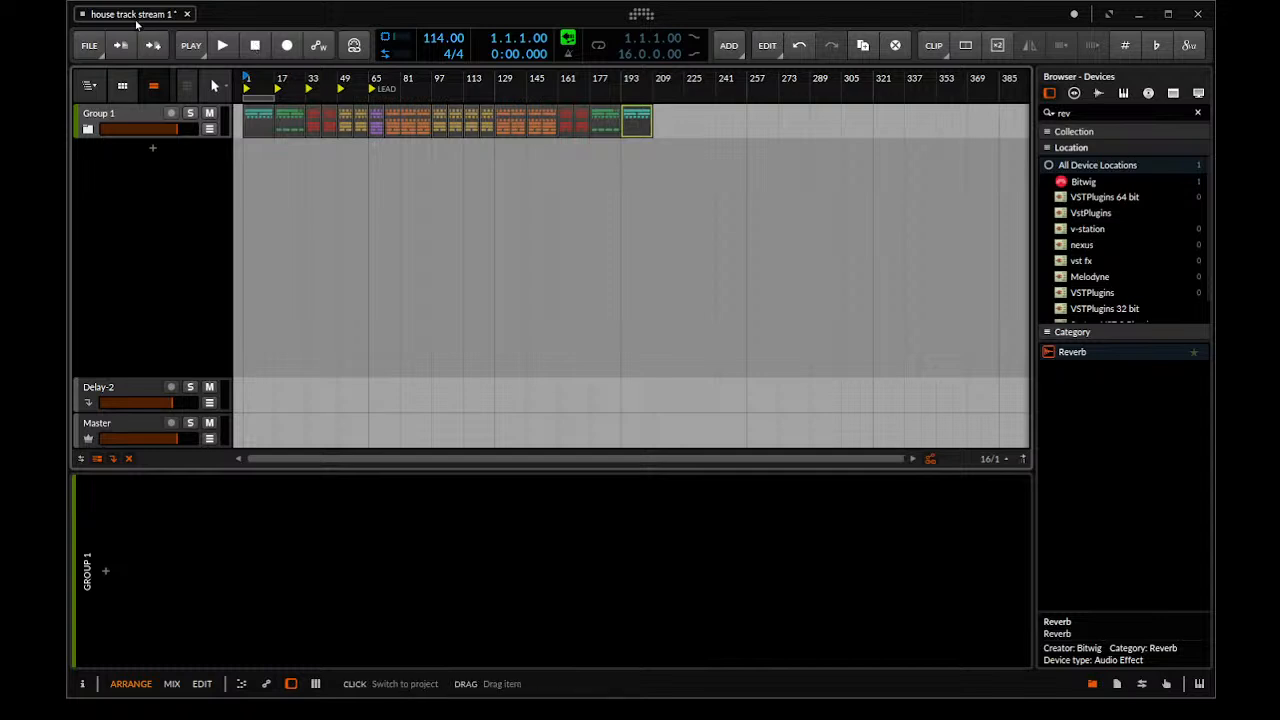
left_click(89, 45)
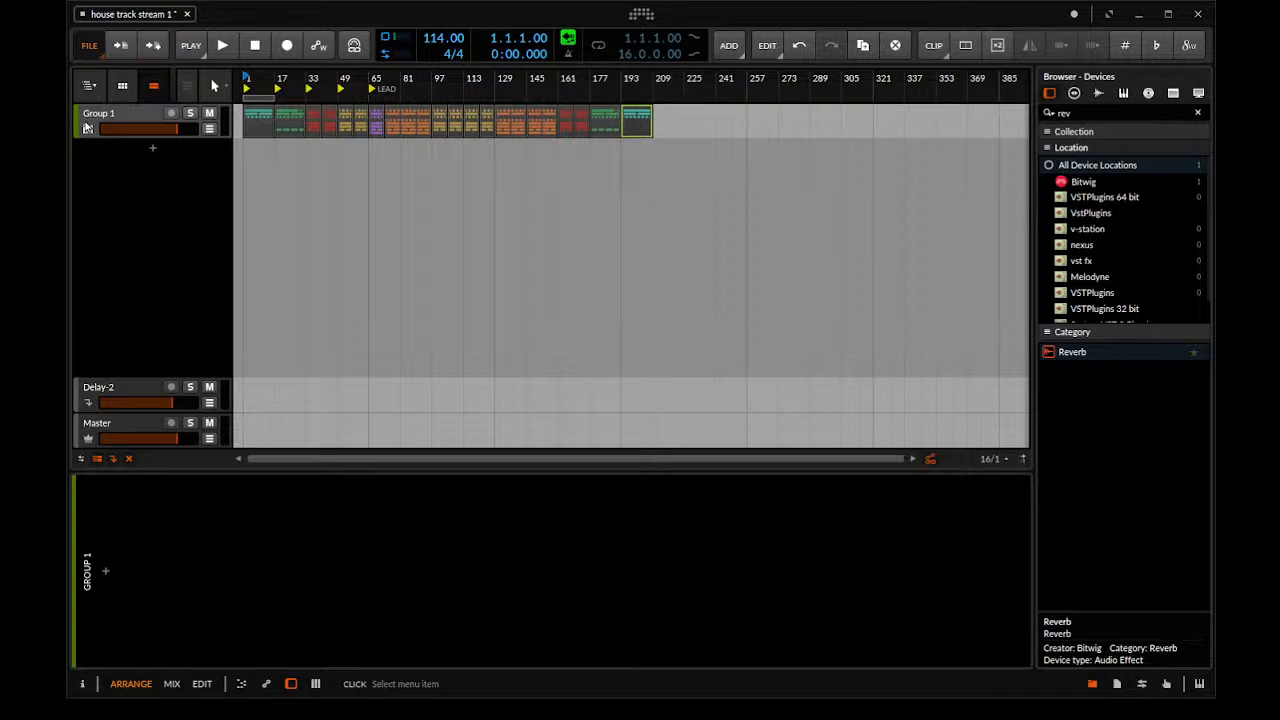
left_click(87, 128)
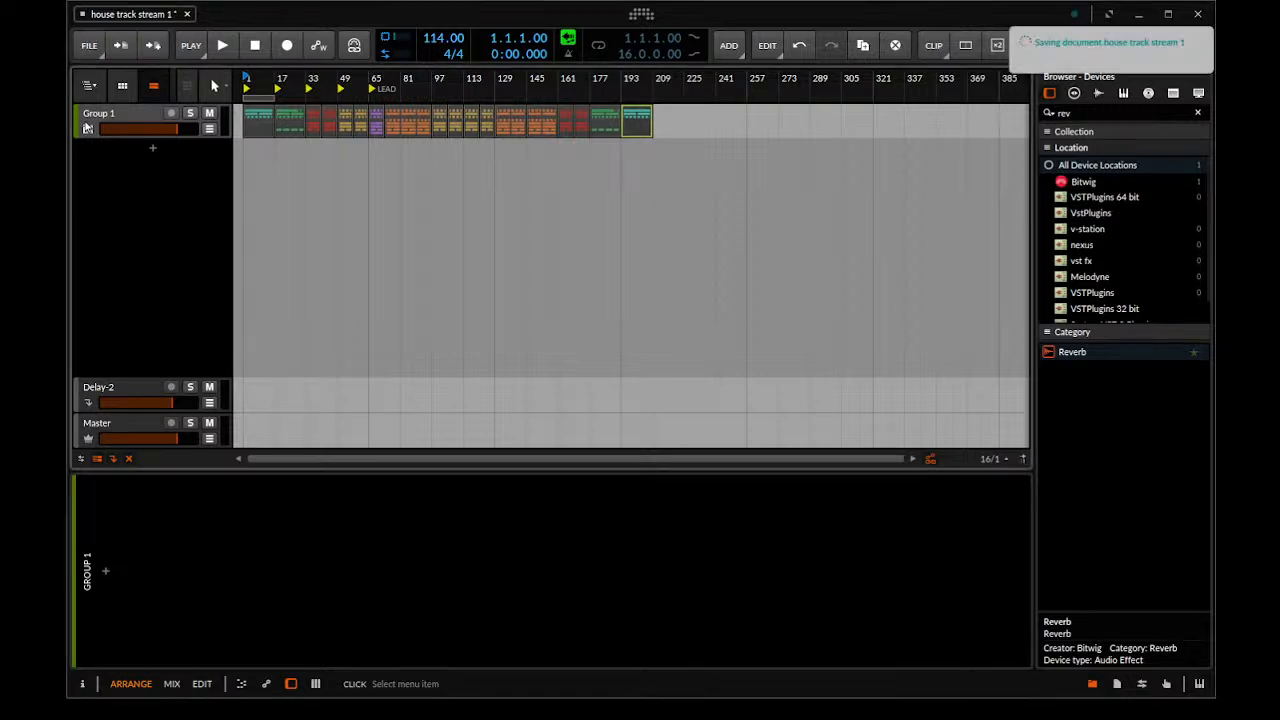